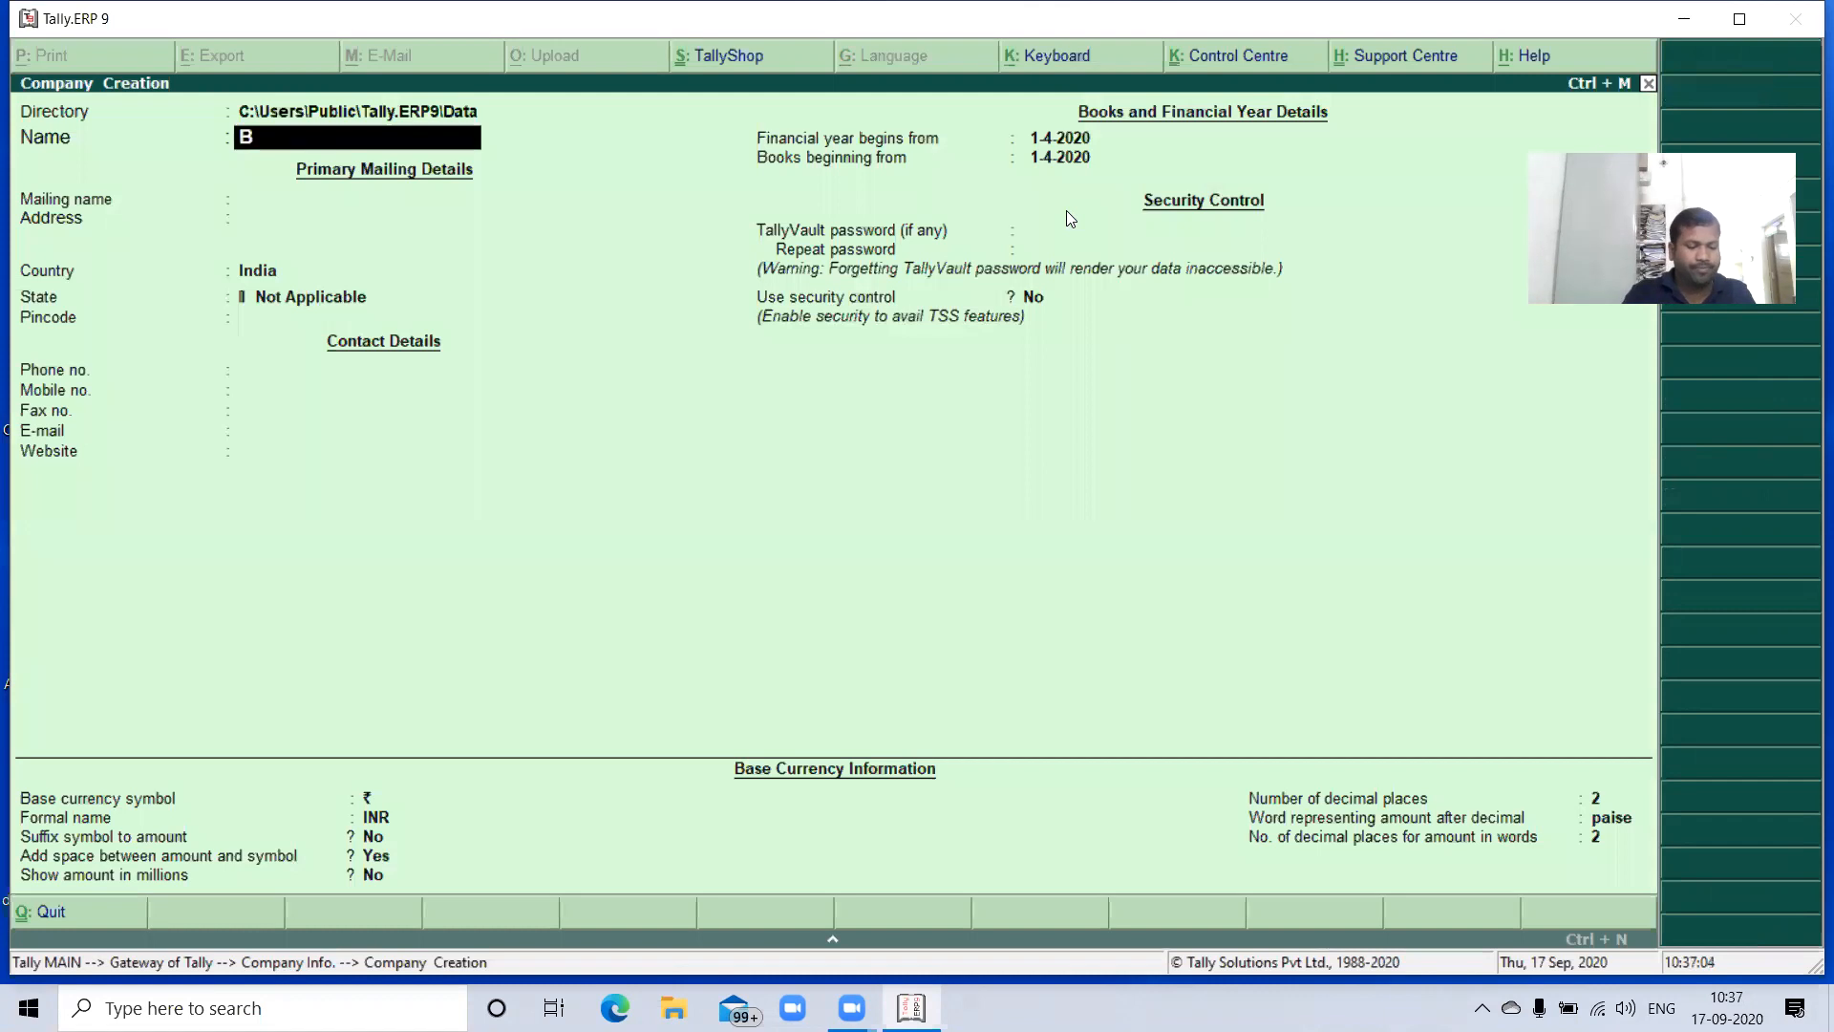
- Name the new company BRS2 and use the same mailing name
type("2")
key("Return")
key("Return")
key("Return")
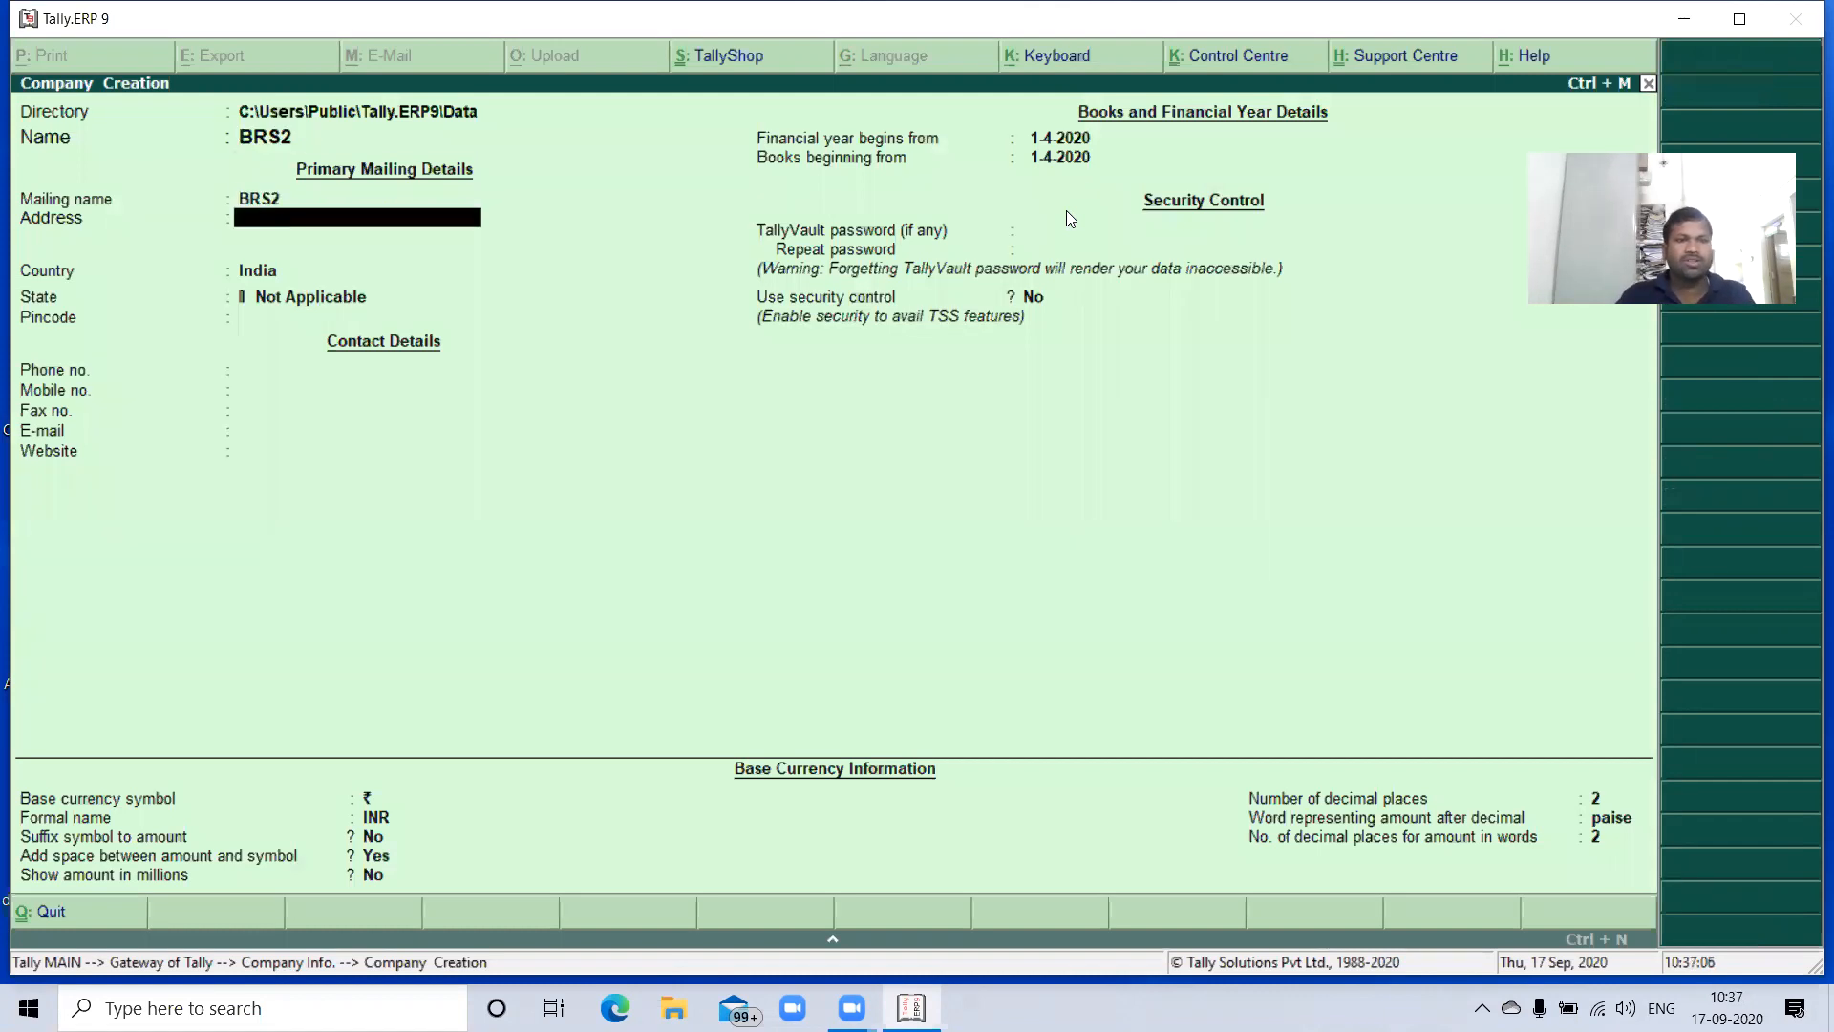
- Set the company's state to Telangana, keep the remaining defaults and save the company
type("te")
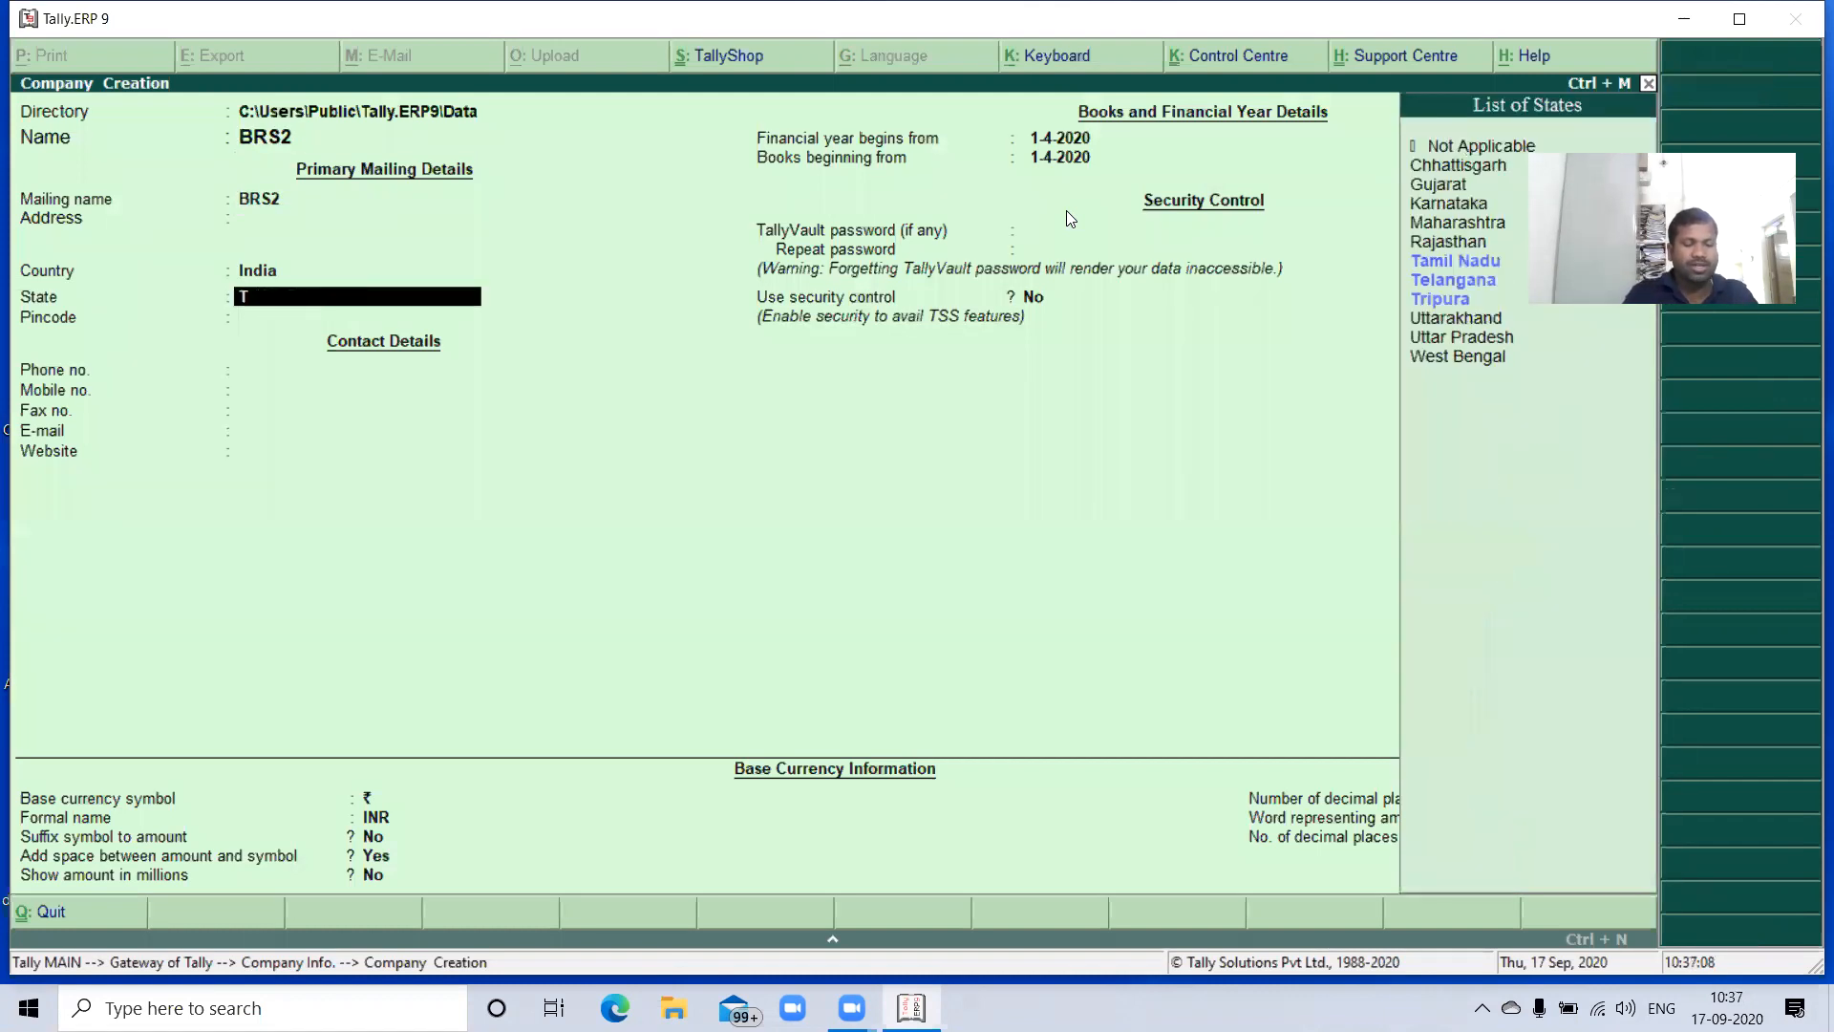
key("Return")
key("Return")
key("Return")
key("Return")
key("Return")
key("Return")
key("Return")
key("Return")
key("Return")
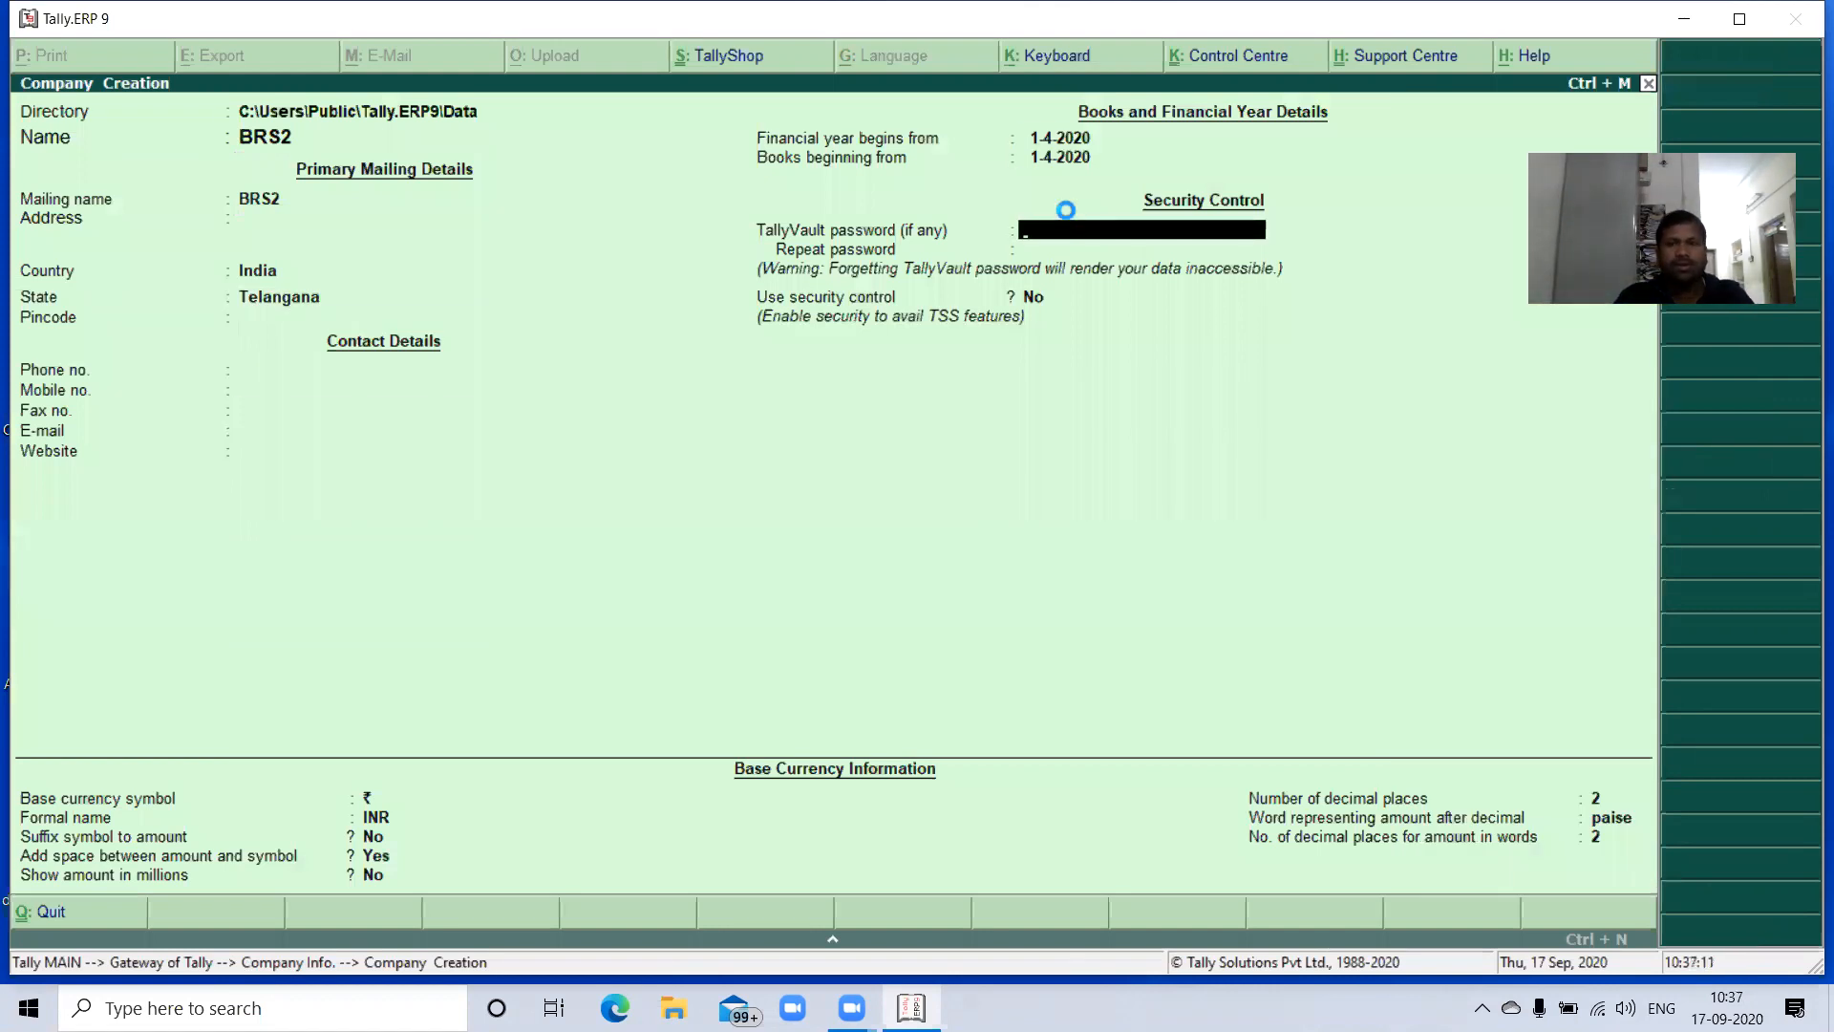
key("ctrl+a")
key("Escape")
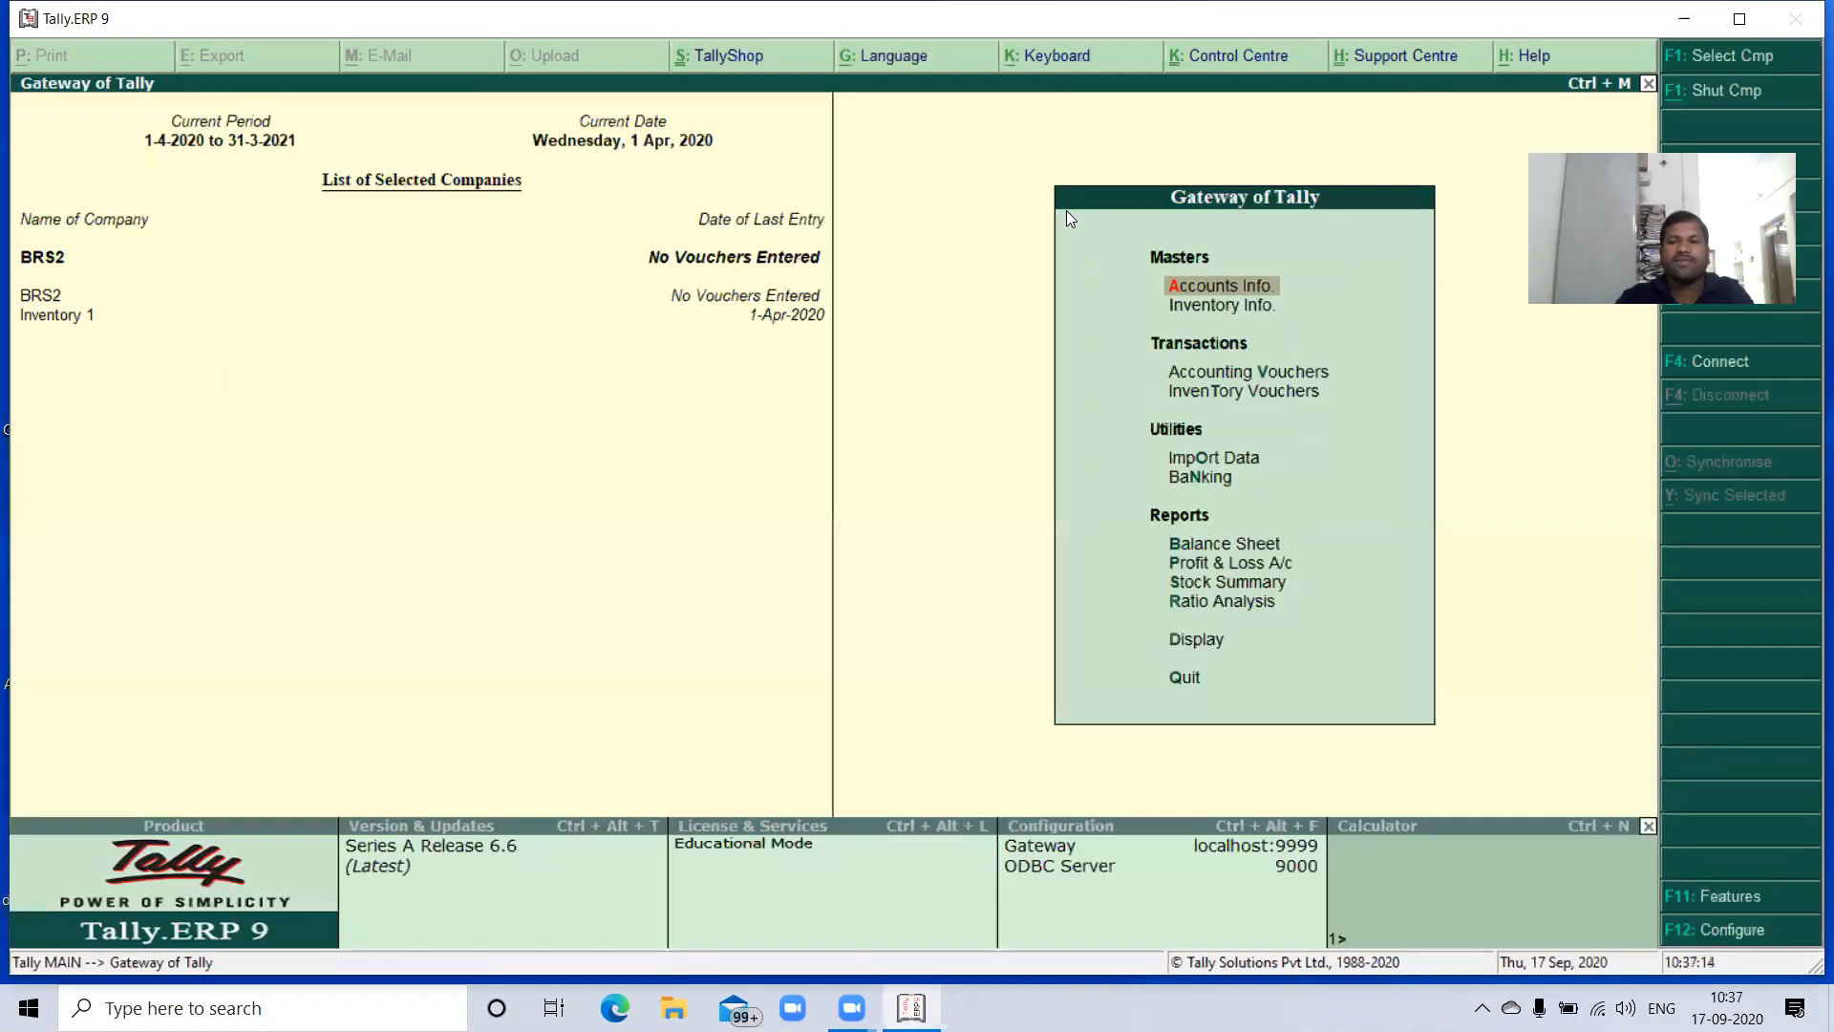
- Start a new single ledger and enter the owner's name followed by "Capital" as its name
key("Return")
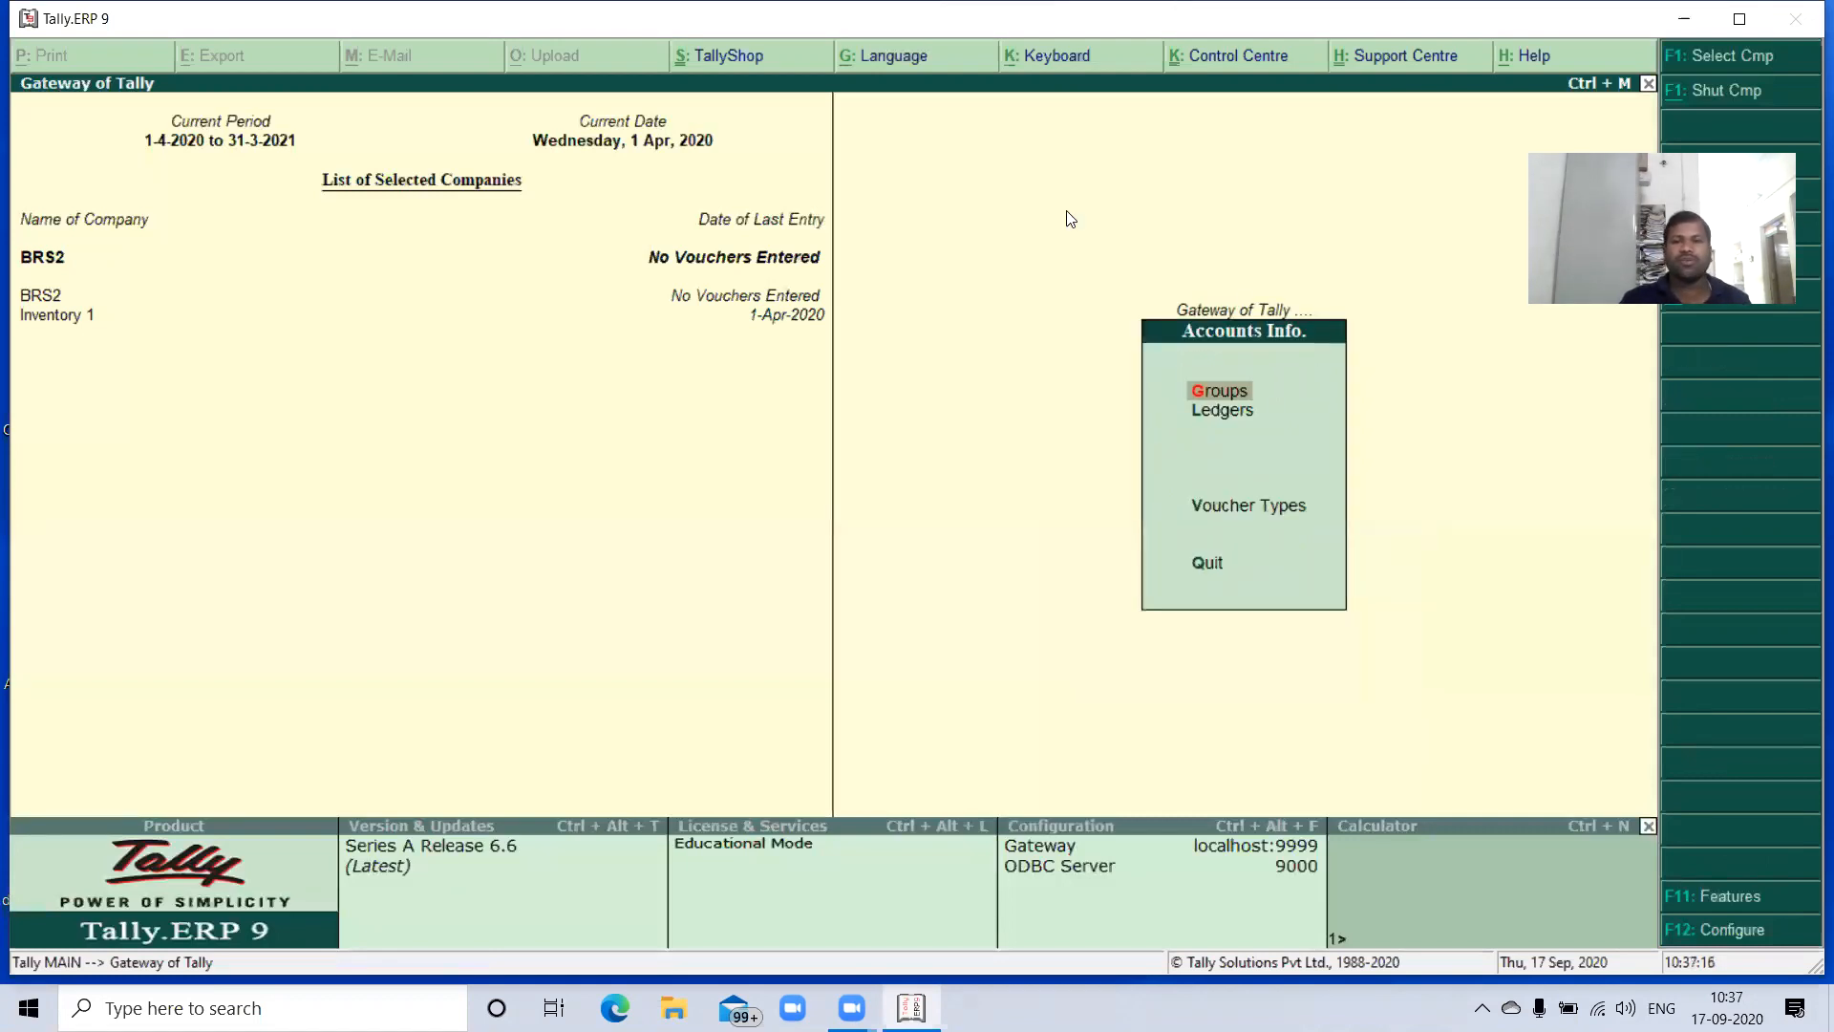
key("Down")
key("Return")
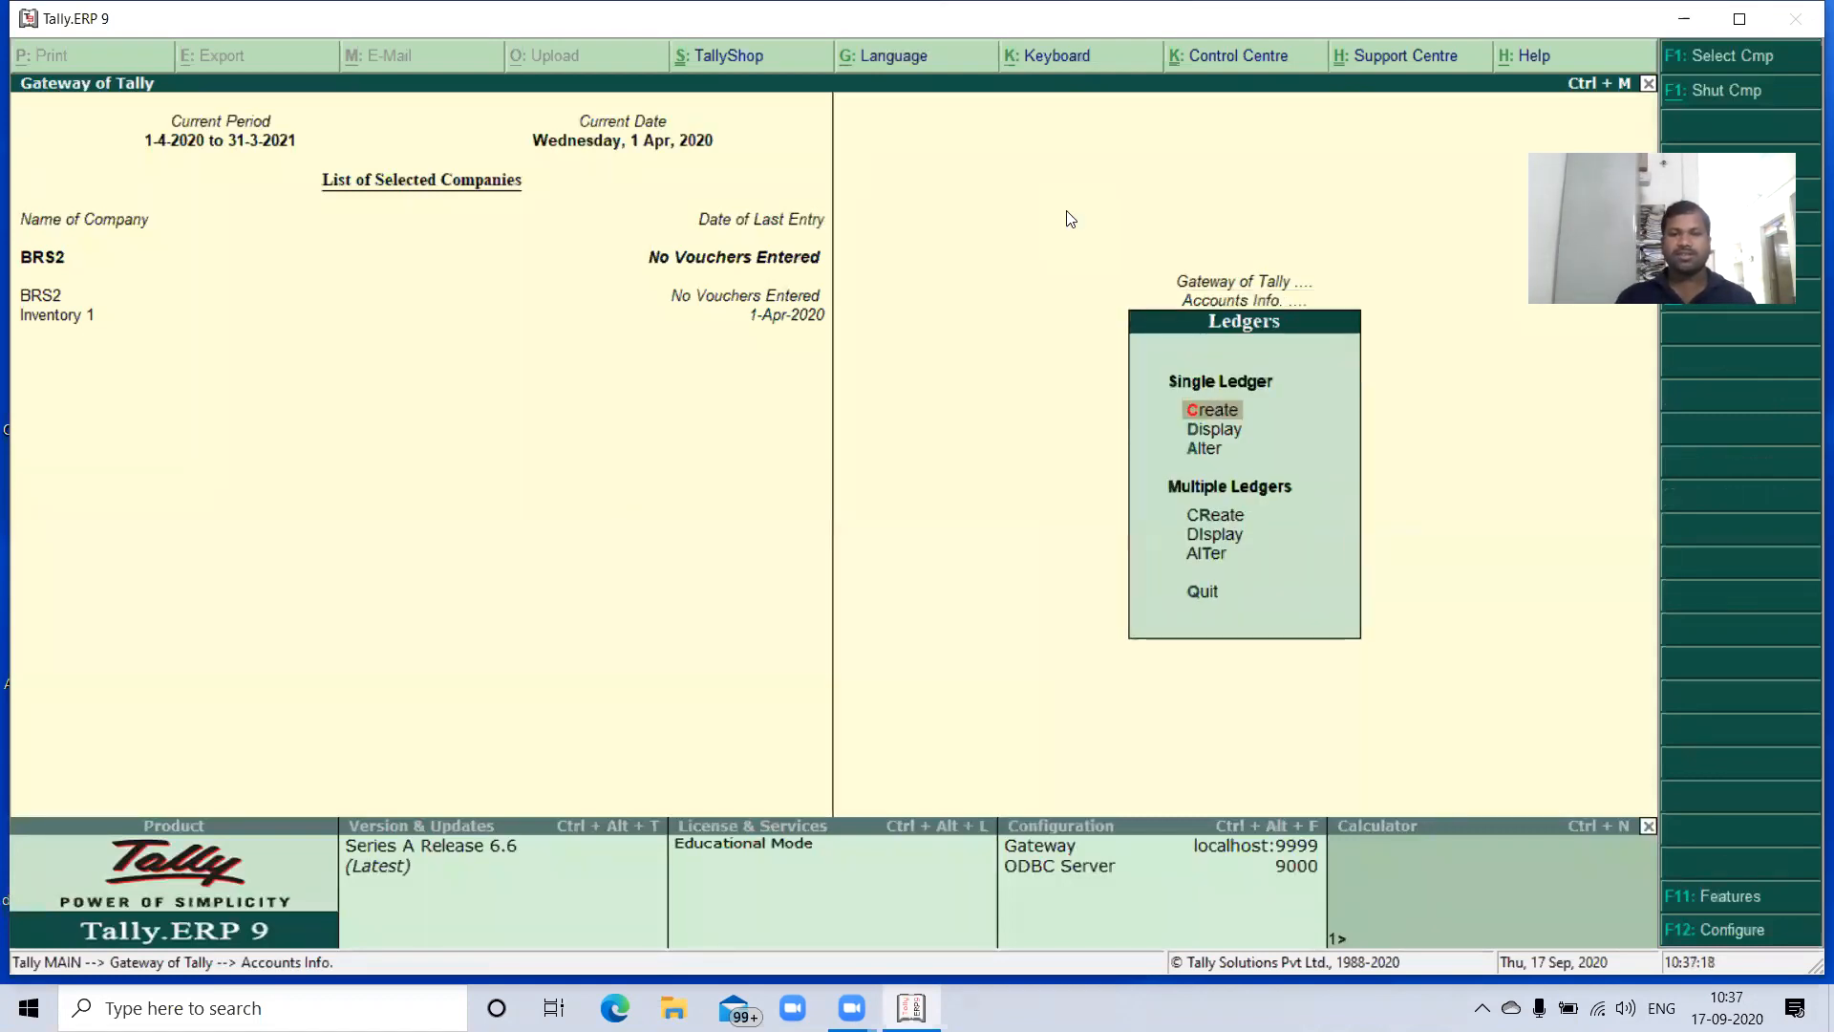
key("Return")
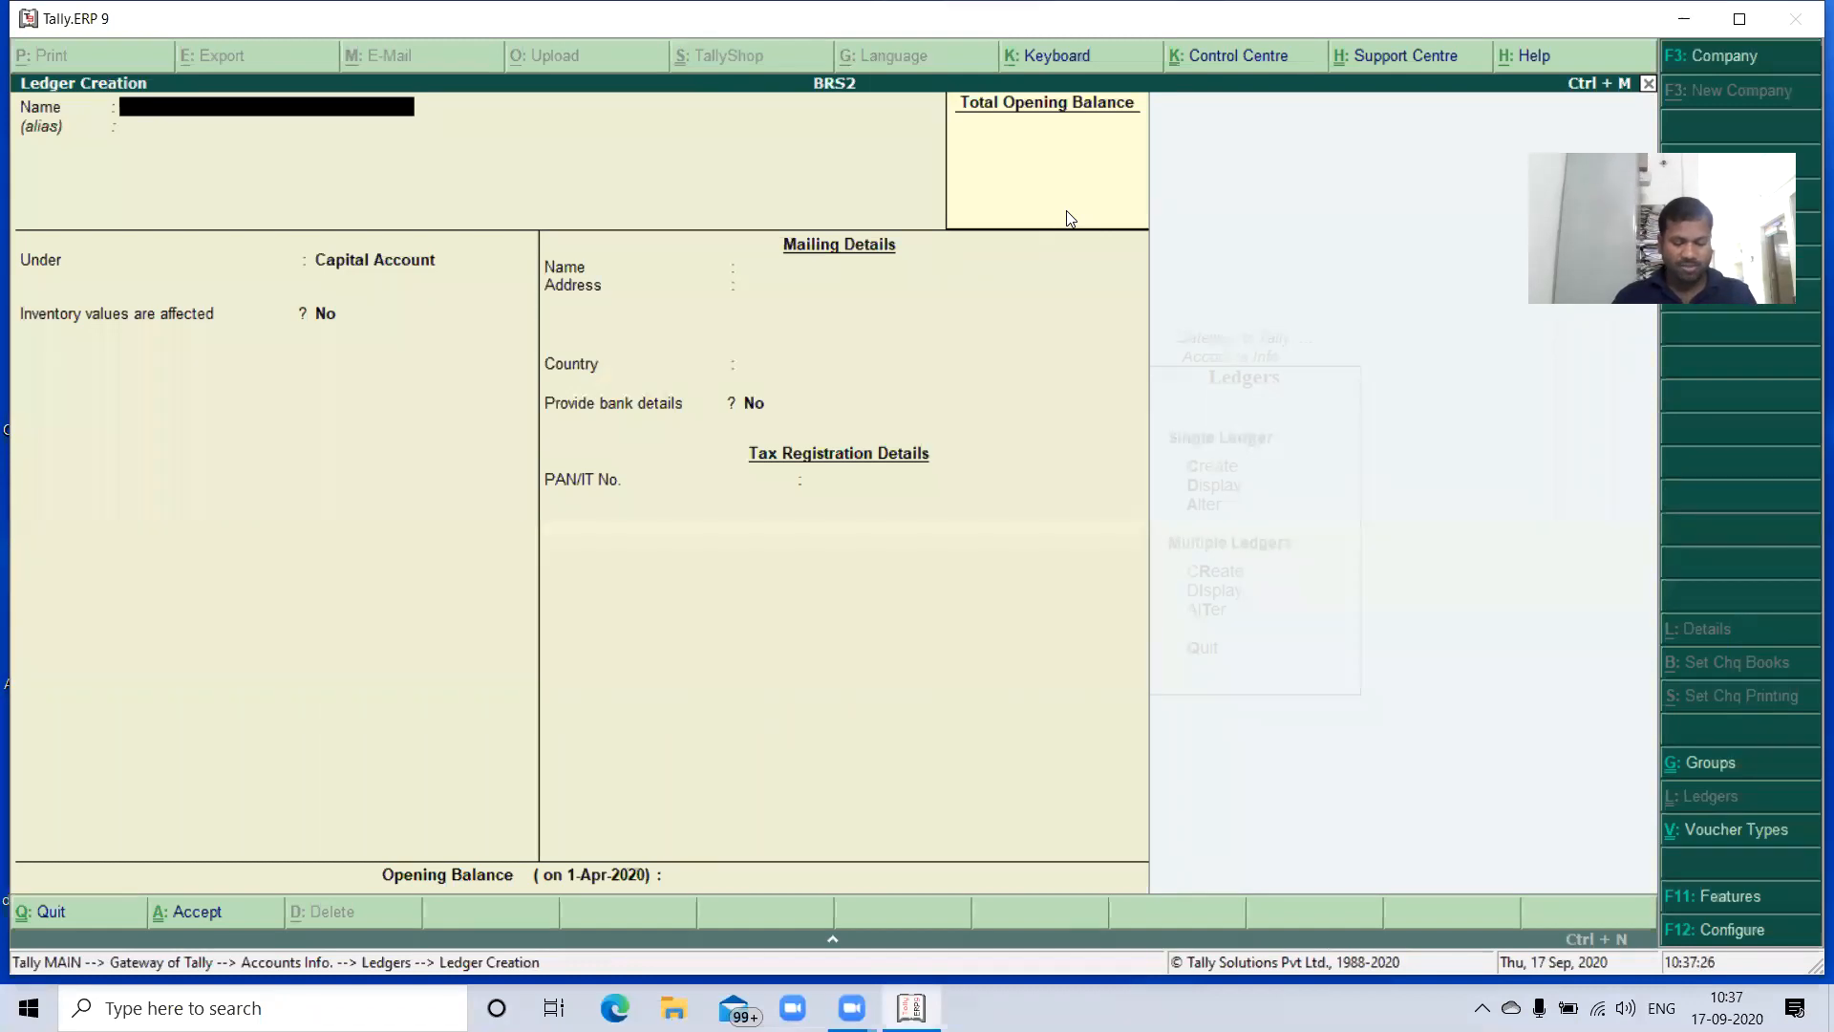
type("Santh")
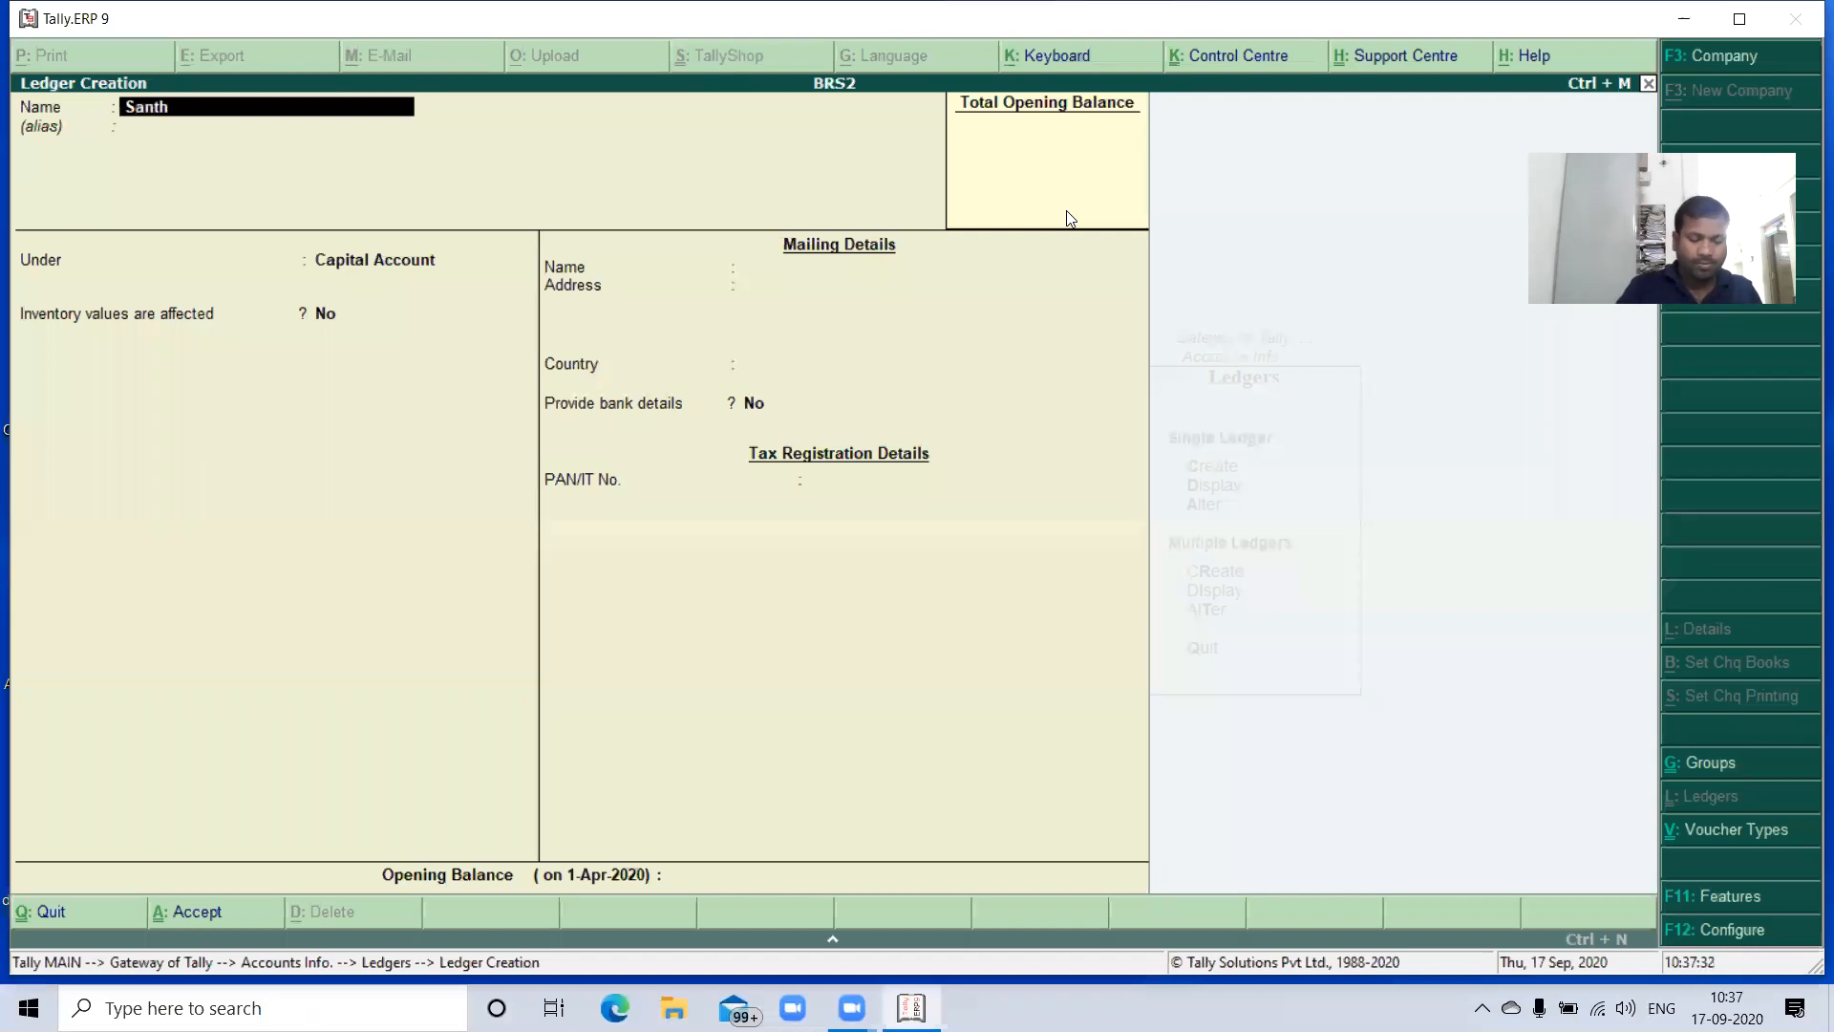
type("osh Ca")
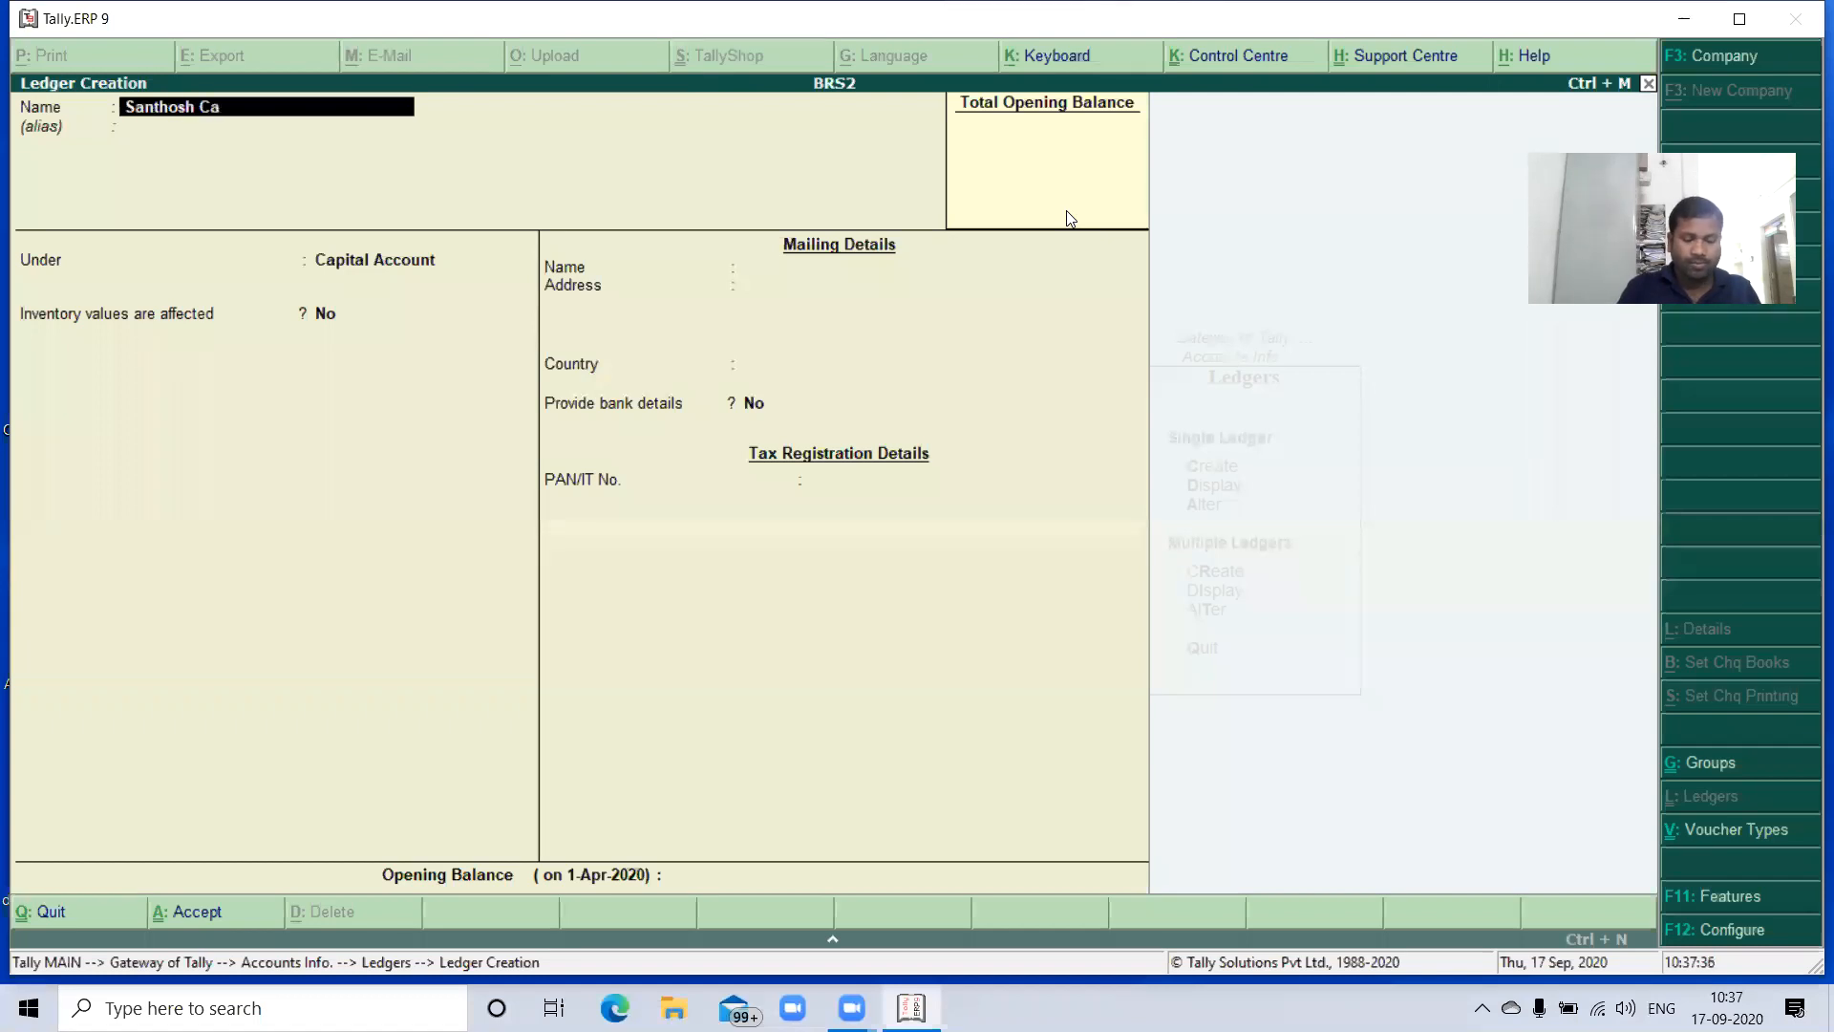
type("pital")
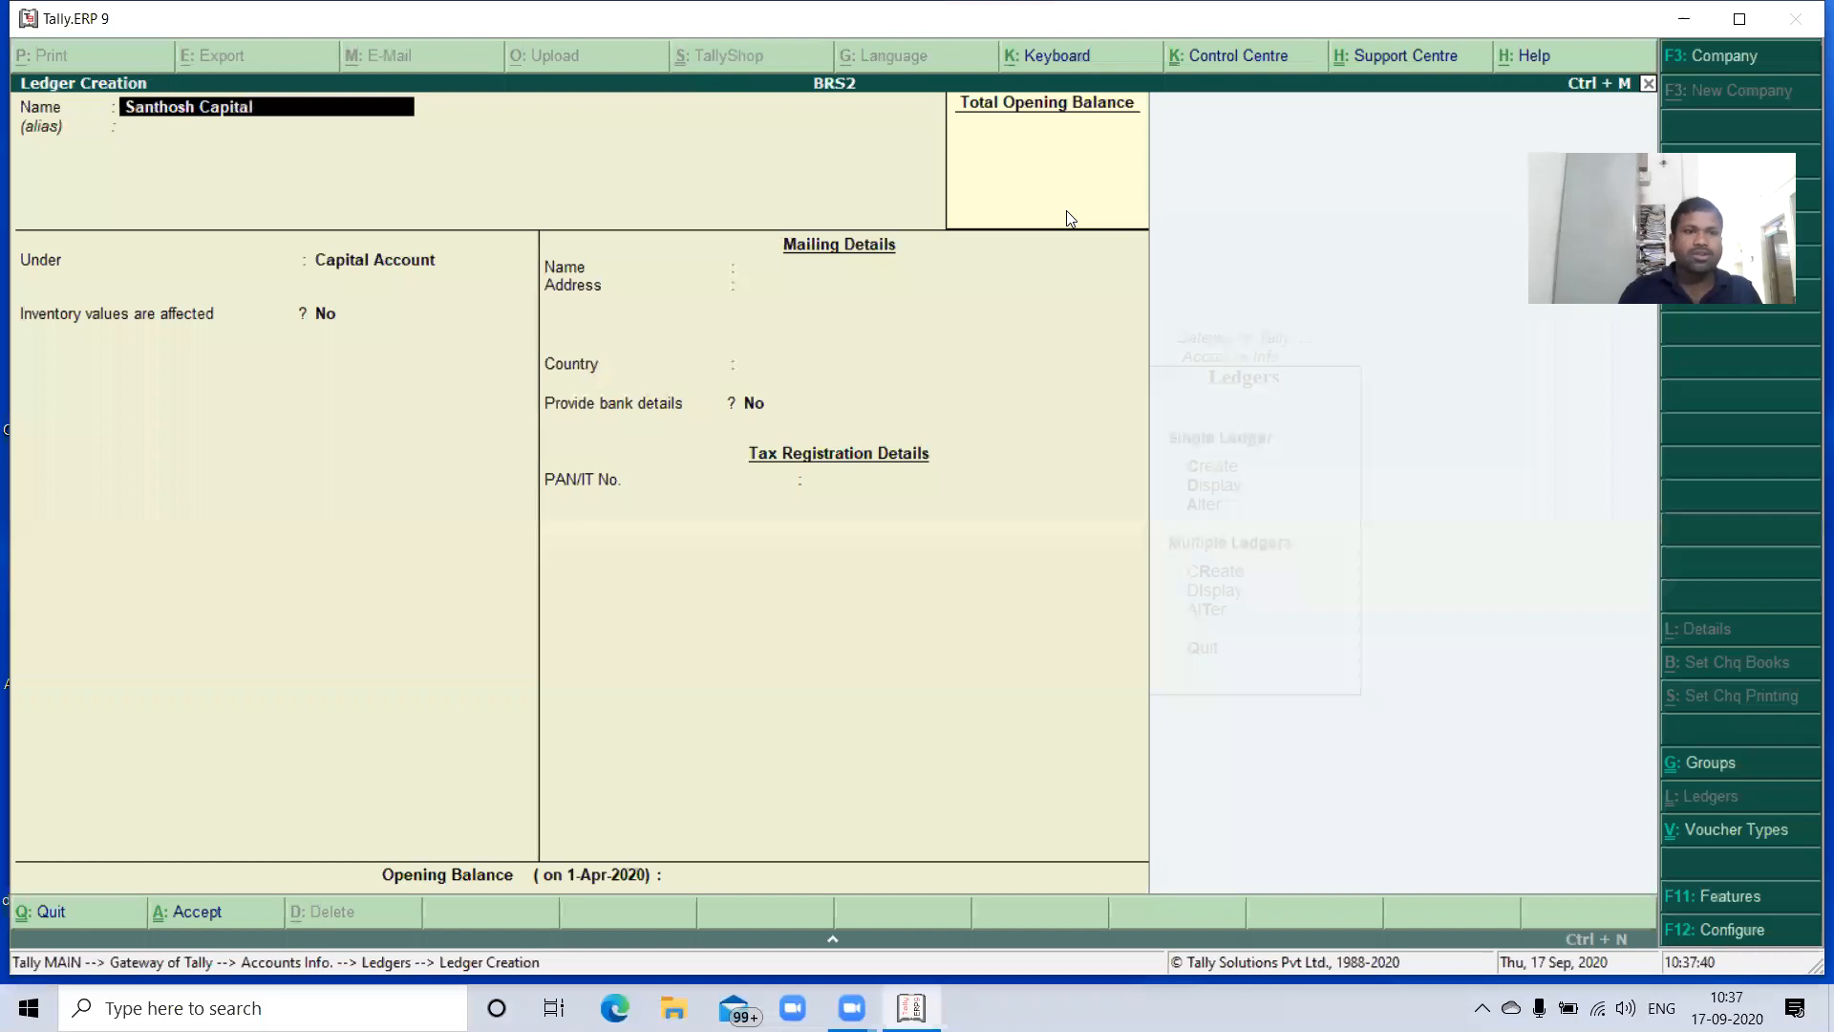
- Keep the capital ledger under Capital Account with the default mailing details and save it
key("Return")
key("Return")
key("Return")
key("Return")
key("Return")
key("Return")
key("Return")
key("Return")
key("Return")
key("Return")
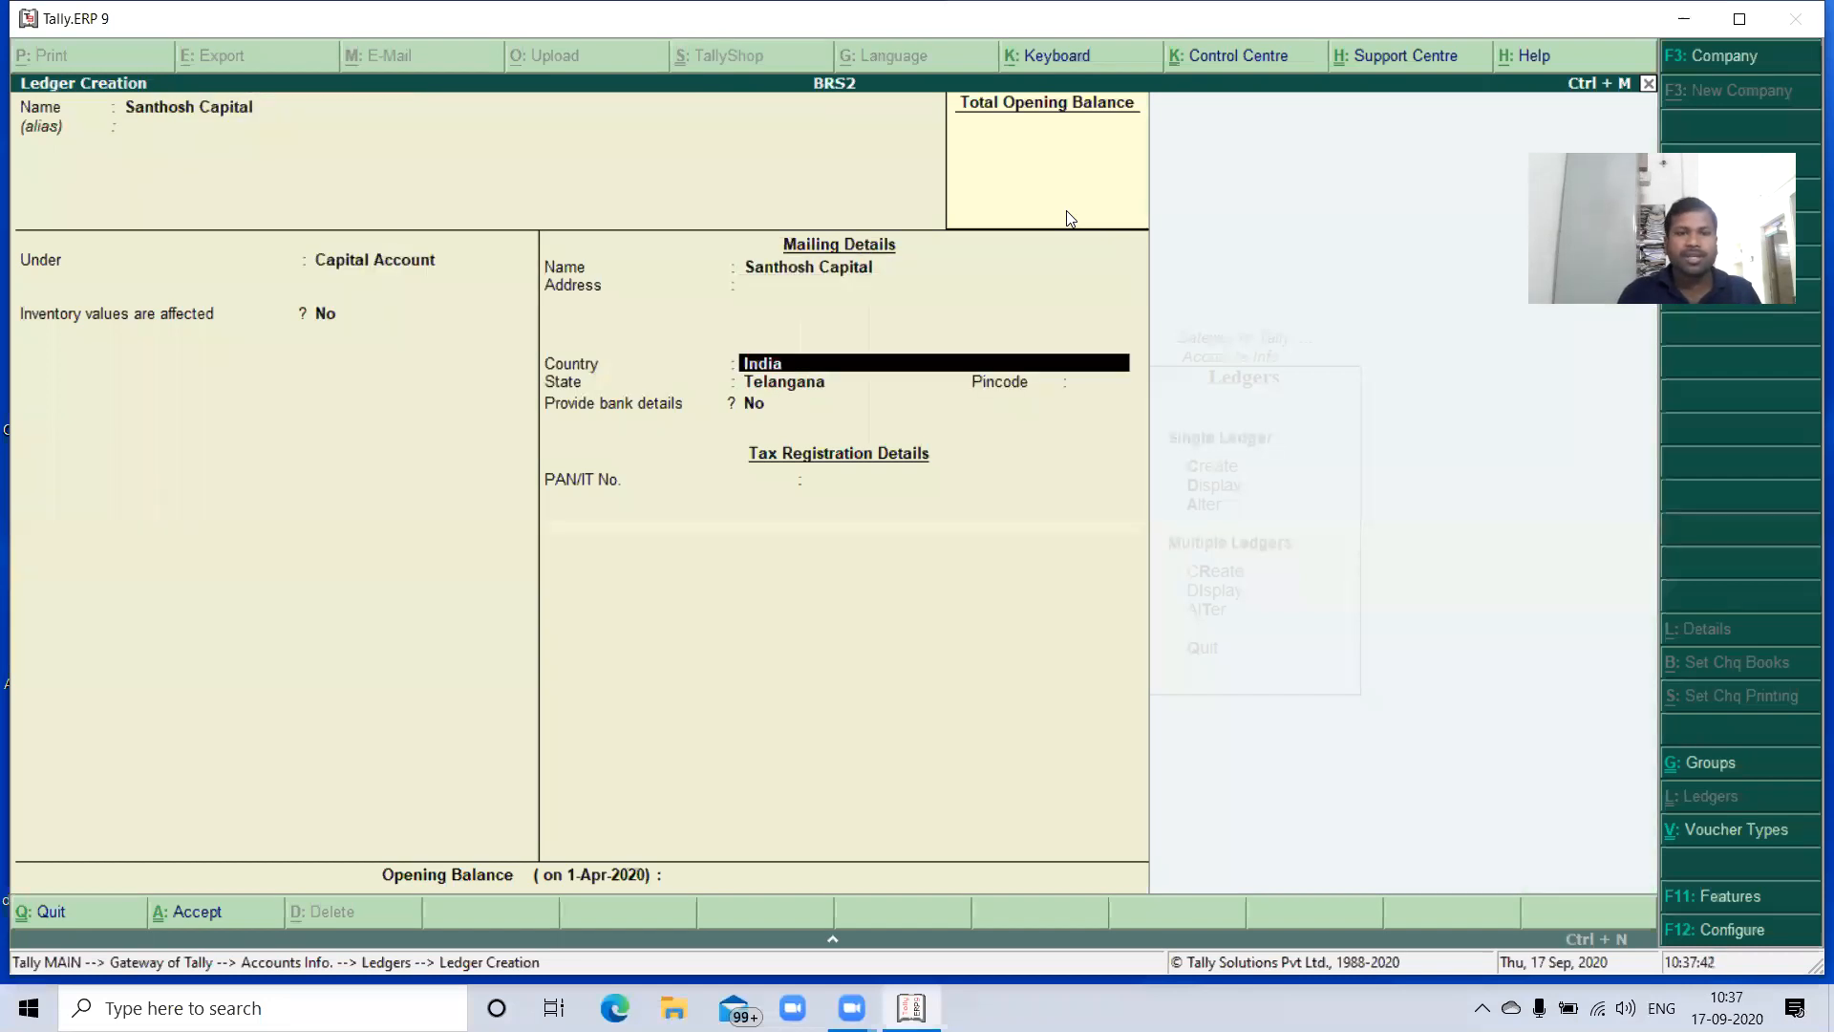
key("Return")
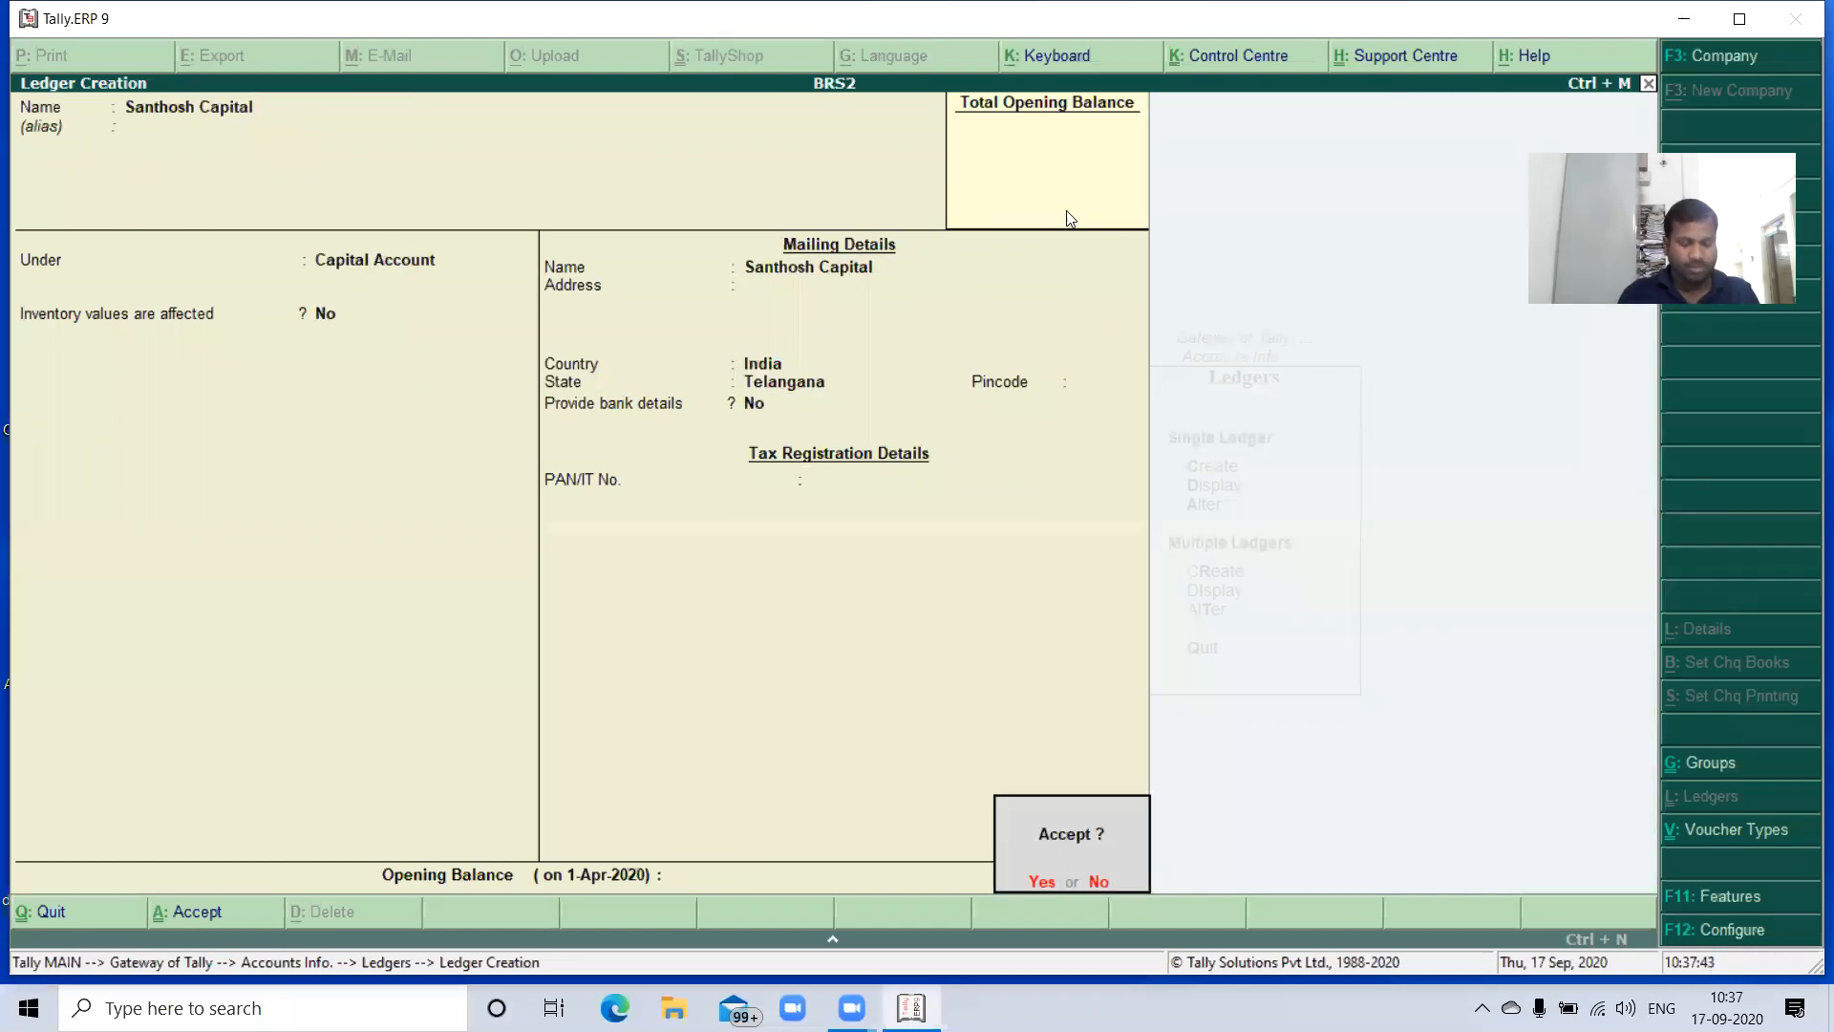
key("Return")
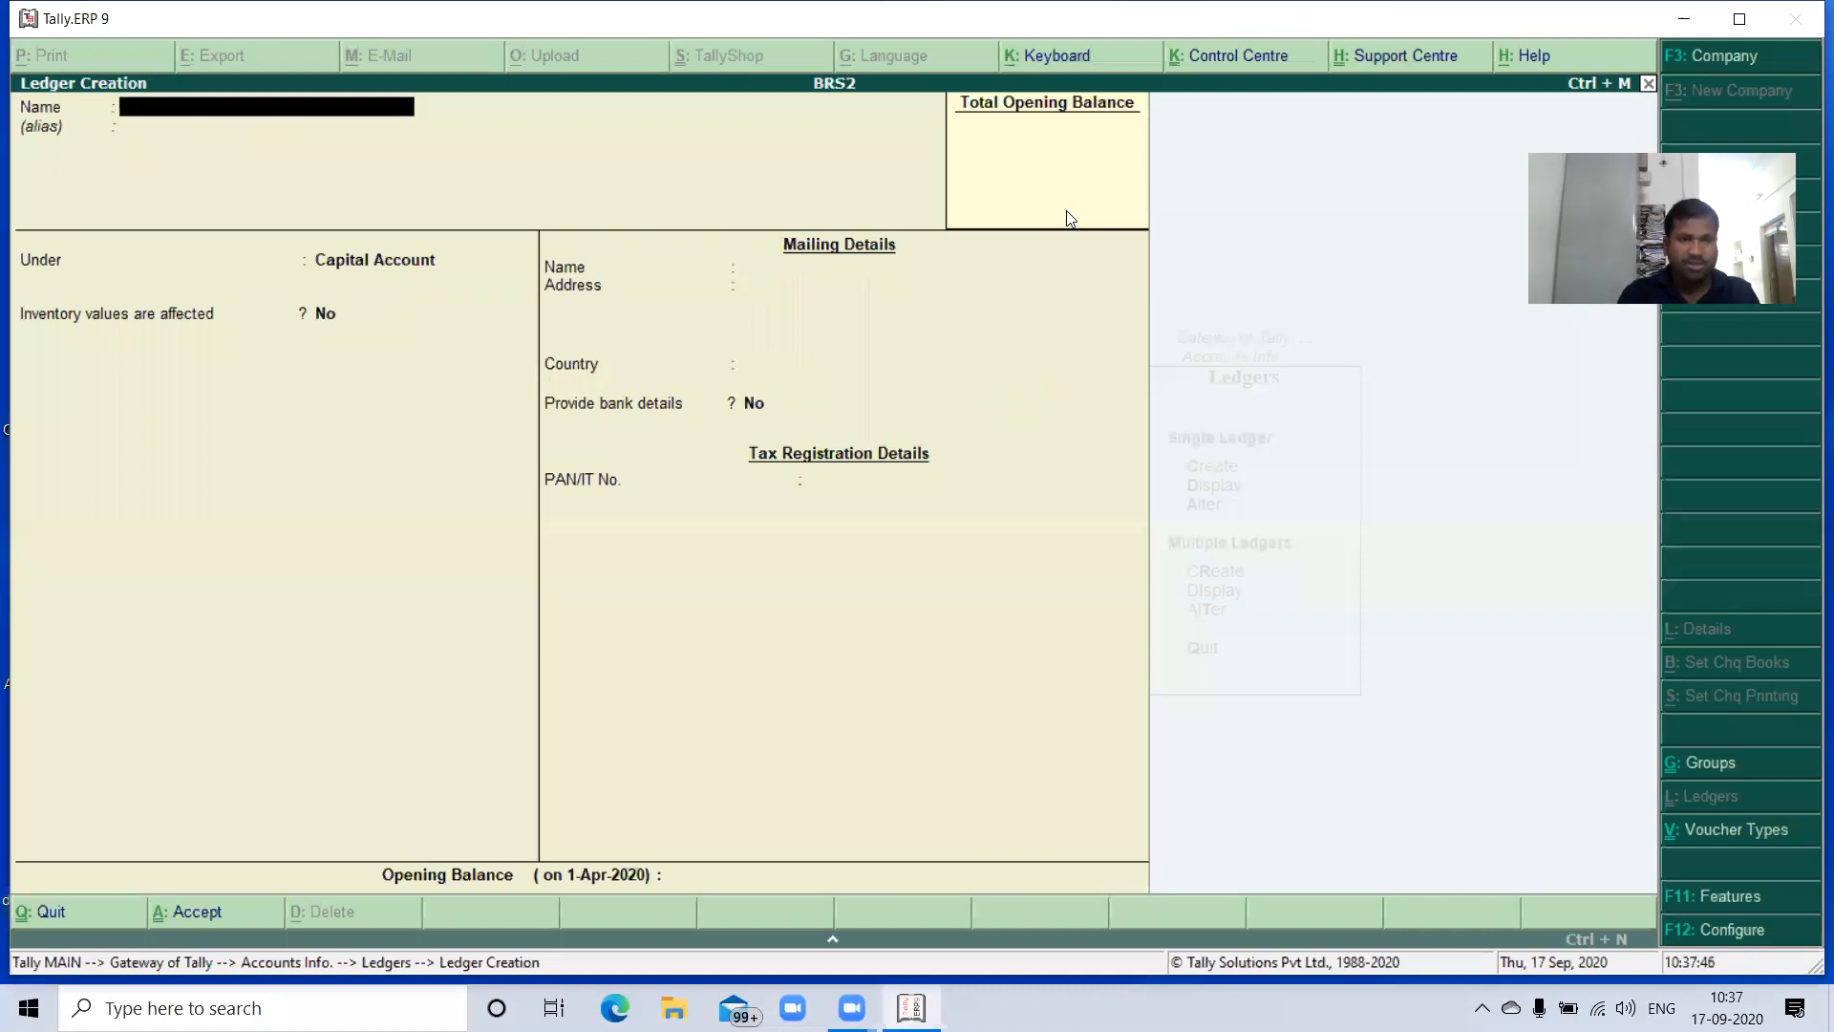
- Name the next ledger SBI Bank and place it under the Bank Accounts group
type("SBI Bank")
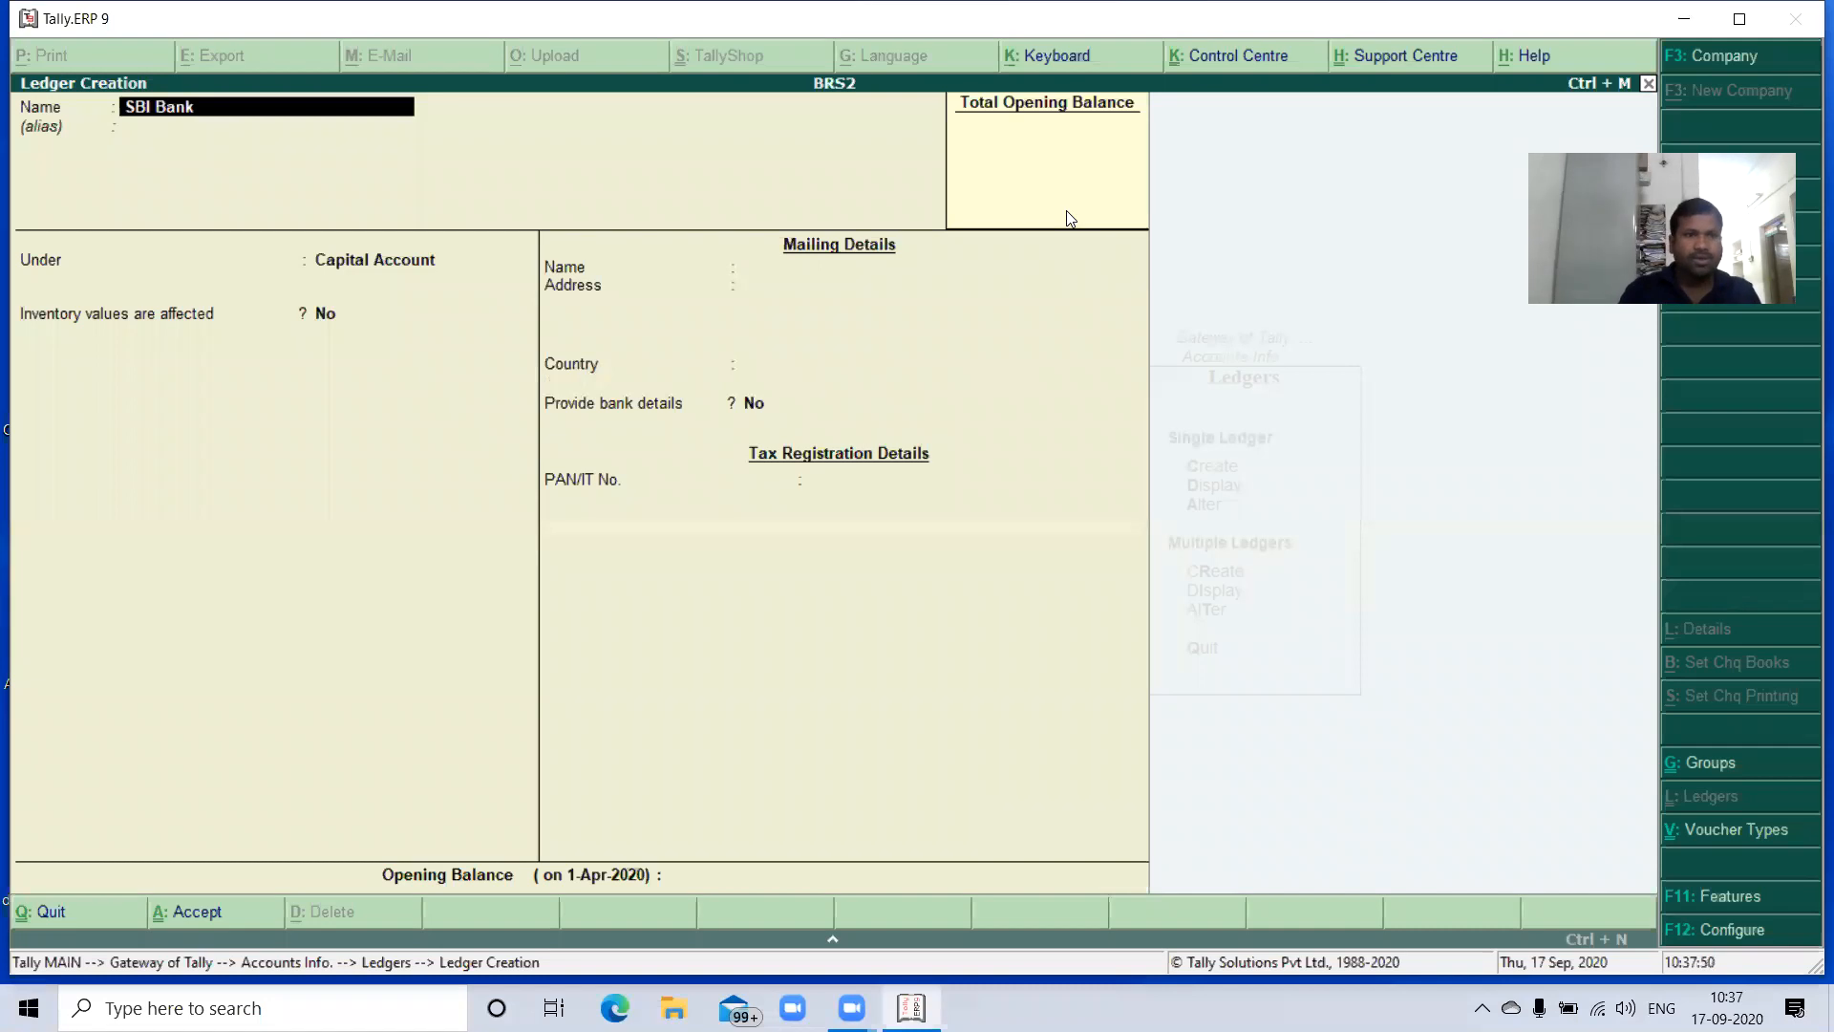
key("Return")
key("Return")
key("Up")
key("Up")
key("Up")
key("Up")
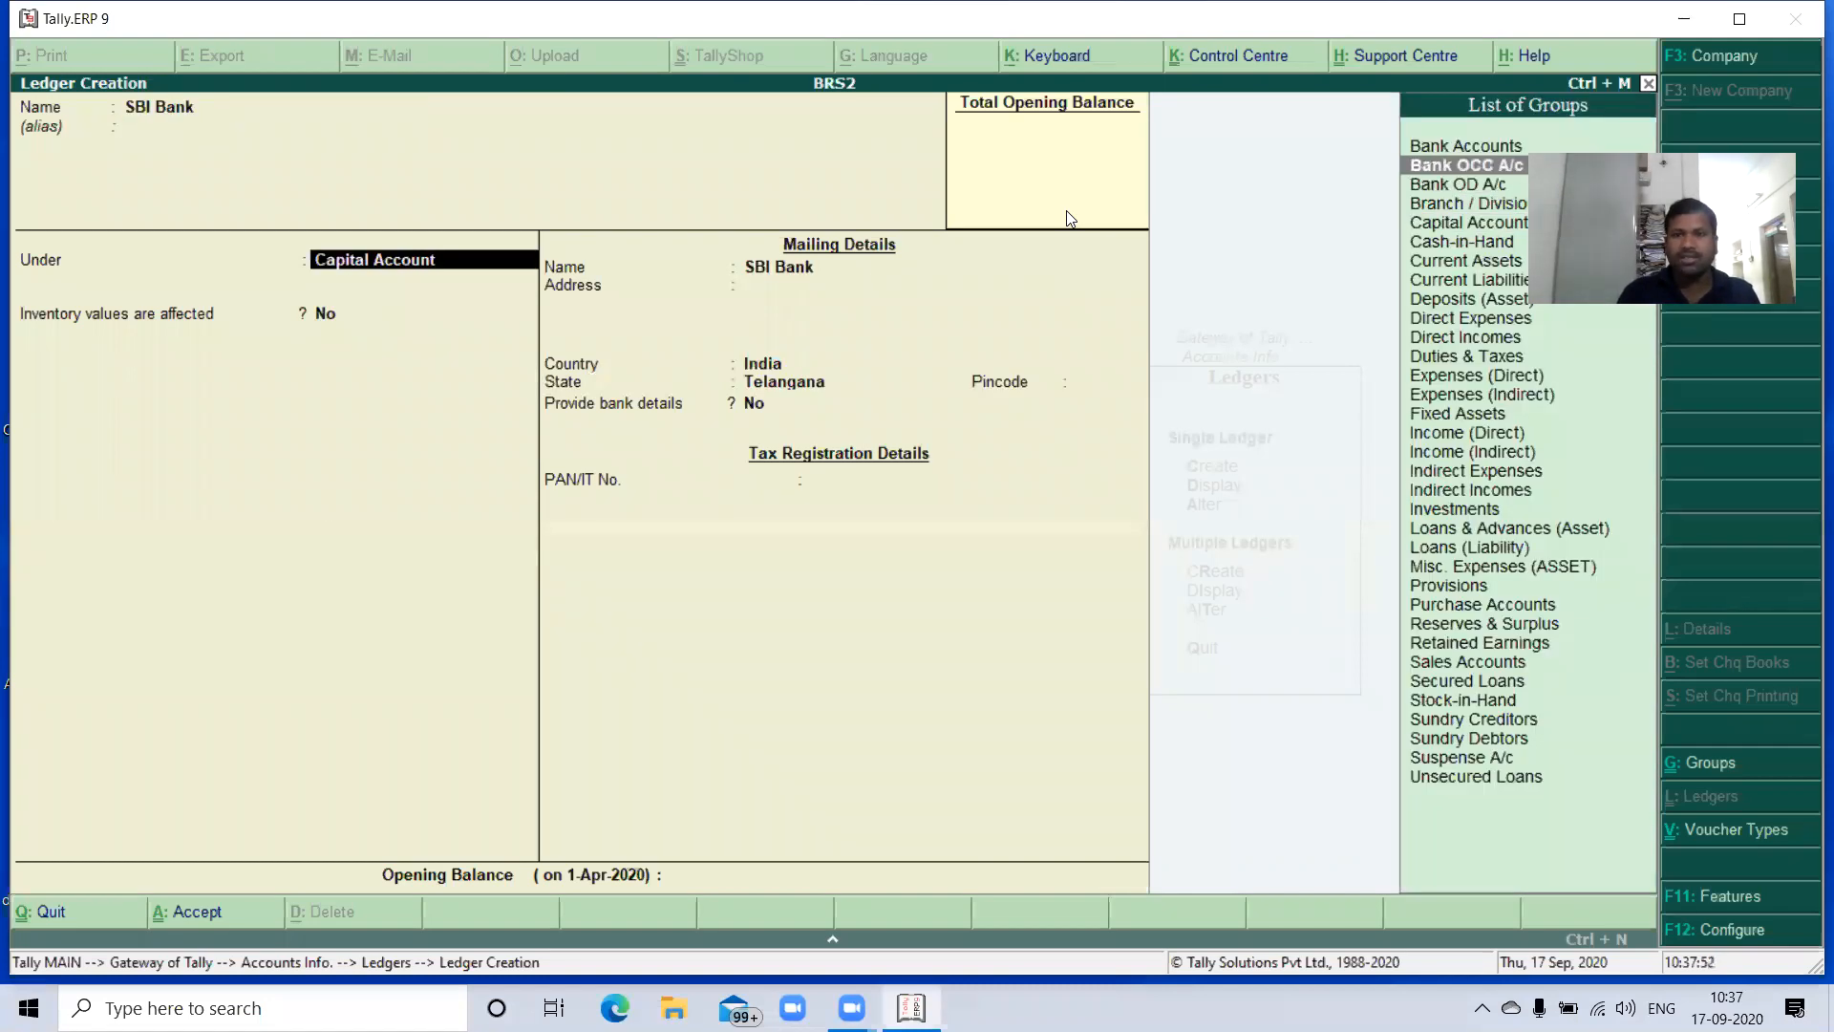
key("Return")
key("Return")
key("Return")
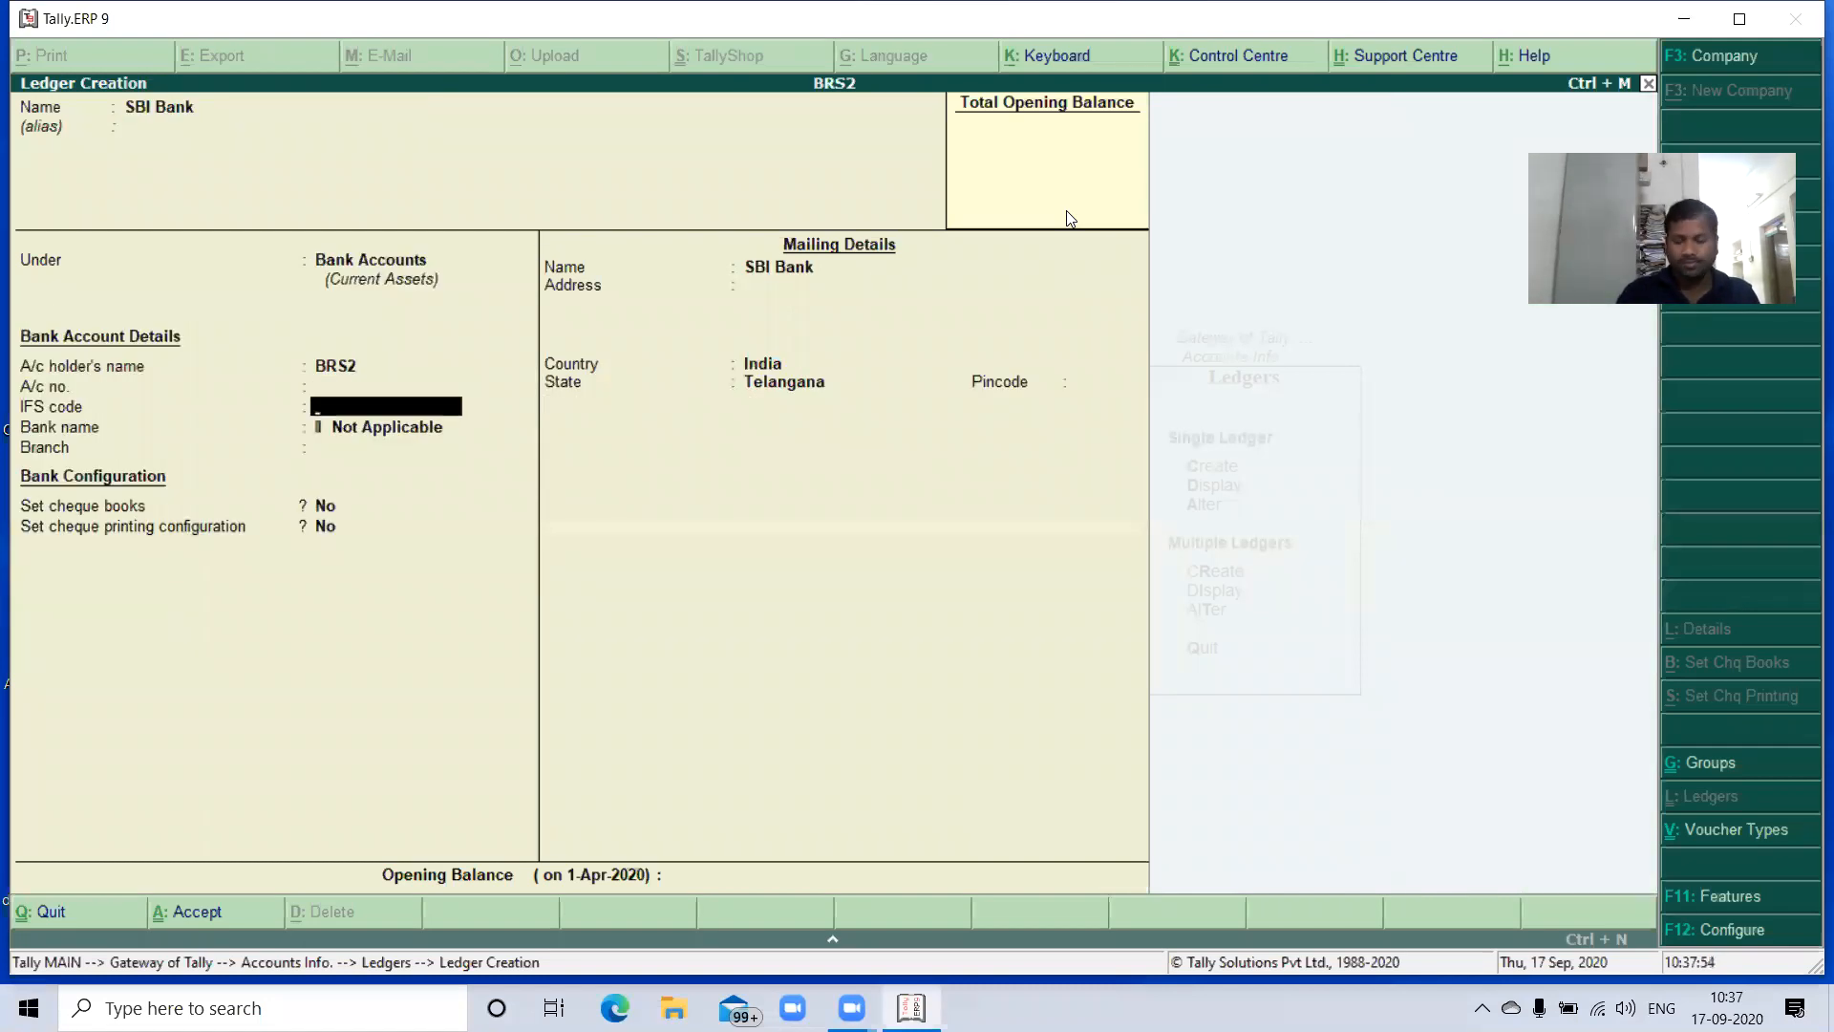
- Keep BRS2 as the SBI Bank ledger's account holder and enter the bank account number
key("Up")
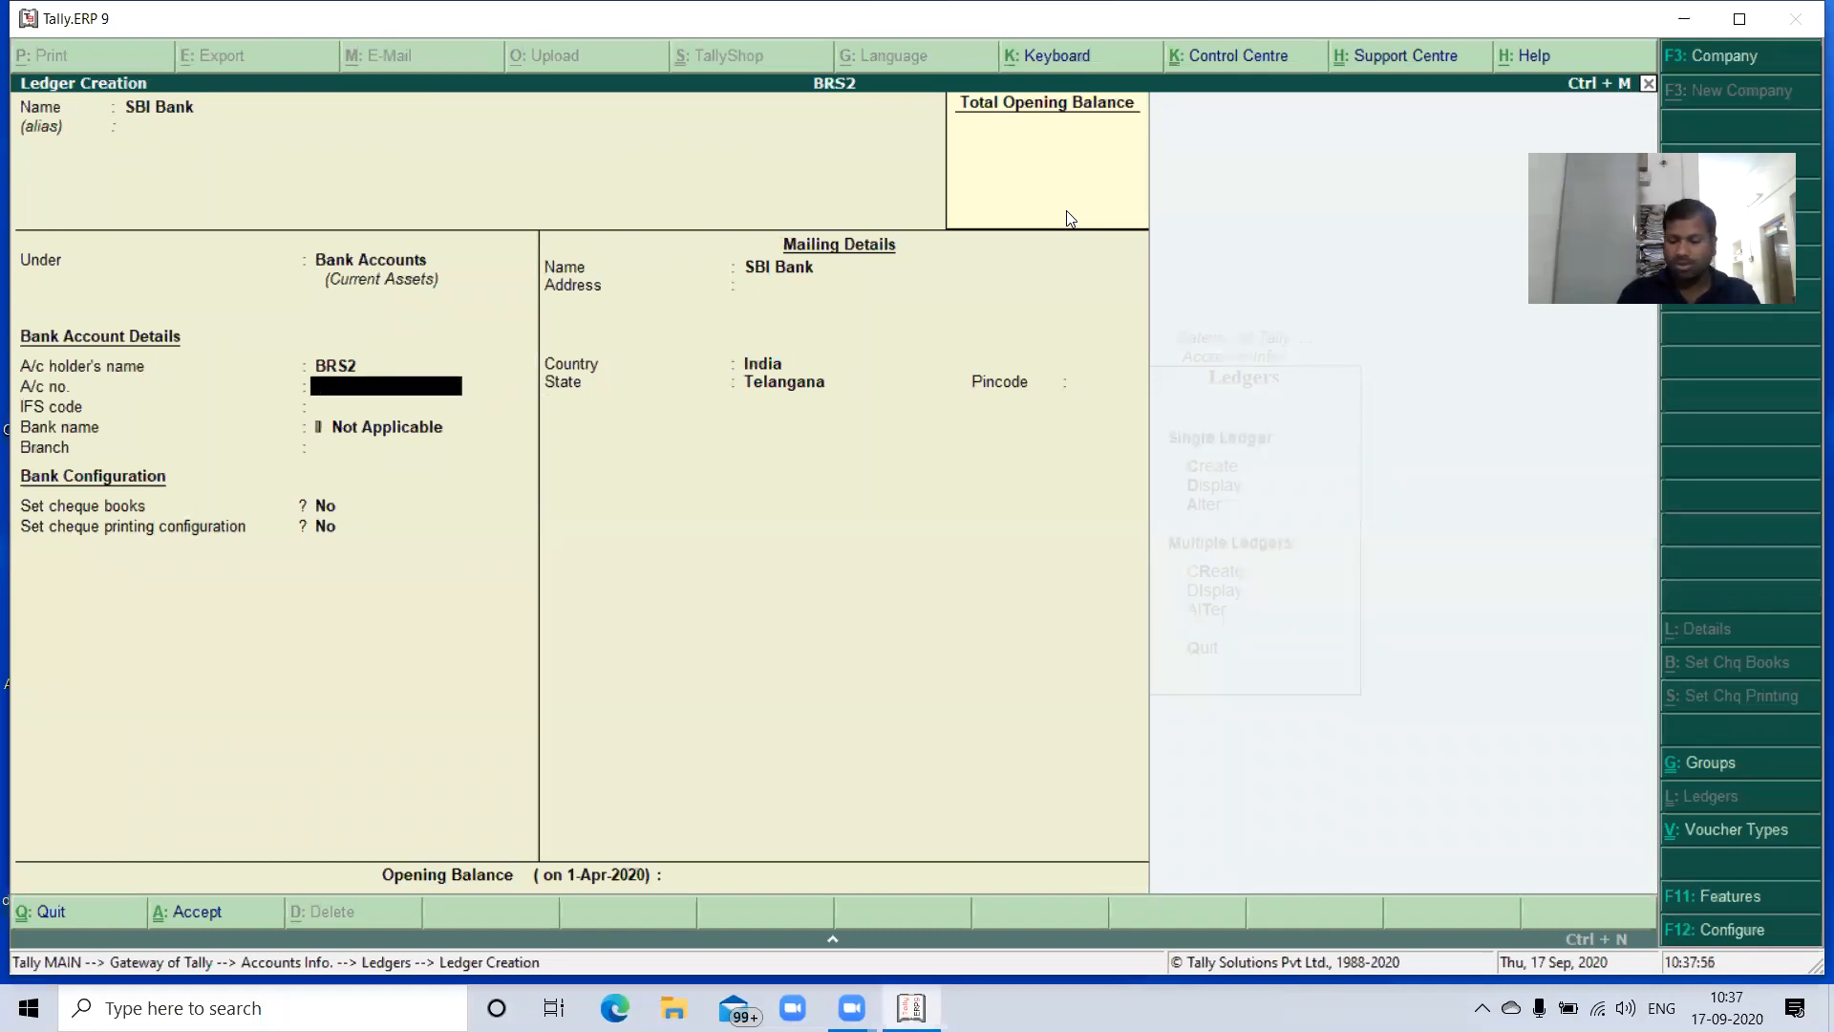
type("798")
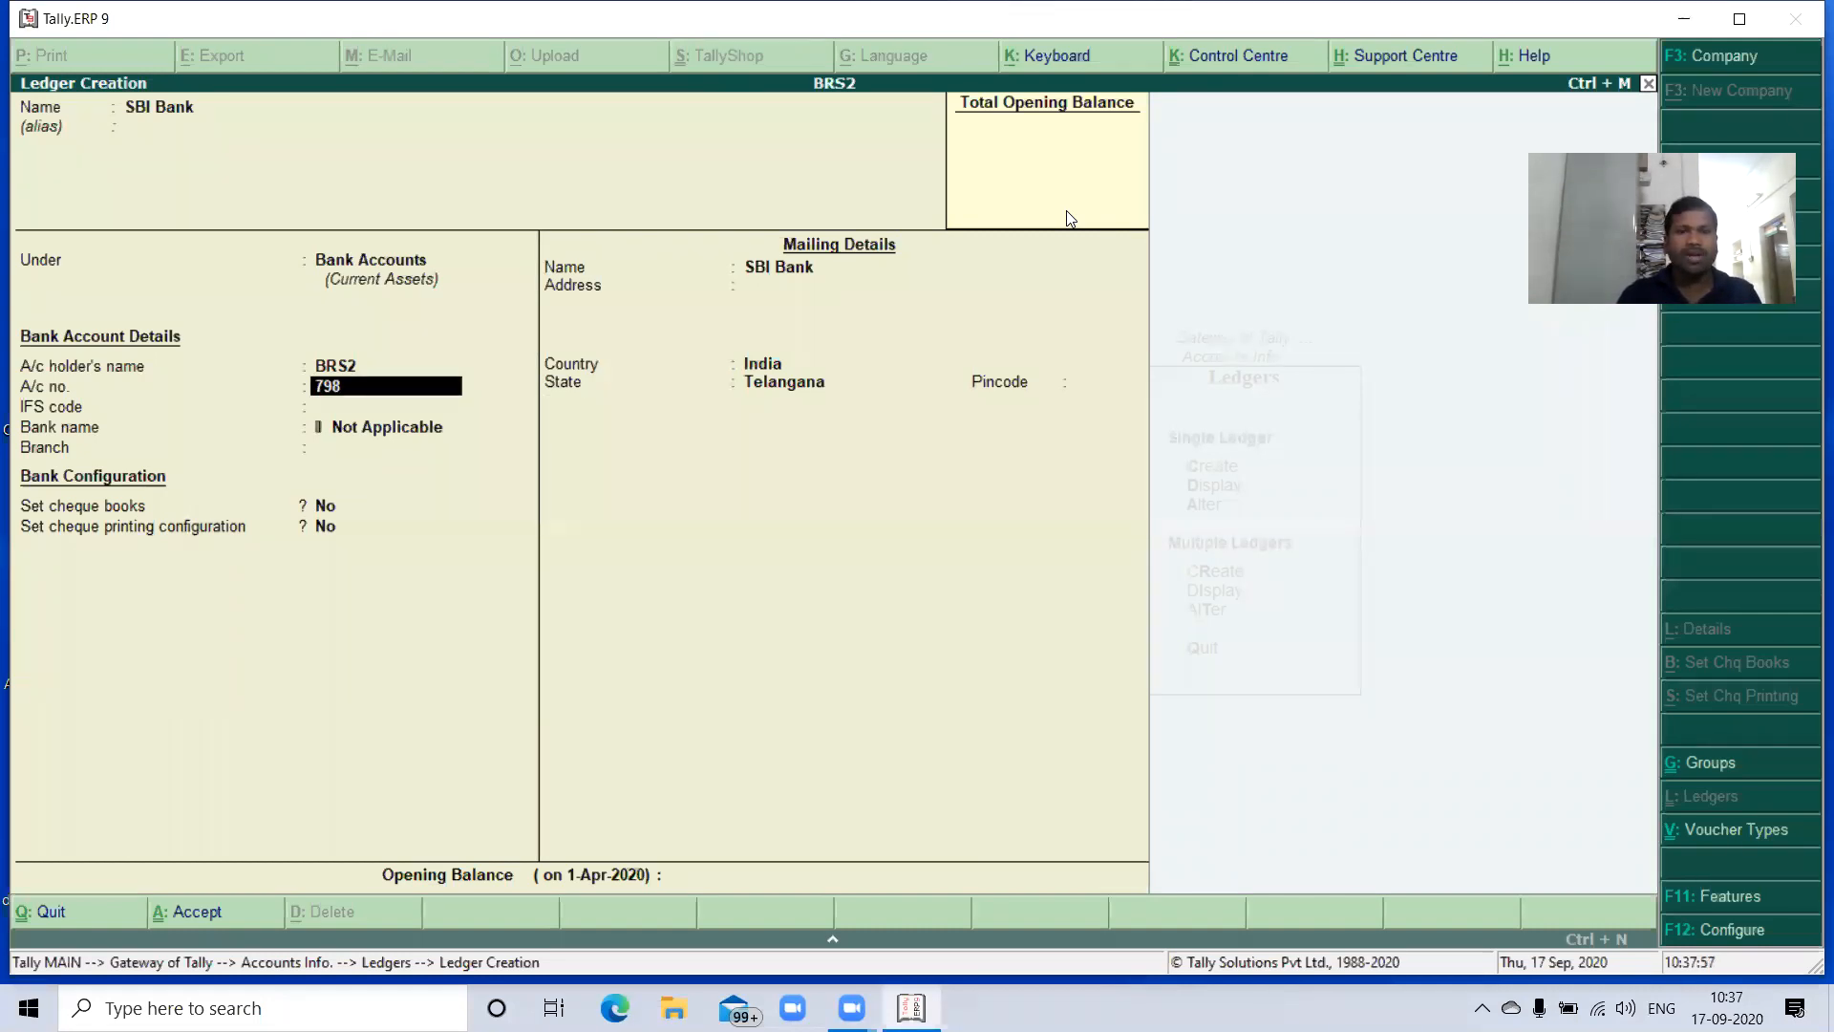
type("98")
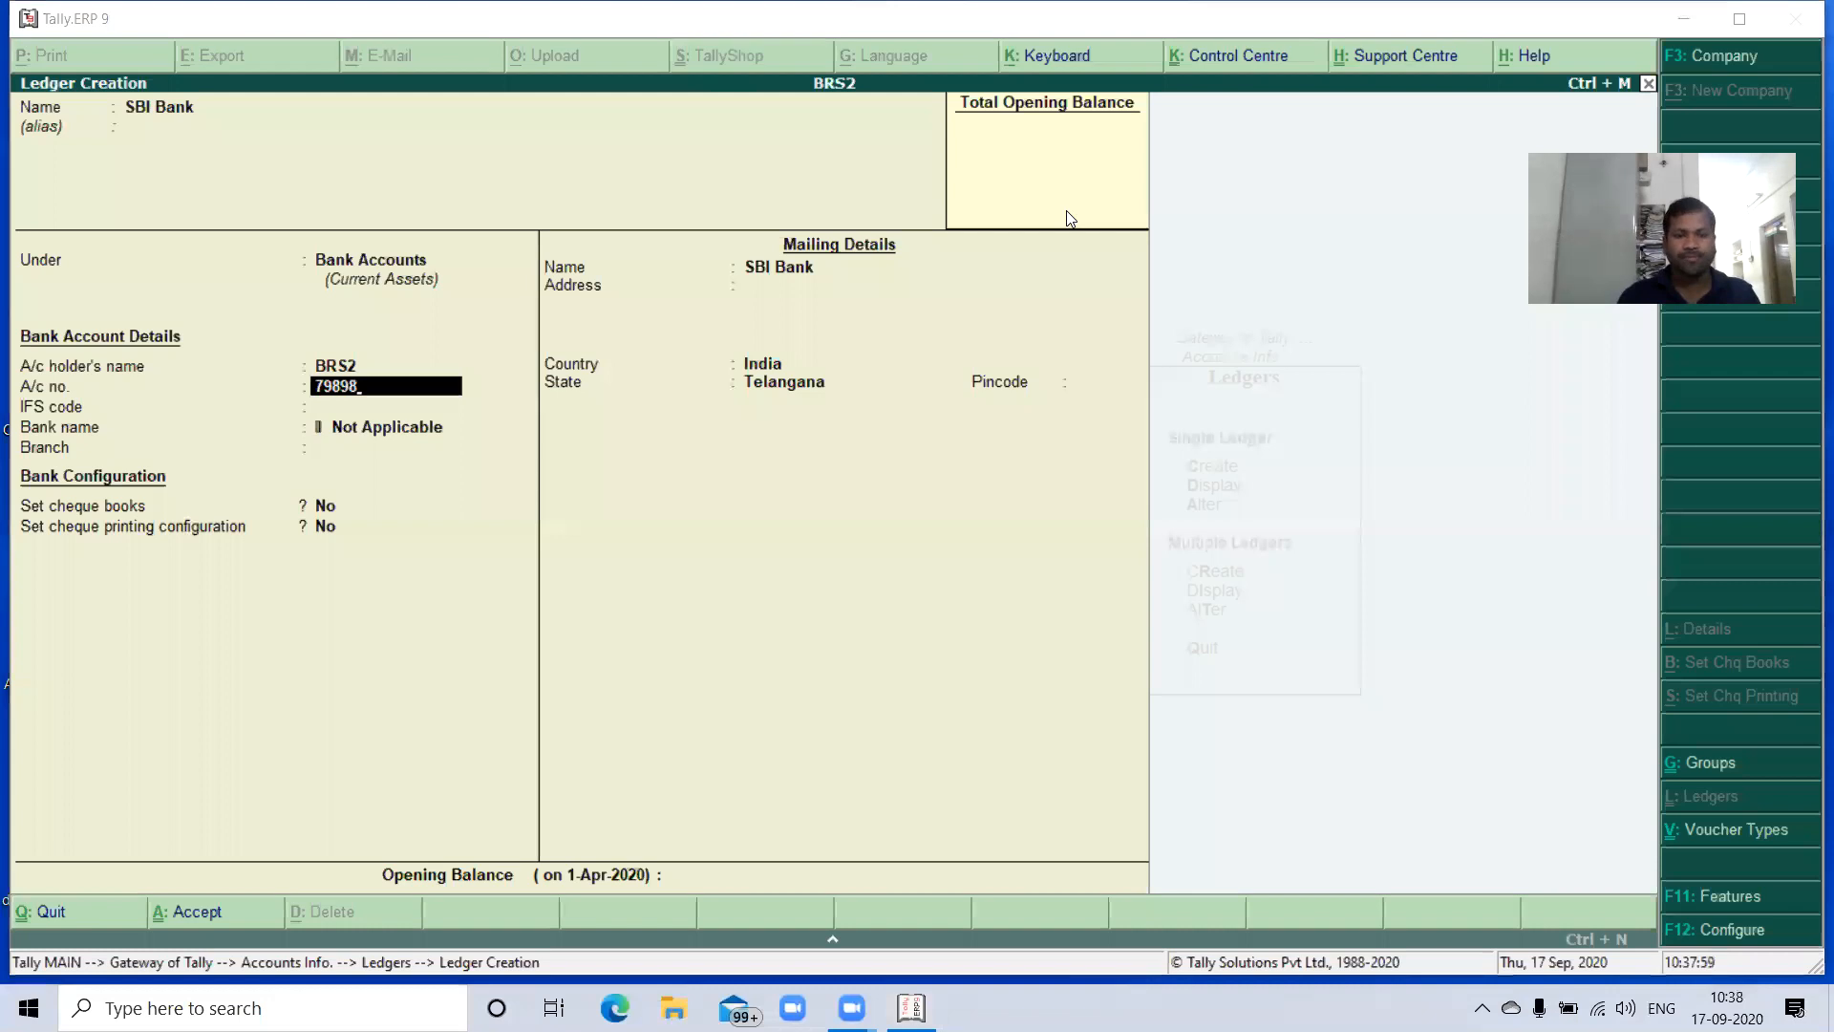
type("785")
key("Return")
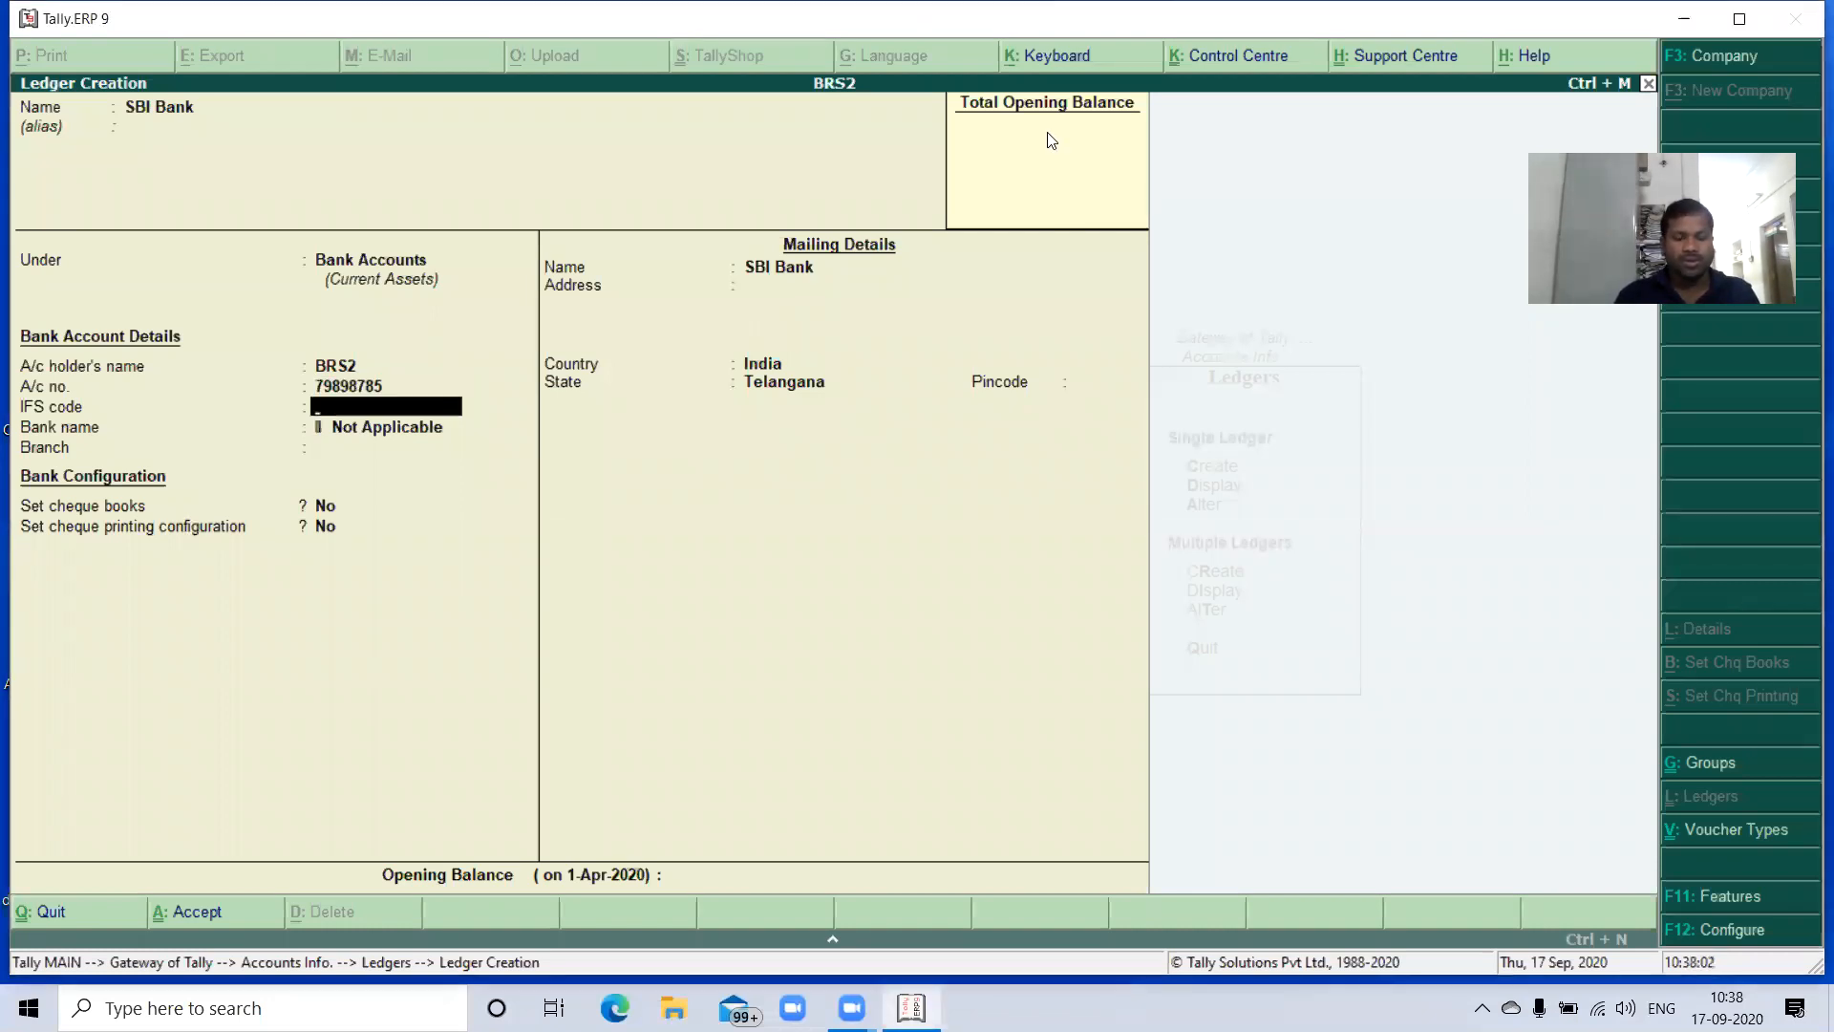
- Set the IFS code to IDSB0025 and the branch to Hyd, leaving the bank name as Not Applicable
type("ID")
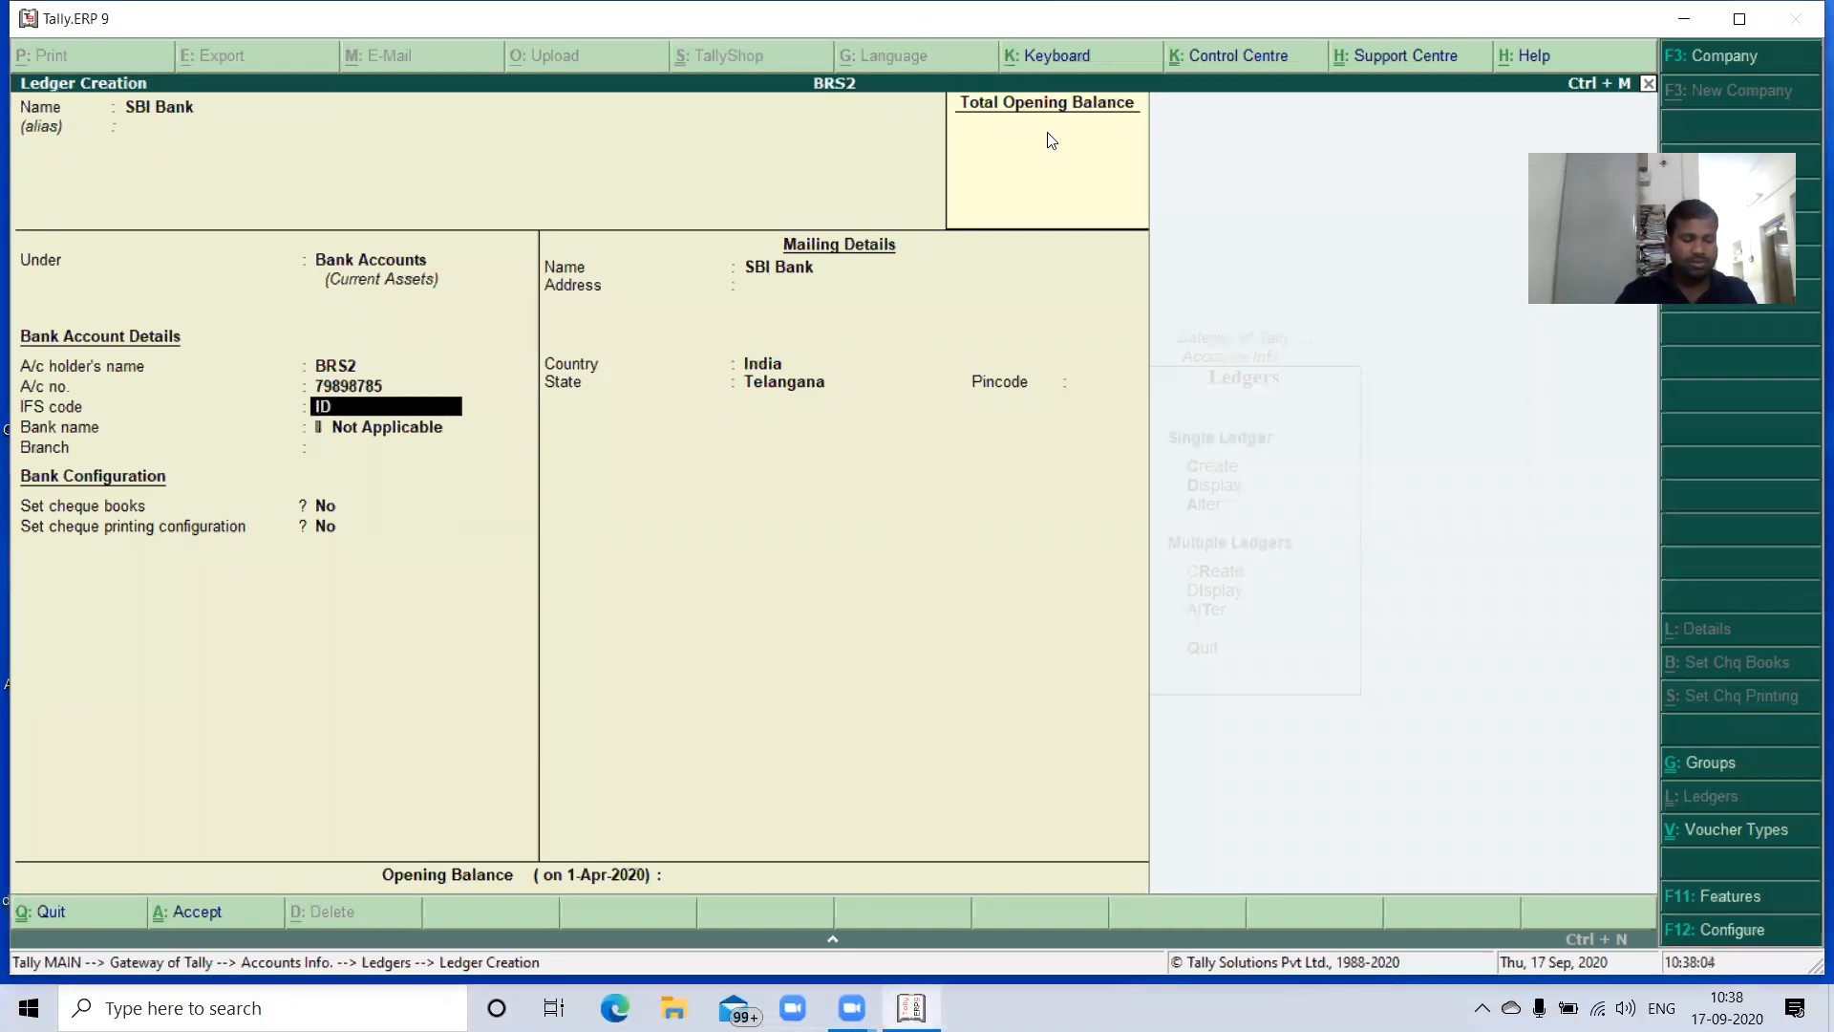
type("SB0")
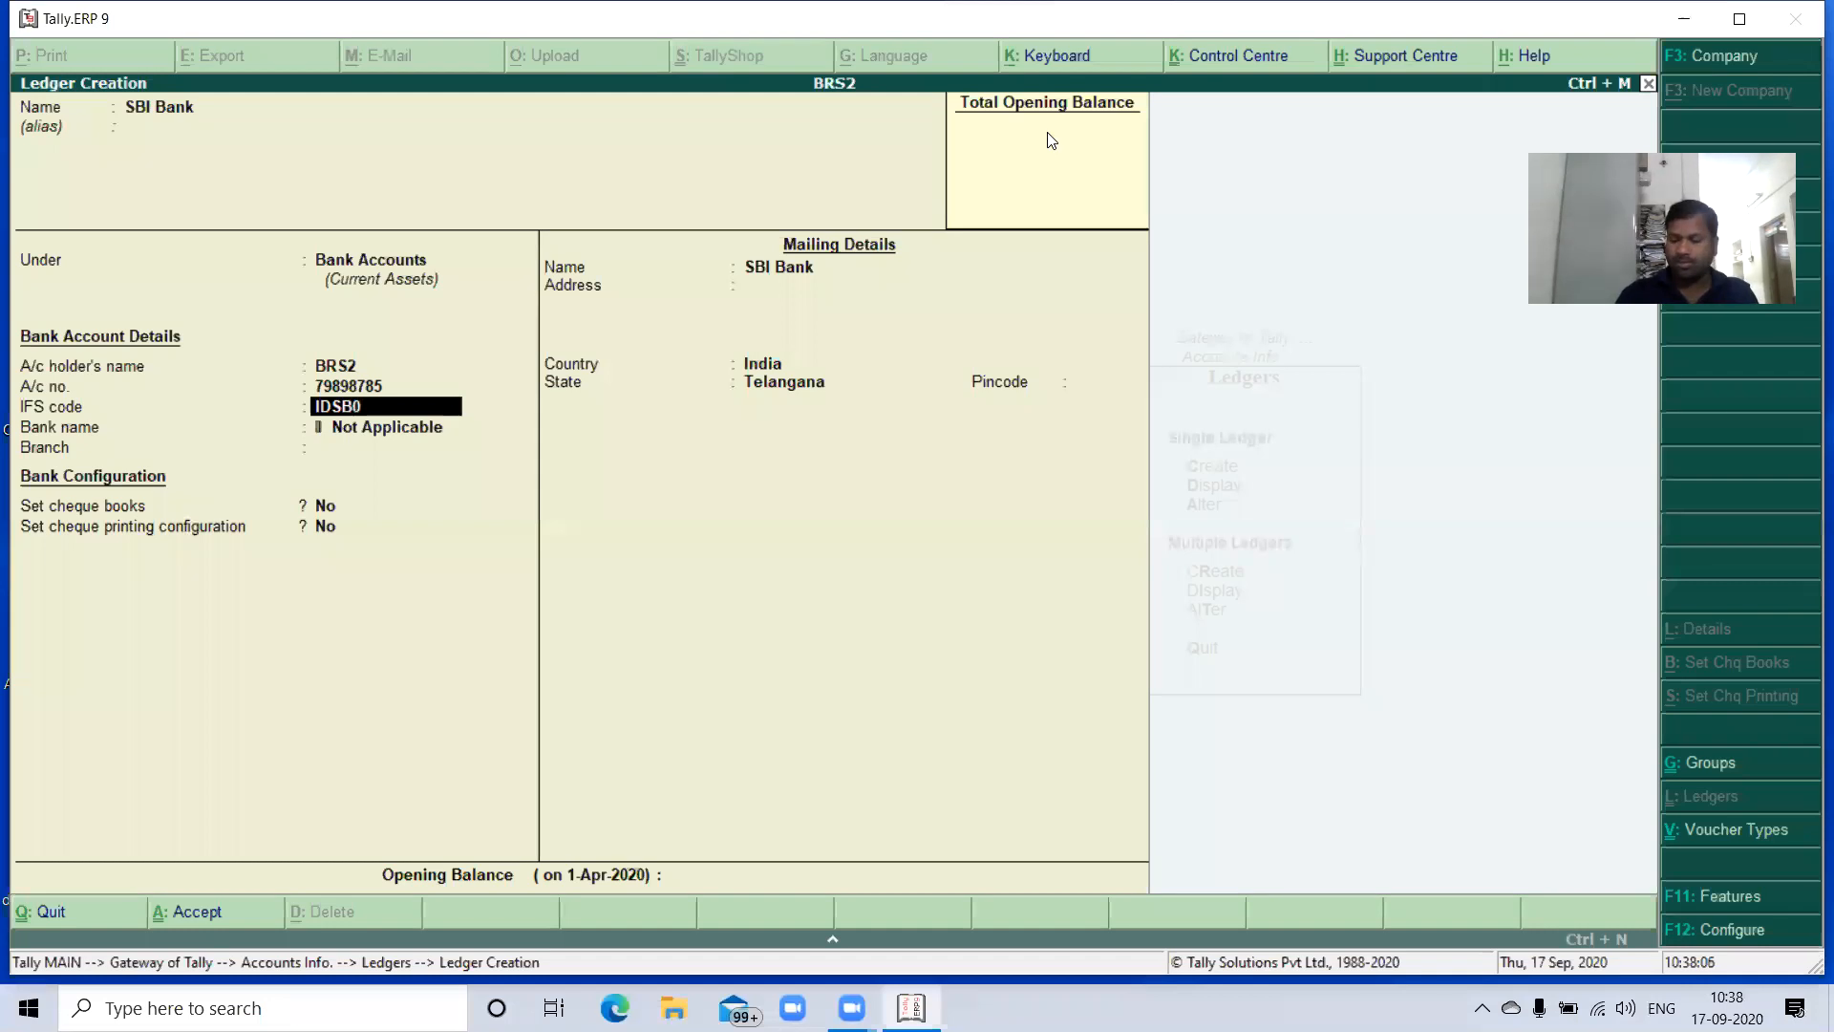
type("025")
key("Return")
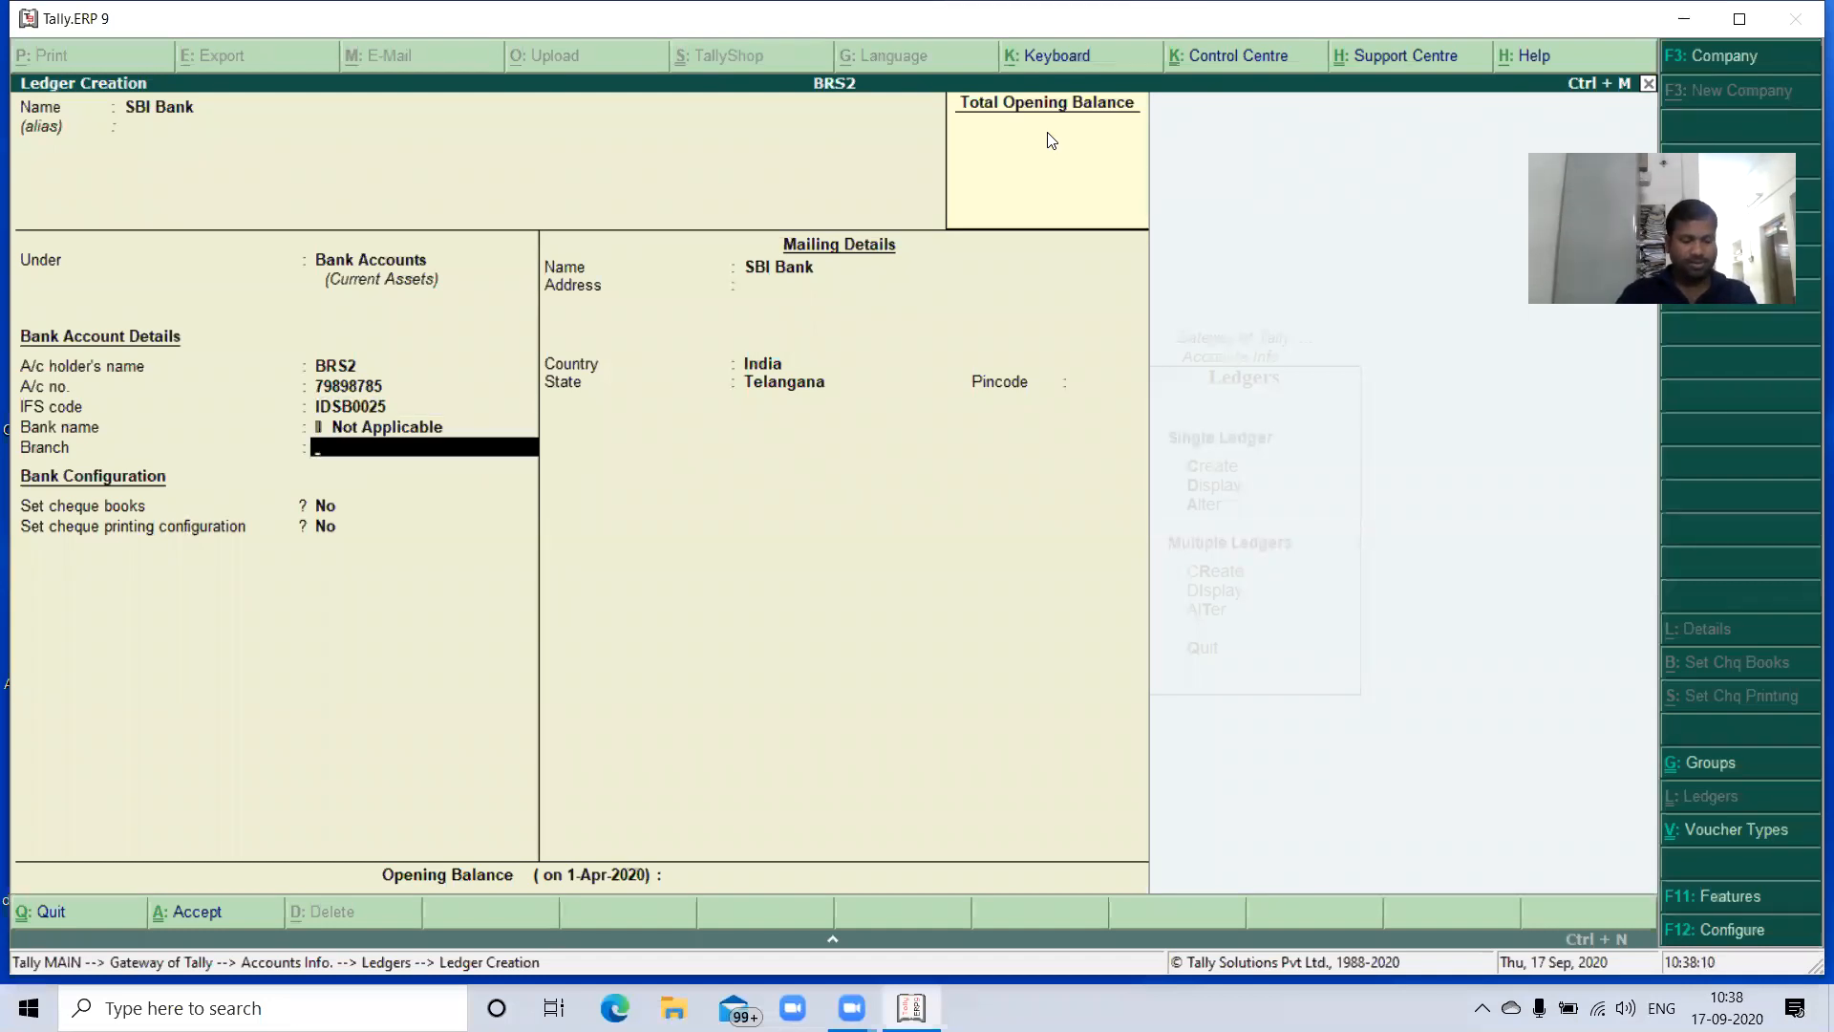
type("Hyd")
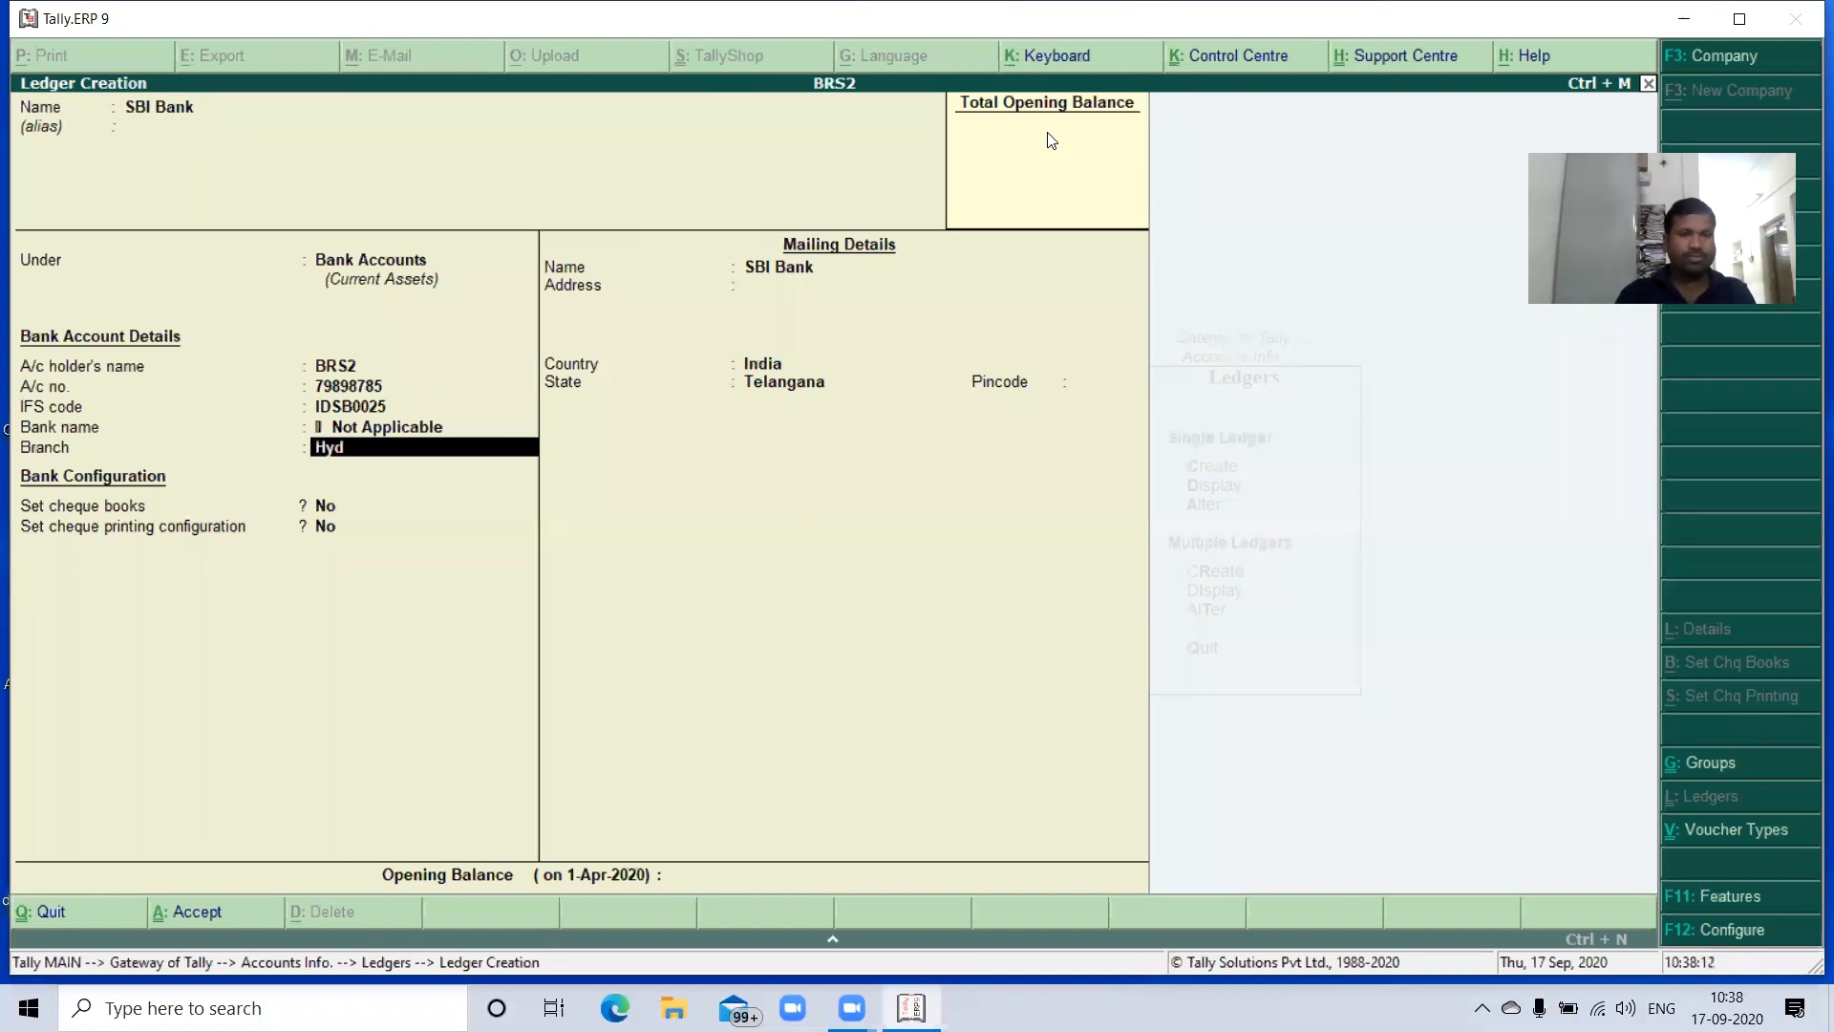
key("Return")
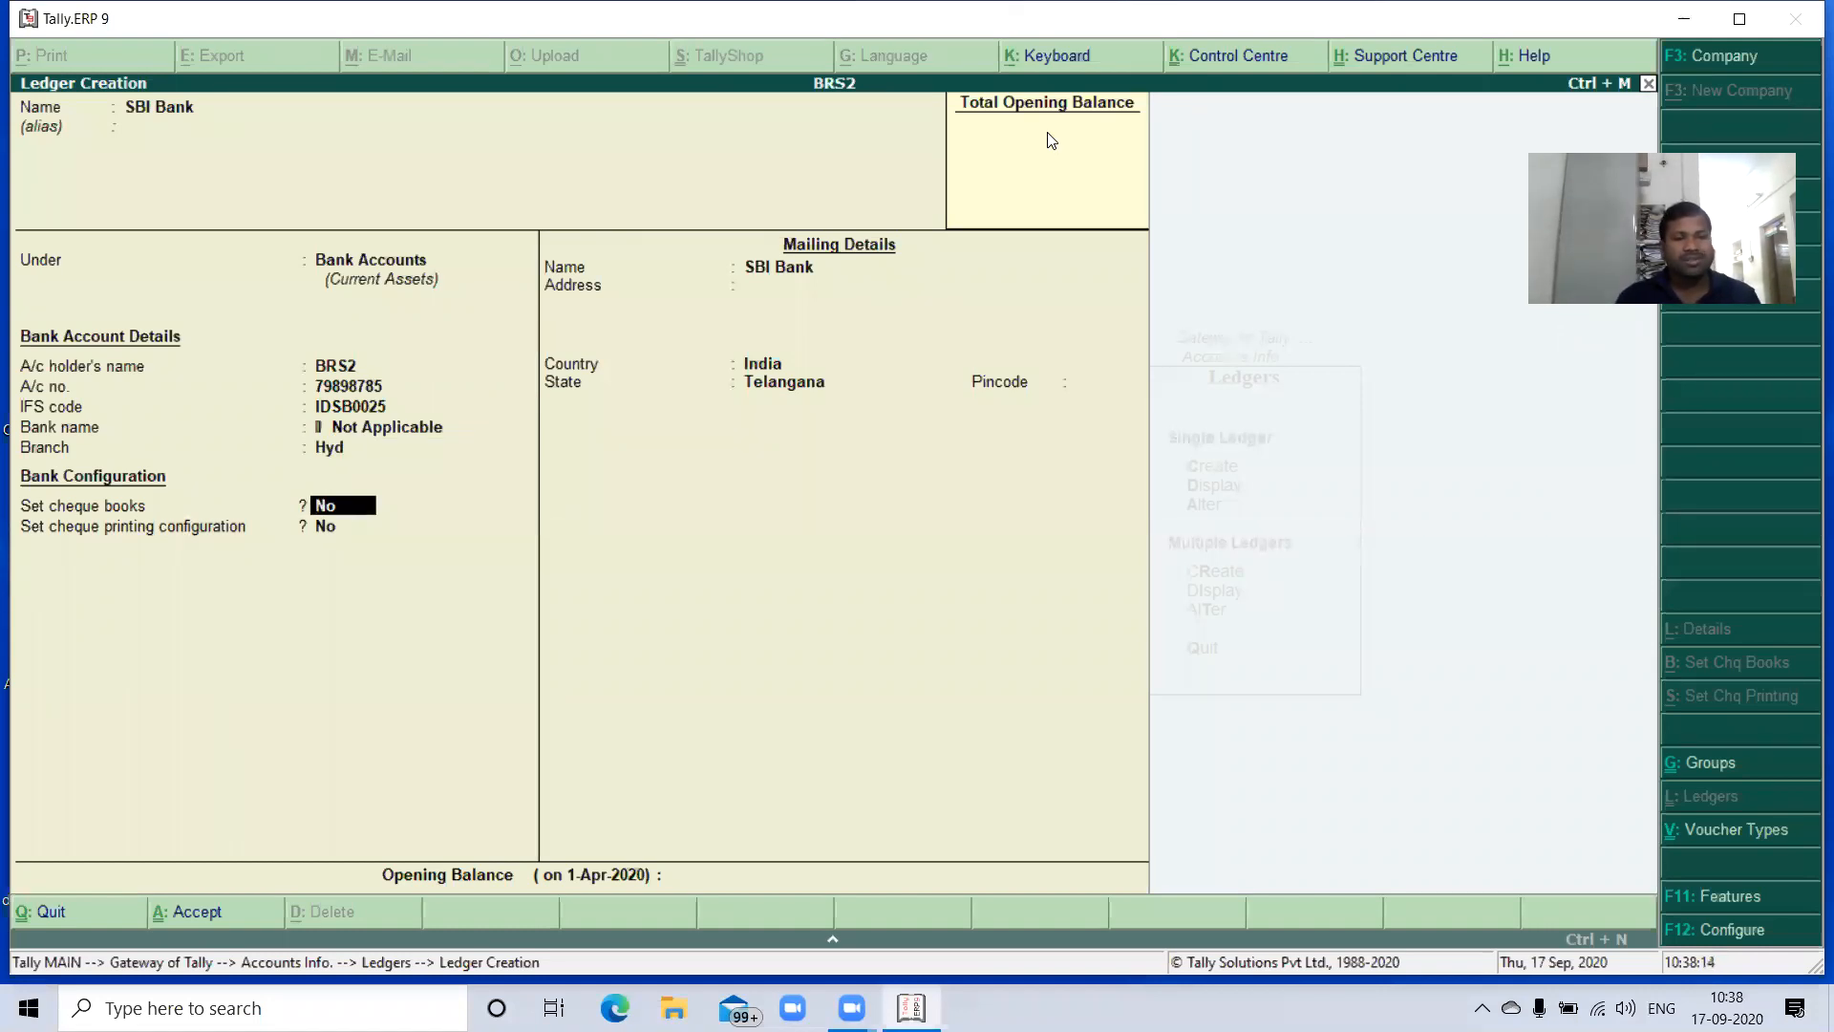
- Enable cheque books for SBI Bank and enter a cheque range from 150131 to 150170
type("y")
key("Return")
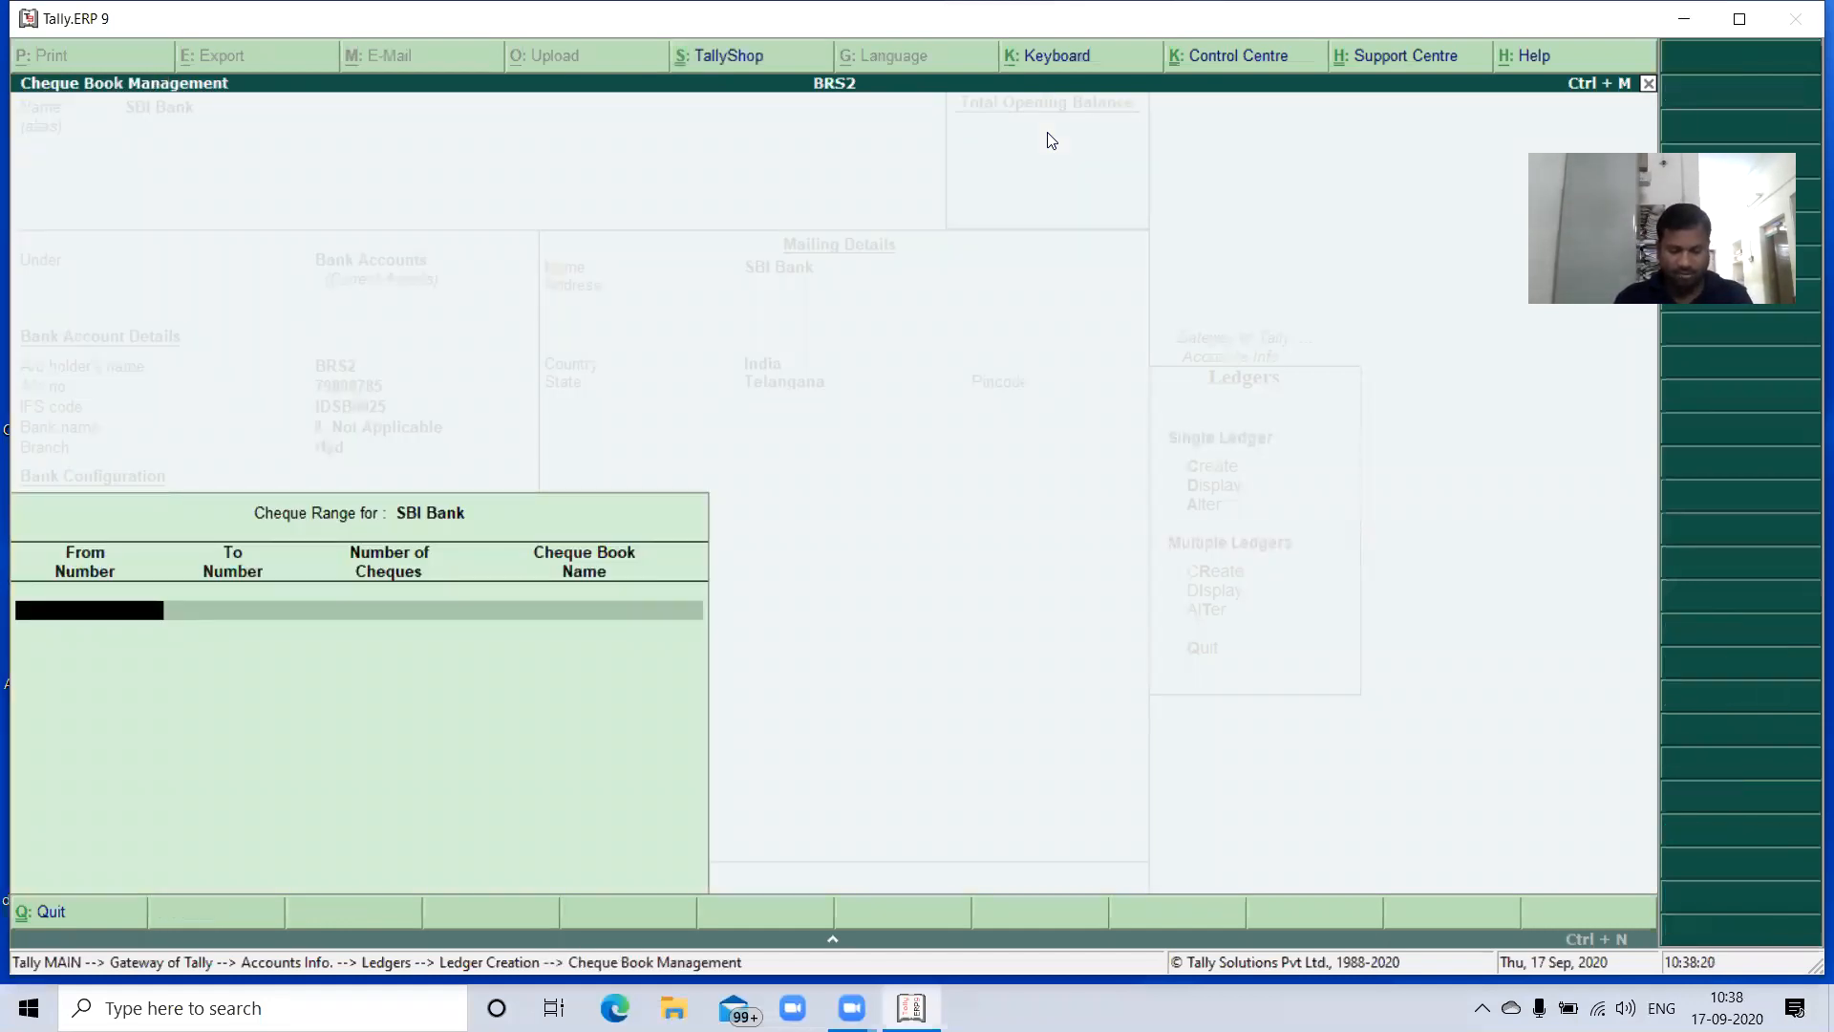
type("150131")
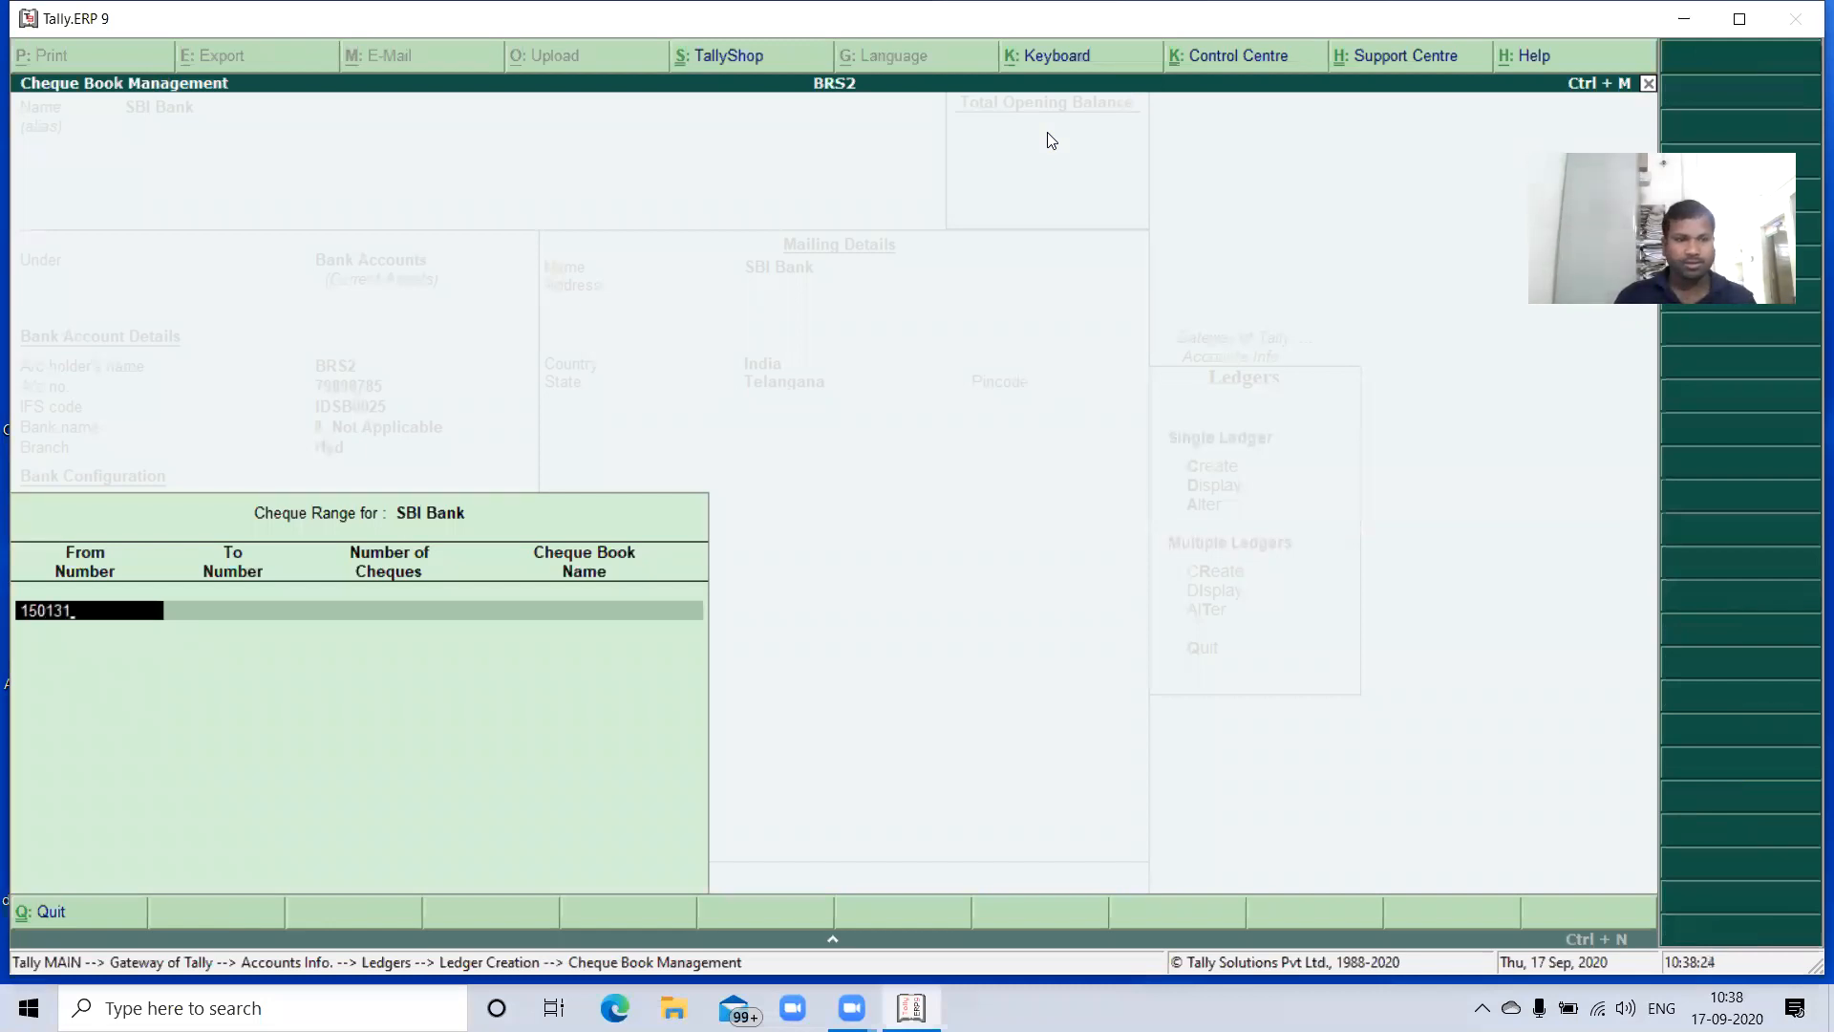
key("Return")
type("150")
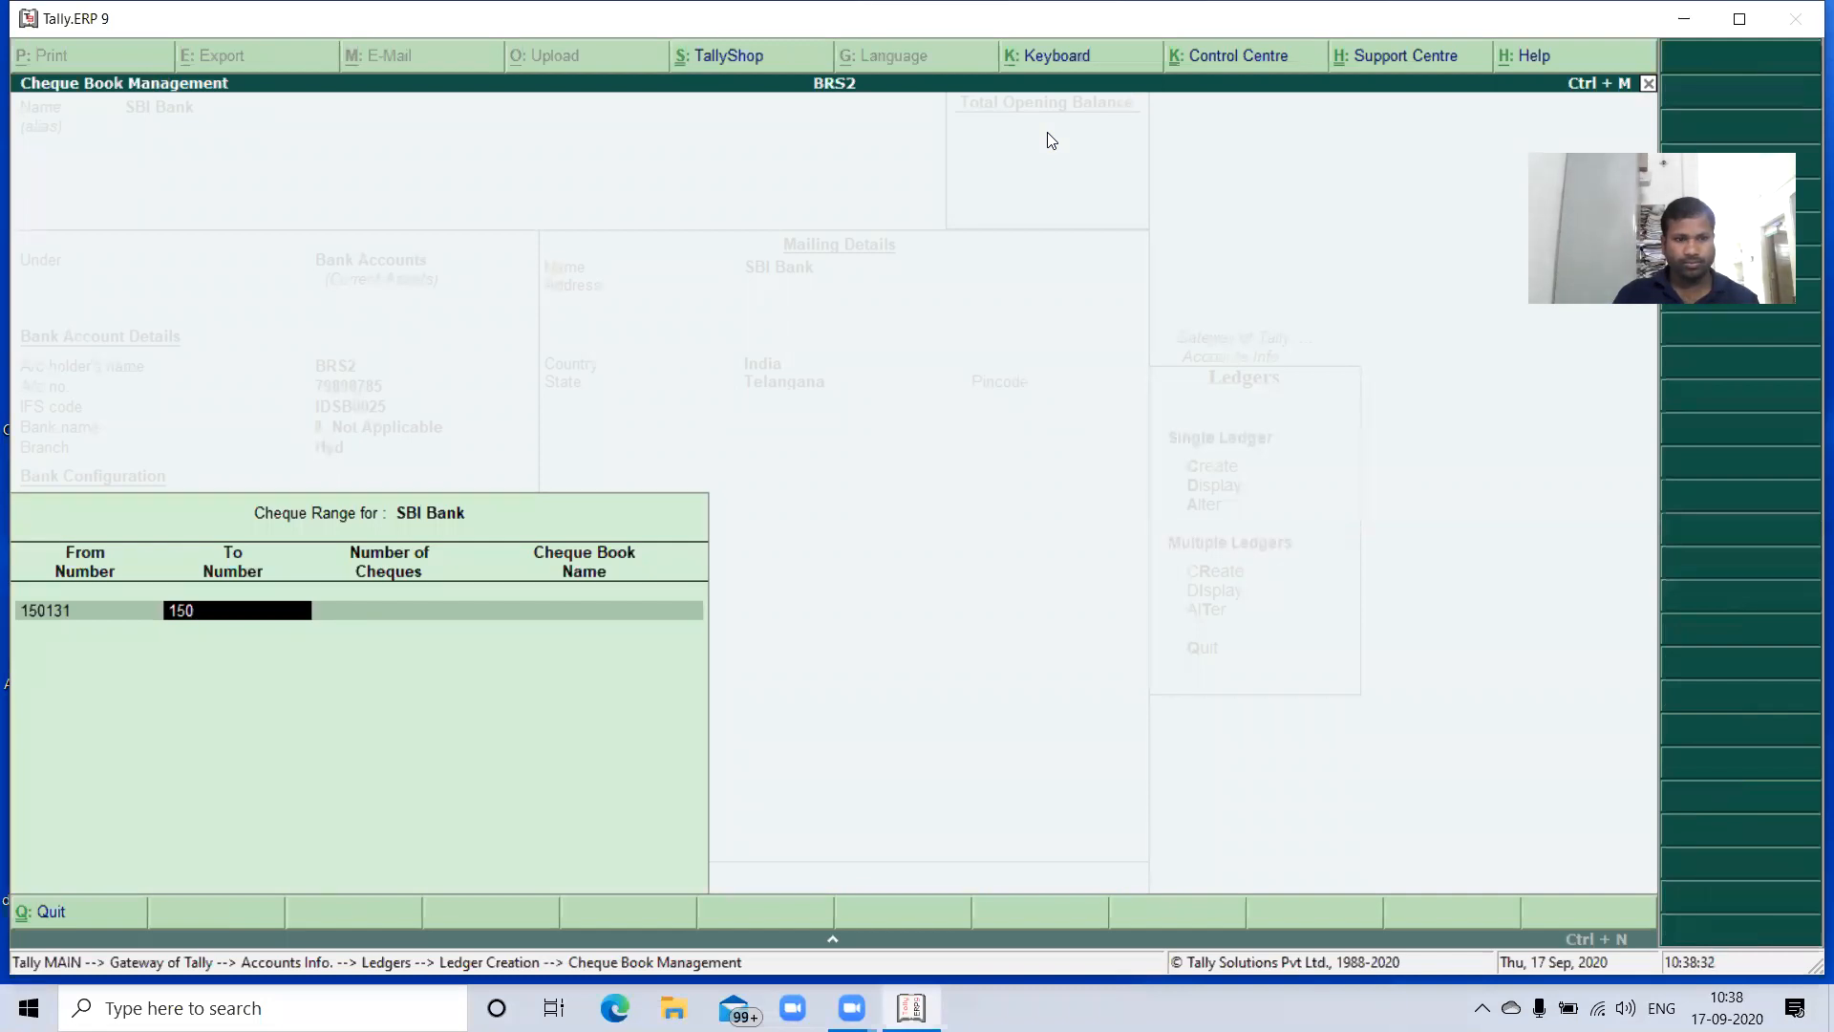
type("70")
key("Return")
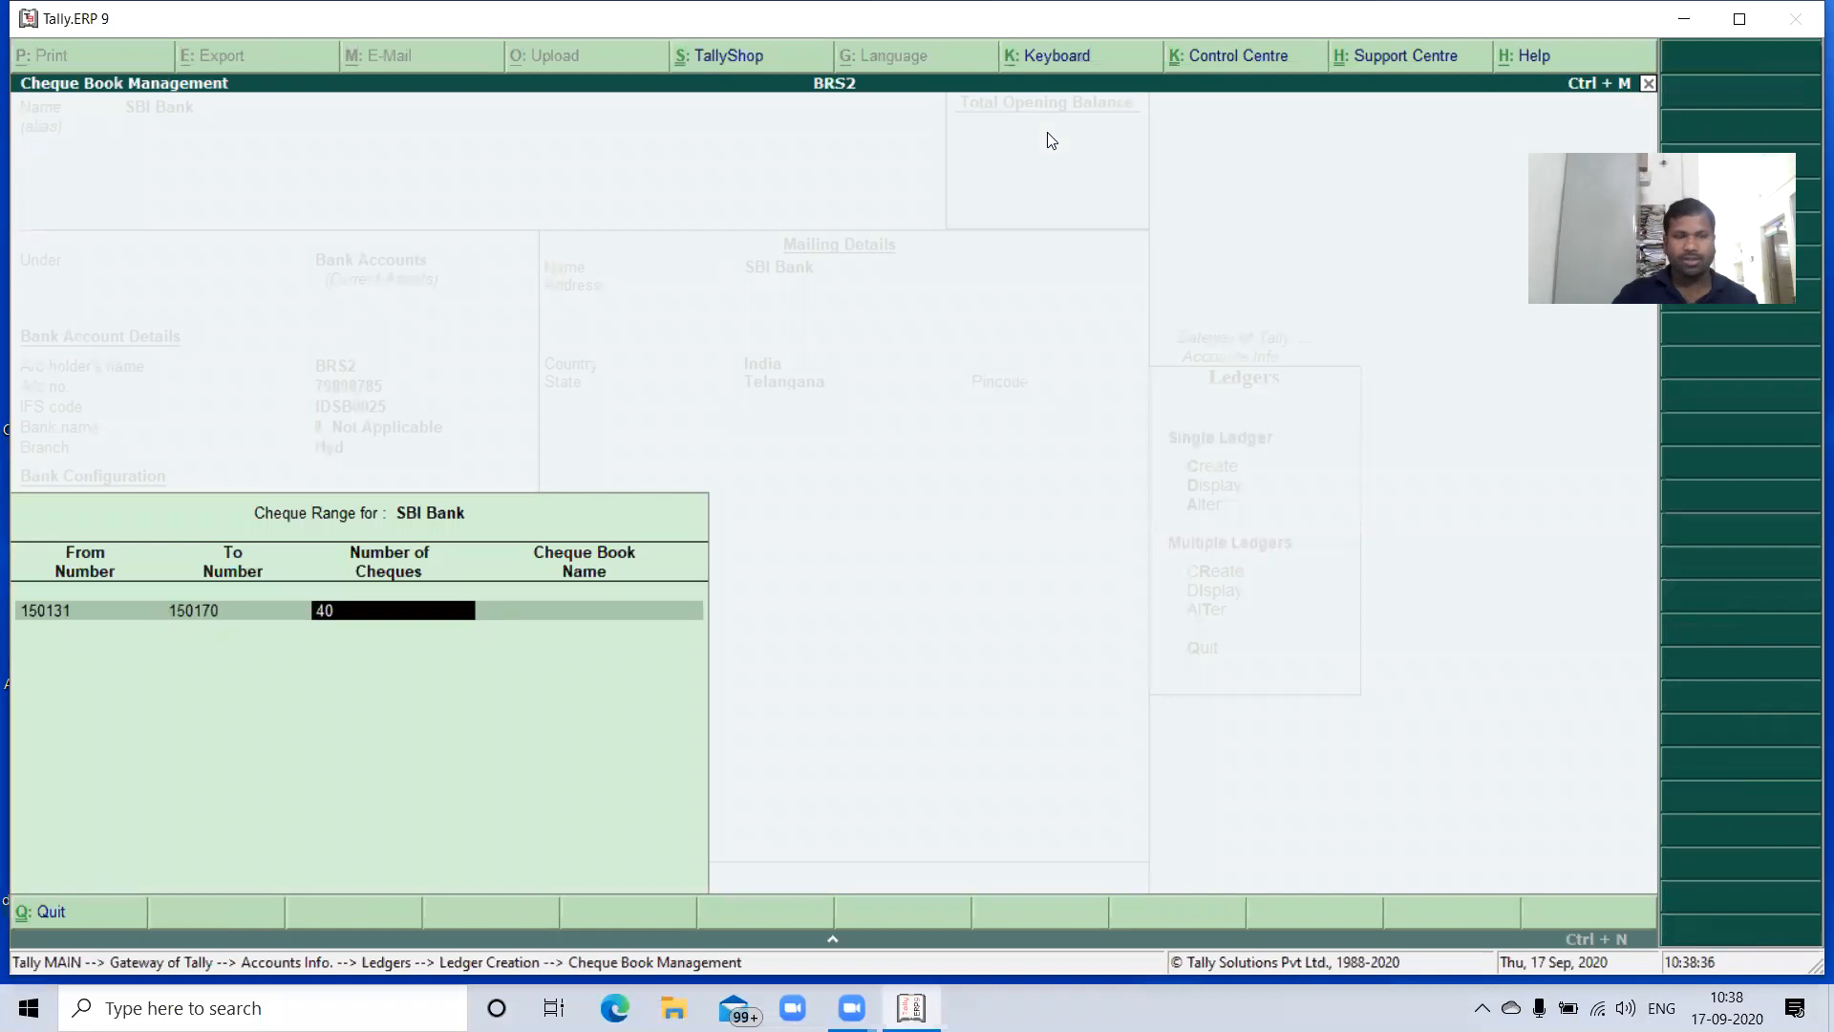
- Set the cheque range's end number to 150180 and name the cheque book BIRED
key("BackSpace")
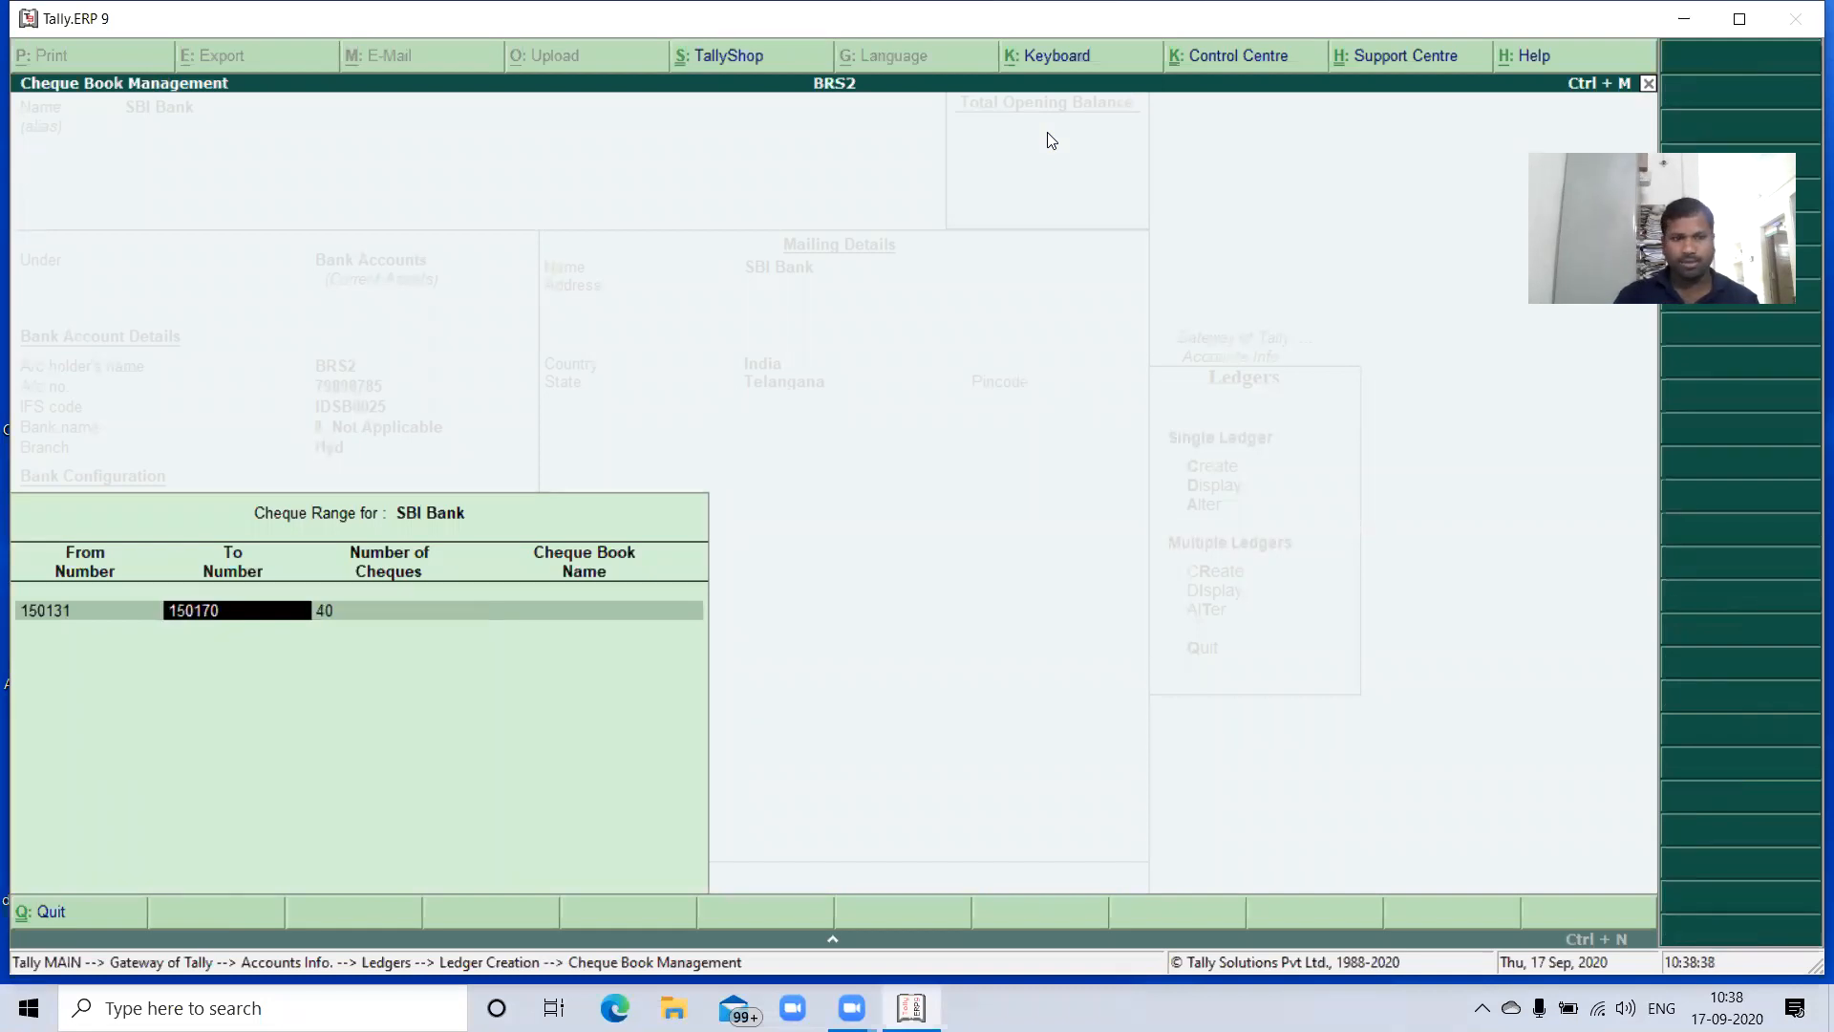
type("15018")
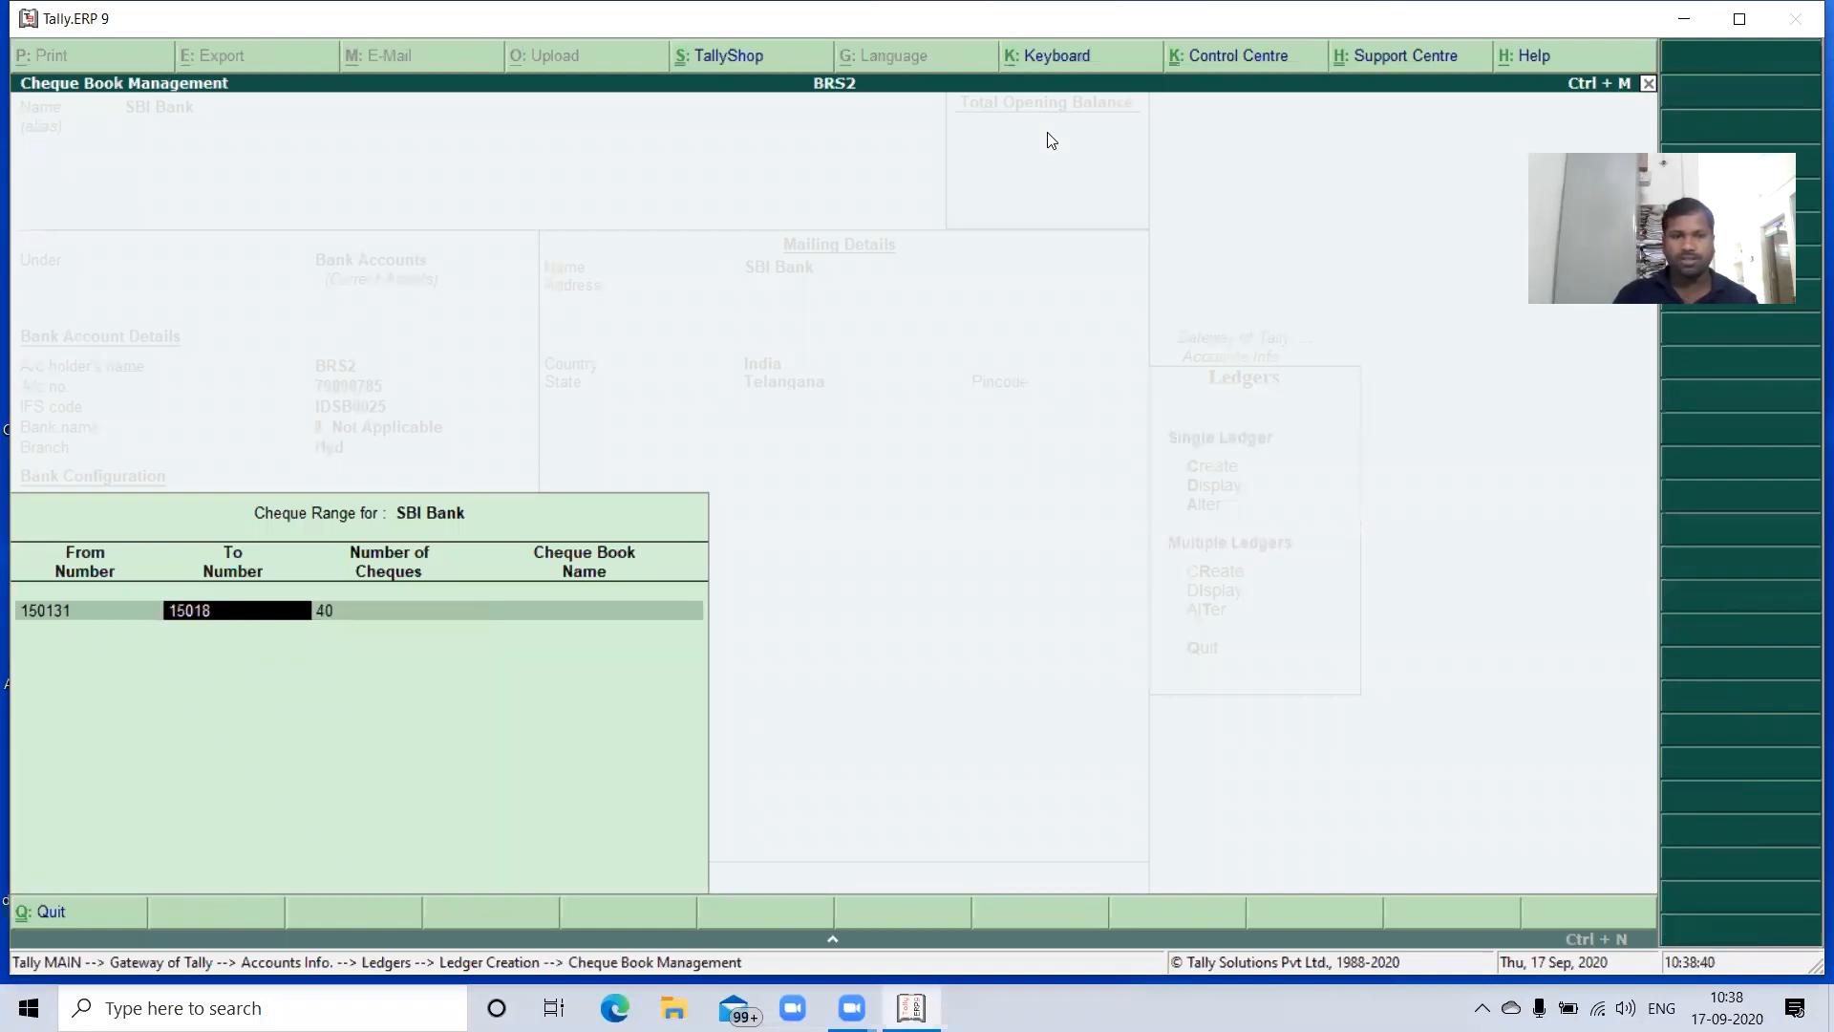
type("0")
key("Return")
key("Return")
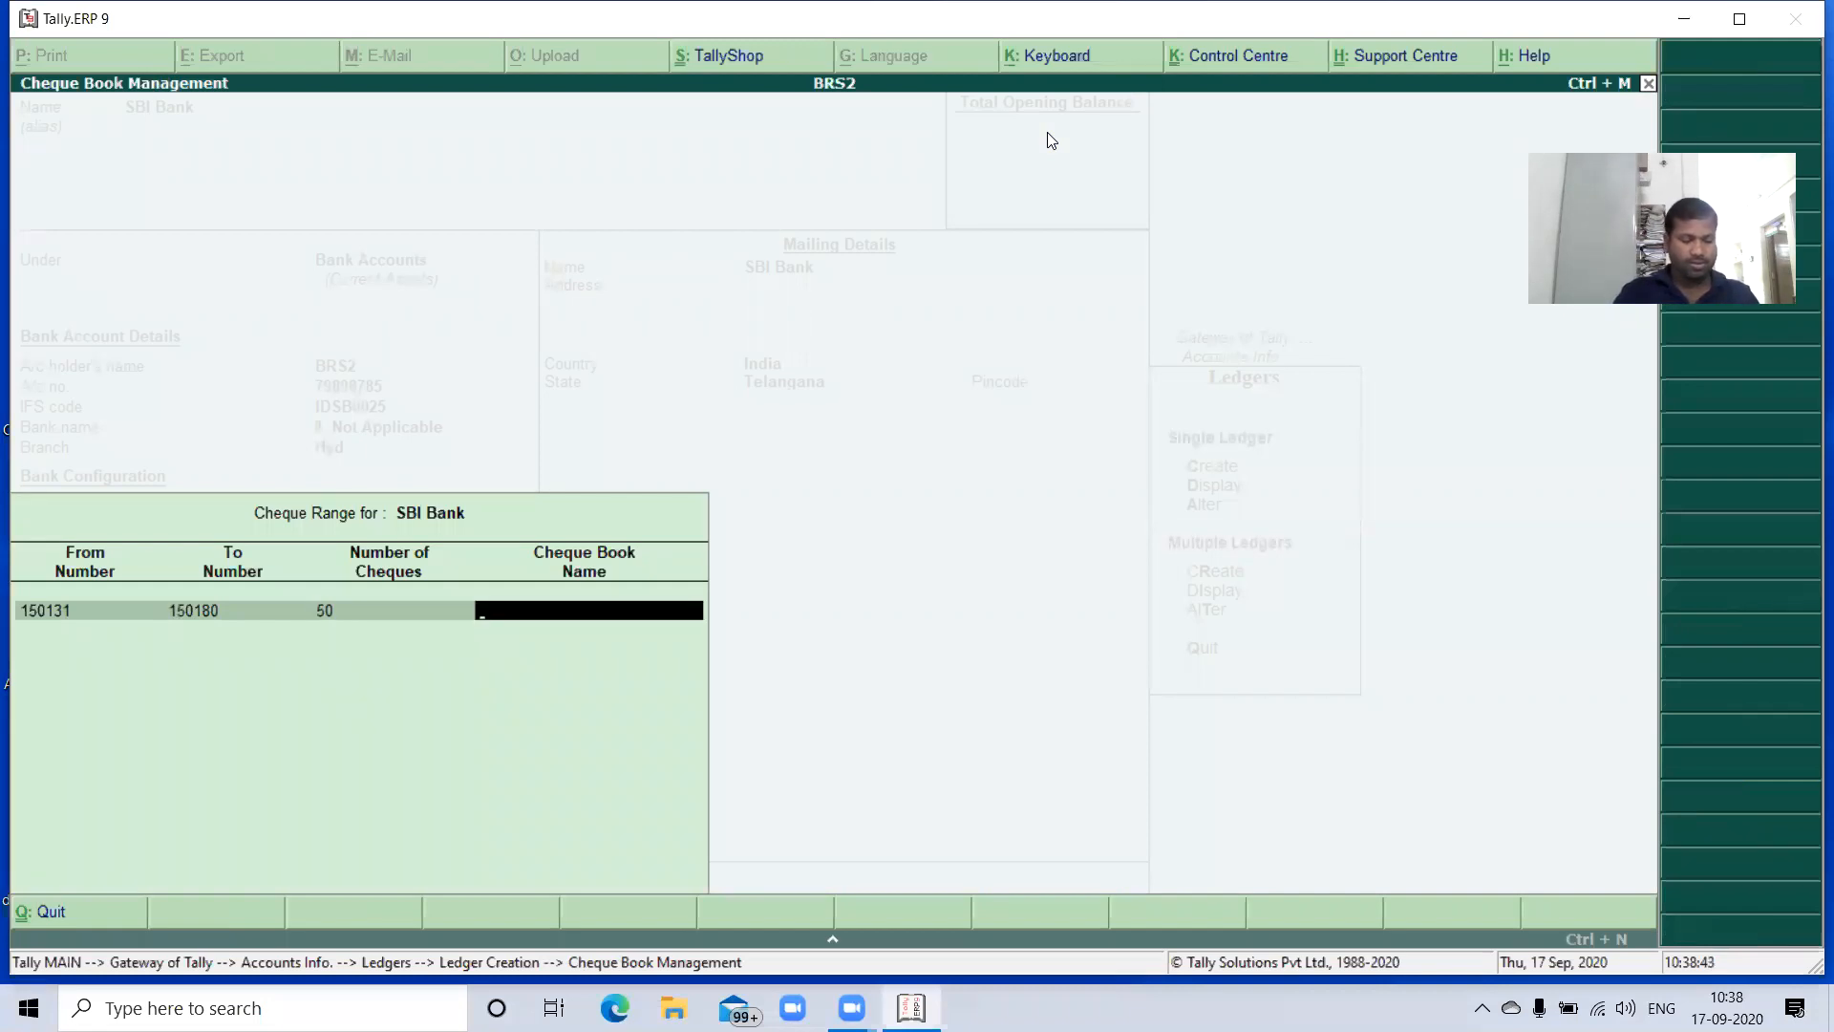
type("BIRED")
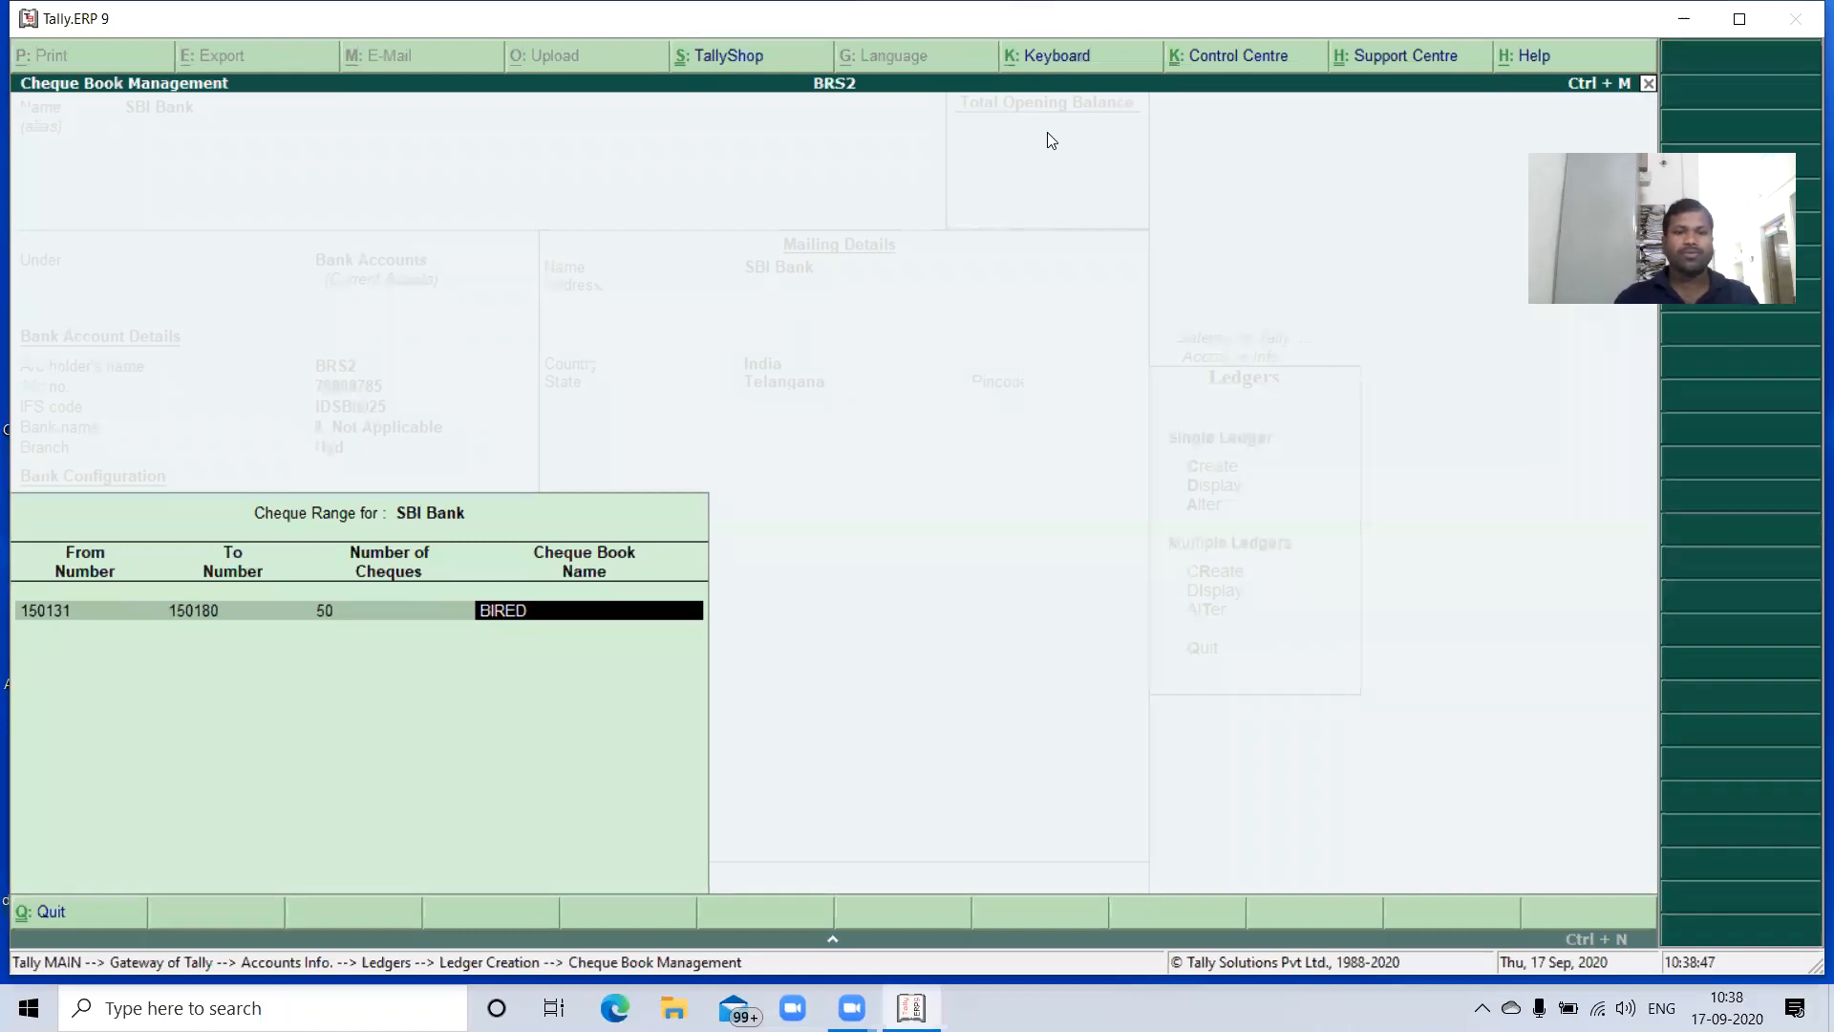
key("Return")
- Leave cheque printing configuration off, keep the default mailing details, and save the SBI Bank ledger
key("Return")
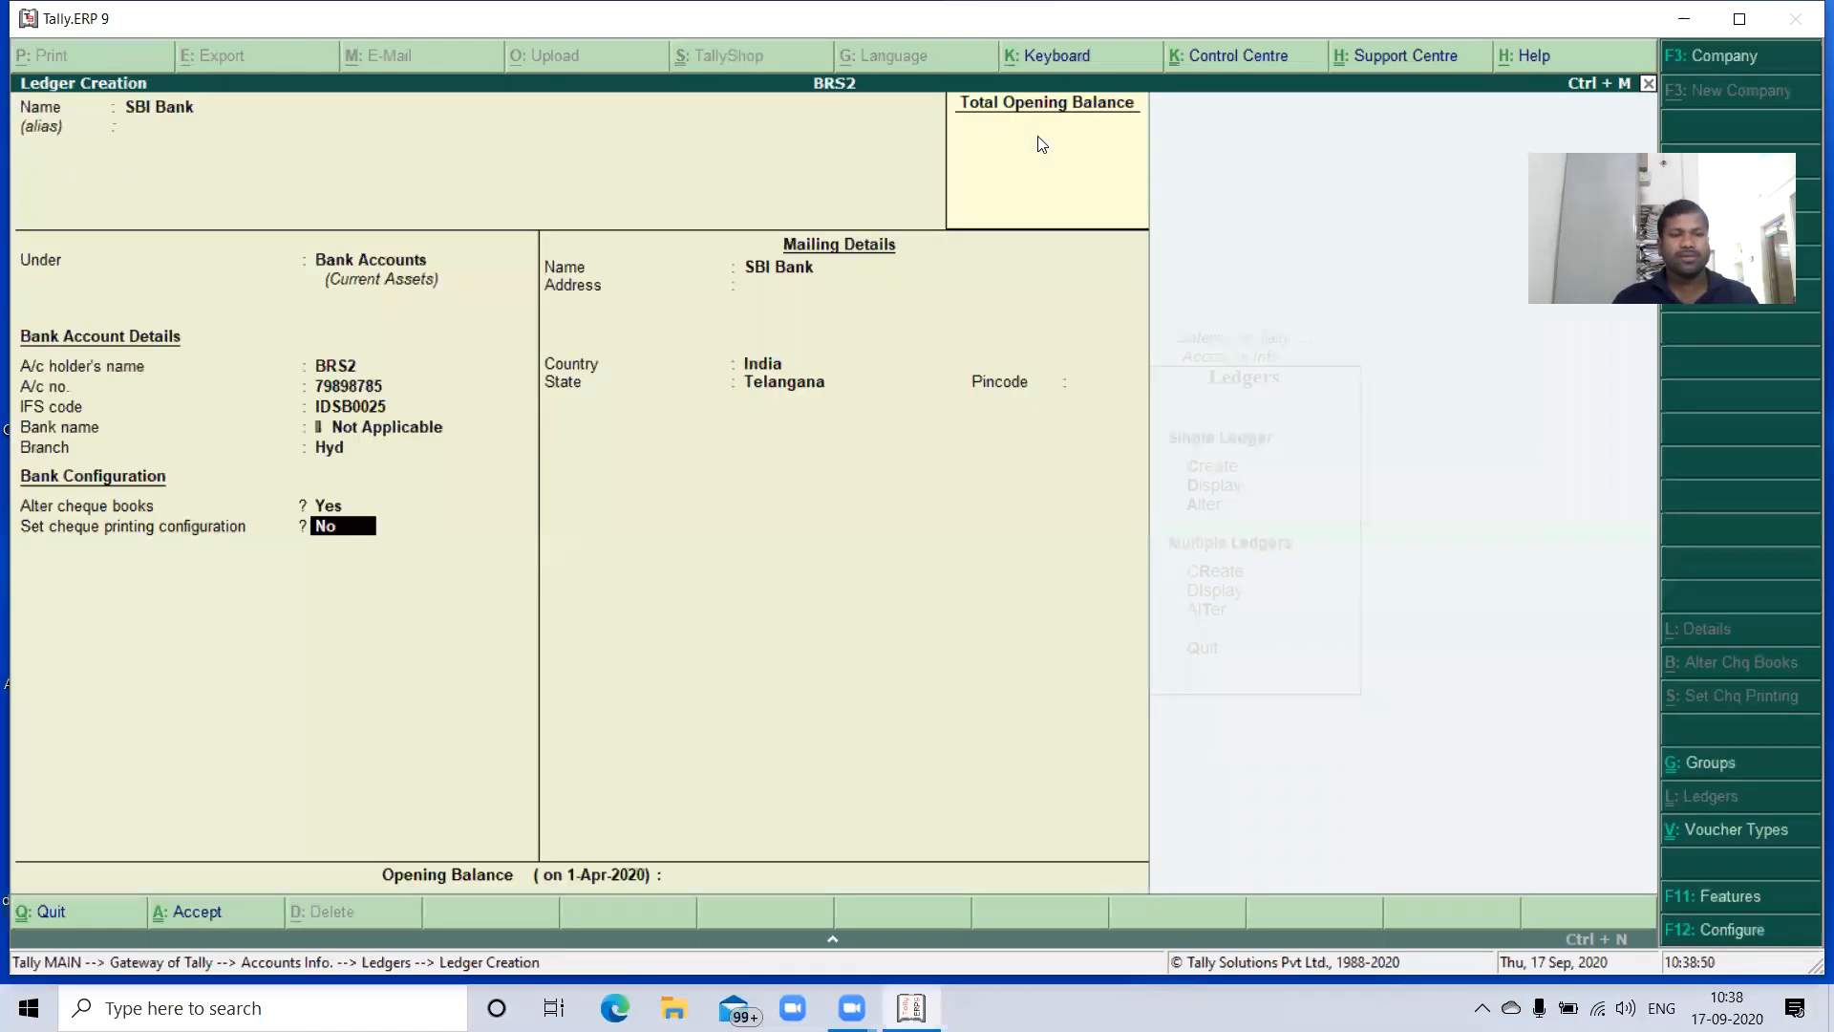
key("Return")
key("Return")
key("Return")
key("Return")
key("Return")
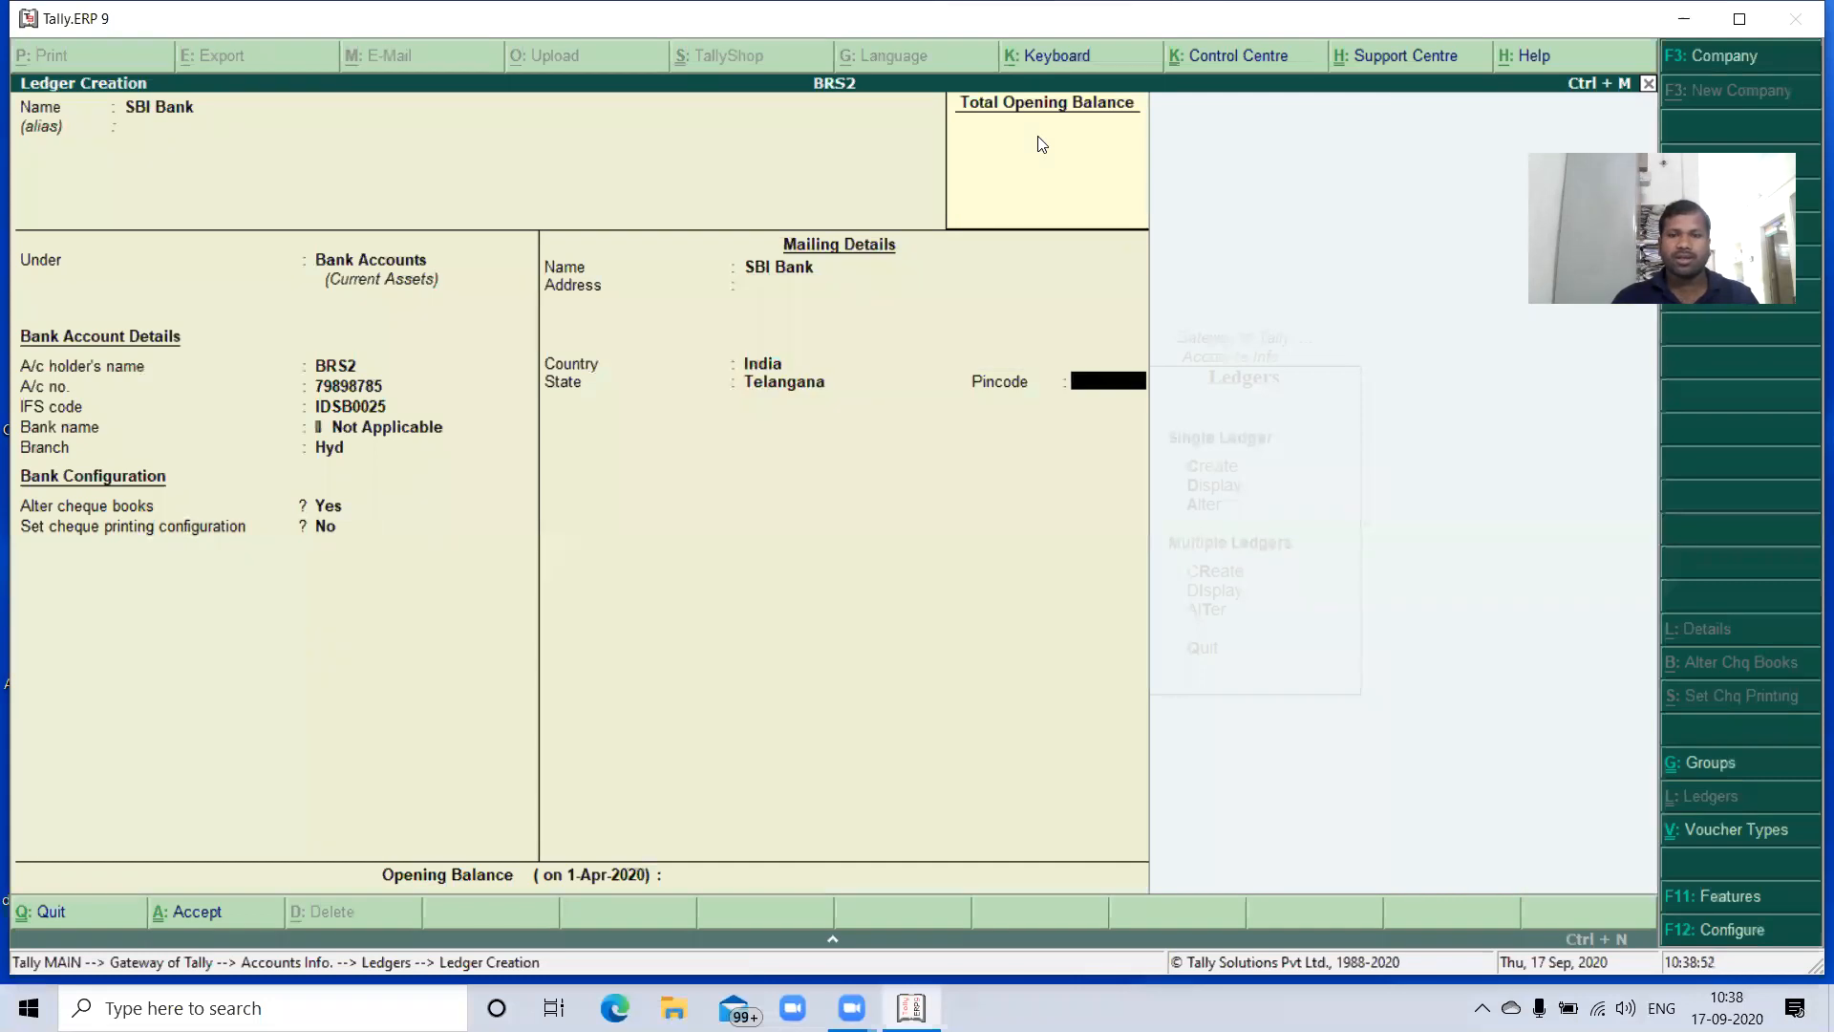
key("Return")
key("Return")
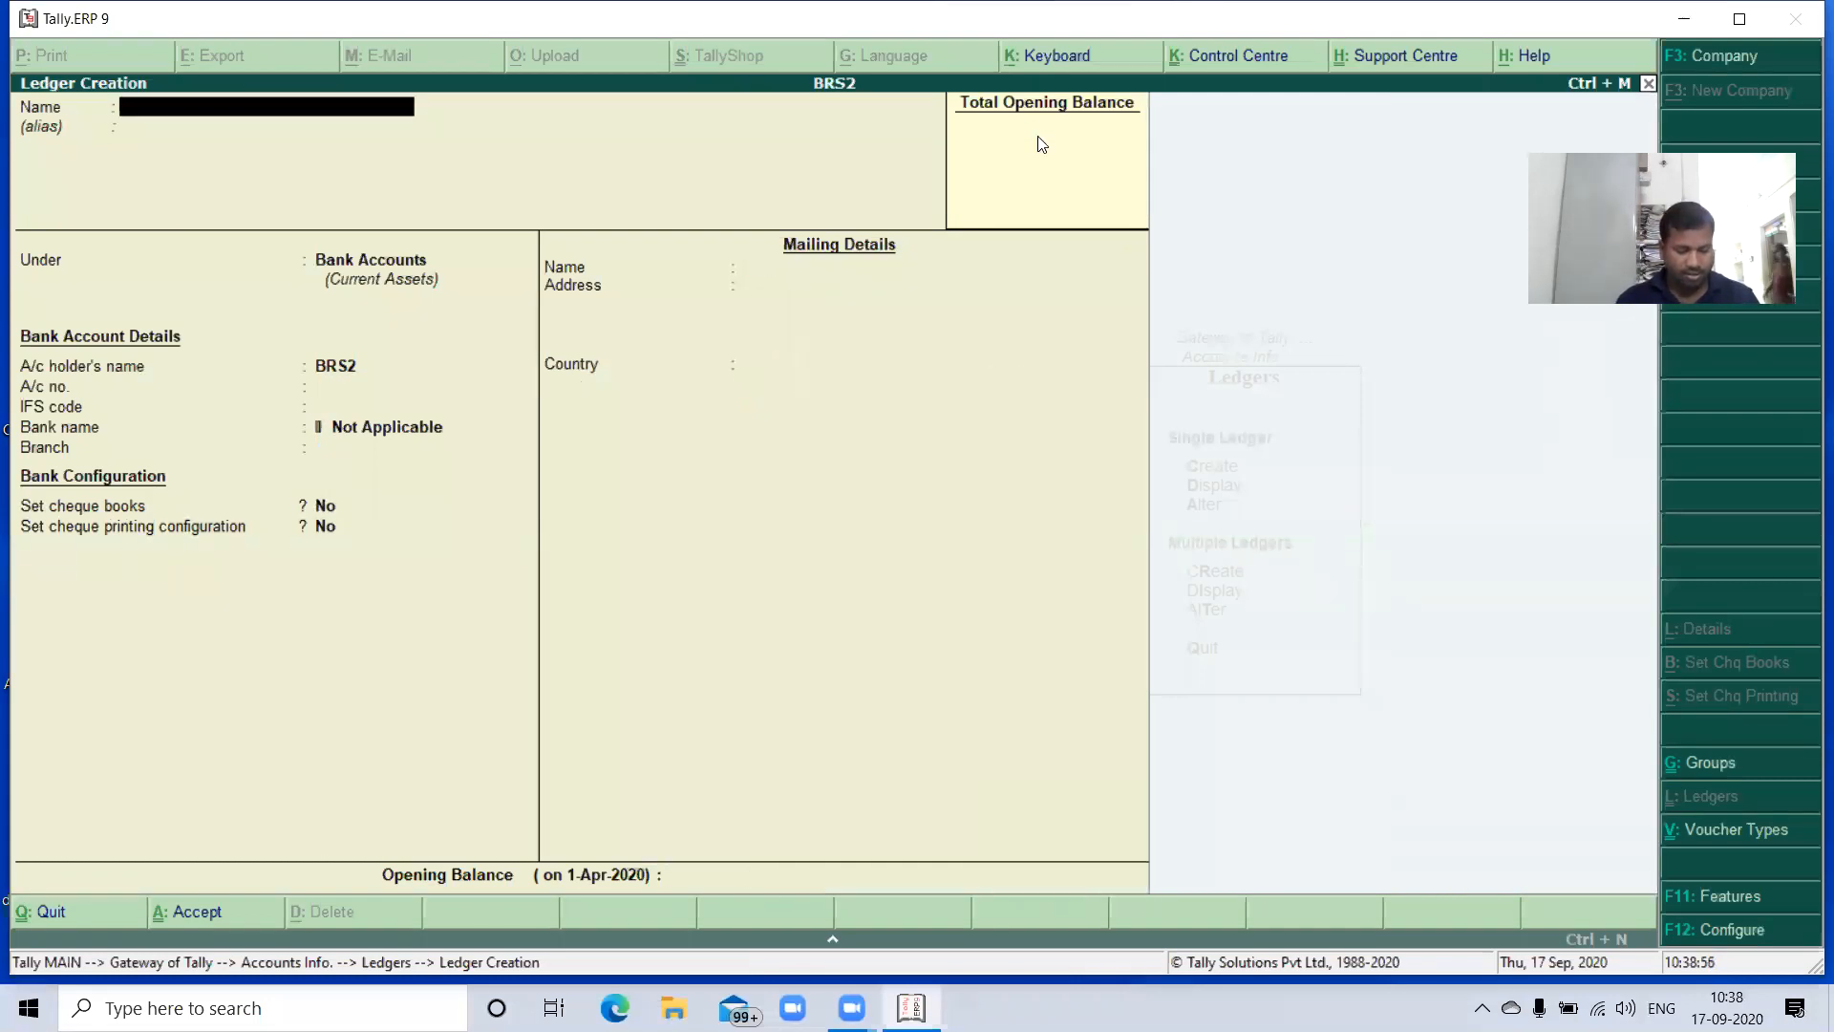
- Create a Machinery ledger under Fixed Assets, keeping the remaining ledger details at their defaults
type("Machinery")
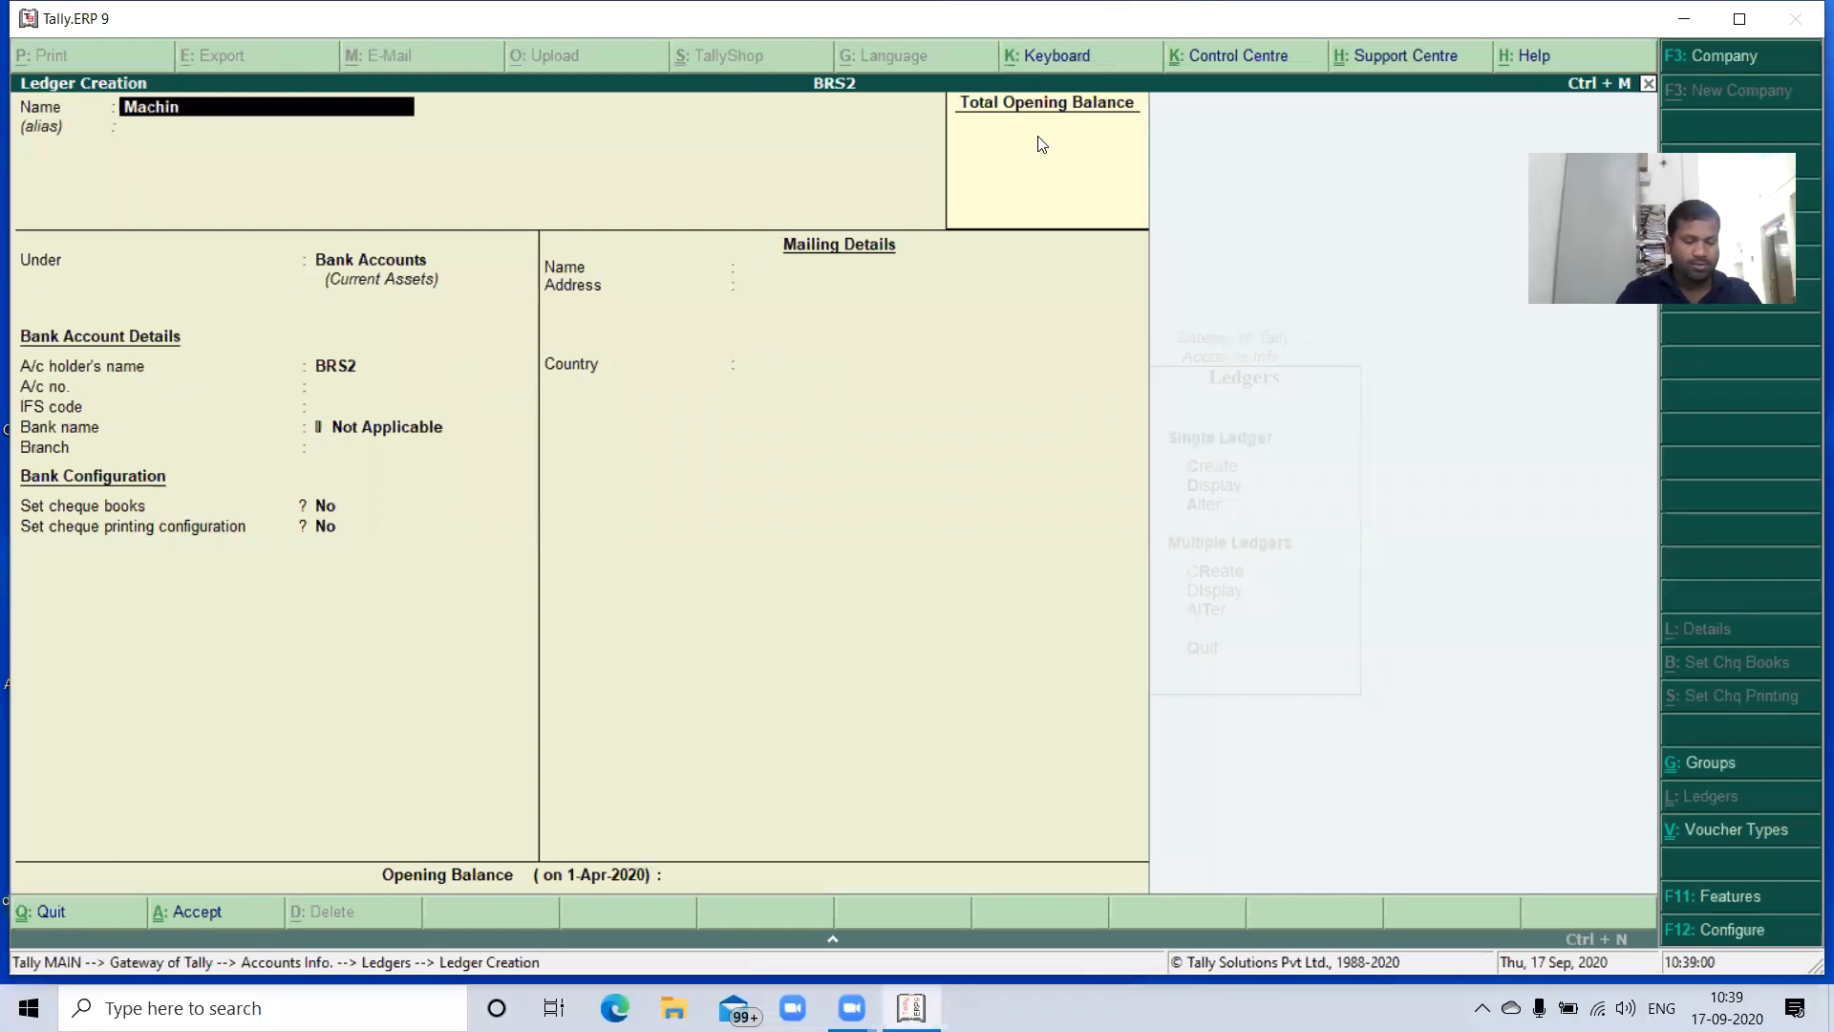
key("Return")
key("Return")
type("F")
key("Return")
key("Return")
key("Return")
key("Return")
key("Return")
key("Return")
key("Return")
key("Return")
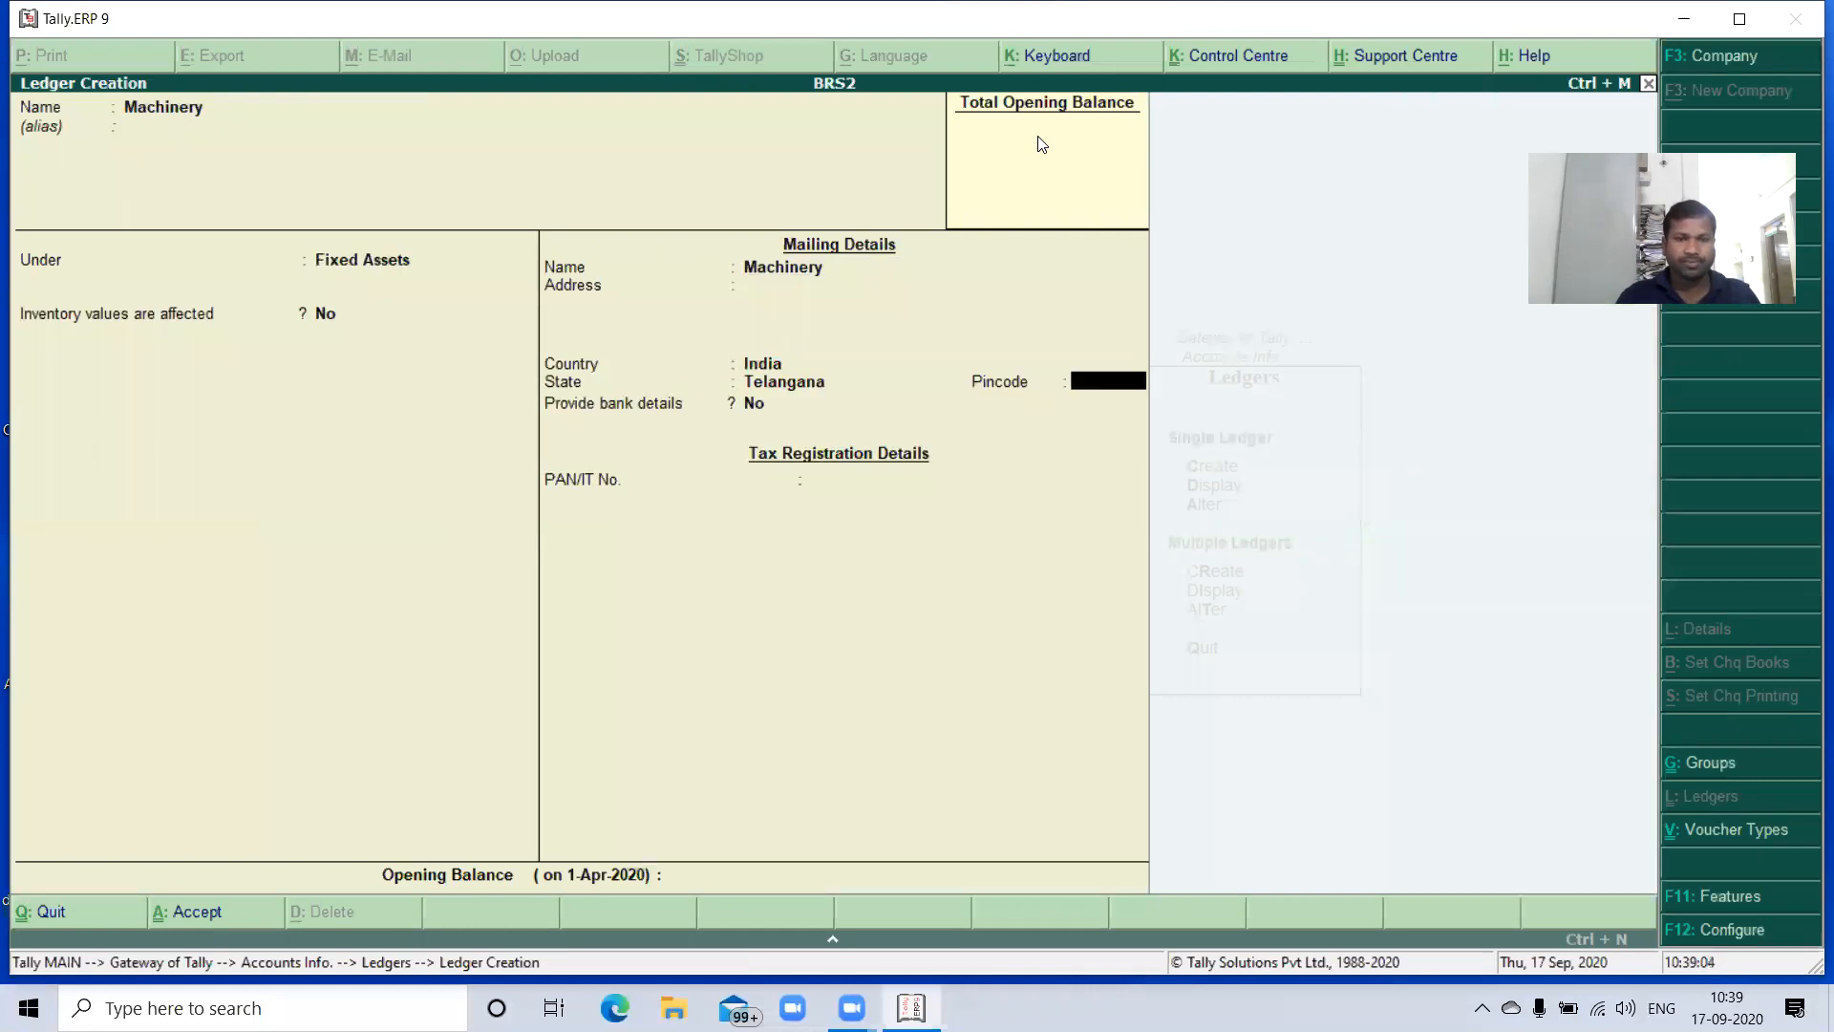
key("Return")
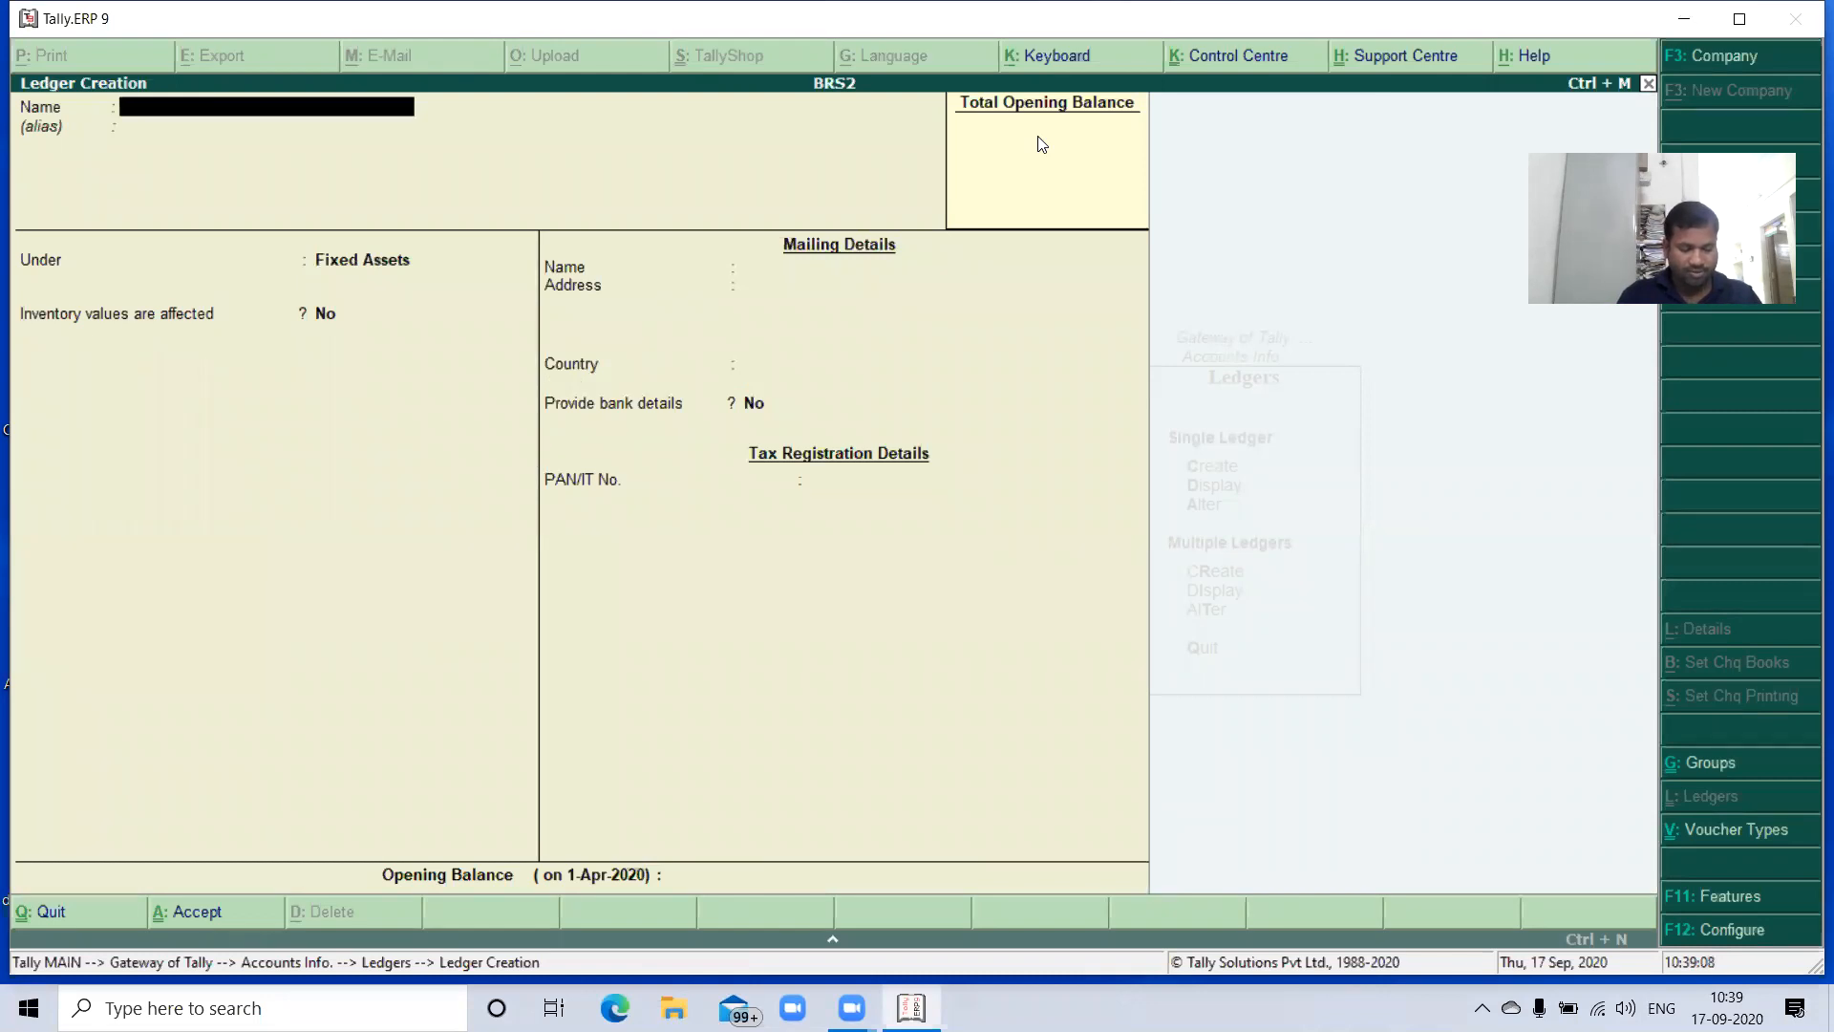
- Create a ledger named Funriture under Fixed Assets with the default mailing details
type("Funr")
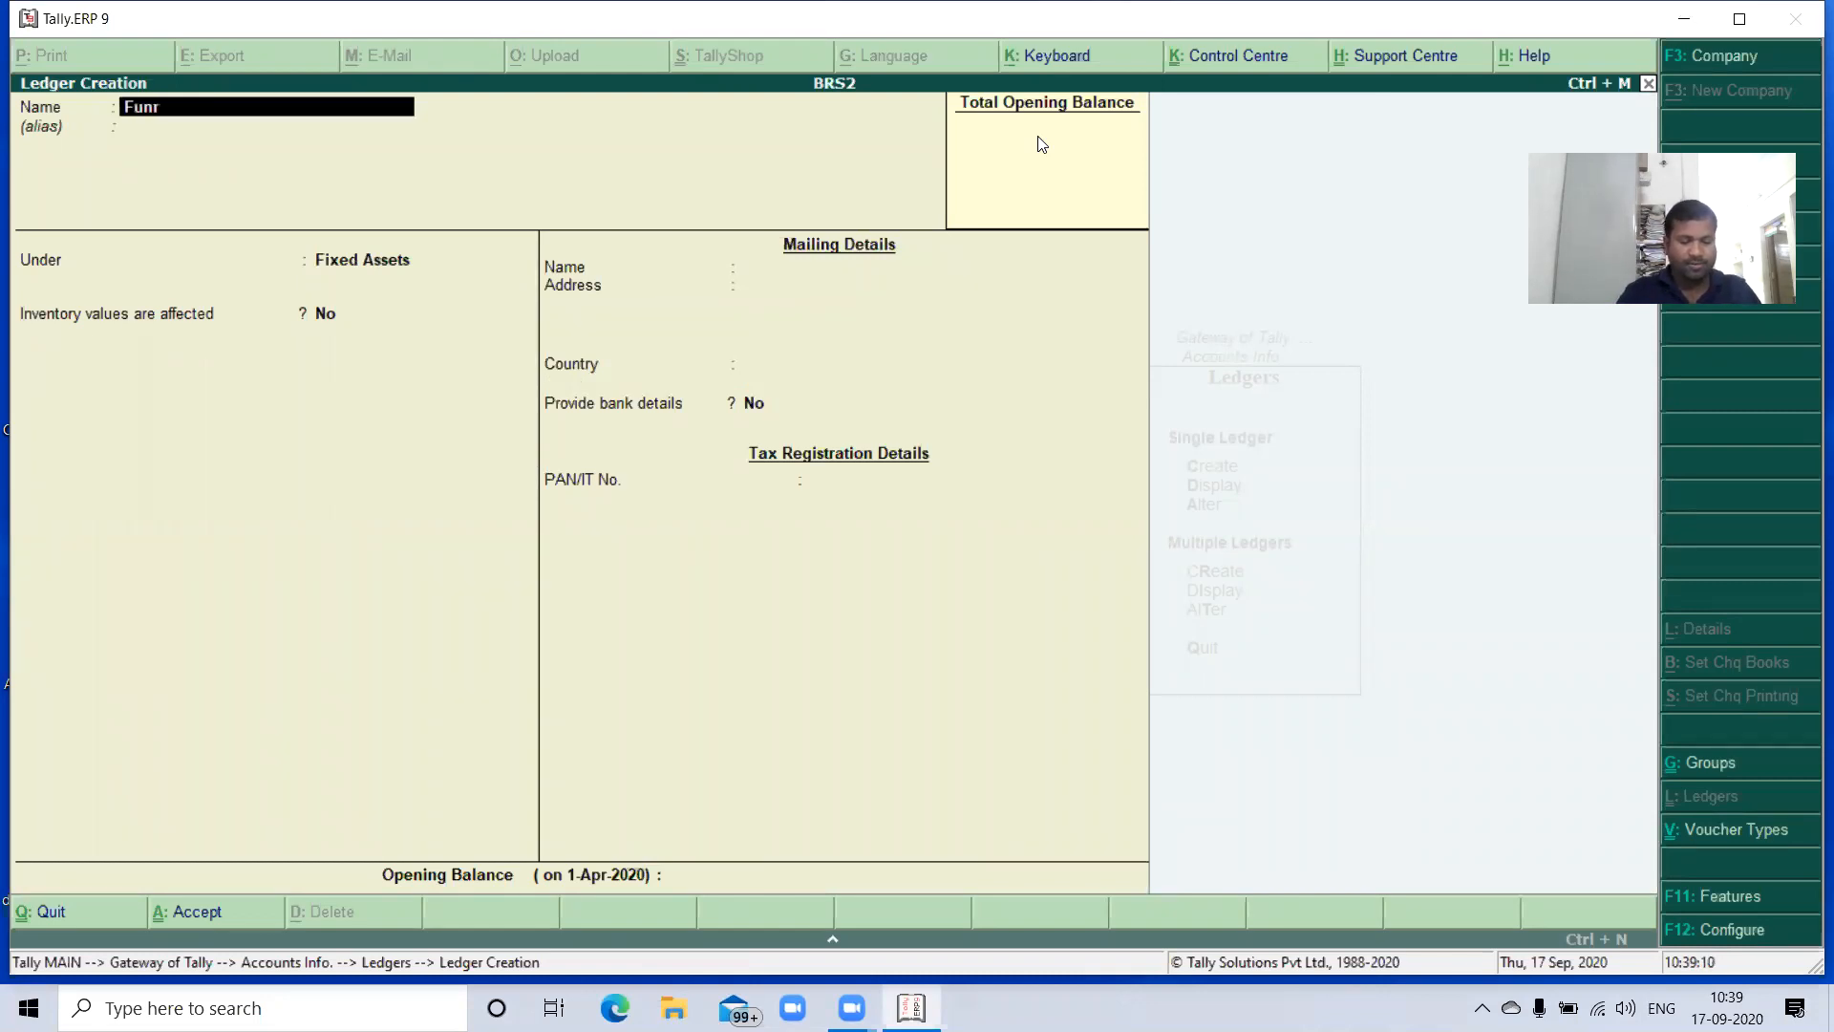
type("iture")
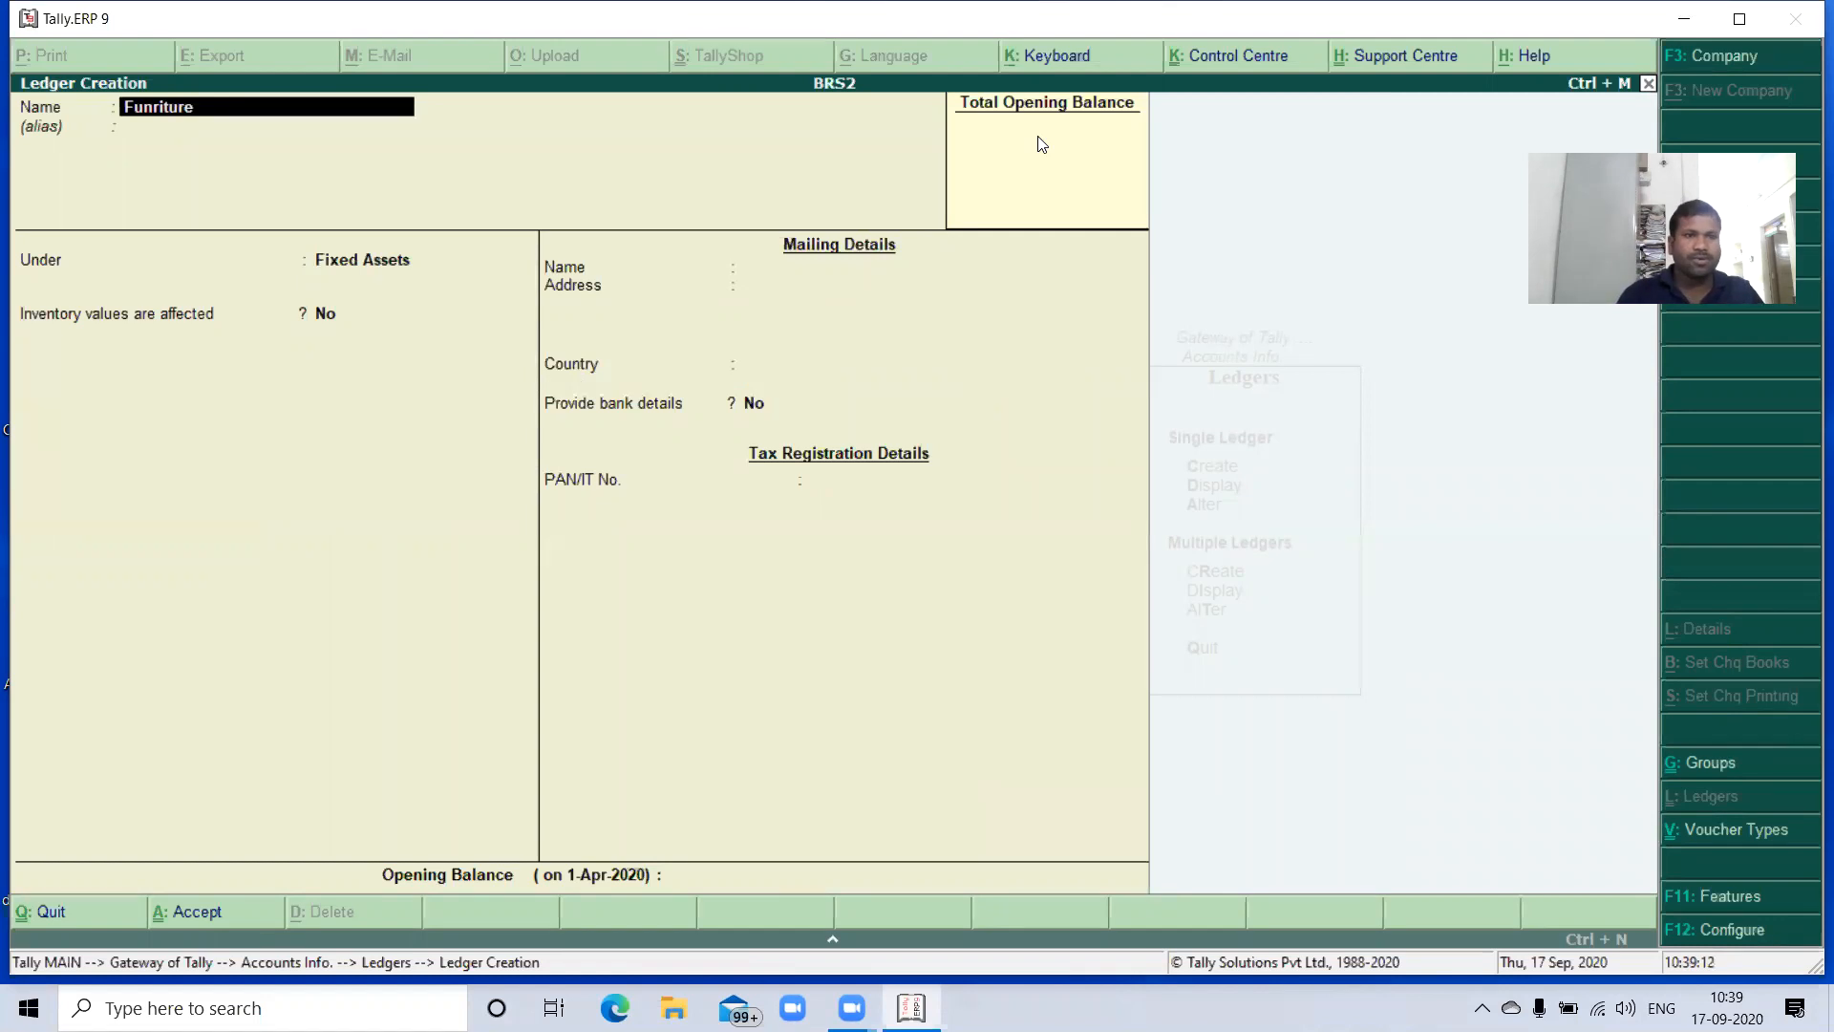
key("Return")
key("Return")
key("Return")
key("Return")
key("Return")
key("Return")
key("Return")
key("Return")
key("Return")
key("Return")
key("Return")
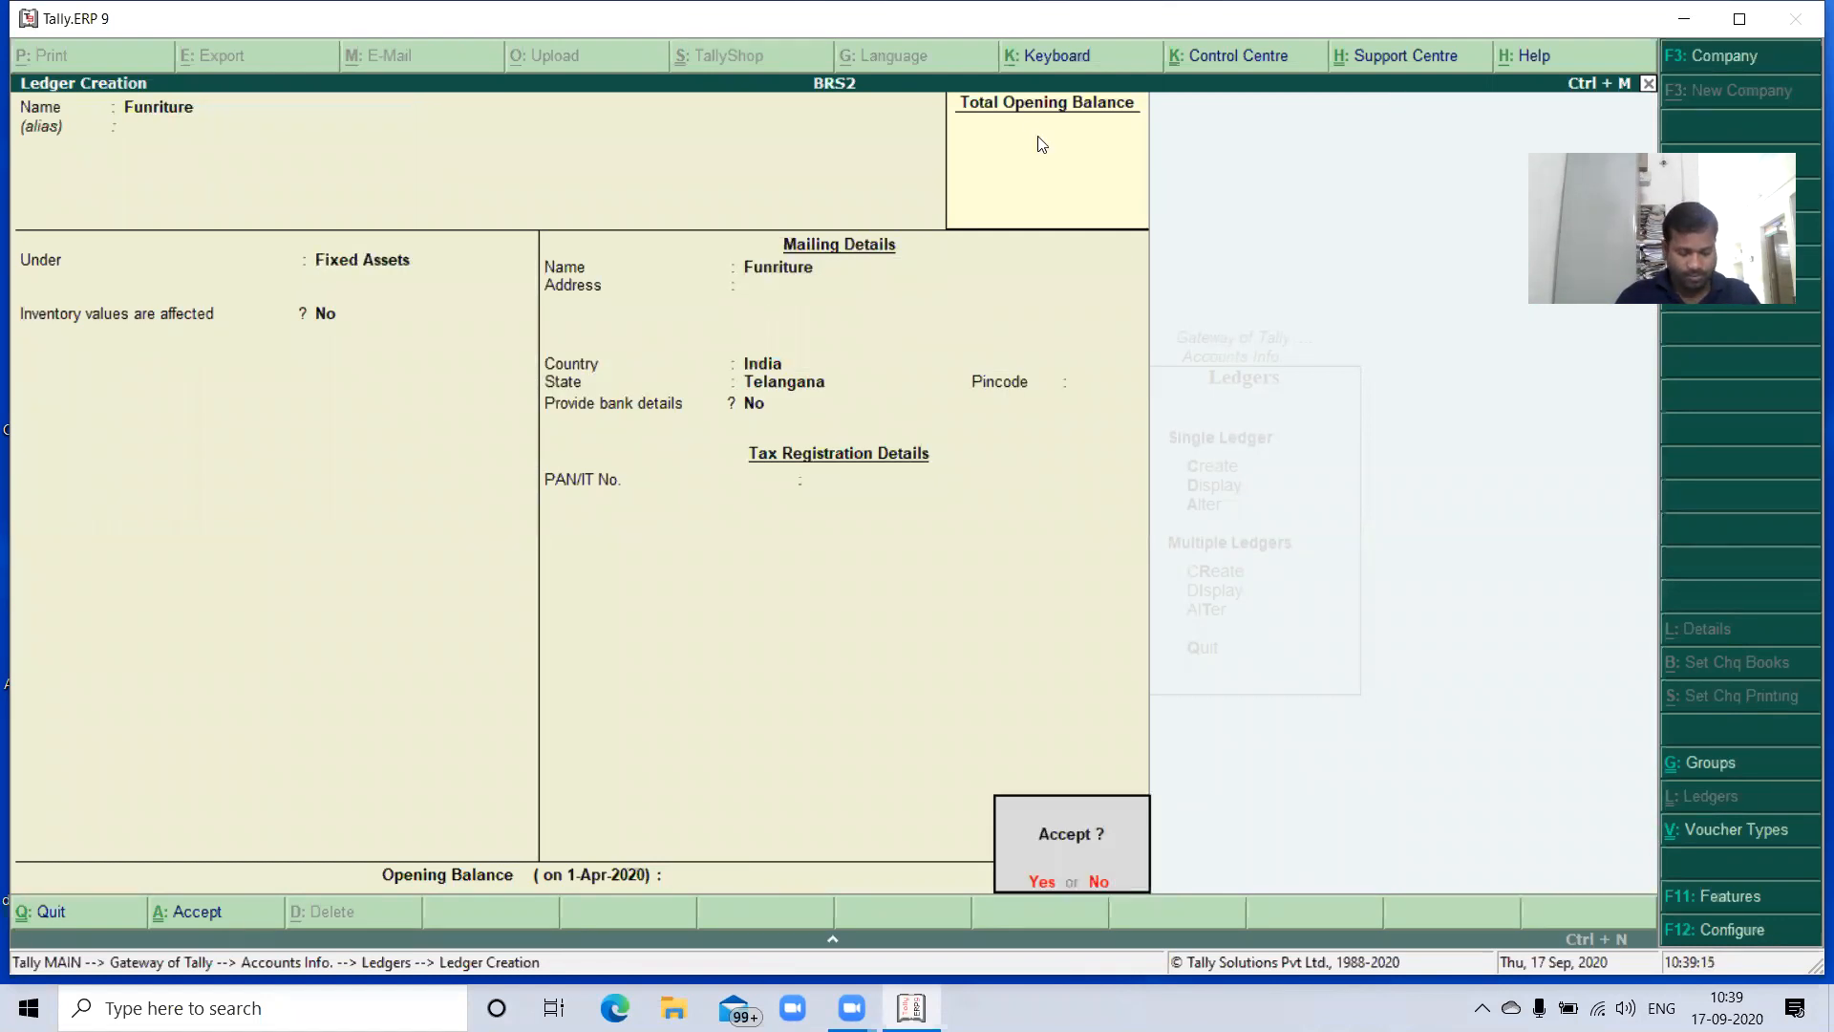
key("Return")
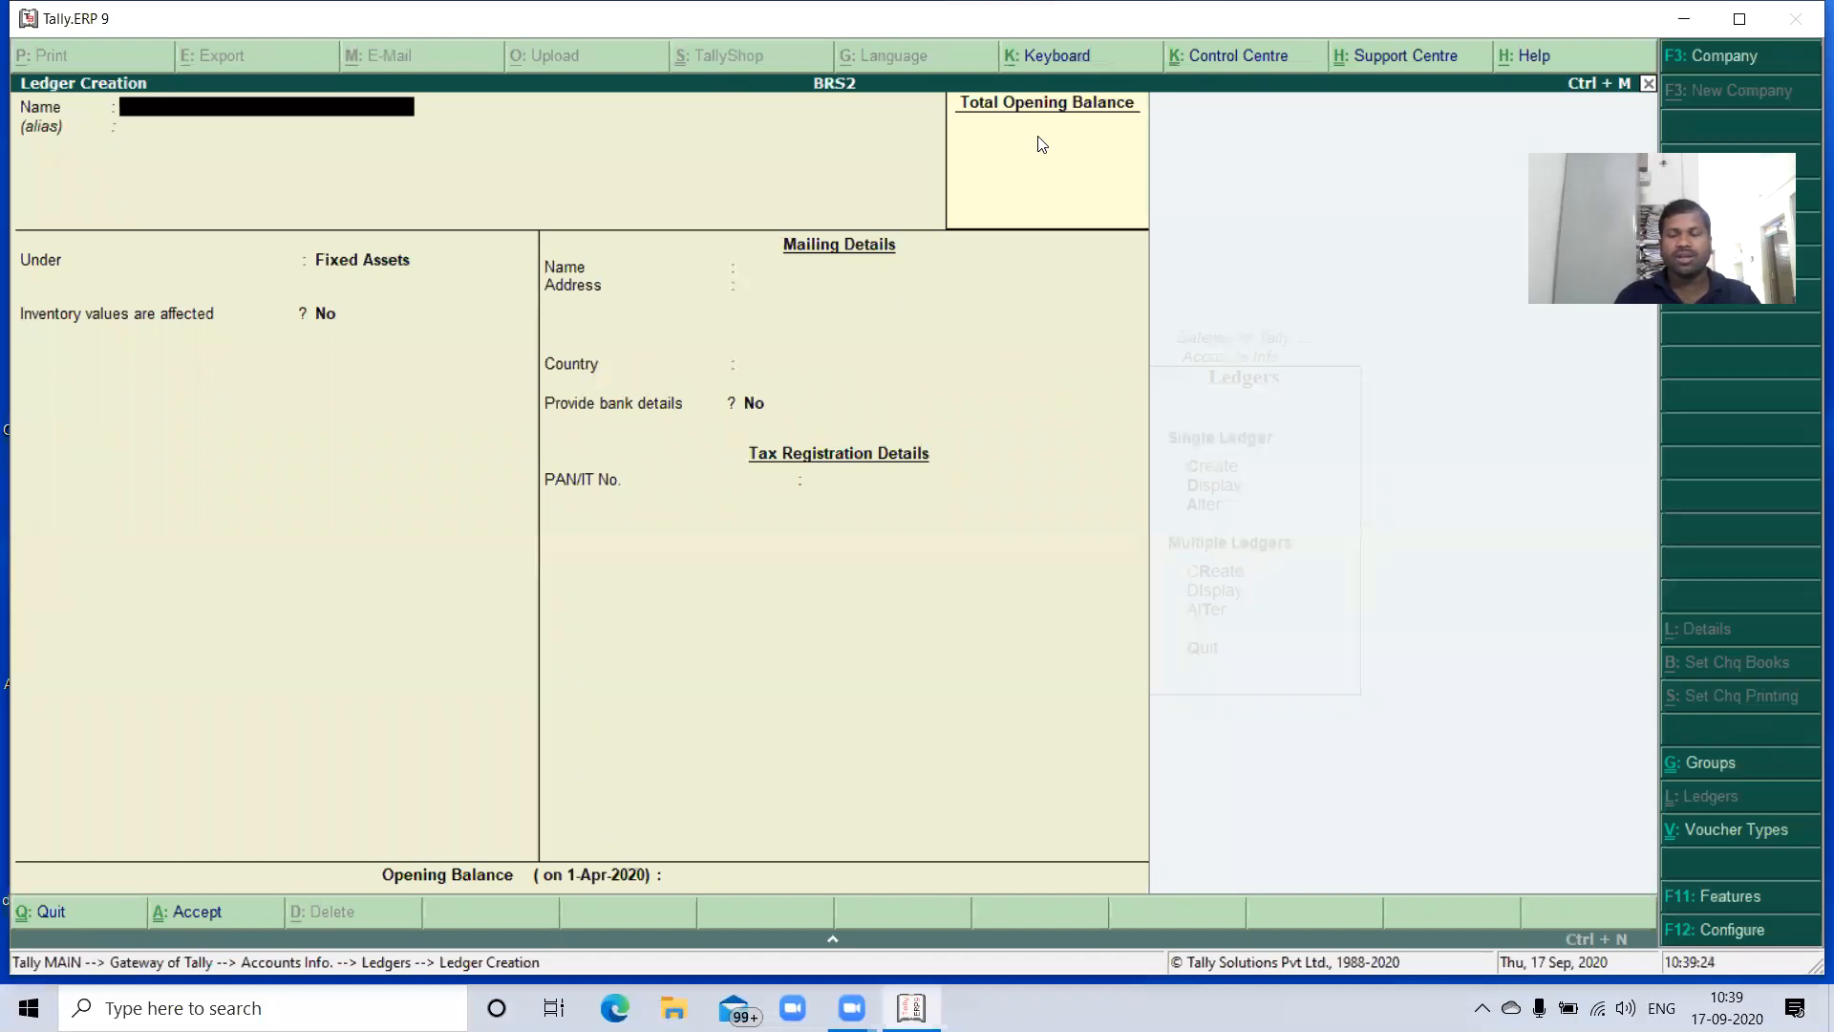
- Create a Purchase ledger under Purchase Accounts, with inventory values affected and ledger type Not Applicable
type("Purchase")
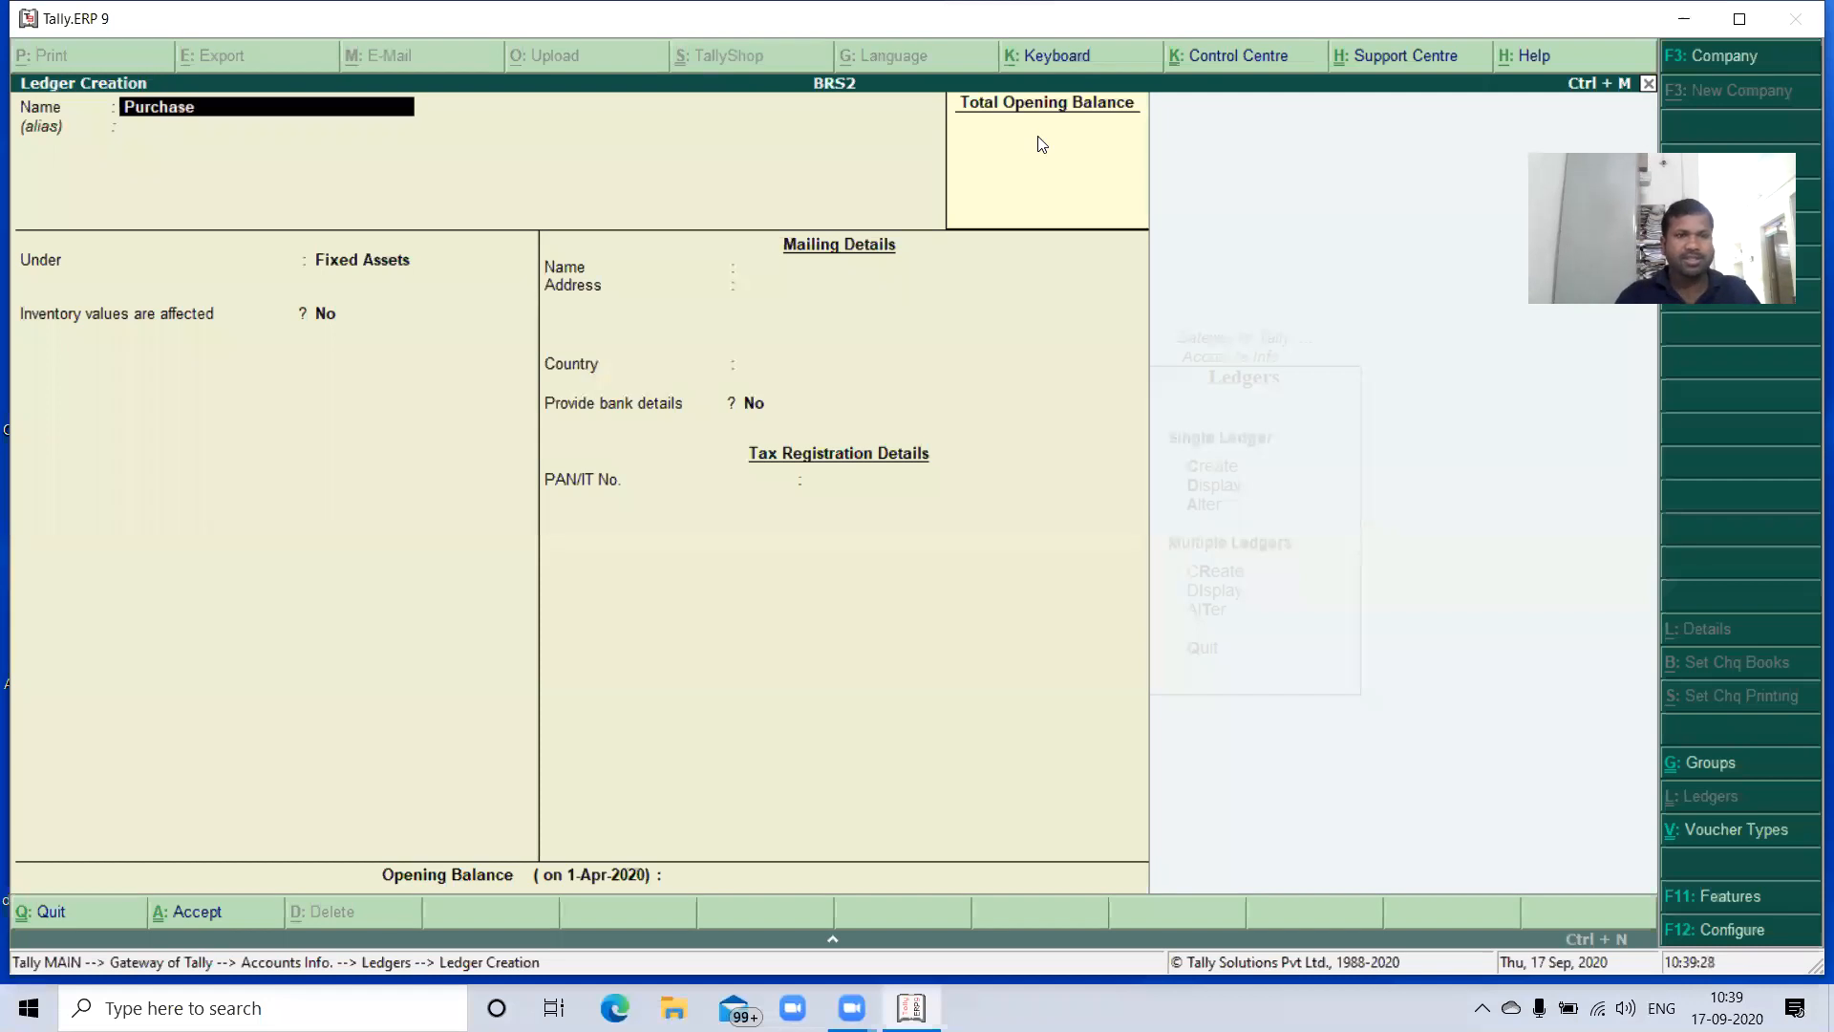
key("Return")
type("Pu")
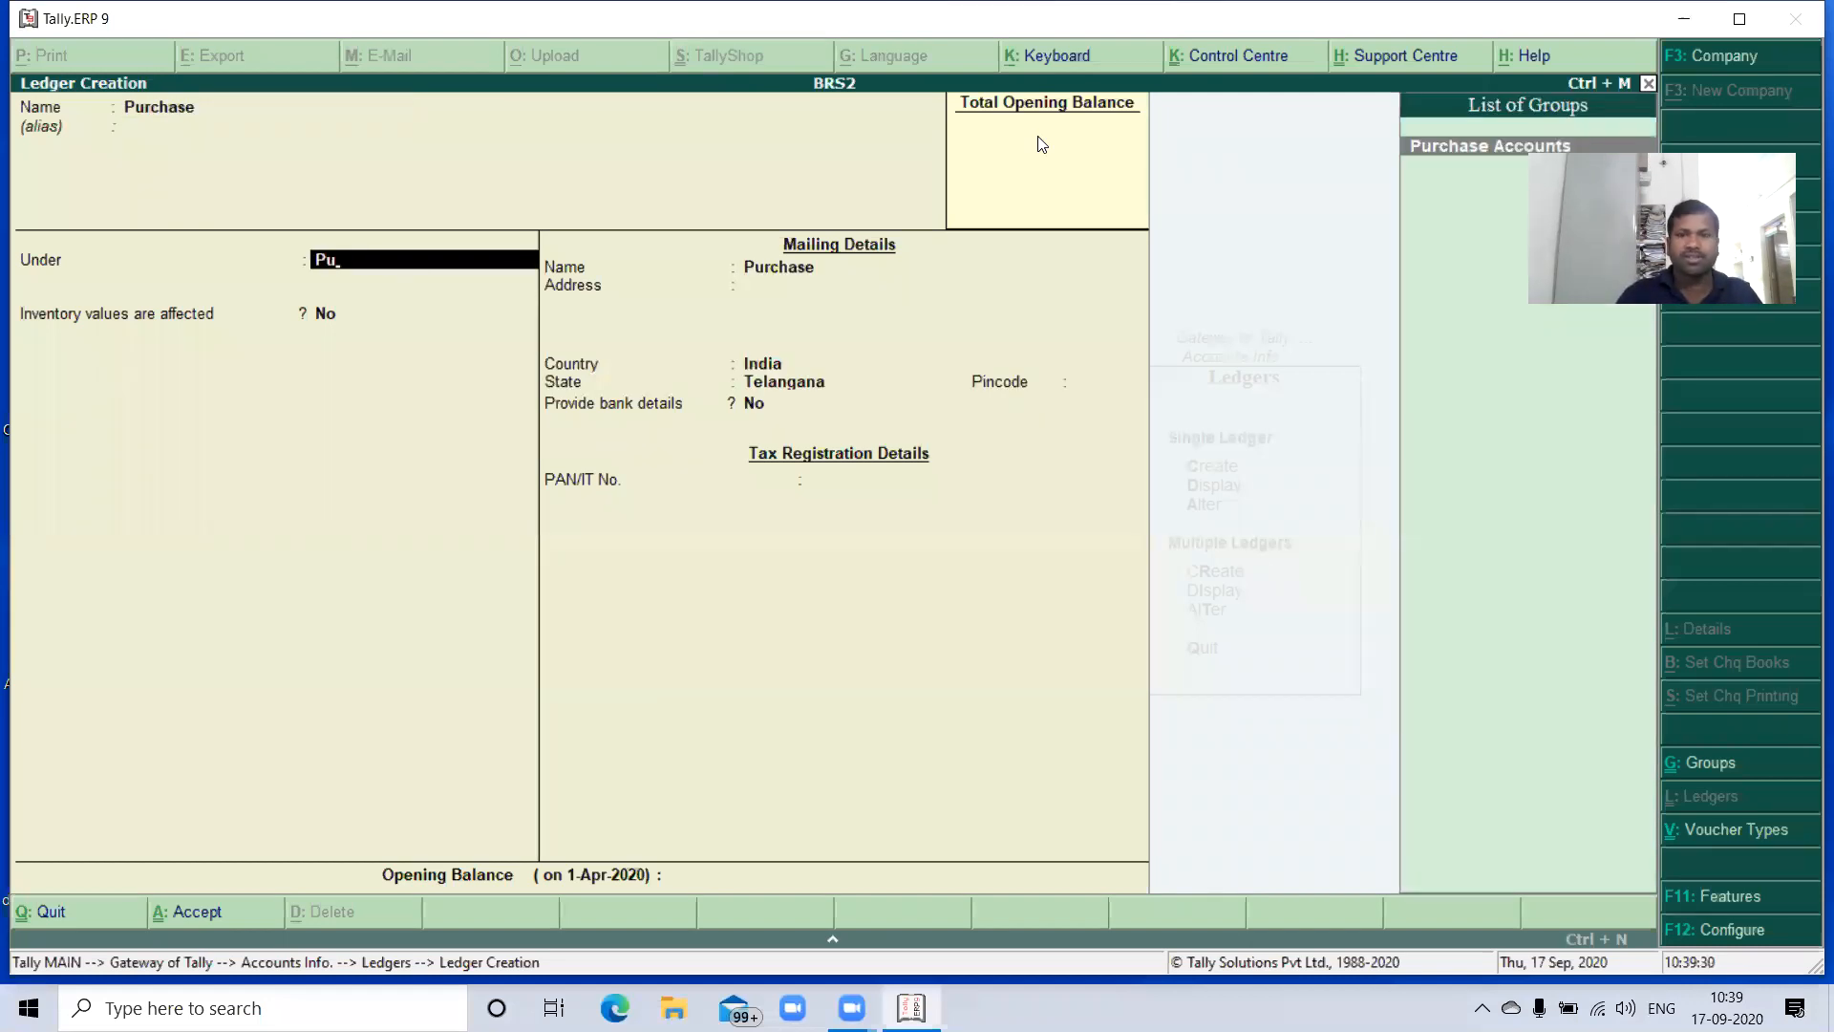
key("Return")
key("Return")
key("Return")
key("Return")
key("Return")
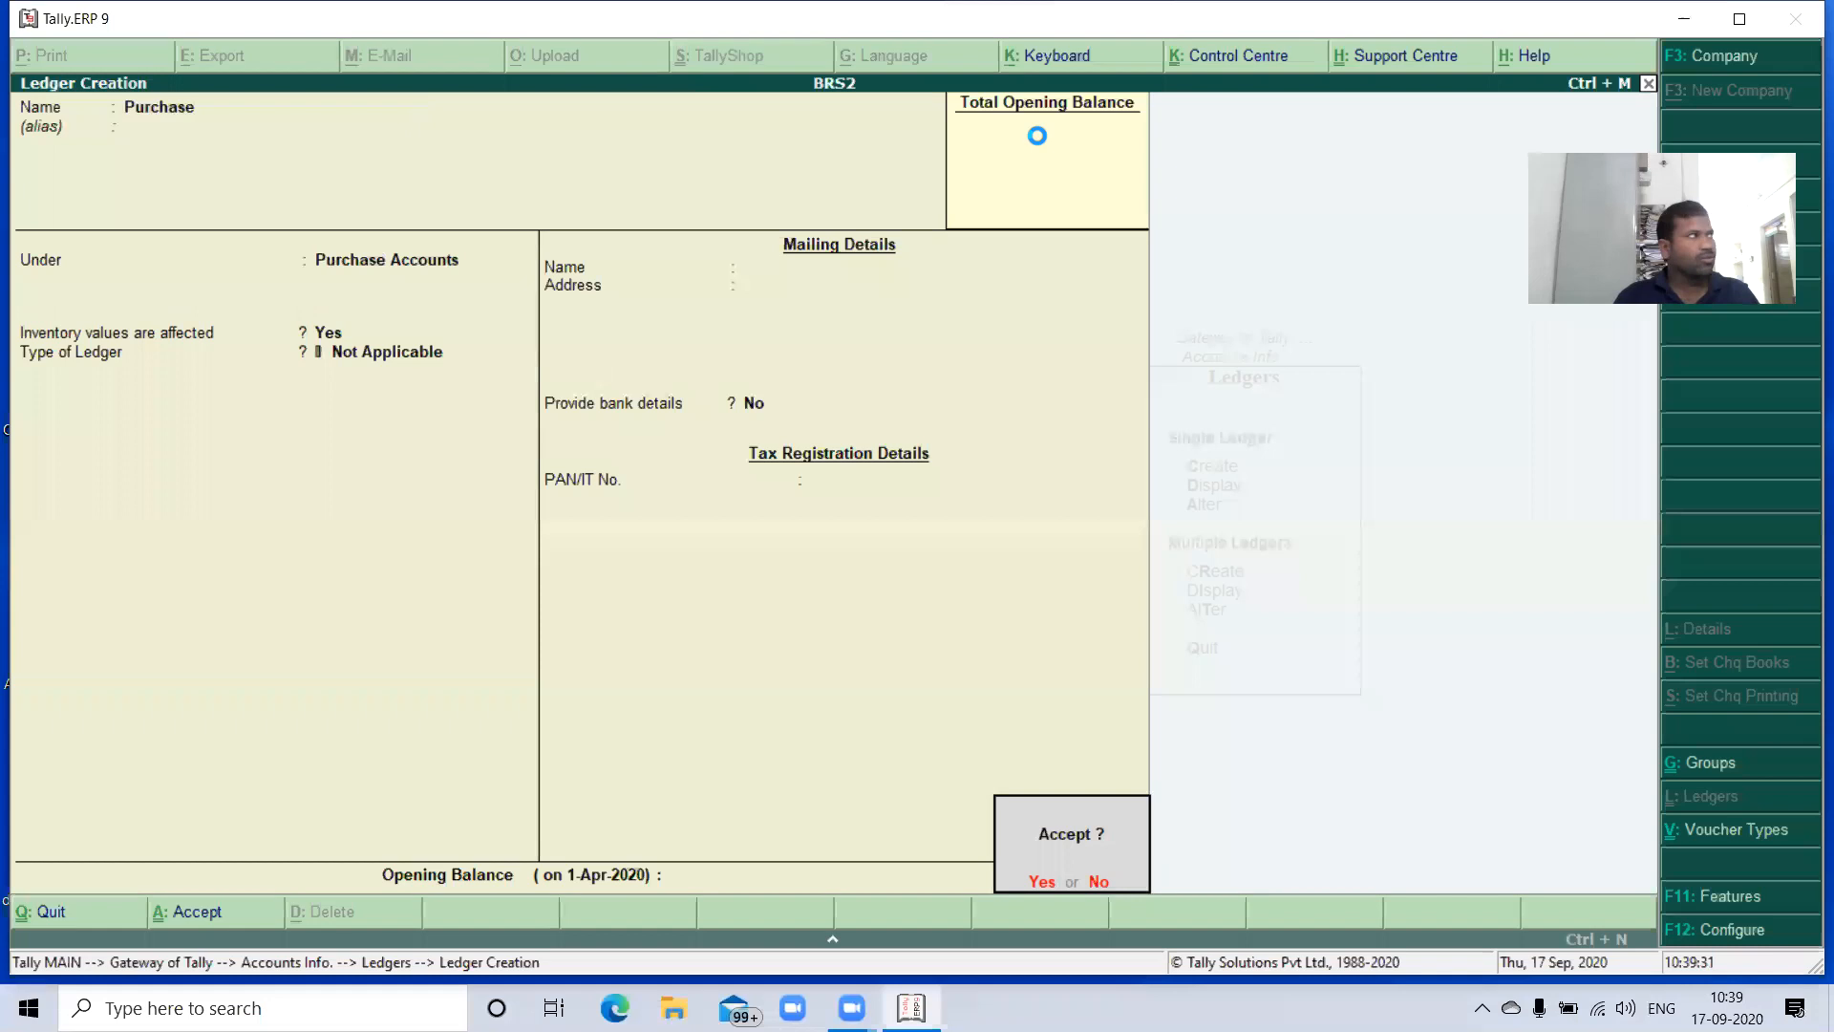
key("Return")
- Create a Sales ledger under Sales Accounts, with inventory values affected and ledger type Not Applicable
type("Sales")
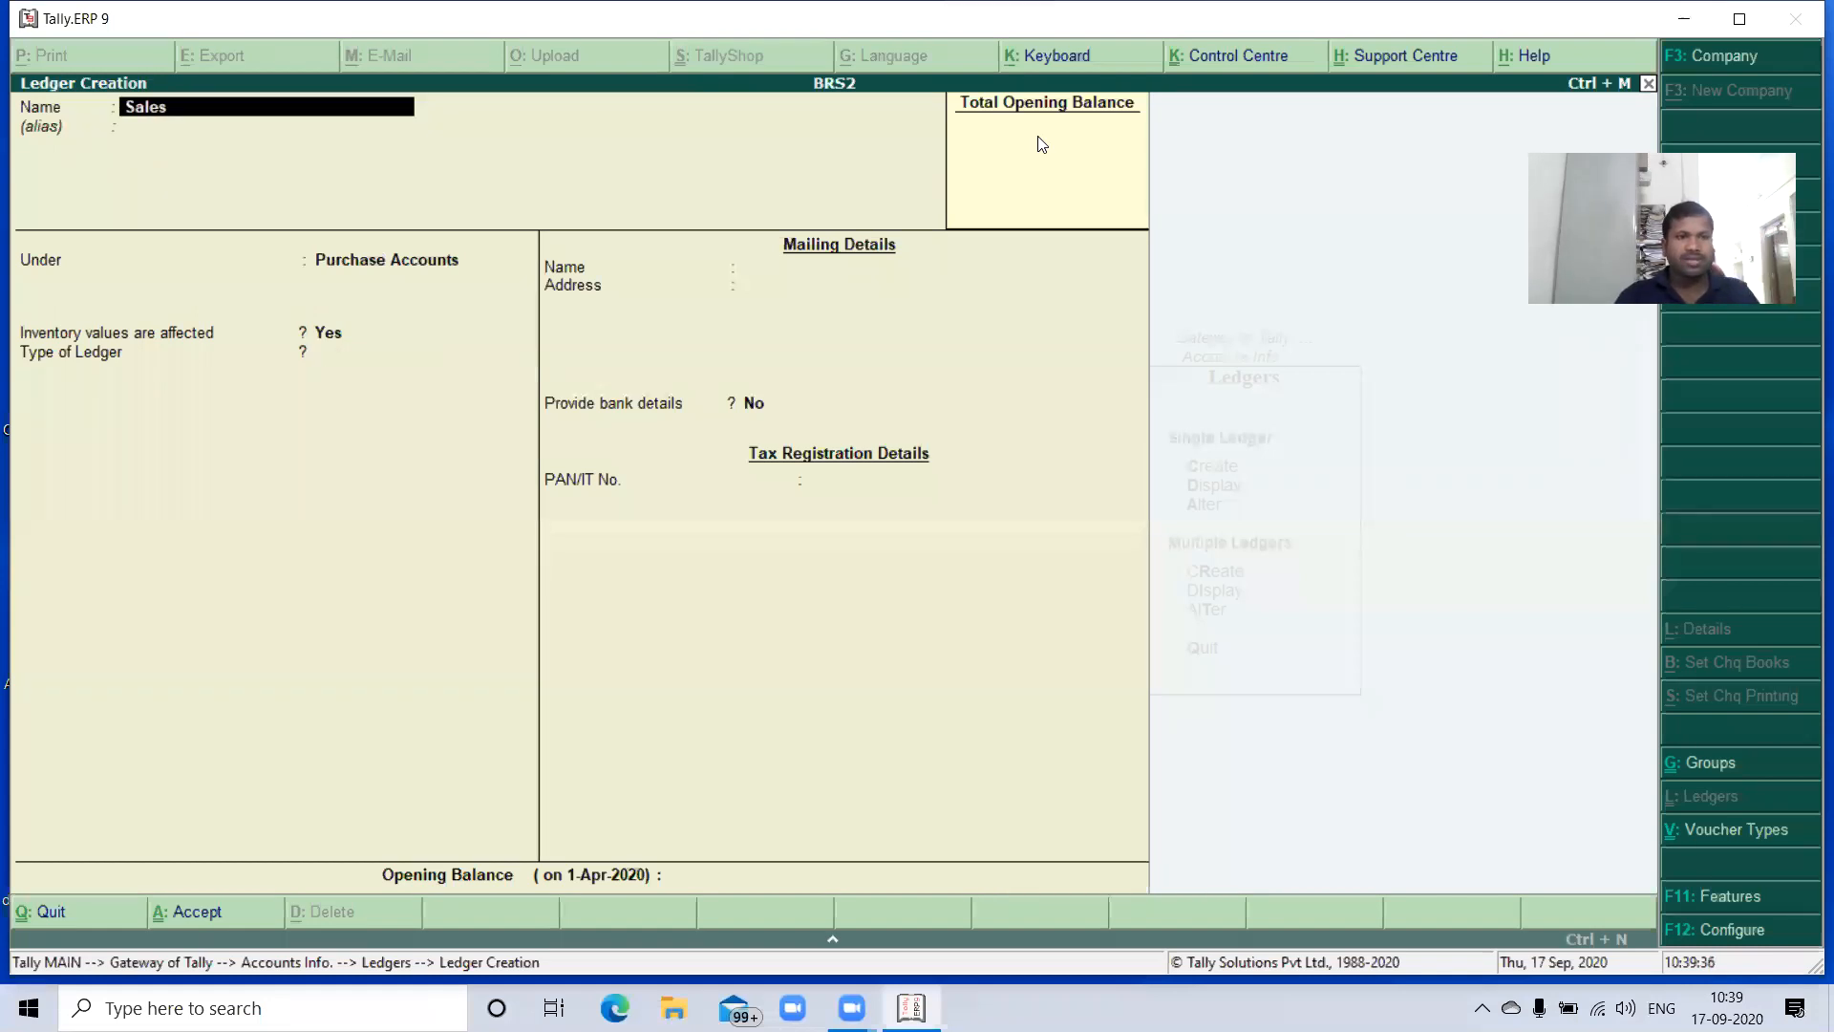
key("Return")
key("Return")
type("Sale")
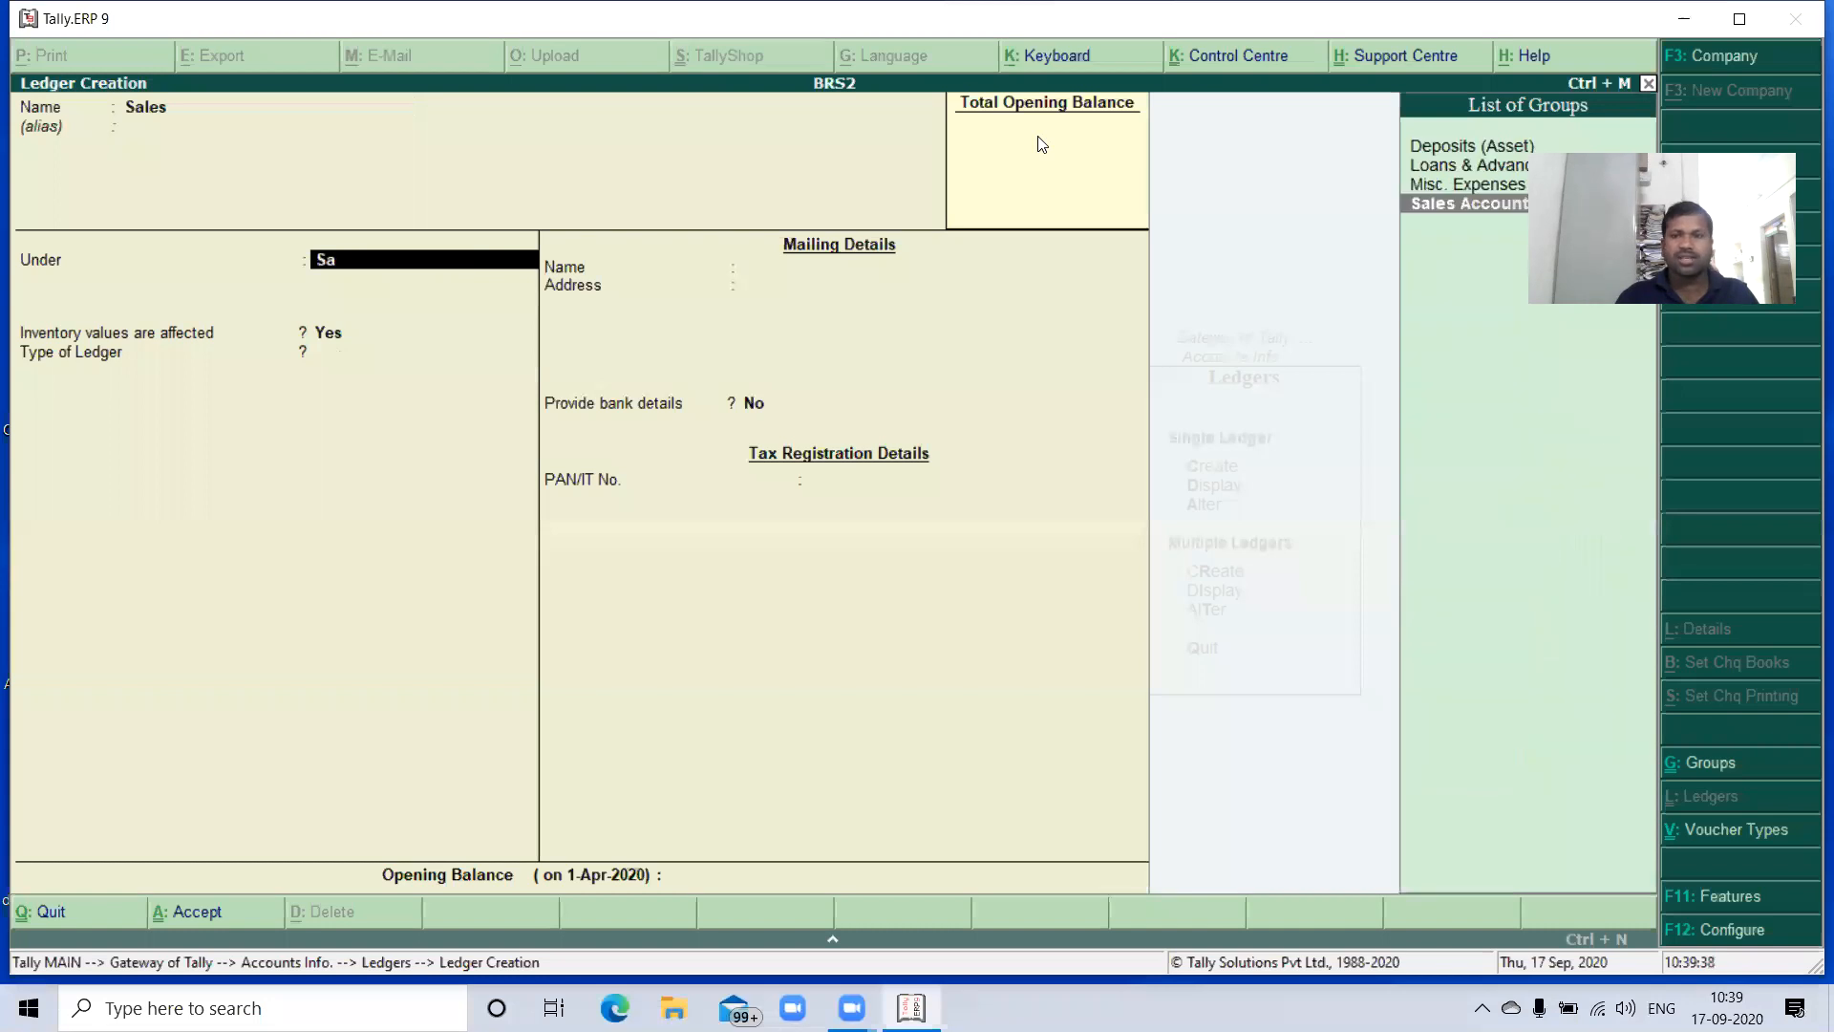
key("Return")
key("Return")
key("Return")
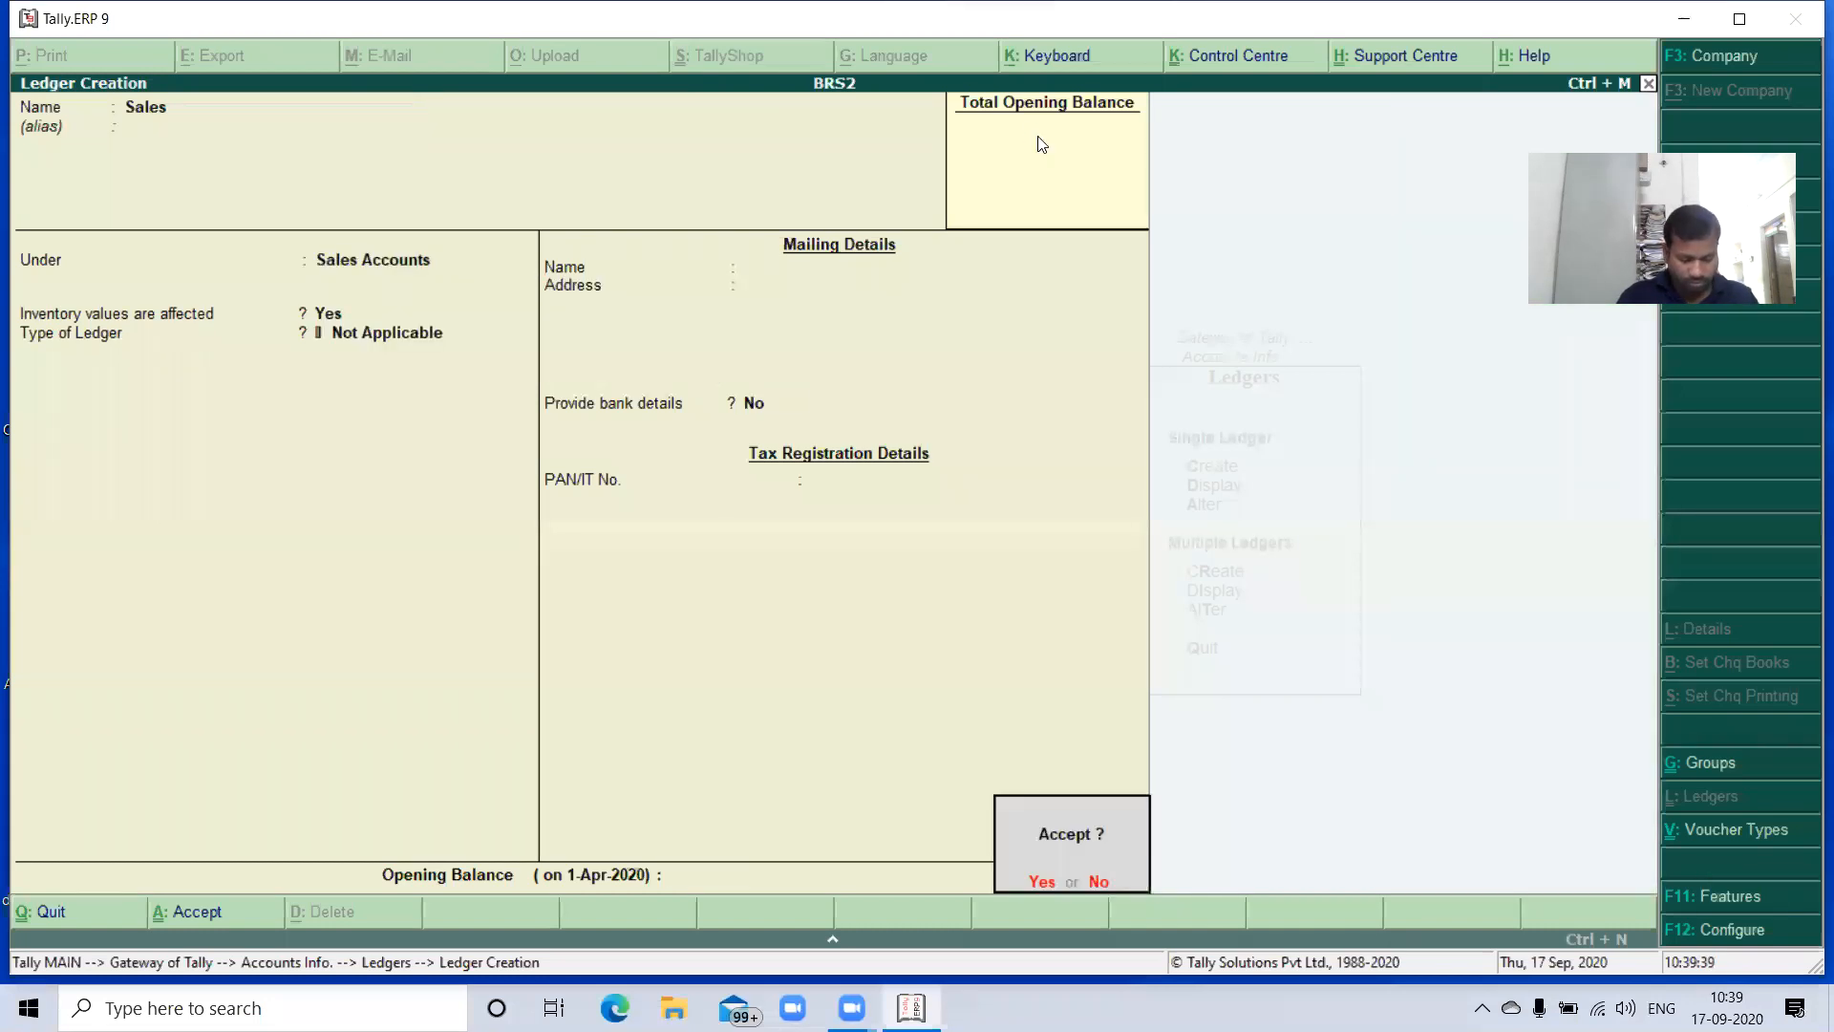
key("Return")
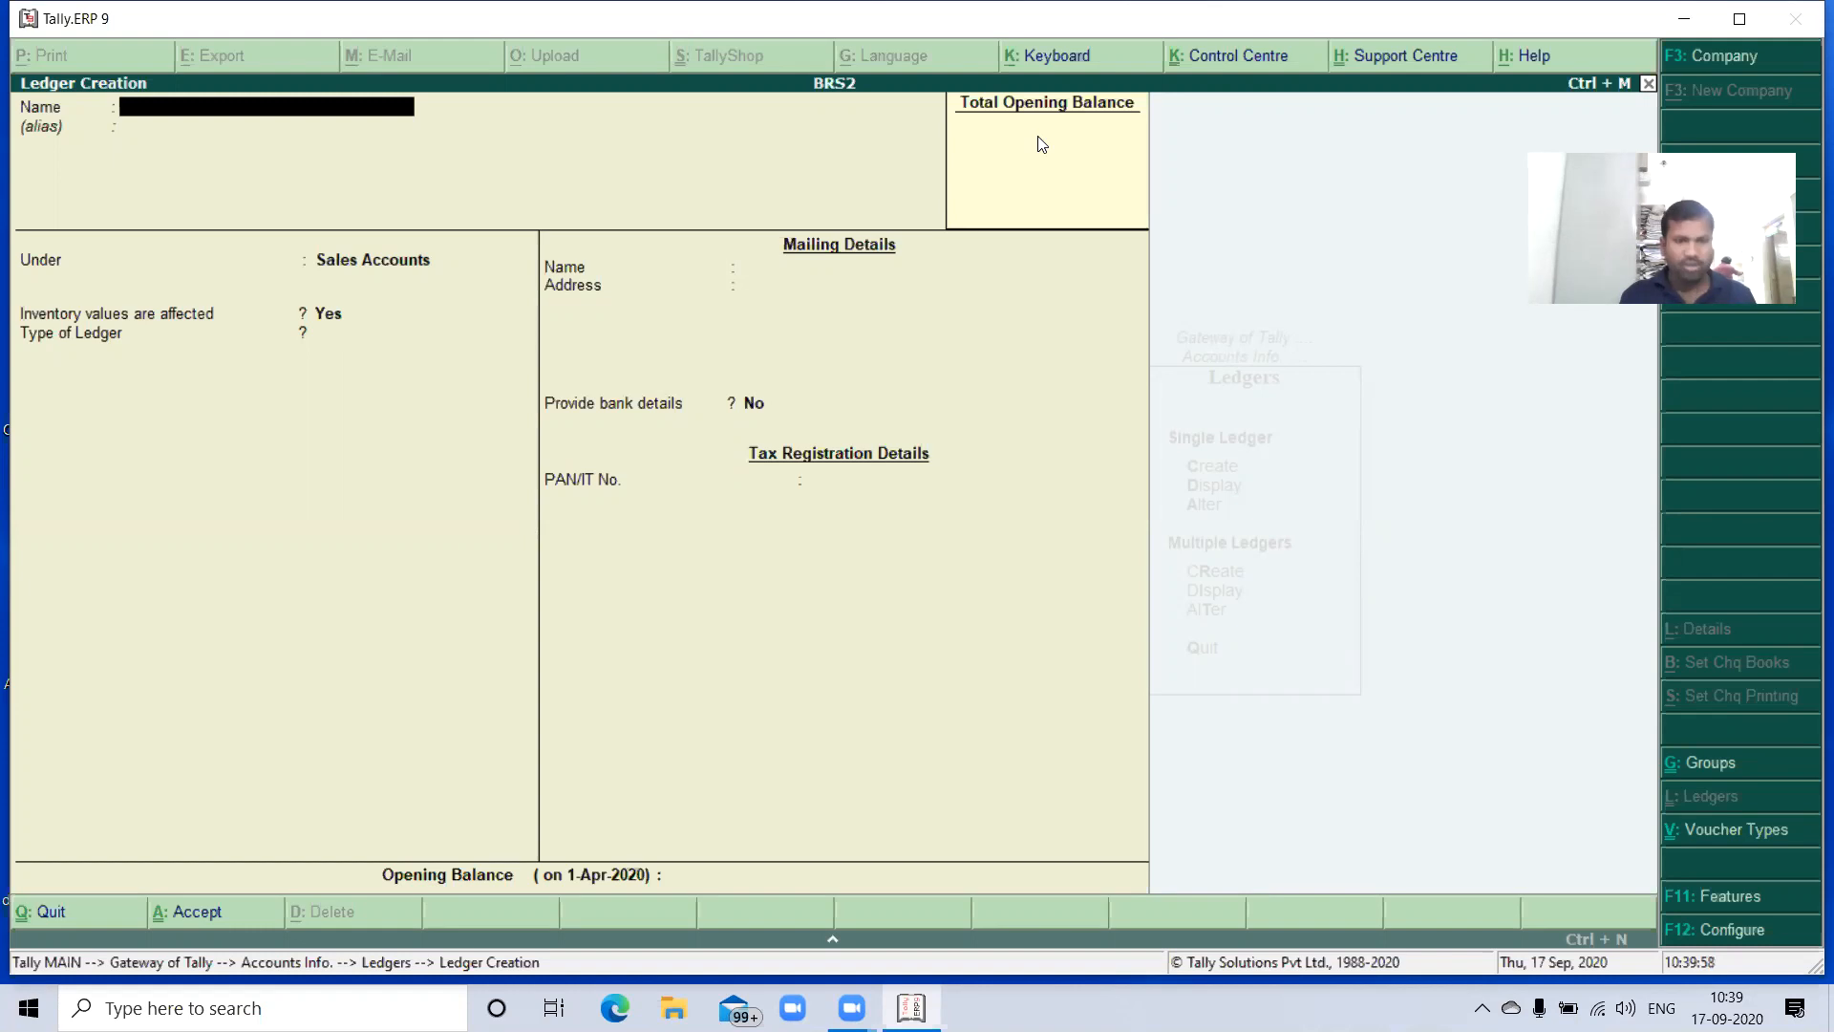
- Start a new ledger named Vindya Electronics and place it under Sundry Creditors
type("Vind")
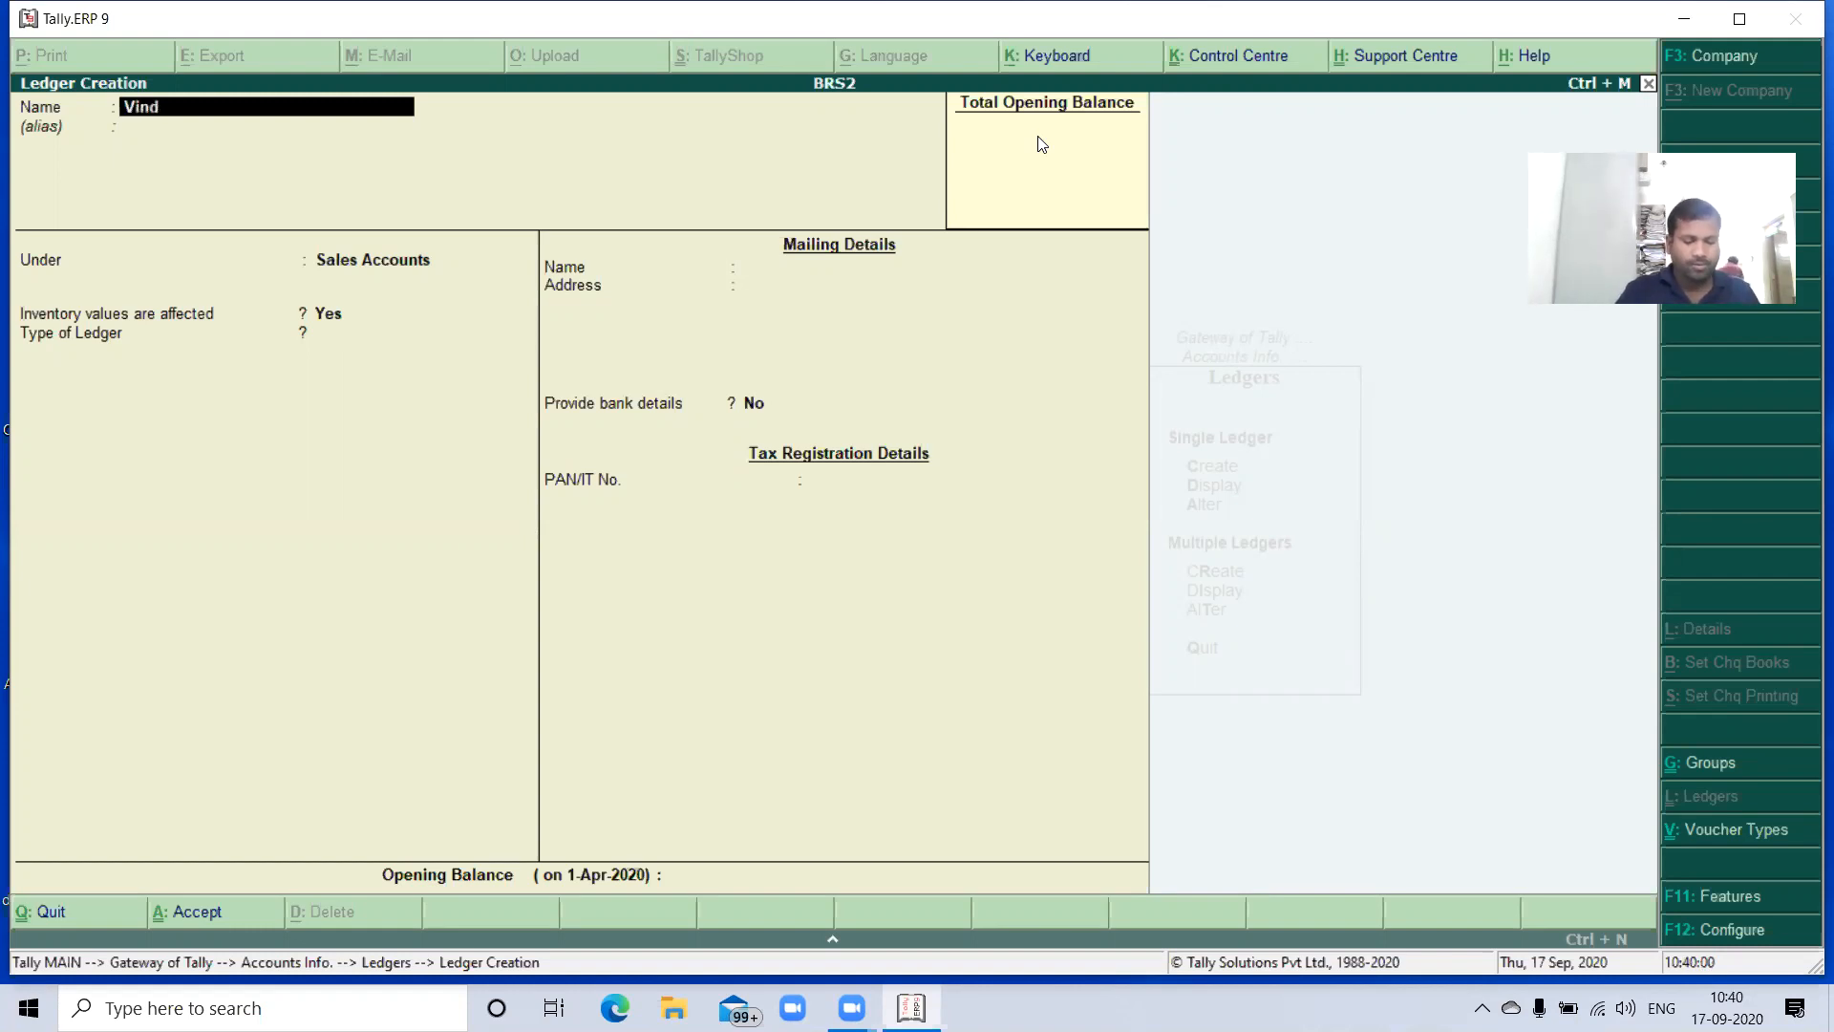
type("ya Ele")
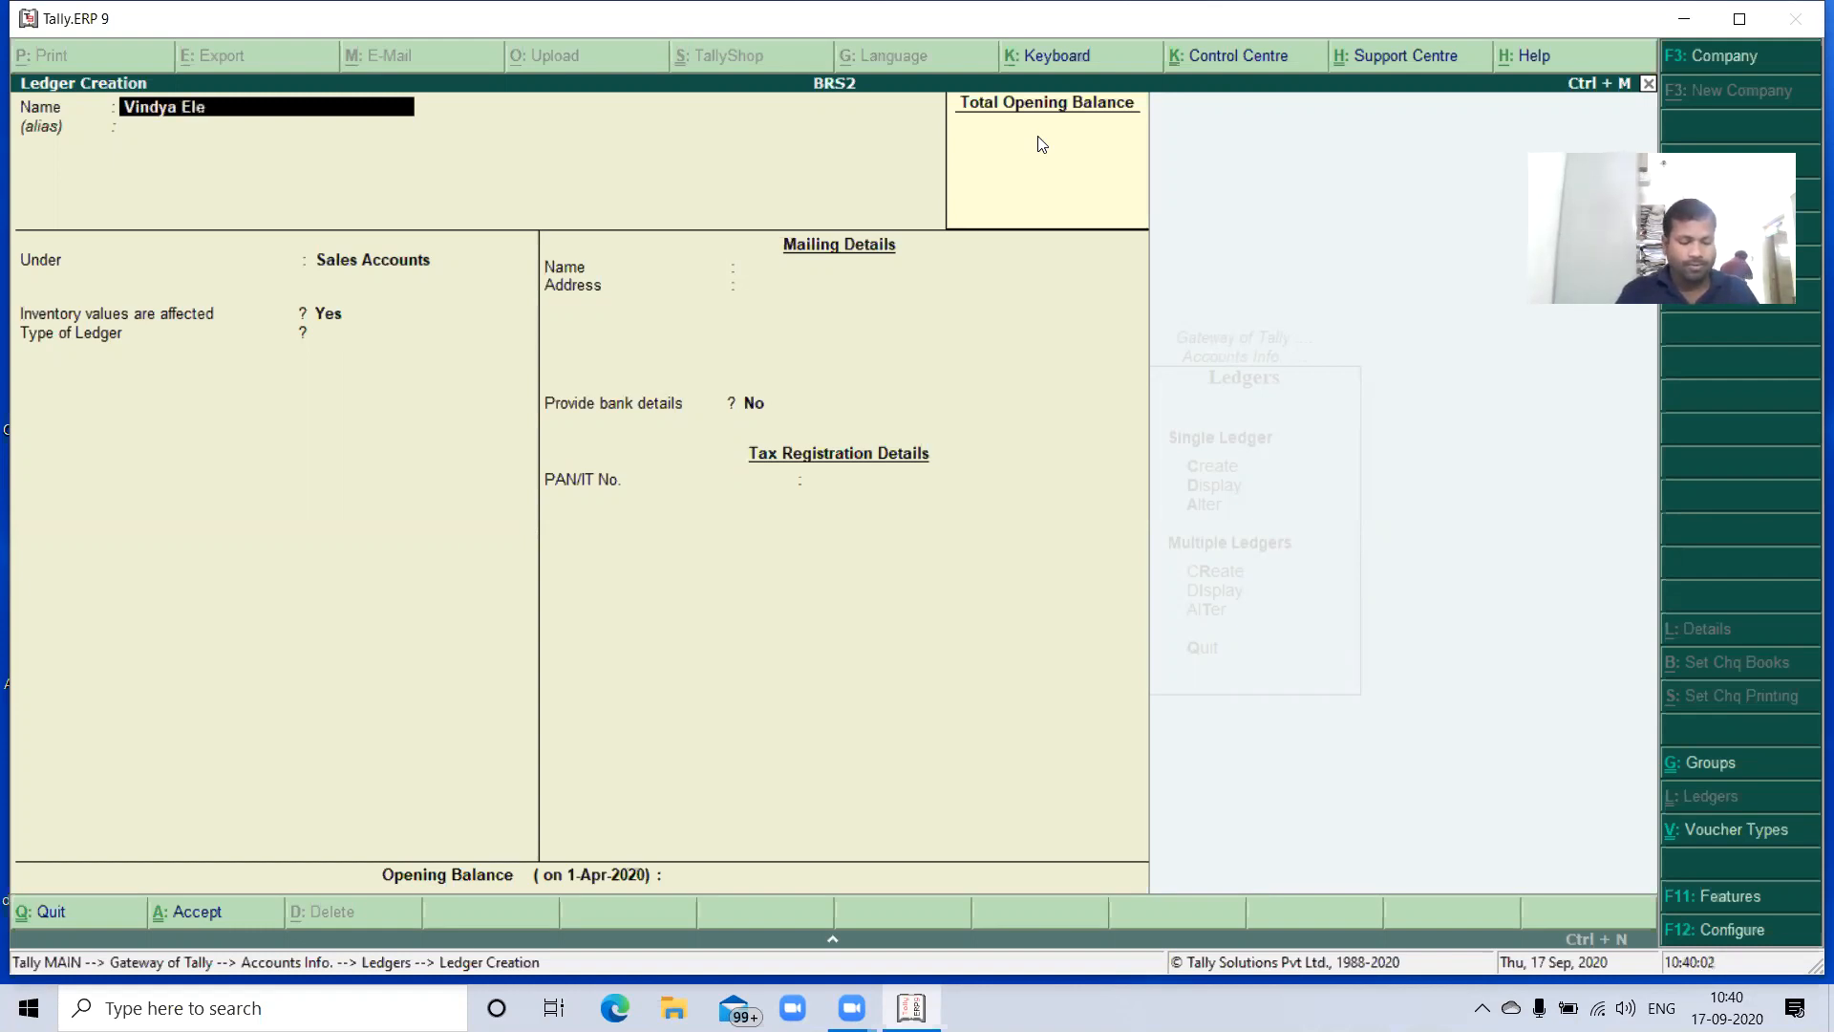
type("ctronic")
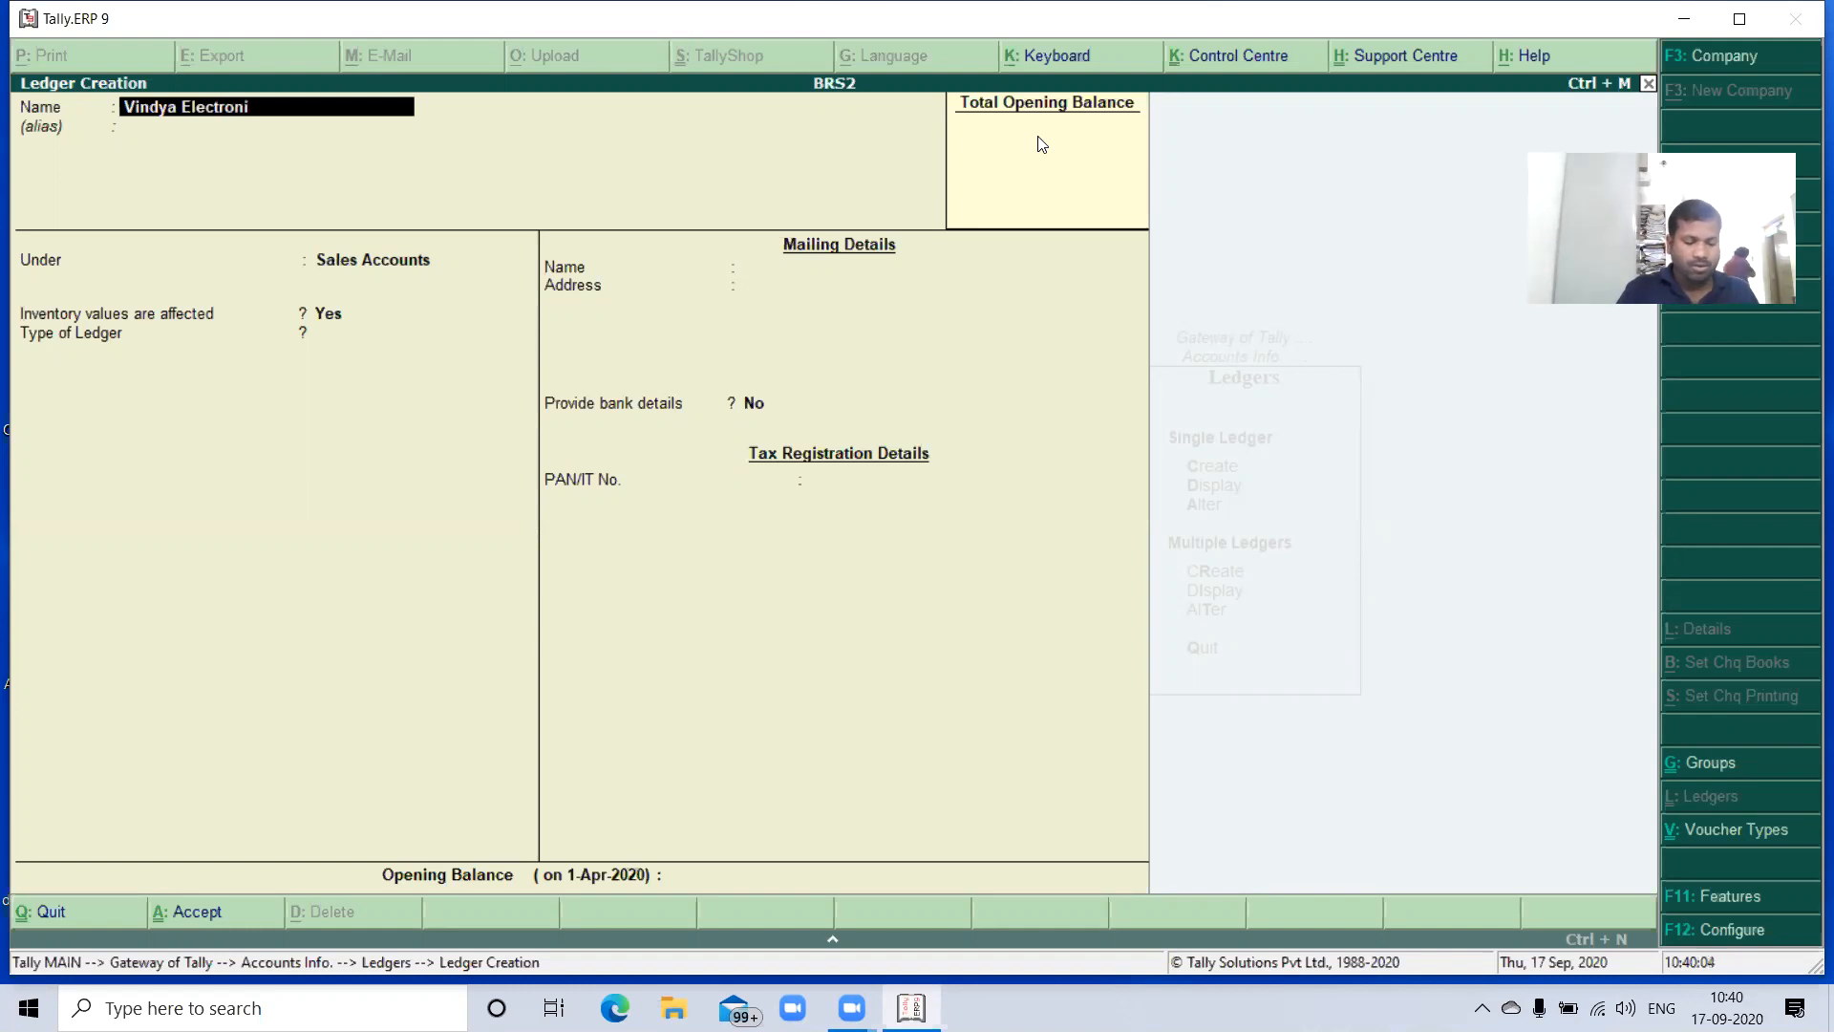
key("Return")
key("Return")
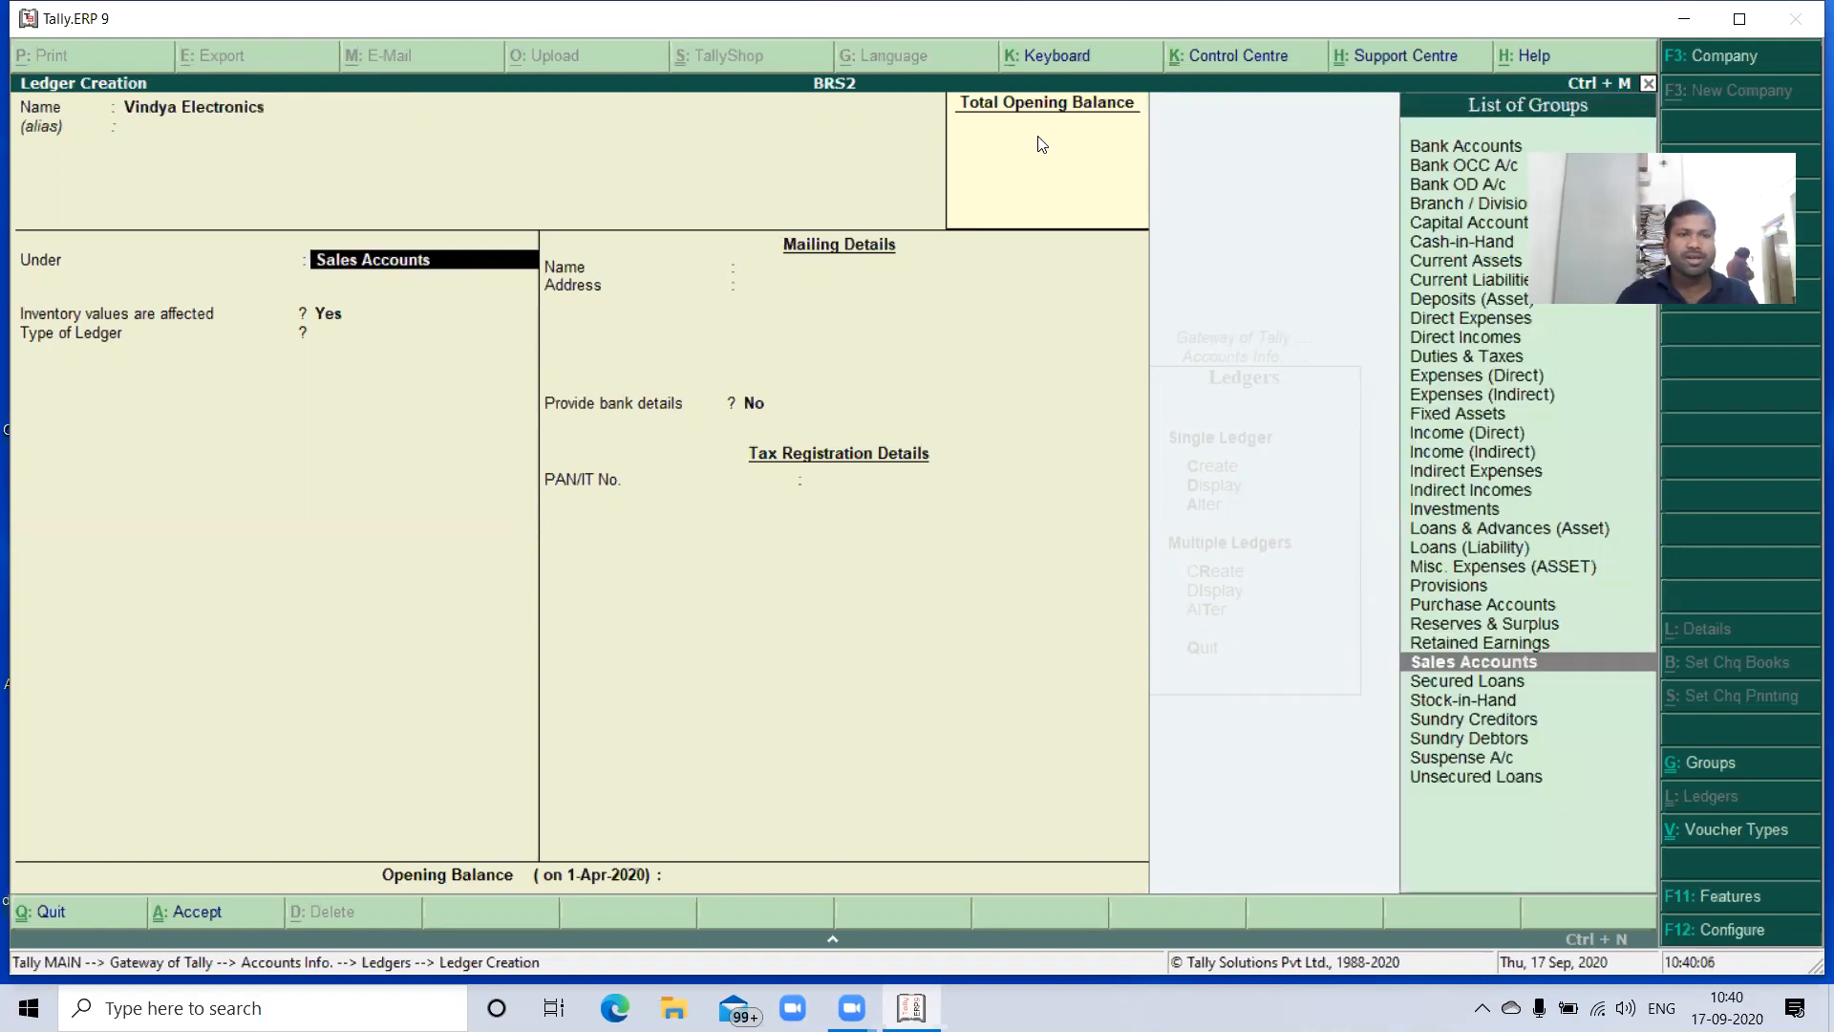
type("Su")
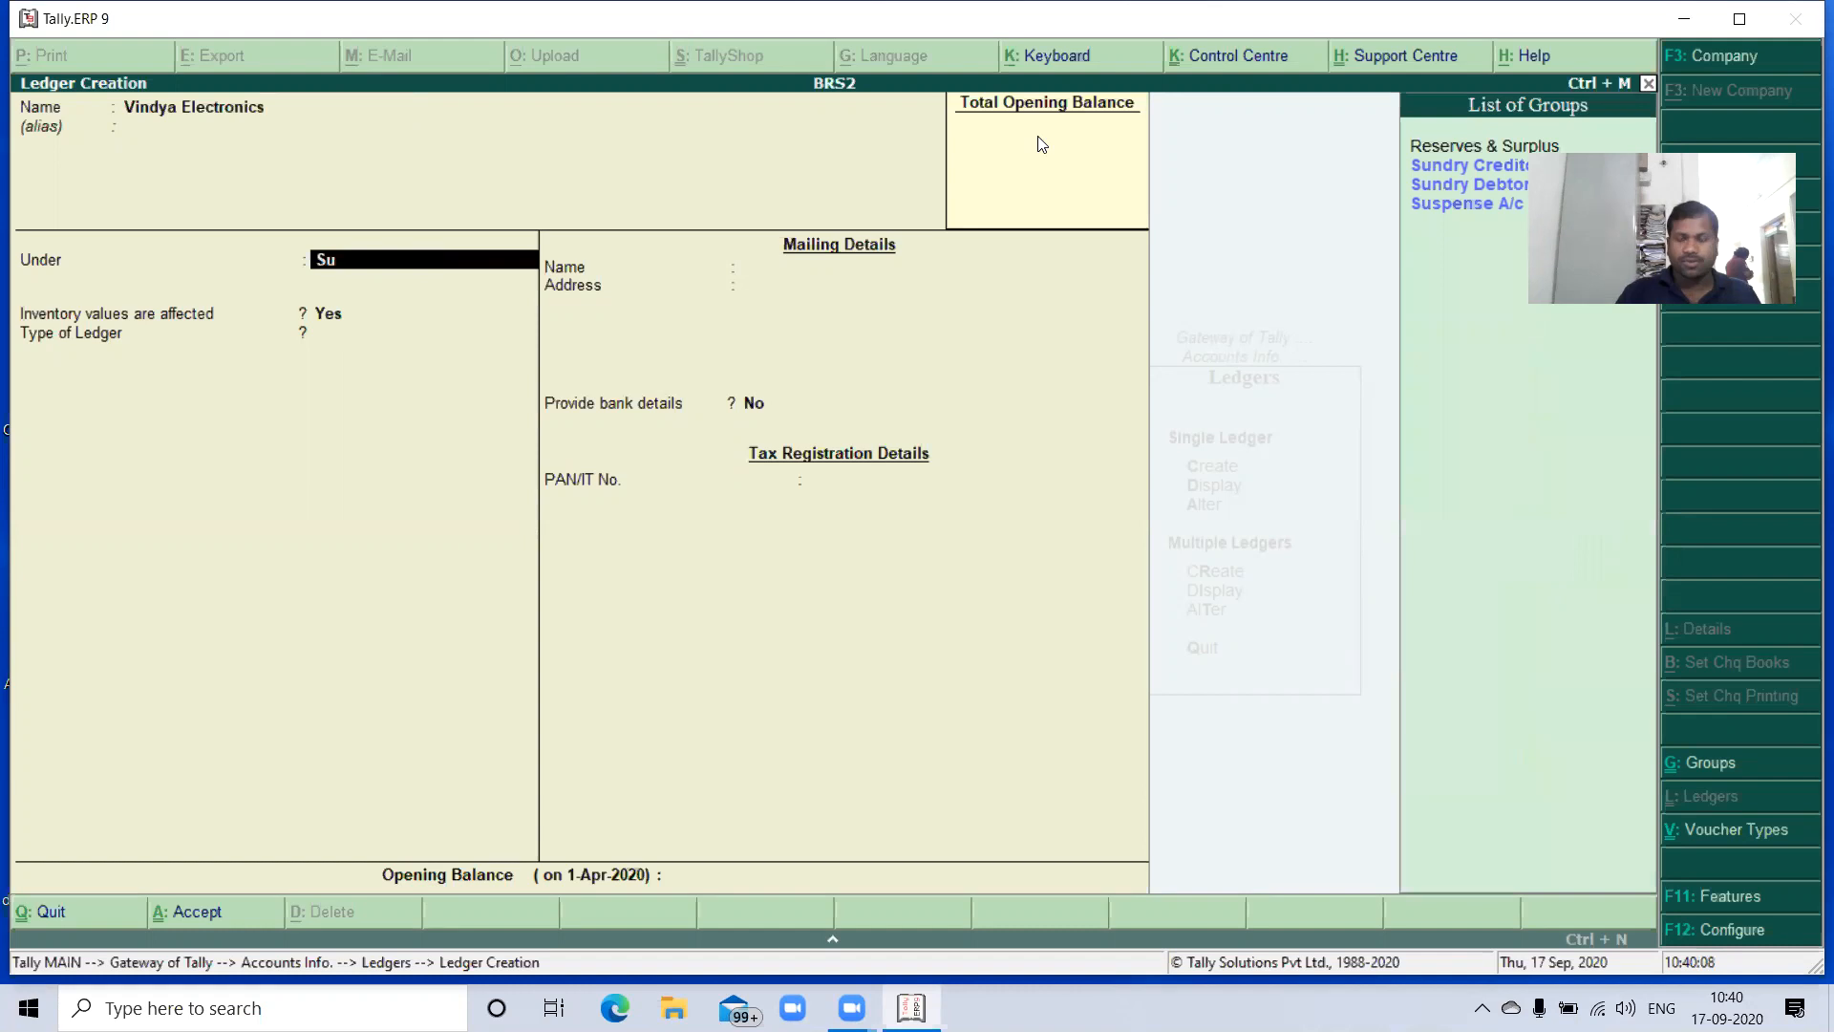
key("Return")
- Maintain bill-by-bill balances for Vindya Electronics, keep inventory values unaffected, and save the ledger
key("Return")
key("Return")
key("BackSpace")
key("BackSpace")
key("y")
key("Return")
key("Return")
key("Return")
key("Return")
key("Return")
key("Return")
key("Return")
key("Return")
key("Return")
key("Return")
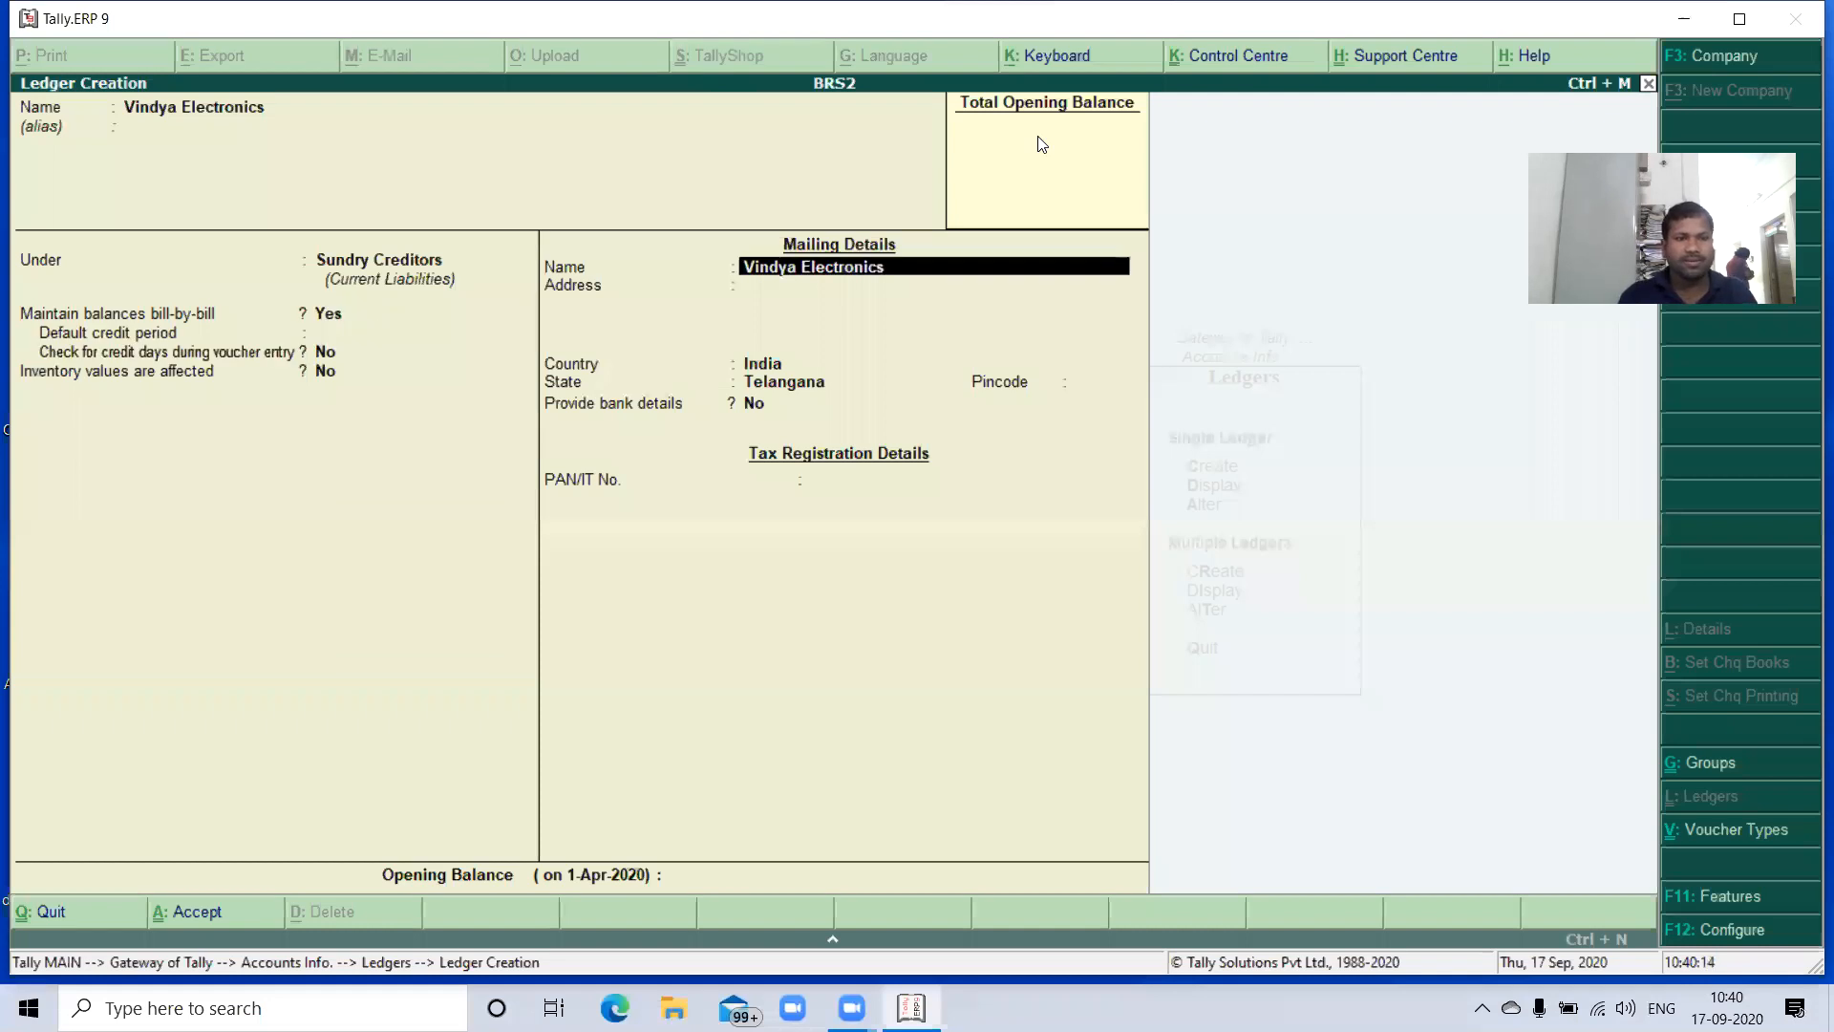
key("Return")
key("Return")
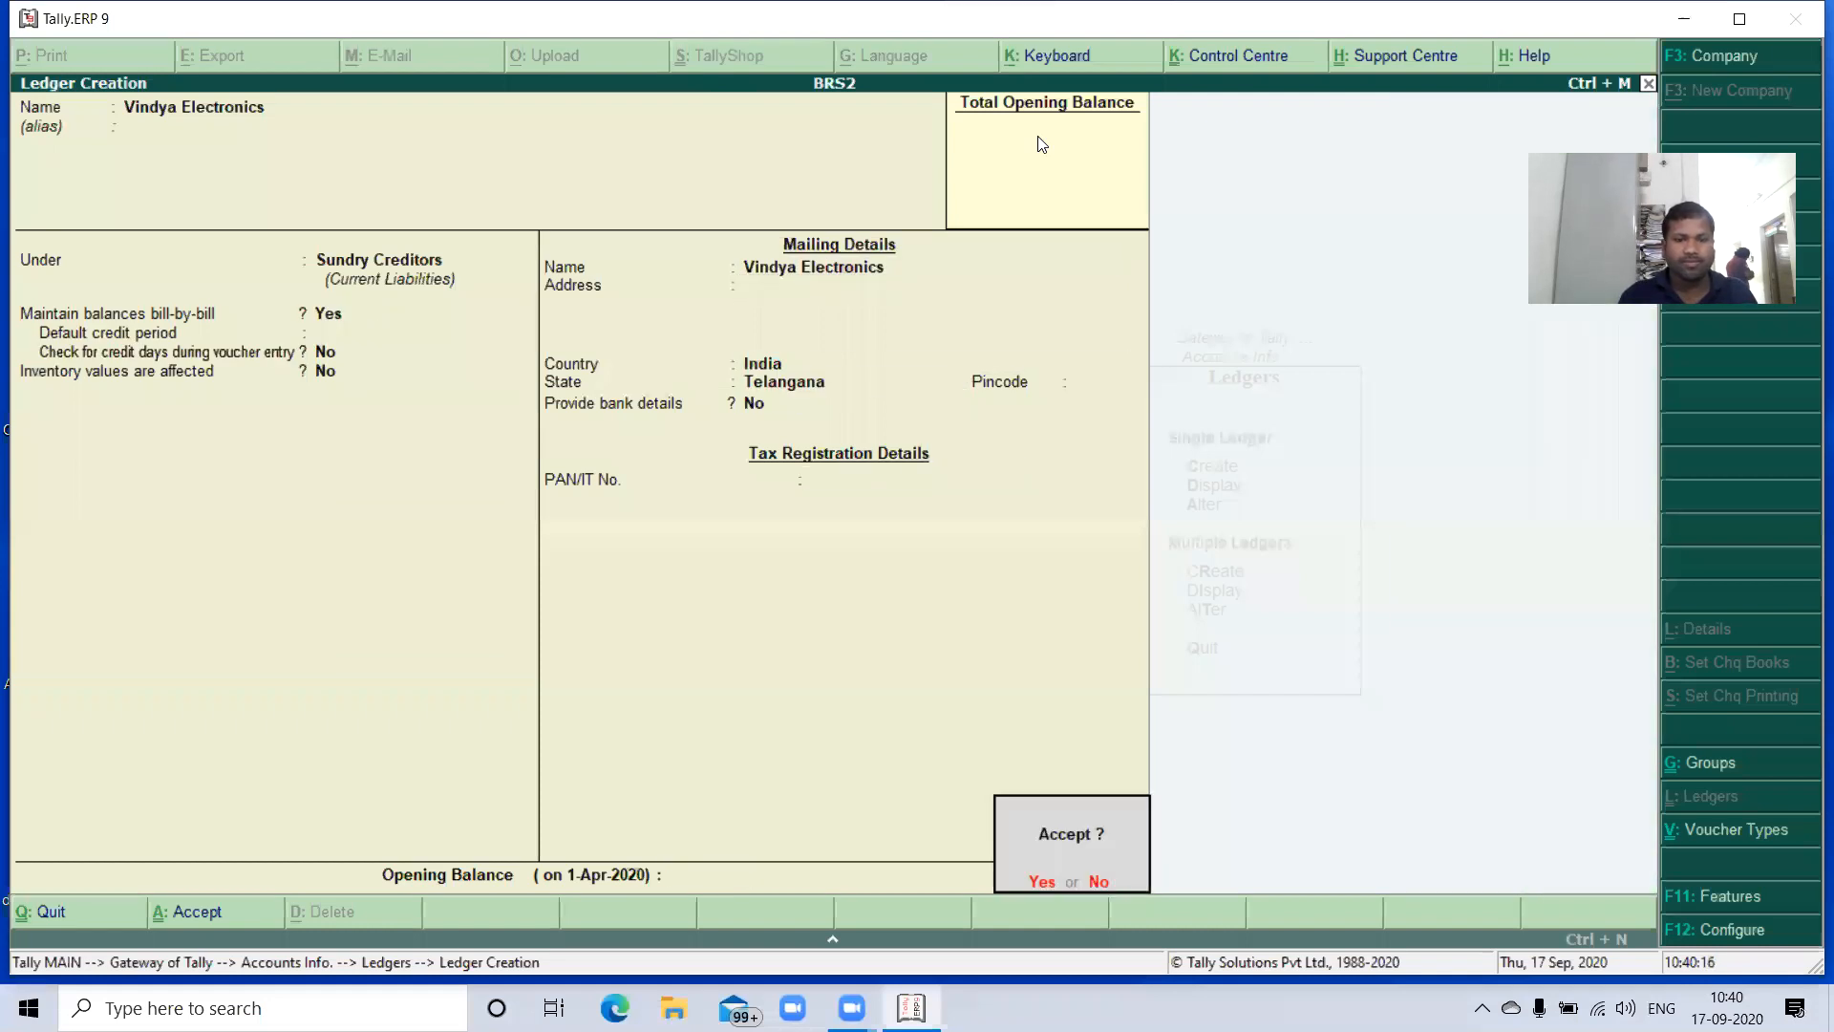
key("Return")
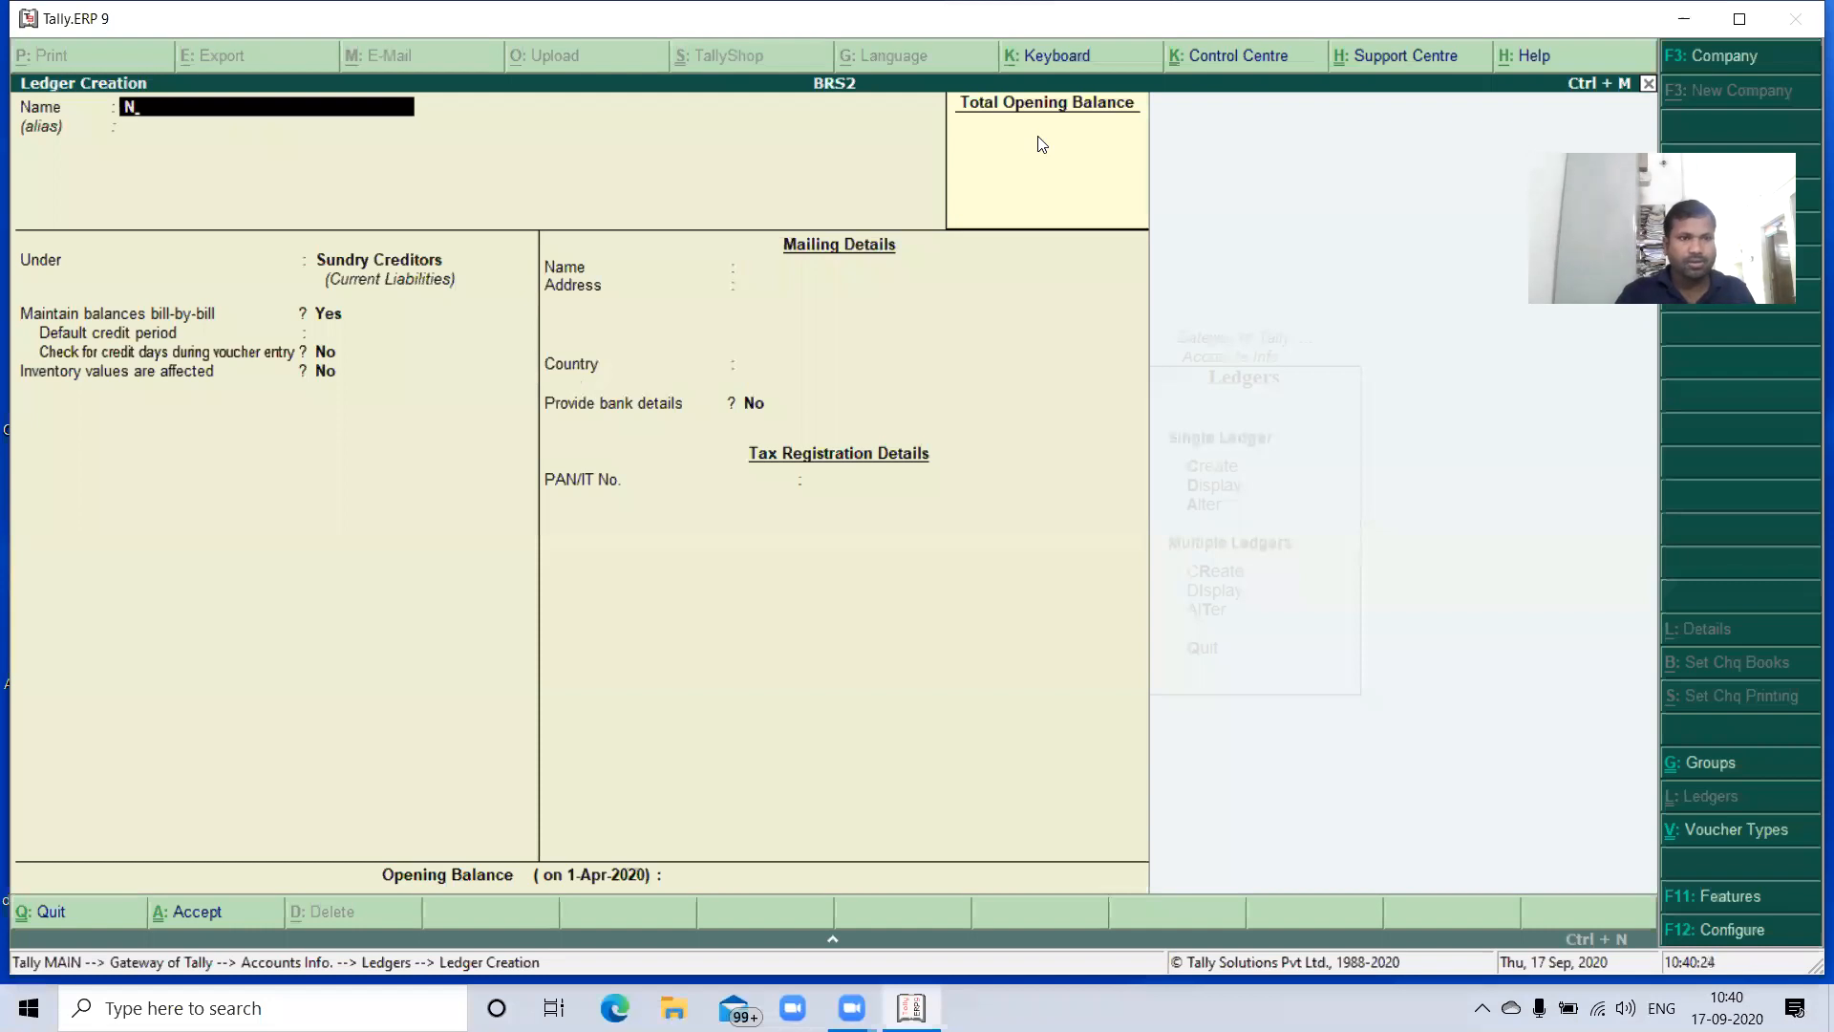
type("avya")
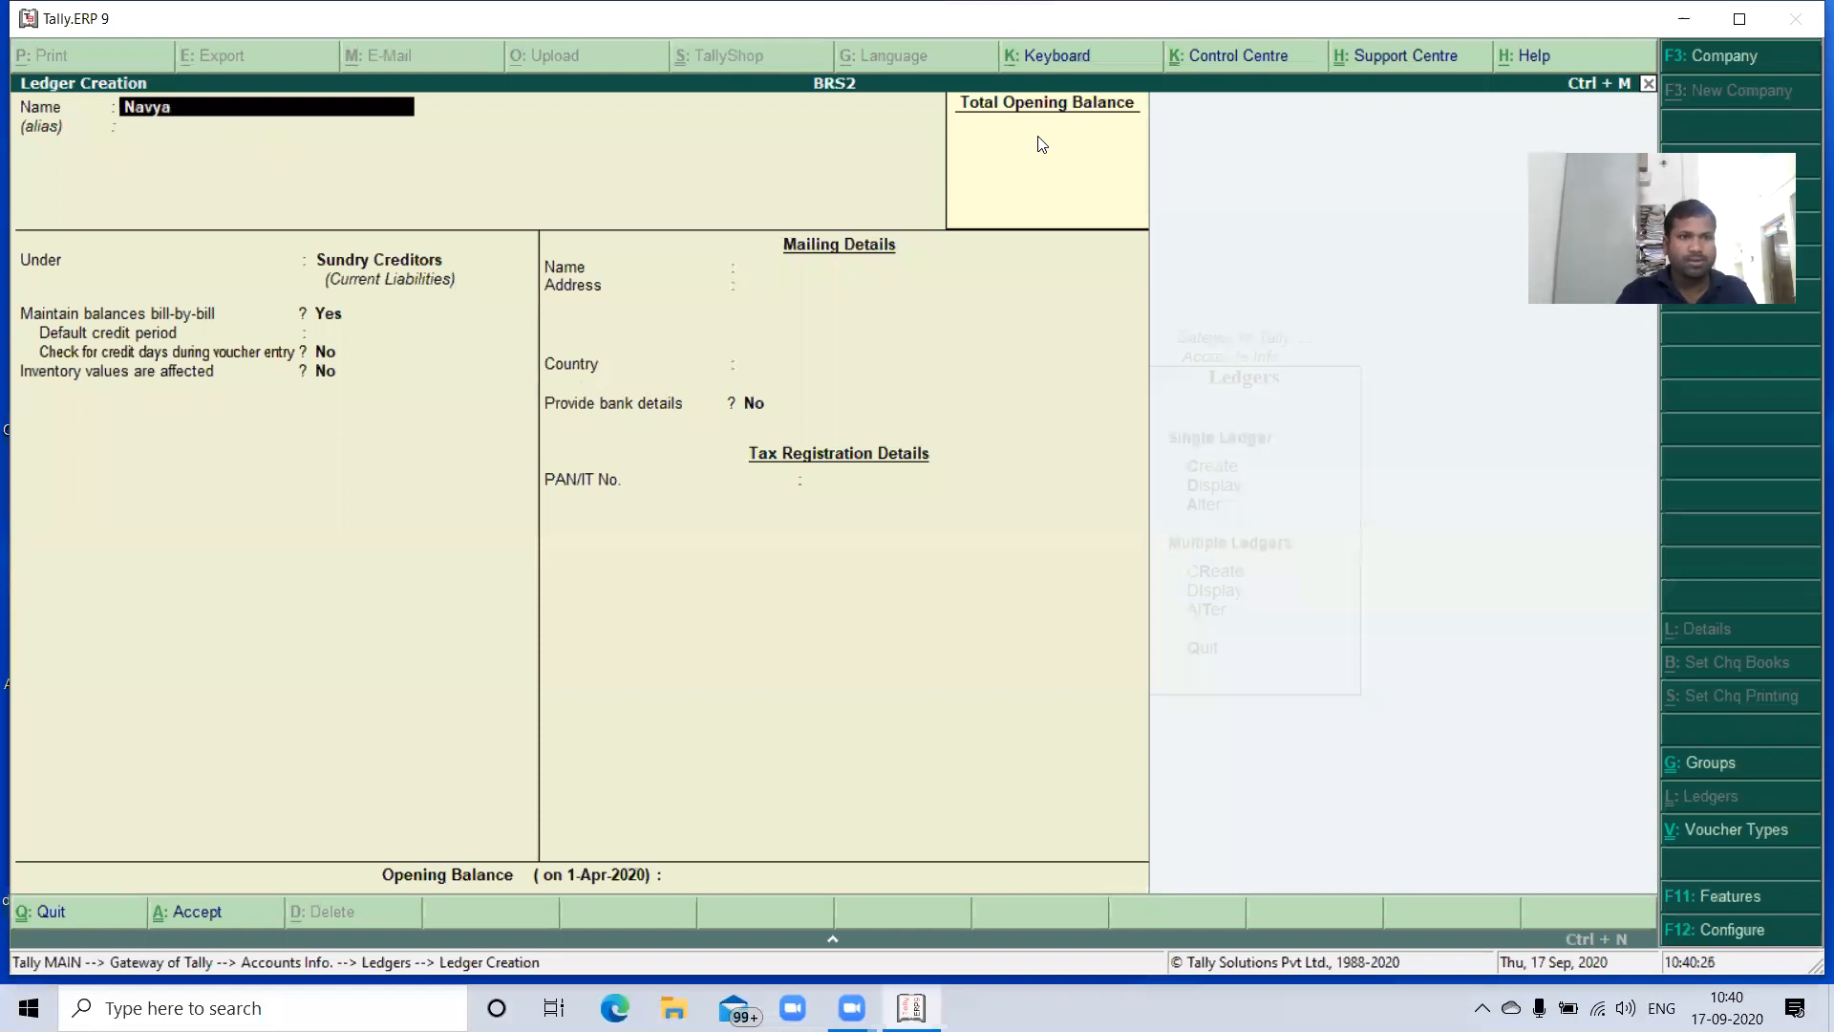
type(" ele")
key("Return")
key("Return")
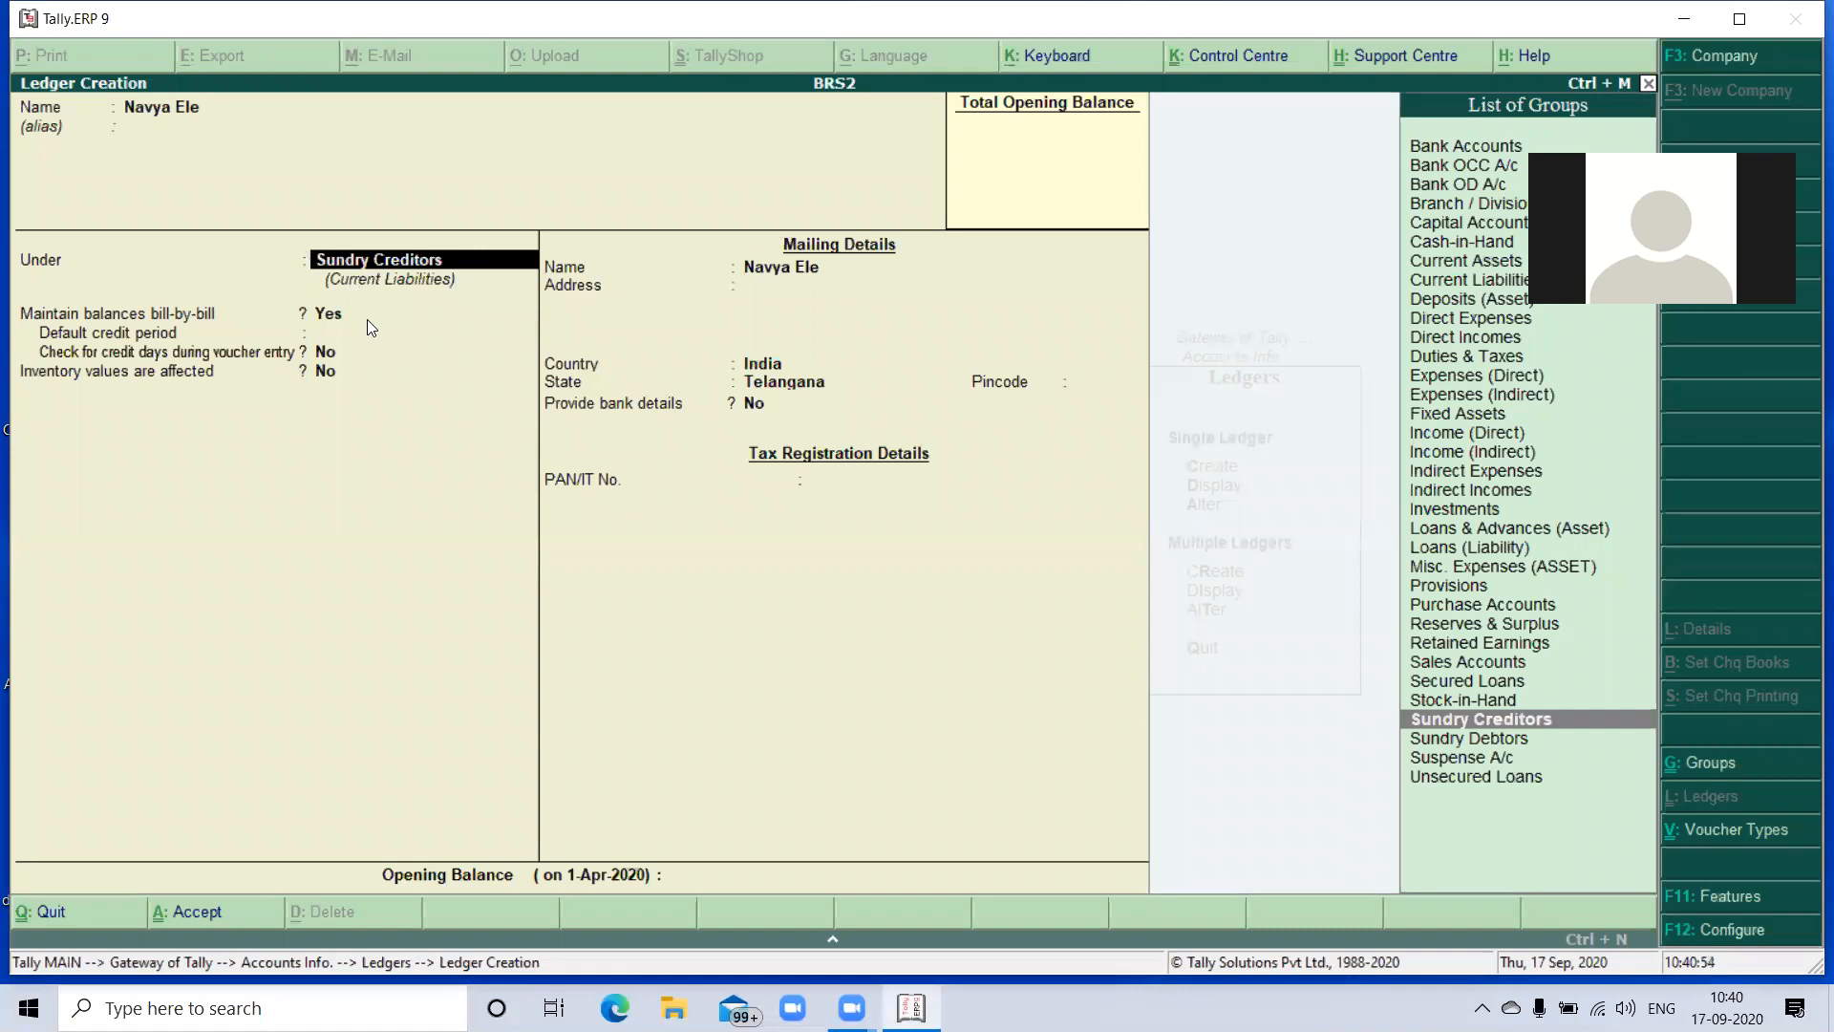
key("BackSpace")
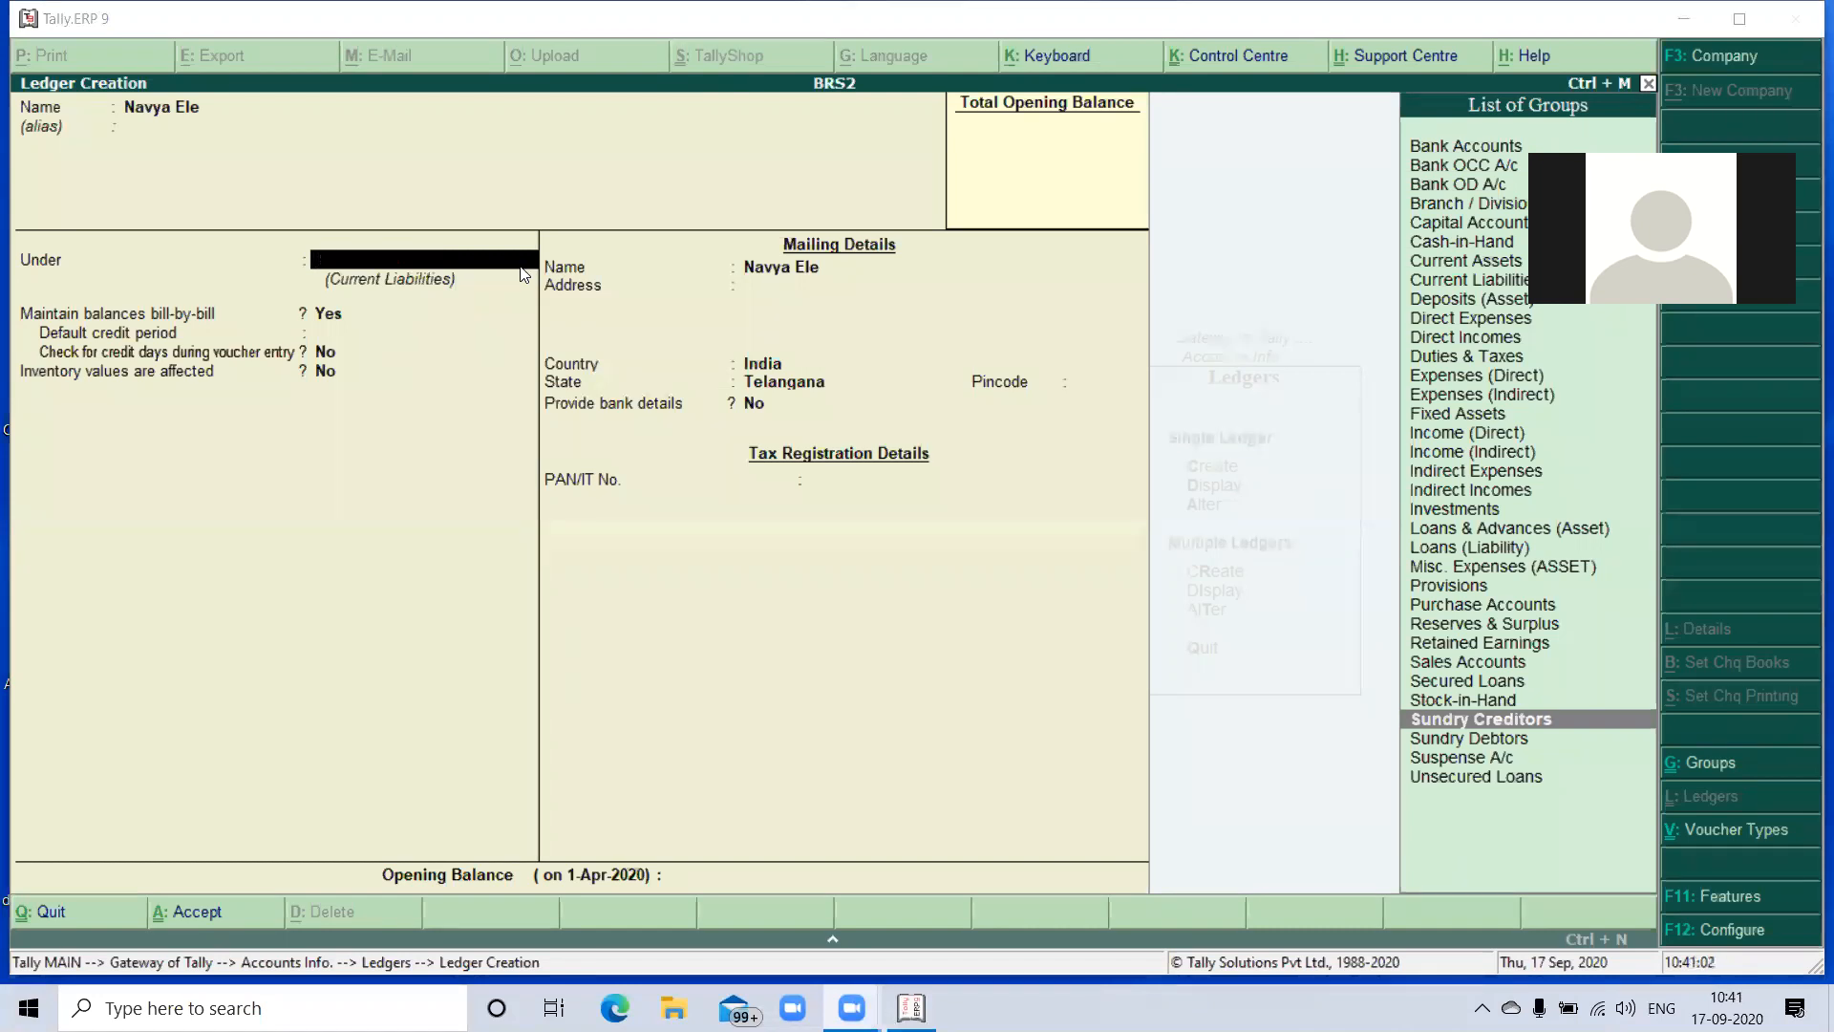
left_click(508, 297)
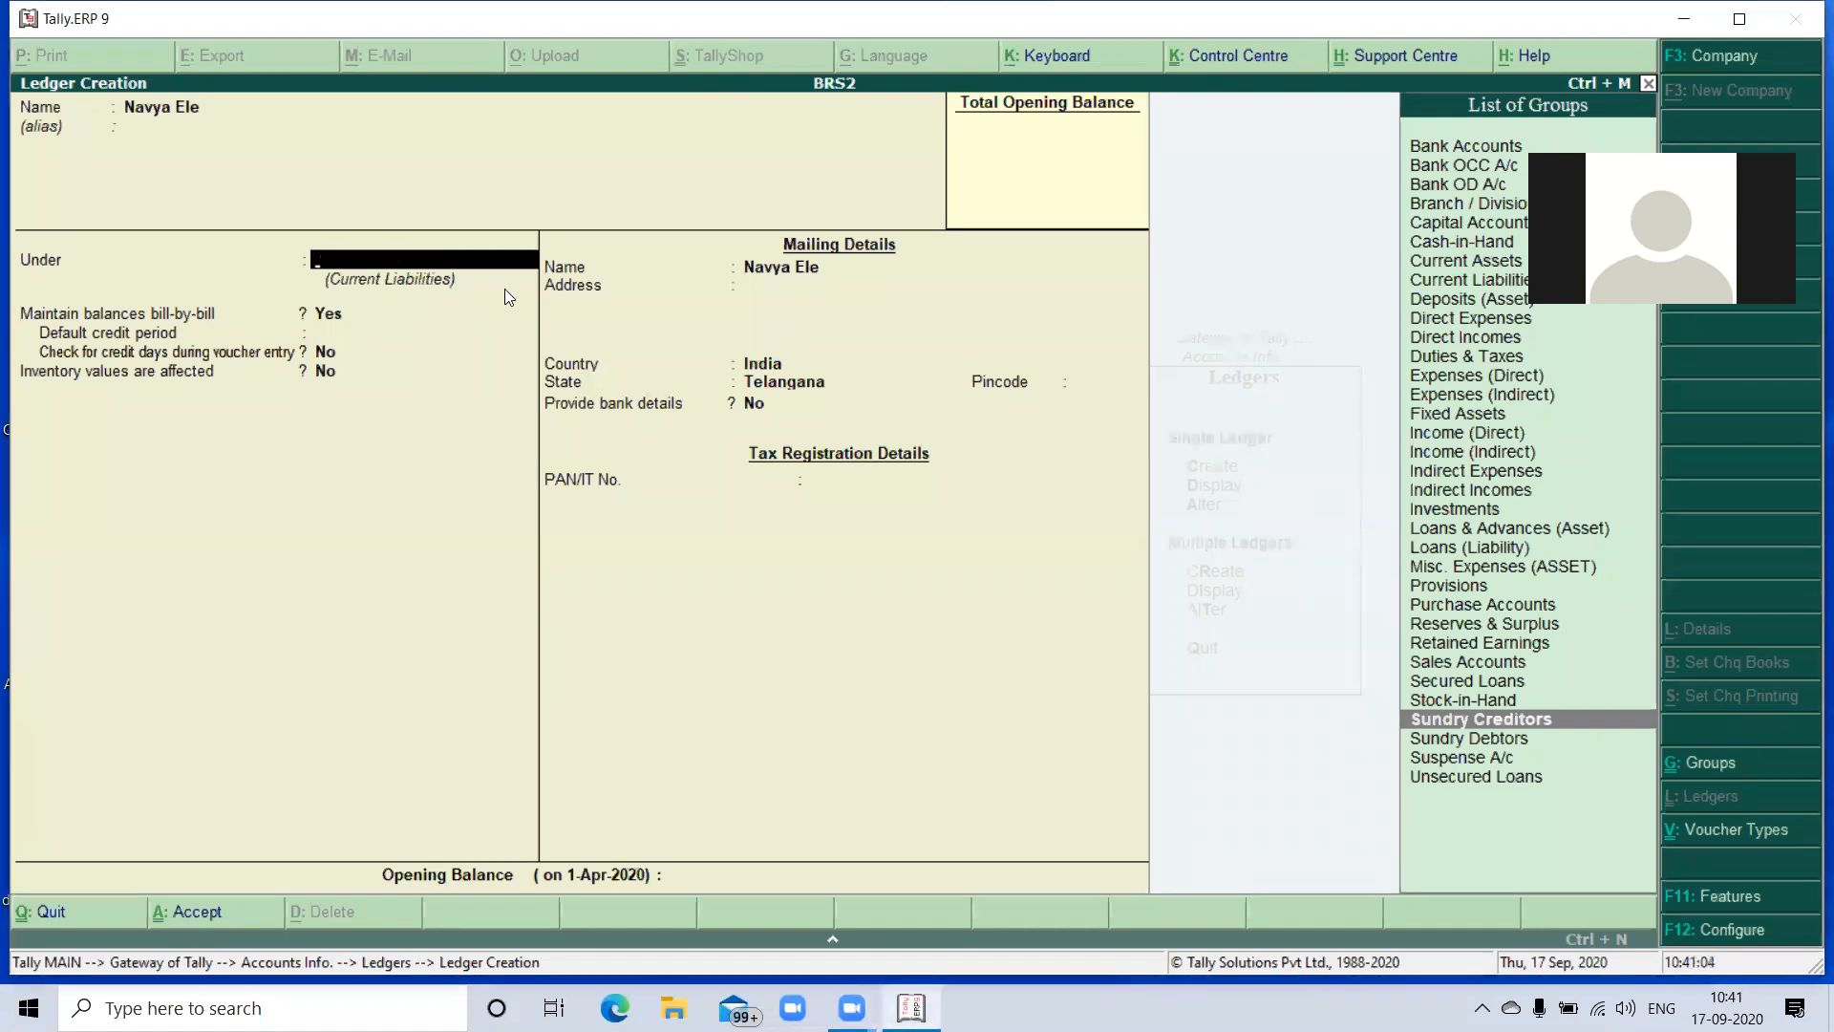
key("Down")
key("Return")
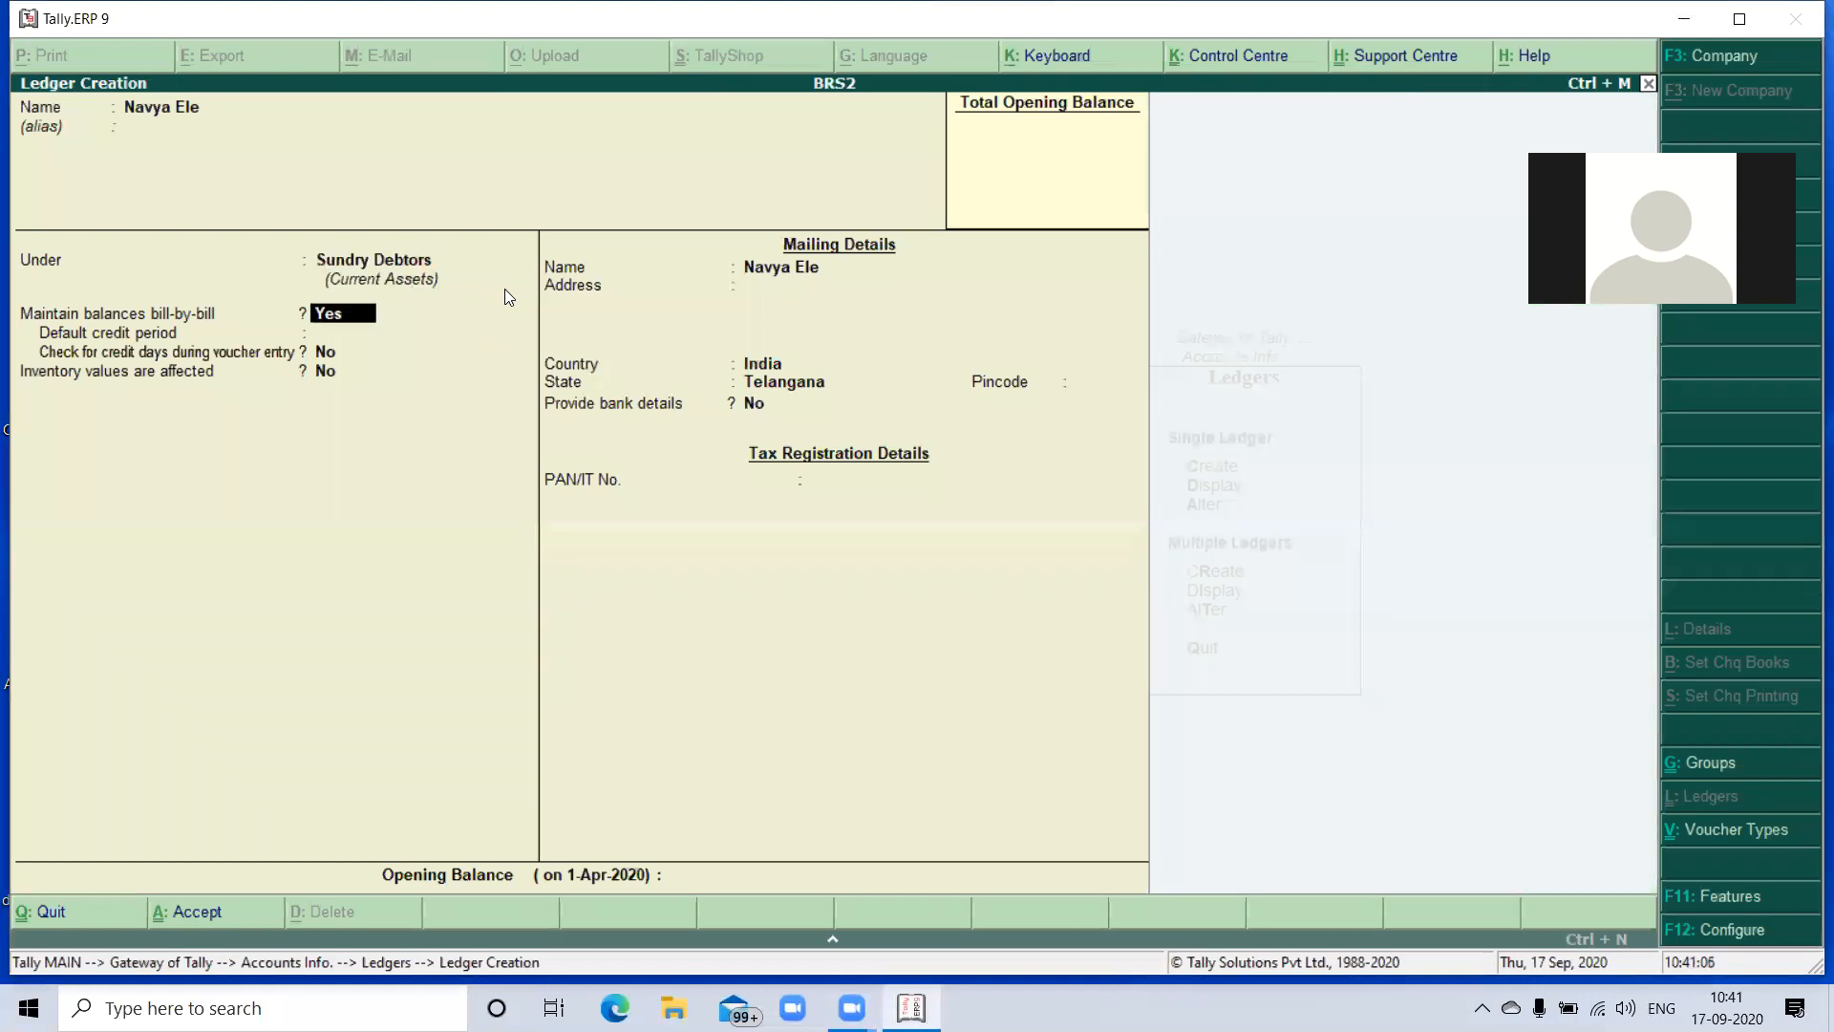
key("Return")
key("Return")
key("Return")
key("Return")
key("Return")
key("Return")
key("Return")
key("Return")
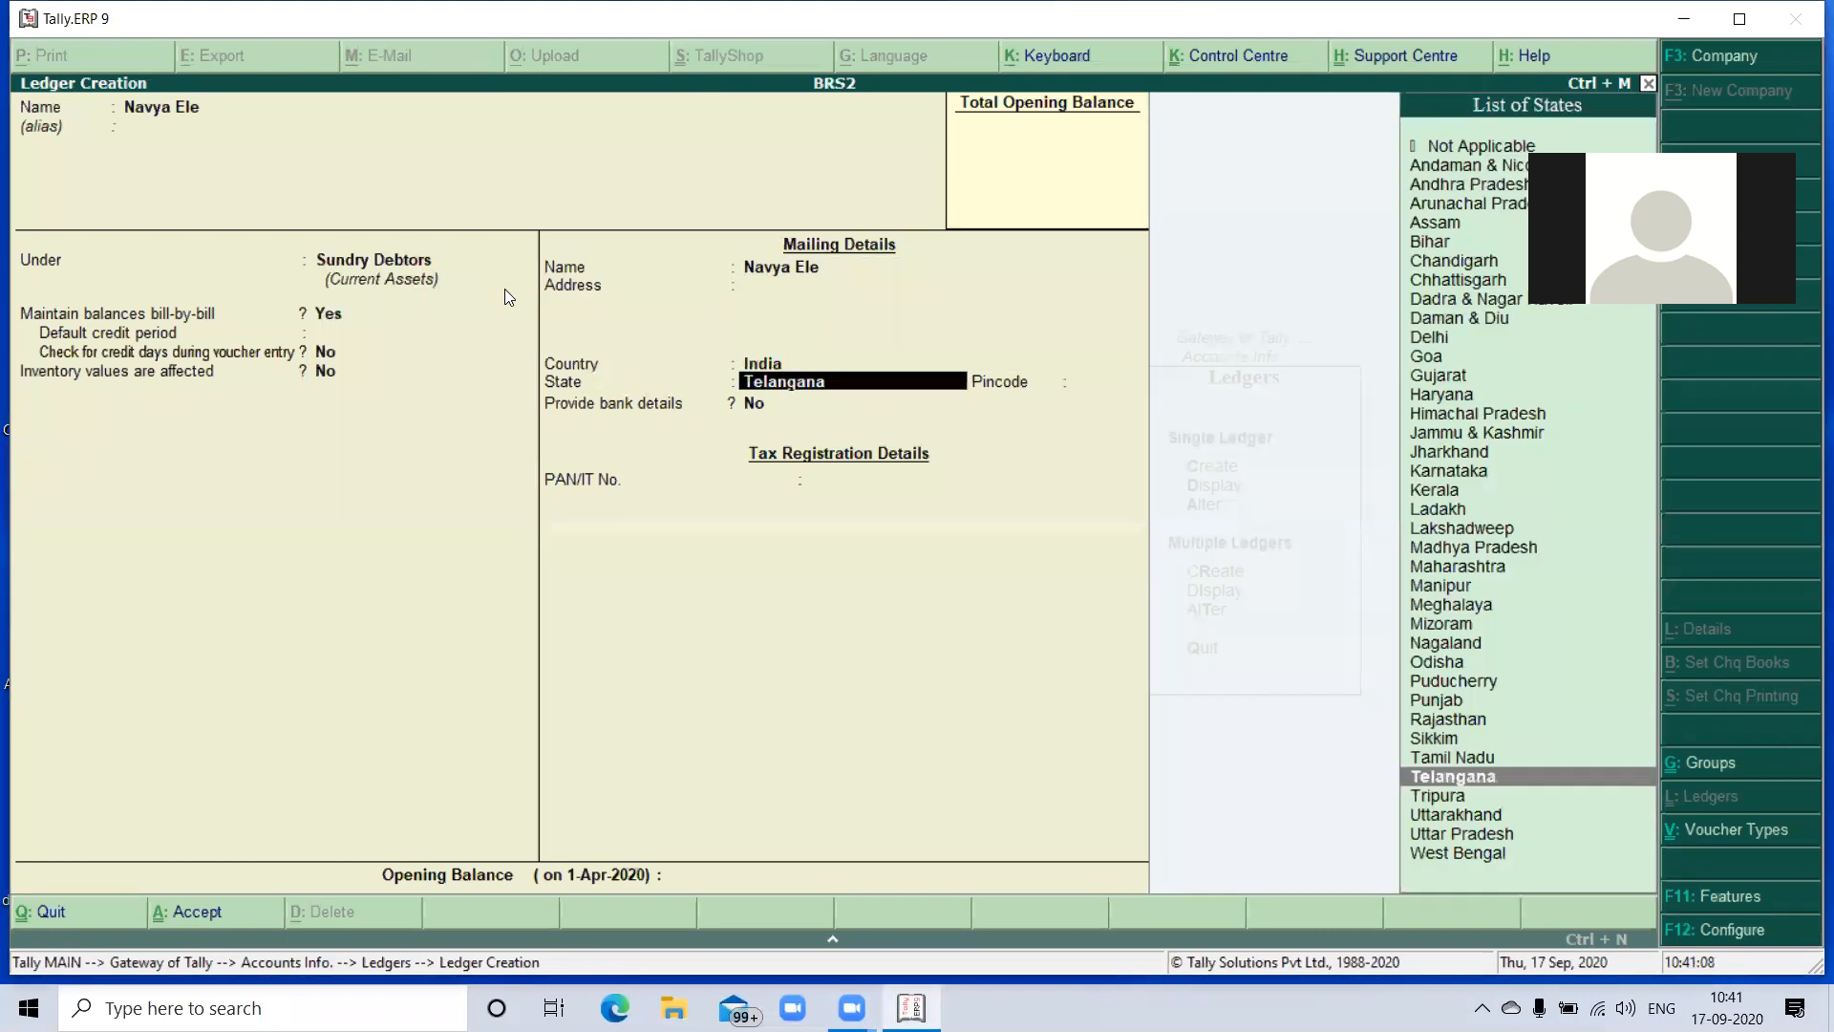
key("Return")
key("Return")
key("Return")
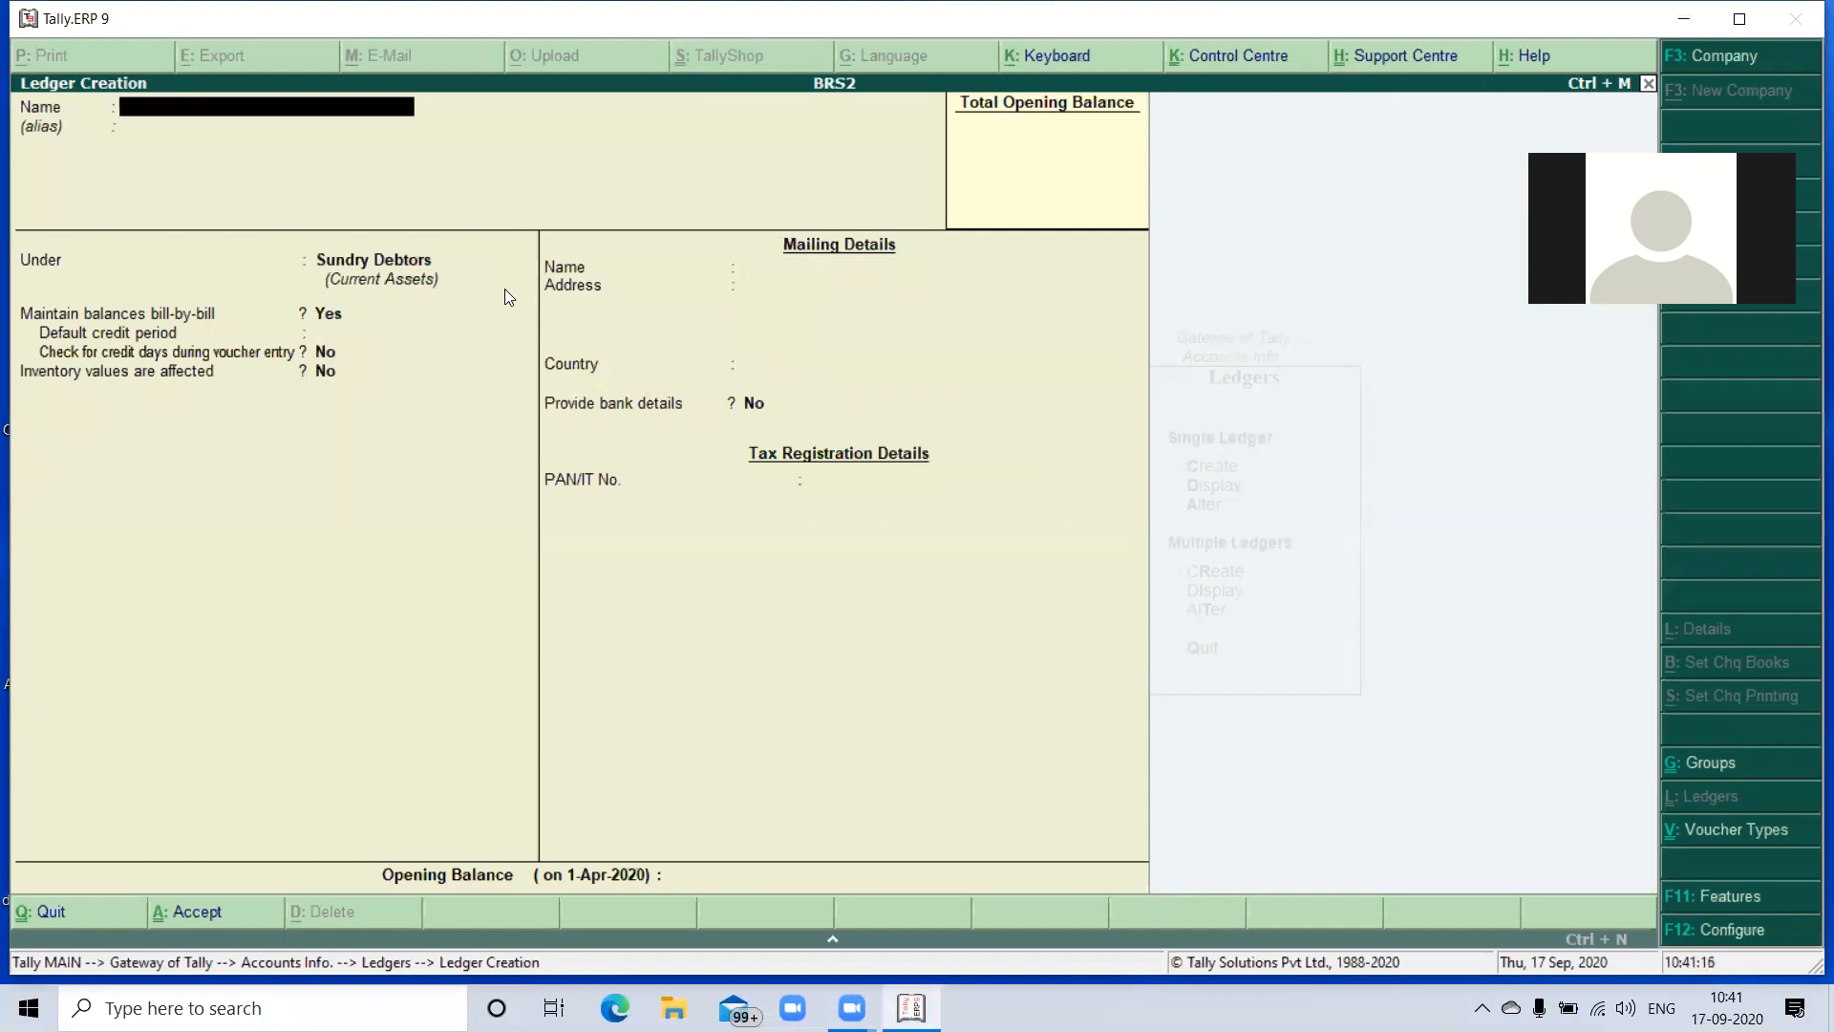
- Name the next new ledger RTGS Charges
type("R")
type("TGS")
type(" X")
key("BackSpace")
key("BackSpace")
type("Charge")
key("Return")
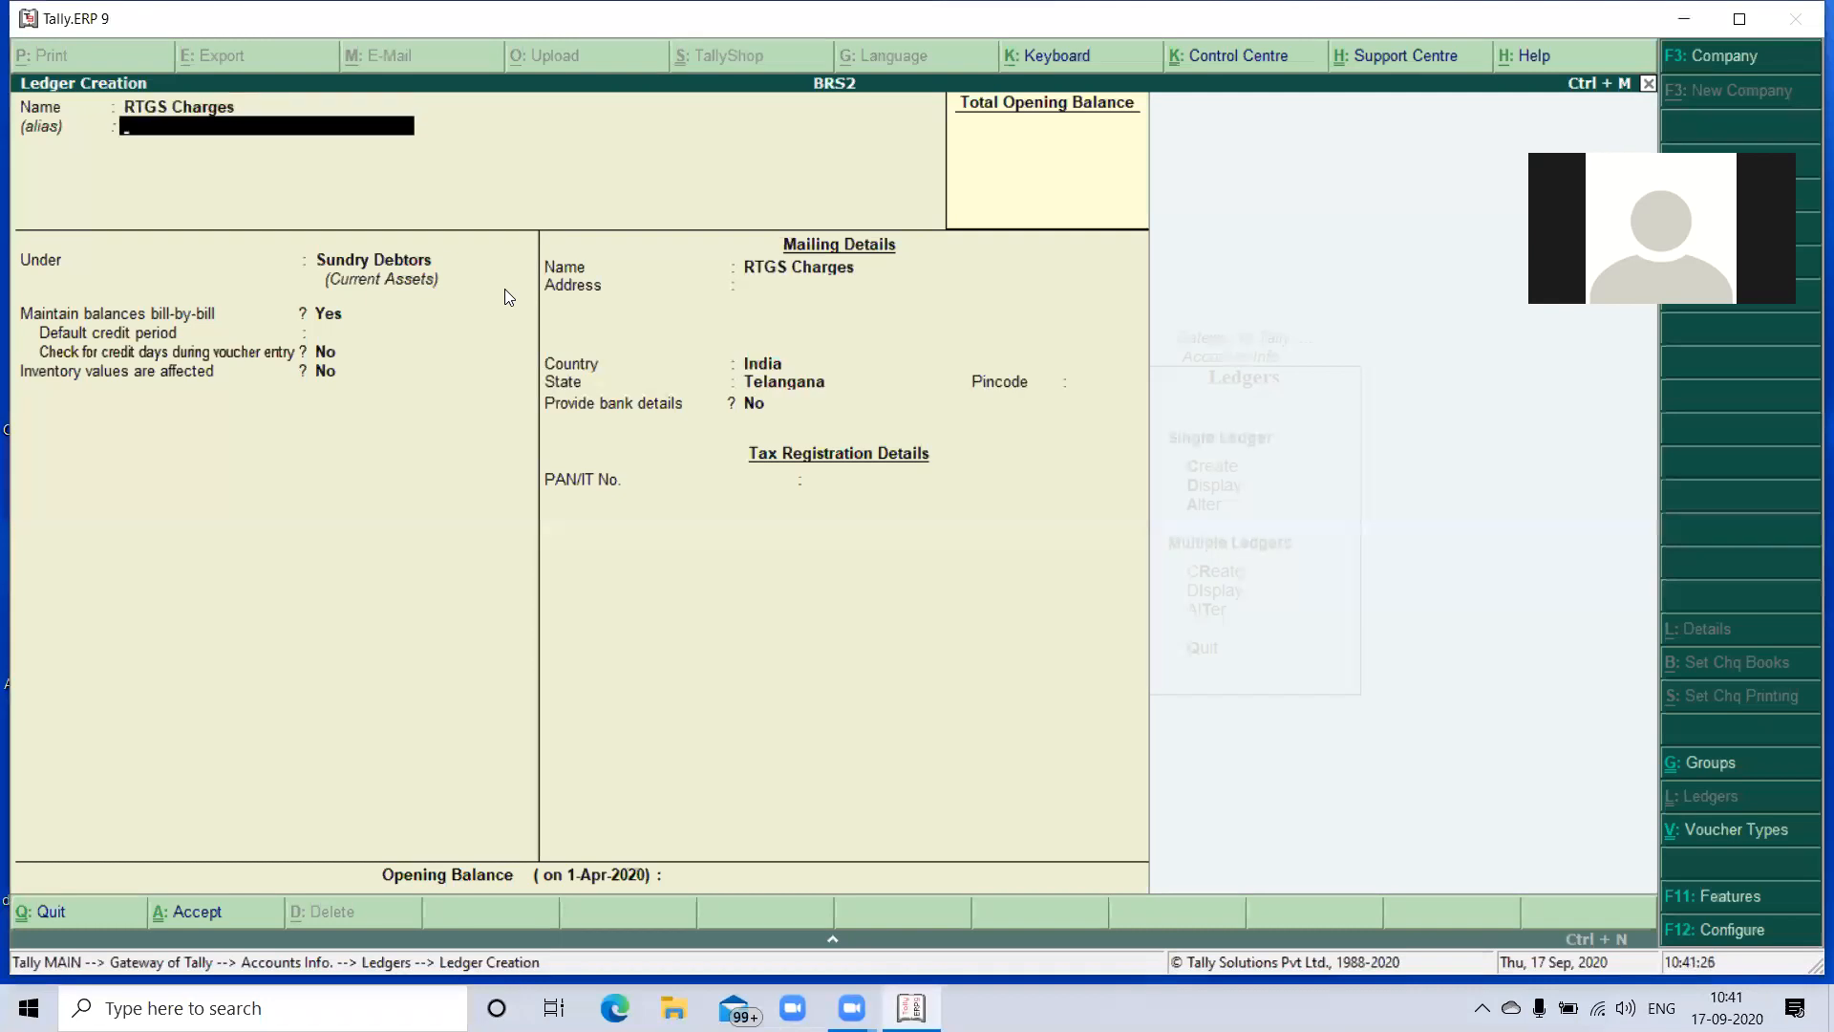
- Place the RTGS Charges ledger under Indirect Expenses and save it
key("Return")
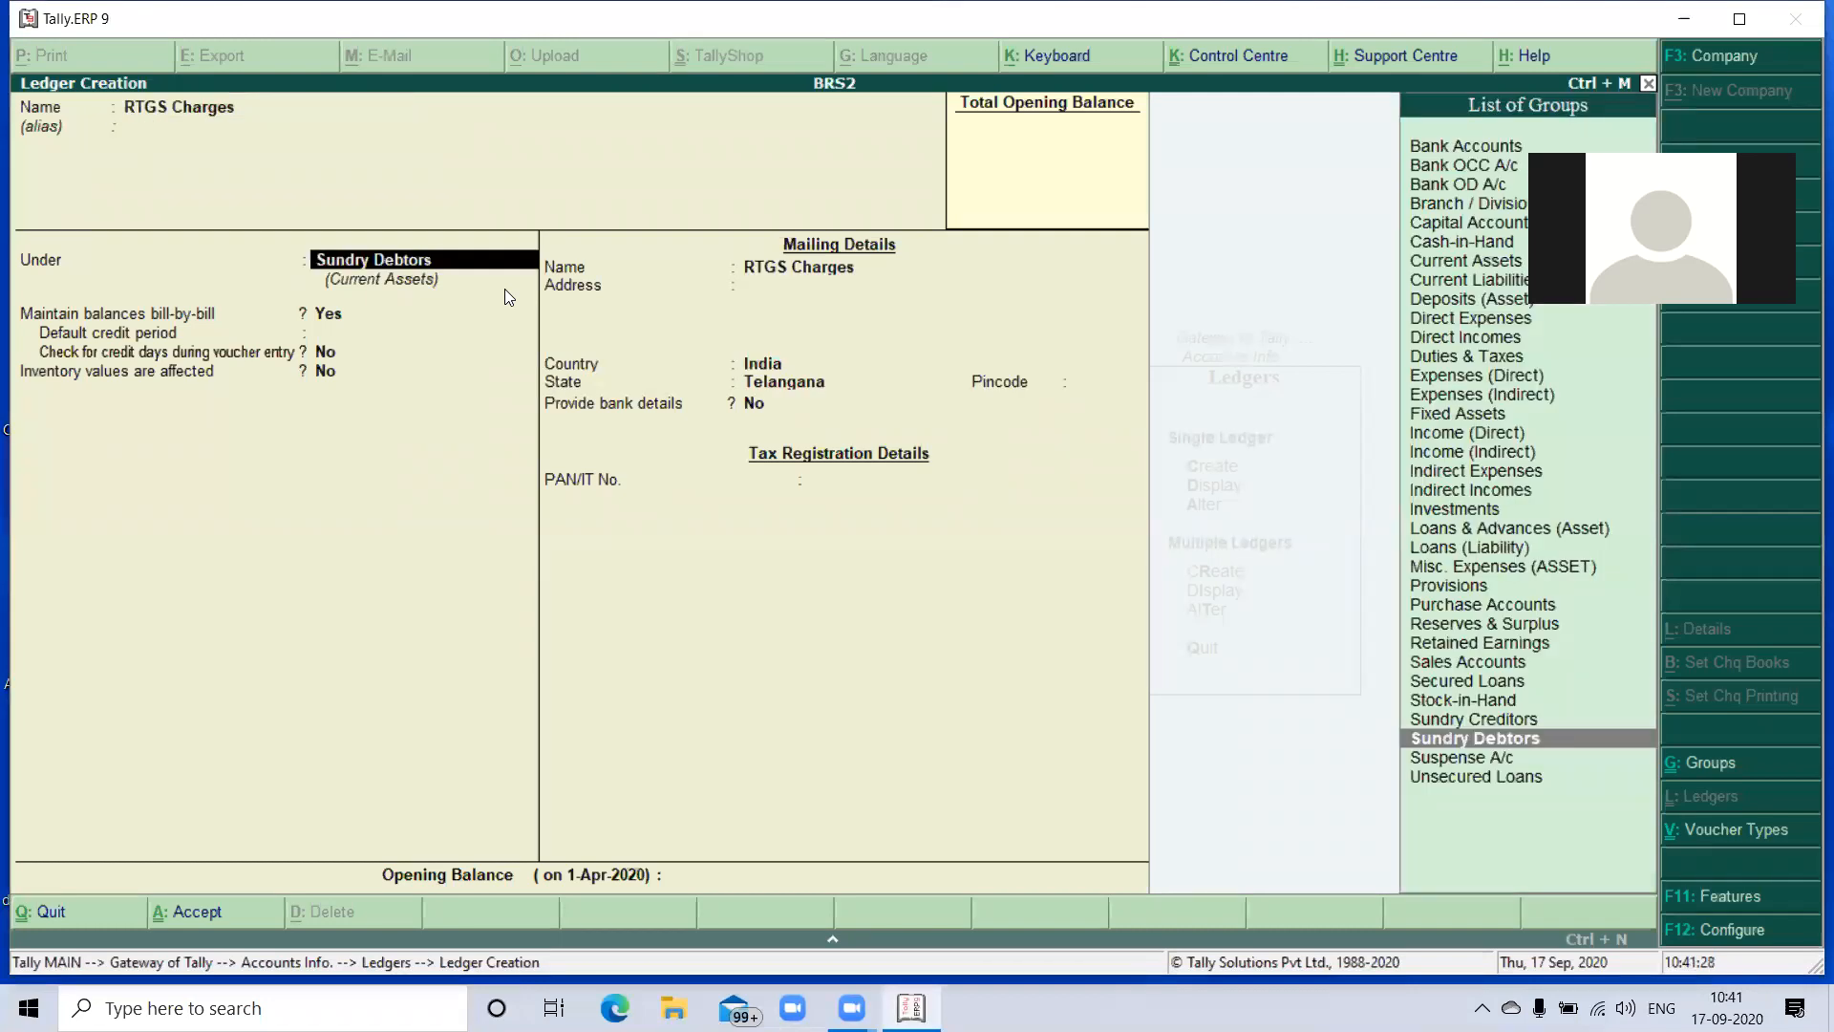
type("In")
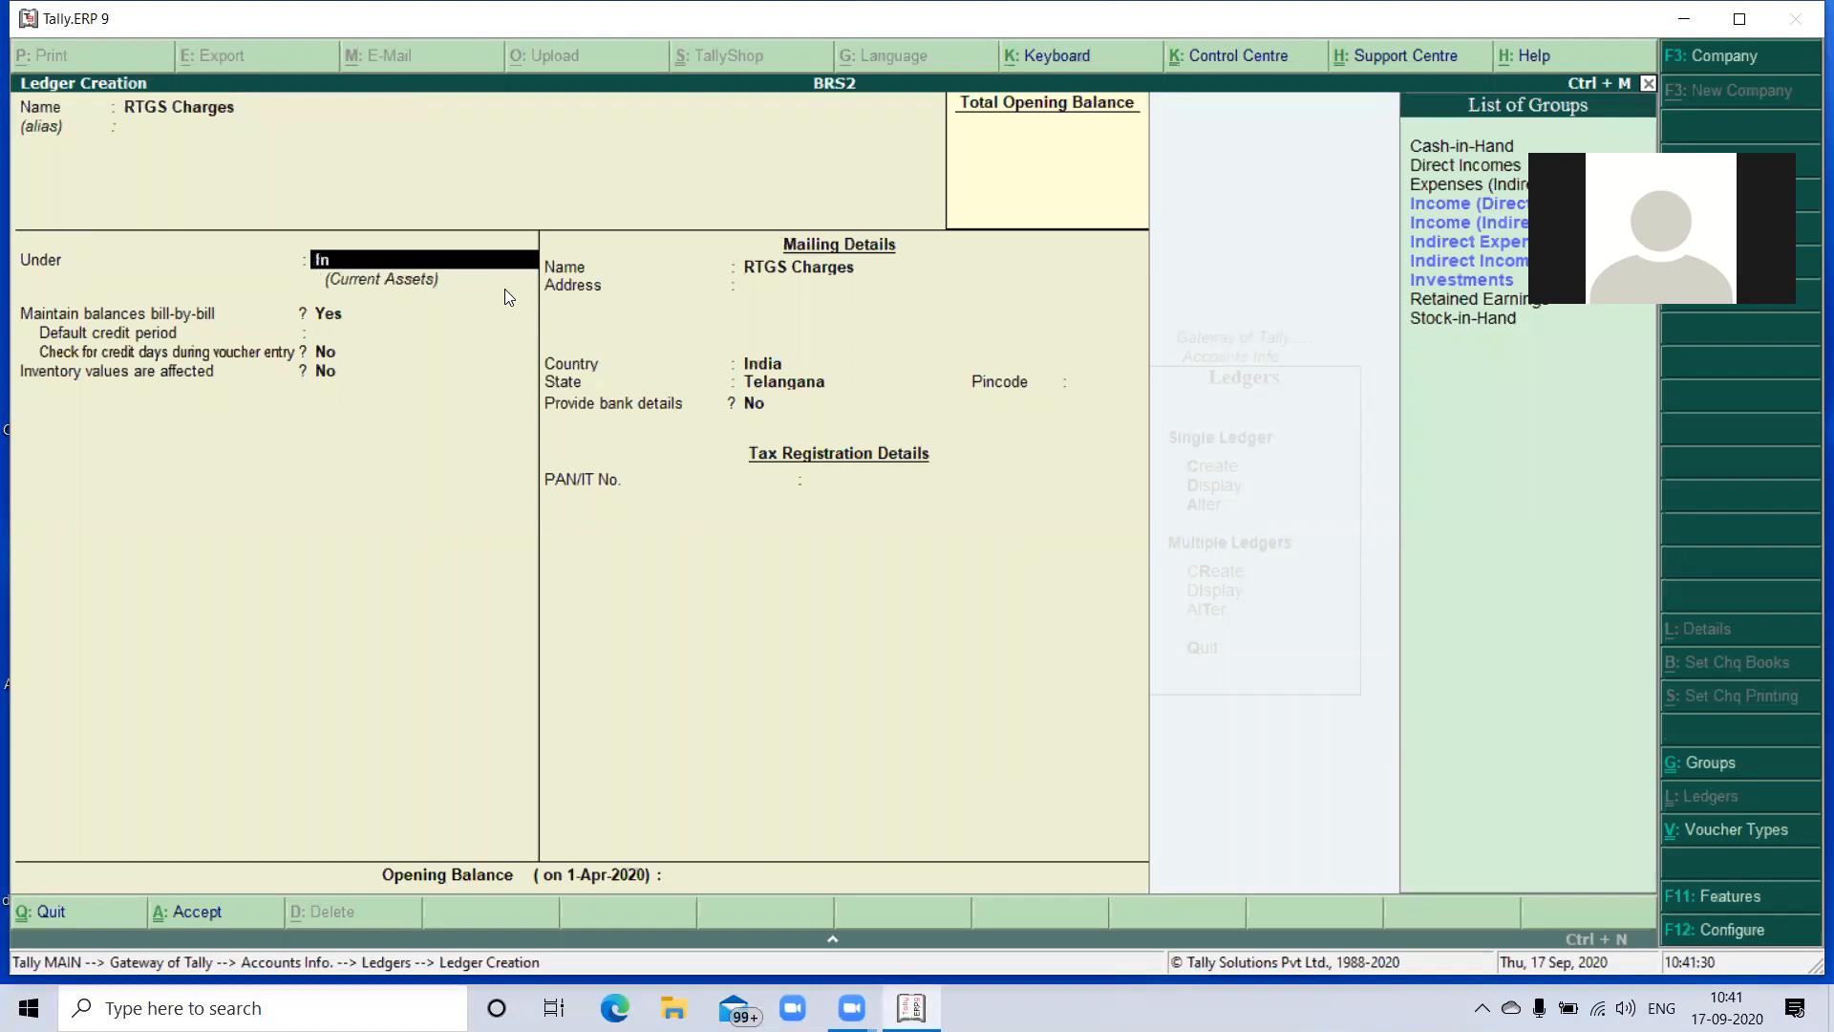
key("Down")
key("Down")
key("Down")
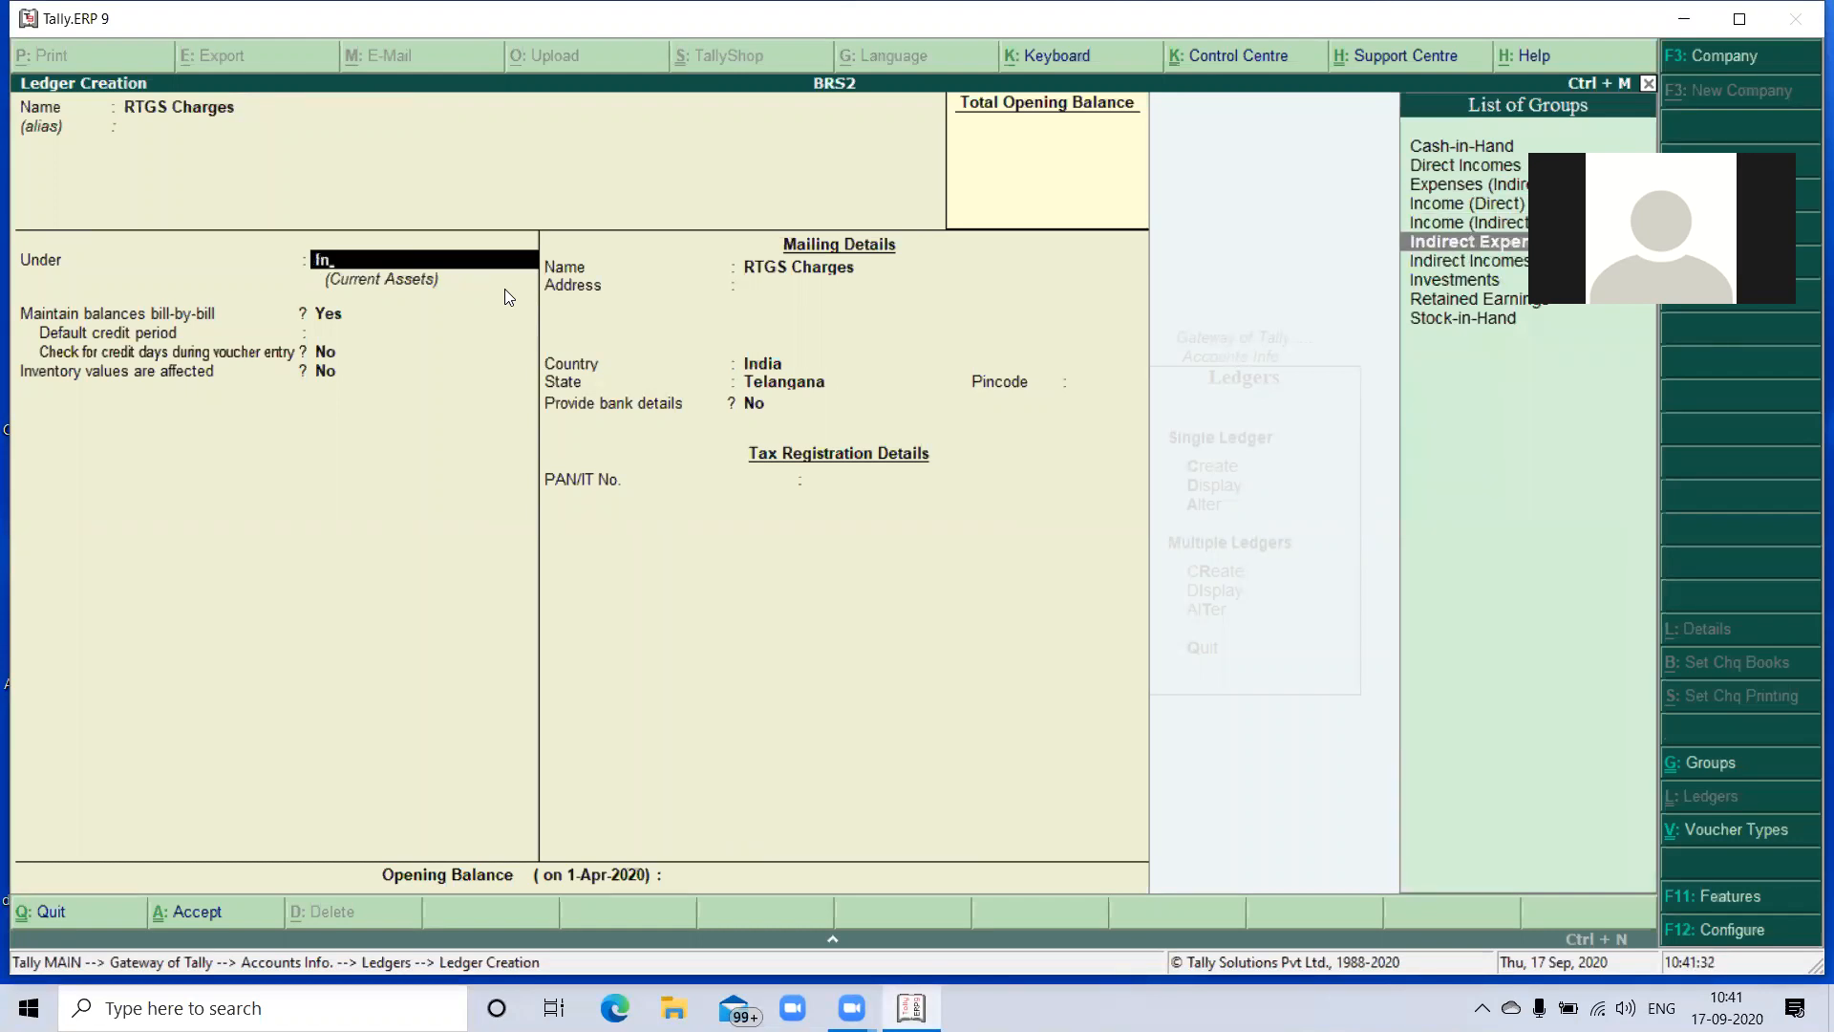
key("Return")
key("Return")
key("Return")
key("Return")
key("Return")
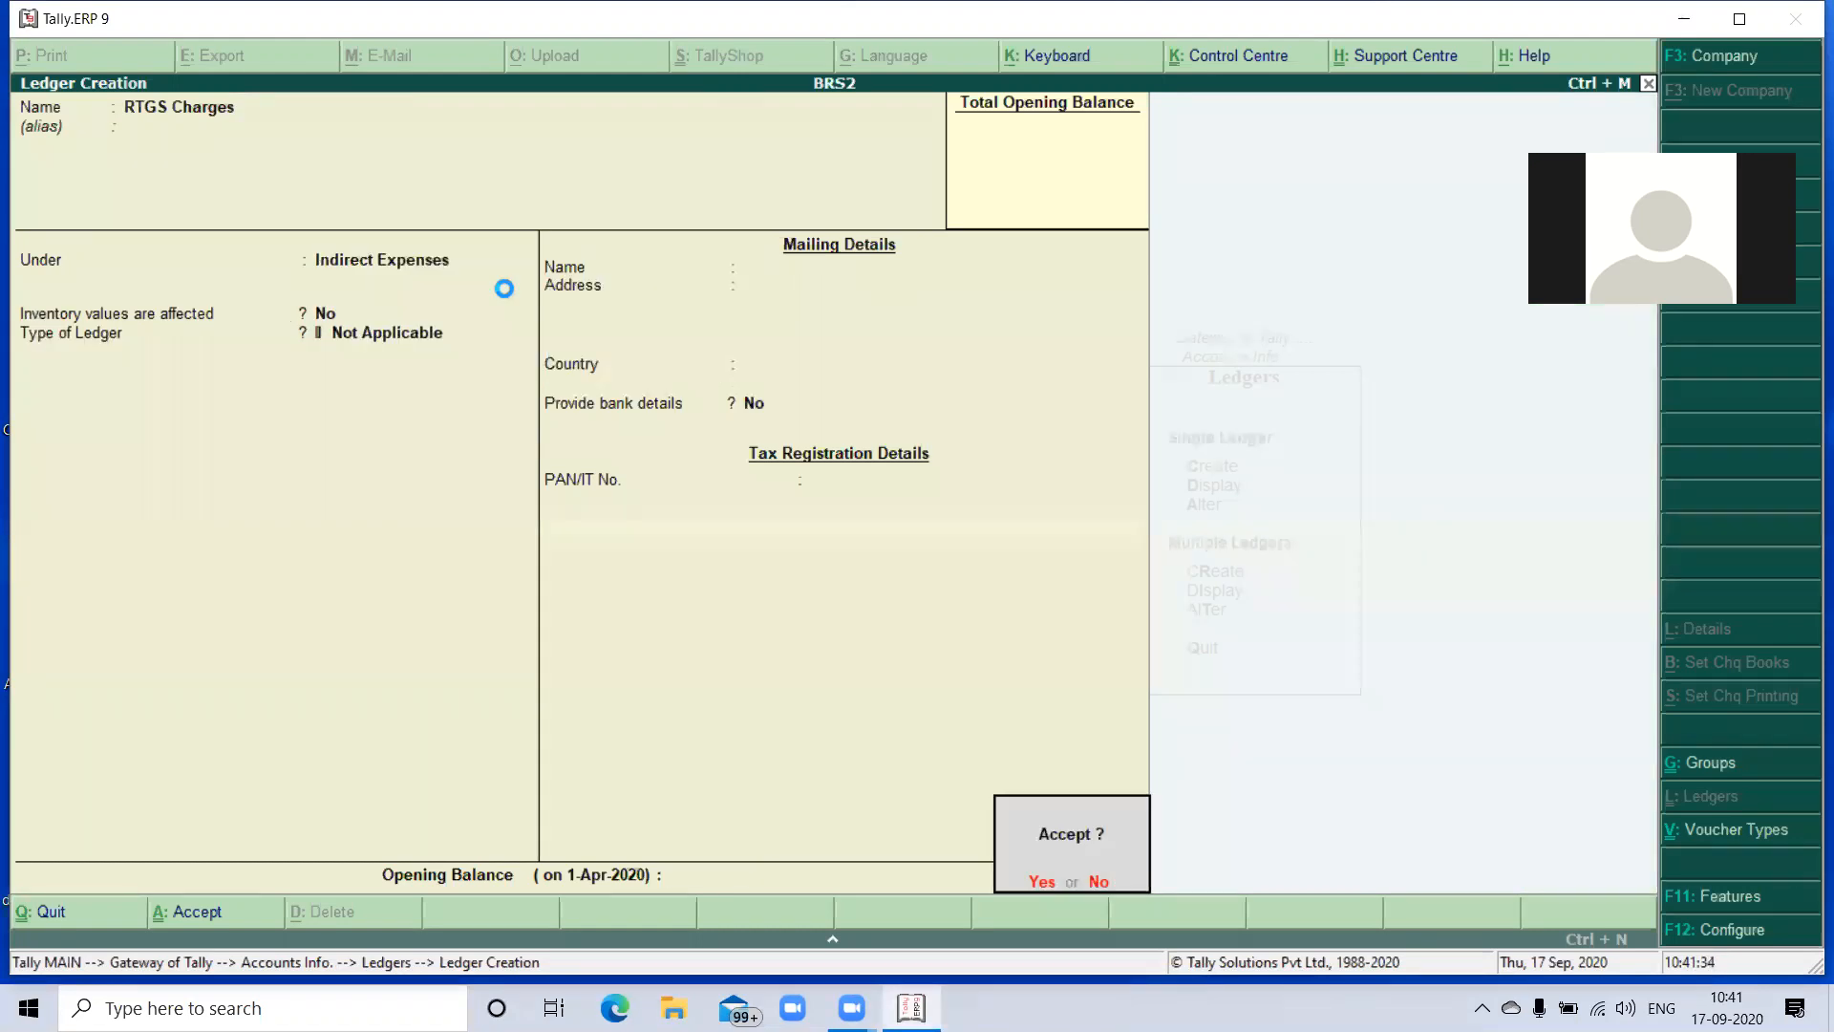
key("Return")
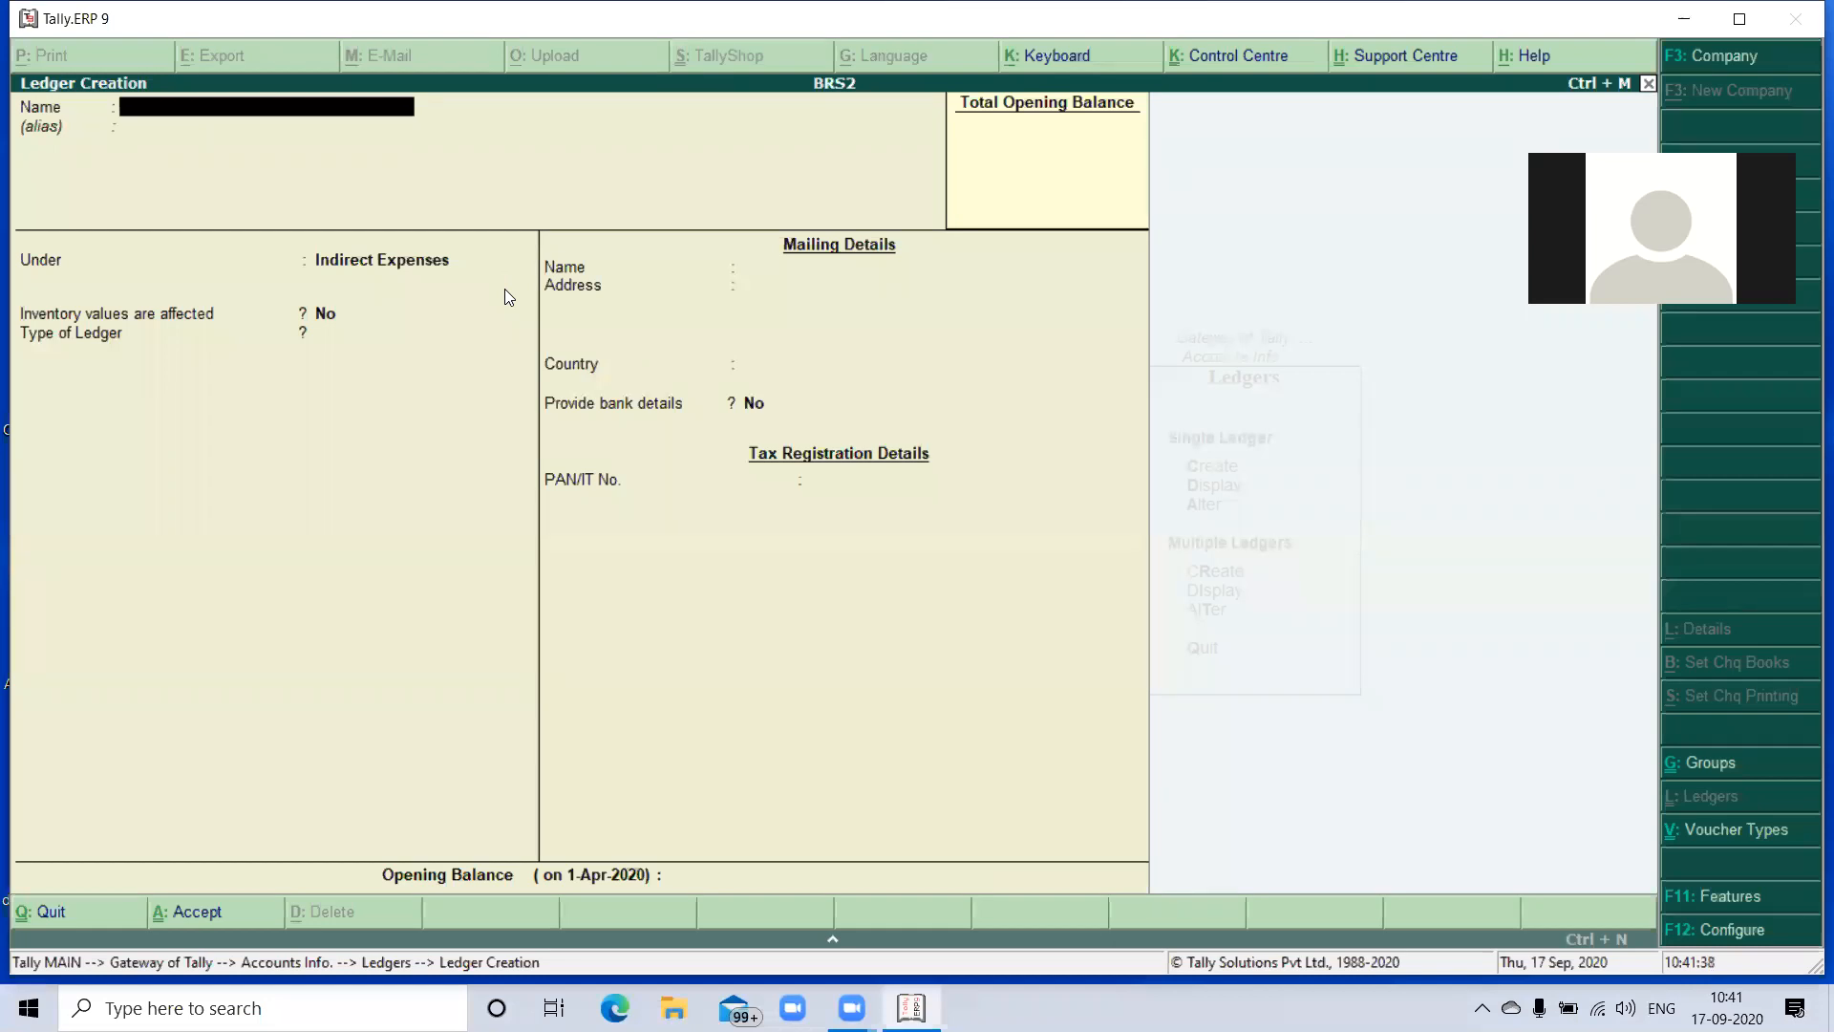
- Create a ledger named Transport Charges under Indirect Expenses and save it
type("Transport Charges")
key("Return")
key("Return")
key("Return")
key("Return")
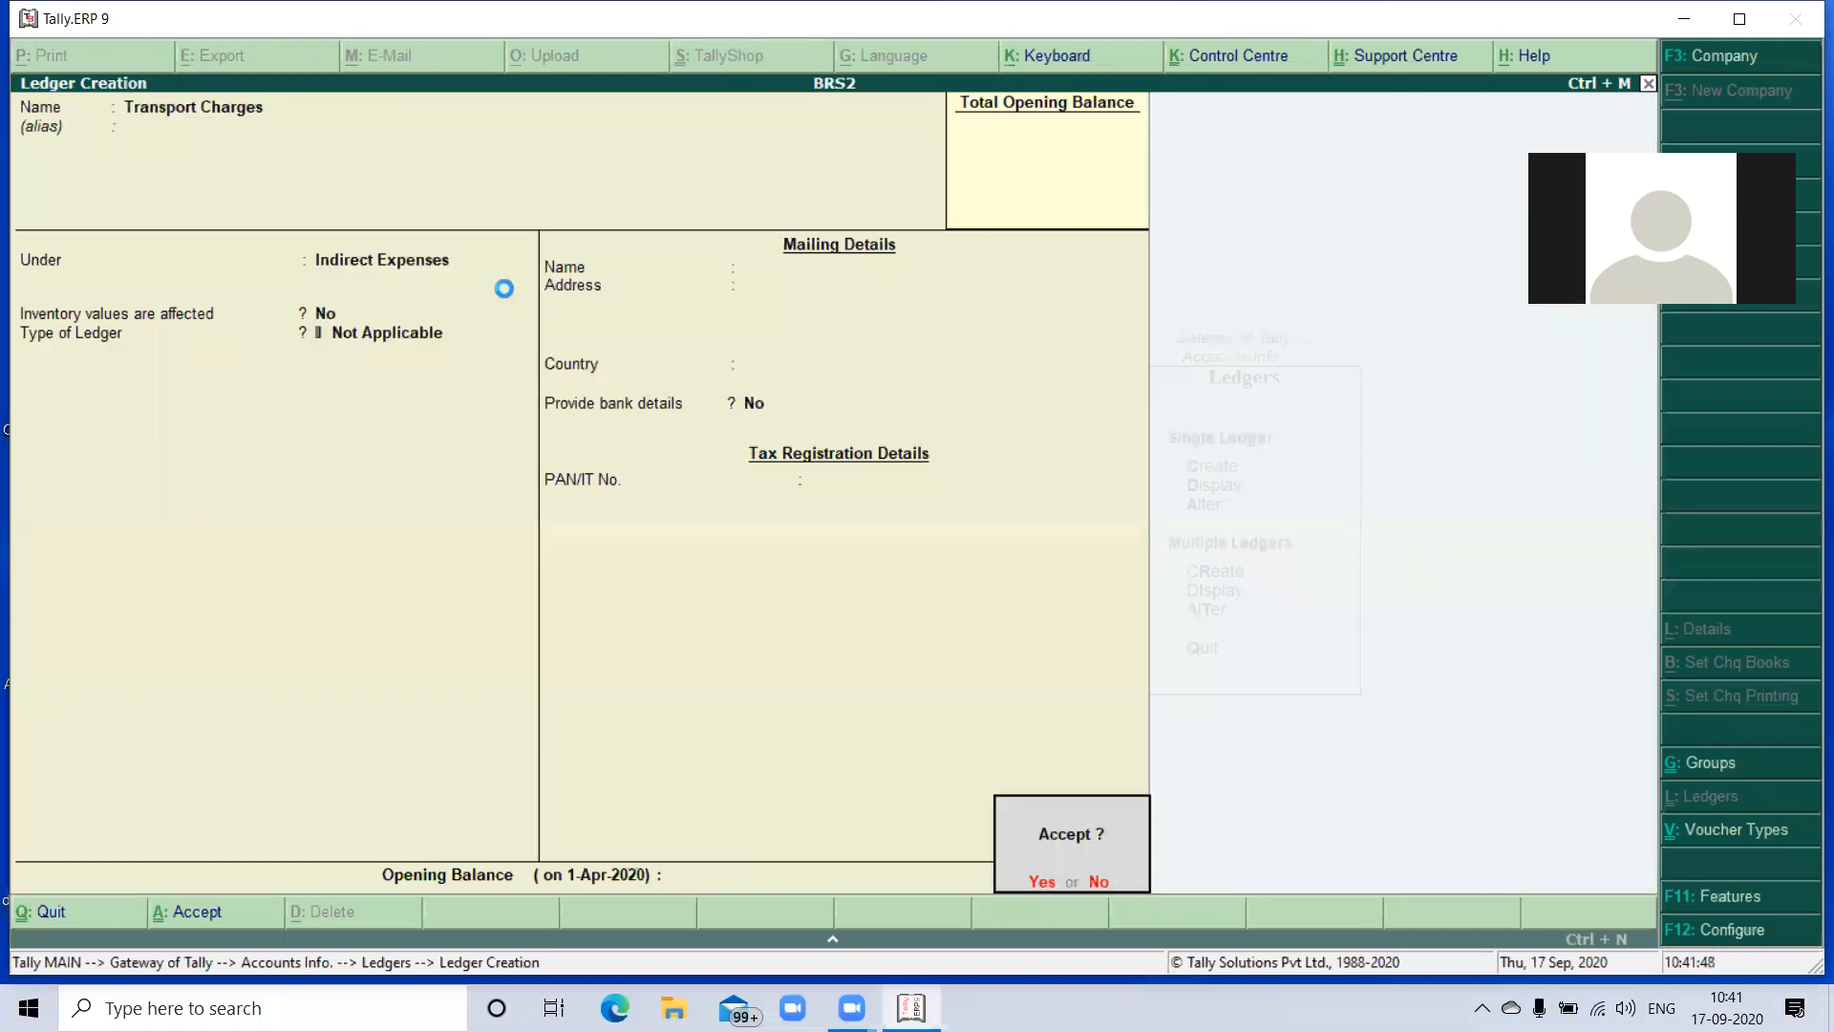
- Create a ledger named Carriege Out Wards under Indirect Expenses and save it
key("Return")
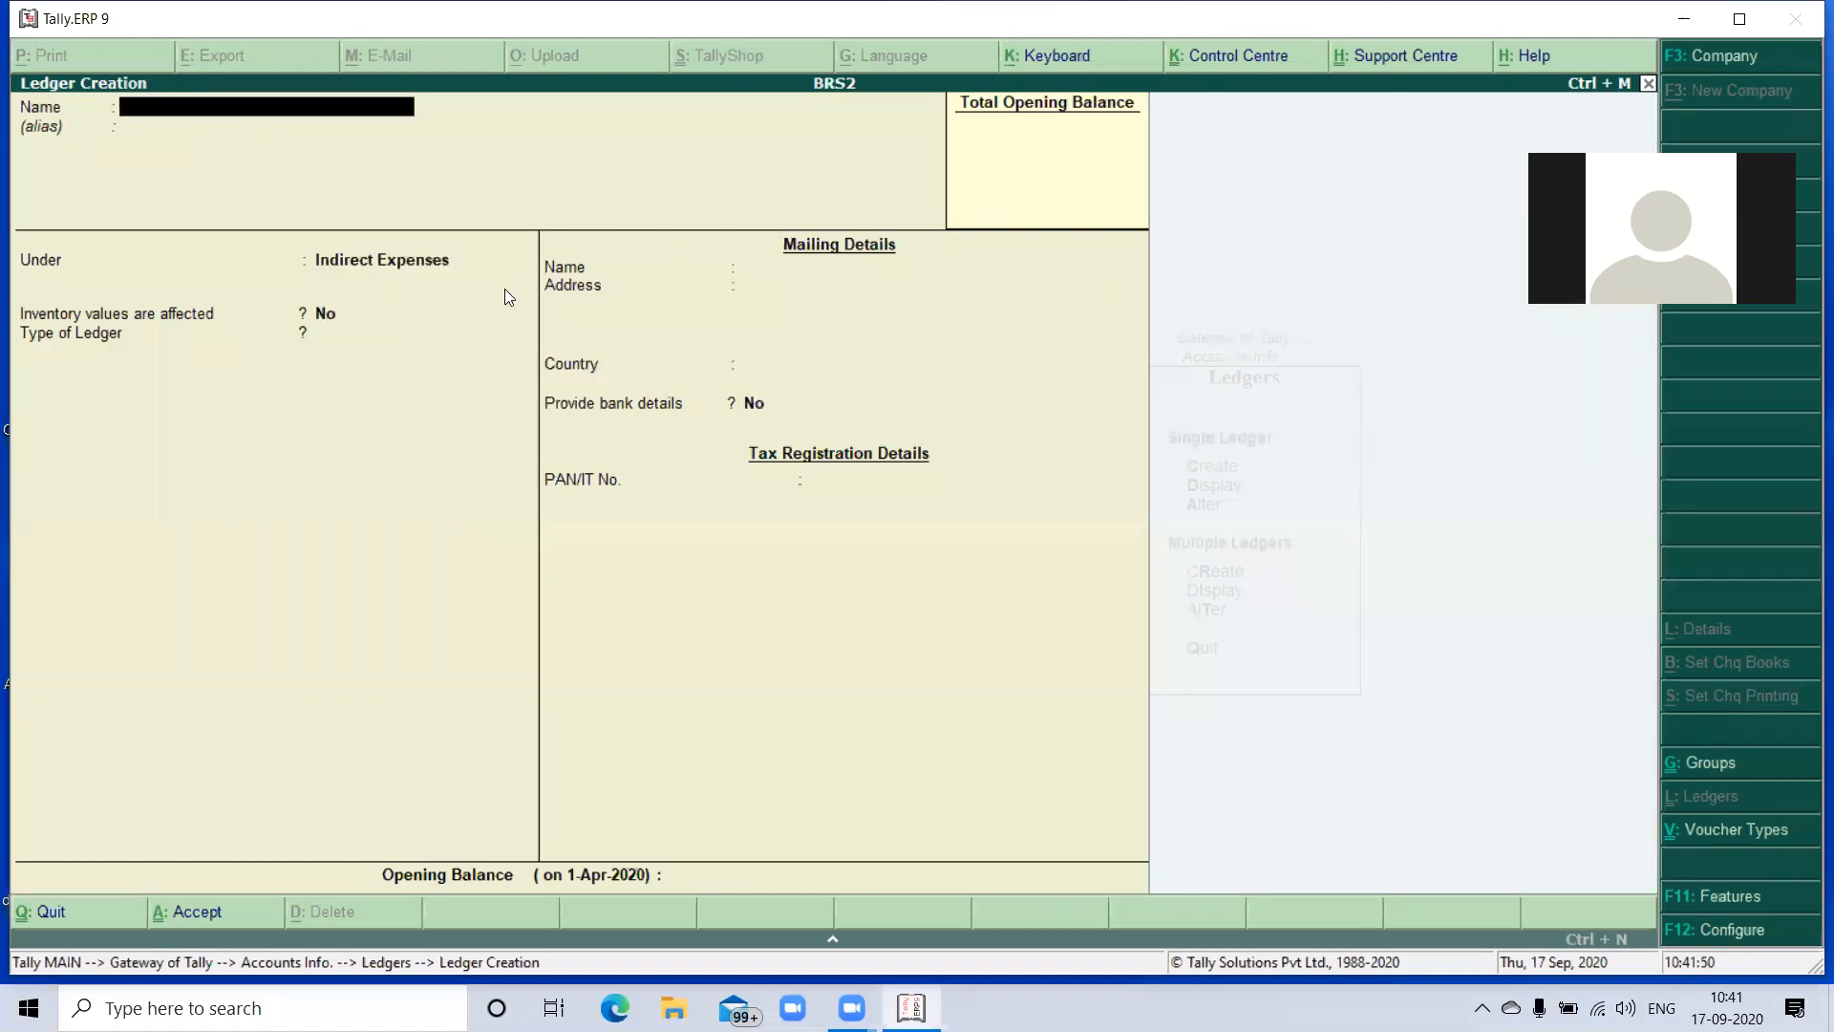
type("Carriege Out Wards")
key("Return")
key("Return")
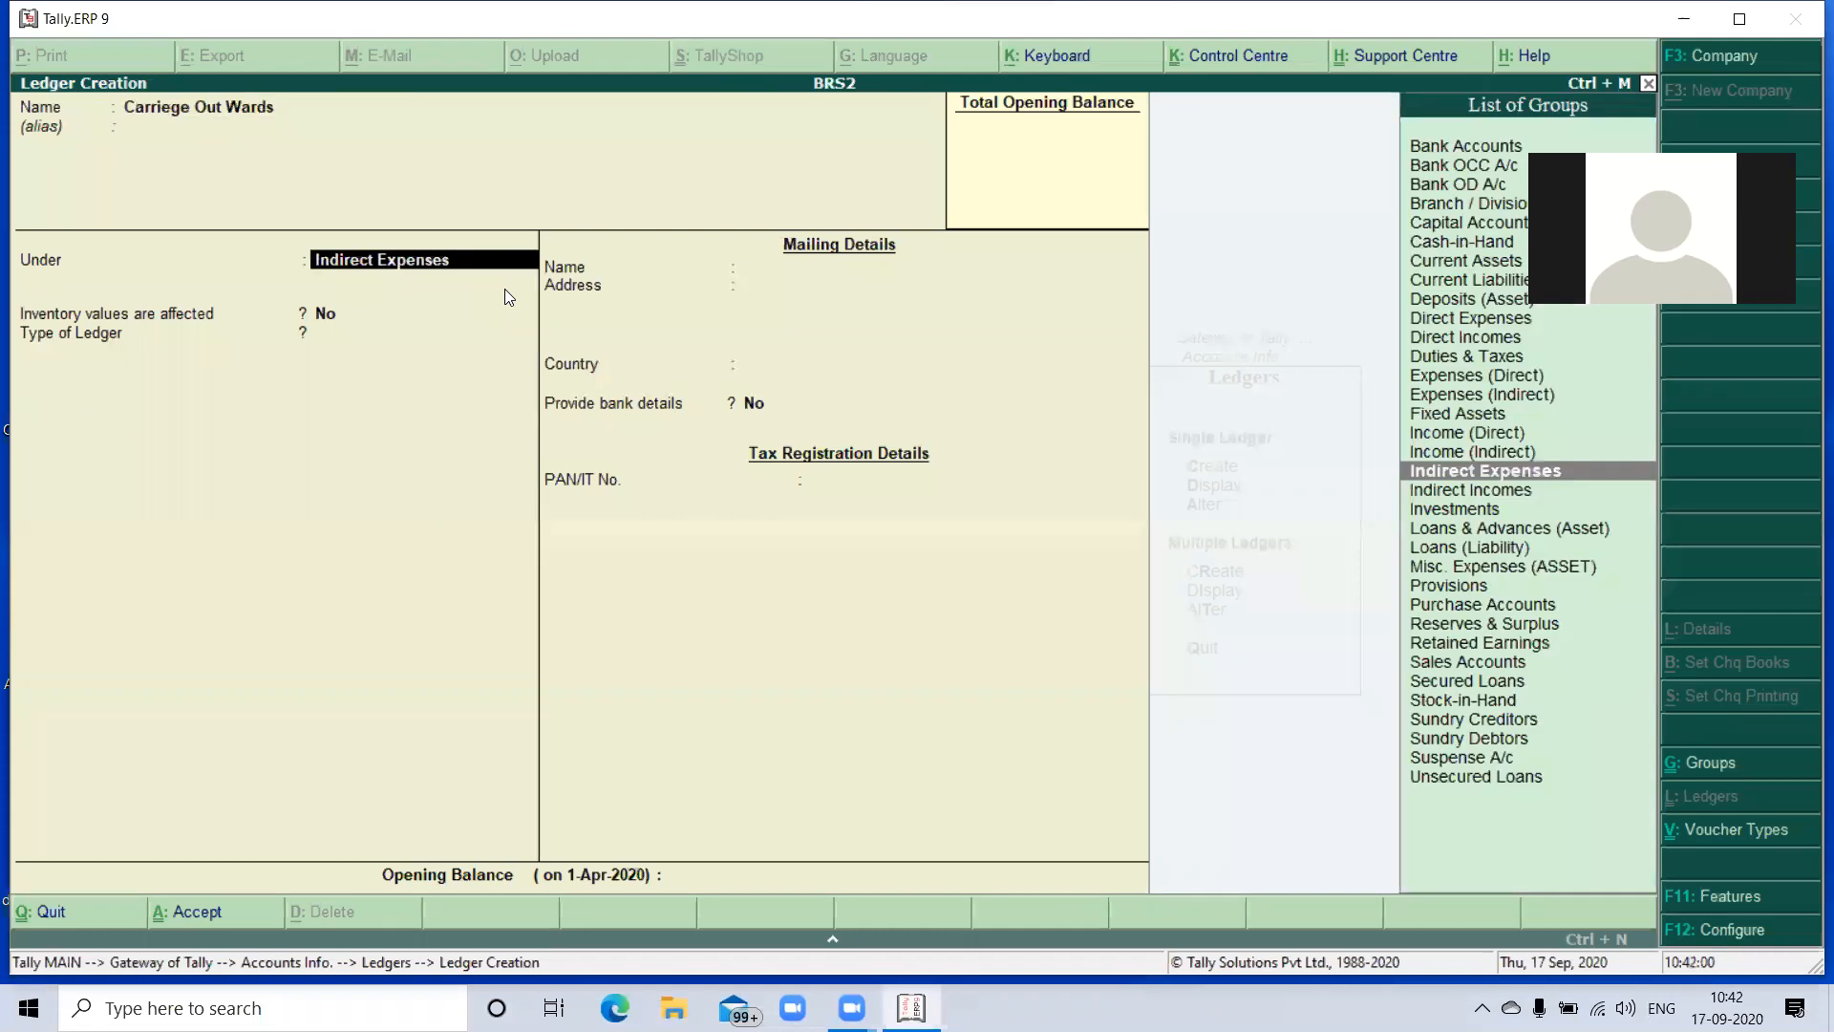
key("Return")
key("Return")
key("Return")
key("Return")
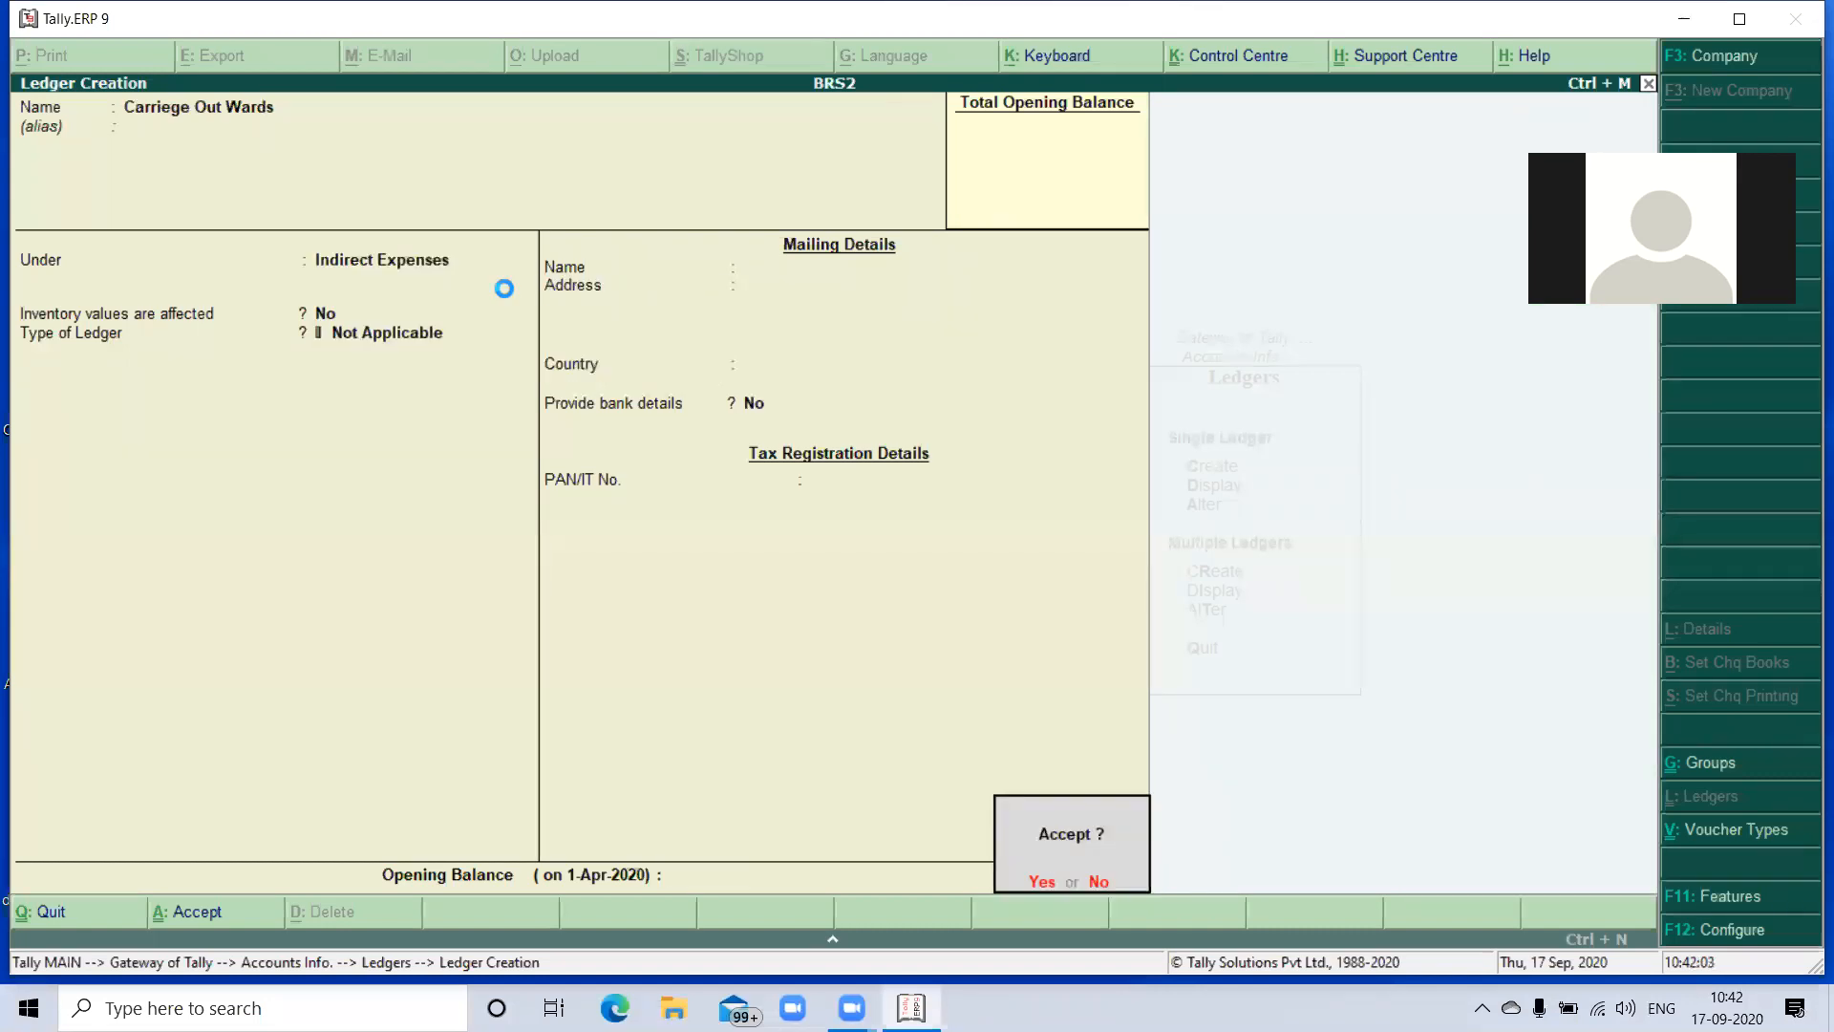
key("Return")
- Create a ledger named Commissionrecieved under Indirect Incomes and save it
type("C")
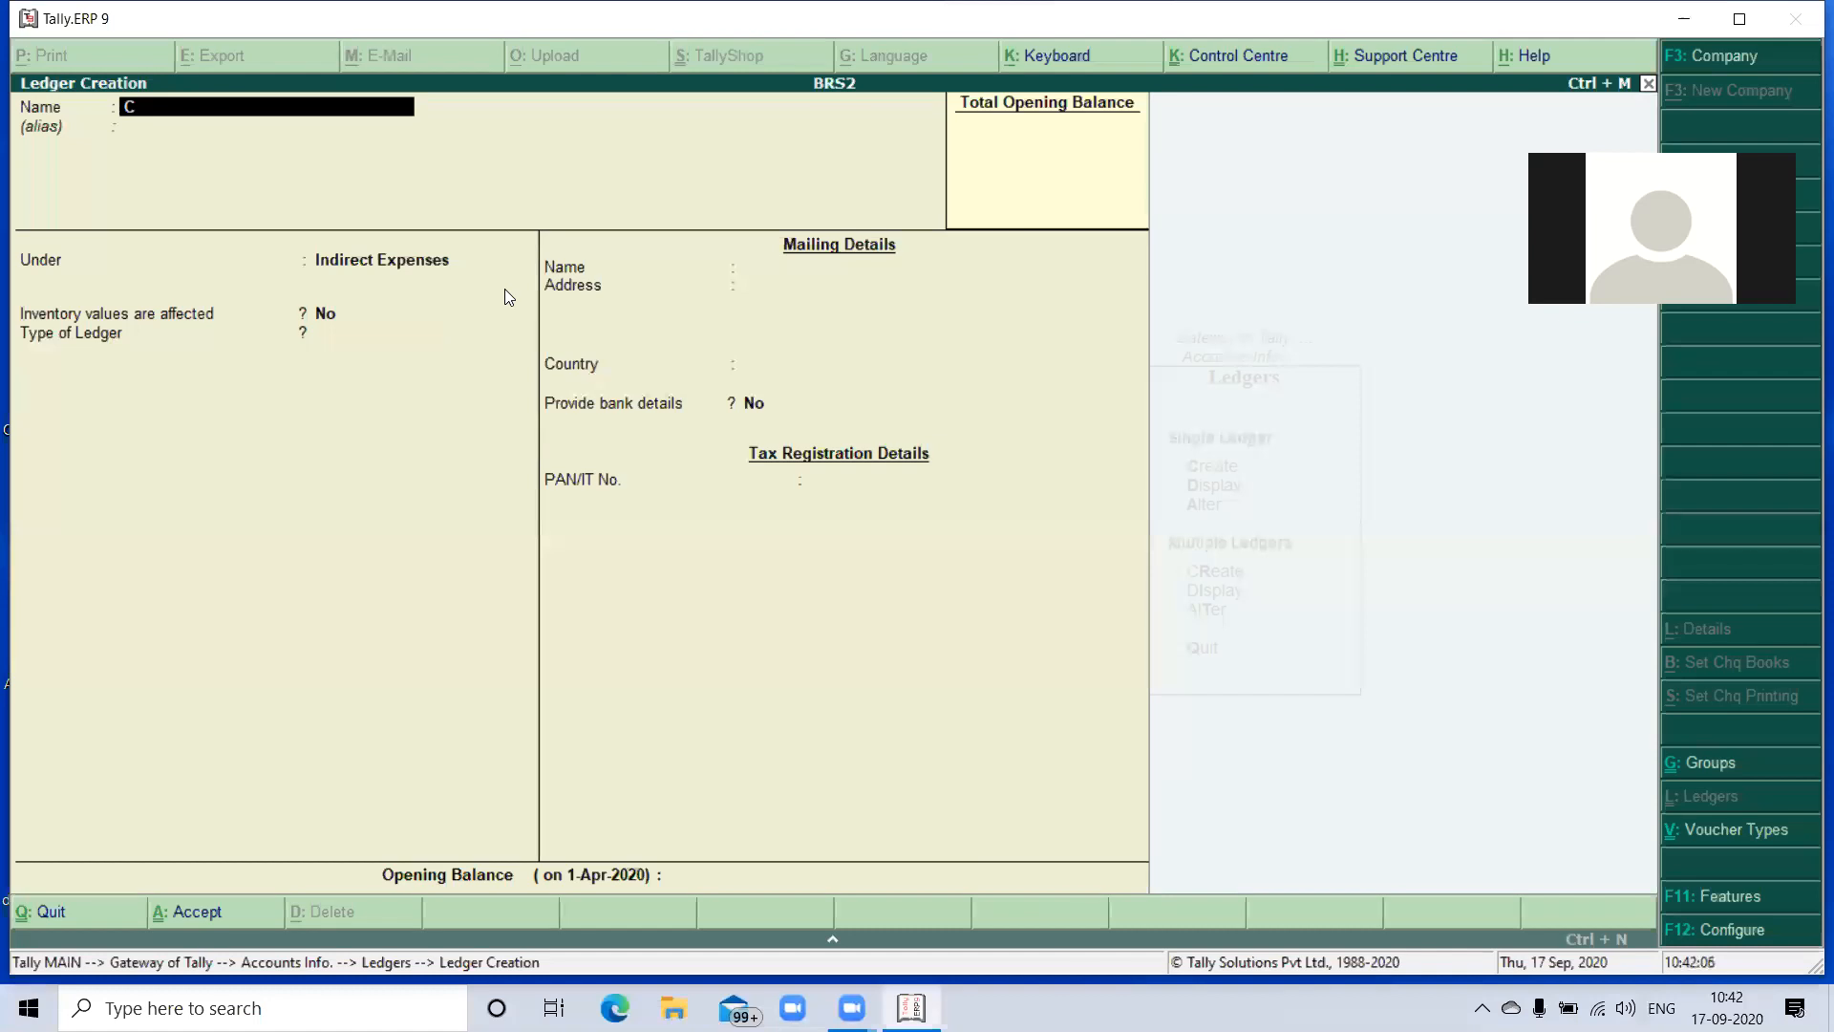
type("ommissionrecieved")
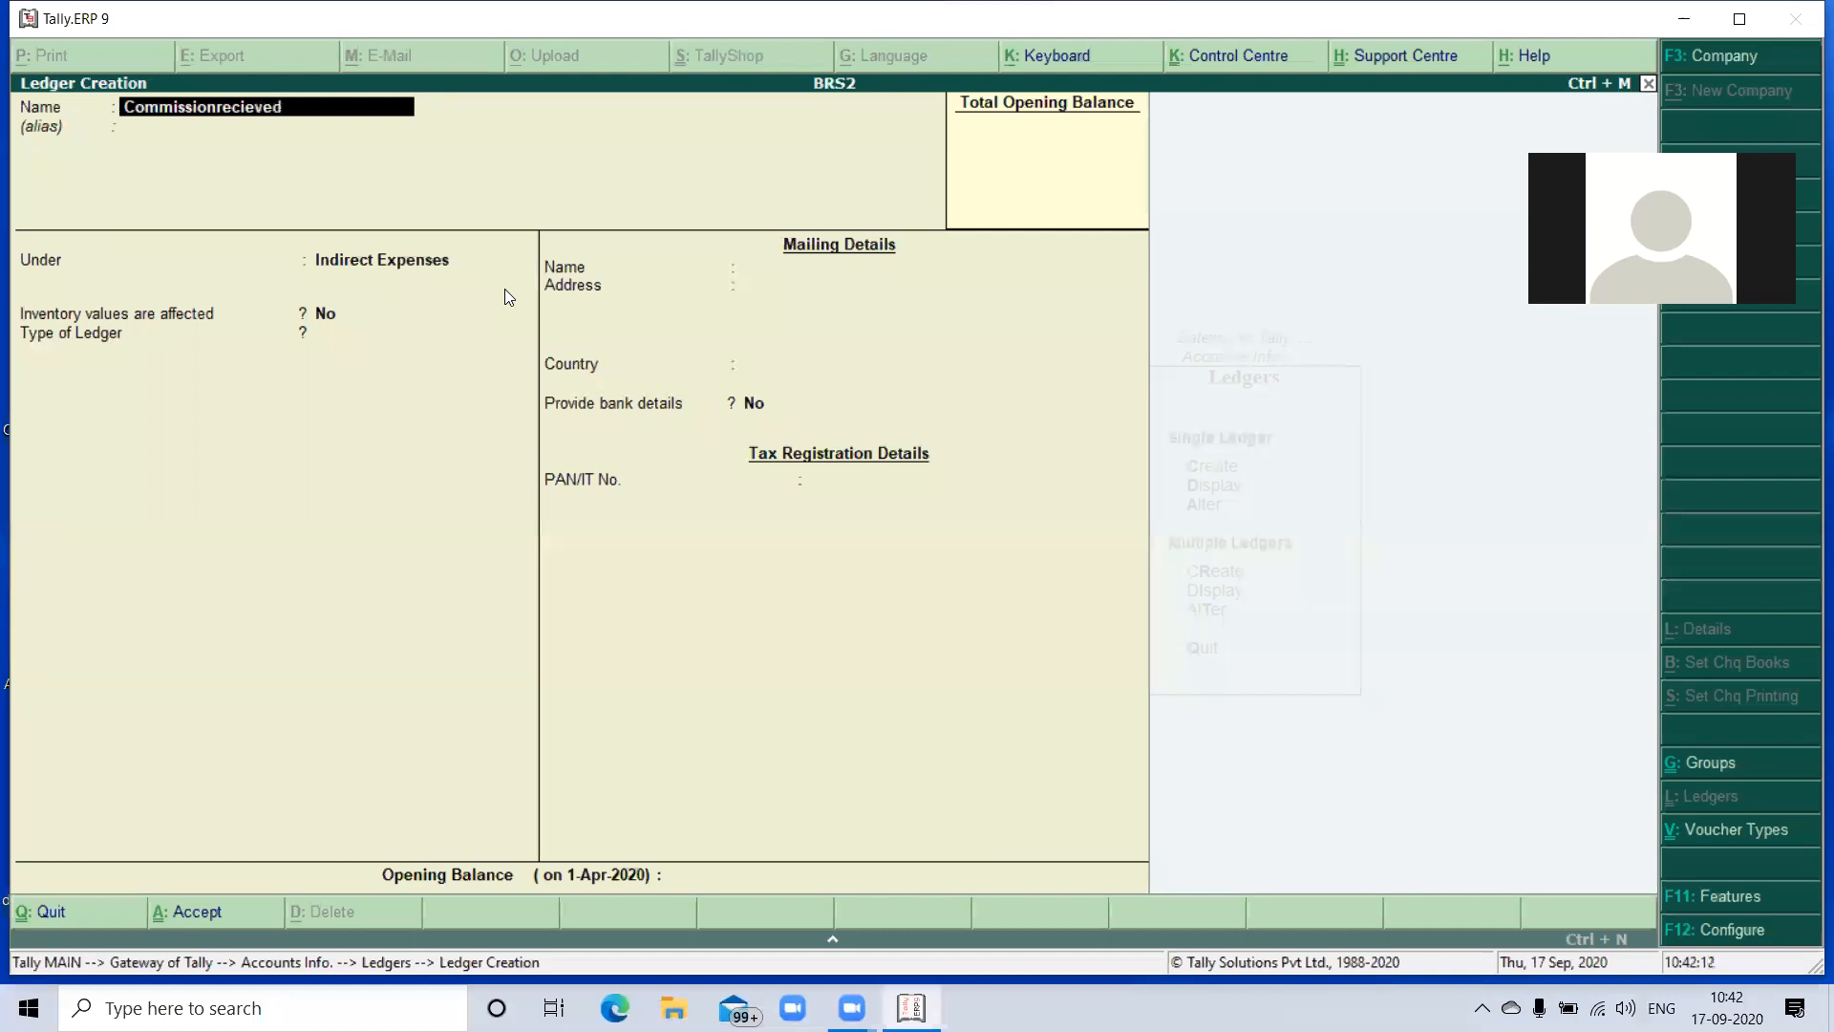
key("Return")
key("Down")
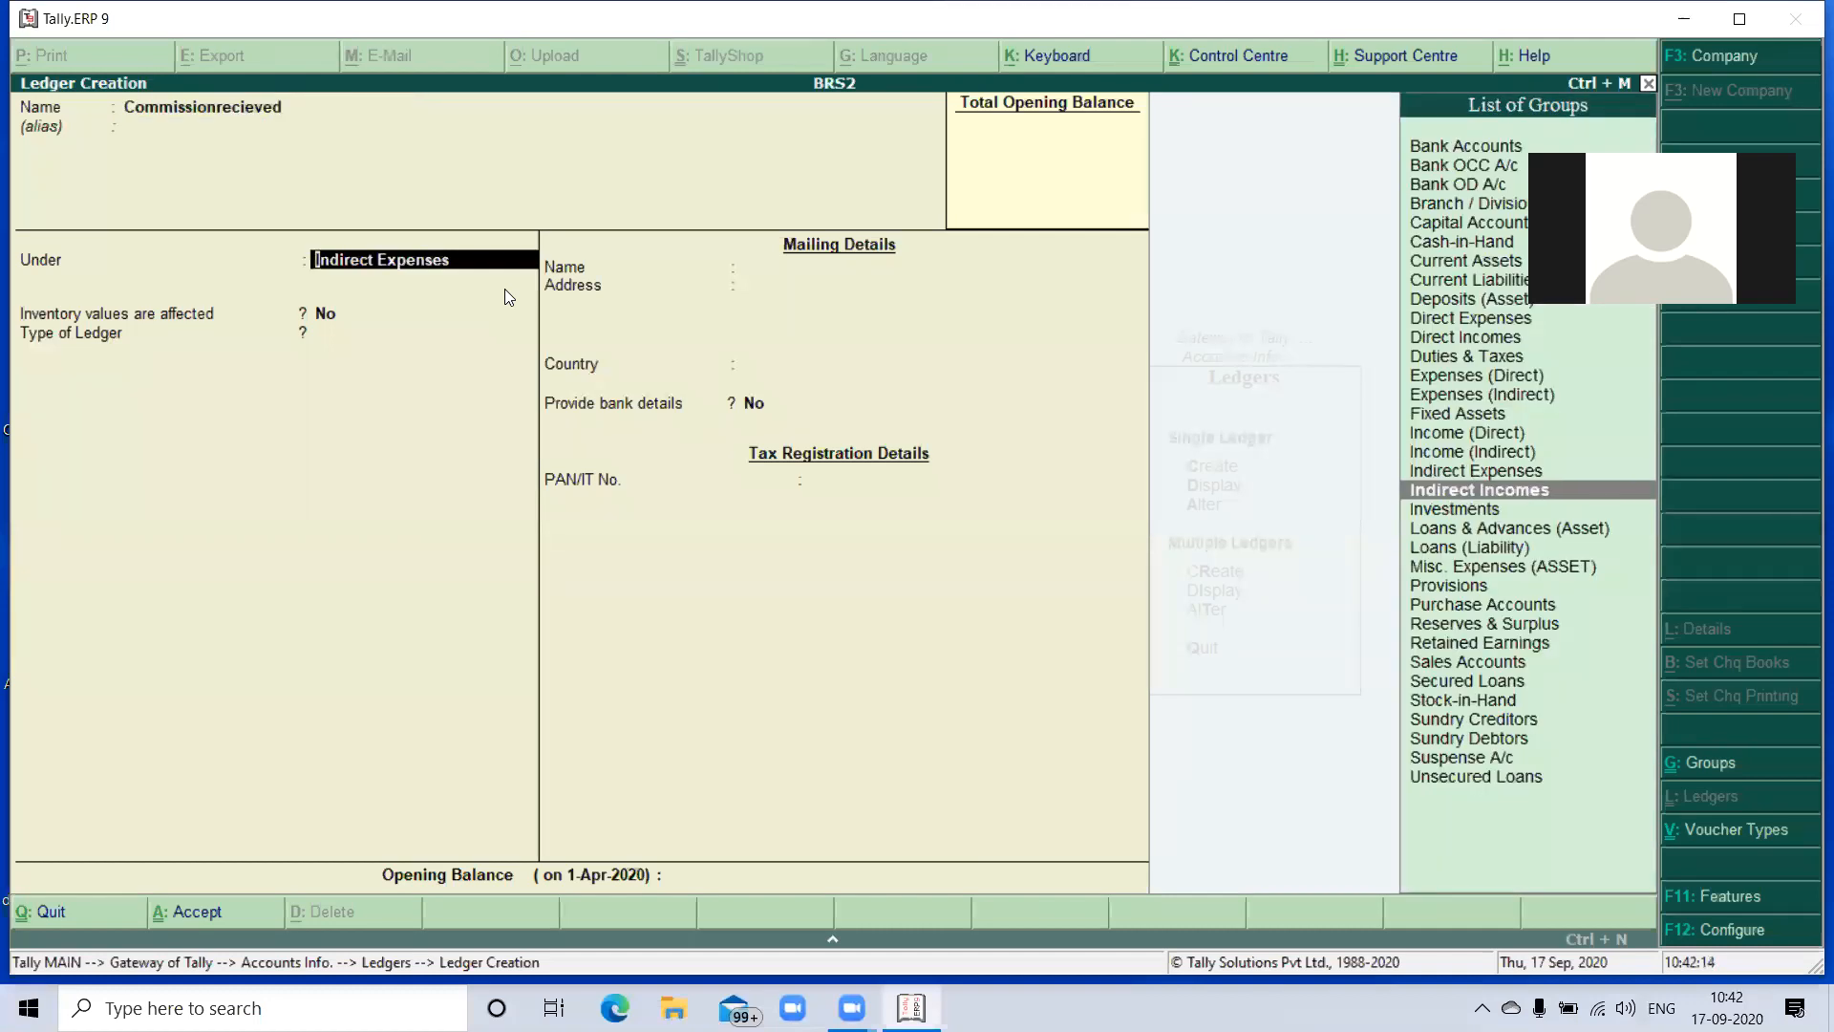
key("Return")
key("Return")
key("Return")
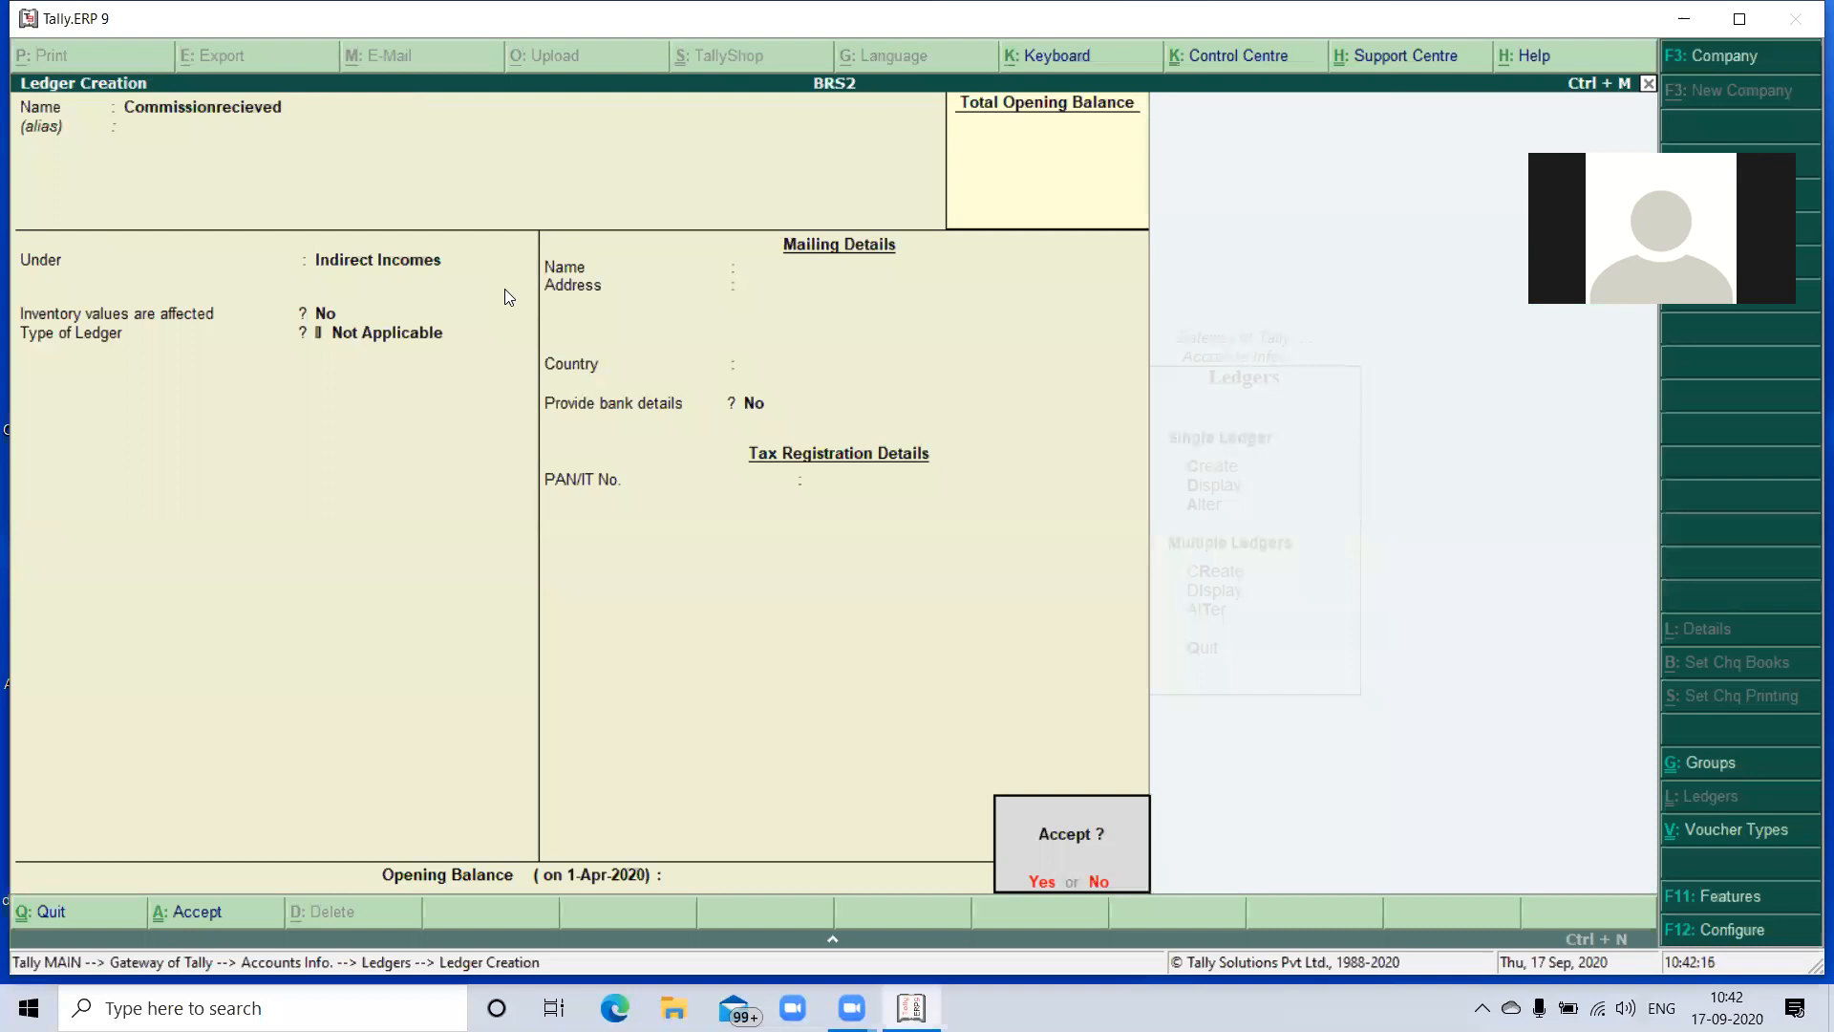
- Create a ledger named Bank Charges under Indirect Expenses, save it, and return to the Gateway of Tally
key("Return")
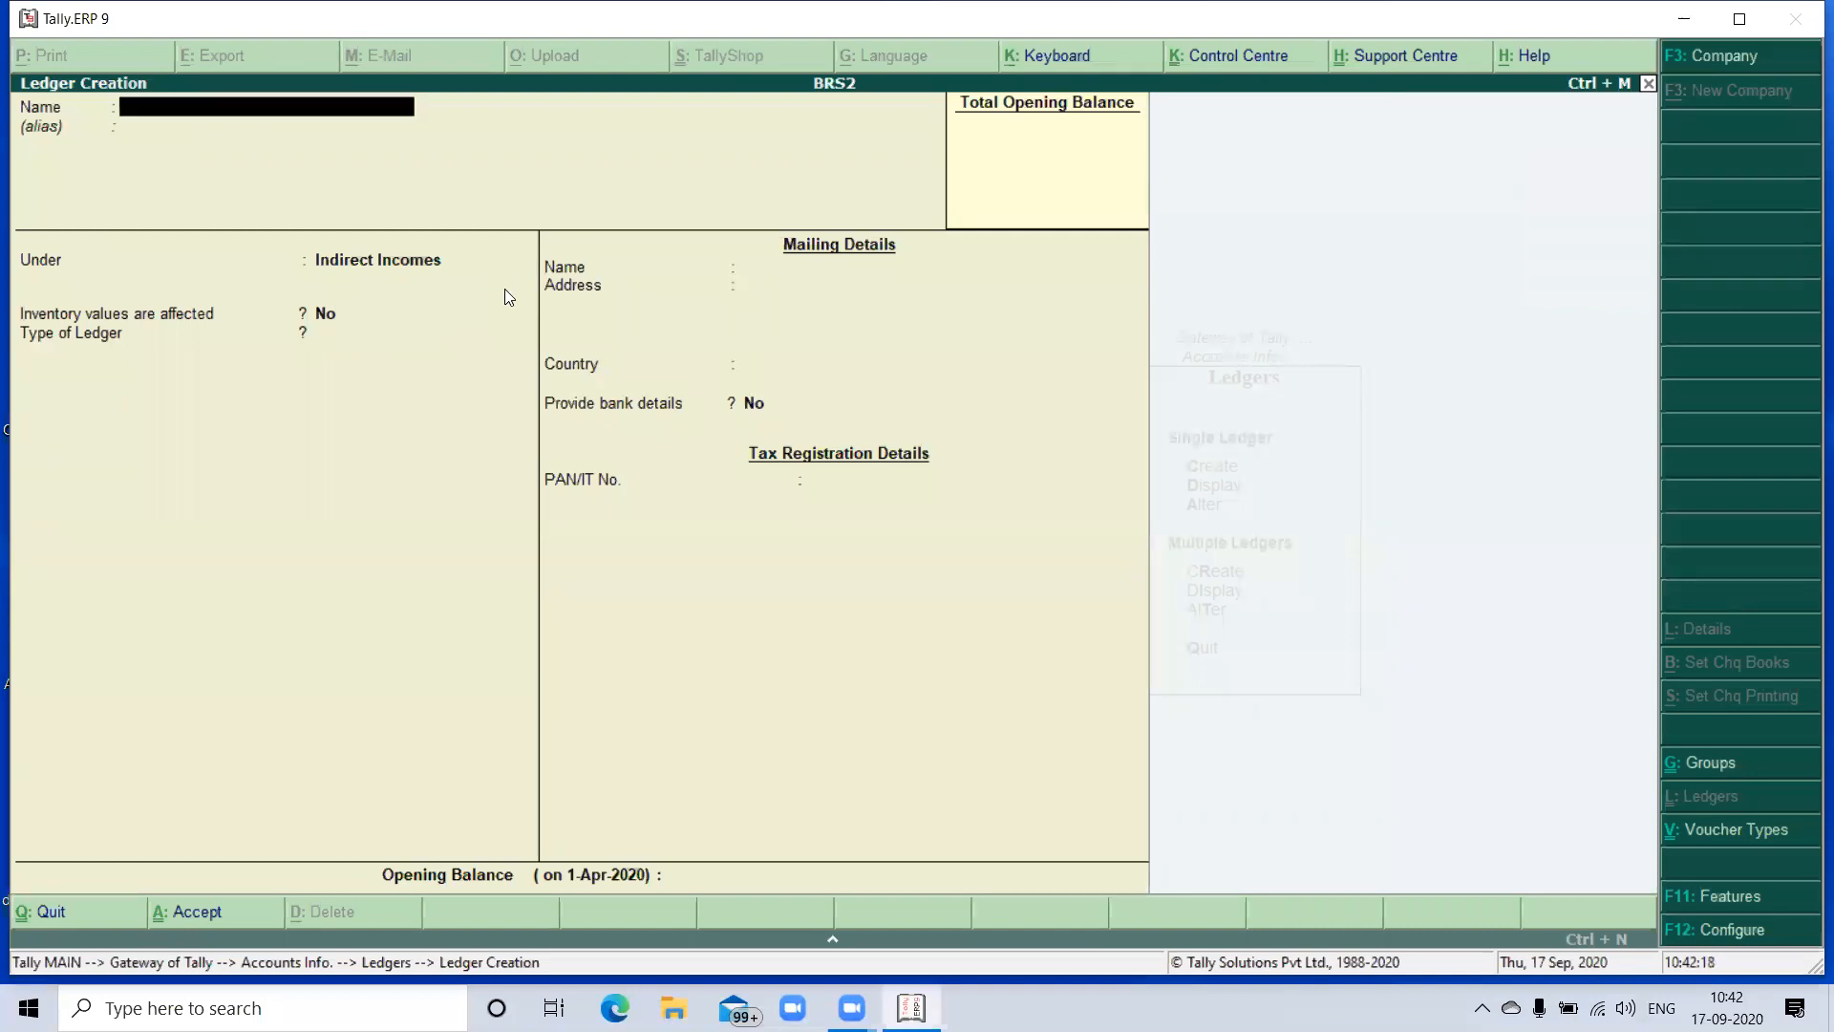
type("Bank Charges")
key("Return")
key("Up")
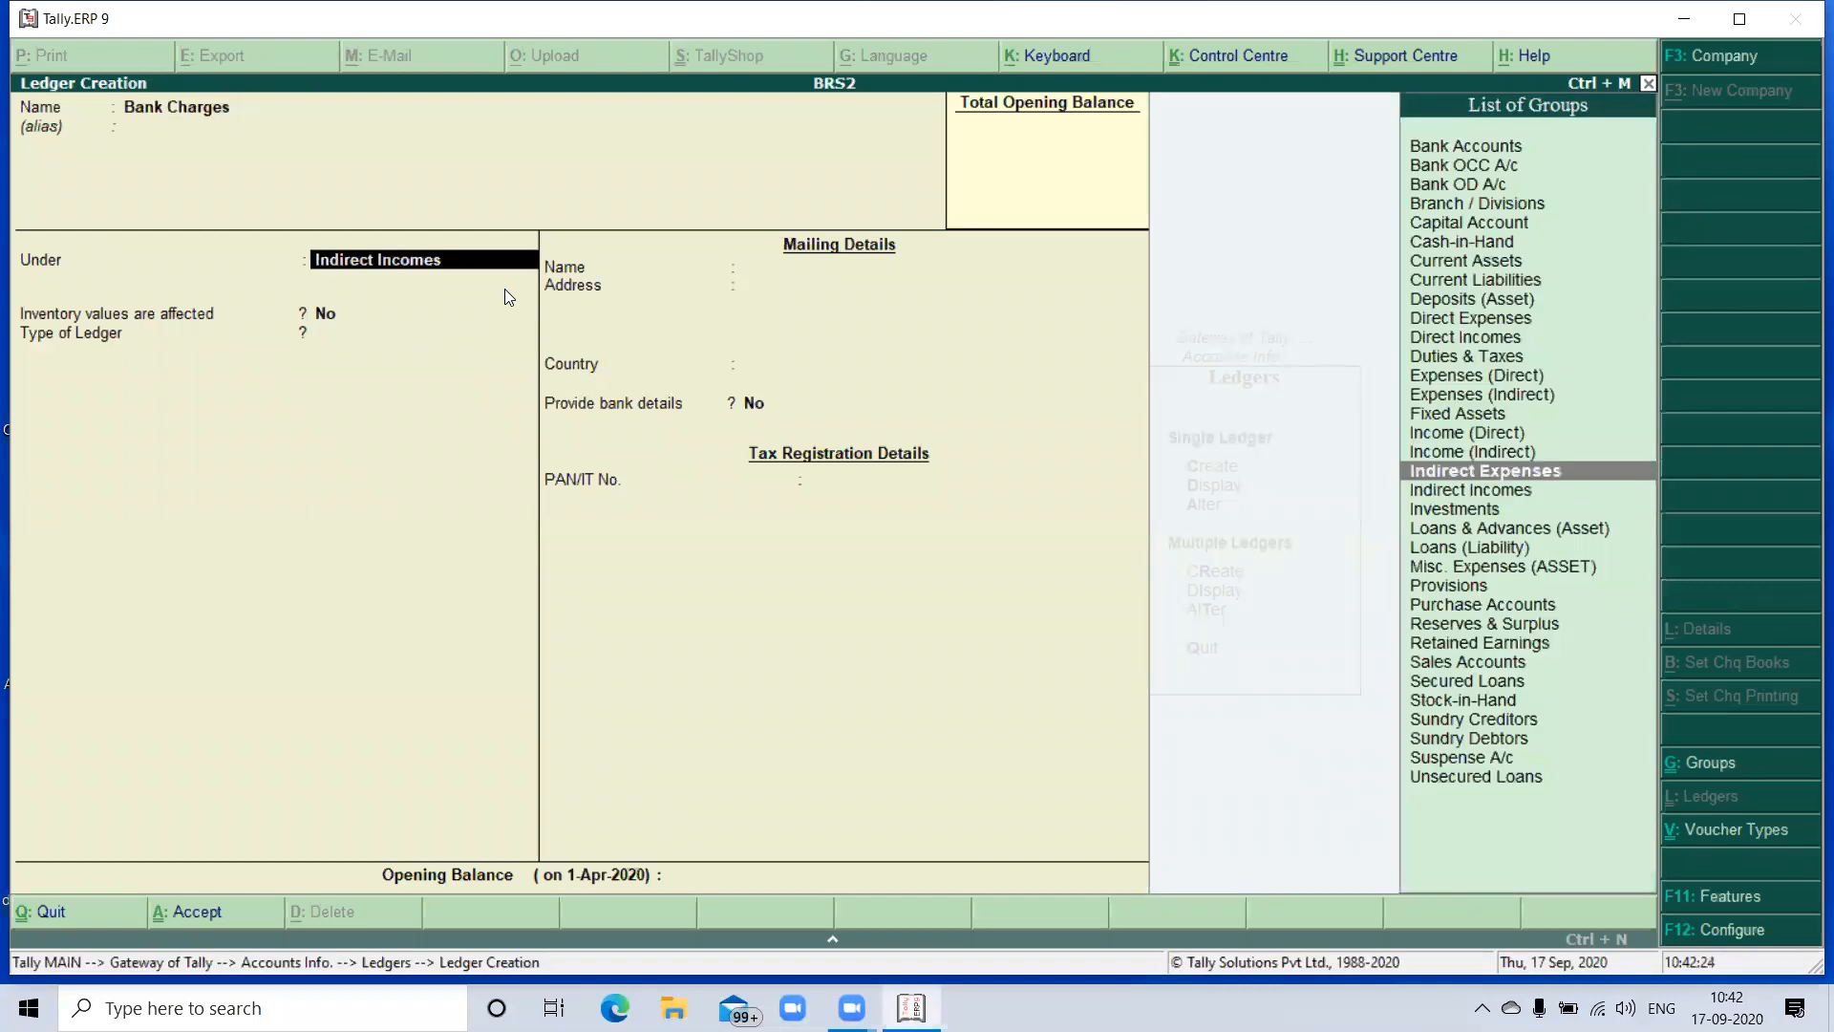
key("Return")
key("Return")
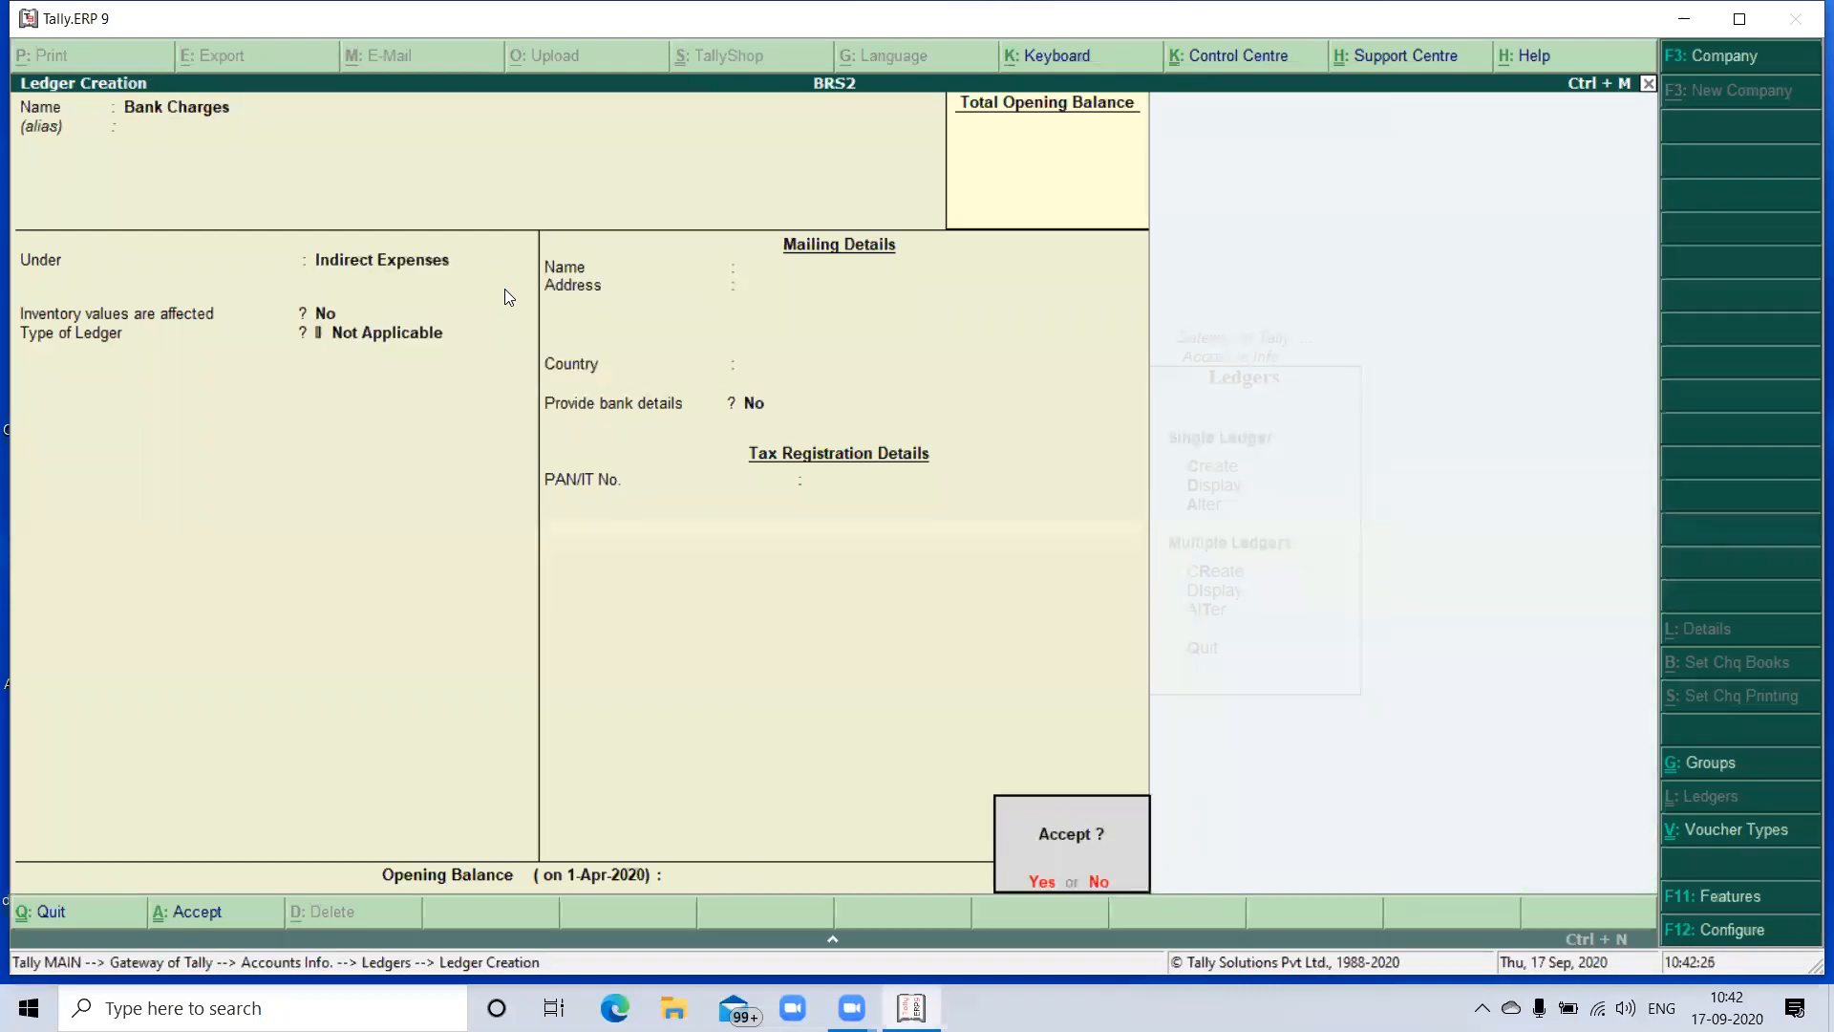
key("Return")
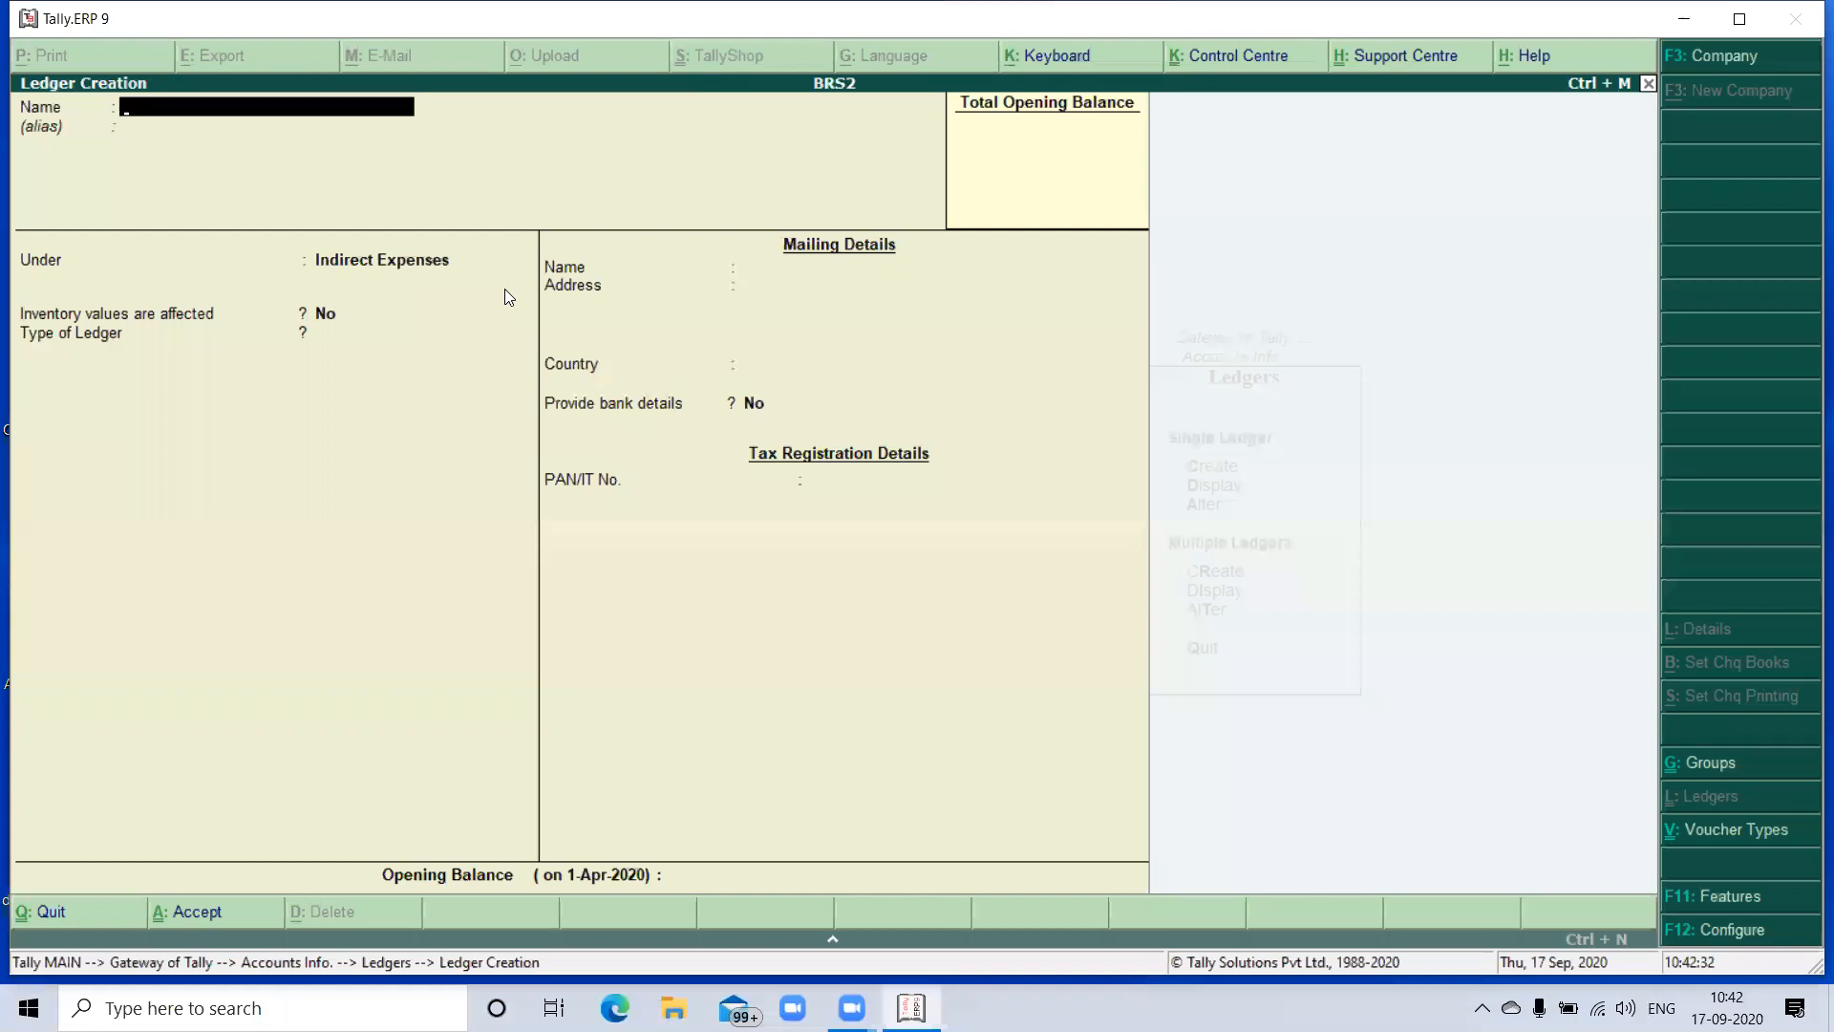
key("Escape")
key("Return")
key("Escape")
key("Escape")
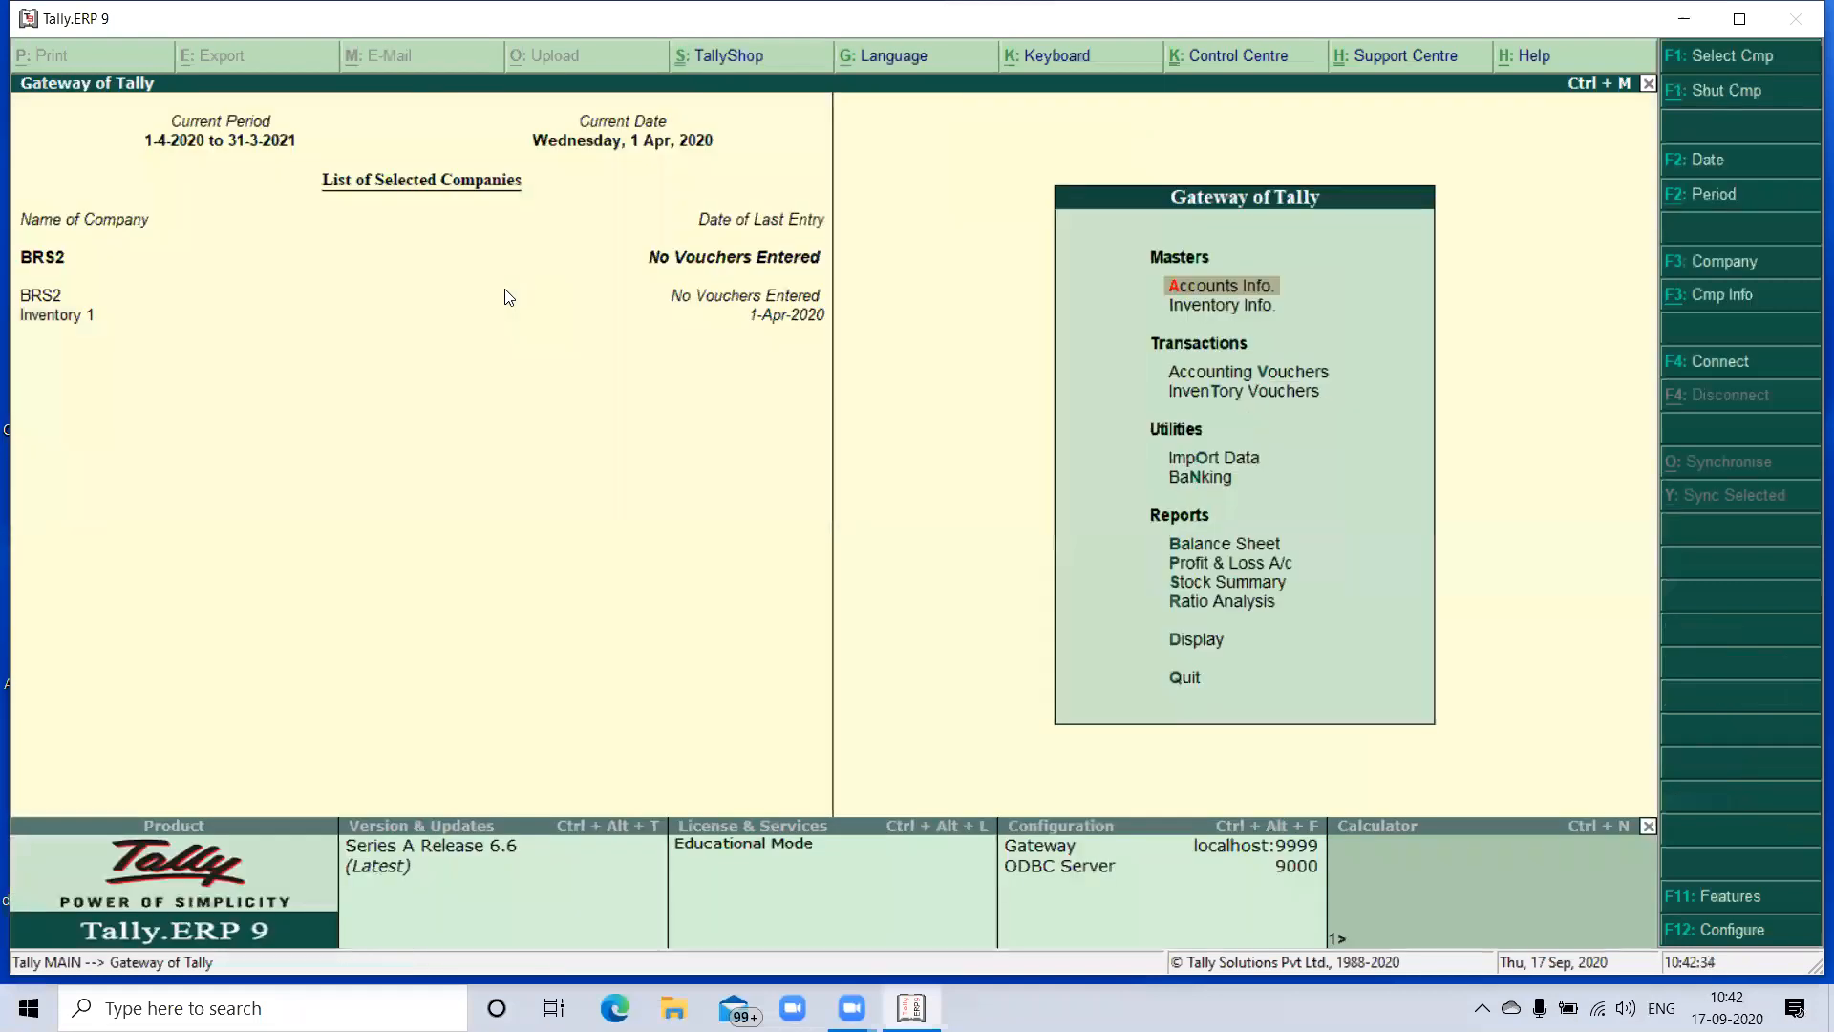
- Create a single stock group named Printers under Primary, without adding item quantities, and save it
key("Down")
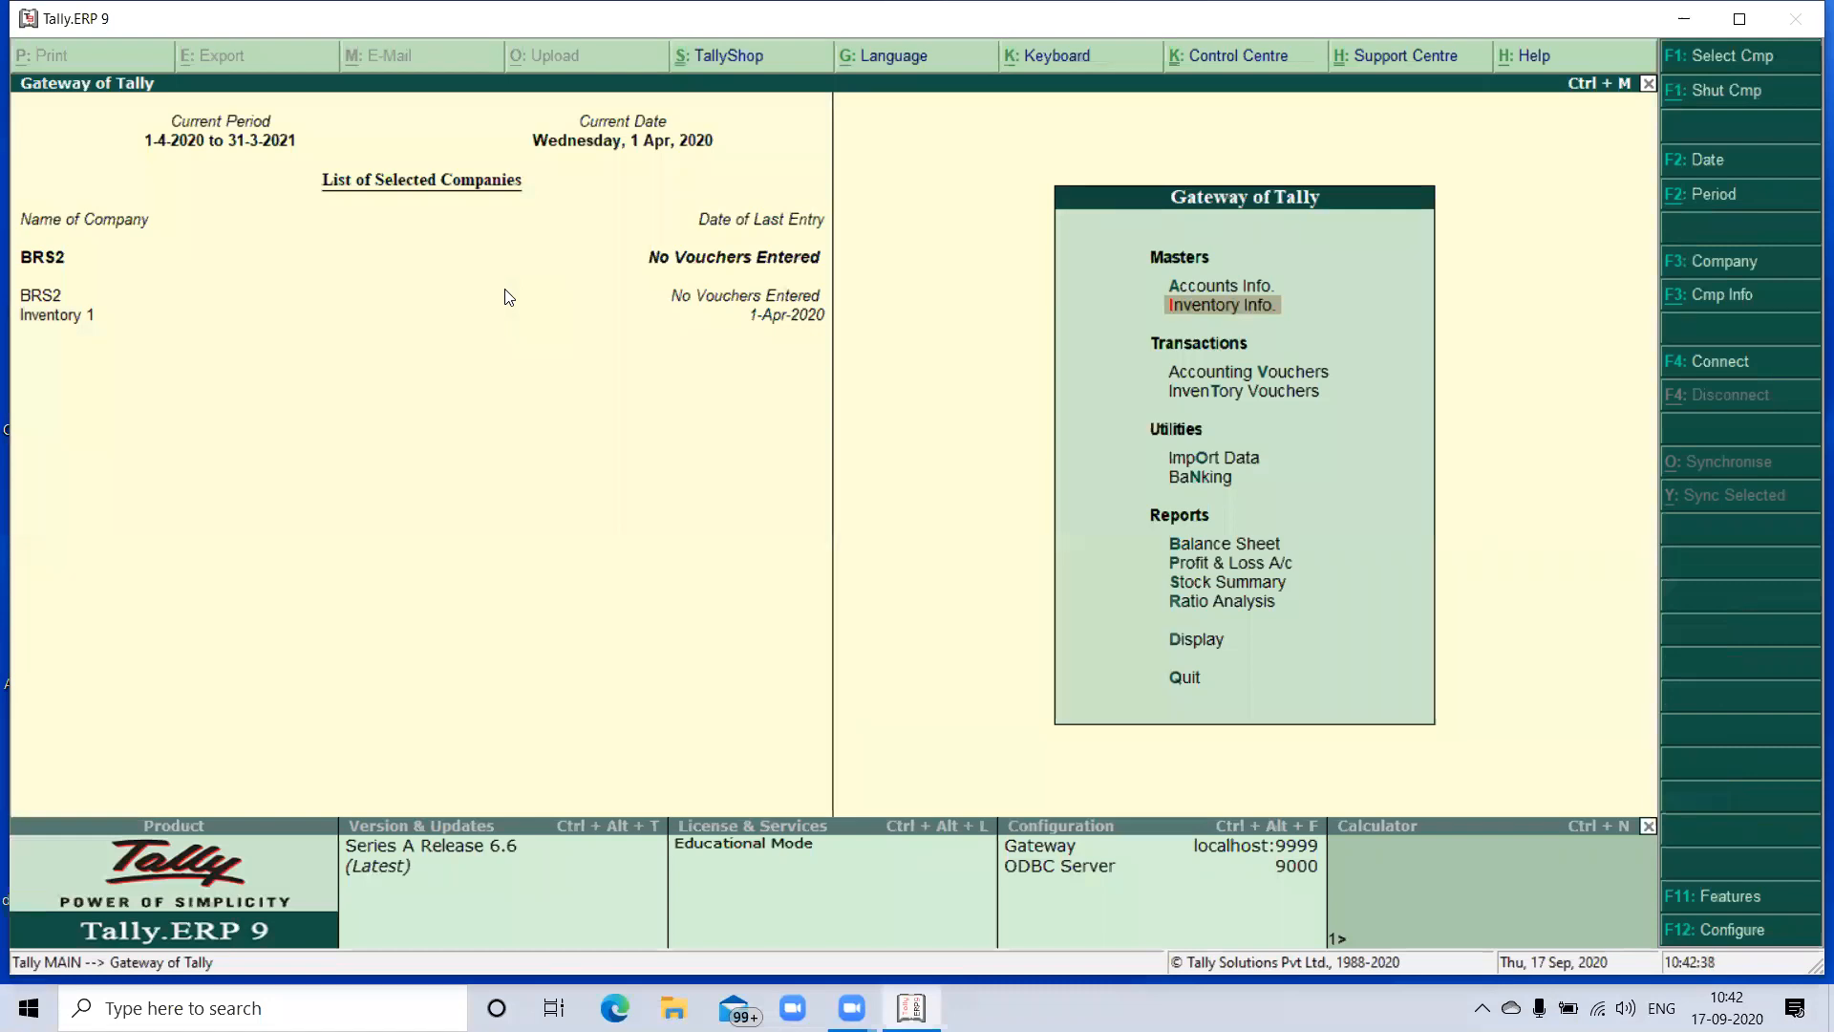
key("Return")
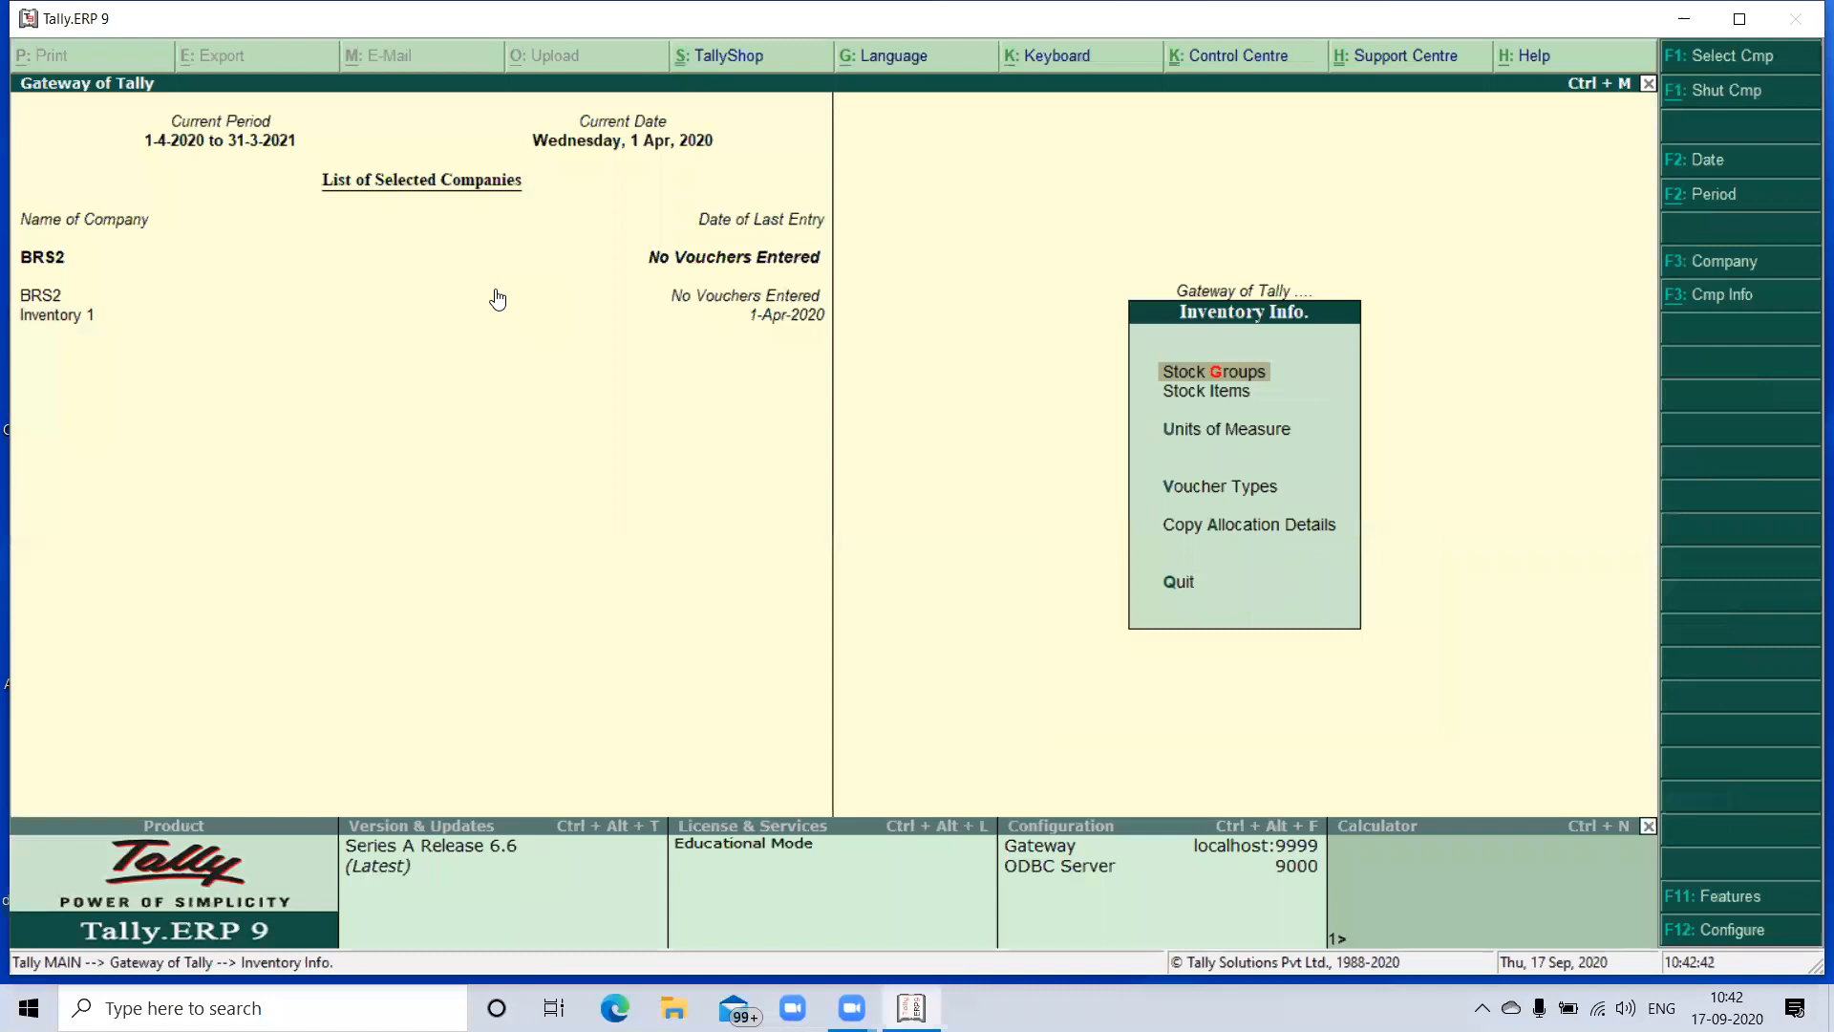
key("Return")
key("Return")
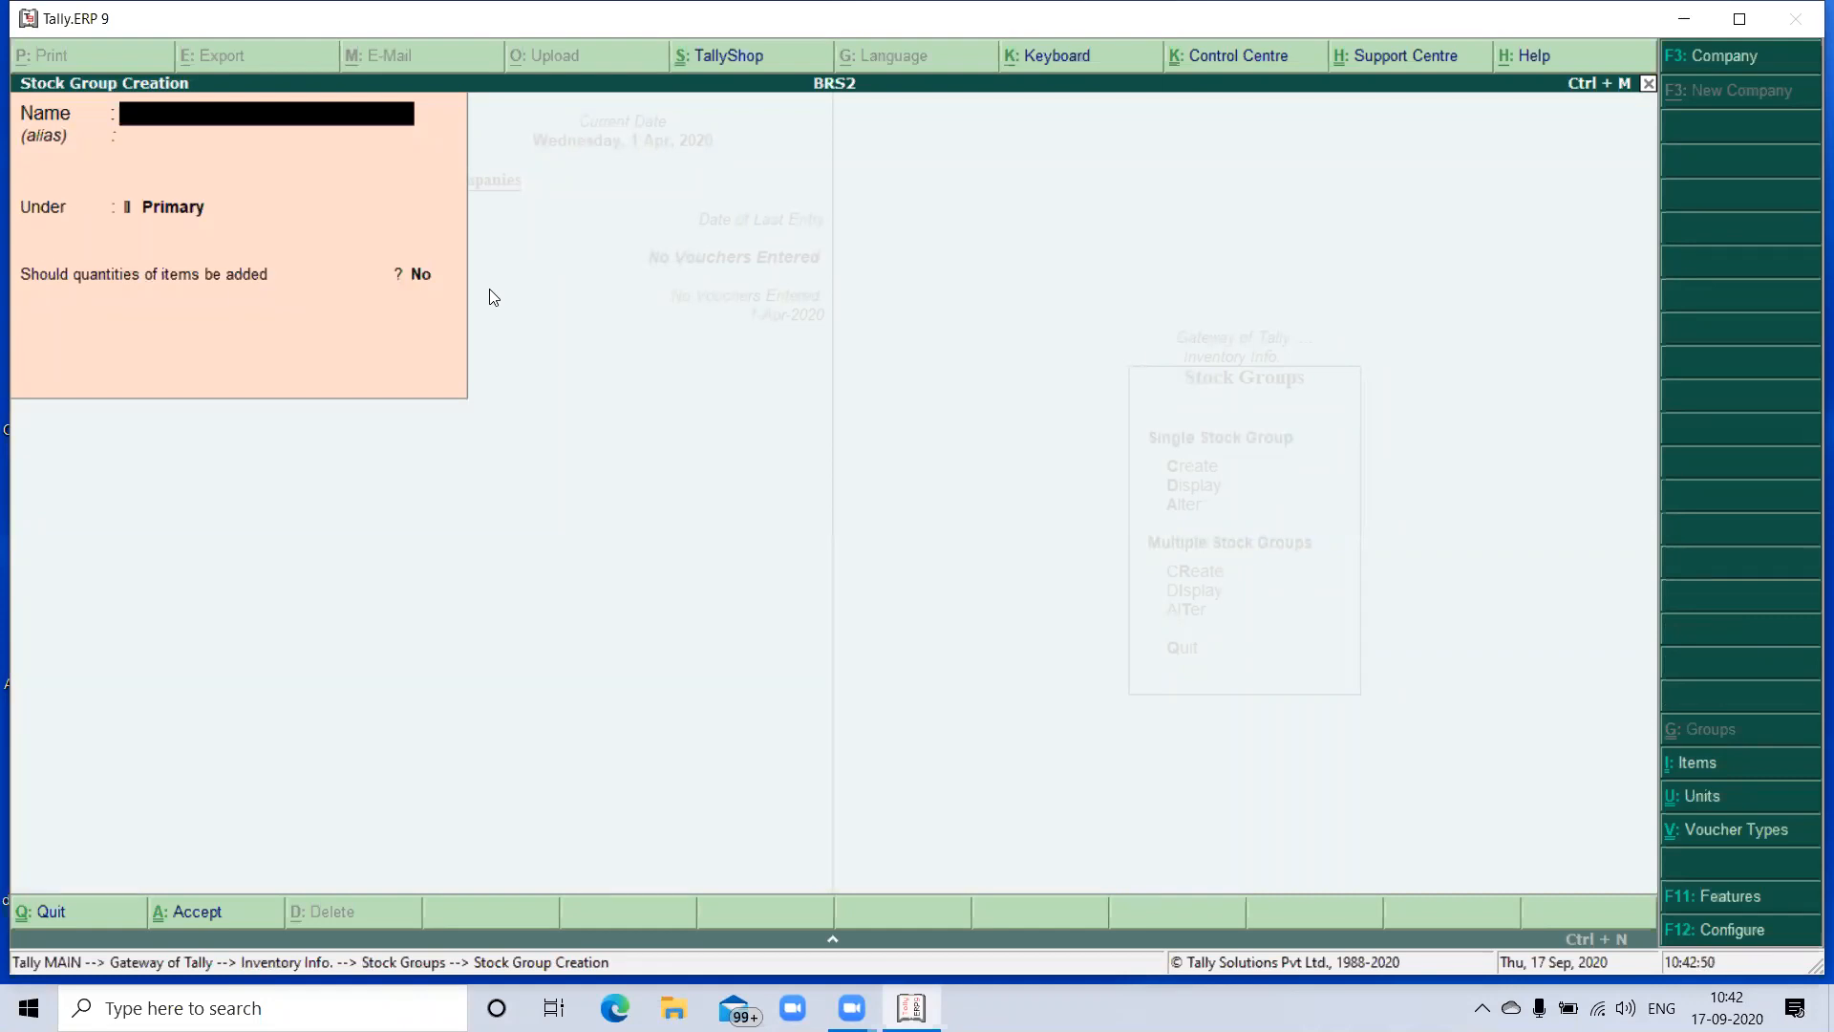
type("Printers")
key("Return")
key("Return")
key("Return")
key("Return")
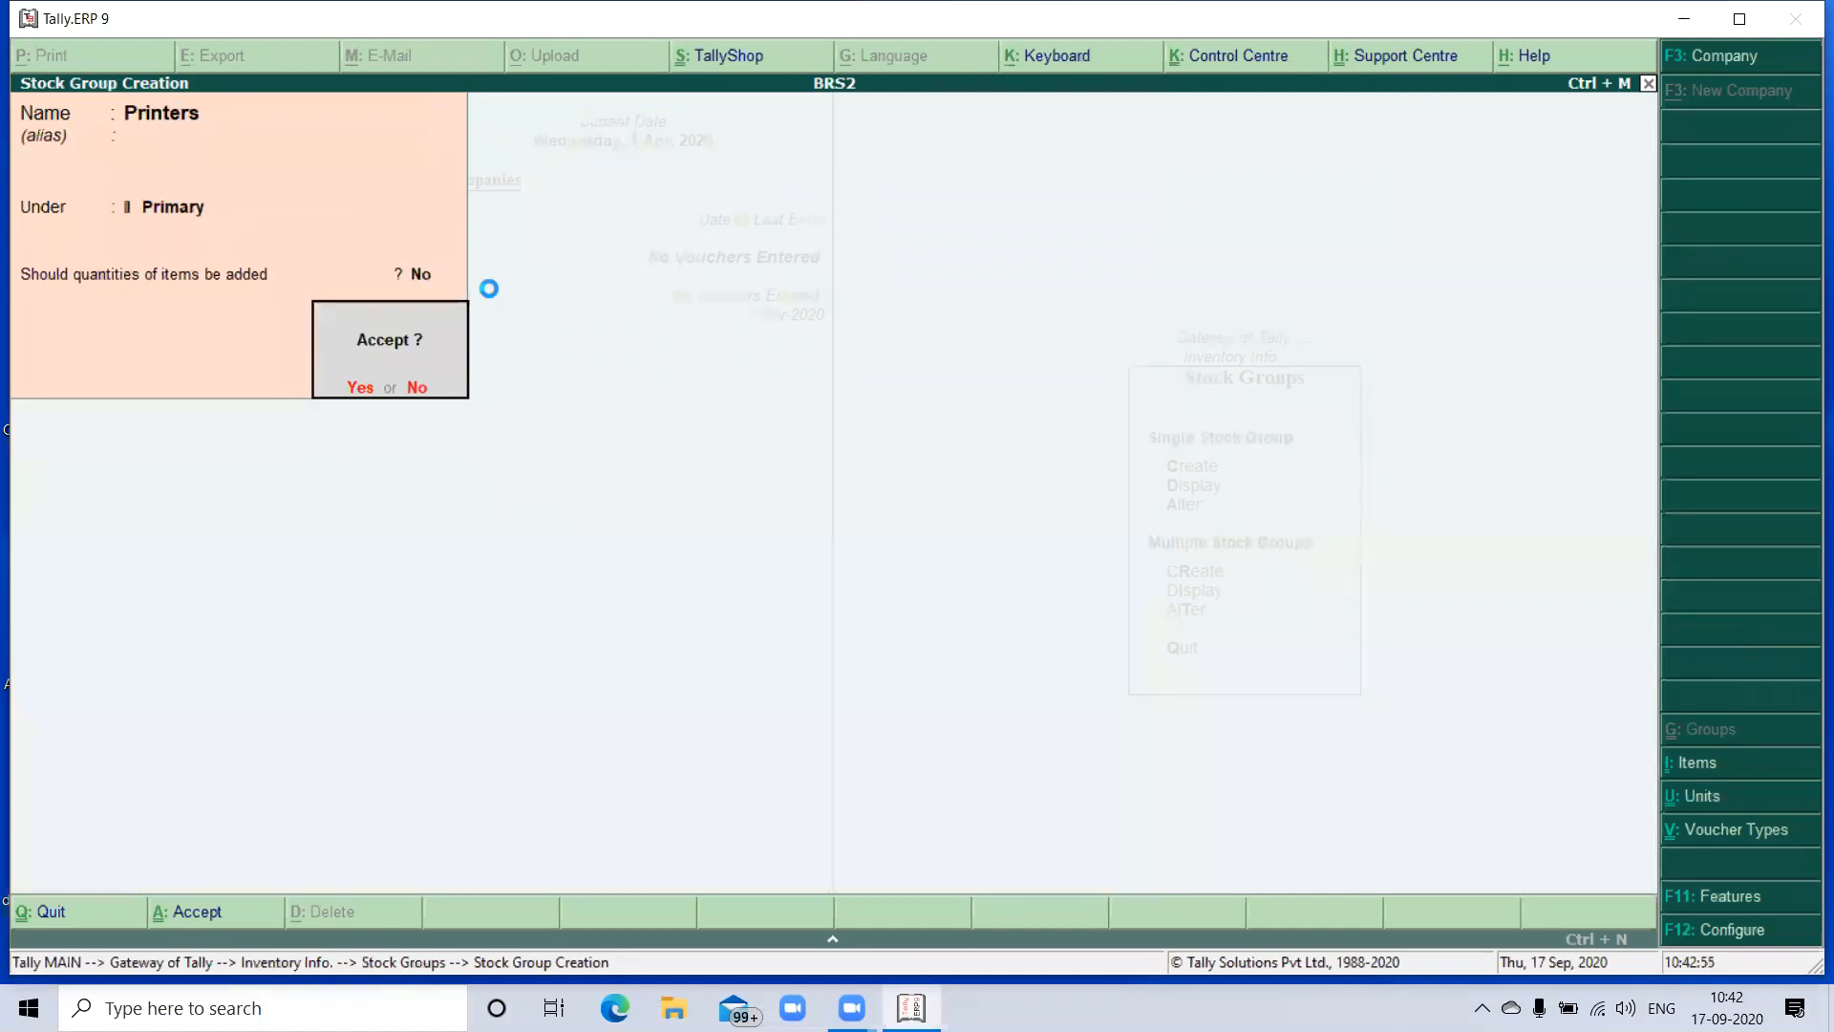
key("Return")
key("Escape")
key("Return")
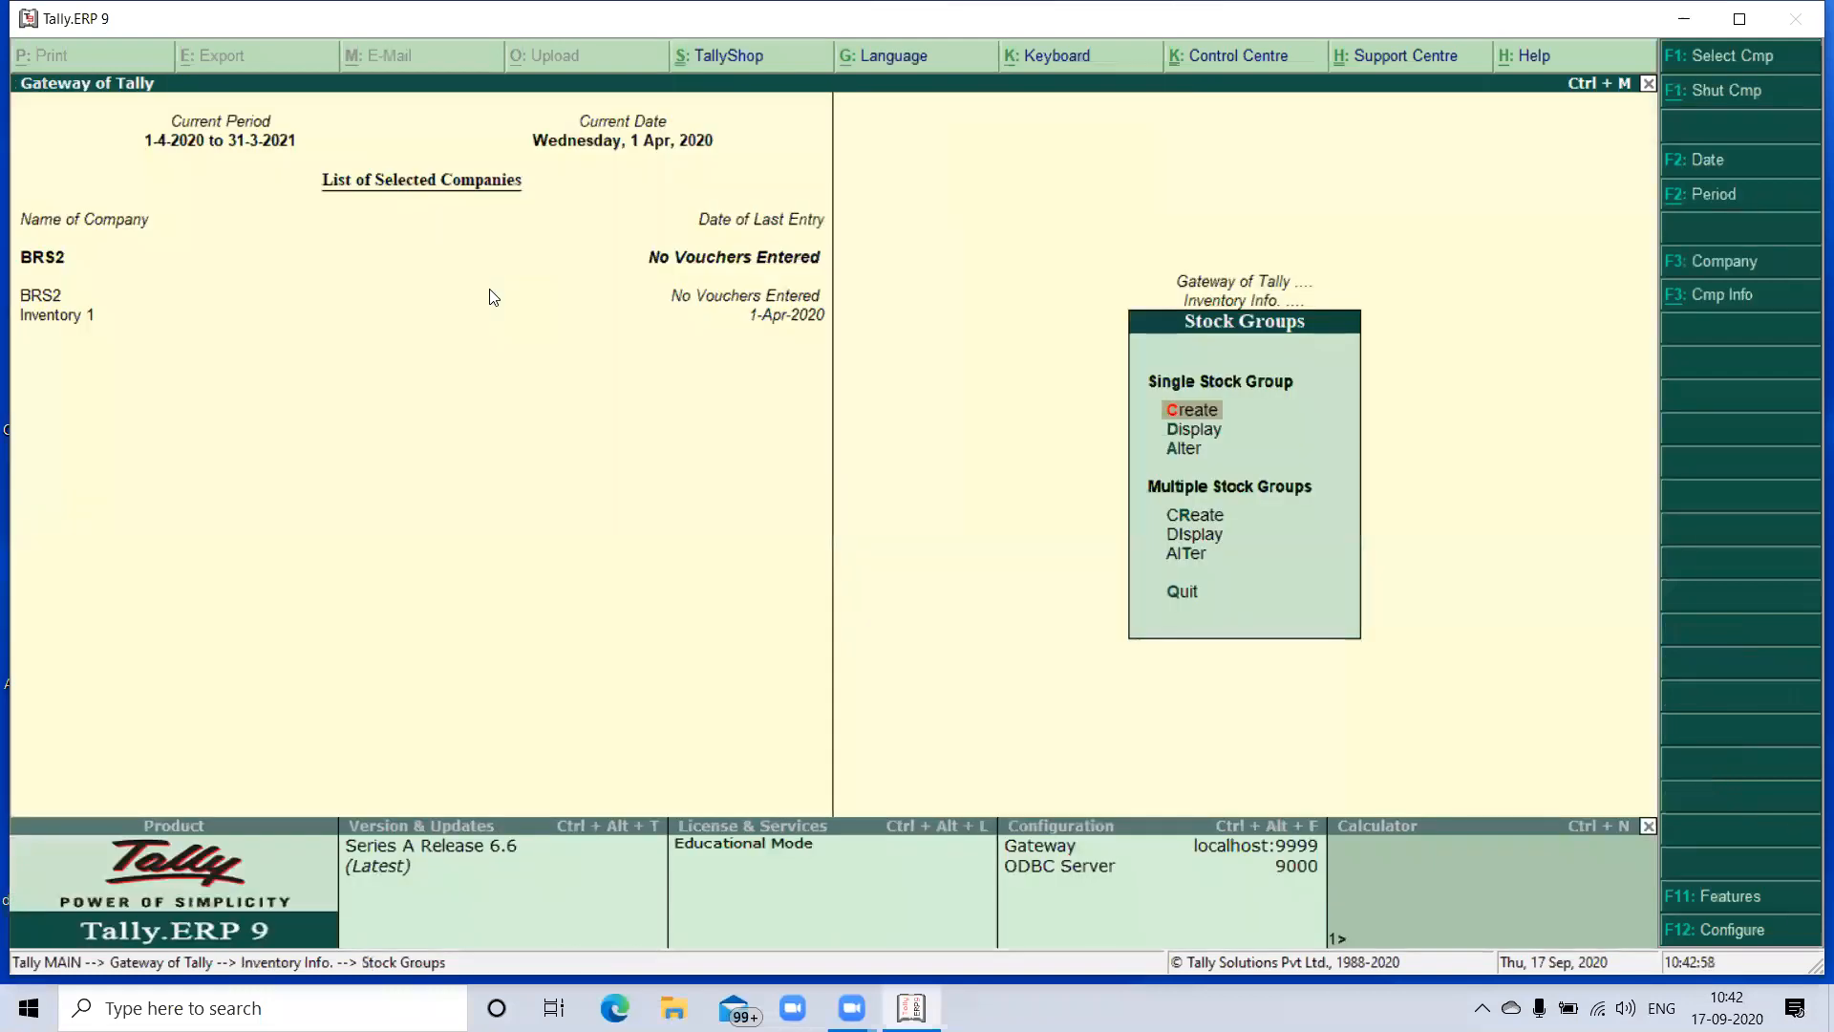
key("Escape")
- Create a simple unit of measure with symbol no's, formal name Numbers and 0 decimal places, and save it
key("Down")
key("Down")
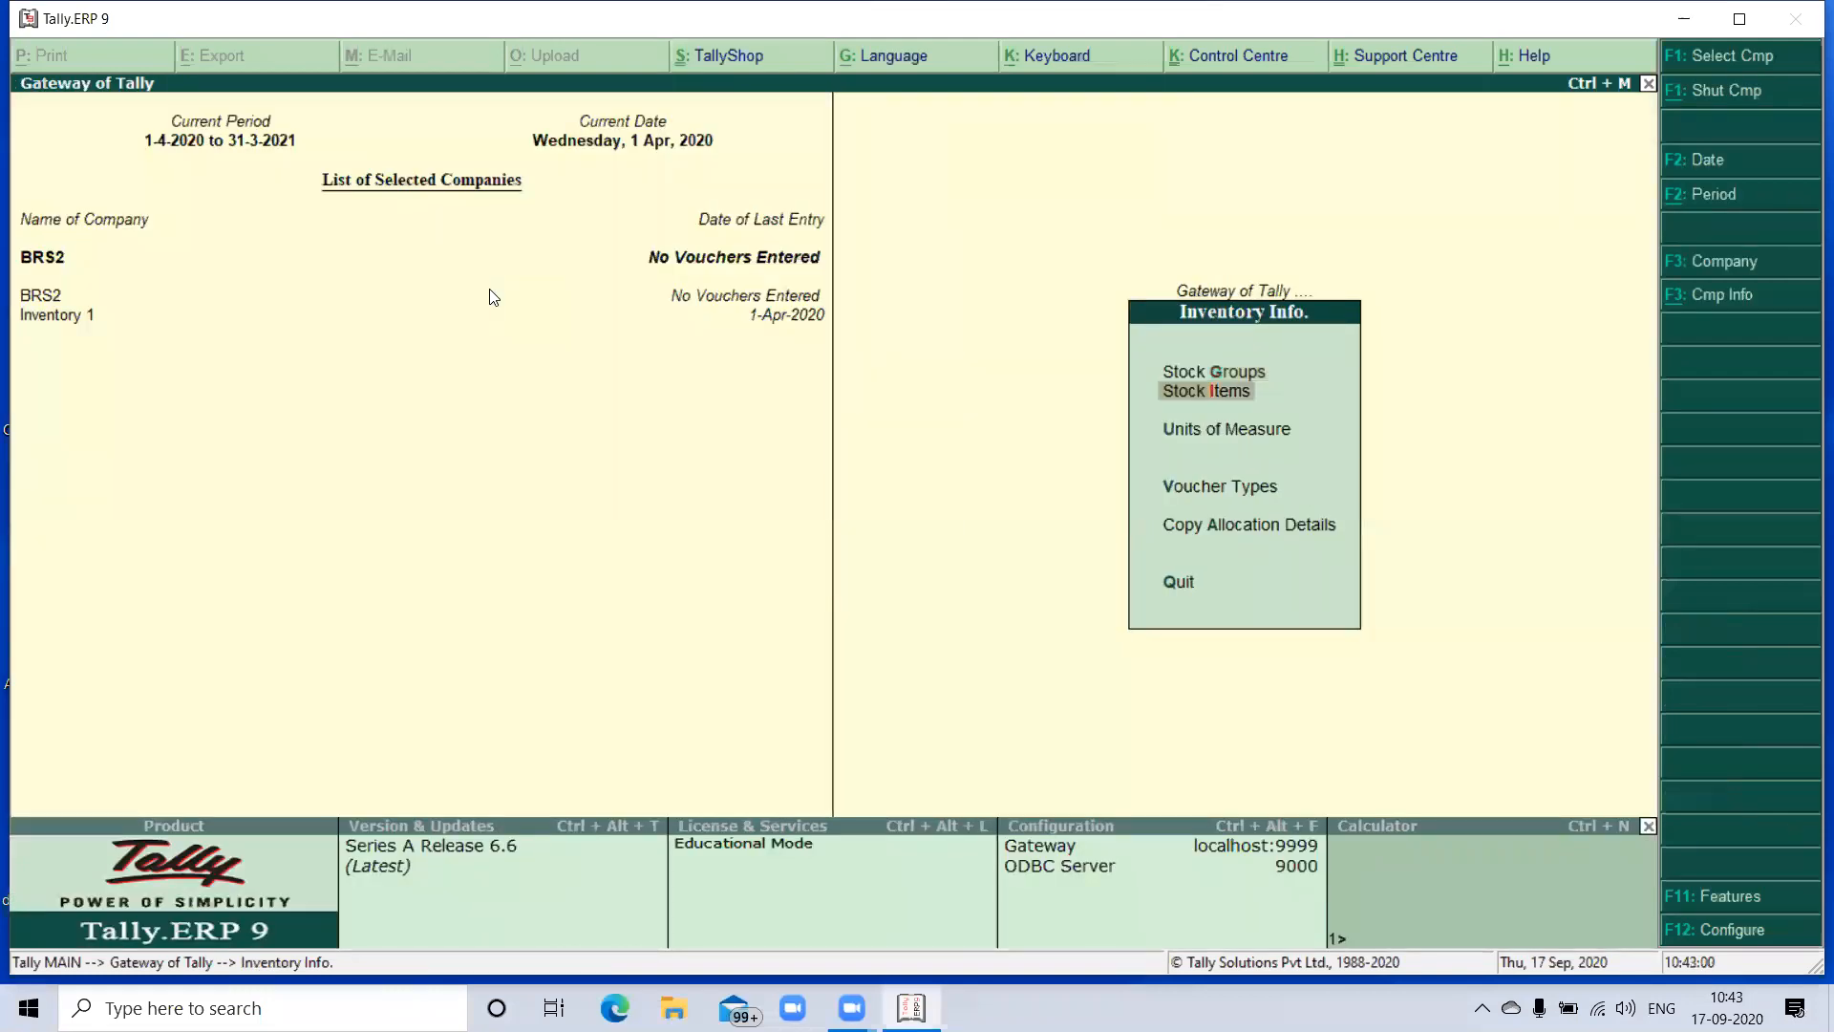
key("Return")
key("Return")
type("no'")
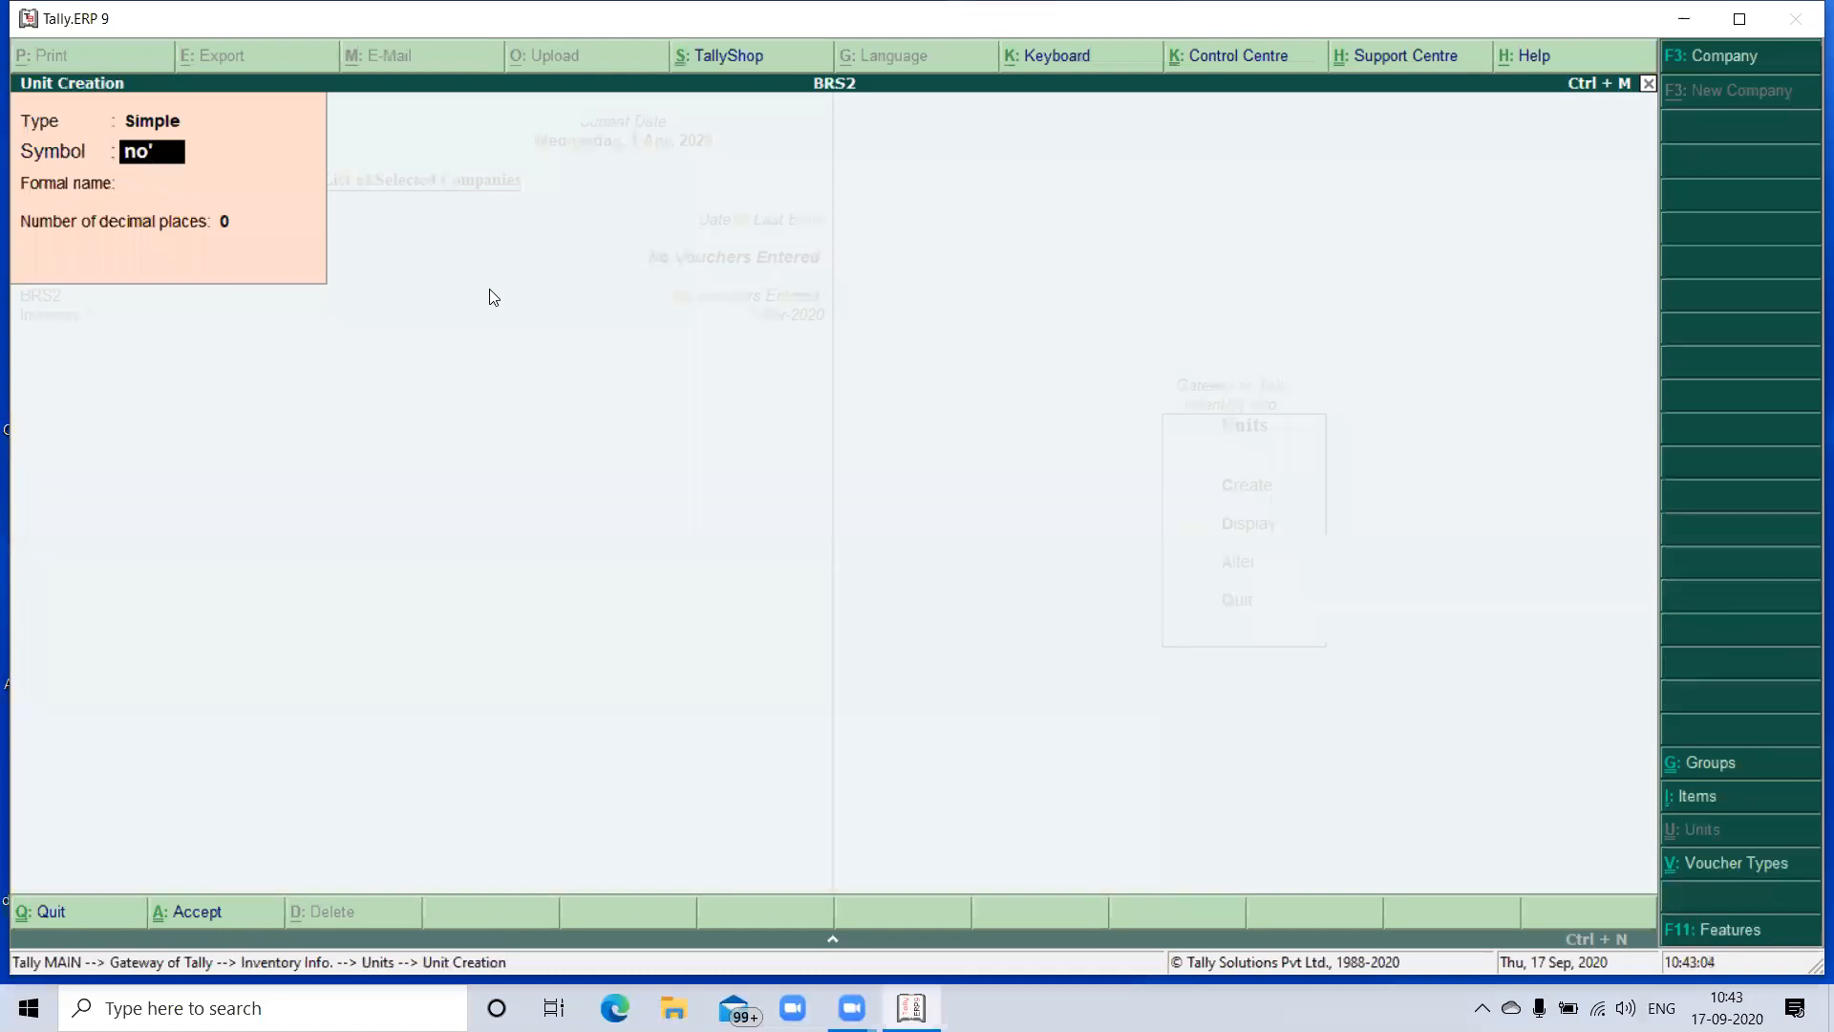
type("s")
key("Return")
type("Numbers")
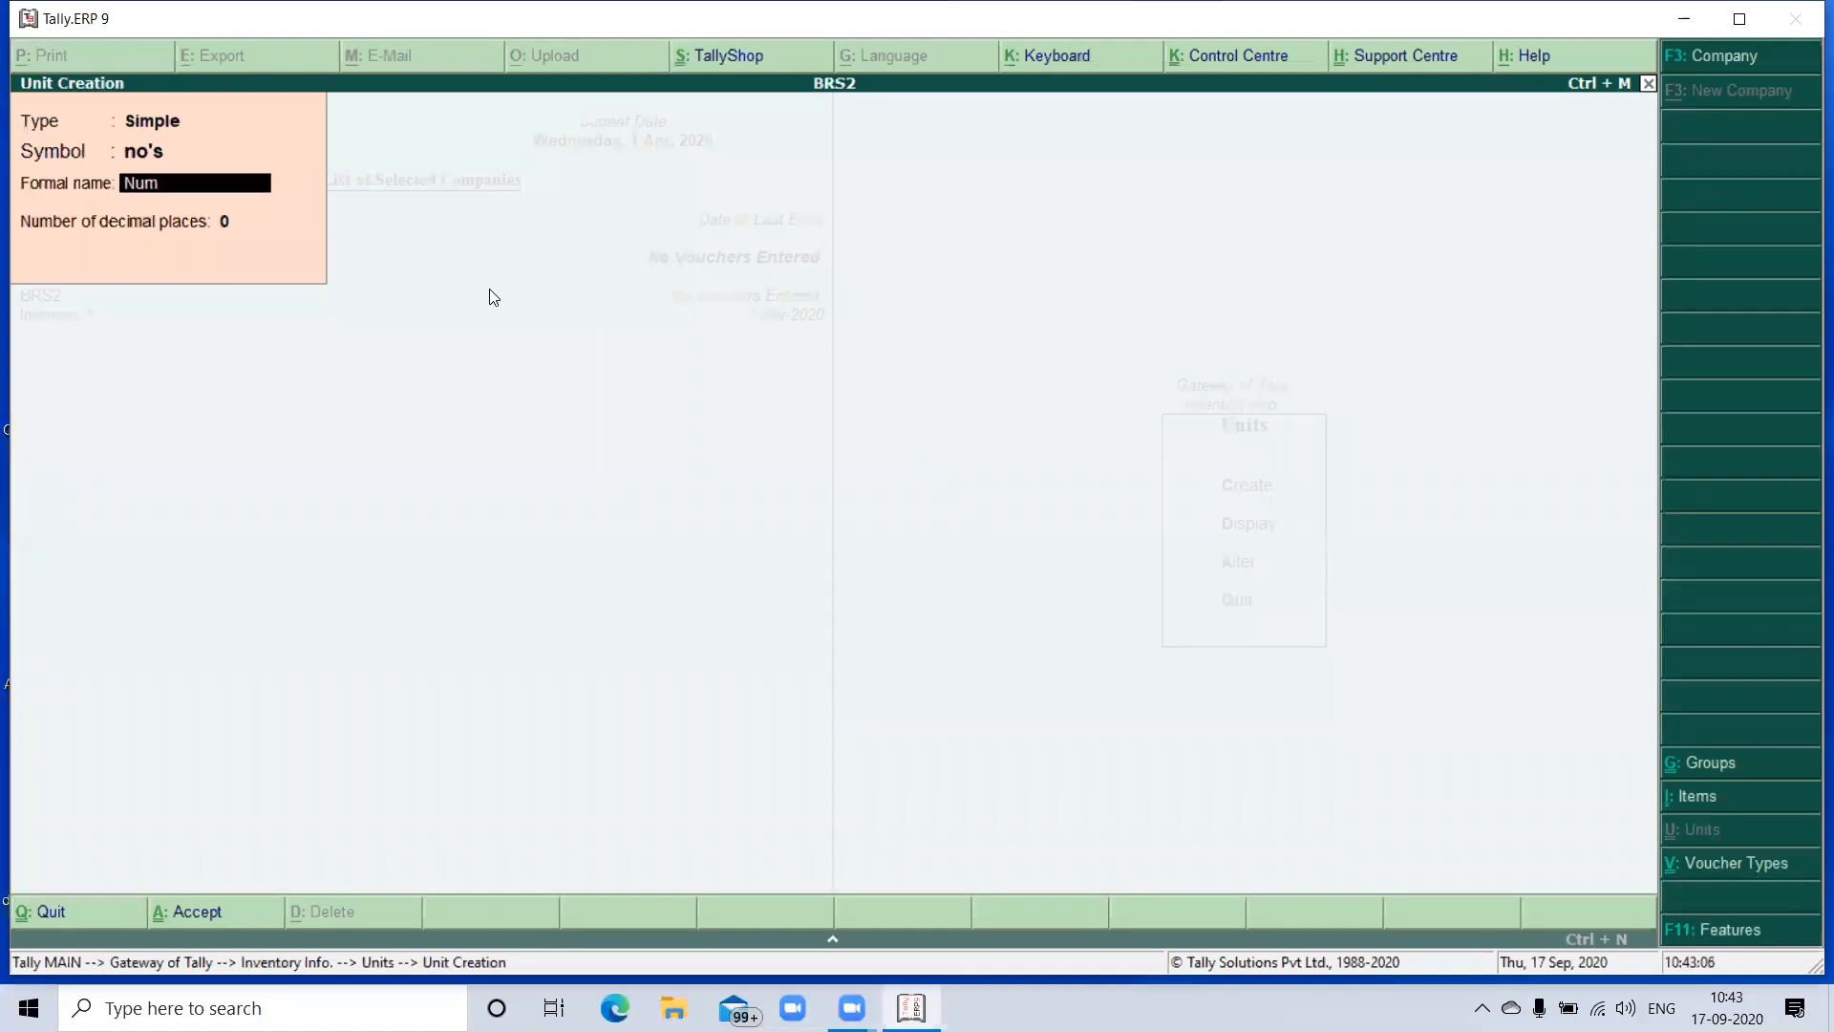
key("Return")
key("Return")
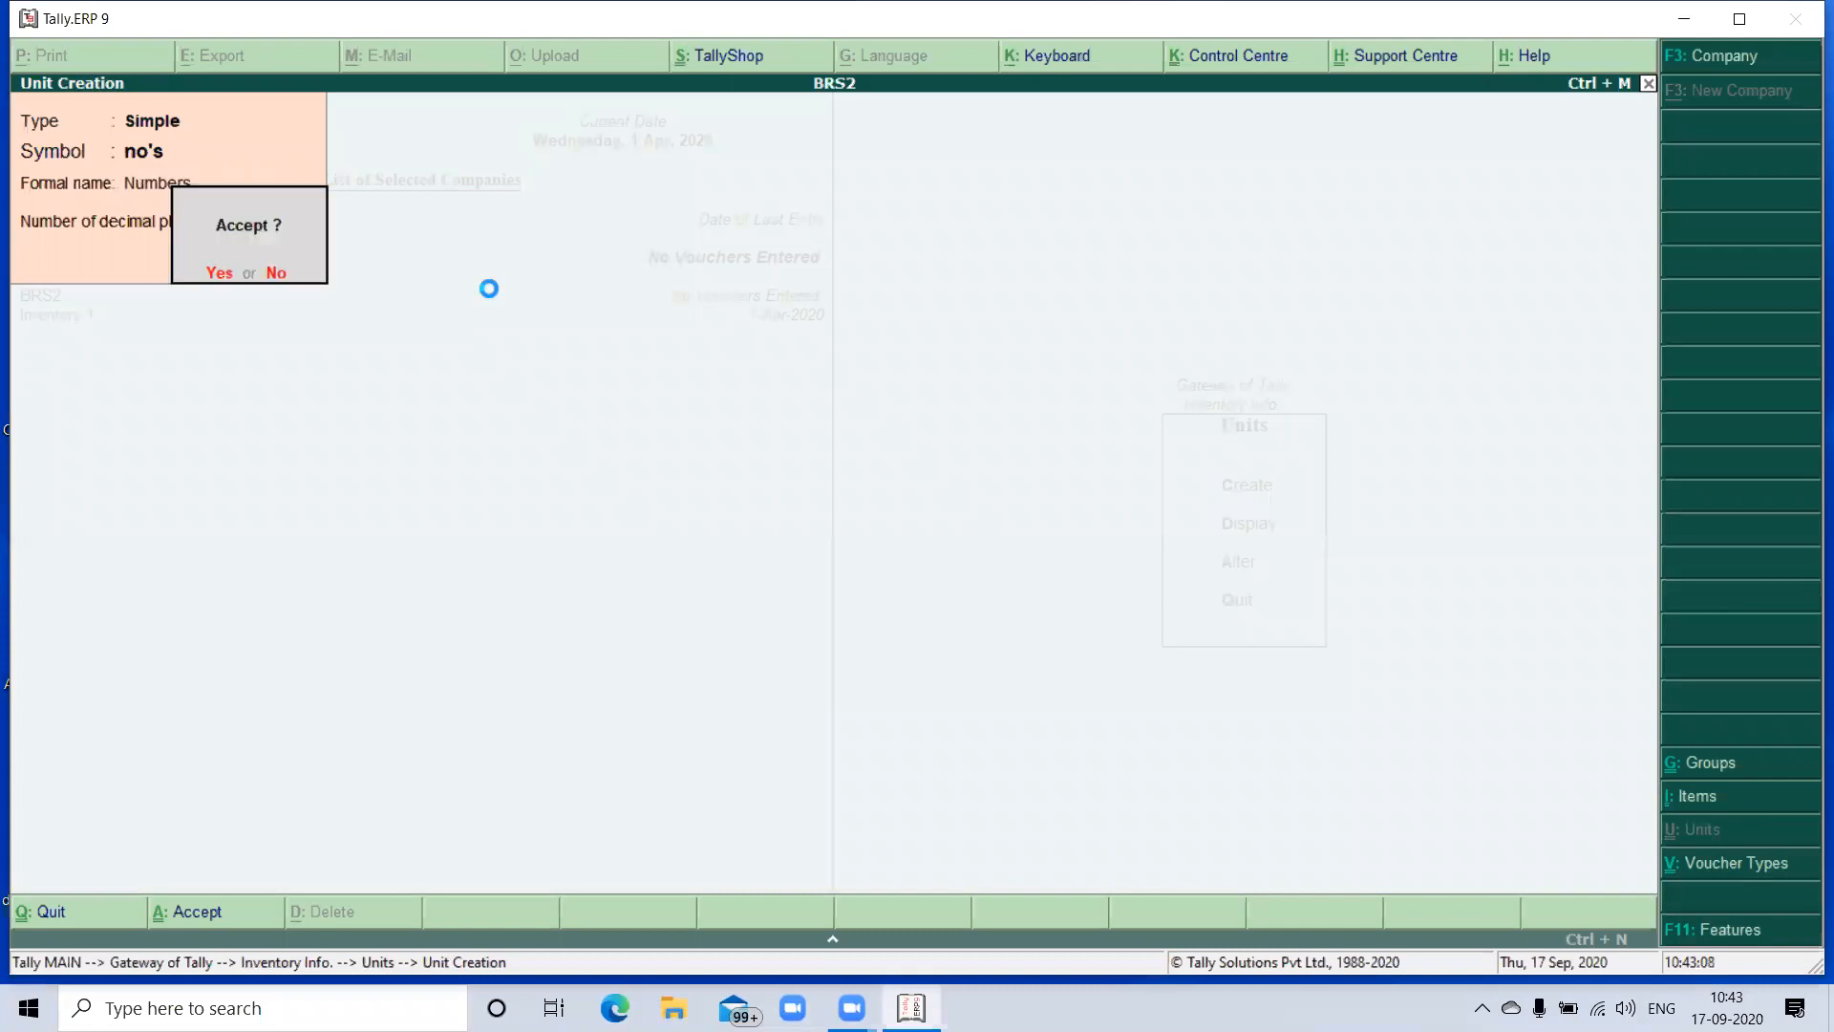
key("Return")
key("Escape")
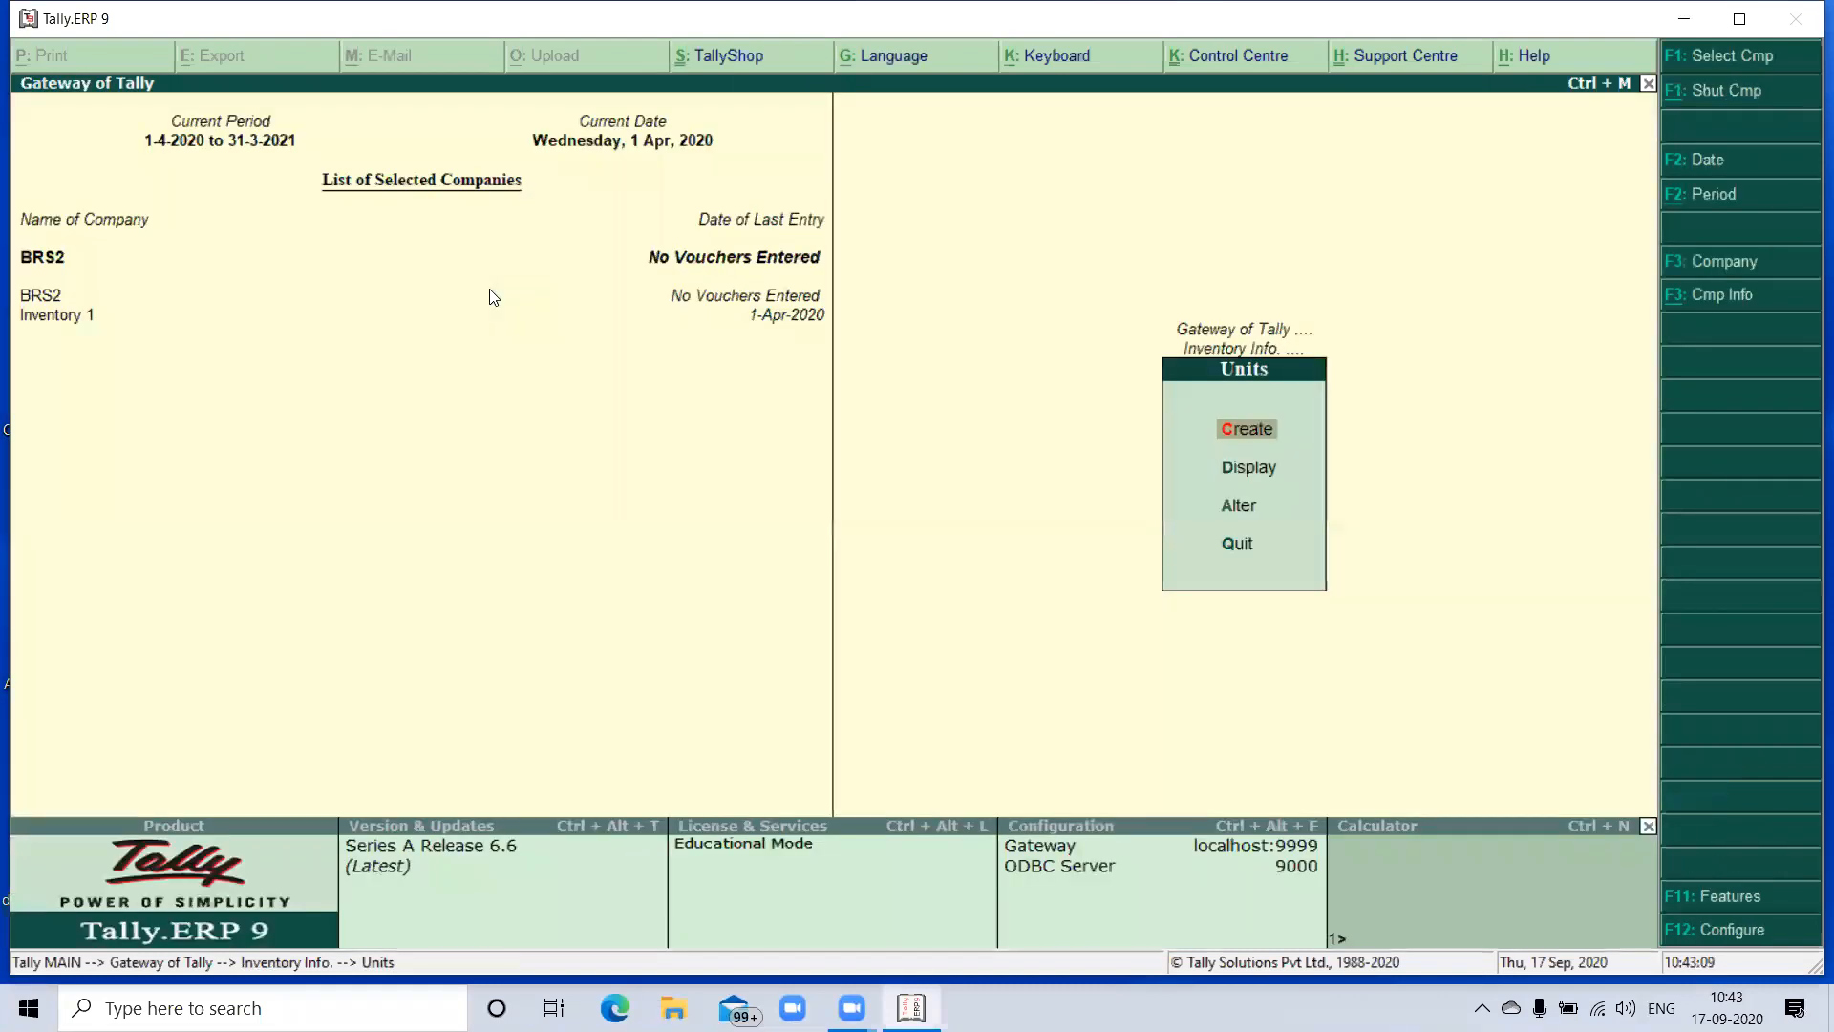
key("Escape")
- Start a new single stock item named Sony Printers without an alias
key("Up")
key("Return")
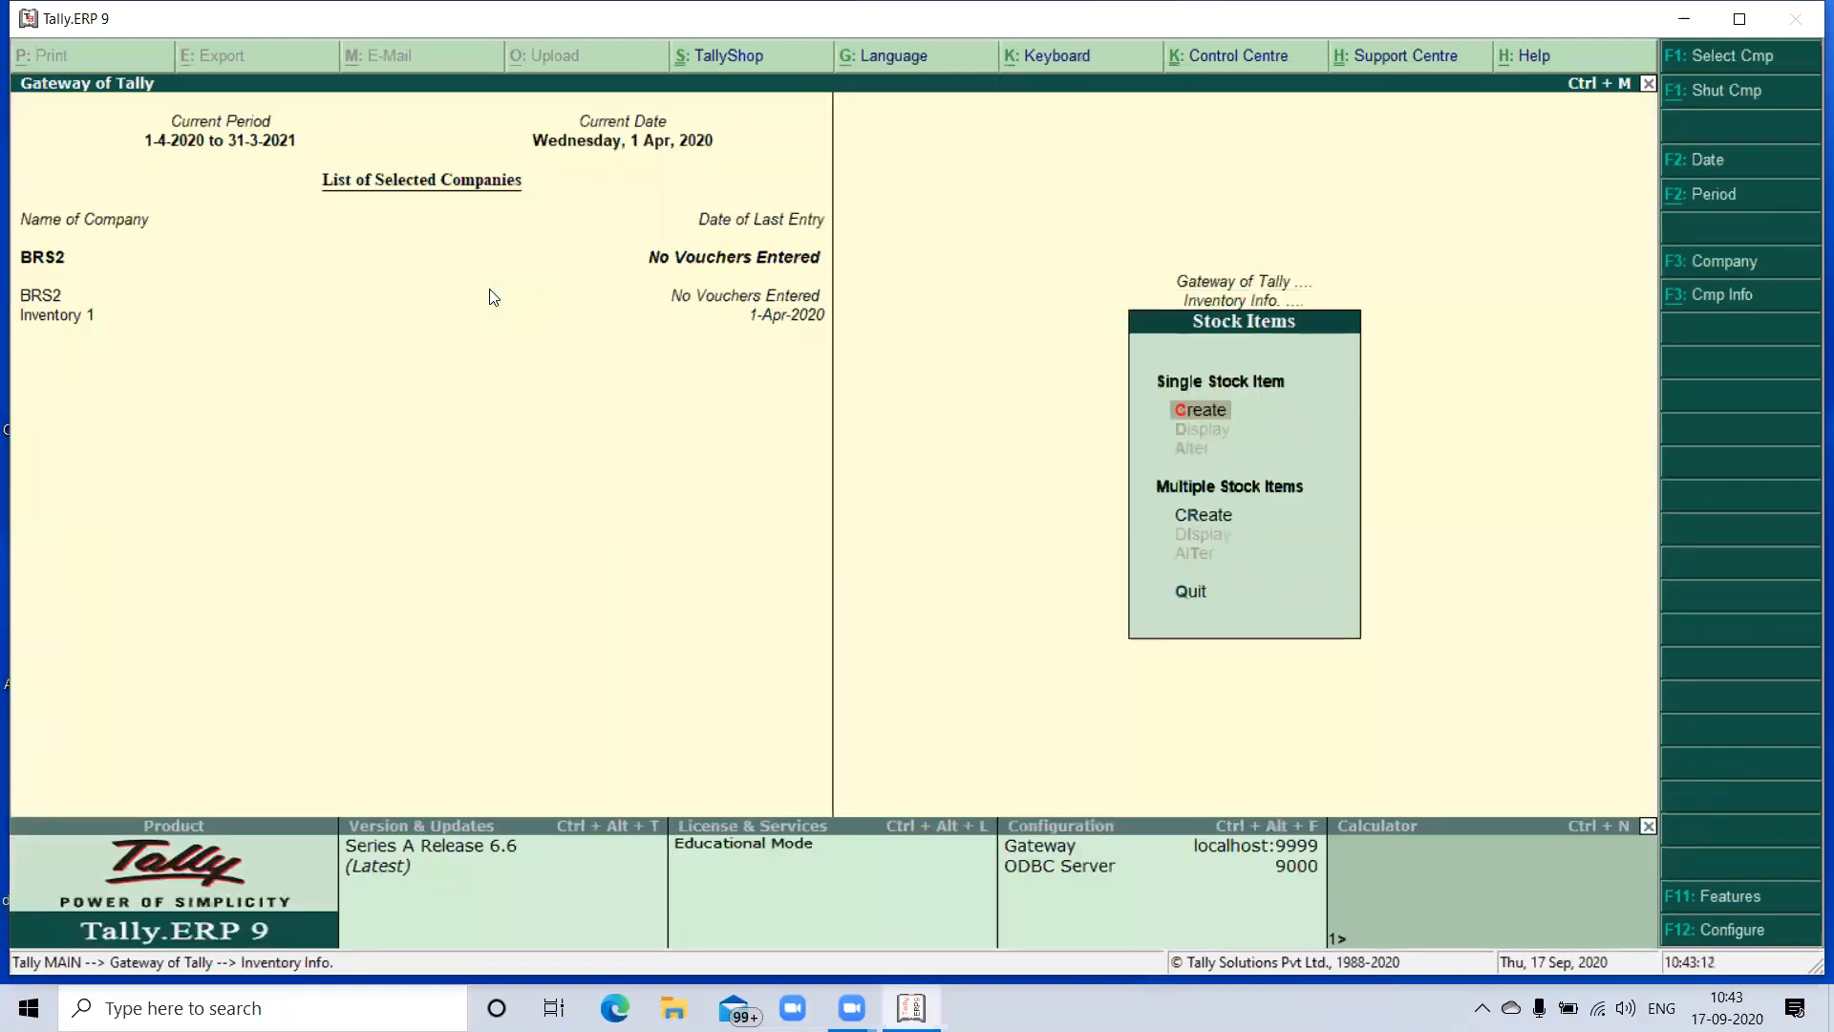
key("Return")
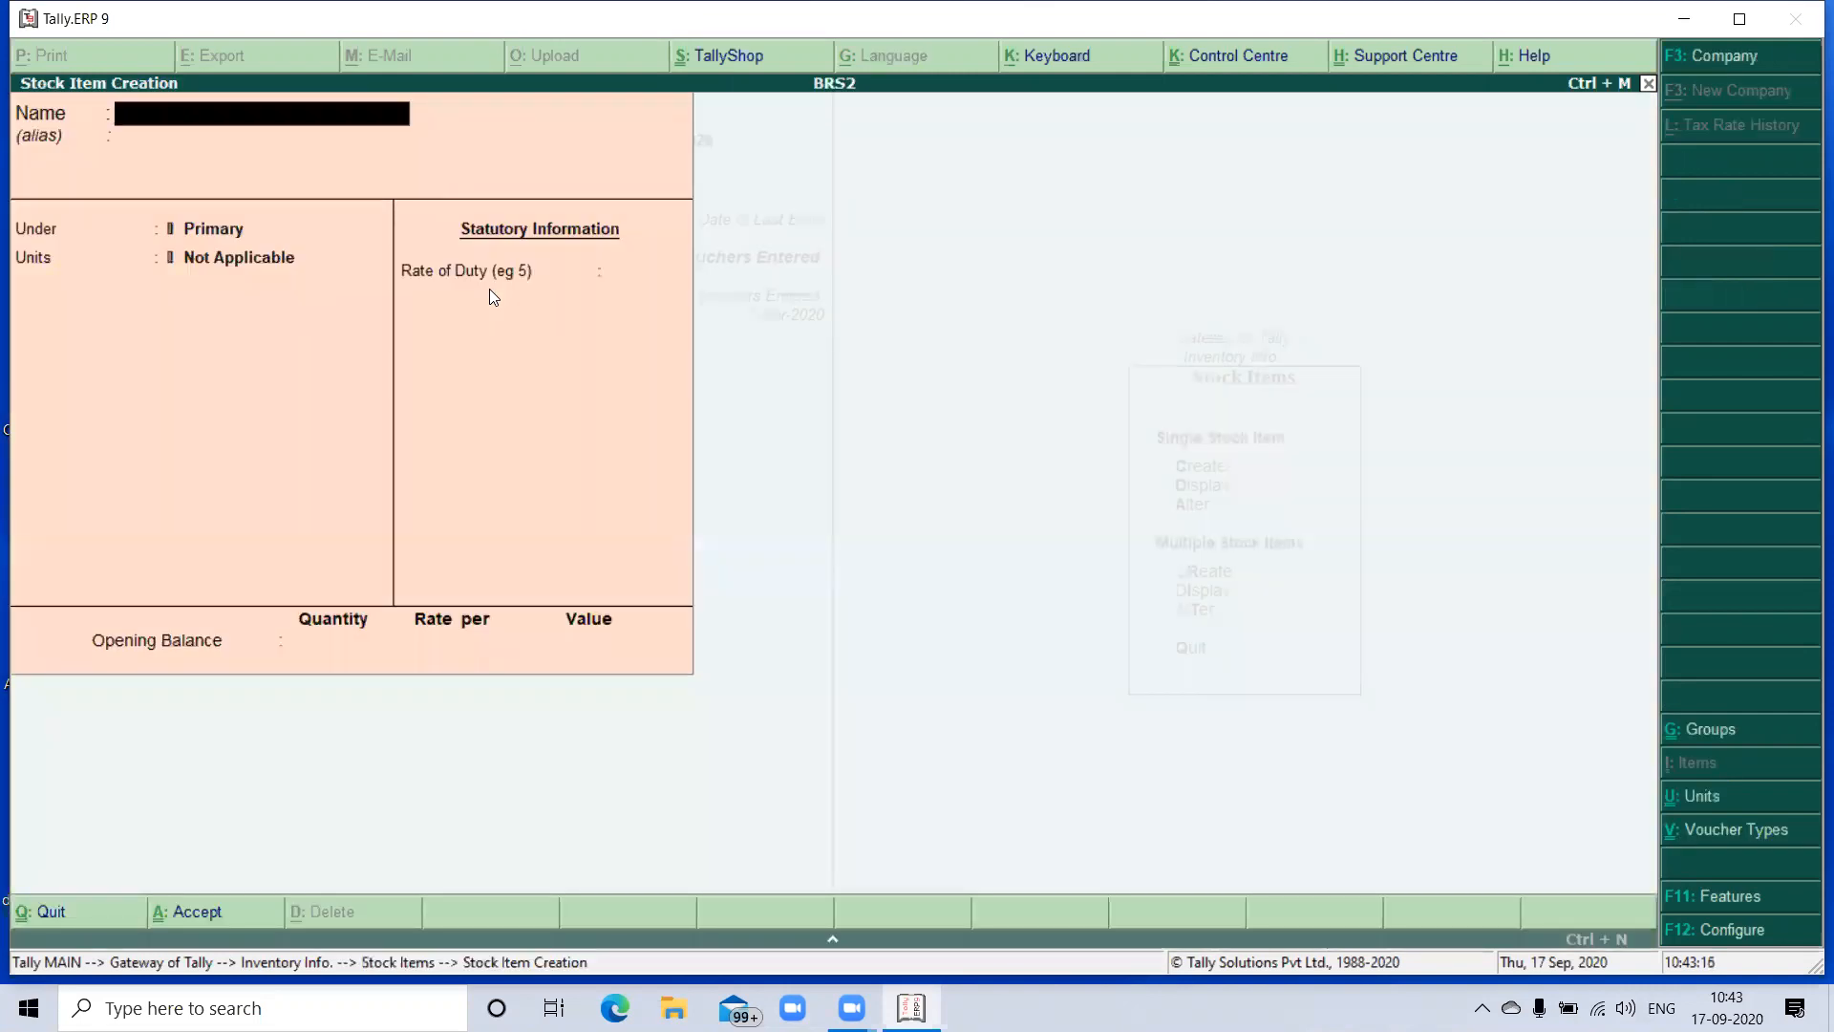
type("Sony Printers")
key("Return")
- Place Sony Printers under the Printers group with unit no's, a duty rate of 0 and no opening balance, and save it
key("Return")
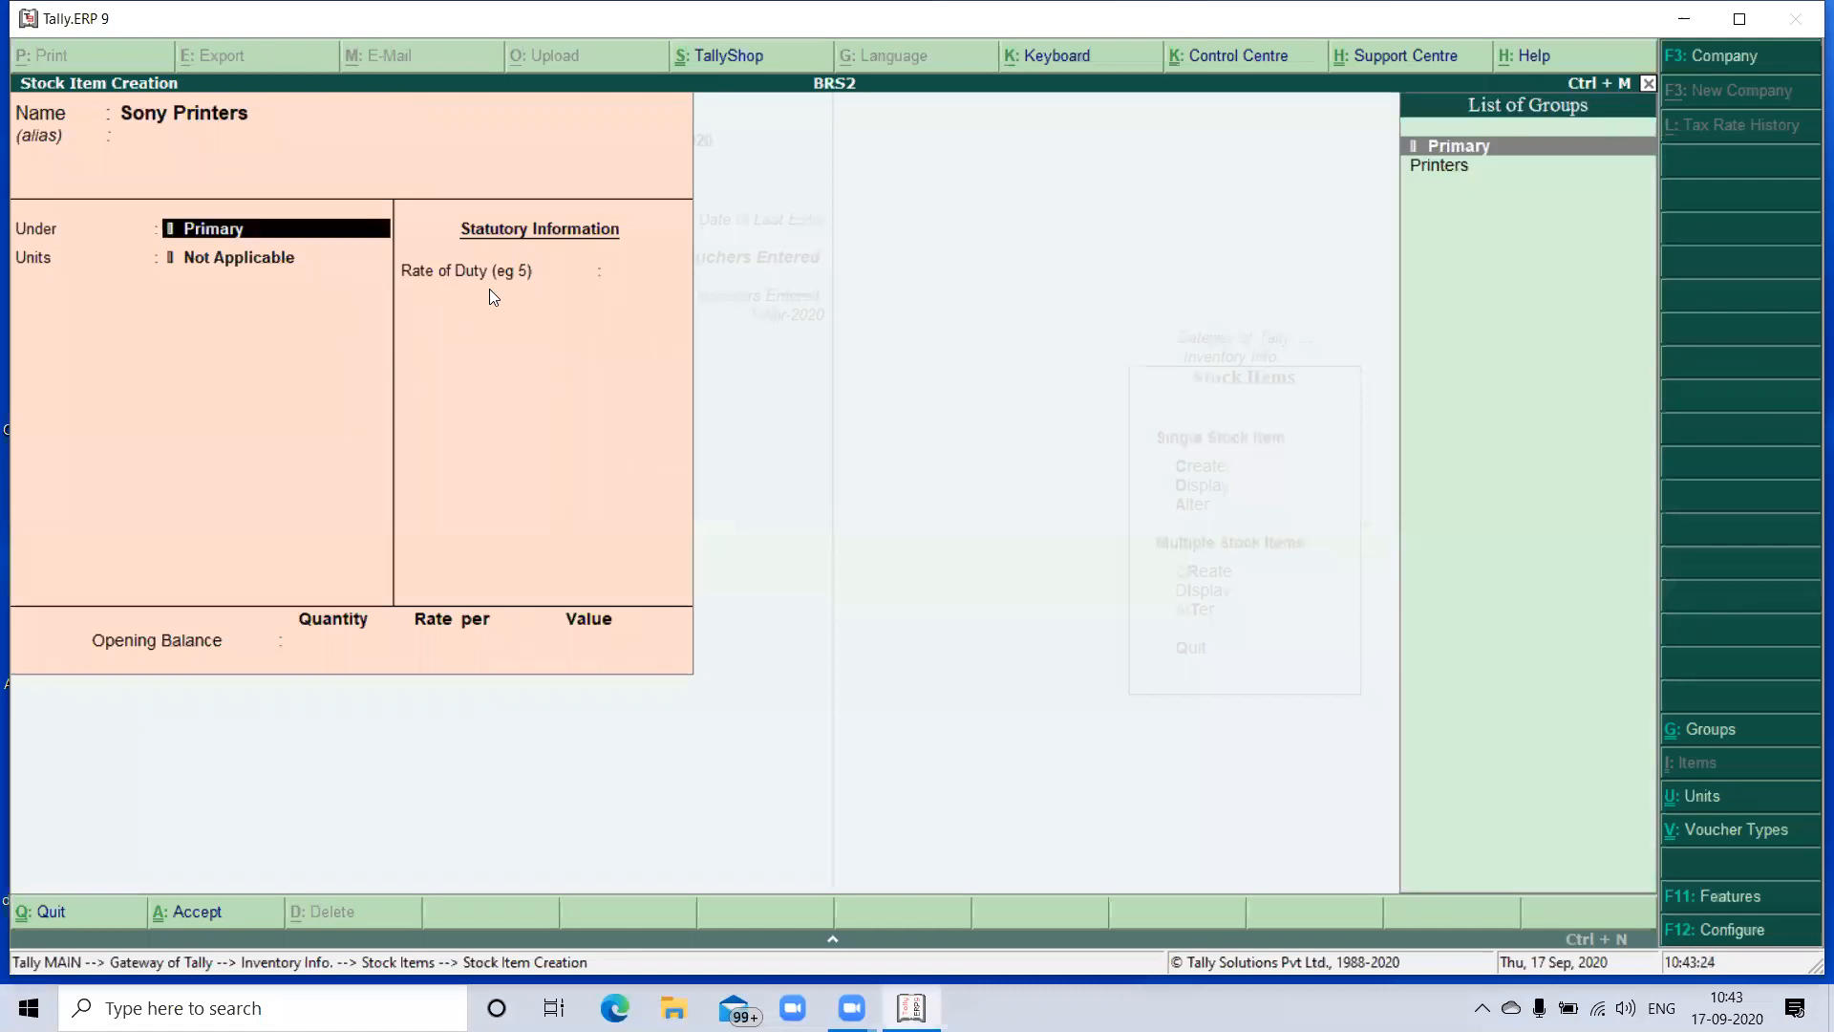
key("Down")
key("Return")
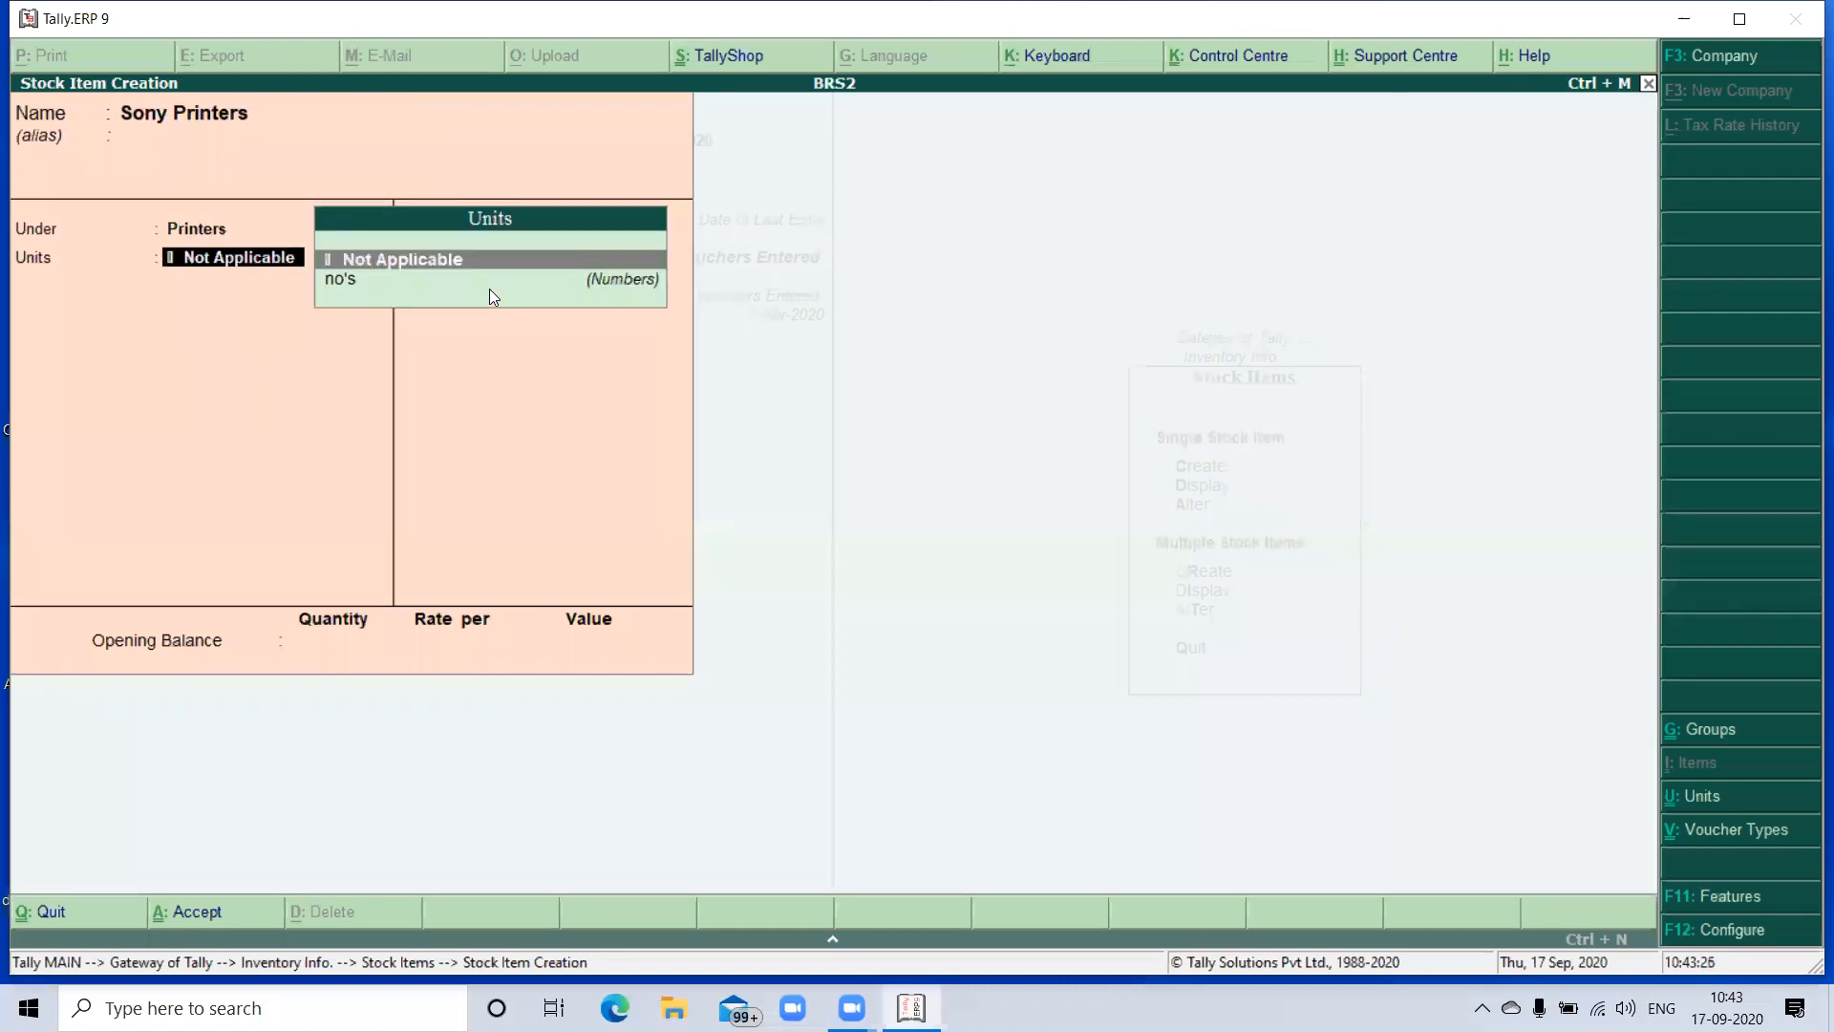
key("Down")
key("Return")
key("Return")
key("Return")
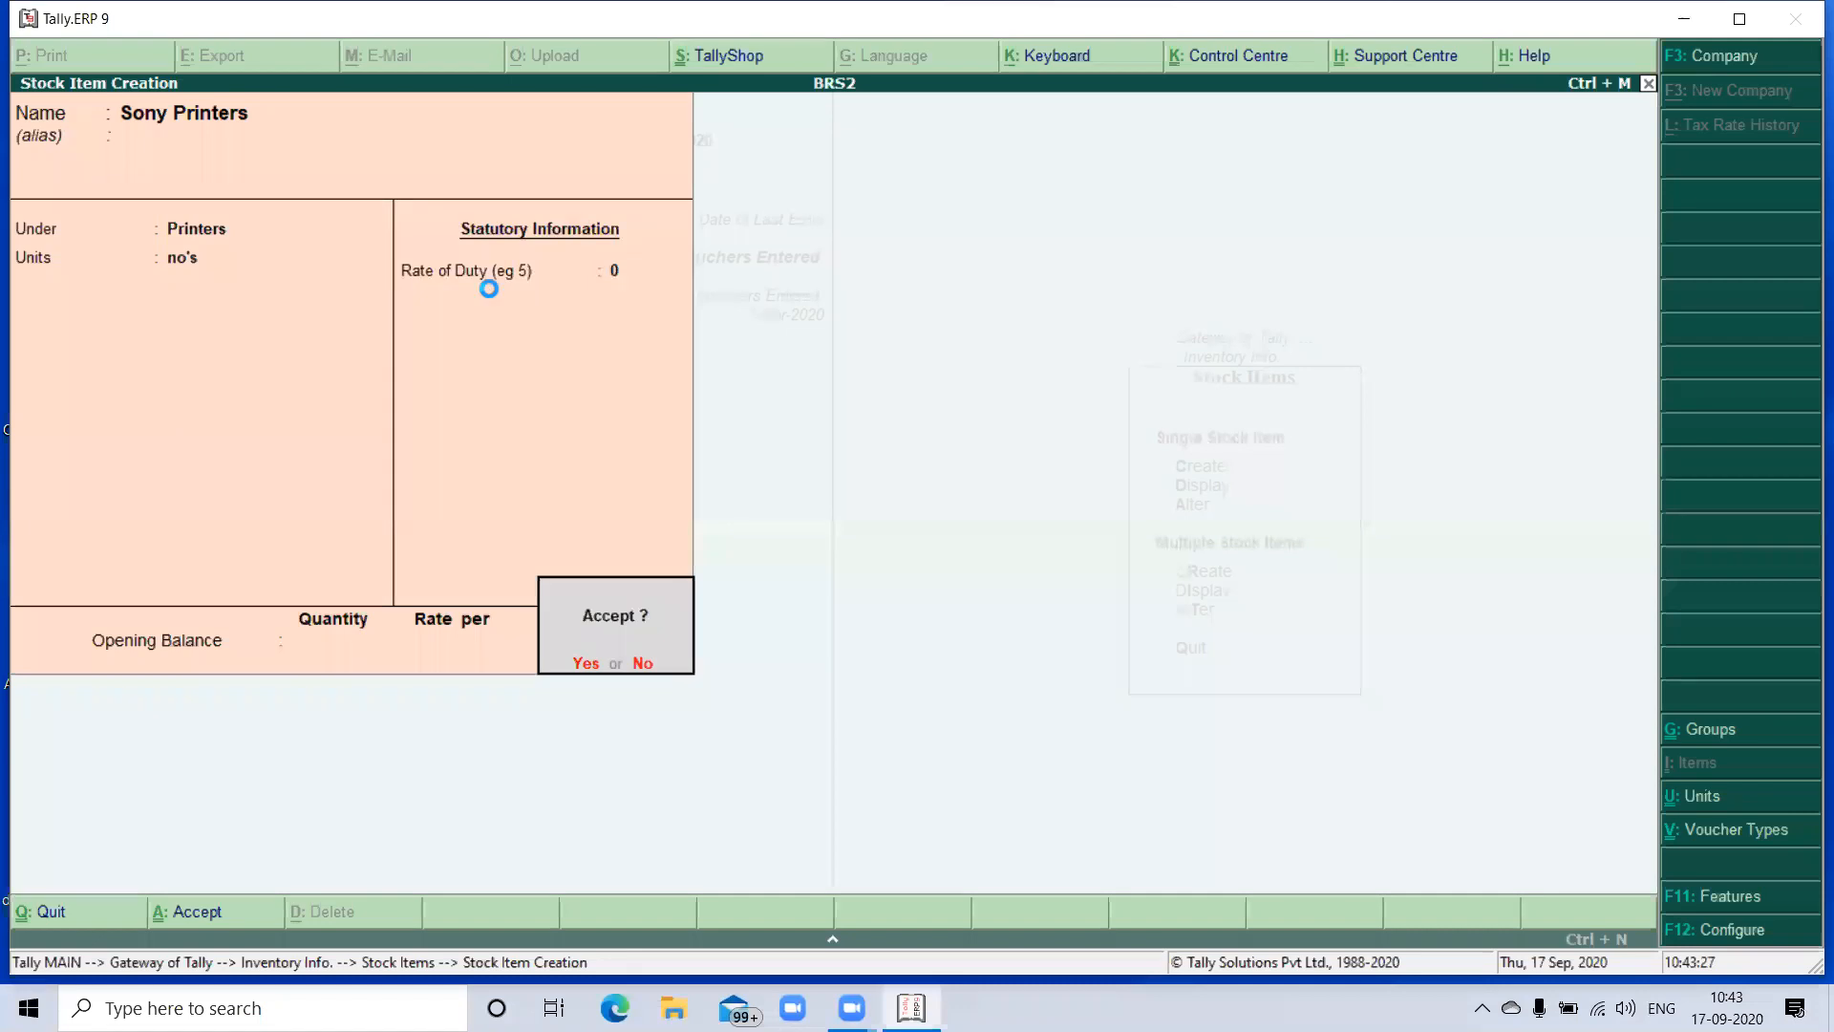
key("Return")
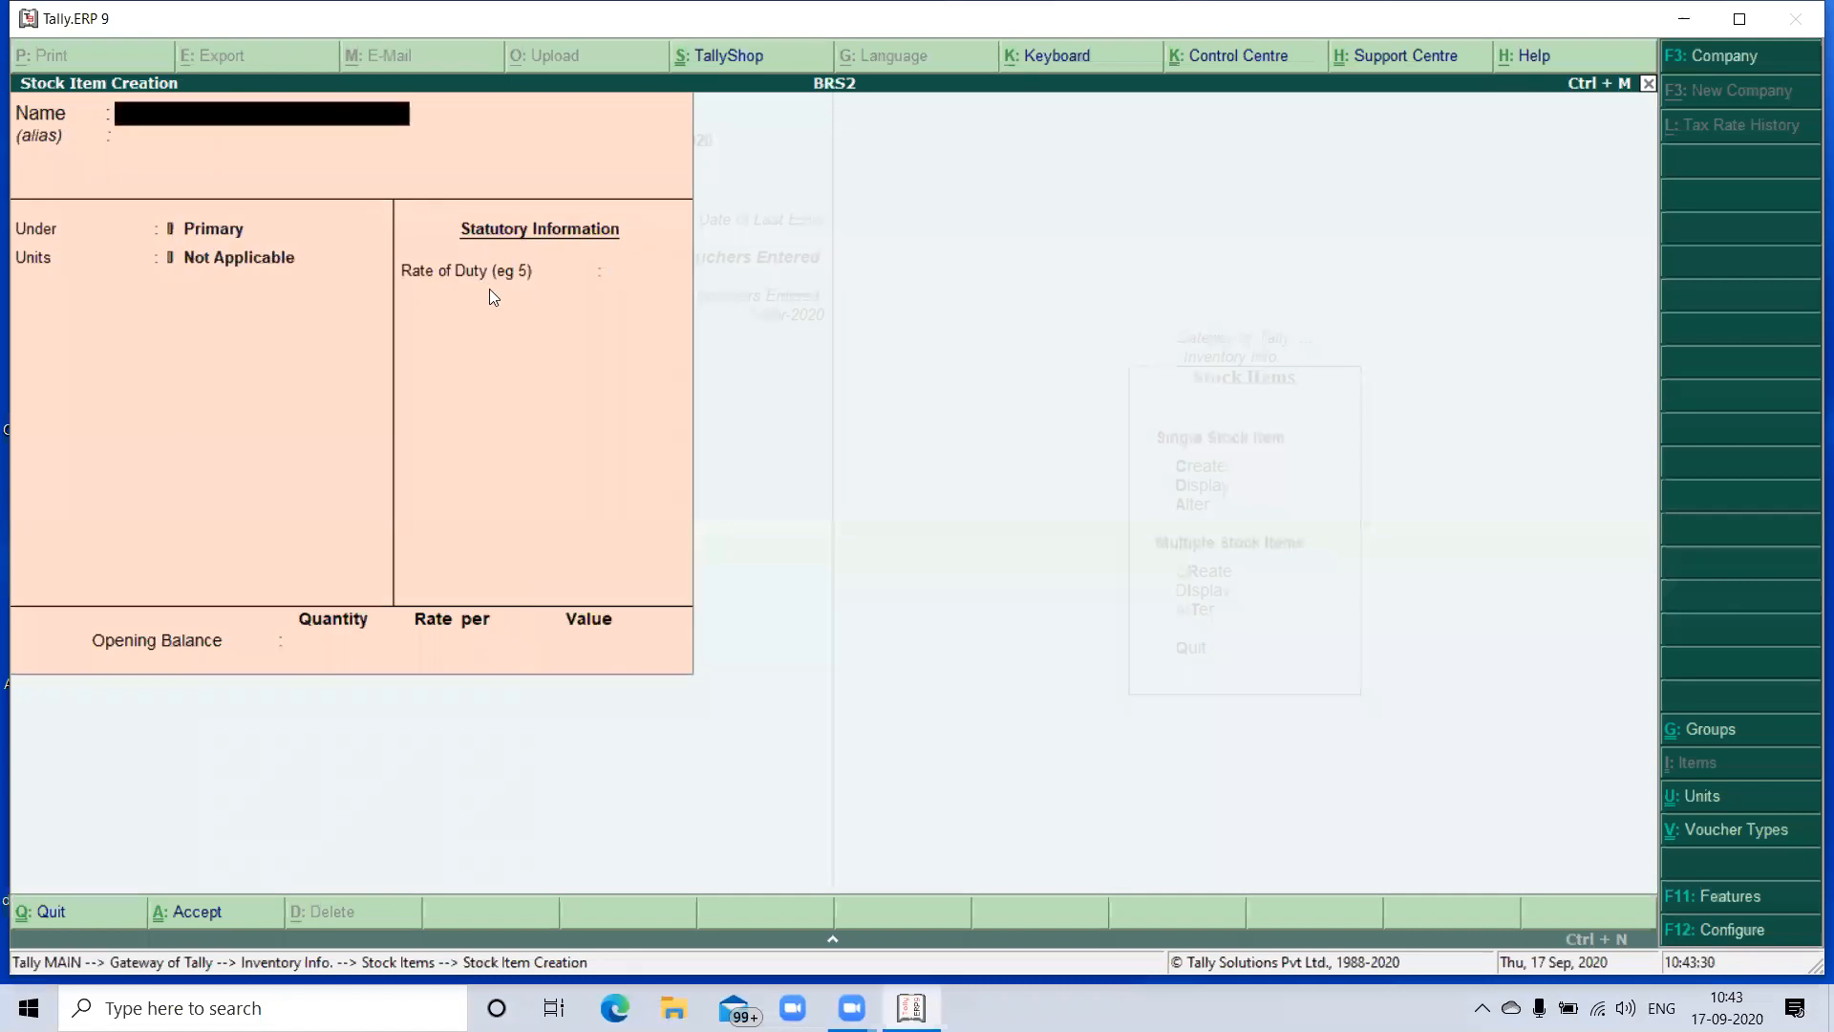
- Create a stock item named Cannon Printers under the Printers group with unit no's and no opening balance, and save it
type("Cannon Printers")
key("Return")
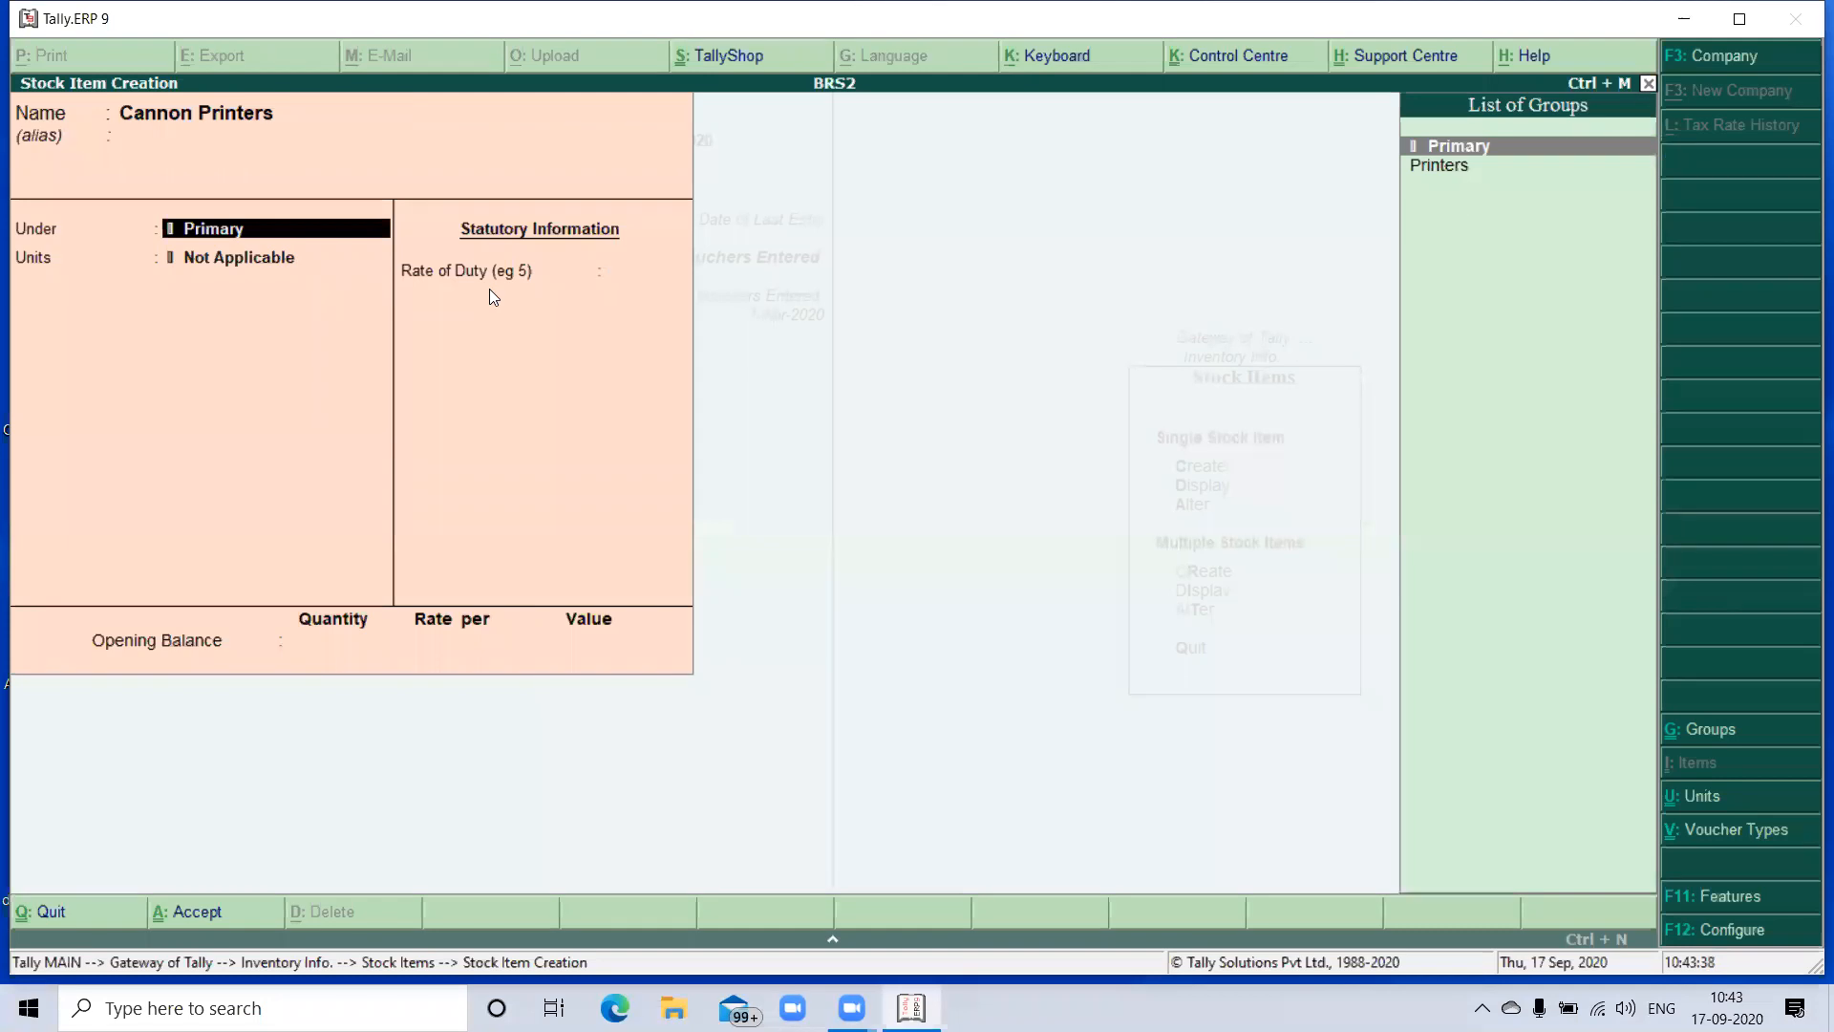
key("Down")
key("Return")
key("Down")
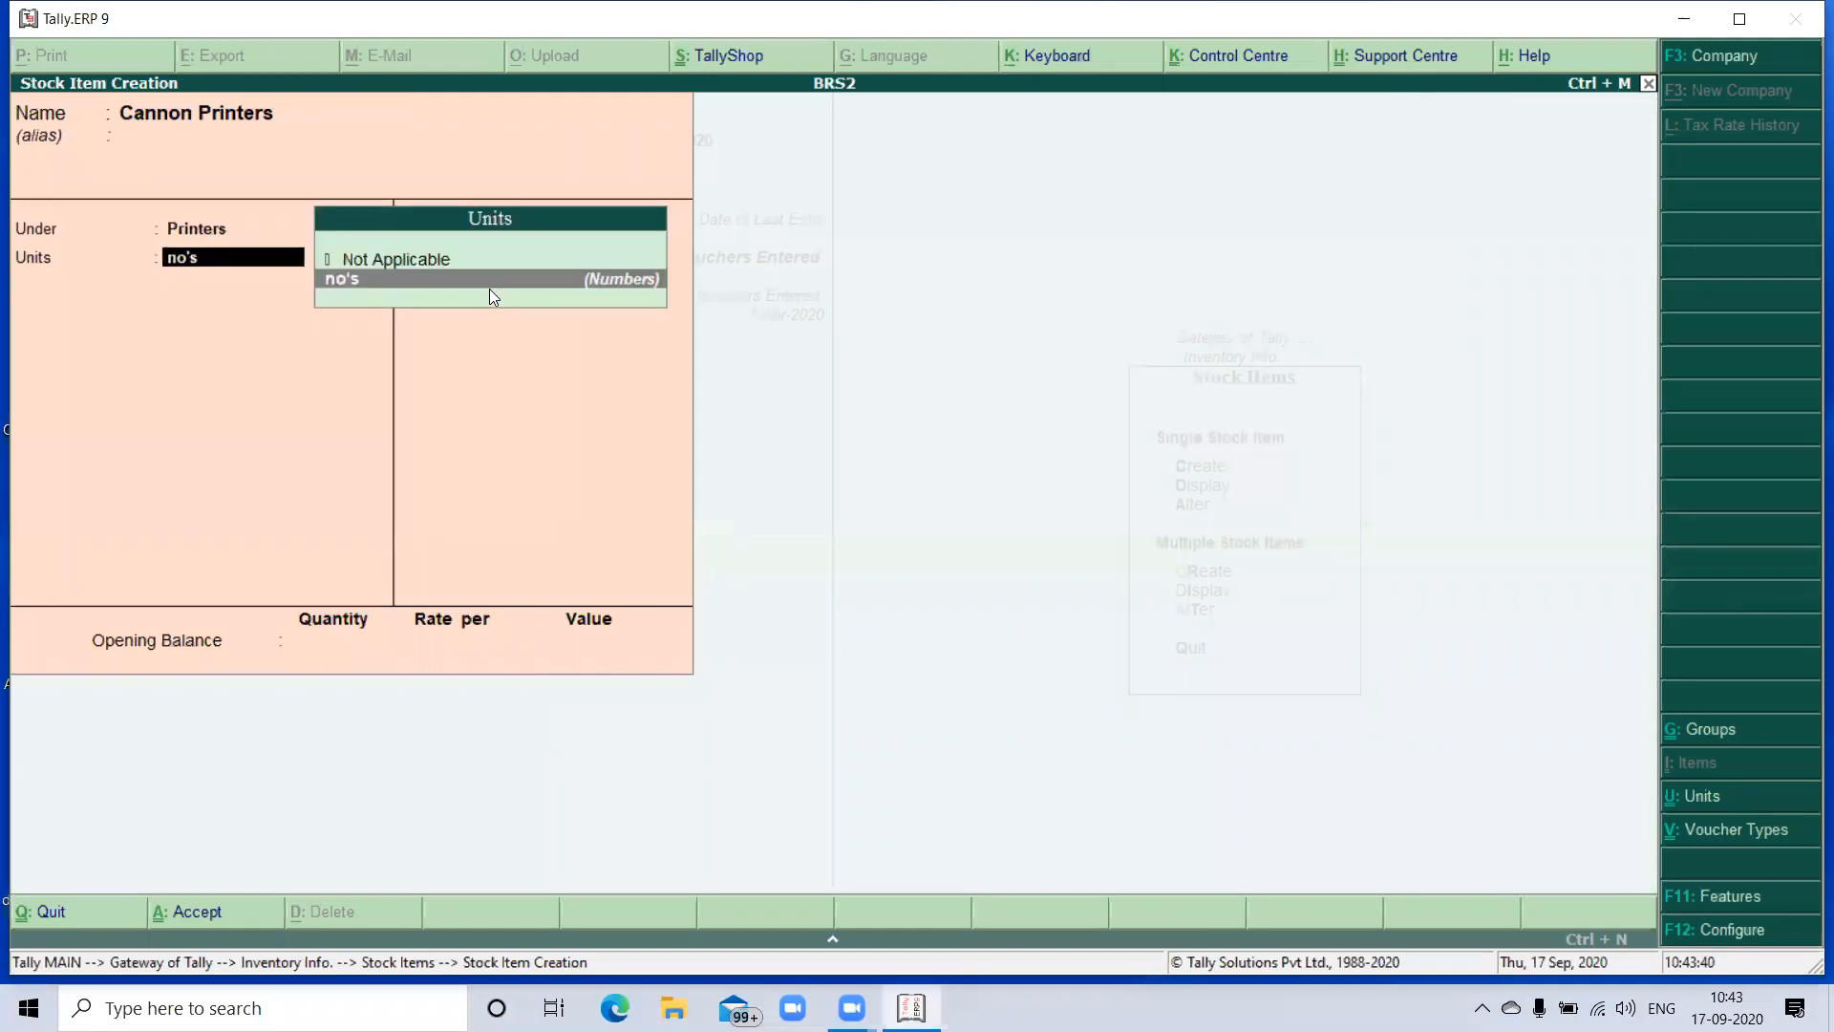
key("Return")
key("Return")
key("Return")
key("Return")
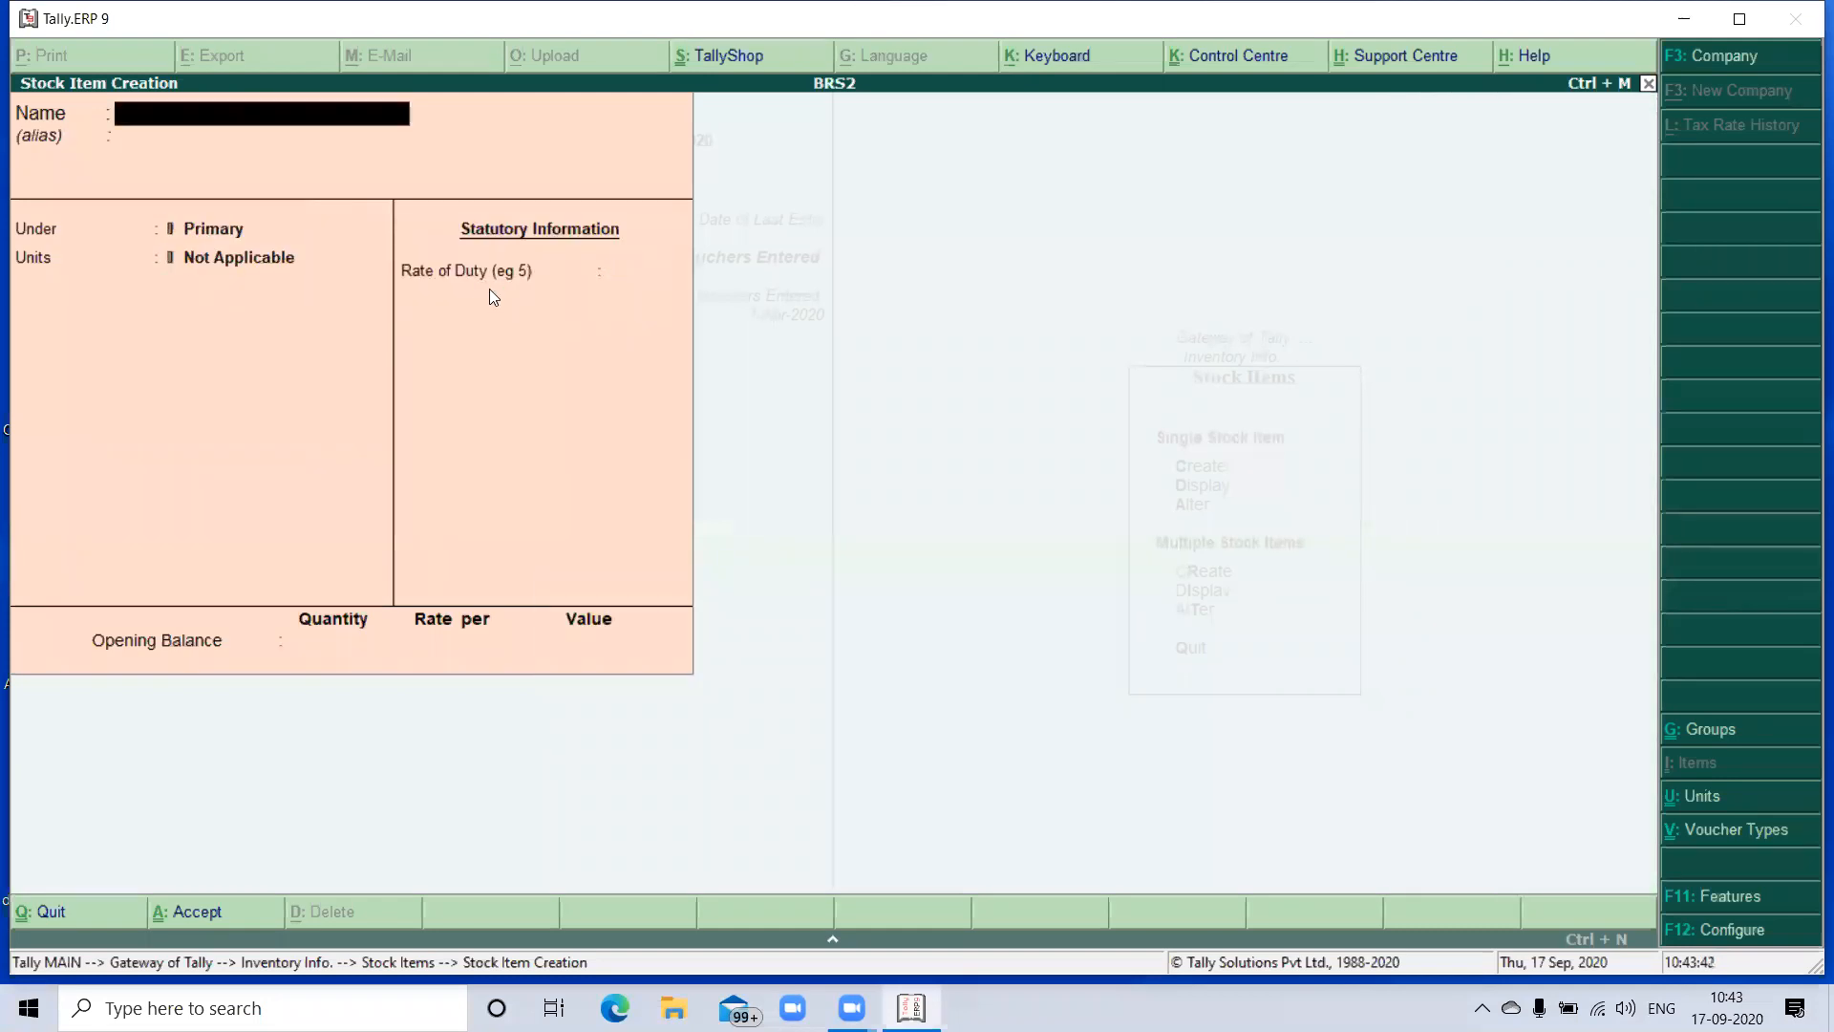
type("So")
key("BackSpace")
key("BackSpace")
- Leave stock item creation, return to the Gateway of Tally and open a new Receipt accounting voucher
key("Escape")
key("y")
key("Escape")
key("Escape")
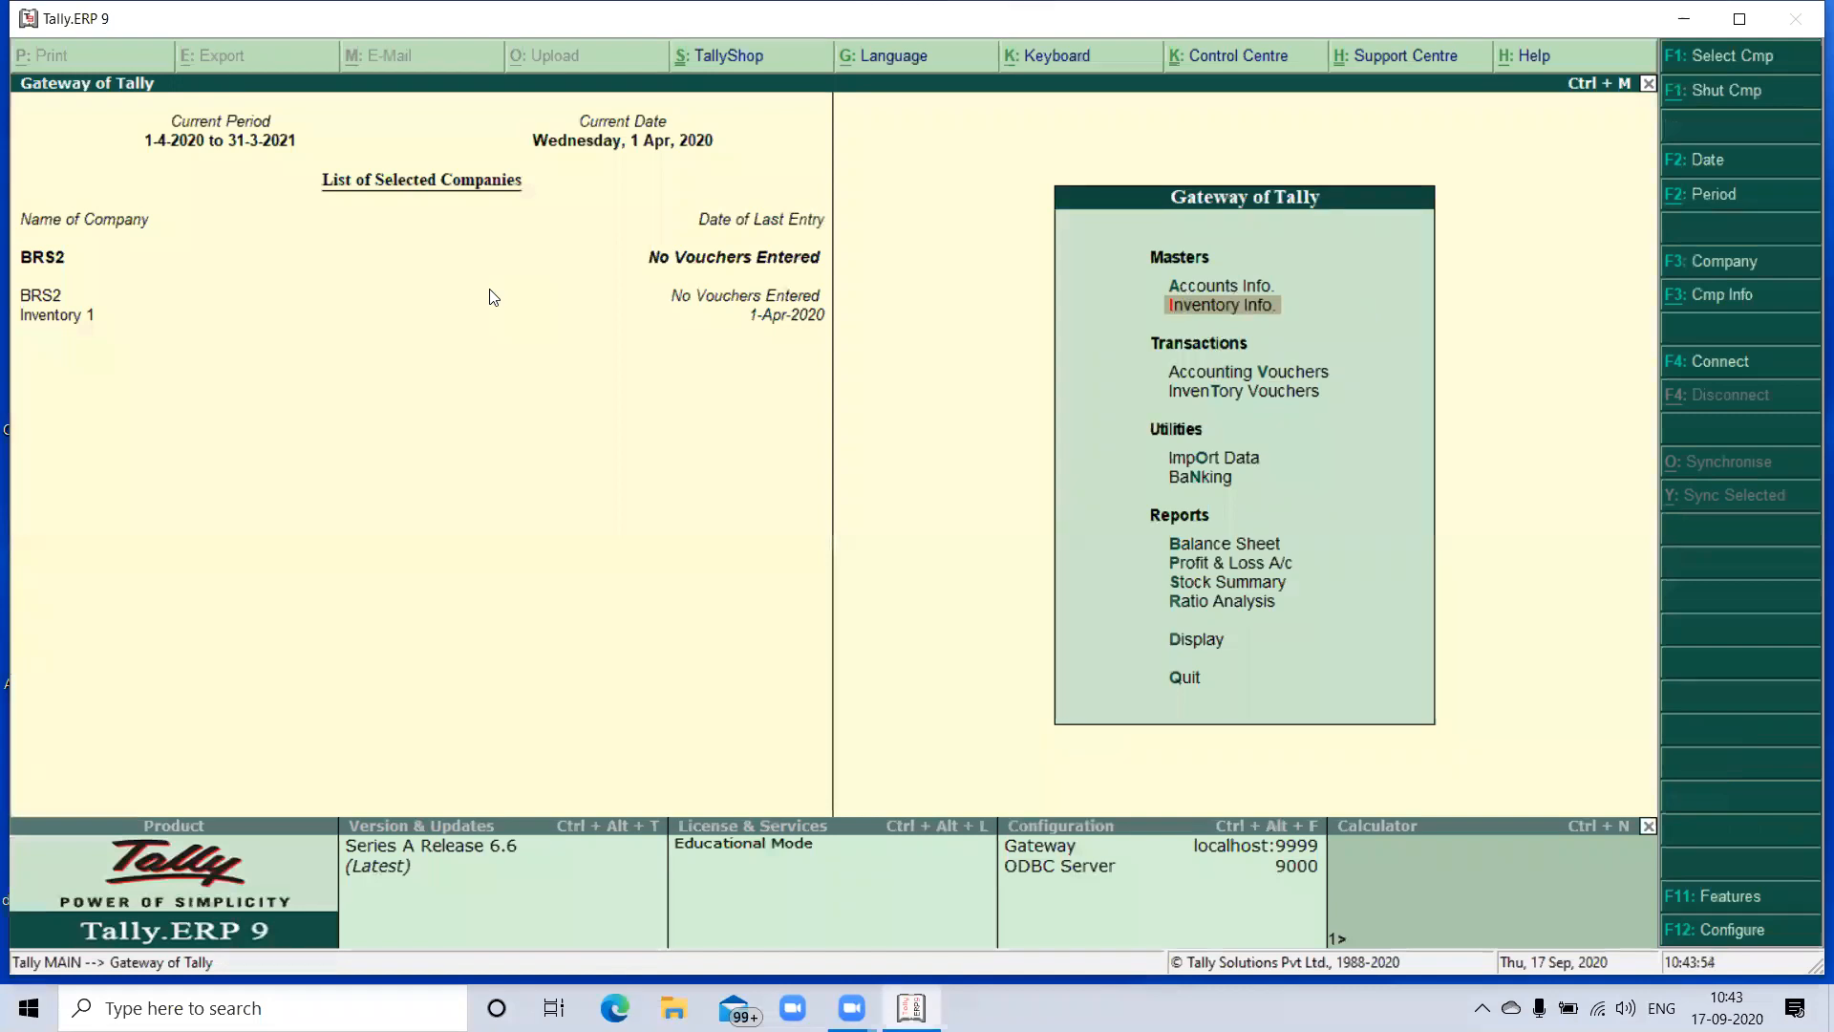
key("Down")
key("Down")
key("Up")
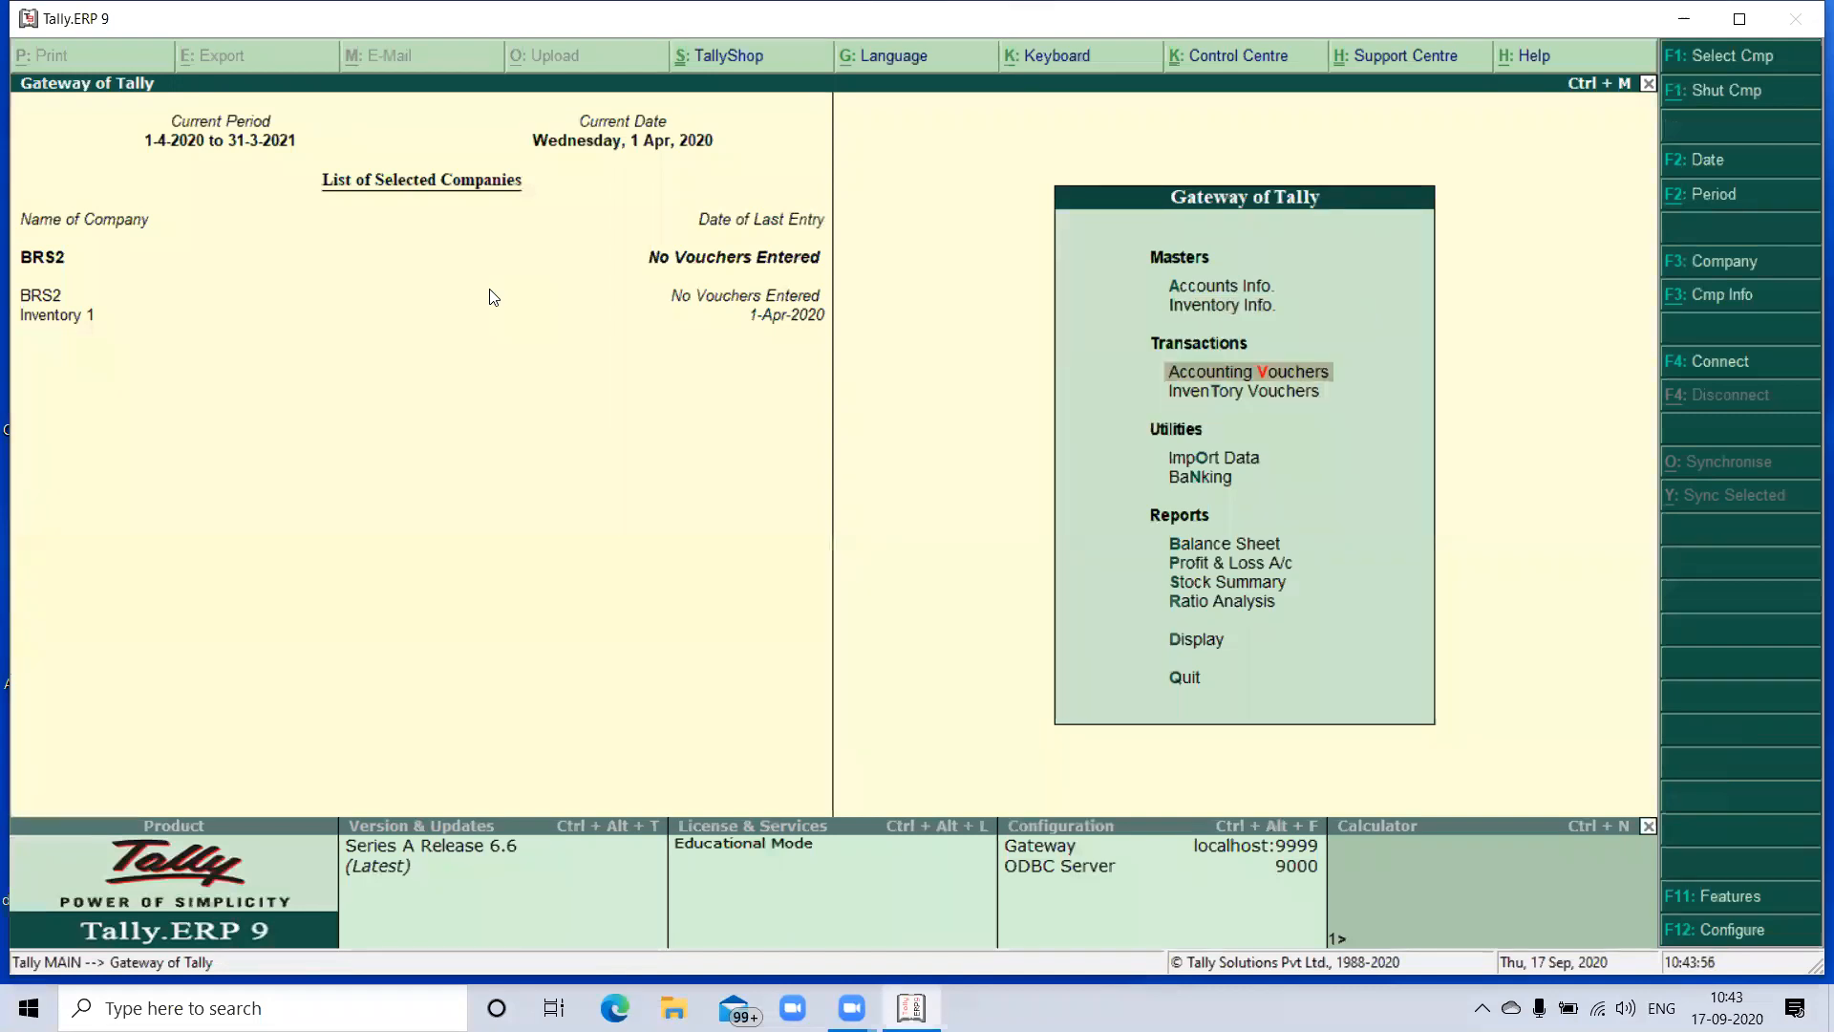
key("Return")
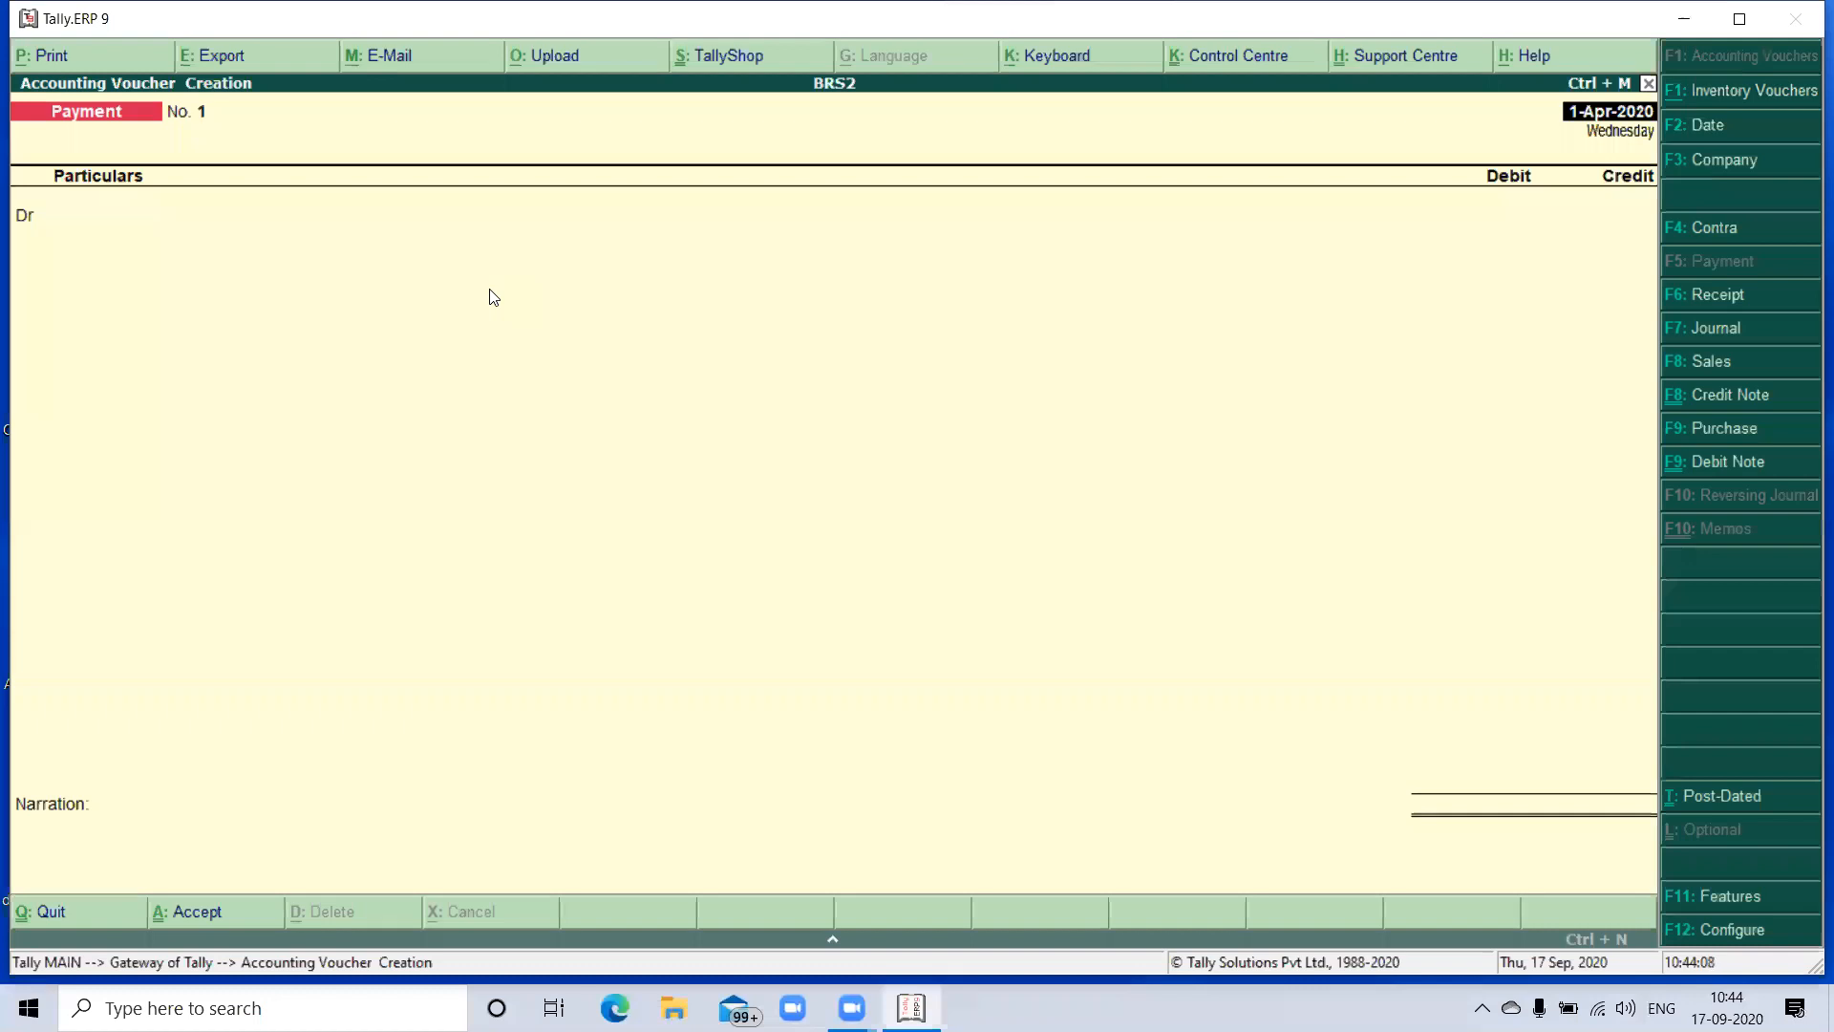
key("F6")
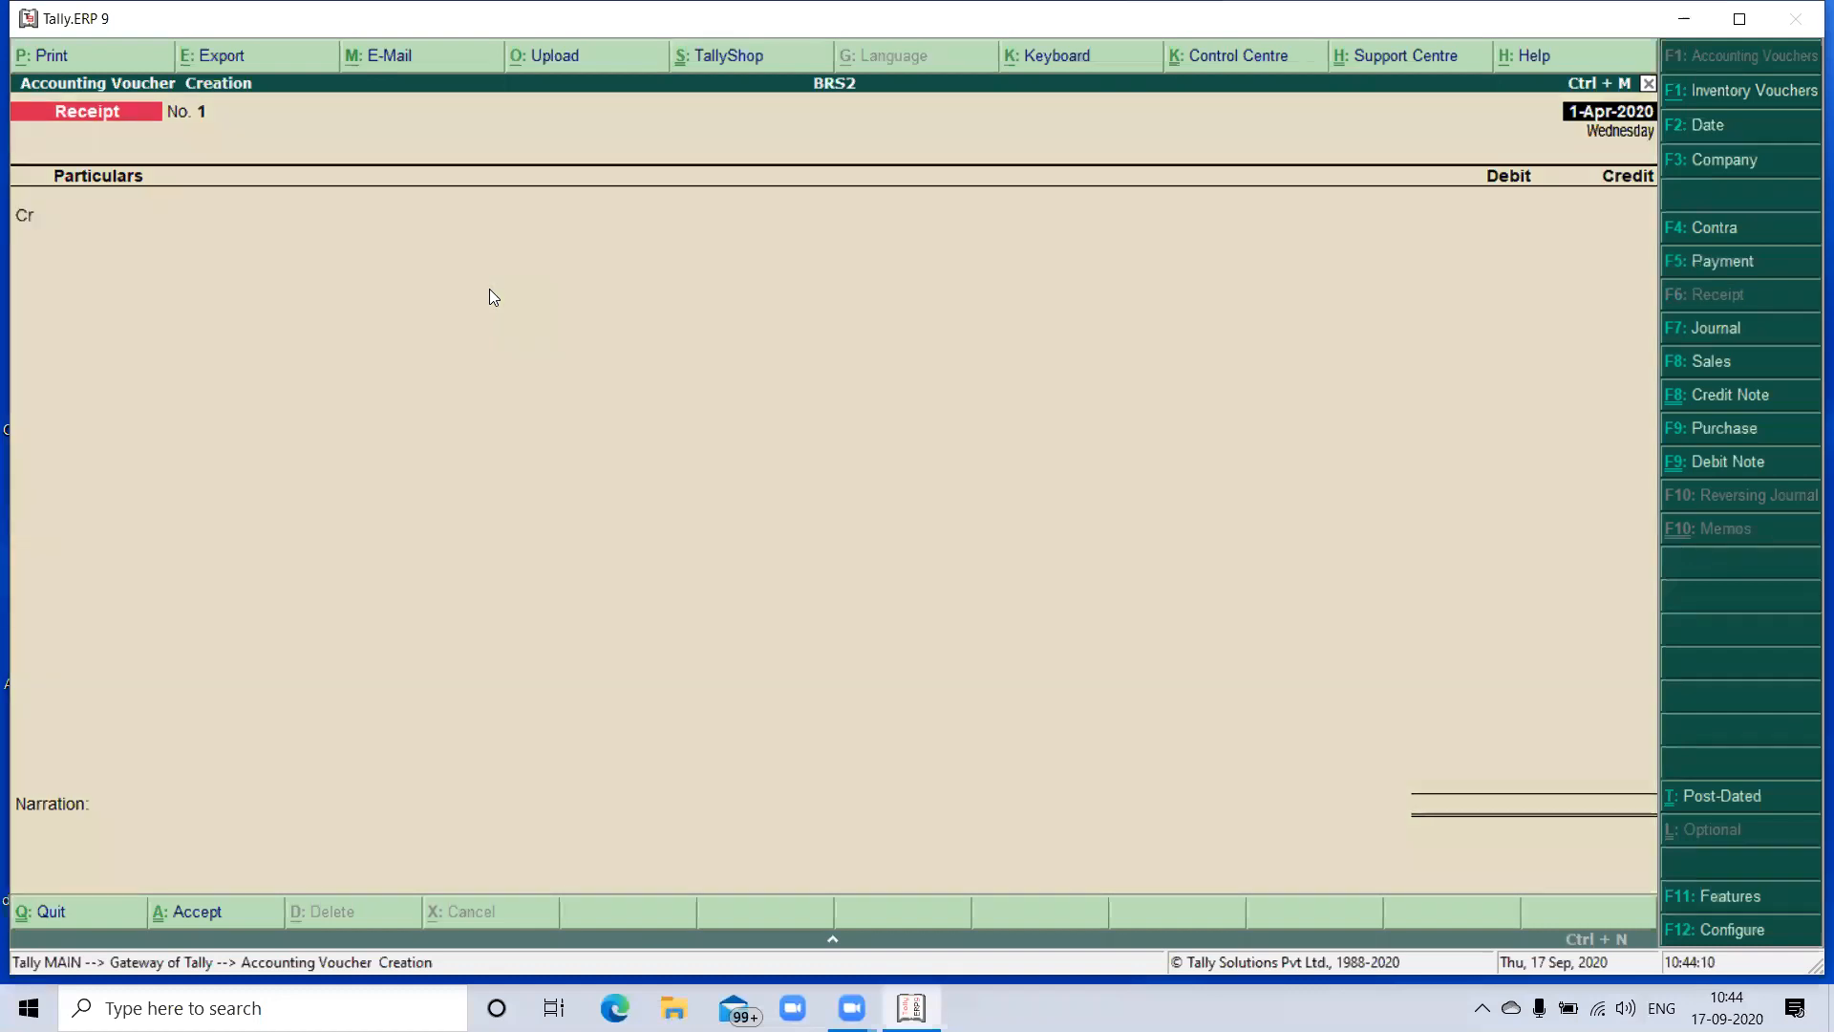
- Credit the owner's capital ledger with 35,00,000 in the receipt voucher dated 1-Apr-2020
type("S")
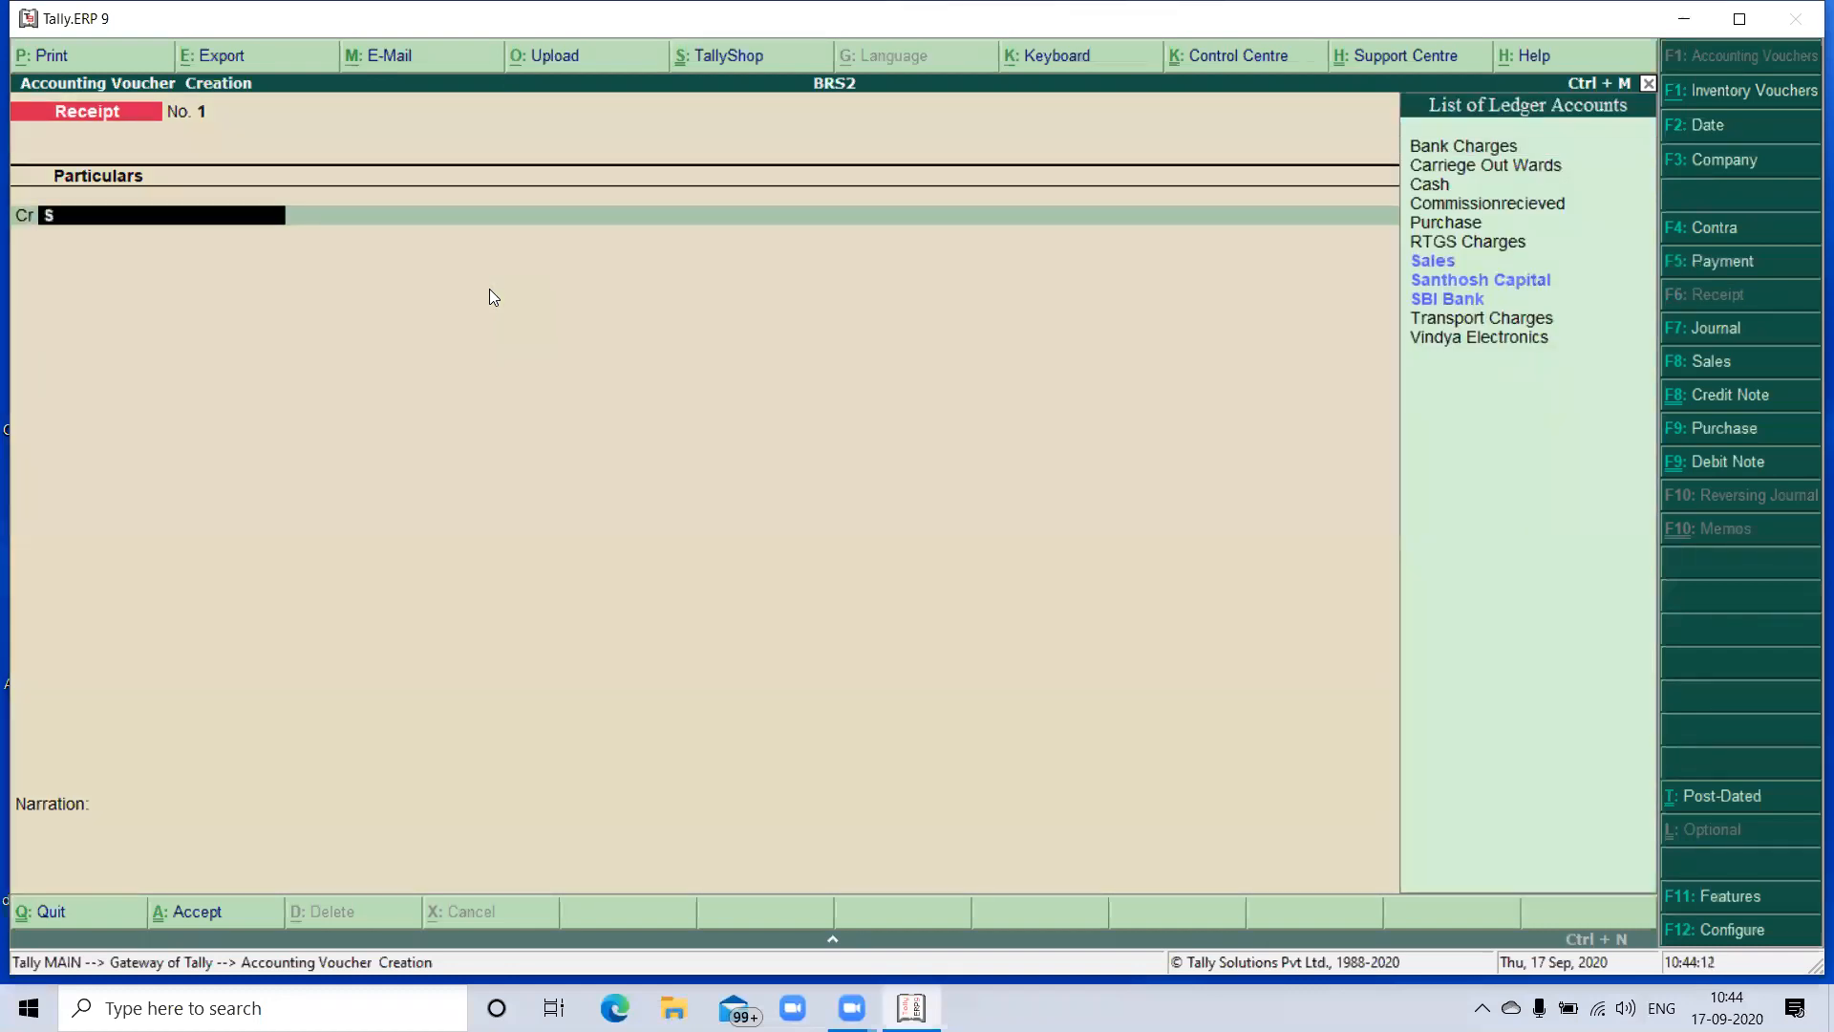
key("Return")
key("Down")
key("Down")
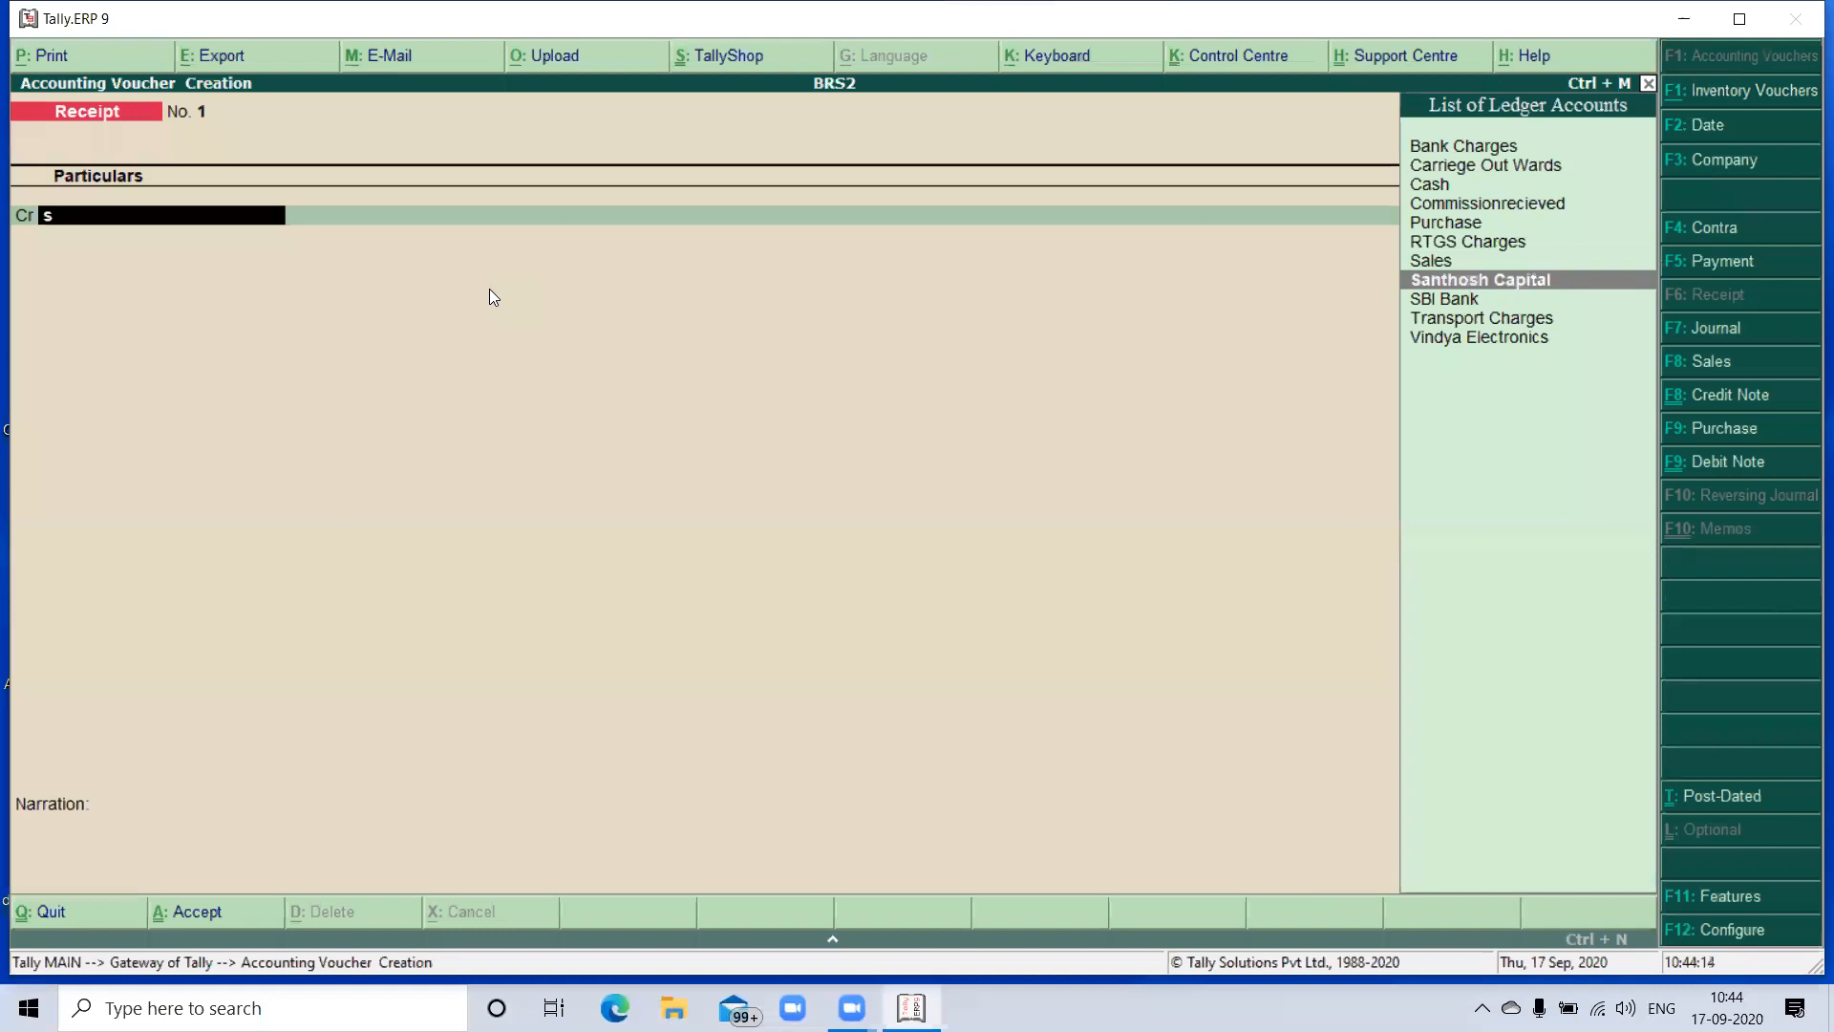
key("Return")
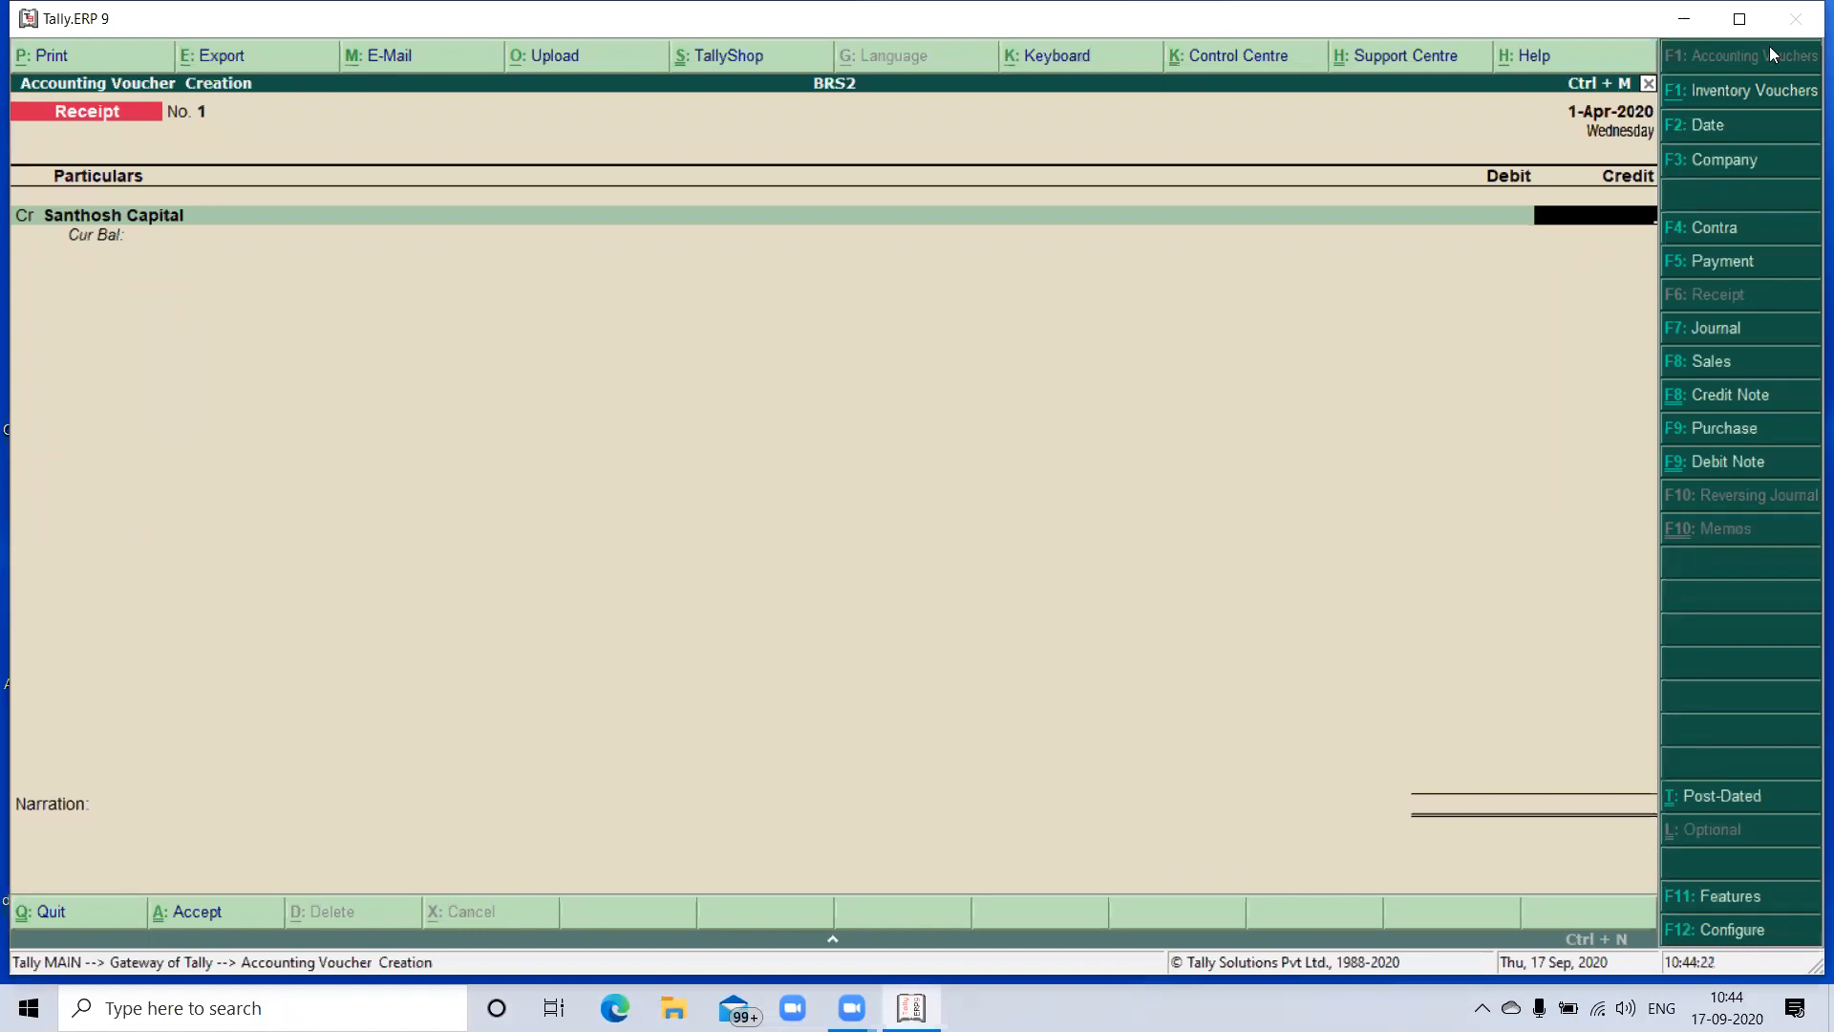
type("3500000")
key("Return")
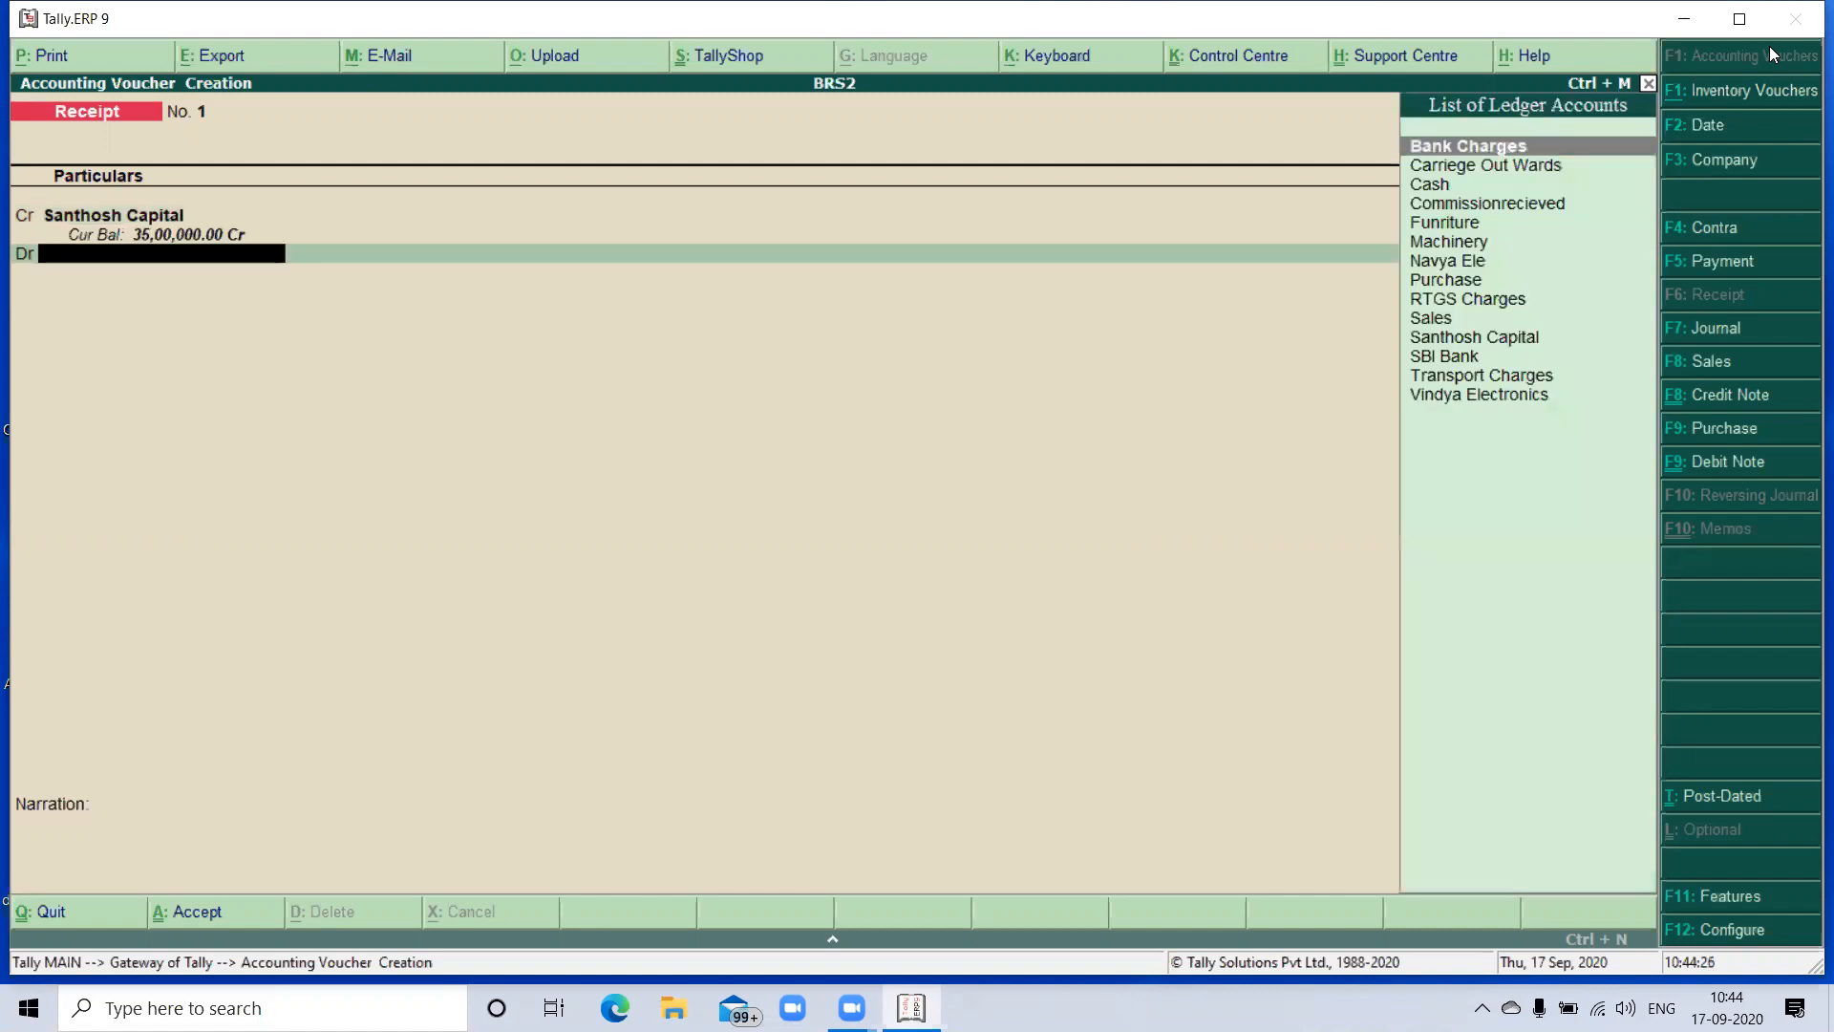
- Debit Cash with 35,00,000 in the receipt voucher and save it without a narration
key("Down")
key("Down")
key("Return")
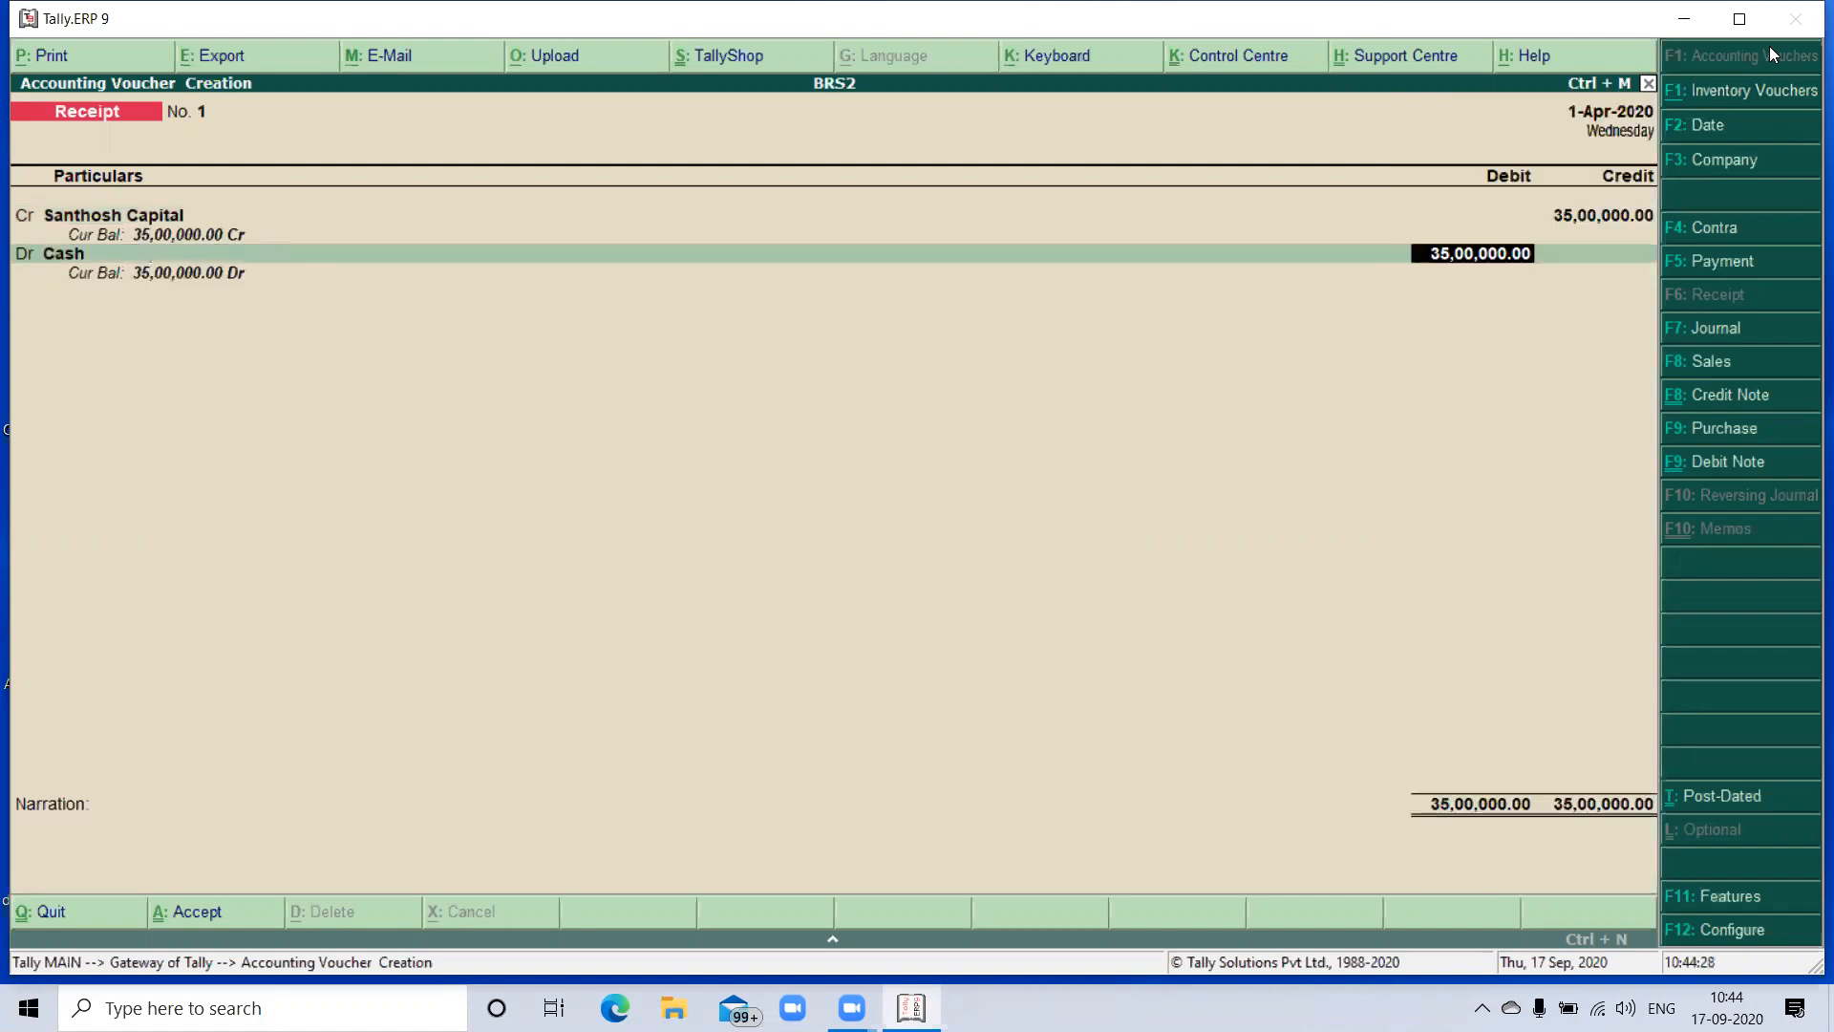
key("Return")
key("Return")
key("Return")
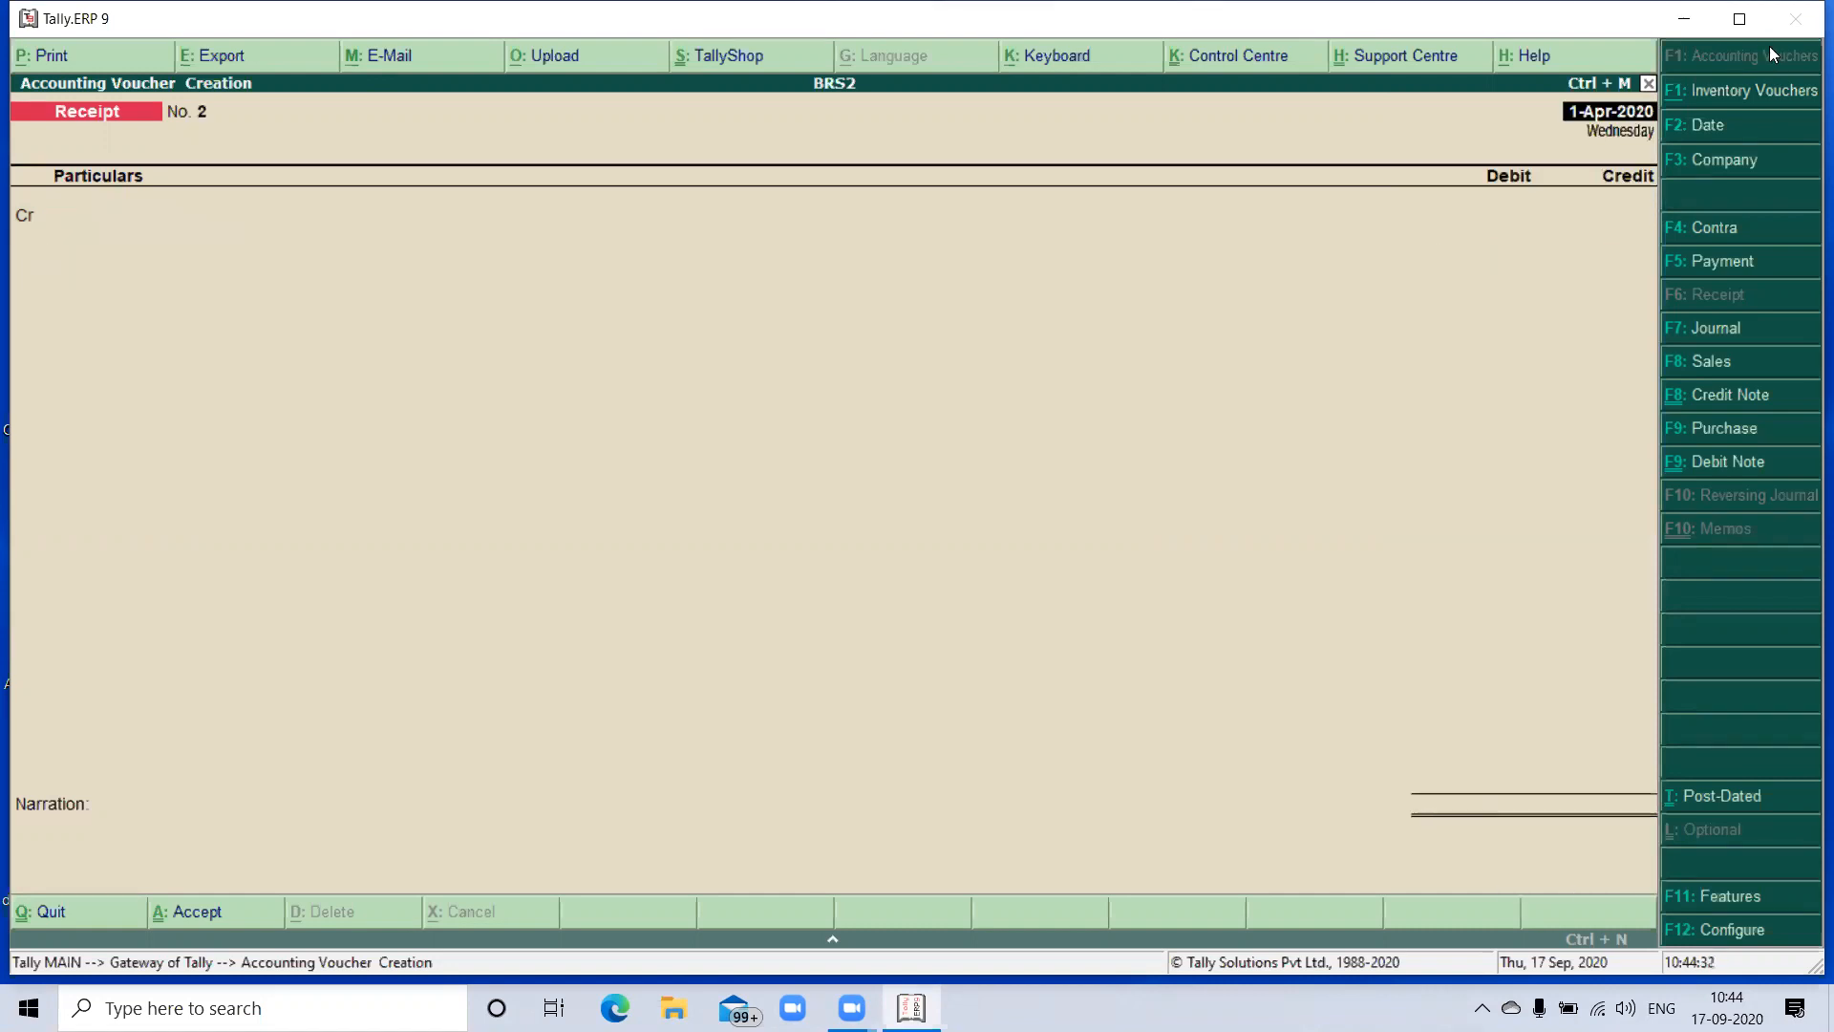
- Set the voucher date to 2-Apr-2020 and start a Contra voucher crediting Cash with 25,00,000
key("F2")
key("Return")
key("F4")
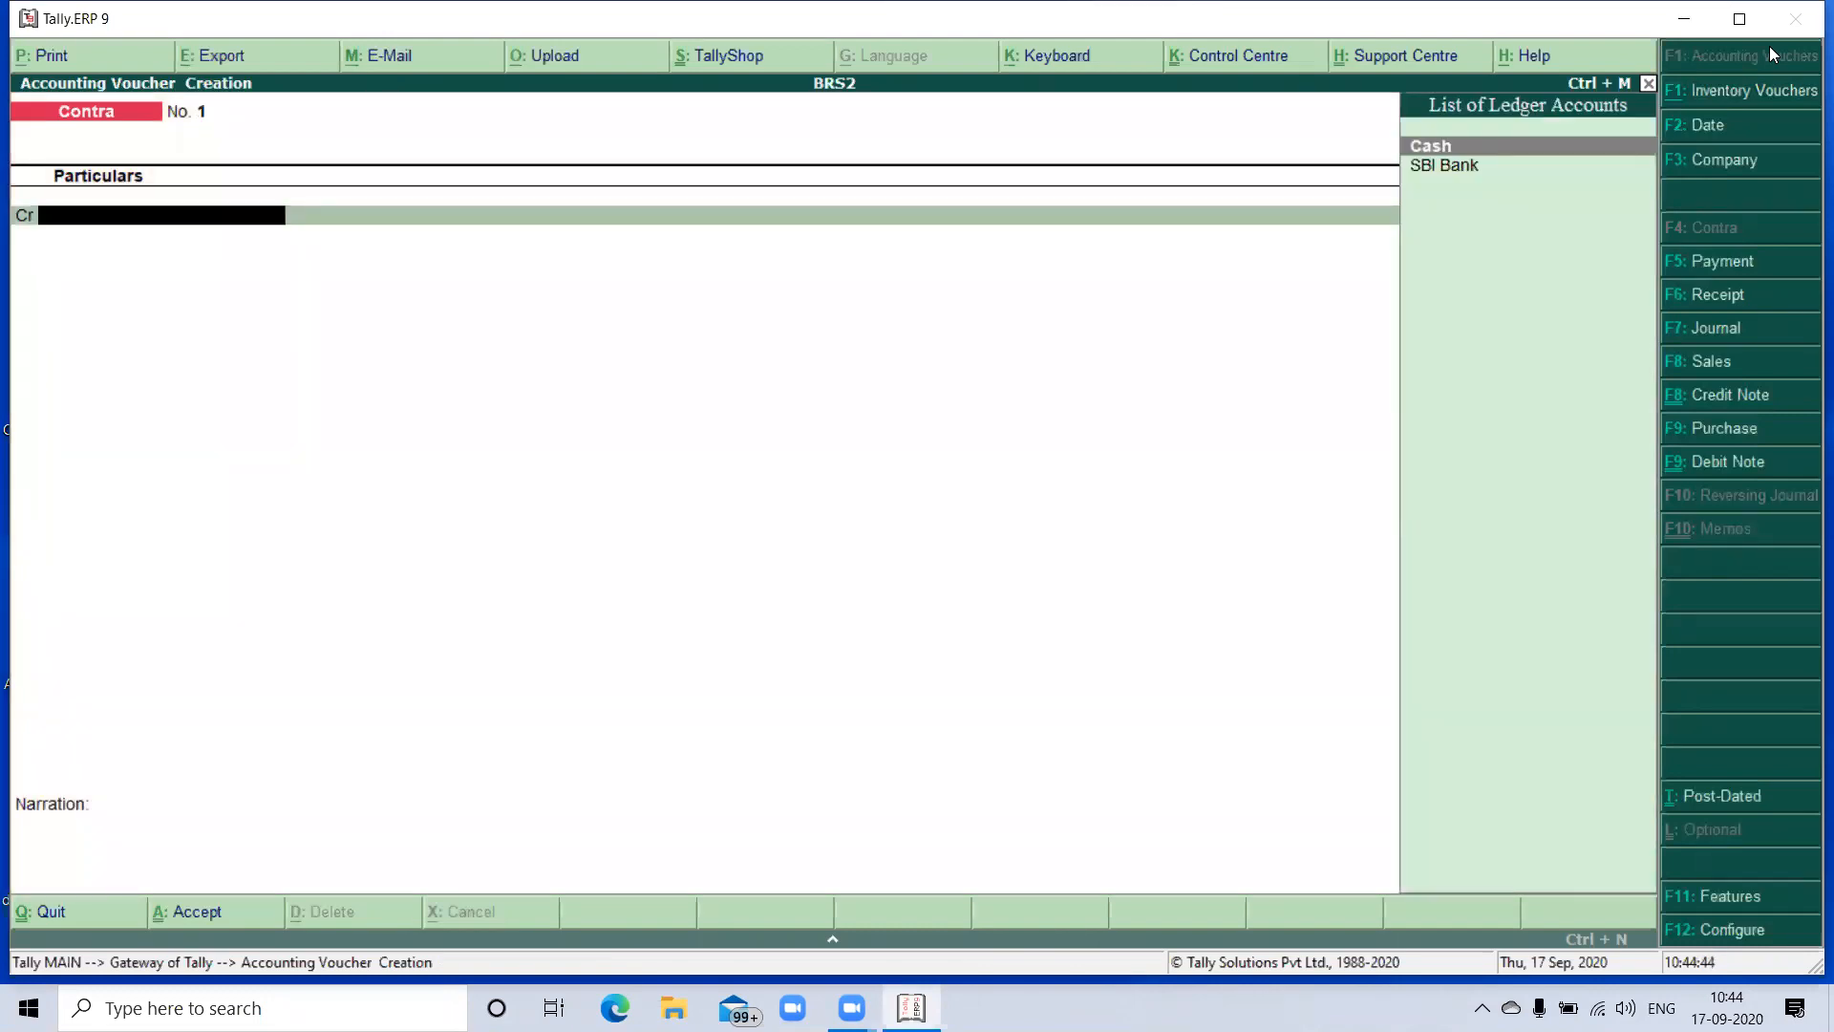
key("Return")
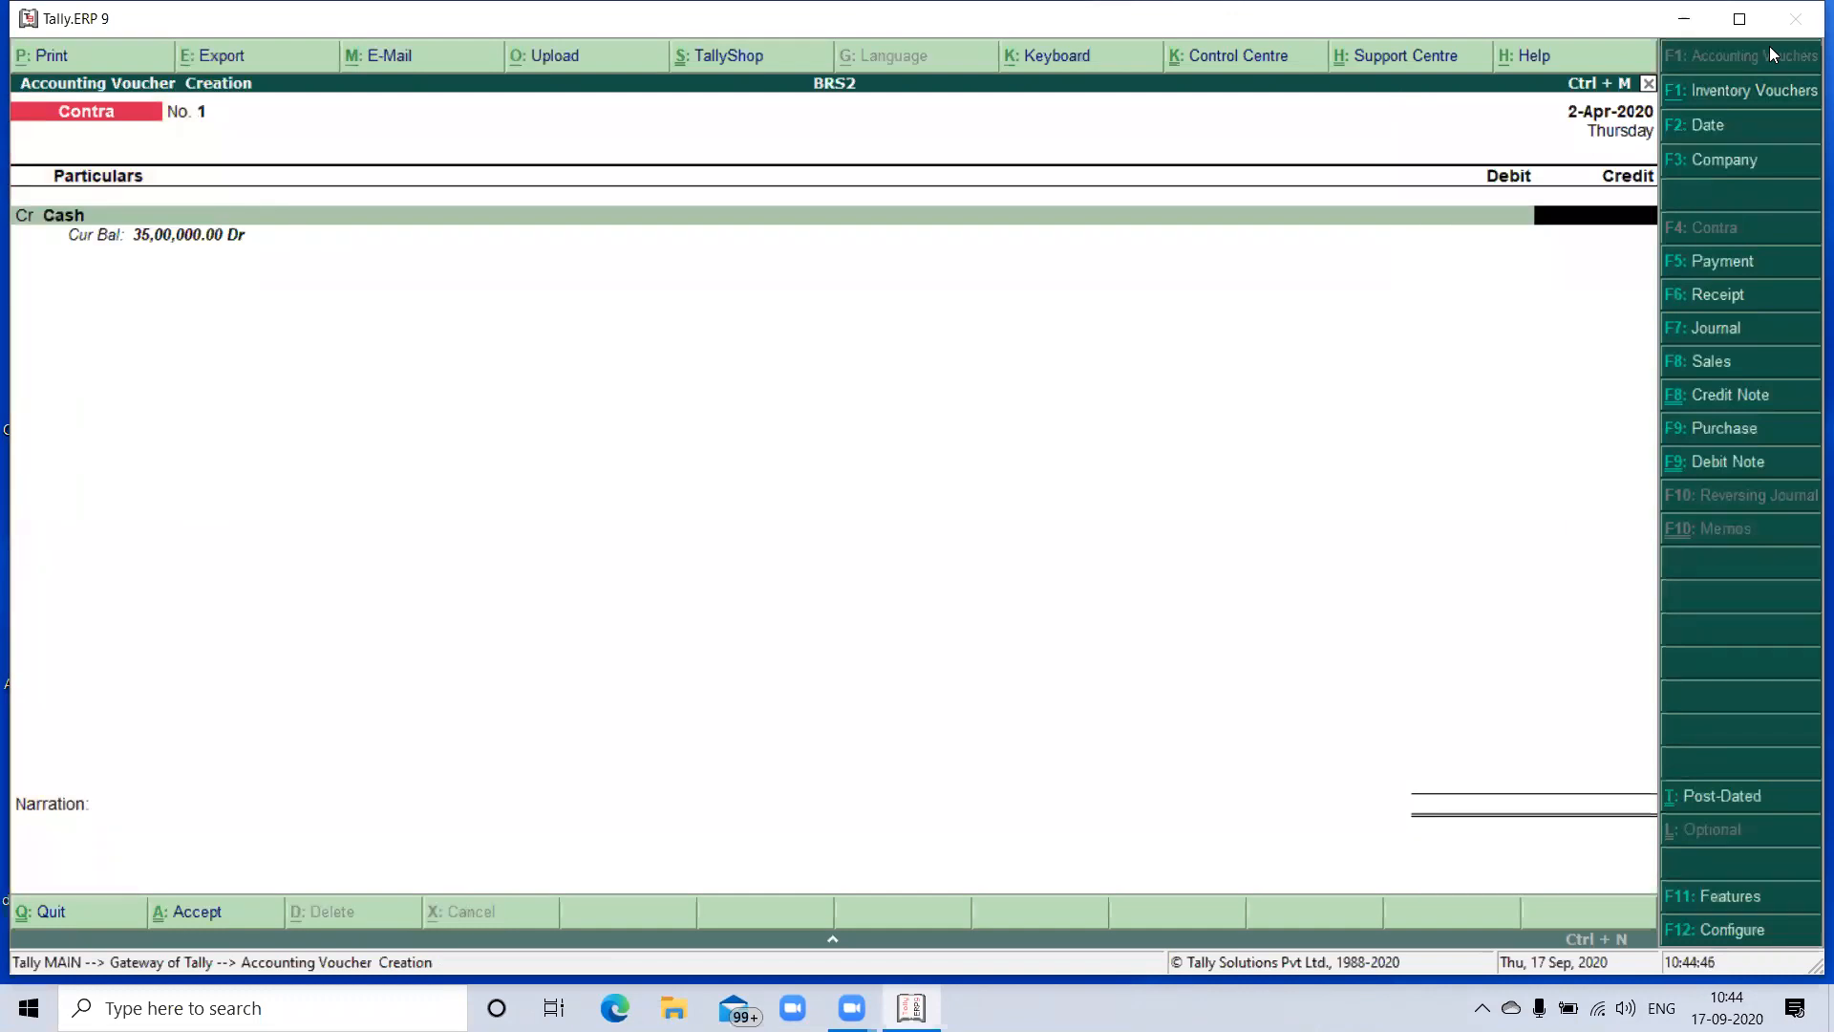
type("2500000")
key("Return")
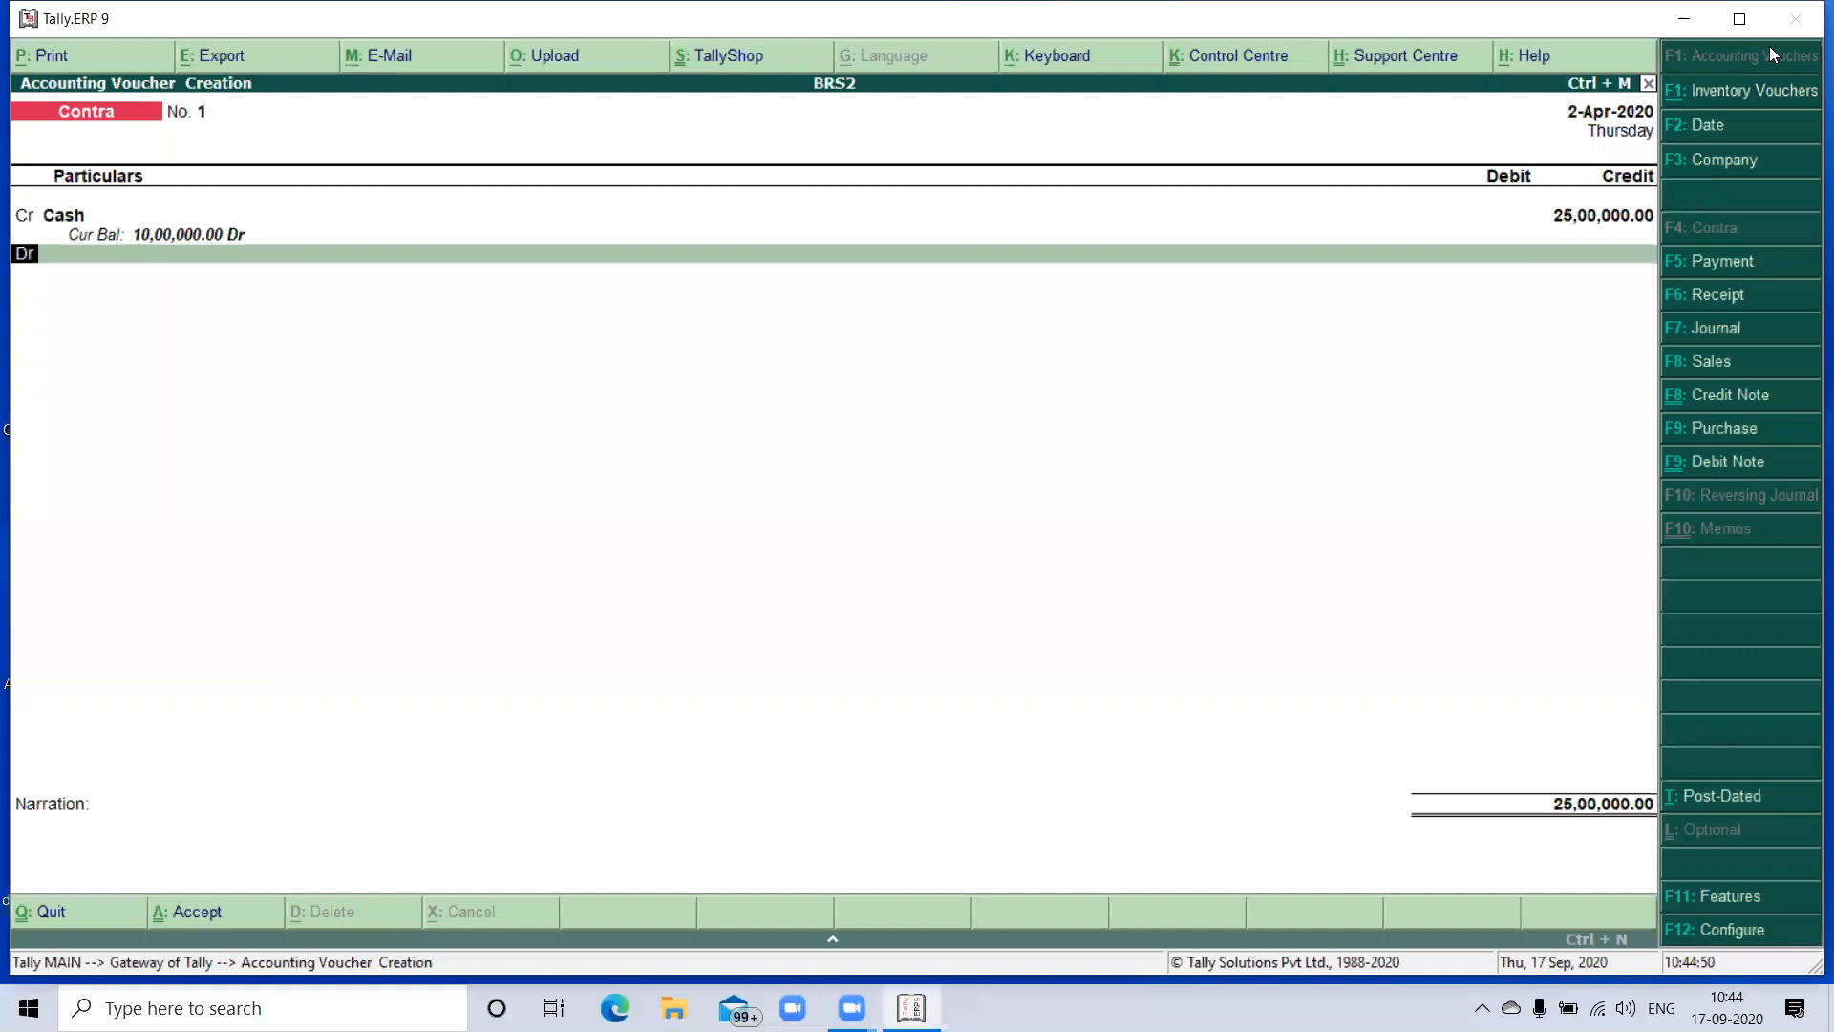
- Debit SBI Bank with 25,00,000 in the contra voucher and allocate it as a Cash transaction
key("Down")
key("Return")
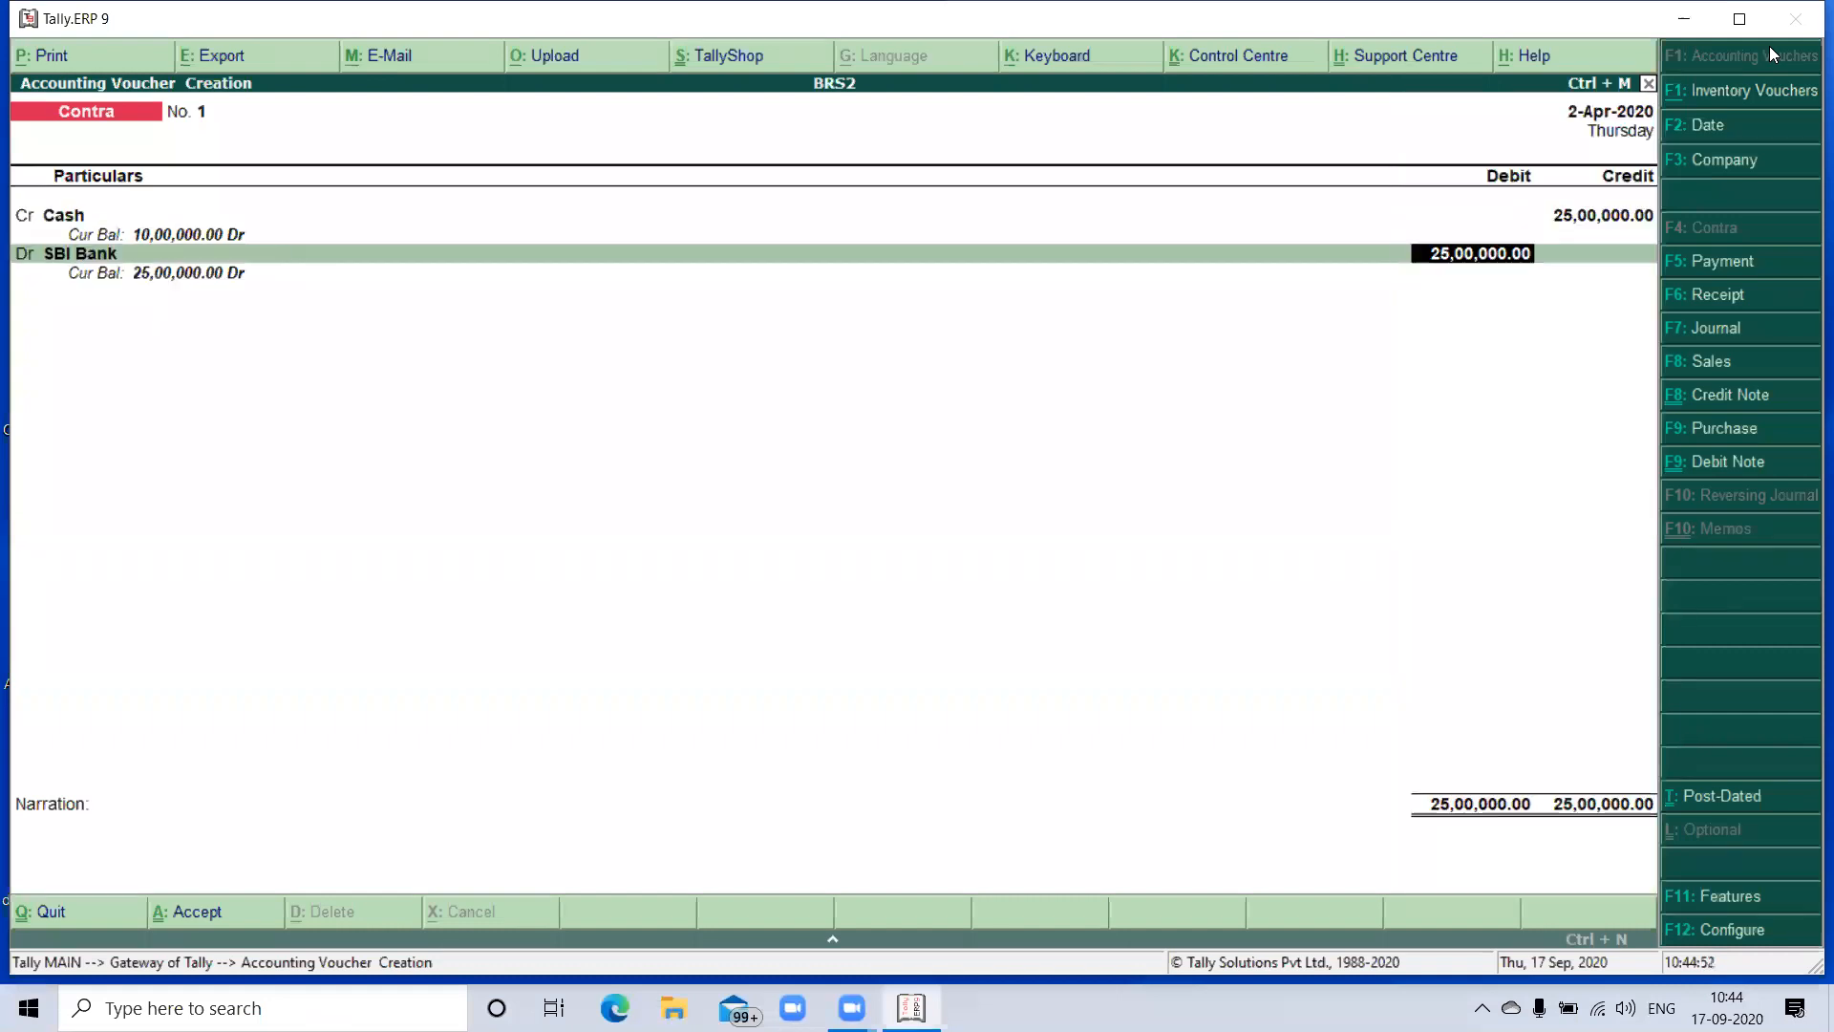
key("Return")
- Record the cash deposit as 2500 notes of the 1000 denomination and save the contra voucher without a narration
key("Return")
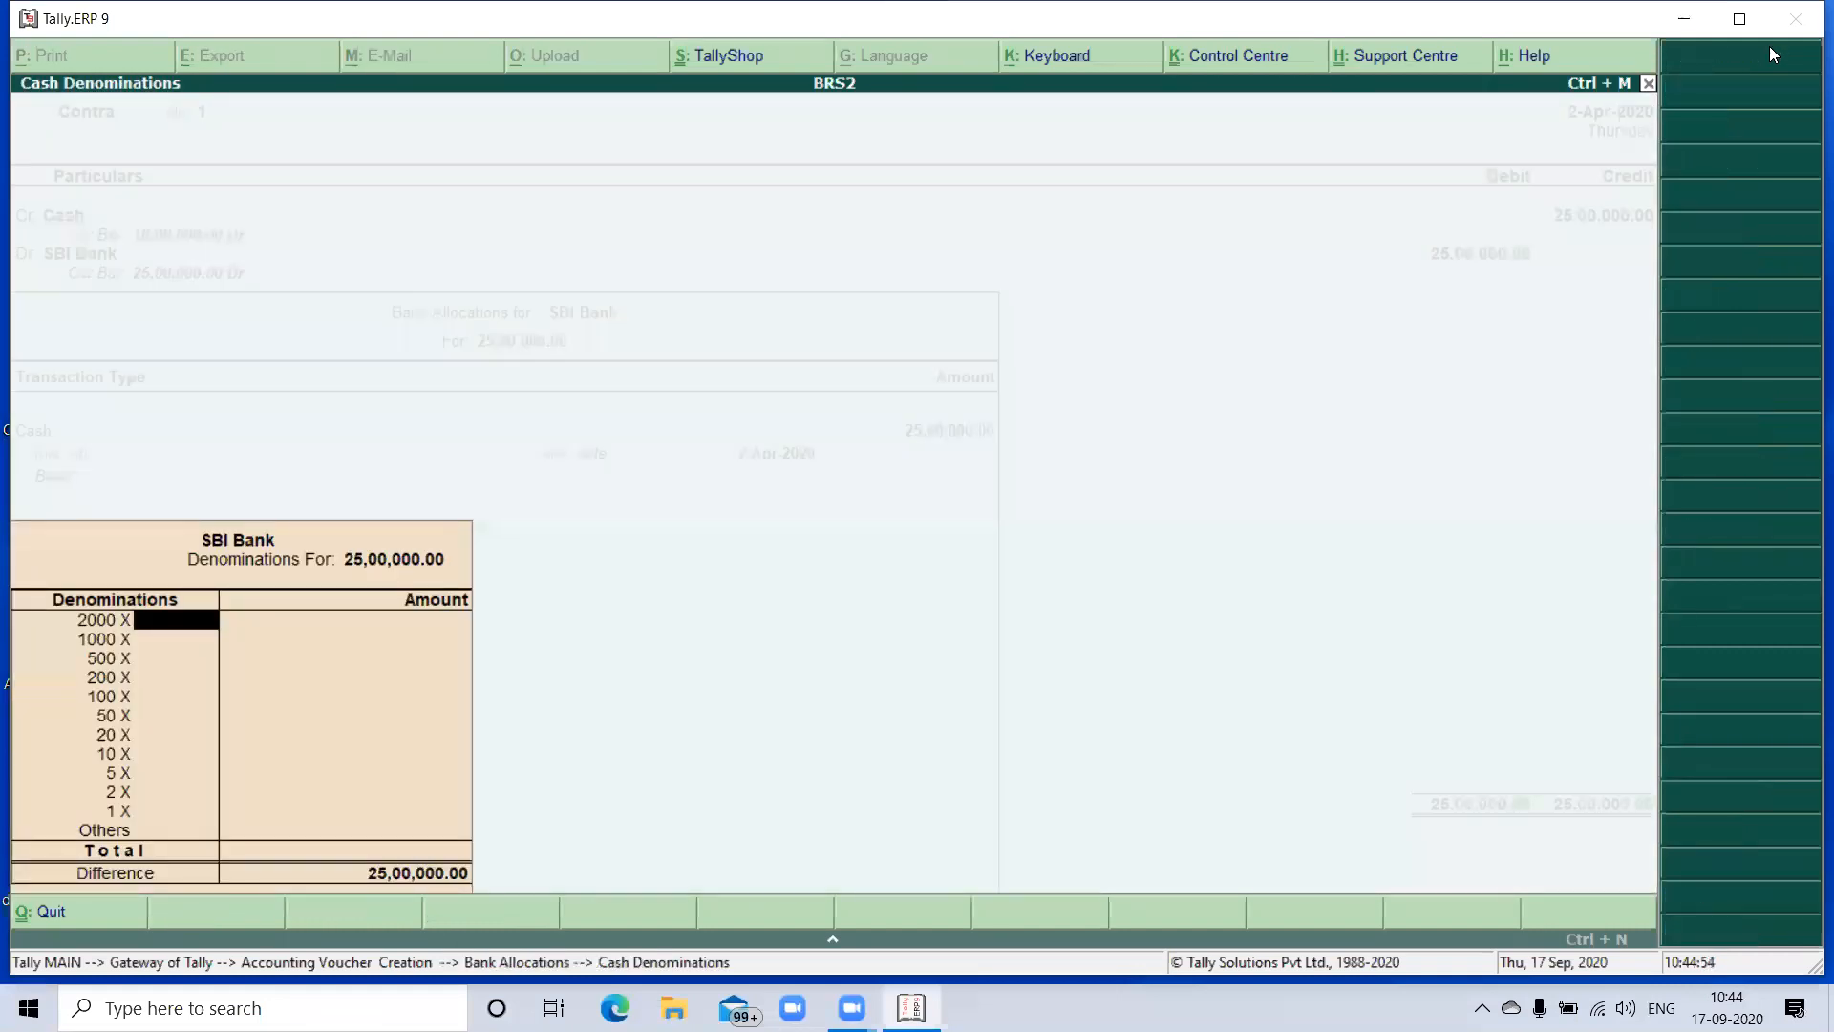
key("Return")
type("2500")
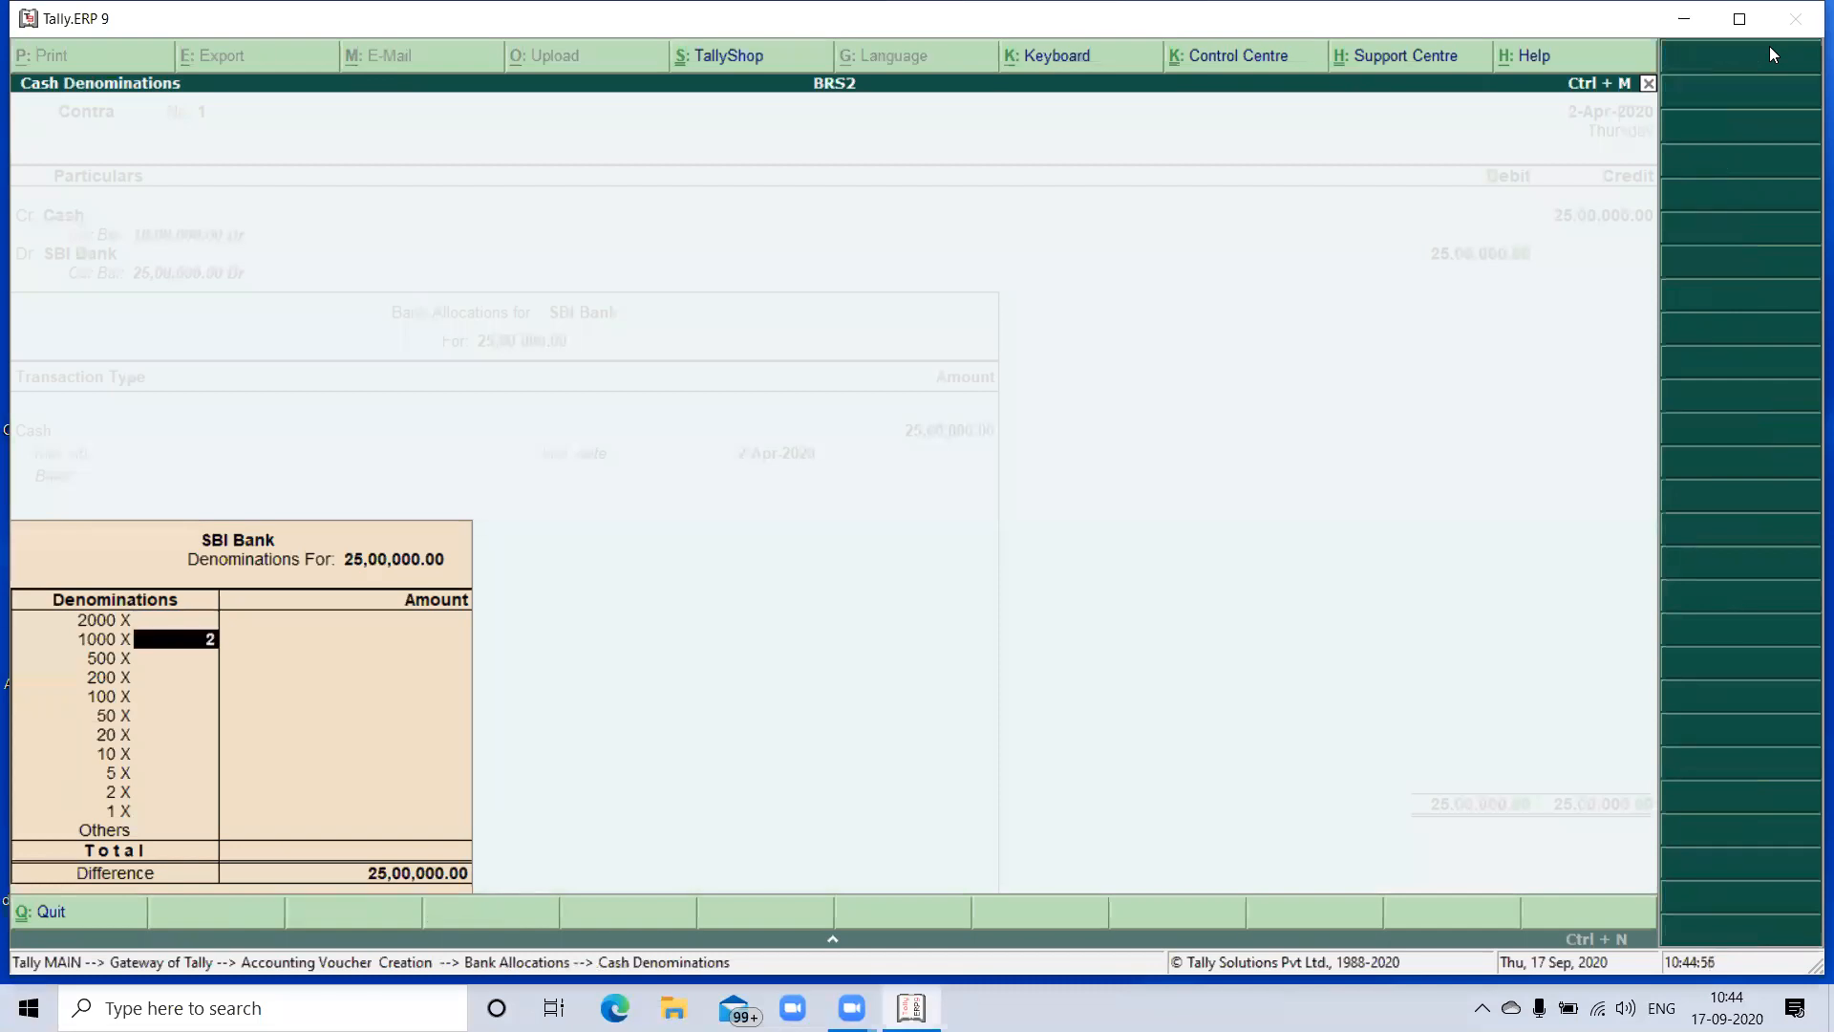
key("Return")
key("Return")
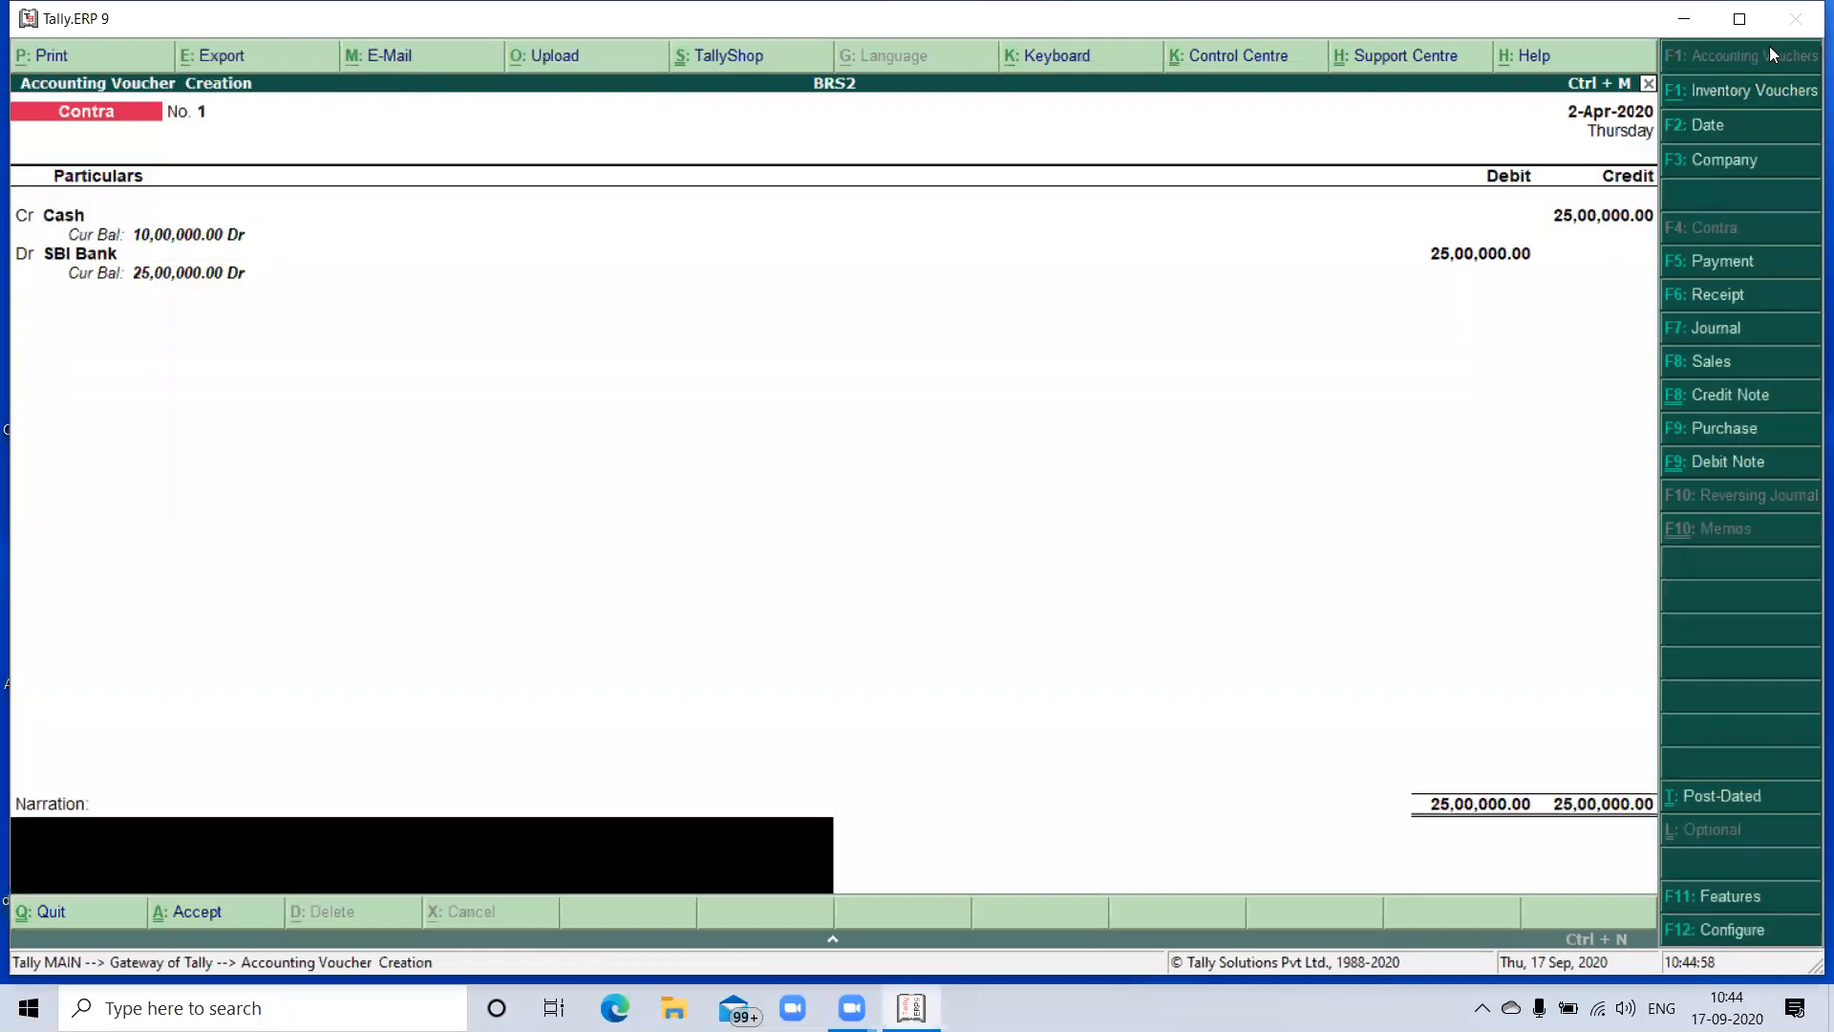
key("Return")
key("Return")
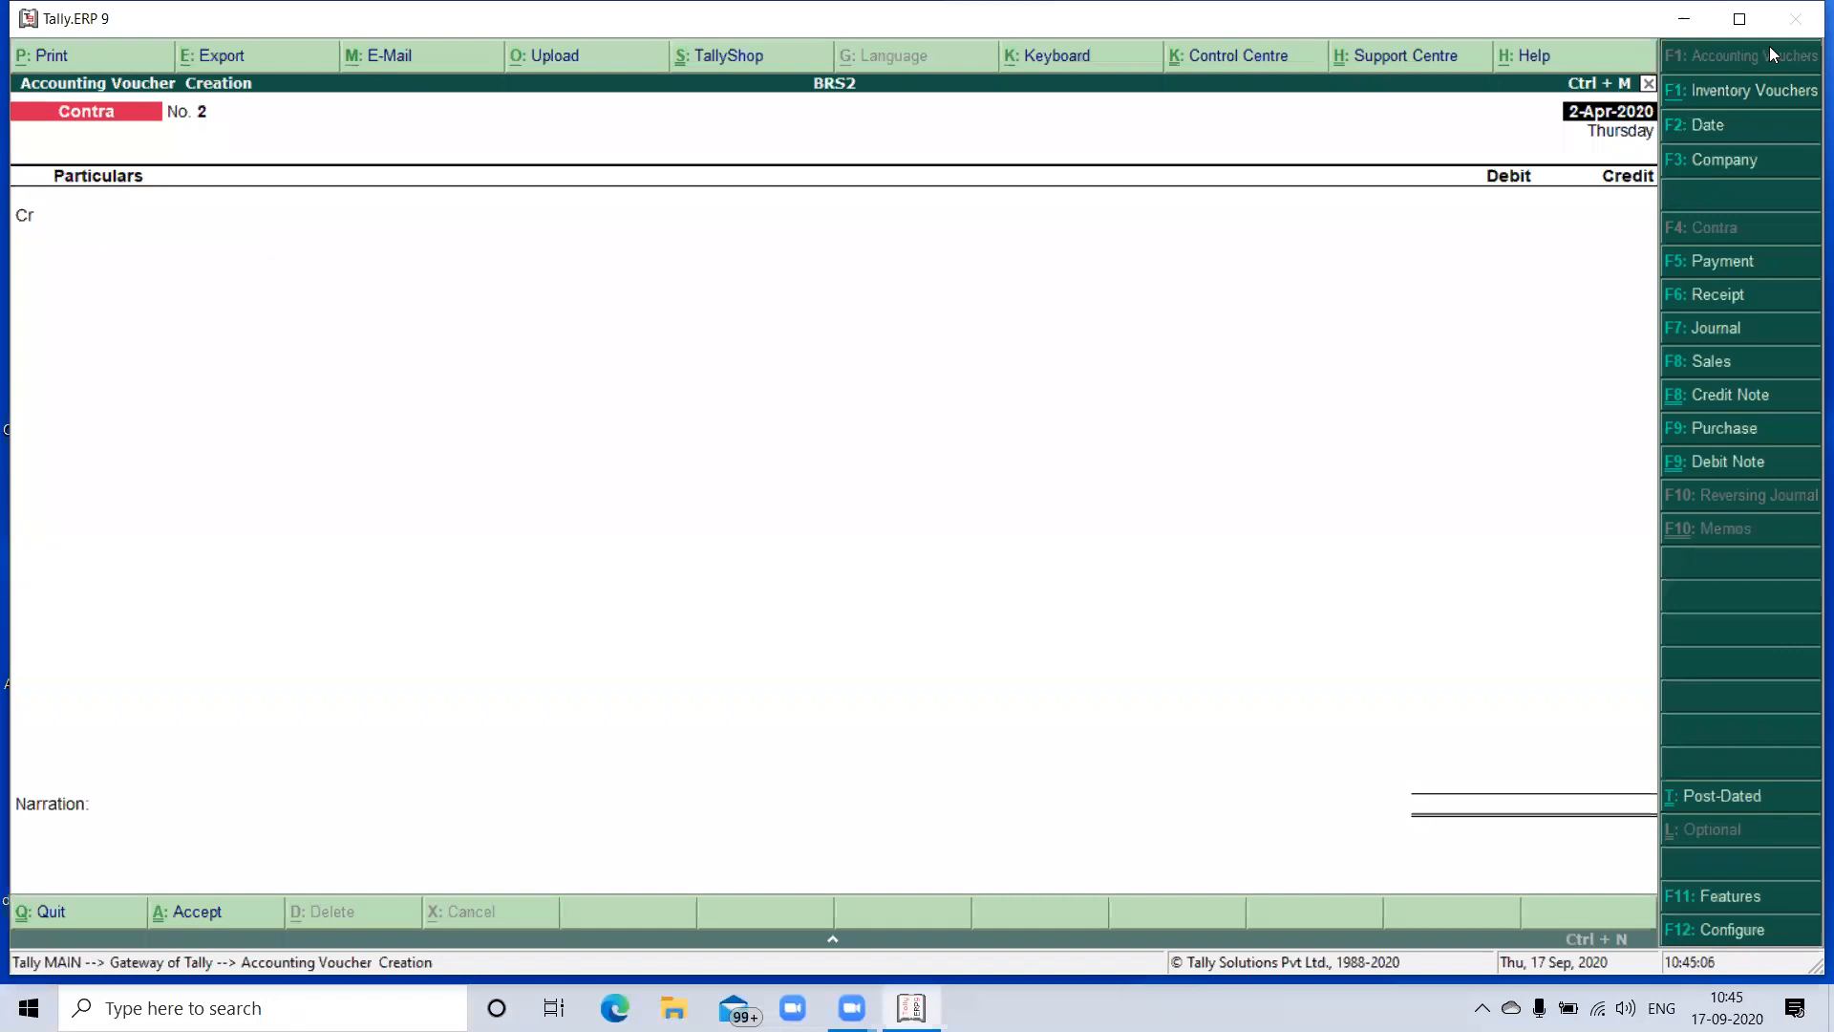
- Start a Payment voucher dated 2-Apr-2020 and debit the Machinery ledger with 2,00,000
key("F5")
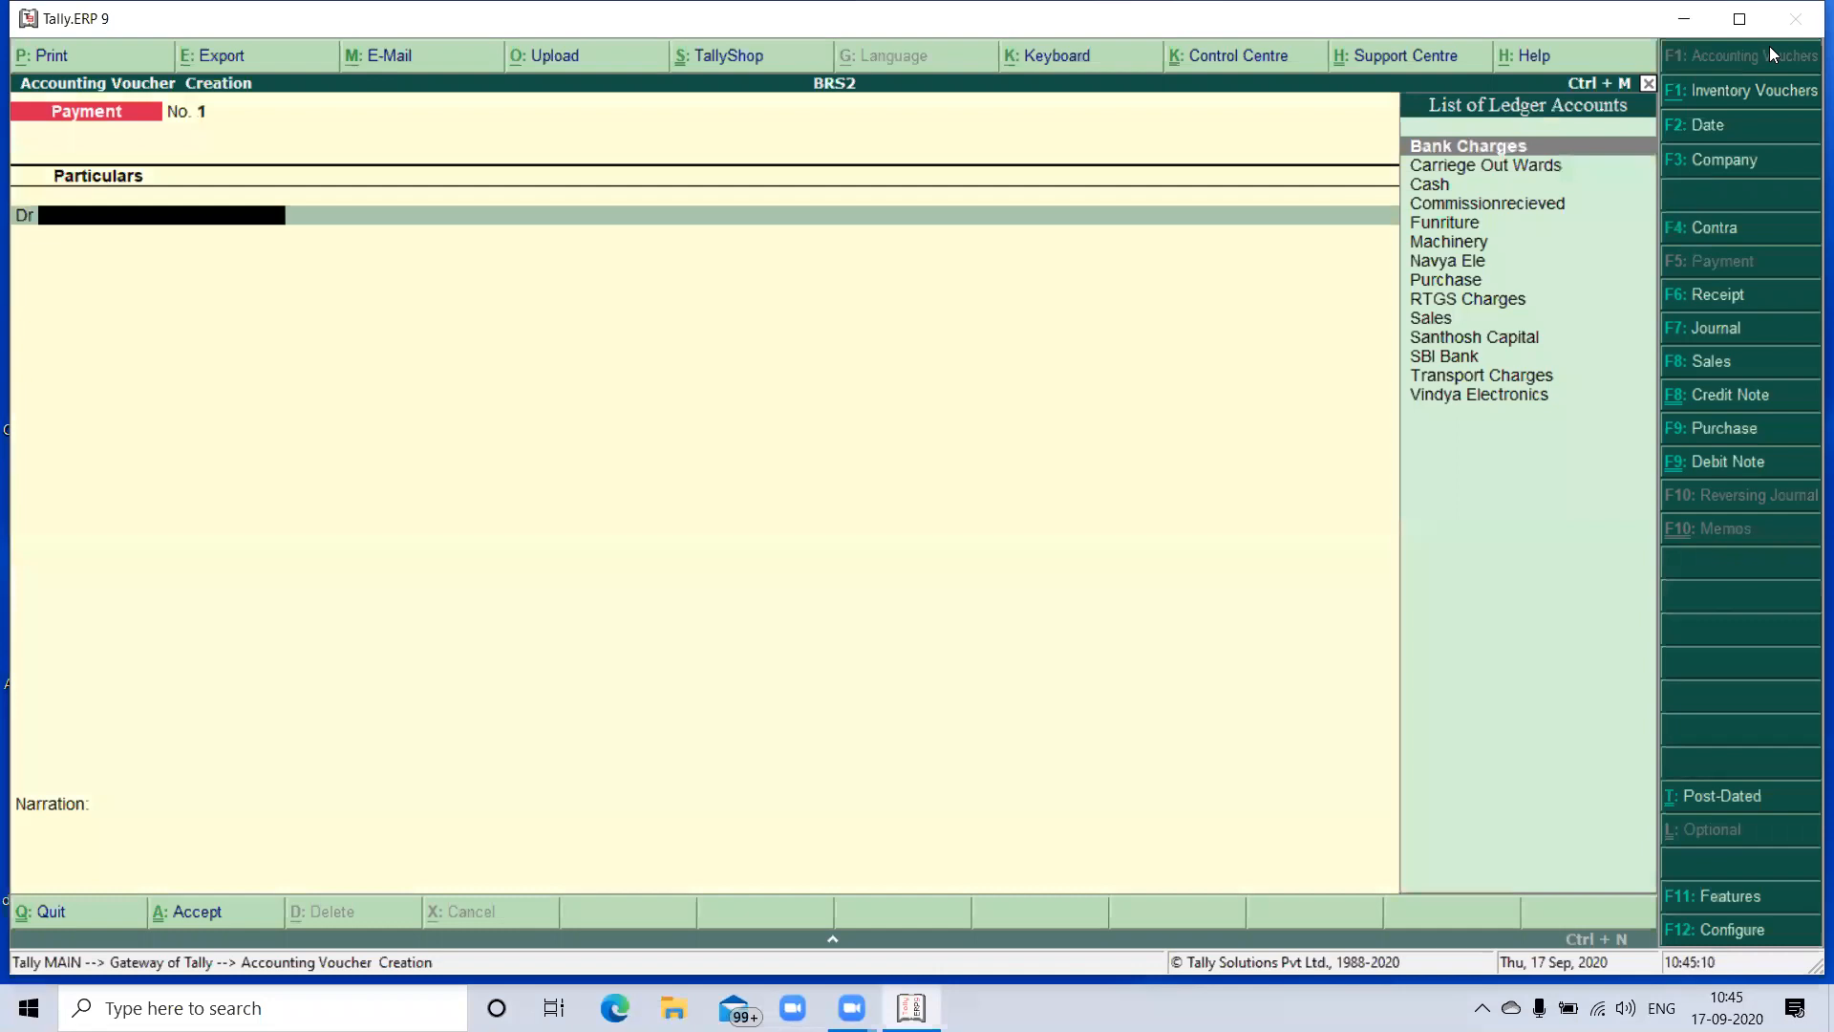
type("P")
key("BackSpace")
type("Ma")
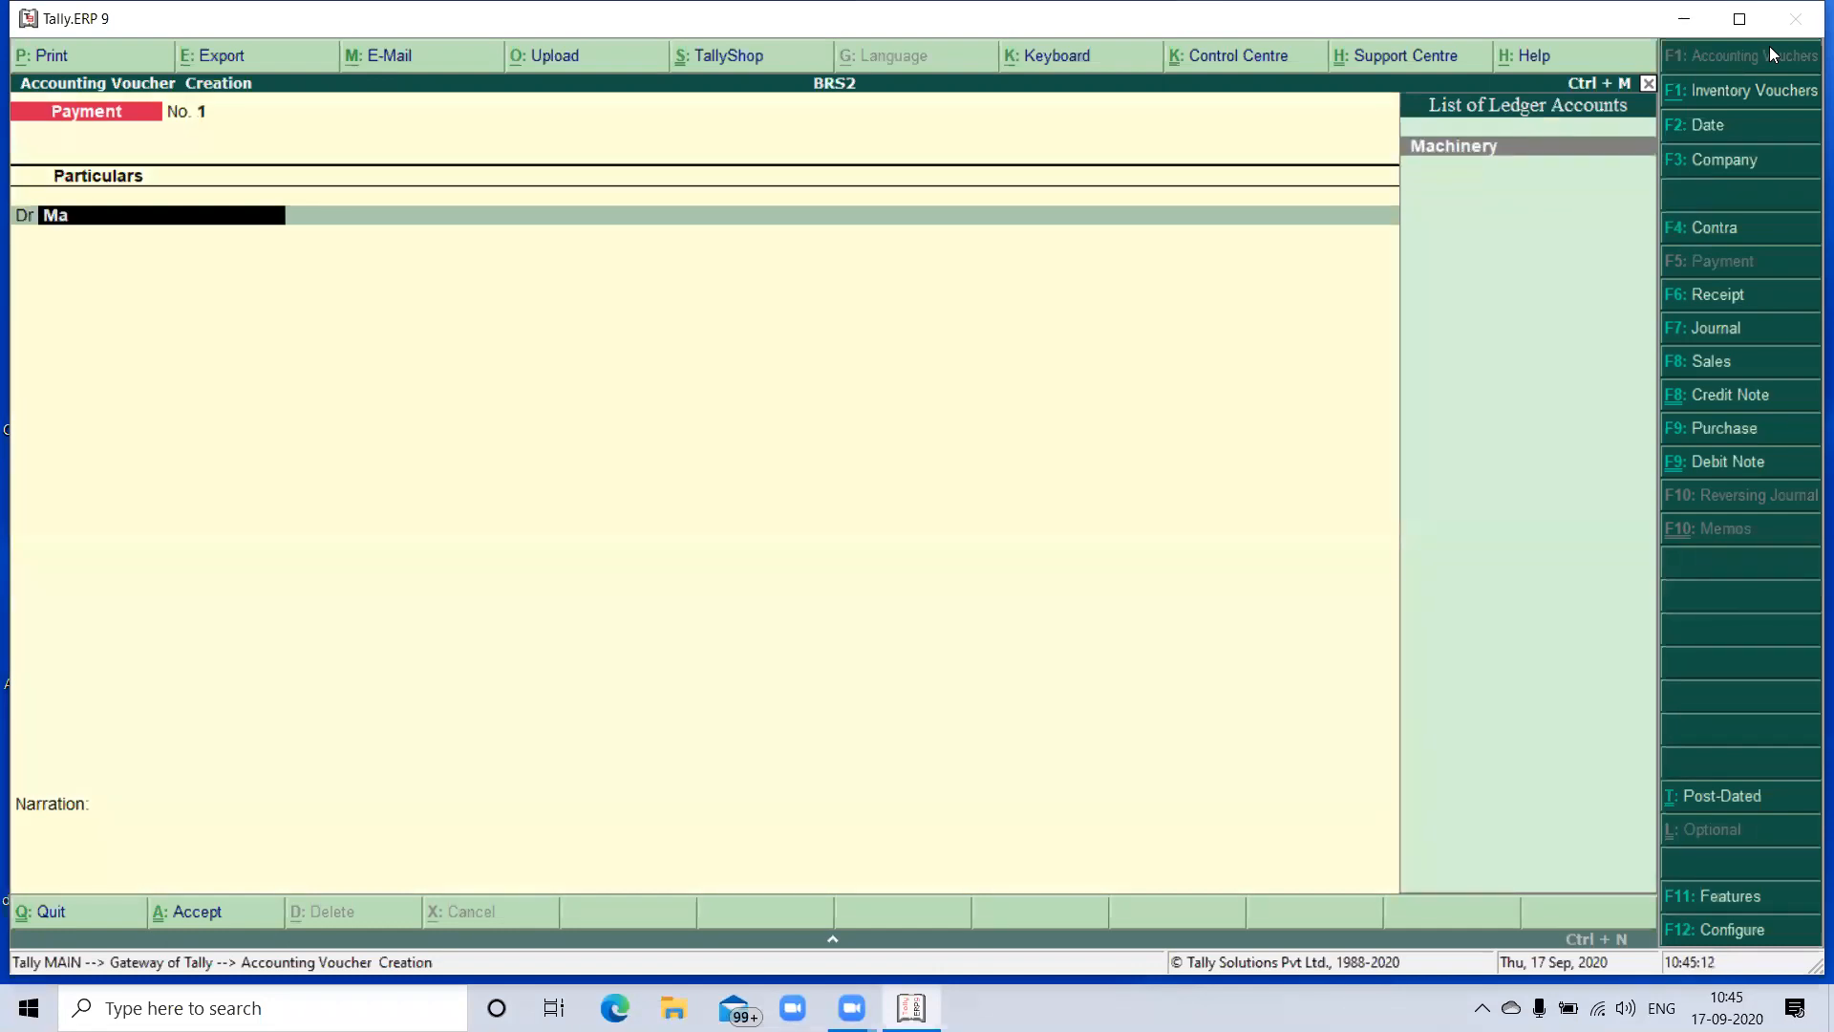
key("Return")
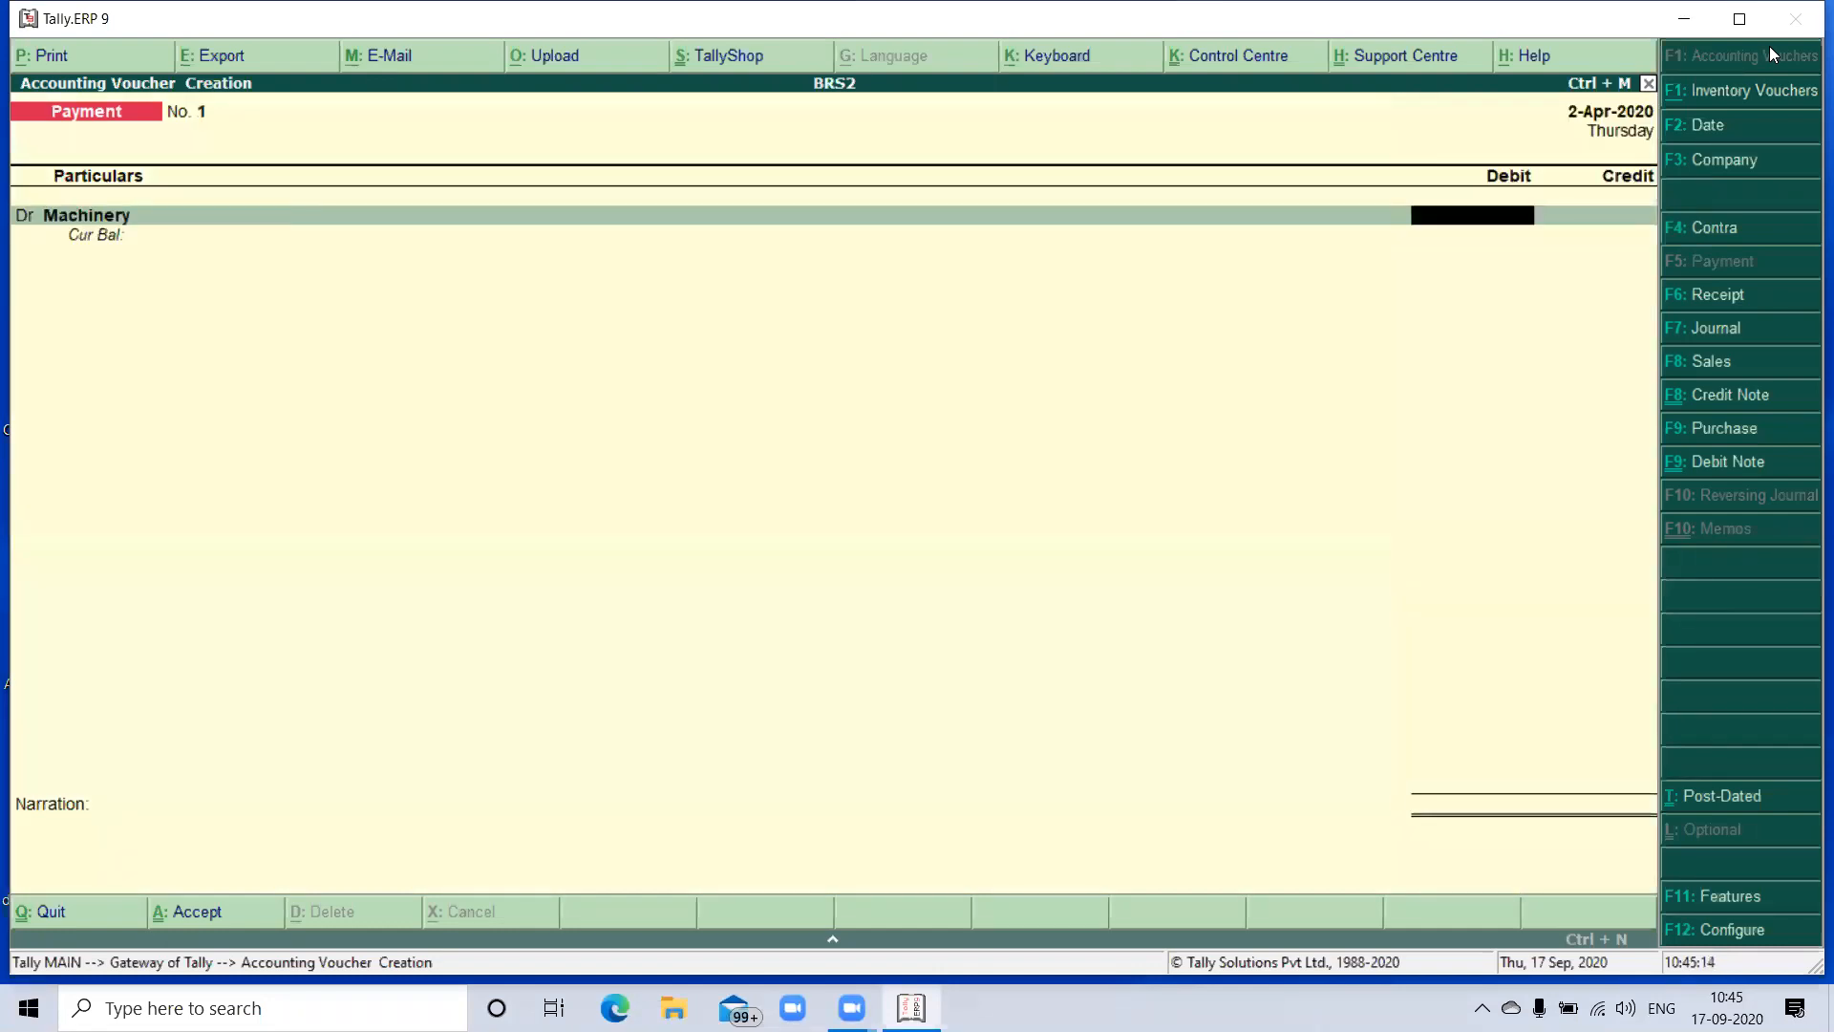
type("200000")
key("Return")
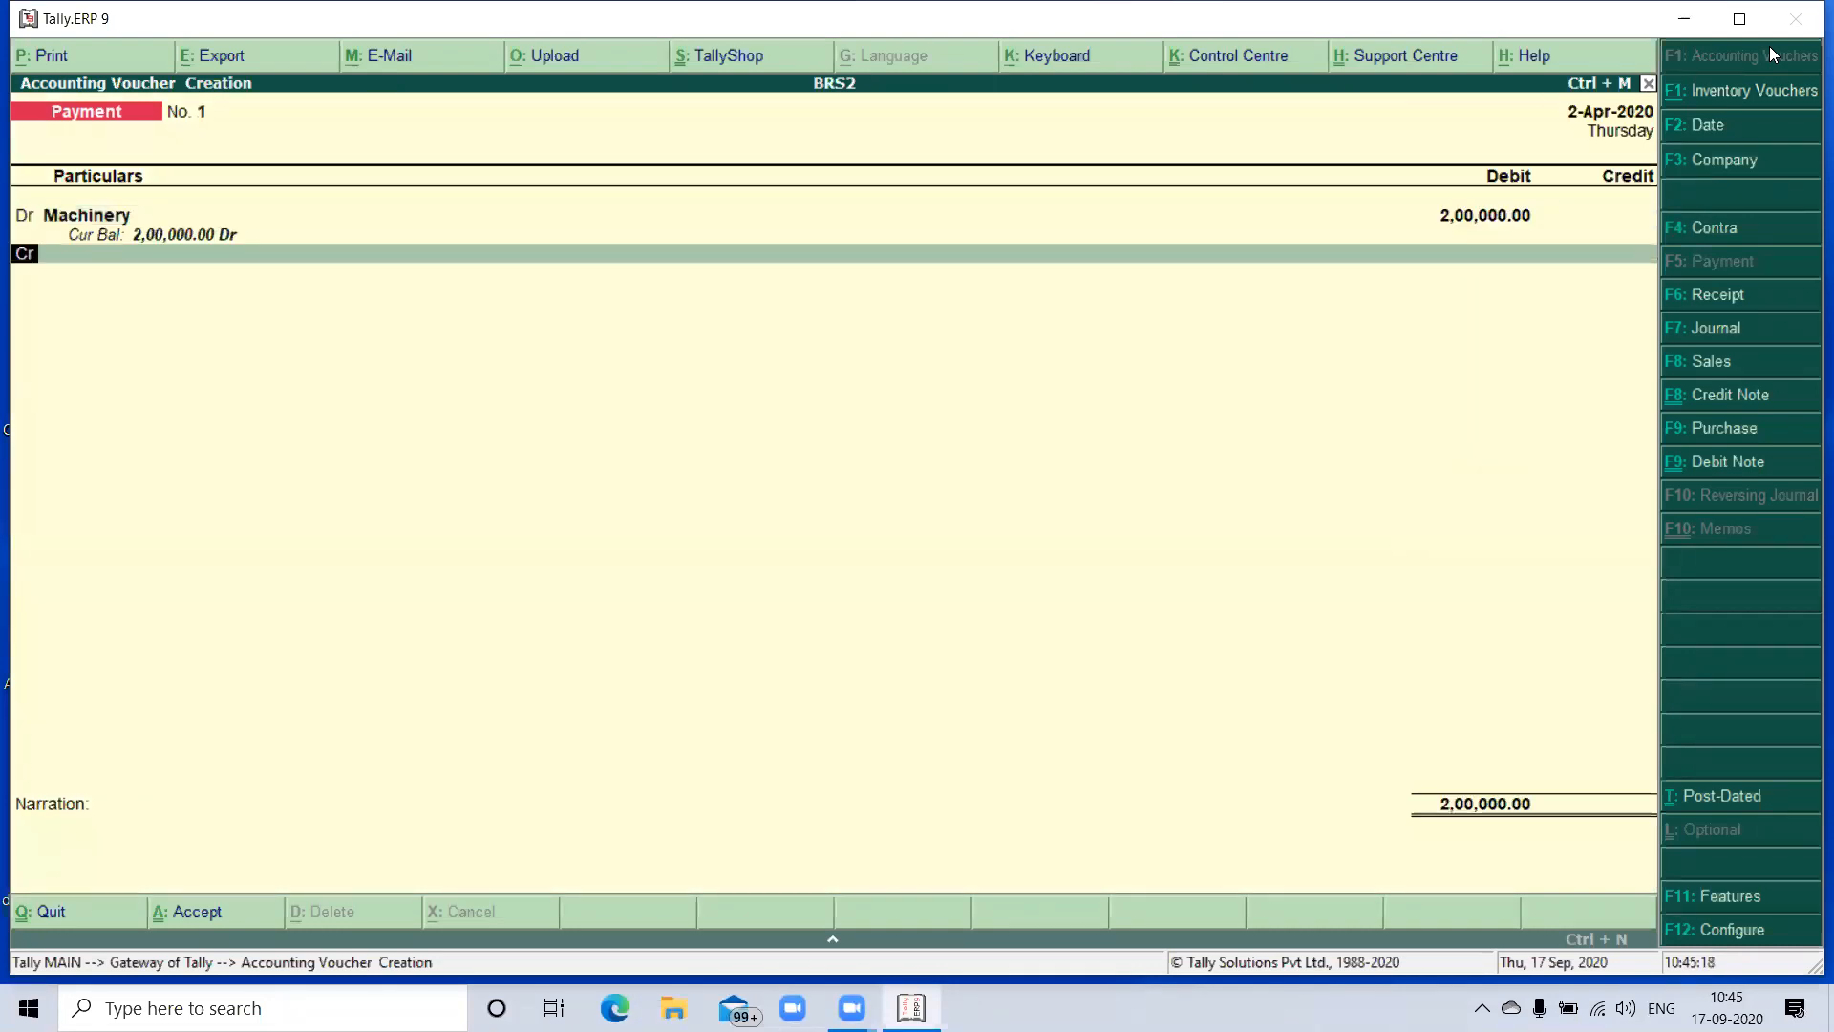
- Choose SBI Bank as the credit ledger for the 2,00,000 machinery payment
key("Return")
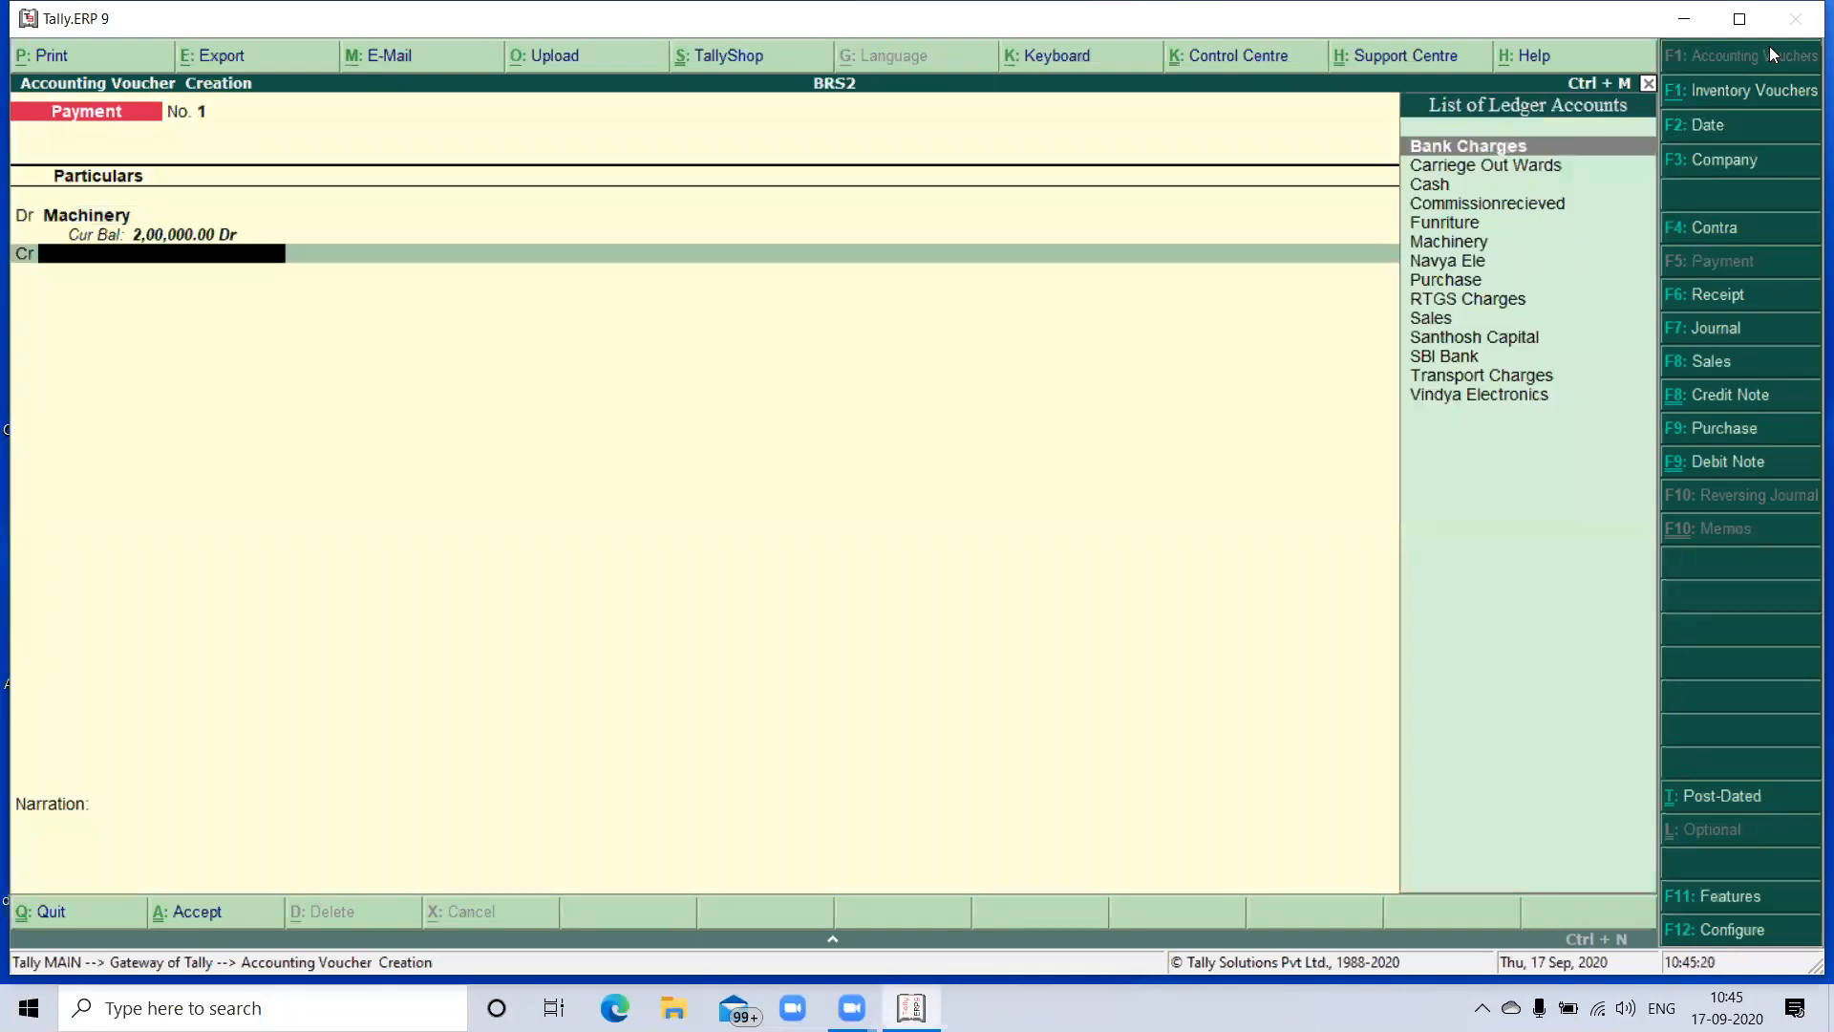
type("S")
key("Down")
key("Down")
key("Down")
key("Return")
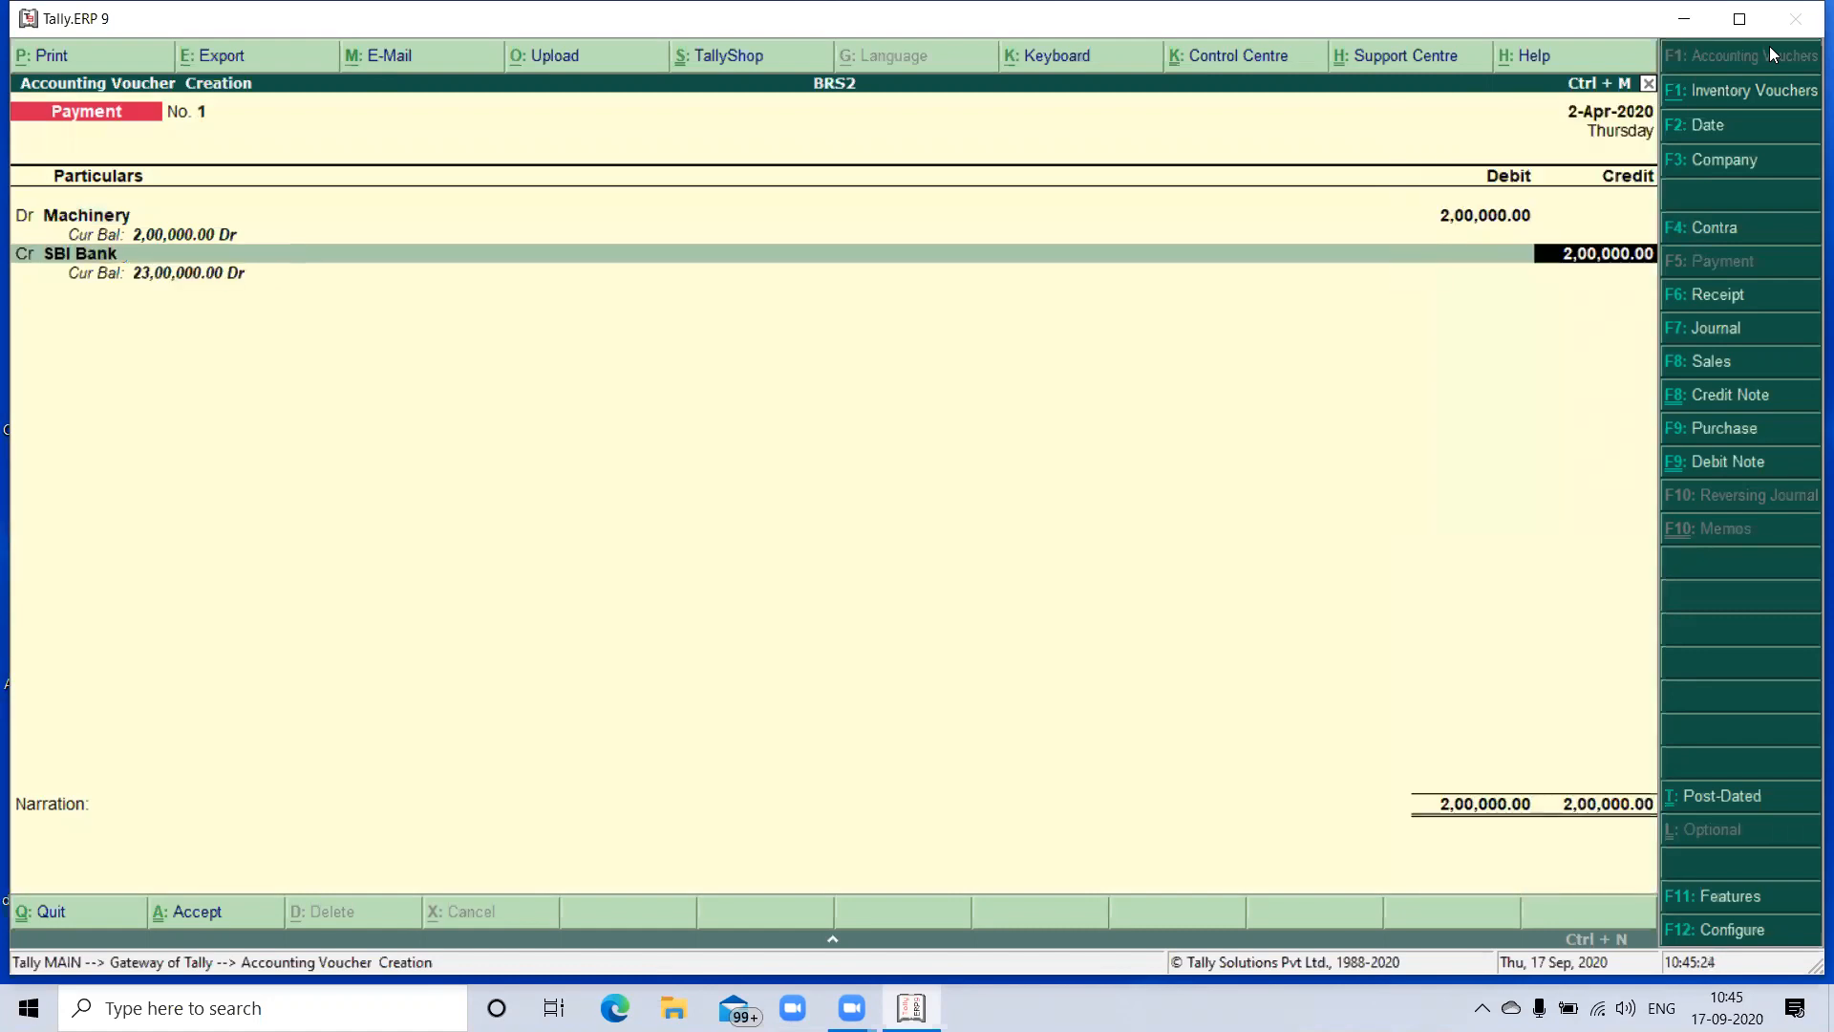
- Allocate the machinery payment as a cheque with the proposed instrument number, dated 2-Apr-2020, and save the voucher without a narration
key("Return")
key("Return")
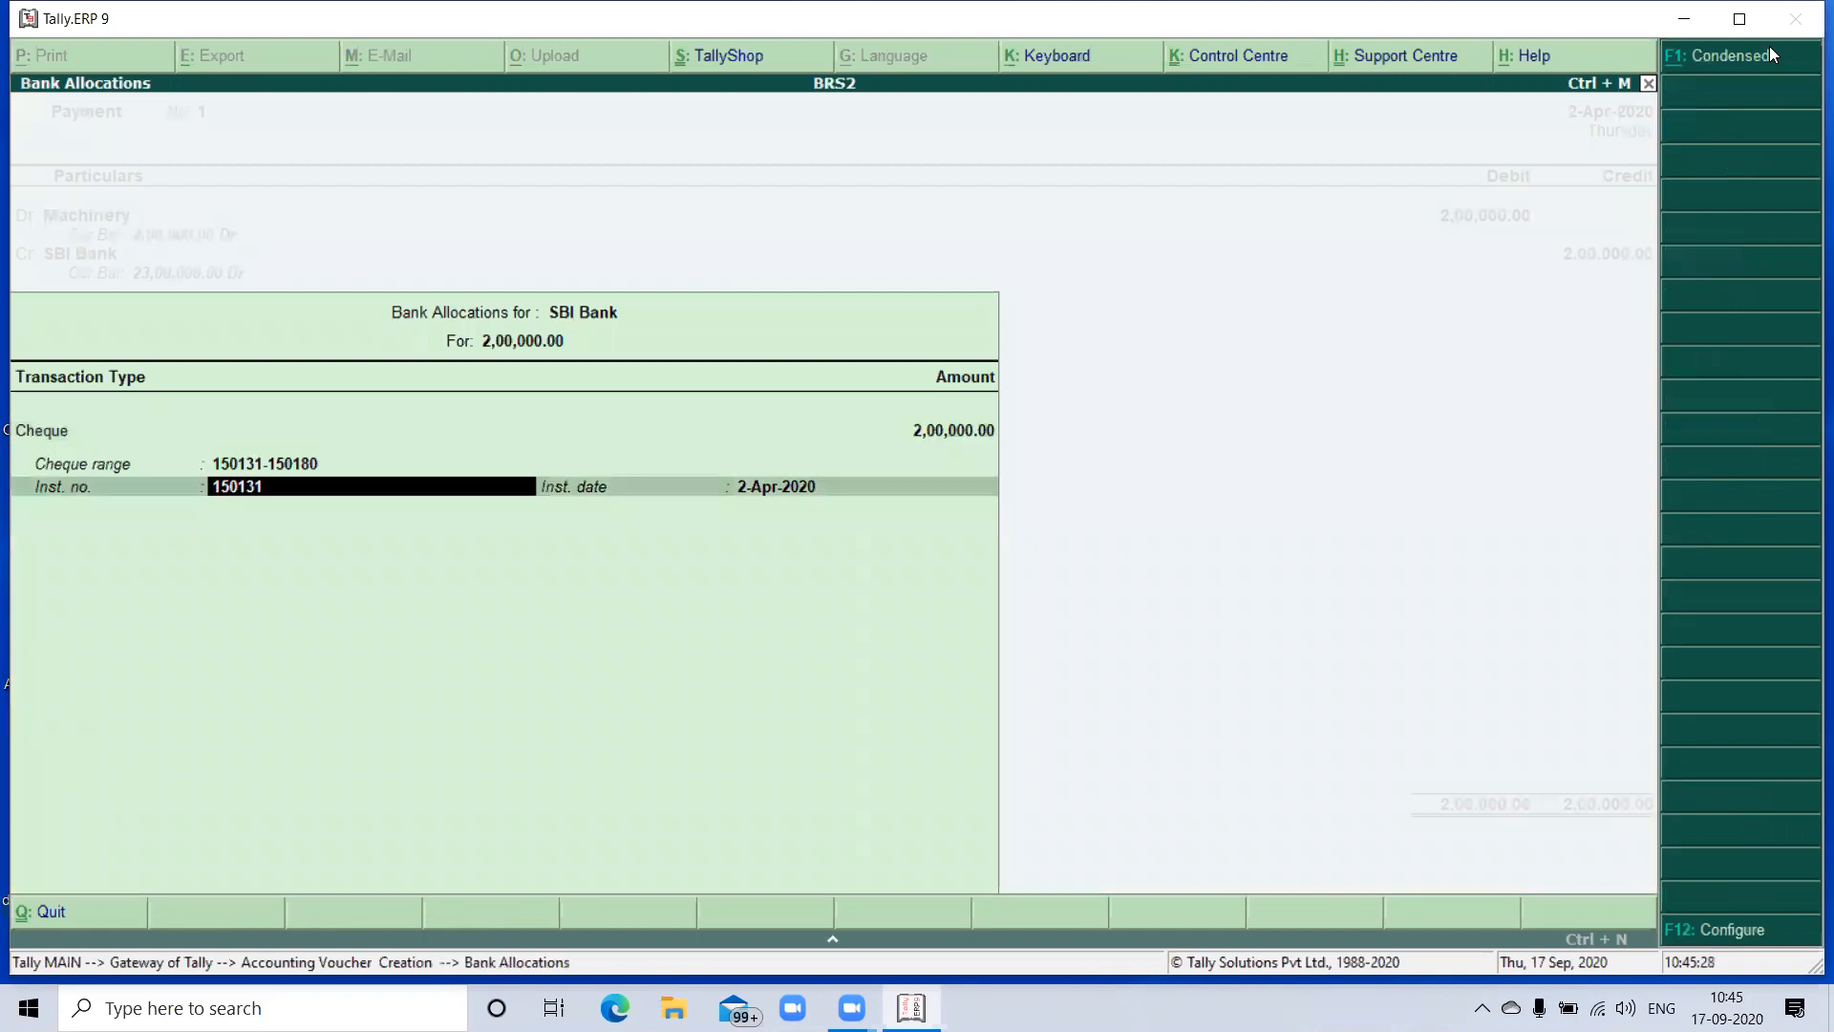
key("Return")
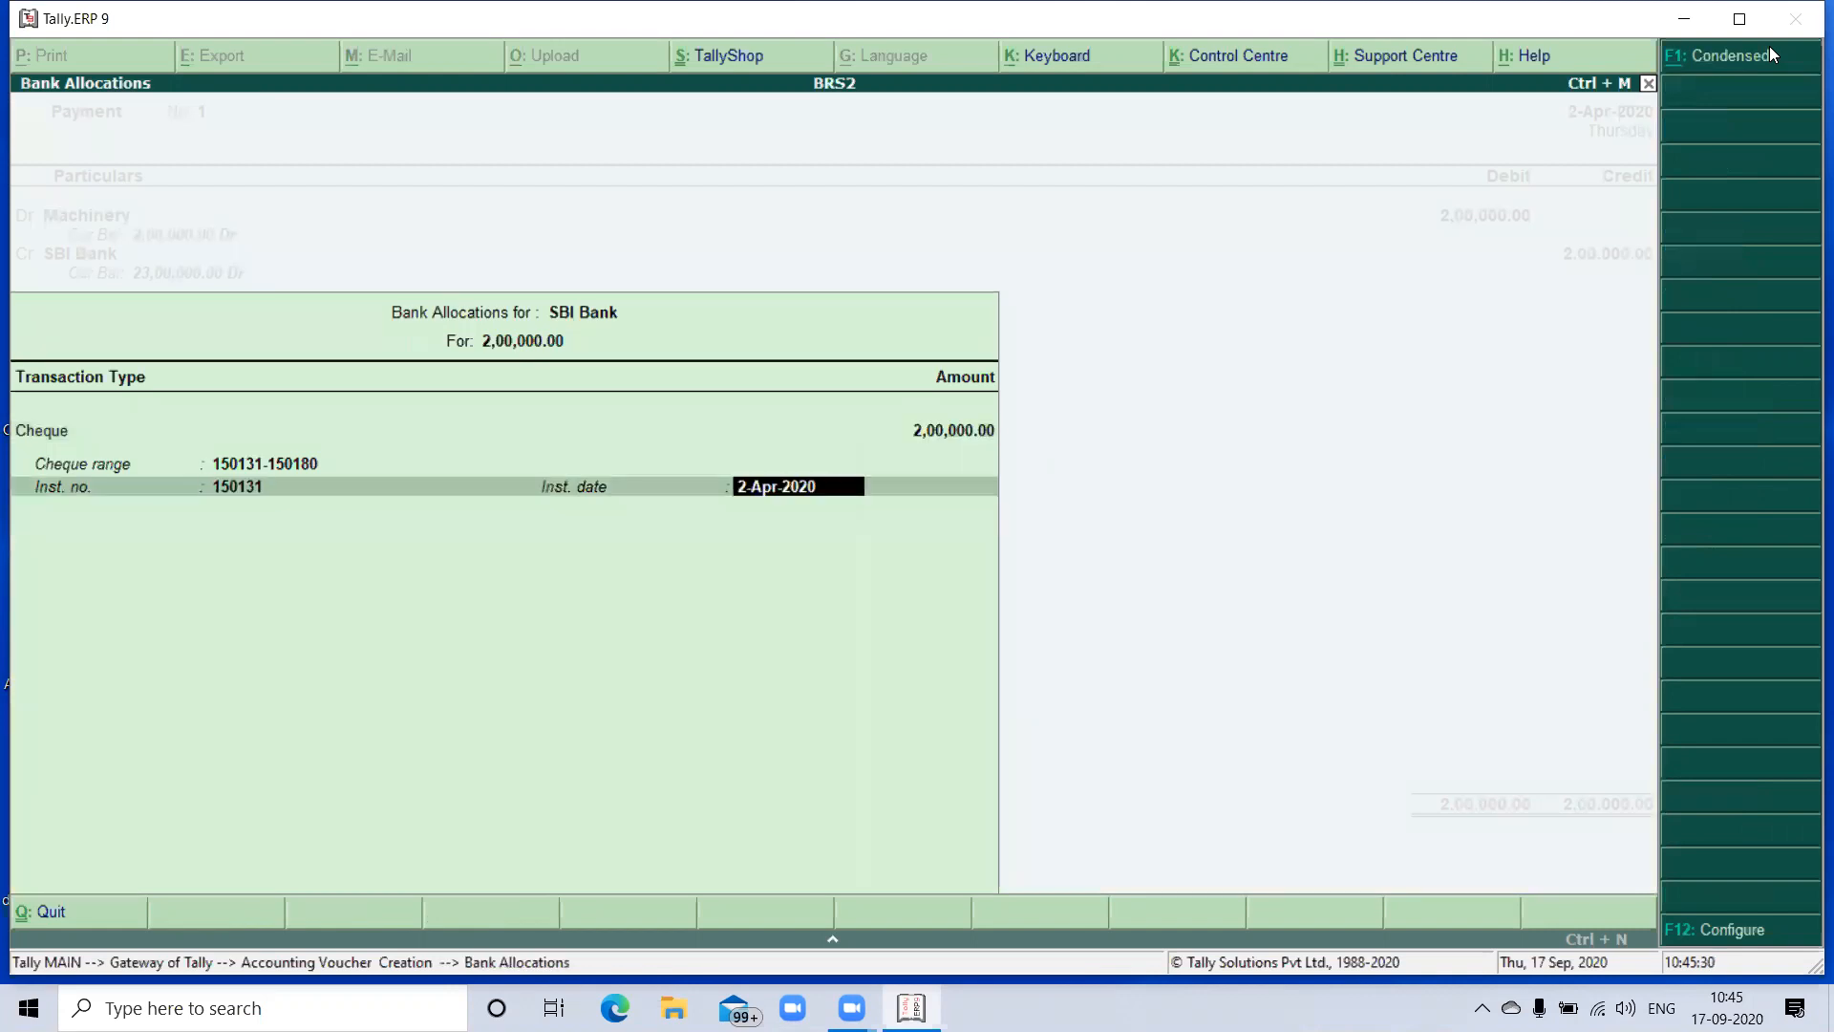
key("Return")
key("Return")
key("Return")
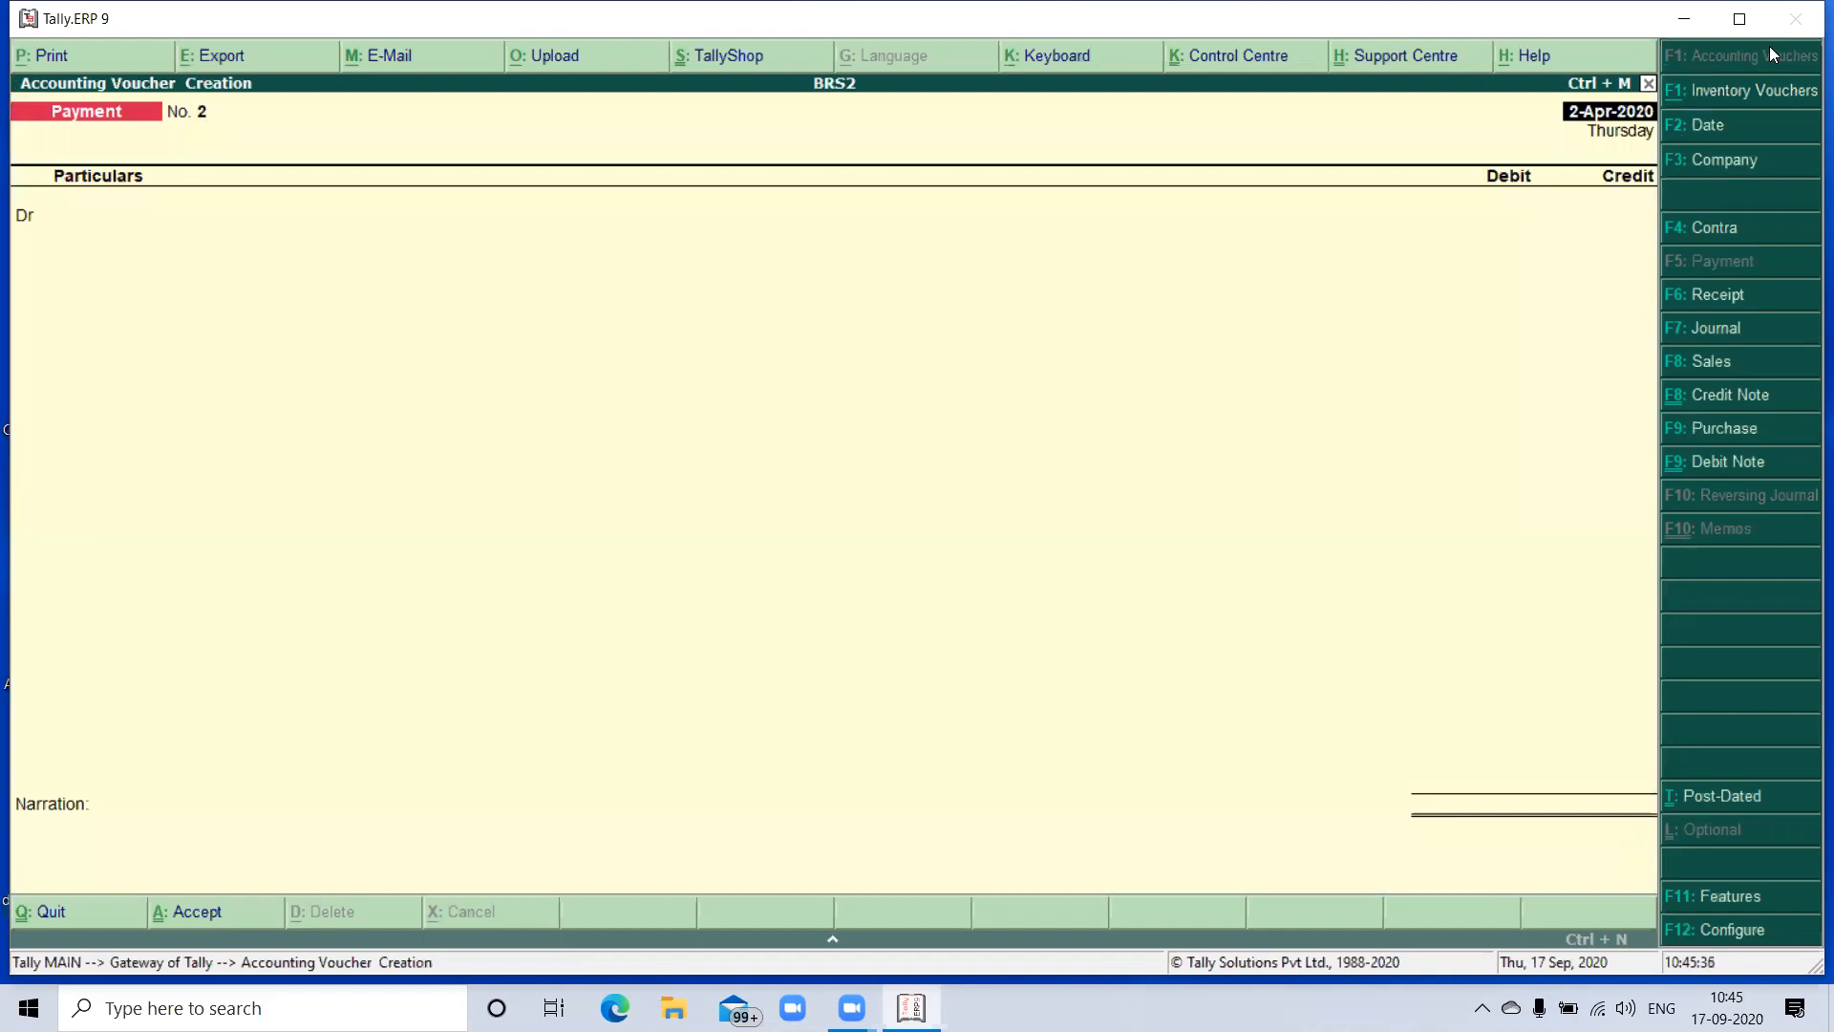
- Debit the Funriture ledger with 75,000 in the second payment voucher and continue to the credit ledger selection
type("Fu")
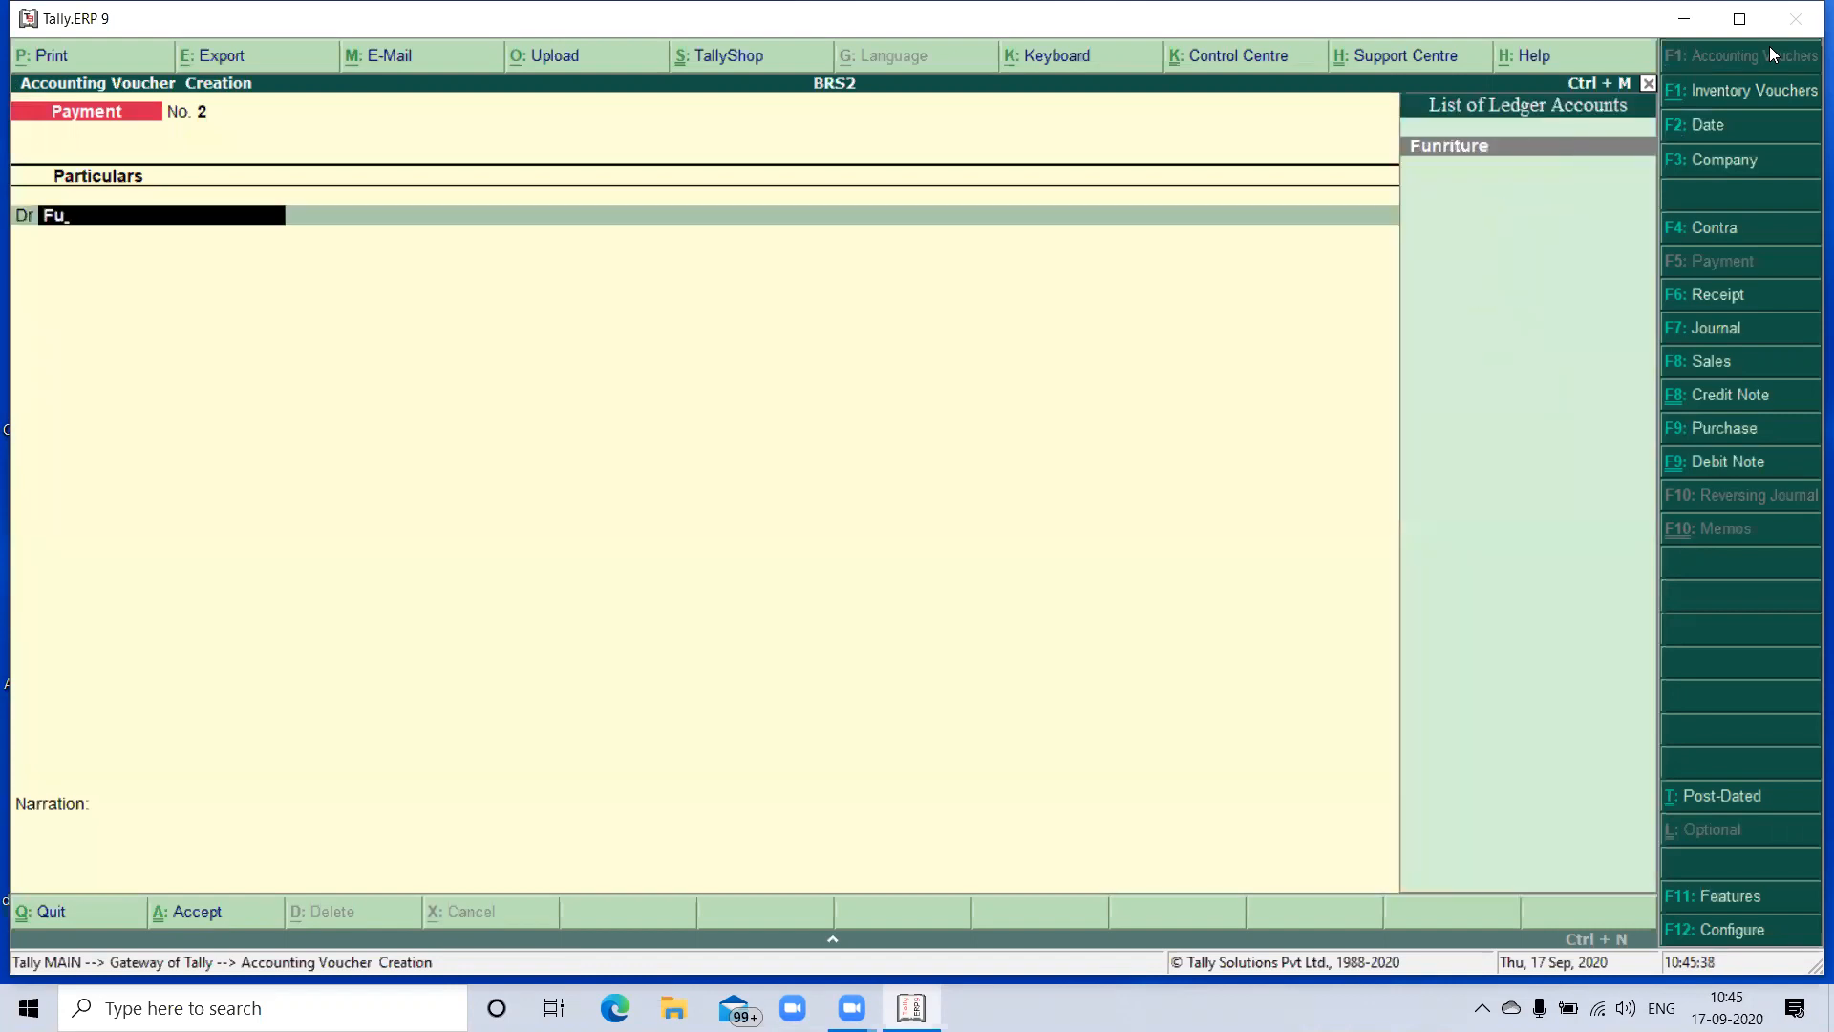
key("Return")
type("75000")
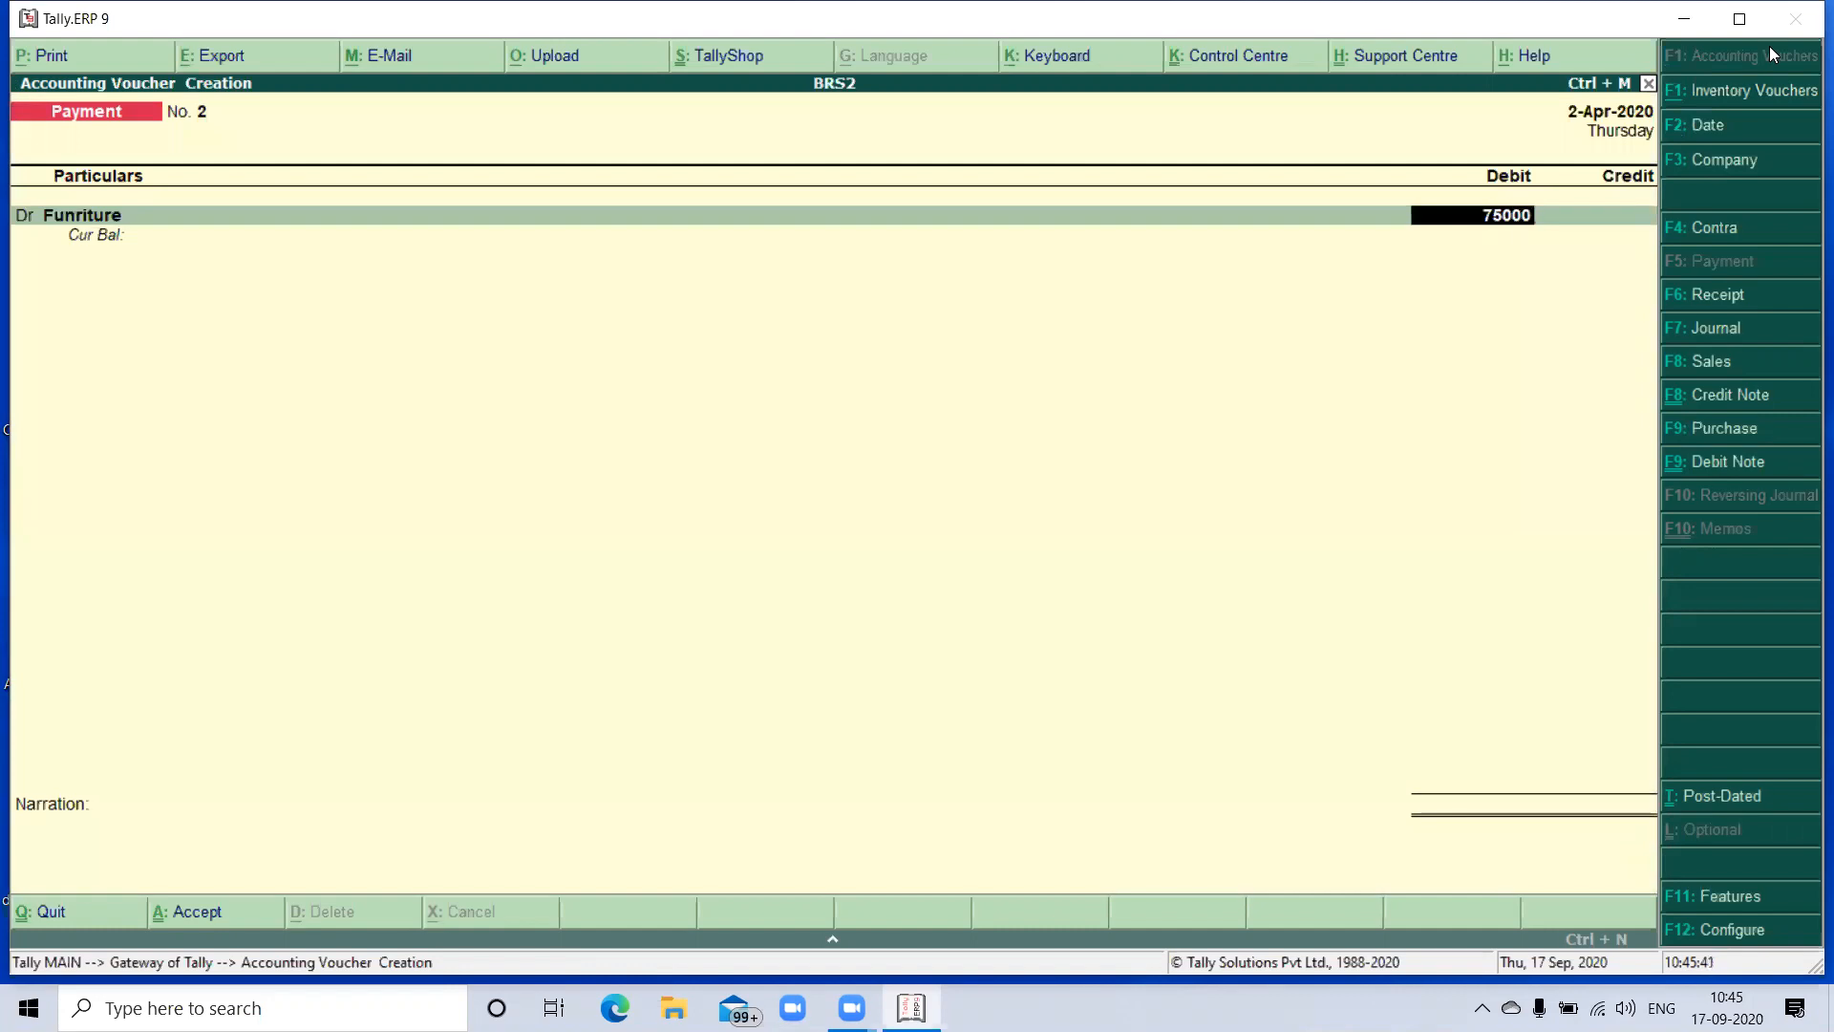
key("Return")
key("Return")
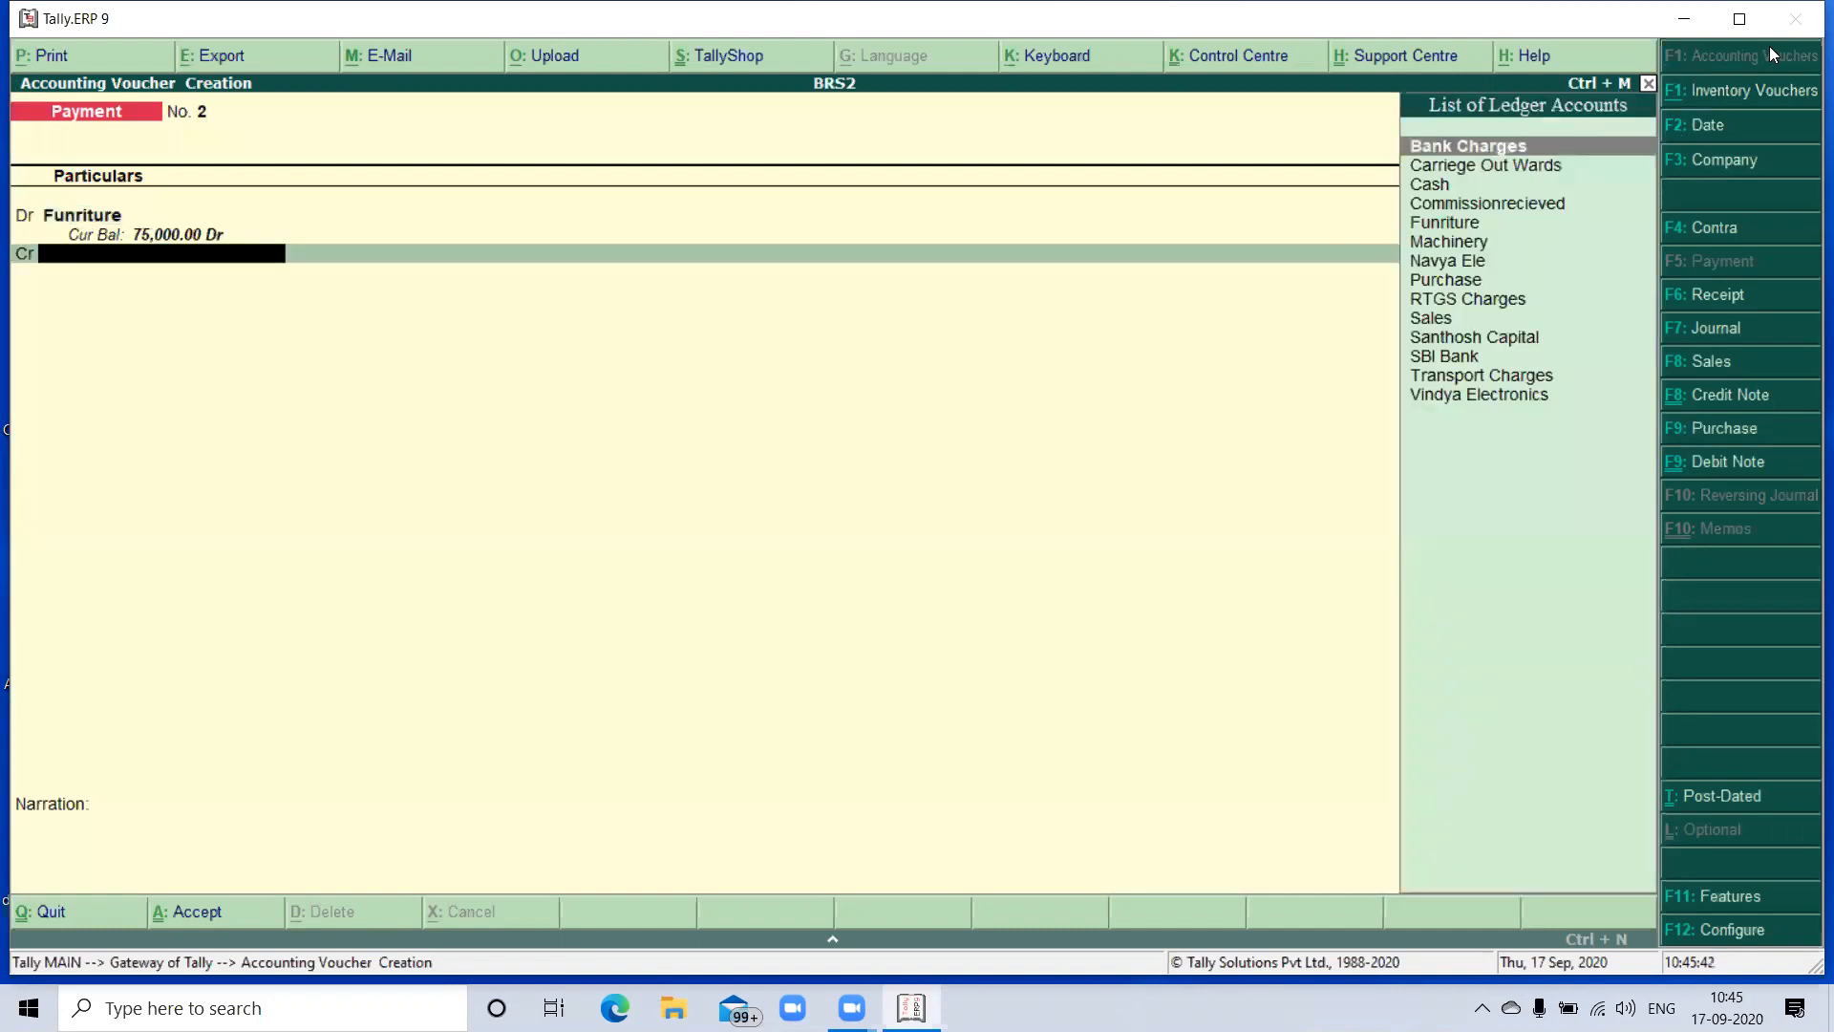
key("BackSpace")
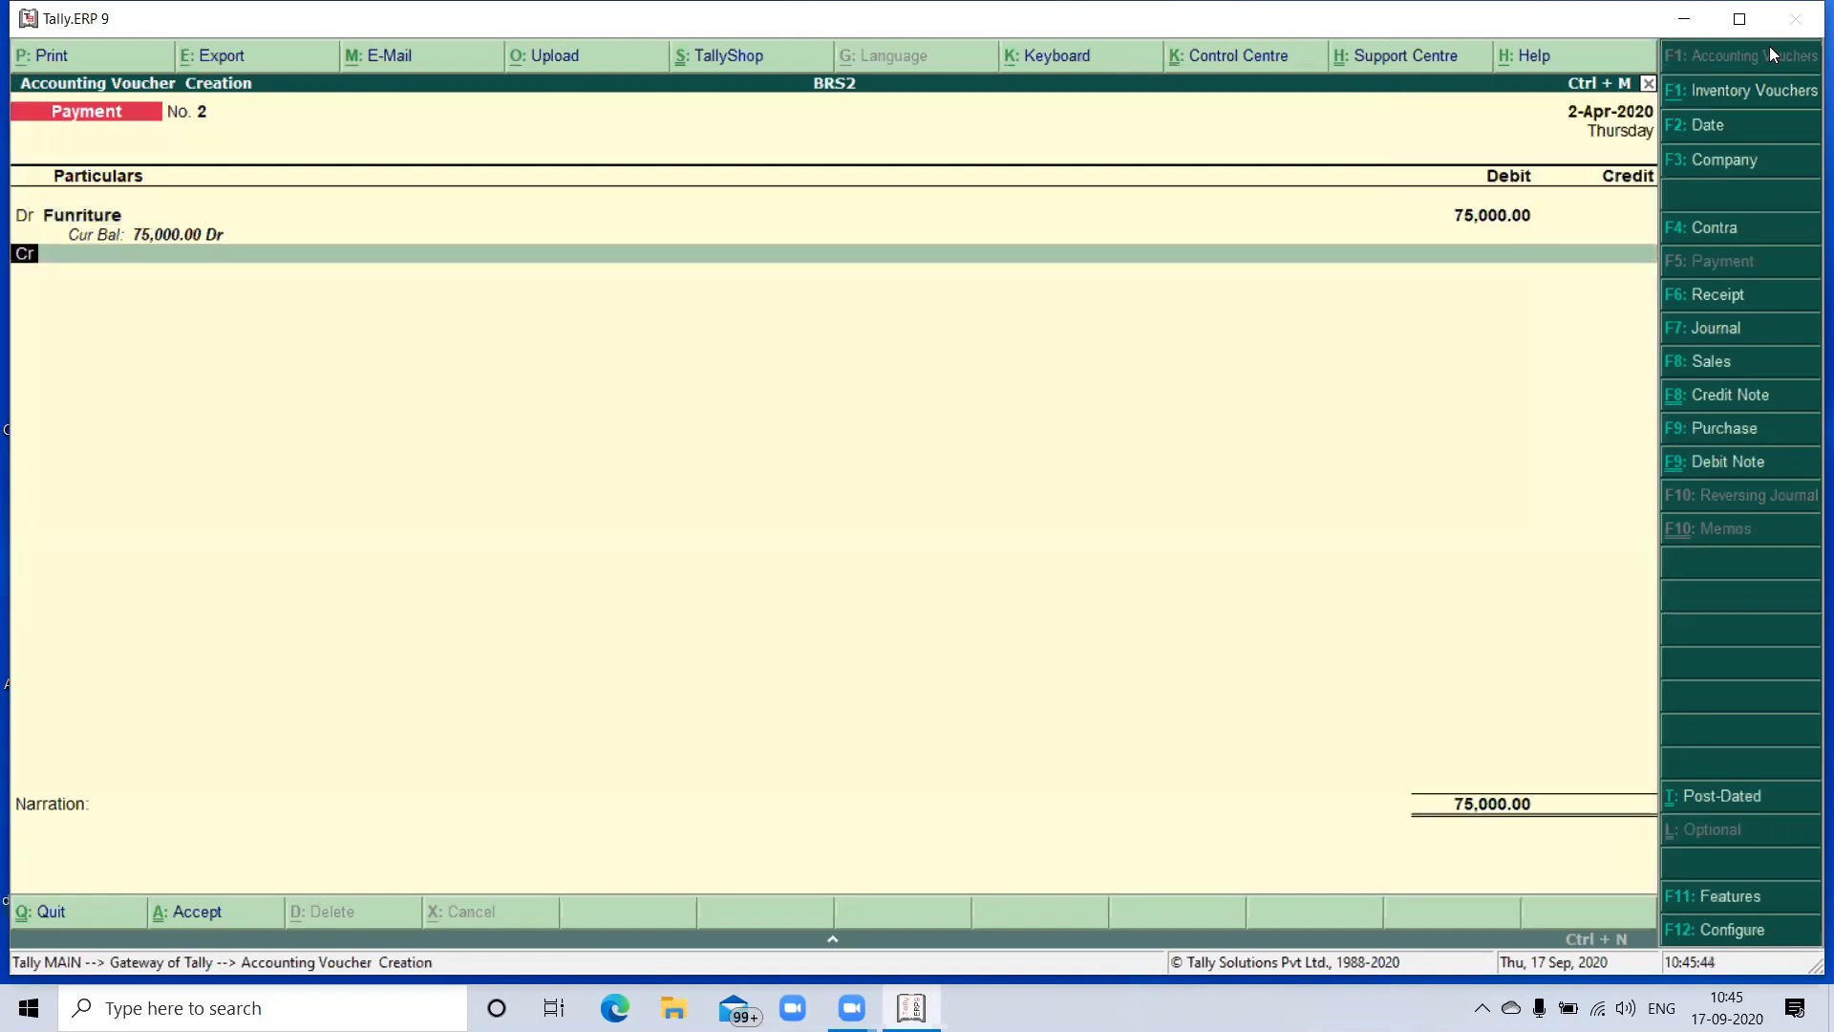
key("Return")
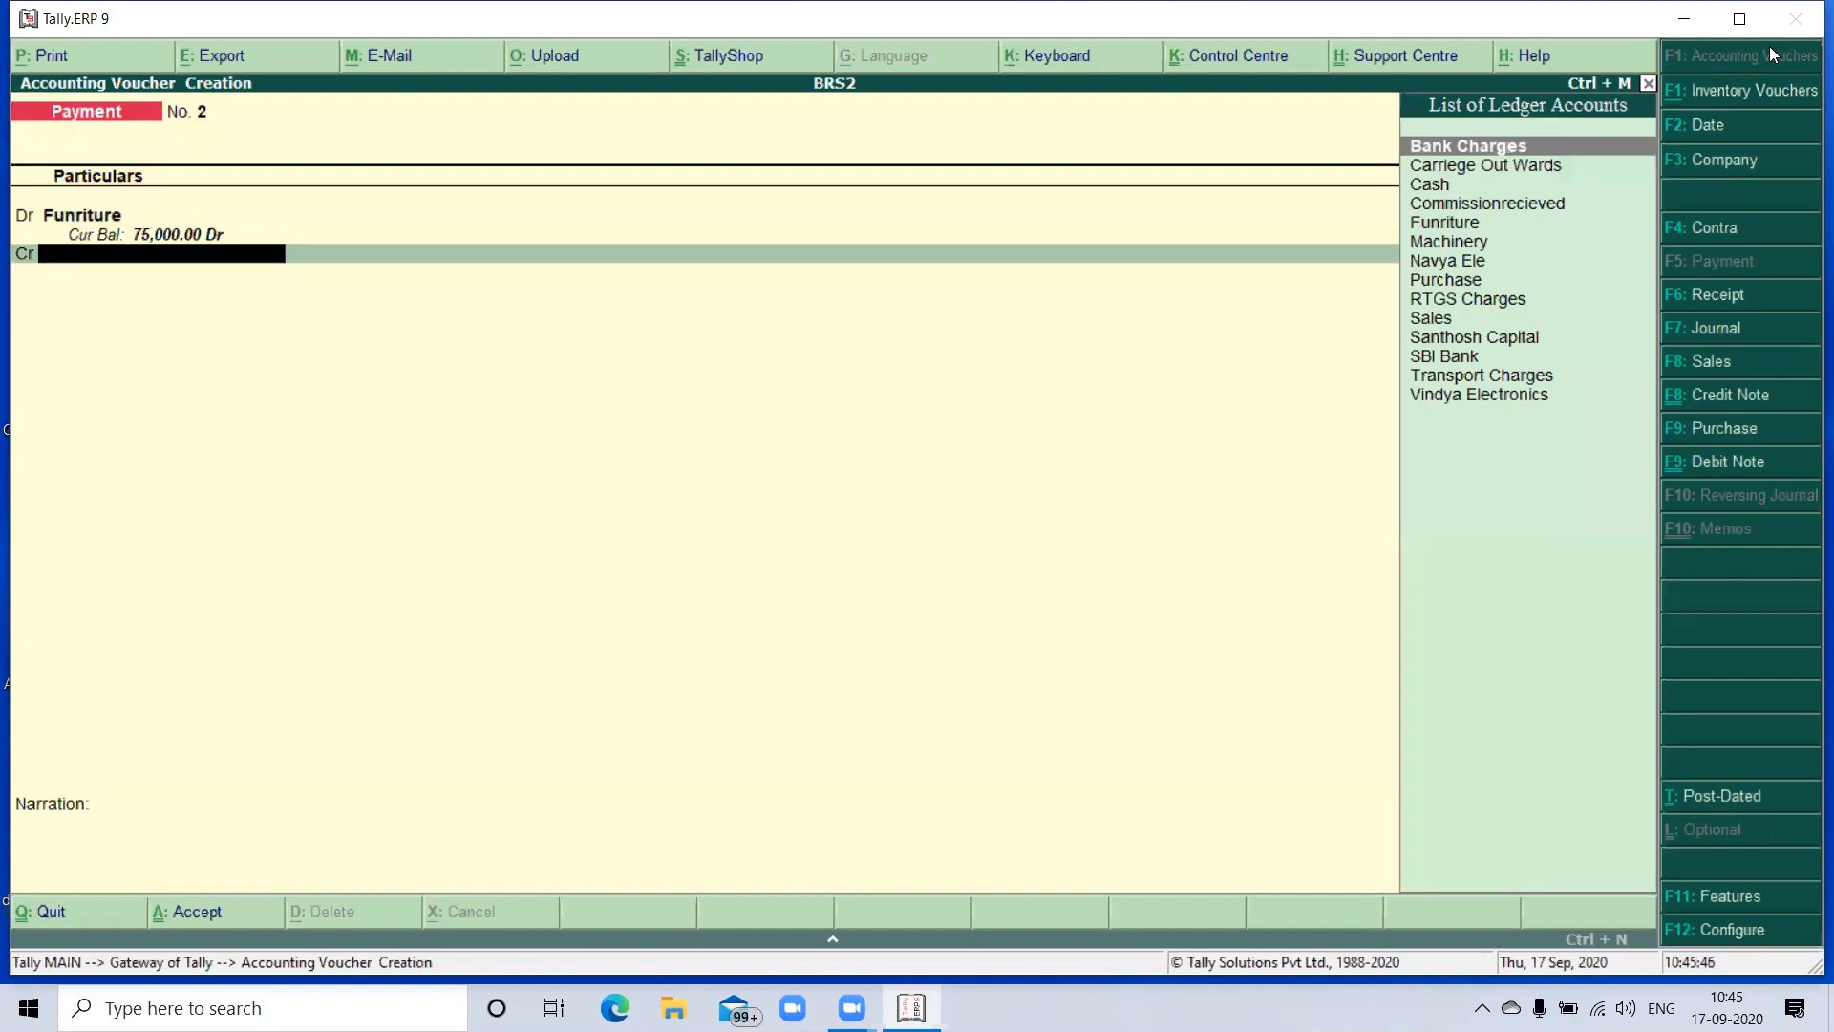
- Credit the Cash ledger with 75,000 in the furniture payment voucher and save it without a narration
type("Ca")
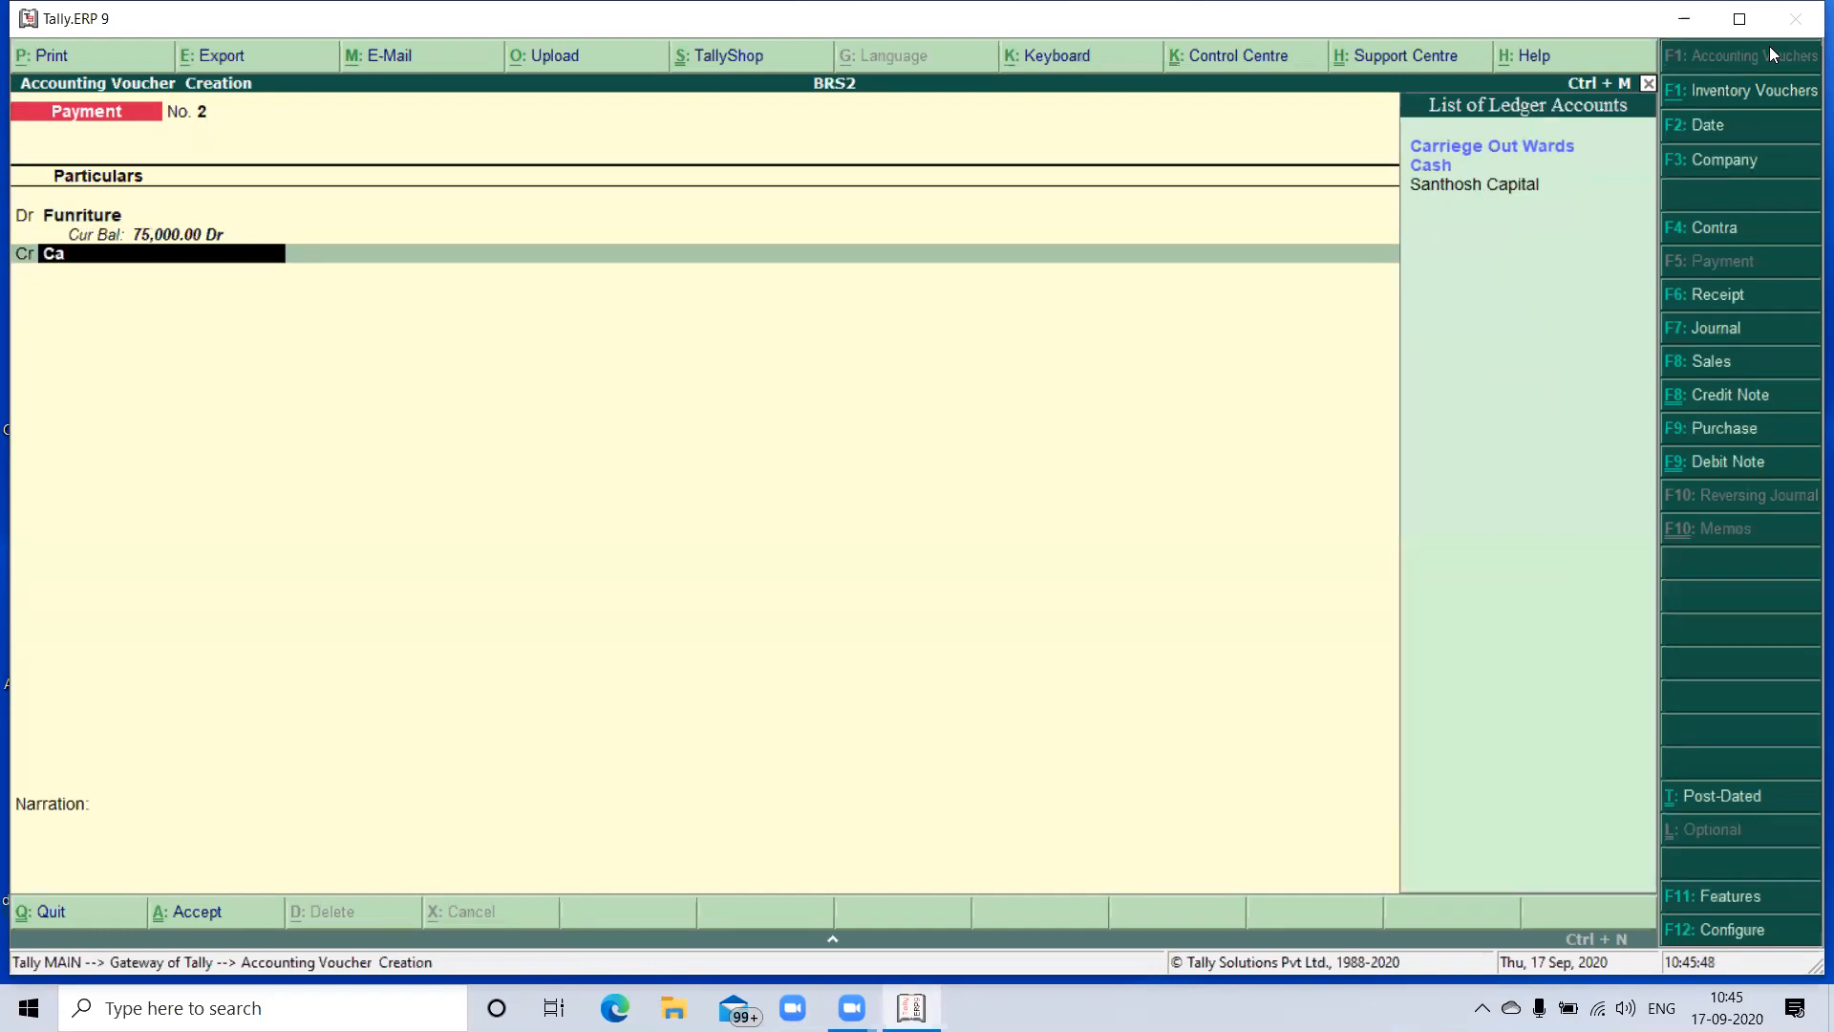
key("Down")
key("Return")
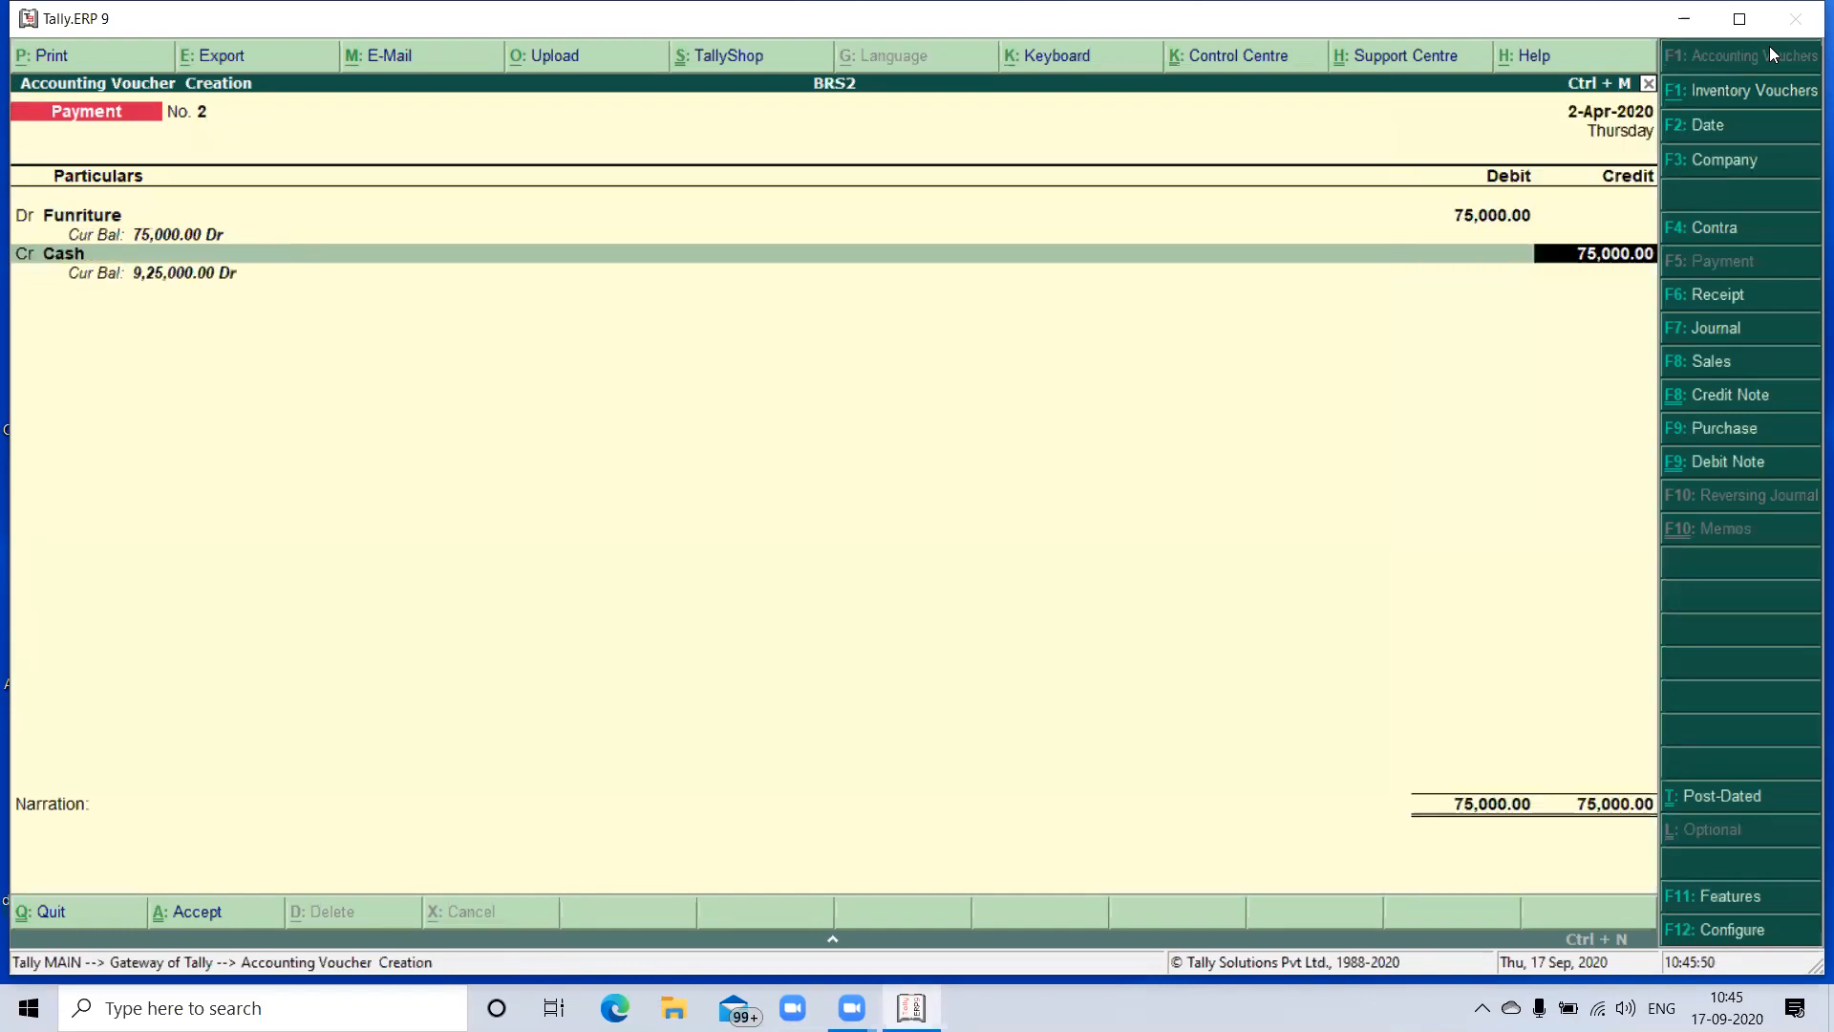
key("Return")
key("Return")
key("Return")
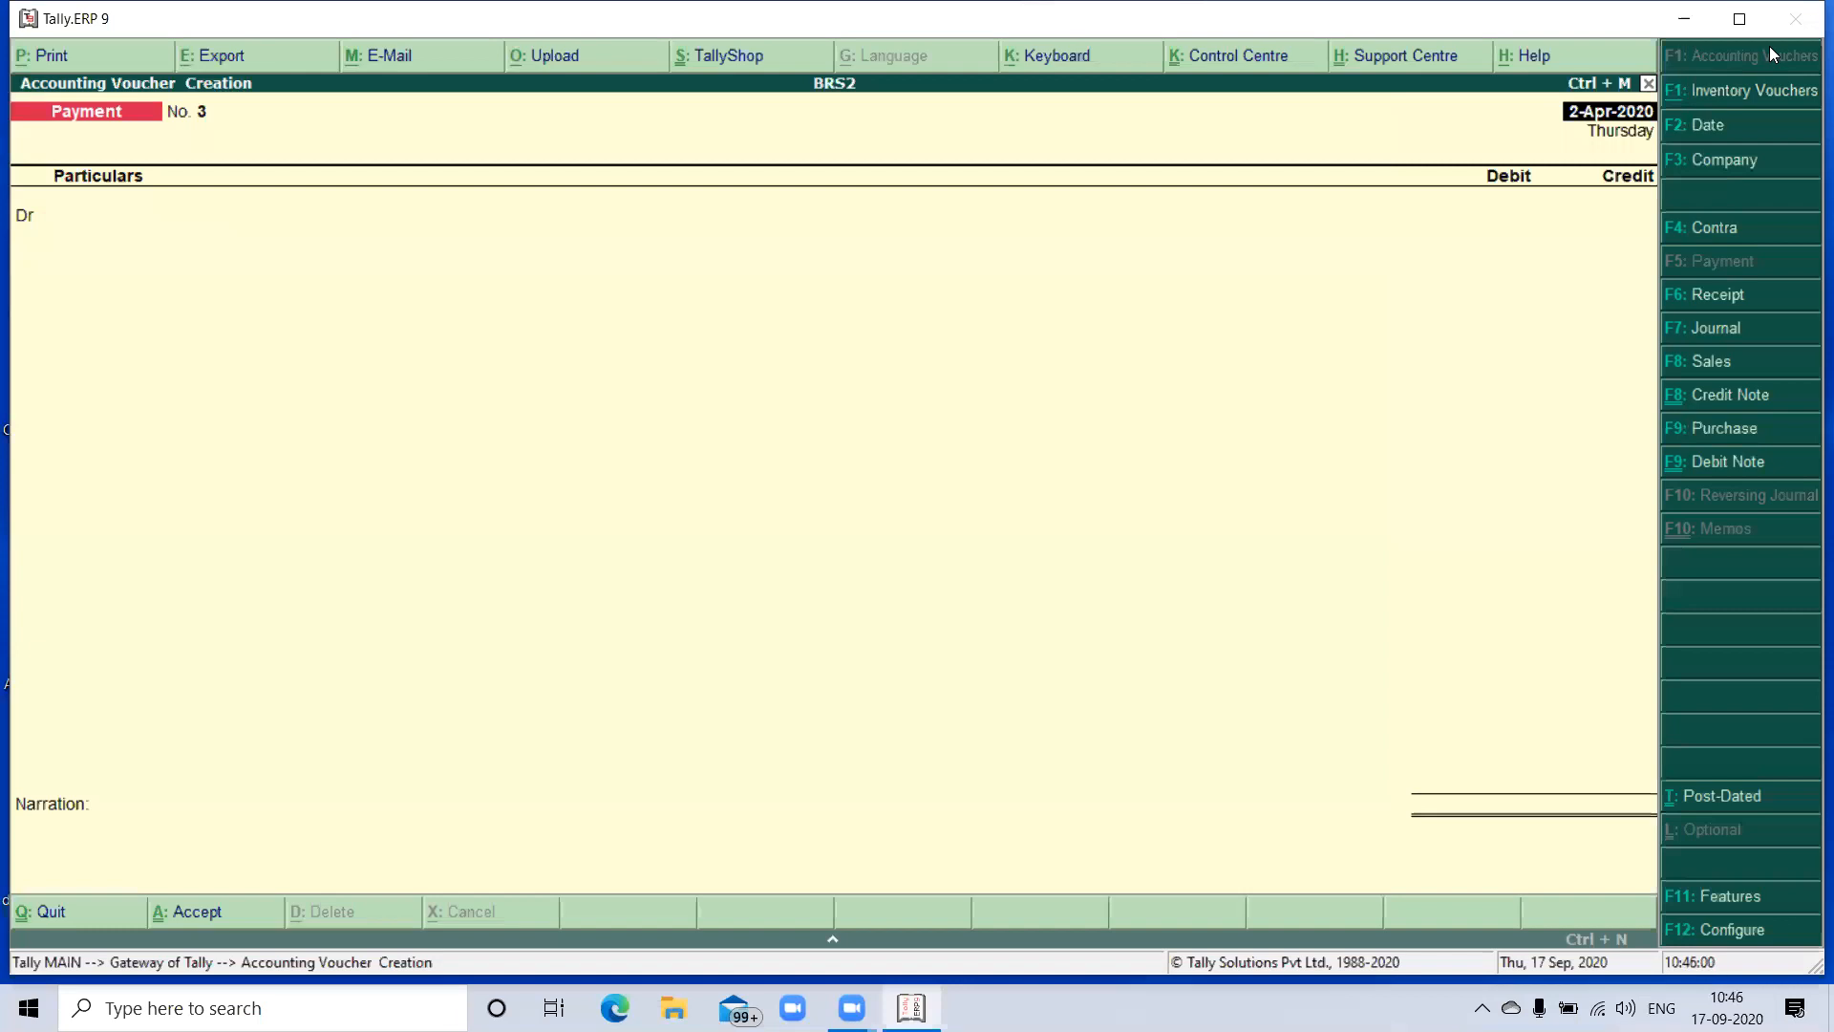
- Reopen the saved furniture payment voucher and try to change its date to 1-5-2019
key("Page_Up")
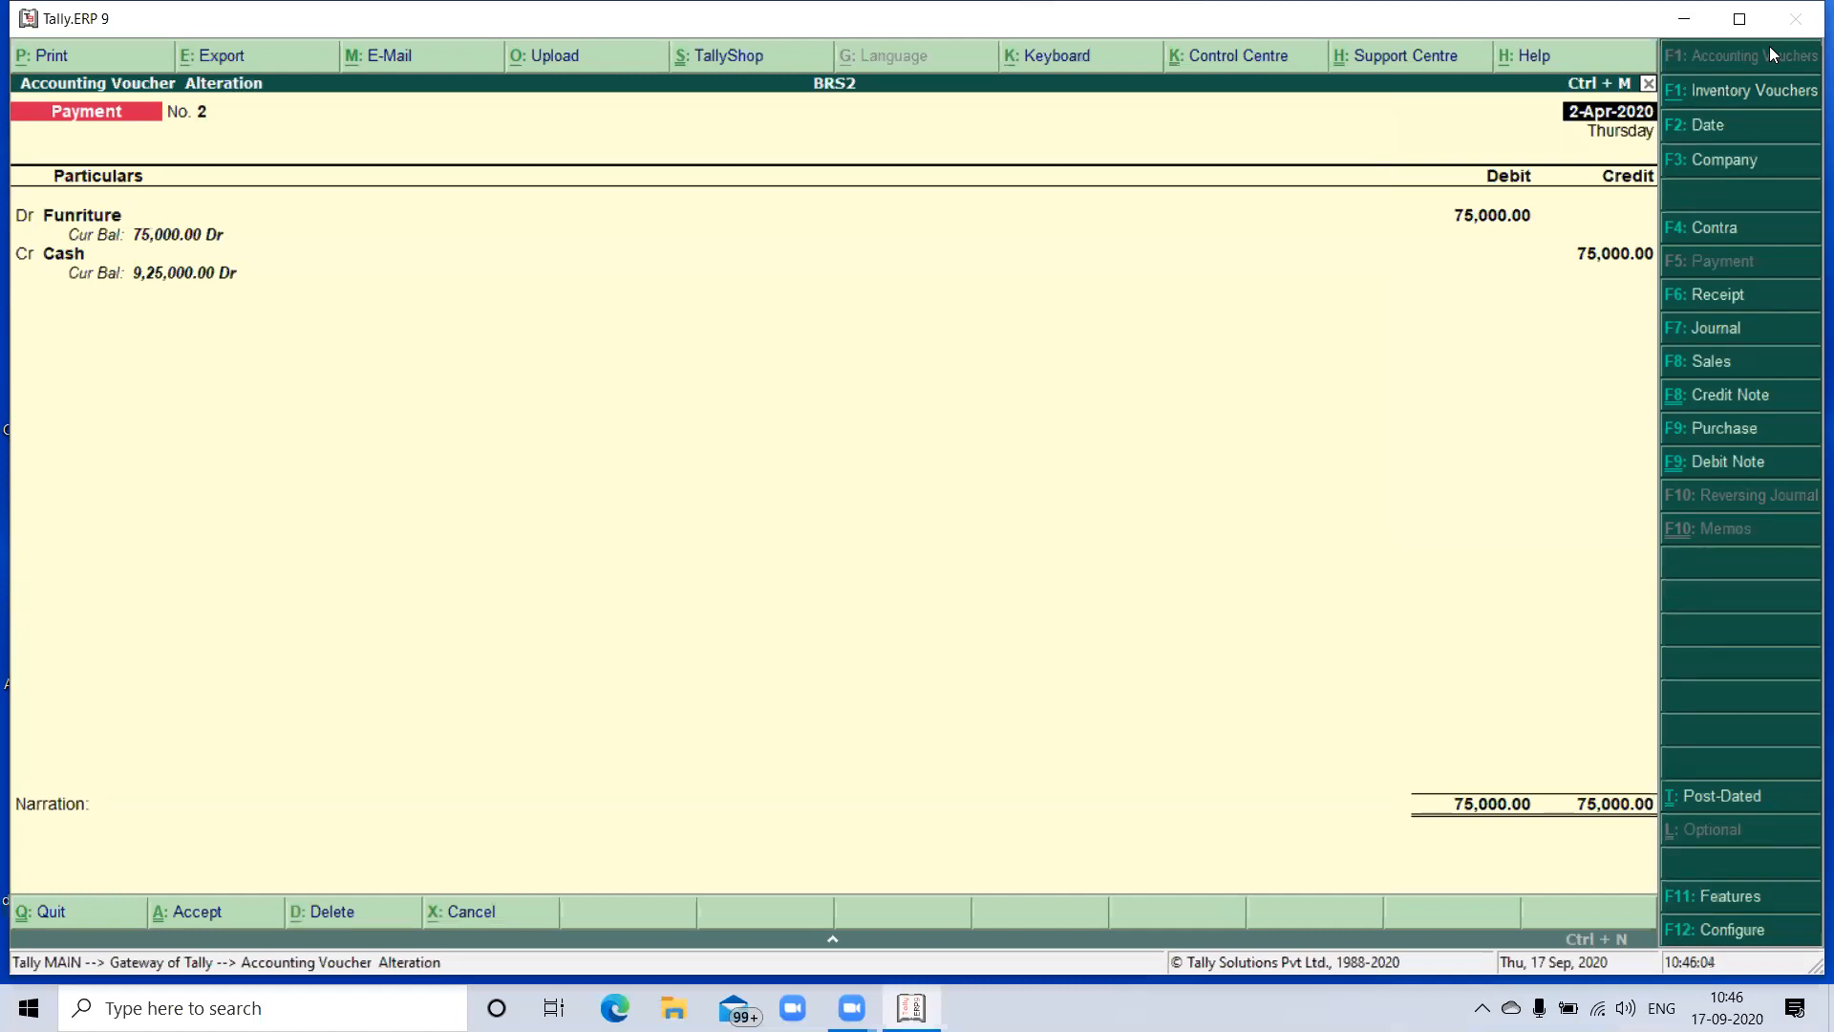
key("F2")
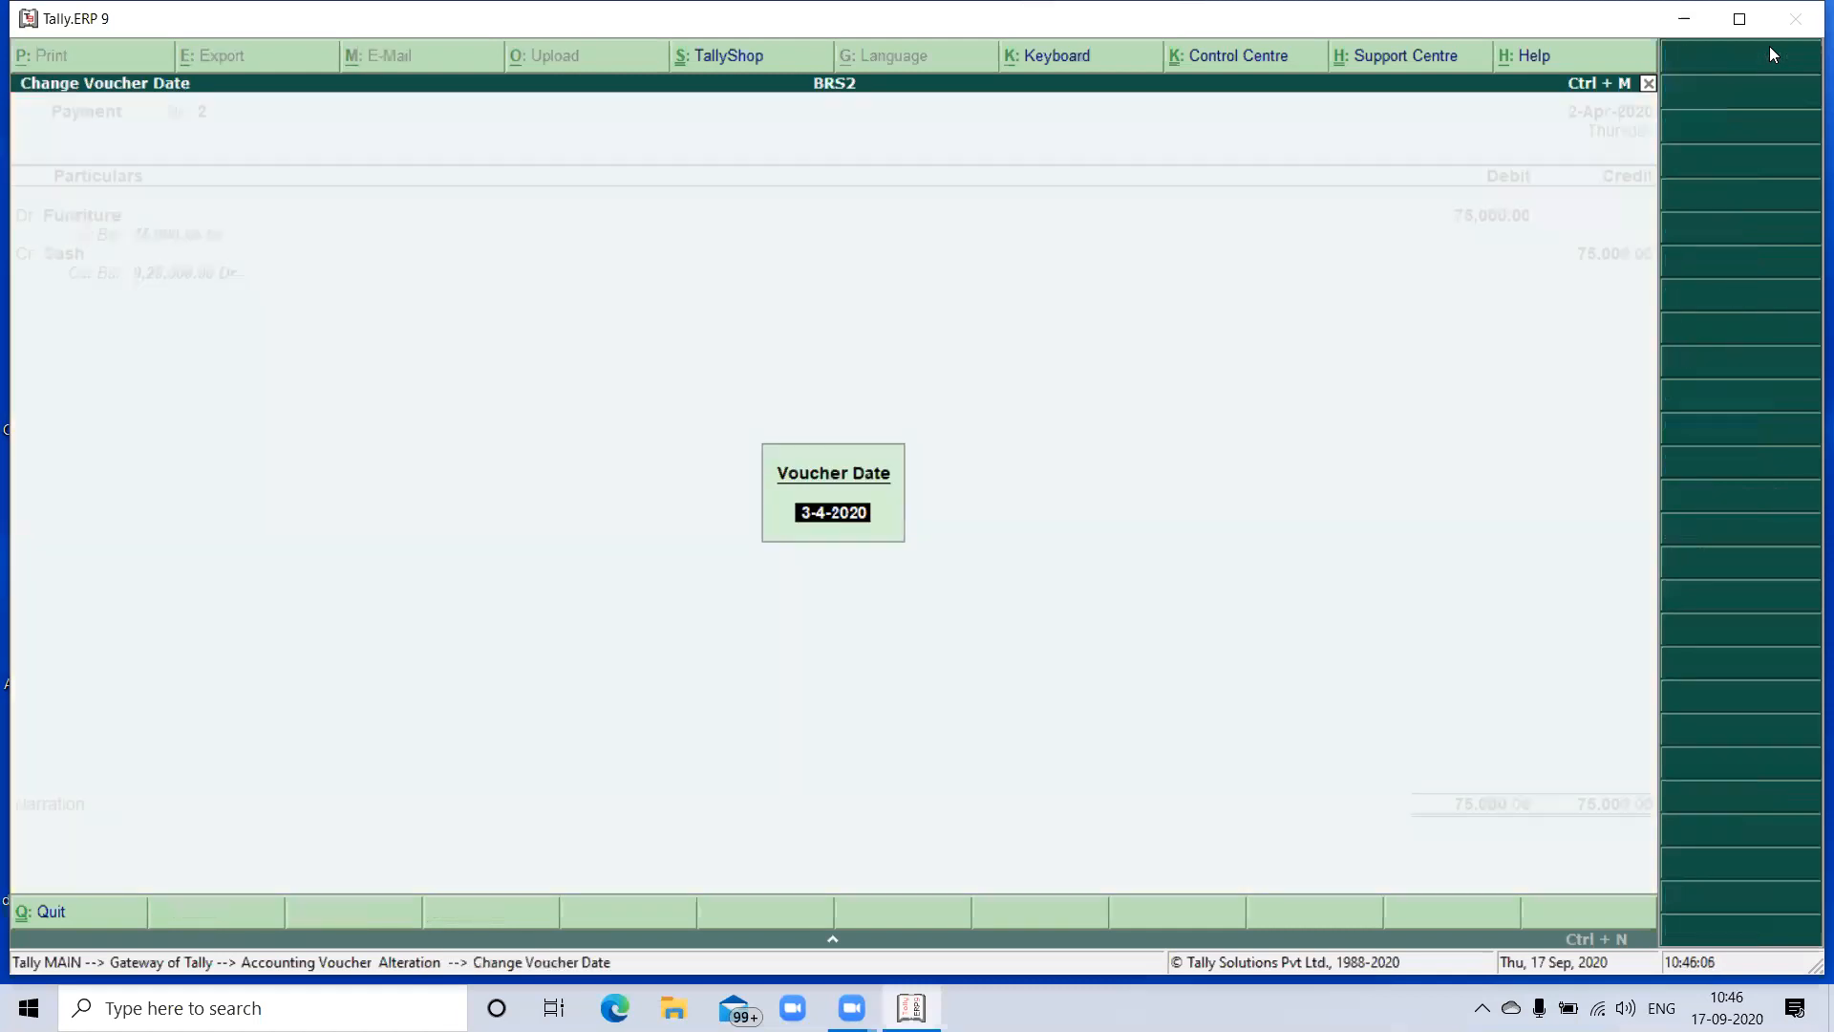
type("01-05-2019")
key("Return")
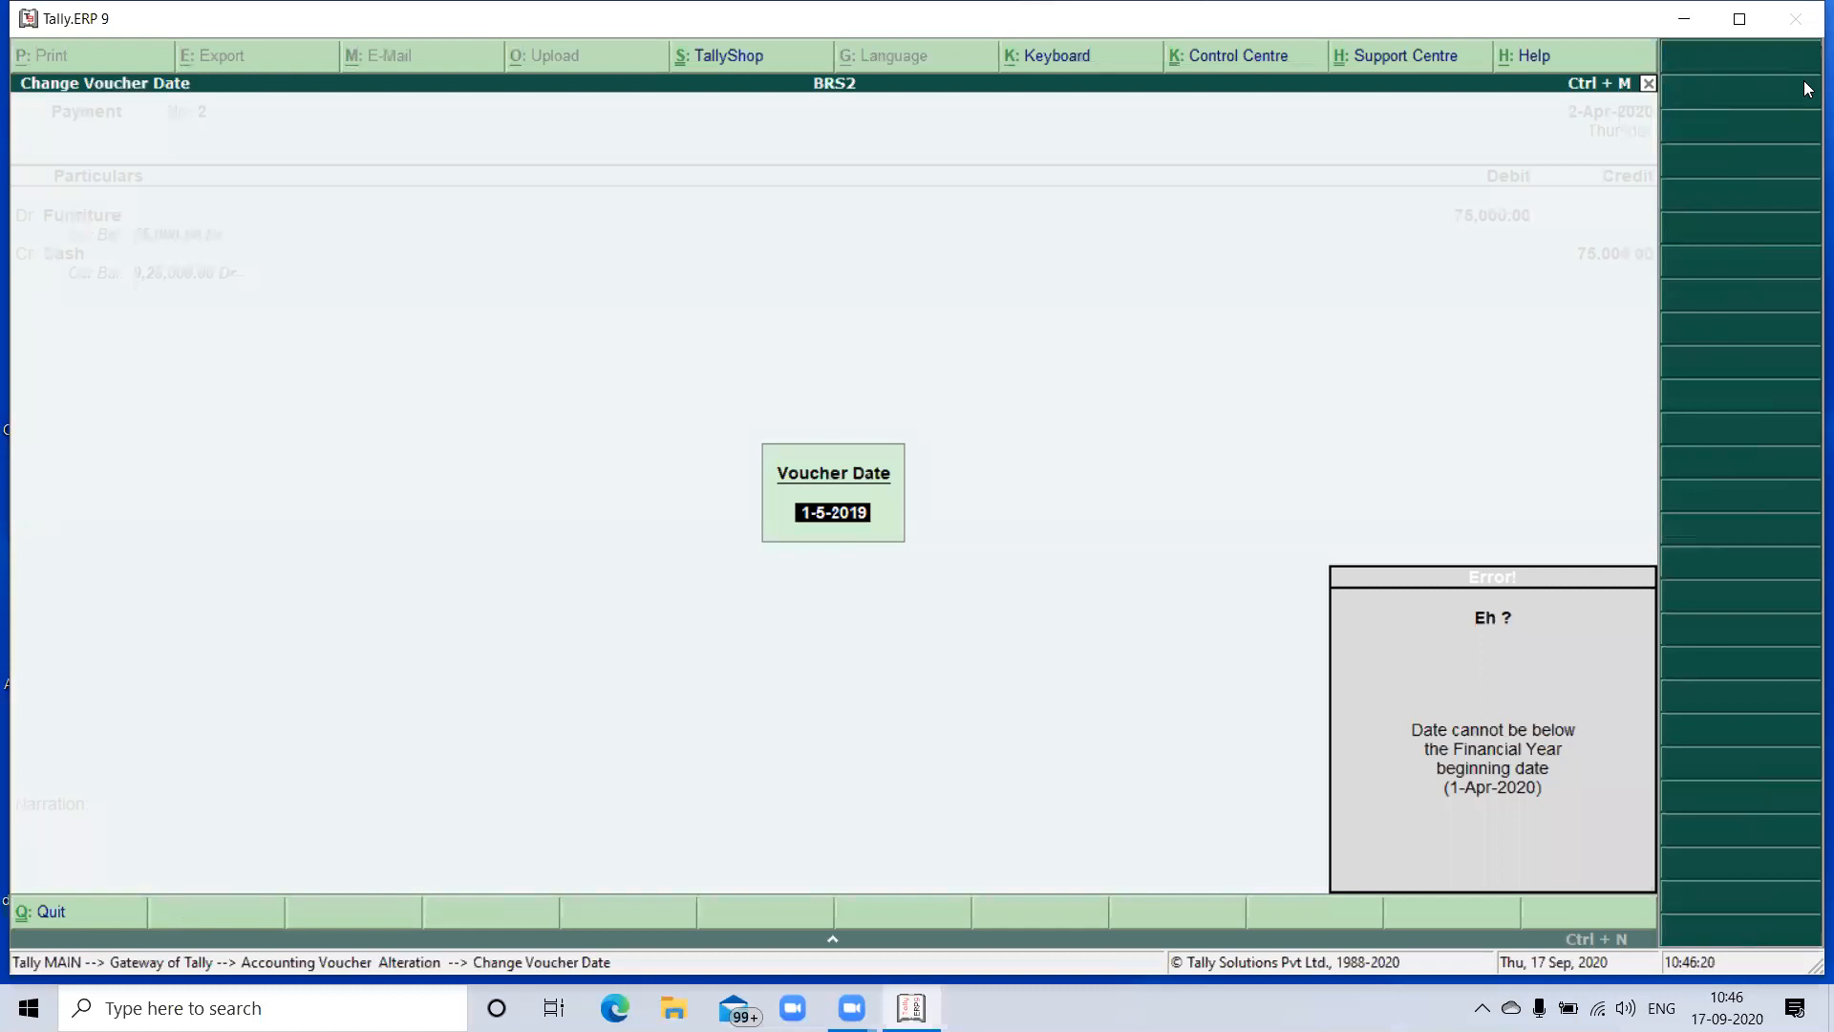
- Set the furniture payment voucher's date to 1-May-2020 and save the altered voucher with its entries unchanged
type("01-05")
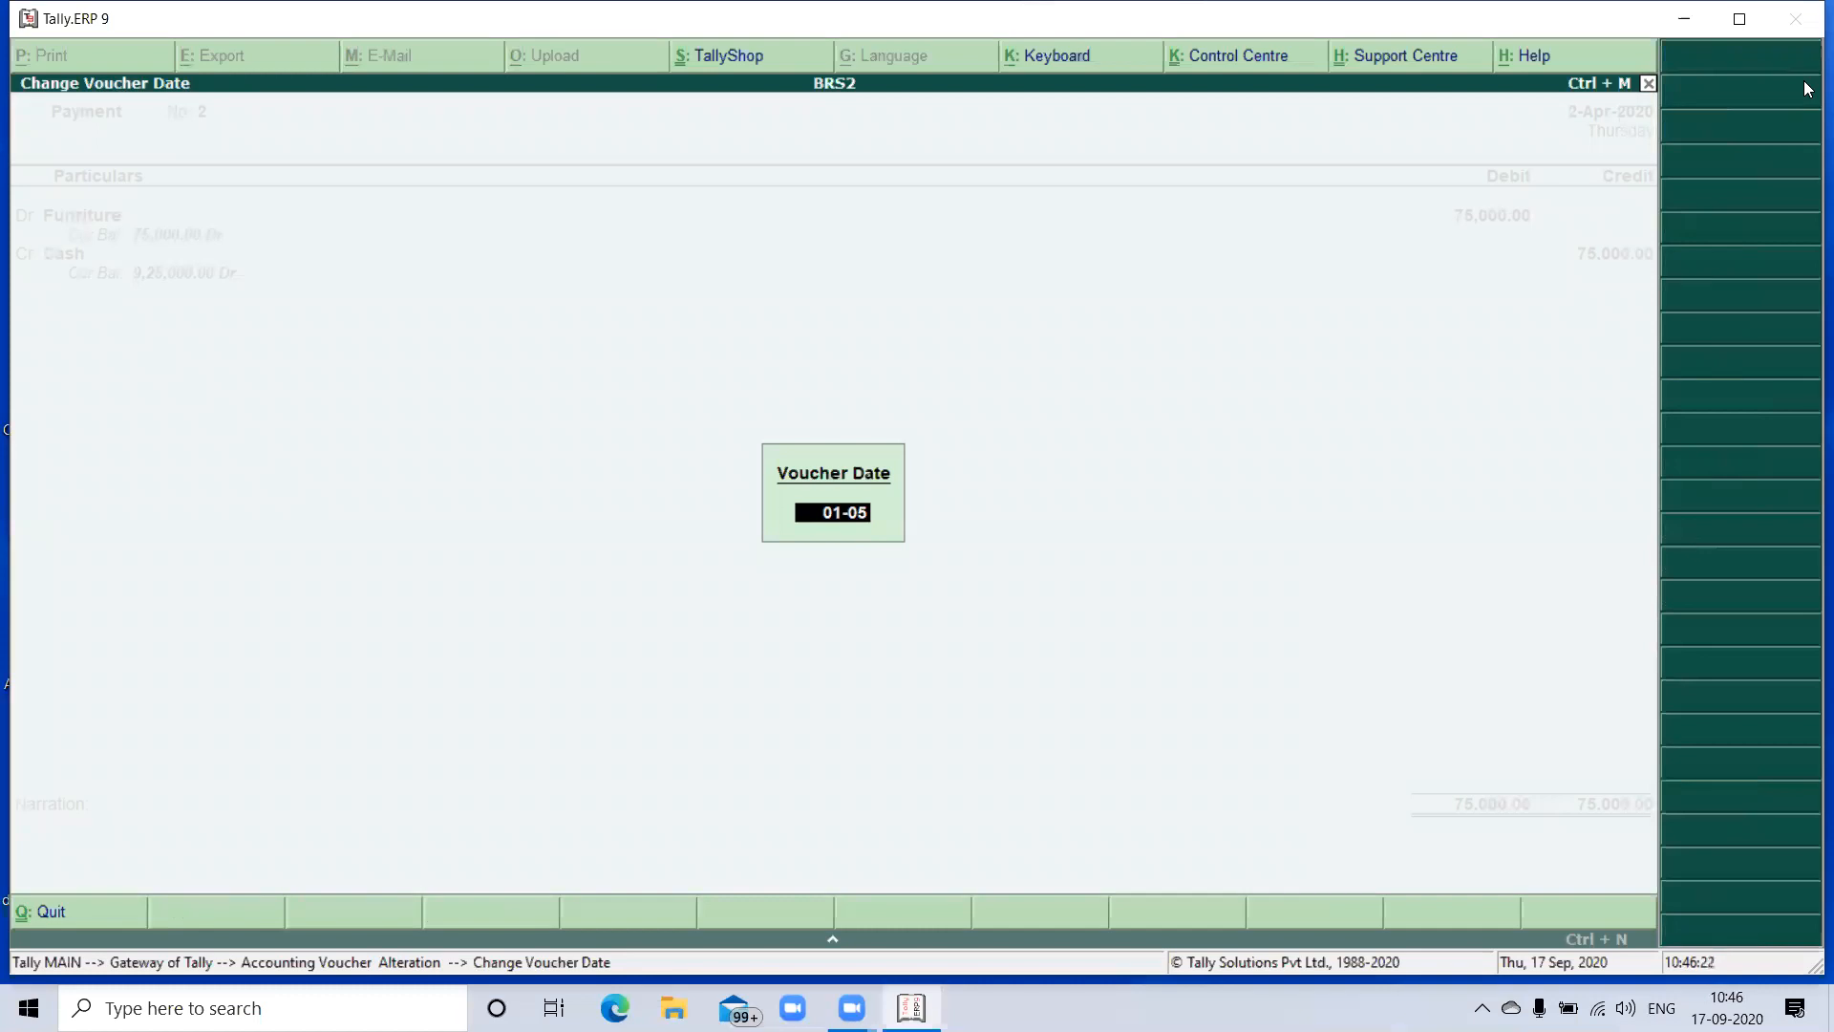
type("-2020")
key("Return")
key("Return")
key("Return")
key("Return")
key("Return")
key("Return")
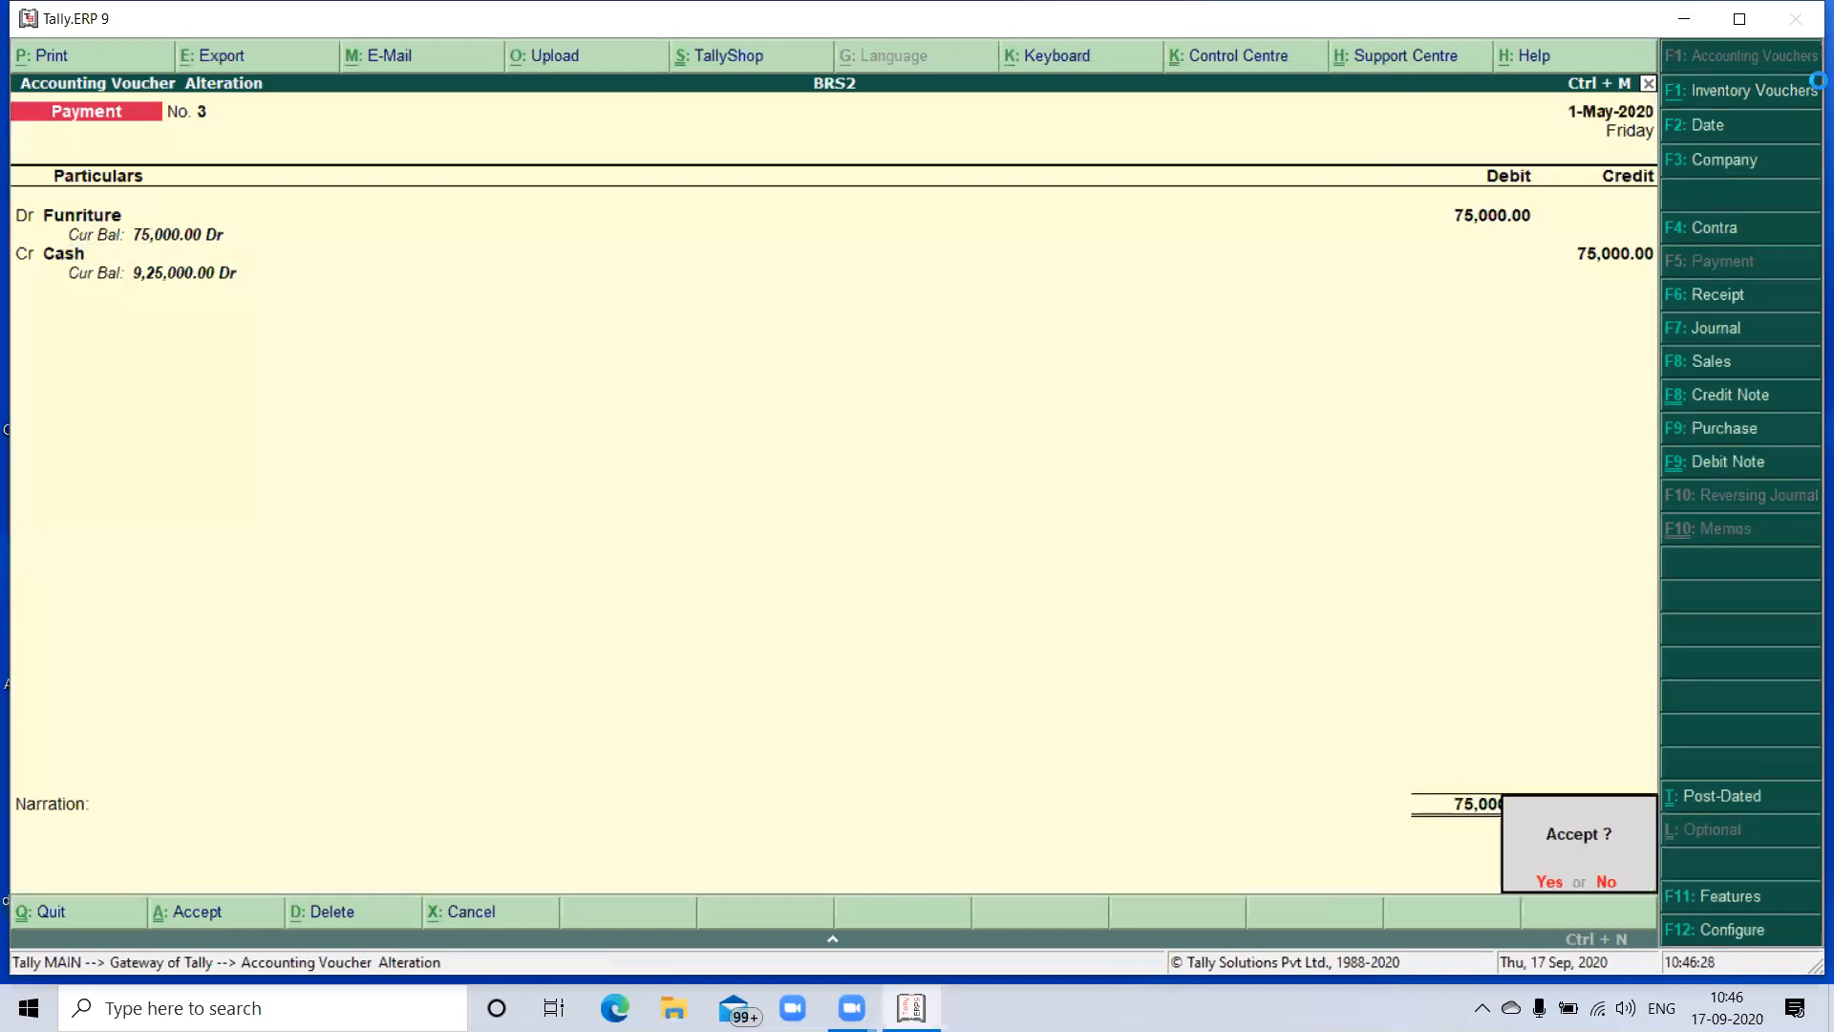
key("Return")
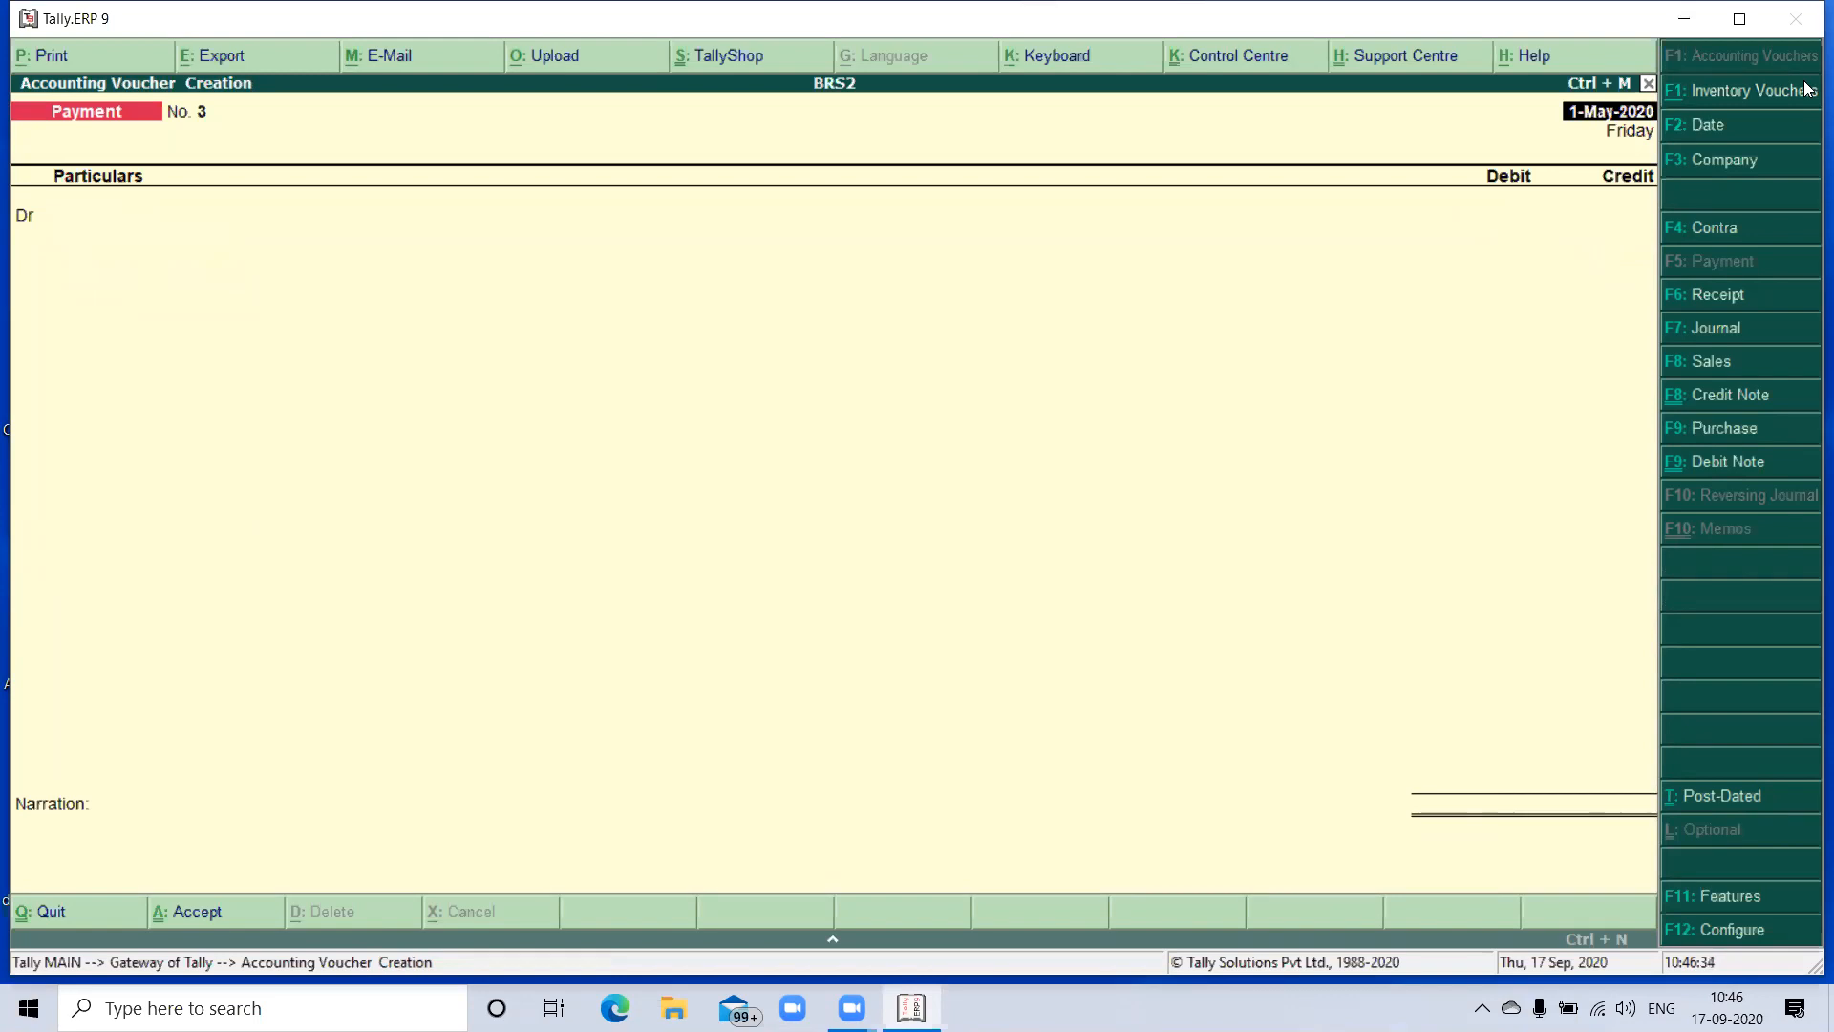
- Start a Purchase voucher dated 2-May-2020 with supplier invoice number 01 and the same invoice date
key("F9")
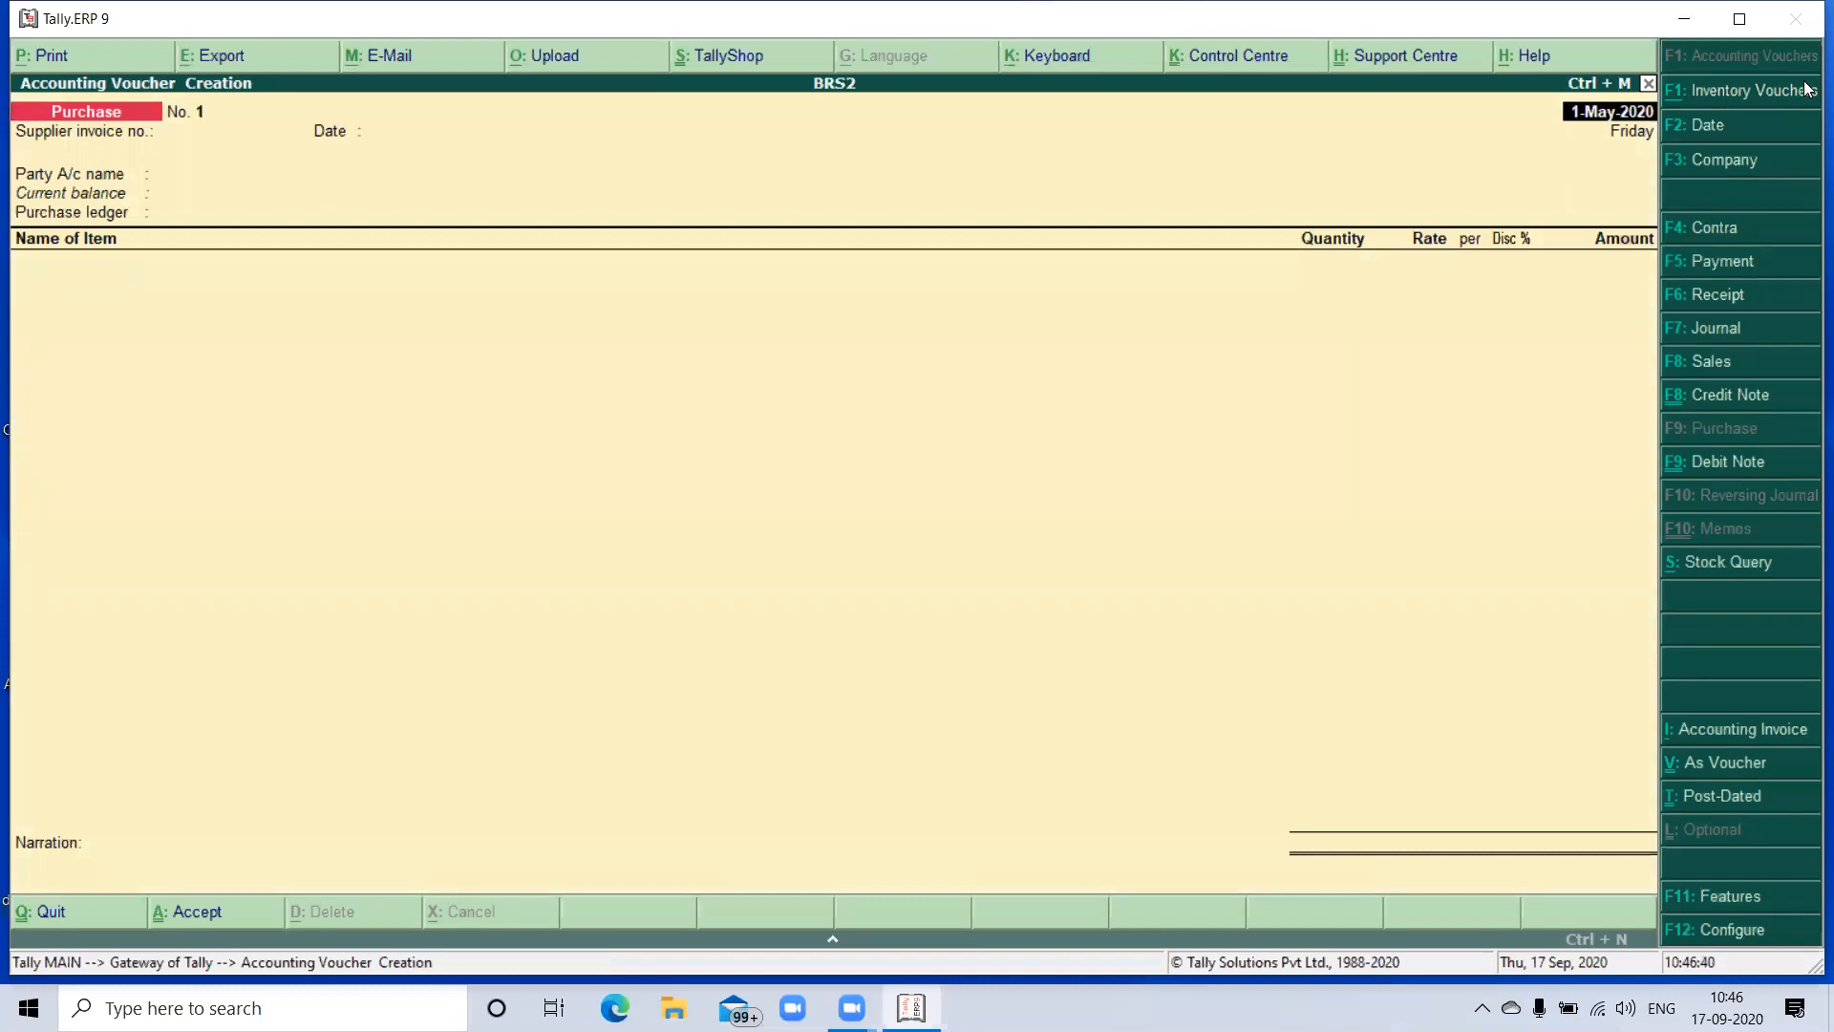
key("F2")
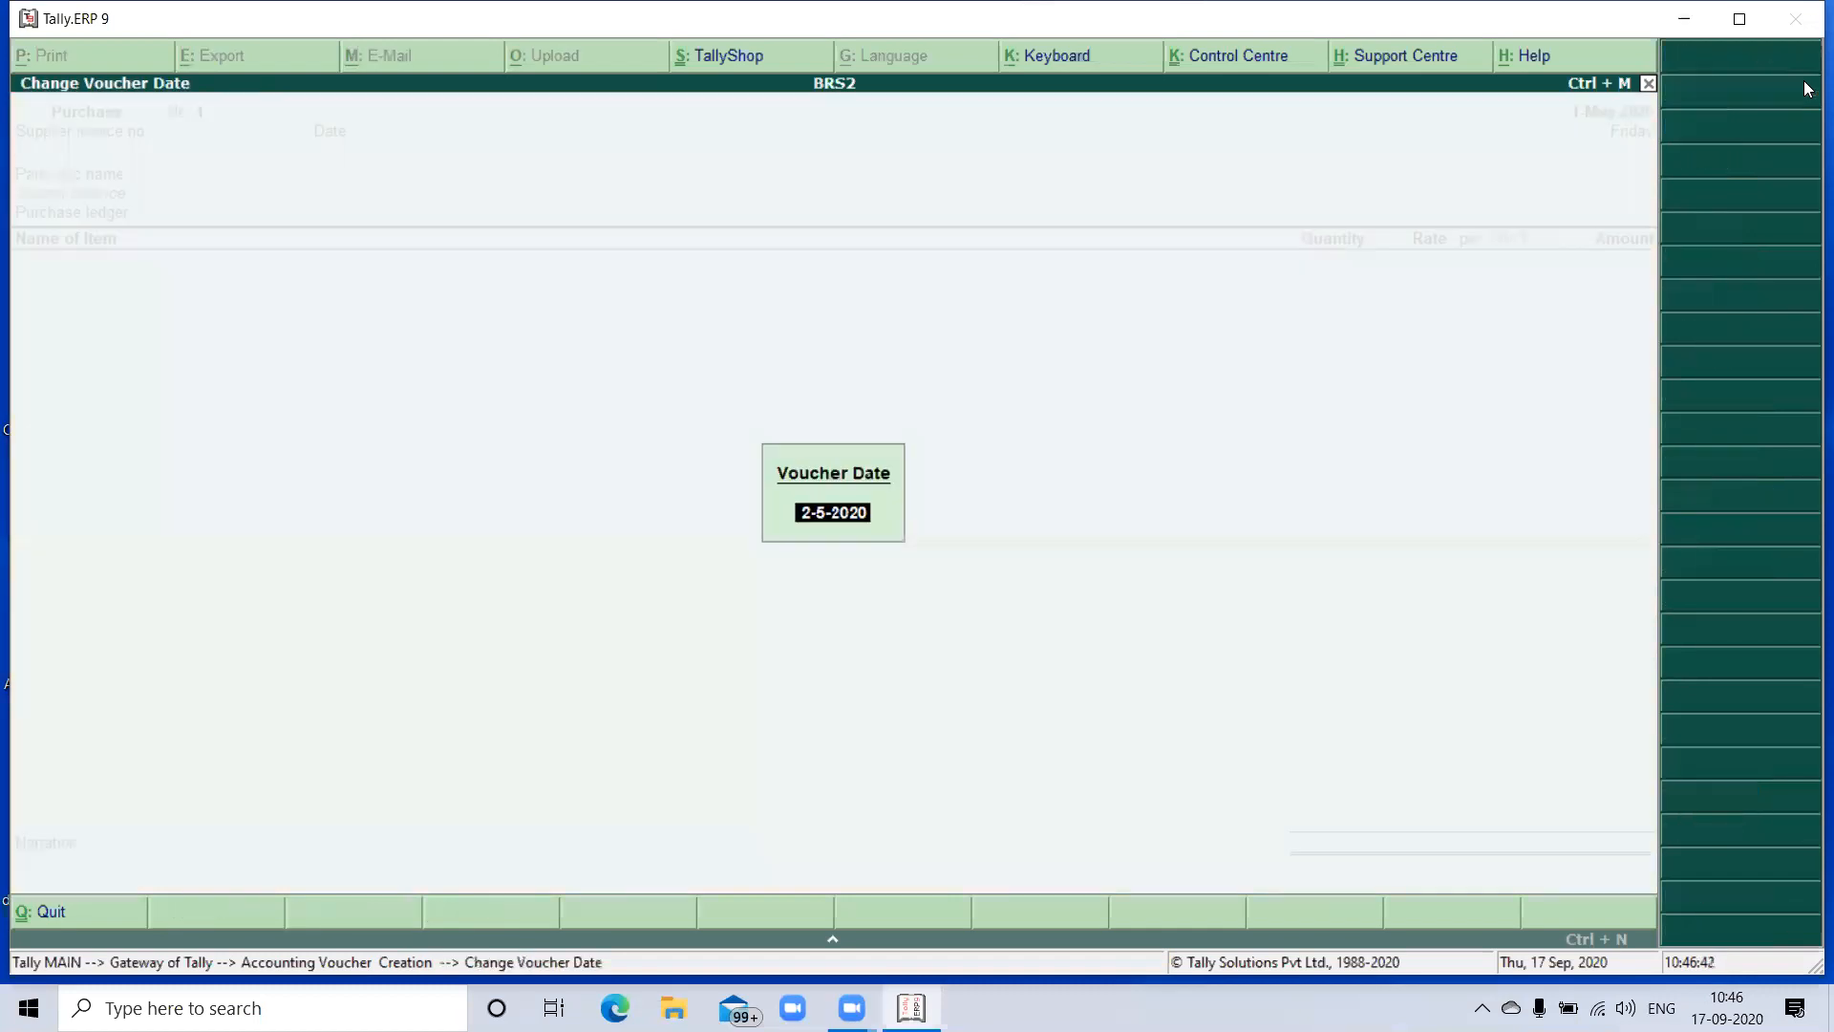
type("2")
key("Return")
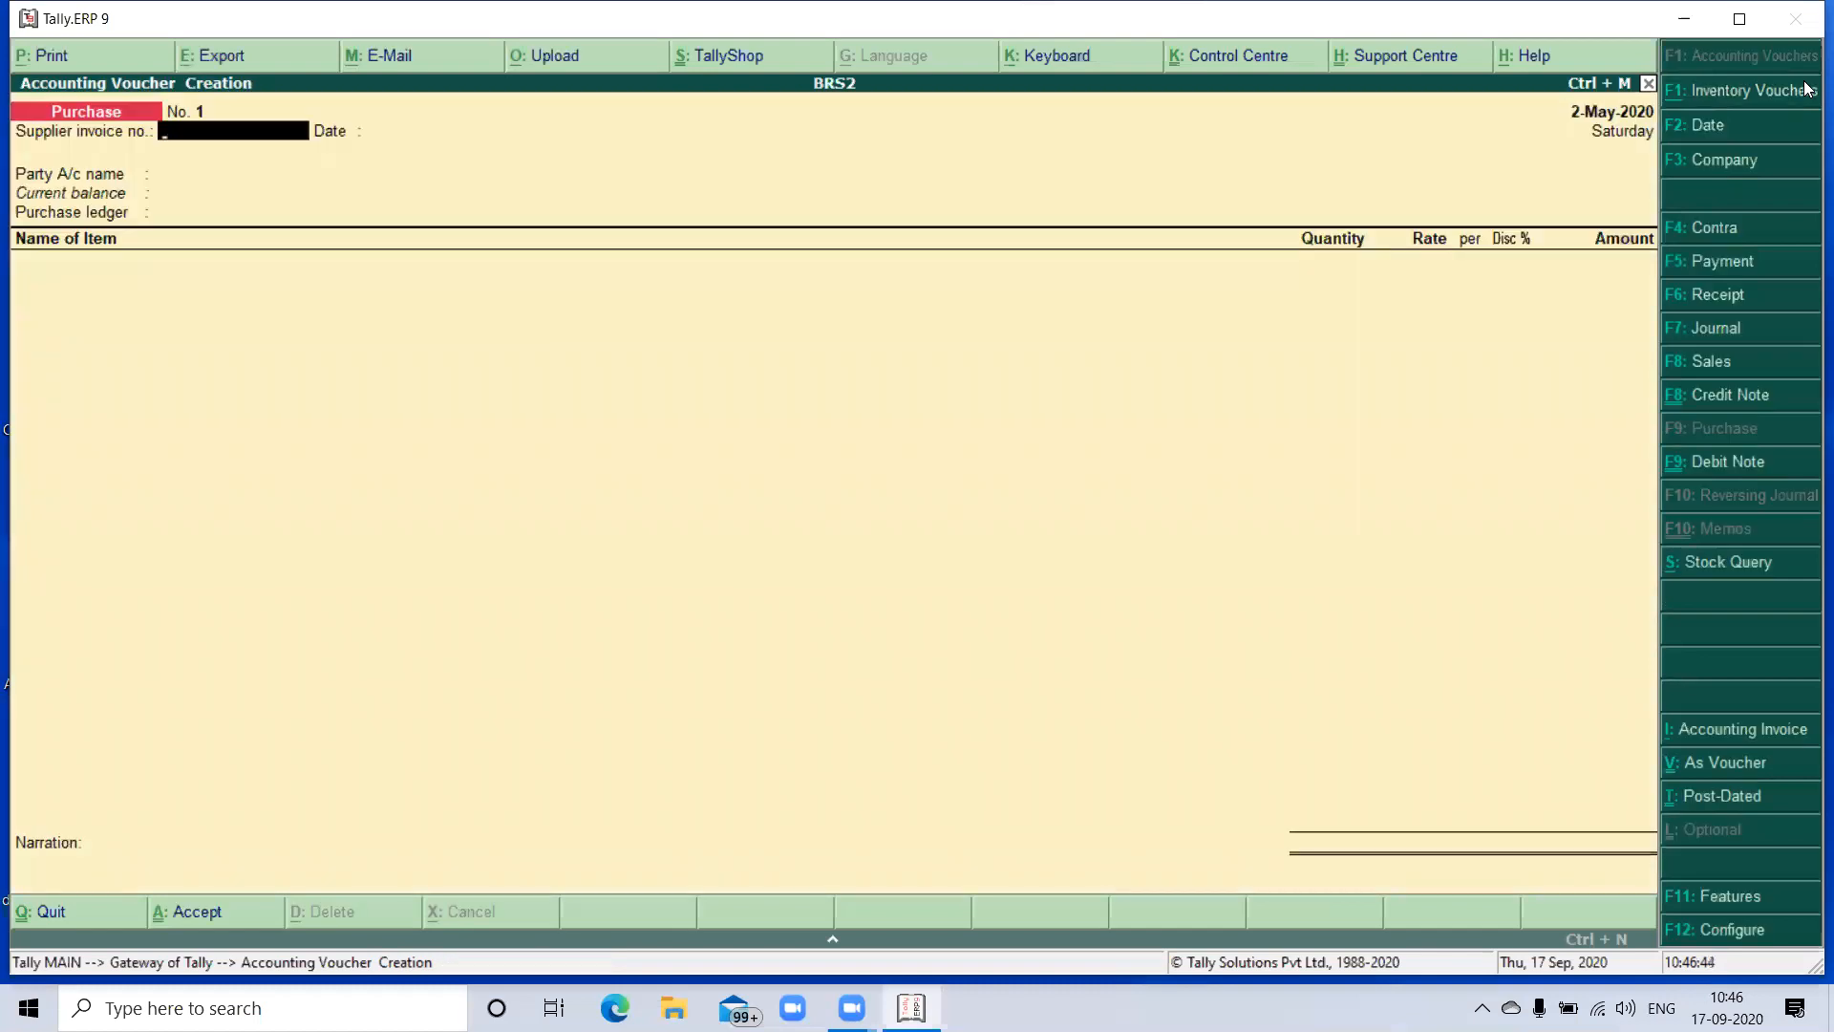
type("01")
key("Return")
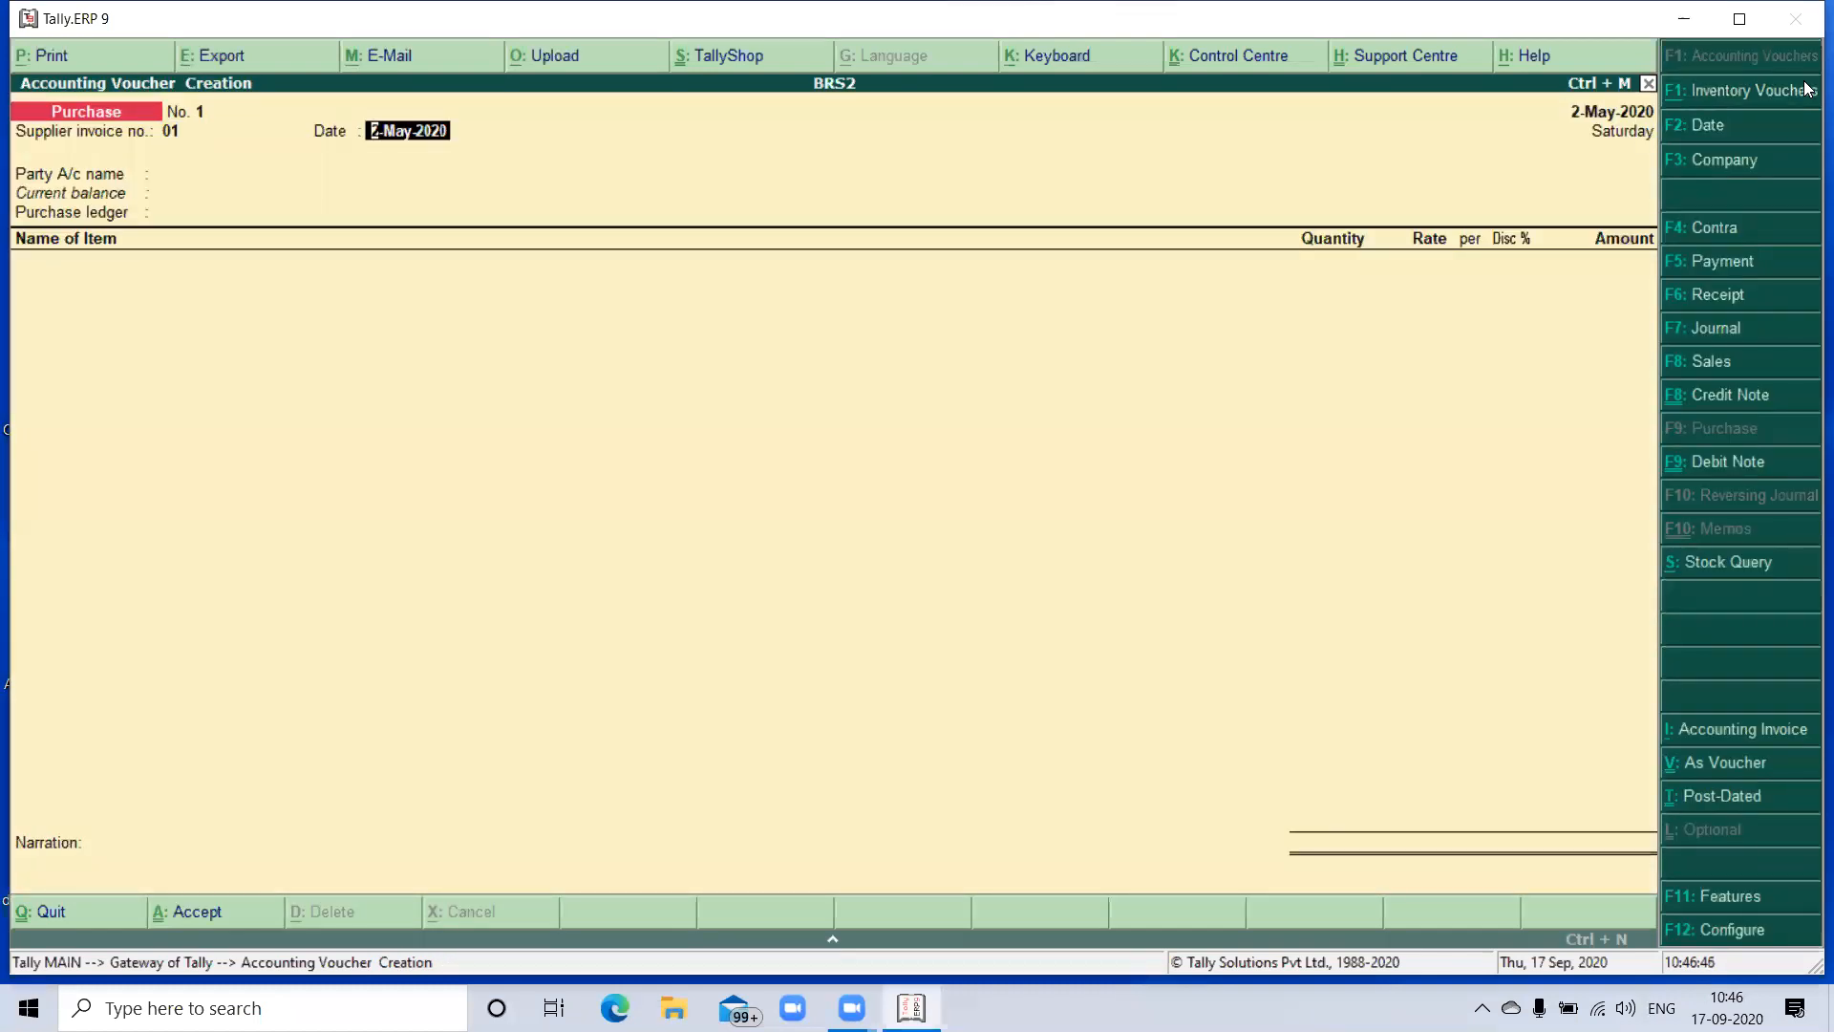
key("Return")
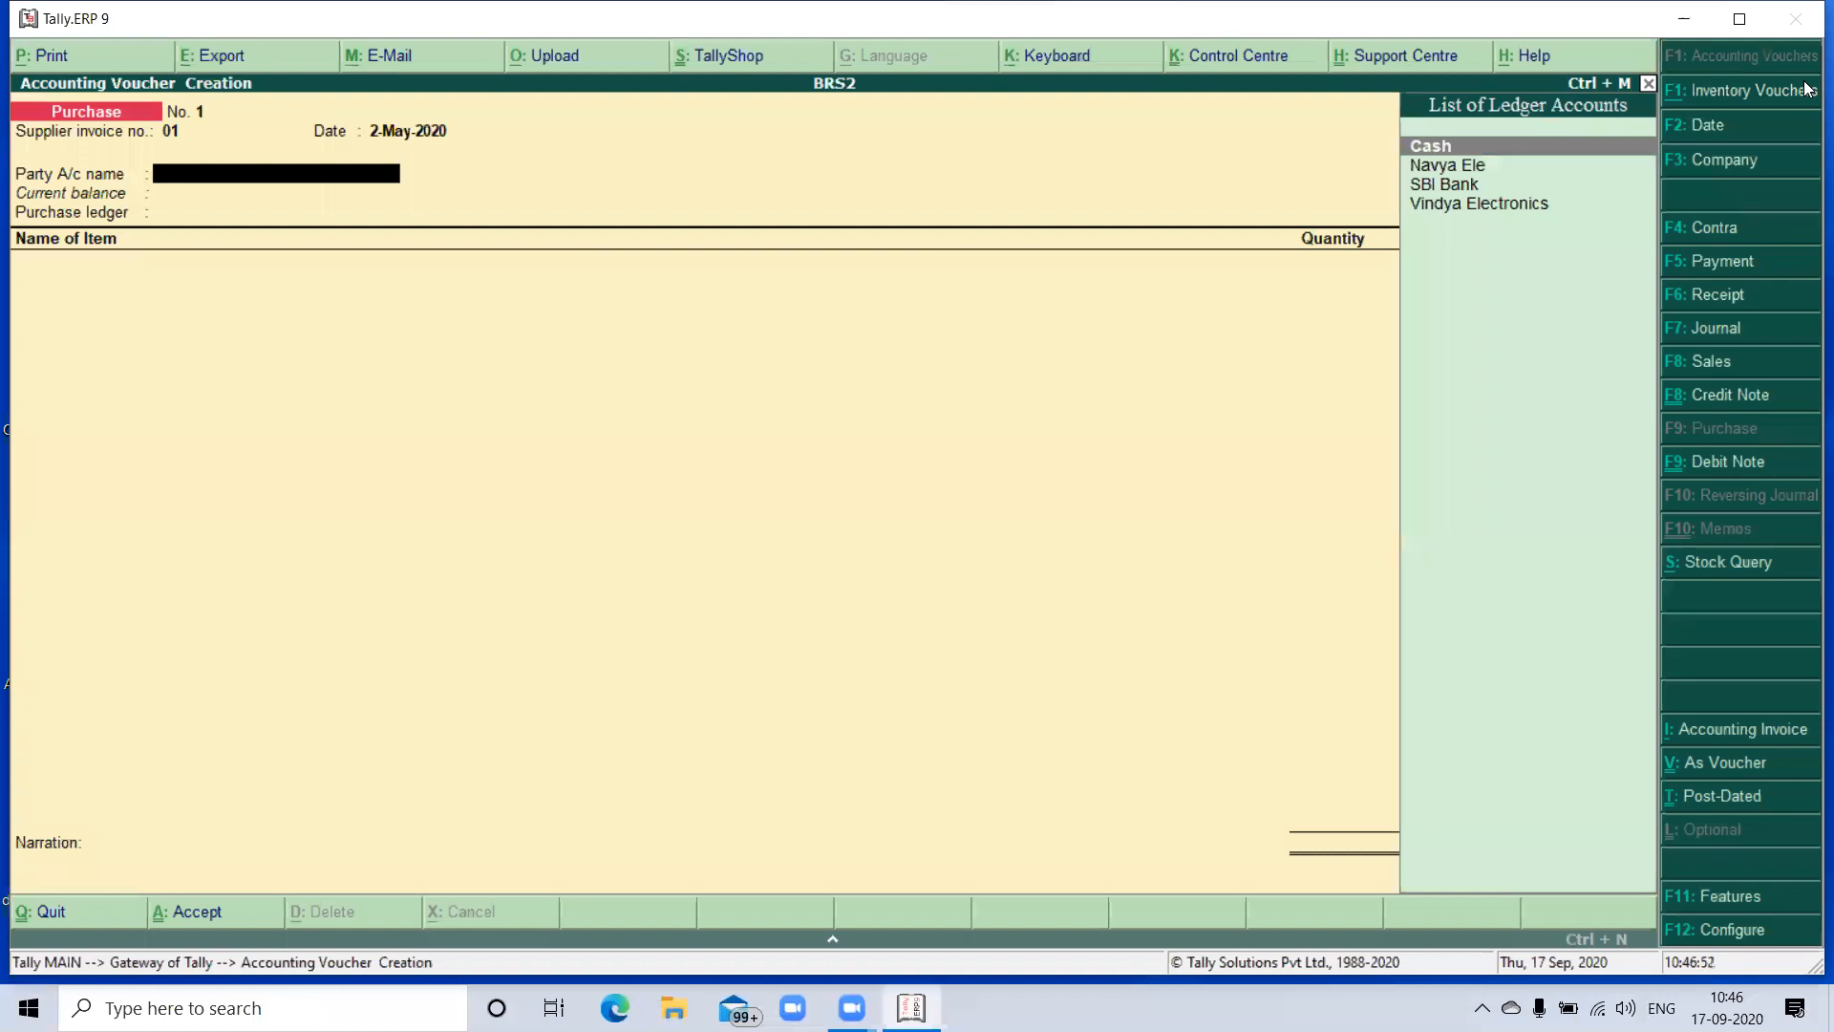
- Choose SBI Bank as the party account, keep the supplier details, and use the Purchase ledger
key("Down")
key("Down")
key("Return")
key("Return")
key("Return")
key("Return")
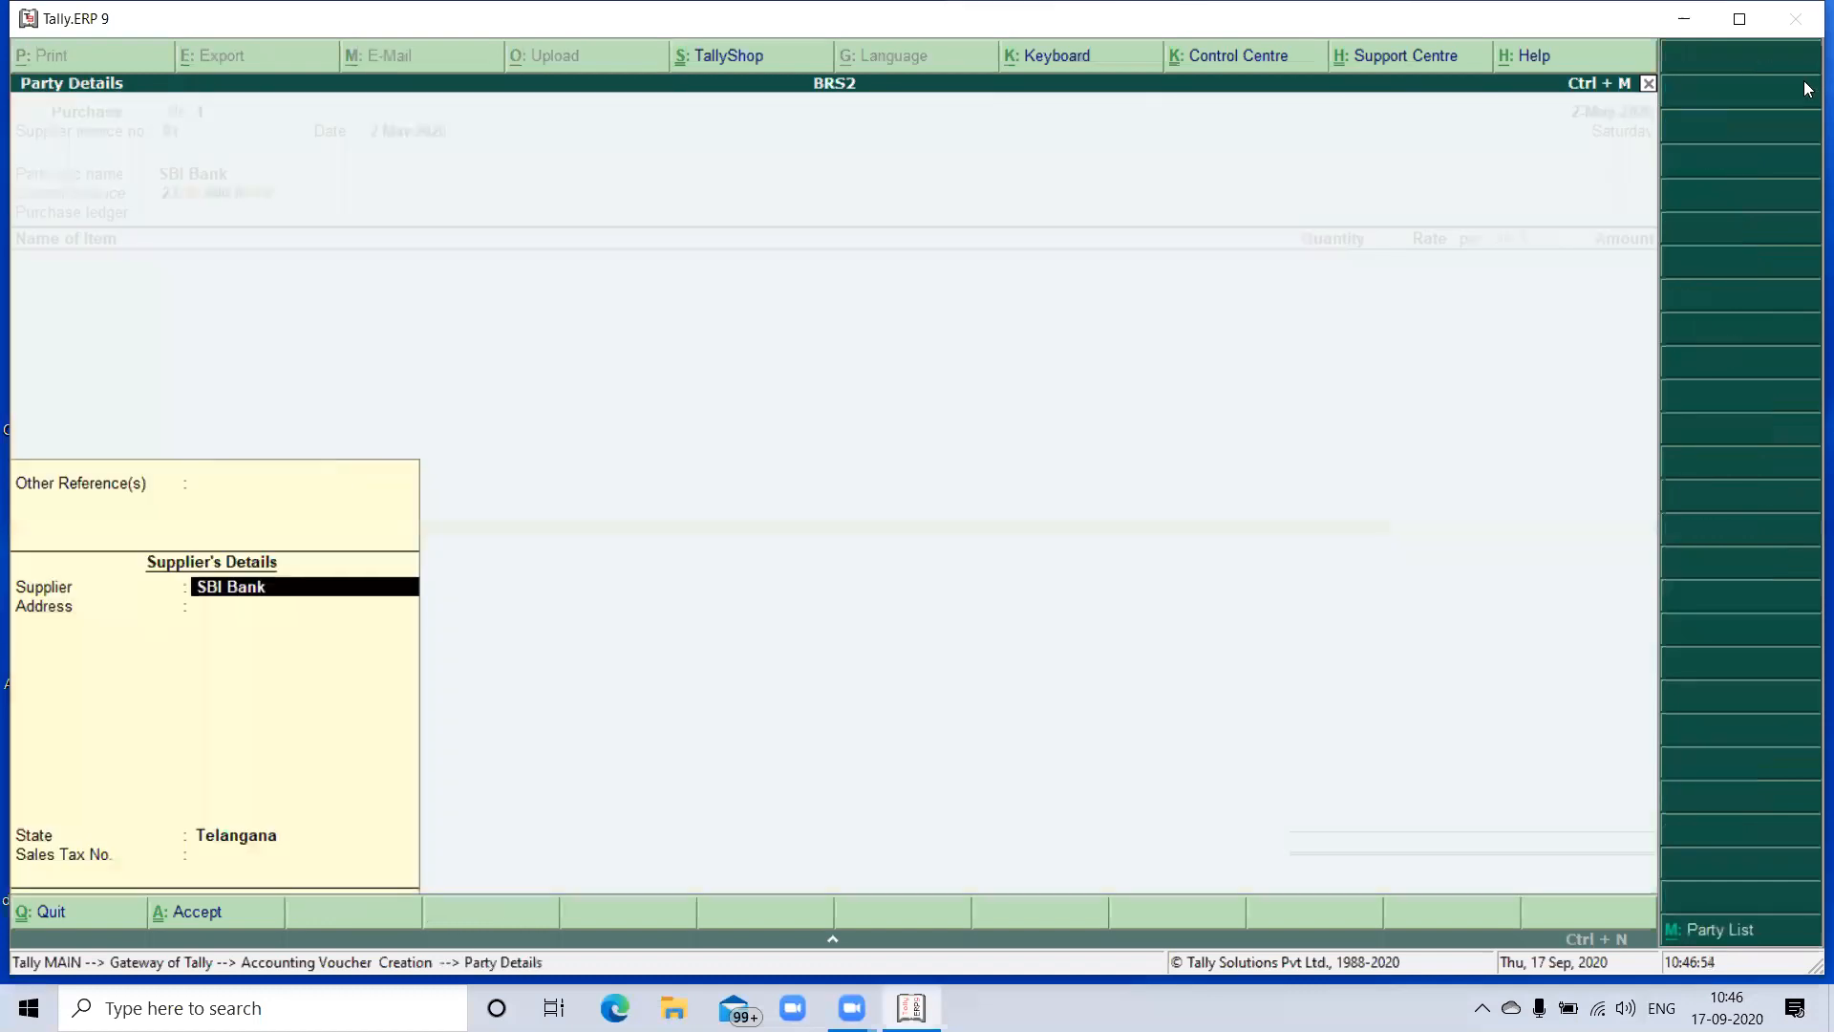
key("Return")
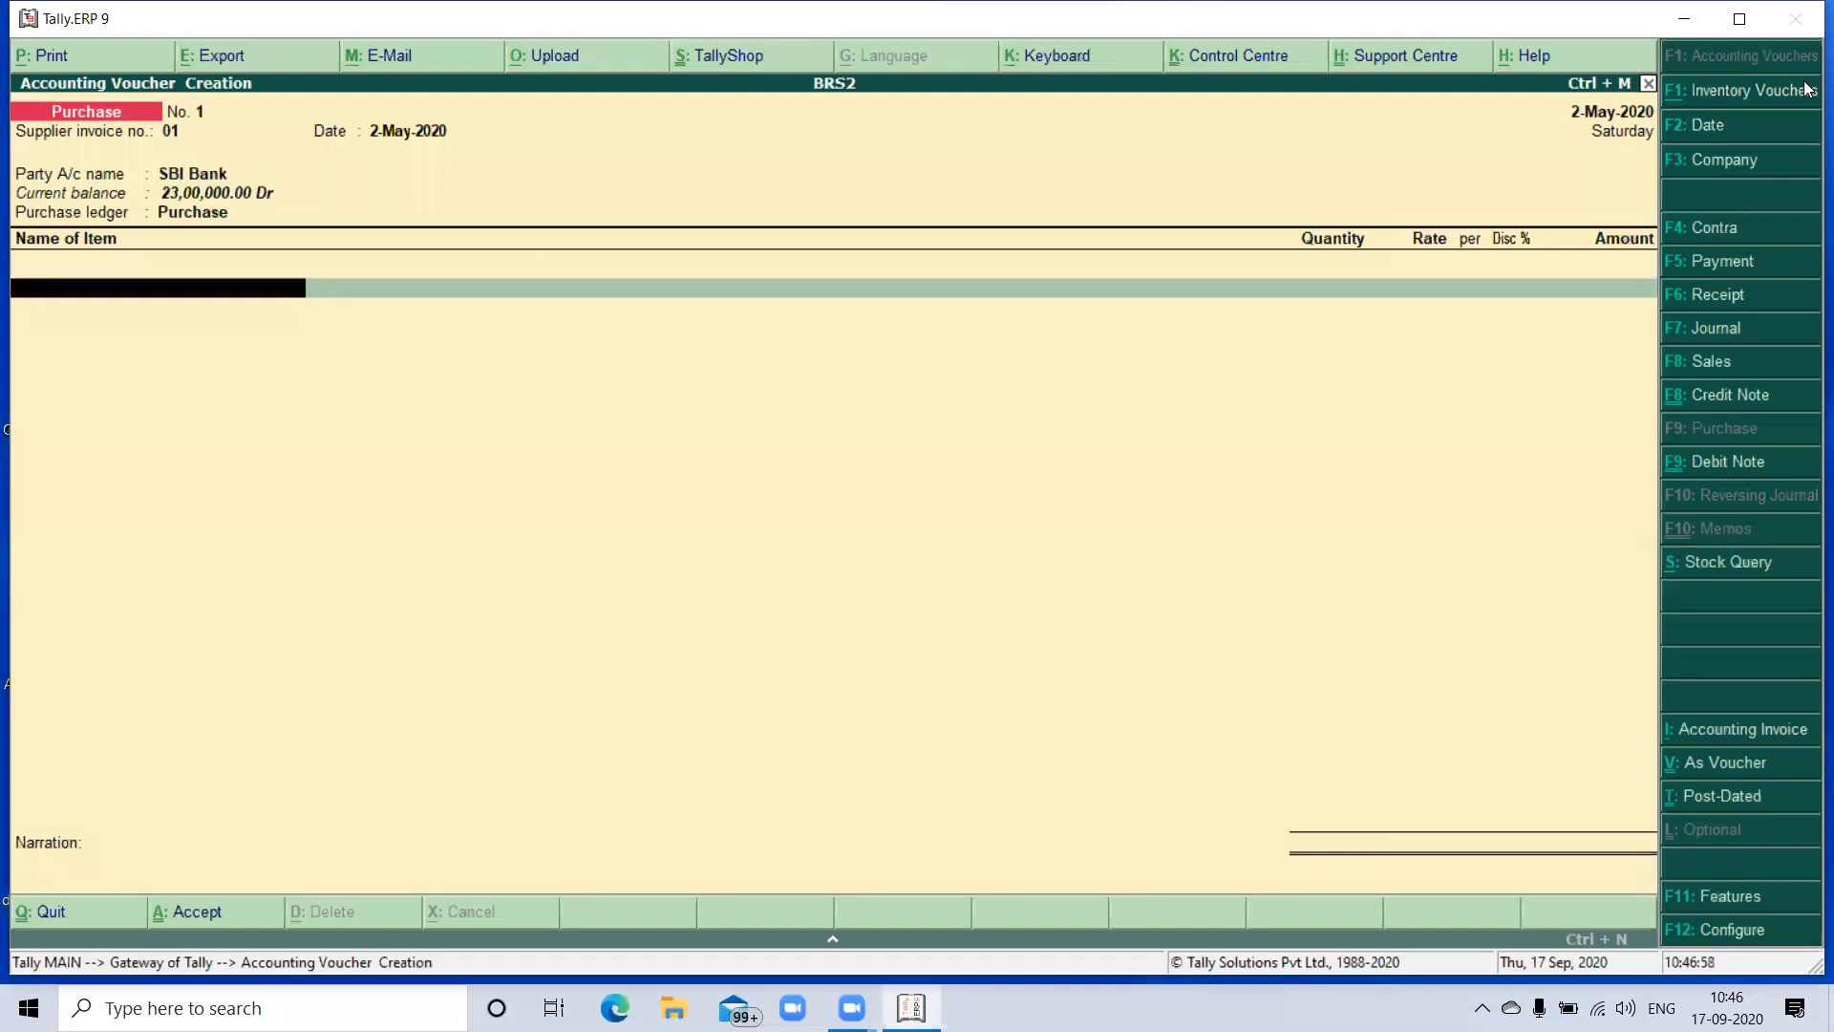
- Add 32 Sony Printers at a rate of 32,000 each to the purchase and finish the item list
type("S")
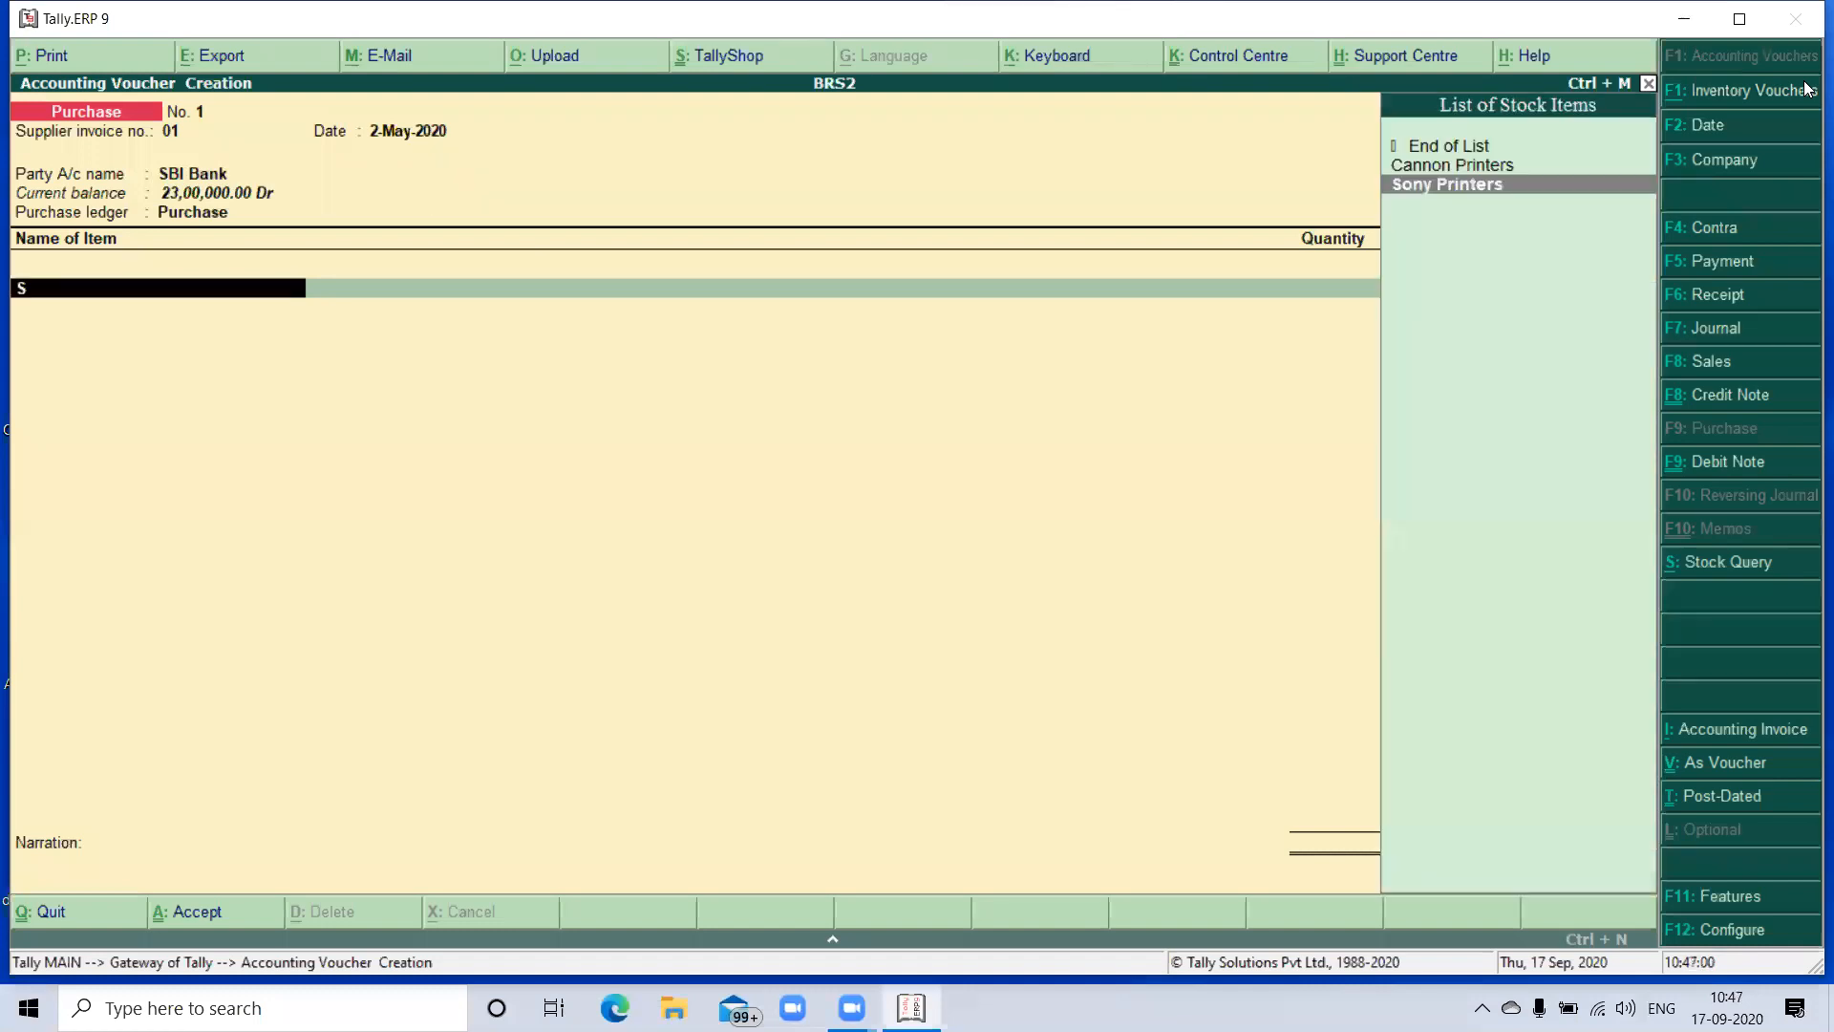
key("Return")
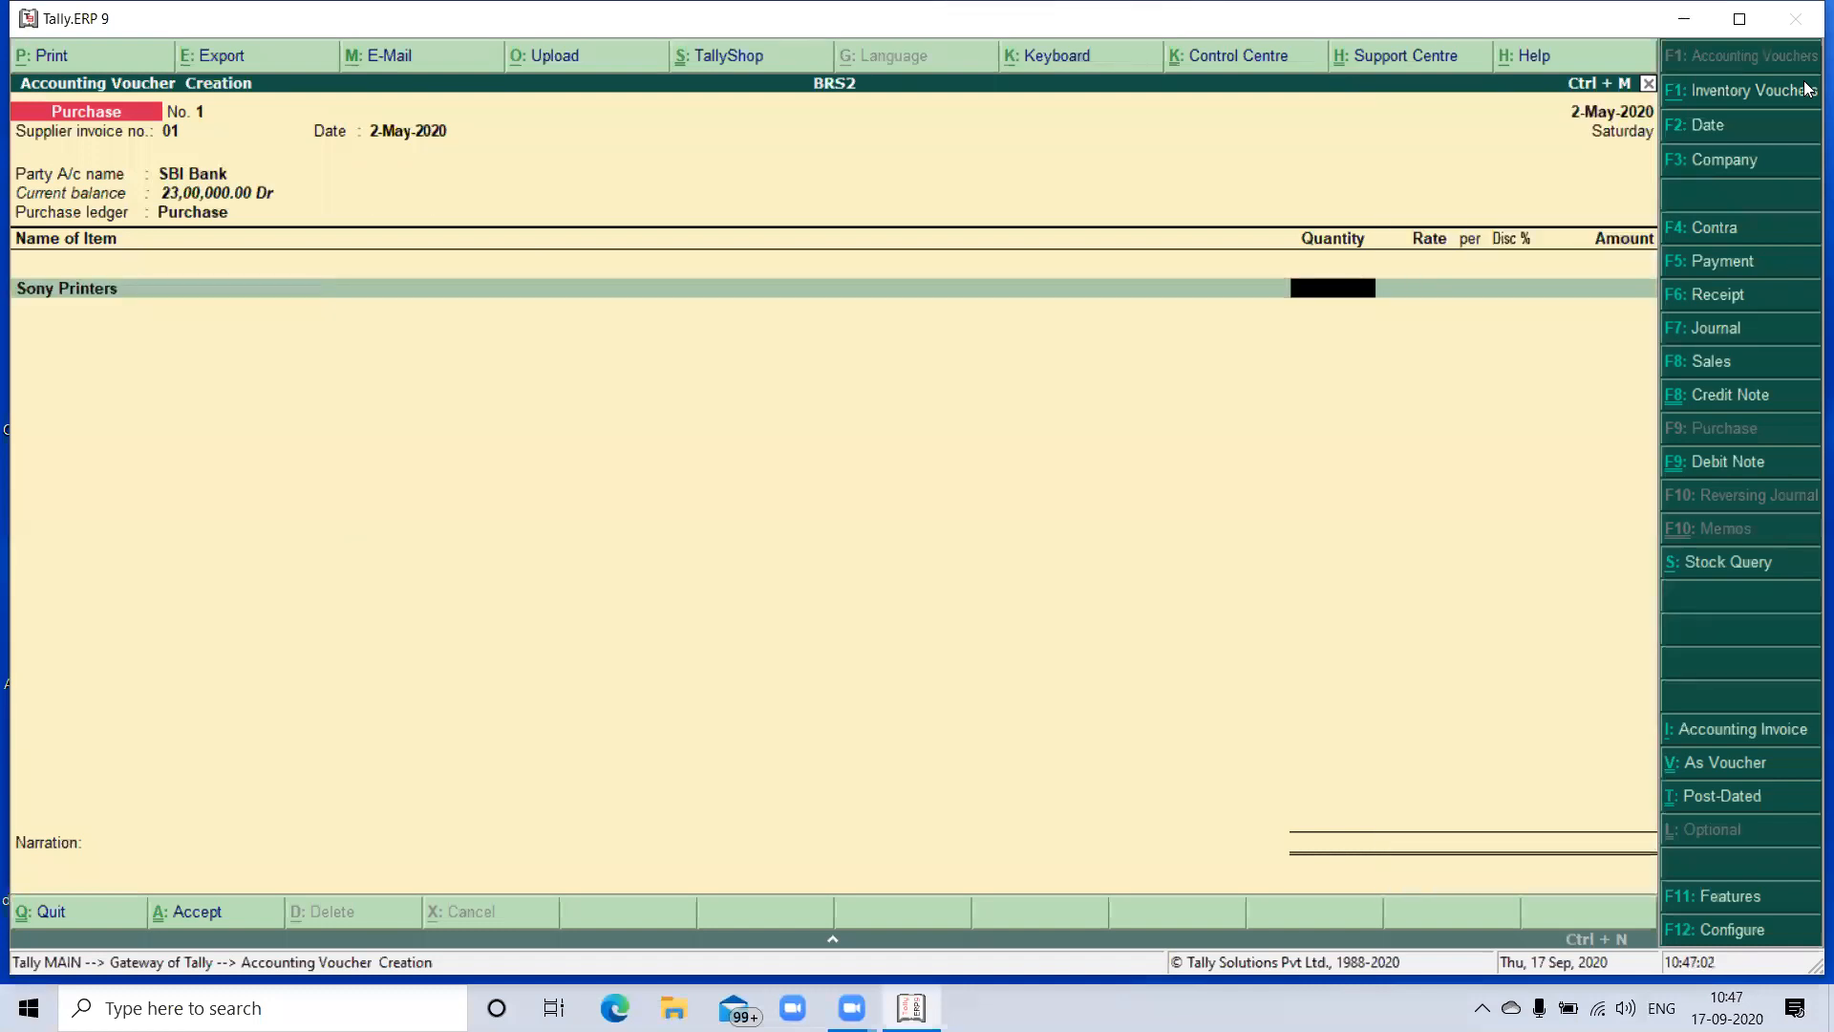
type("32")
key("Return")
type("32000")
key("Return")
key("Return")
- Allocate the Sony Printers purchase as a cheque with the proposed instrument number, dated 2-May-2020, and save the voucher without a narration
key("Return")
key("Return")
key("Return")
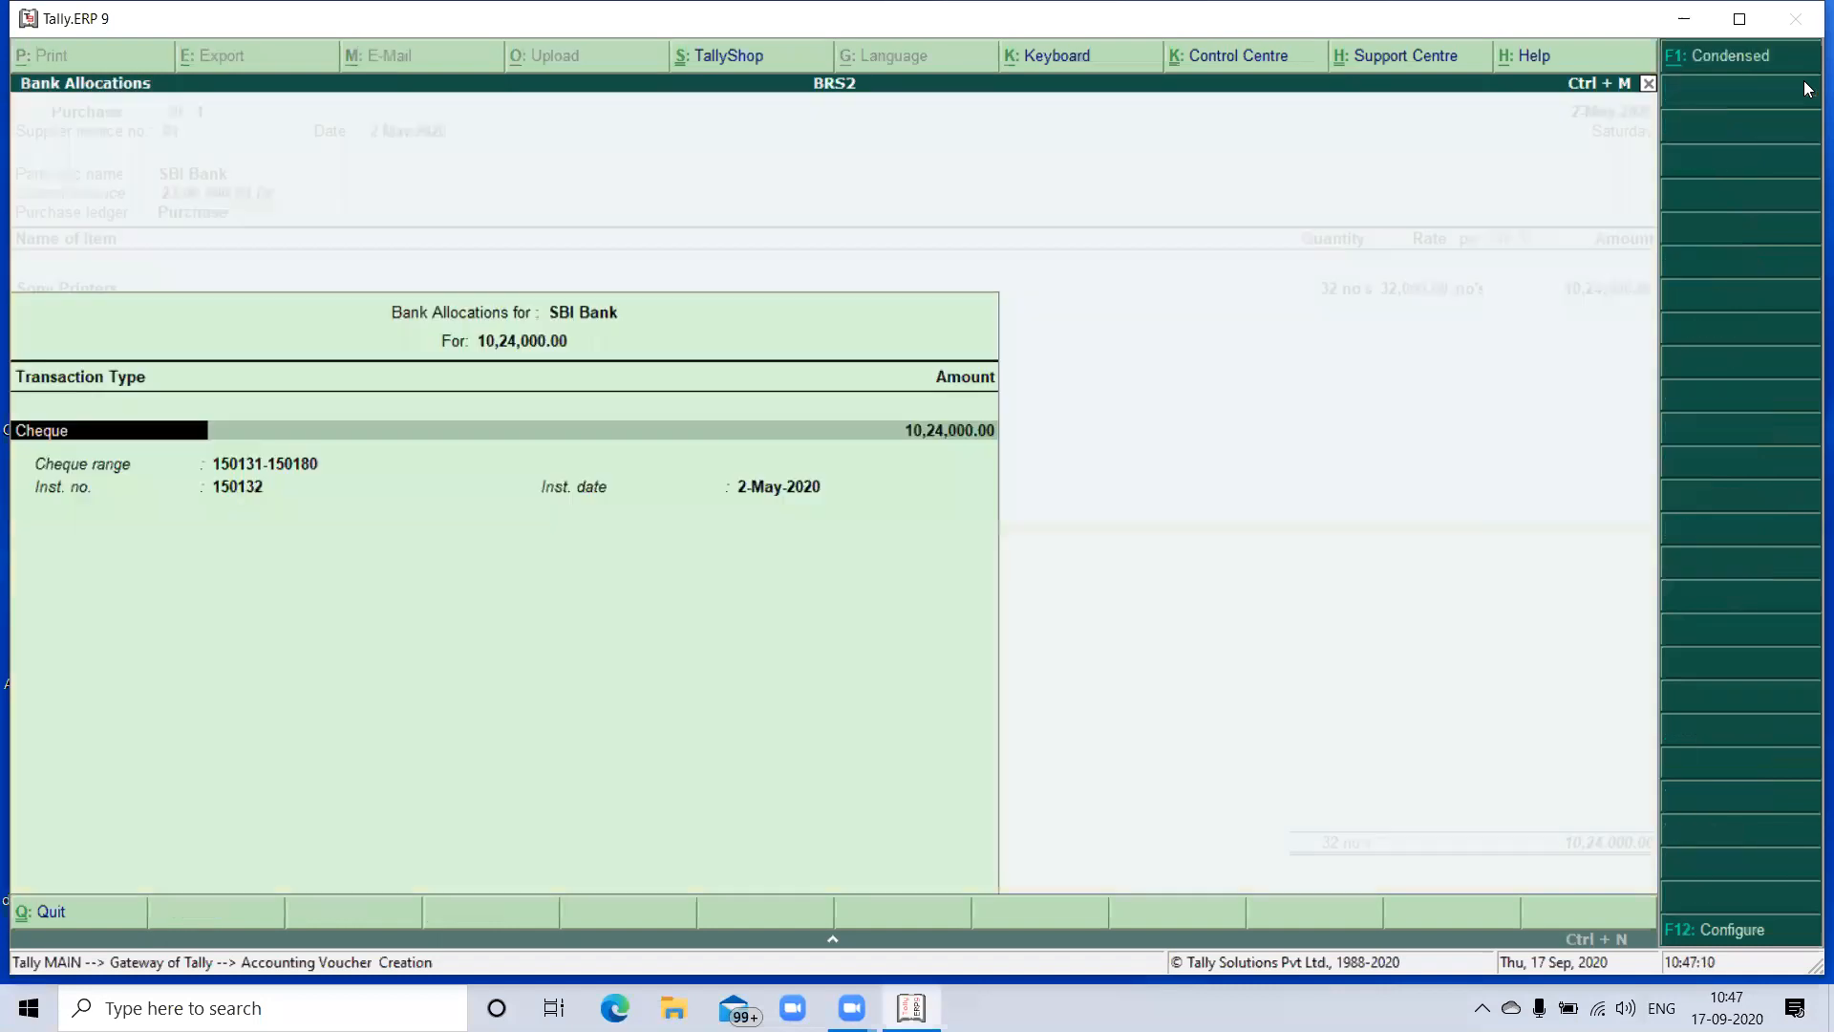
key("Return")
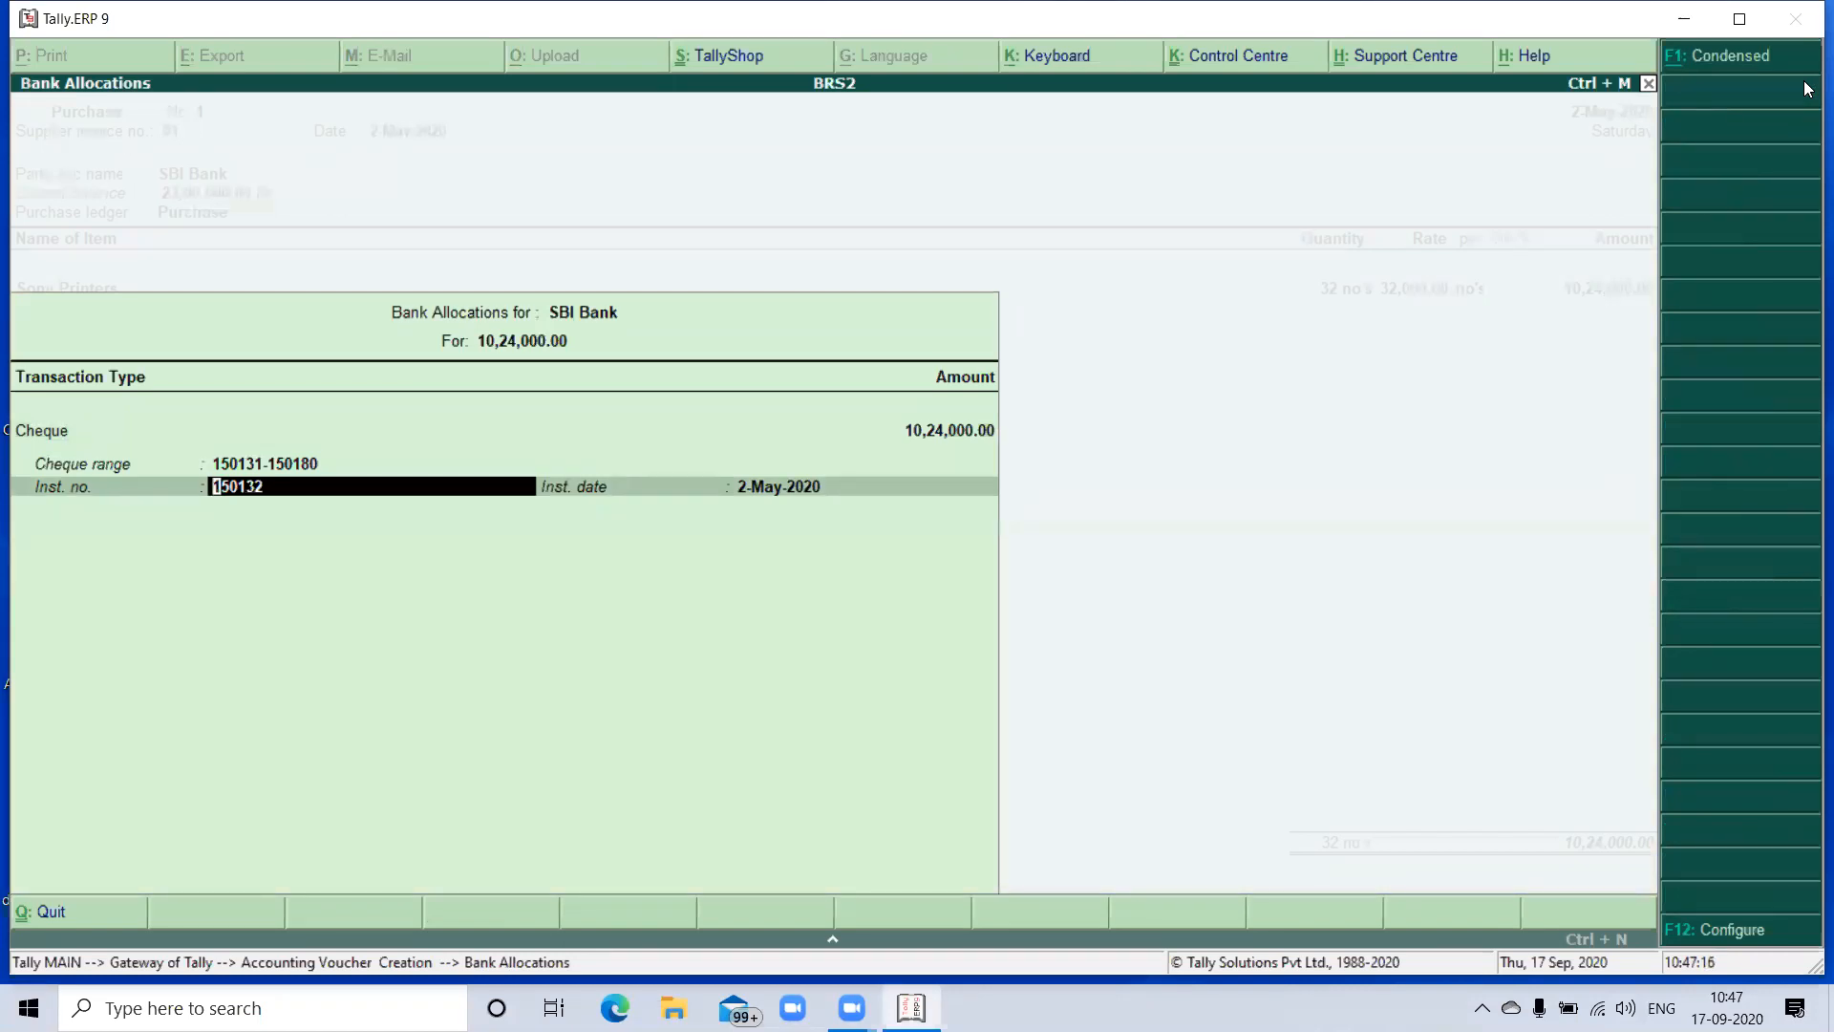
key("Return")
key("Return")
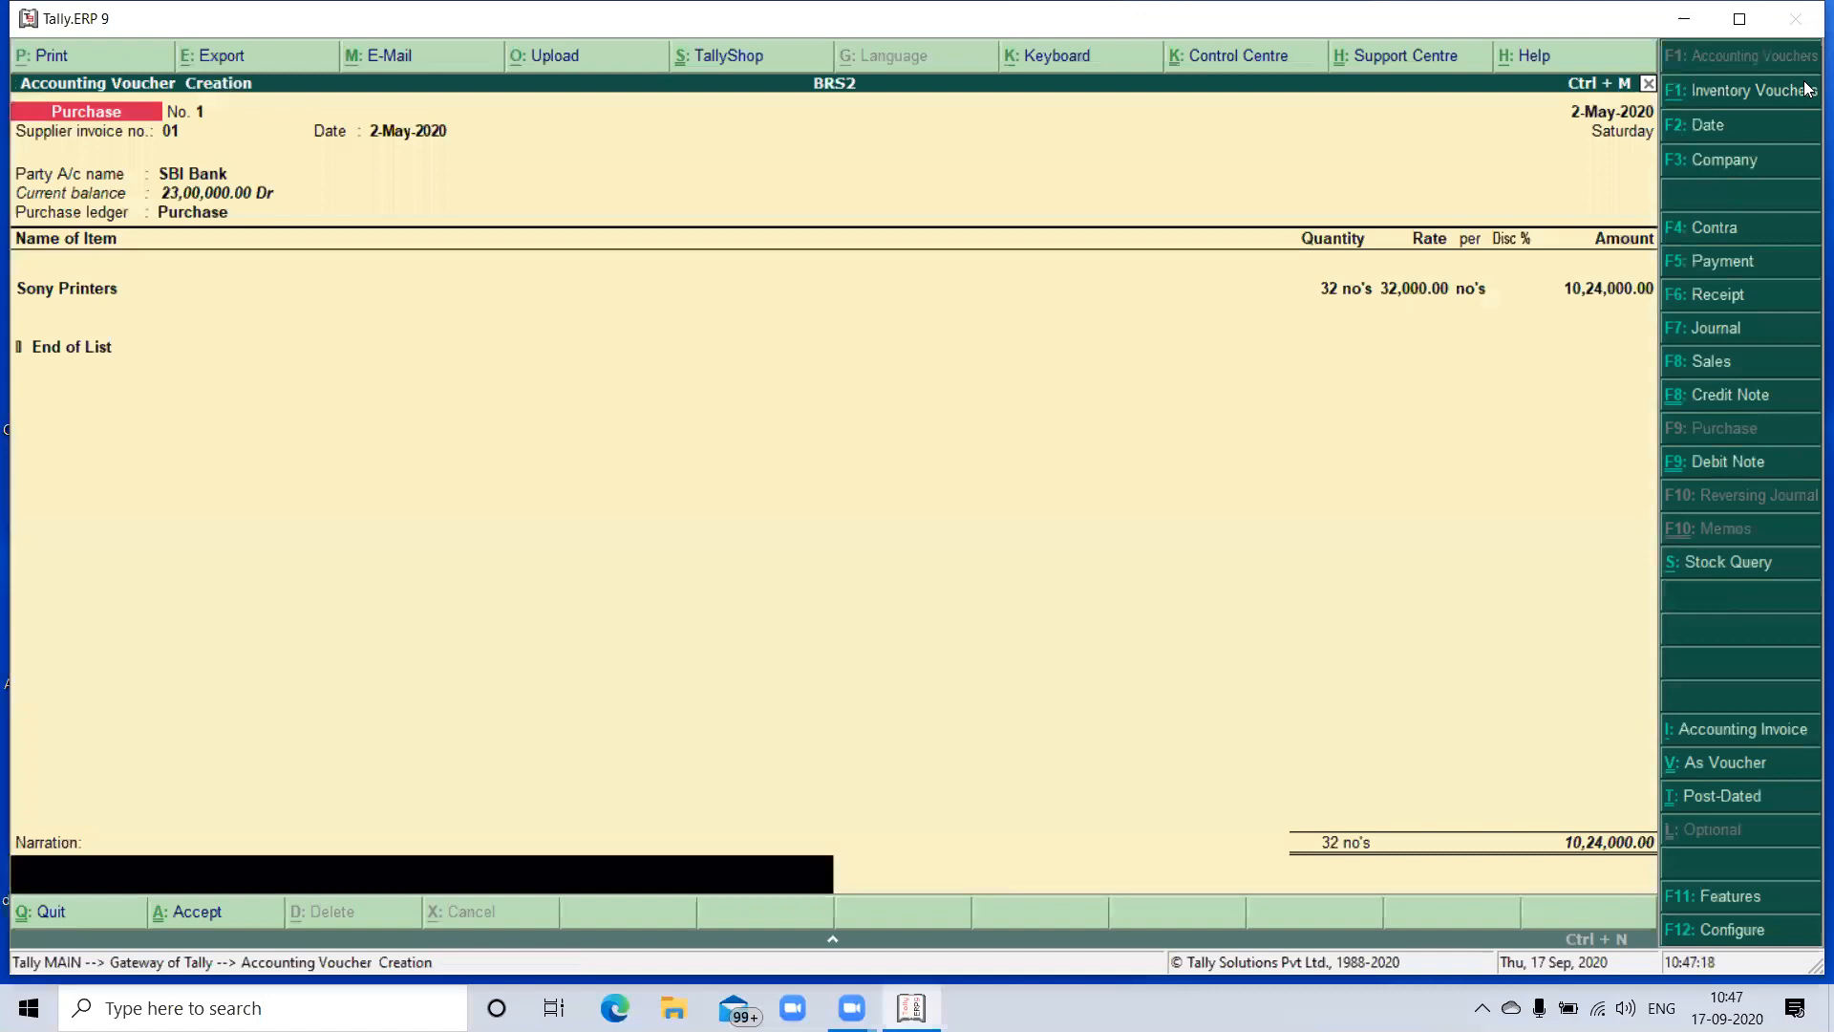
key("Return")
key("Return")
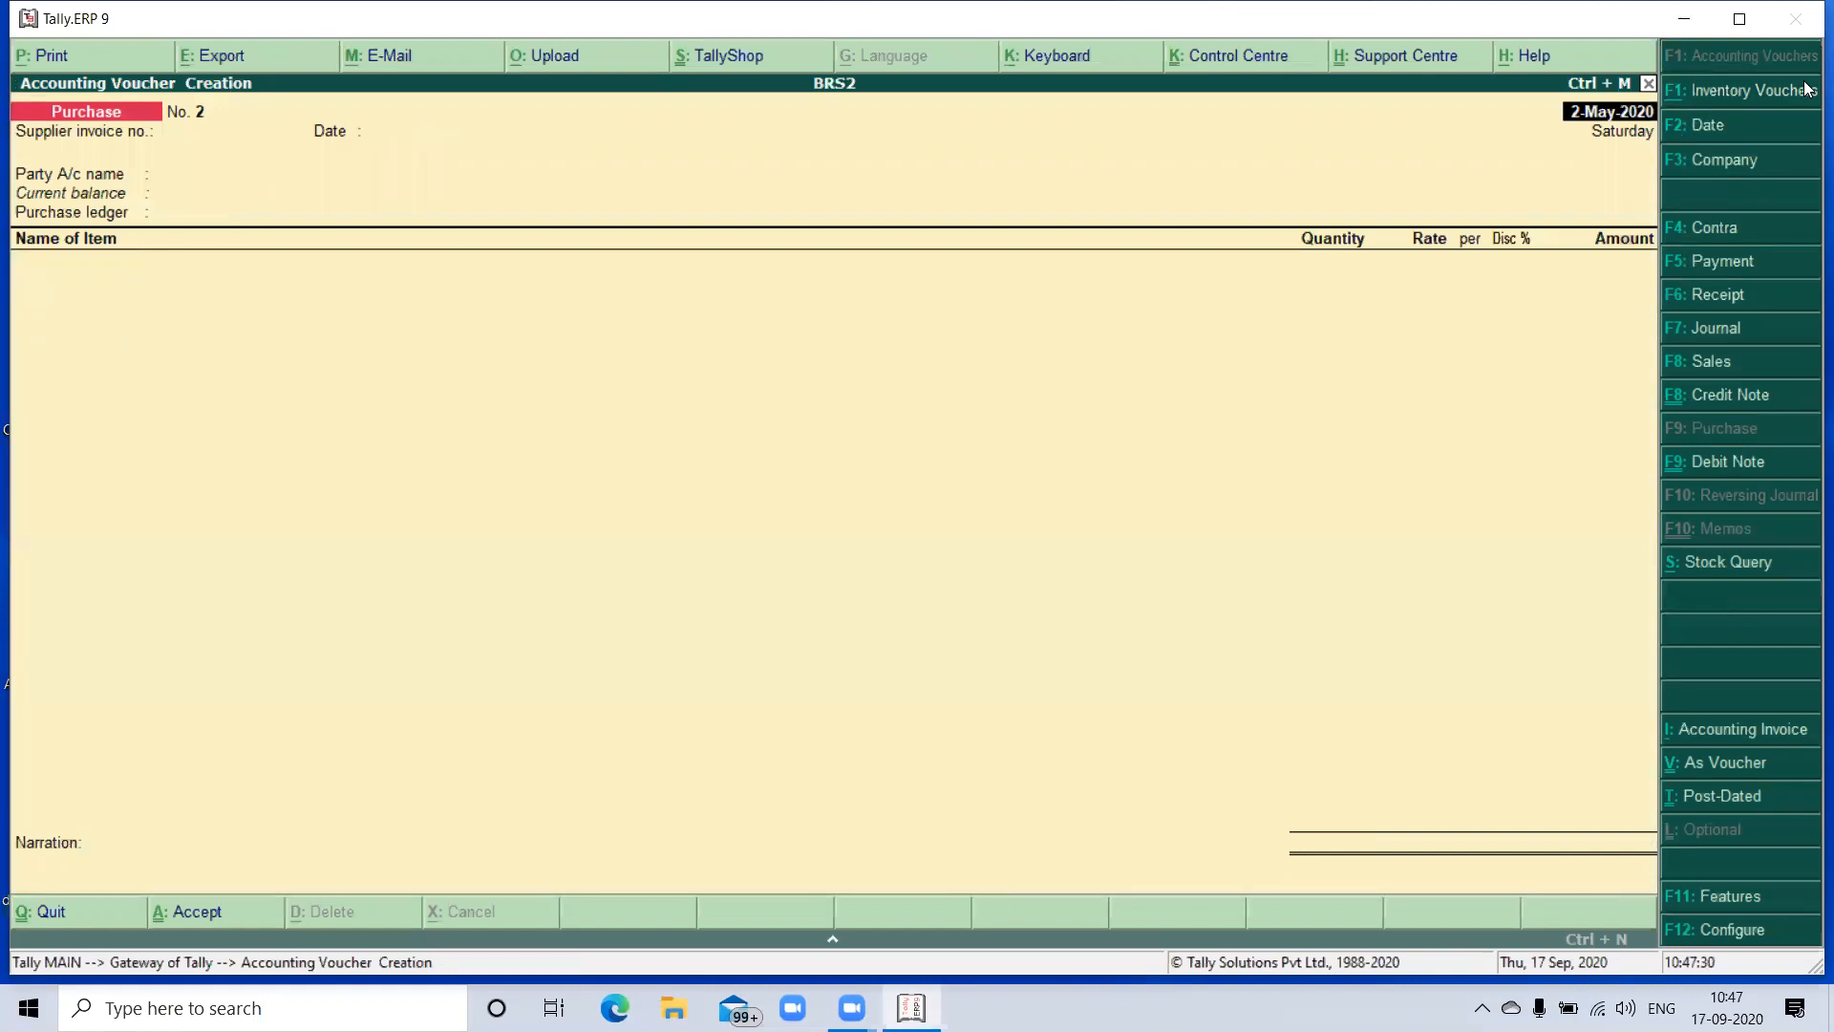
- Date the second Purchase voucher 31-May-2020 and enter supplier invoice number 02 with the same invoice date
key("F2")
key("BackSpace")
type("31-05")
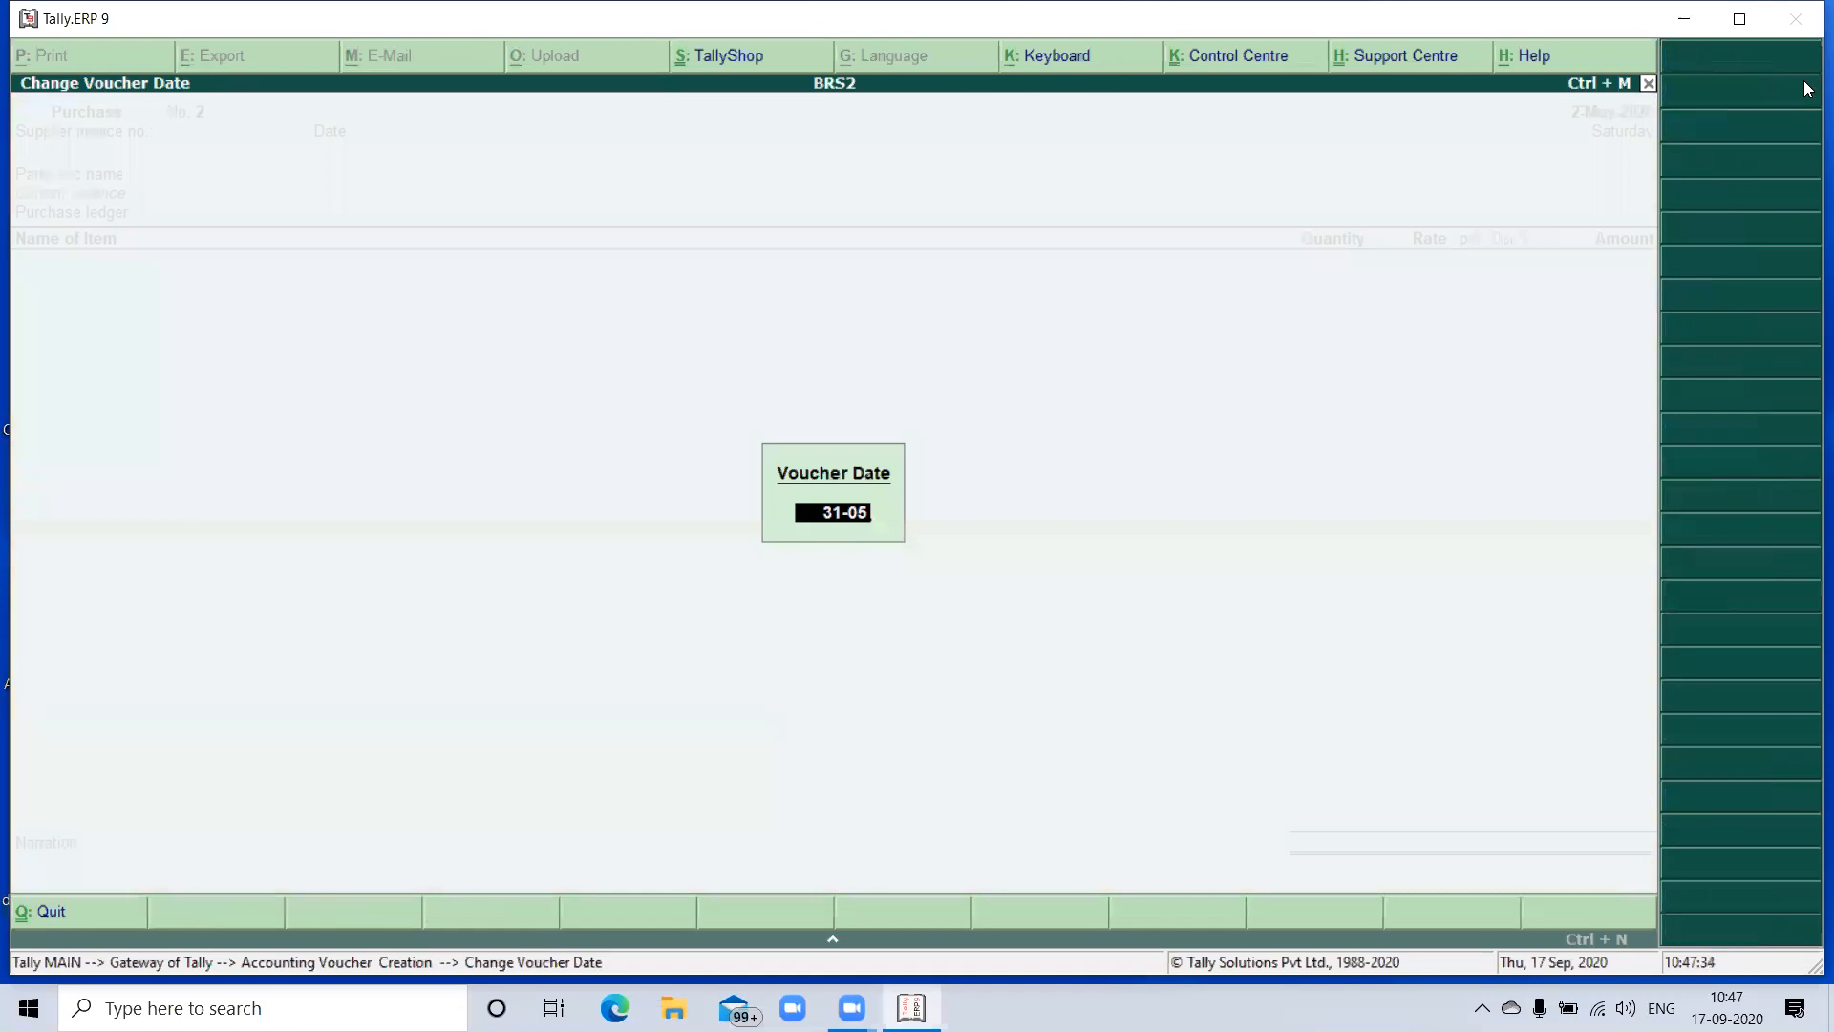
type("-2020")
key("Return")
type("02")
key("Return")
key("Return")
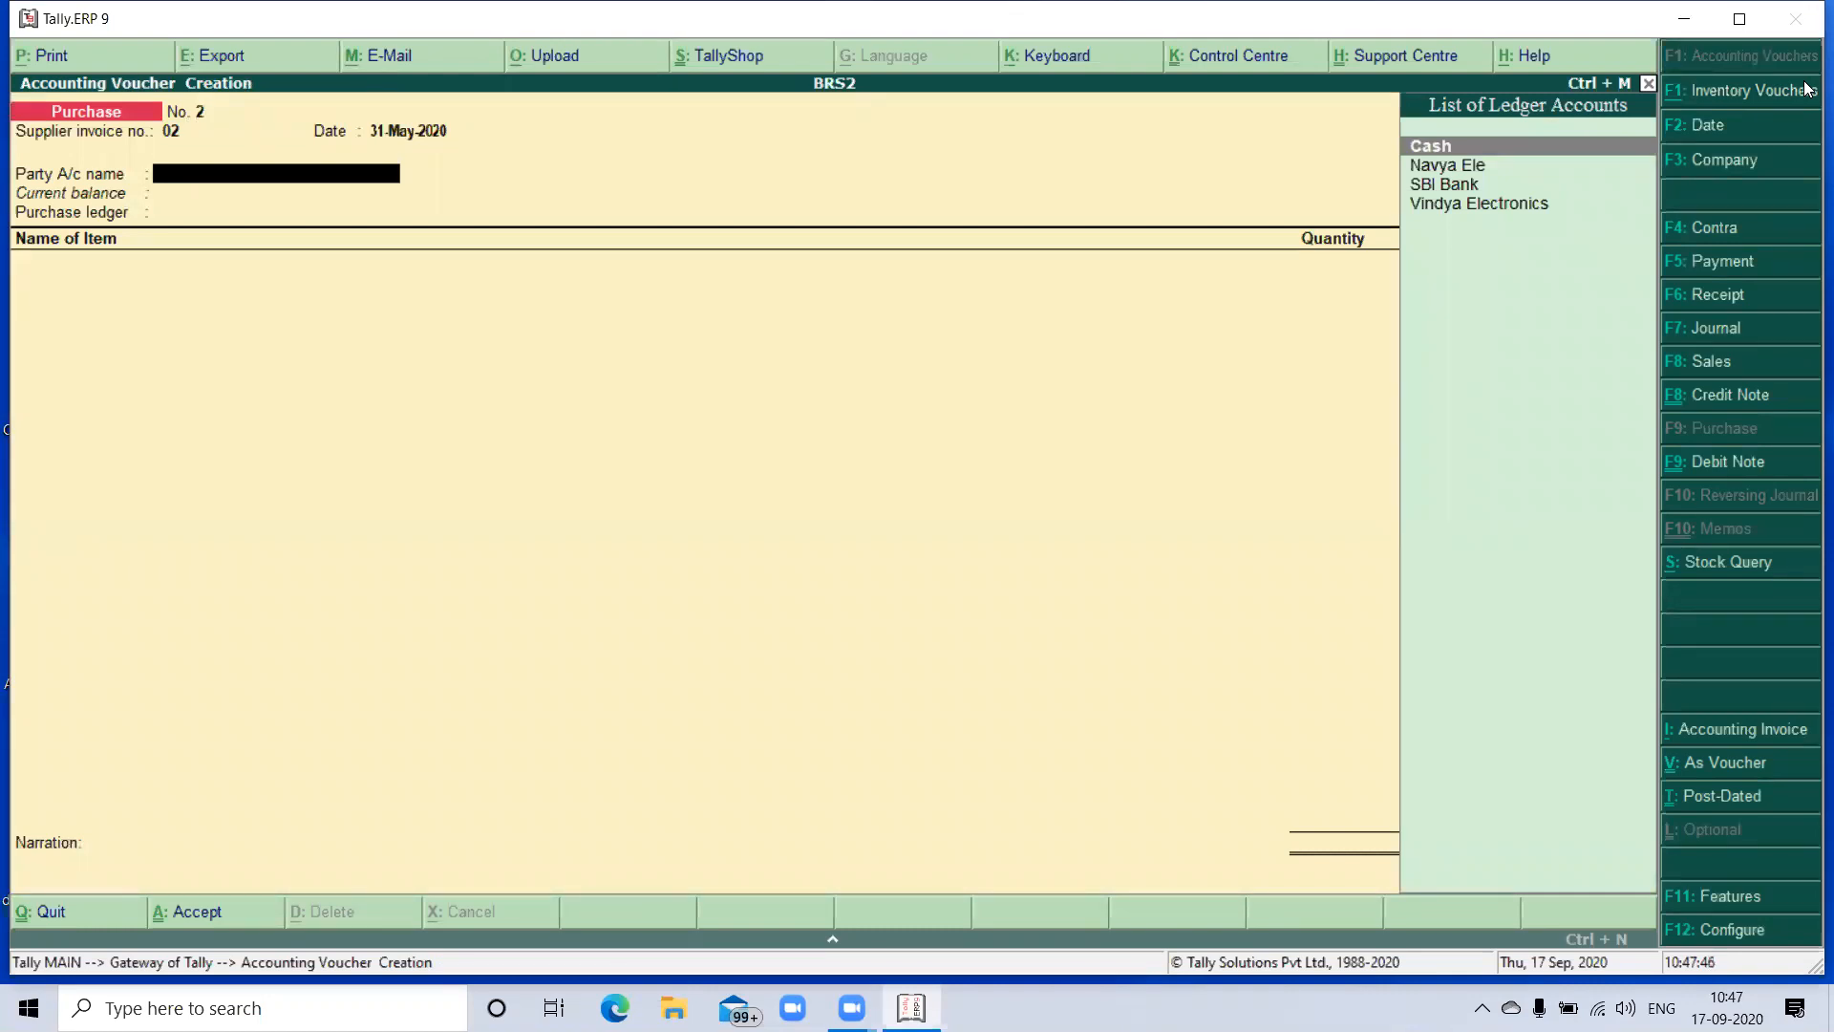
- Select SBI Bank as the second purchase's party account, accept the supplier details, and choose the Purchase ledger
key("Down")
key("Down")
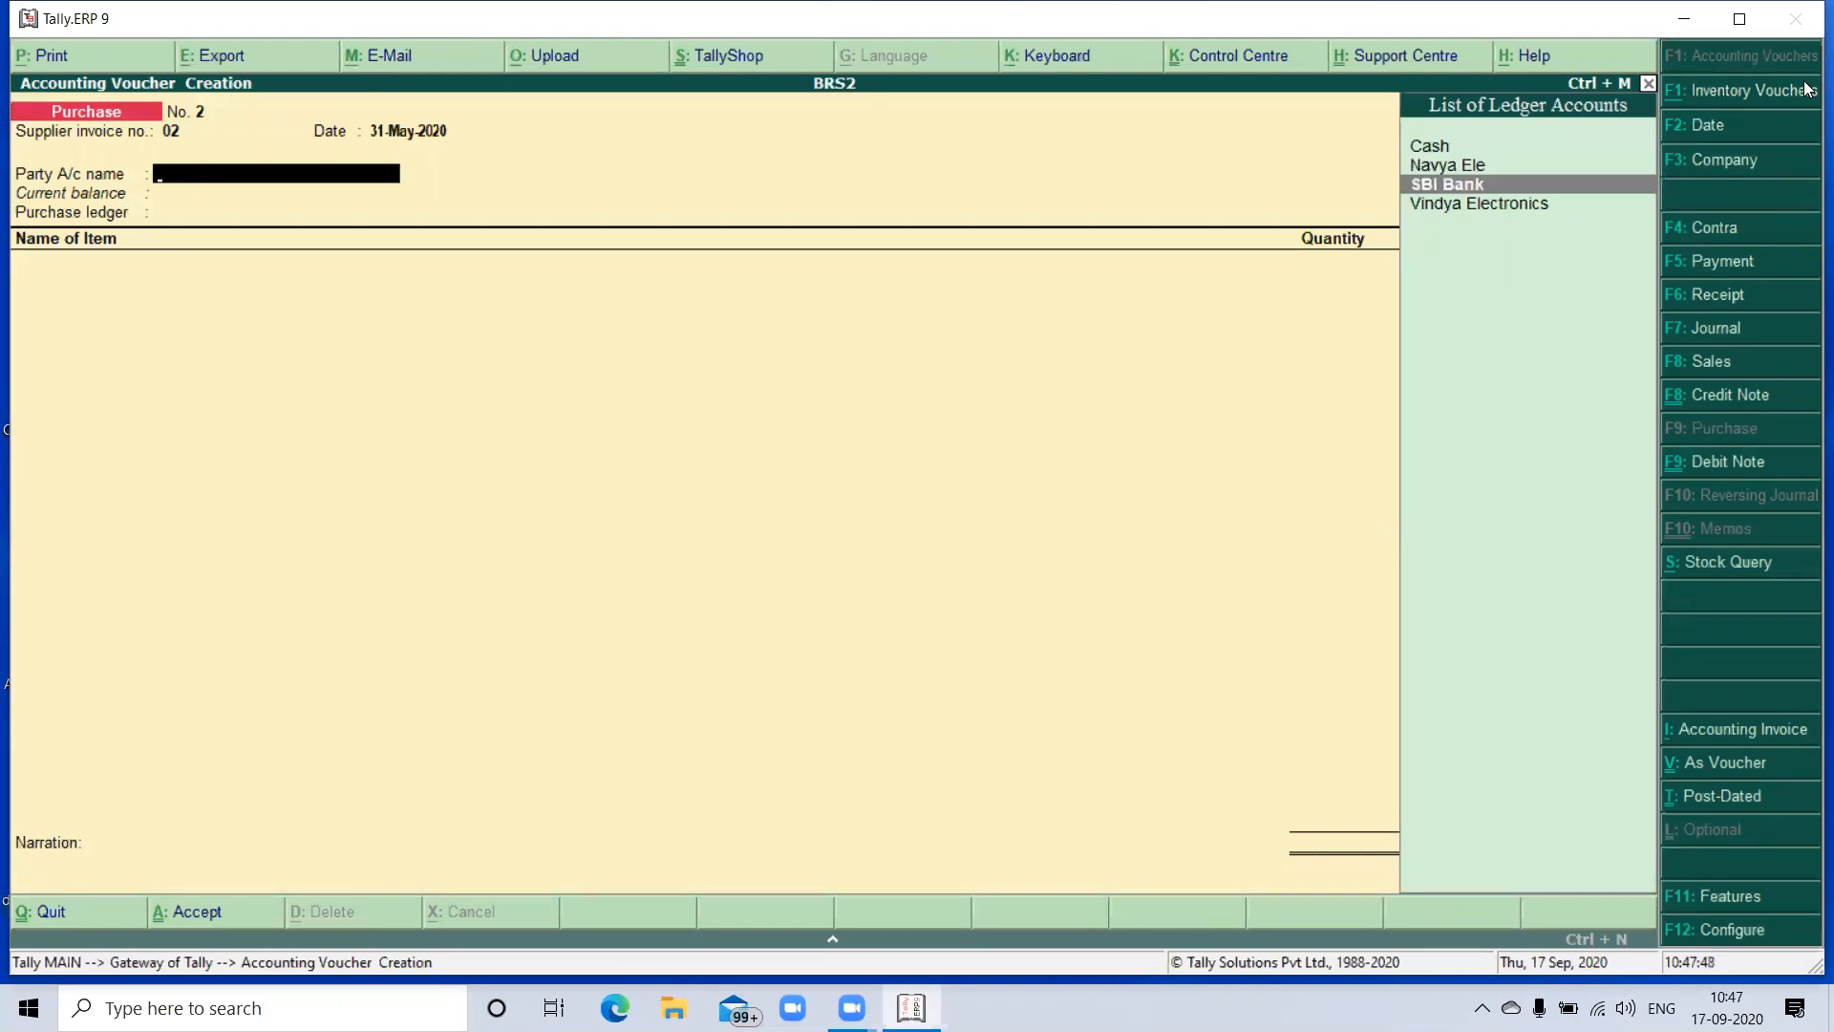
key("Return")
key("Return")
key("Return")
key("Return")
key("Return")
key("Return")
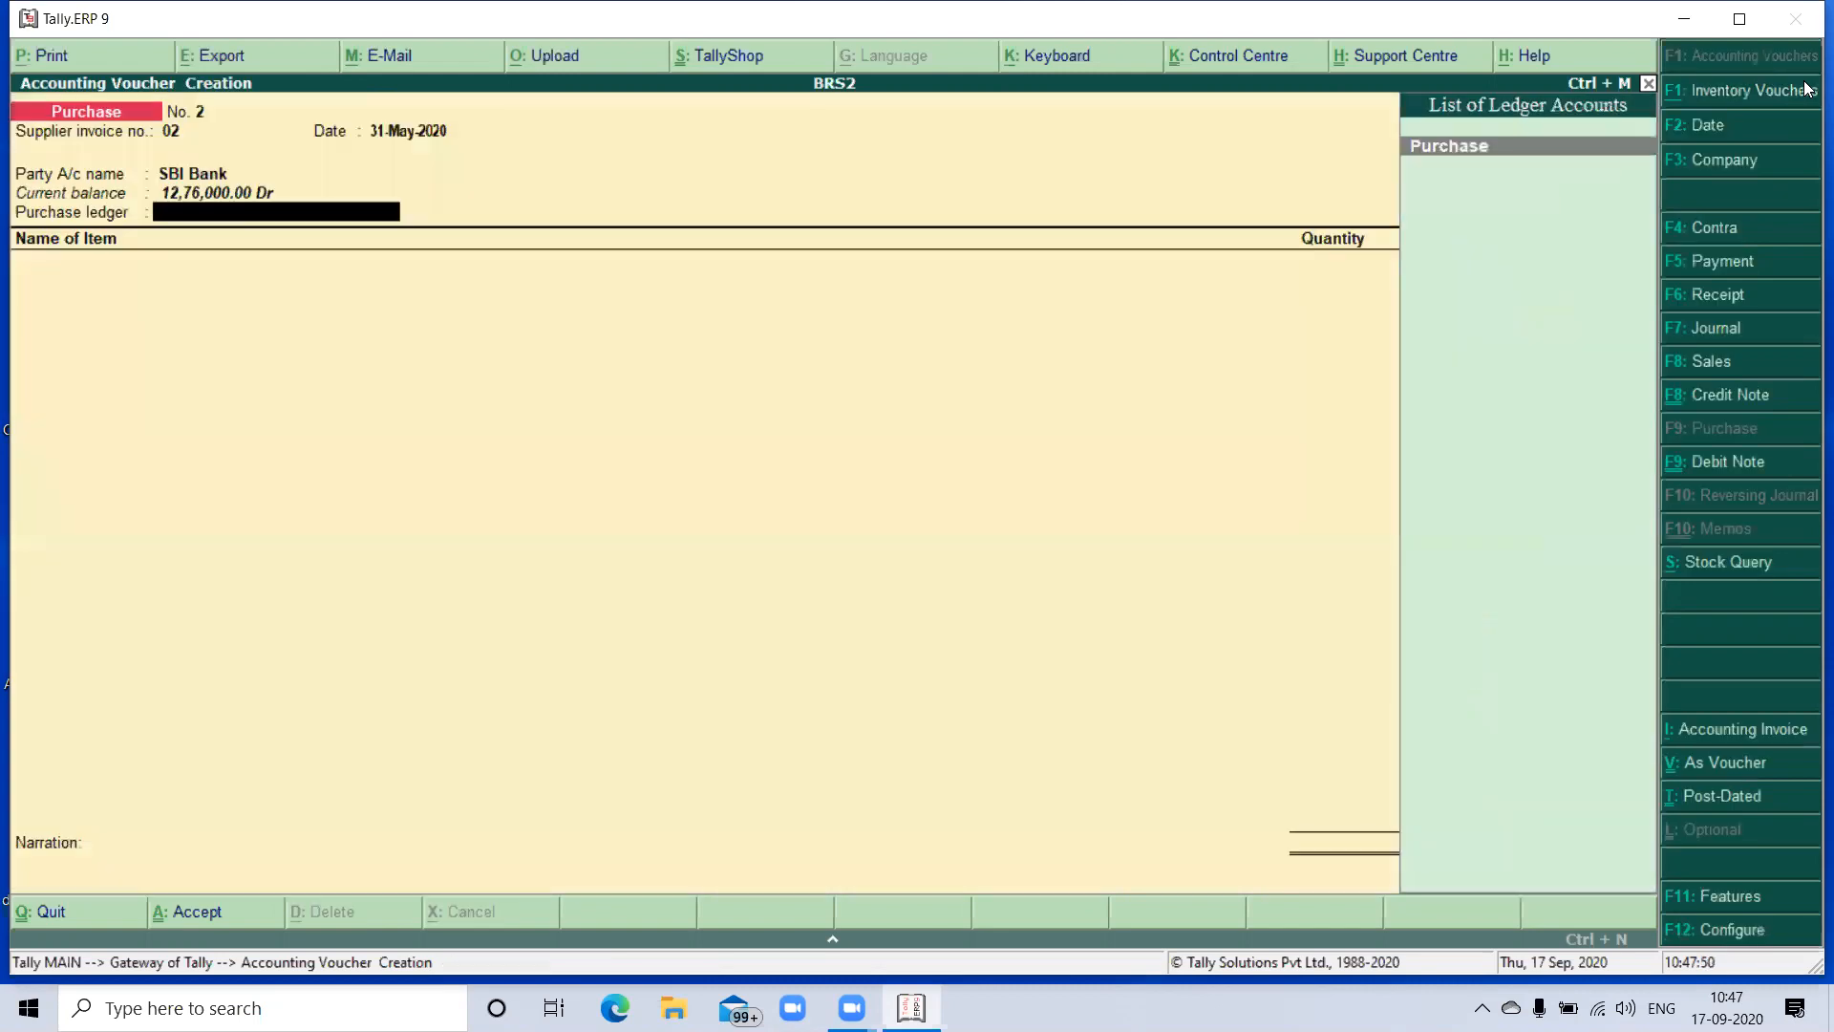
key("Return")
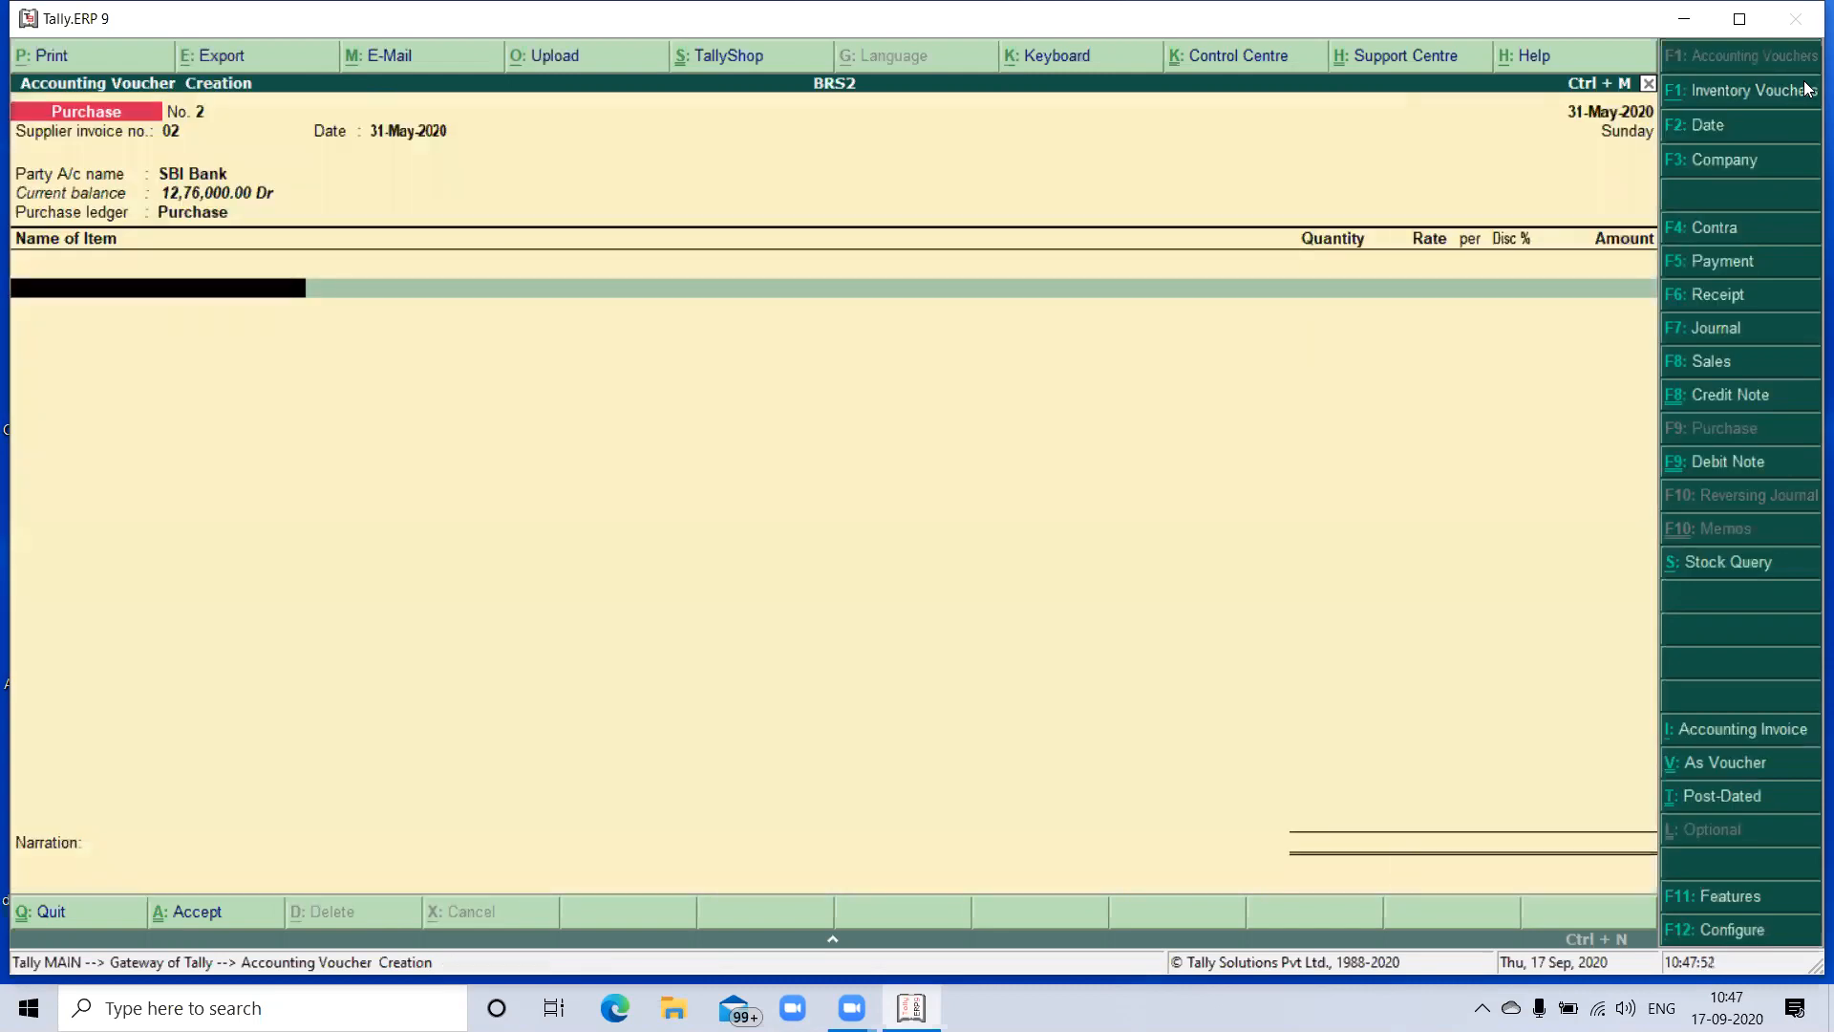
- Add 25 Cannon Printers at a rate of 34,500 each to the purchase and finish the item list
type("Ca")
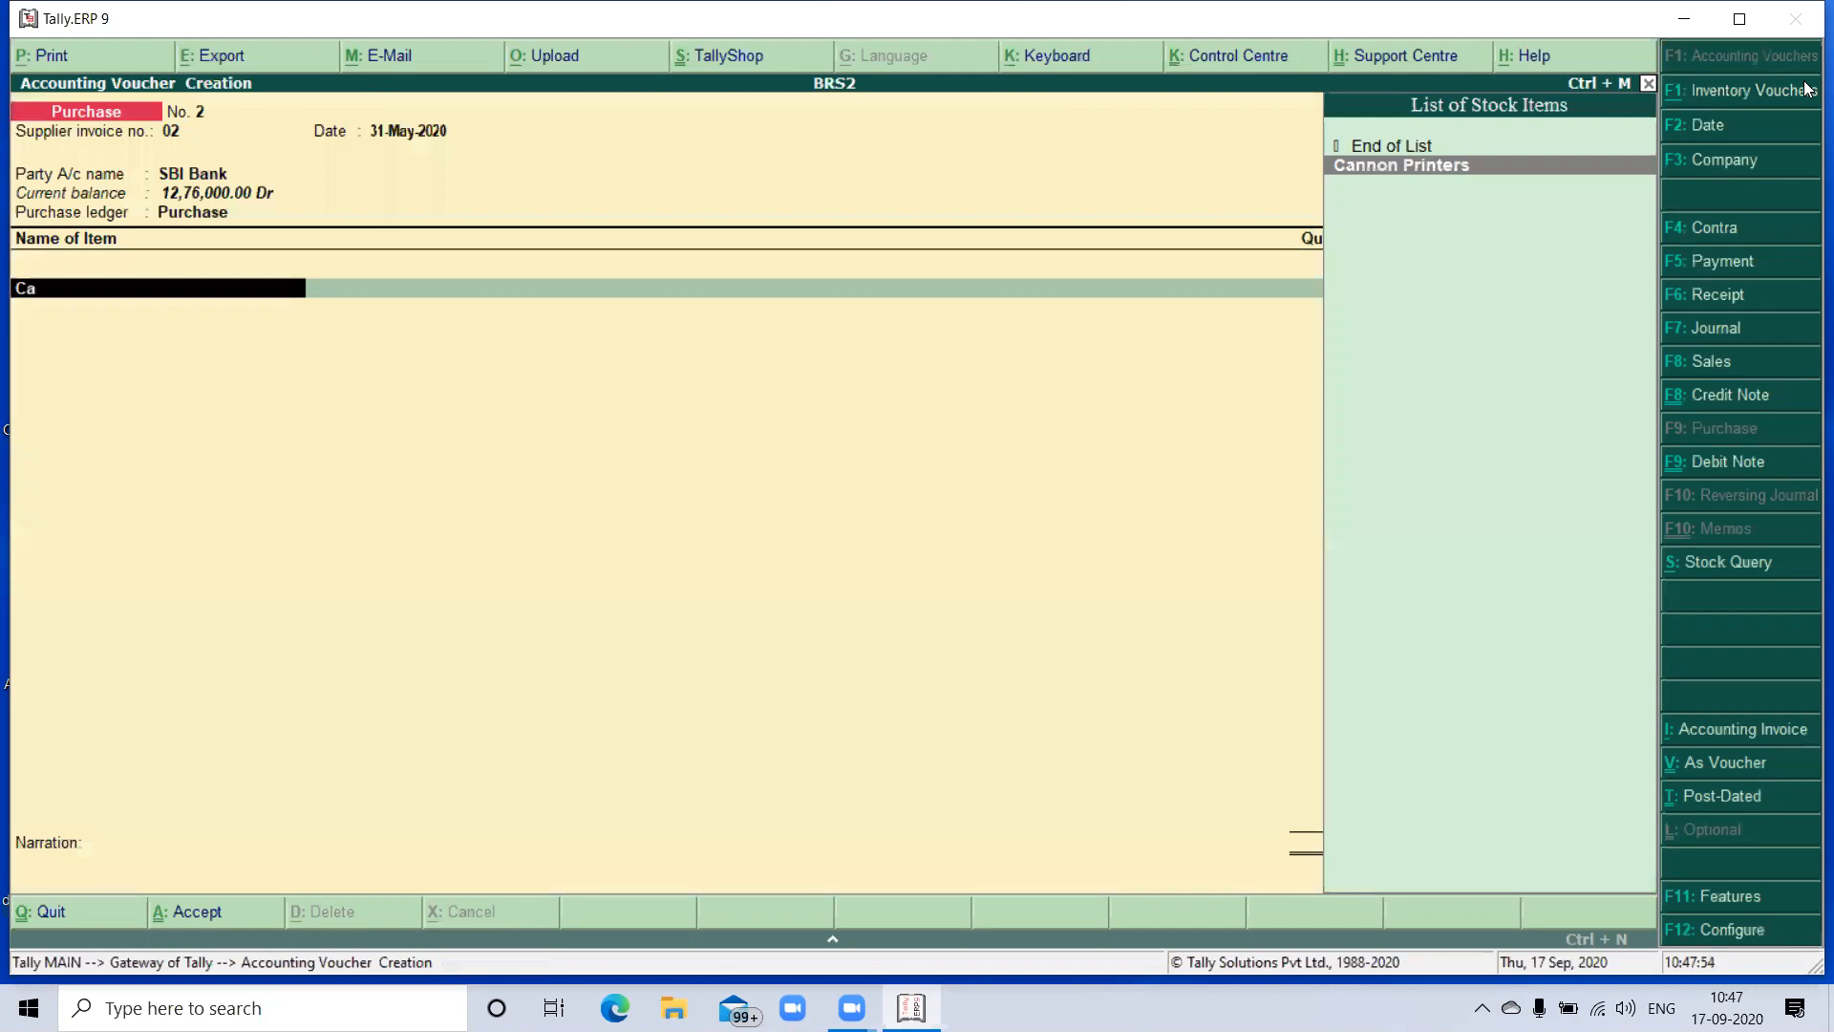
key("Return")
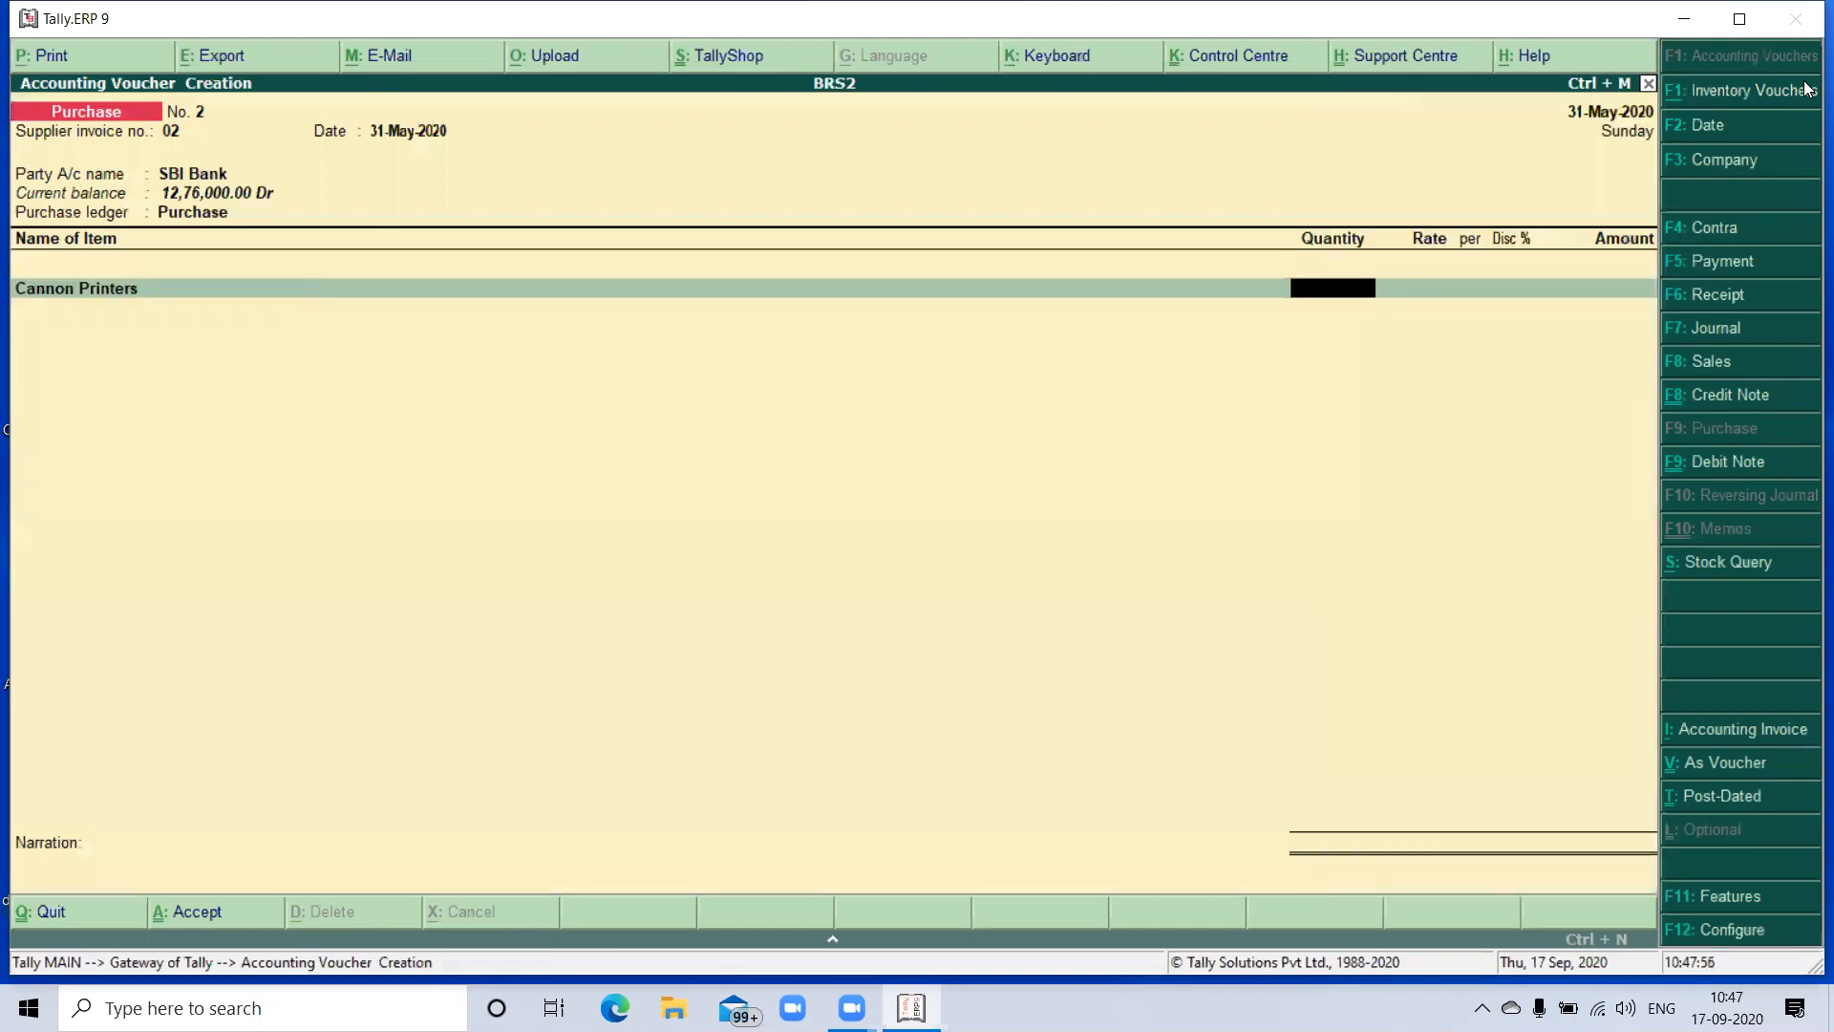
type("25")
key("Return")
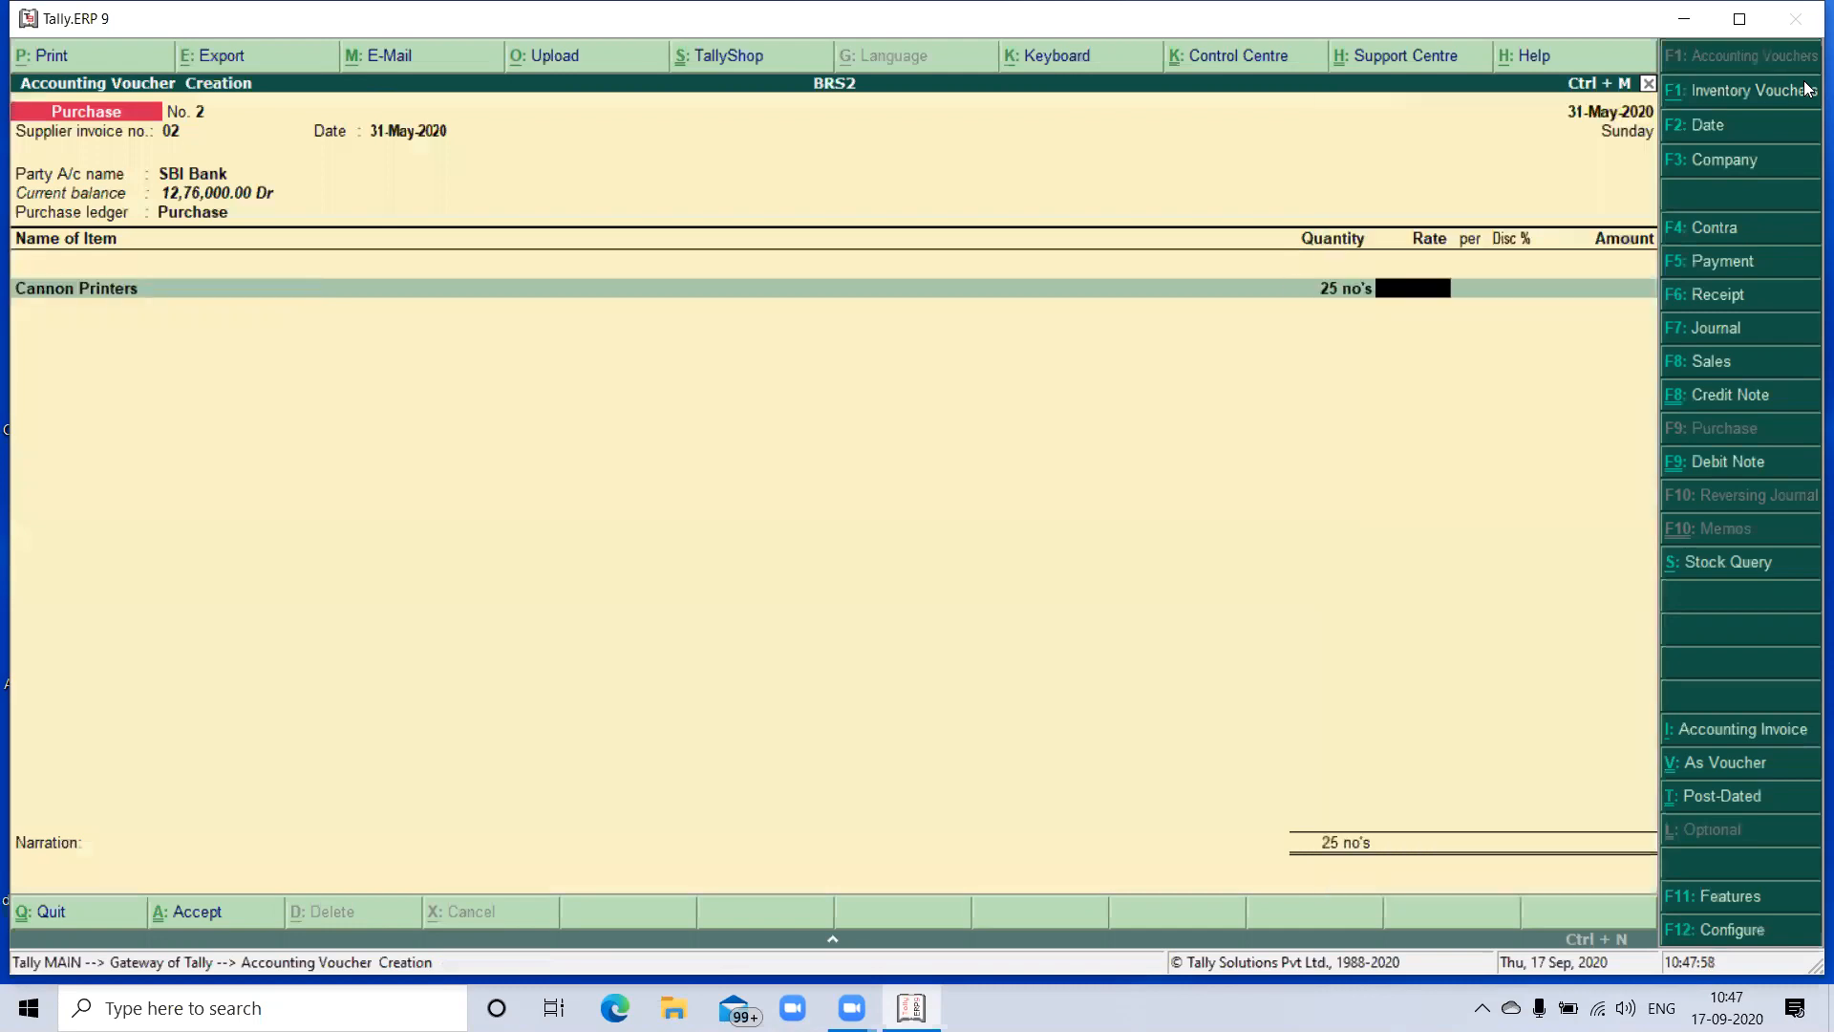
type("34500")
key("Return")
key("Return")
key("Return")
key("Return")
key("Return")
key("Return")
key("Return")
key("Return")
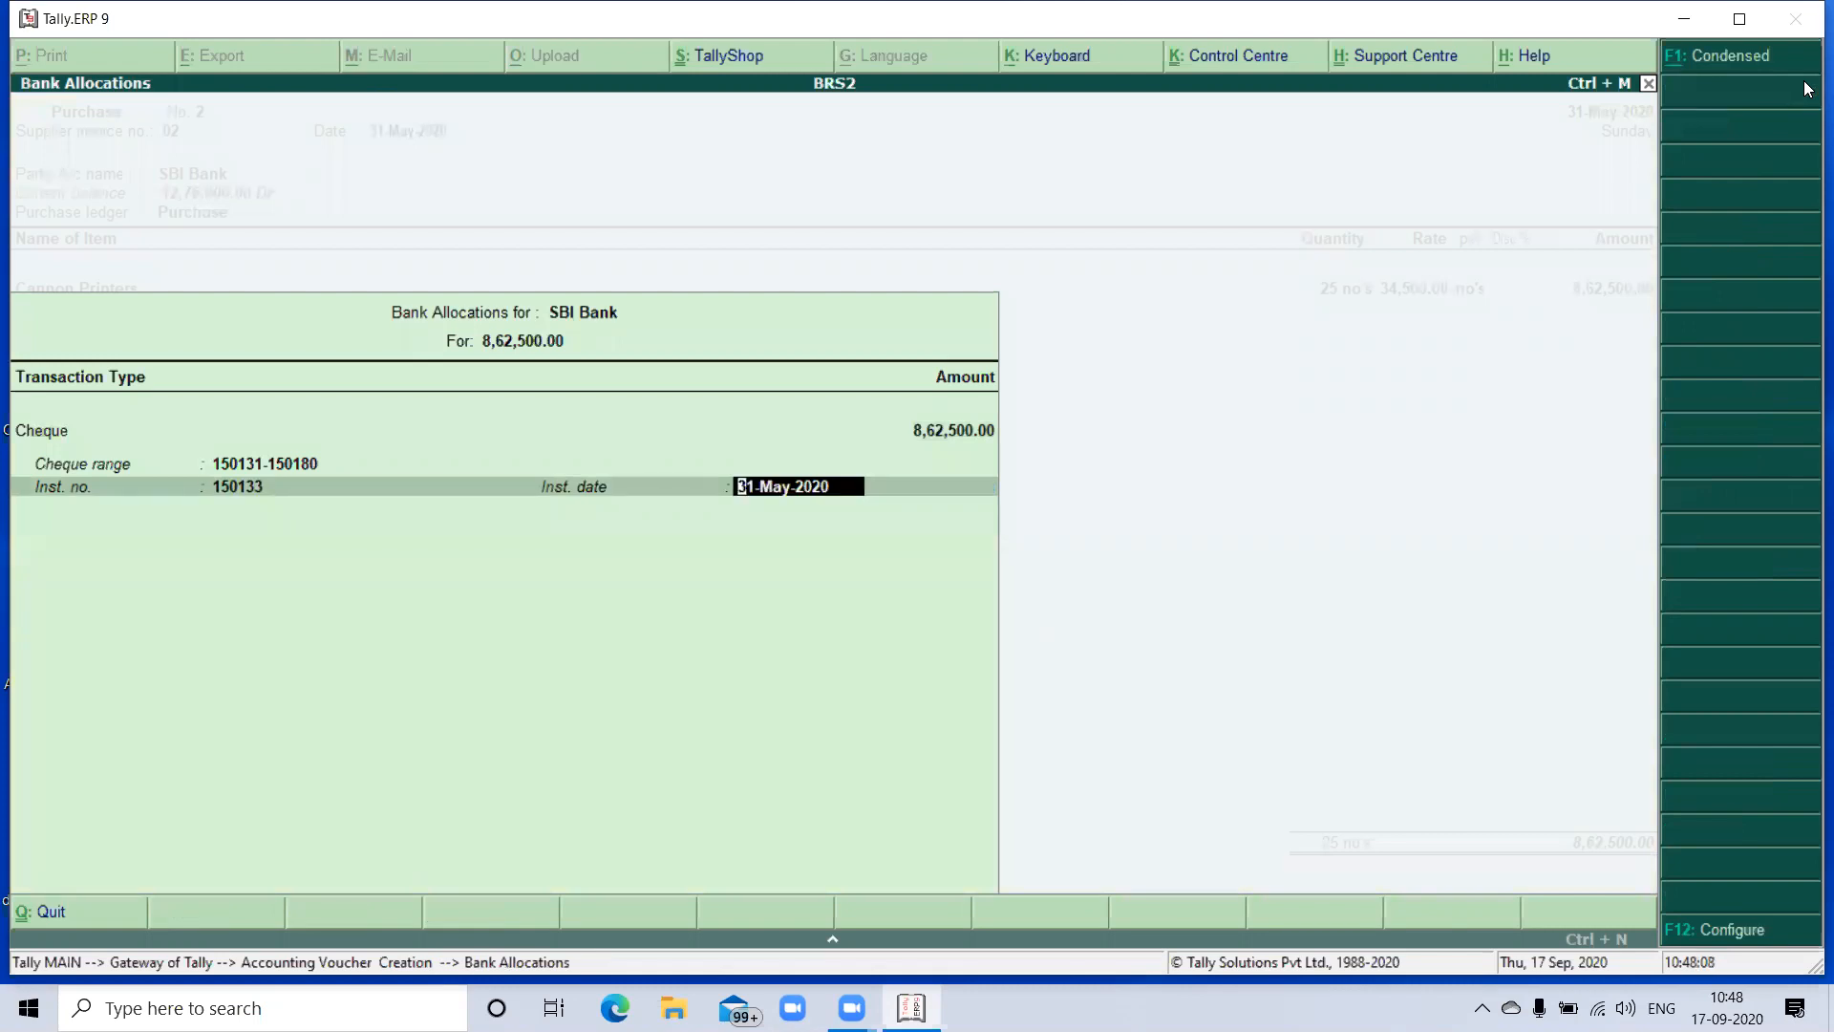
- Allocate the Cannon Printers purchase as a cheque with the proposed instrument number, dated 31-May-2020, and save the voucher without a narration
key("Return")
key("Return")
key("Return")
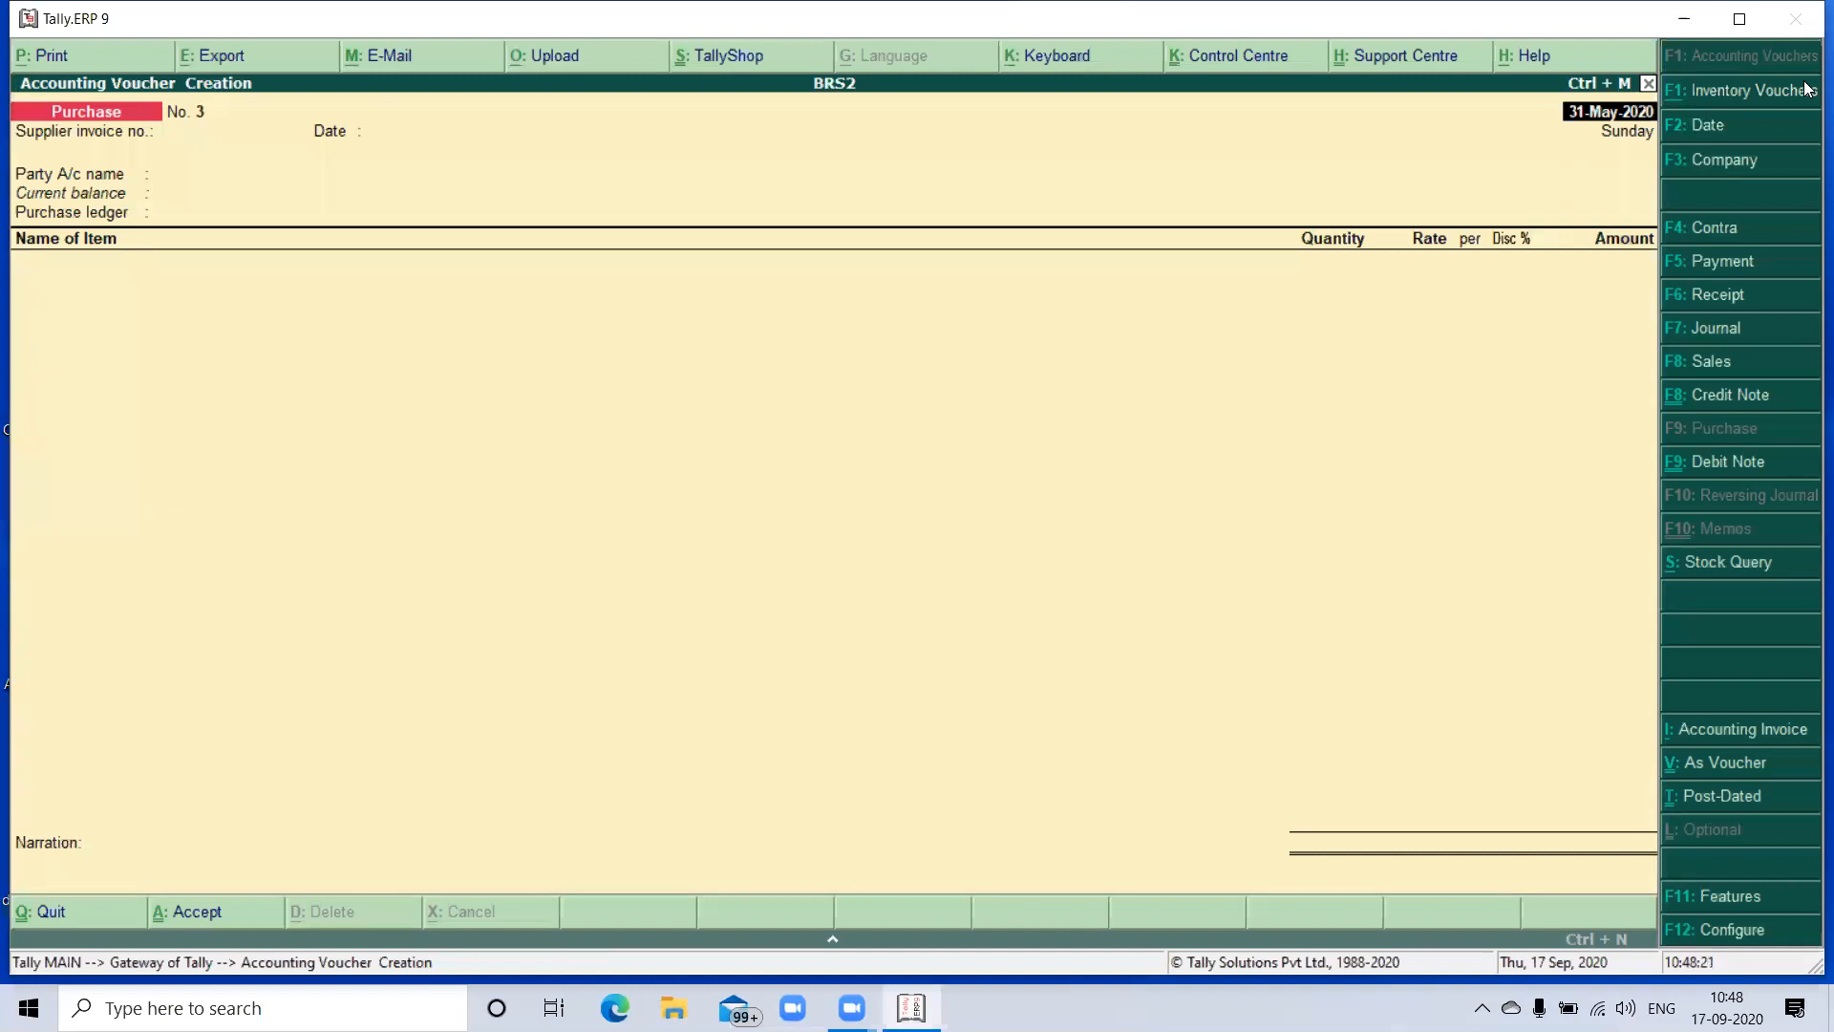
- Start a Sales voucher dated 1-Jun-2020 with SBI Bank as the party account, accept the party details, and choose the Sales ledger
key("F8")
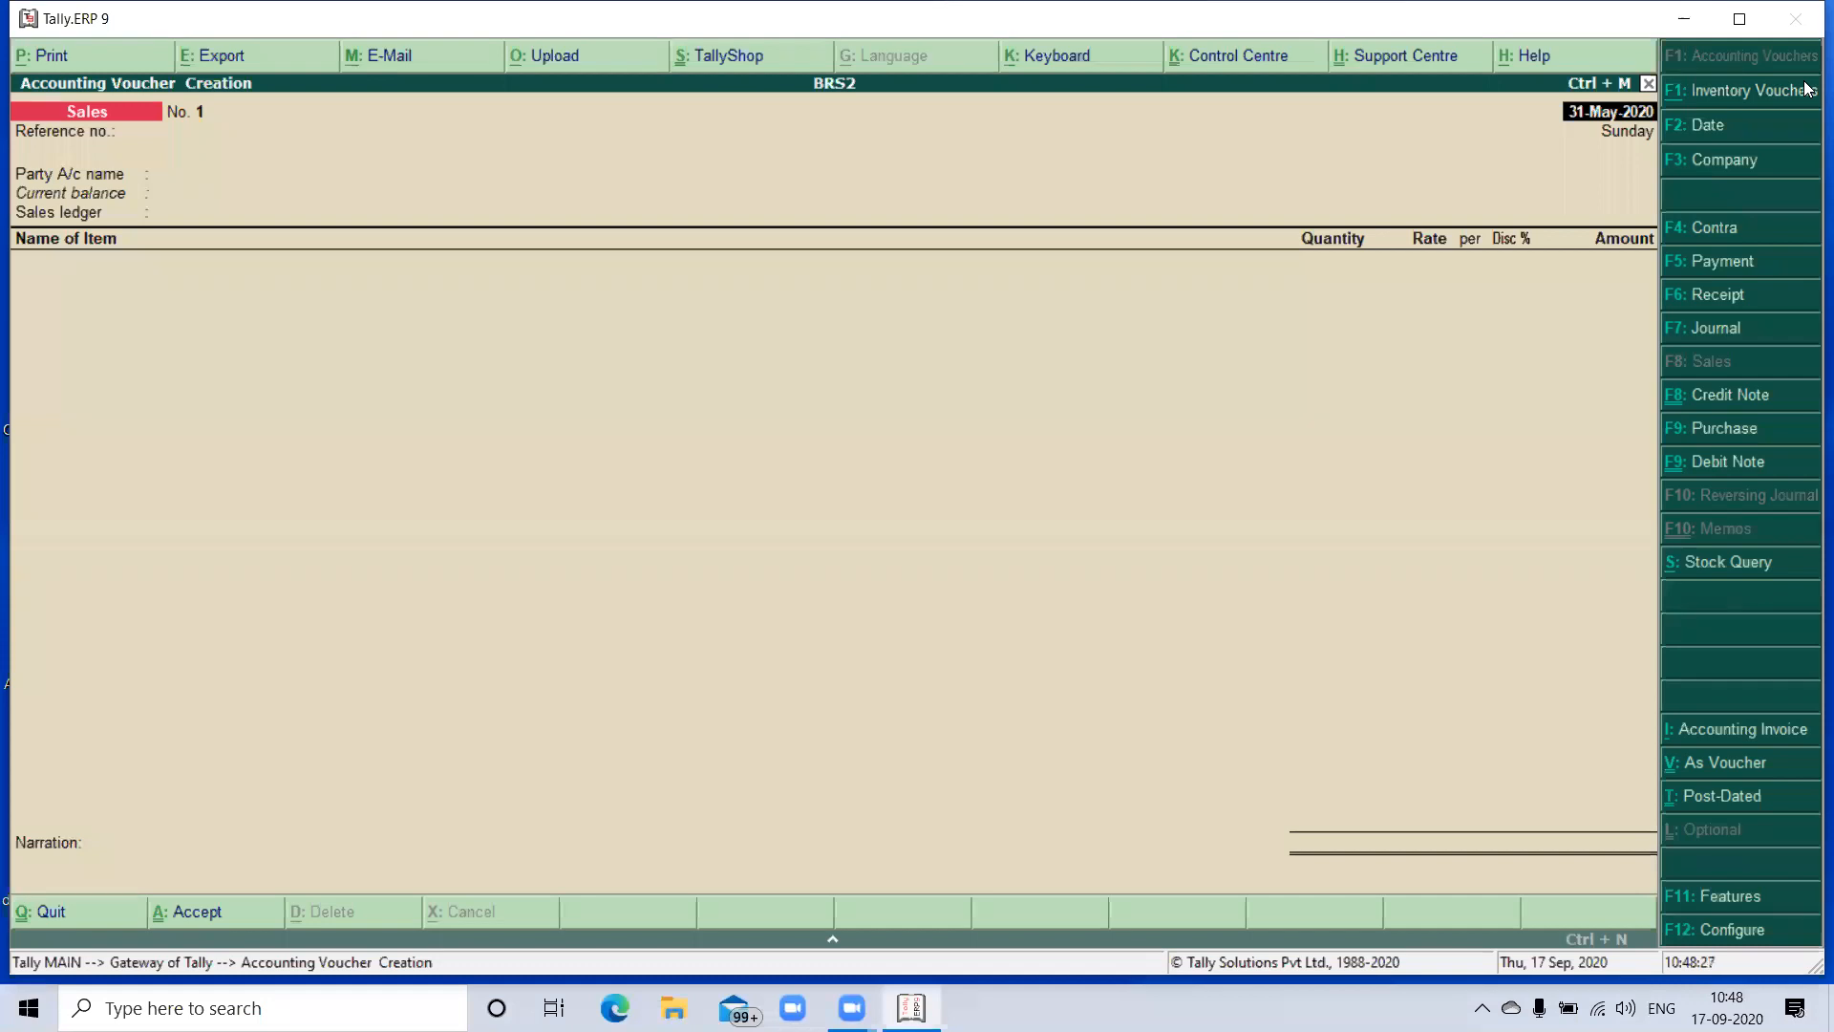
key("F2")
key("Return")
key("Return")
key("Return")
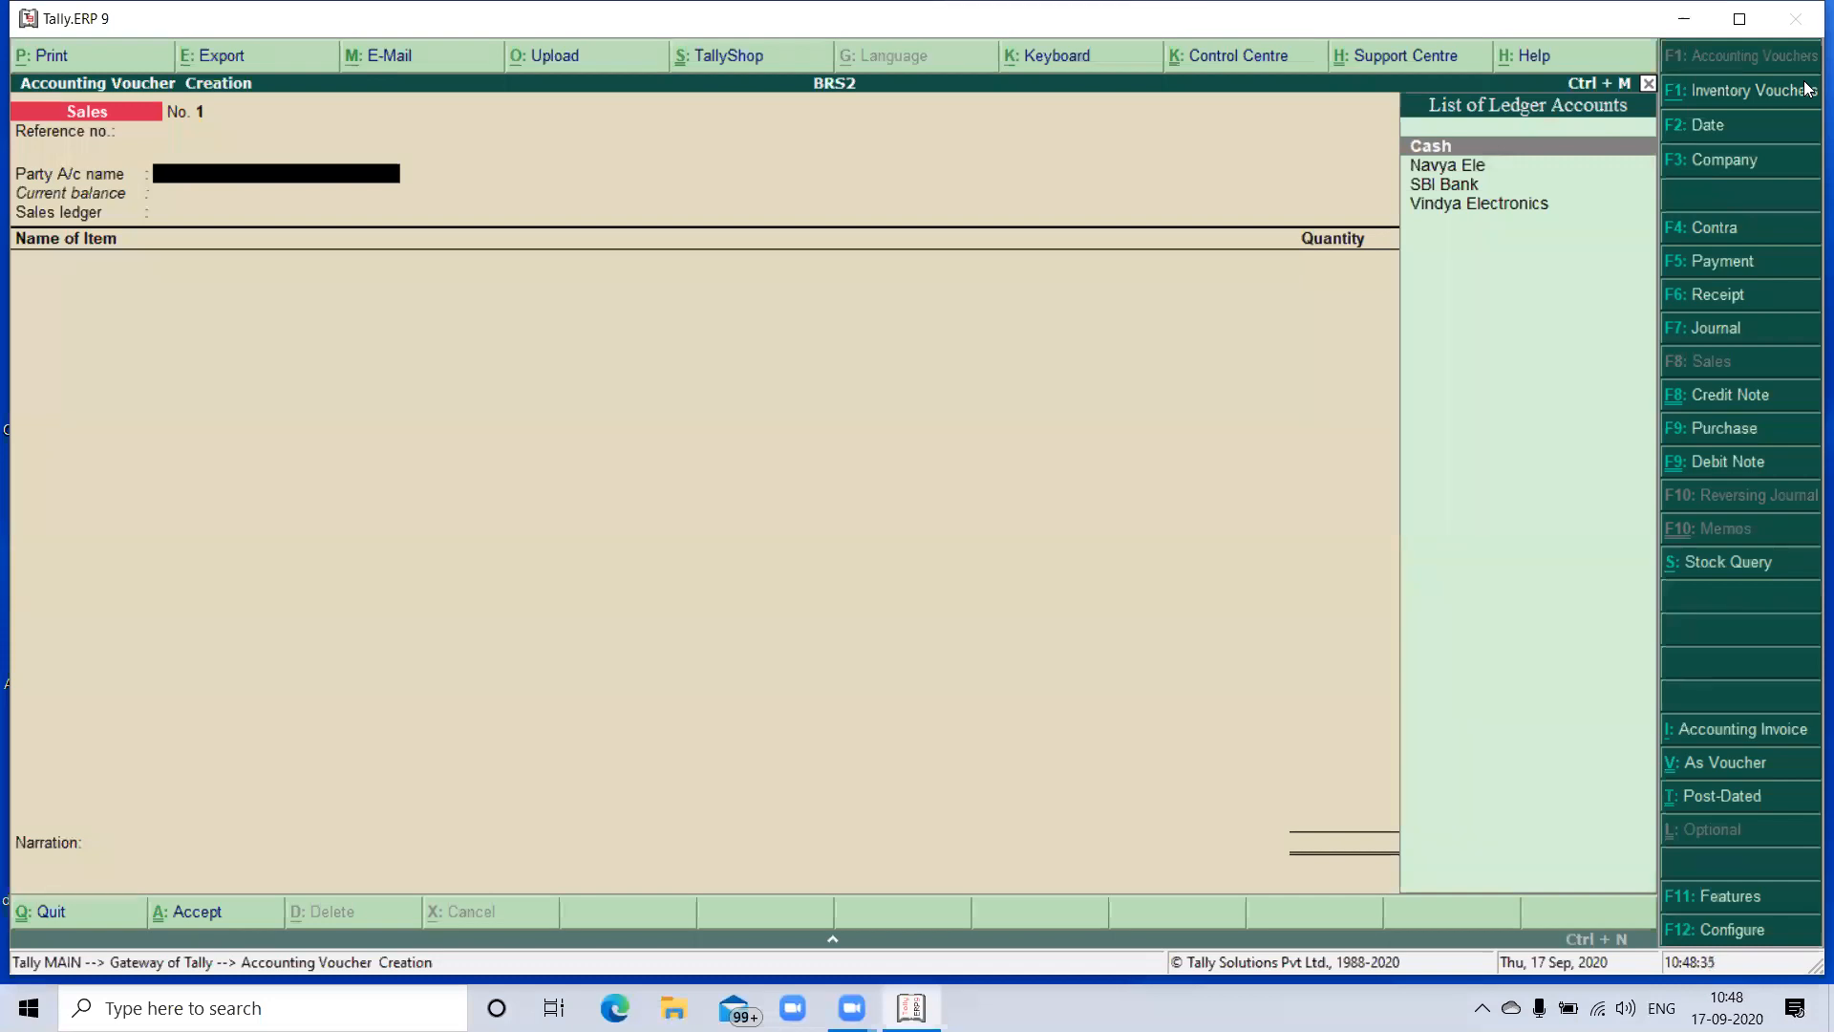
key("Down")
key("Down")
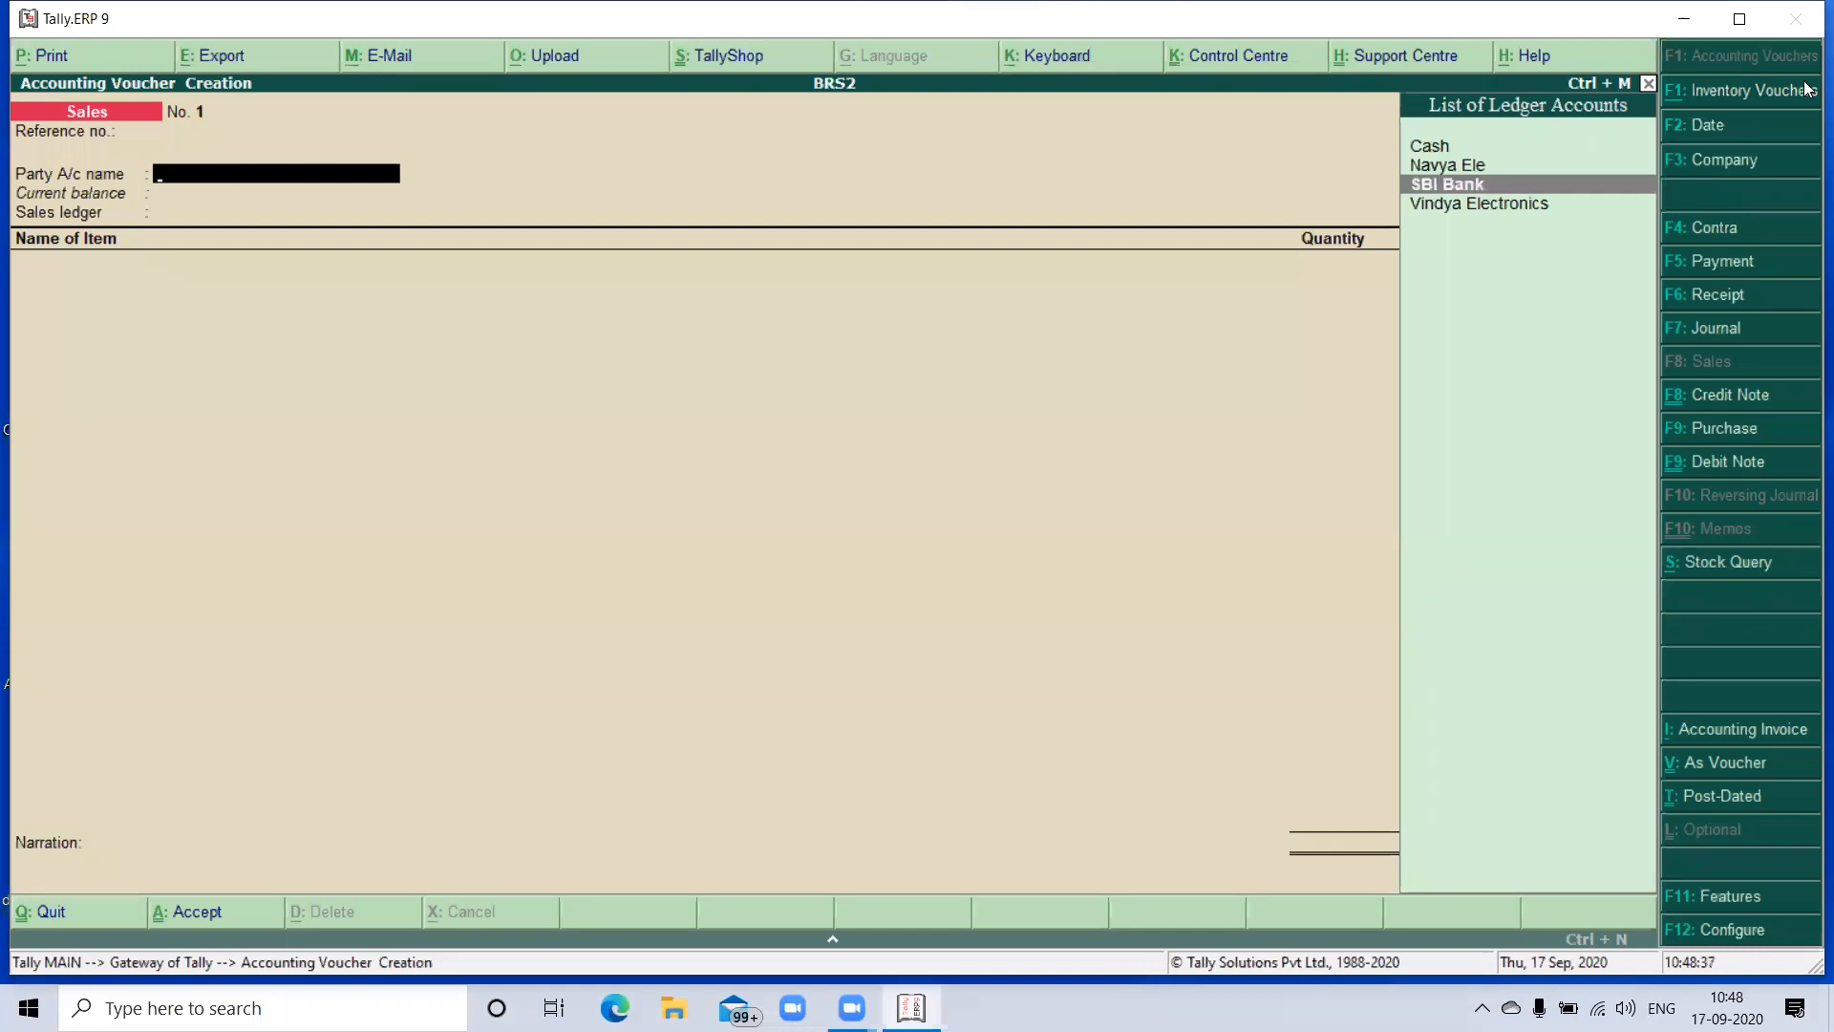
key("Return")
key("ctrl+a")
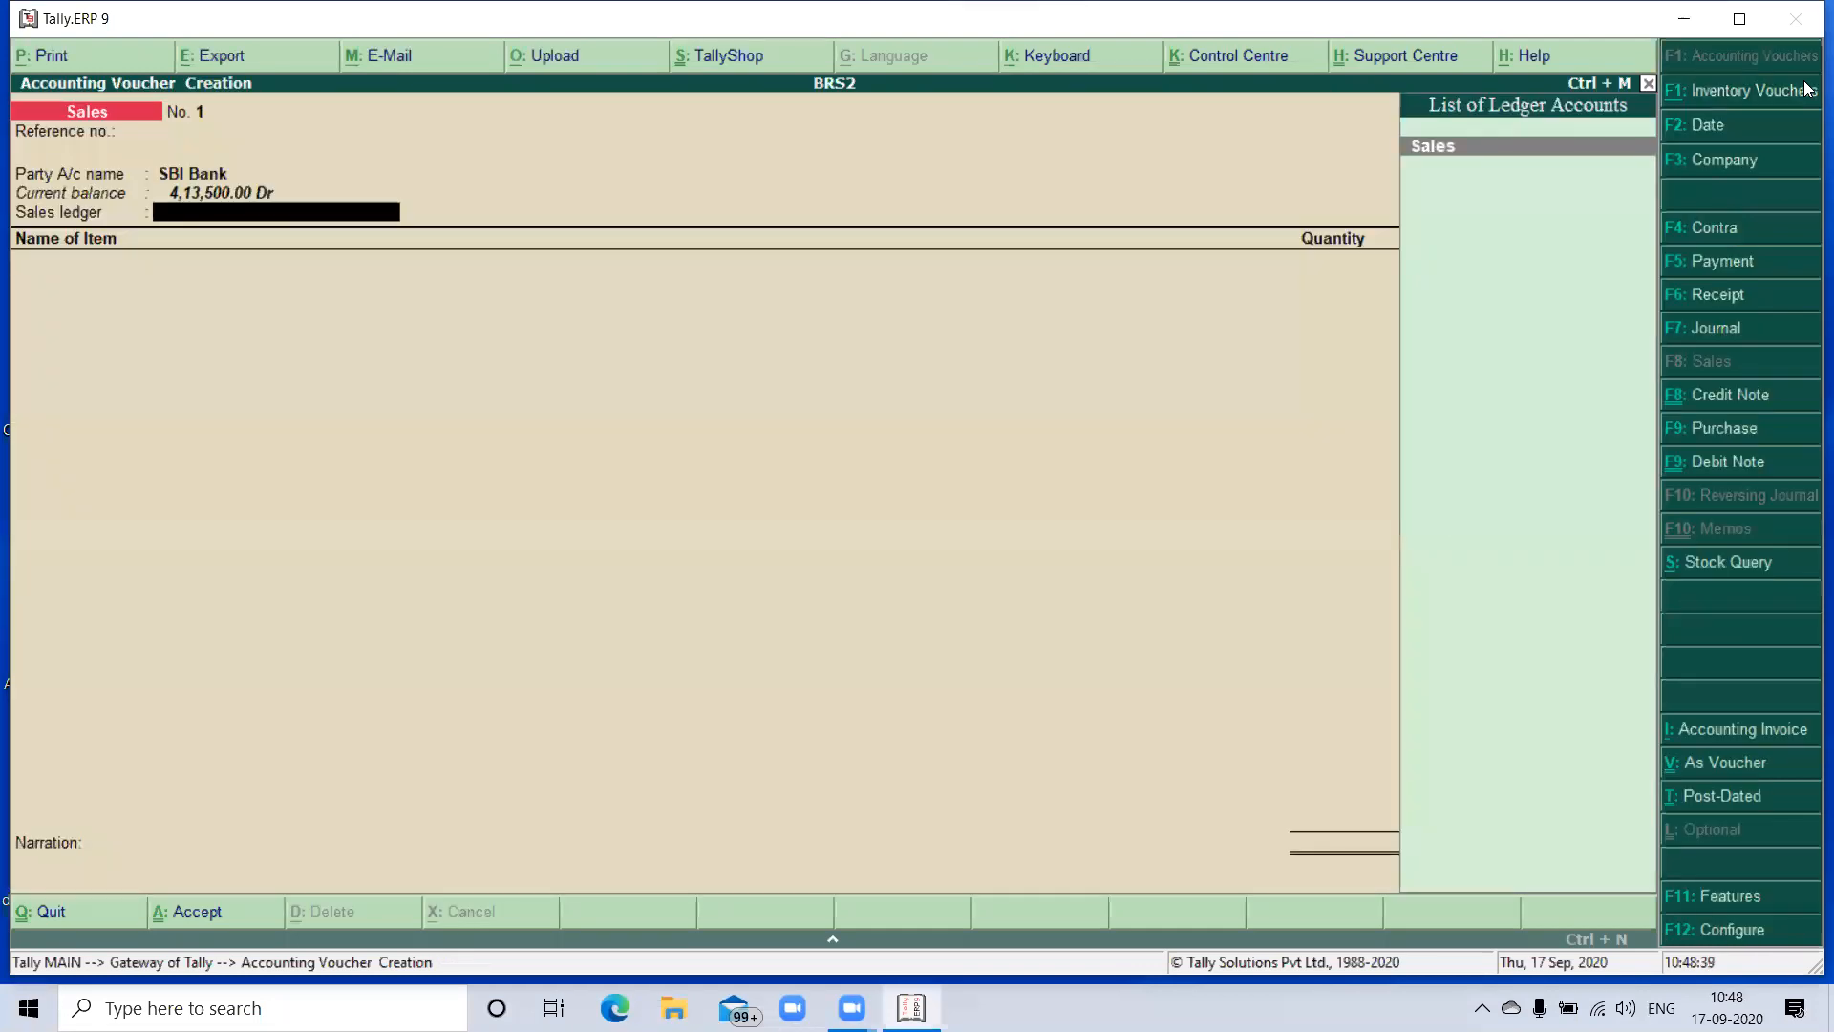
key("Return")
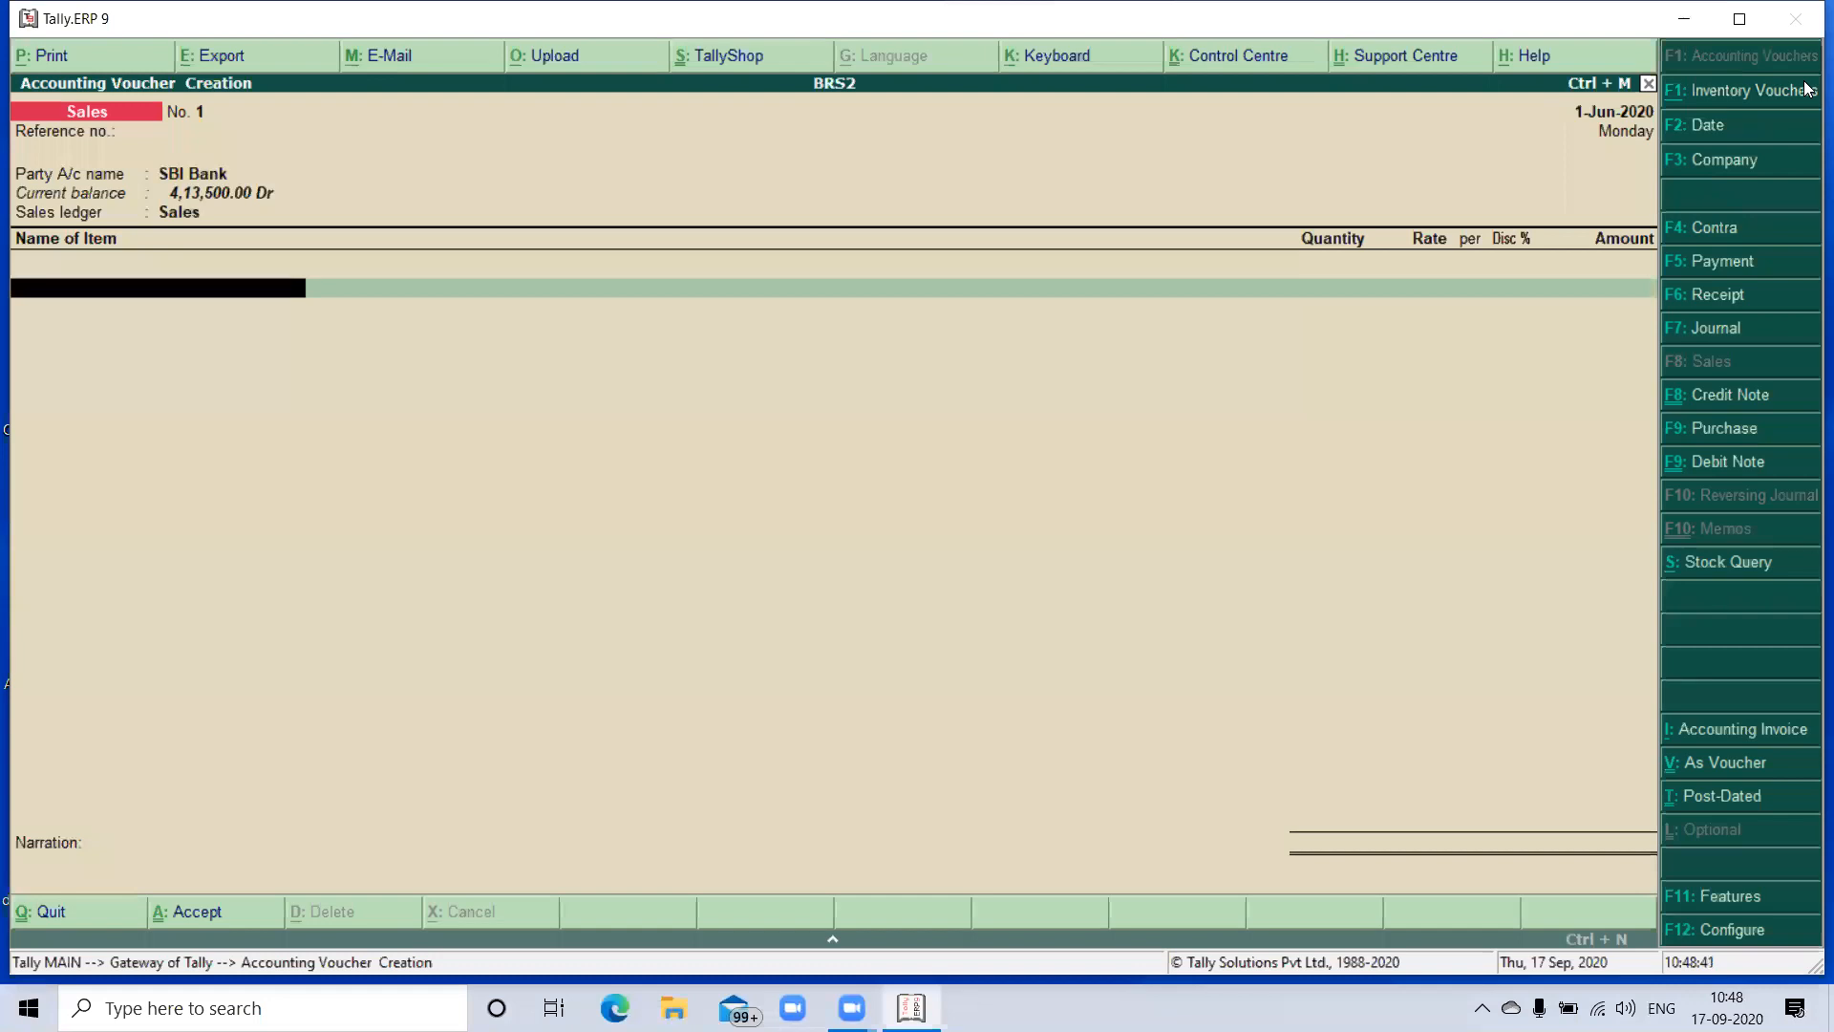
- Add 28 Sony Printers at a rate of 35,000 each to the sale and finish the item list
type("S")
key("Return")
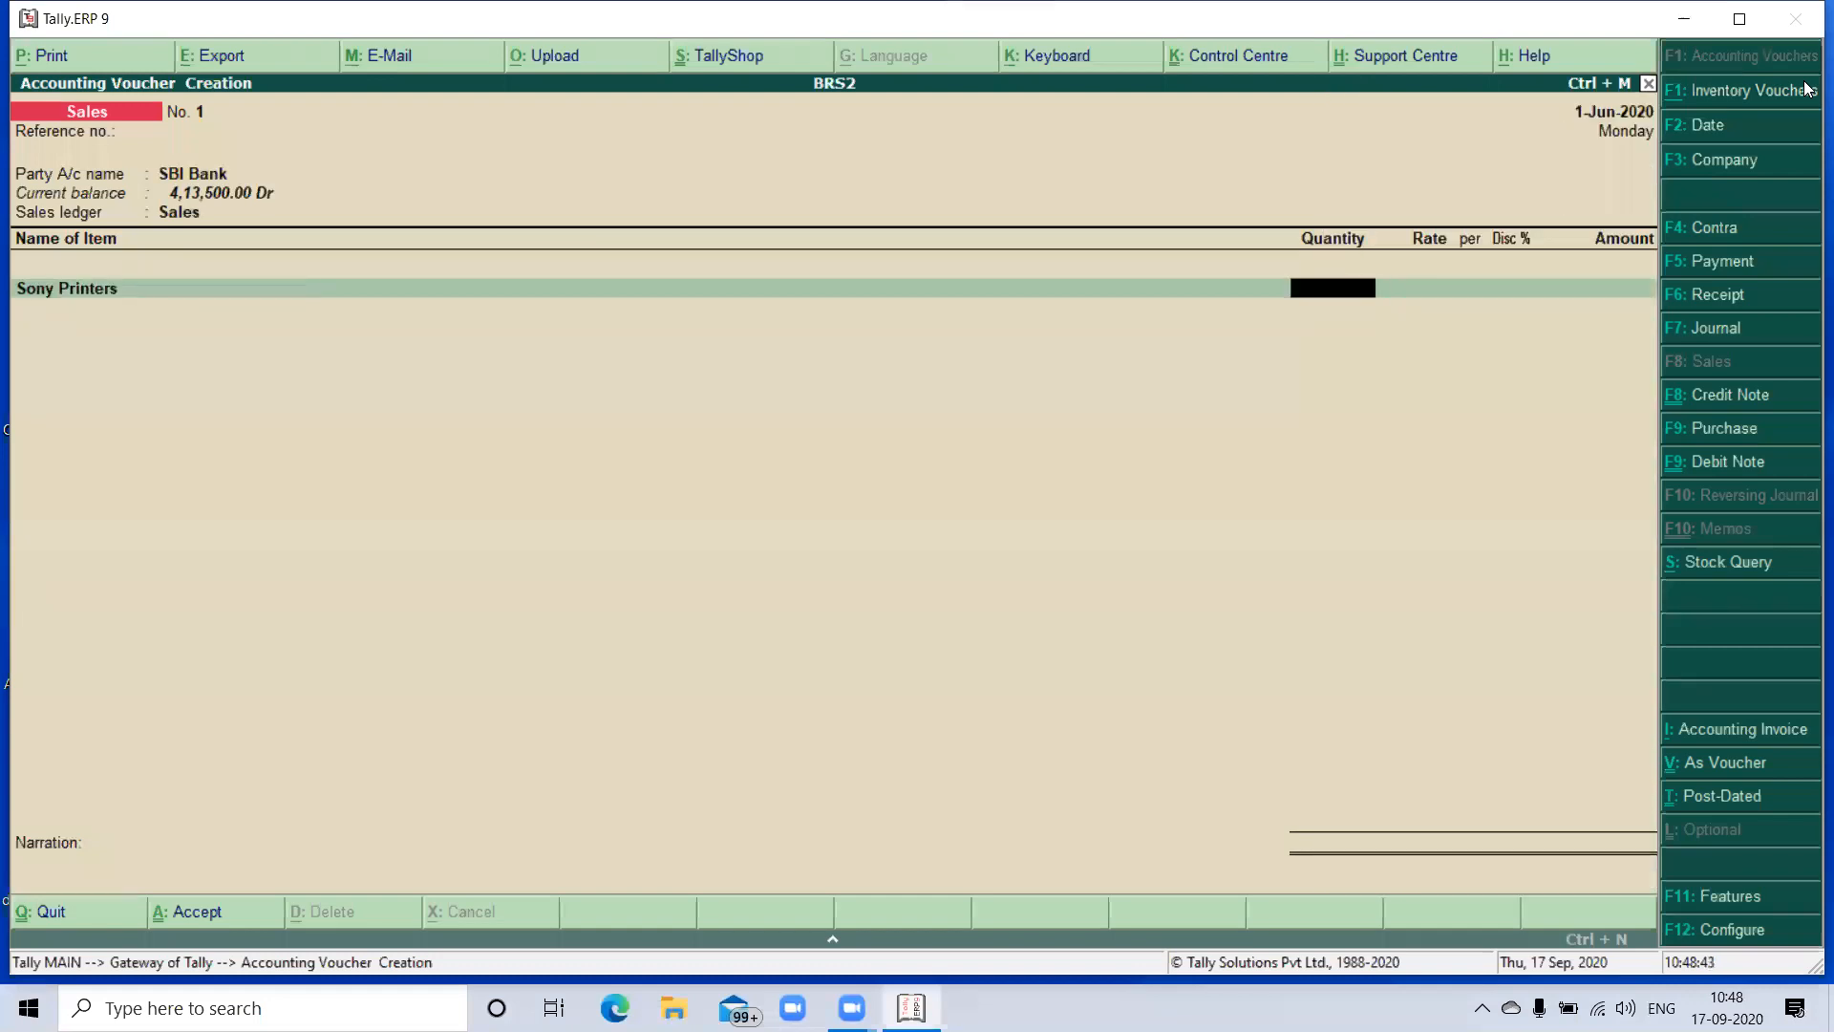
type("28")
key("Return")
type("35000")
key("Return")
key("Return")
key("Return")
key("Return")
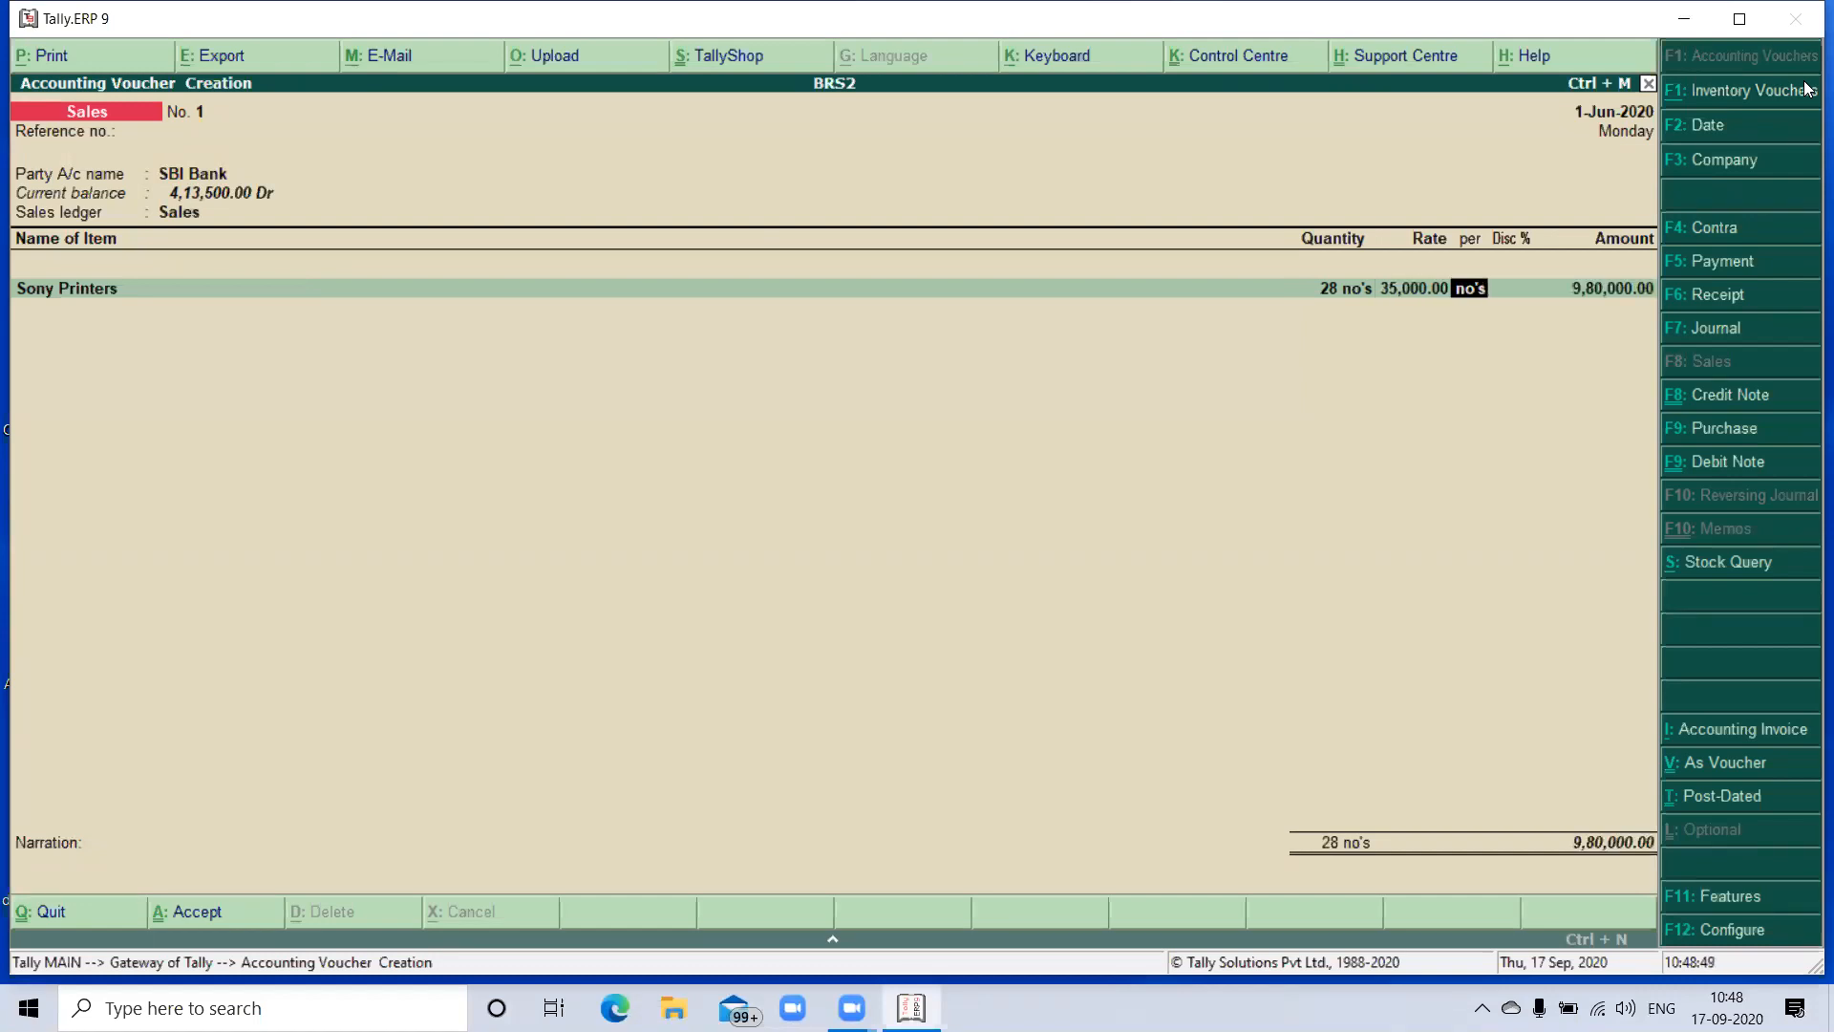
key("Return")
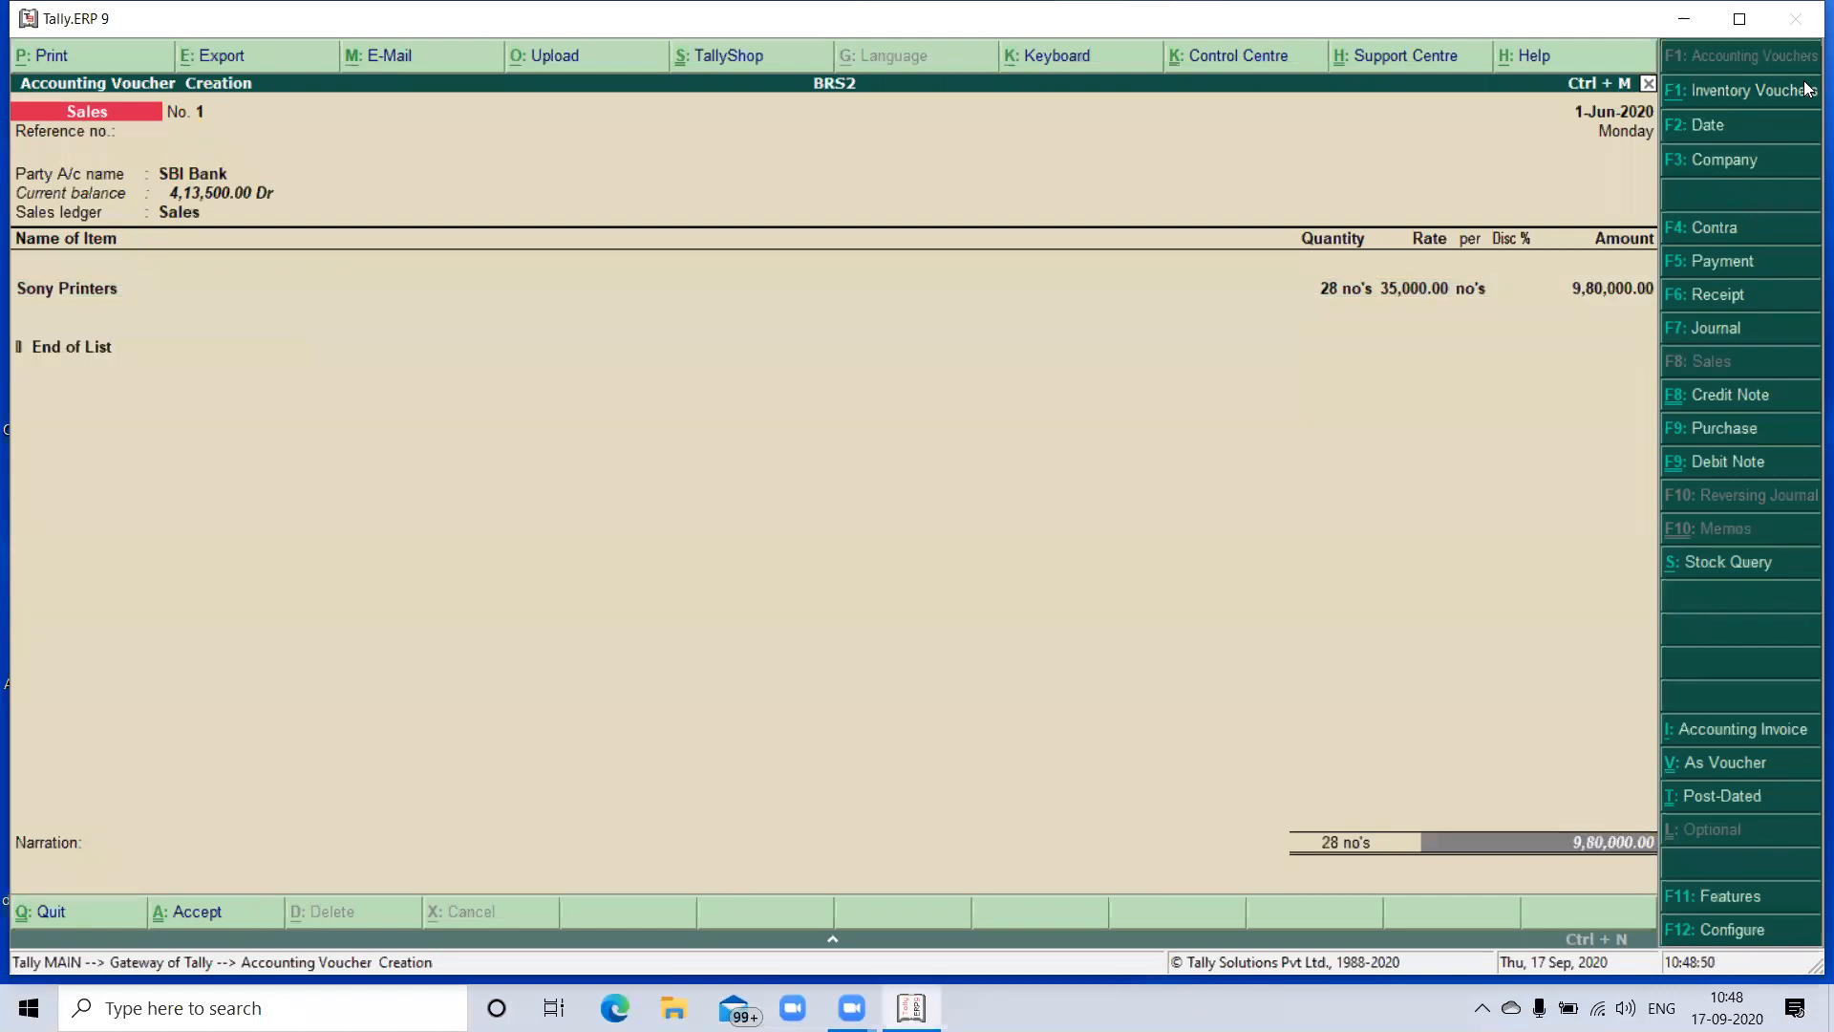
- Allocate the Sony Printers sale as a Cheque/DD with instrument number 435896, dated 1-Jun-2020
key("Return")
key("Return")
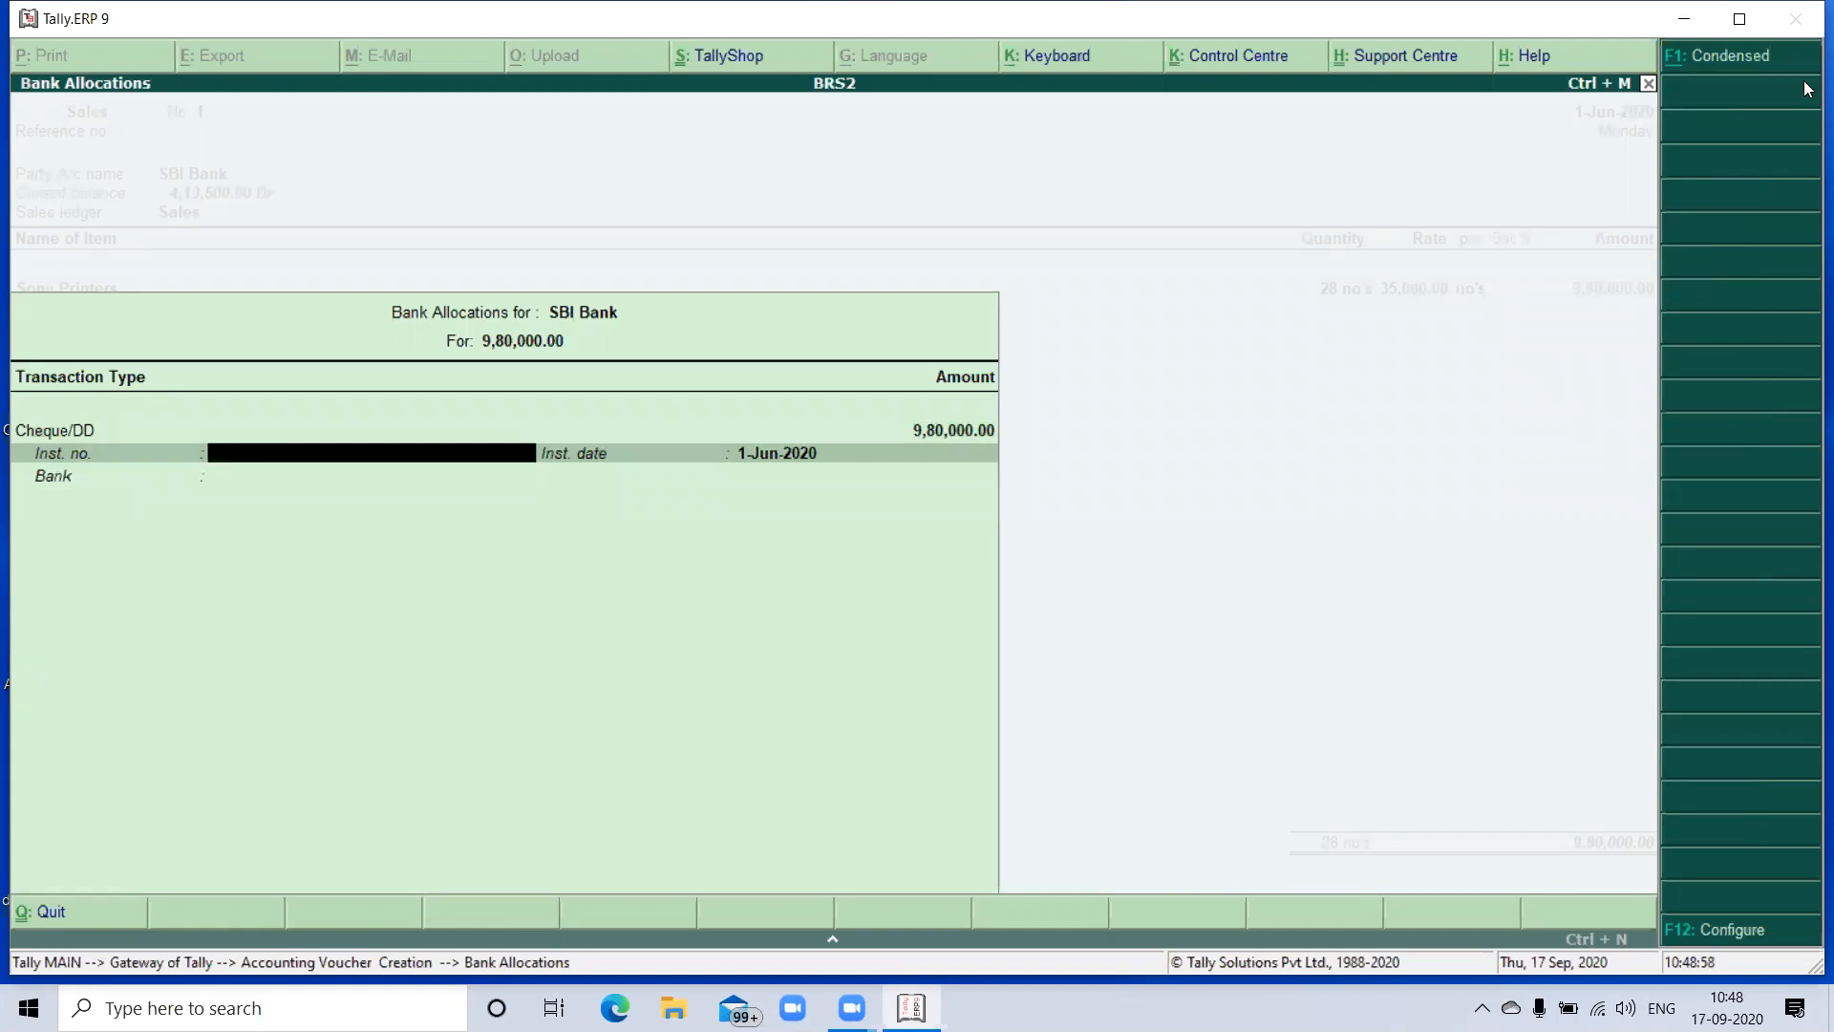
type("435896")
key("Return")
key("Return")
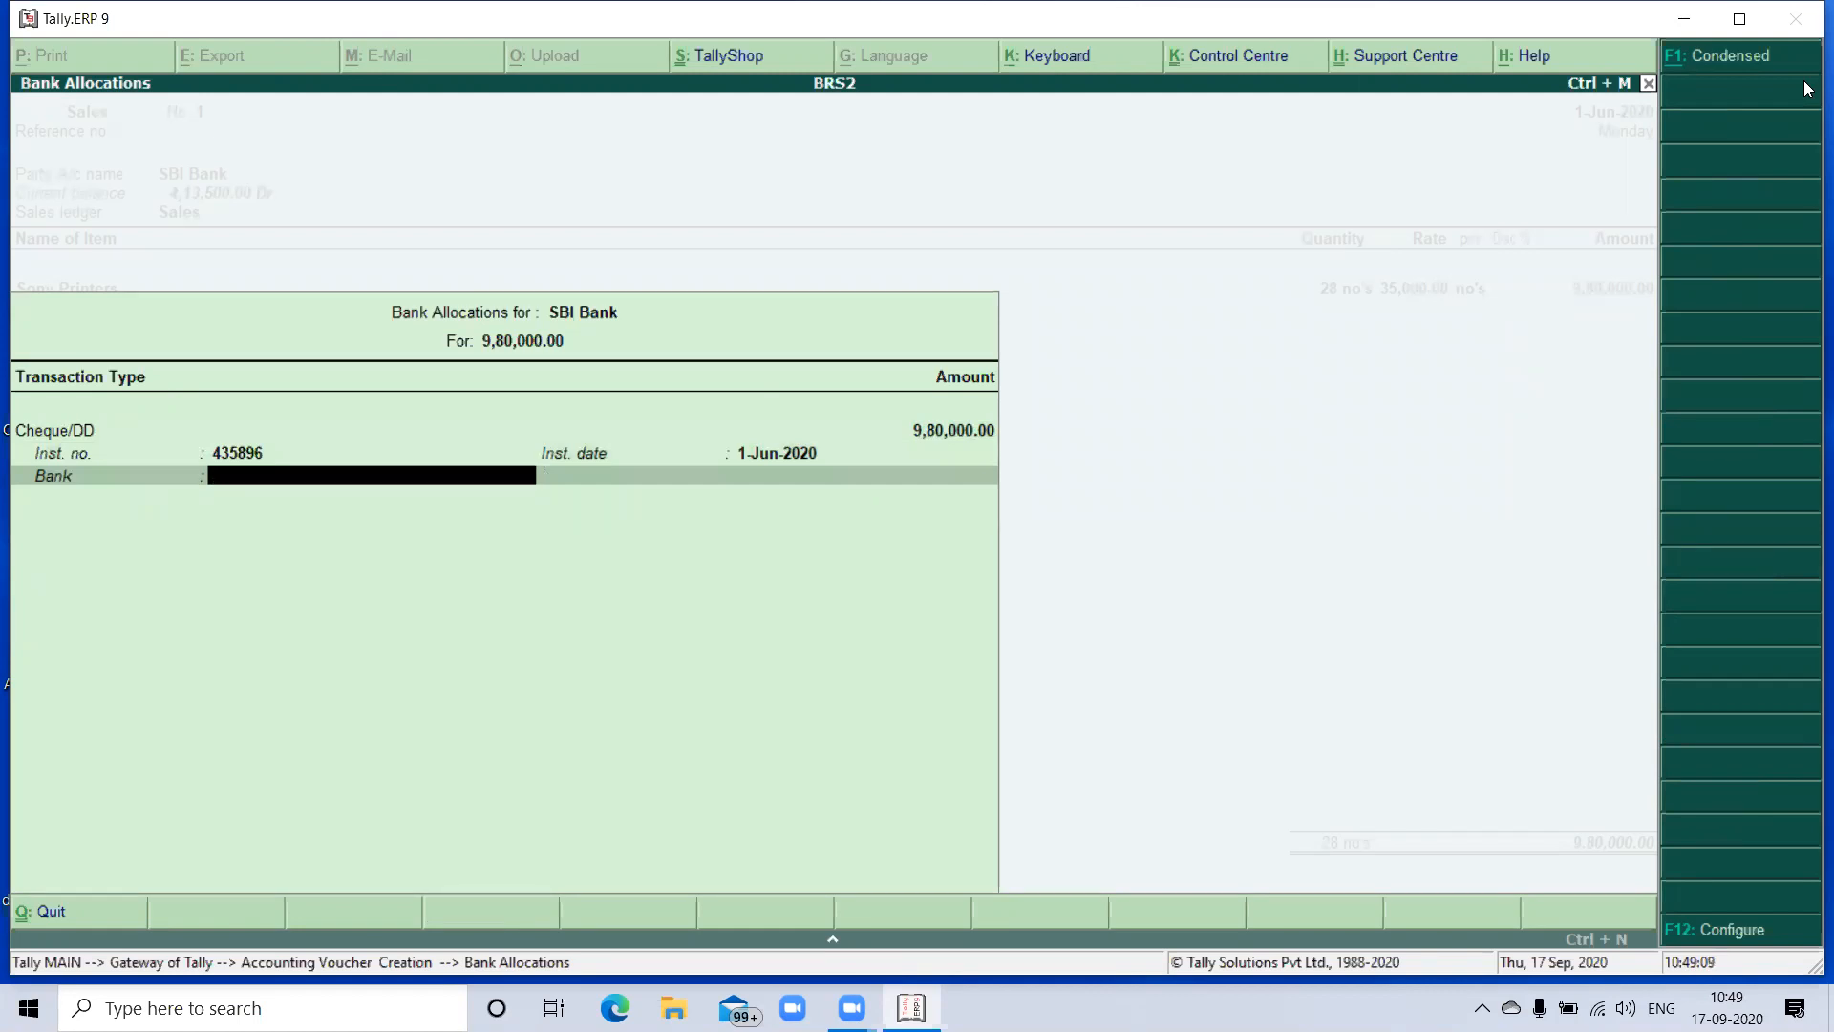
- Specify Andhra Bank as the bank of the sale's cheque and save the sales voucher without a narration
key("Return")
key("Down")
key("Down")
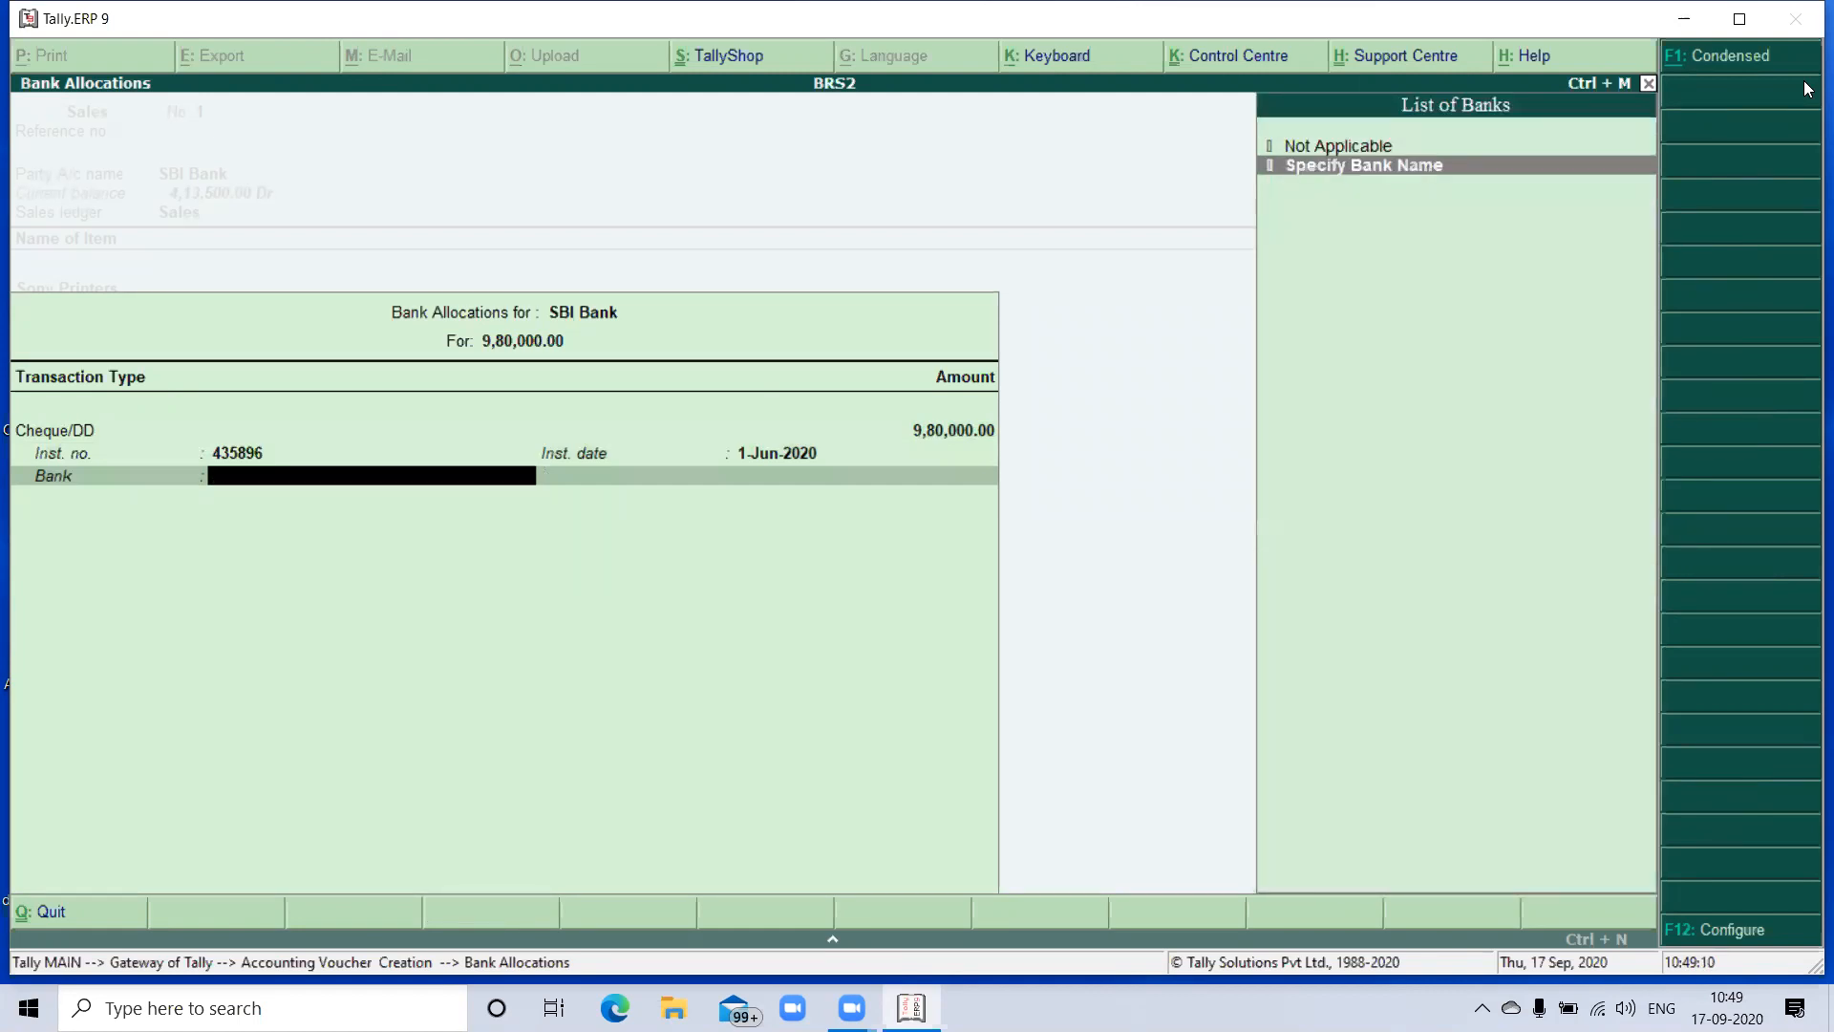
key("Return")
type("Andhra Bank")
key("Return")
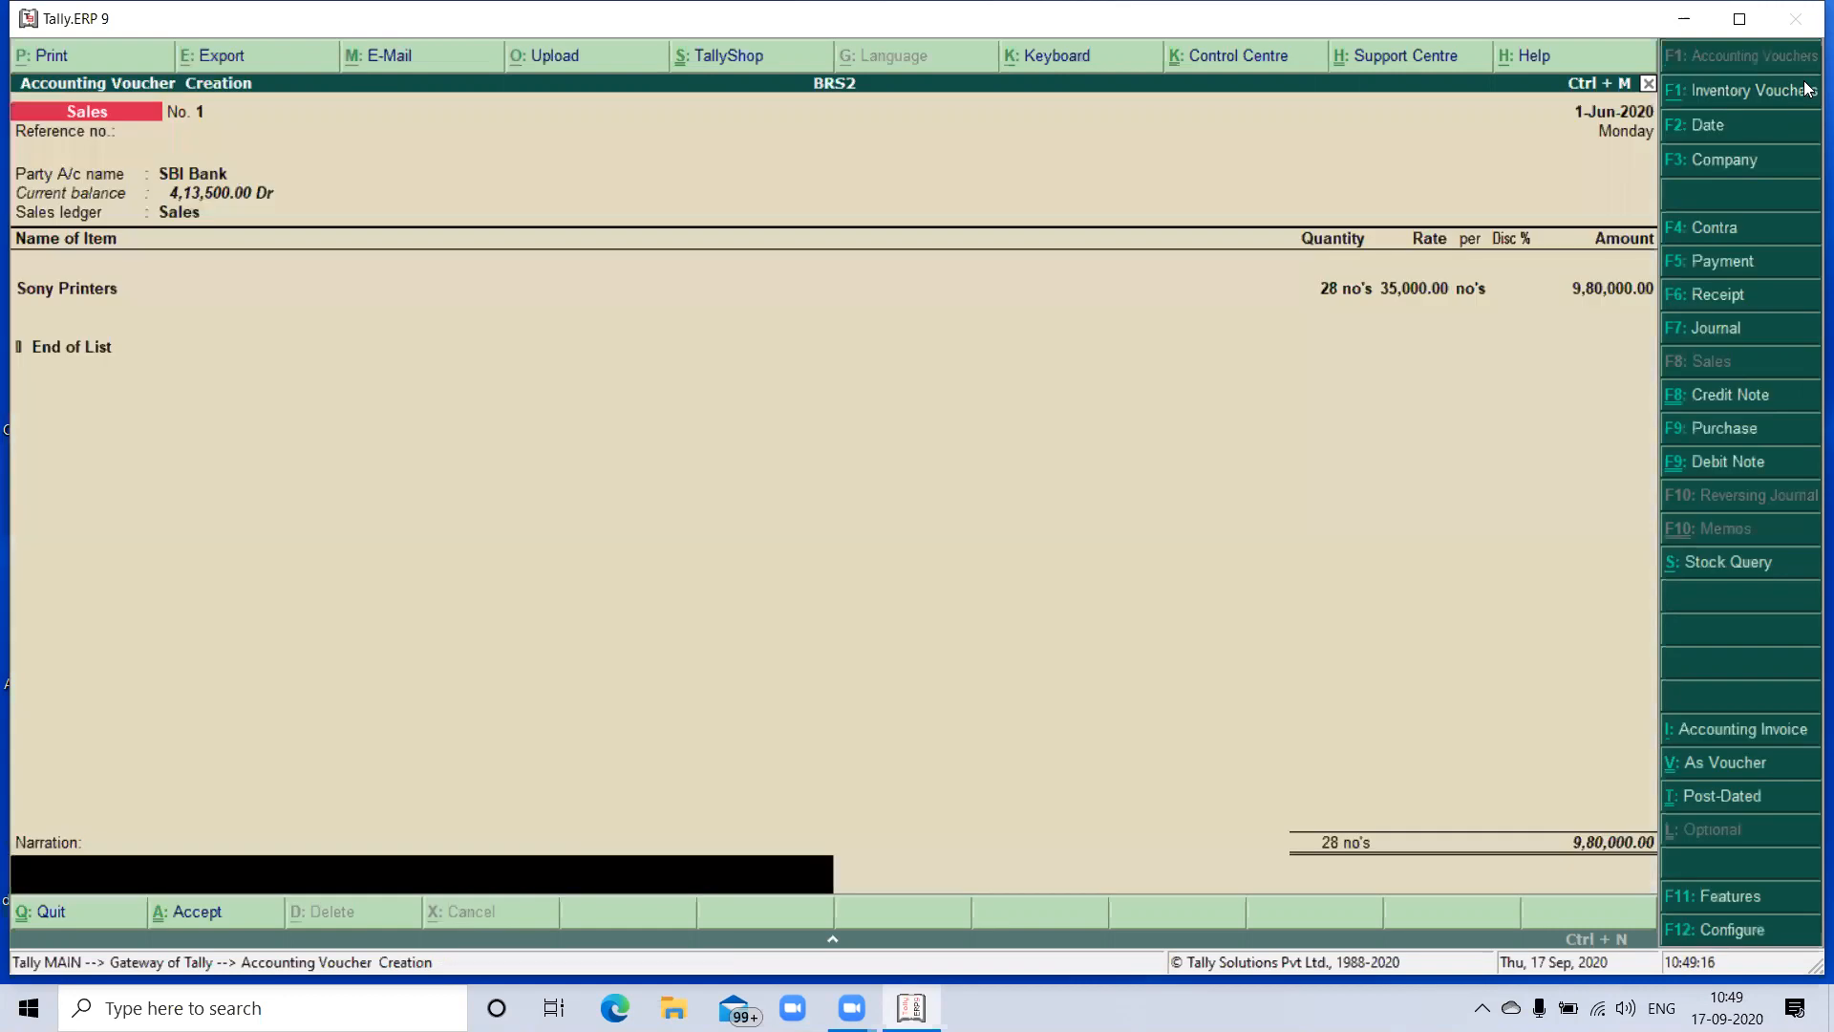
key("Return")
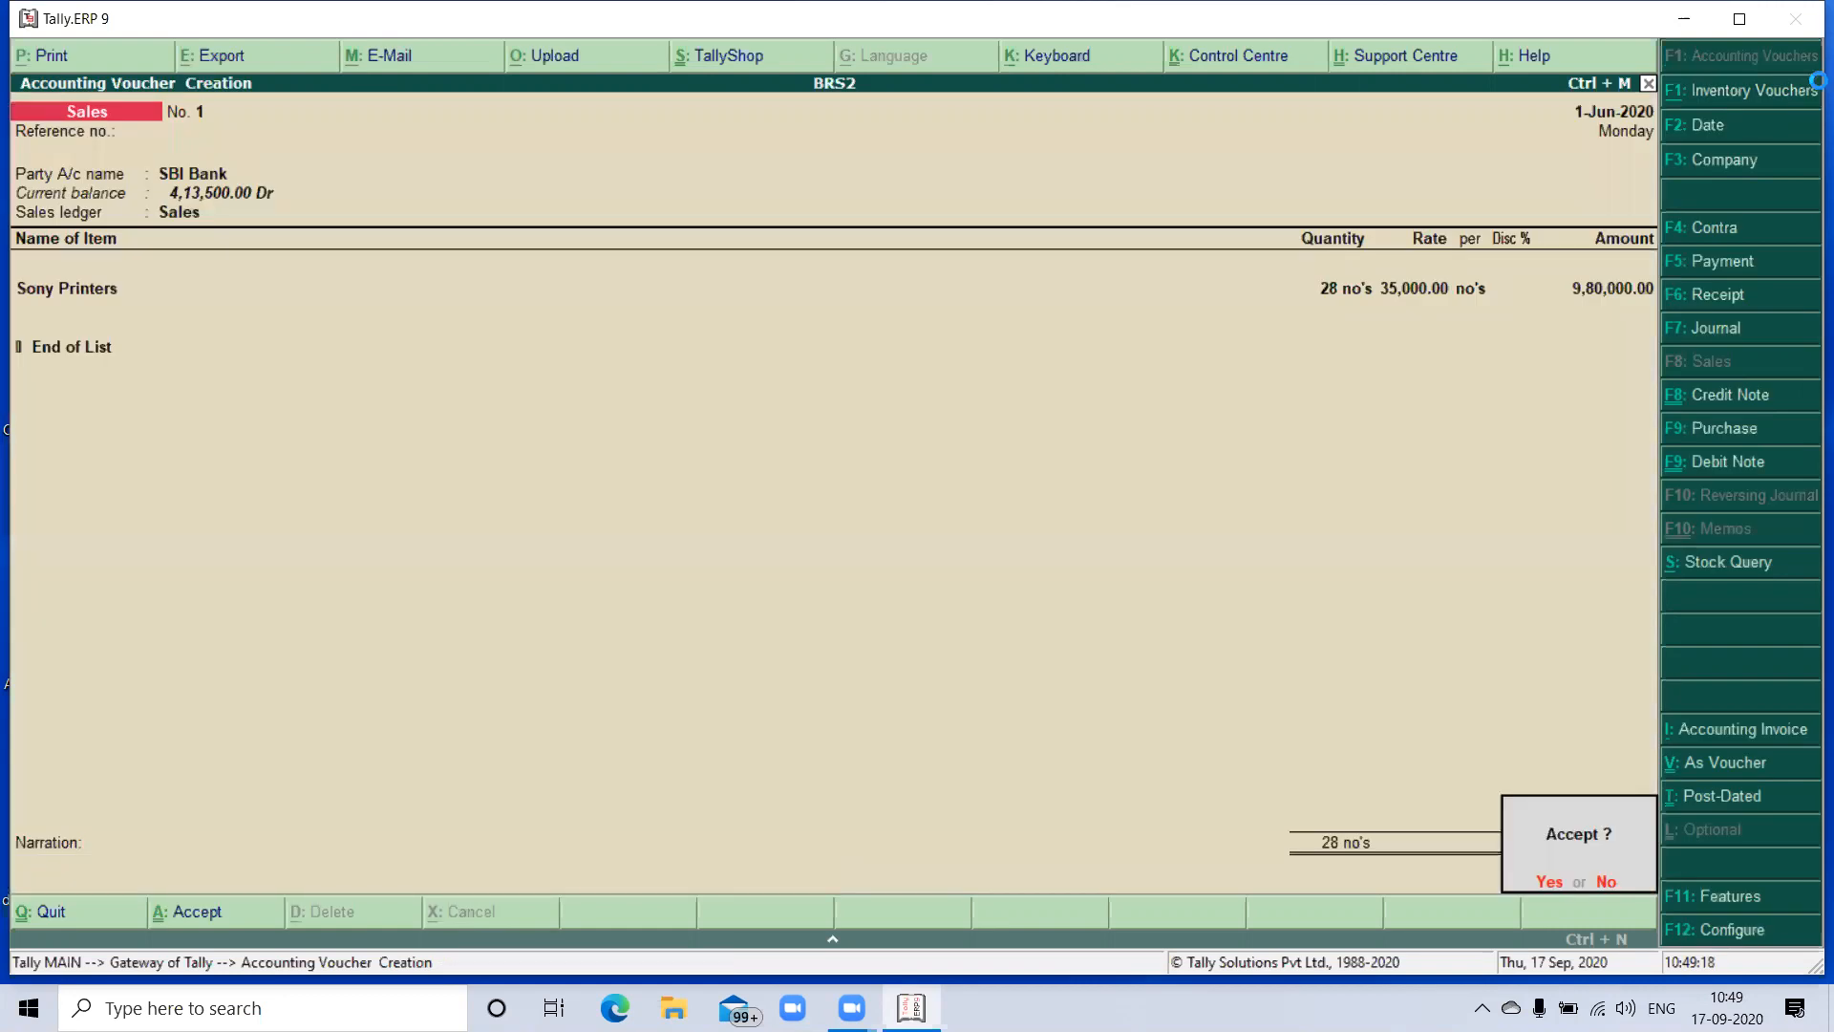
key("Return")
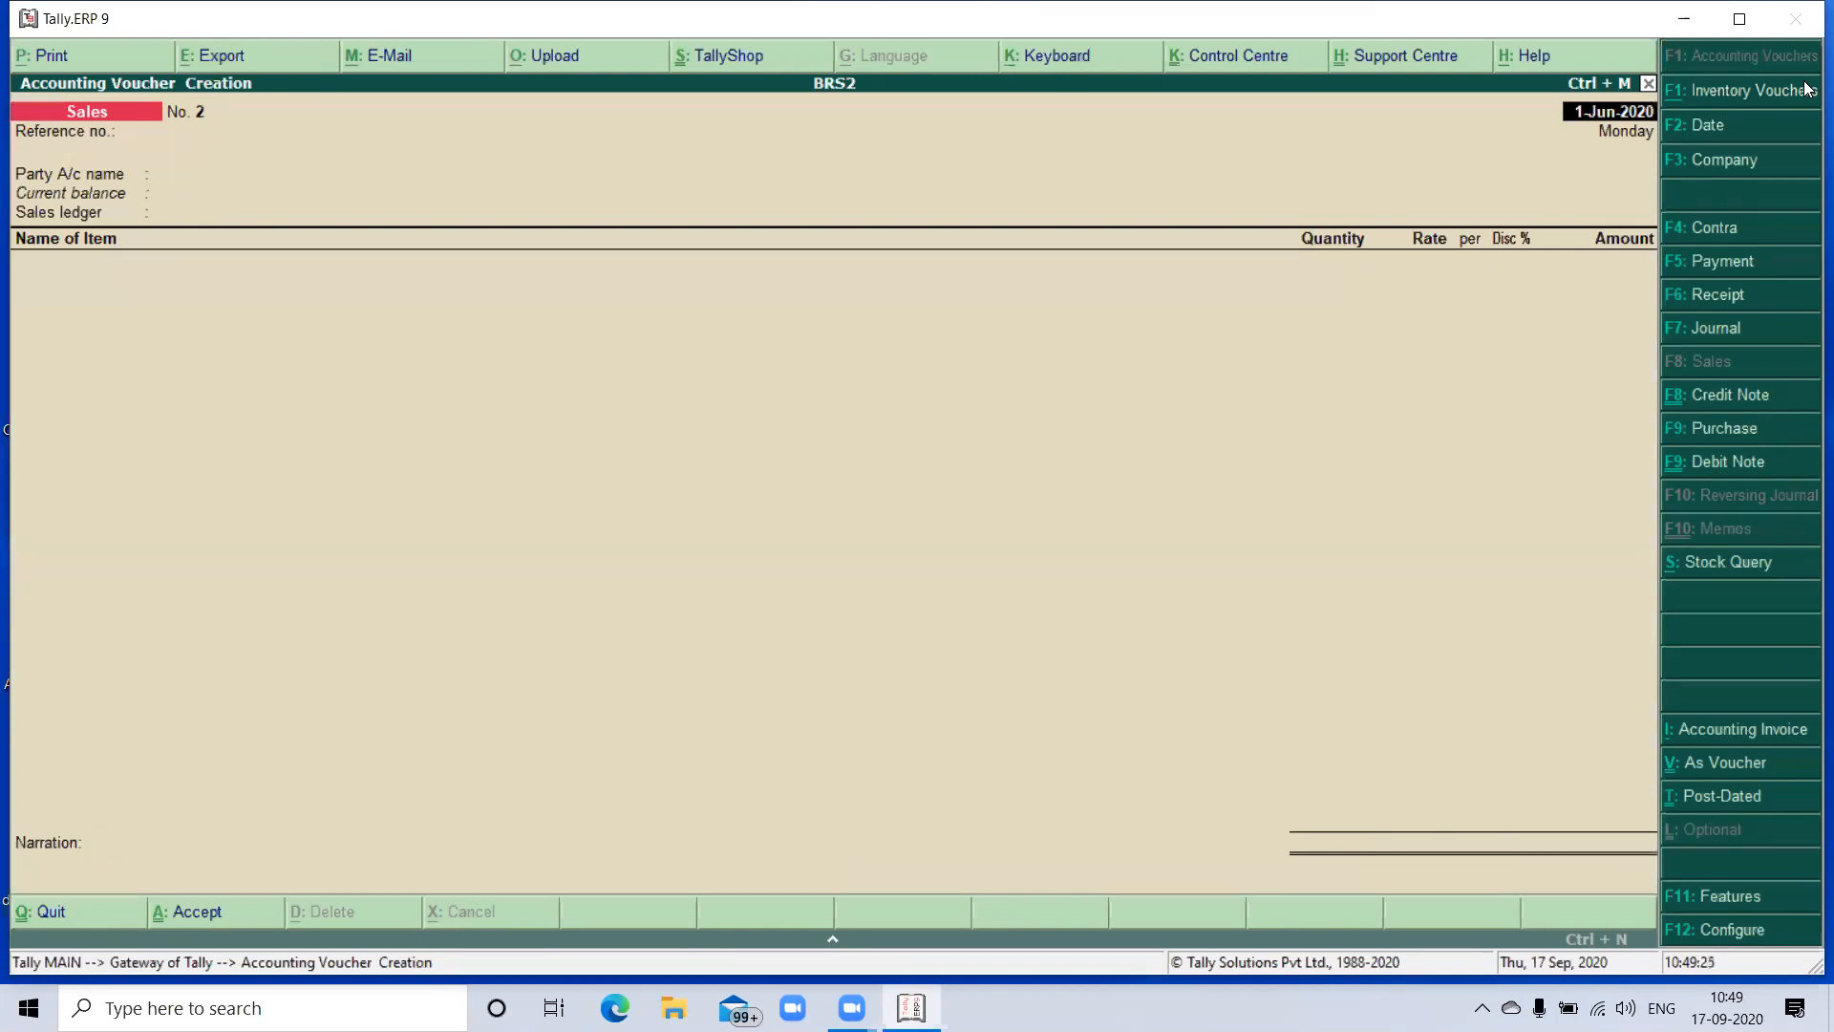
- Start a Payment voucher dated 2-Jun-2020 and debit RTGS Charges with 350
key("F5")
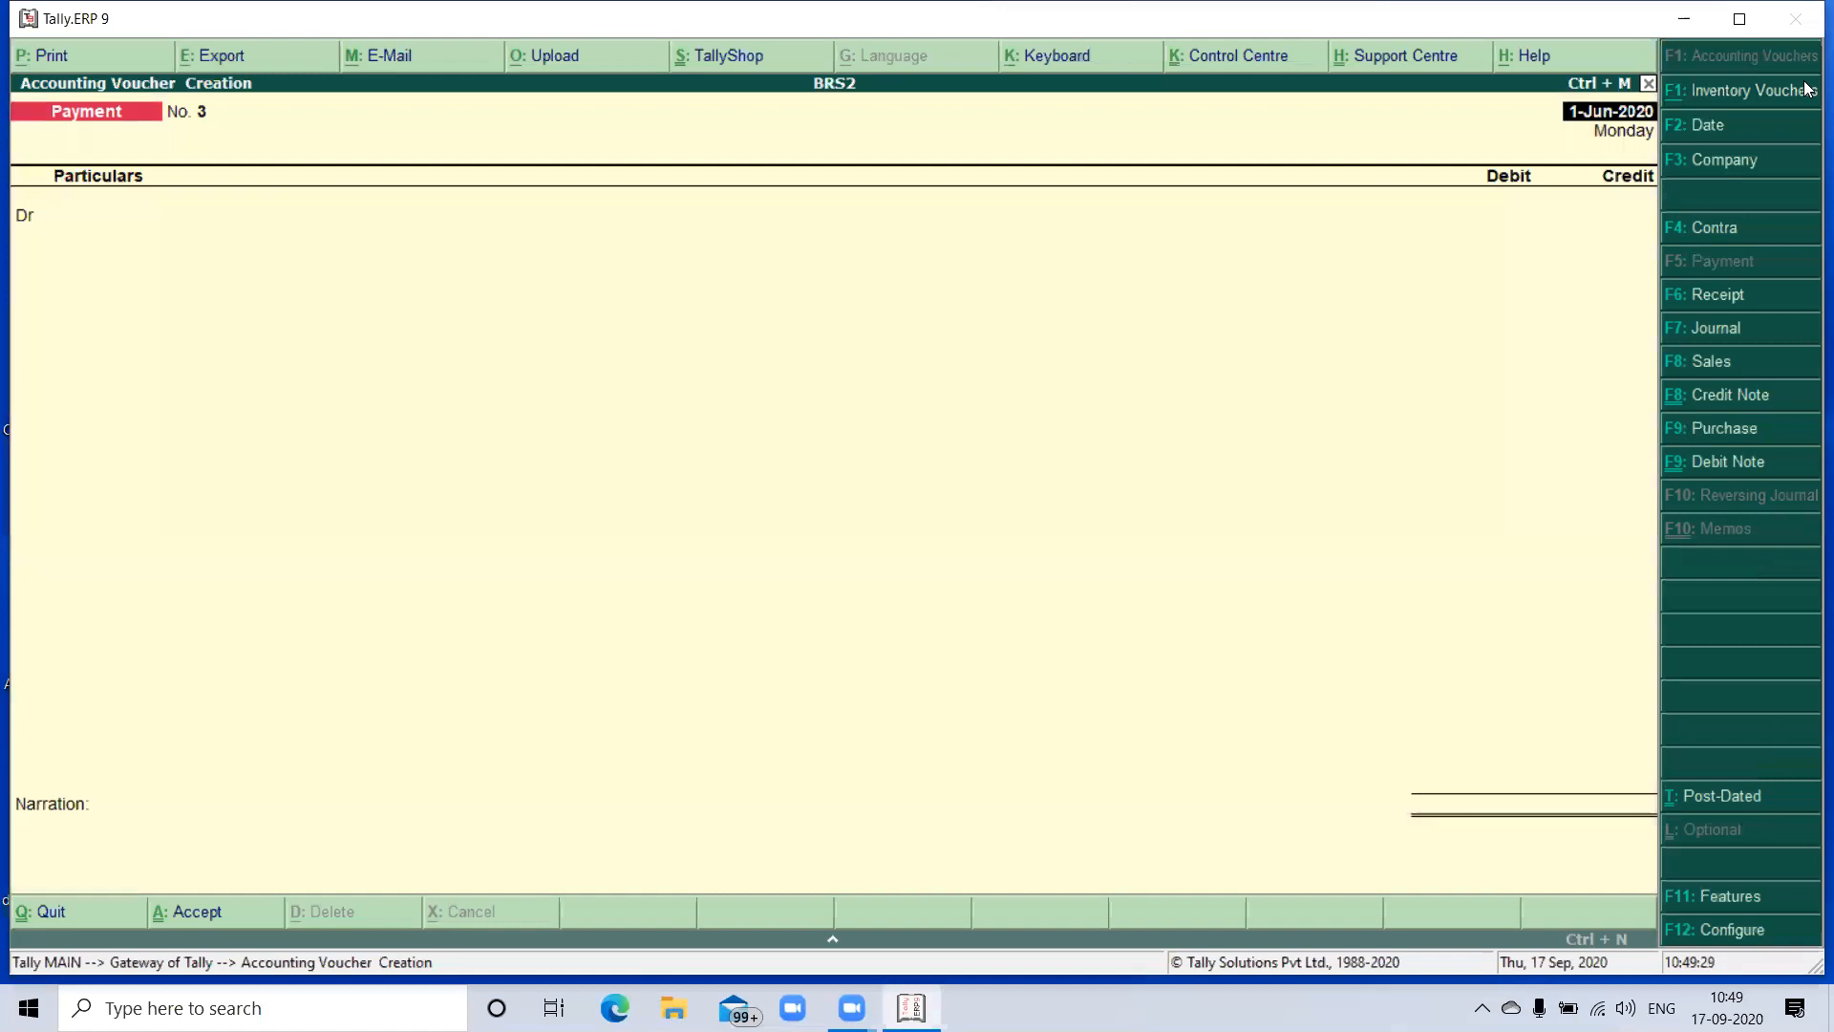
key("F2")
key("Return")
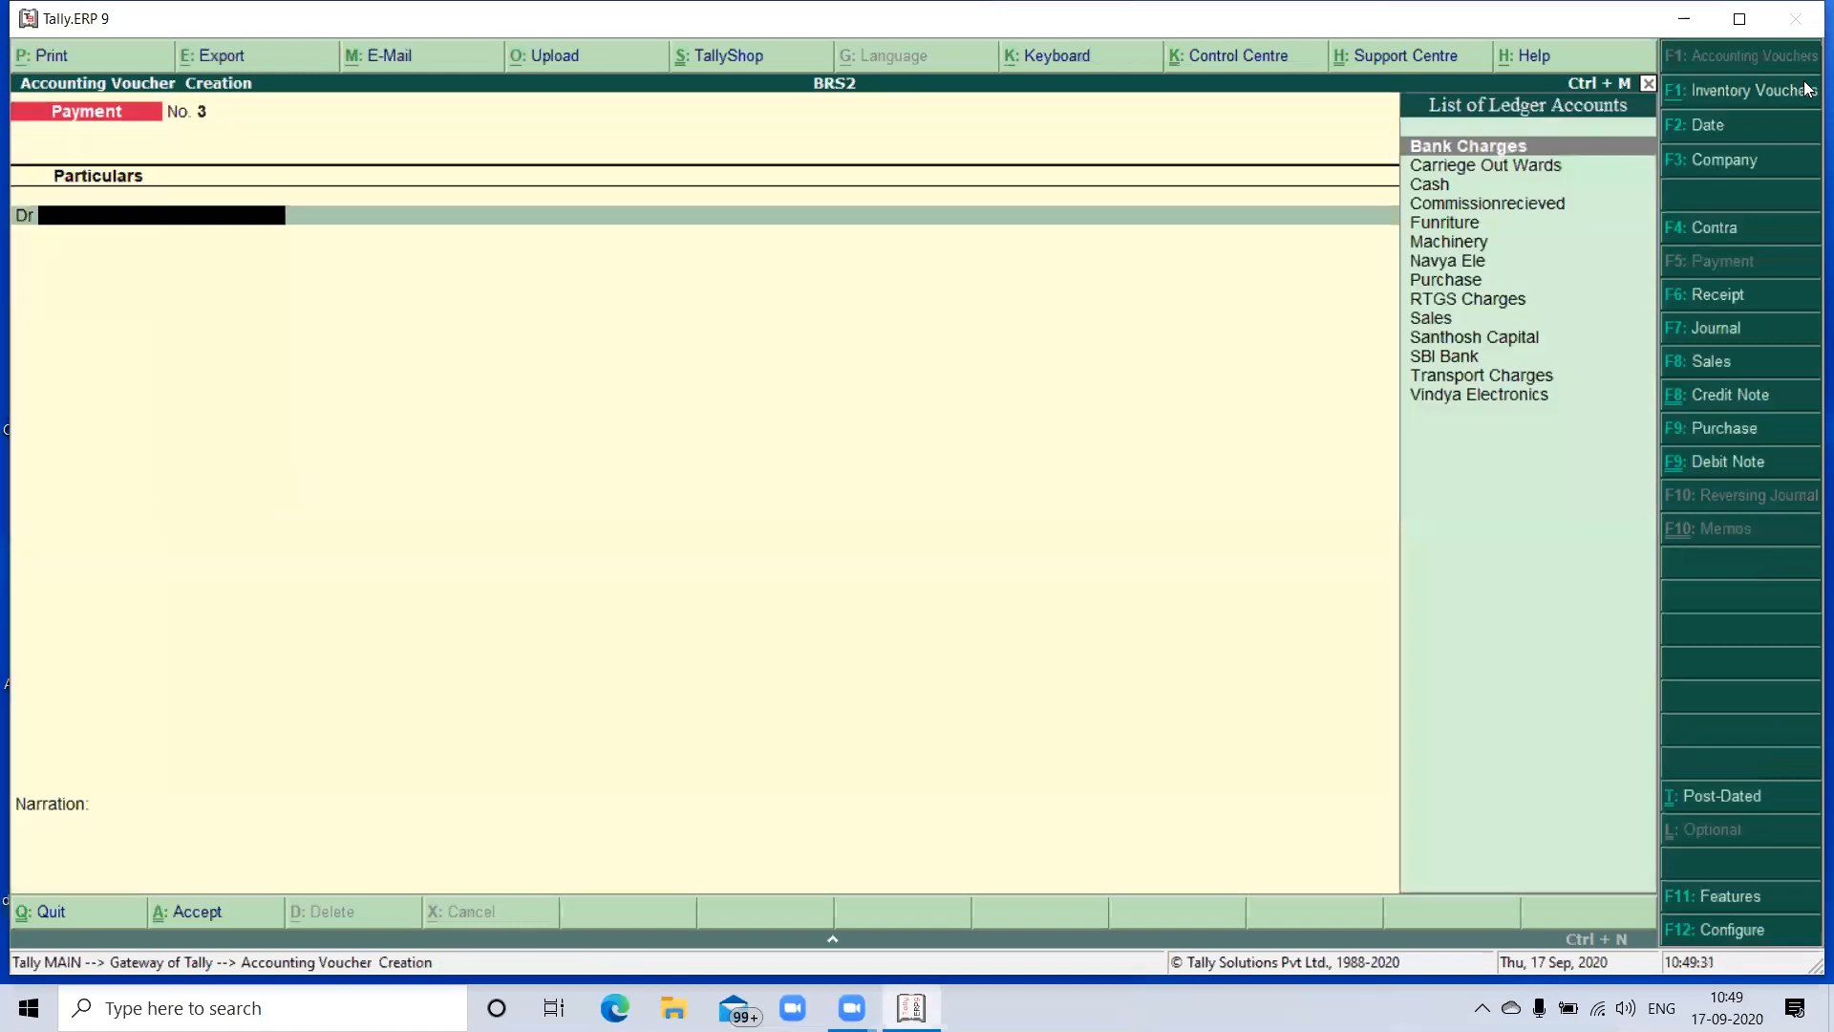
type("R")
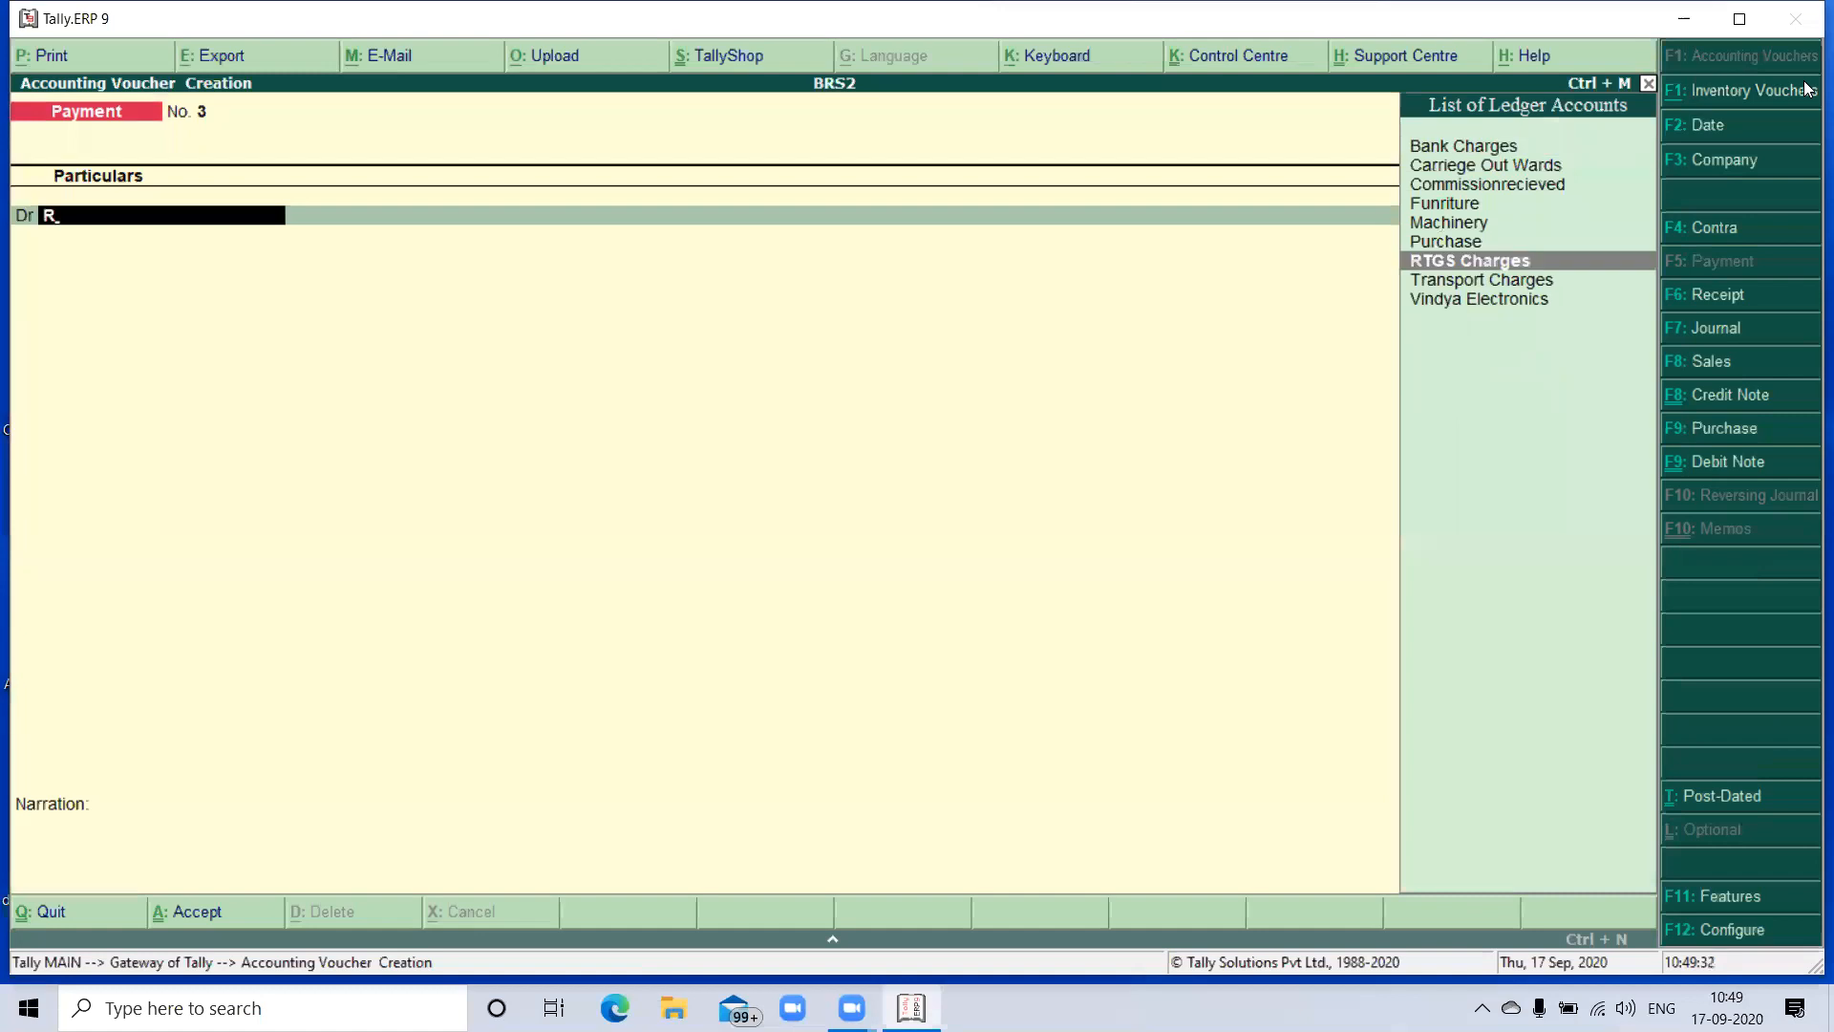
key("Return")
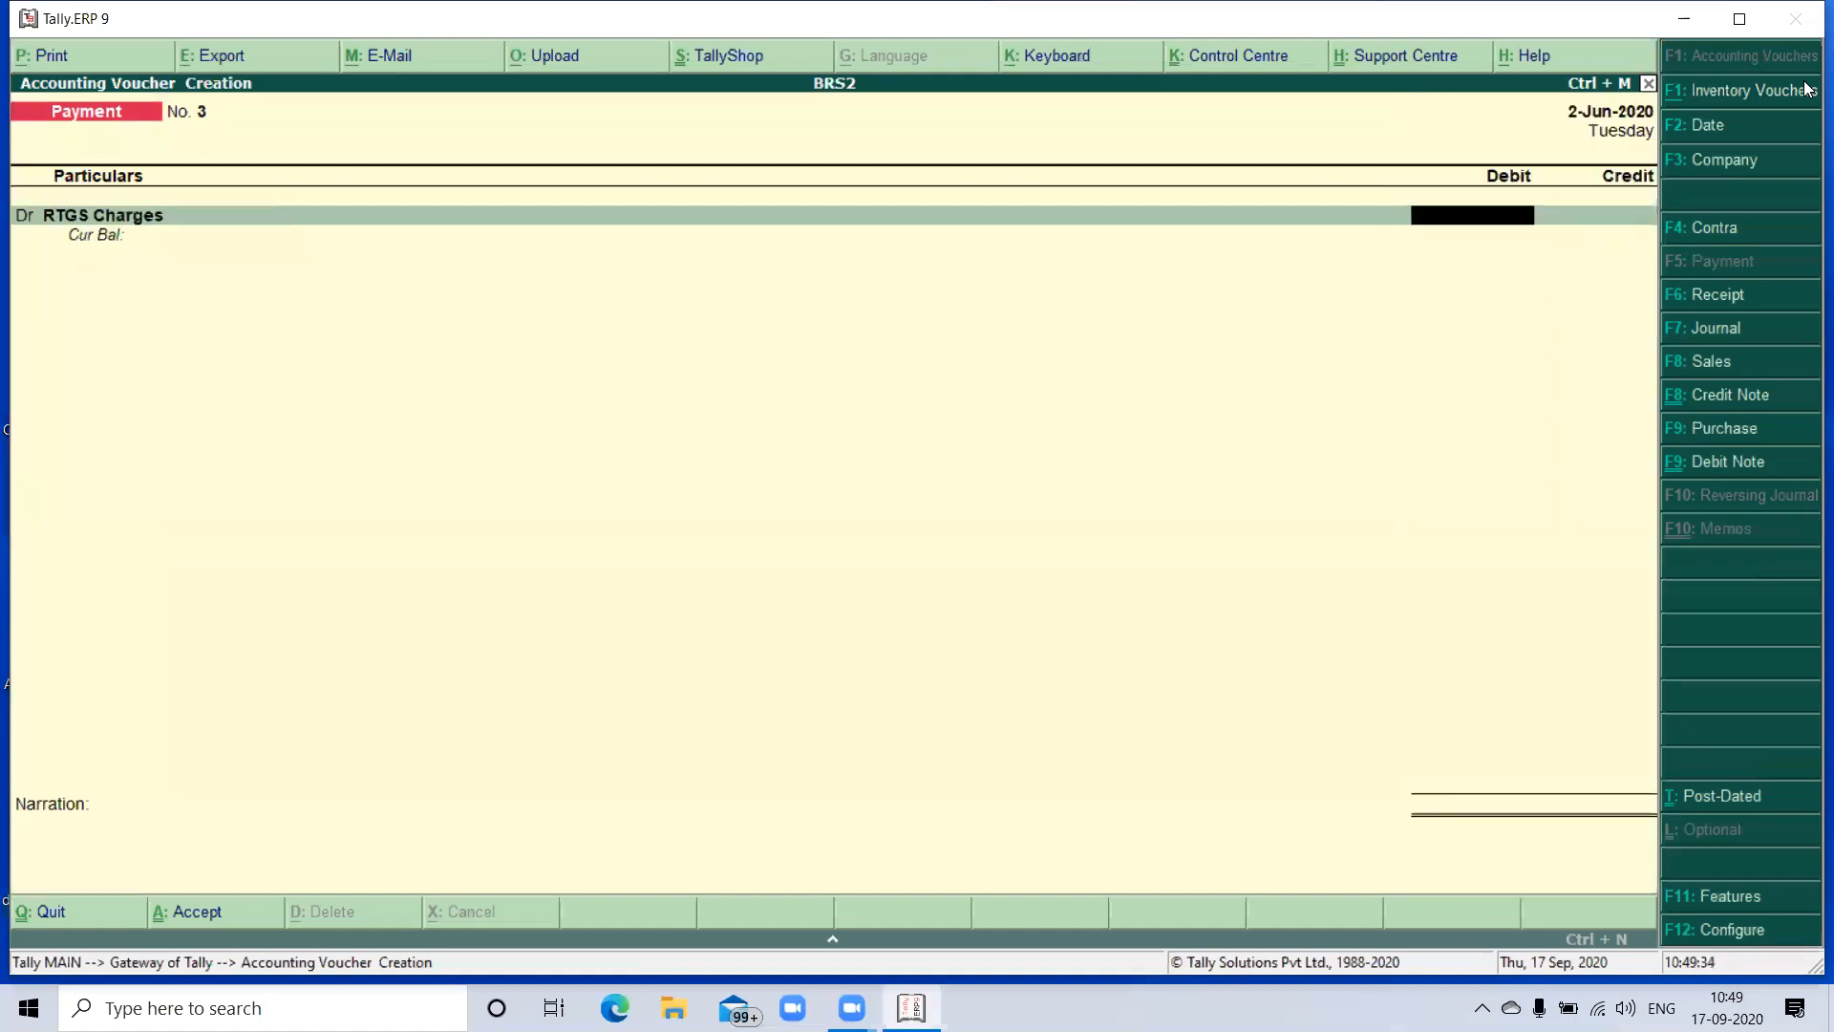
type("350")
key("Return")
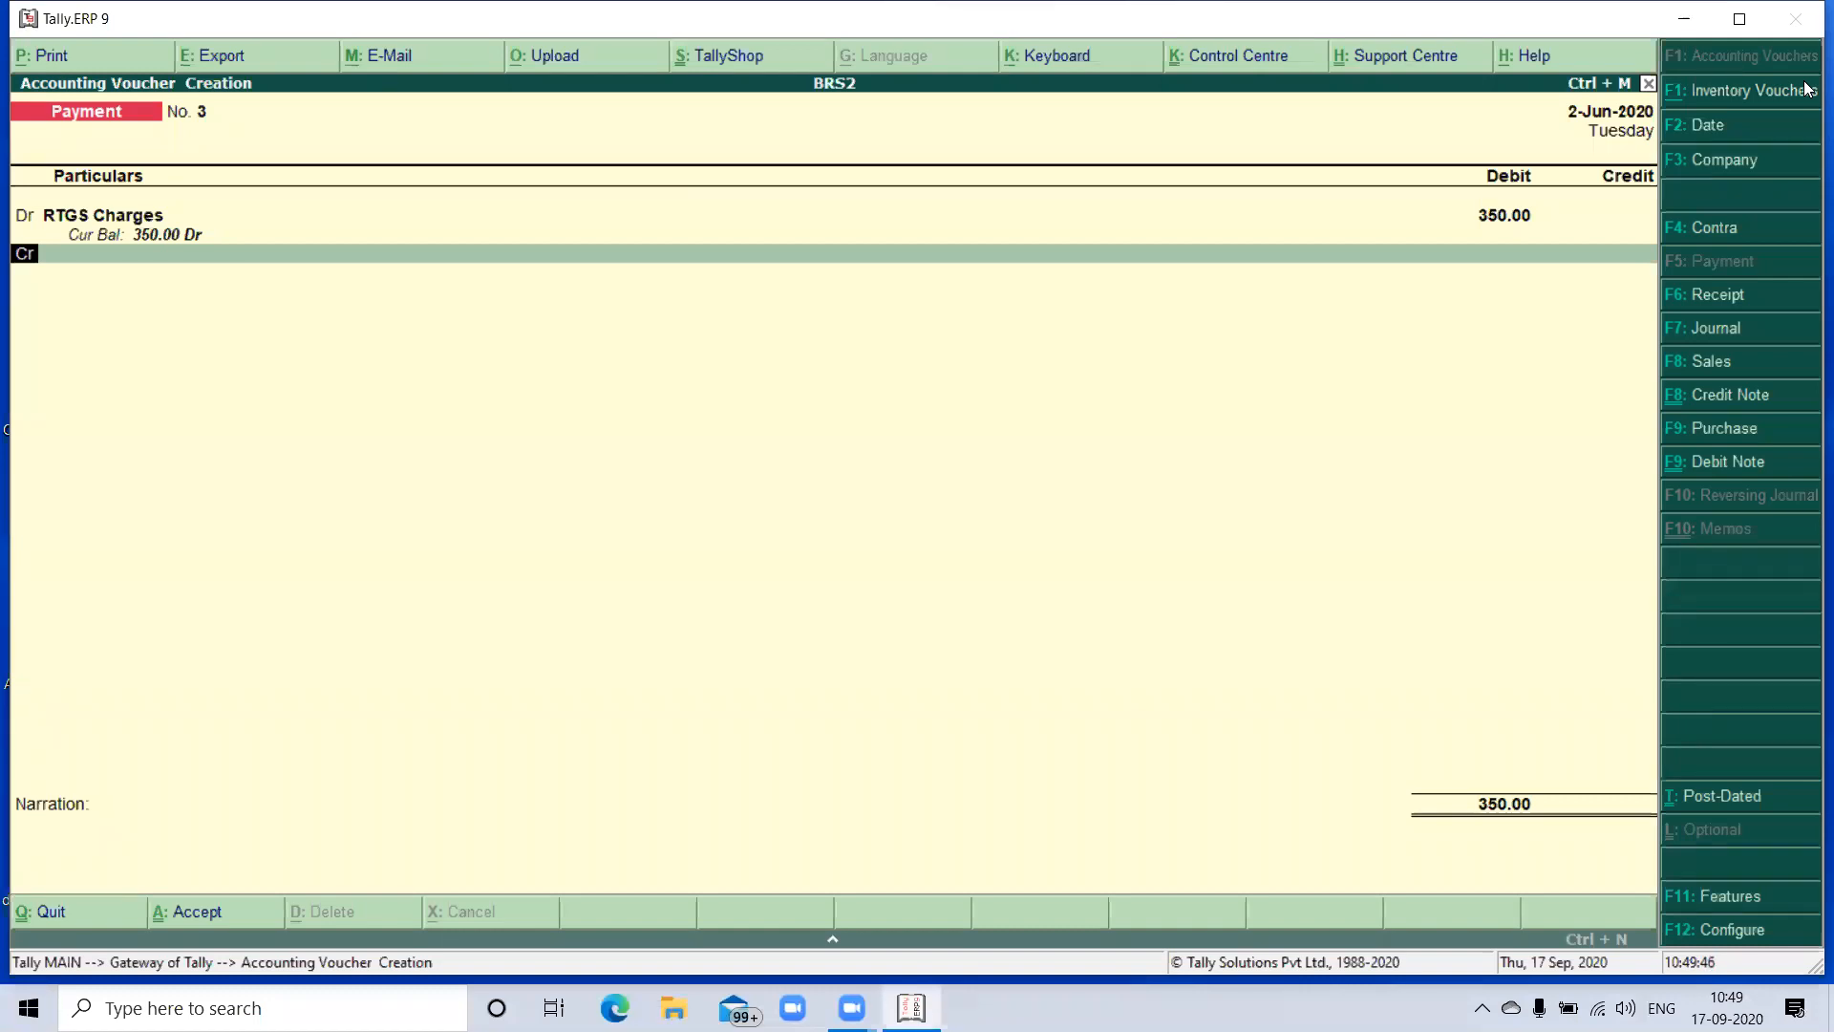
- Credit SBI Bank with 350 in the RTGS charges payment
key("Return")
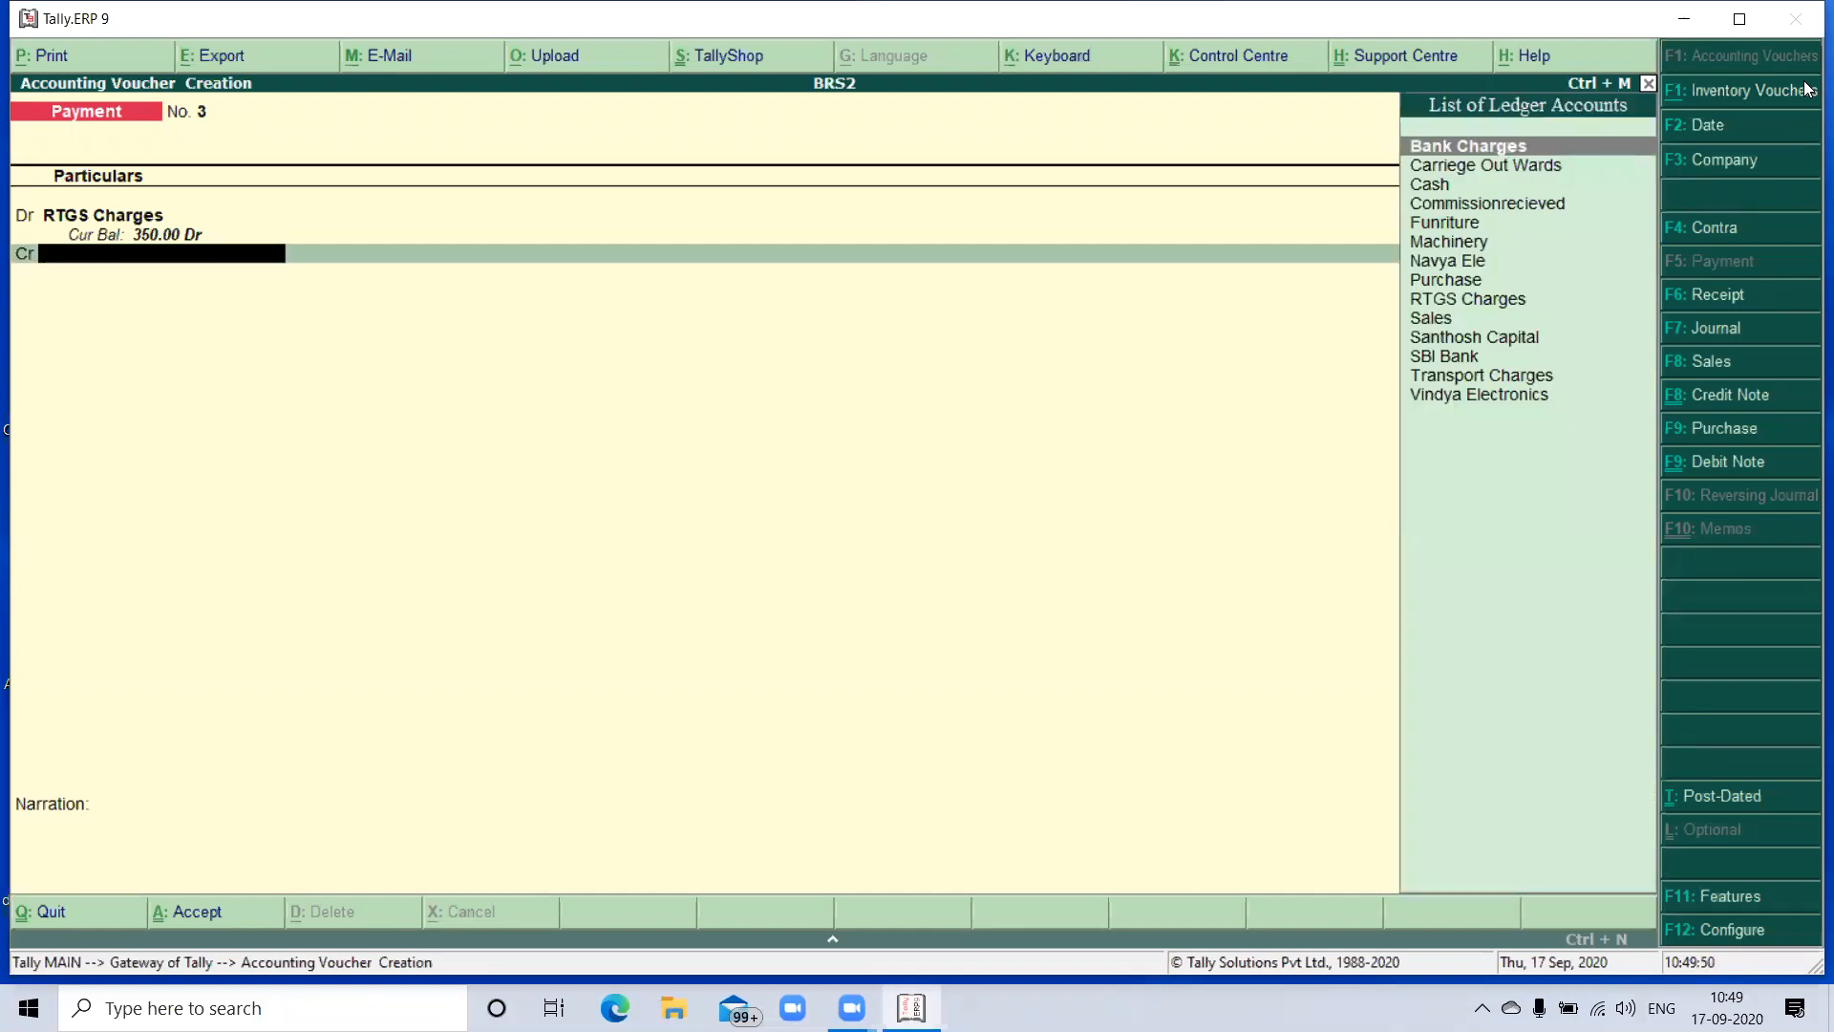
type("S")
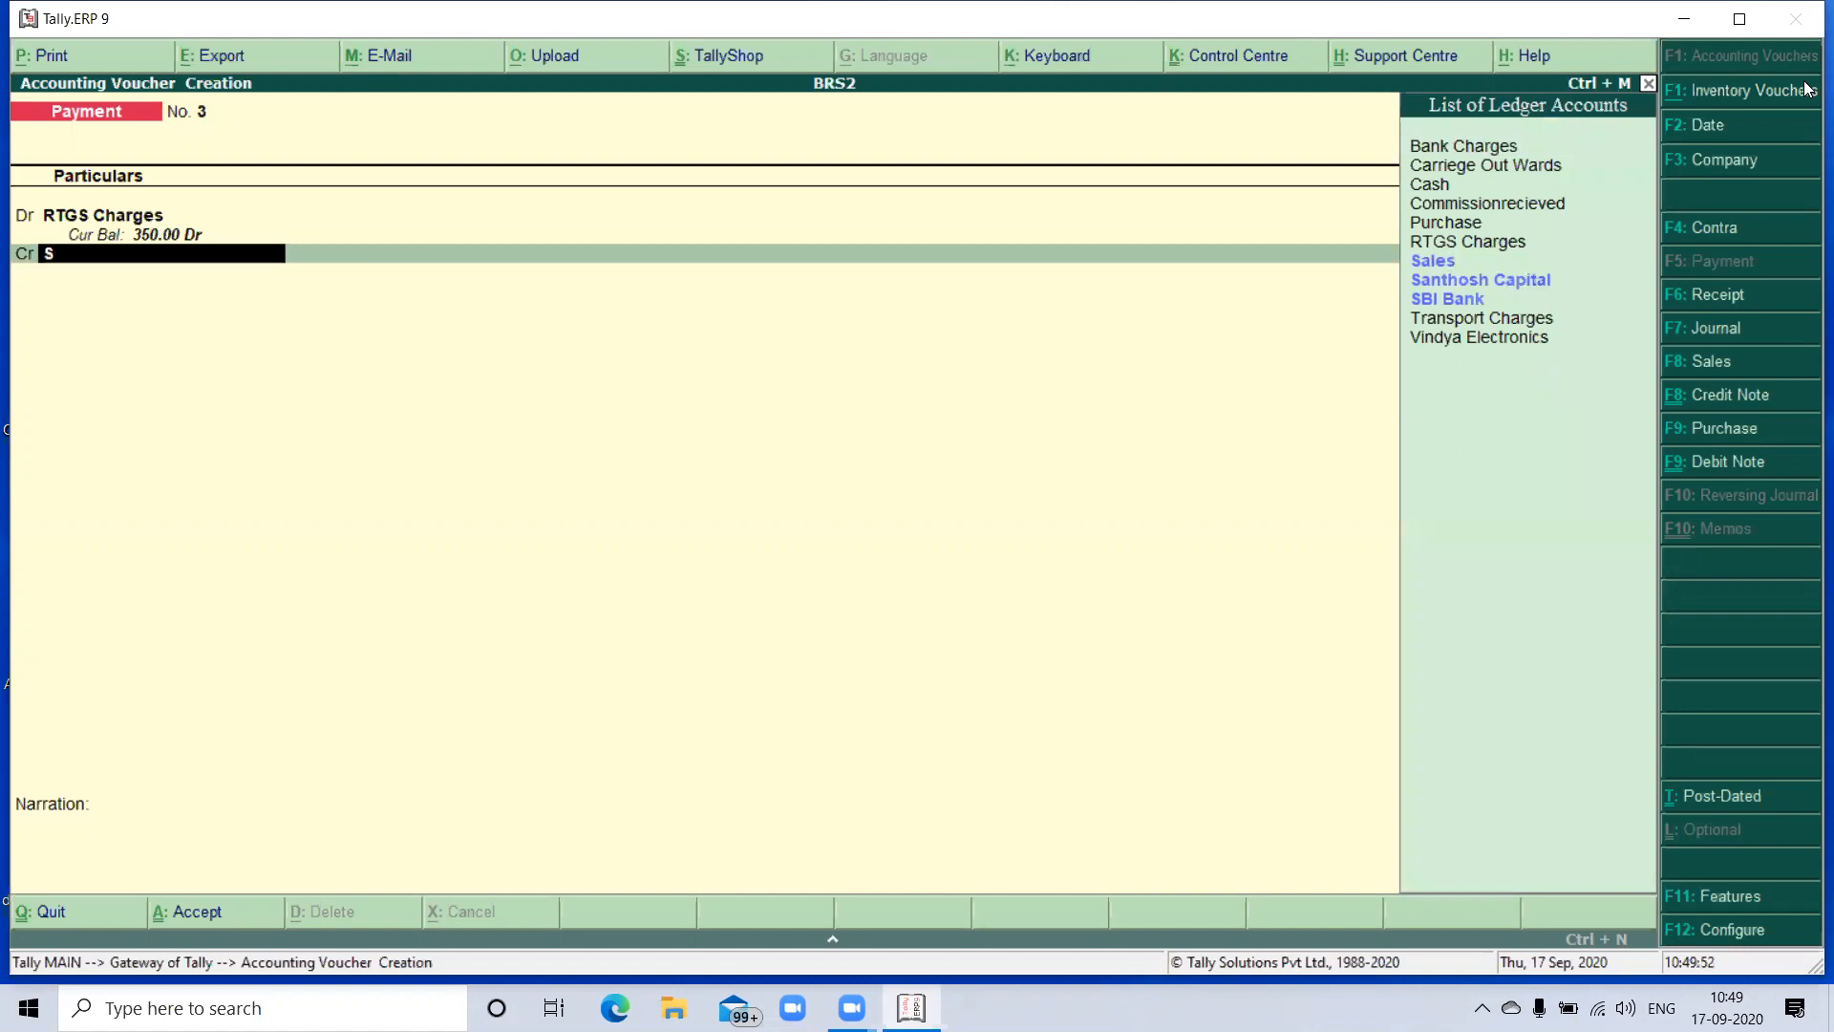
key("Down")
key("Down")
key("Down")
key("Return")
key("Return")
key("Return")
key("Return")
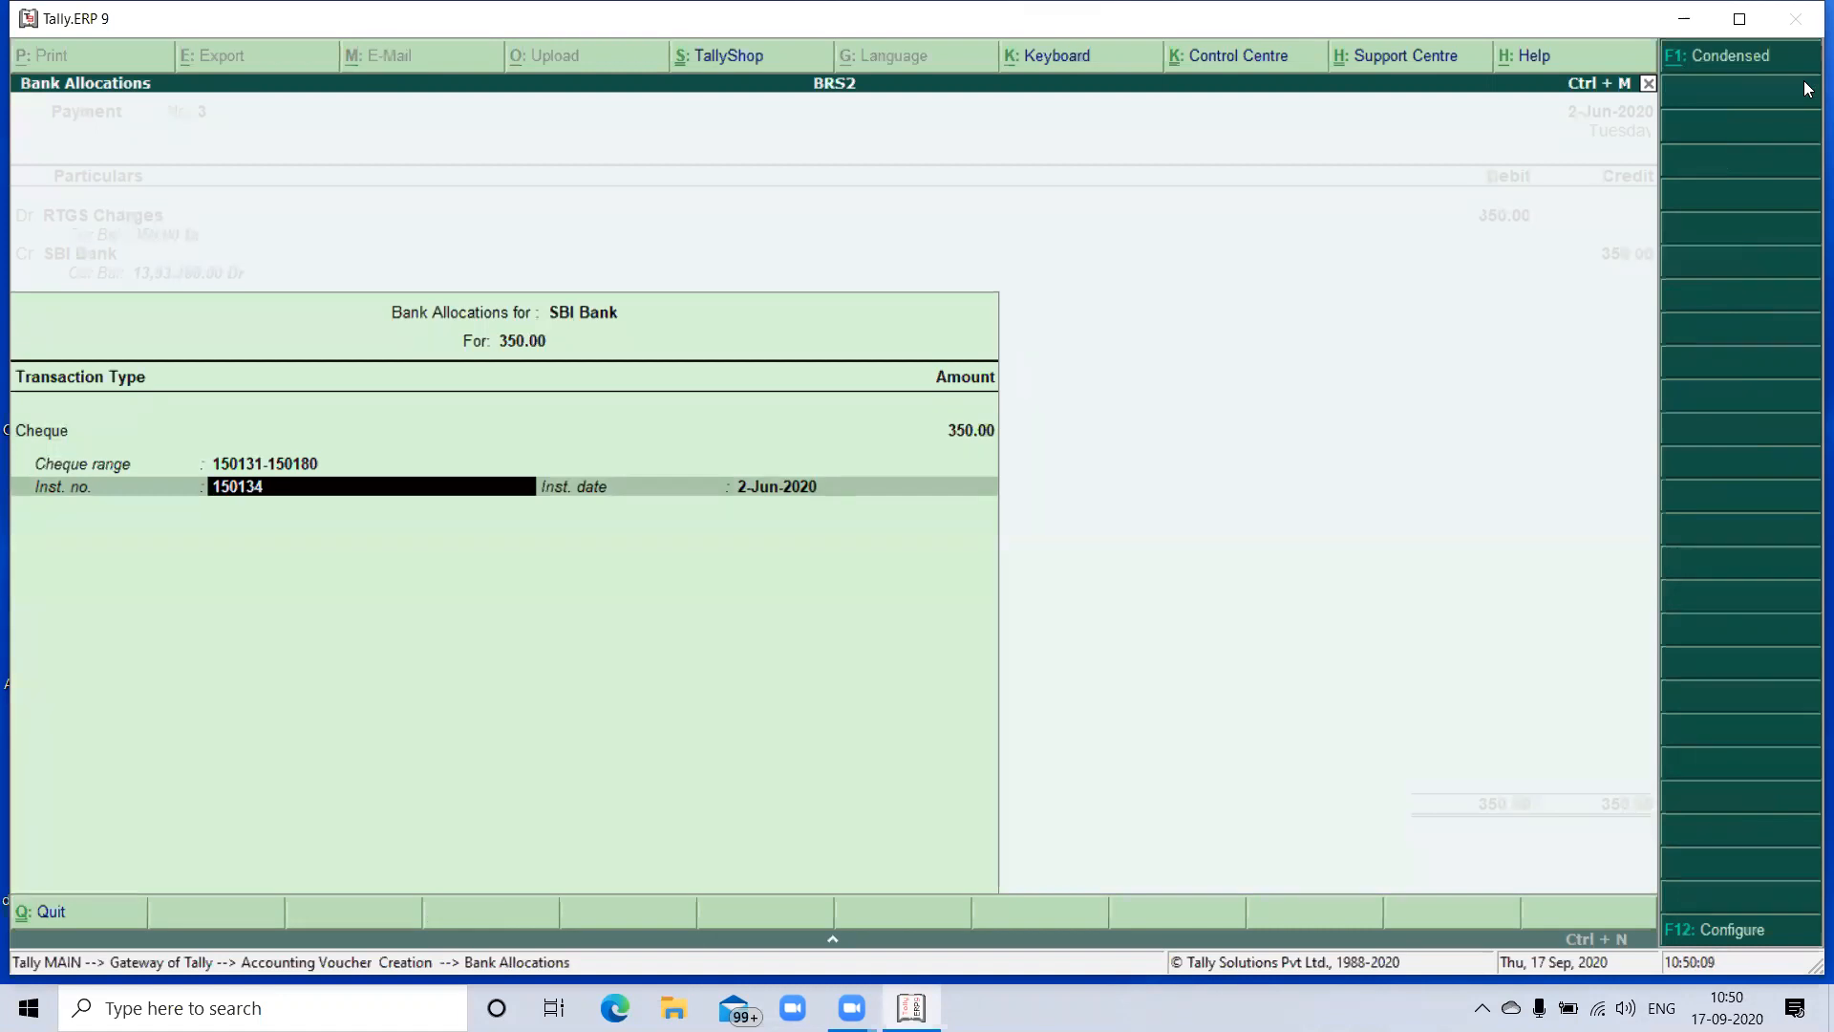
- Set the RTGS payment's cheque range to Not Applicable, keep the proposed instrument number and date, and save the voucher without a narration
key("BackSpace")
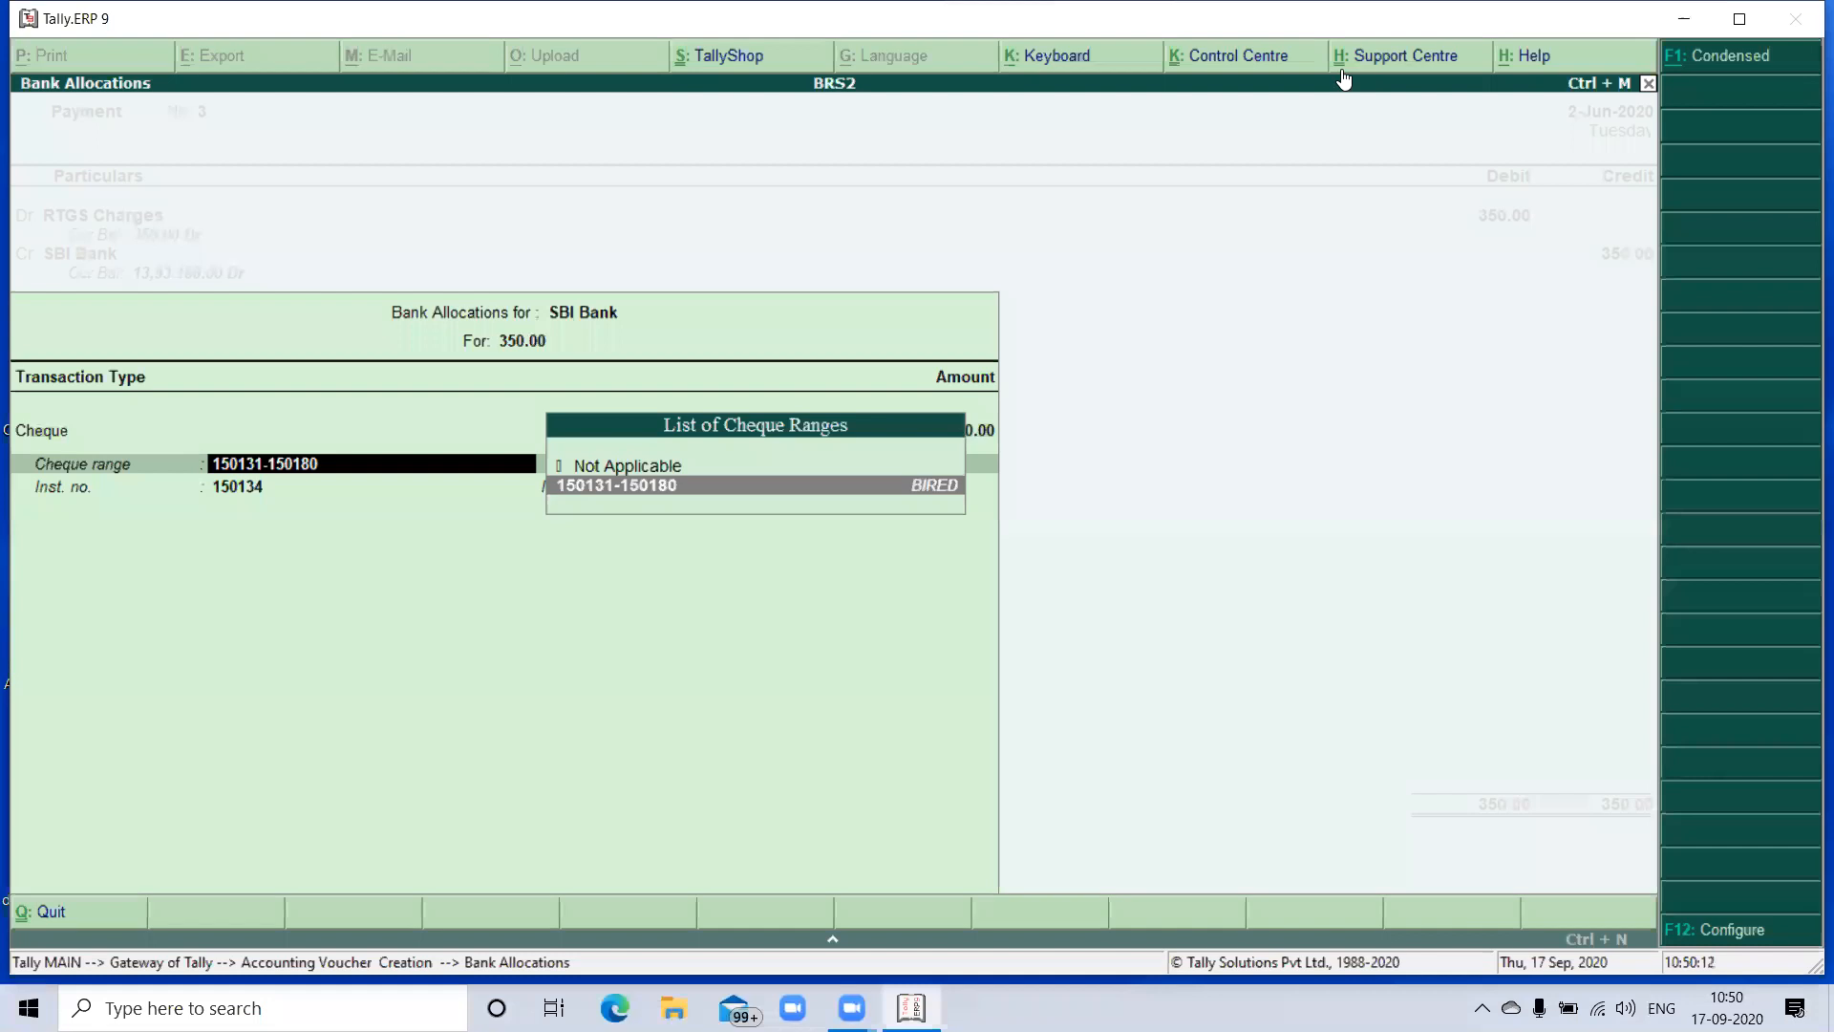
left_click(619, 464)
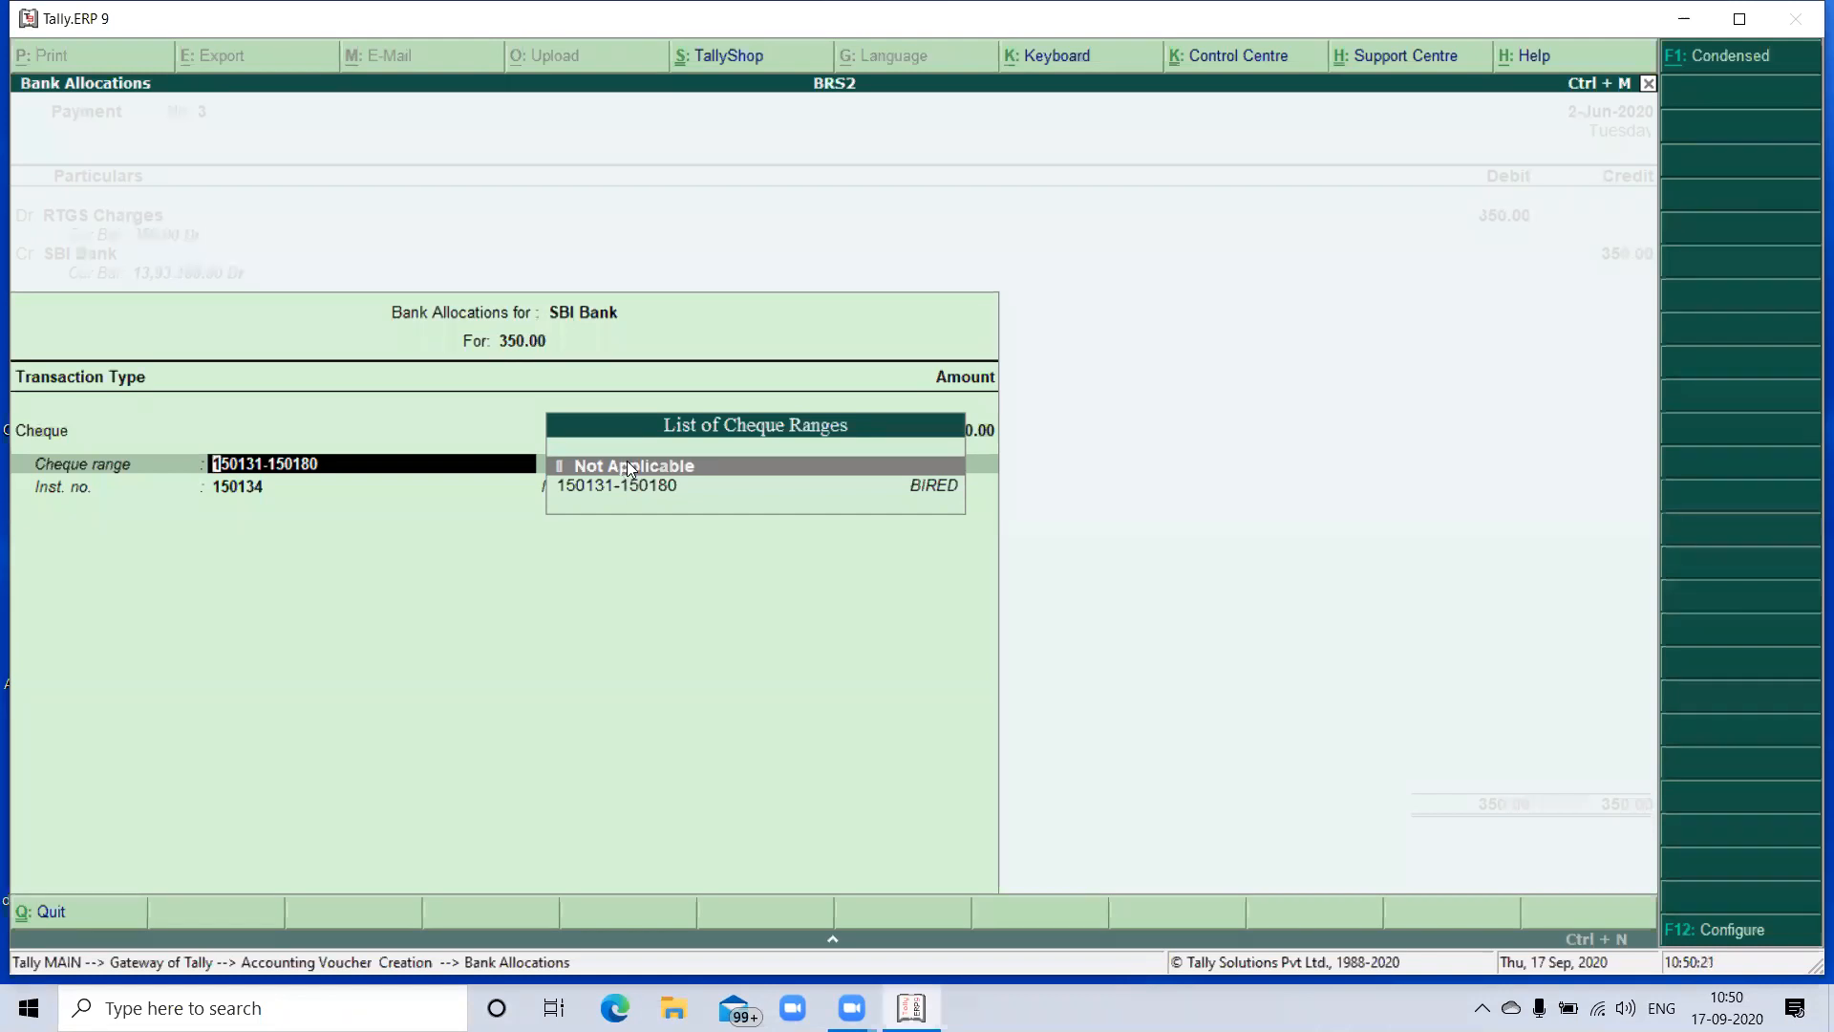
left_click(627, 465)
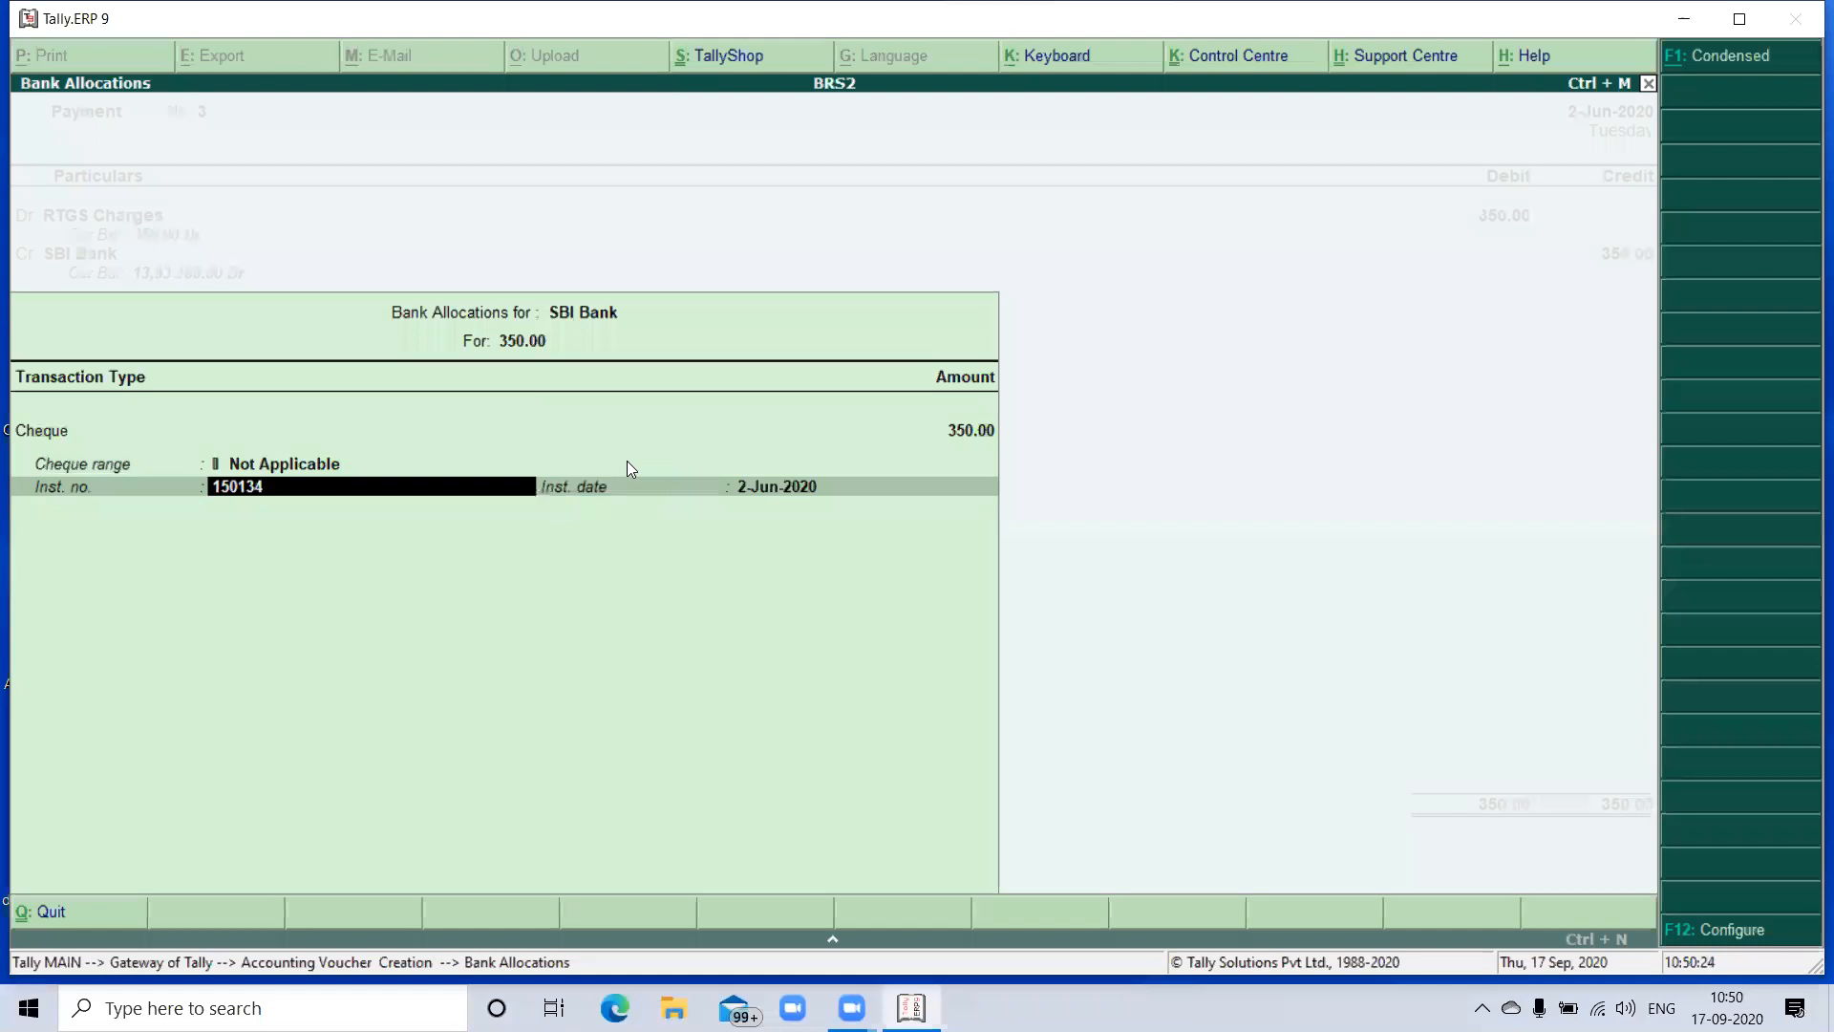
key("Return")
key("Return")
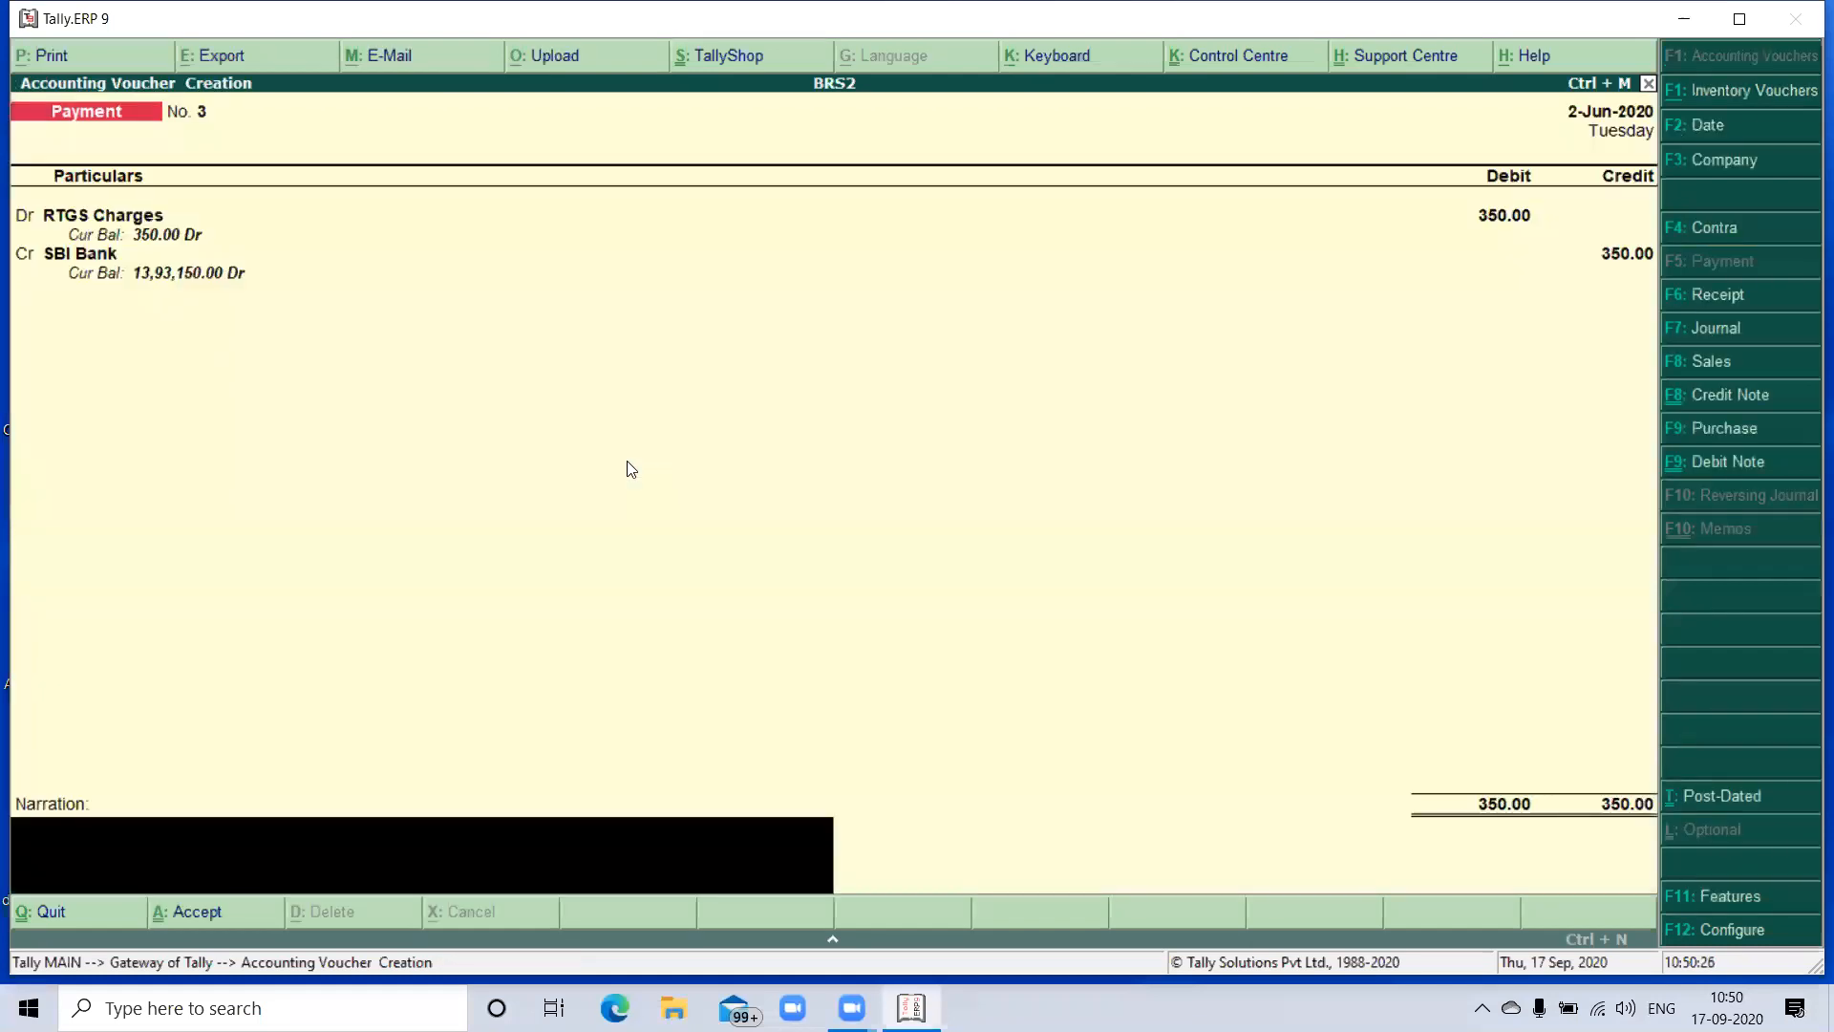
key("Return")
key("Return")
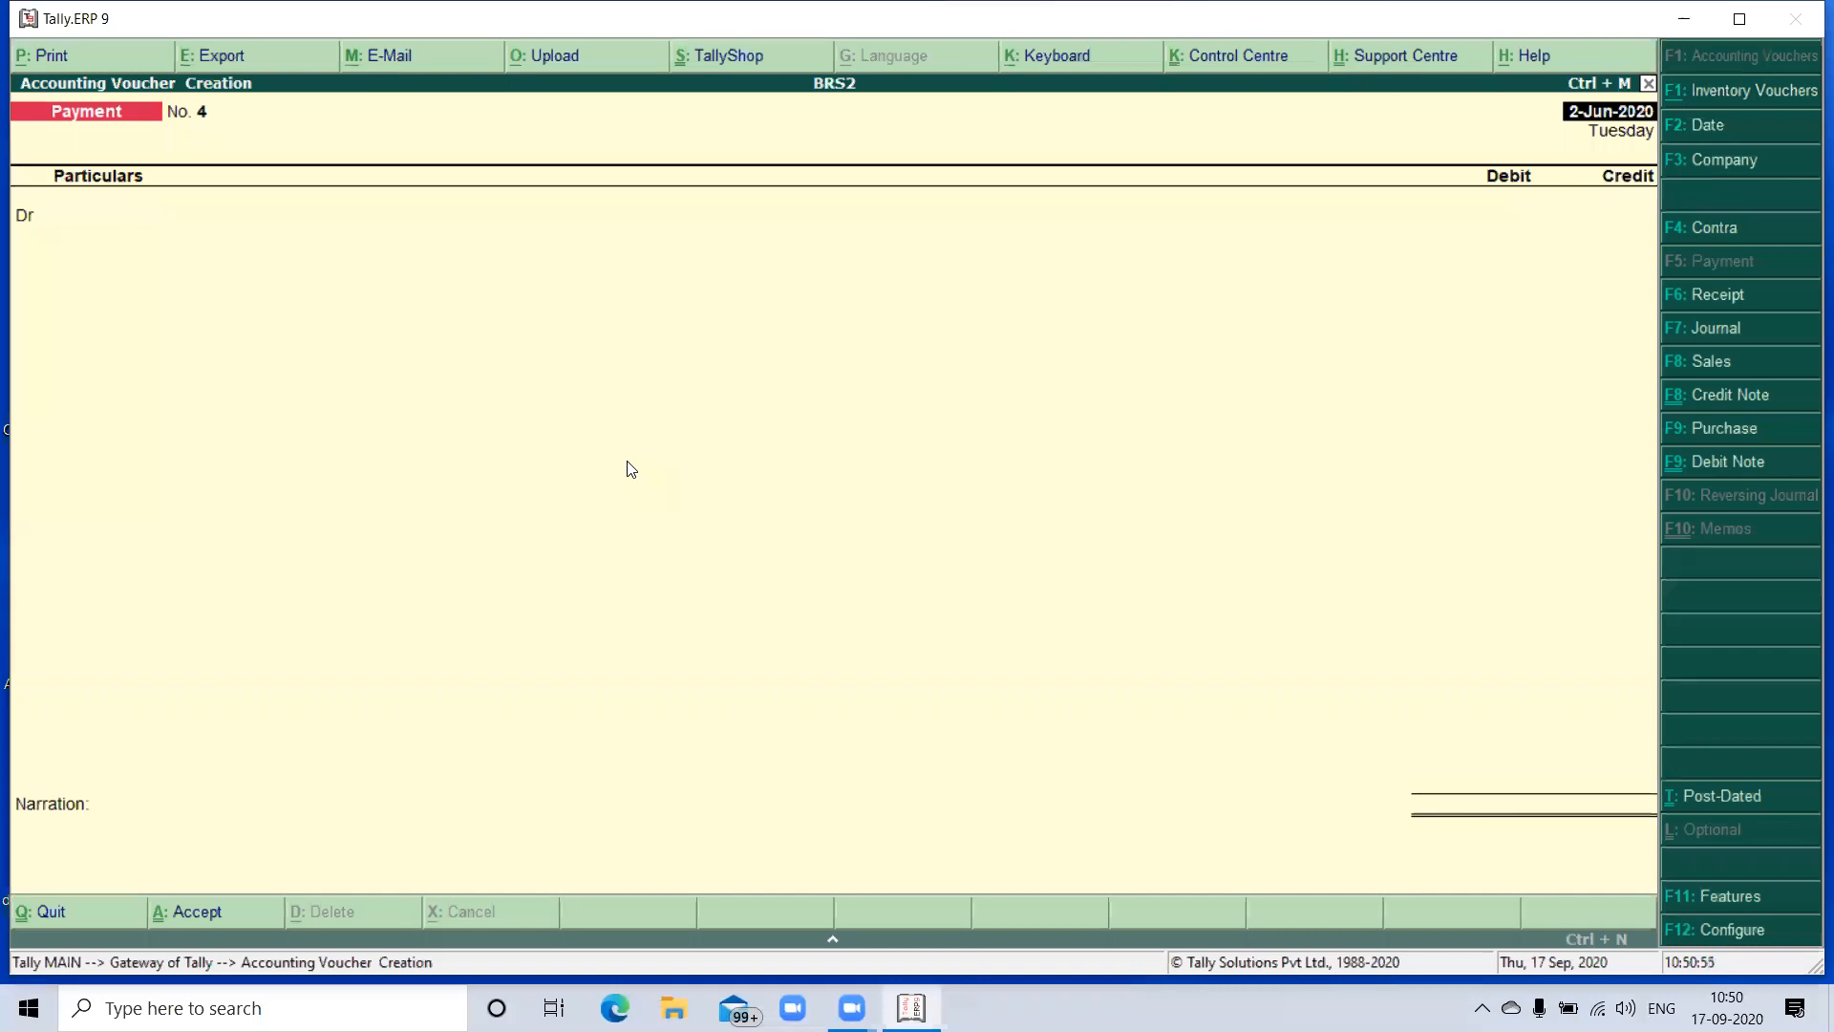
- Start a Purchase voucher dated 1-Jul-2020 and enter supplier invoice number 05 with the same invoice date
key("F9")
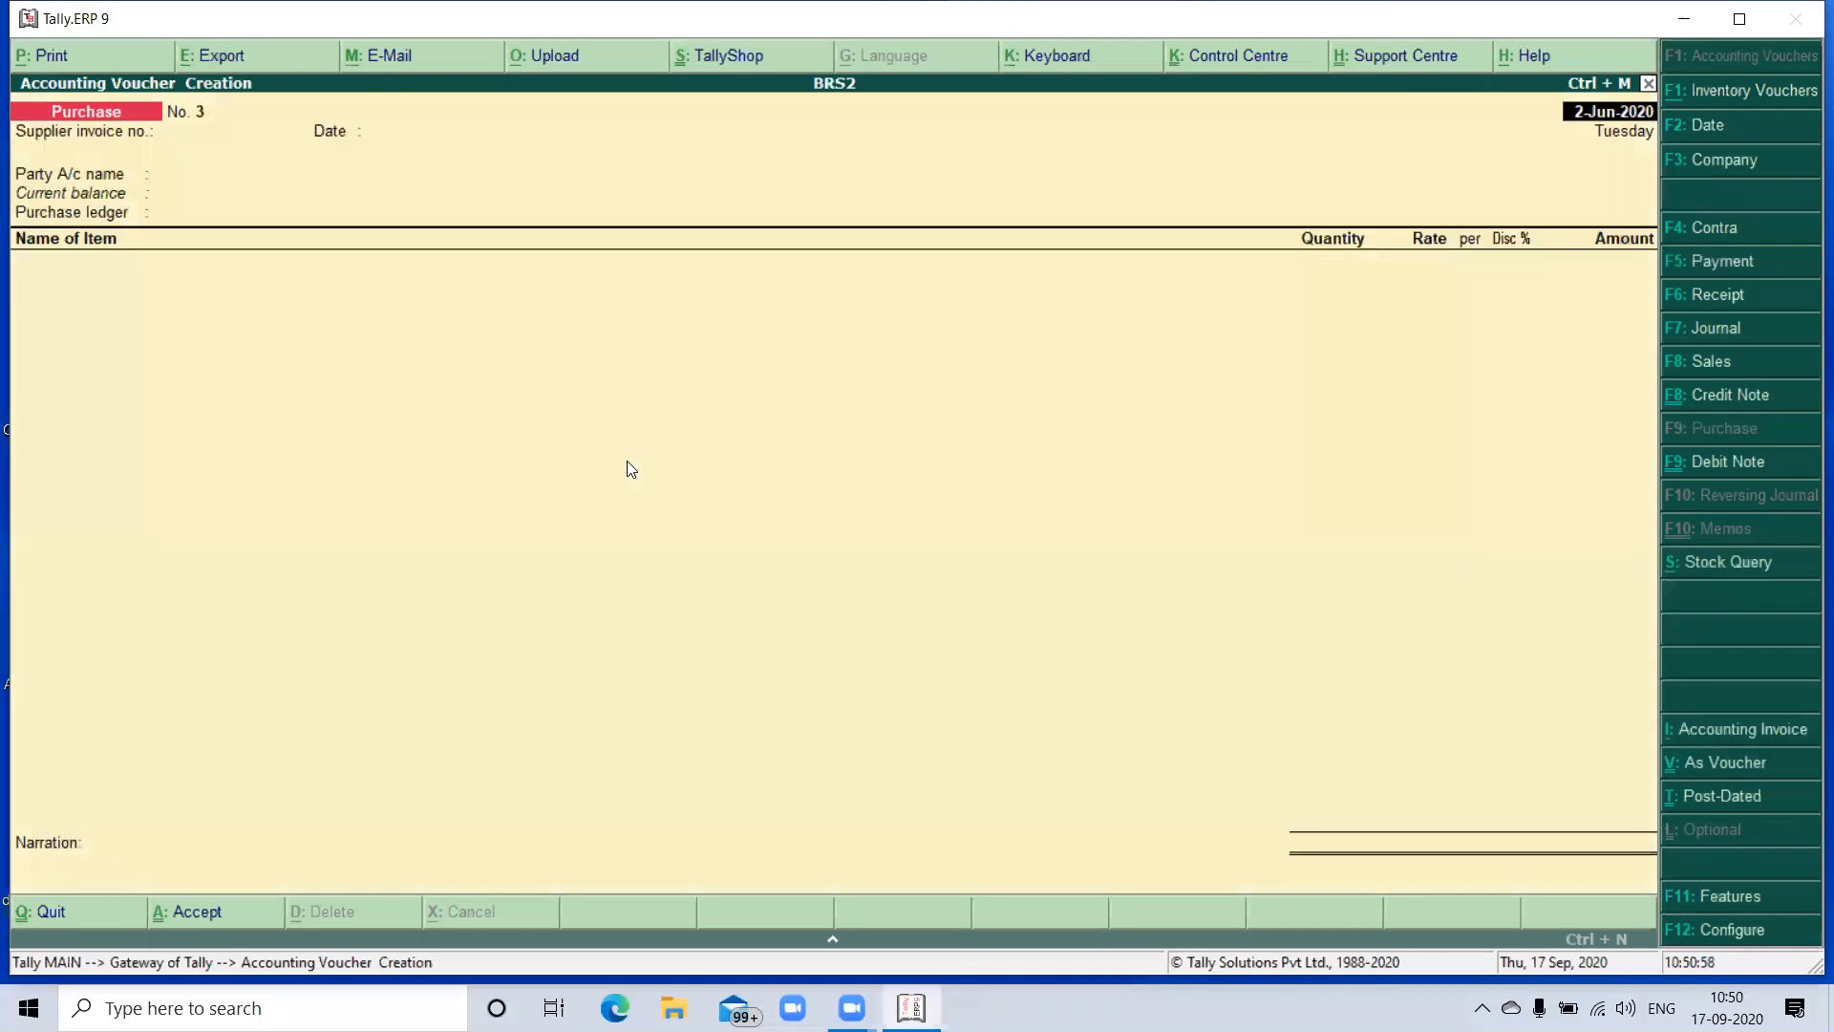
key("F2")
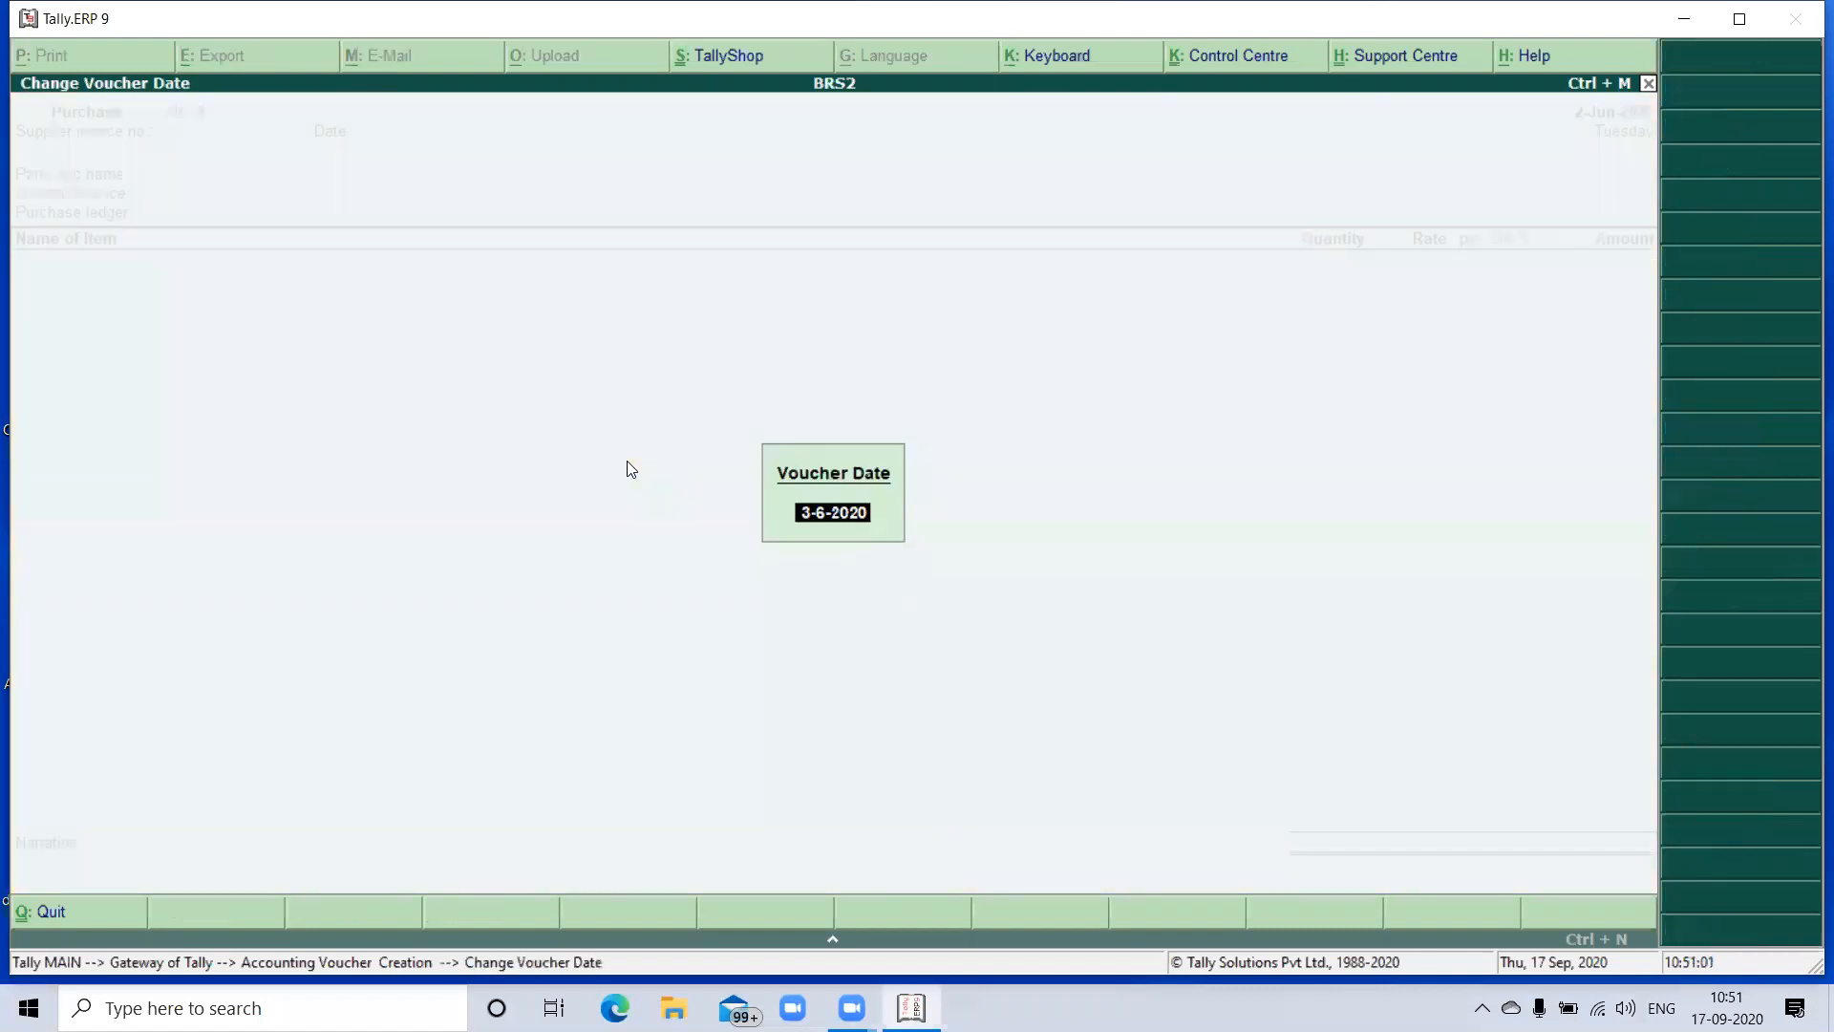
type("01-7")
key("Return")
key("Return")
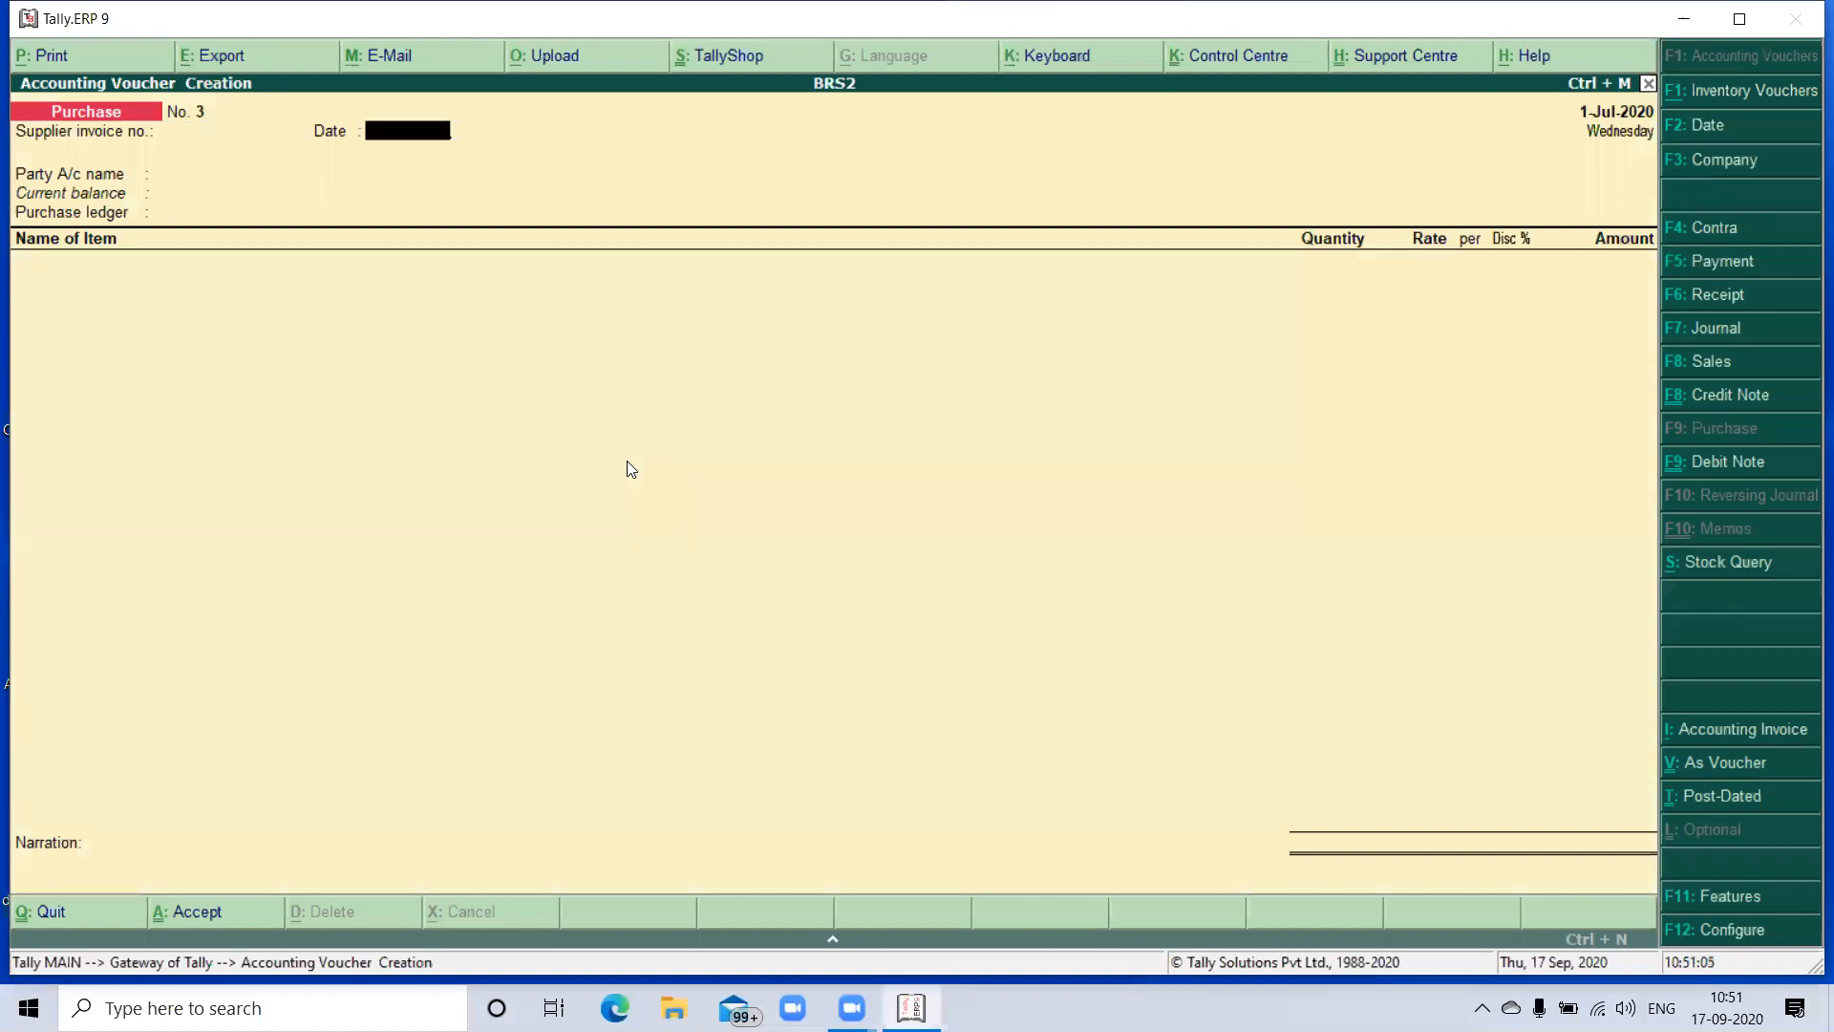
key("BackSpace")
type("05")
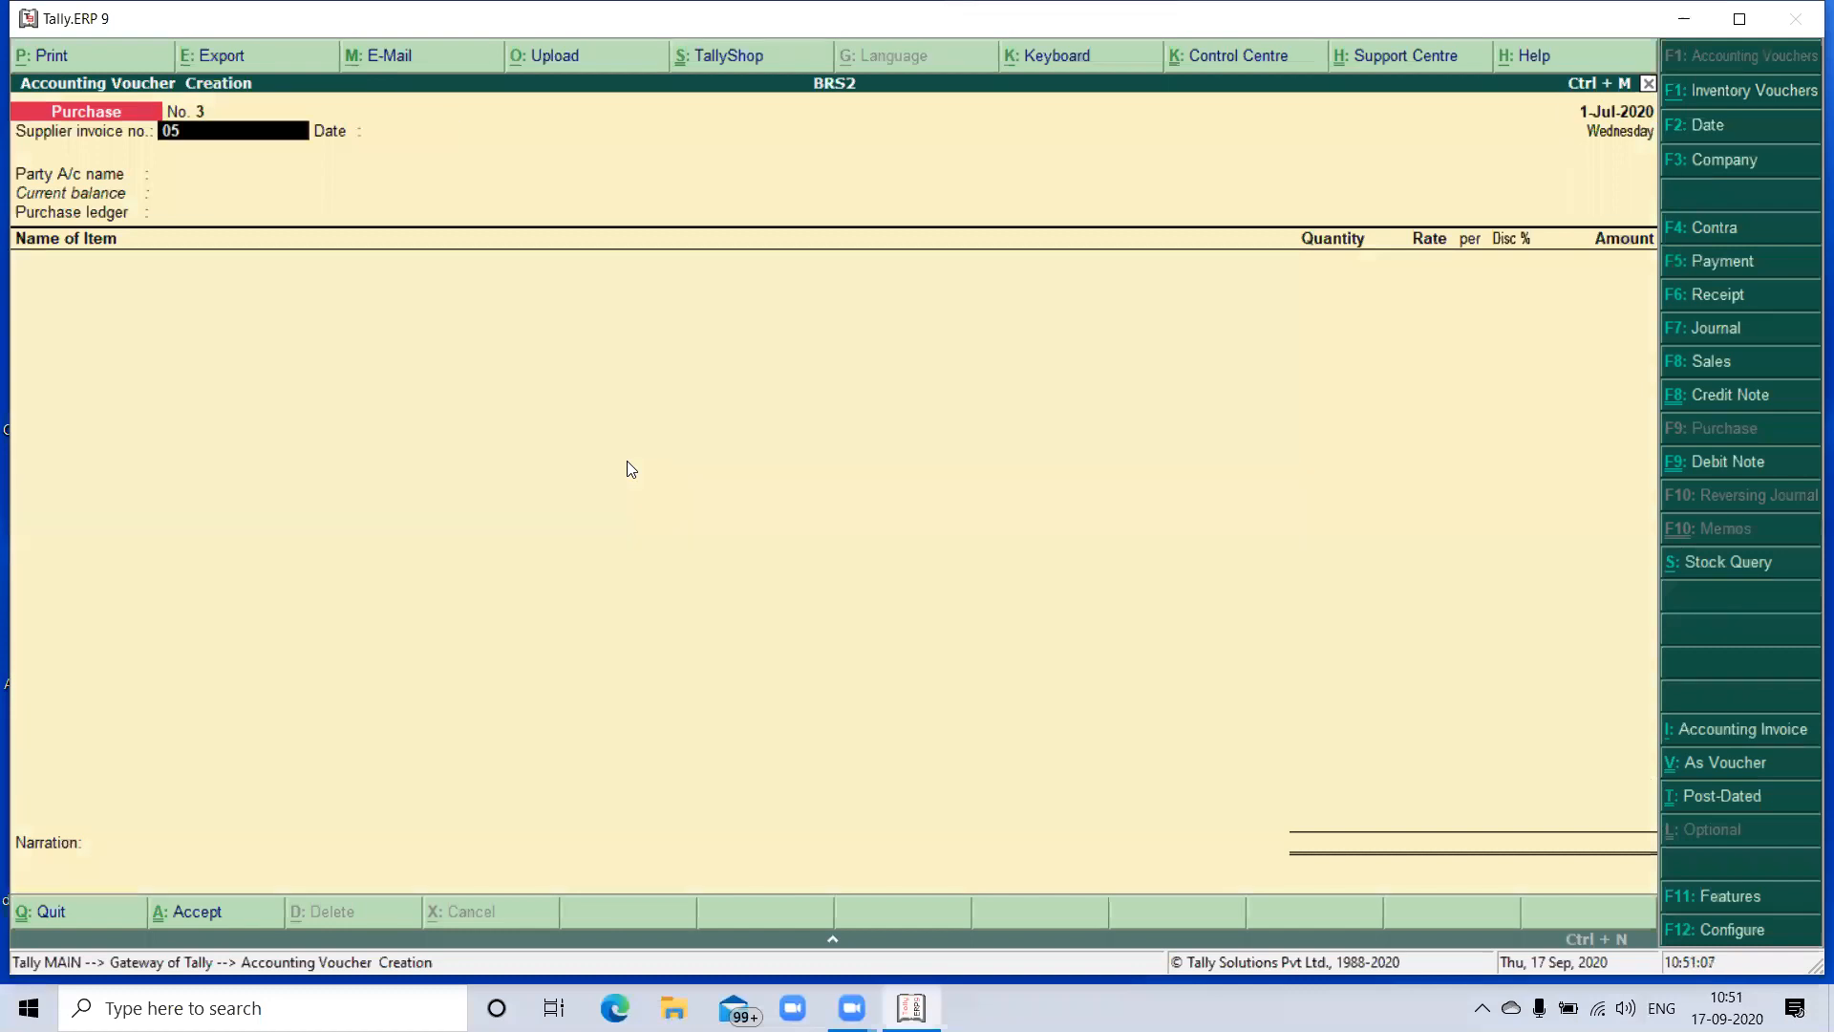
key("Return")
key("Return")
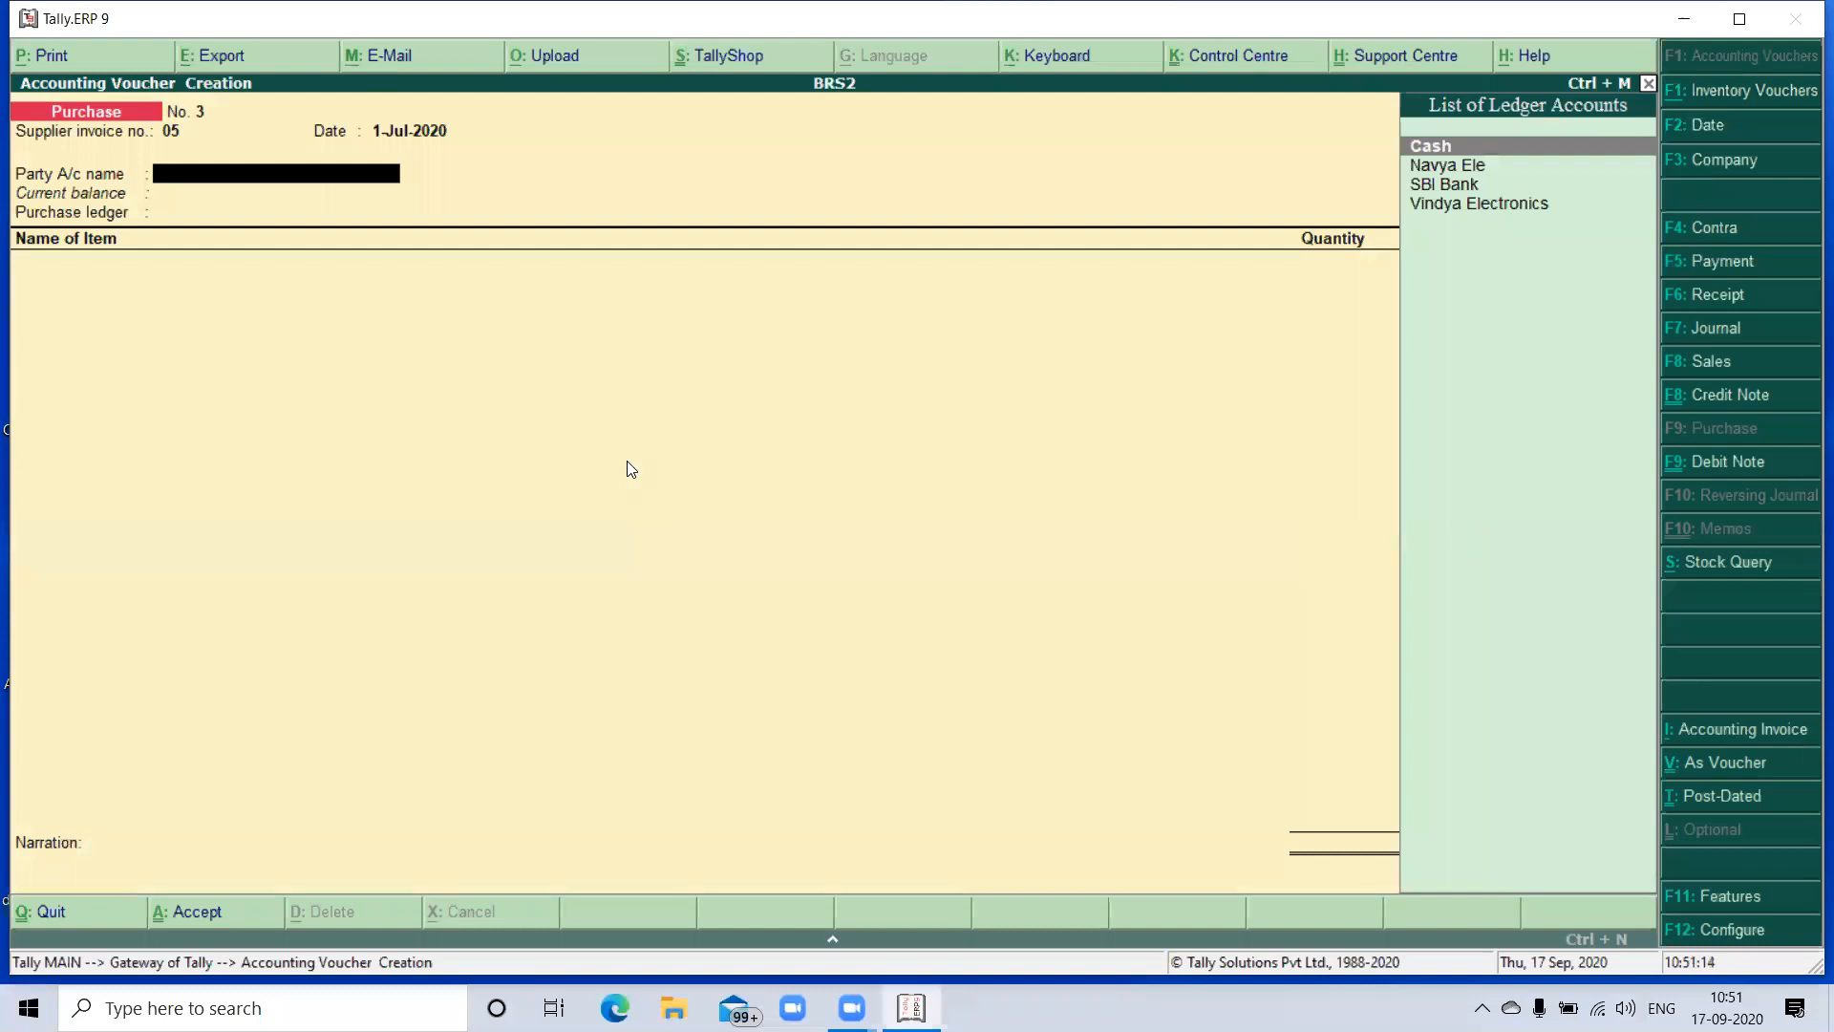
- Select Vindya Electronics as the purchase's party account, accept the supplier details, and choose the Purchase ledger
key("Down")
key("Down")
key("Down")
key("Return")
key("Return")
key("Return")
key("Return")
key("Return")
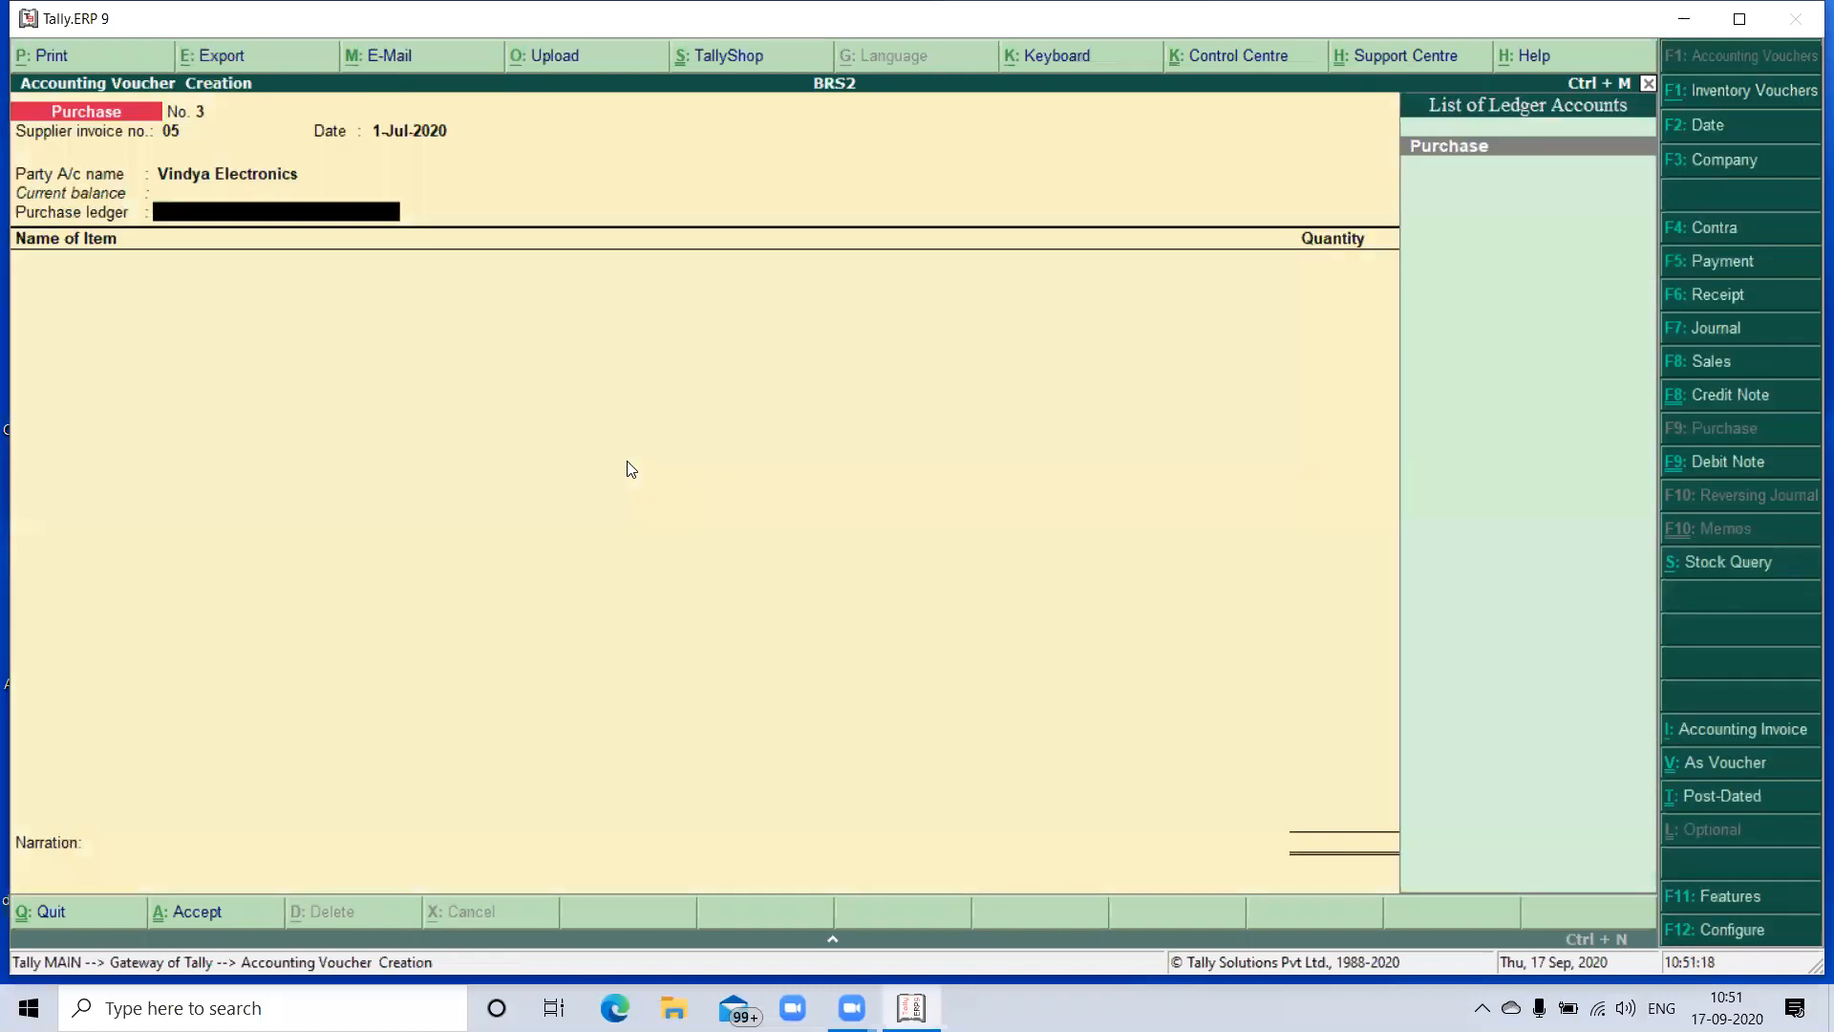
key("Return")
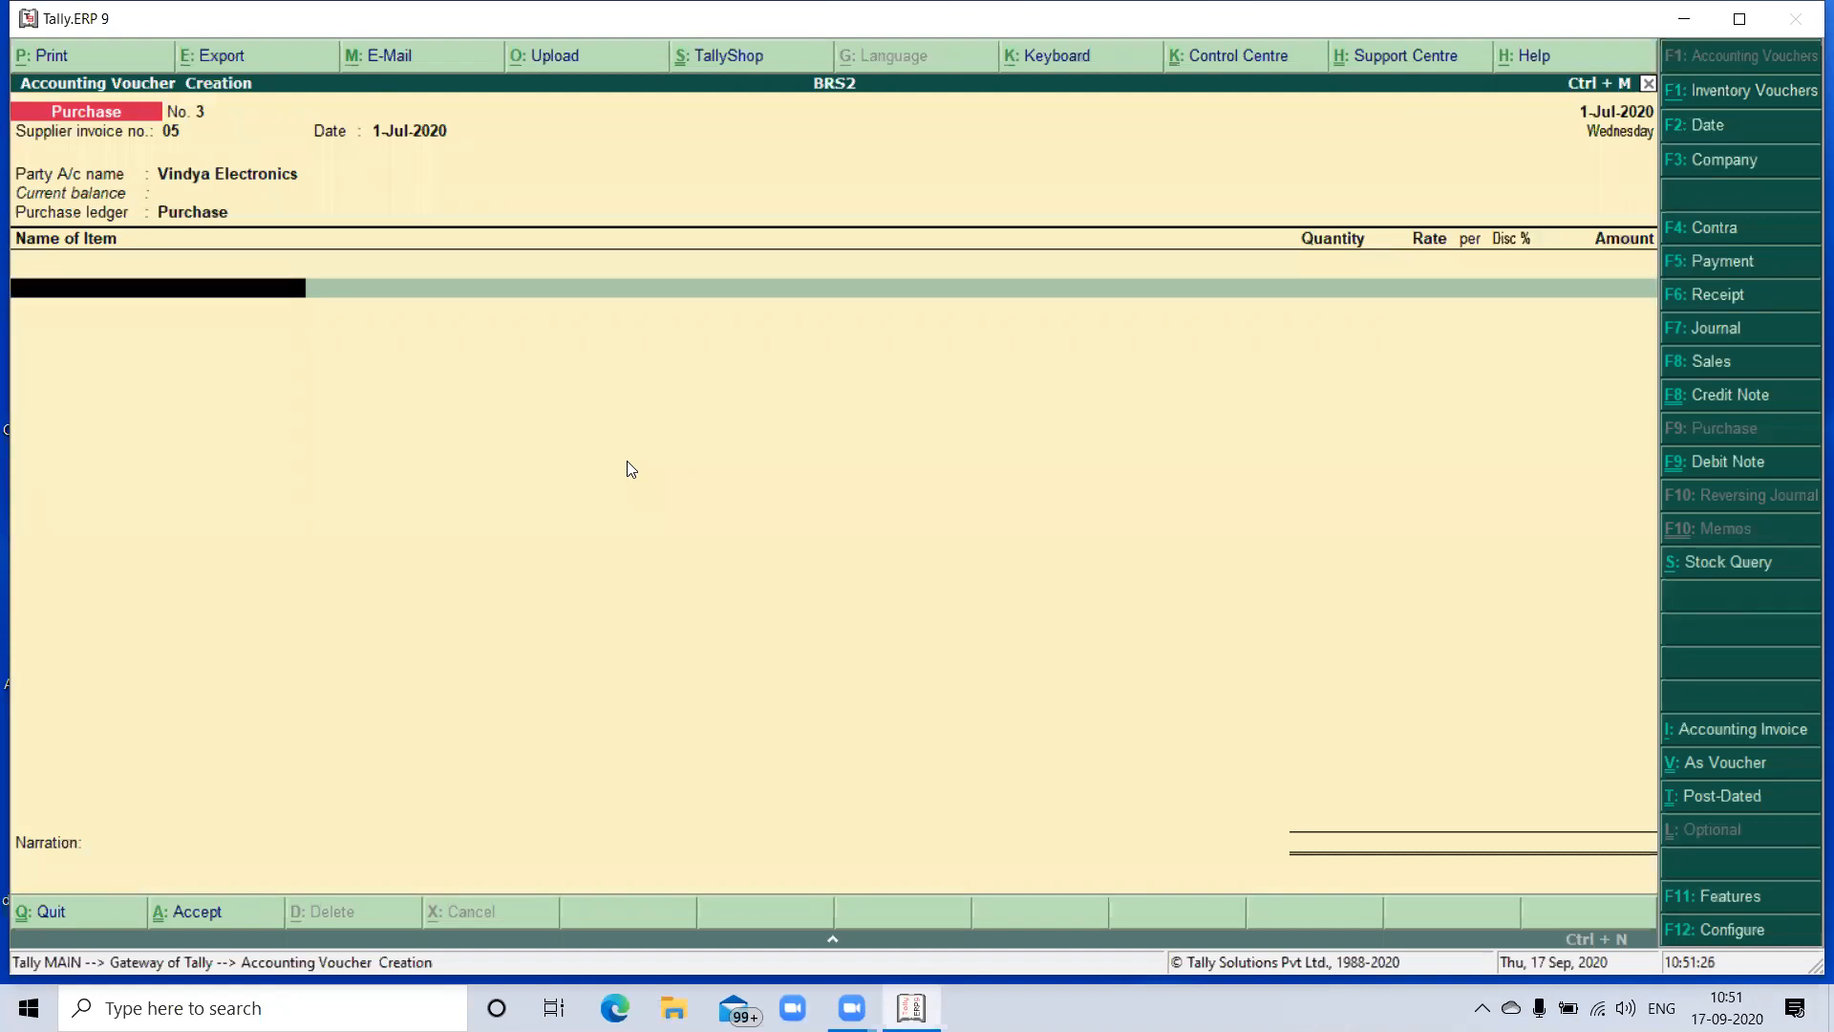
- Create the stock item HP Printers under the Printers group with units no's from within the purchase voucher
key("alt+c")
type("HP Pri")
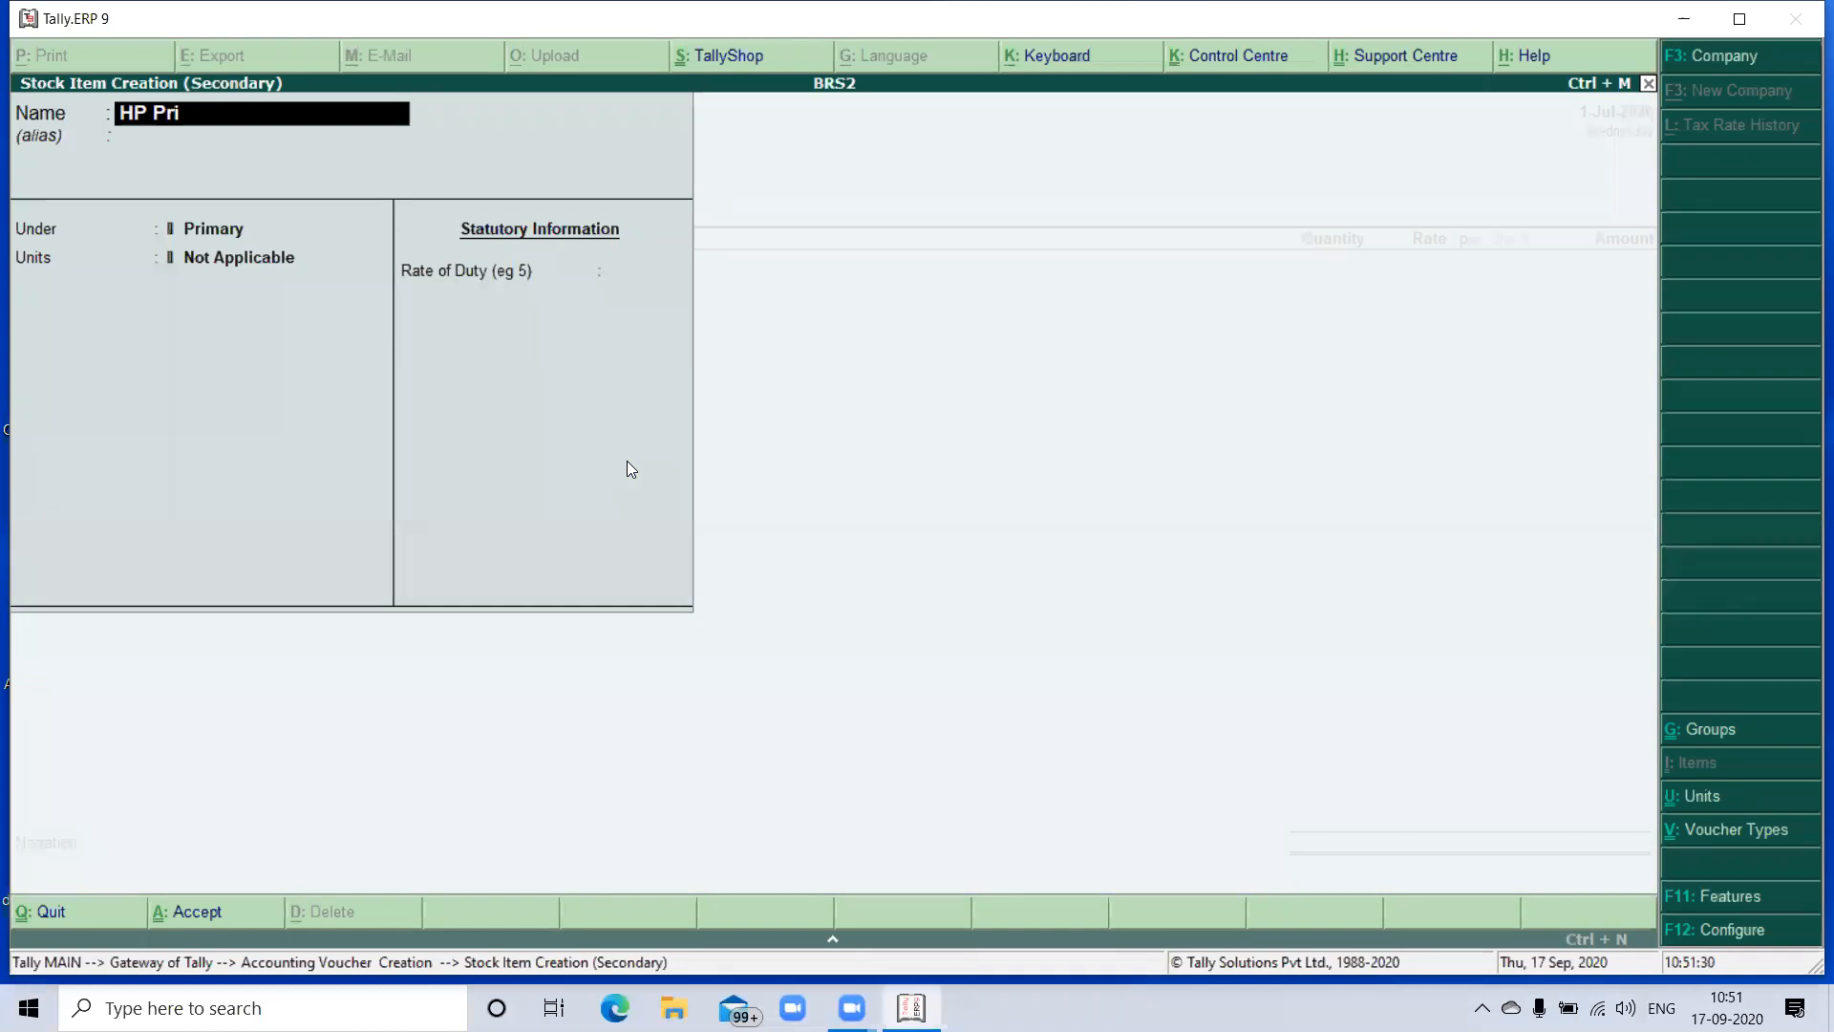
type("nters")
key("Return")
key("Return")
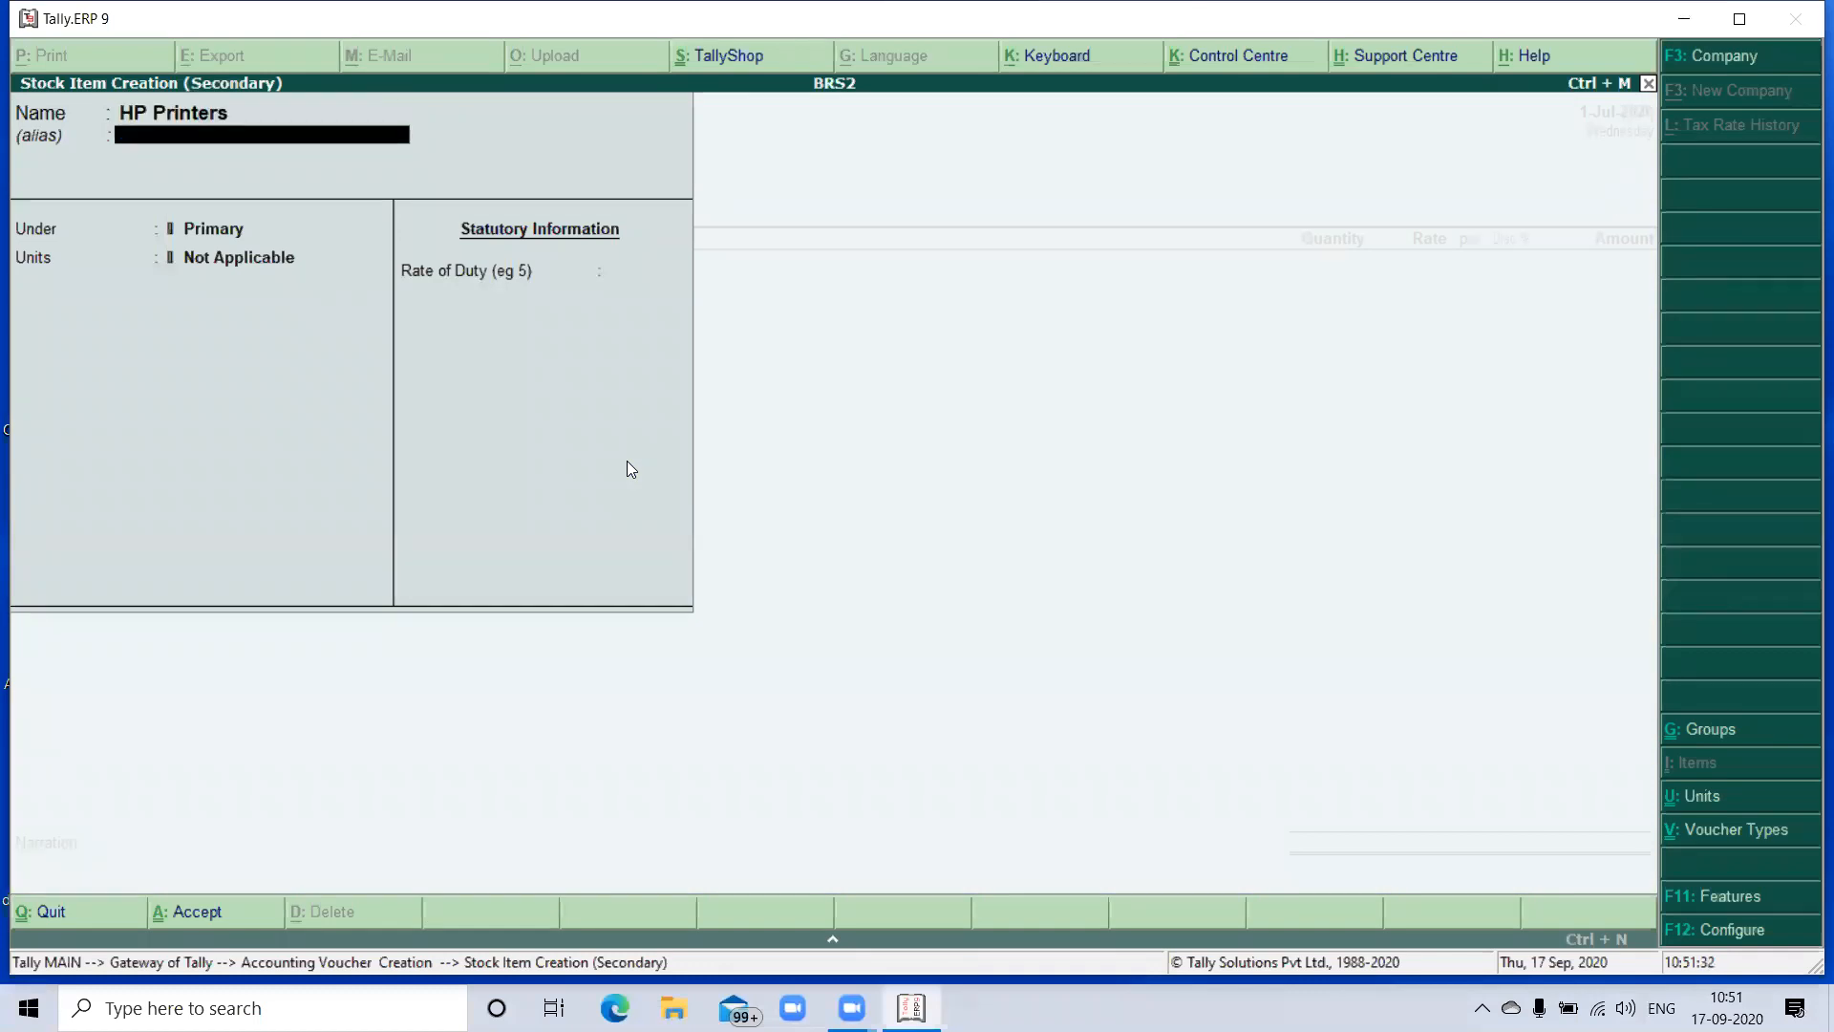
key("Down")
key("Return")
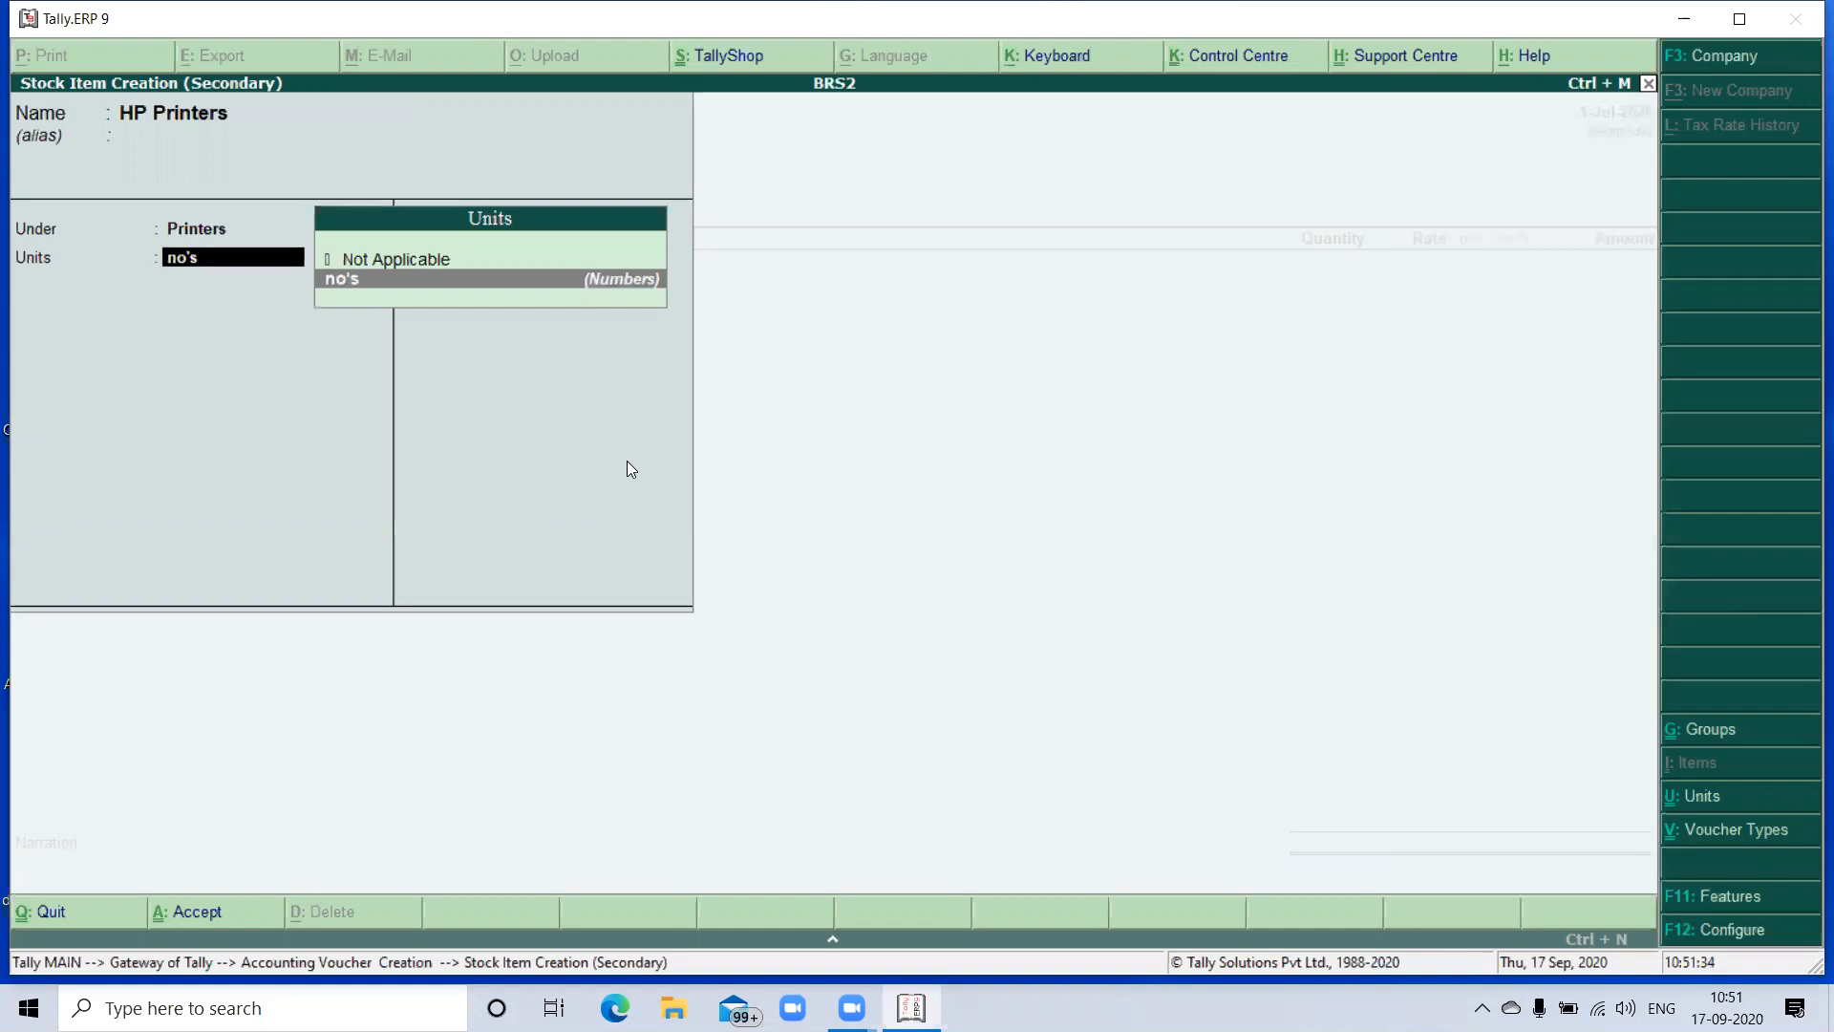
key("Return")
key("Return")
key("Return")
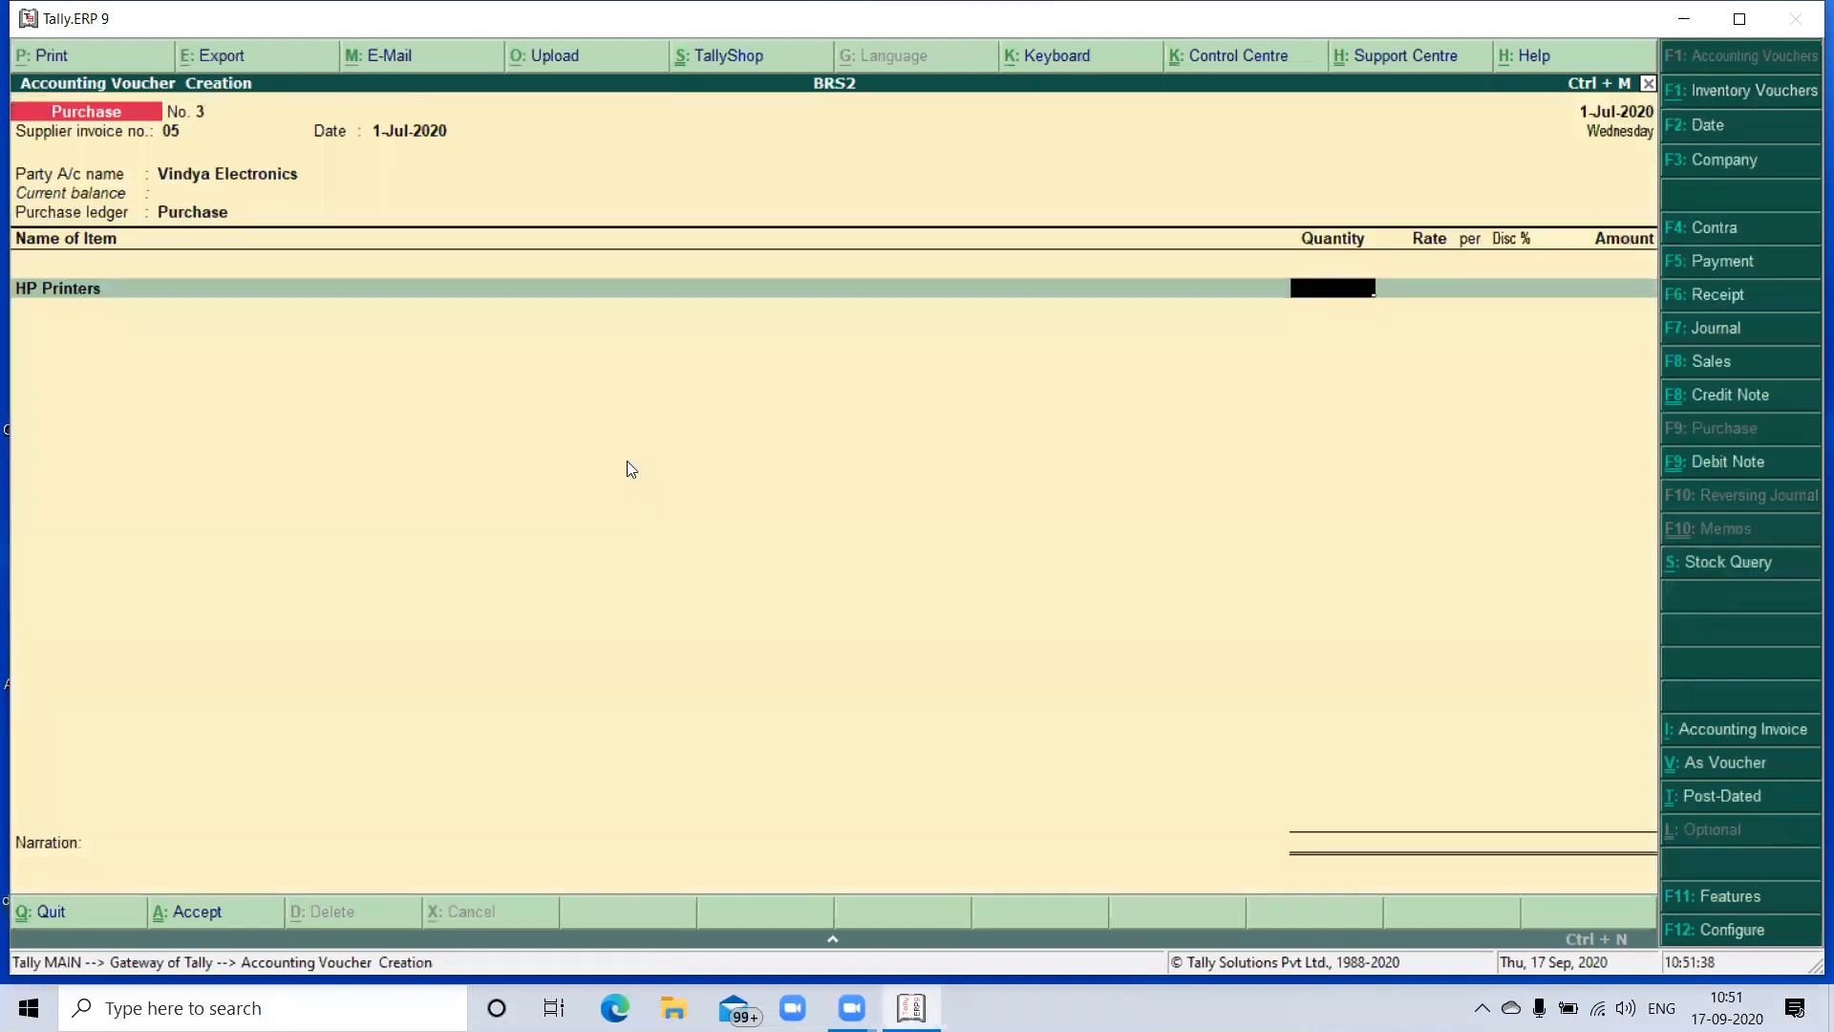
- Enter a quantity of 15 no's at a rate of 28,500 for HP Printers in the purchase voucher
type("15")
key("Return")
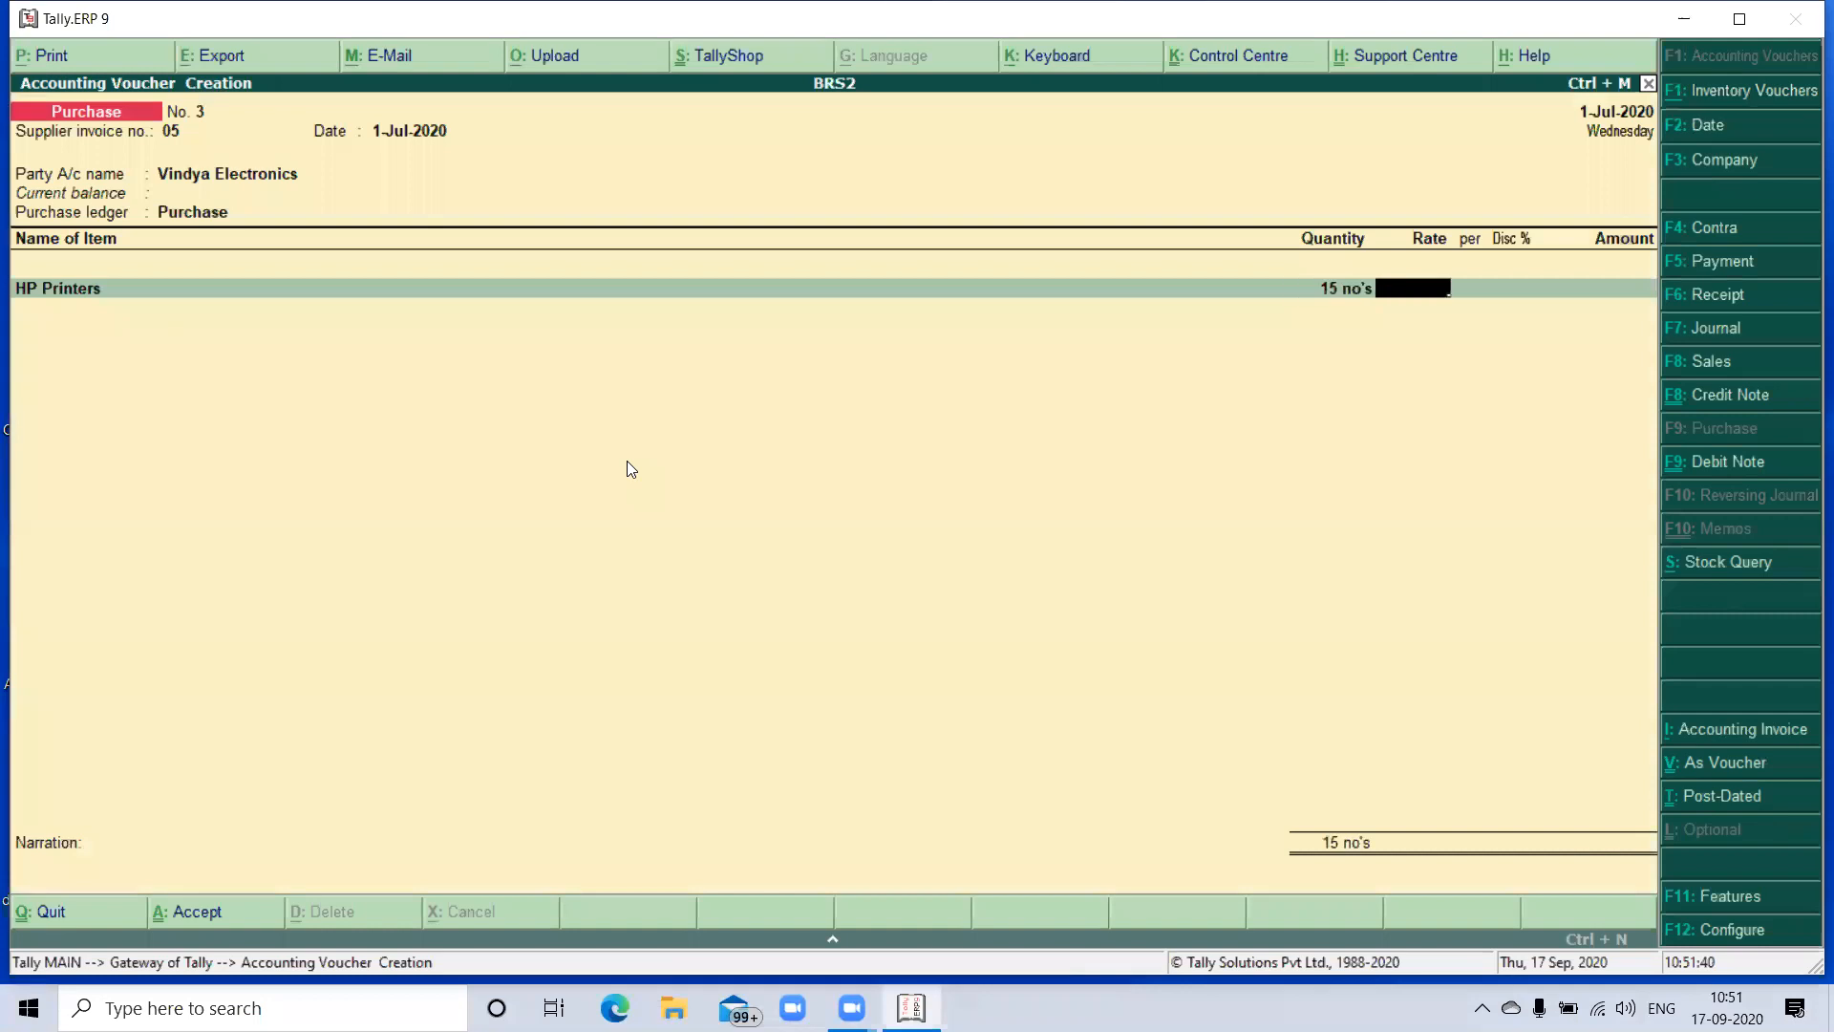
type("28500")
left_click(1333, 288)
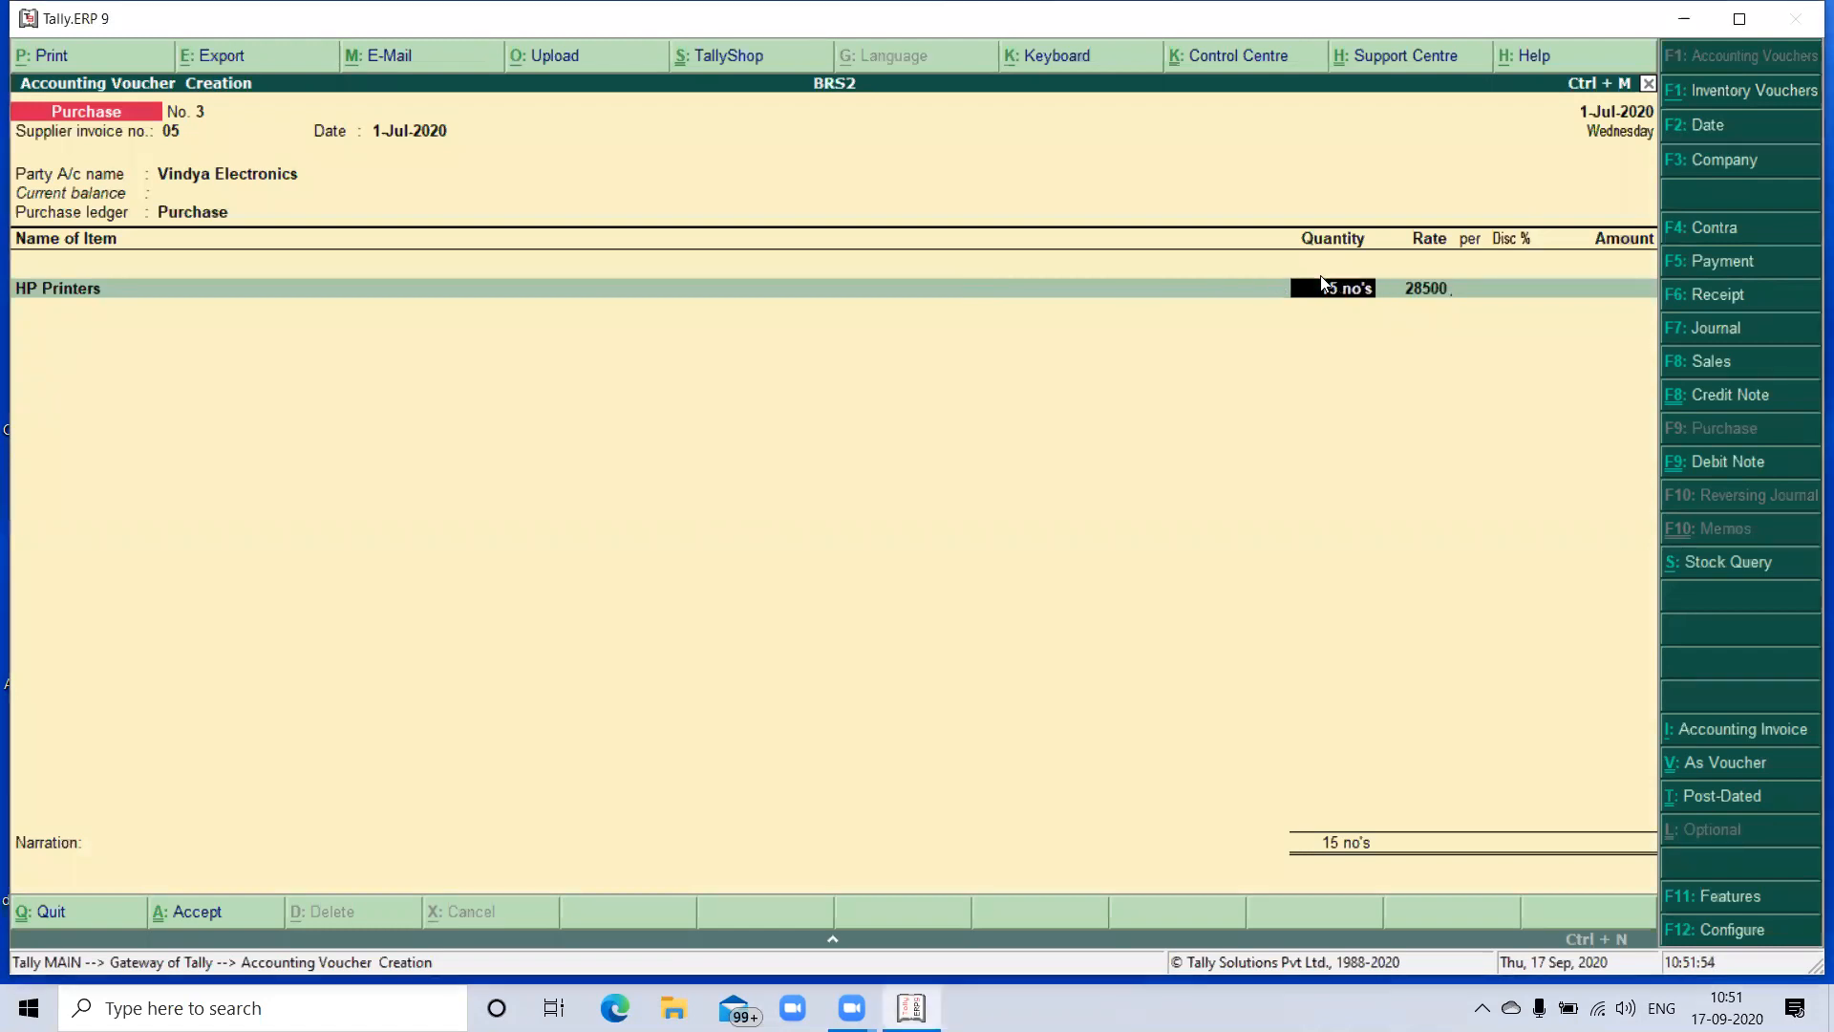
key("Return")
type("28500")
key("Return")
key("Return")
key("Return")
key("Return")
key("Return")
- End the purchase item list and save the voucher without a narration
key("Return")
key("Return")
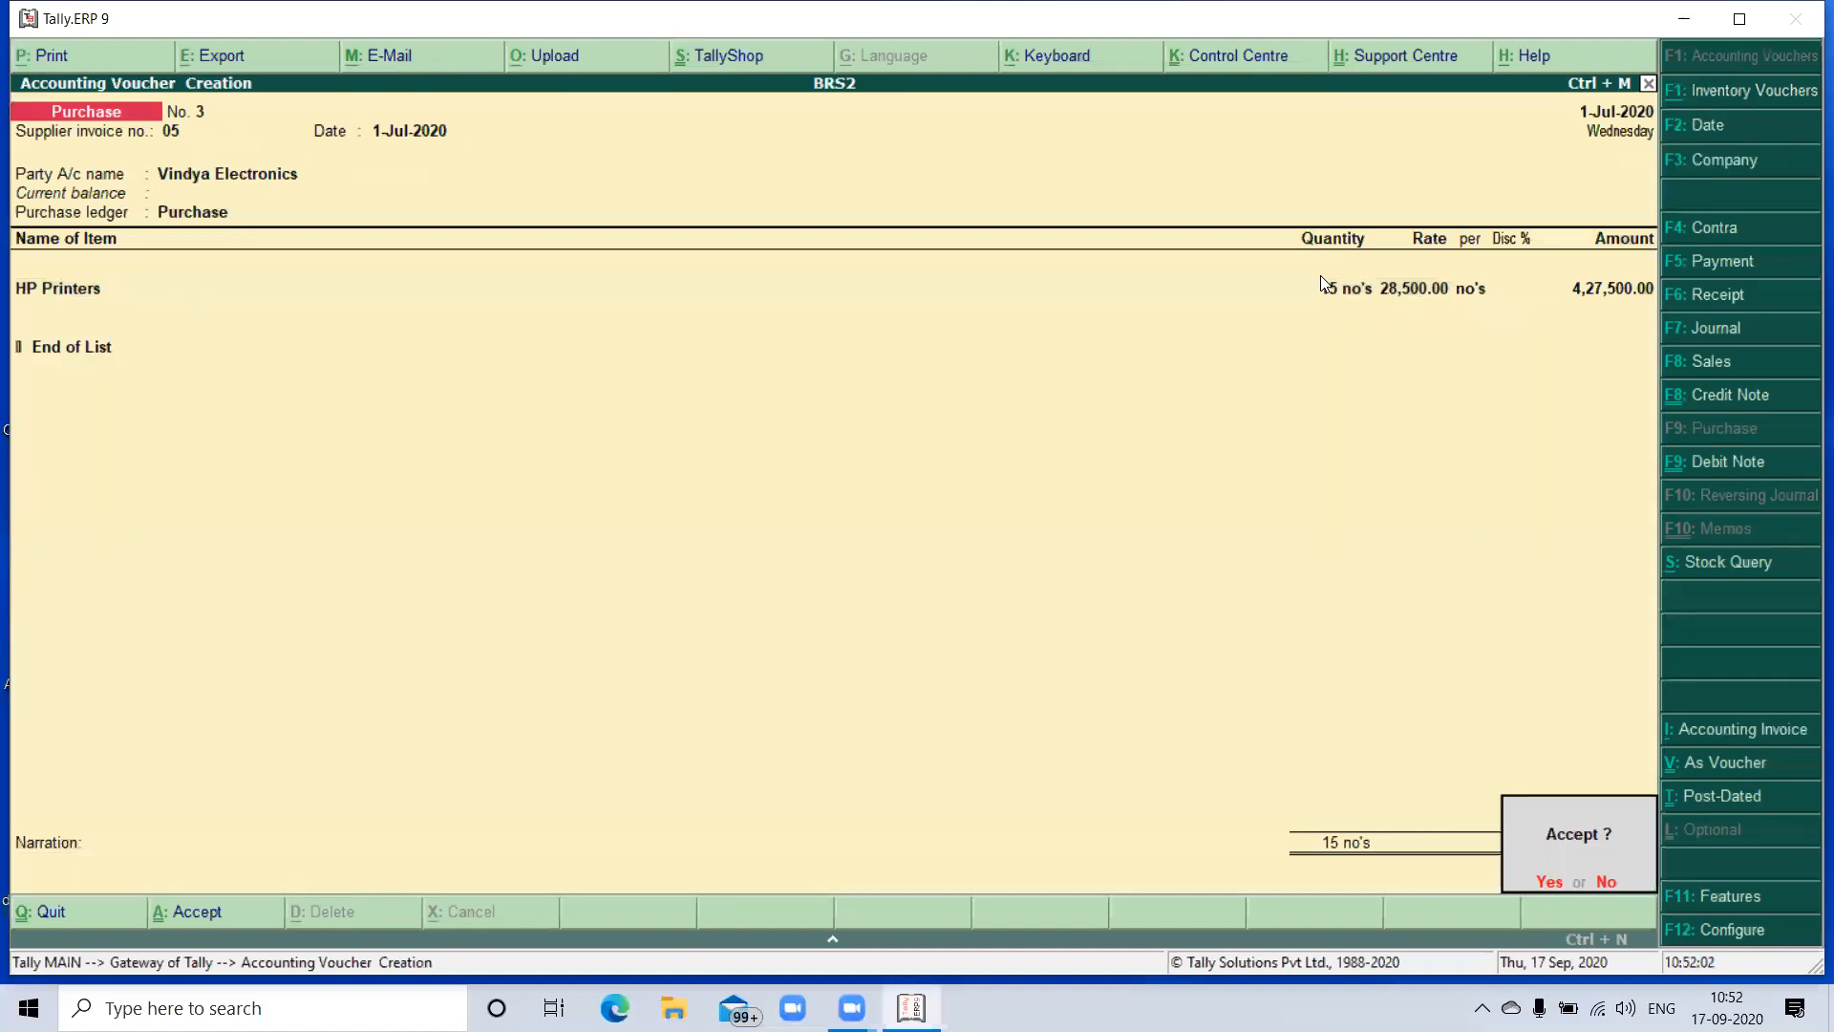
key("Return")
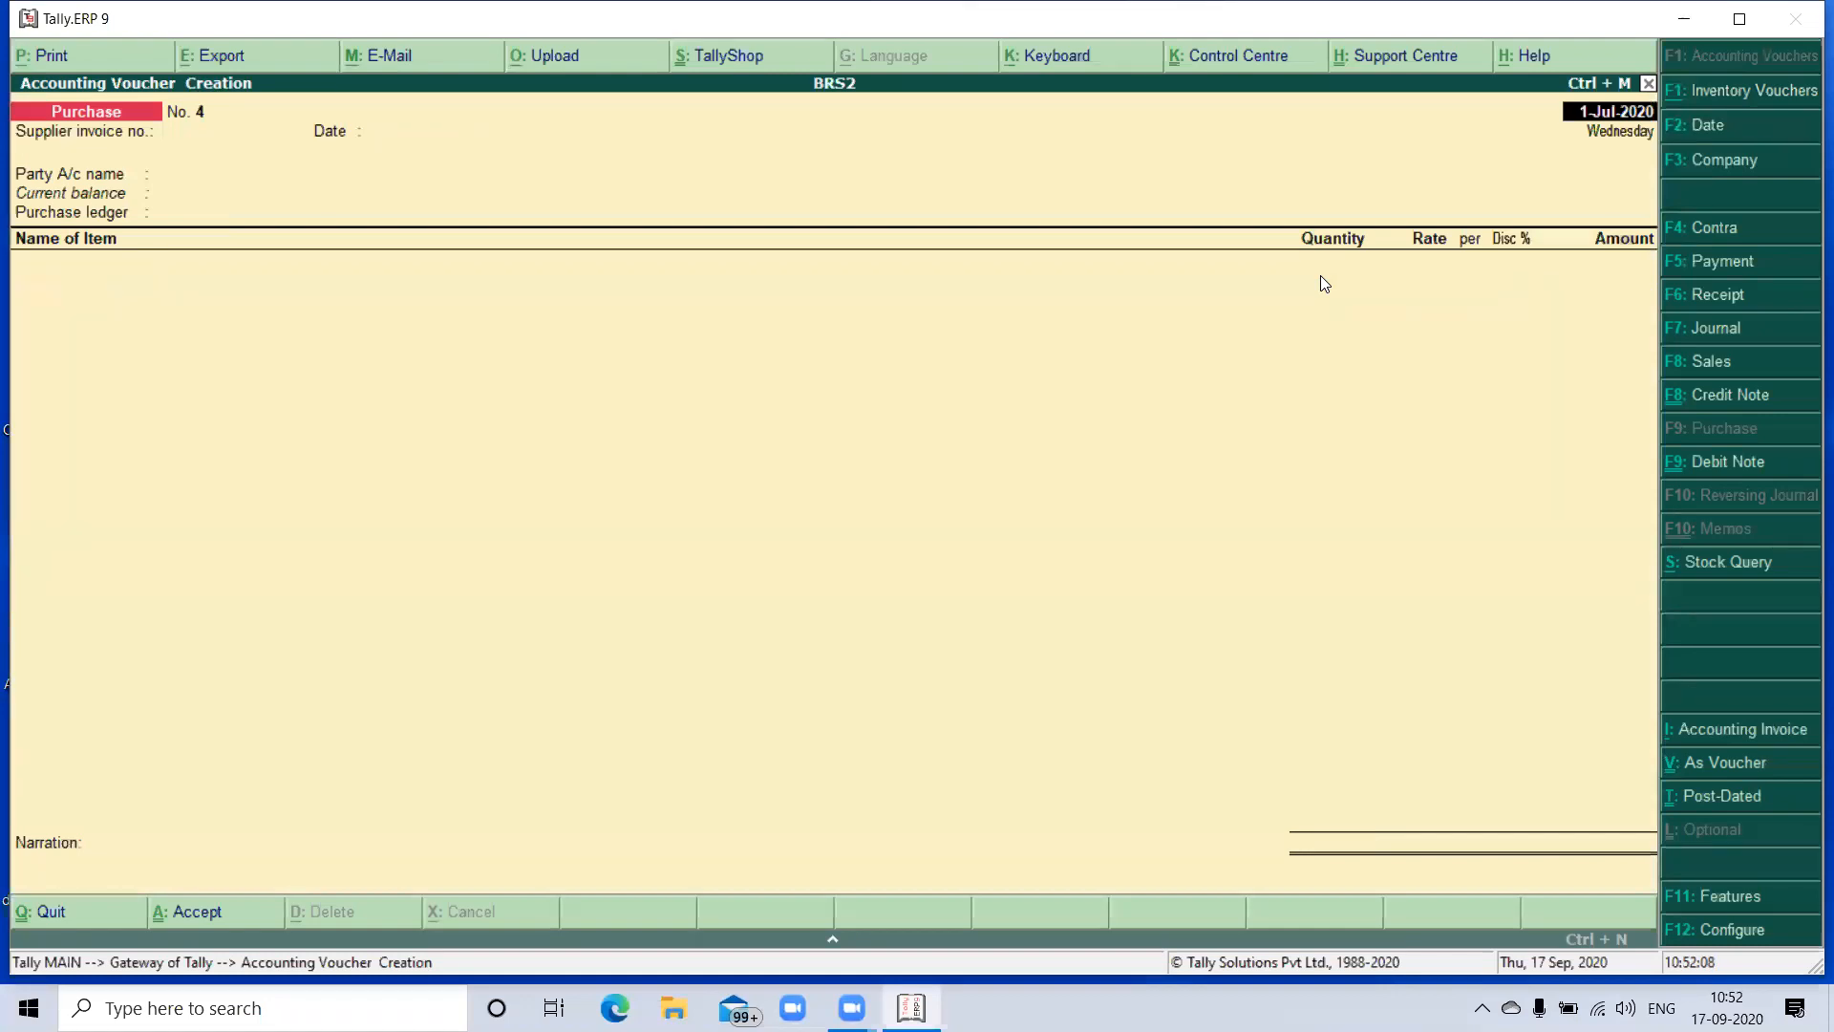
- Start a Sales voucher dated 2-Jul-2020 and leave its reference number blank
key("F8")
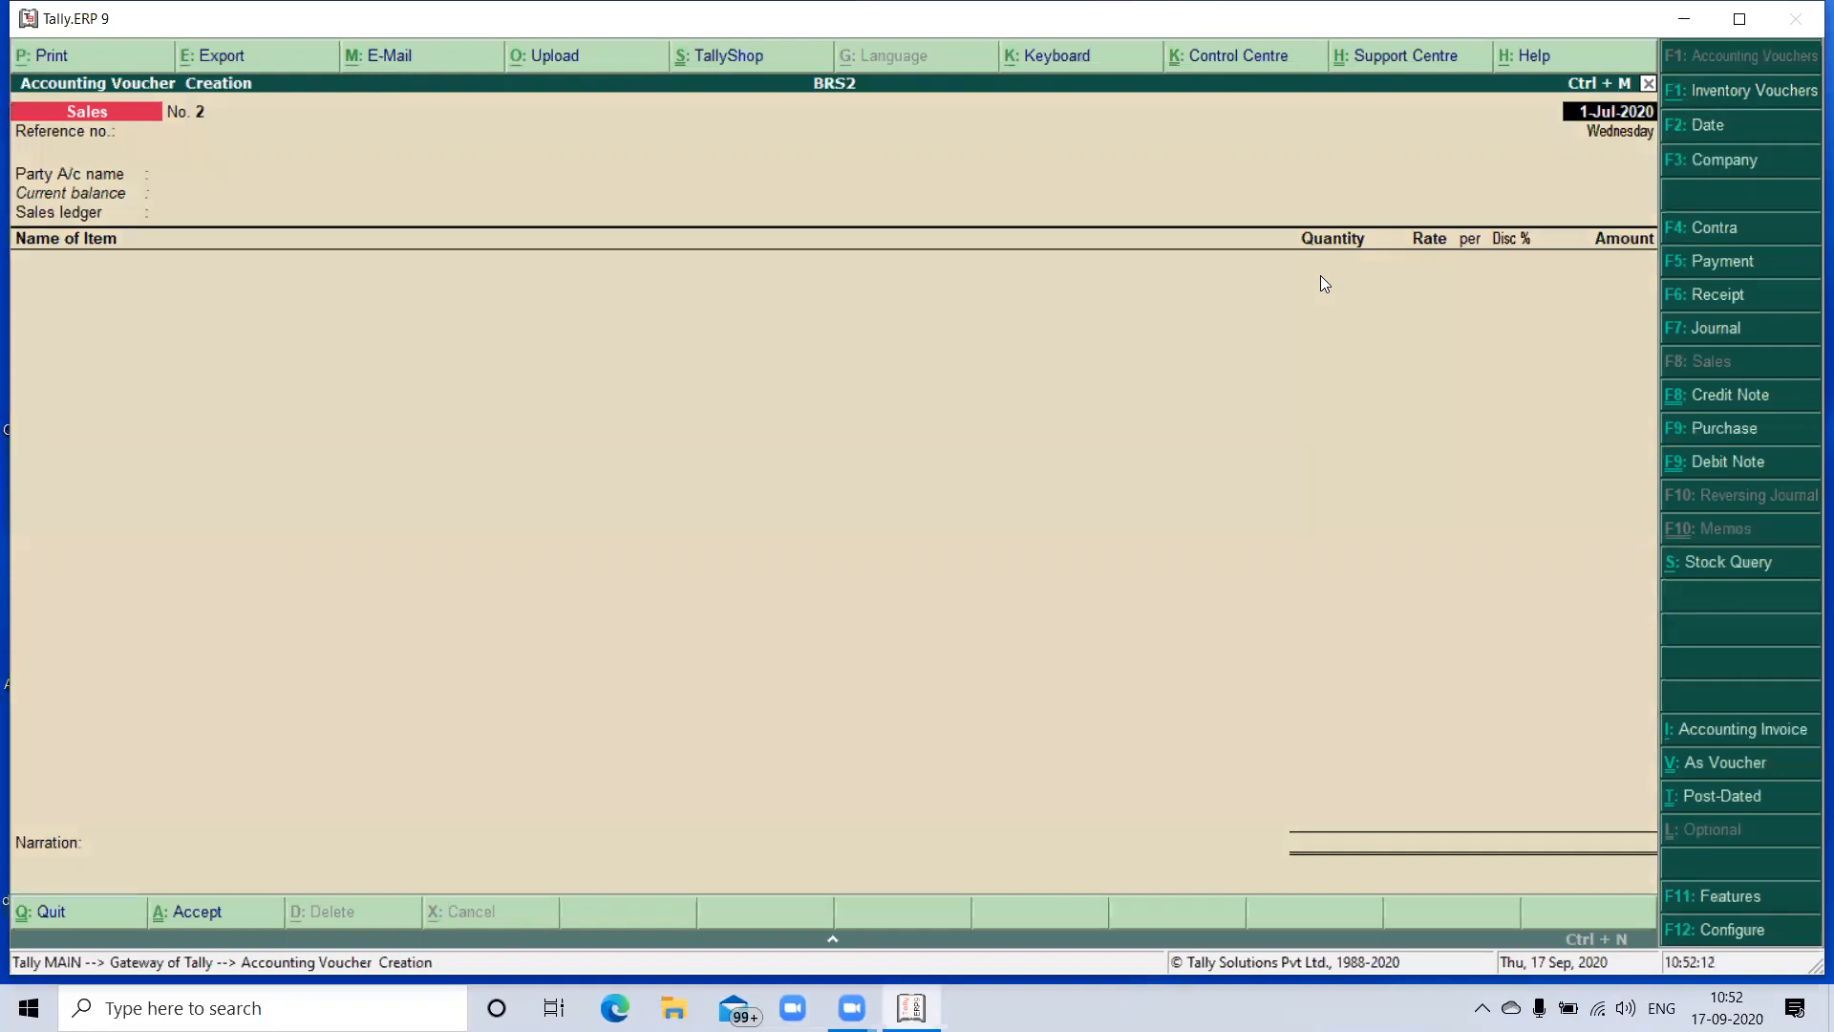
key("F2")
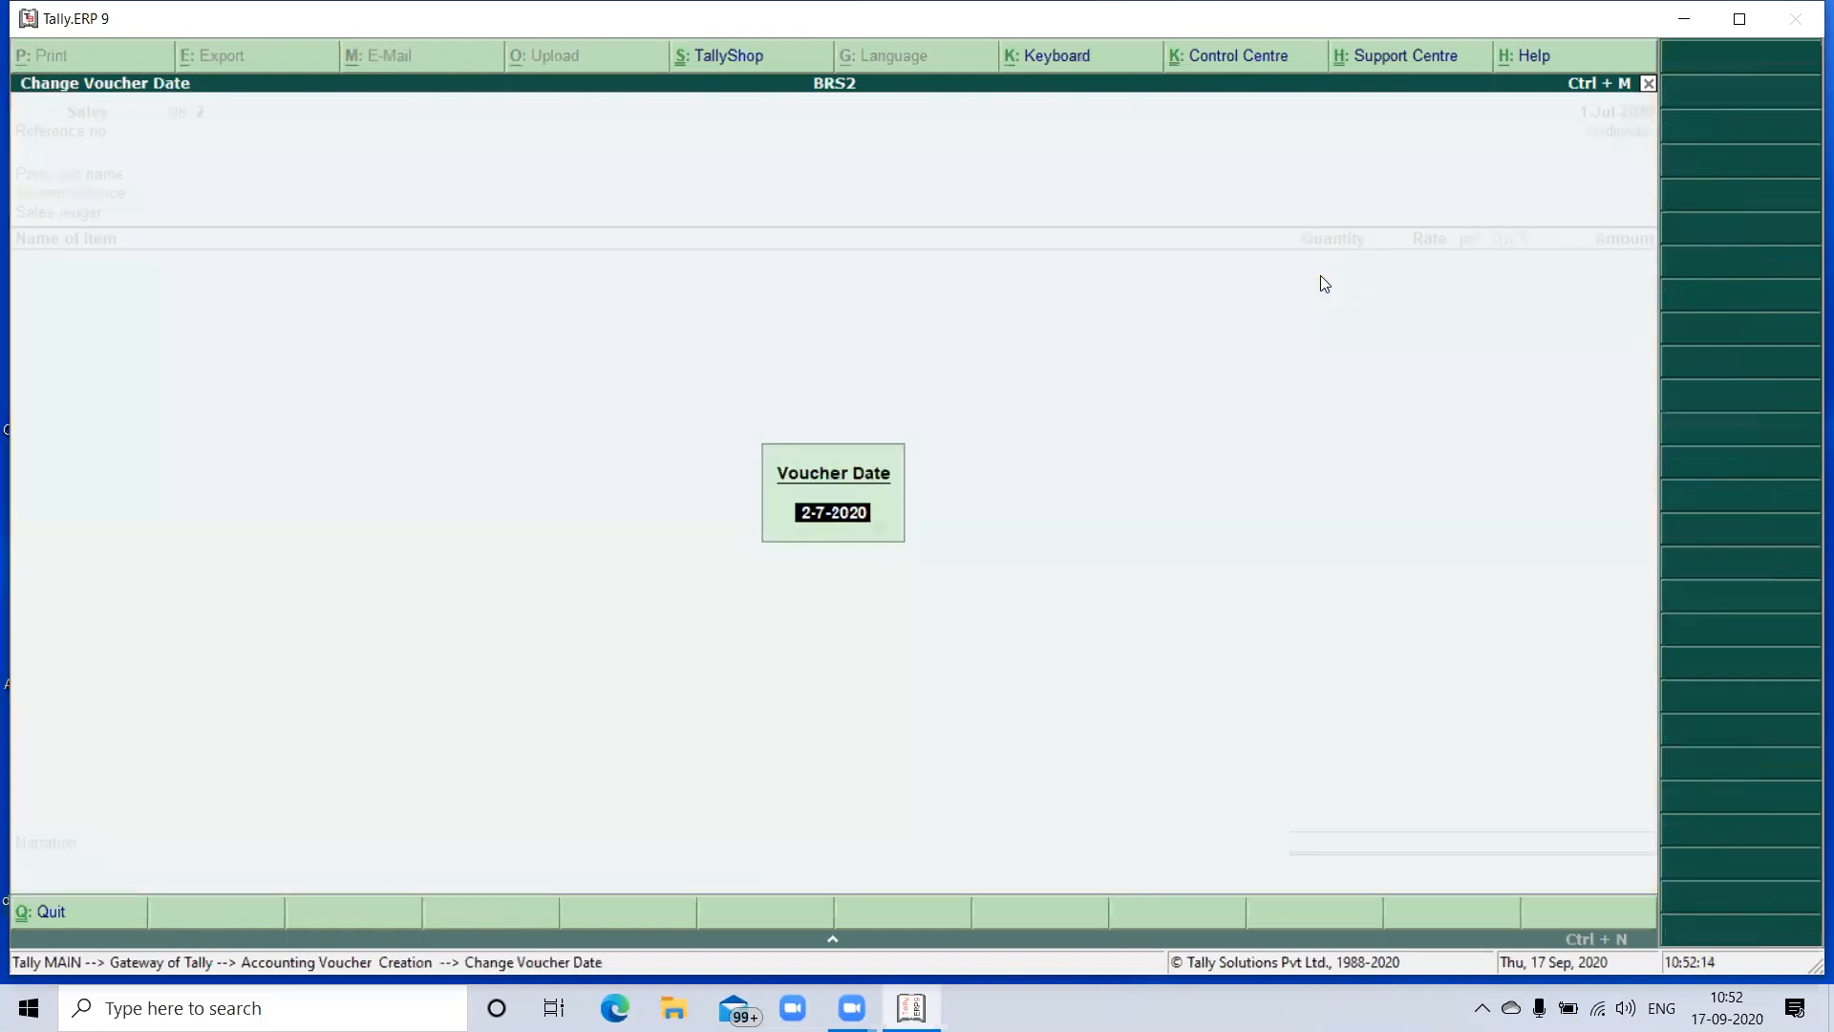
key("Return")
key("Return")
key("Return")
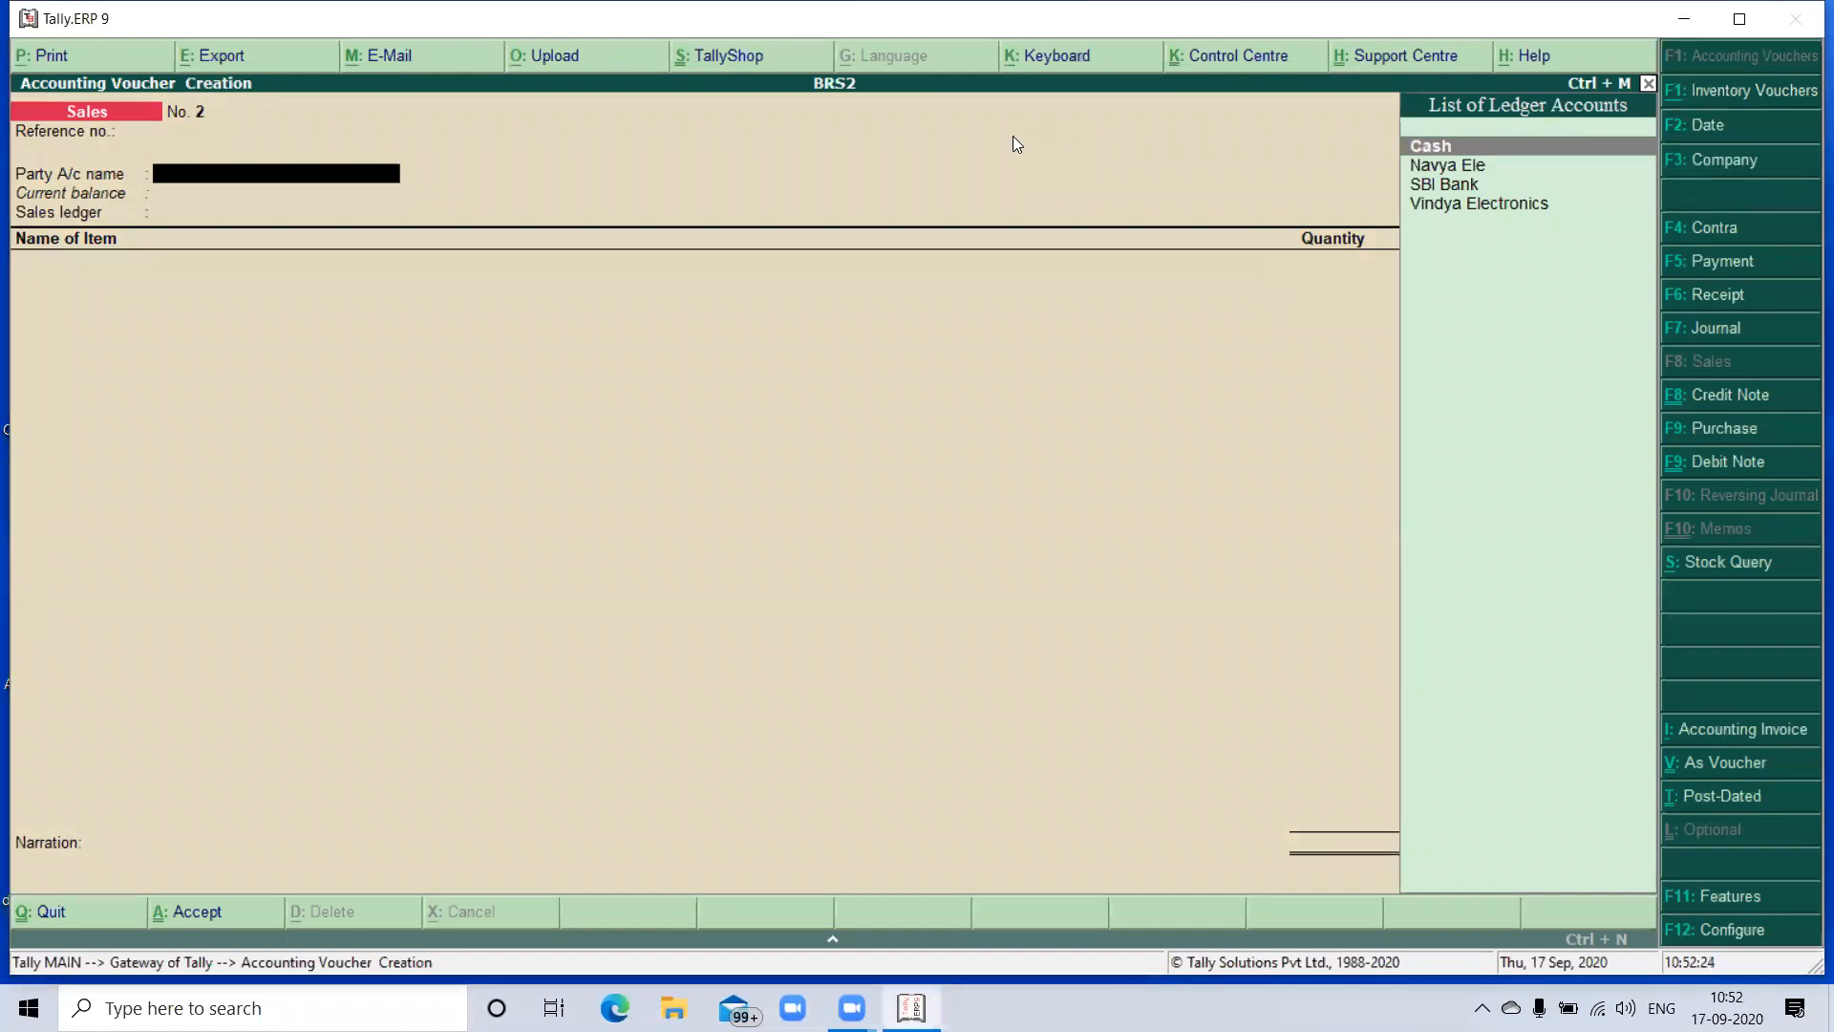
key("Down")
key("Return")
key("Return")
key("Return")
key("Return")
key("Return")
key("Return")
key("Return")
key("Return")
key("Return")
key("Return")
key("Return")
key("Return")
key("Return")
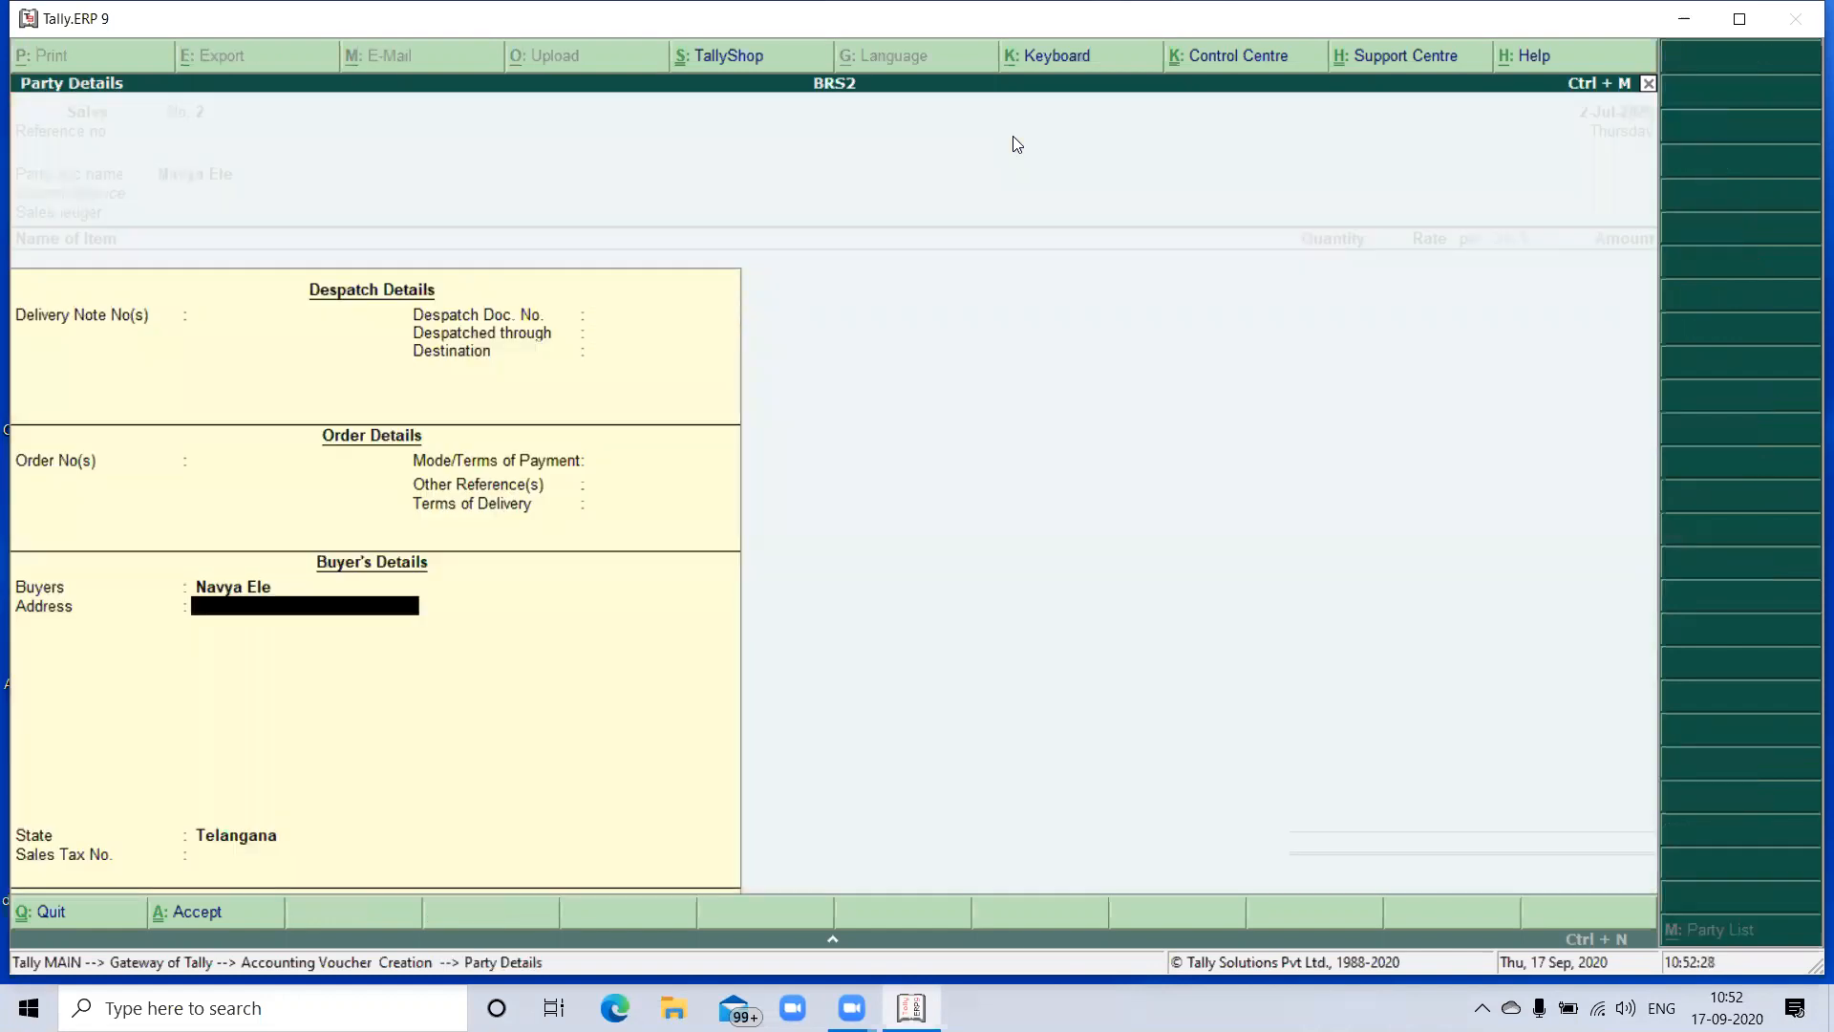
key("Return")
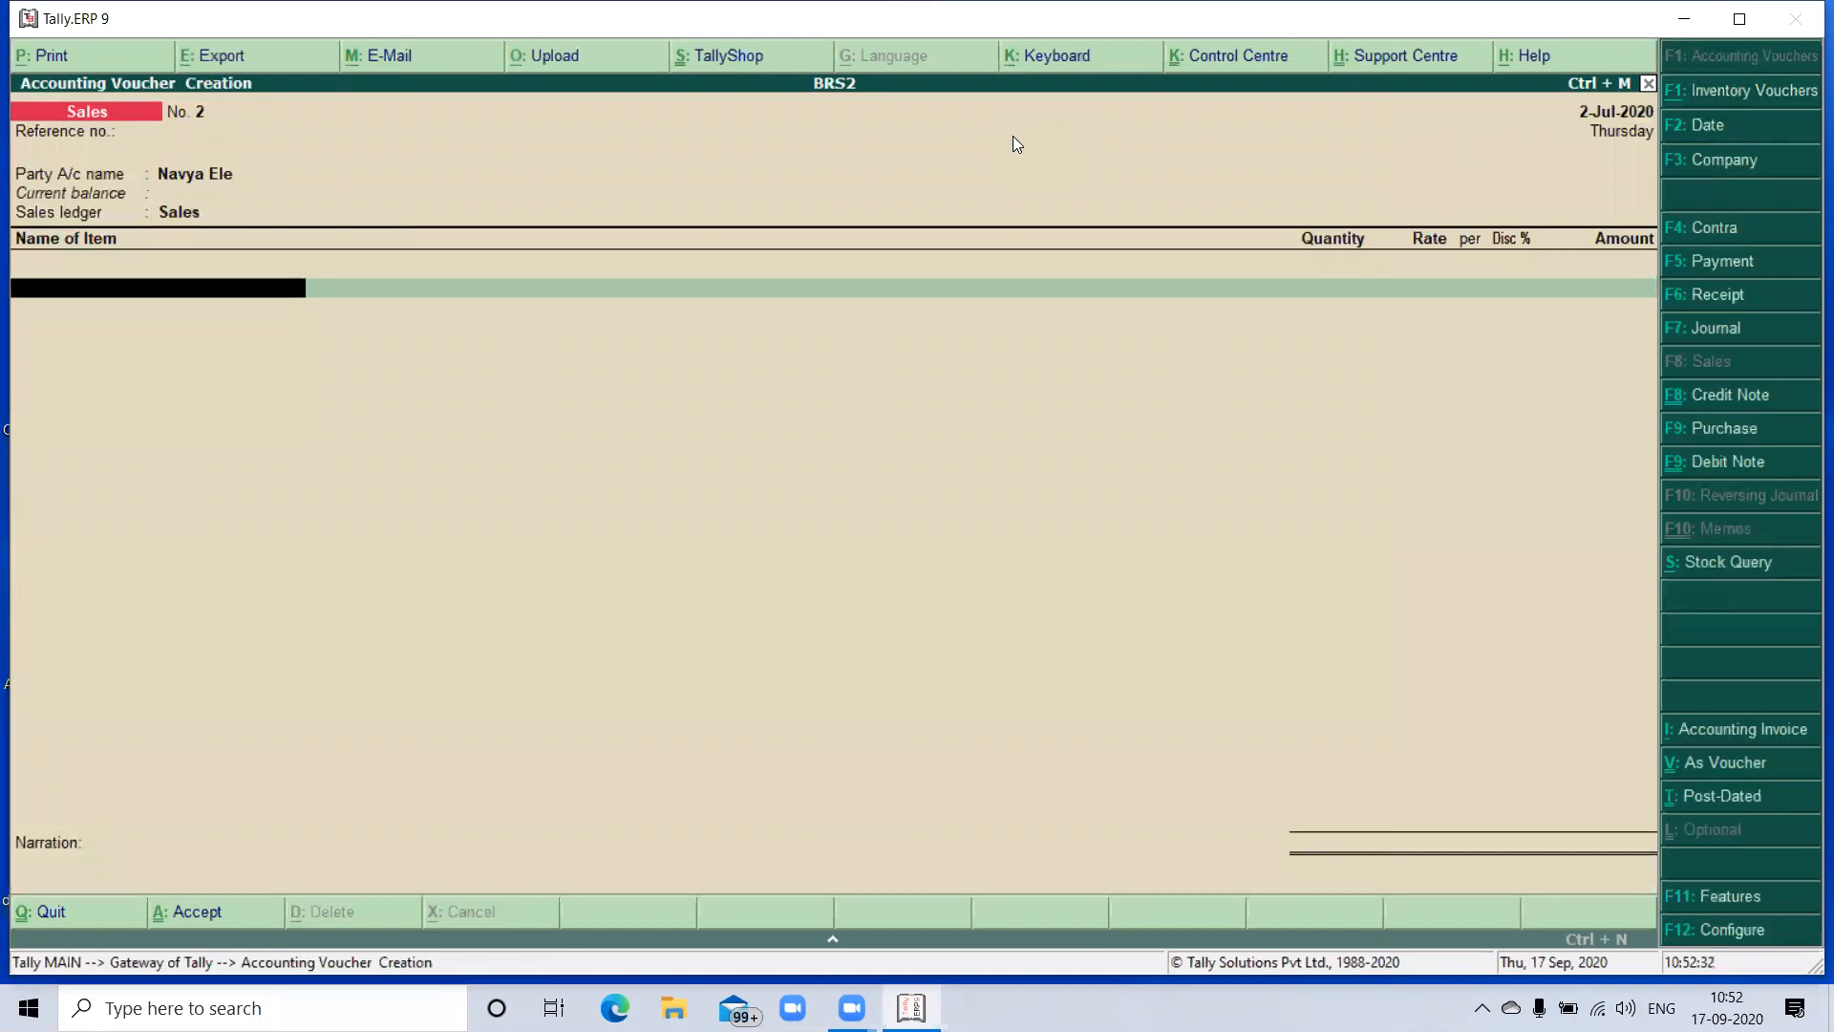
- Add HP Printers to the sales voucher with a quantity of 13 no's at a rate of 32,500
key("Return")
type("13")
key("Return")
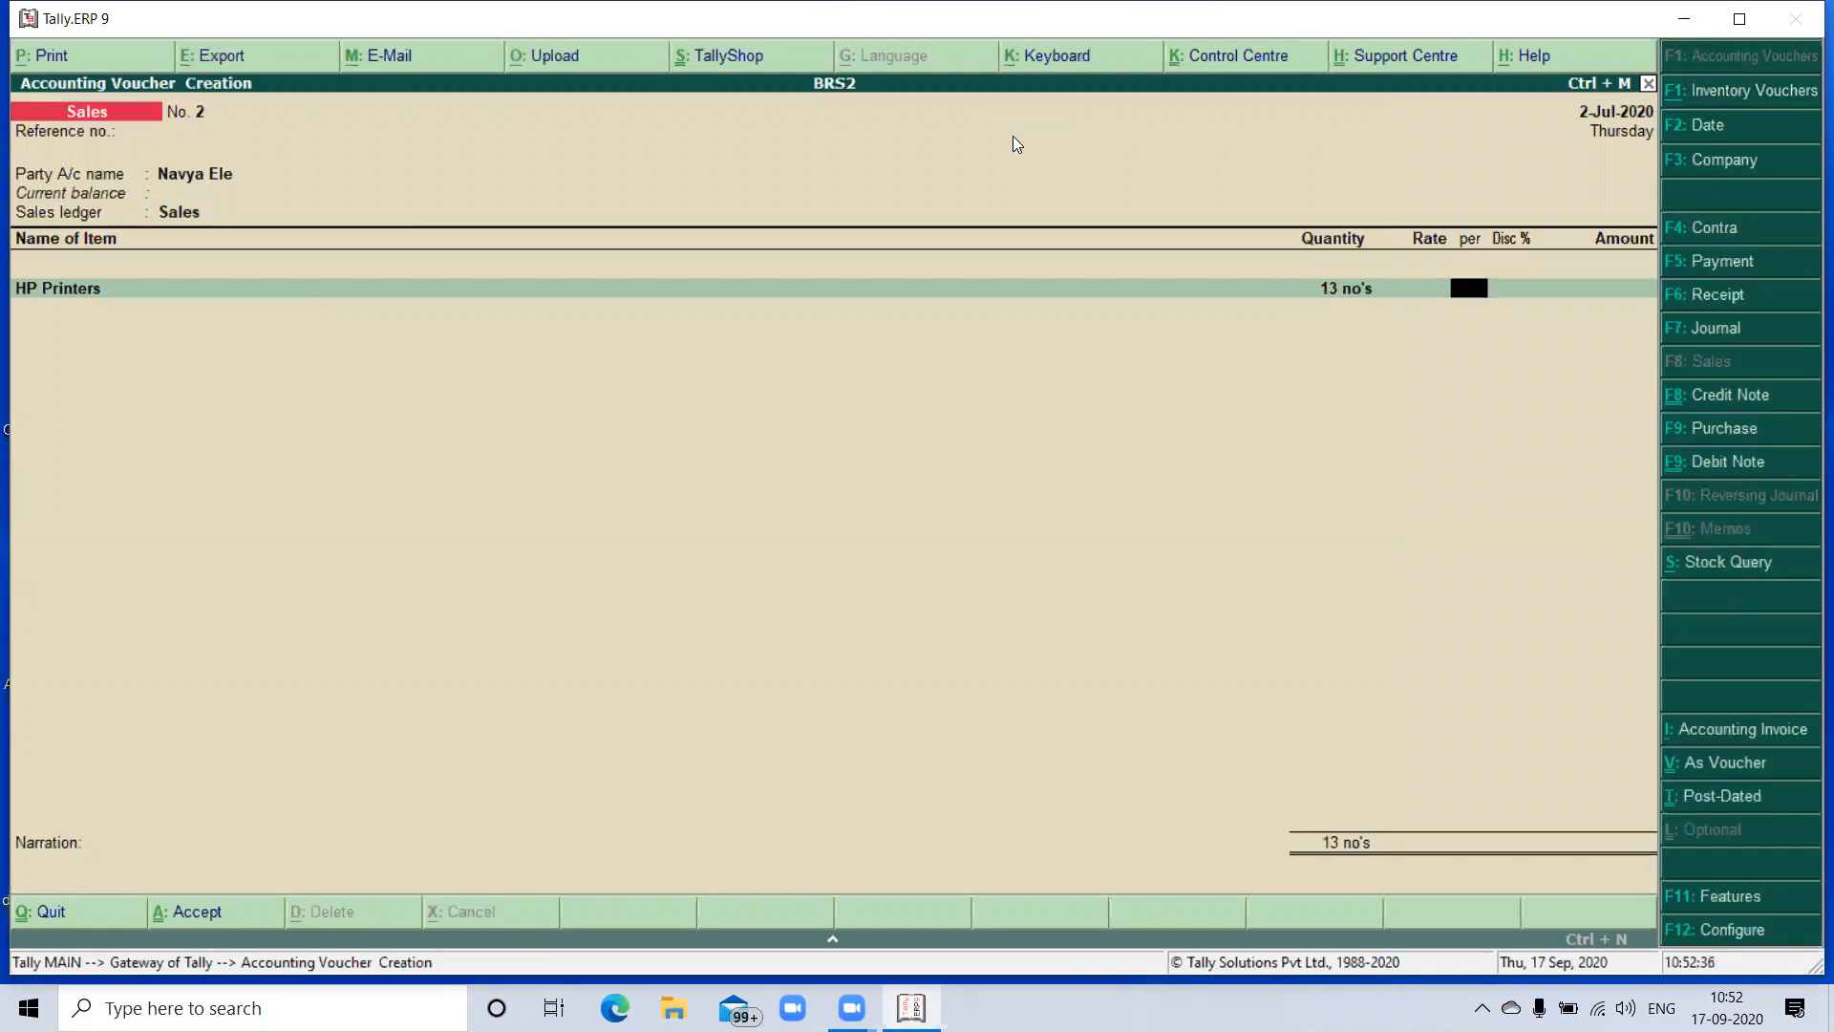
key("BackSpace")
type("32500")
key("Return")
key("Return")
key("Return")
key("Return")
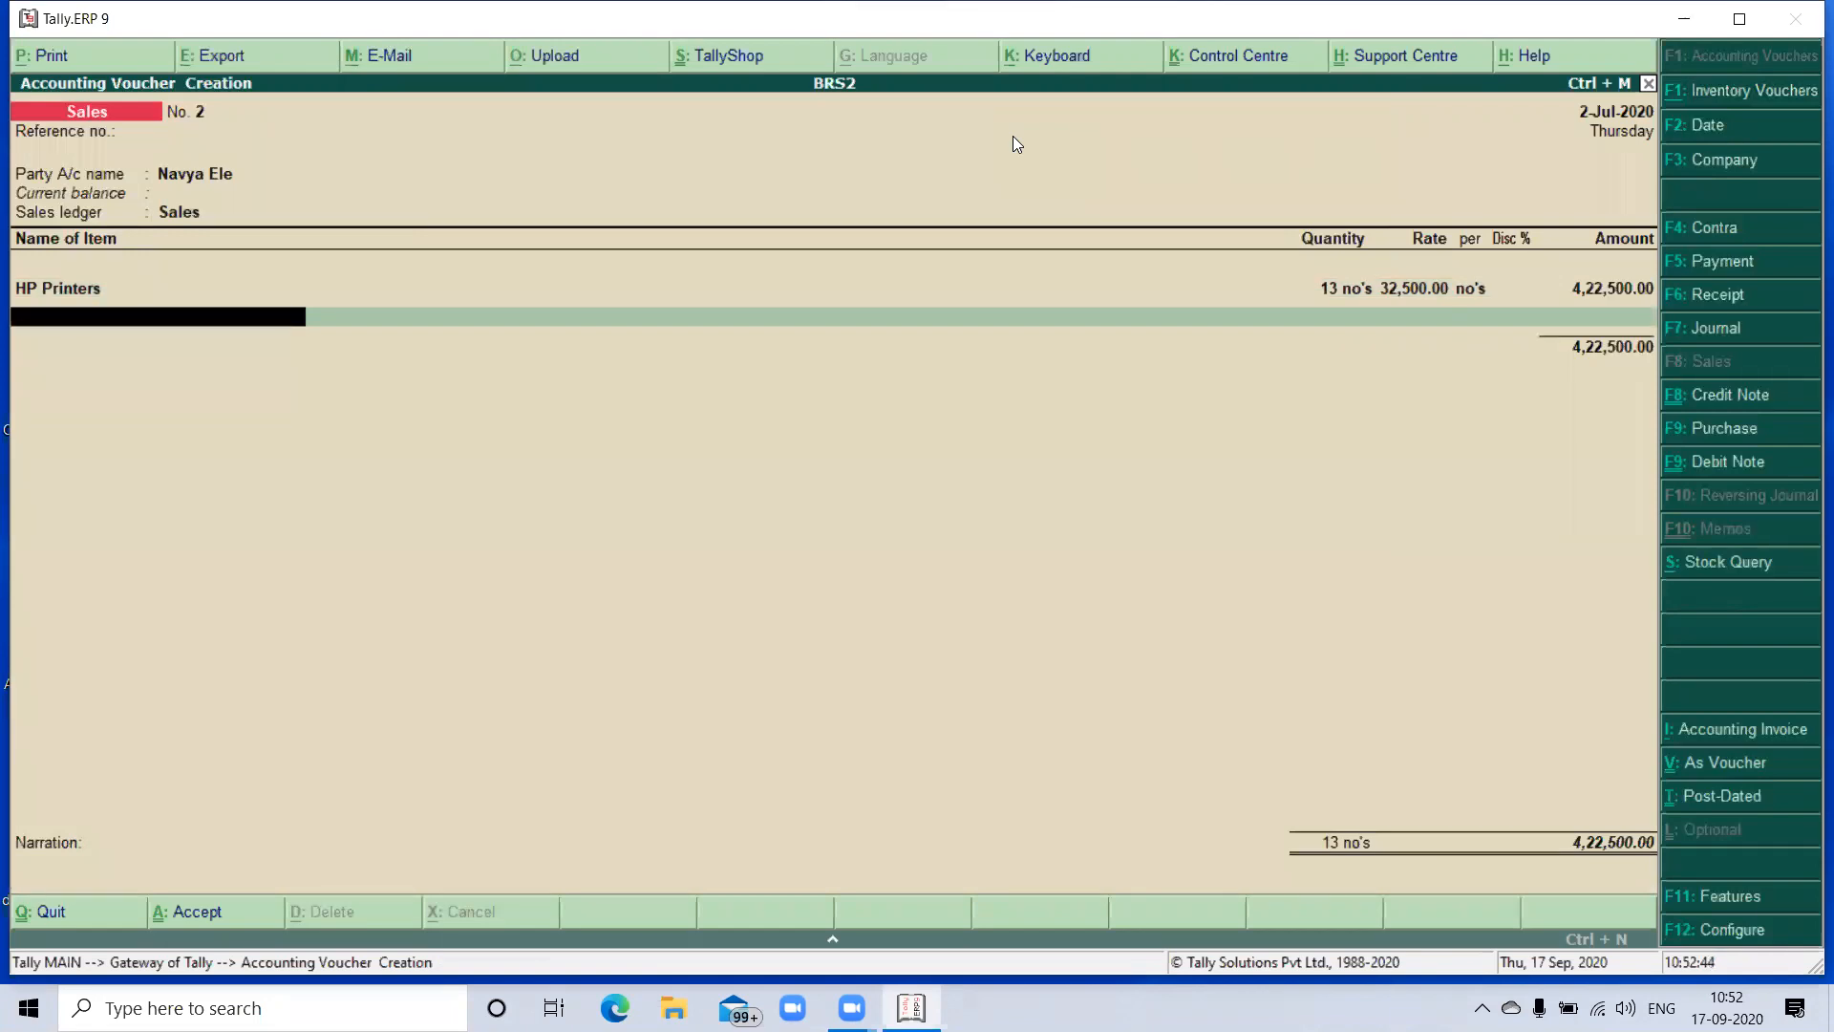
- End the sales item list and save the voucher without a narration
key("Return")
key("Return")
key("Return")
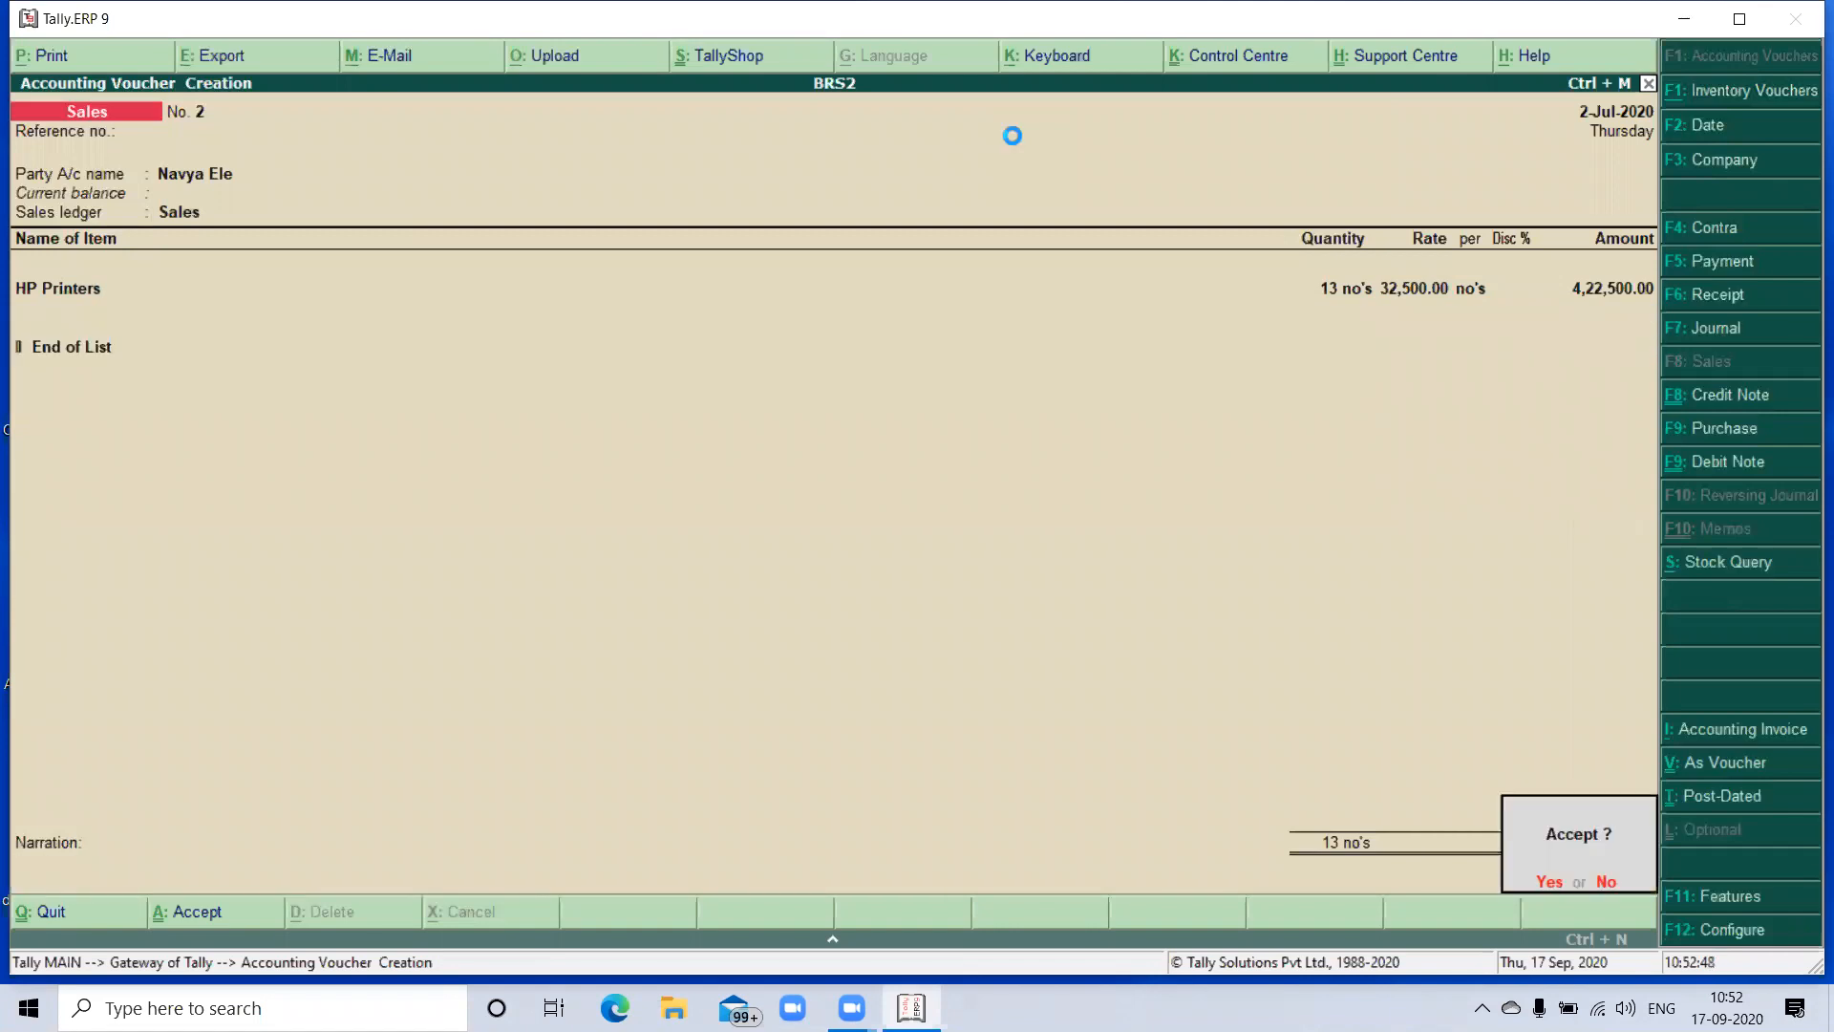
key("Return")
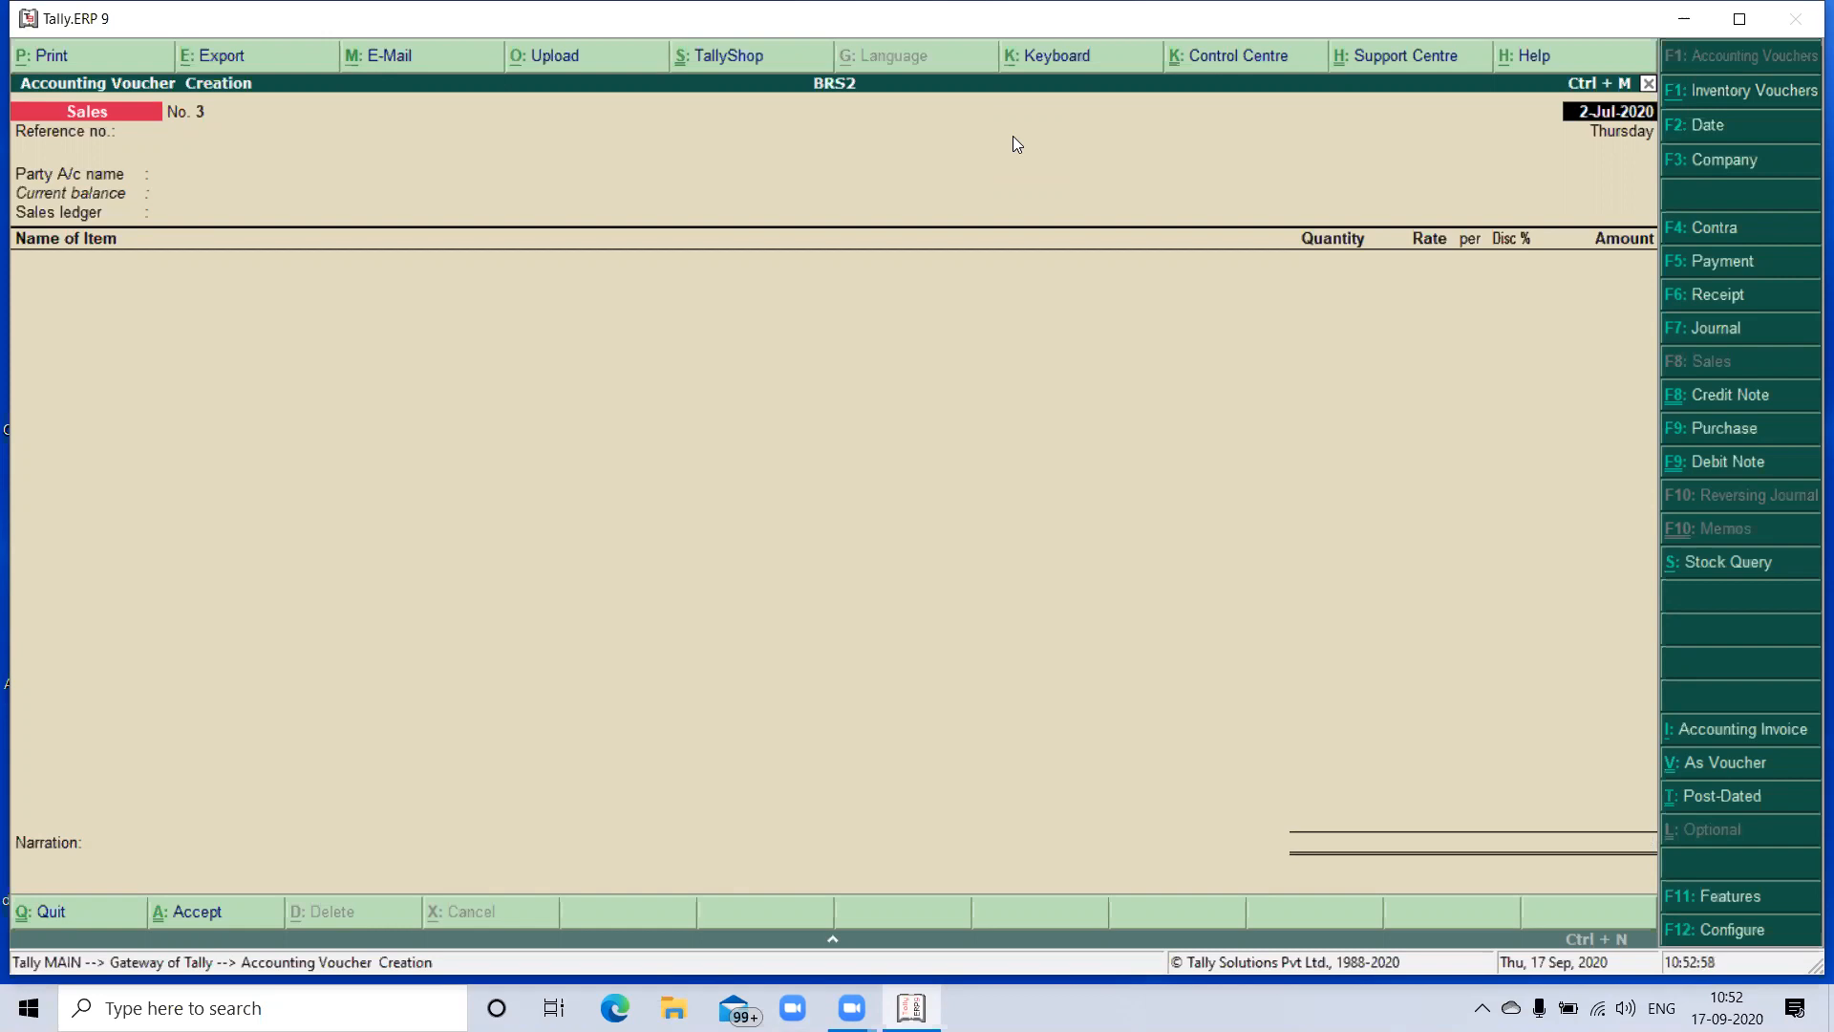
- Review the previously saved Navya Ele sales voucher and quit it without making changes
key("Page_Up")
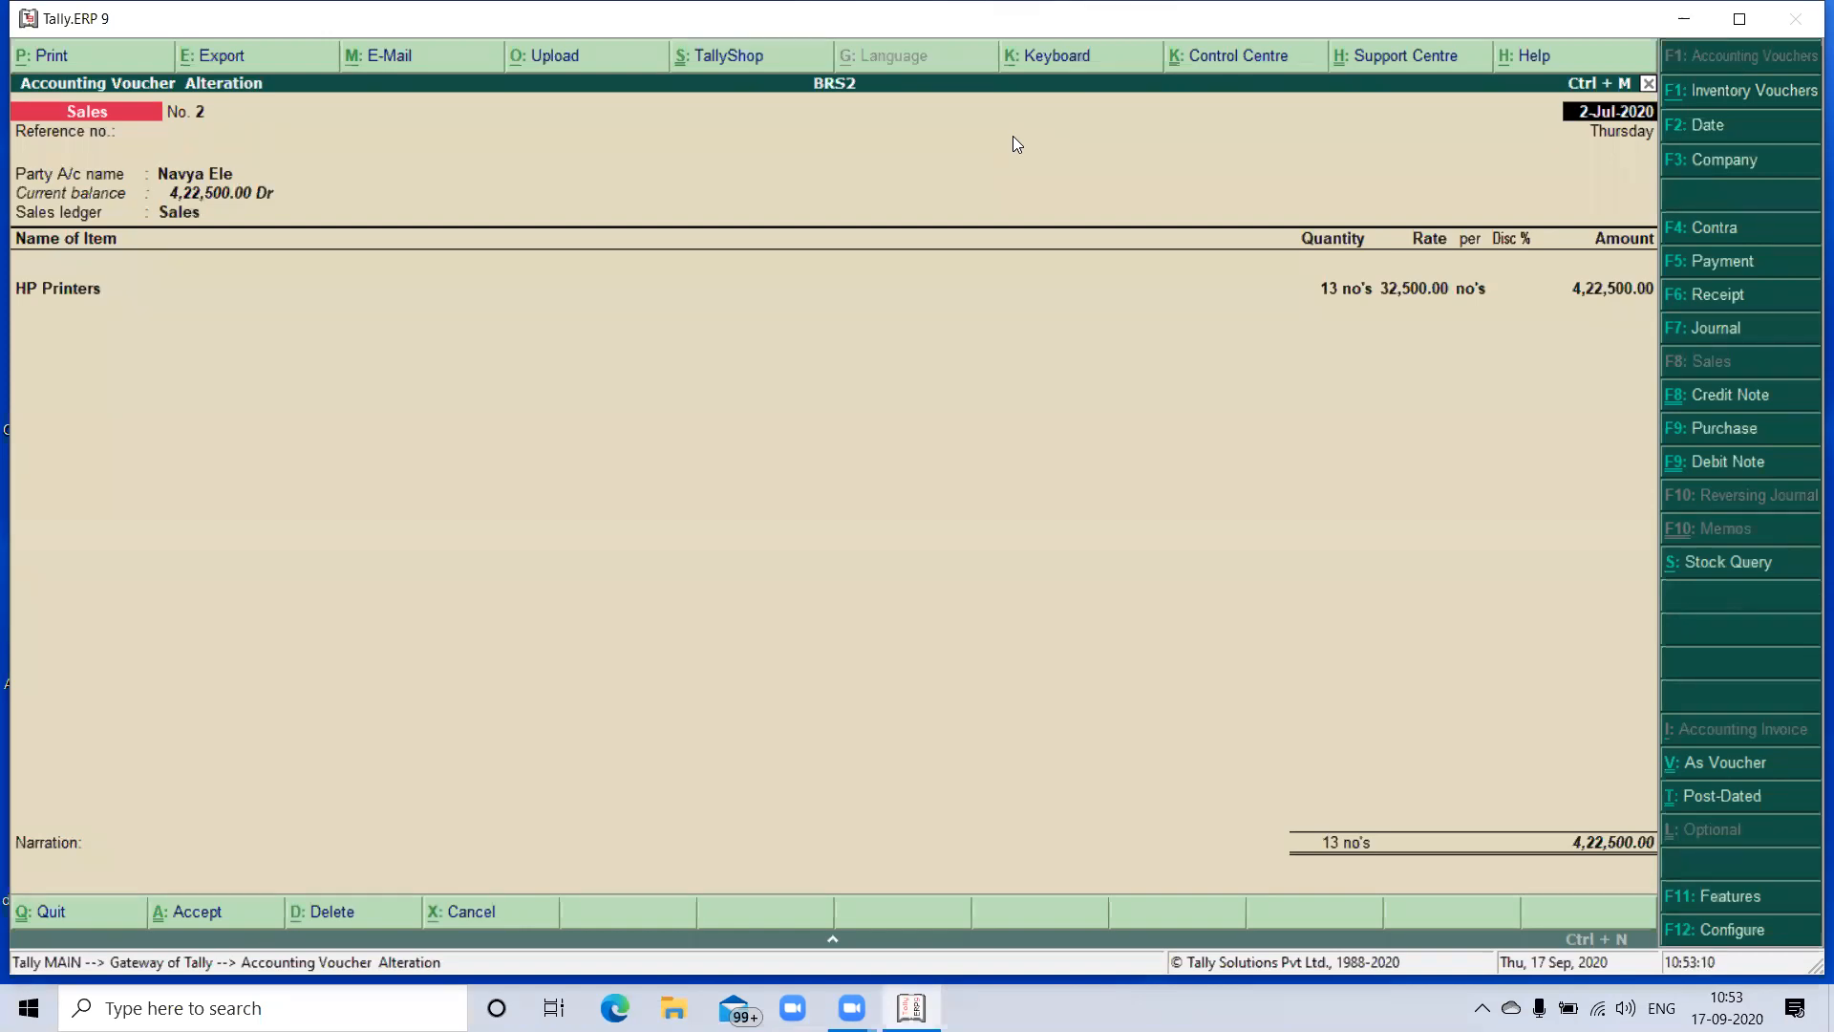
key("Escape")
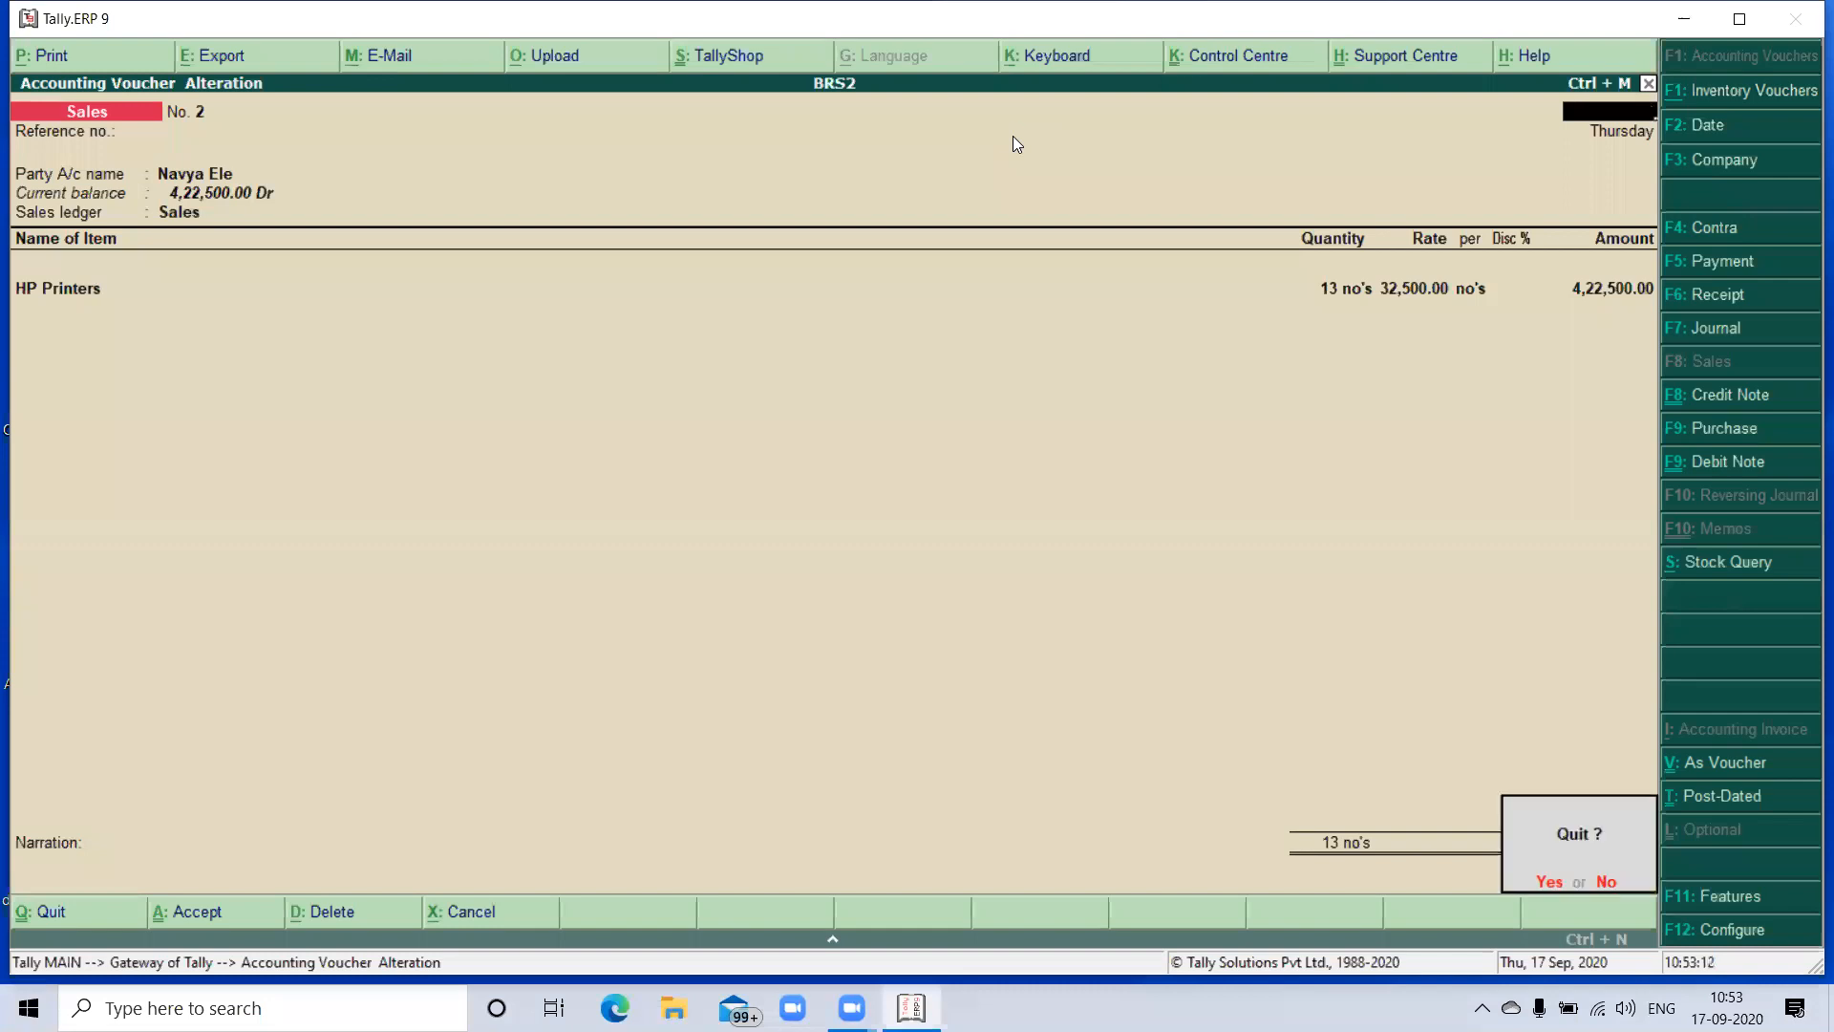
key("y")
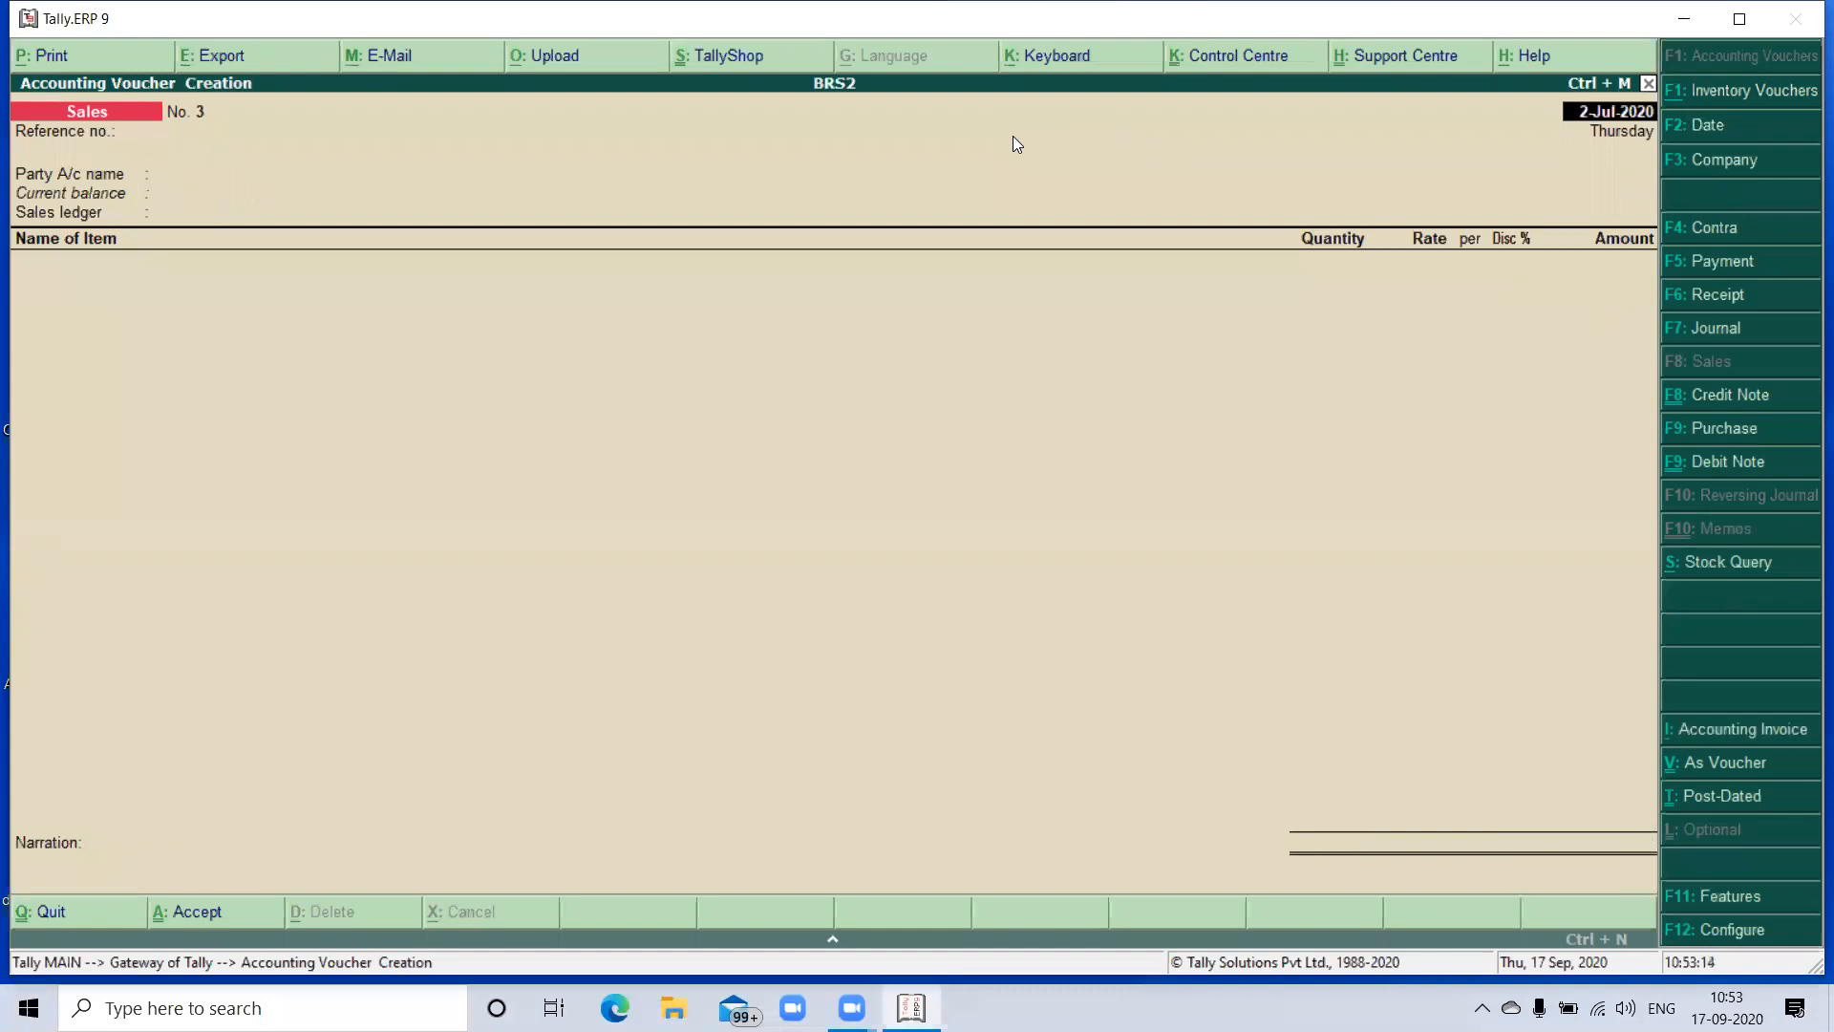
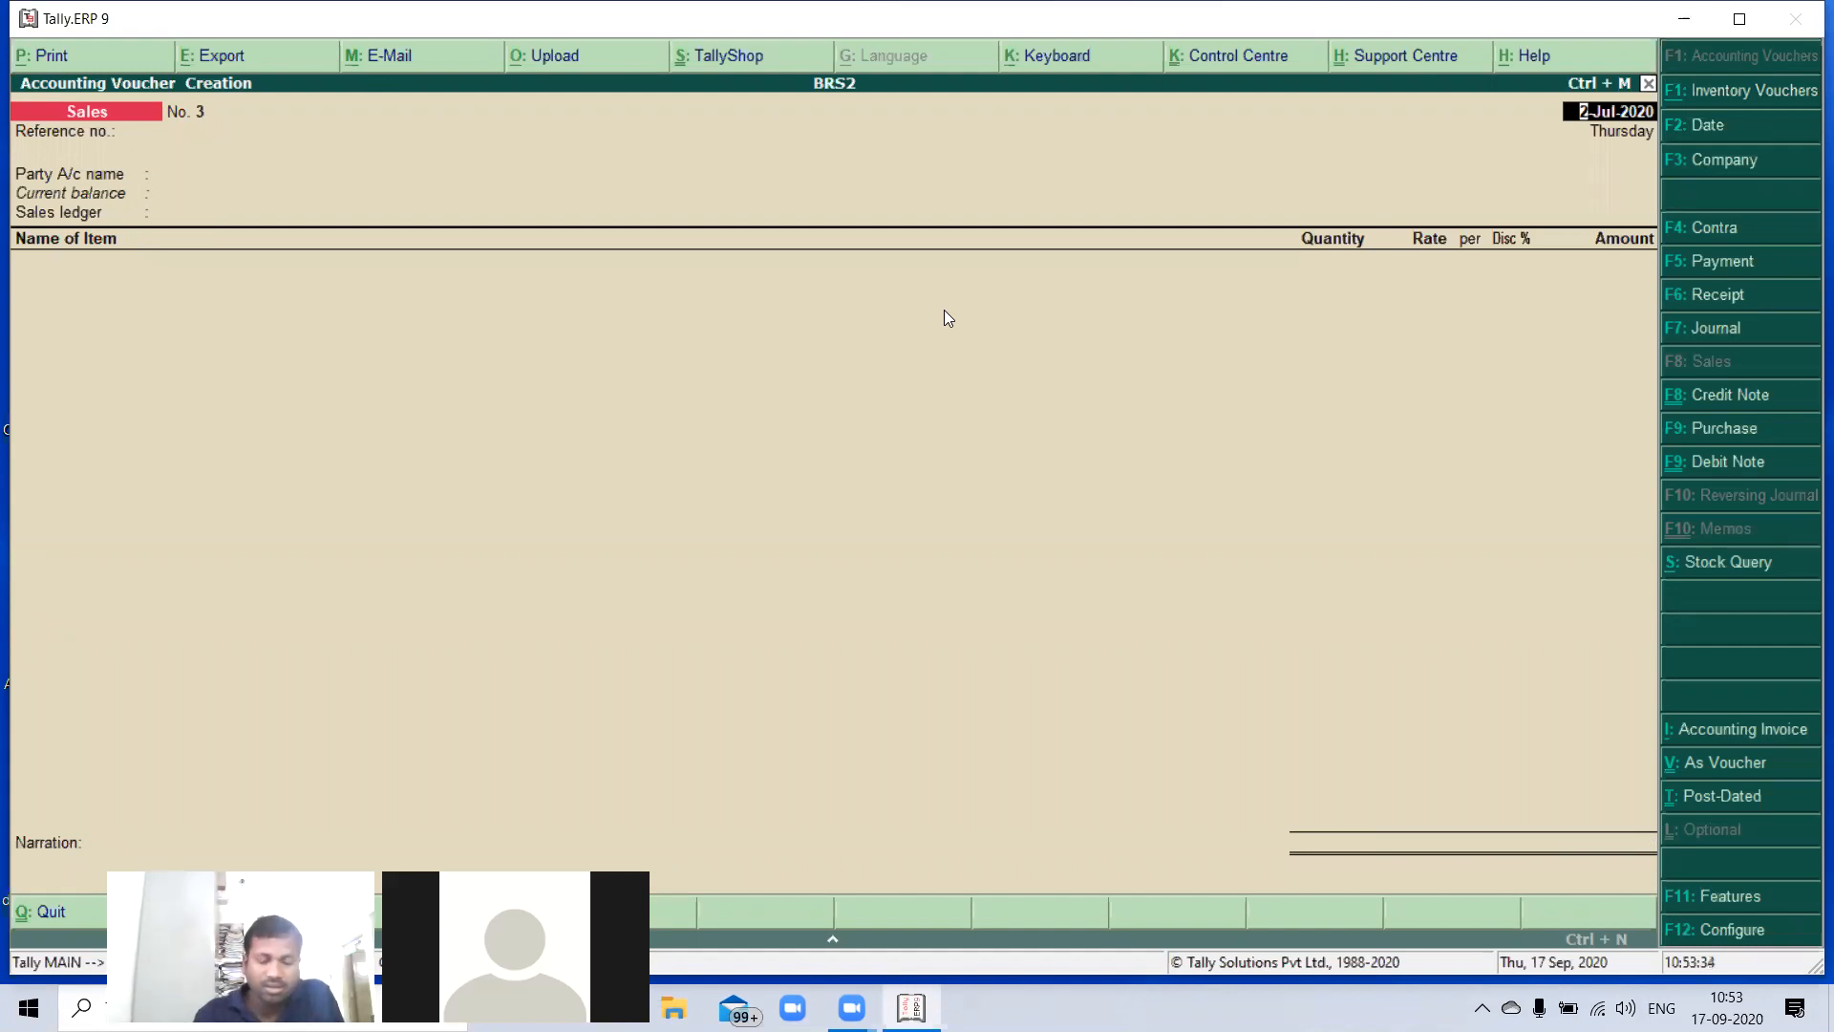
- Start a payment voucher and set its date to 1-Aug-2020
key("F5")
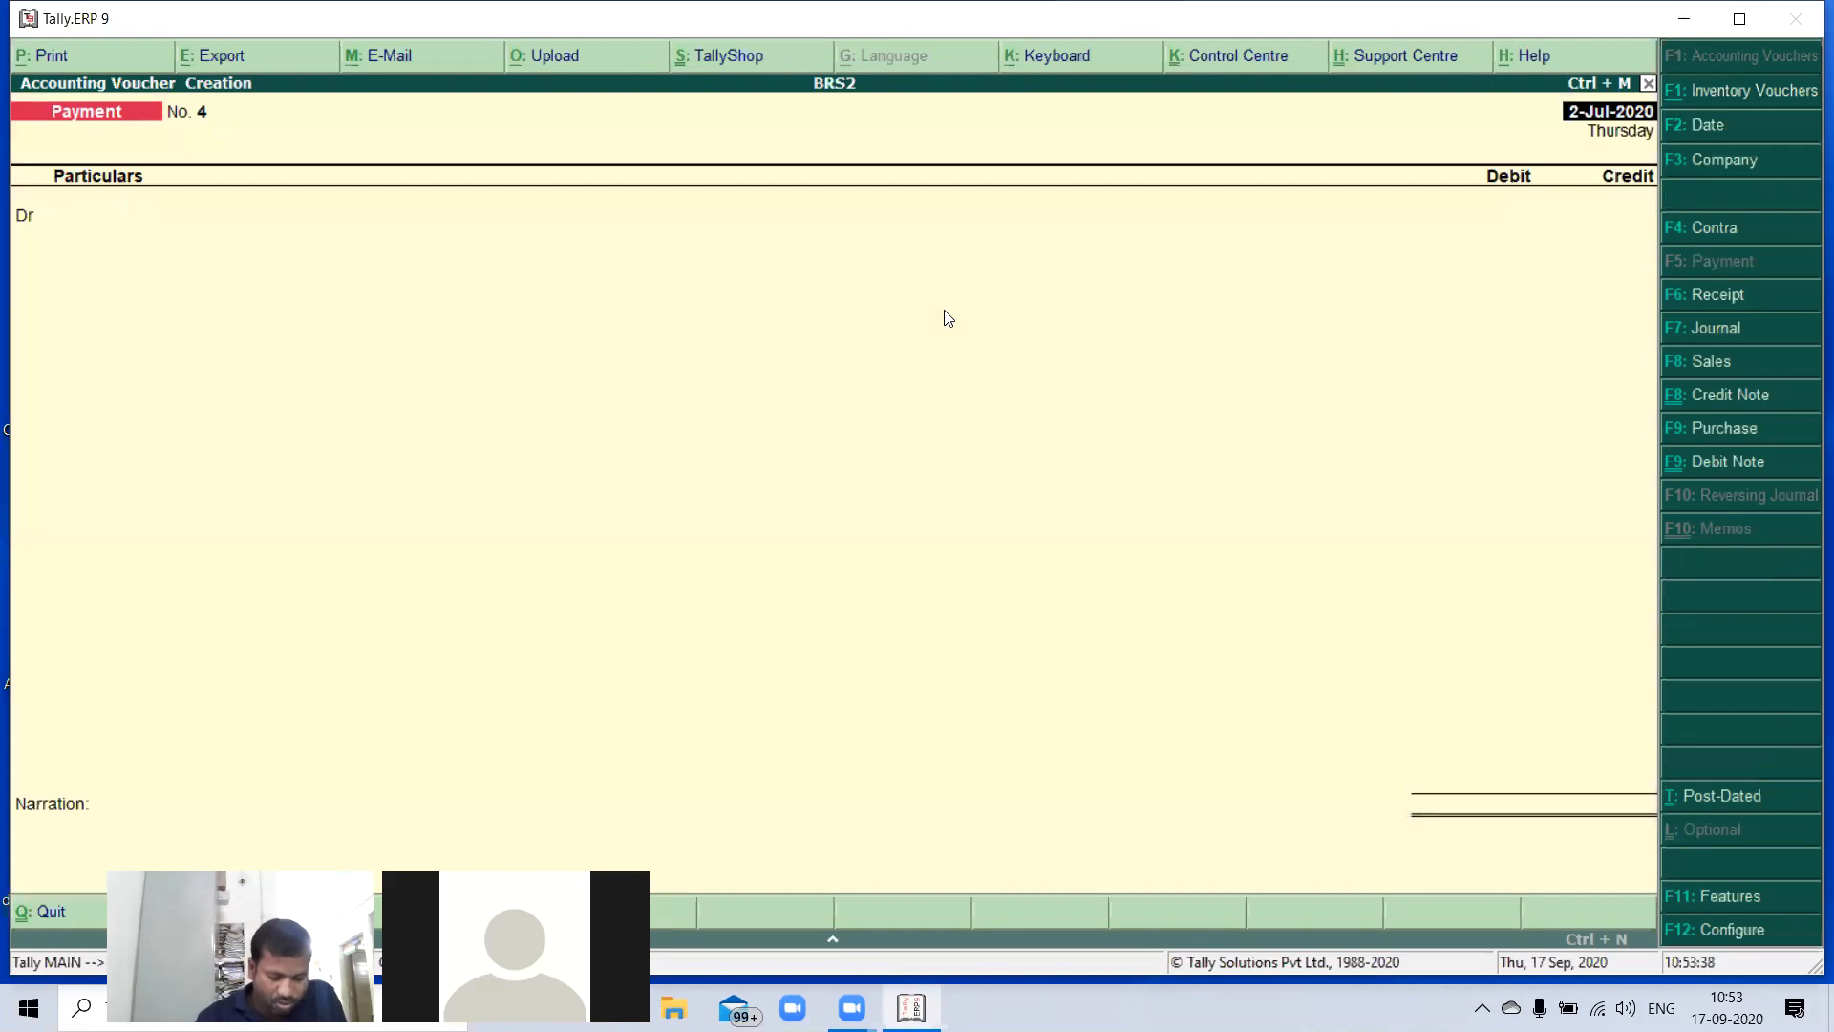
key("F2")
type("0")
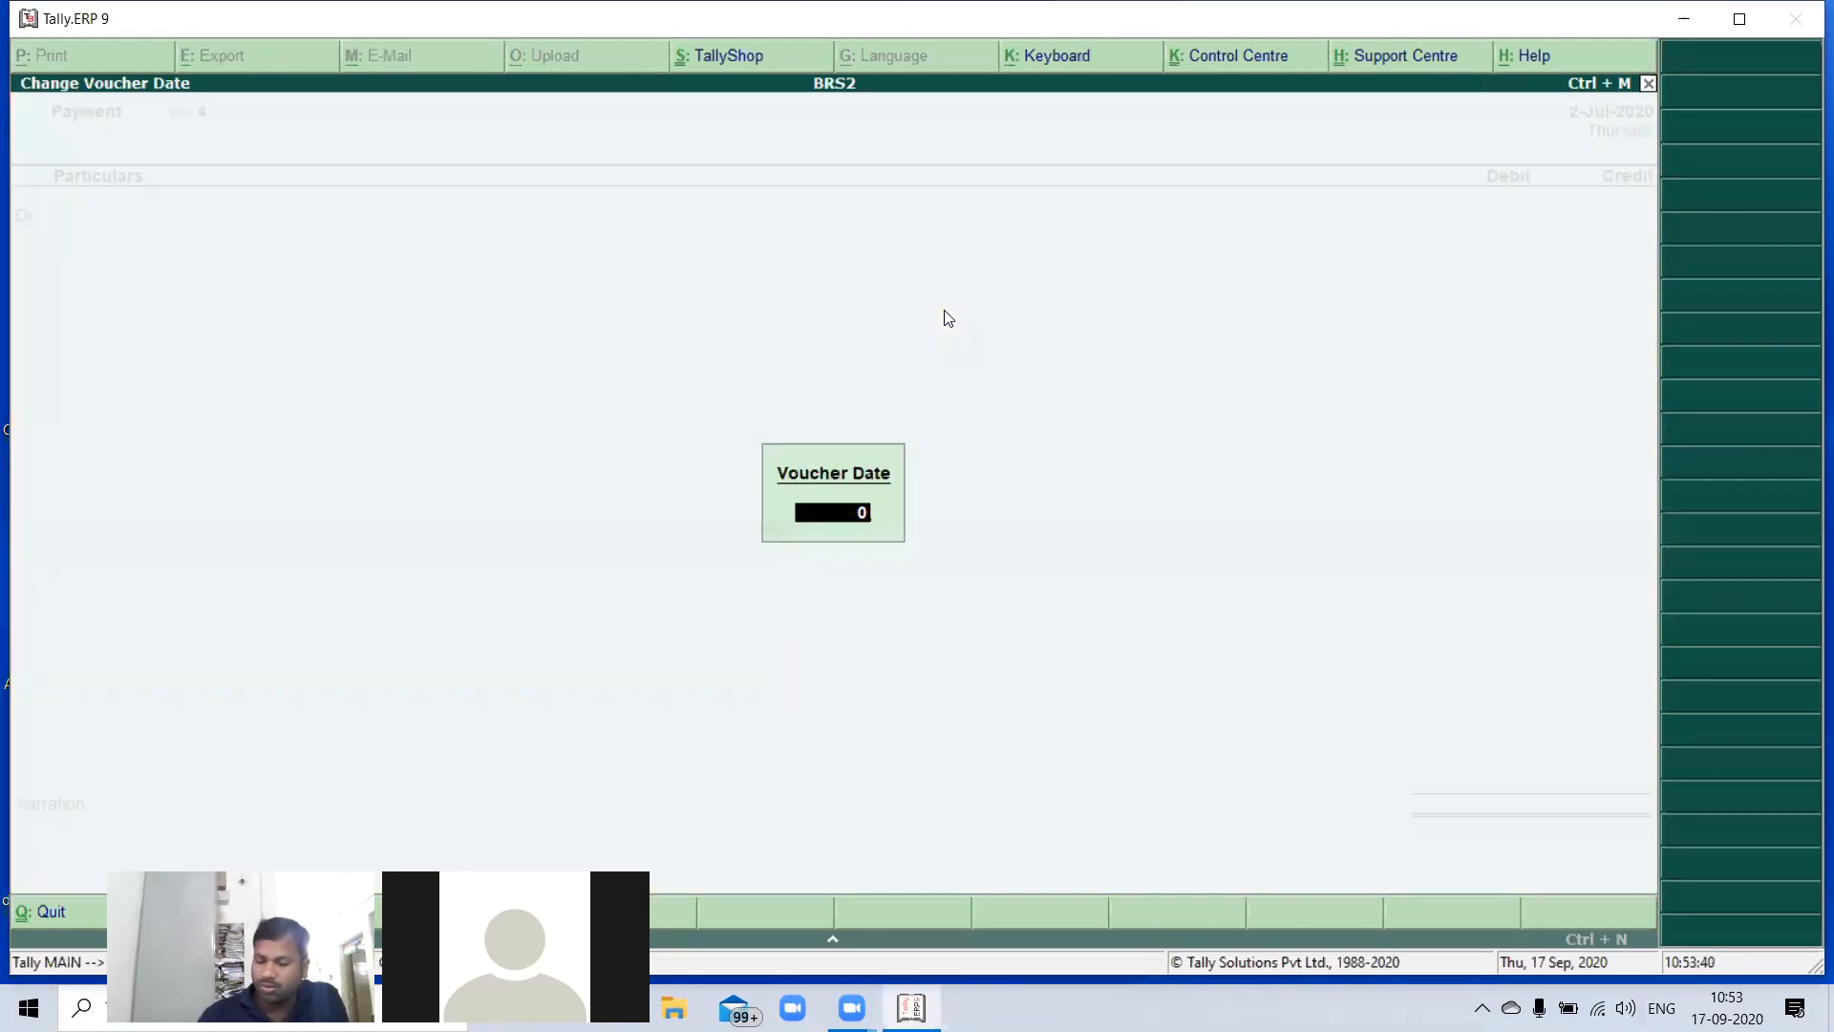
type("1-08")
key("Return")
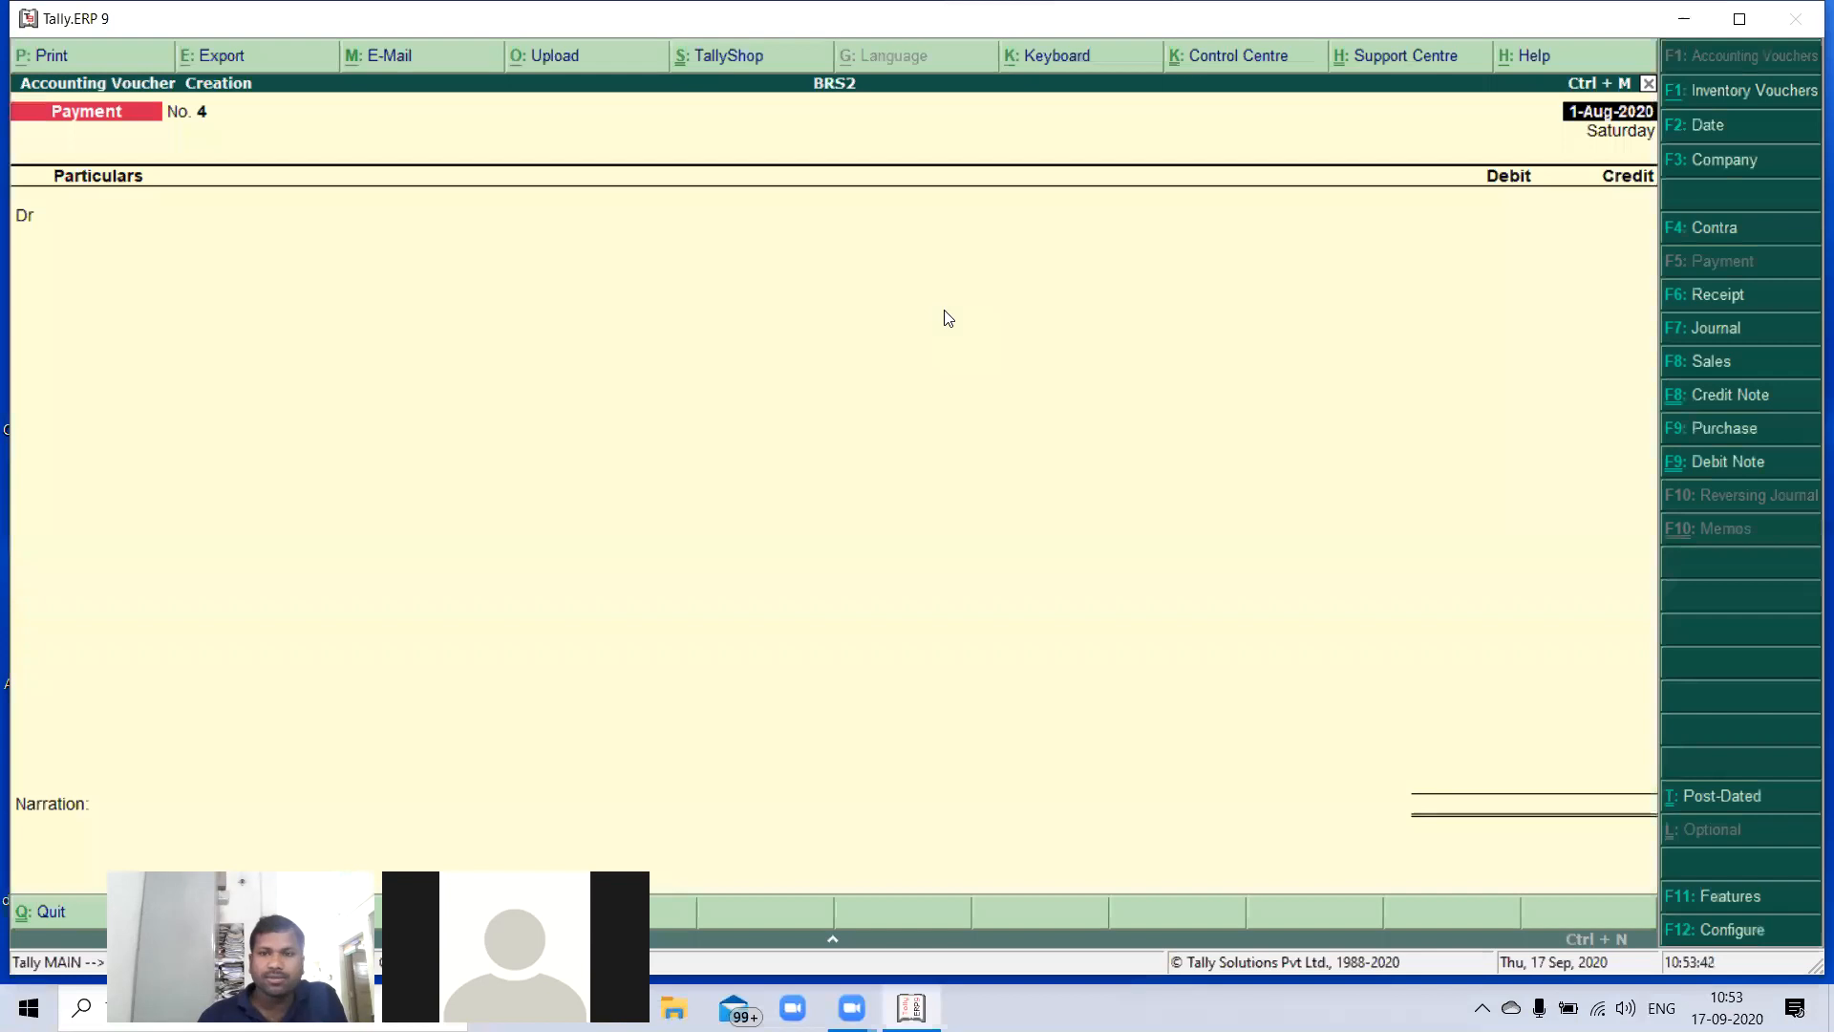
- Debit the Transport Charges ledger with 12,500 in the payment voucher
type("r")
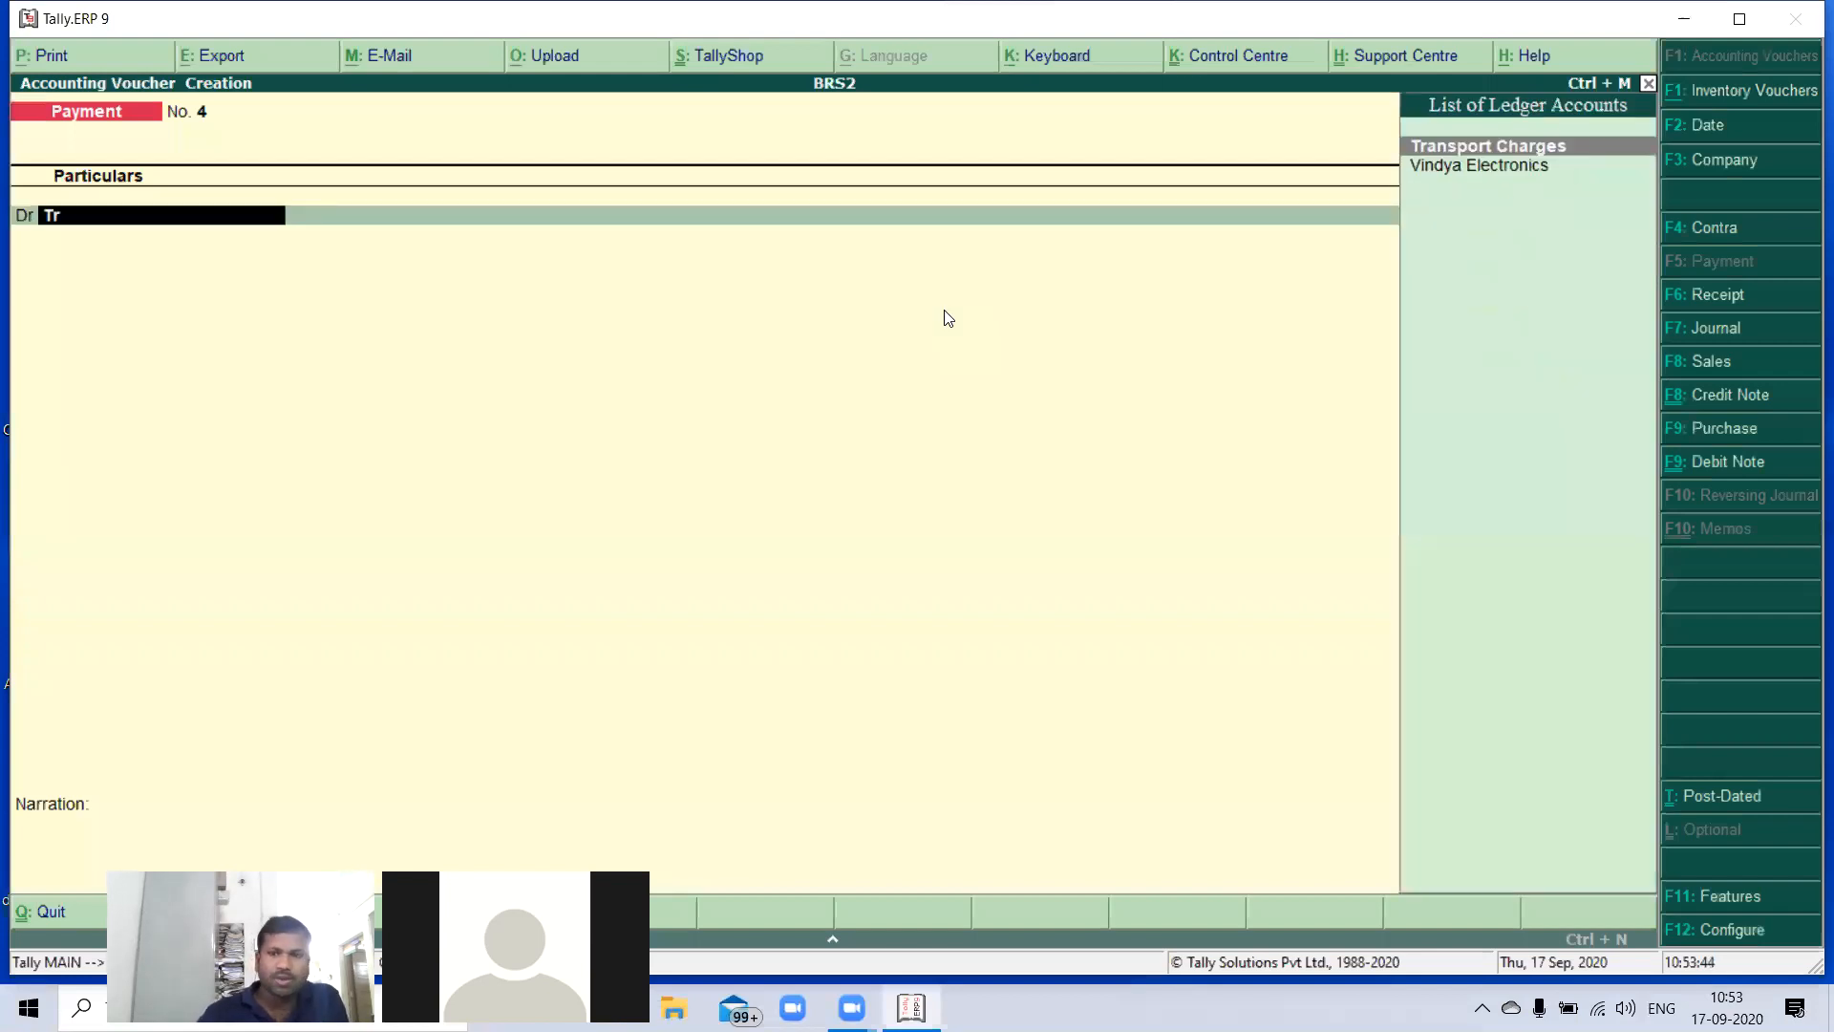
key("Return")
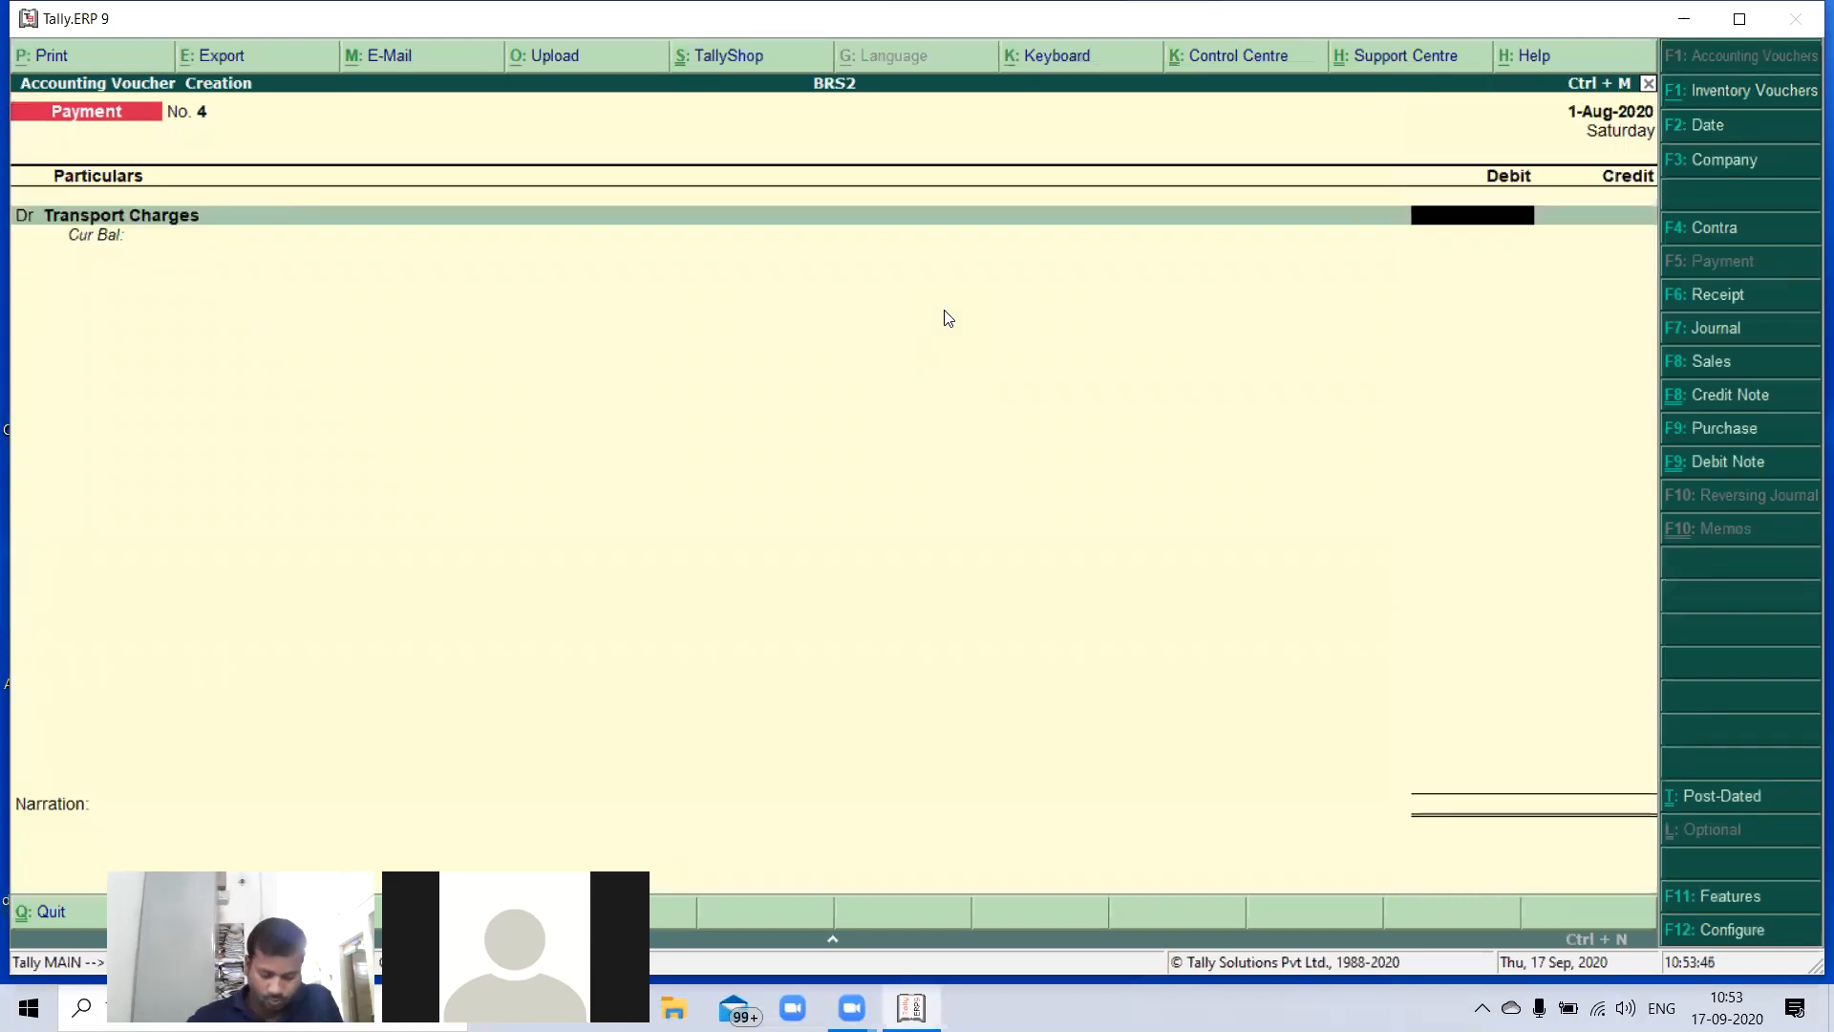
type("12500")
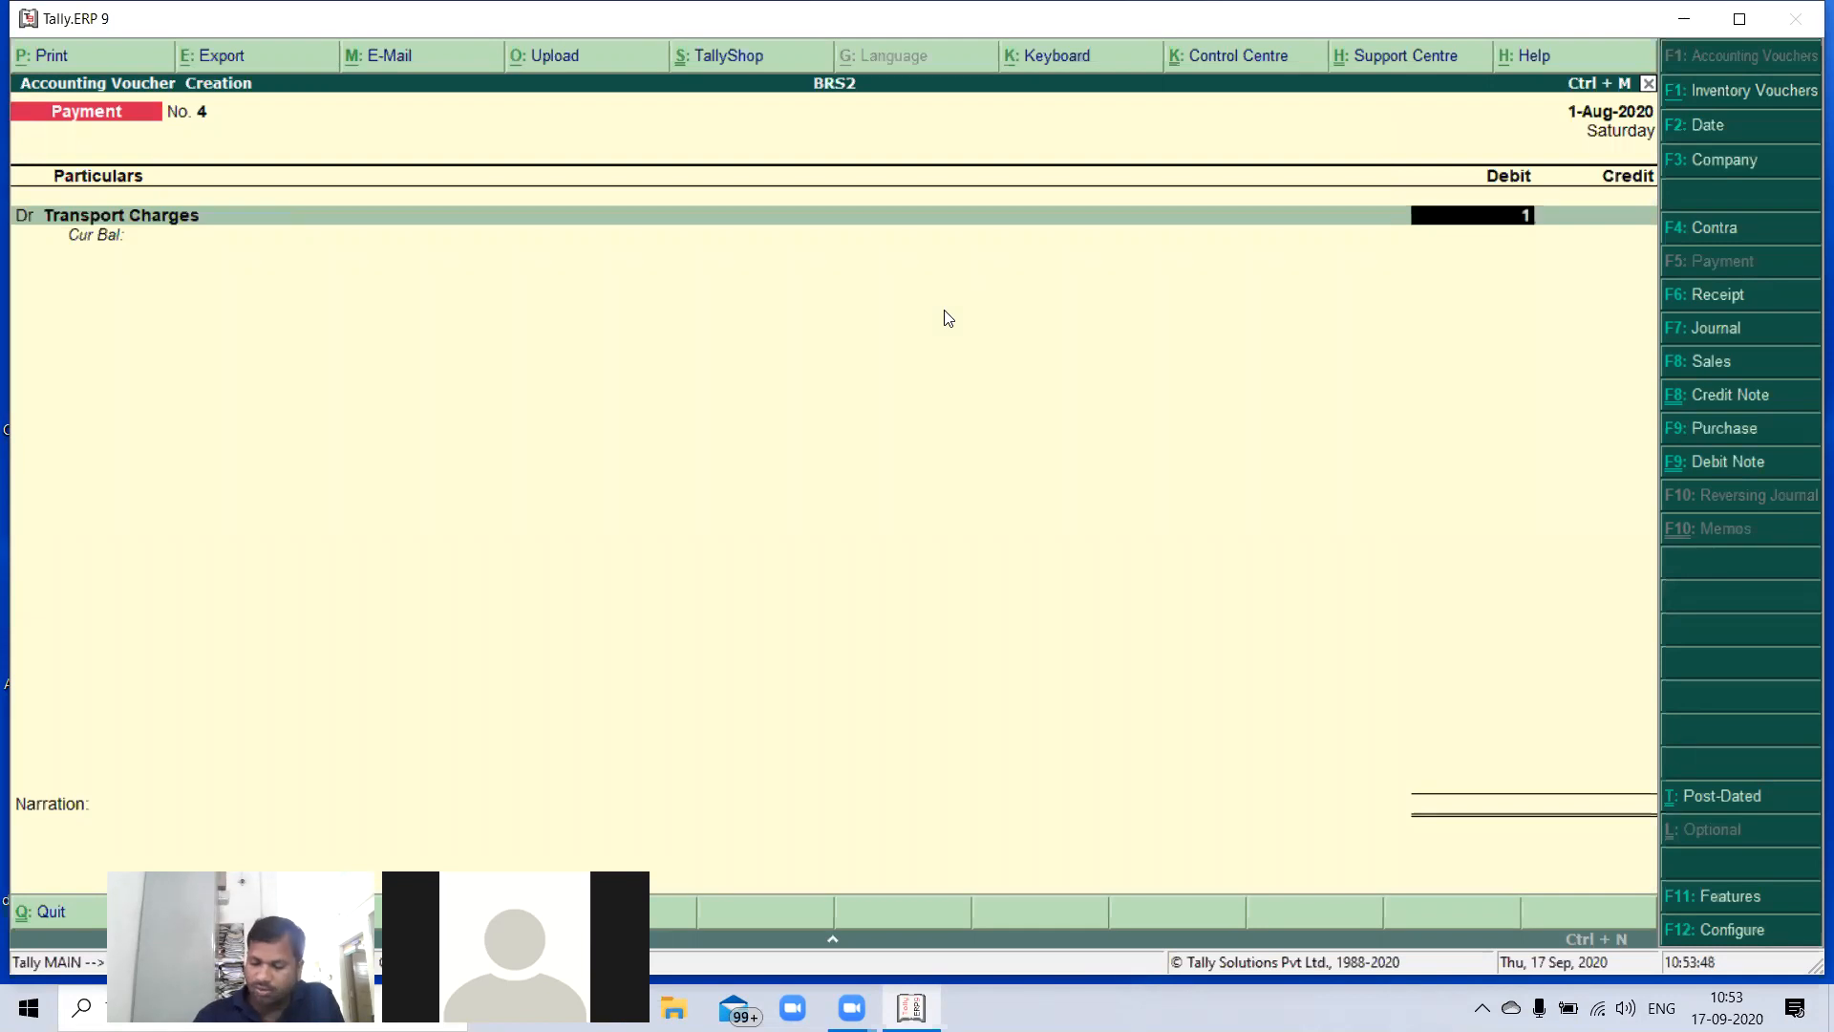
key("Return")
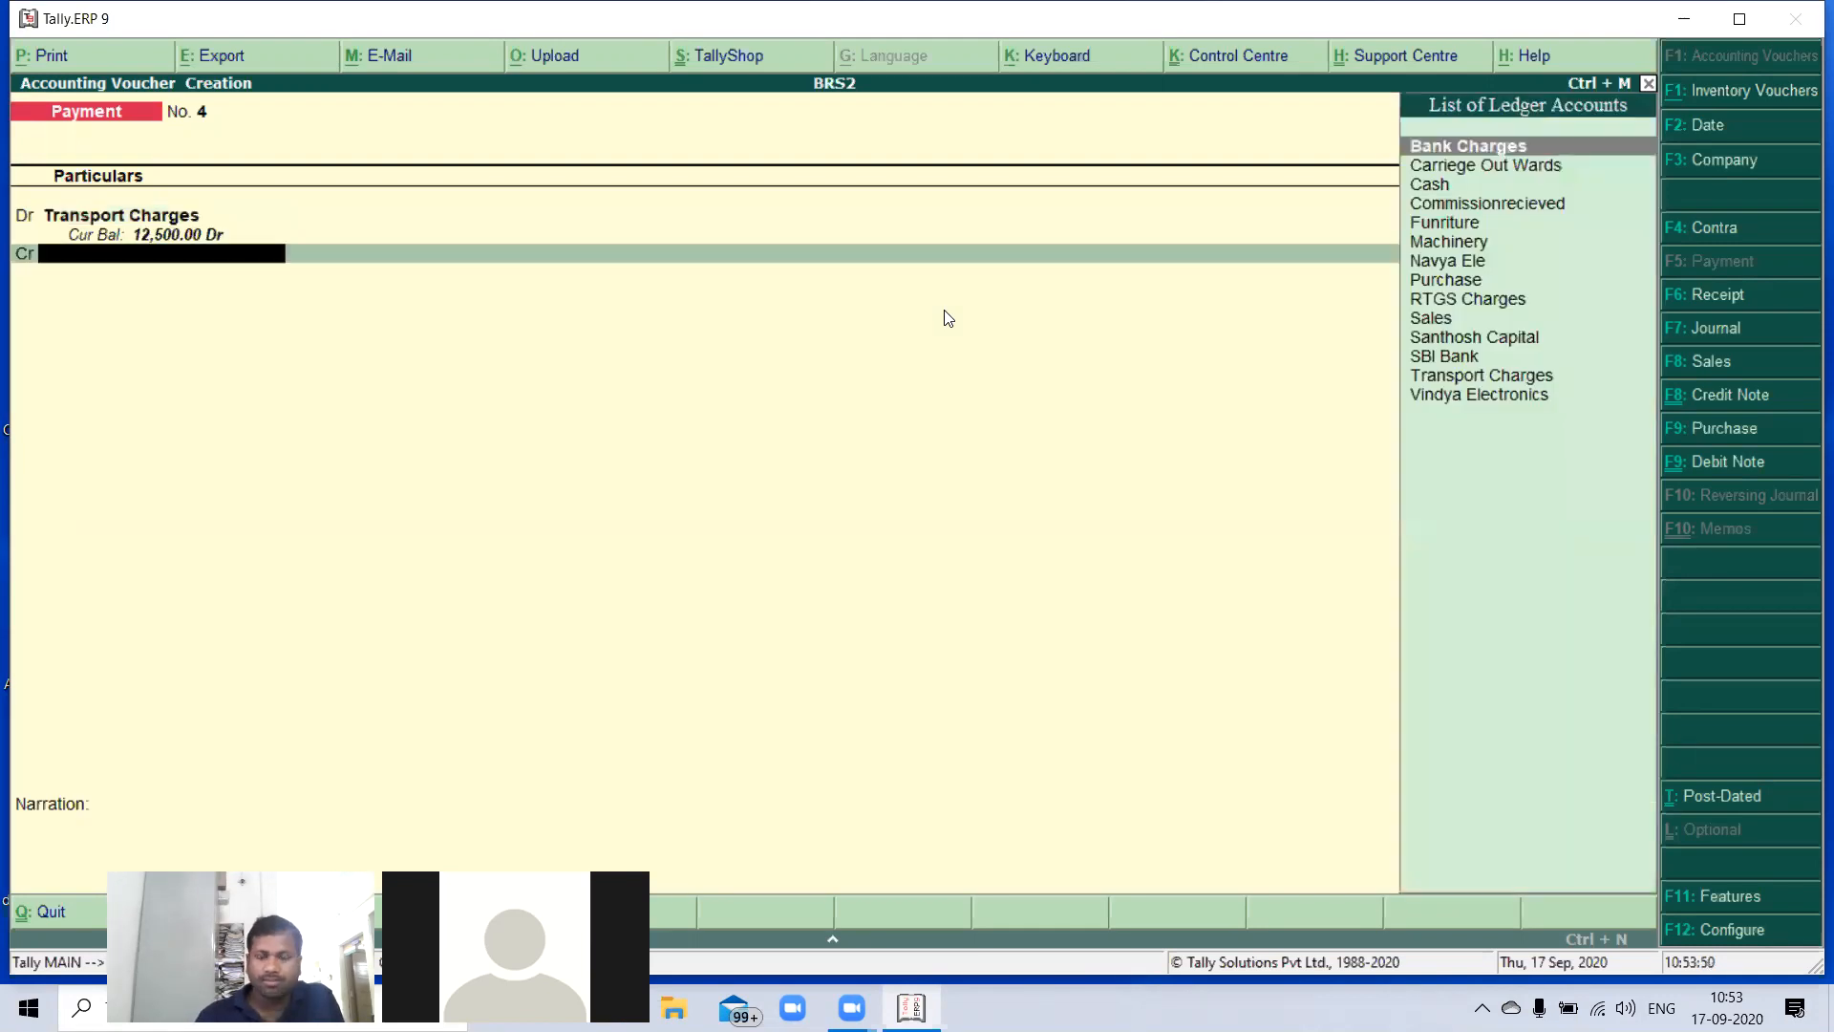
- Credit SBI Bank with 12,500 for the transport charges payment
key("Down")
key("Down")
key("Down")
key("Down")
key("Down")
key("Down")
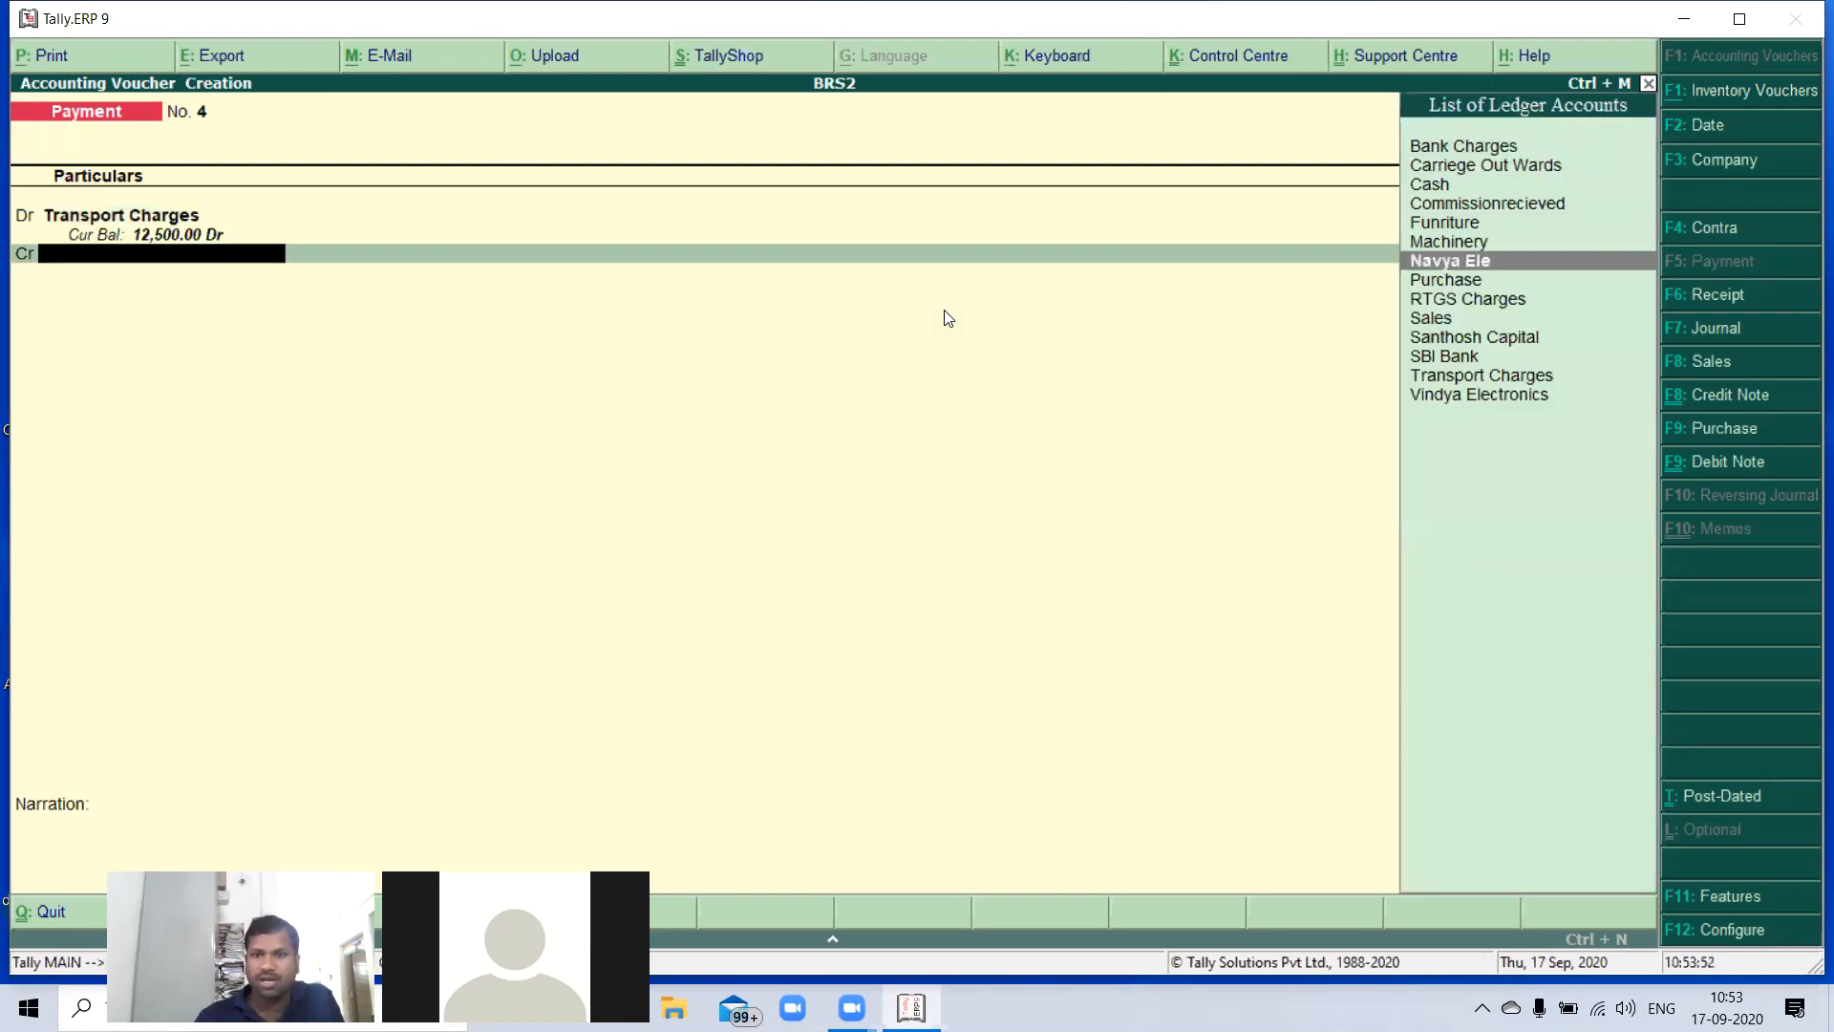
key("Down")
key("Down")
key("Down")
key("Down")
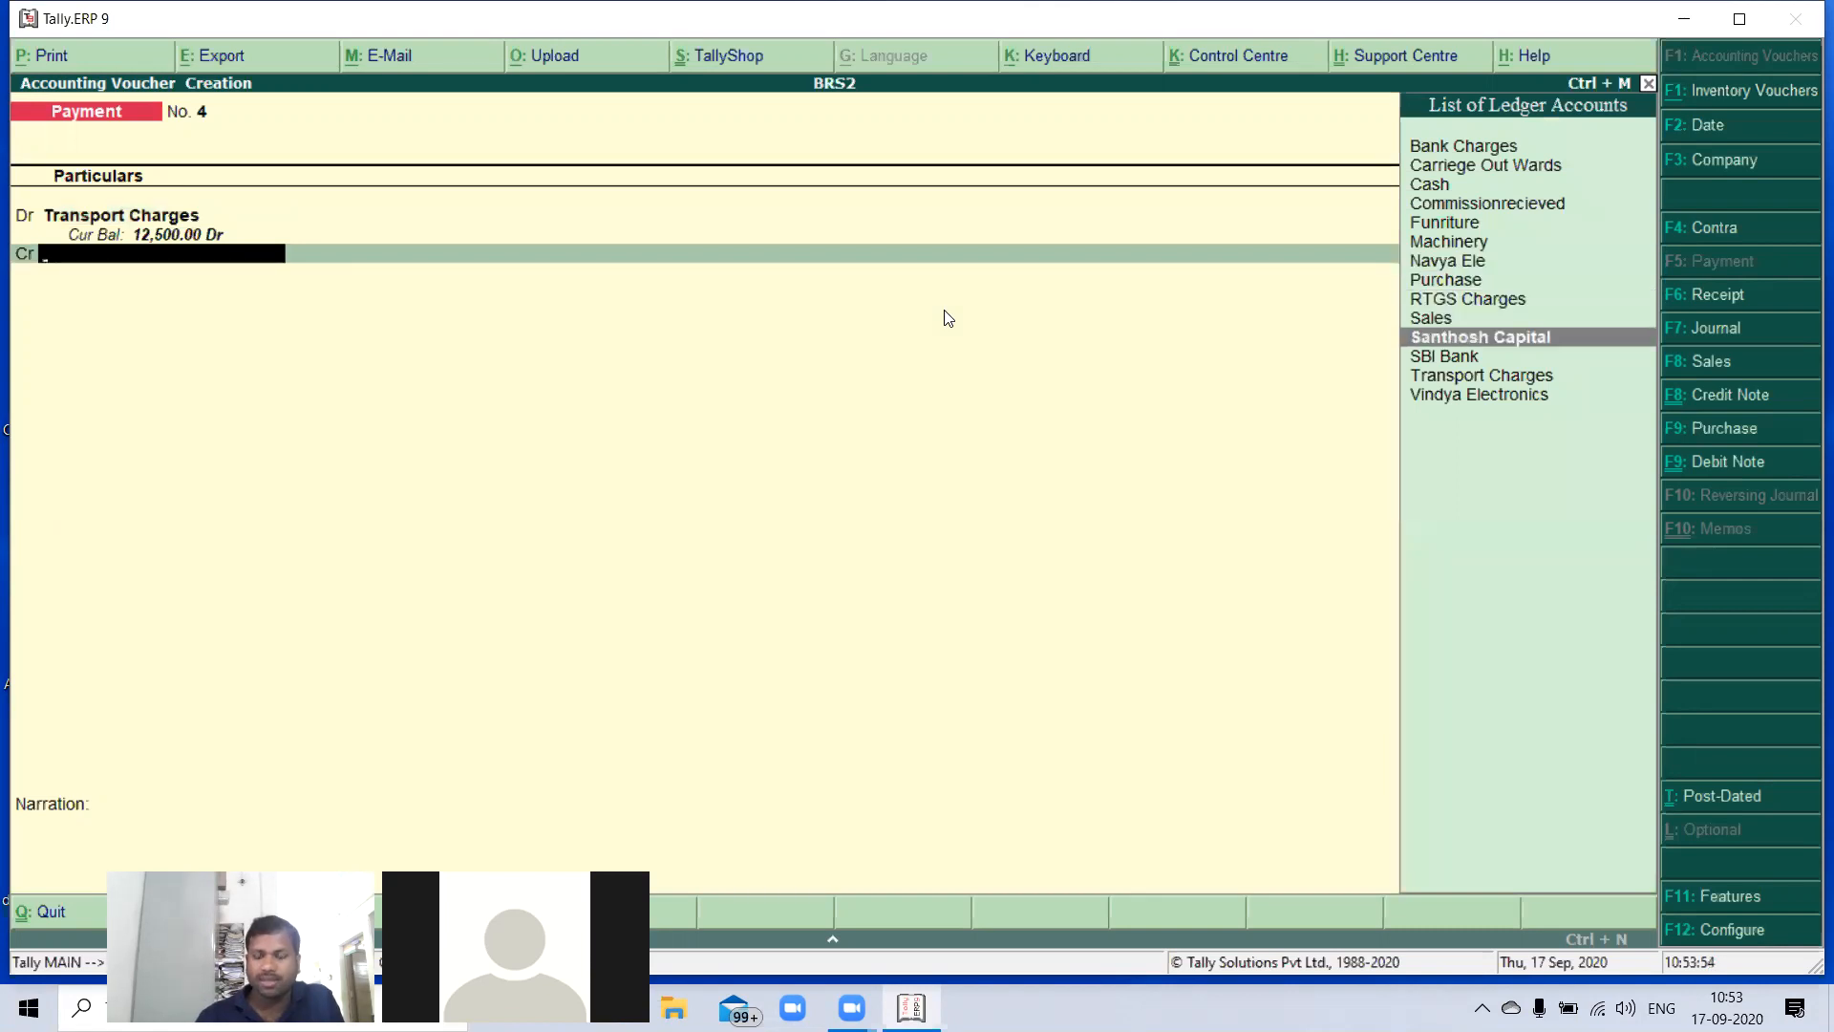
key("Down")
key("Return")
- Accept the cheque allocation with its proposed details and save the transport charges payment without a narration
key("Return")
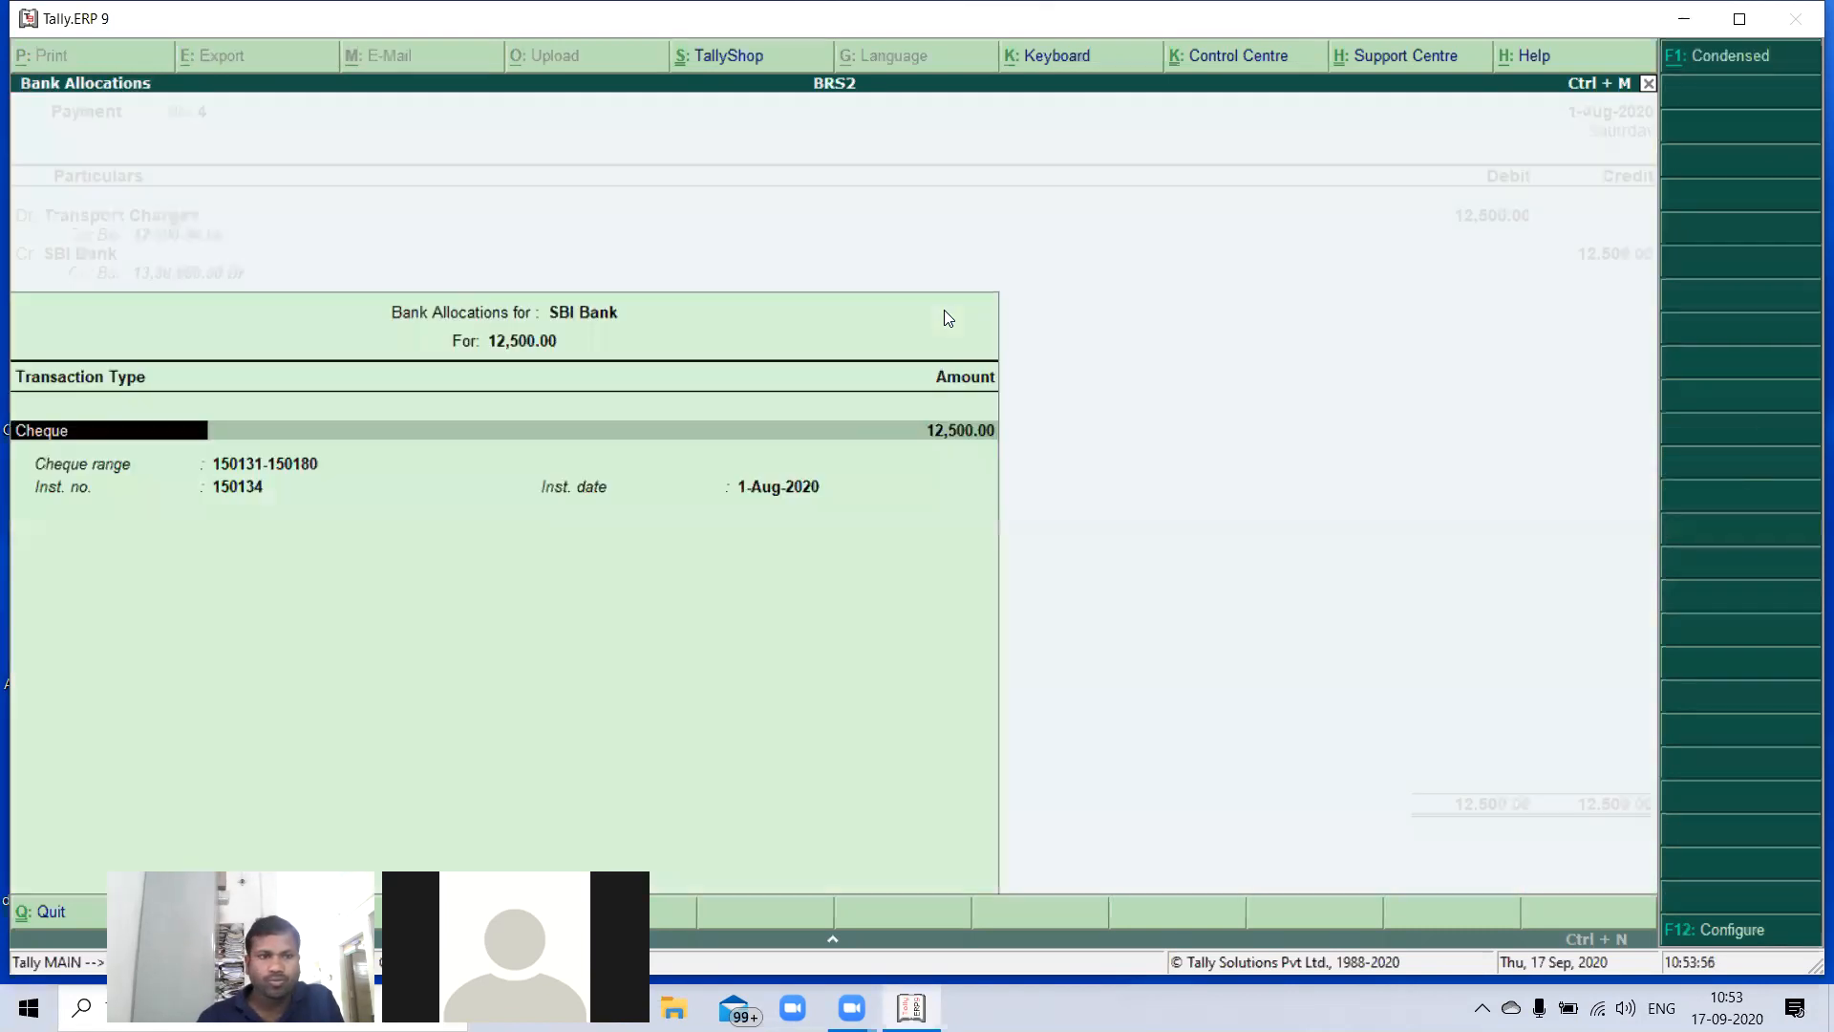
key("Return")
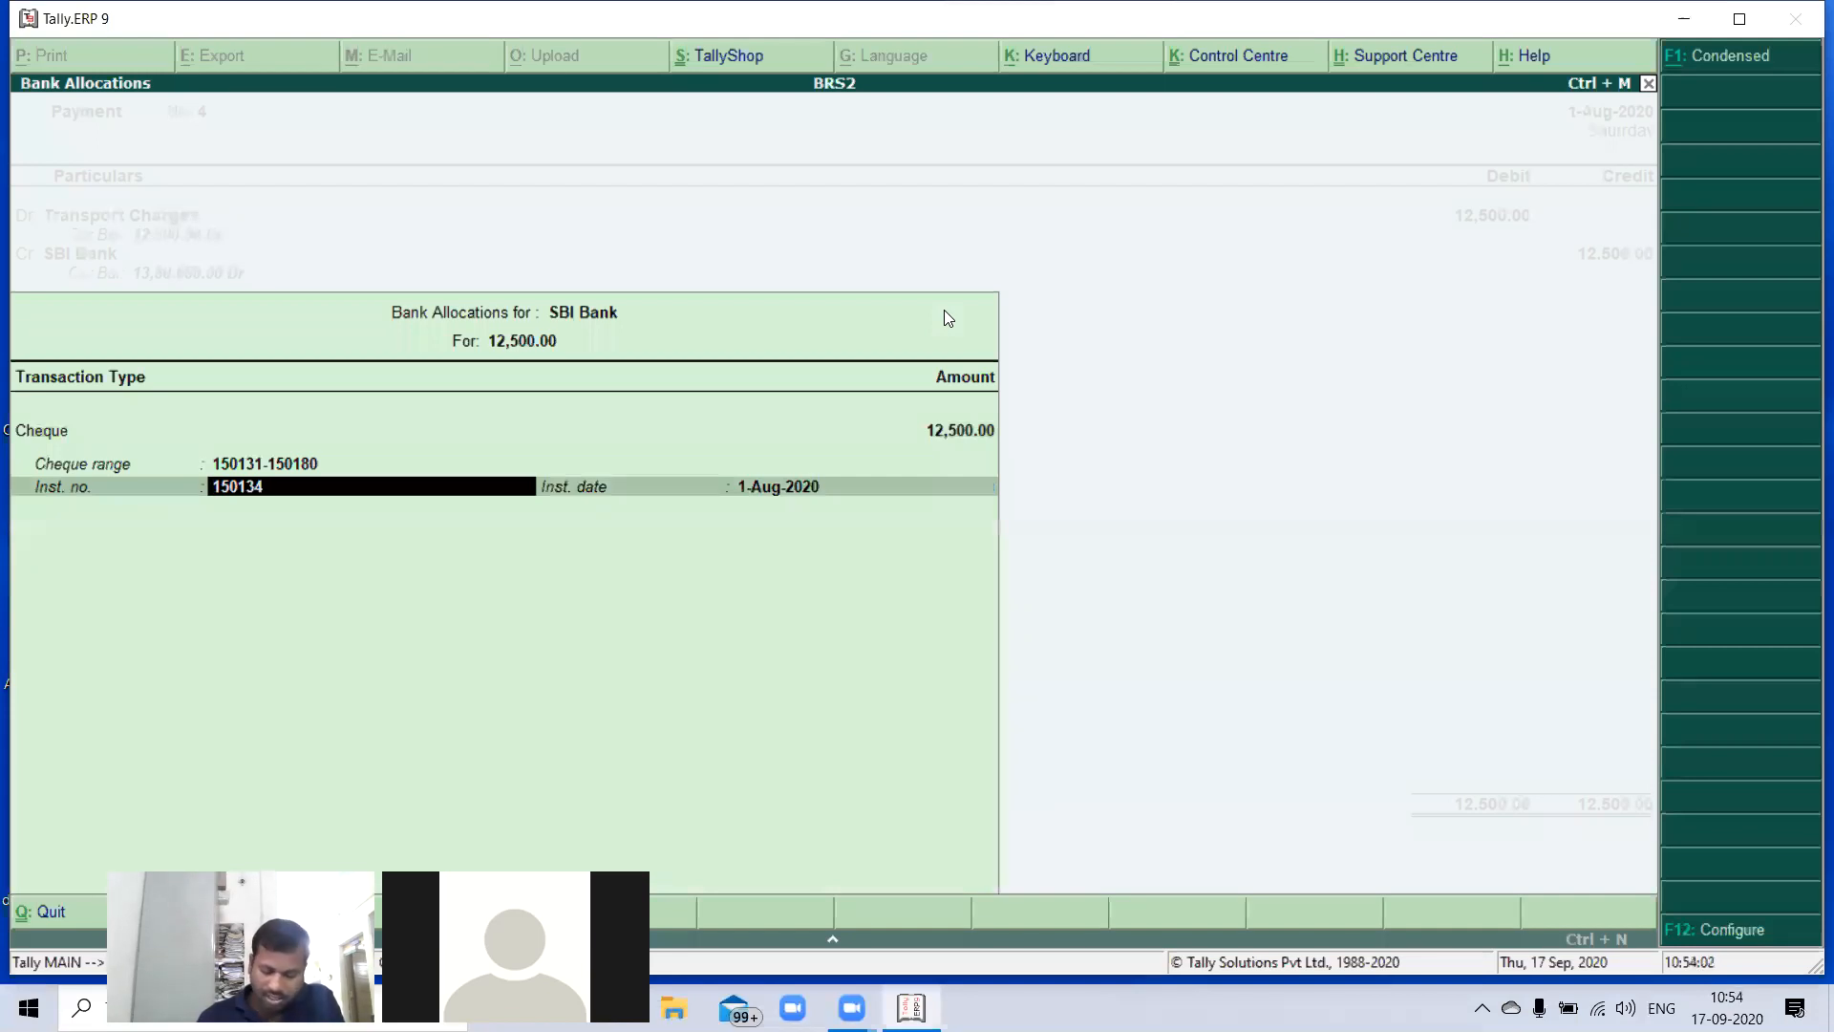
key("Return")
key("Return")
key("Return")
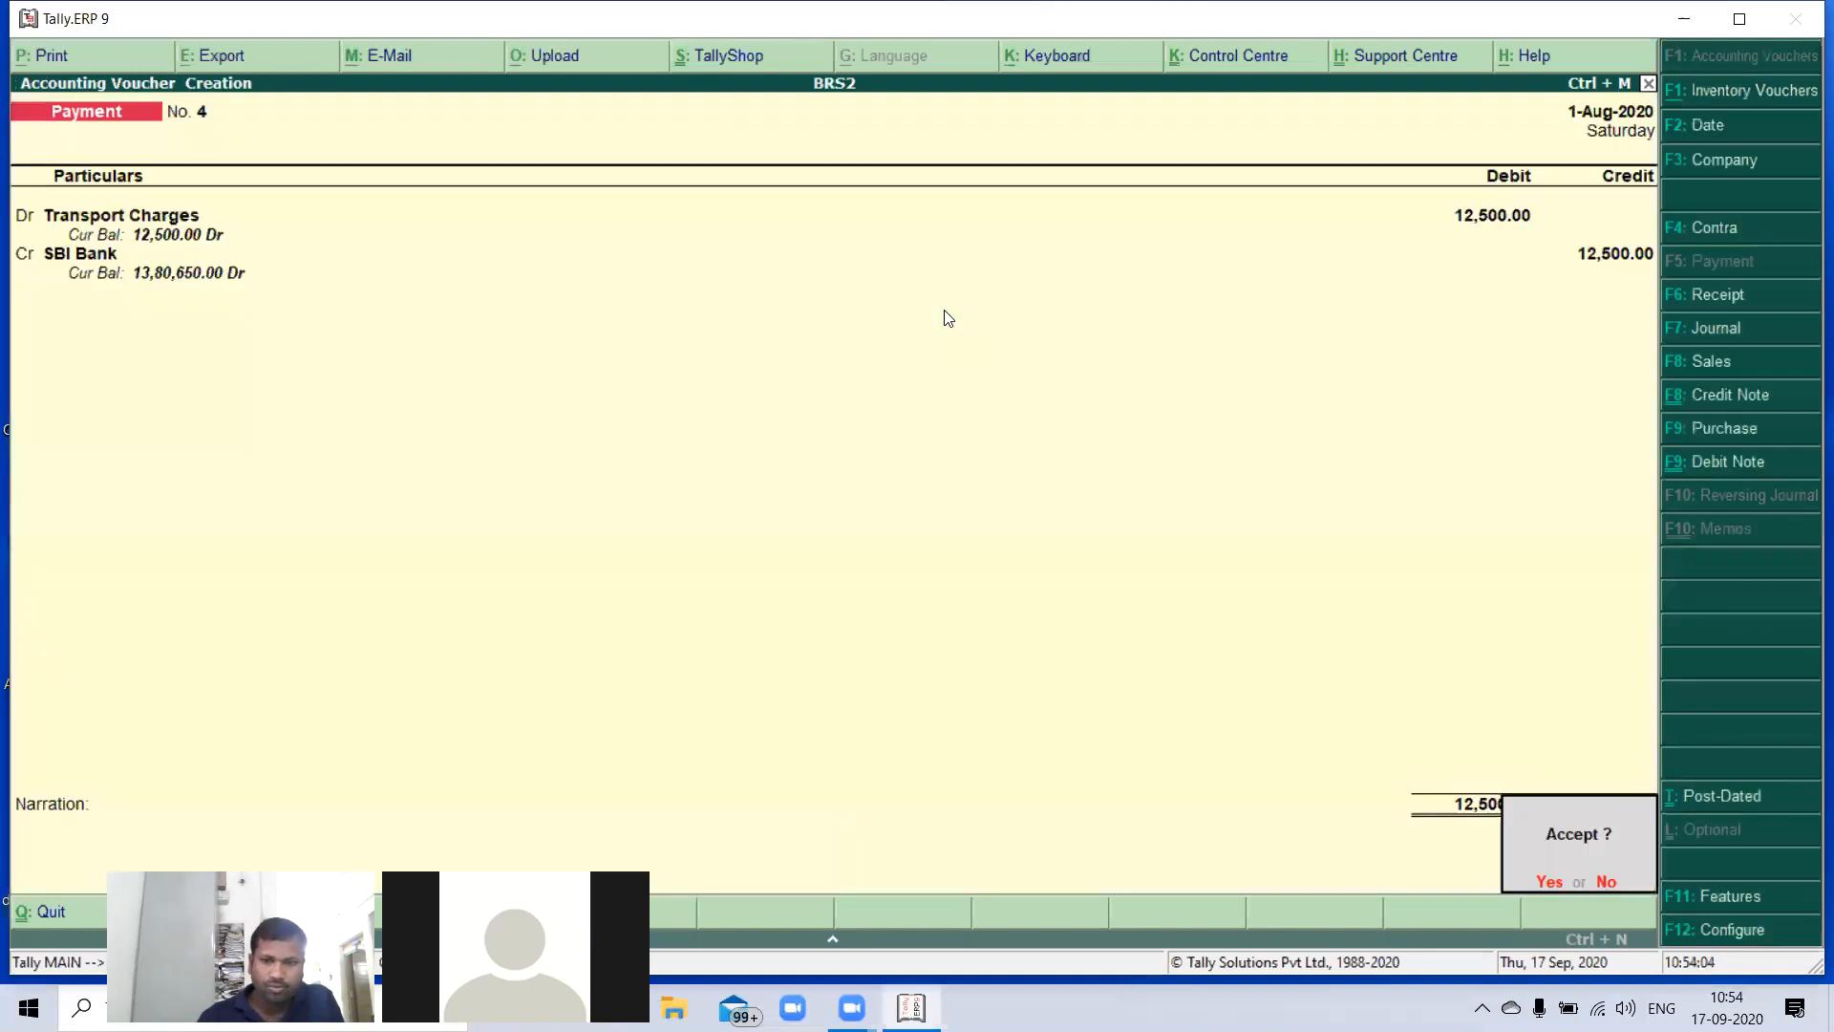
key("Return")
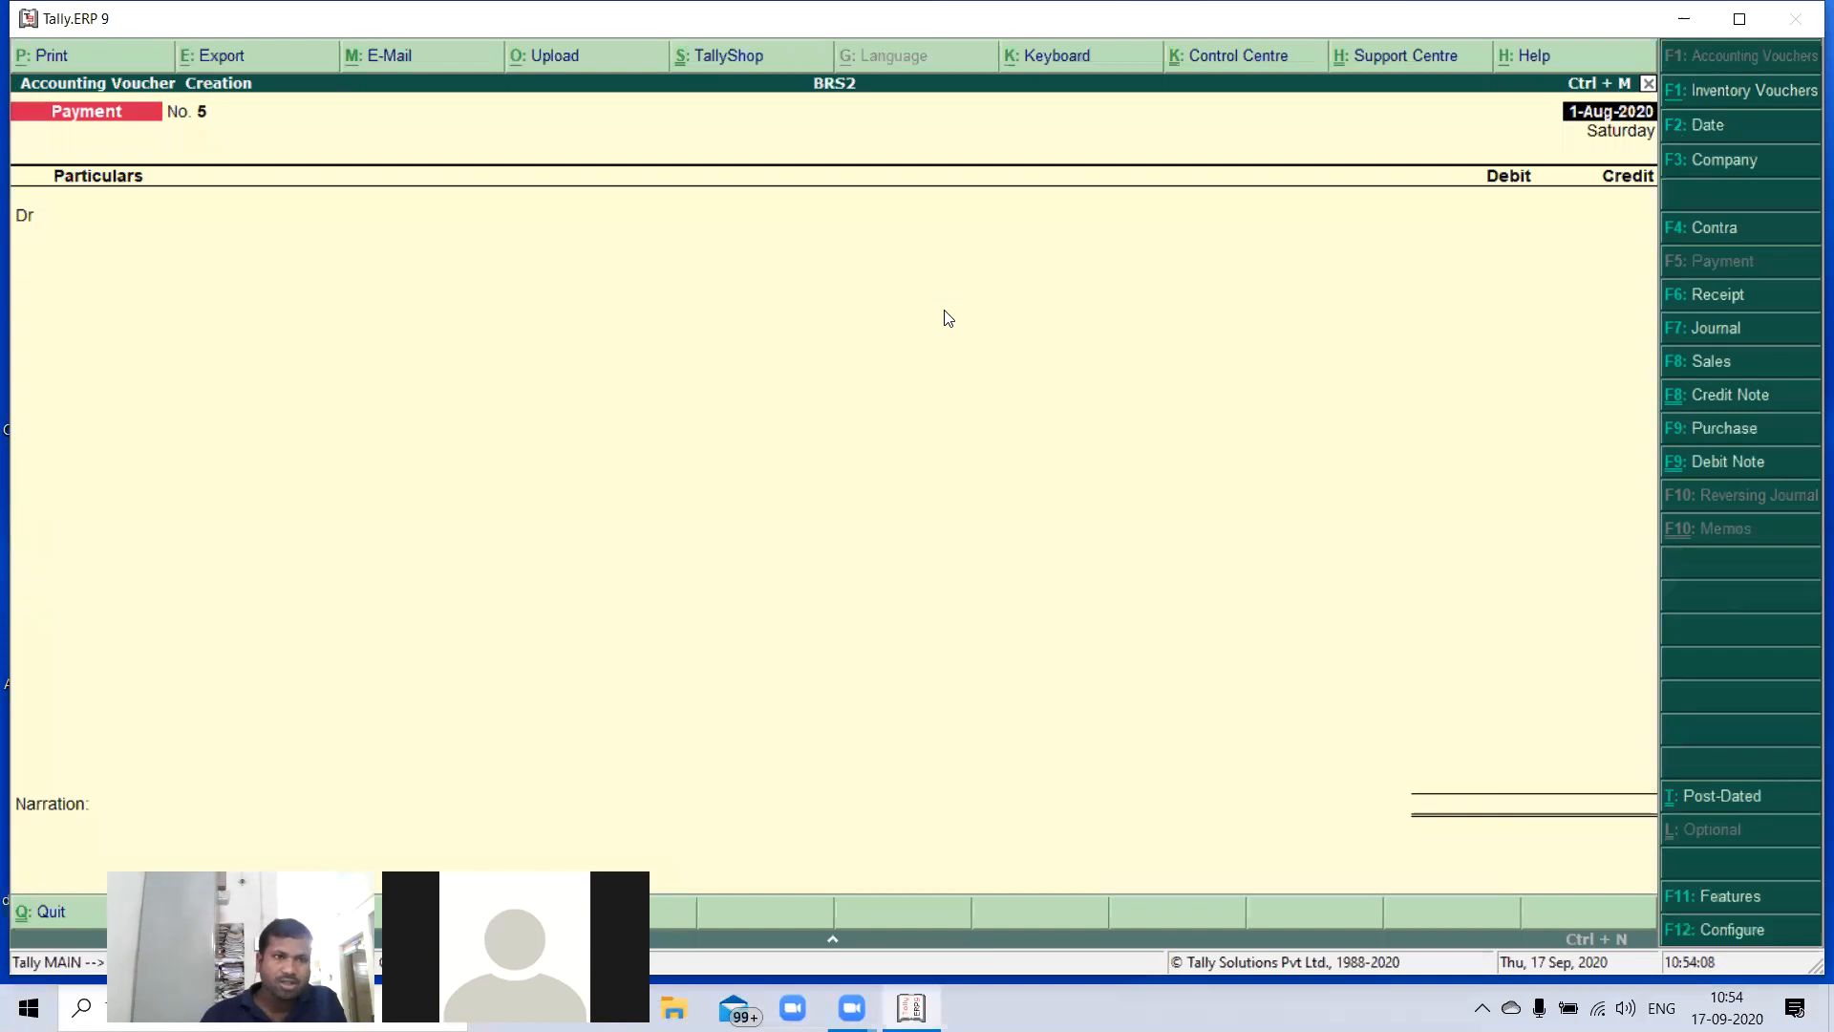
- Set the date of the new payment voucher to 2-Aug-2020
key("Return")
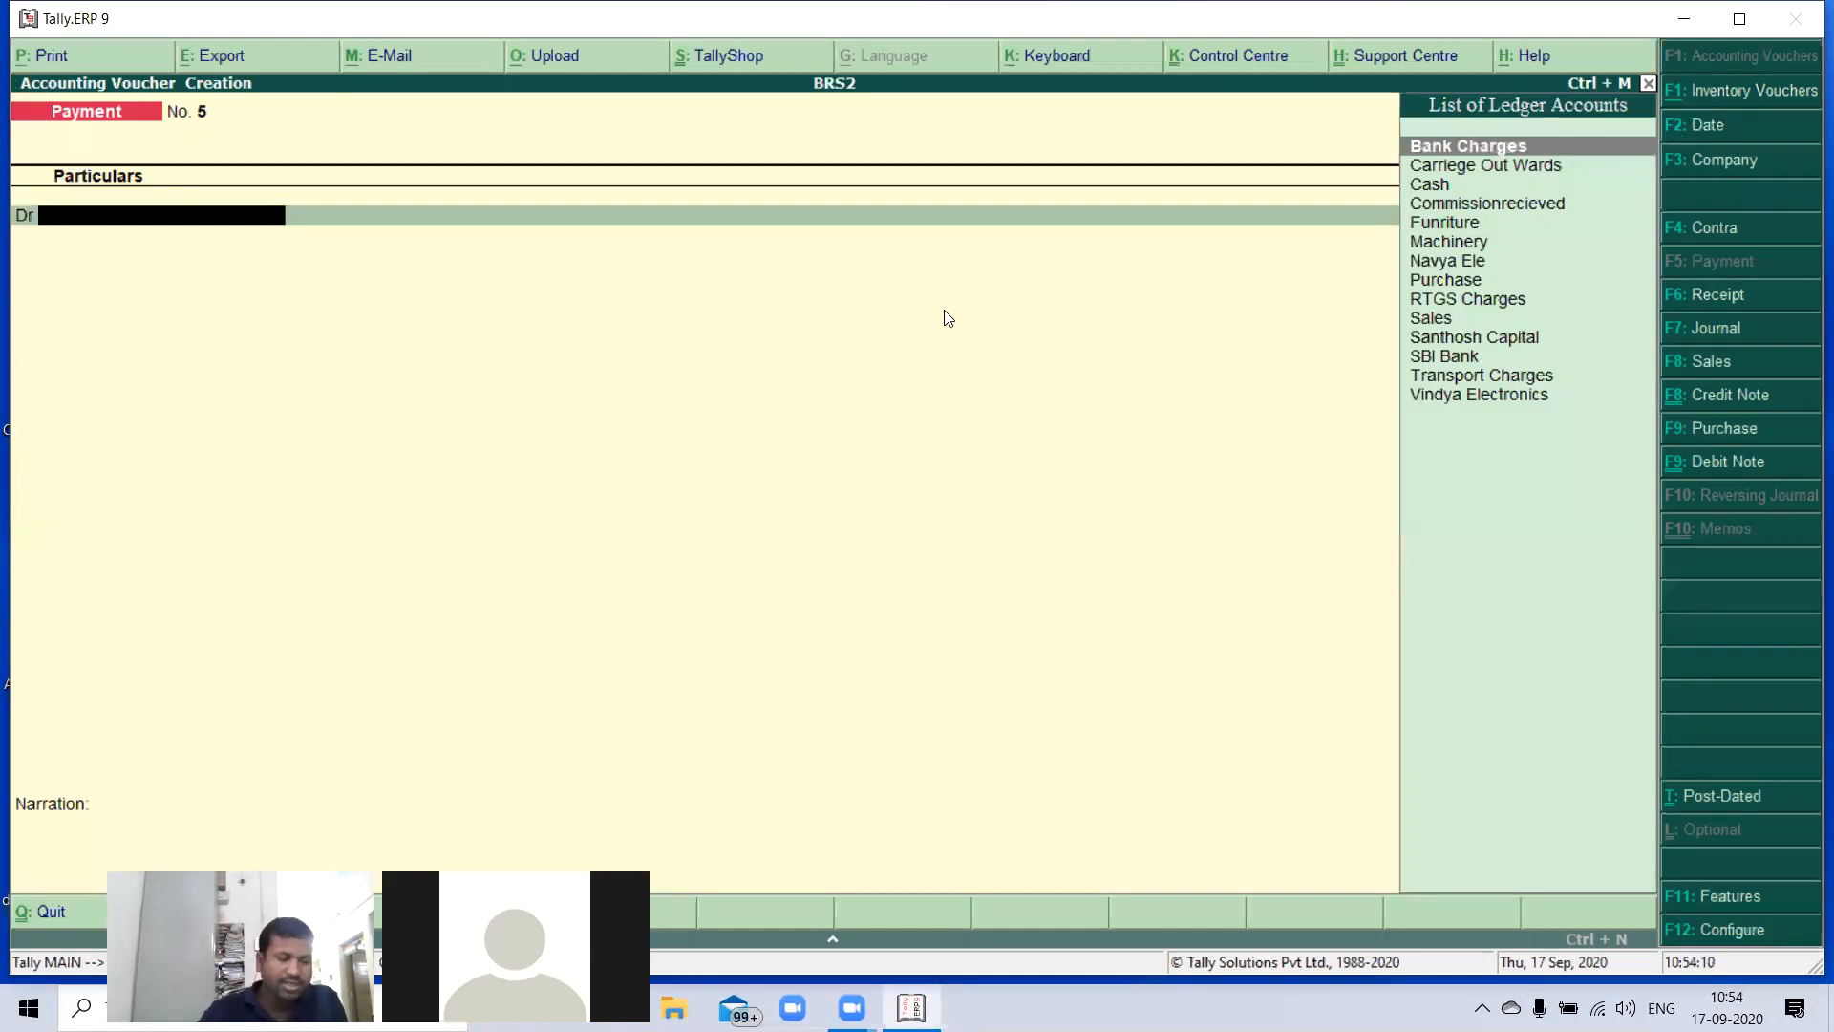
key("F2")
key("Return")
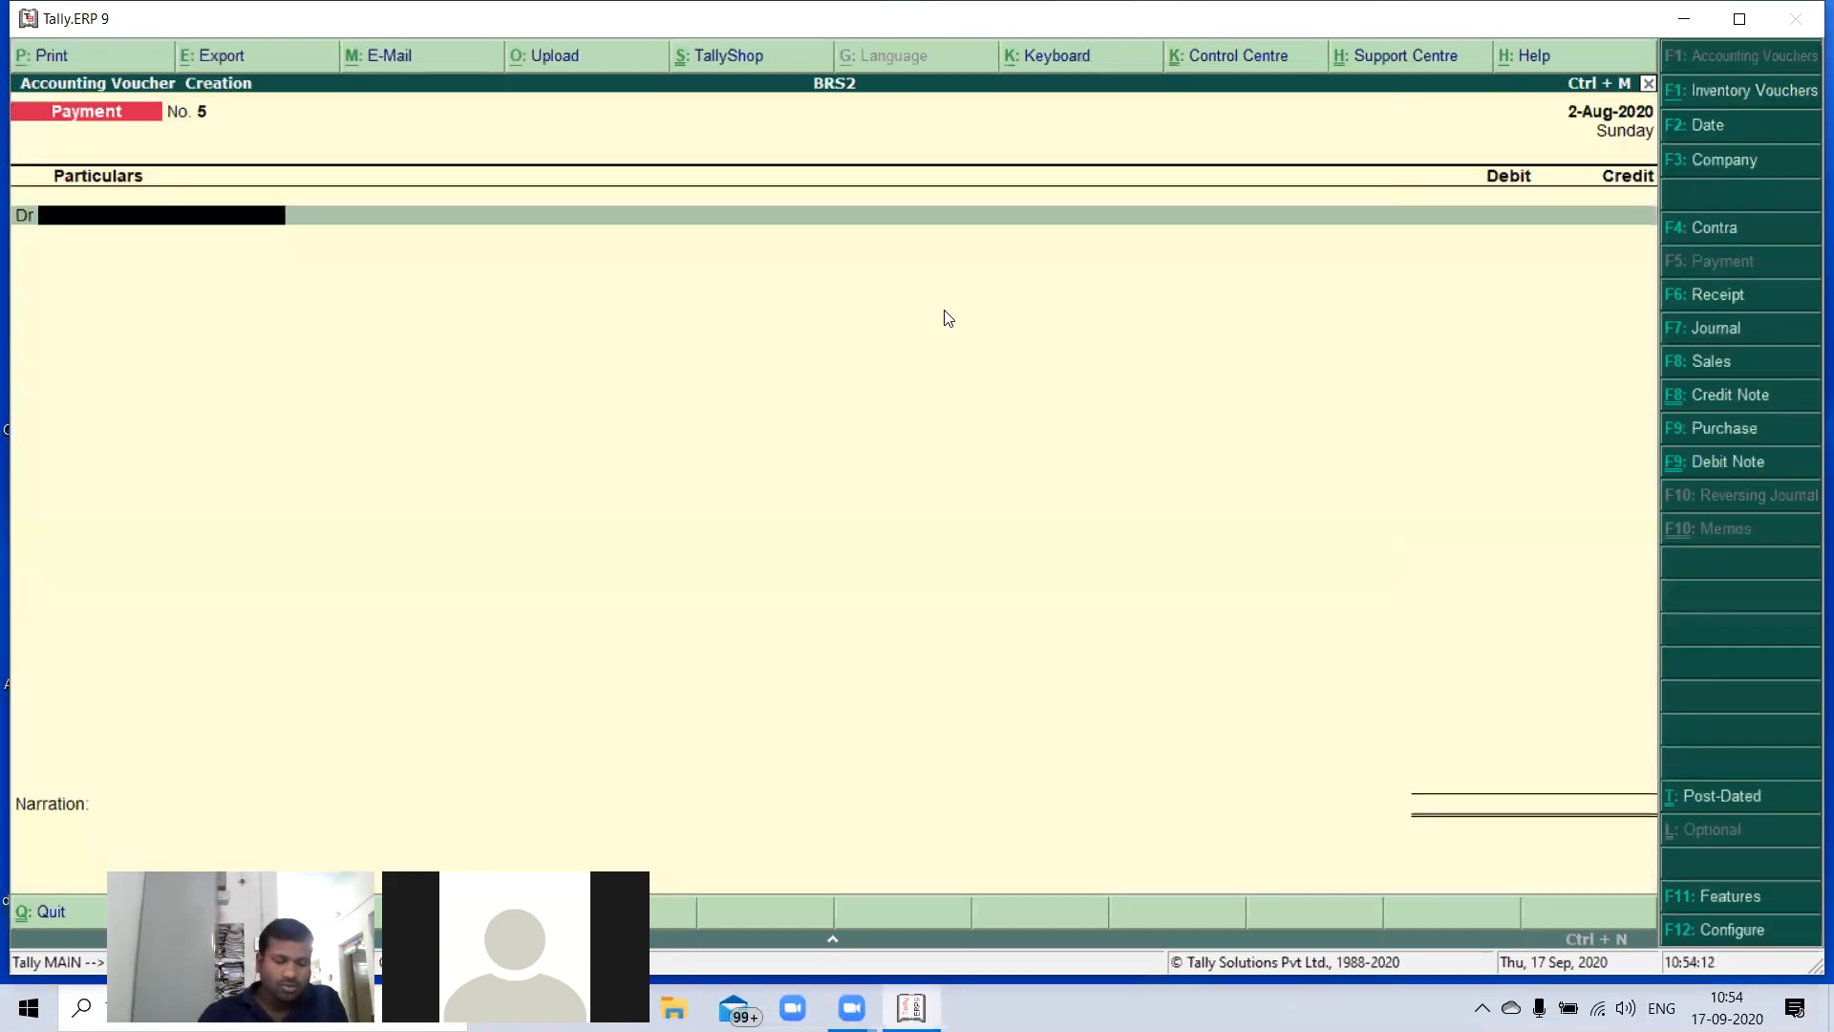
- Create a Wages Paid ledger under Direct Expenses from within the voucher, leaving inventory values unaffected, and use it as the debit account
type("W")
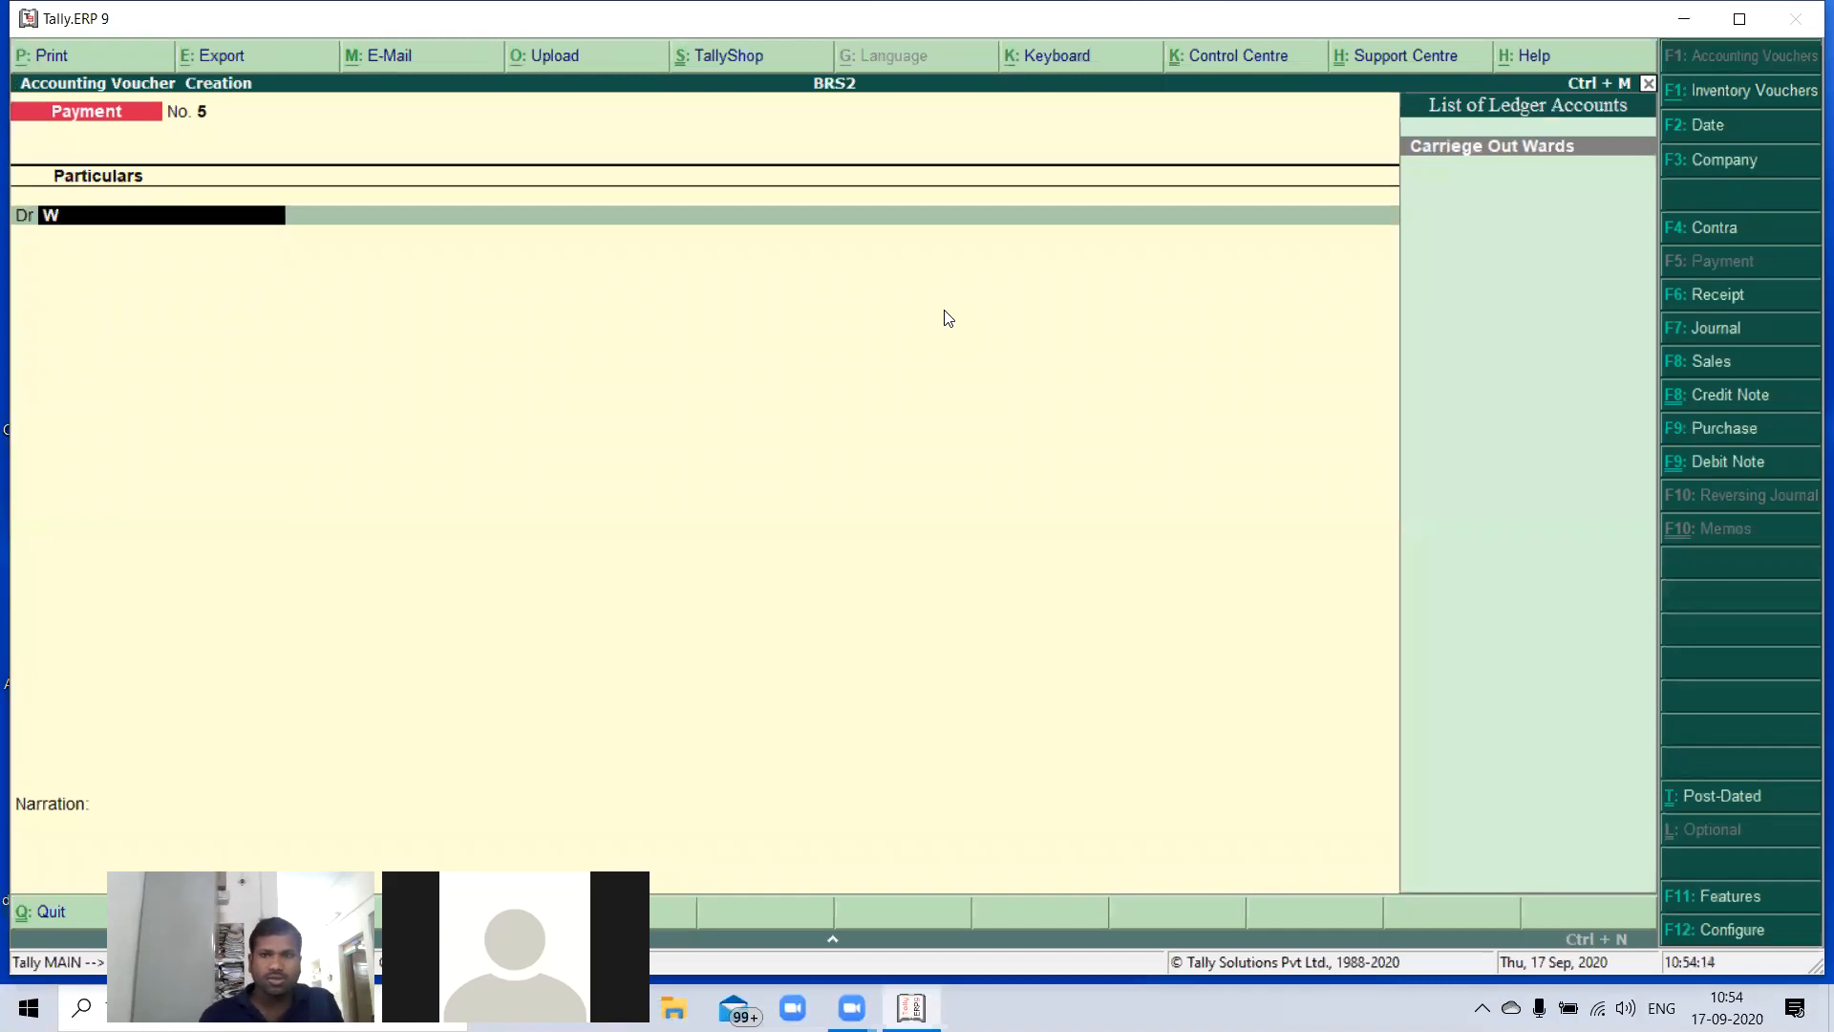
key("BackSpace")
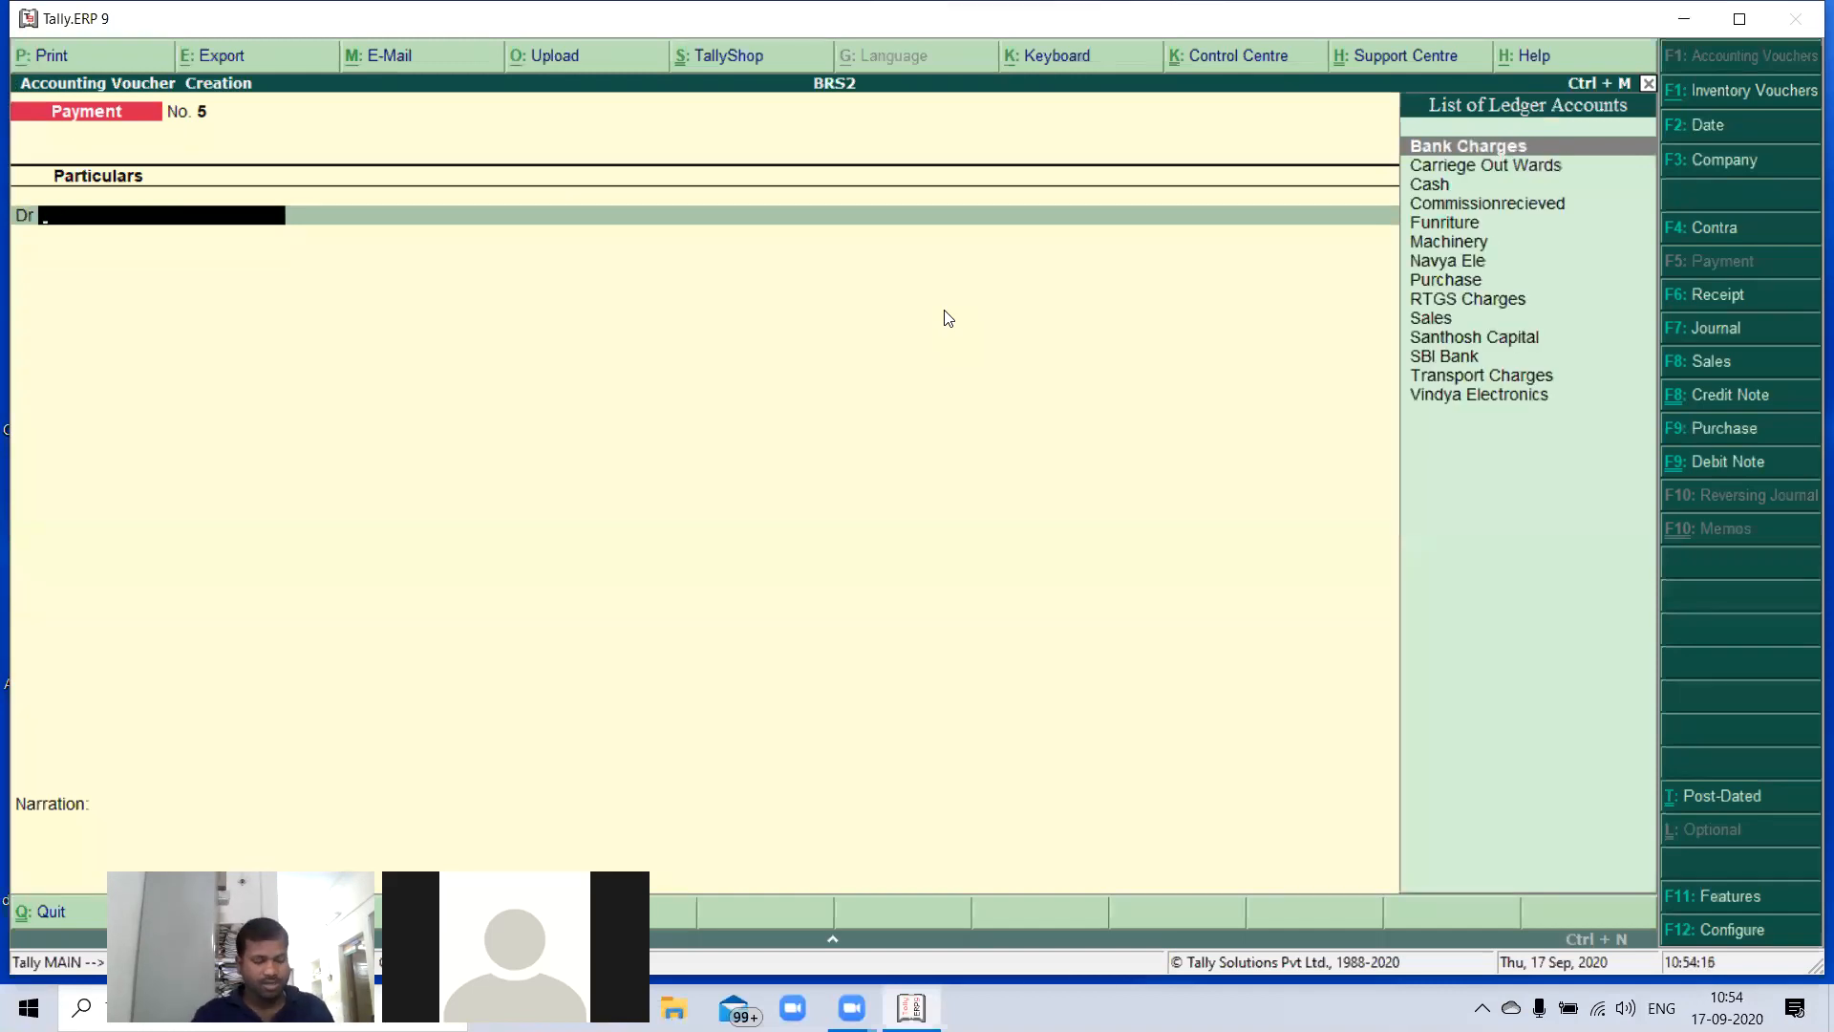
key("alt+c")
type("Wages Pai")
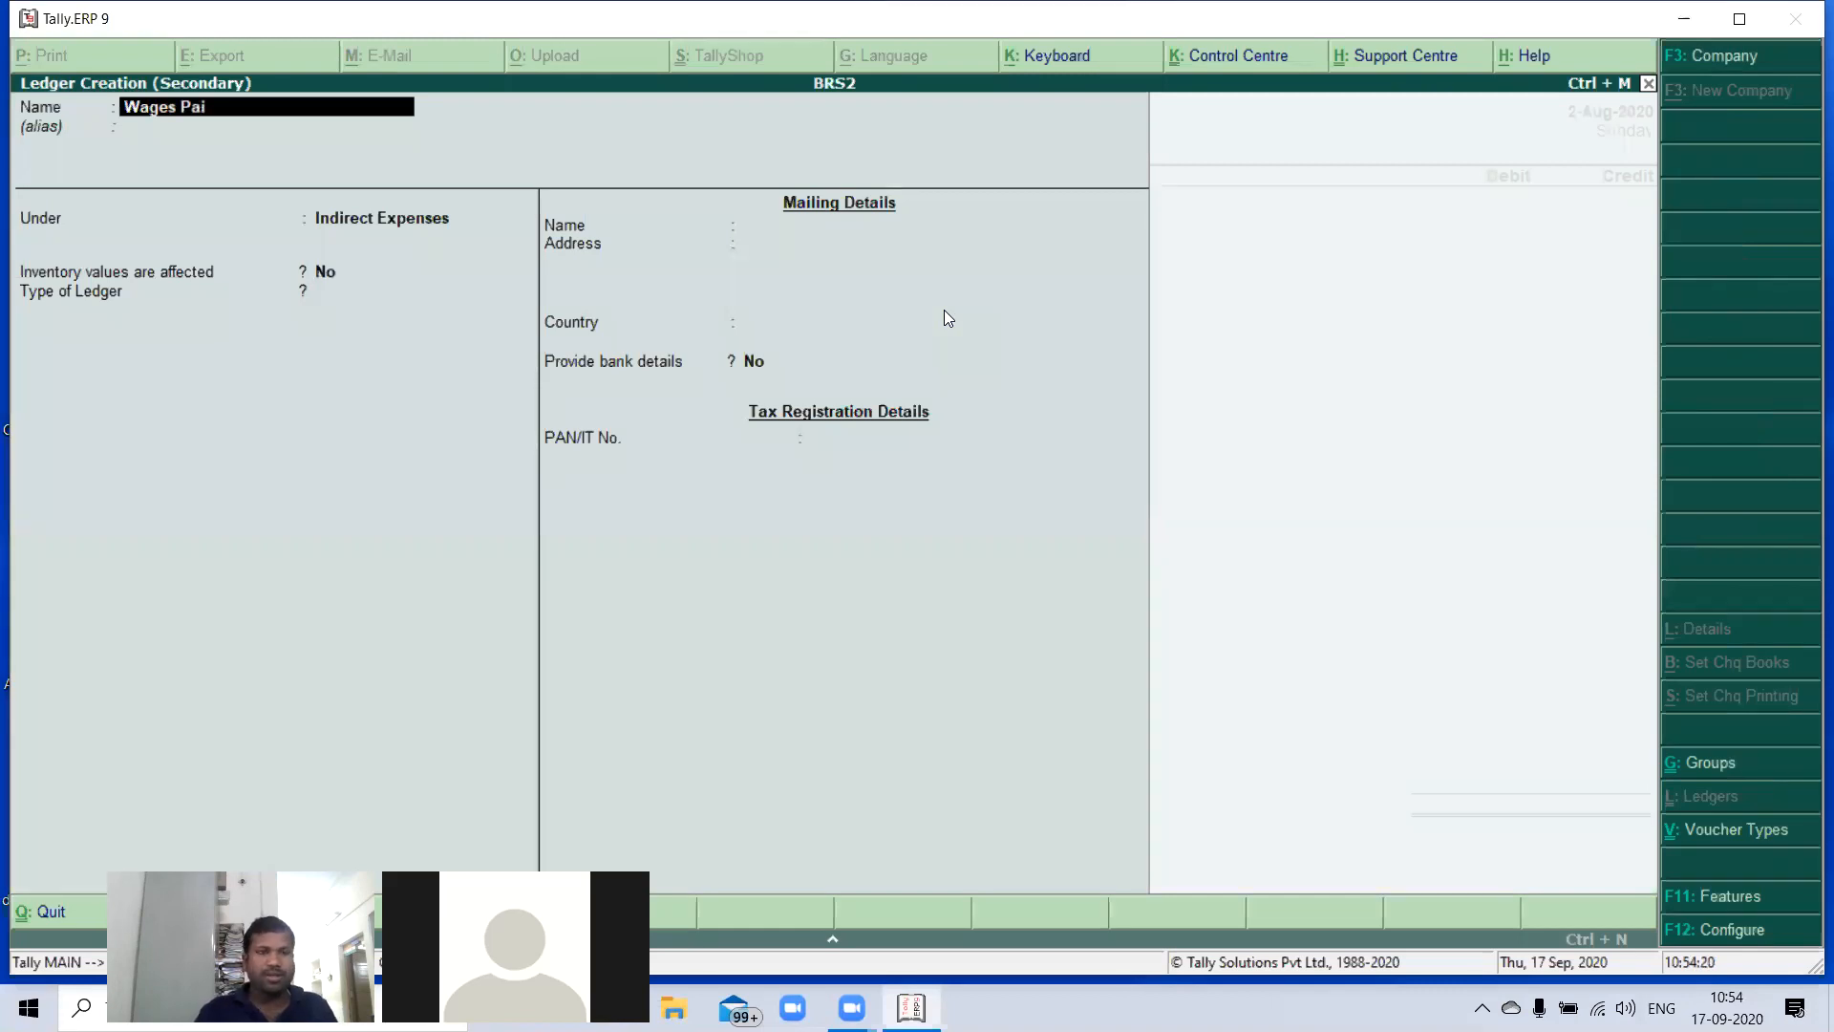
type("d")
key("Return")
type("Di")
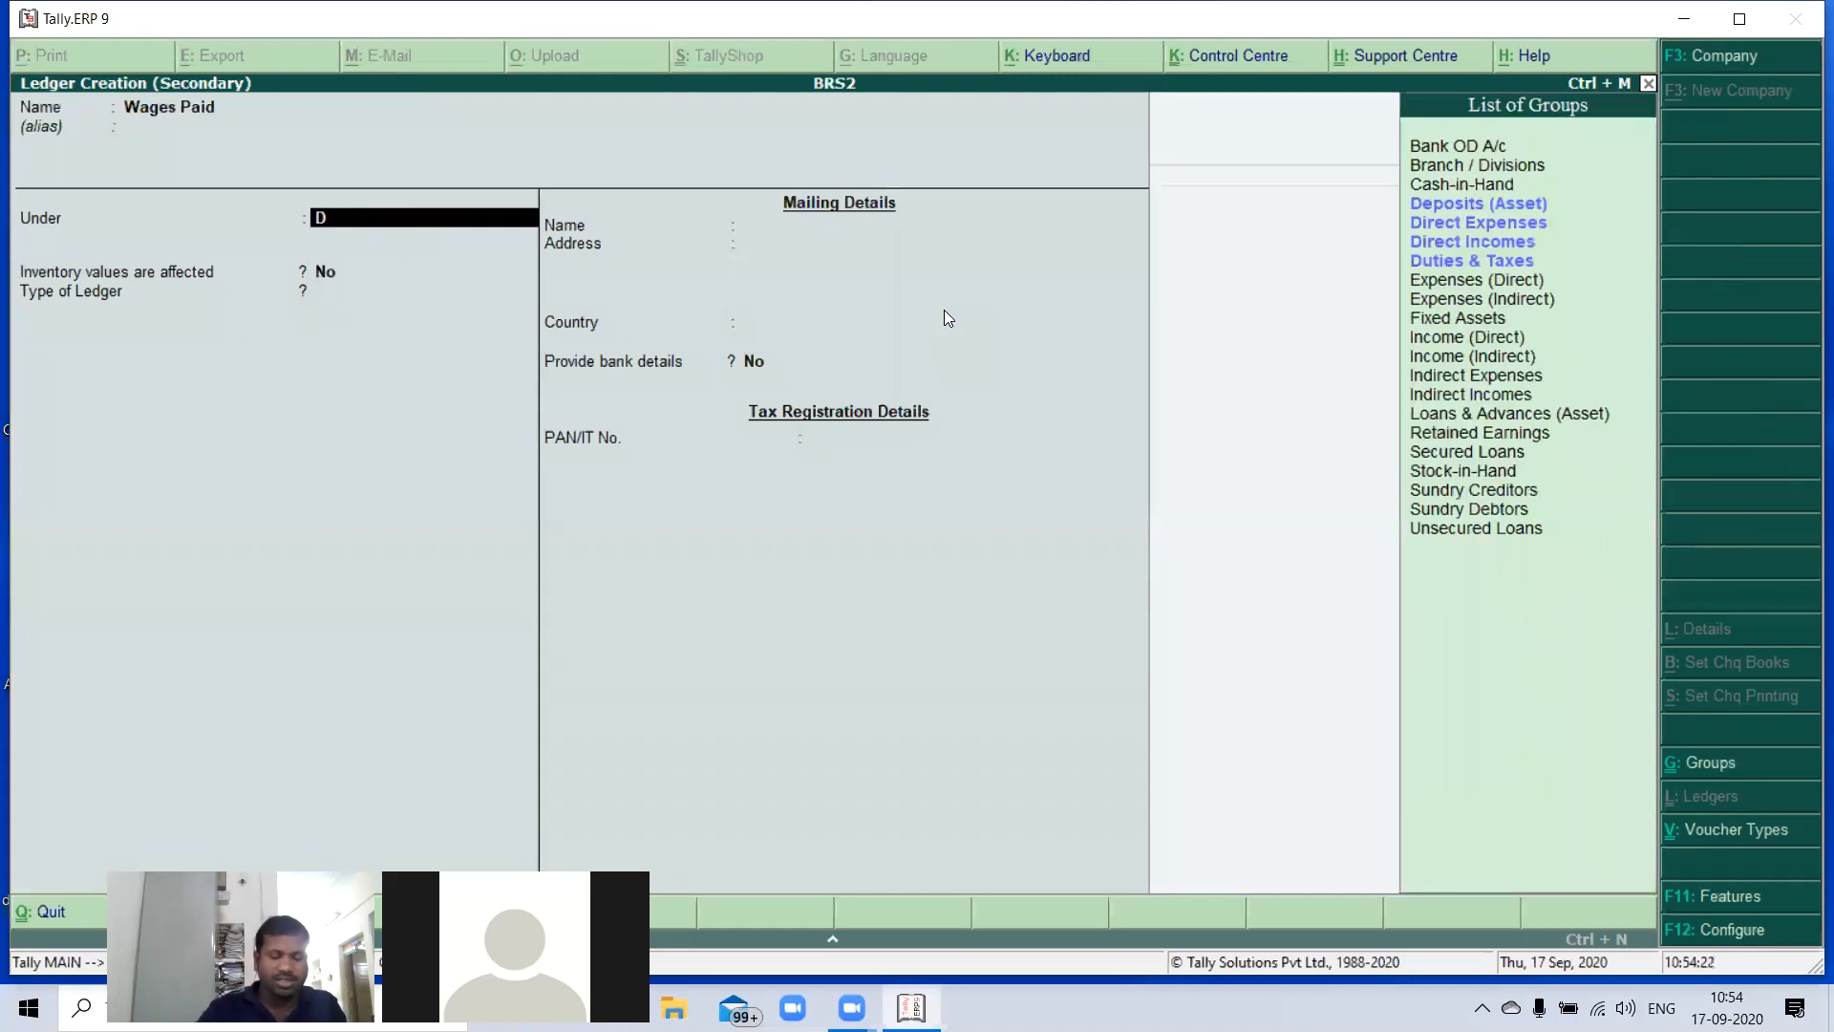
key("Down")
key("Return")
key("Return")
key("Return")
key("Return")
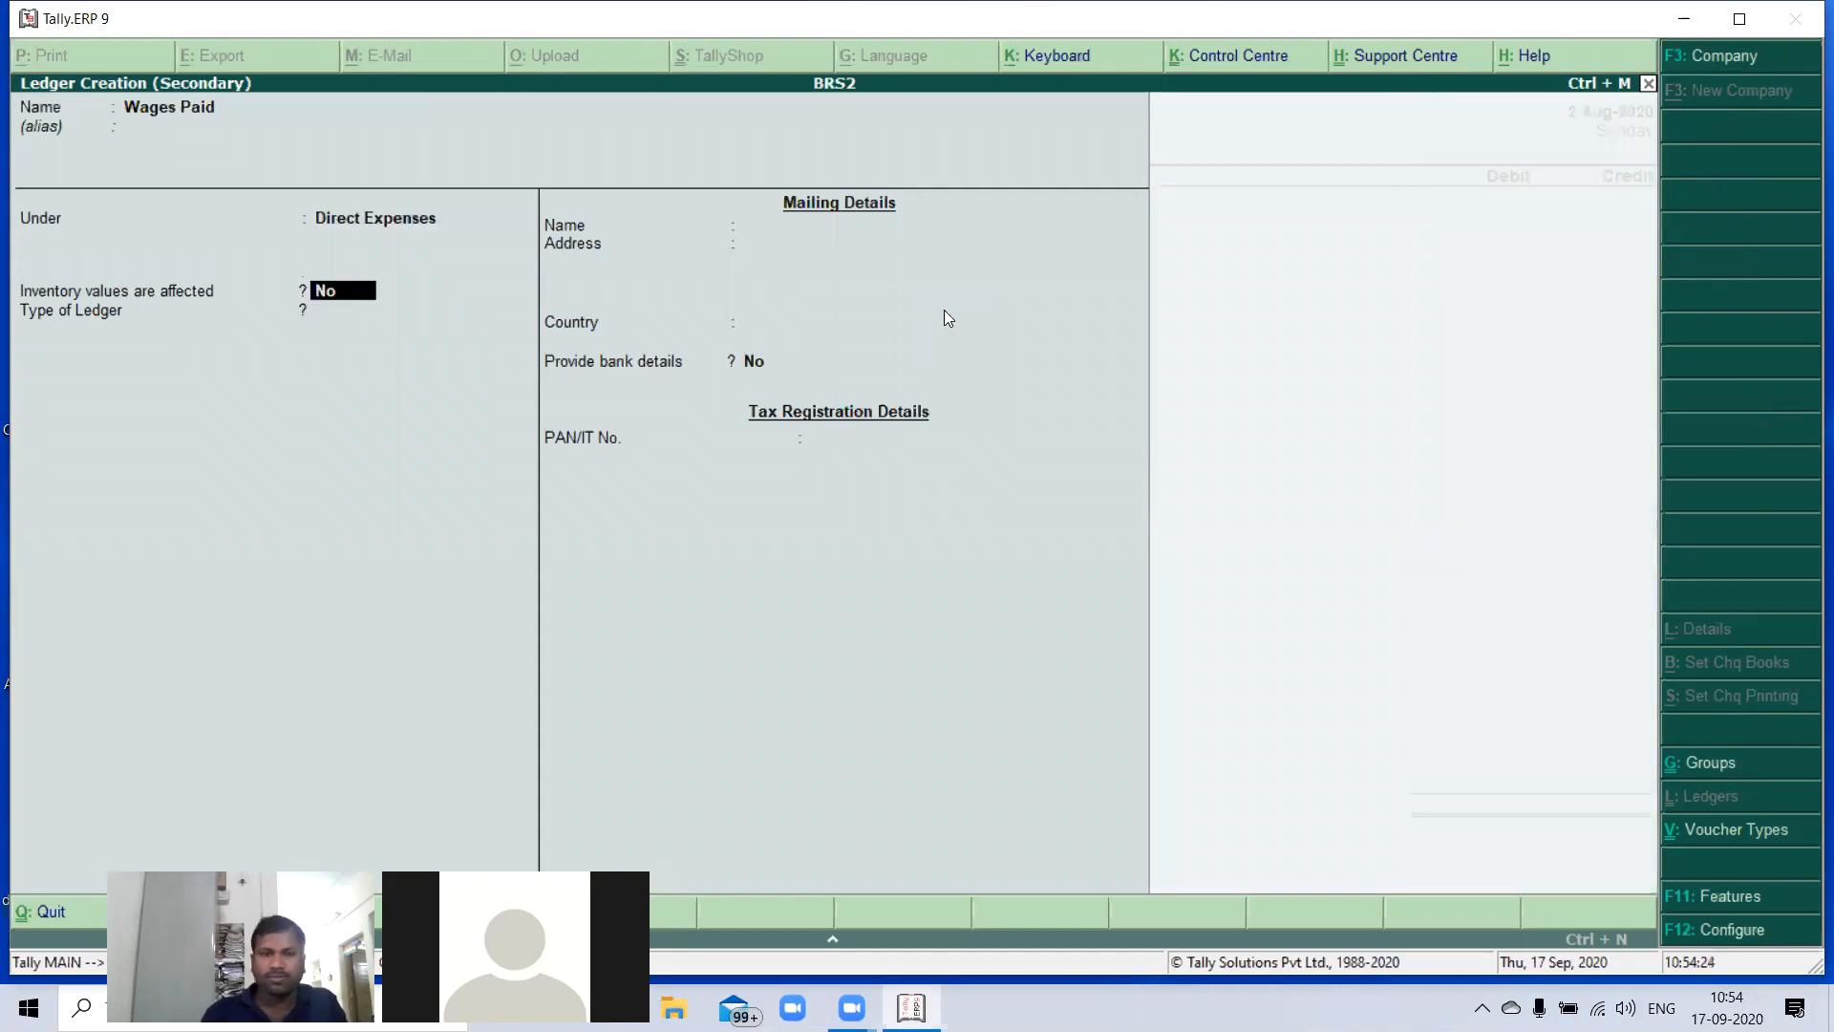
key("Return")
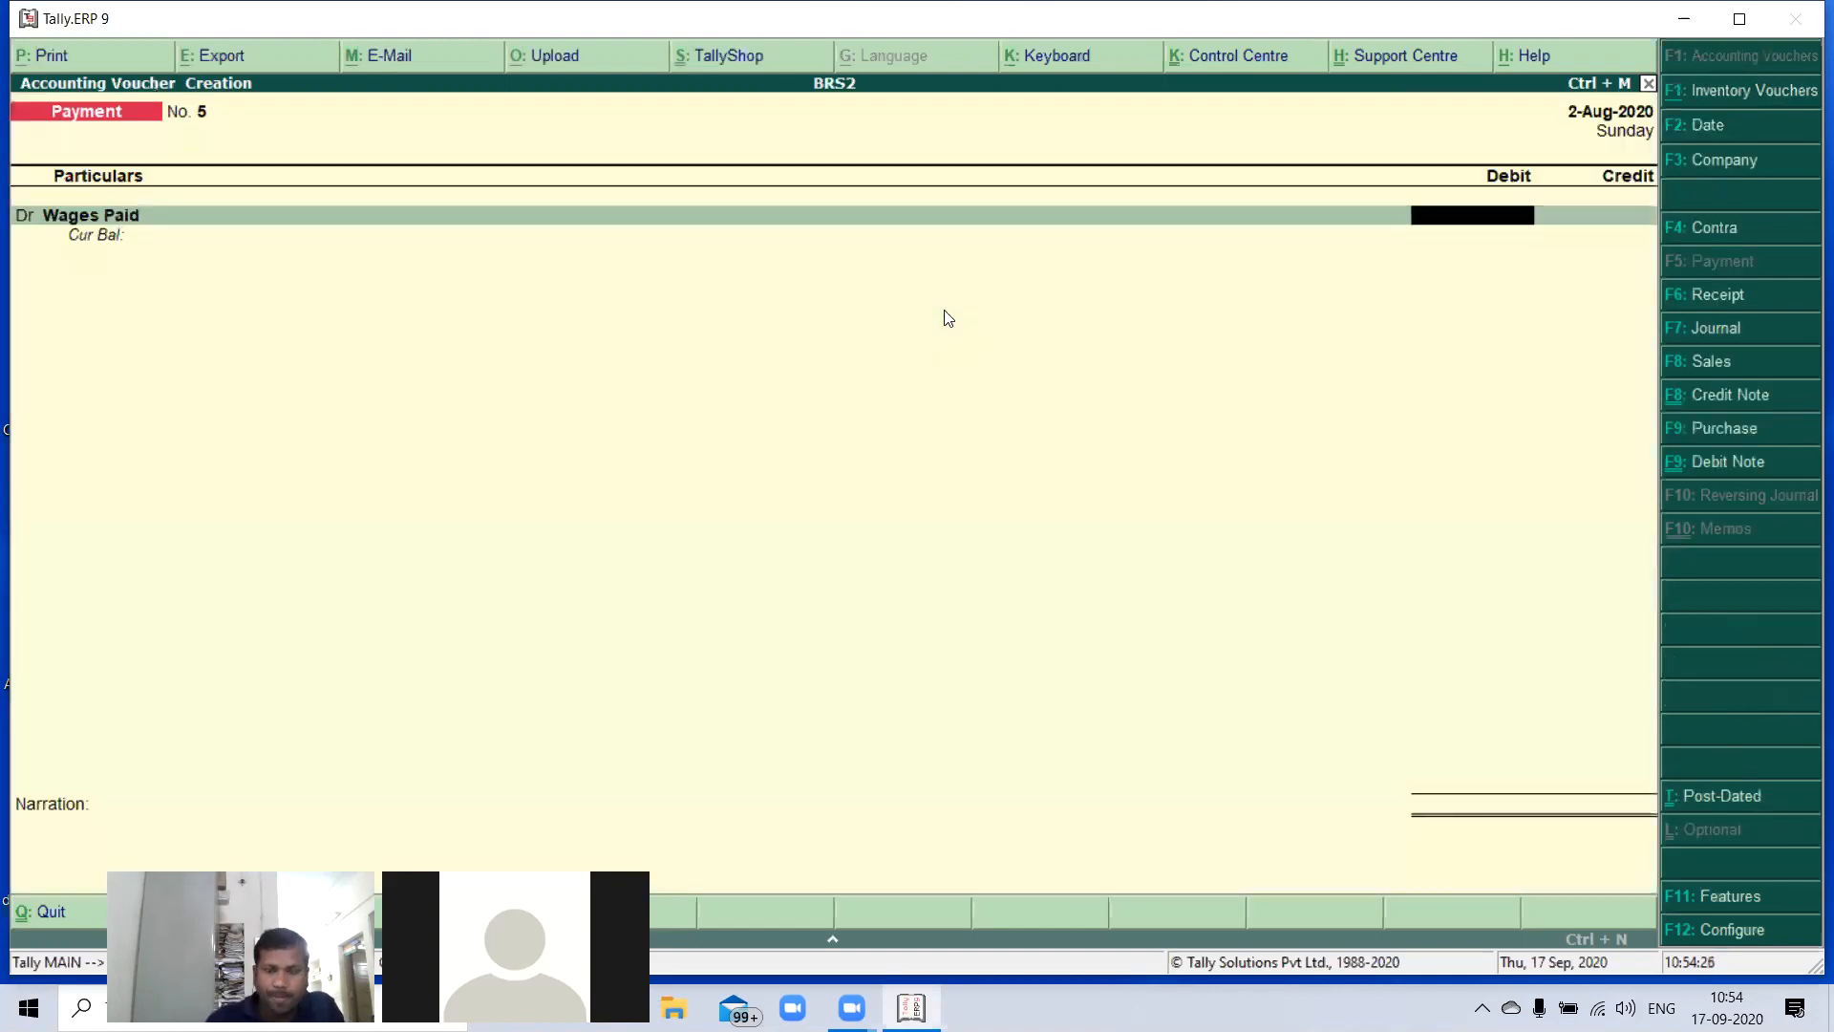
- Debit Wages Paid with 8,500 and credit the same amount to SBI Bank
type("8500")
key("Return")
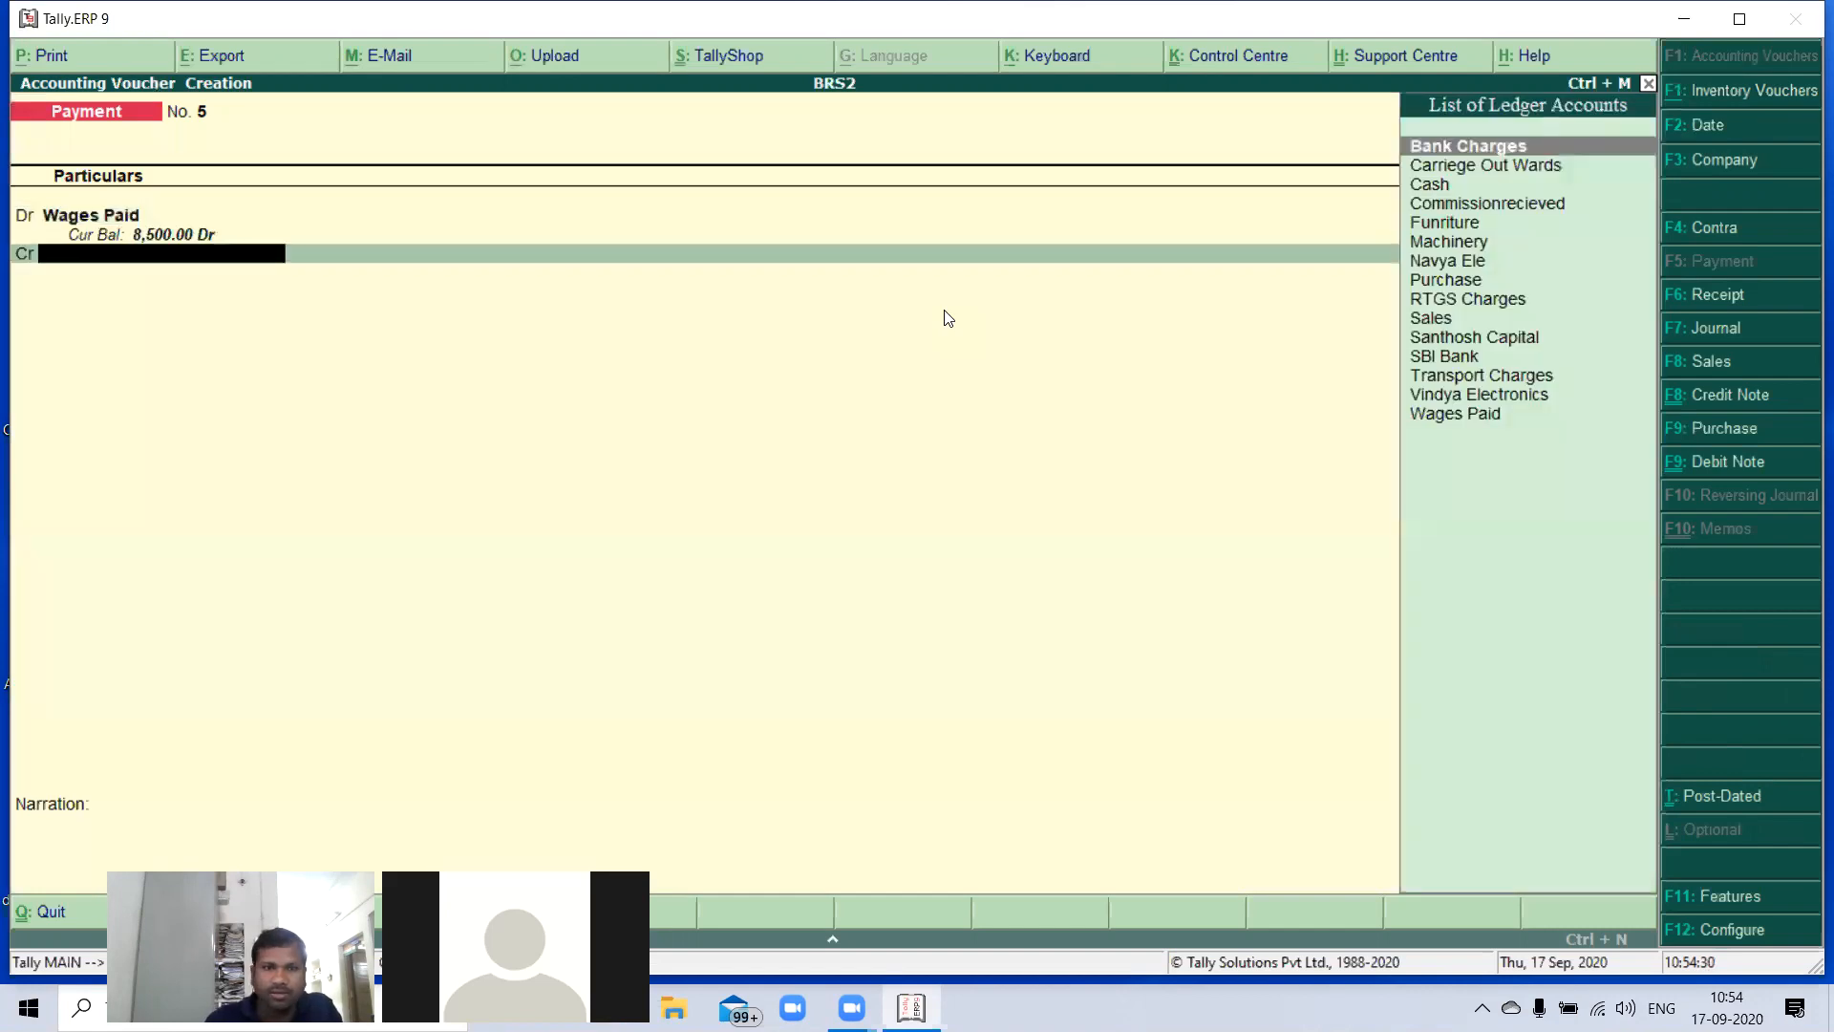
type("S")
key("Down")
key("Down")
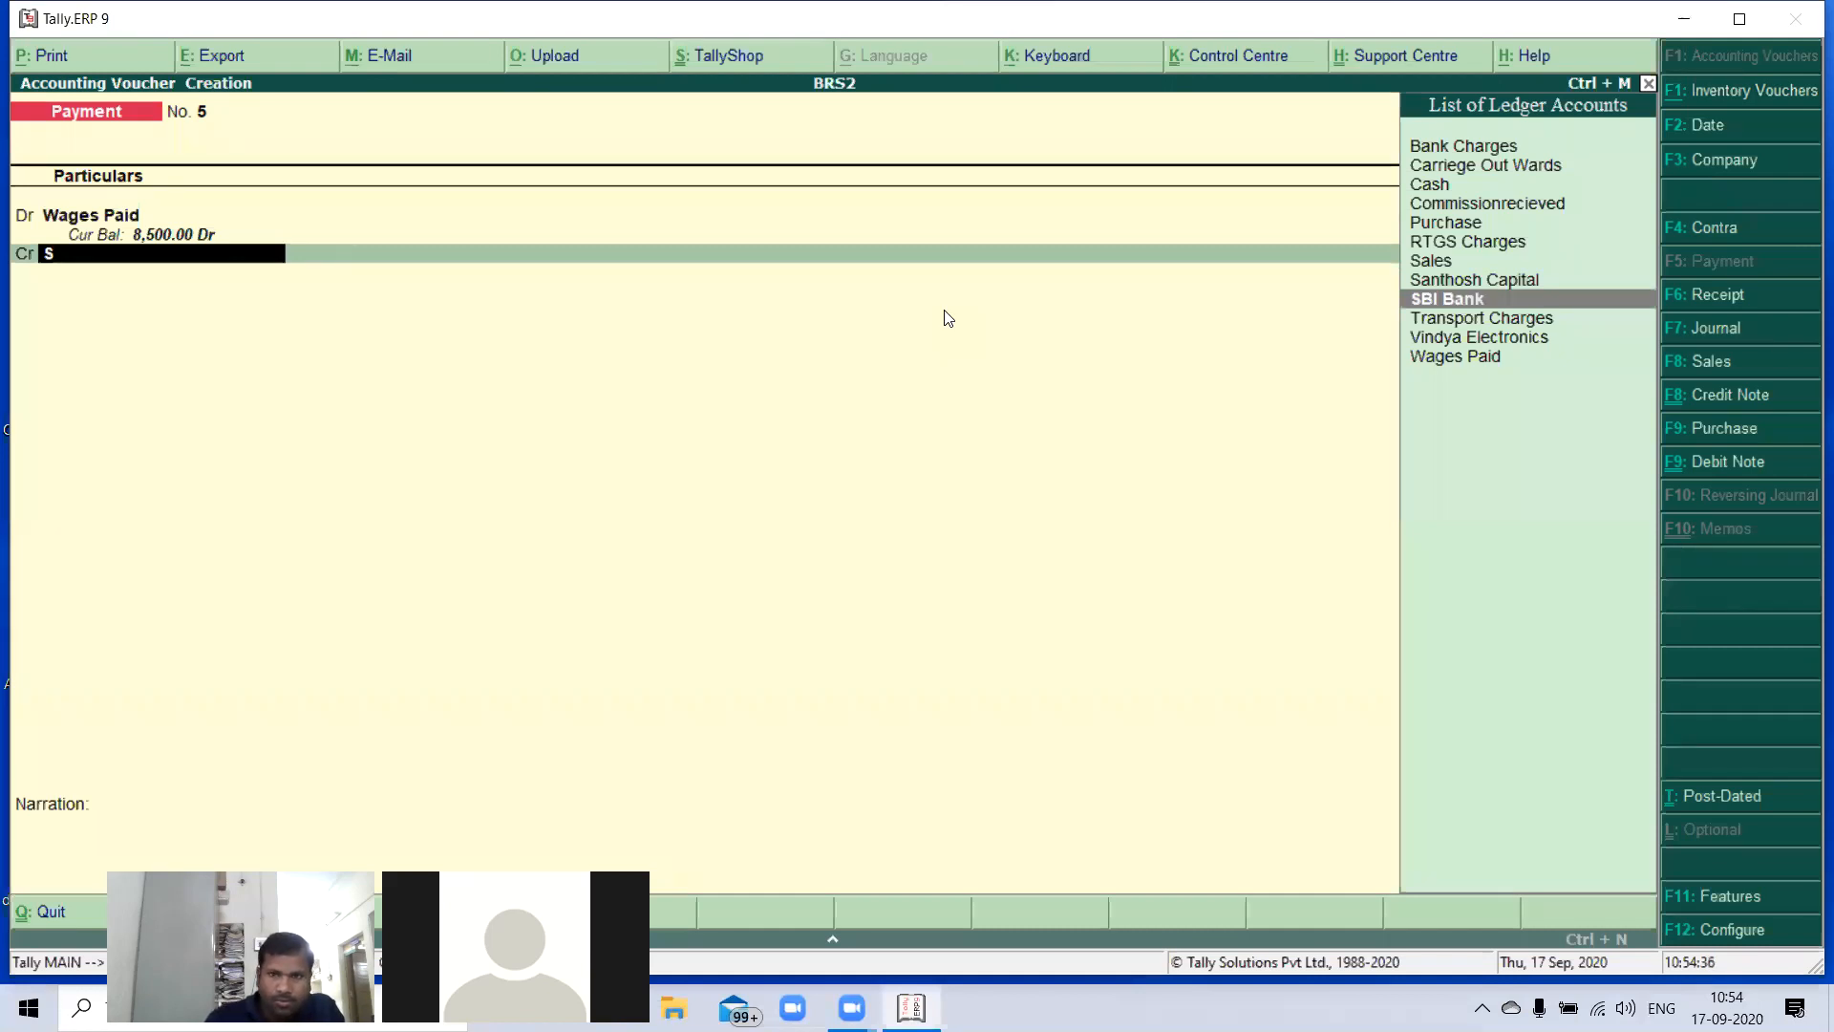
key("Return")
- Accept the cheque allocation dated 2-Aug-2020 and save the wages payment without a narration
key("Return")
key("Return")
key("Return")
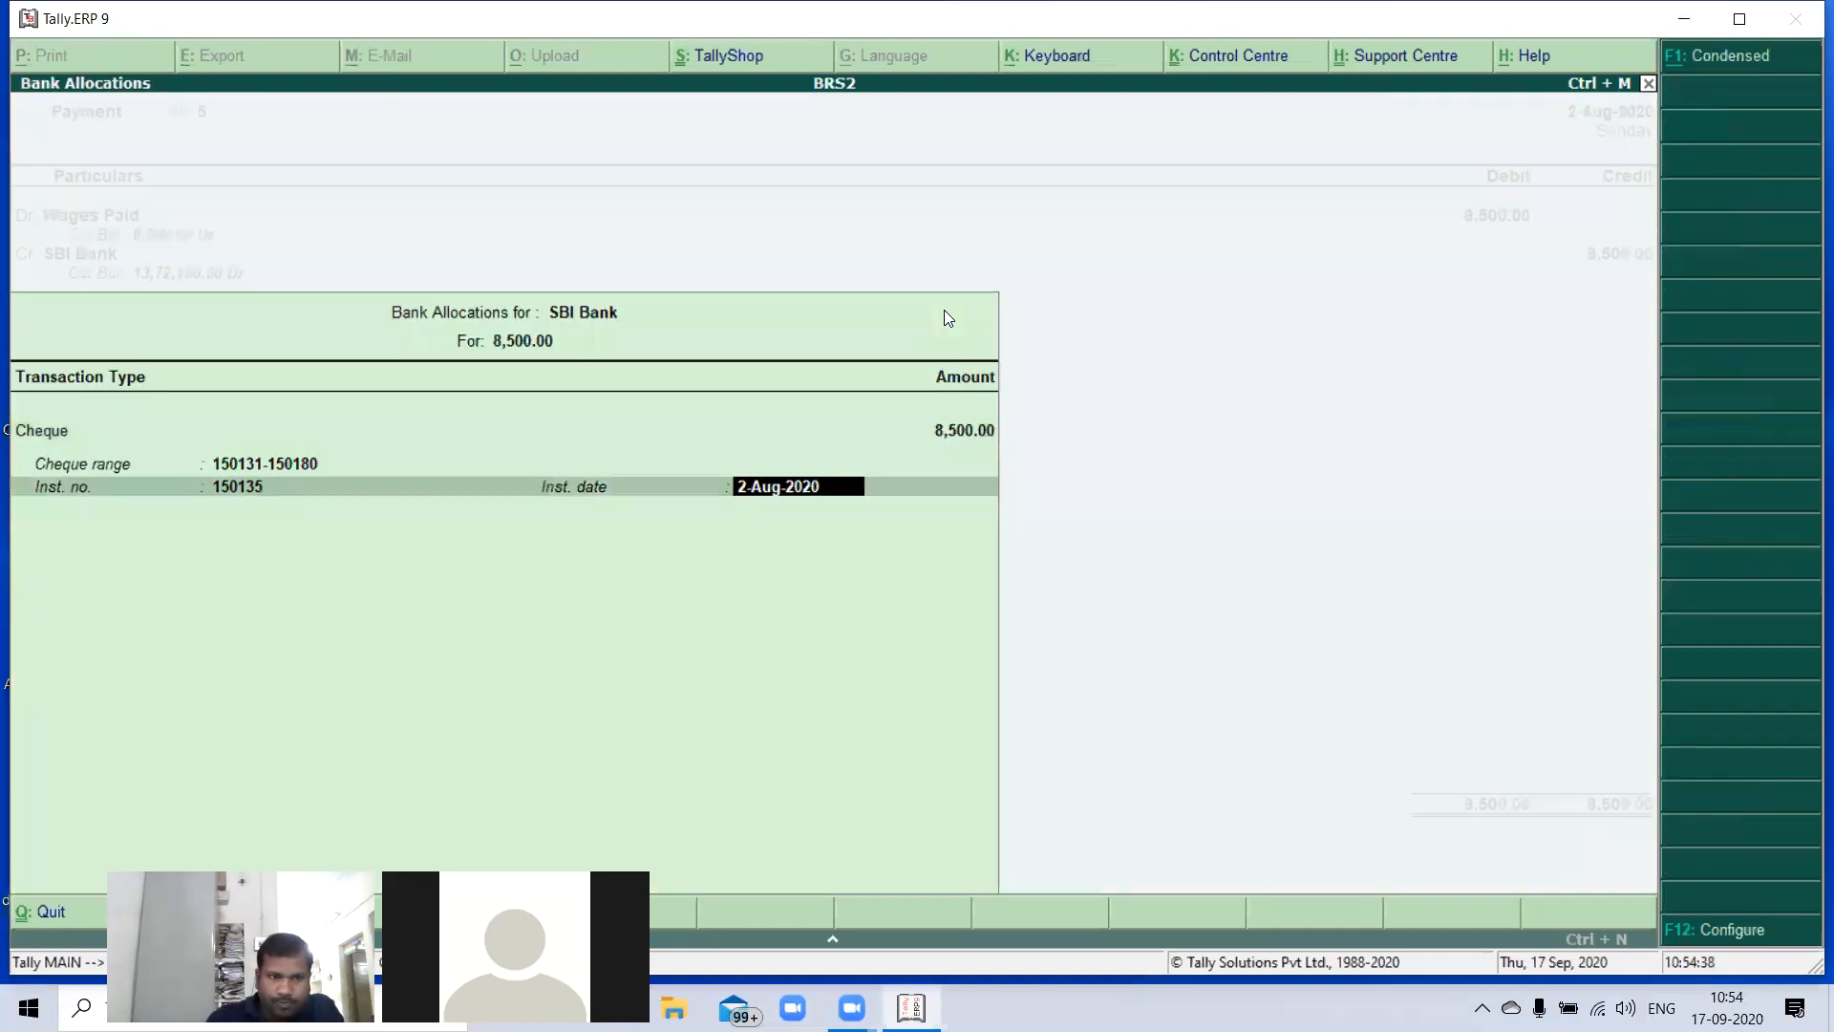
key("Return")
key("Return")
key("Return")
key("Return")
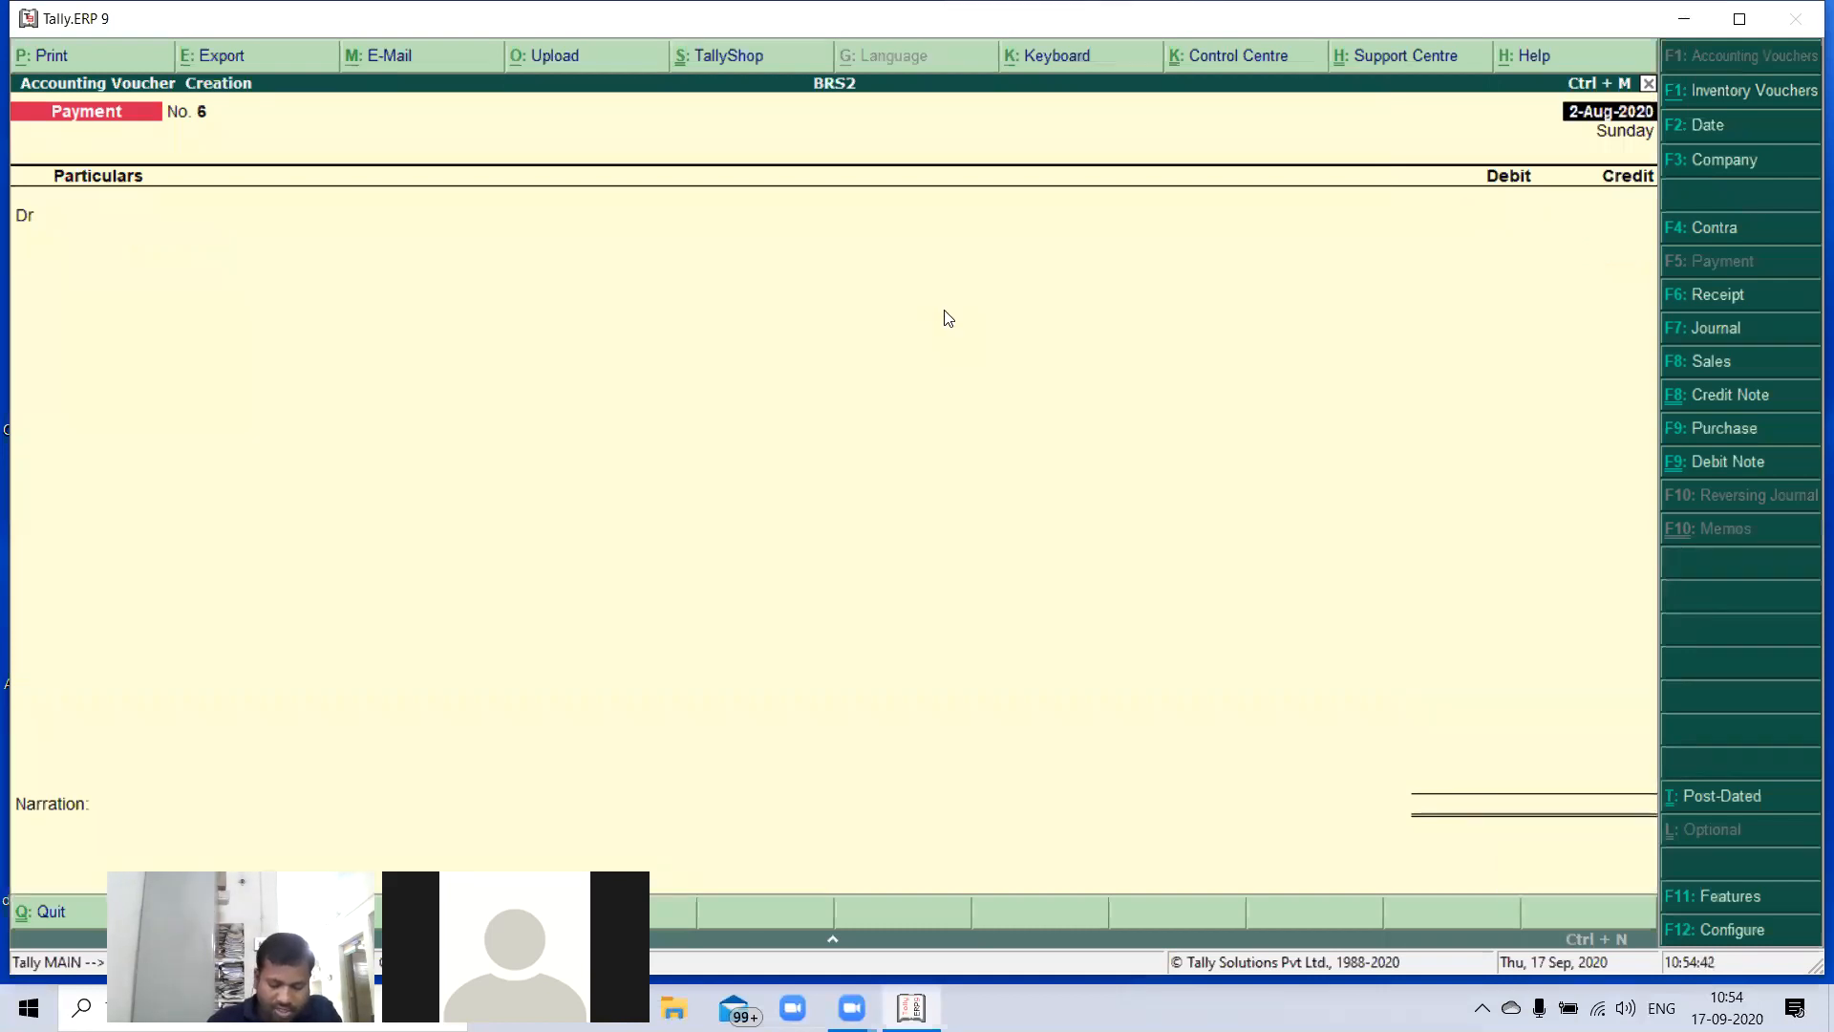
- Begin the debit entry of the next payment voucher and change the voucher date to 1-Sep-2020
key("Return")
type("Ca")
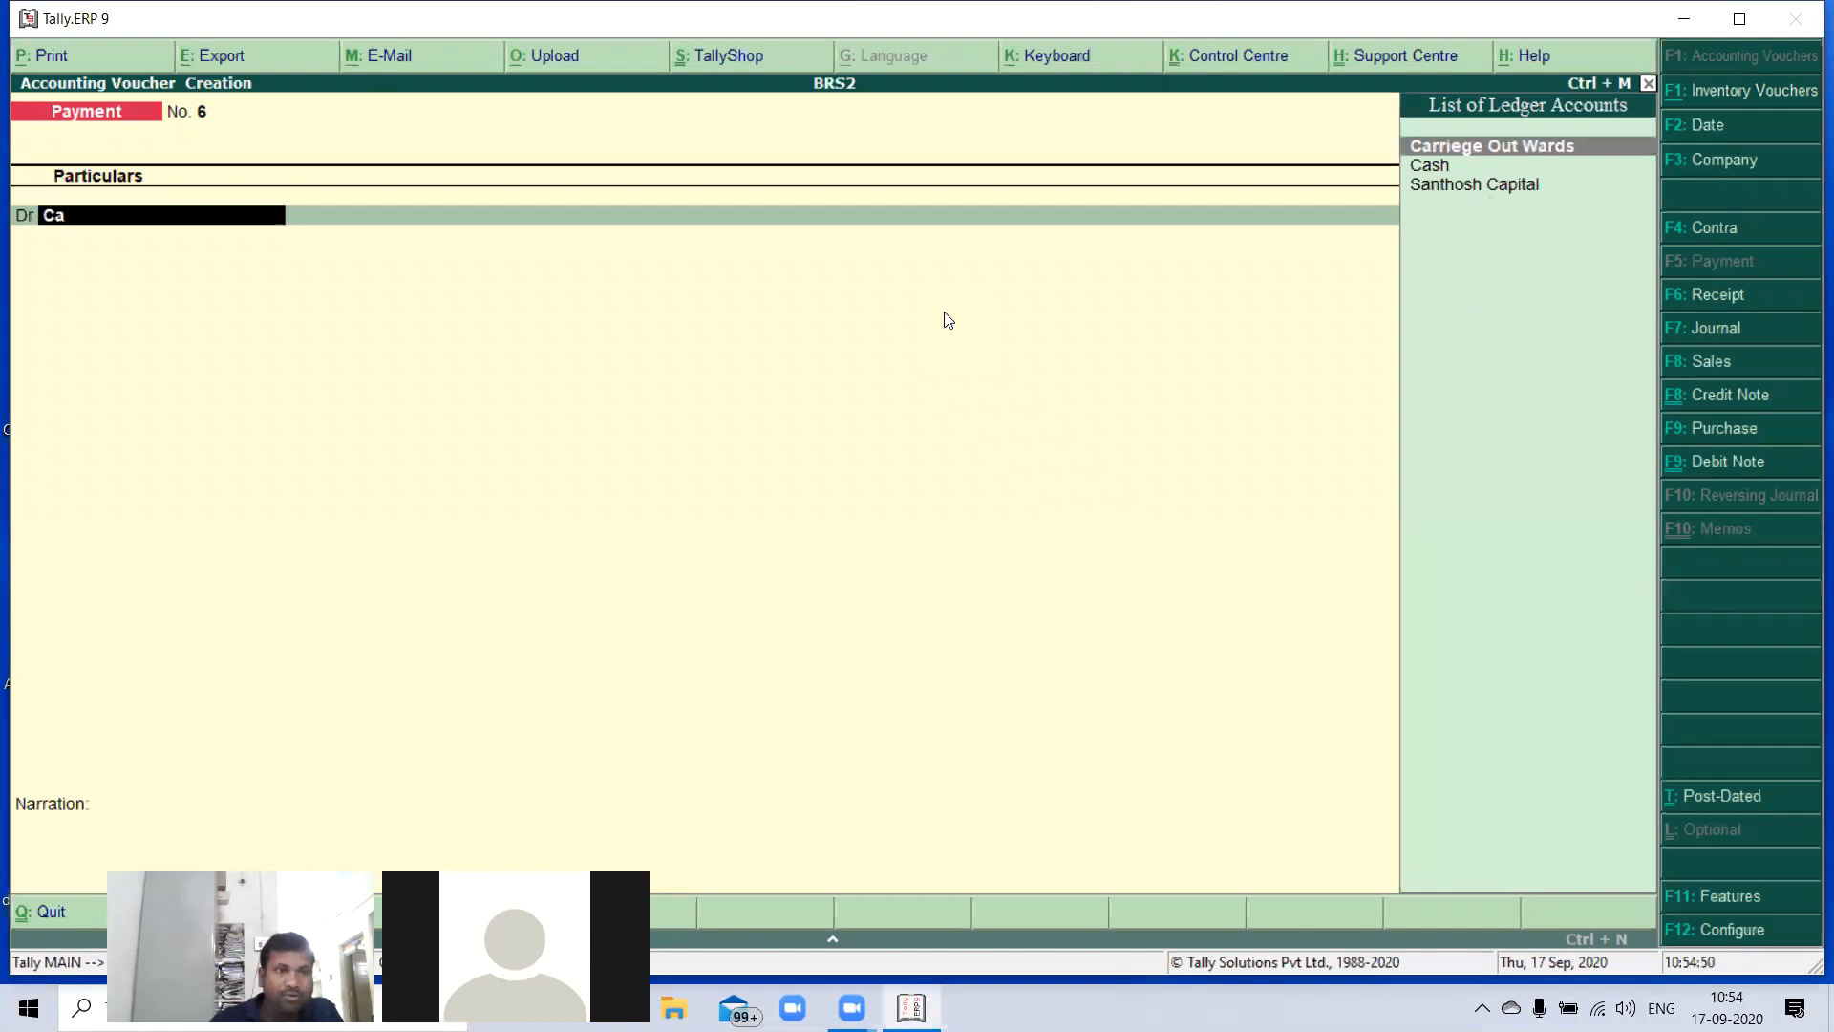
key("F2")
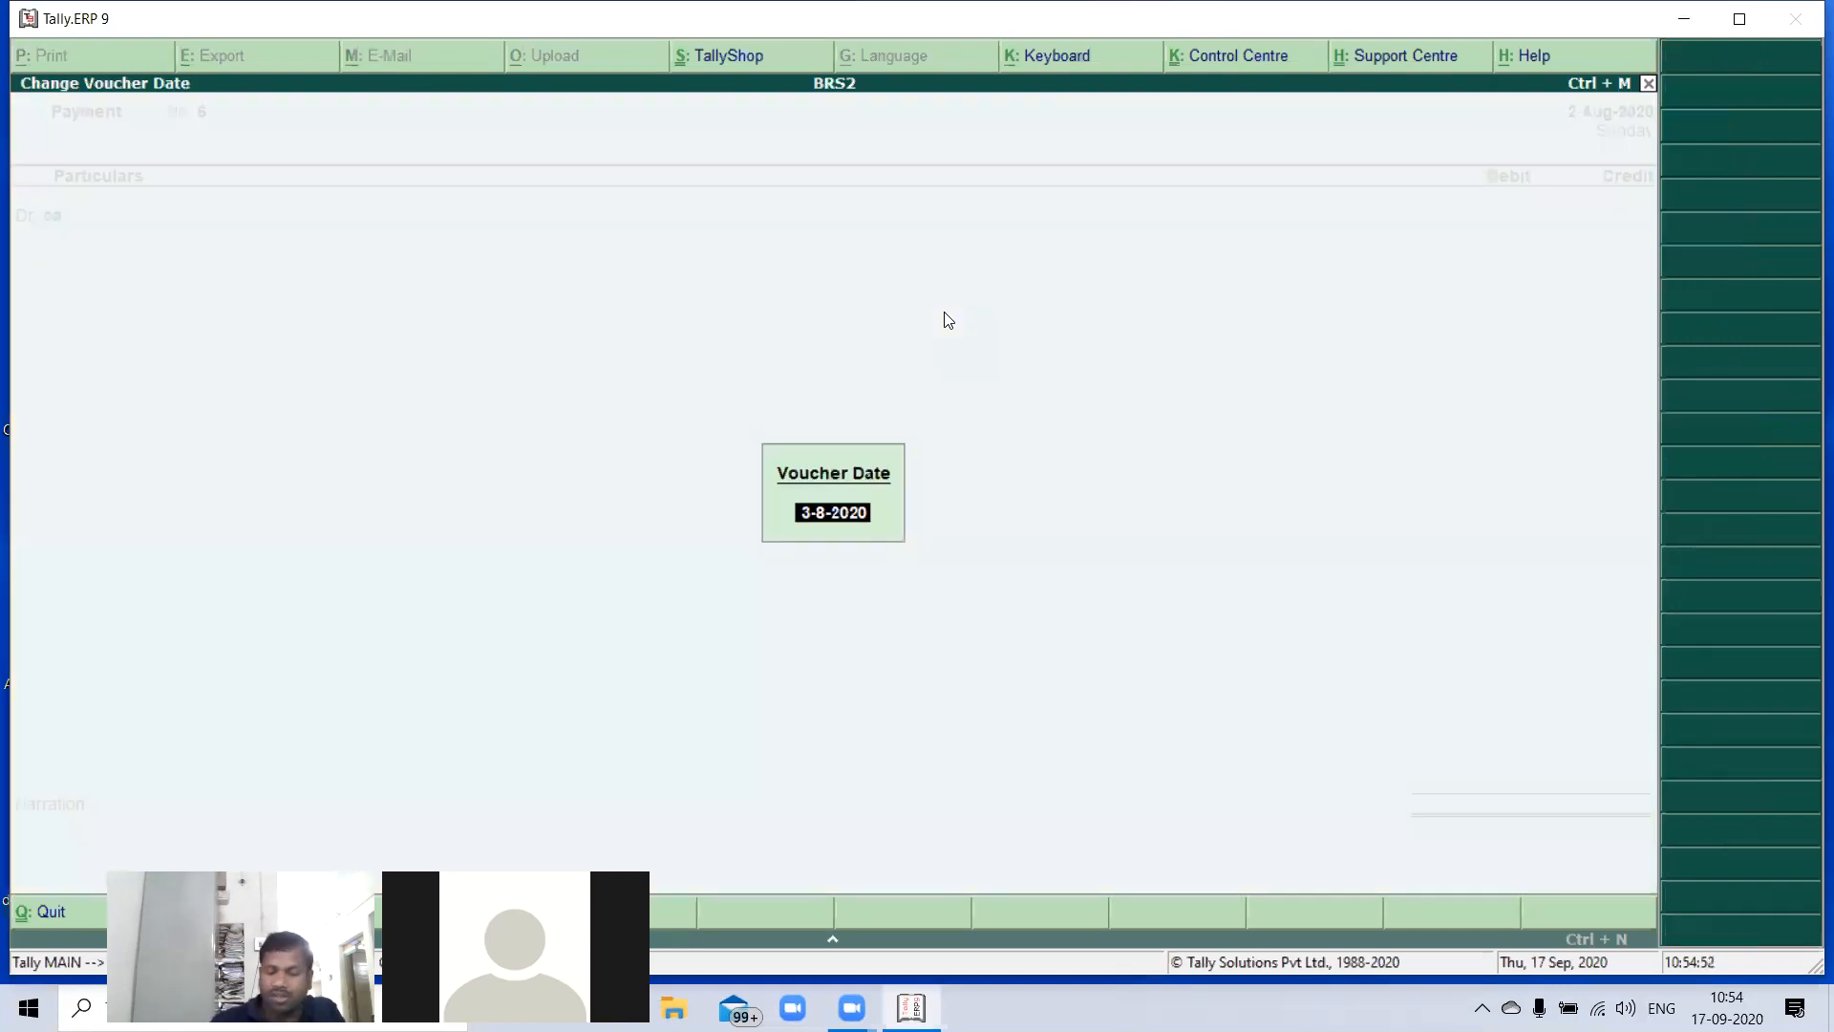
type("01")
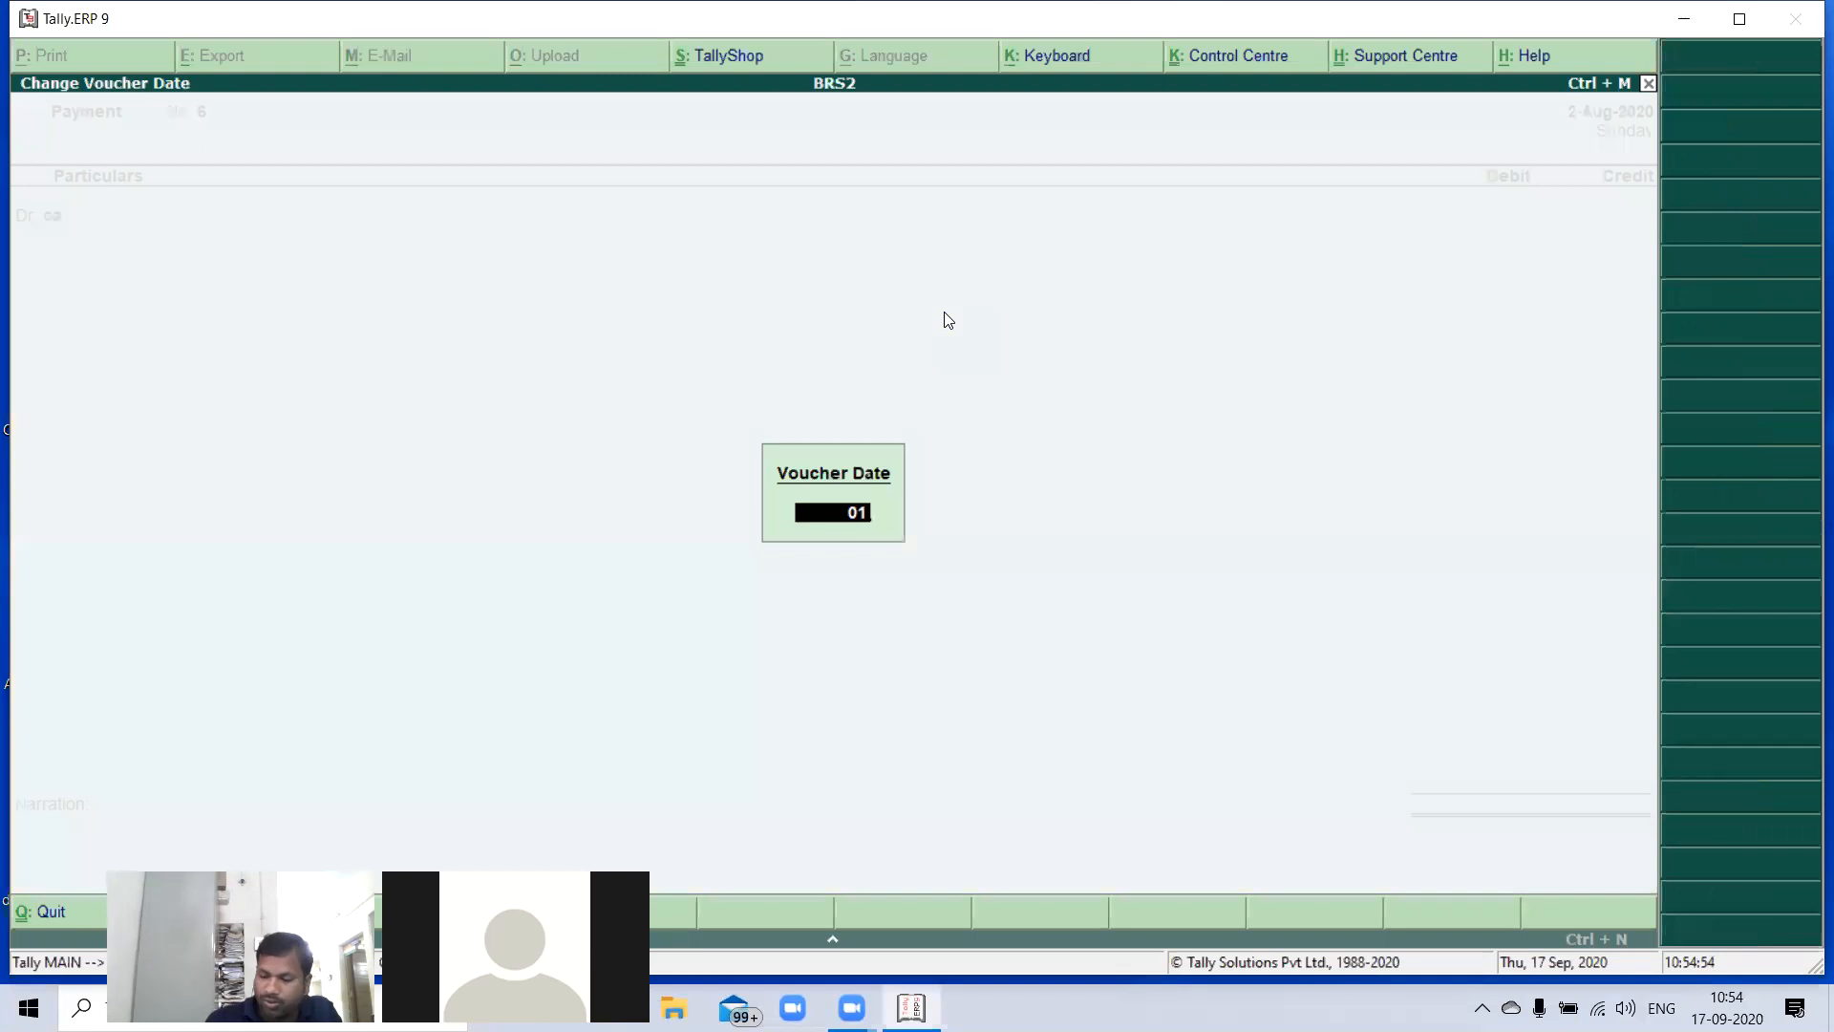
type("-009")
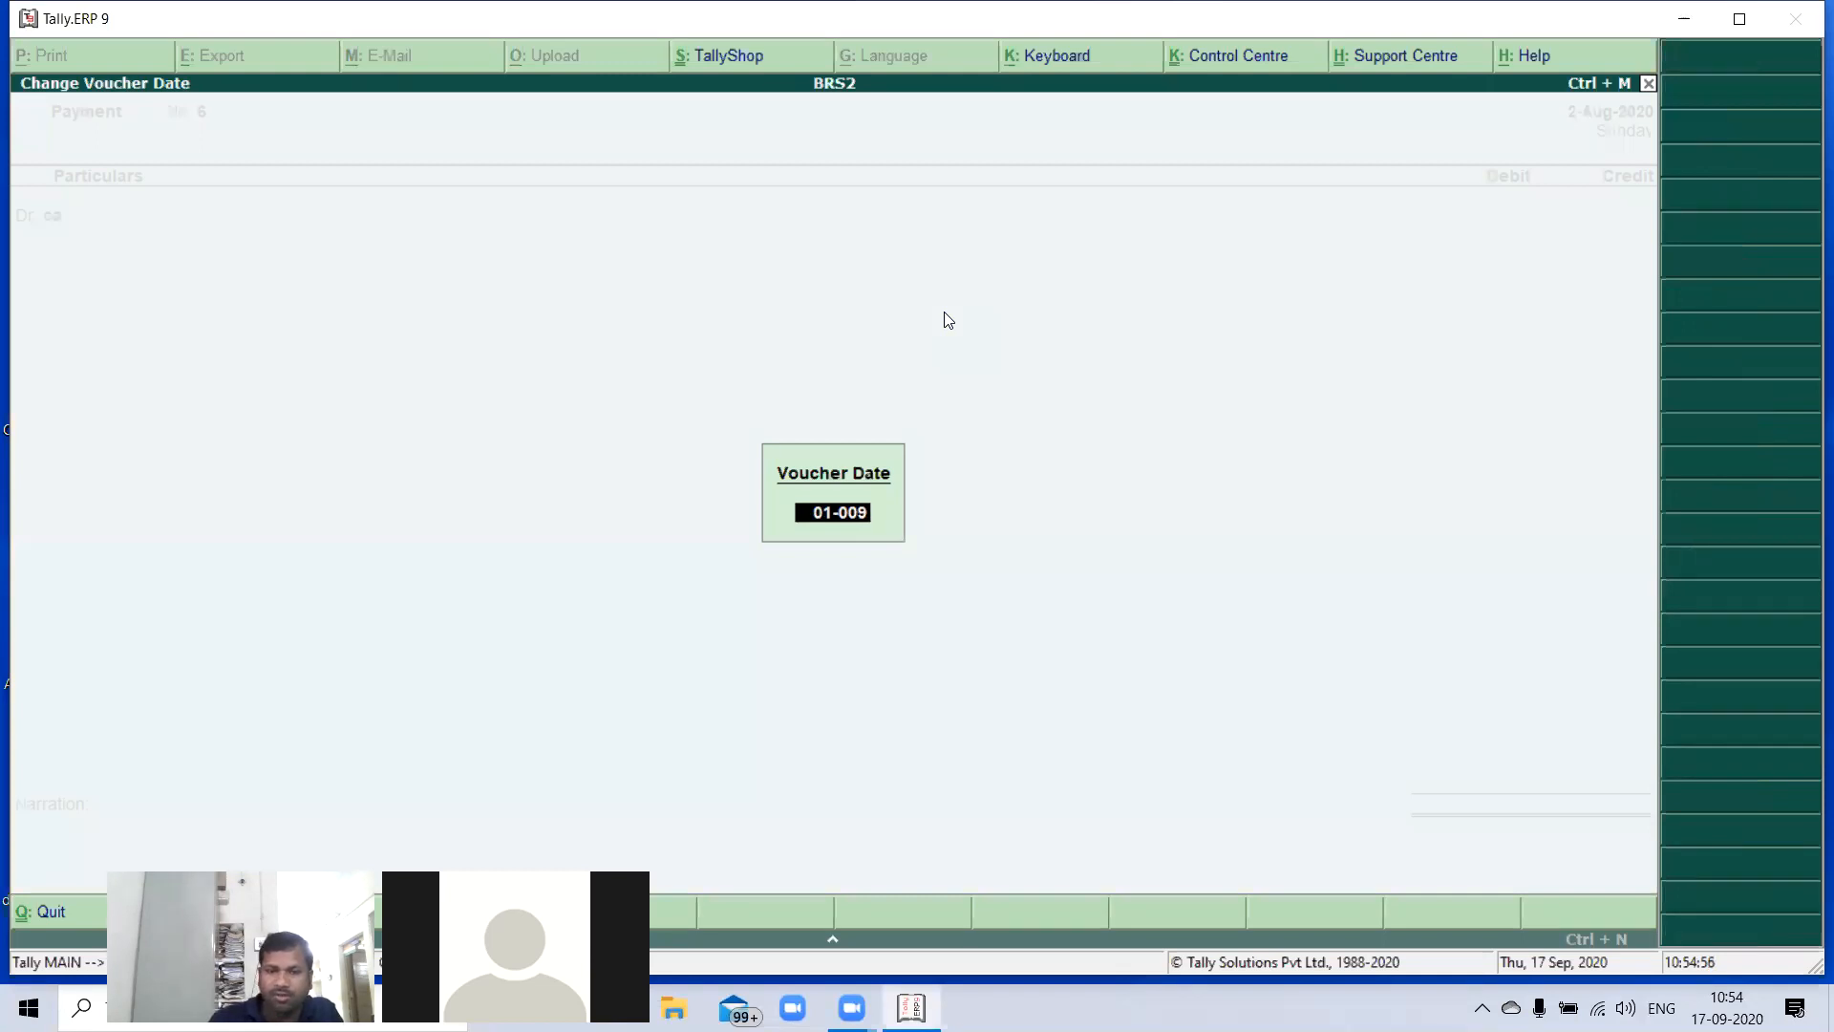
key("Return")
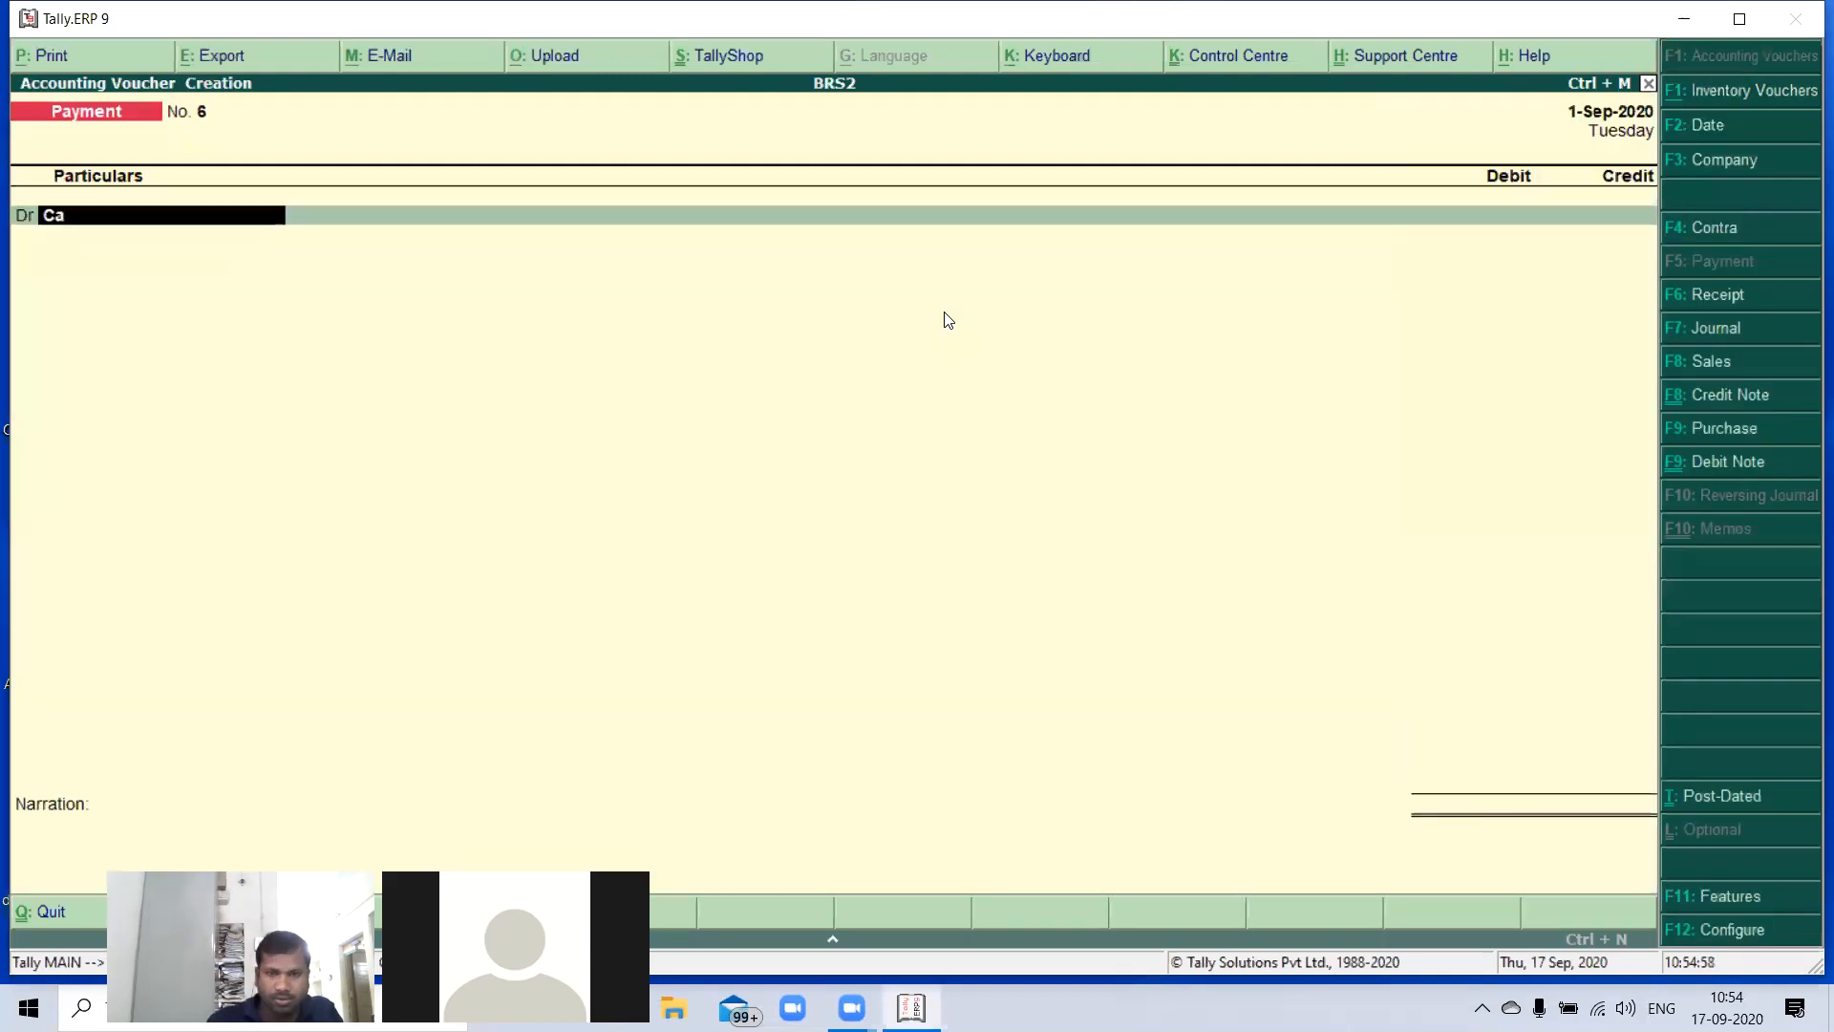
- Debit the Carriege Out Wards ledger with 10,000
key("Return")
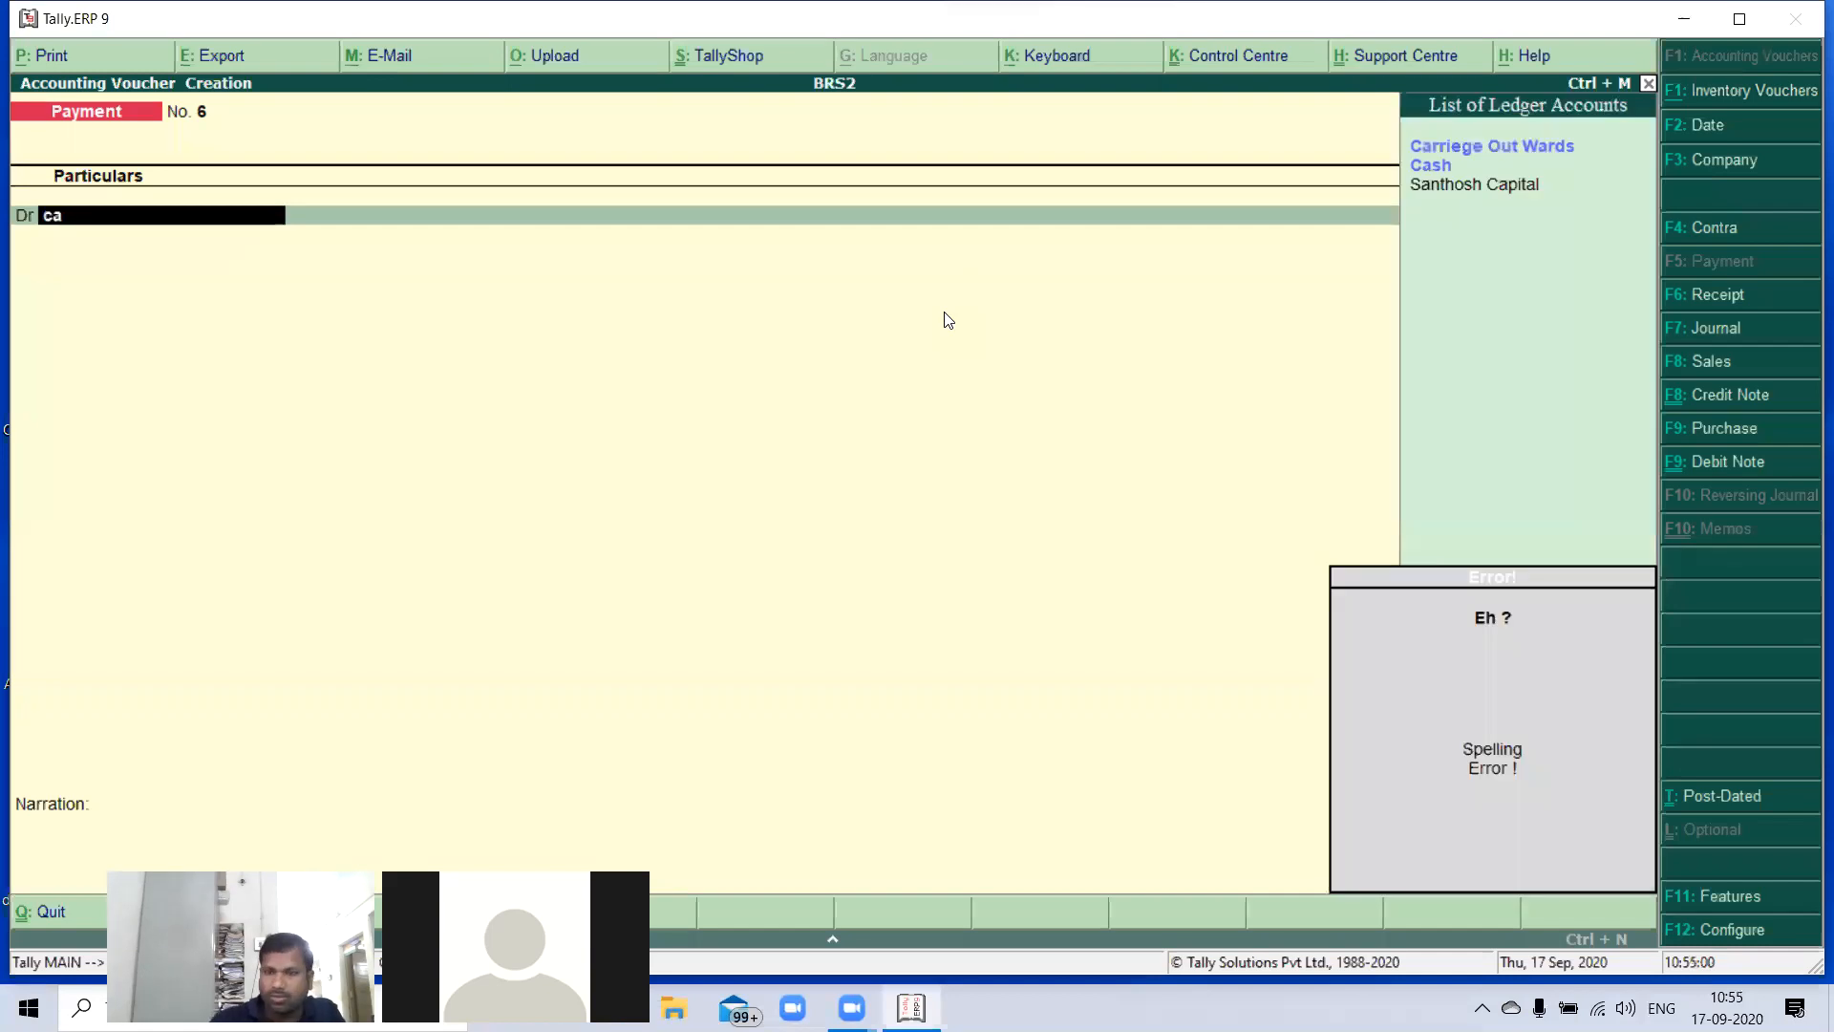
key("Return")
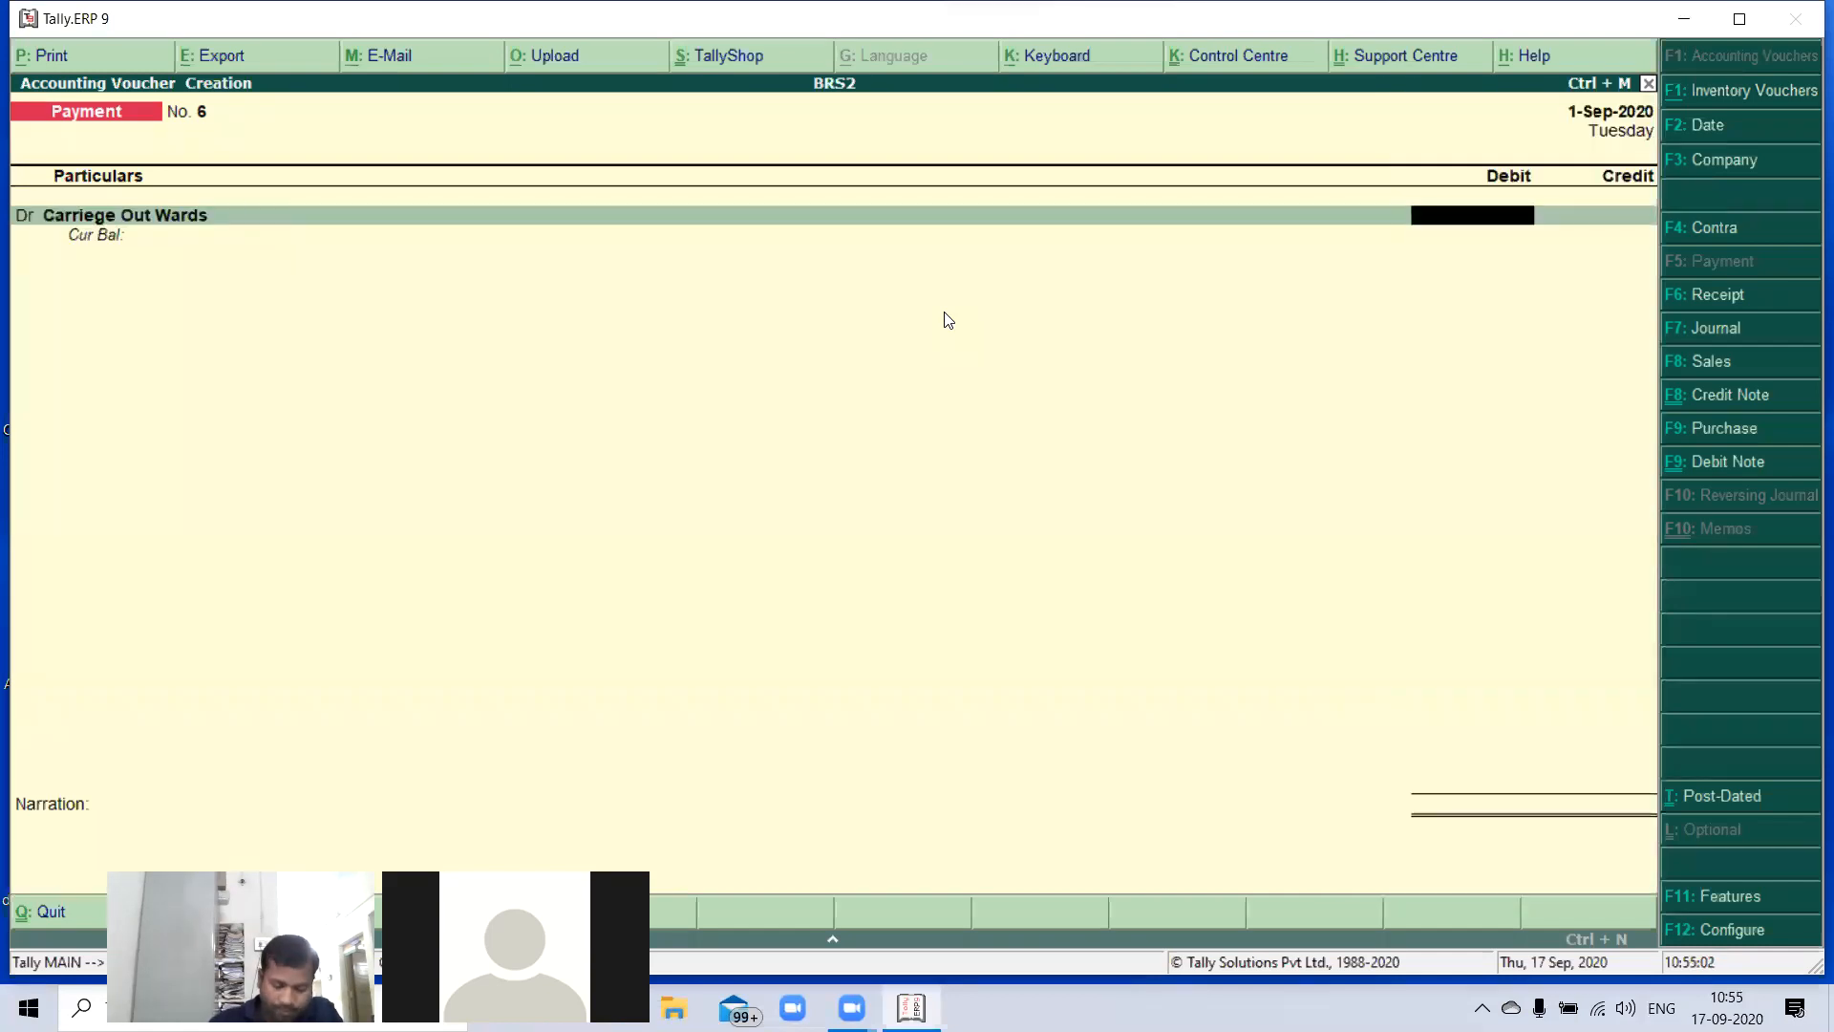
type("1000")
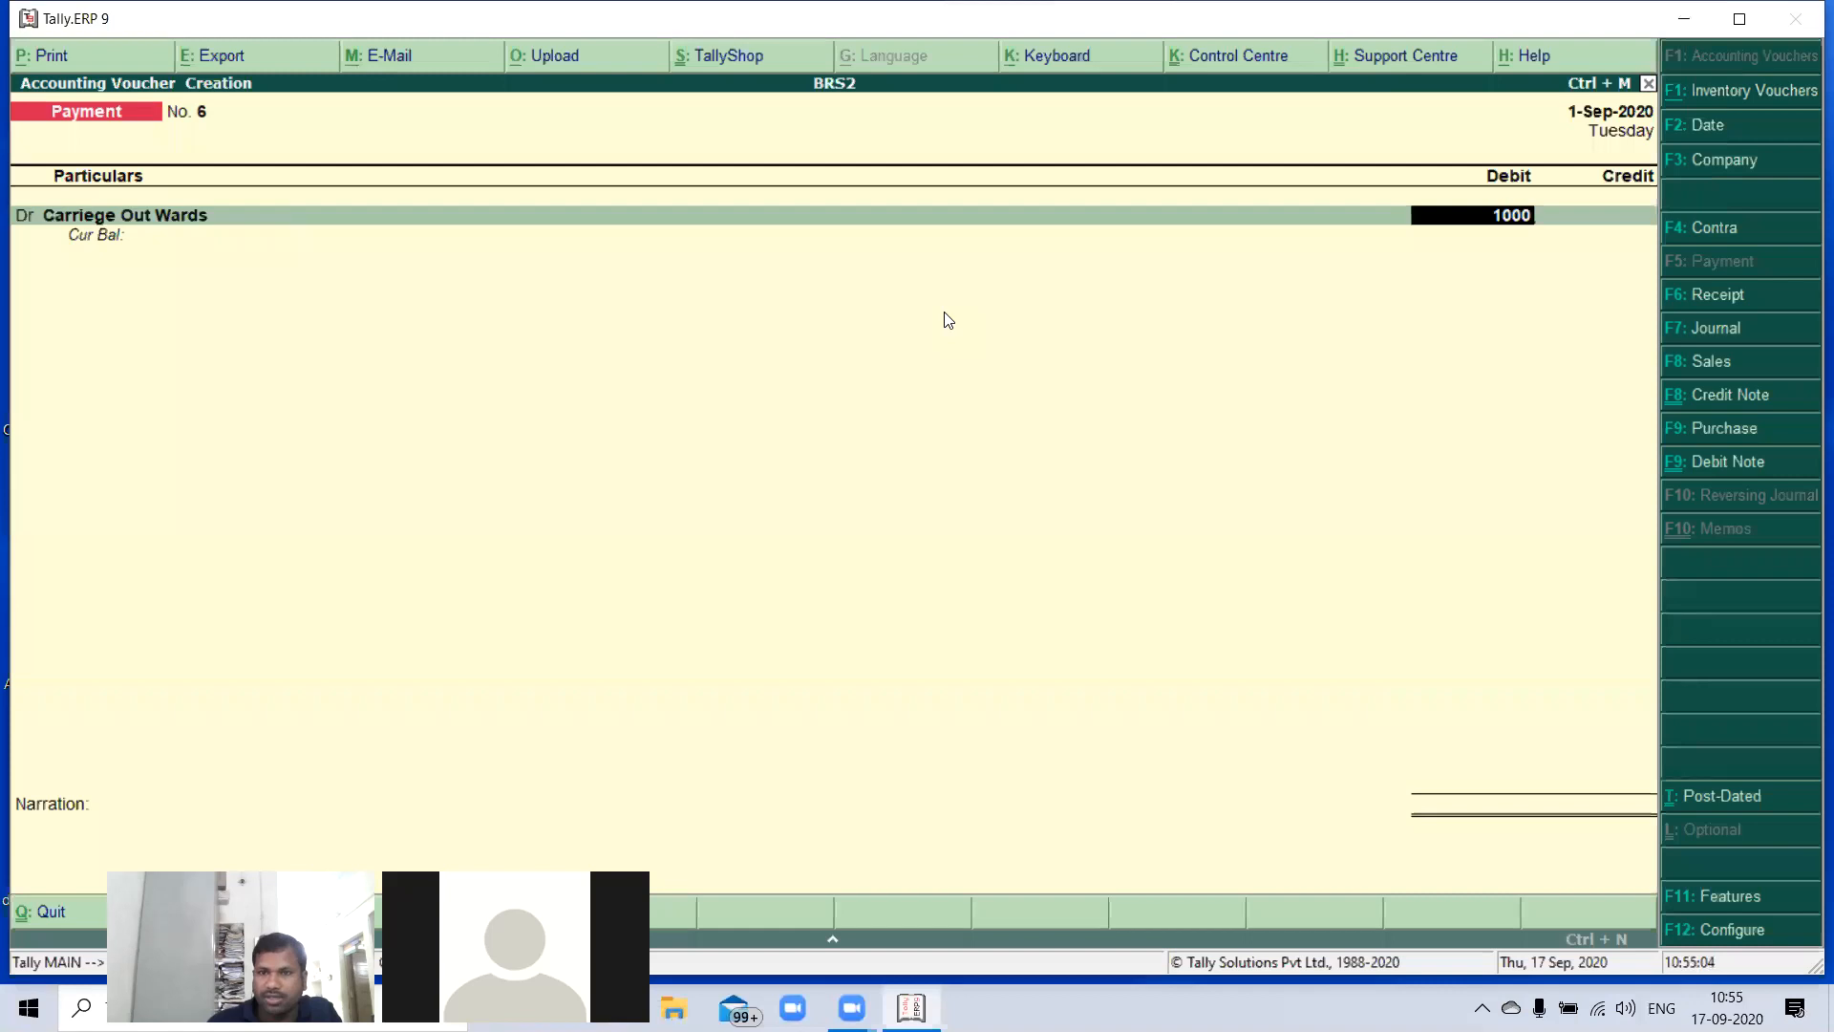
key("Return")
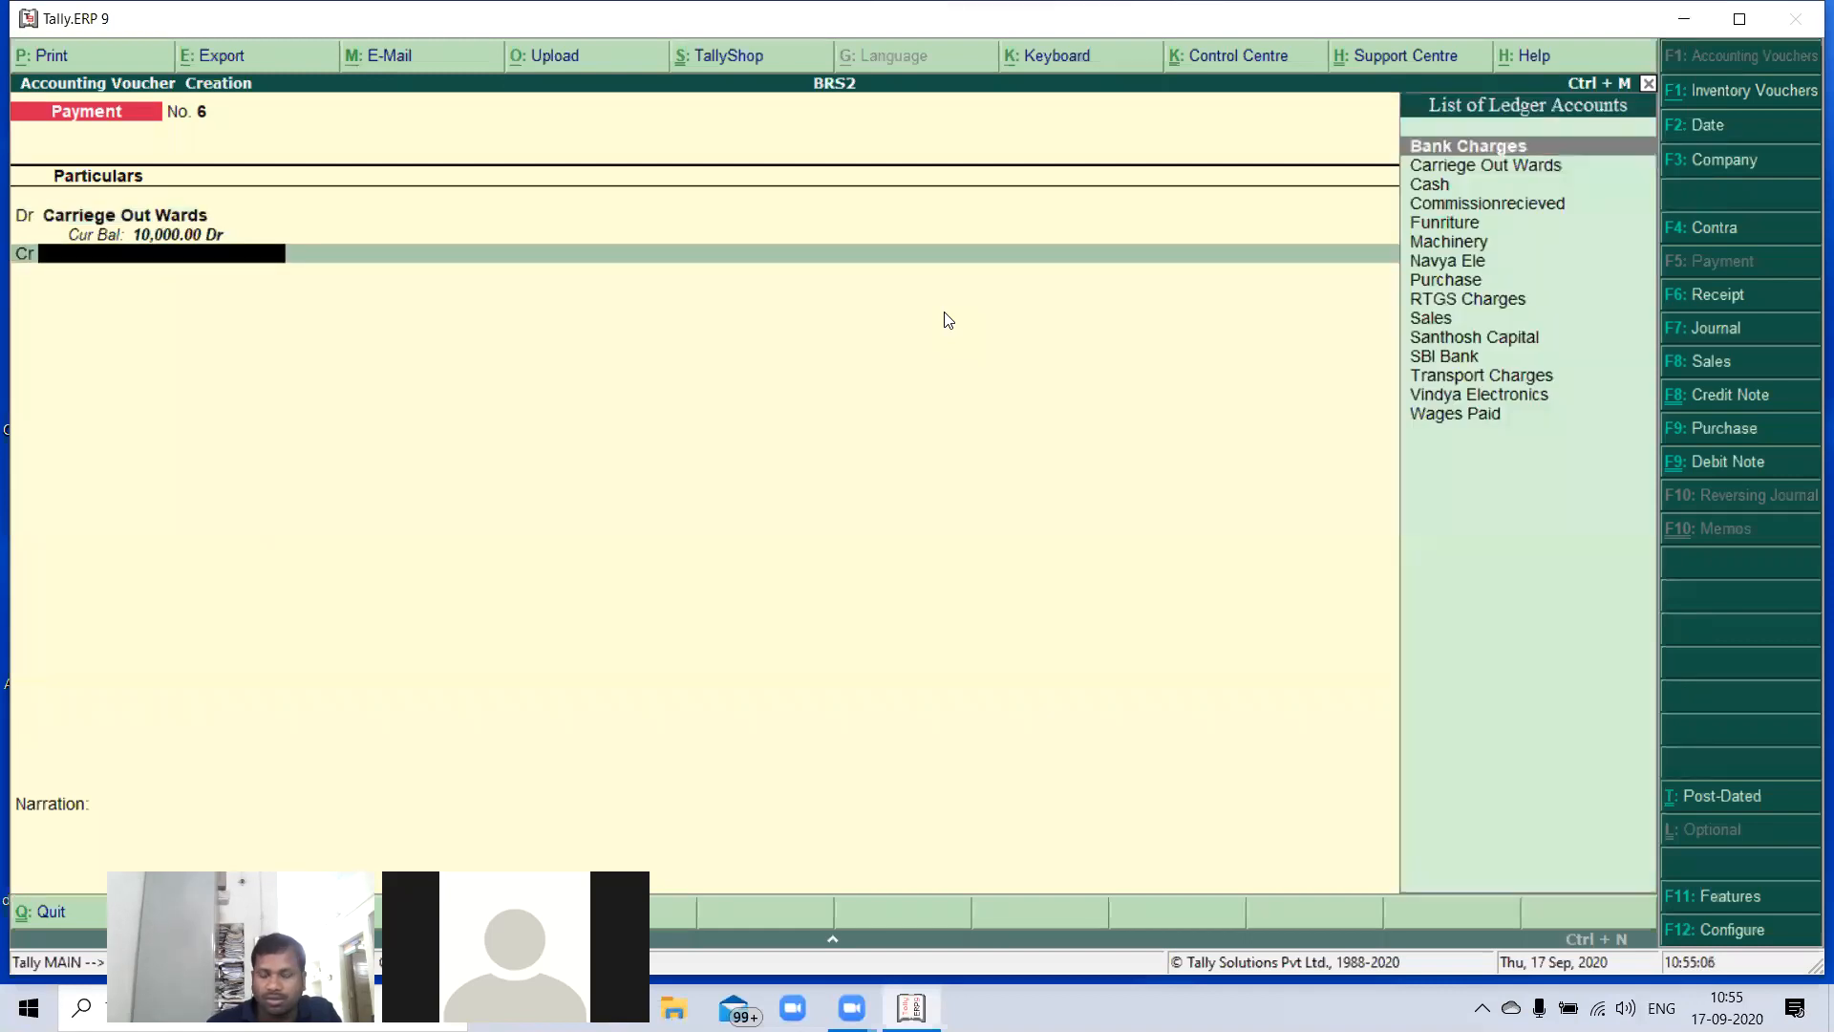
- Select SBI Bank as the credit account for the Carriege Out Wards payment
type("S")
key("Down")
key("Down")
key("Return")
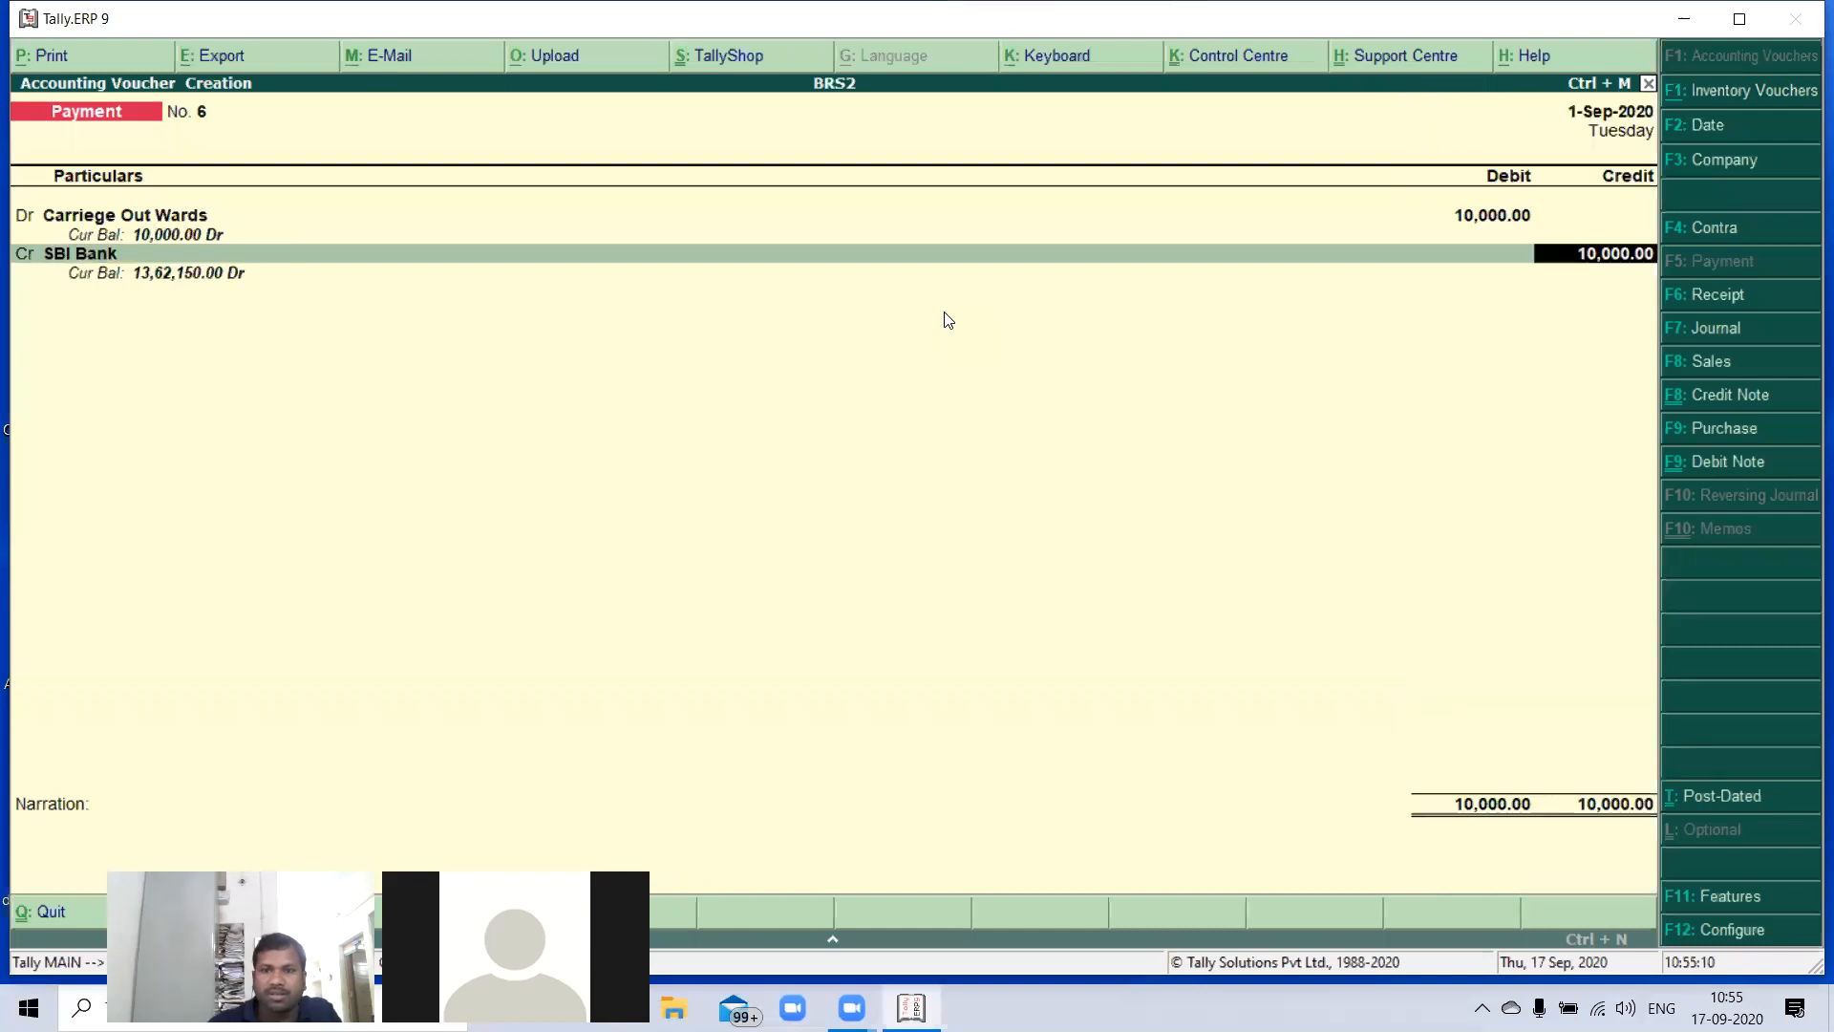
- Accept the cheque allocation dated 1-Sep-2020 and save the Carriege Out Wards payment without a narration
key("Return")
key("Return")
key("Return")
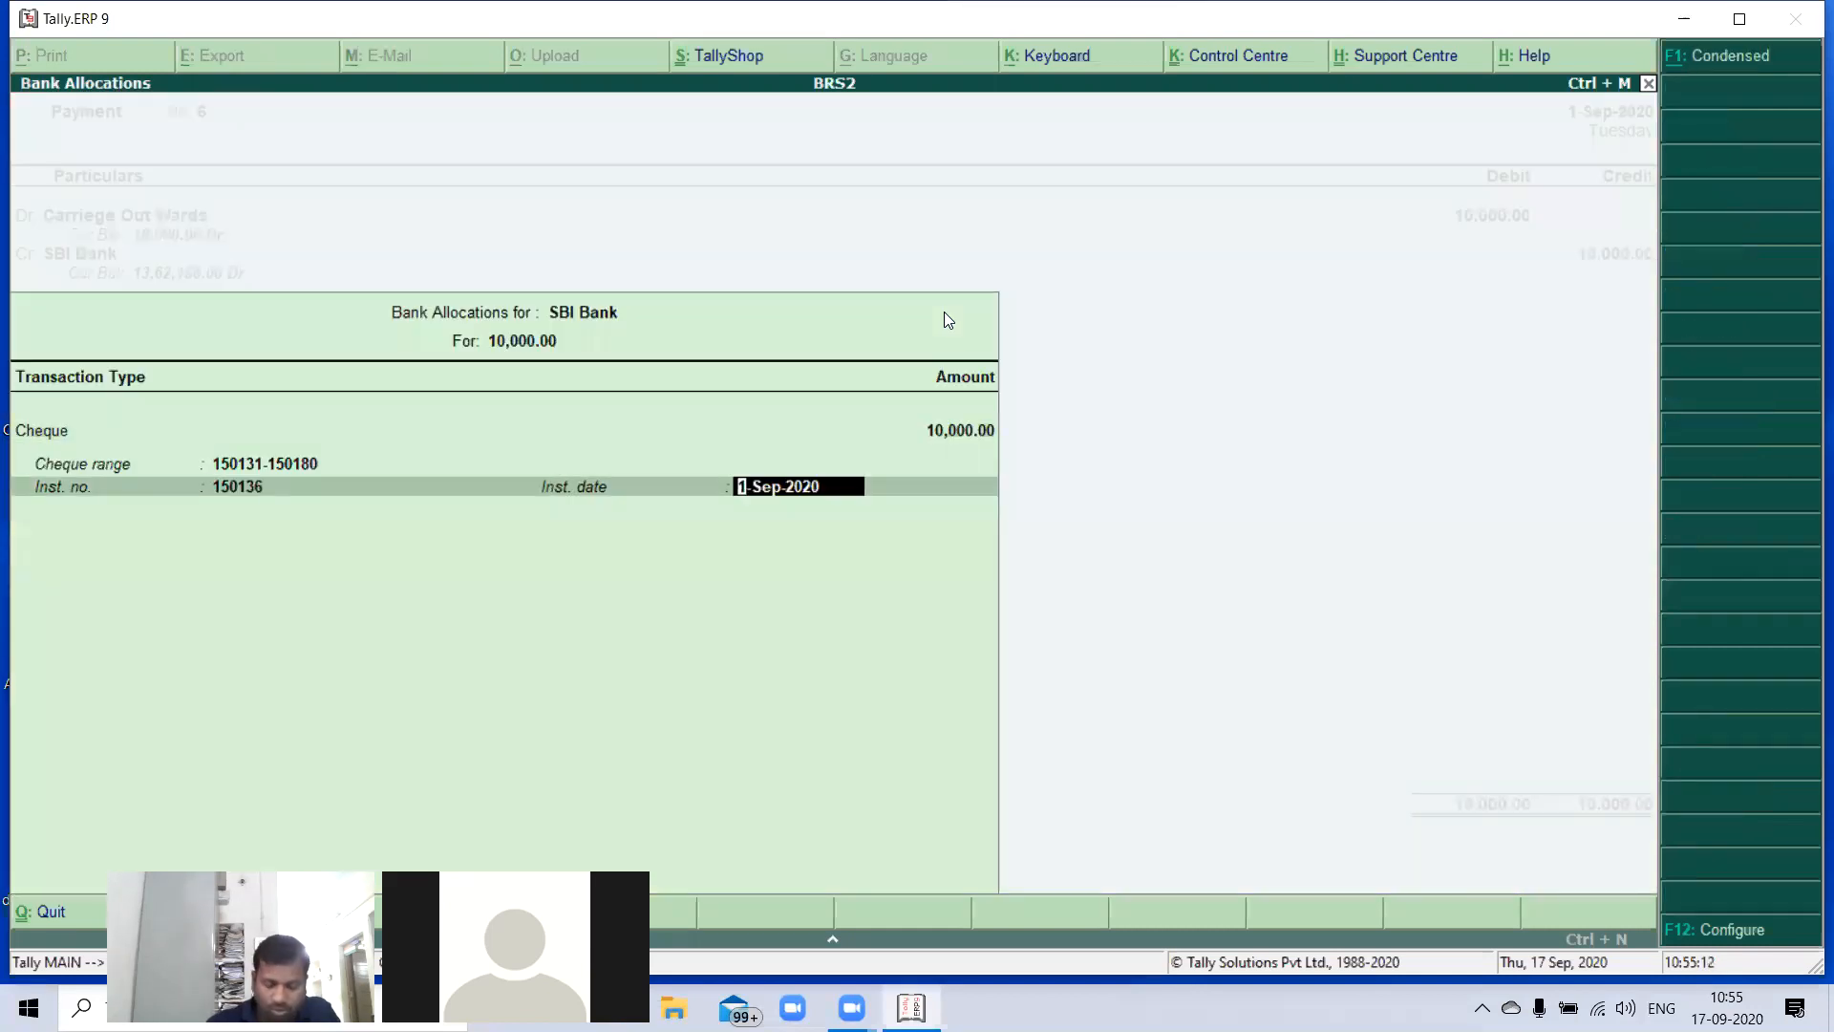
key("Return")
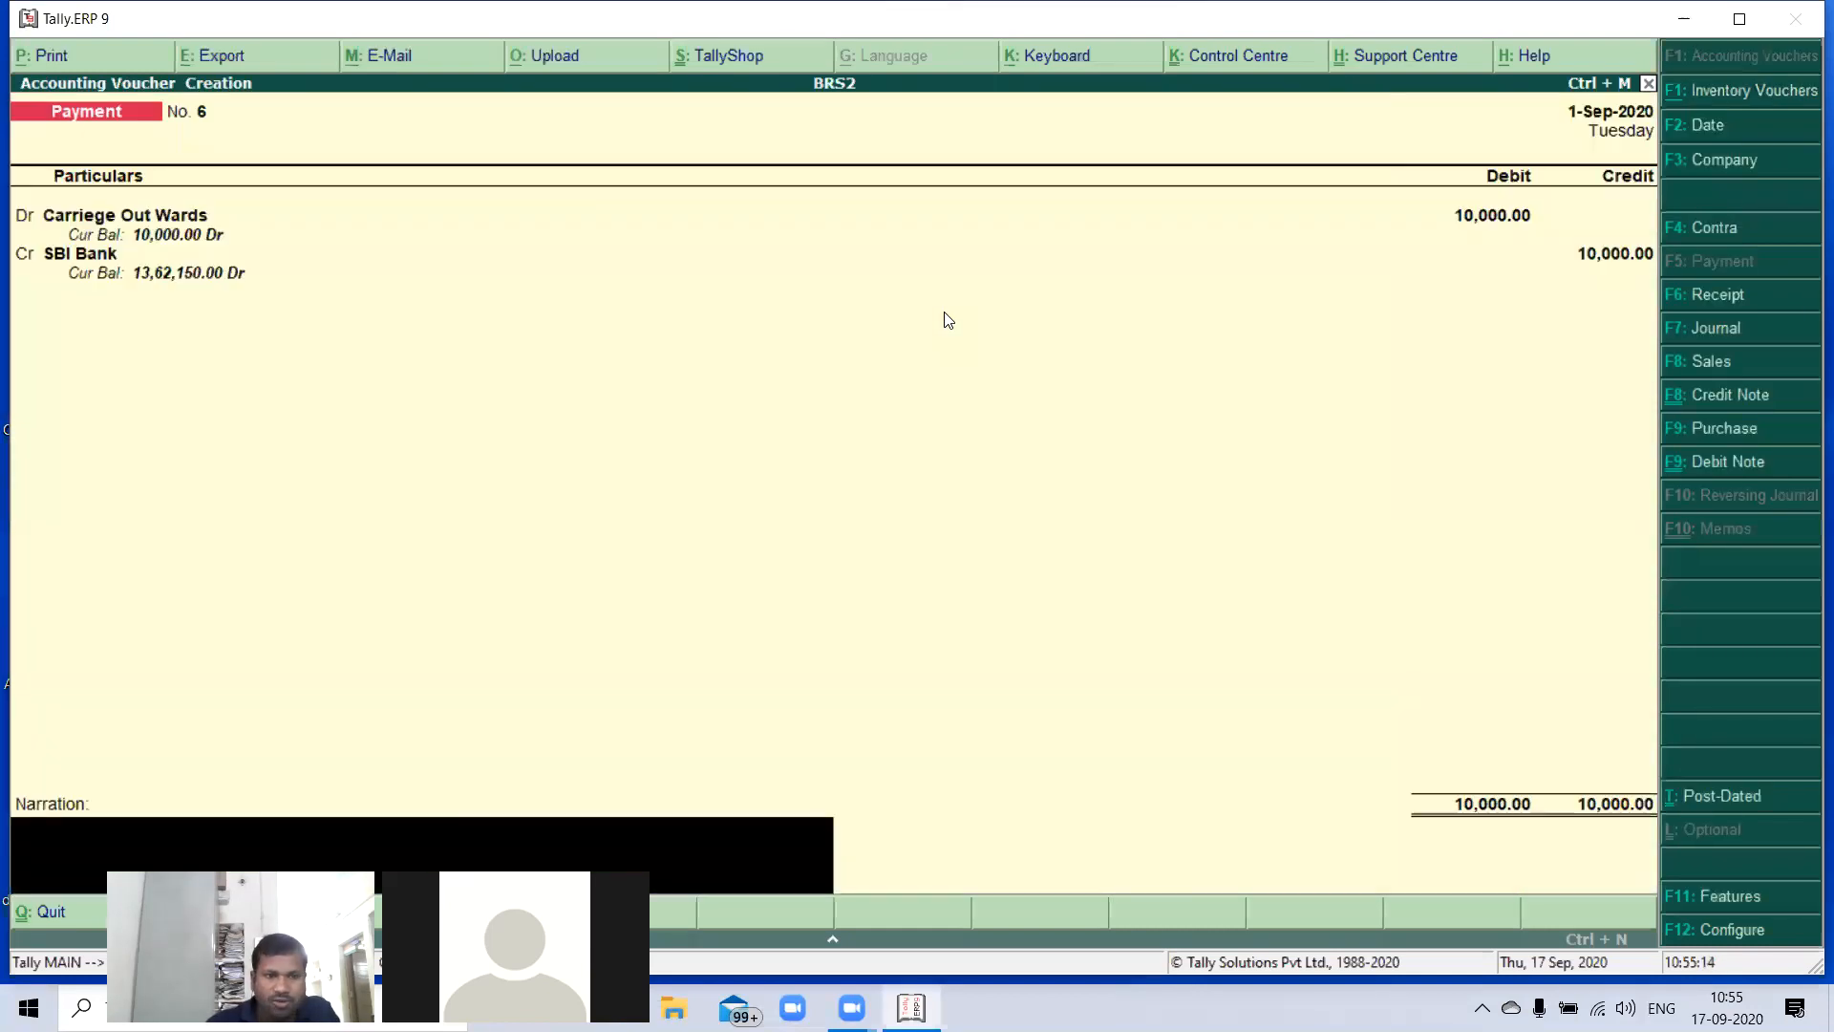
key("Return")
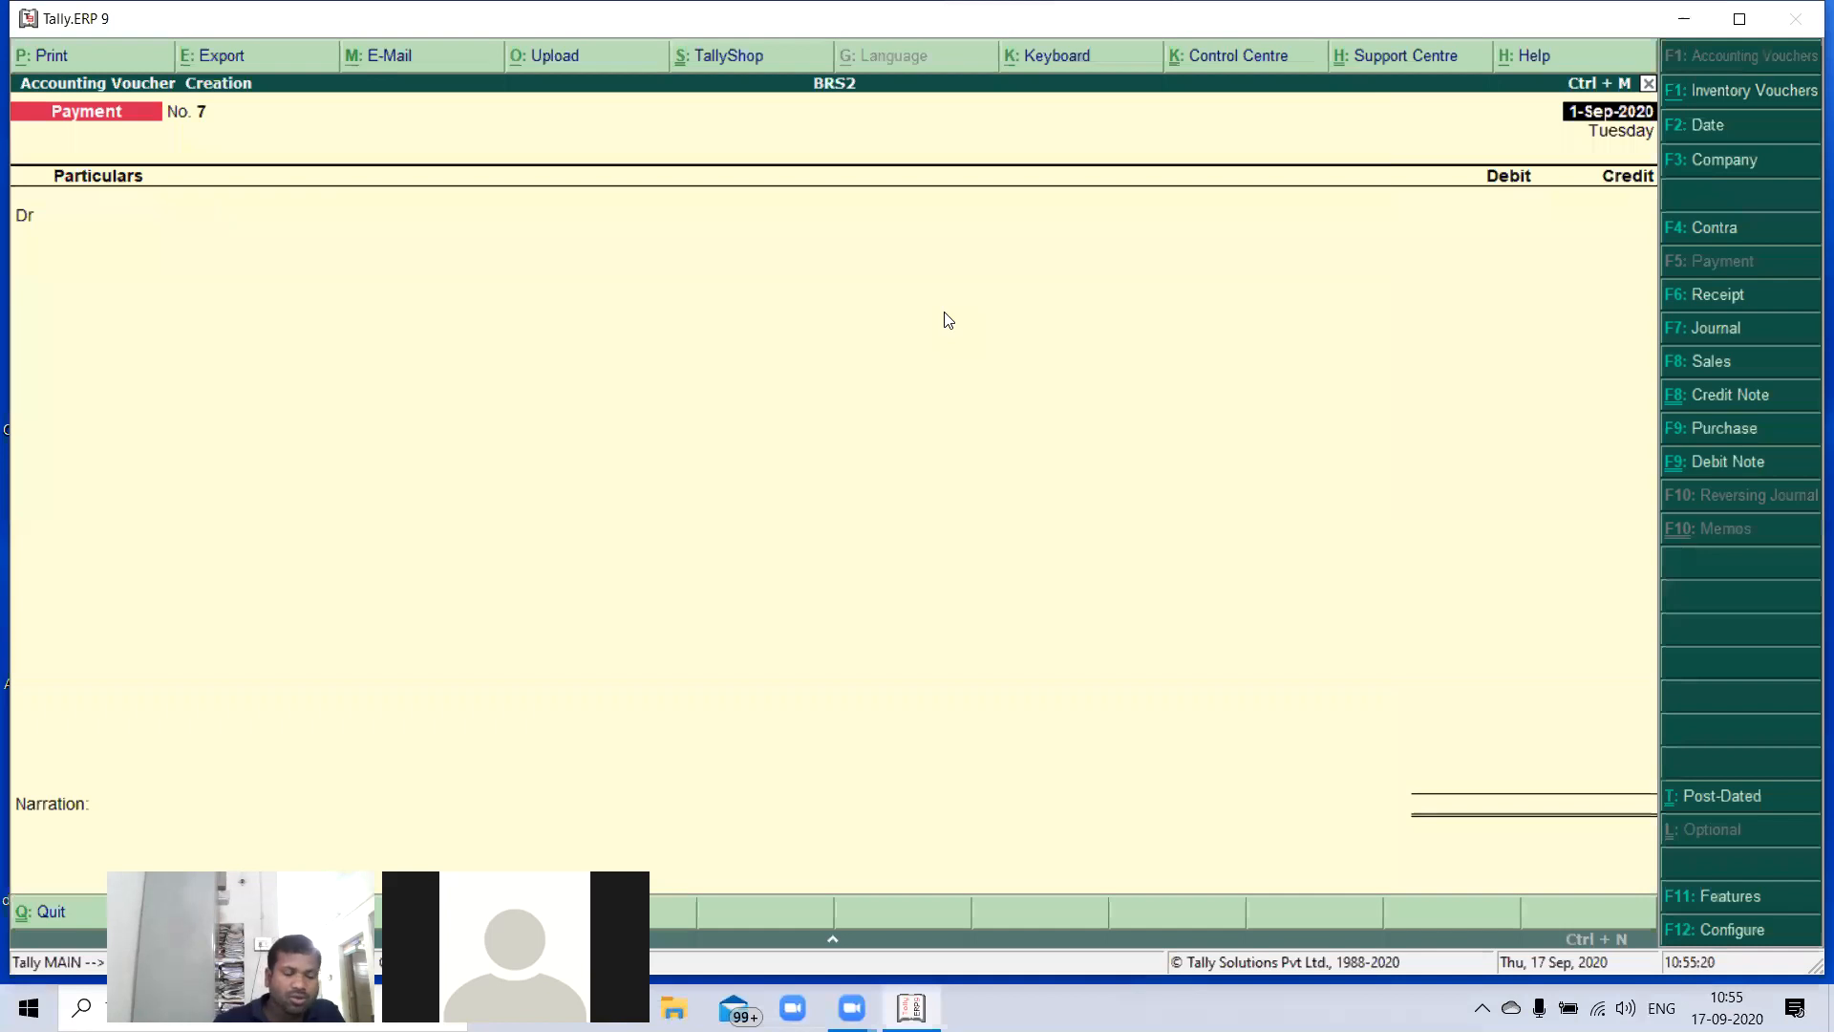
- Start a receipt voucher dated 2-Sep-2020
key("F6")
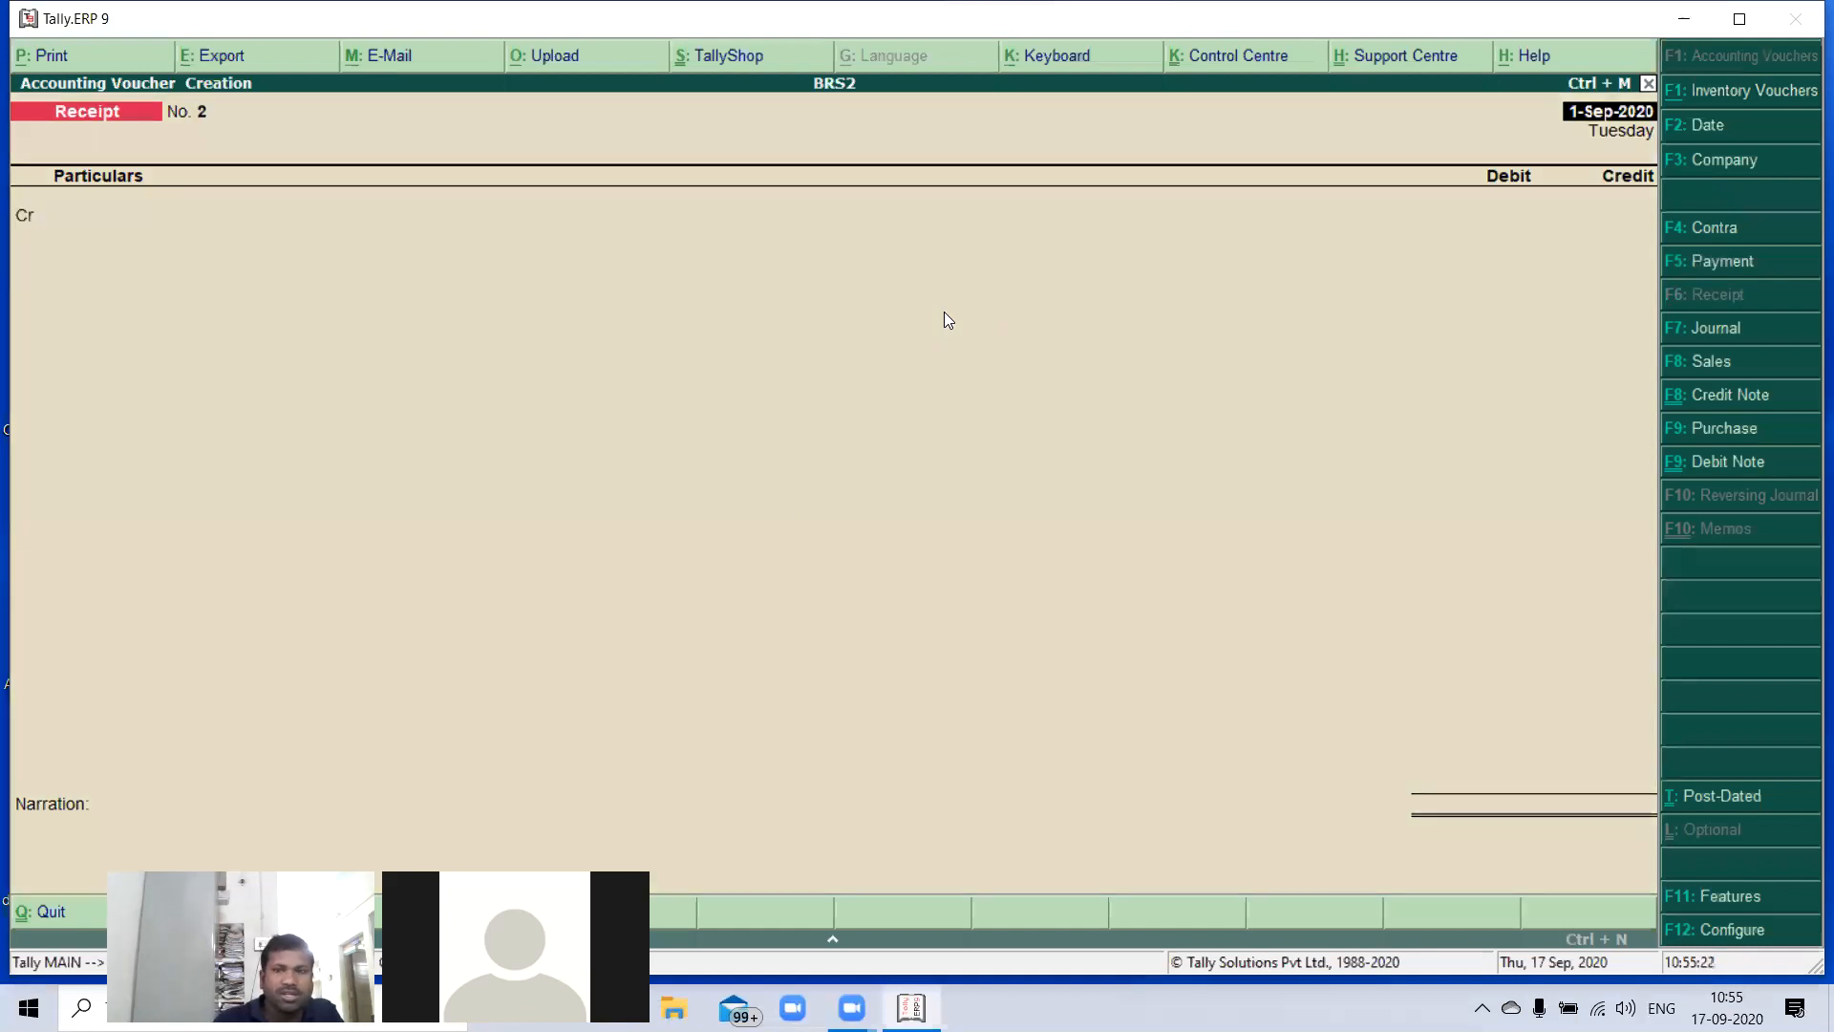
key("F2")
key("Return")
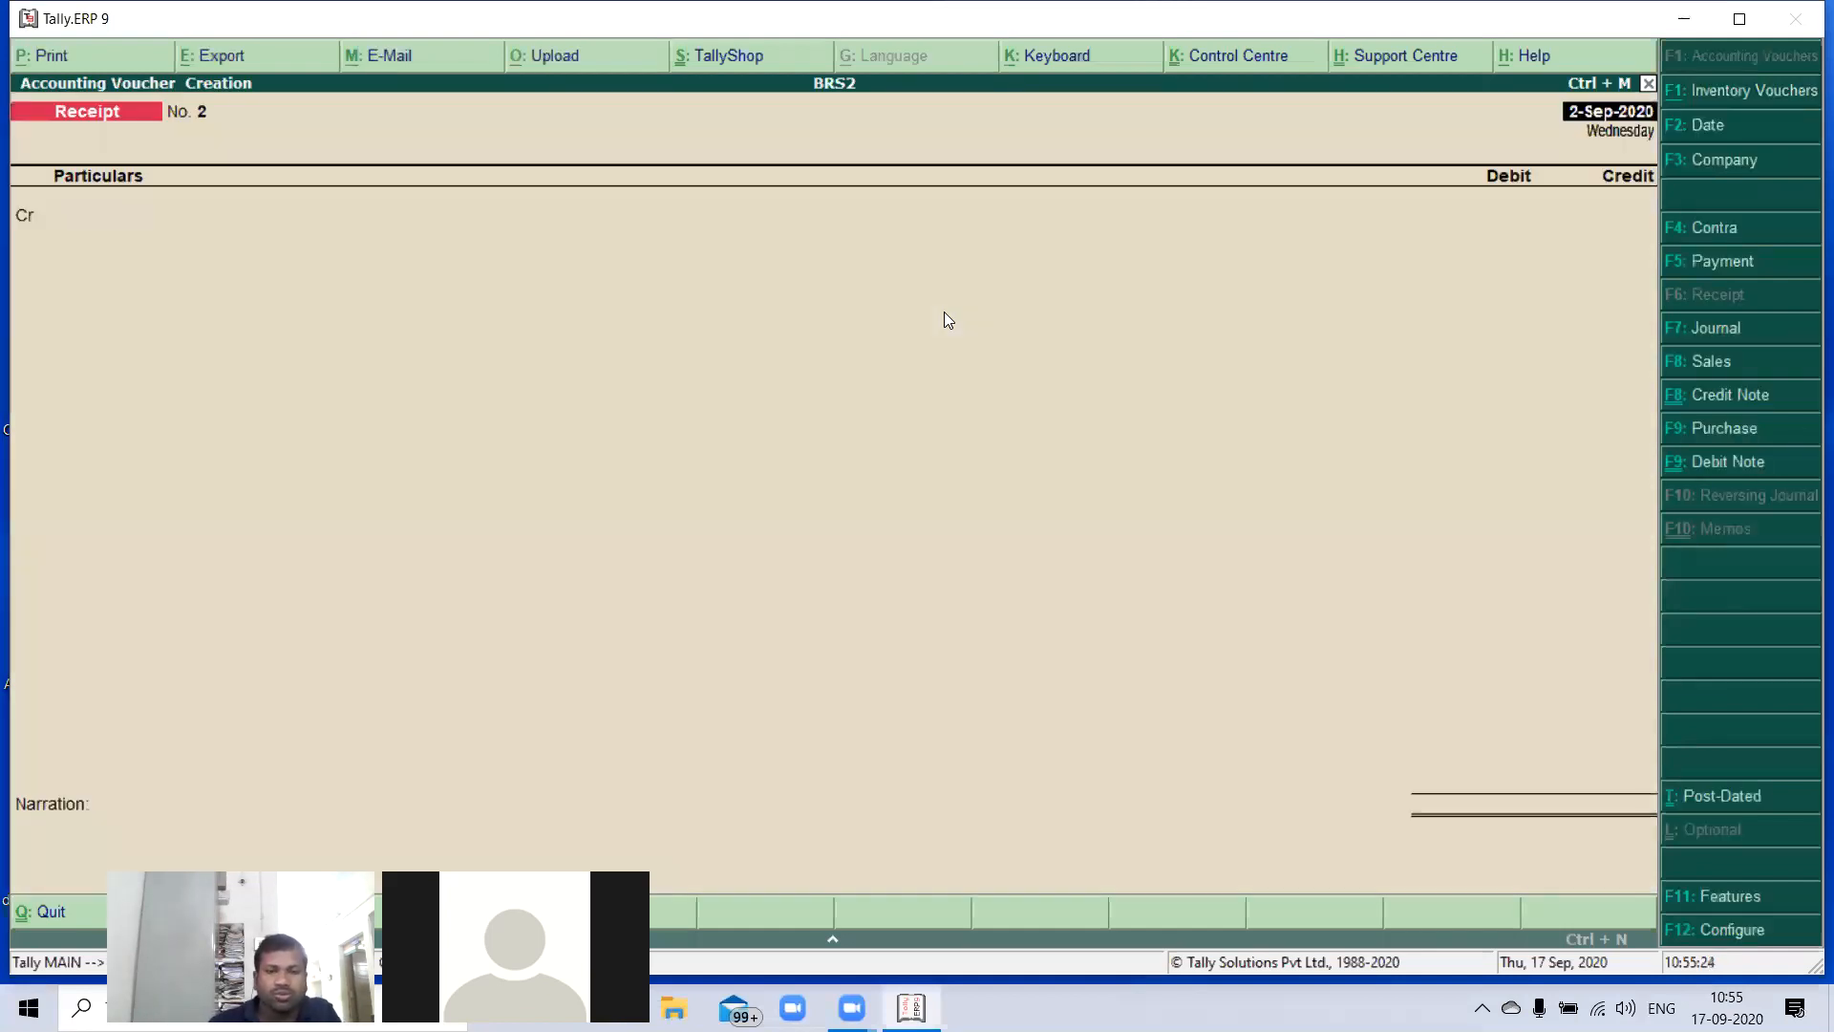
key("Return")
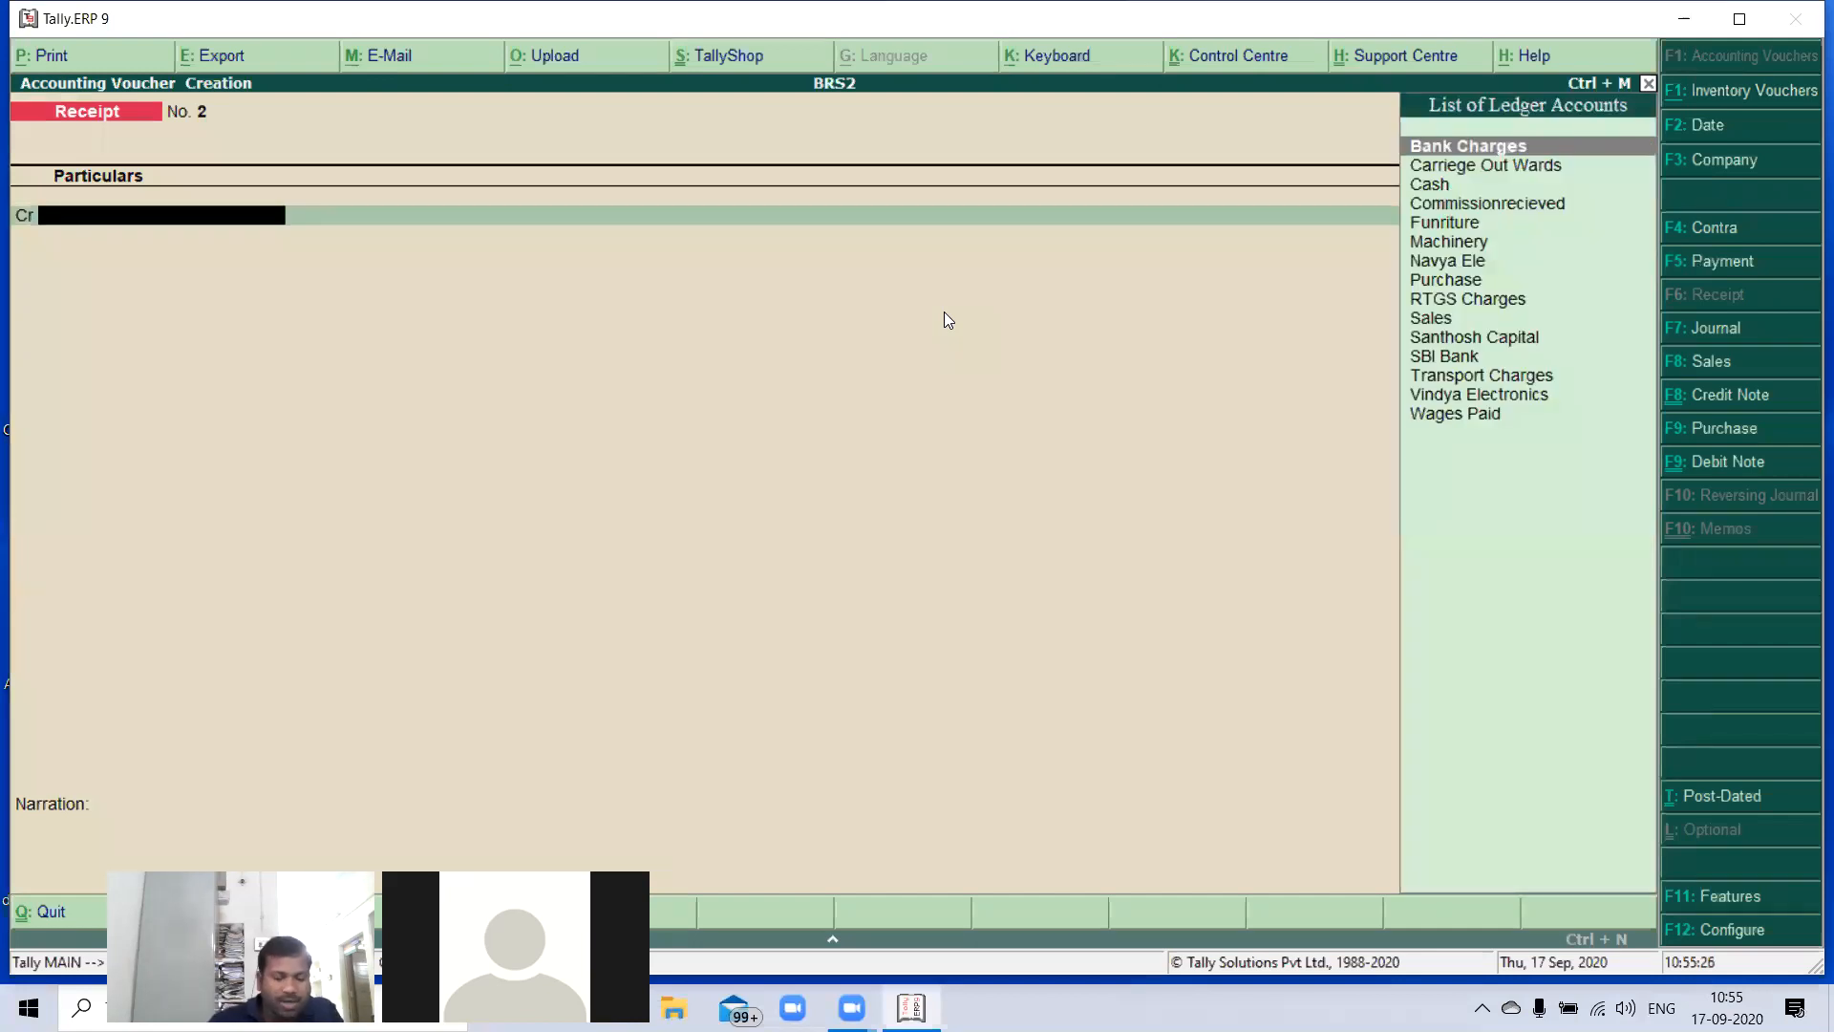
- Credit the Commissionrecieved ledger with 3,500
type("Co")
key("Return")
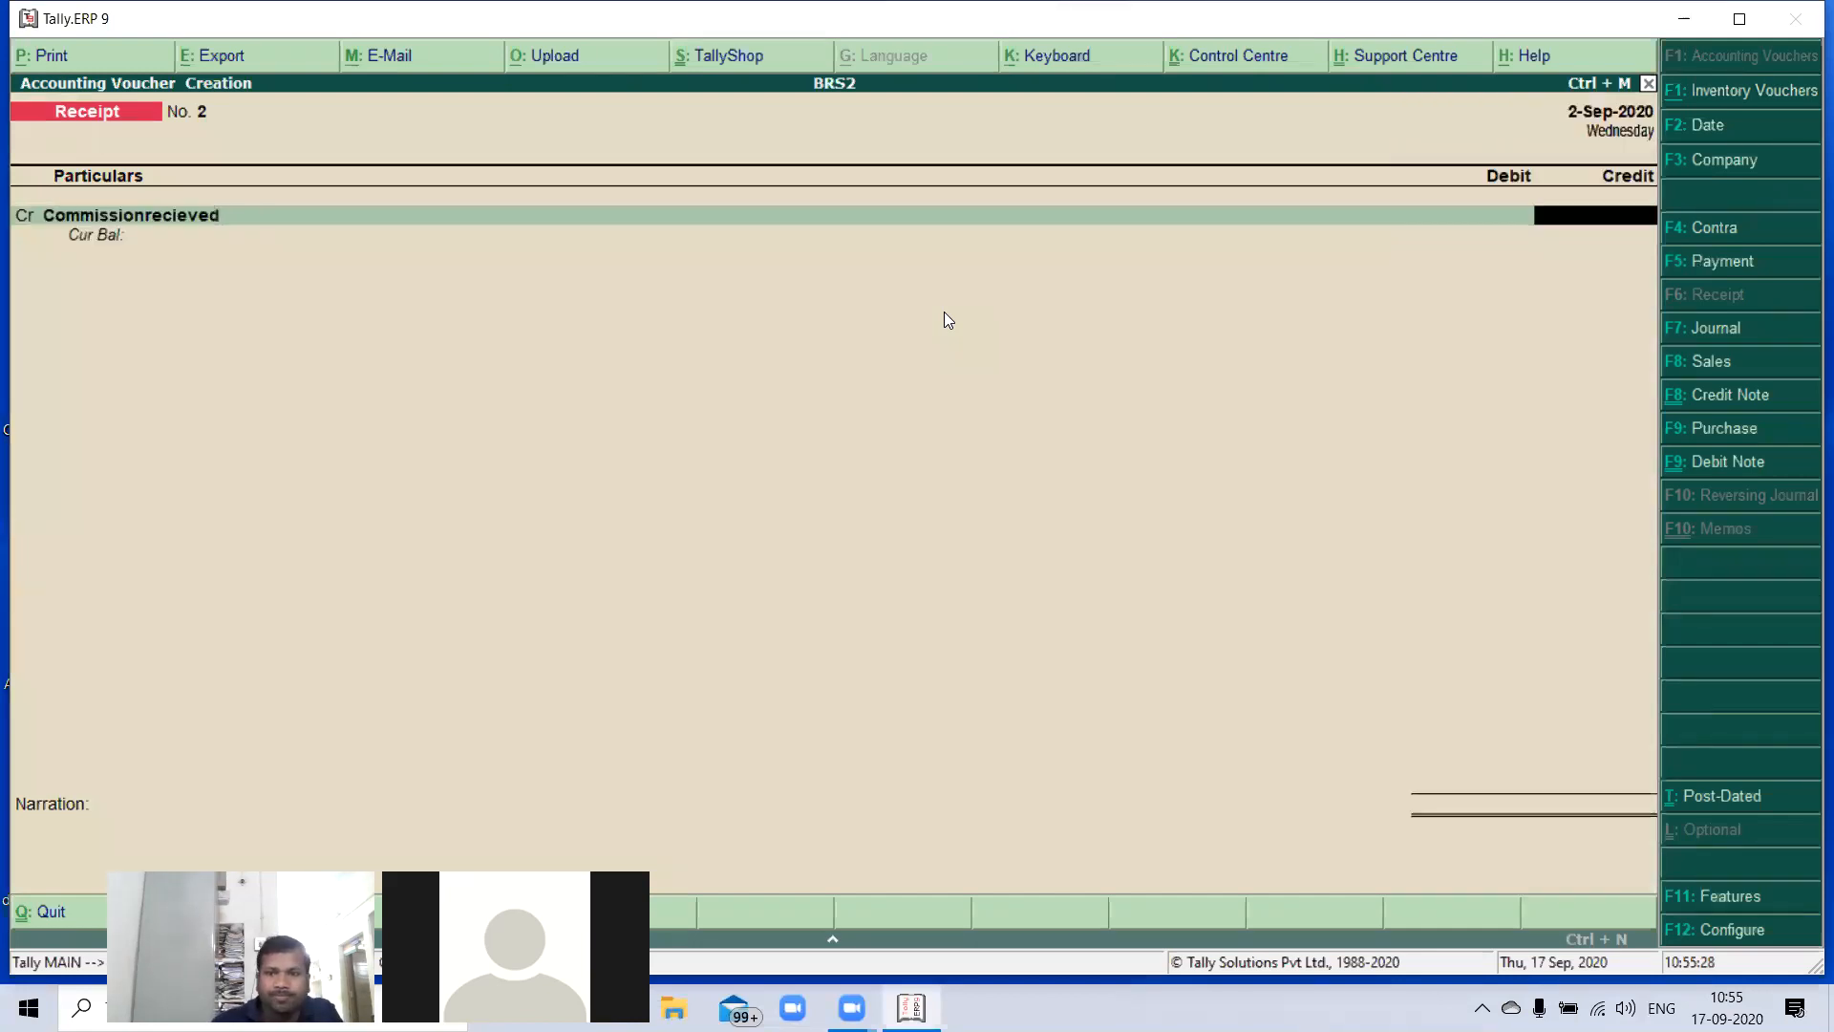
type("3500")
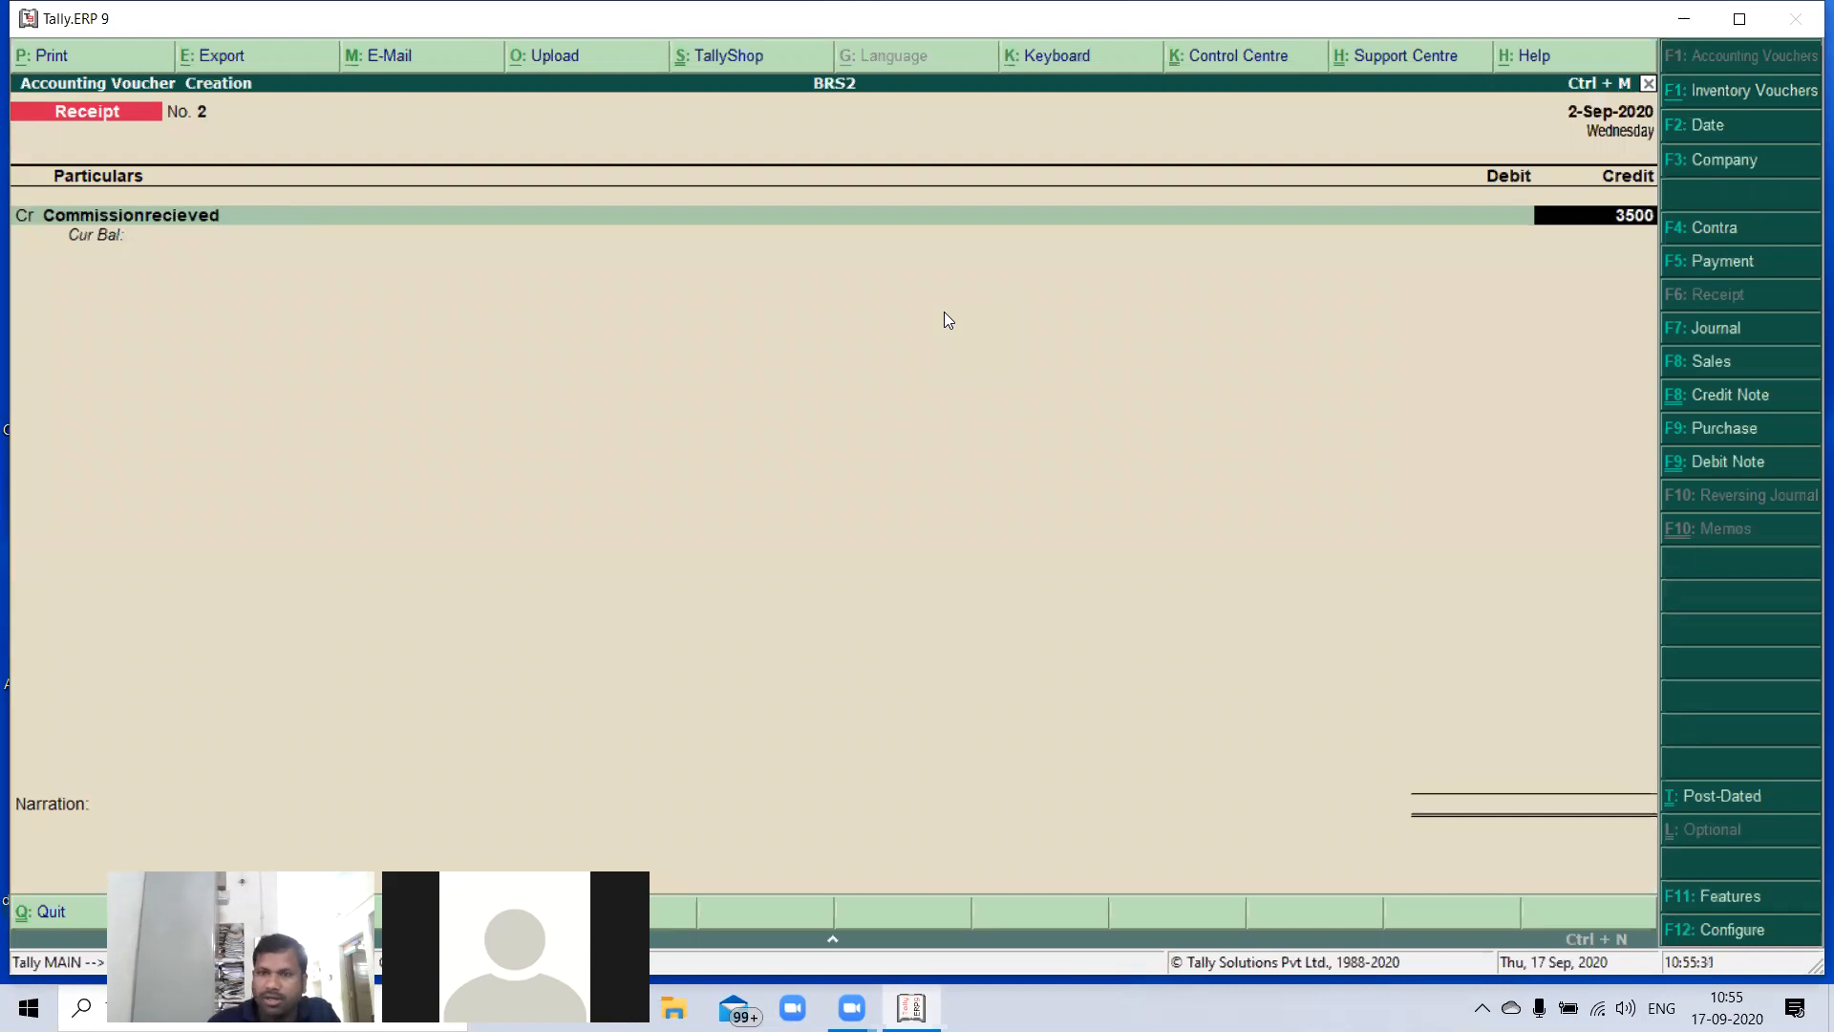
key("Return")
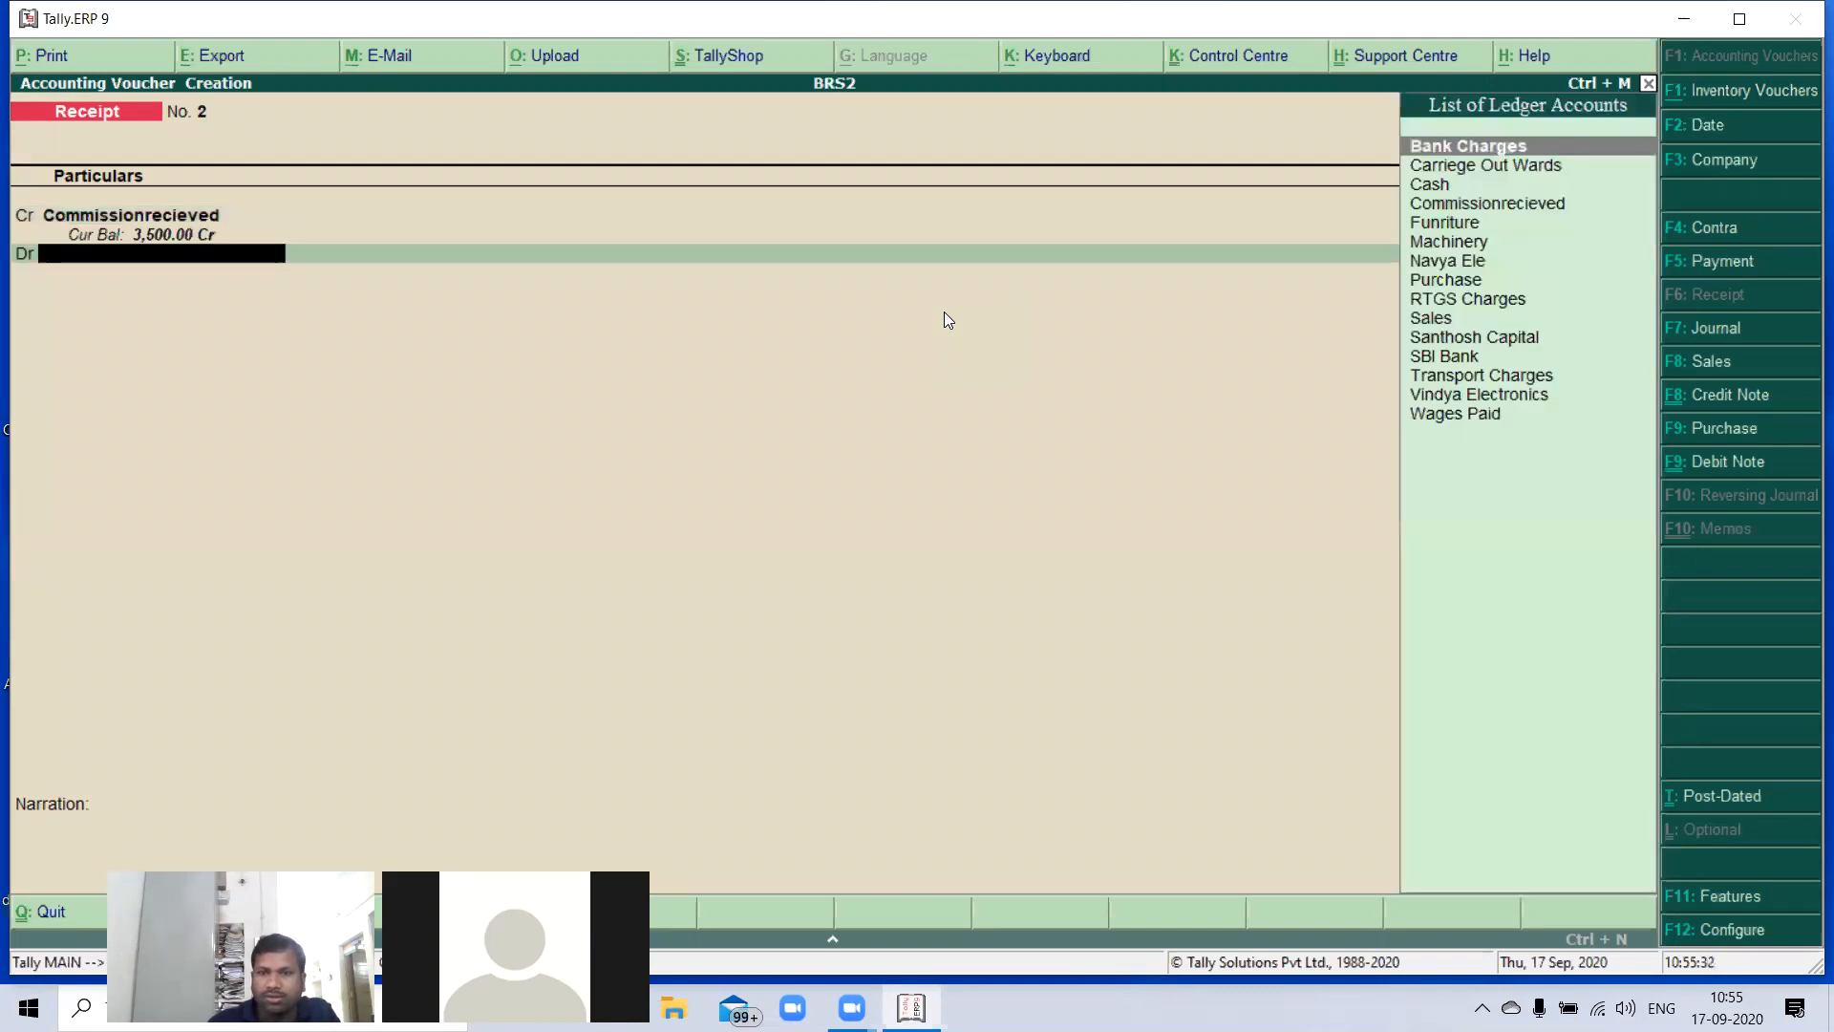
- Debit SBI Bank with 3,500 in the commission receipt
type("S")
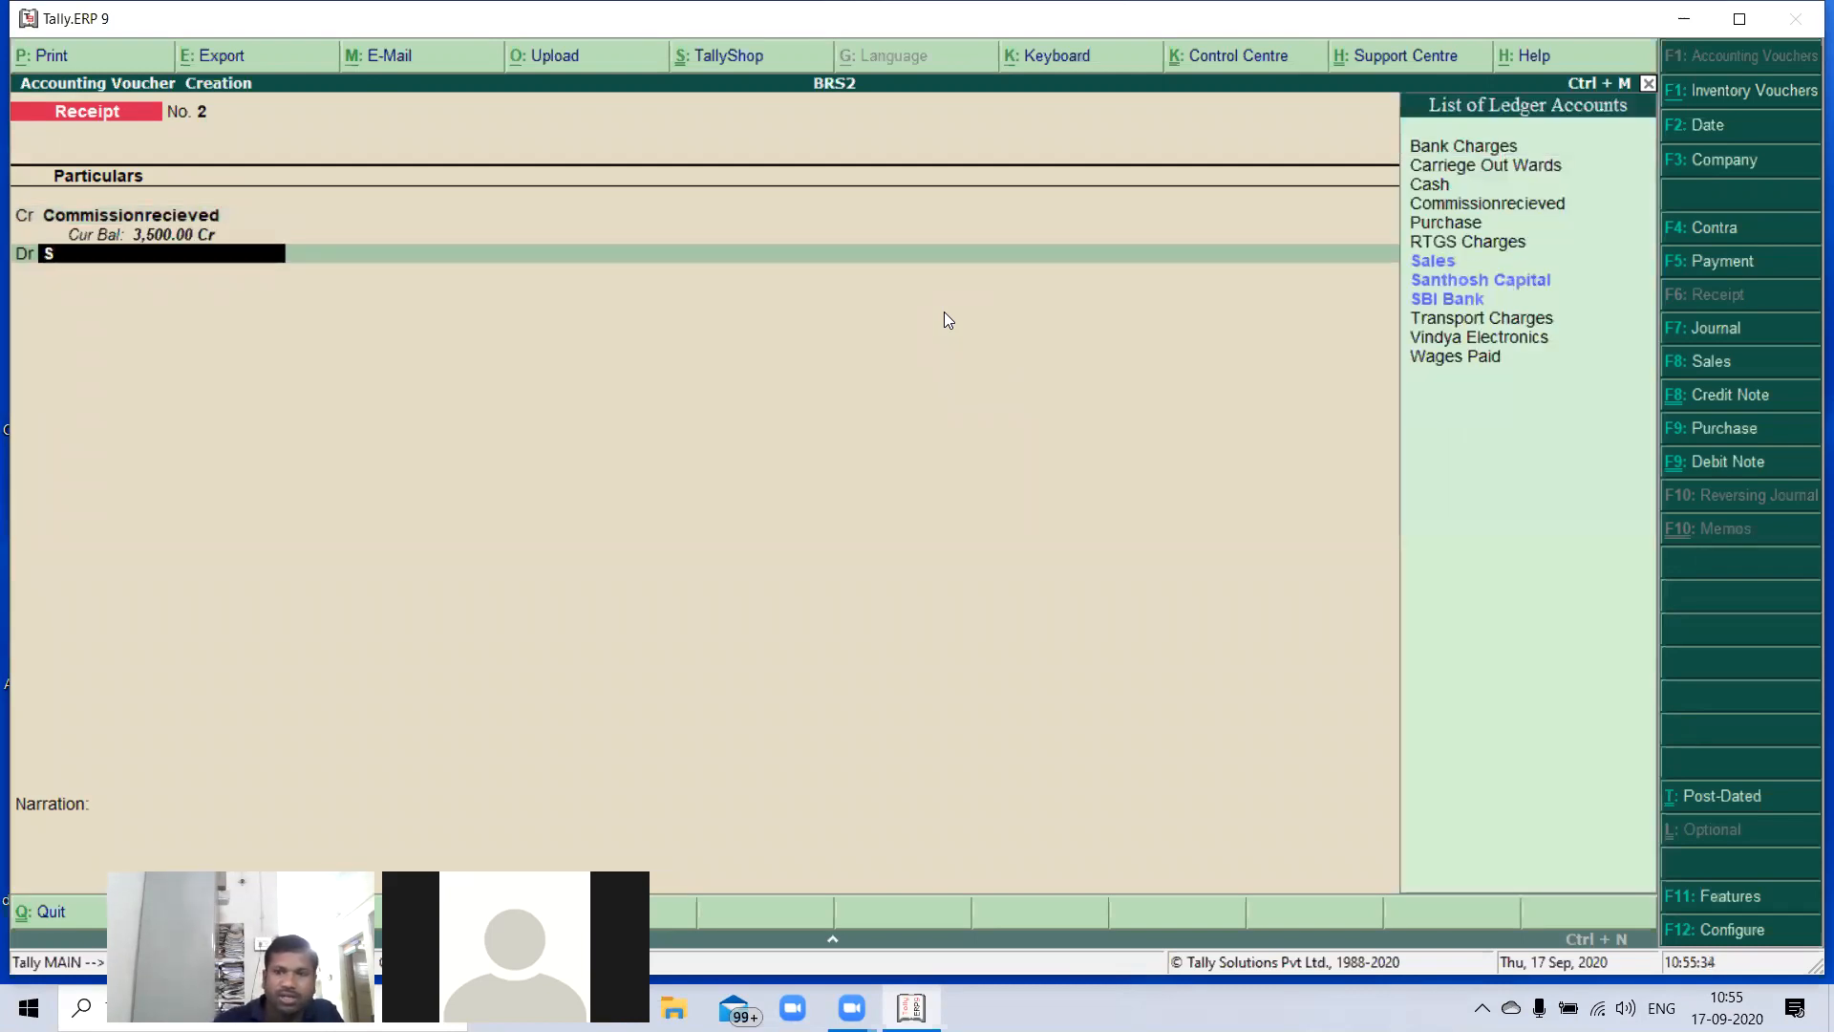
key("Down")
key("Down")
key("Down")
key("Return")
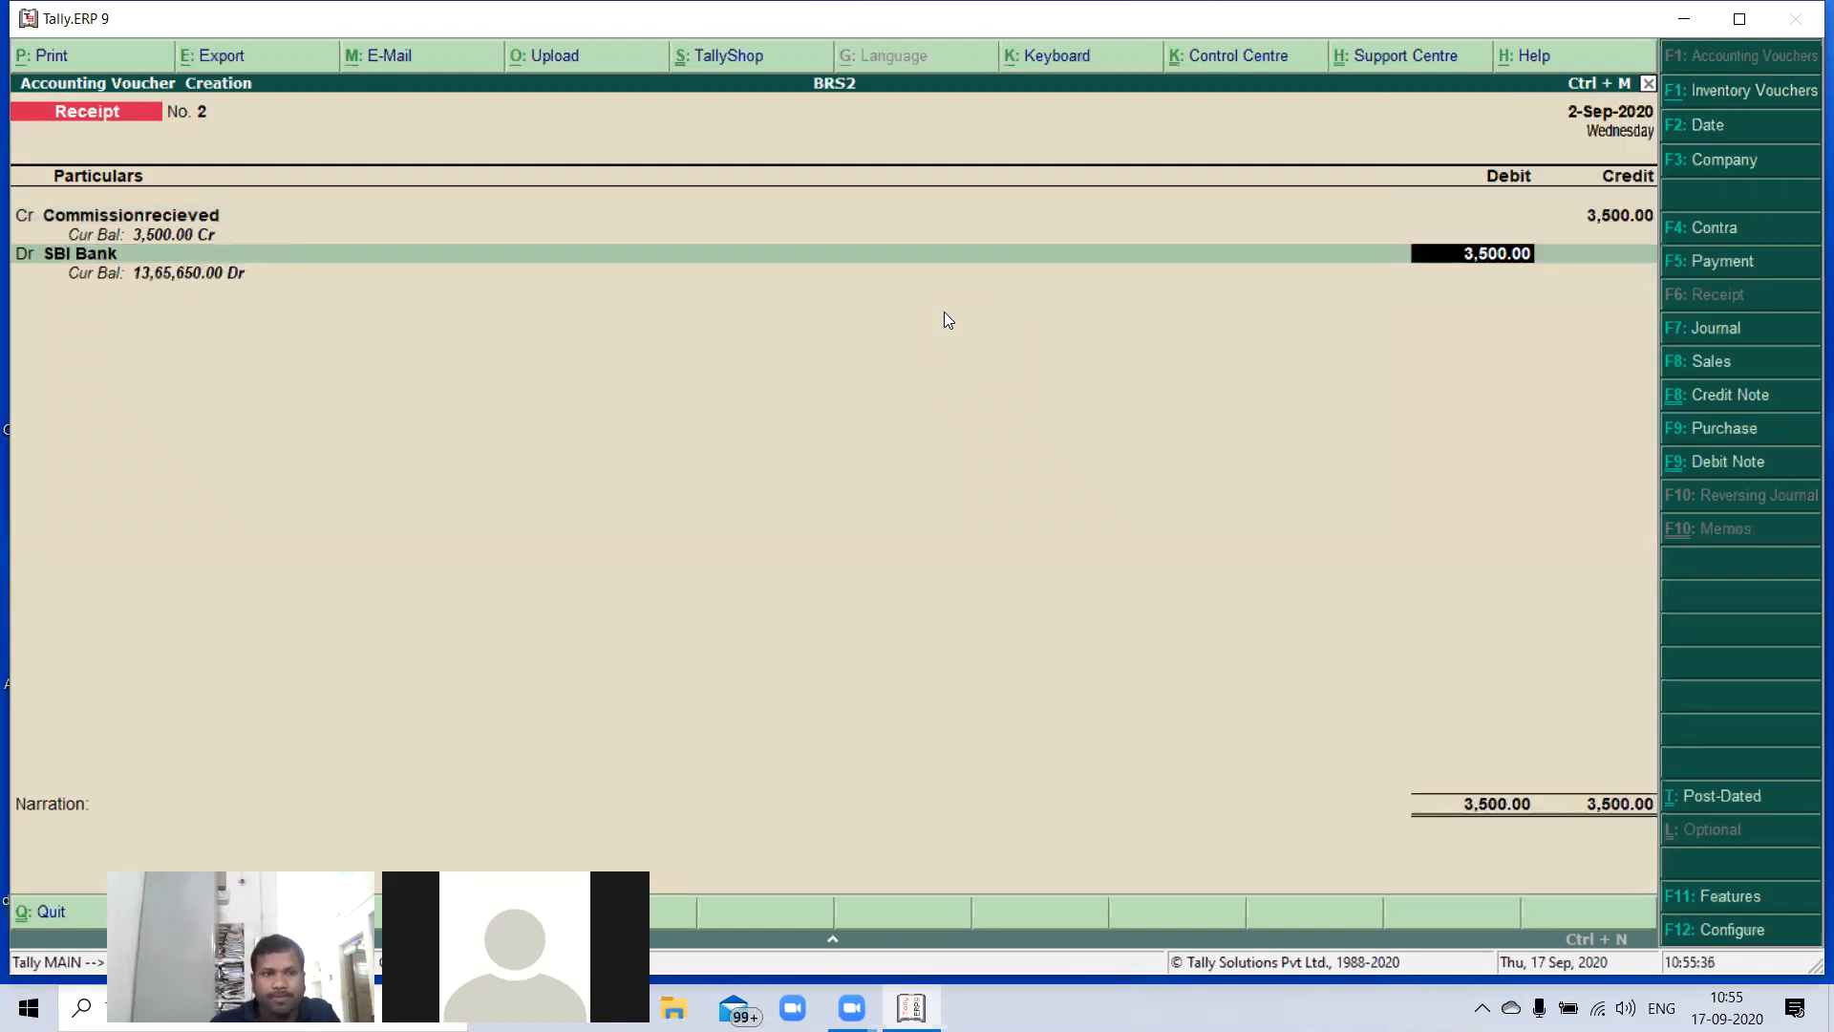
key("Return")
key("Return")
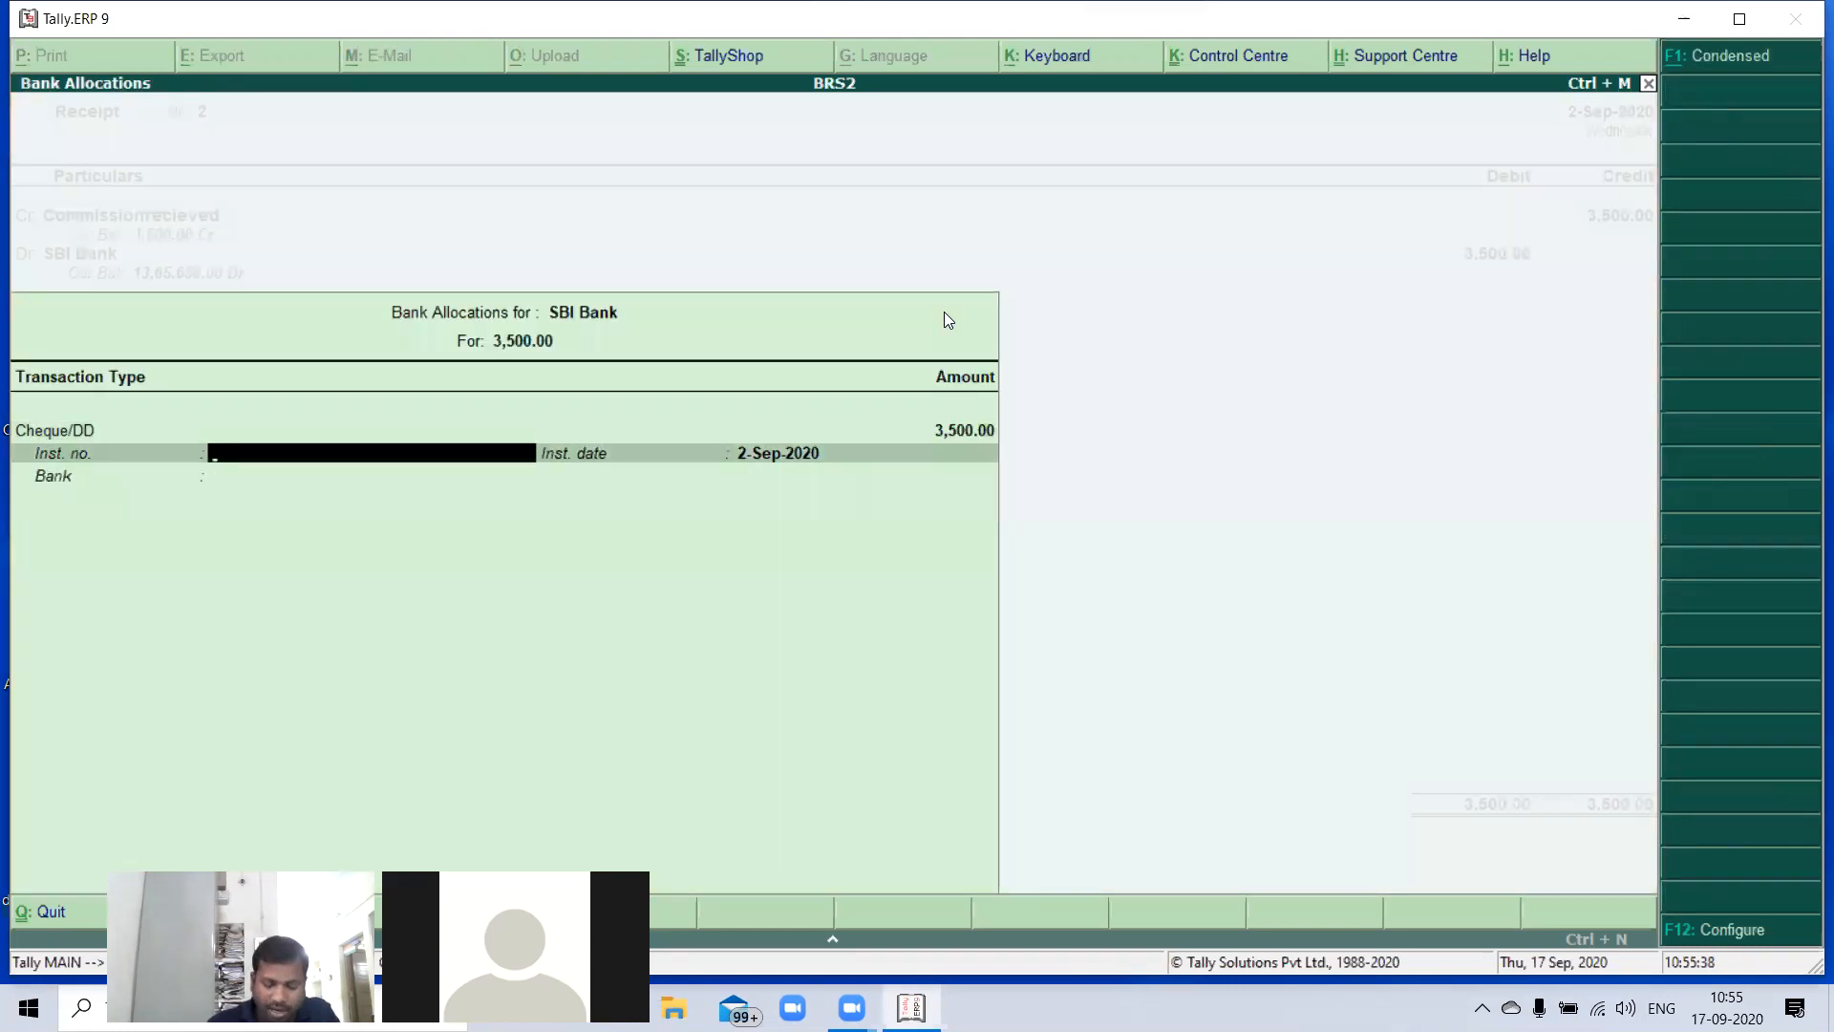
- Allocate the receipt as Cheque/DD with instrument number 148752 and instrument date 2-Sep-2020
type("1")
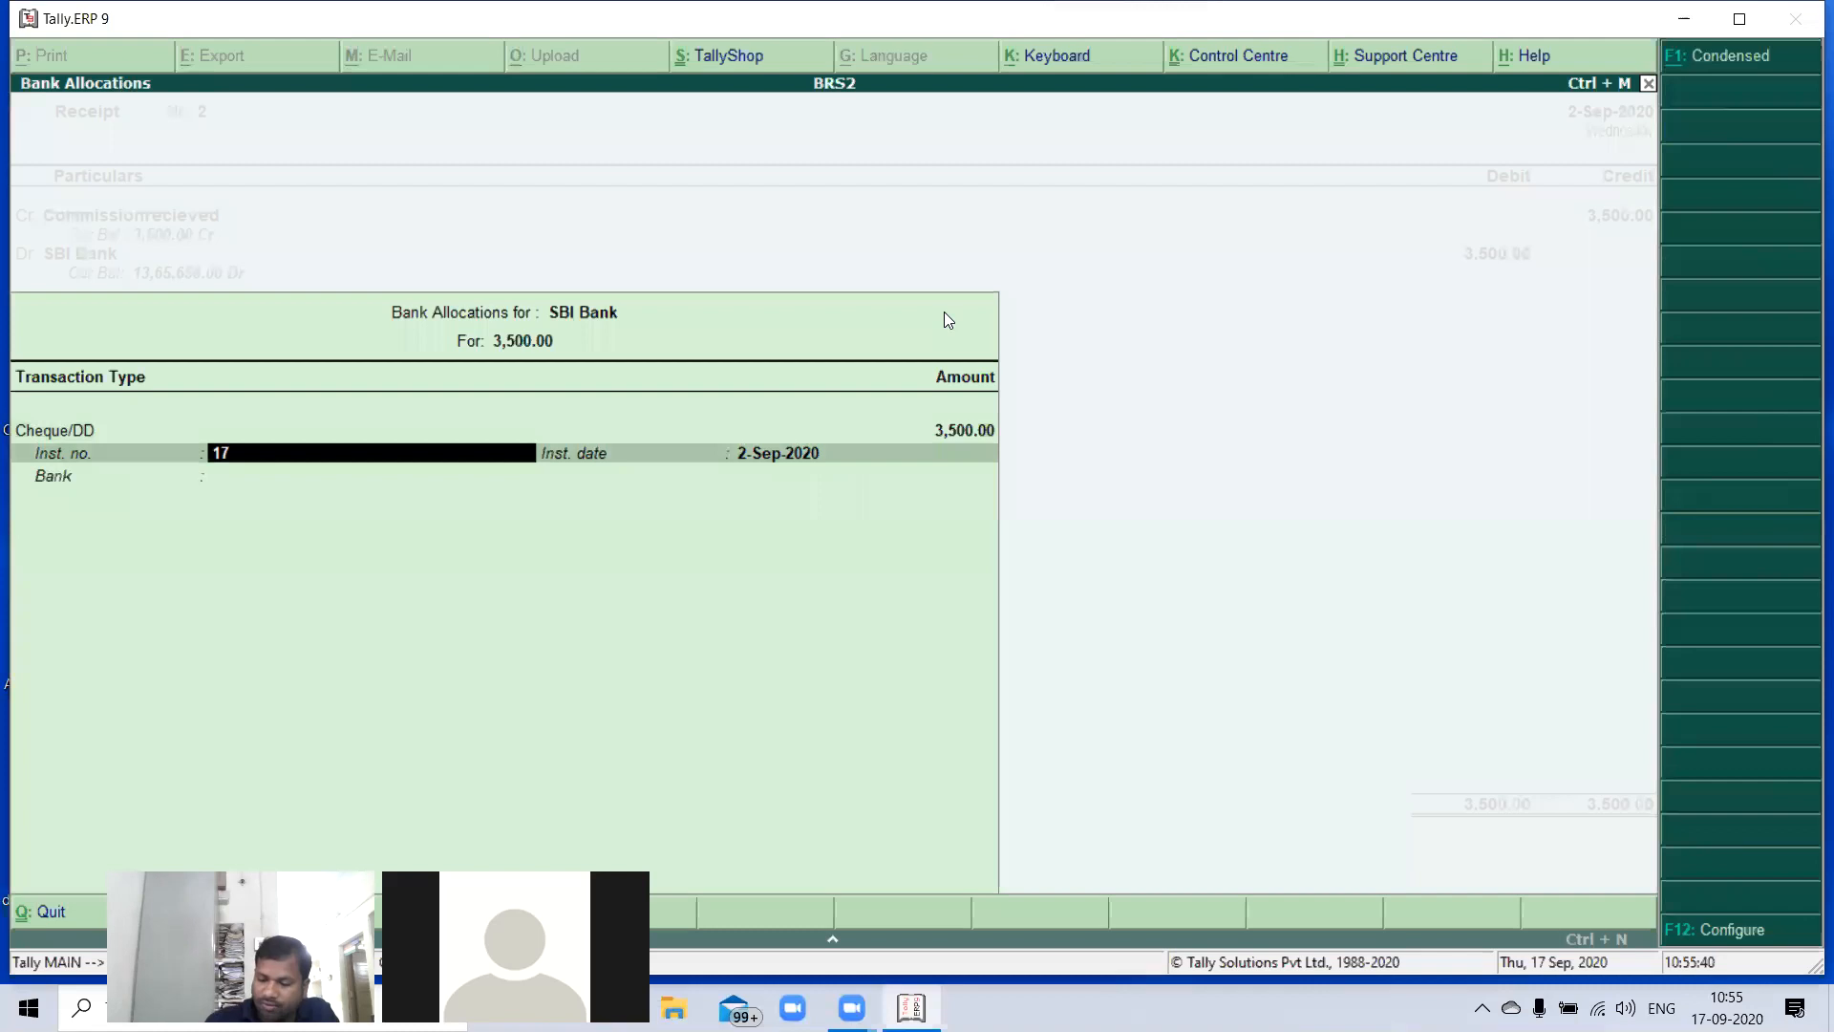
type("48752")
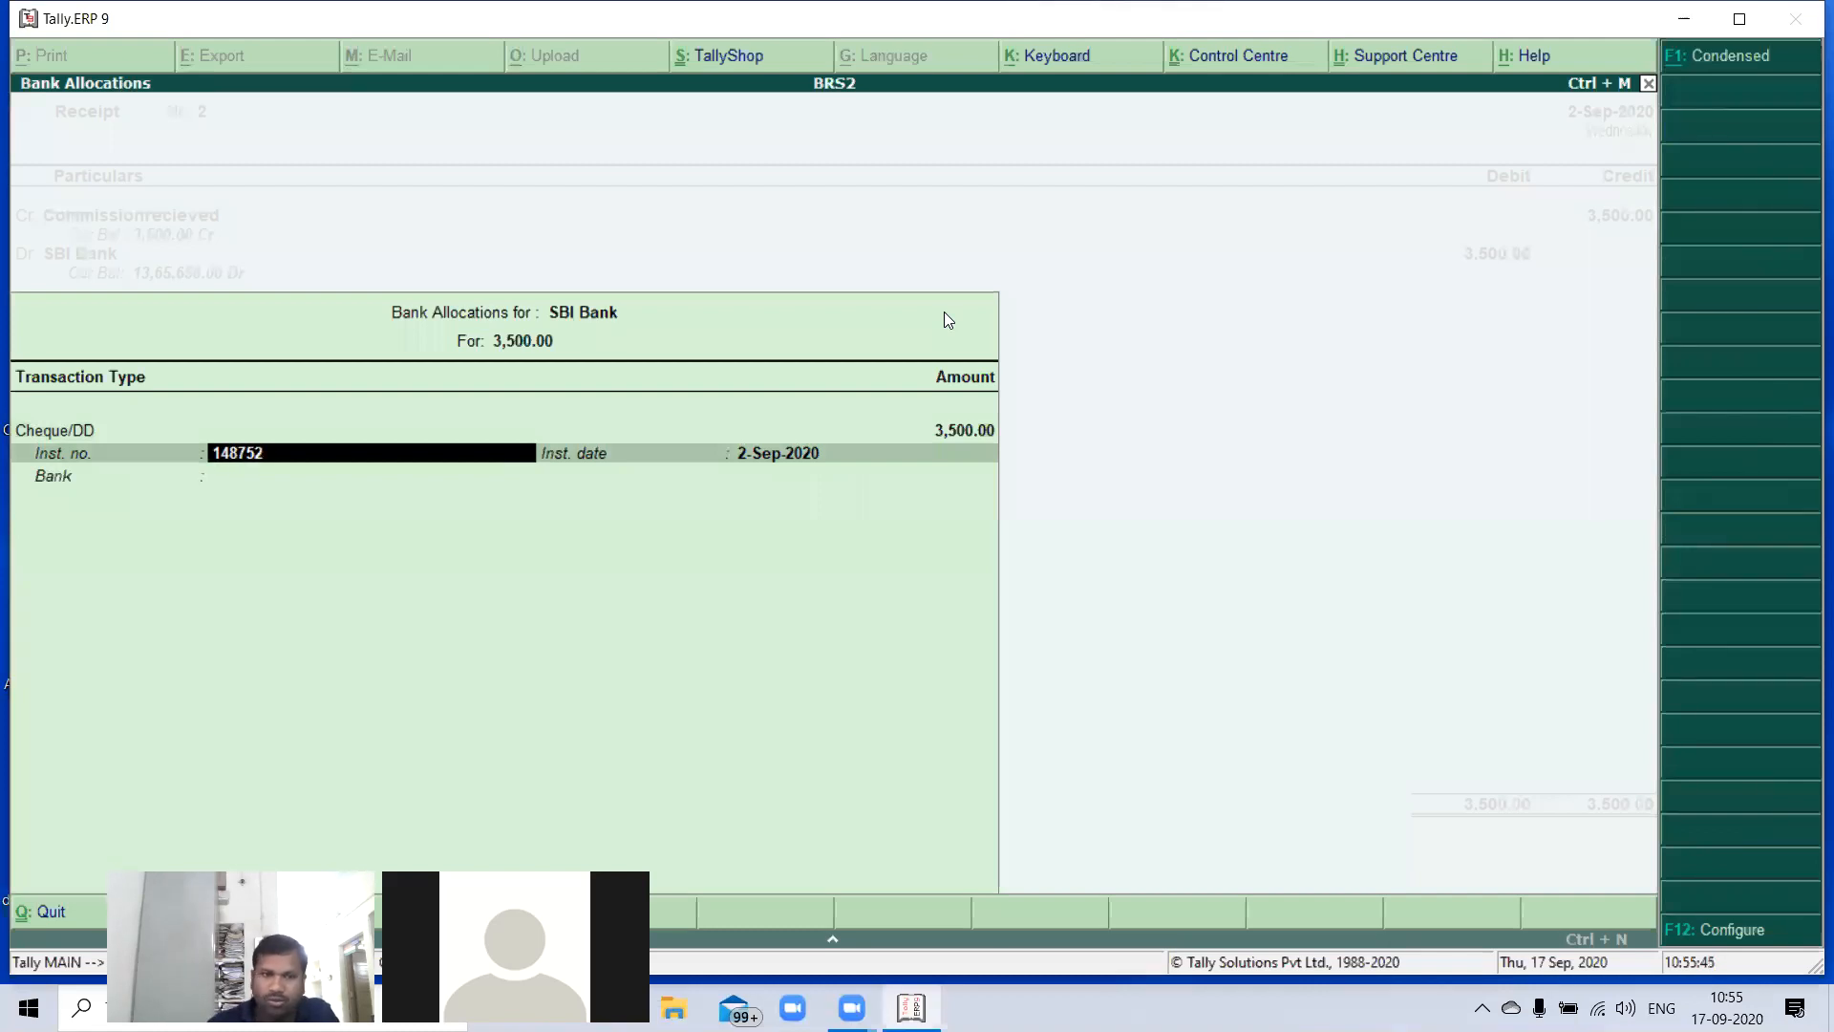
key("Return")
- Specify Indian Bank as the cheque's bank and save the commission receipt without a narration
key("Return")
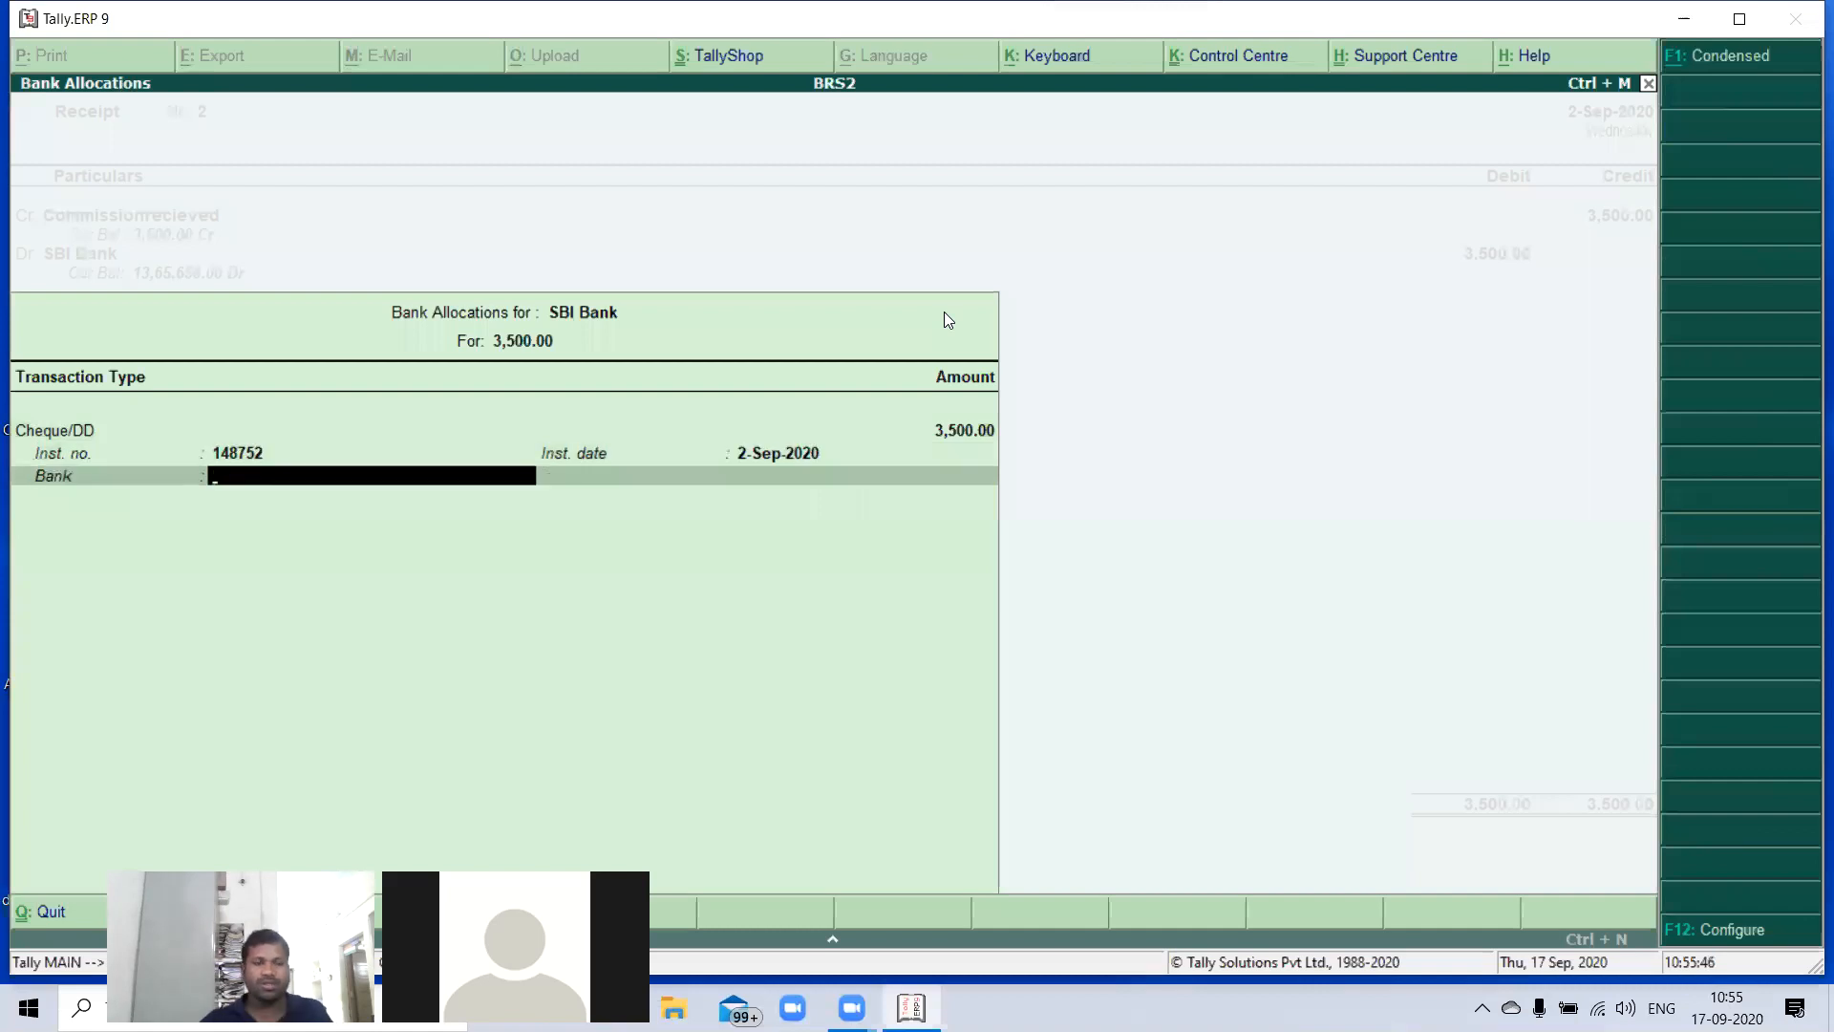
key("Return")
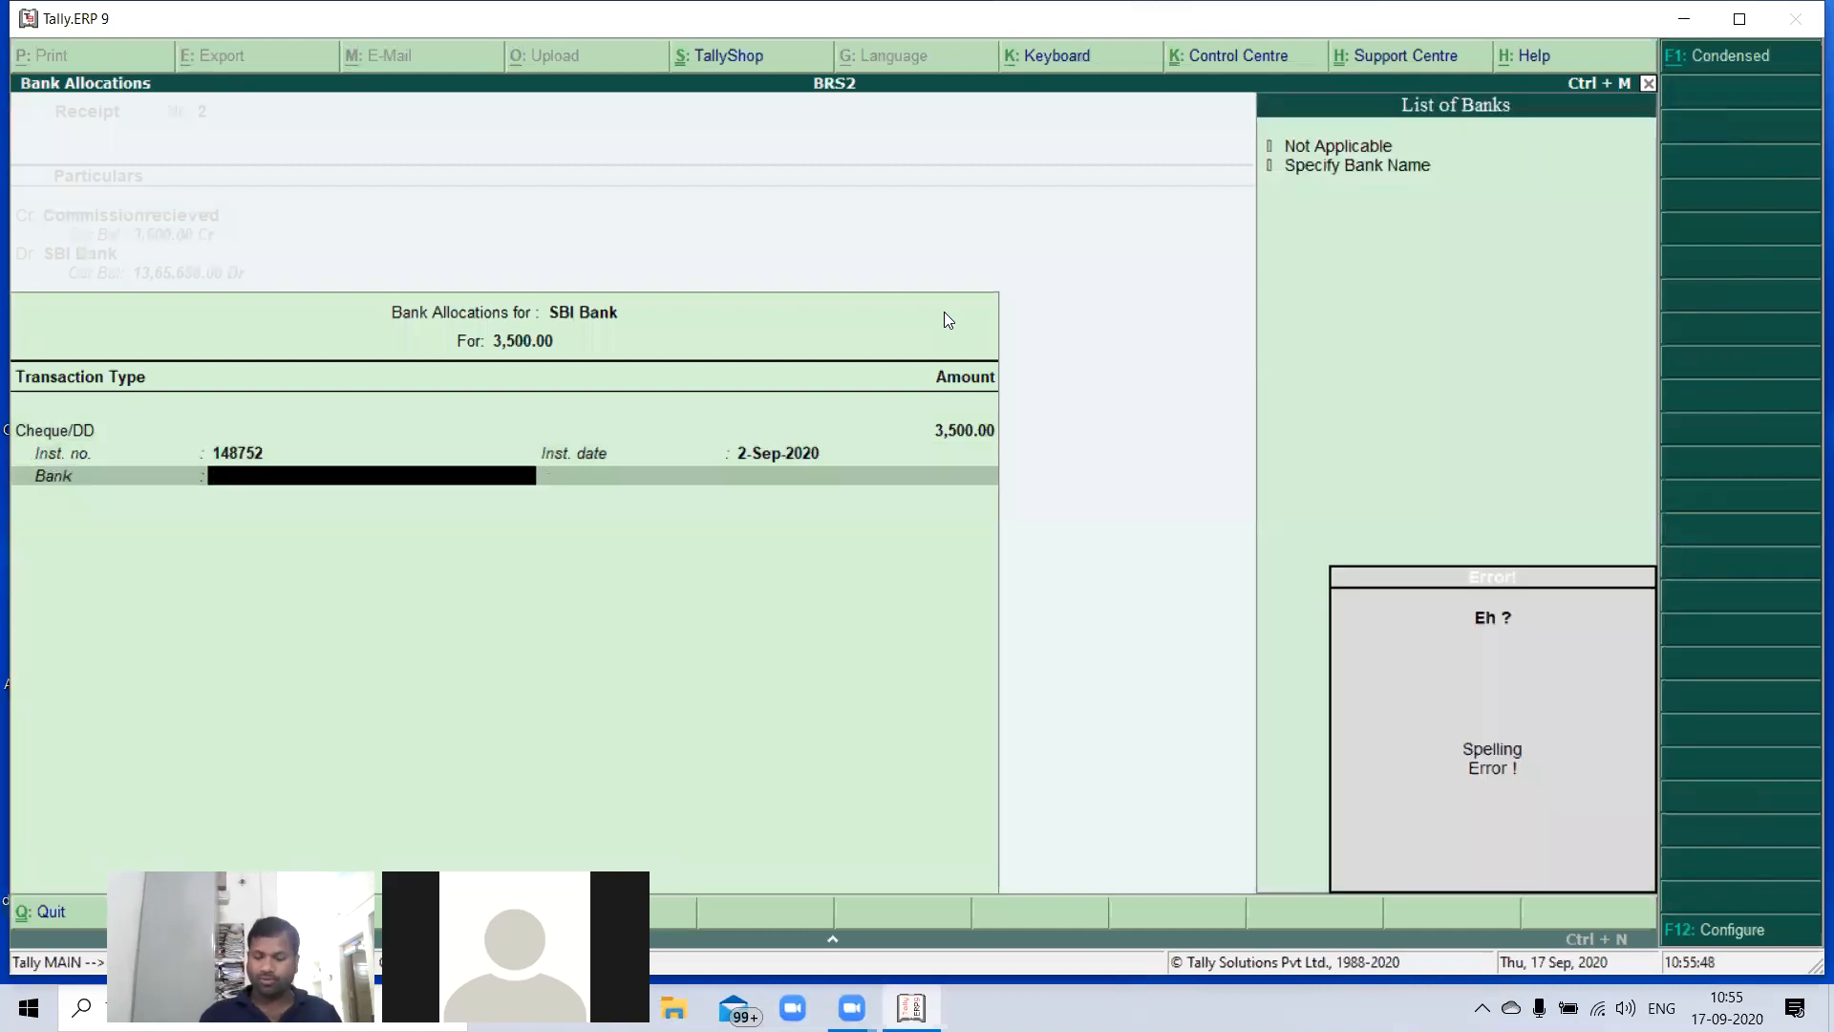
key("Down")
key("Return")
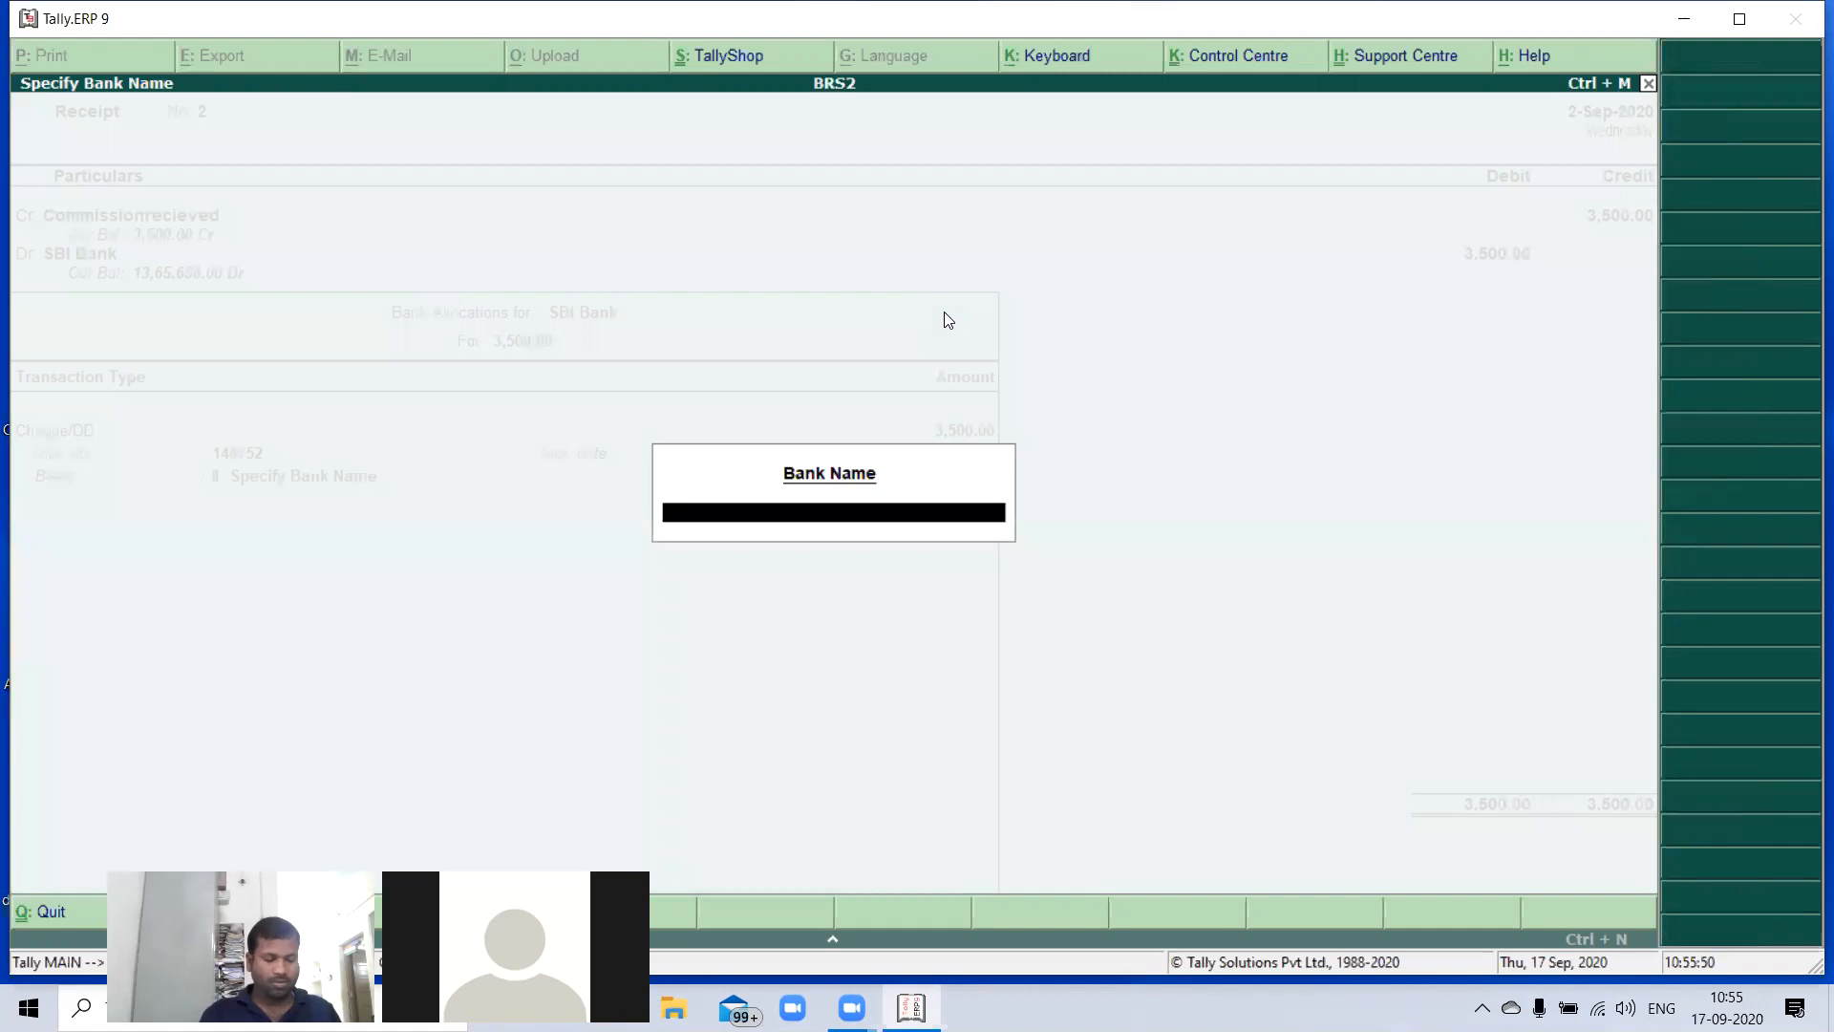
type("Ind")
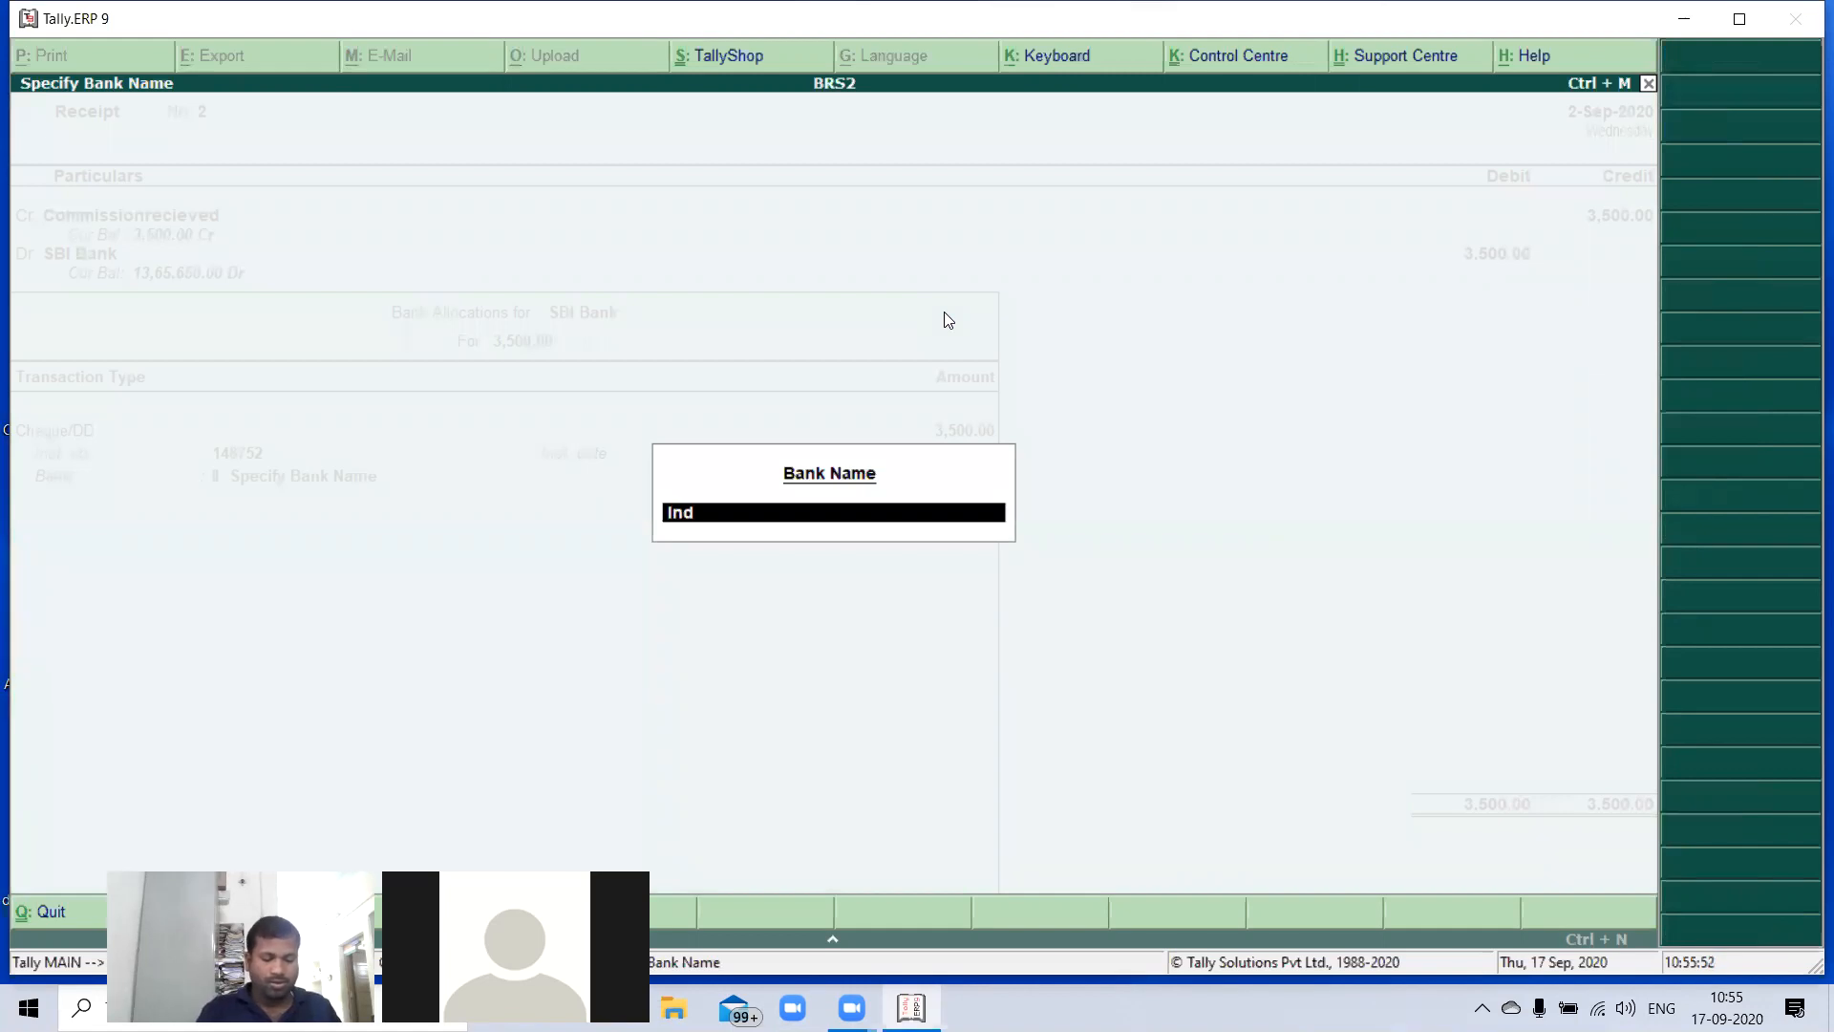
type("ian Bank")
key("Return")
key("Return")
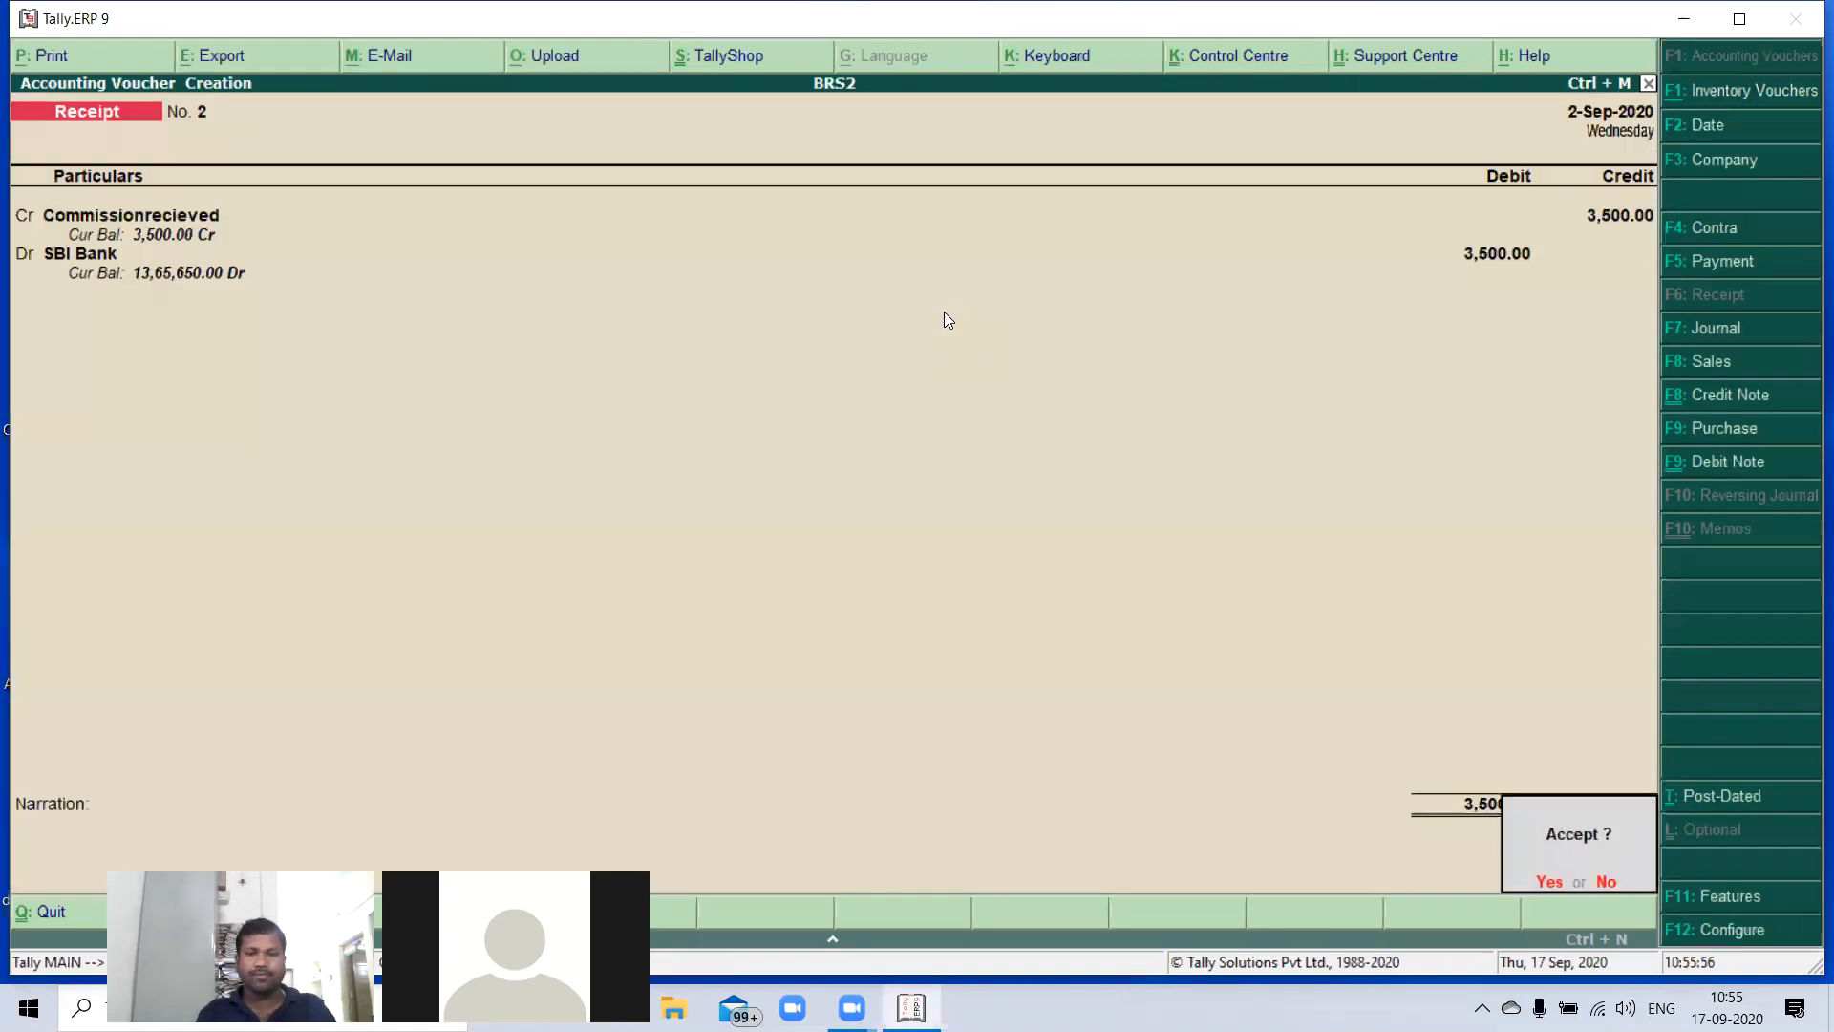
key("Return")
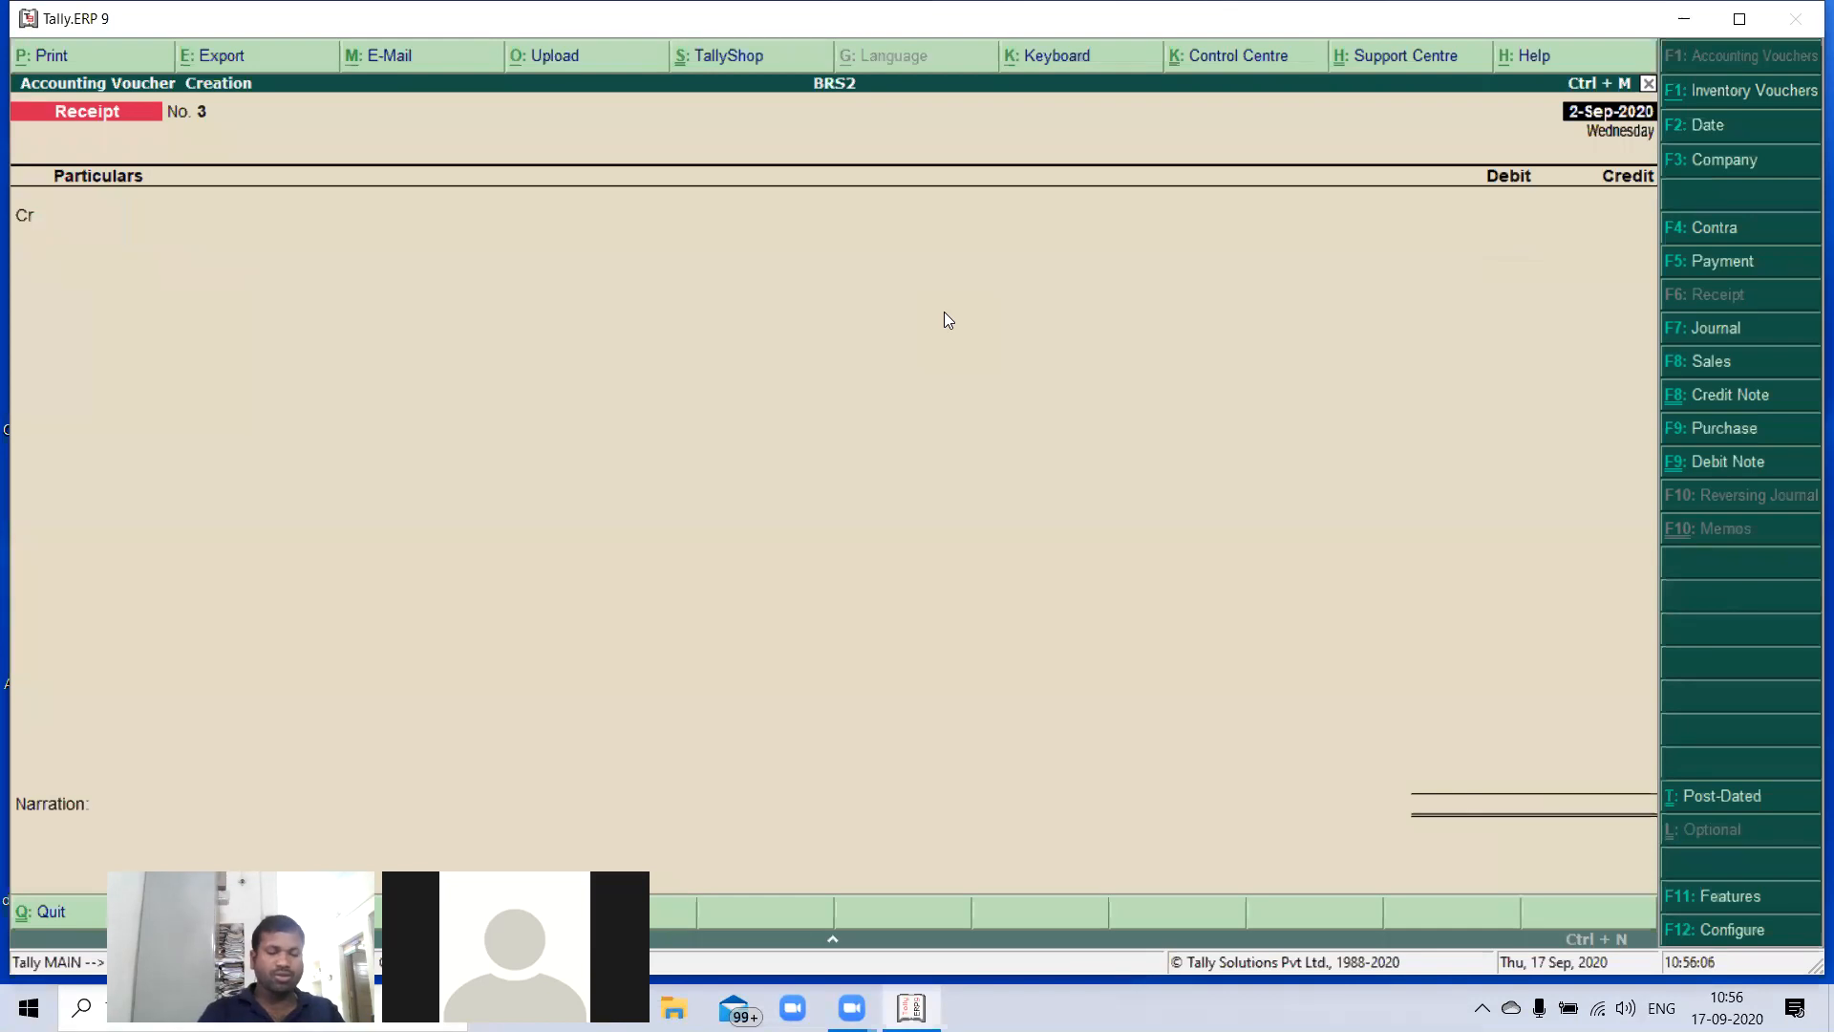
- Start a contra voucher and change the voucher date to 1-Oct-2020
key("F4")
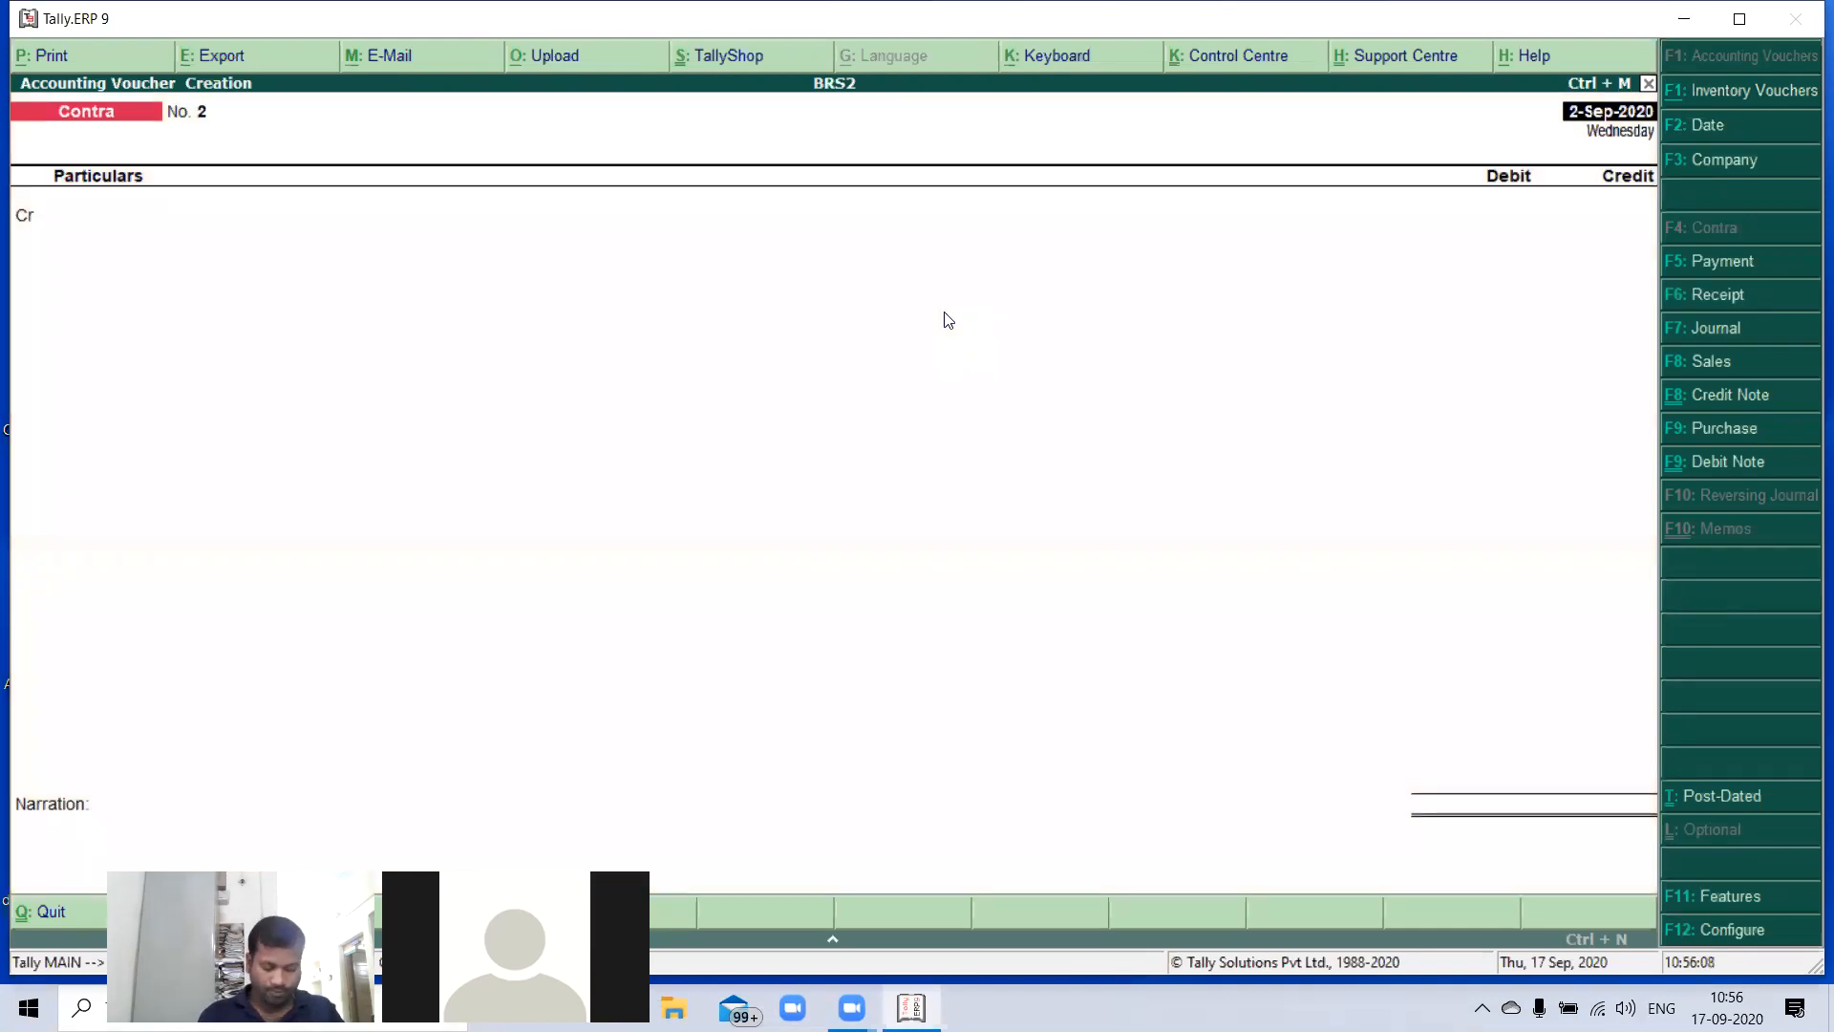
key("Return")
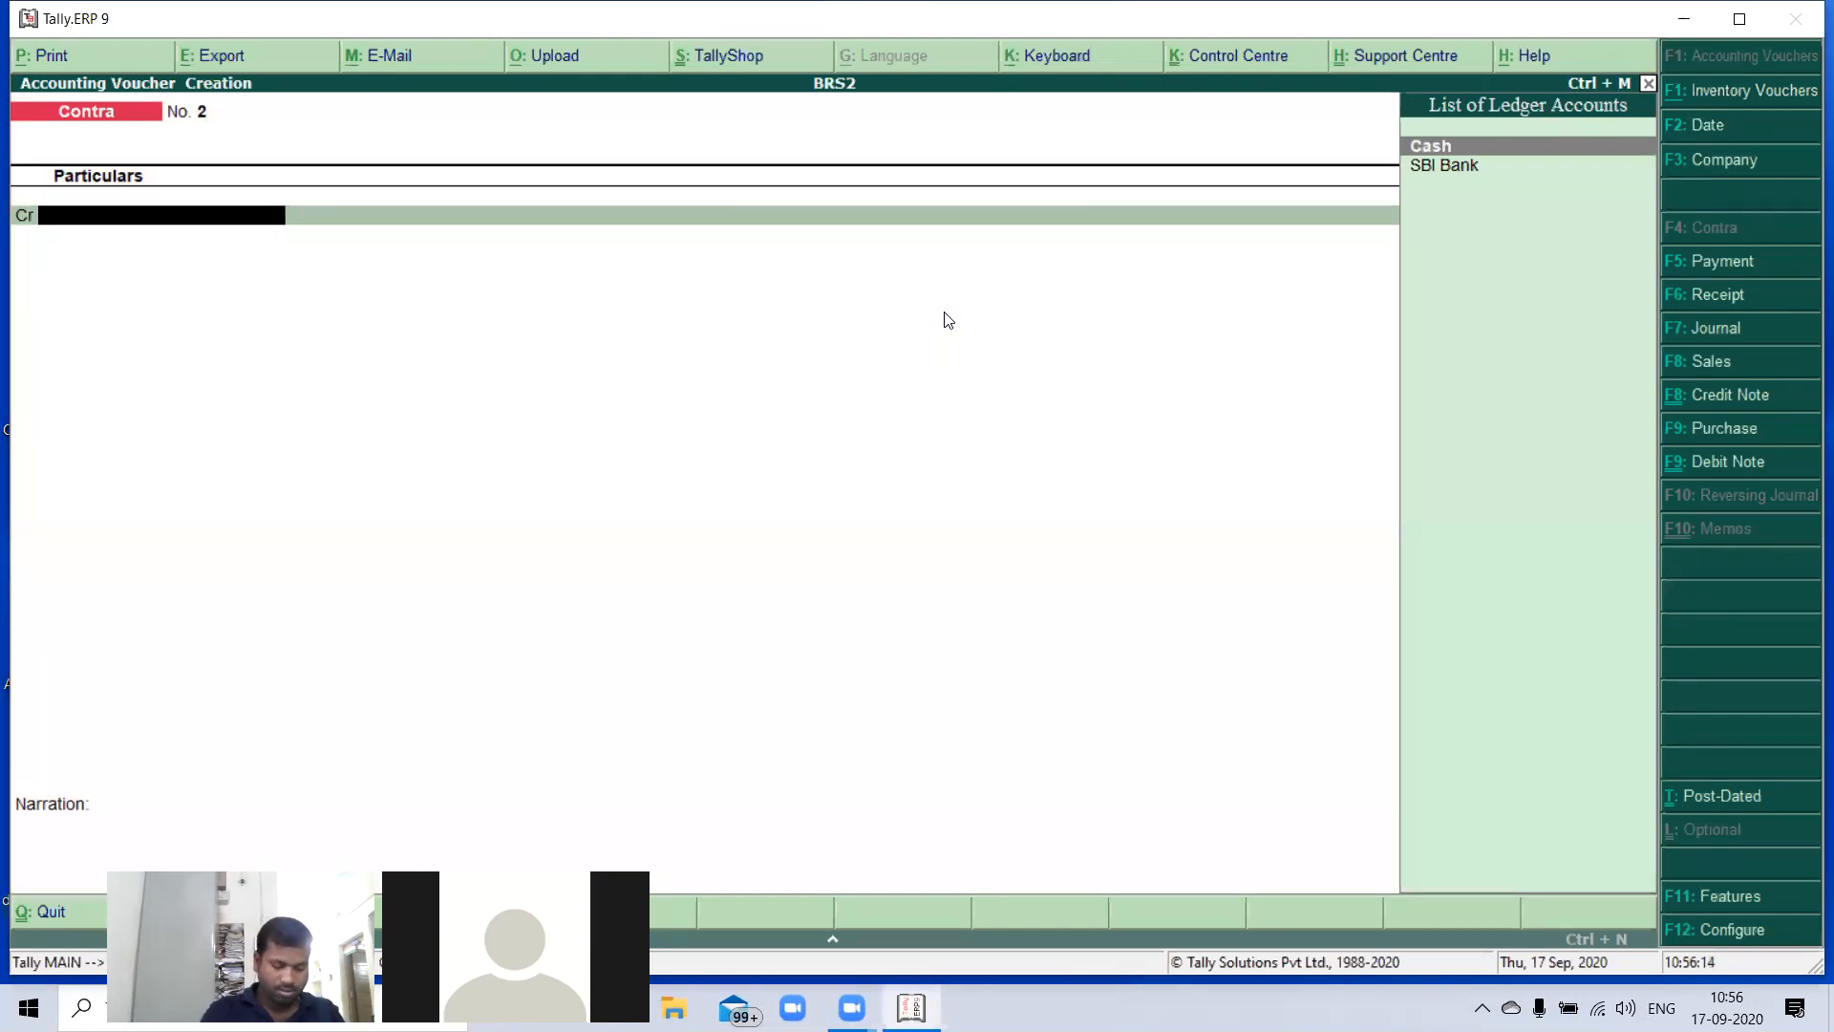
key("F2")
type("01-")
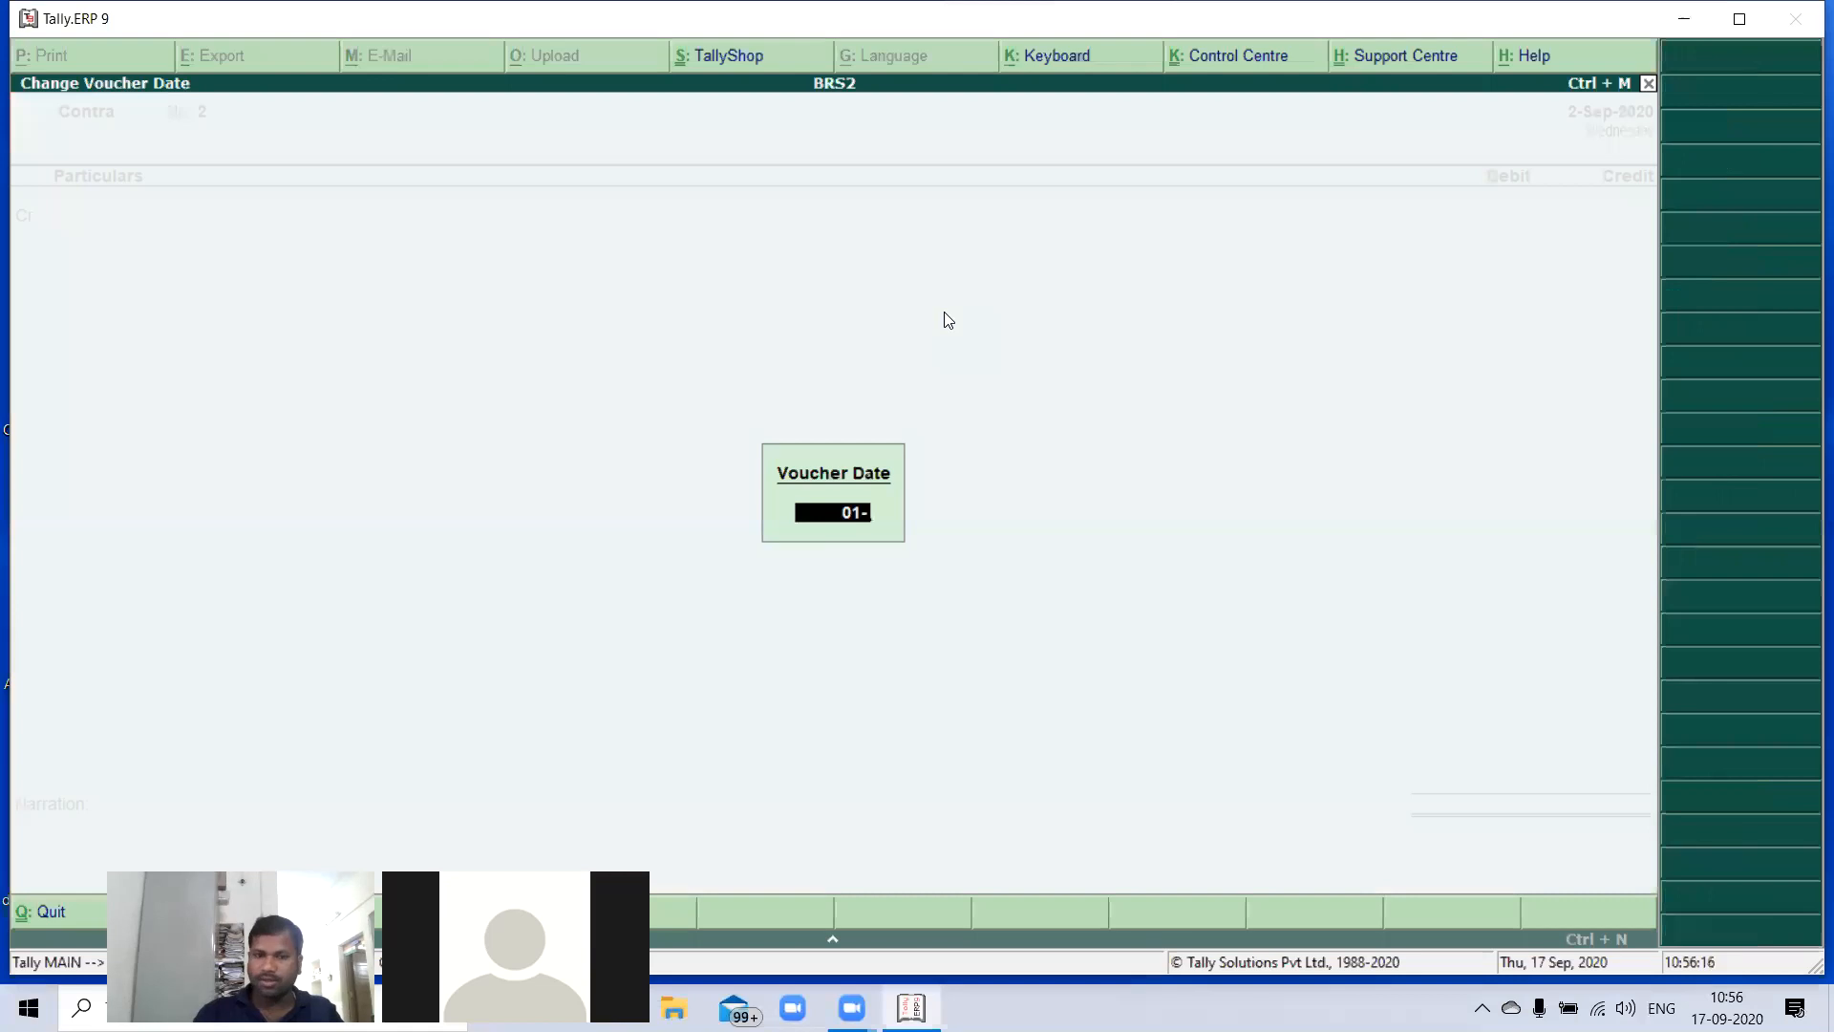
type("10")
key("Return")
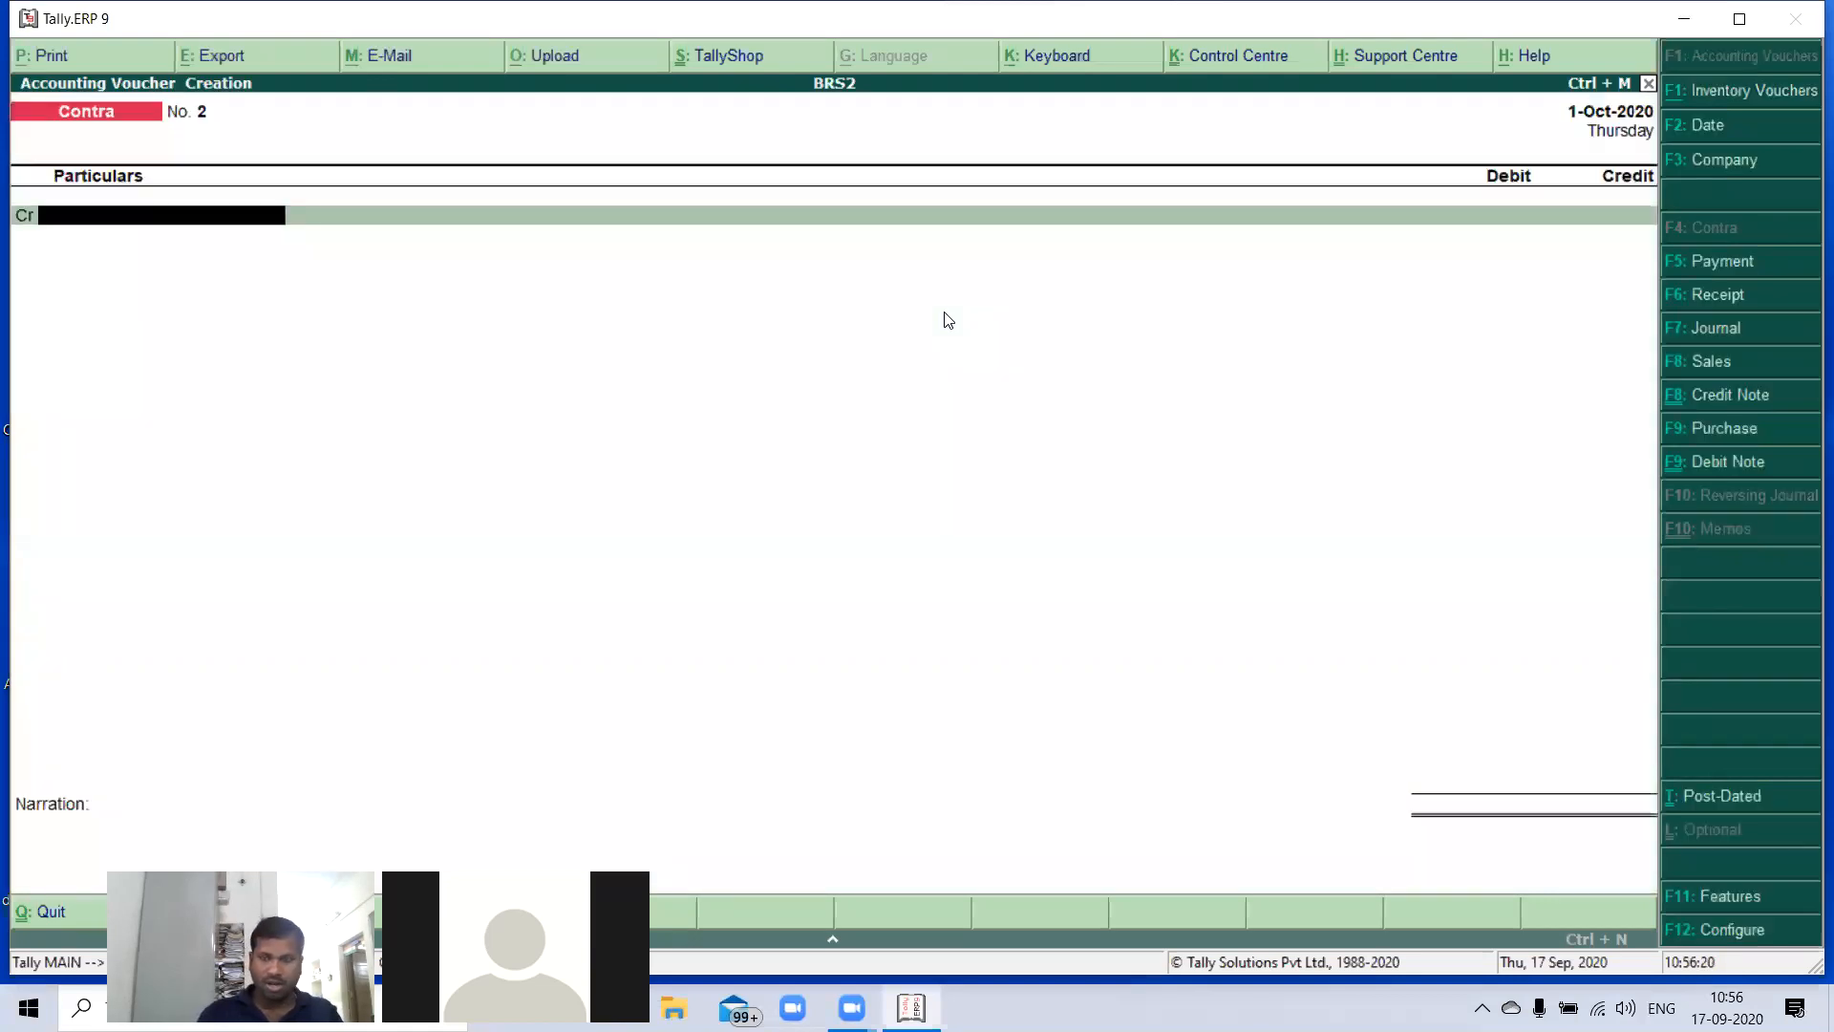
- Credit SBI Bank with 25,000 in the contra voucher and accept the cheque allocation dated 1-Oct-2020
type("s")
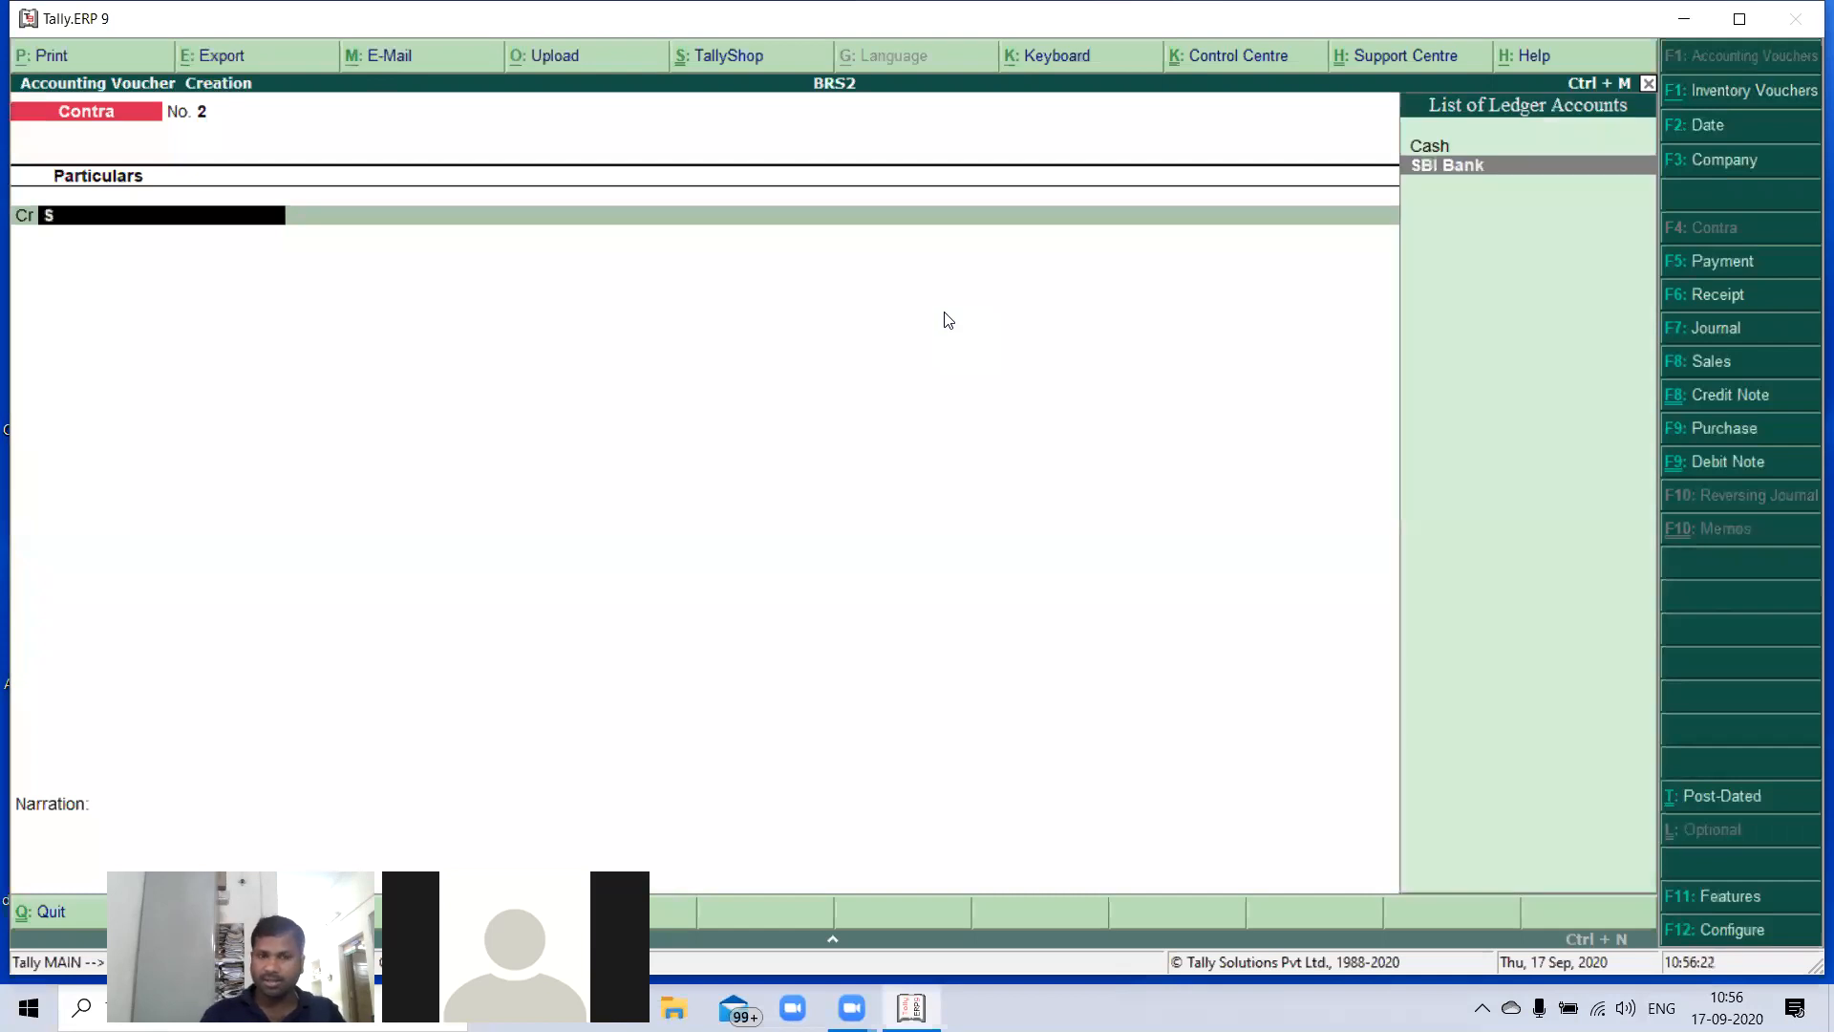
key("Return")
type("25000")
key("Return")
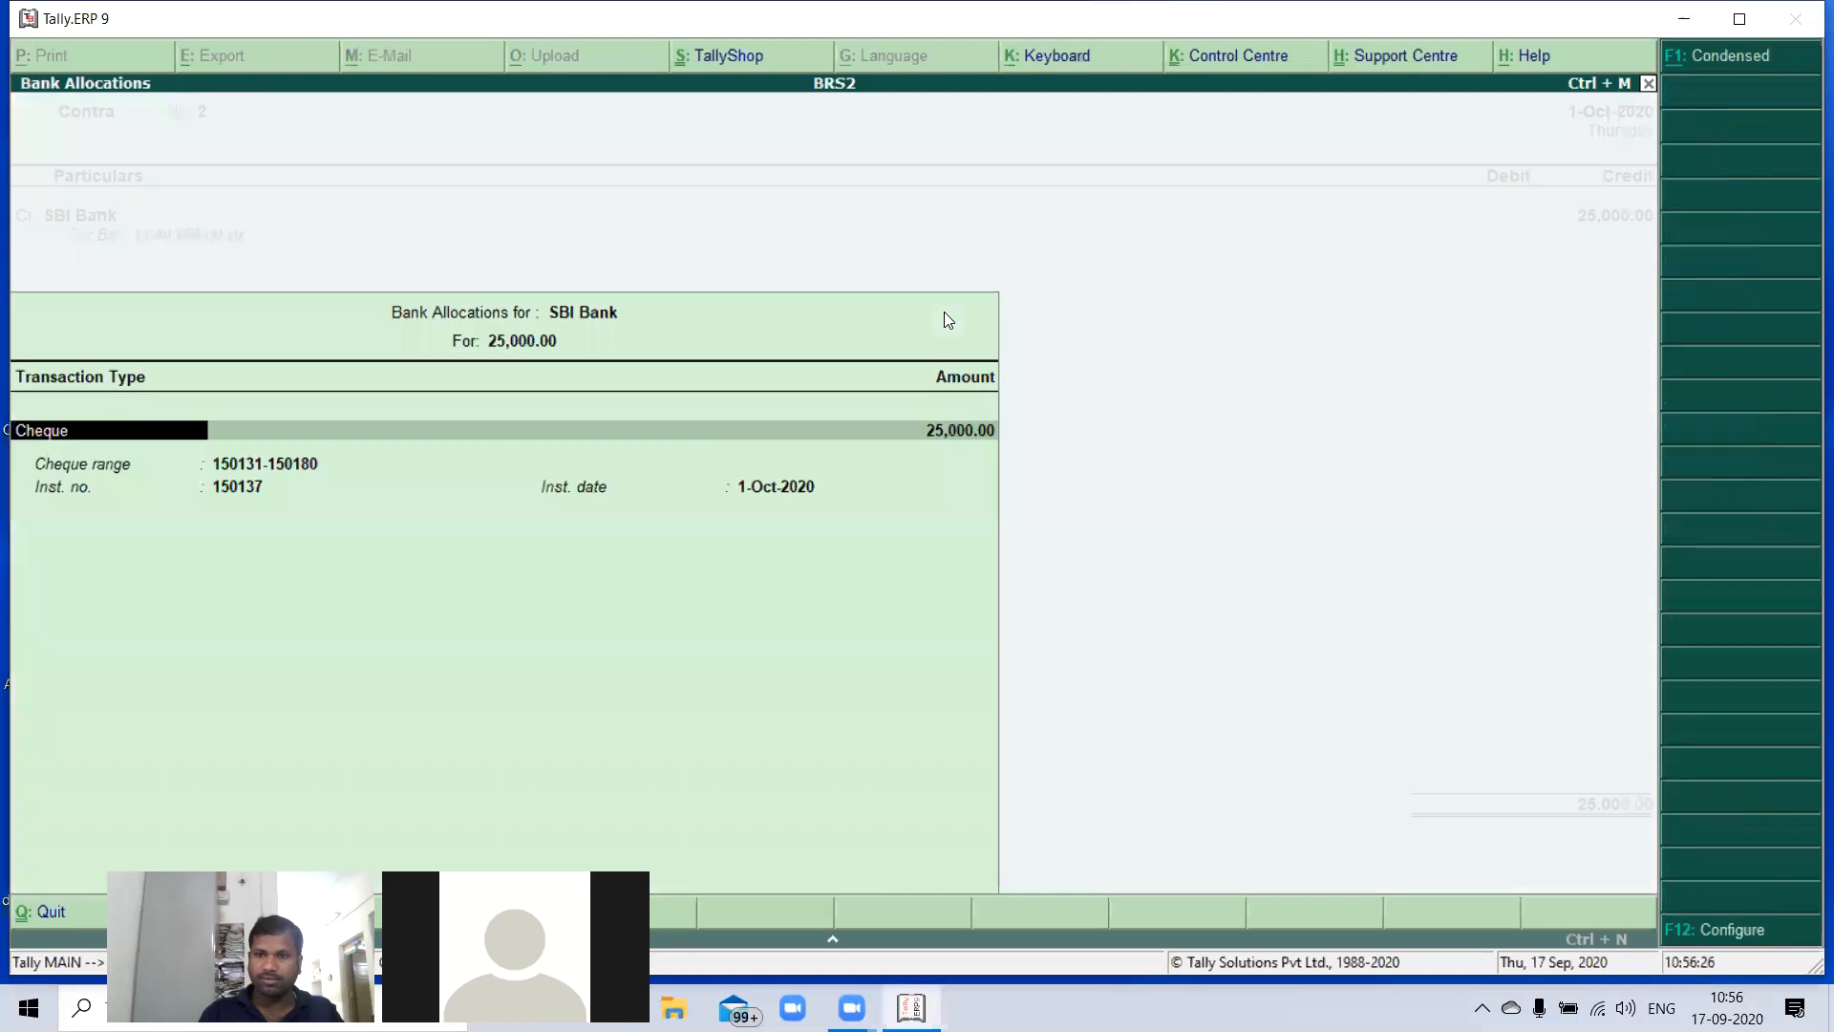
key("Return")
key("Return")
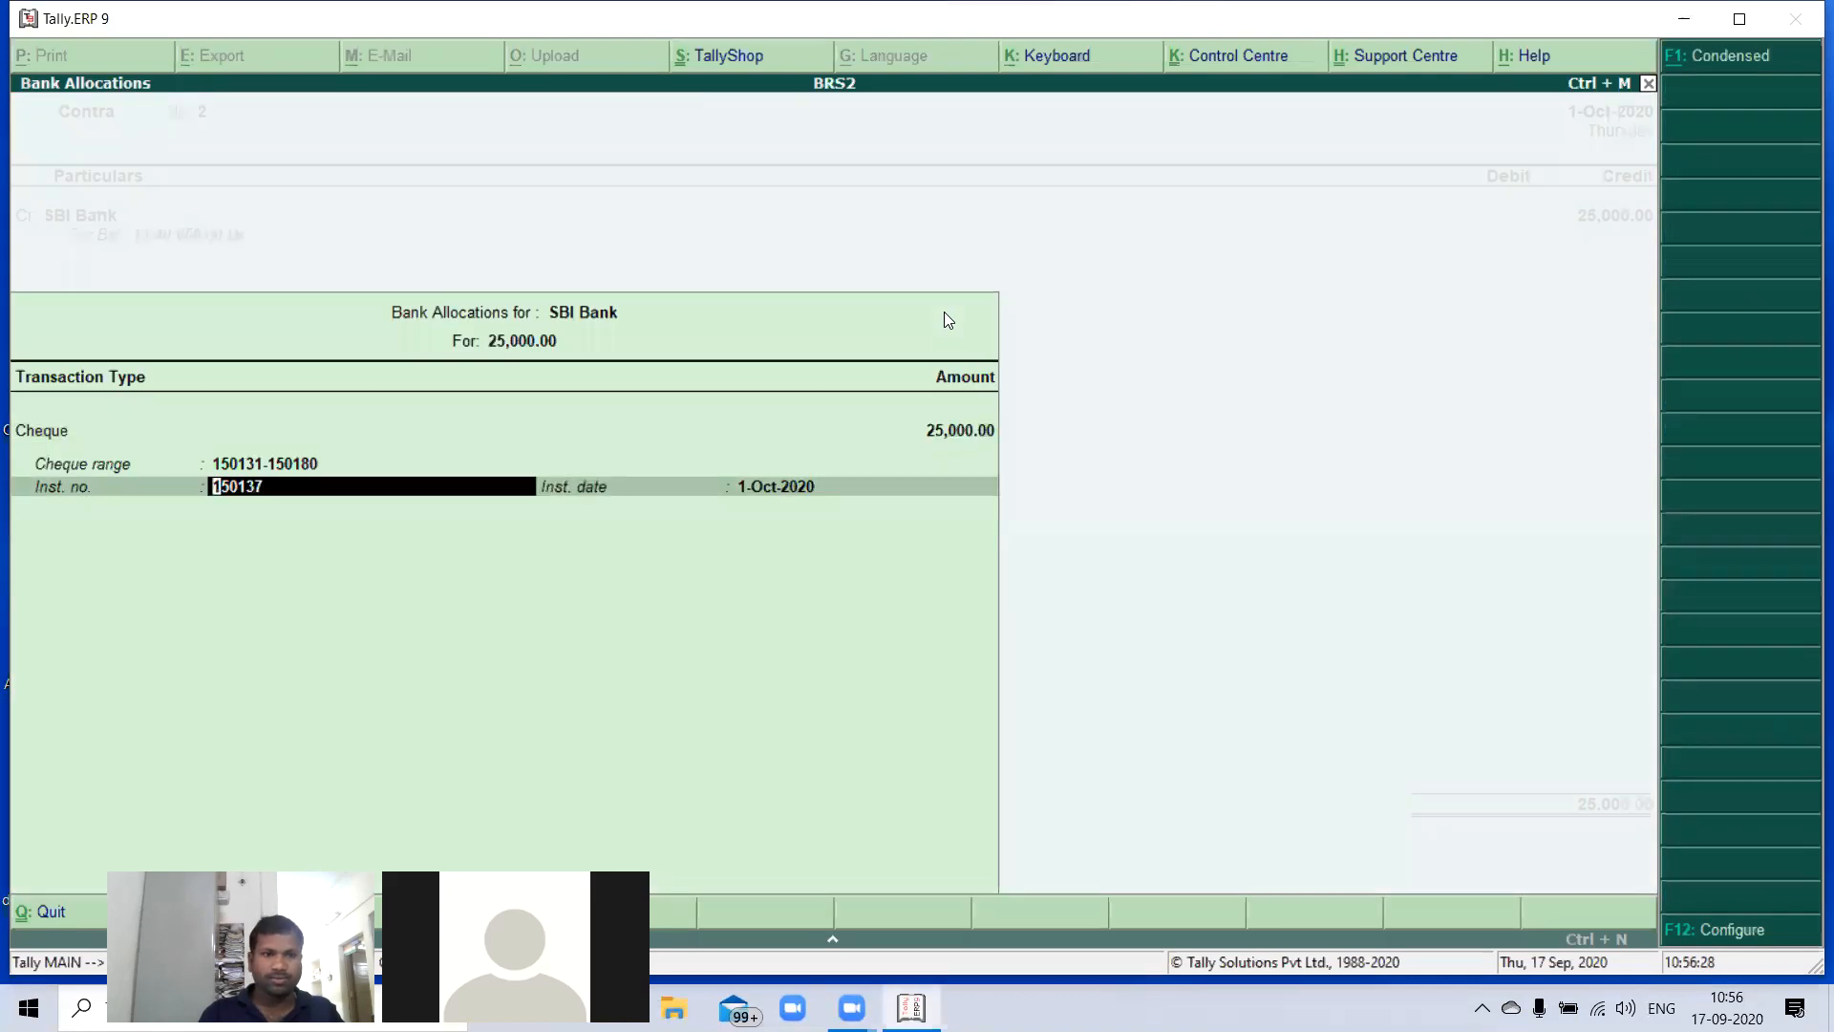
key("Return")
key("Return")
- Debit Cash with 25,000 and save the contra voucher without a narration
key("Return")
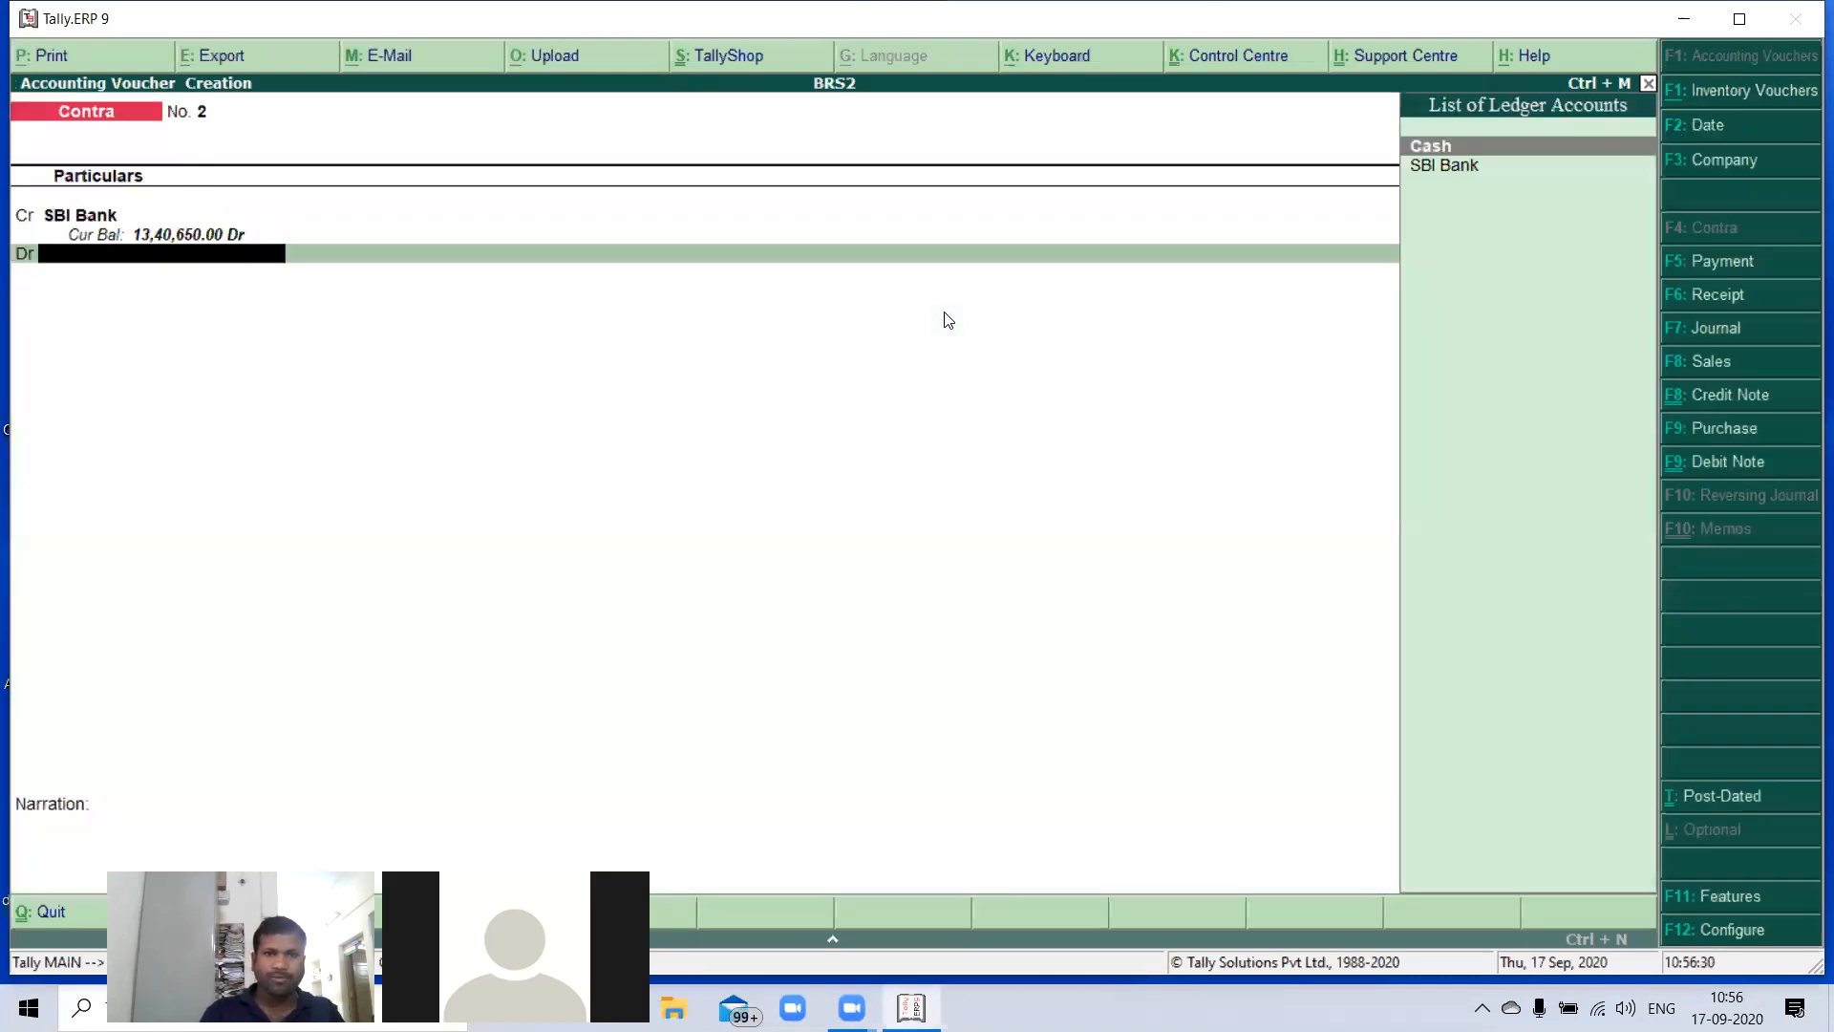
key("Return")
key("Return")
key("Return")
key("Return")
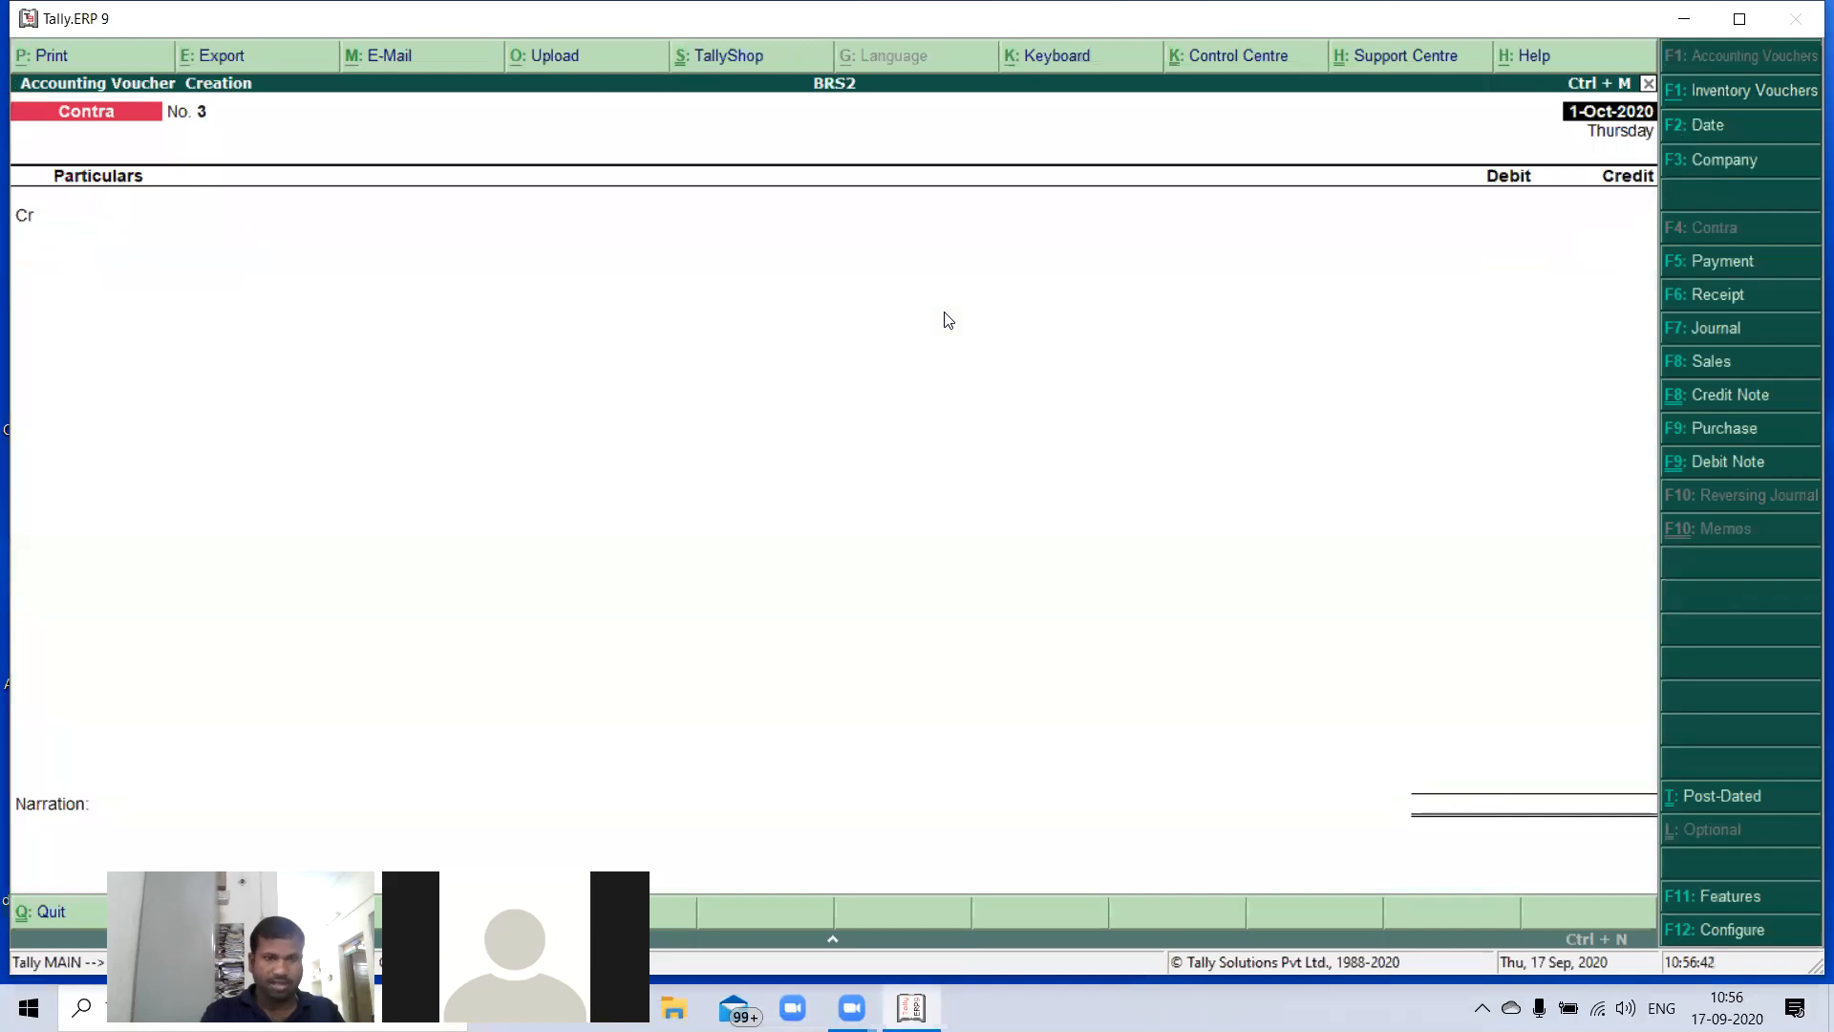
- Start a payment voucher and change the voucher date to 1-Dec-2020
key("F5")
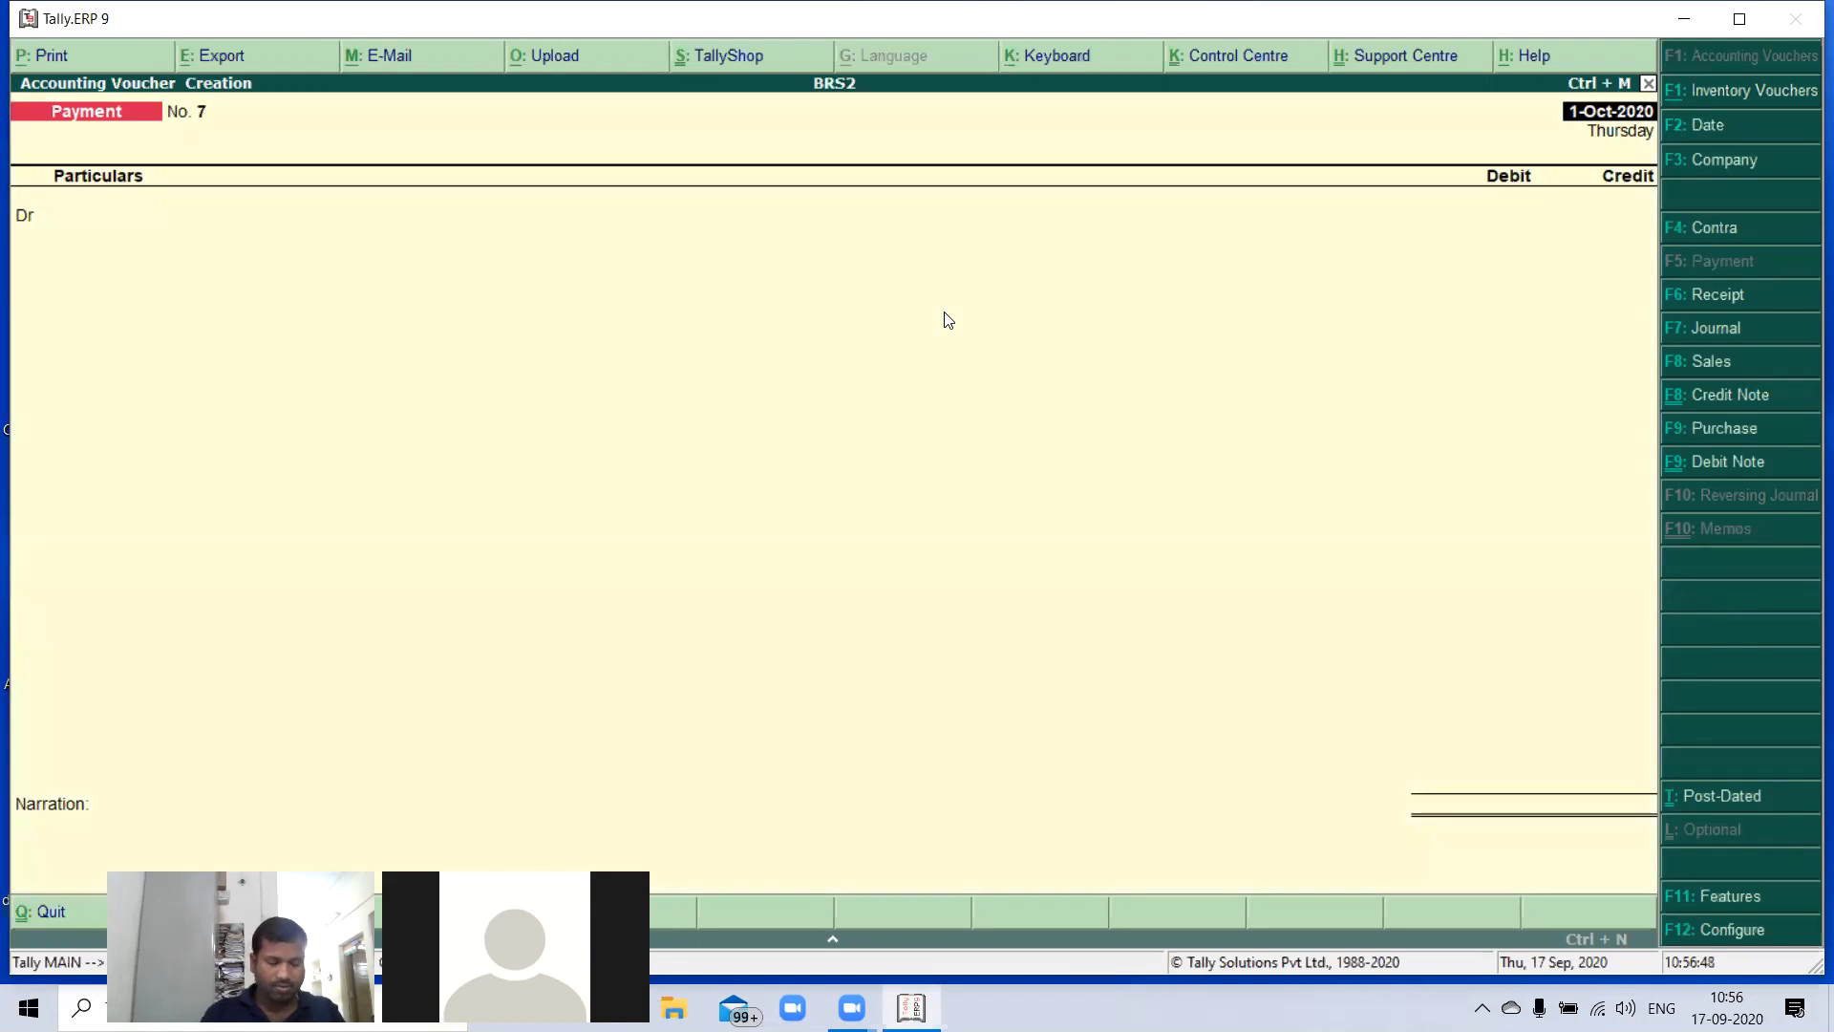
key("F2")
type("01-0")
key("BackSpace")
type("12")
key("Return")
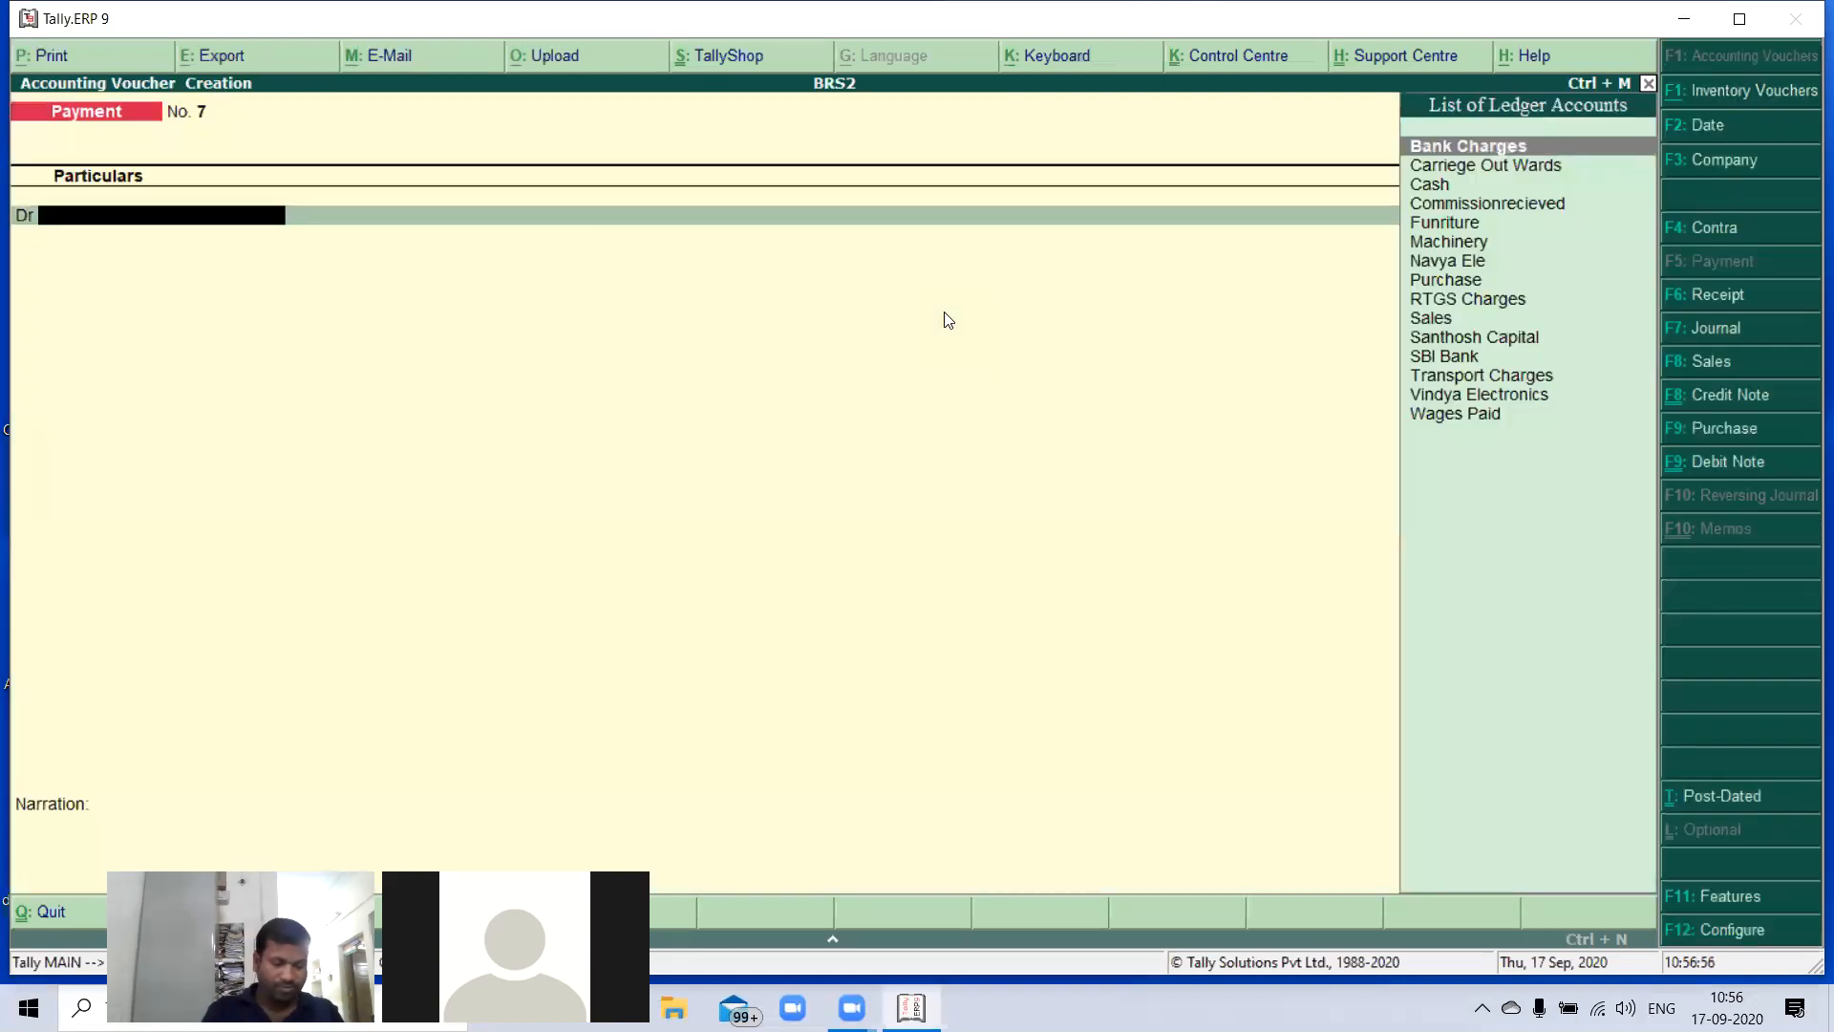
- Debit the Bank Charges ledger with 550
type("B")
key("Return")
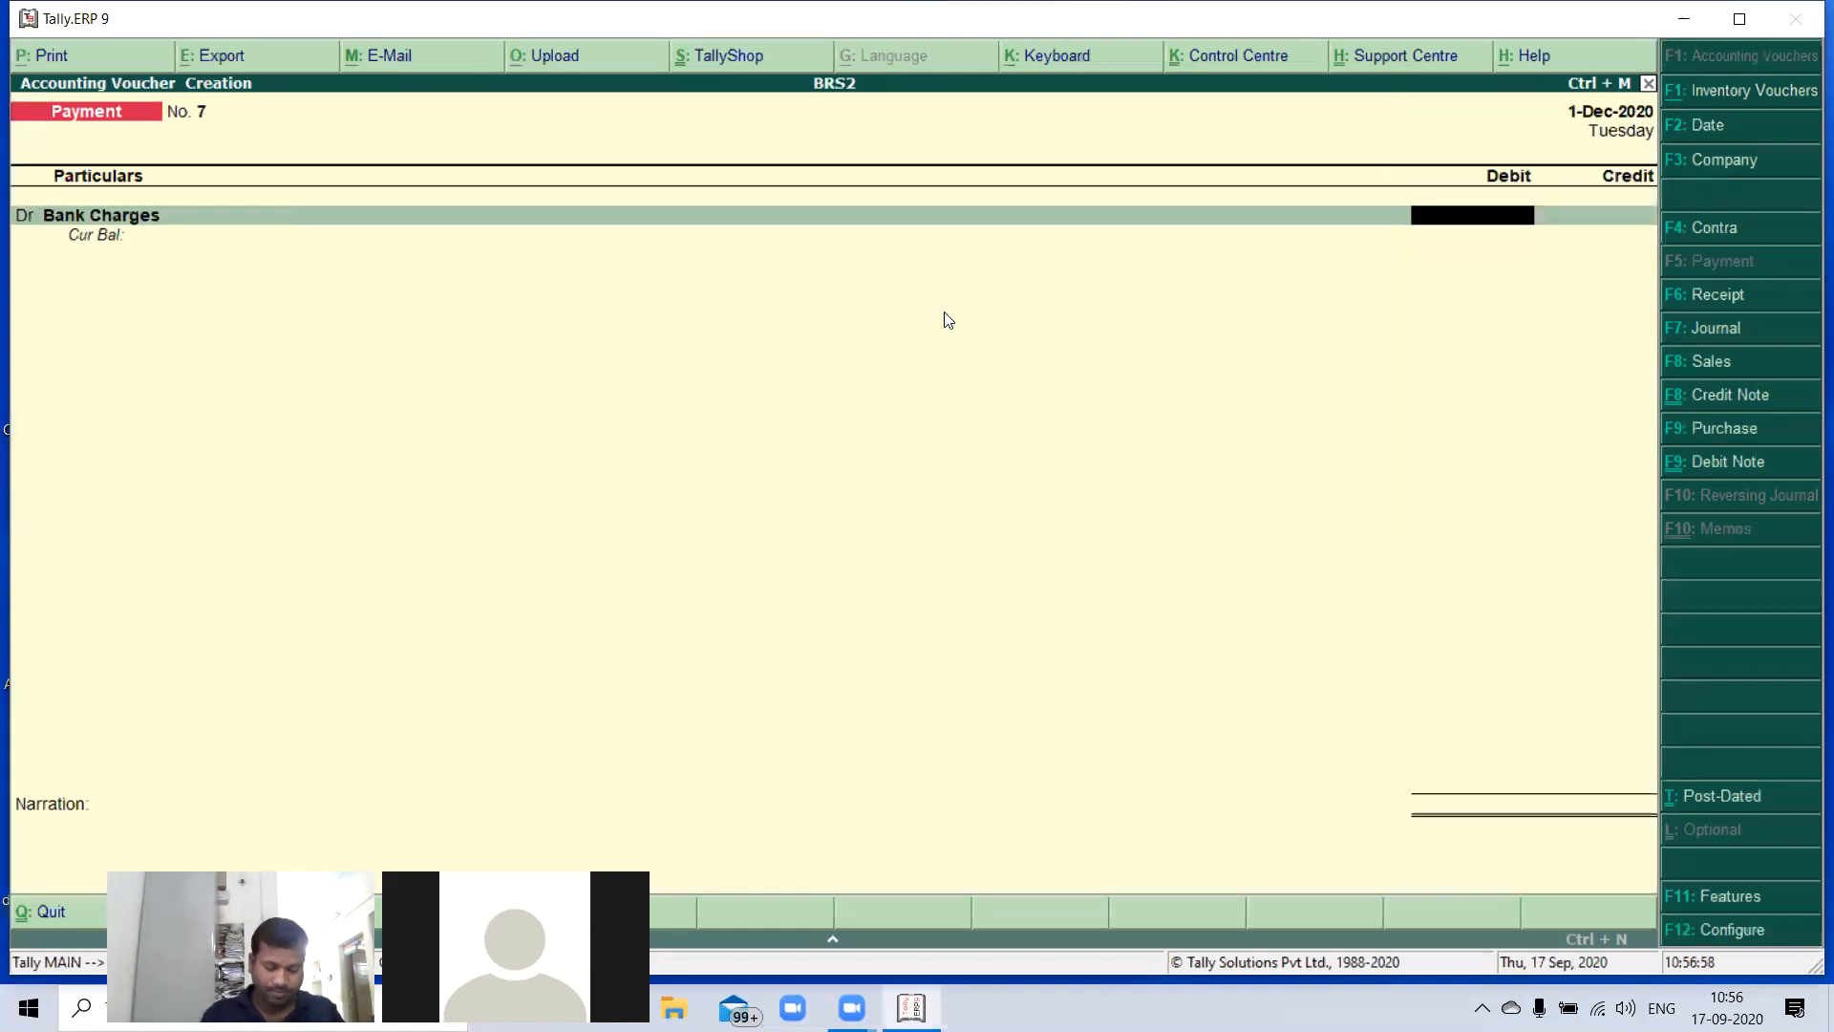
type("550")
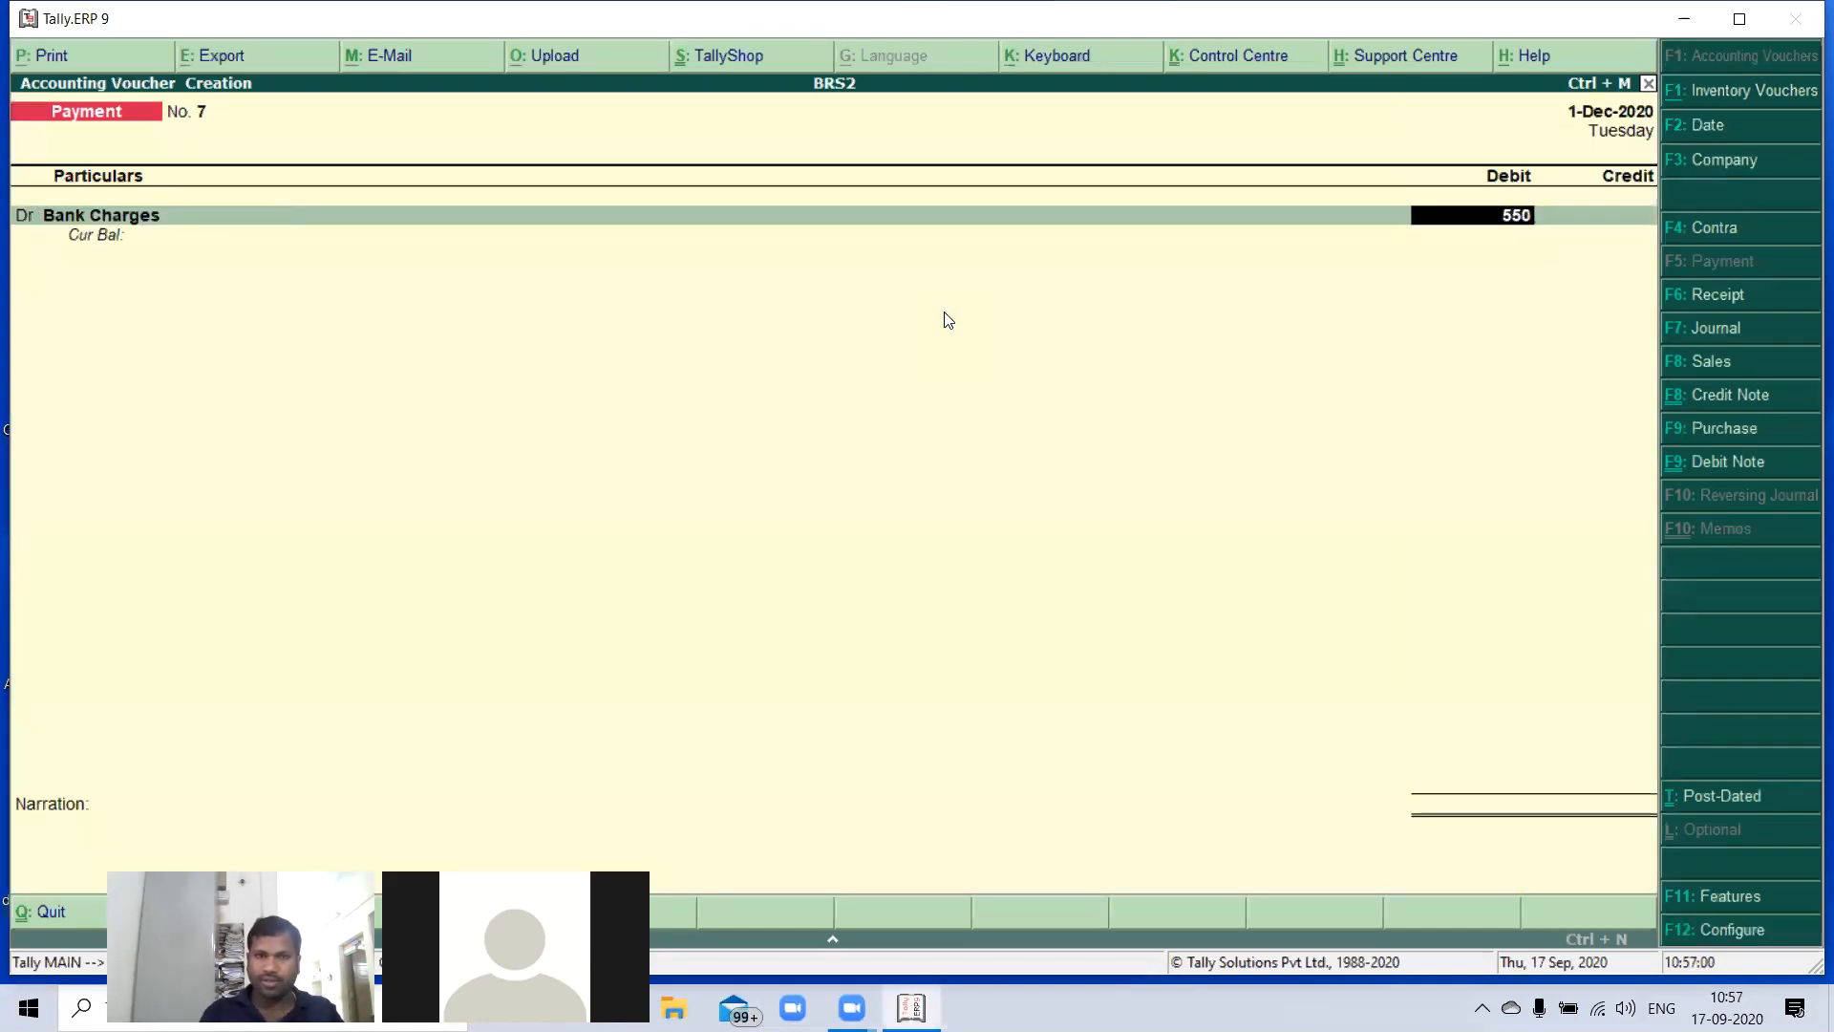
key("Return")
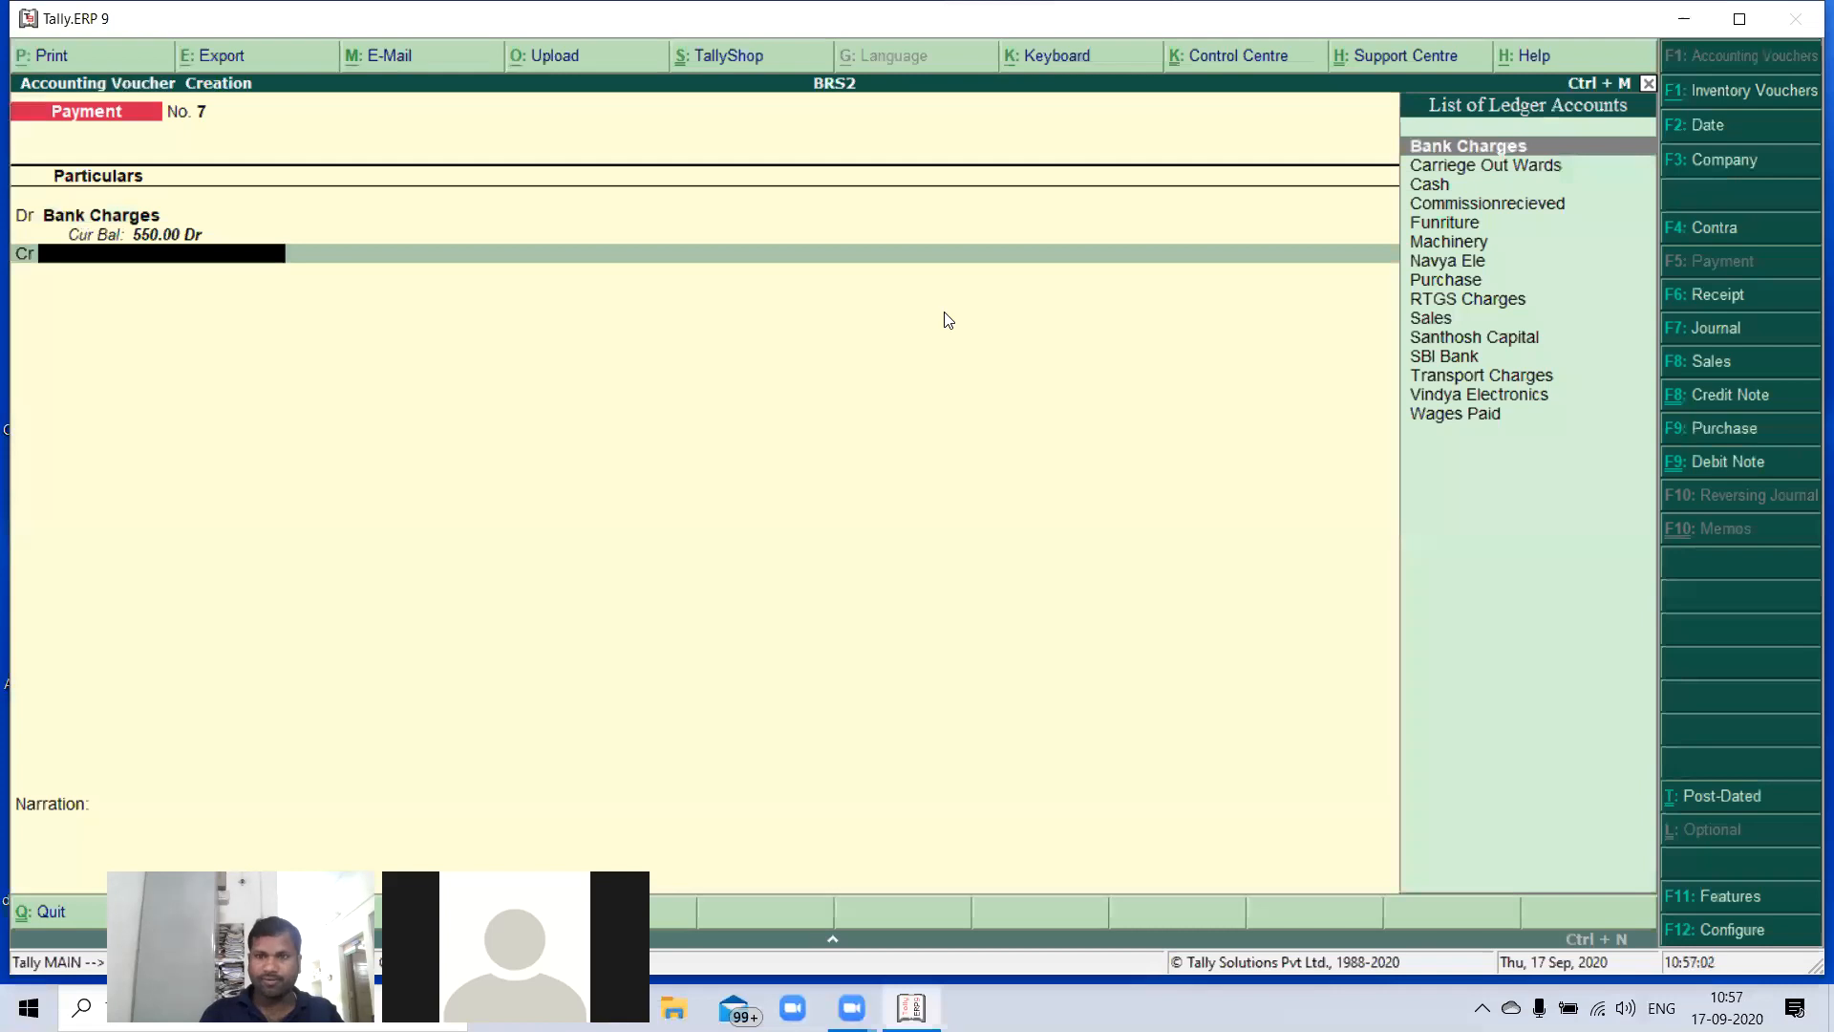
- Credit SBI Bank with 550 in the payment voucher for bank charges
key("Down")
key("Down")
key("Down")
key("Down")
key("Down")
key("Down")
key("Down")
key("Down")
key("Down")
key("Down")
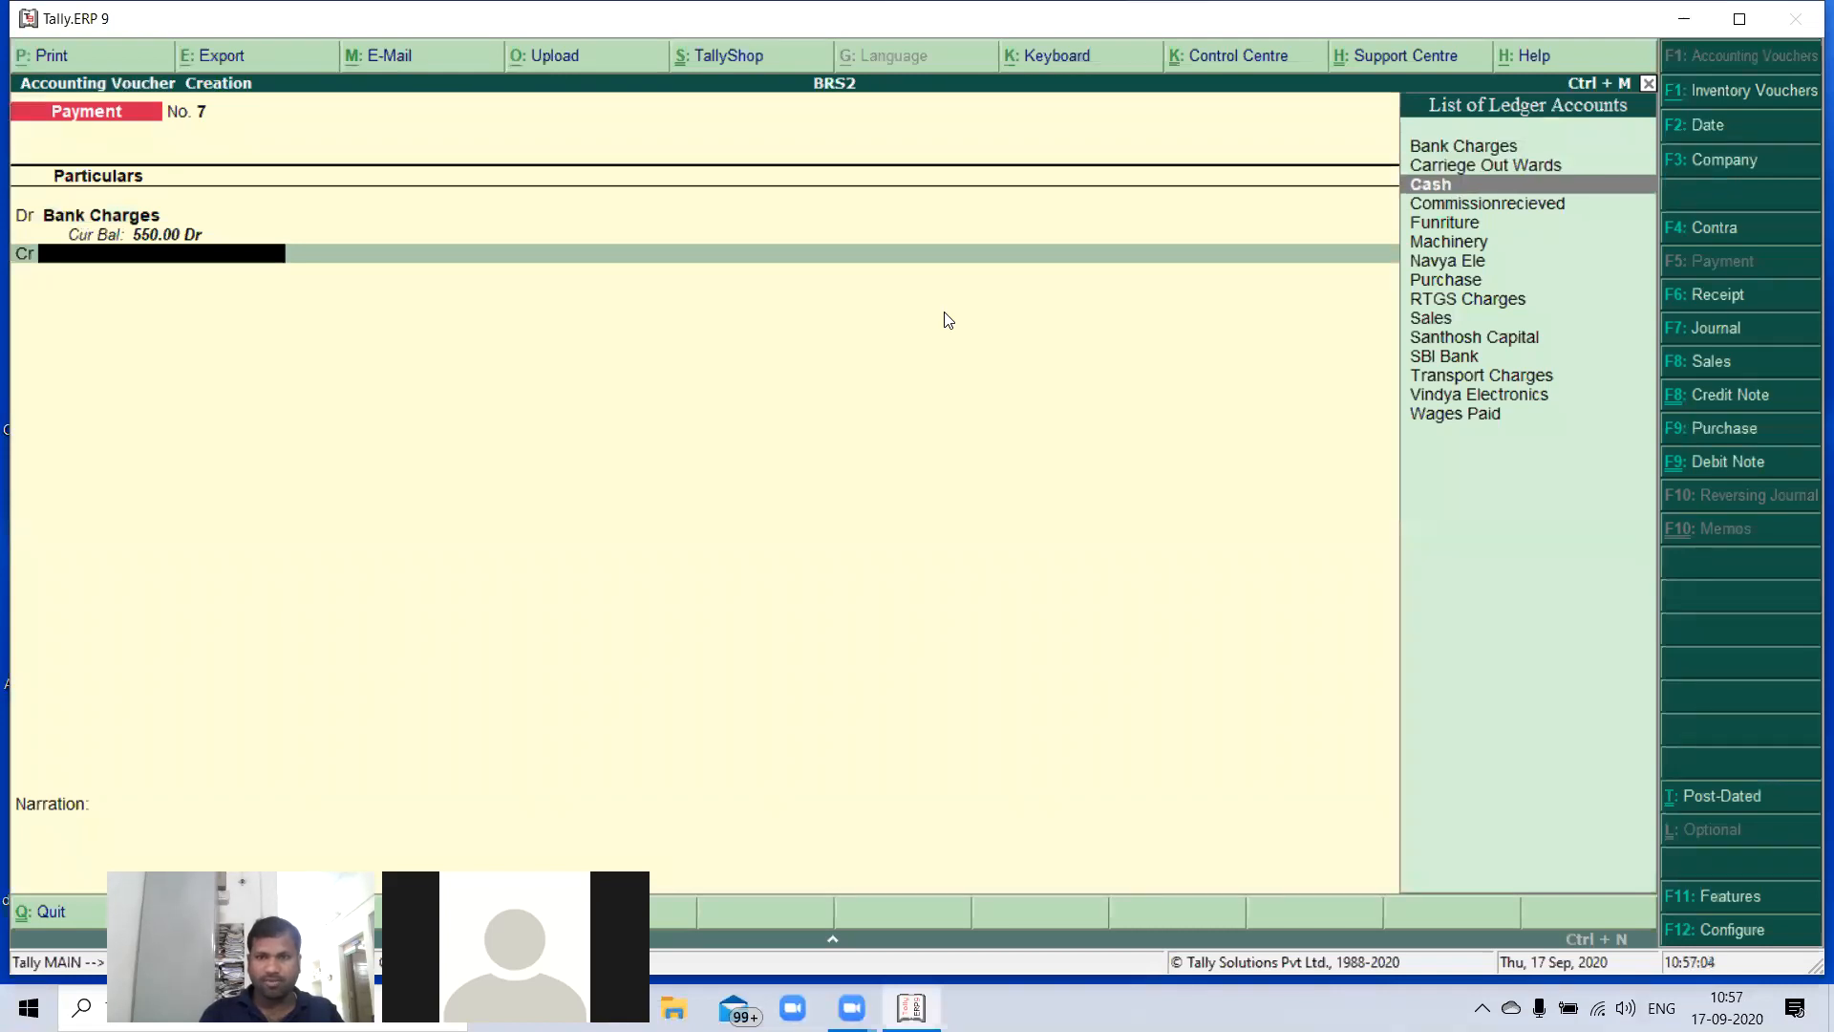
key("Down")
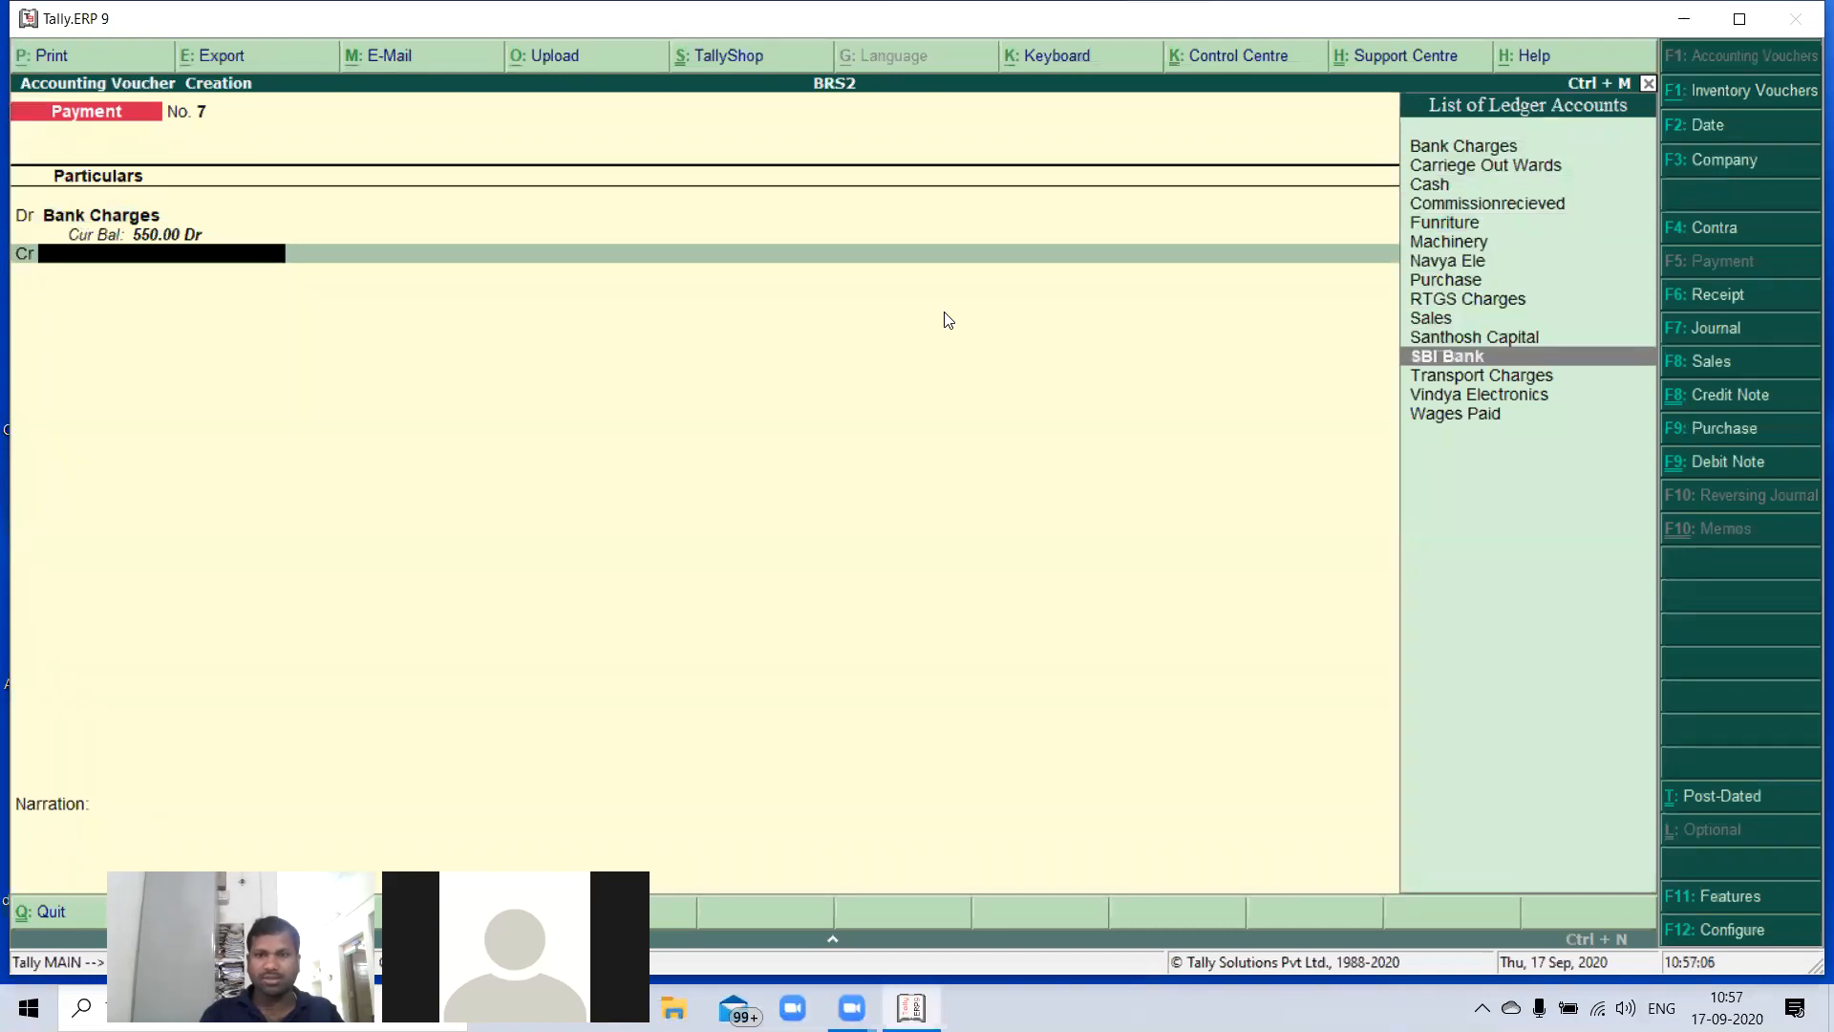
key("Return")
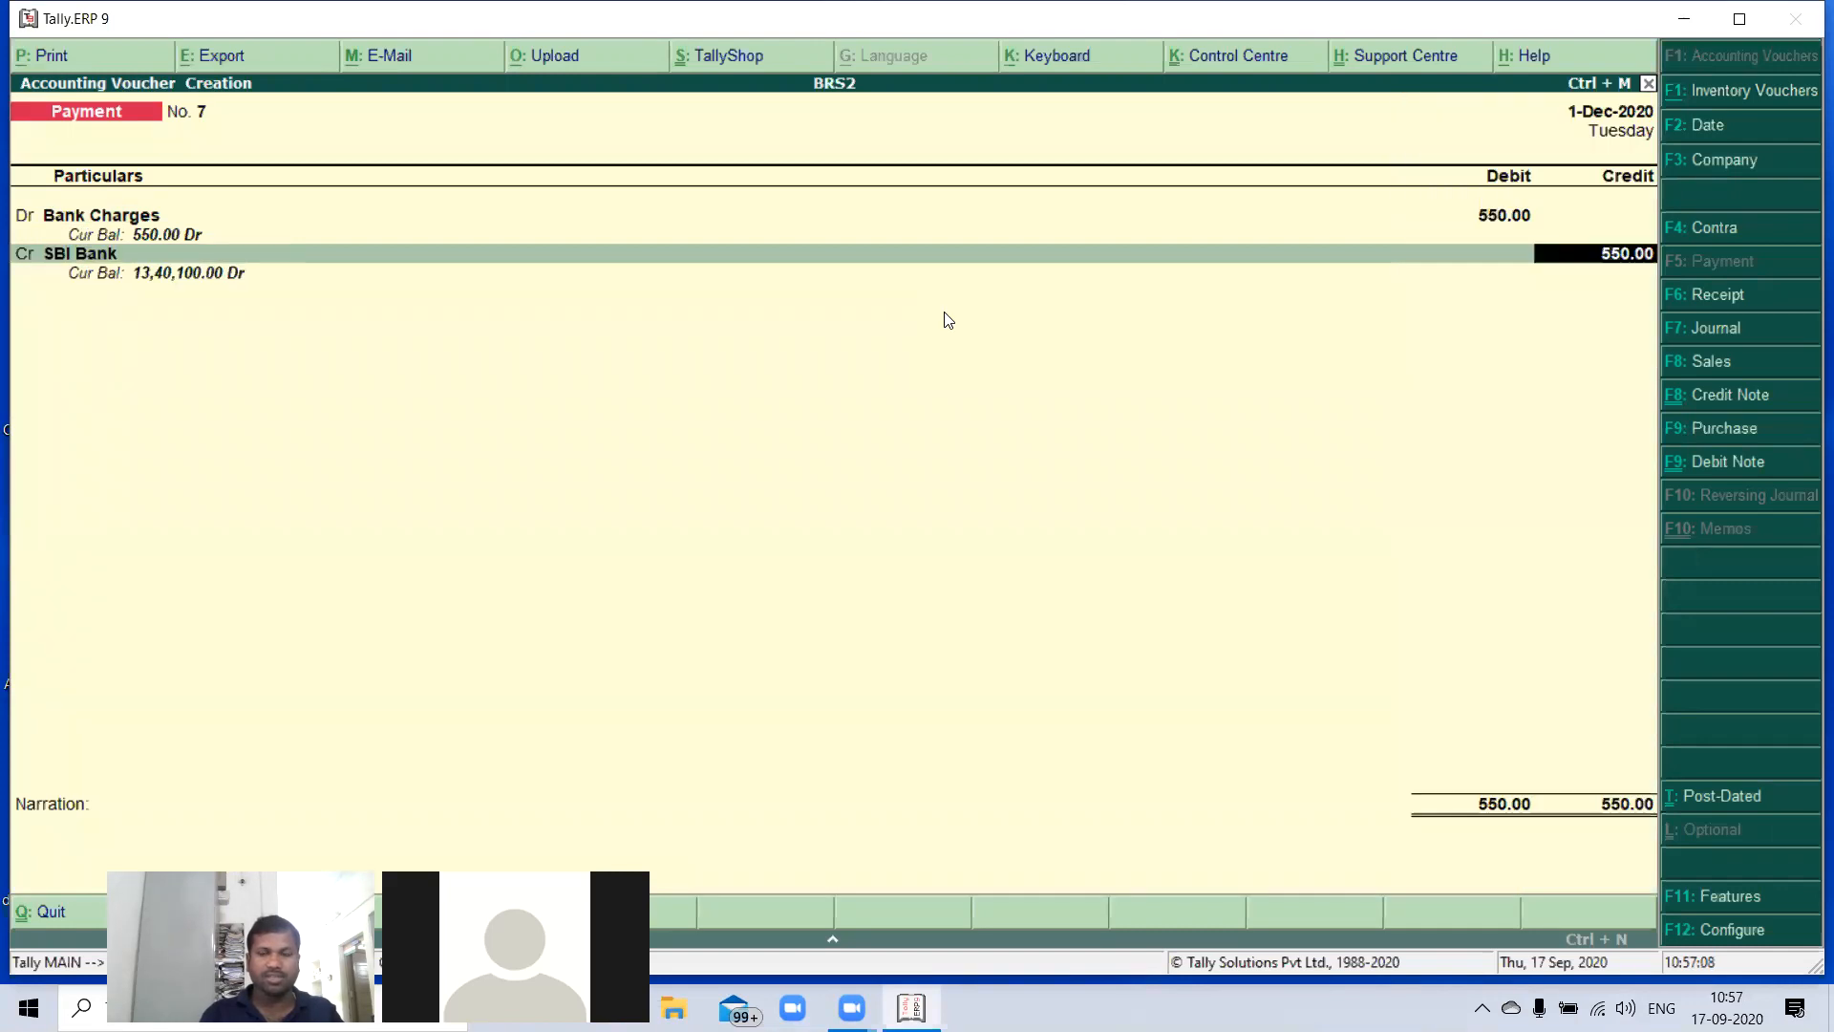
key("Return")
key("Return")
key("Return")
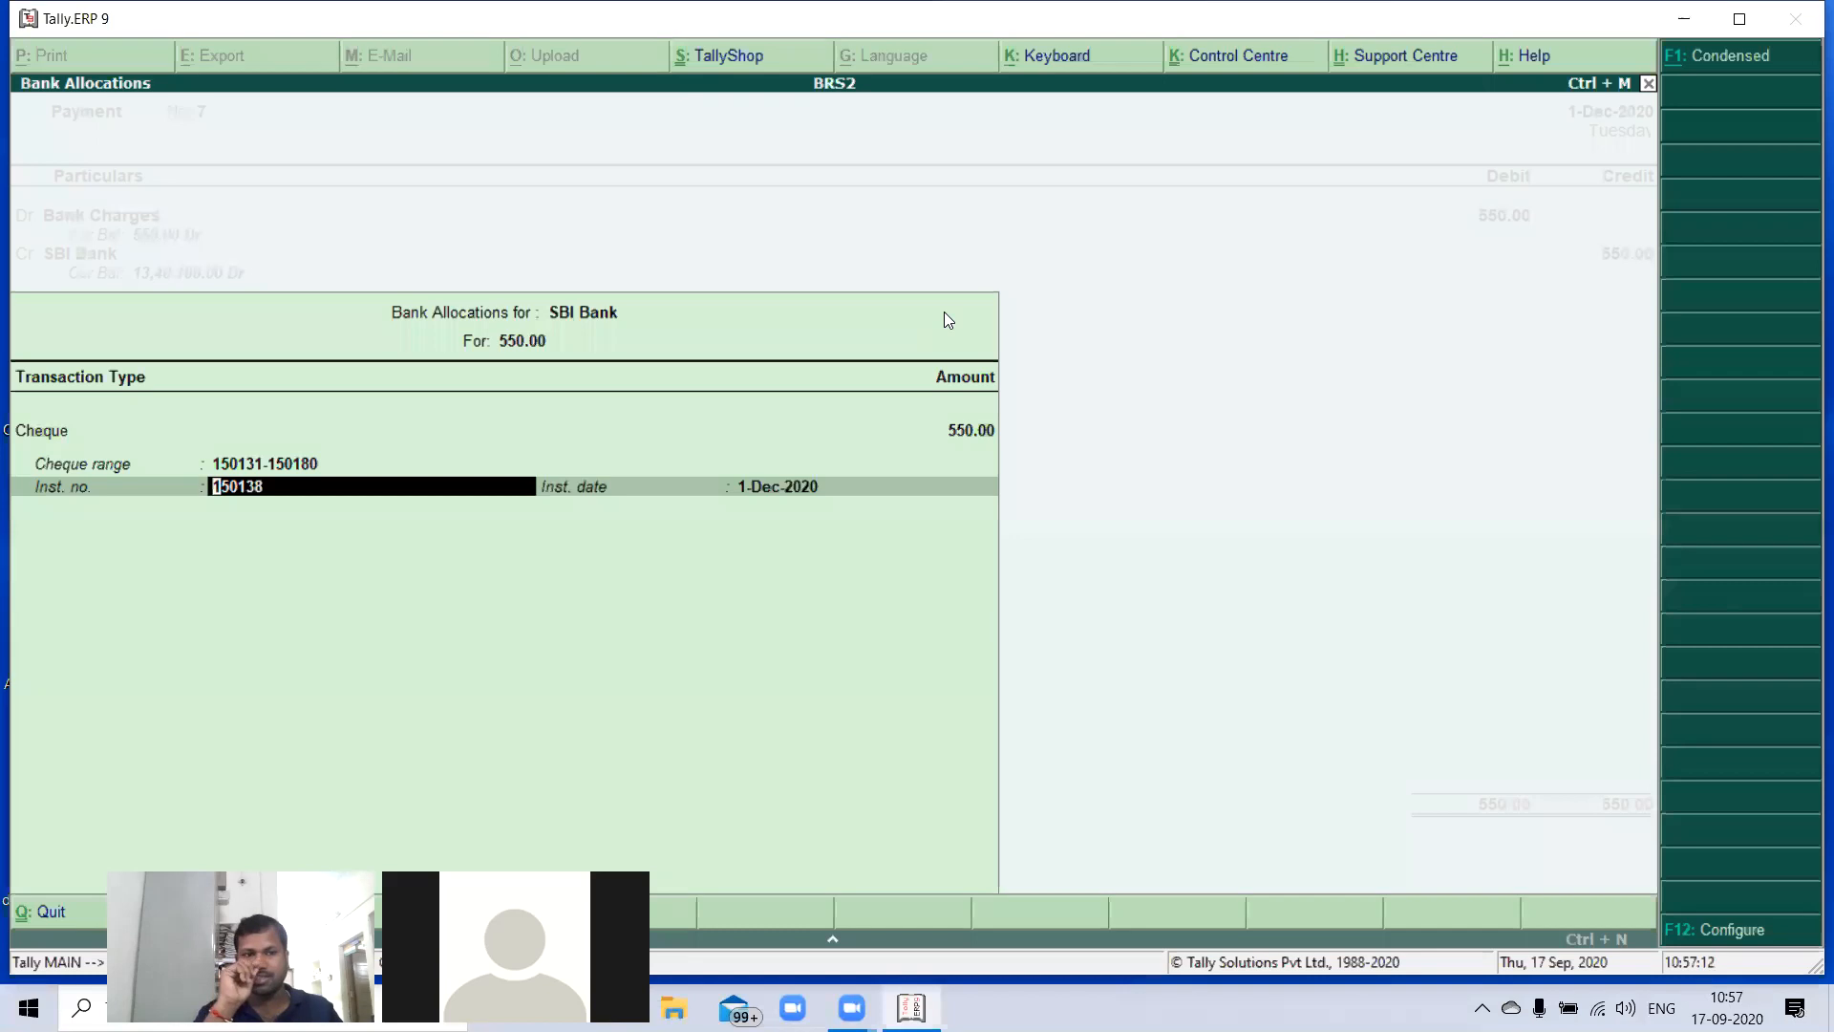
- In the SBI Bank cheque allocation, set the cheque range to Not Applicable and the instrument number to 0
key("BackSpace")
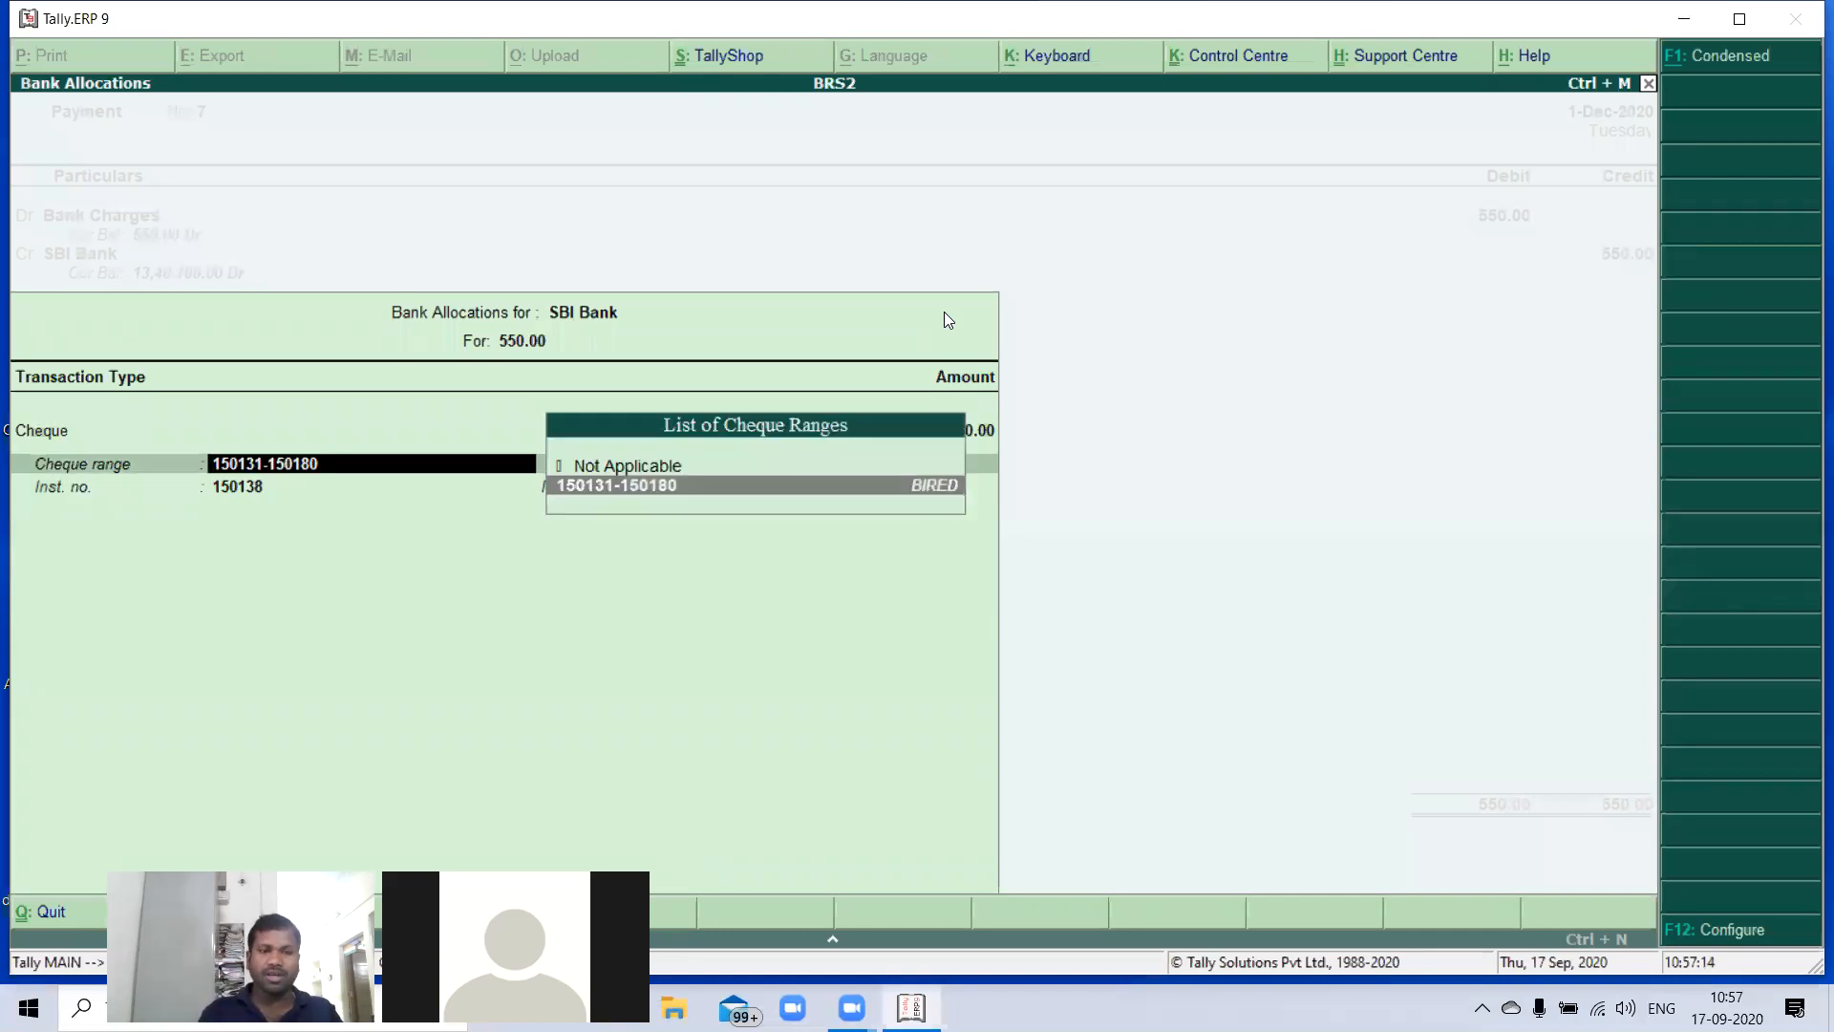
key("Return")
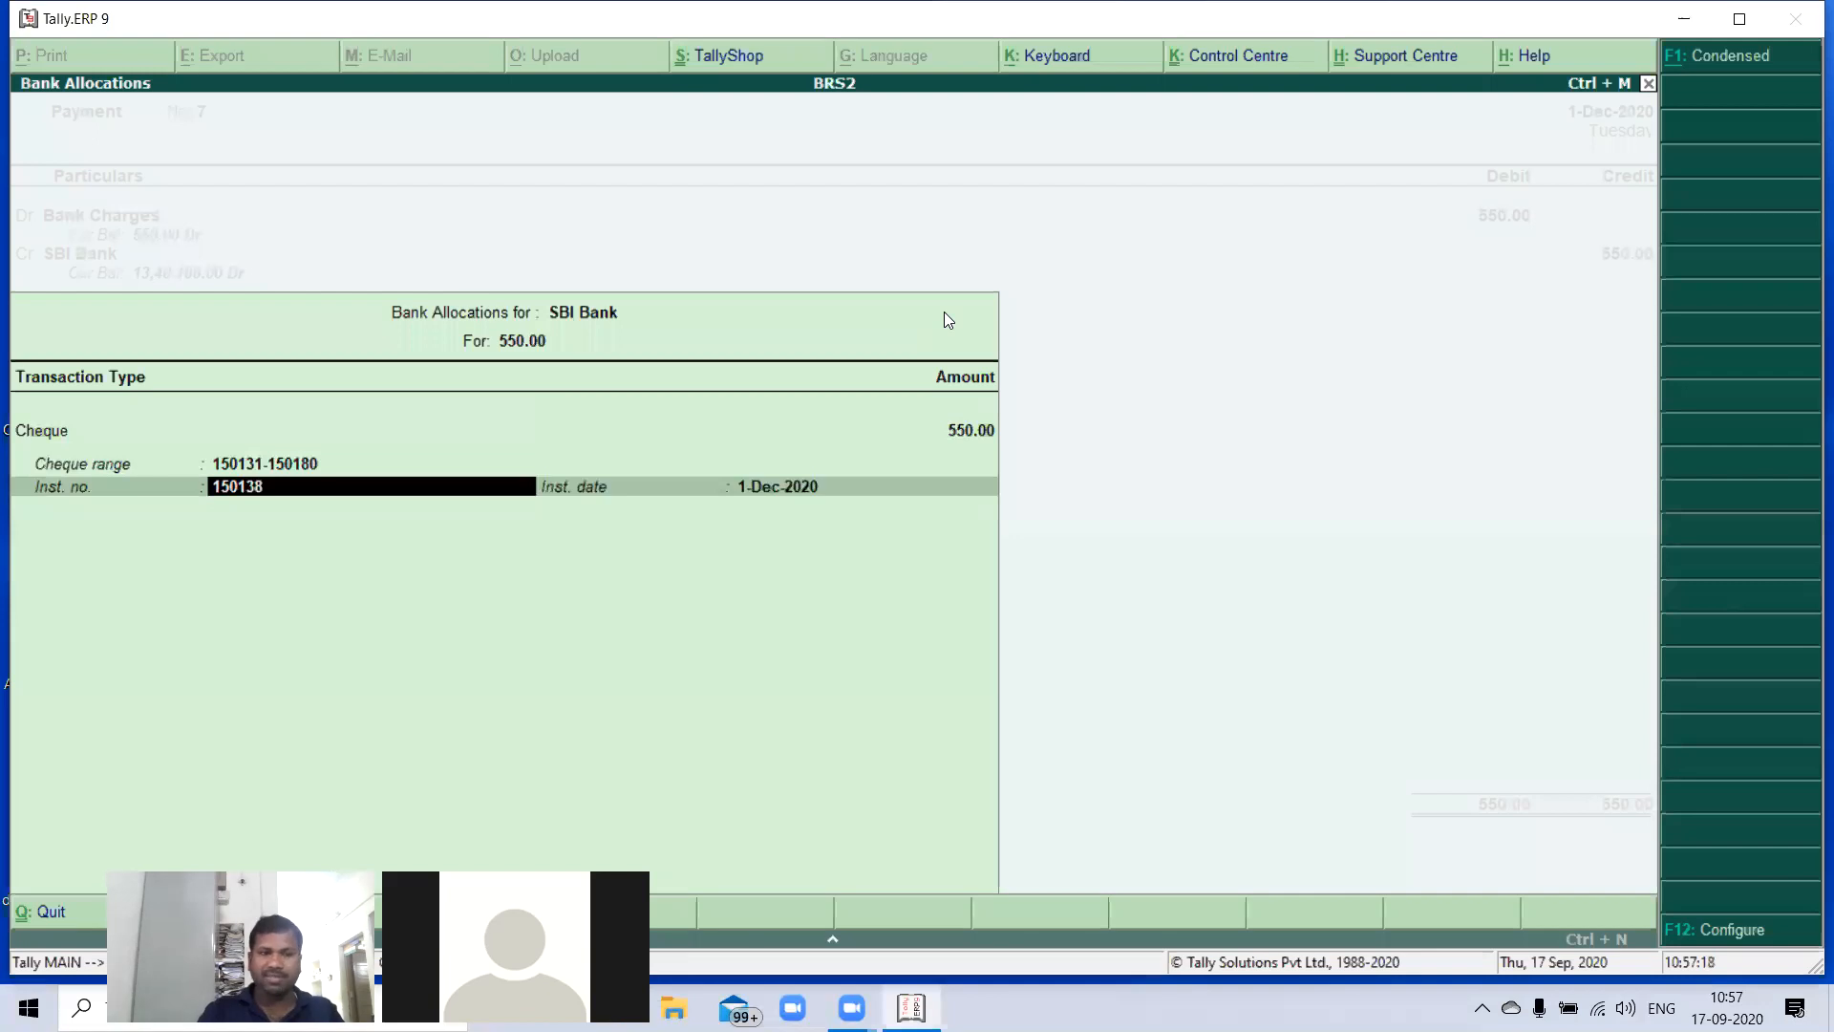
key("BackSpace")
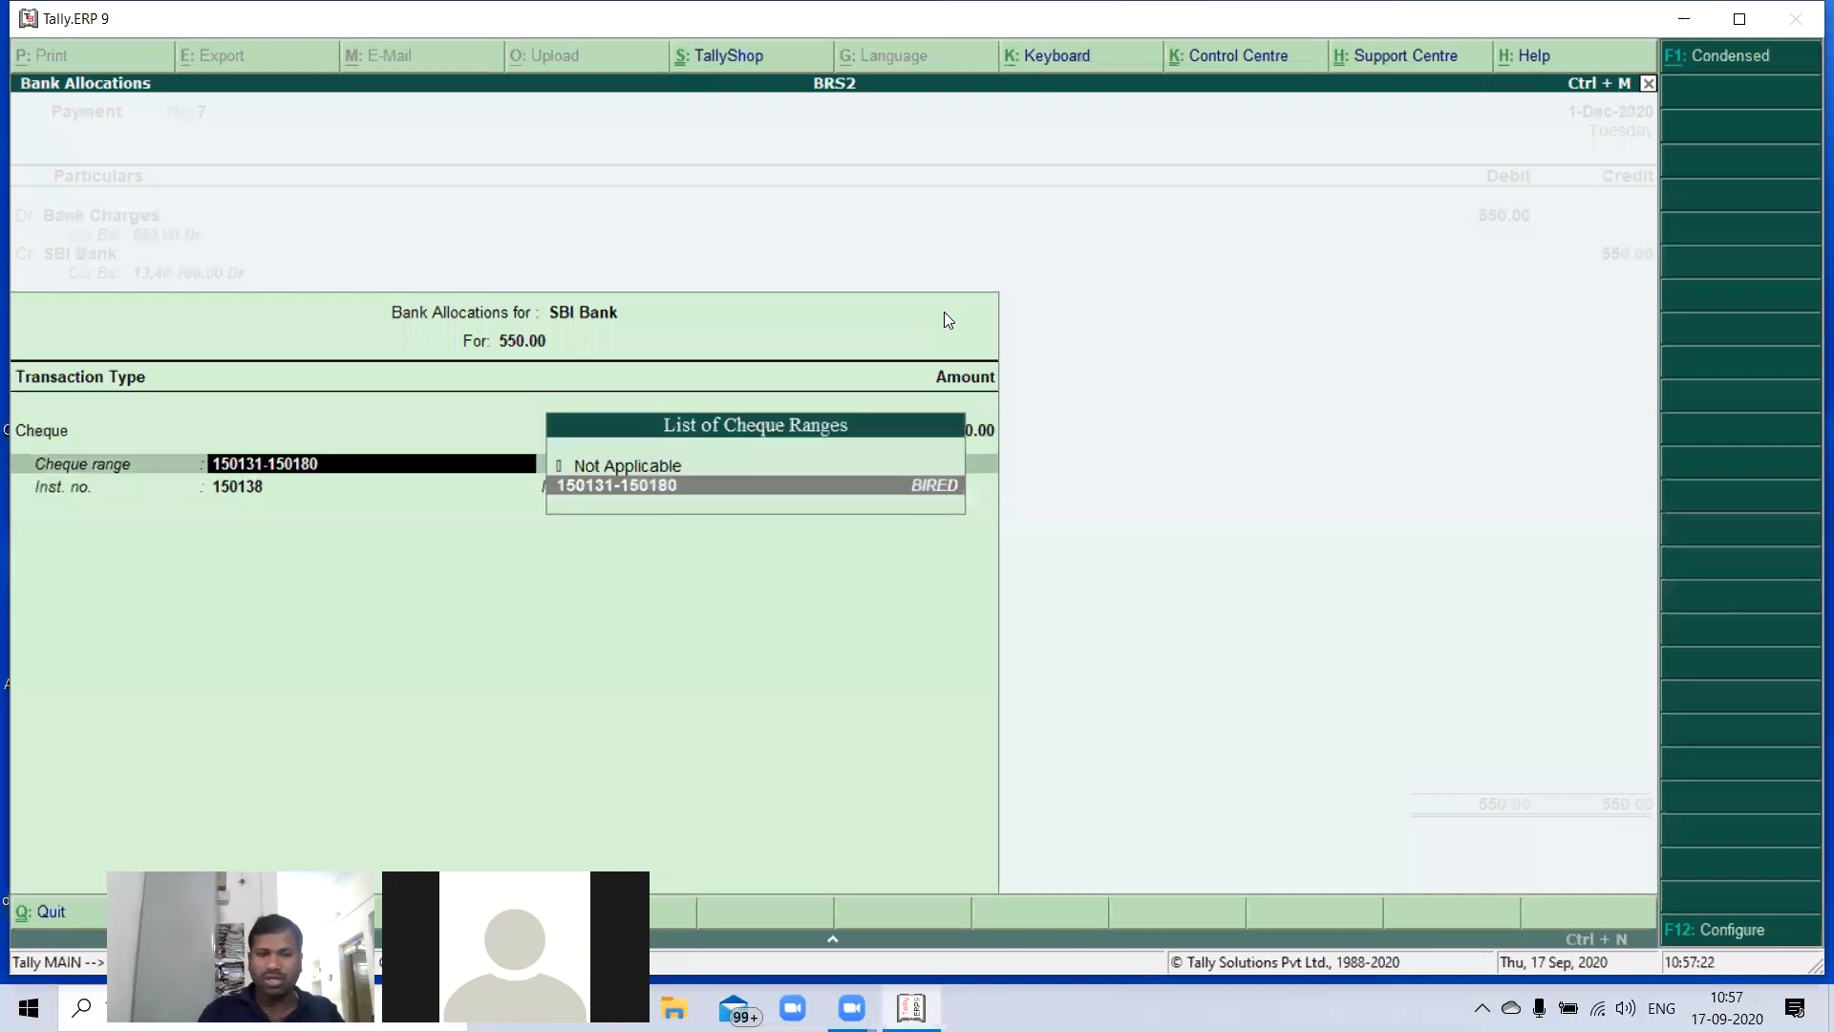
key("Up")
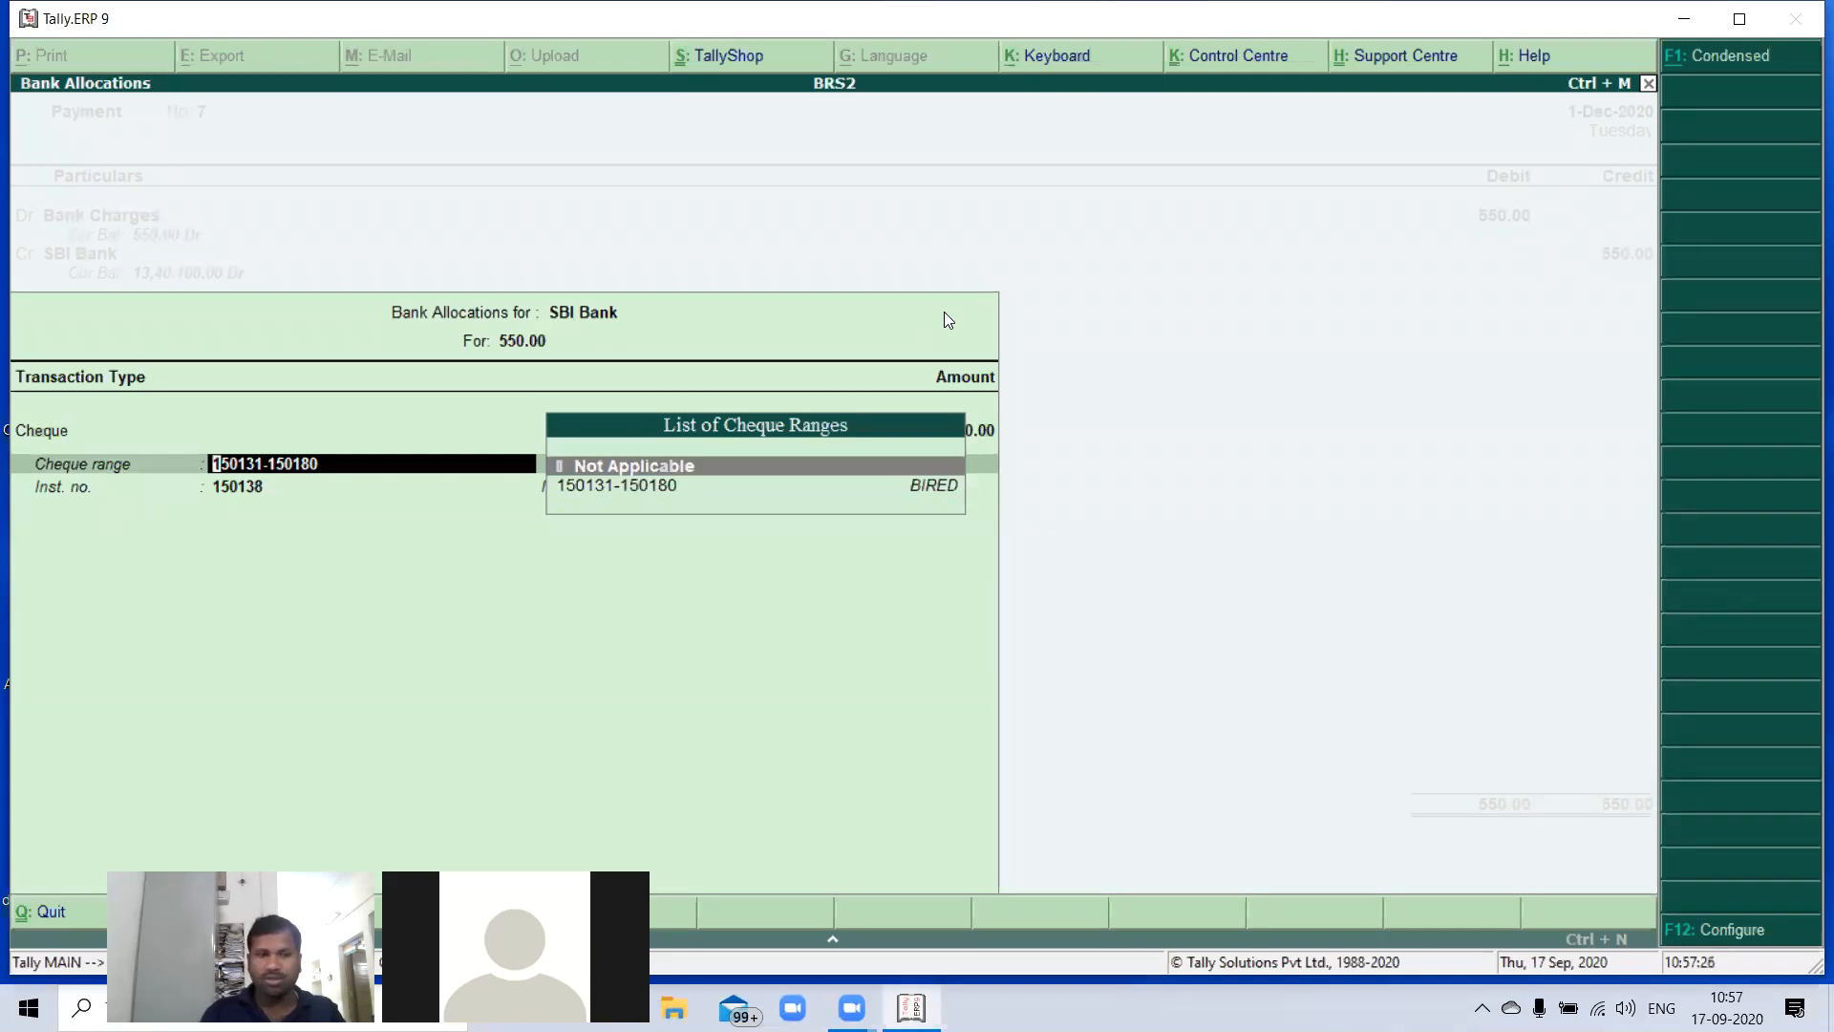
key("Return")
type("0")
key("Return")
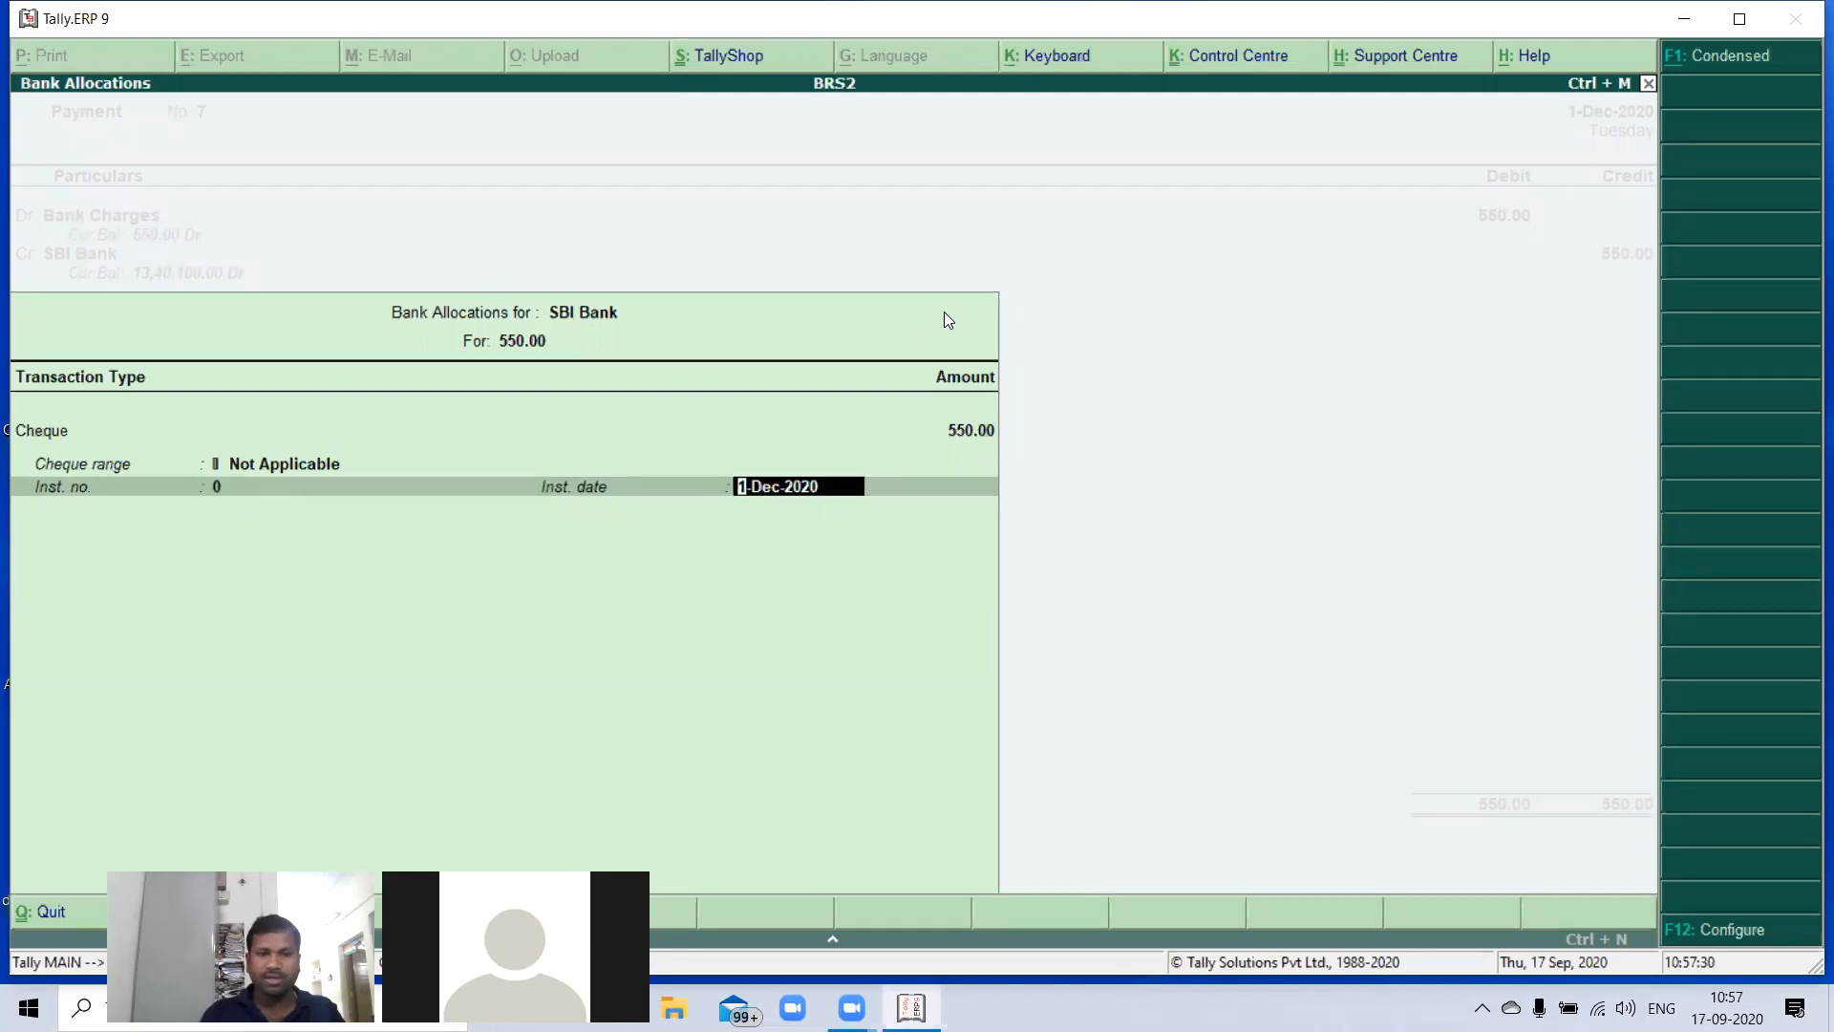
- Accept the allocation with instrument date 1-Dec-2020 and save the payment voucher without a narration
key("Return")
key("Return")
key("Return")
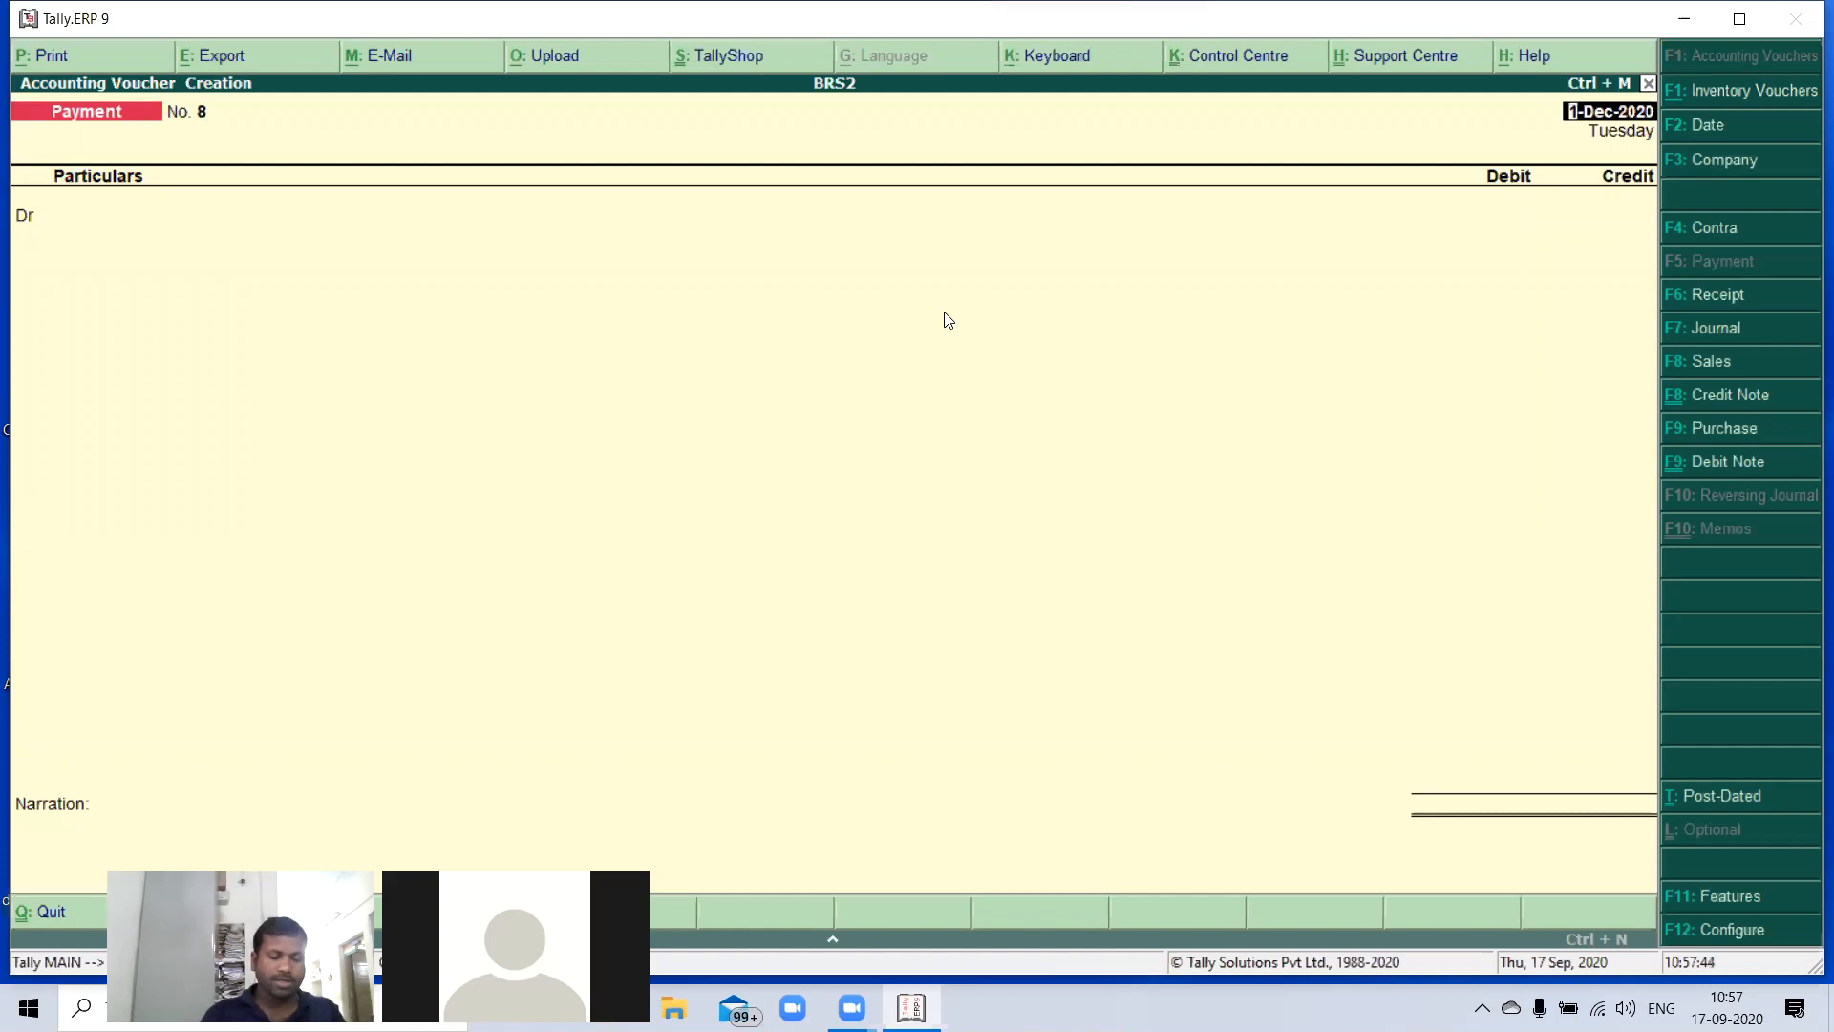
- Change the date of the new payment voucher to 2-Dec-2020
key("F2")
key("Return")
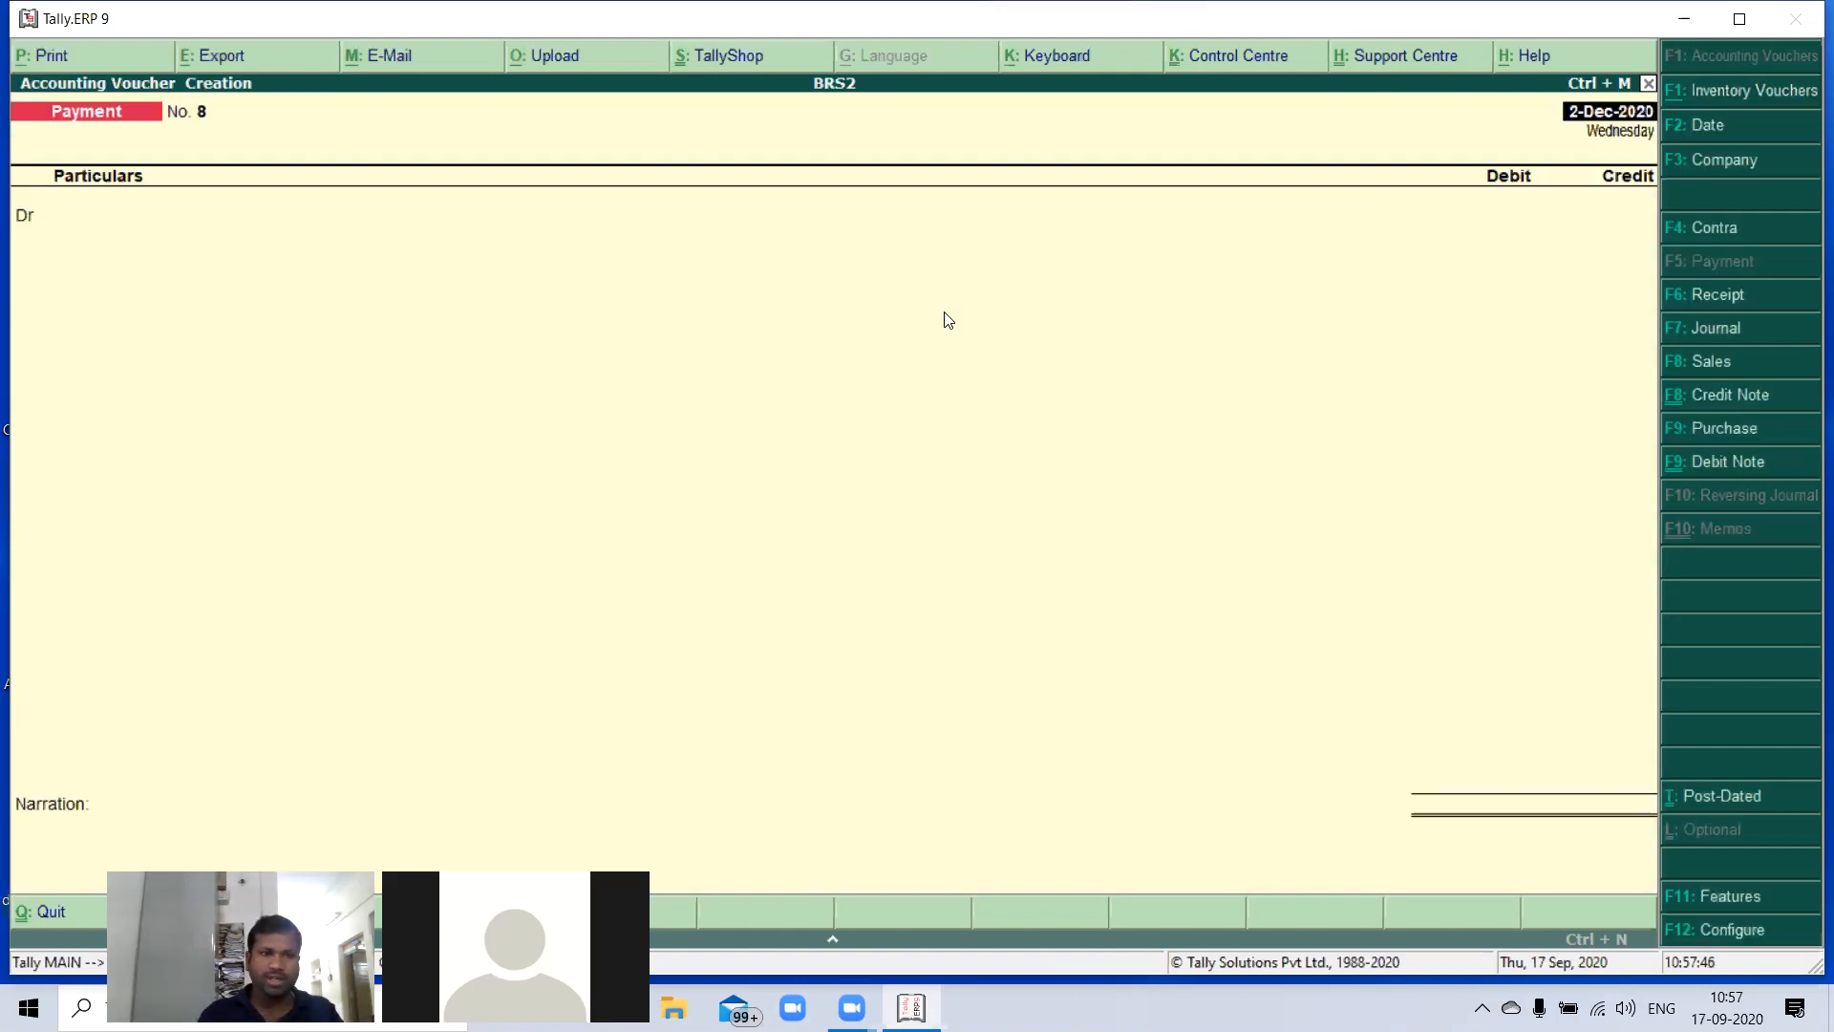
key("Return")
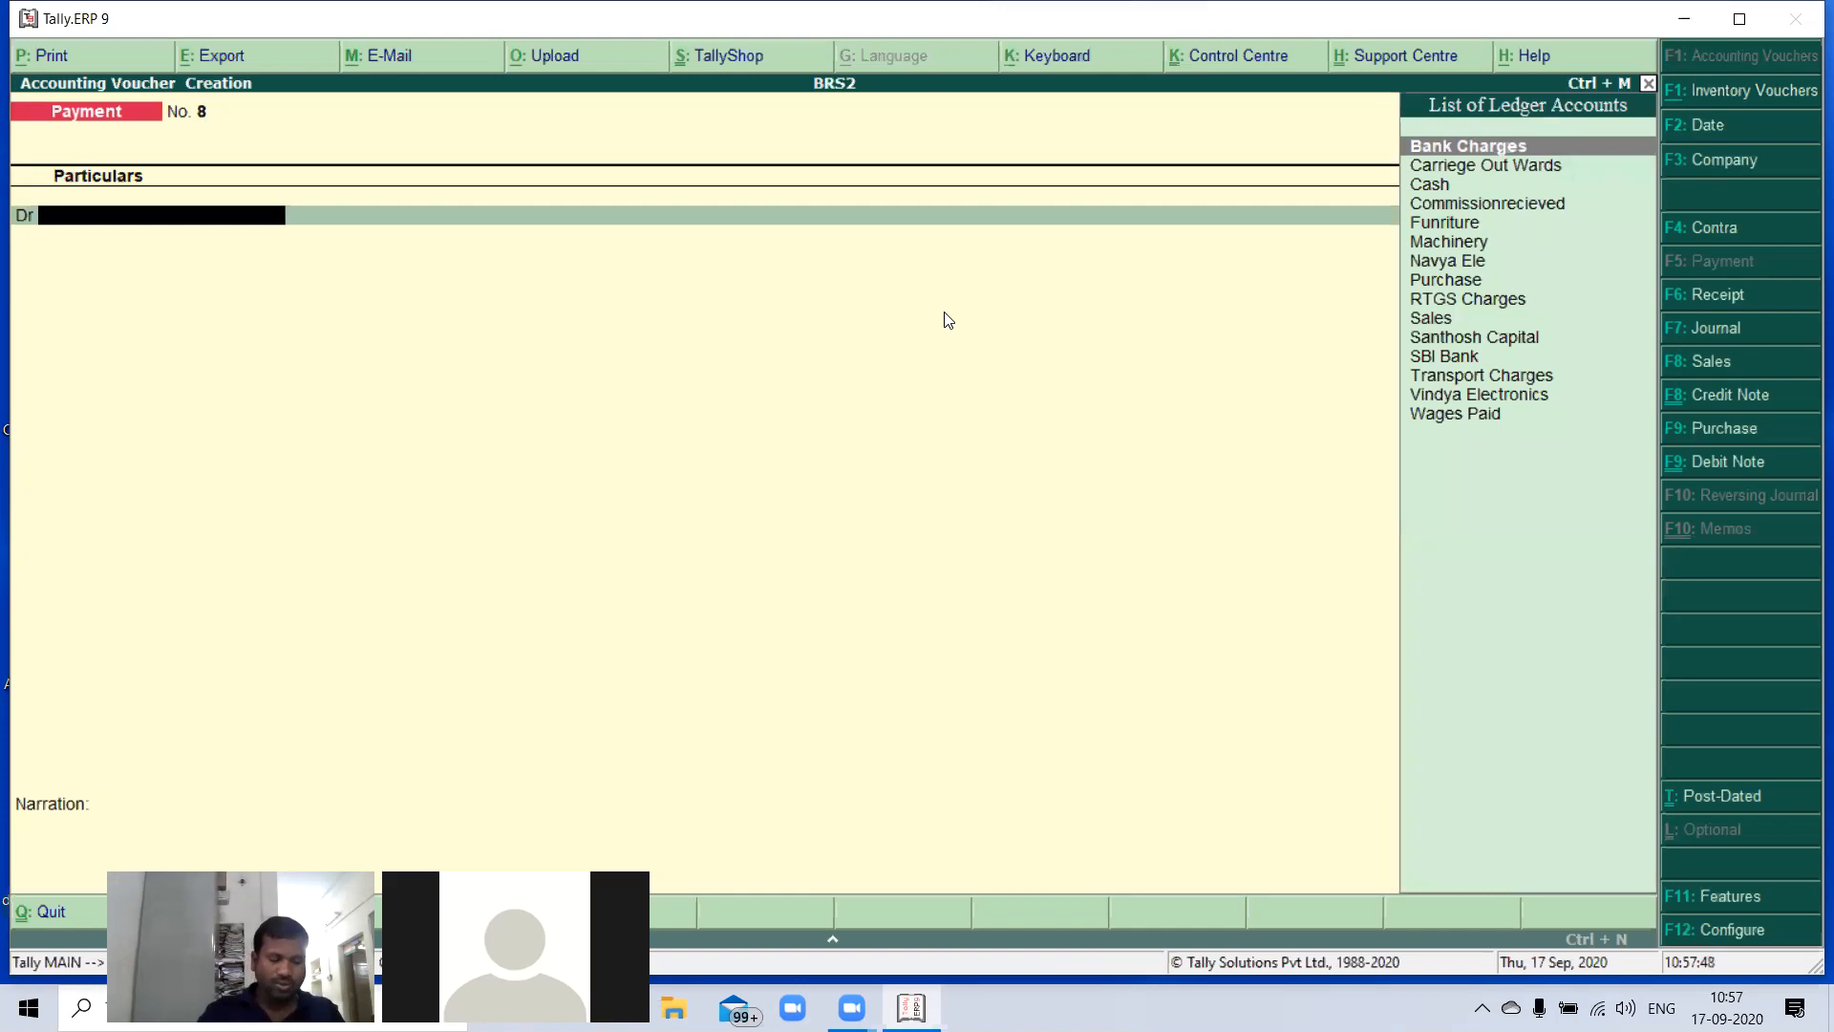
- Debit the Vindya Electronics ledger with 4,27,500 in the payment voucher
type("V")
key("Return")
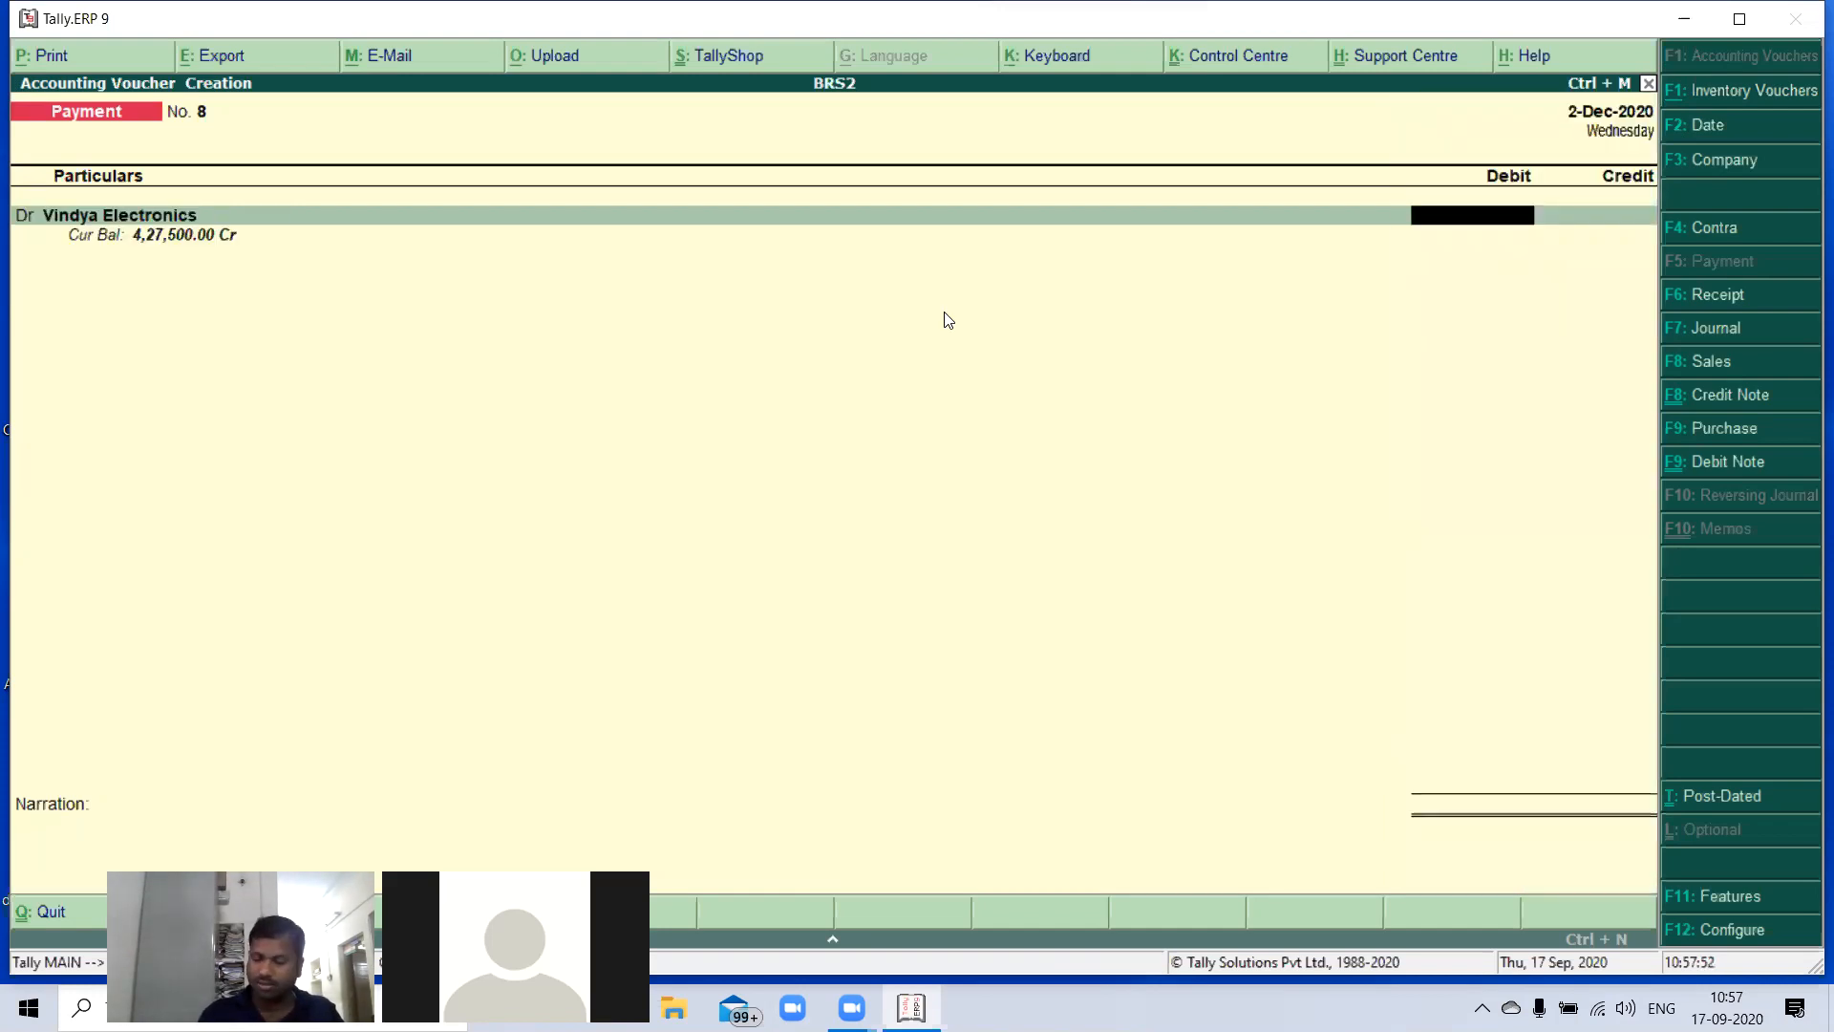
type("427")
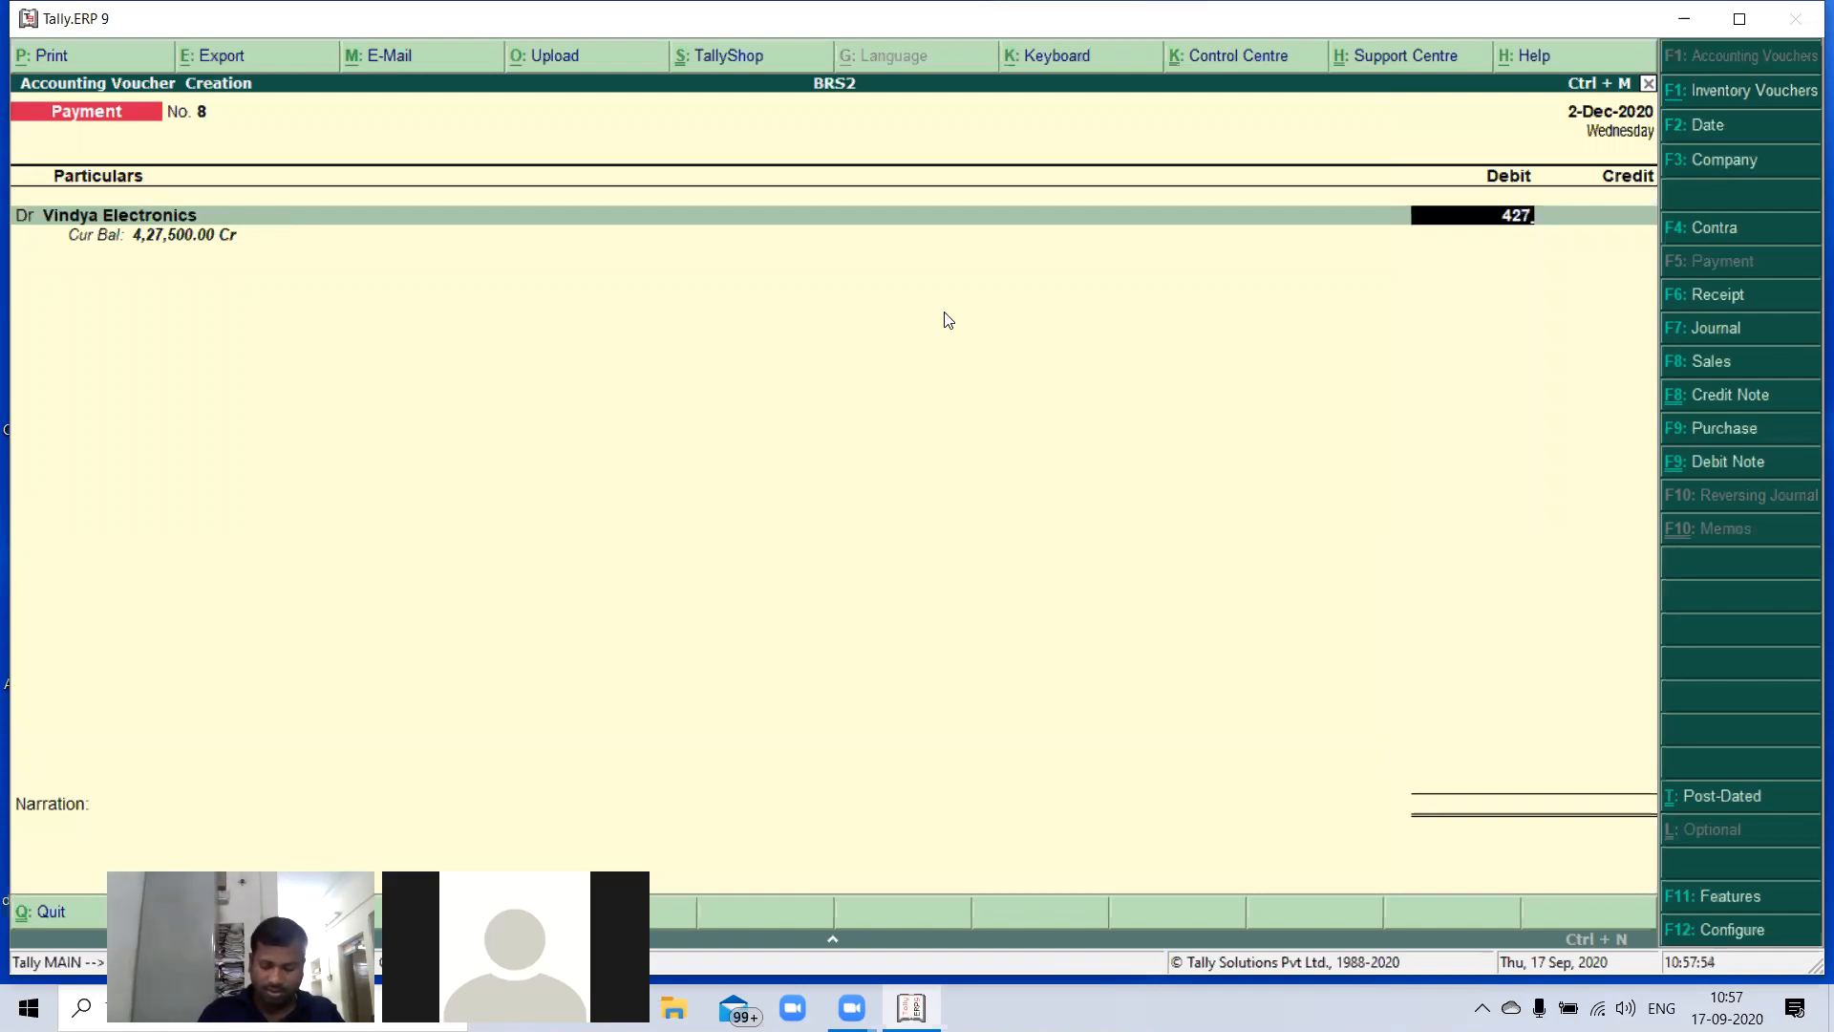
type("800")
key("BackSpace")
key("BackSpace")
key("BackSpace")
type("500")
key("Return")
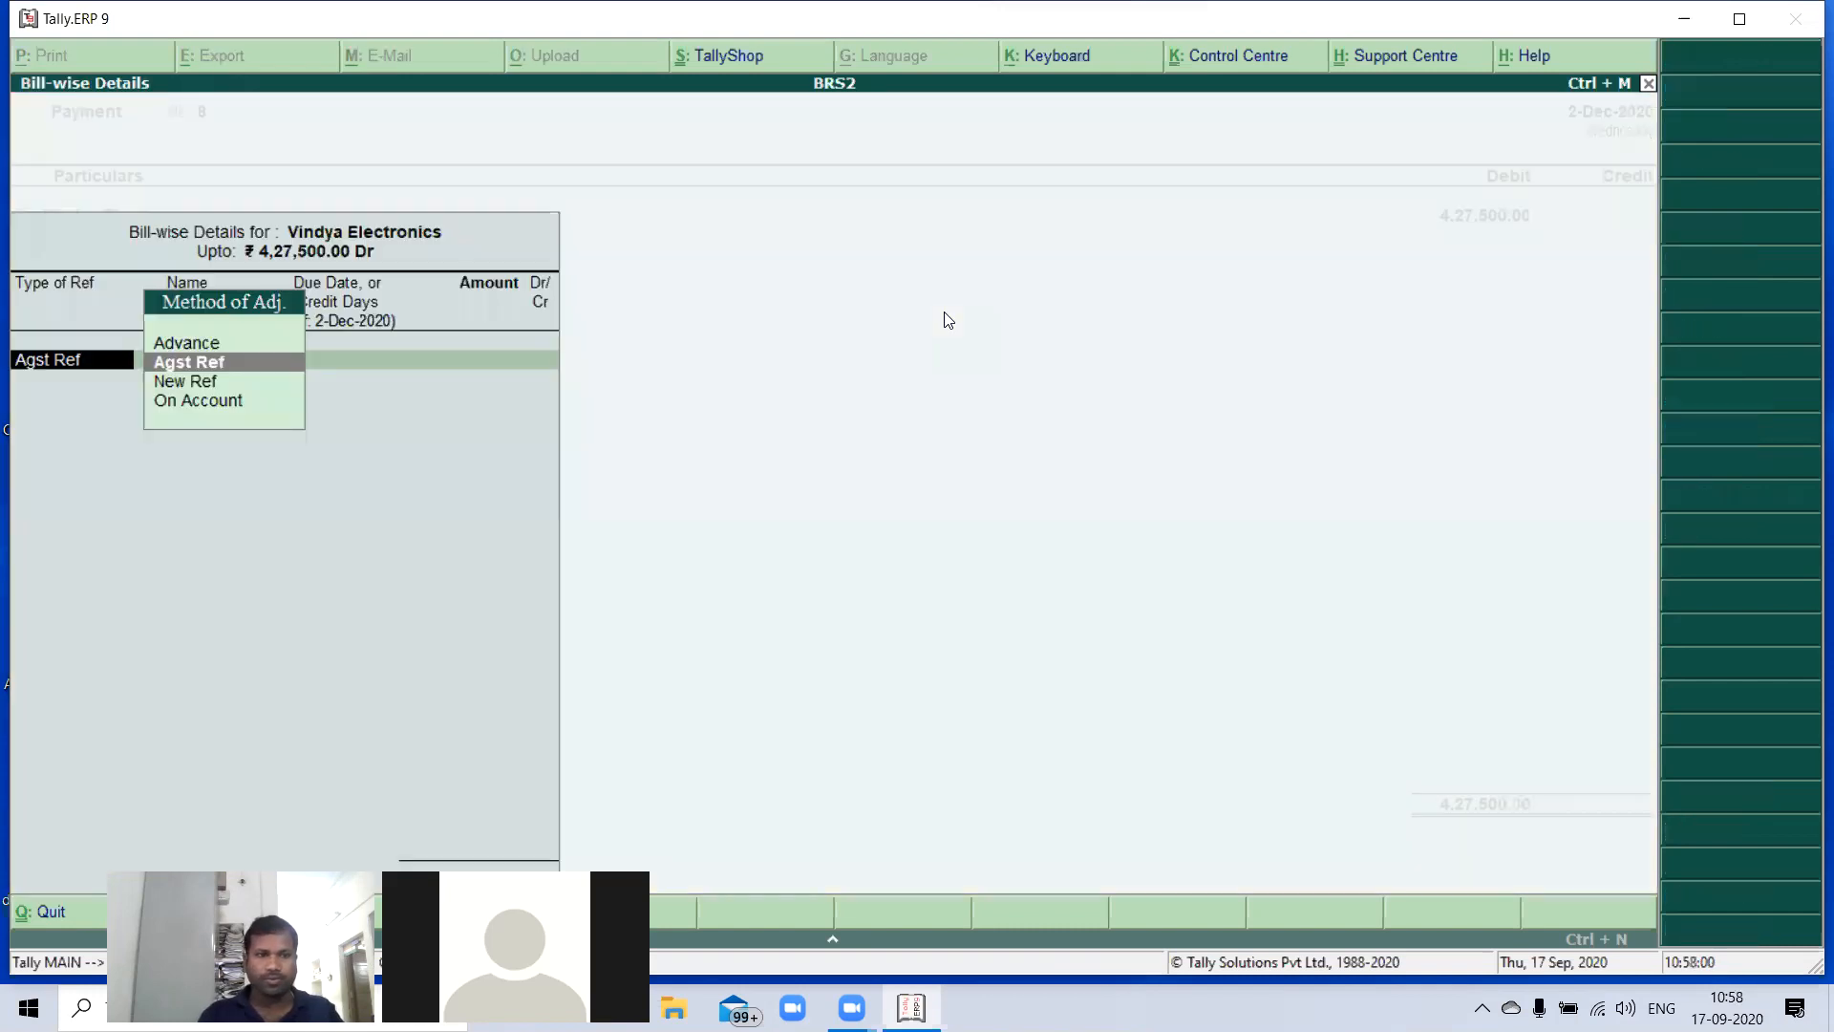
- Allocate the full 4,27,500 against Vindya Electronics' pending bill 05 using Agst Ref
key("Return")
key("Return")
key("Return")
key("Return")
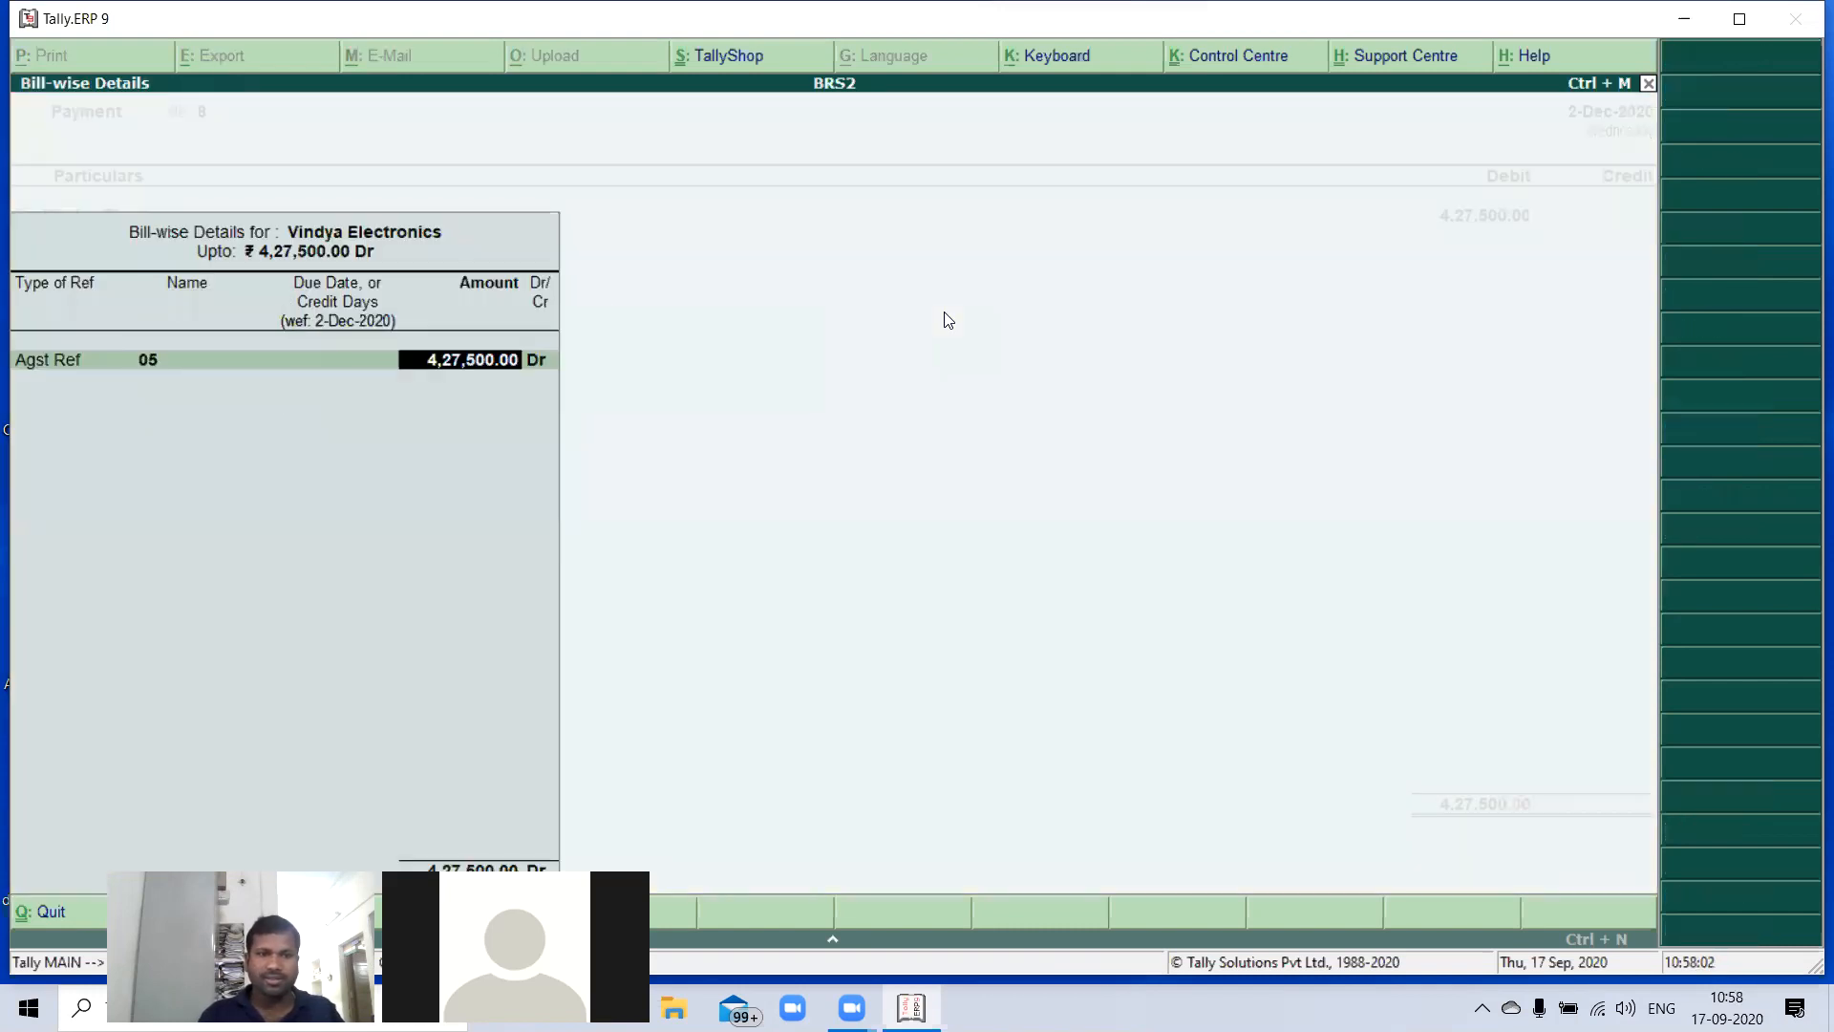
key("Return")
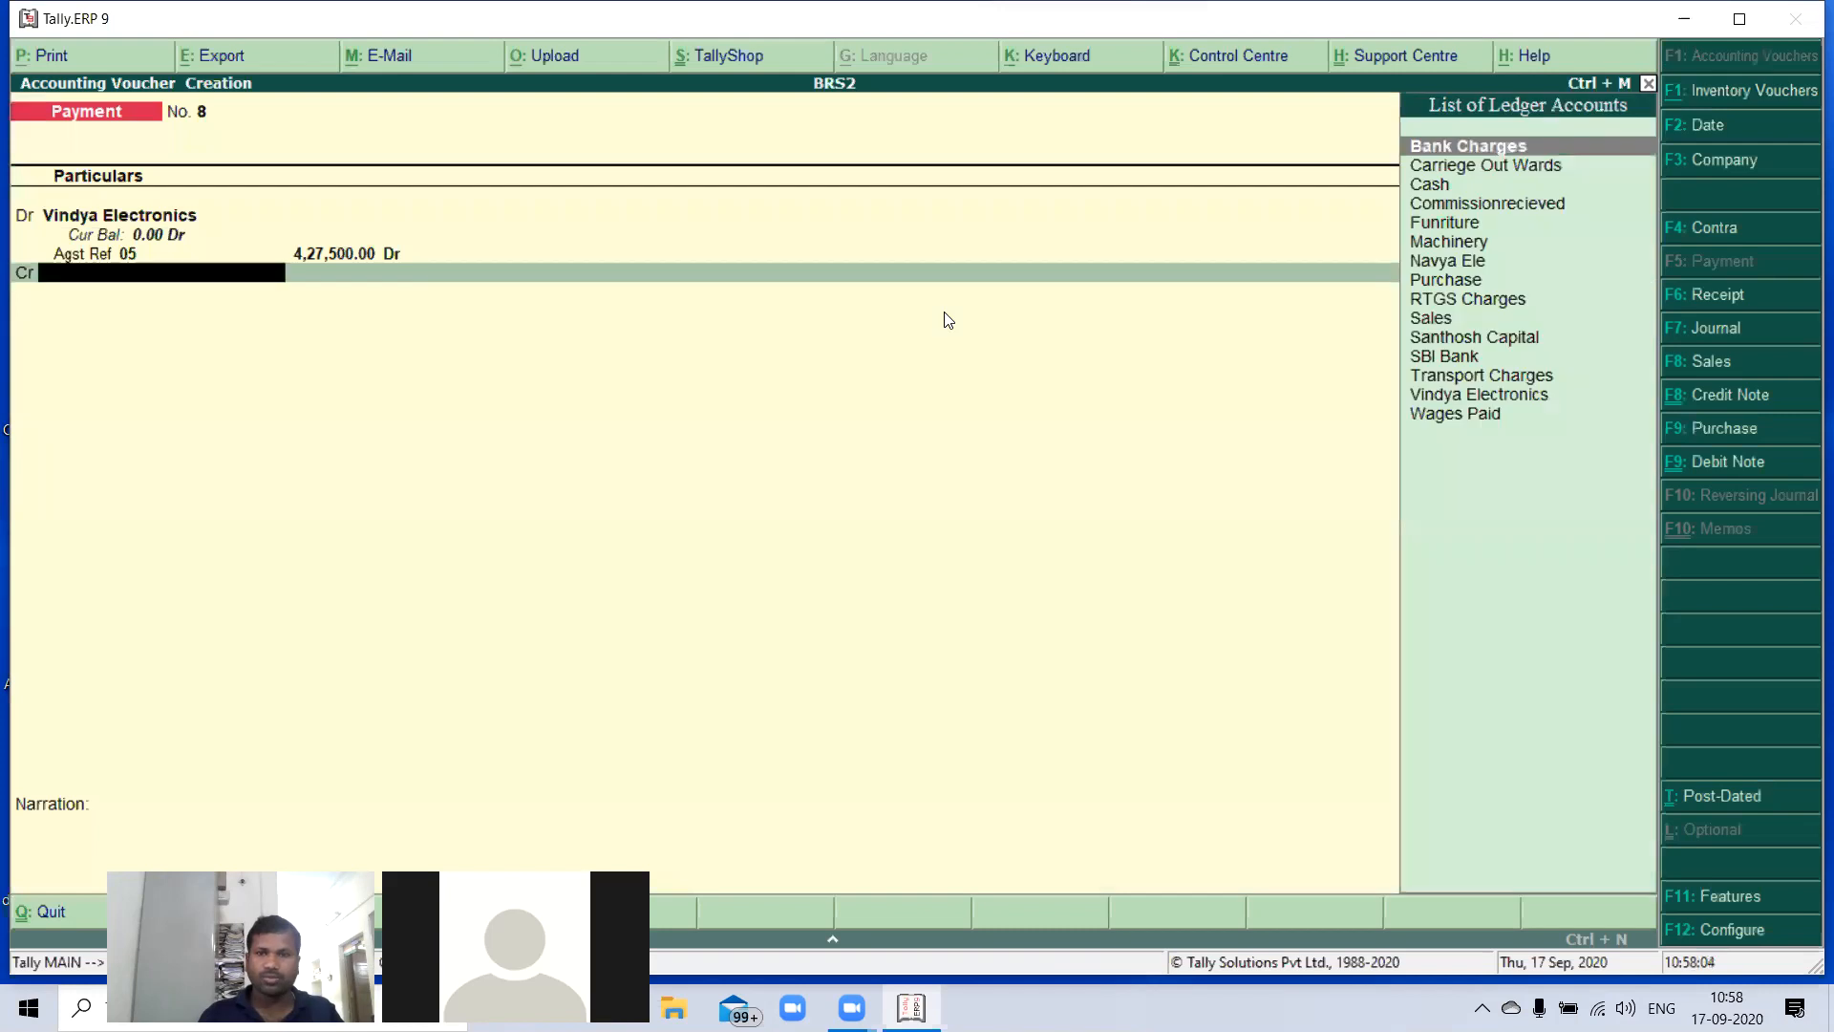
- Credit SBI Bank with 4,27,500 in the payment voucher
type("S")
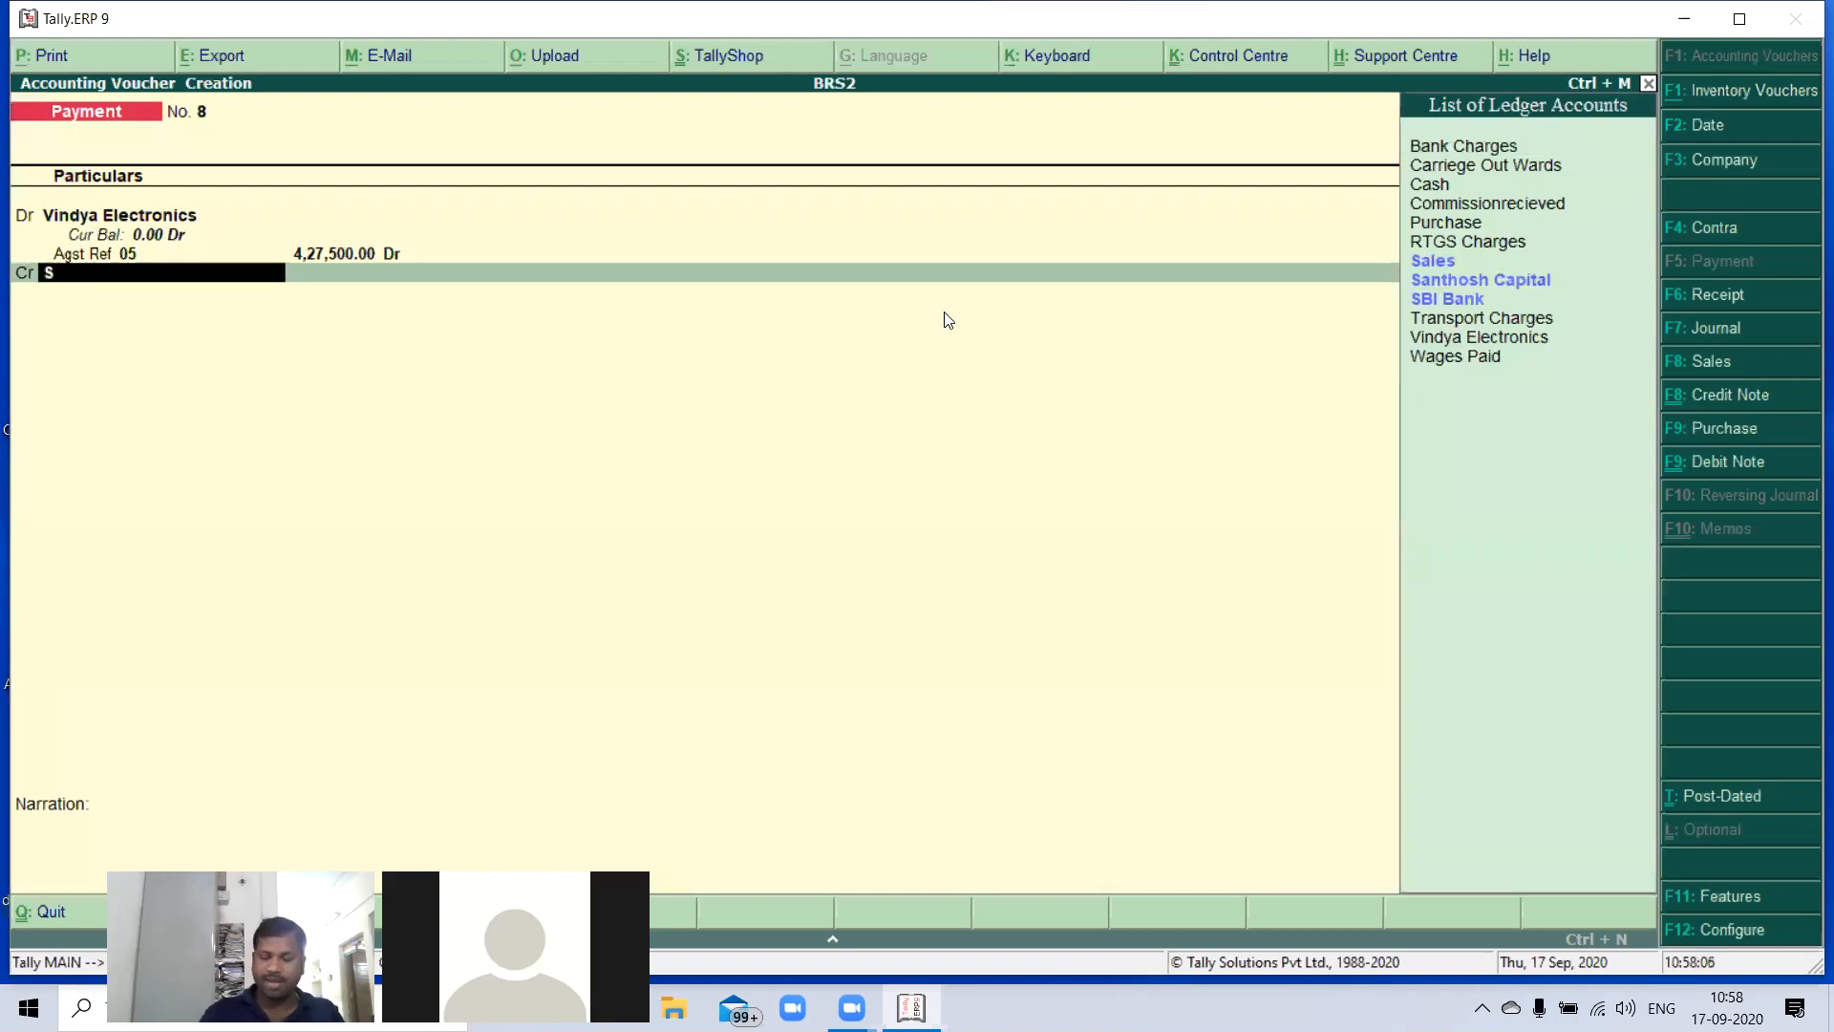
type("B")
key("Return")
- Accept the cheque allocation with number 150138 dated 2-Dec-2020 and save the payment voucher without a narration
key("Return")
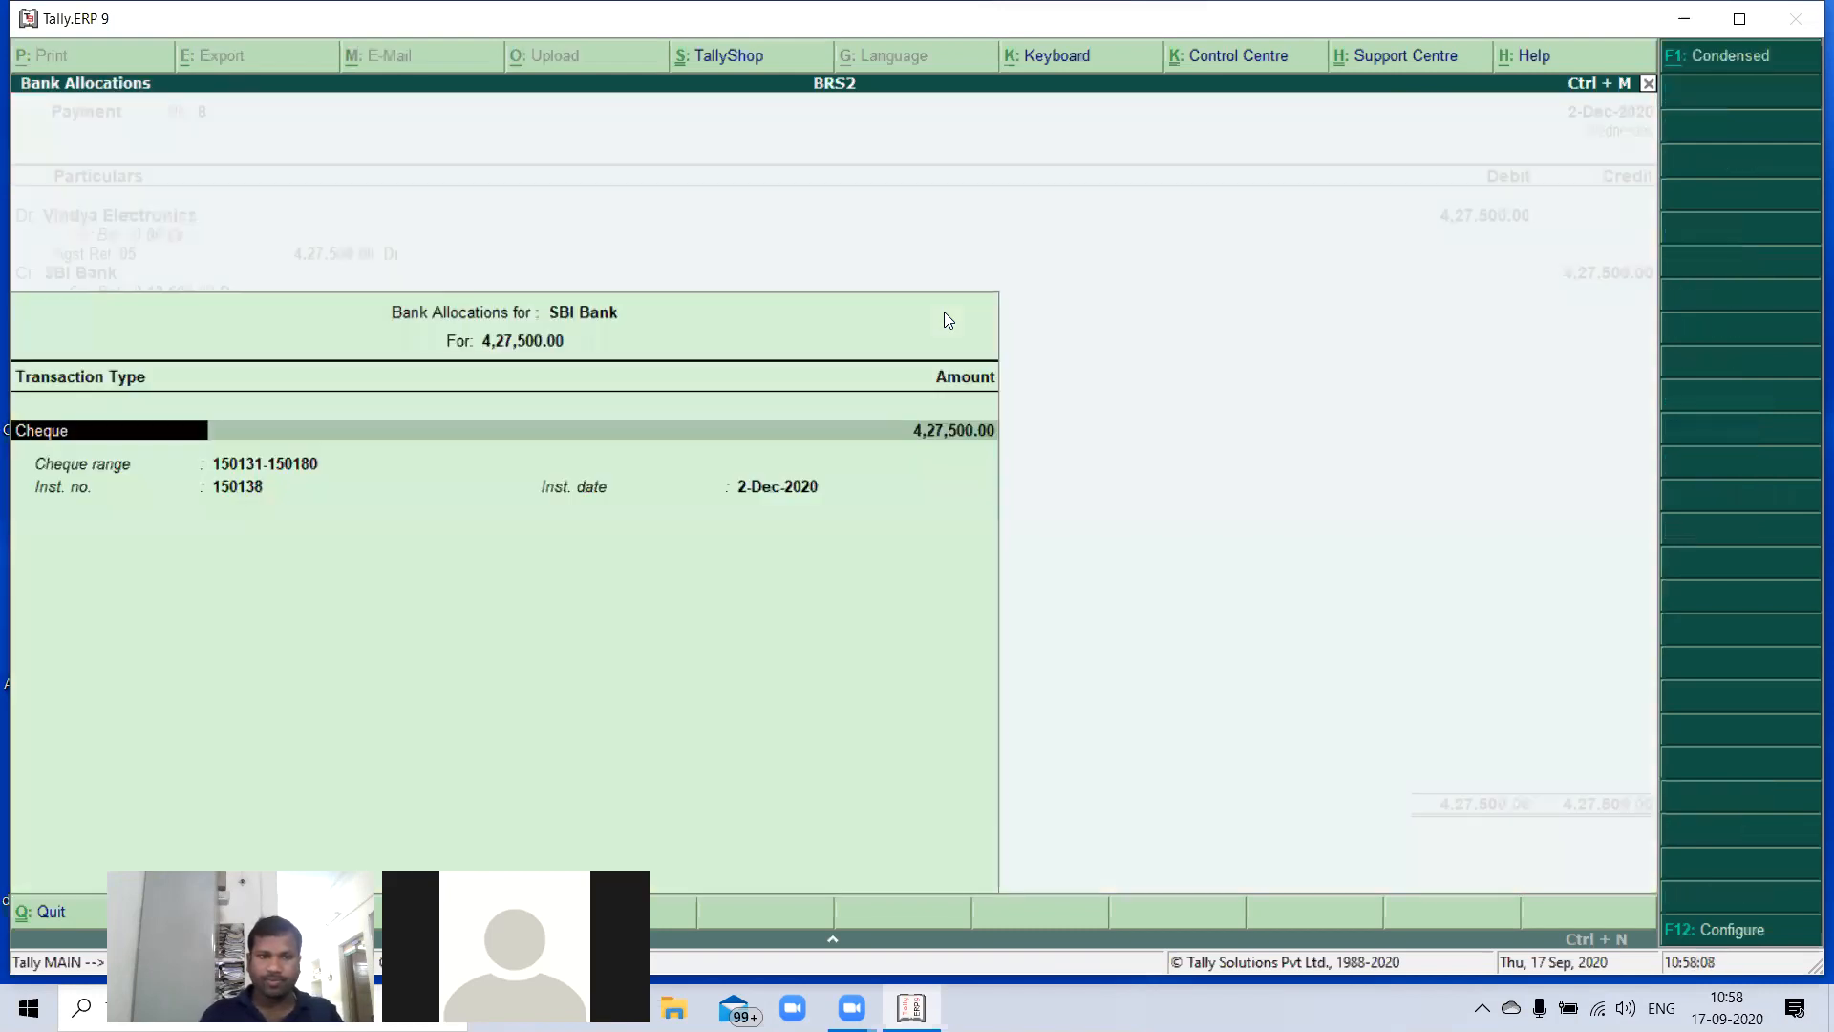
key("Return")
key("Return")
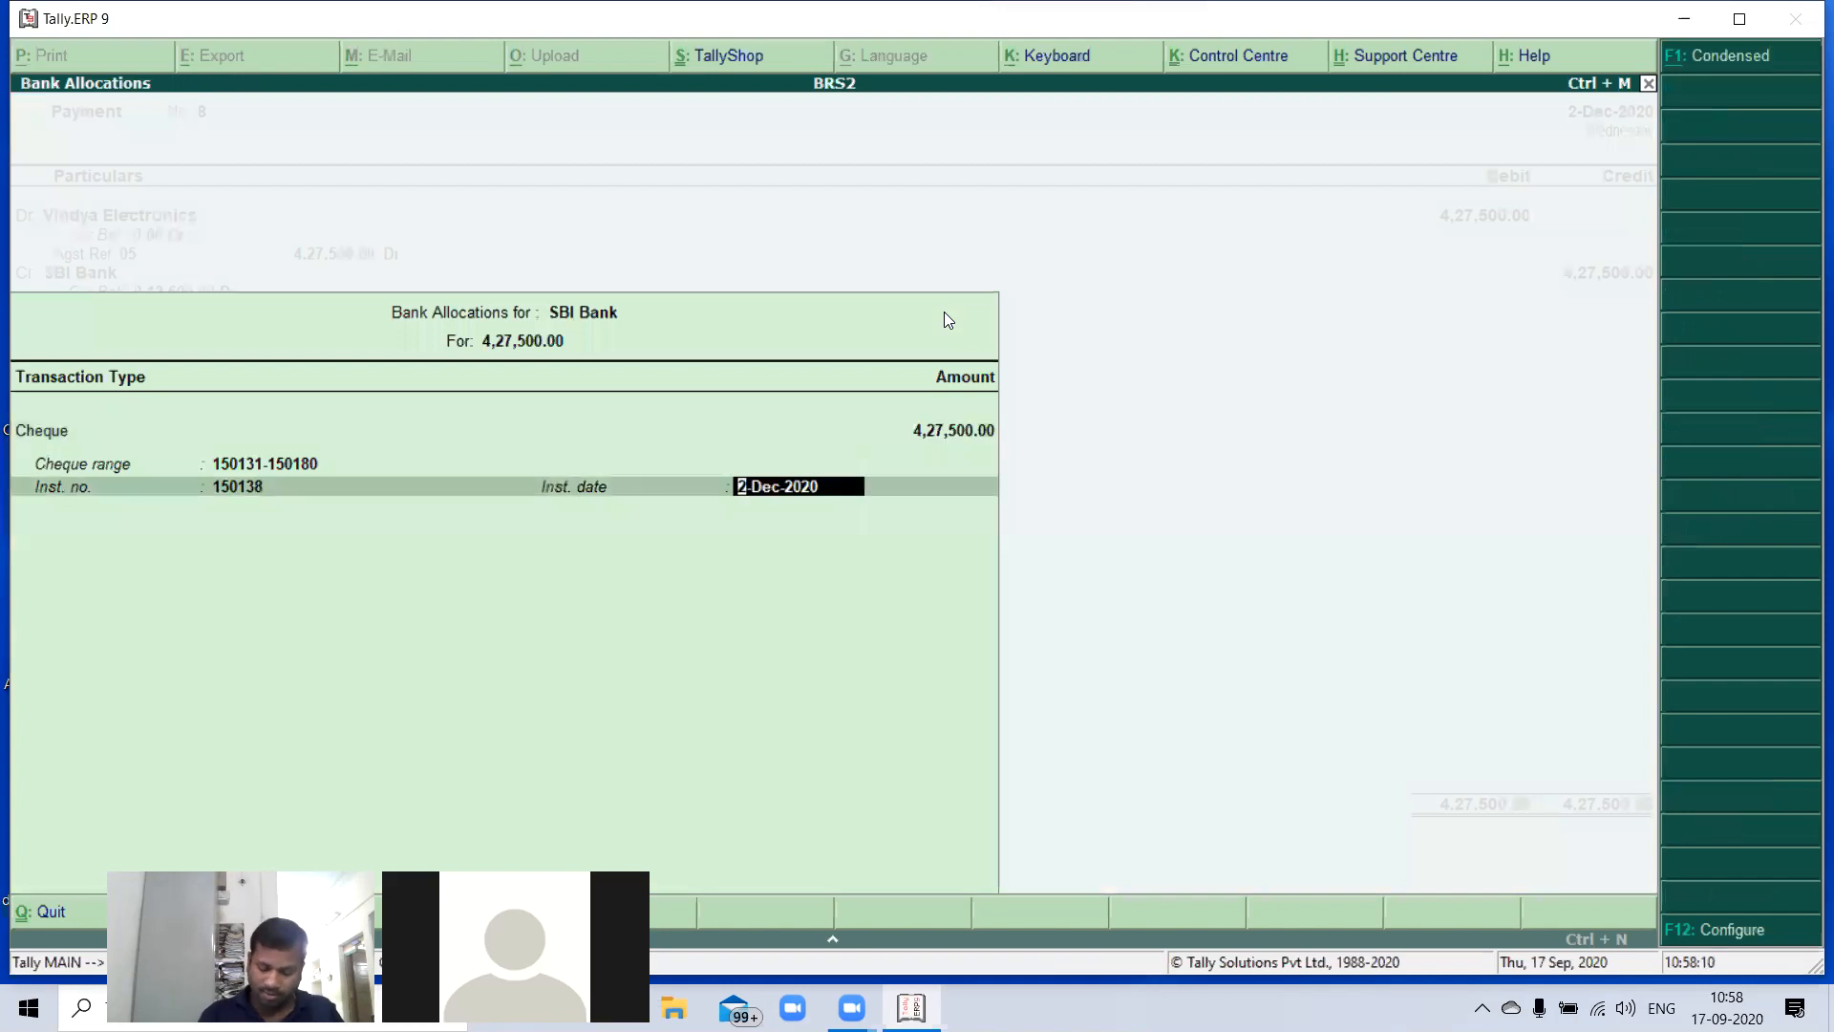
key("Return")
key("Return")
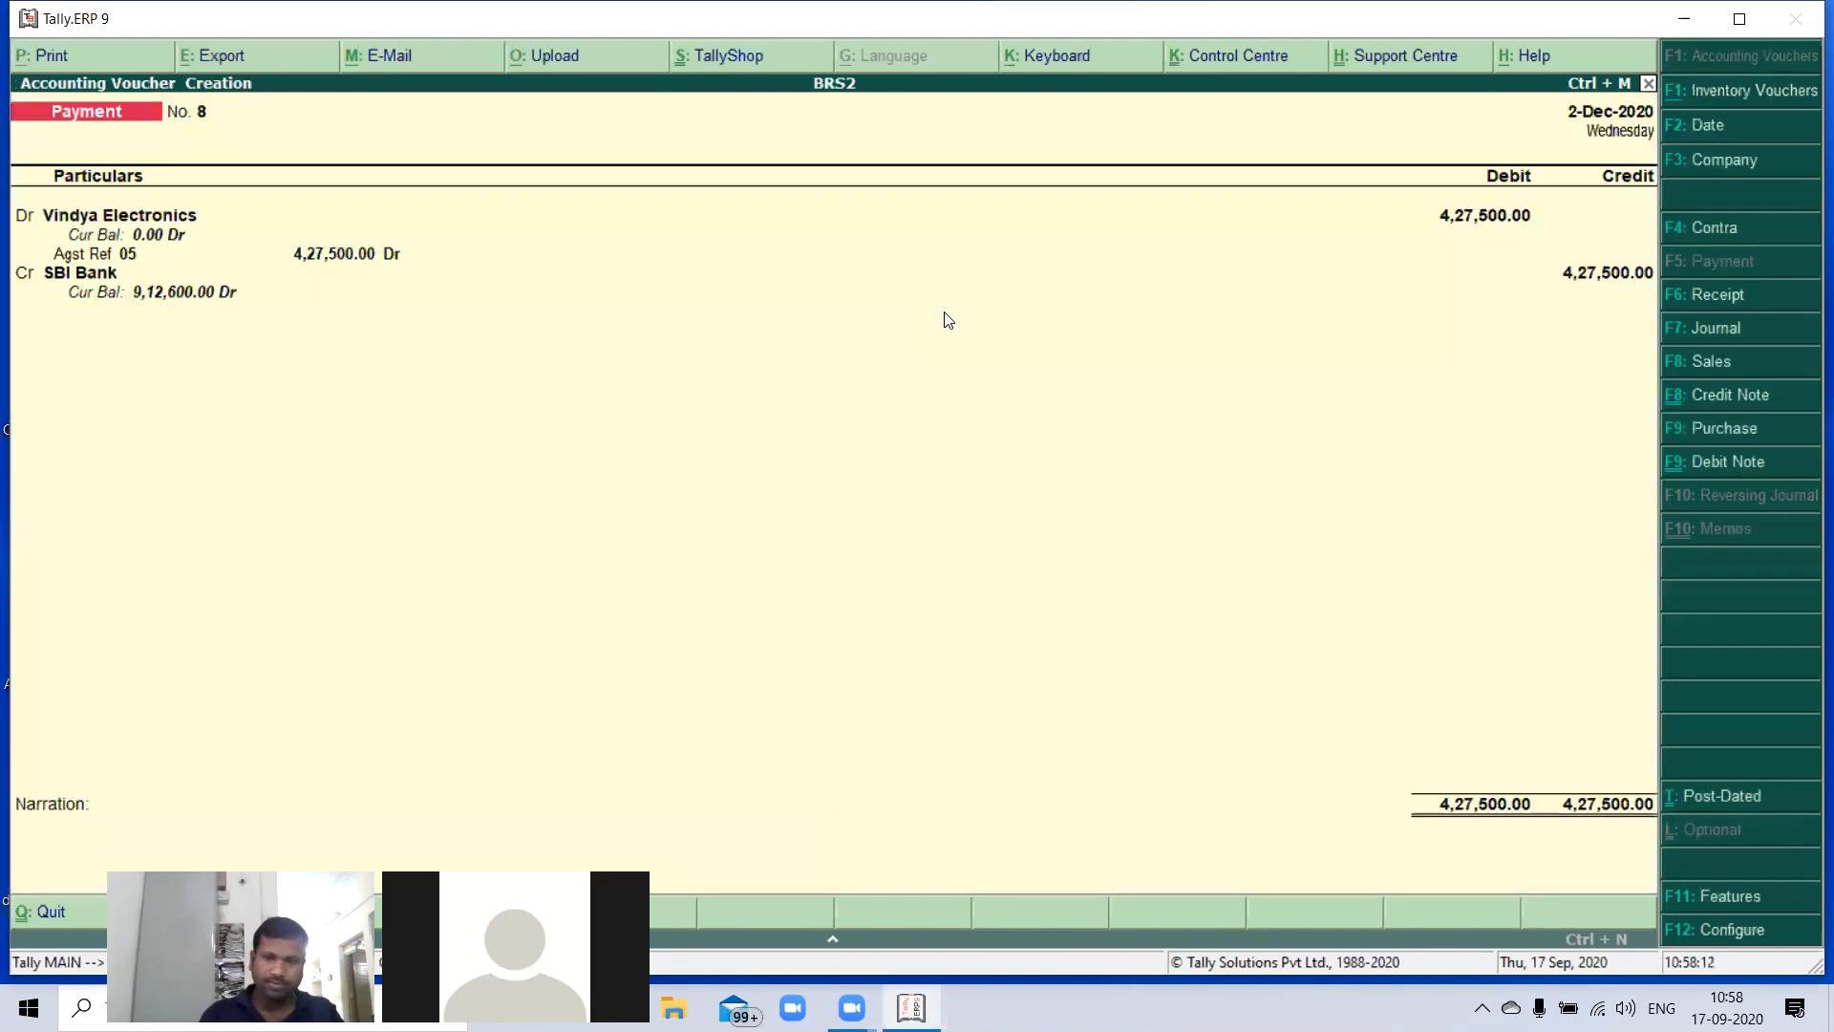
key("Return")
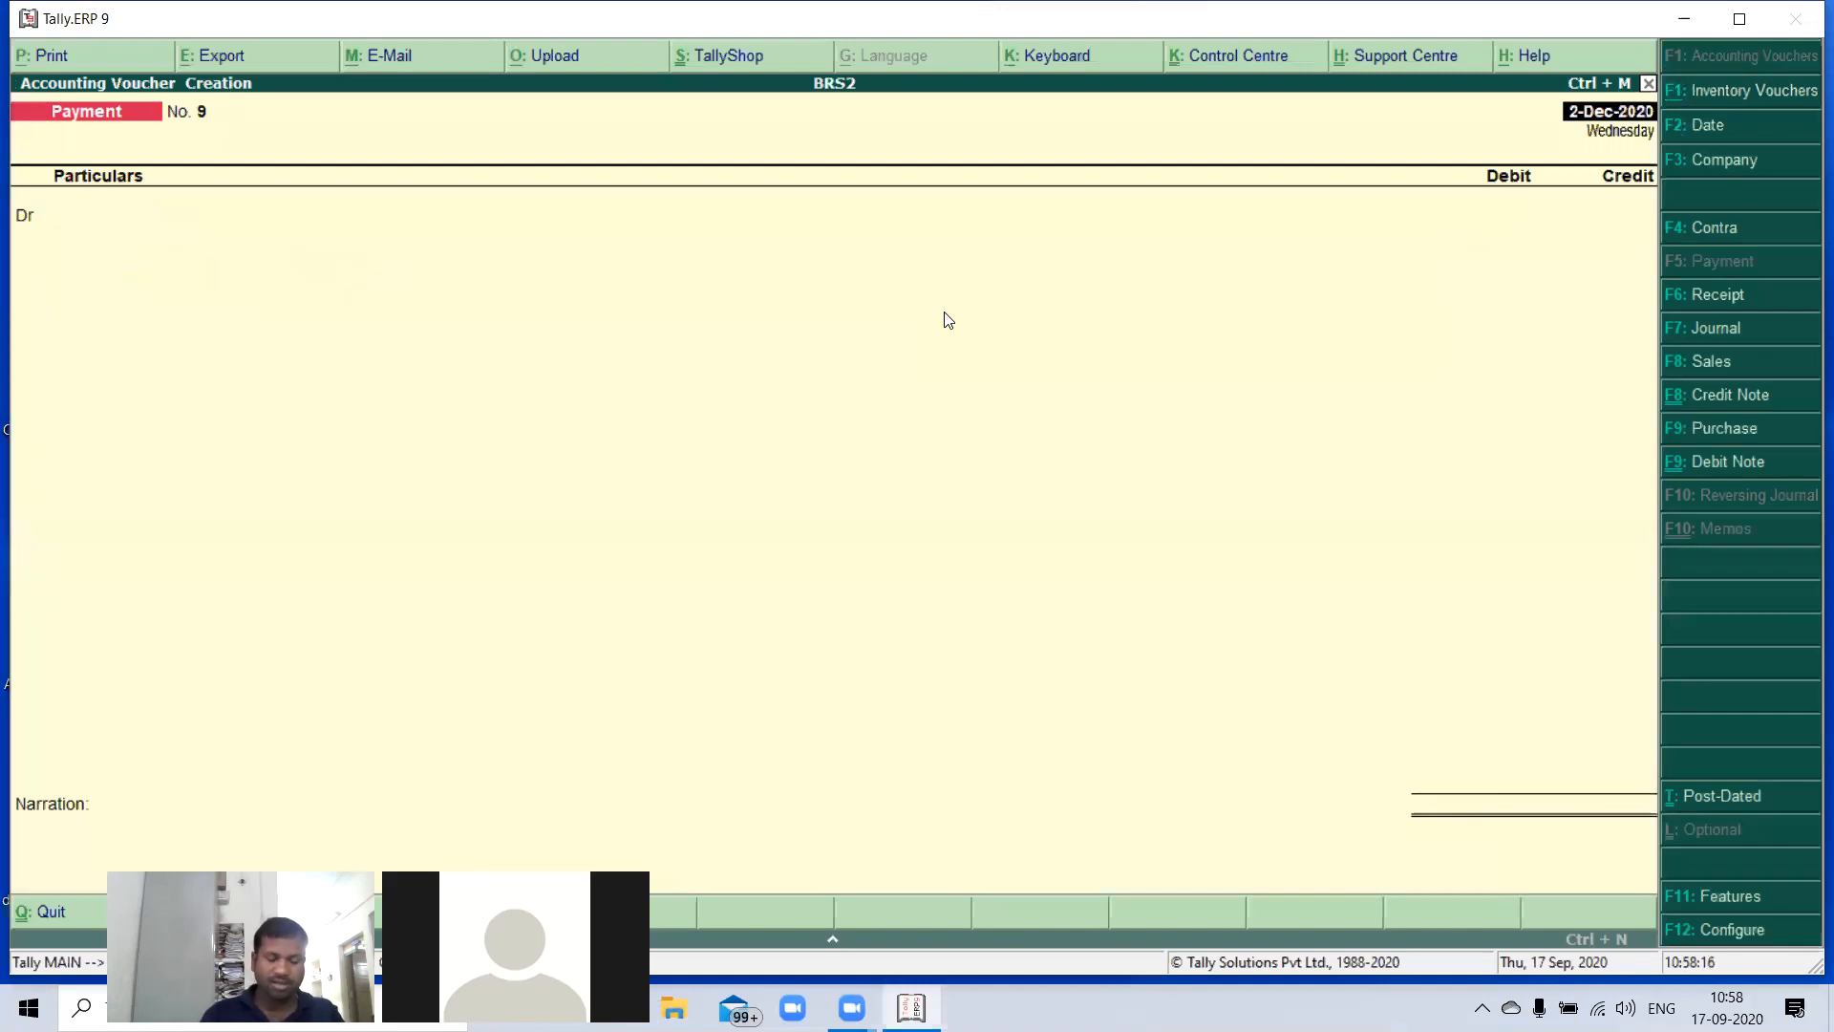
- Start a receipt voucher and change the voucher date to 31-Dec-2020
key("F6")
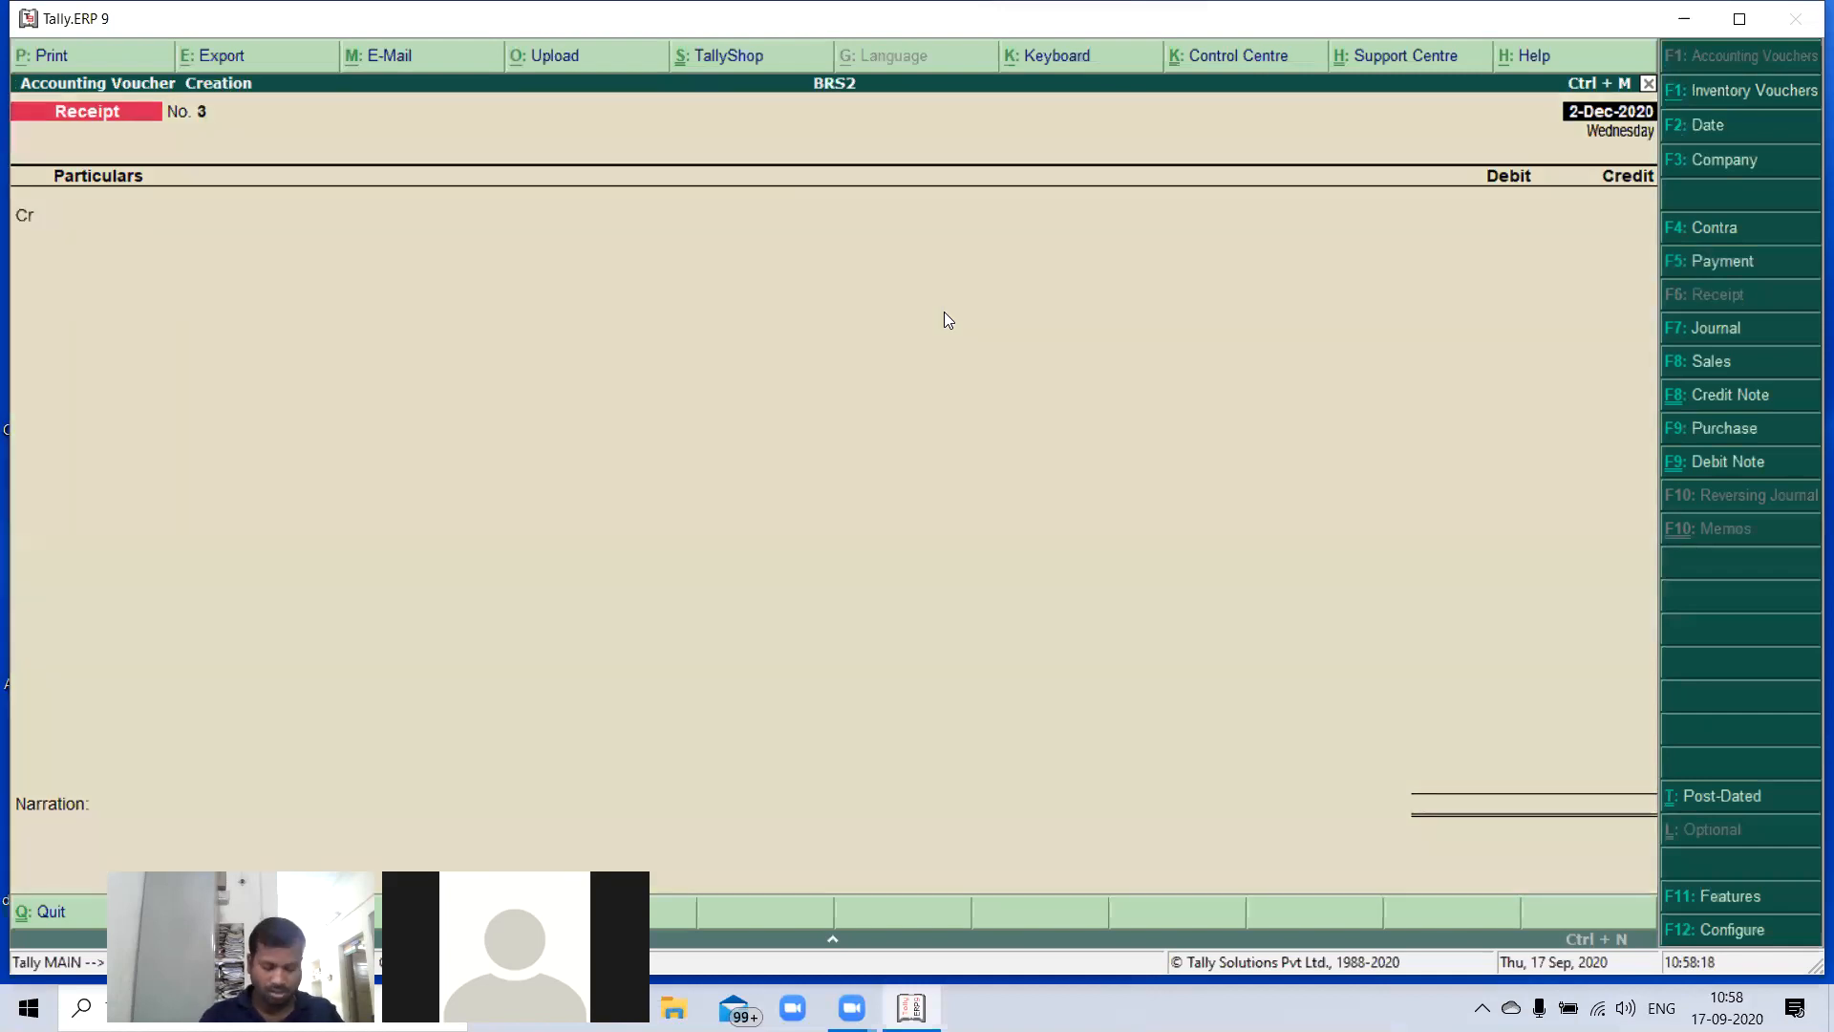
key("F2")
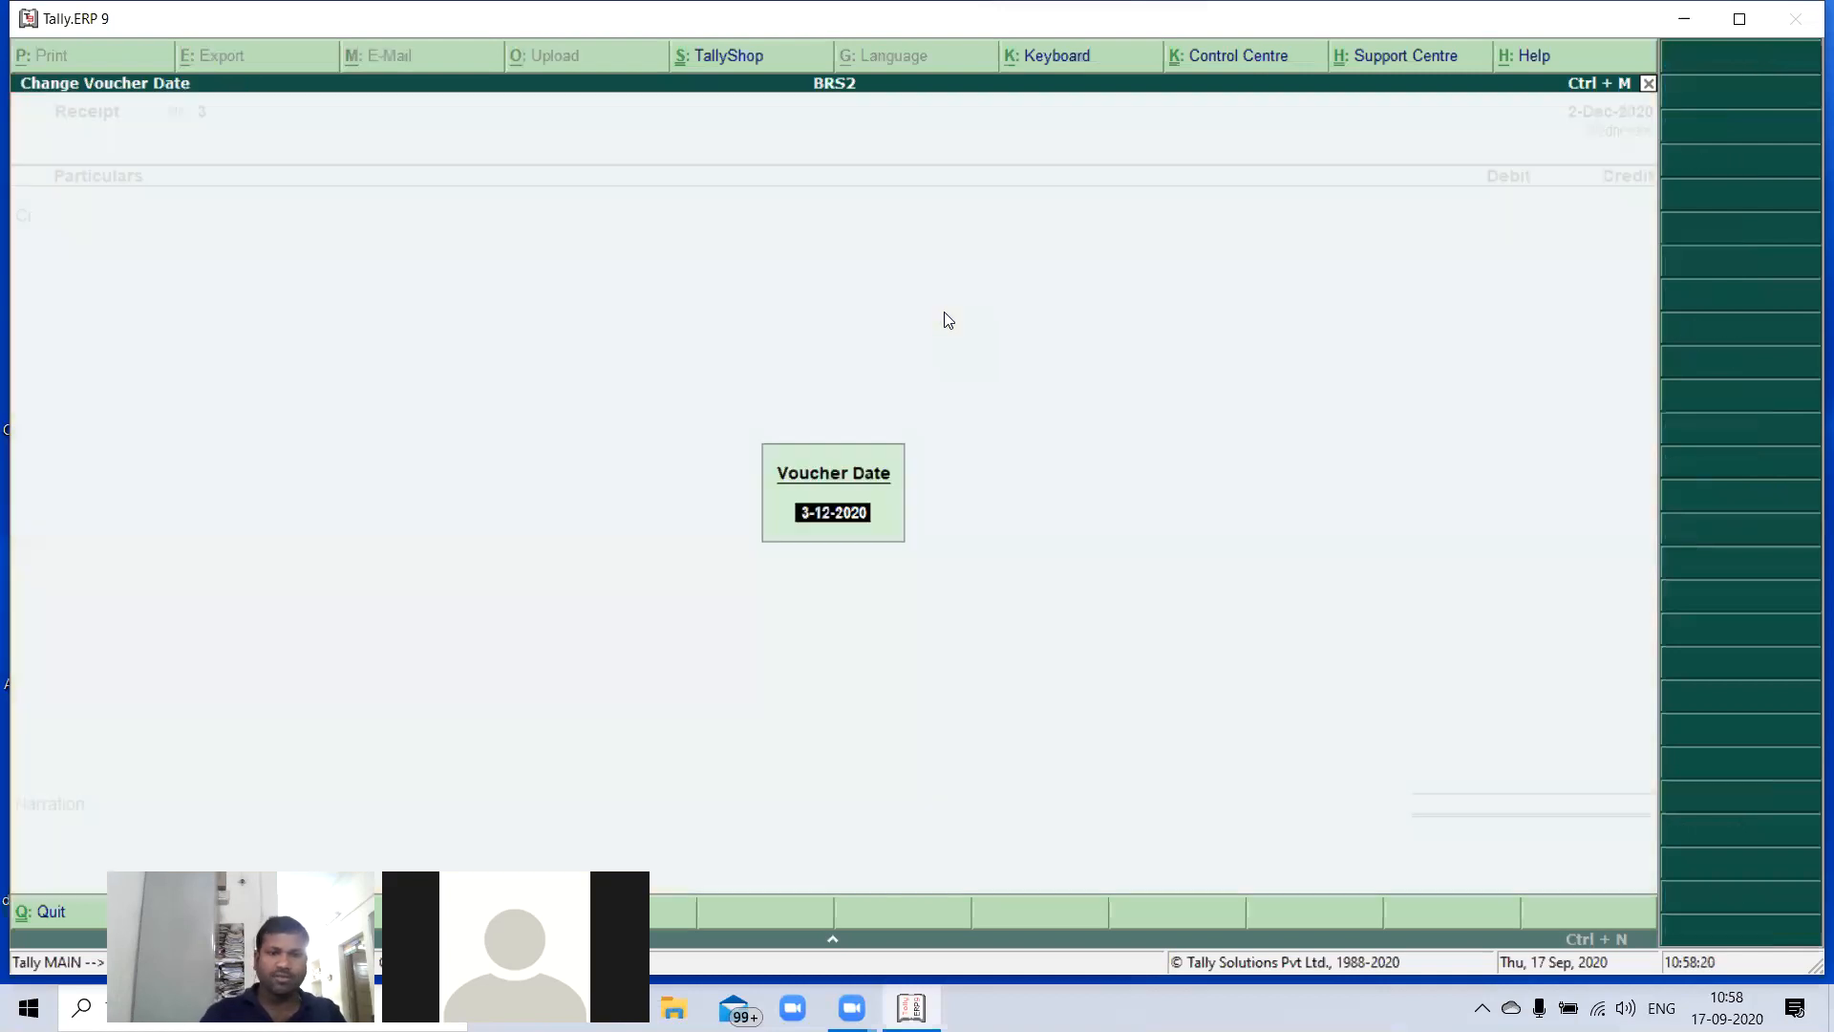
type("31-12")
key("Return")
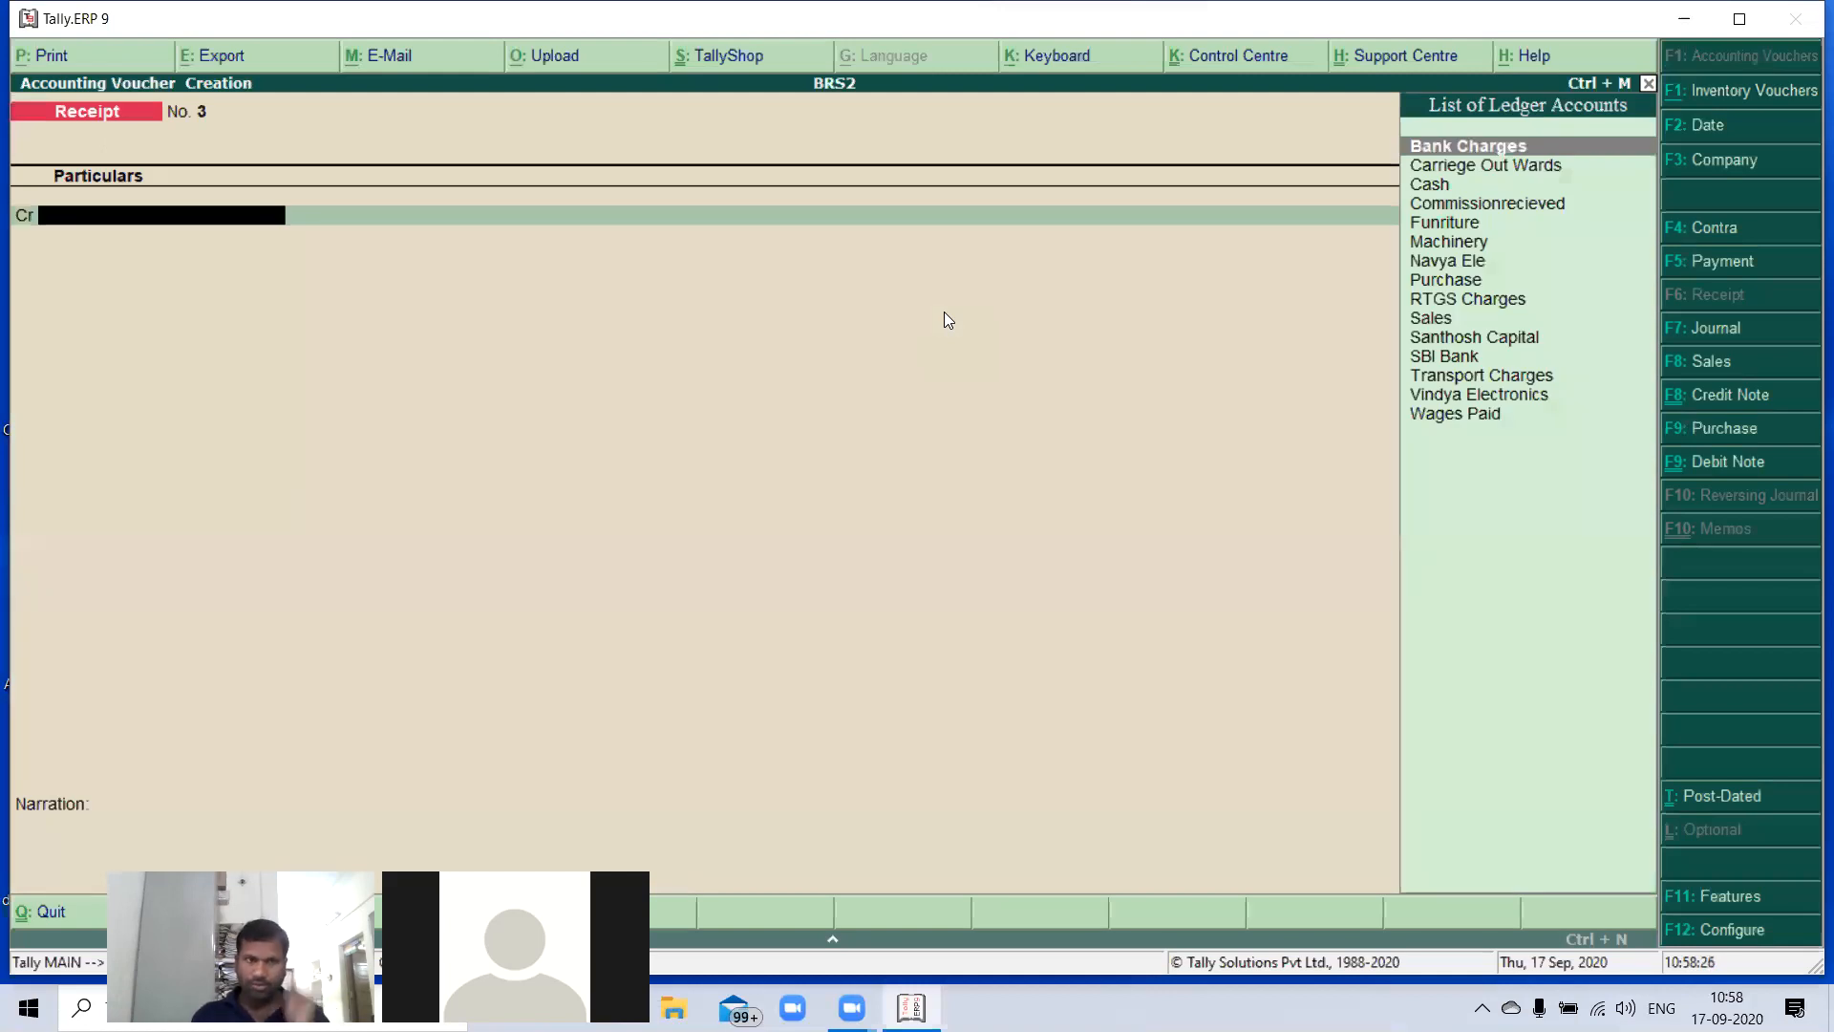
- Credit the Navya Ele ledger with 4,22,500 in the receipt voucher
type("N")
key("Return")
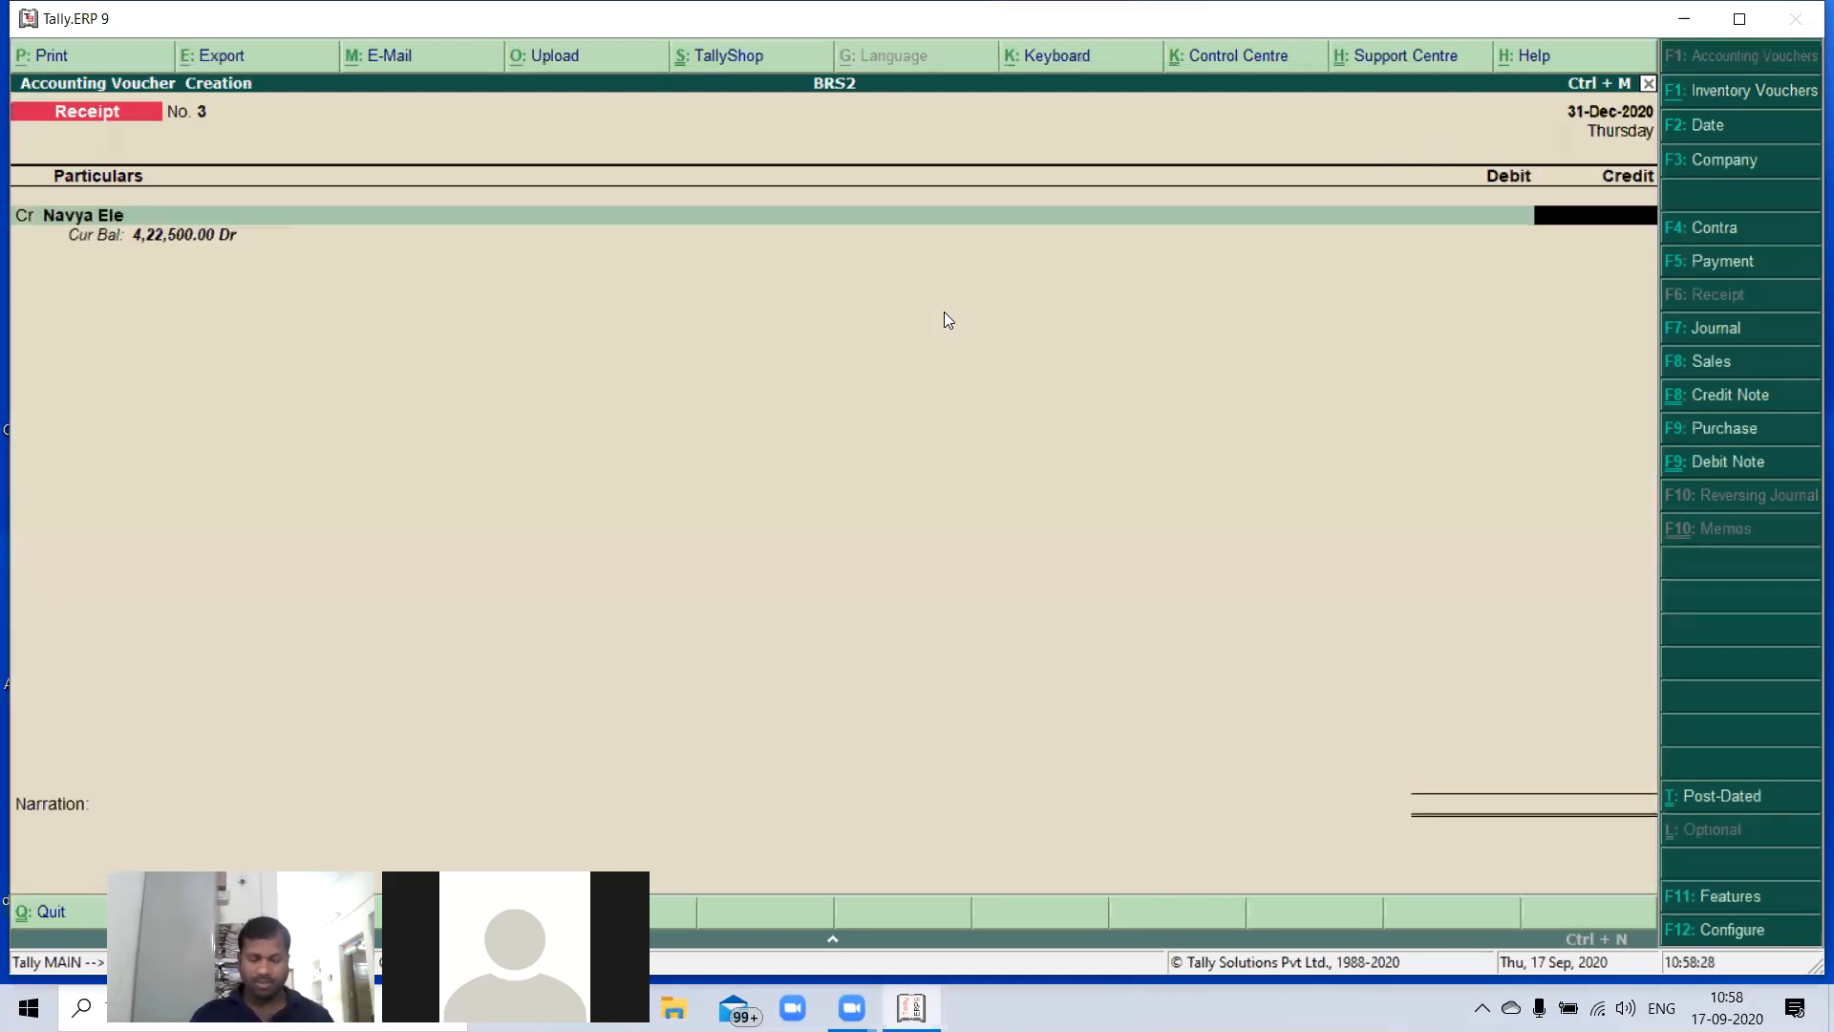
type("4")
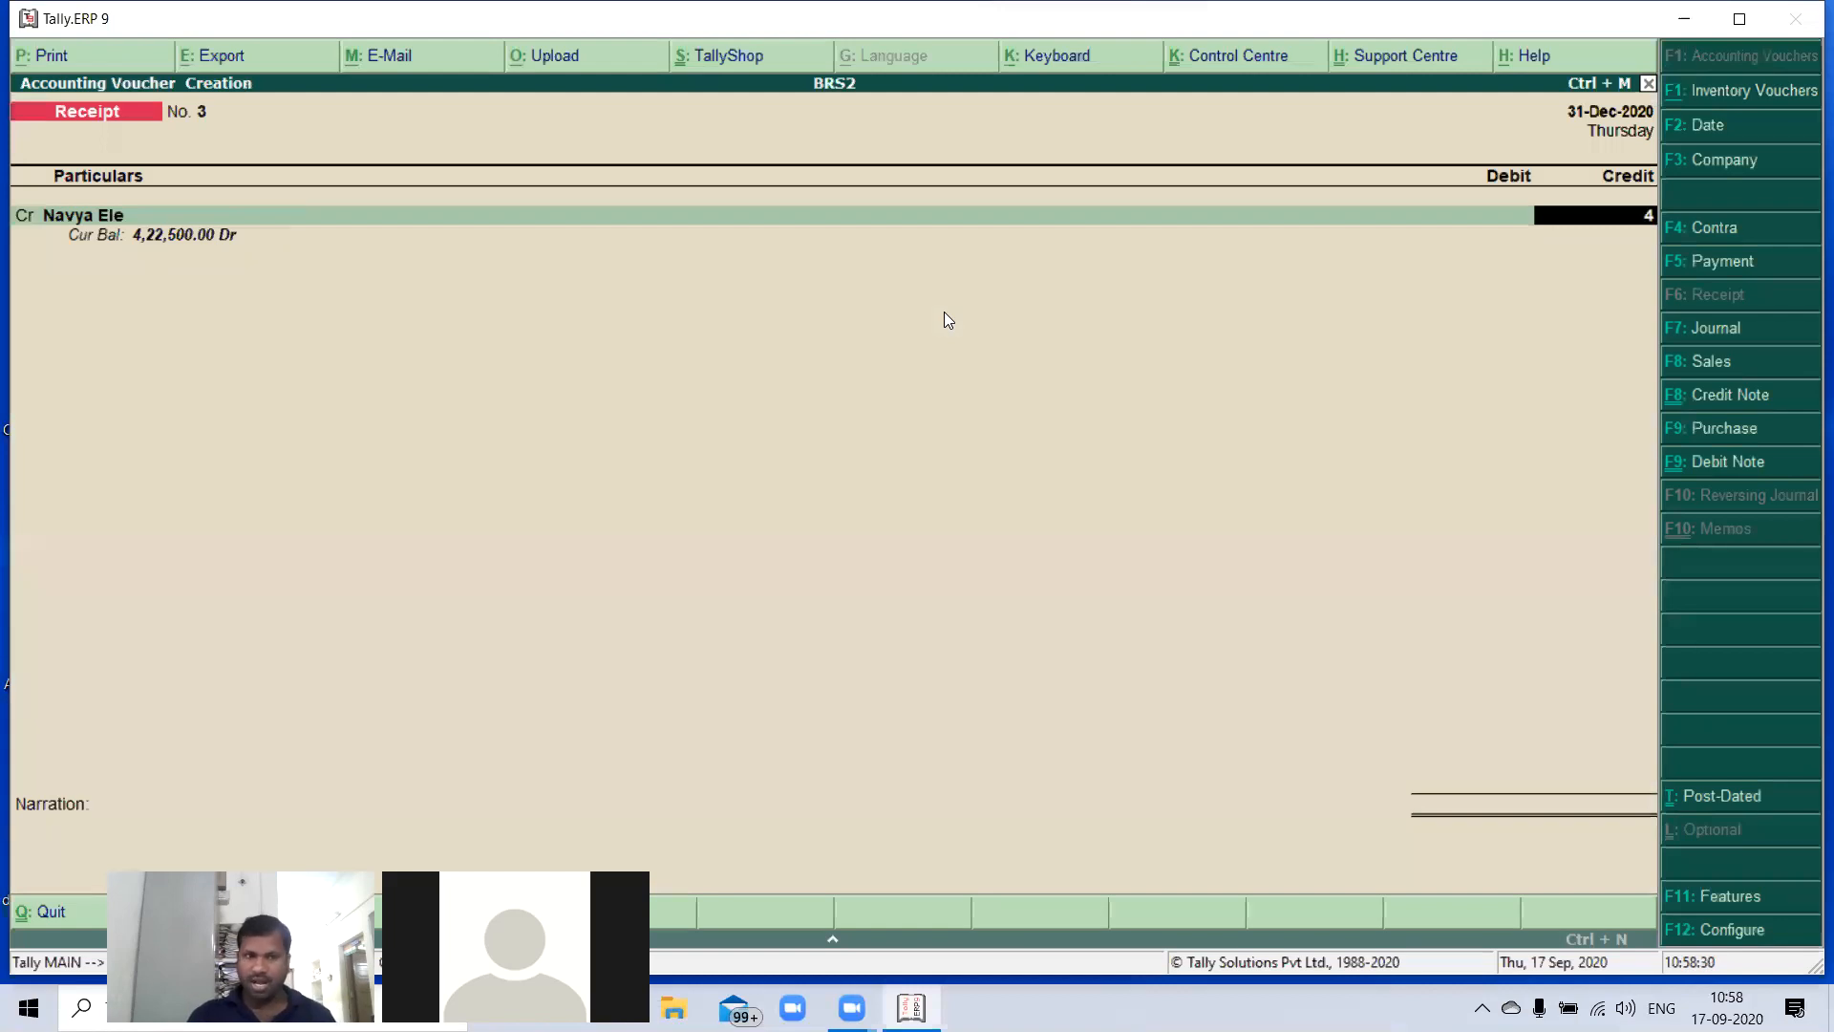
type(",22,500")
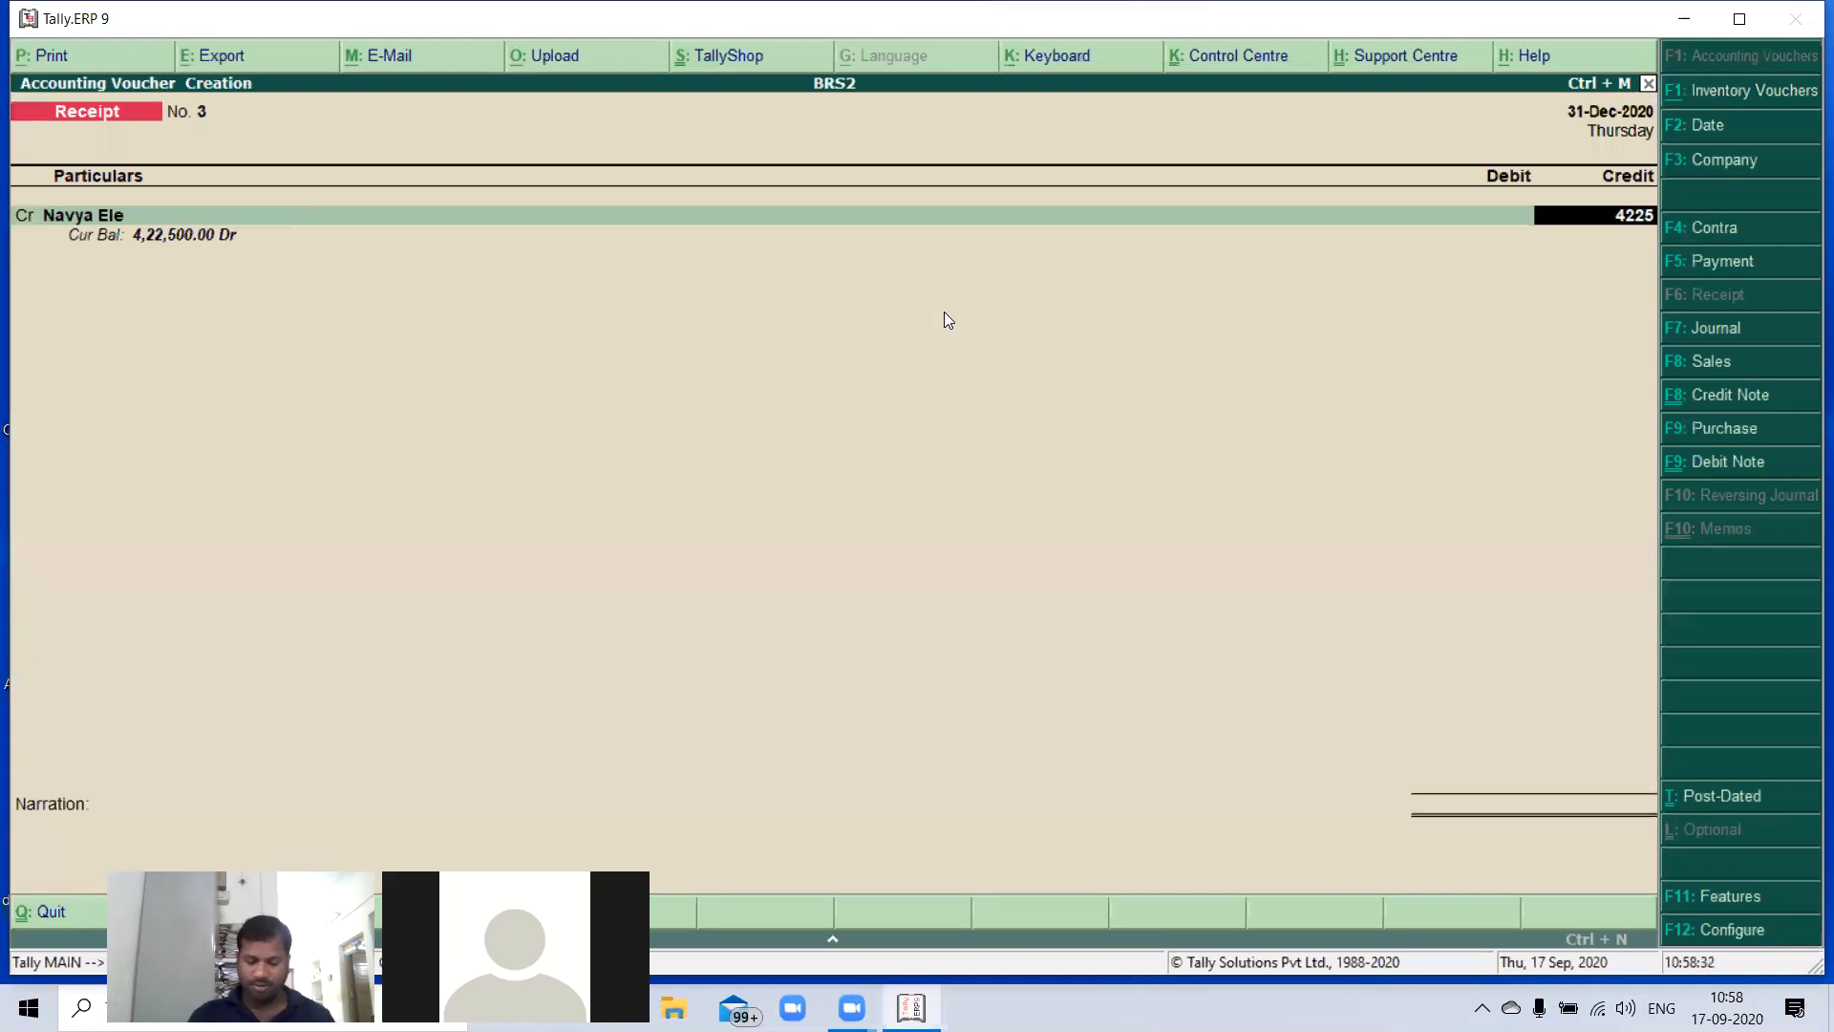
key("Return")
- Allocate the 4,22,500 against Navya Ele's pending bill 2 using Agst Ref
key("Return")
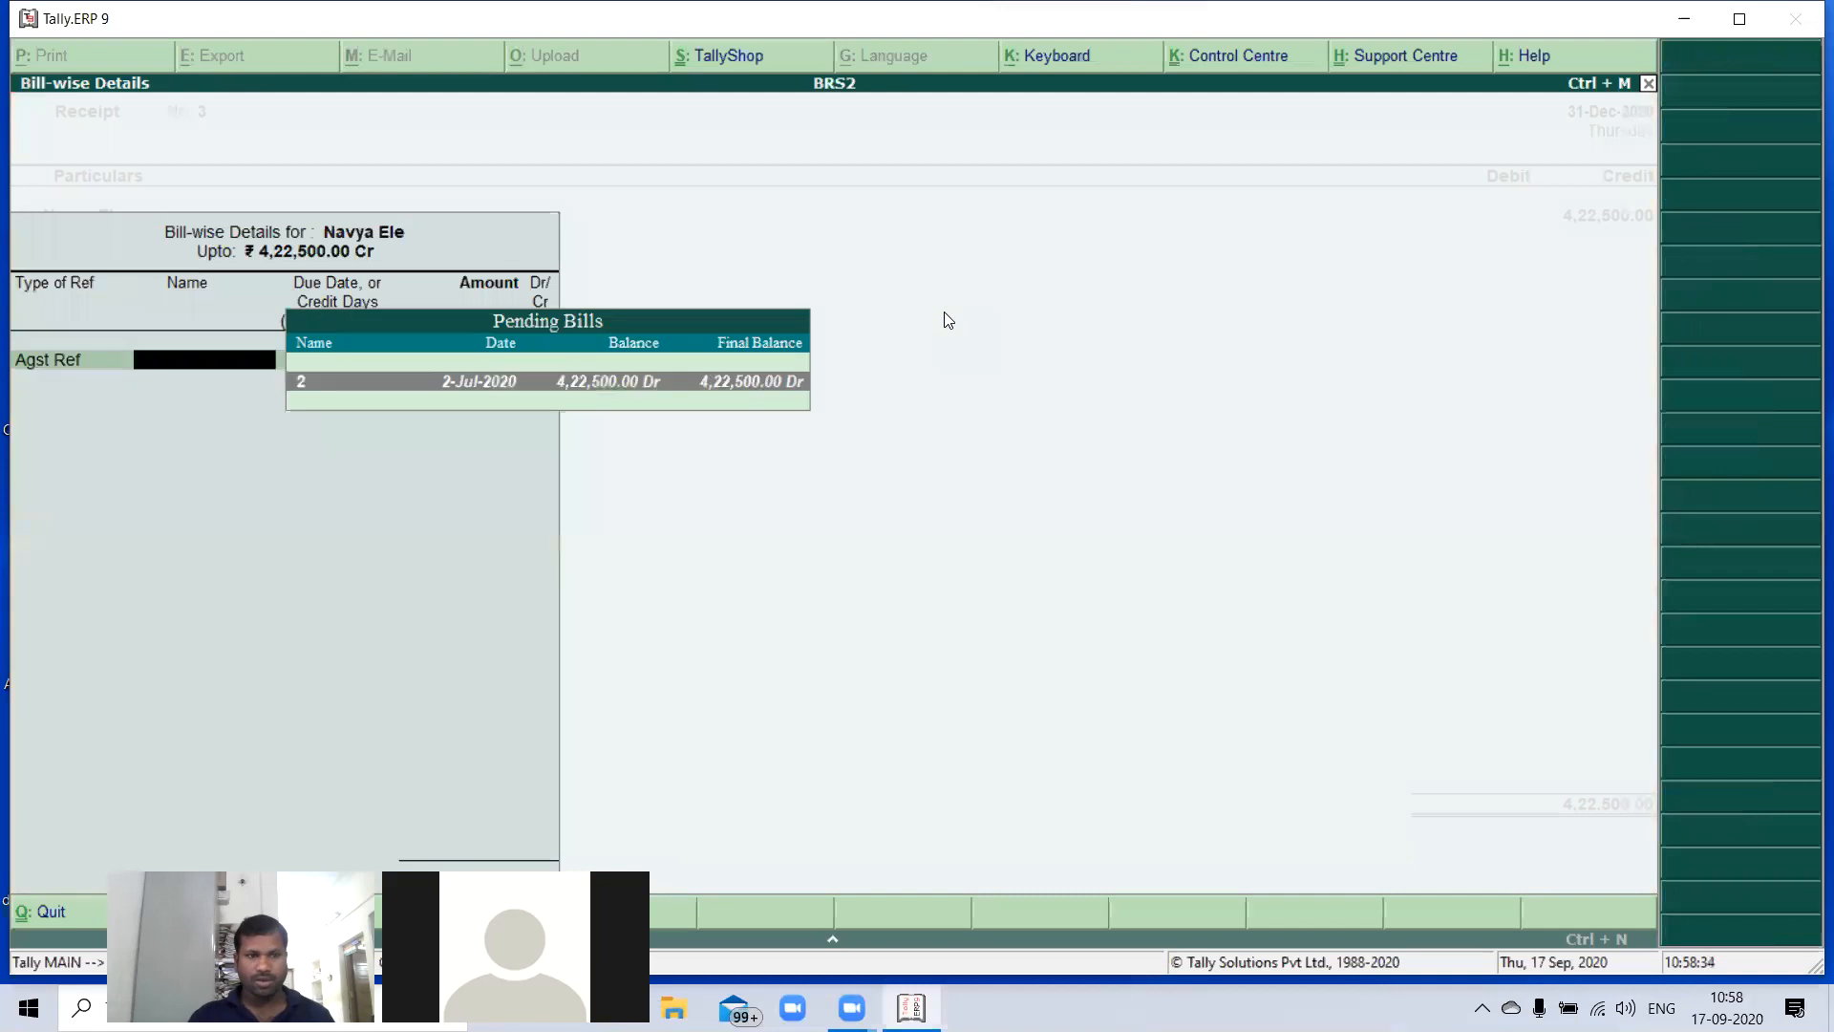
key("Return")
key("Return")
key("Return")
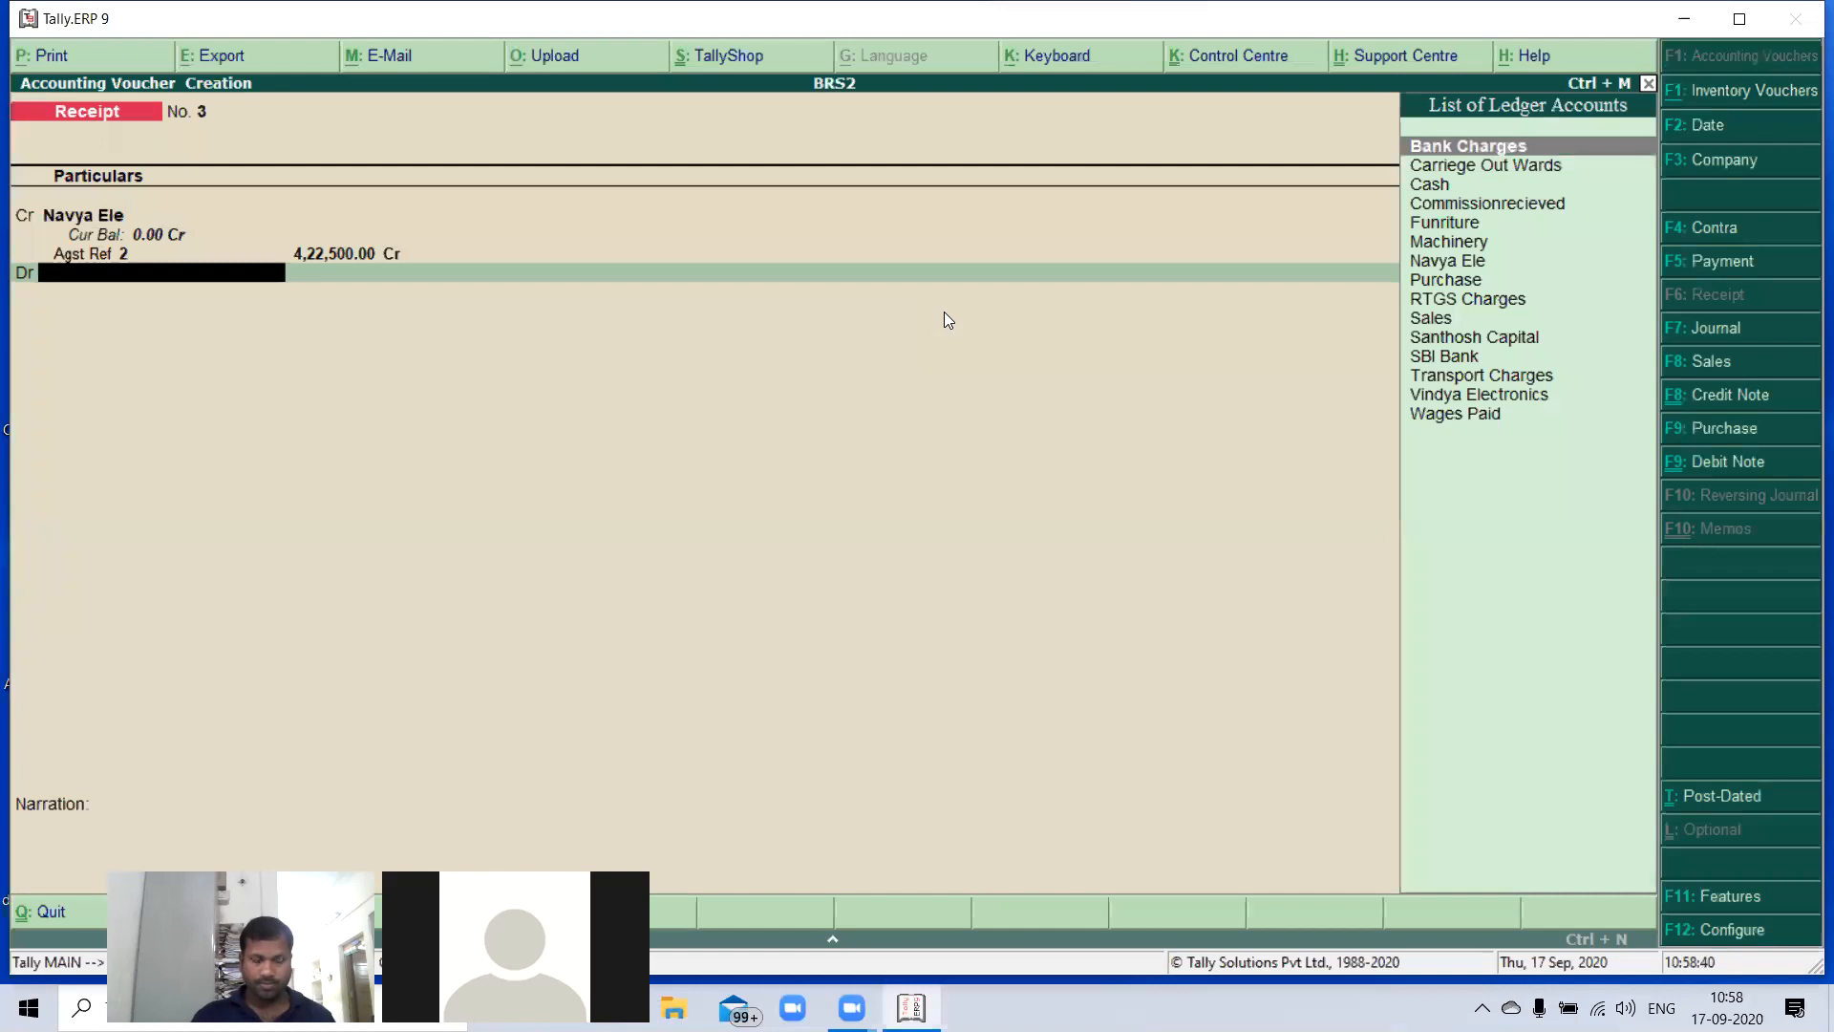
- Debit SBI Bank with 4,22,500 in the receipt voucher
type("SB")
key("Return")
- Fill in the Cheque/DD allocation for 4,22,500 with instrument number 958563 and instrument date 31-Dec-2020
key("Return")
key("Return")
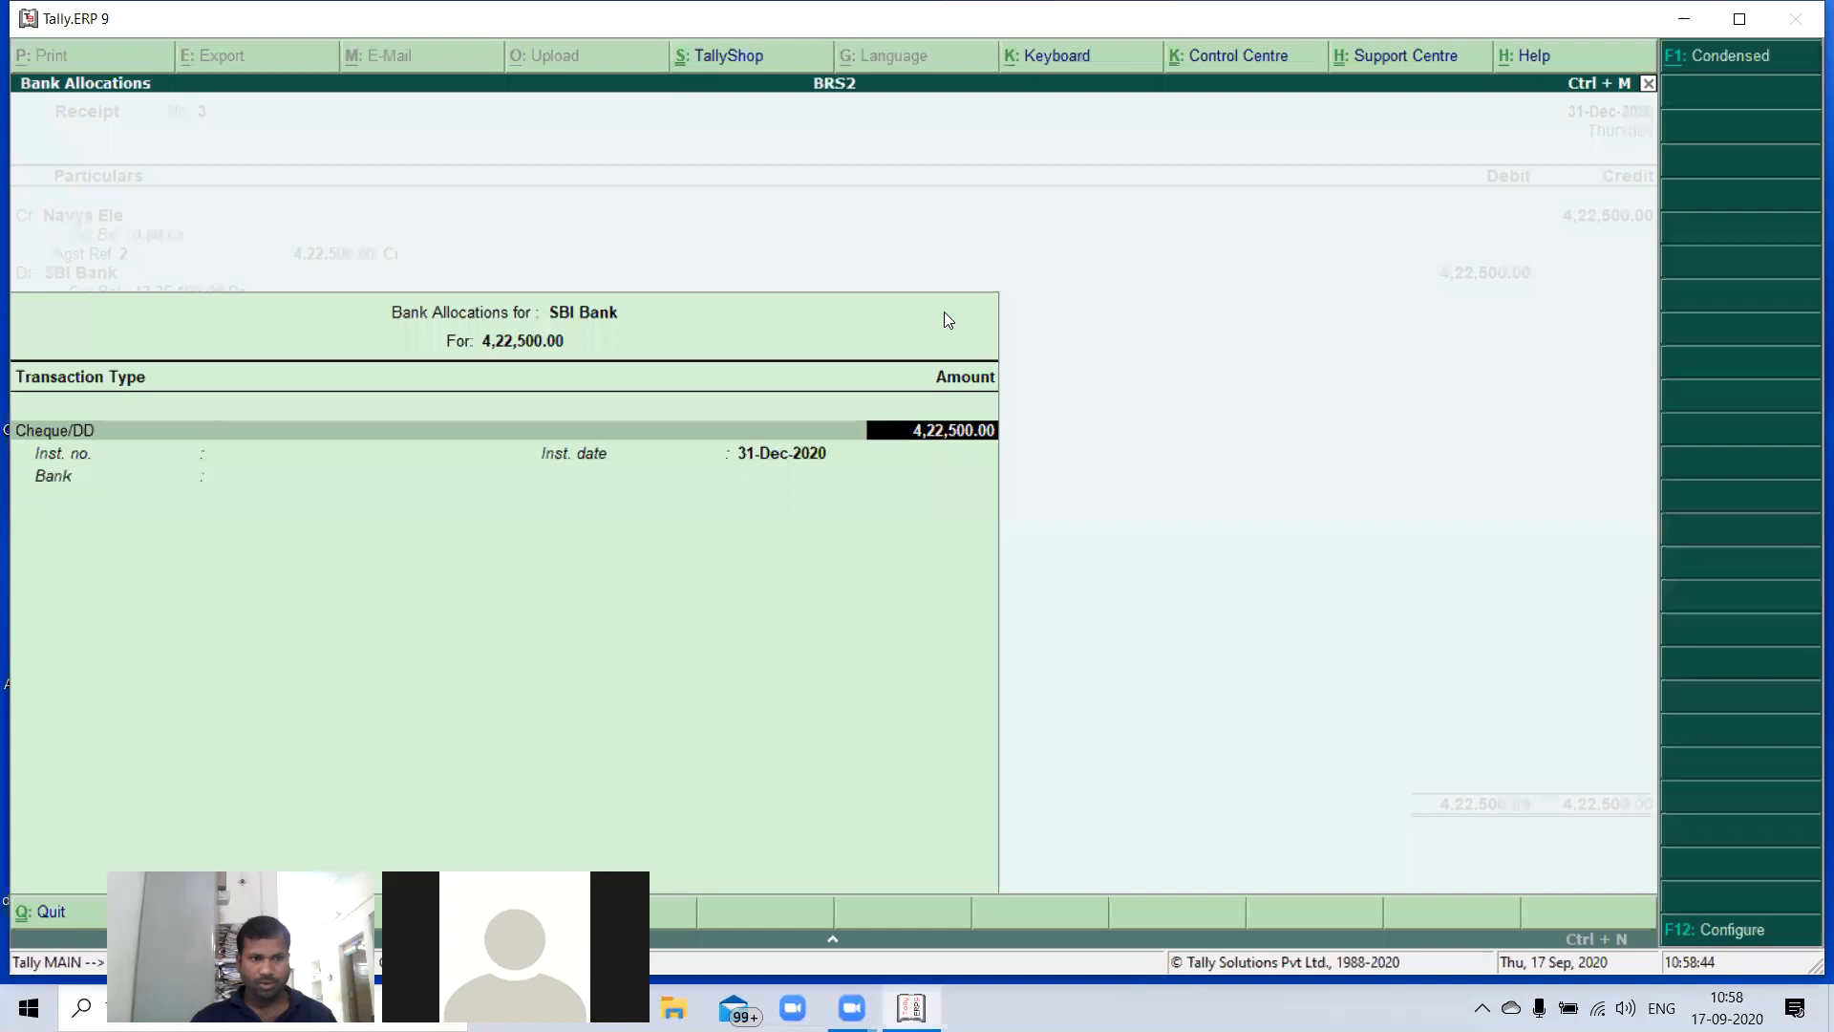
key("Return")
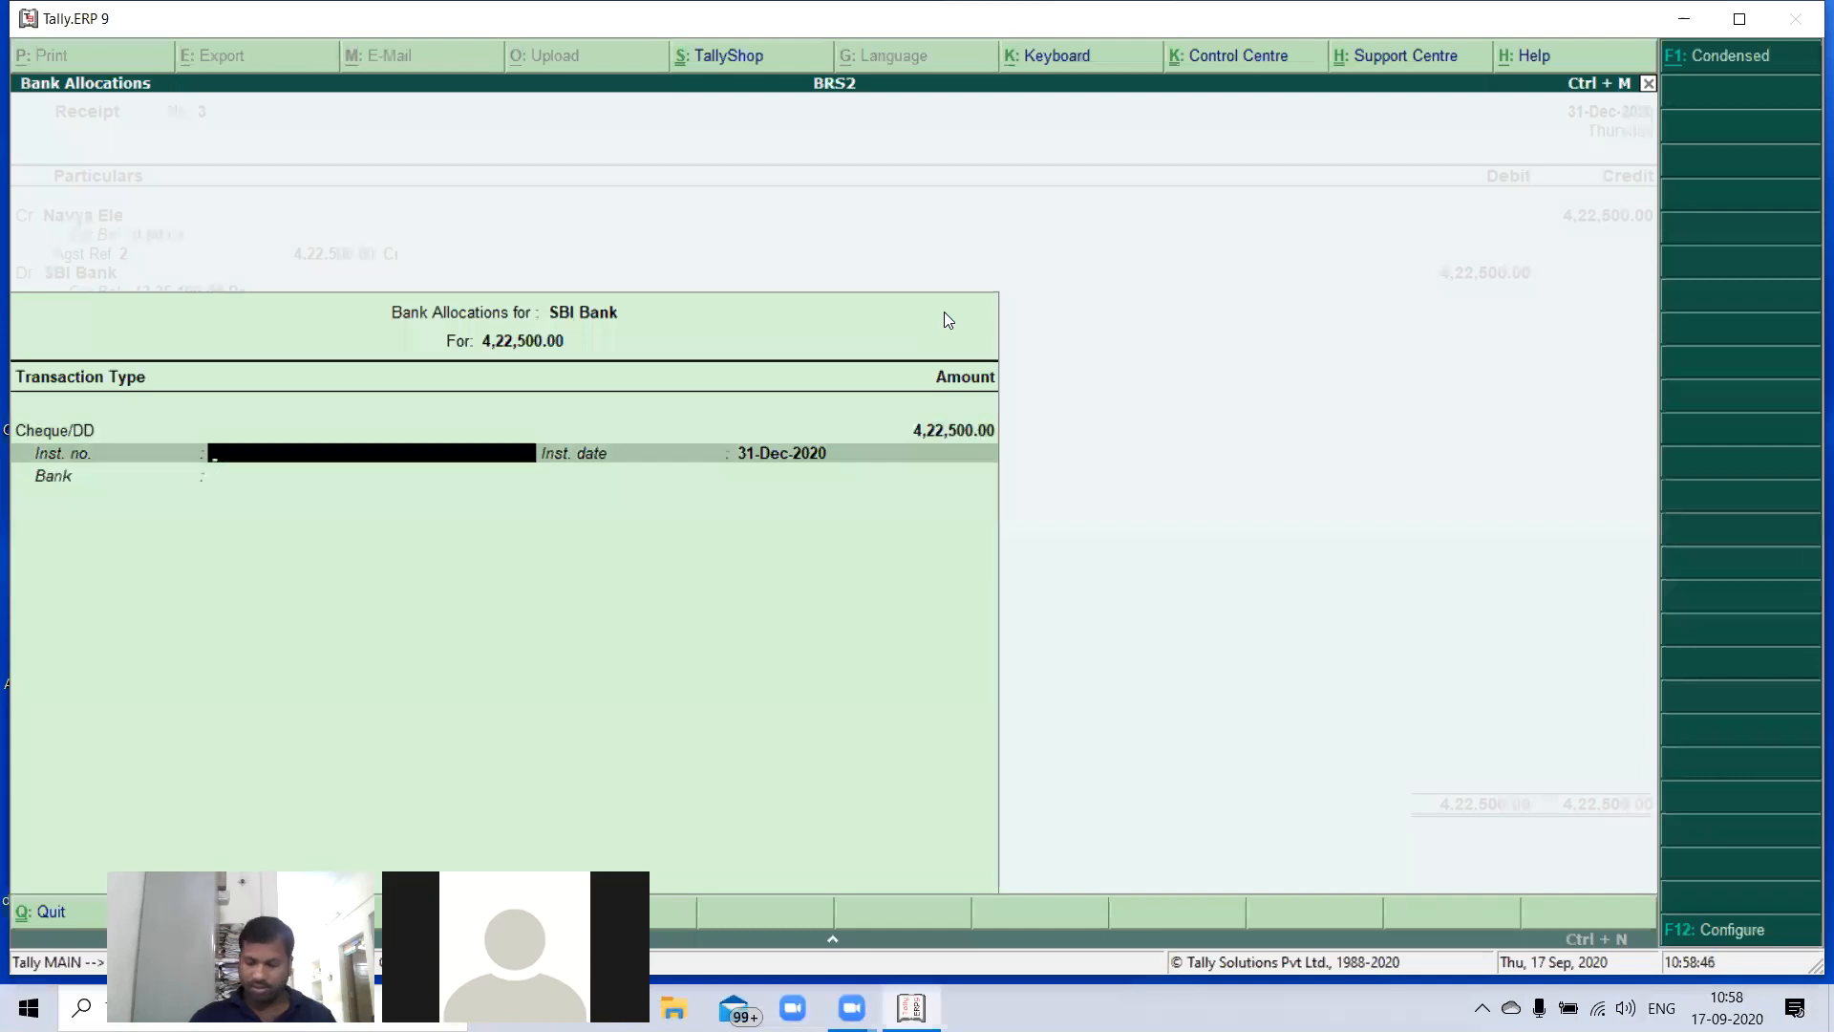
type("958")
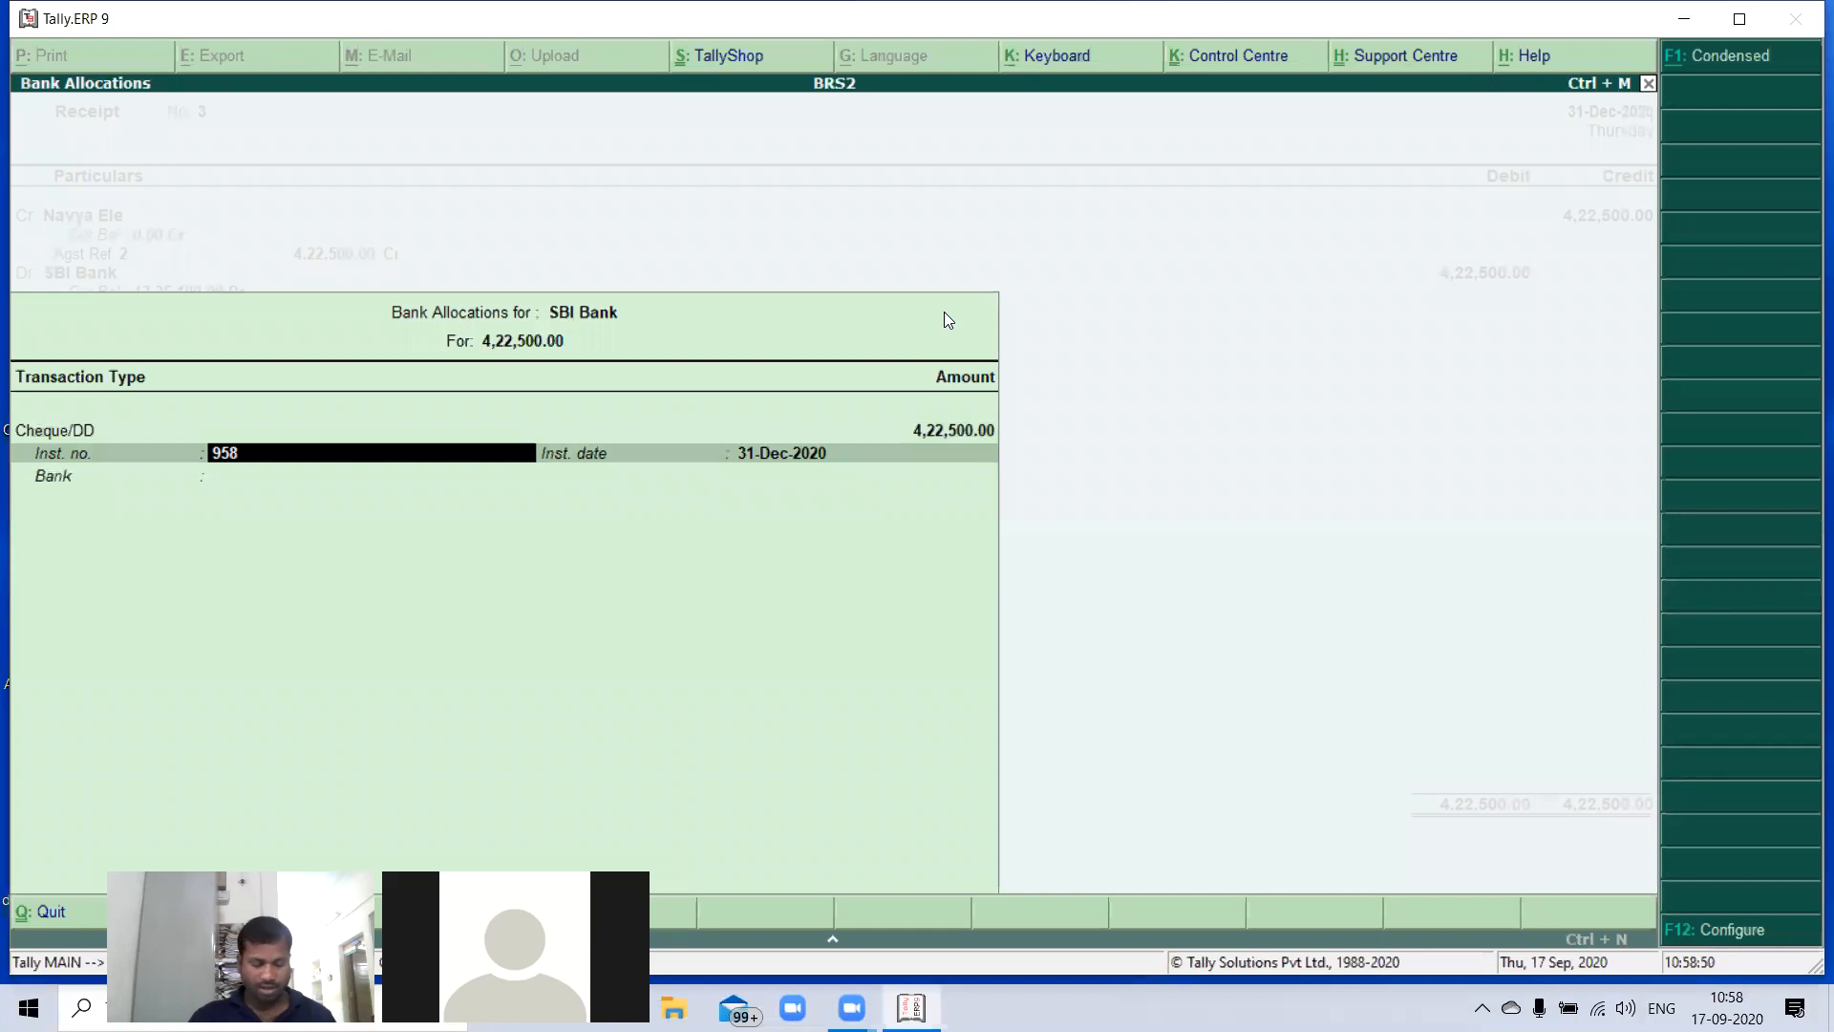
type("563")
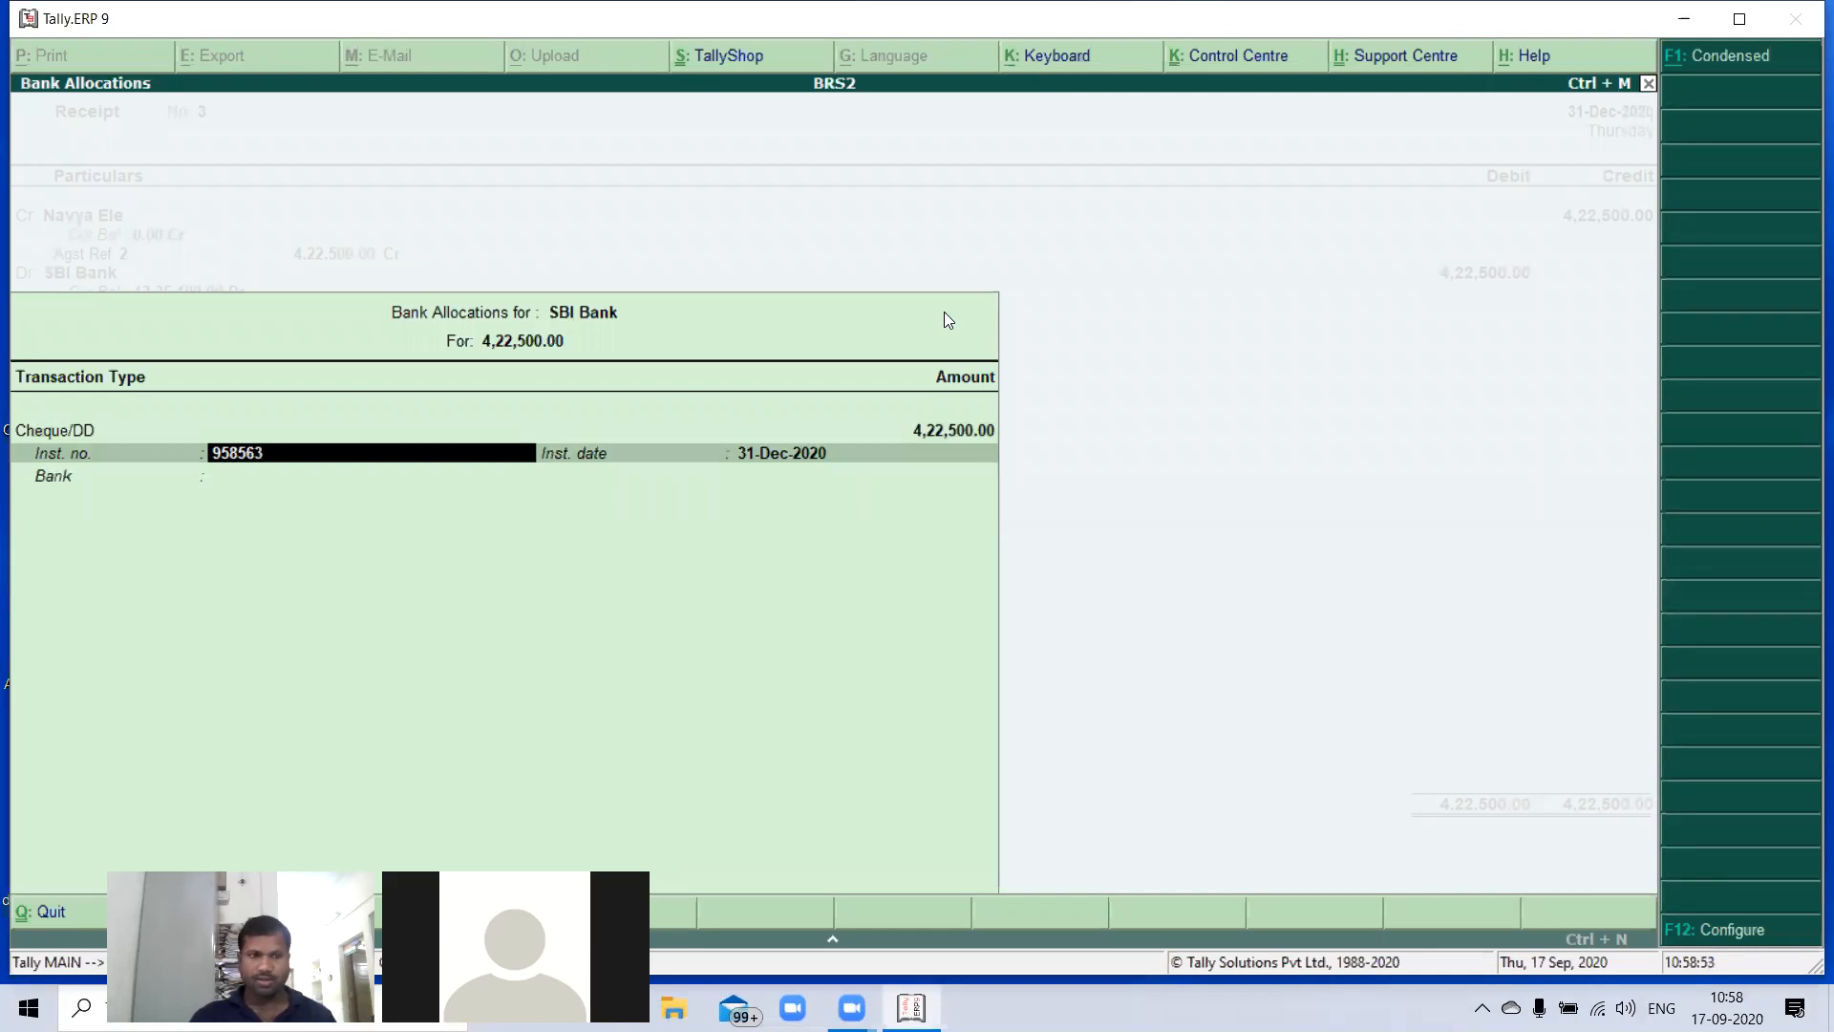
key("Return")
- Specify Canara Bank as the bank for the 4,22,500 cheque and save the receipt voucher
key("Return")
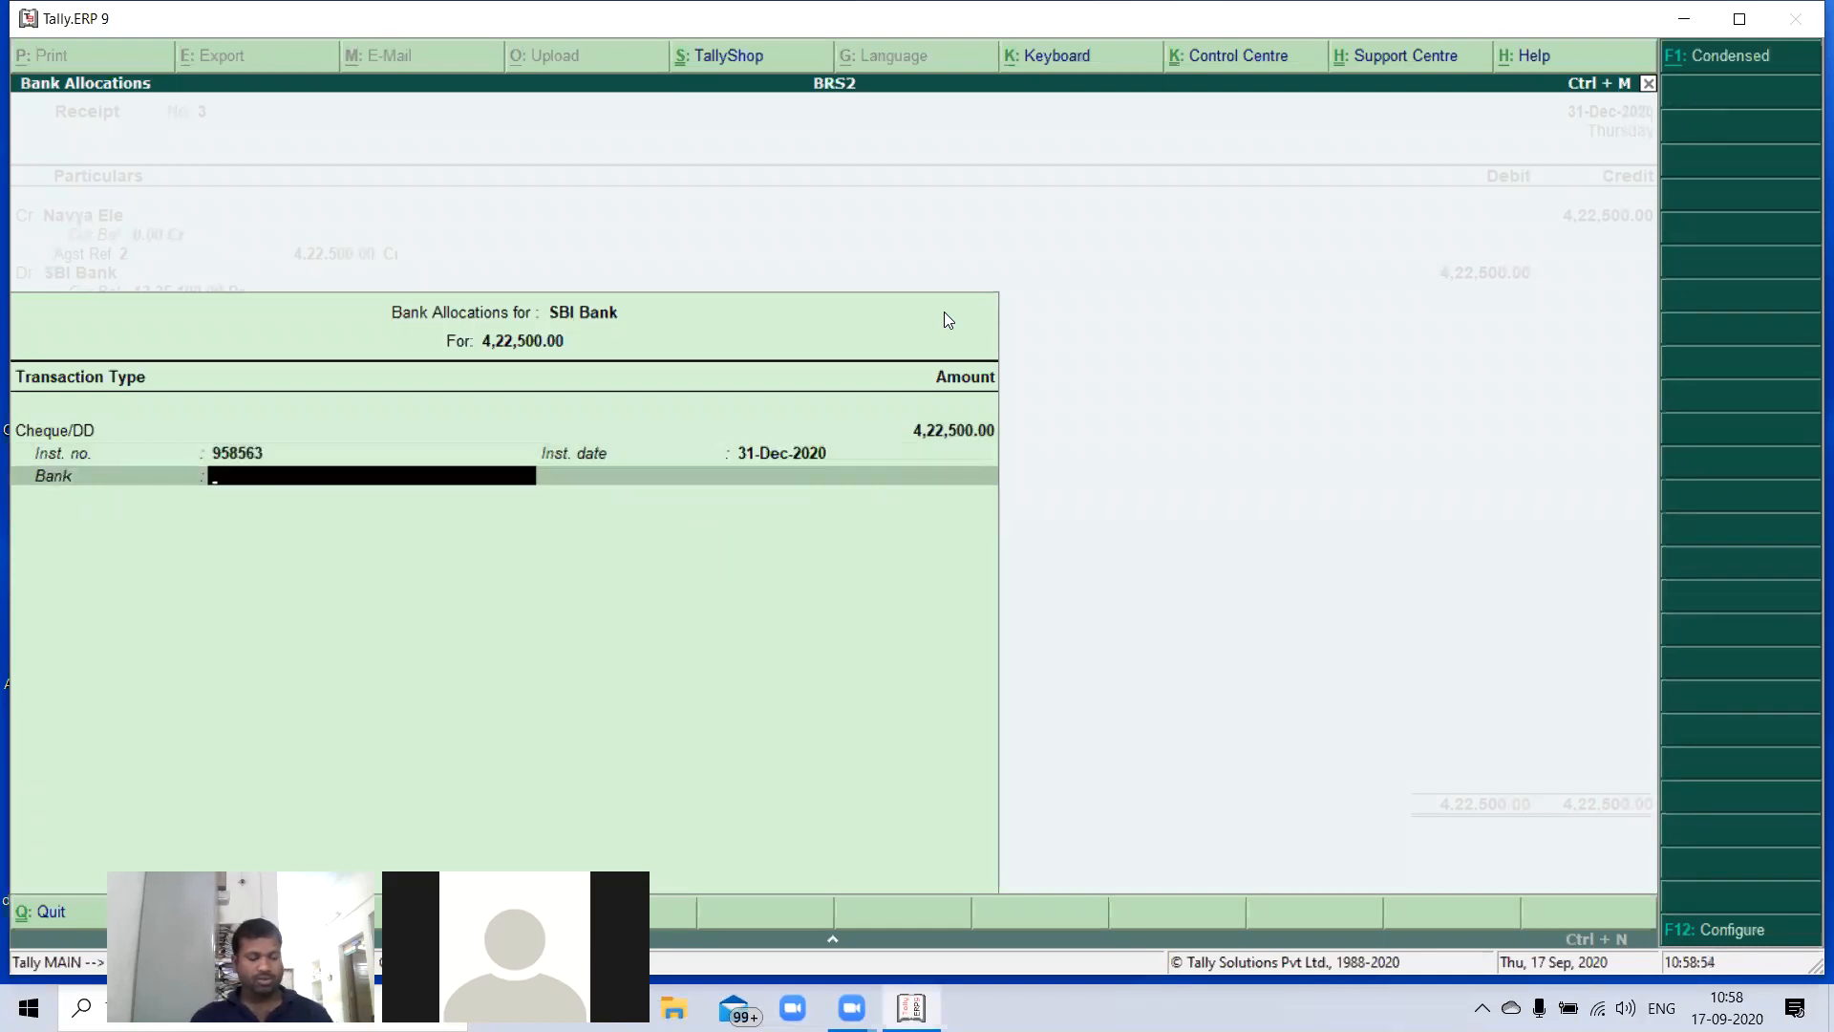
type("C")
key("Down")
key("Return")
type("Ca")
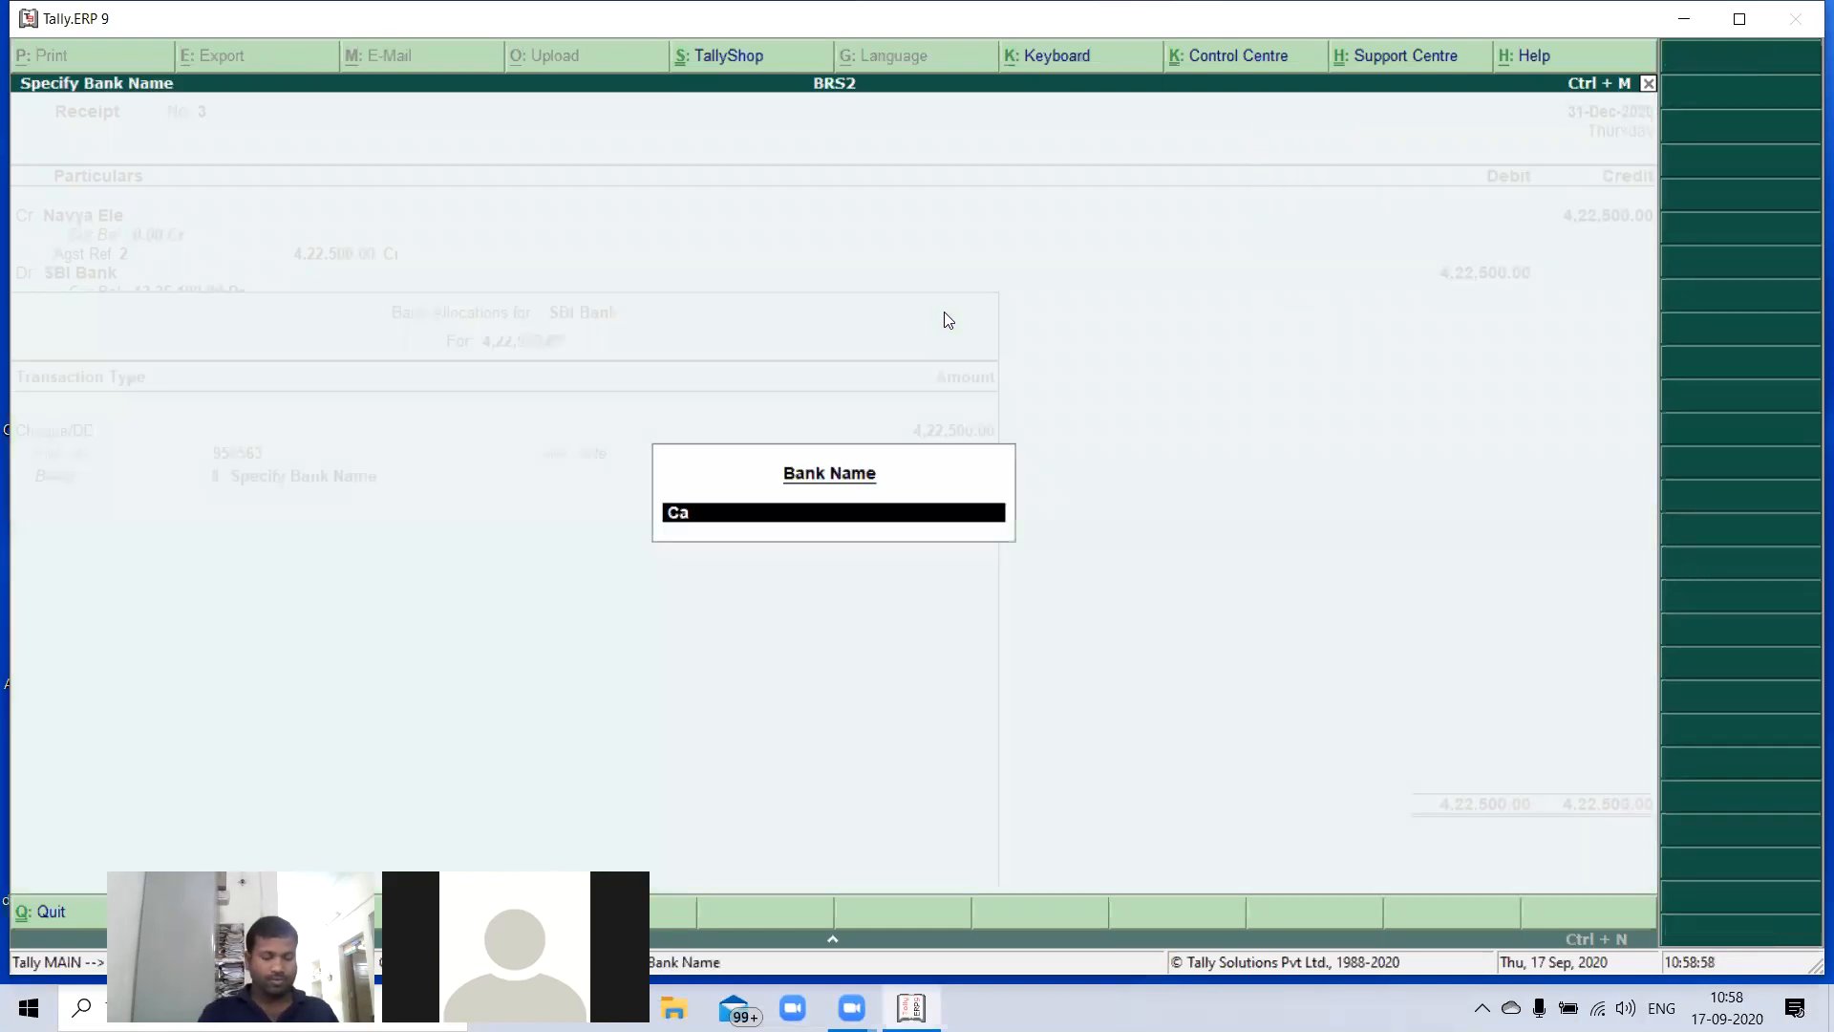
type("nara Ab")
key("BackSpace")
key("BackSpace")
key("BackSpace")
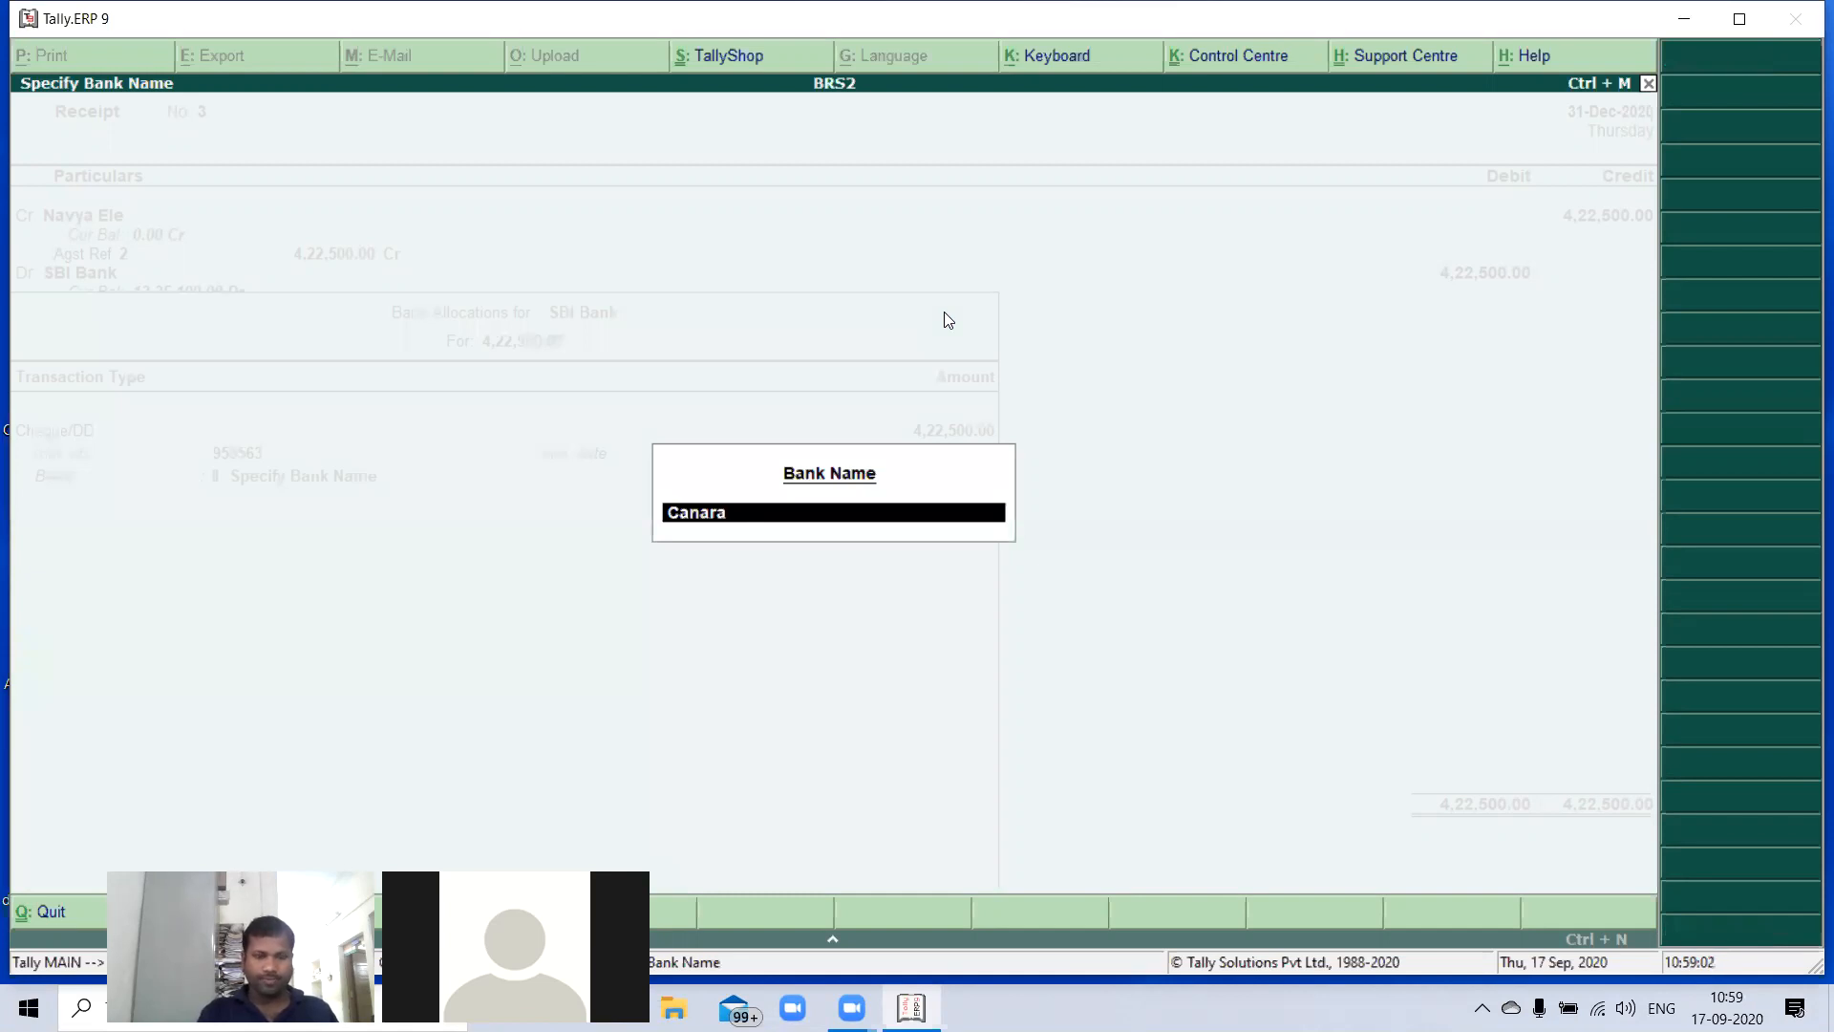
type("Bank")
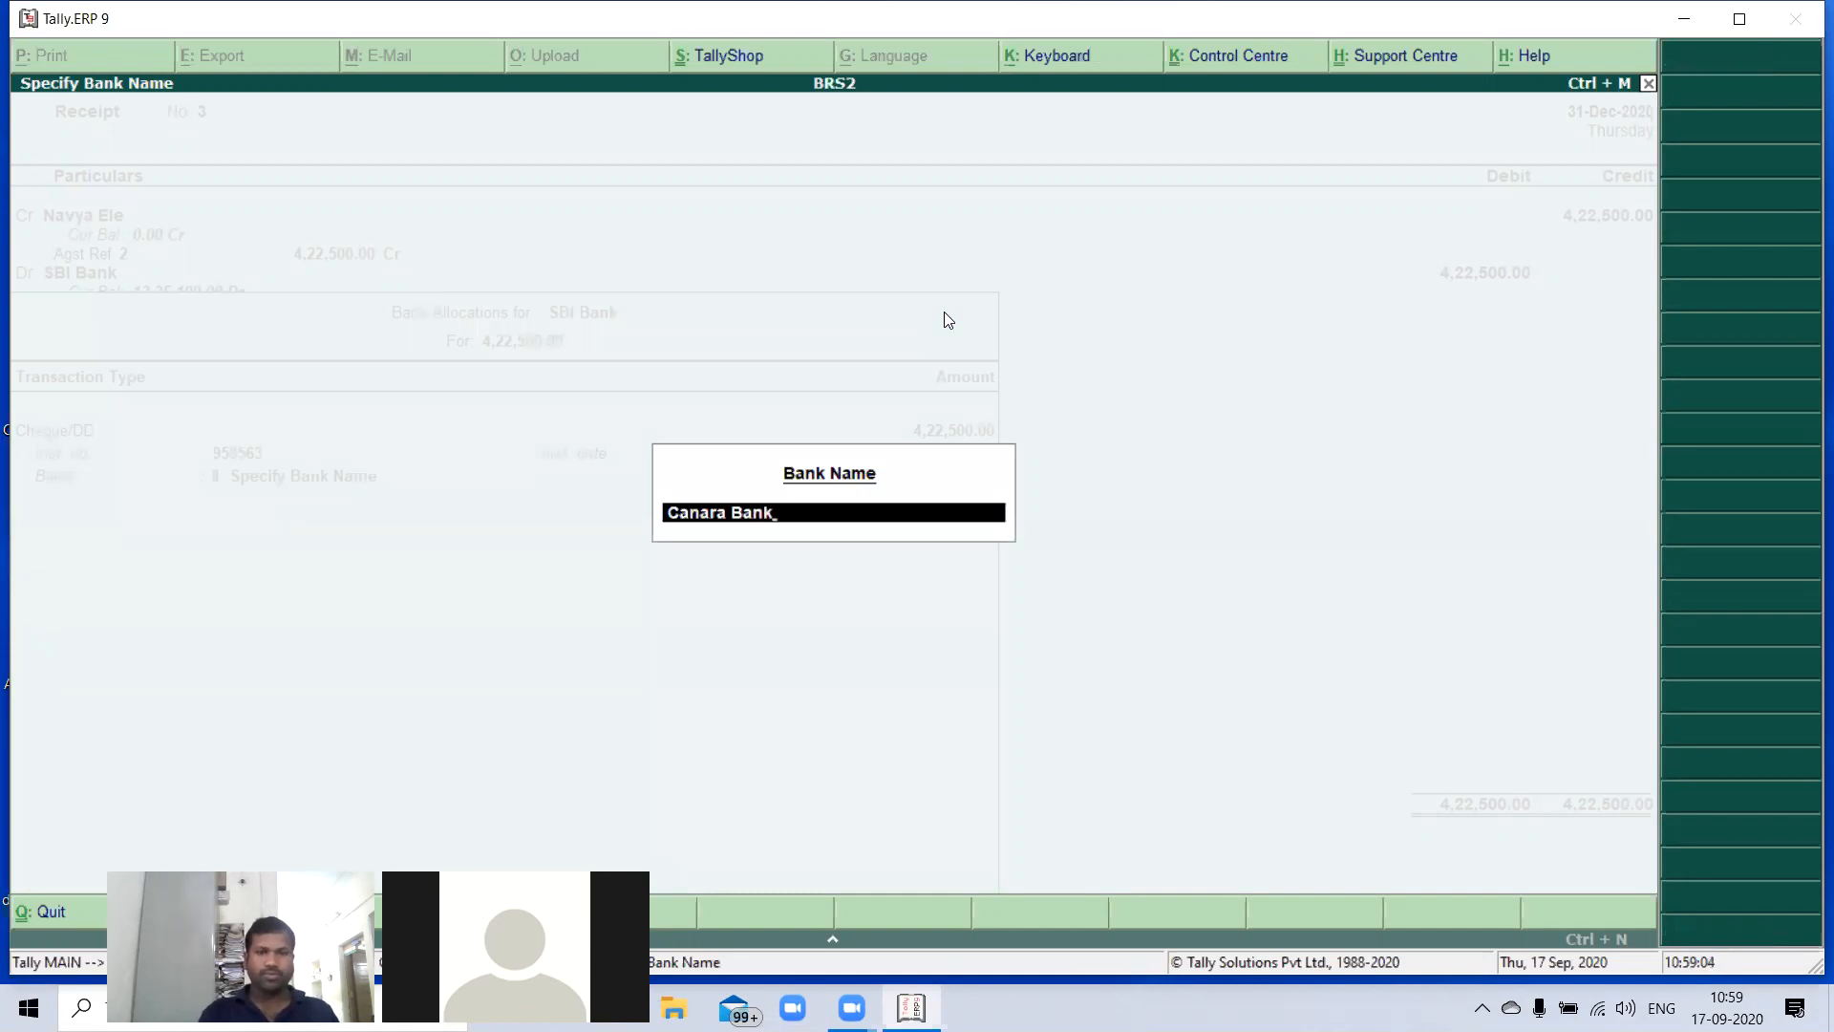
key("Return")
key("Return")
key("Return")
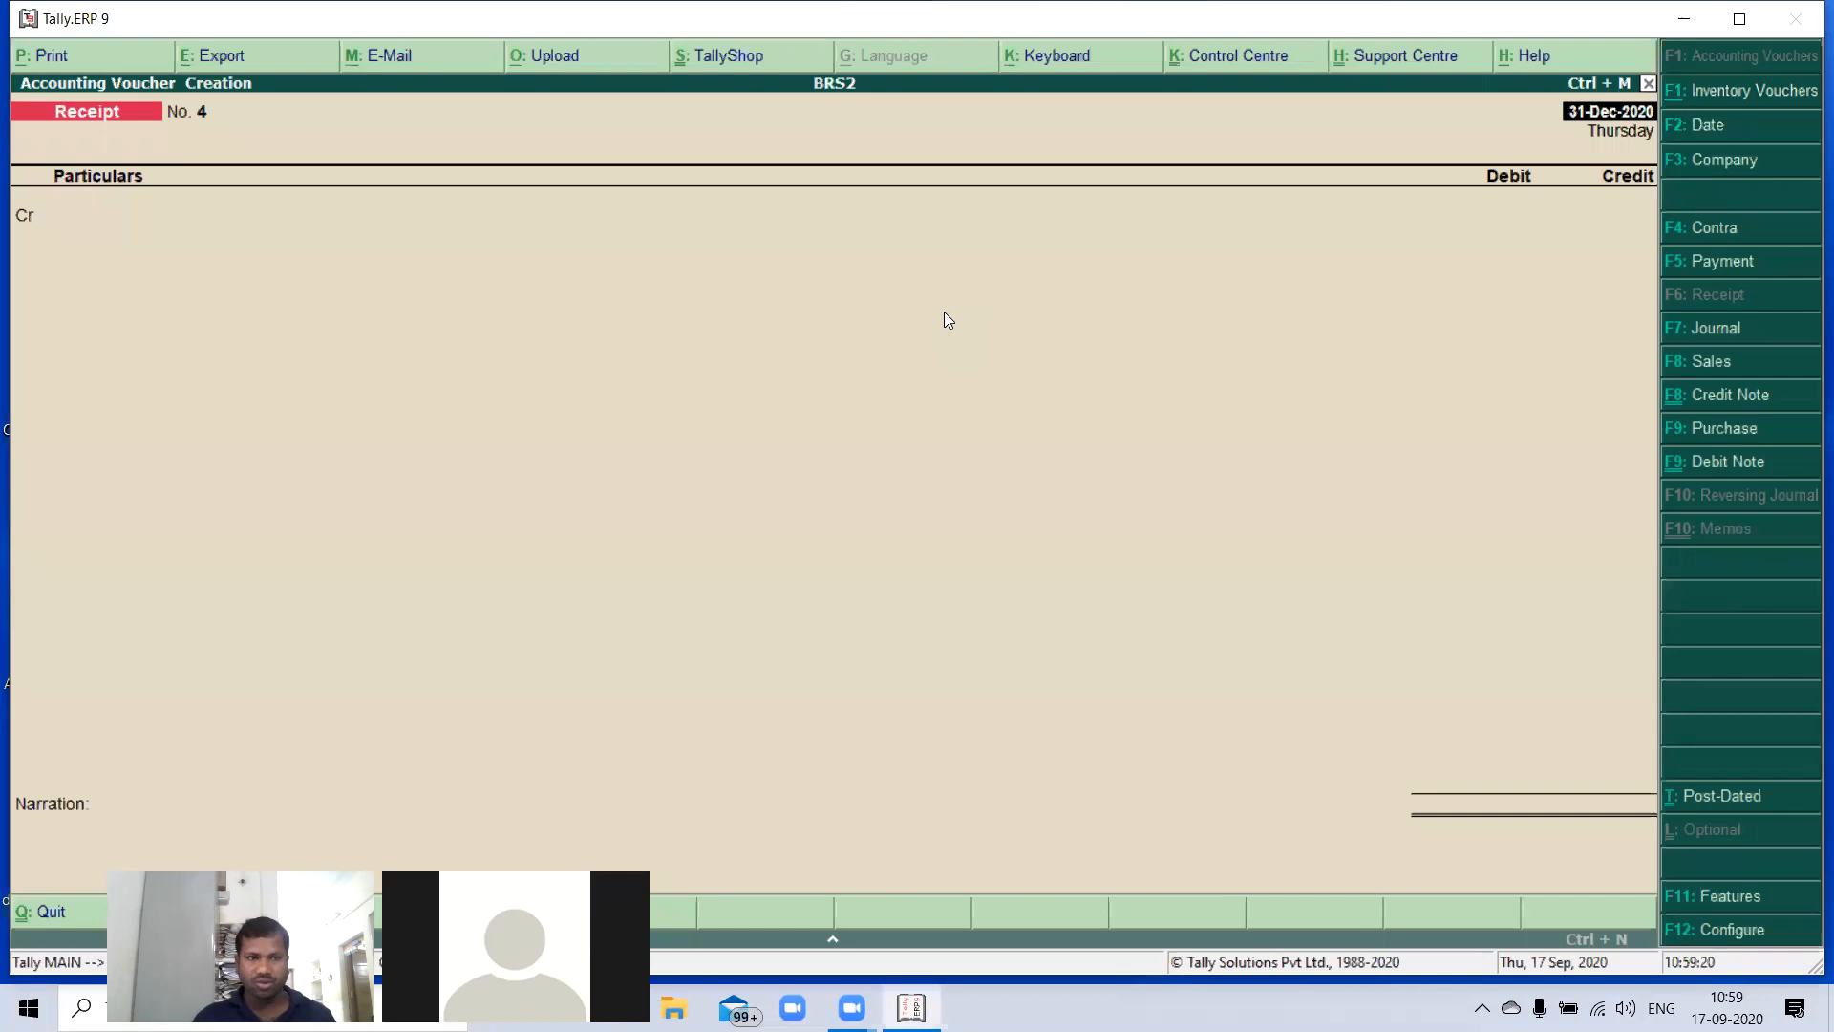
- Quit voucher entry and open the Bank Reconciliation for the SBI Bank ledger
key("Escape")
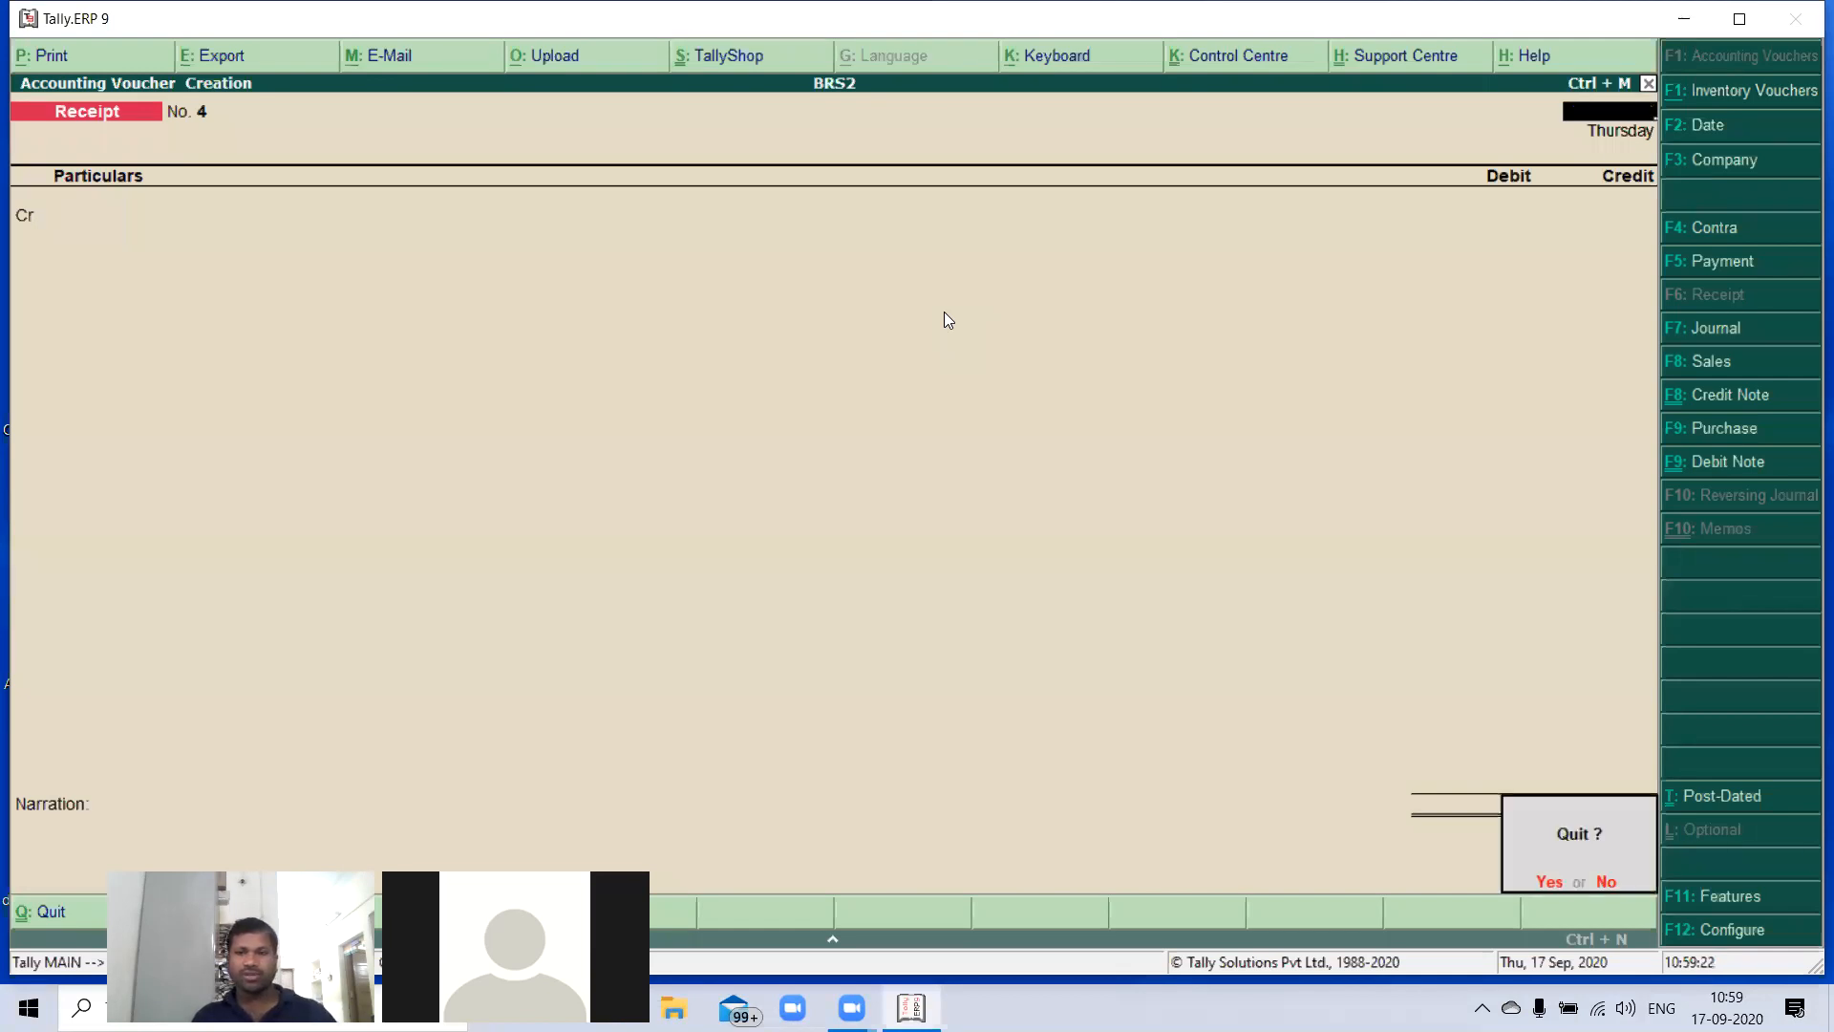
key("y")
key("Down")
key("Down")
key("Down")
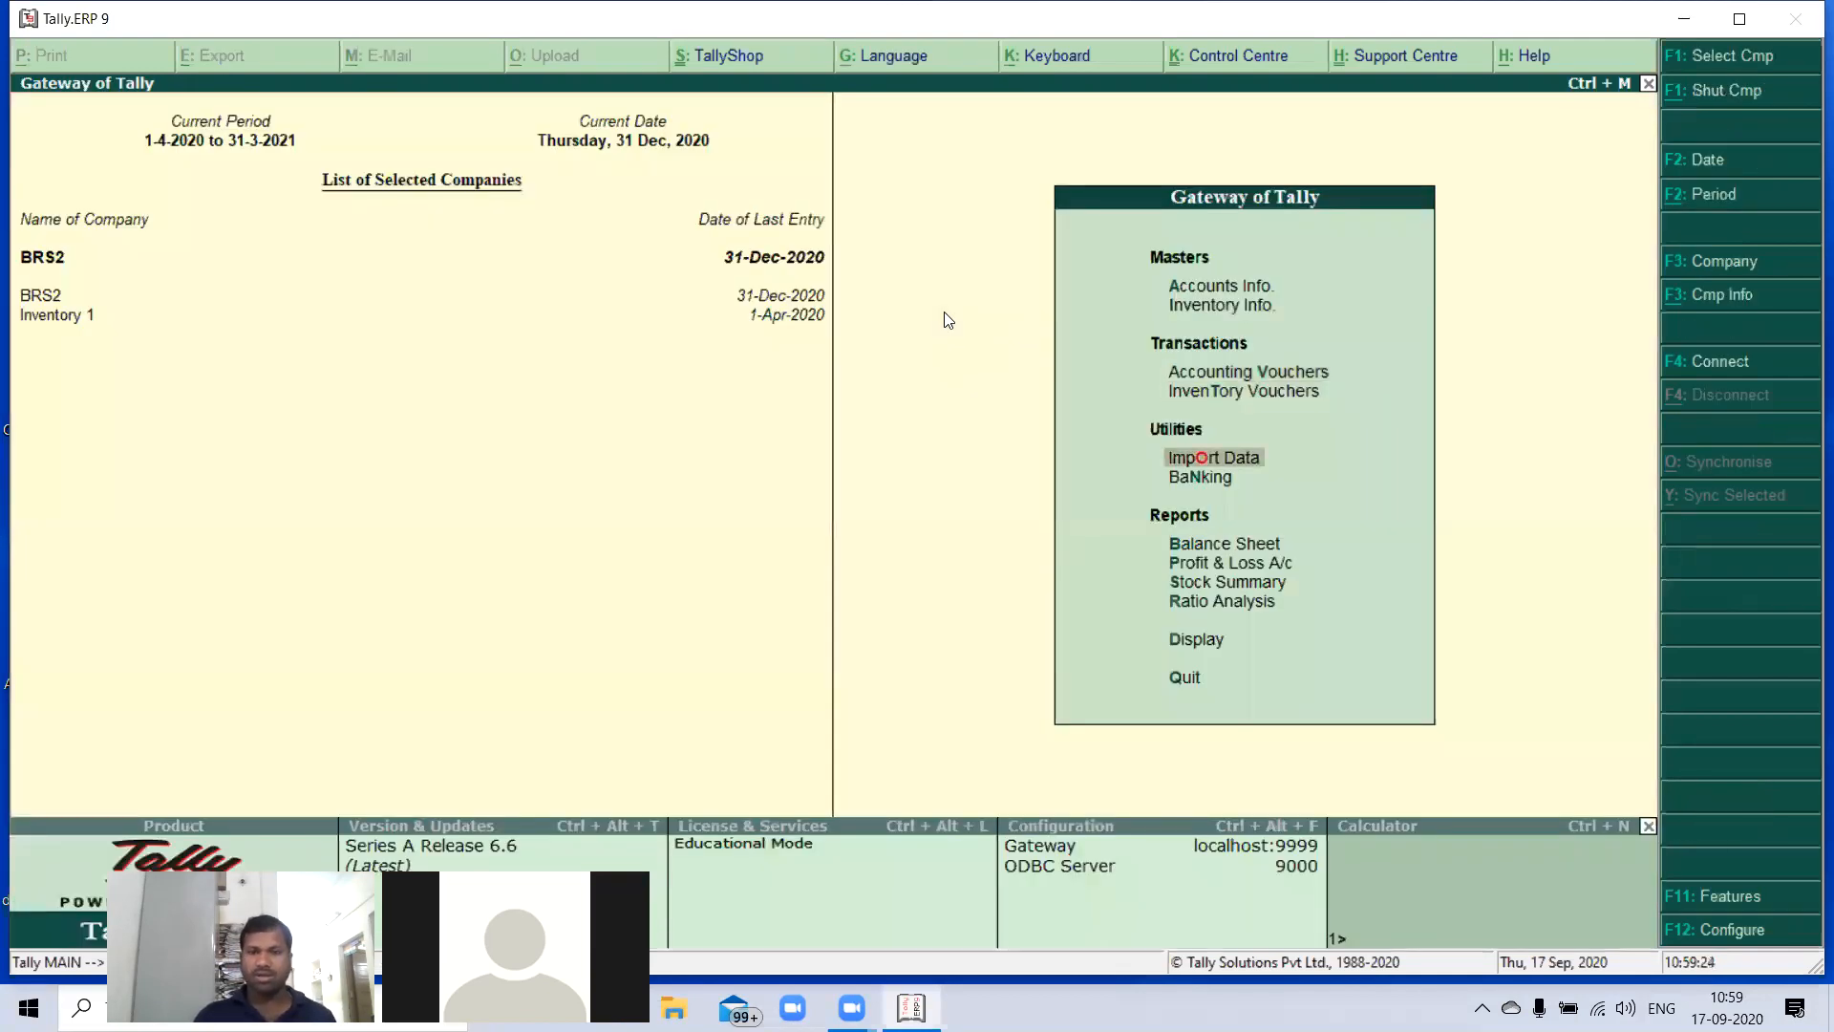
key("Return")
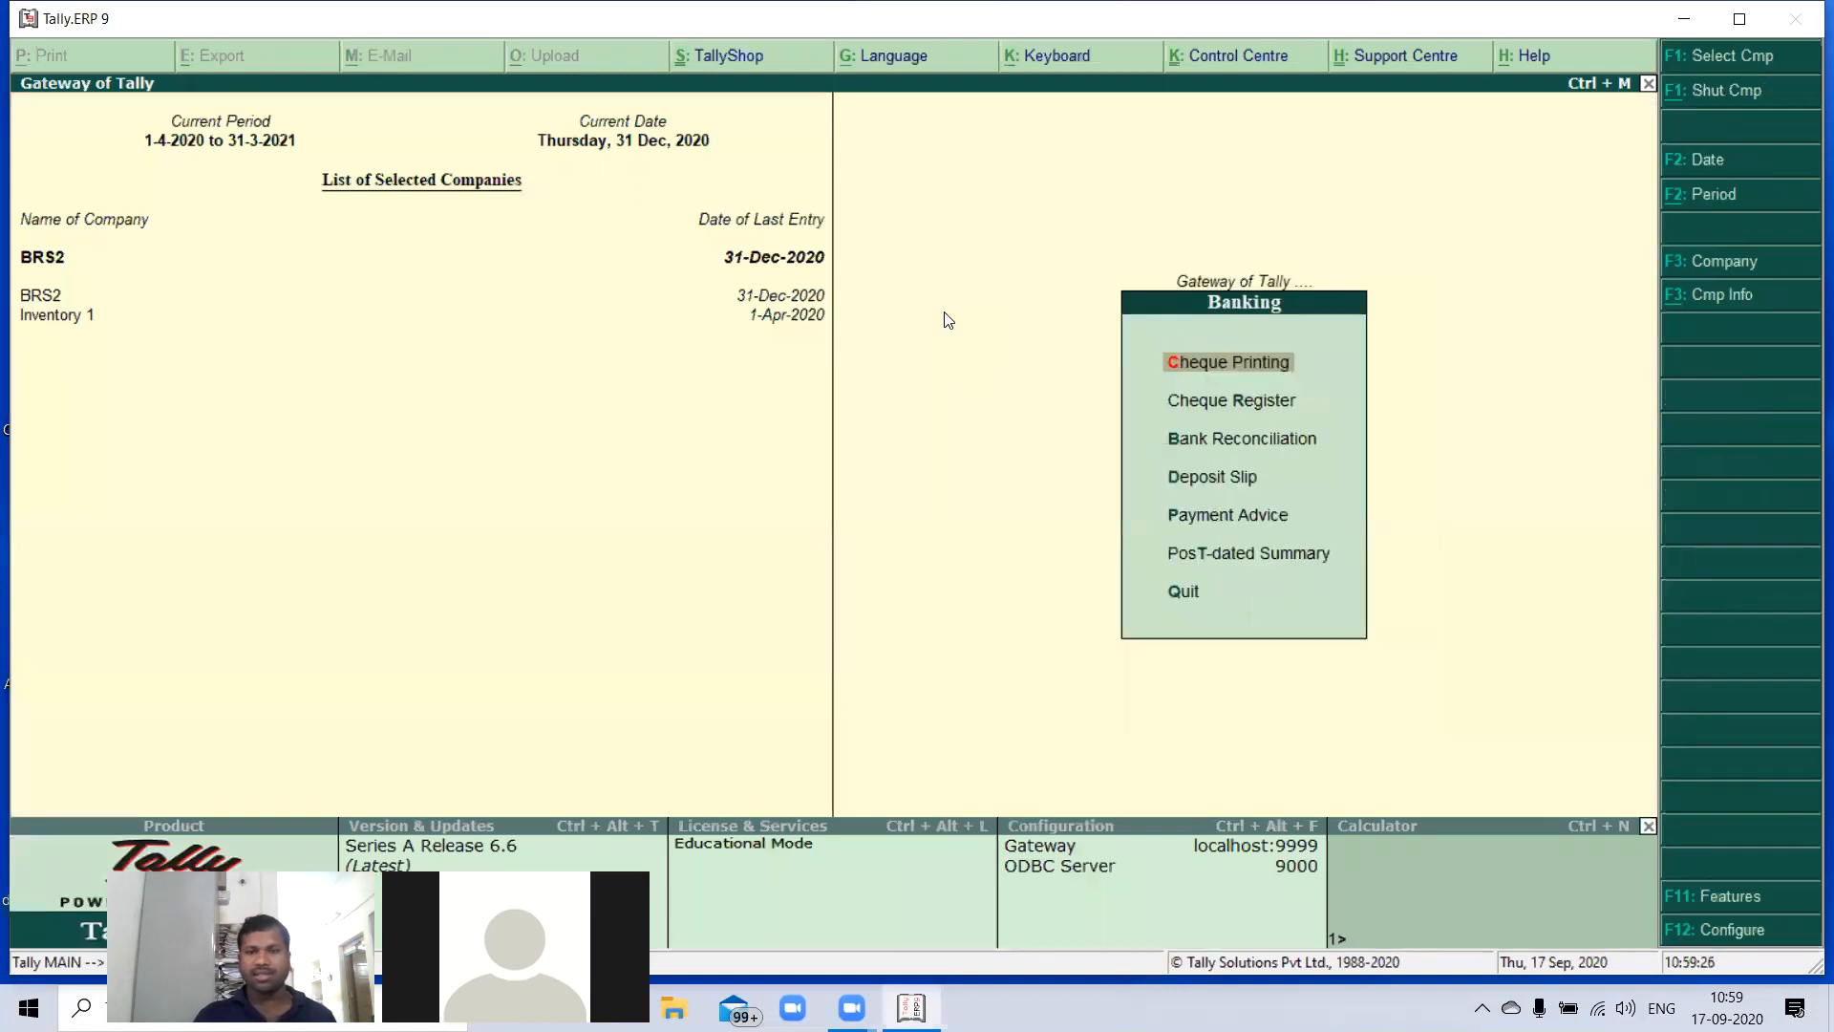
key("Down")
key("Down")
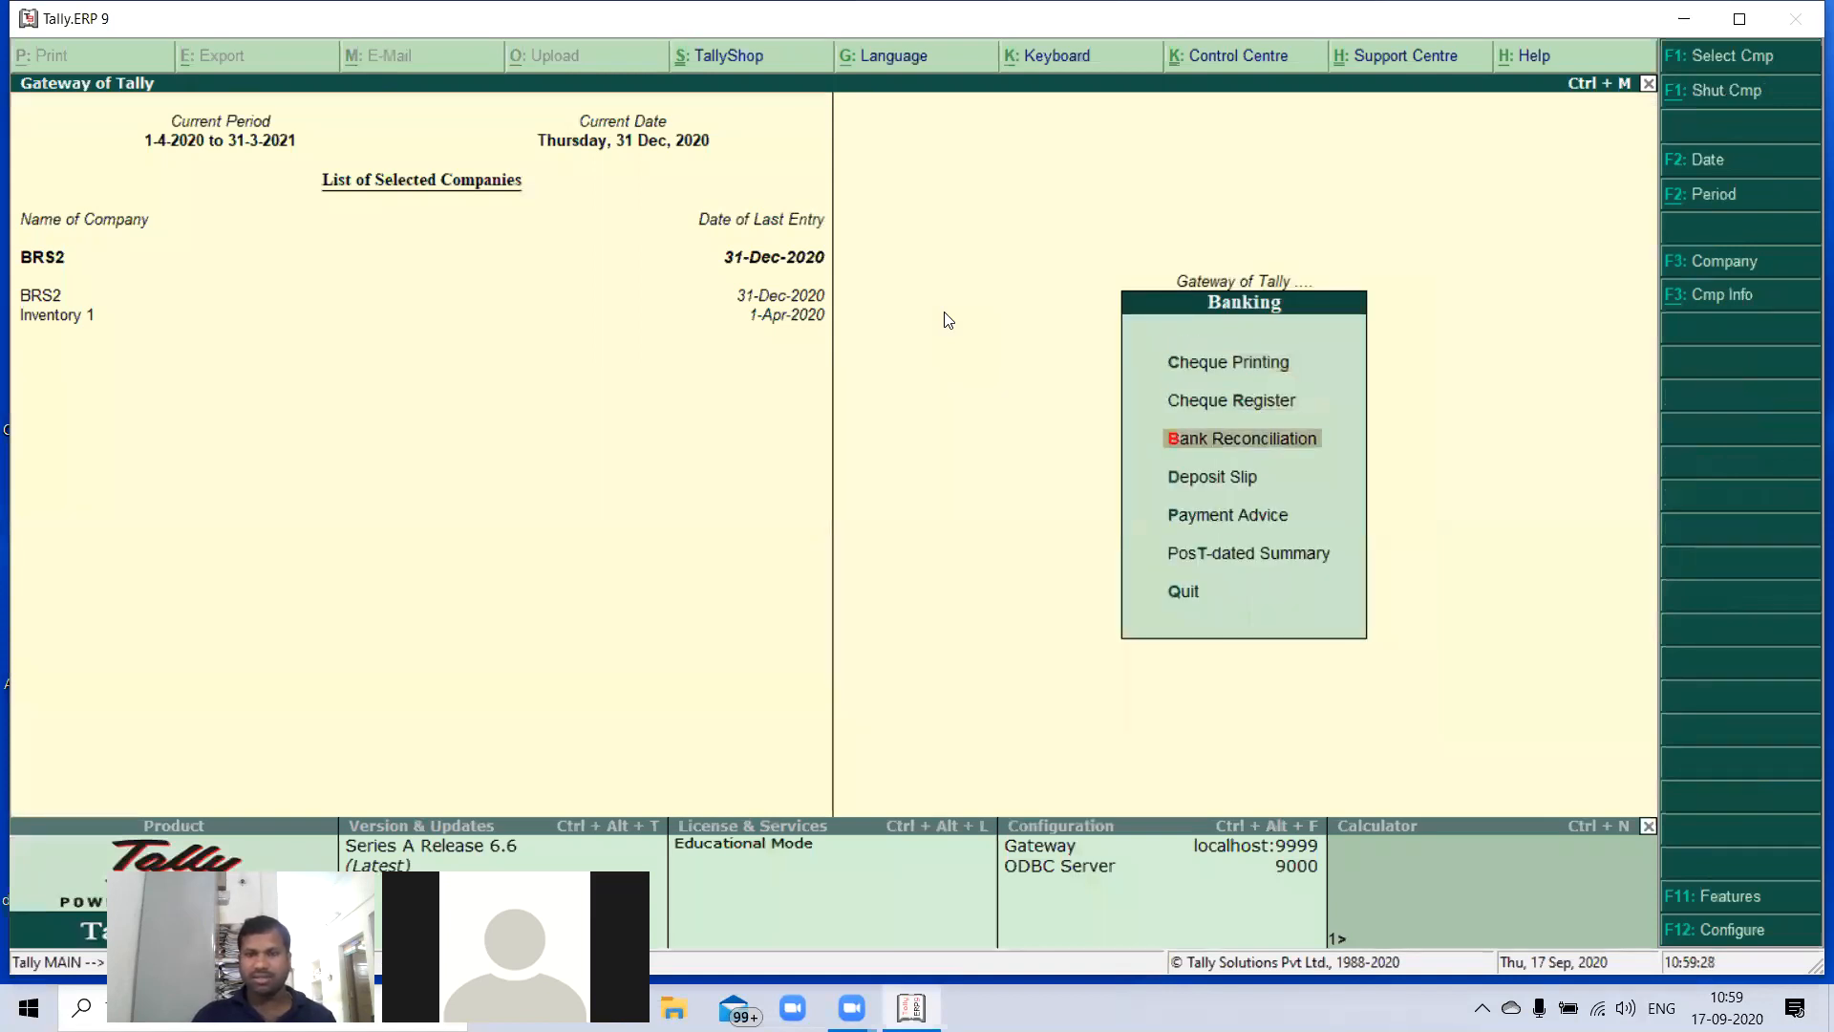
key("Return")
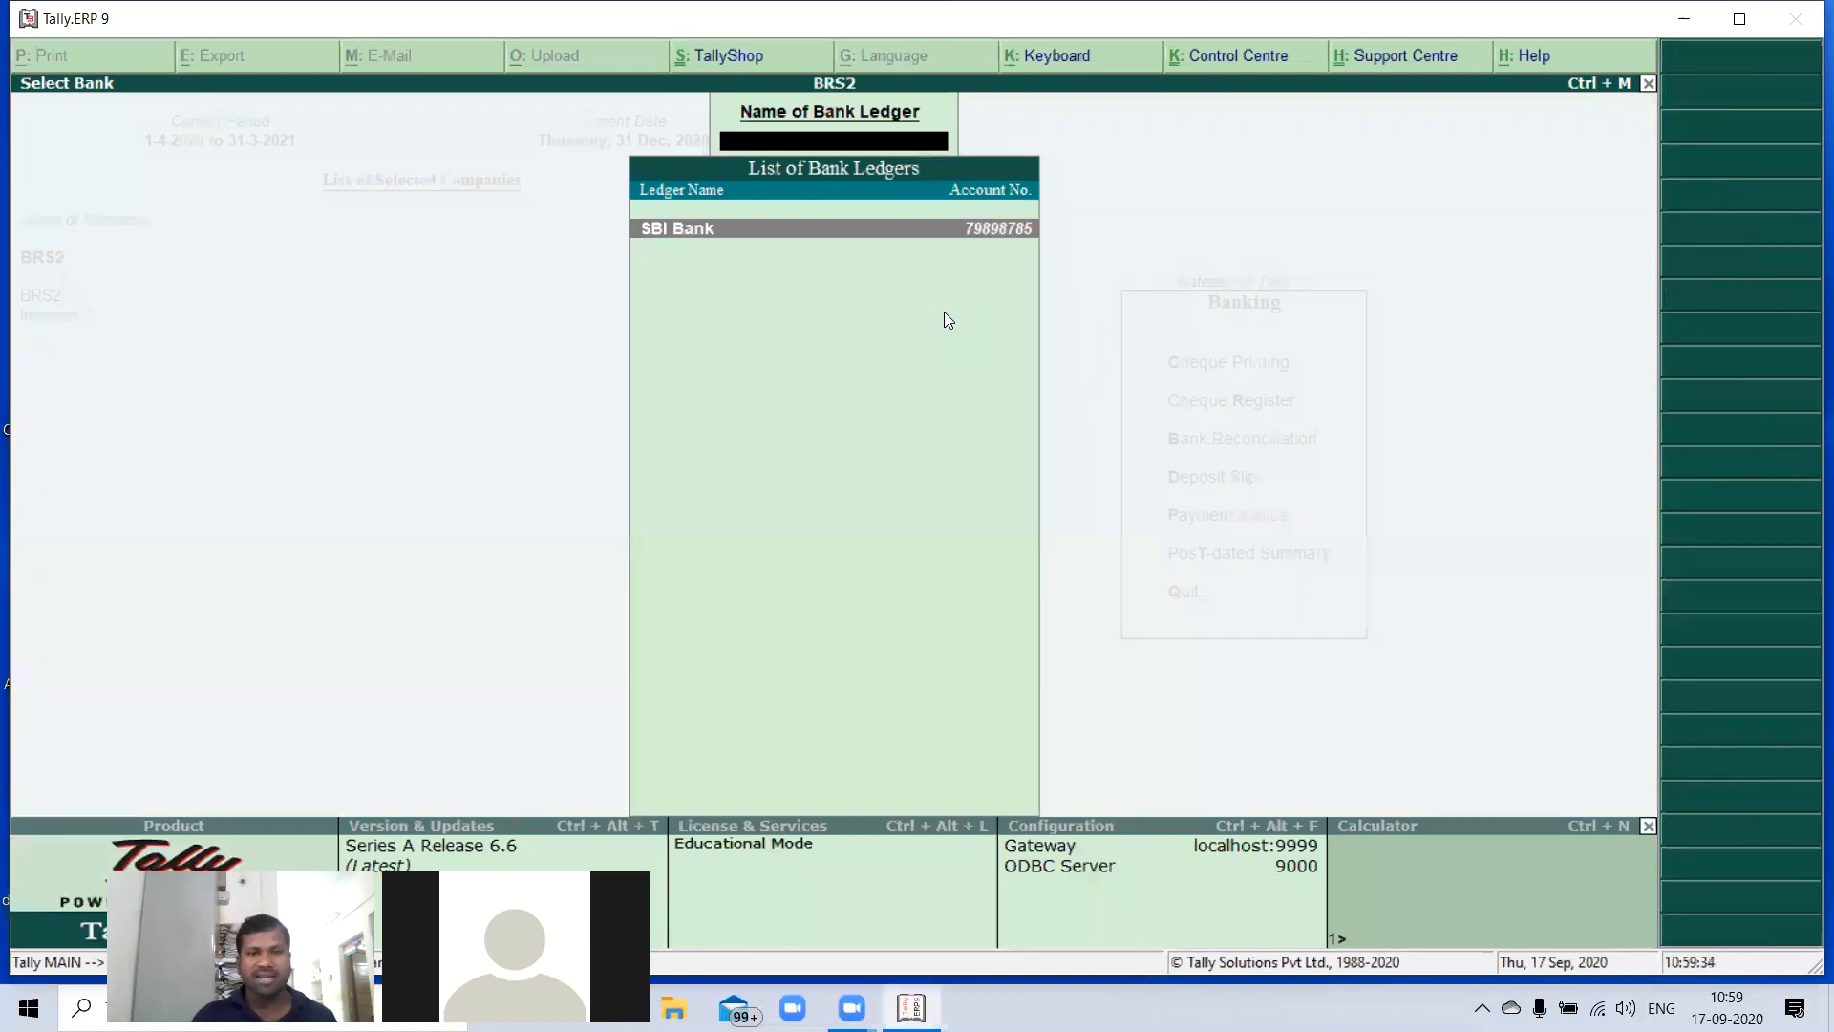
key("Return")
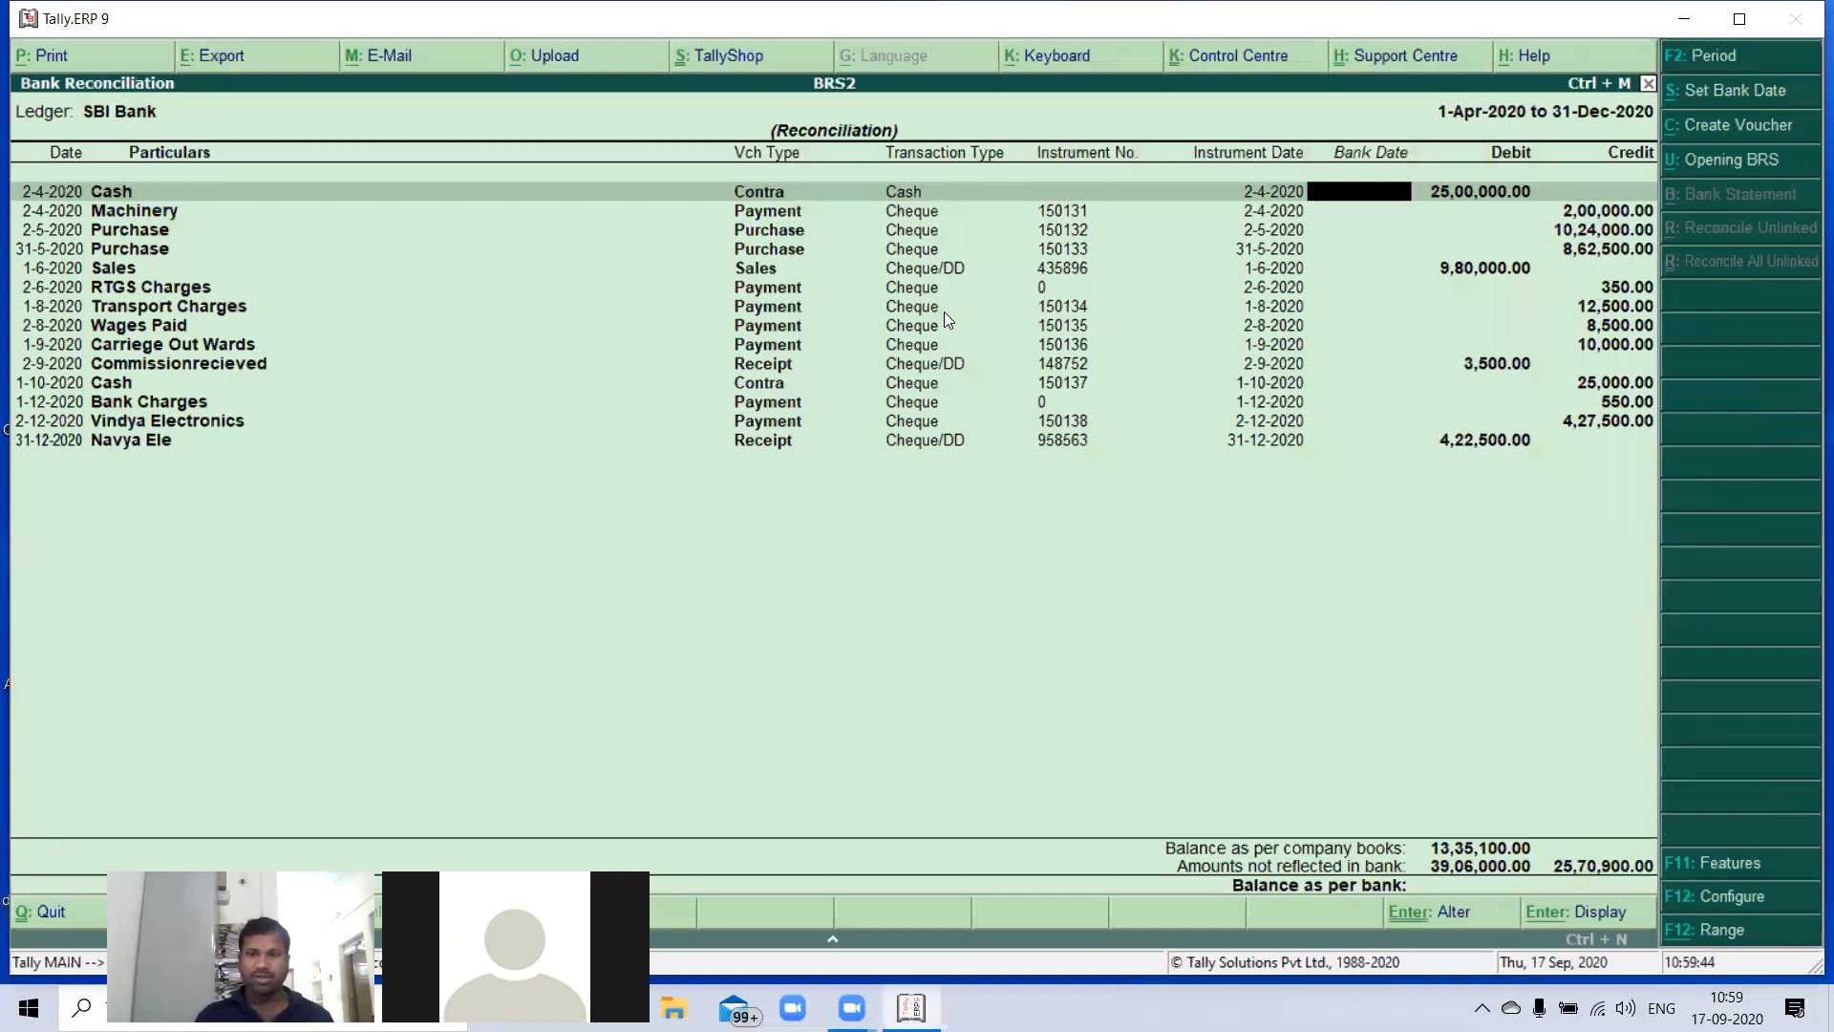
- Set the bank date to 2-4-2020 for the 25,00,000 Cash contra and the Machinery payment
type("02-04")
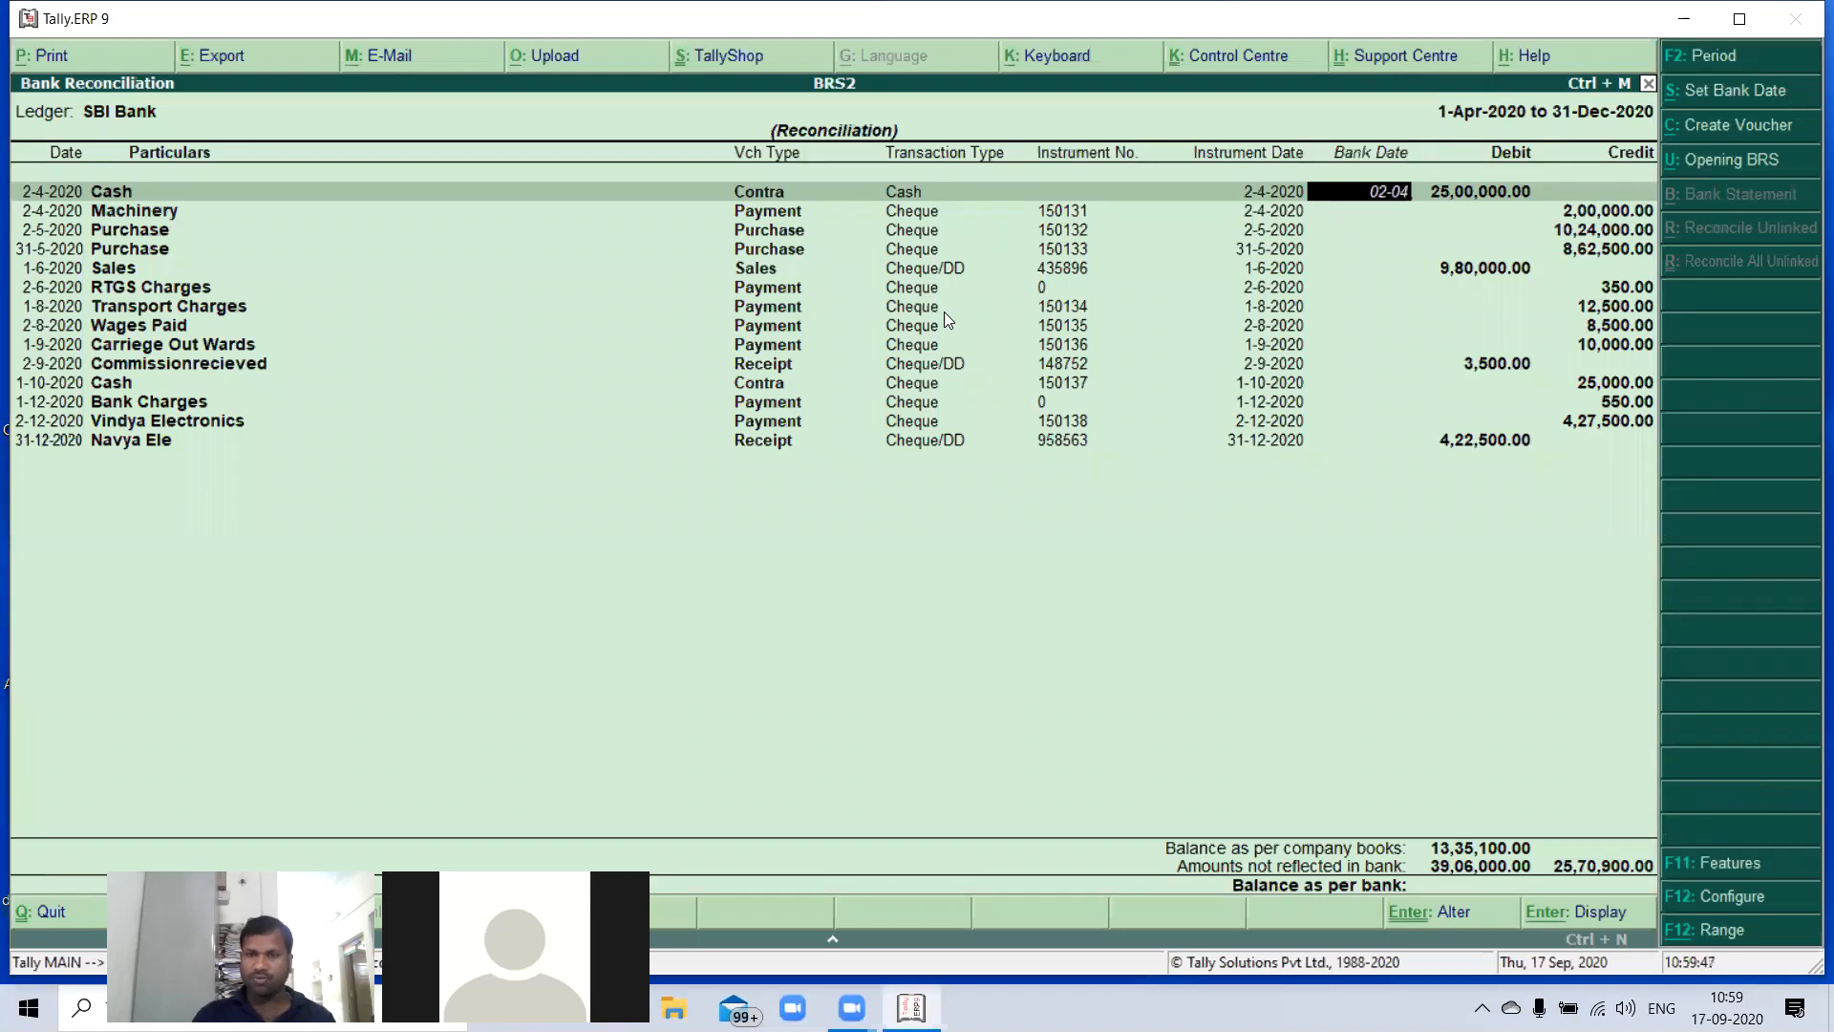
key("Return")
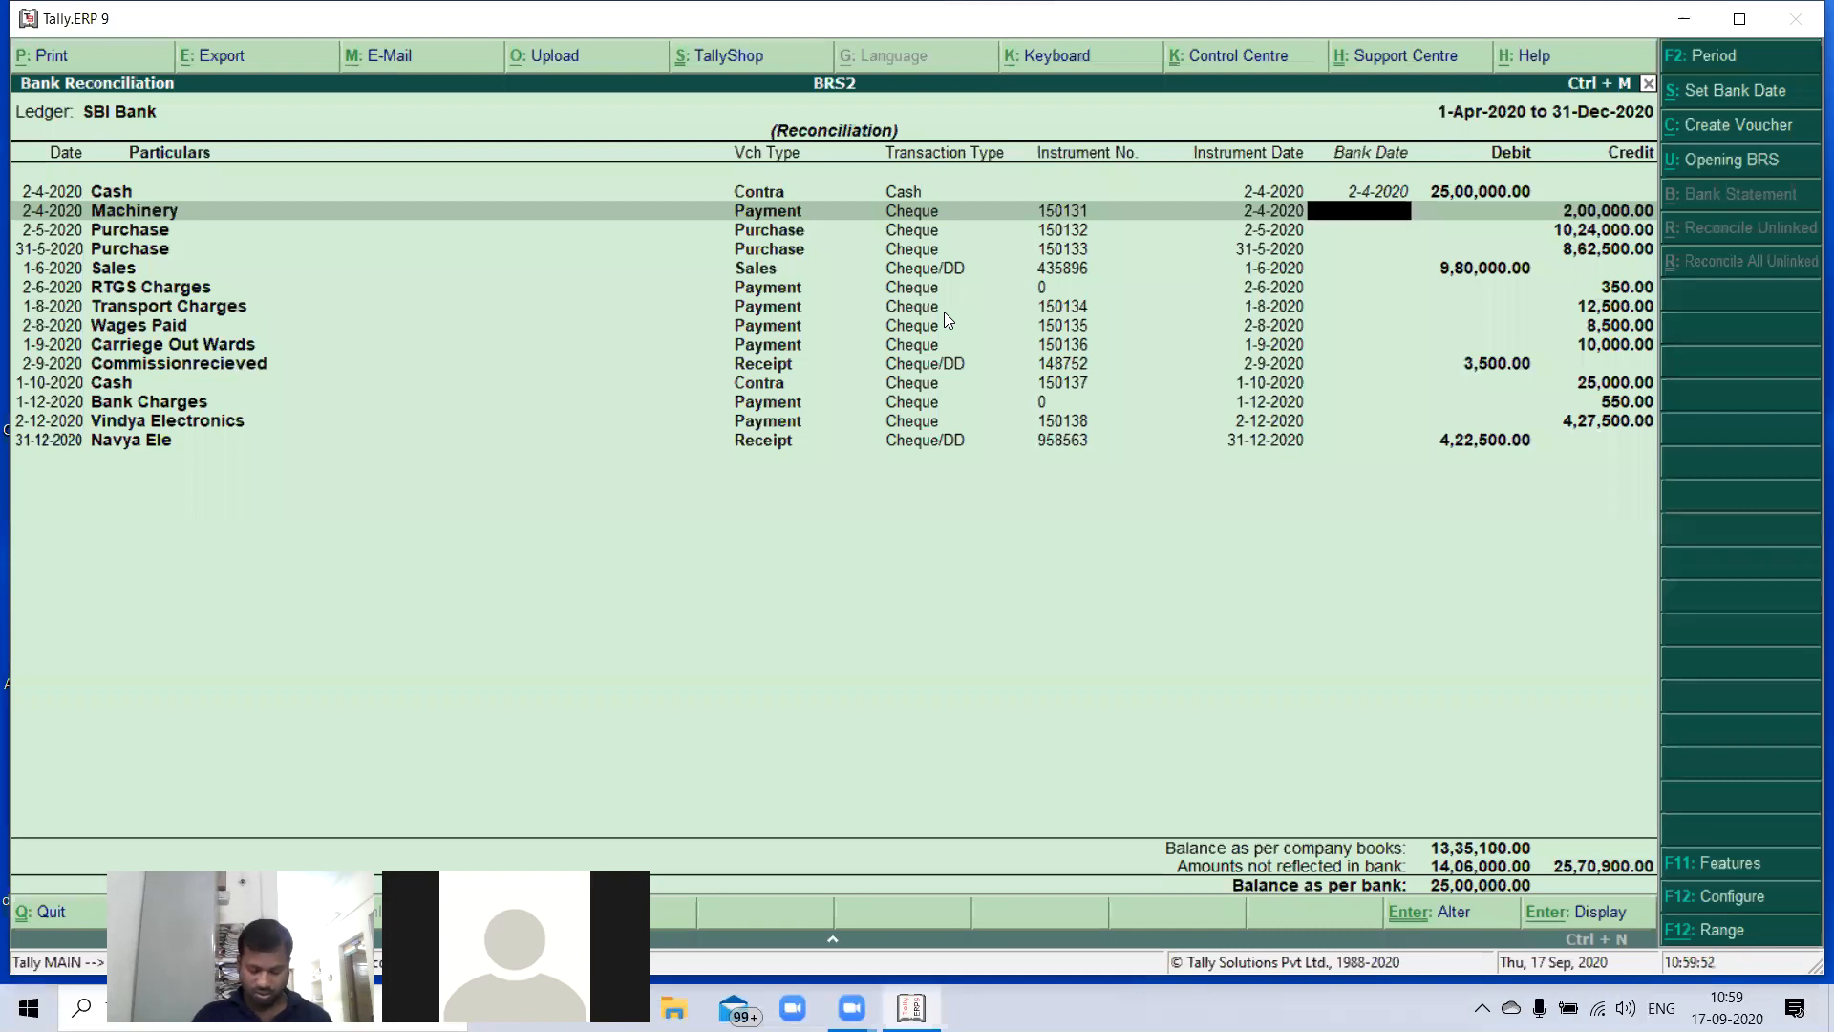
type("02-04")
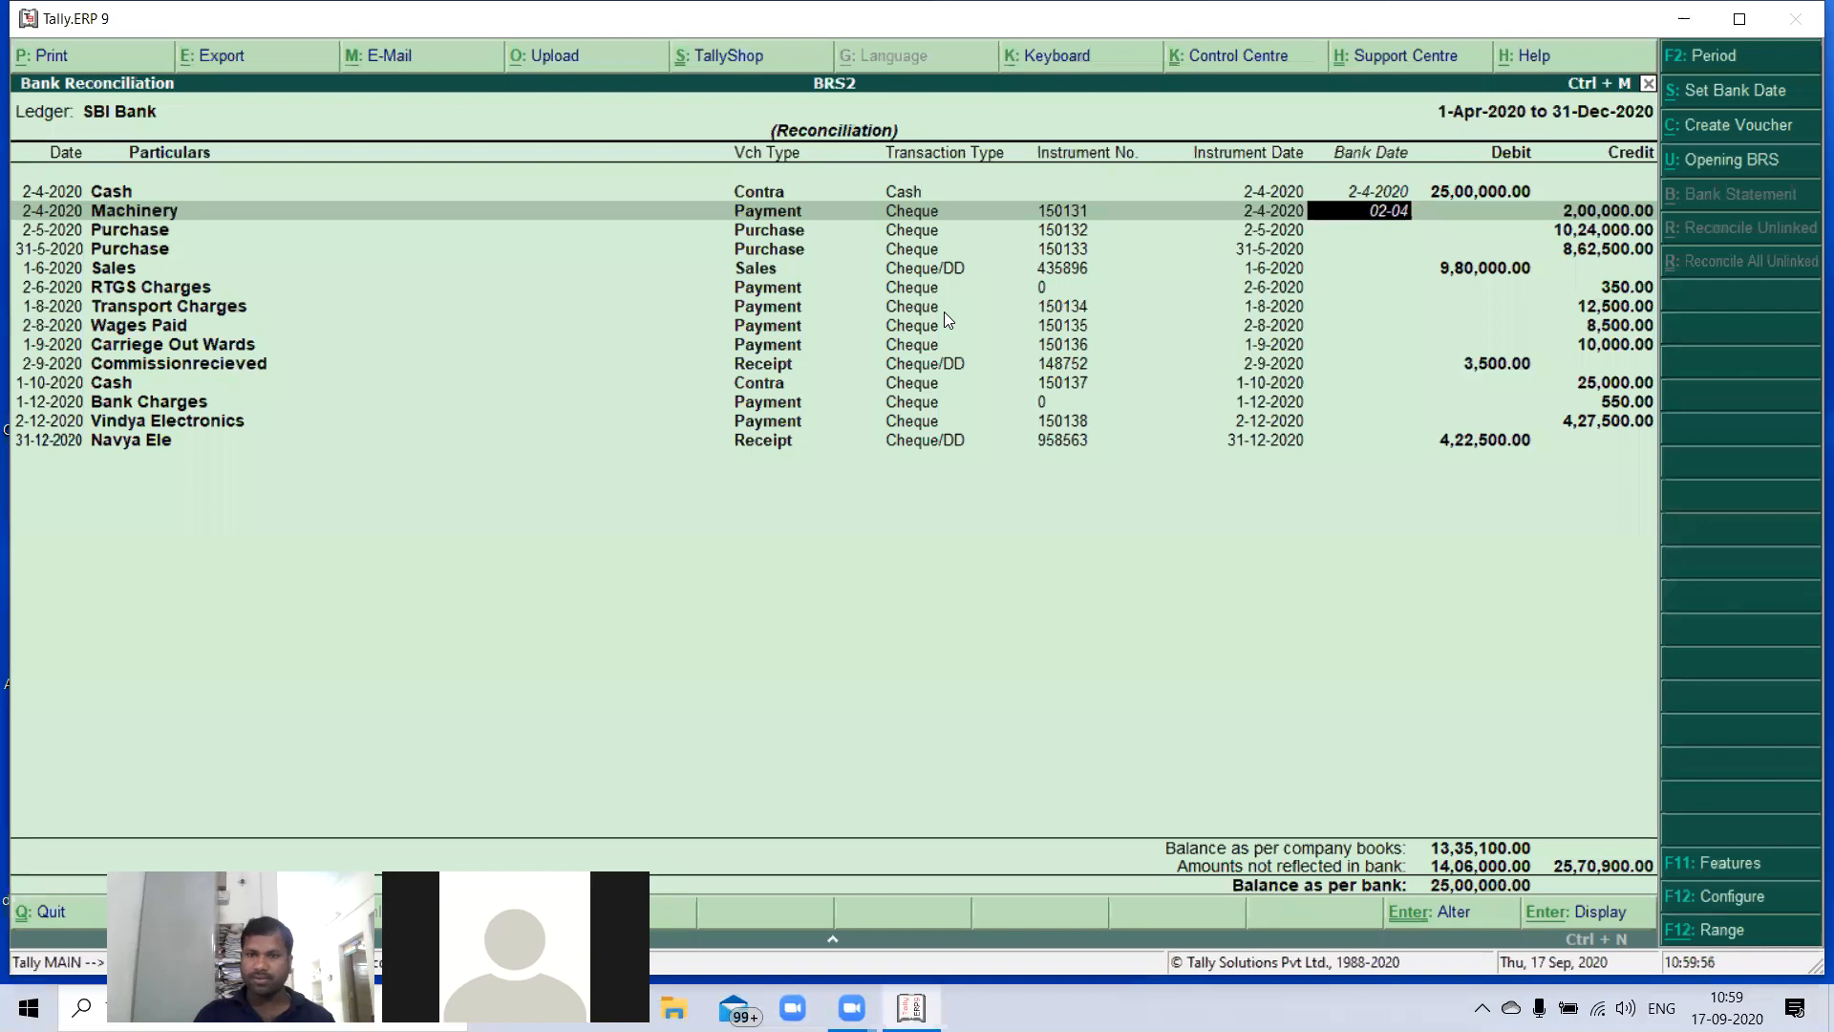
key("Return")
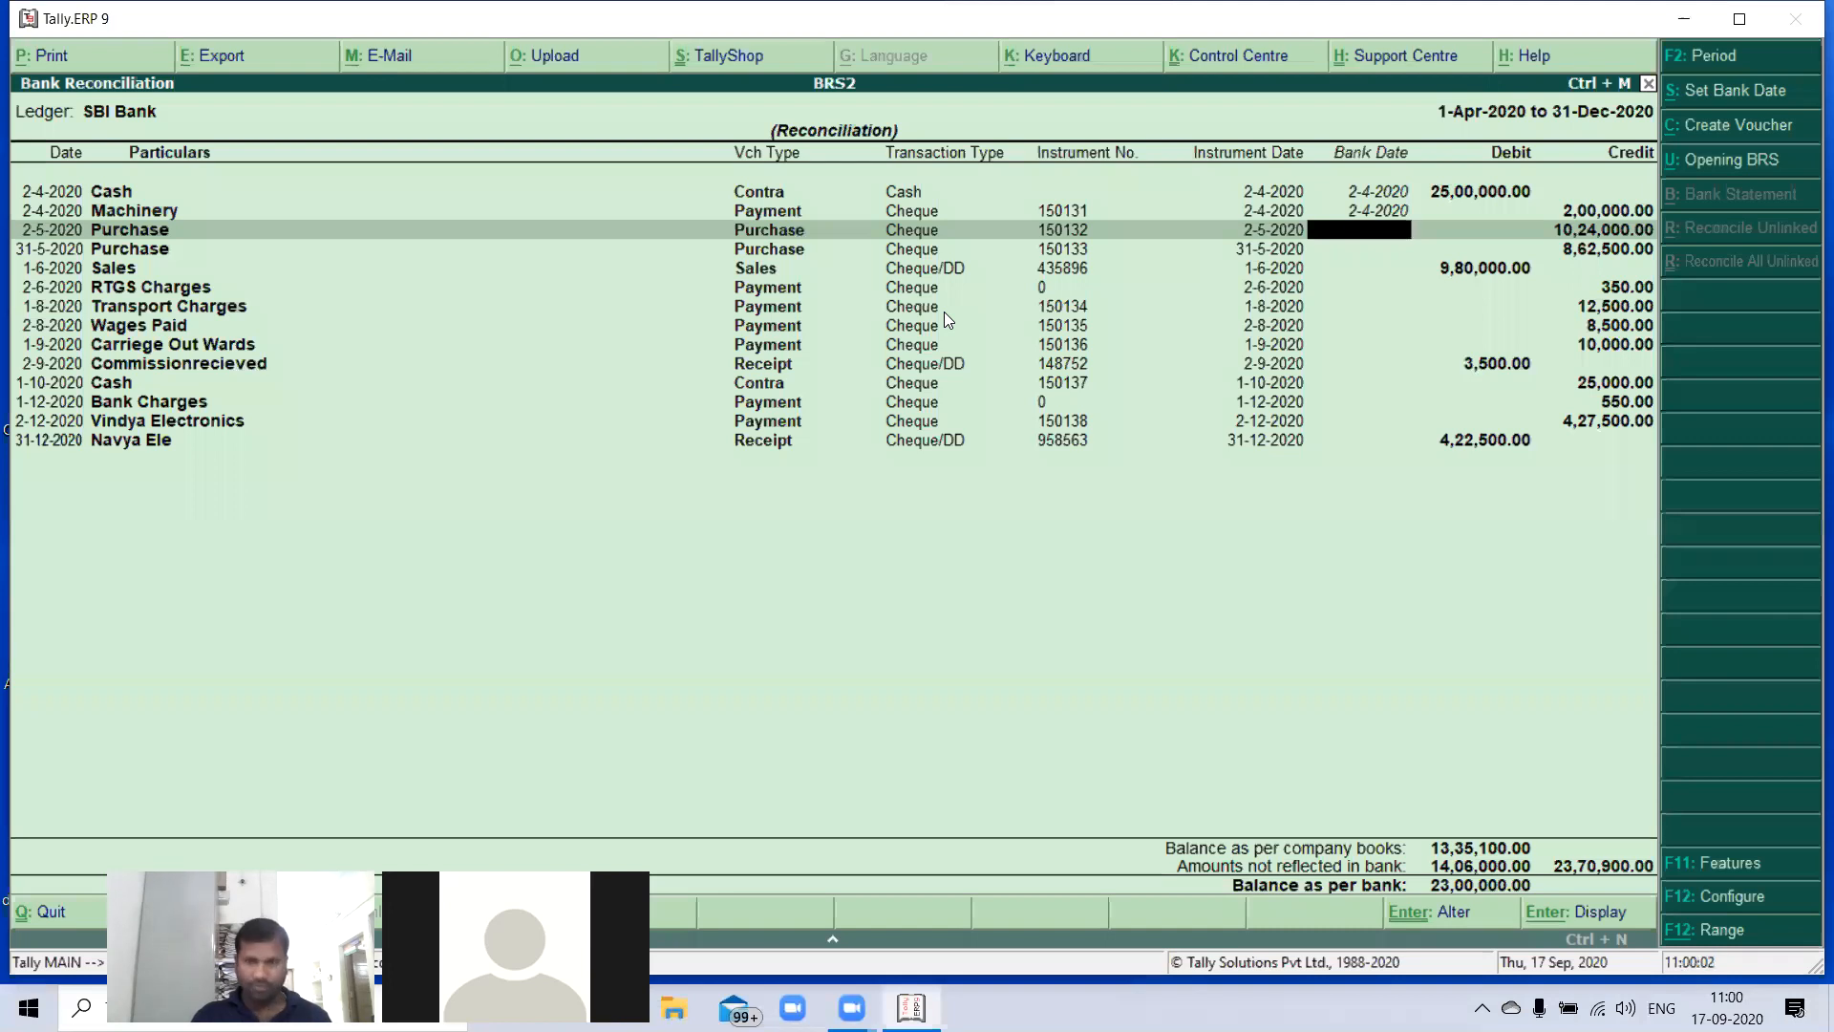
- Set the bank date of the Purchase entry with instrument number 150132 to 2-5-2020
type("02-04")
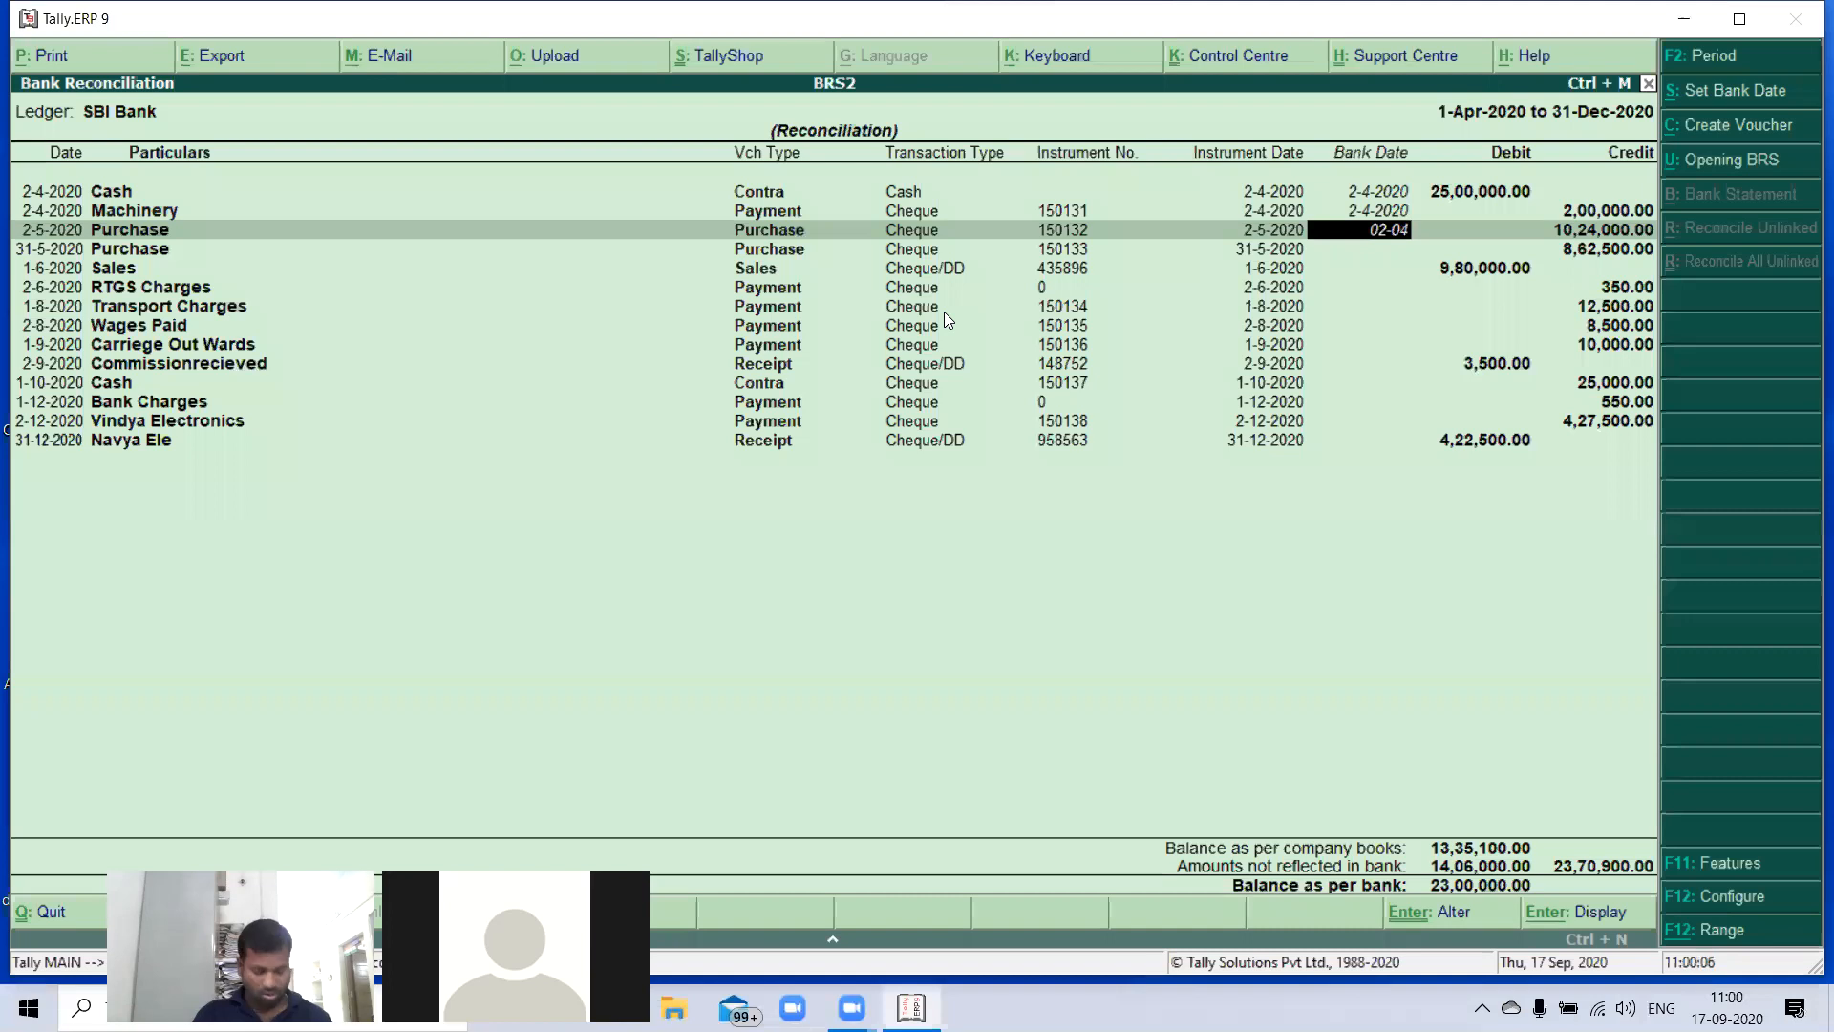
key("BackSpace")
type("5-2")
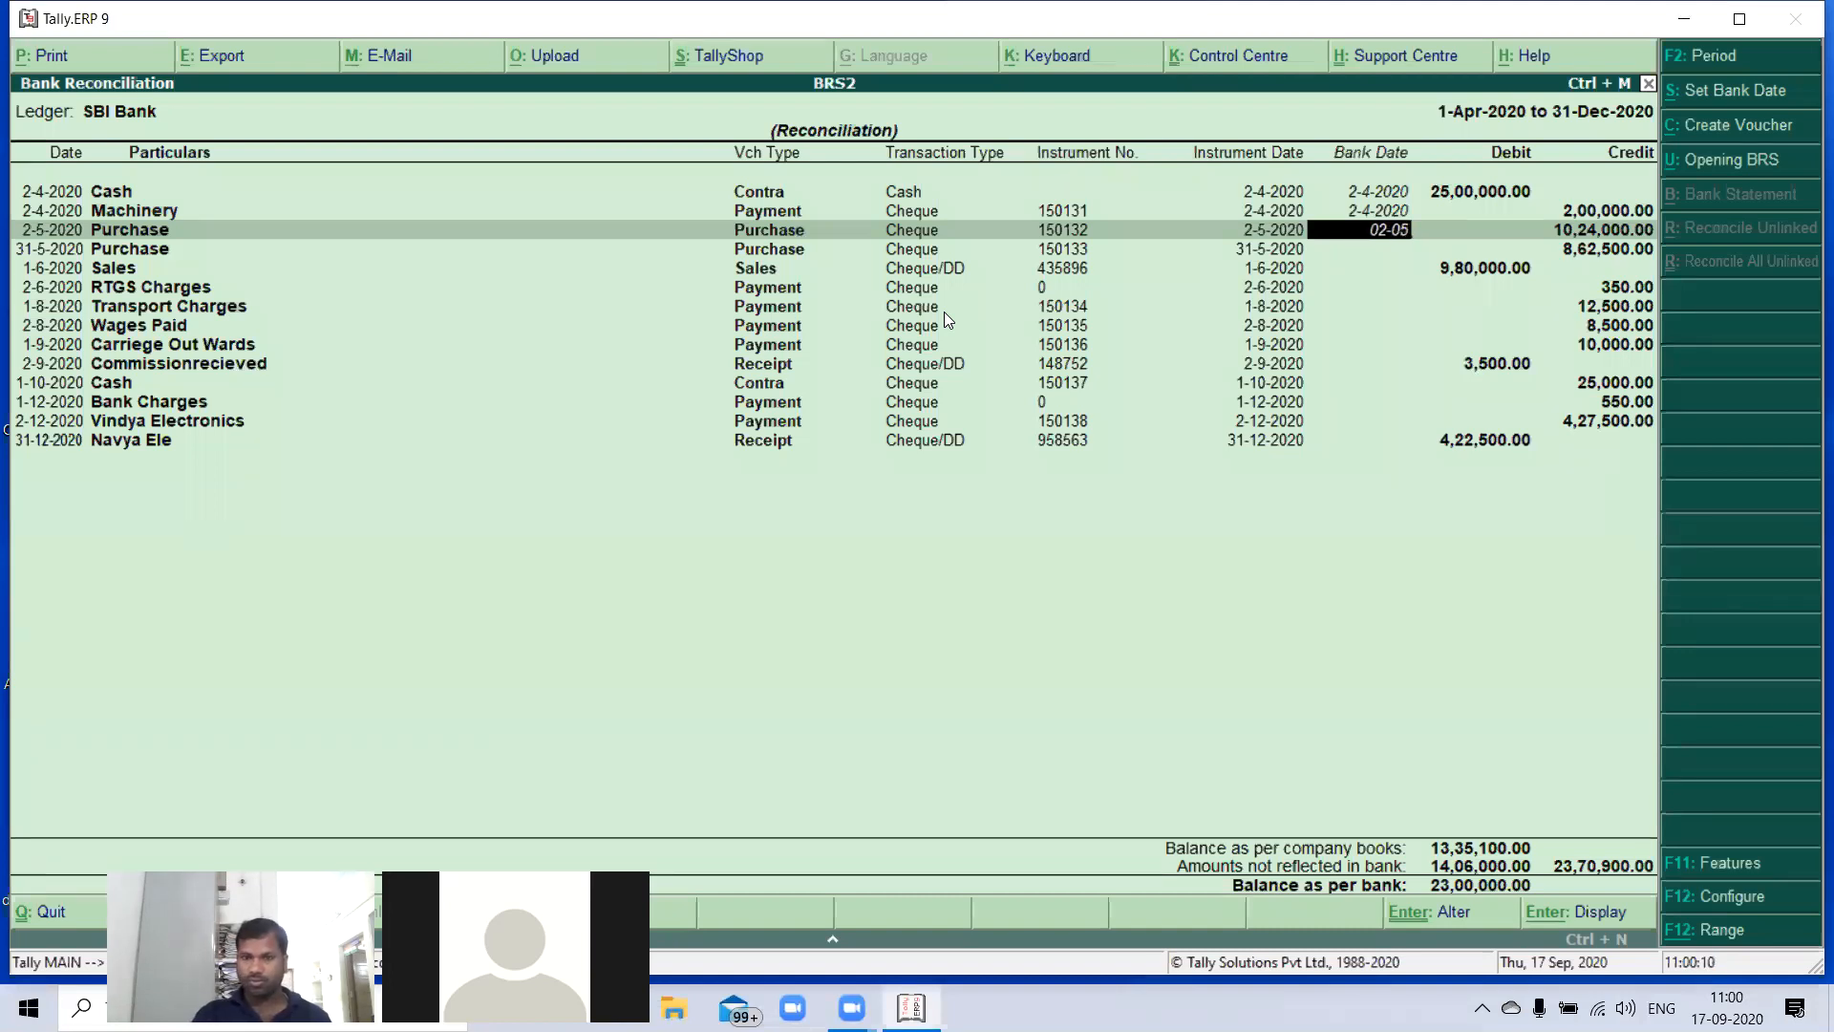
key("Return")
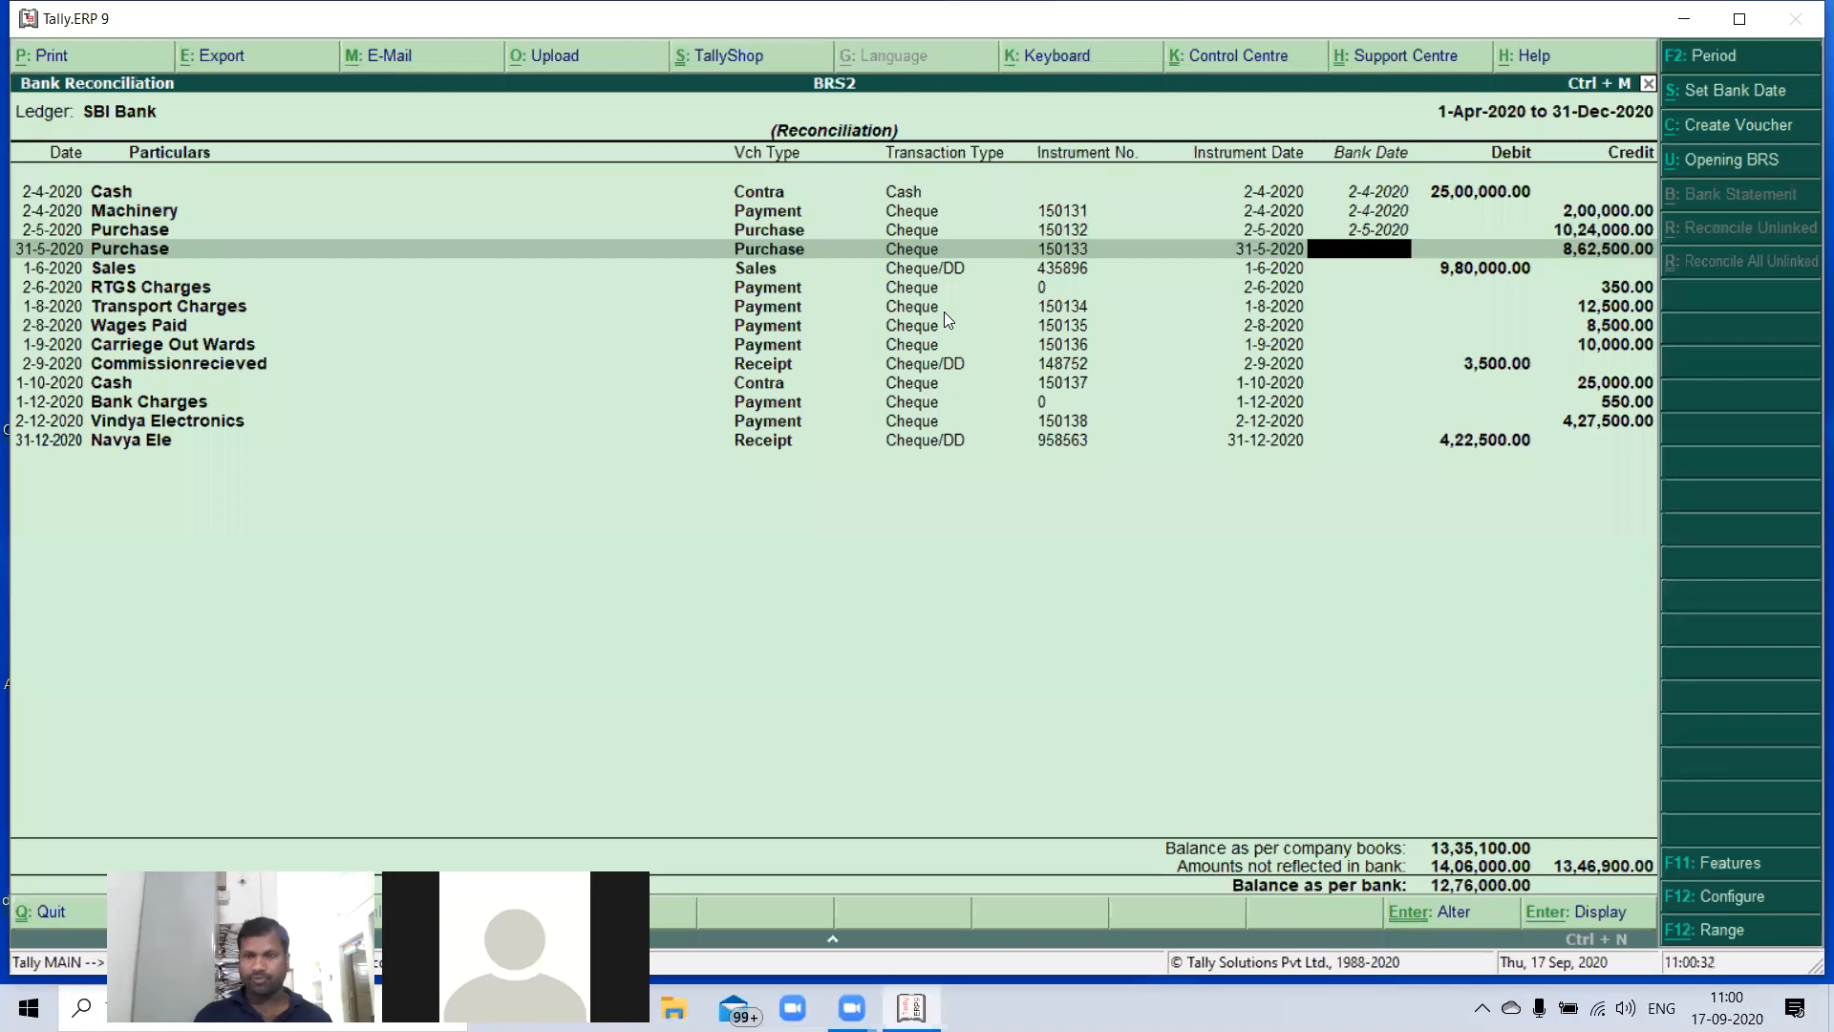
- Skip the 31-5-2020 Purchase and set bank dates of 1-6-2020 for Sales and 2-6-2020 for RTGS Charges
key("Down")
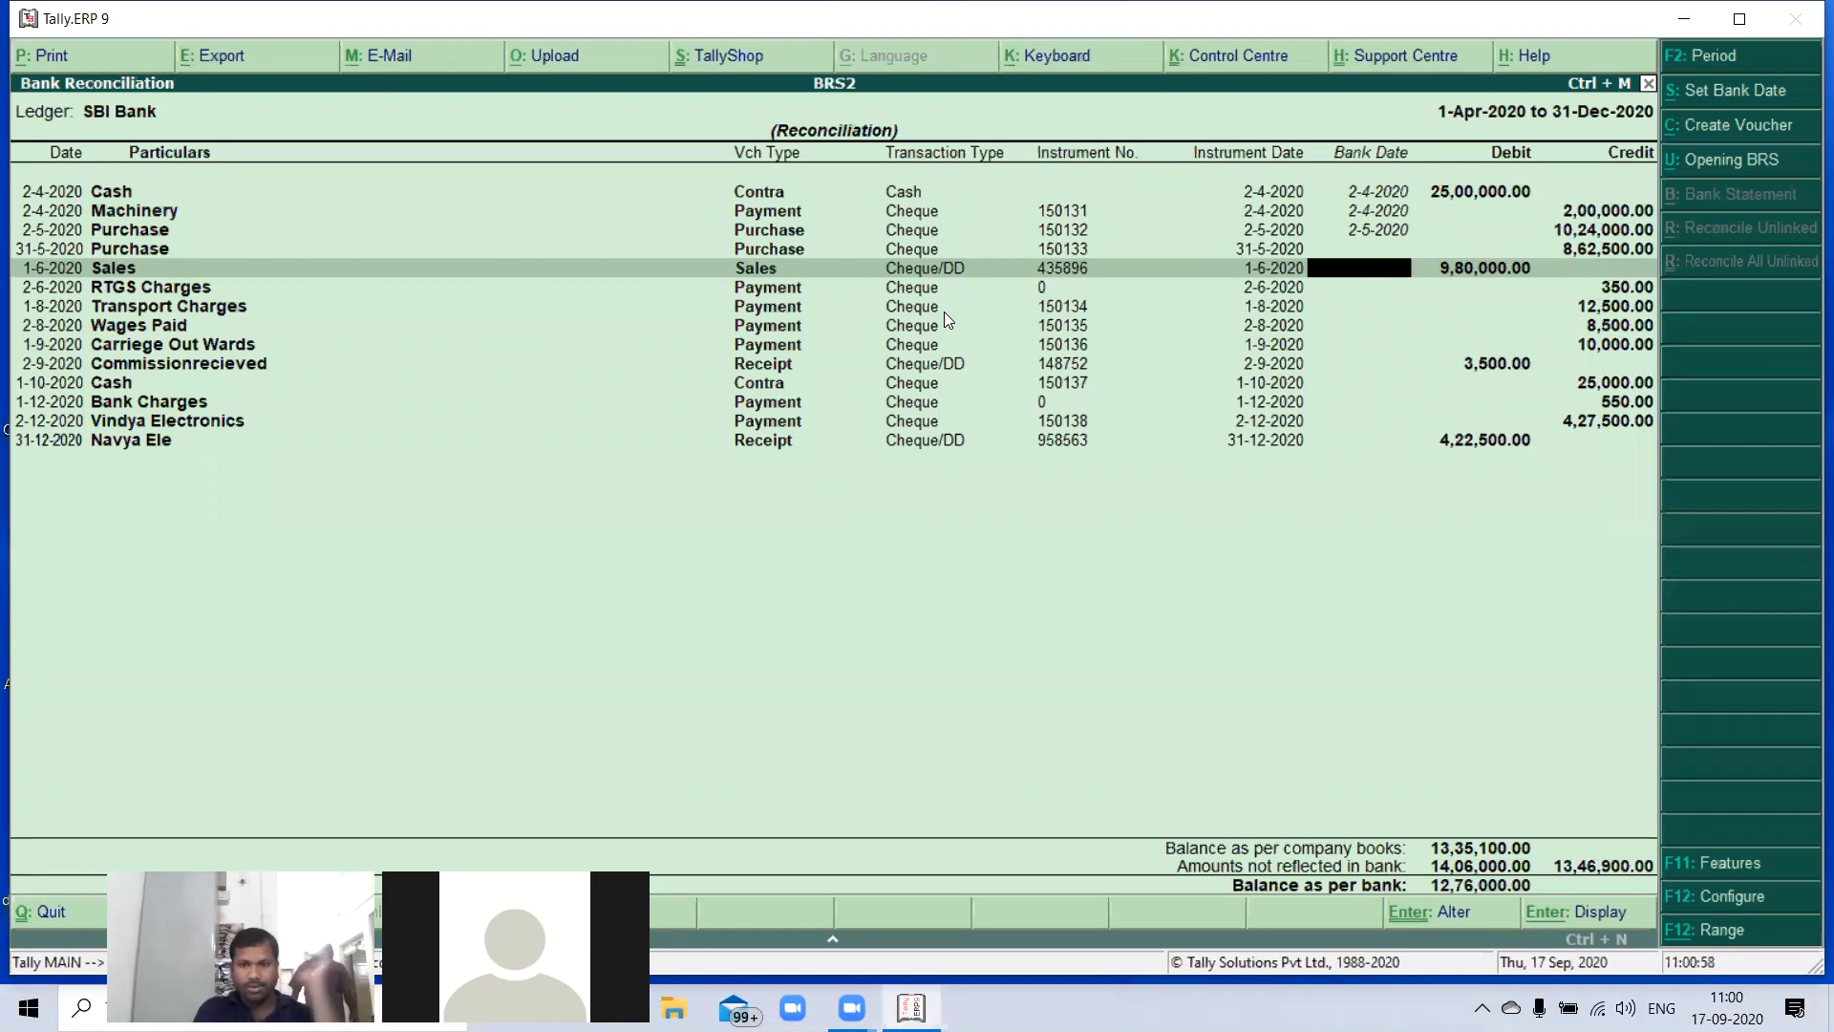
type("0")
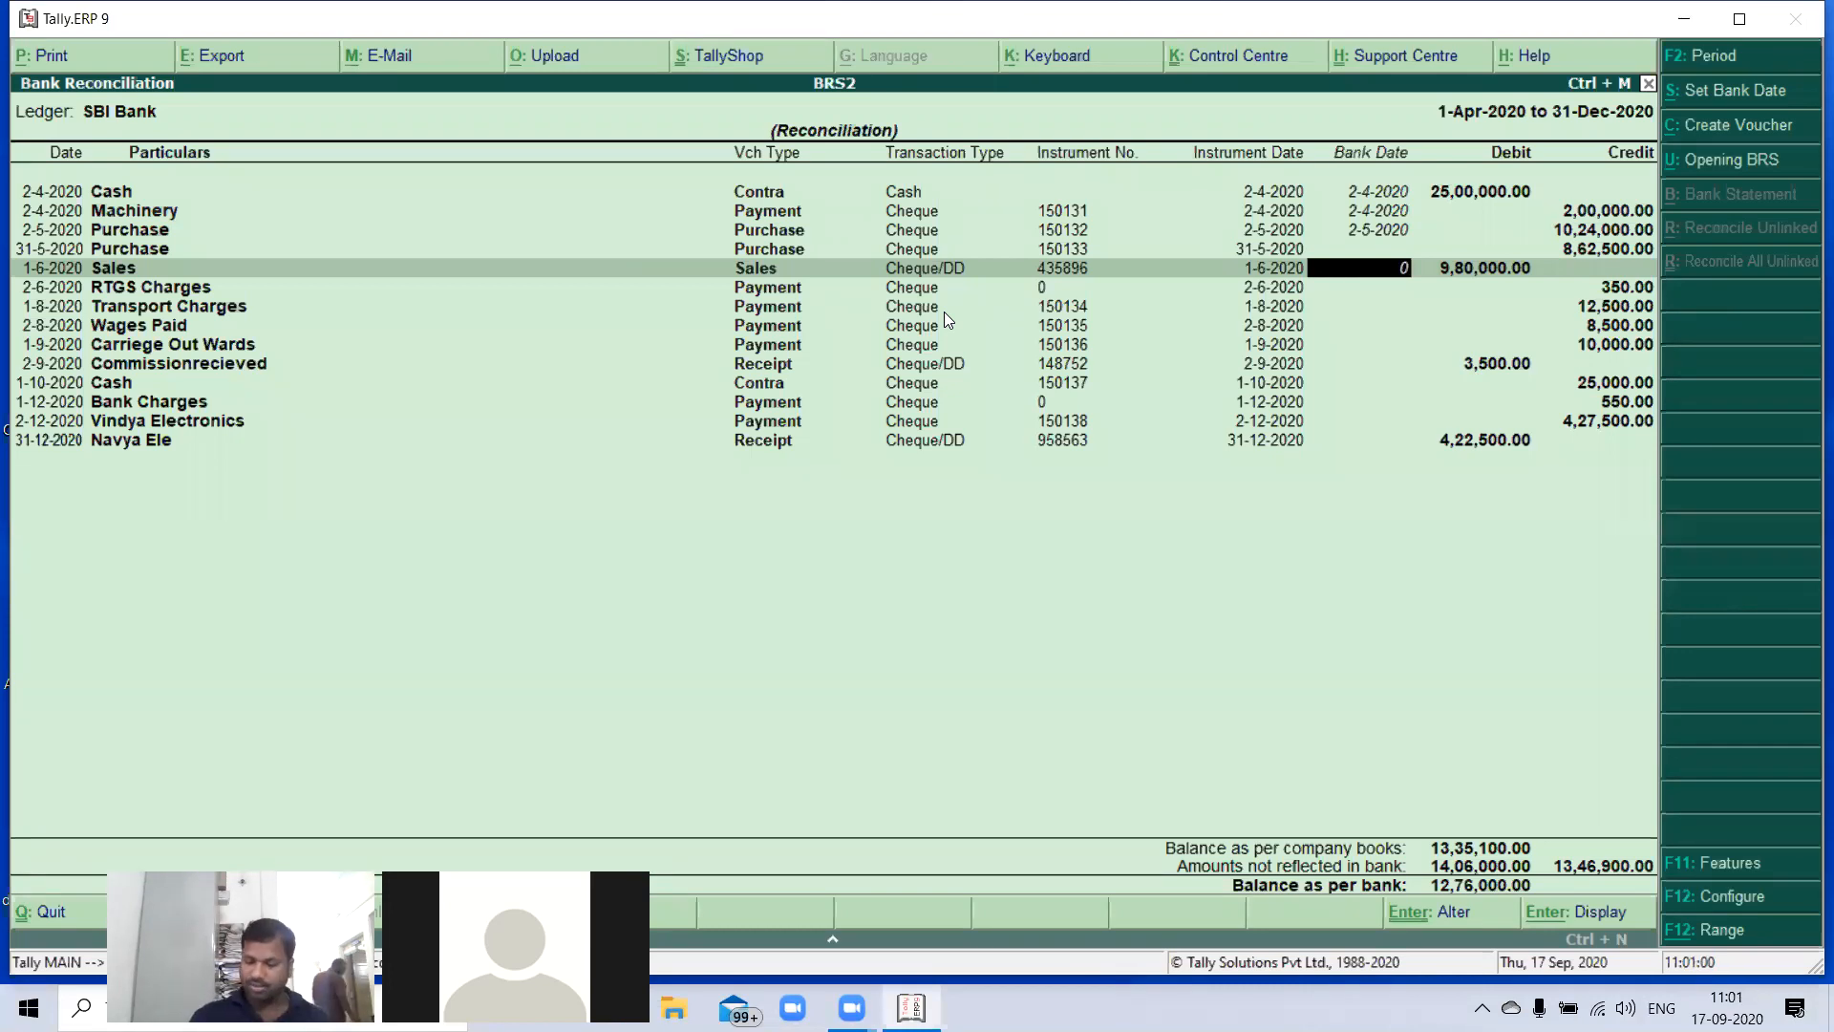
type("1-06")
key("Return")
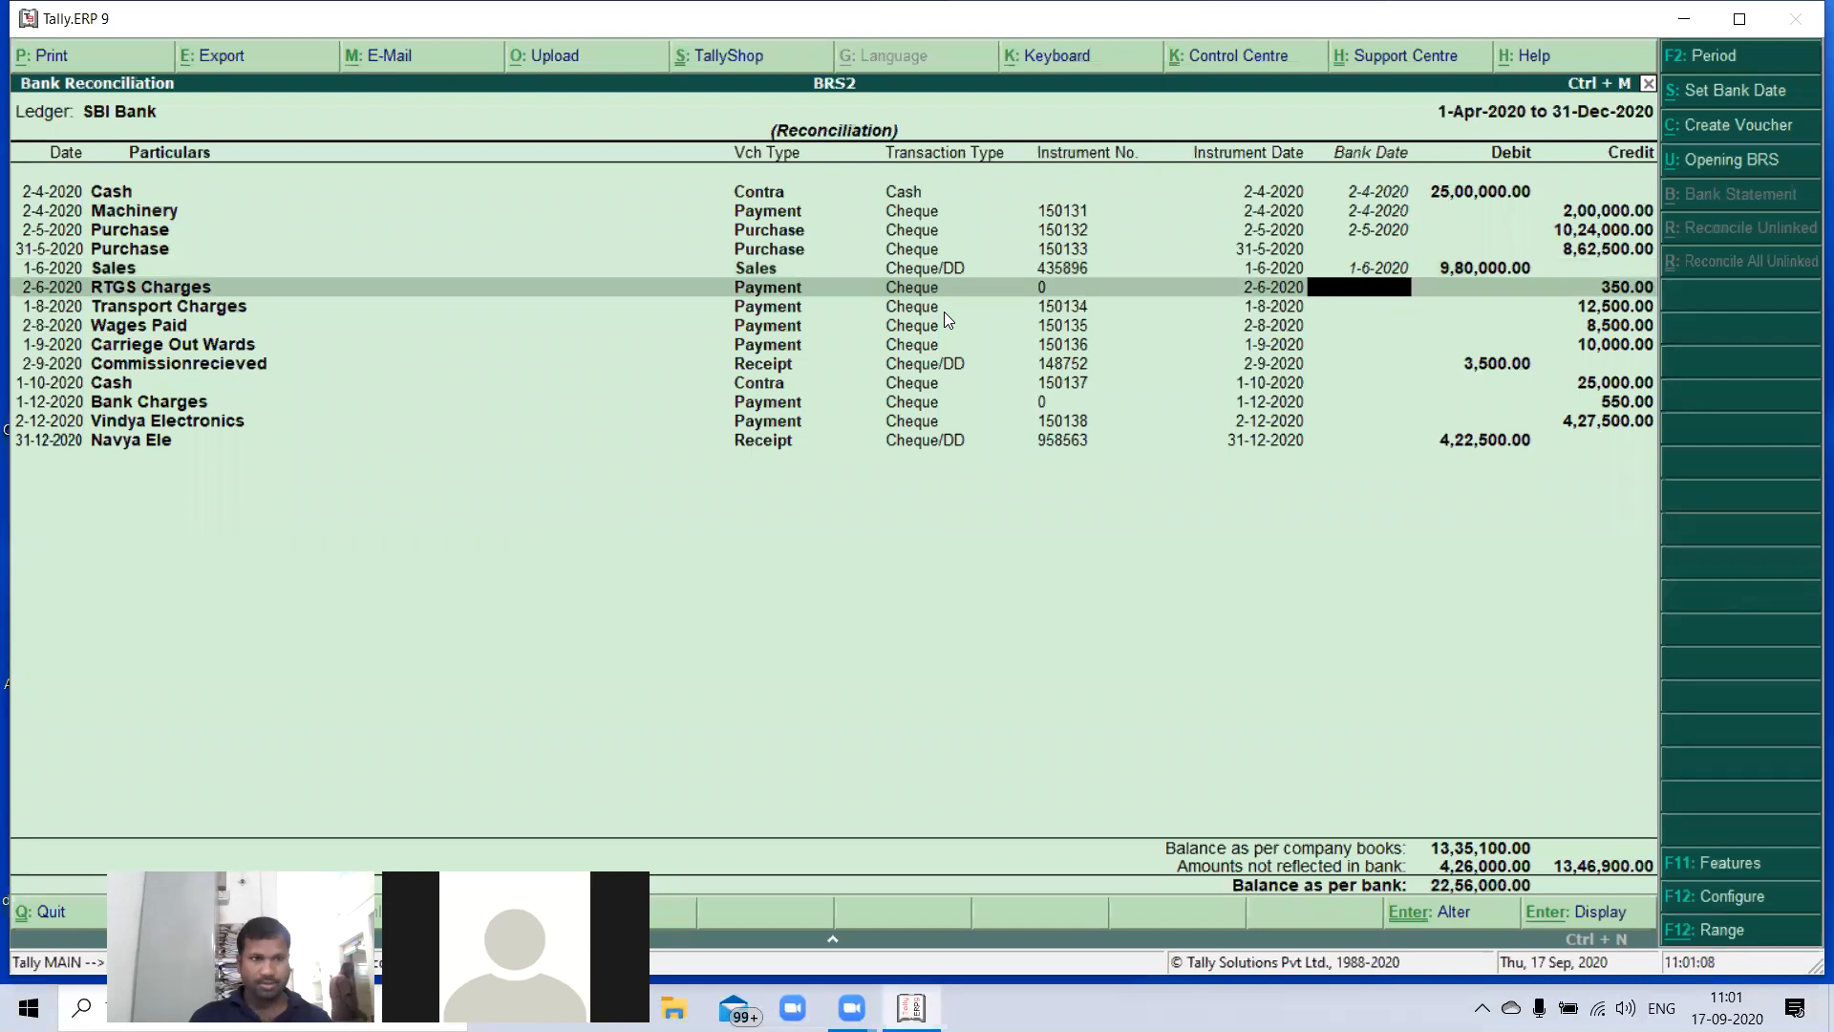
type("02-06")
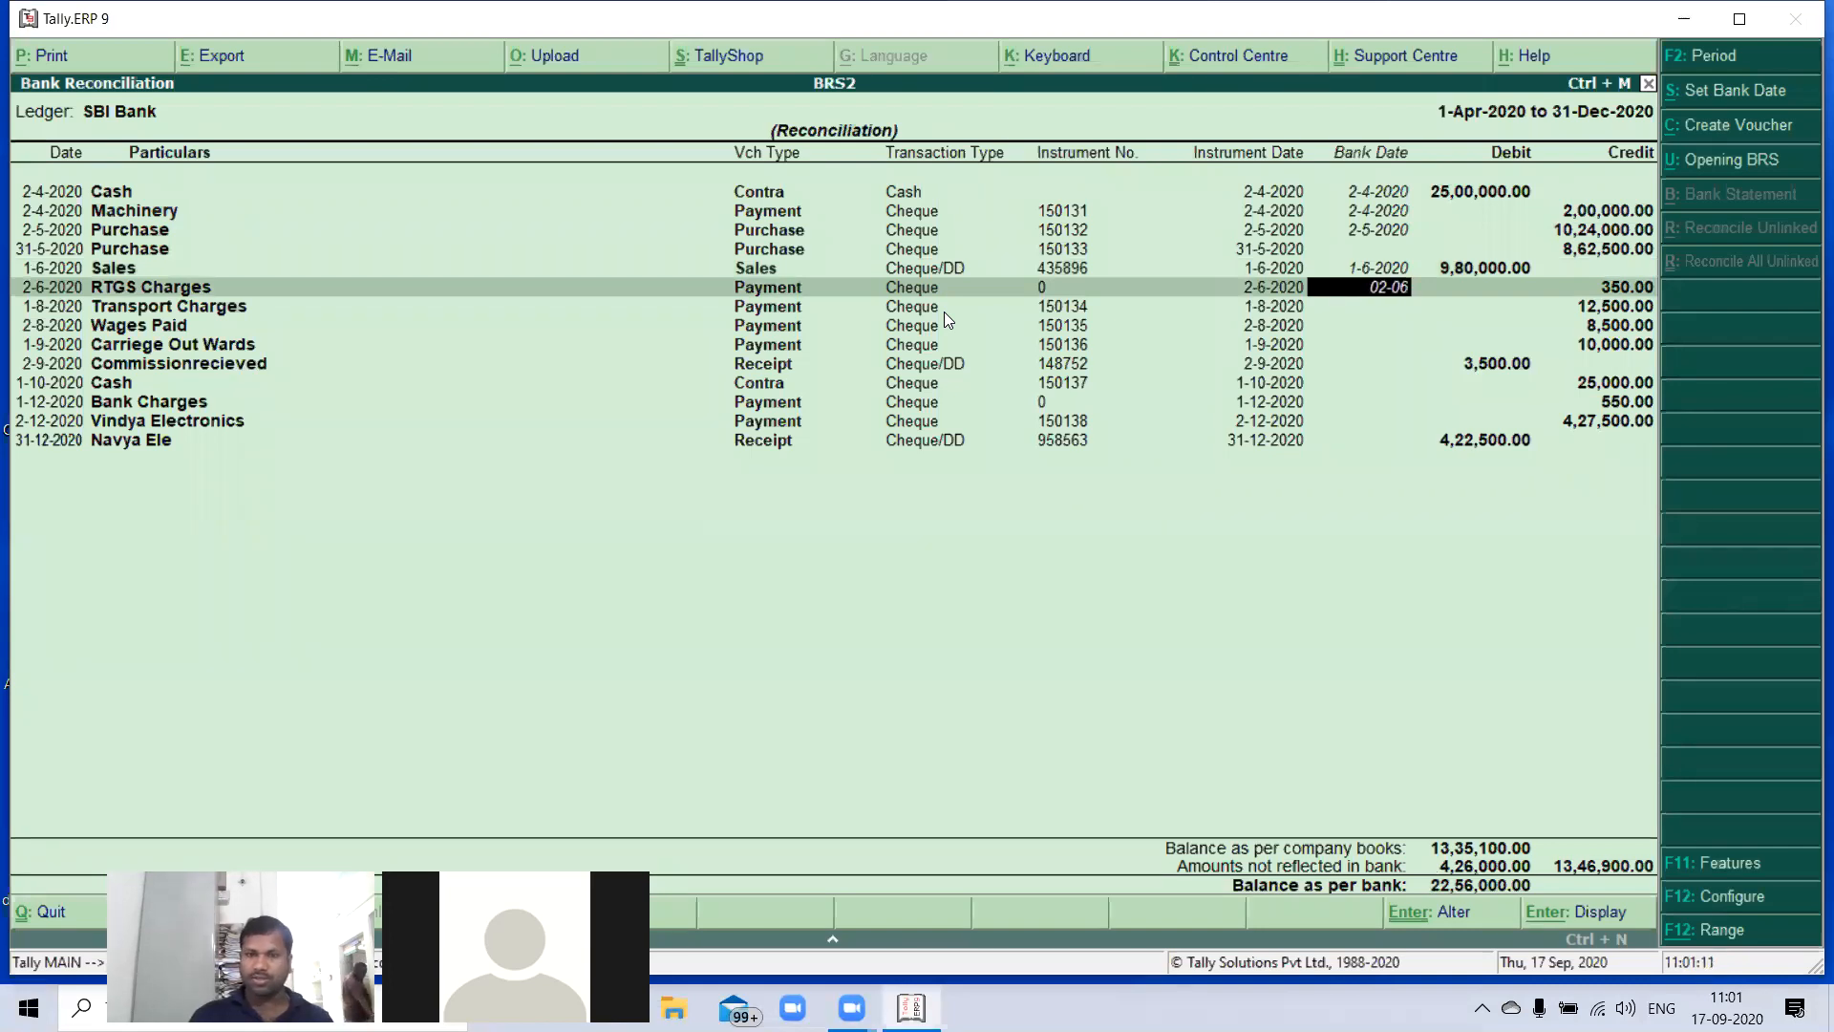
key("Return")
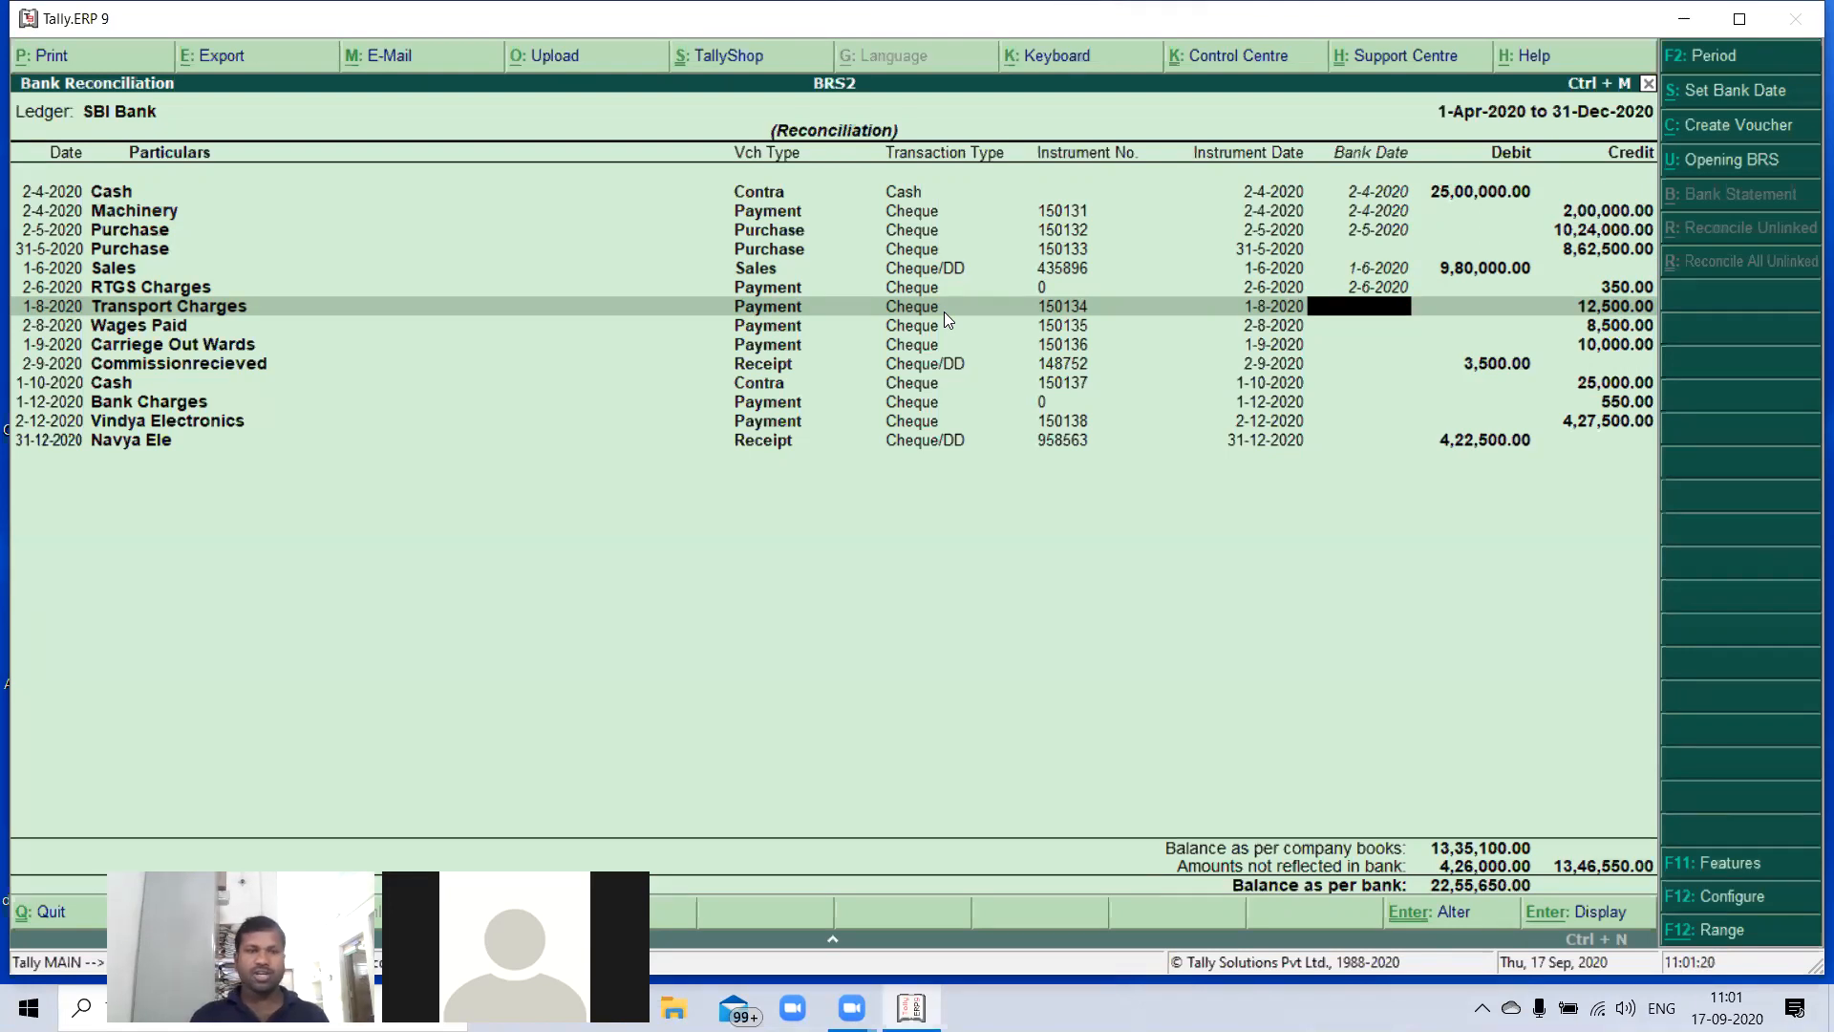
- Set the bank dates to 1-8-2020 for Transport Charges and 2-8-2020 for Wages Paid
type("01-08")
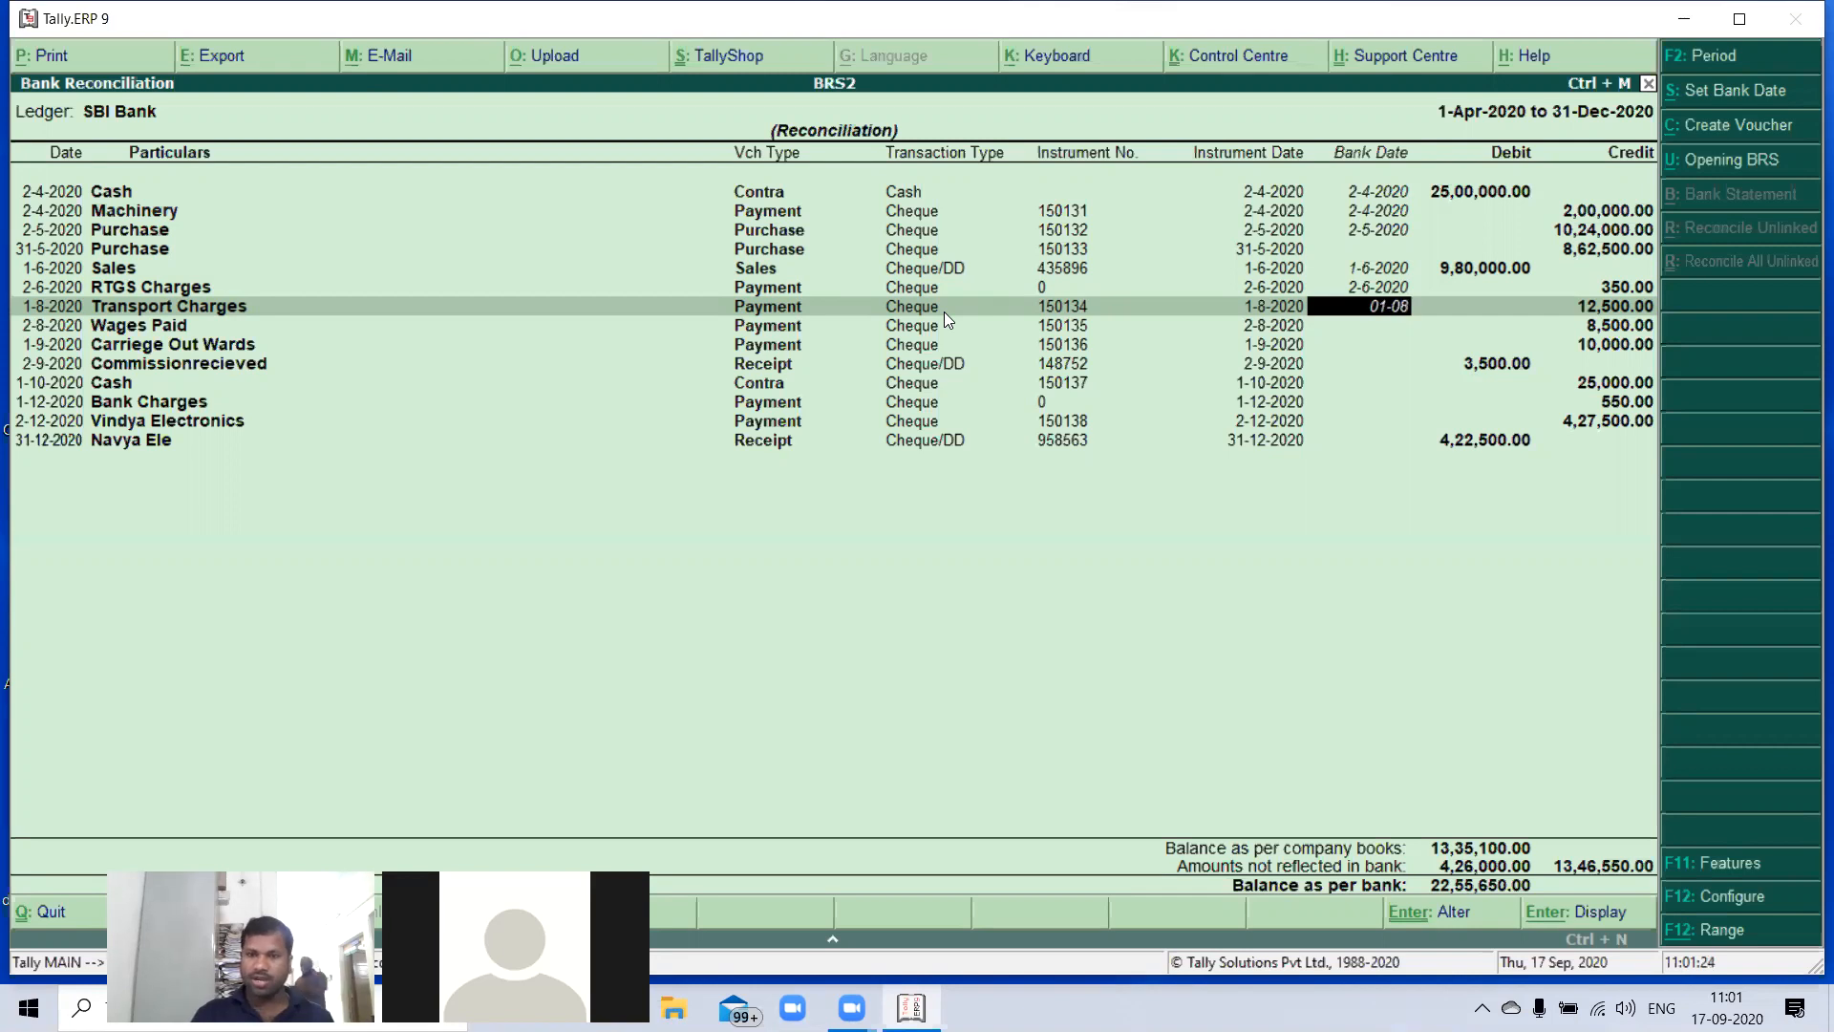
key("Return")
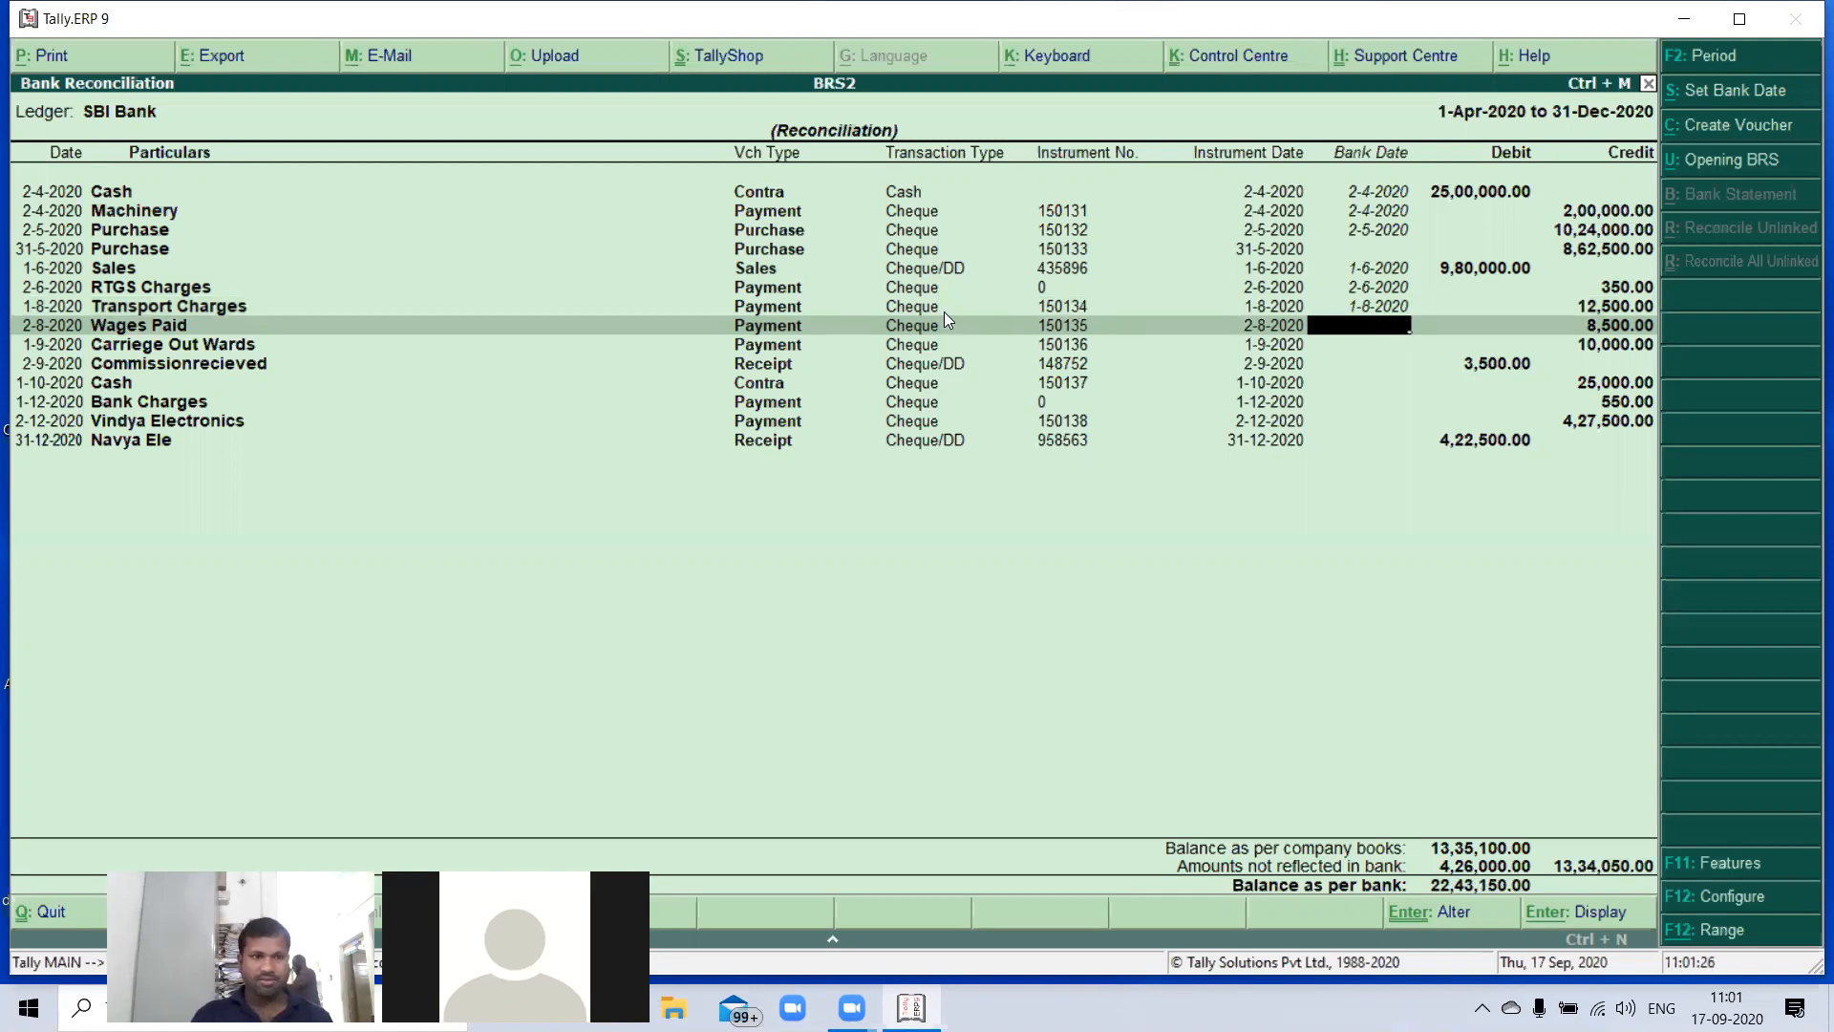
type("02")
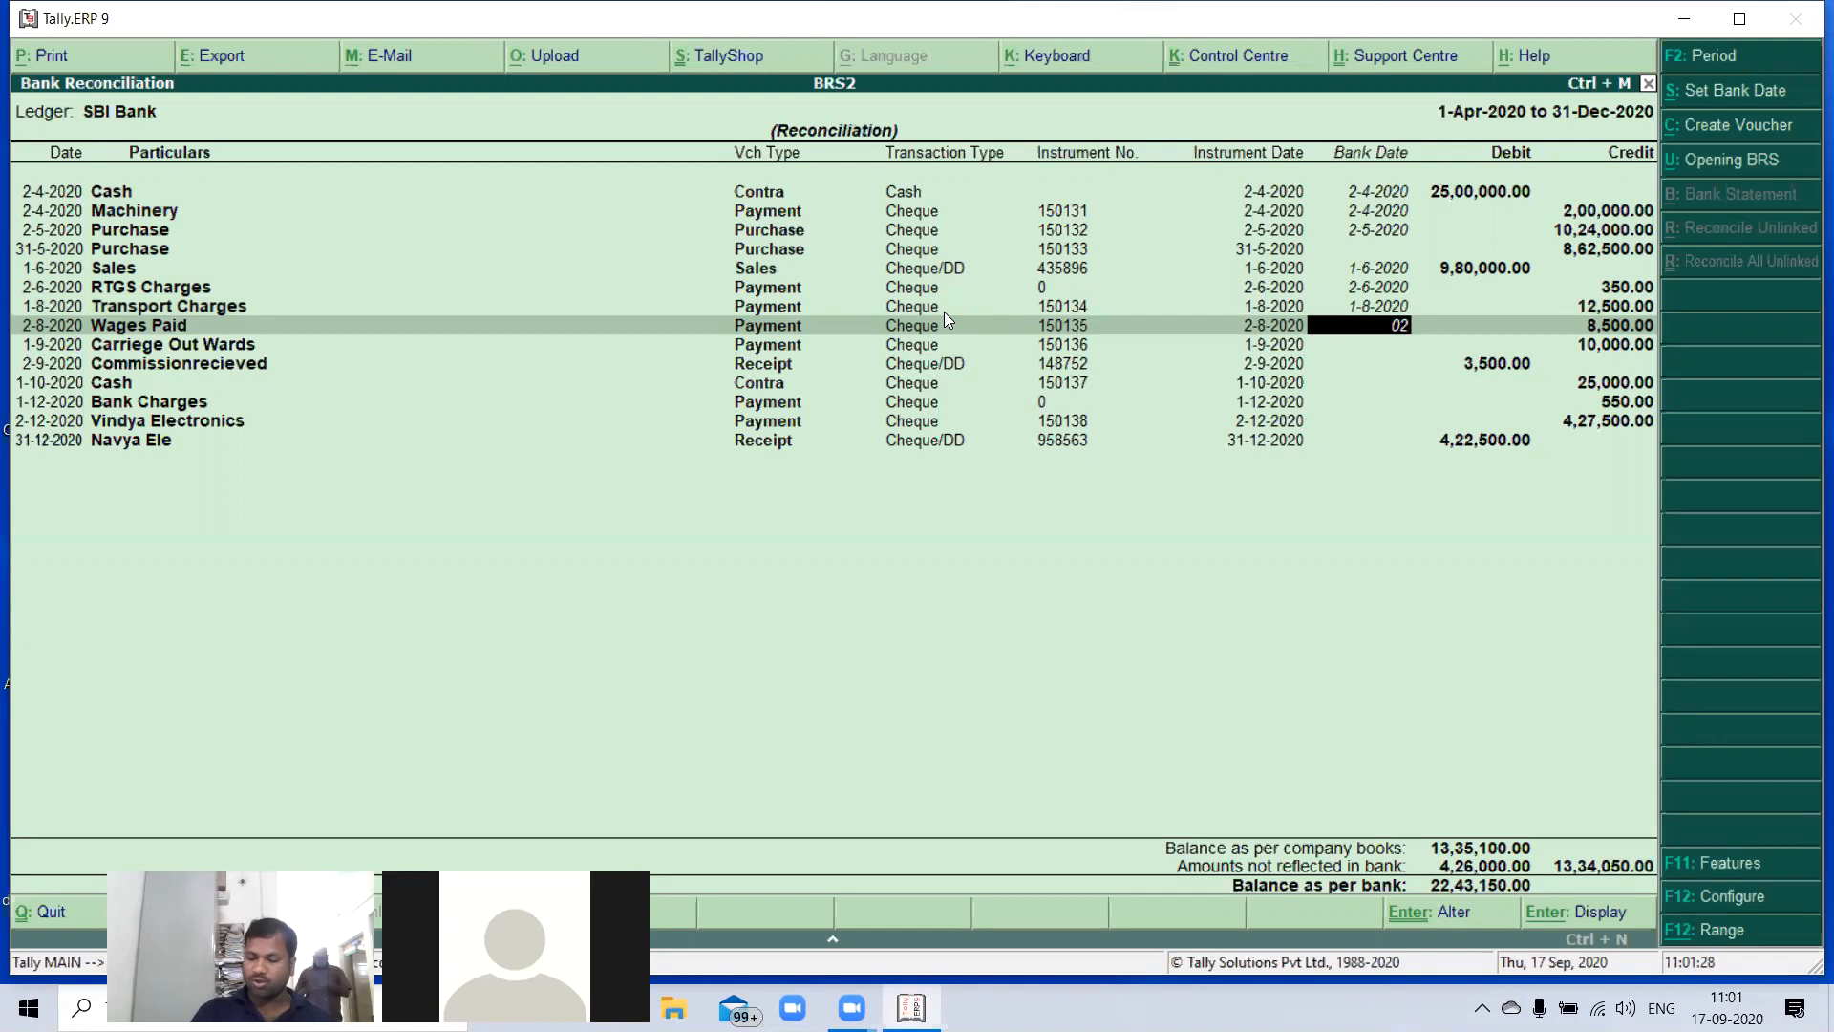
type("-08")
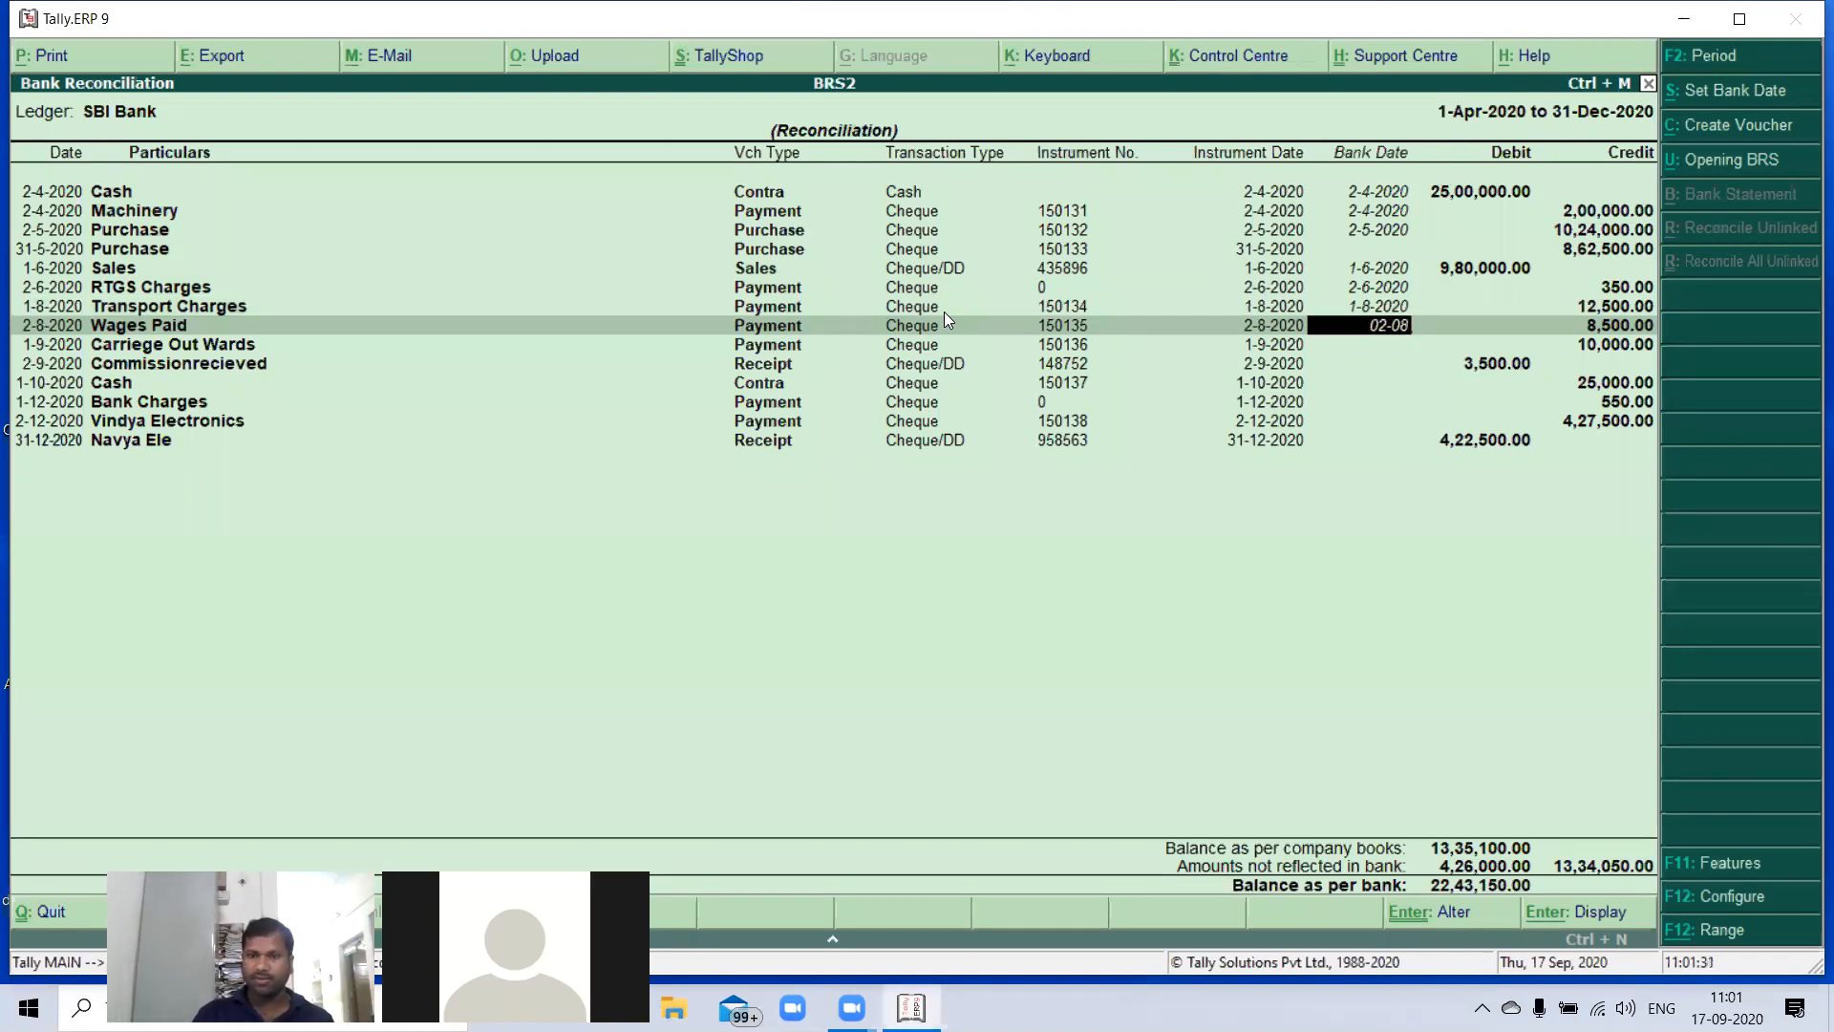
key("Return")
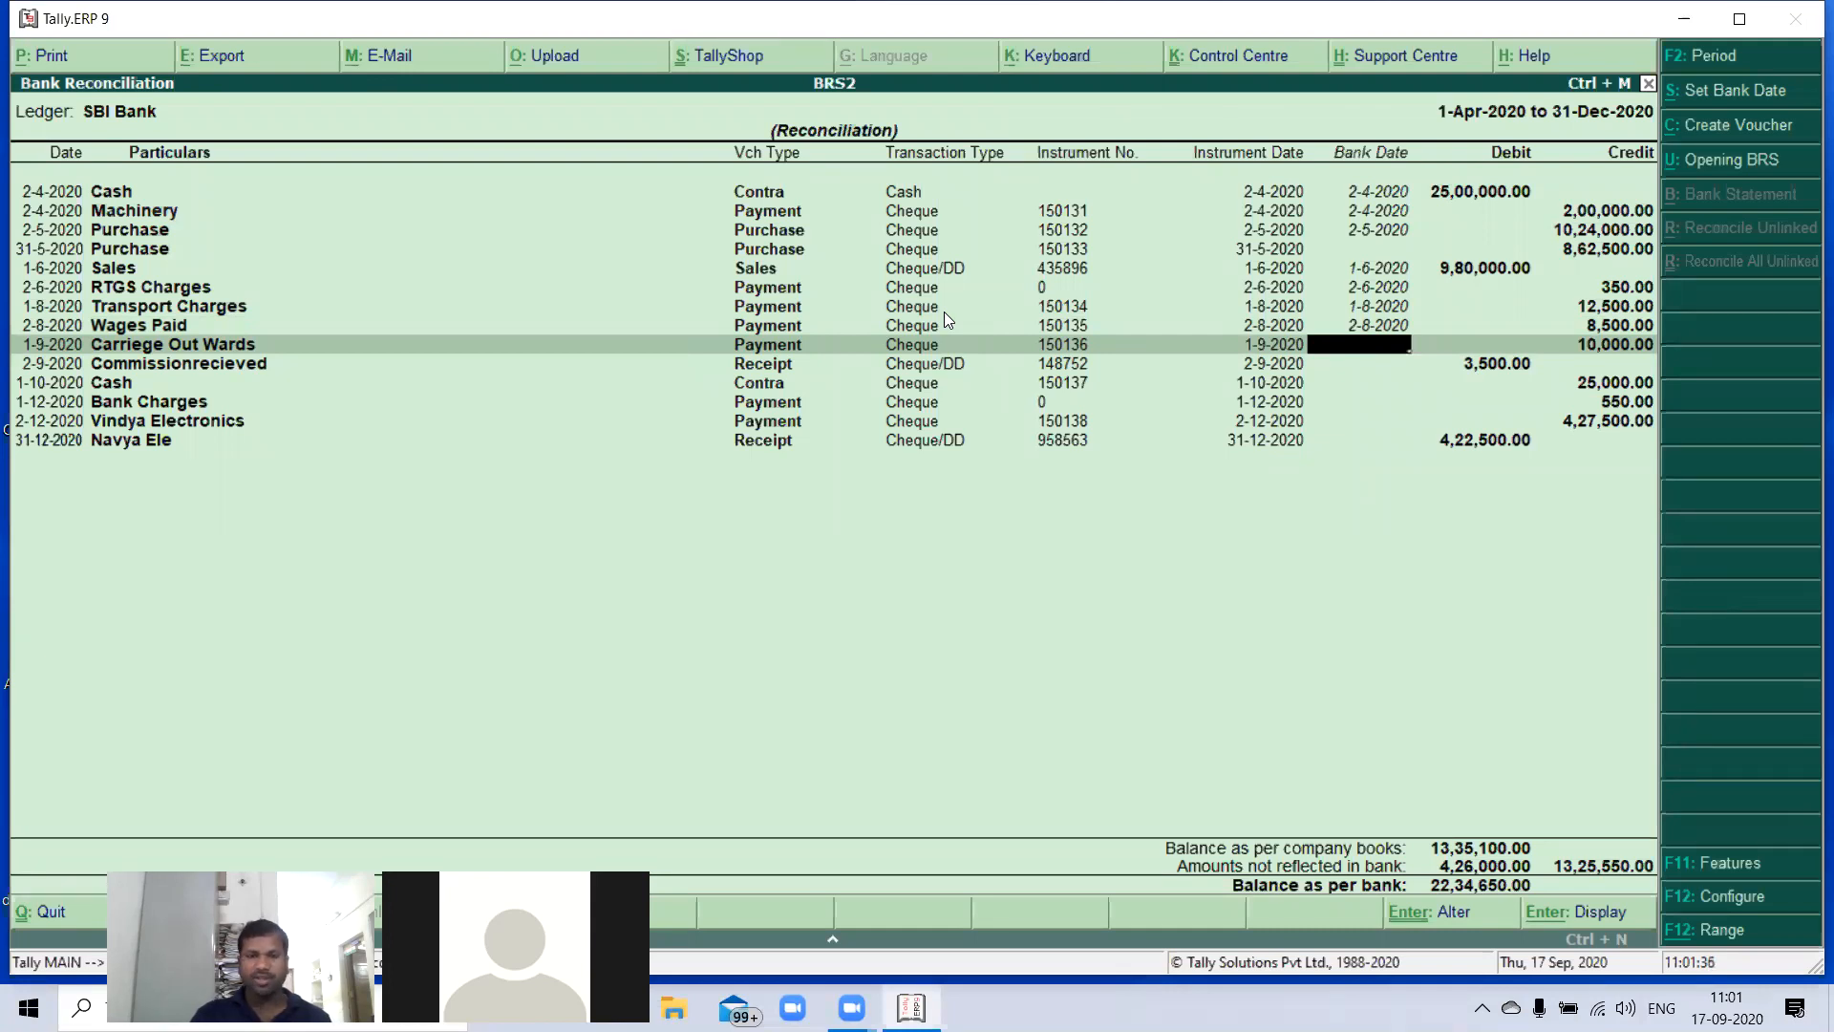
- Skip the Carriege Out Wards payment and set the bank date of the Commissionrecieved receipt to 2-9-2020
key("Return")
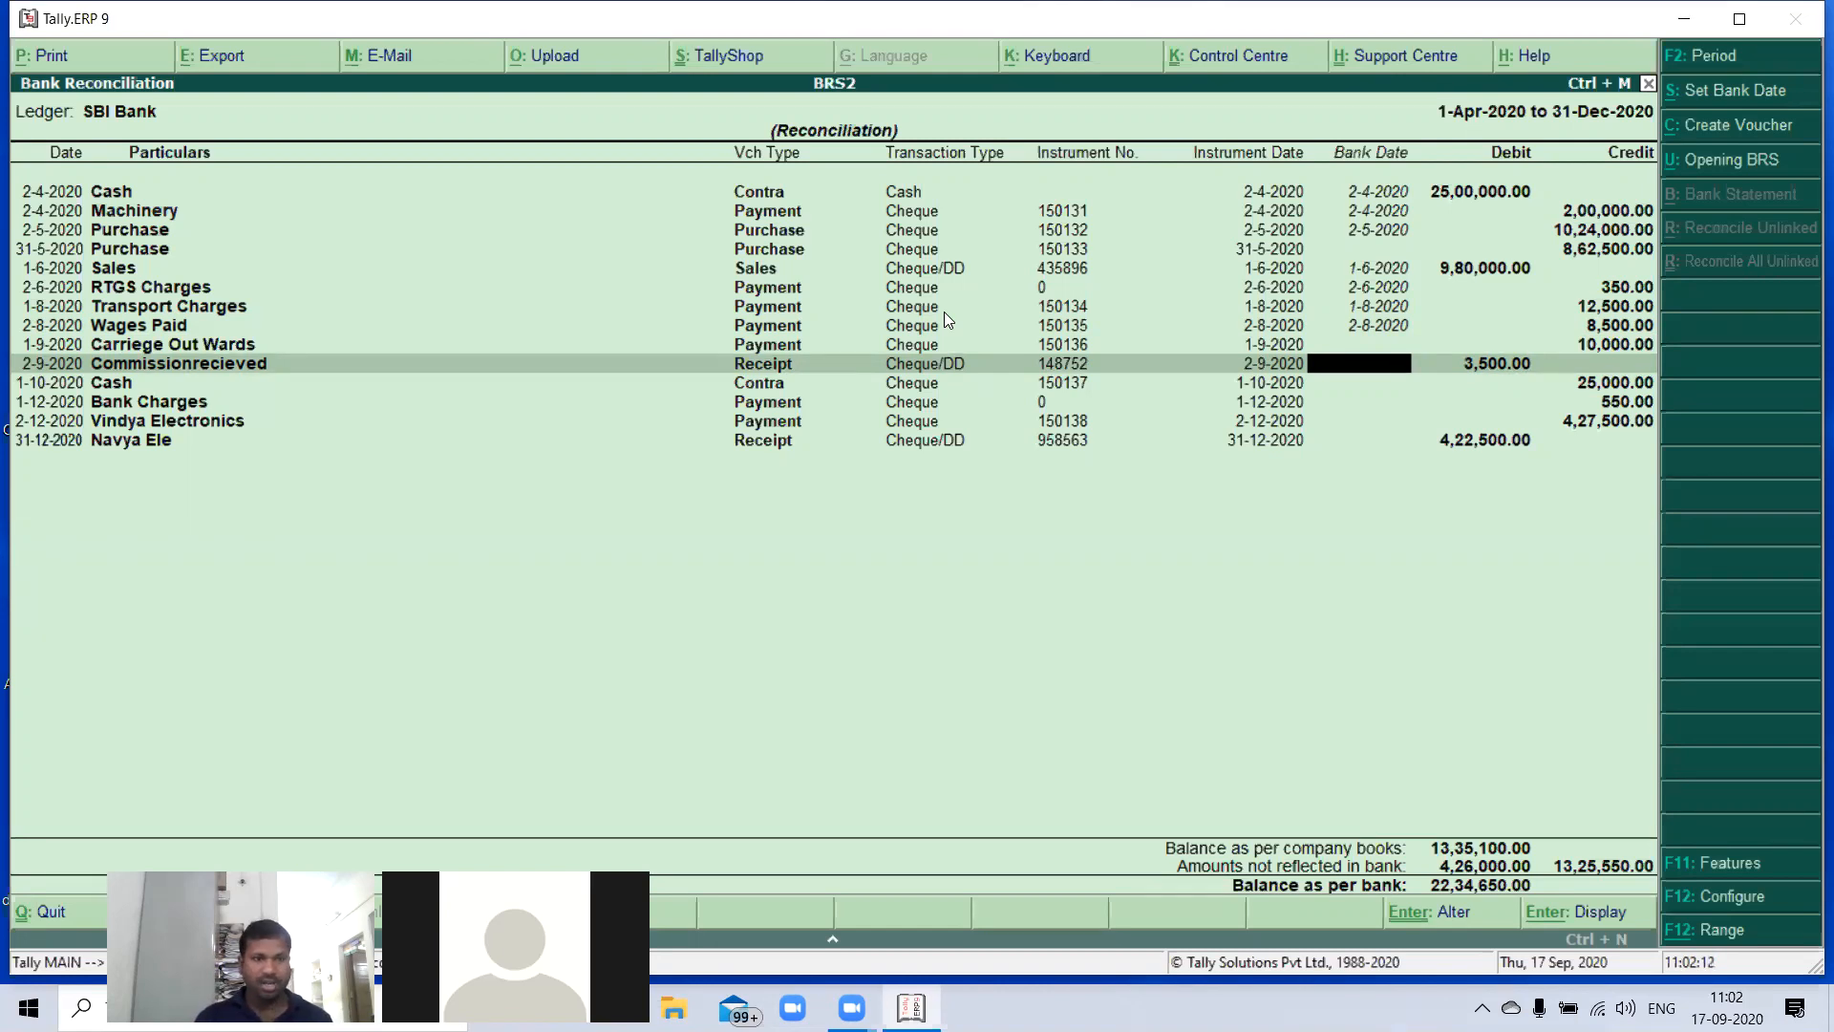
type("2-9-20")
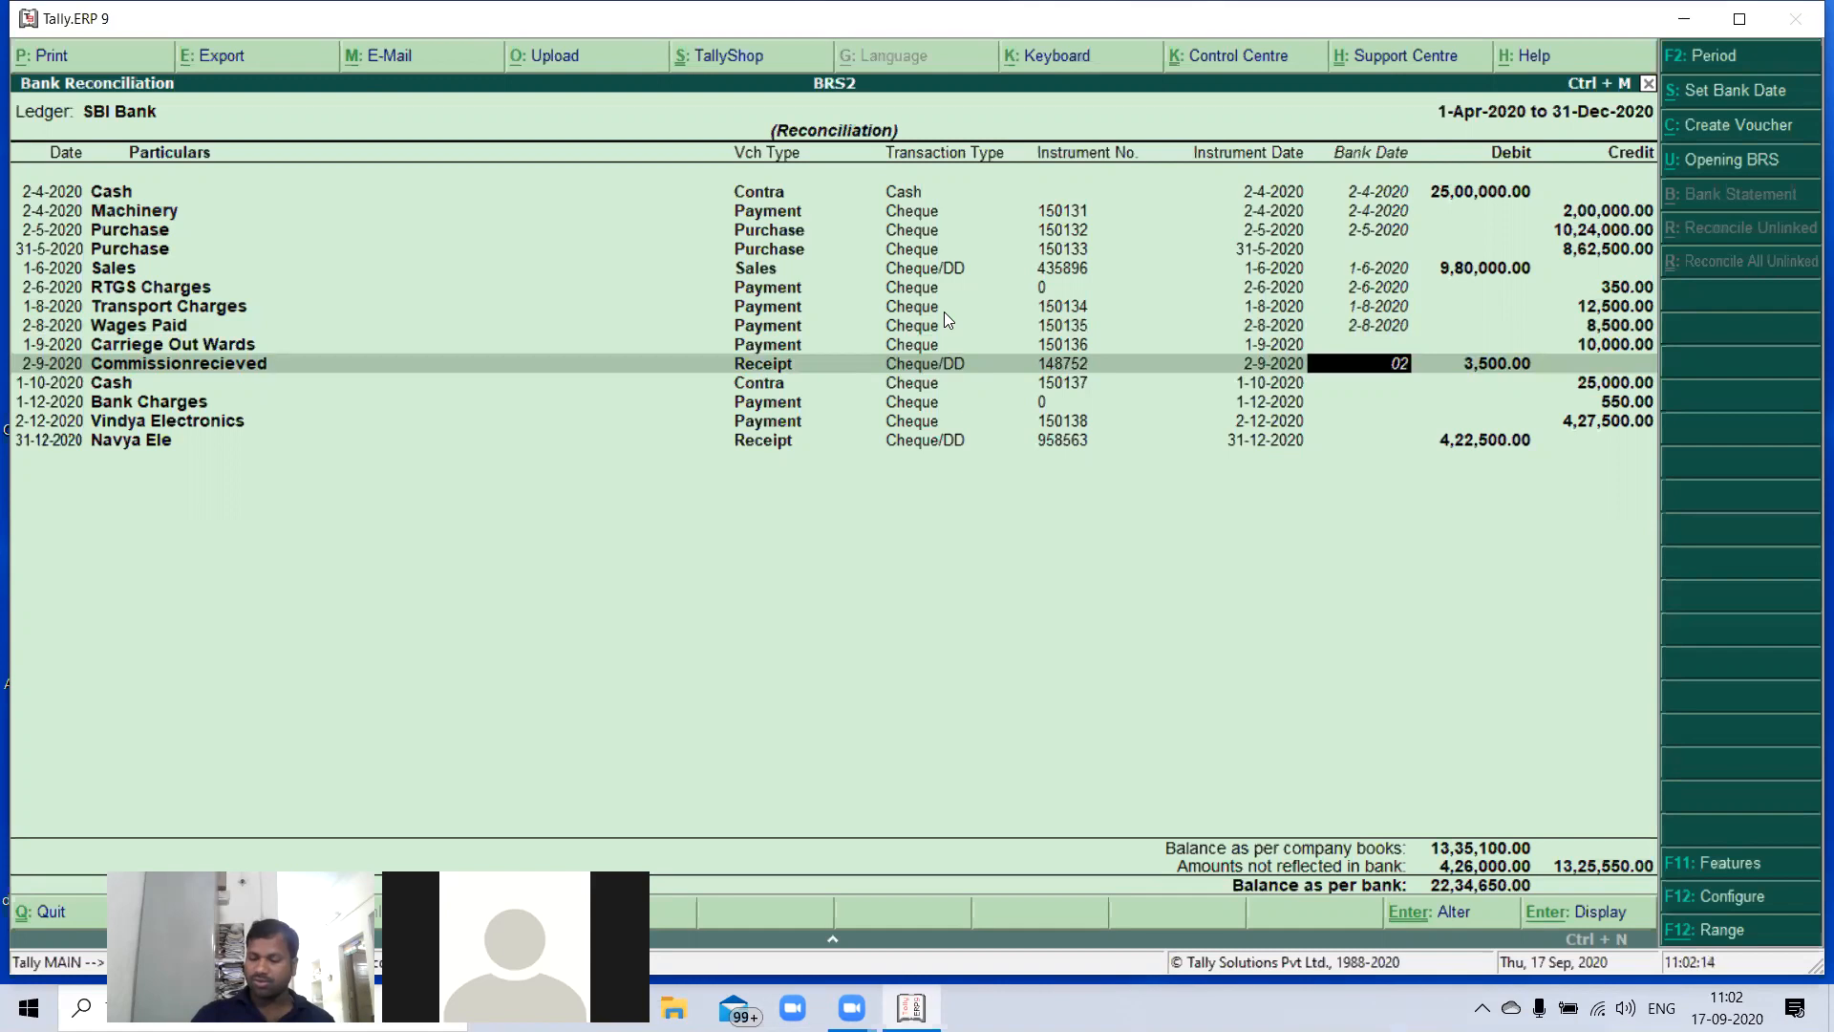
key("Return")
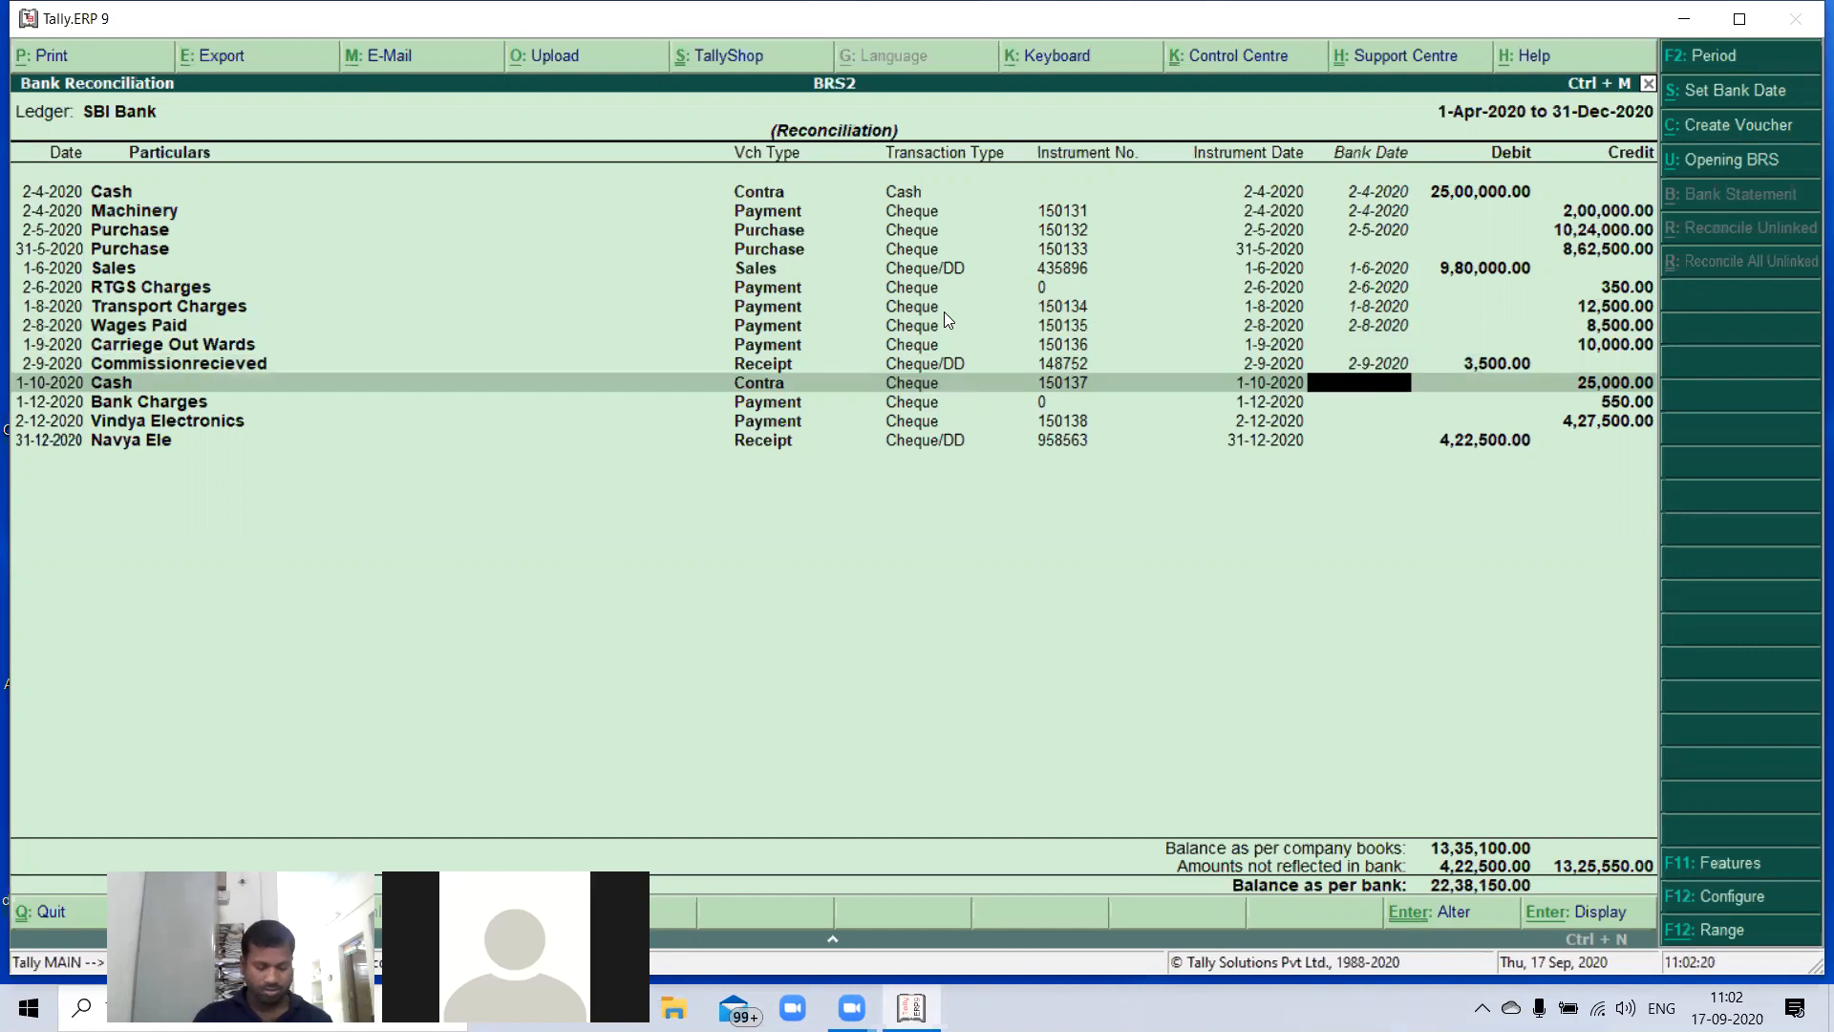
- Set the bank dates to 1-10-2020 for the 25,000 Cash contra and 1-12-2020 for Bank Charges
type("01")
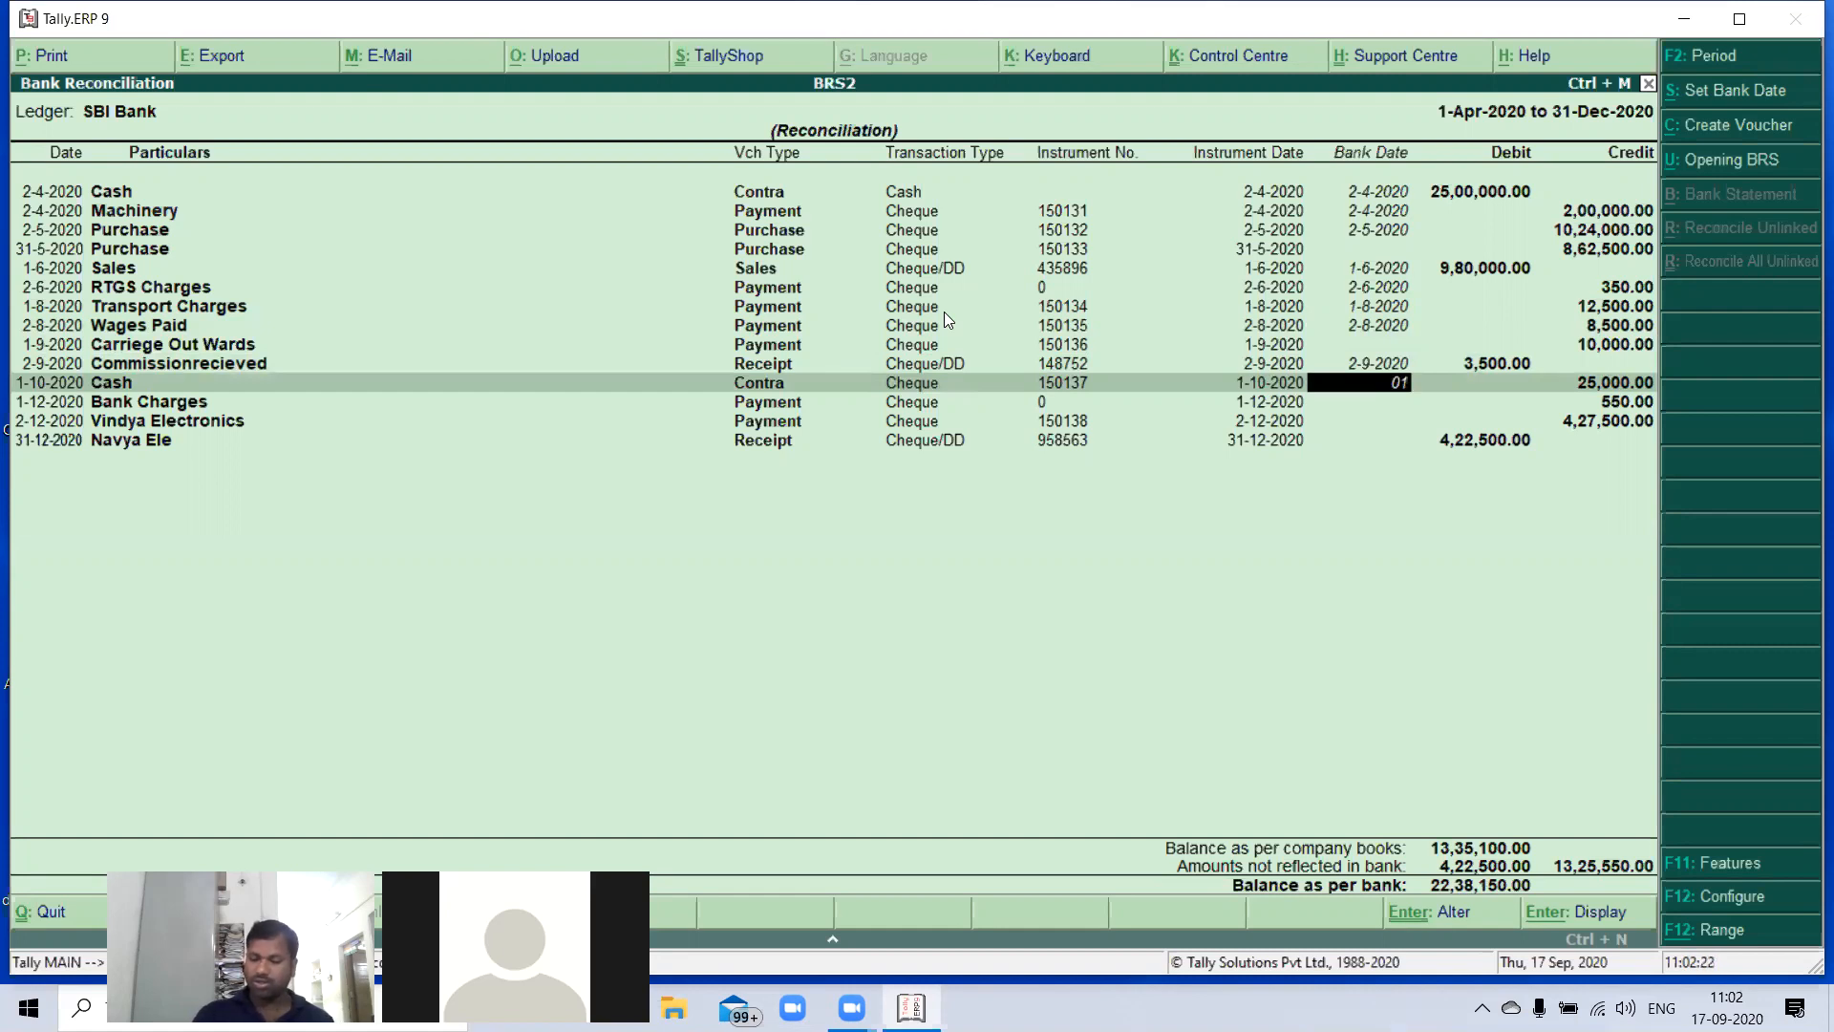
type("-10")
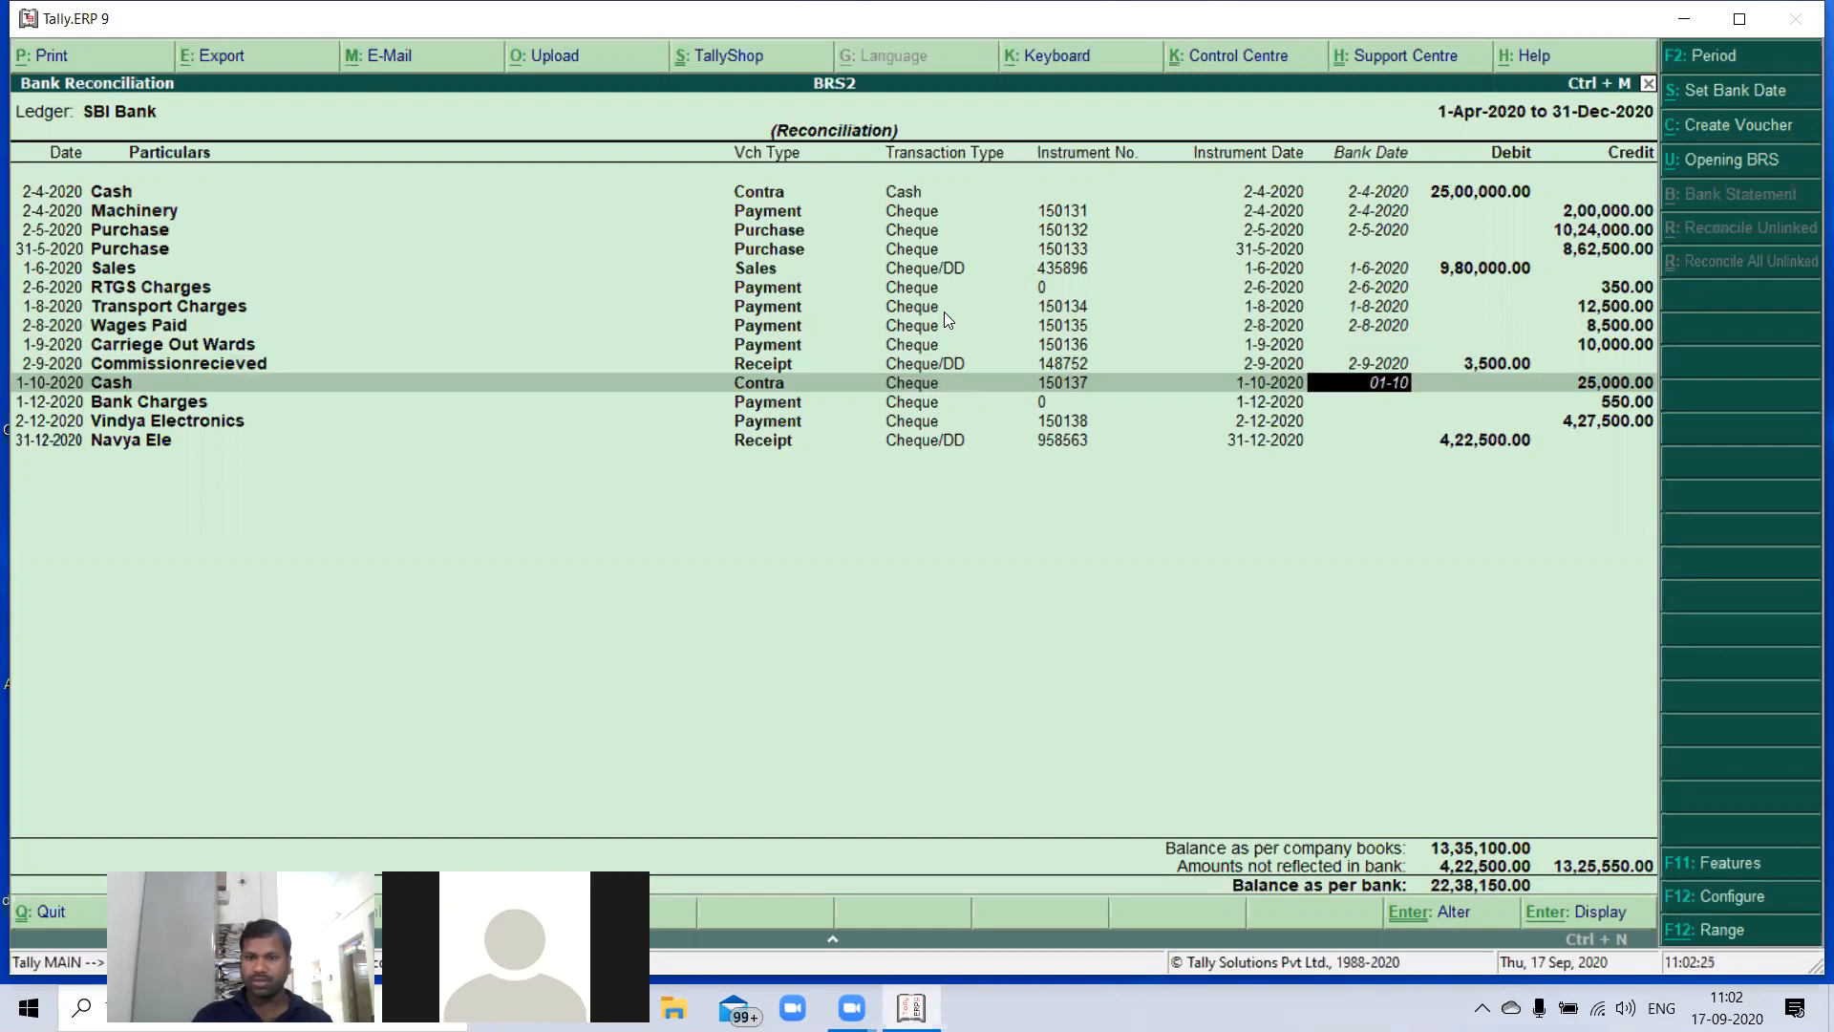
key("Return")
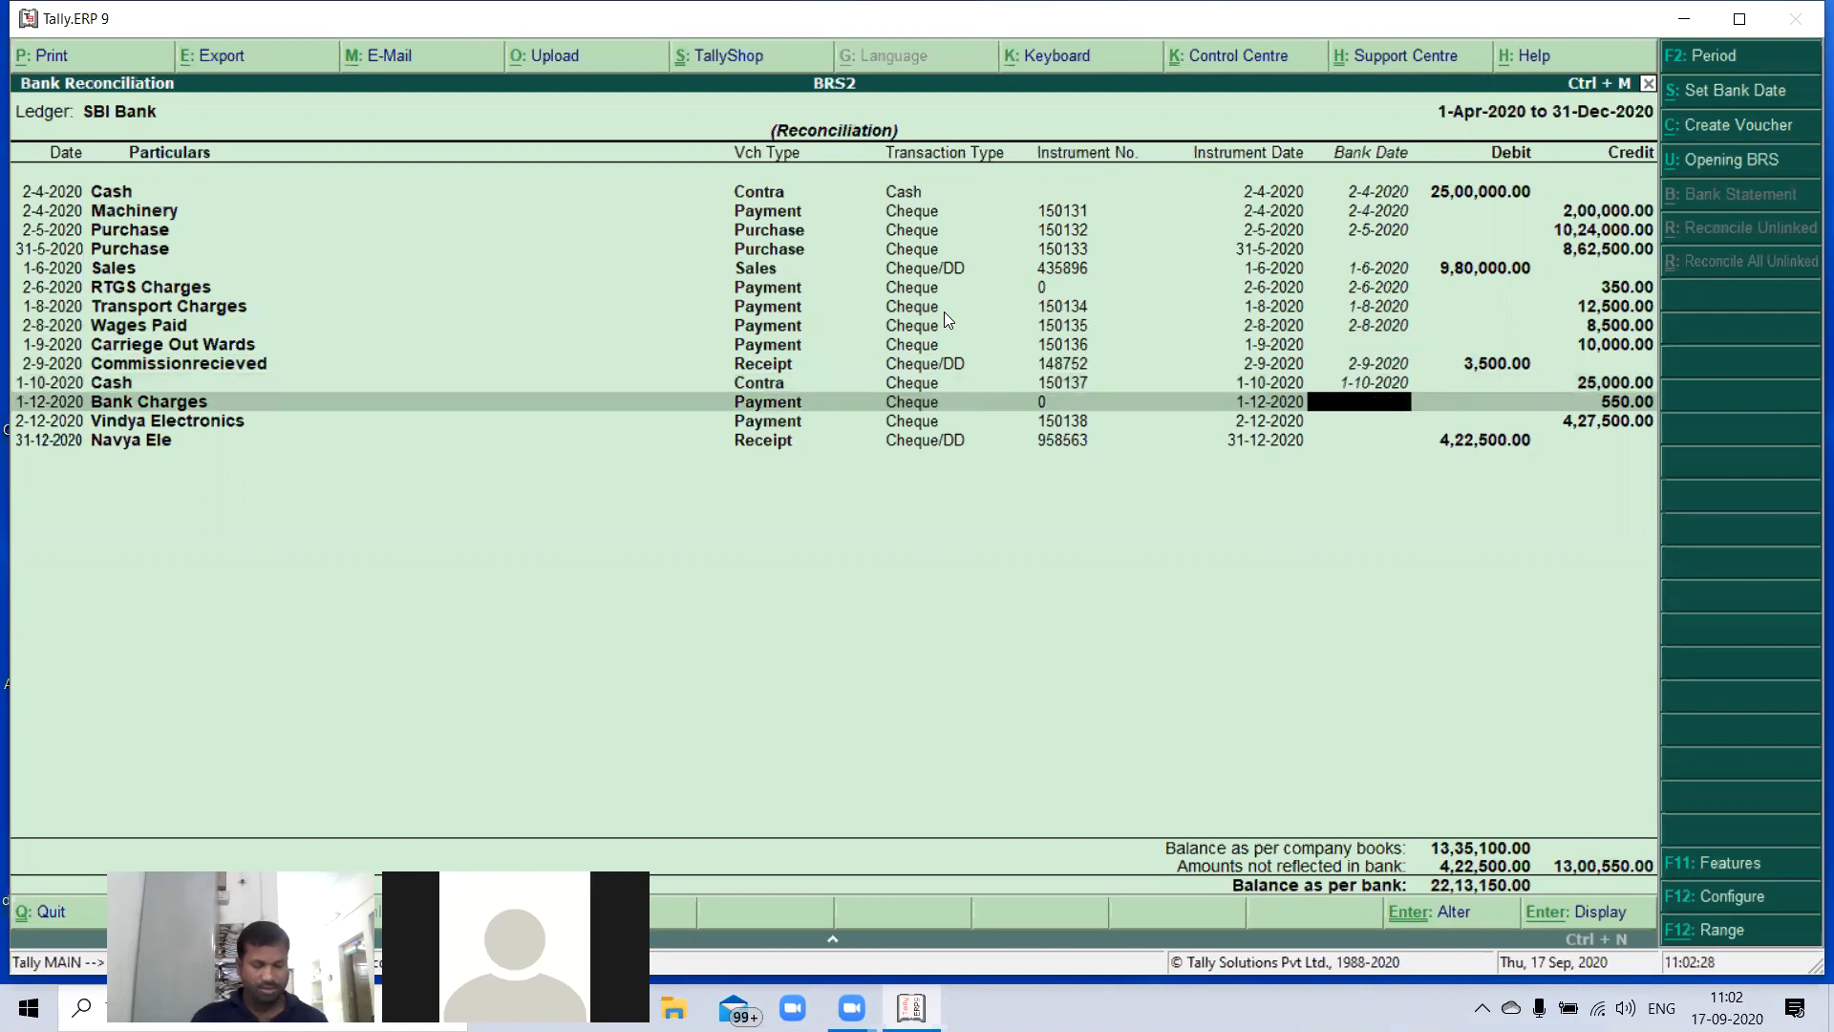
type("01-01")
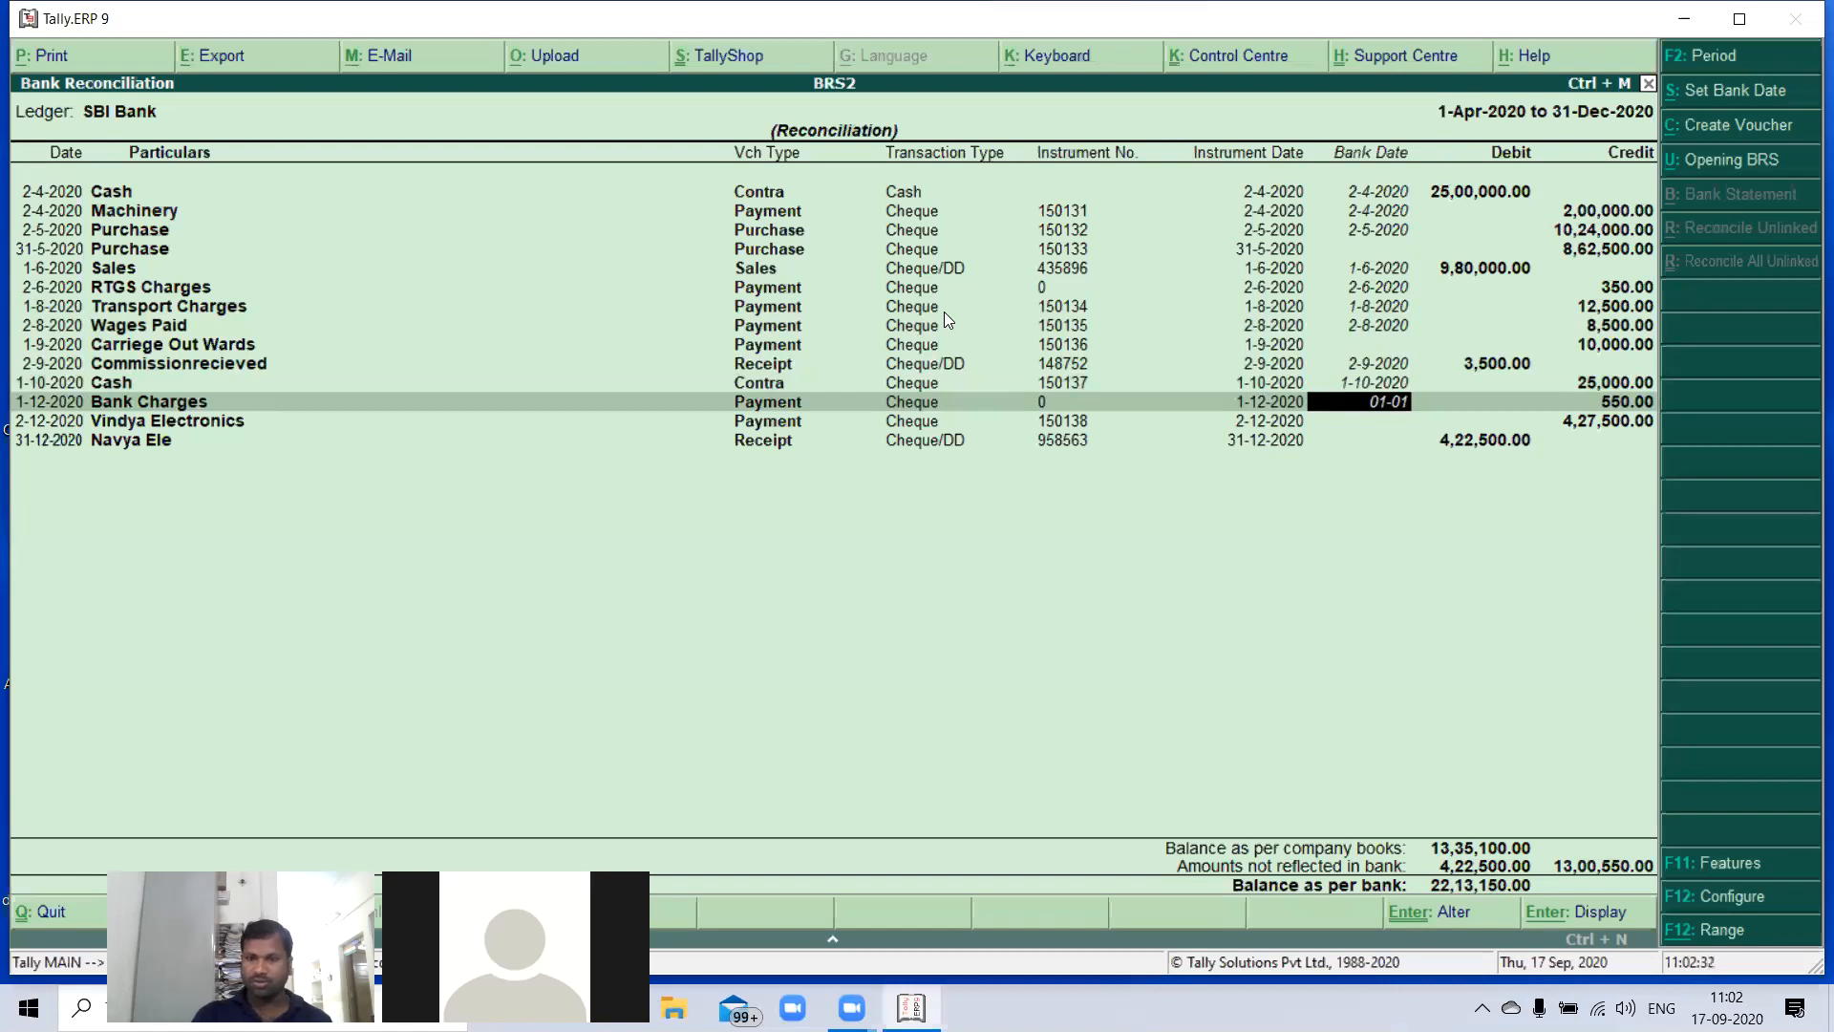
key("Return")
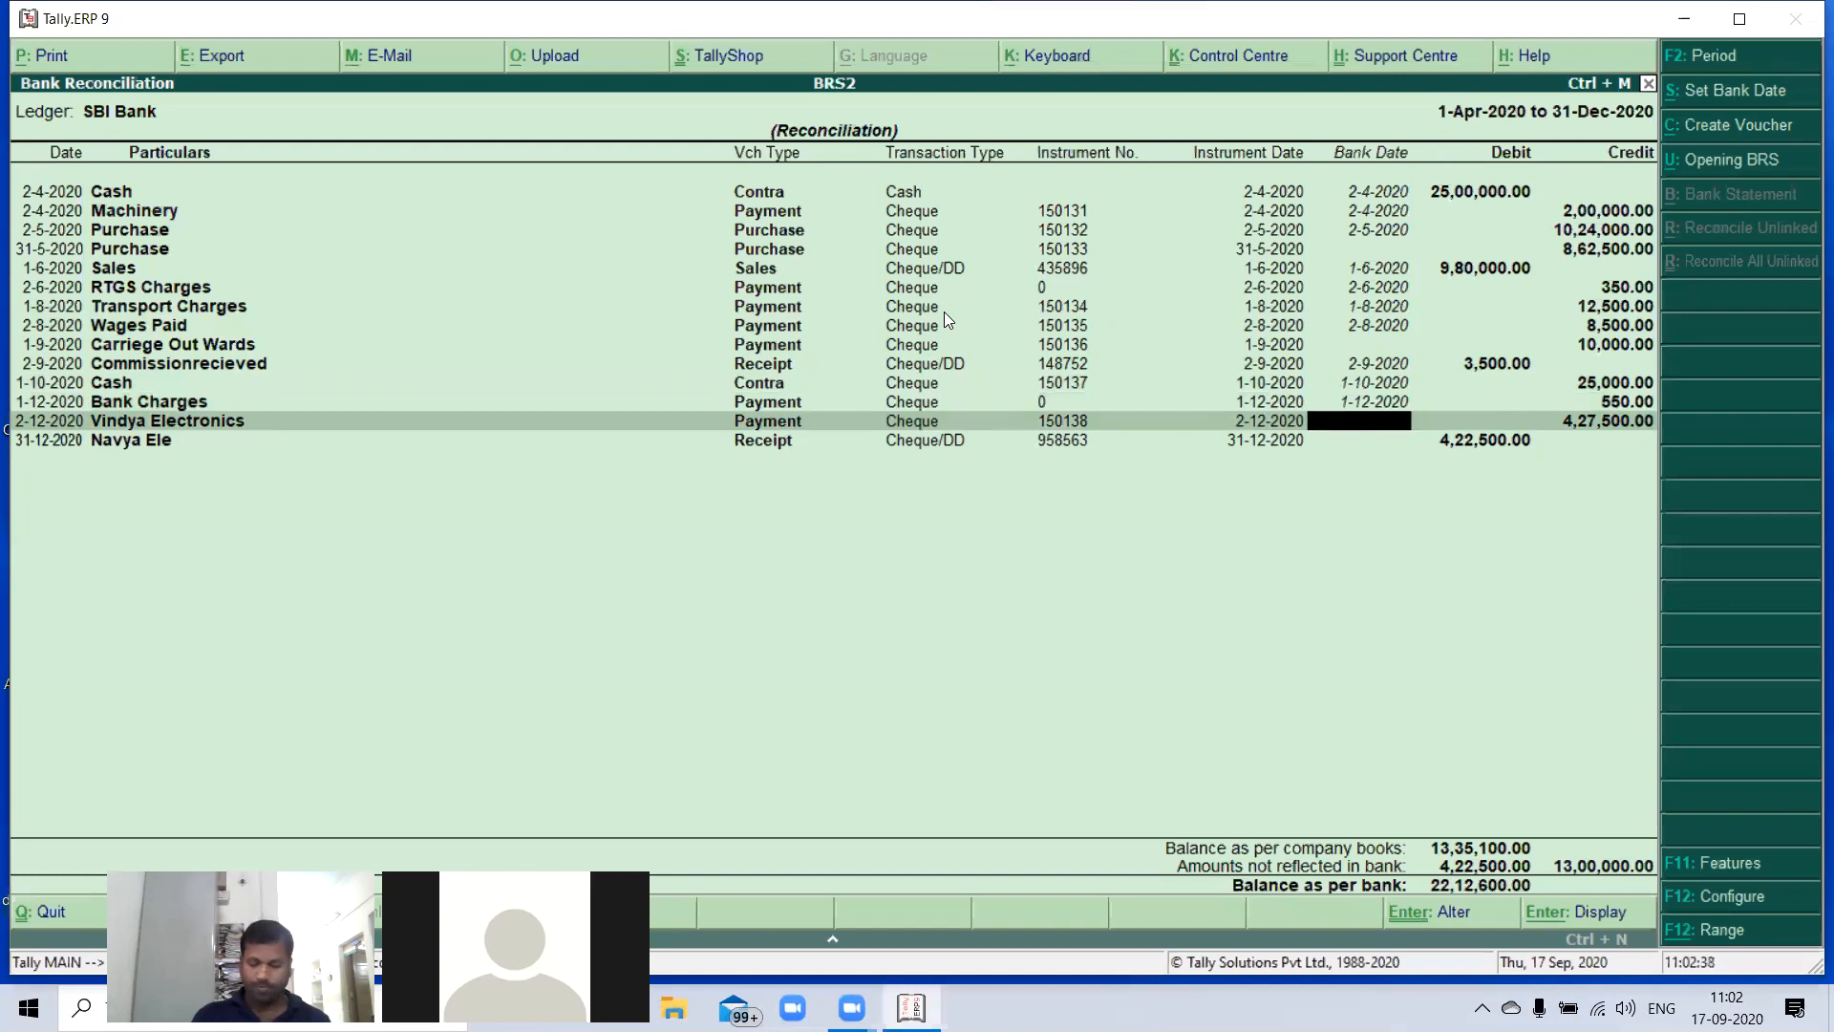
- Set the bank dates to 2-12-2020 for Vindya Electronics and 31-12-2020 for Navya Ele, and accept the reconciliation
type("0")
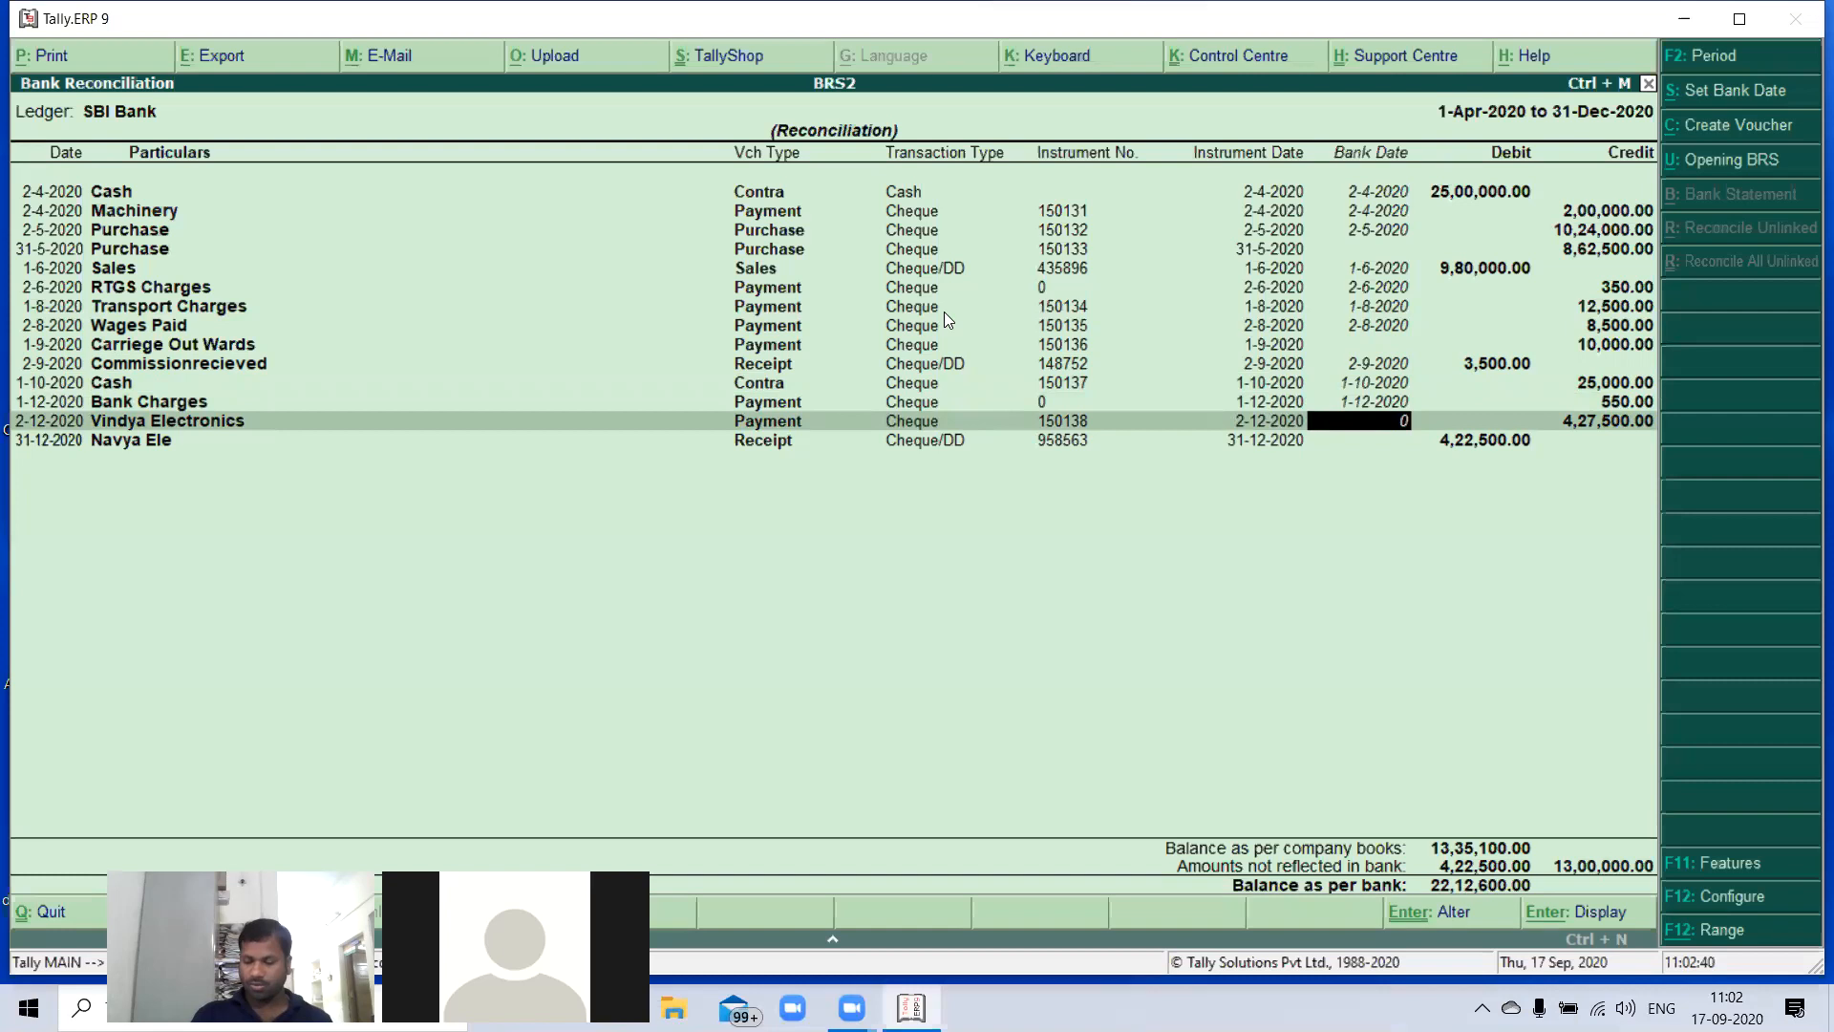
type("2-12")
key("Return")
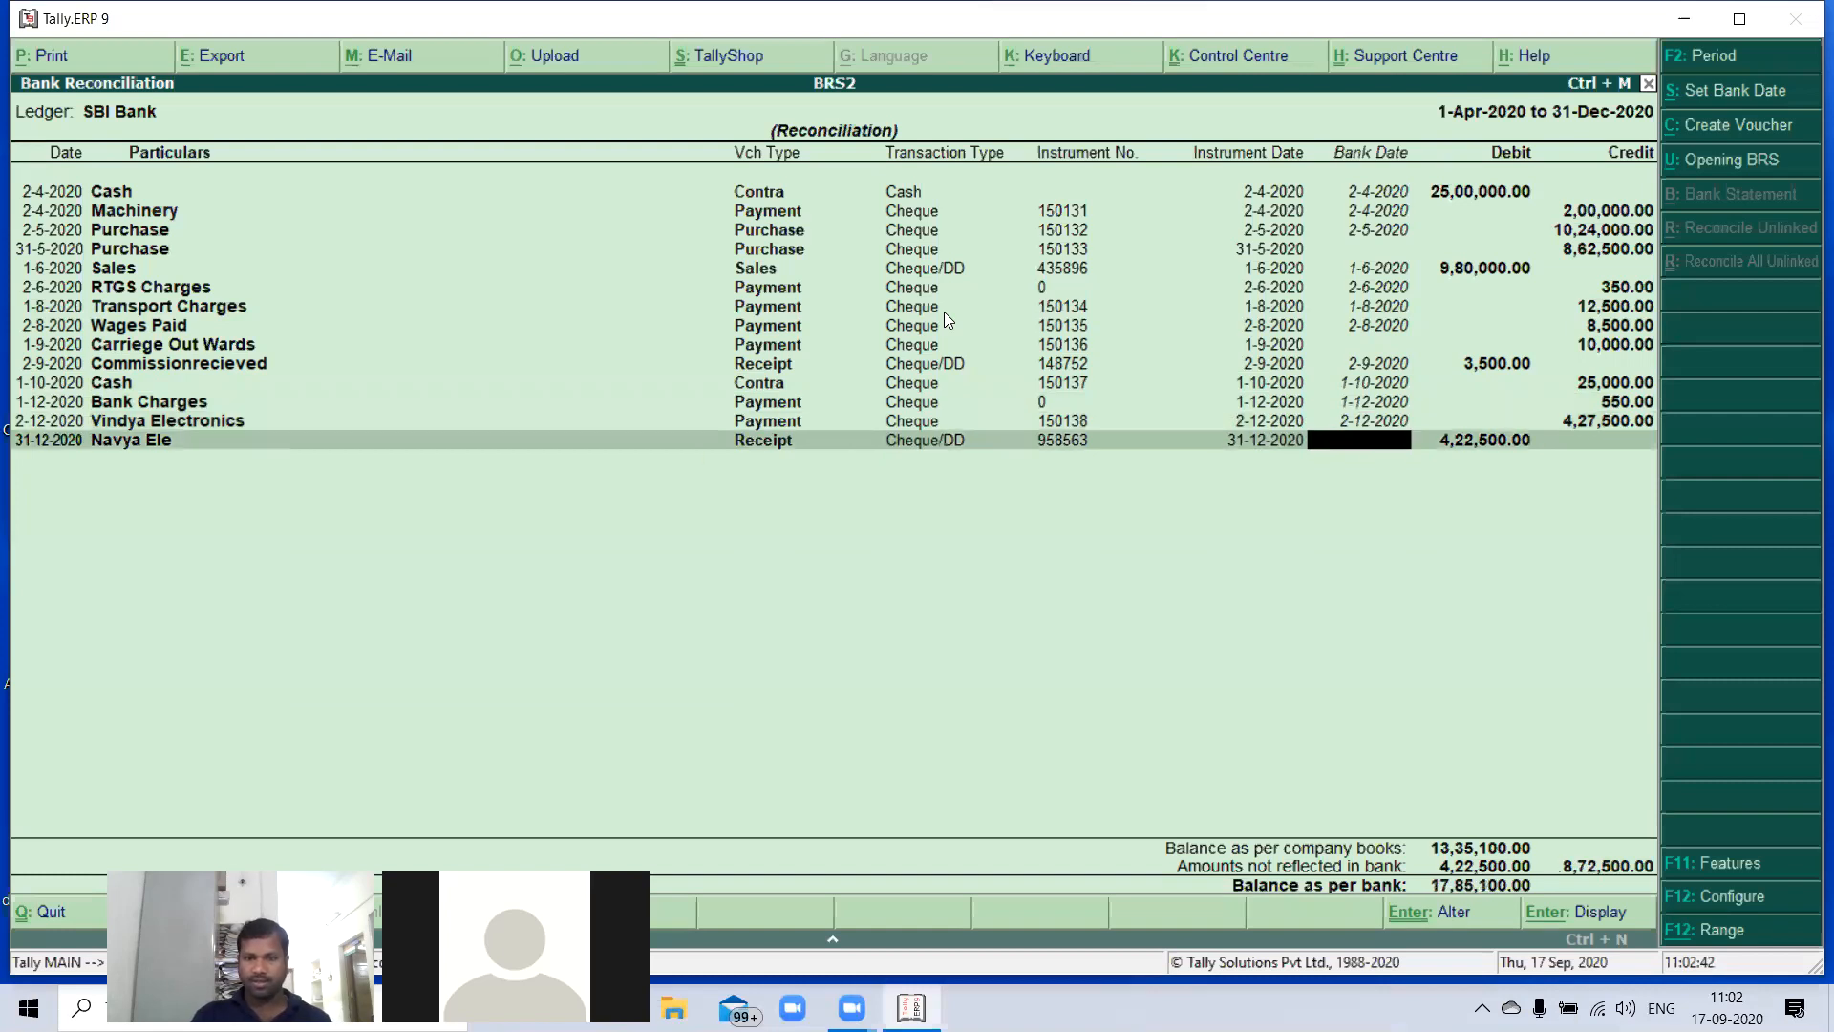
type("31")
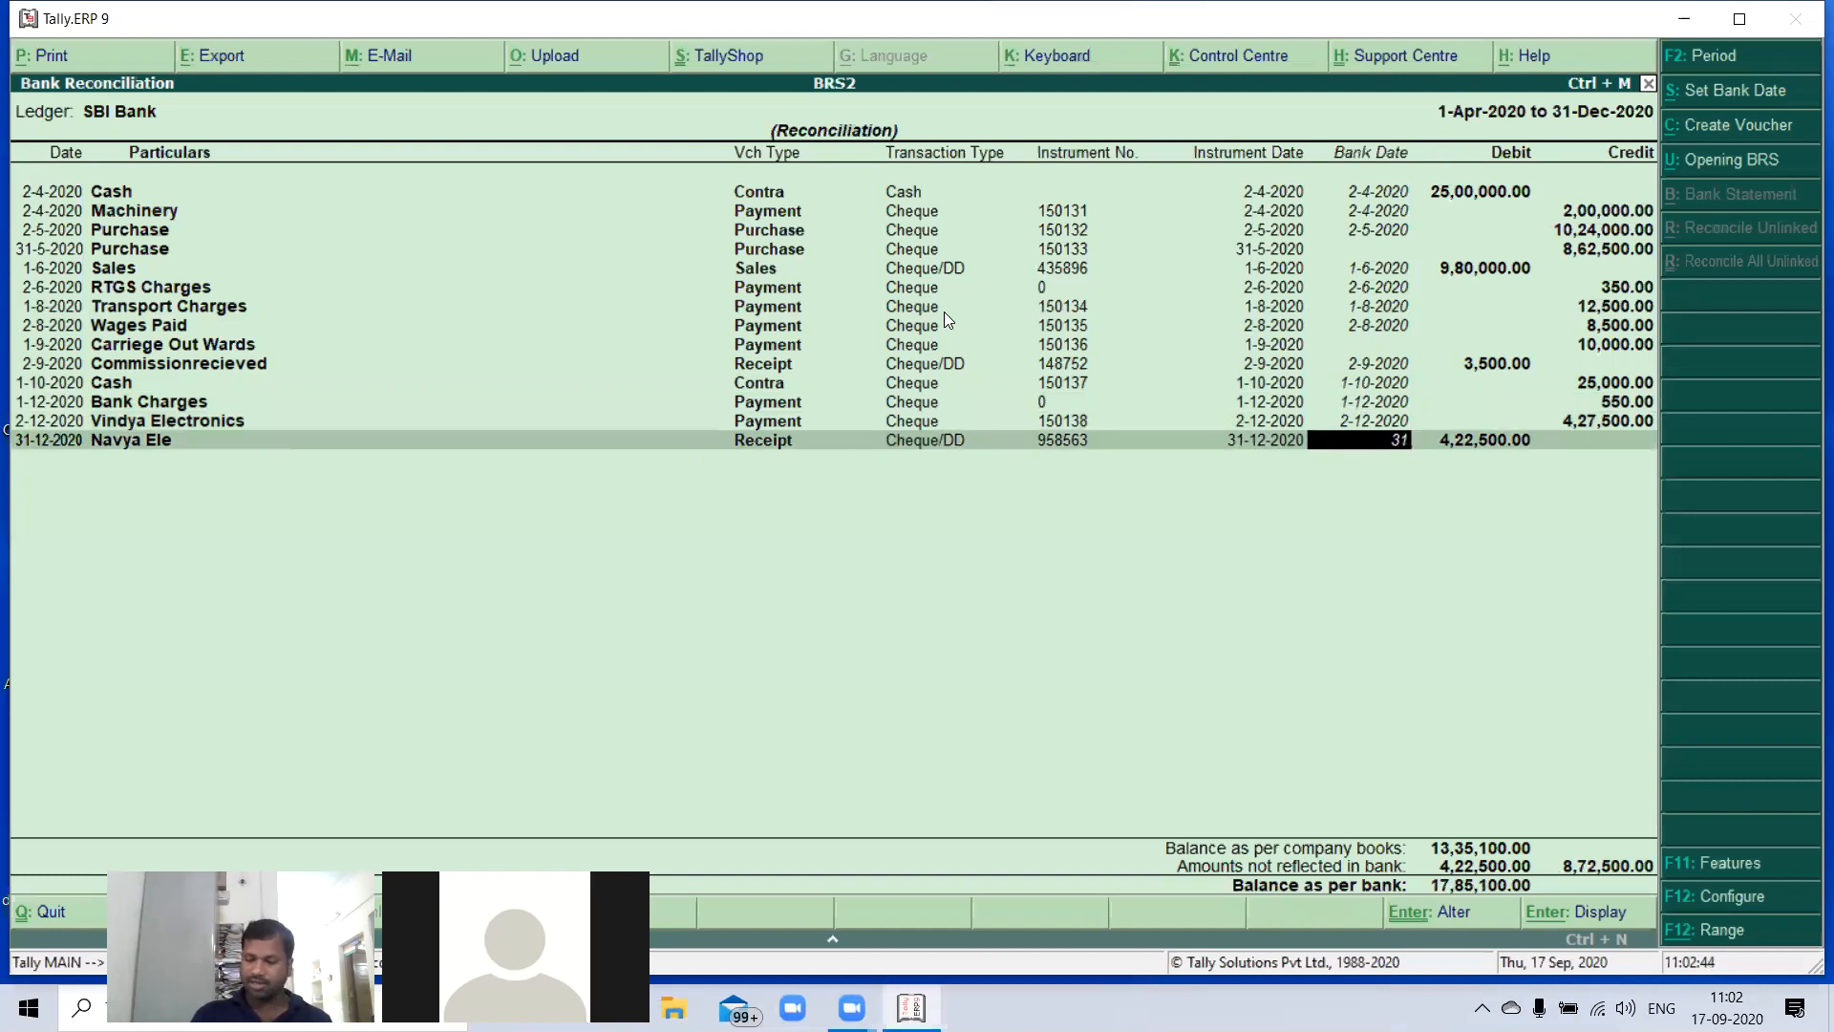
type("-12")
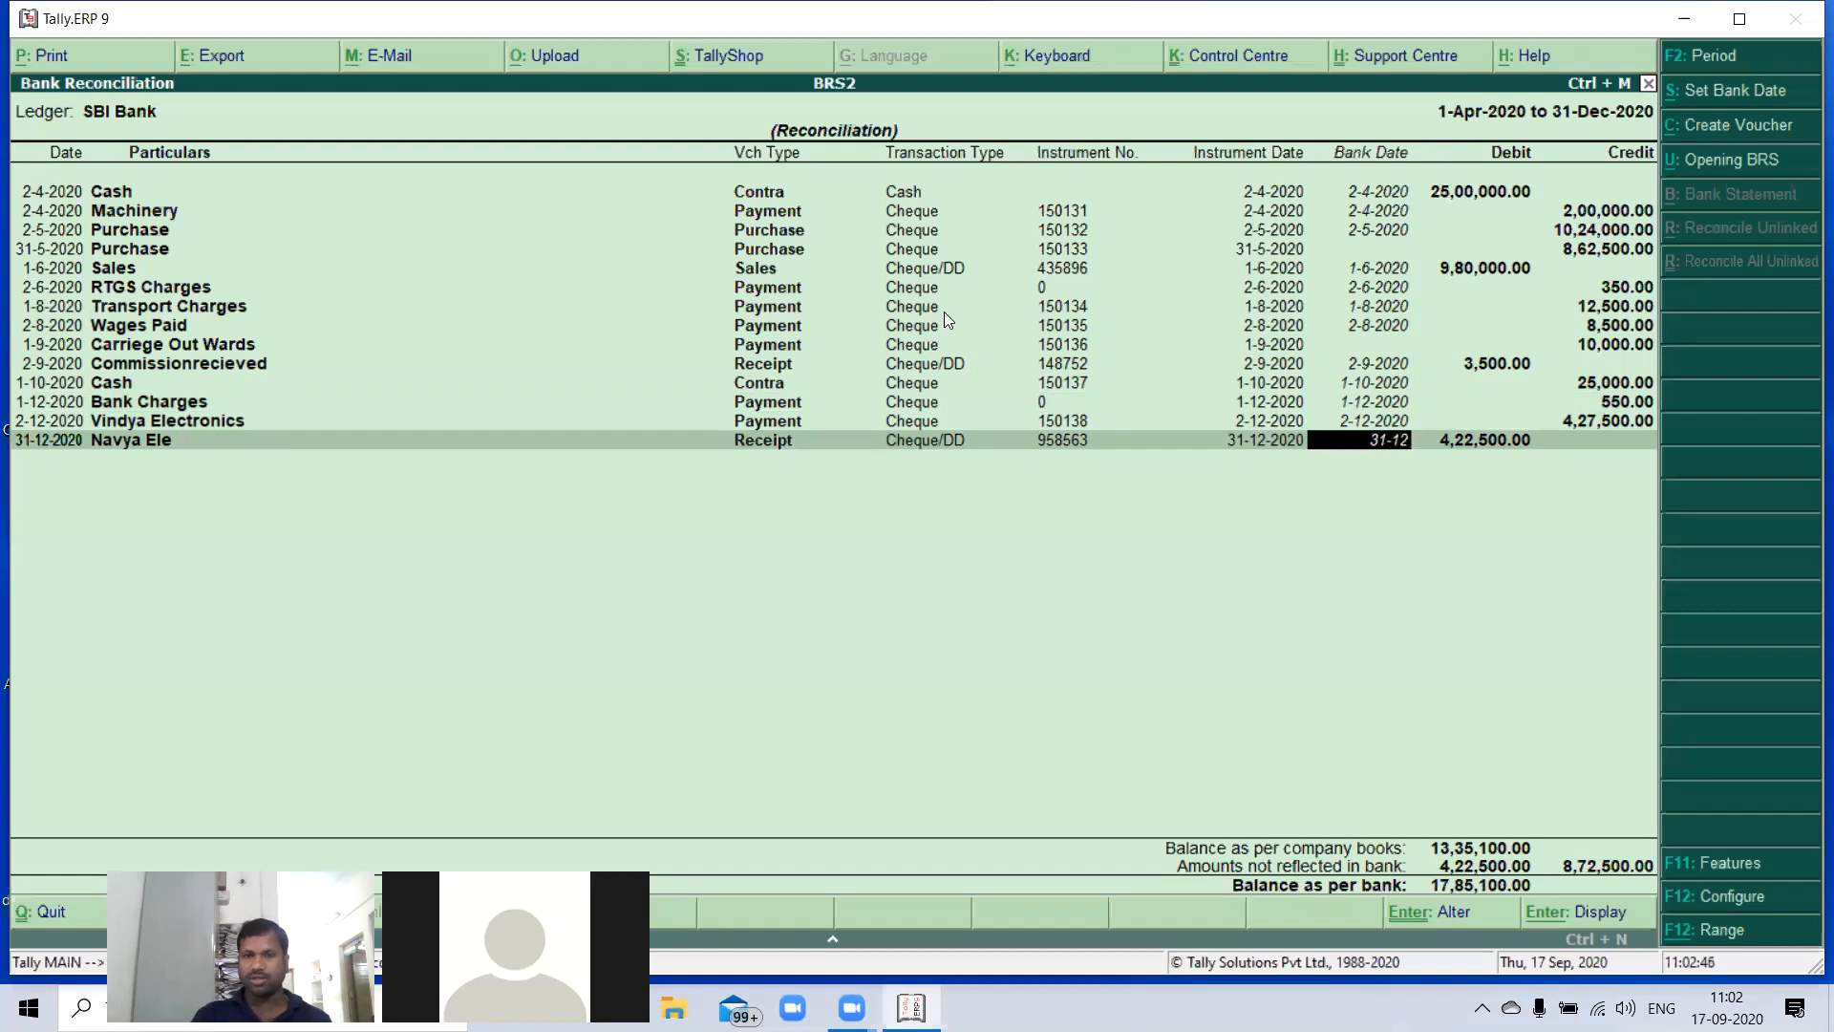
key("Return")
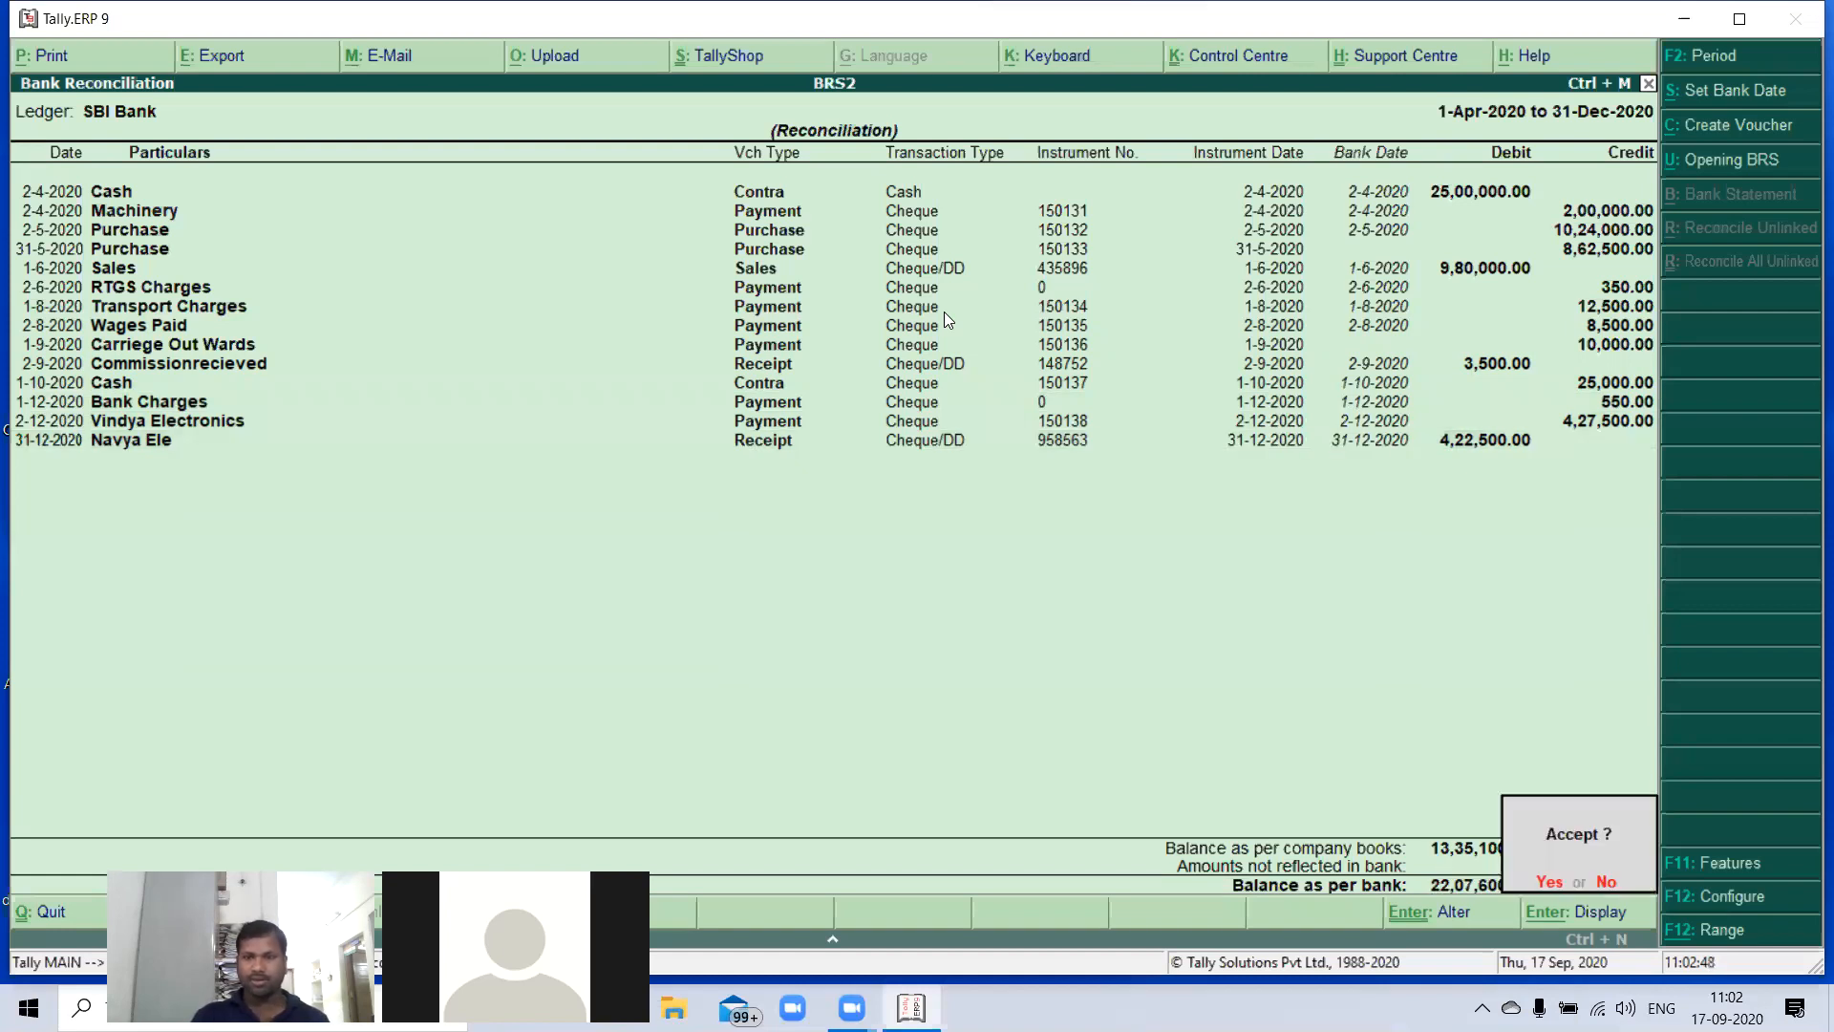
key("y")
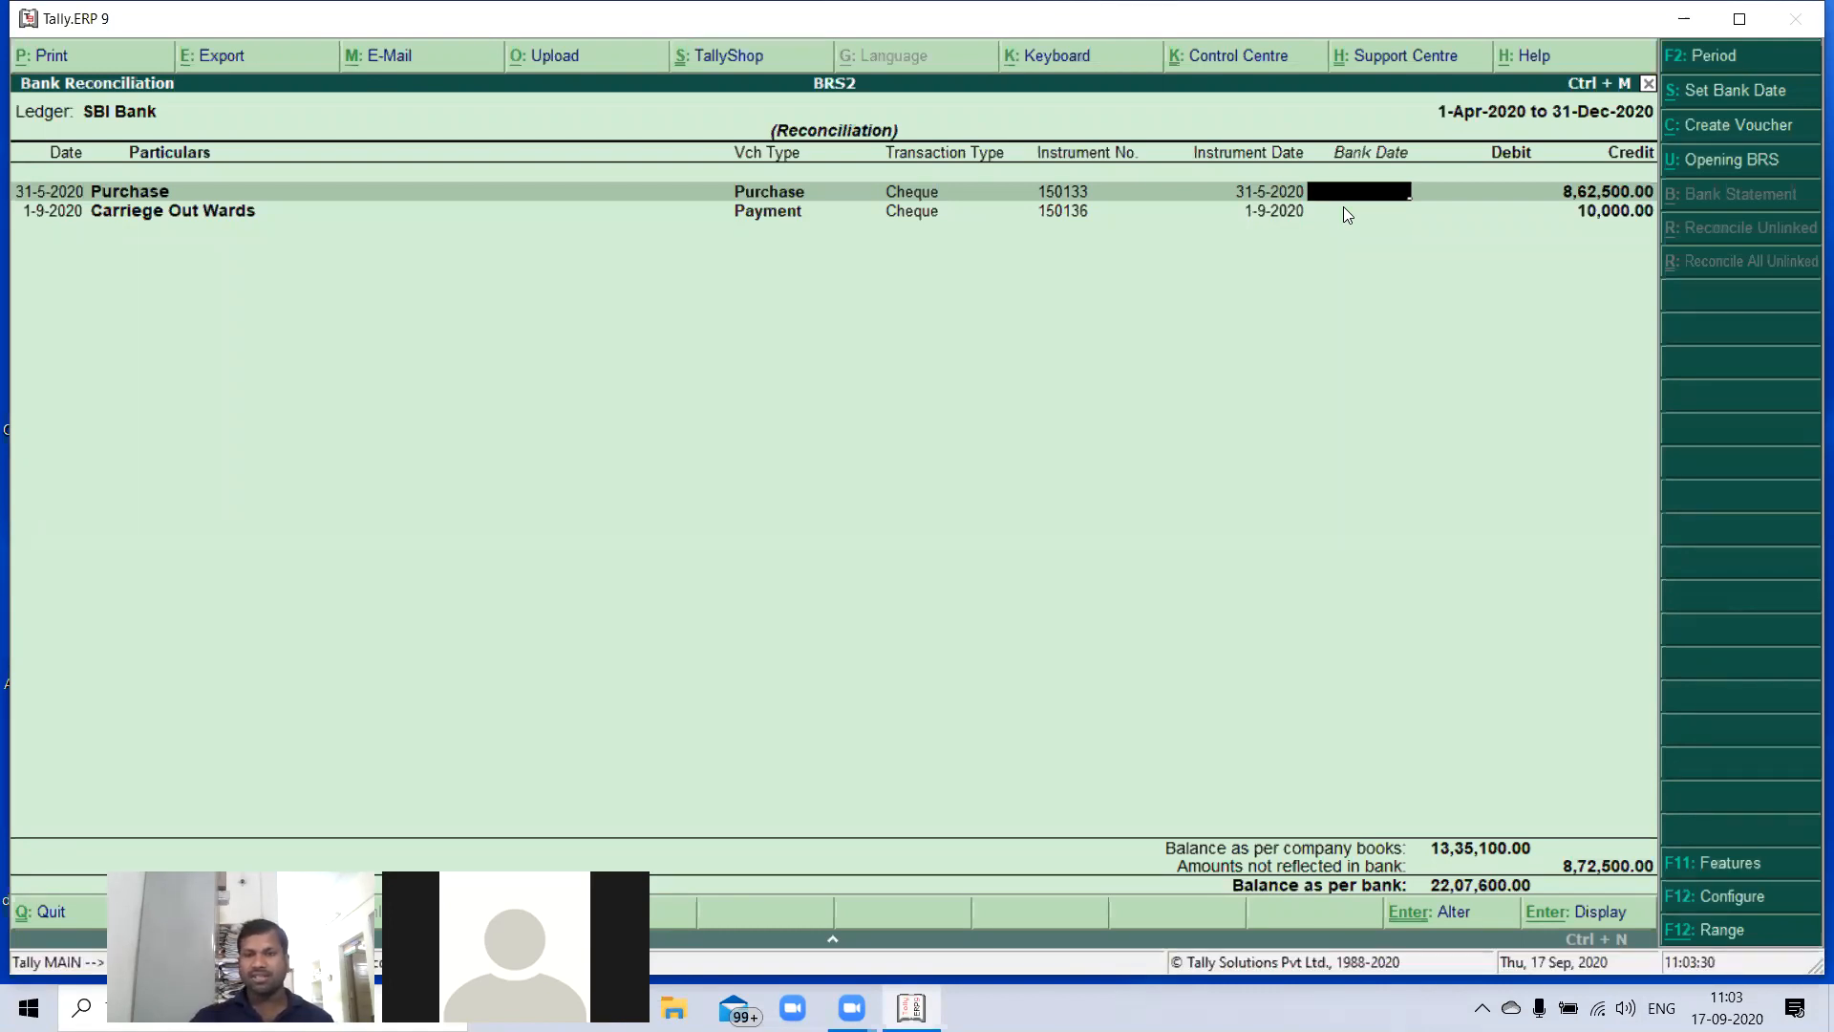
- Set the bank dates to 31-5-2020 for the remaining Purchase and 1-9-2020 for Carriege Out Wards, and accept
type("31-0")
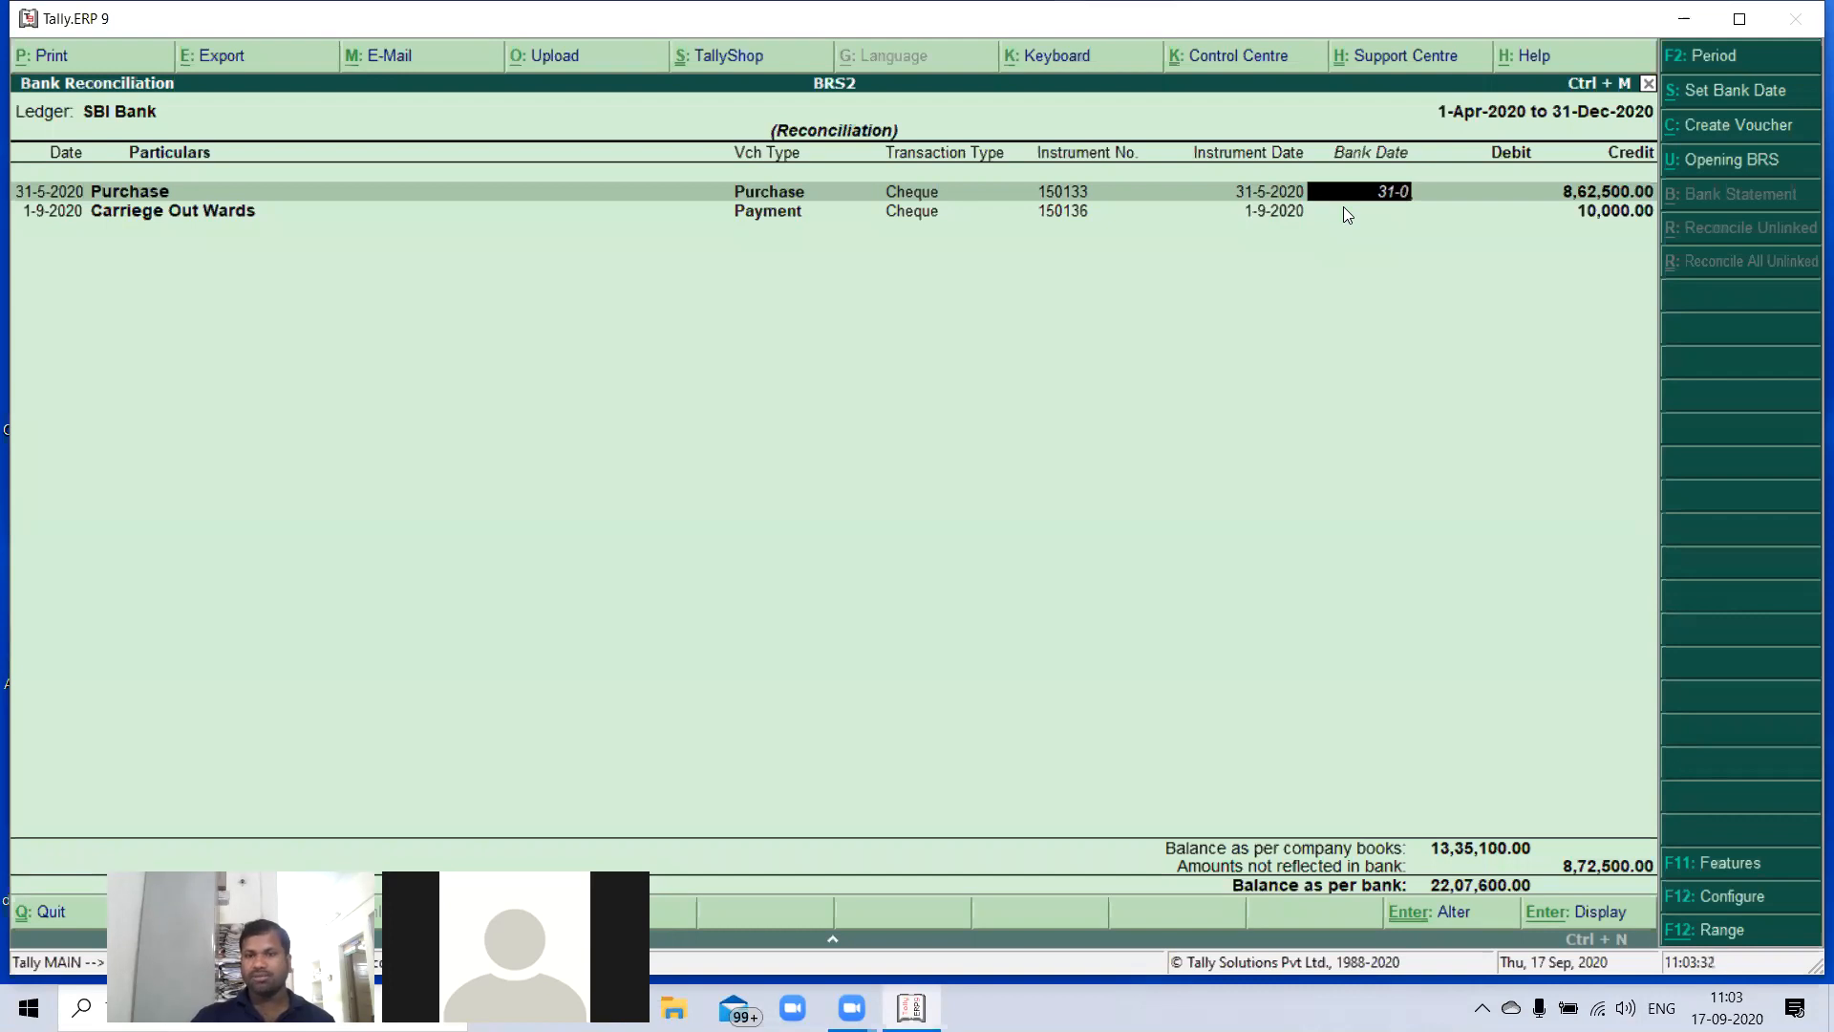
type("5-")
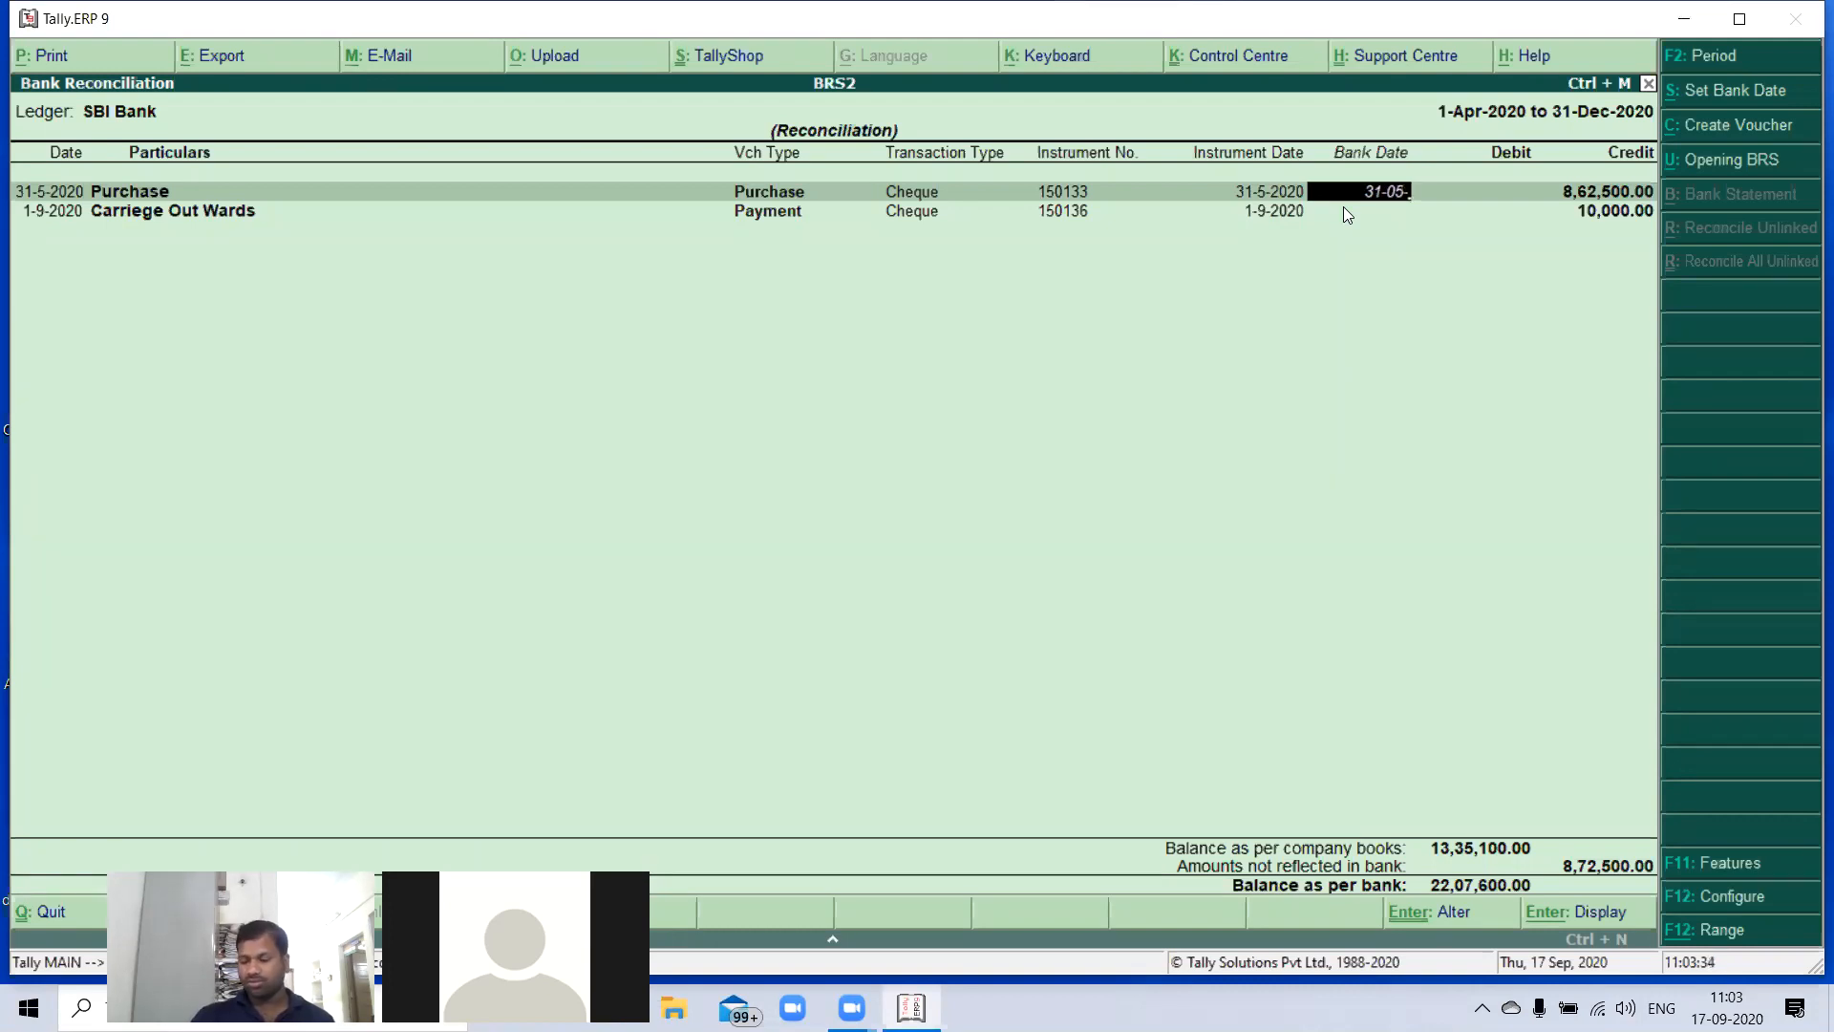
type("2020")
key("Return")
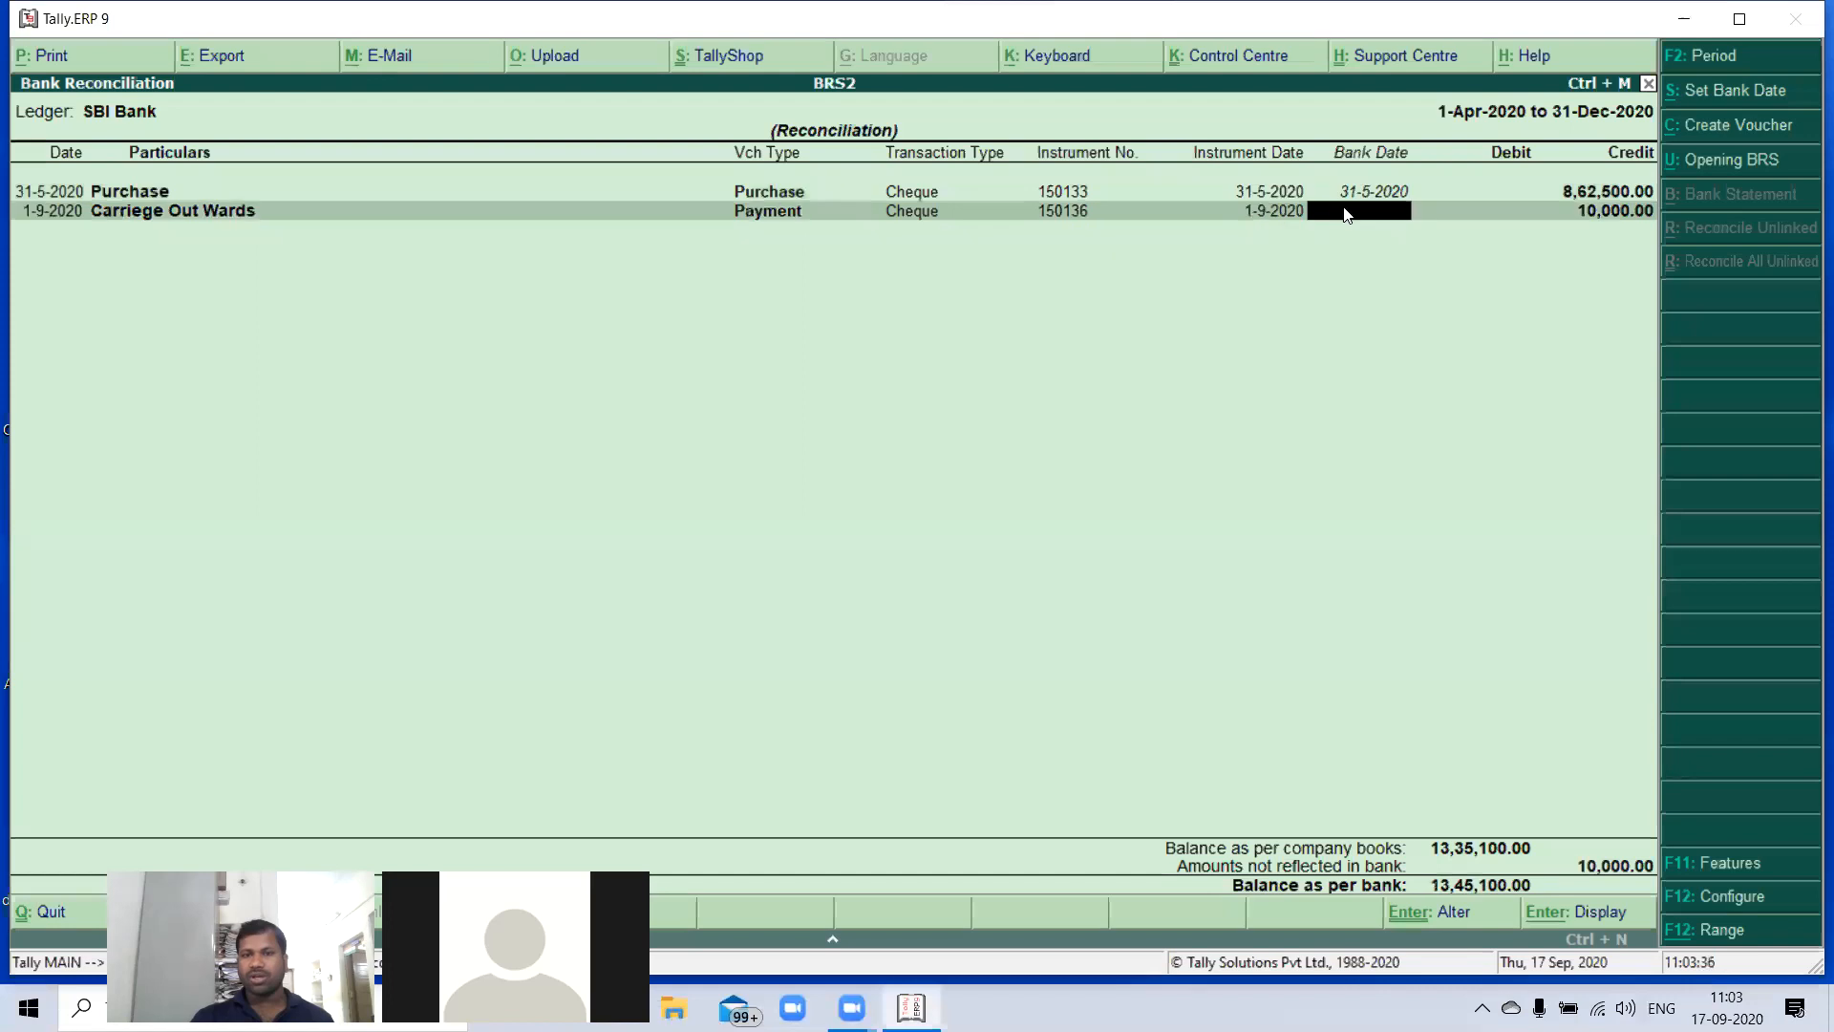
type("01-")
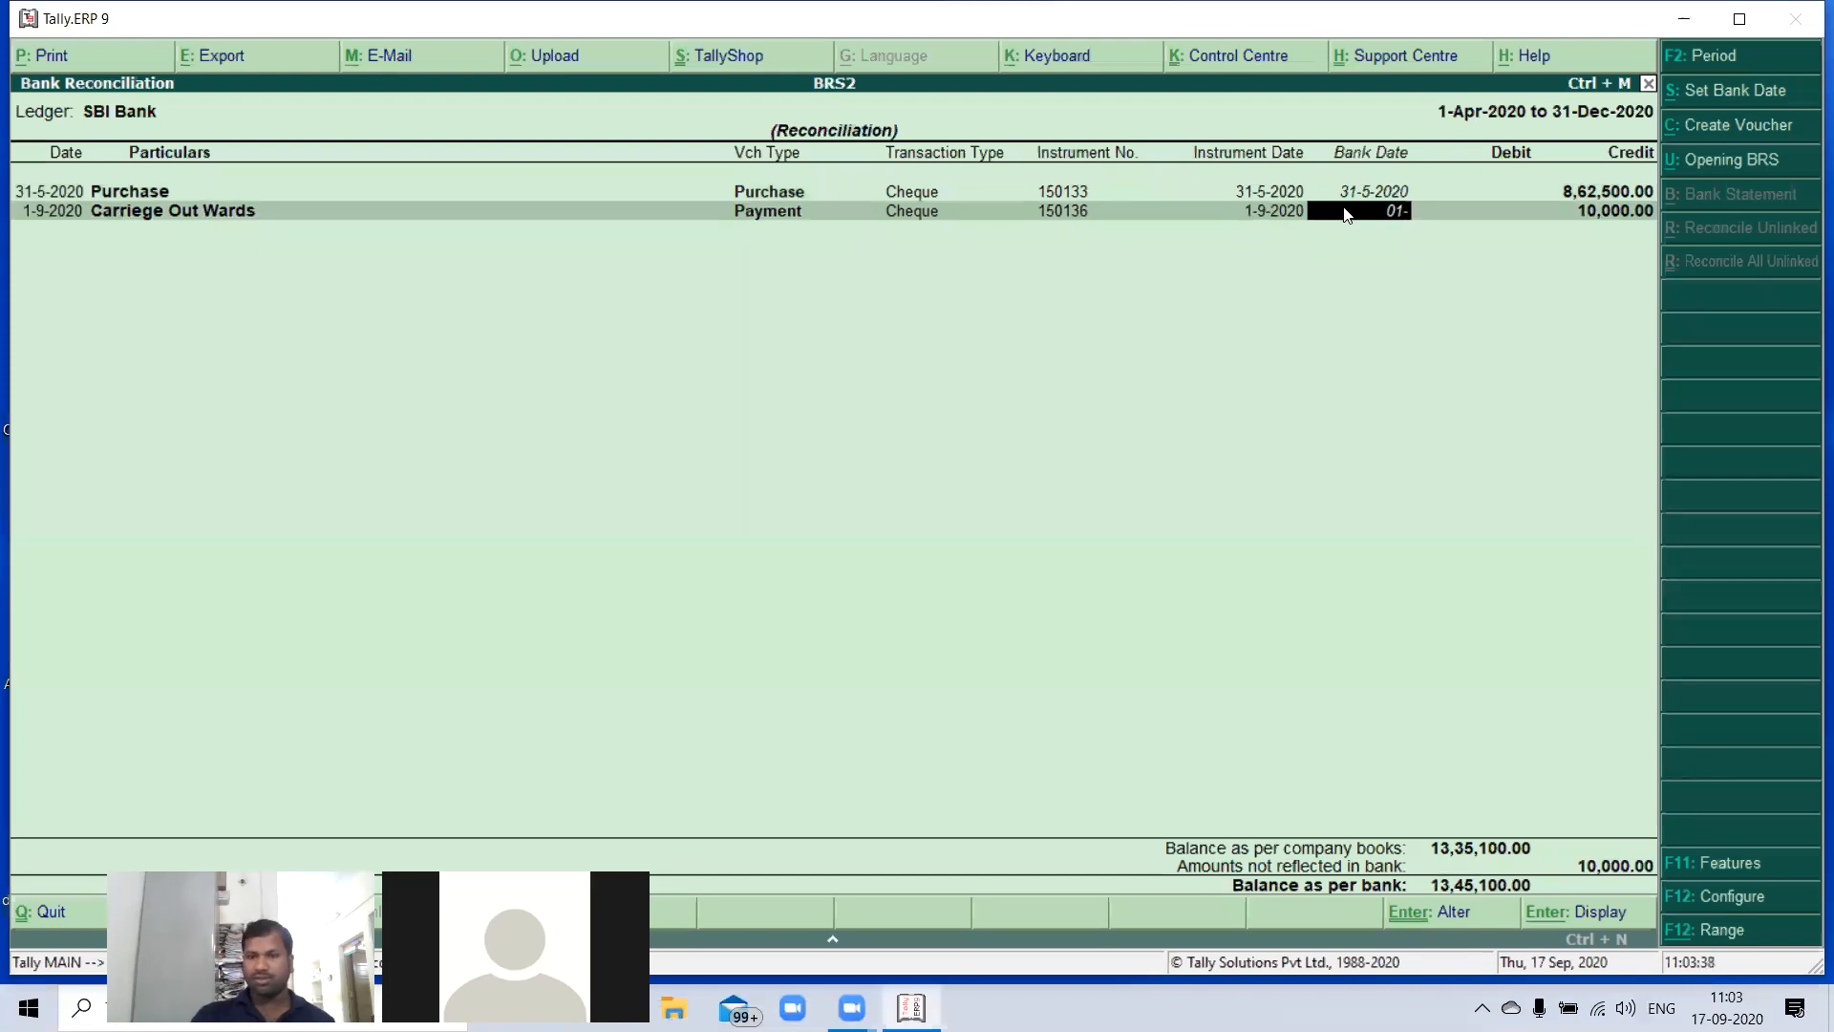
type("09-2020")
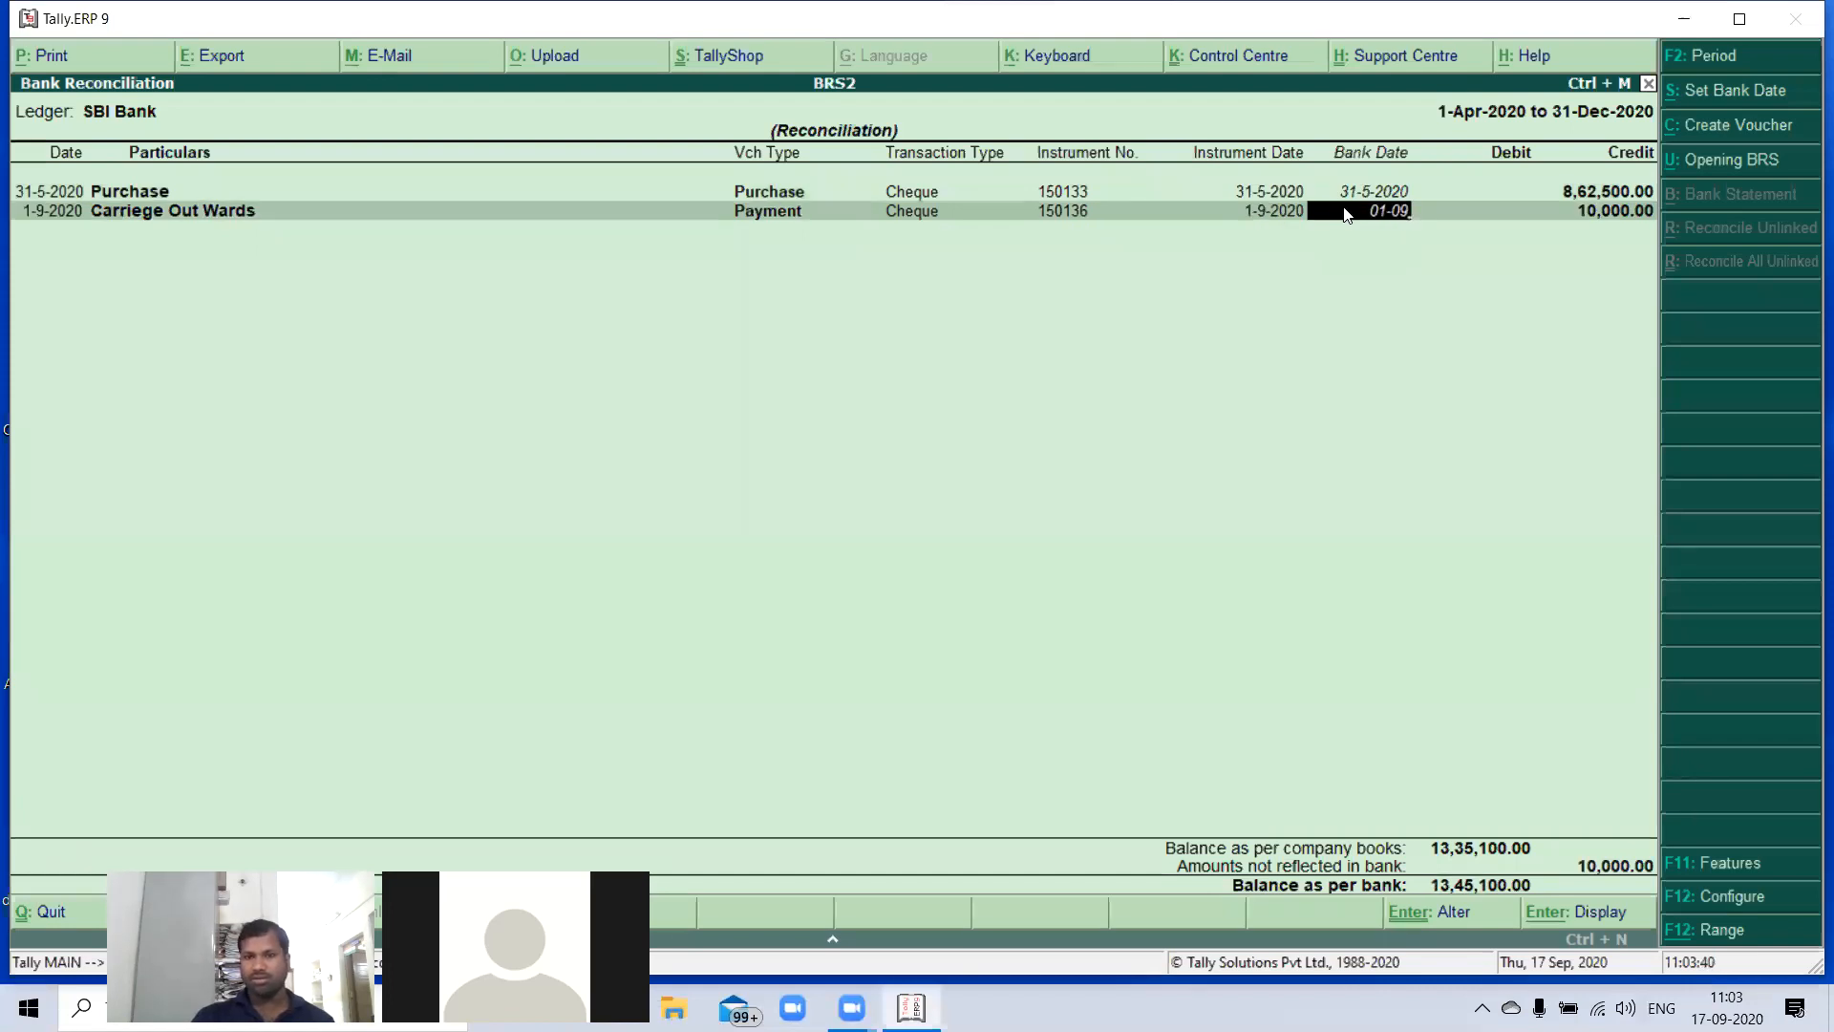
key("Return")
key("Return")
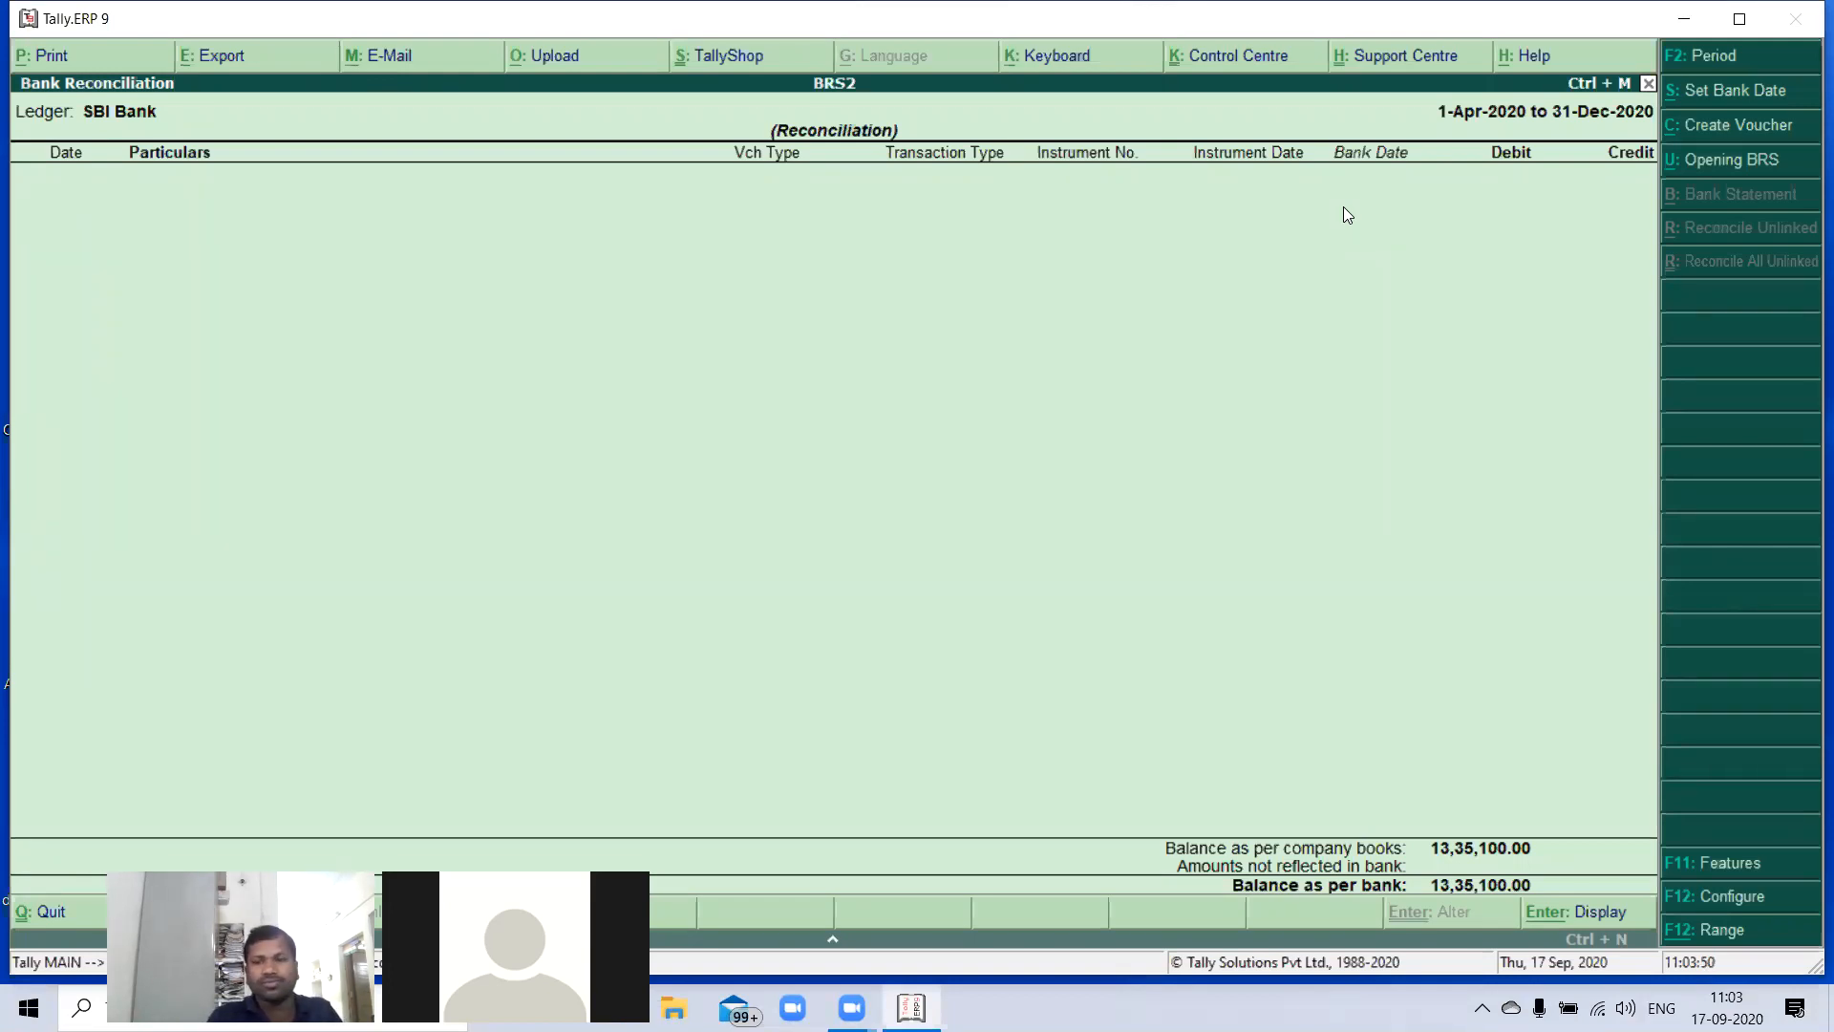
- Leave the bank reconciliation and reopen it for the SBI Bank ledger
key("Escape")
key("Escape")
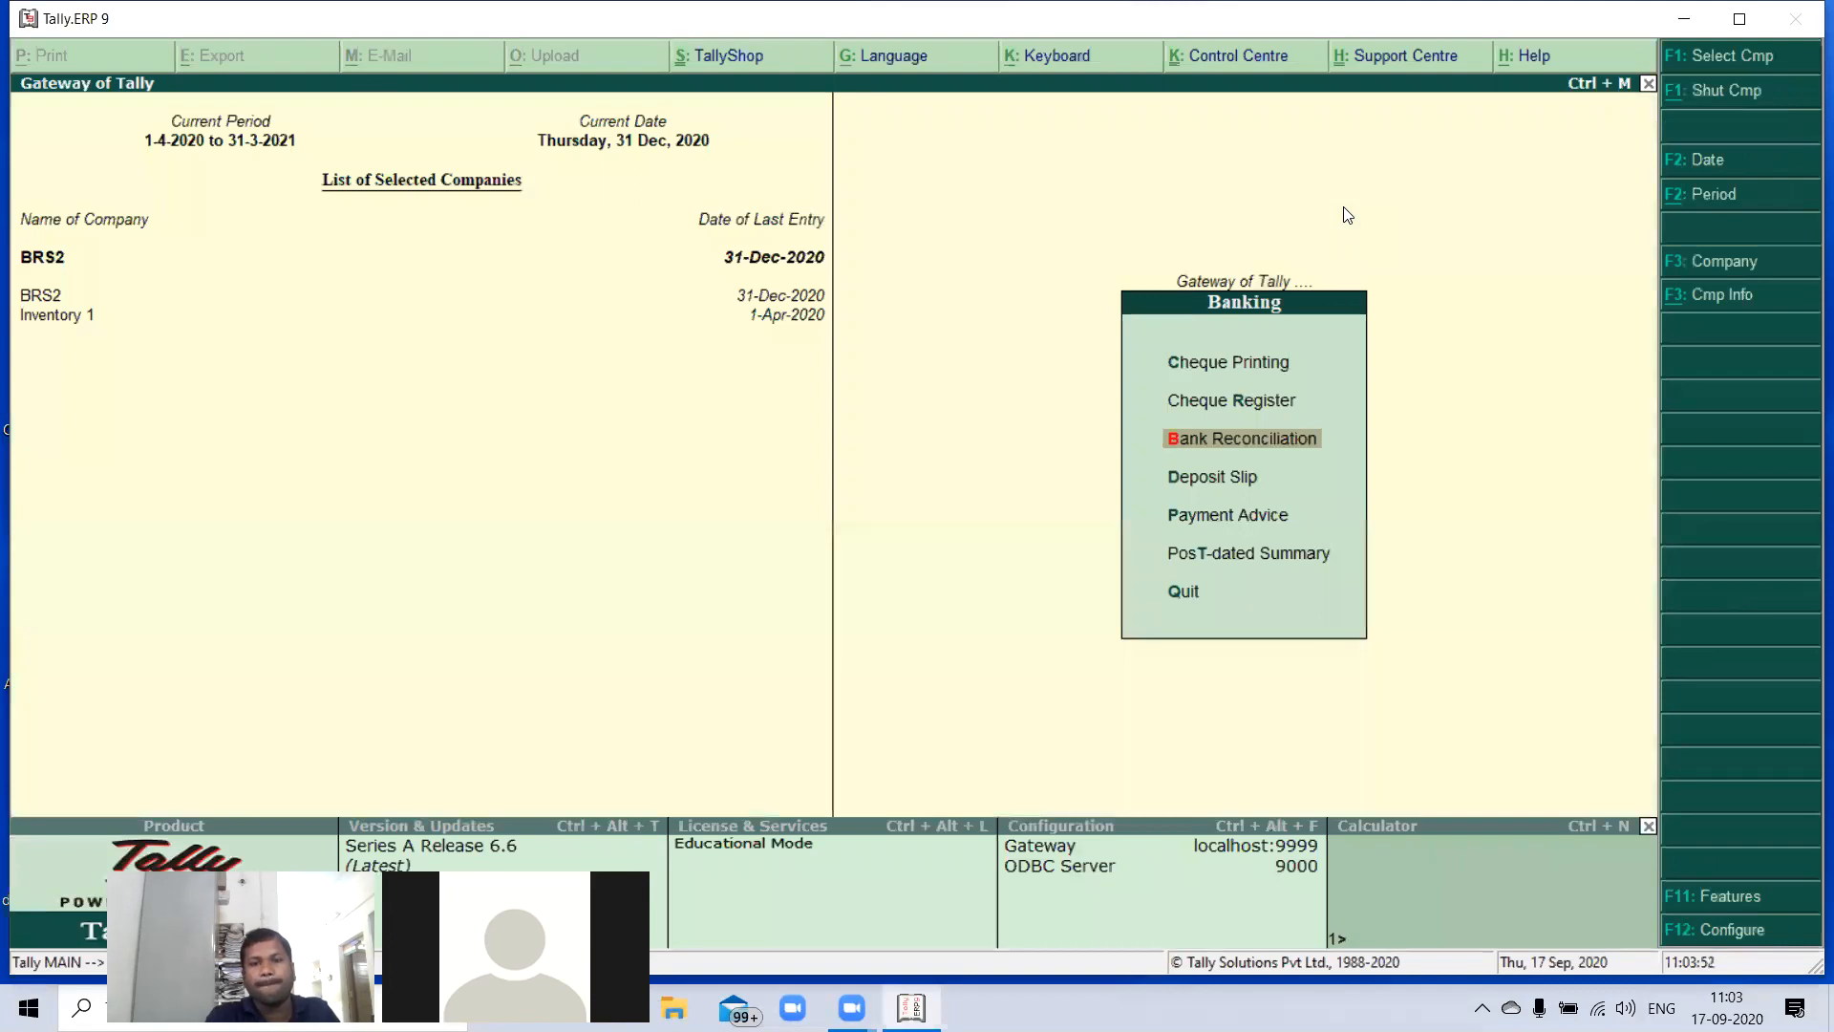
key("Escape")
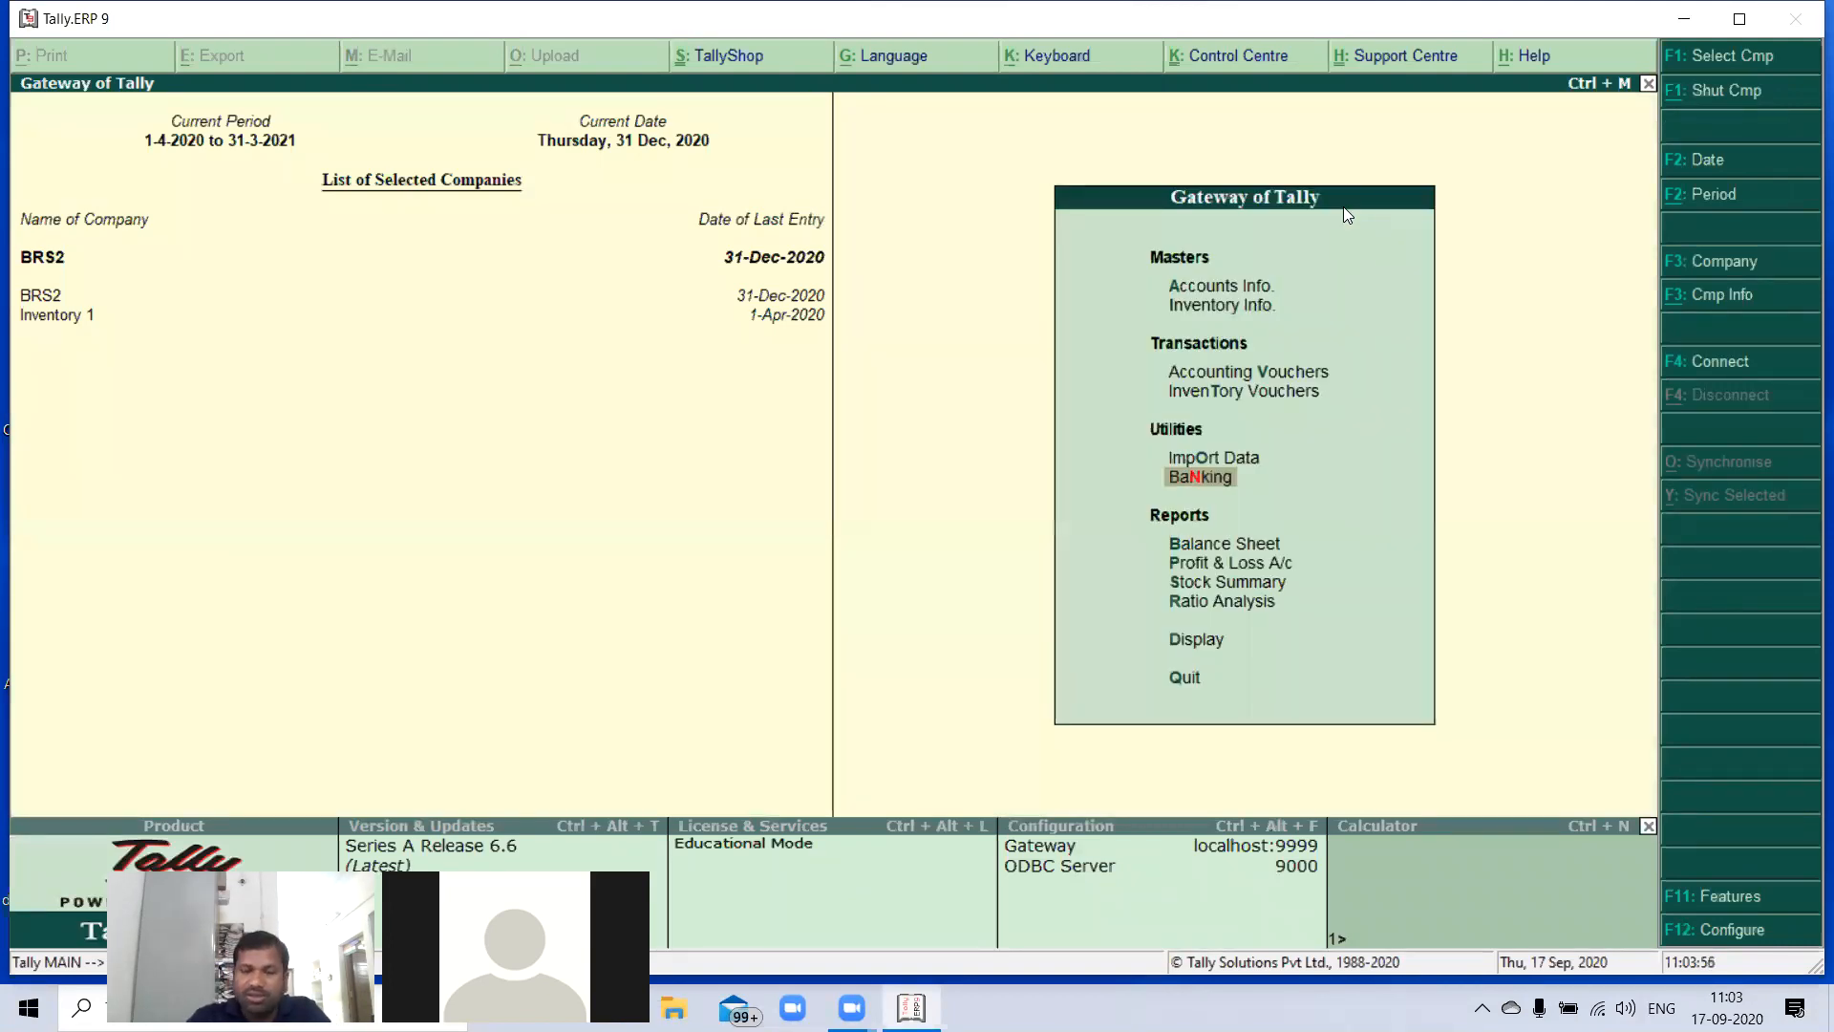
key("Return")
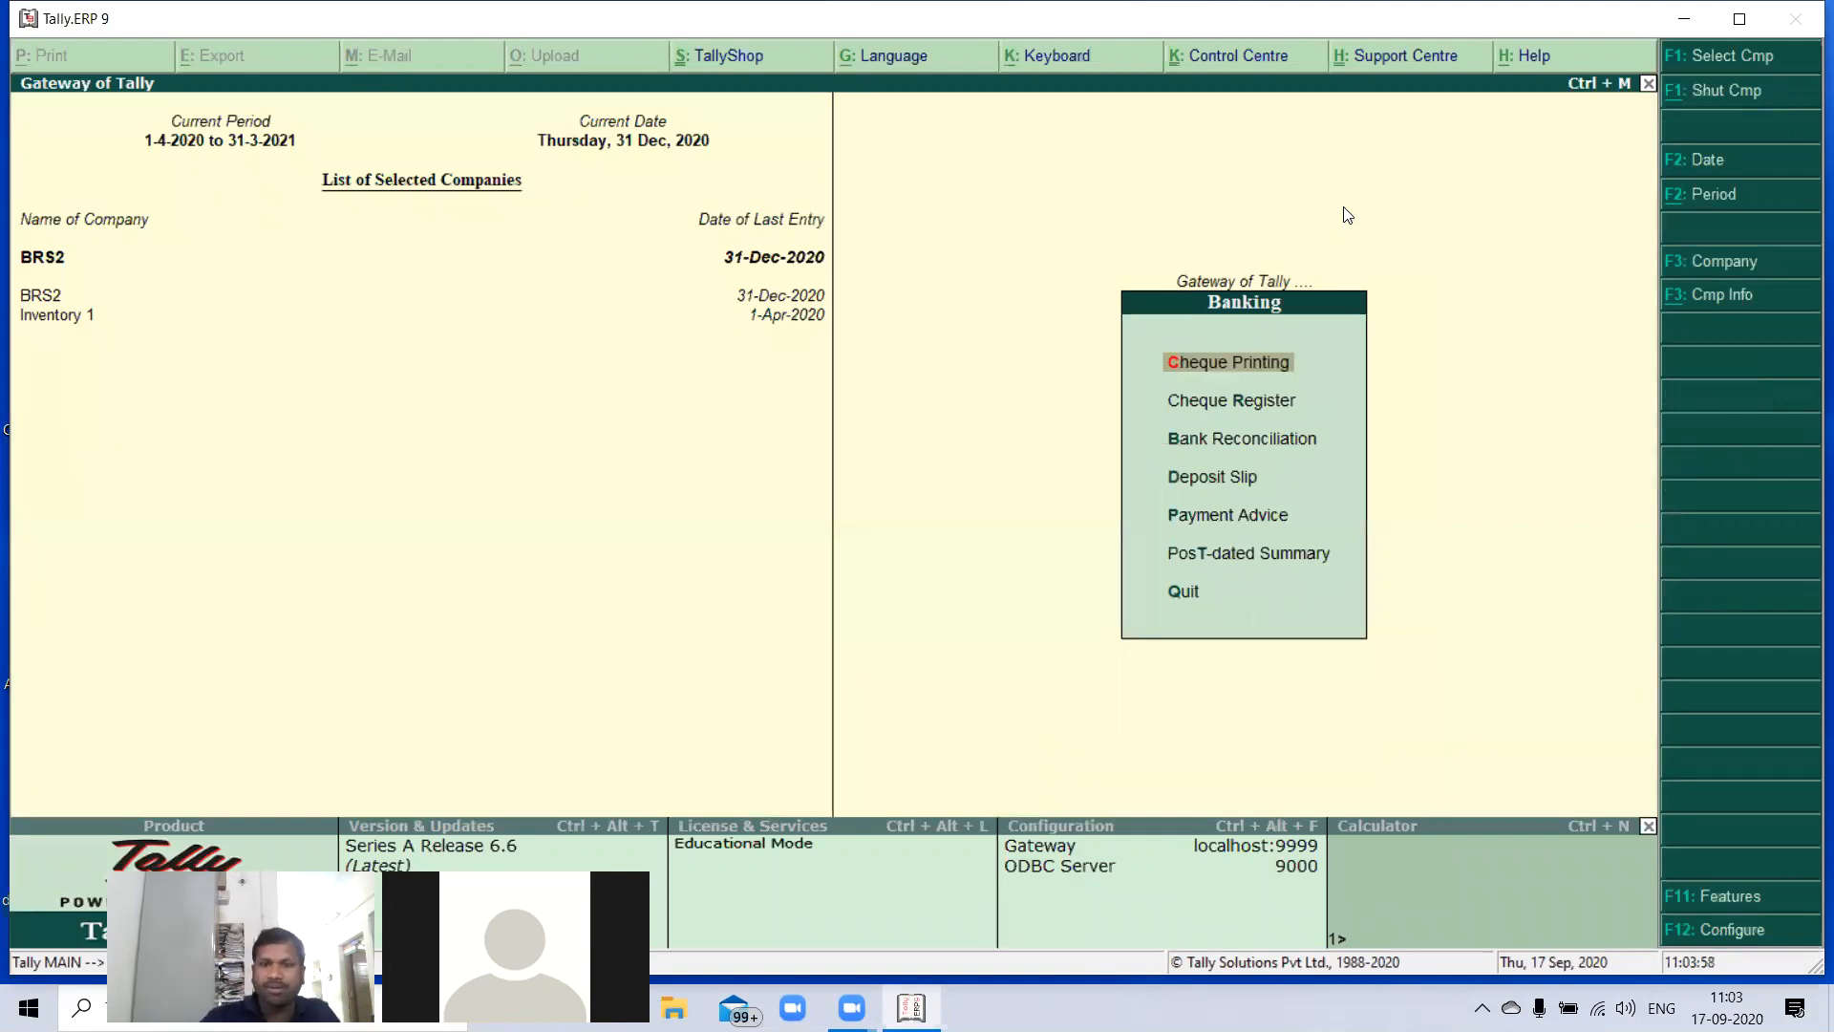
key("Down")
key("Down")
key("Return")
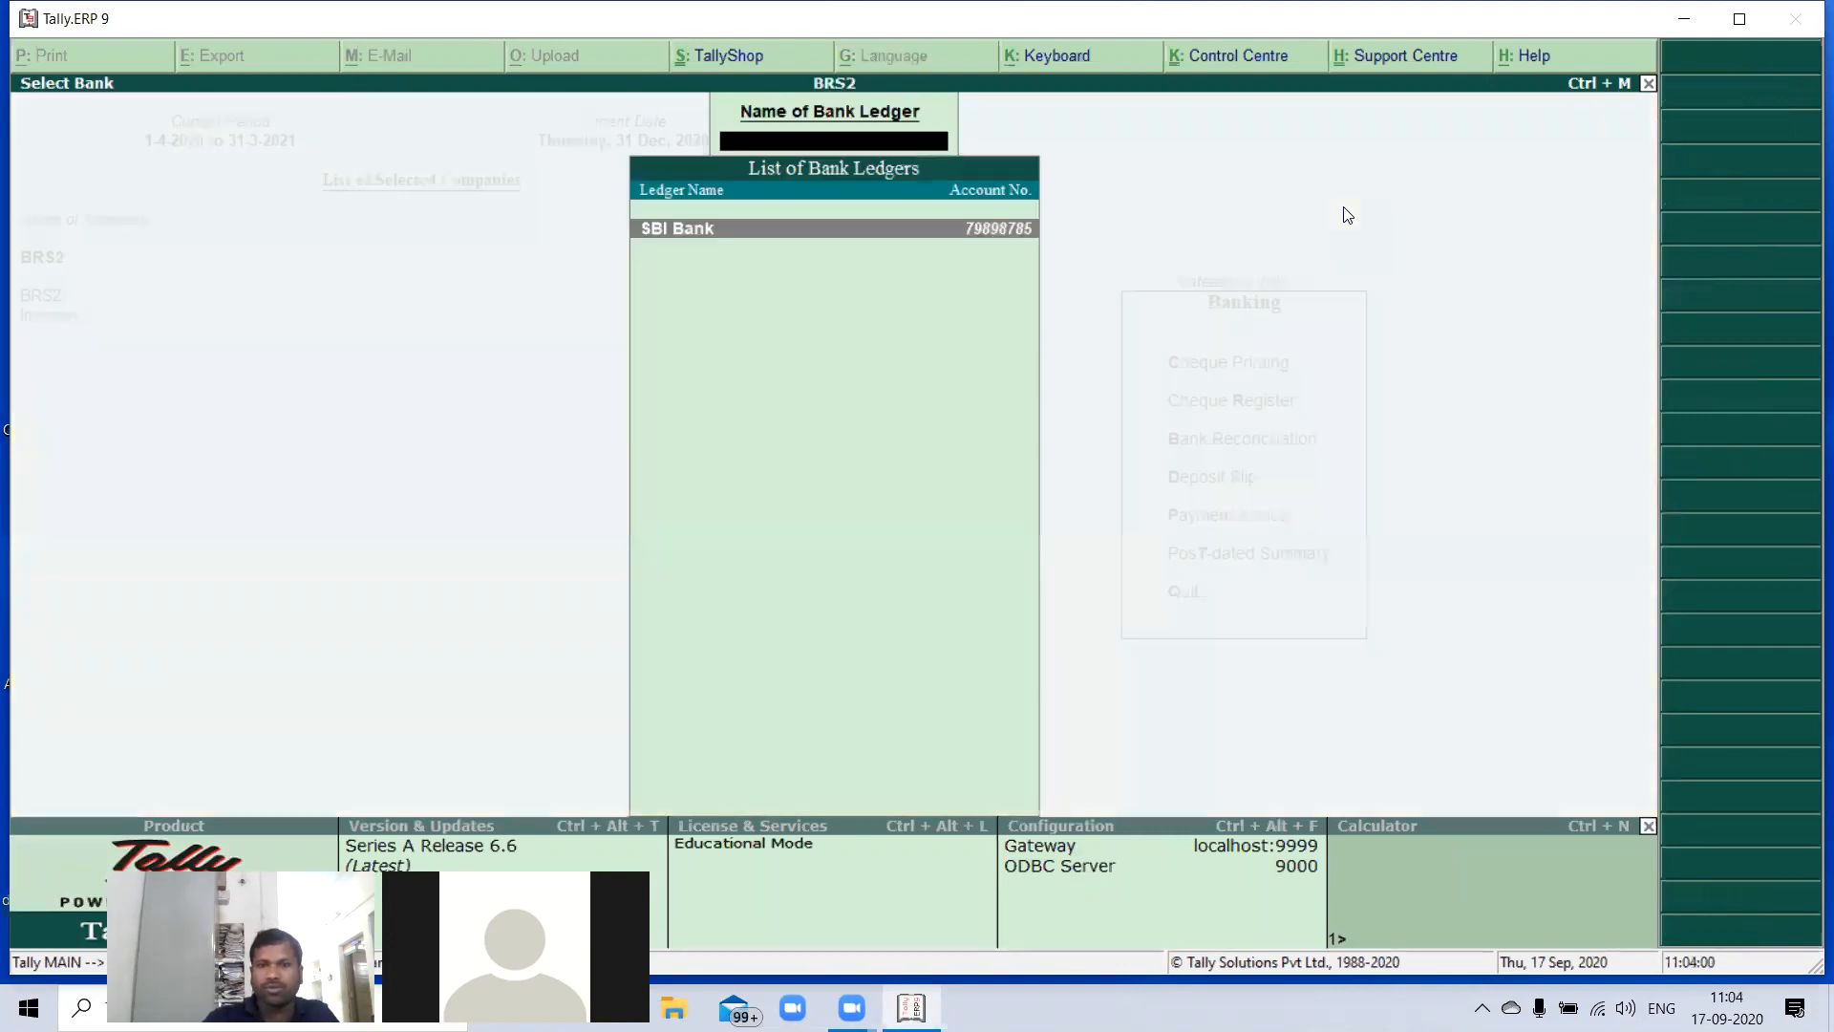
key("Return")
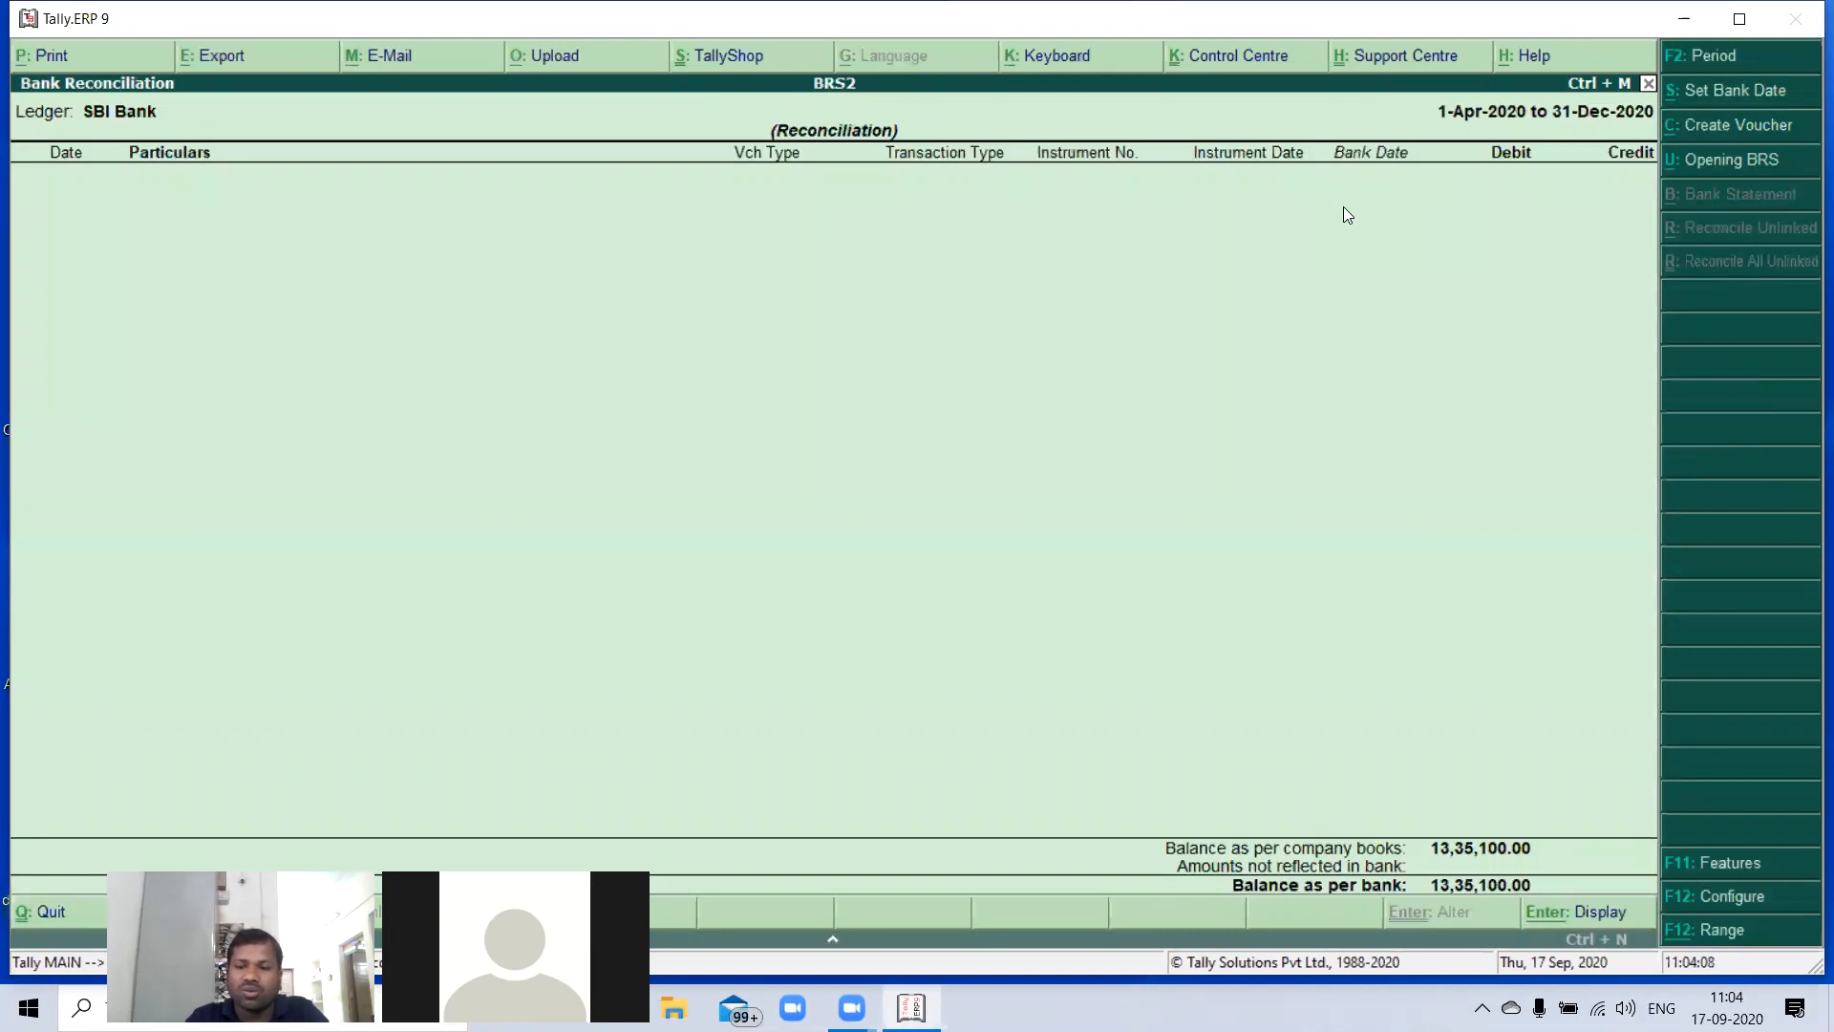
- Configure the reconciliation to show narrations, remarks, reconciled transactions and payment favouring/received from names, and to allow back dated reconciliation
key("F12")
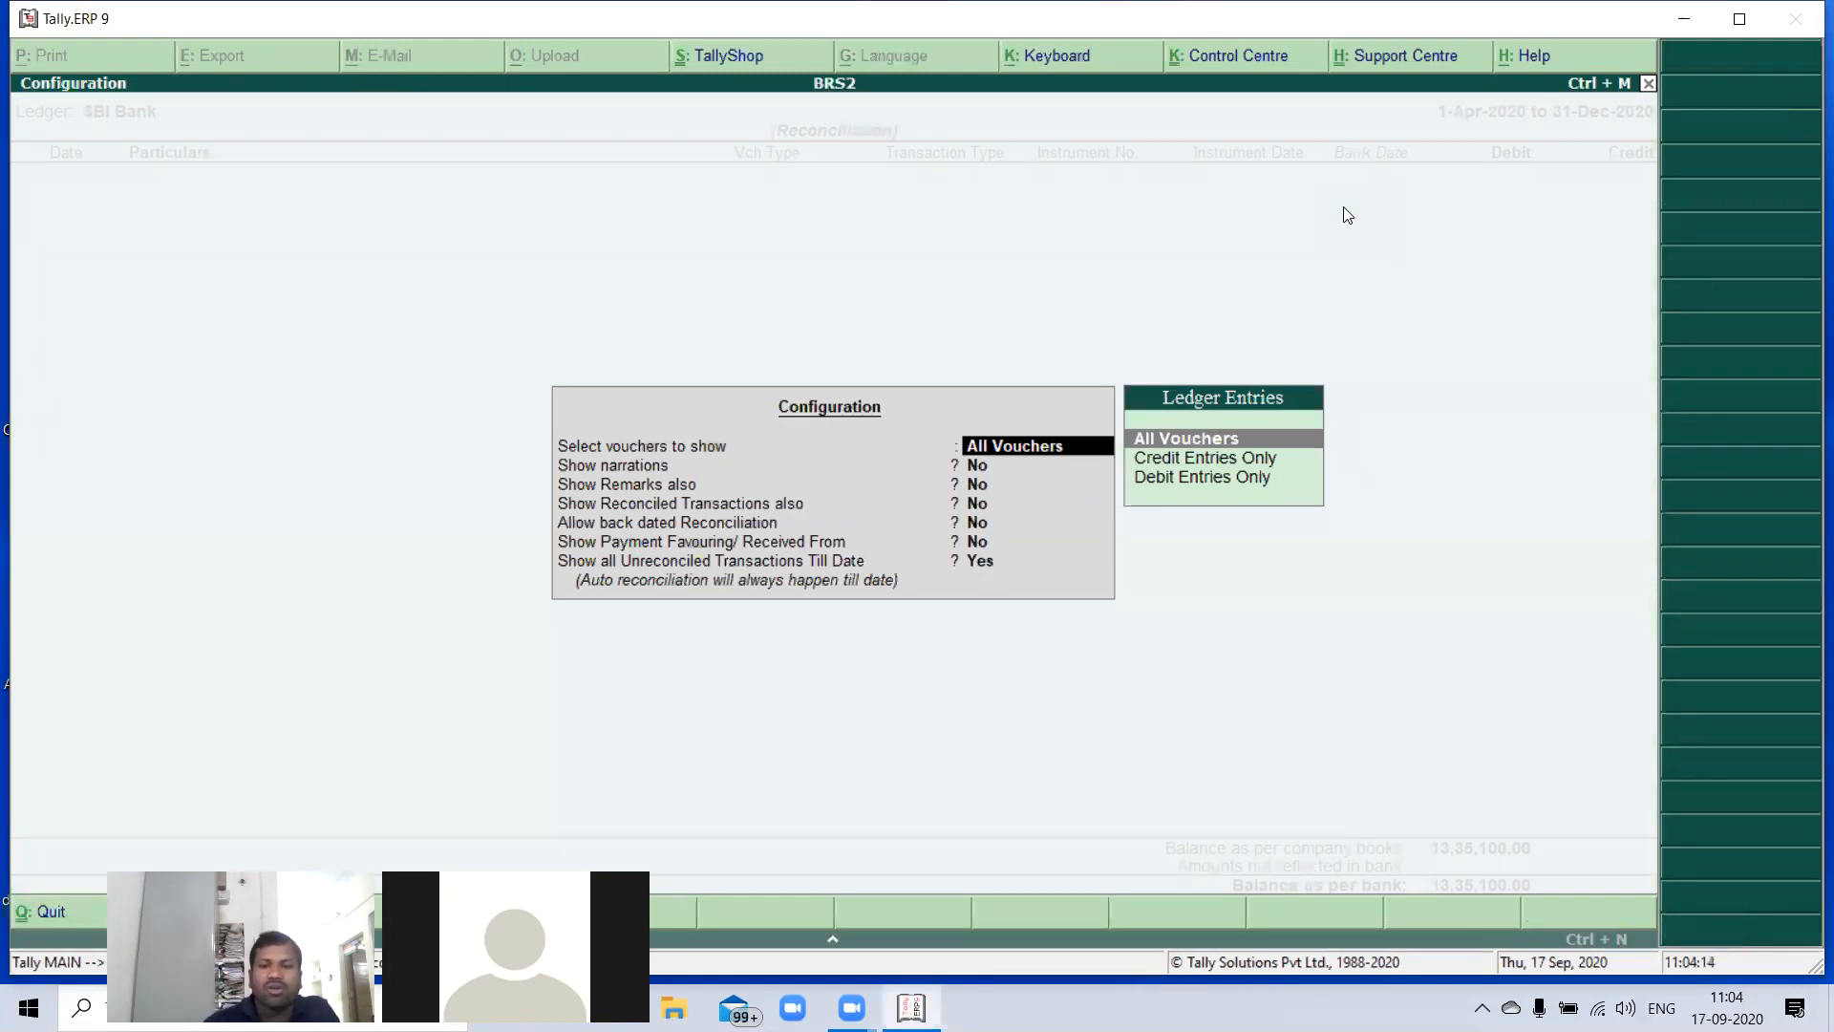
key("Return")
type("y")
key("Return")
type("y")
key("Return")
type("y")
key("Return")
type("y")
key("Return")
type("y")
key("Return")
key("Return")
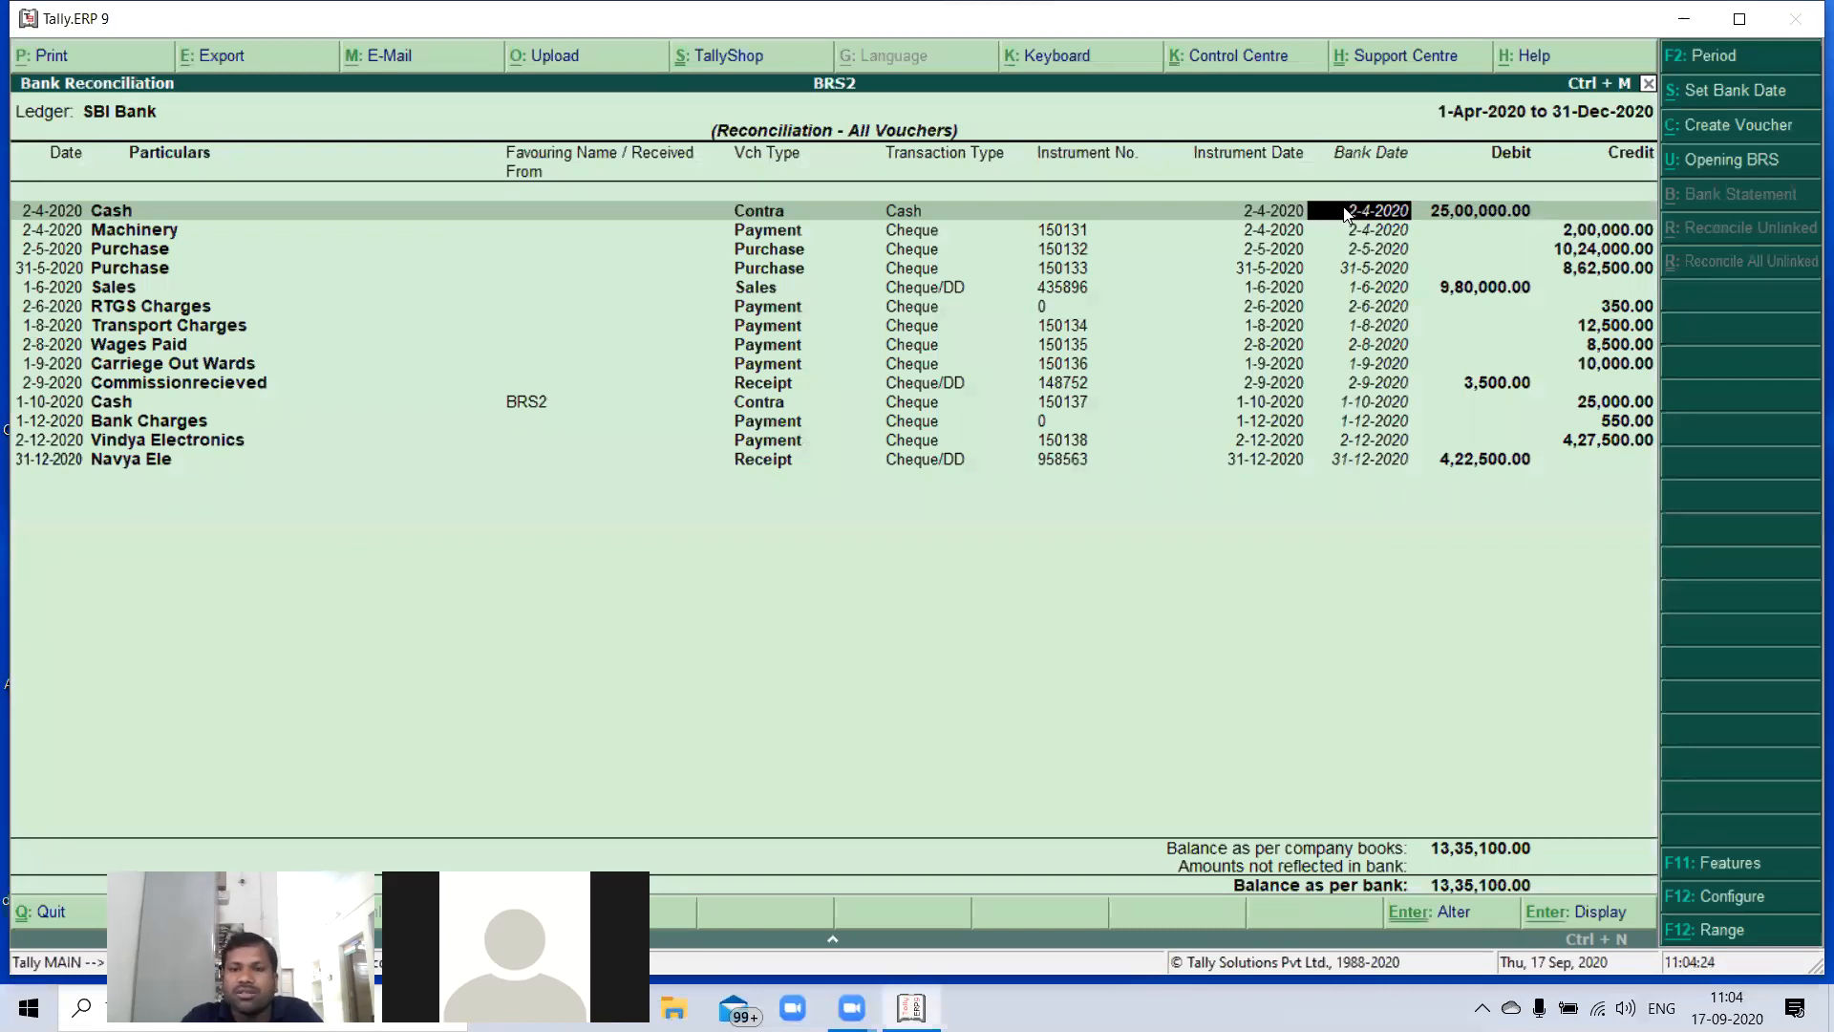
- Review the bank dates of all reconciled SBI Bank vouchers against their instrument dates
key("Down")
key("Down")
key("Down")
key("Down")
key("Down")
key("Down")
key("Down")
key("Down")
key("Down")
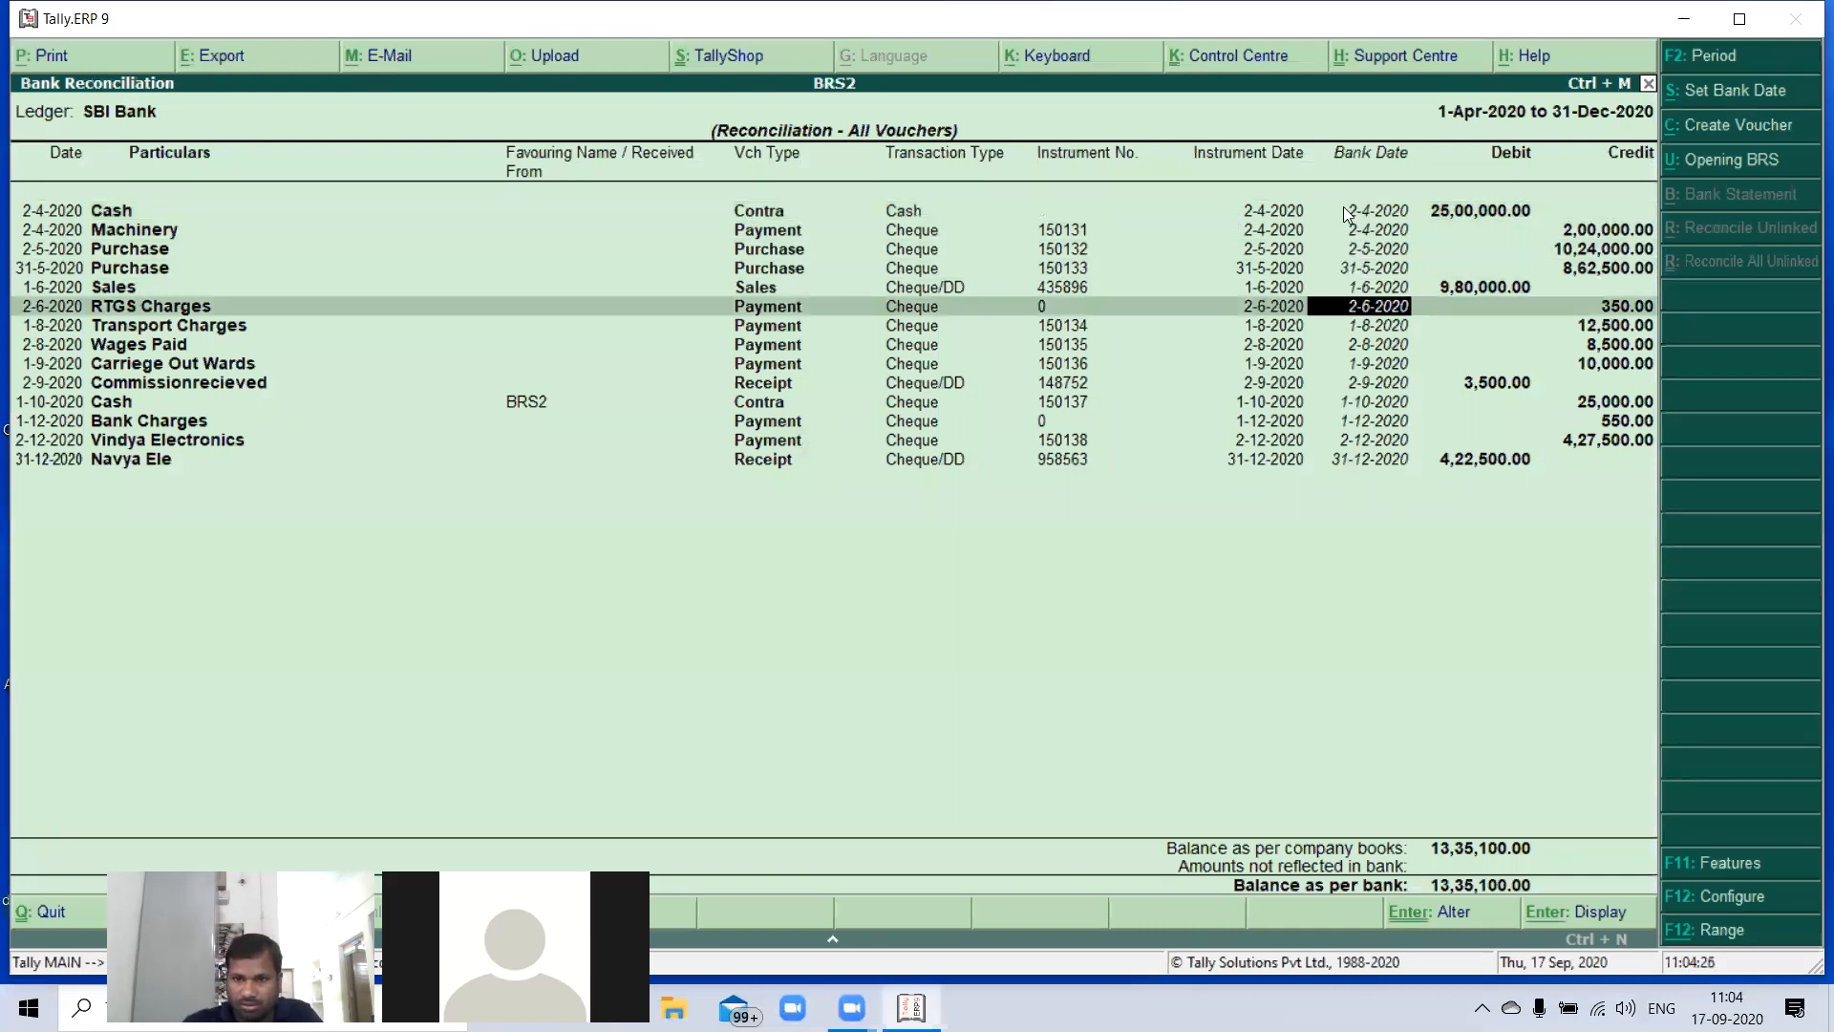
key("Down")
key("Down")
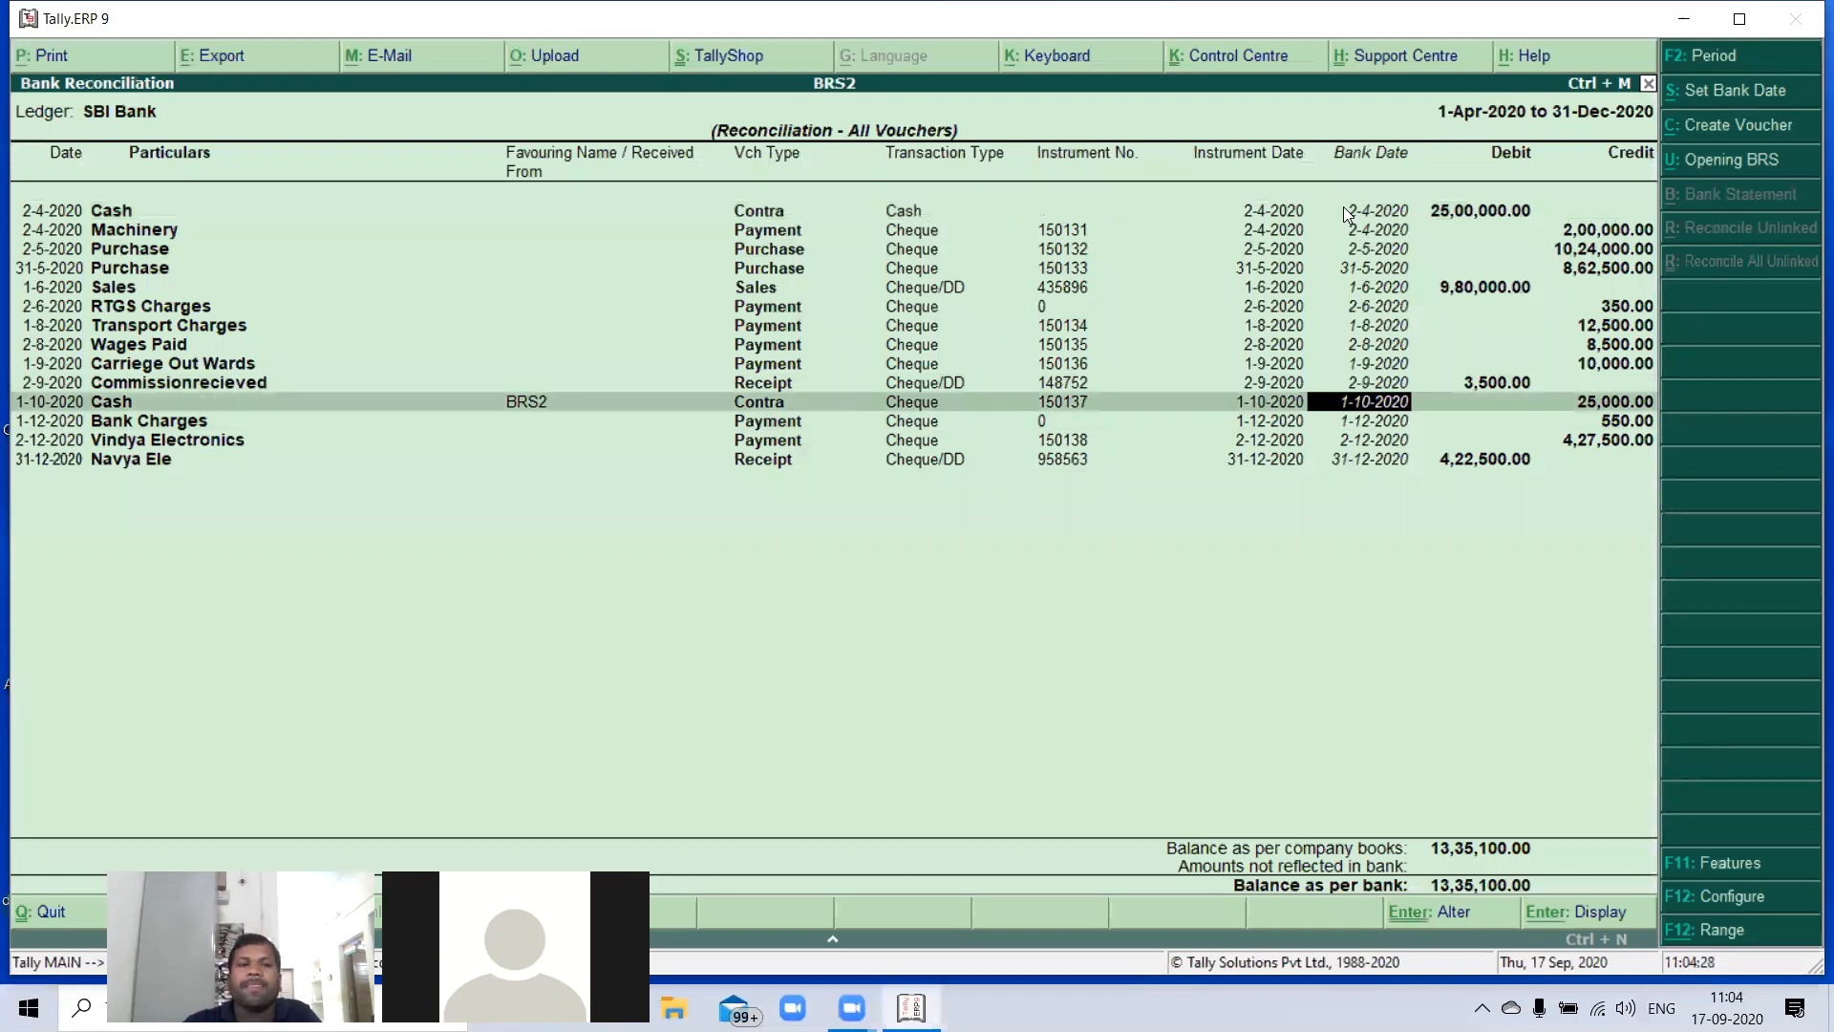
key("Up")
key("Up")
key("Up")
key("Up")
key("Up")
key("Up")
key("Up")
key("Up")
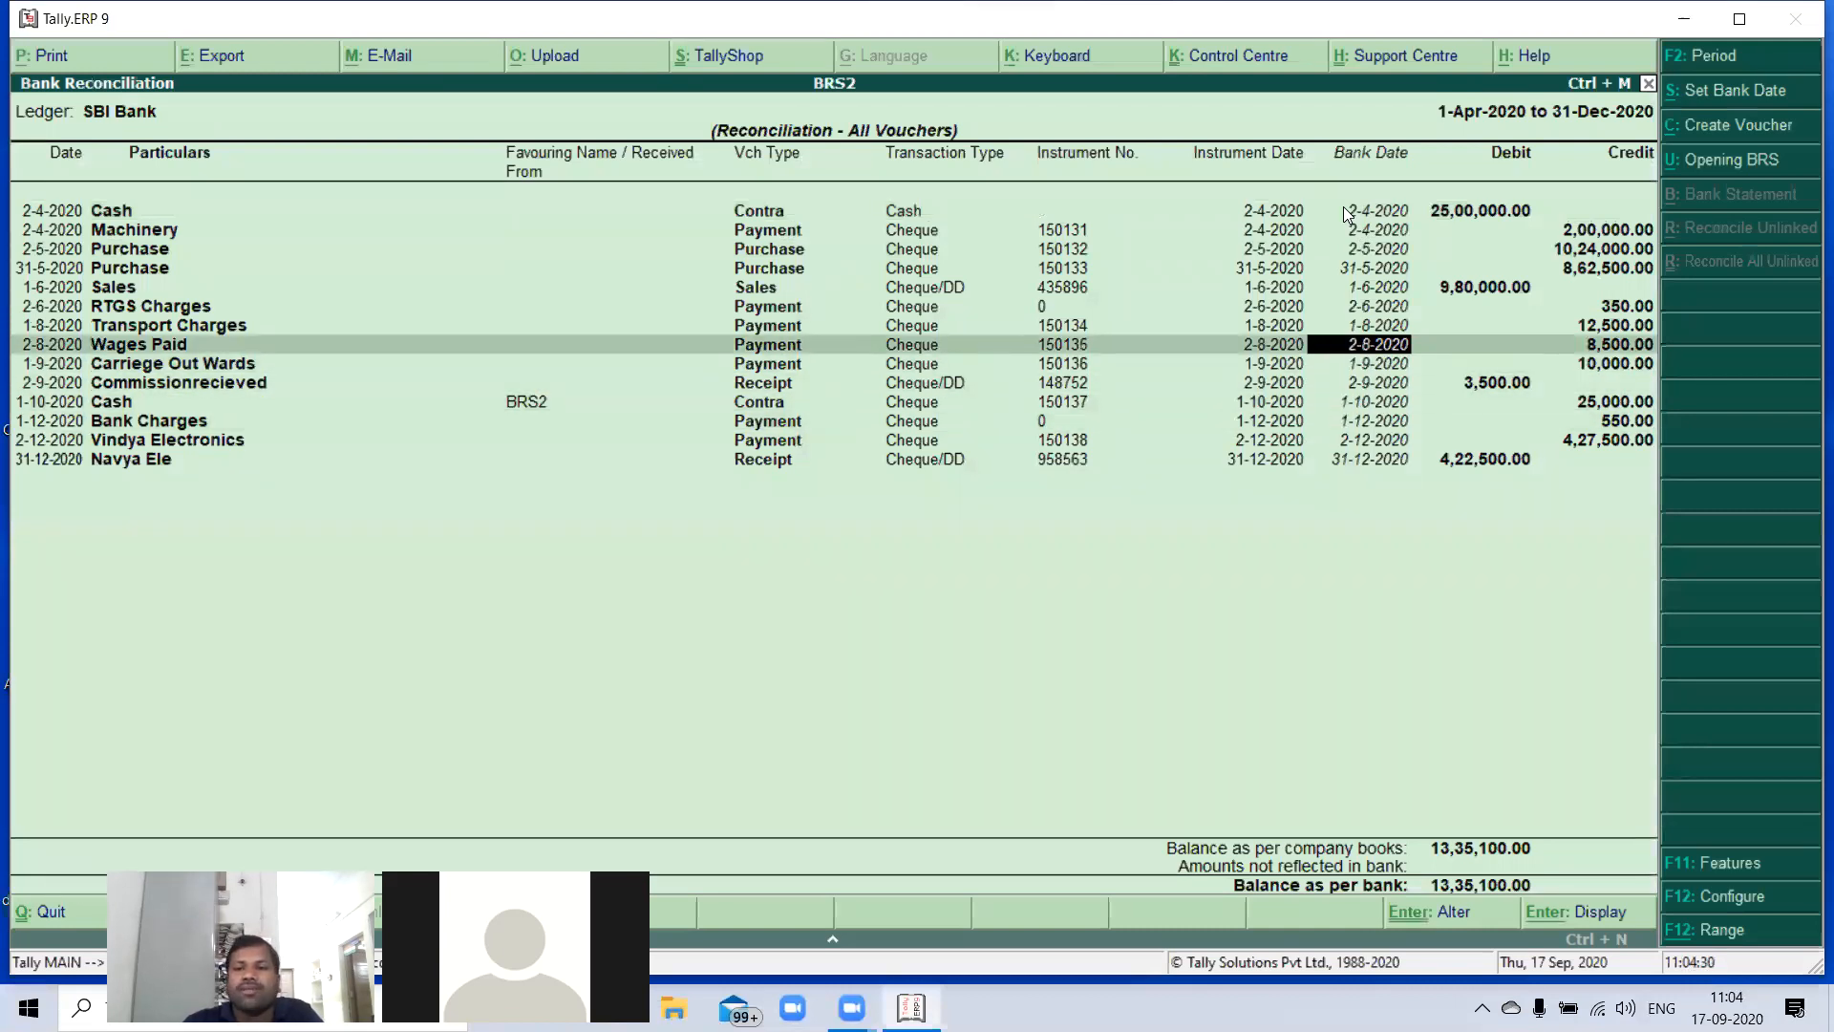
key("Down")
key("Up")
key("Up")
key("Up")
key("Down")
key("Down")
key("Down")
key("Down")
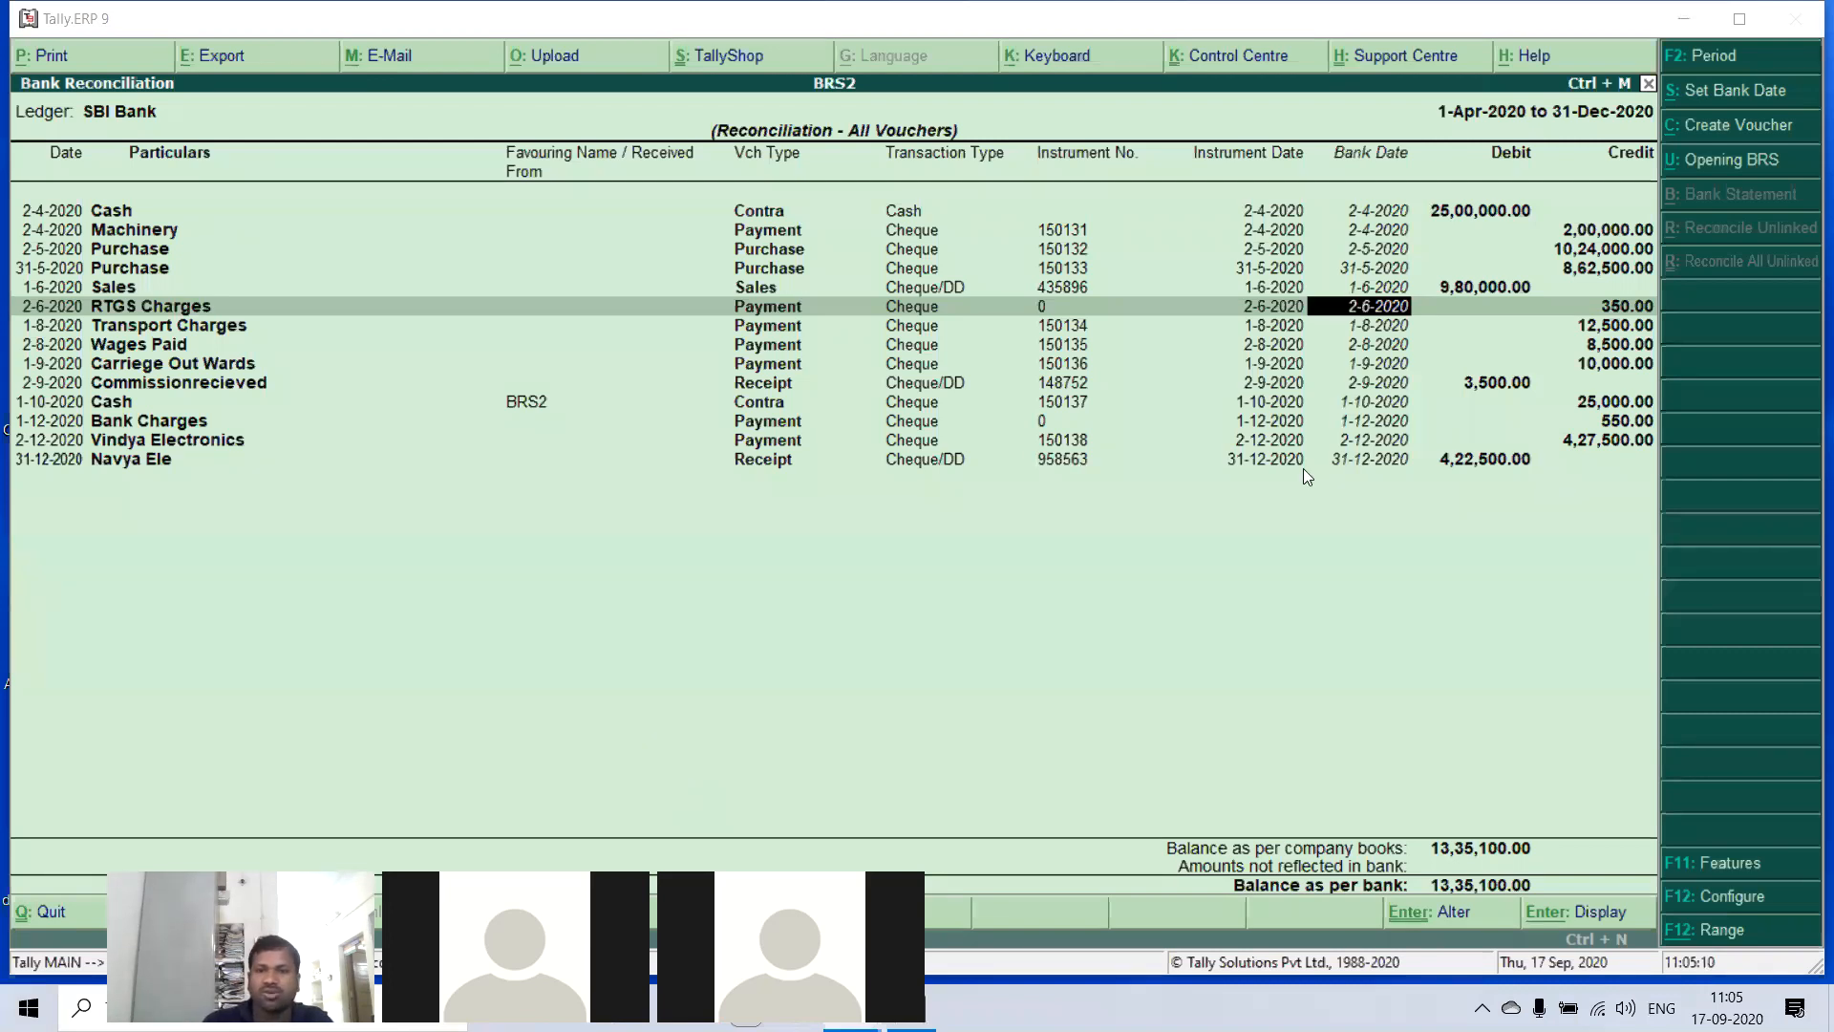
left_click(1380, 347)
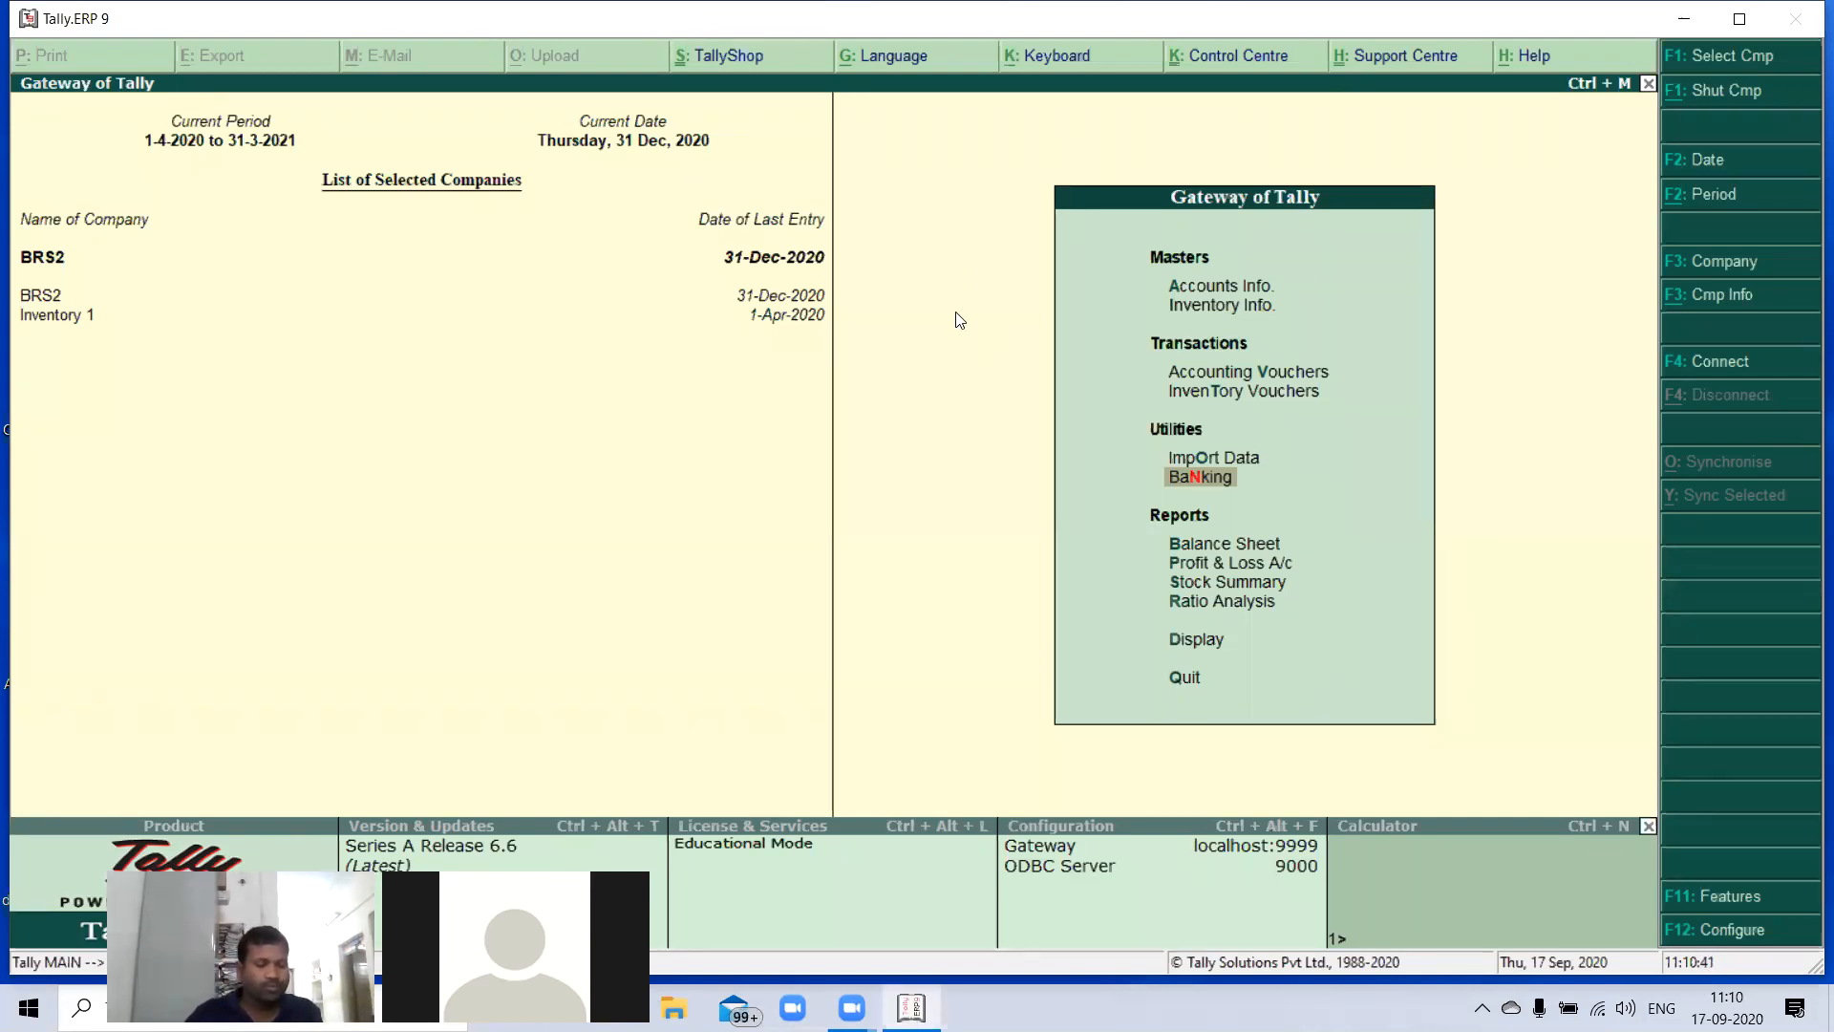
- Start creating a new company named Inventory Vouchers
key("alt+F3")
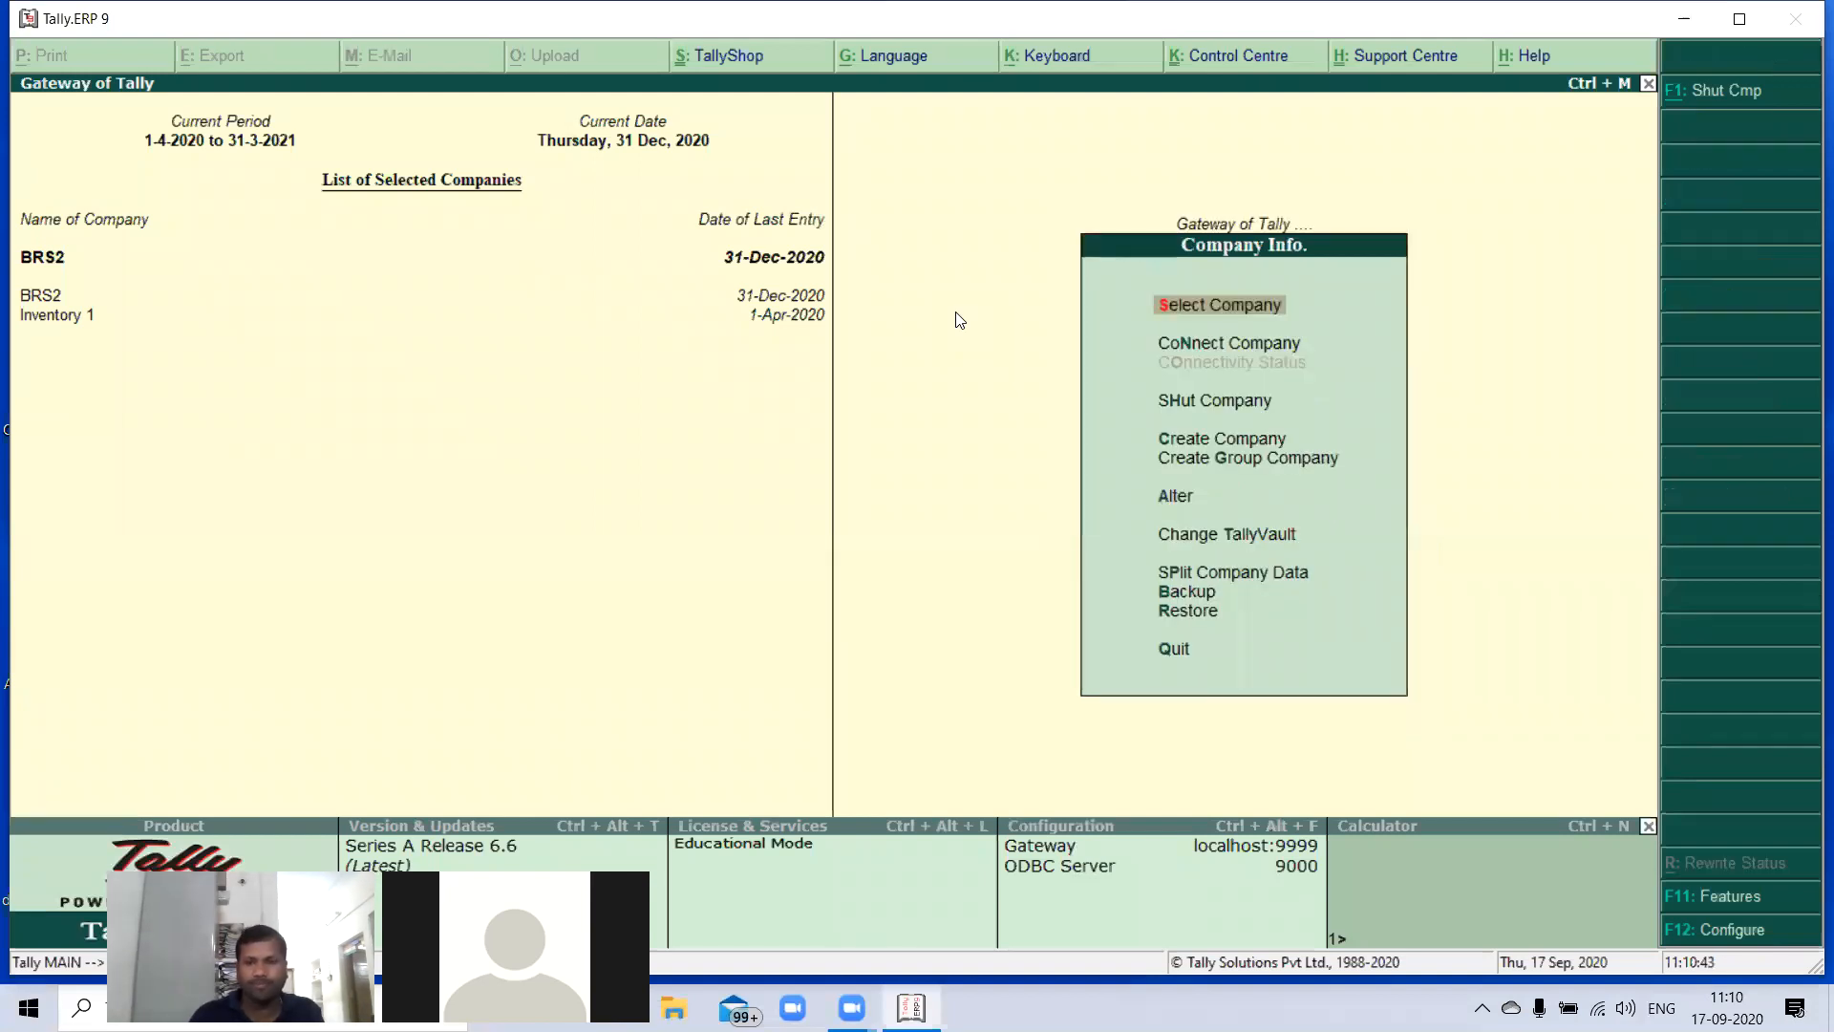
key("Down")
key("Down")
key("Down")
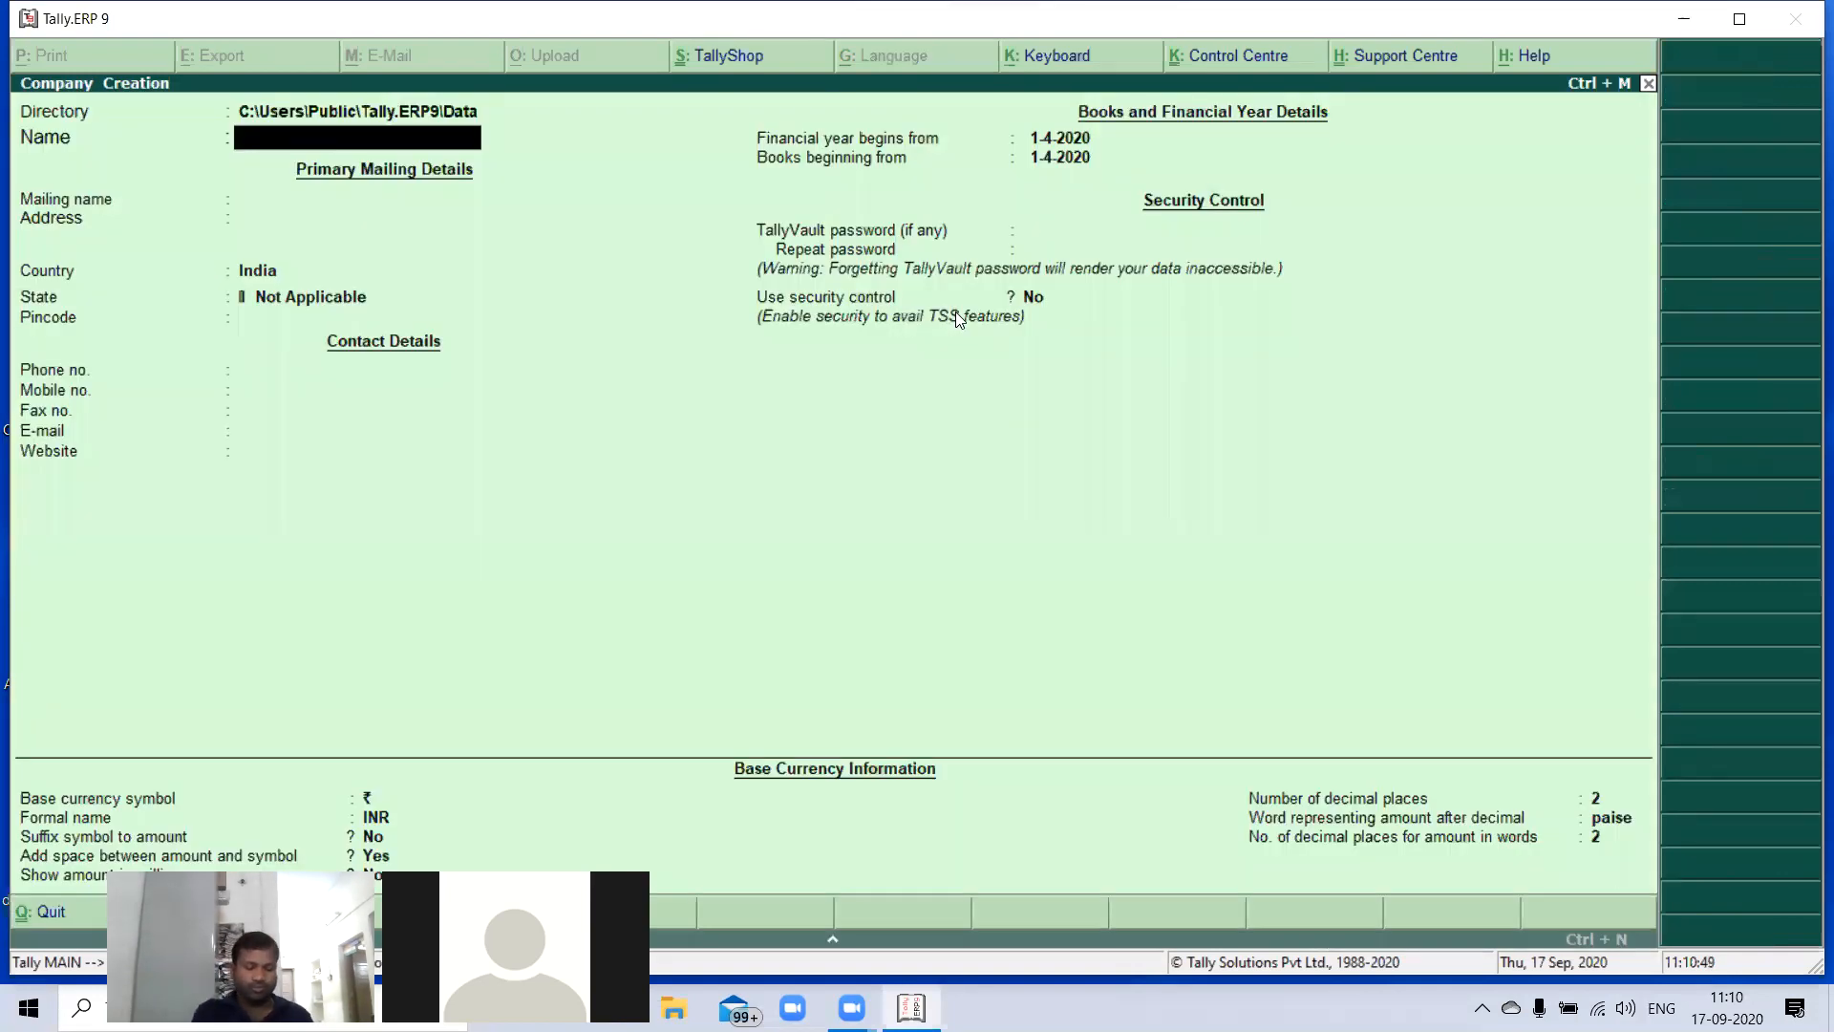
type("Inve")
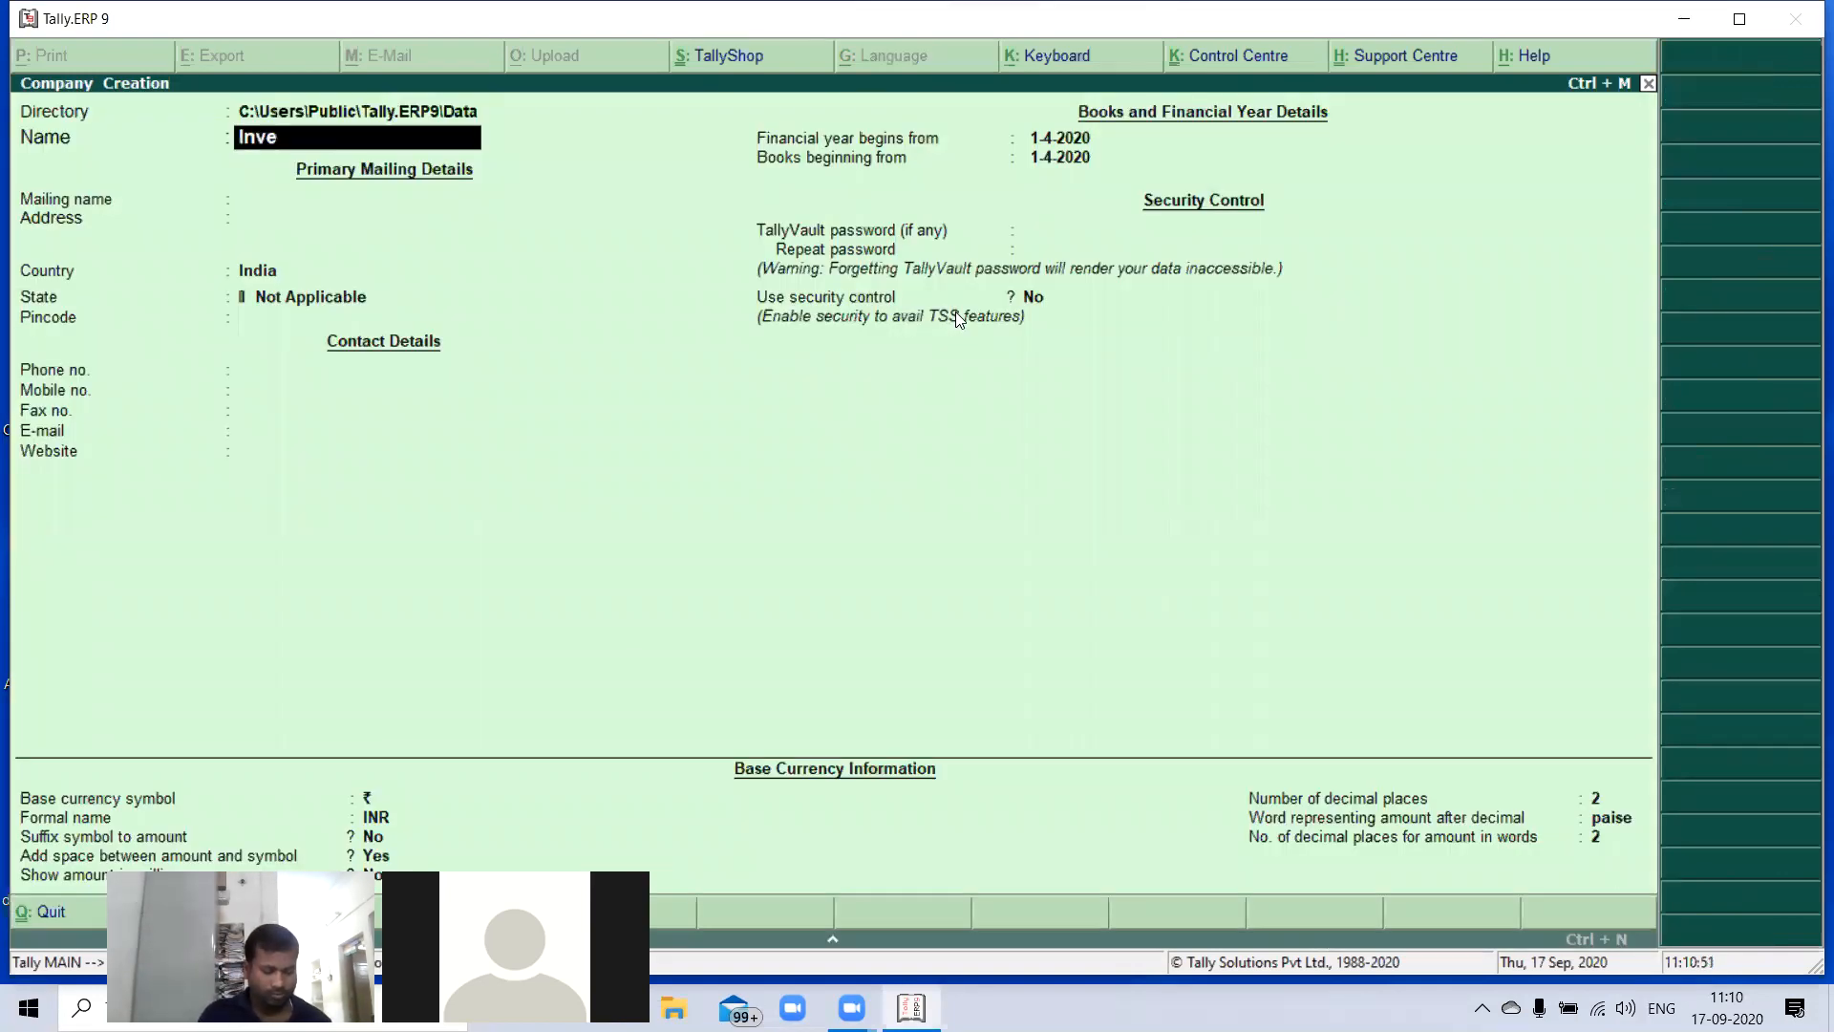
type("ntory Vouchers")
key("Return")
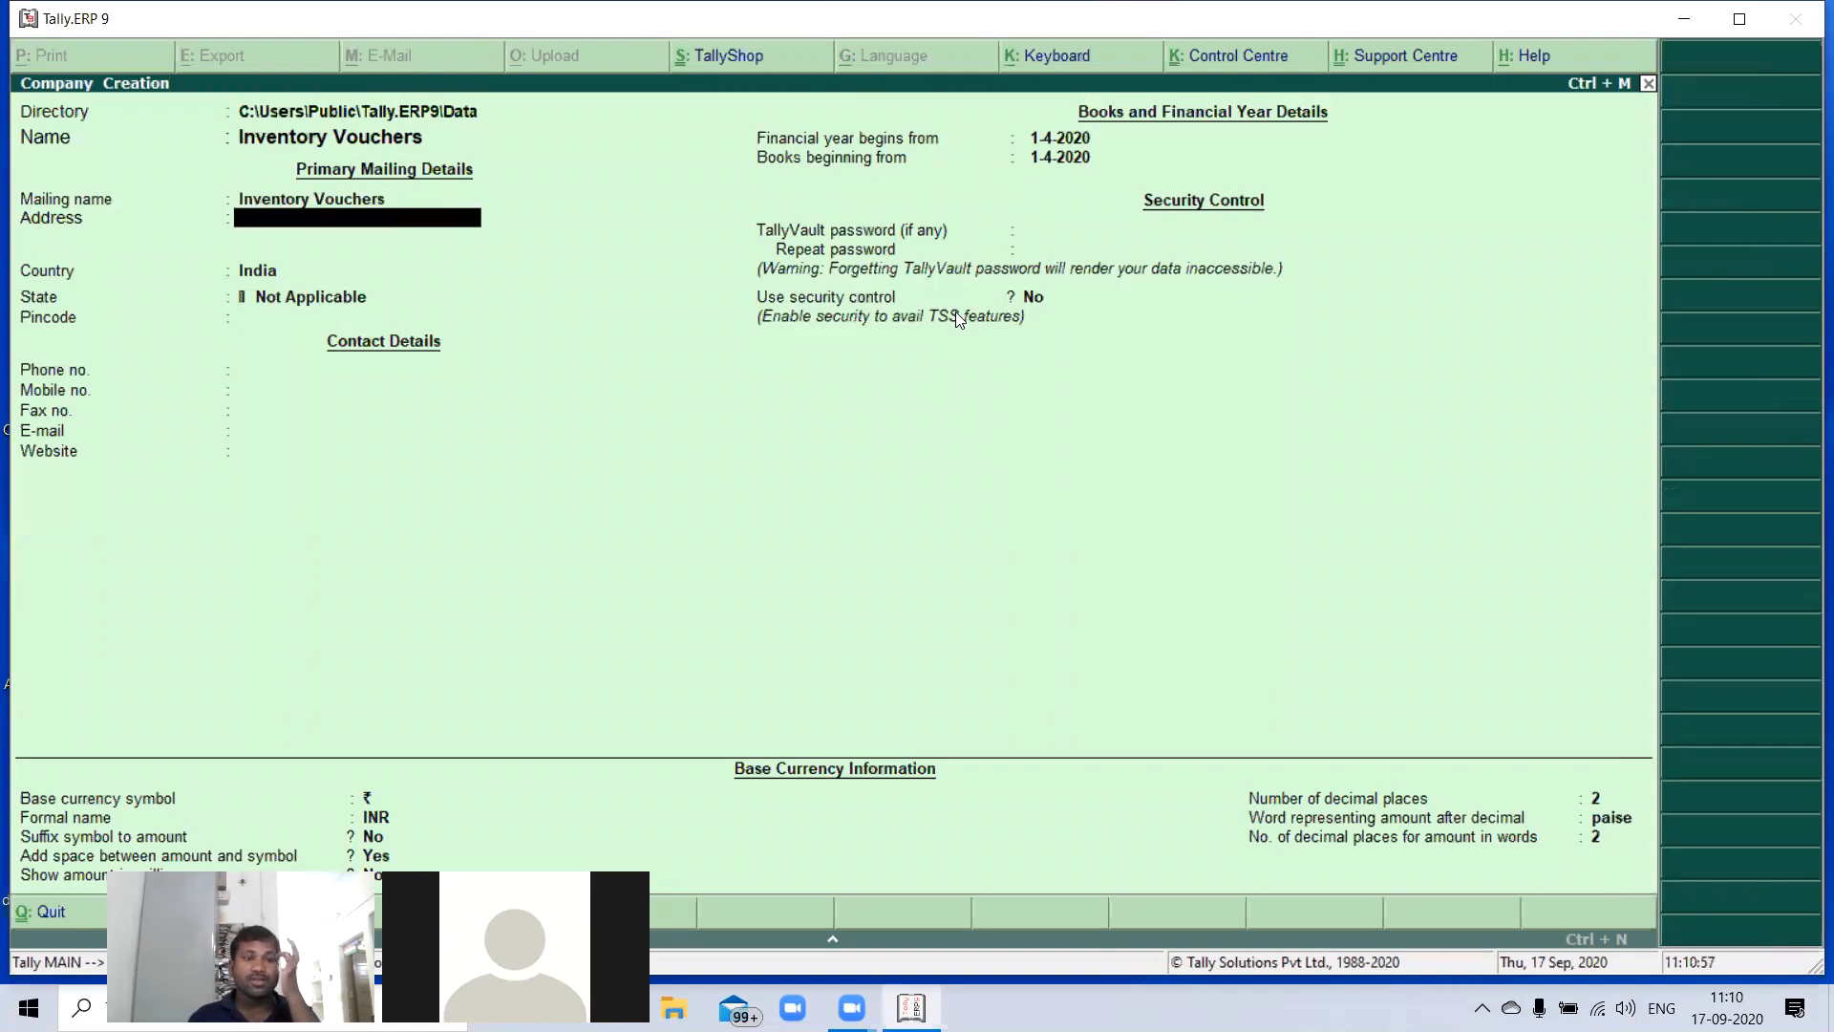
- Keep India as the country, set the state to Telangana, and save the company with the remaining details at their defaults
key("Return")
key("Return")
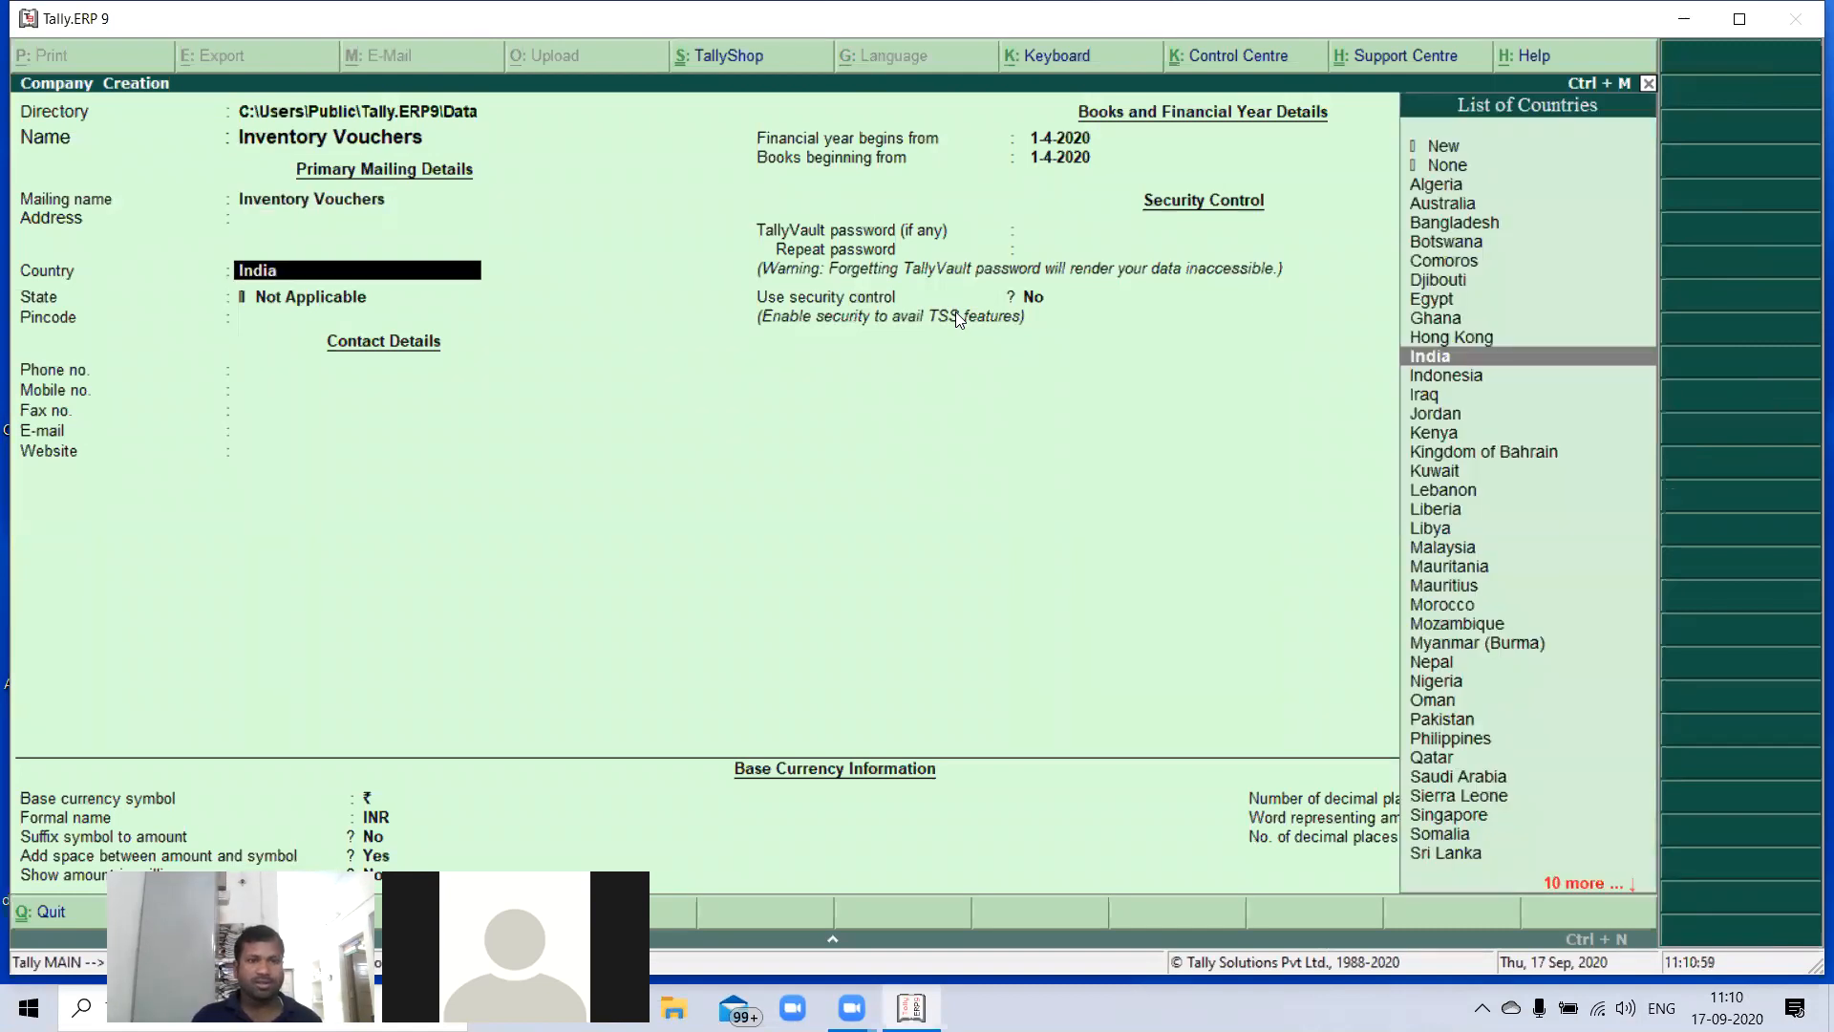
key("Return")
type("Te")
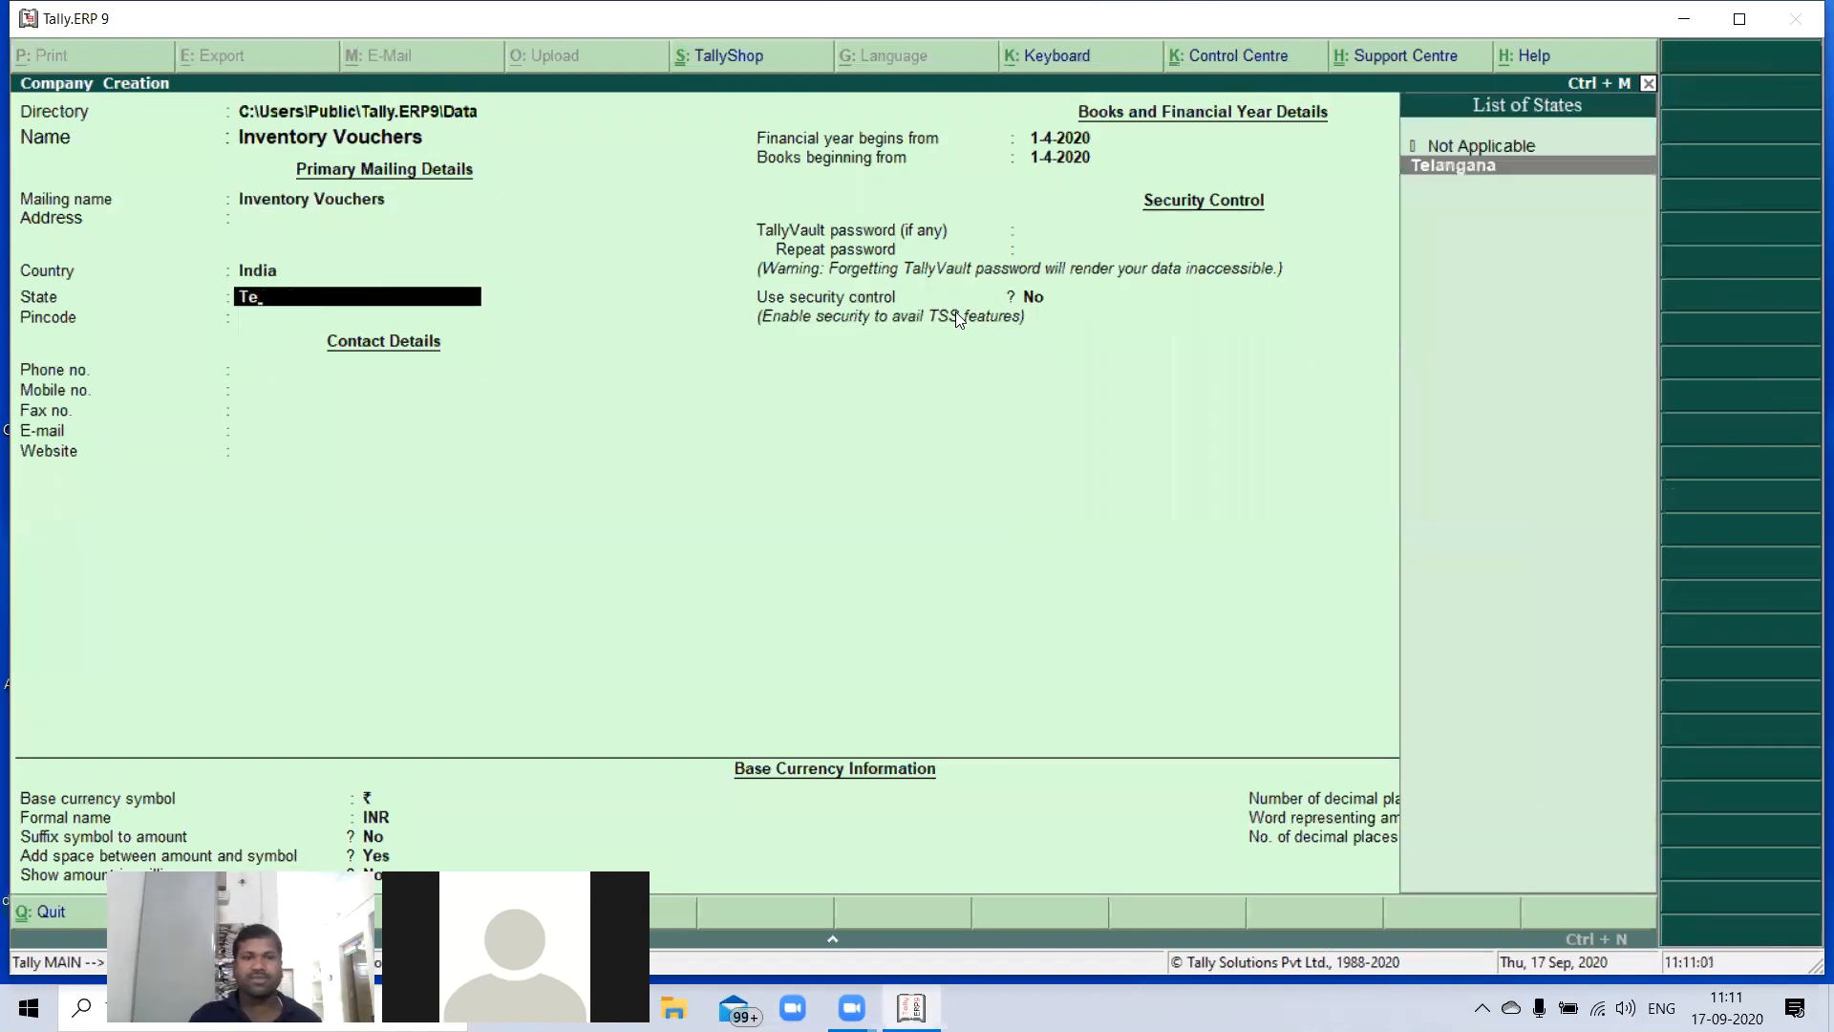
key("Return")
key("Return")
key("Return")
key("Return")
key("Return")
key("Return")
key("Return")
key("Return")
key("Return")
key("Return")
key("Return")
key("Return")
key("Return")
key("Return")
key("Return")
key("Return")
key("Return")
key("Return")
key("Return")
key("Return")
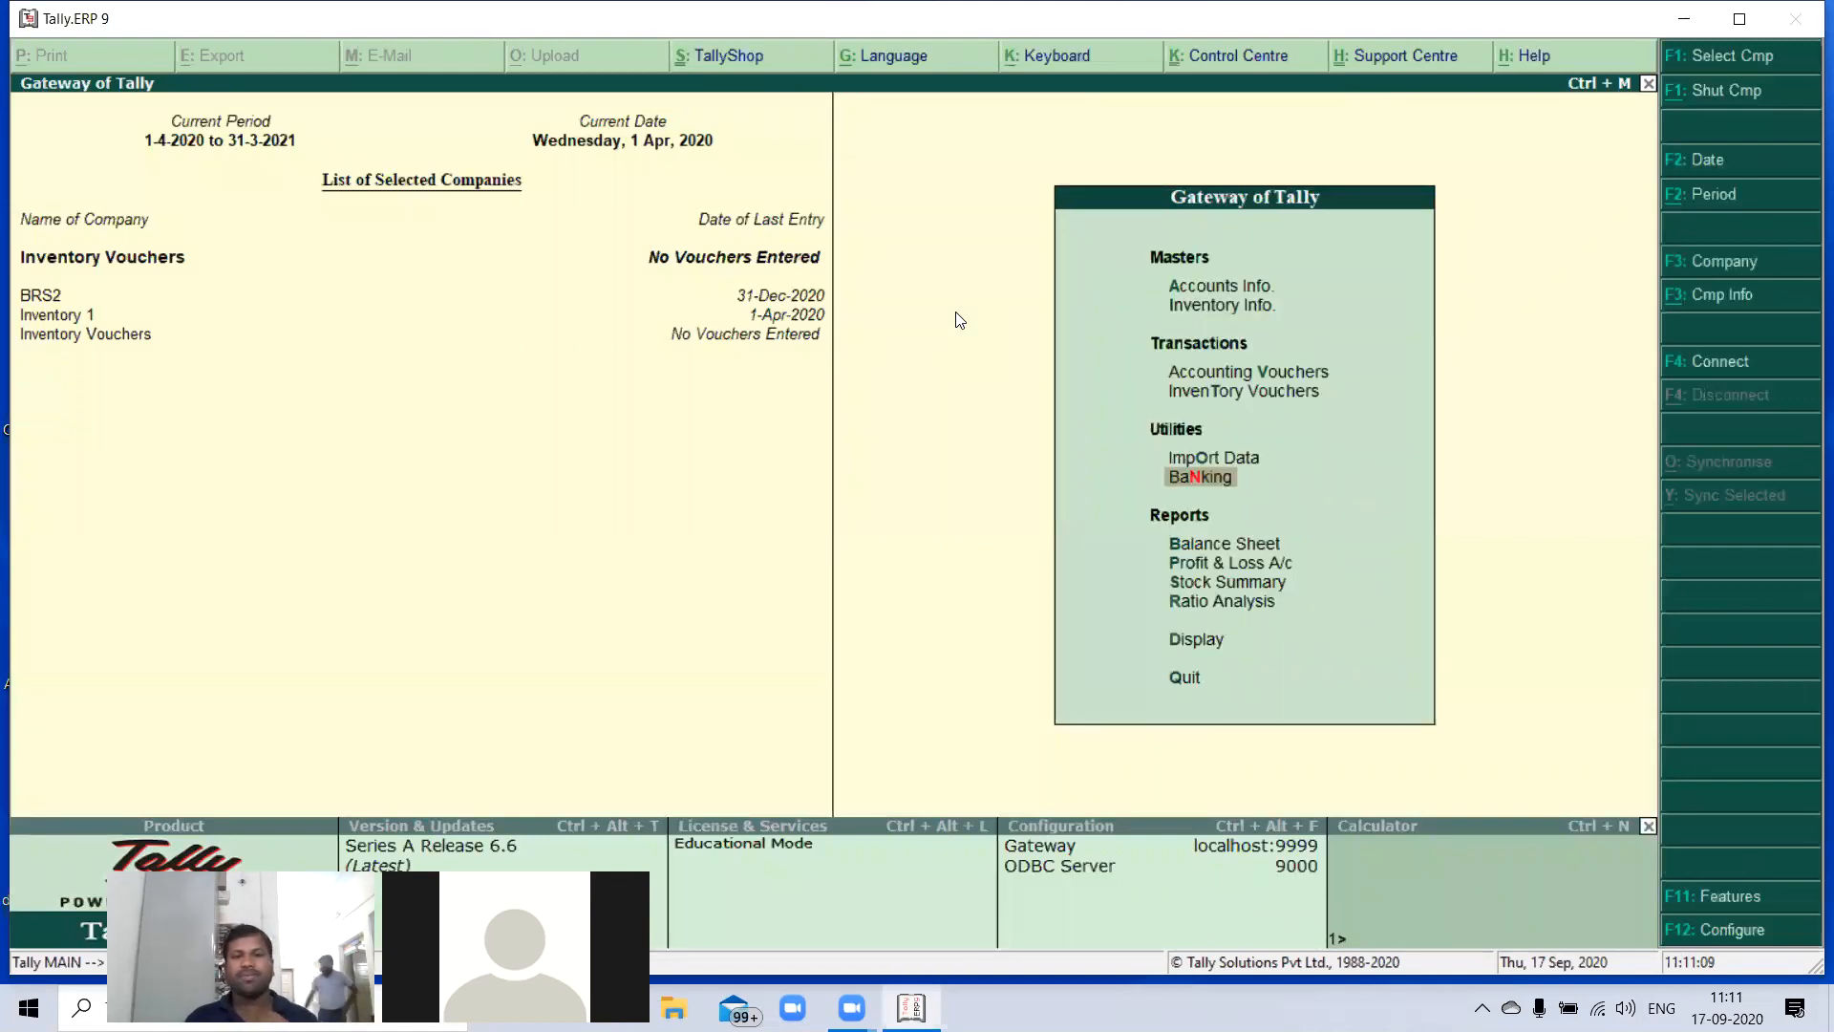
- Open the creation form for a single ledger in the Inventory Vouchers company
key("Up")
key("Up")
key("Up")
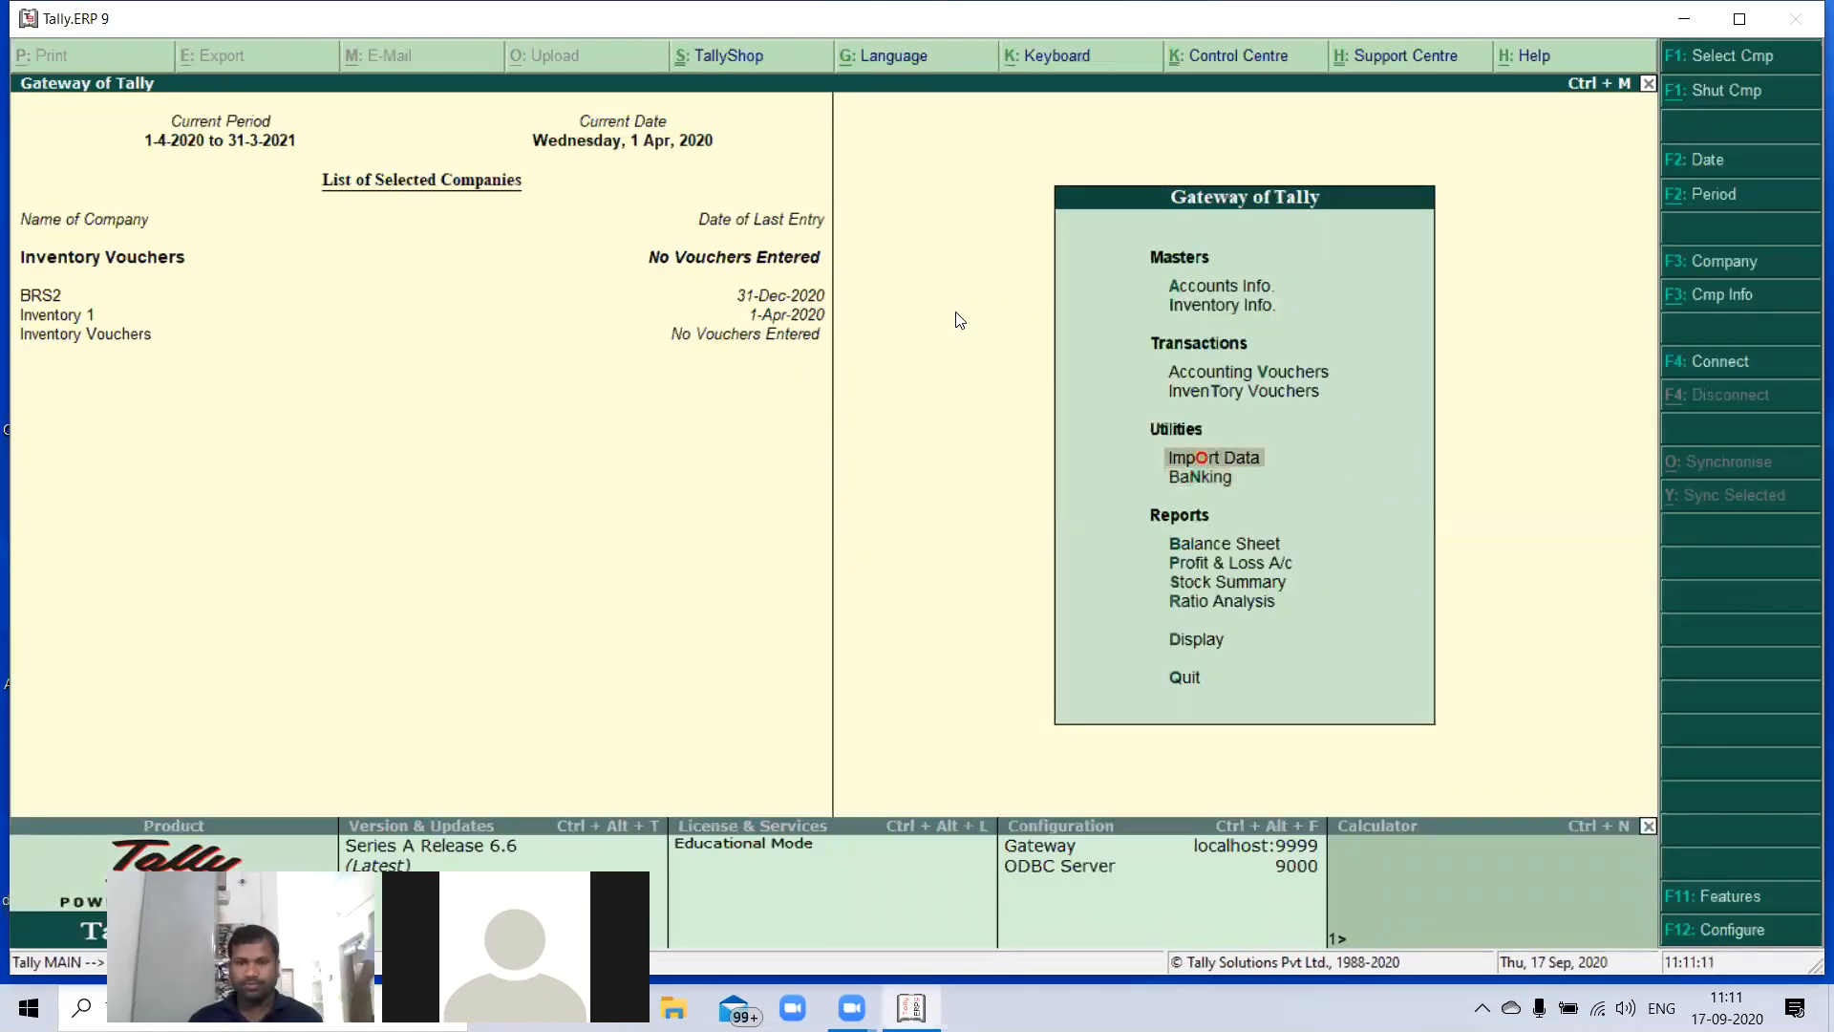
key("Up")
key("Up")
key("Return")
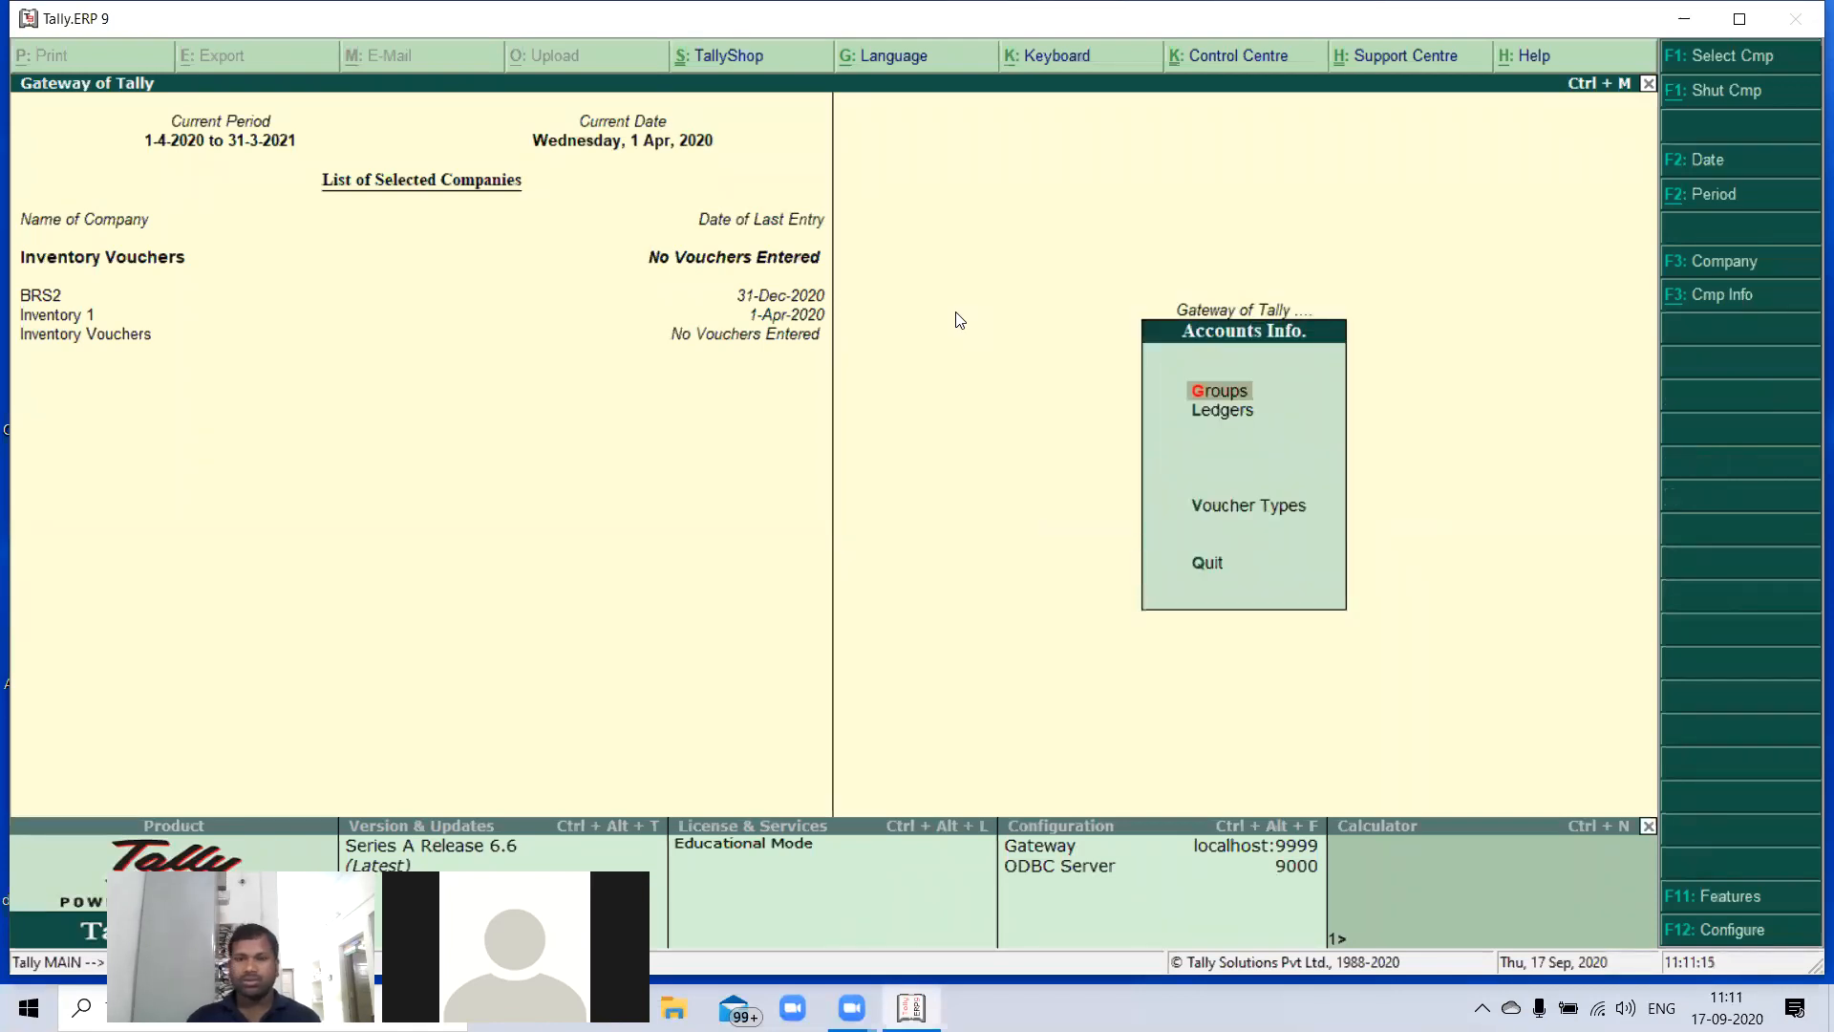
key("Escape")
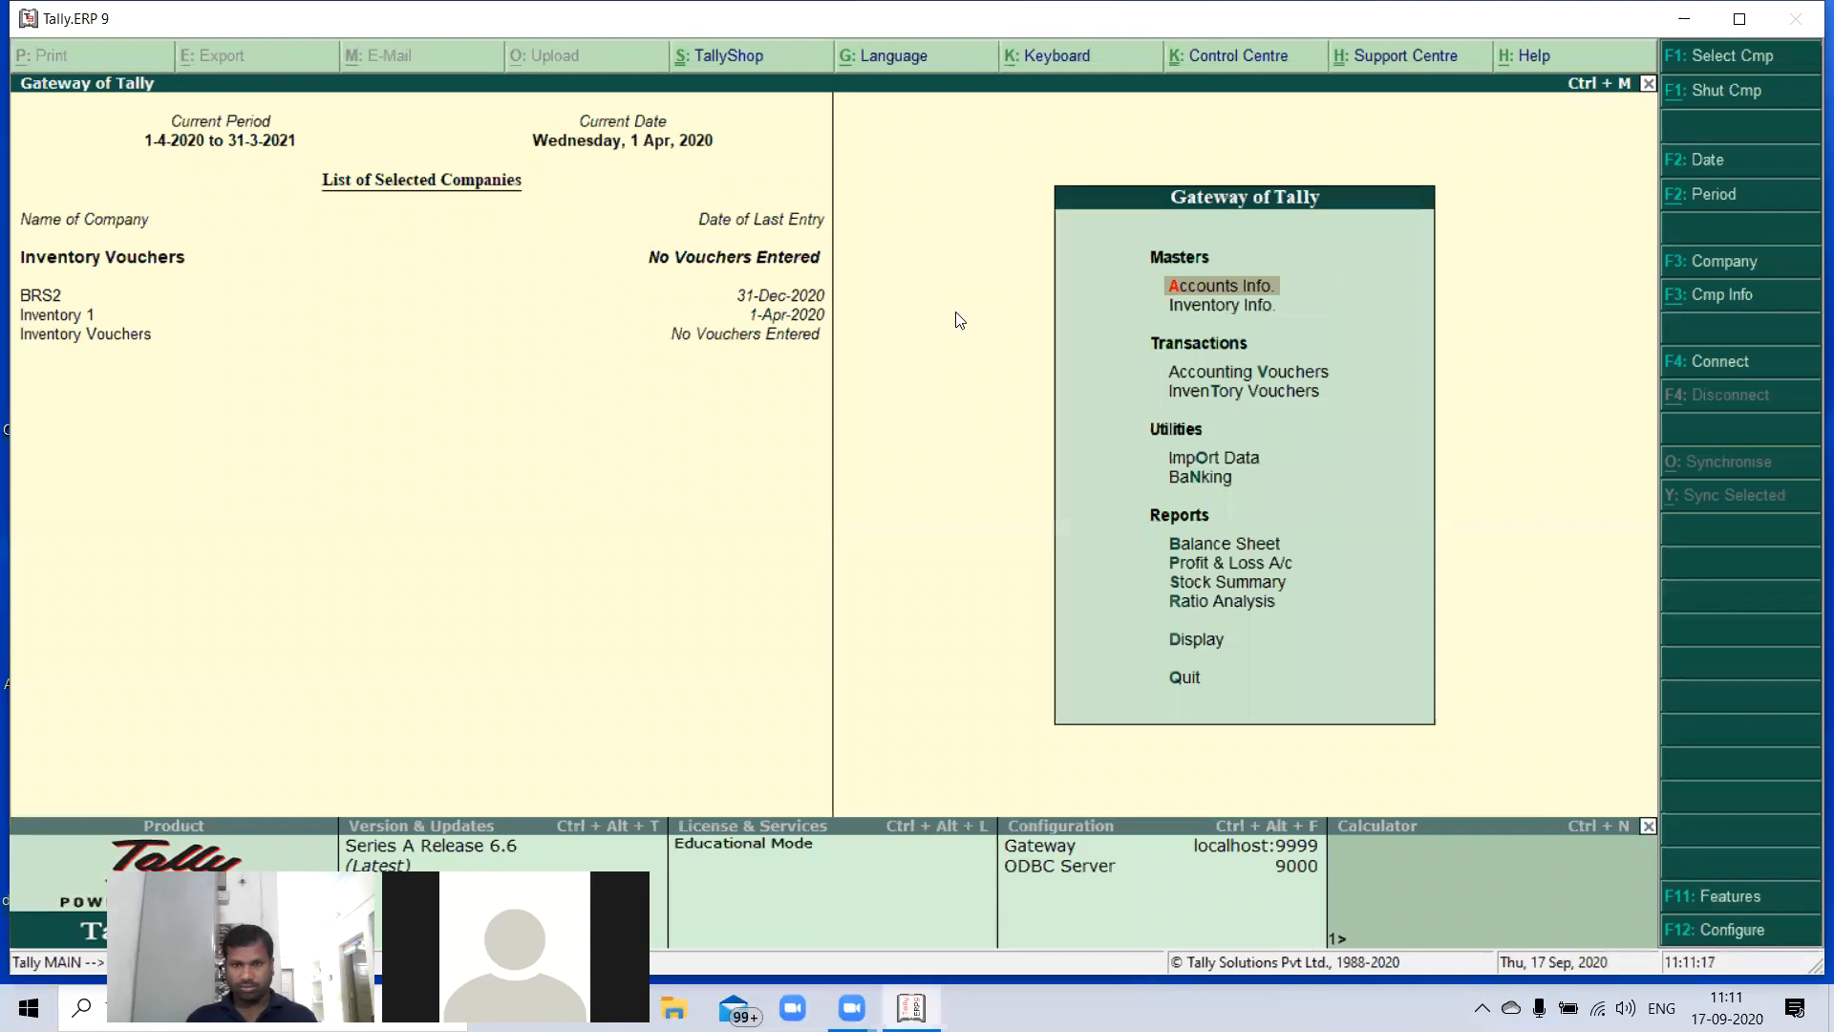
key("Return")
key("l")
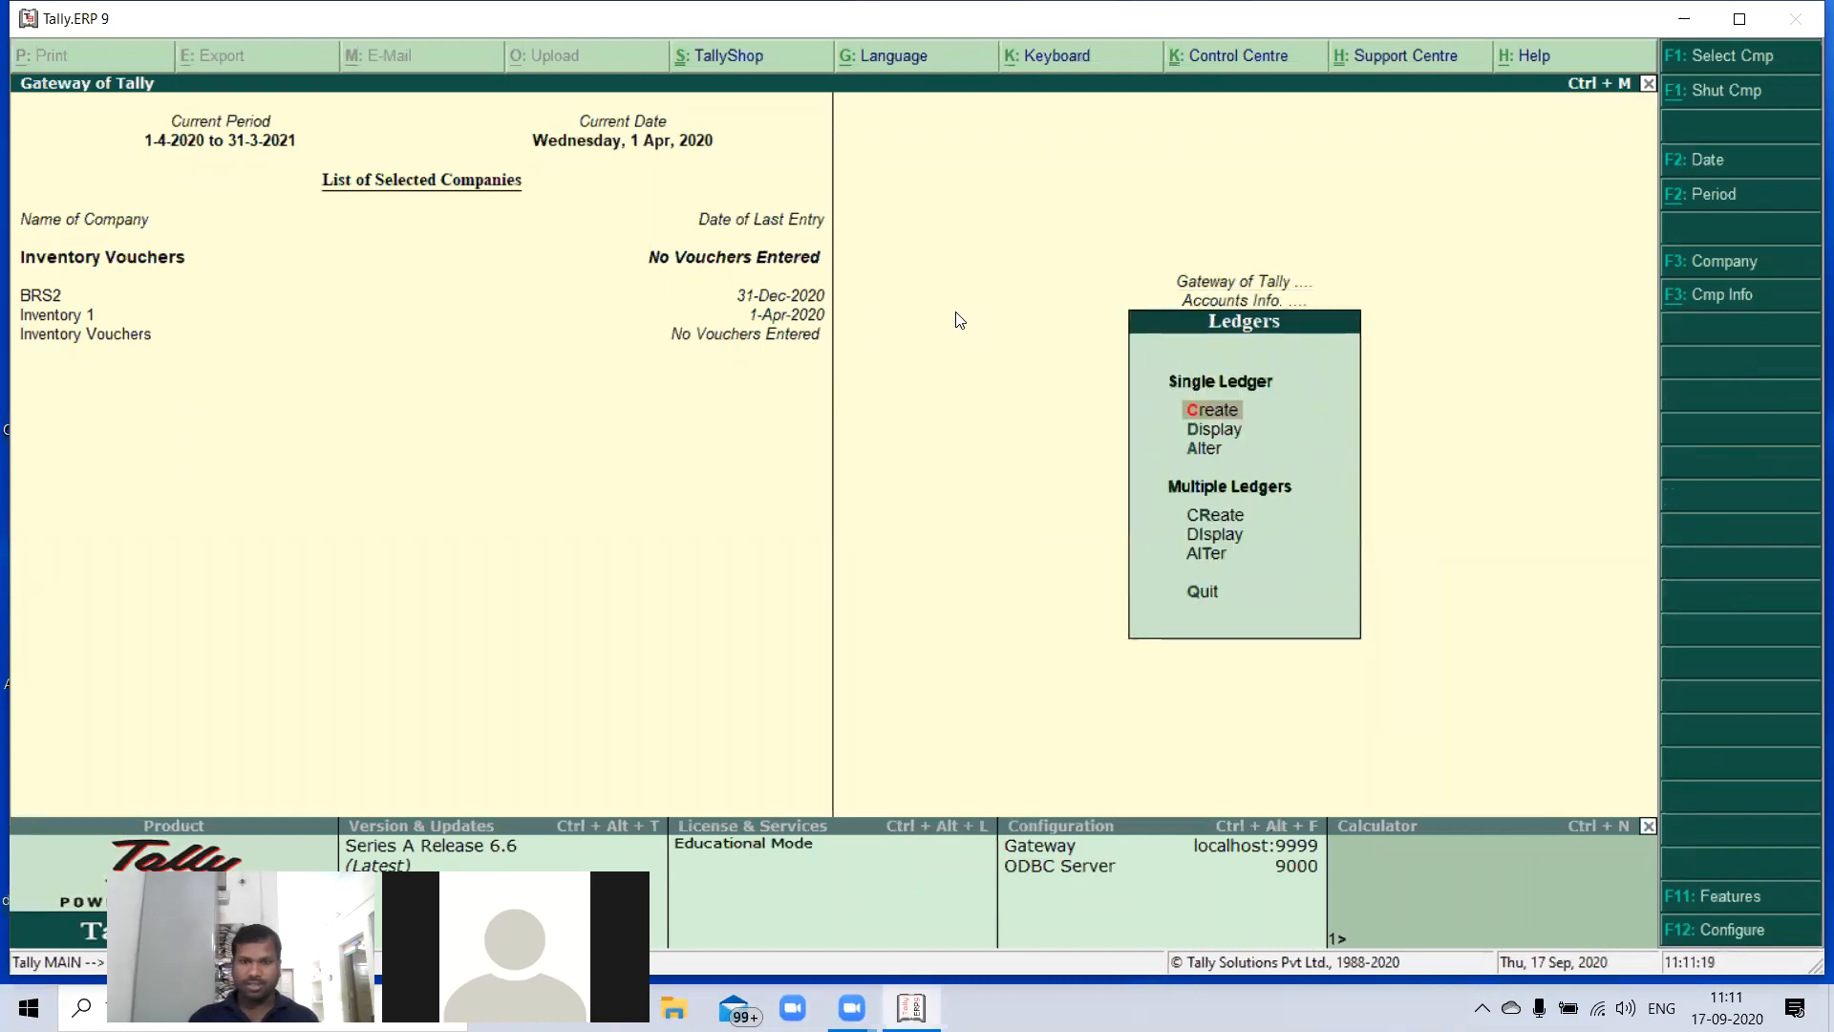
key("Return")
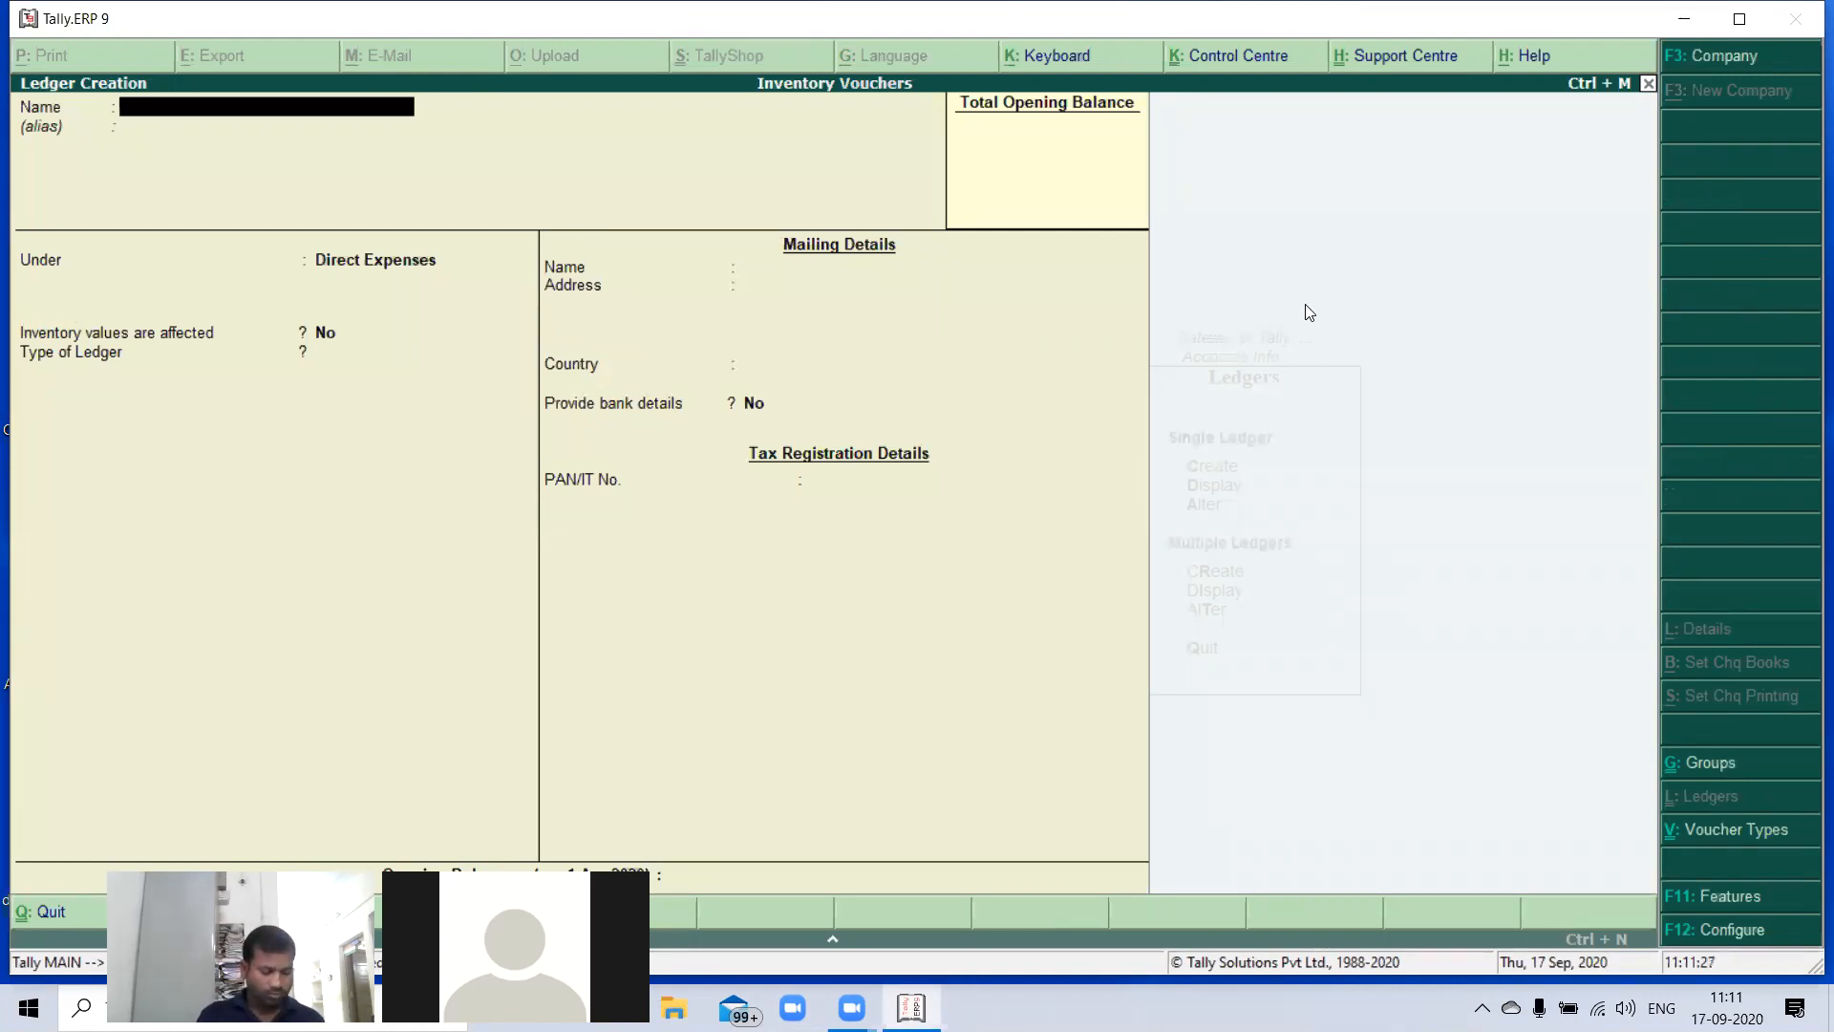
- Create the owner's capital ledger, named with the owner's first name plus Capital, under Capital Account, keeping the other defaults
type("Varu")
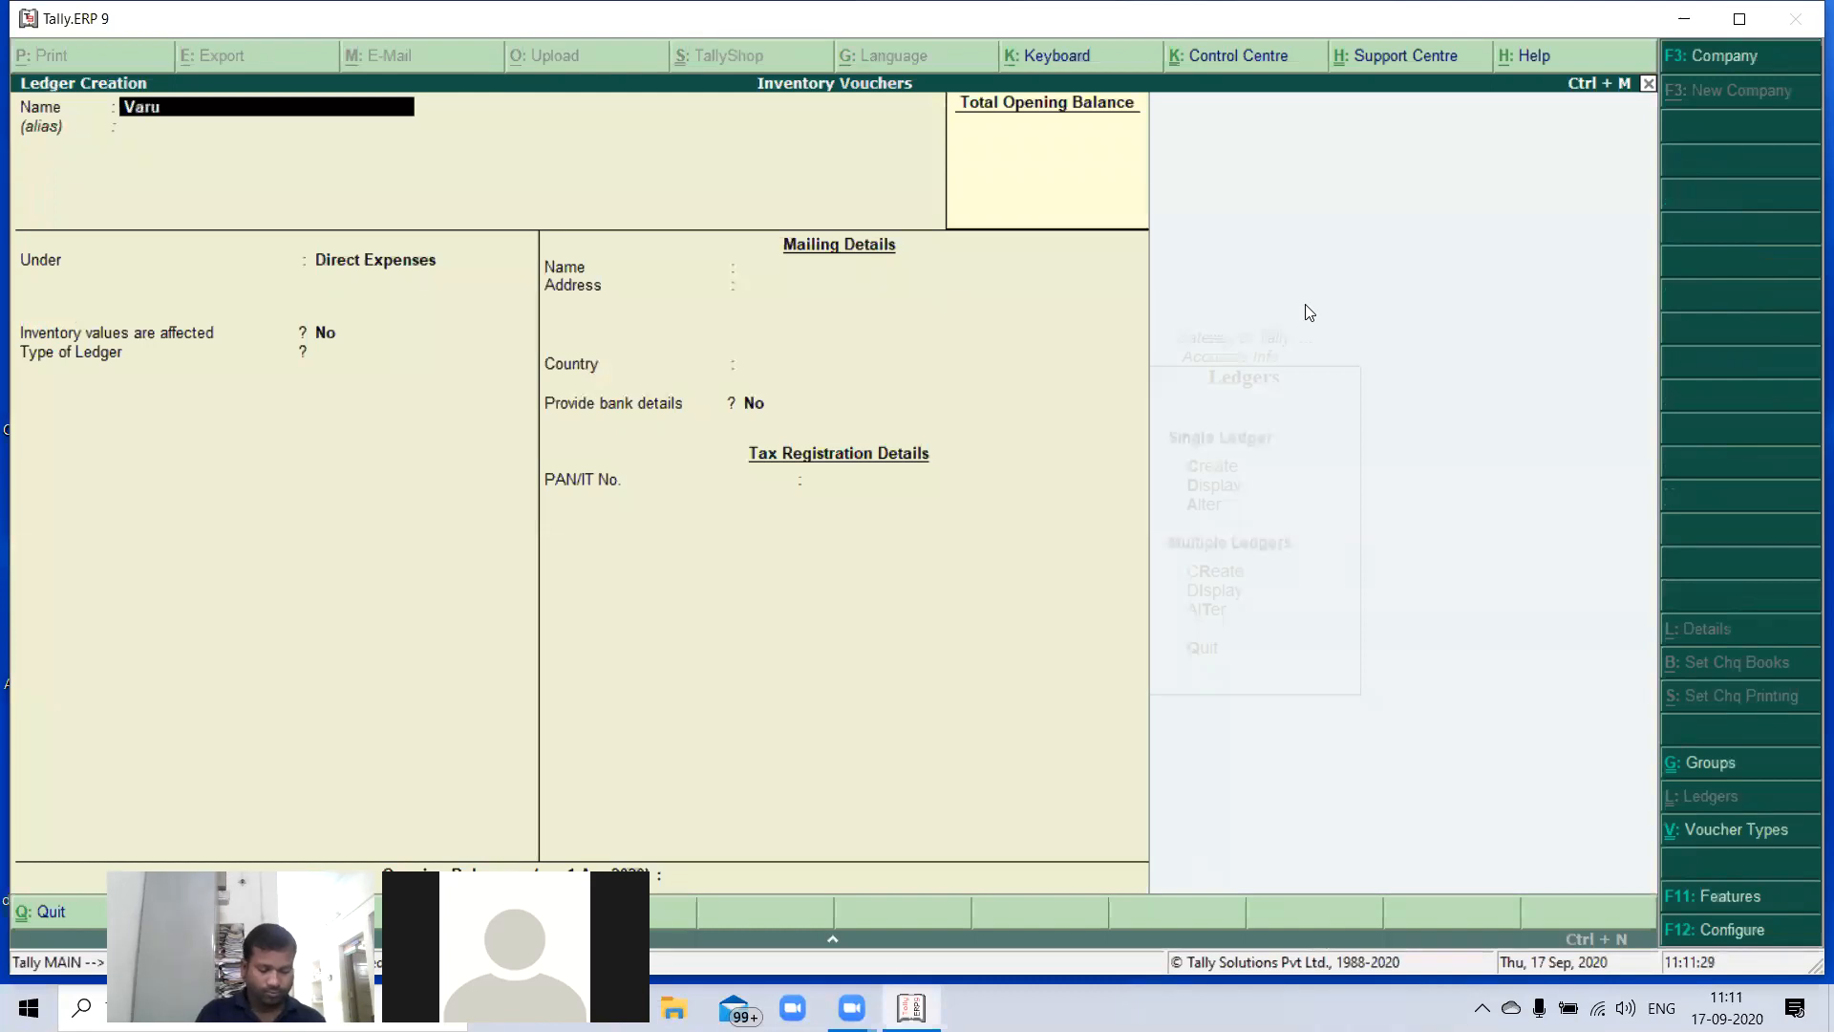
type("n")
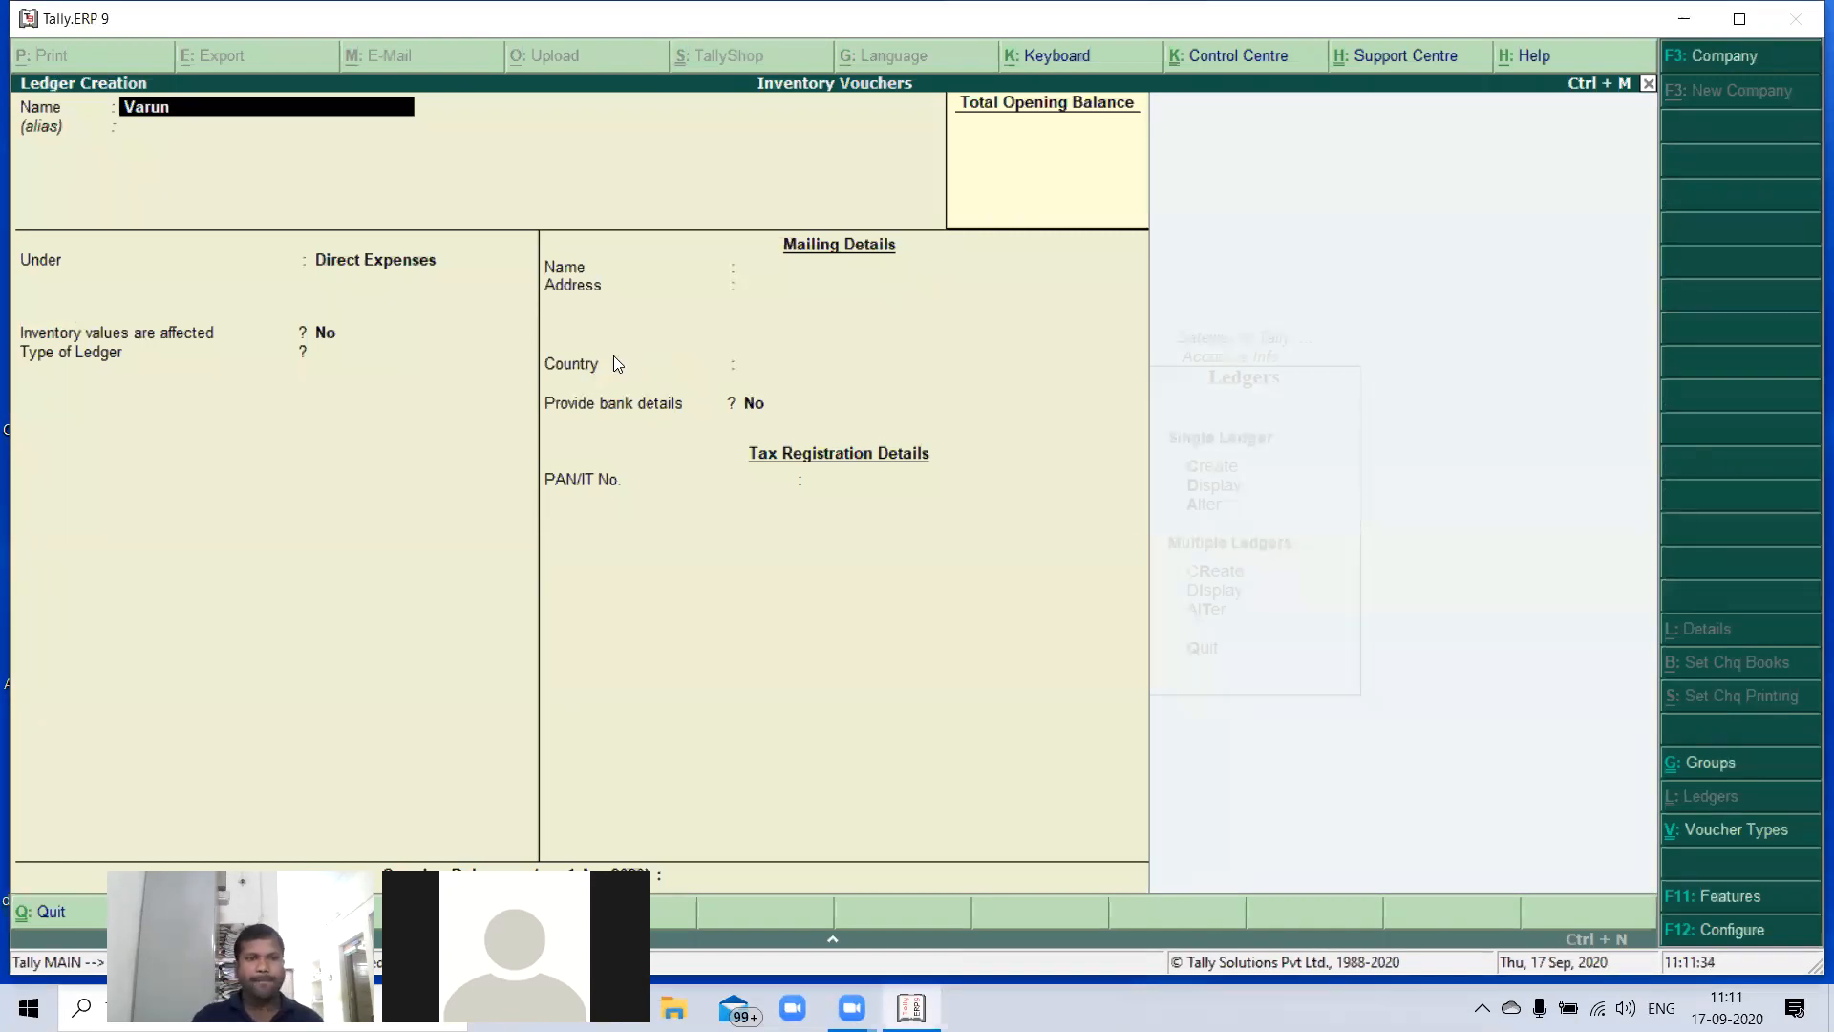
type("Capi")
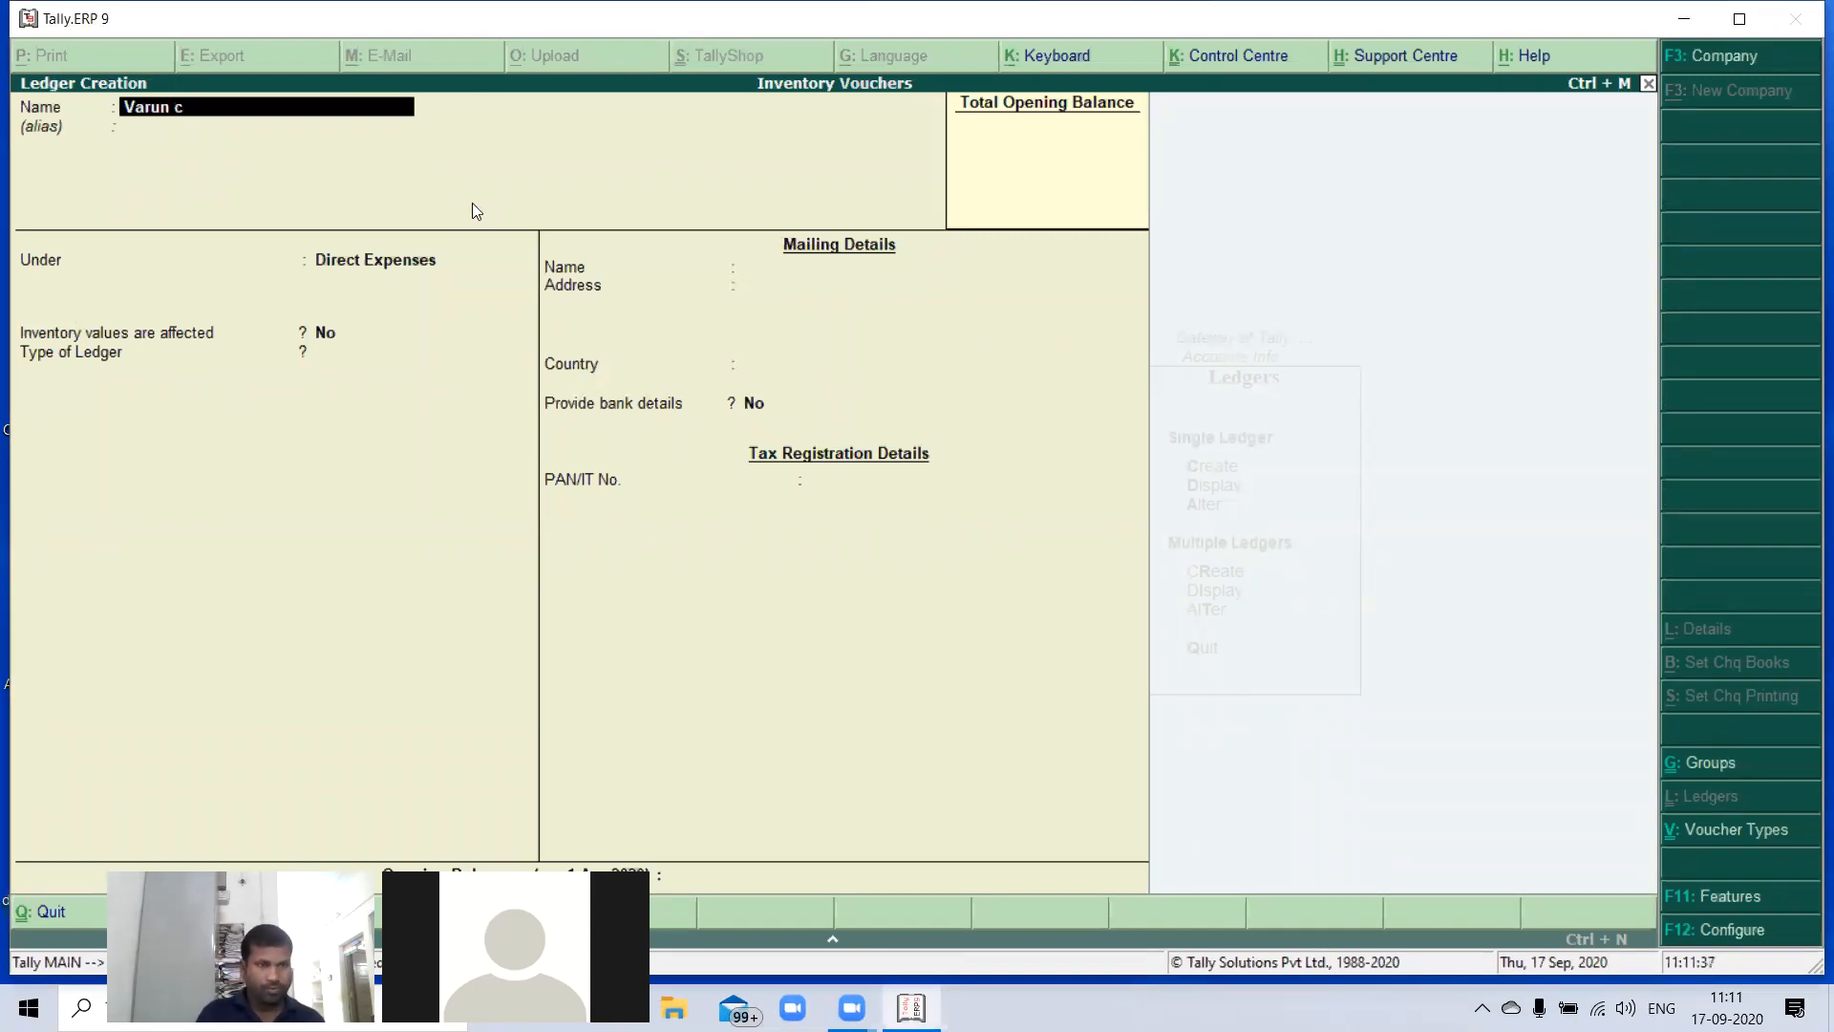
type("tal")
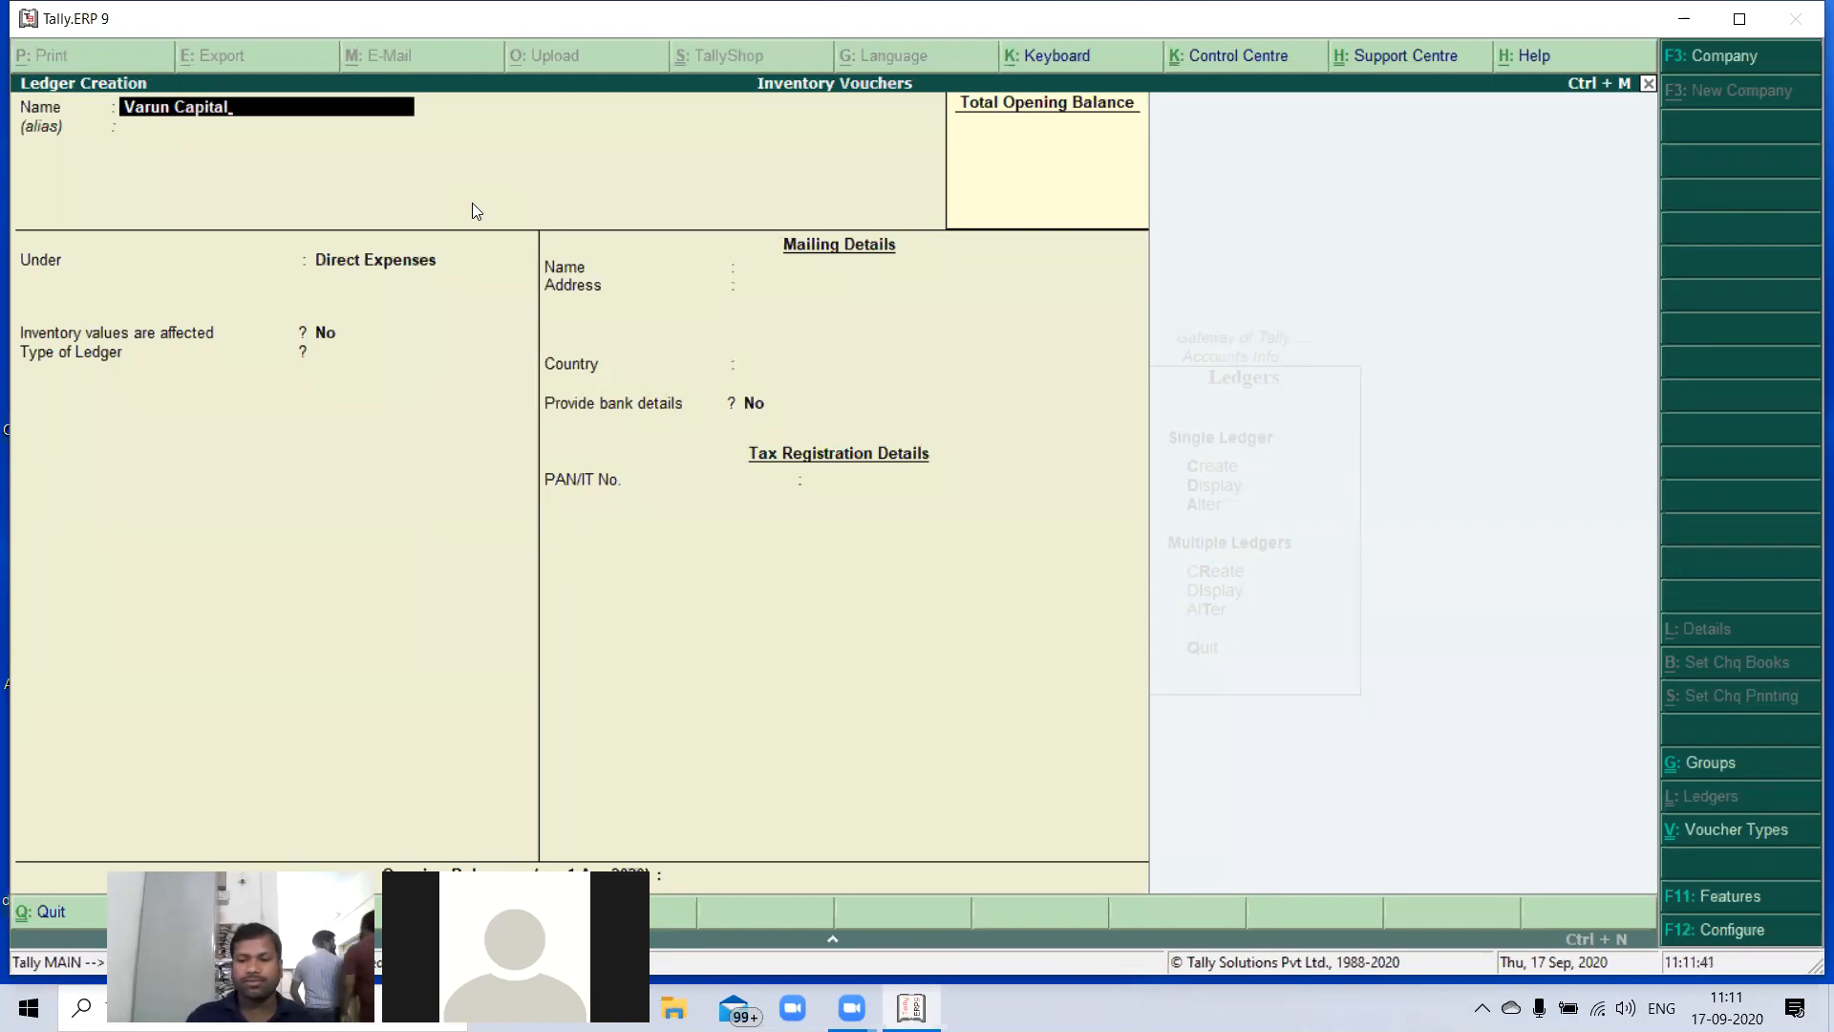
key("Return")
key("Return")
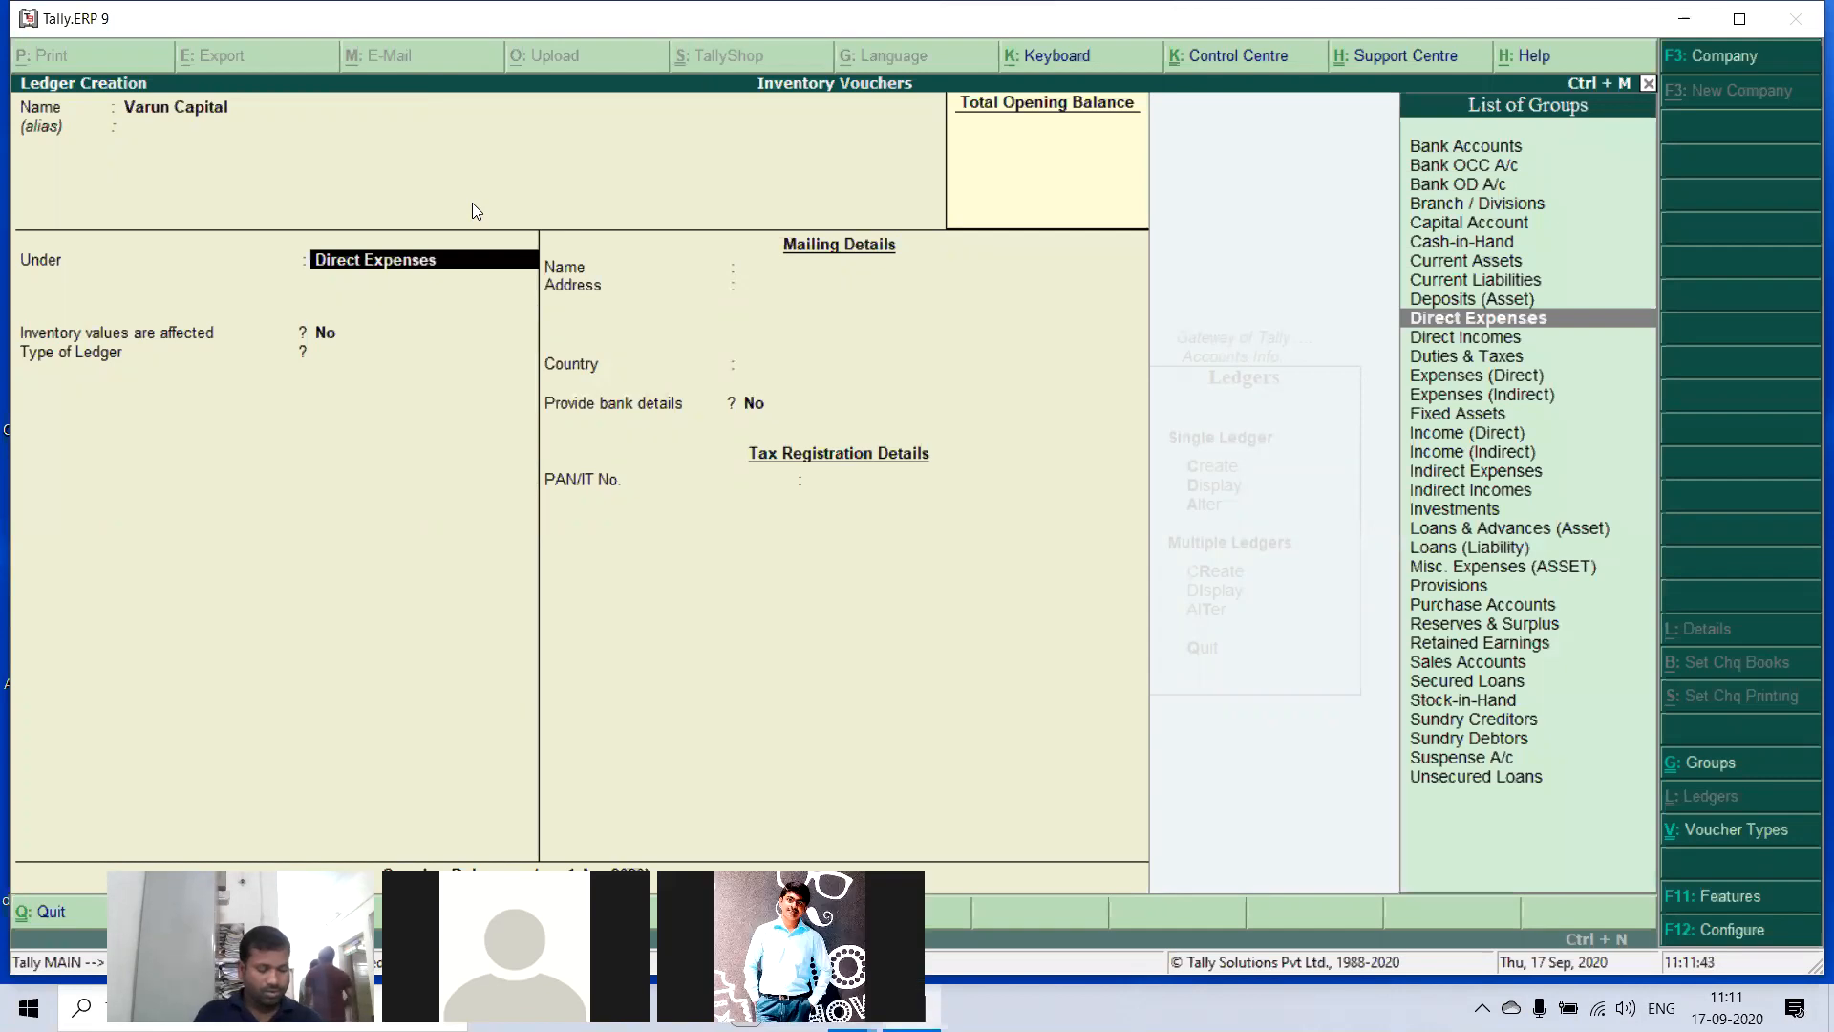
type("Cap")
key("Return")
key("Return")
key("Return")
key("Return")
key("Return")
key("Return")
key("Return")
key("Return")
key("Return")
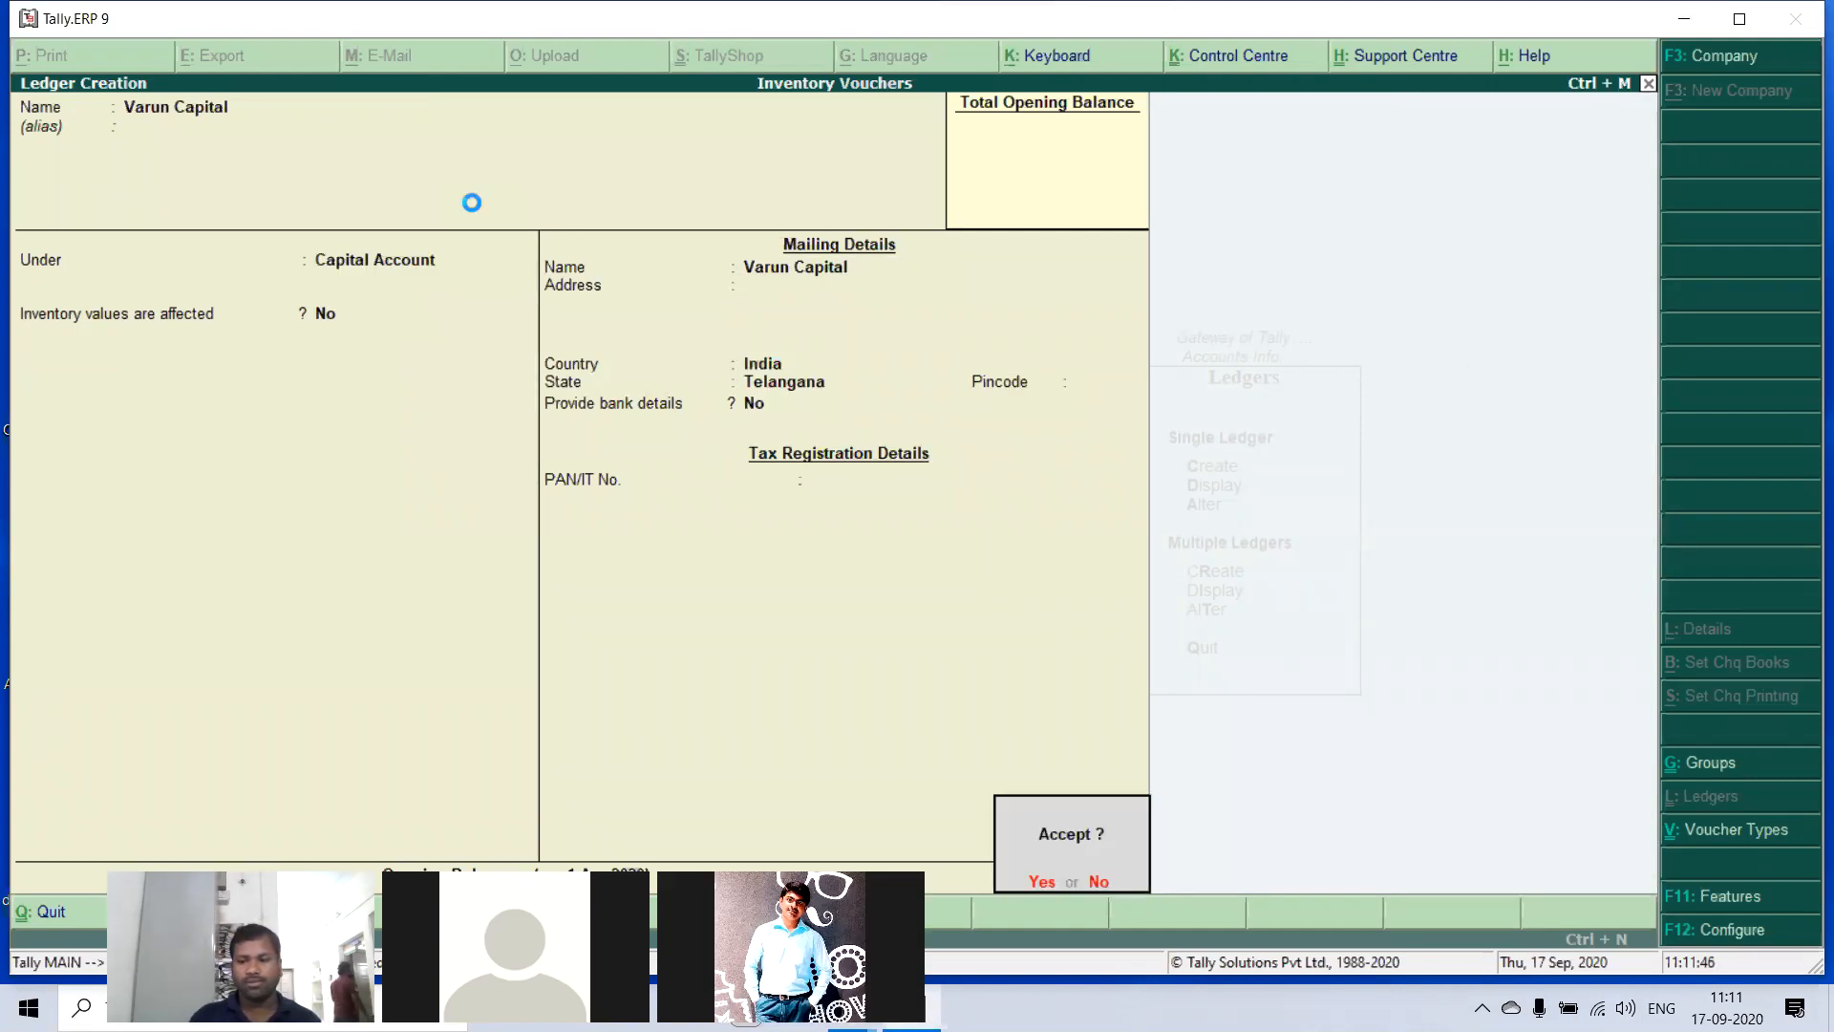
key("Return")
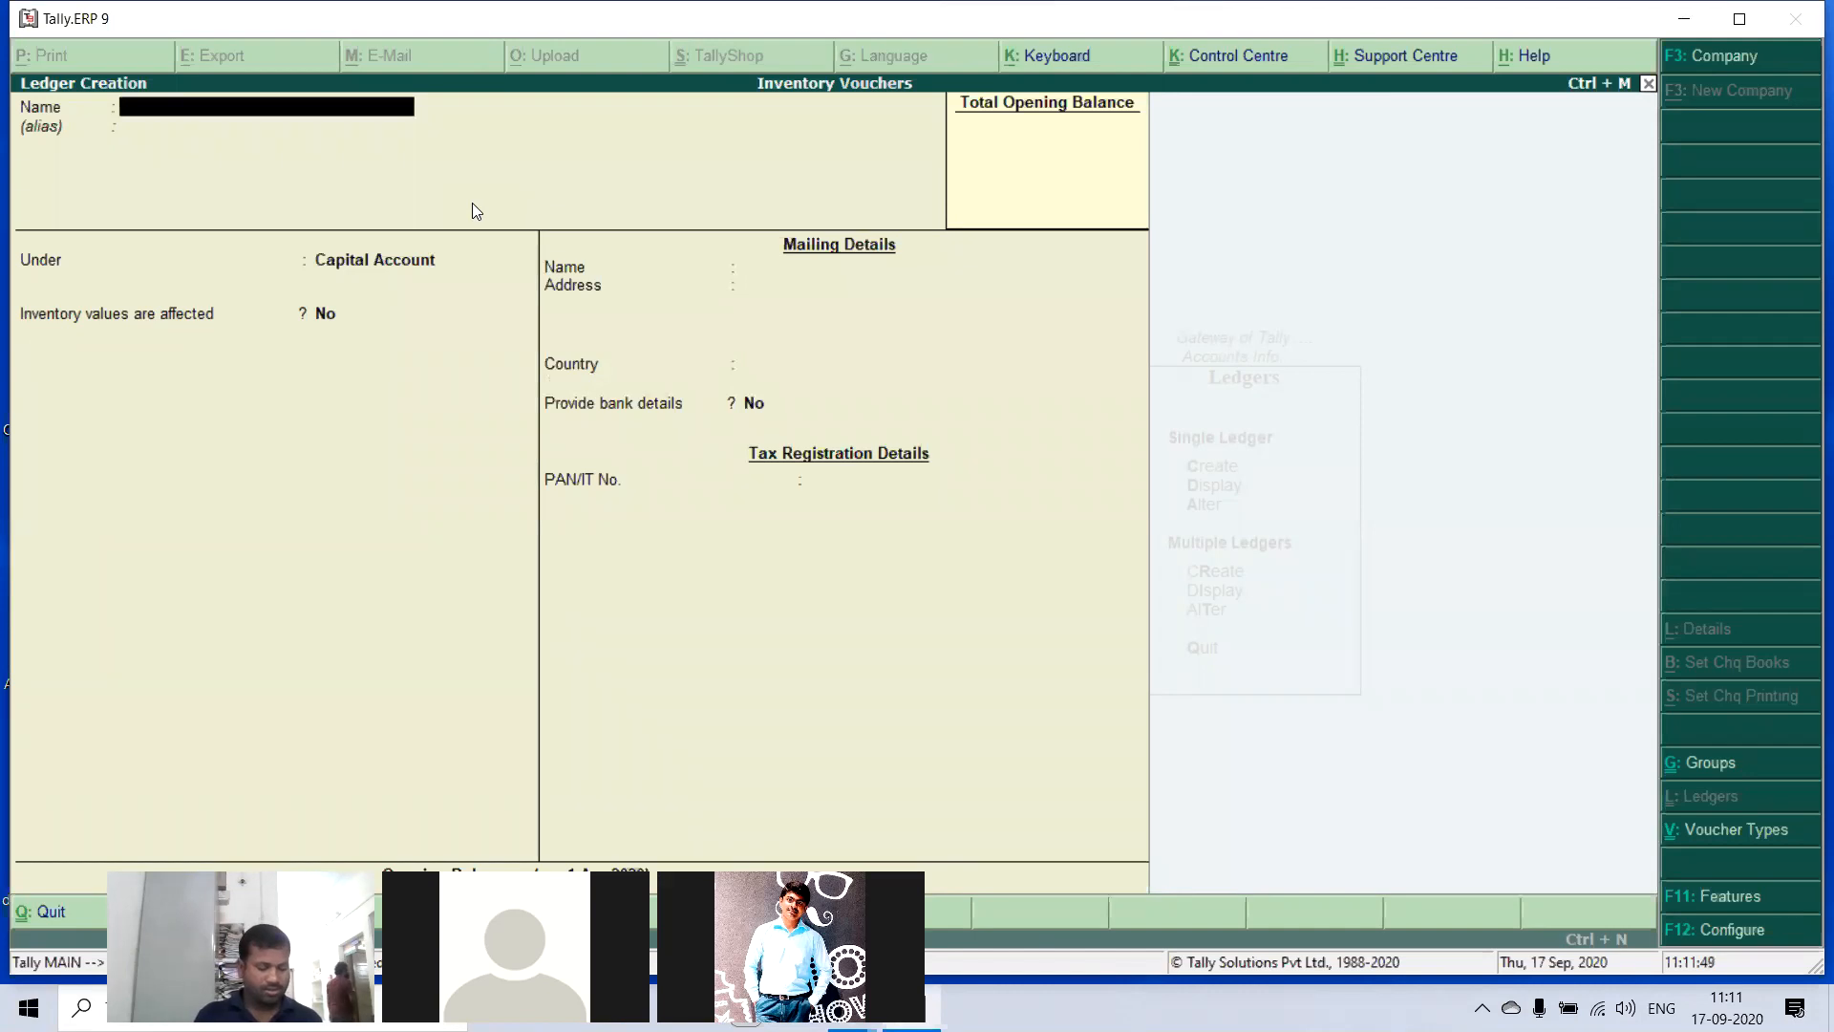
- Create a ledger named Bank under Bank Accounts, keeping the default bank details and configuration
type("Bank")
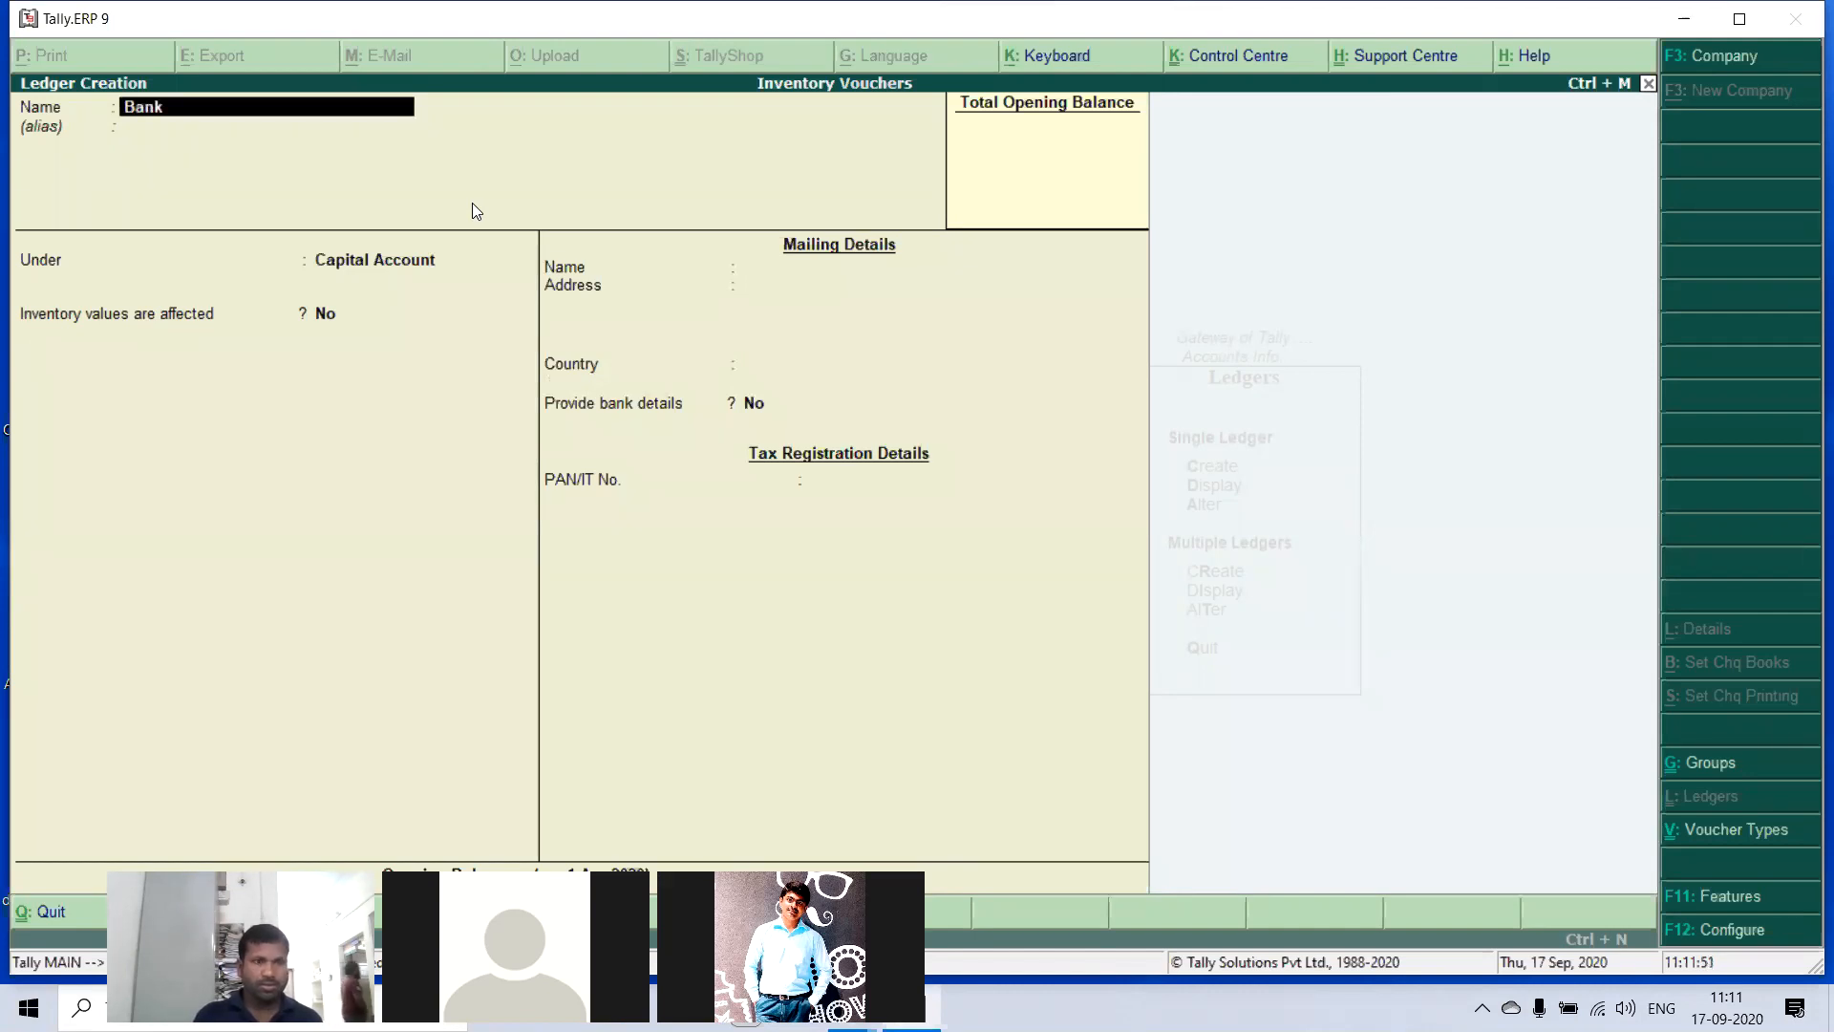
key("Return")
type("Ba")
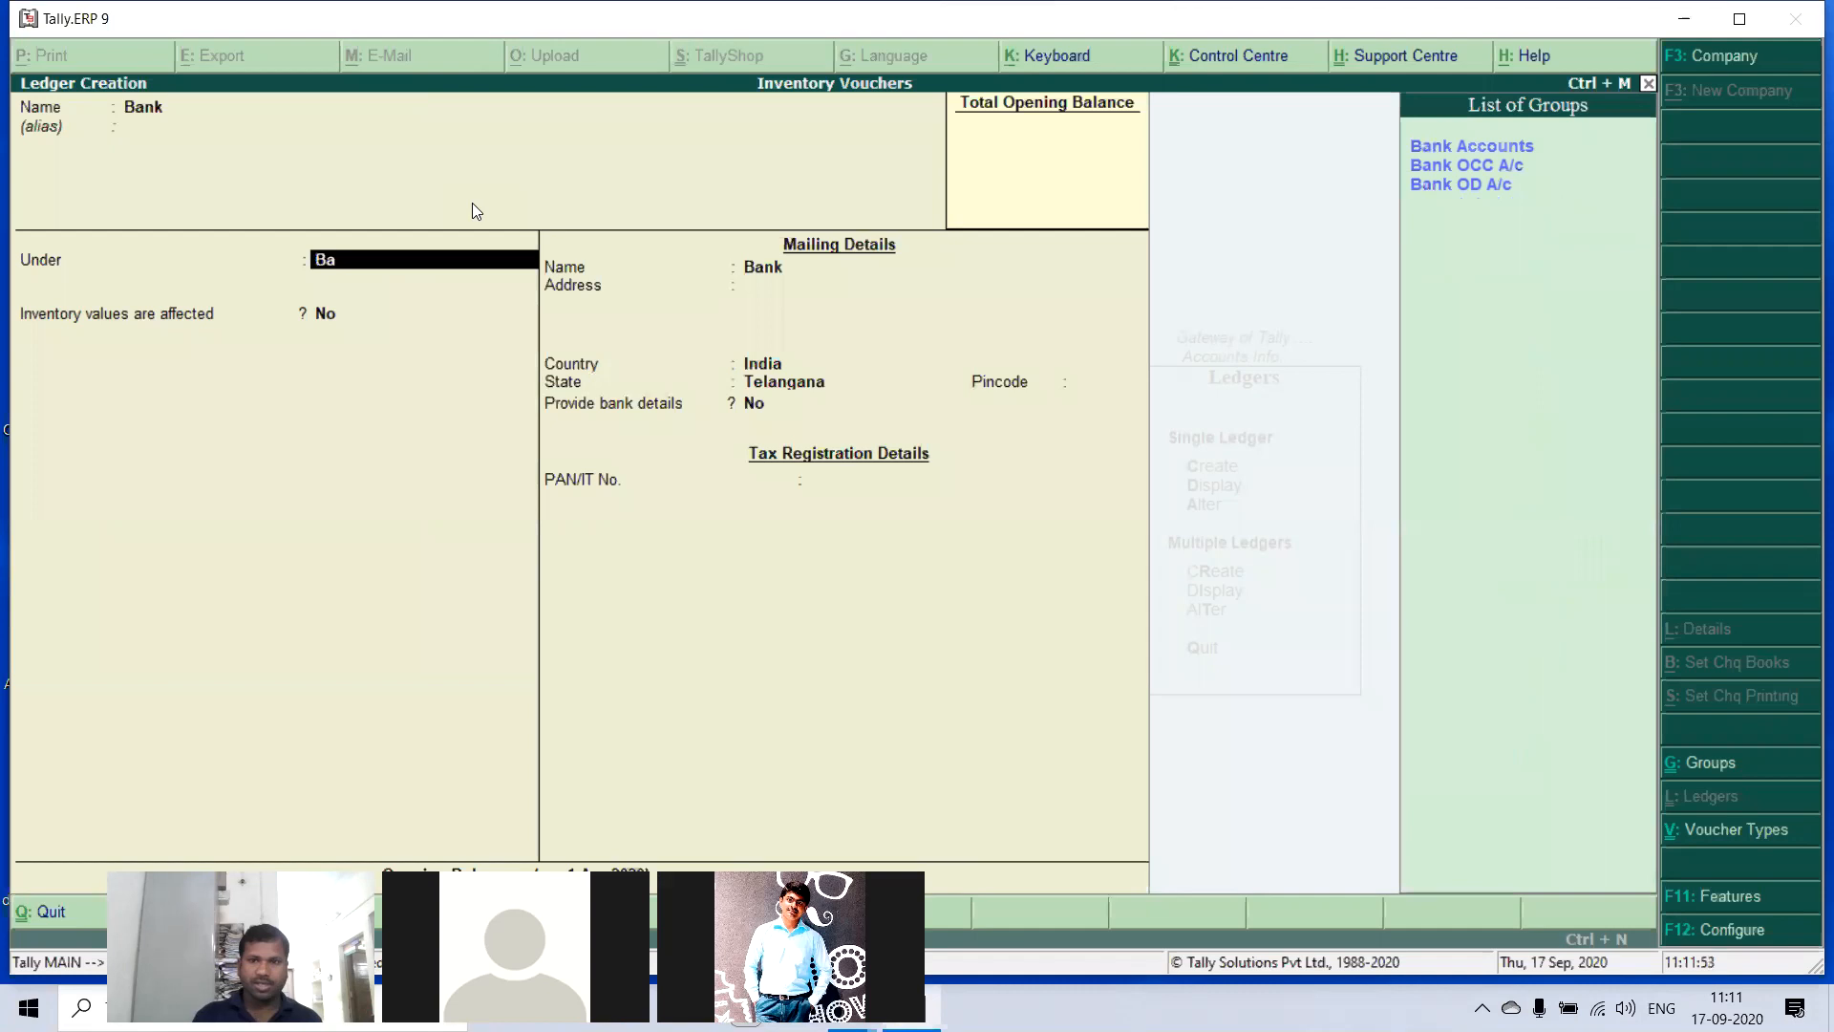
key("Down")
key("Return")
key("Return")
key("Return")
key("Return")
key("Return")
key("Return")
key("Return")
key("Return")
key("Return")
key("Return")
key("Return")
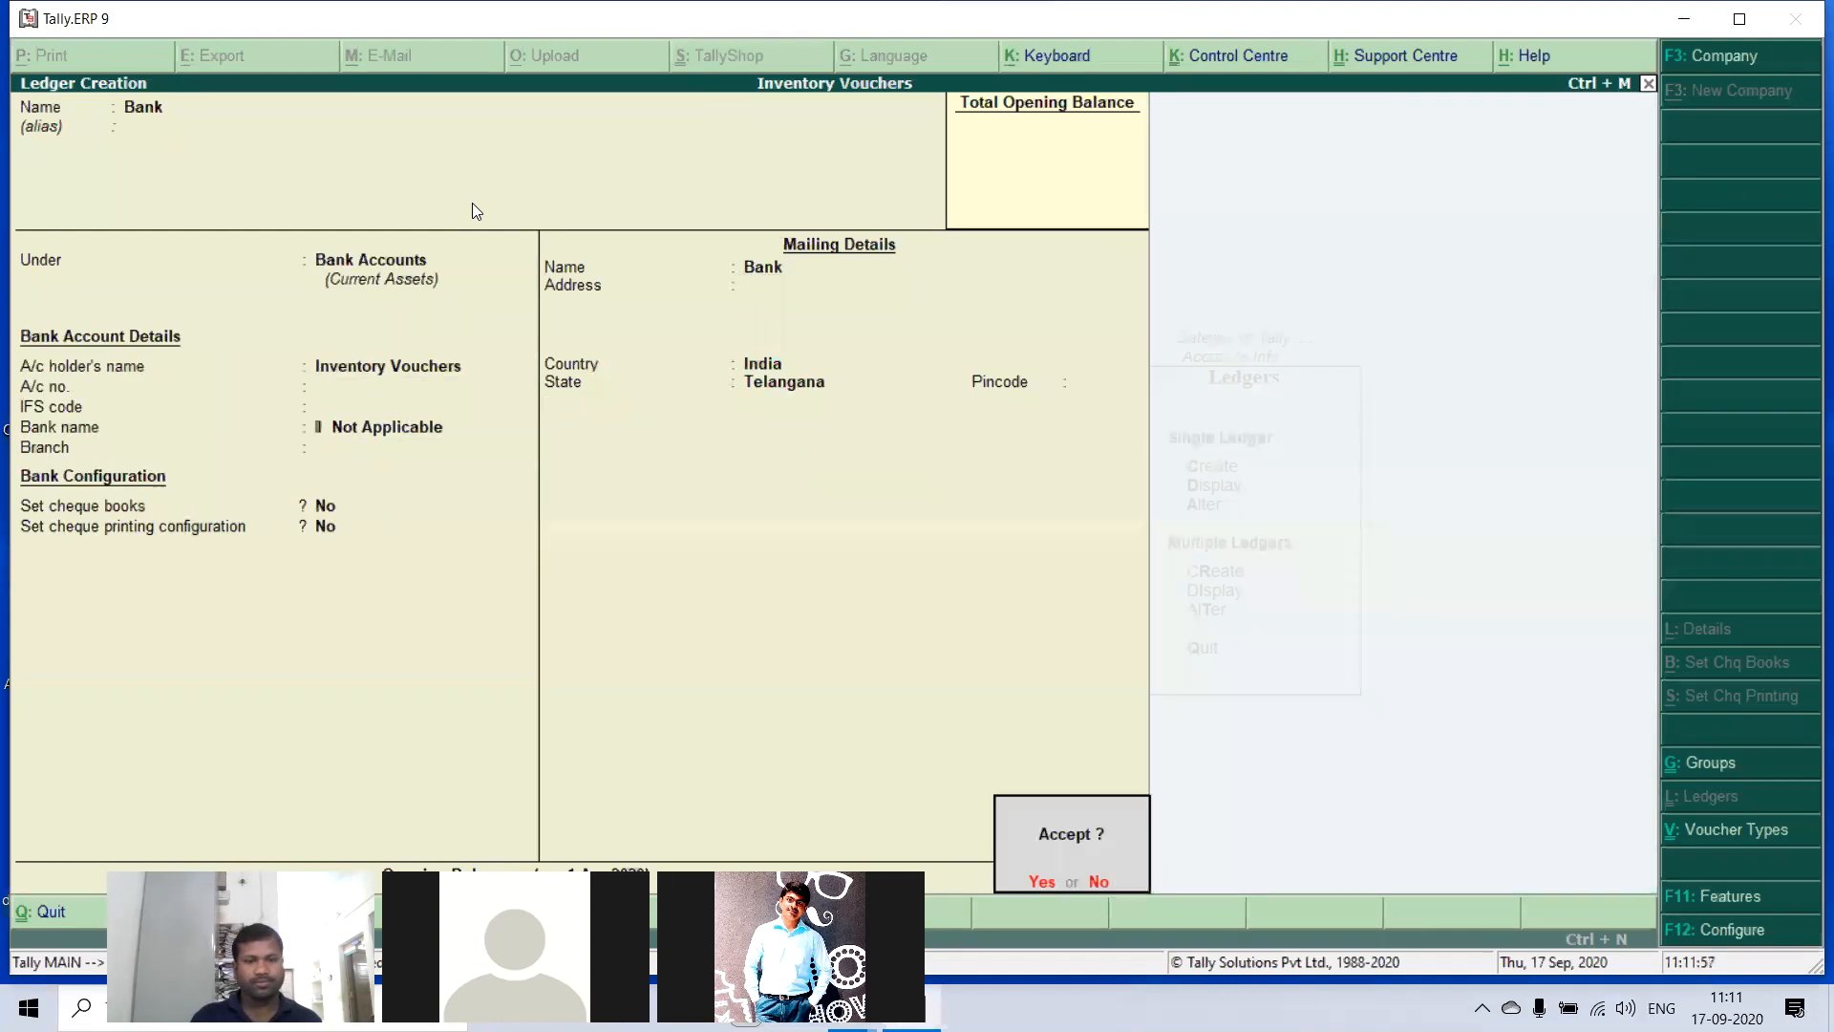
key("Return")
- Create a ledger named Purchase under Purchase Accounts, with inventory values affected and the ledger type Not Applicable
type("Purchase")
key("Return")
key("Return")
type("Pu")
key("Return")
key("Return")
key("Return")
- Create a ledger named Sales under Sales Accounts with inventory values affected, and return to the Gateway of Tally
key("Return")
key("Return")
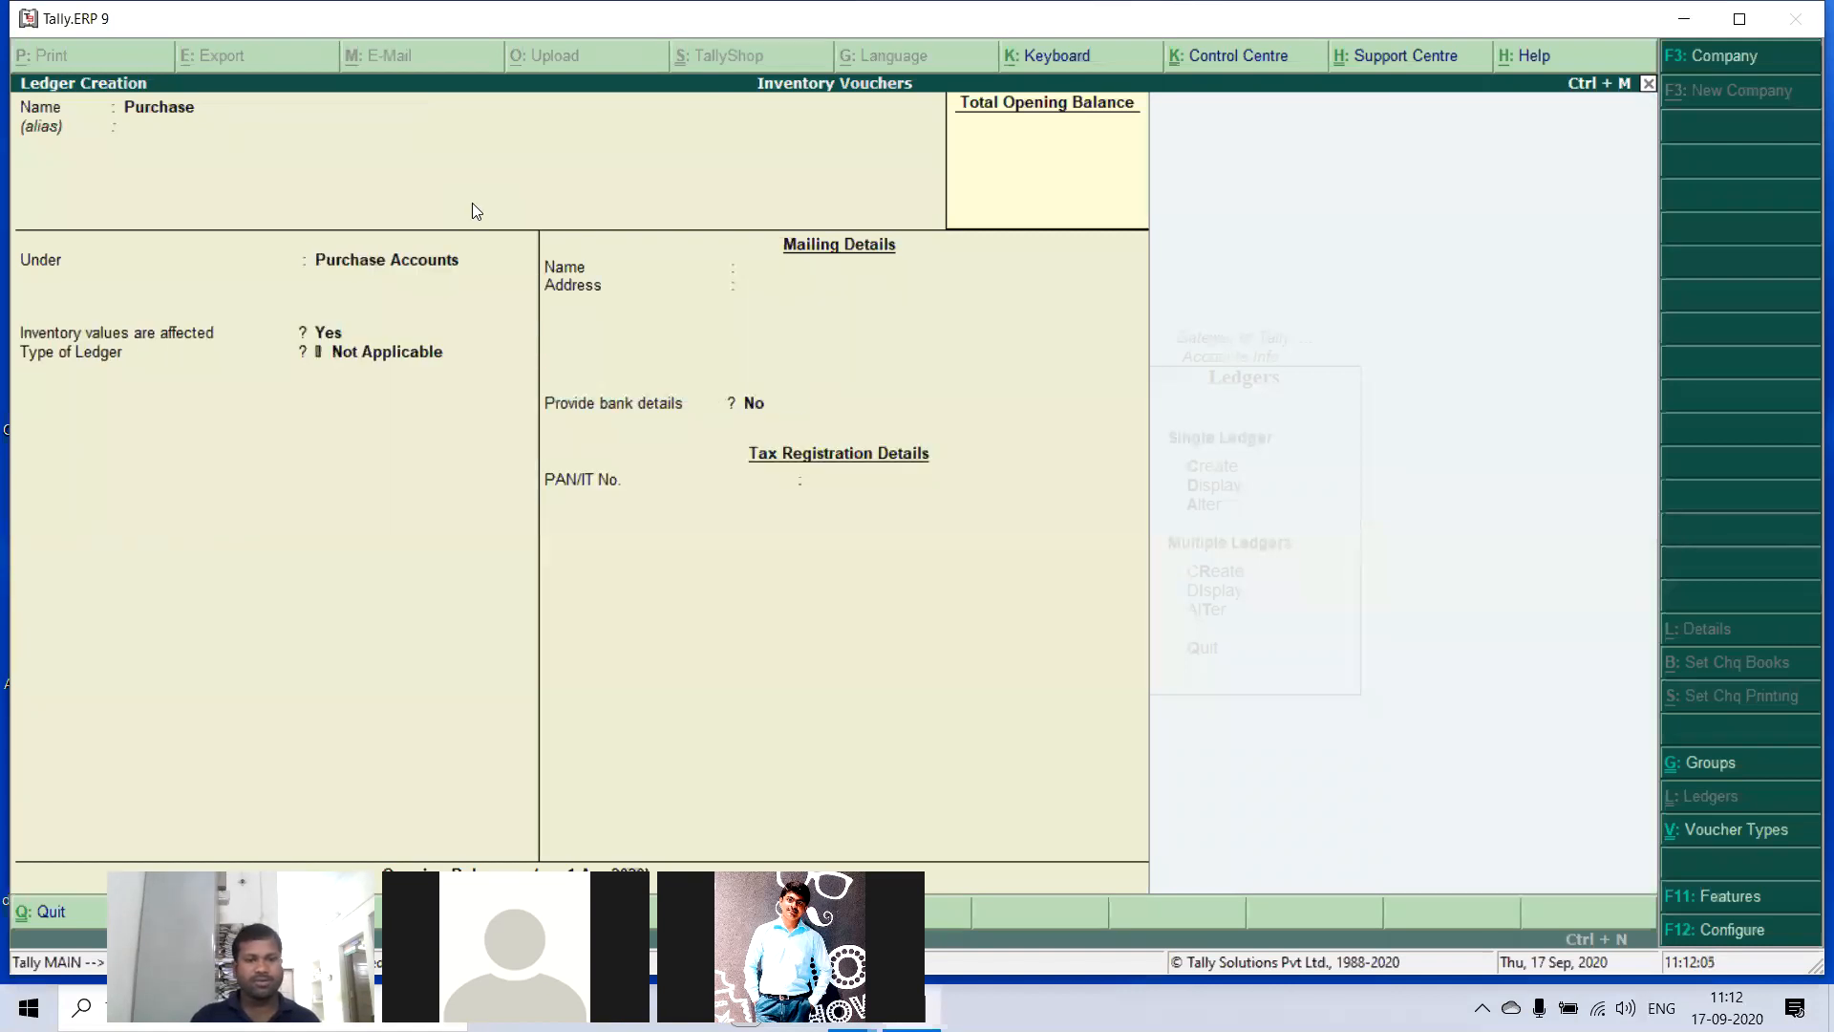
key("Return")
type("Sales")
key("Return")
key("Return")
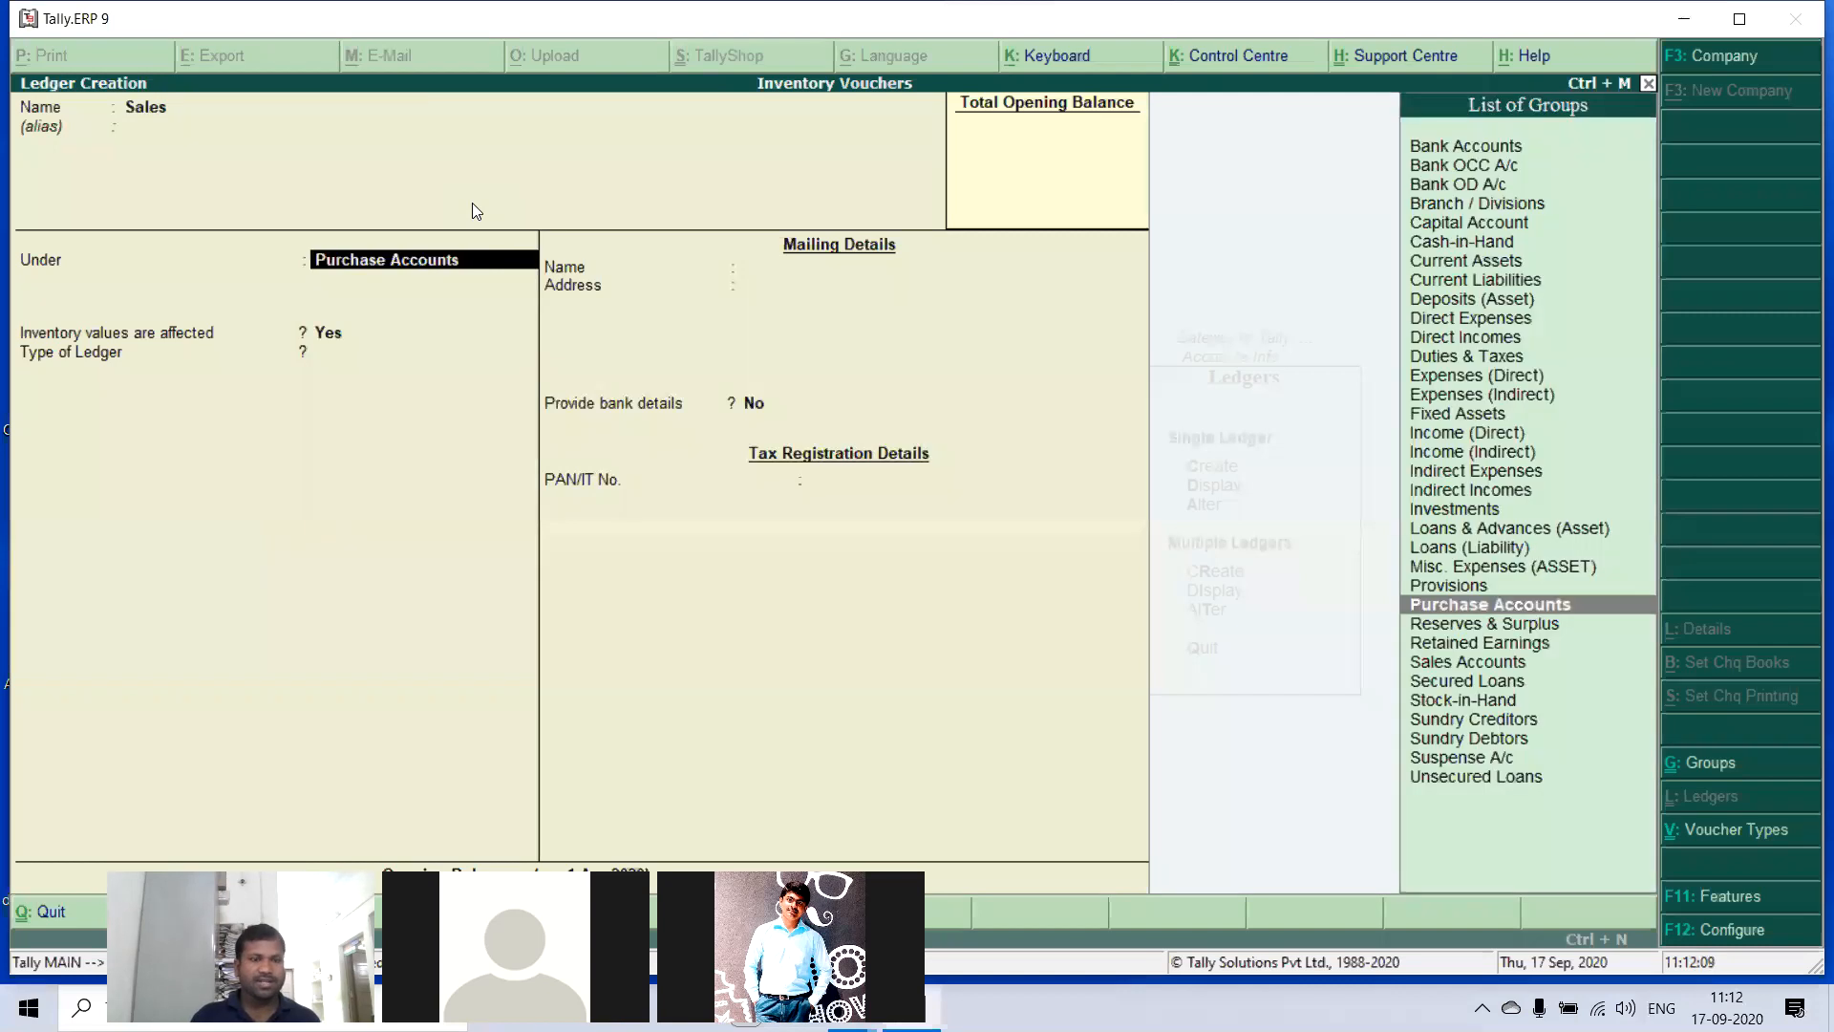
type("Sa")
key("Return")
key("Return")
key("Return")
key("Return")
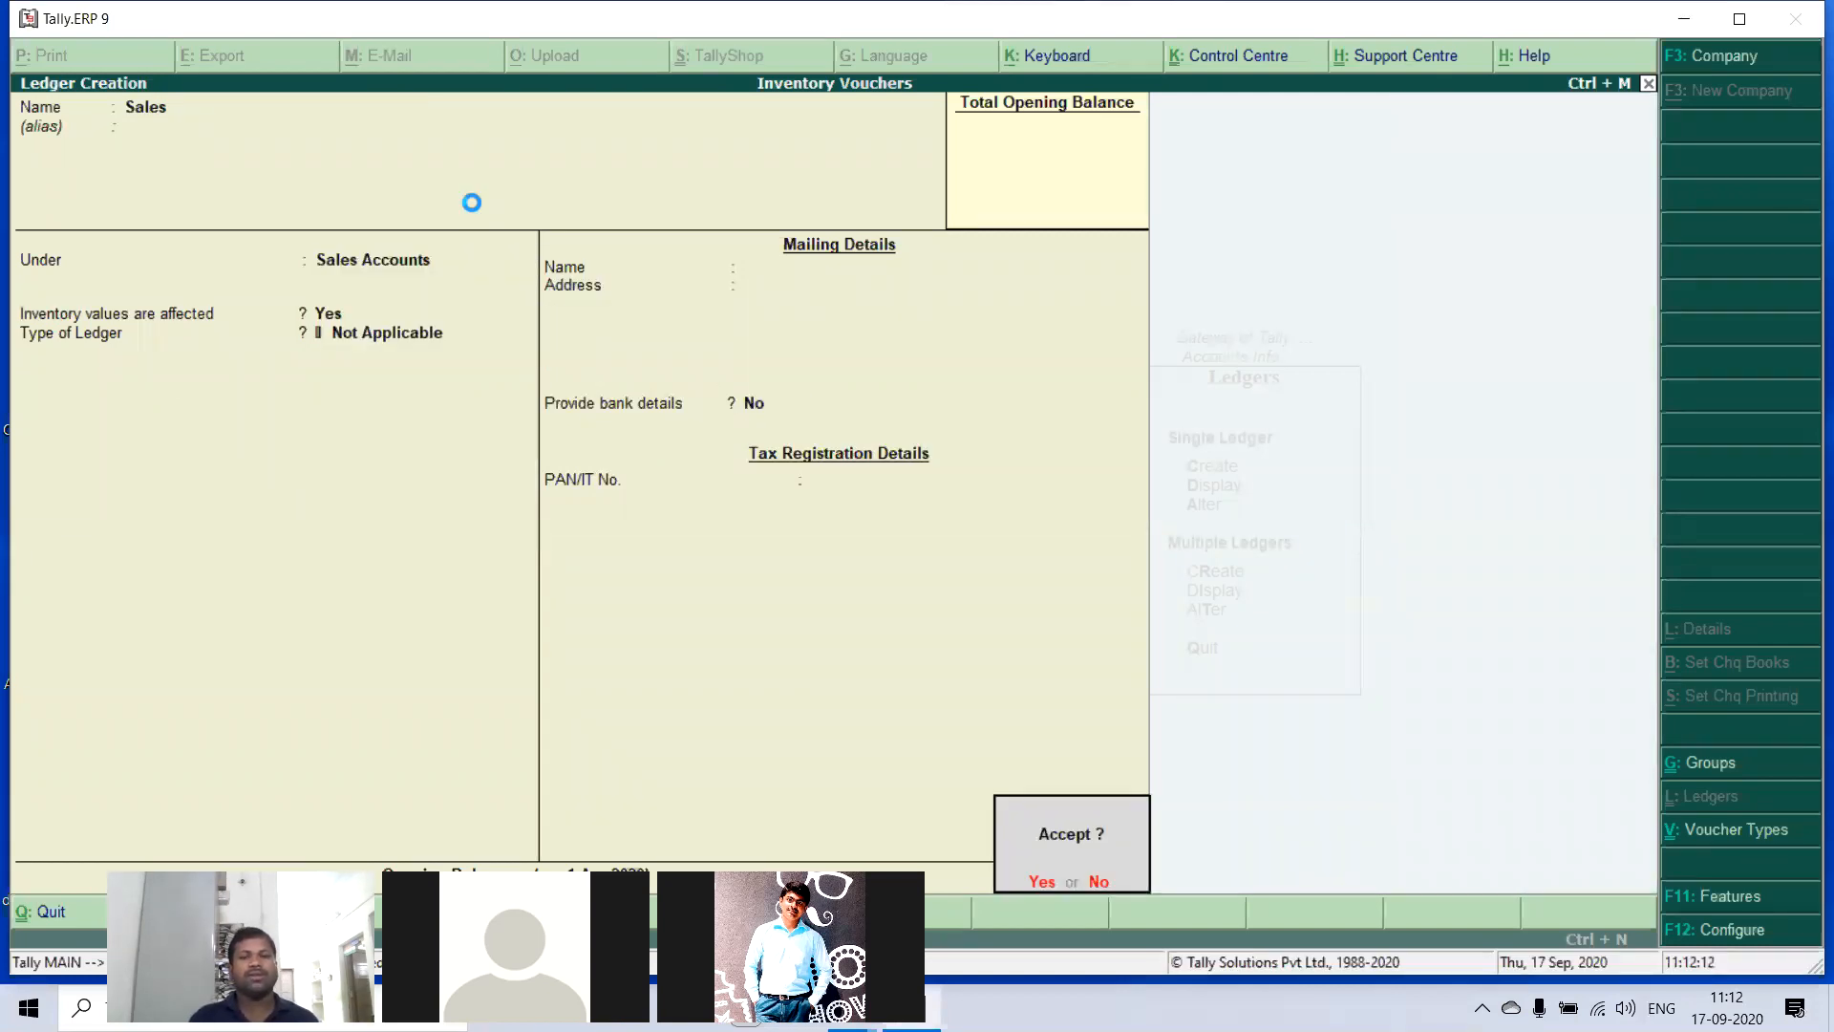
key("Return")
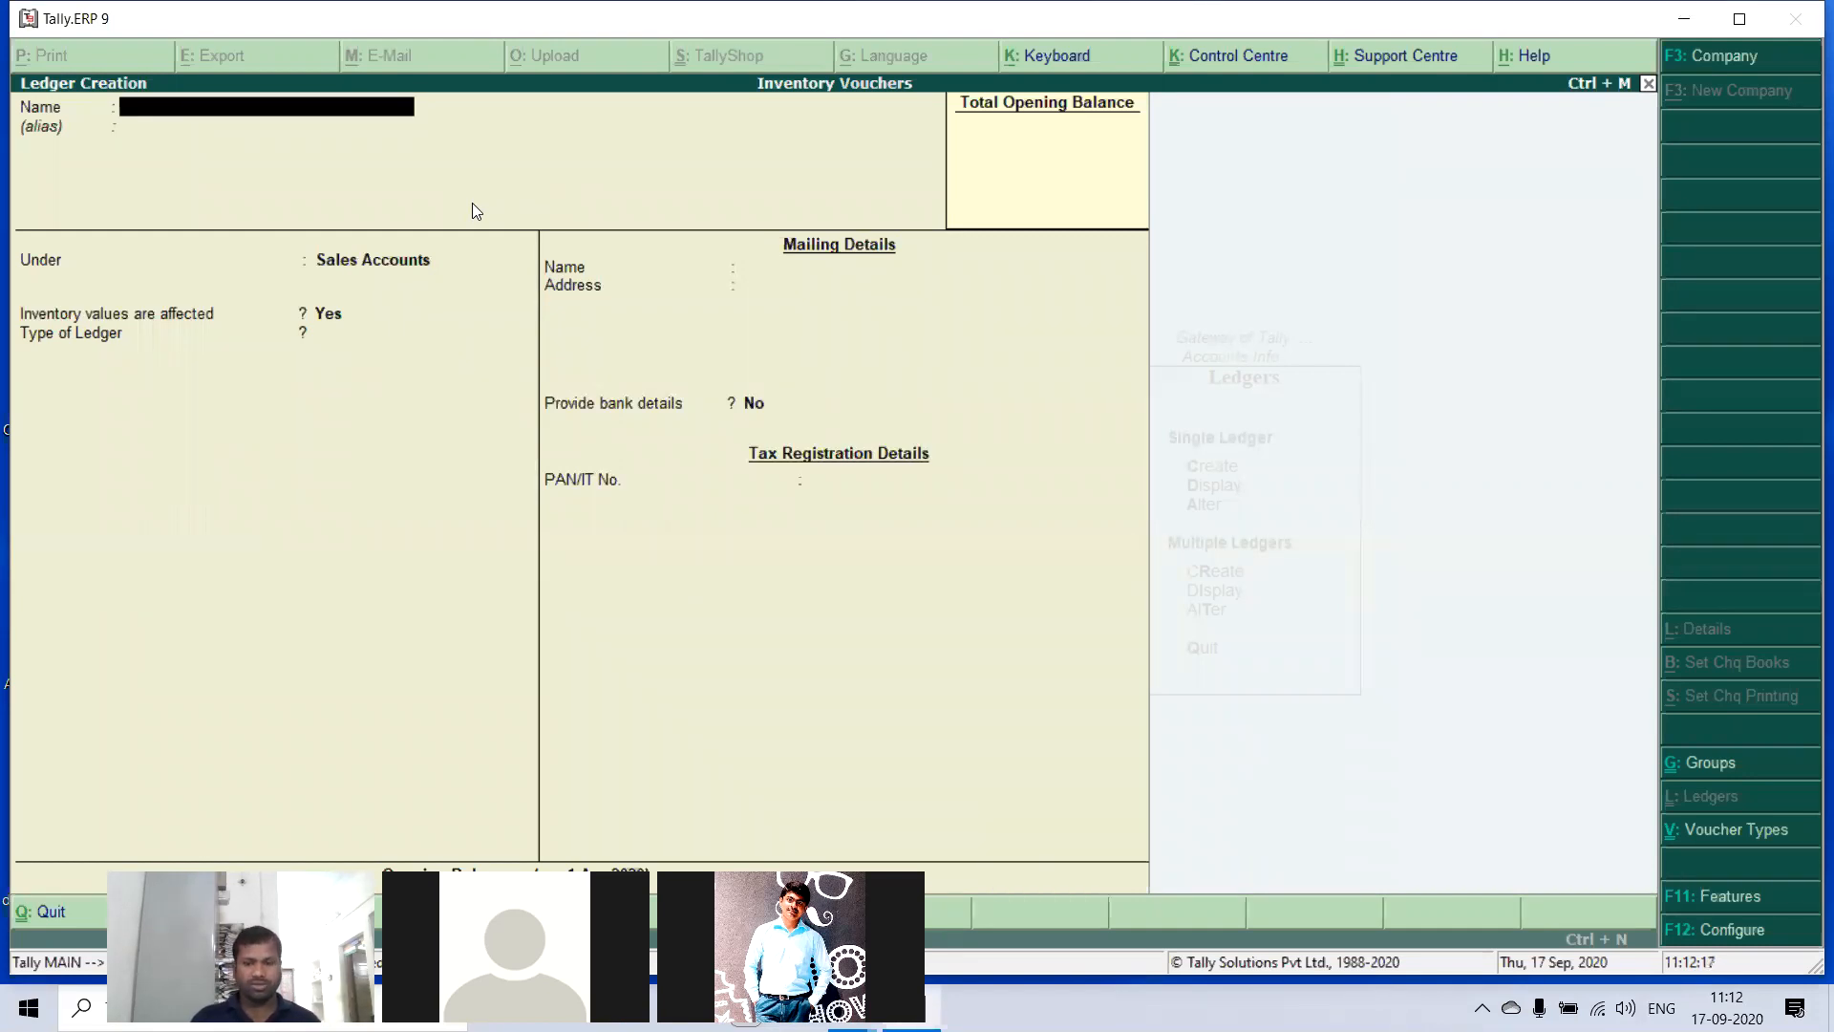
key("Escape")
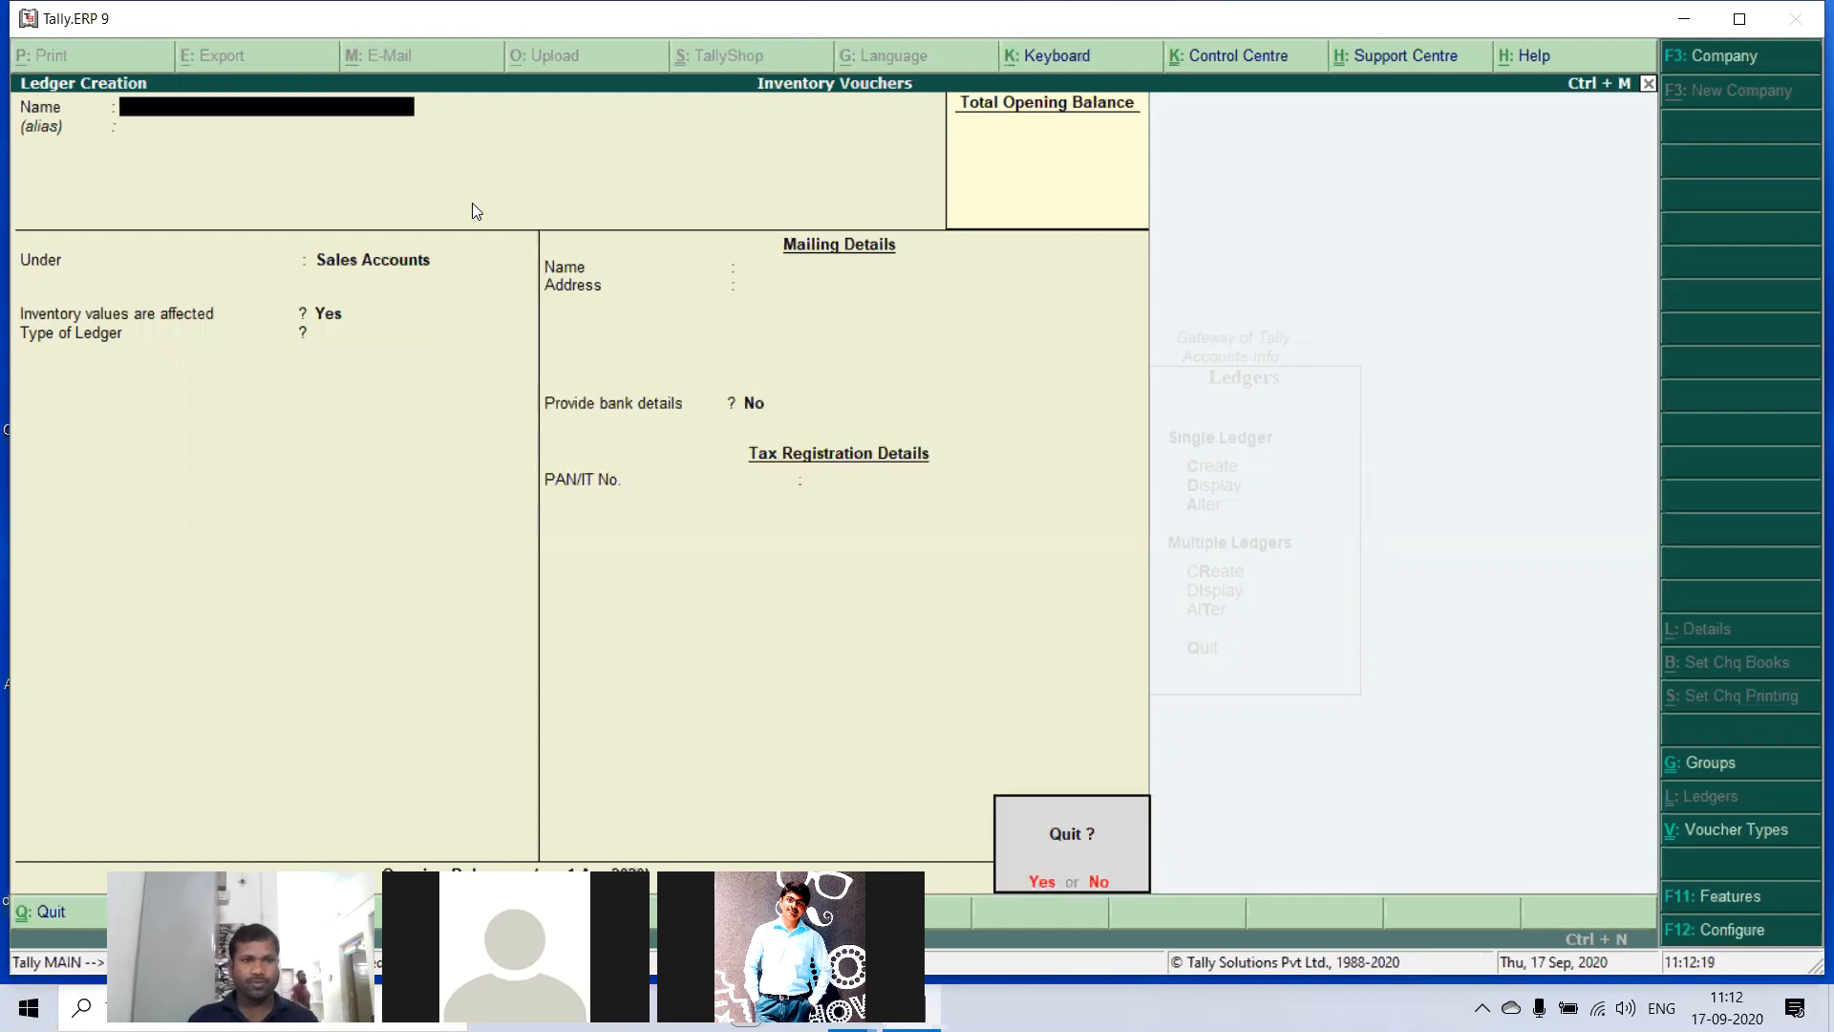
key("Return")
key("Escape")
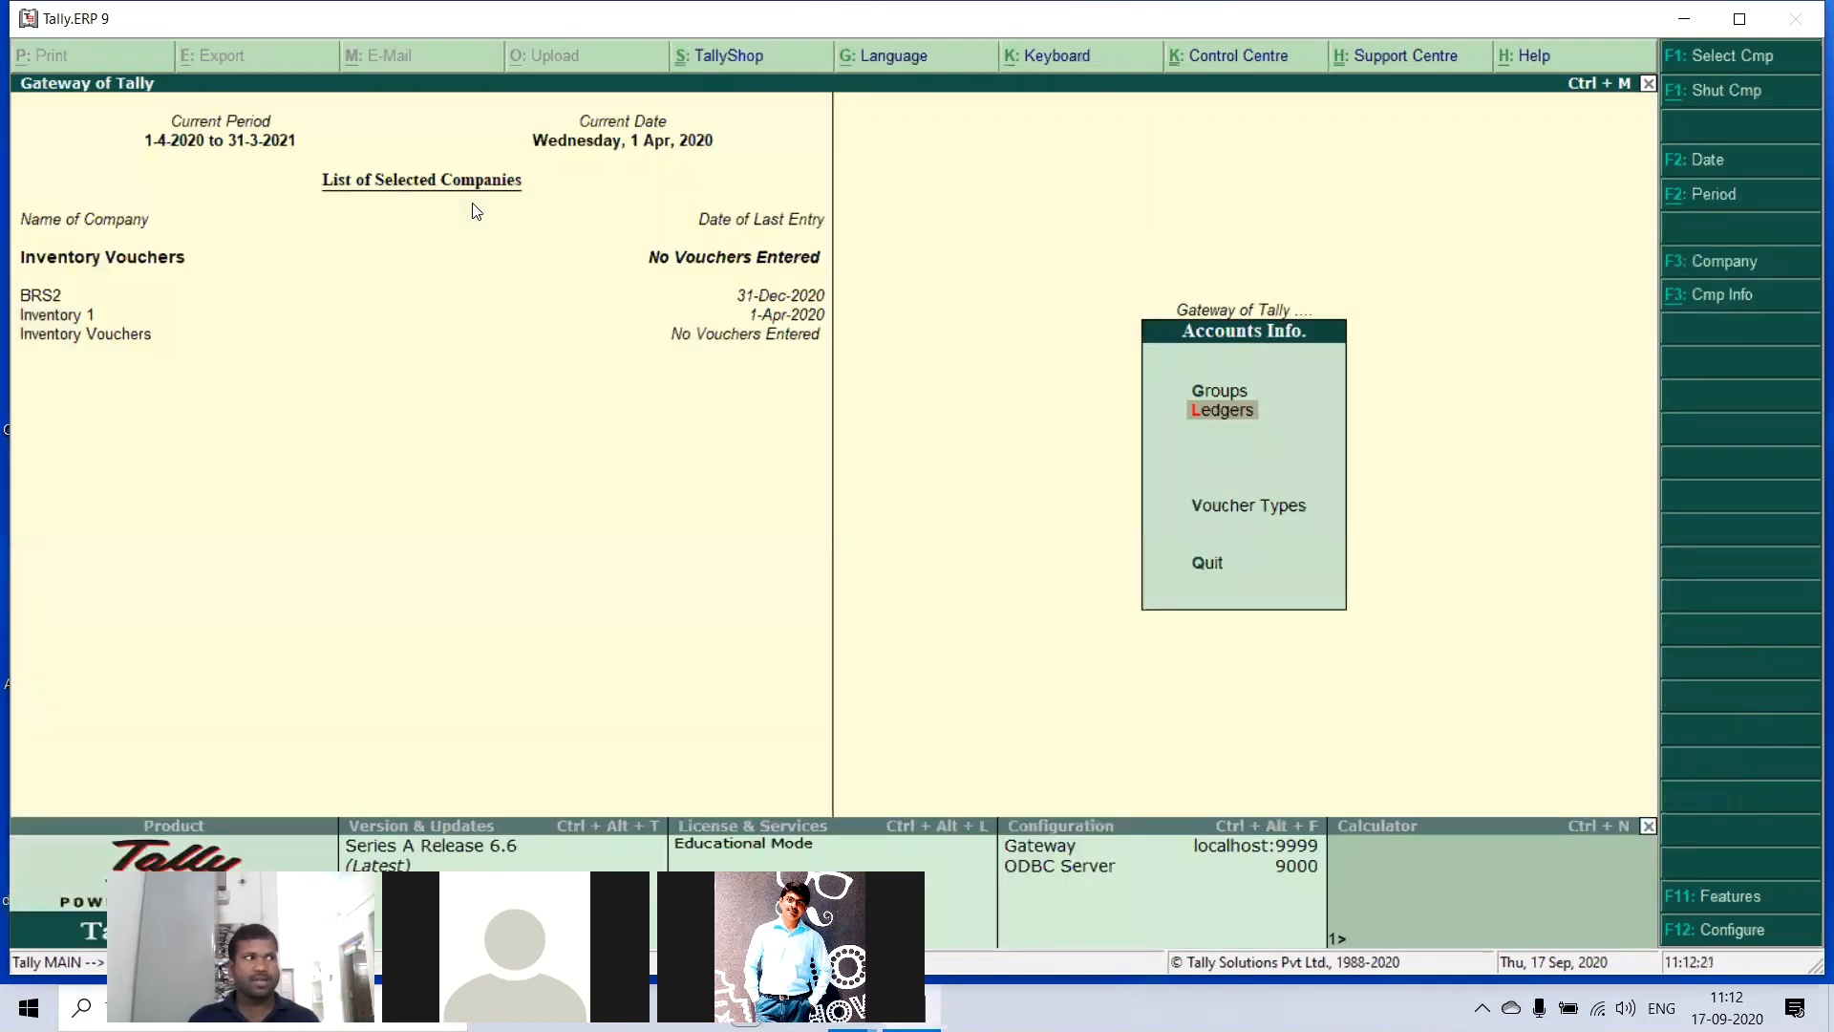
key("Escape")
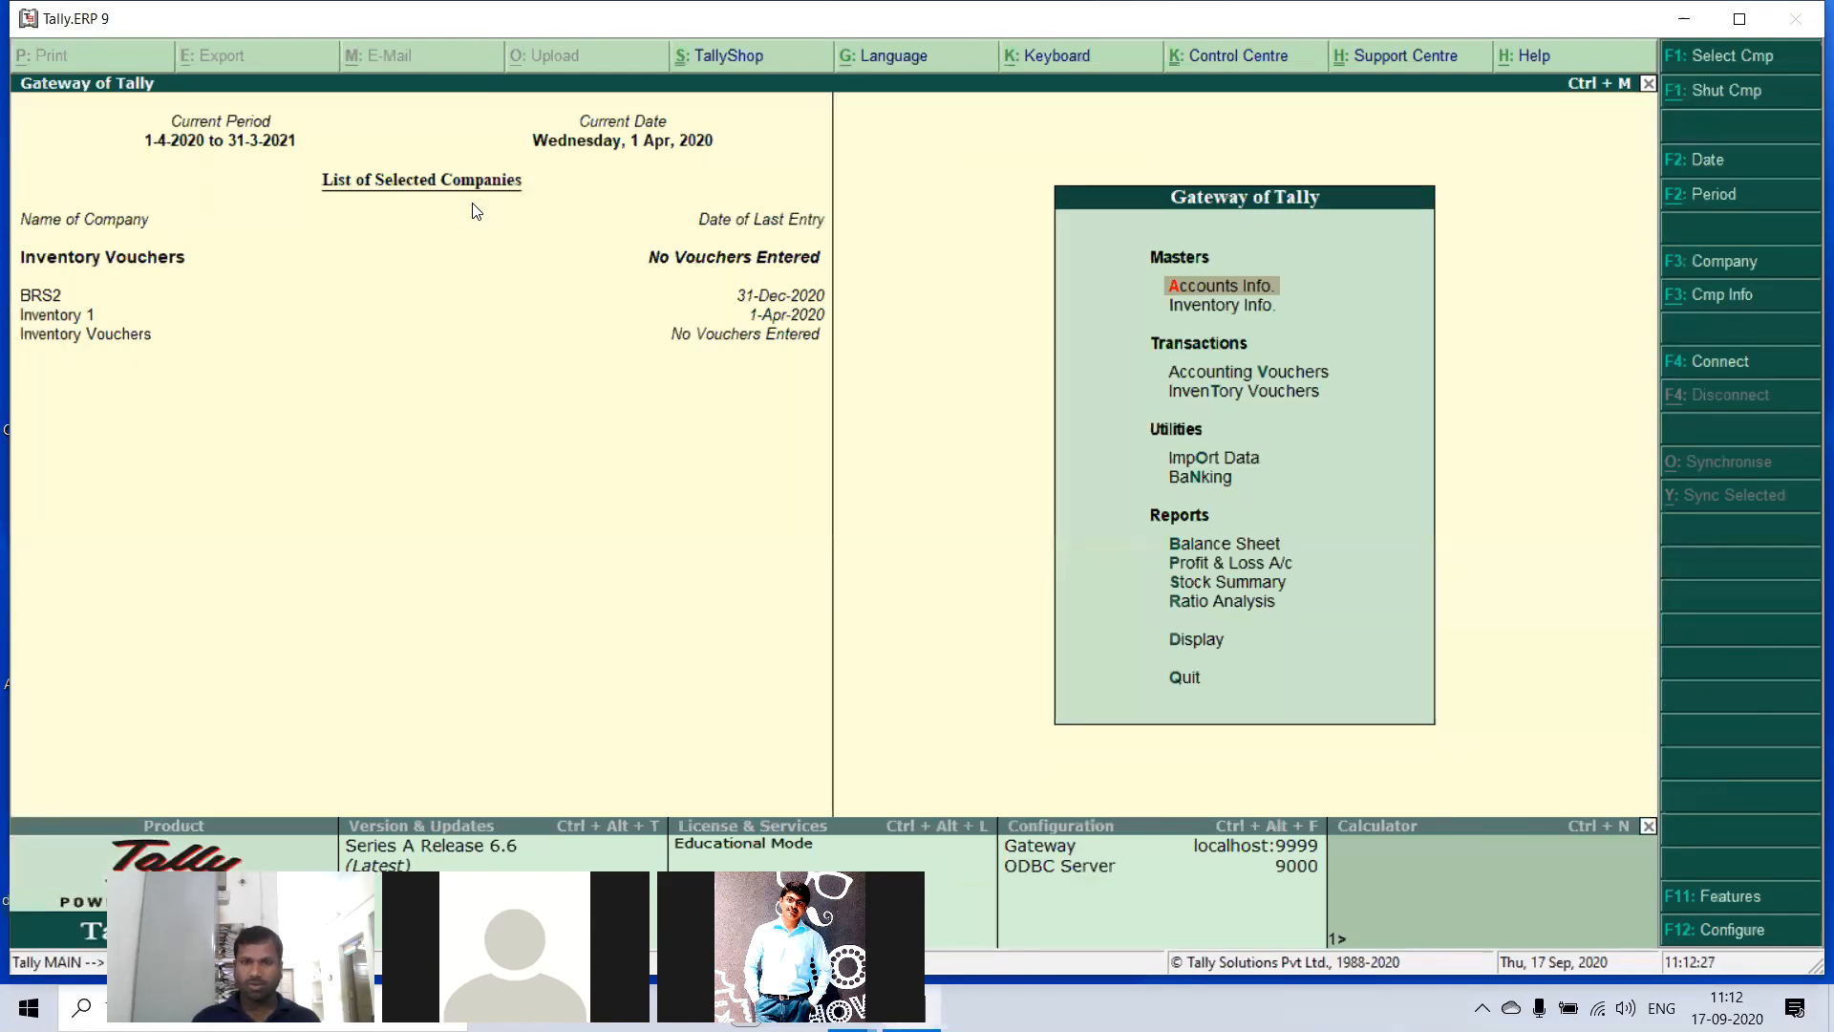
- Create a stock group named Computers under Primary, without adding item quantities, and leave stock group creation
key("Down")
key("Return")
key("Return")
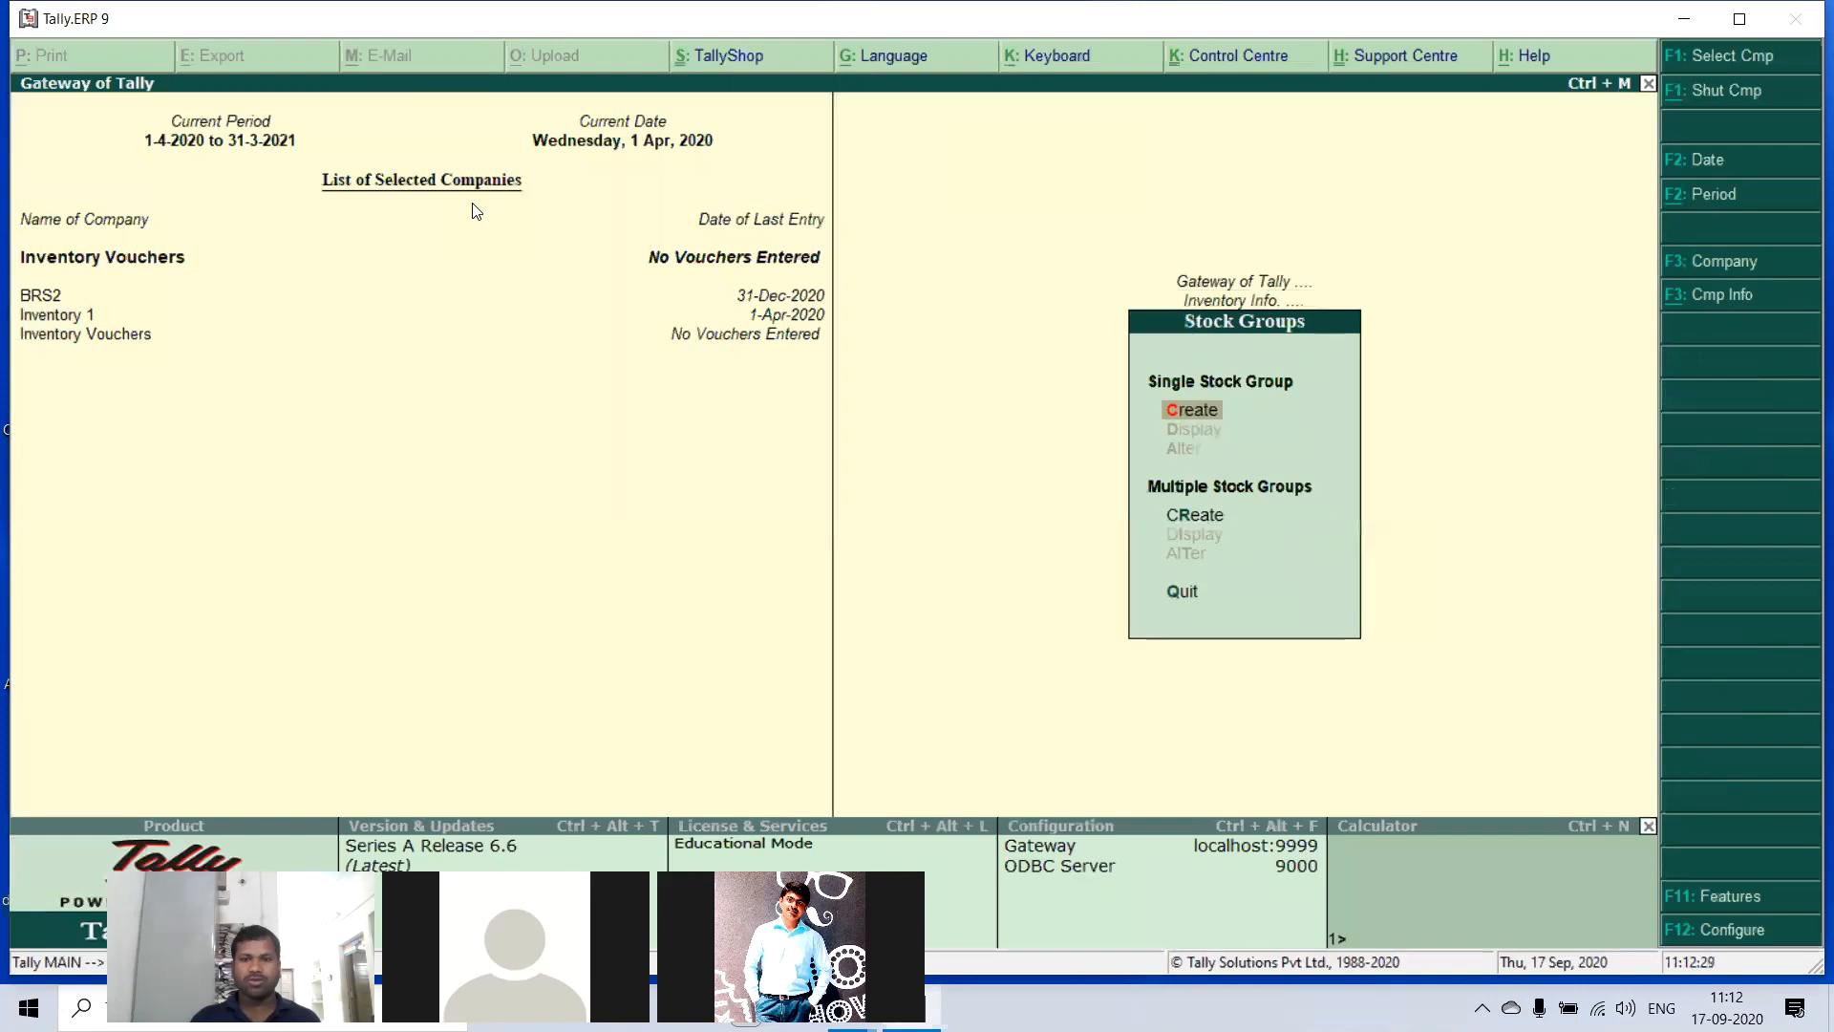
key("Return")
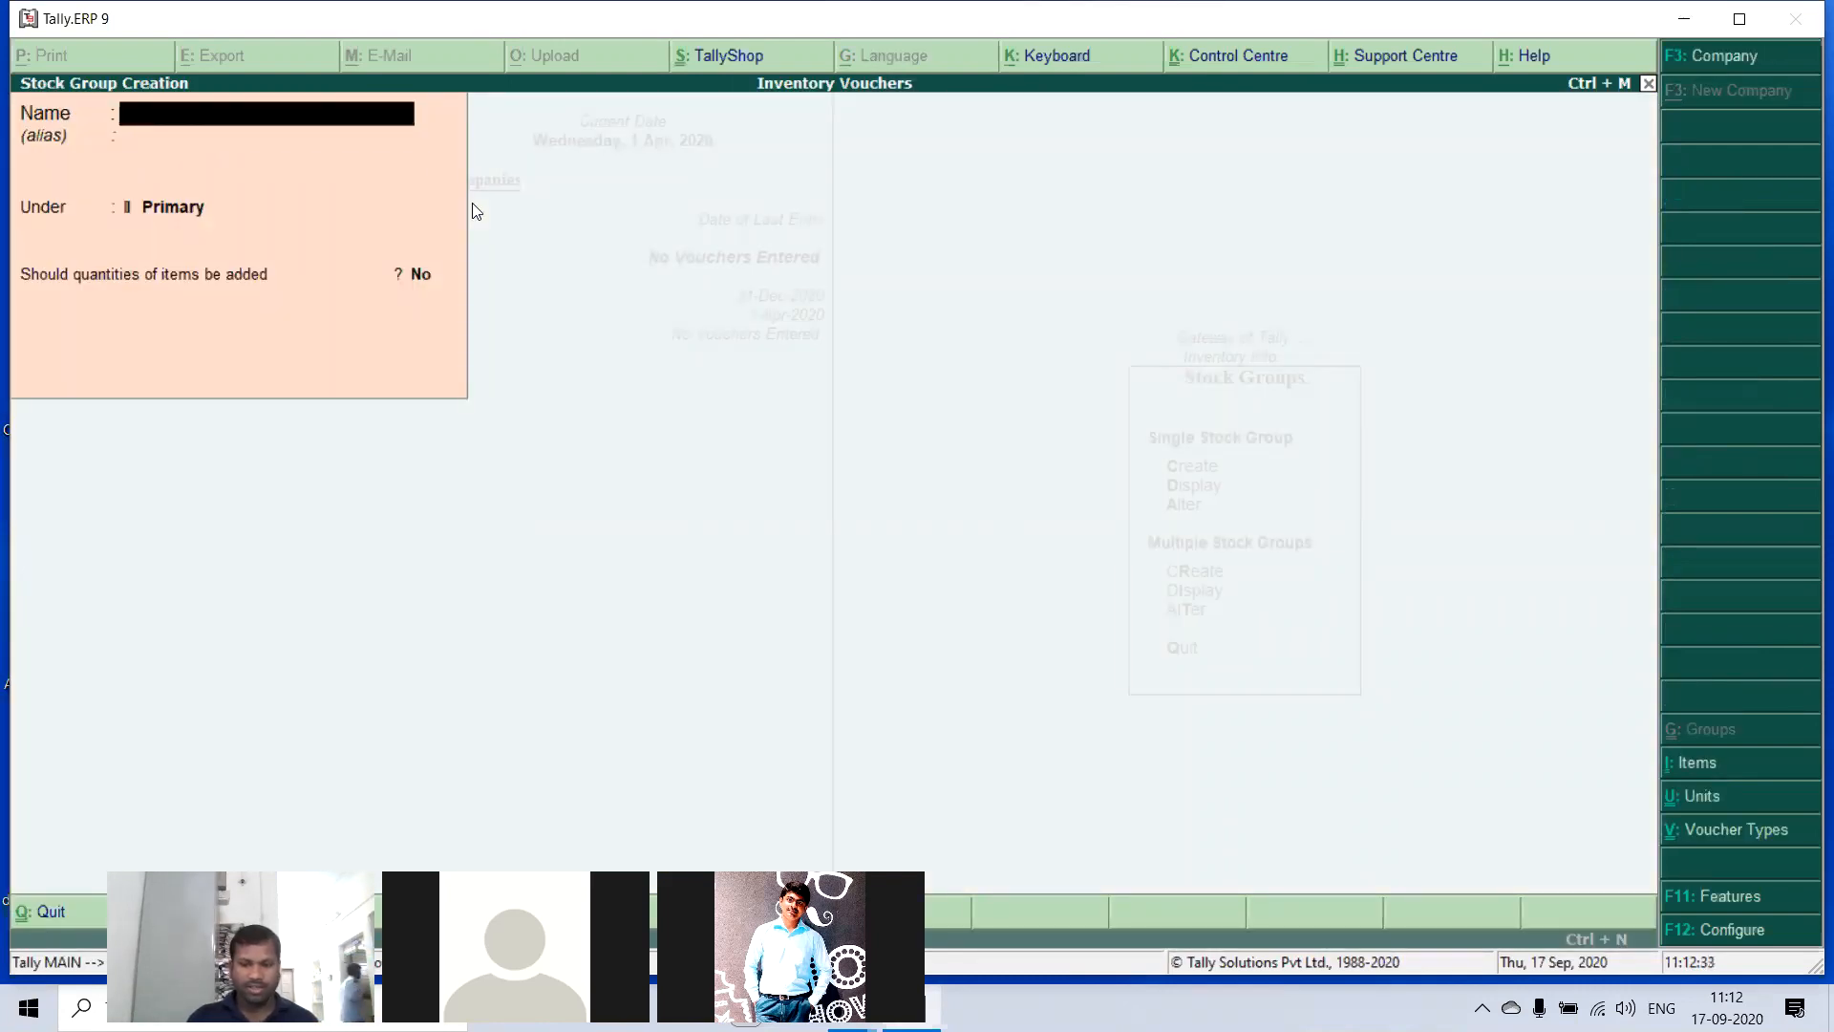
type("Compure")
key("BackSpace")
key("BackSpace")
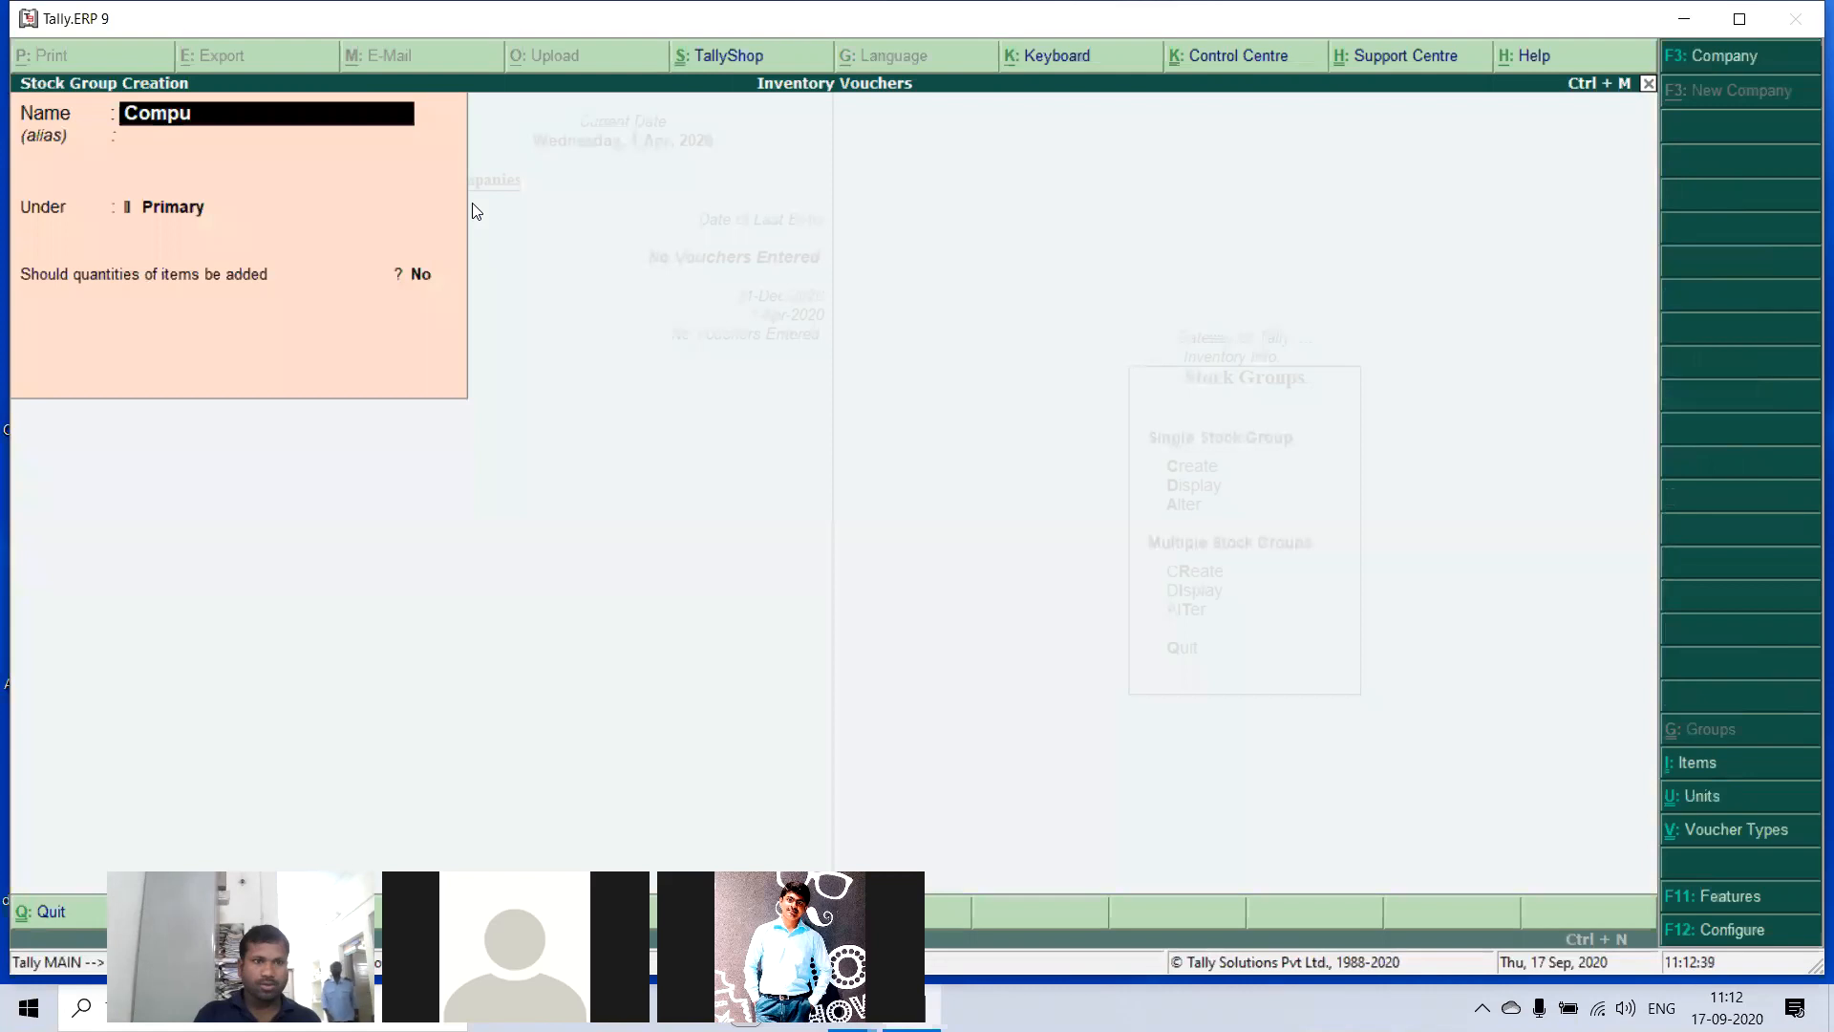
type("ters")
key("Return")
key("Return")
key("Return")
key("Return")
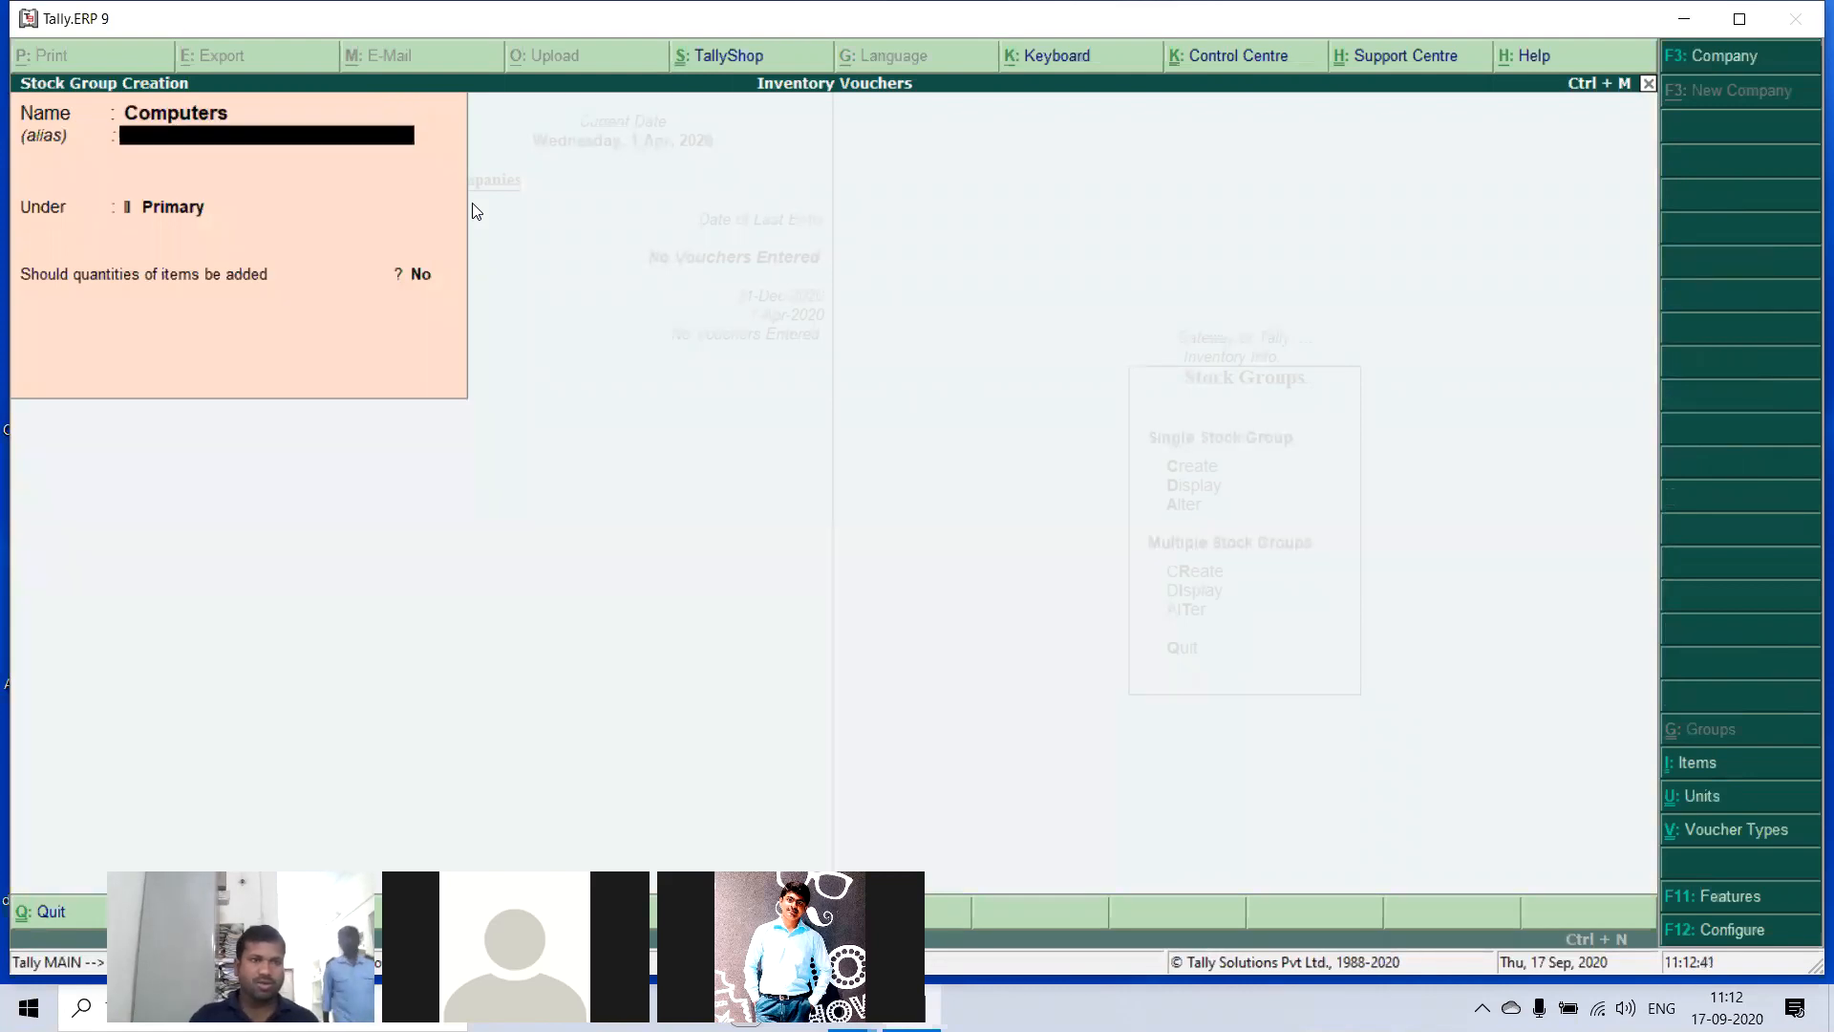
key("Return")
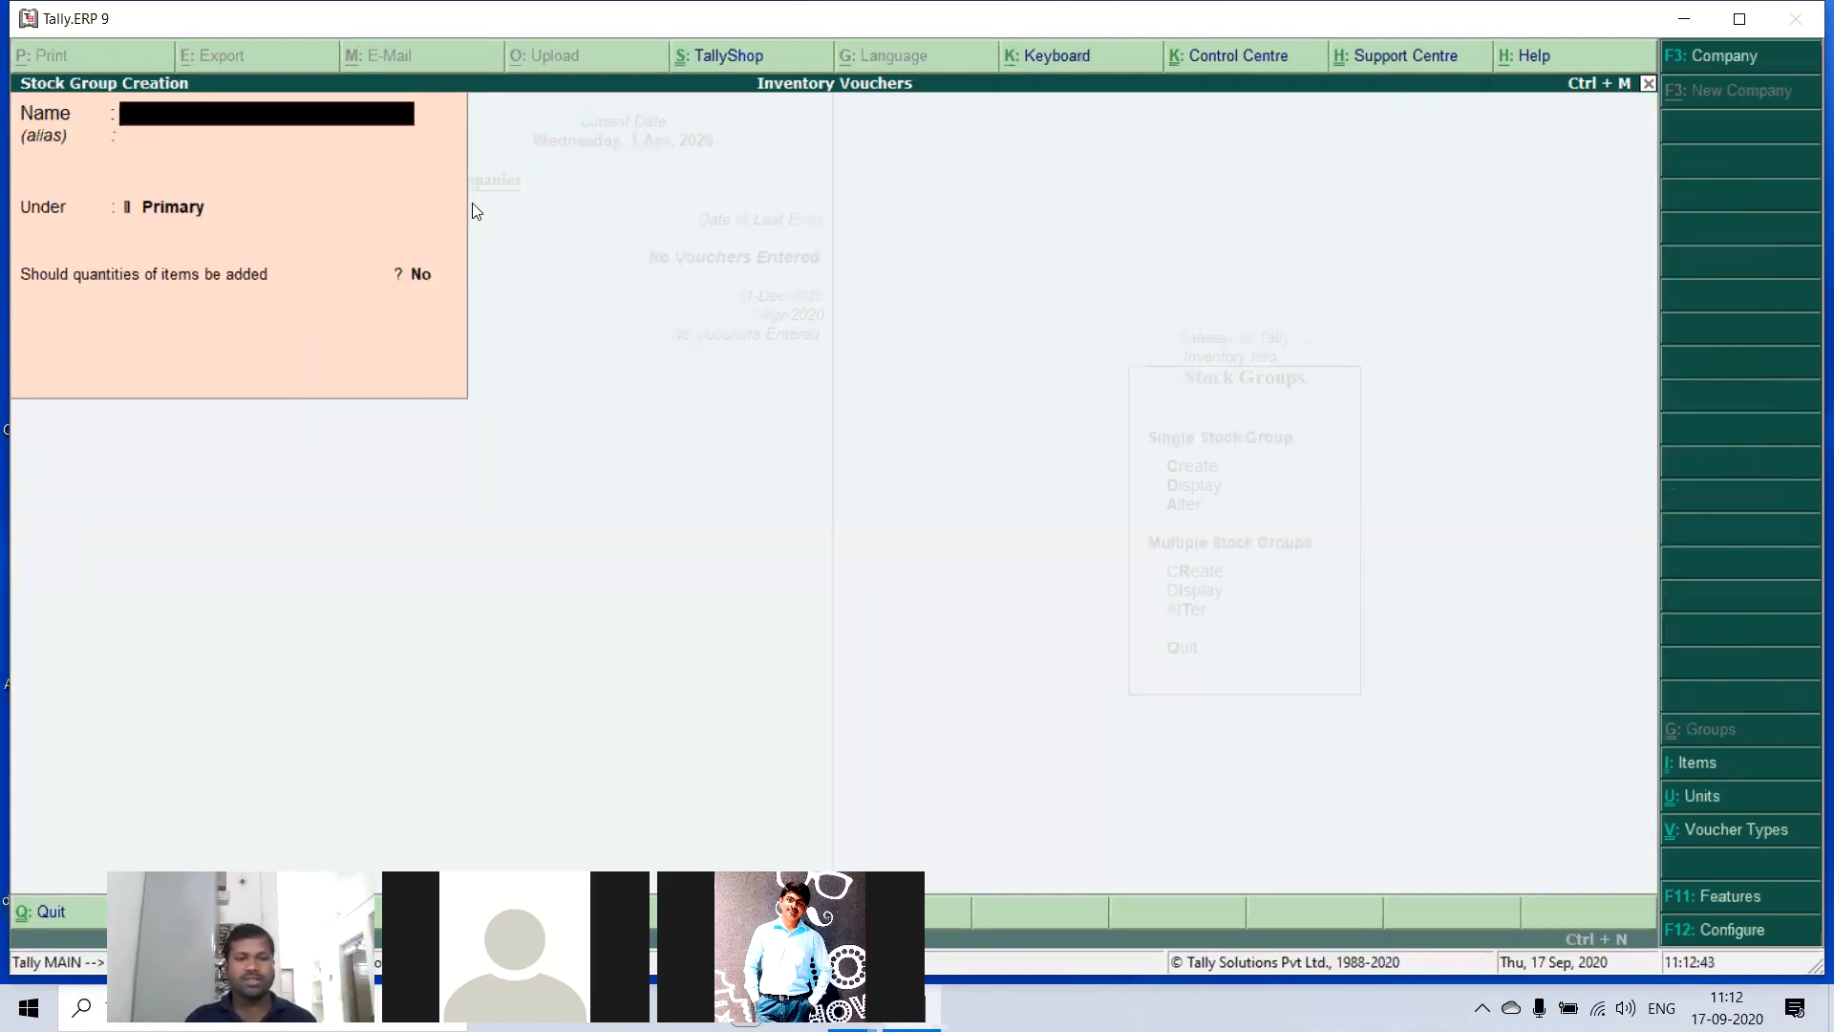
key("Escape")
key("Return")
key("Escape")
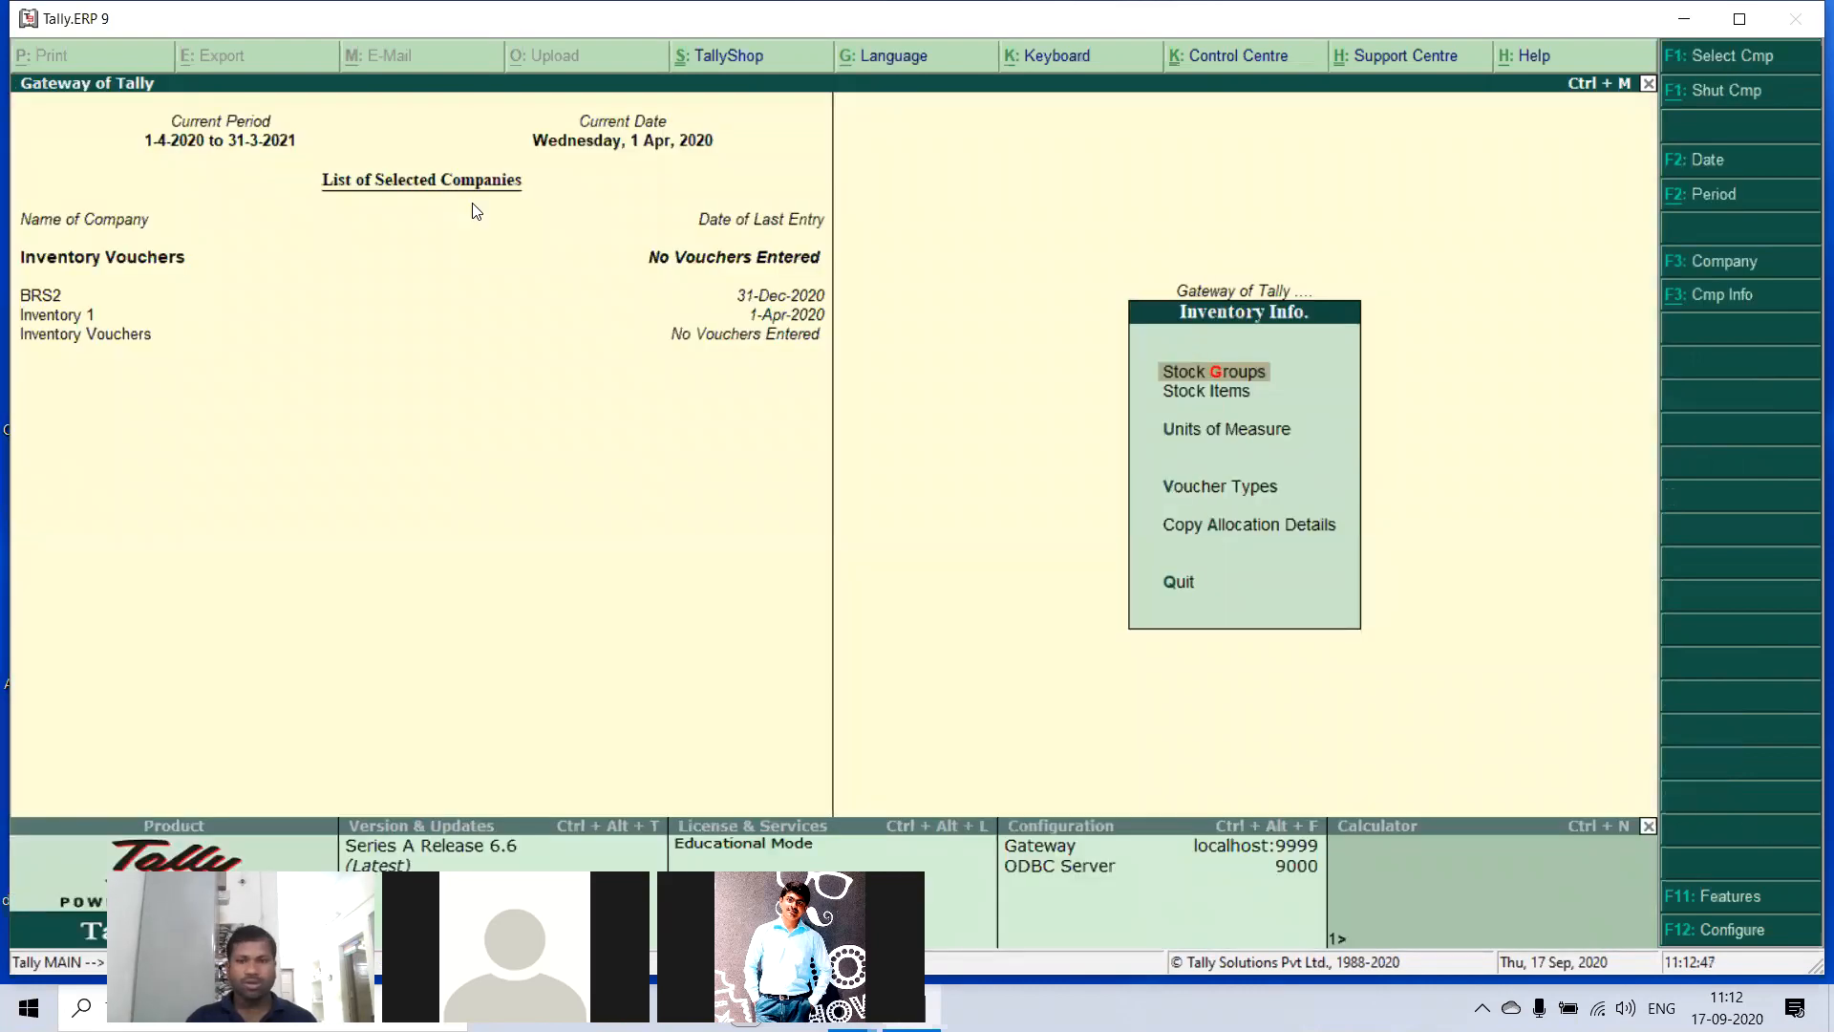
- Create a simple unit of measure with symbol no's, formal name Number and 0 decimal places, and leave unit creation
key("Down")
key("Down")
key("Return")
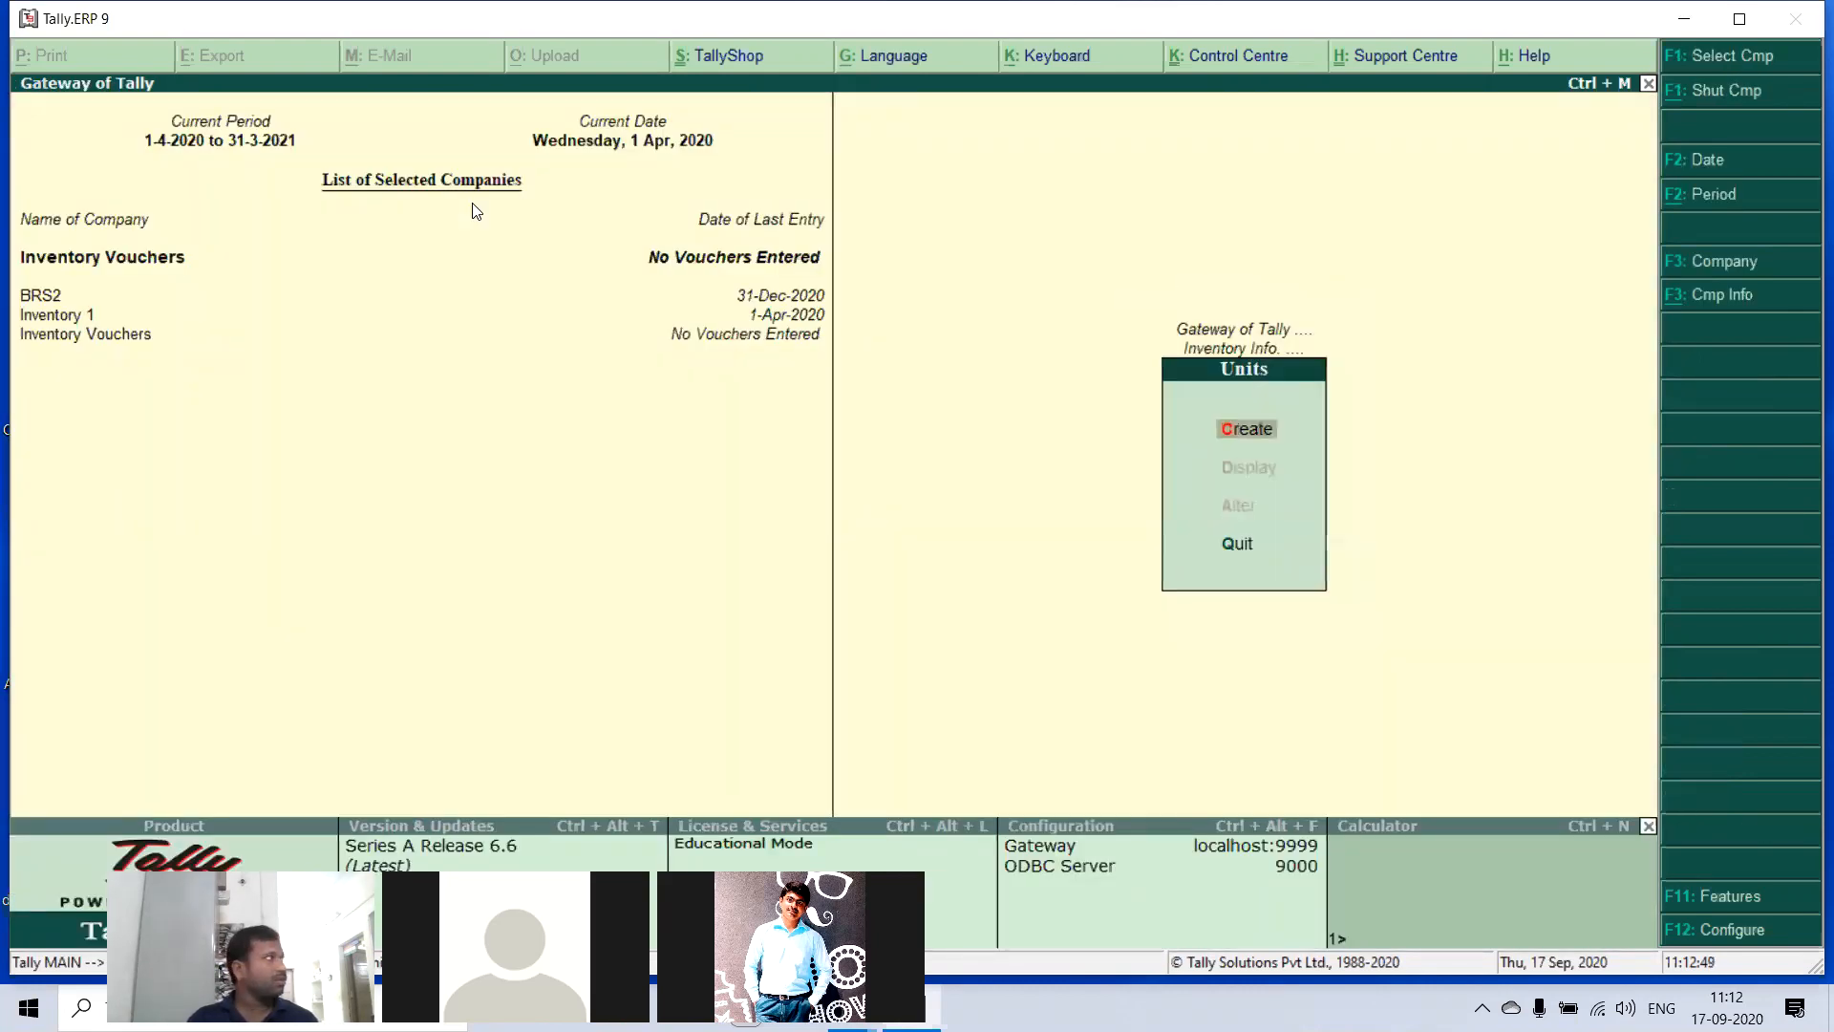
key("Return")
type("no's")
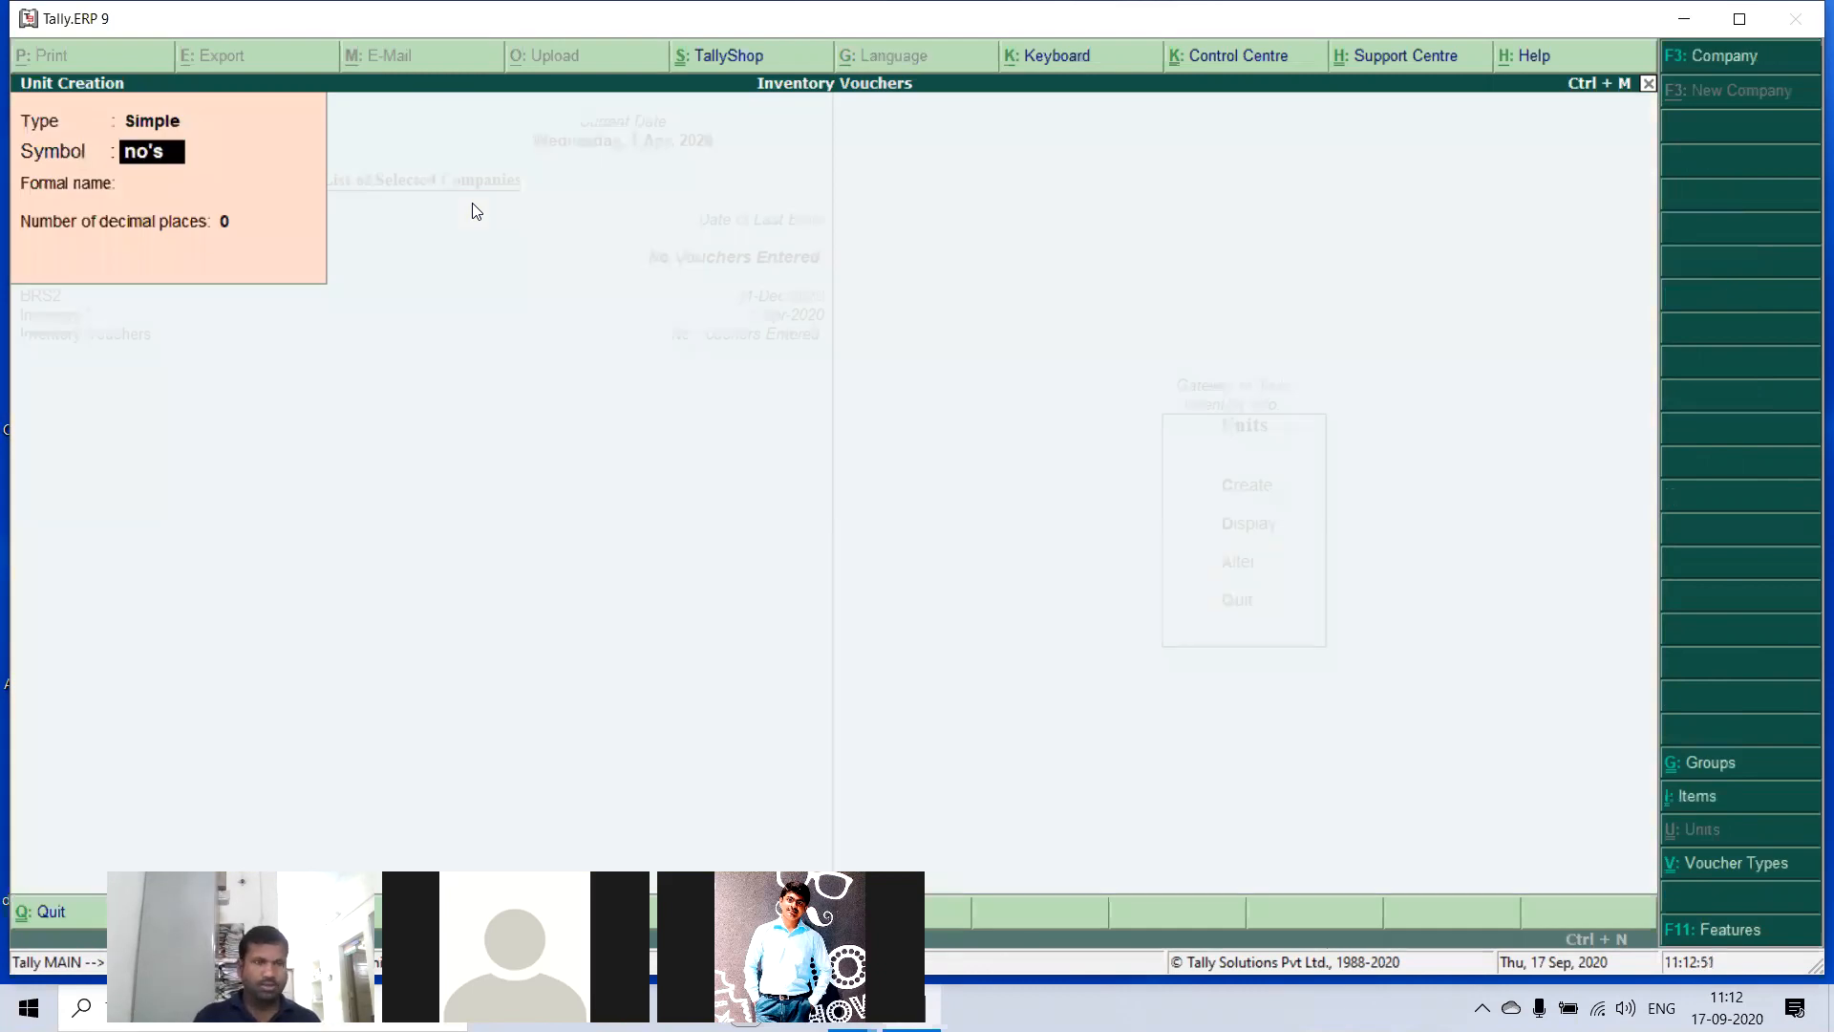
key("Return")
type("N")
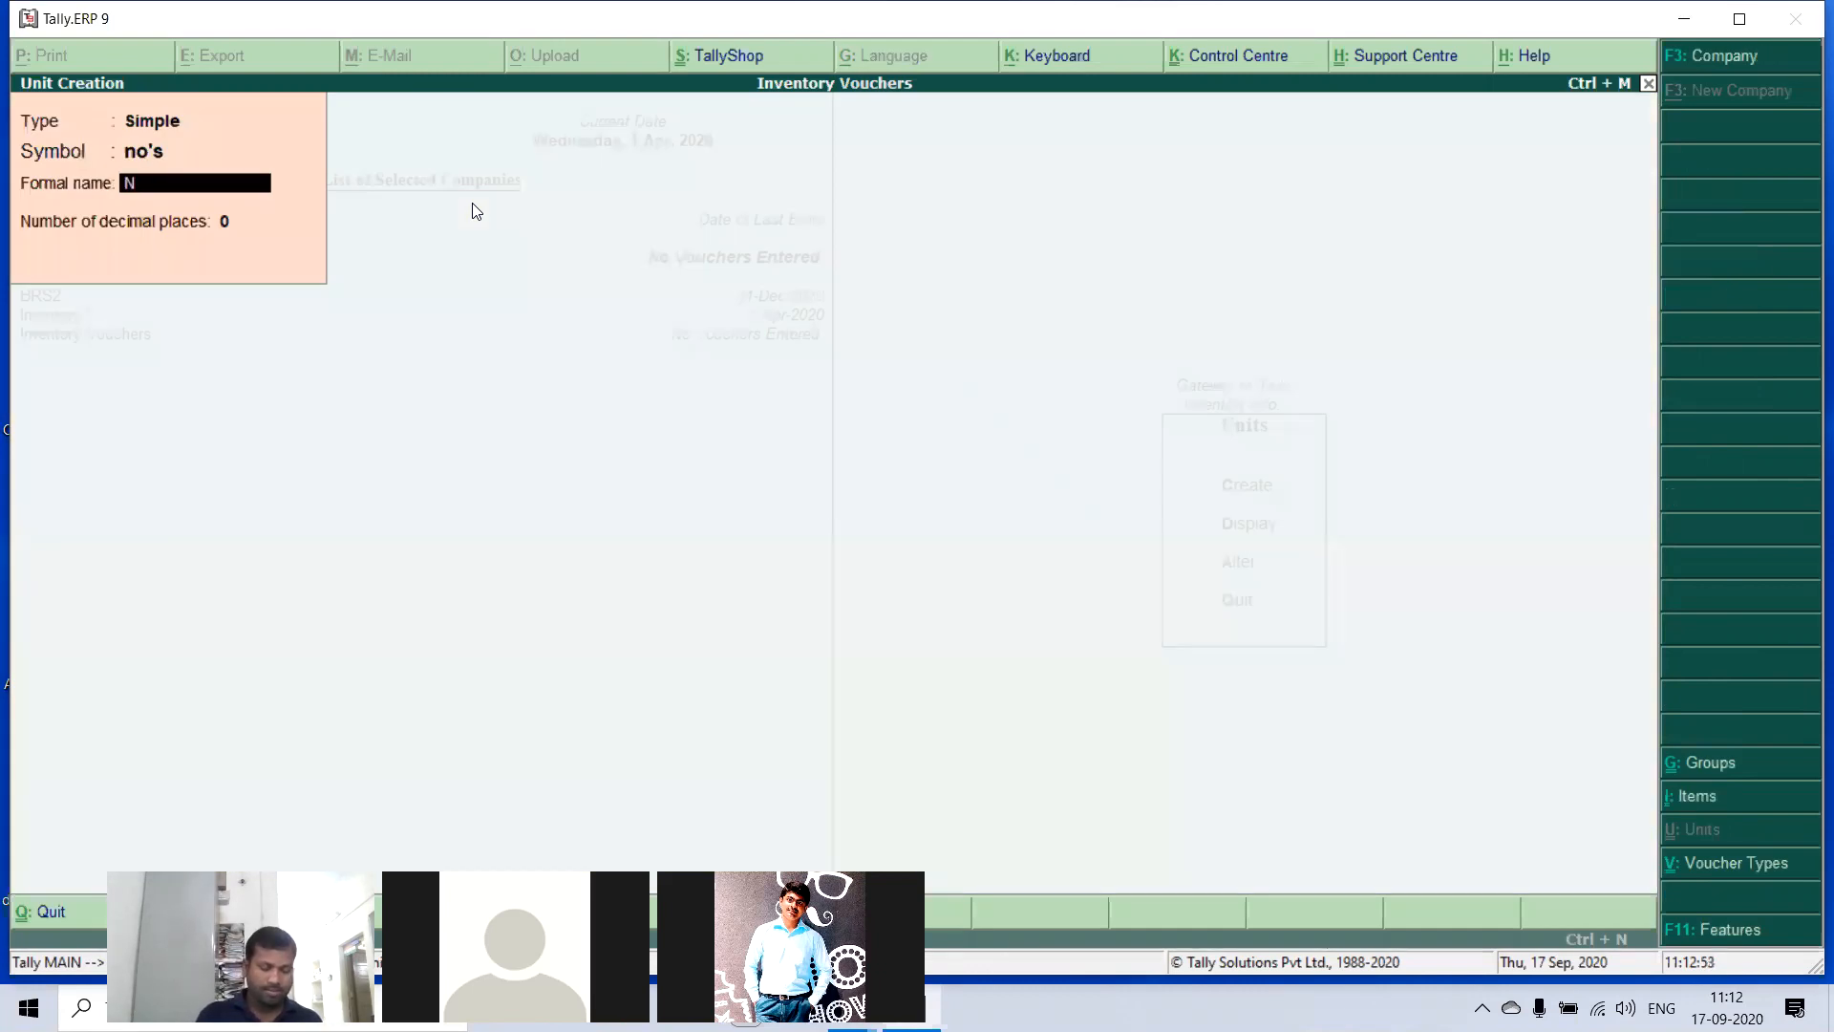
type("umbers")
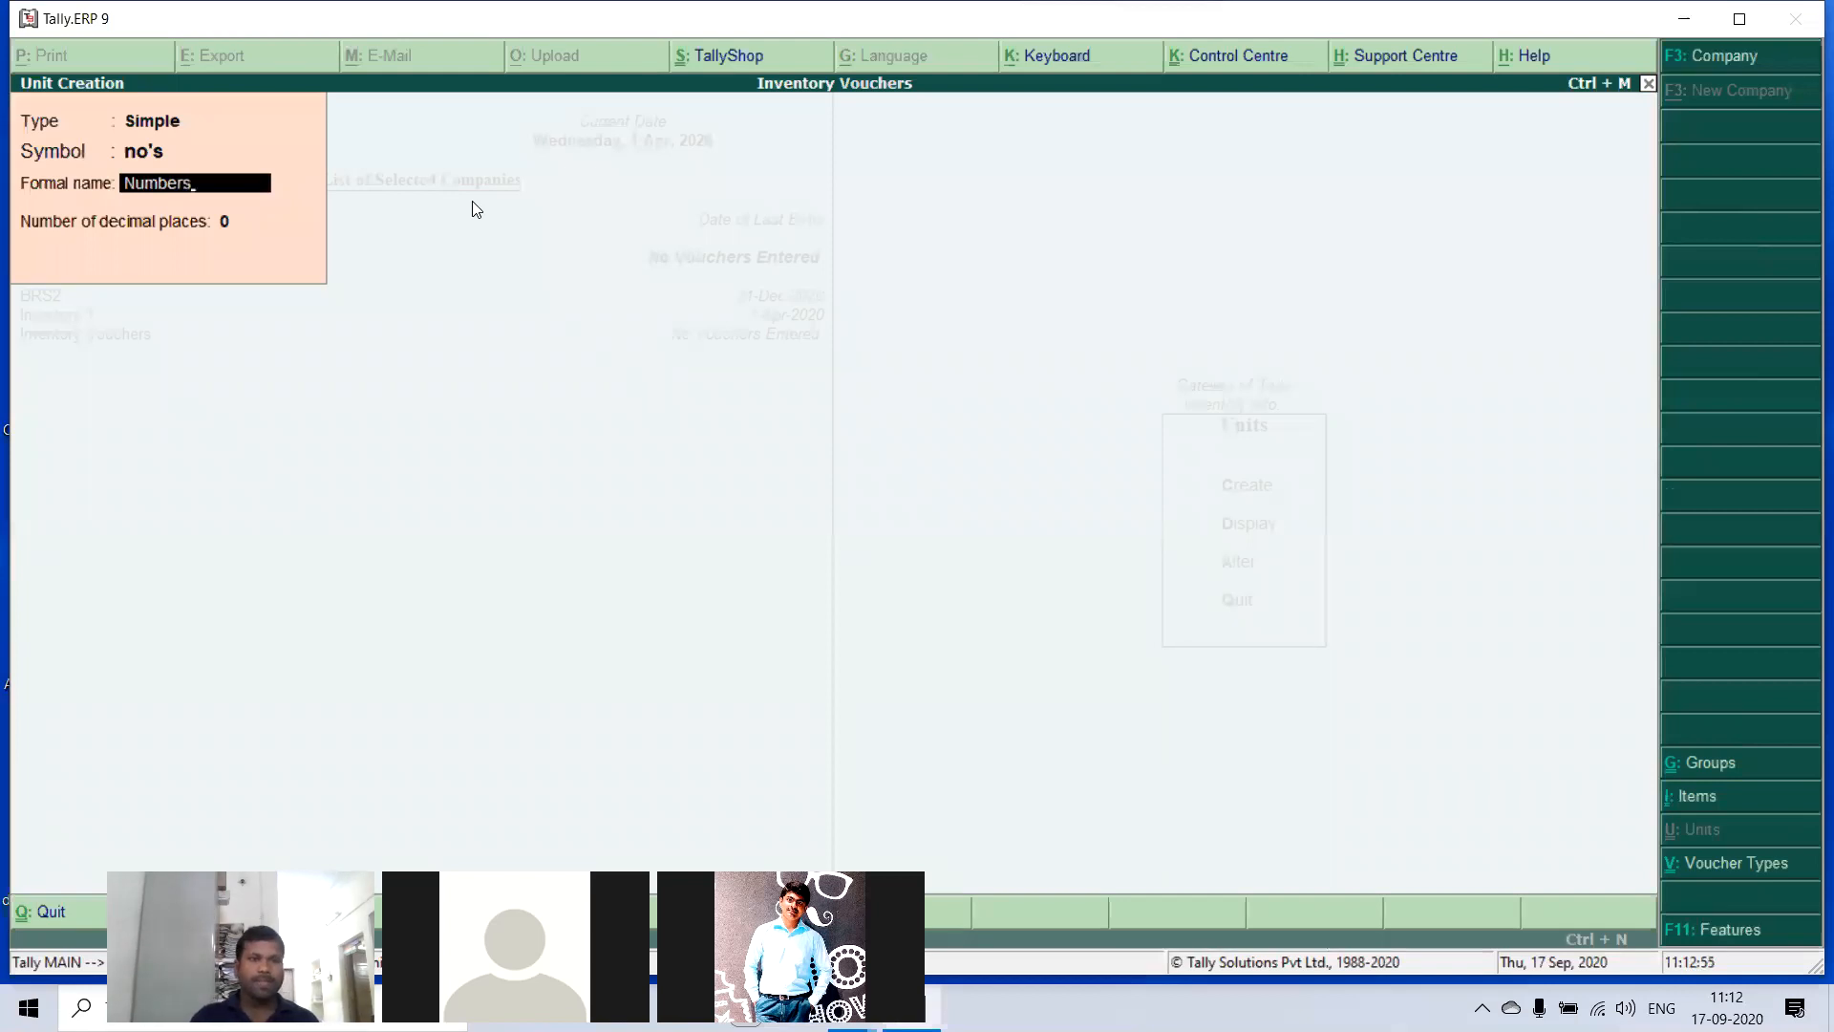
key("Return")
key("Return")
- Start creating a single stock item and name it HCL Compuers
key("Return")
key("Escape")
key("Return")
key("Escape")
key("Up")
key("Return")
key("Return")
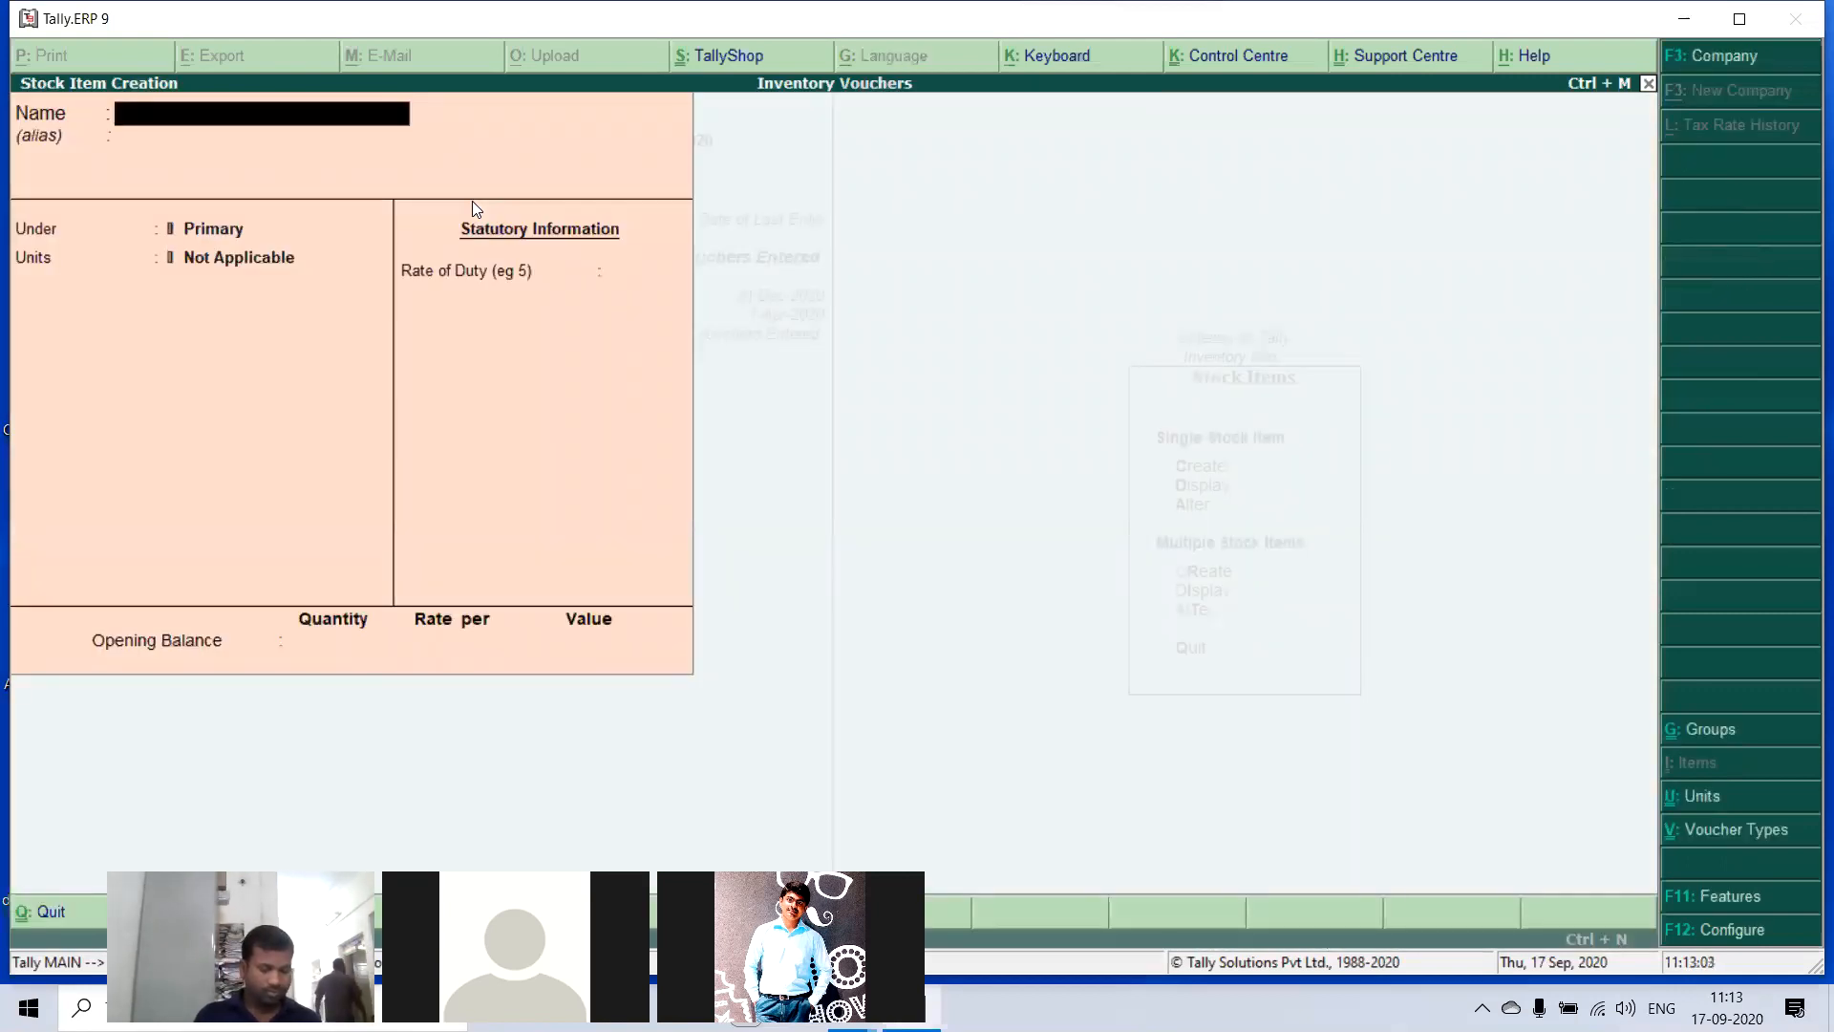
type("HCl")
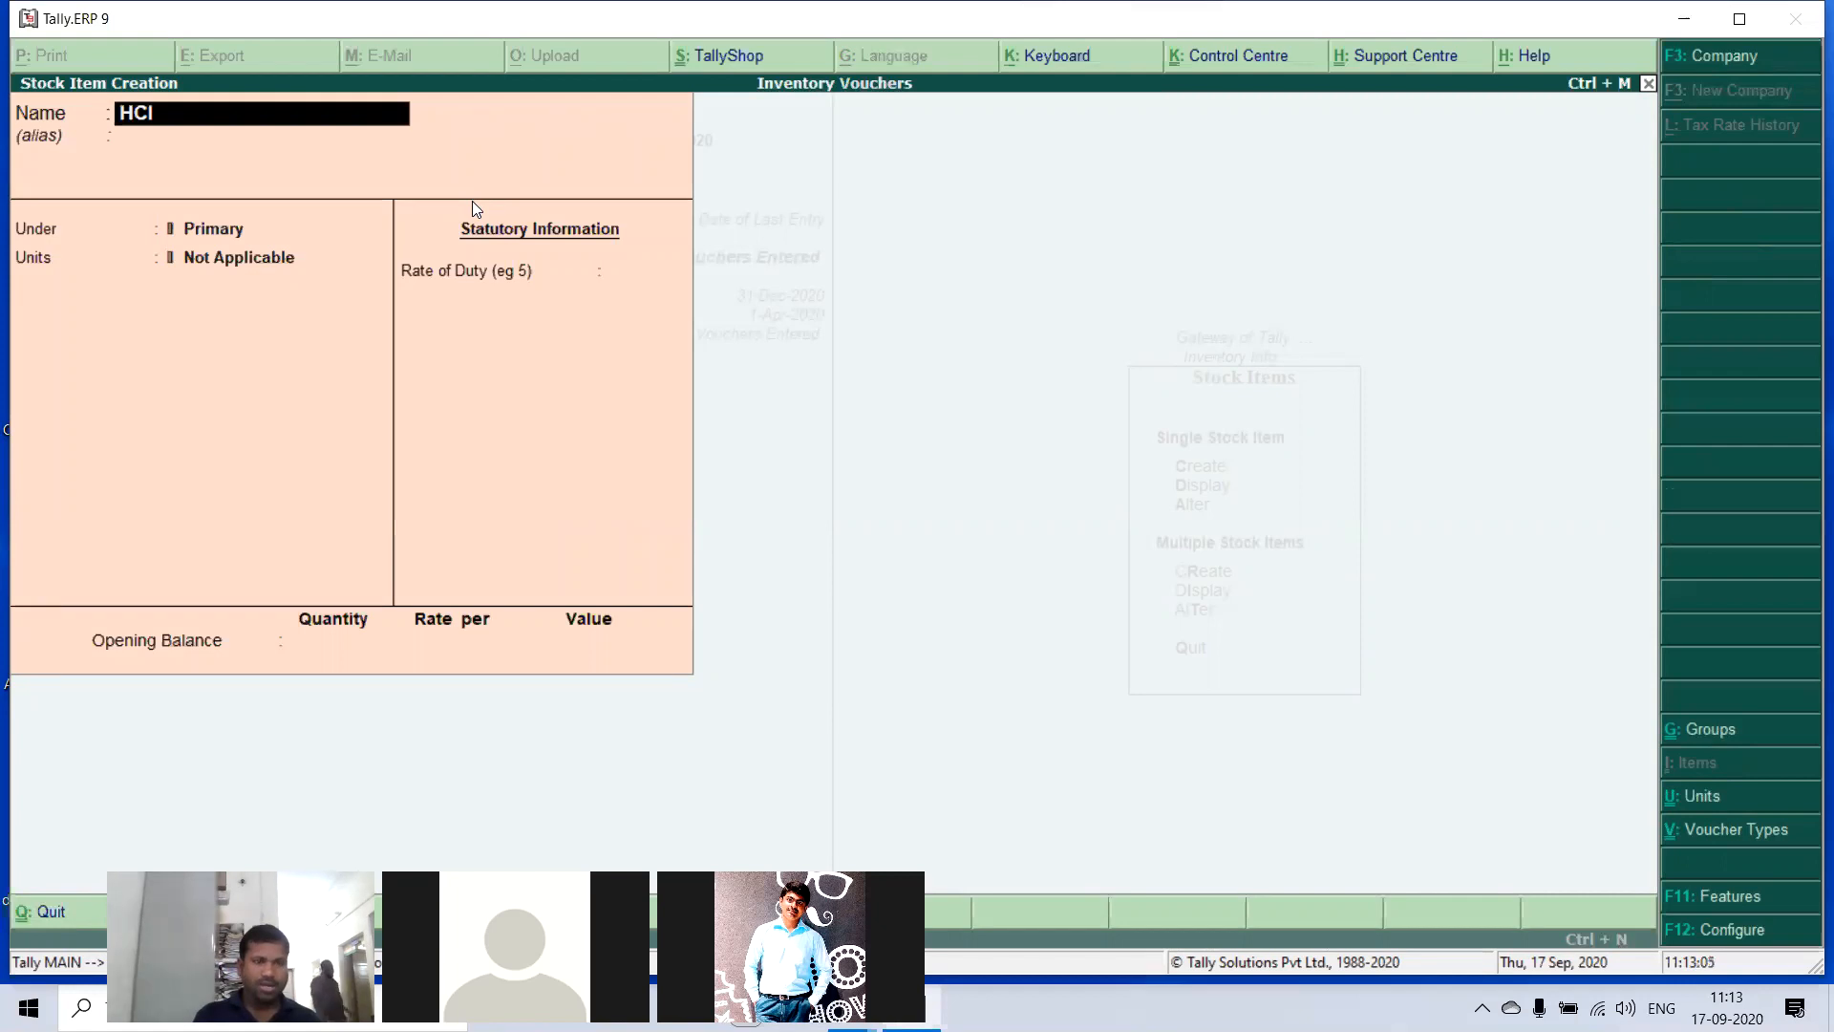
key("BackSpace")
type("L Com")
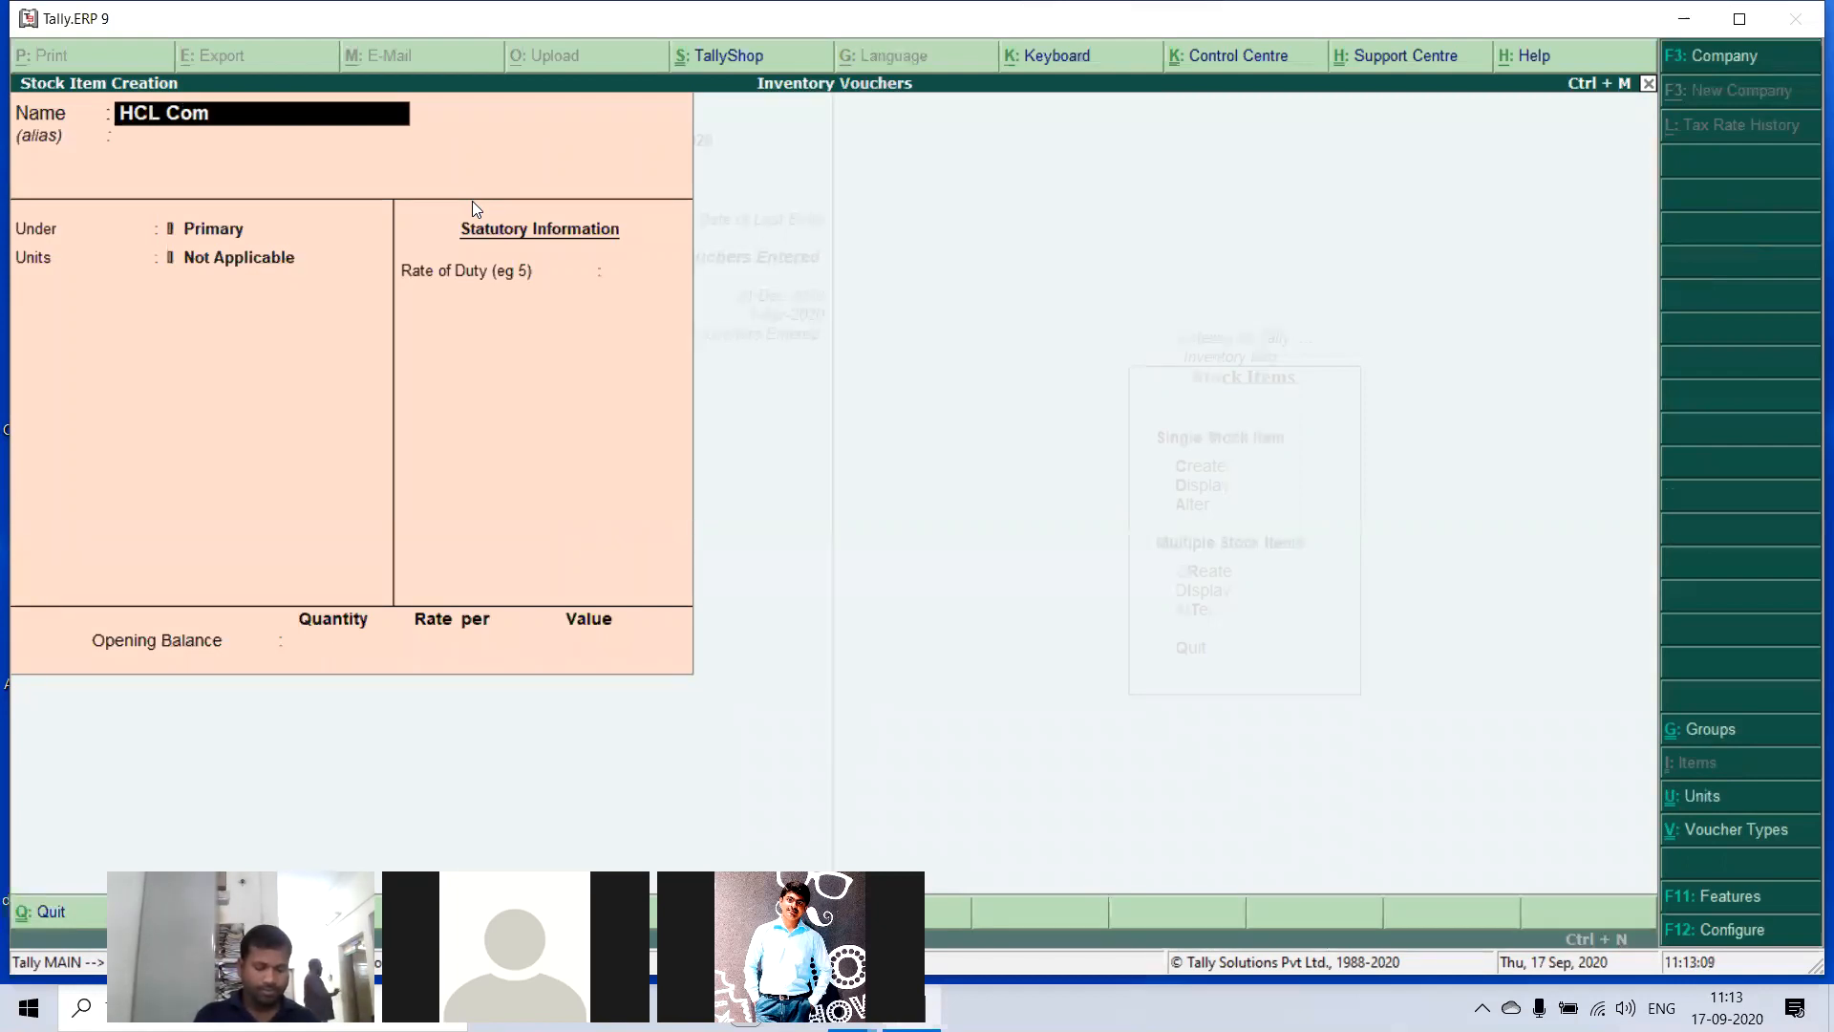
type("puers")
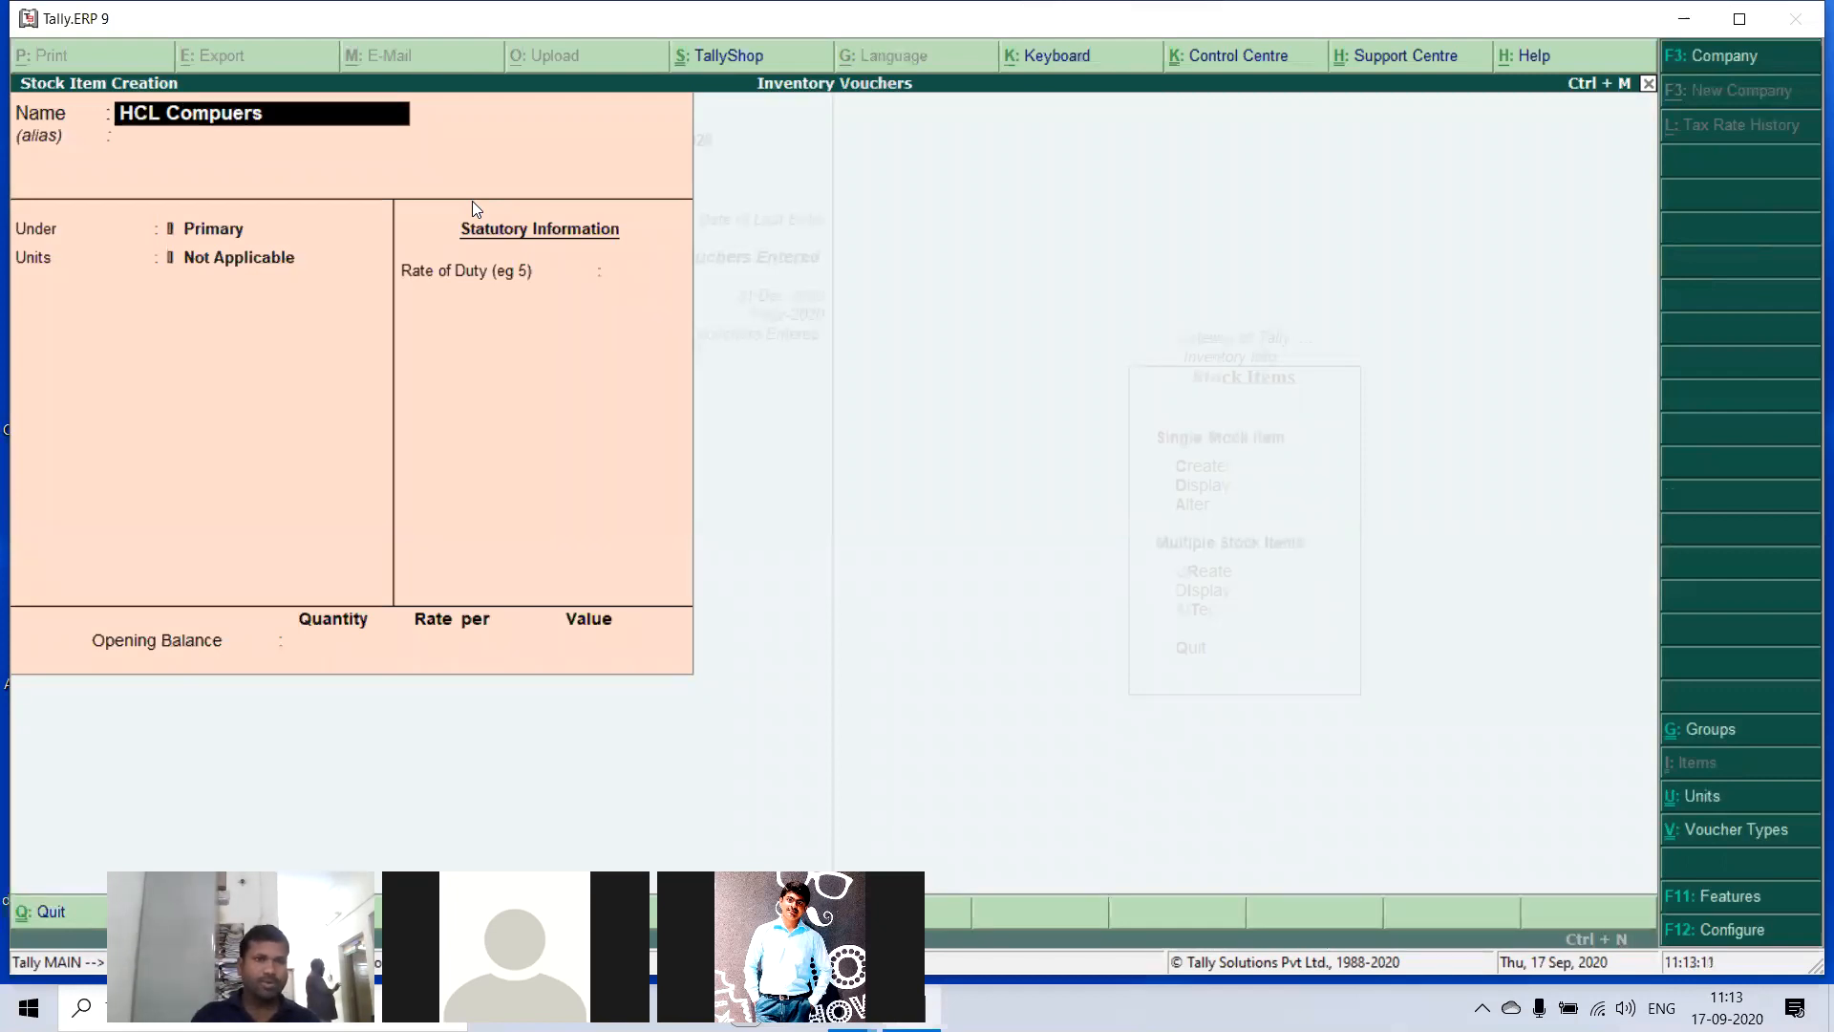
- Place the HCL Compuers item under the Computers group with unit no's and save it without an opening balance
key("Return")
key("Down")
key("Return")
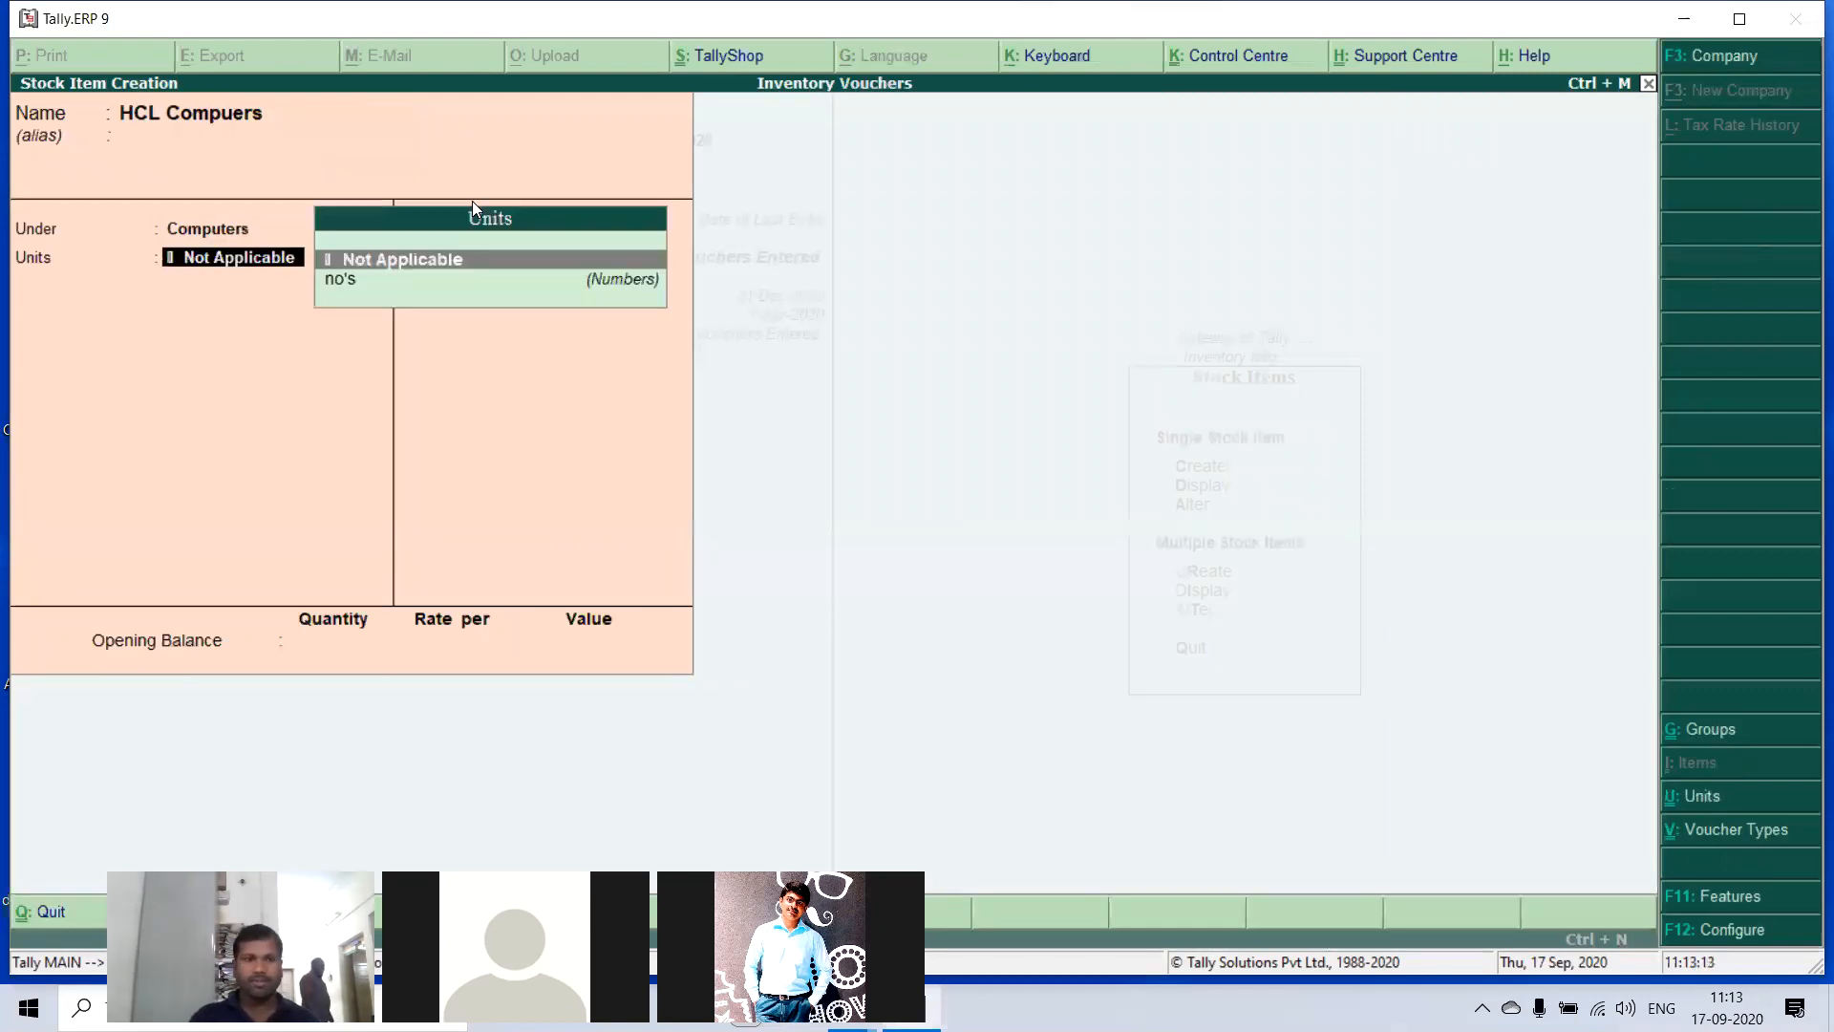
key("Down")
key("Return")
key("Return")
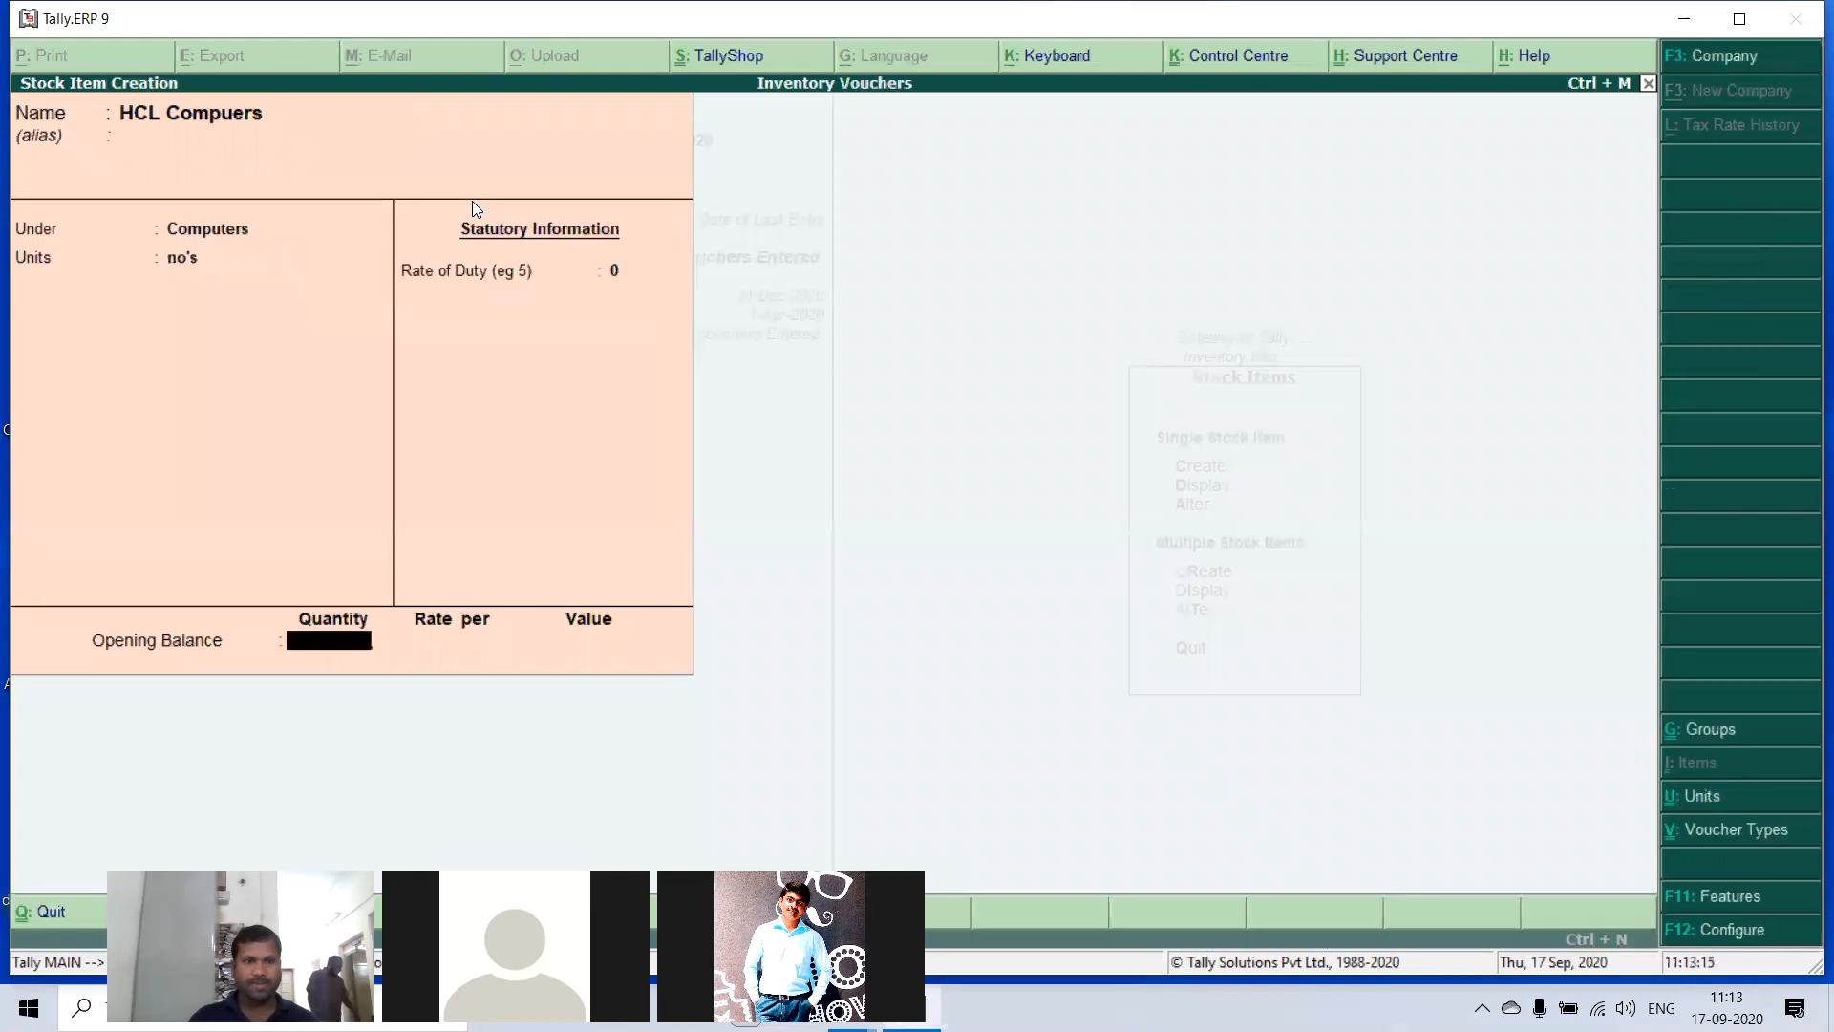
key("Return")
key("Return")
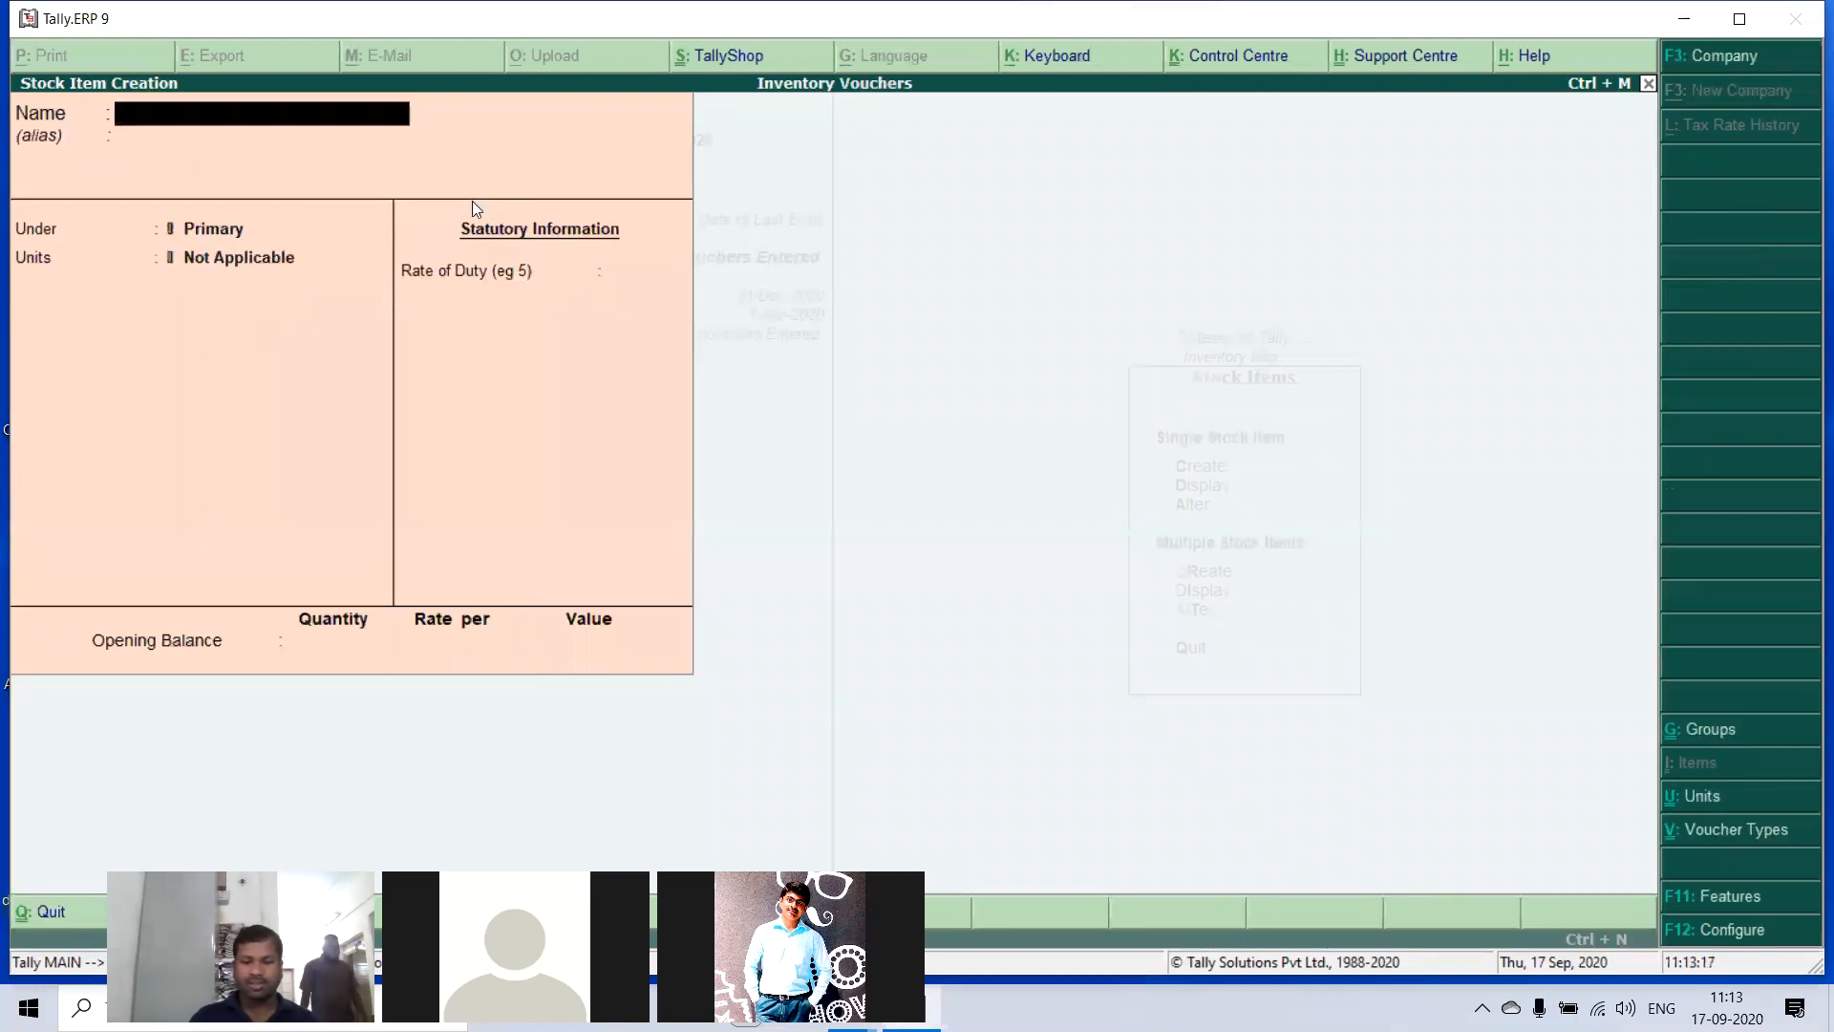
- Create a stock item named IBM Compuers under Computers with unit no's and no opening balance, and leave stock item creation
type("IBM")
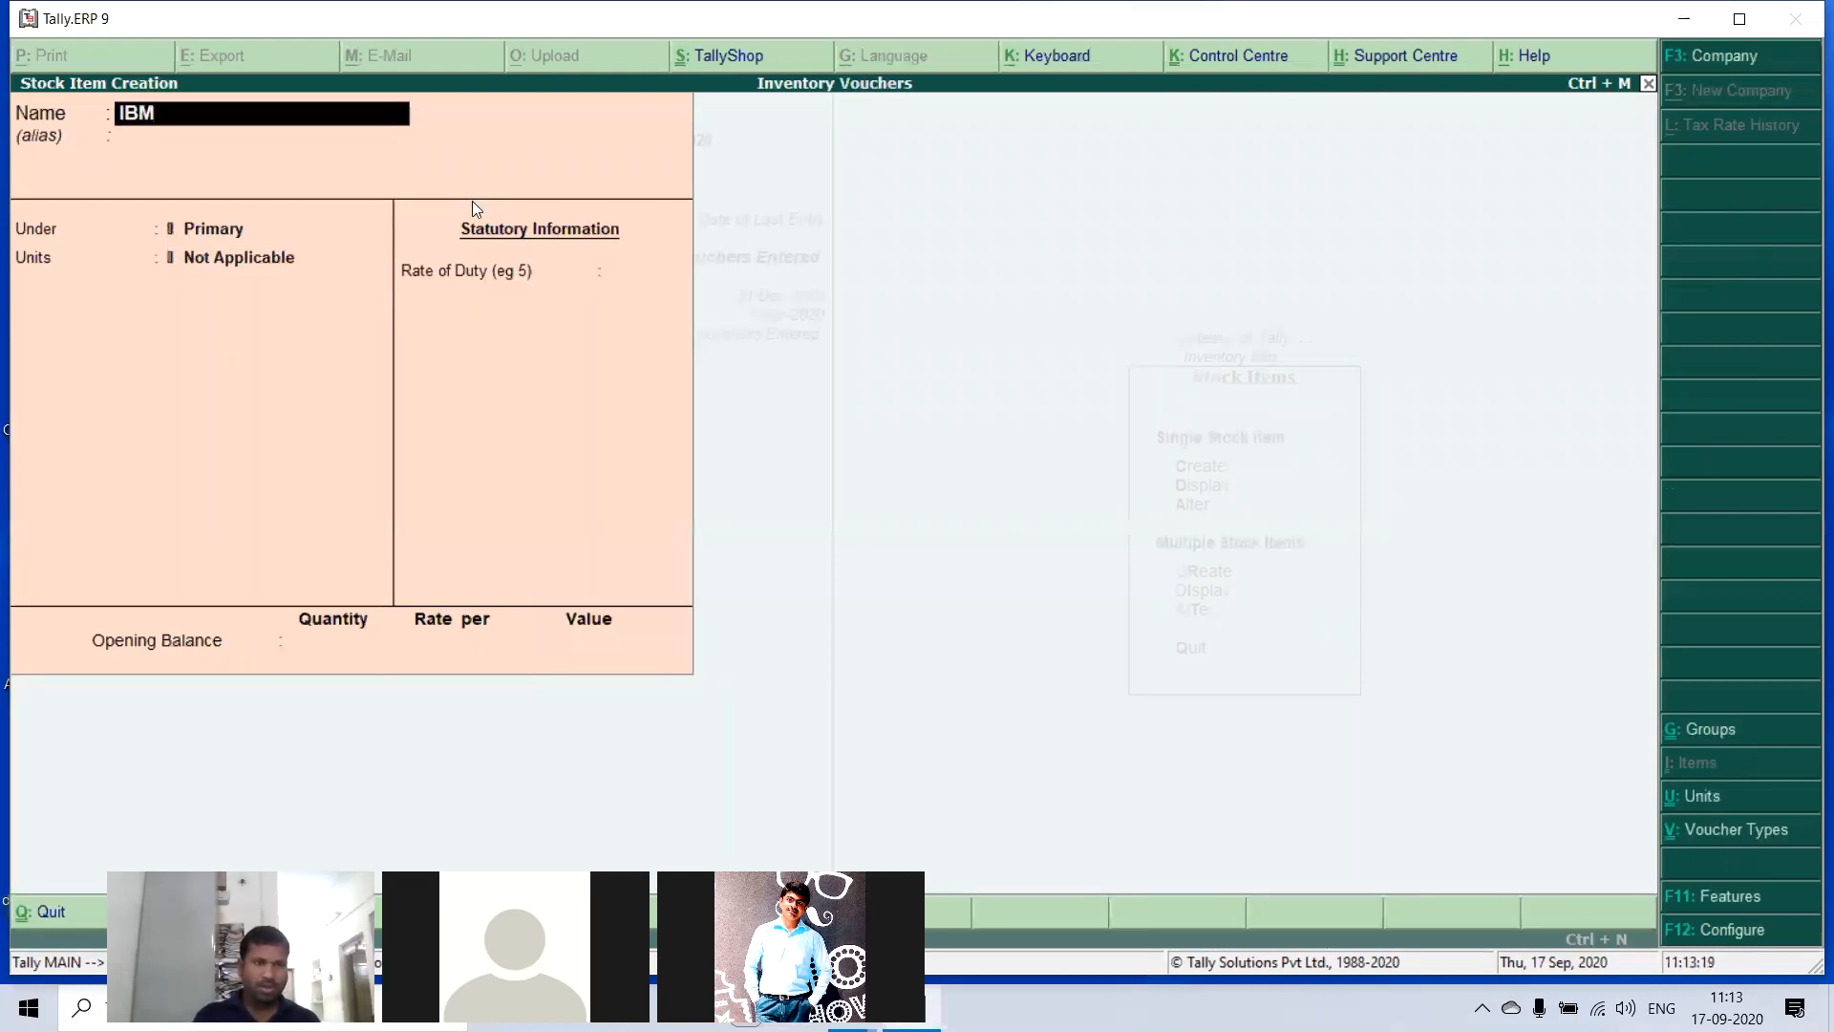
type(" Compu")
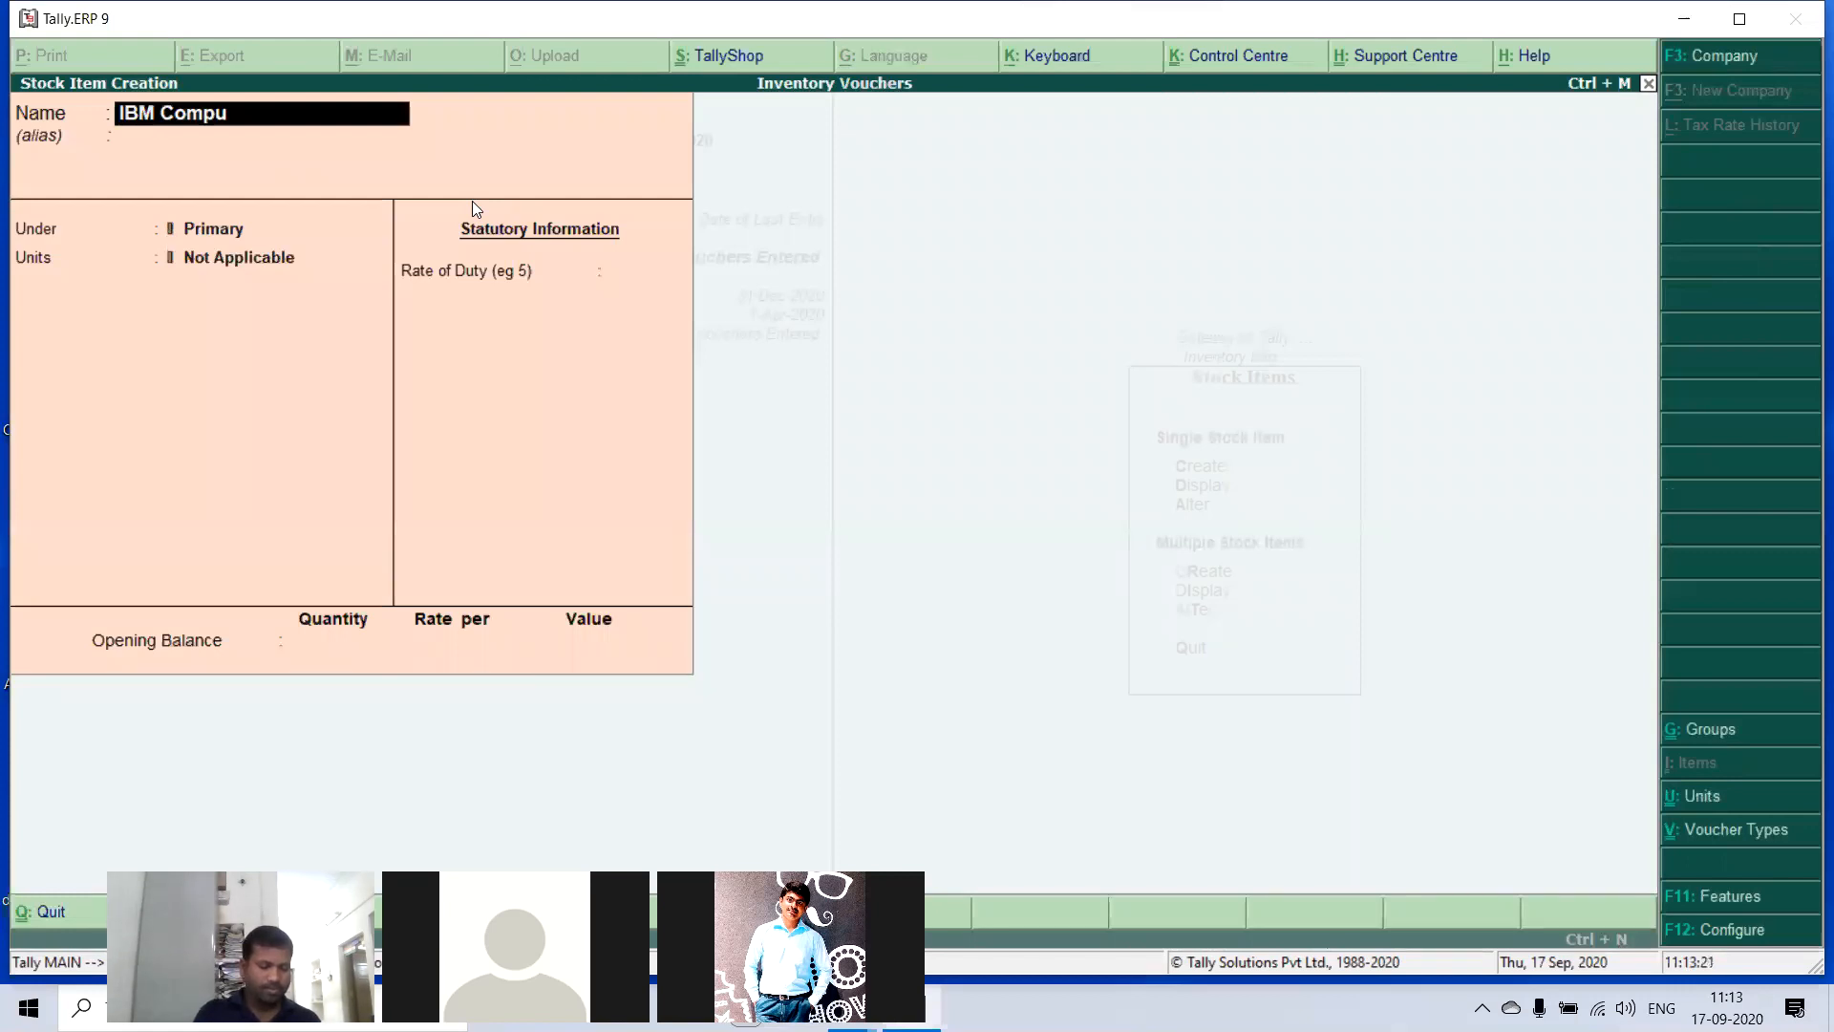
type("ers")
key("Return")
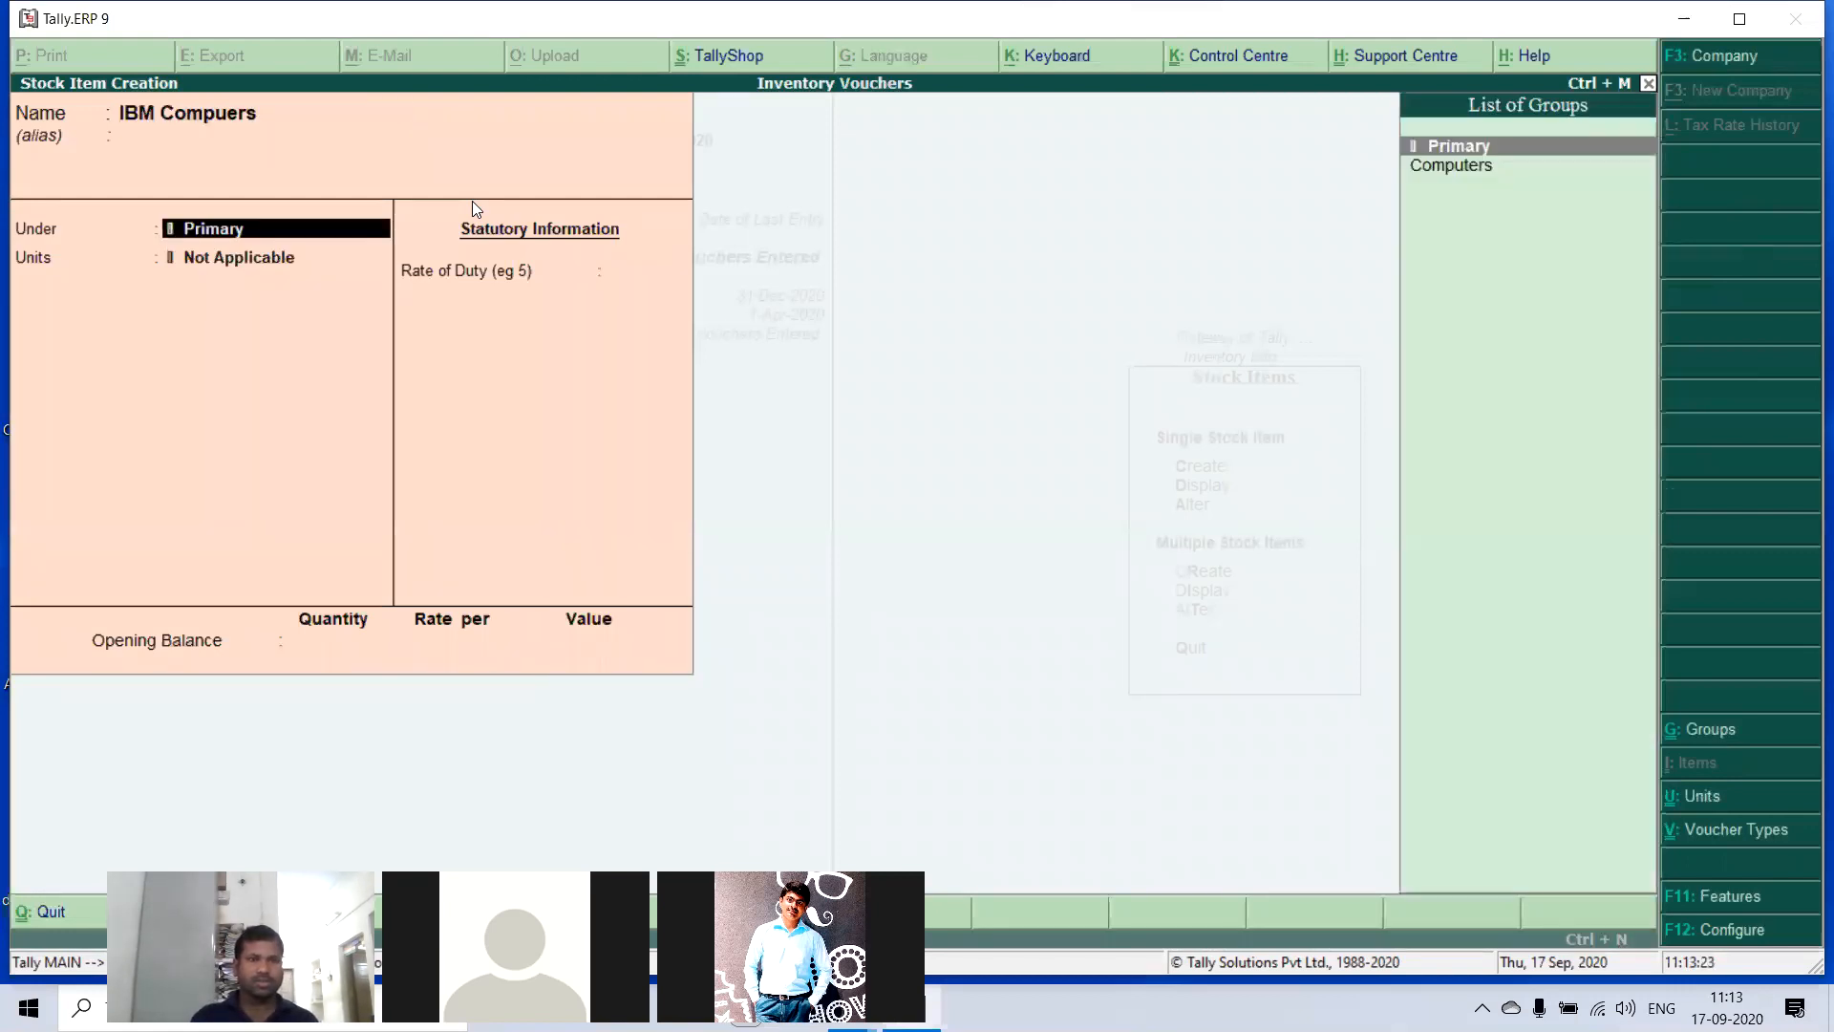
key("Down")
key("Return")
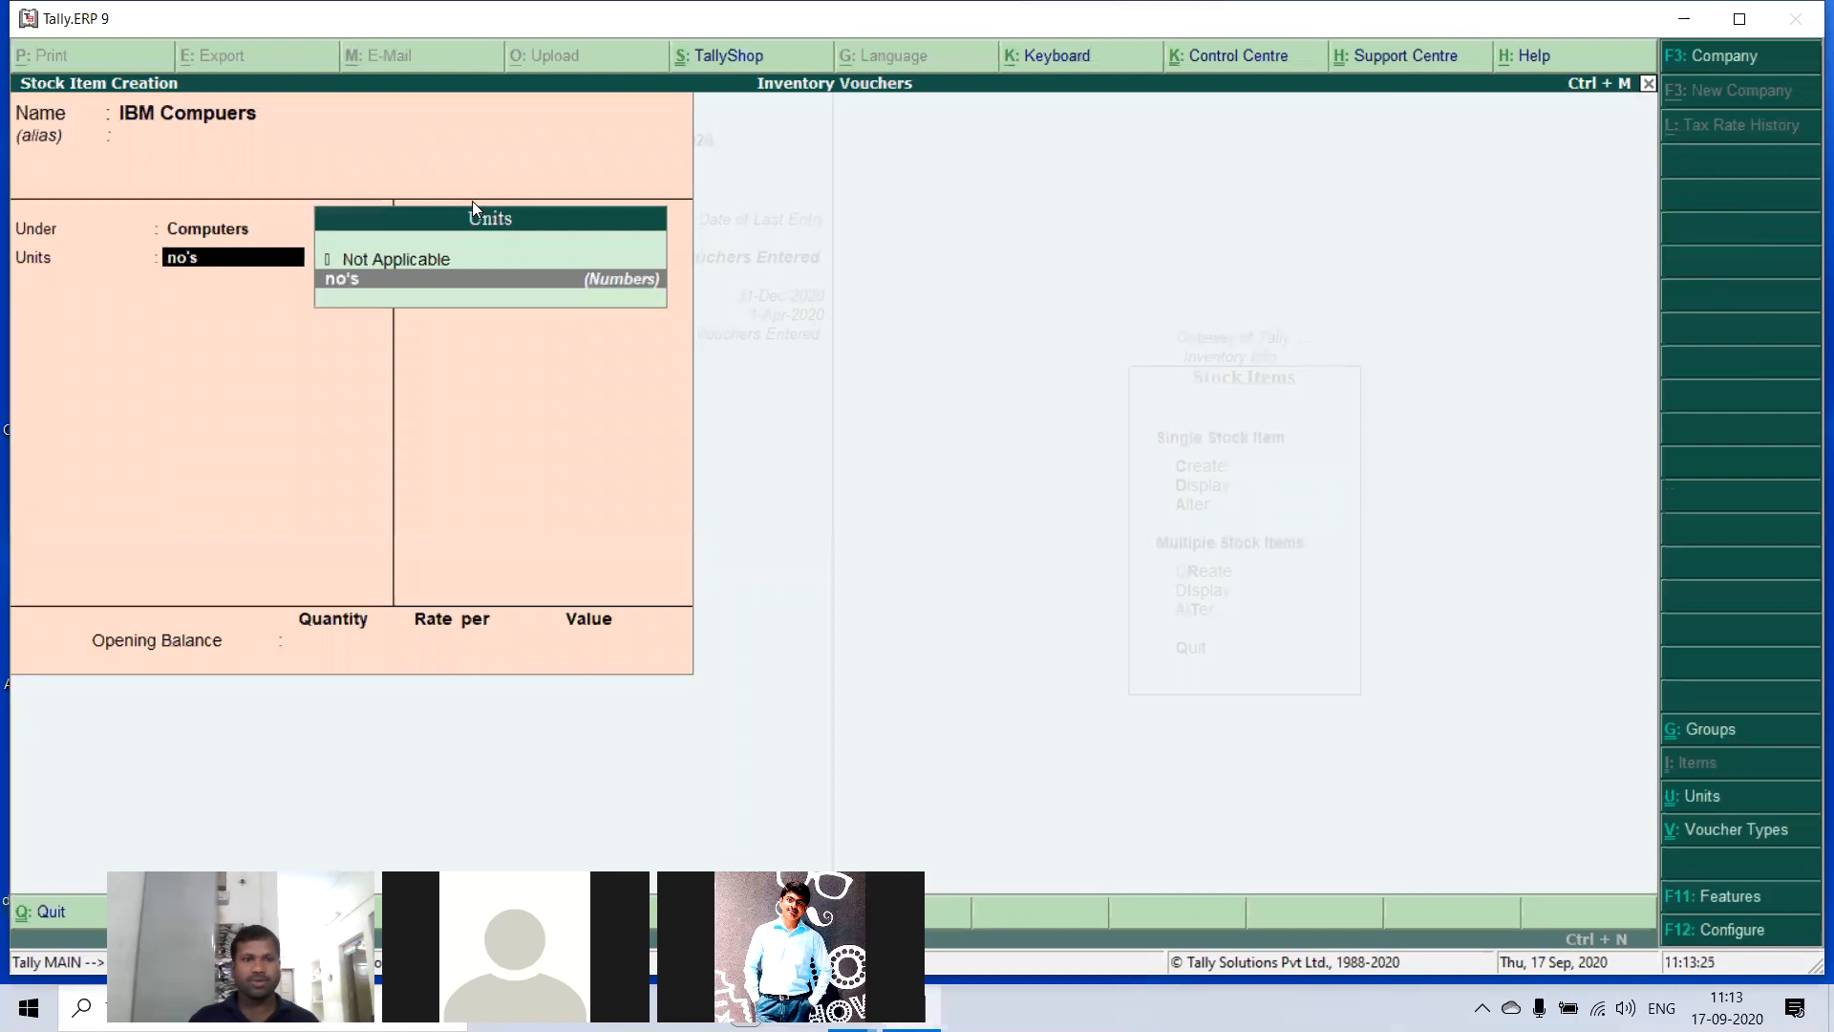
key("Return")
key("Return")
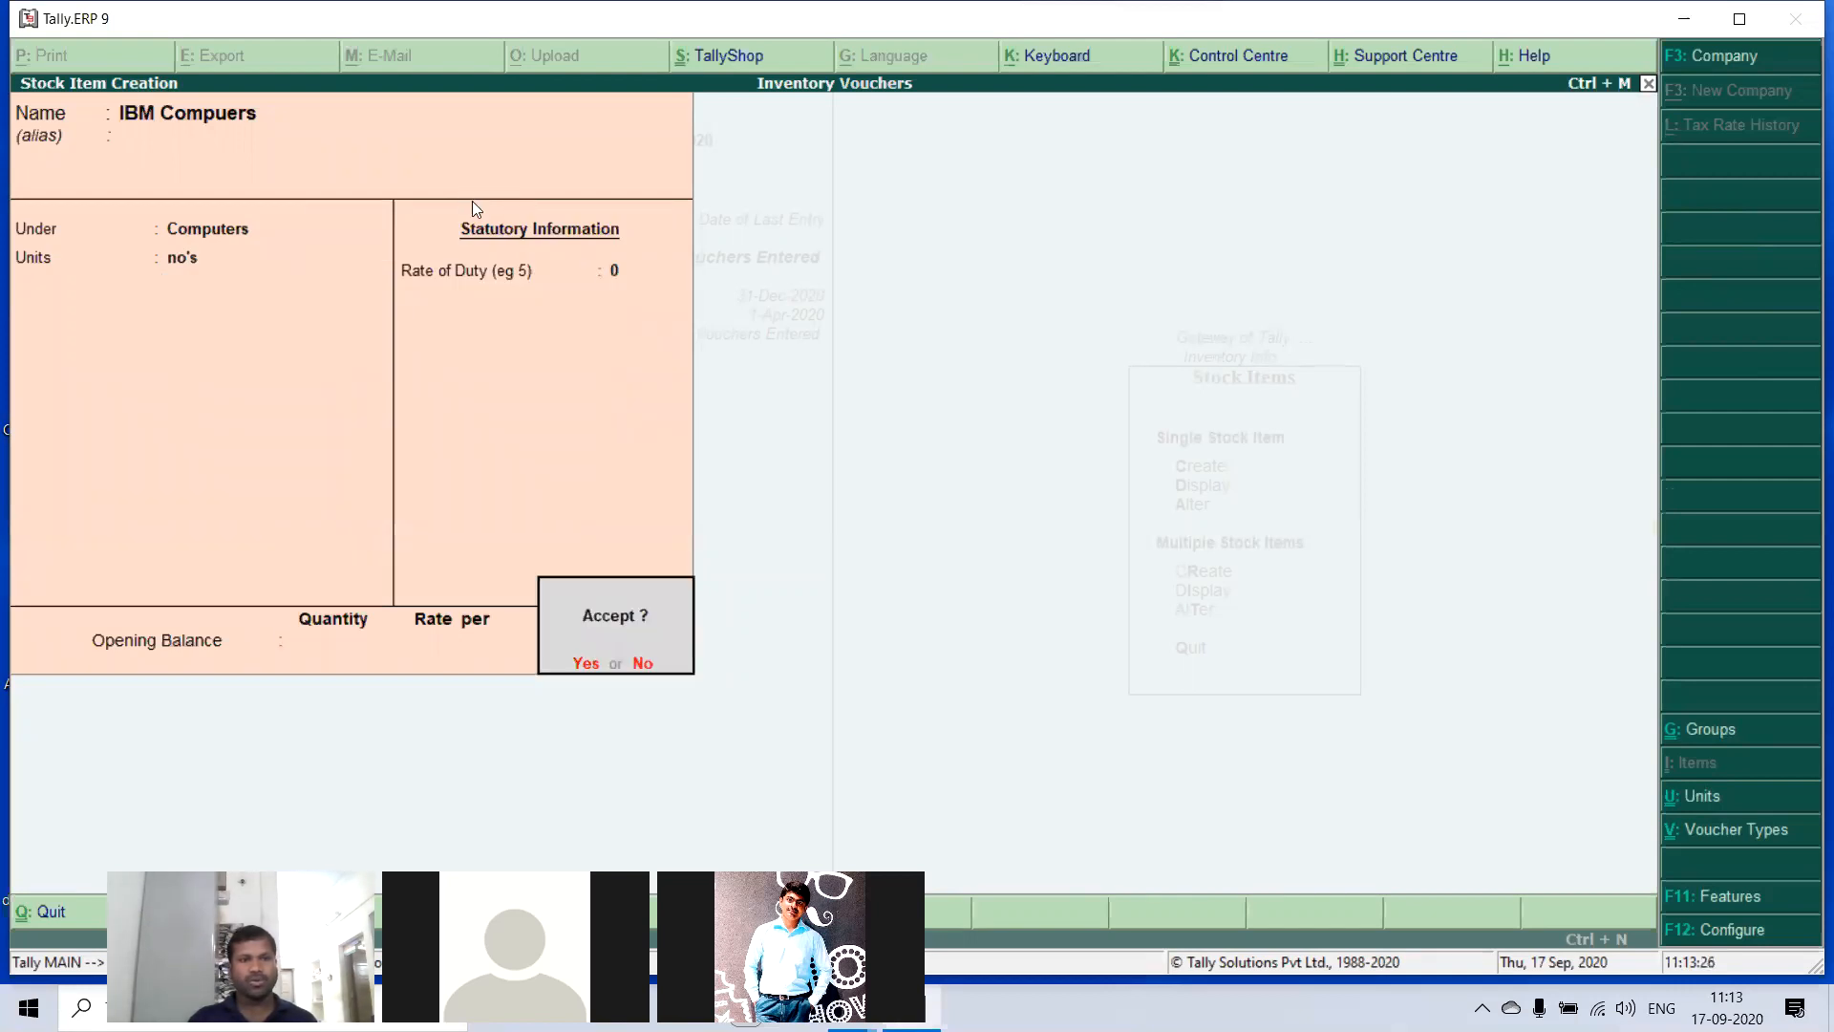
key("Return")
key("Escape")
key("y")
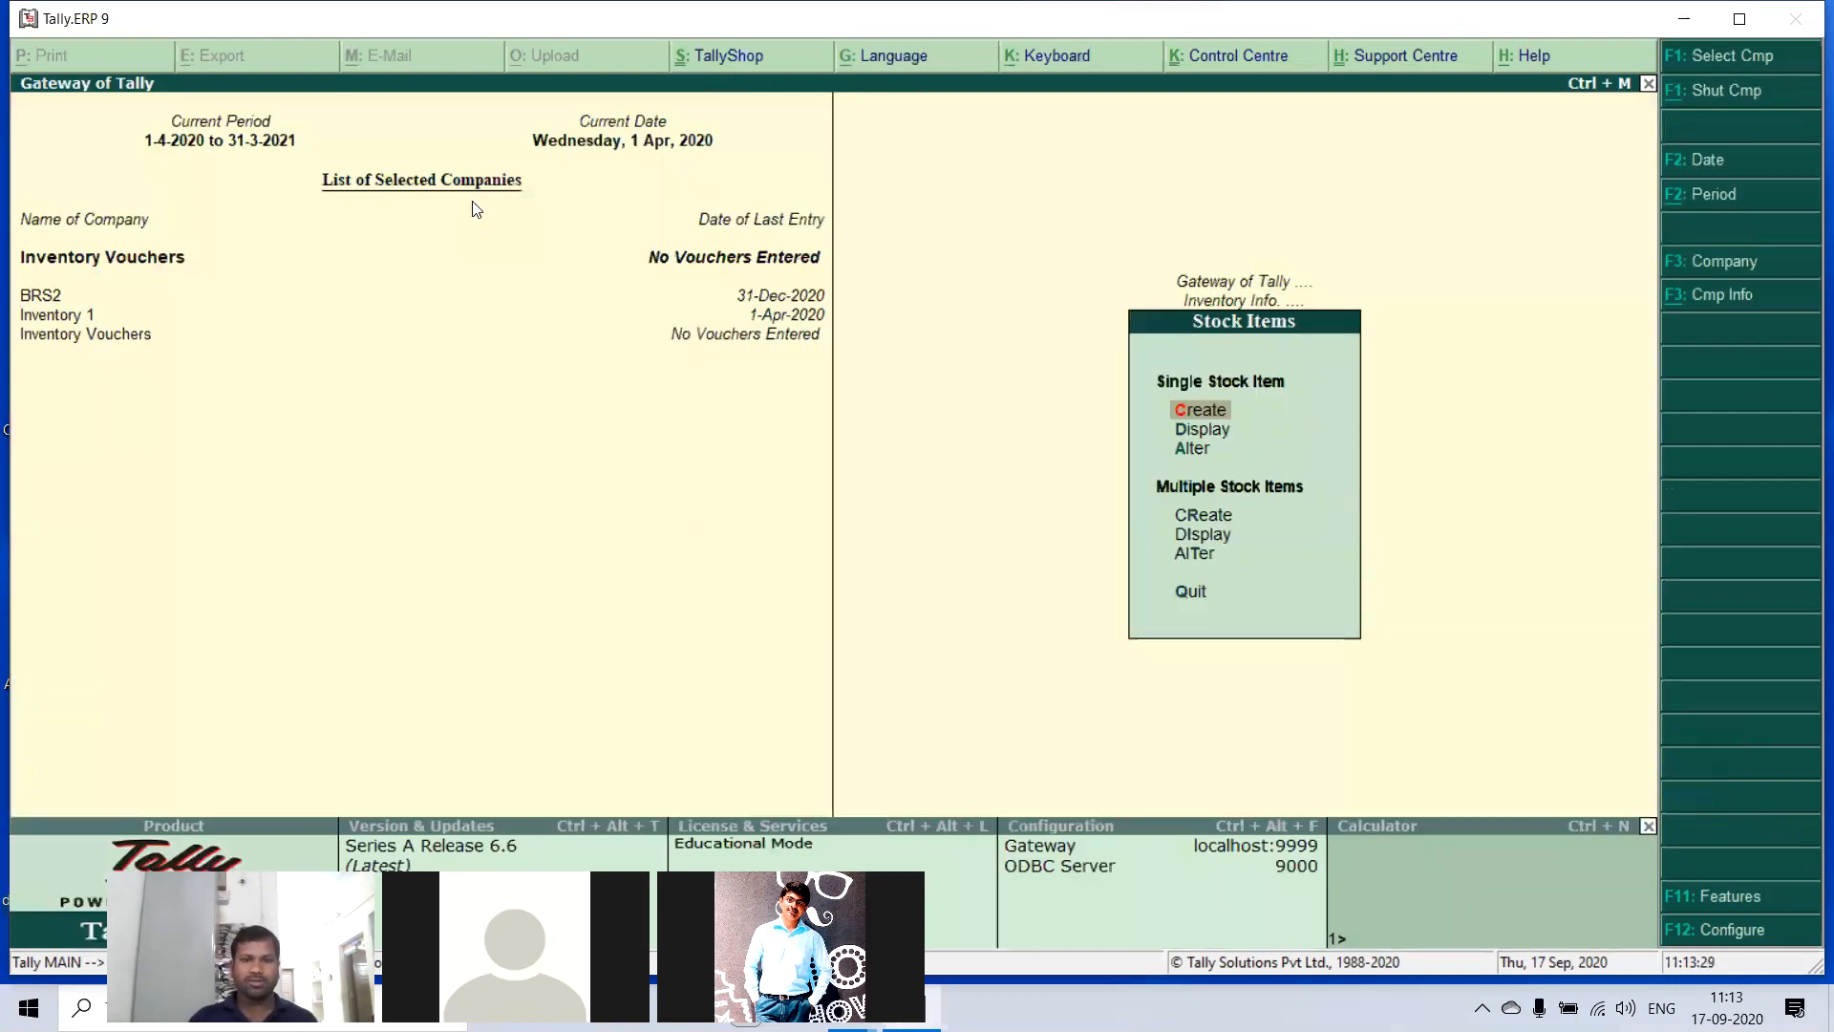
- Create a stock item named LG Computers under Computers with unit no's and no opening balance
key("Return")
type("LG C")
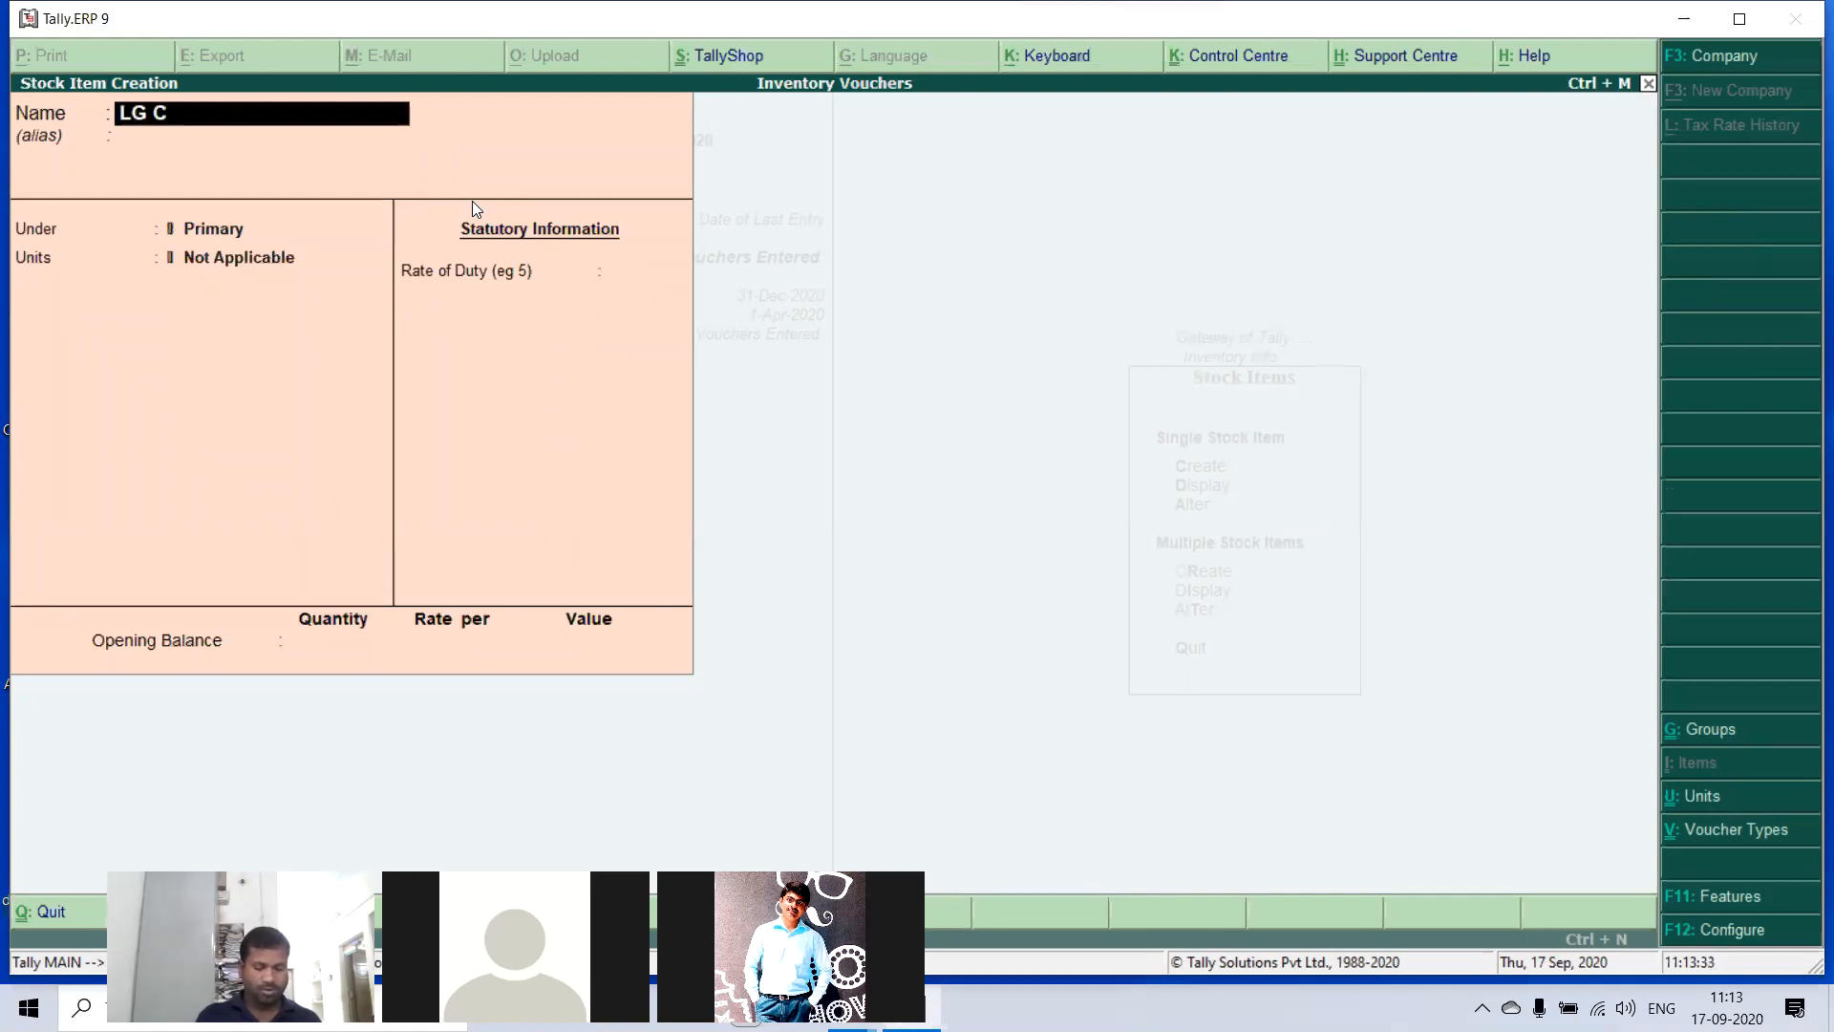
type("omputers")
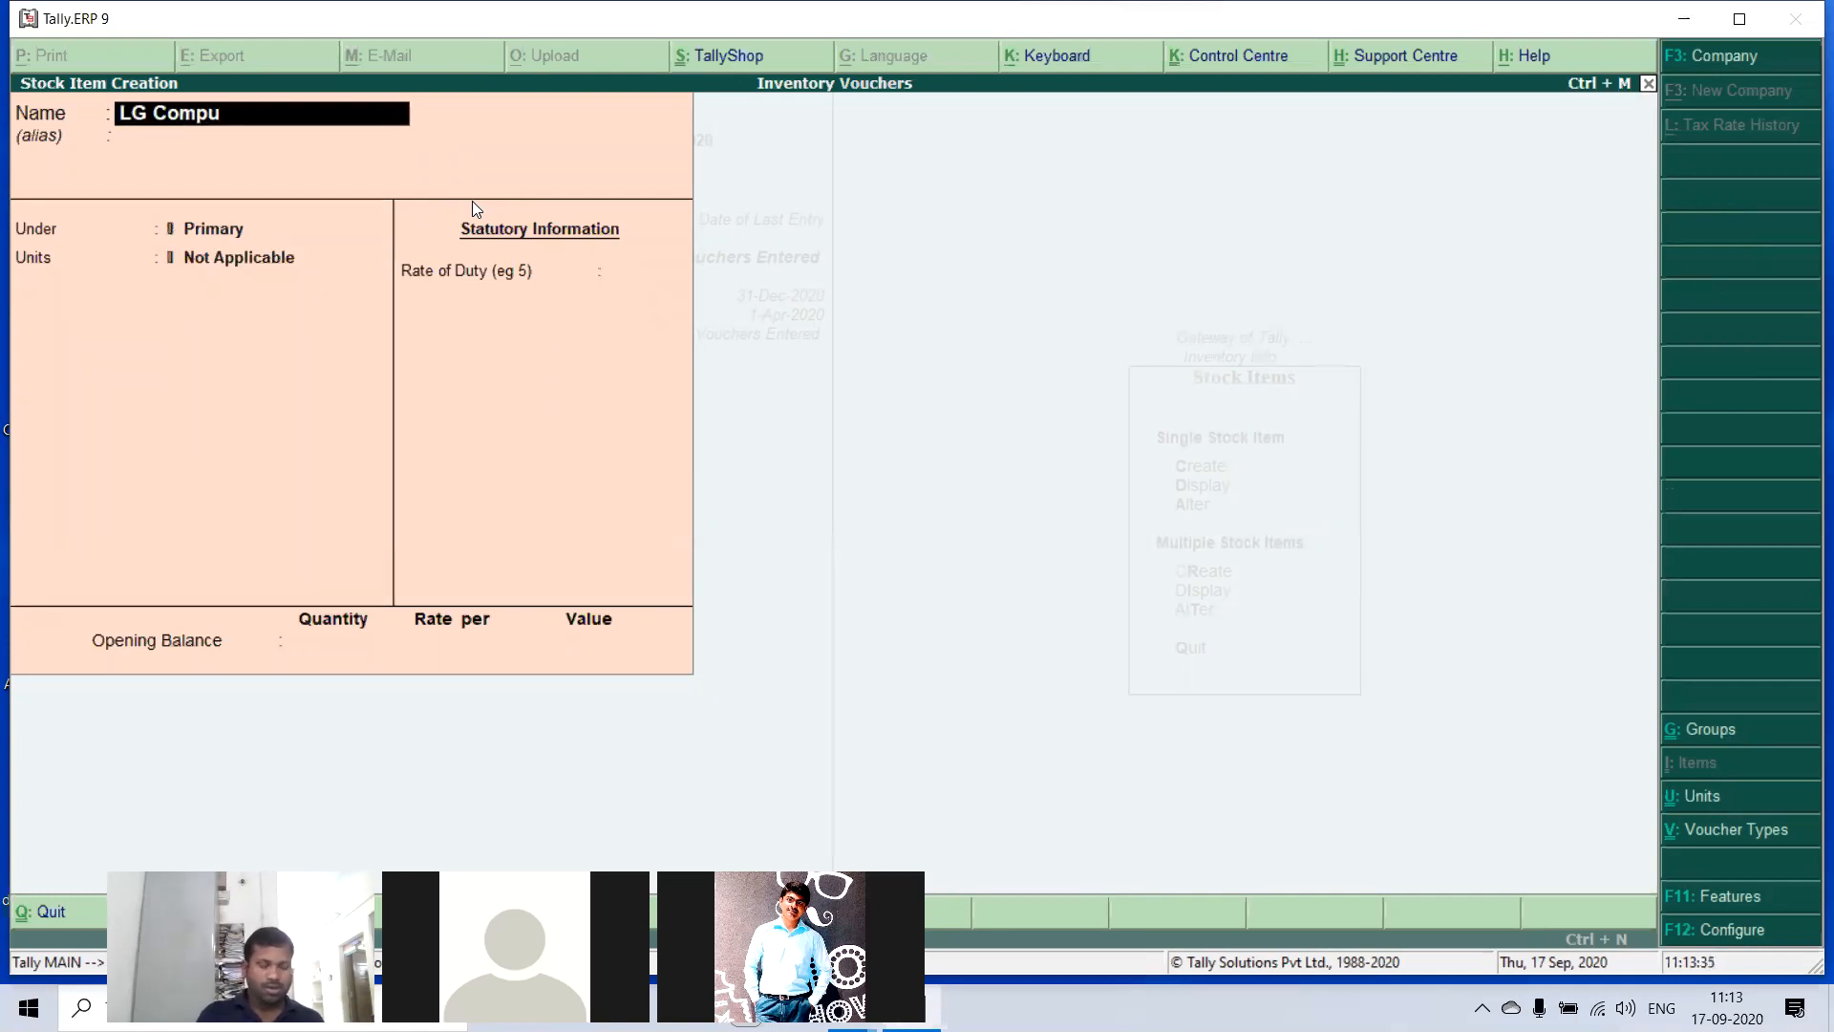
key("Return")
key("Return")
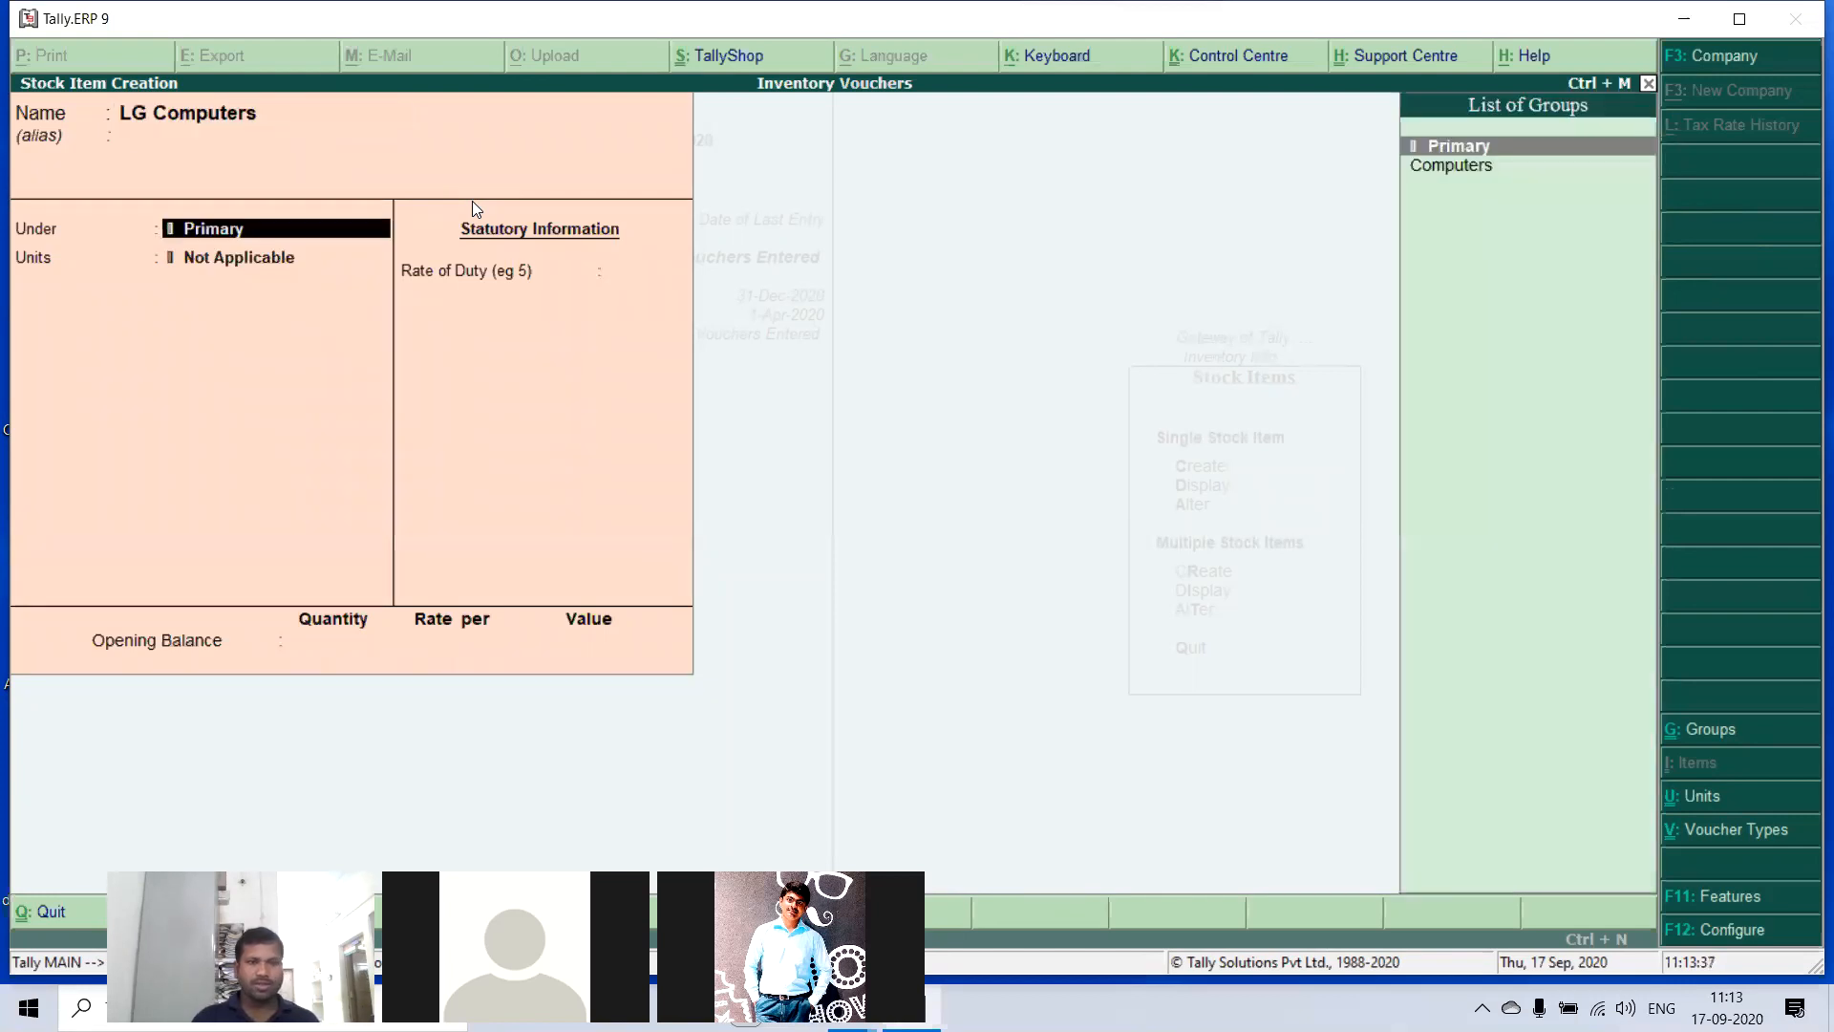
key("Down")
key("Return")
key("Down")
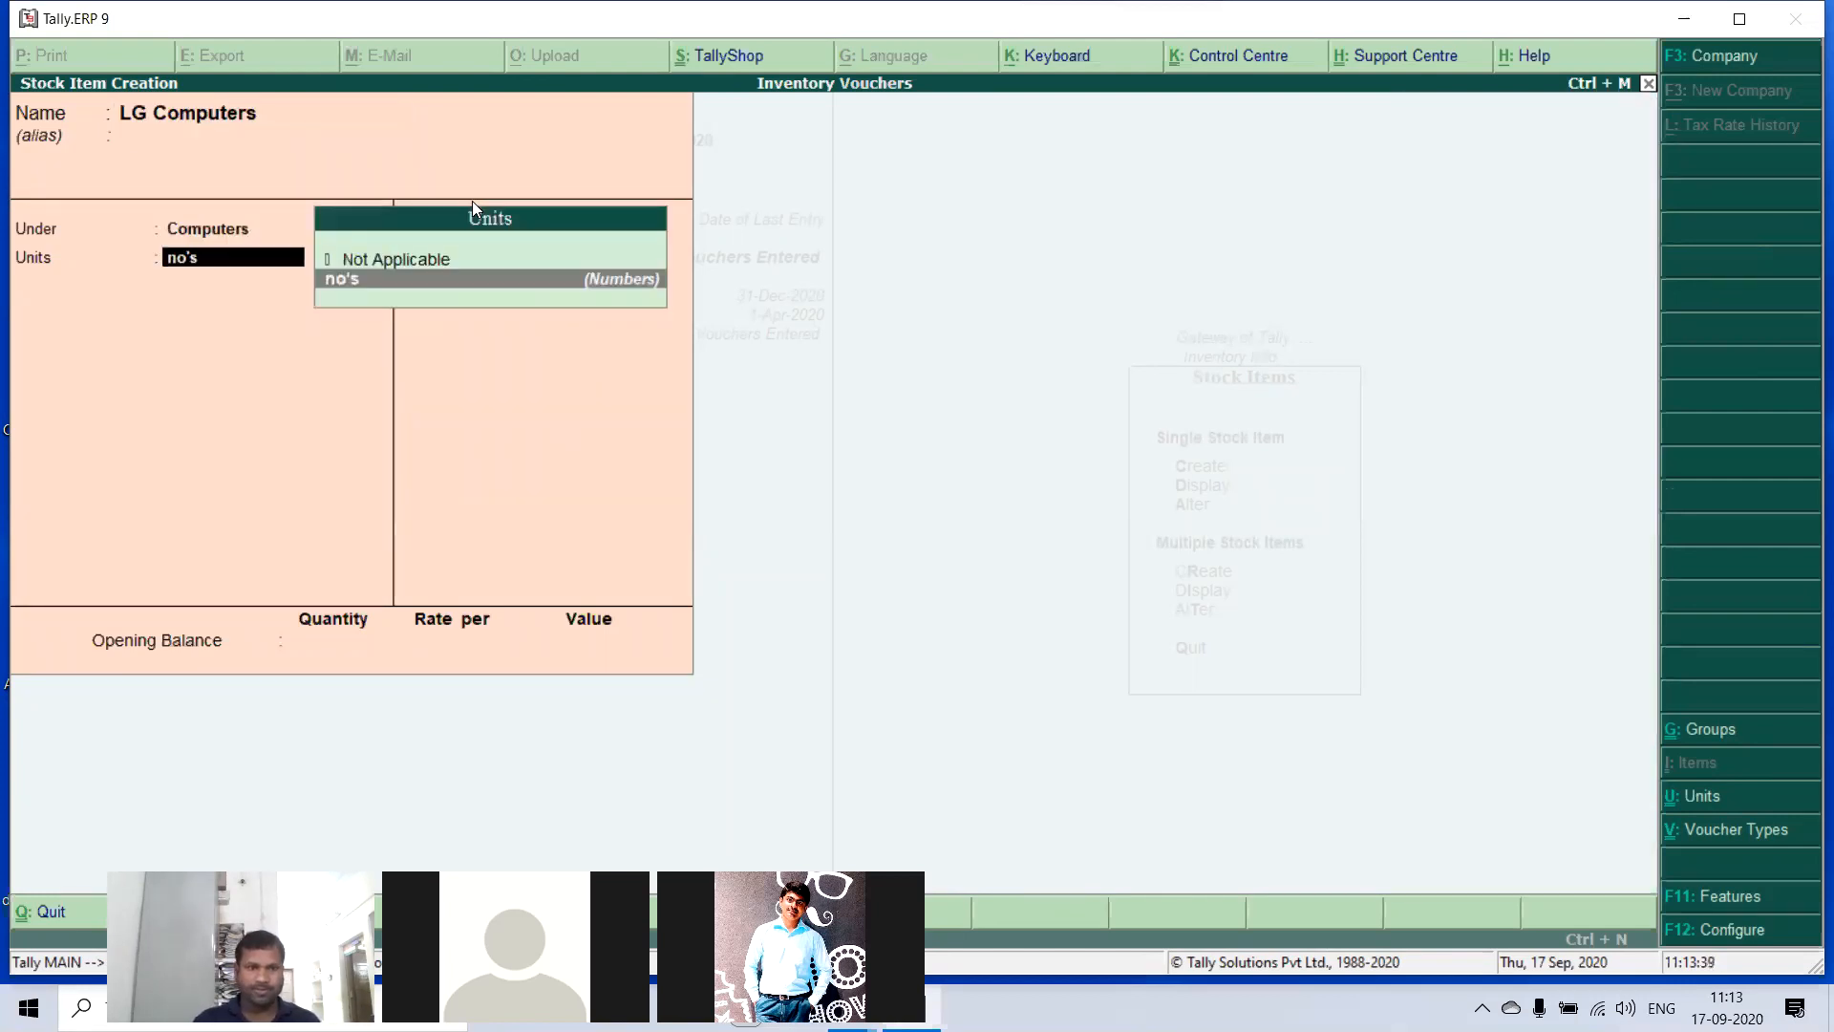
key("Return")
key("Return")
- Leave stock item creation, return to the Gateway of Tally and open accounting voucher entry
key("Return")
key("Return")
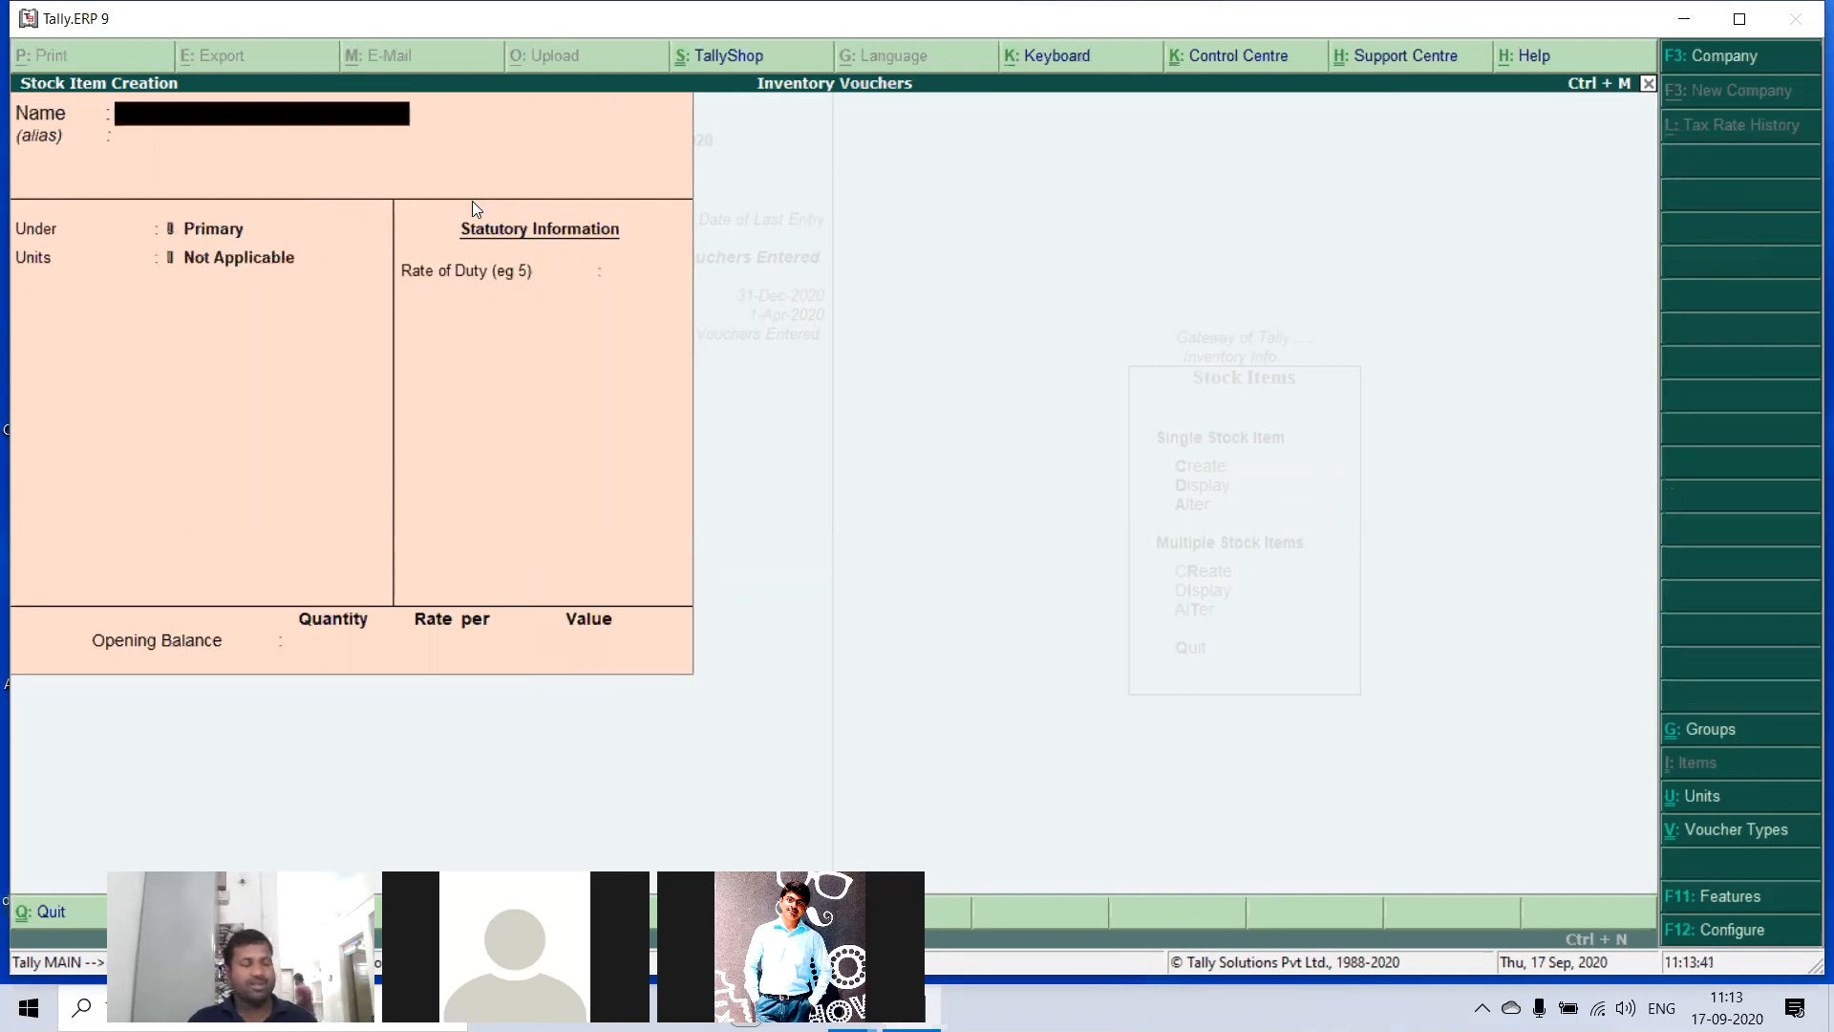
key("Escape")
key("Return")
key("Escape")
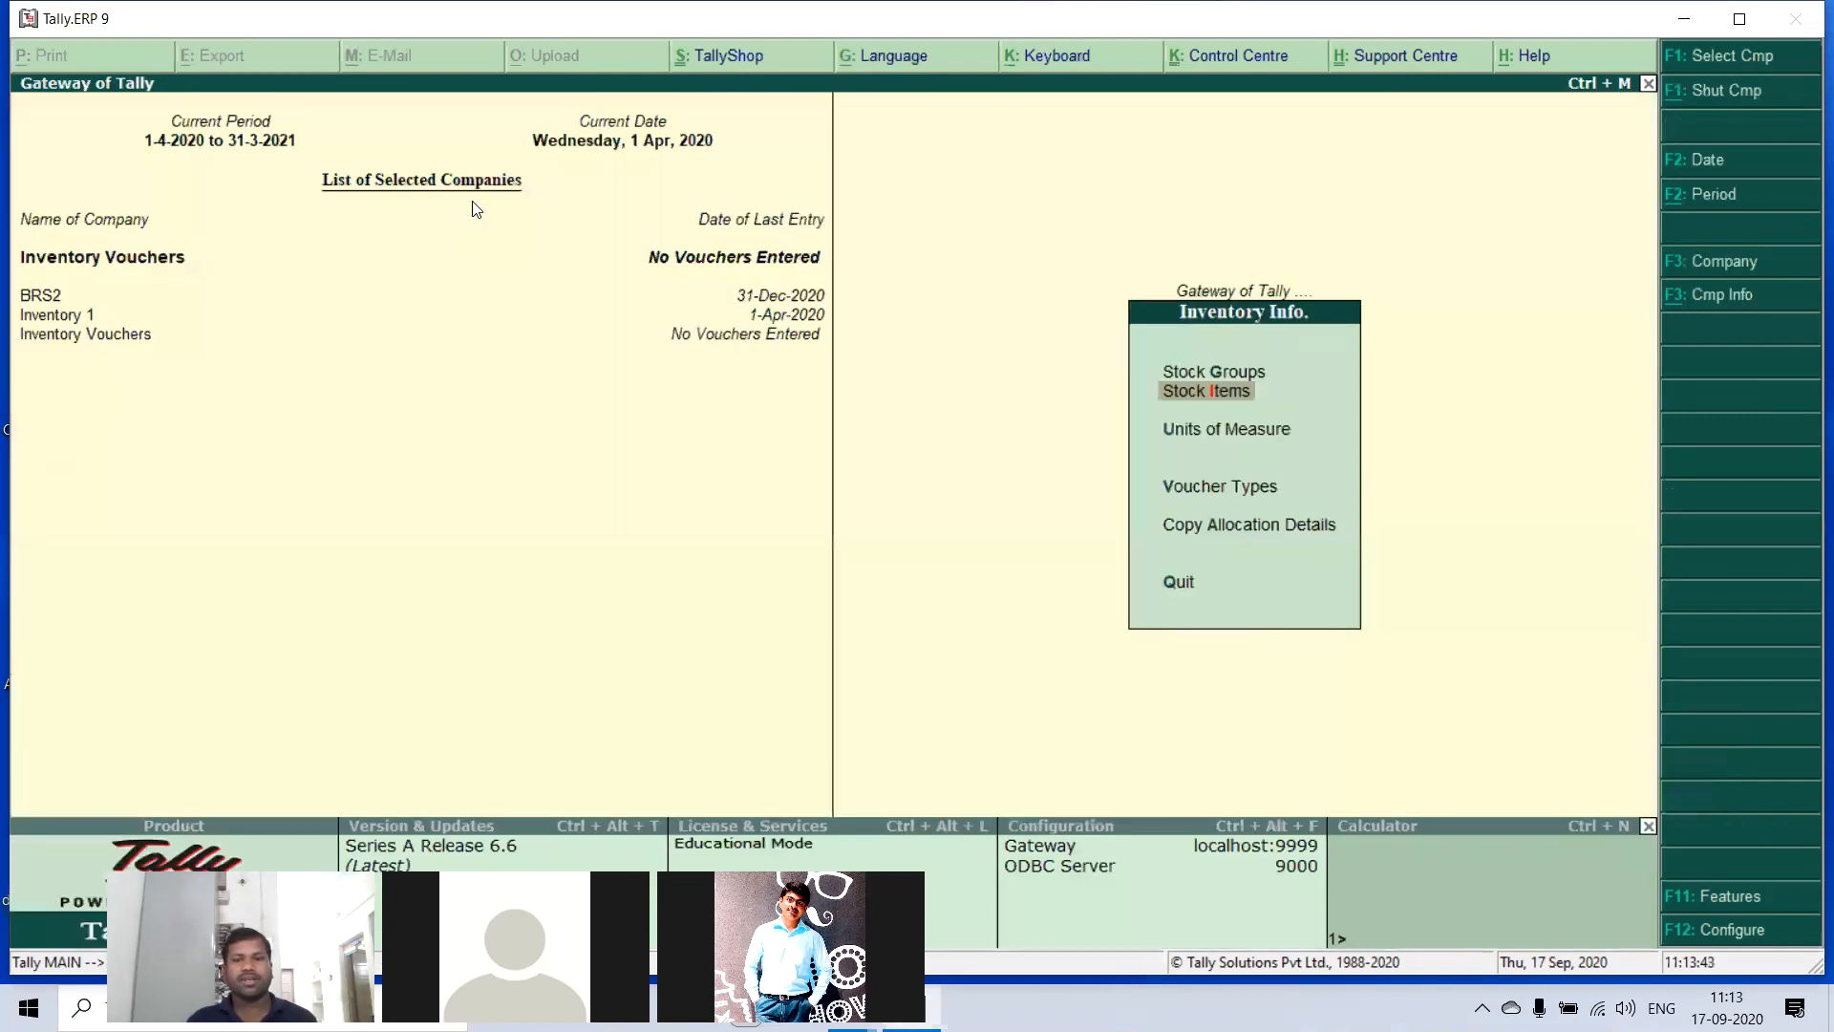
key("Escape")
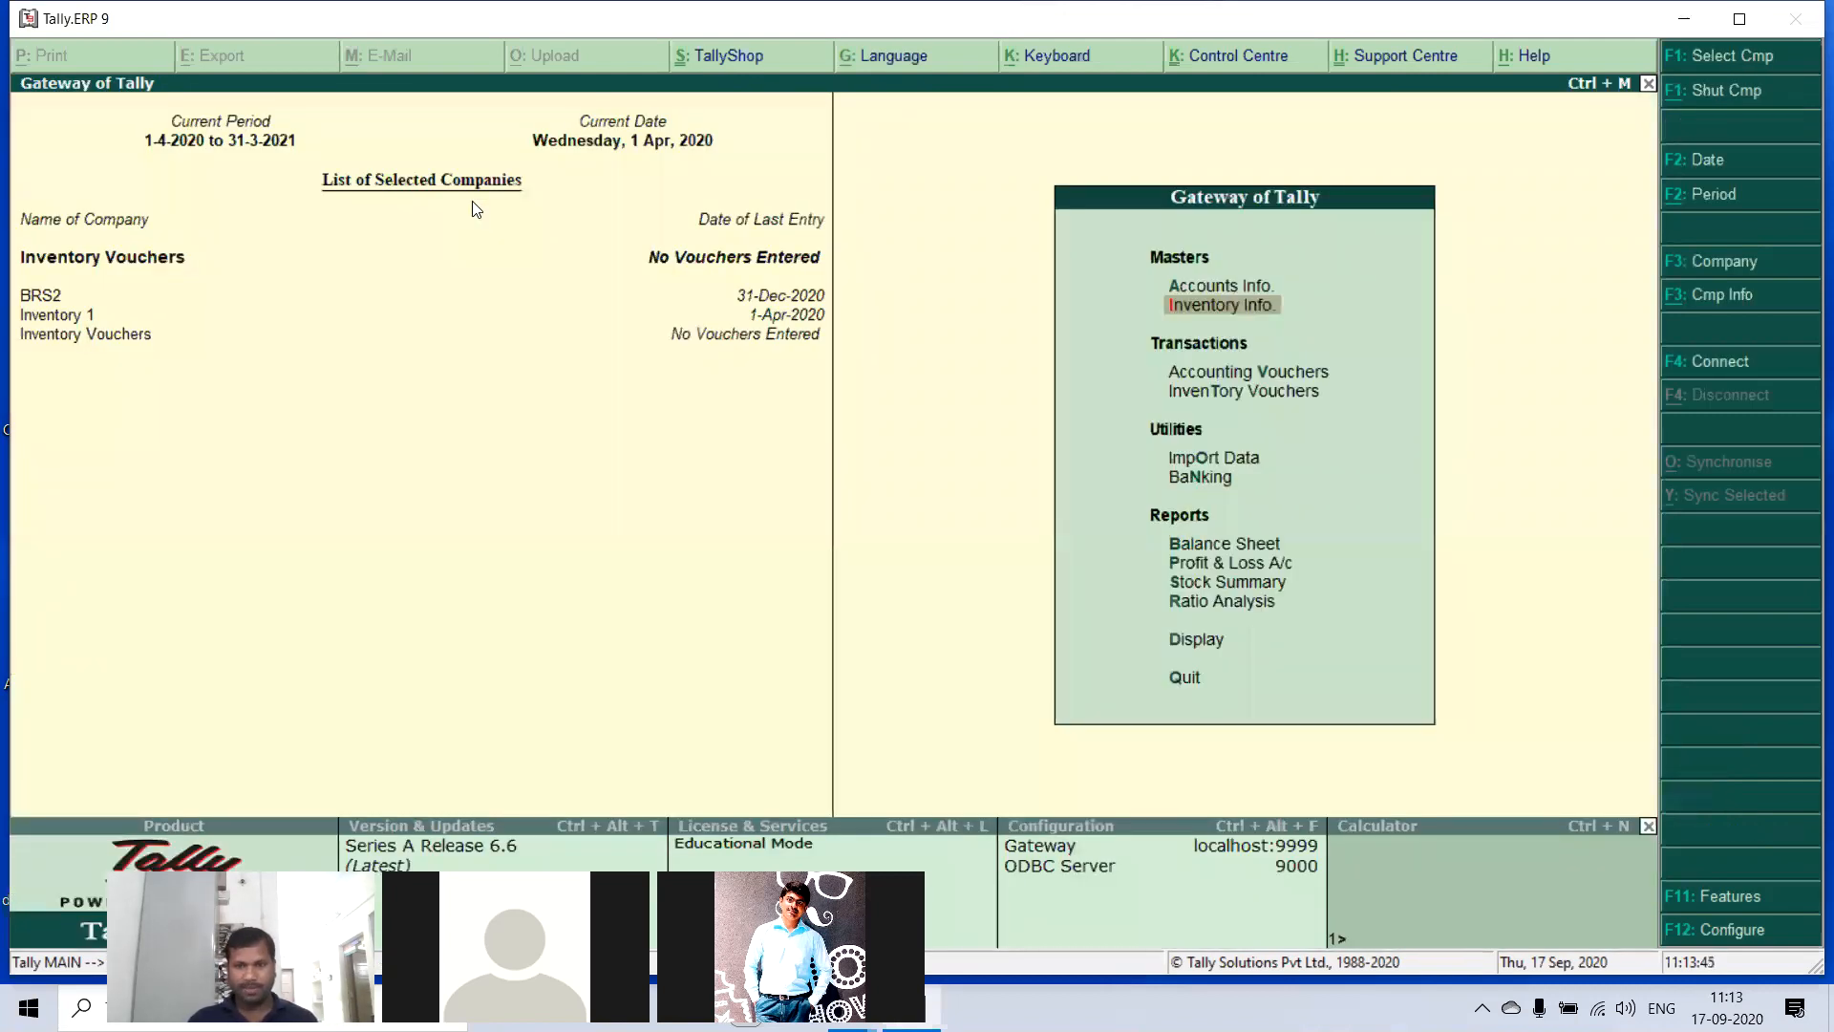
key("Down")
key("Down")
key("Up")
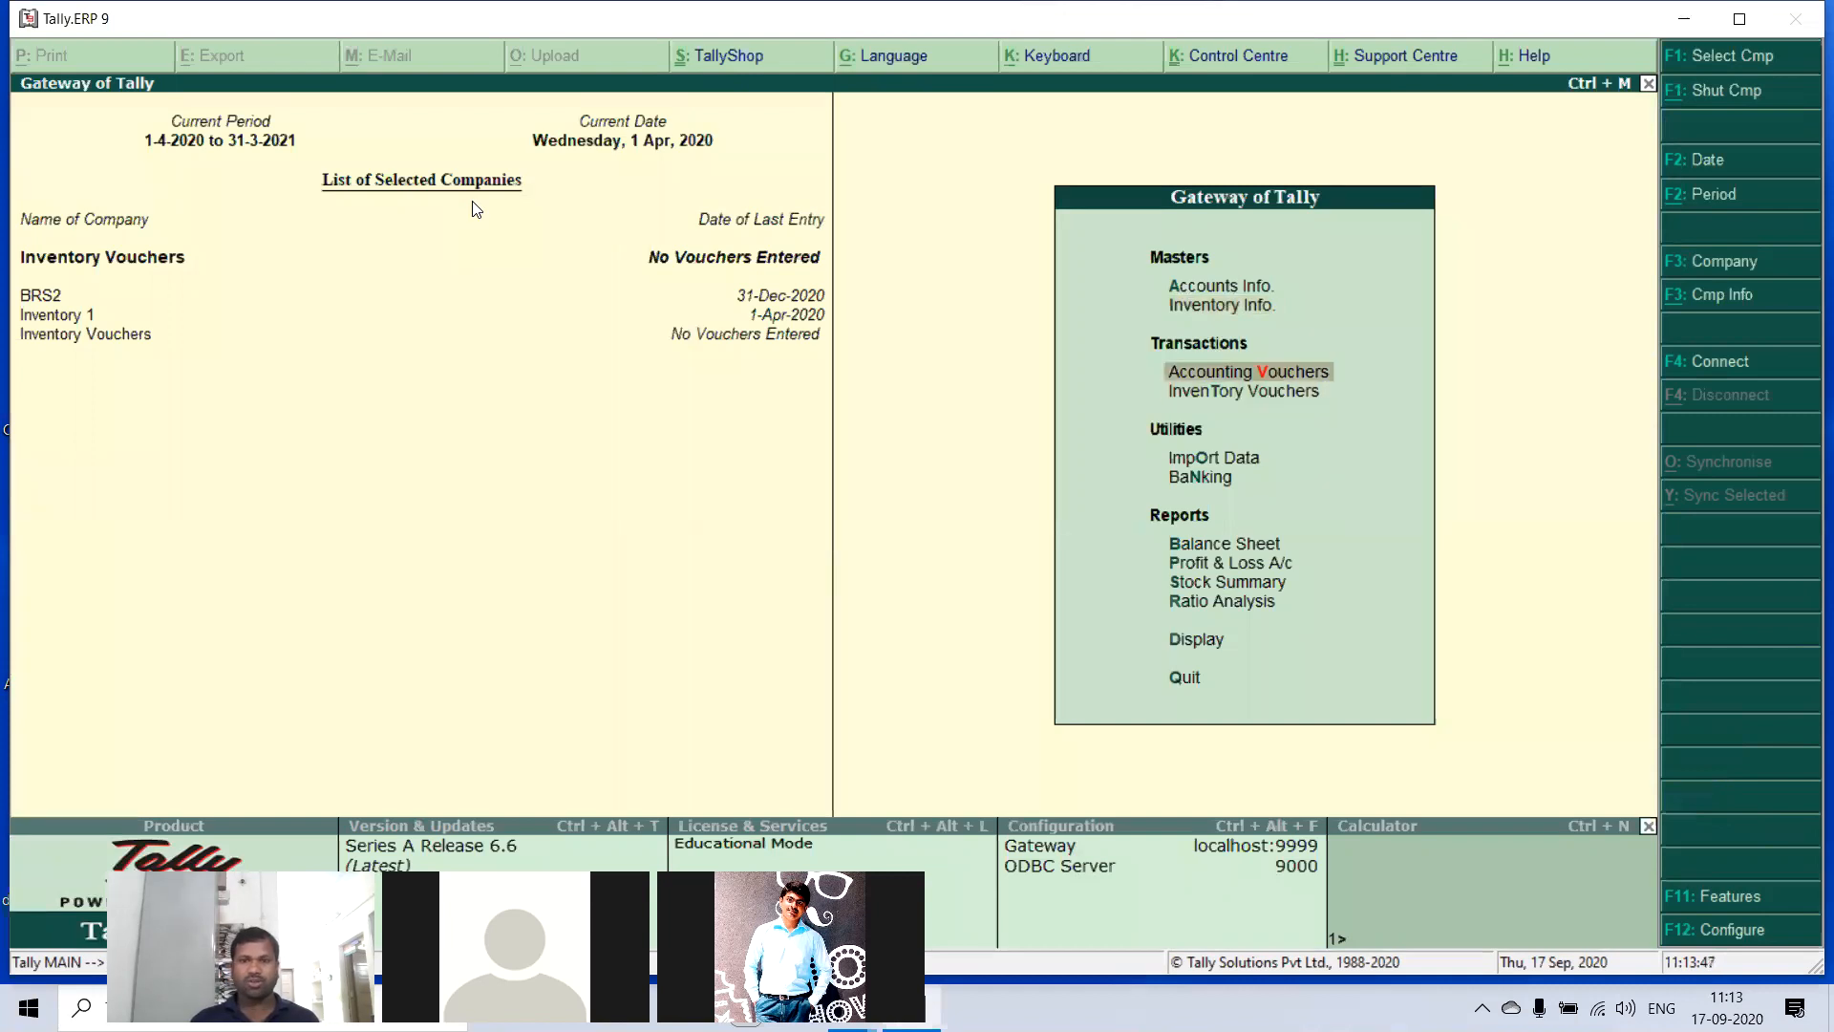
key("Return")
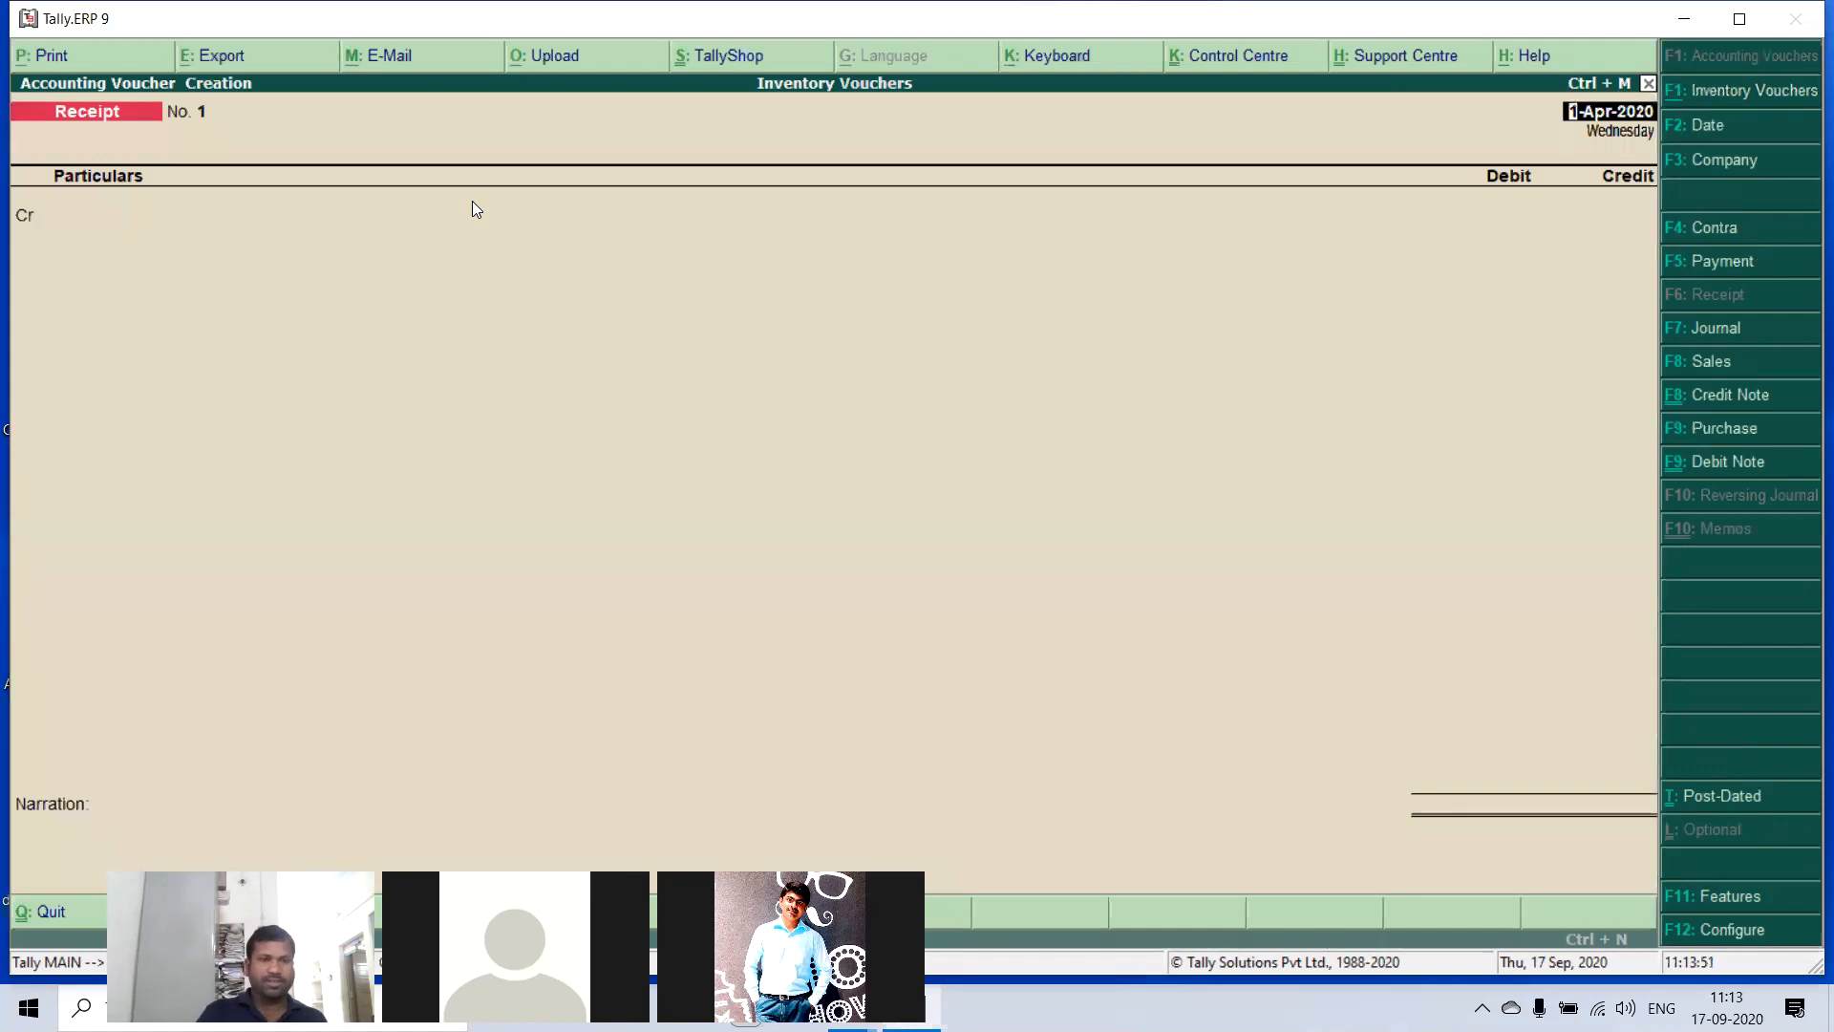
- In the receipt voucher dated 1-Apr-2020, credit the owner's capital ledger with 30,00,000
key("Return")
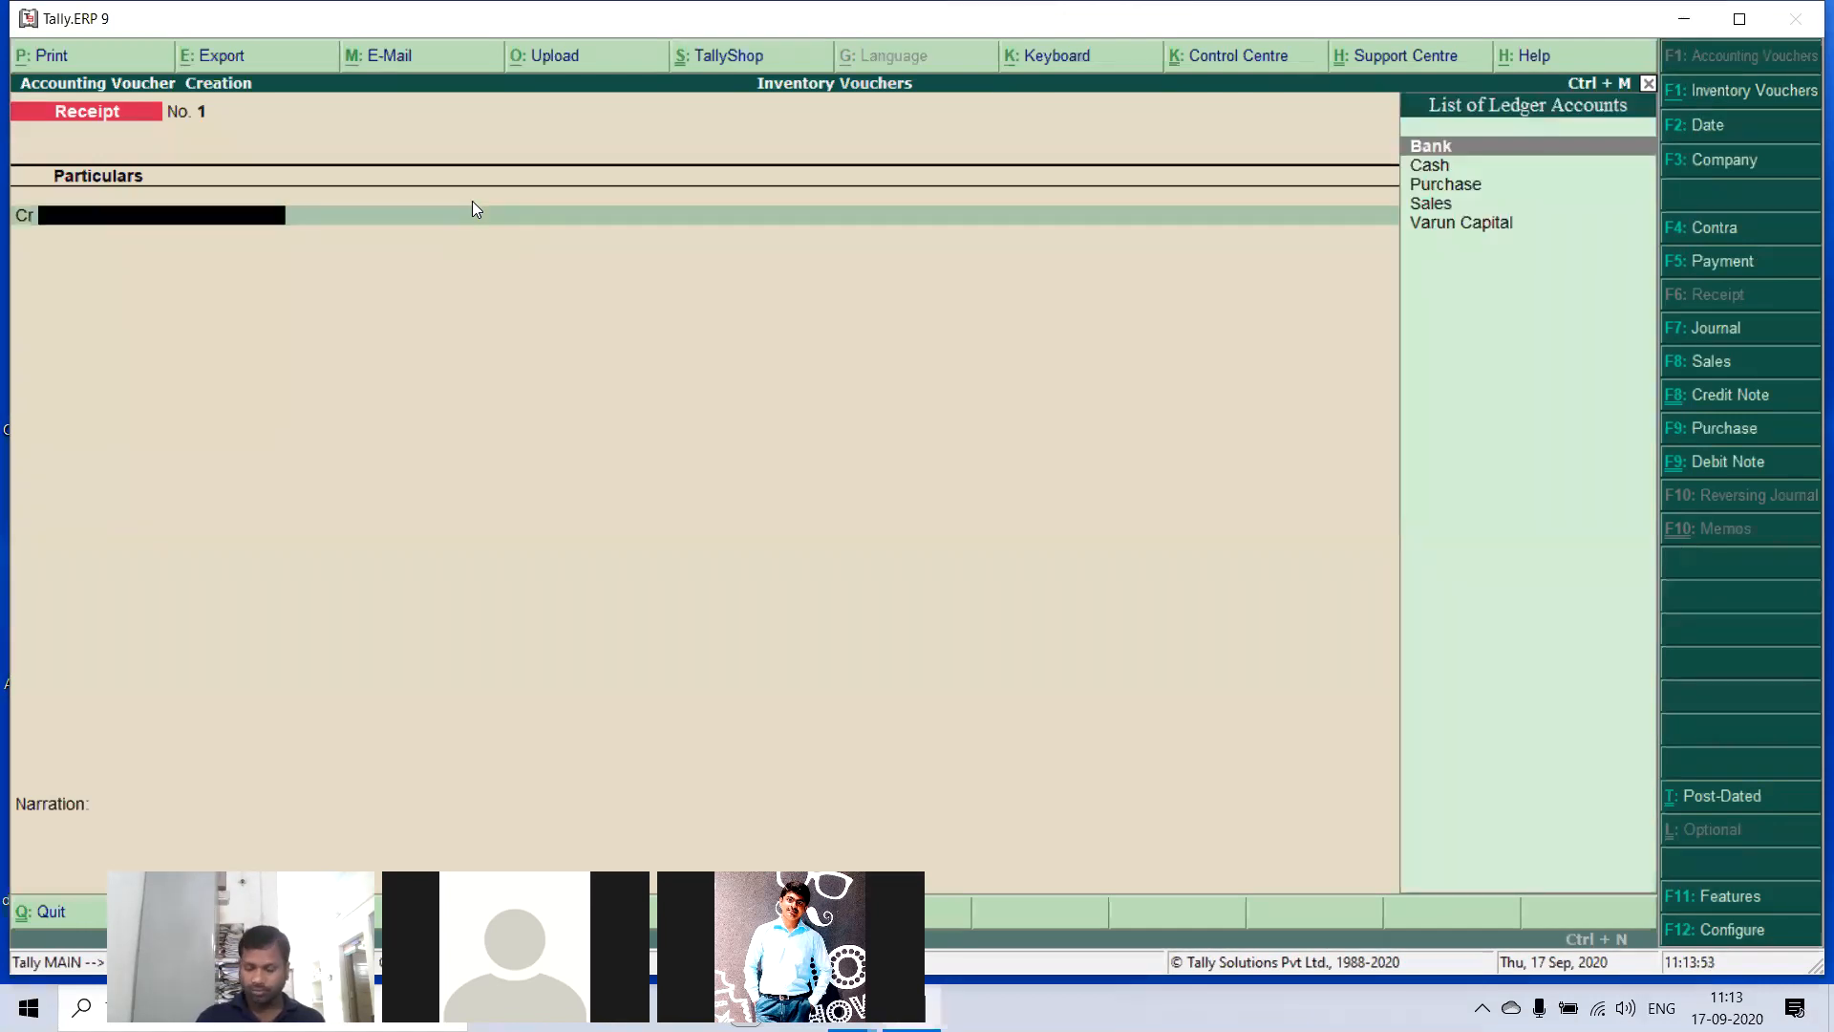
key("Down")
key("Down")
key("Down")
key("Down")
key("Return")
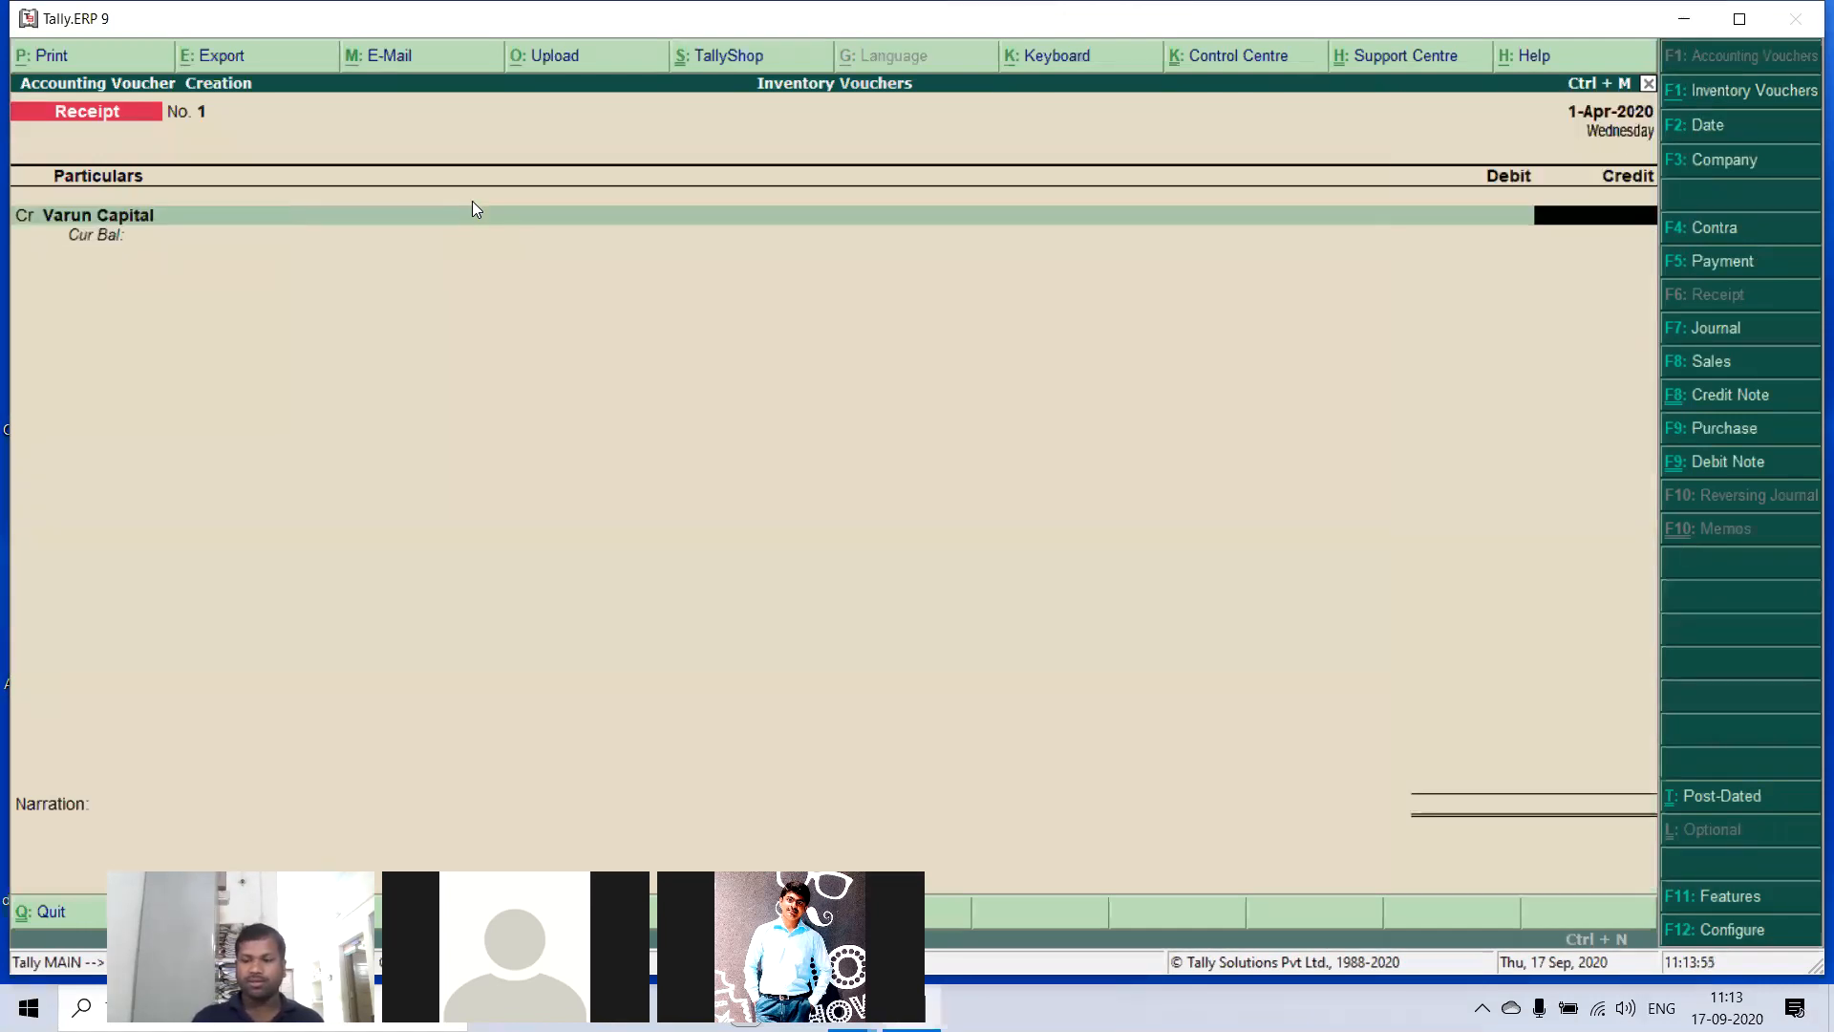
type("30,00,")
type("000000")
key("Return")
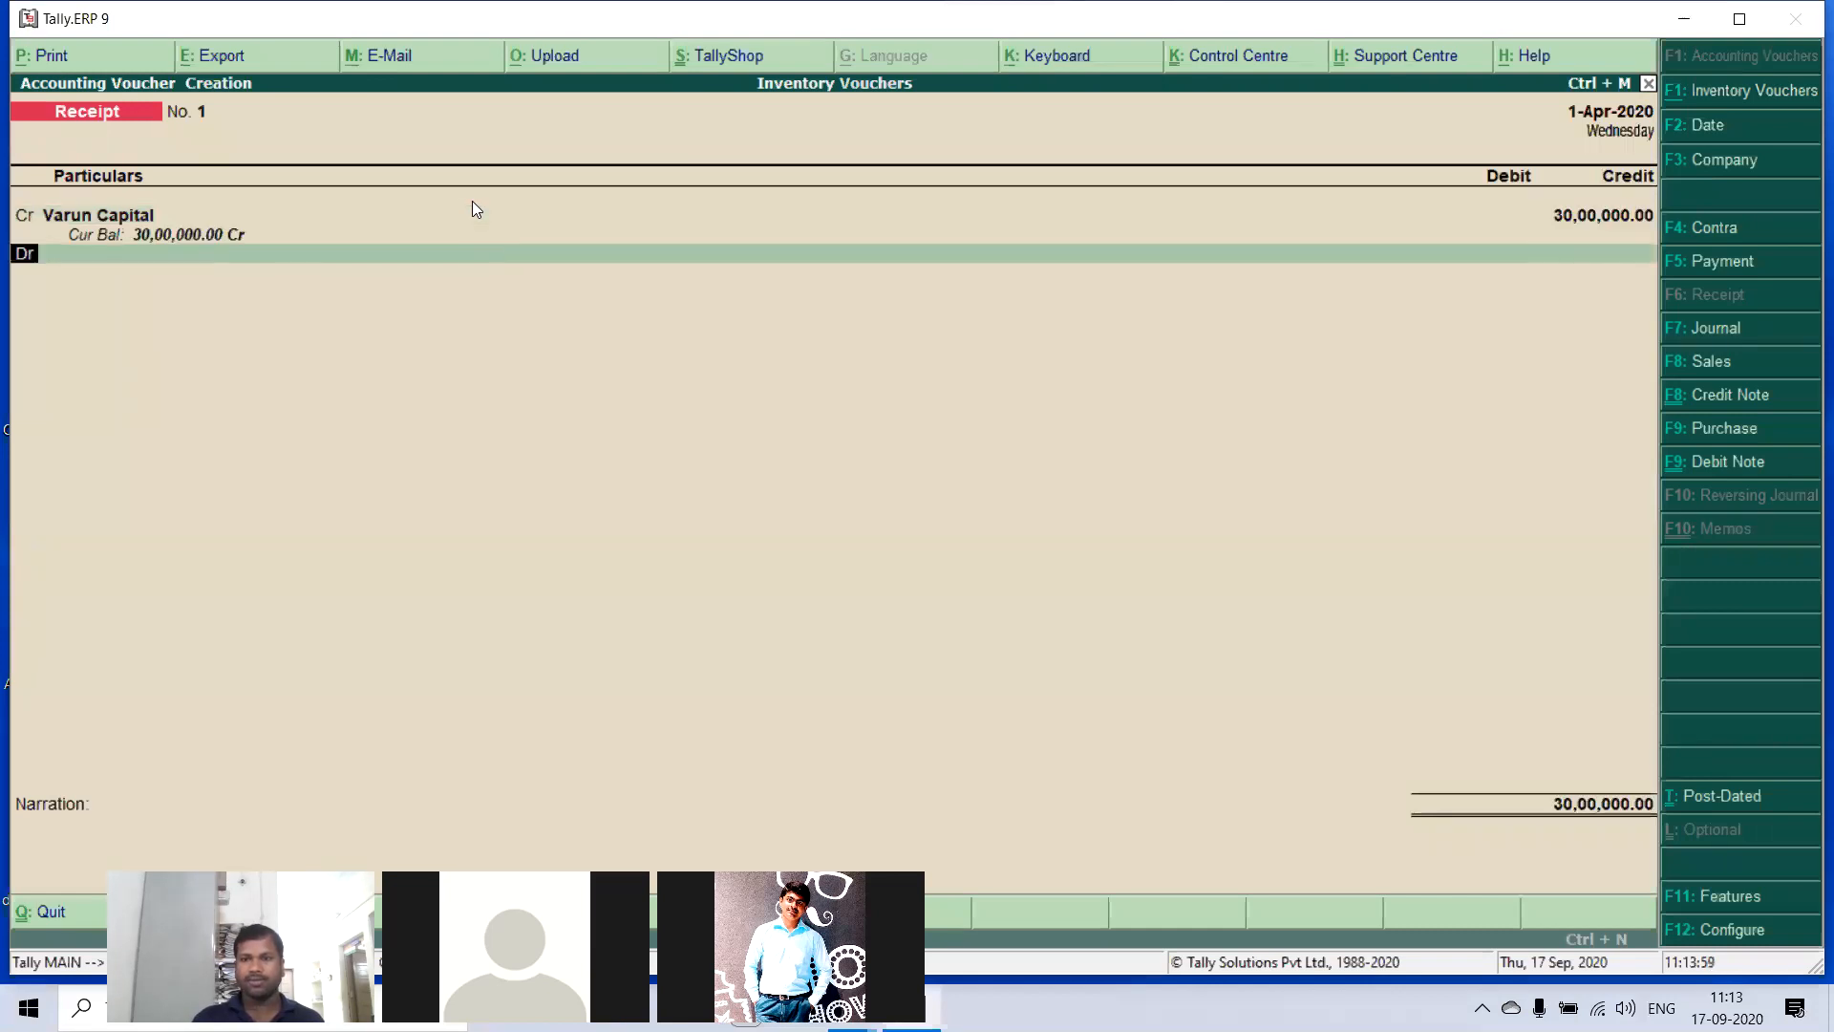
- Debit Cash for the full receipt amount and save the voucher without a narration
key("Return")
key("Down")
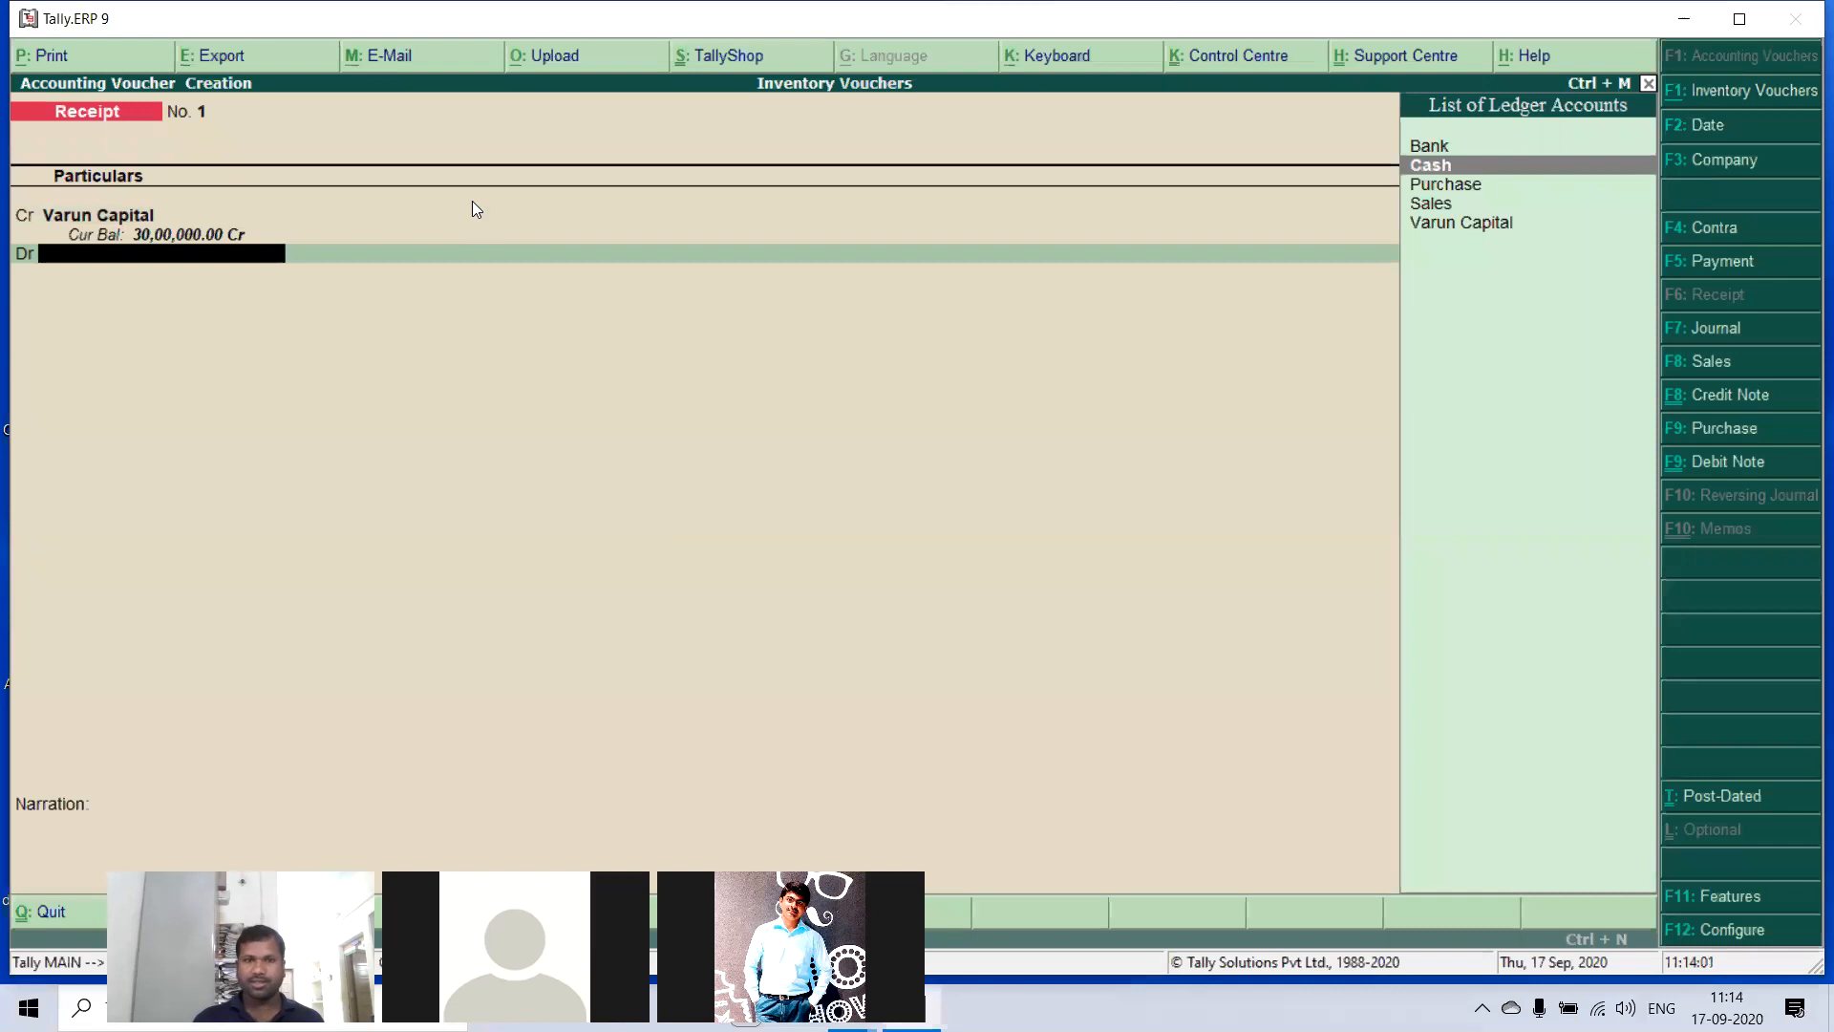
key("Return")
key("Return")
key("Return")
key("Return")
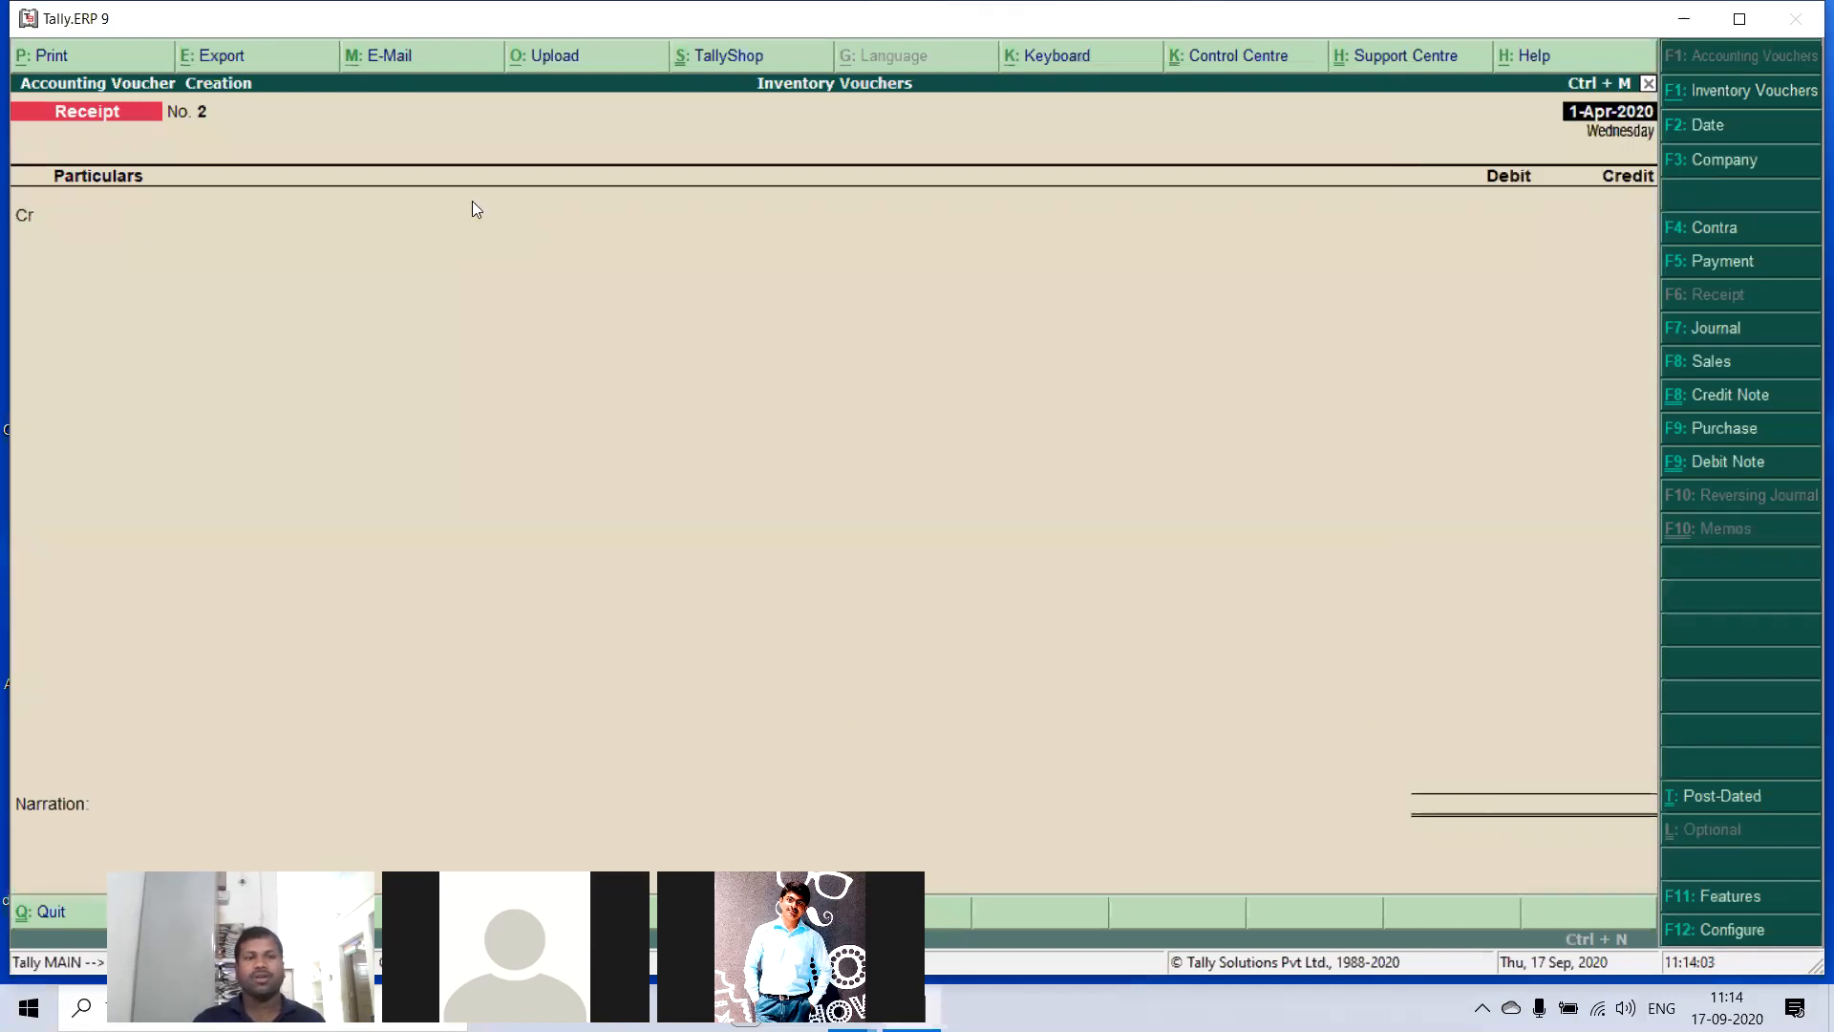
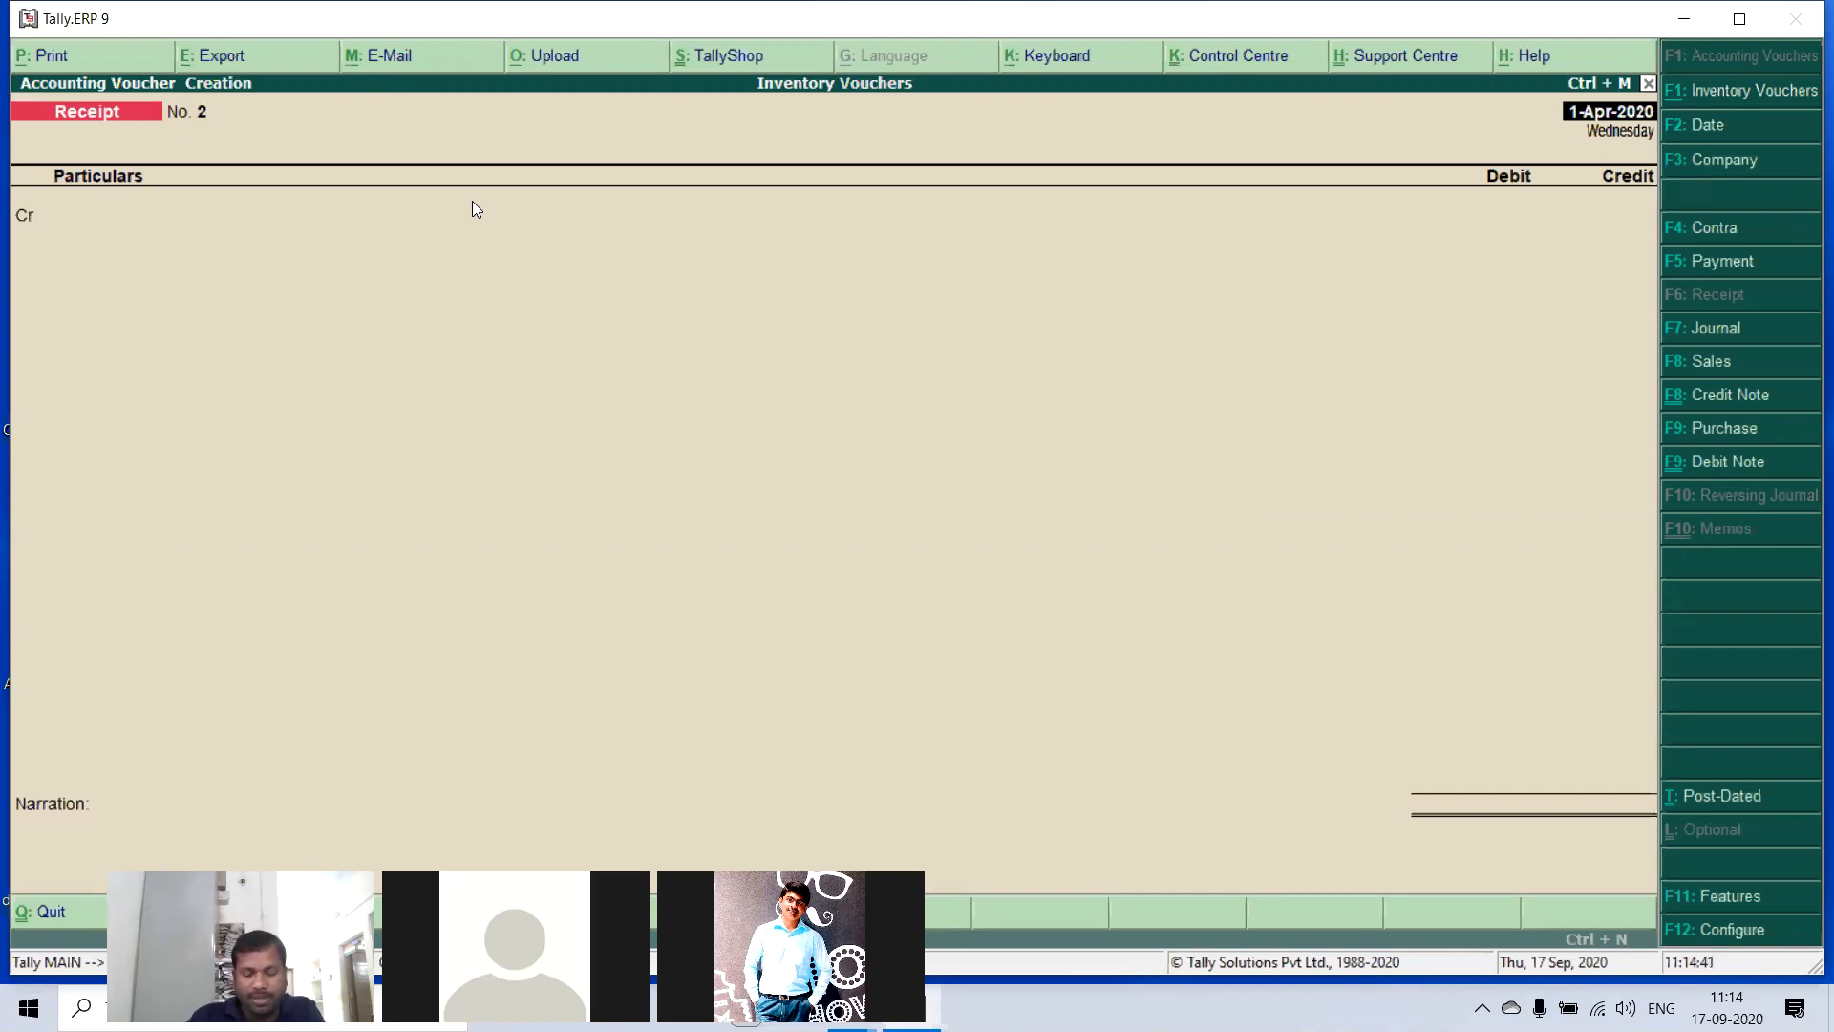
- In the company's inventory features, enable purchase order processing and sales order processing
key("F11")
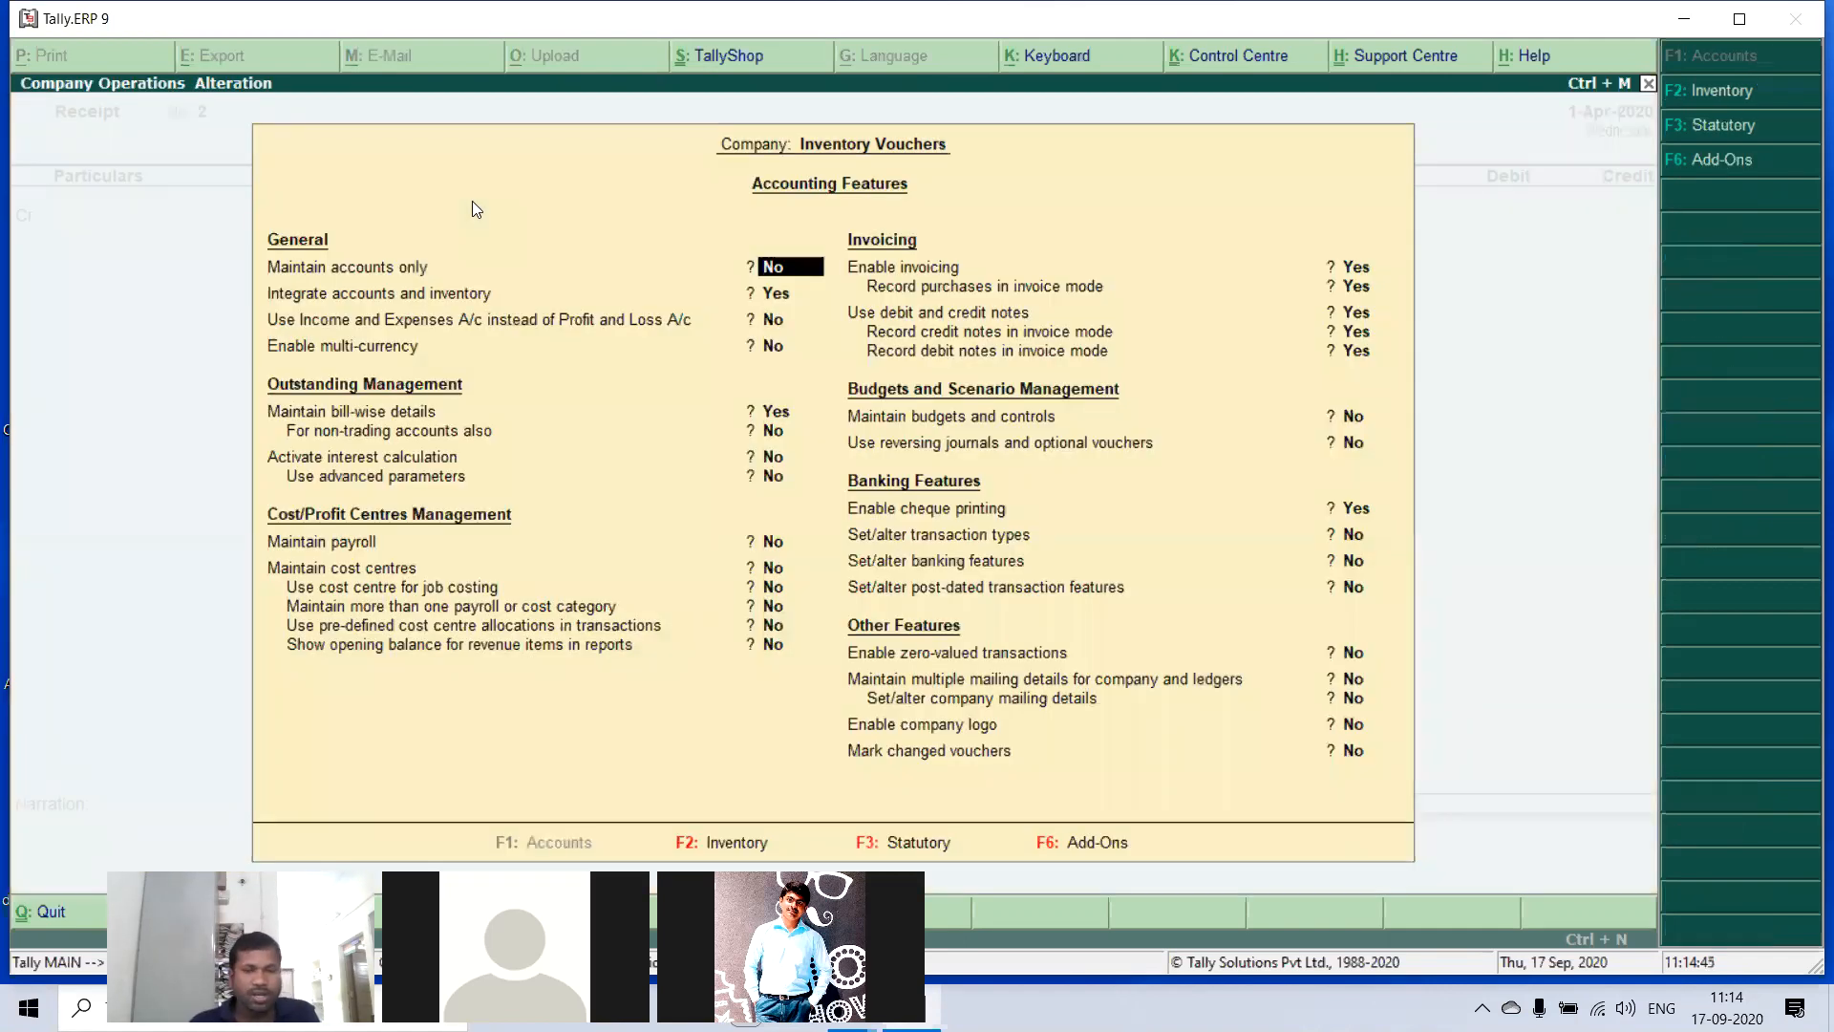
key("F2")
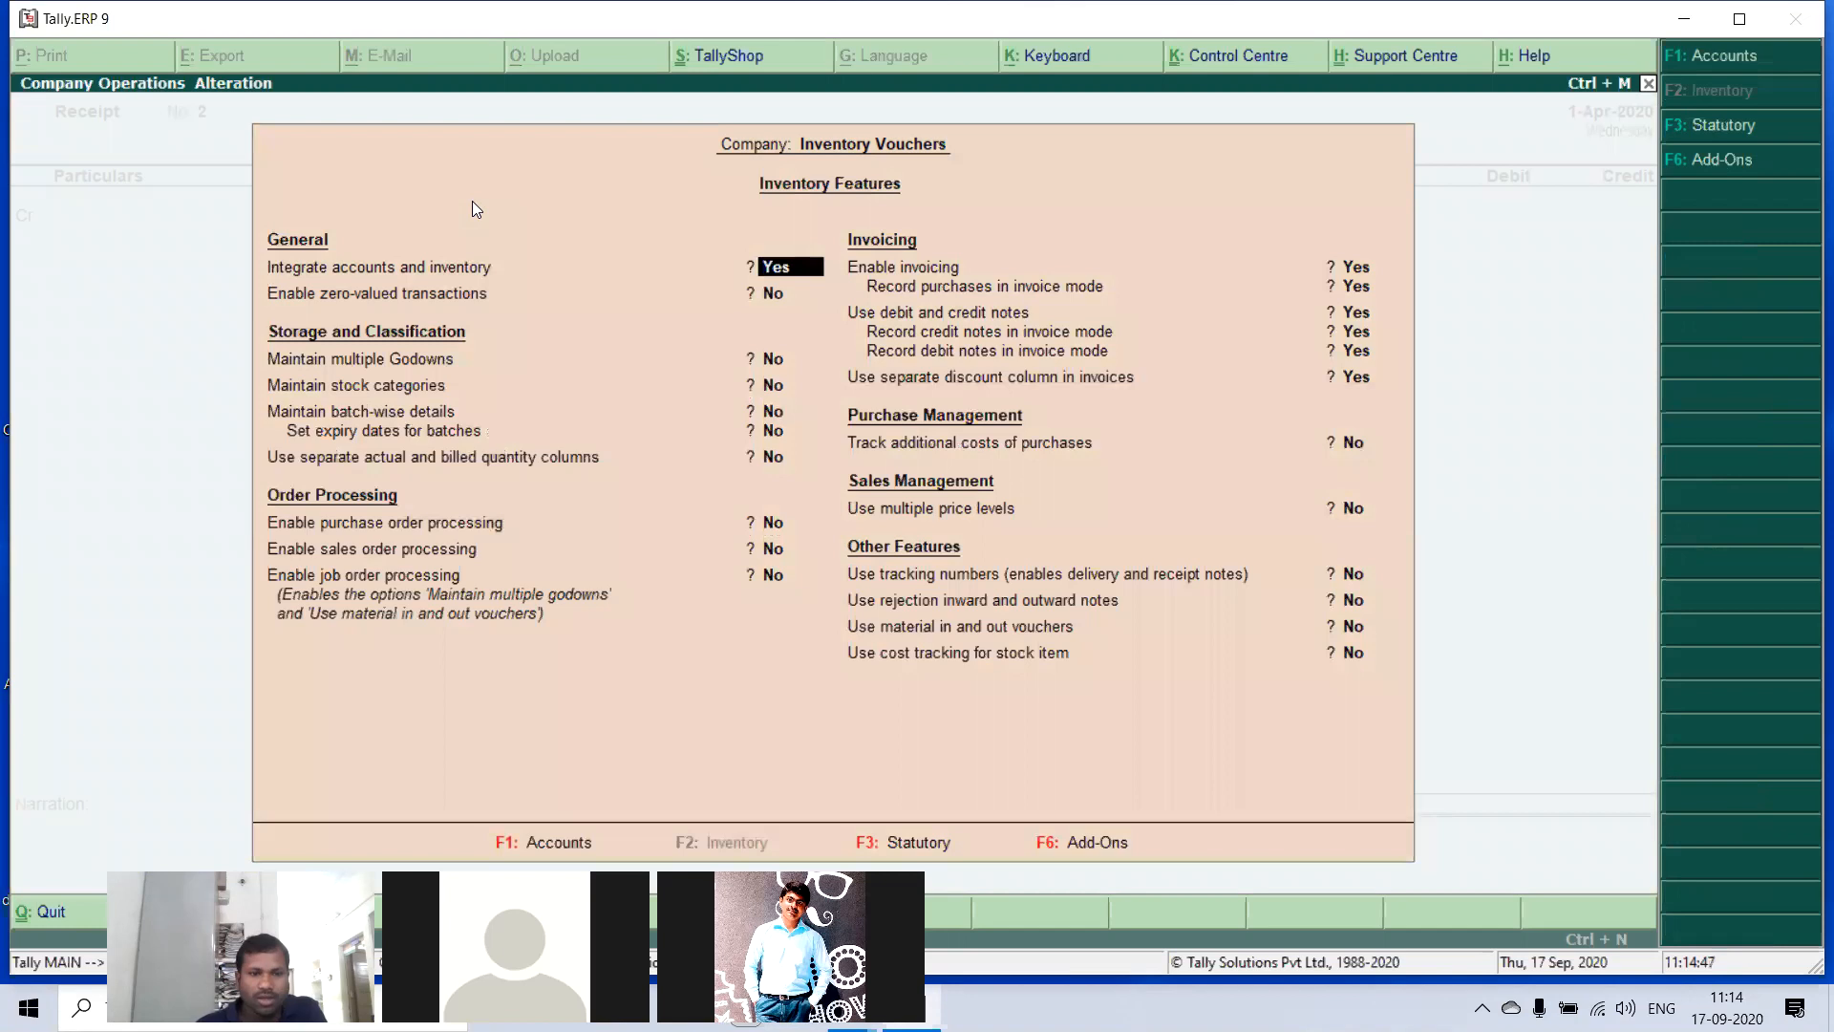
key("Return")
key("Return")
key("Return")
key("Return")
key("Return")
key("Return")
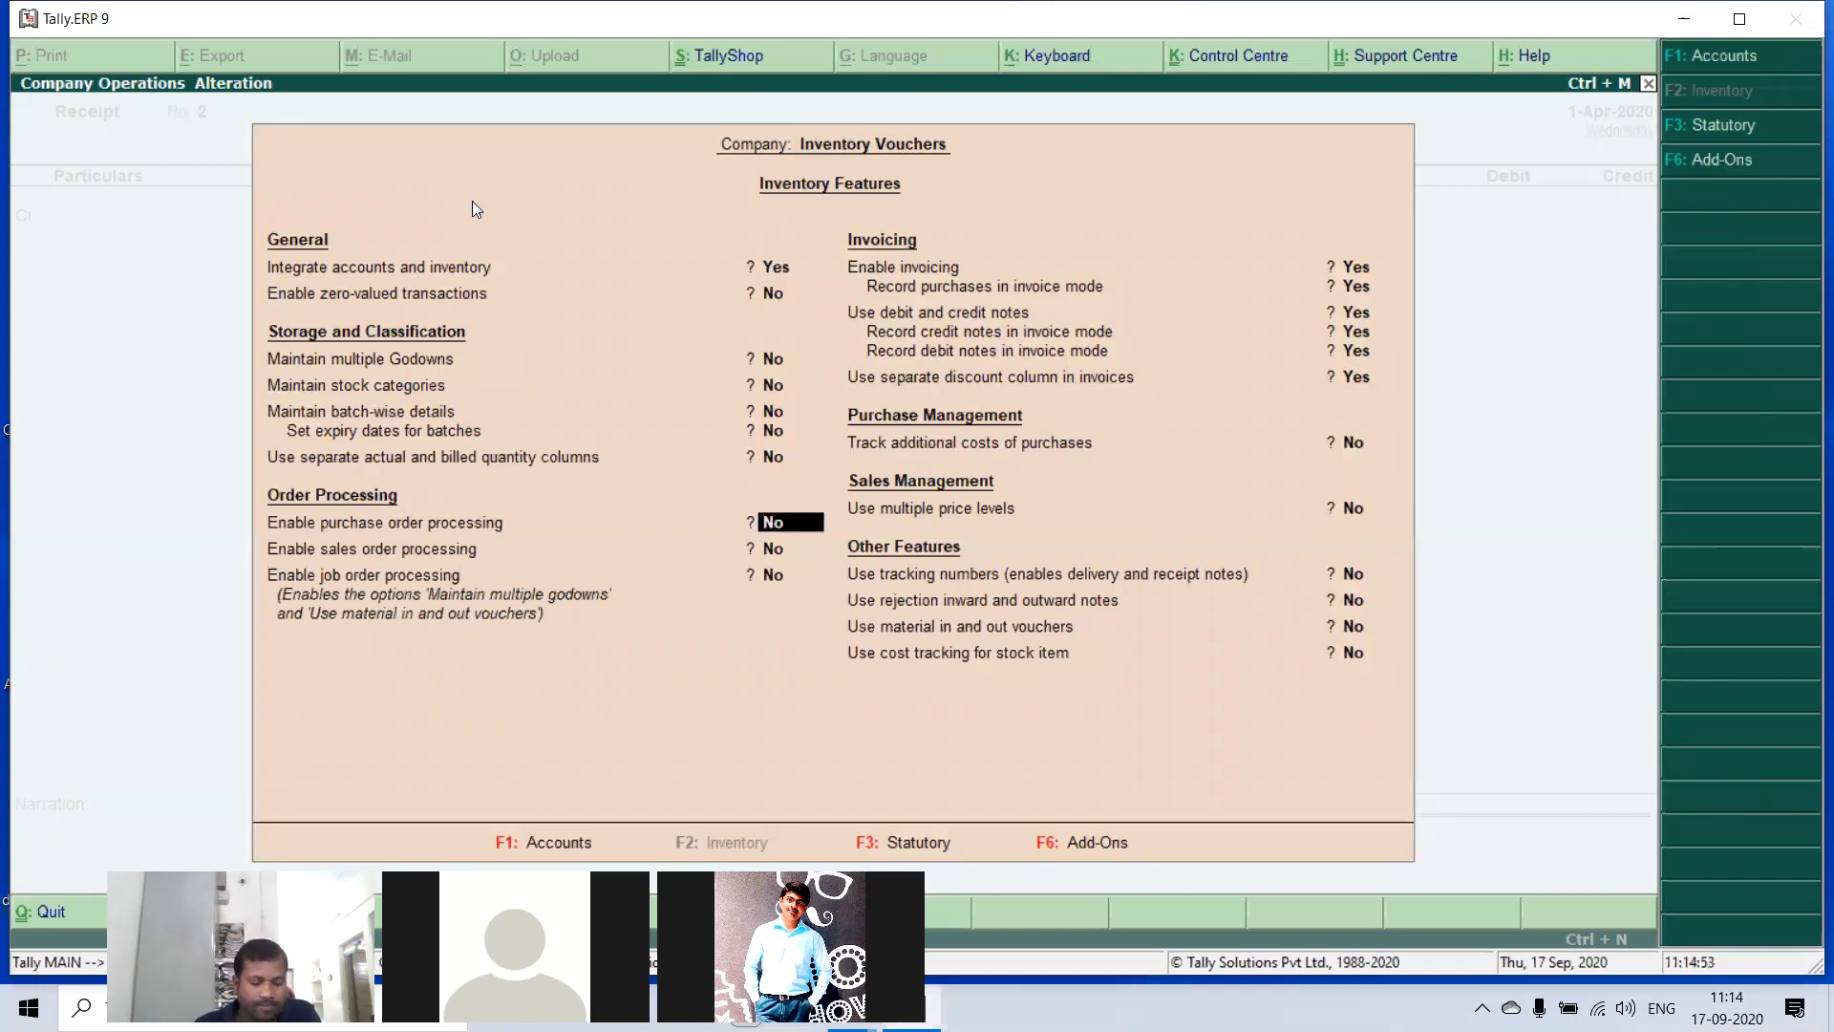
key("y")
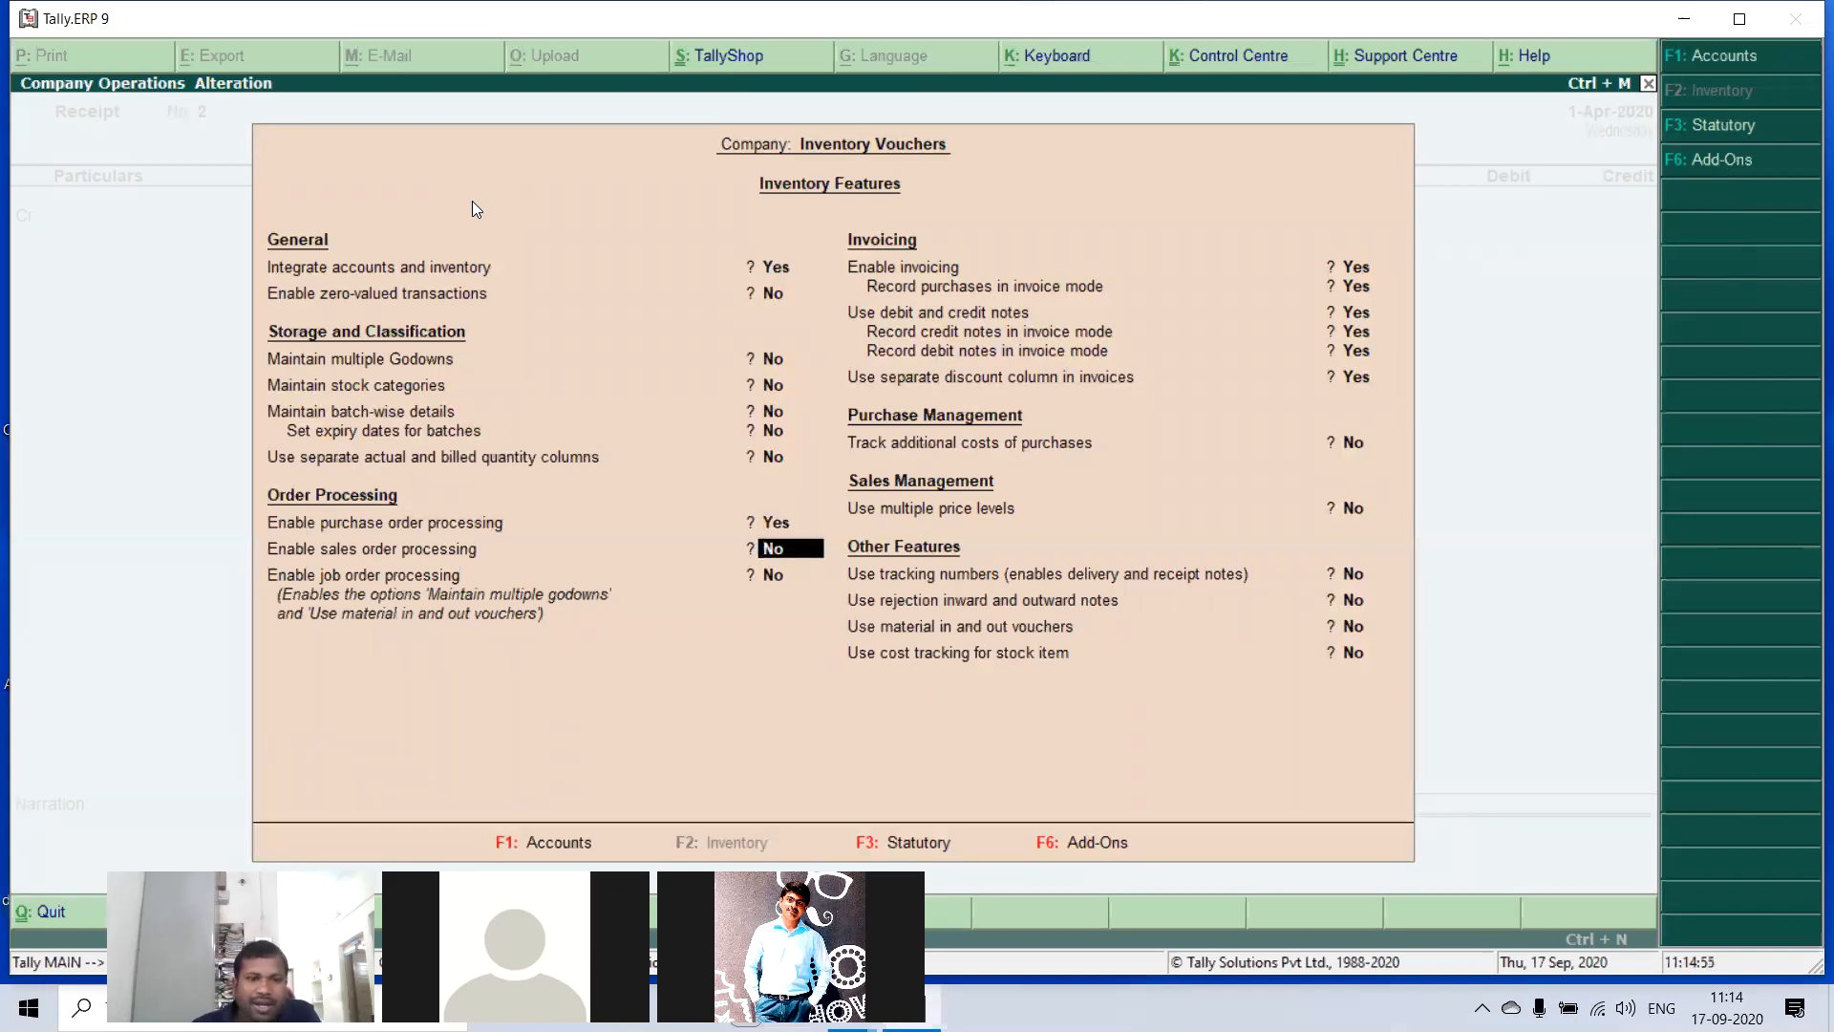
key("y")
- Enable tracking numbers and rejection inward and outward notes, and save the inventory features
key("Return")
key("Return")
key("Return")
key("Return")
key("Return")
key("Return")
key("Return")
key("Return")
key("Return")
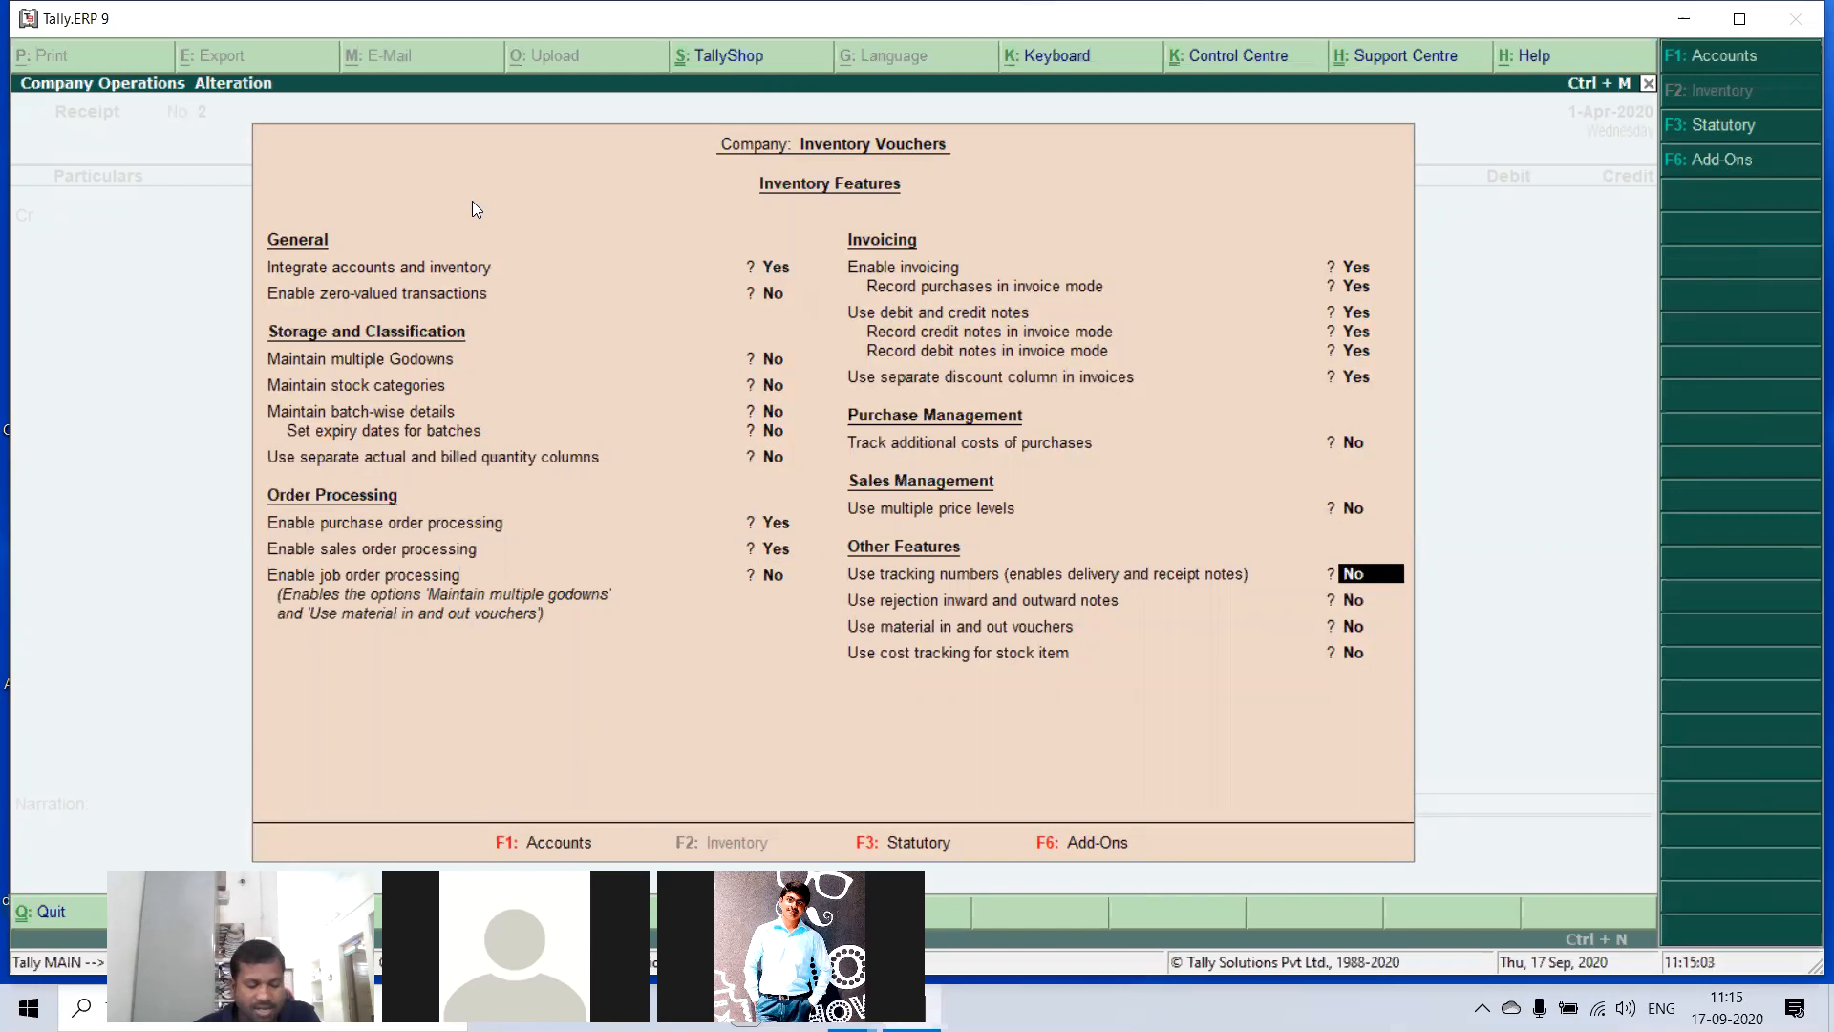
key("y")
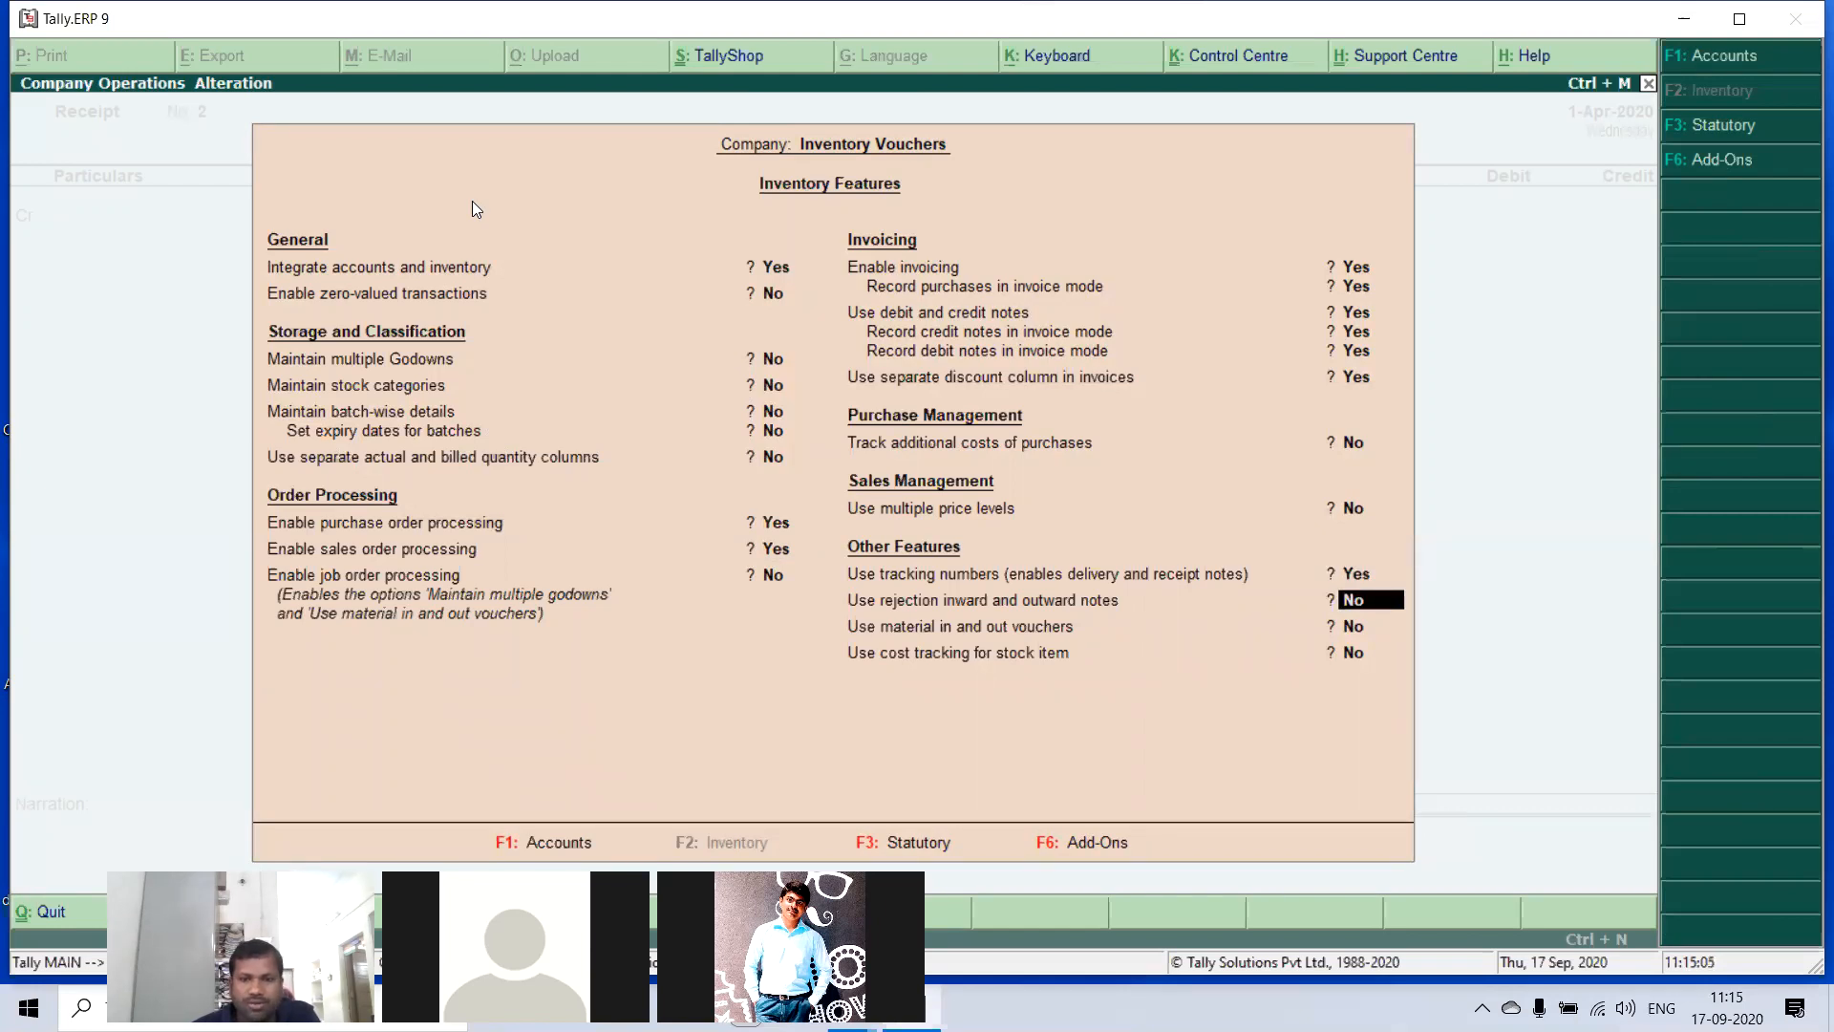
key("y")
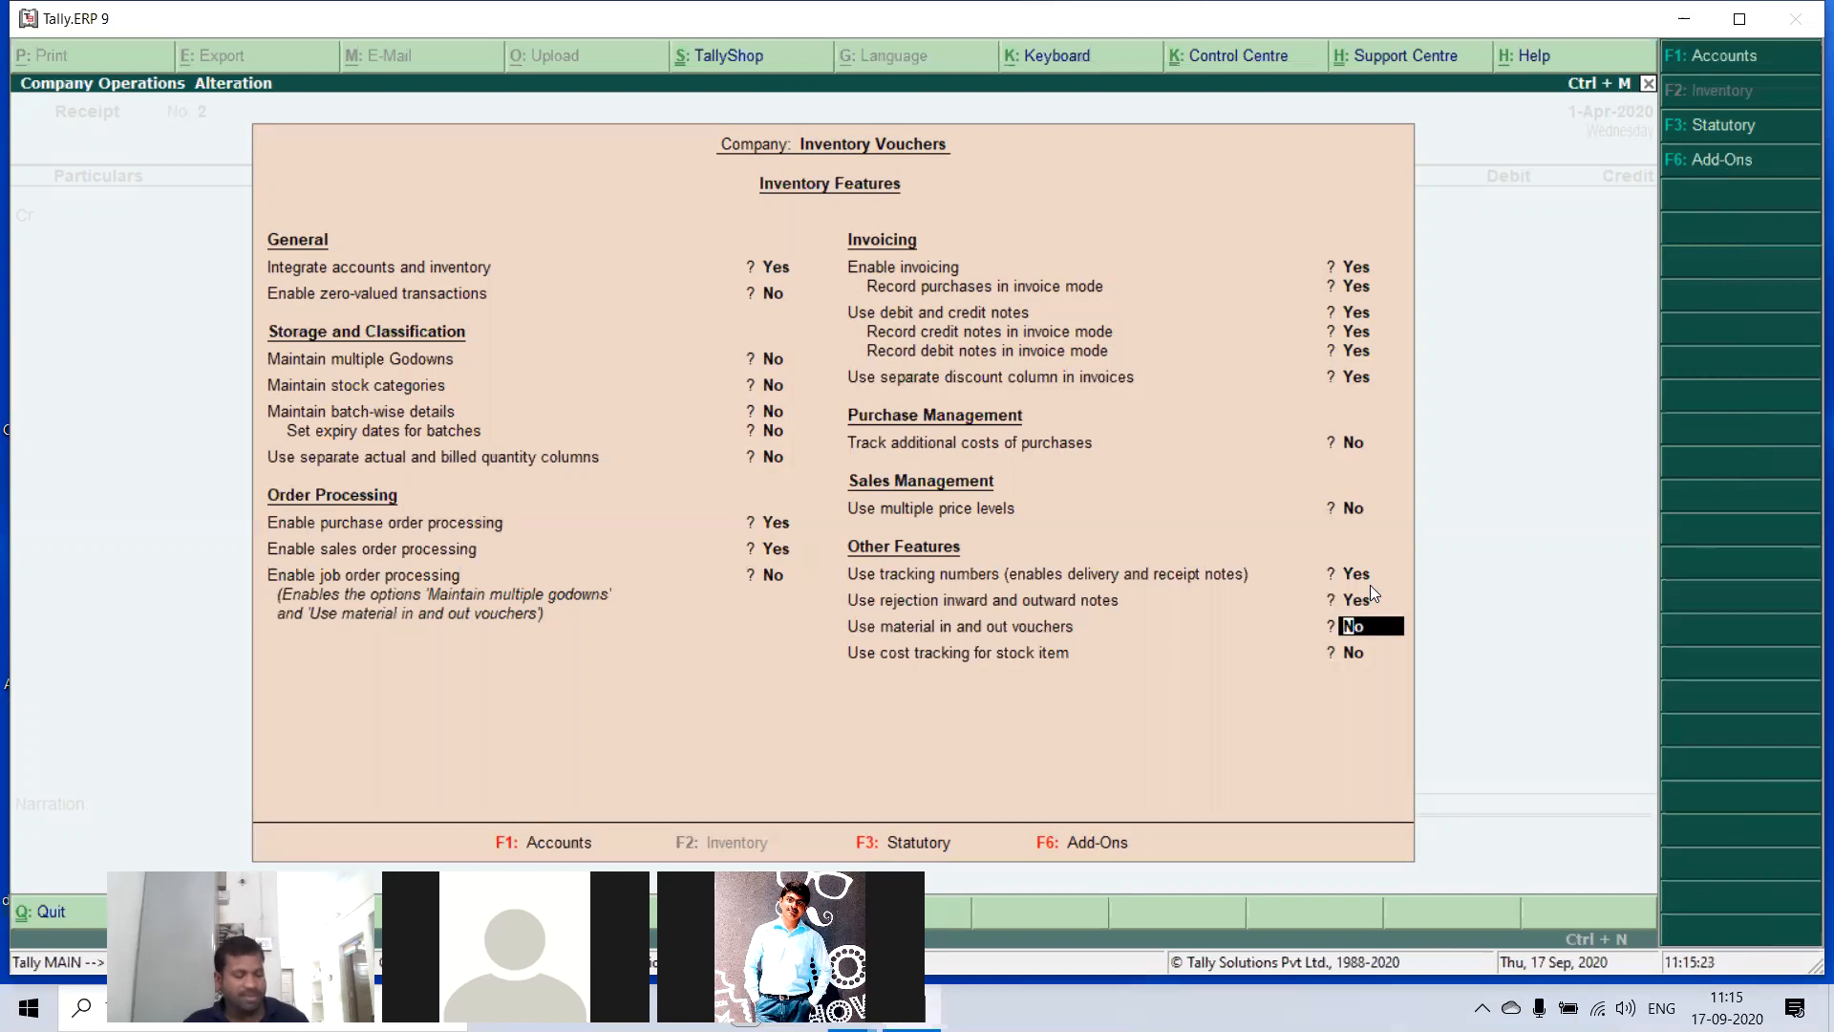
key("ctrl+a")
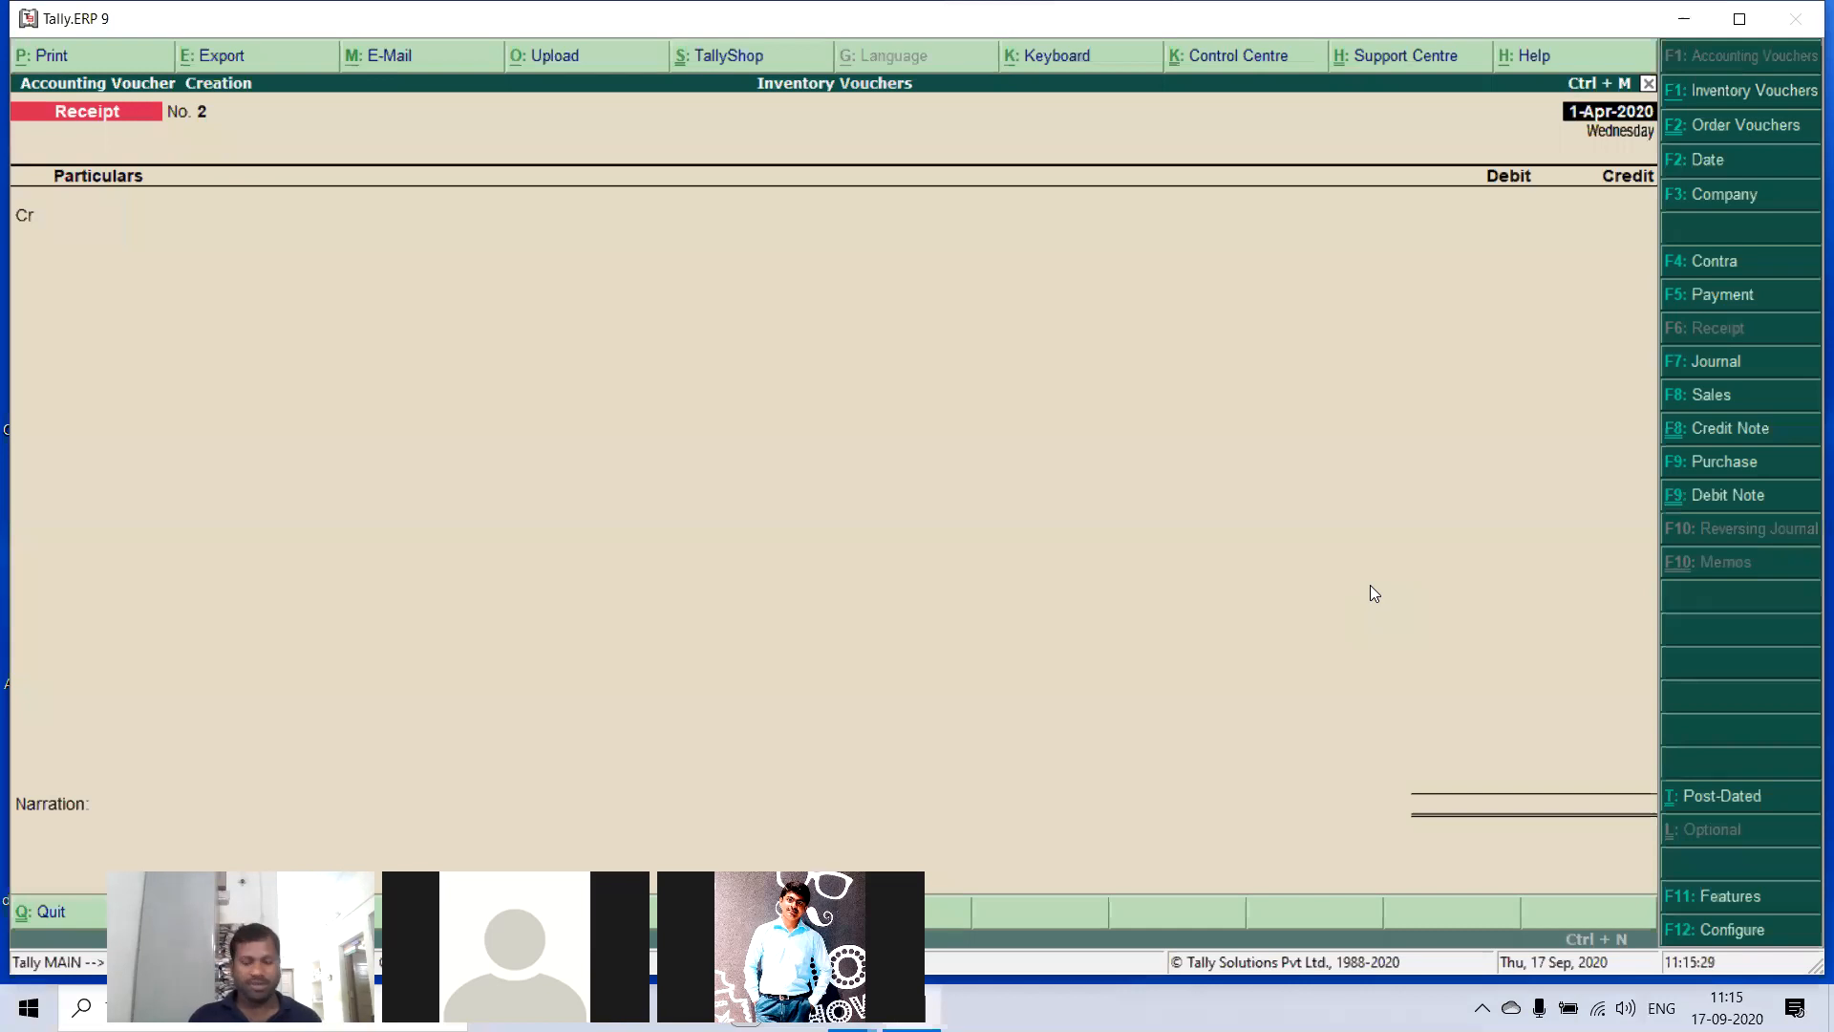
- Open a new purchase order voucher dated 1-Apr-2020
key("F9")
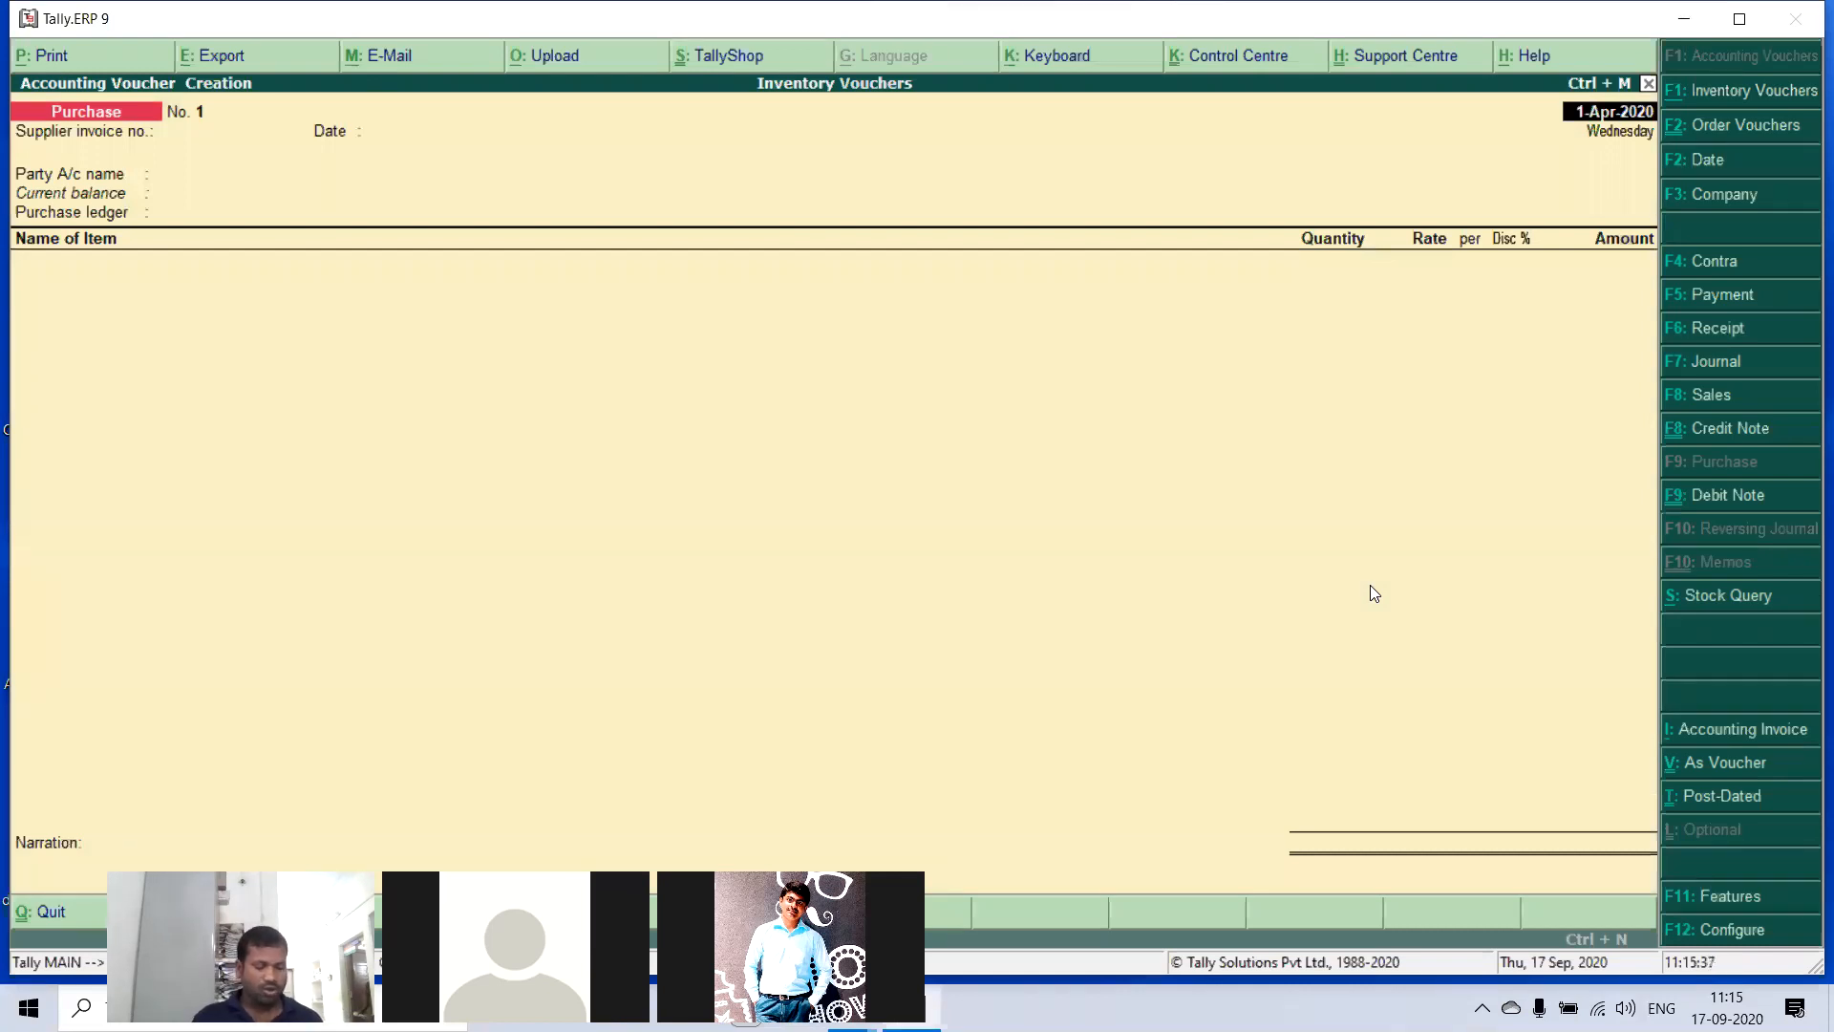
key("ctrl+F2")
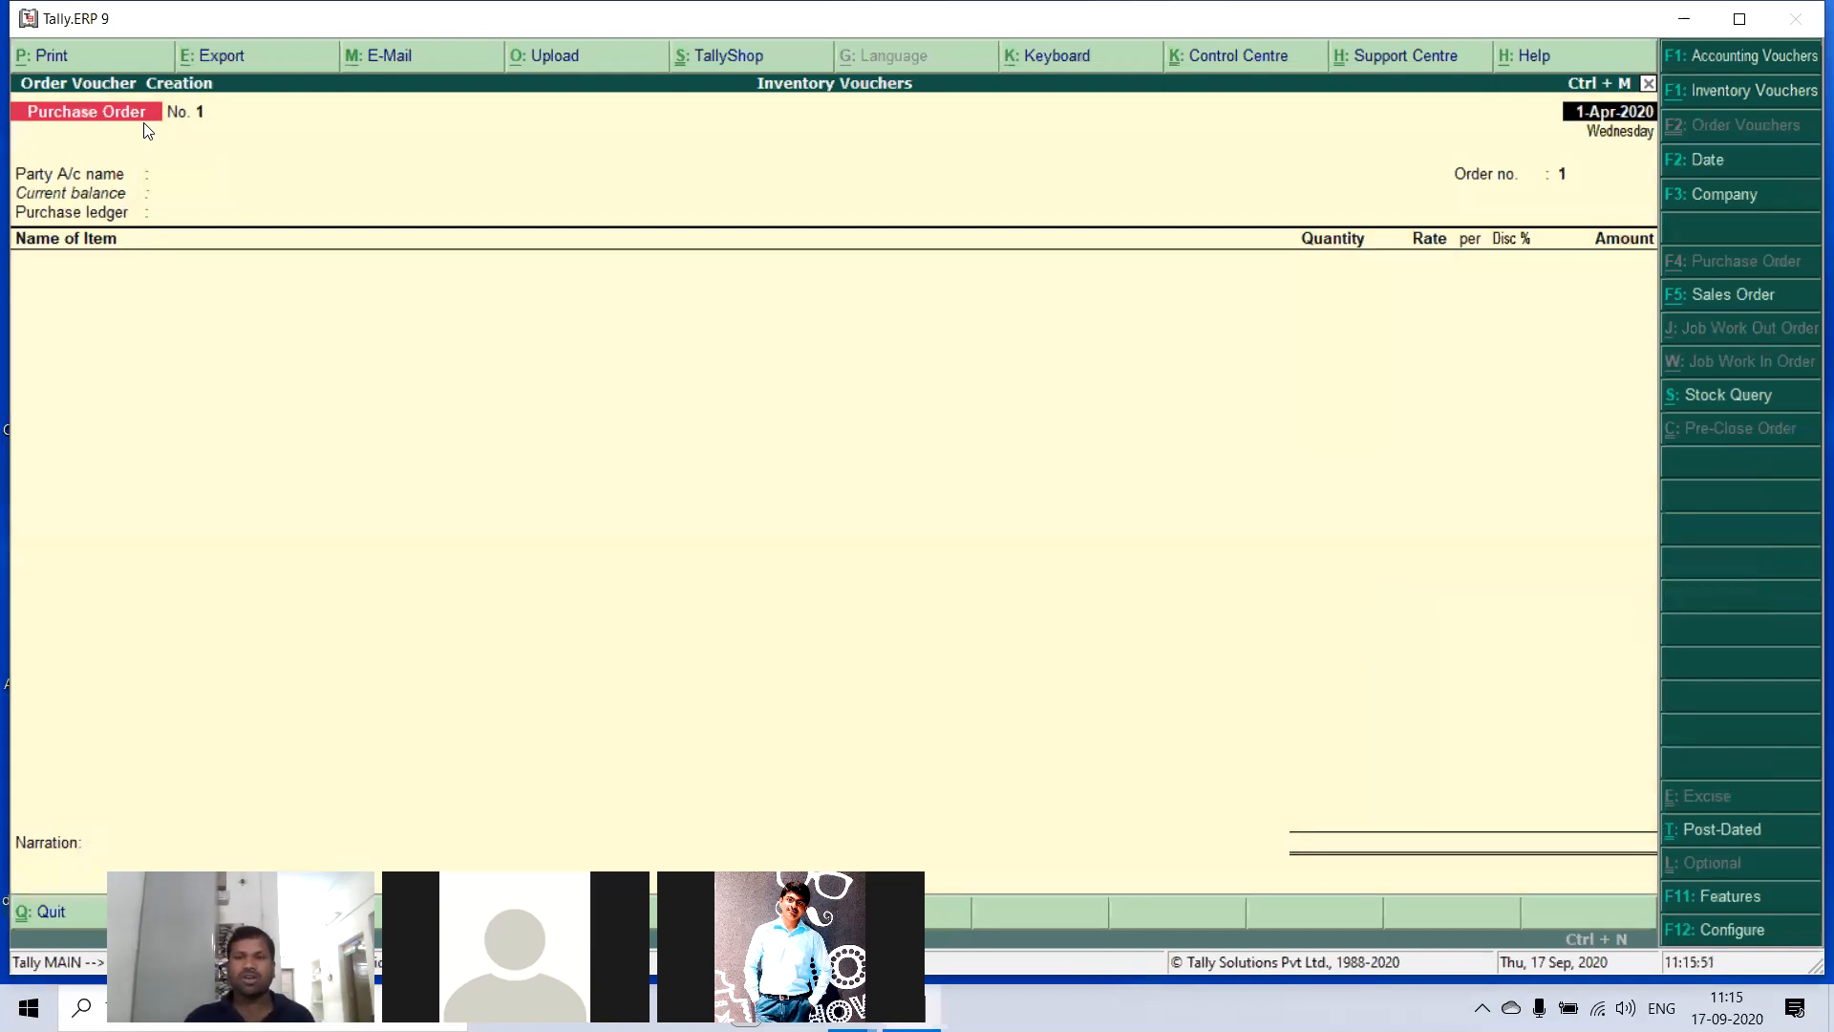
key("Return")
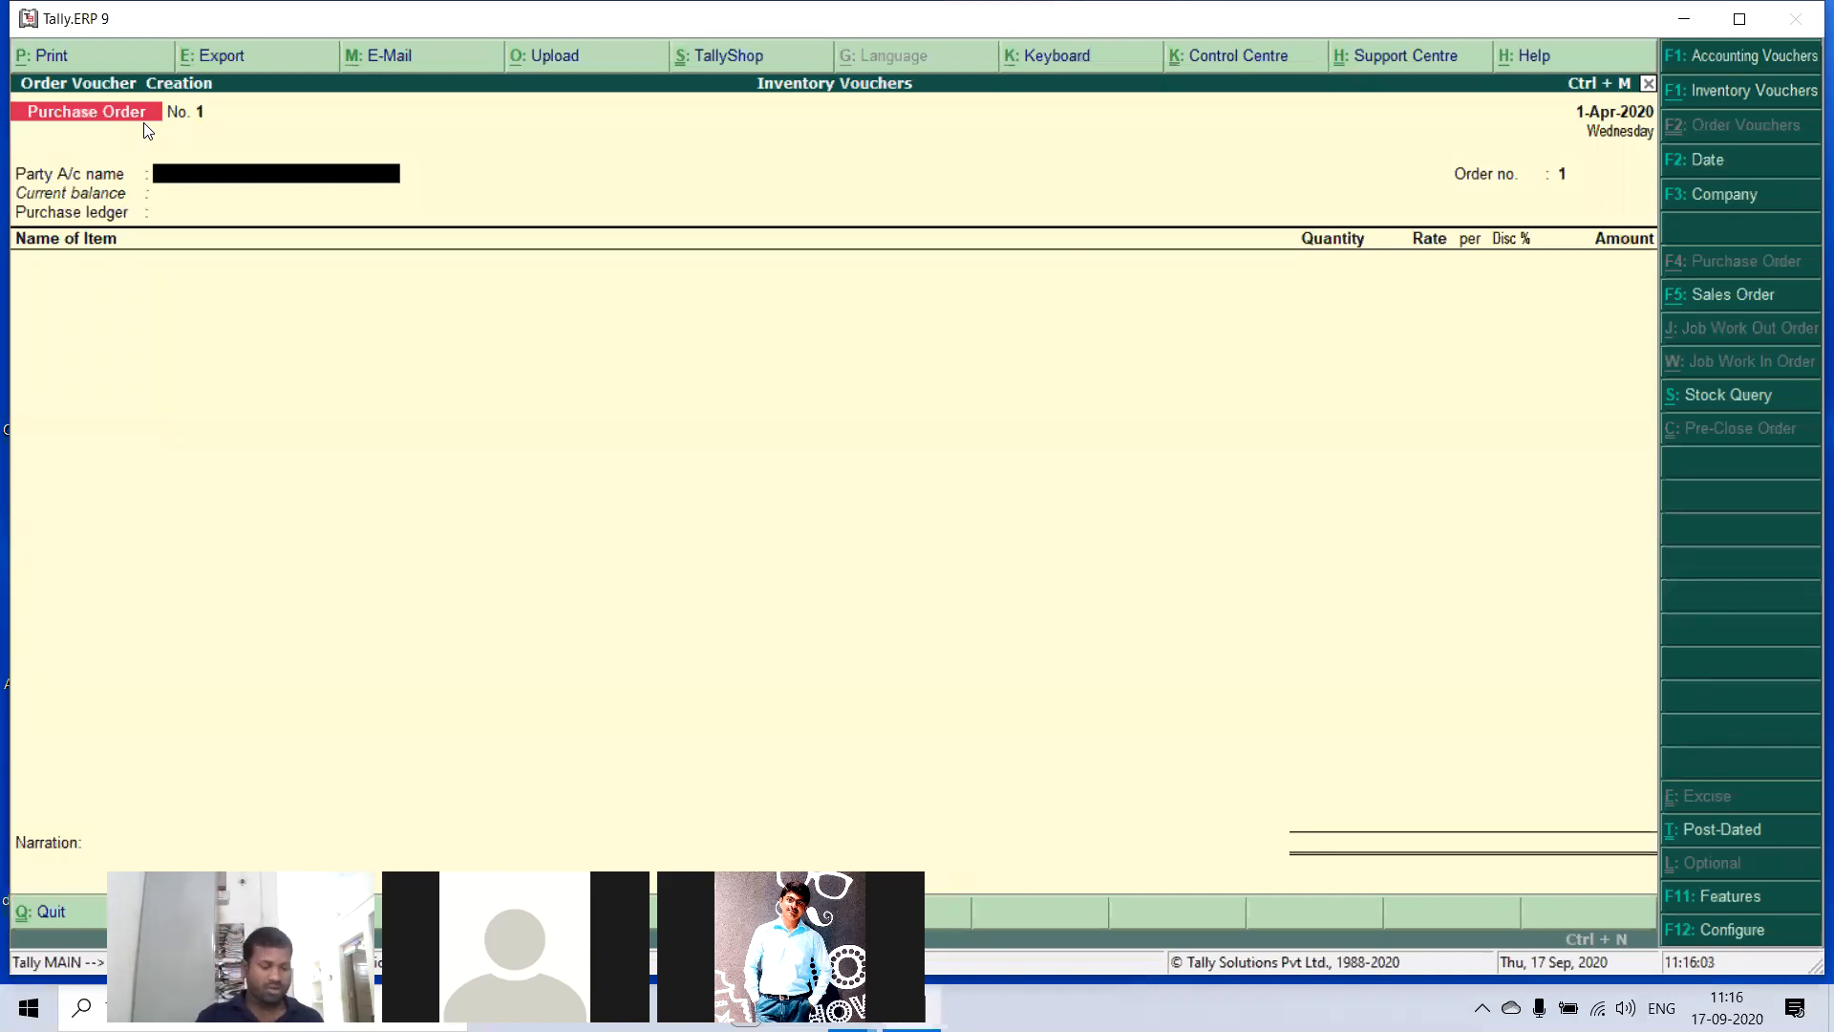
key("Return")
key("F2")
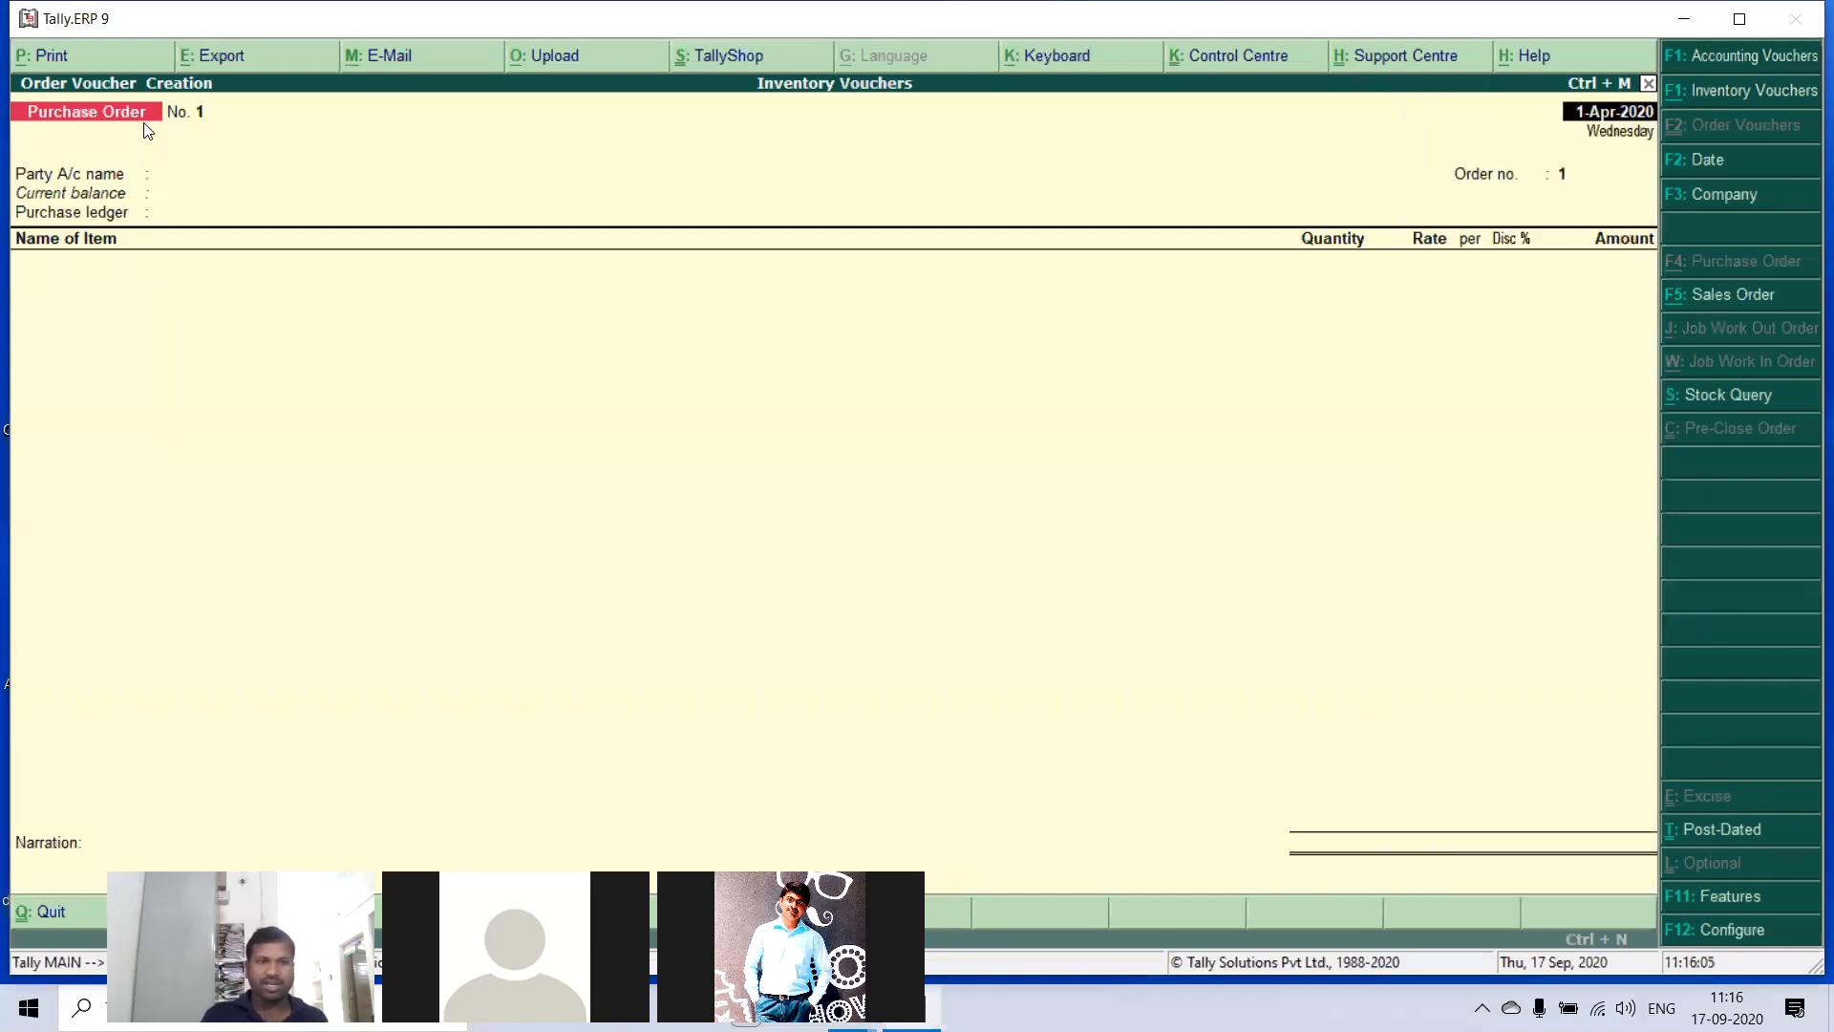
key("Return")
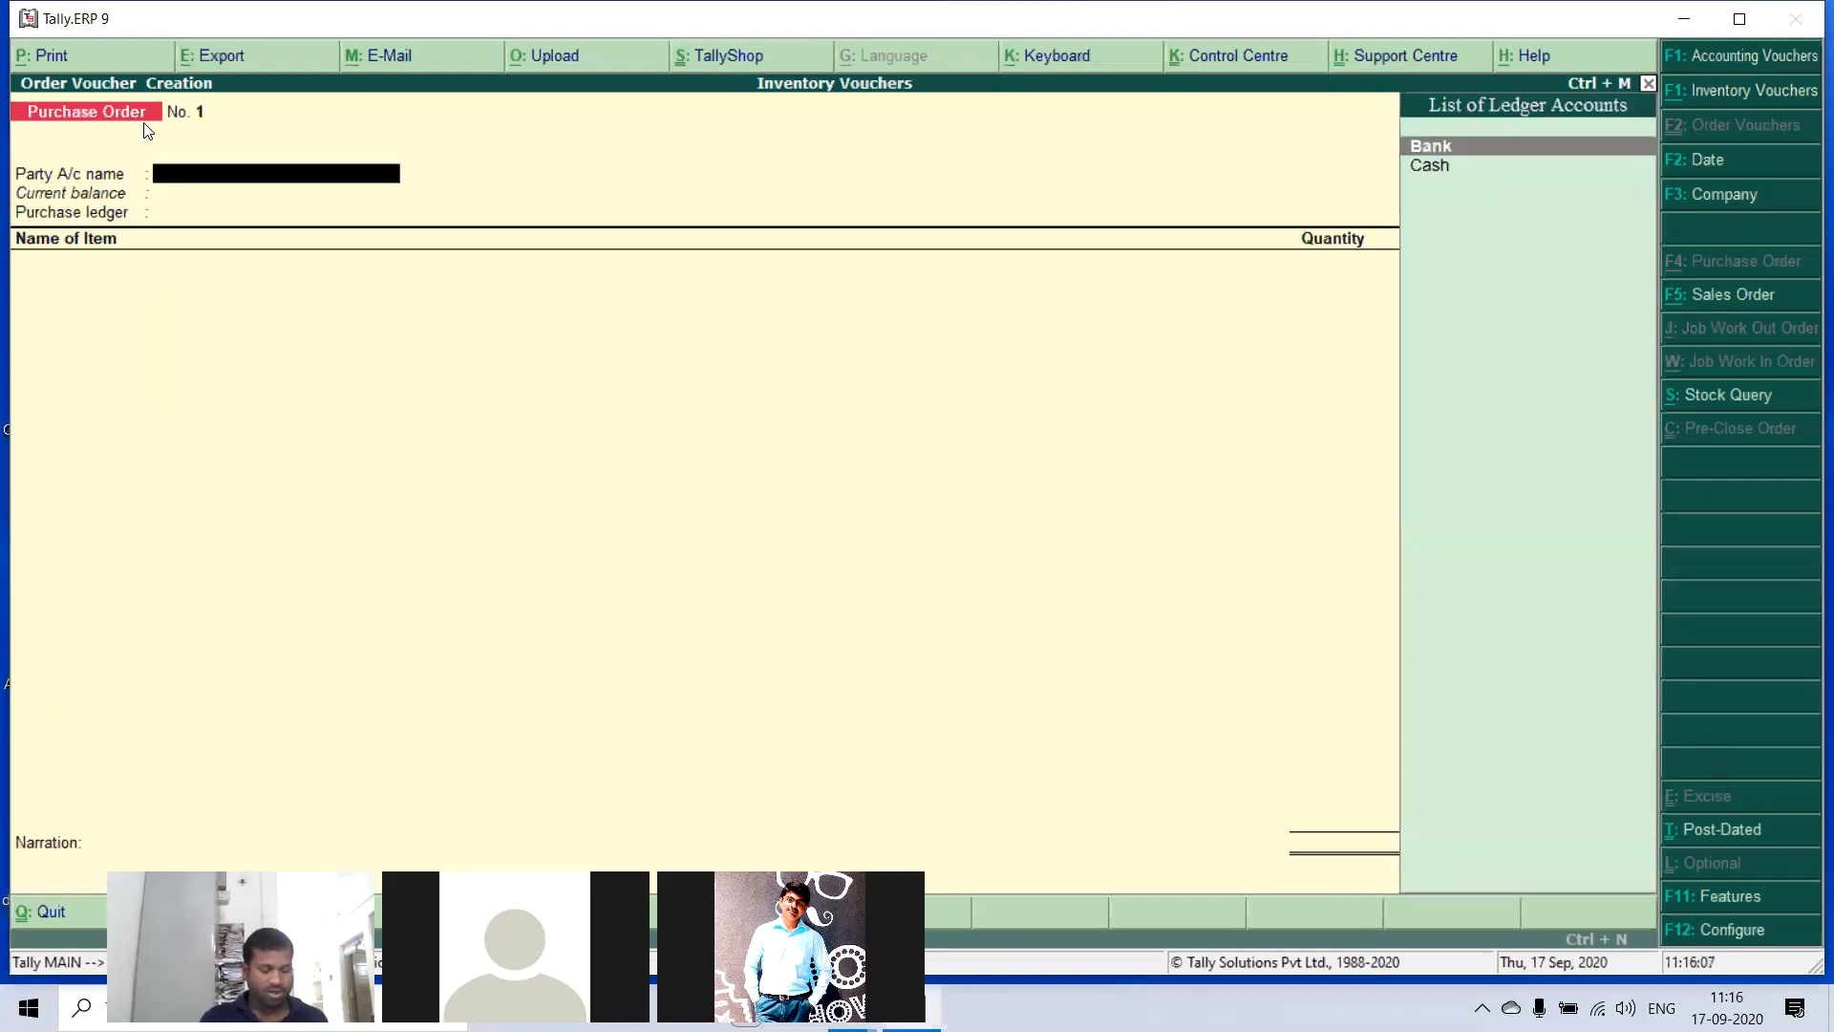
- From the party account field, start a new ledger with the supplier's name and place it under Sundry Creditors
key("alt+c")
type("Eshwa")
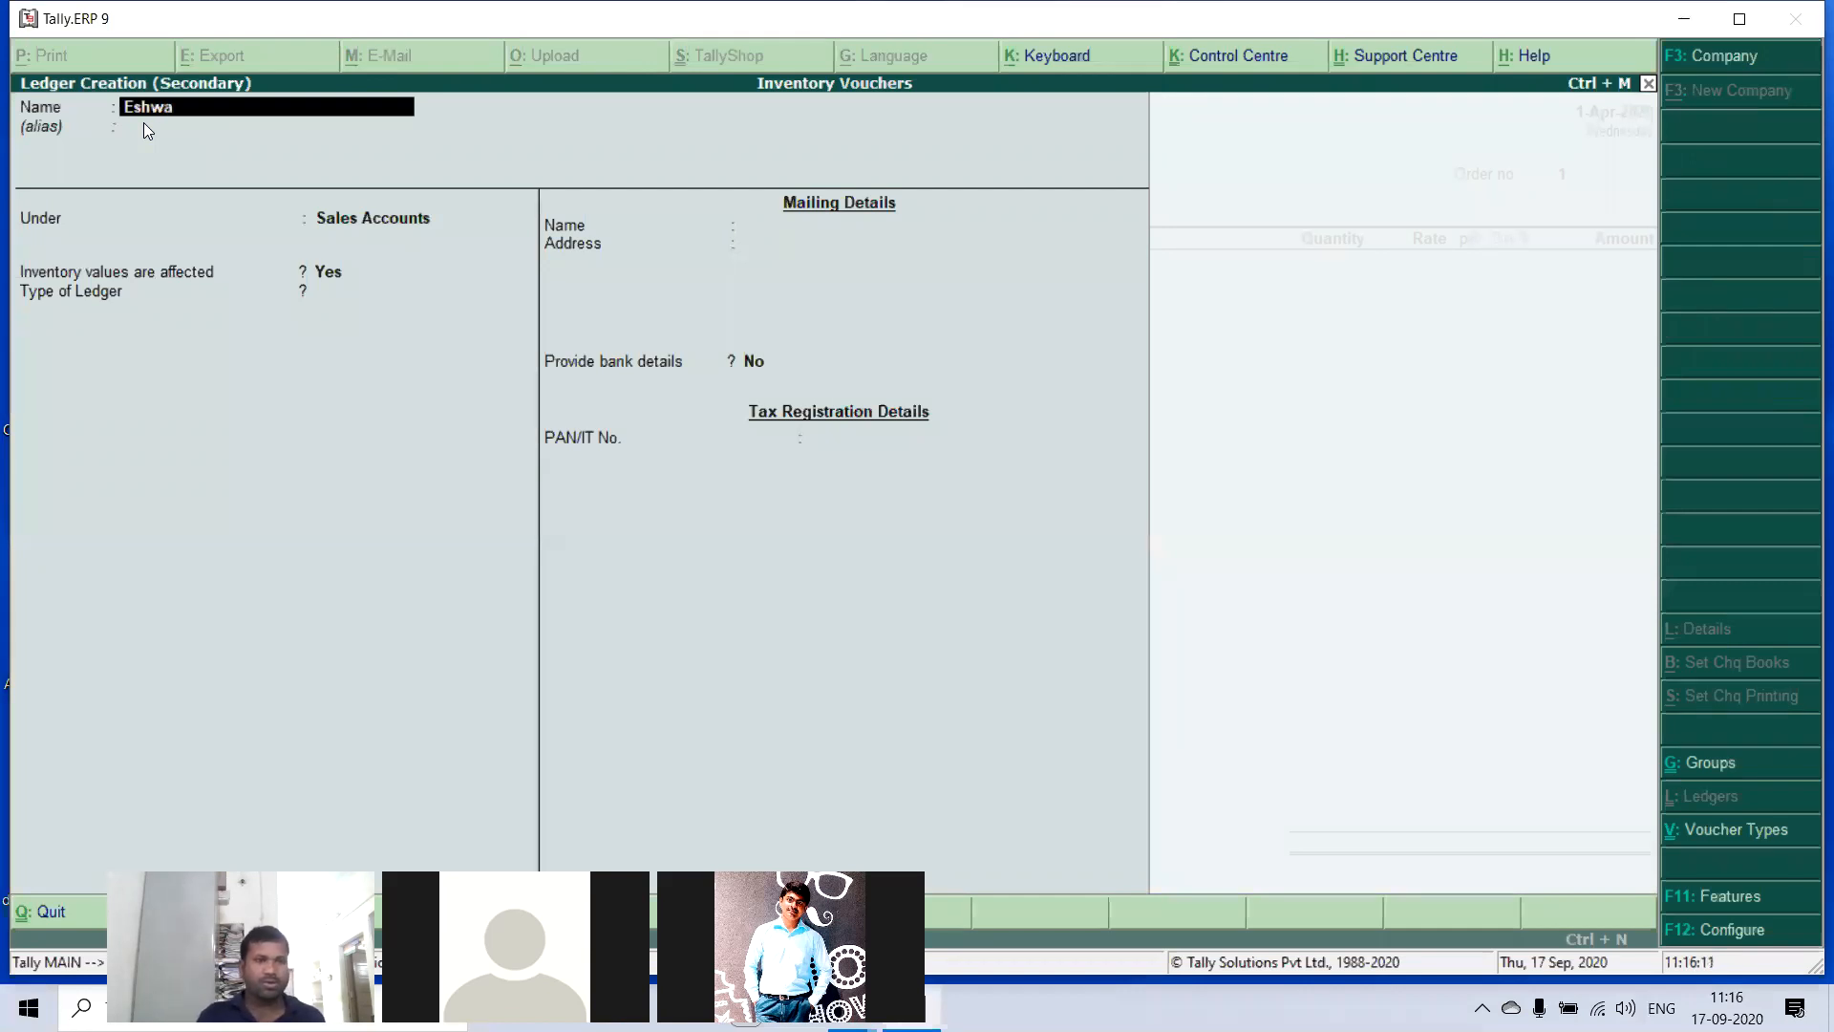
key("Return")
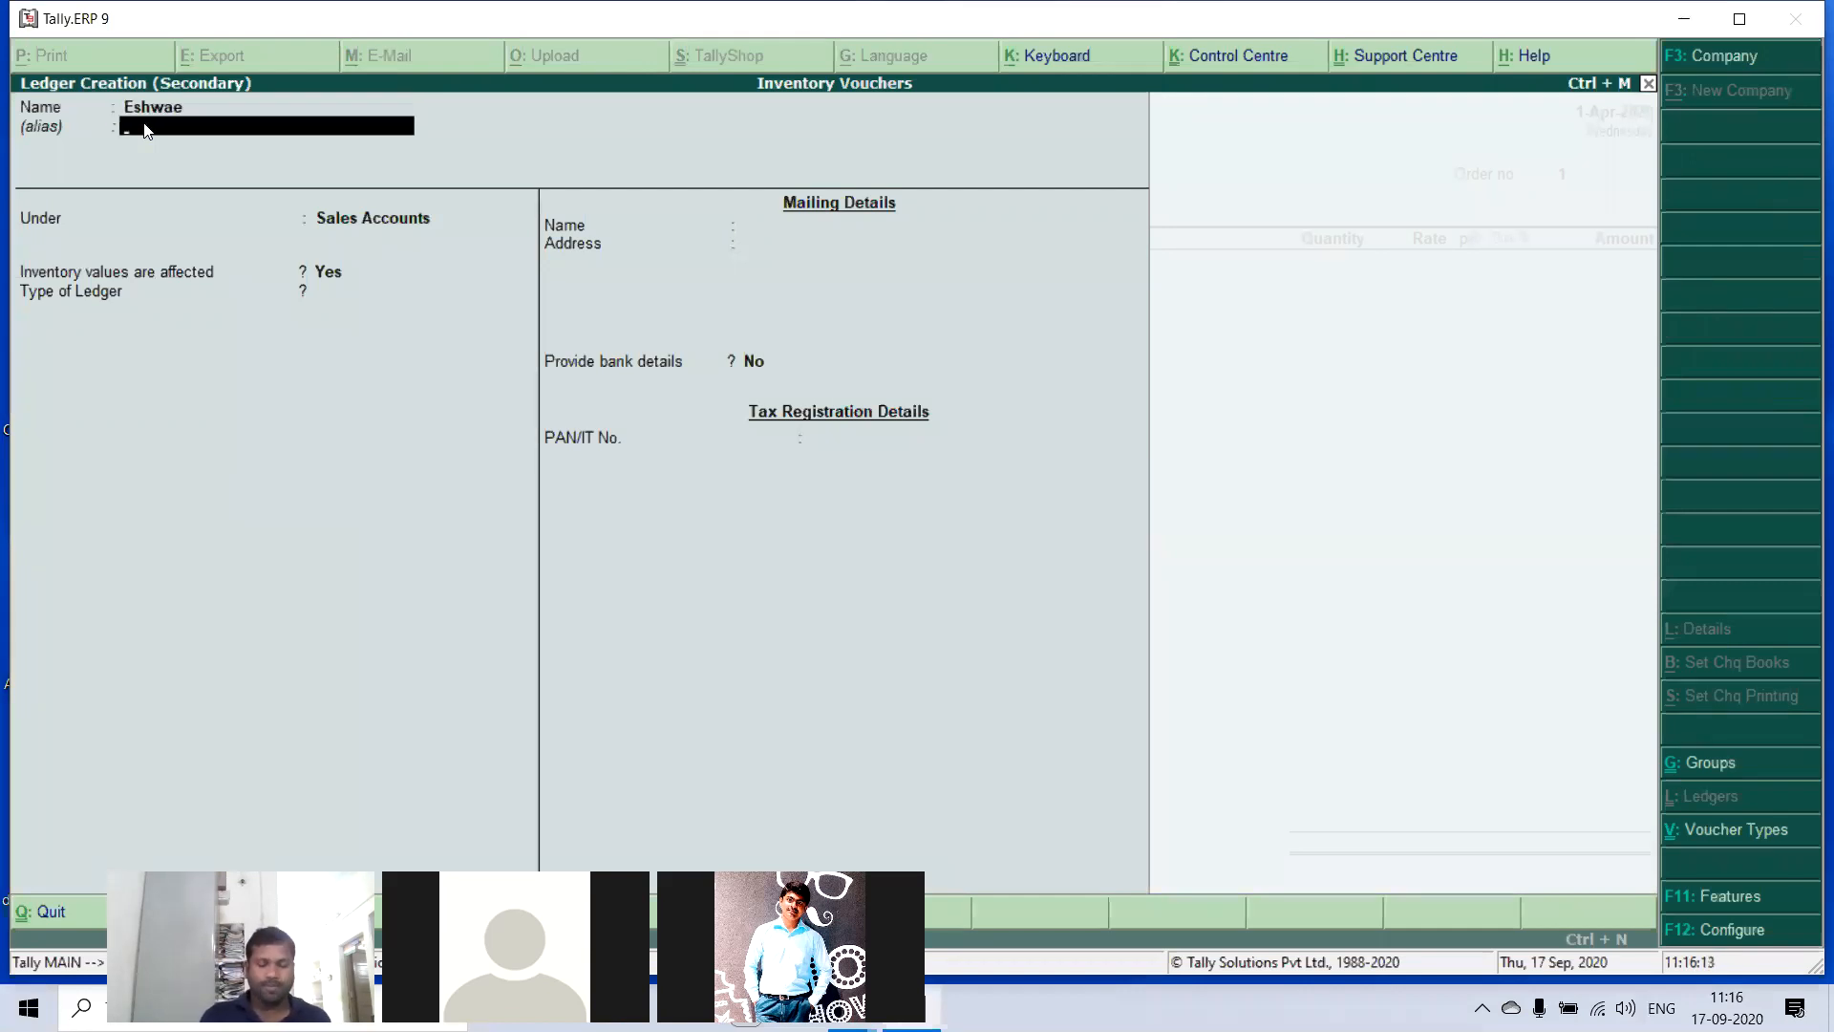
key("BackSpace")
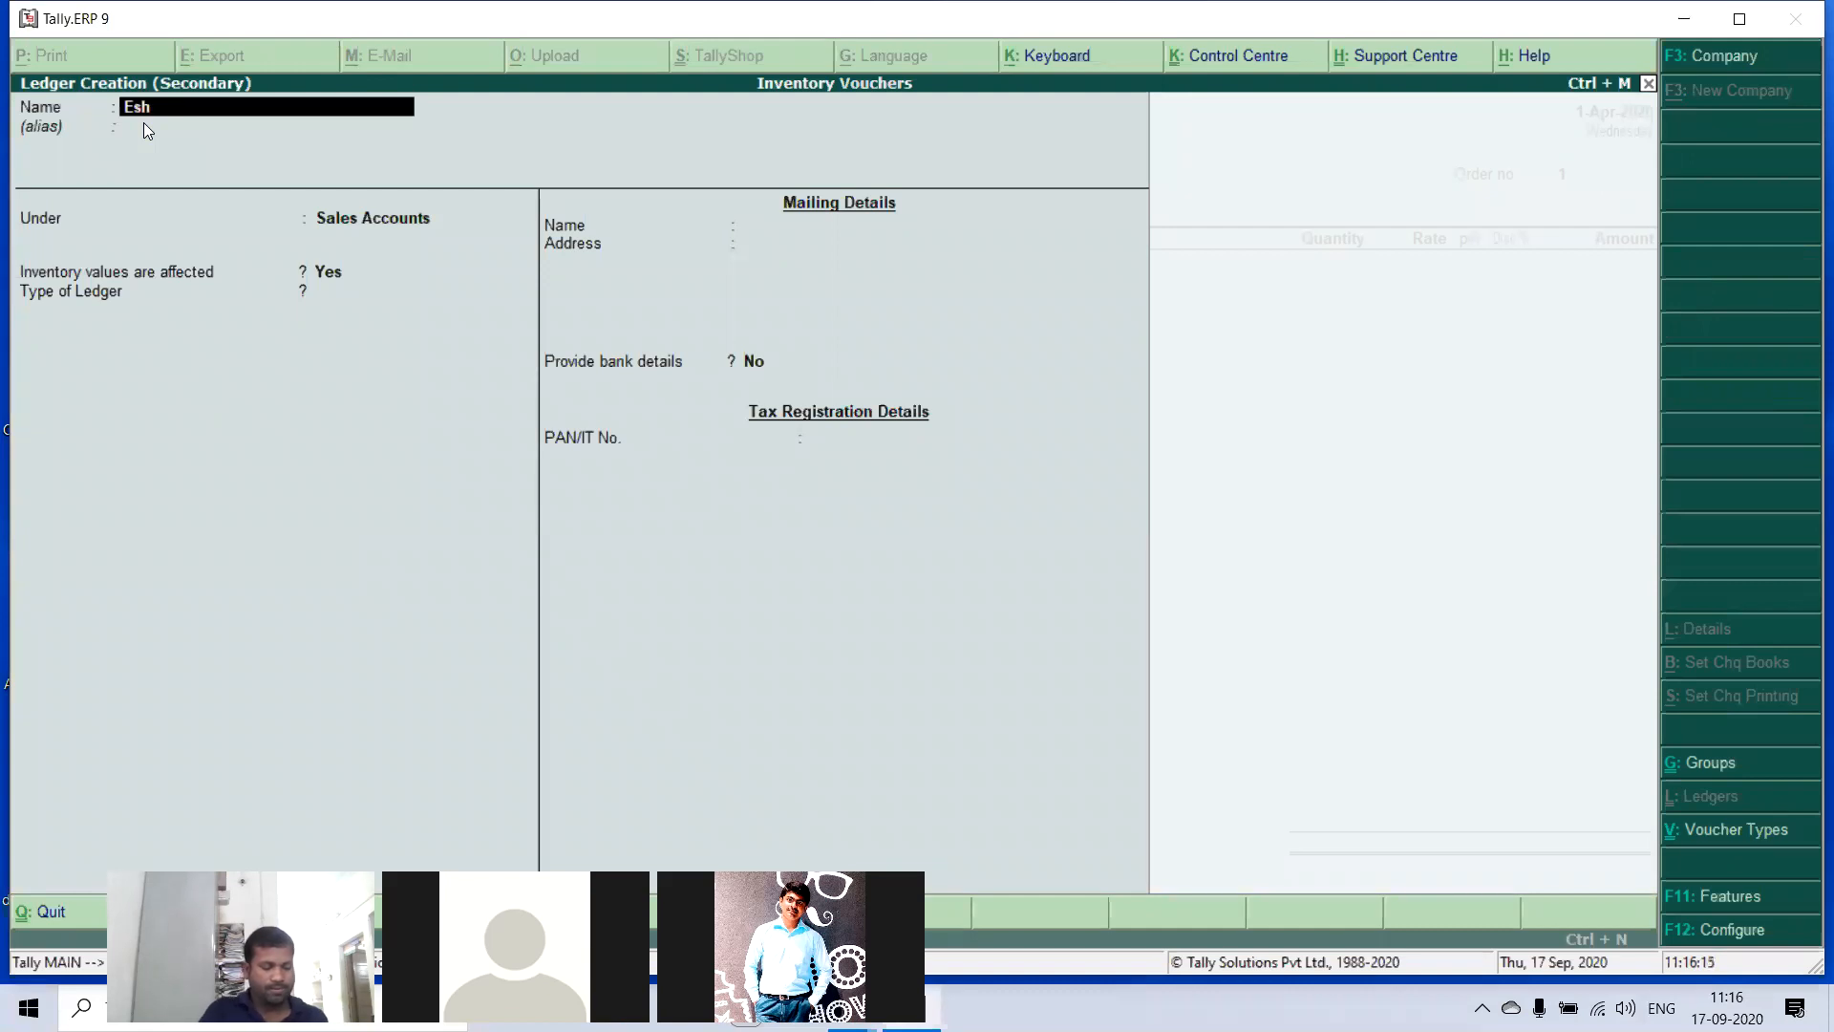
key("BackSpace")
key("Return")
key("Return")
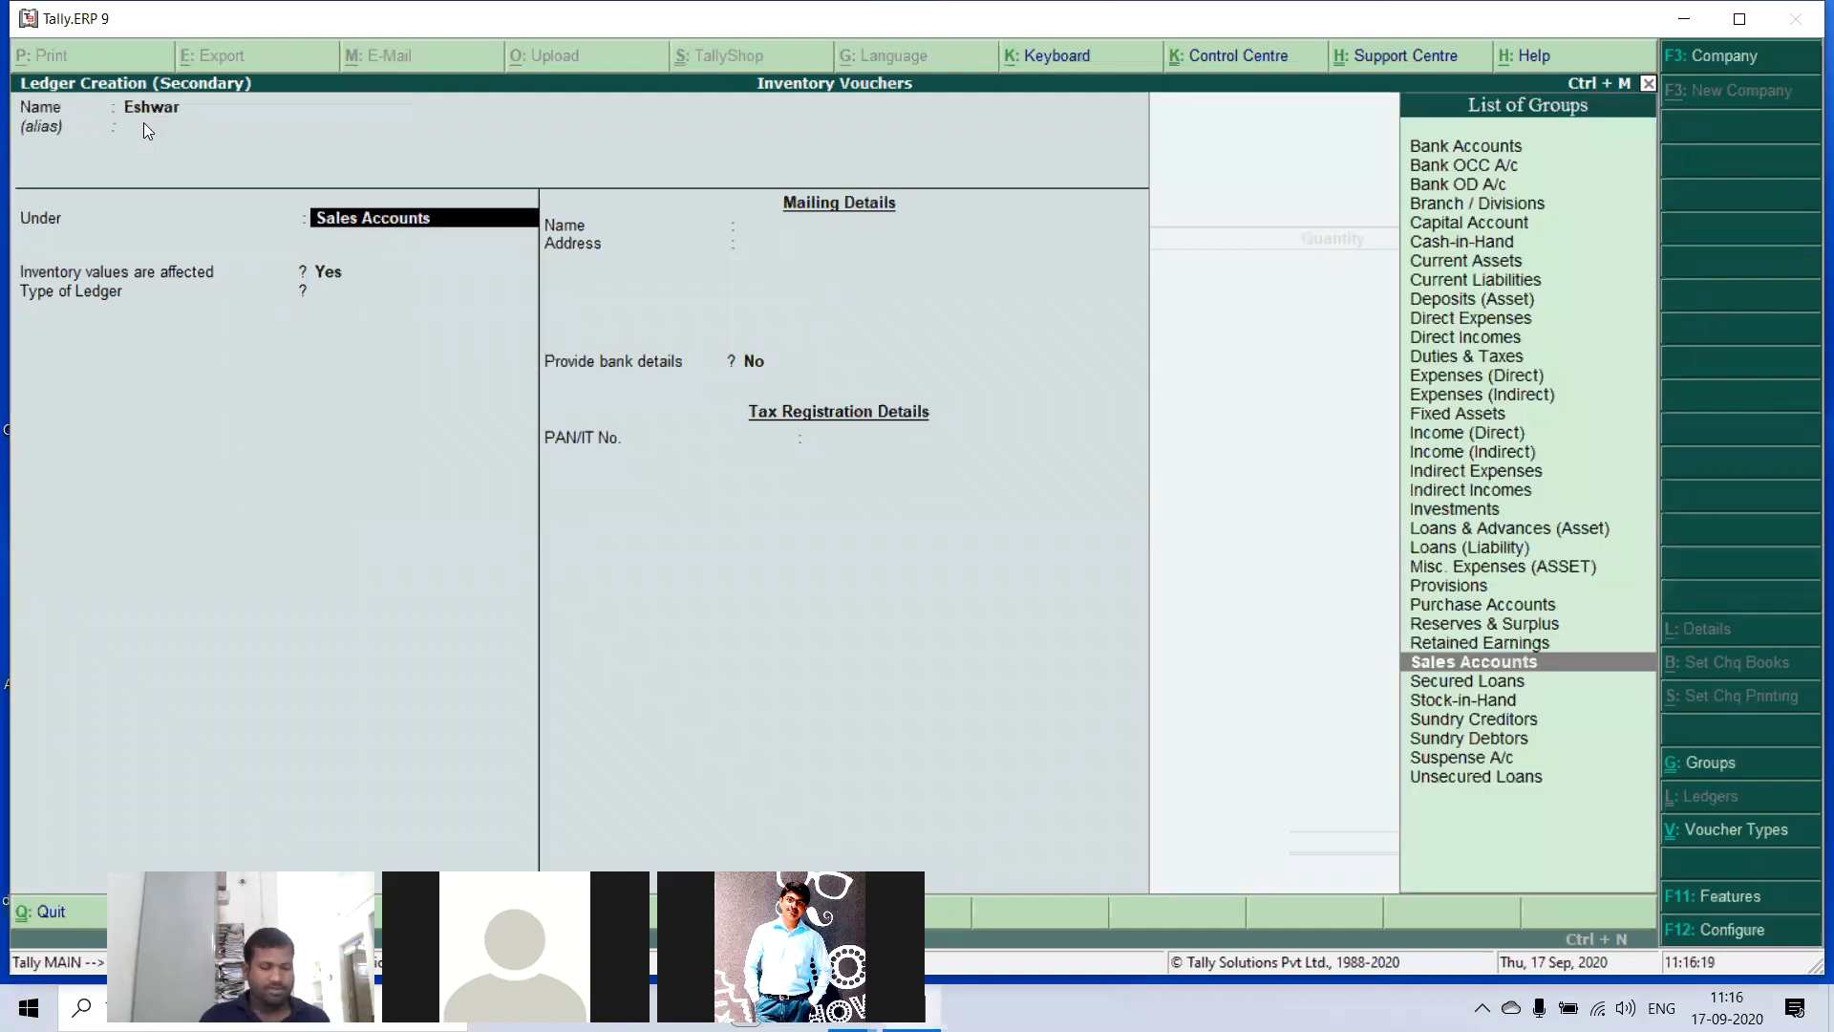
key("Down")
key("Down")
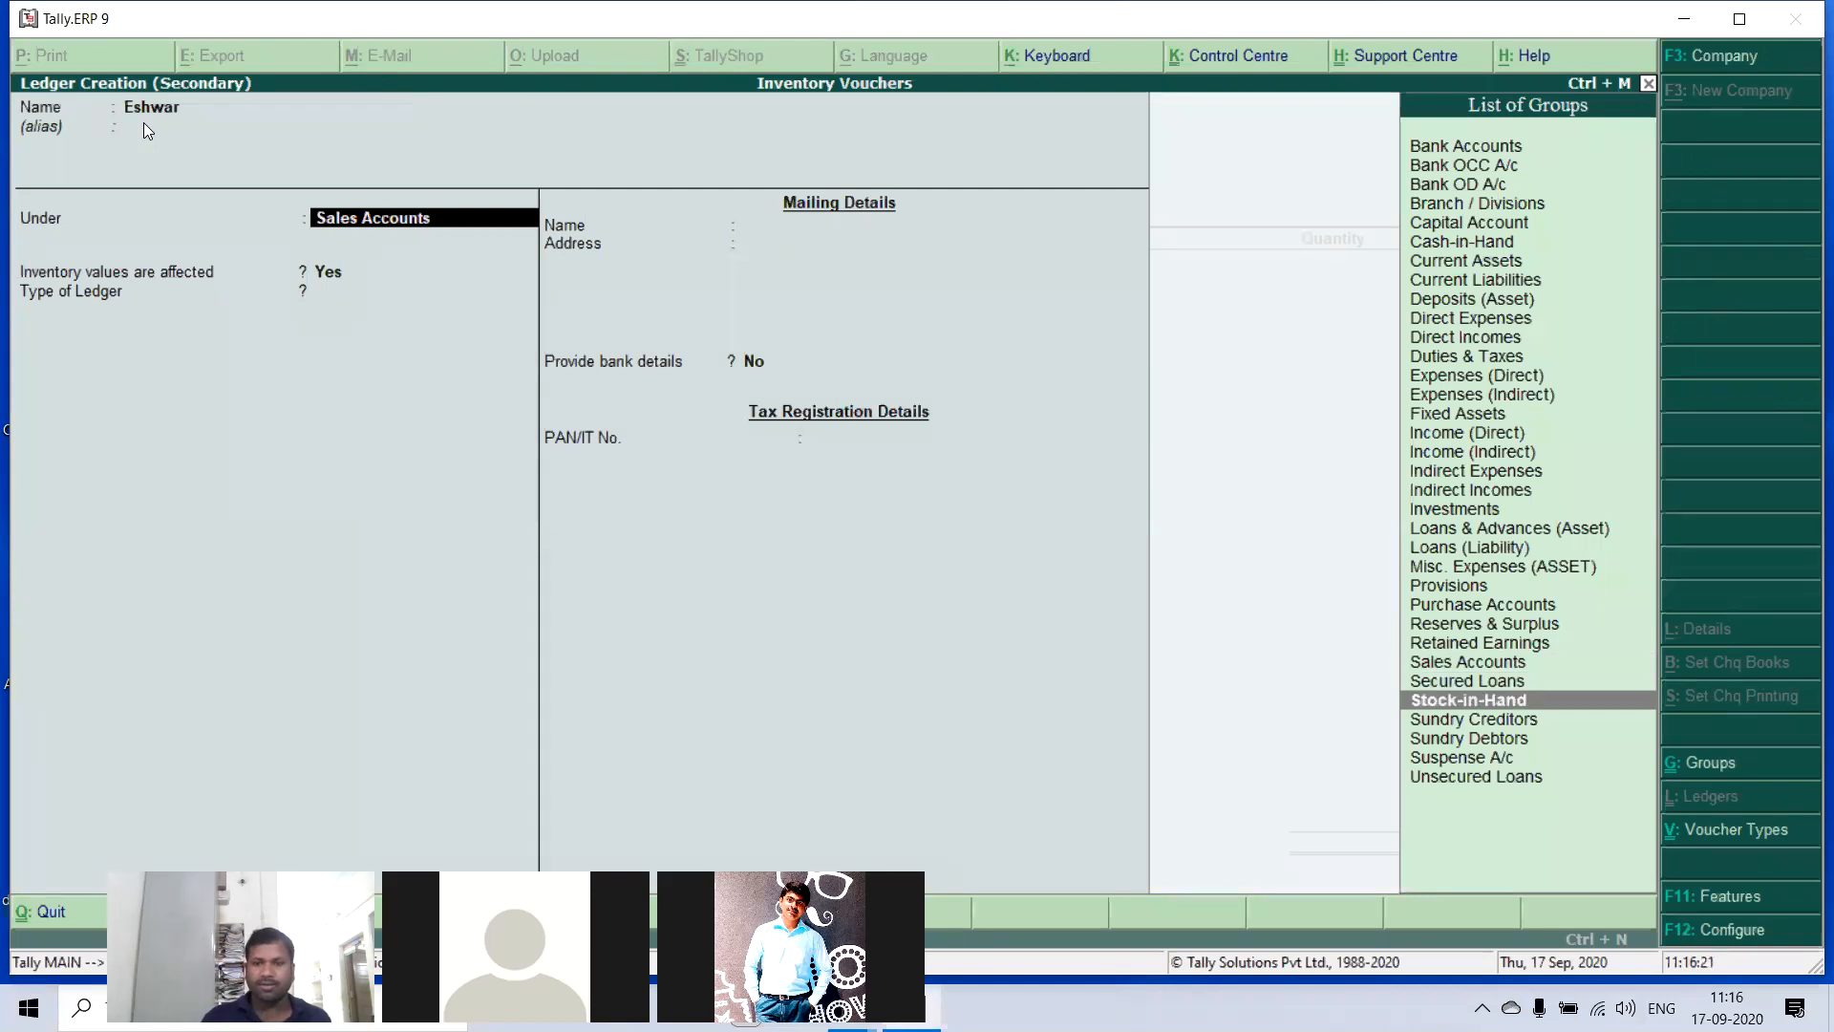
key("Down")
key("Return")
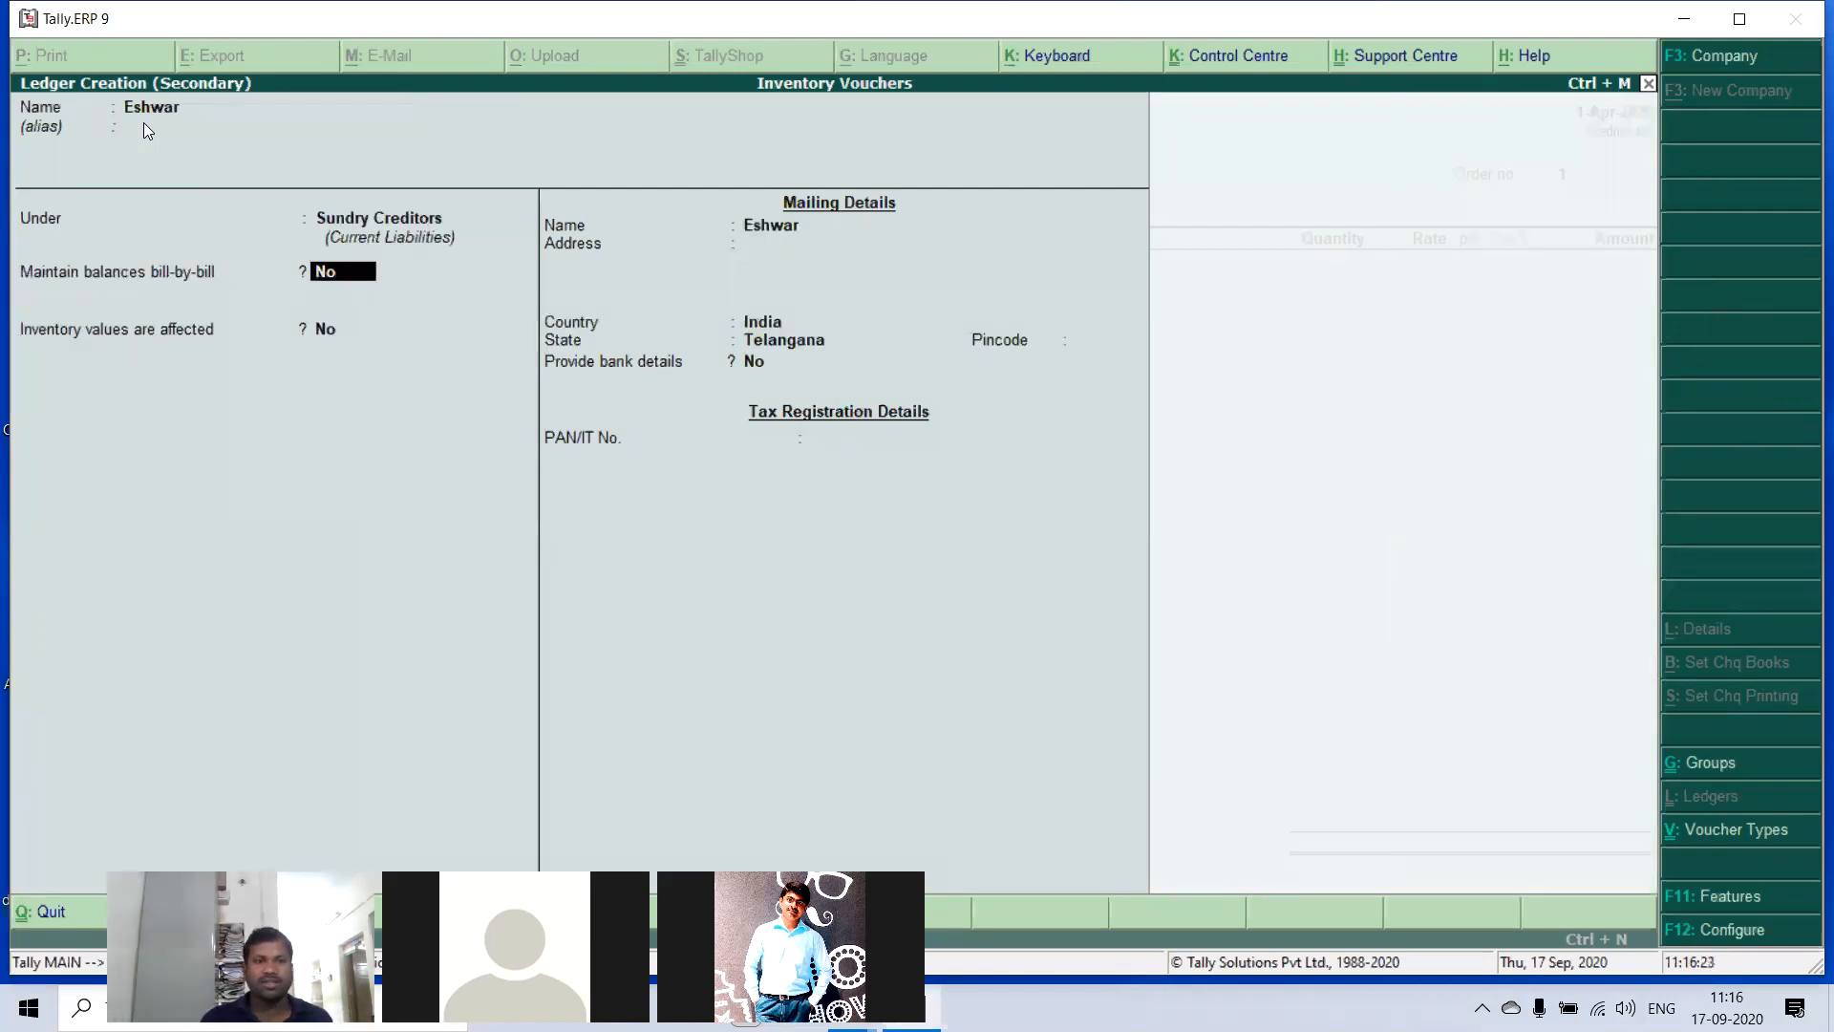
- Set the supplier ledger to maintain balances bill-by-bill and save it with the remaining defaults
key("y")
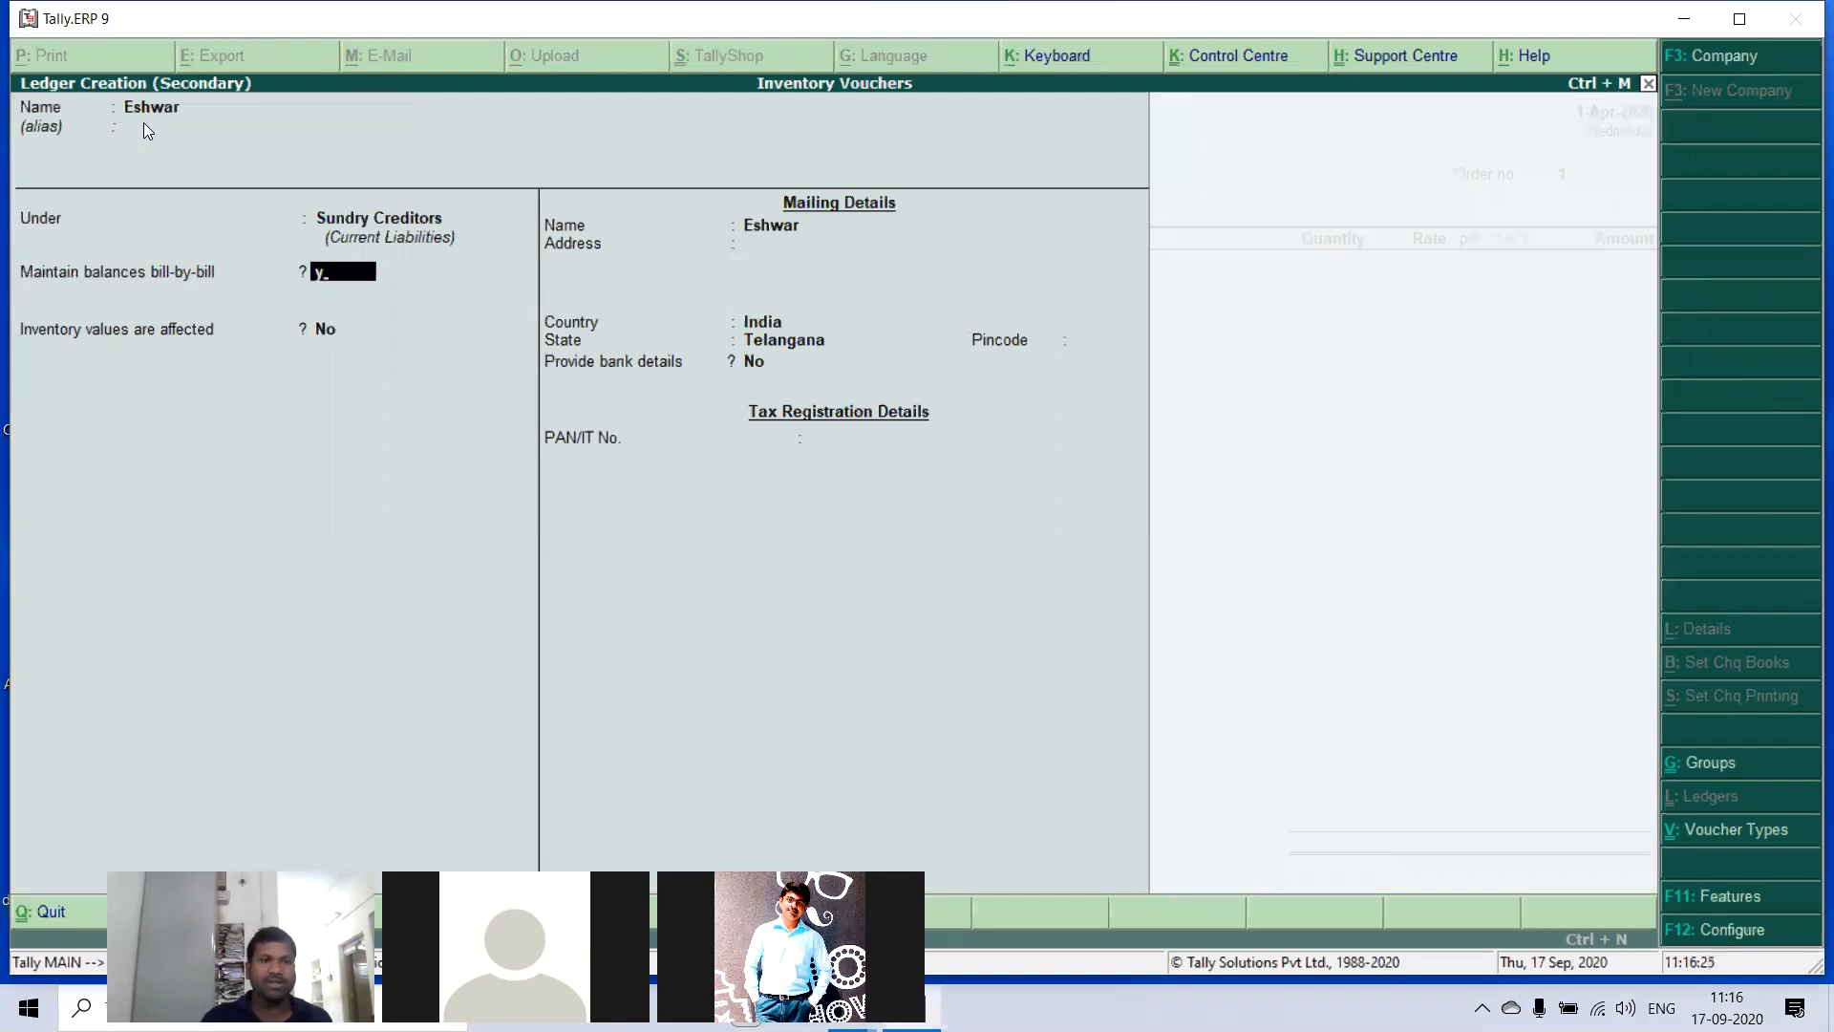
key("Return")
key("Return")
key("Return")
key("Return")
key("Return")
key("Return")
key("Return")
key("Return")
key("Return")
key("Return")
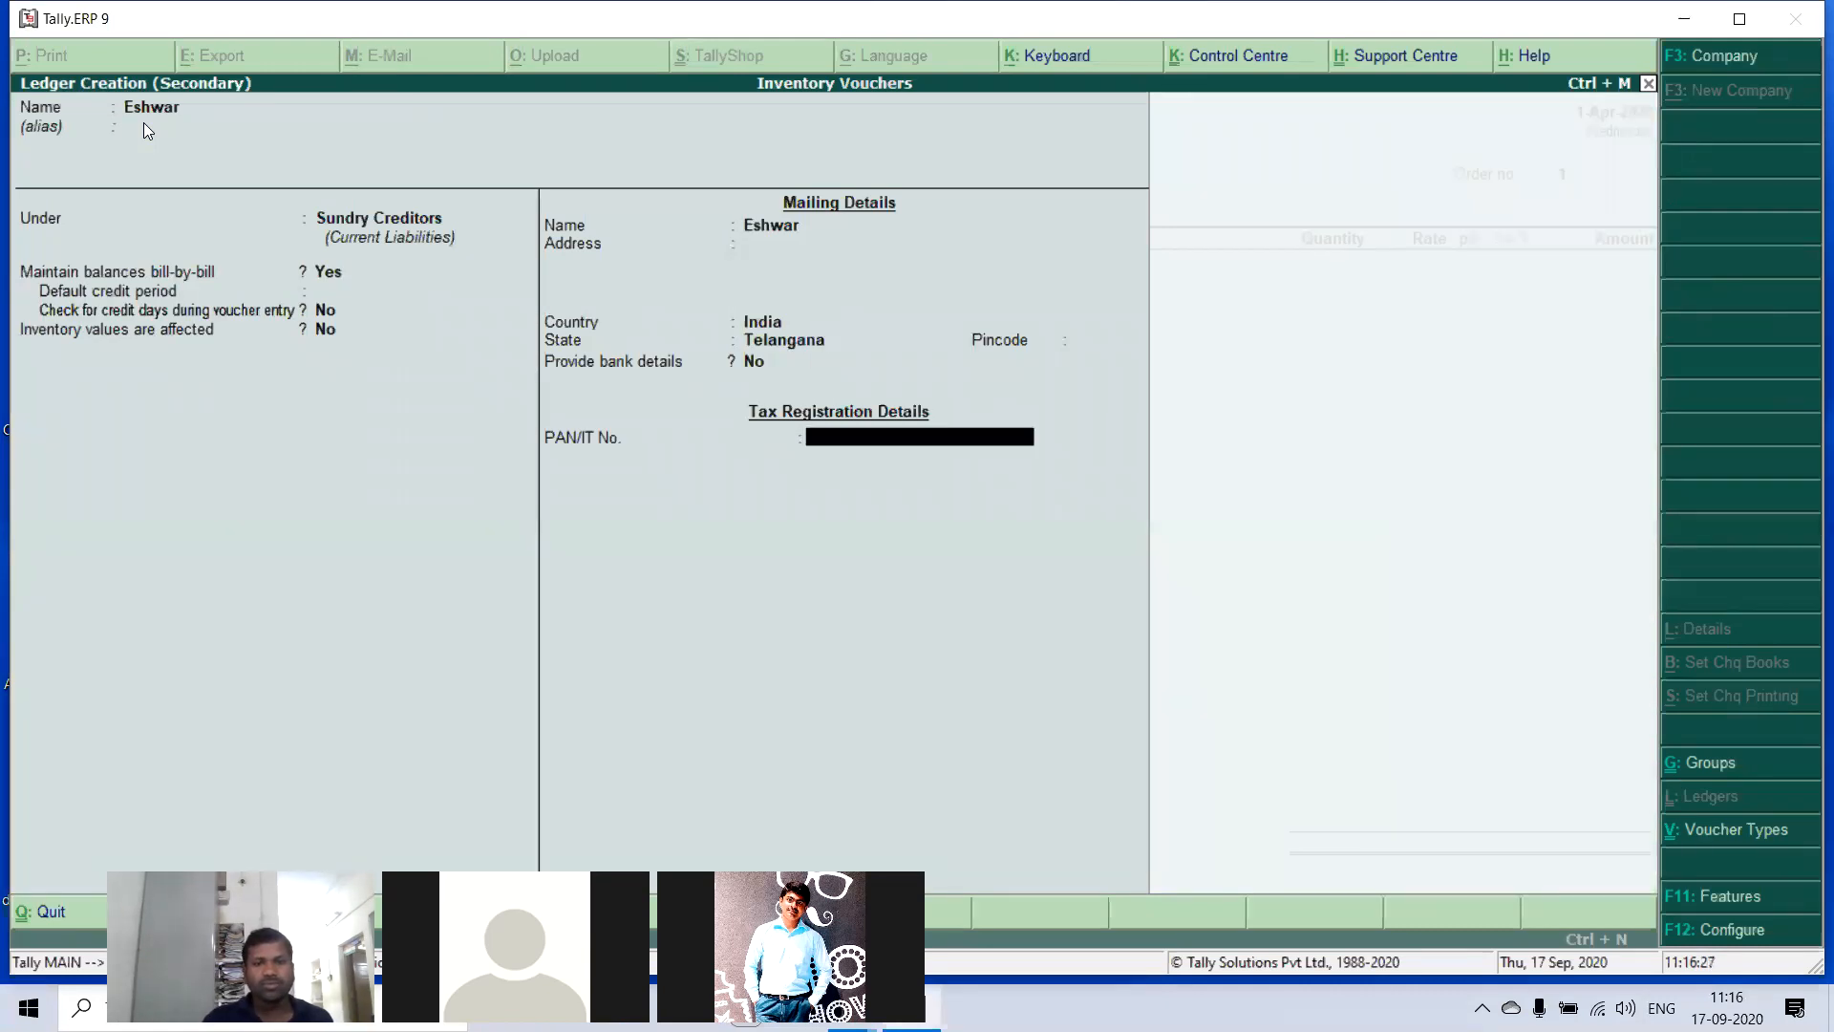
- Accept the supplier's details, set the order number to 101 and choose Purchase as the purchase ledger
key("Return")
key("Return")
key("Return")
key("Return")
key("Return")
key("Return")
key("Return")
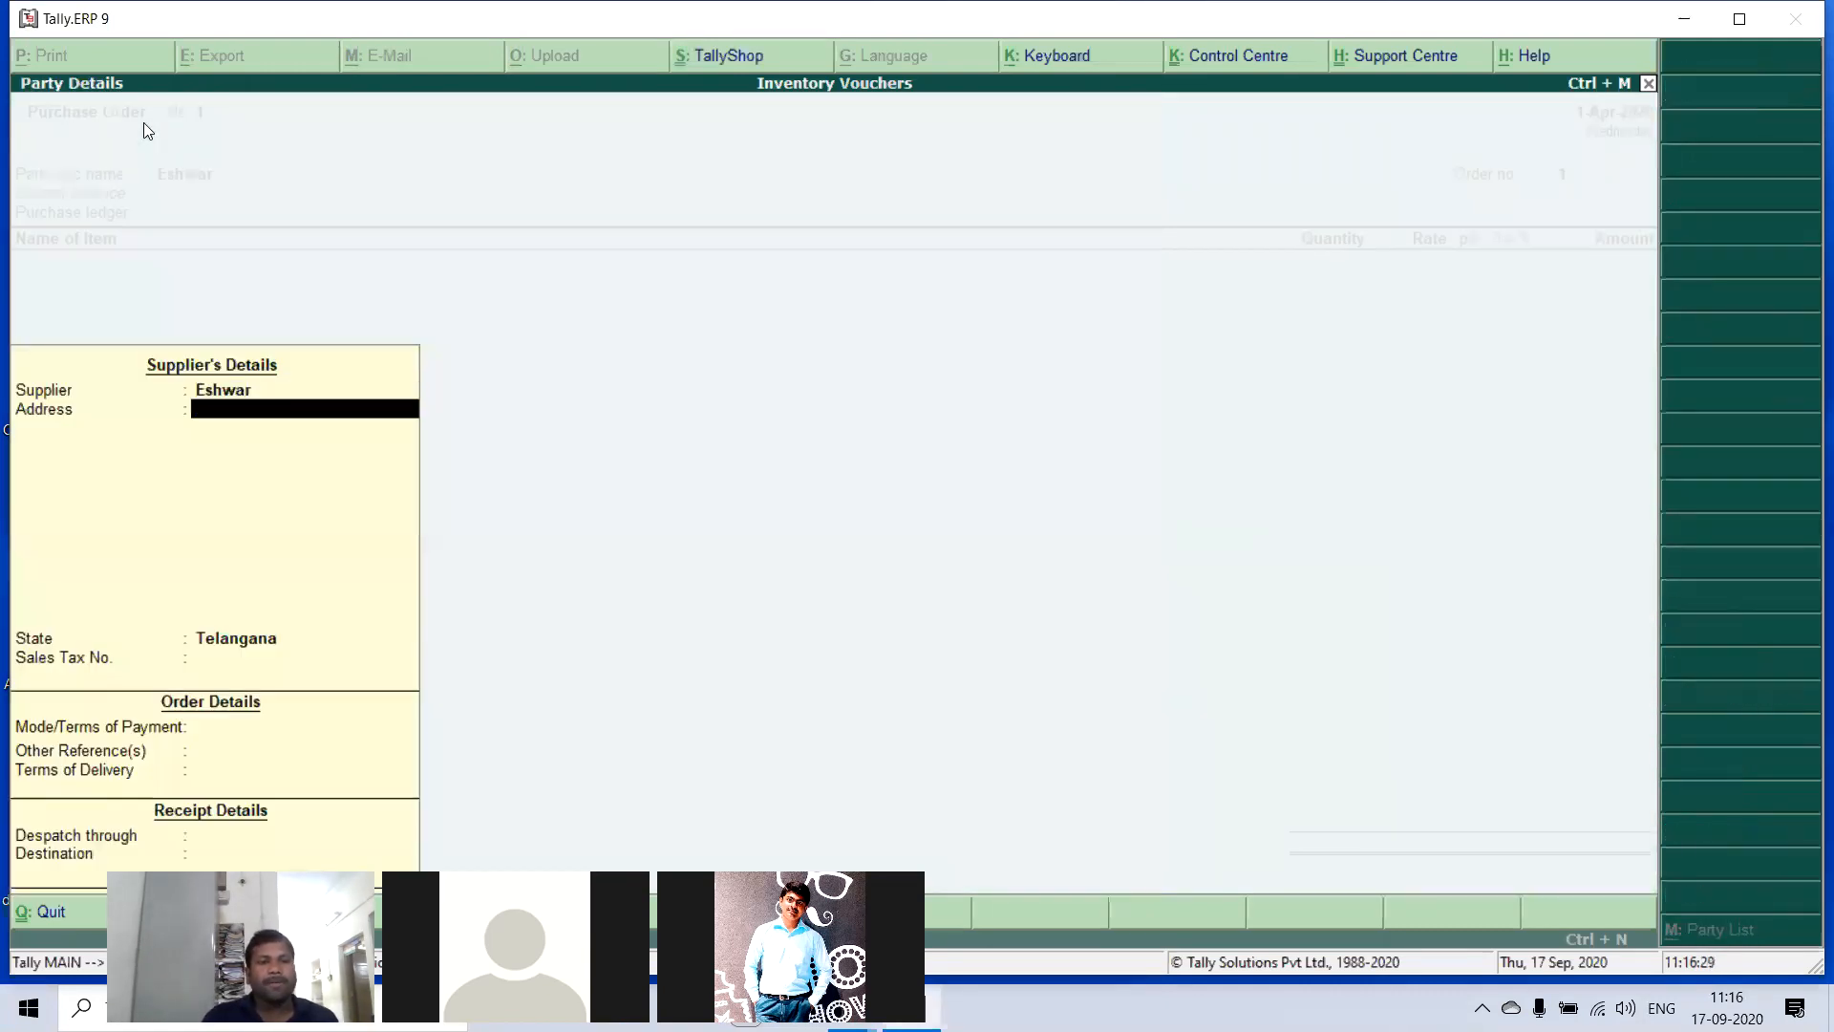
key("Return")
key("Return")
key("Return")
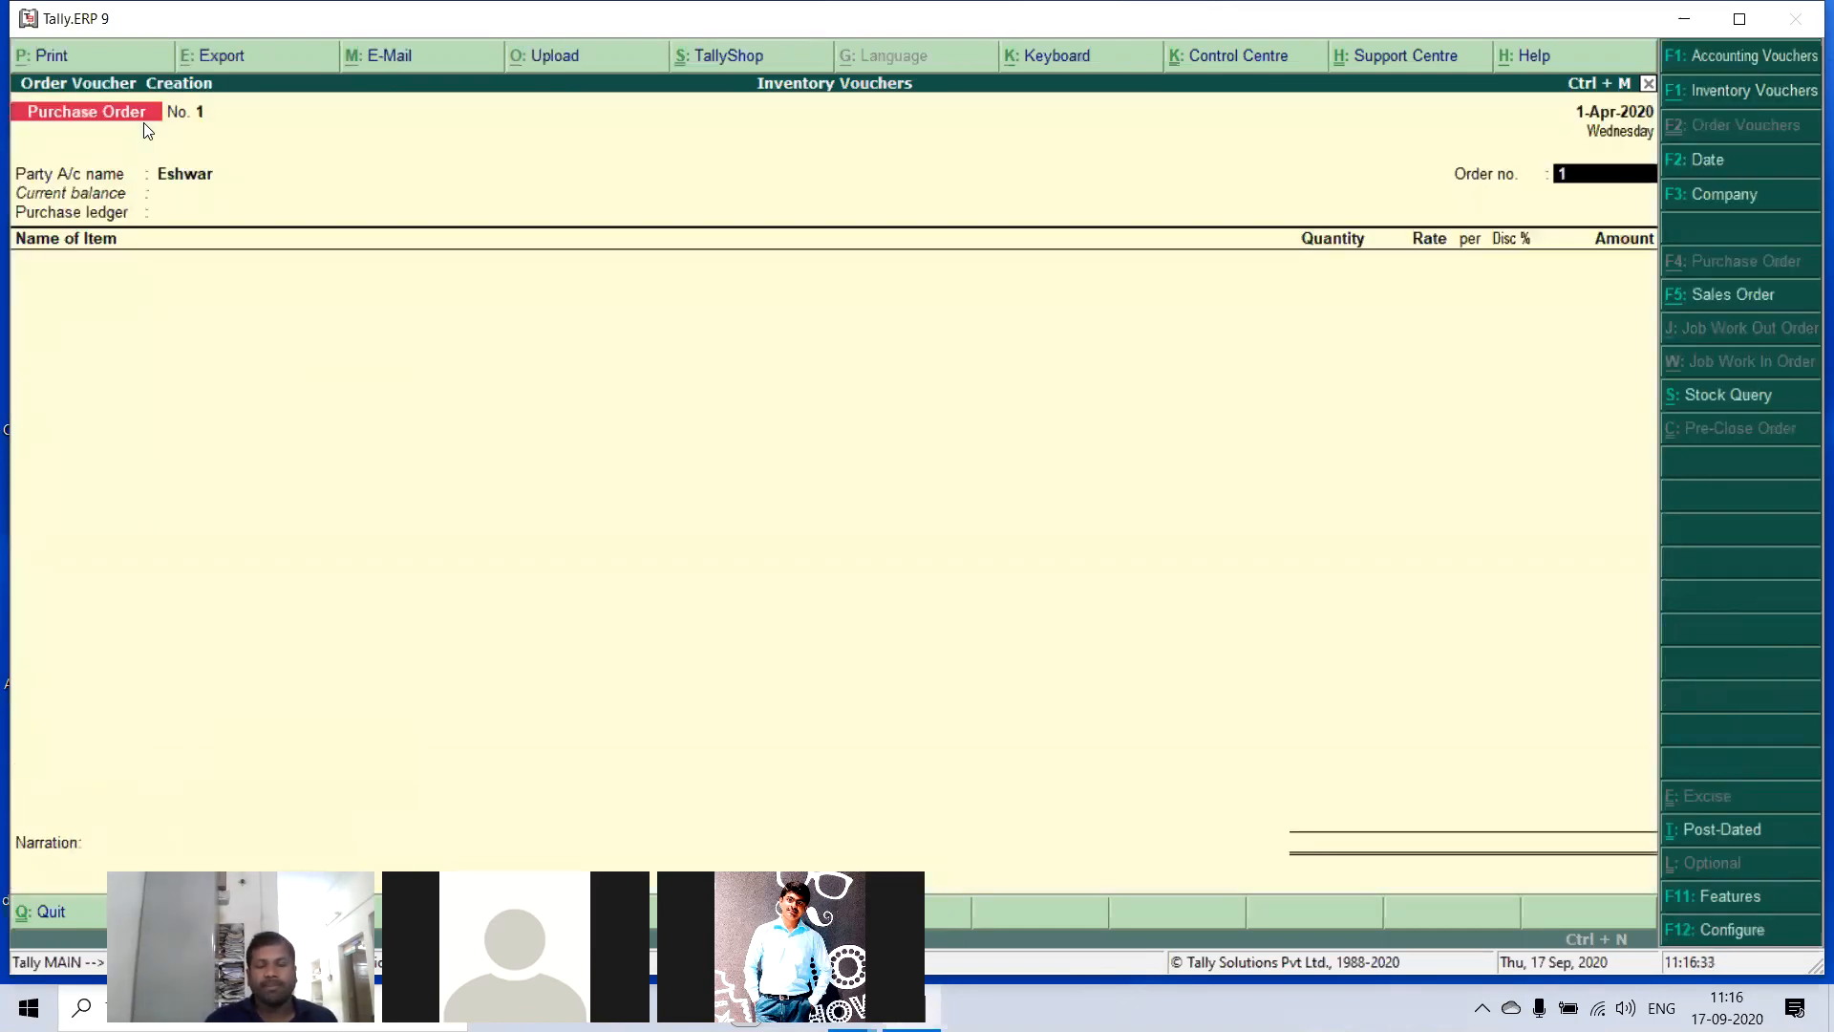
type("101")
key("Return")
key("Return")
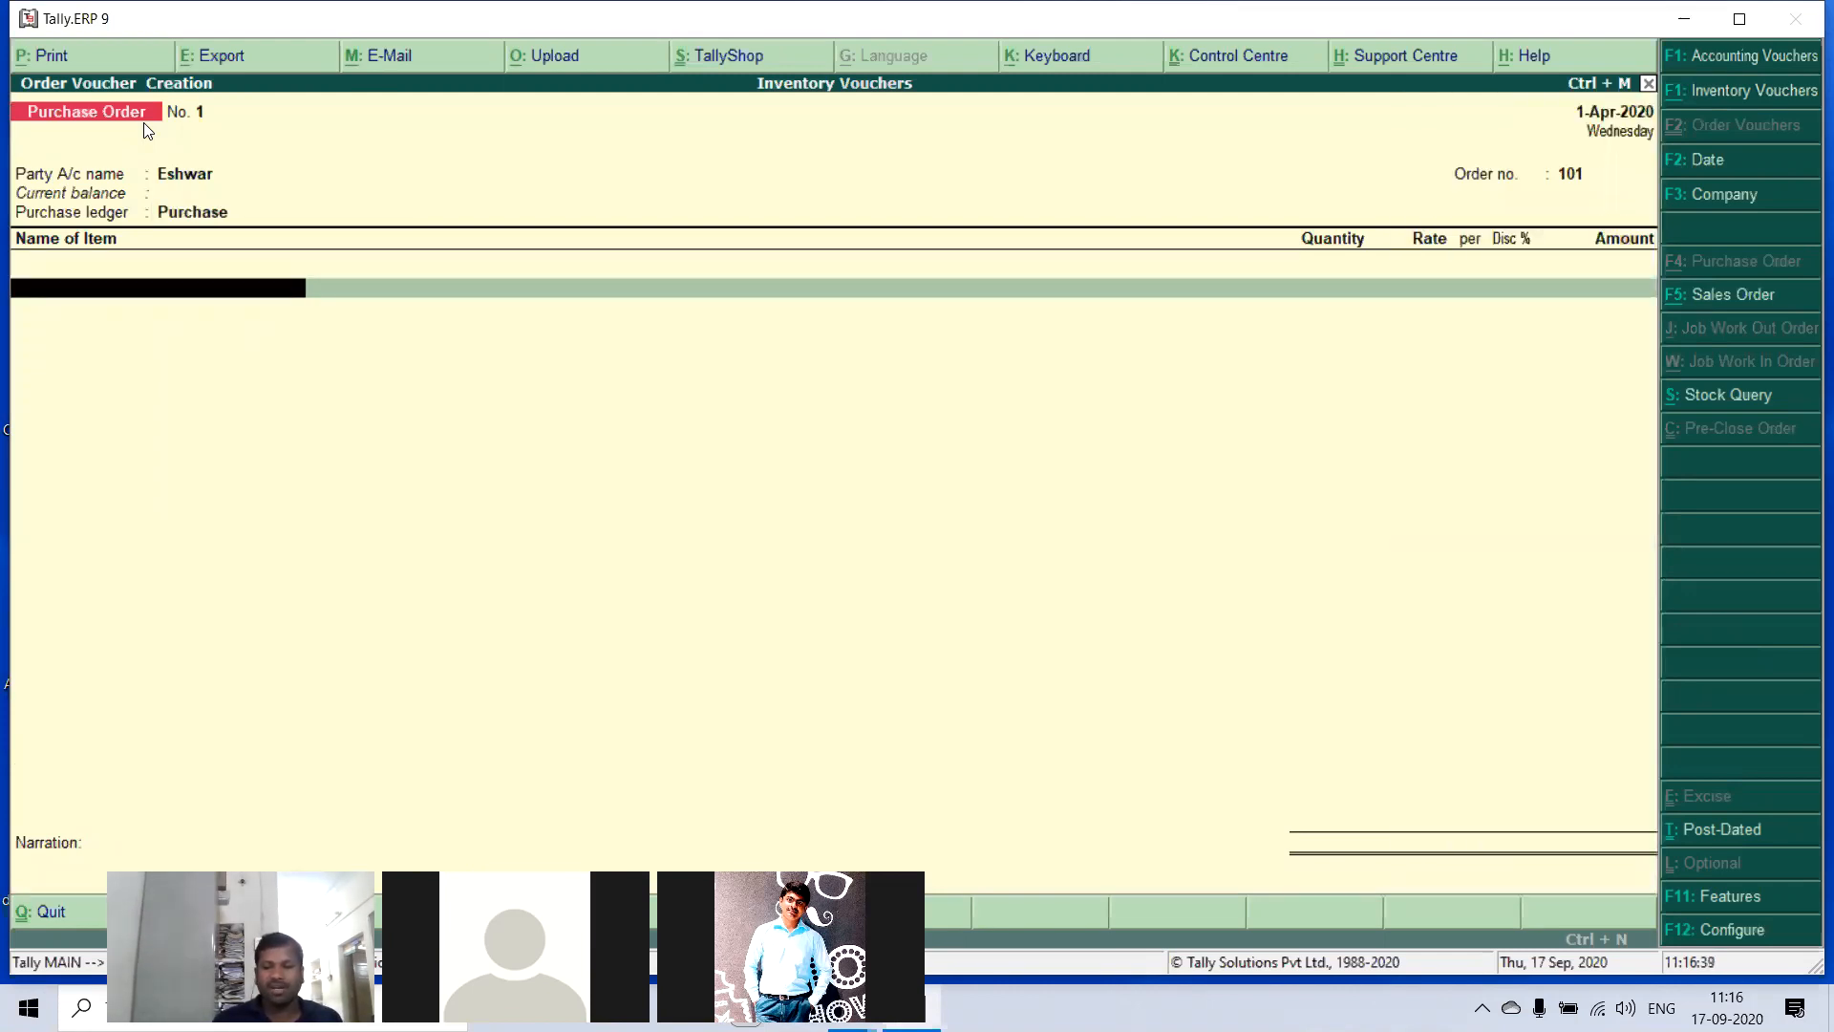
- Add HCL Compuers to the purchase order, due on 1-Apr-2020, with a quantity of 40 no's at a rate of 25,000
type("h")
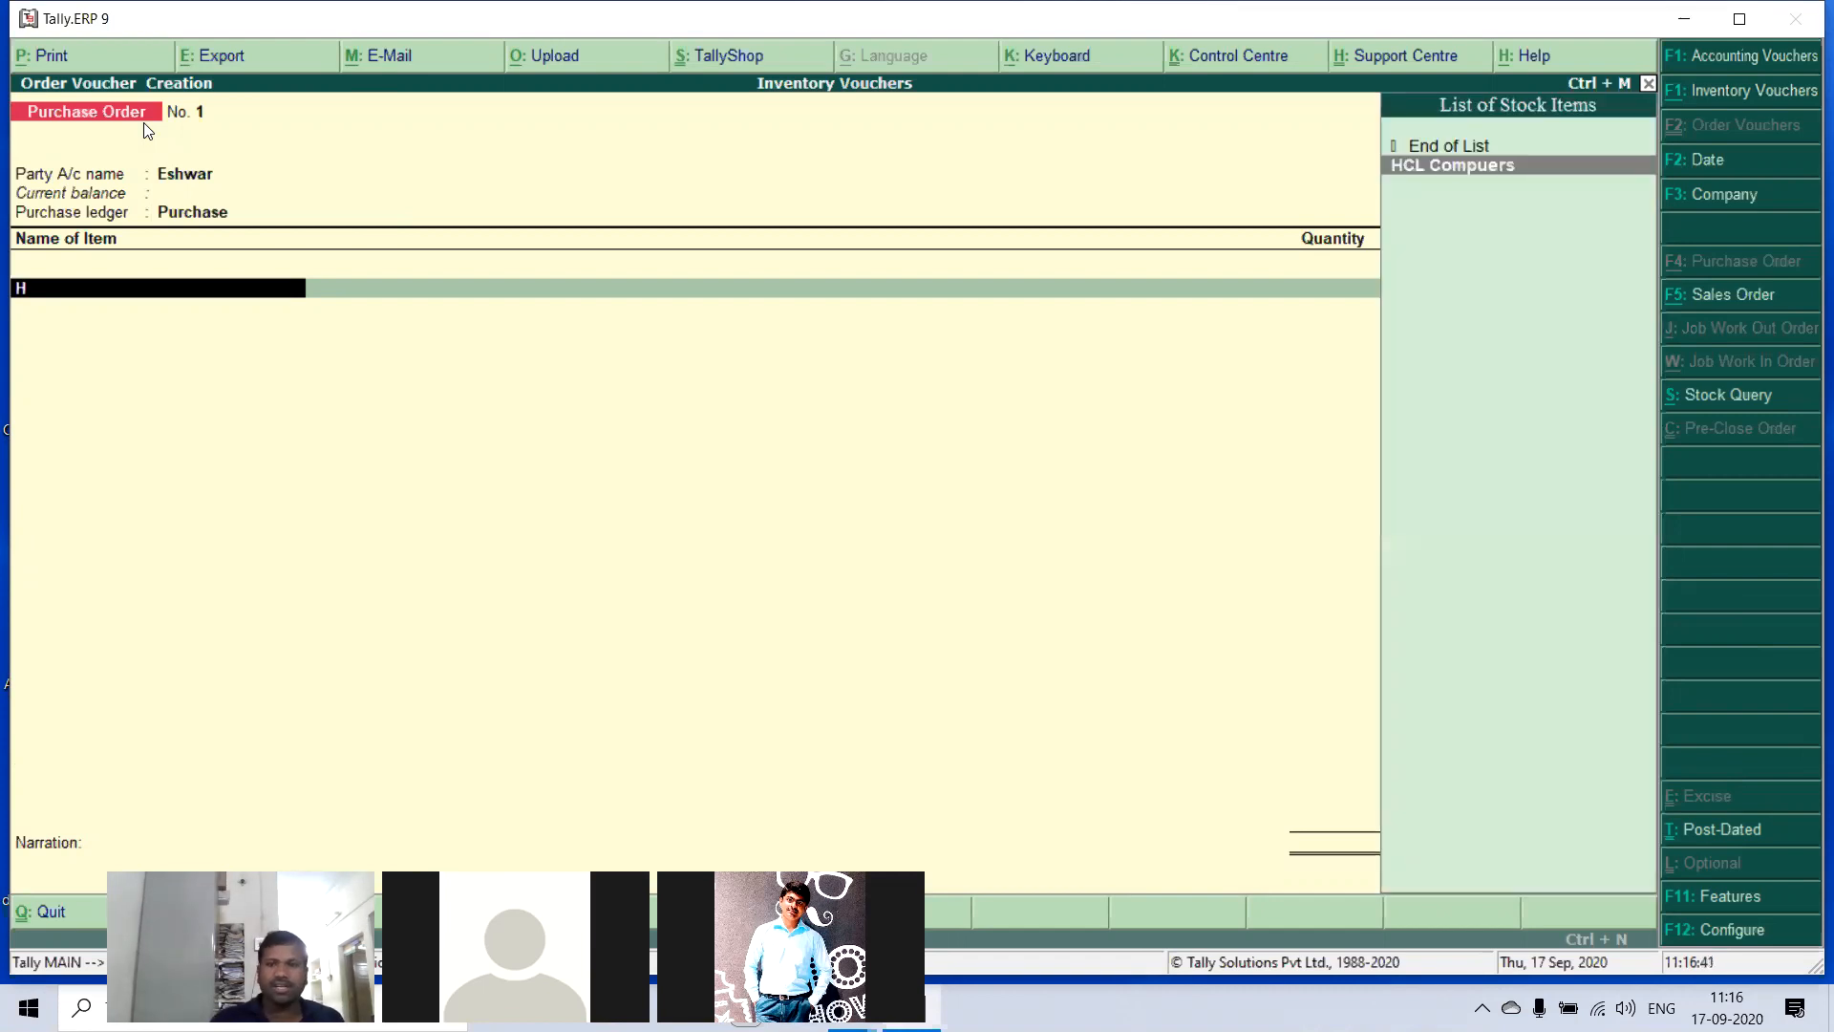
key("Return")
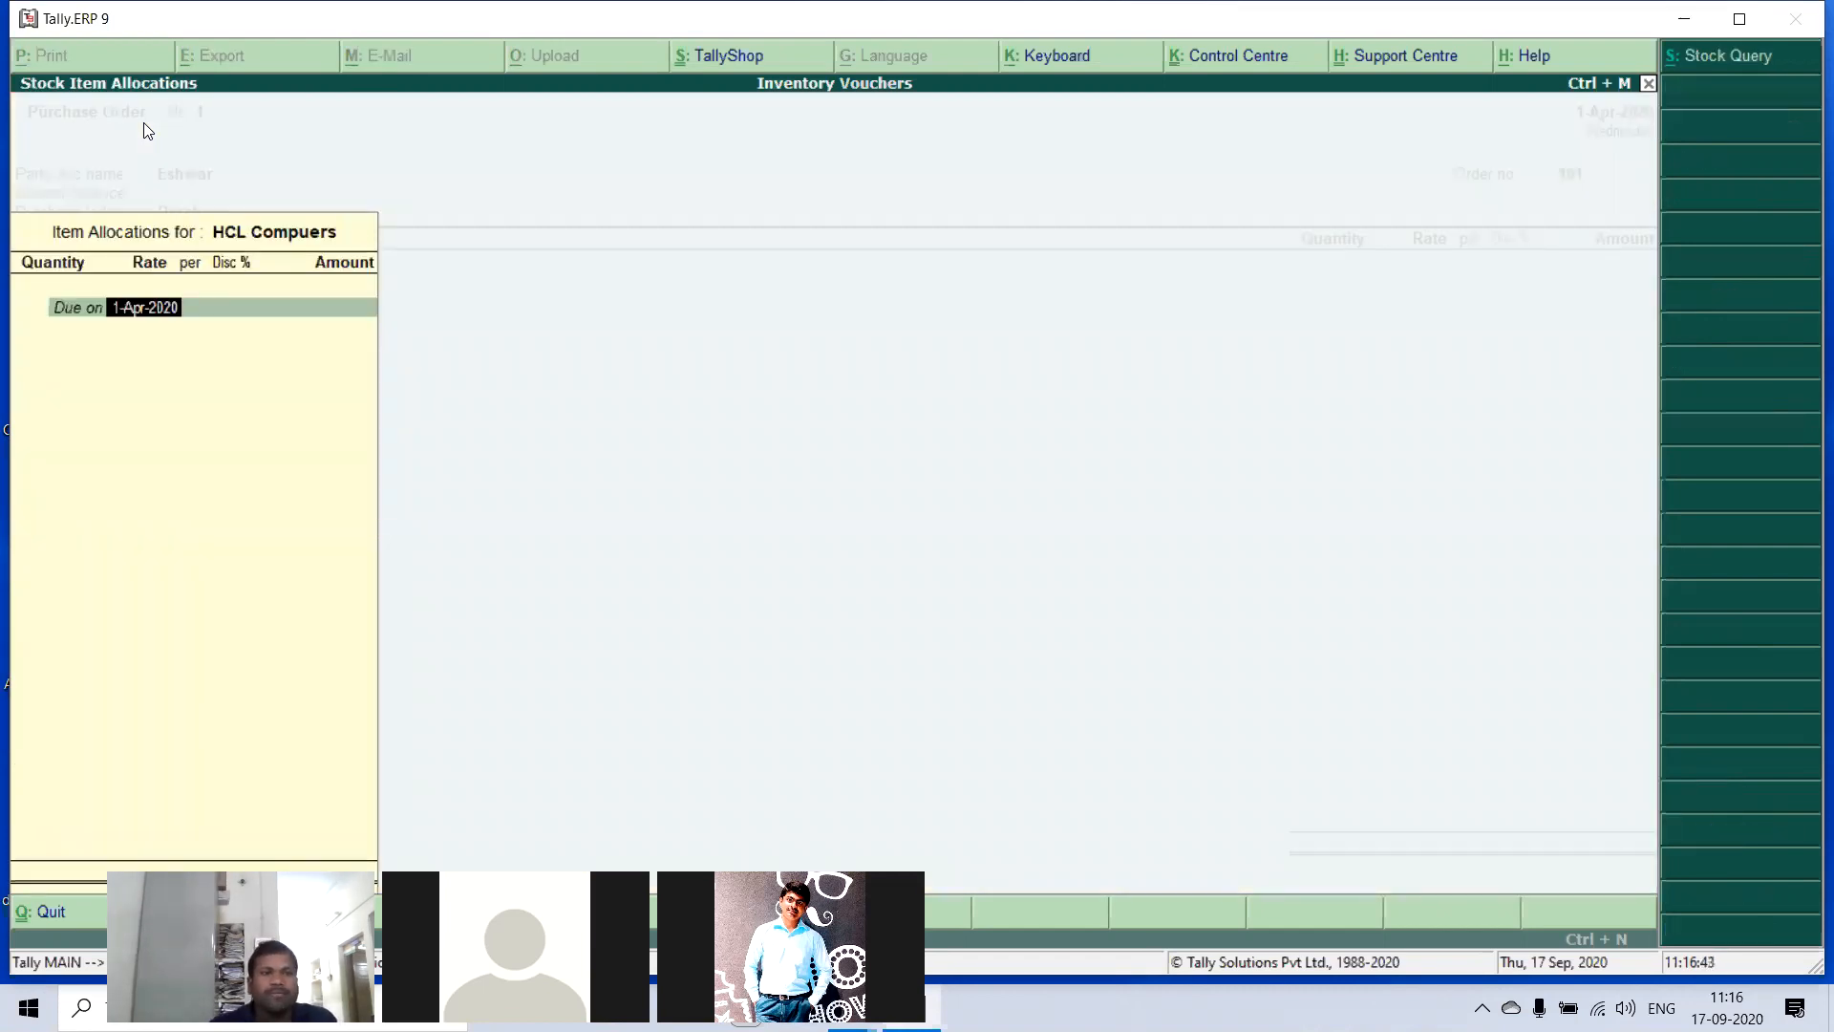
key("Return")
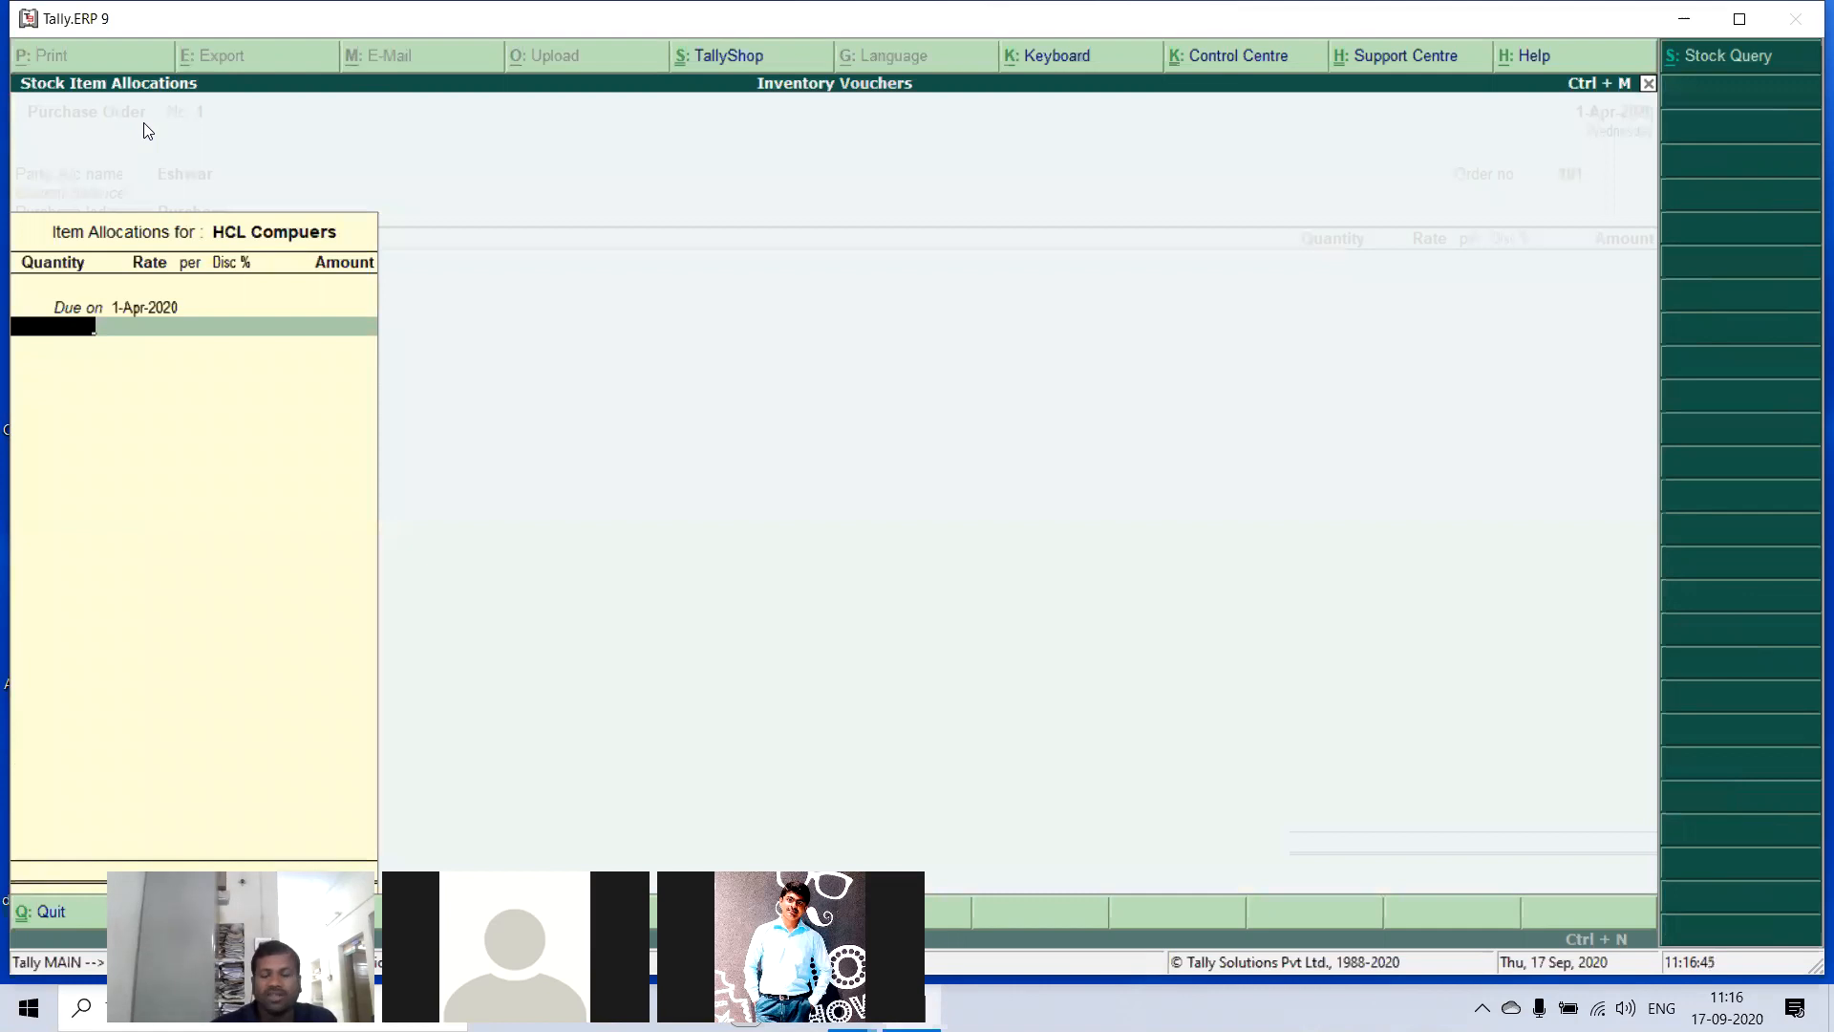
type("40")
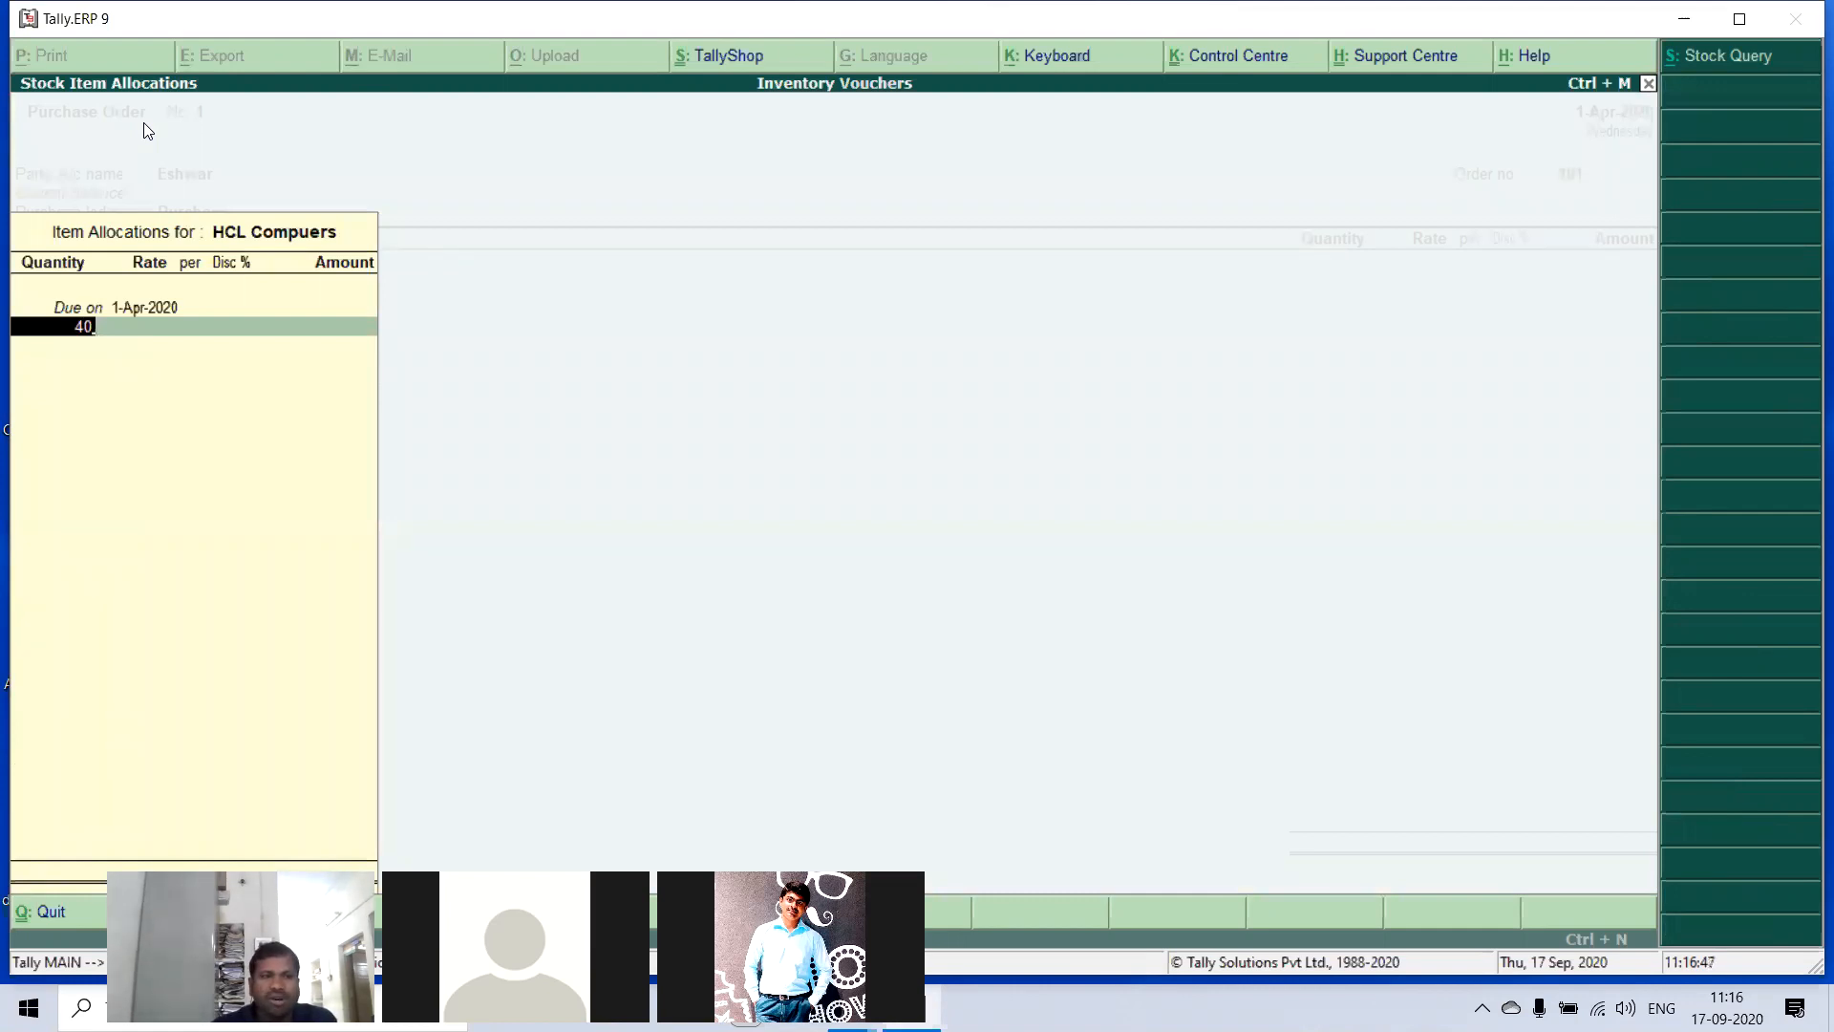
key("Return")
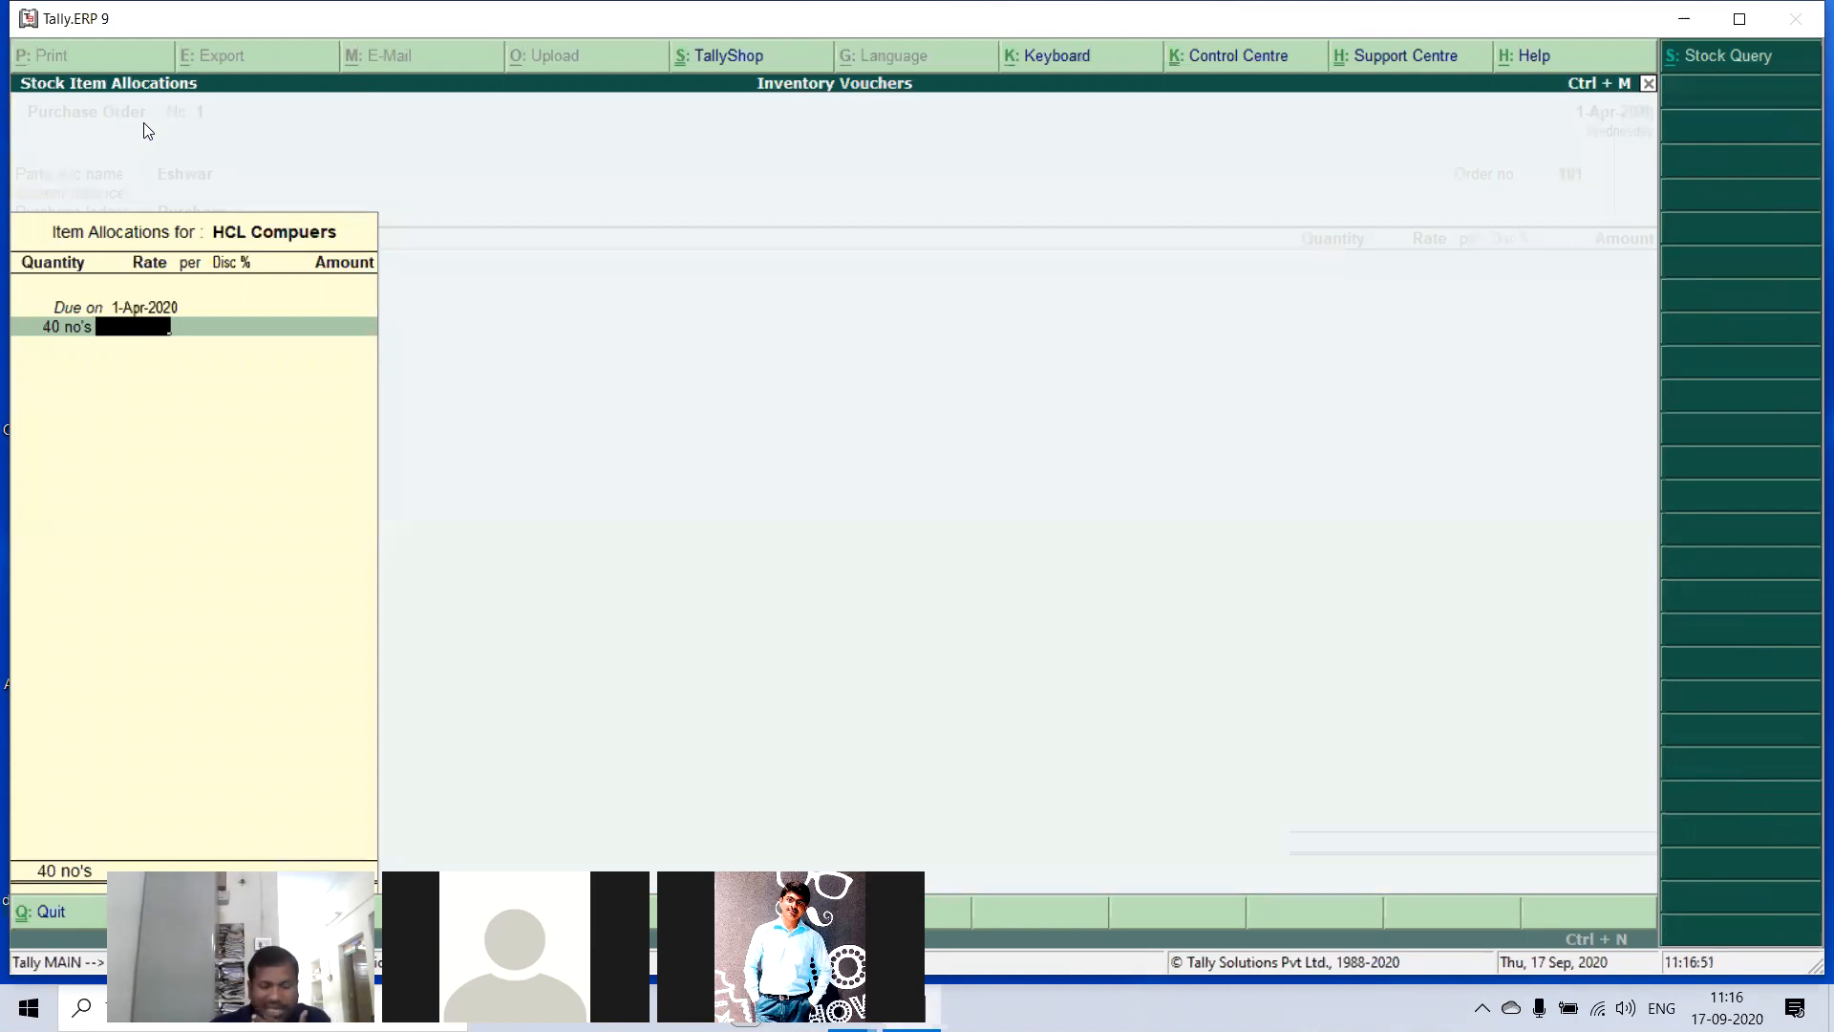
type("25000")
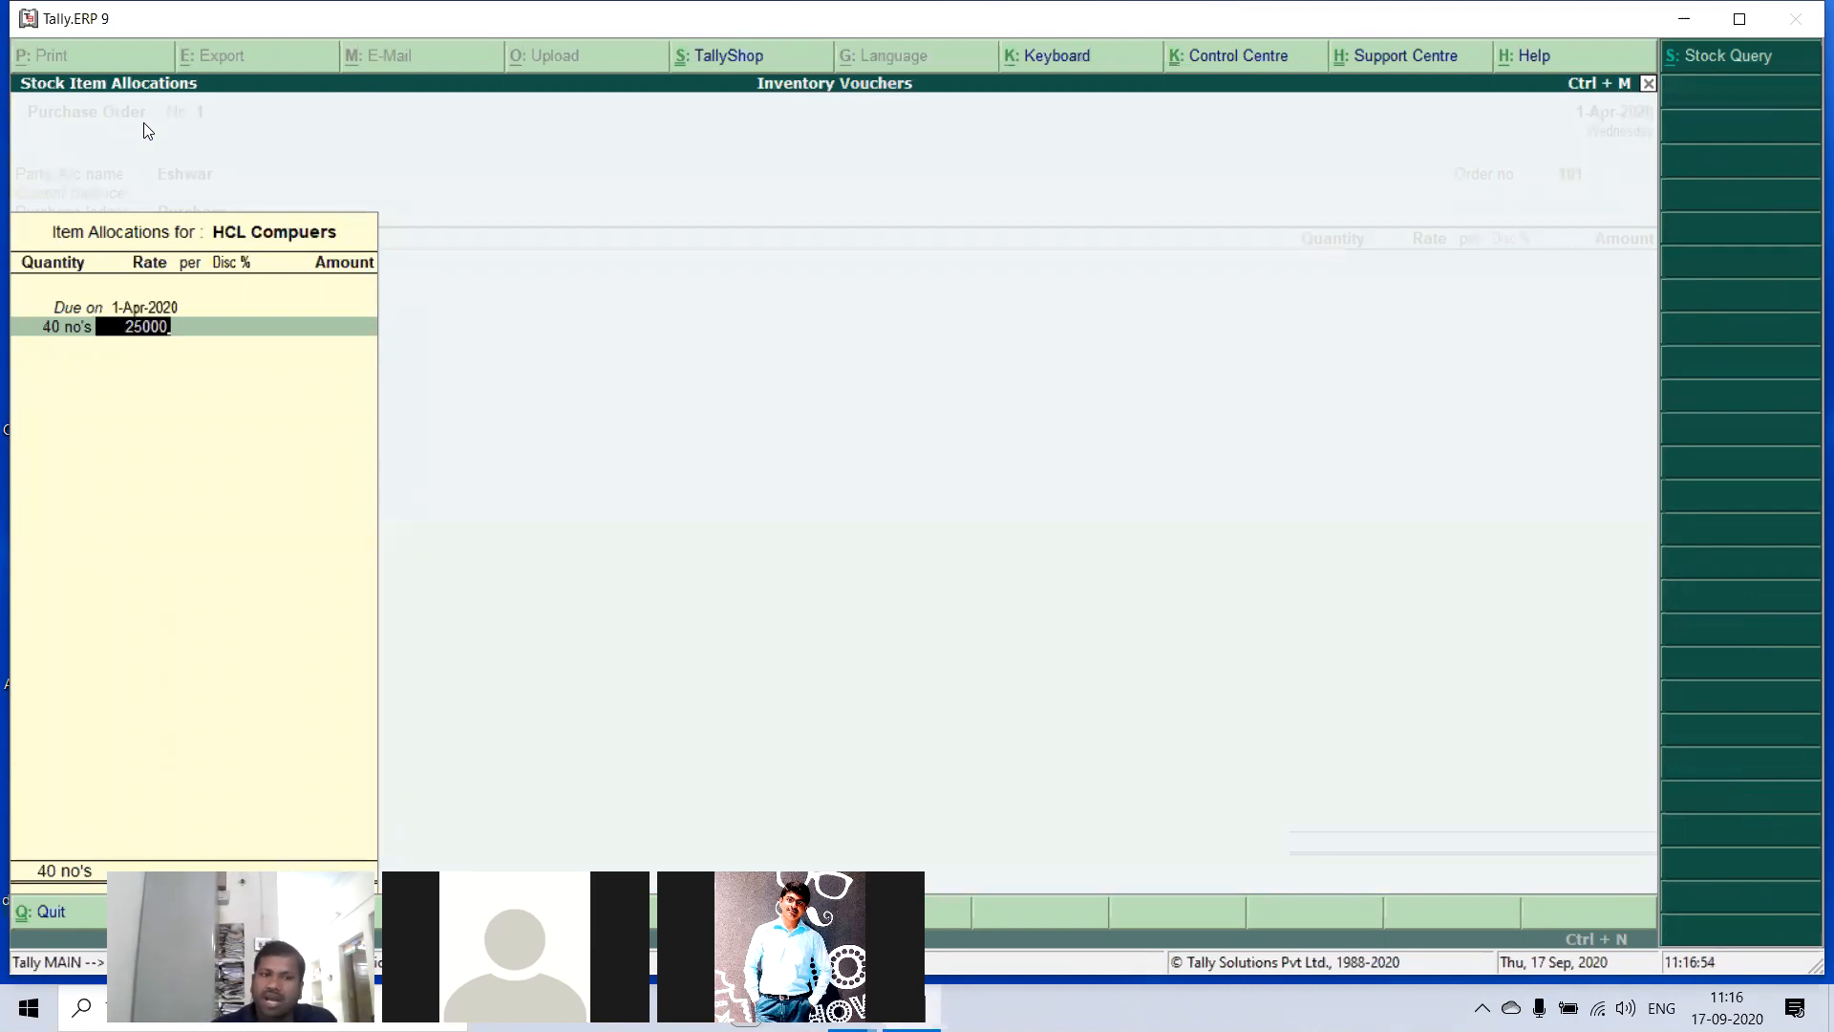
key("Return")
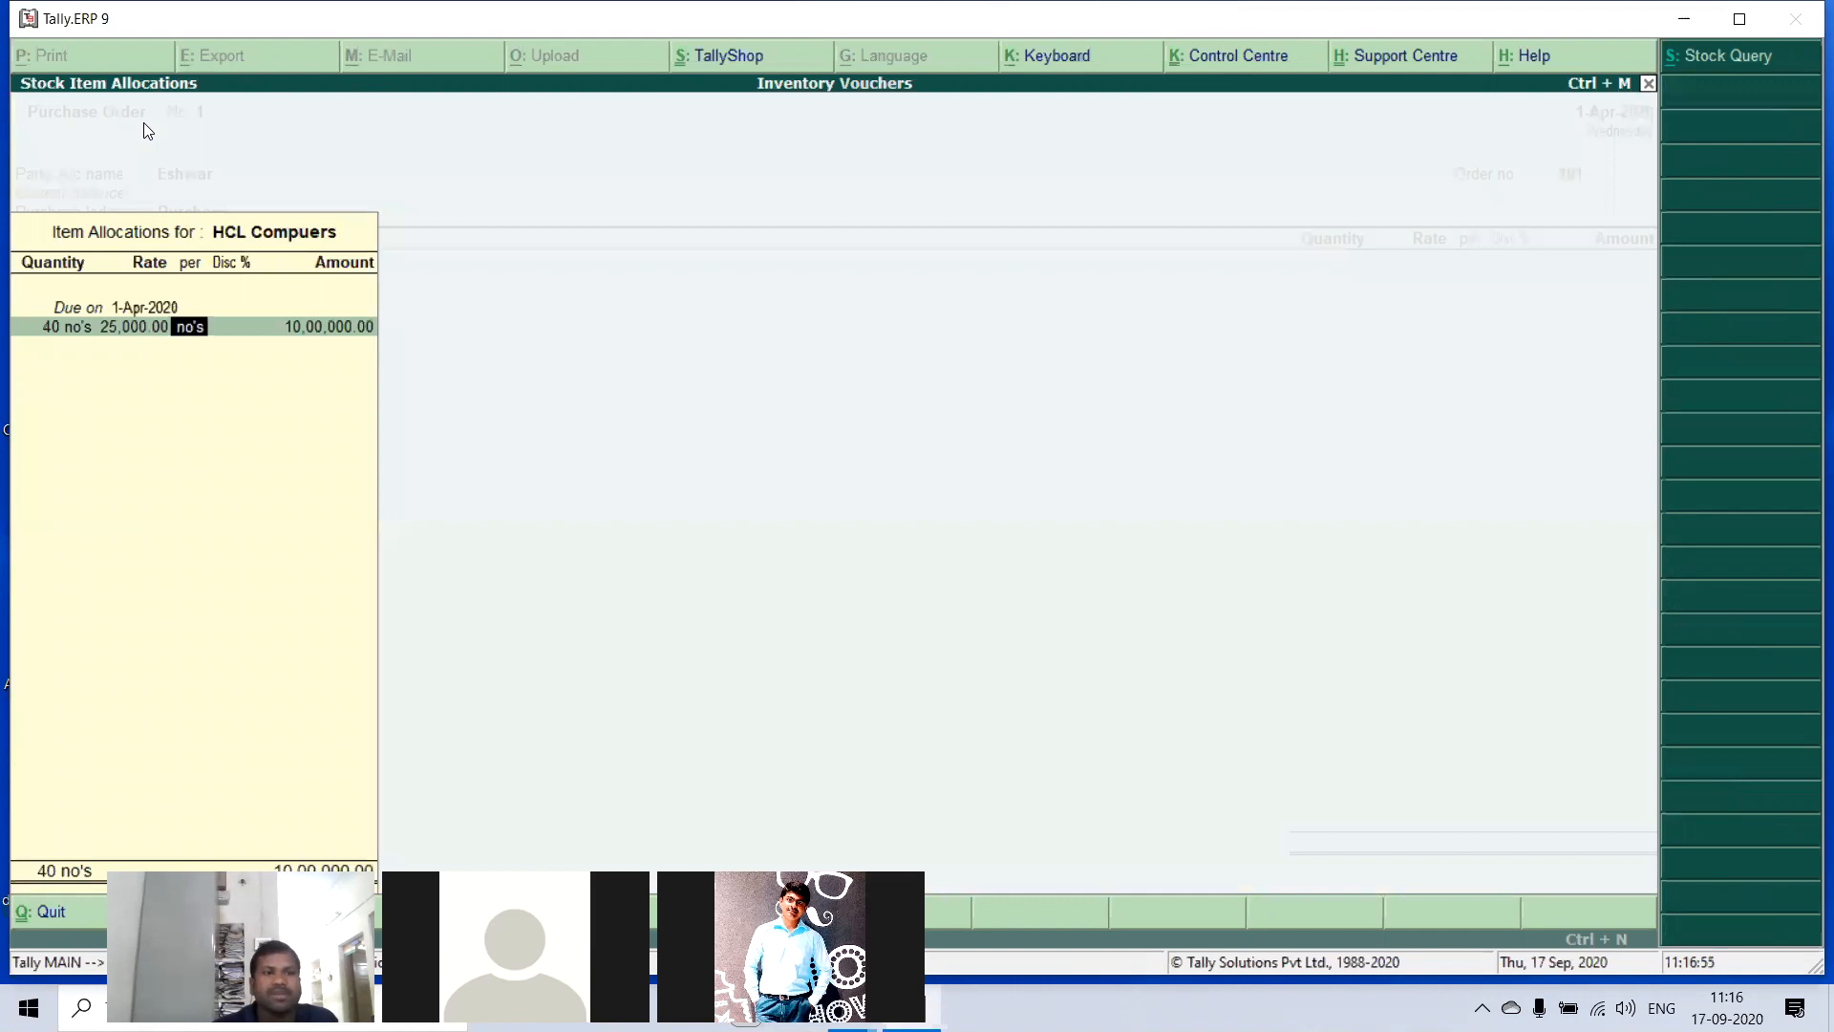
key("Return")
key("Return")
key("Return")
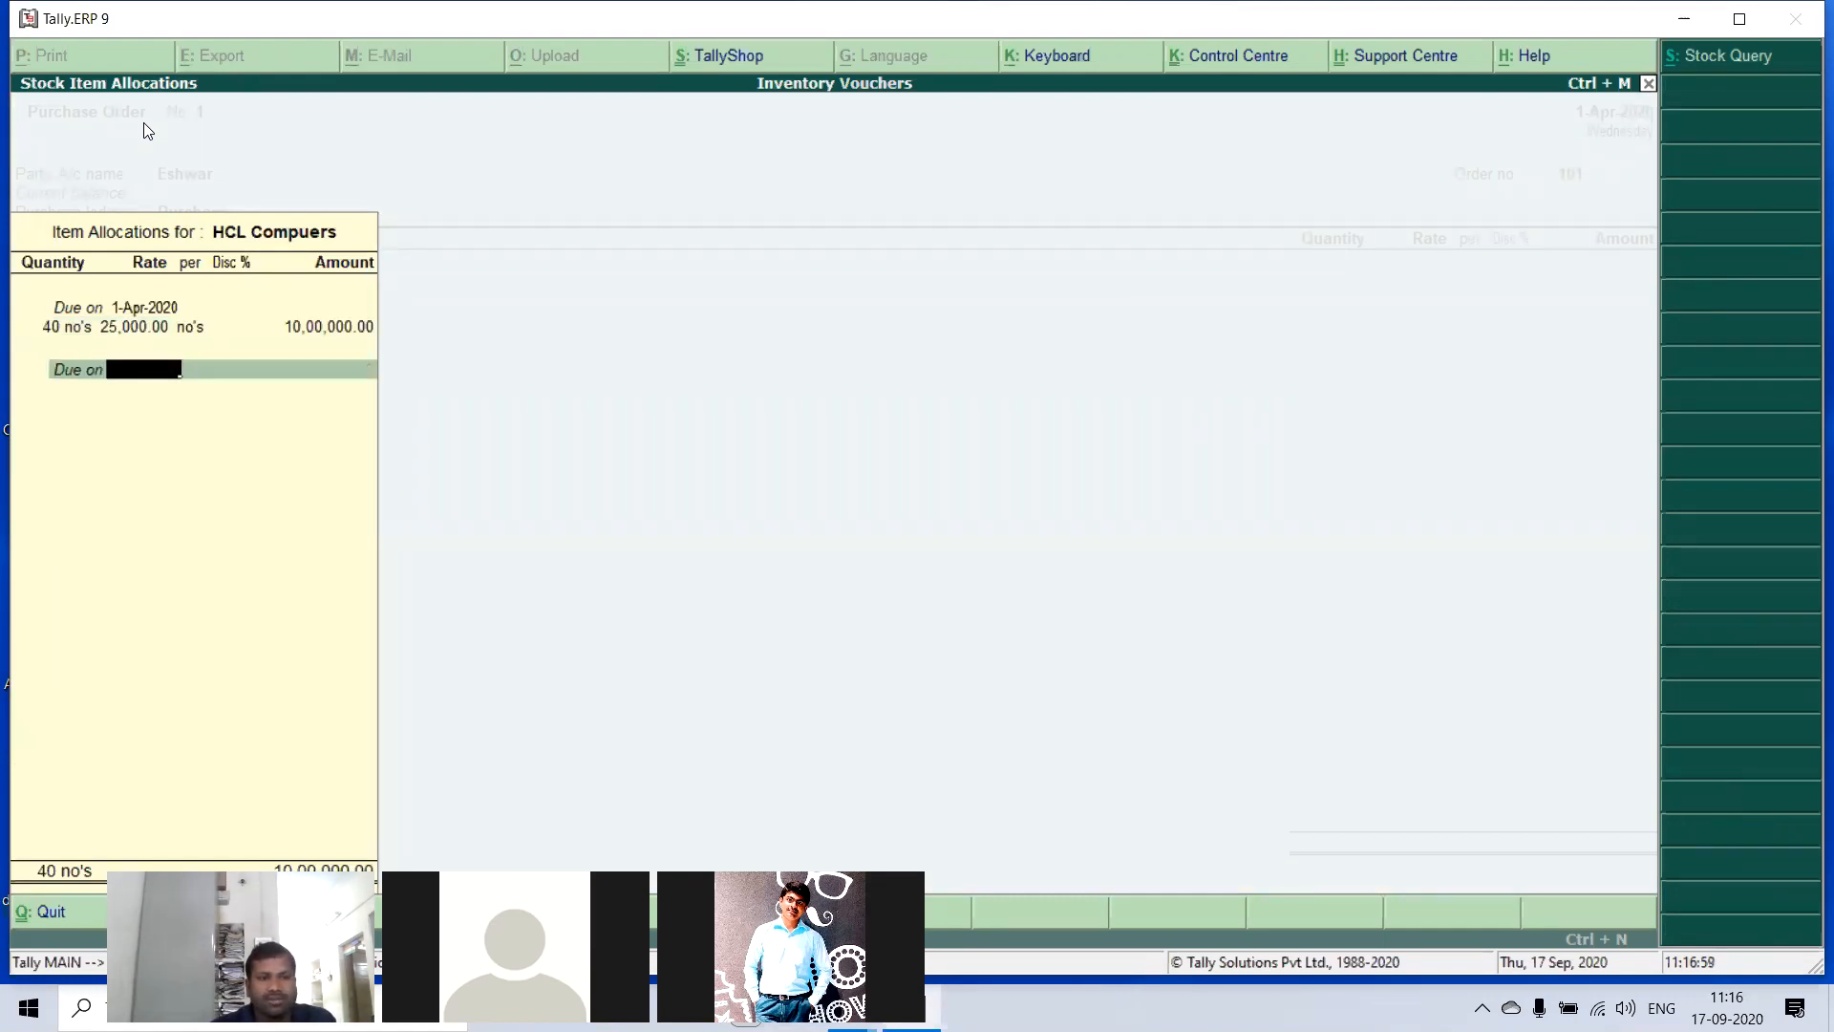
key("Return")
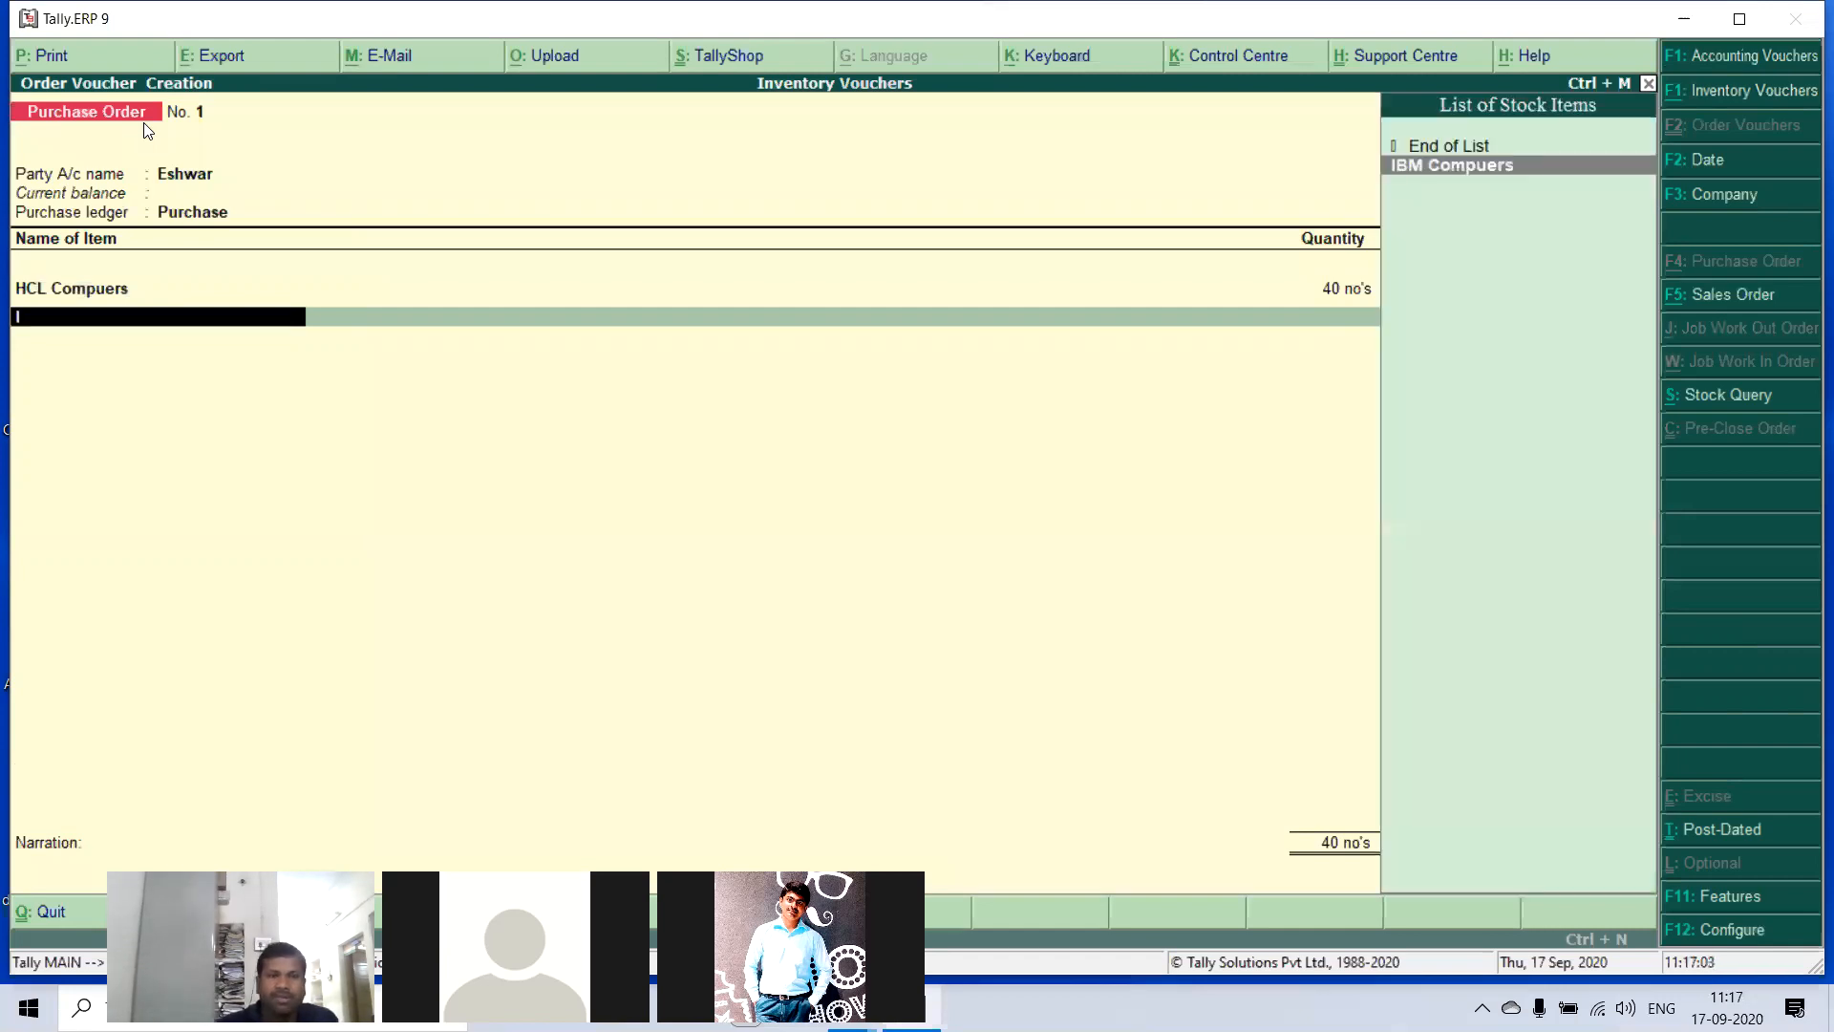
- Add IBM Compuers to the purchase order, due on 1-Apr-2020, with a quantity of 30 no's at a rate of 20,000
key("Return")
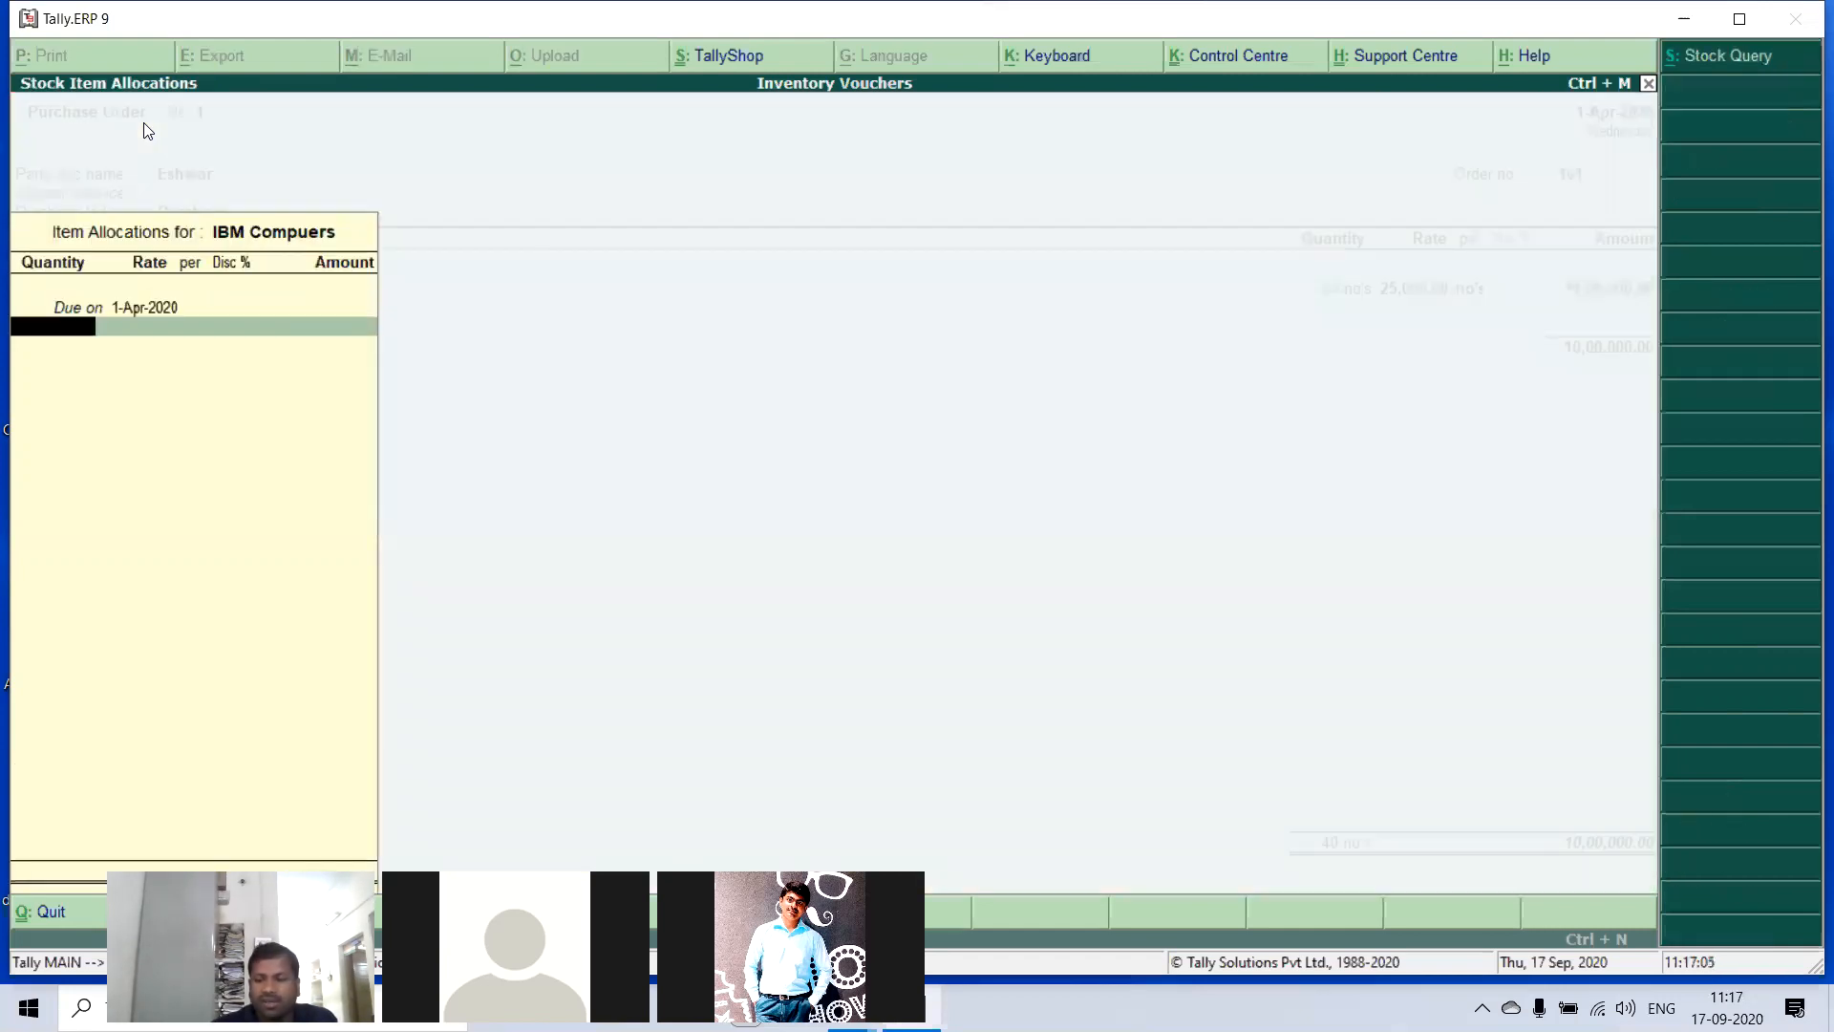
type("30")
key("Return")
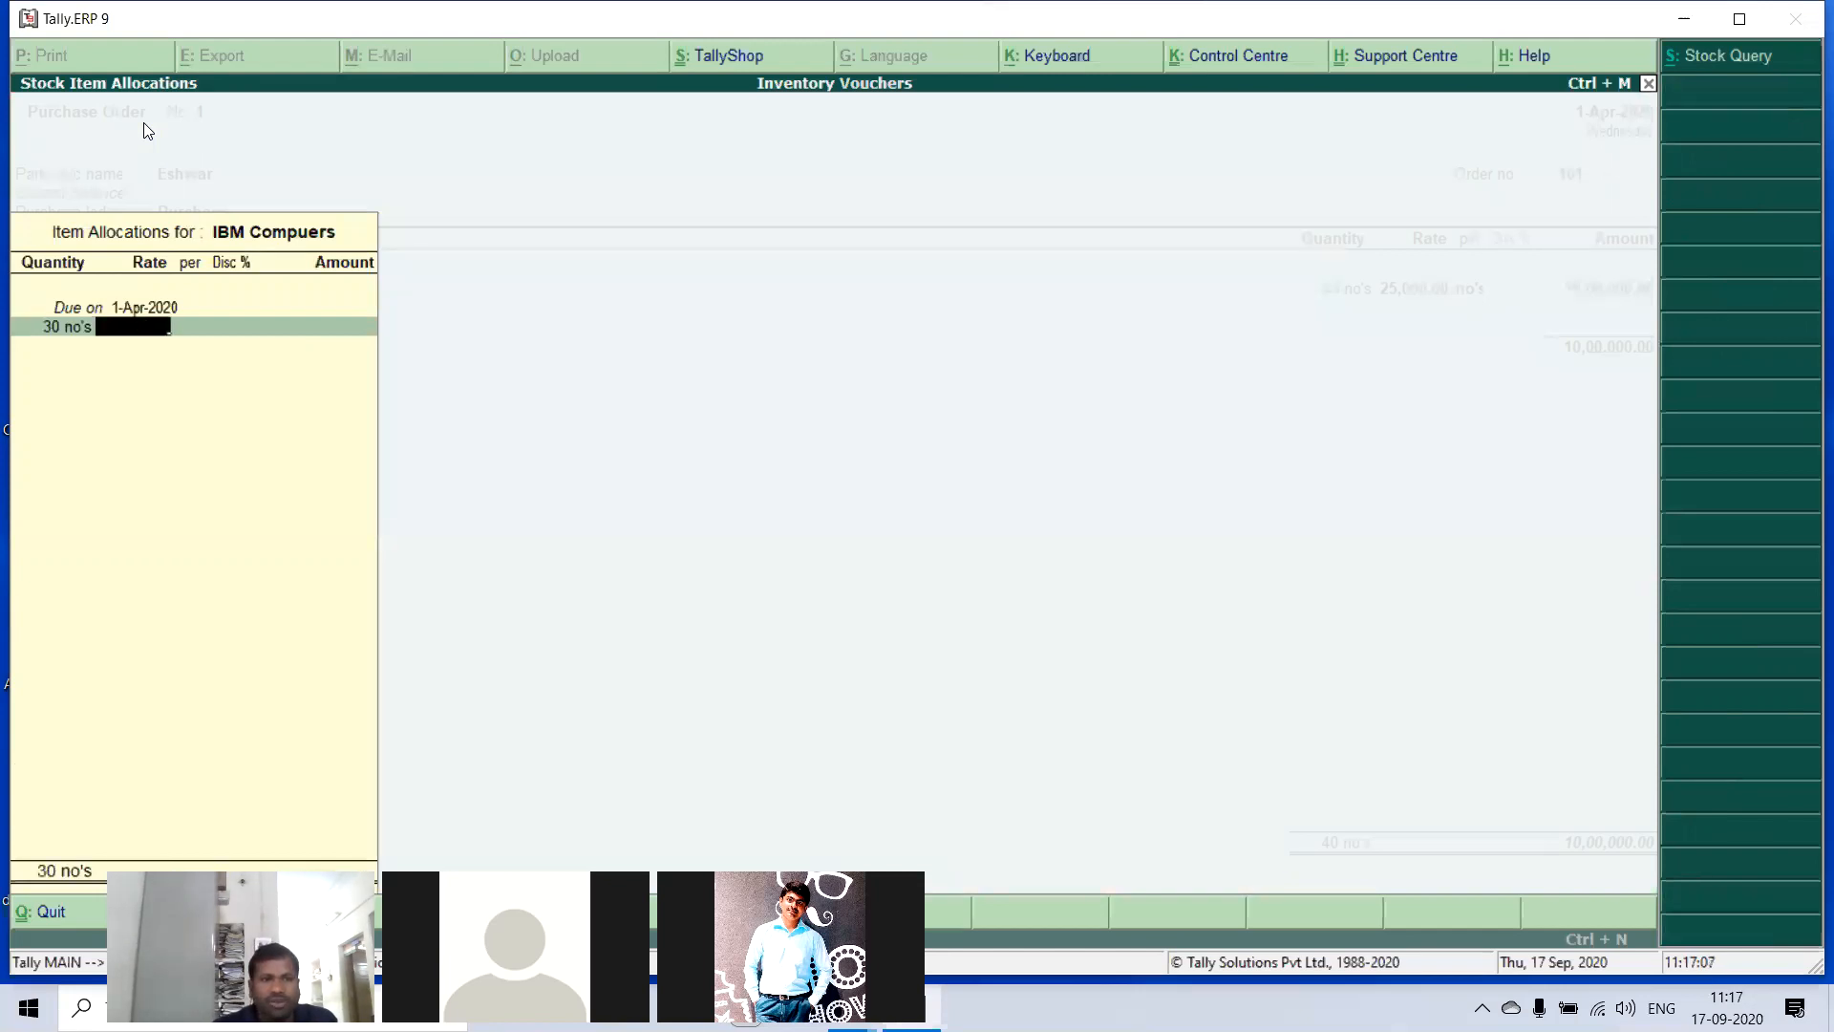
type("20000")
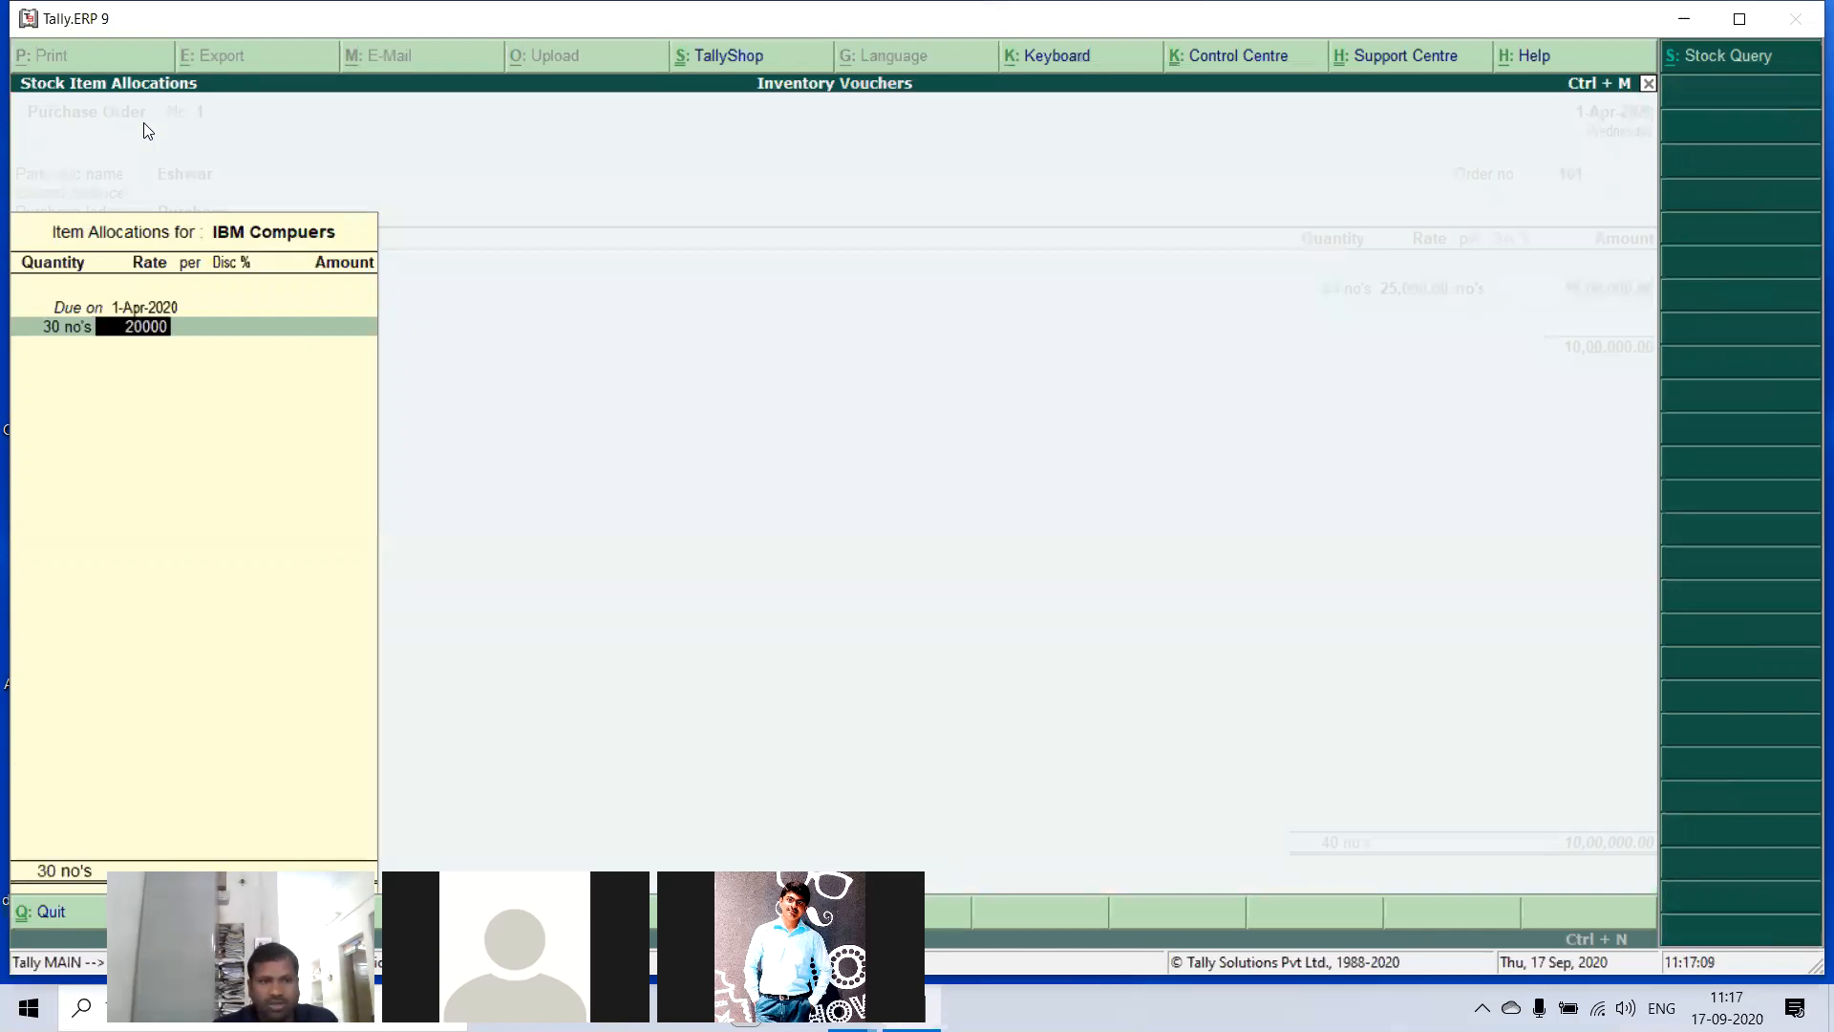
key("Return")
key("Return")
key("Return")
key("Return")
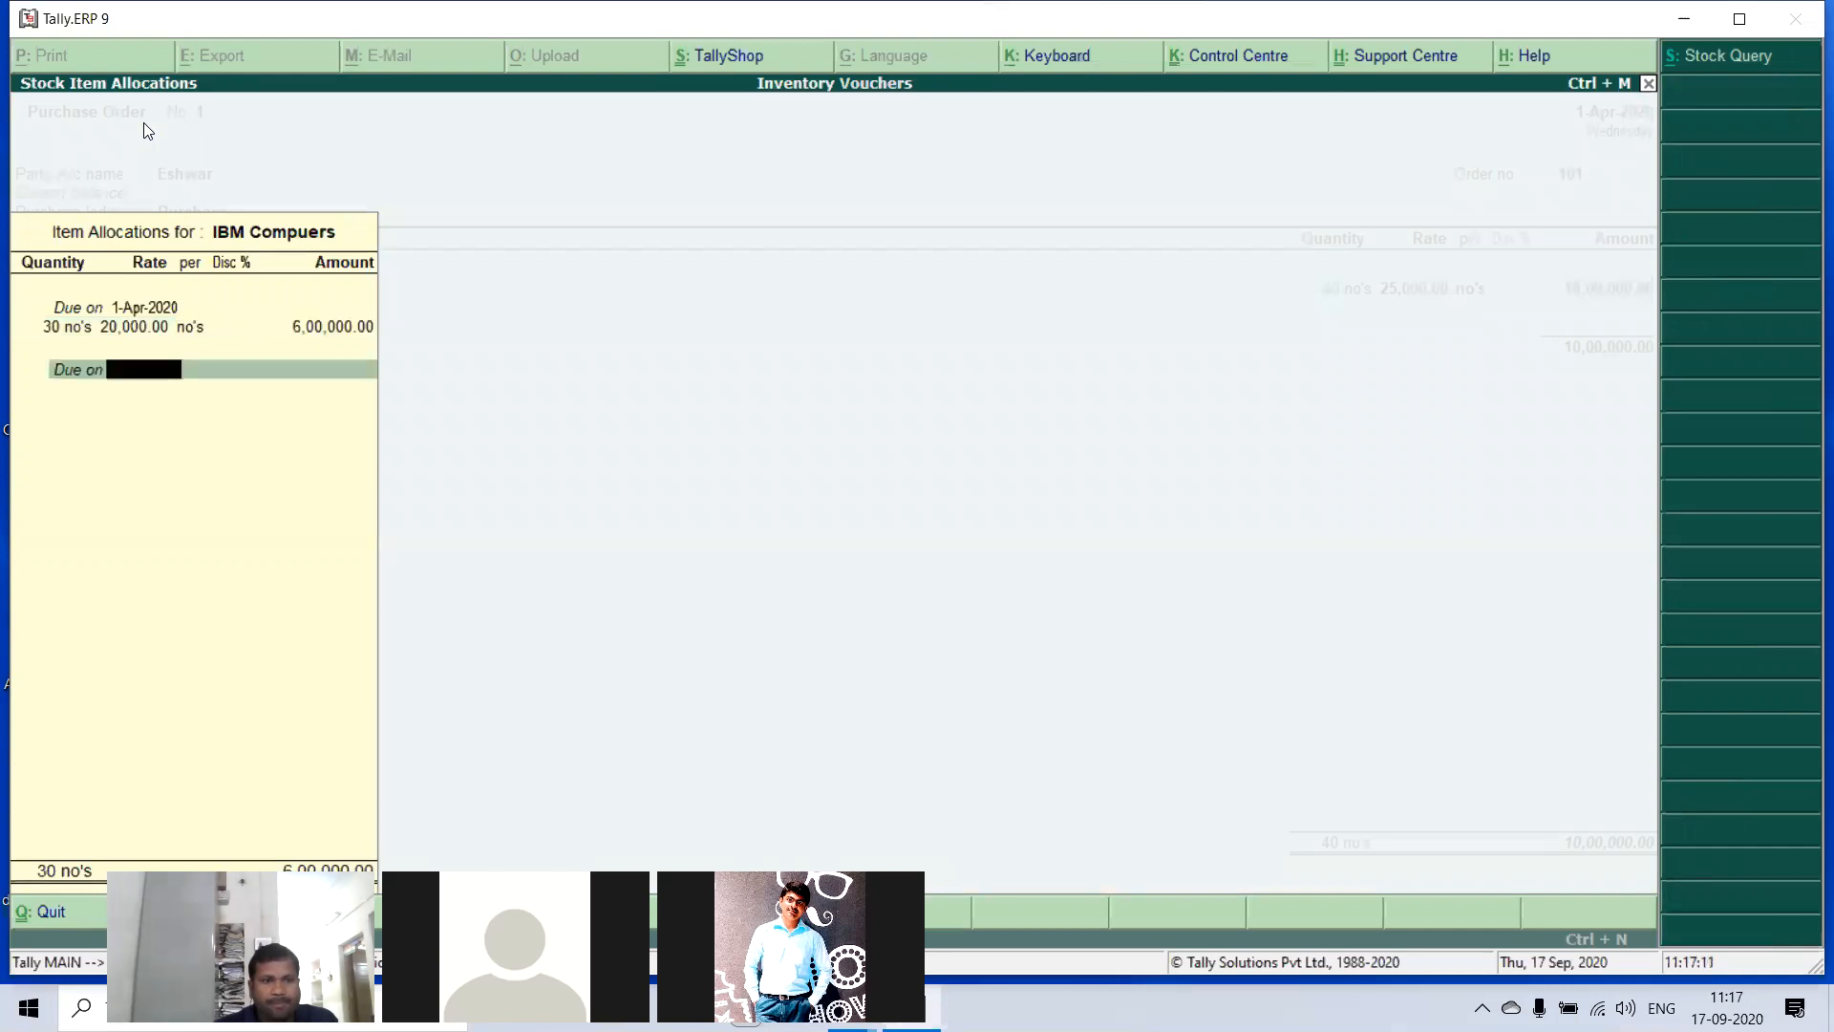
key("Return")
- Add LG Computers to the purchase order, due on 1-Apr-2020, with a quantity of 20 no's at a rate of 19,500
key("Return")
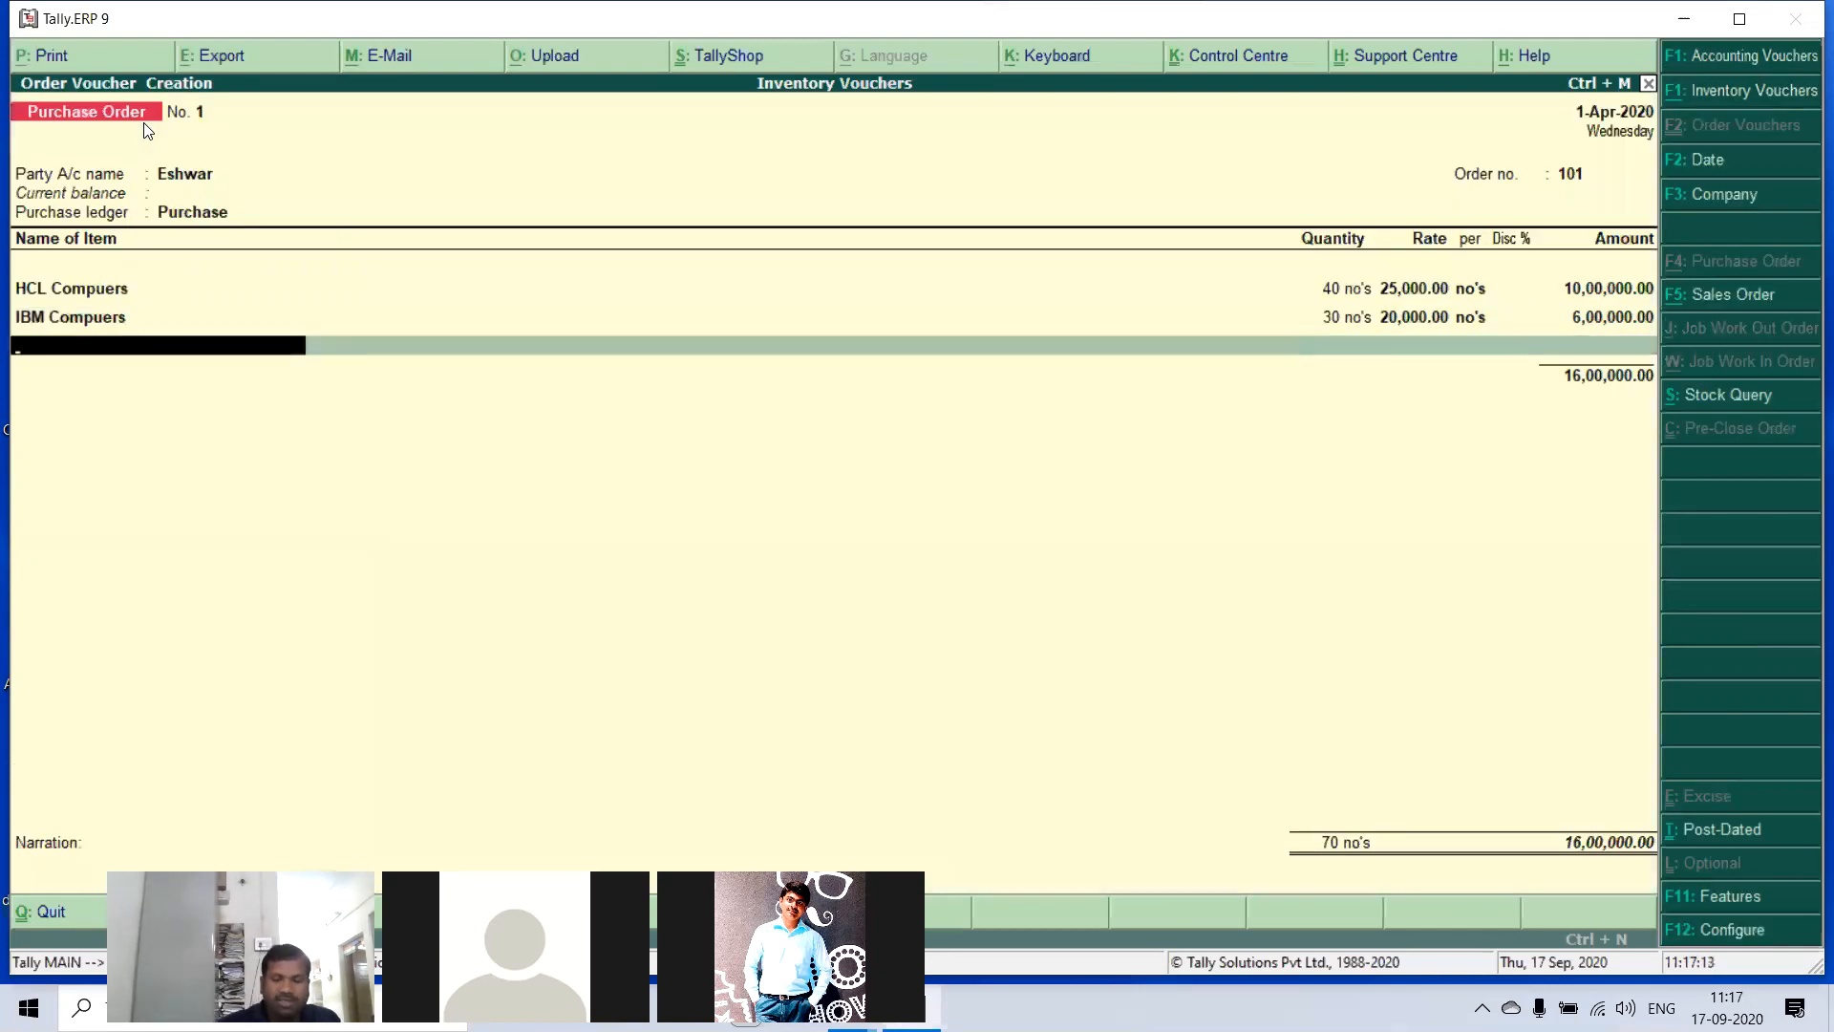
type("L")
key("Return")
key("Return")
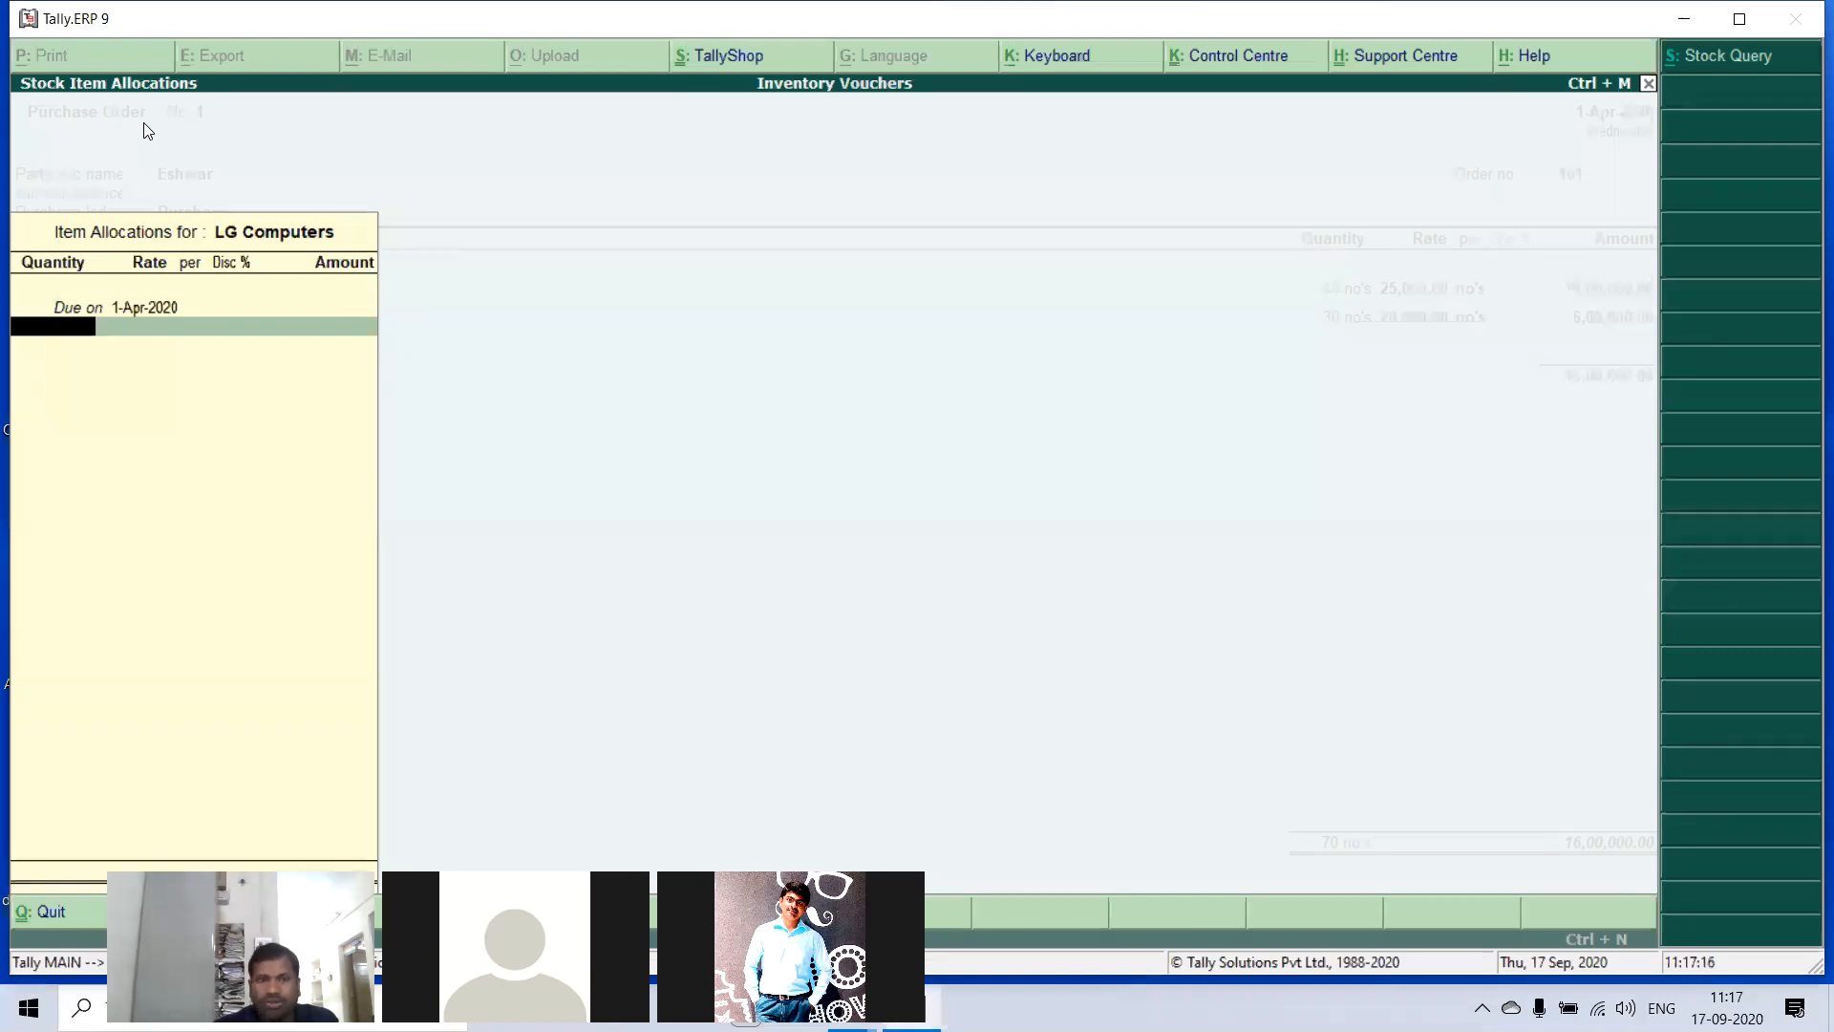
type("20")
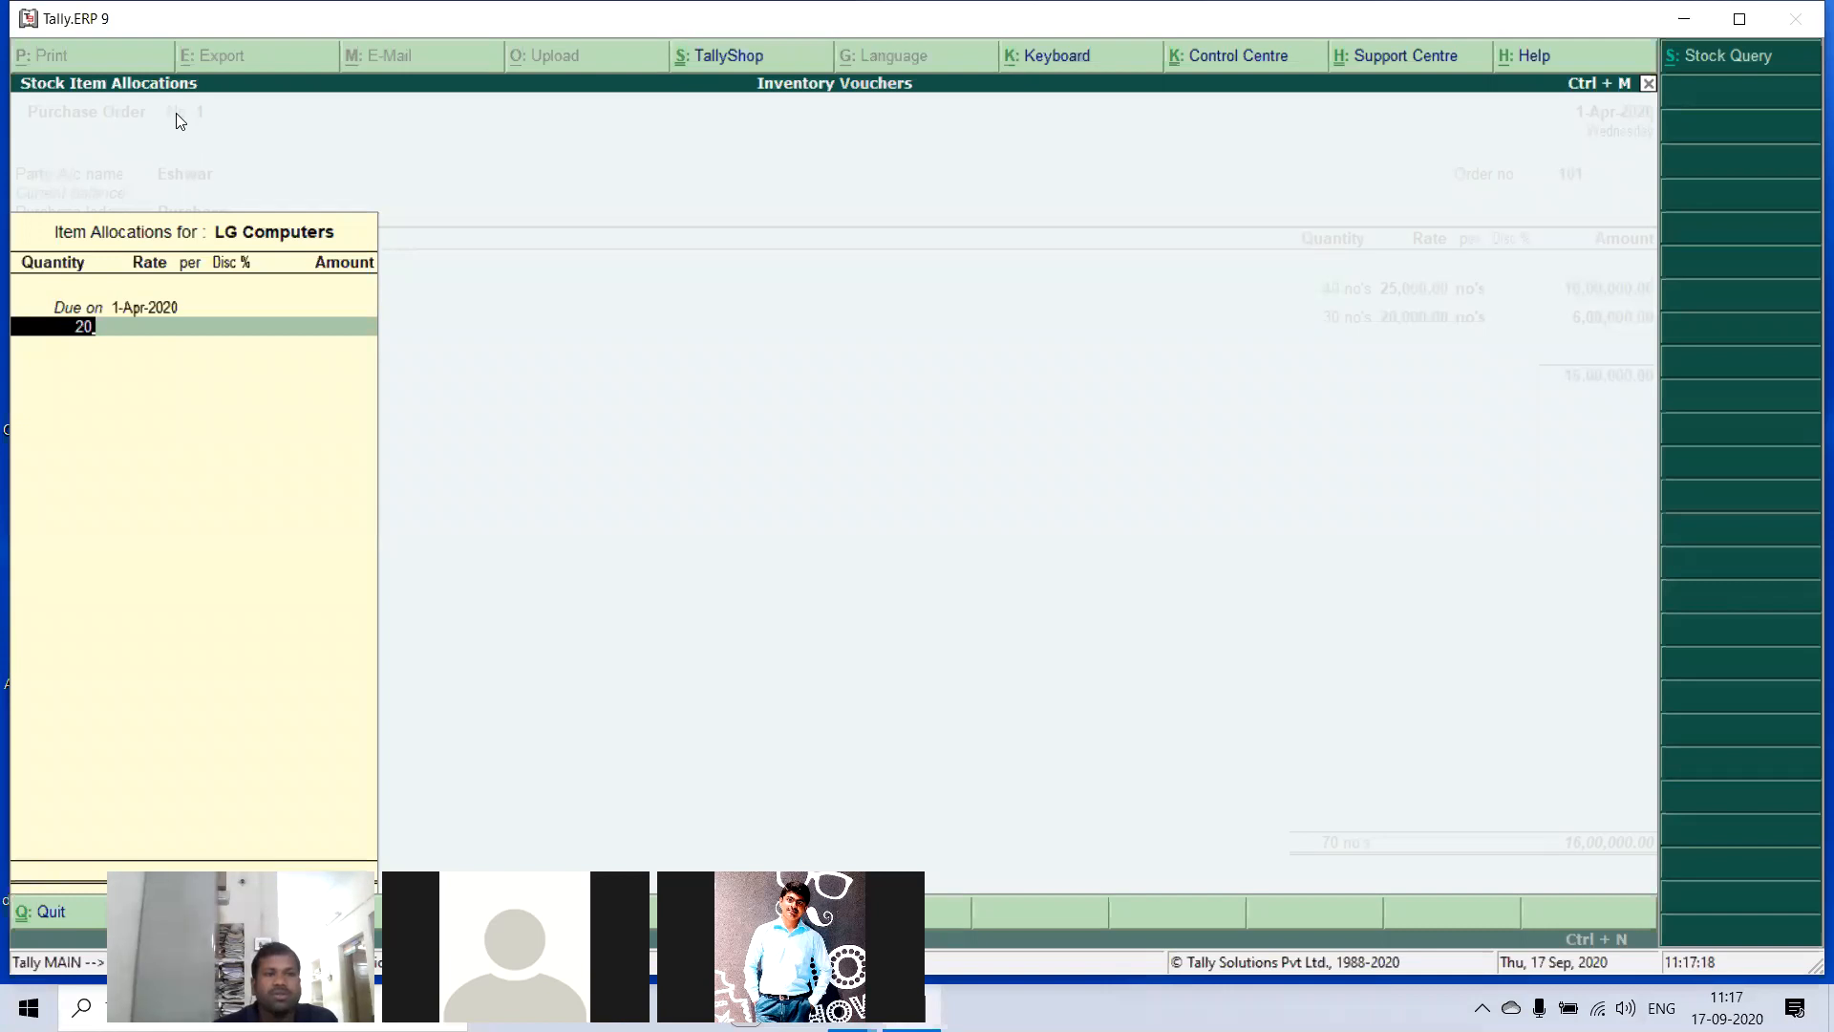
key("Return")
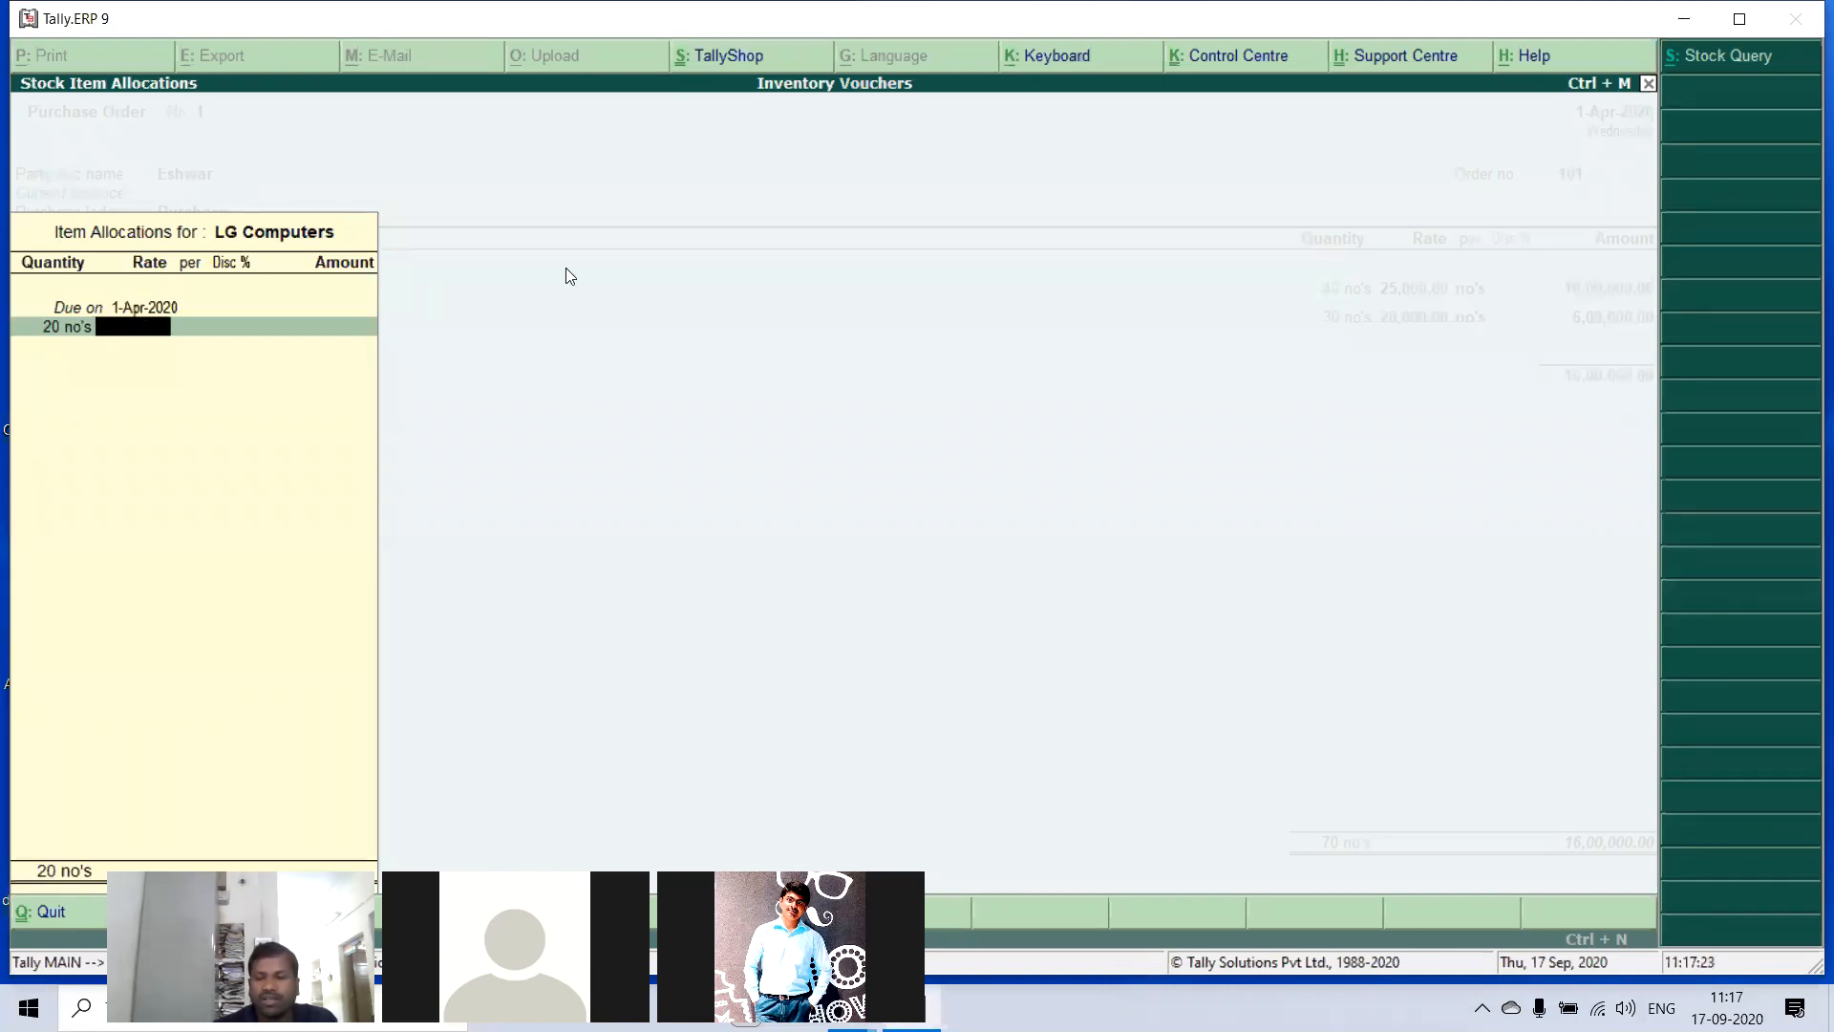
type("19500")
key("Return")
key("Return")
key("Return")
key("Return")
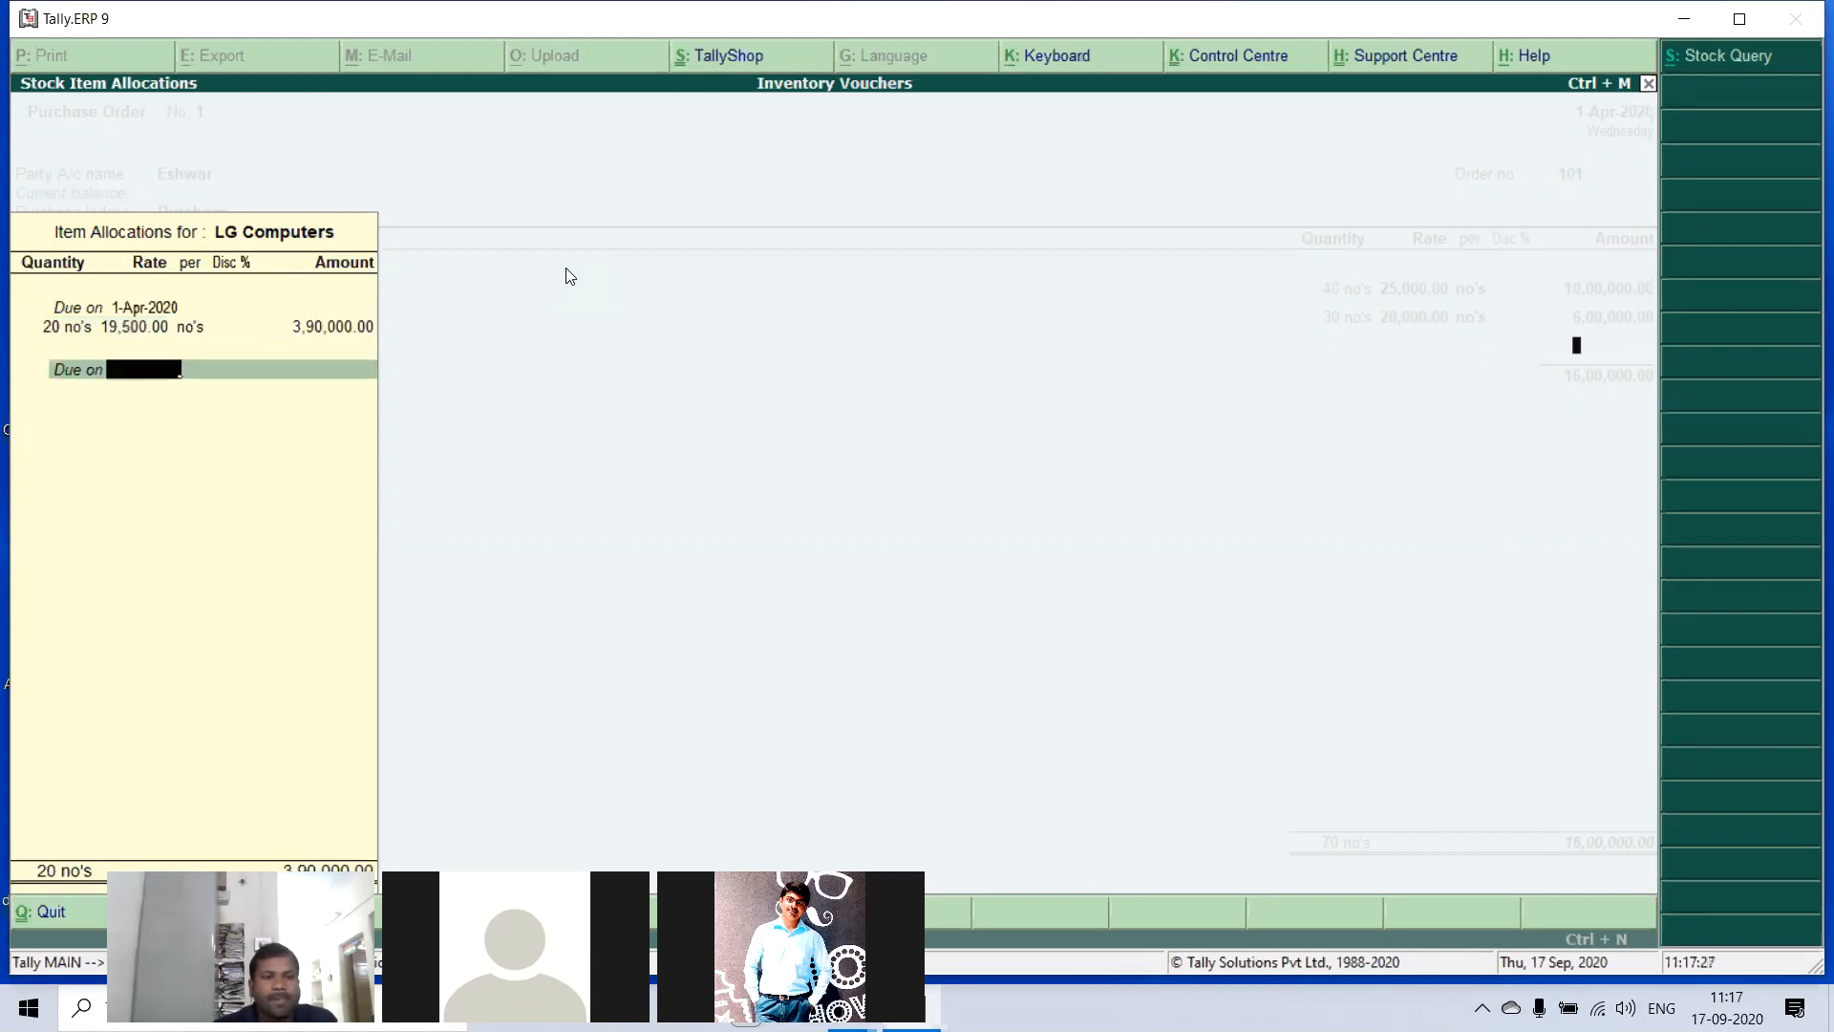
key("Return")
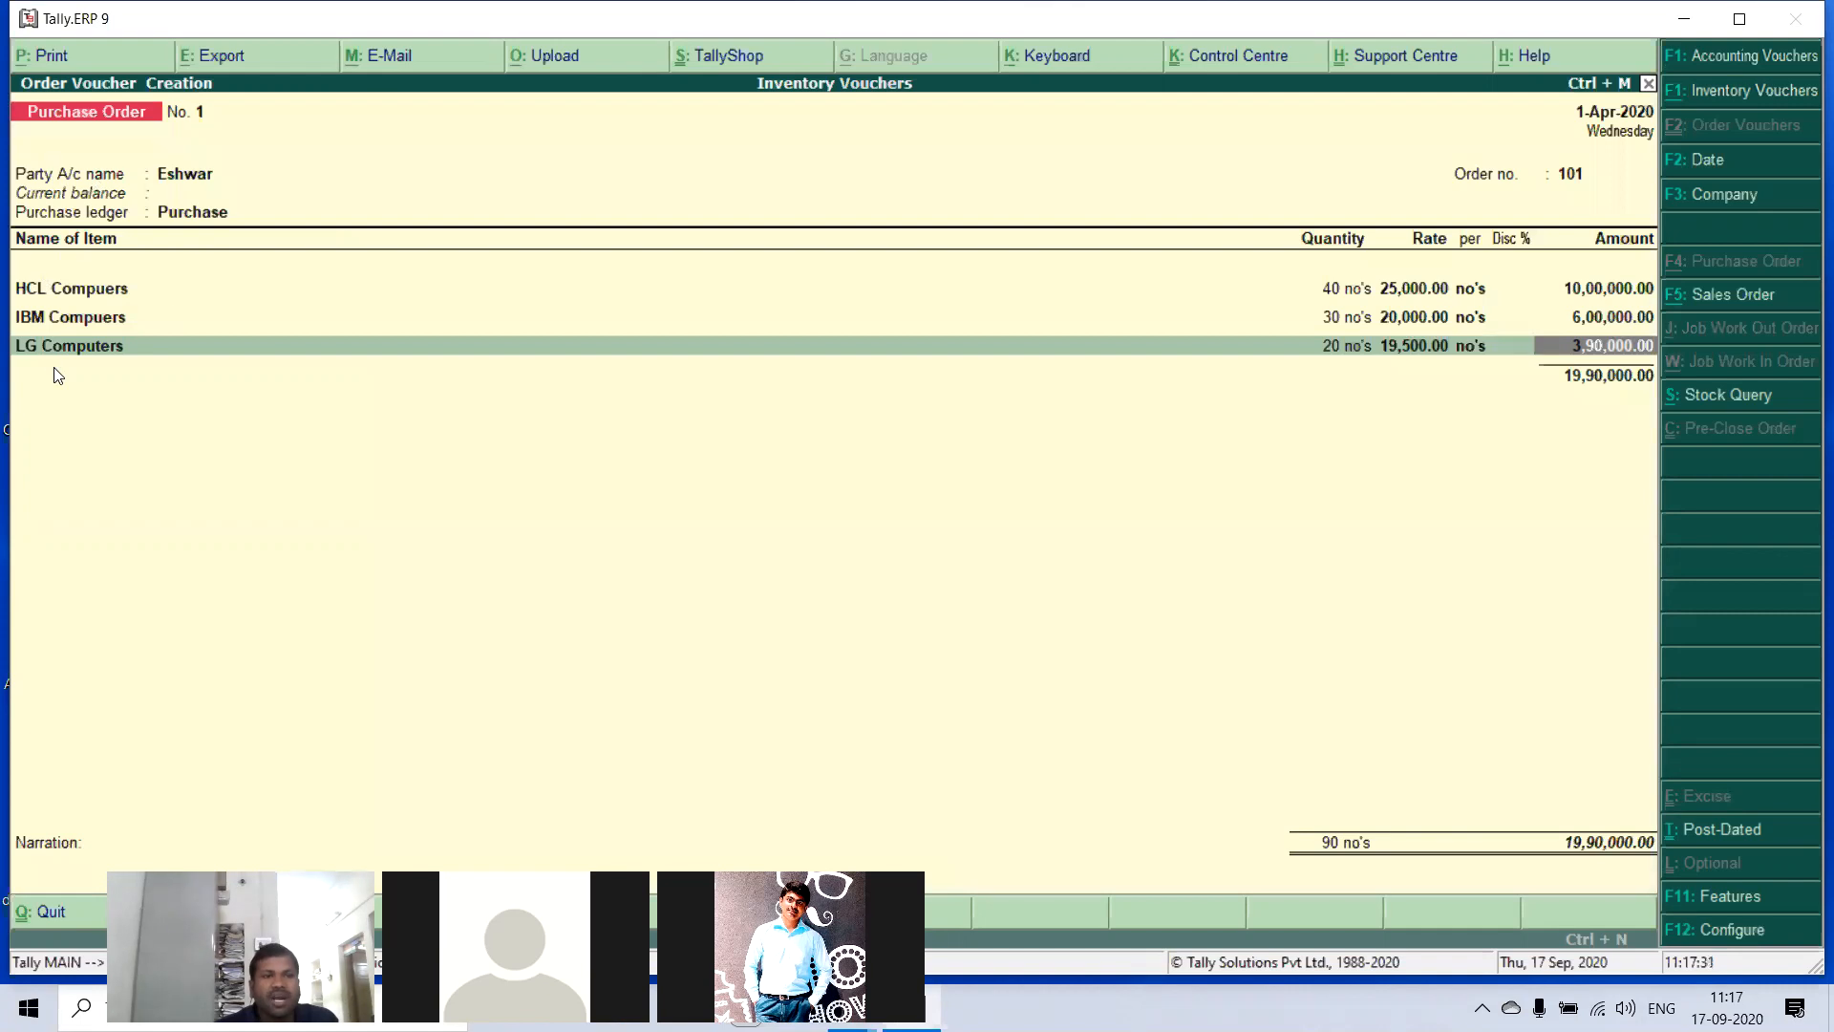
- Return to the party account and review the supplier's state, the order number and the purchase ledger
left_click(176, 178)
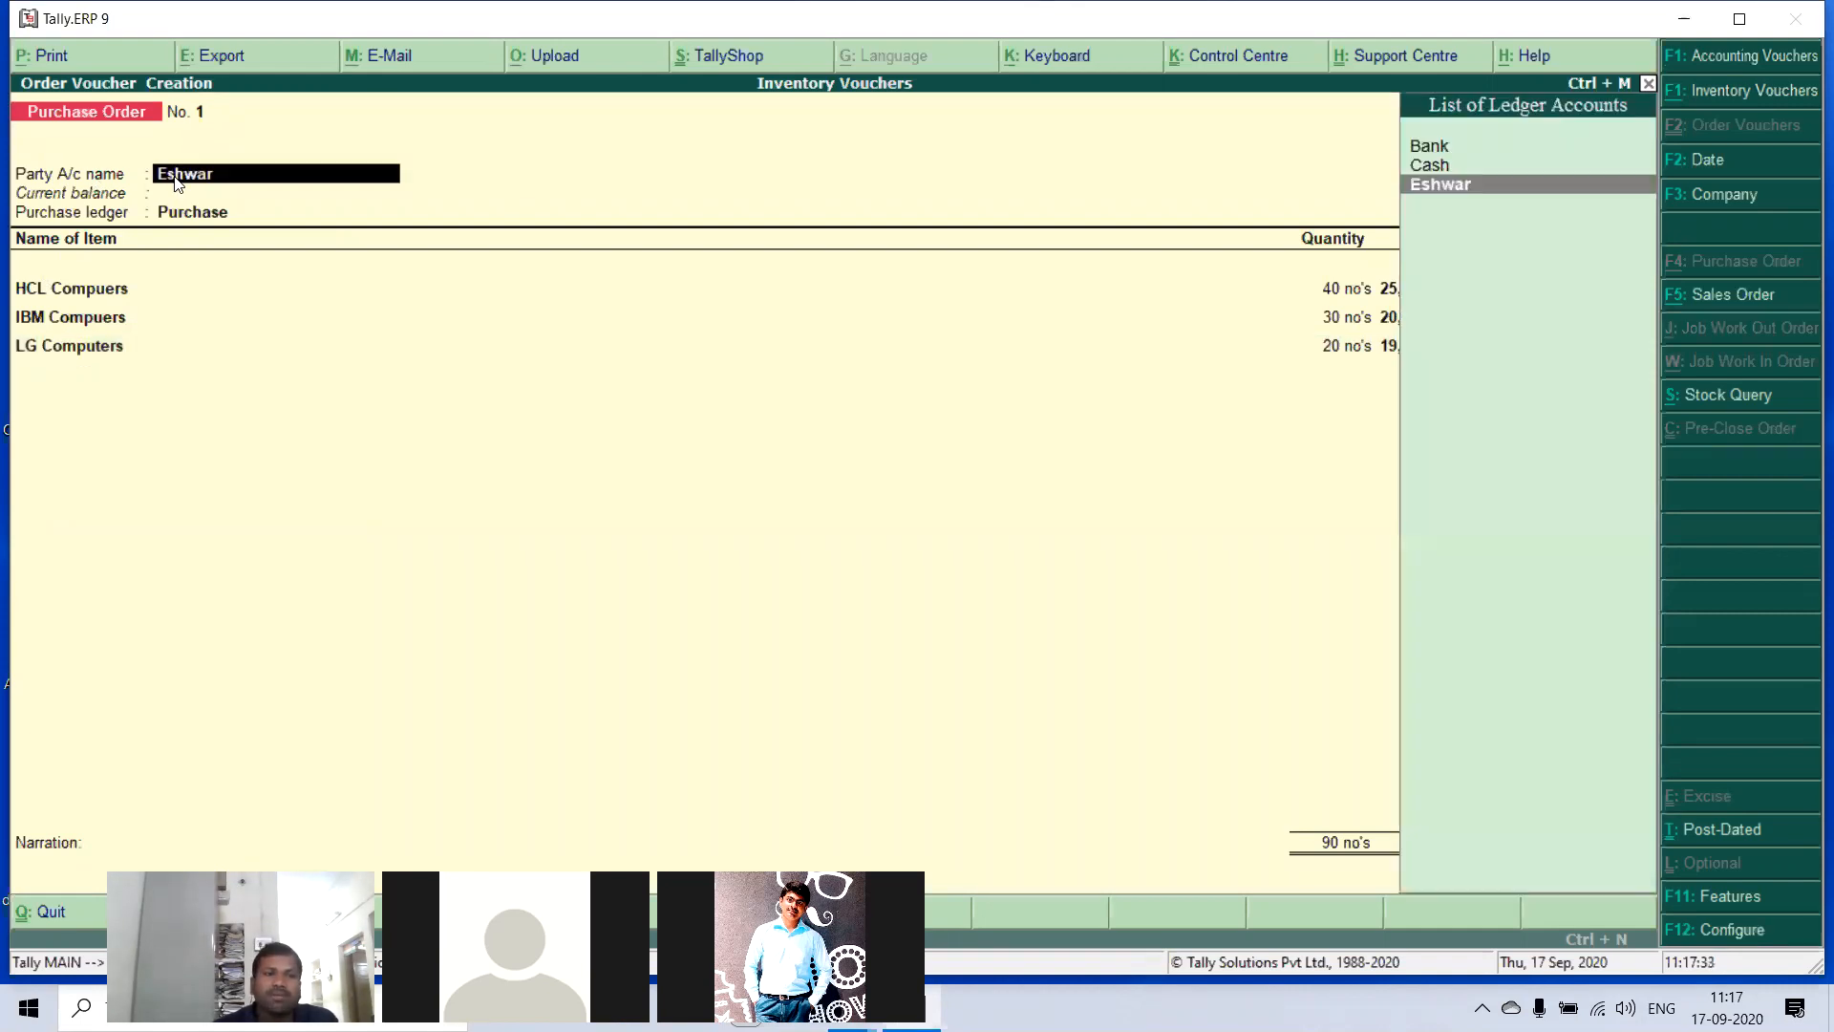
key("Return")
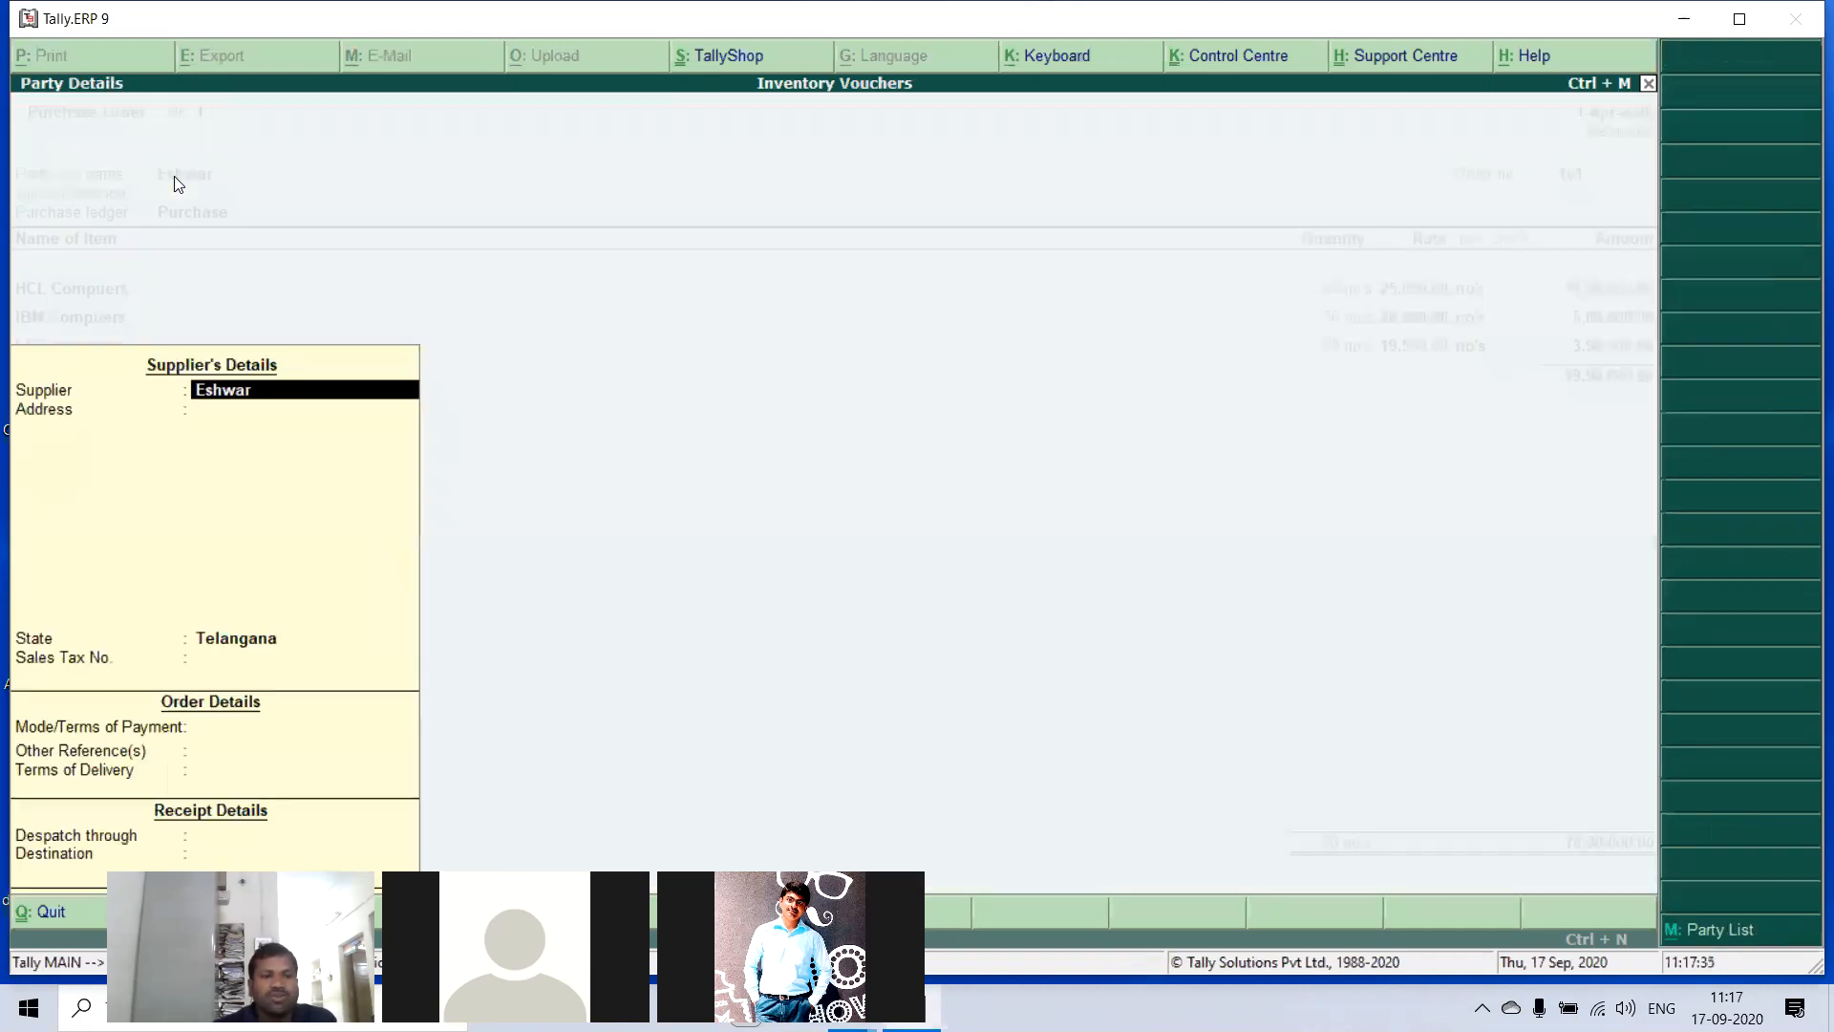
left_click(235, 642)
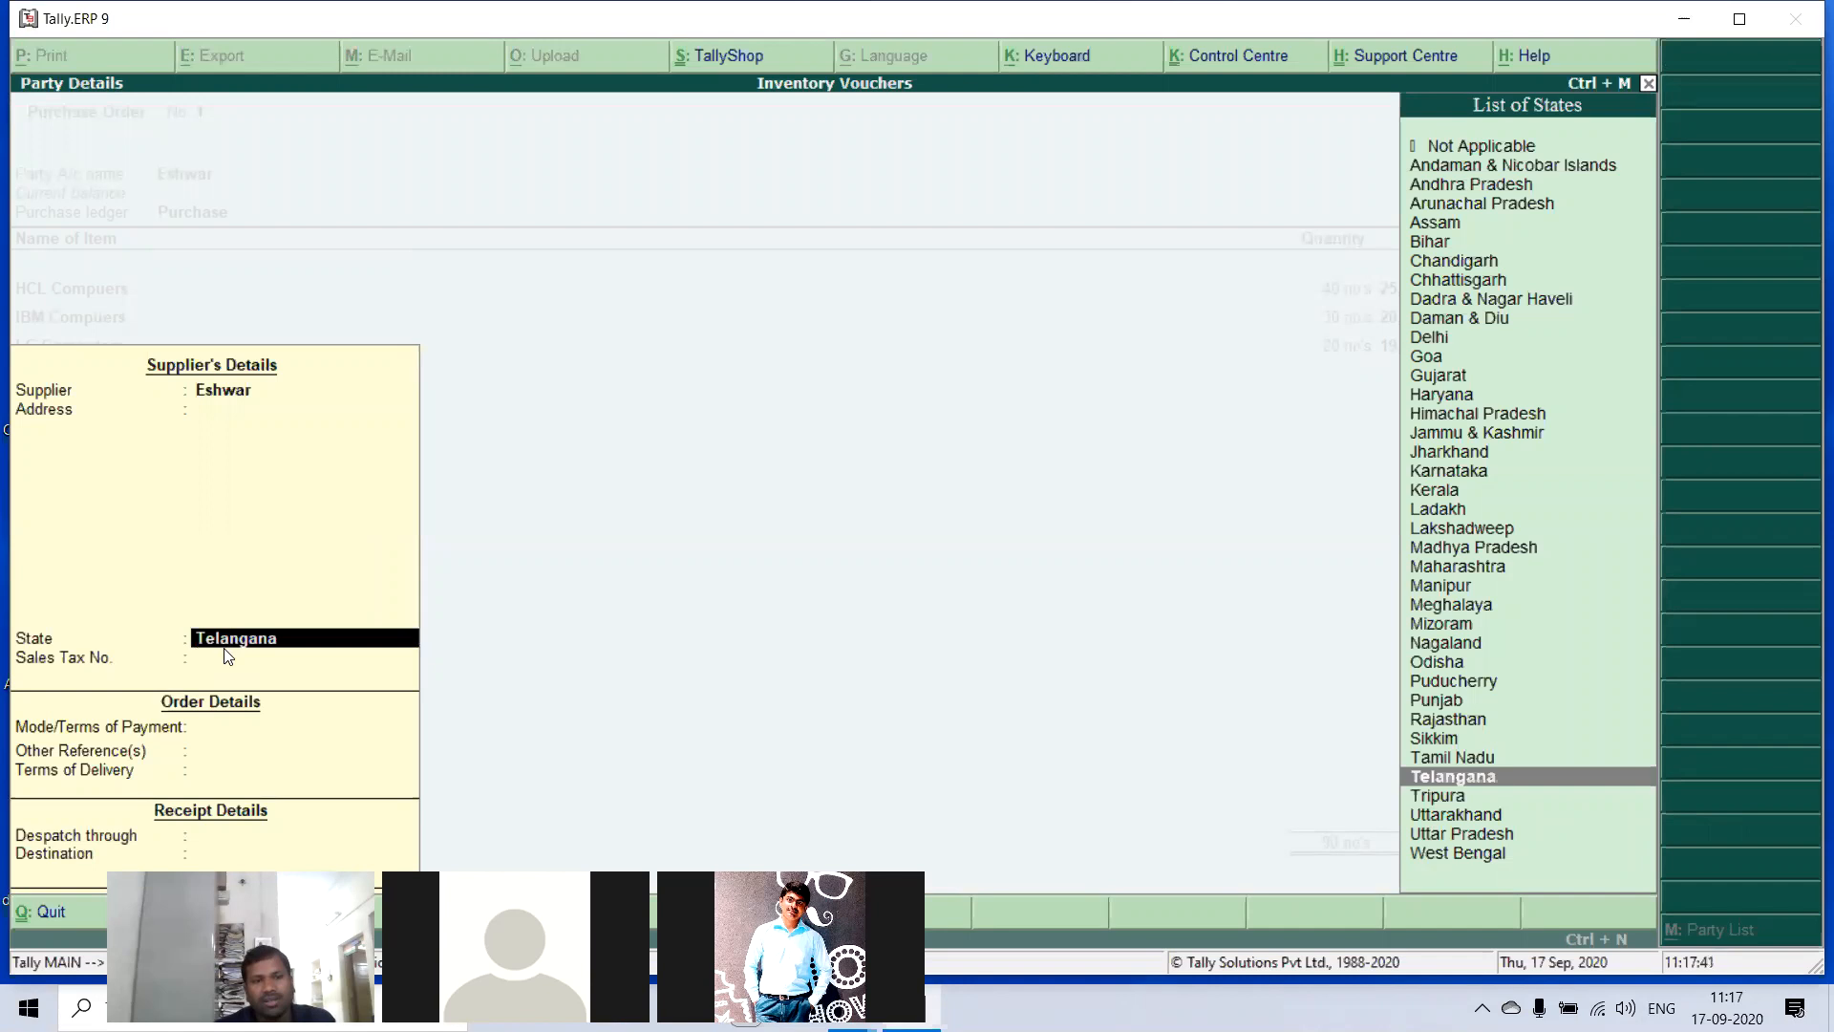
key("Return")
key("Return")
key("Return")
key("Return")
key("Return")
key("Return")
key("Return")
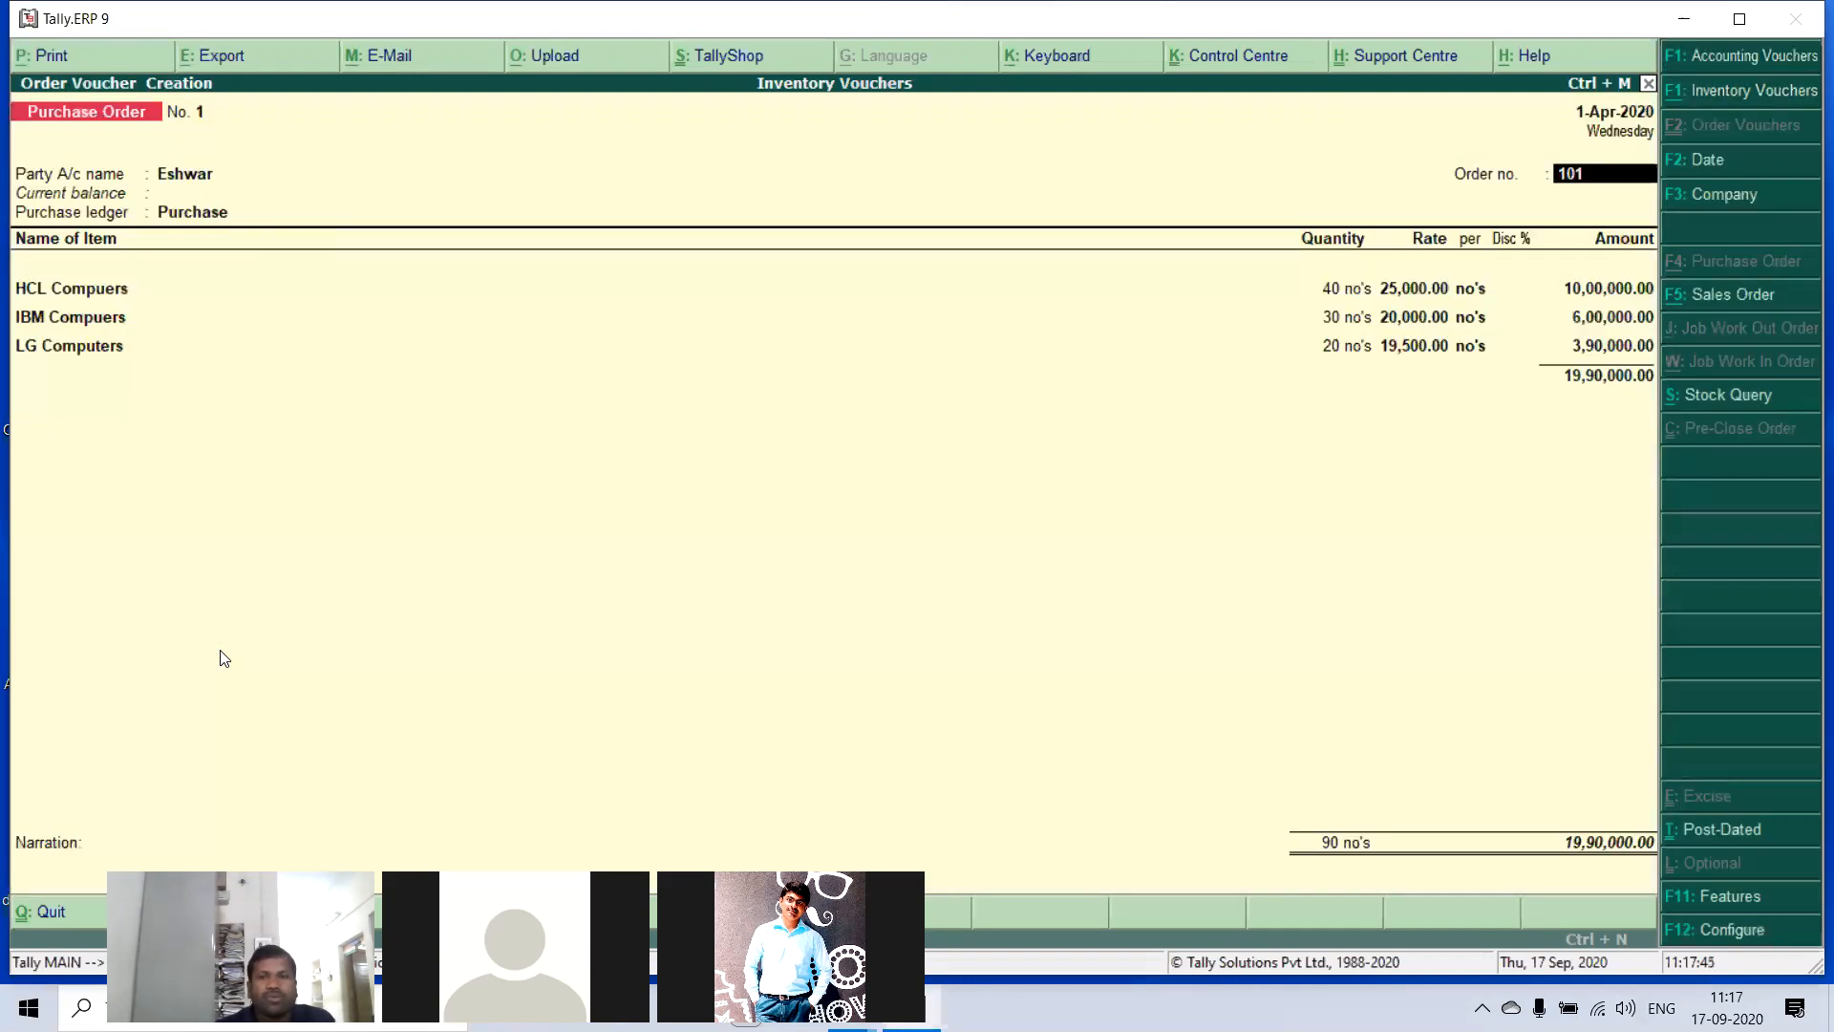
key("Return")
- Review the due date, quantity and rate in the HCL Compuers item allocation
key("Return")
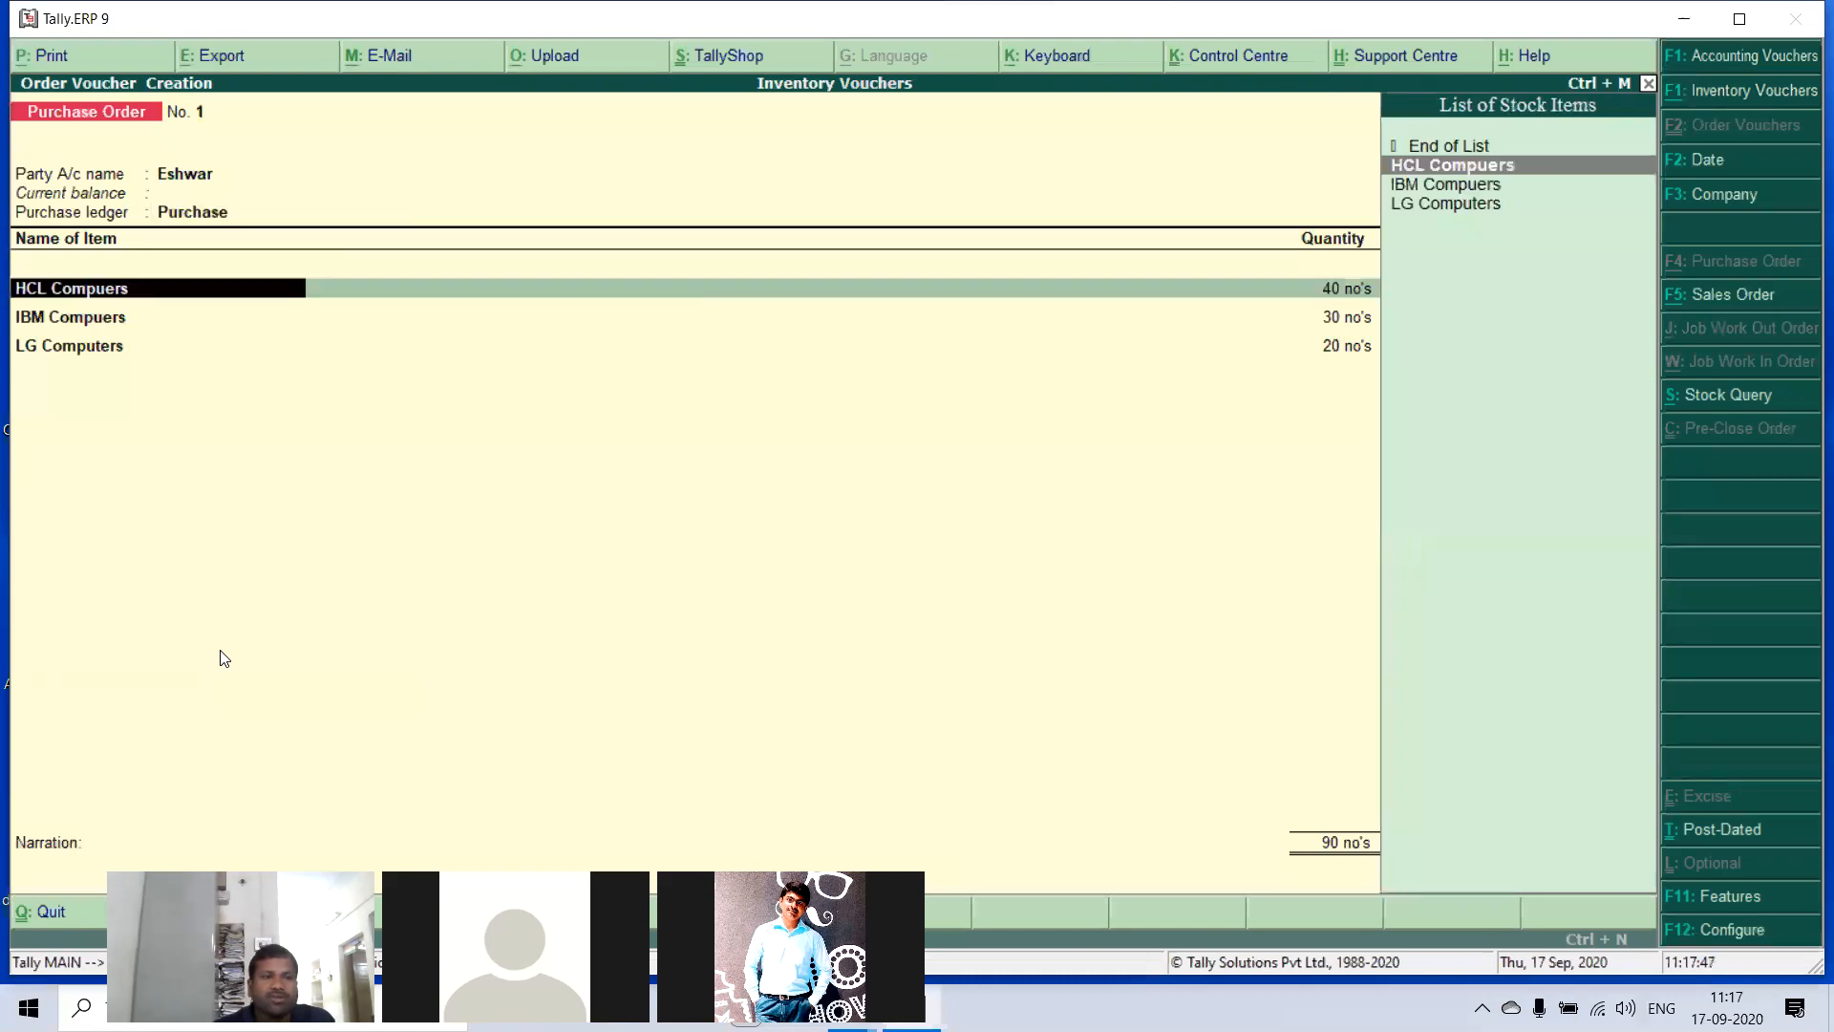
key("Return")
key("Return")
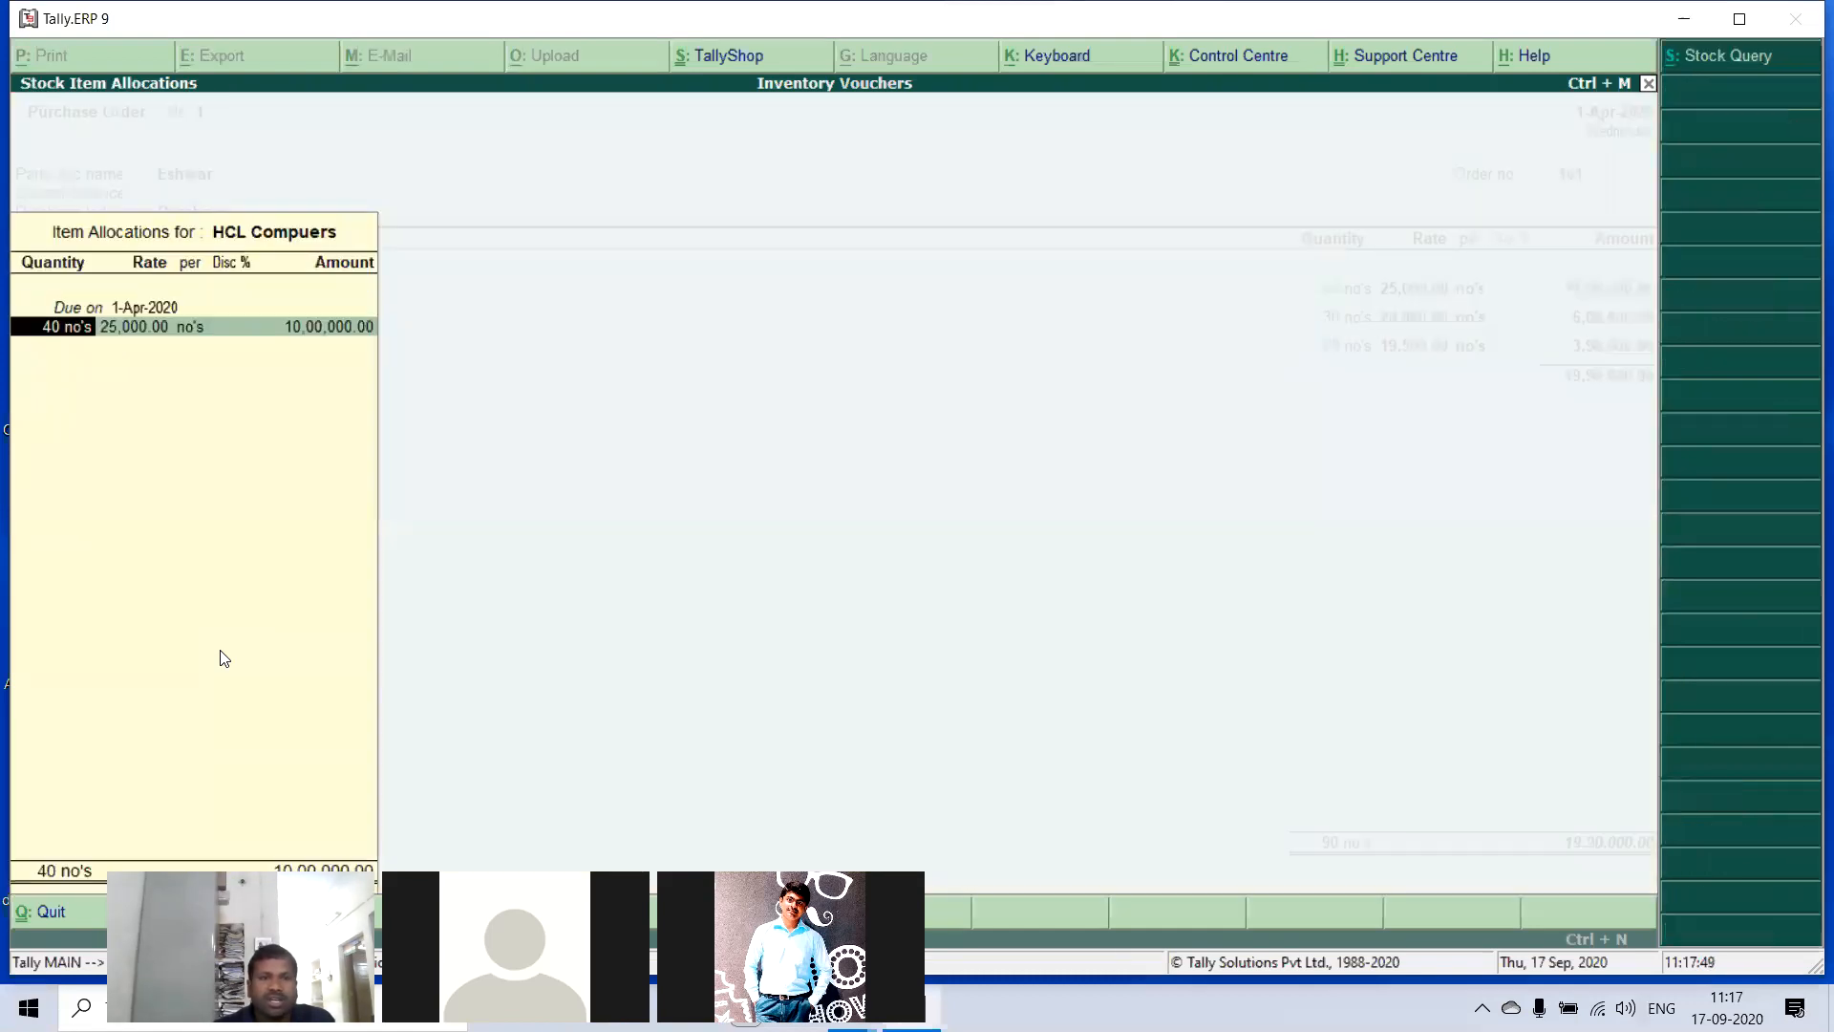
key("Return")
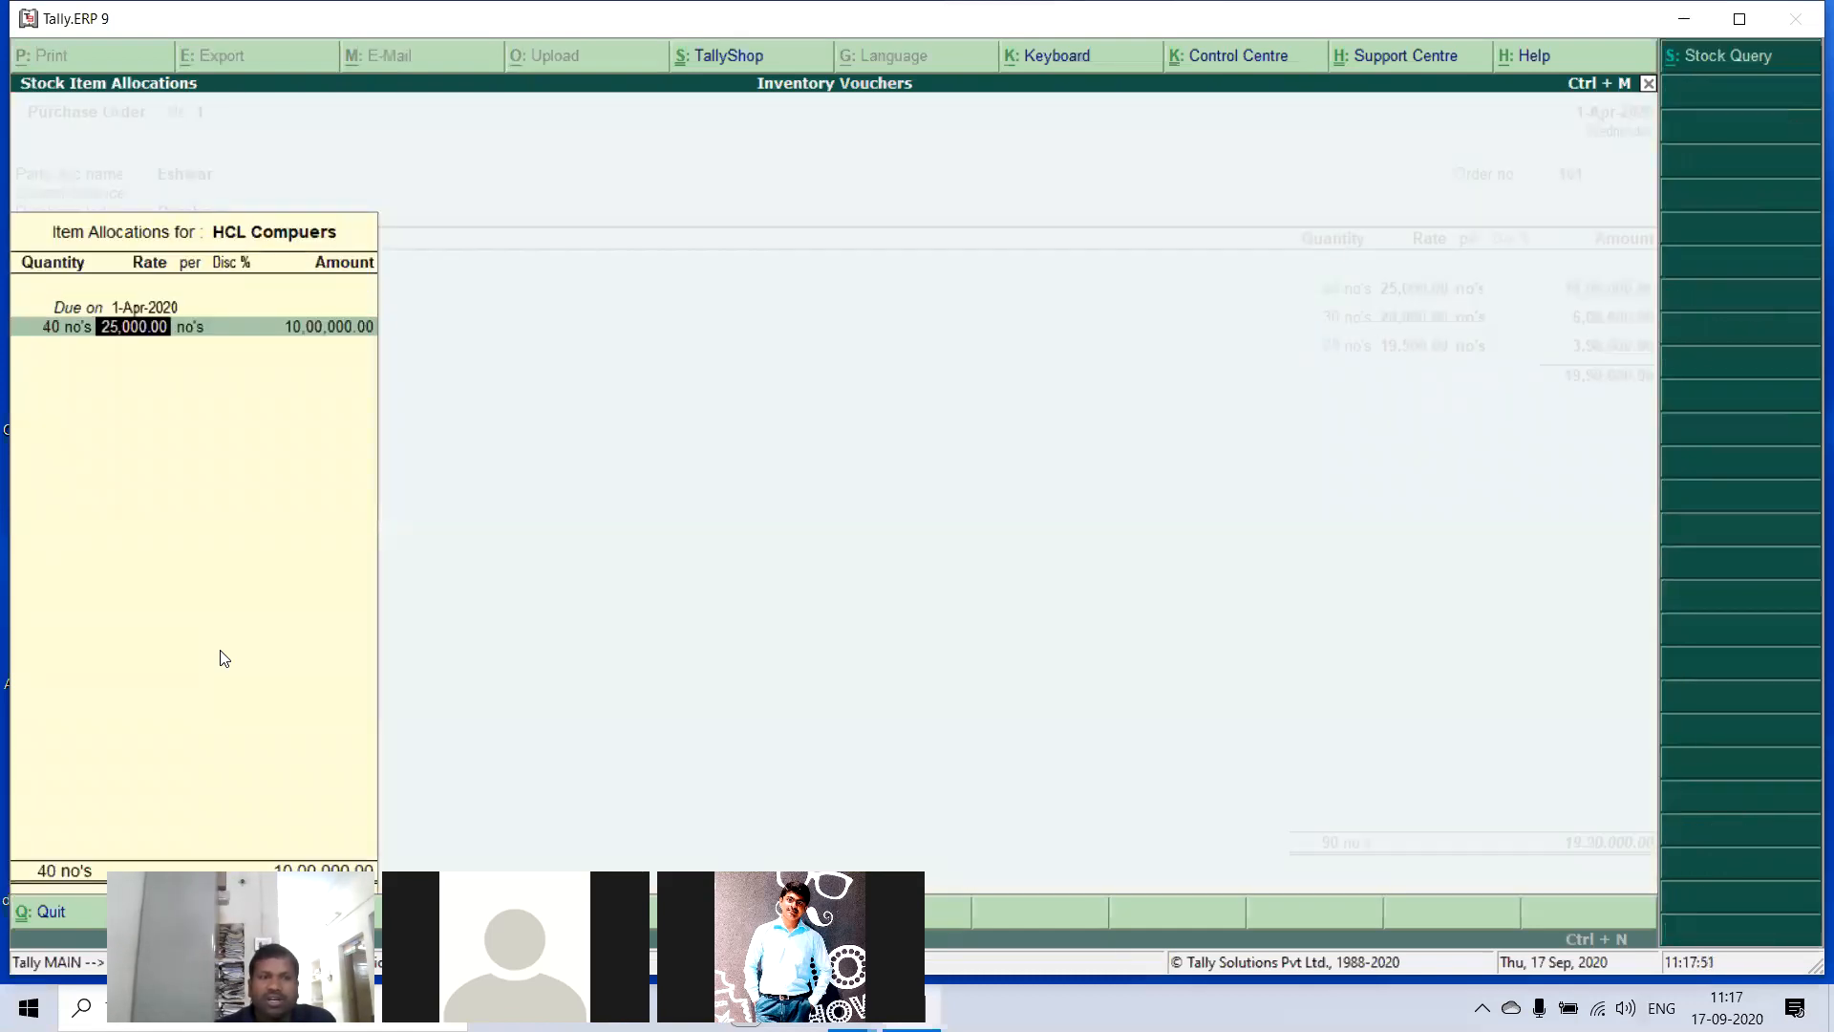
key("Return")
key("Return")
key("Return")
key("Return")
key("Return")
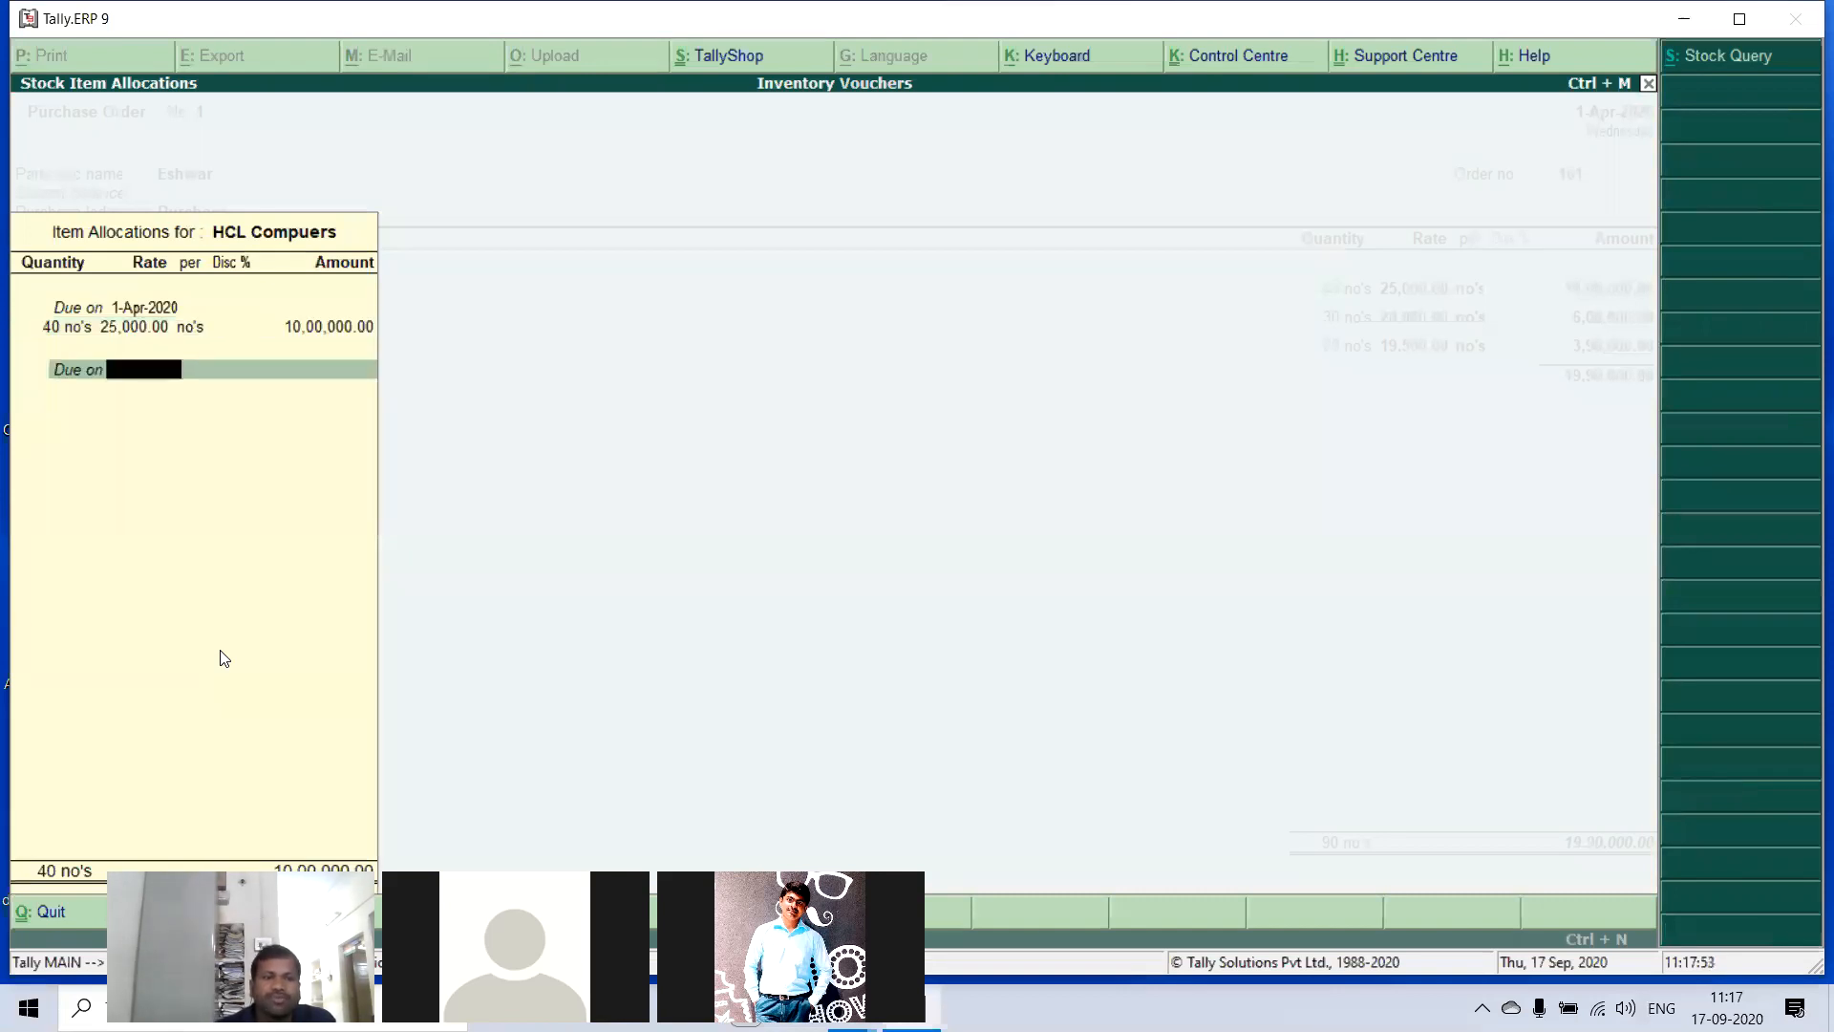
- Review the due date, quantity and rate in the IBM Compuers item allocation
key("Return")
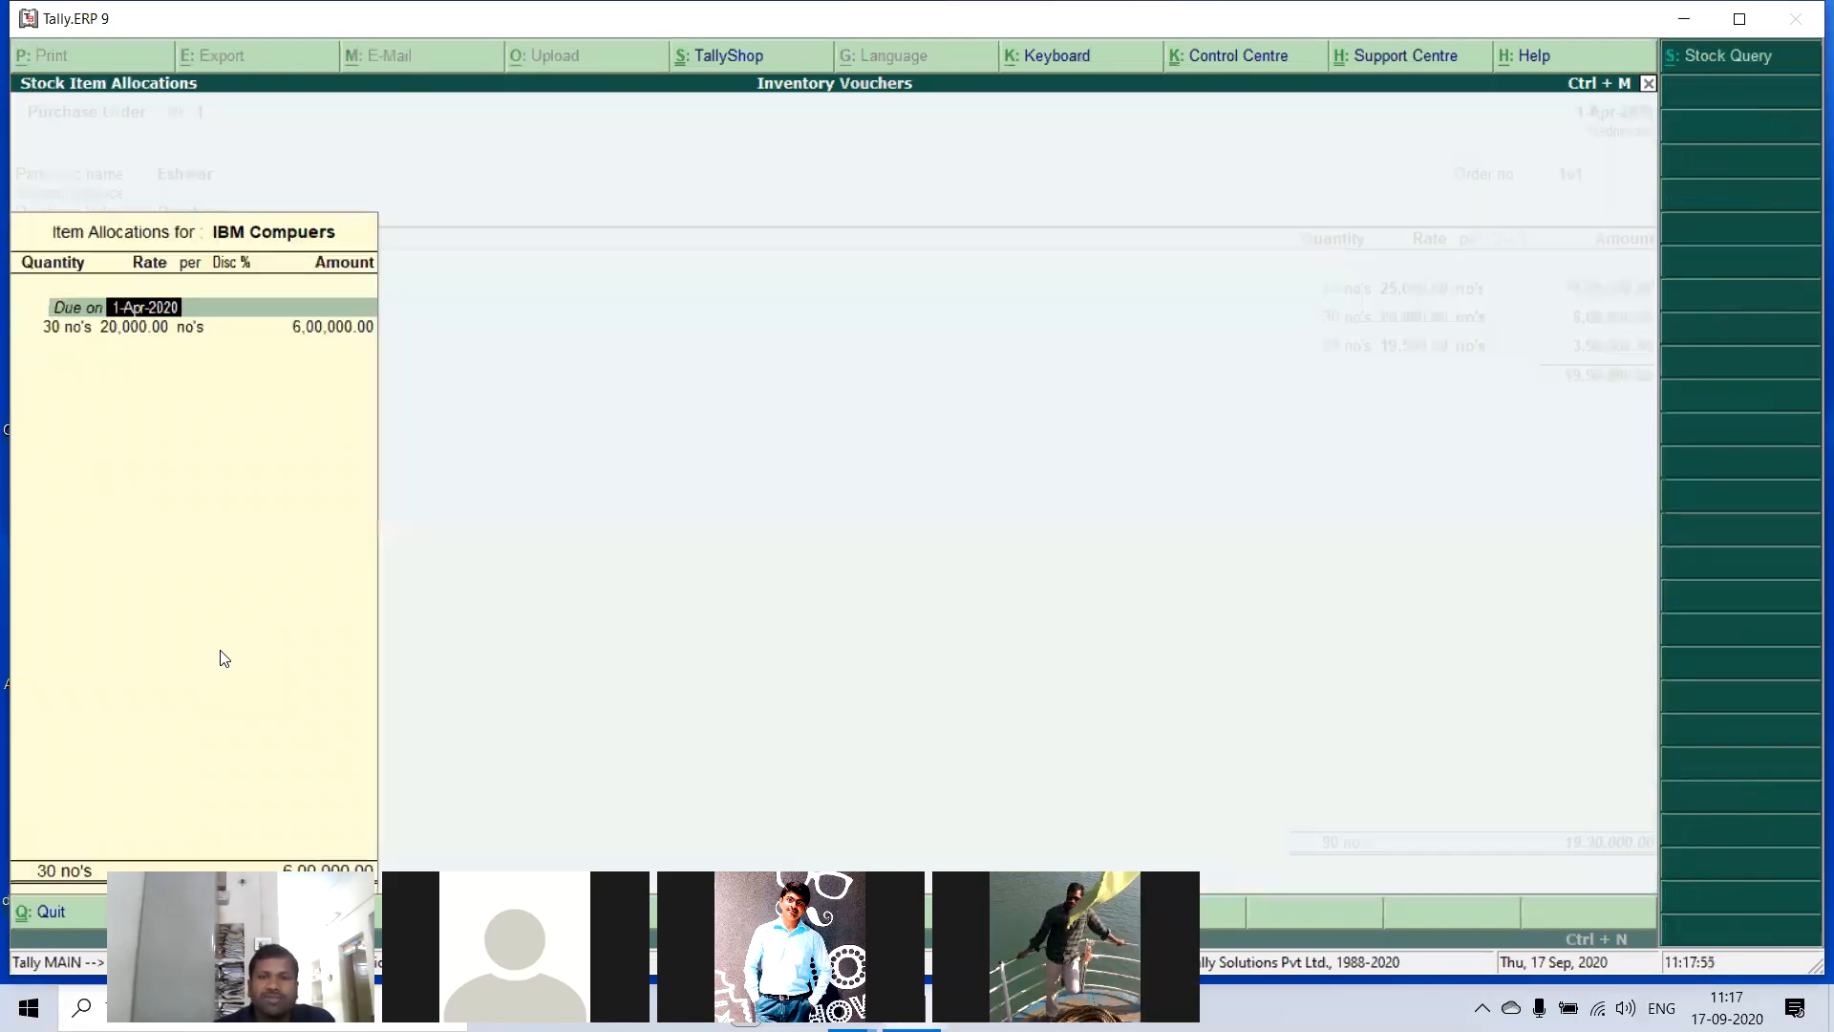
key("Return")
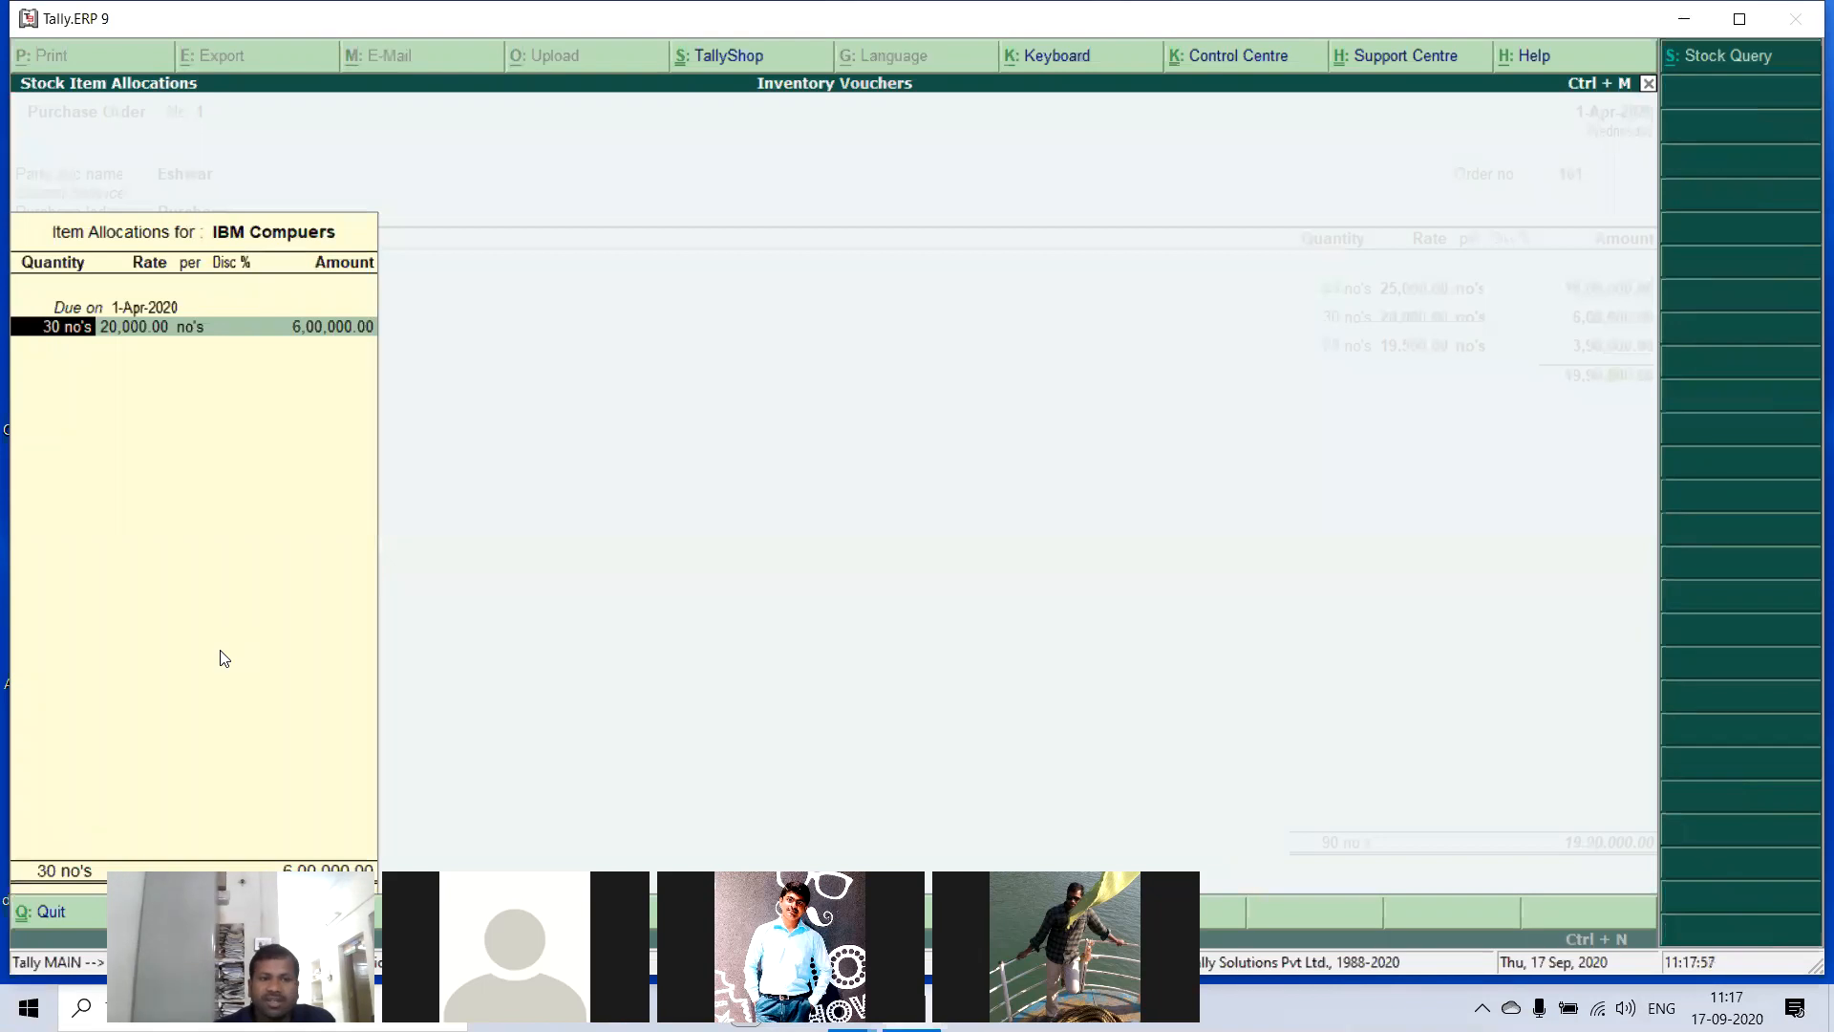
key("Return")
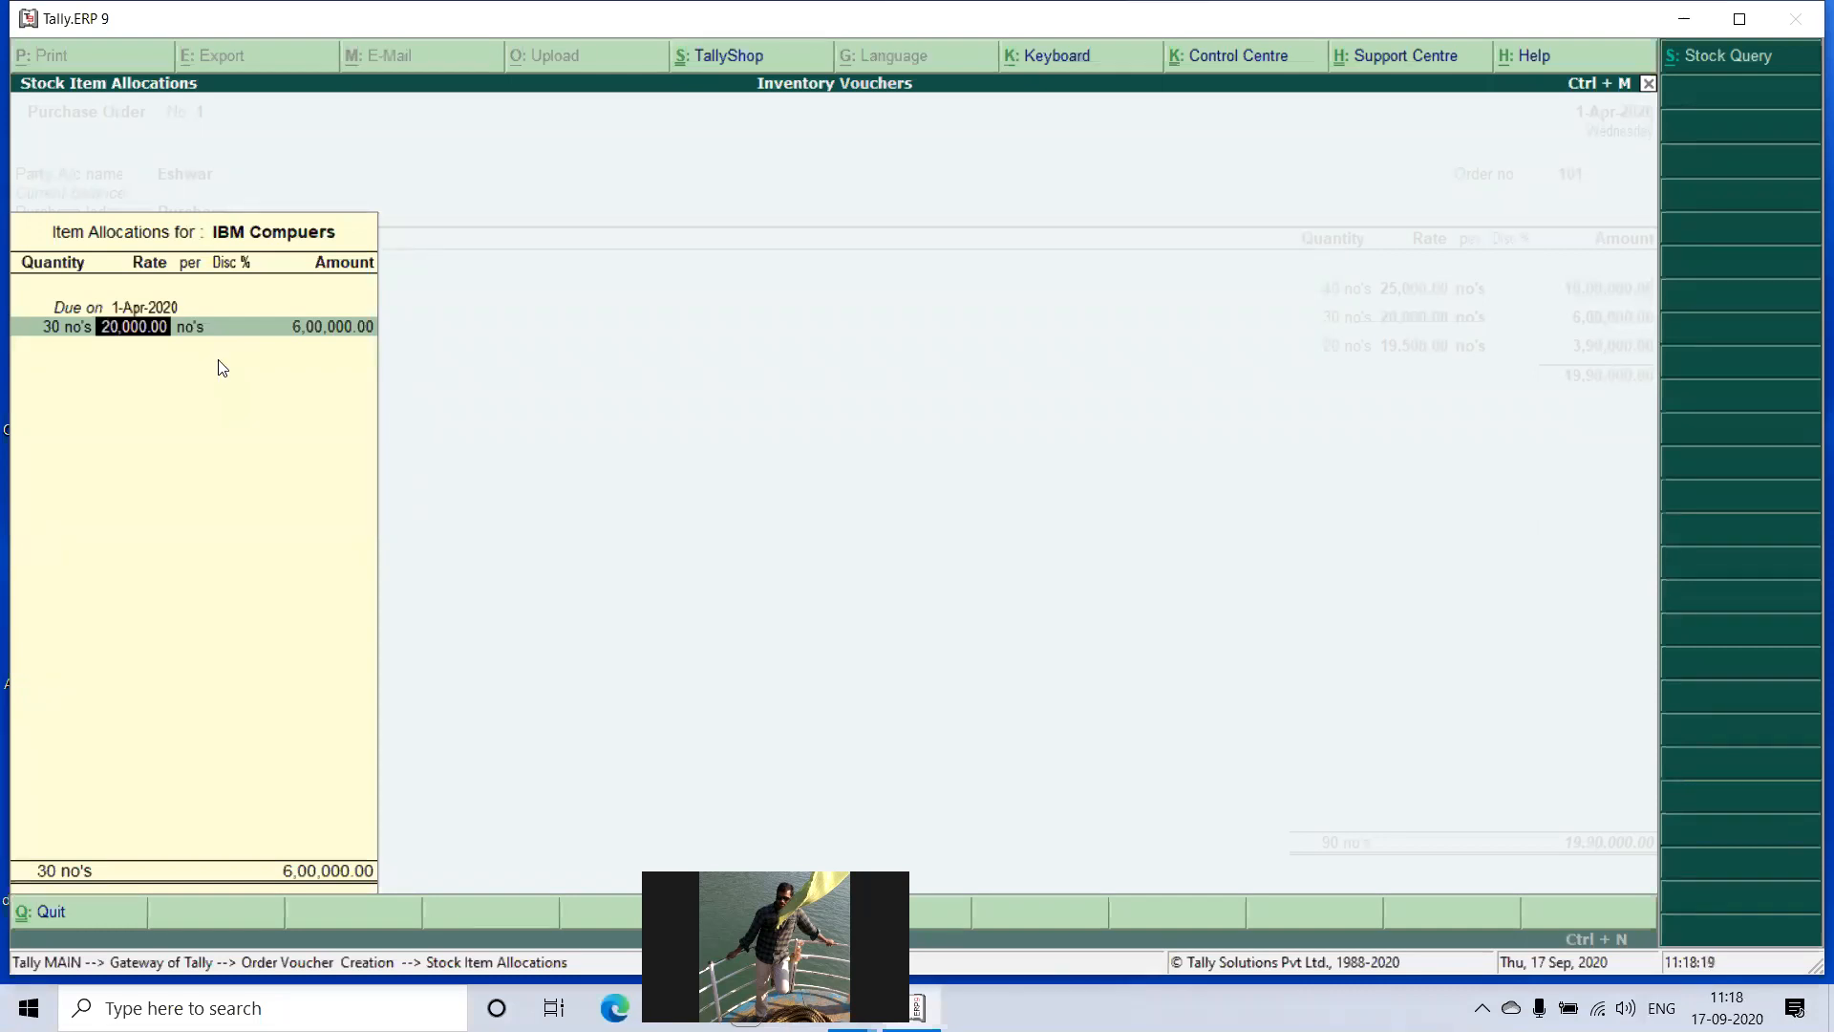
key("Return")
key("Return")
key("Return")
key("Return")
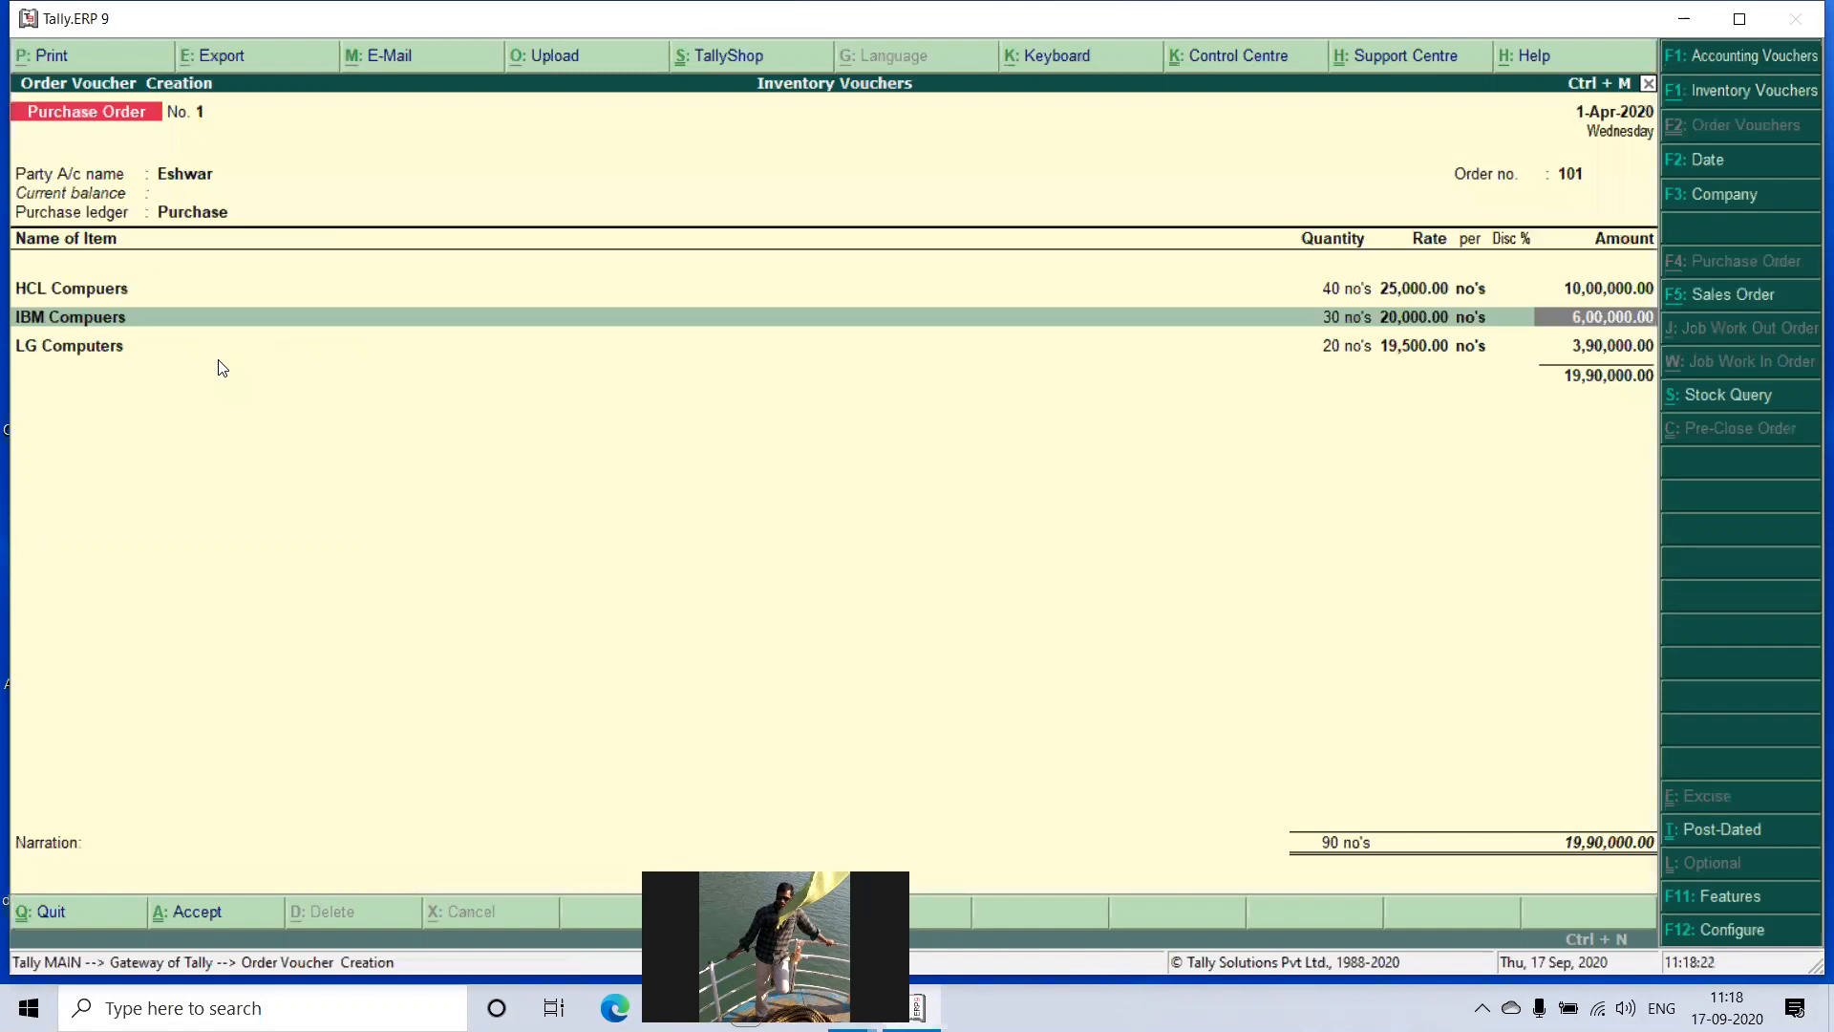
- Reopen the party details and review the supplier's address, the order details and the receipt details
left_click(200, 177)
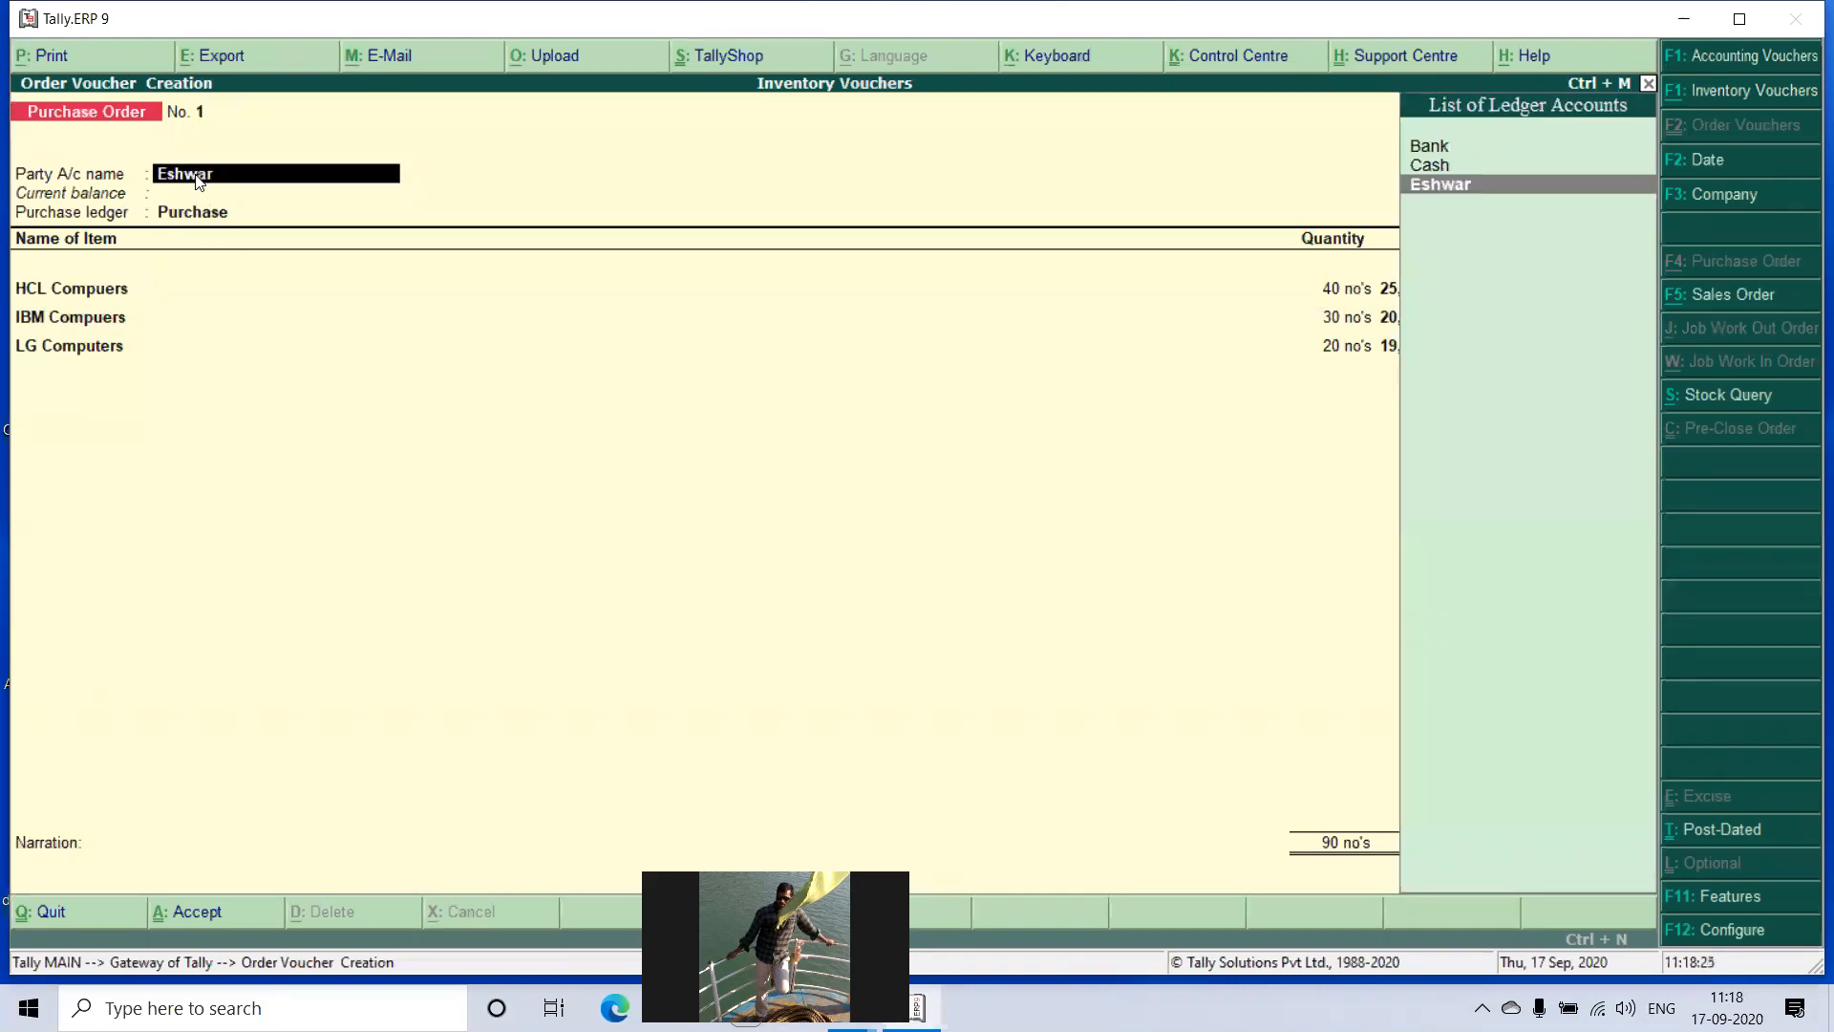
key("Return")
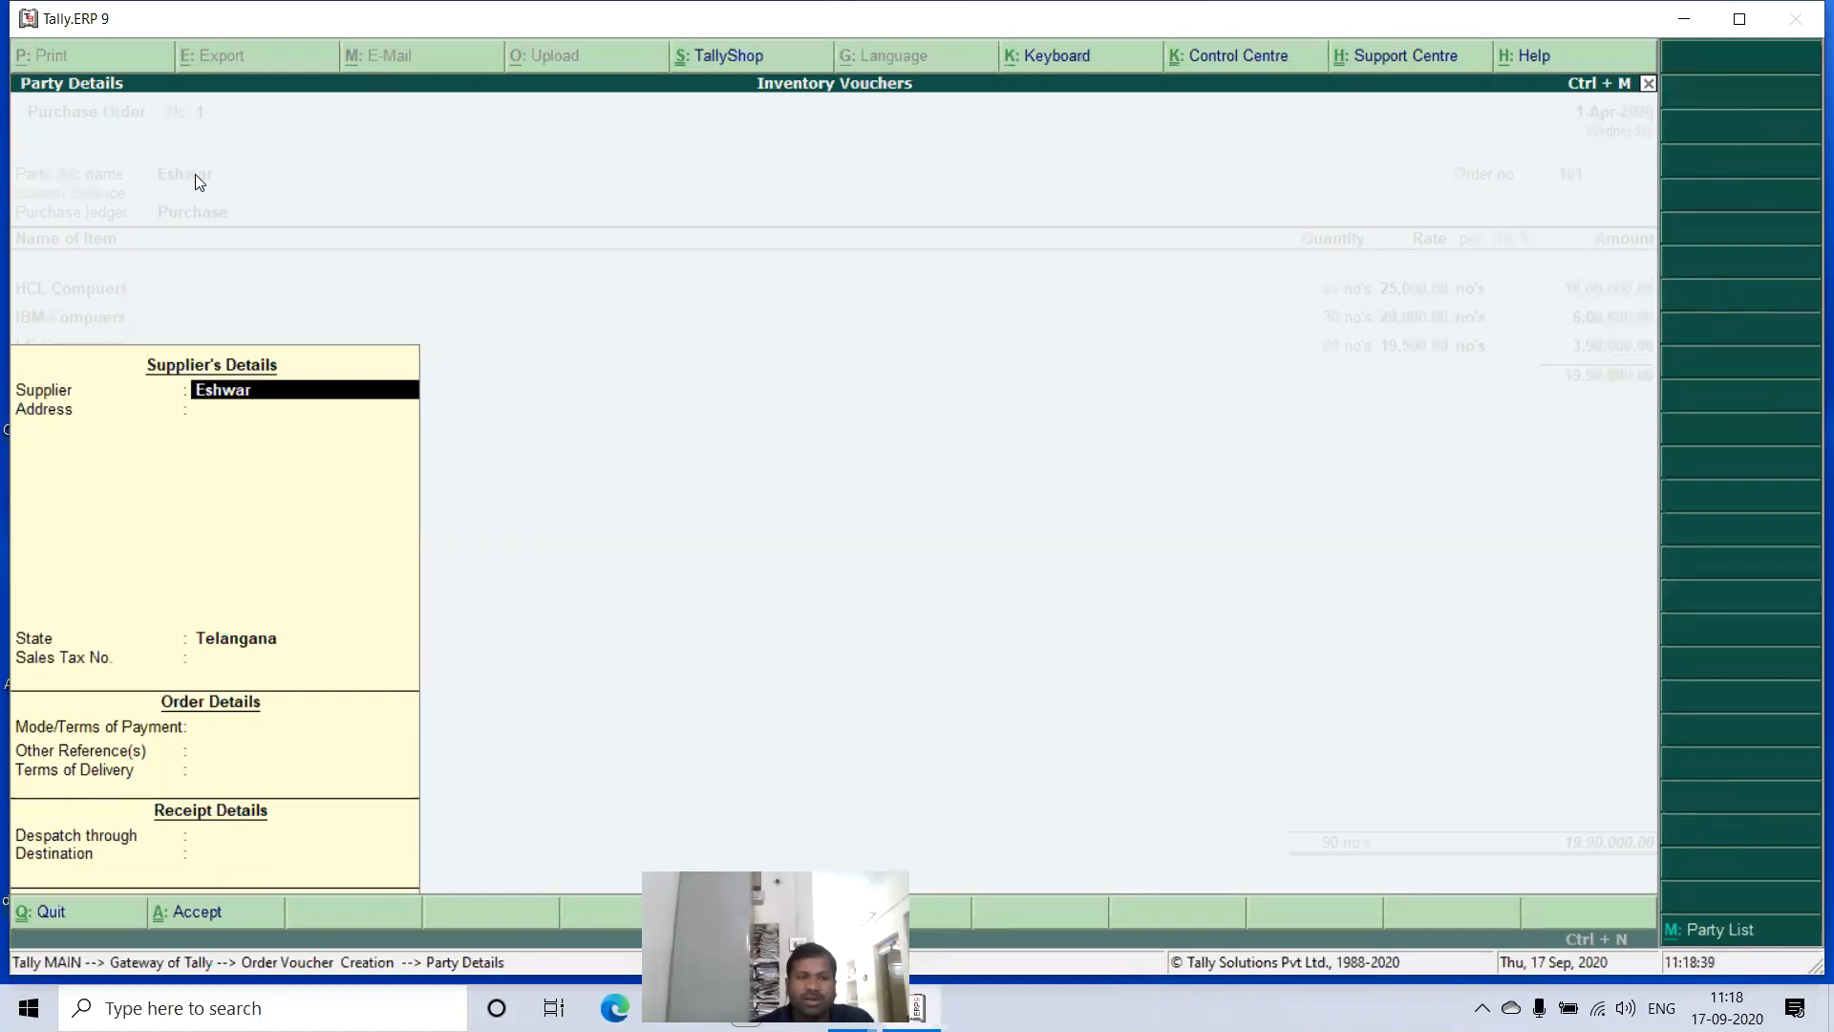
key("Return")
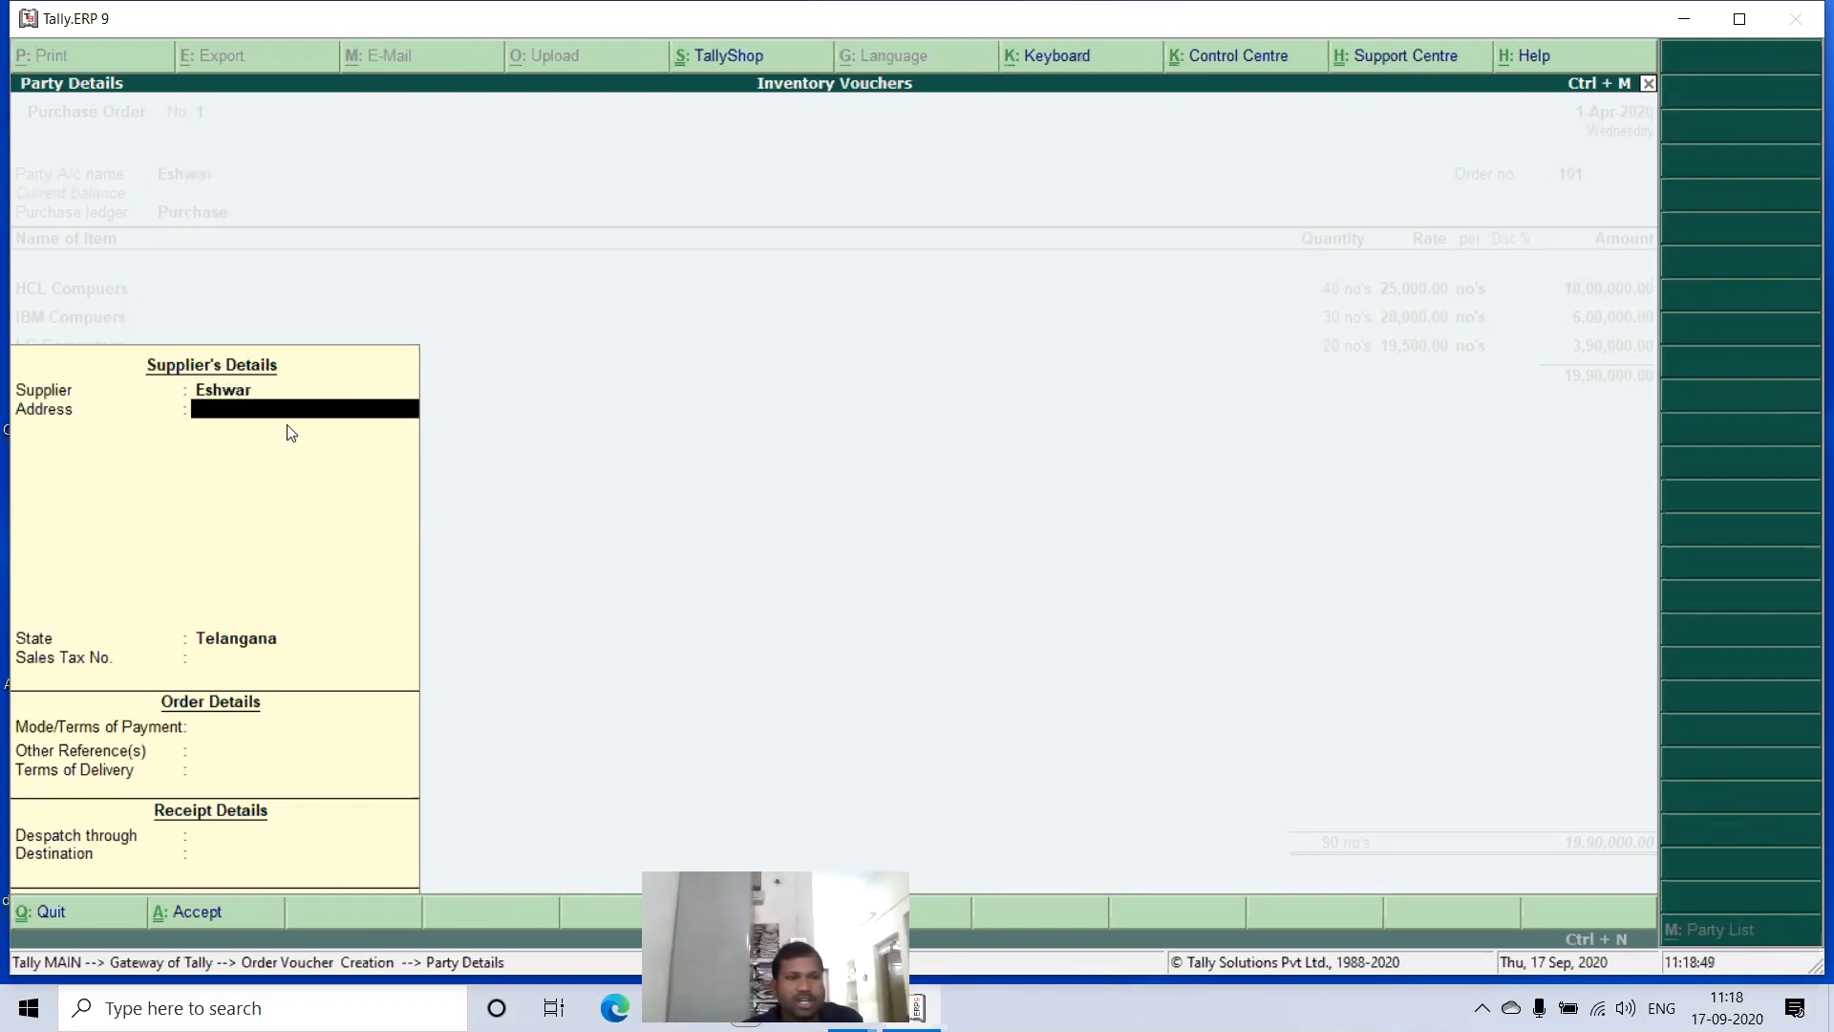
key("Return")
key("Return")
key("Return")
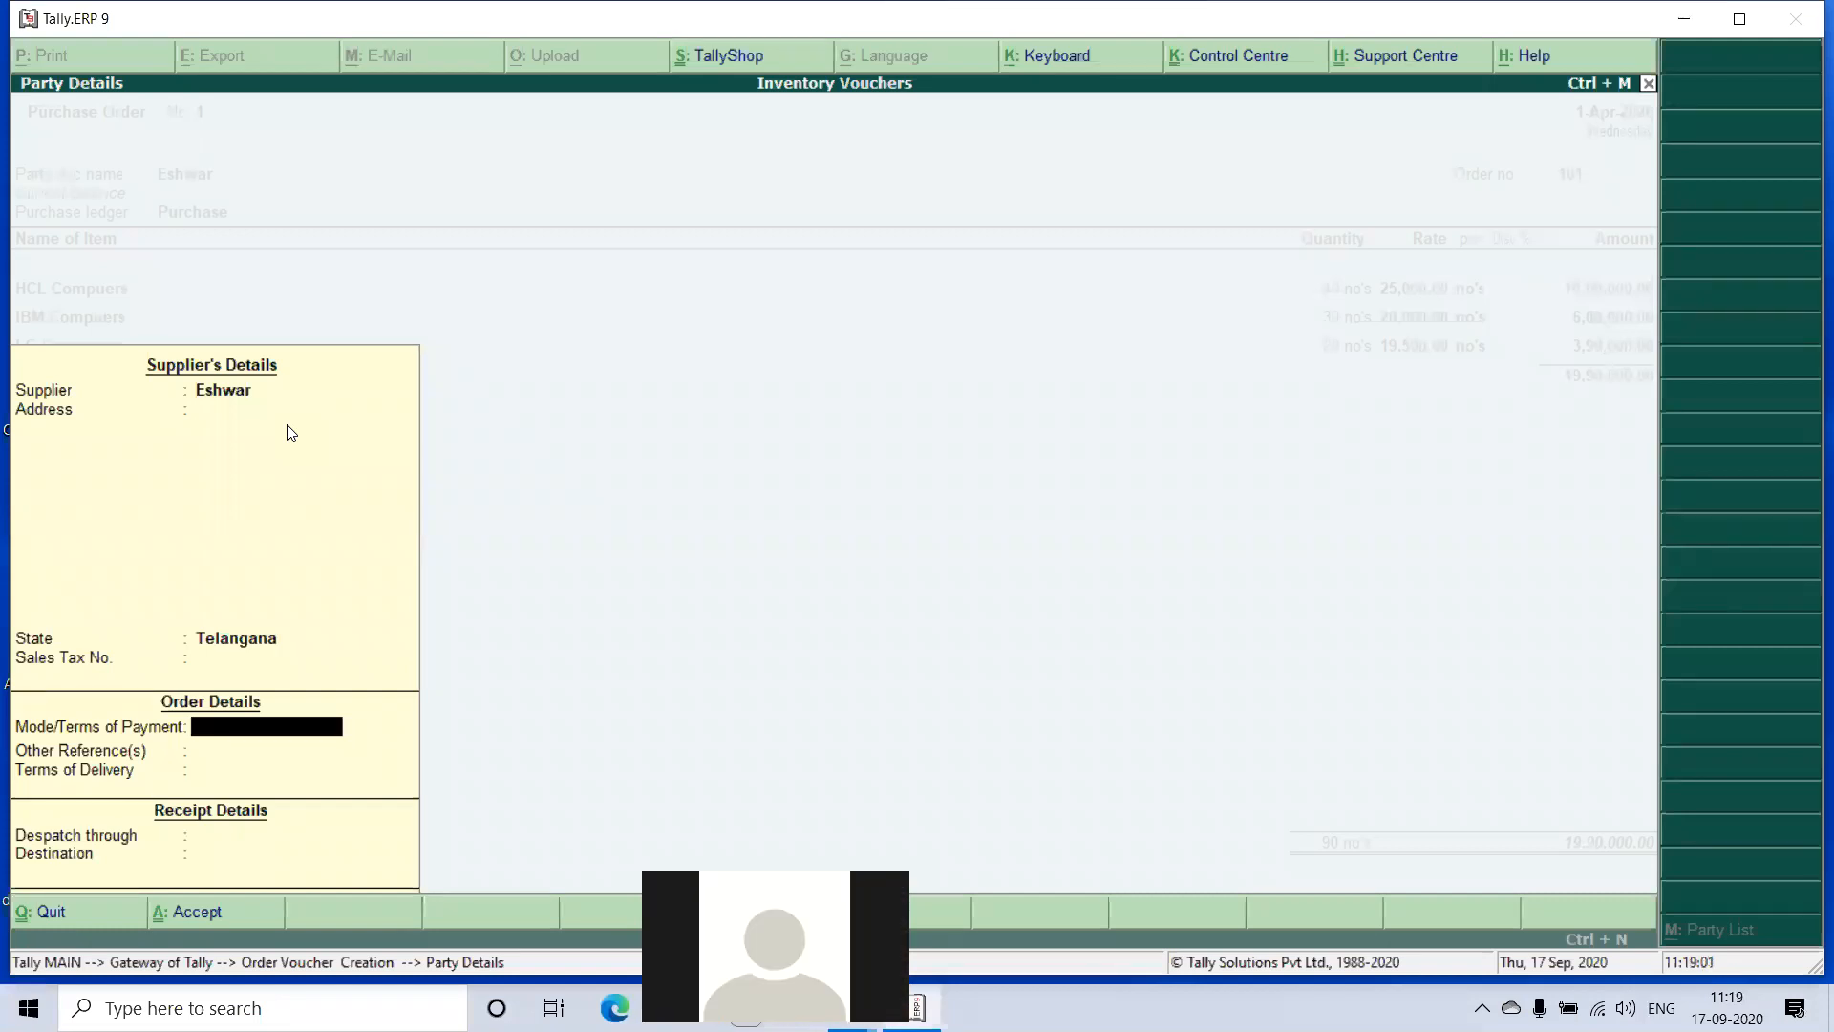
key("Return")
key("Return")
key("Return")
key("Return")
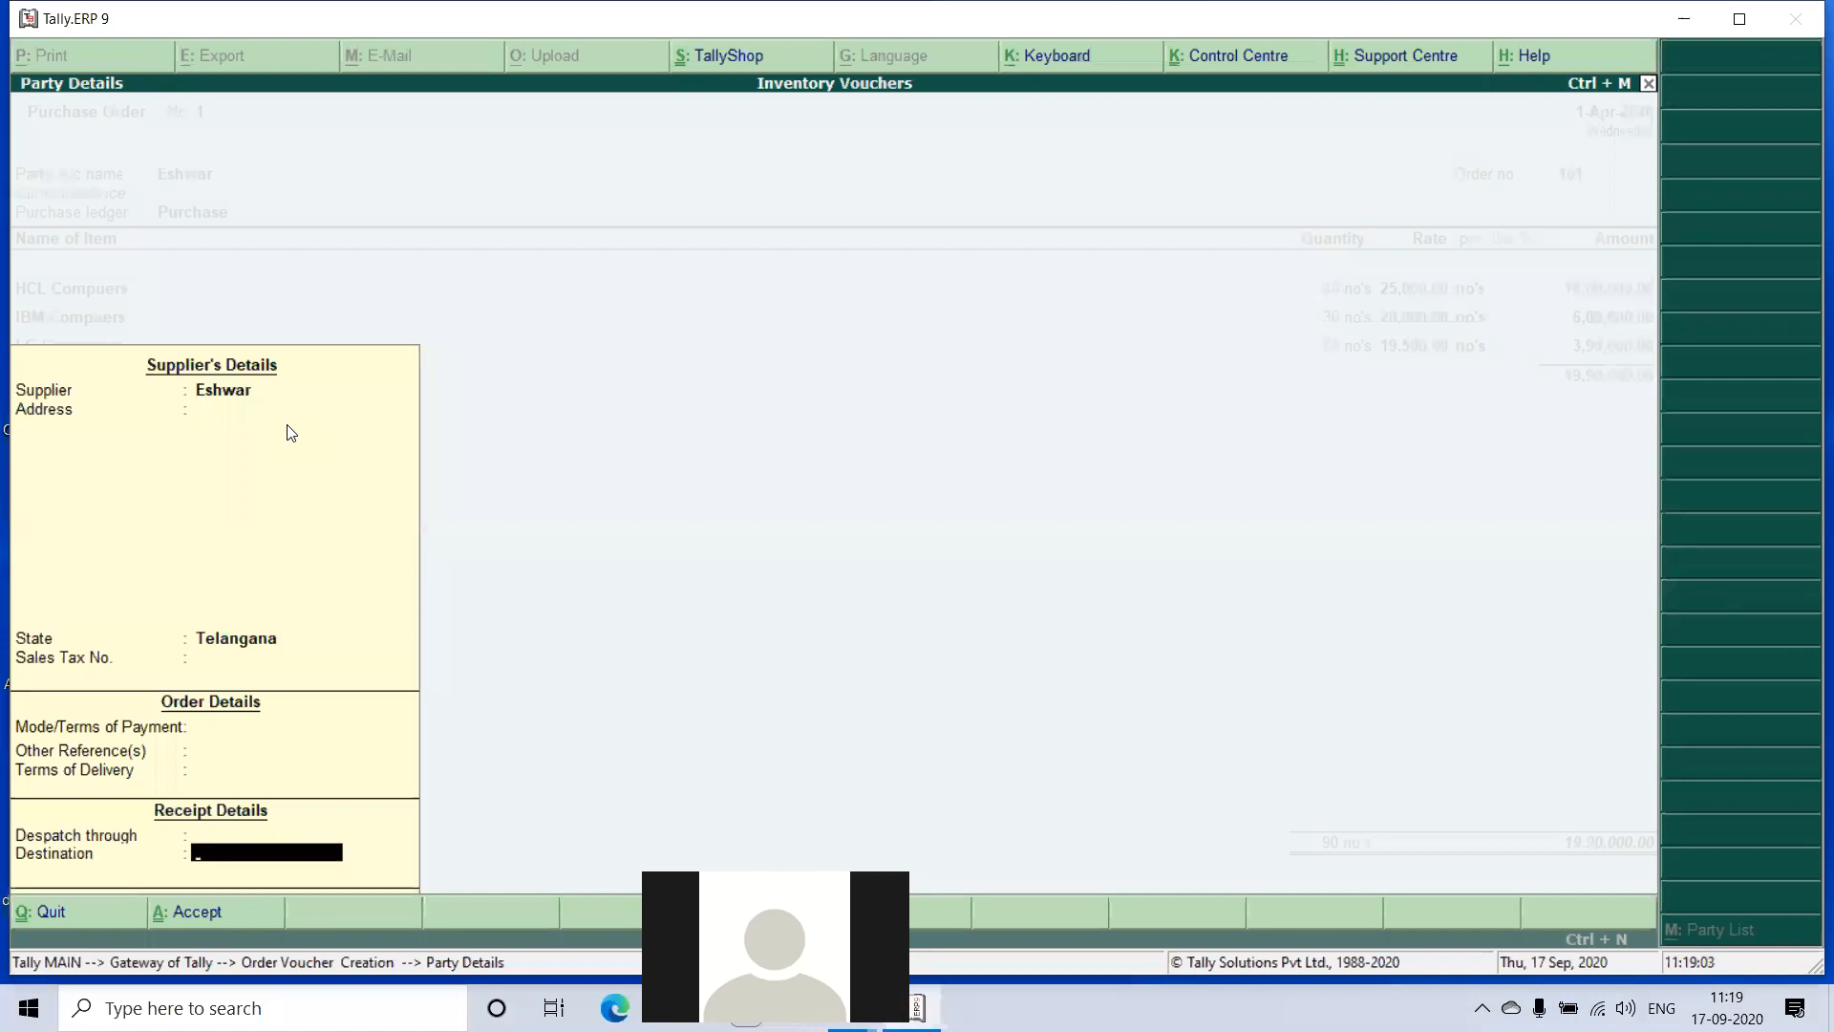
key("Return")
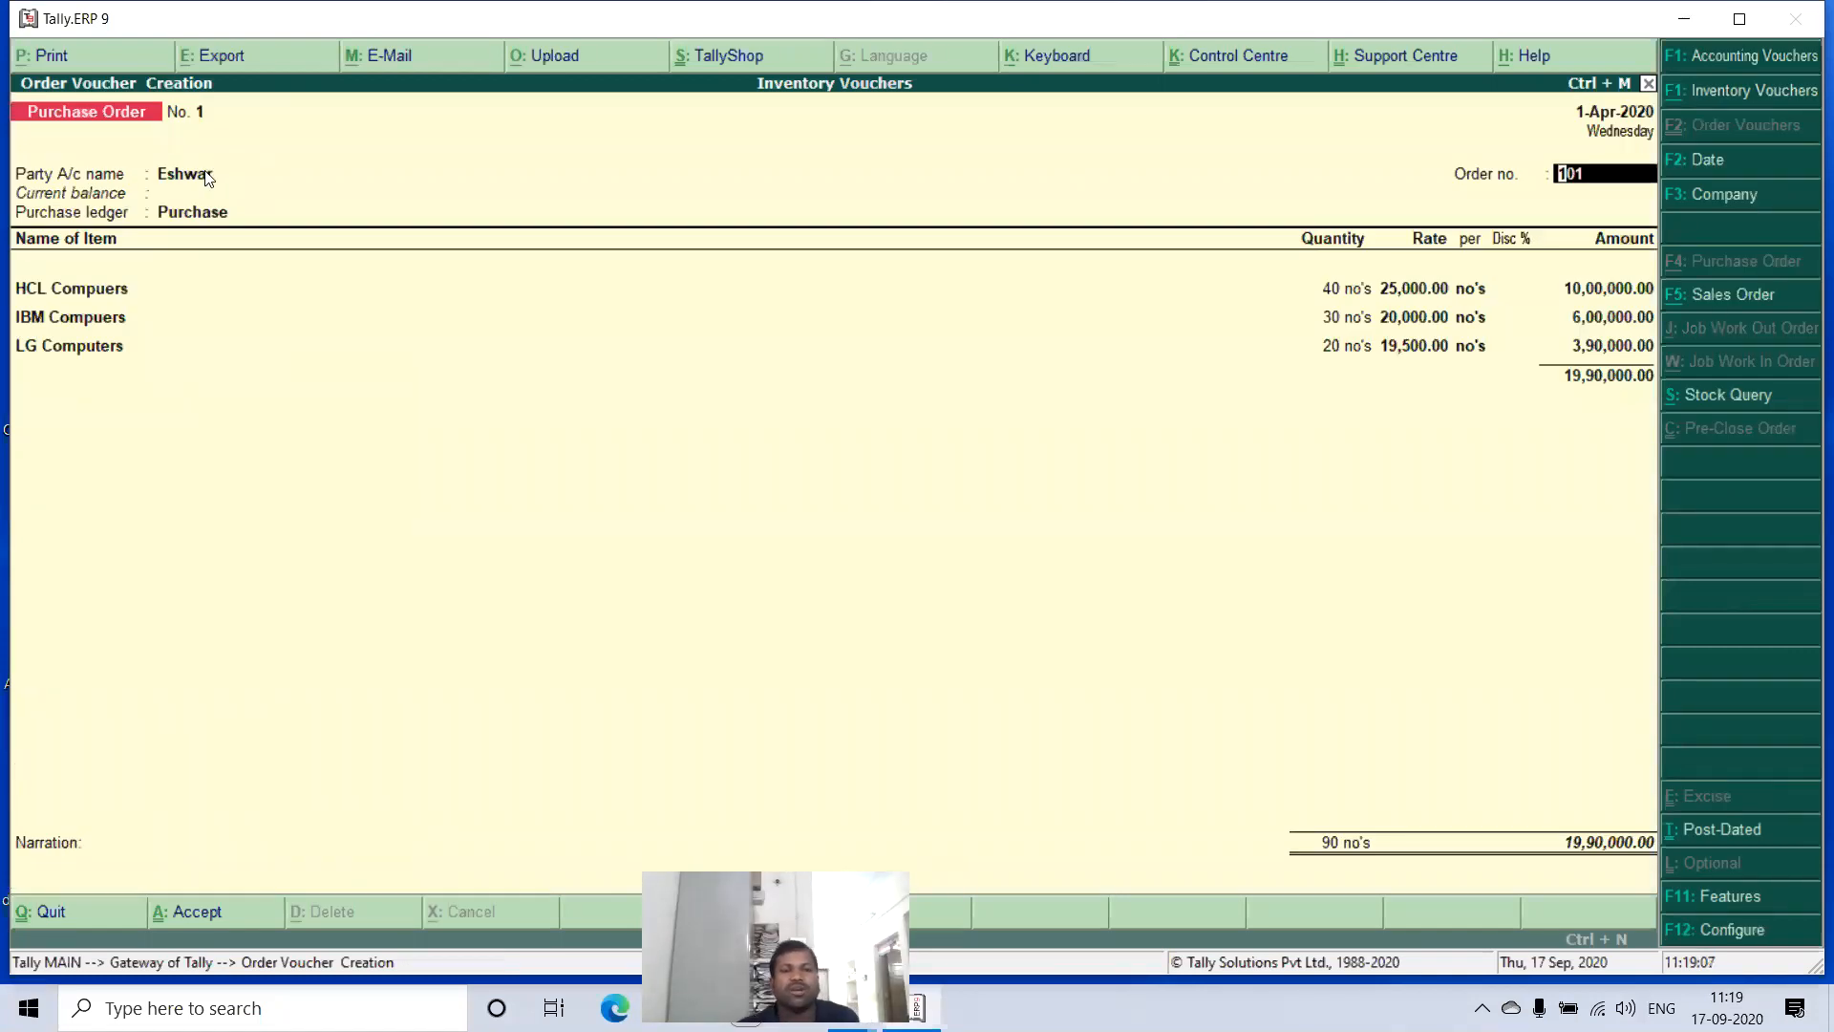
- Review the quantity, rate and amount in the LG Computers item allocation
left_click(82, 345)
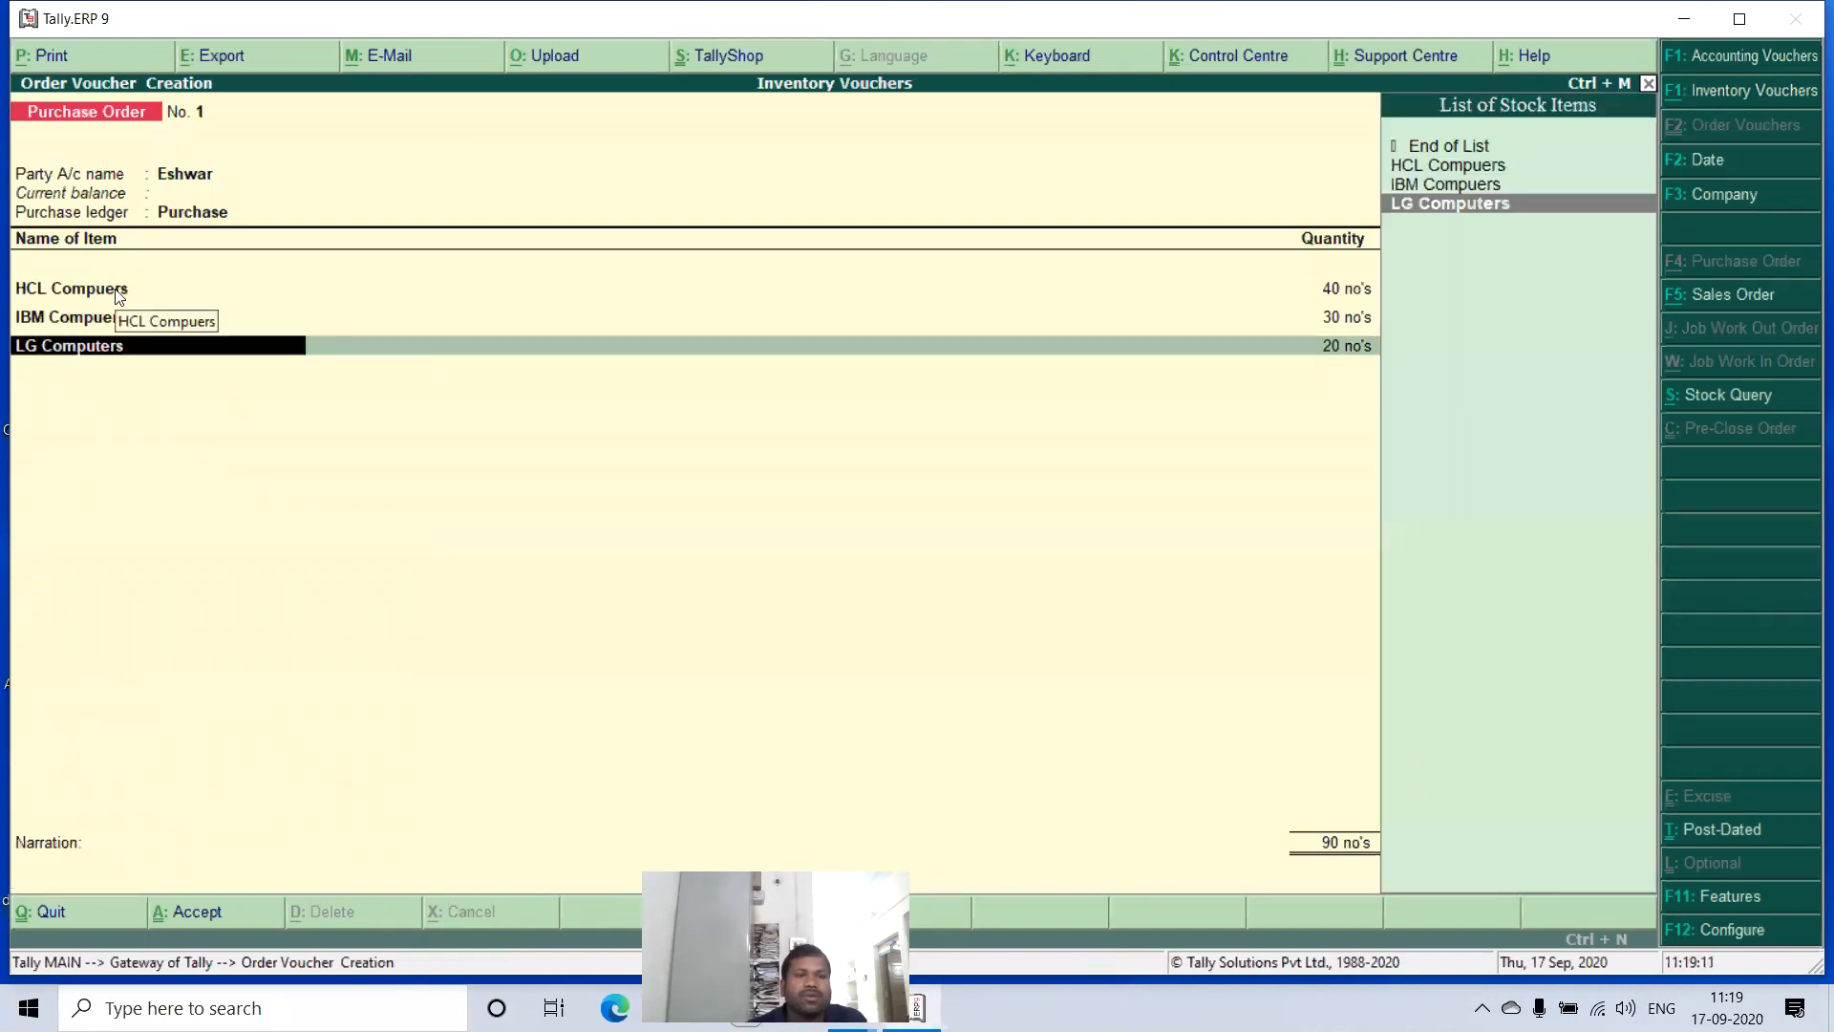
key("Return")
key("Return")
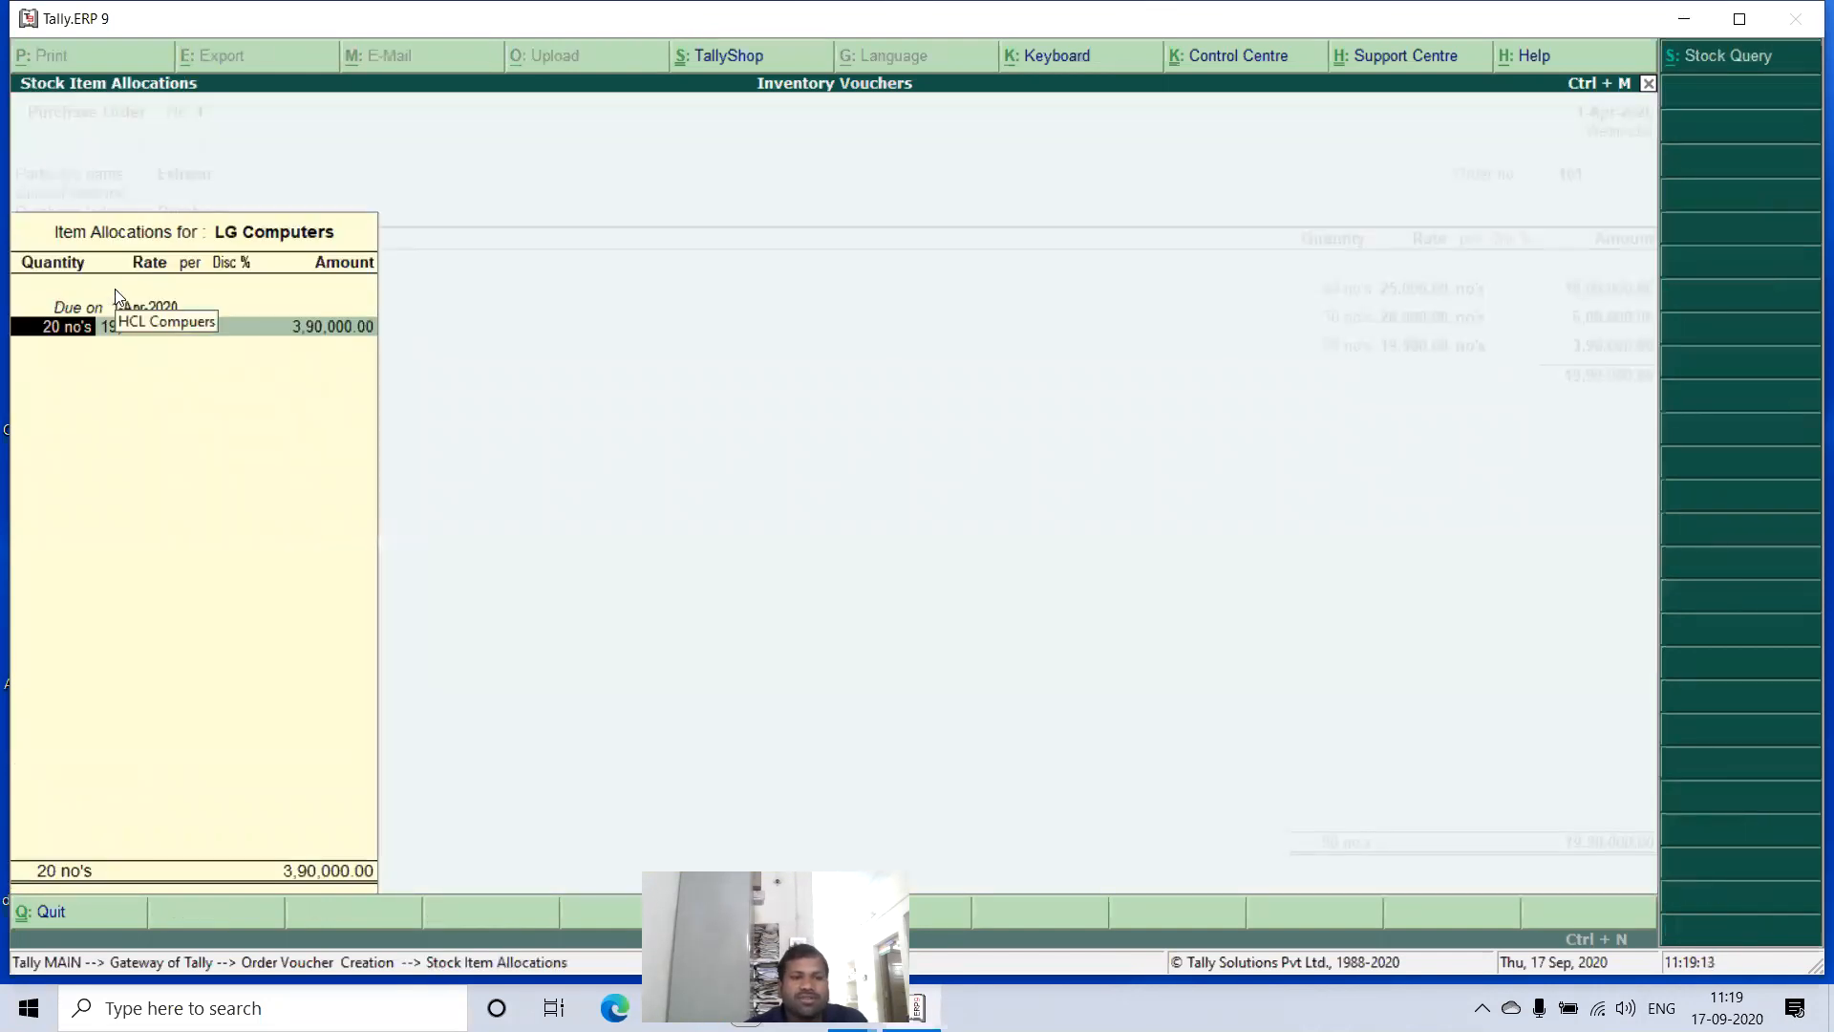
key("Return")
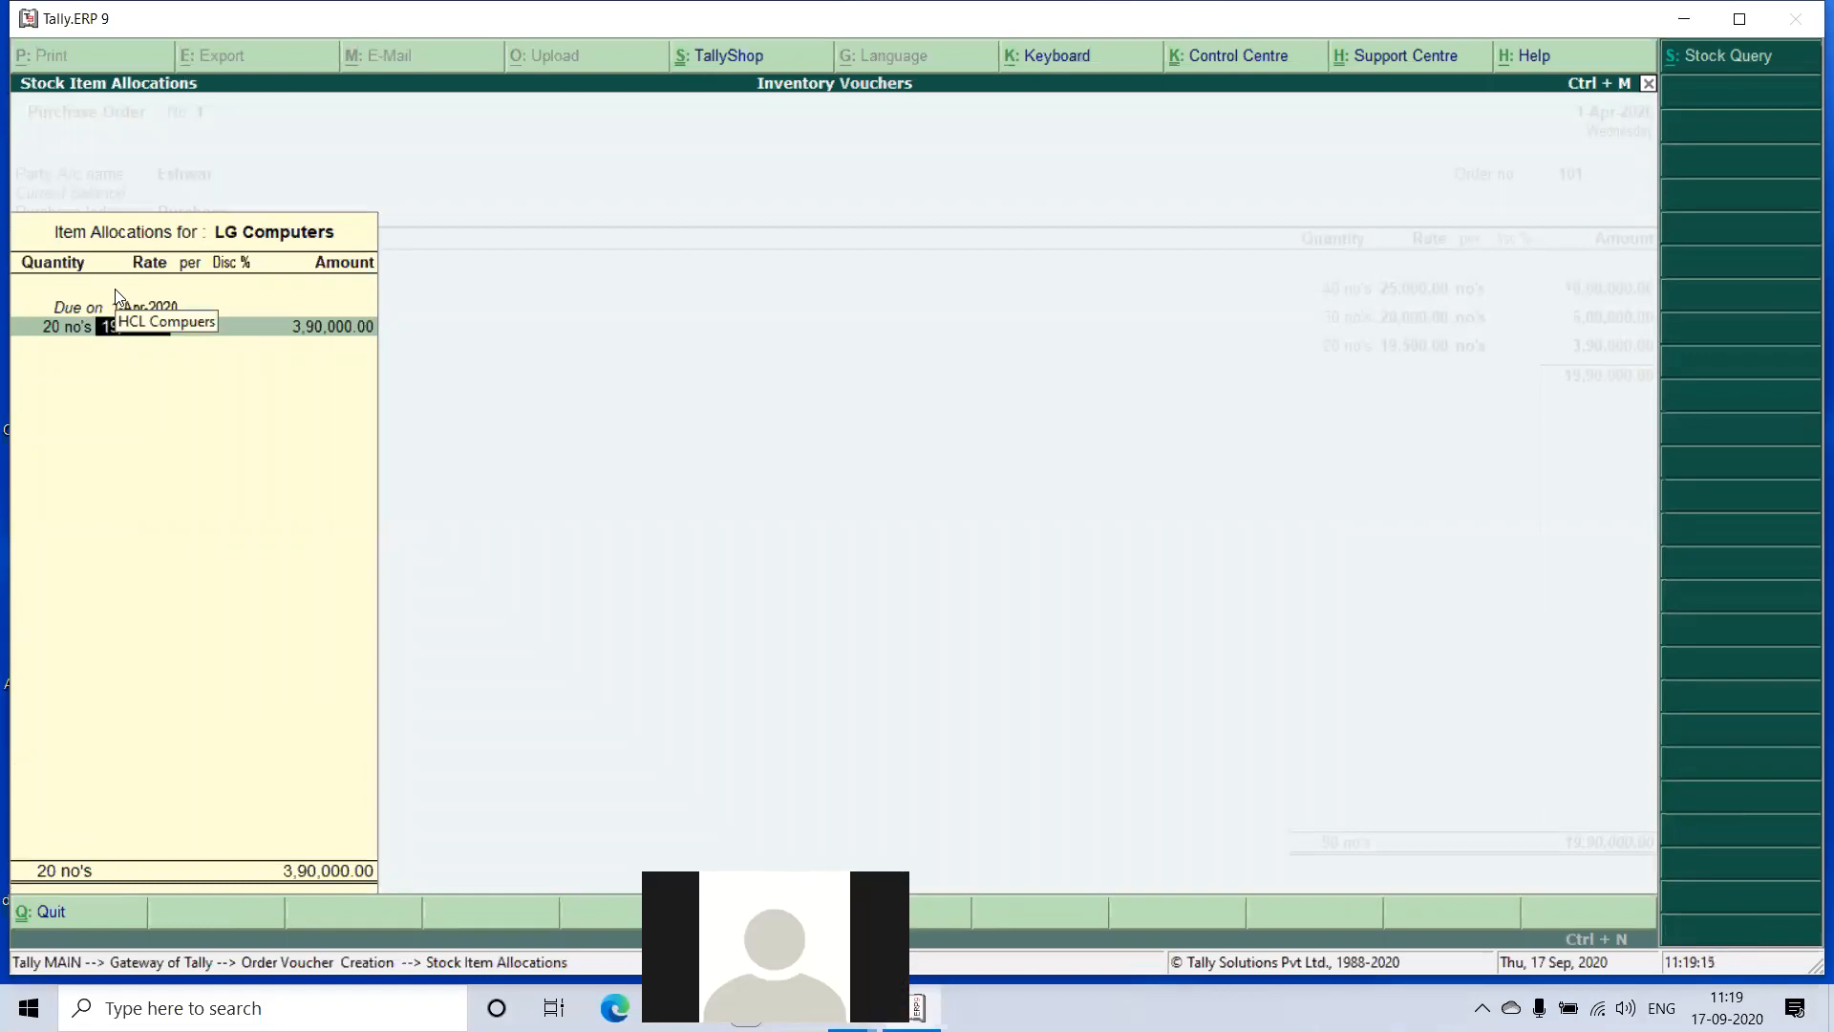
key("Return")
key("Return")
key("Return")
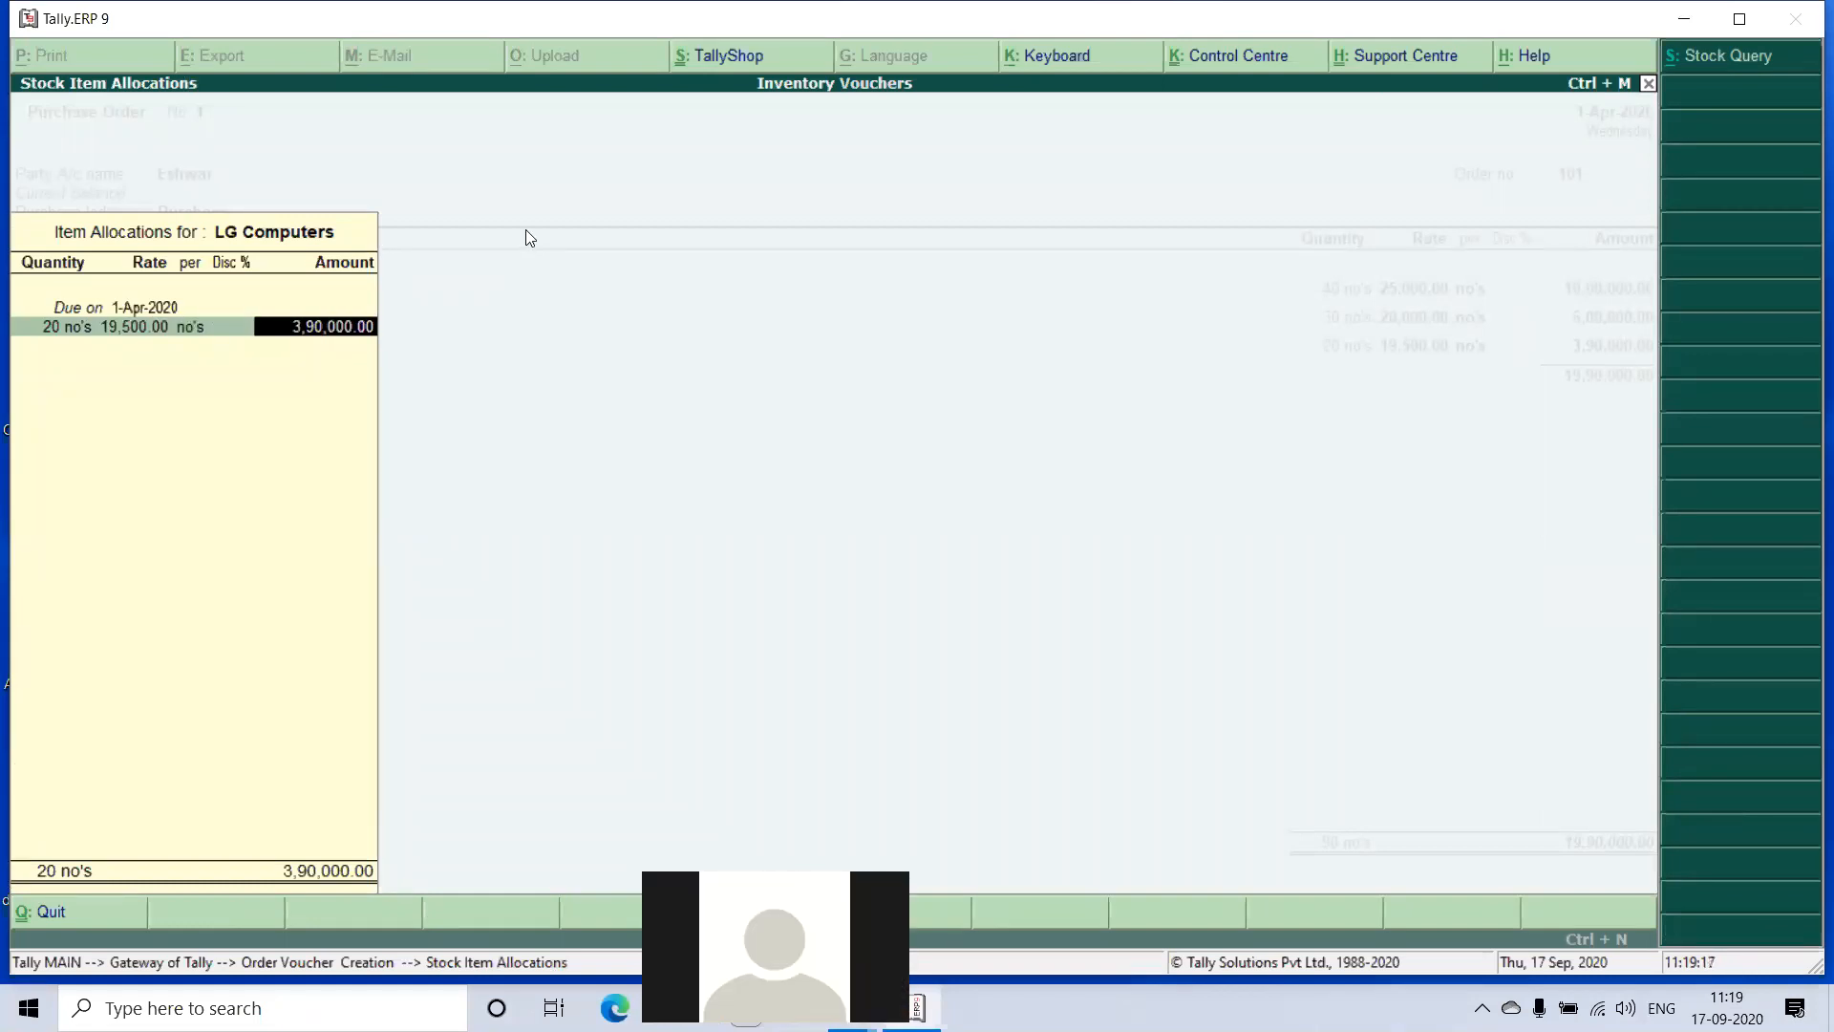
key("Return")
- End the item list, leave the narration blank and save the purchase order
key("Return")
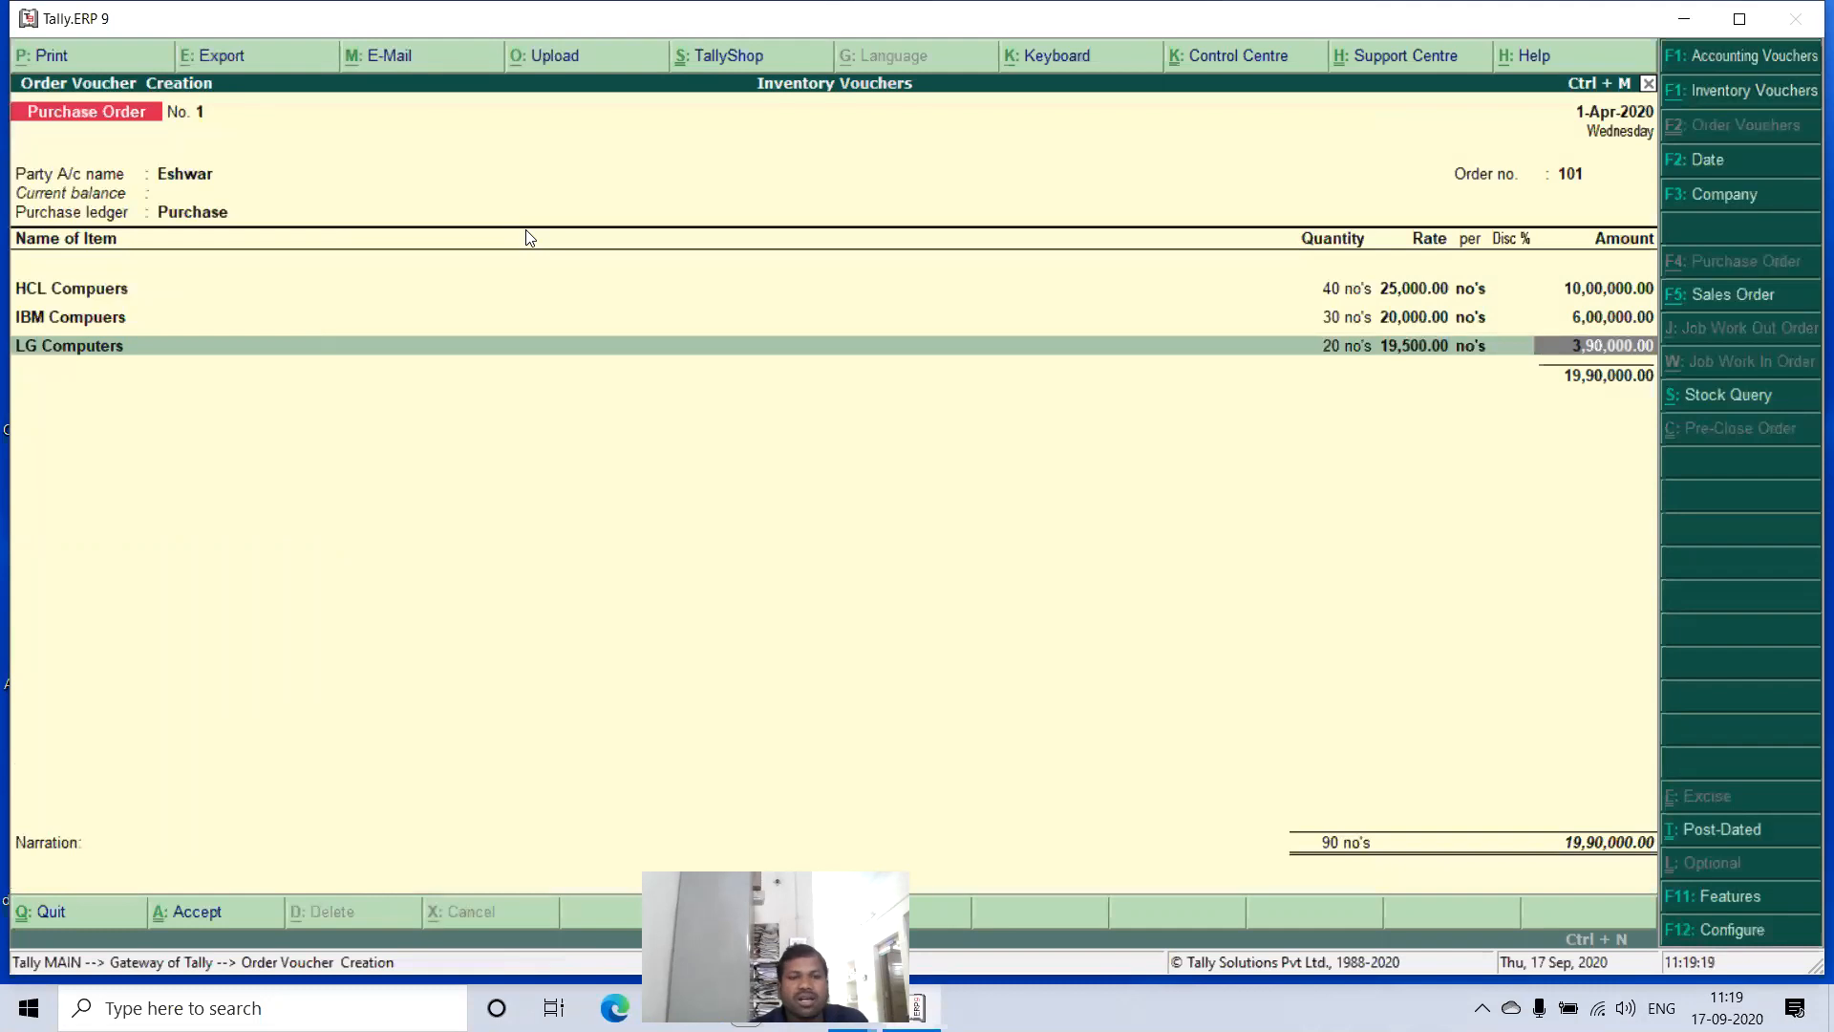
key("Return")
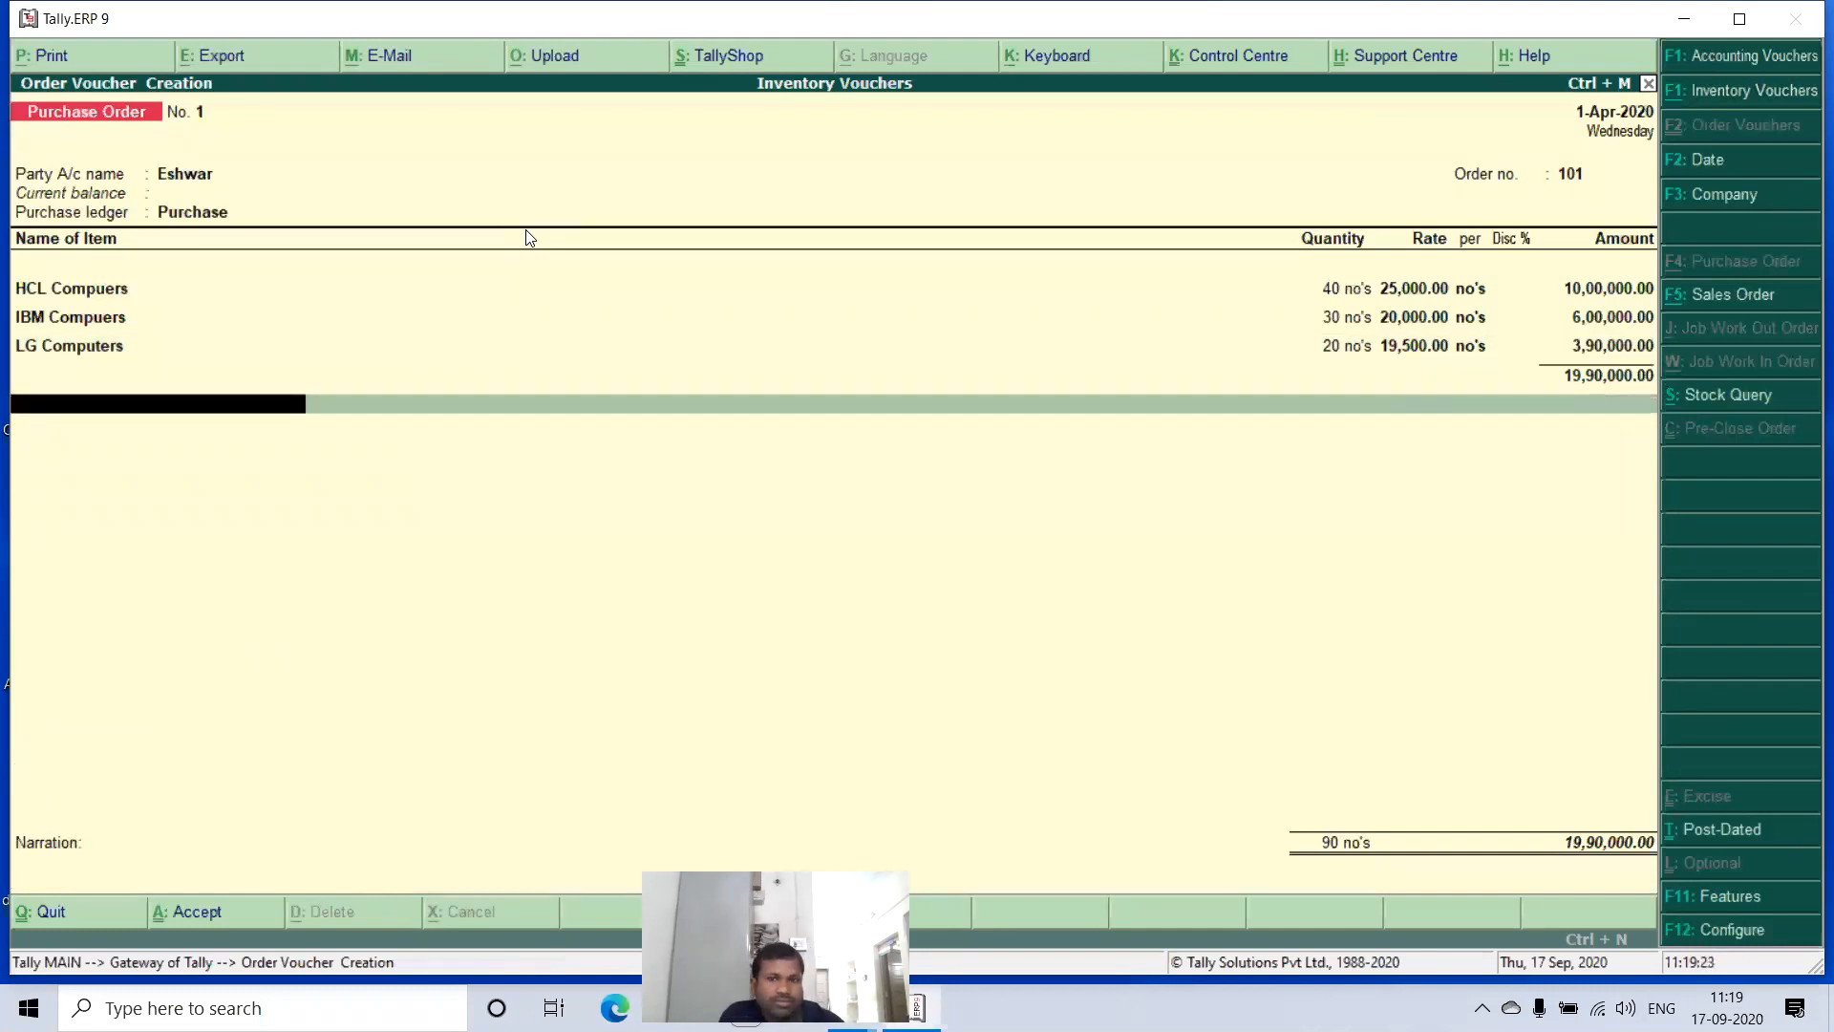
key("Return")
key("Return")
key("Return")
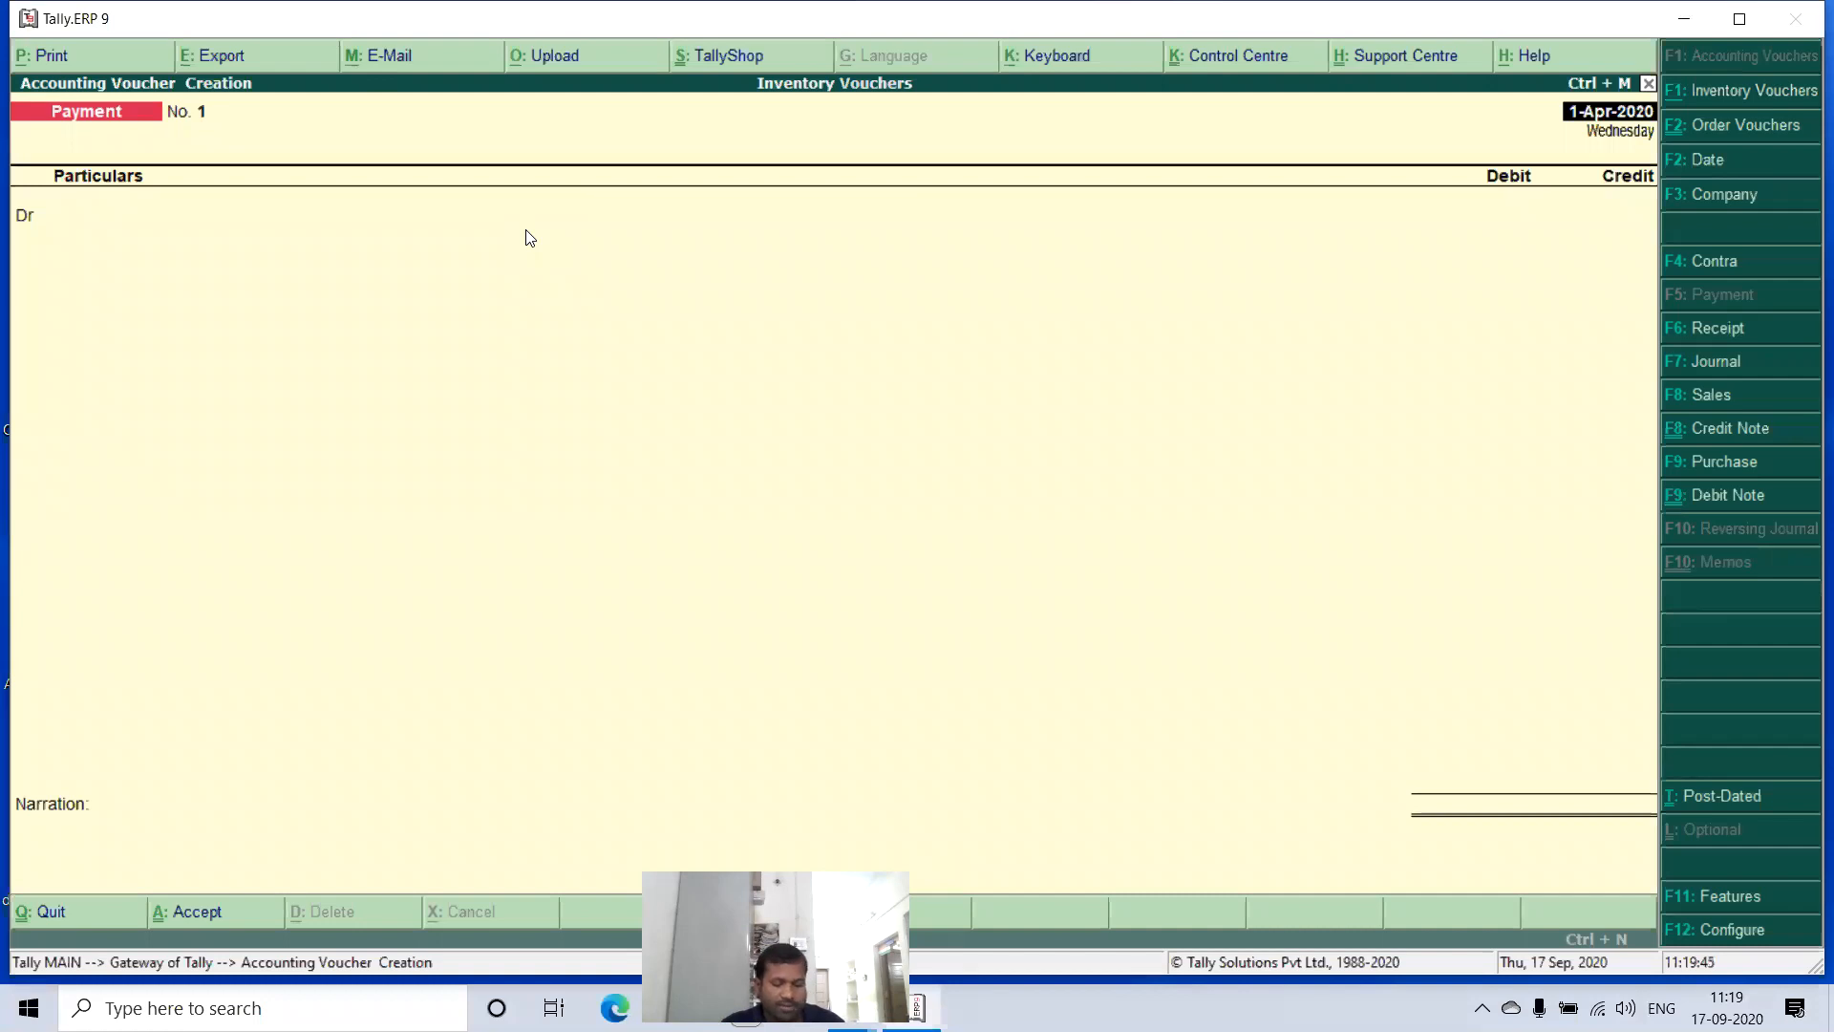
- Start a Receipt Note dated 1-Apr-2020 with a blank reference number and select the supplier's ledger as party account
key("alt+F9")
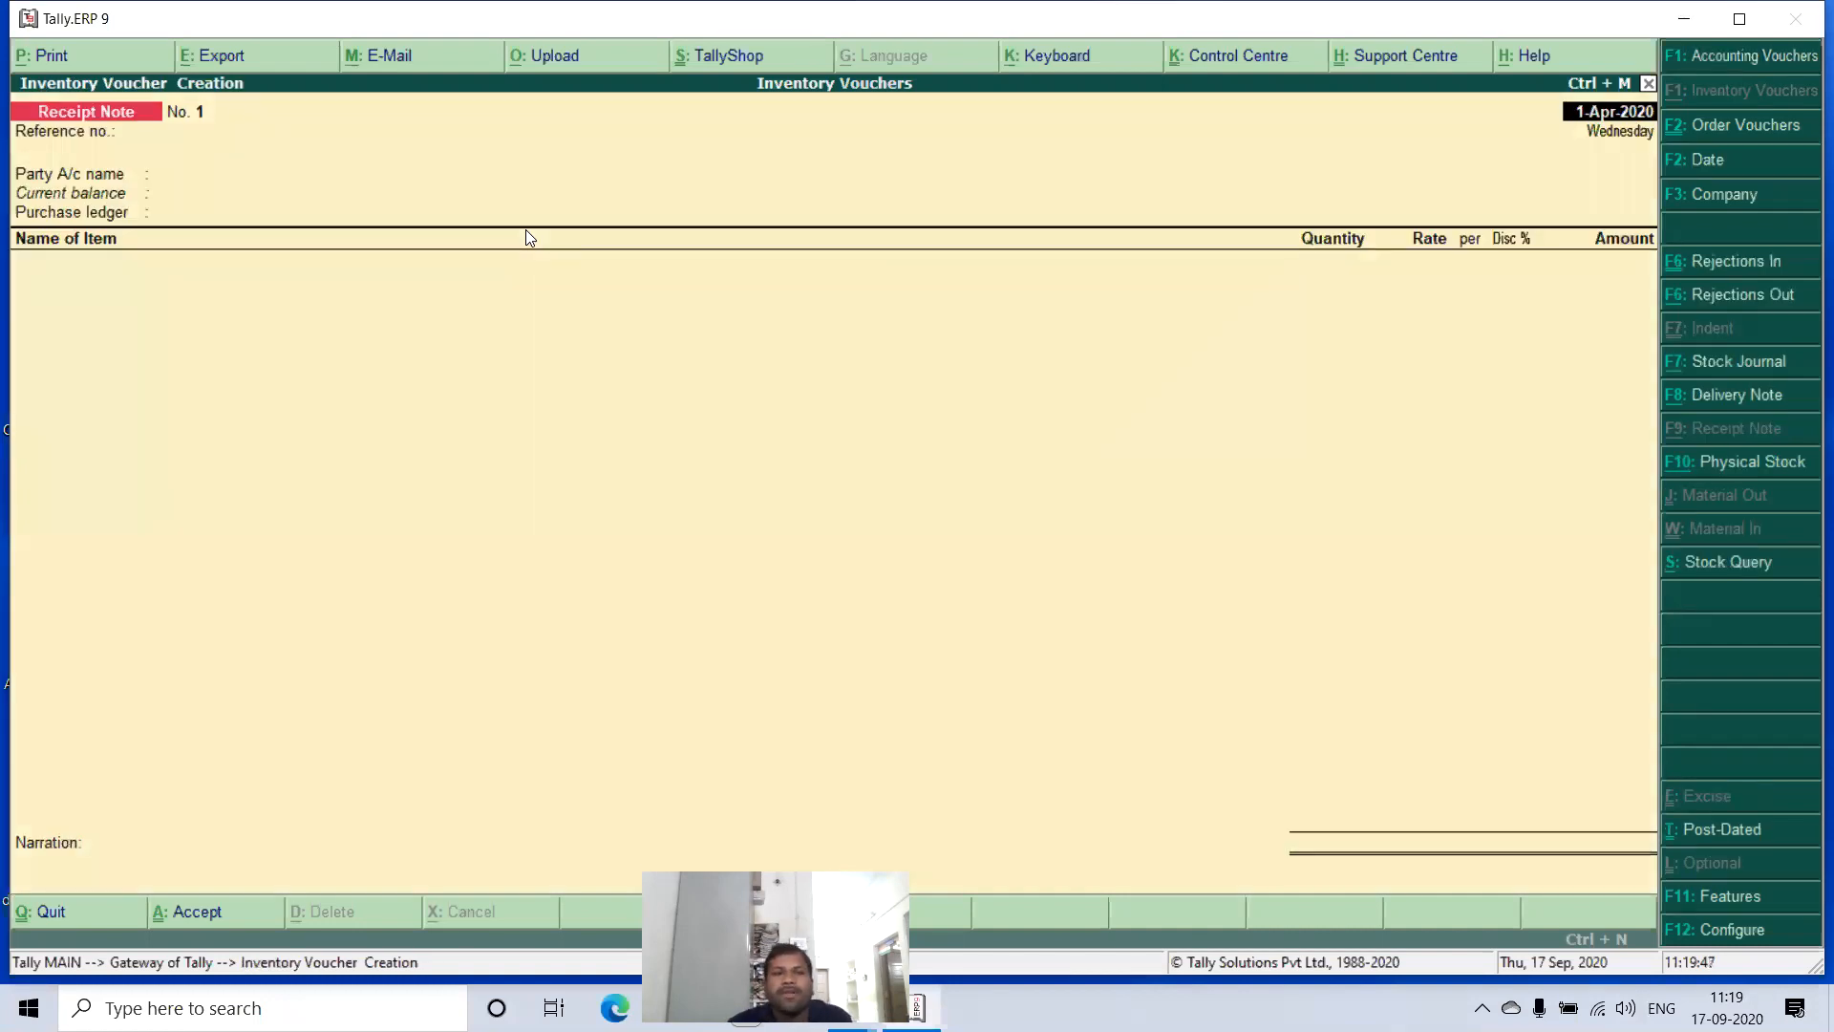
key("Return")
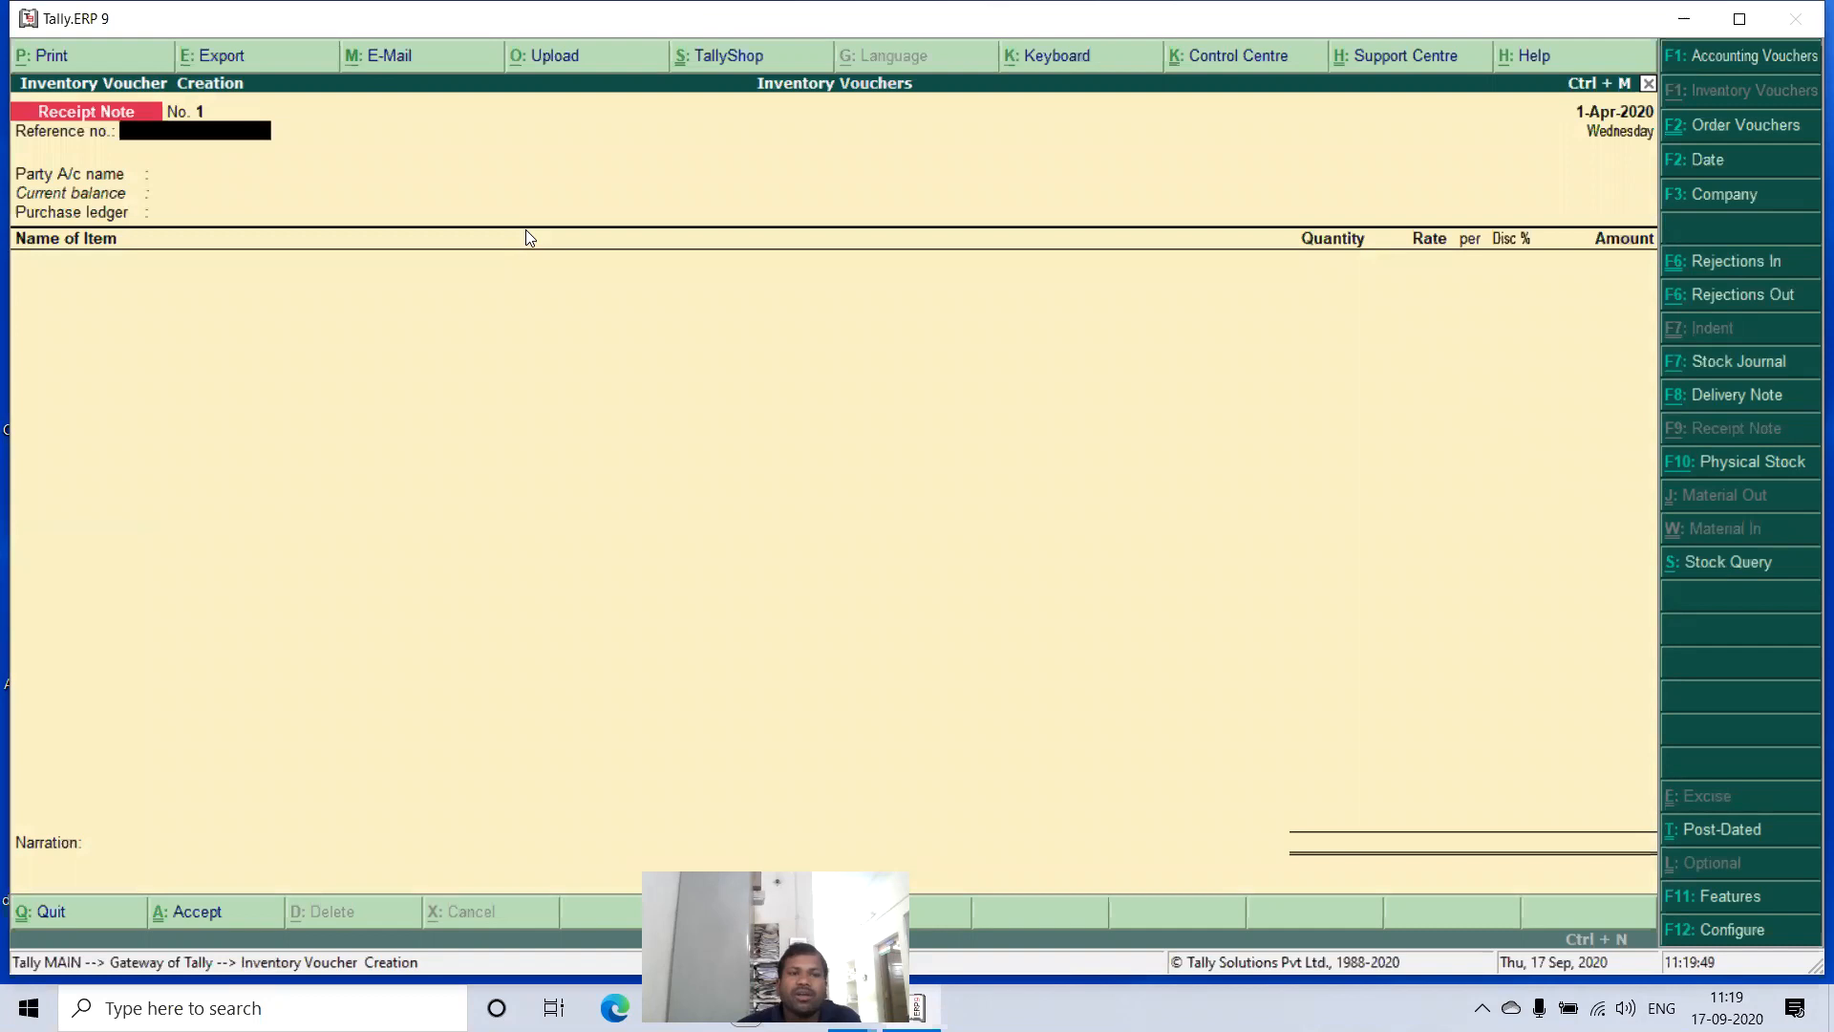
key("Return")
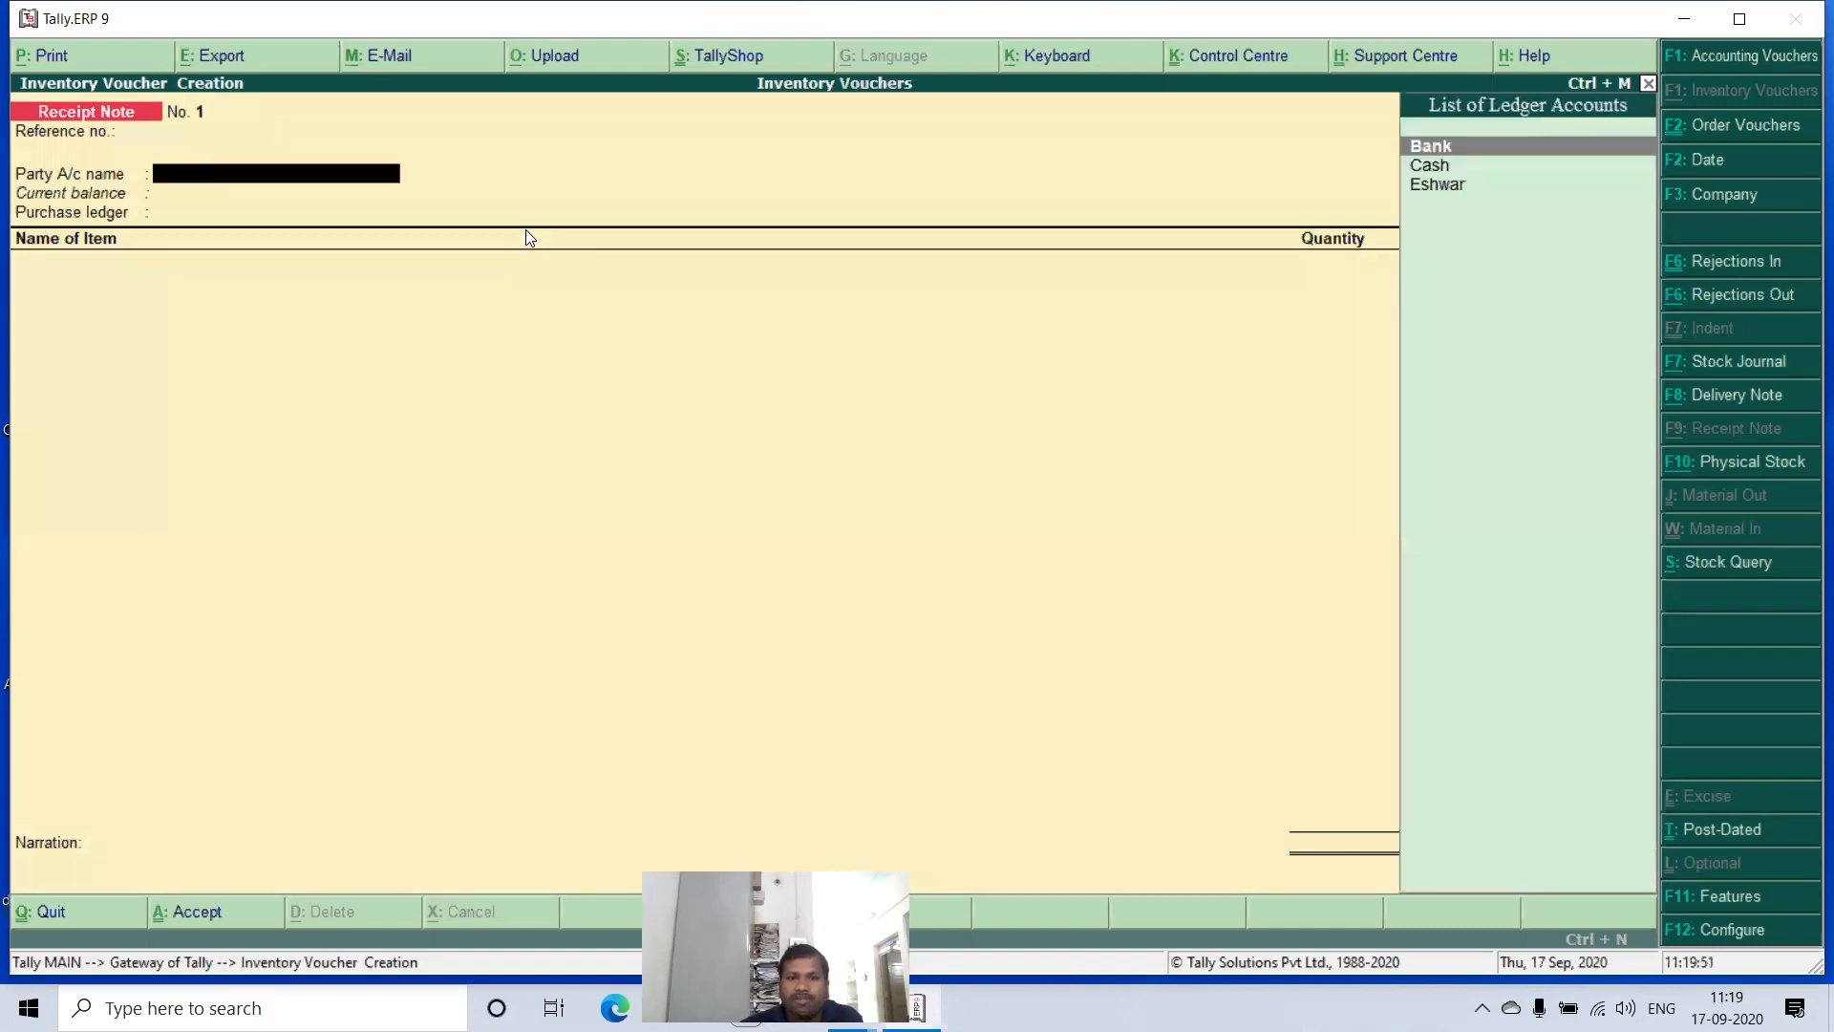
key("Down")
key("Down")
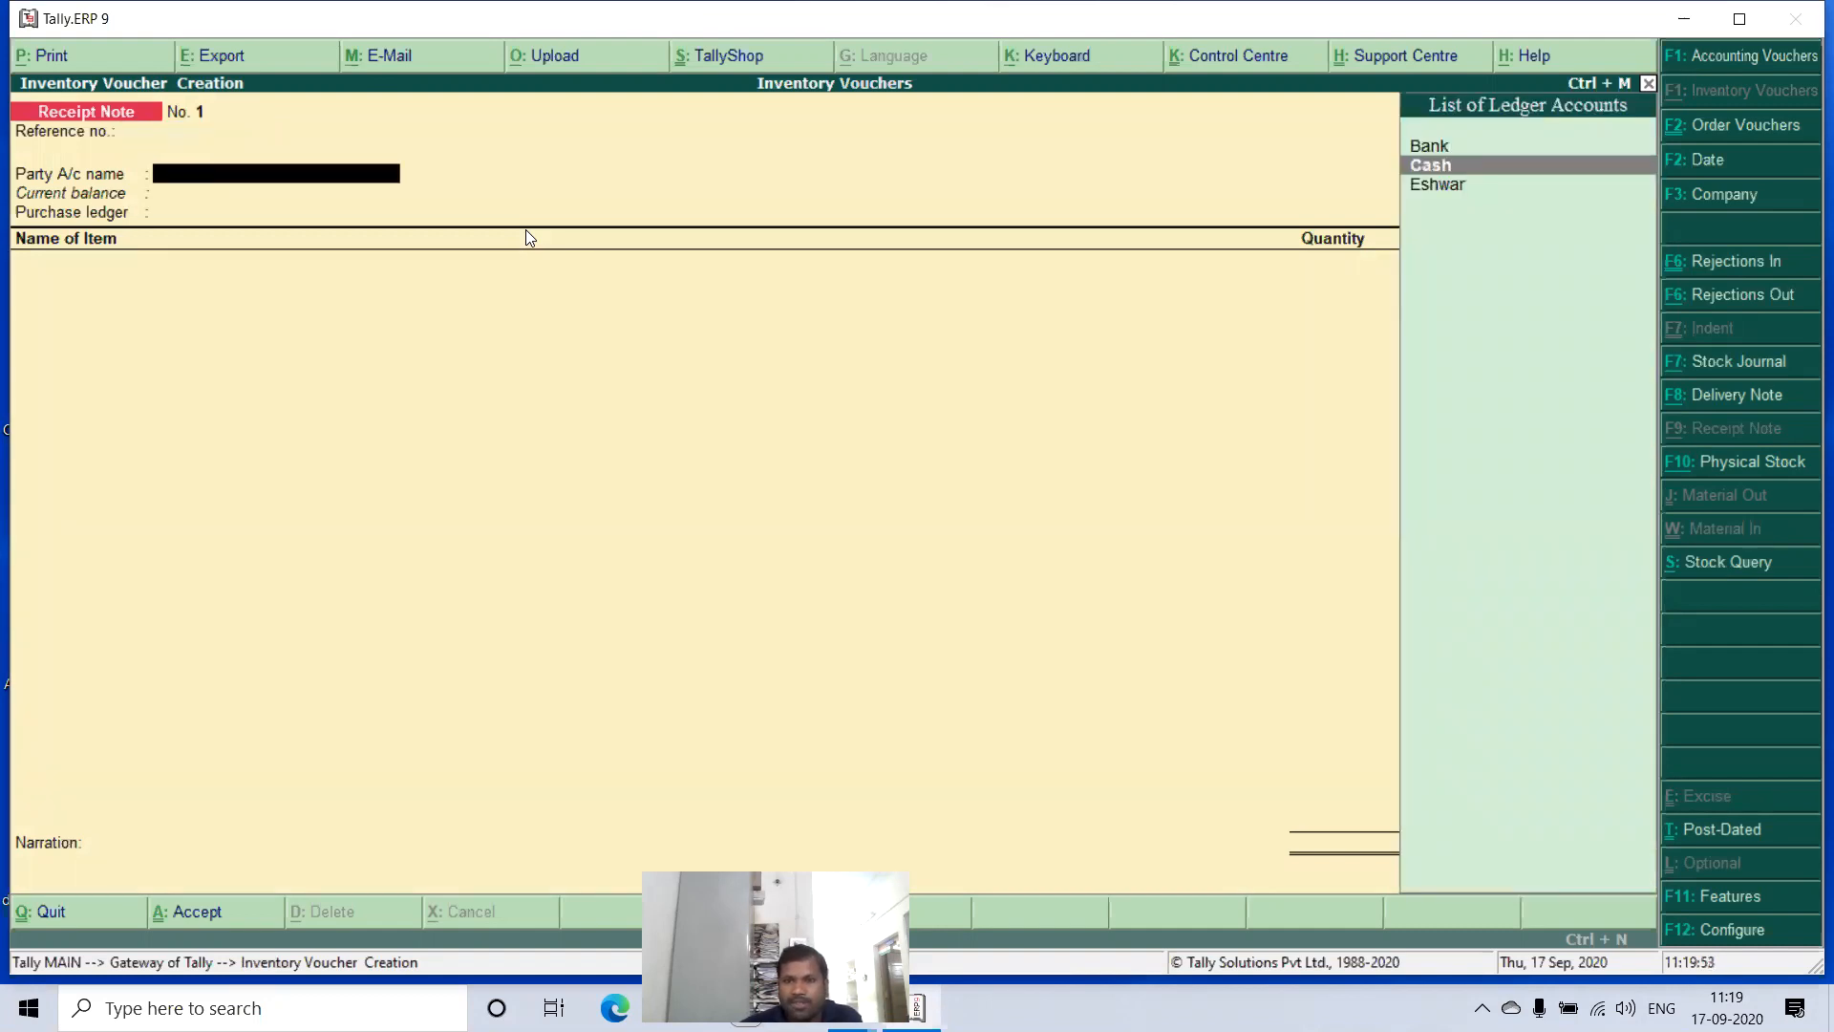
key("Return")
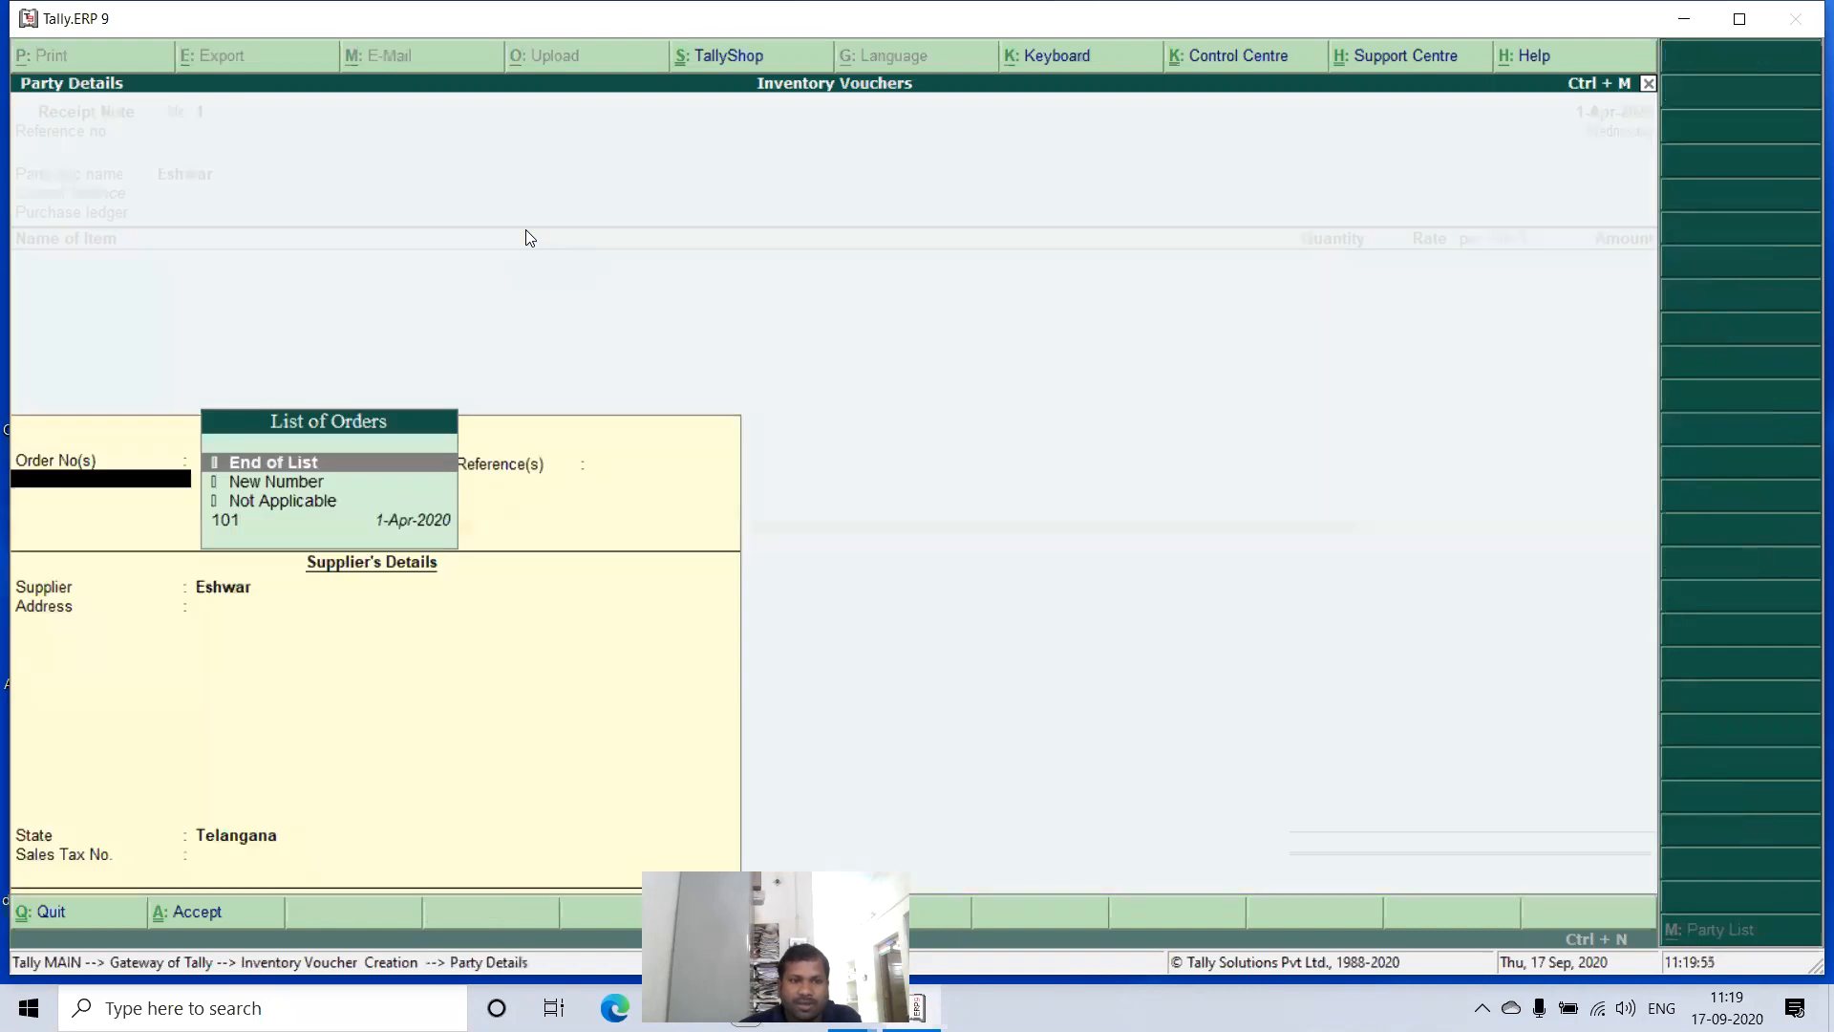
- Fill the receipt note from order 101, keep the supplier's details and Purchase ledger, and save it
key("Down")
key("Down")
key("Down")
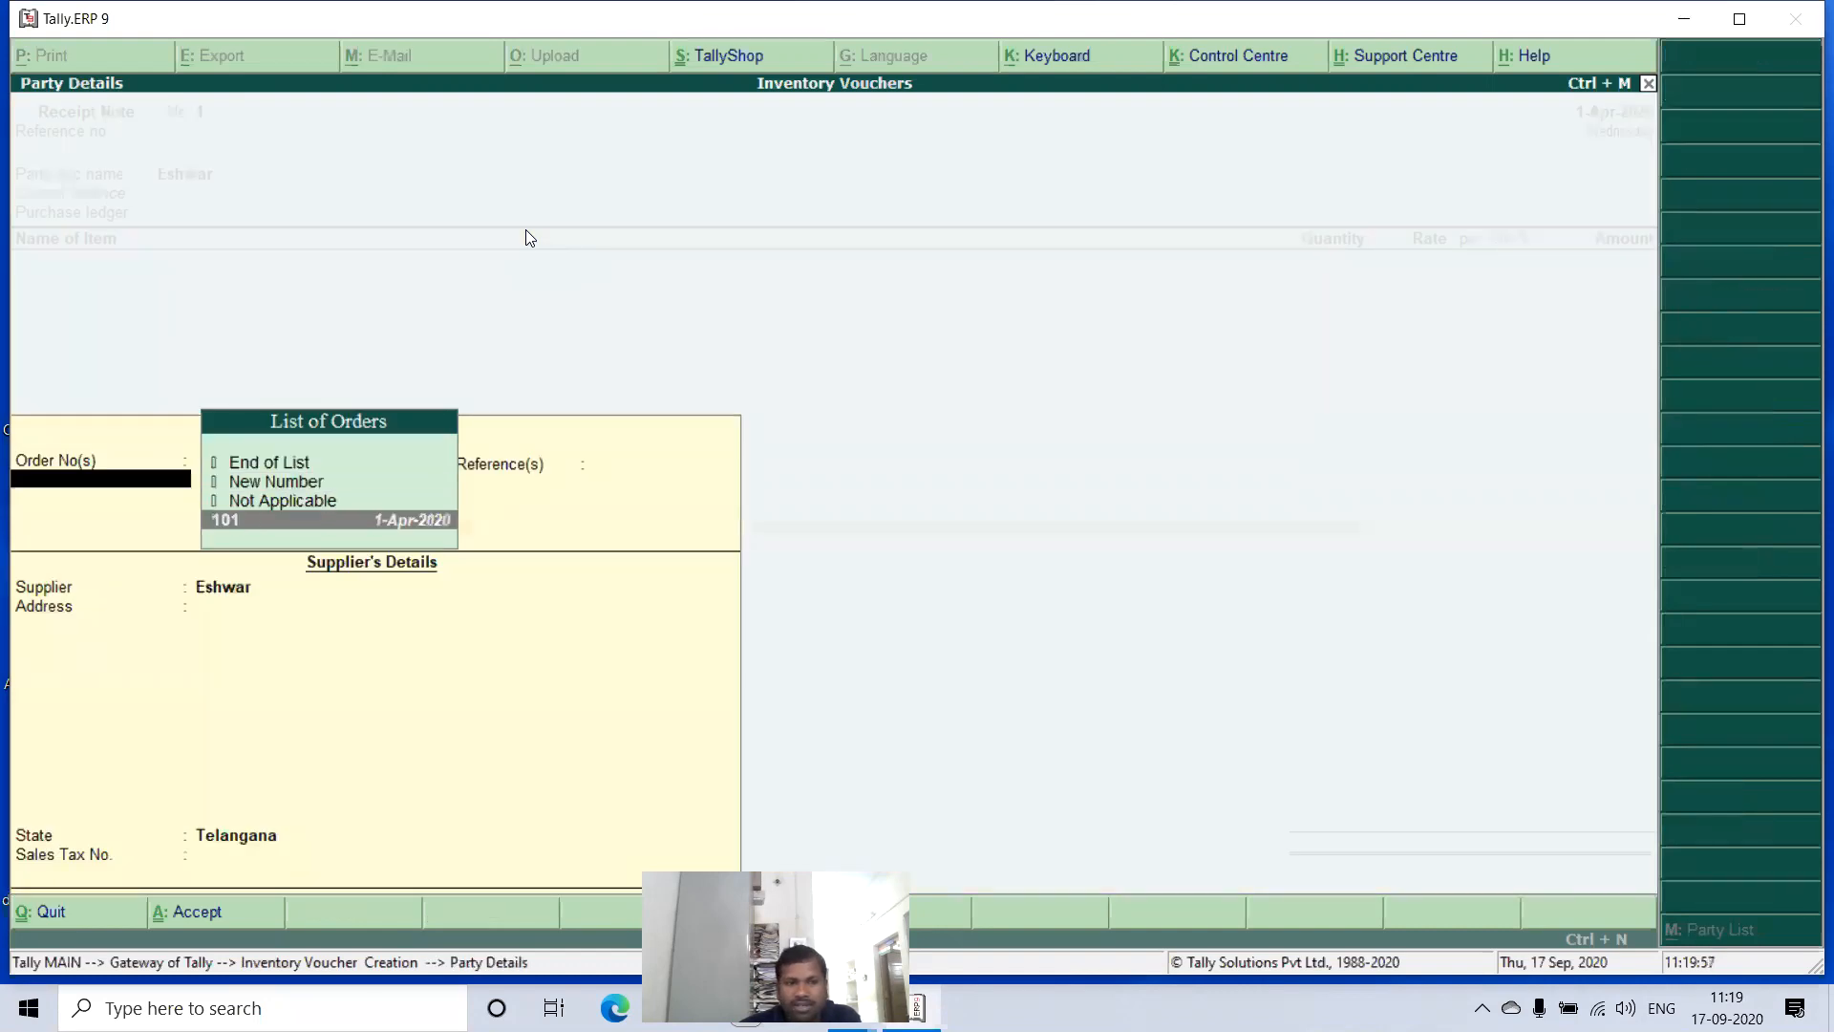
key("Return")
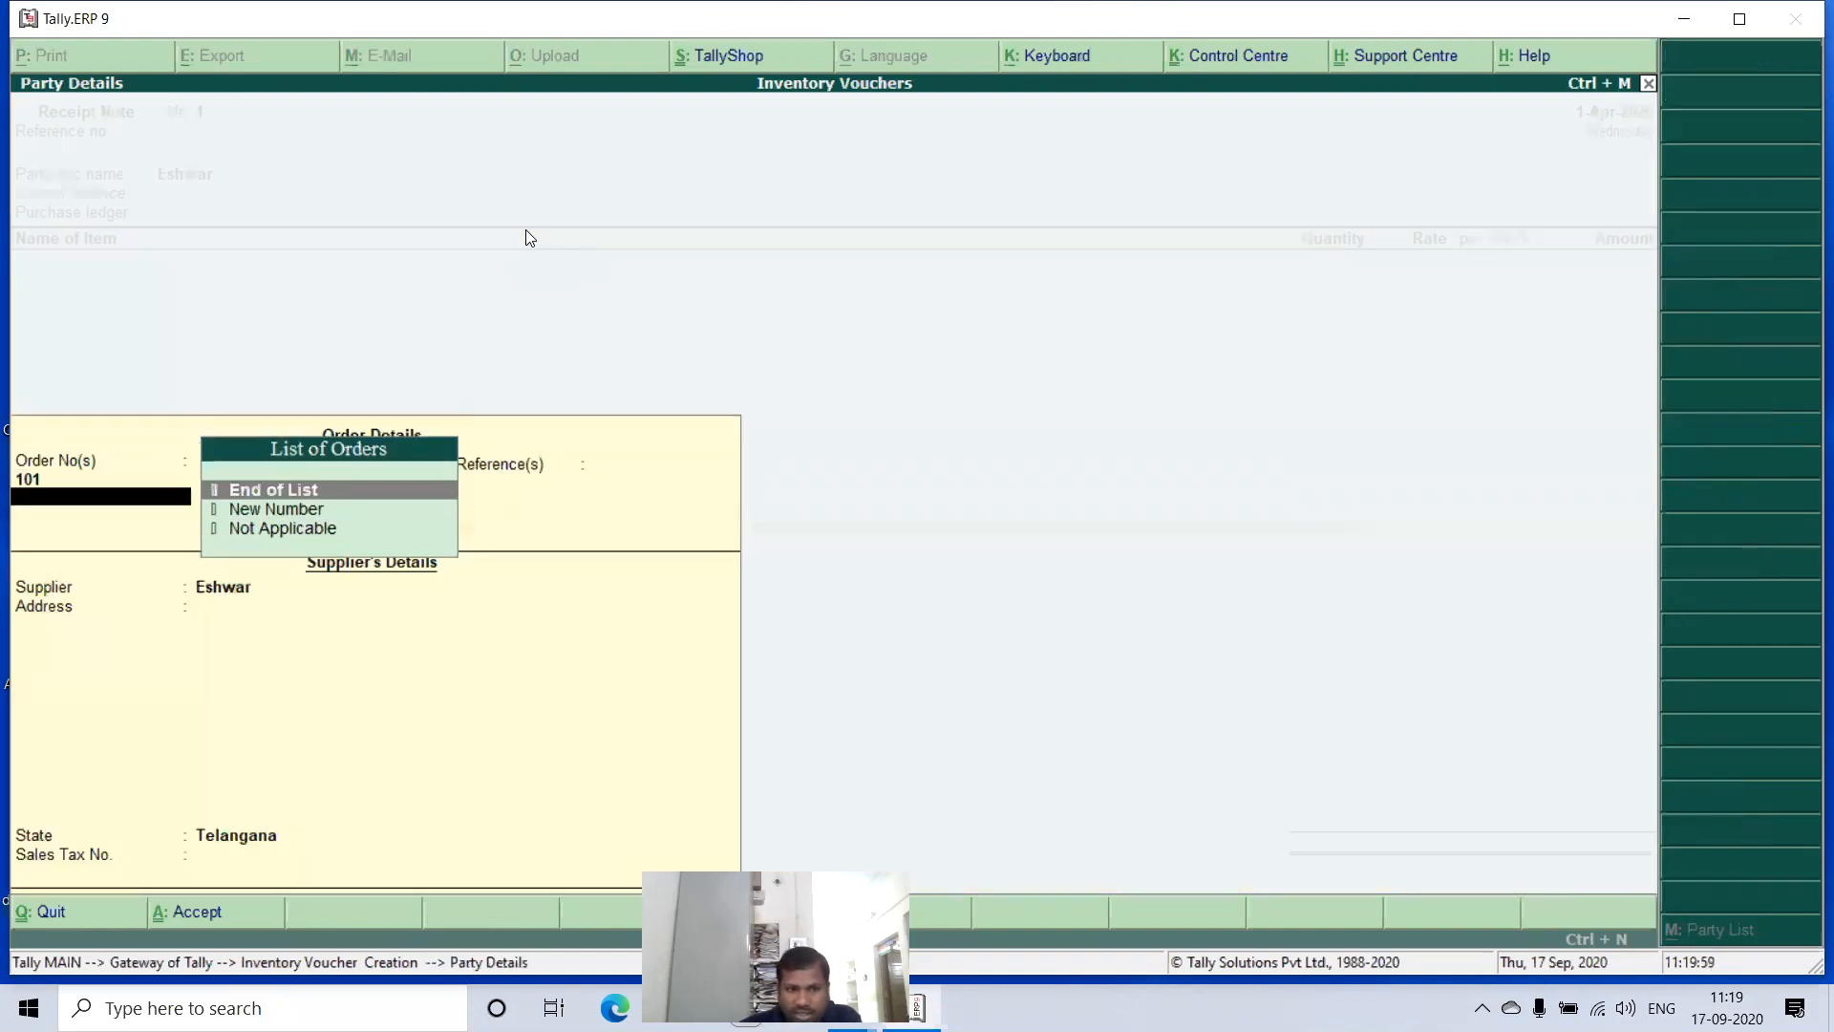
key("Return")
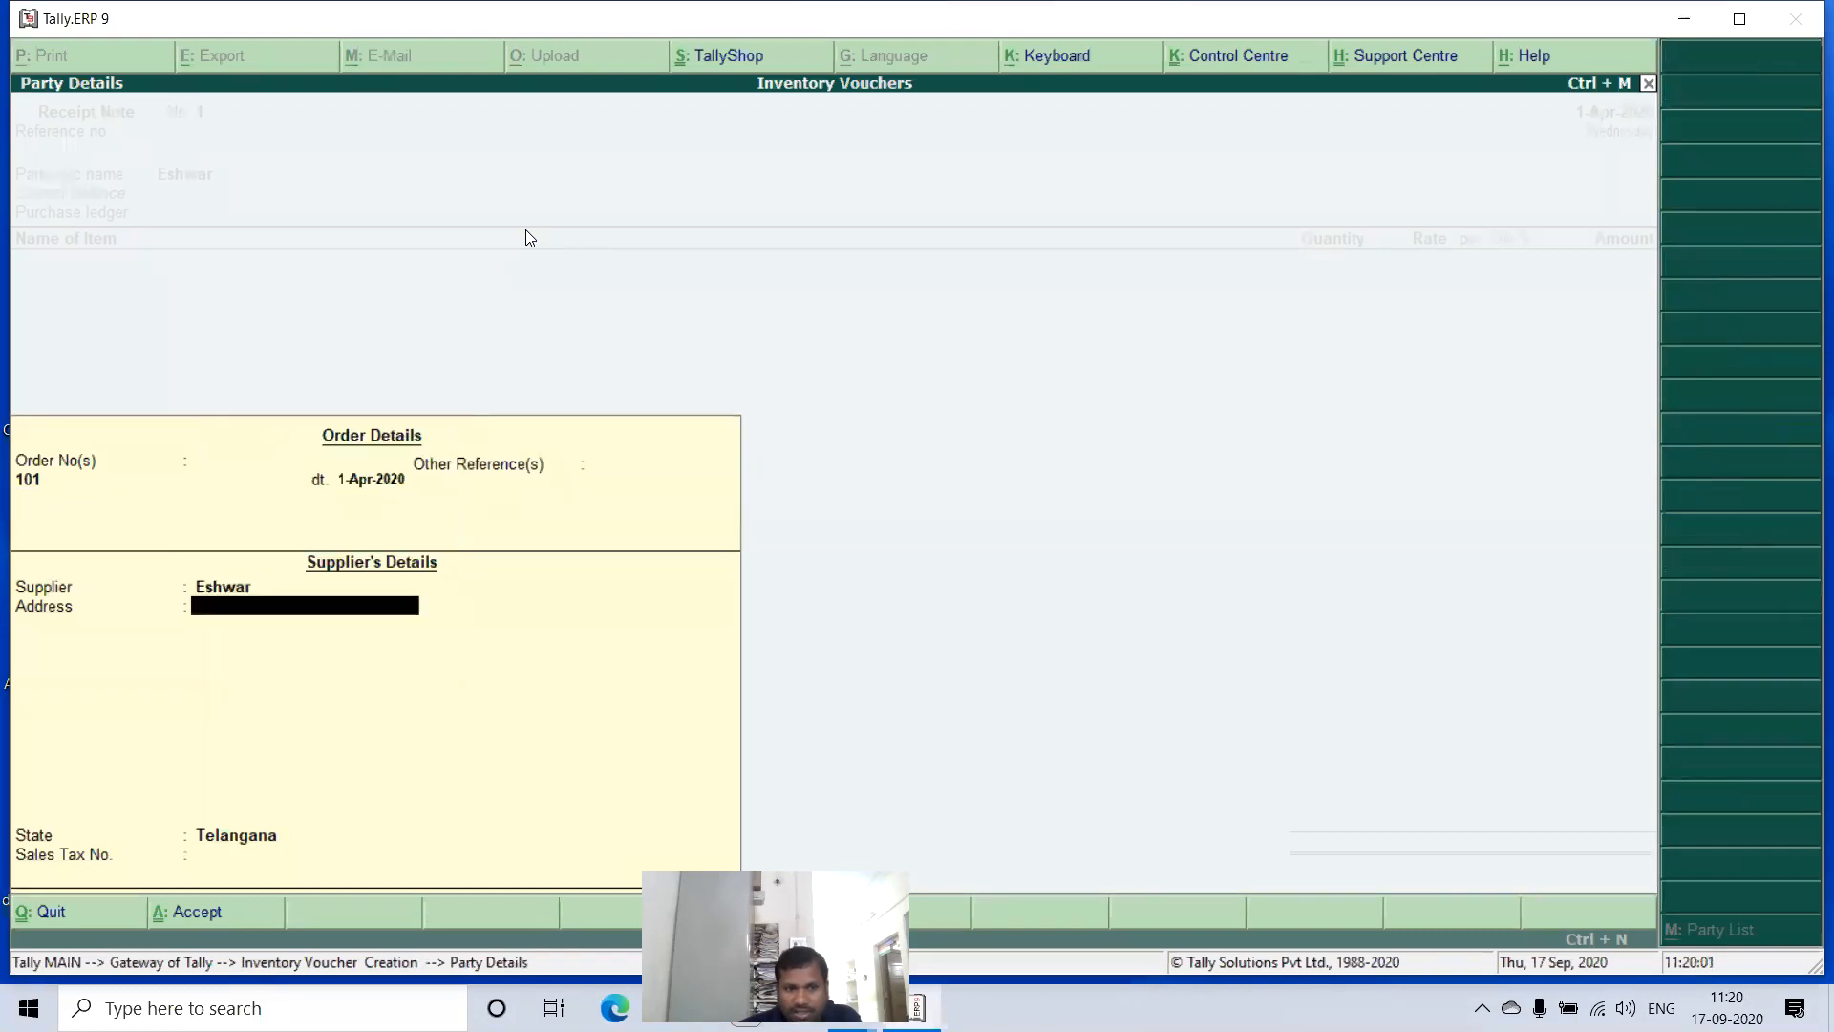
key("Return")
key("Return")
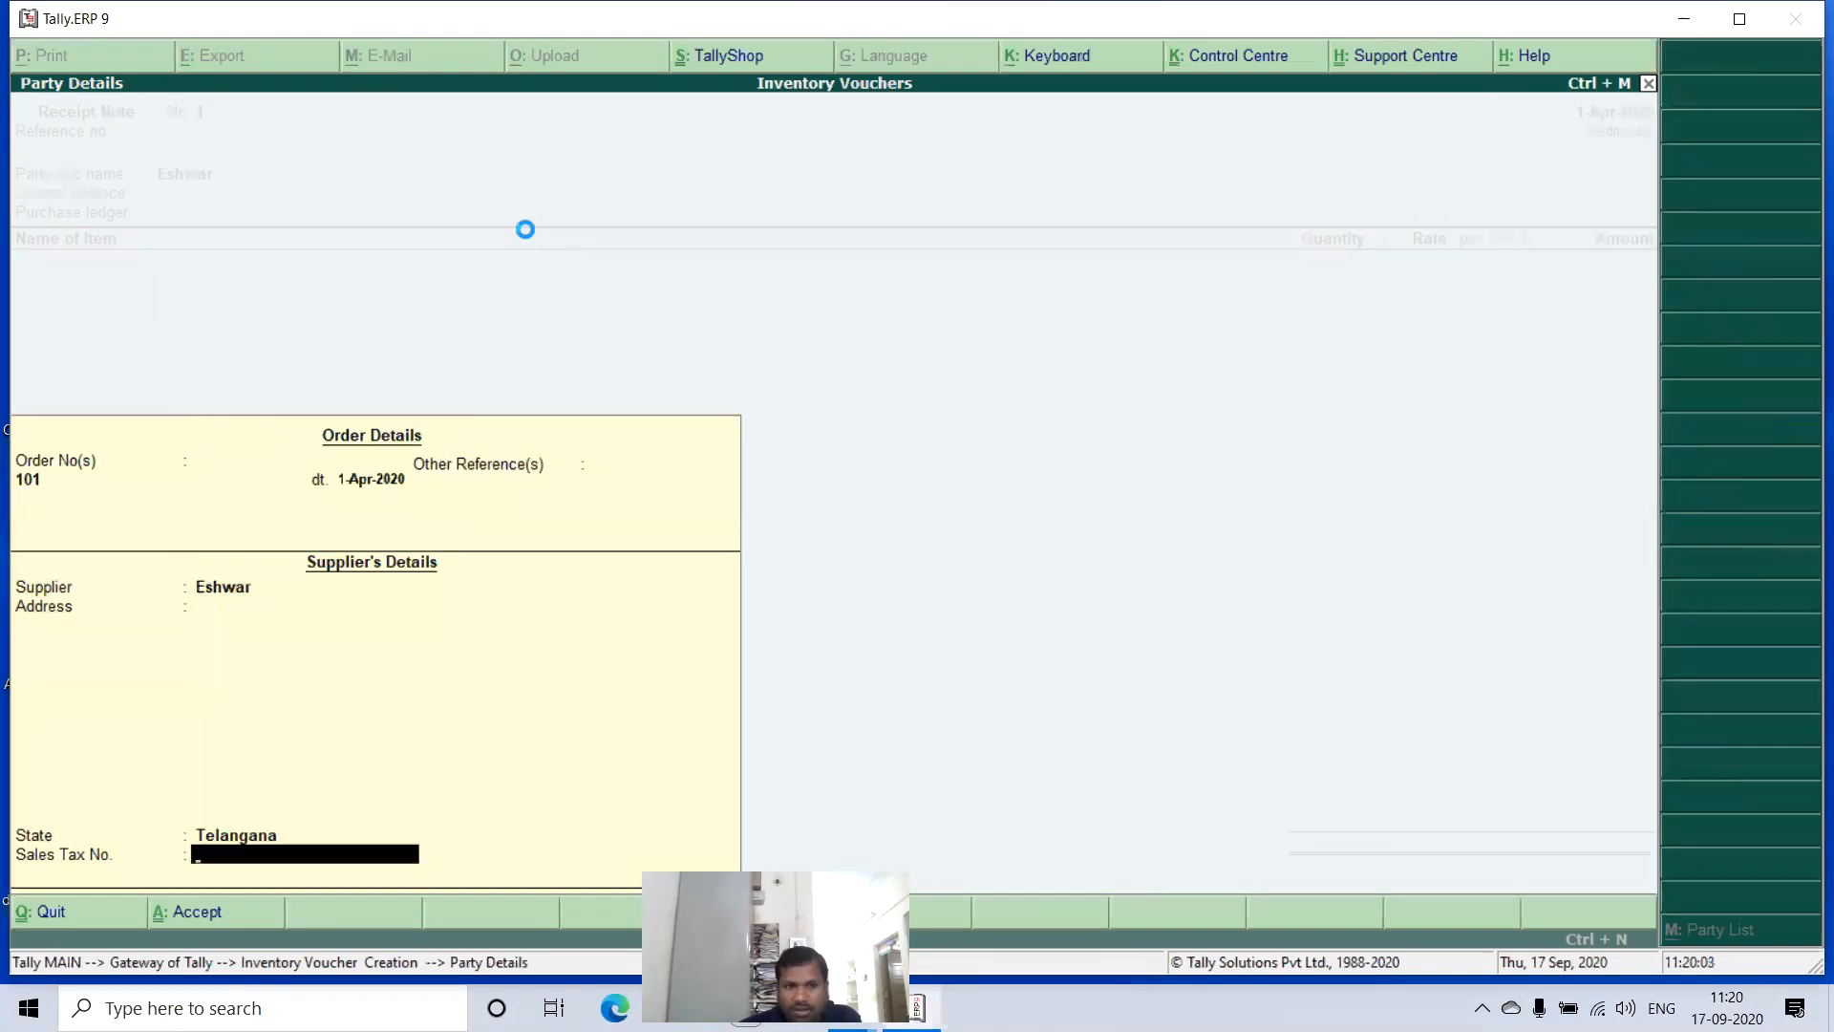
key("Return")
key("Return")
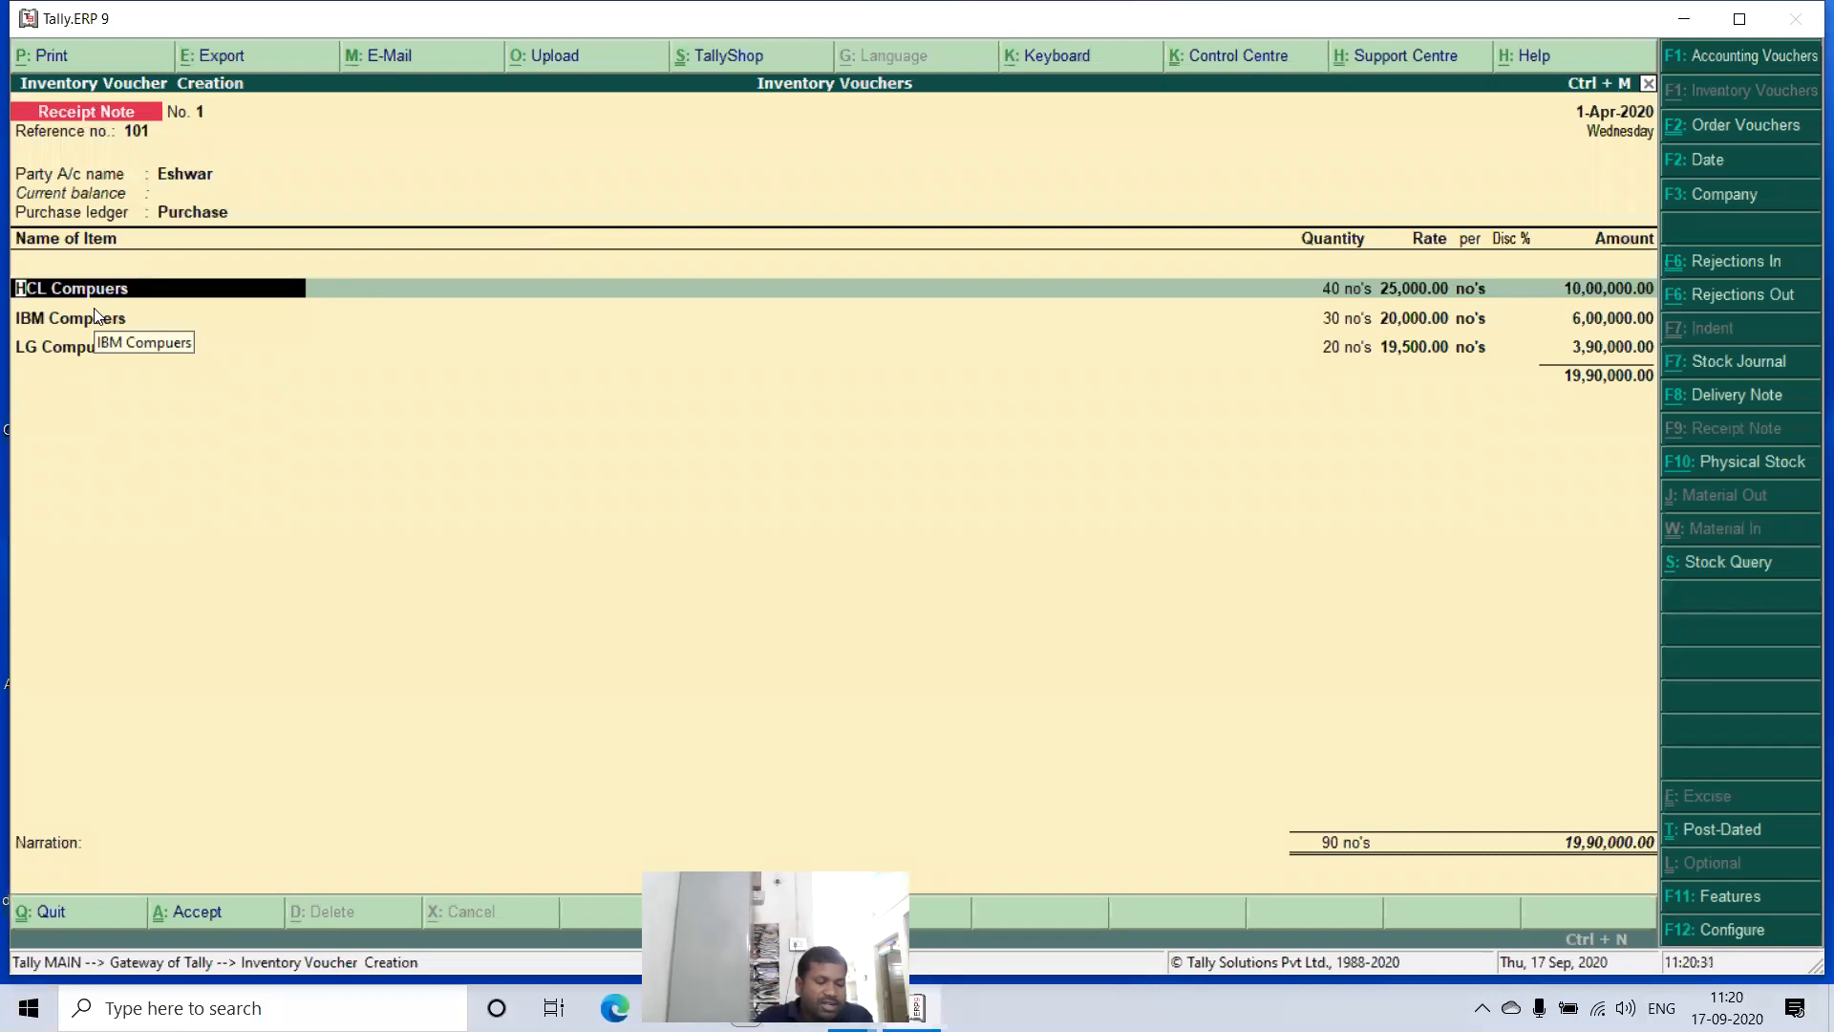
key("F1")
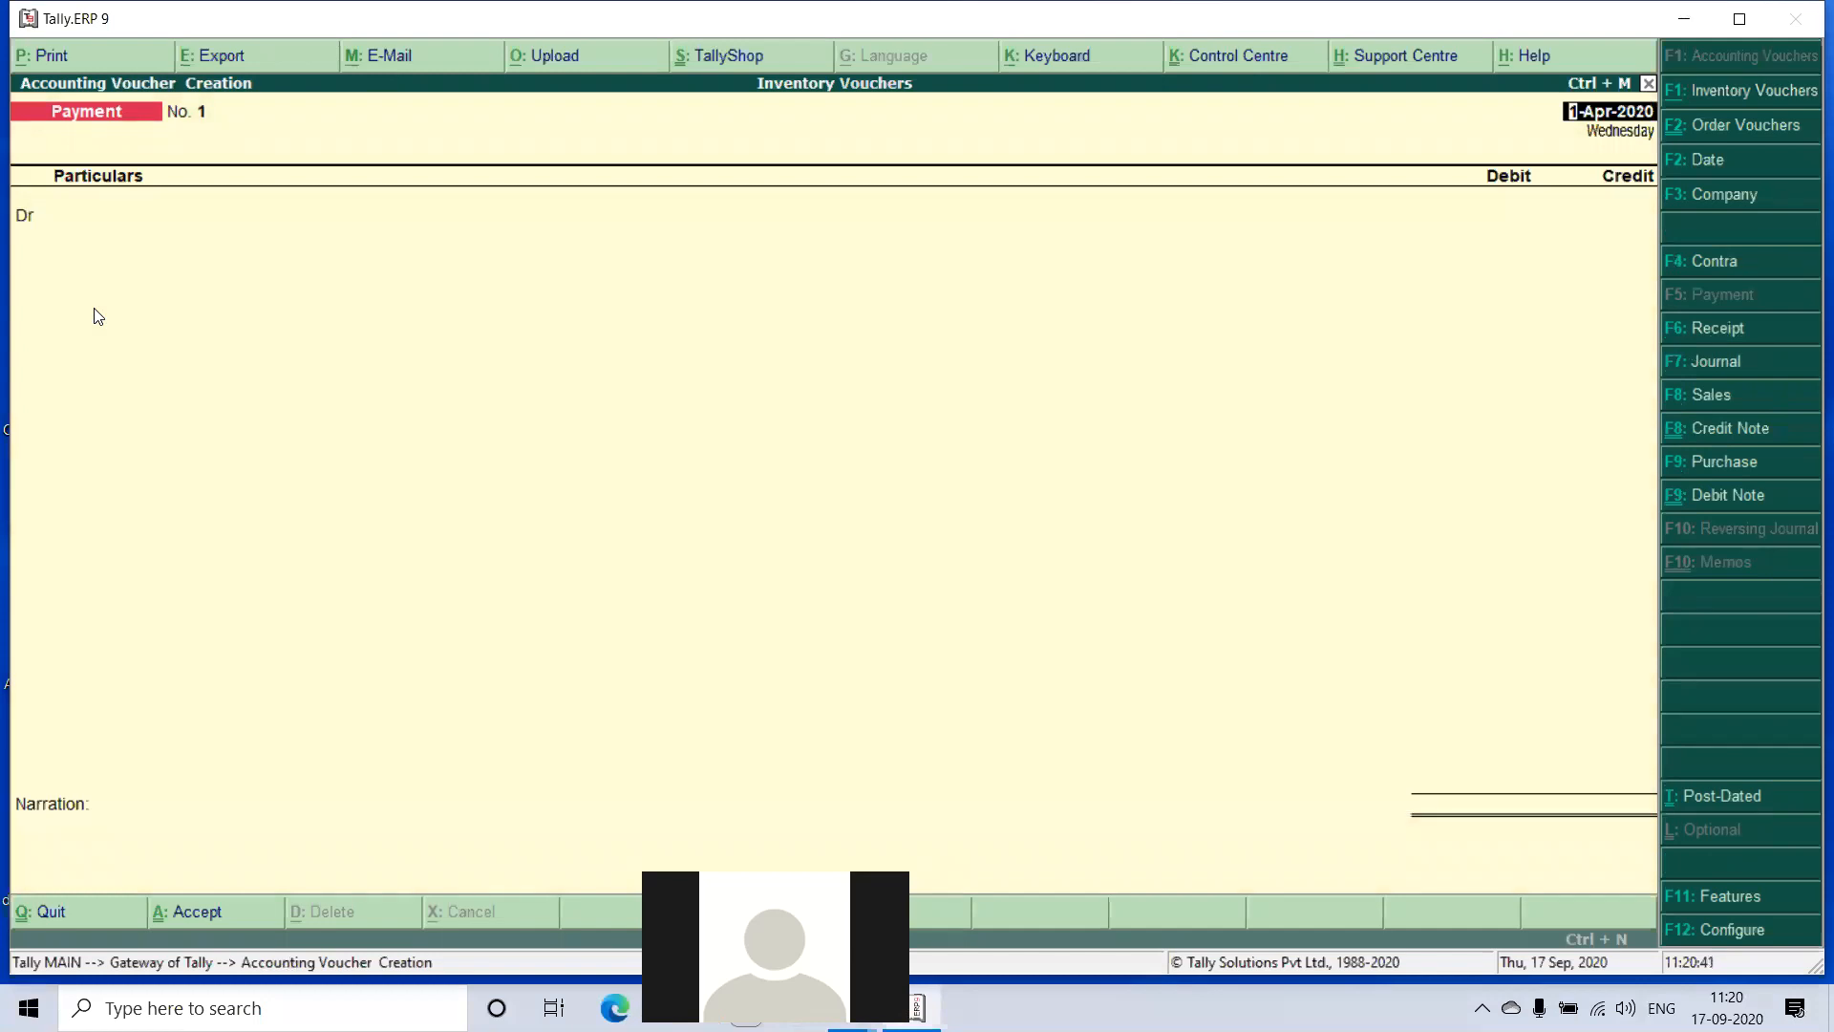
- Reopen the saved receipt note and review its reference number, party account, order details and supplier's details
key("Page_Up")
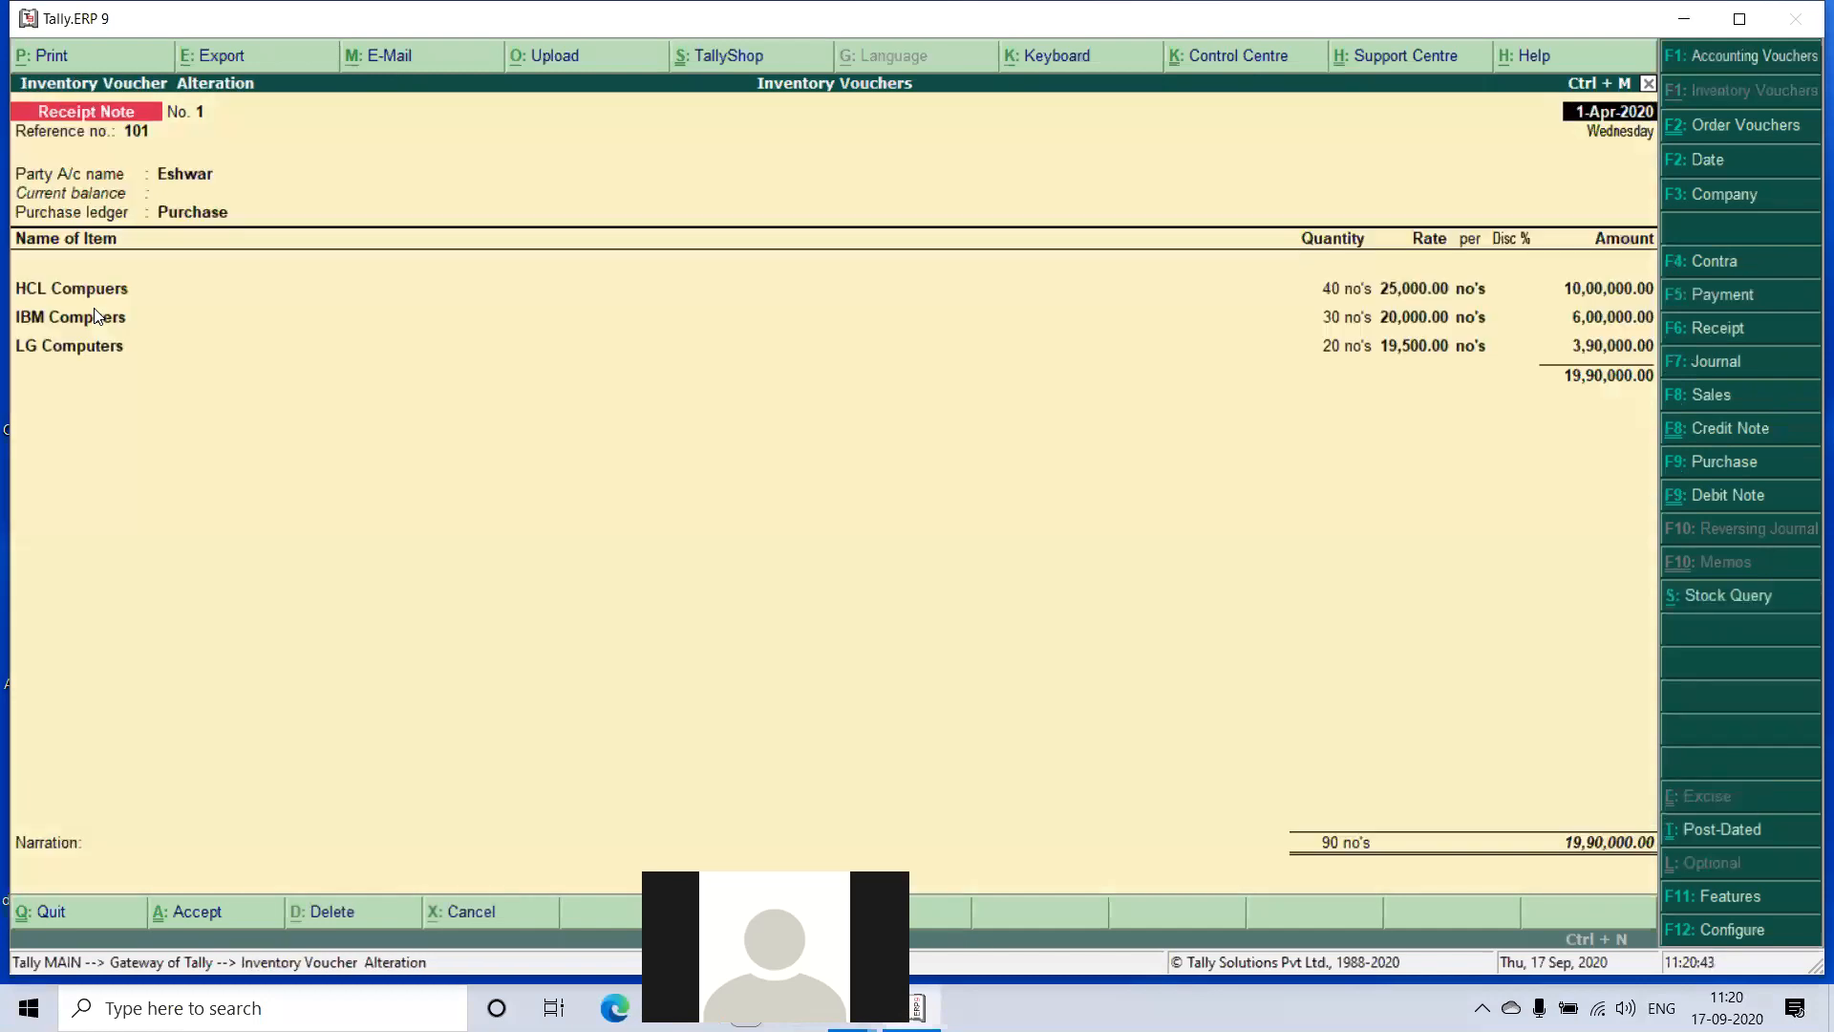
key("Return")
key("Return")
key("Return")
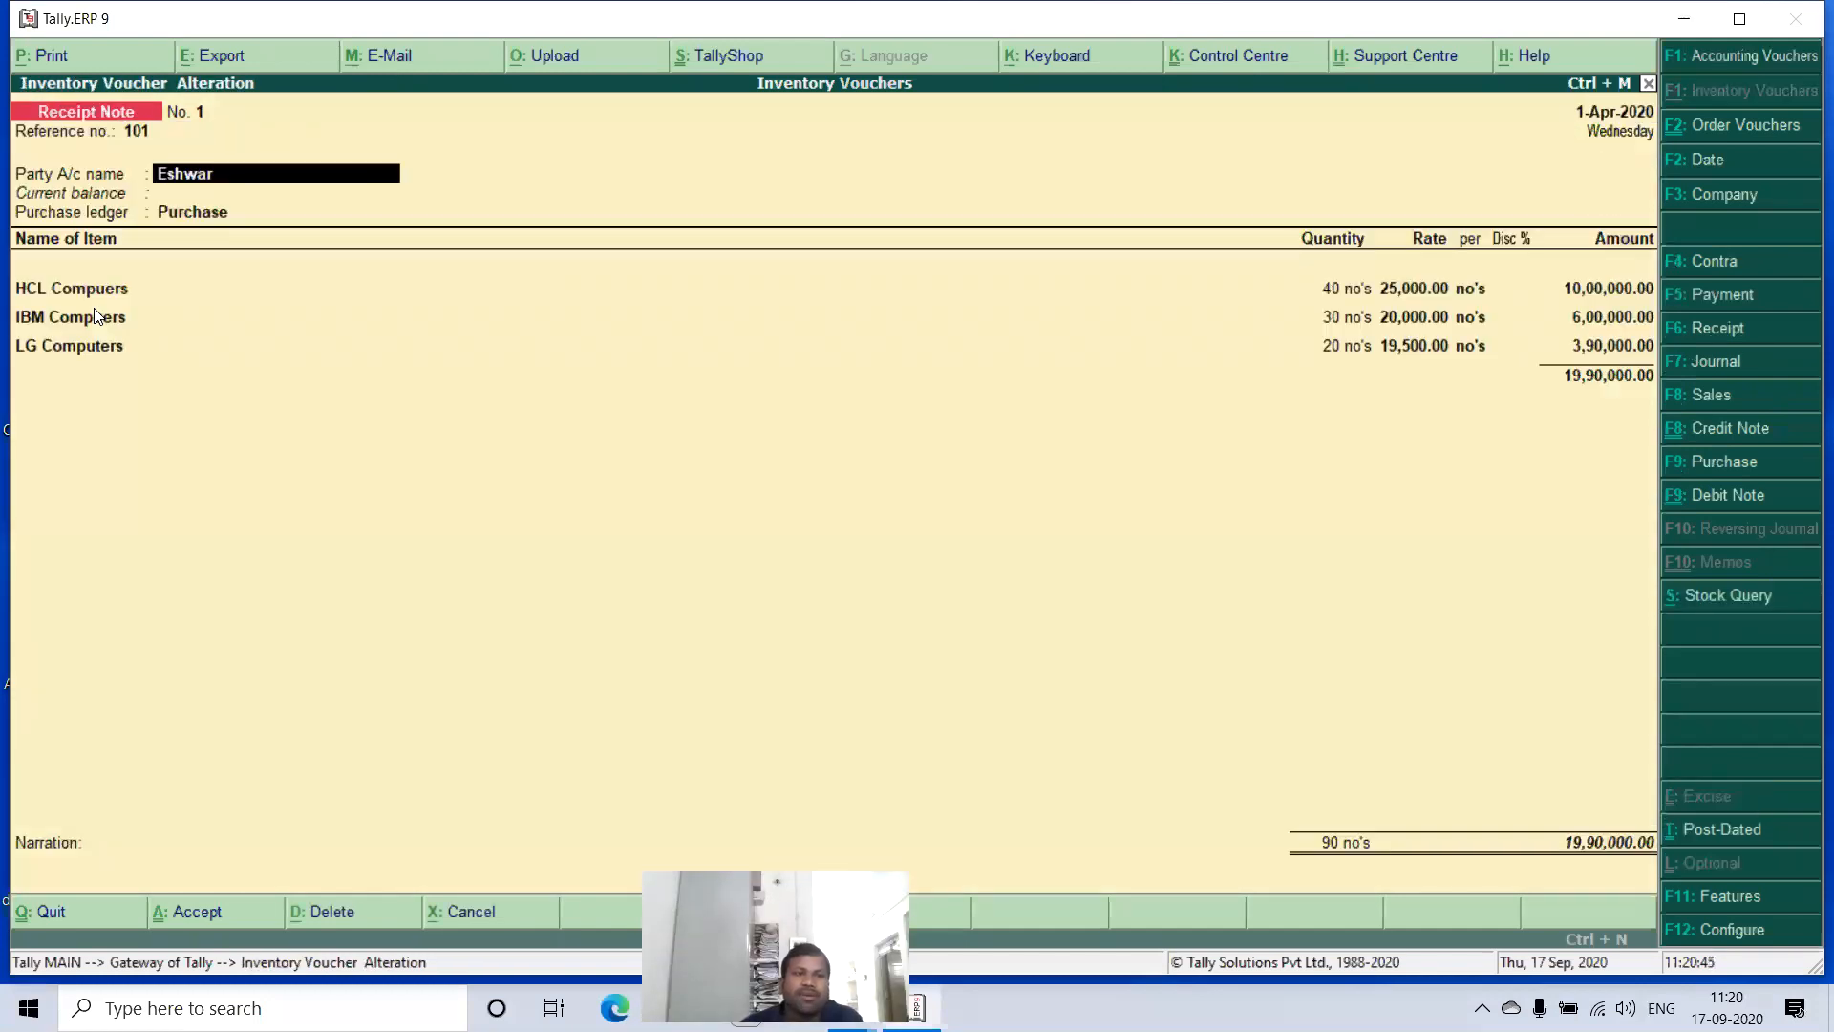
key("Return")
key("Return")
key("Return")
key("Return")
key("Return")
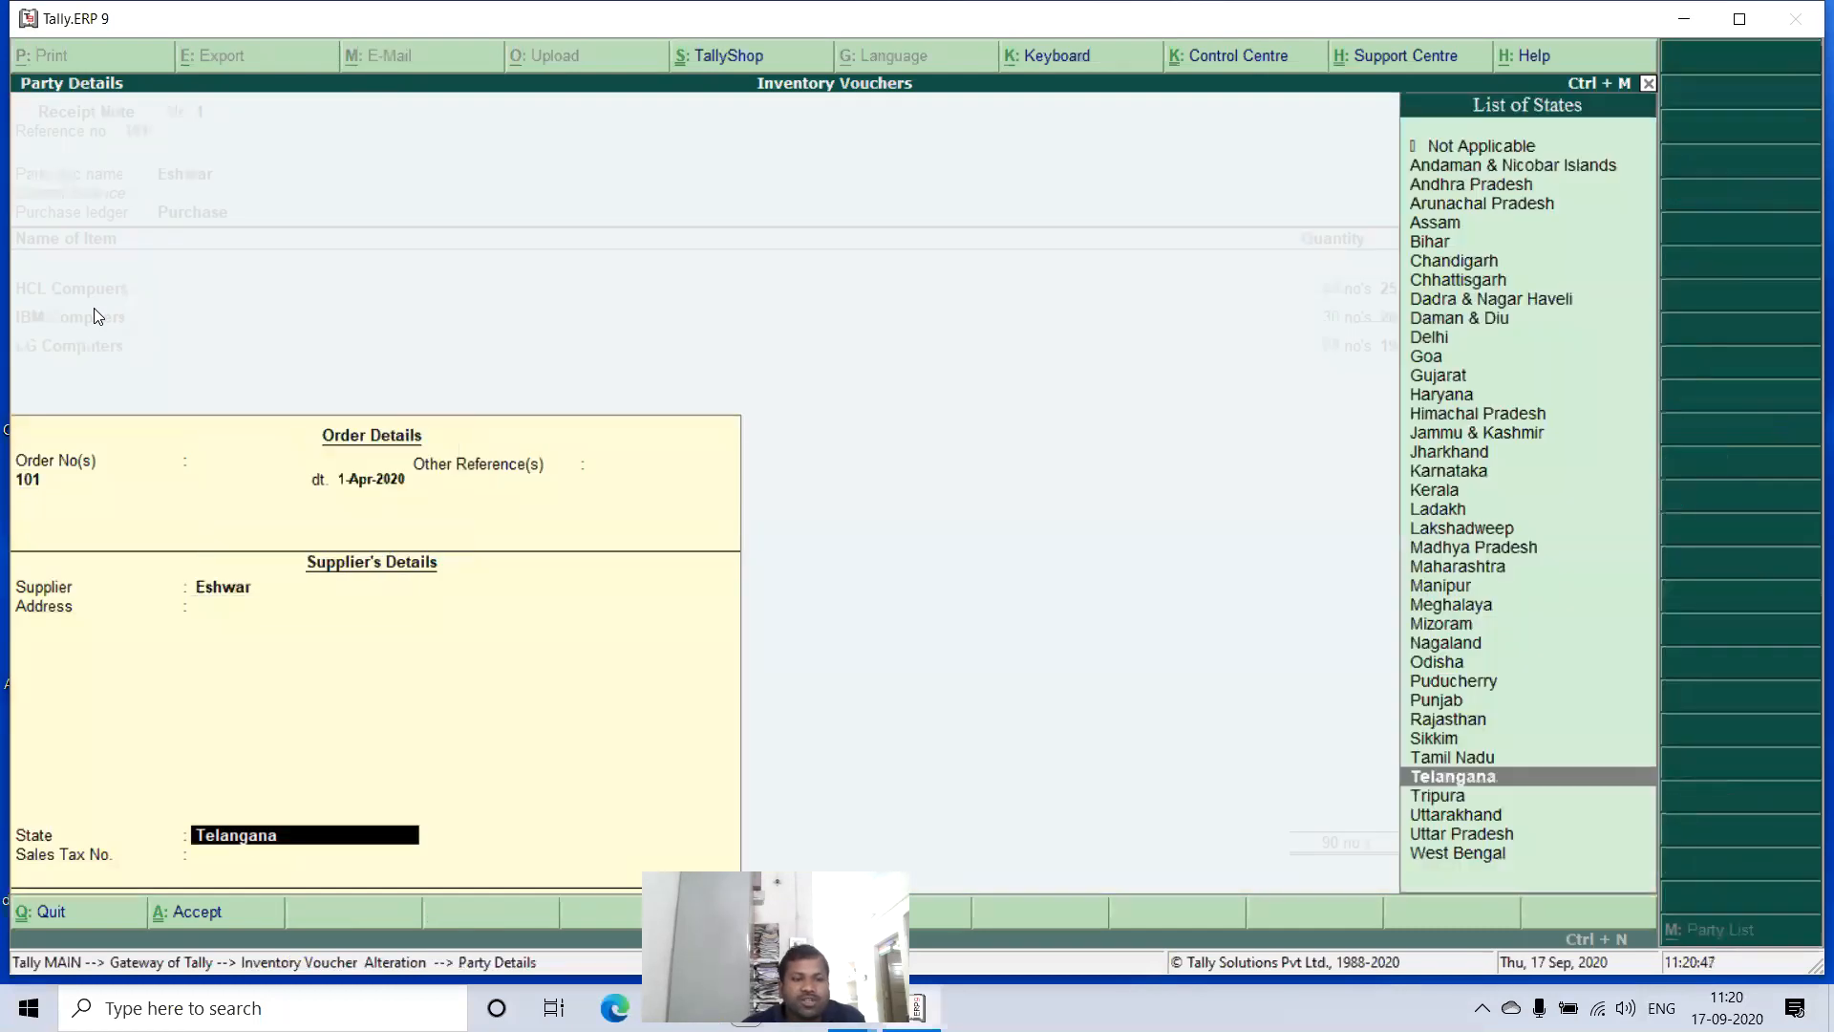
key("Return")
- Set the HCL Compuers quantity to 25 no's under tracking number 101 in the item allocation
key("Return")
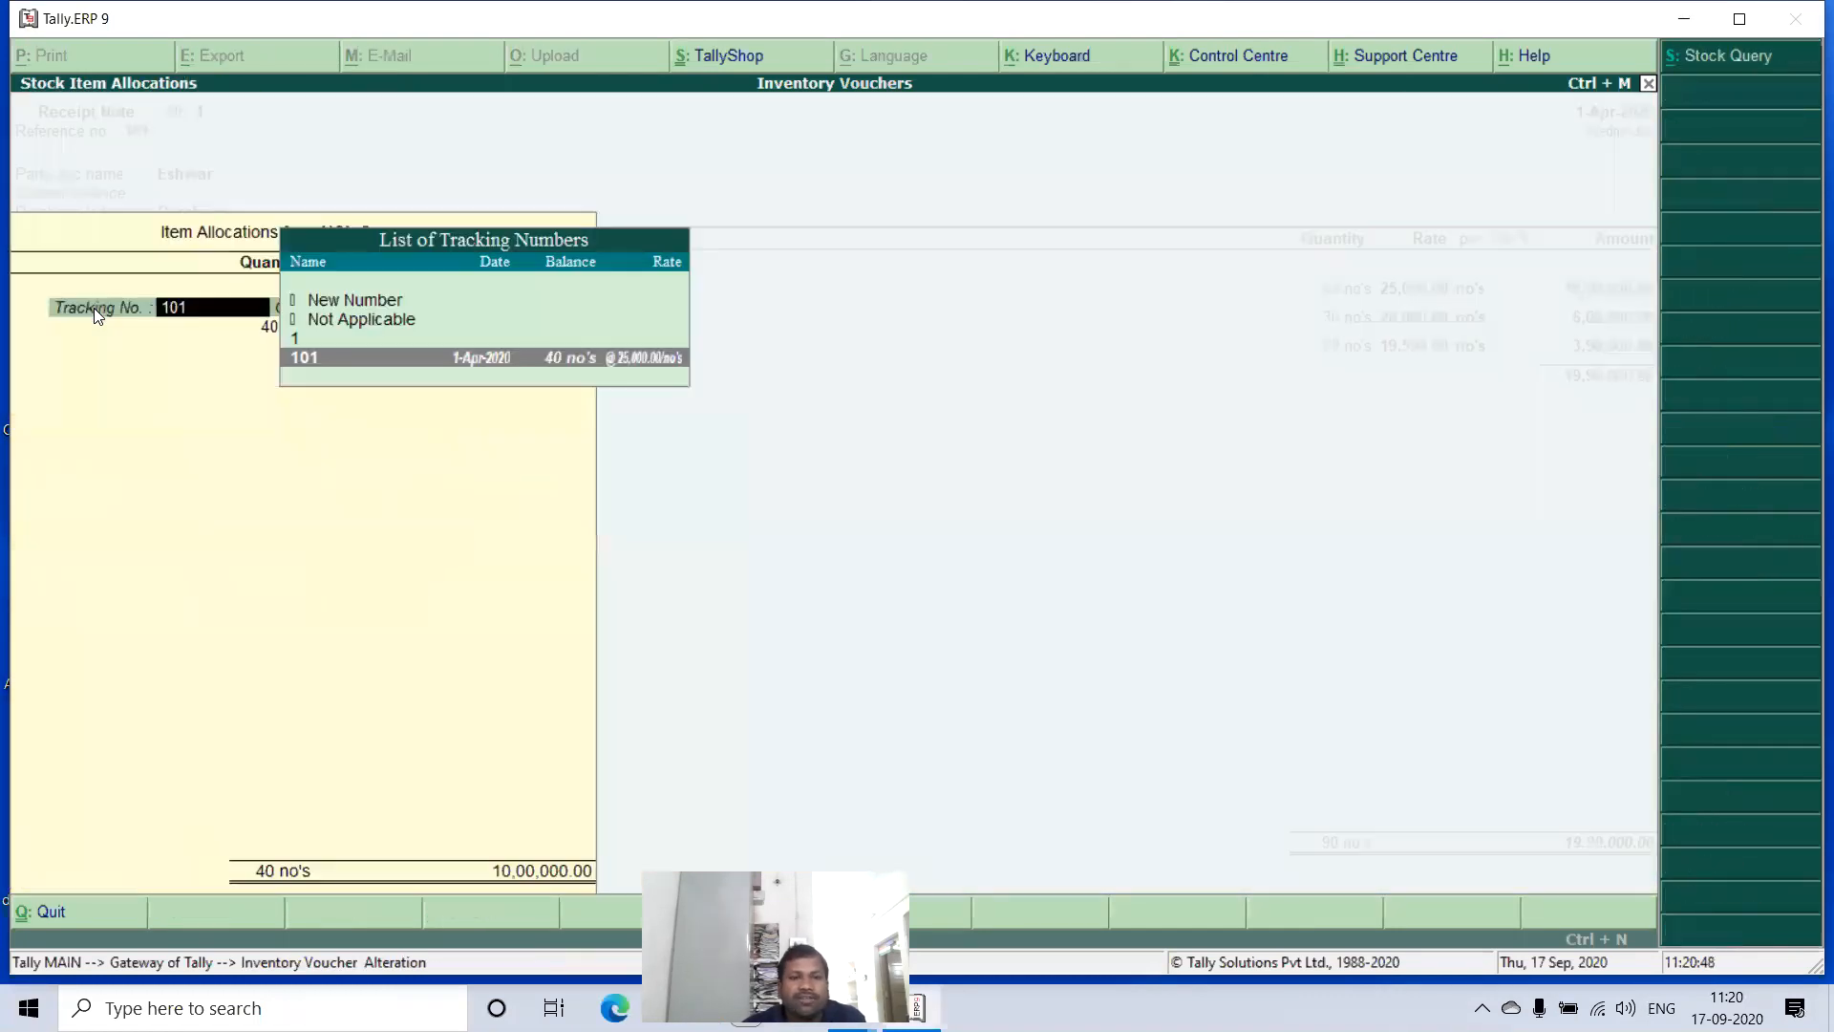
key("Return")
key("Return")
key("Return")
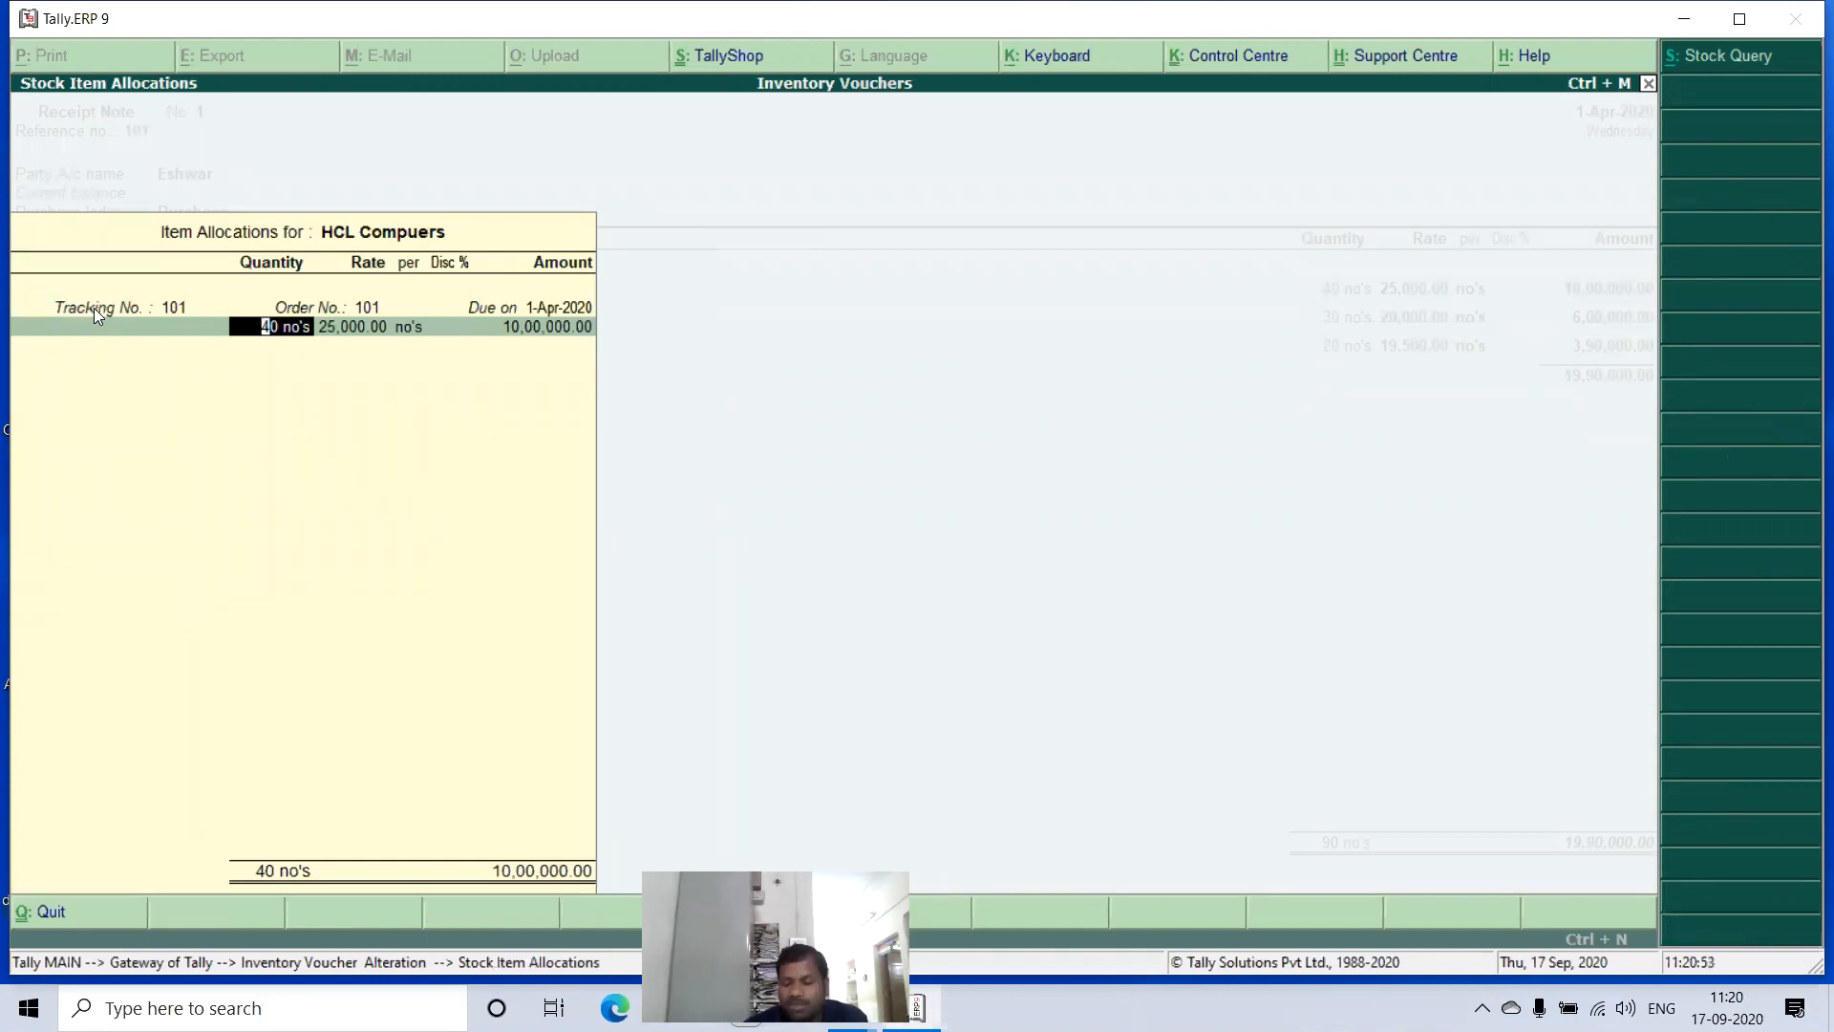
type("25")
key("Return")
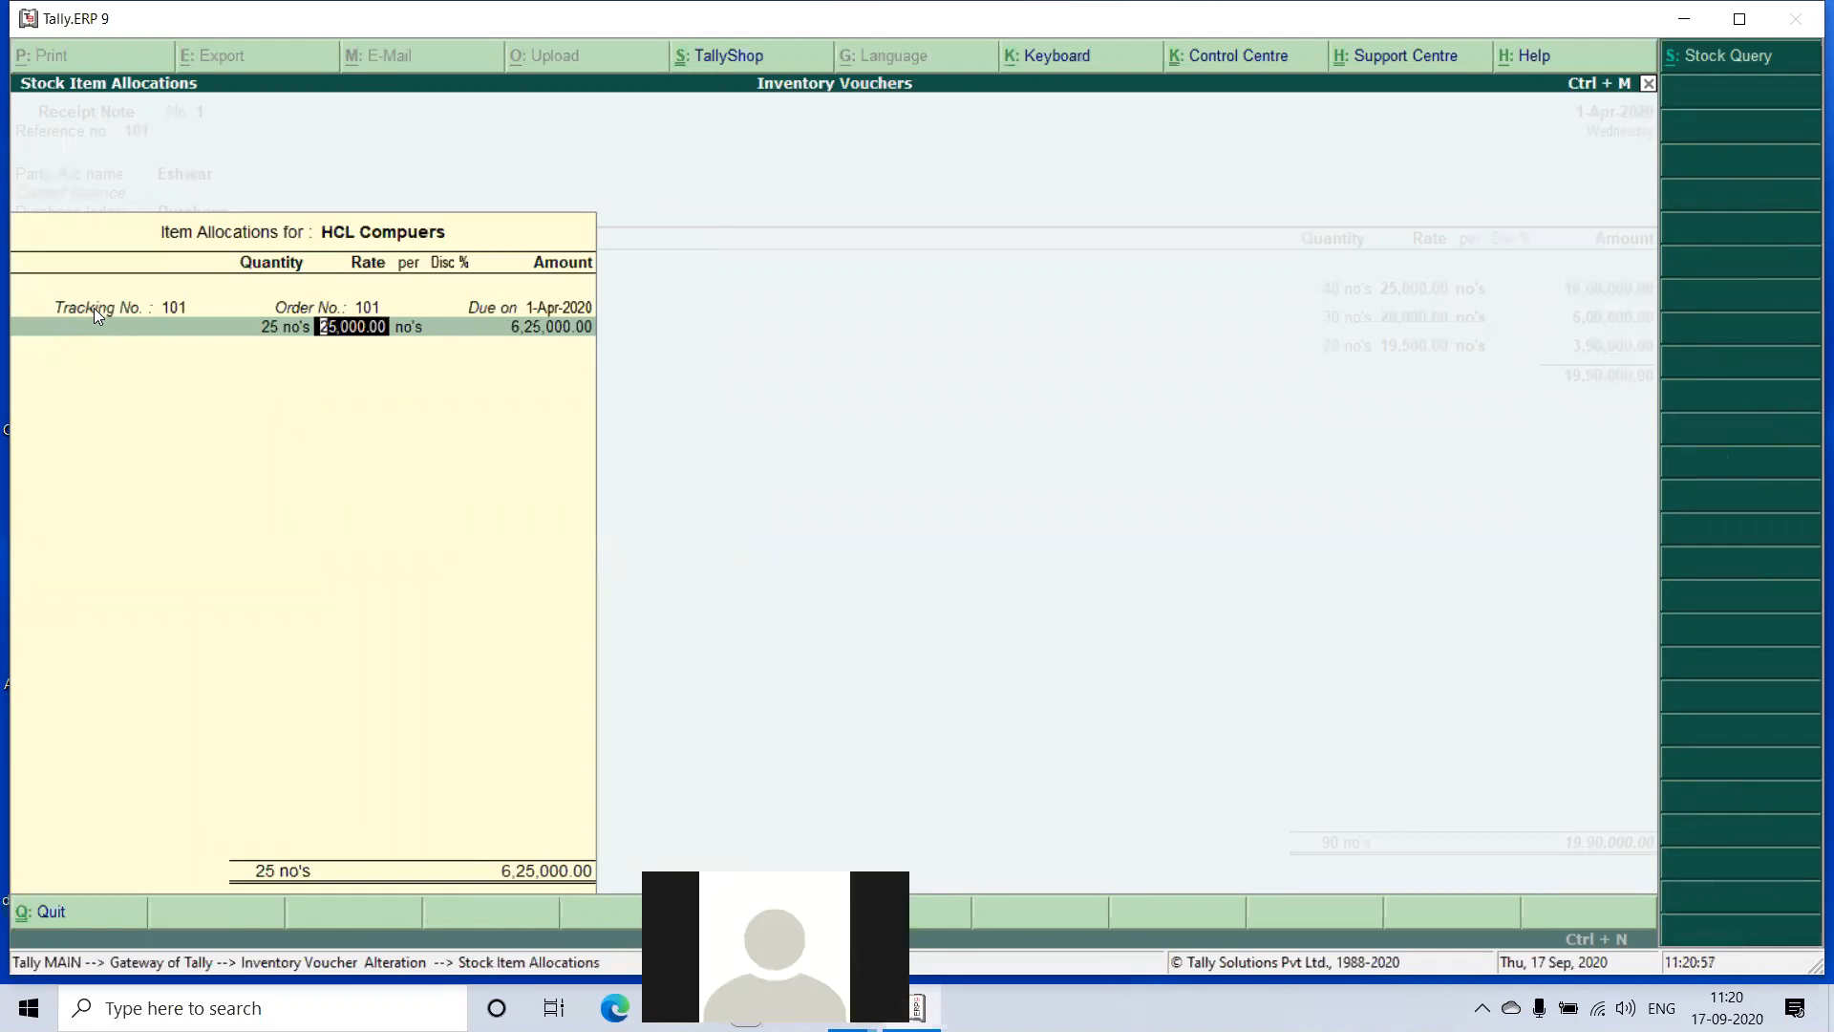
key("Return")
key("Return")
key("Return")
key("Return")
key("Return")
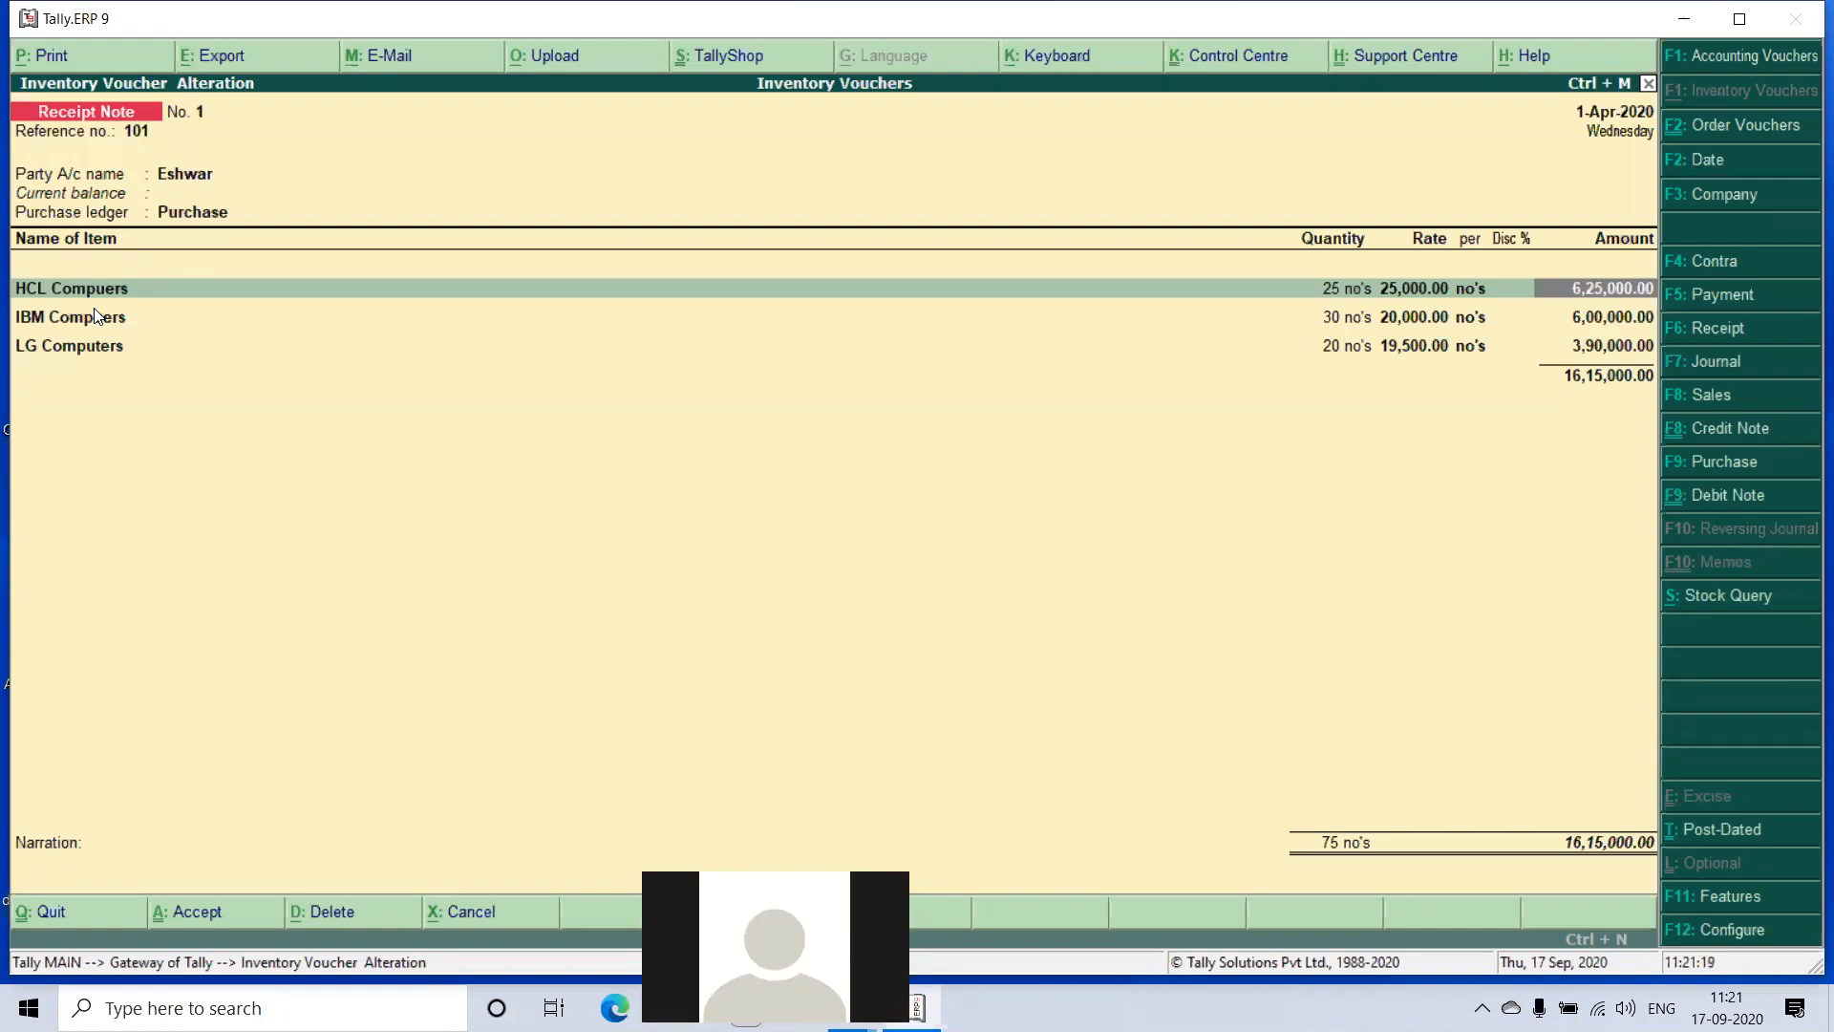
- Reopen the HCL Compuers allocation and set its quantity back to 40 no's, keeping tracking number and order 101
key("BackSpace")
key("BackSpace")
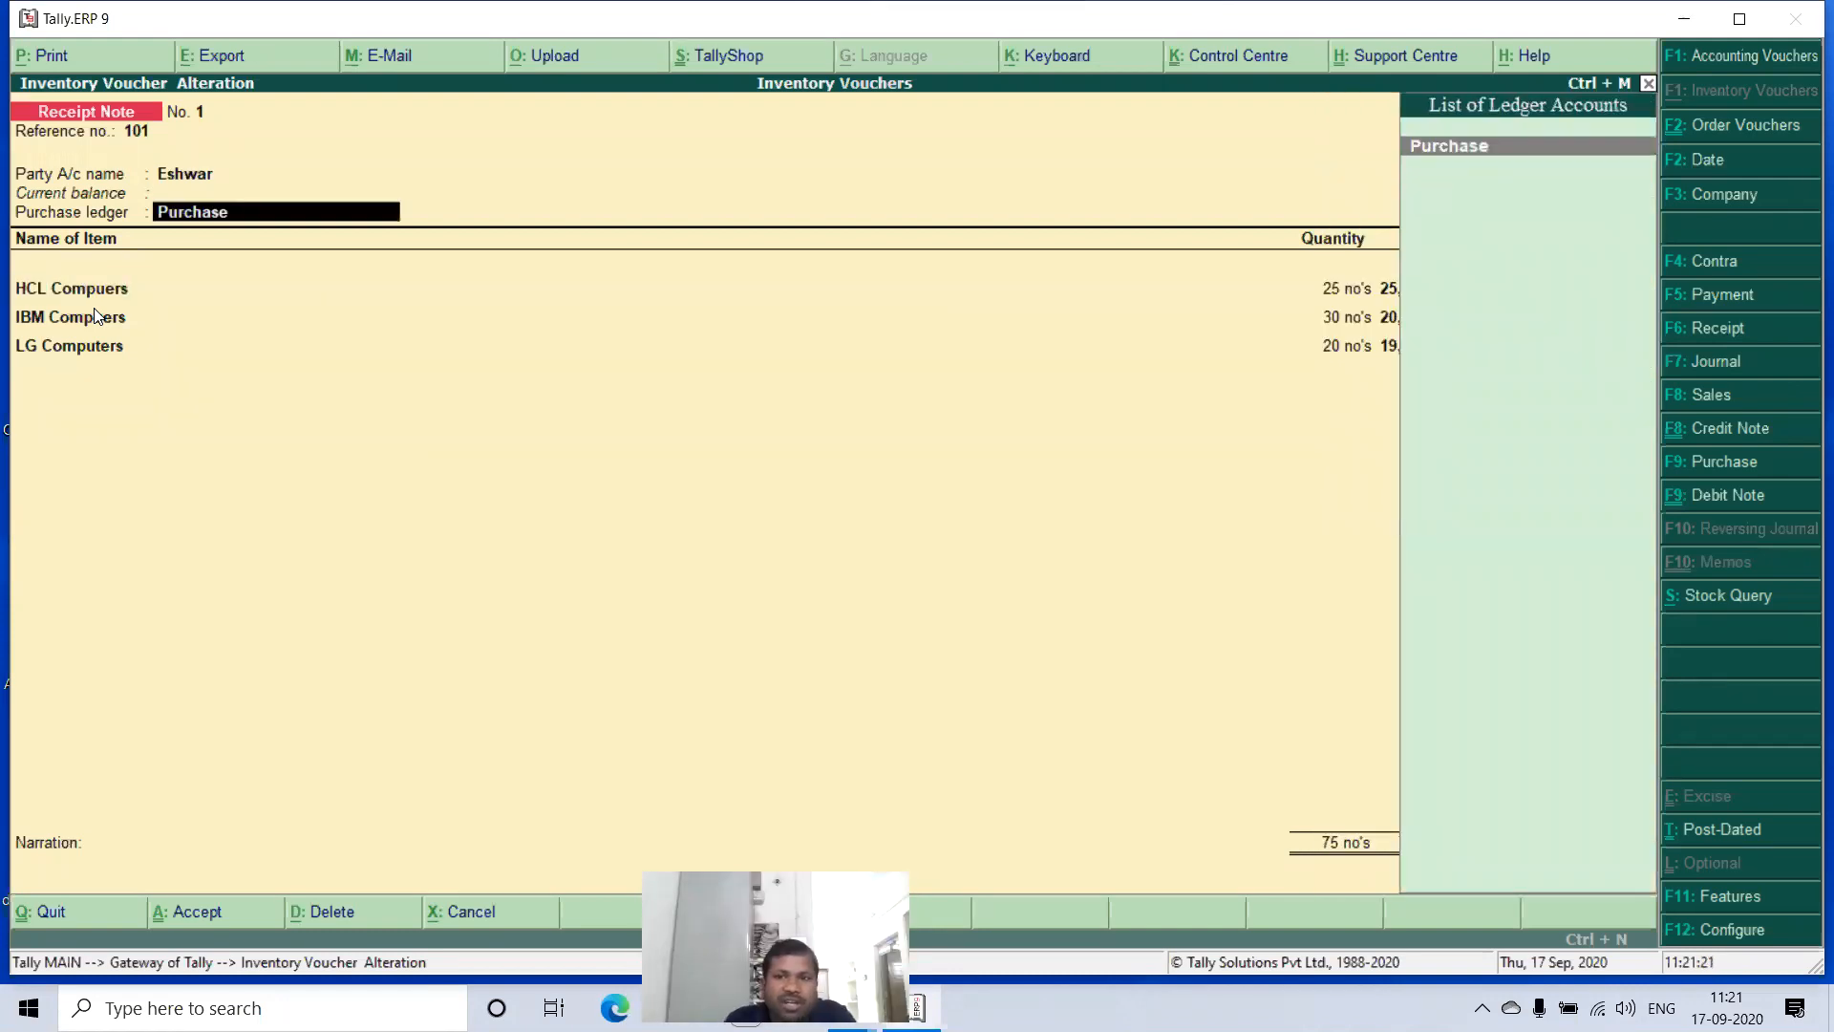
key("Return")
key("Return")
key("Return")
key("Return")
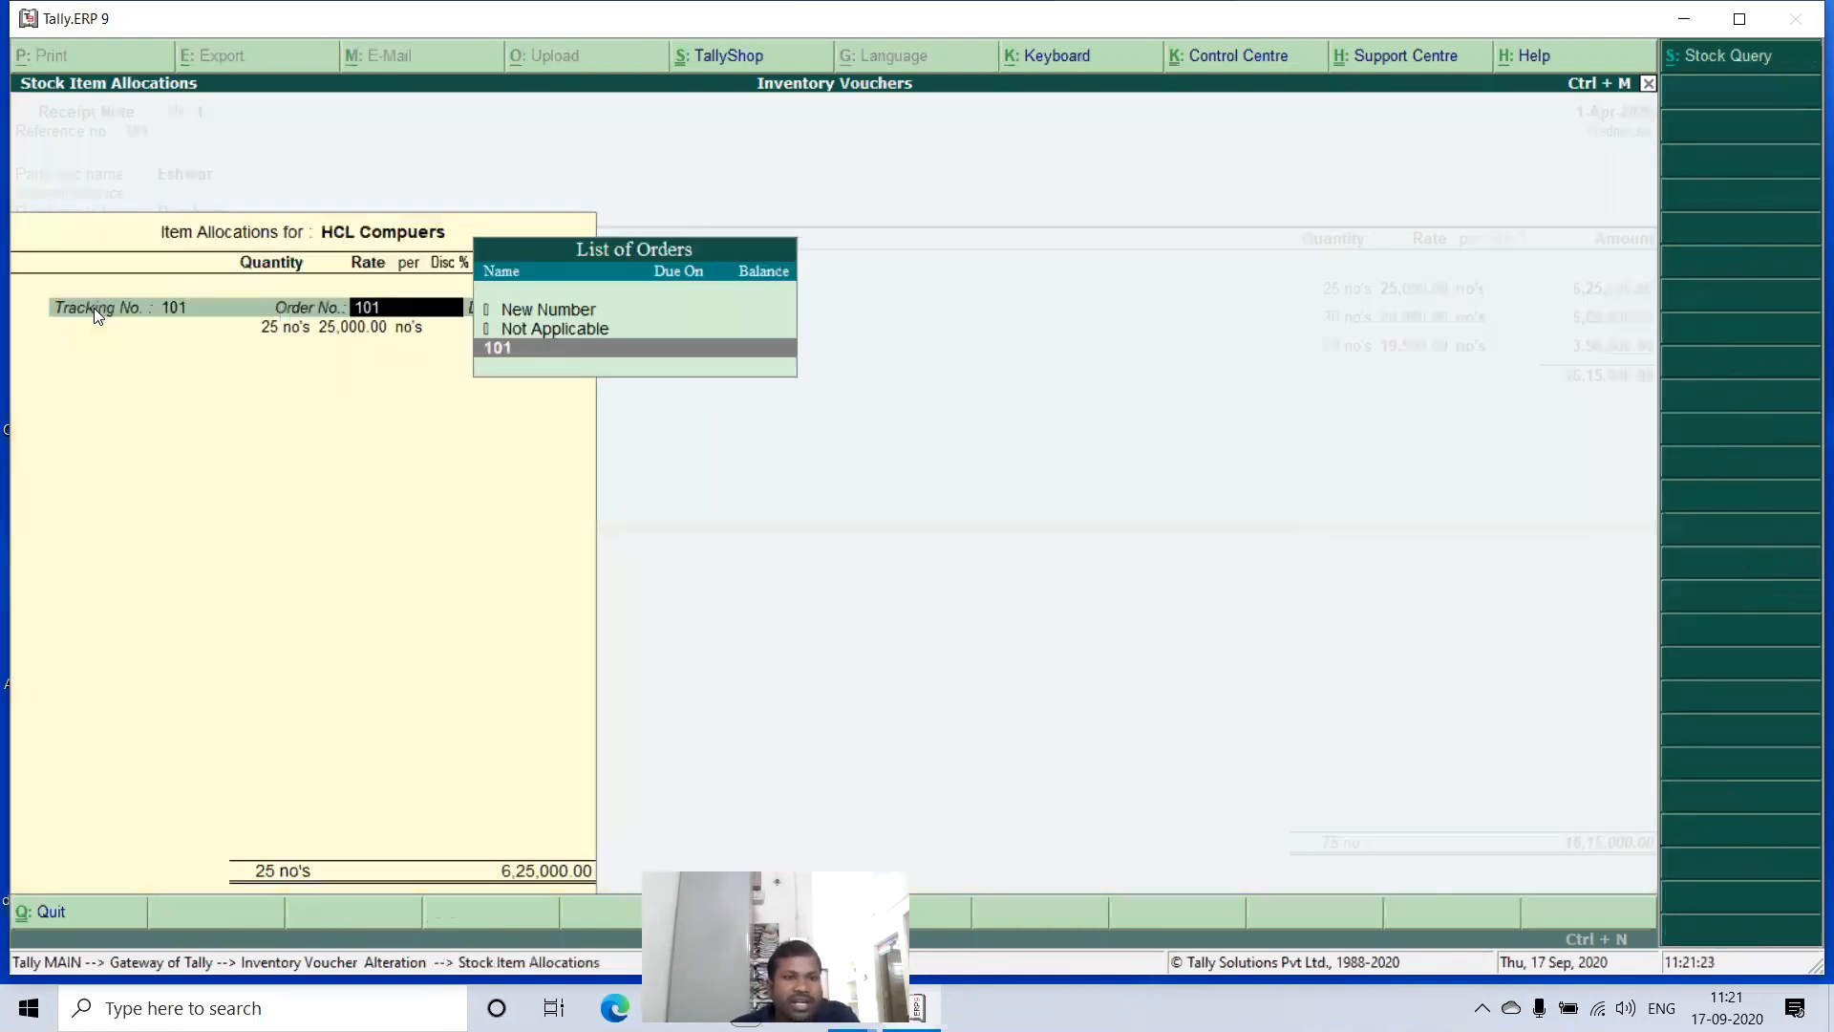
key("Return")
type("40")
key("Return")
key("Return")
key("Return")
key("Return")
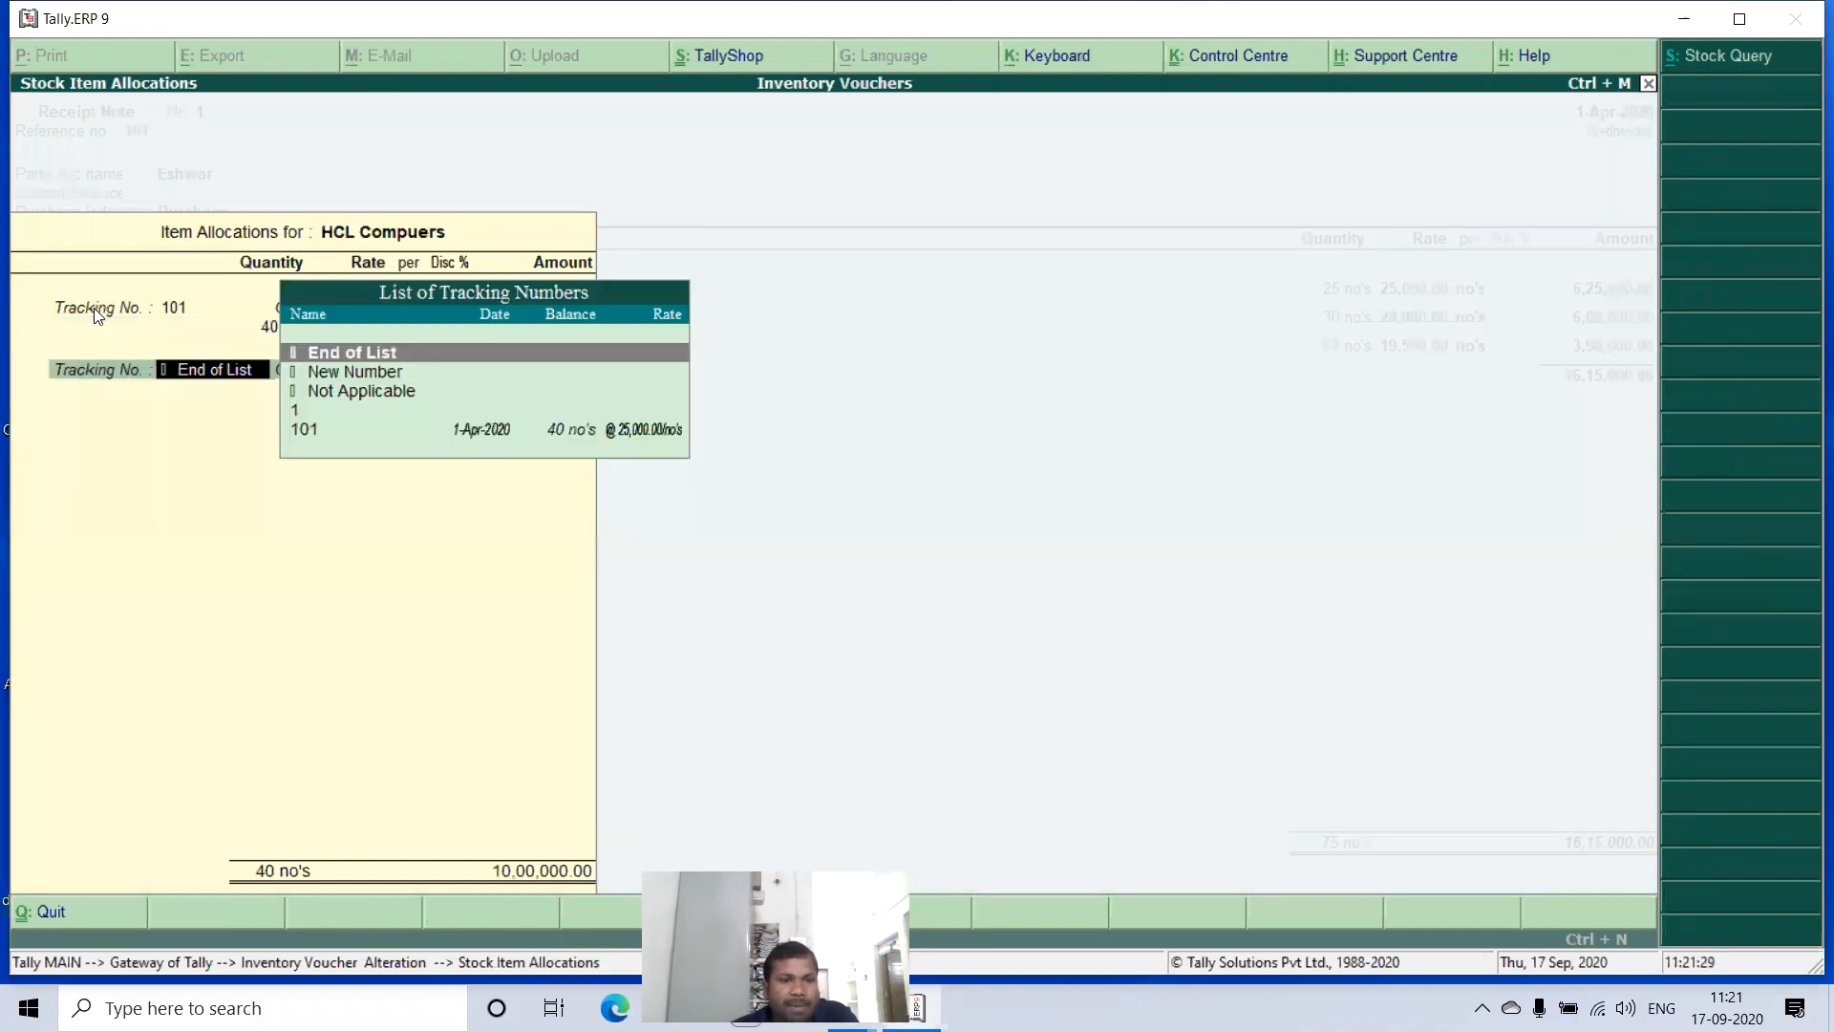
key("Return")
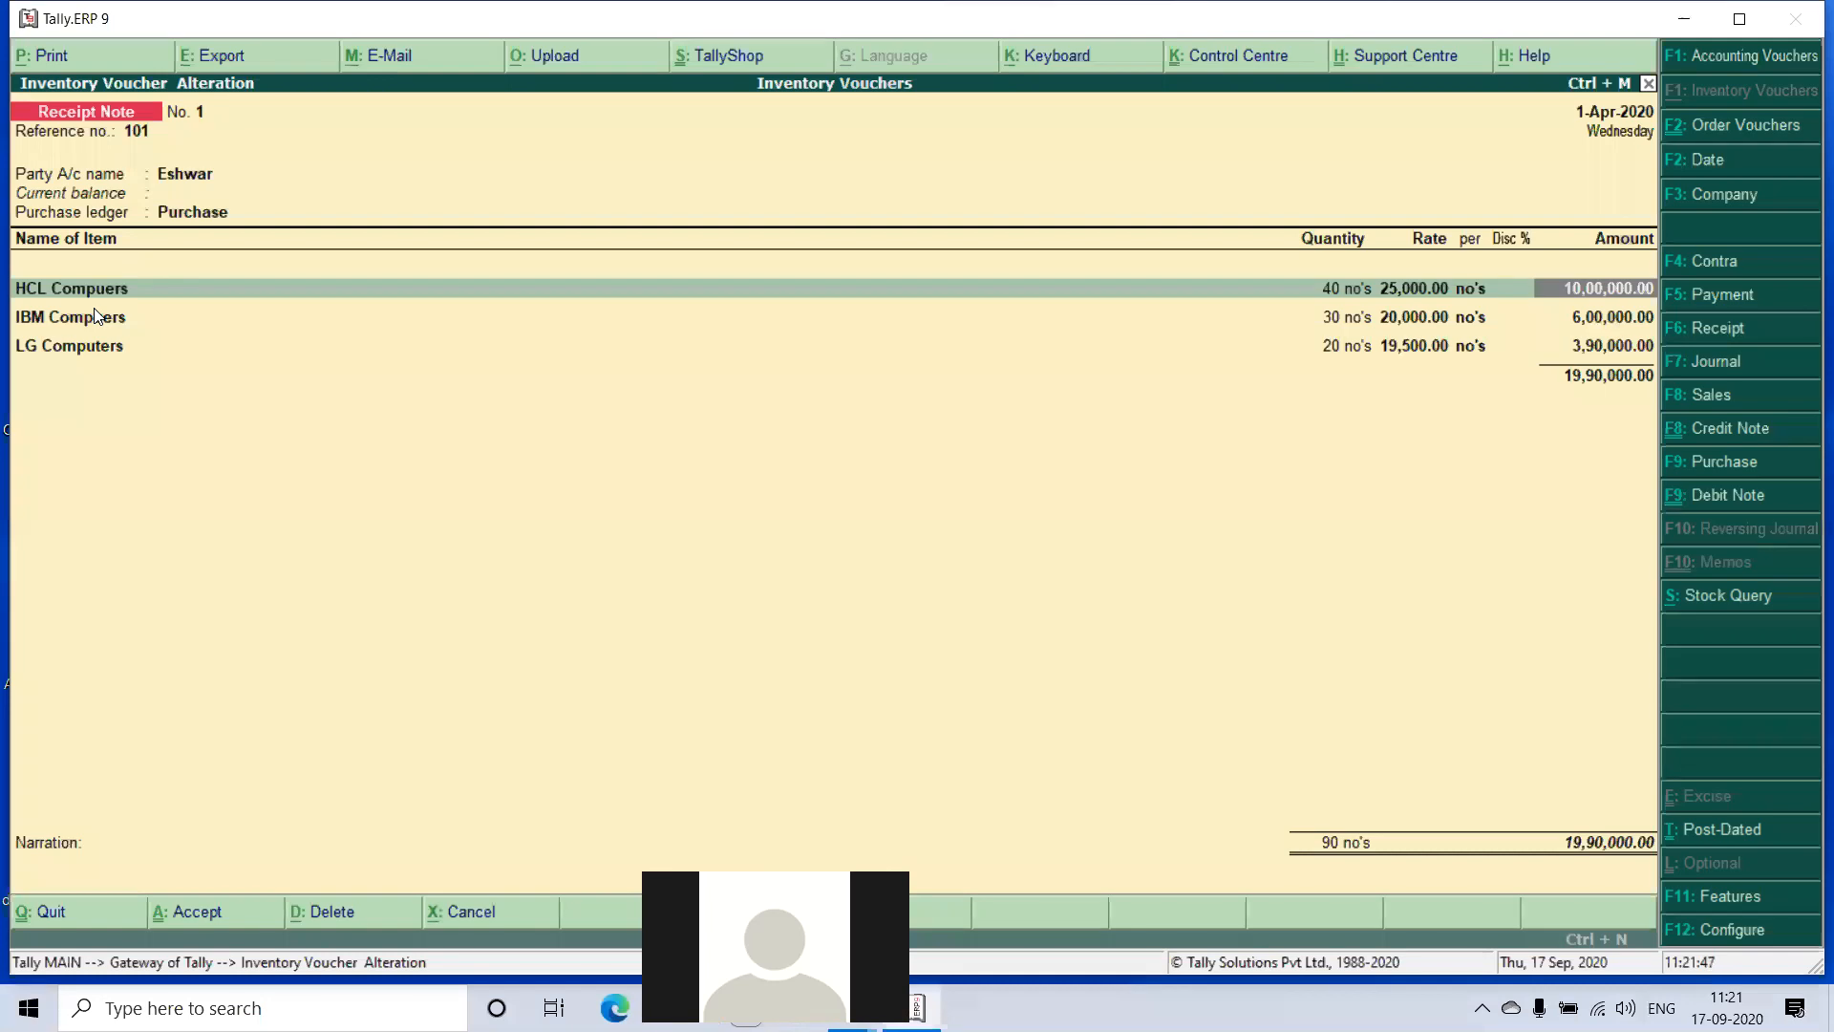
- Review the tracking number, order number, quantity and rate in the receipt note's IBM Compuers allocation
key("Return")
key("Return")
key("Return")
key("Return")
key("Return")
key("Return")
key("Return")
key("Return")
key("Return")
key("Return")
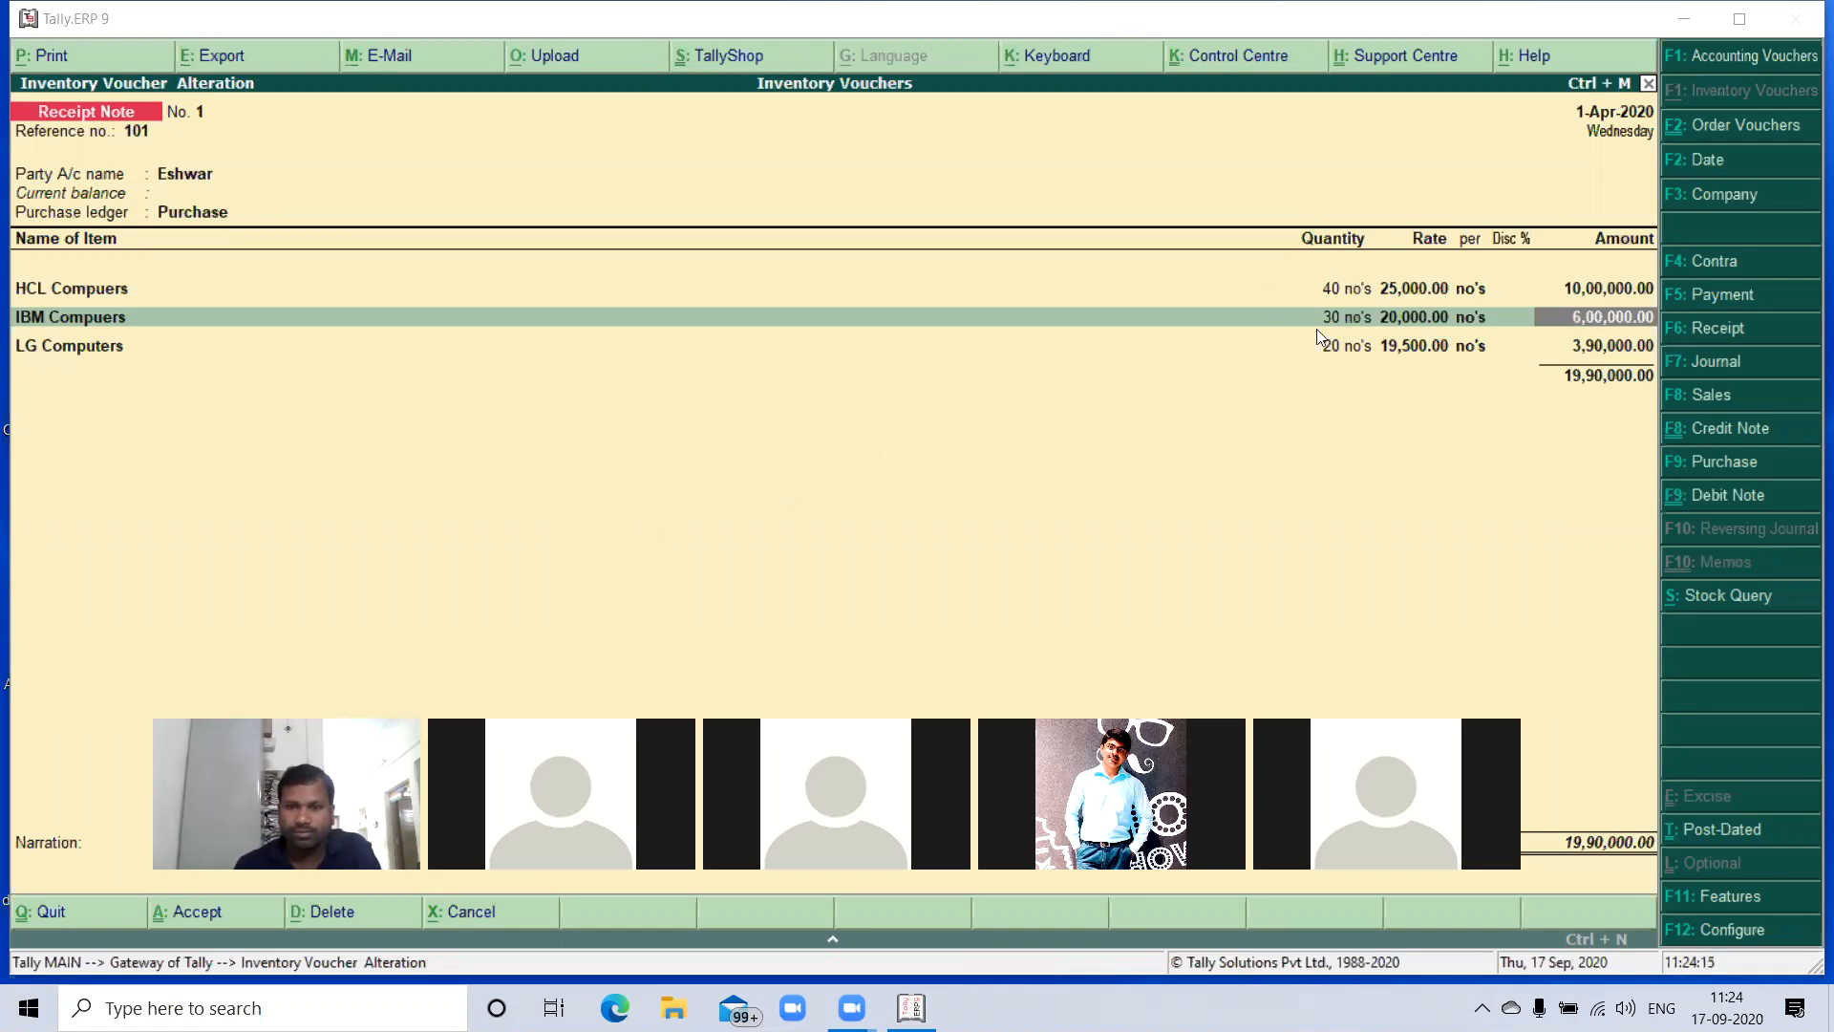
- End the item list after LG Computers, leave the narration blank and save the altered receipt note
left_click(1618, 355)
key("Return")
key("Return")
key("Return")
key("Return")
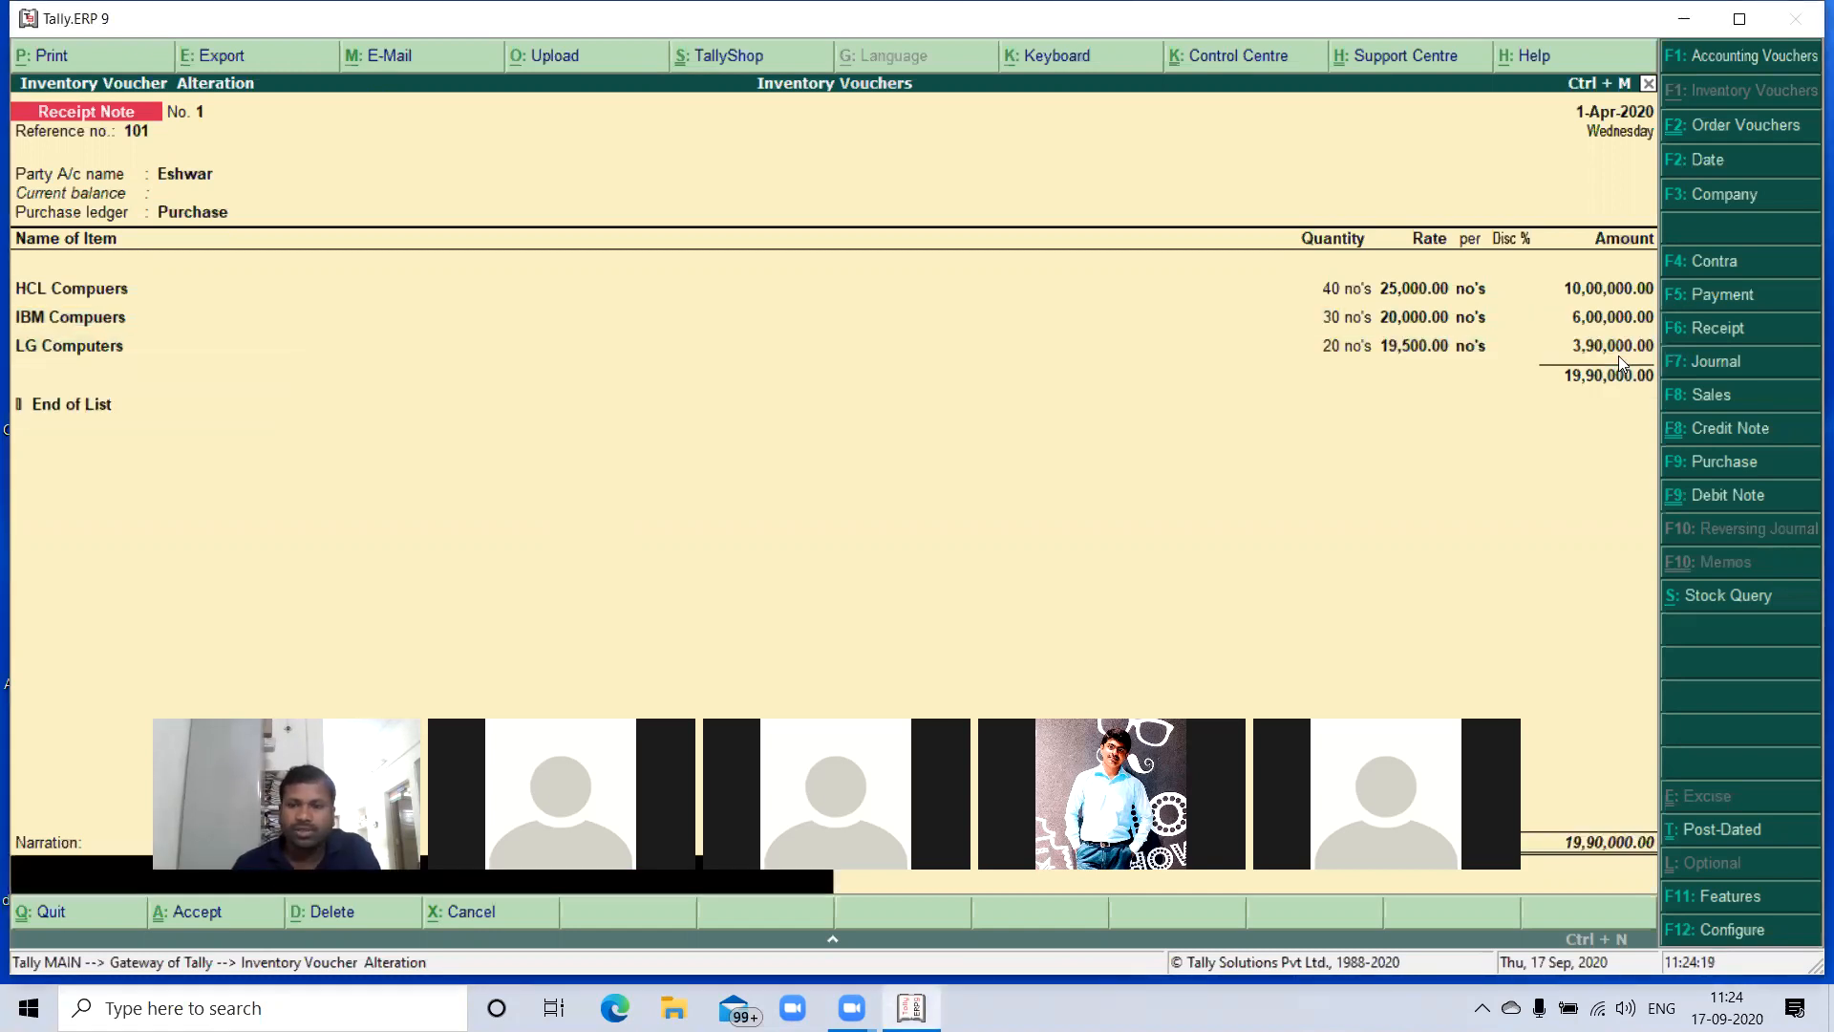
key("Return")
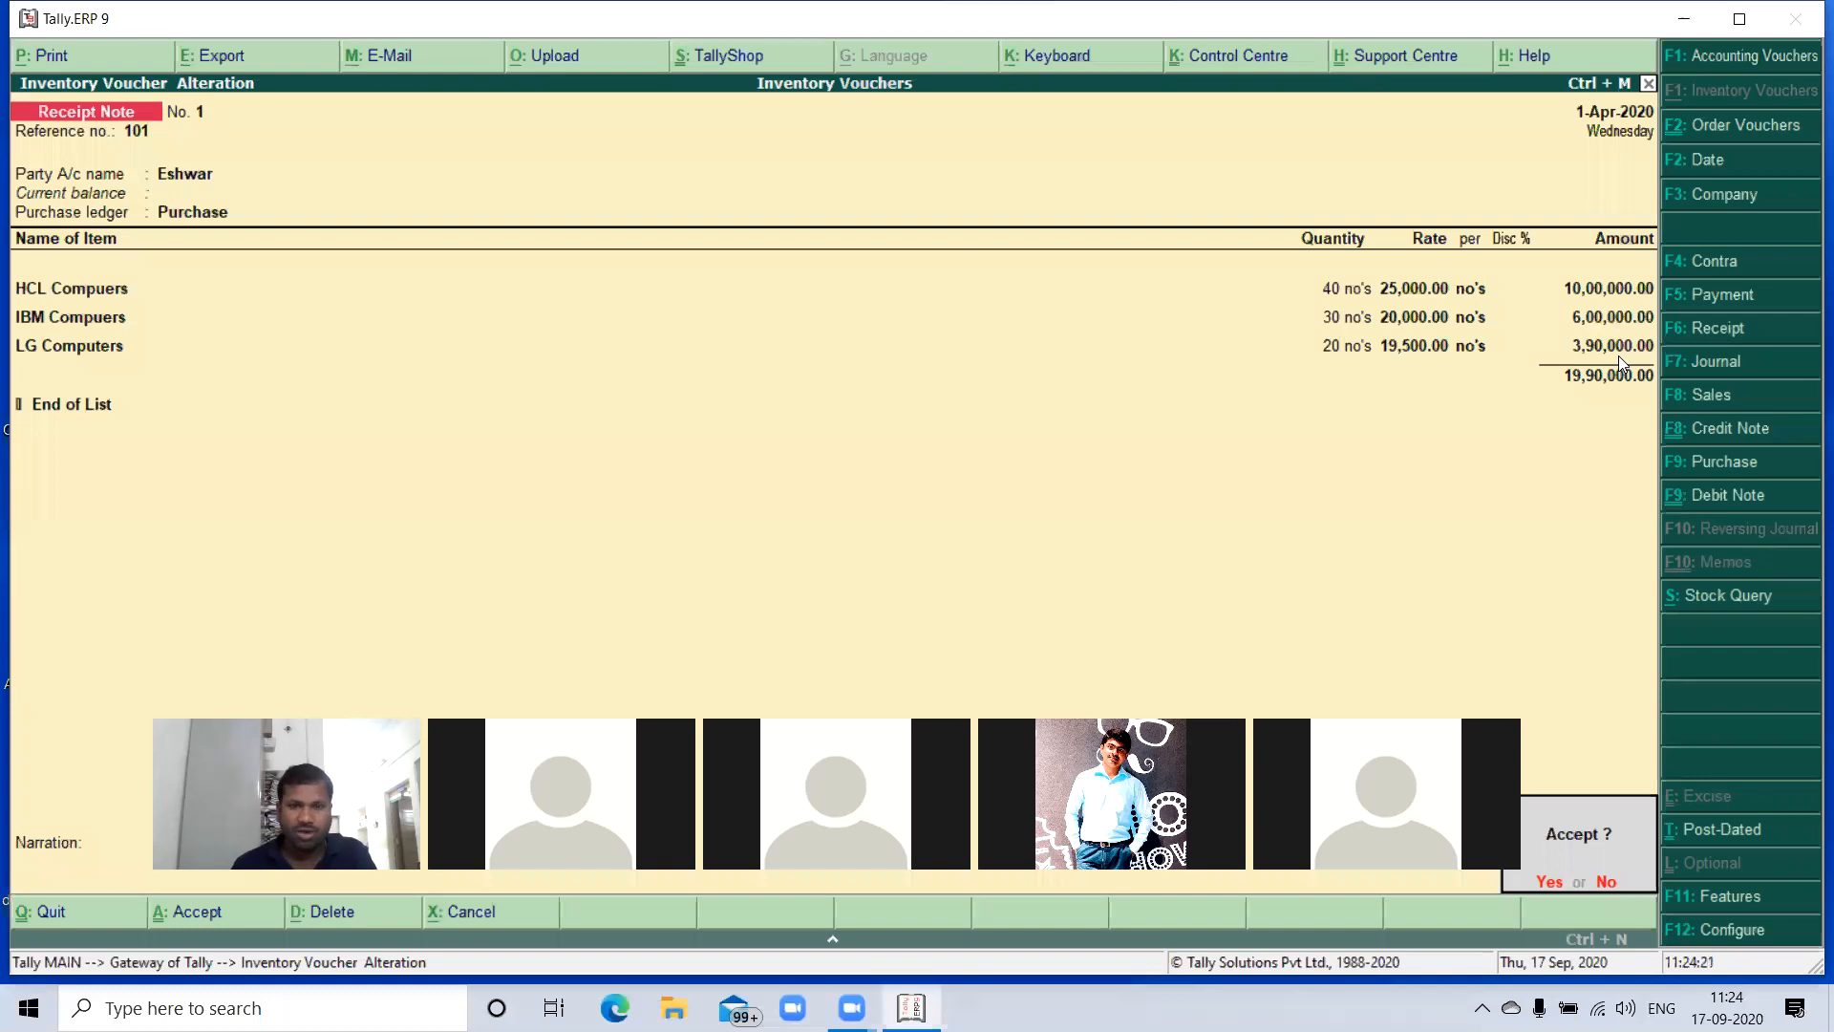
key("Return")
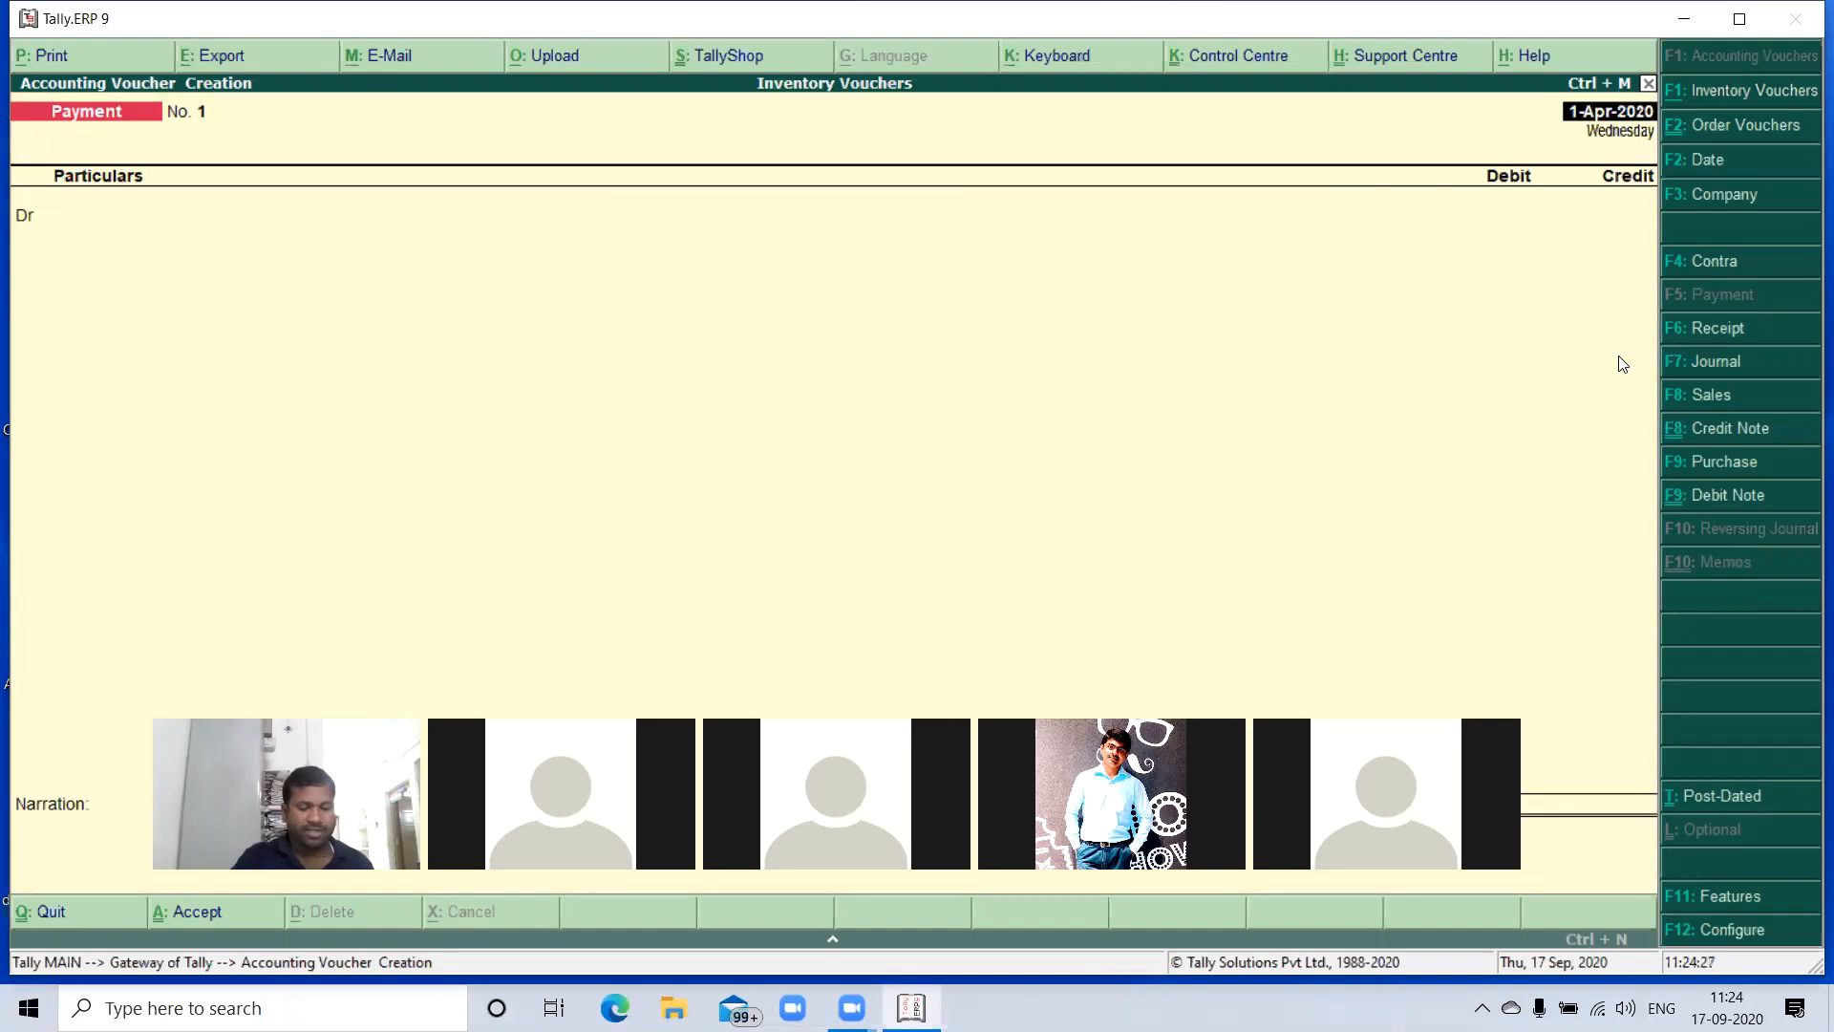
- Start a Rejections Out voucher dated 1-Apr-2020 with the supplier's ledger account, keeping the supplier's name and leaving the address blank
key("ctrl+F1")
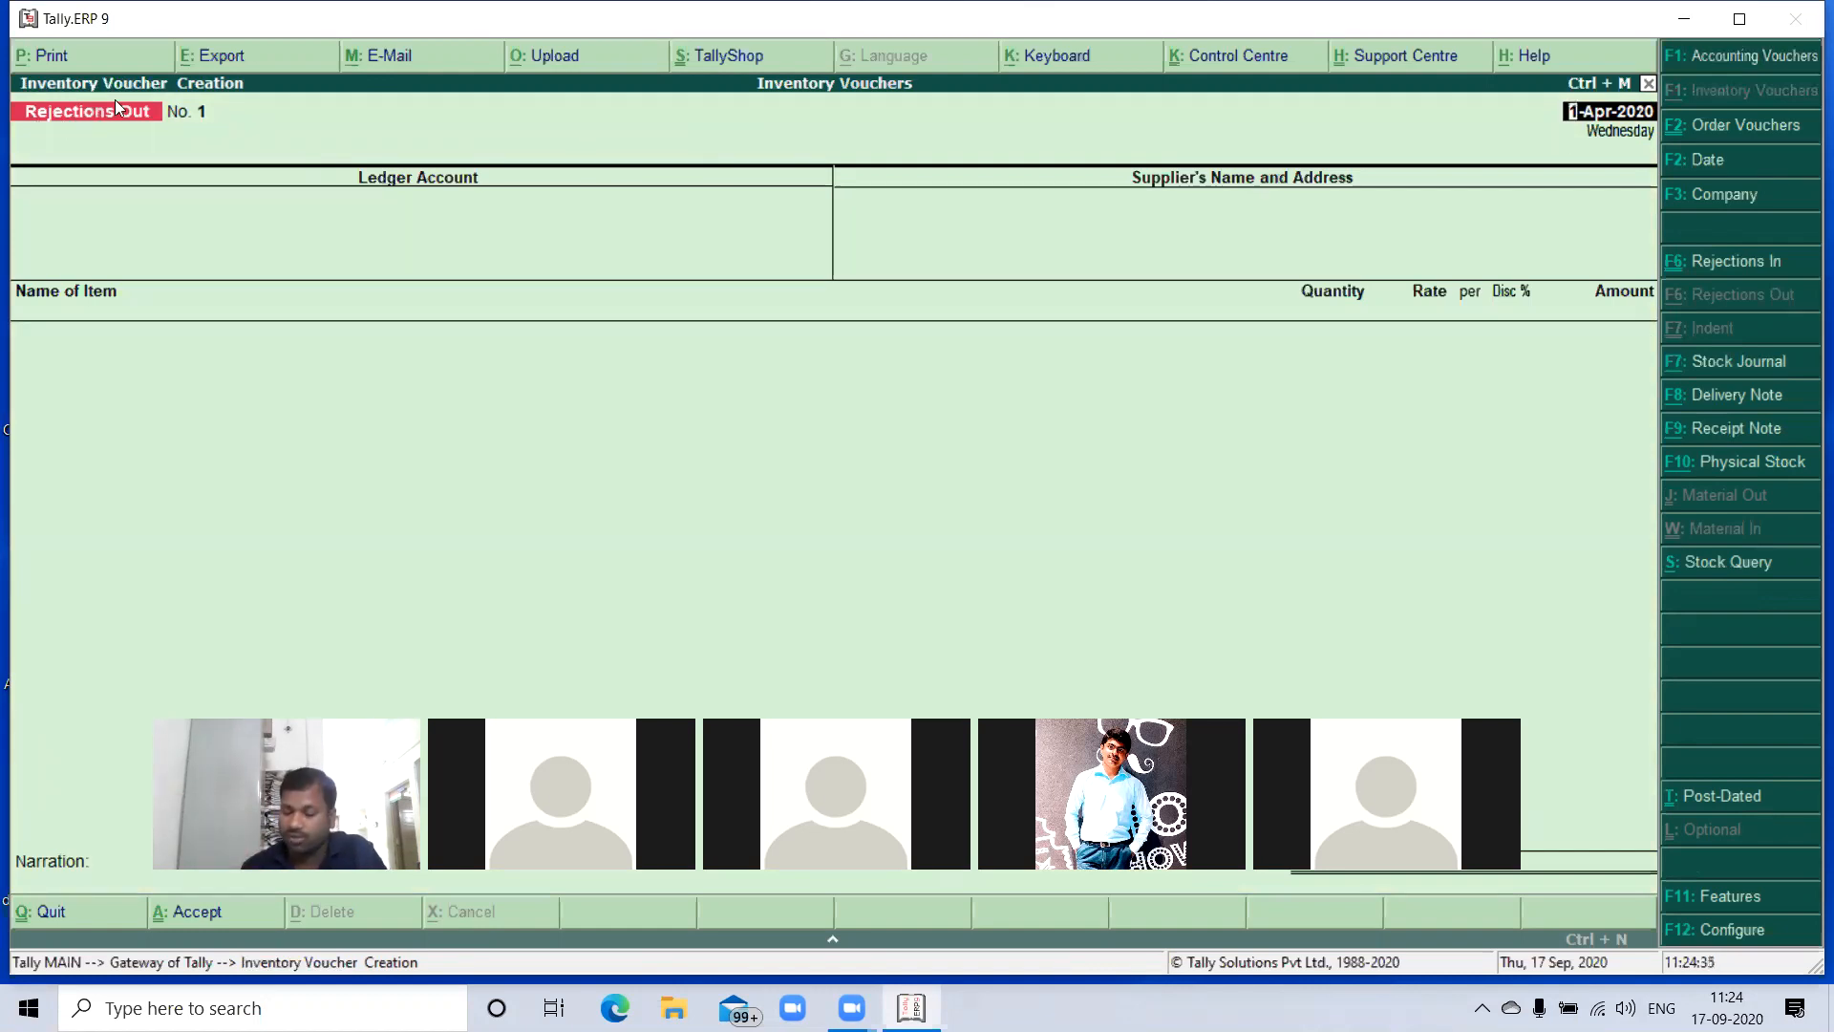
key("Return")
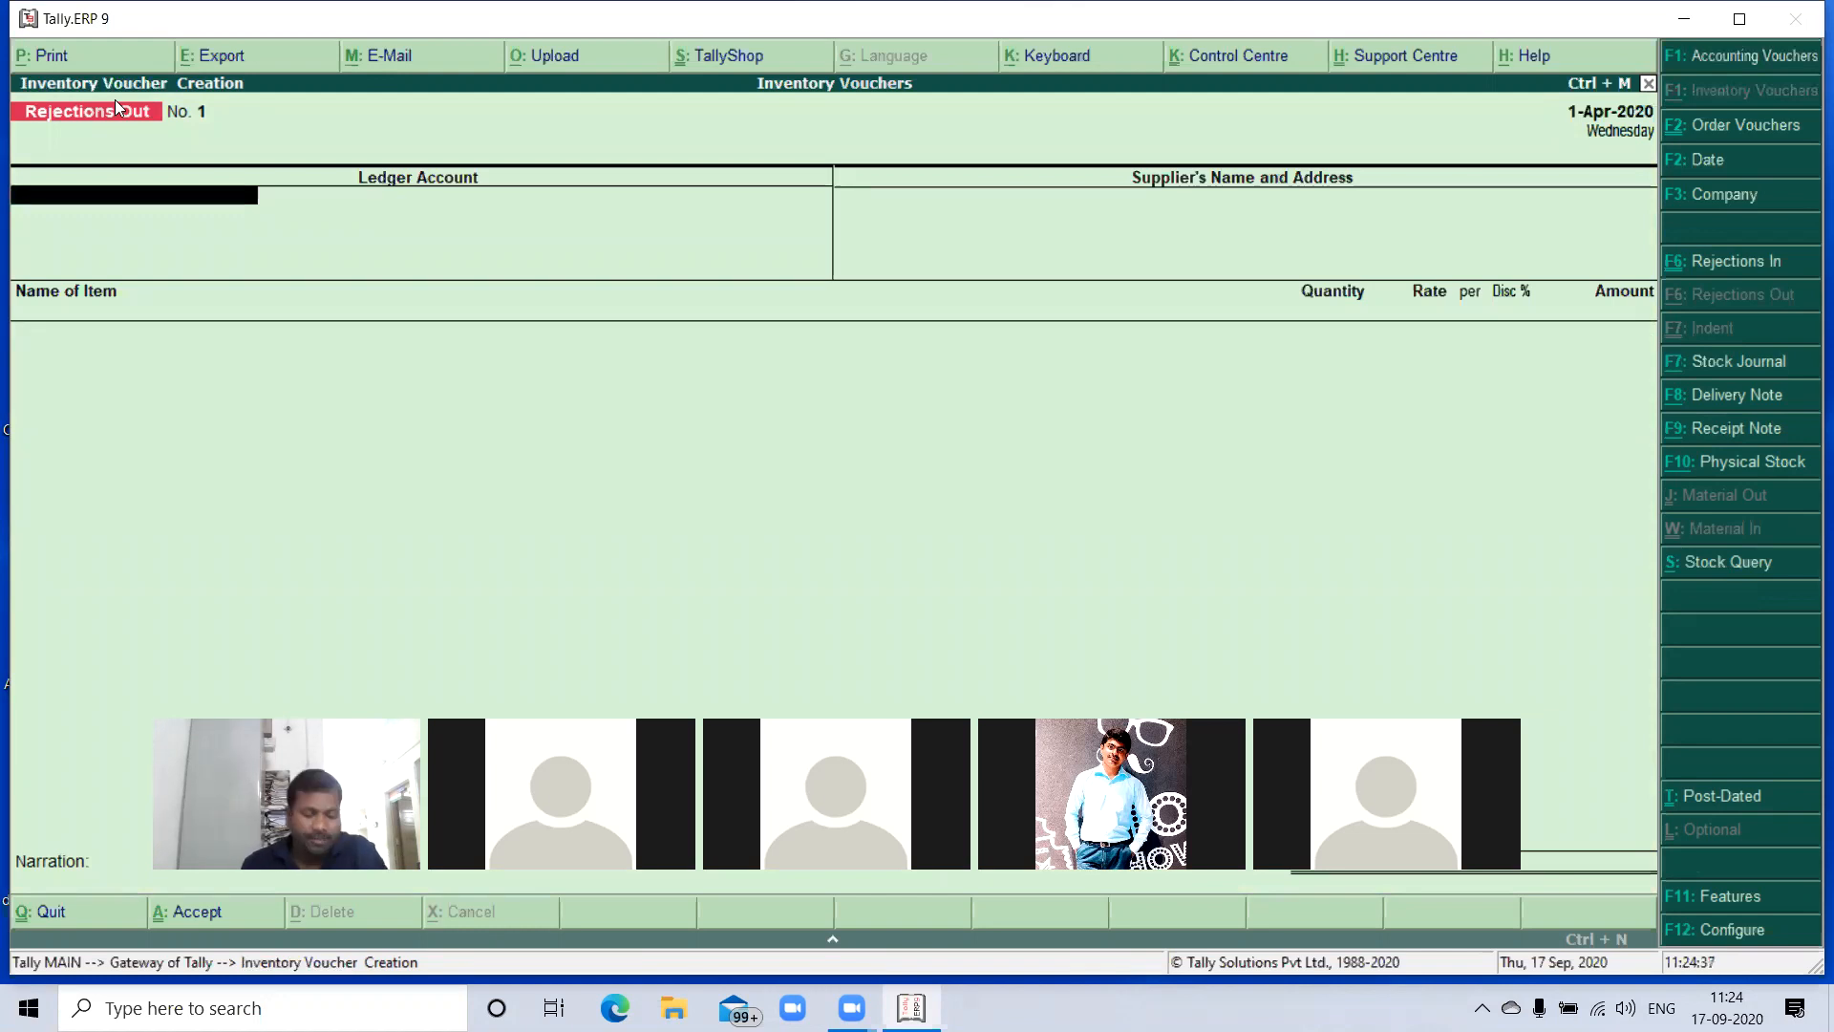
type("E")
key("Return")
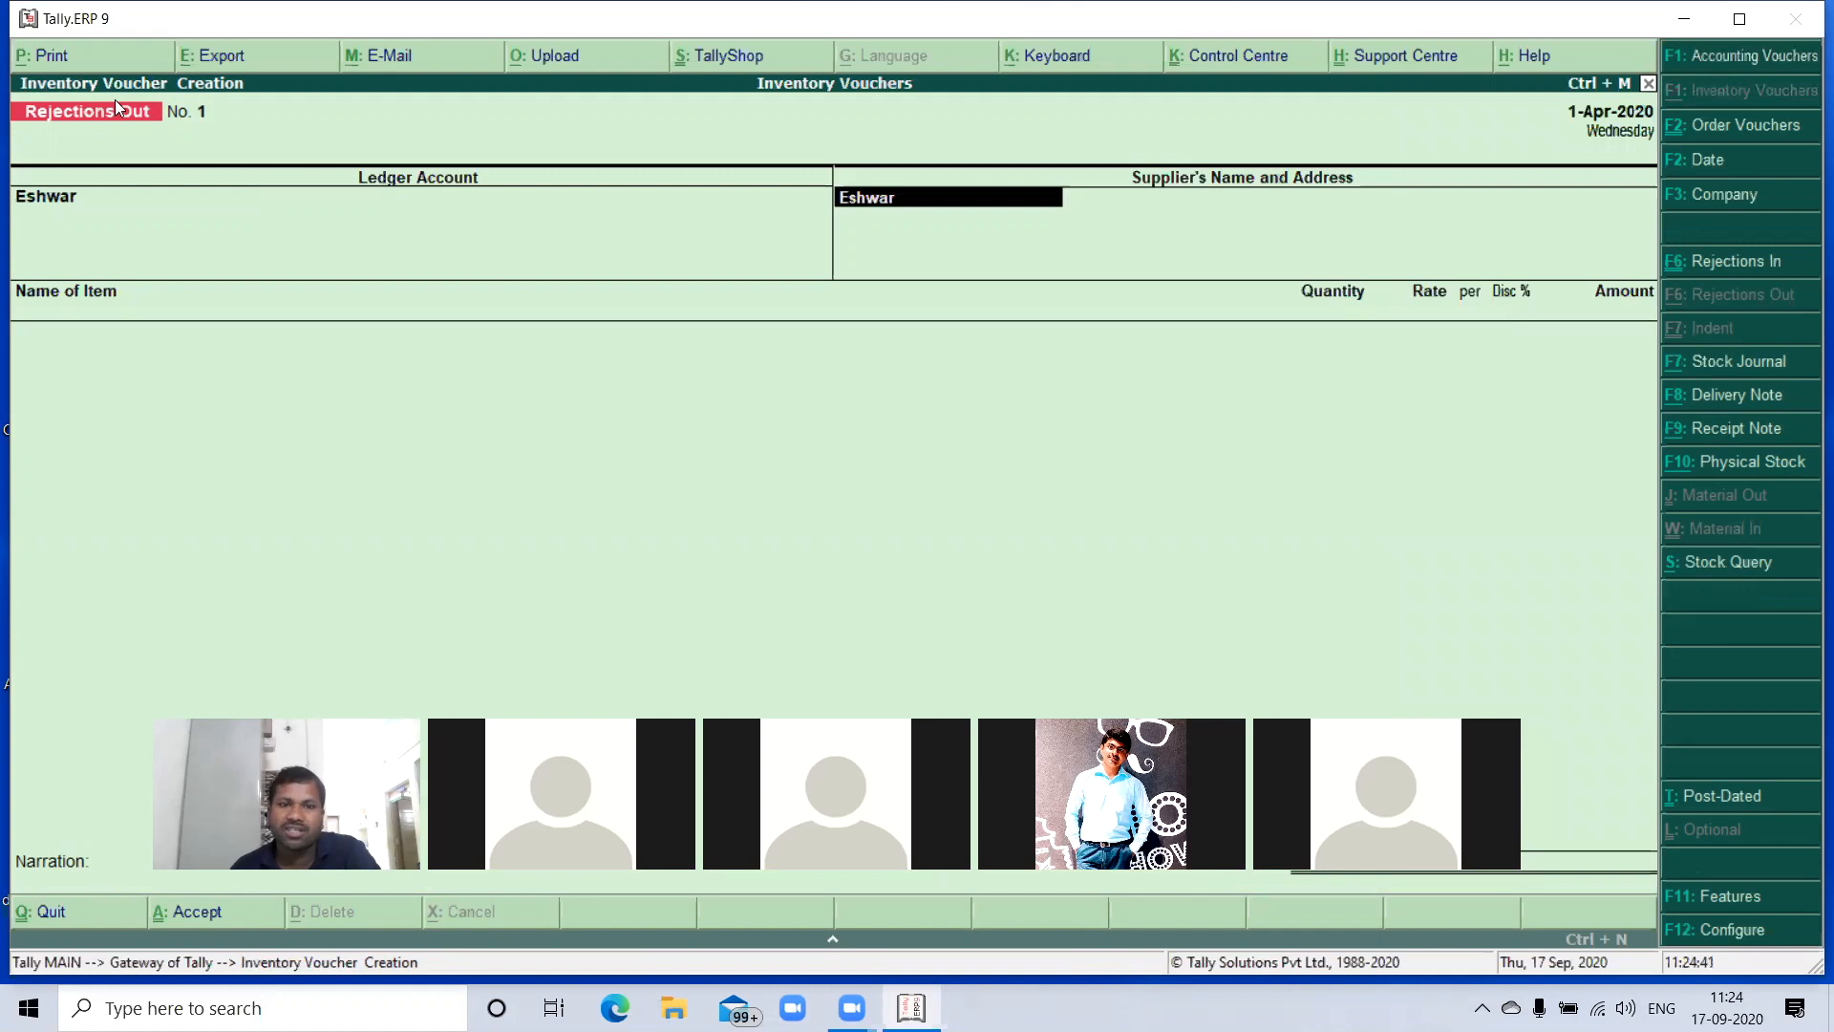
key("Return")
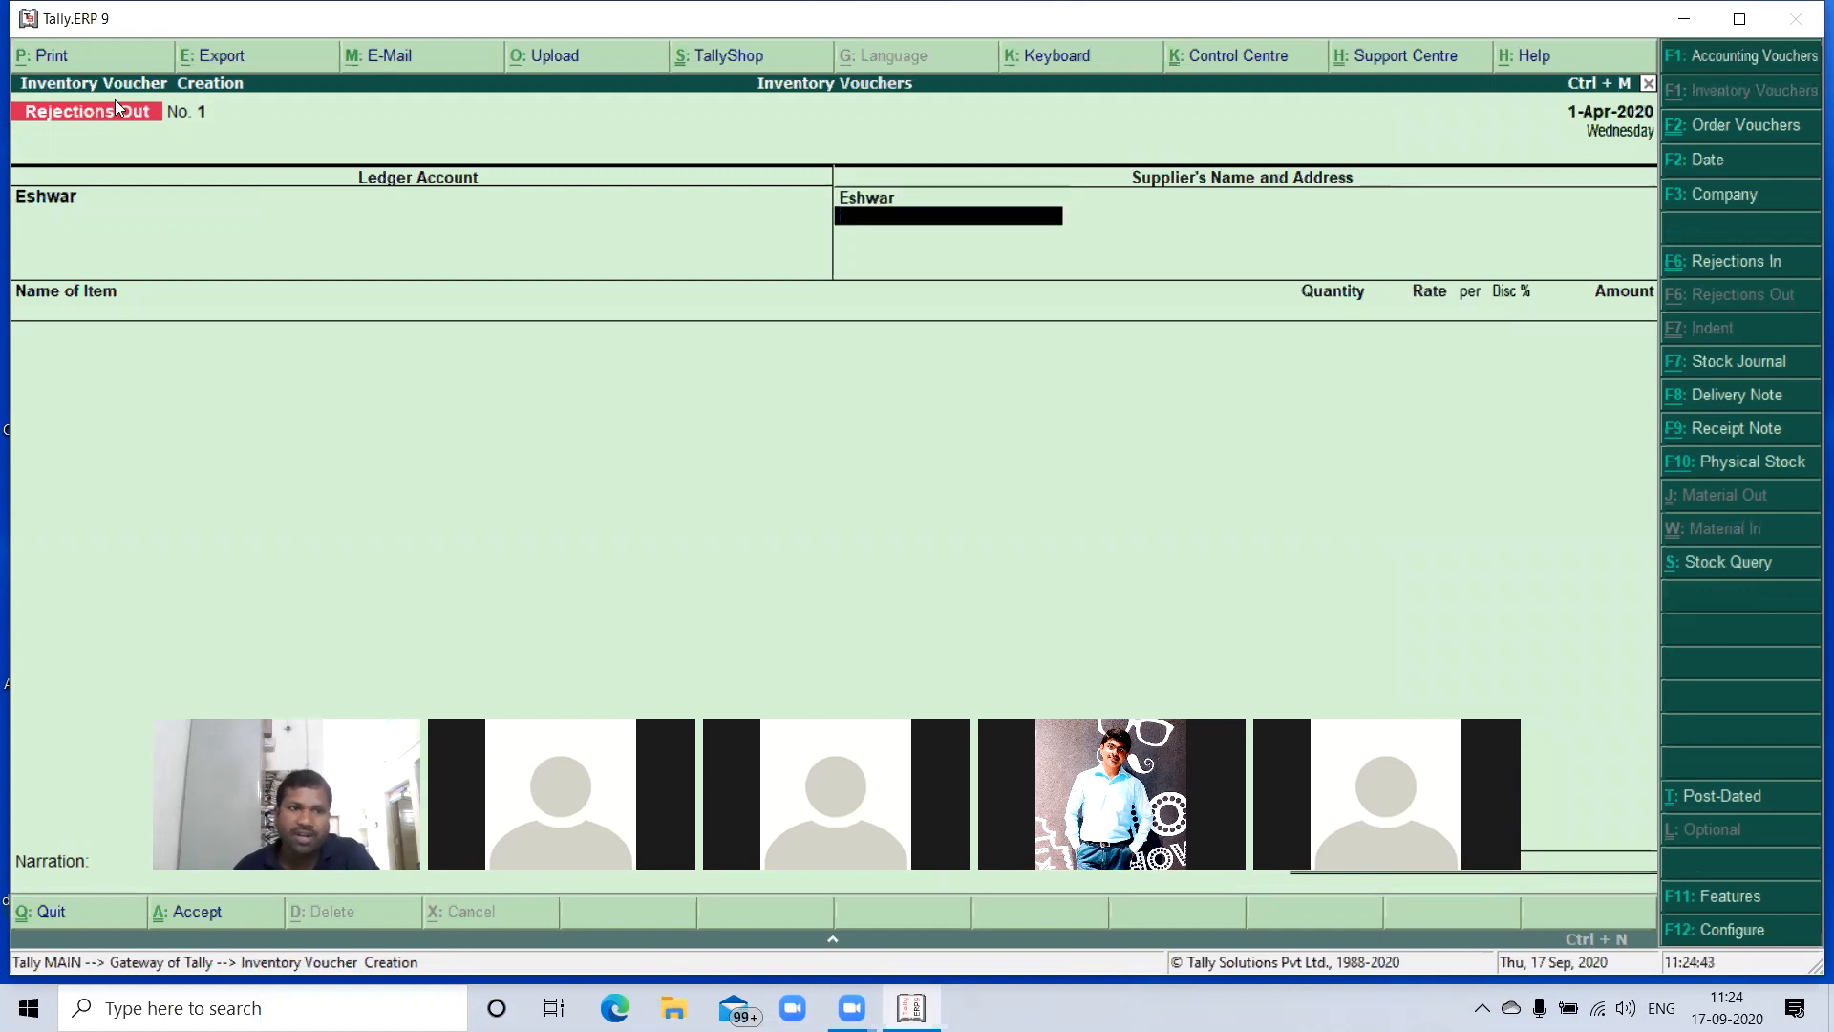
key("Return")
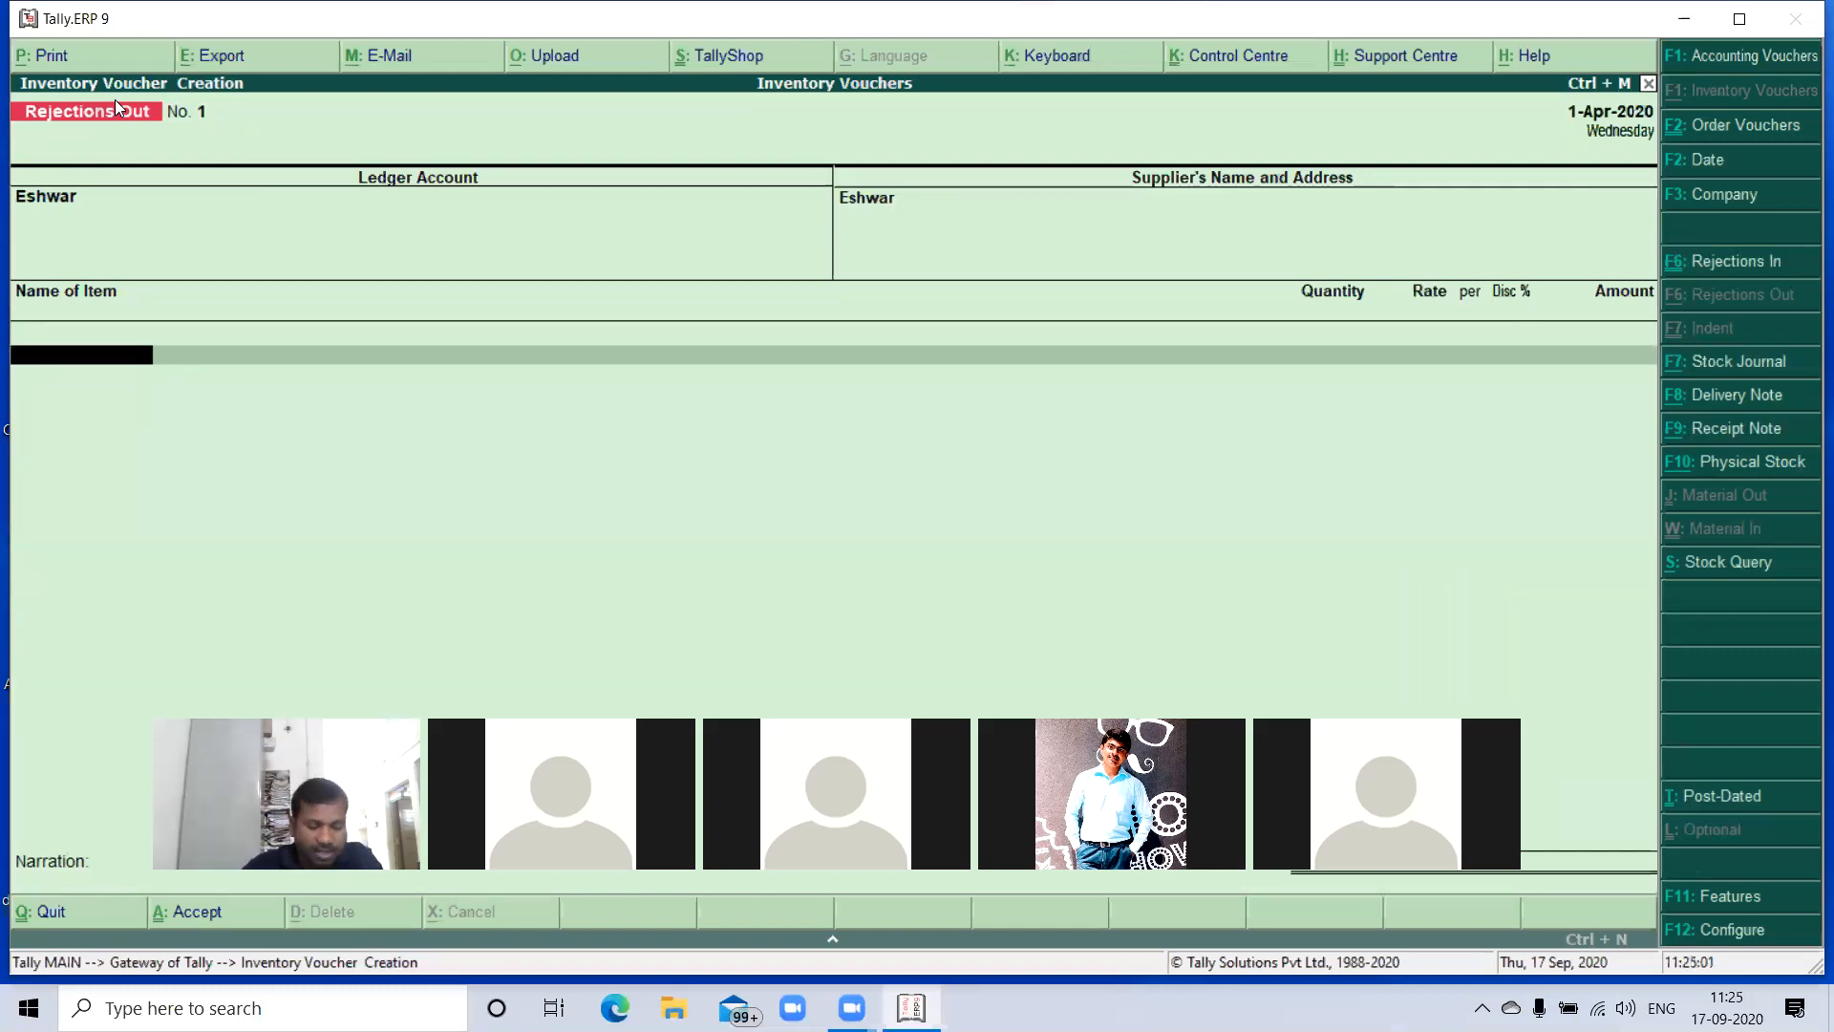
- Add HCL Compuers to the Rejections Out voucher against tracking number 101 with a quantity of 2 no's, keeping the rate
type("H")
key("Return")
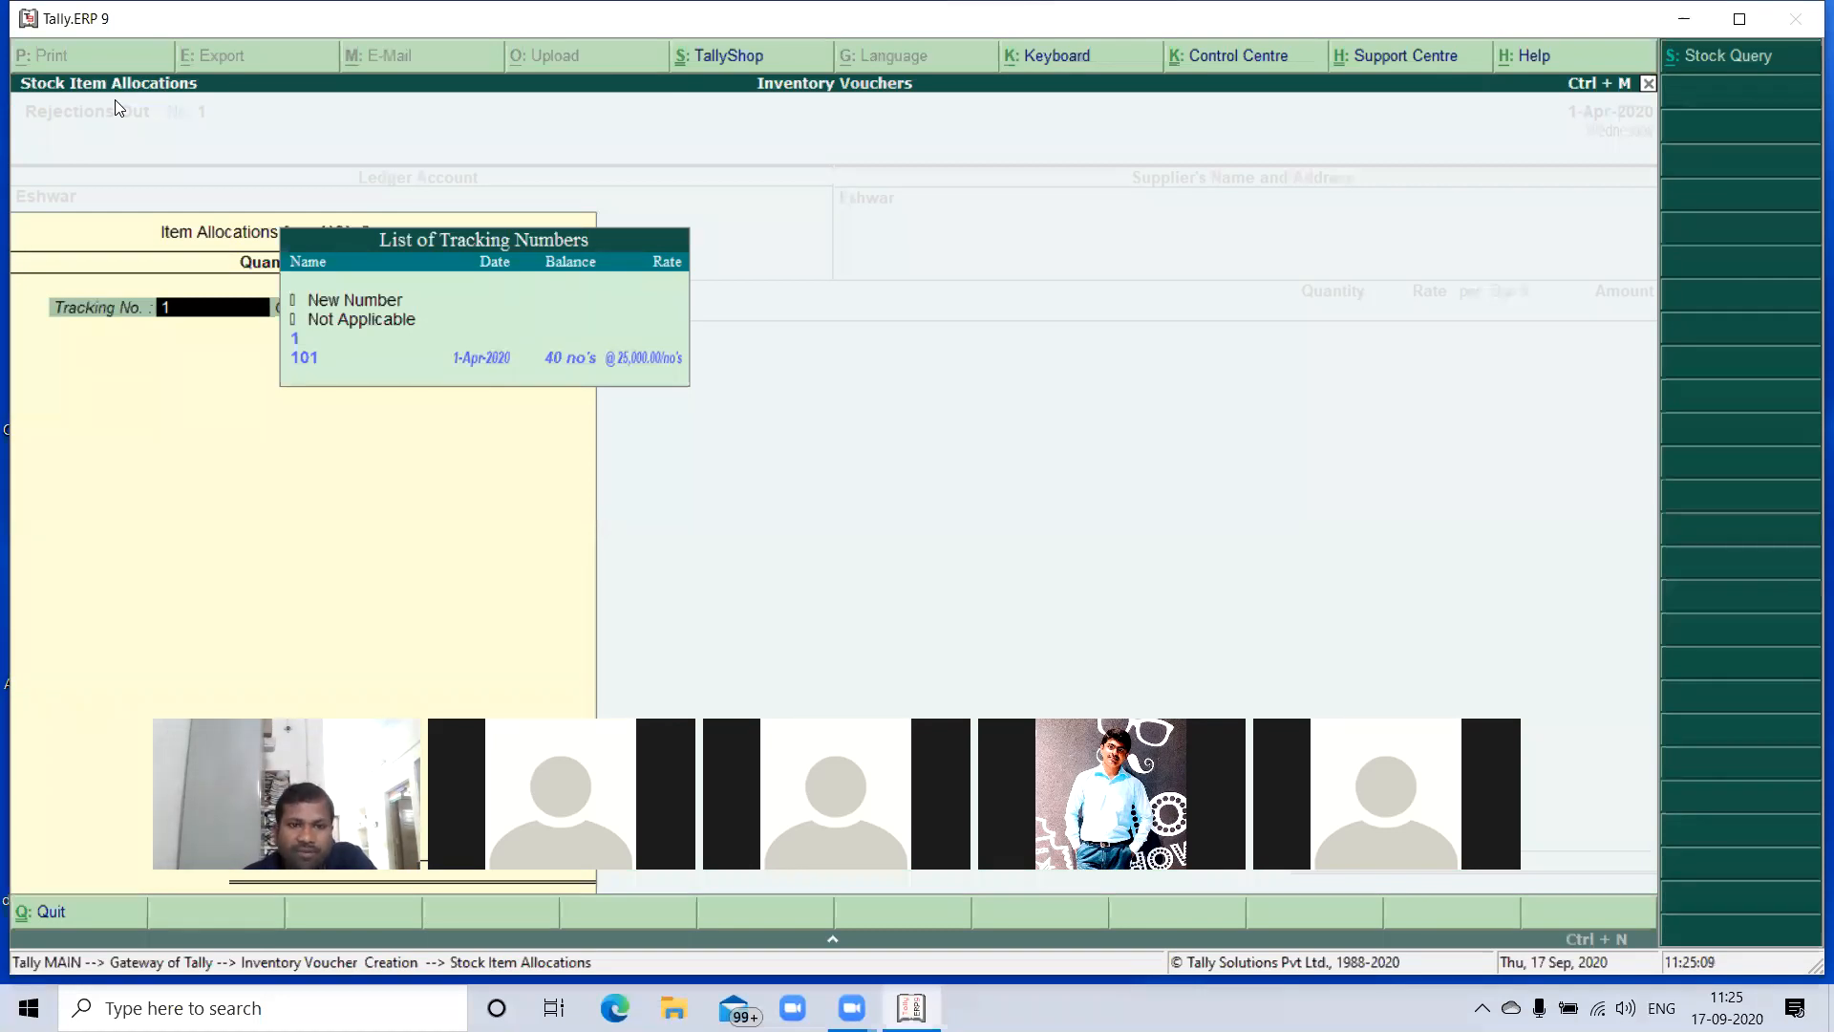
key("Down")
key("Down")
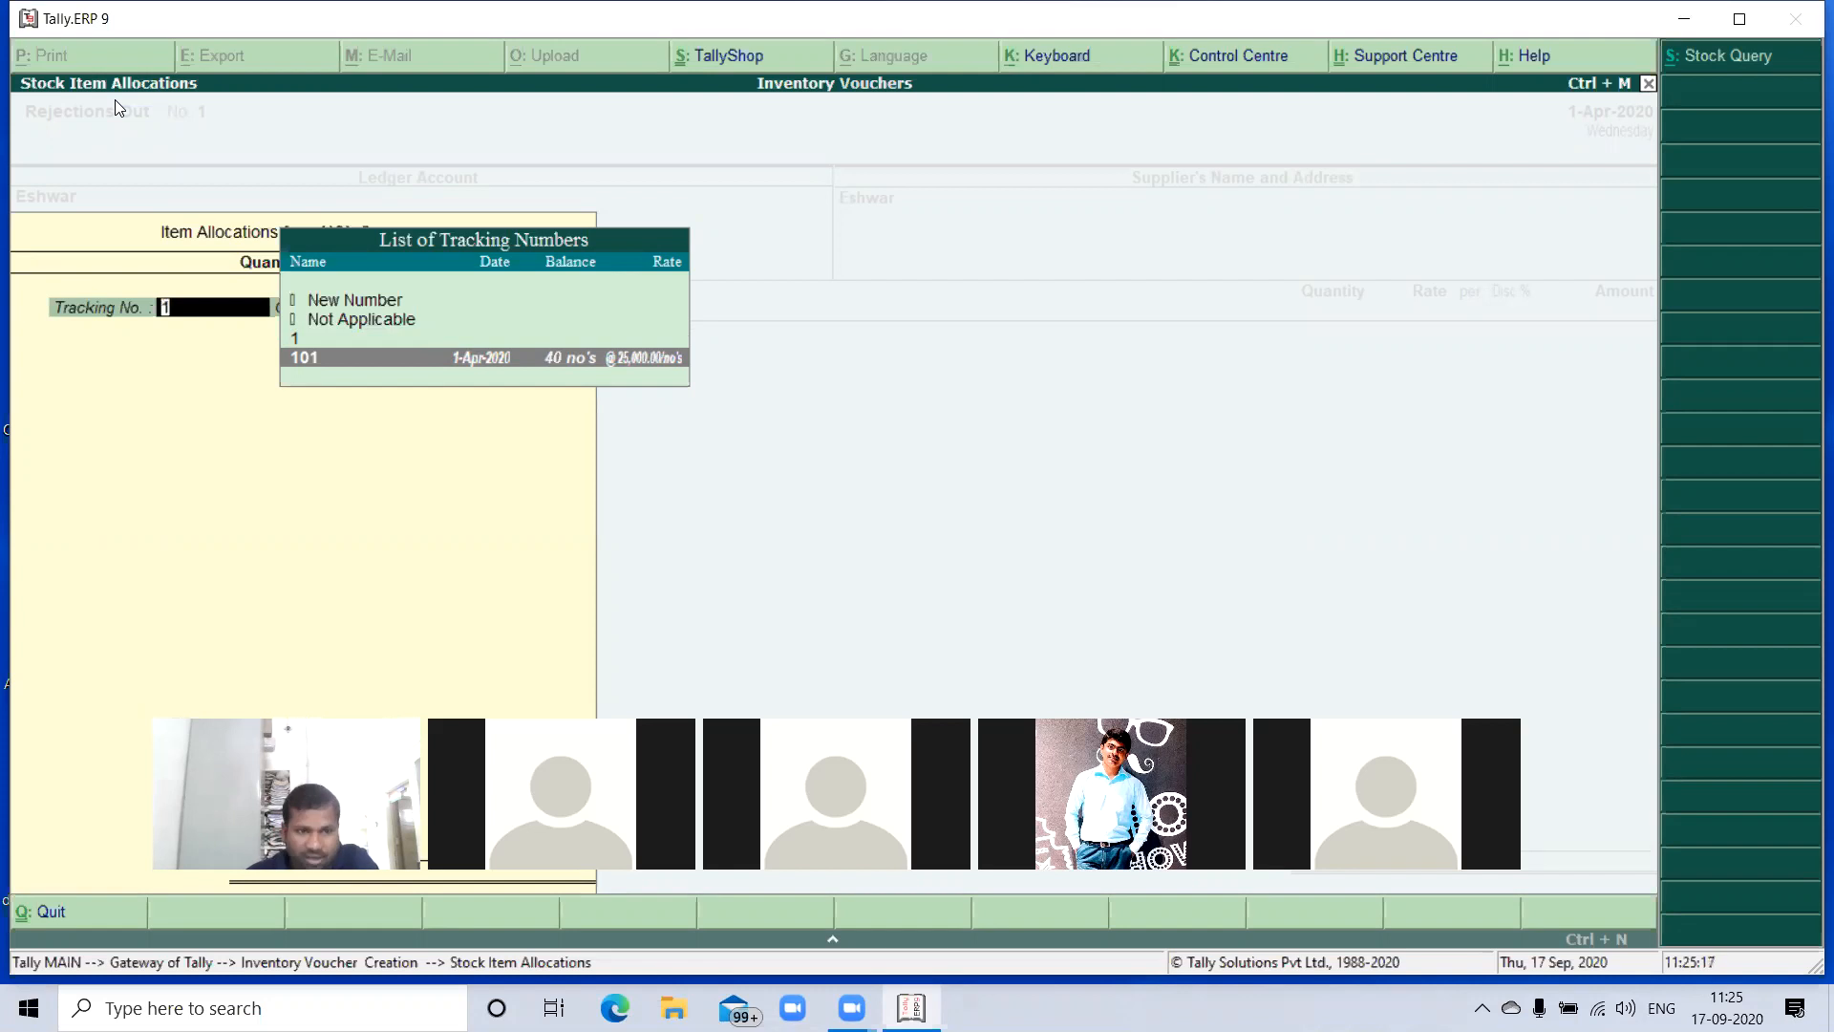
key("Return")
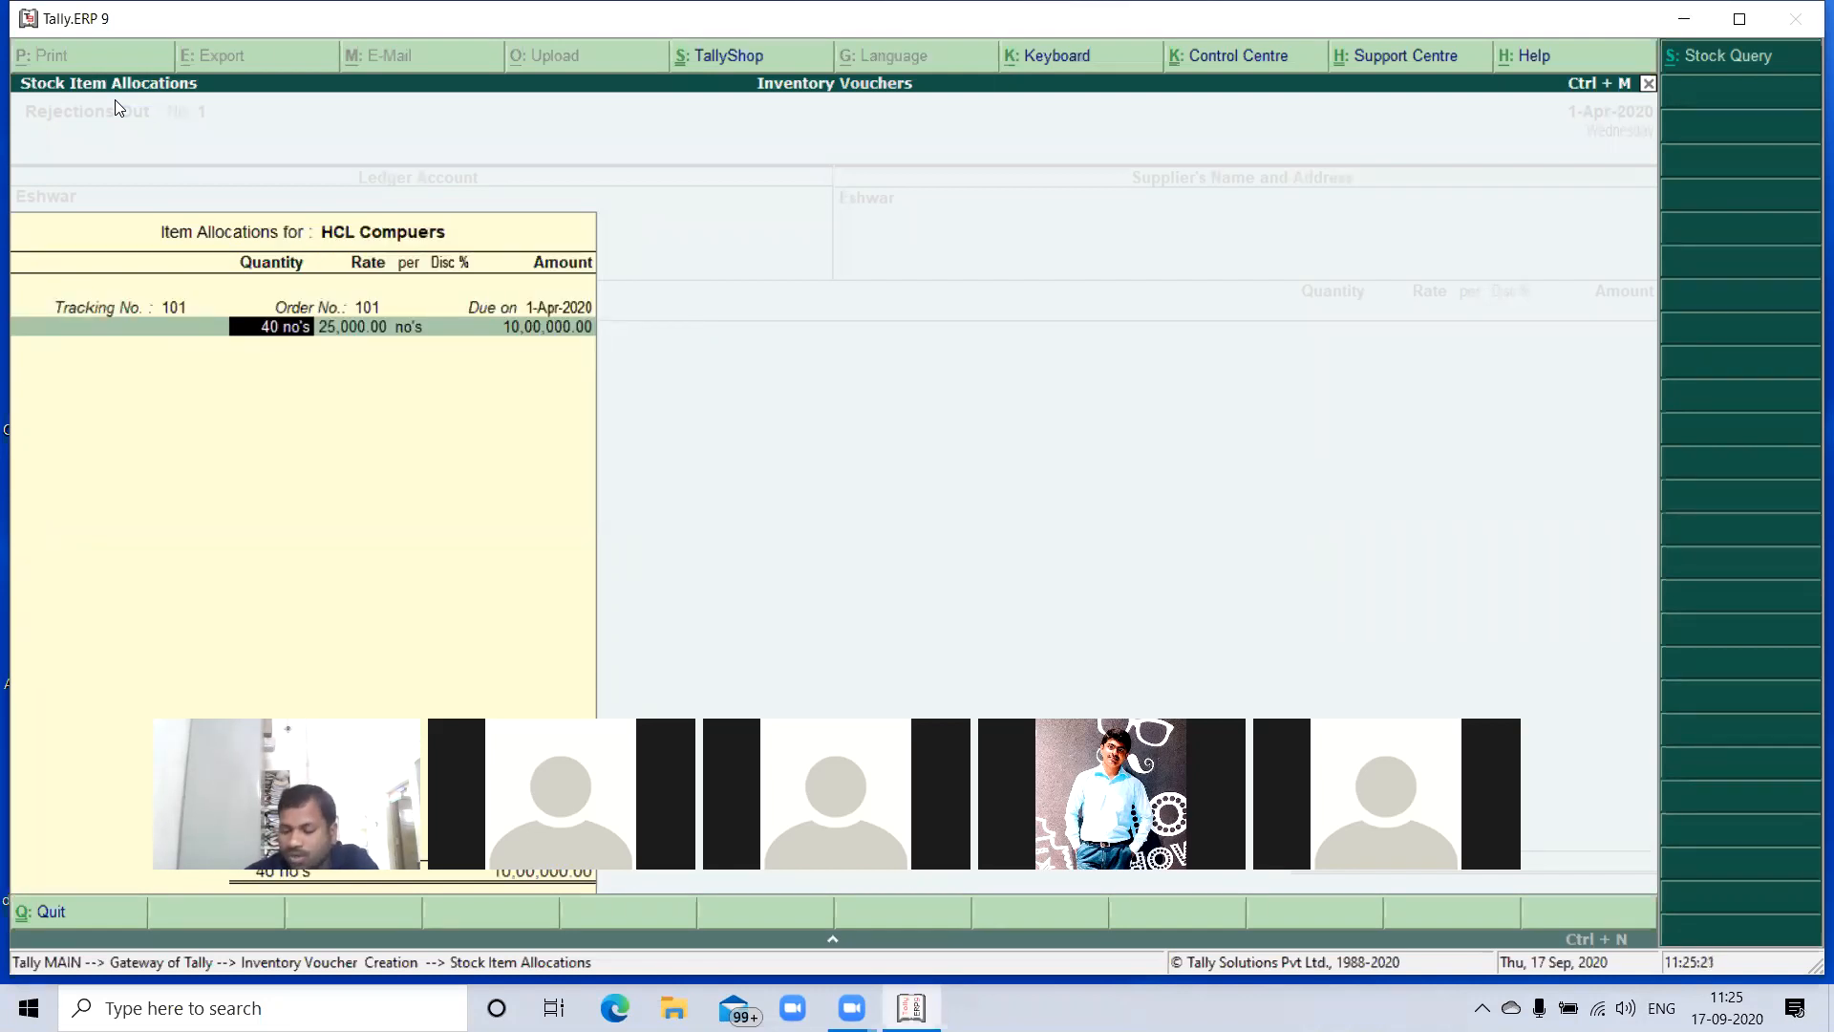
type("2")
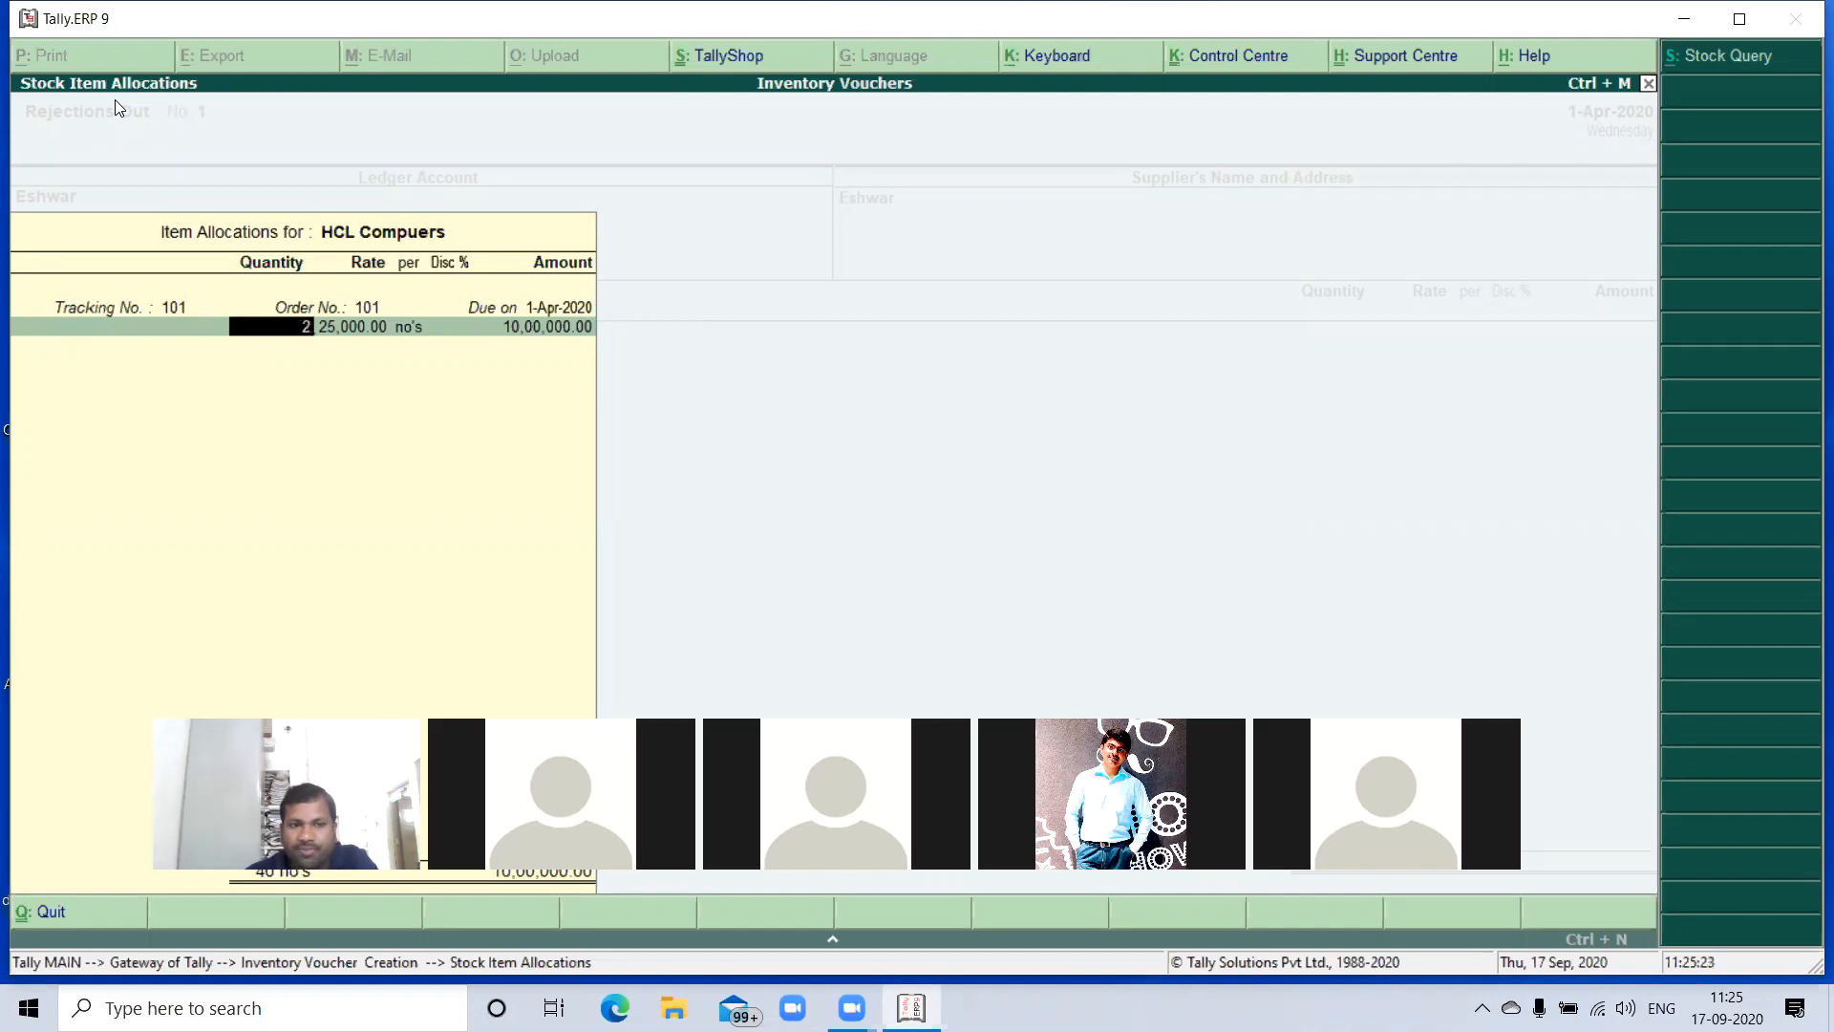
key("Return")
key("Return")
key("Return")
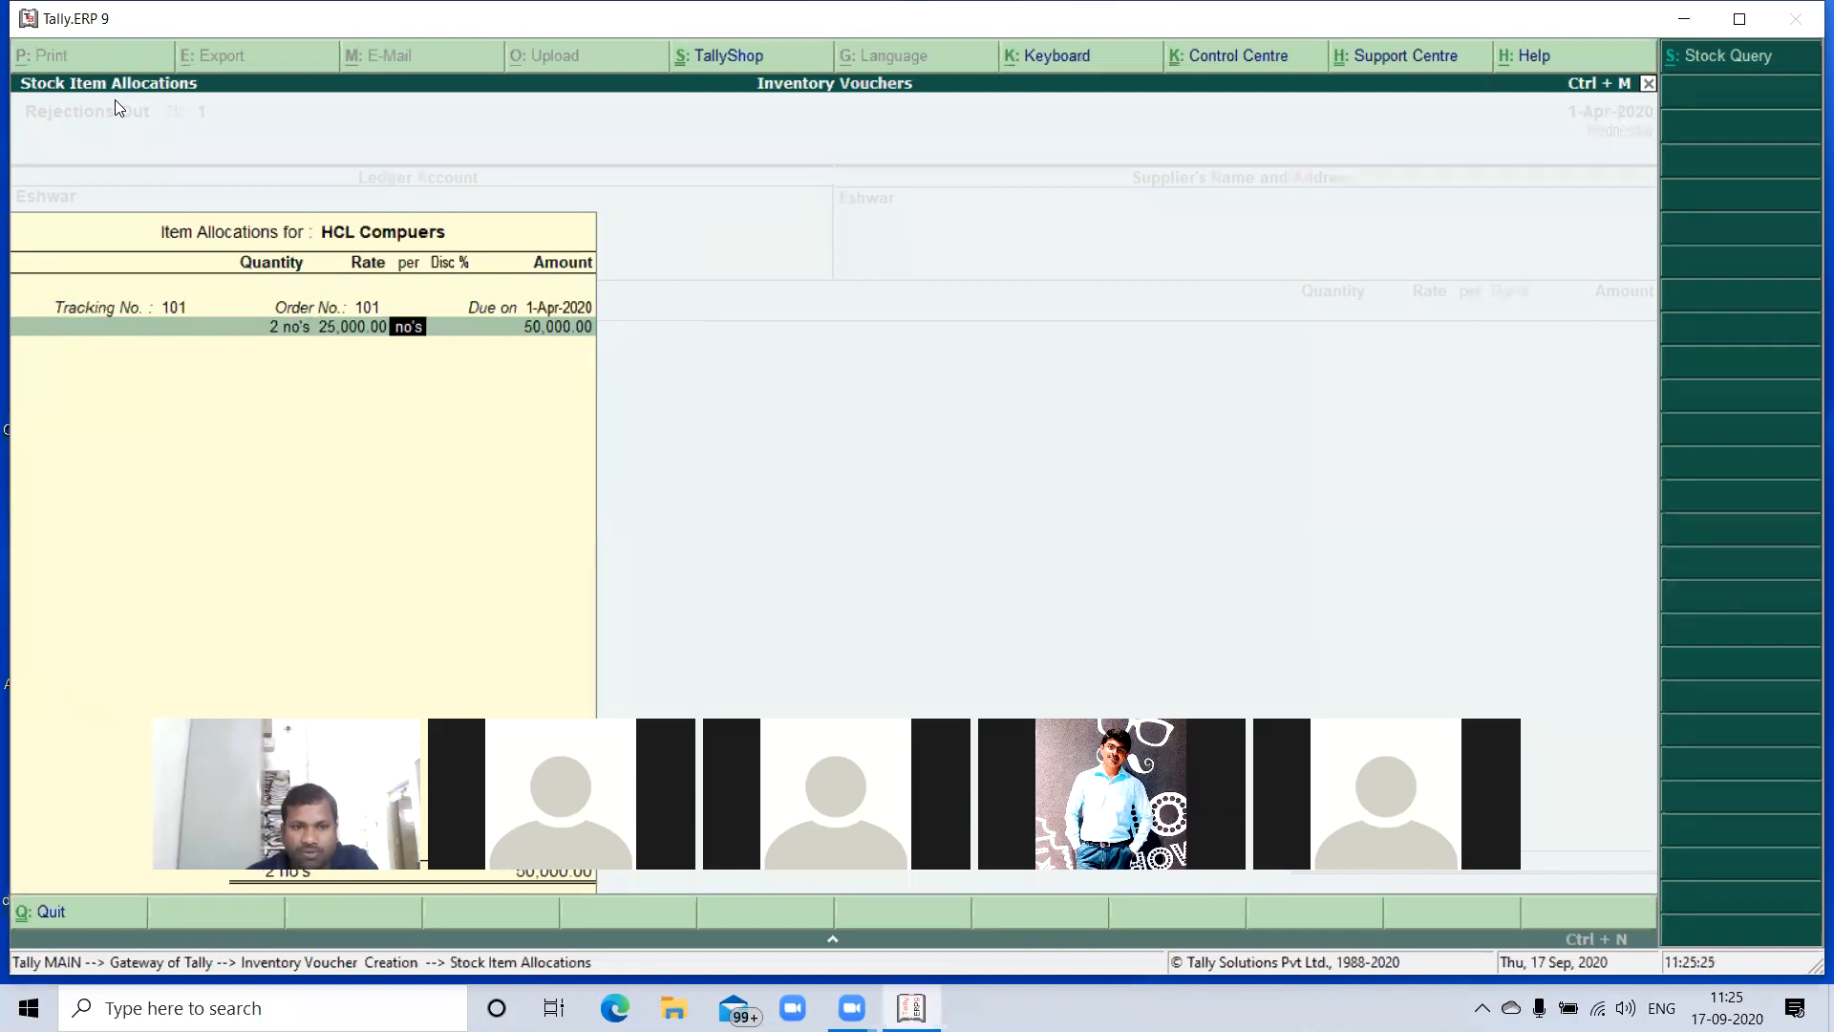
key("Return")
key("Return")
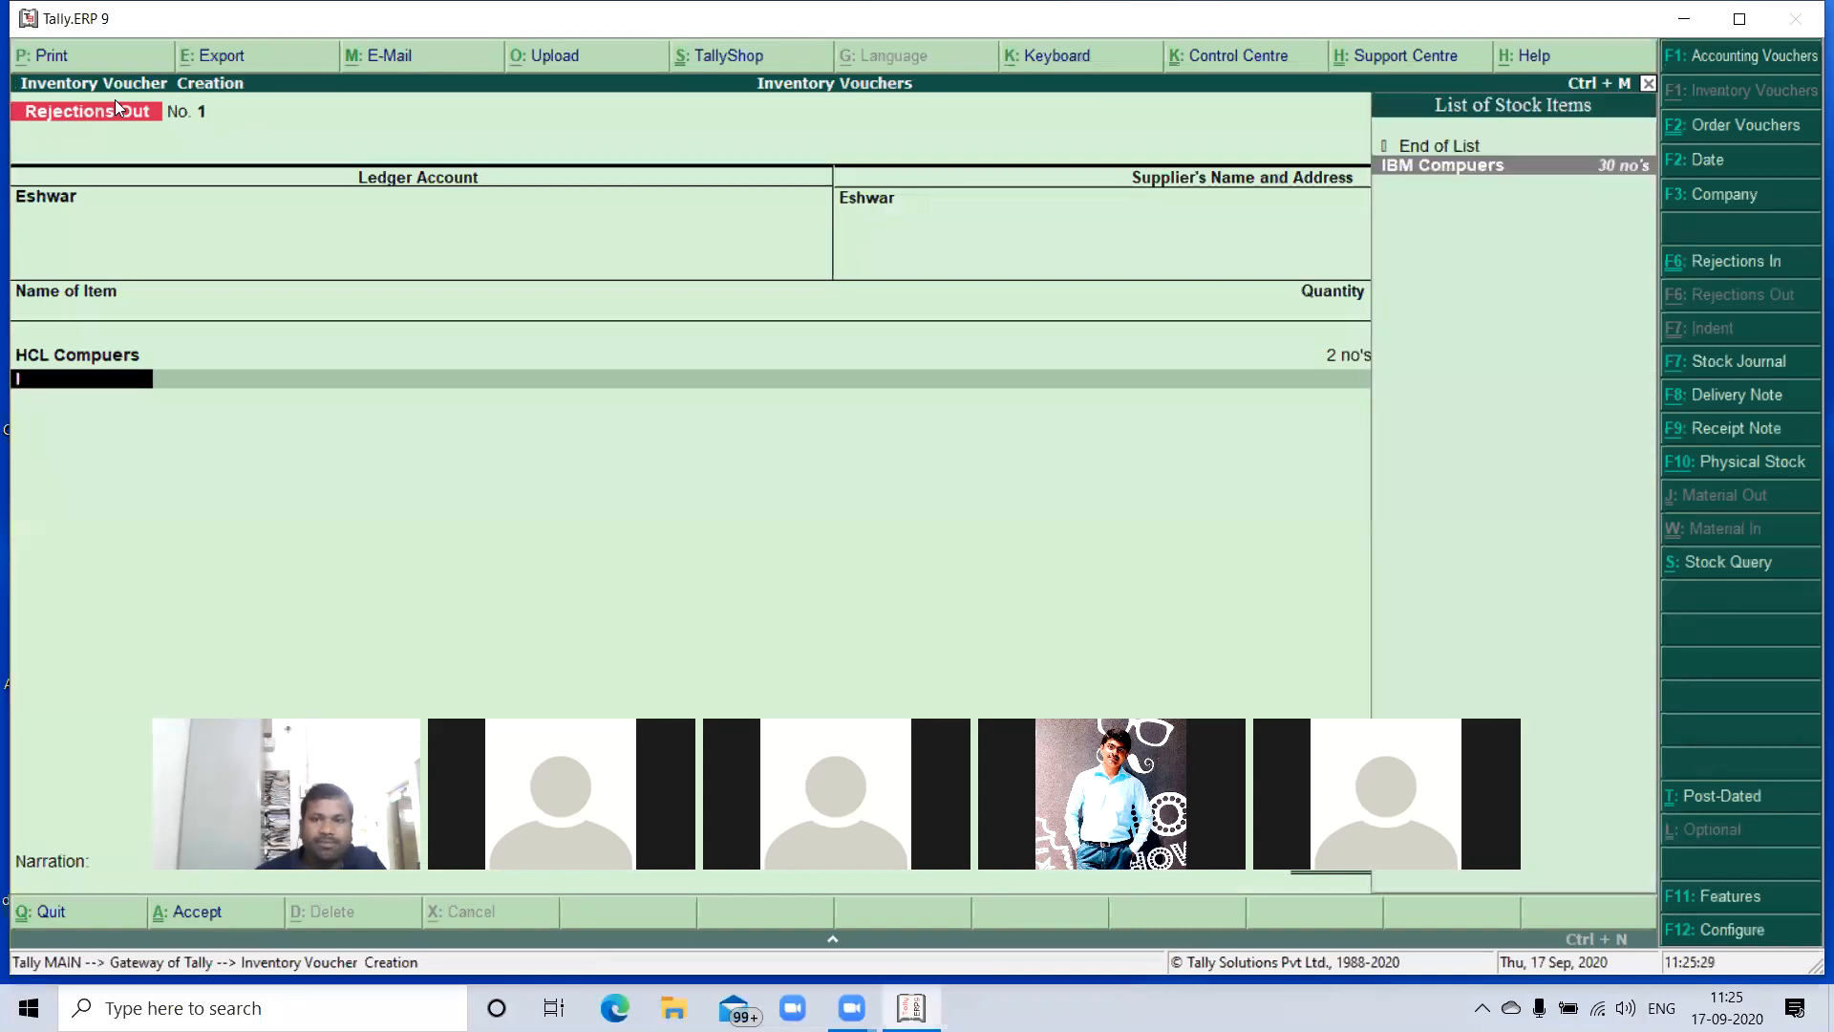
- Add IBM Compuers to the voucher against tracking number 101 with a quantity of 3 no's, keeping the rate
key("Return")
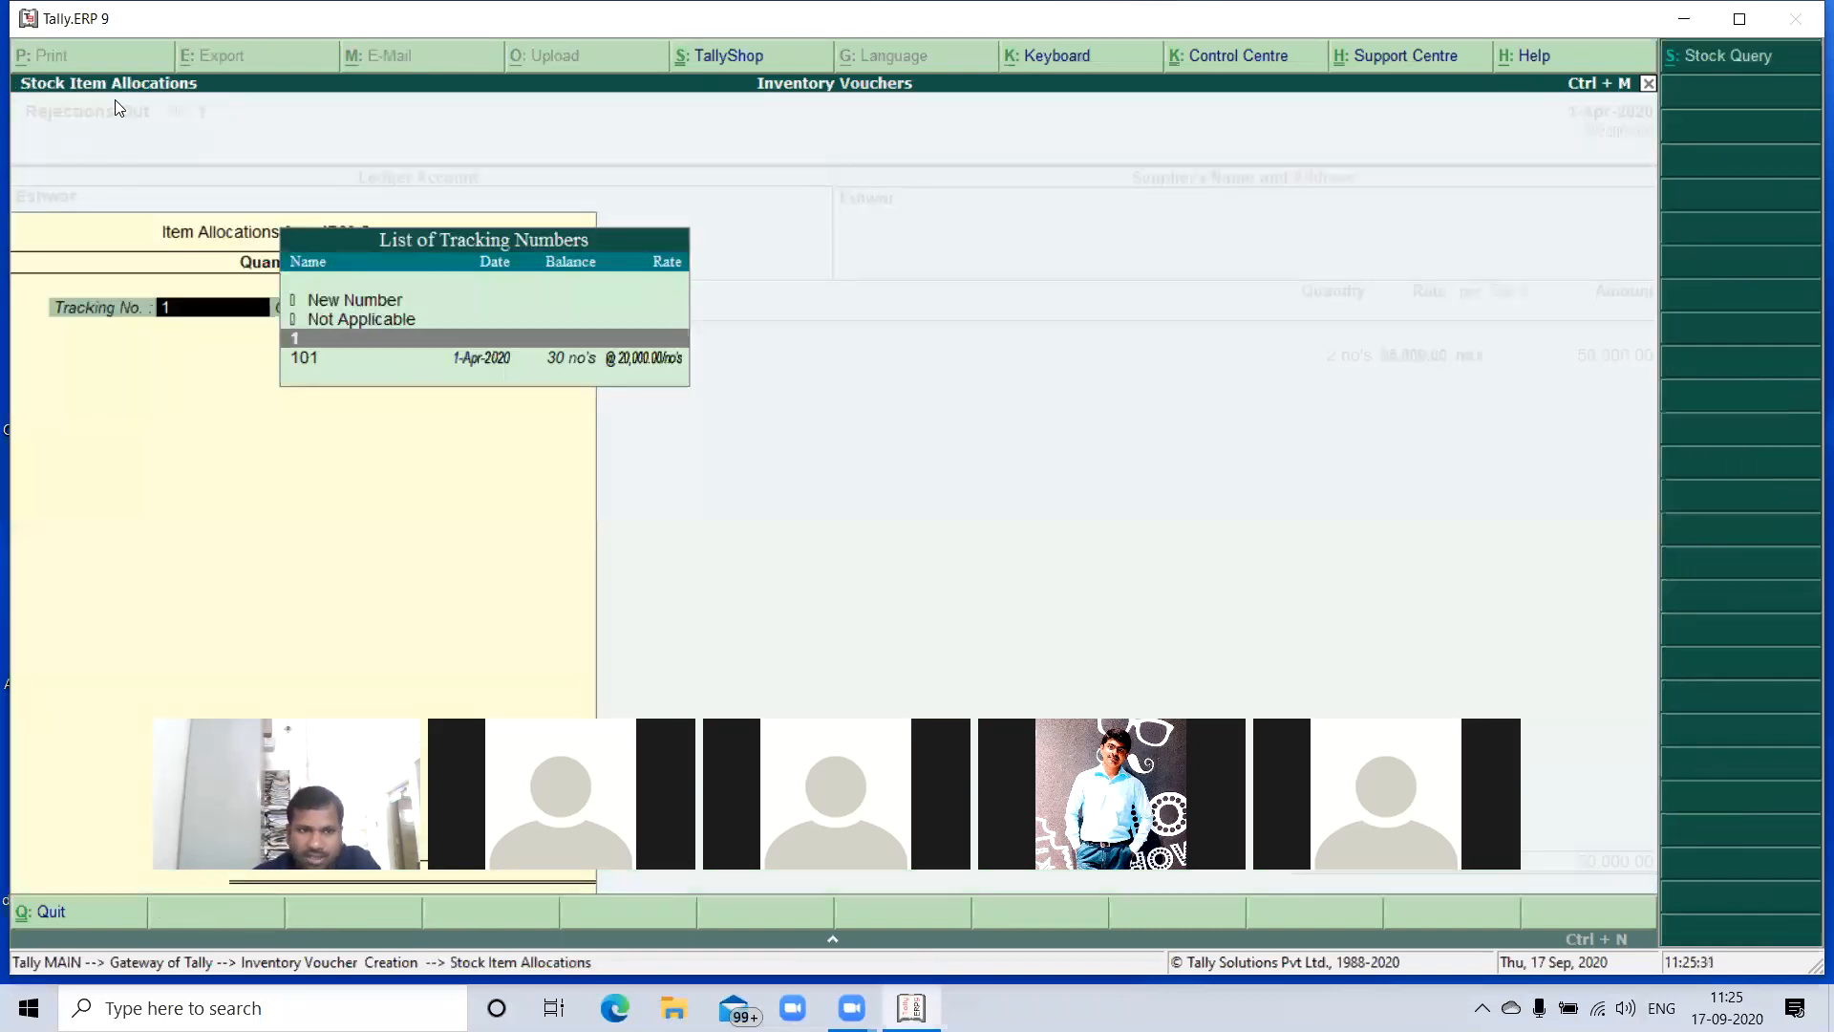
key("Down")
key("Return")
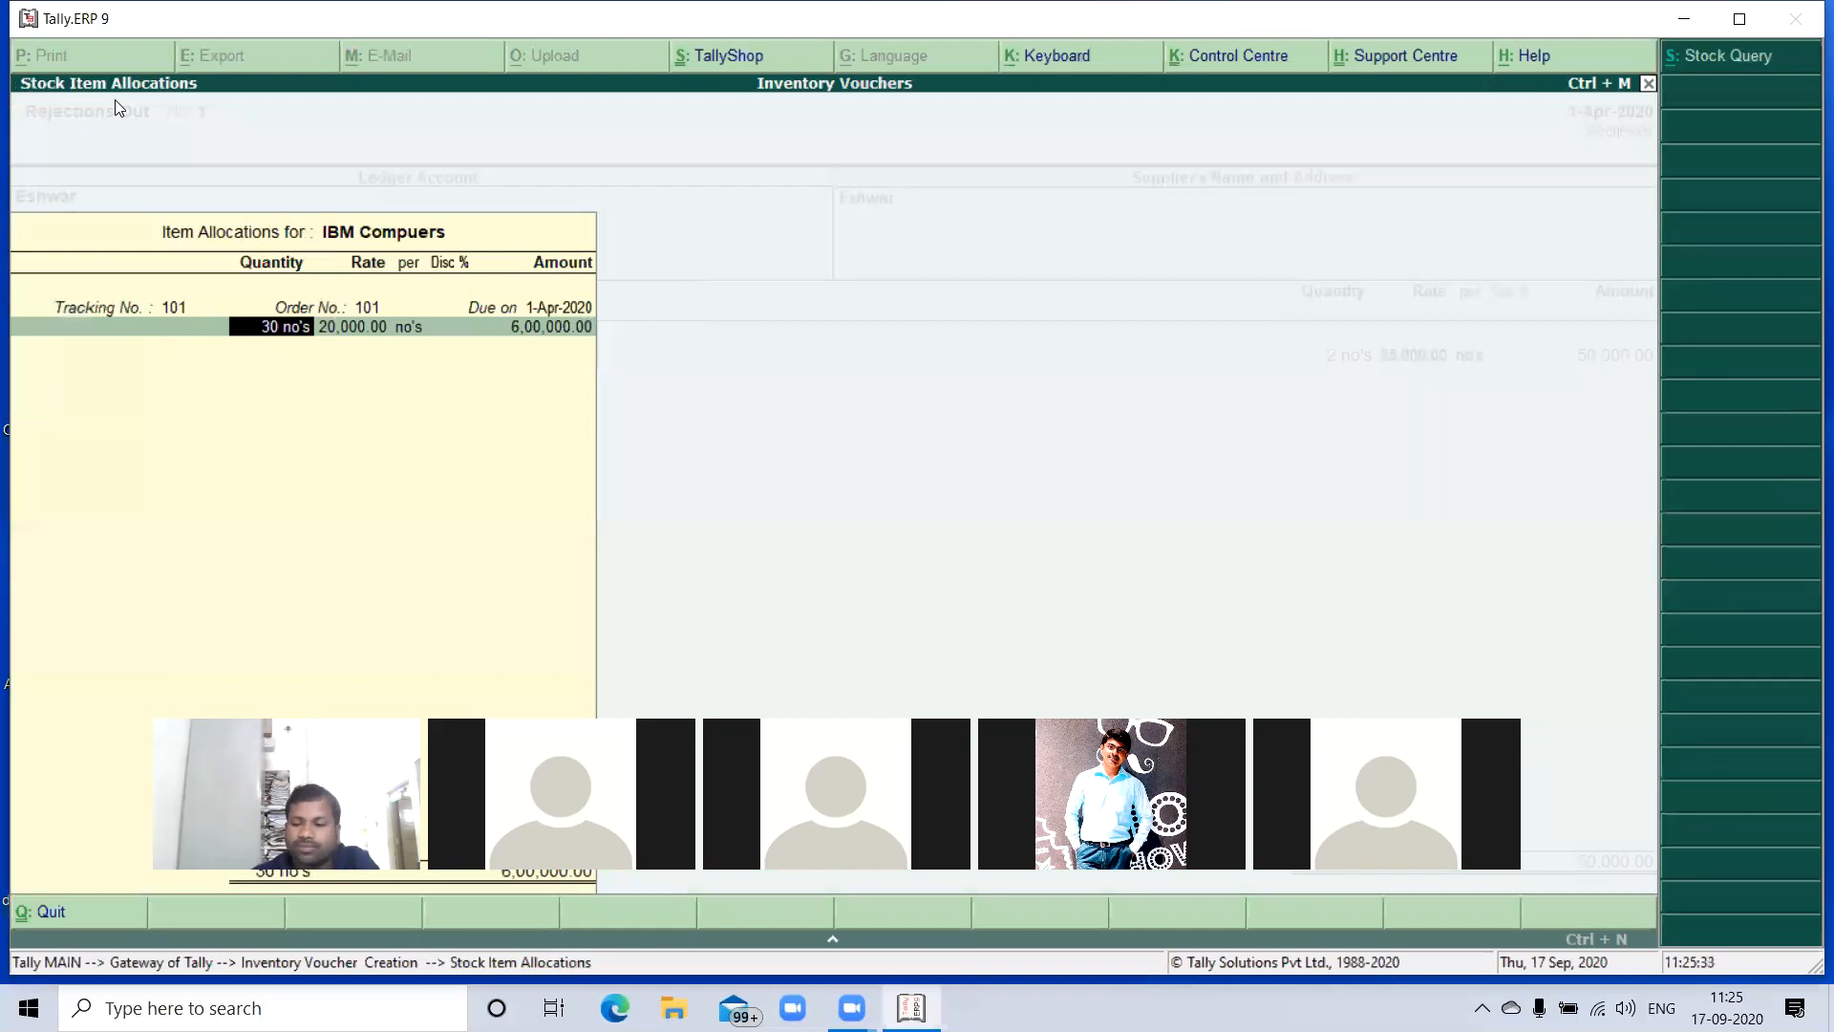
type("3")
key("Return")
key("Return")
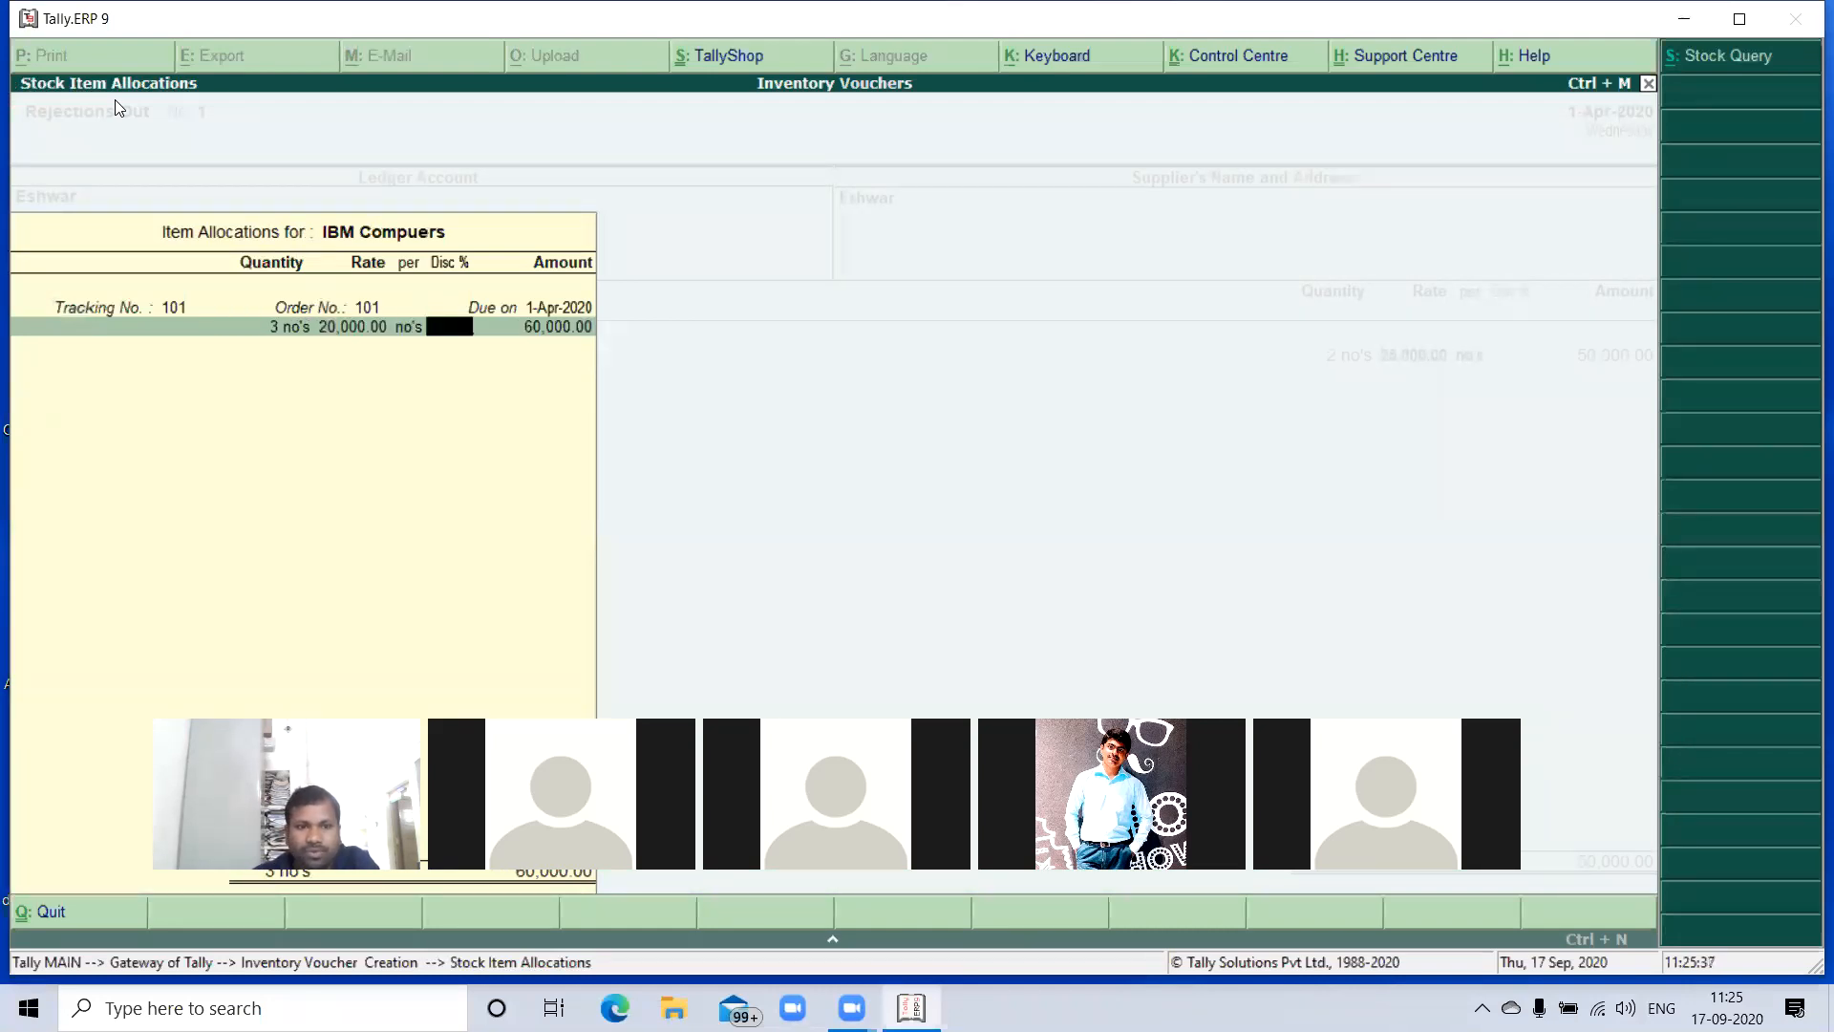
key("Return")
key("Return")
key("Return")
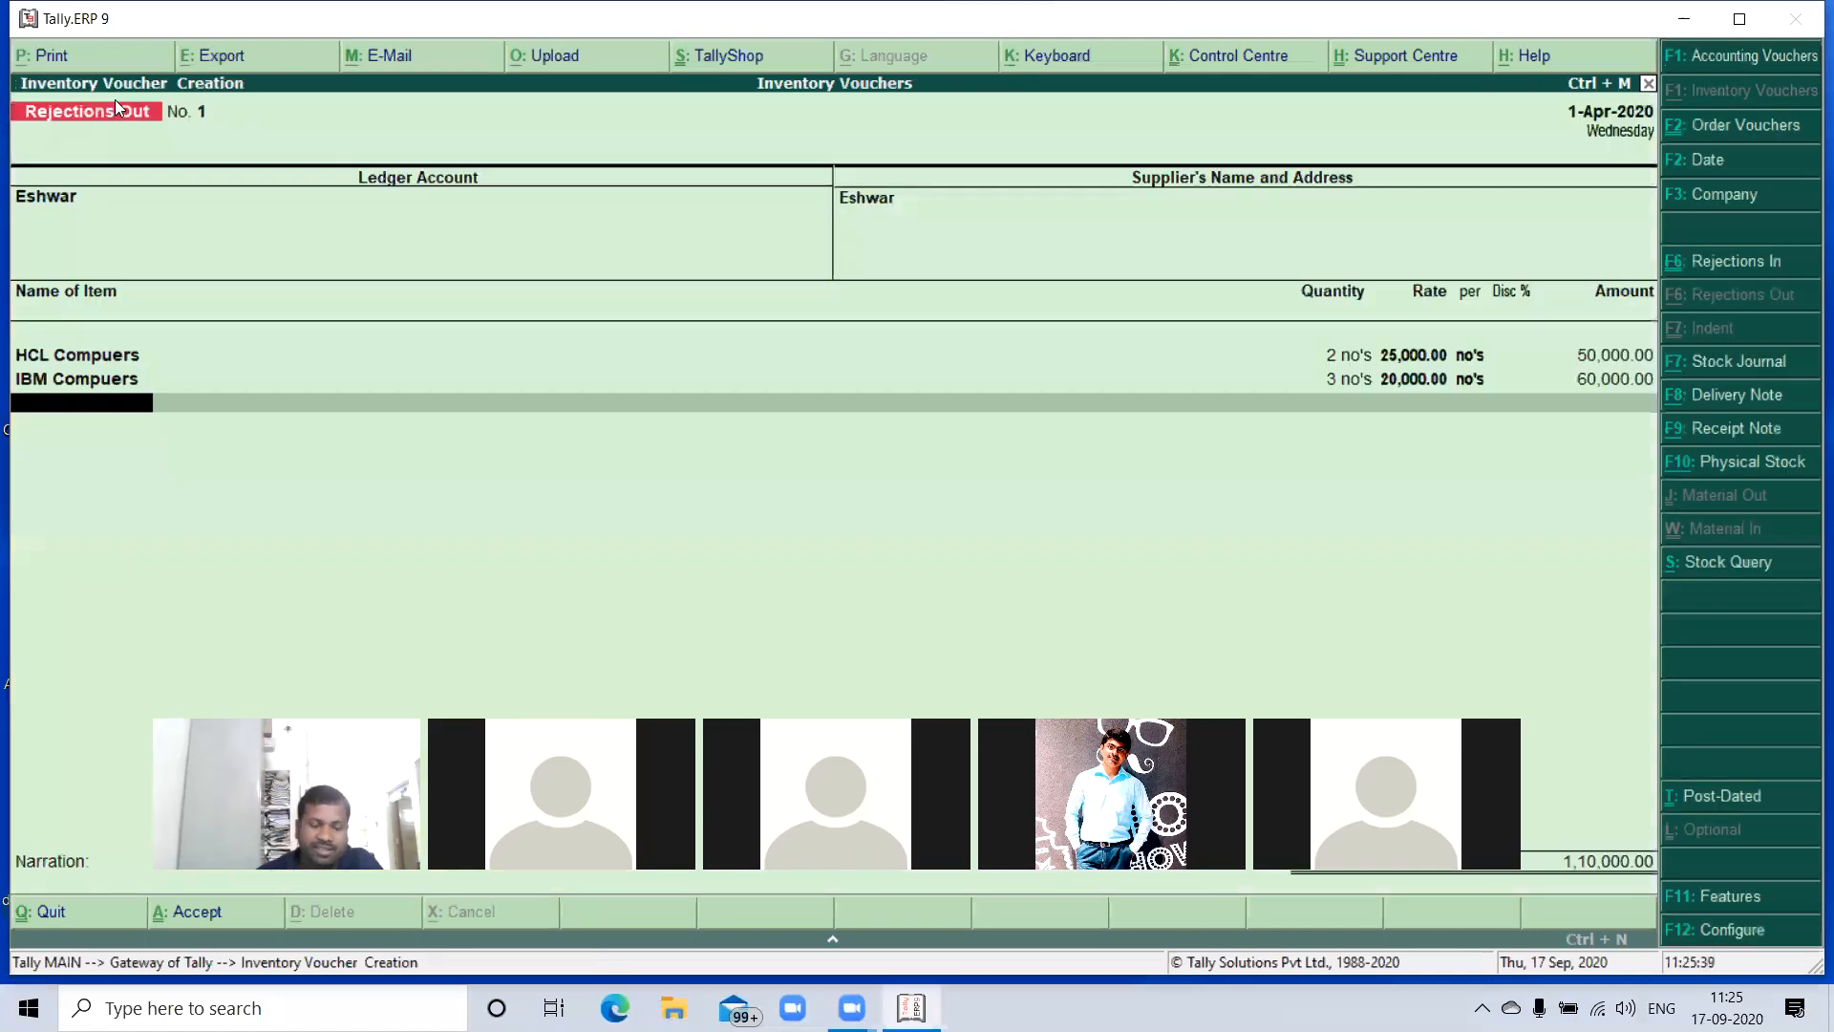
- Add LG Computers to the voucher against tracking number 101 with a quantity of 3 no's, keeping the rate
type("L")
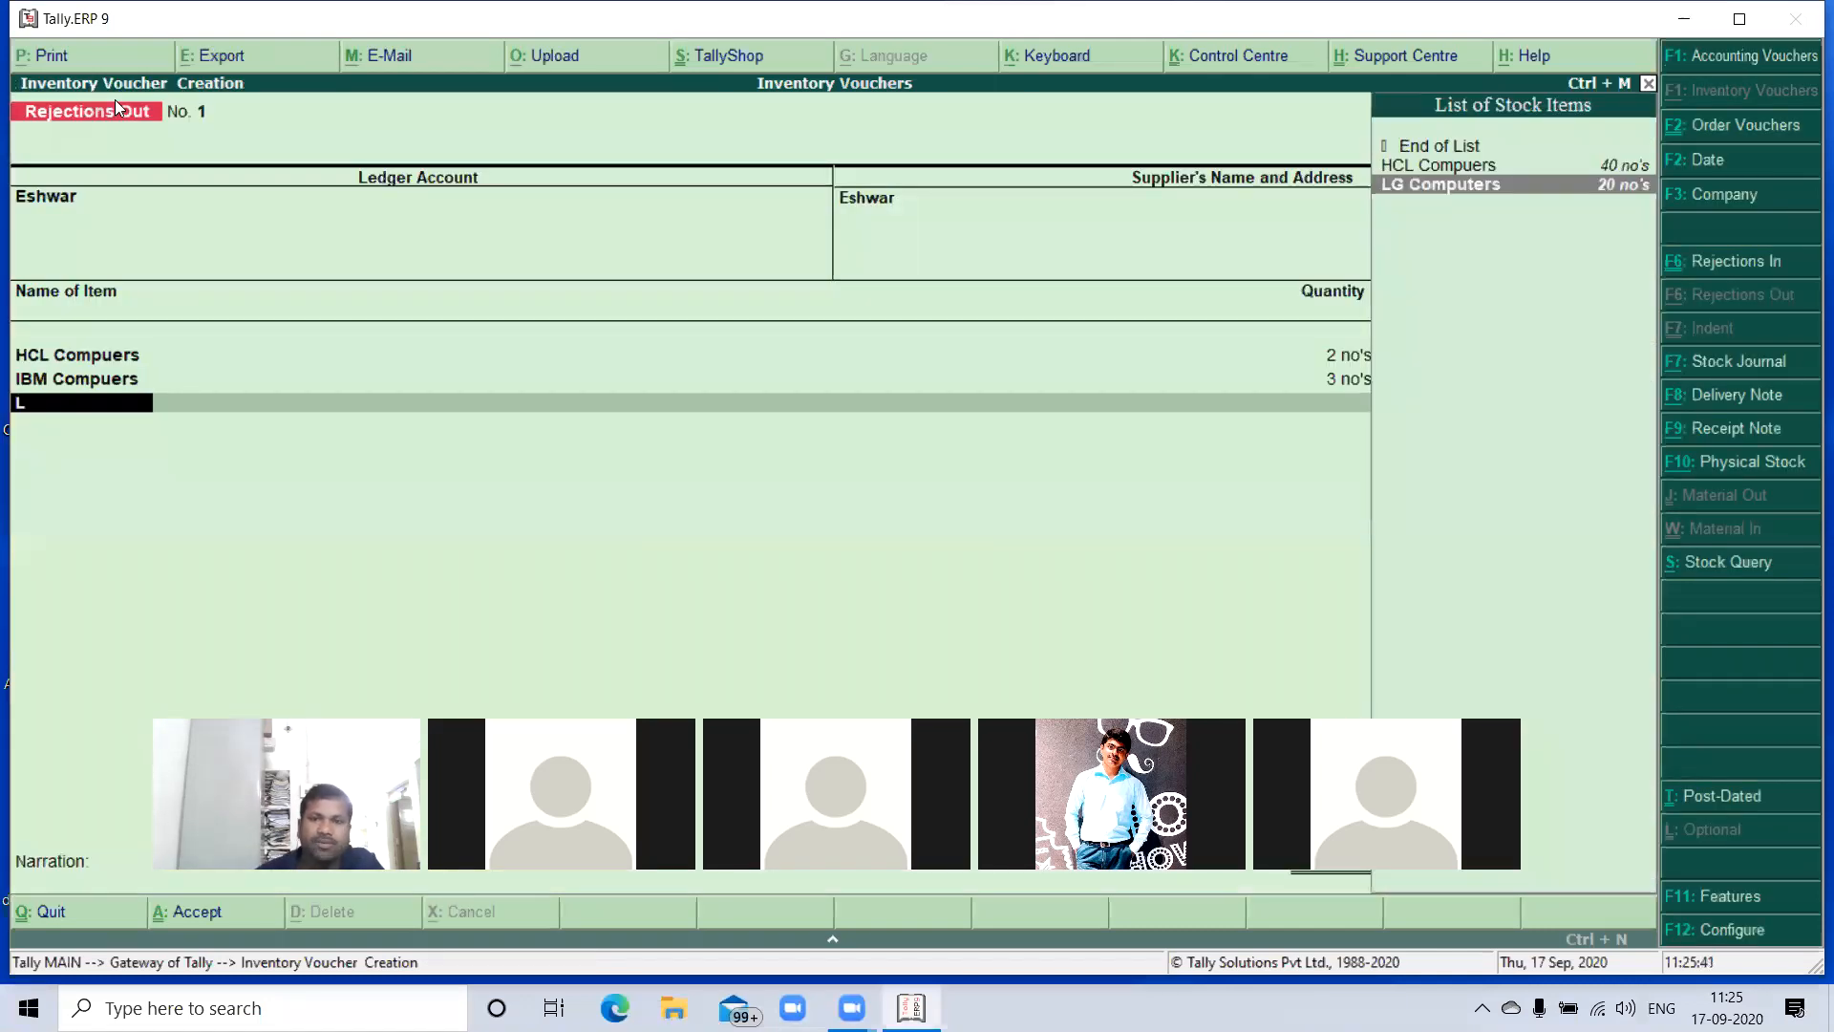
key("Return")
type("1")
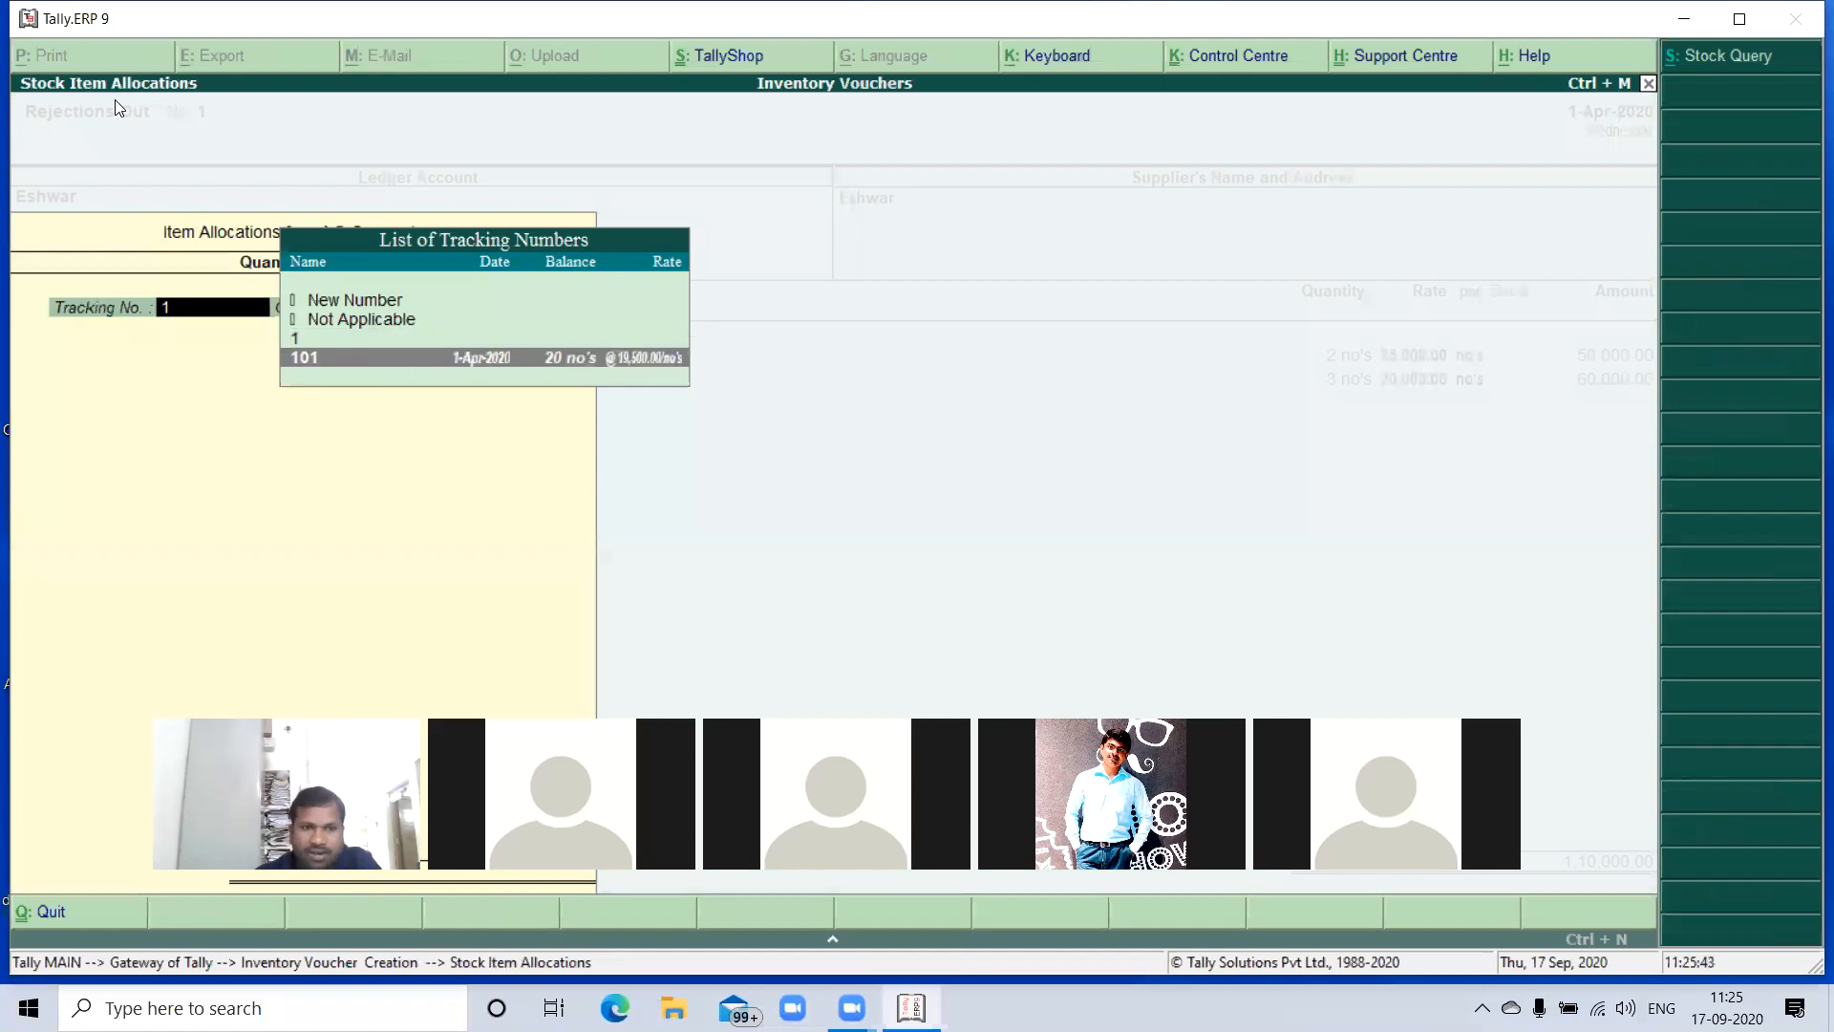
key("Return")
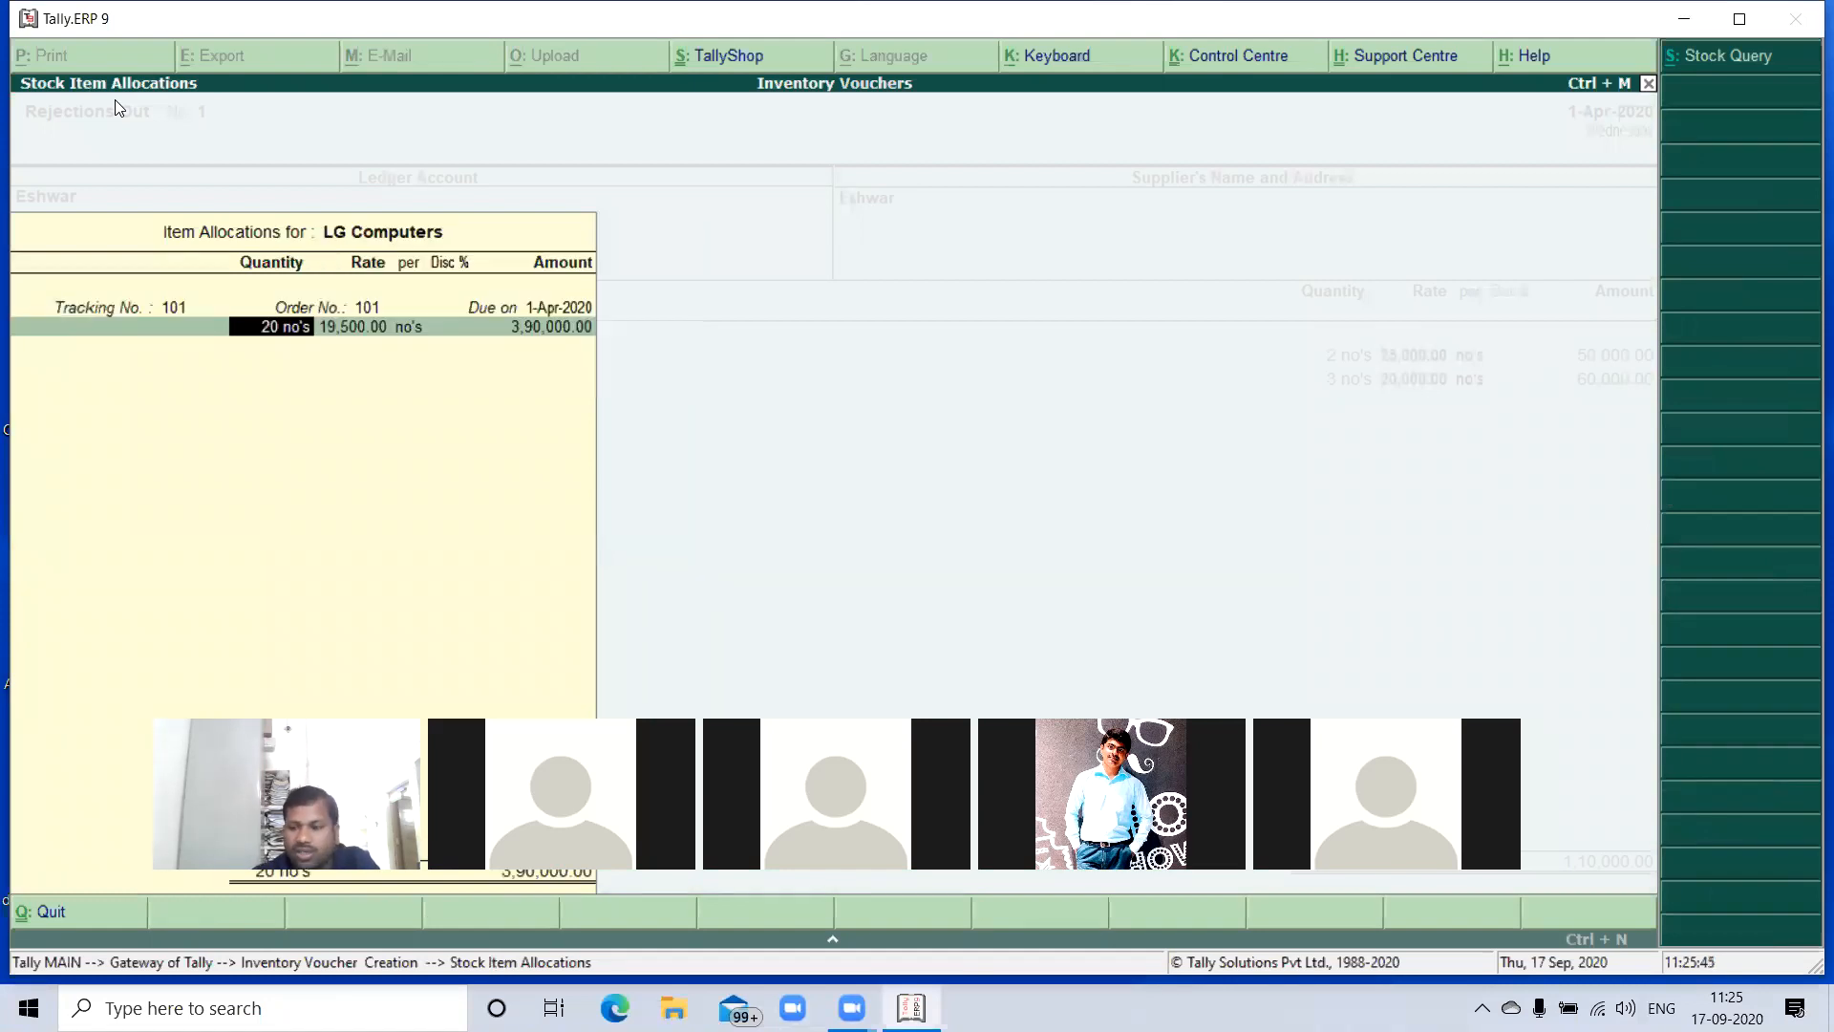
type("3")
key("Return")
key("Return")
key("Return")
key("Return")
key("Return")
key("Return")
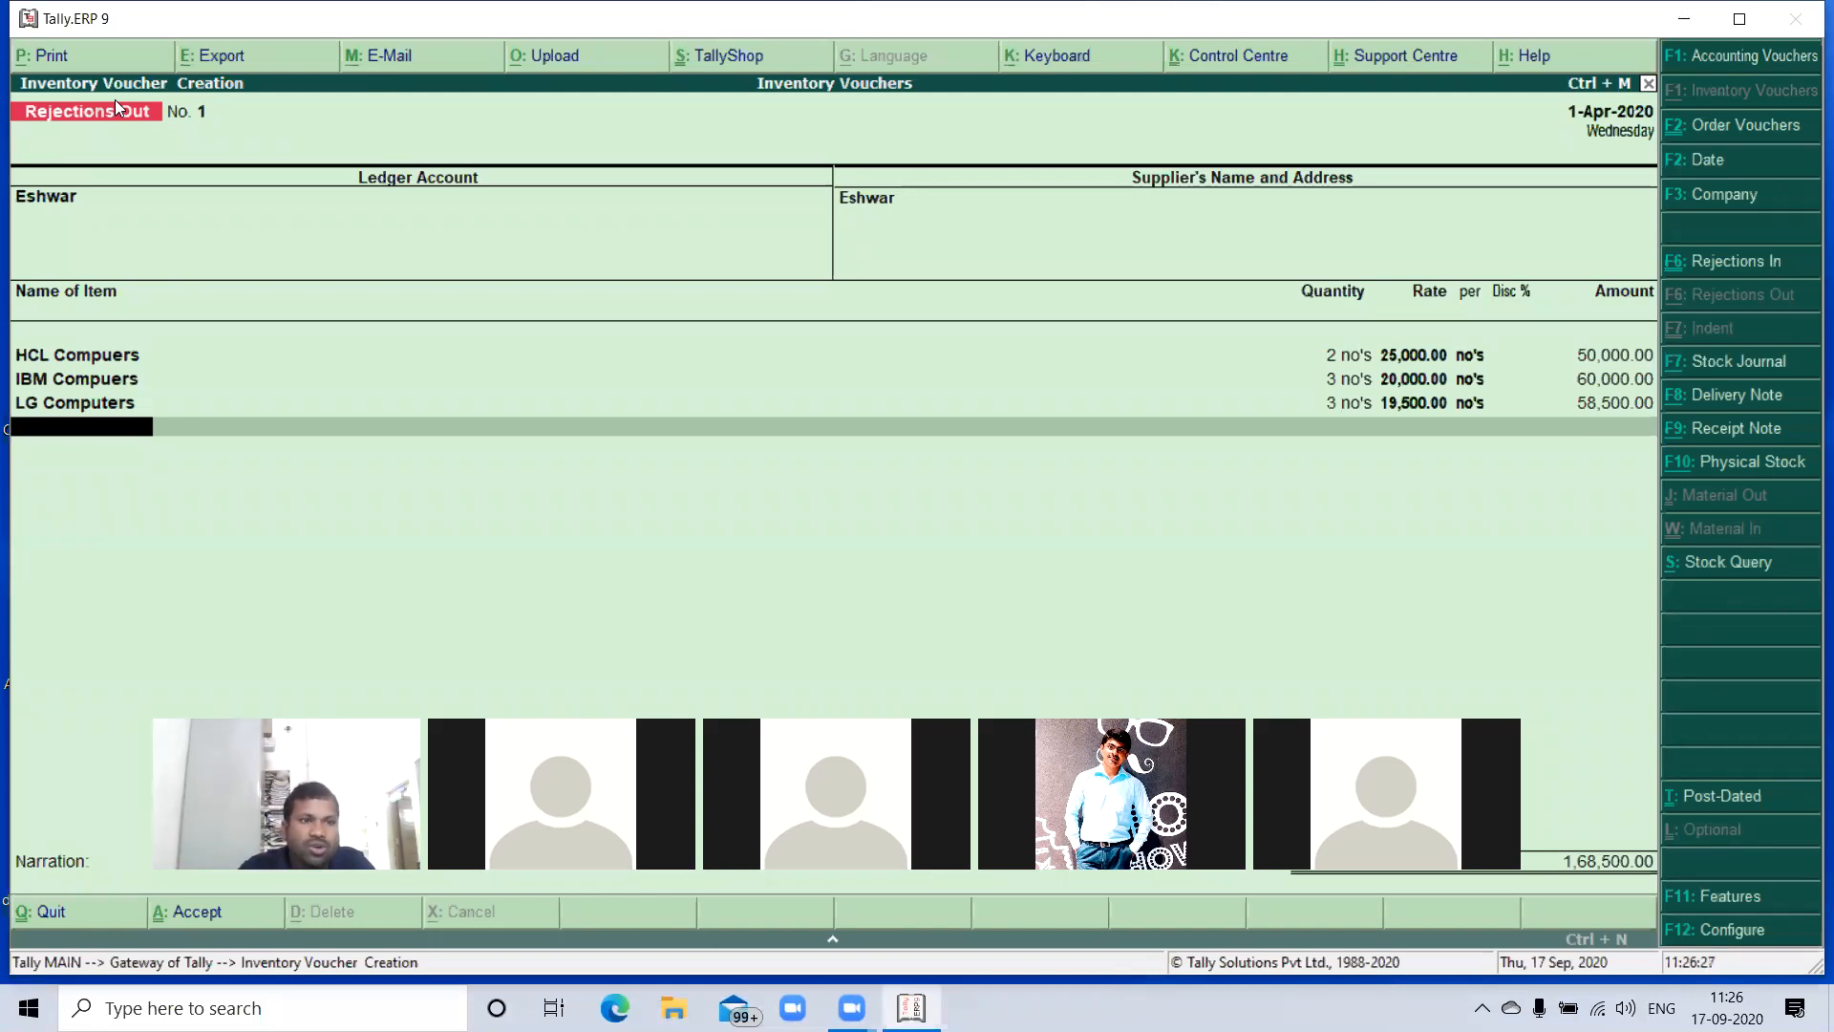
- End the item list, leave the narration blank and save the Rejections Out voucher
key("Return")
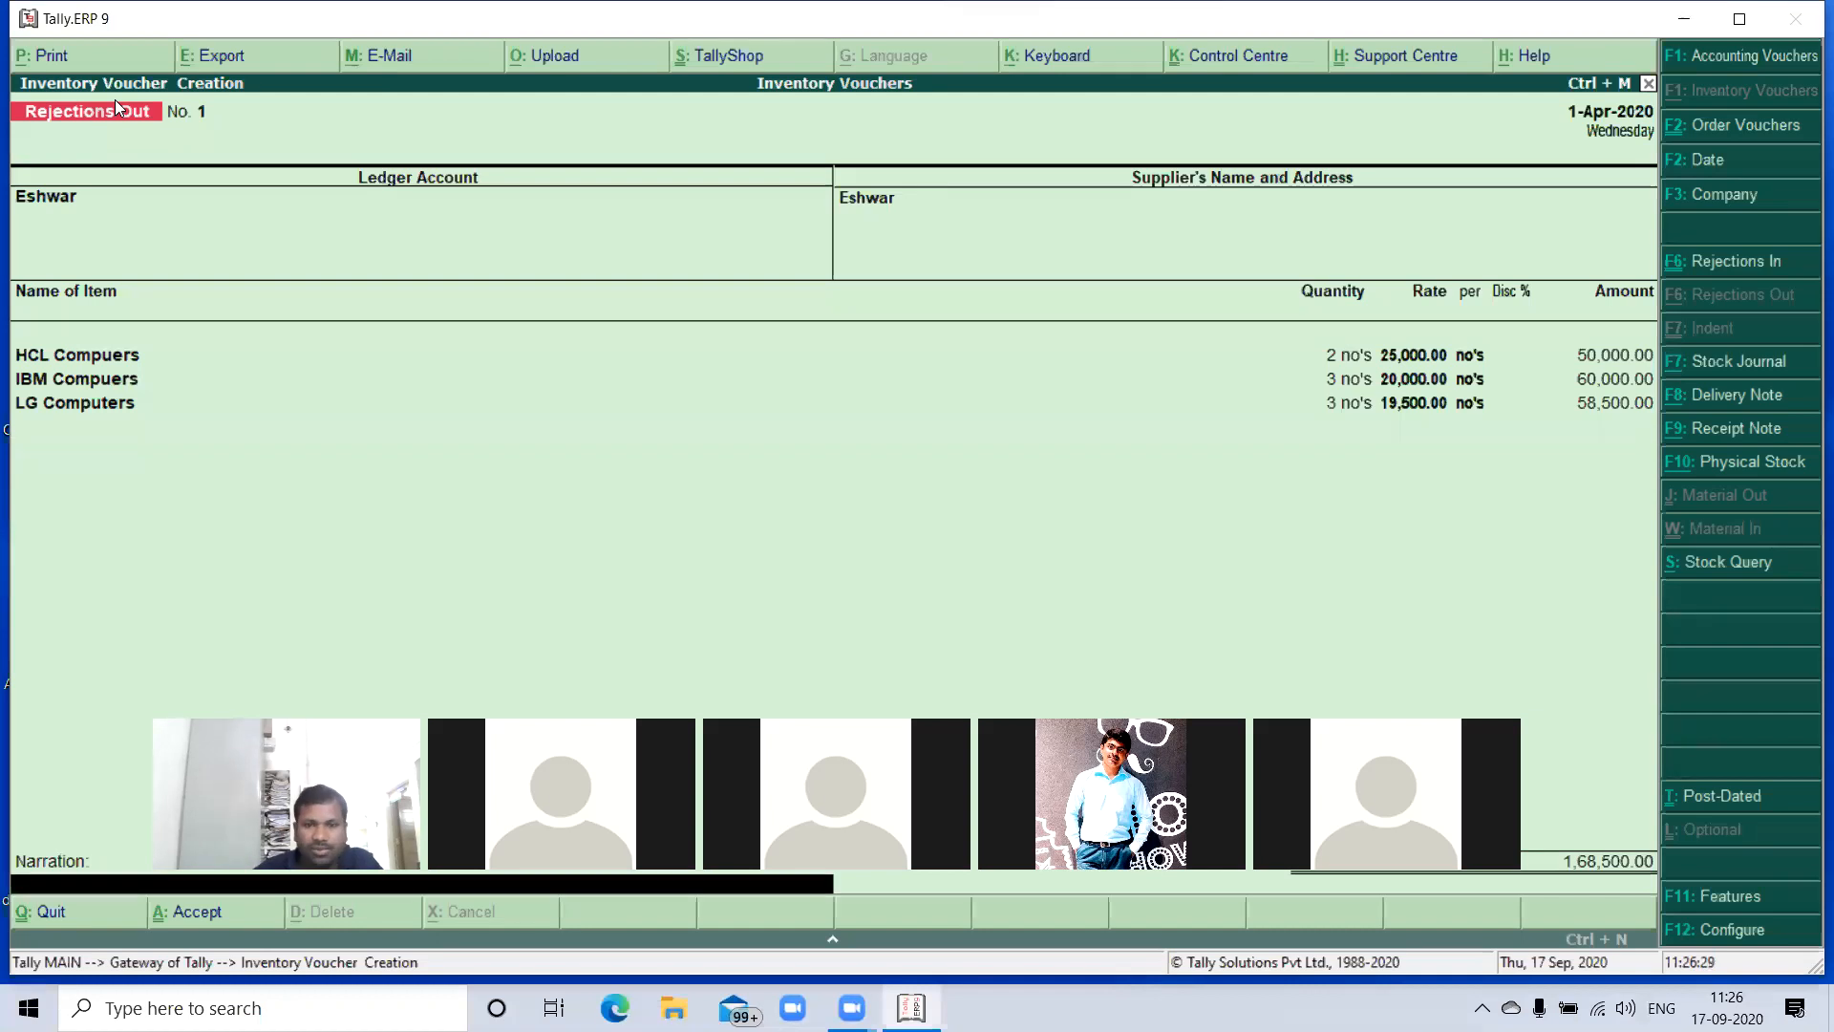
key("Return")
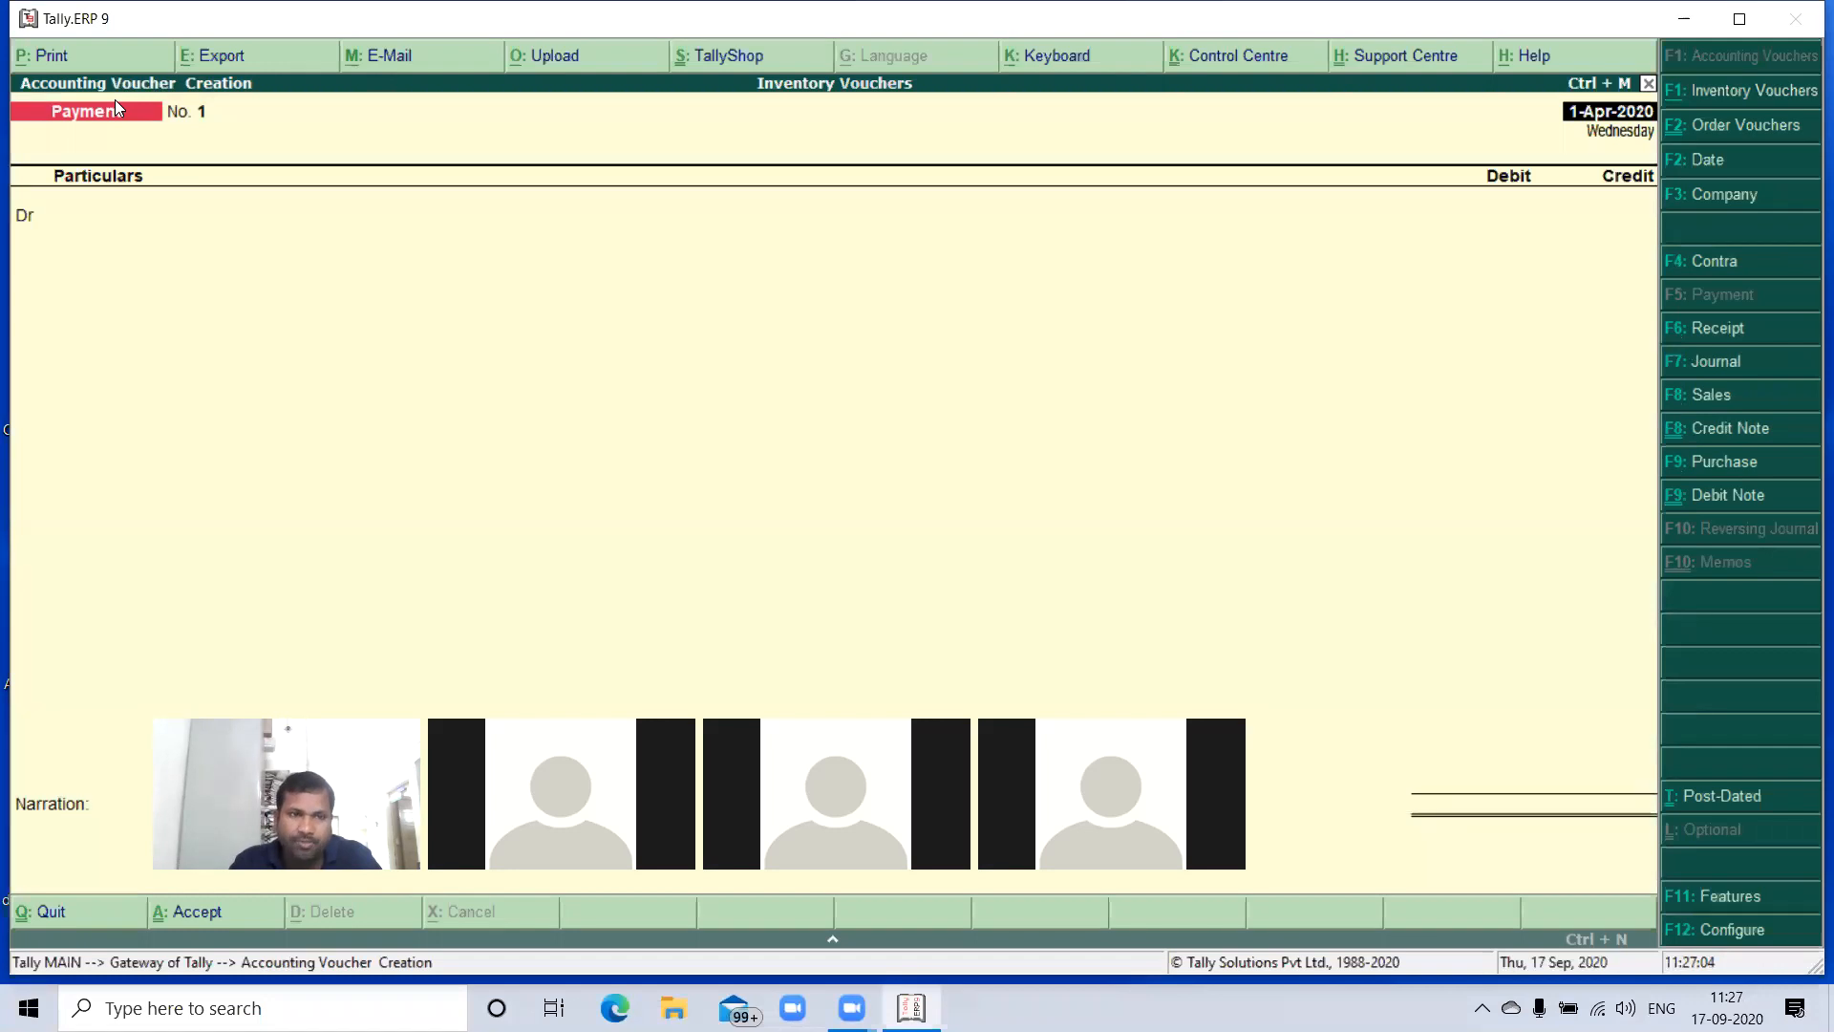
- Start a Purchase voucher dated 1-Apr-2020 with the supplier's ledger as party account, leaving the supplier invoice number and date blank
key("F9")
key("Return")
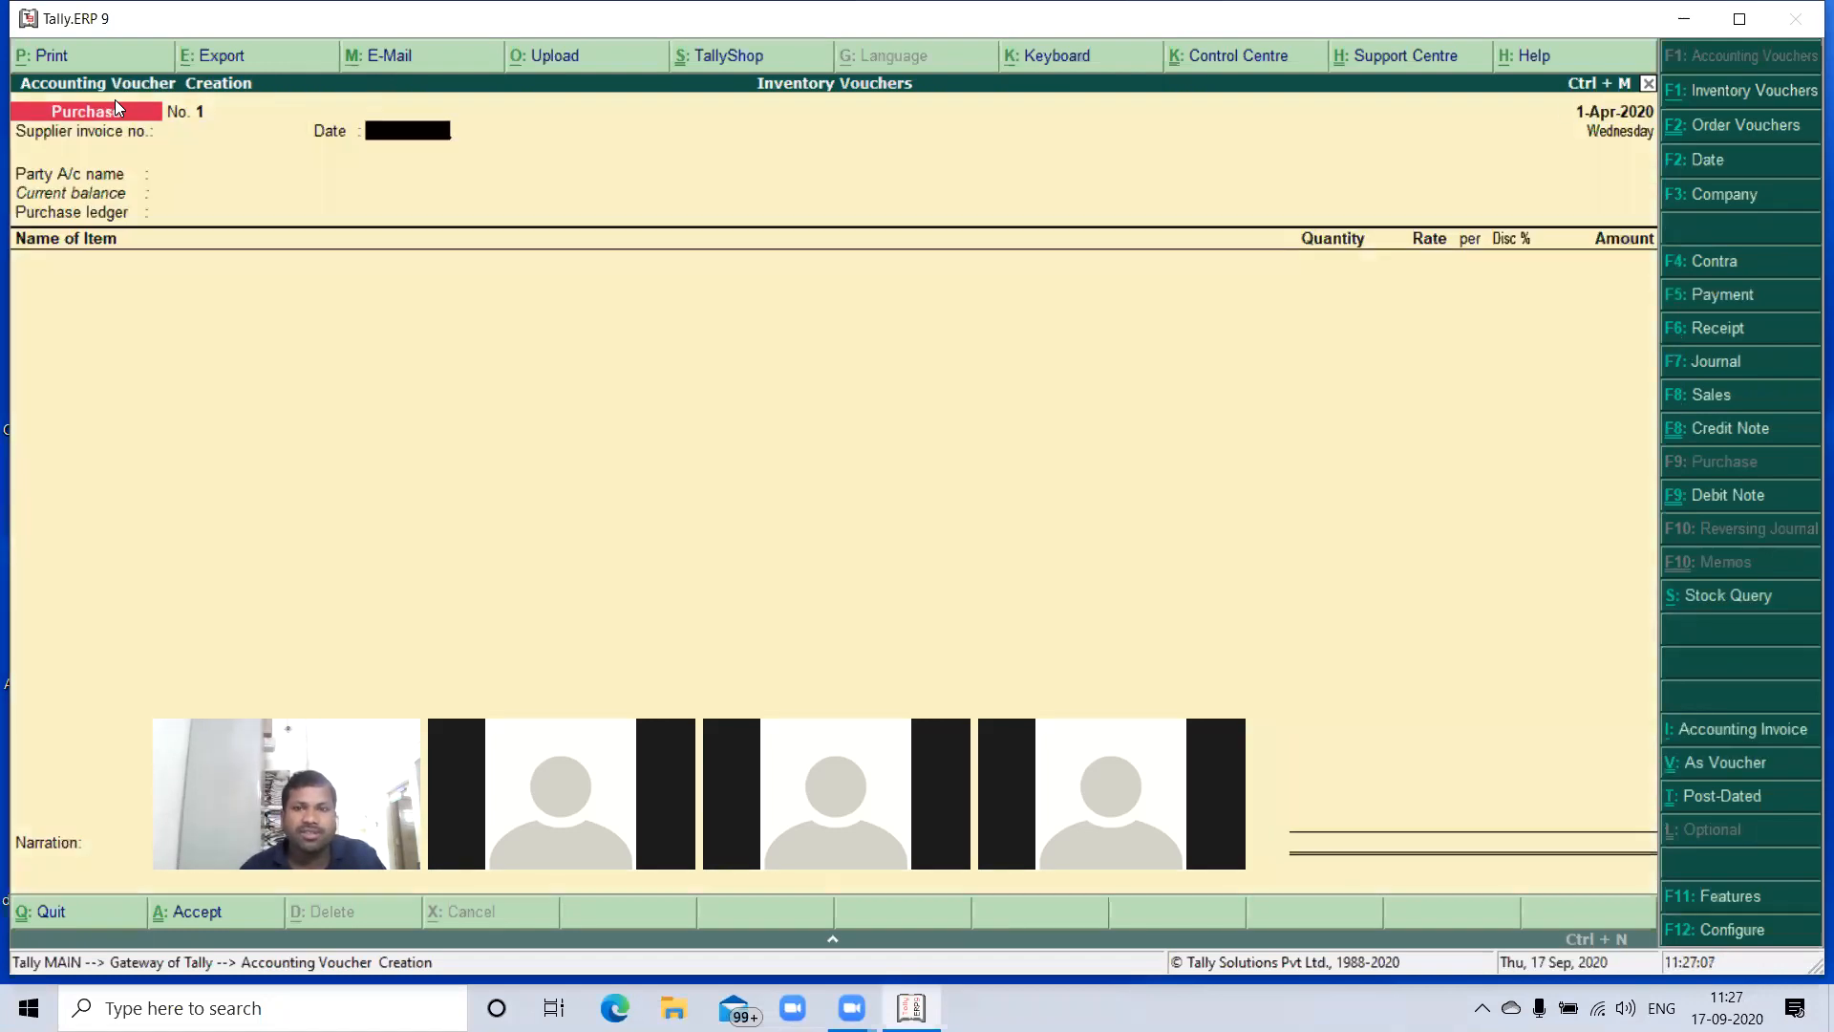
key("Return")
key("Down")
key("Down")
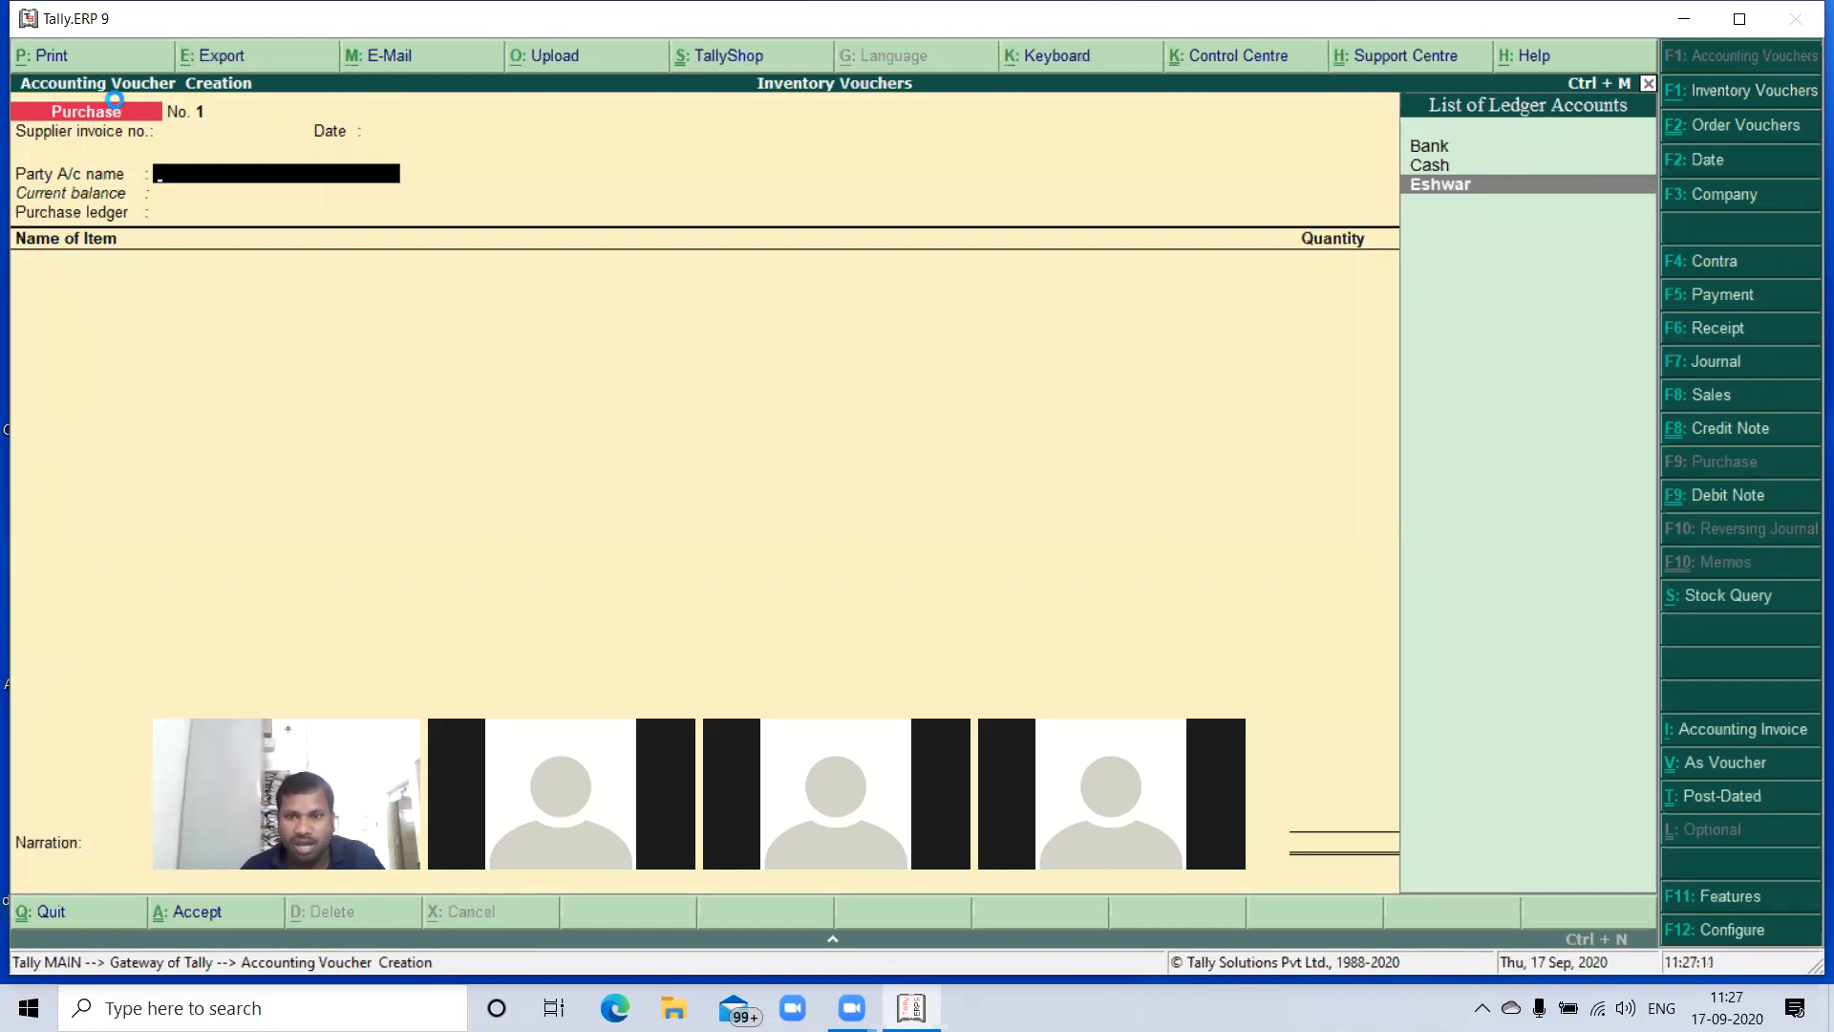
key("Return")
- Choose receipt note 101 in the purchase's receipt details and end the list of tracking numbers
key("Down")
key("Down")
key("Down")
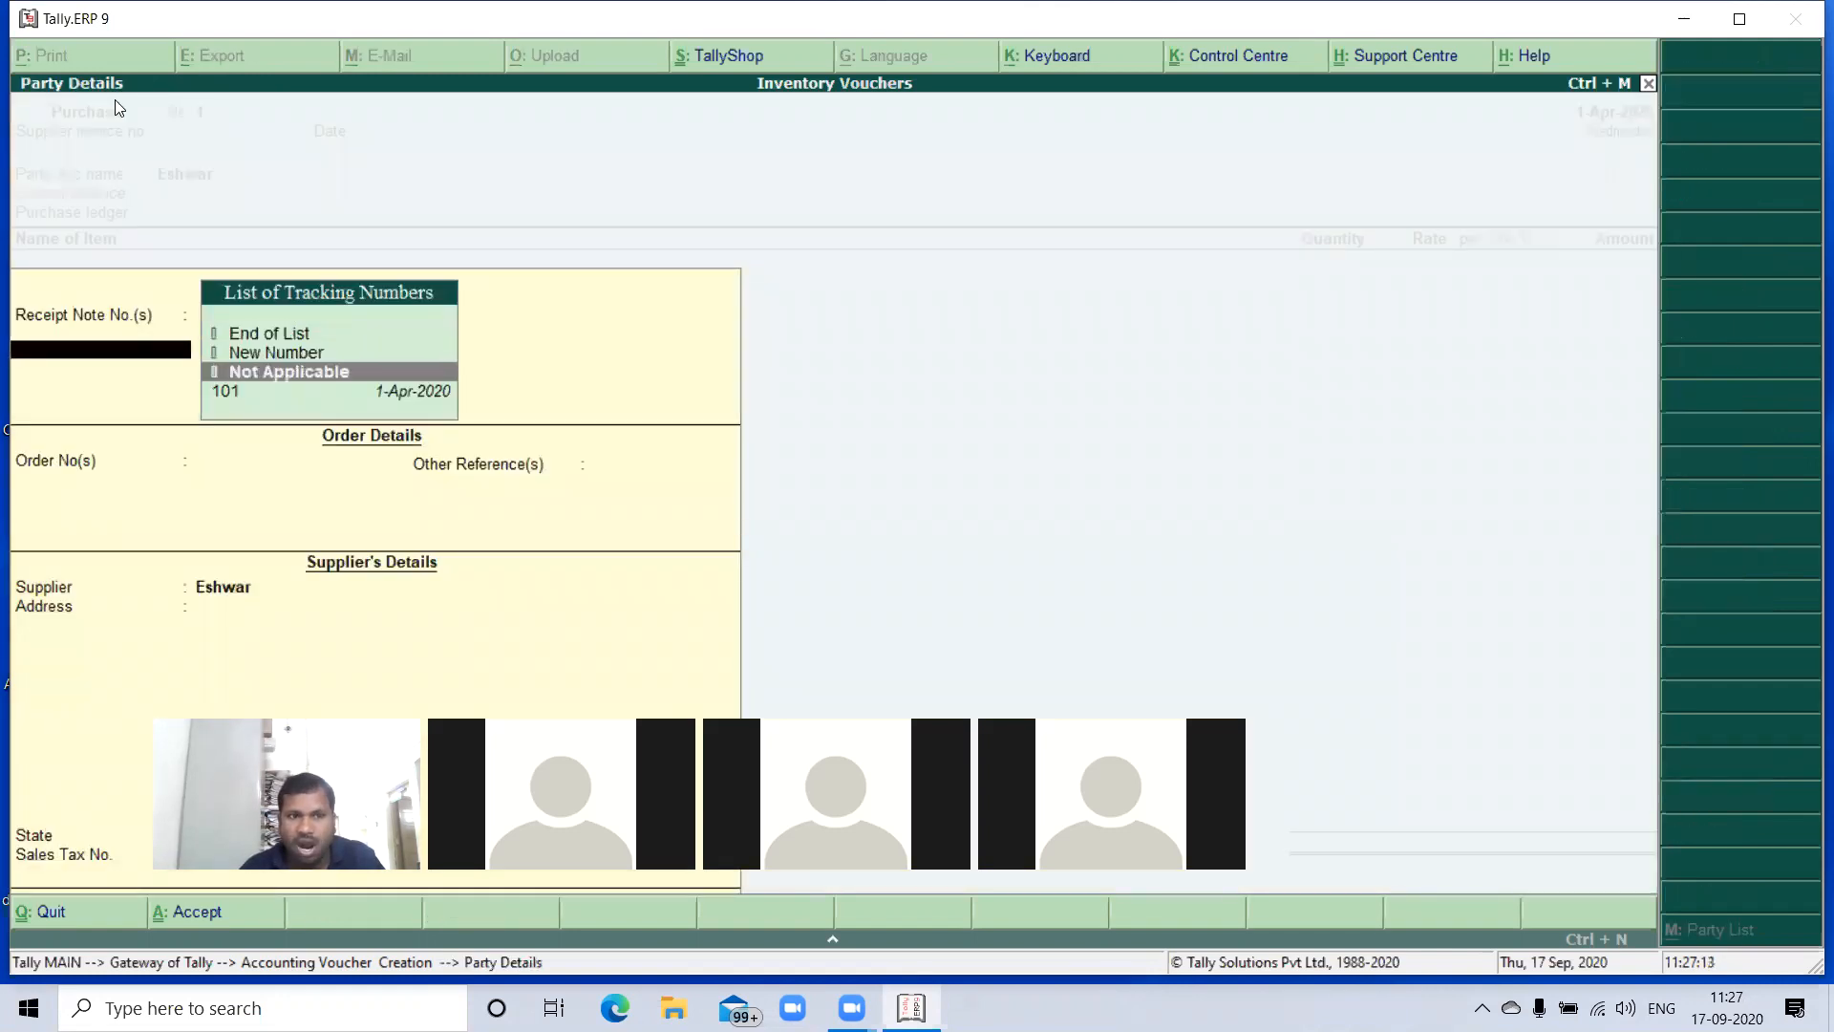
key("Return")
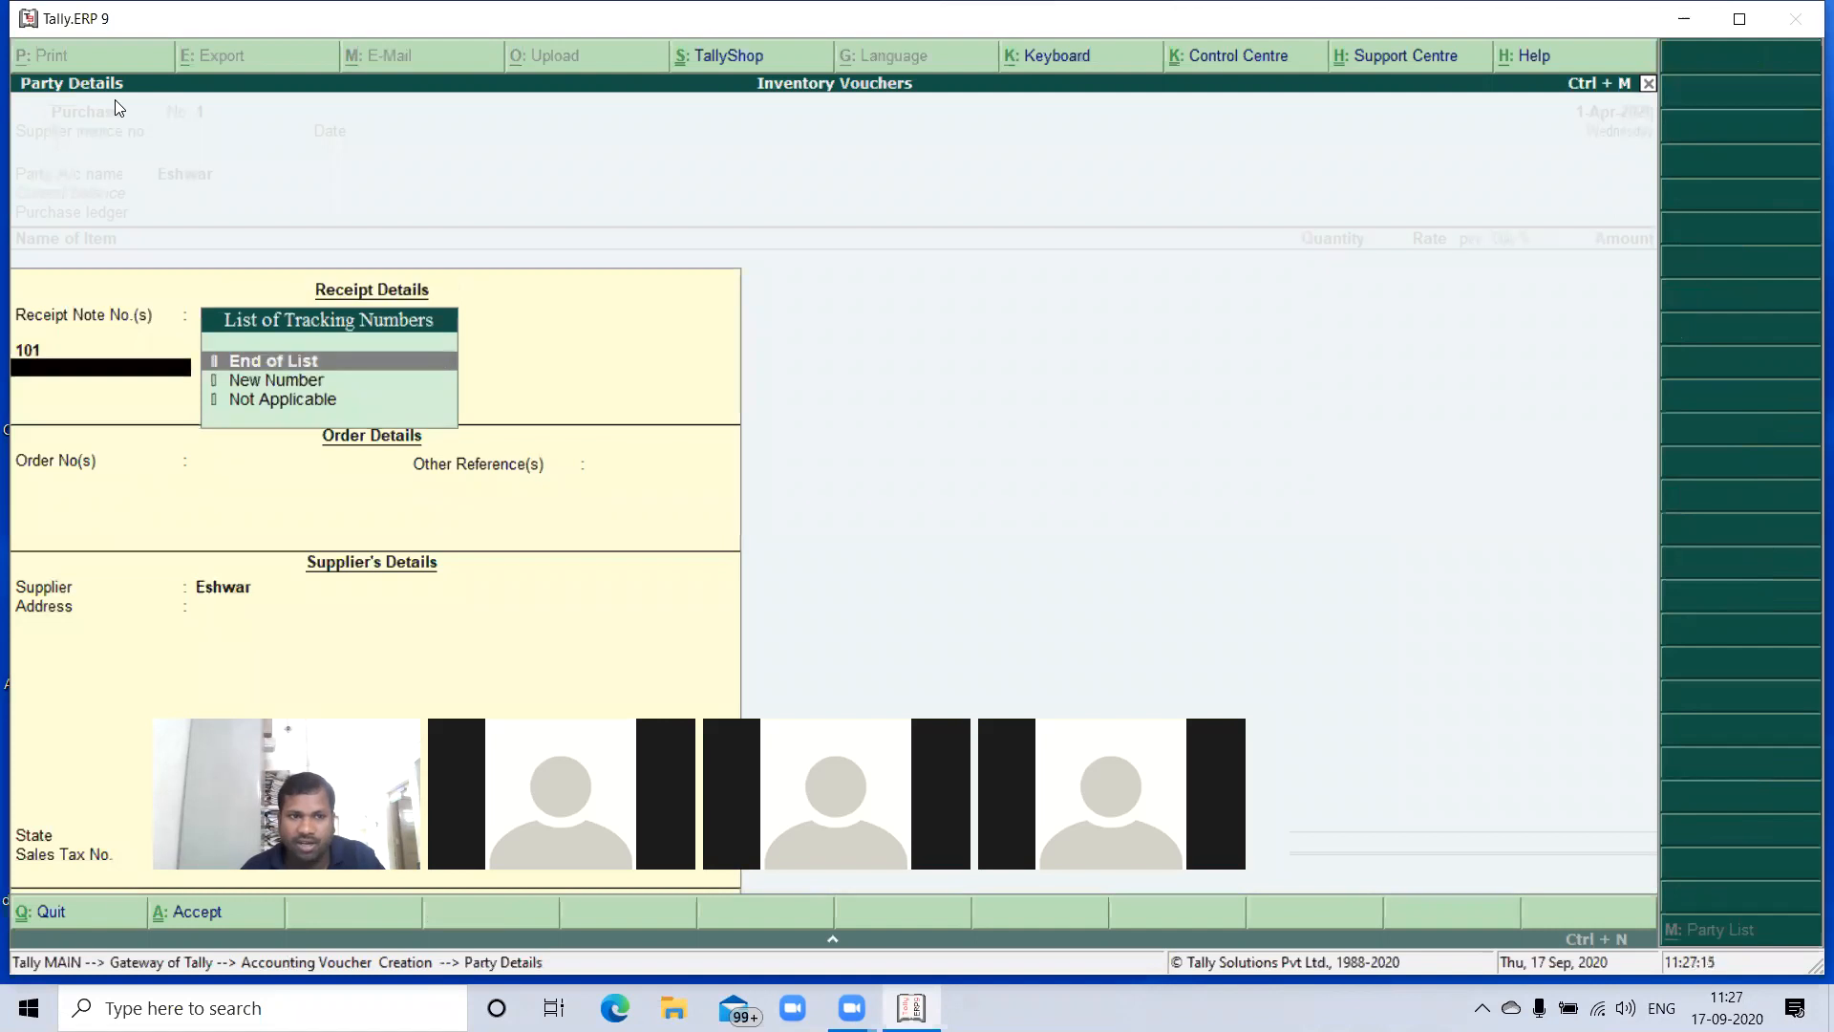
key("Return")
key("Return")
key("Return")
key("Return")
key("Return")
key("Return")
key("Return")
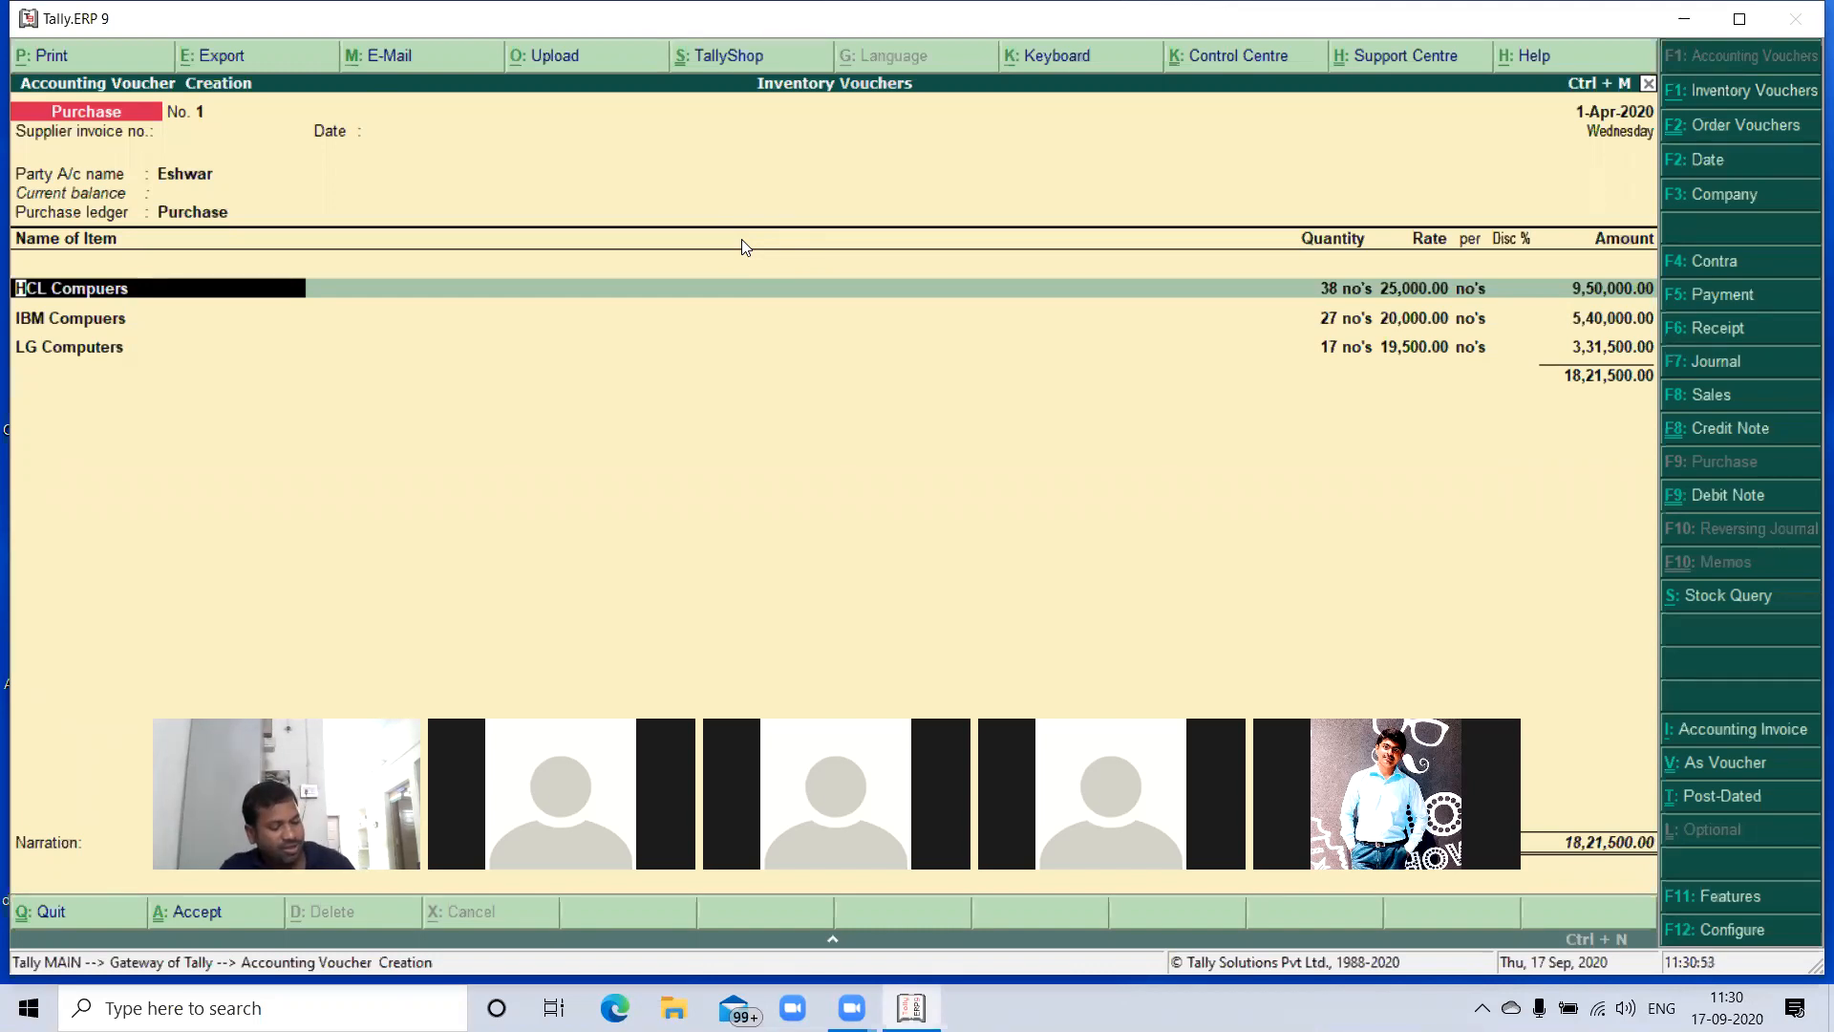
- Accept the remaining party details, use the Purchase ledger and save the purchase voucher with the items brought in from the receipt note
key("ctrl+a")
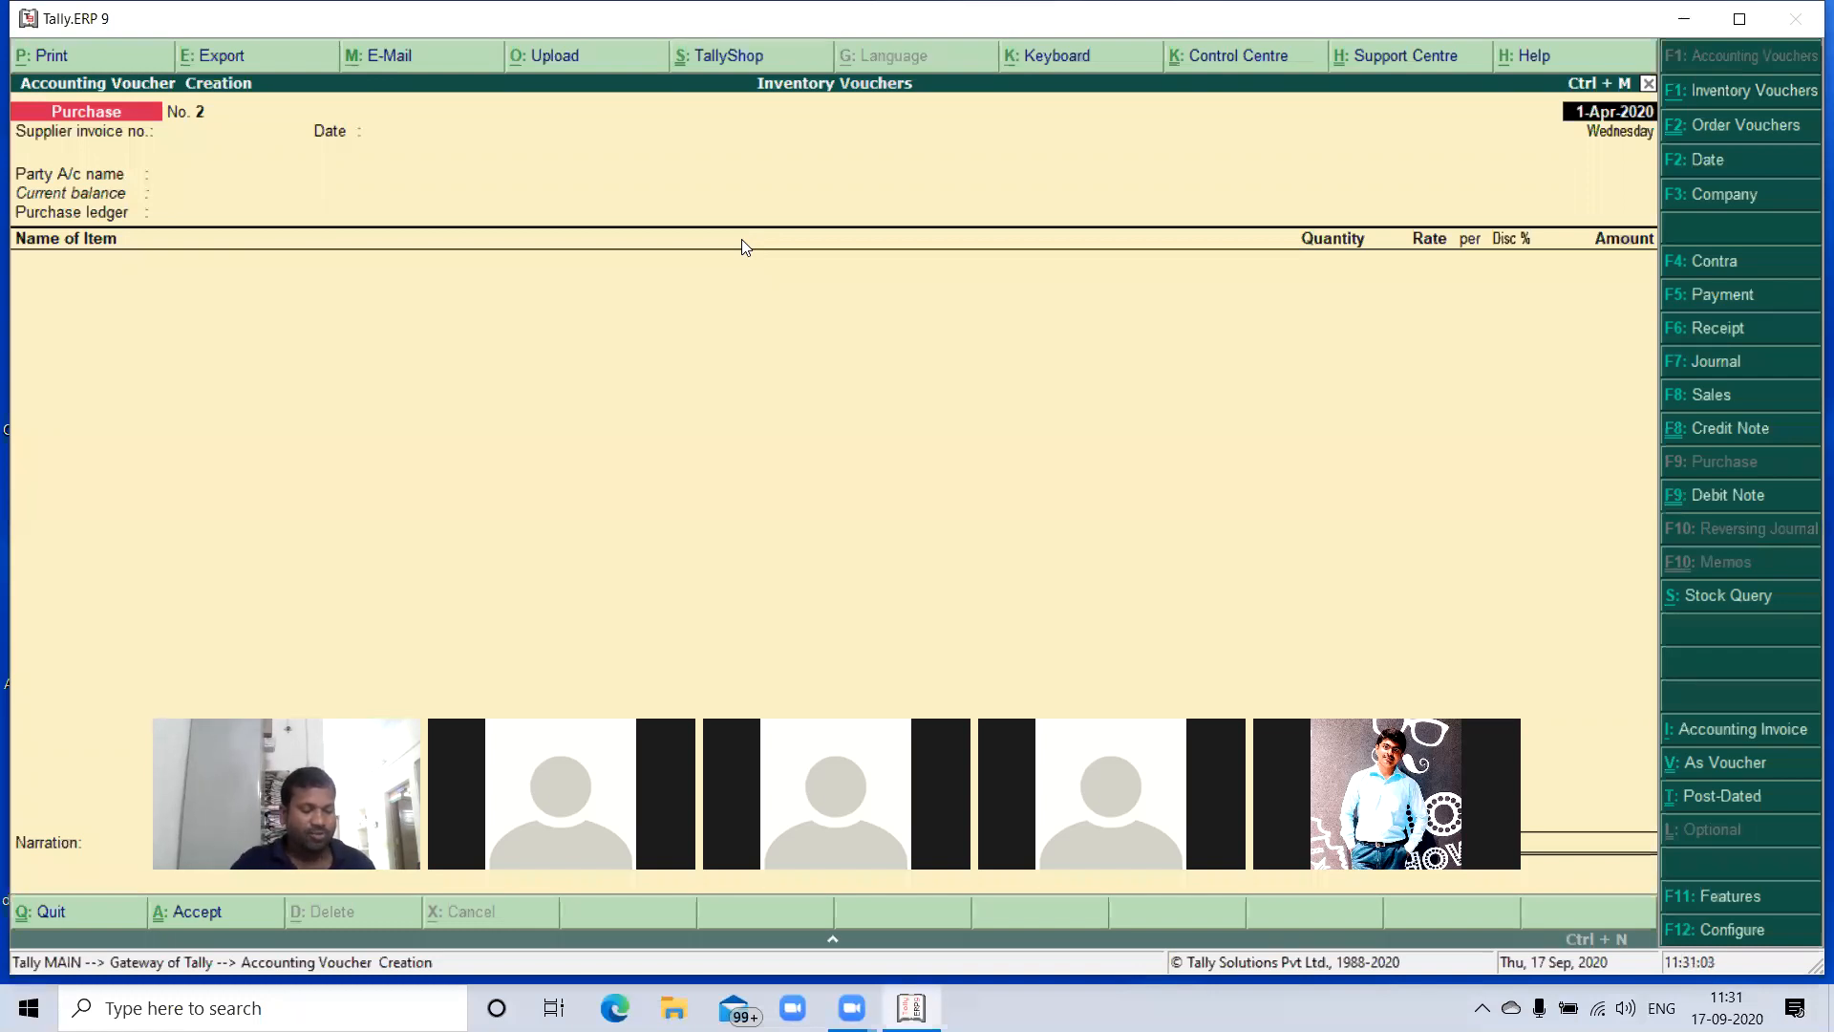
- Start a Sales Order voucher dated 1-Apr-2020 and go to its party account
key("alt+F5")
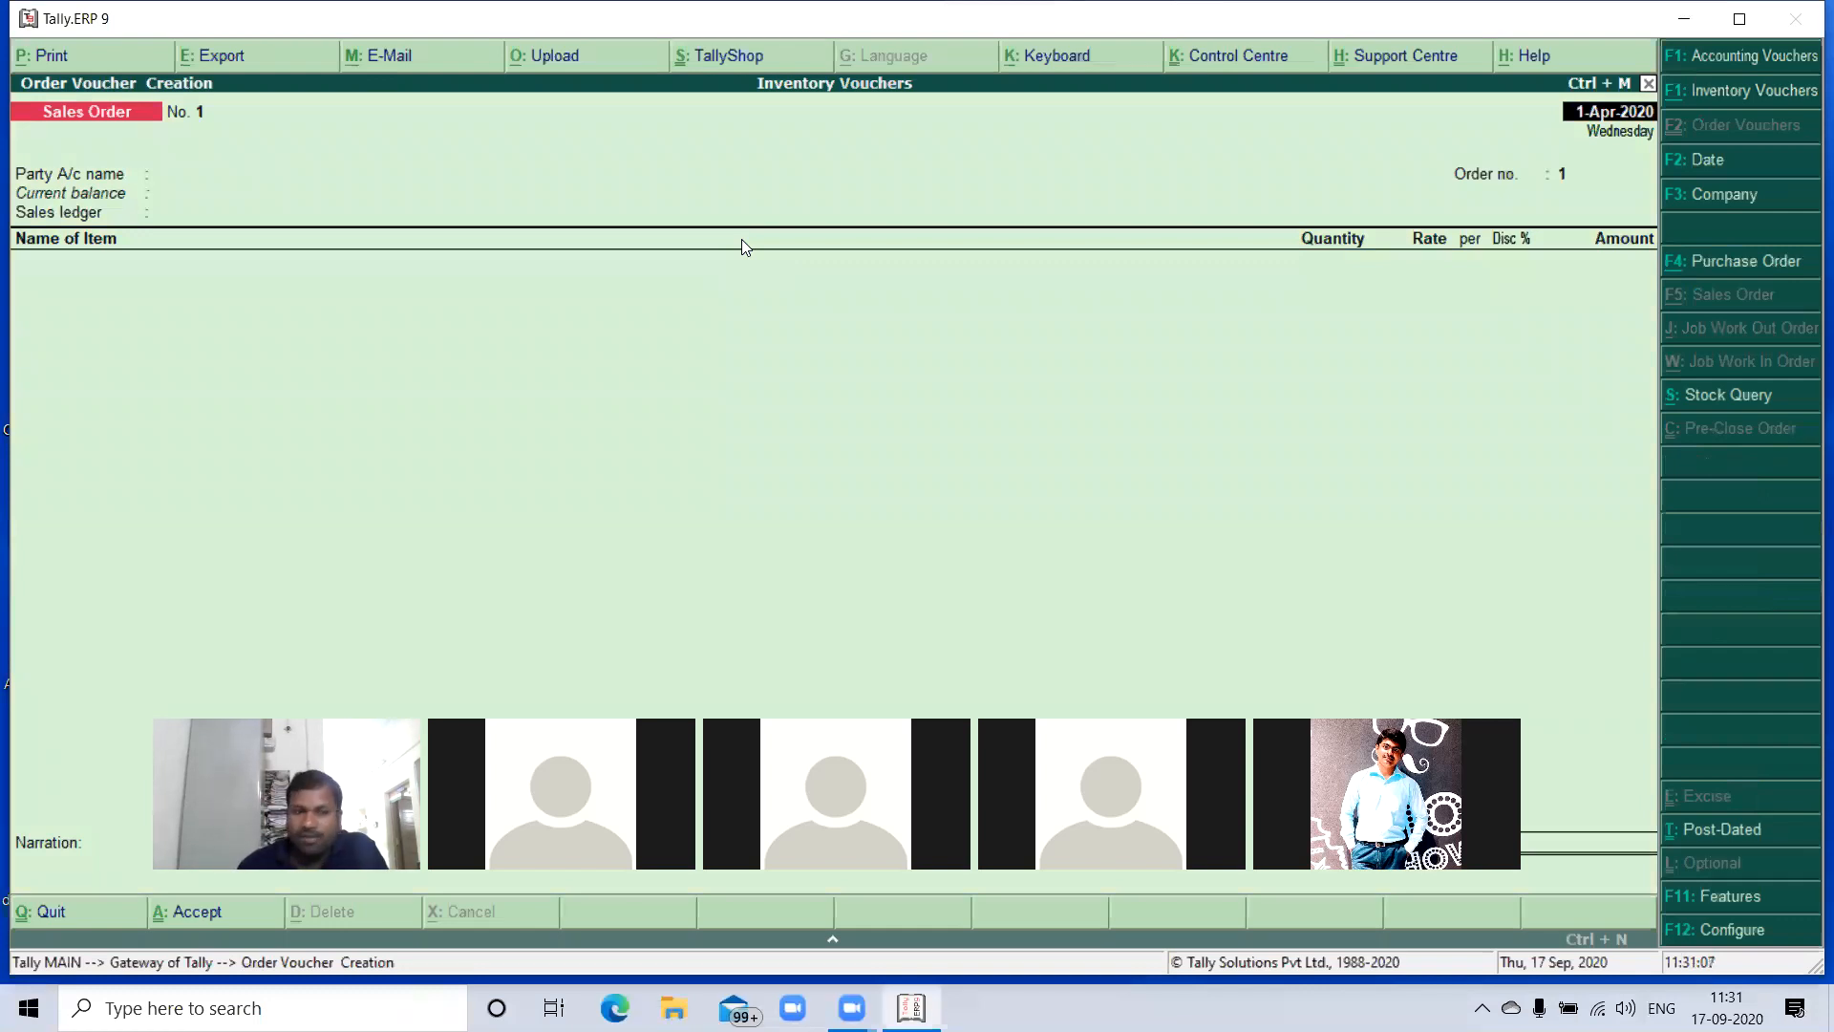
key("Return")
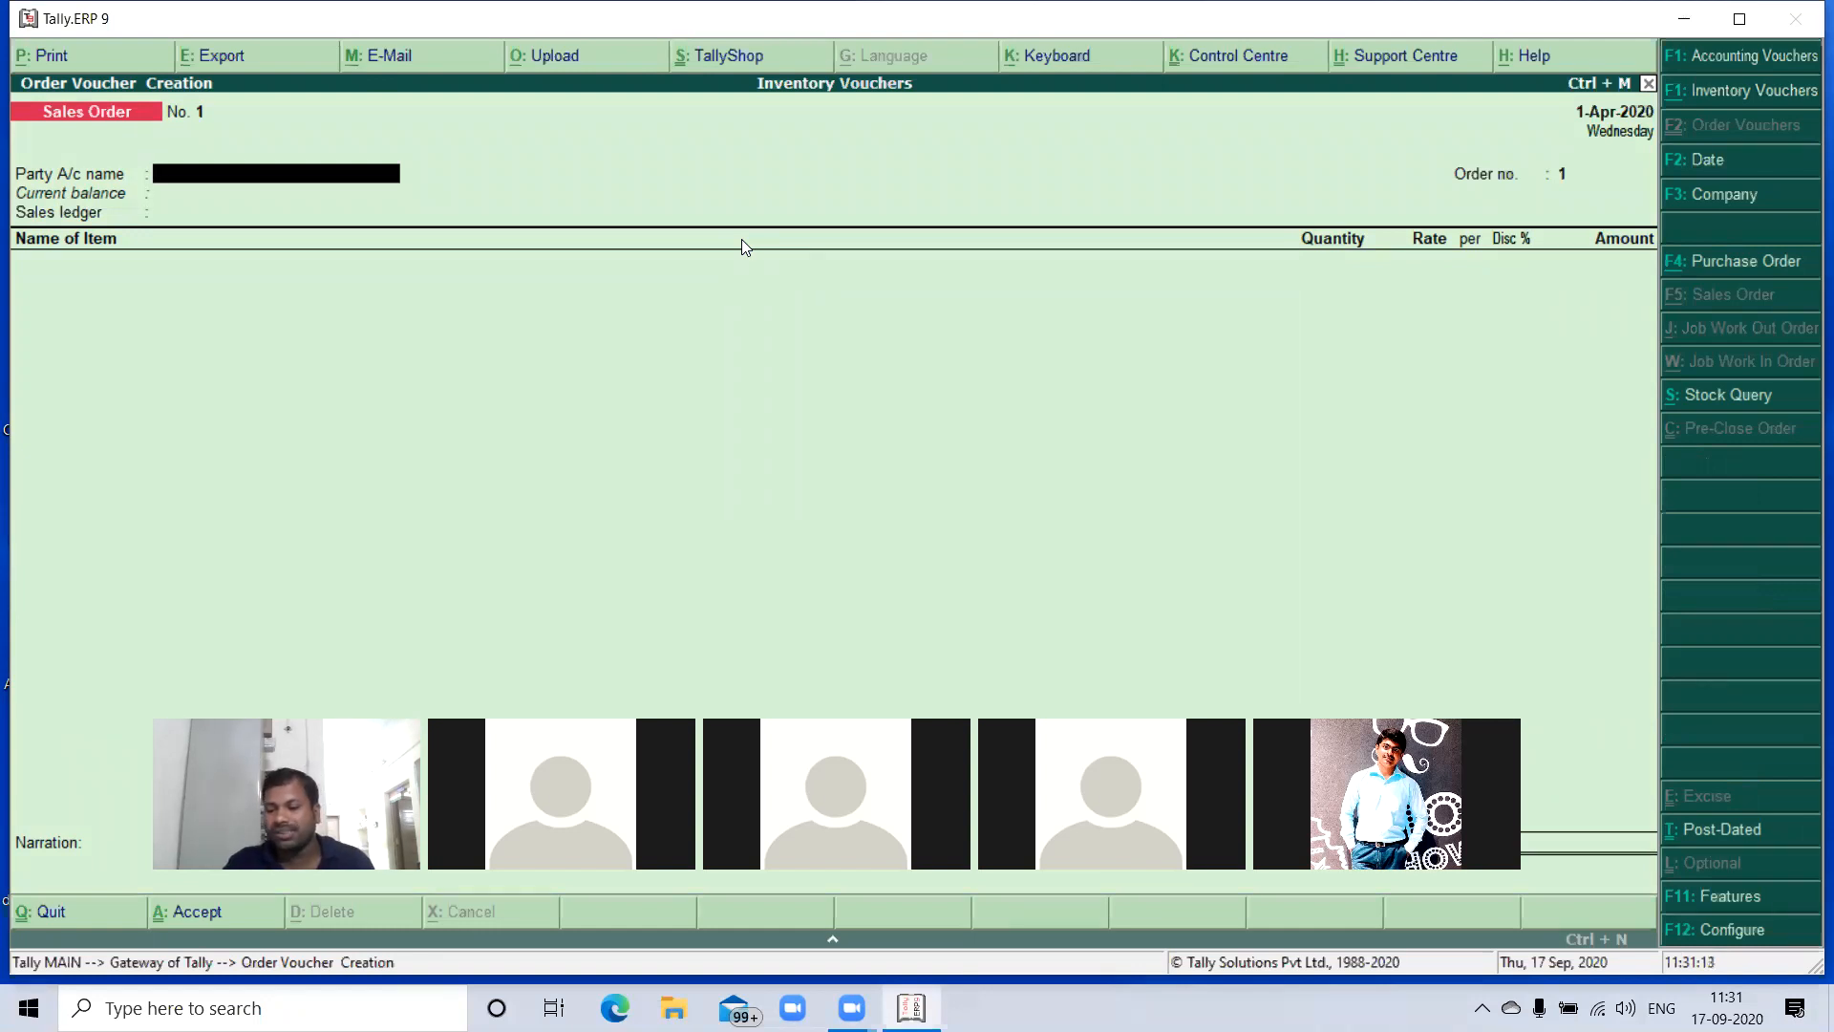
key("Return")
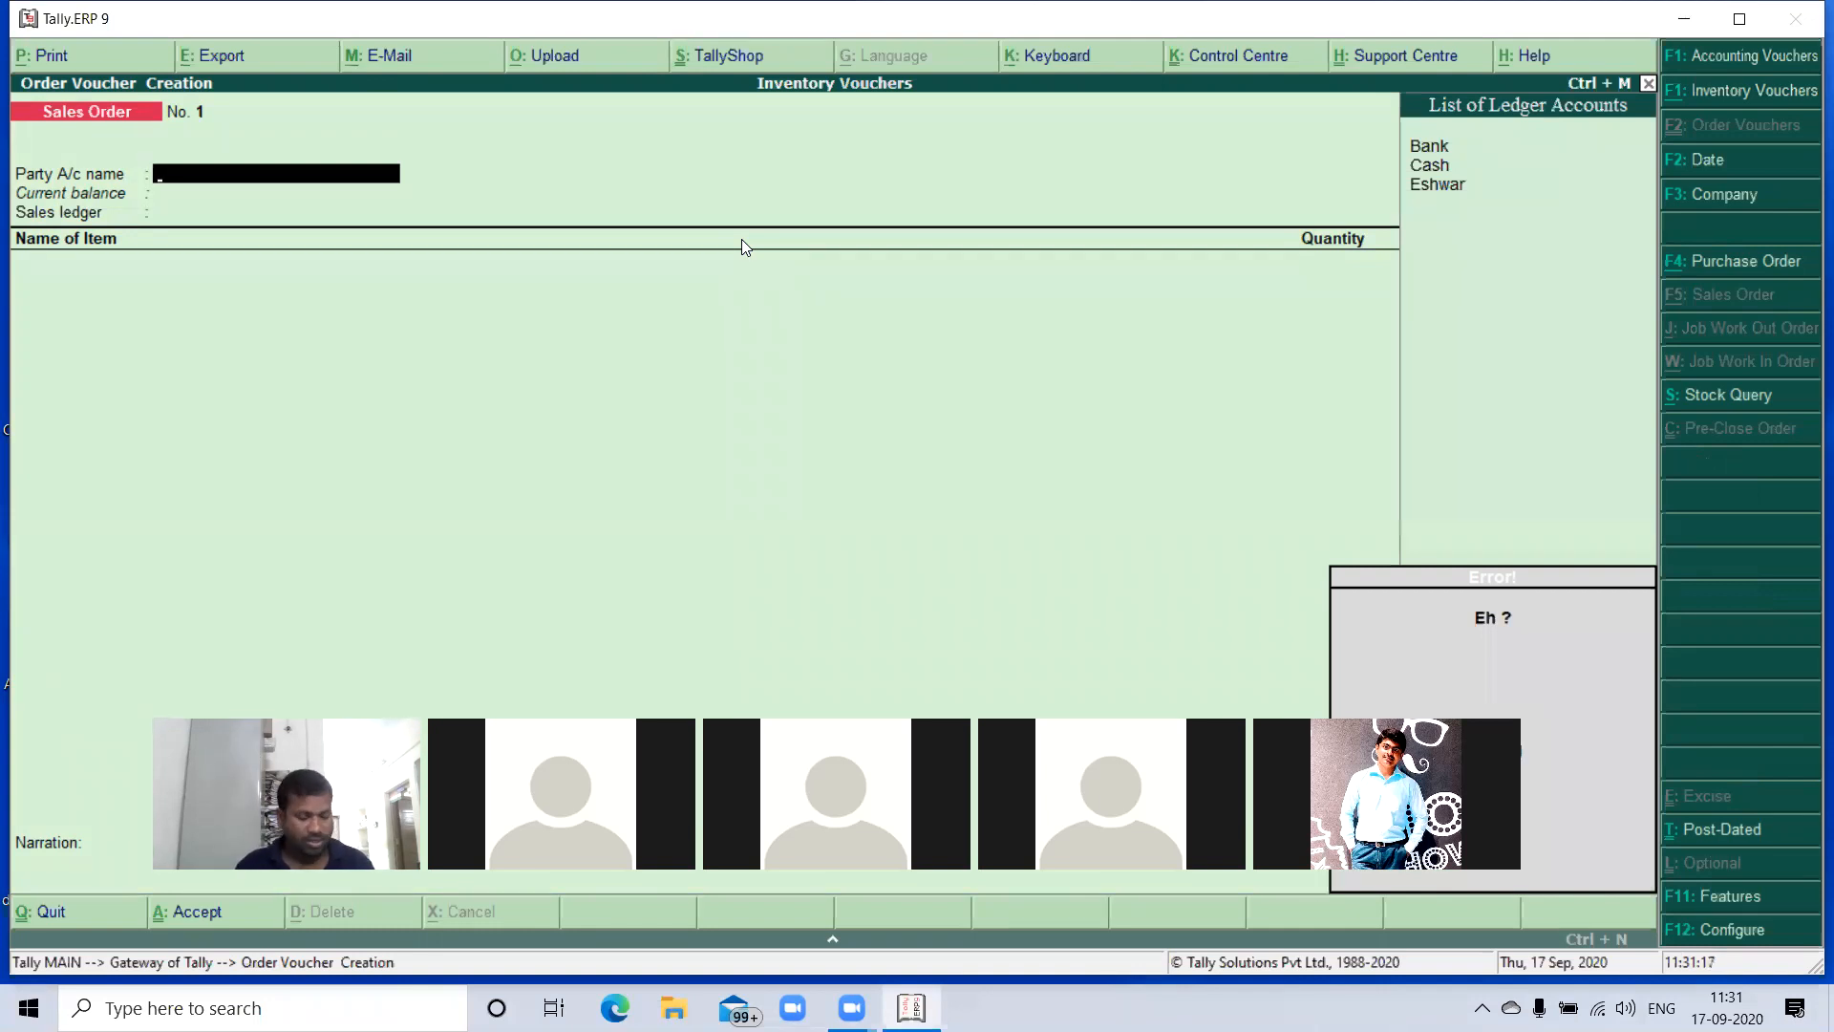
- Create a ledger with the customer's name under Sundry Debtors, keeping bill-by-bill balances at Yes and the same mailing name
key("alt+c")
type("Vishnu")
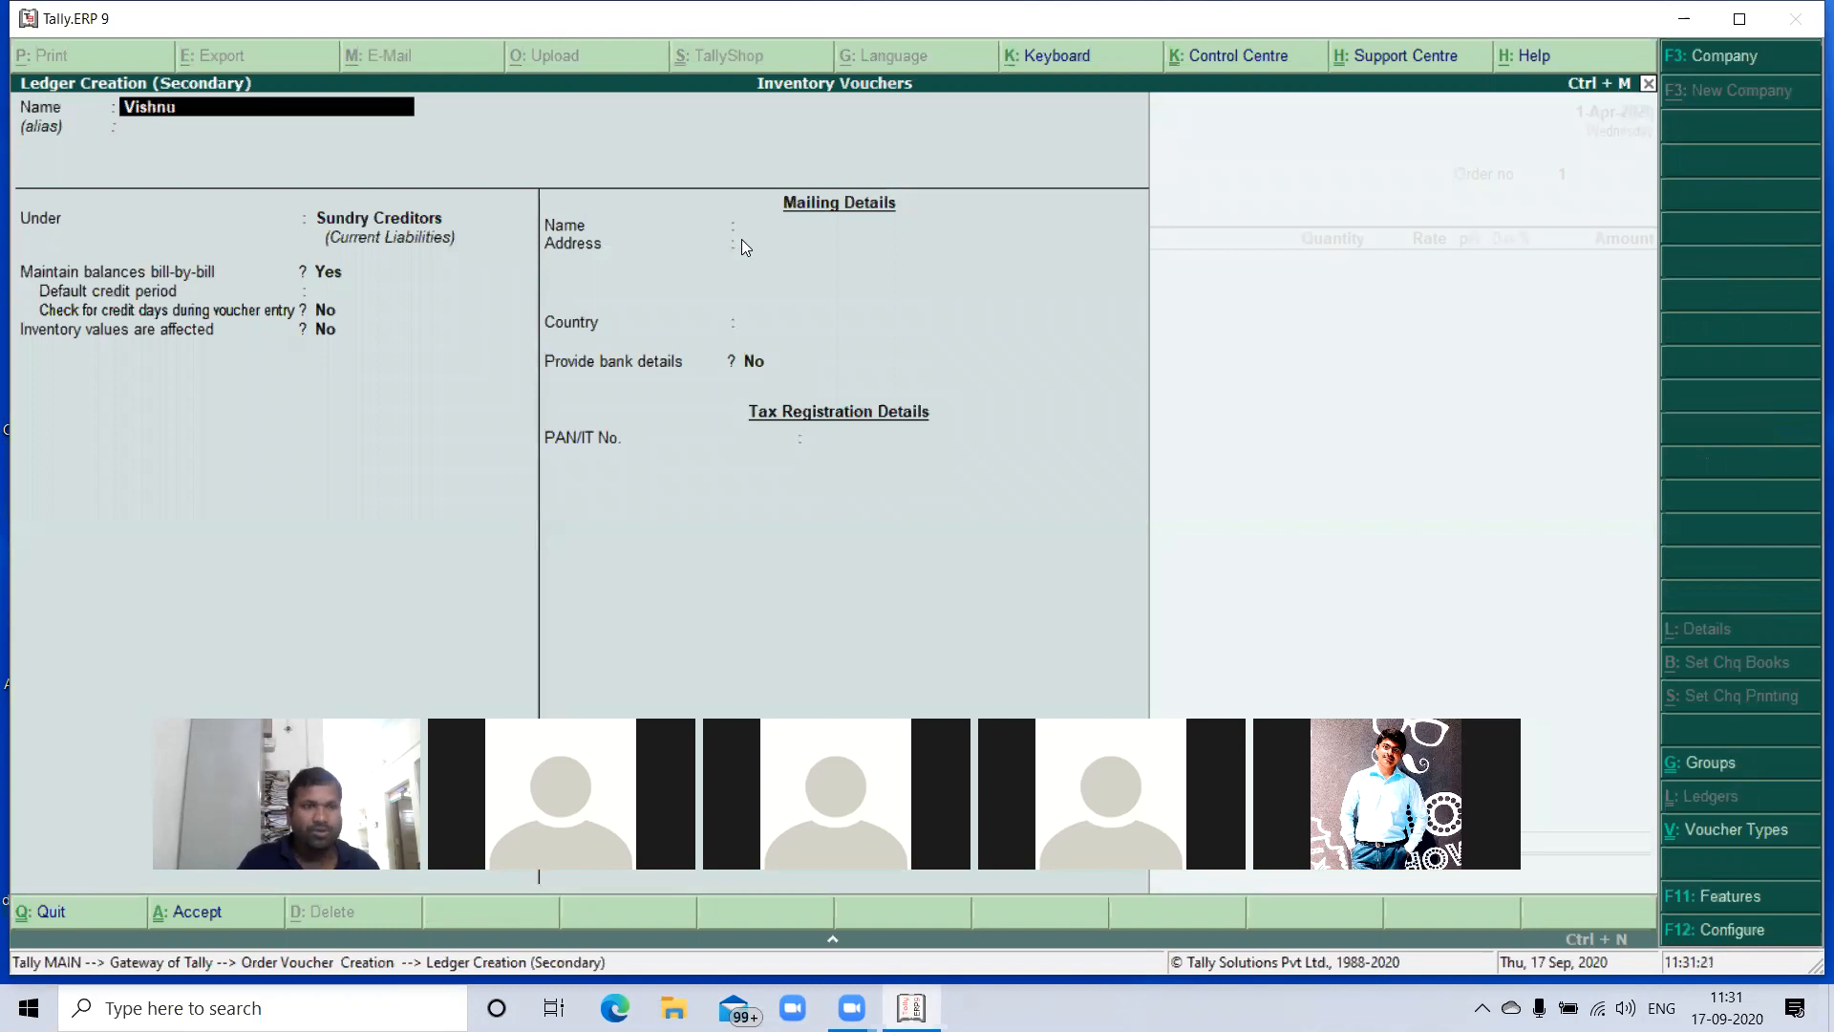
key("Return")
key("Return")
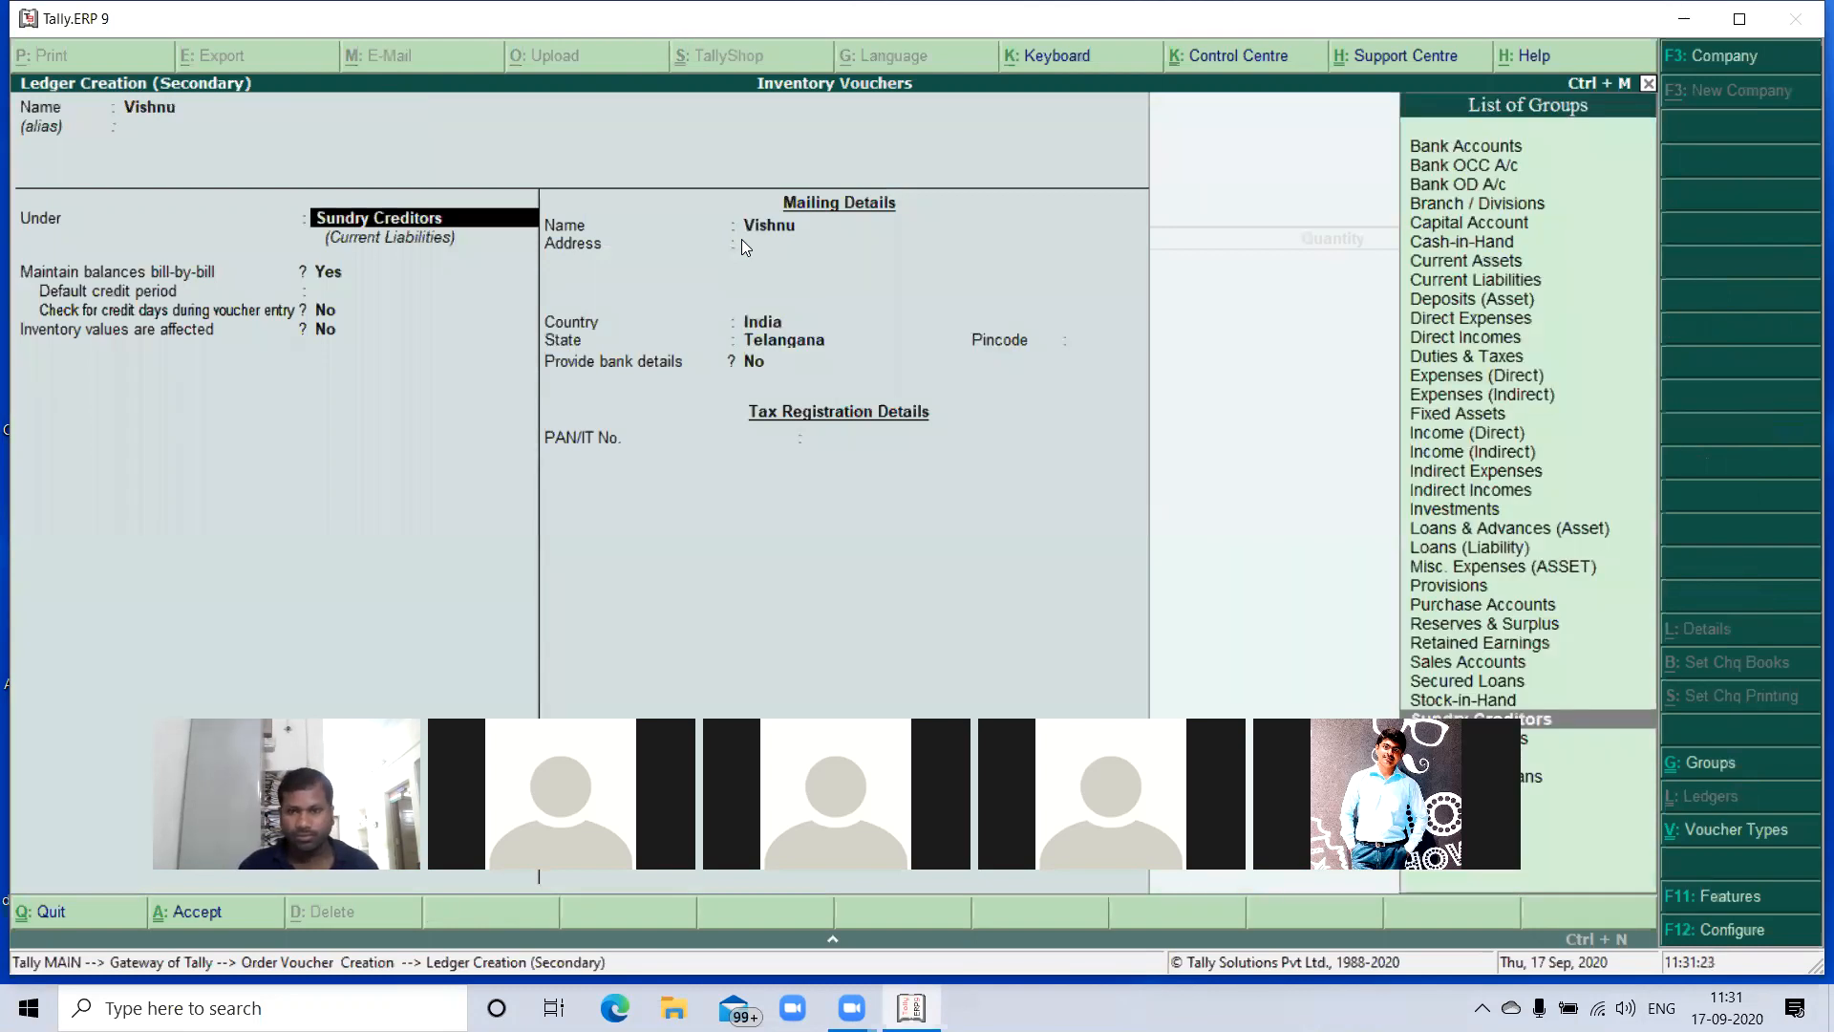
key("Down")
key("Return")
key("Return")
key("Return")
- Leave the customer's address and pincode blank, set the state to Andhra Pradesh and save the ledger without bank details
key("Return")
key("Return")
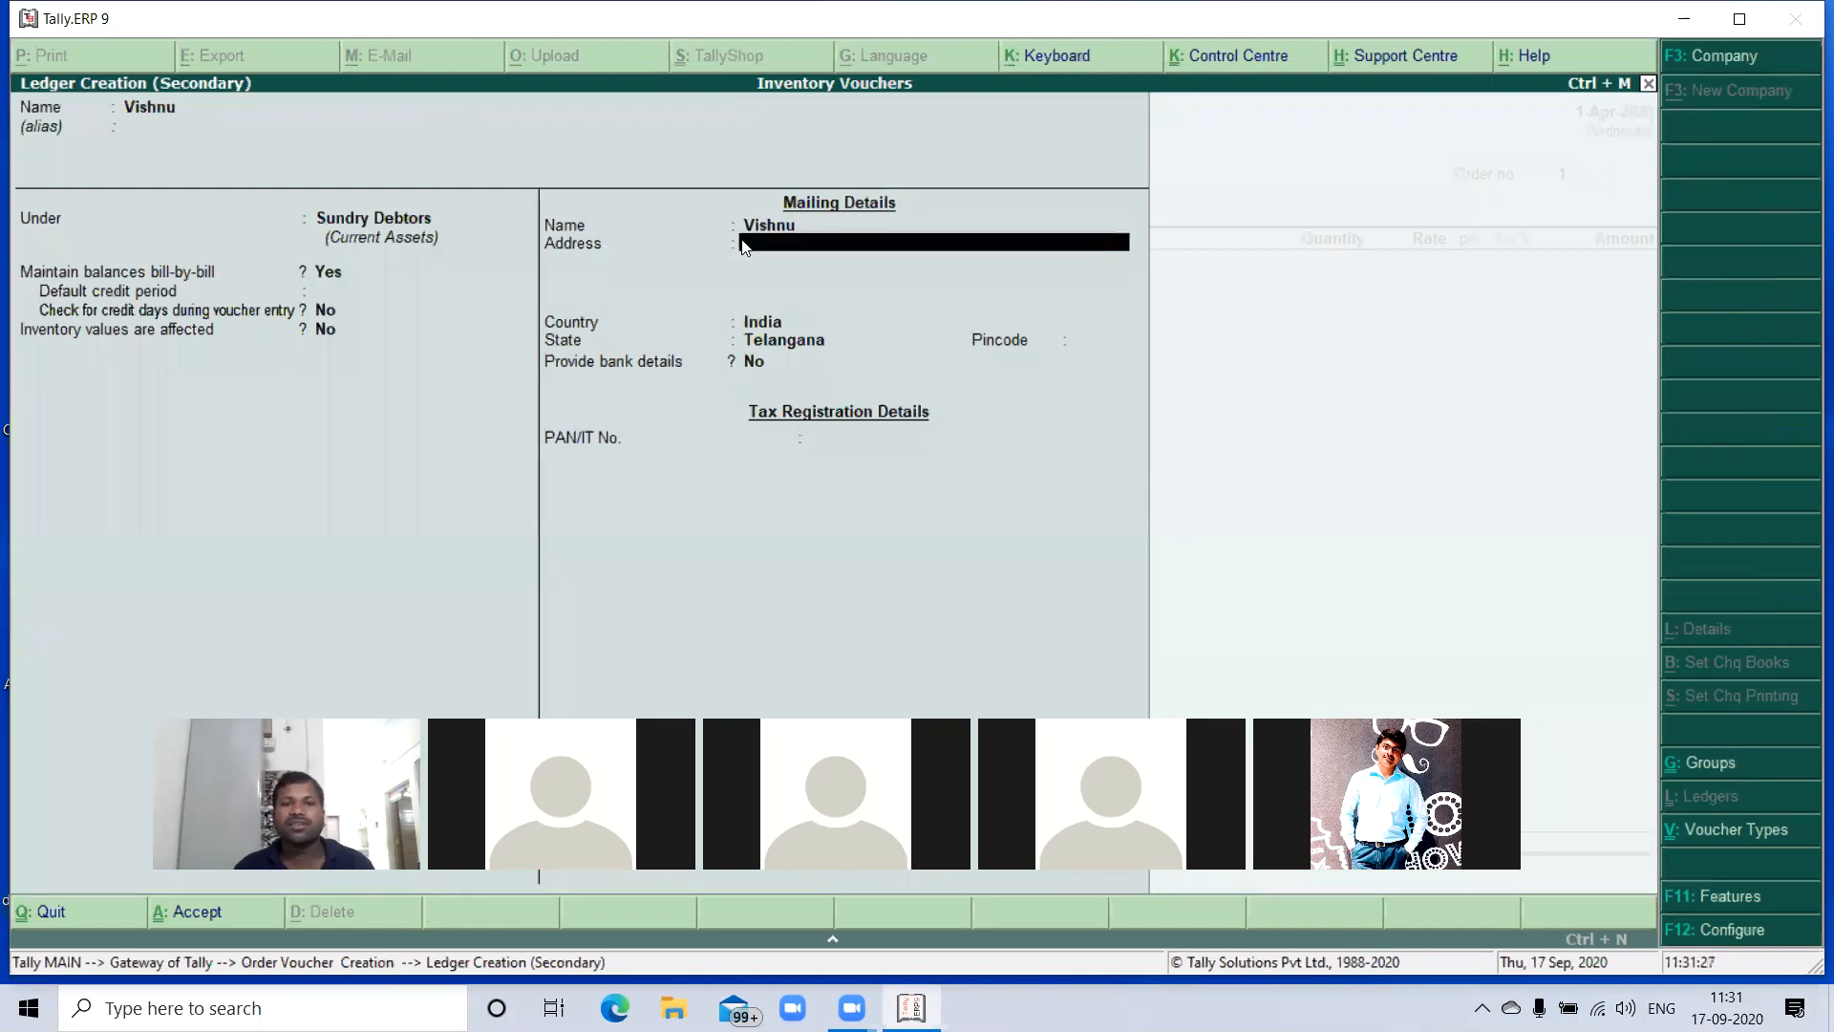
key("Return")
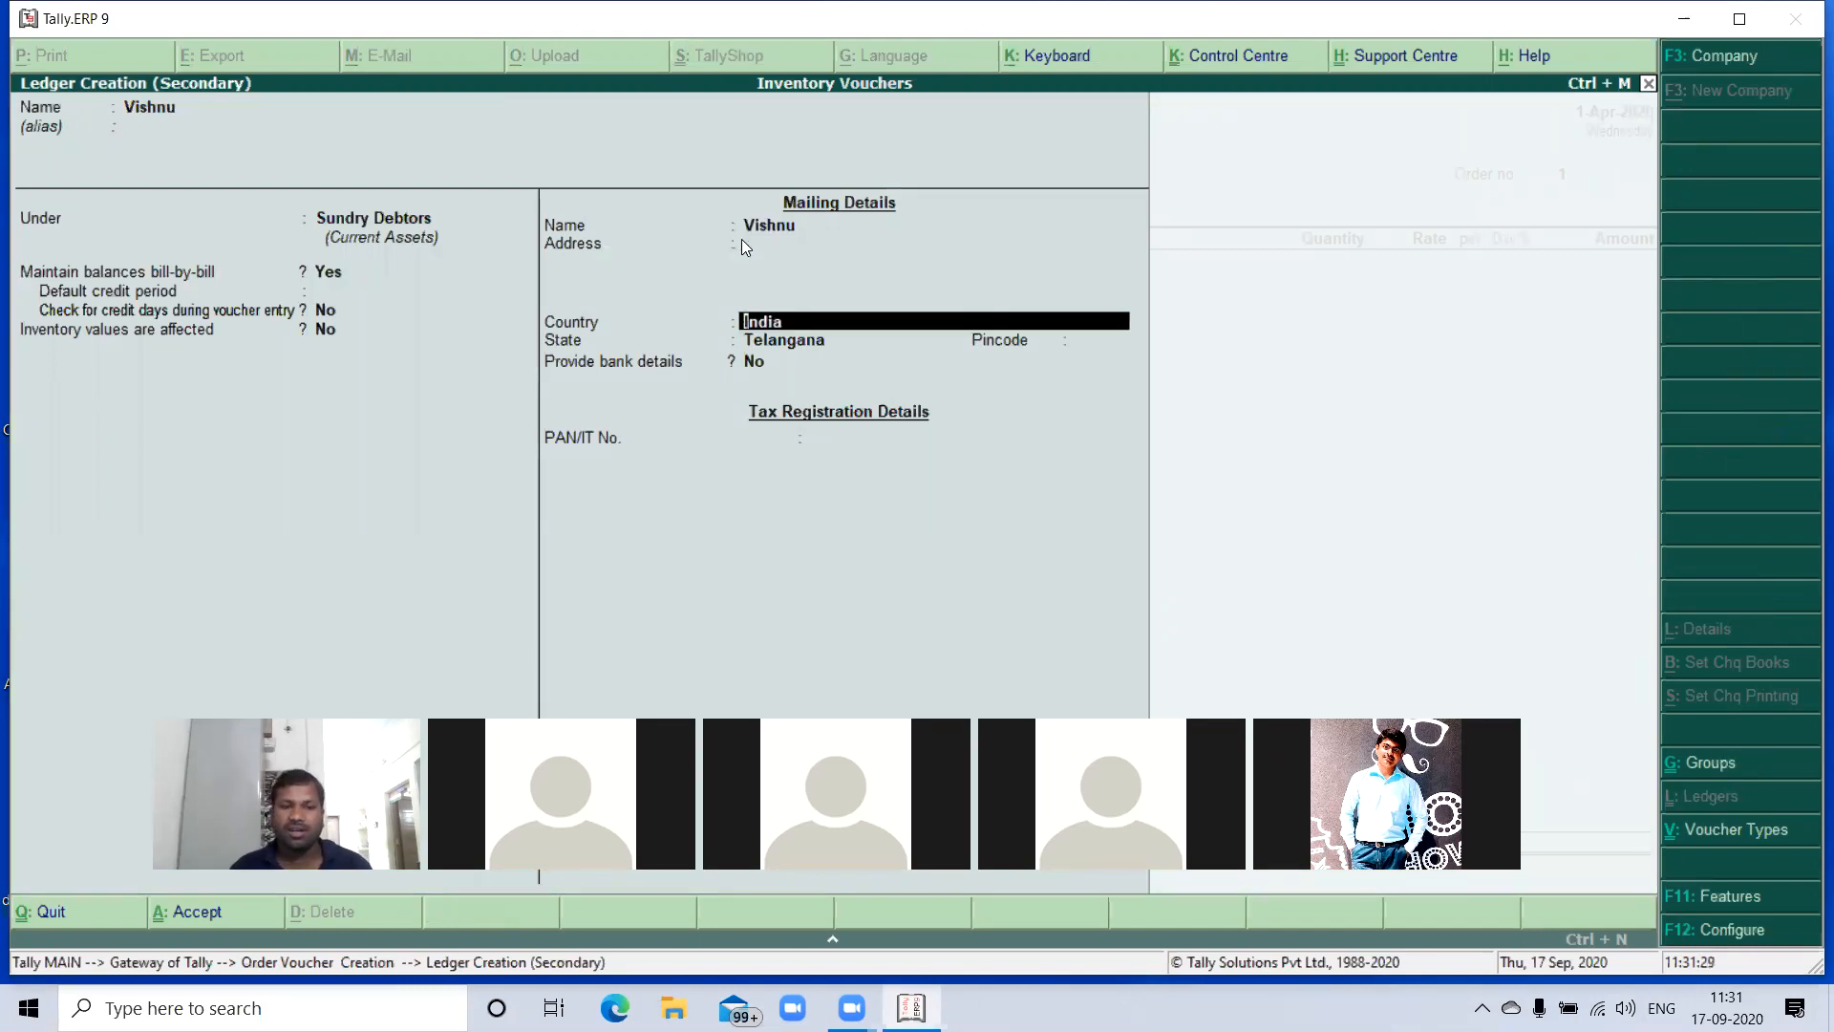
key("Return")
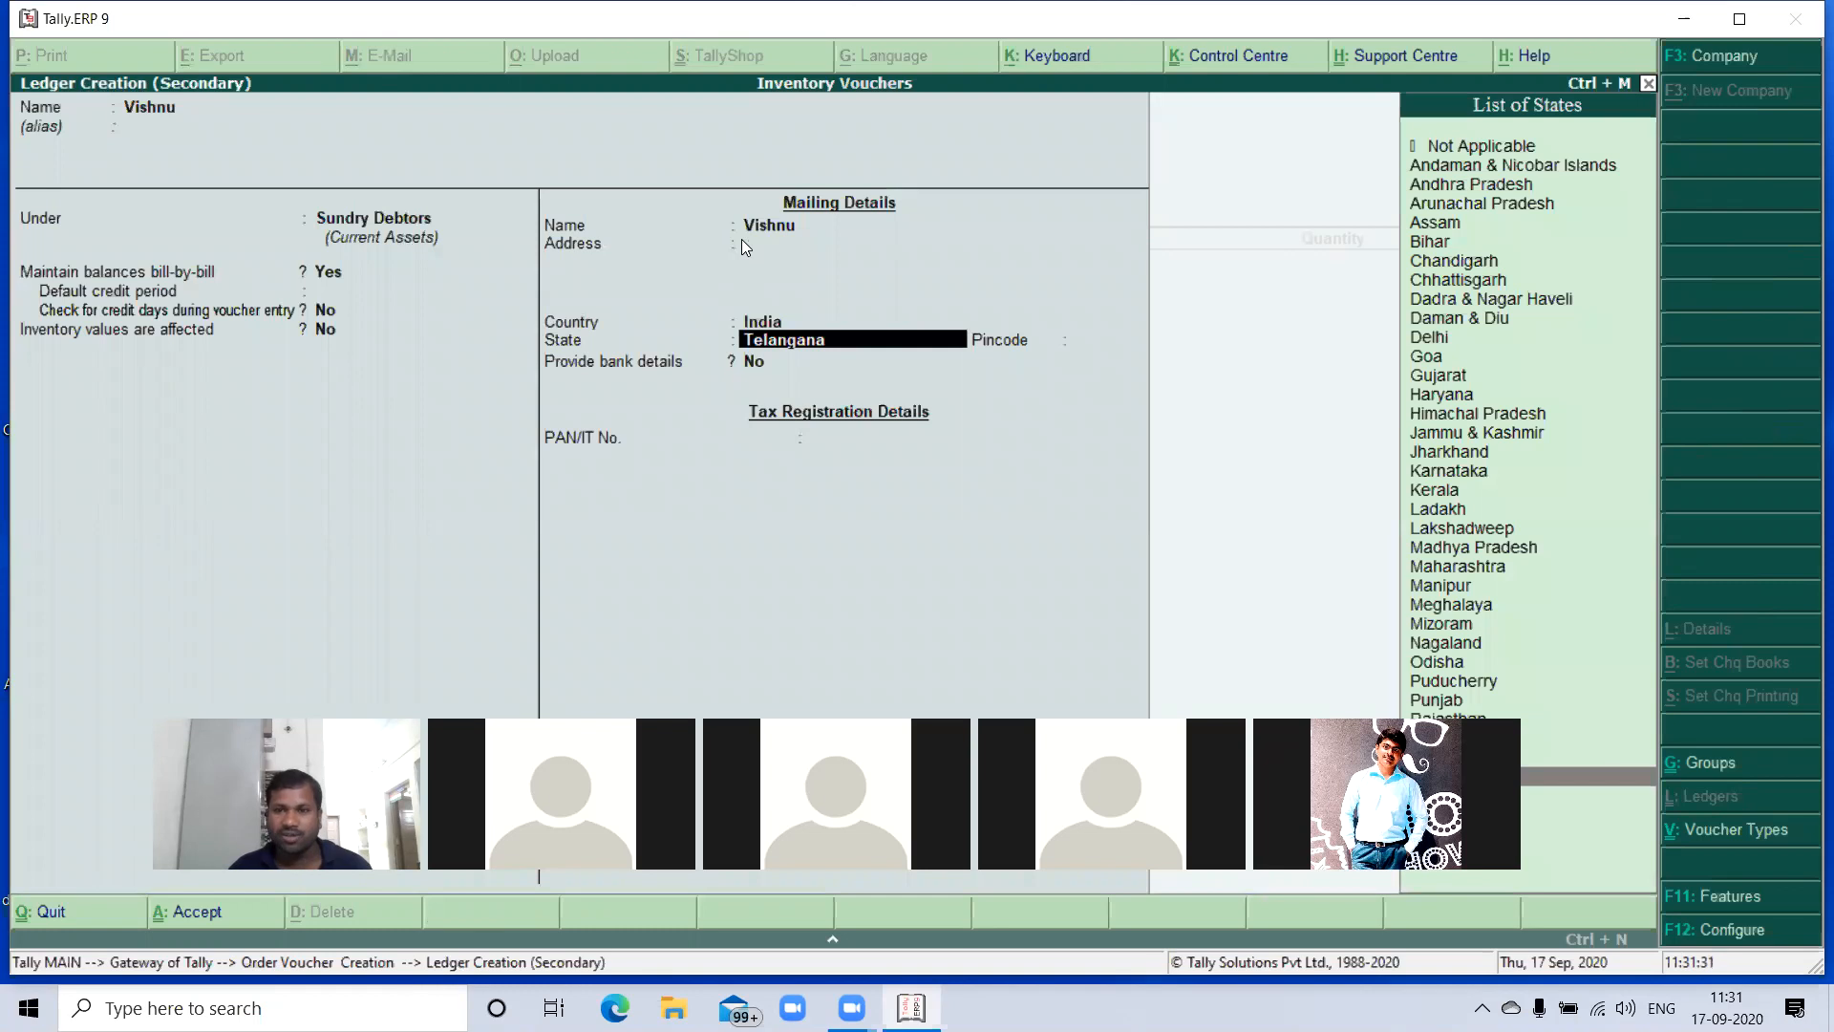
type("Ap")
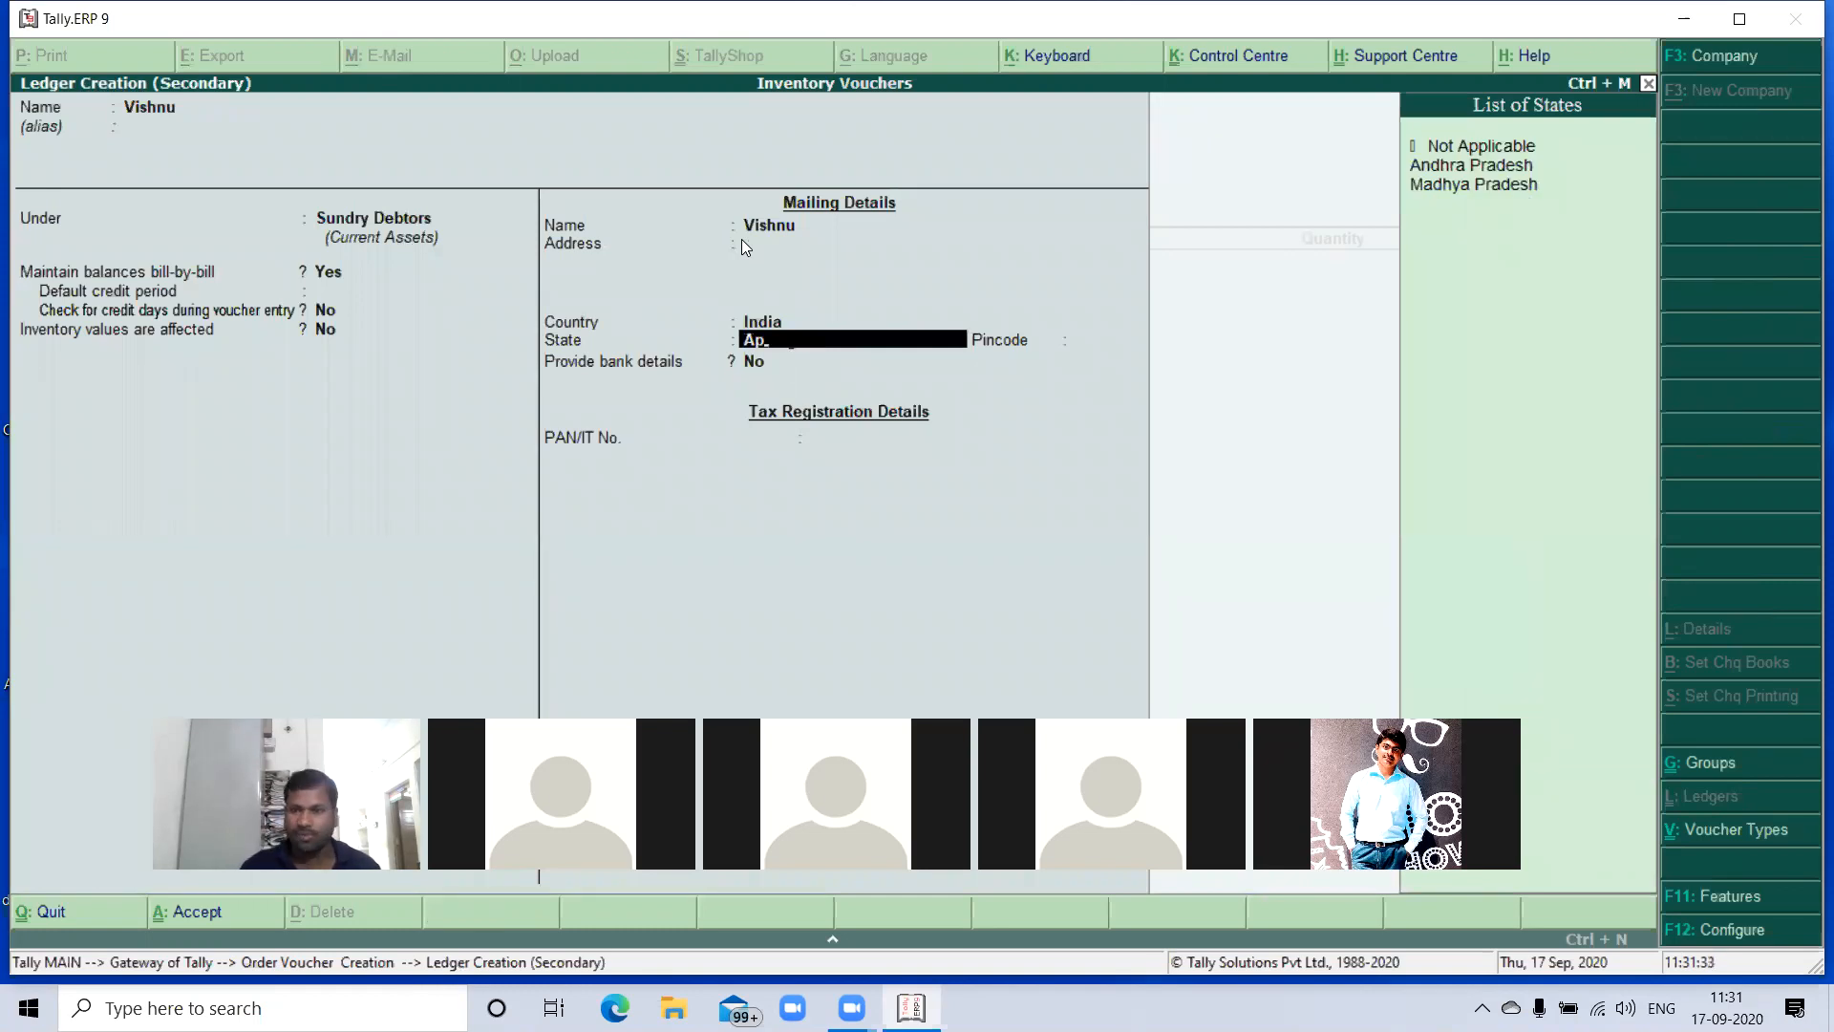
key("Down")
key("Return")
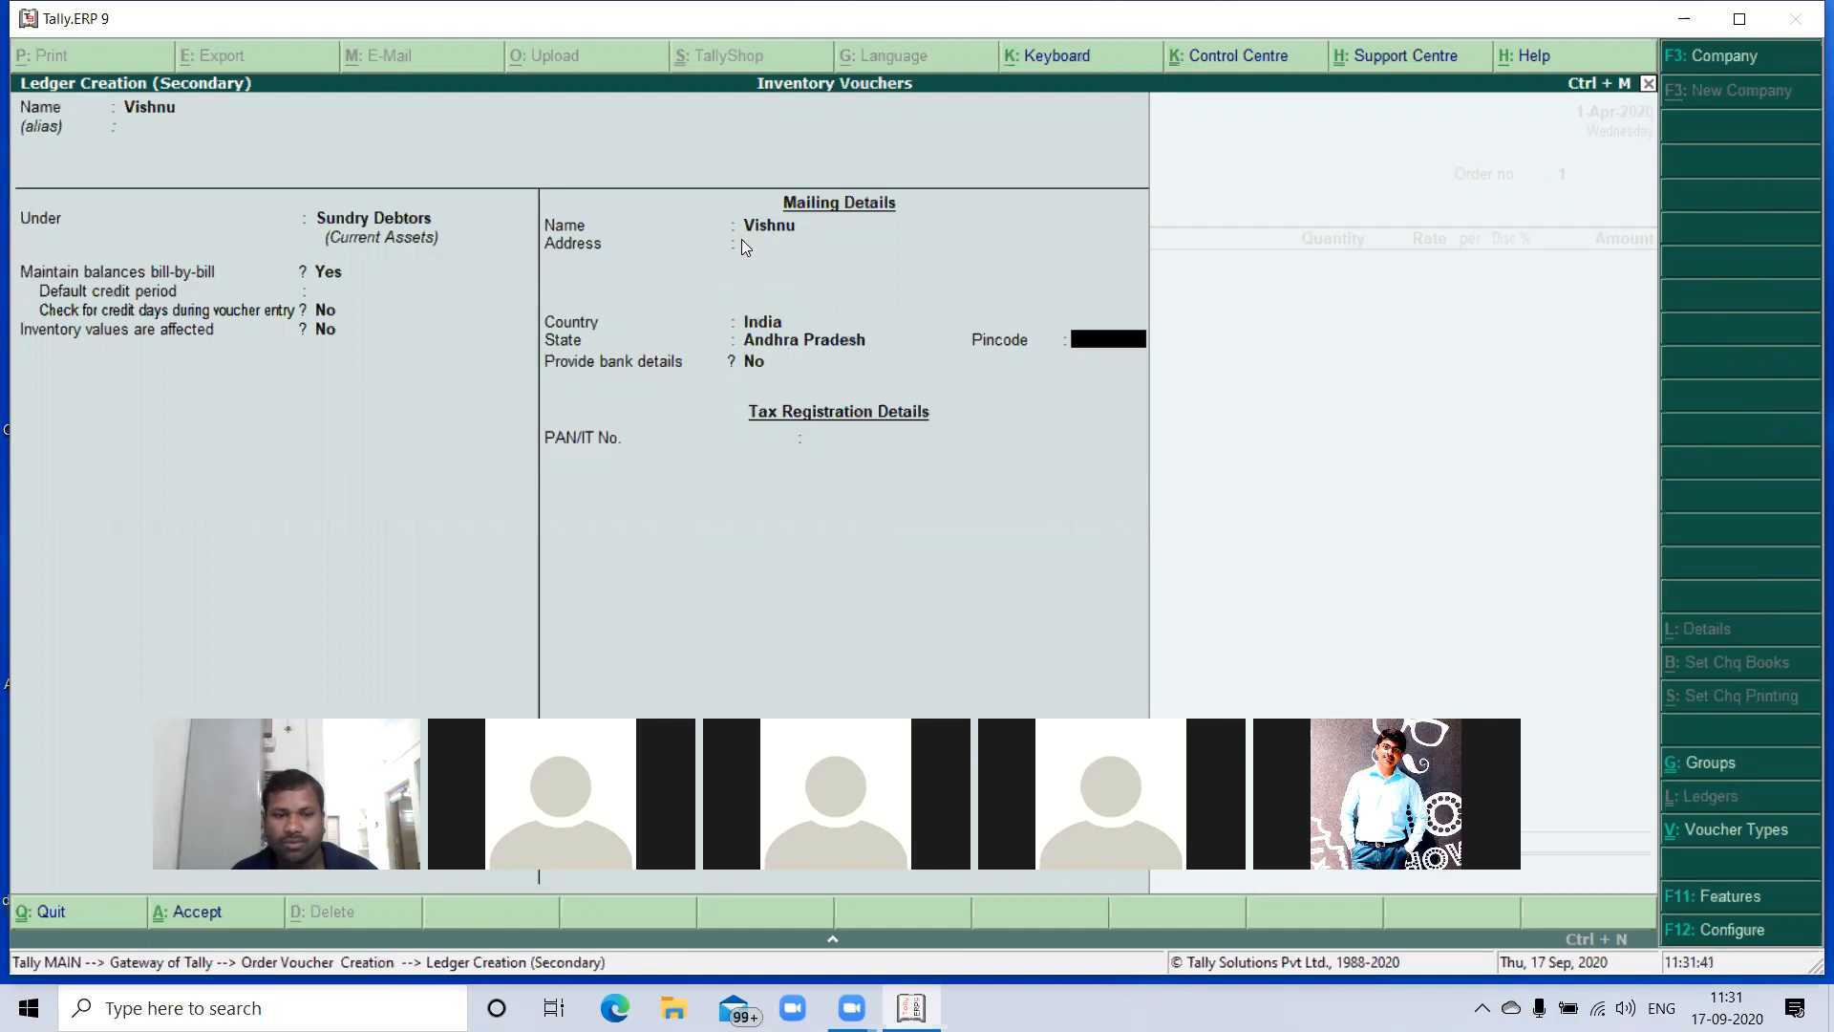
key("Return")
key("Return")
key("Return")
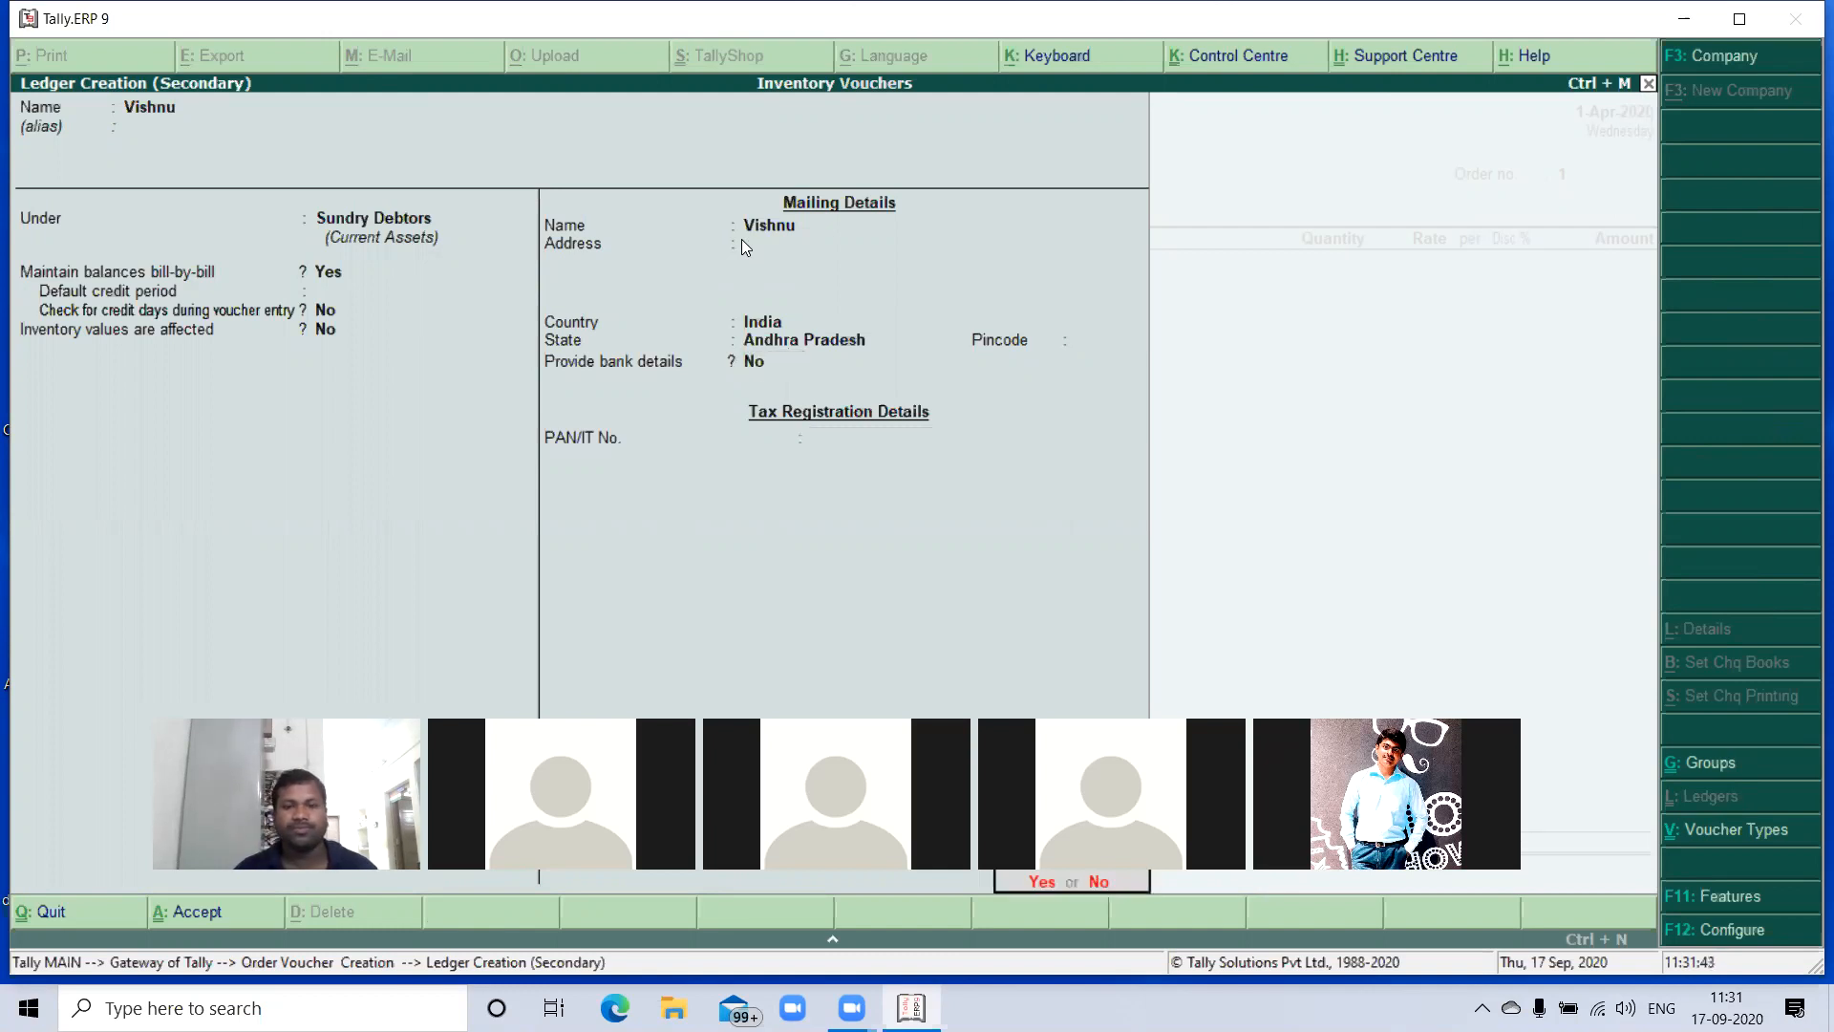
key("Return")
- Save the customer ledger and accept the sales order's party details with the address, order and despatch fields left blank
key("Return")
key("Return")
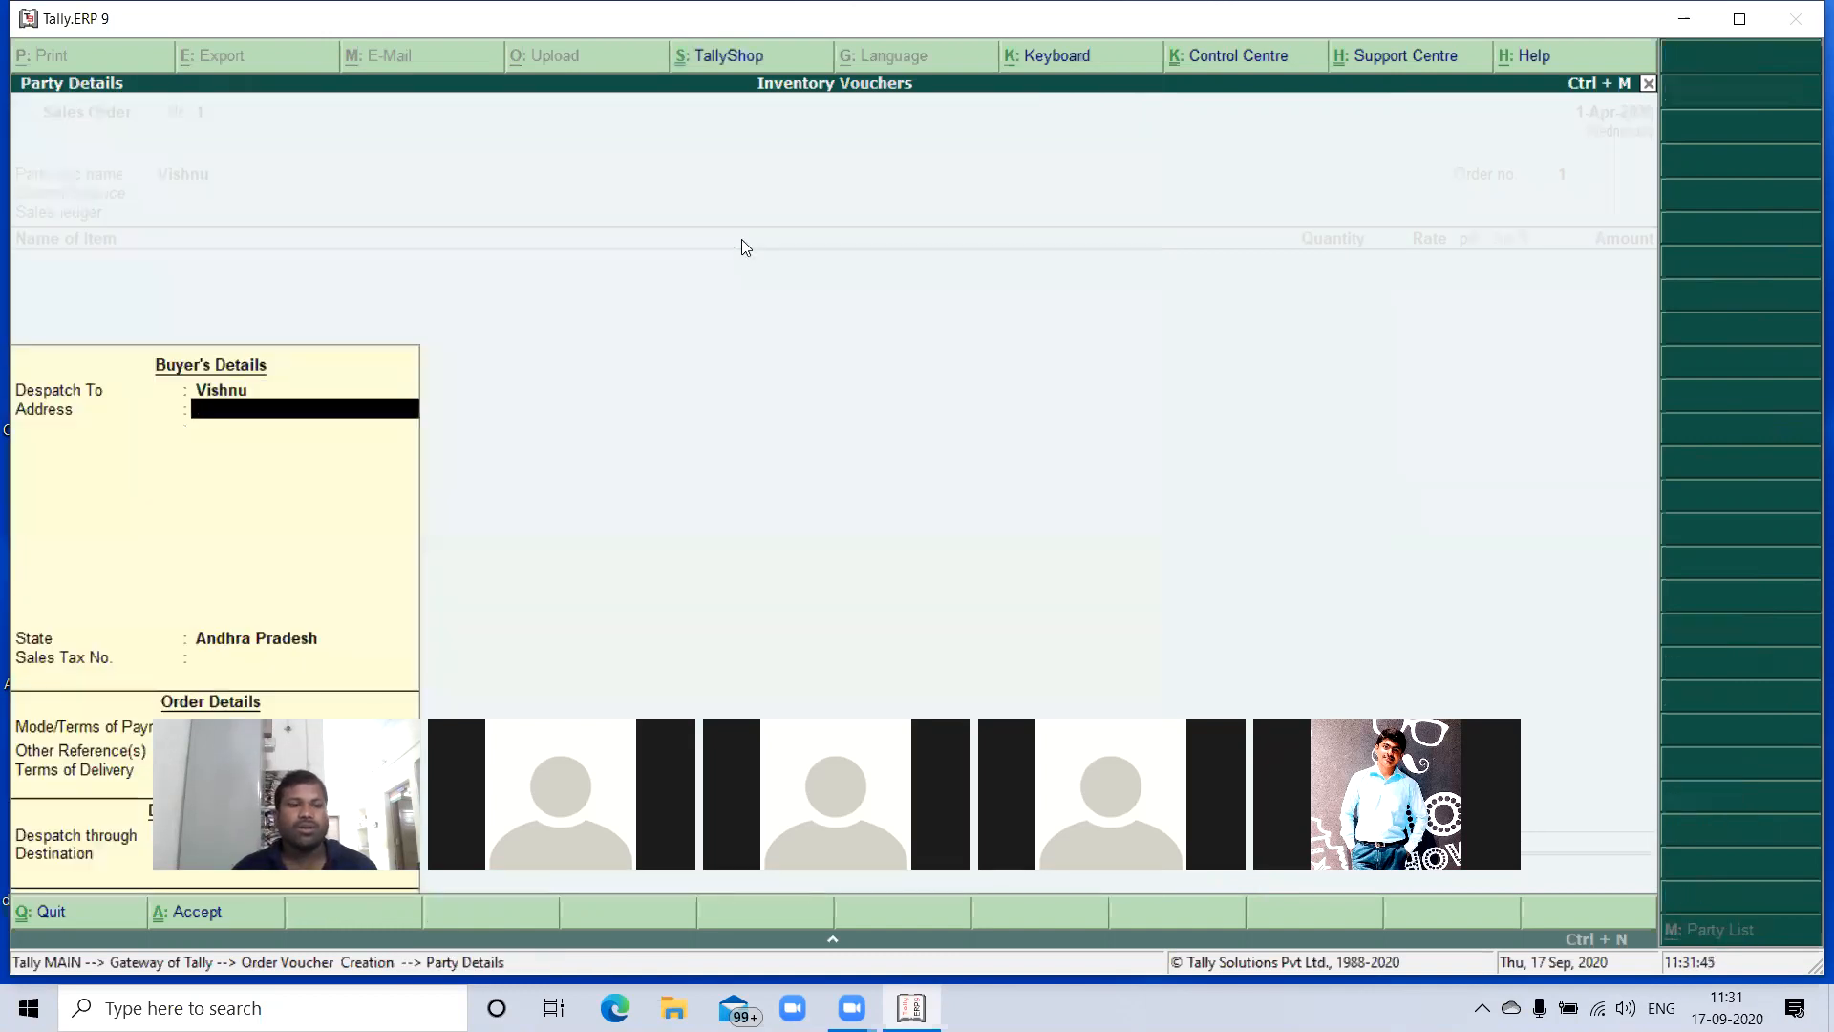
key("Return")
key("Return")
key("Return")
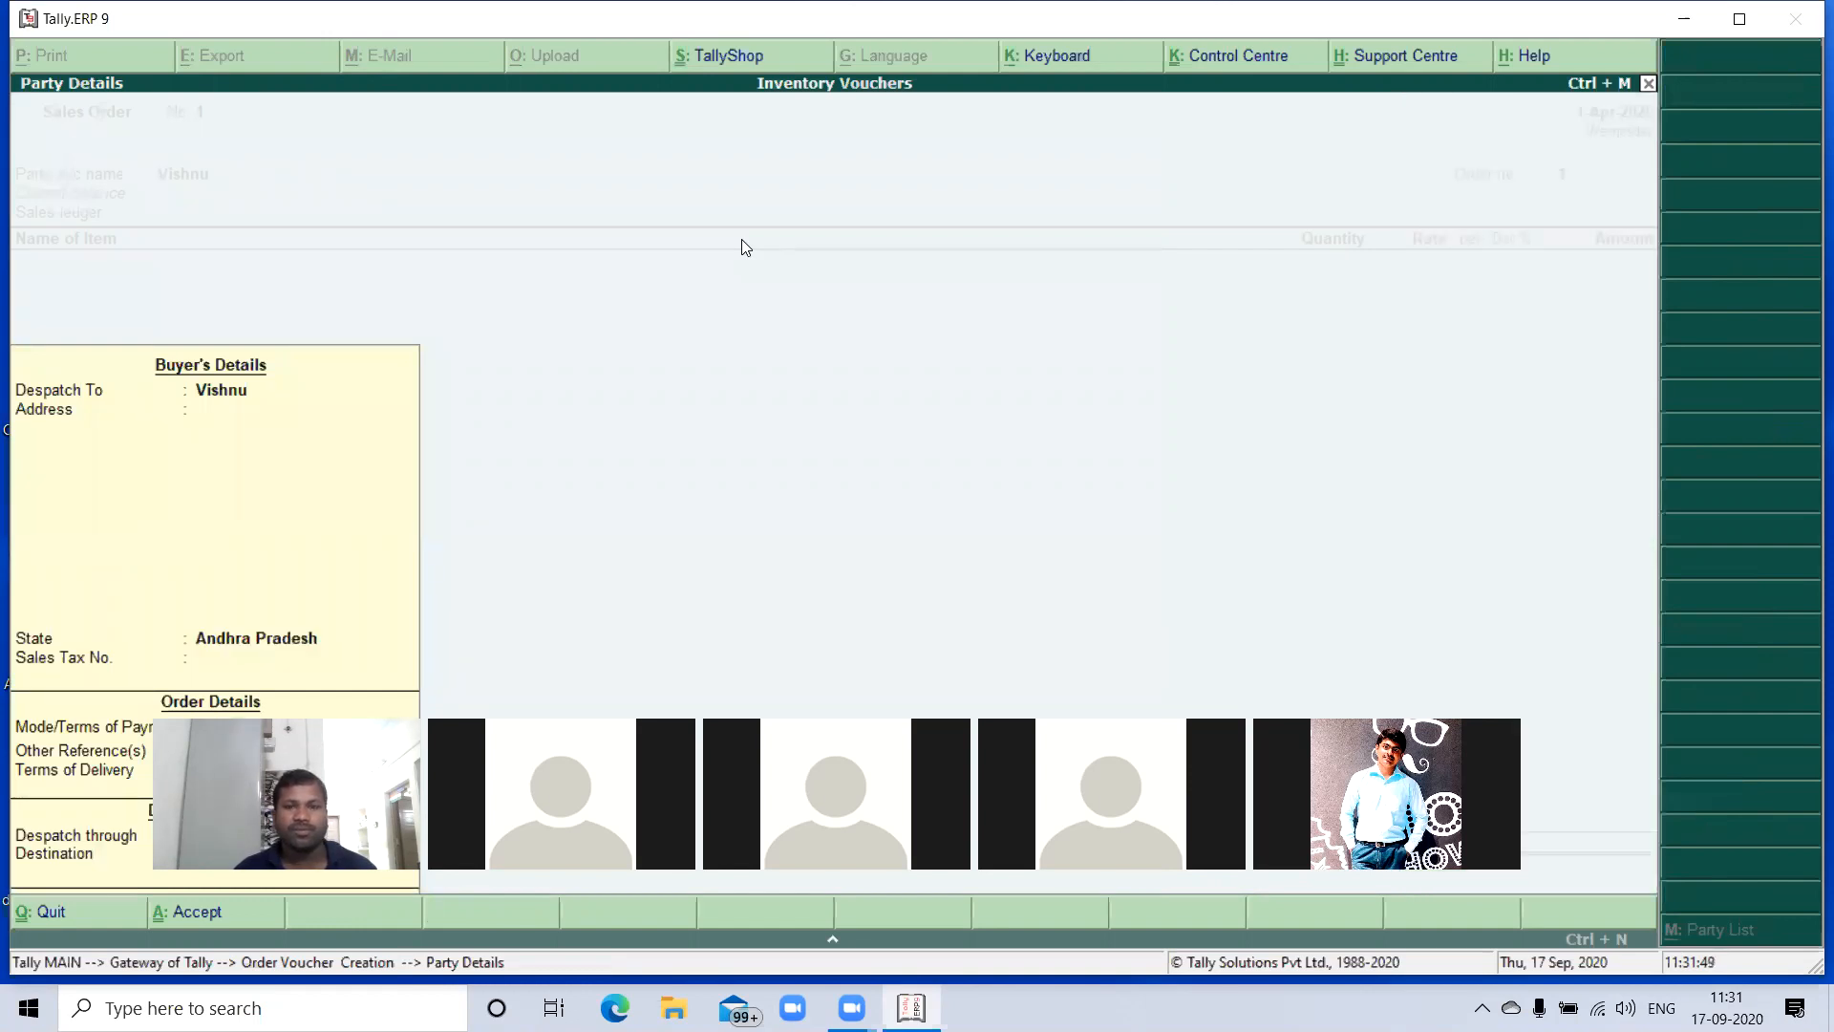
key("Return")
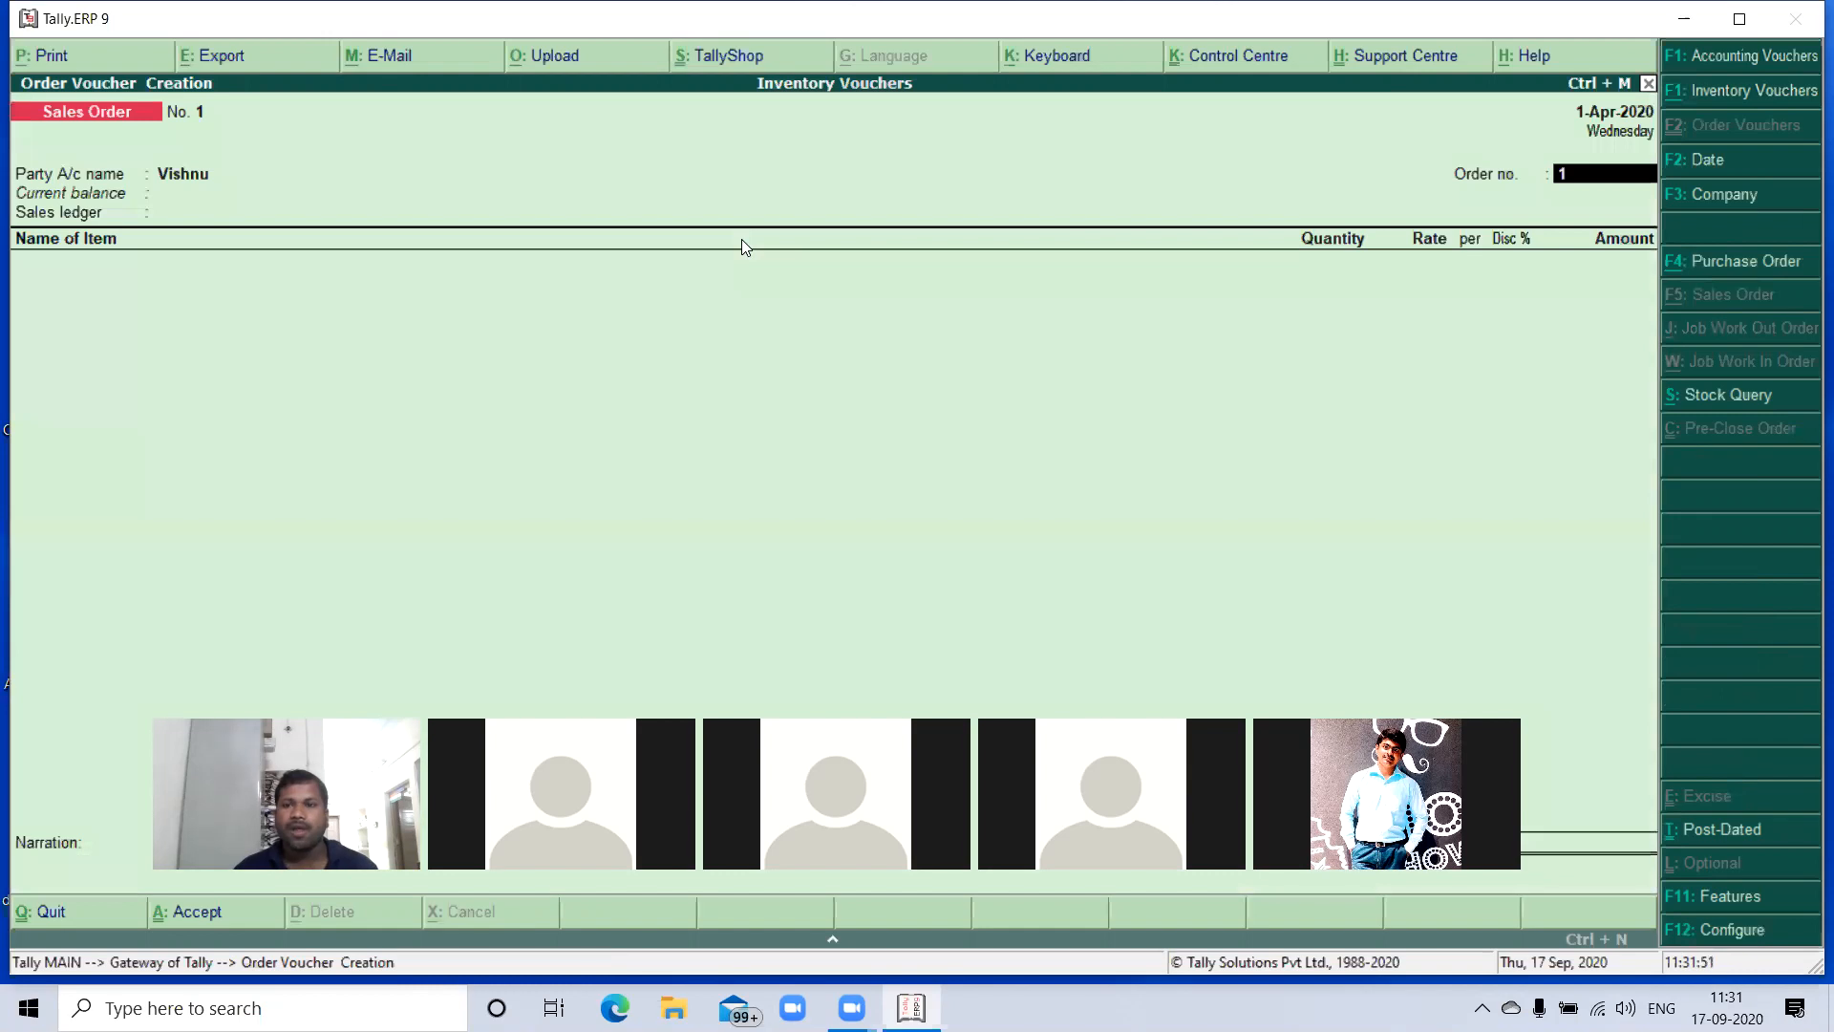
- Set the sales order's order number to 202 and use the Sales ledger
type("202")
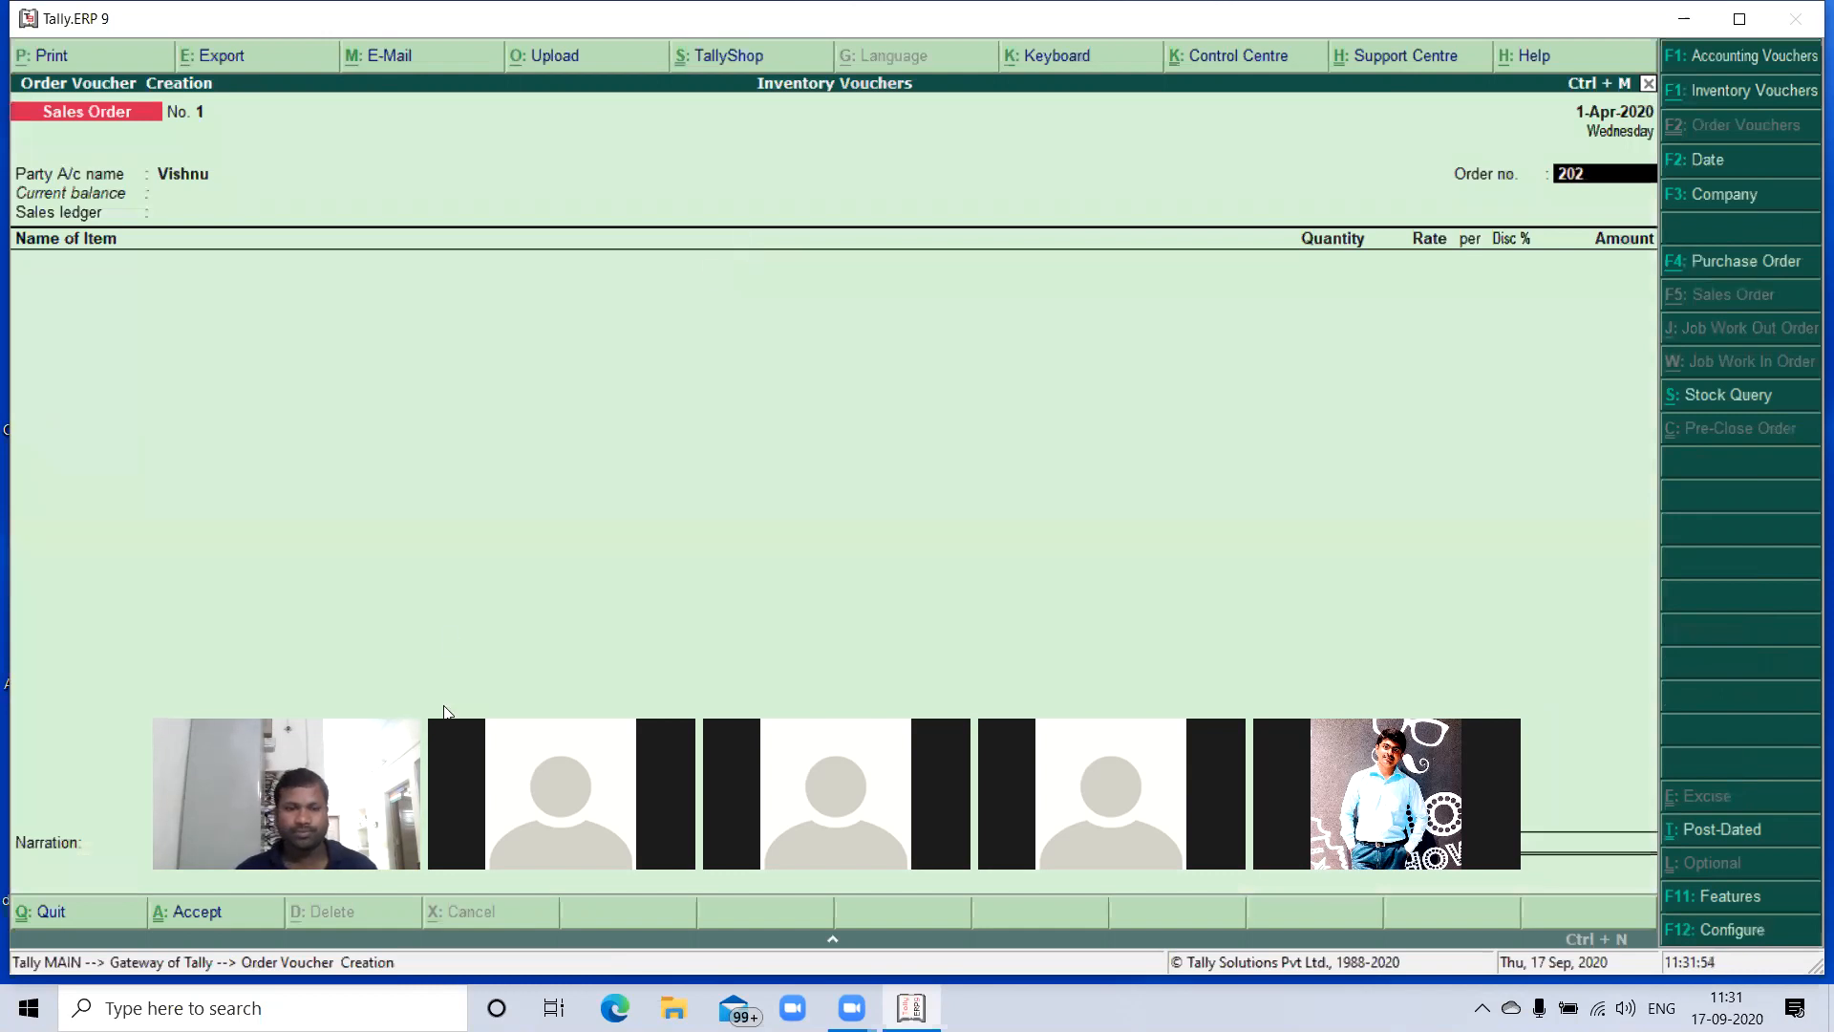
key("Return")
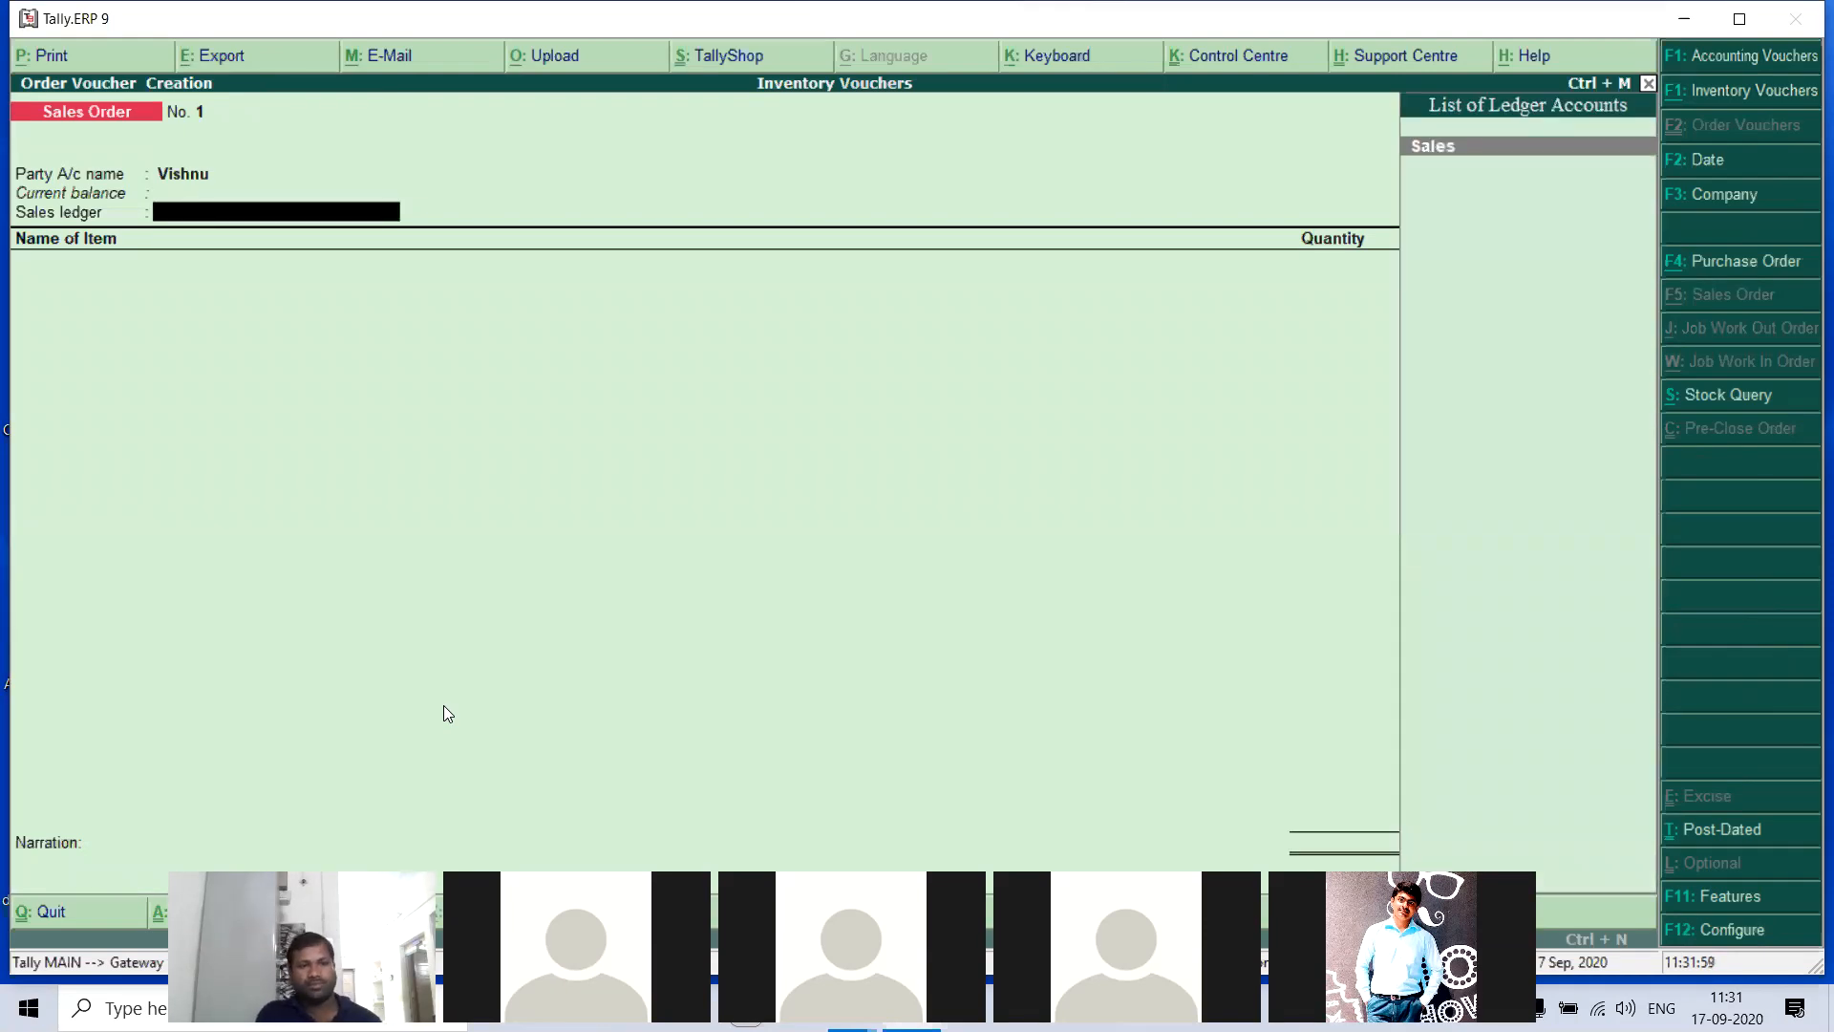
key("Return")
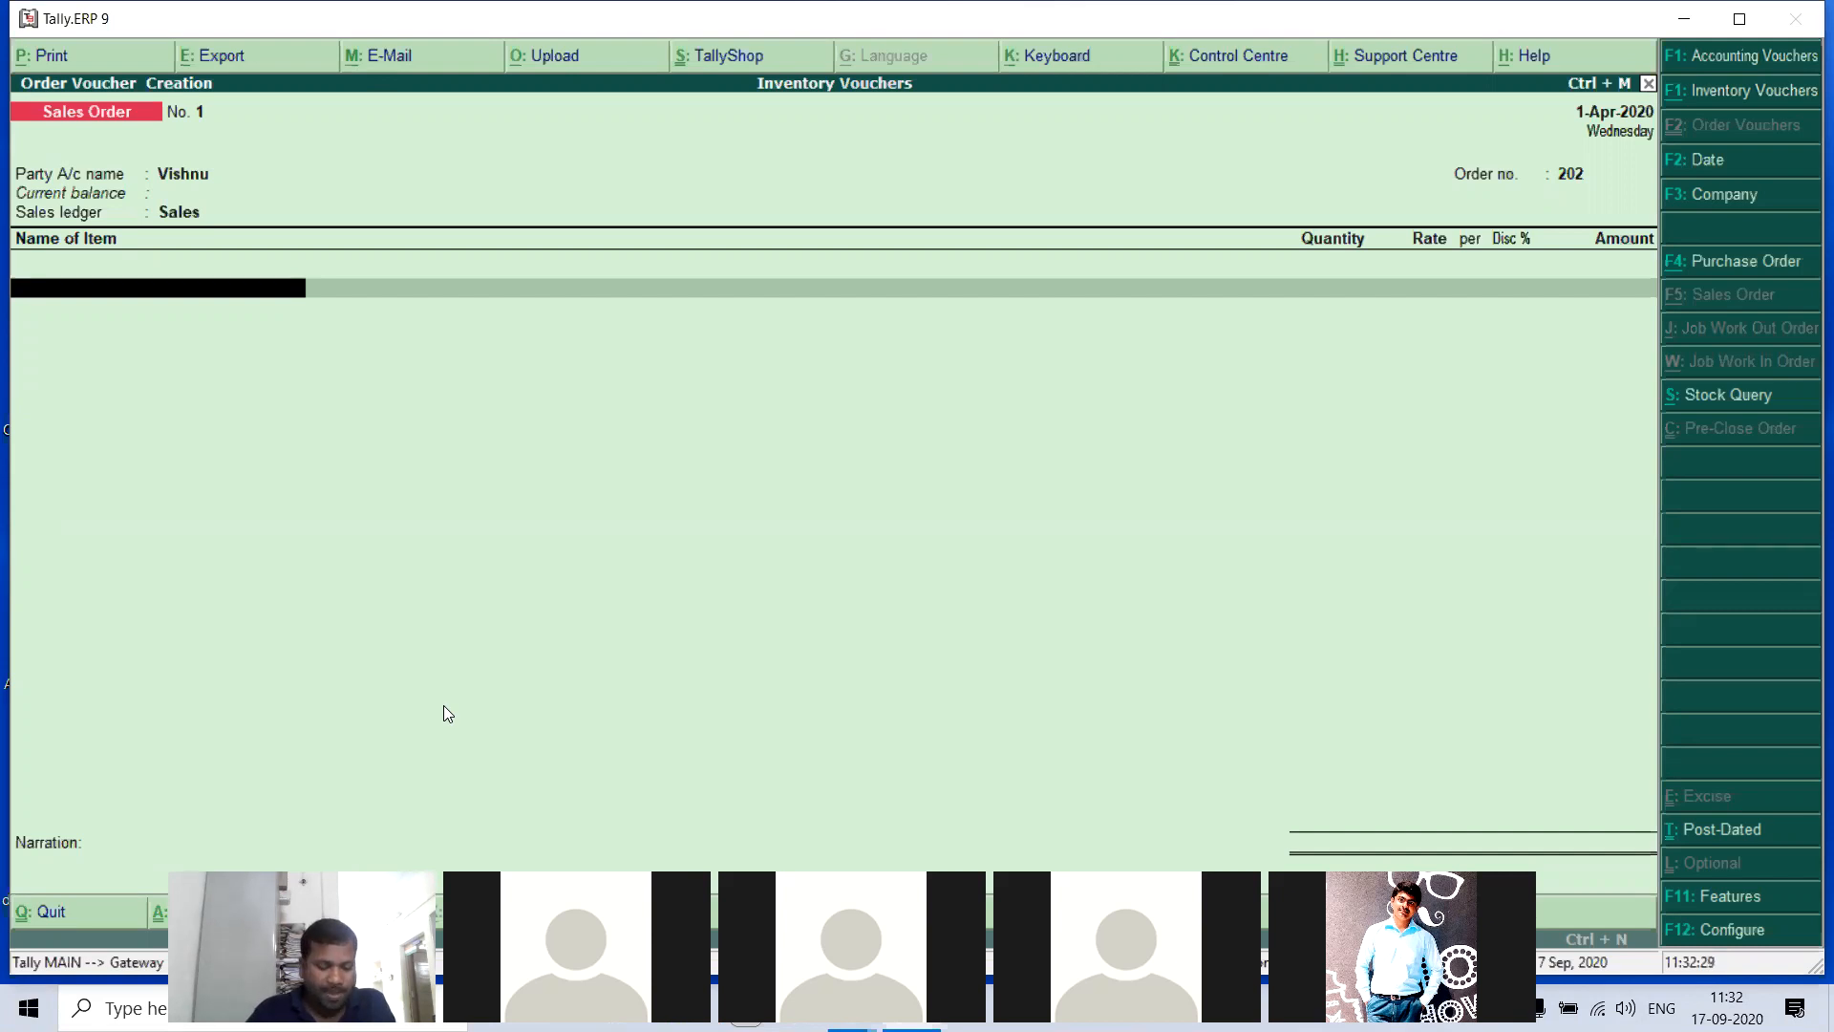
- Add HCL Compuers to the sales order with 30 no's at a rate of 26,500, due on 1-Apr-2020
key("Return")
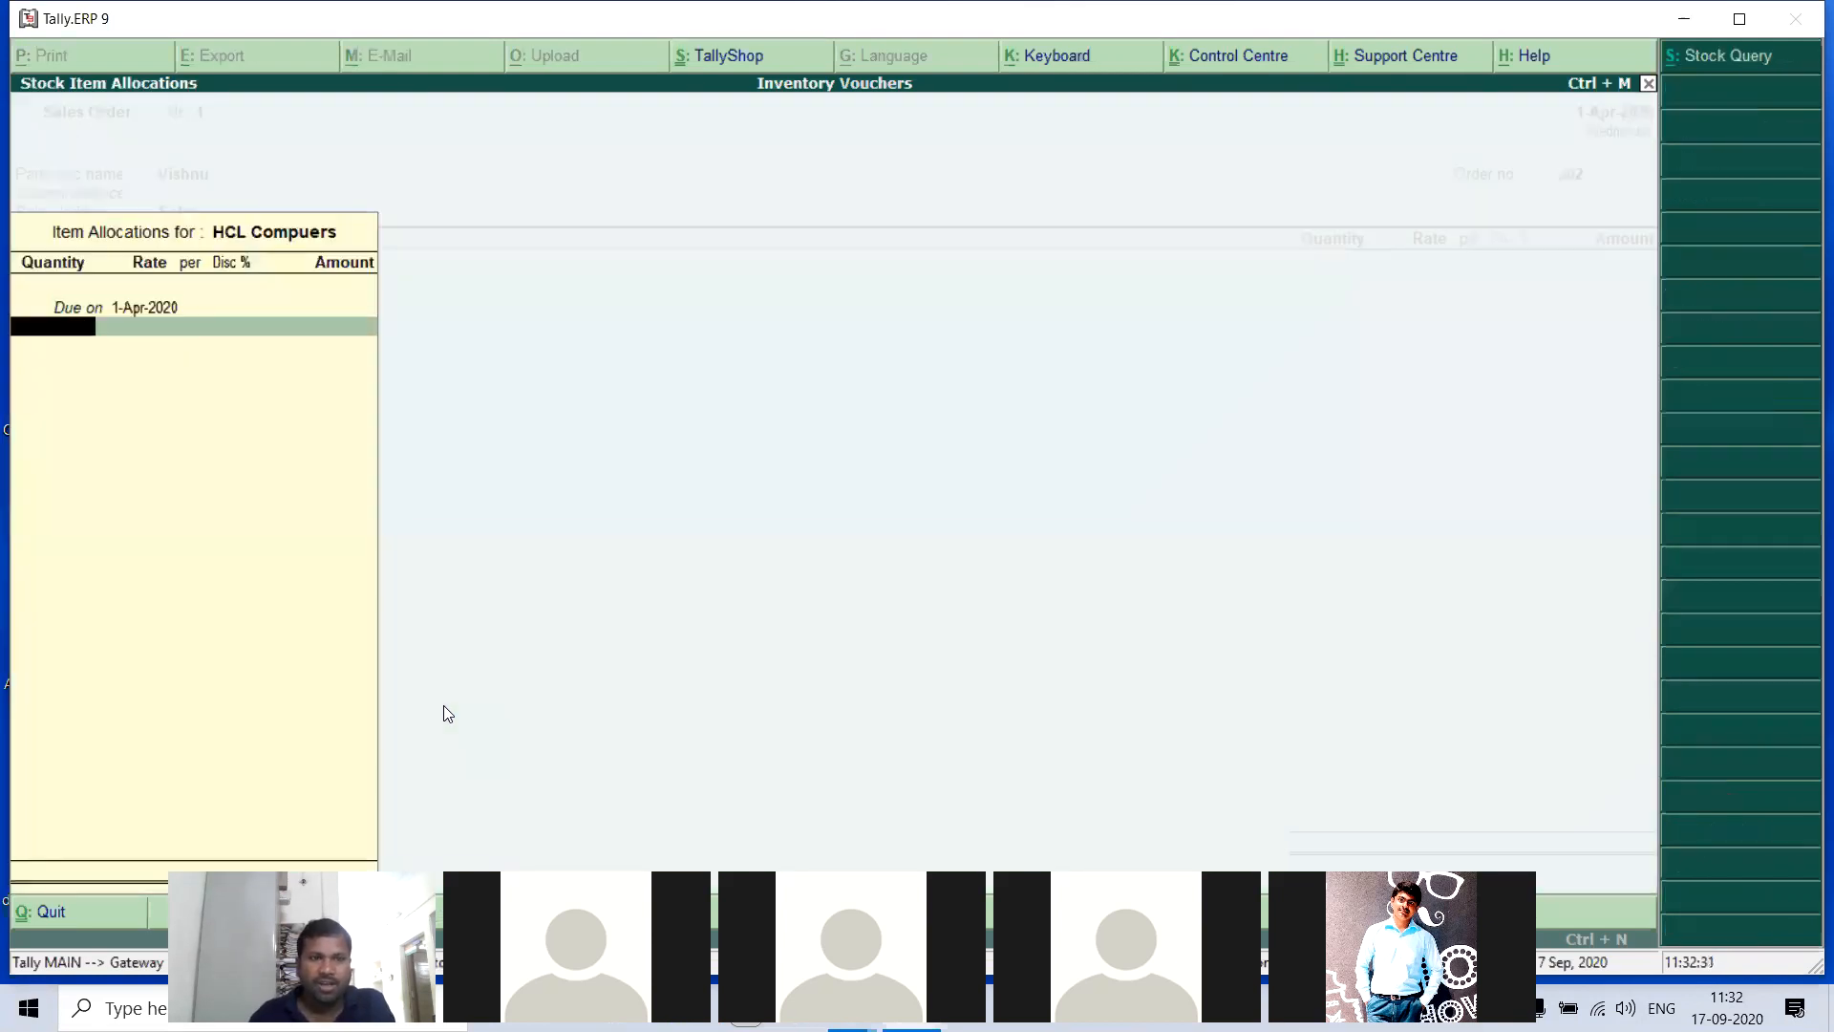
type("30")
key("Return")
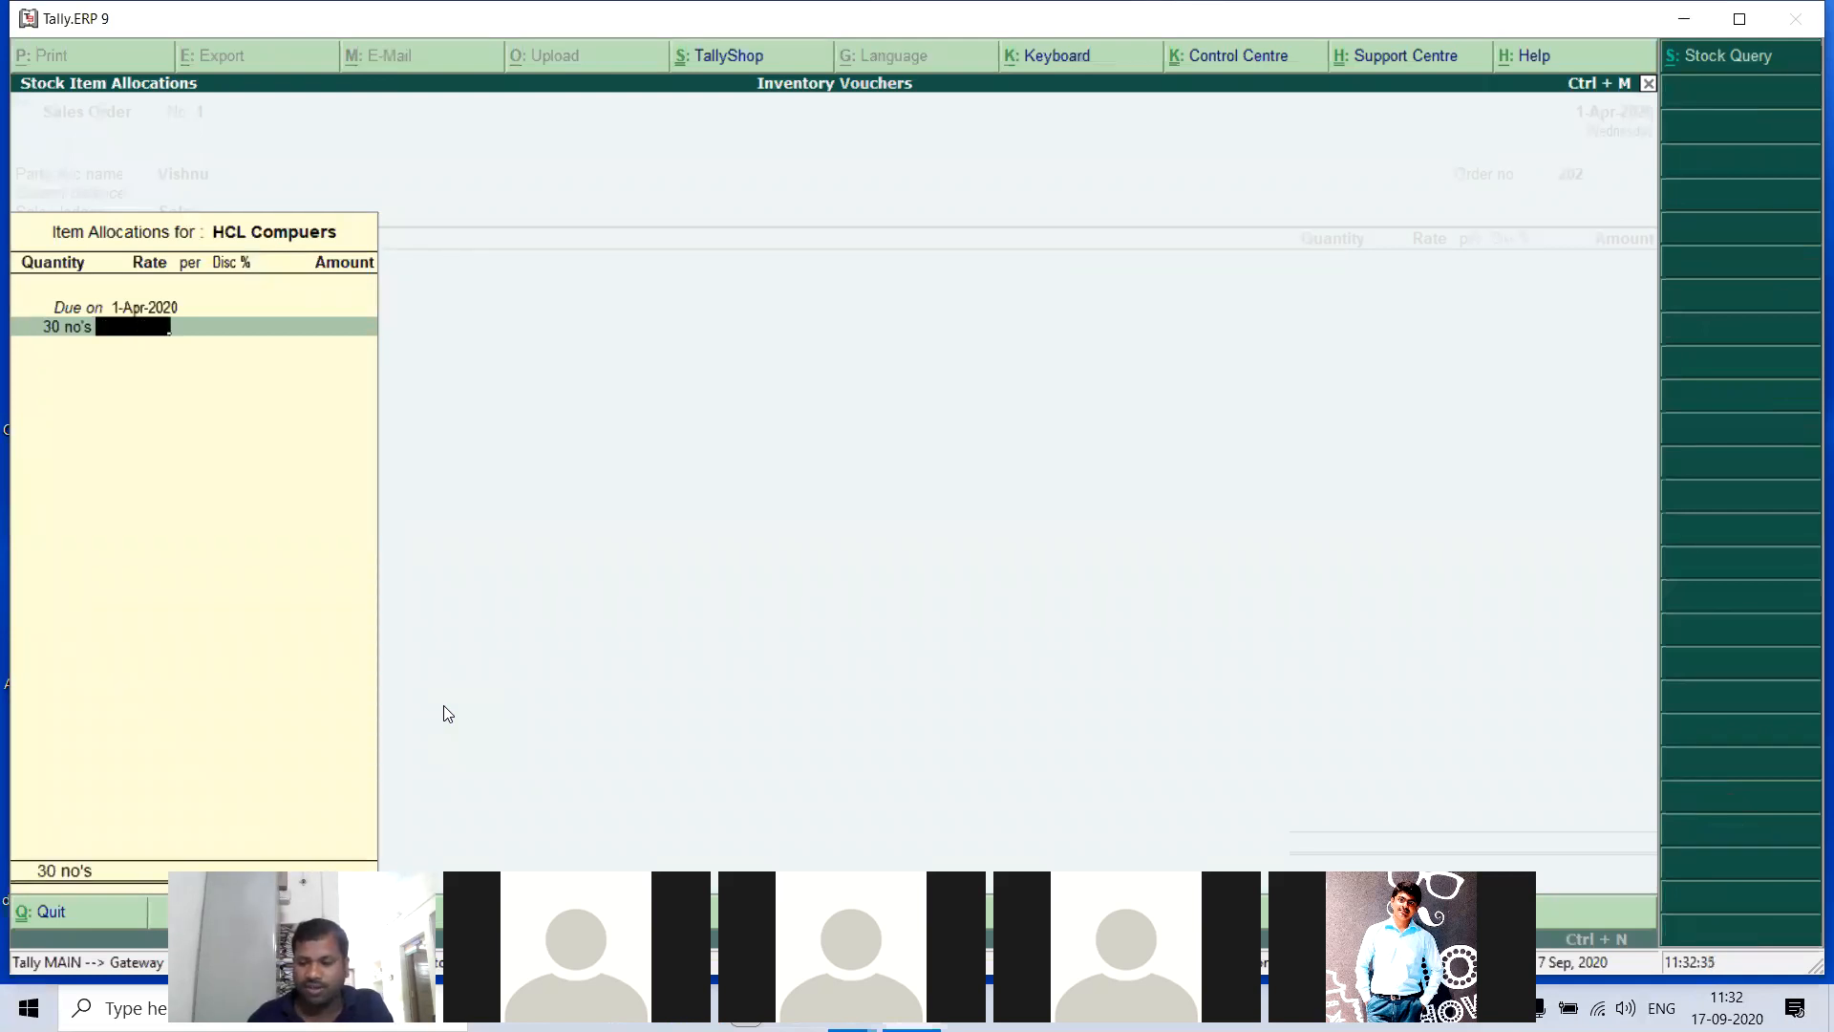
type("26500")
key("Return")
key("Return")
key("Return")
key("Return")
key("Return")
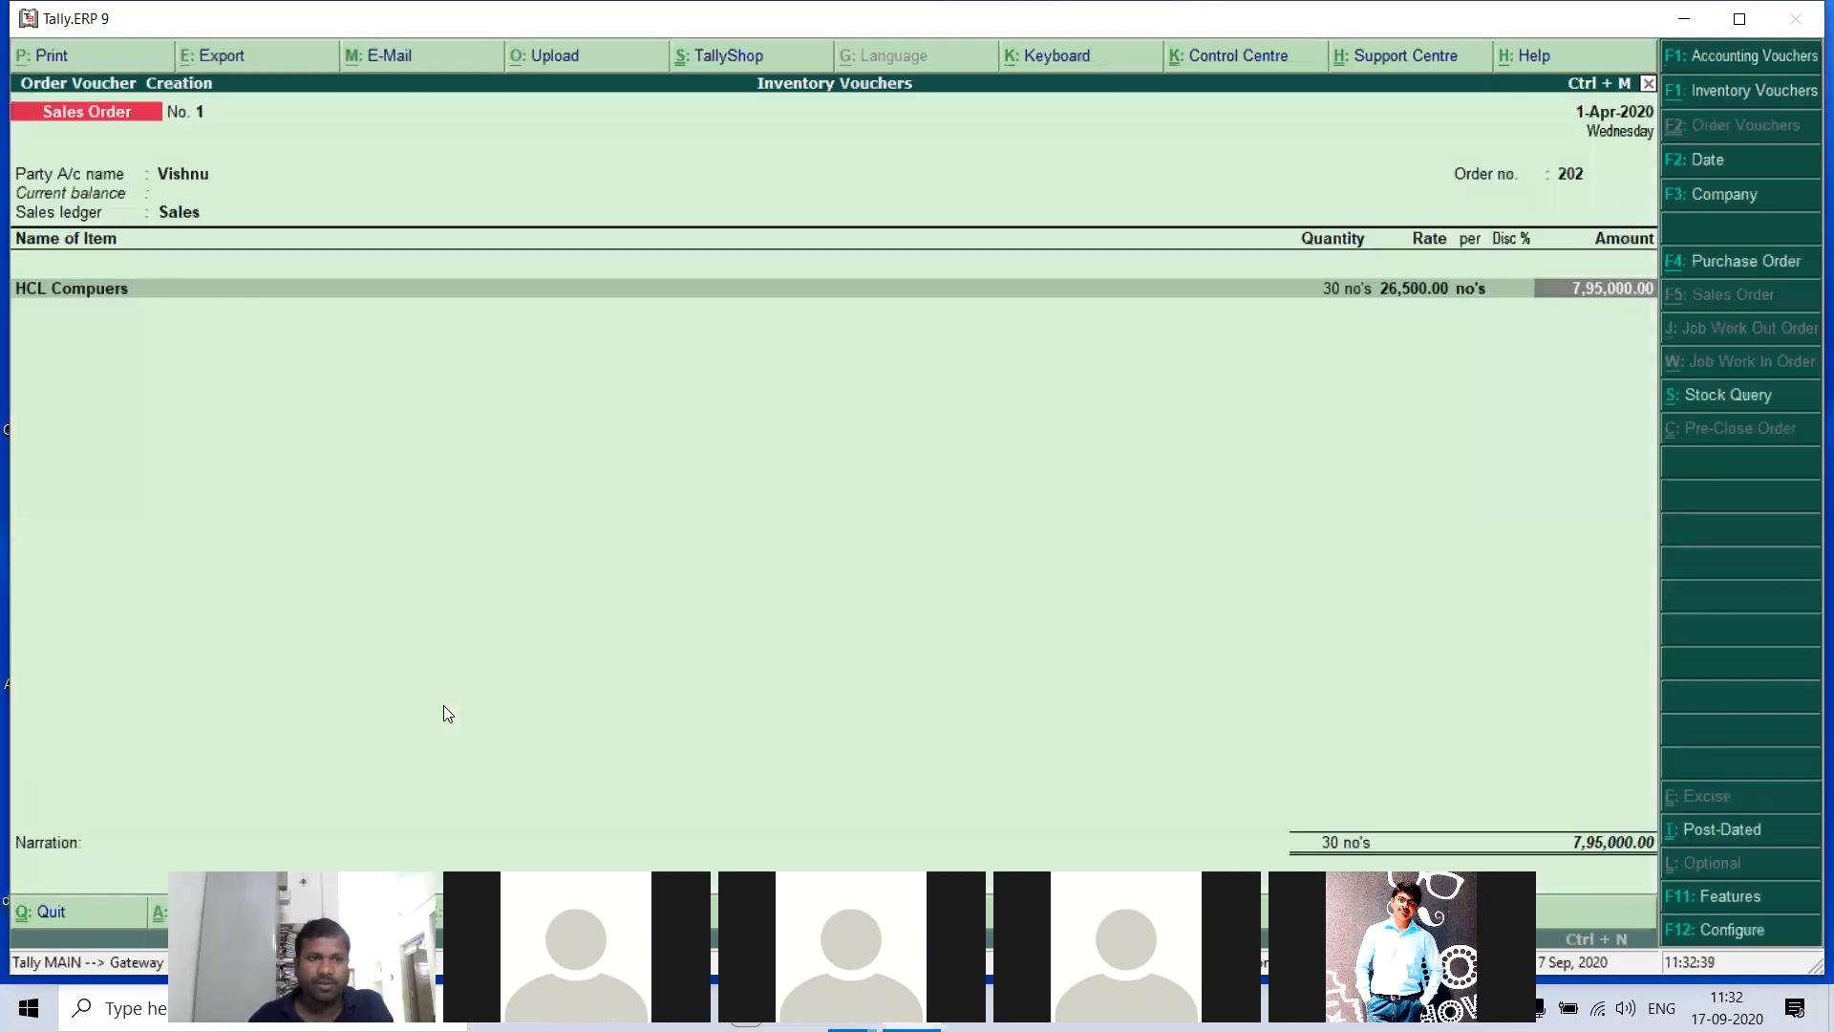
key("Return")
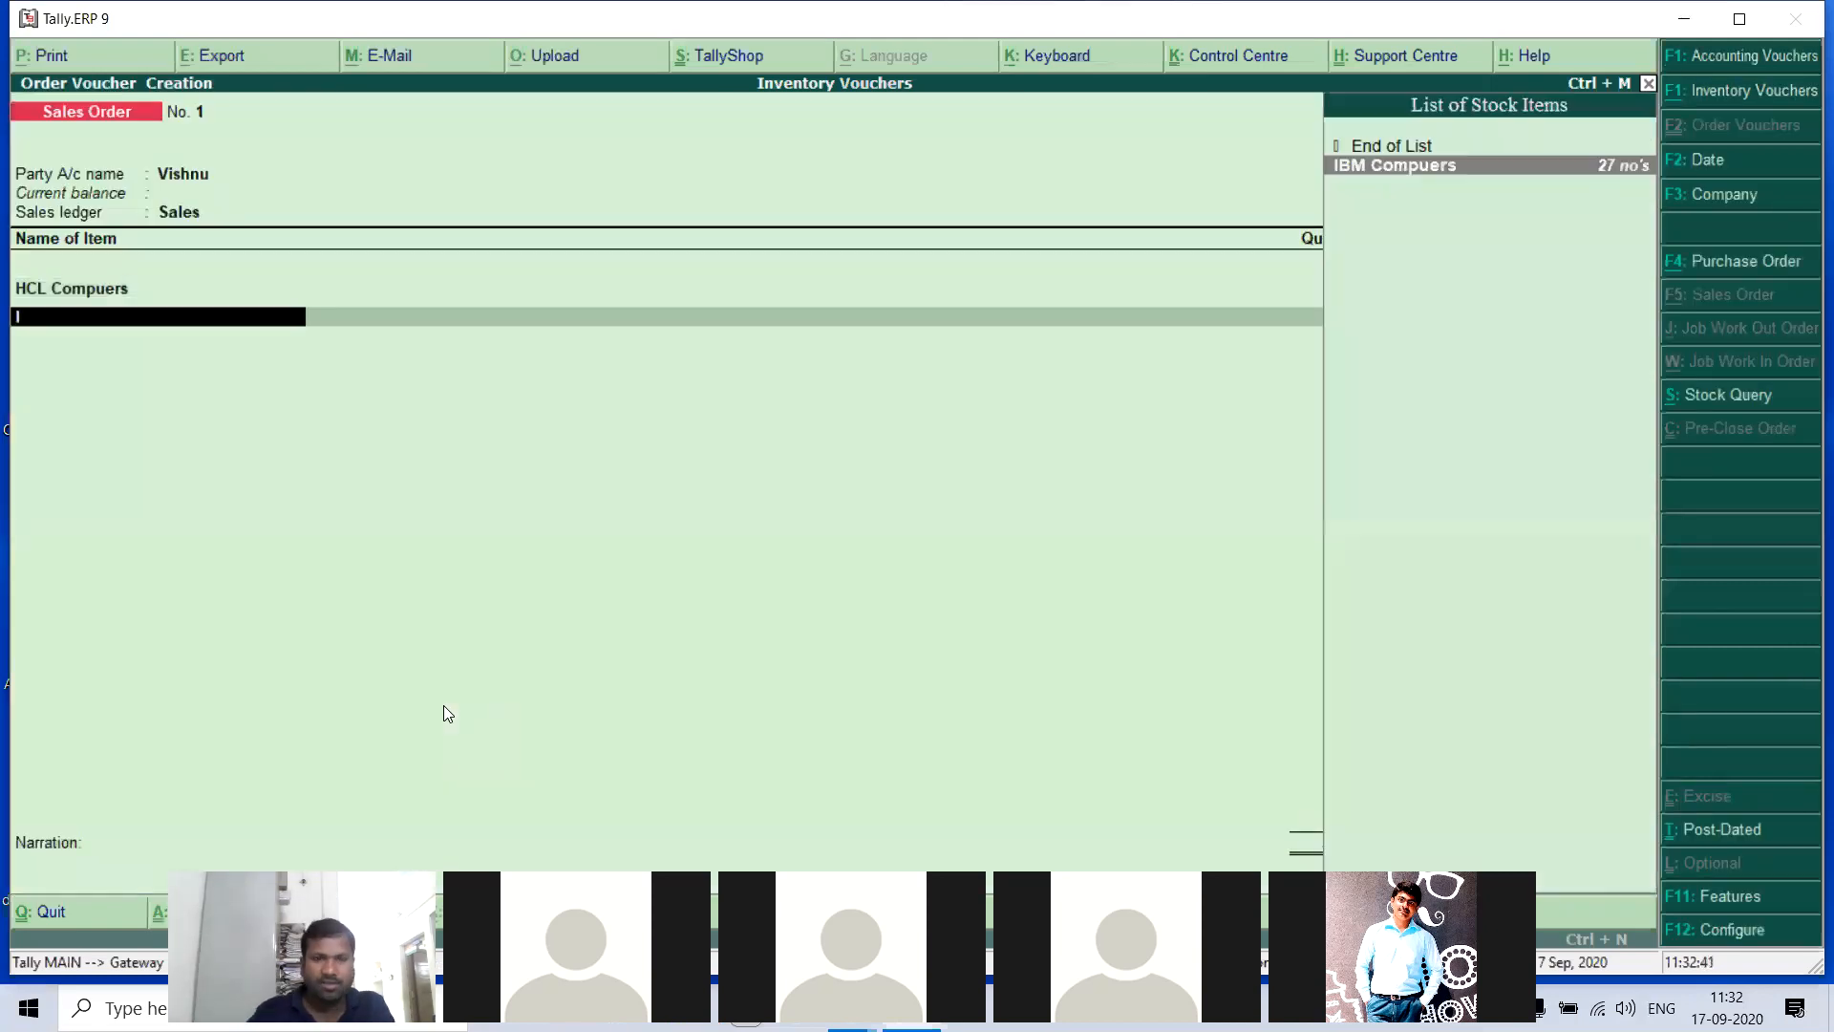
- Add IBM Compuers to the sales order with 25 no's at a rate of 21,000, due on 1-Apr-2020
key("Return")
key("Return")
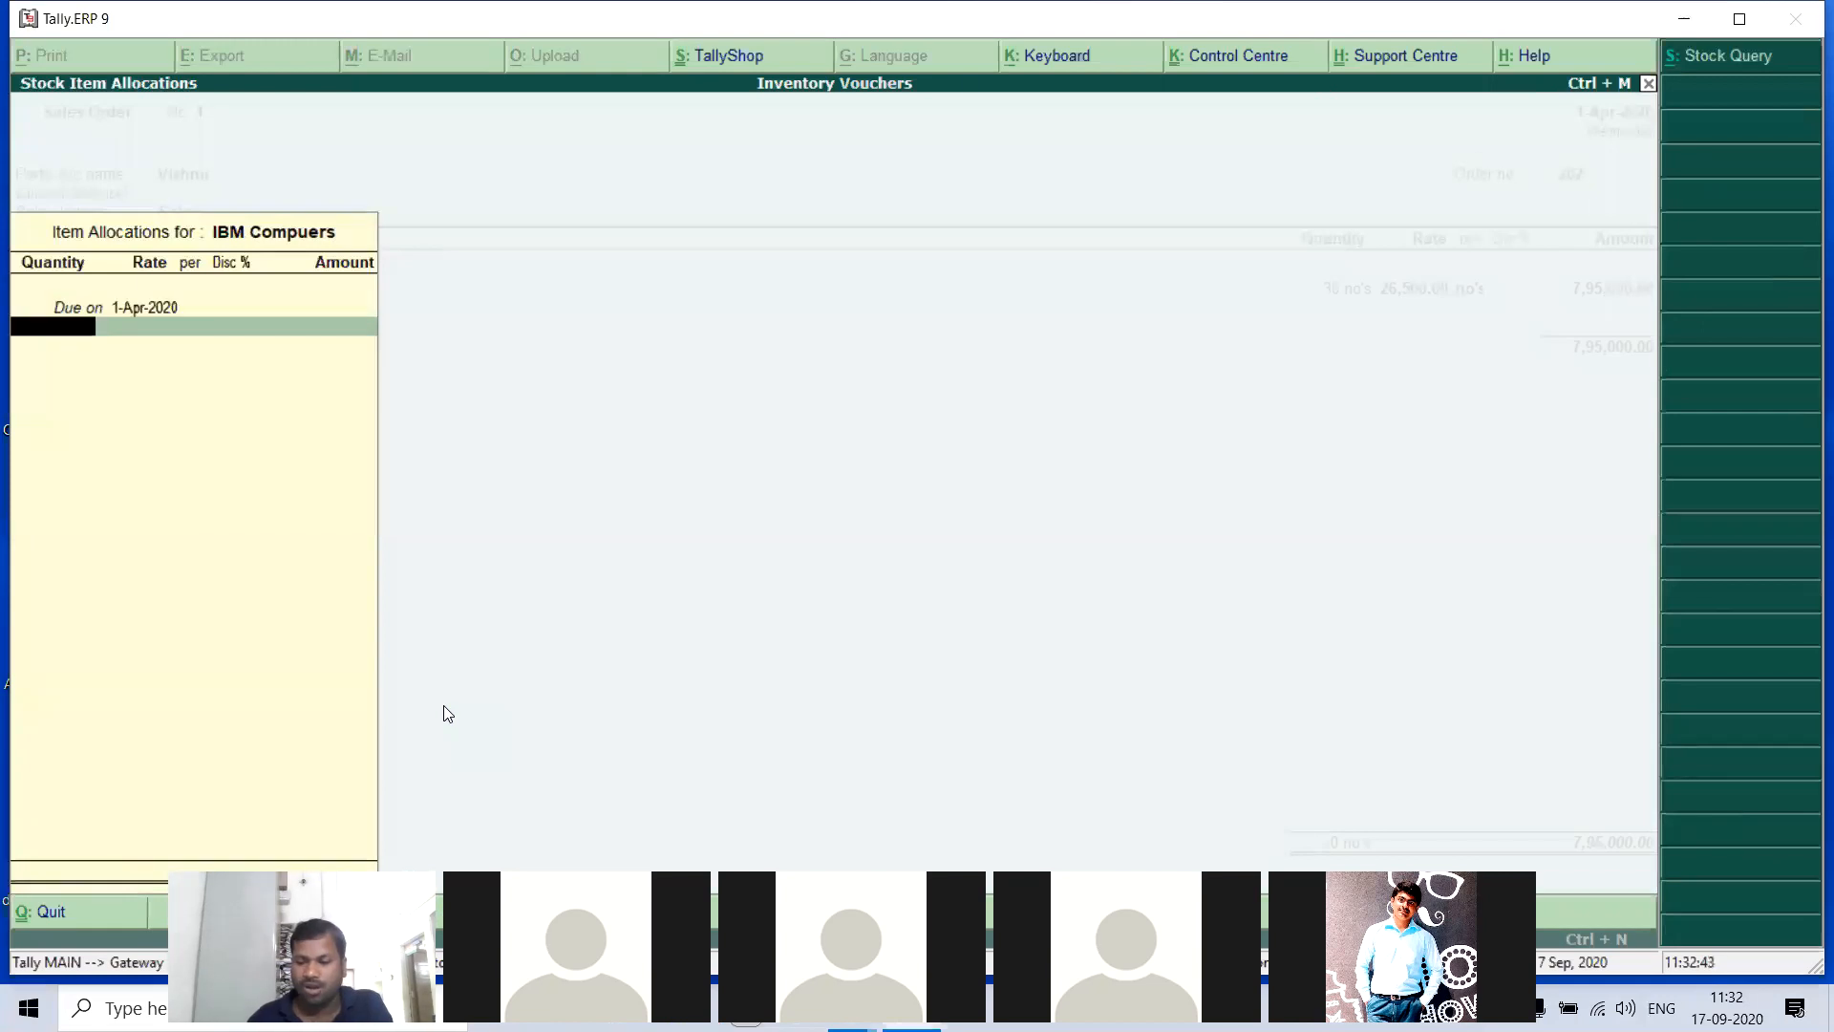
type("25")
key("Return")
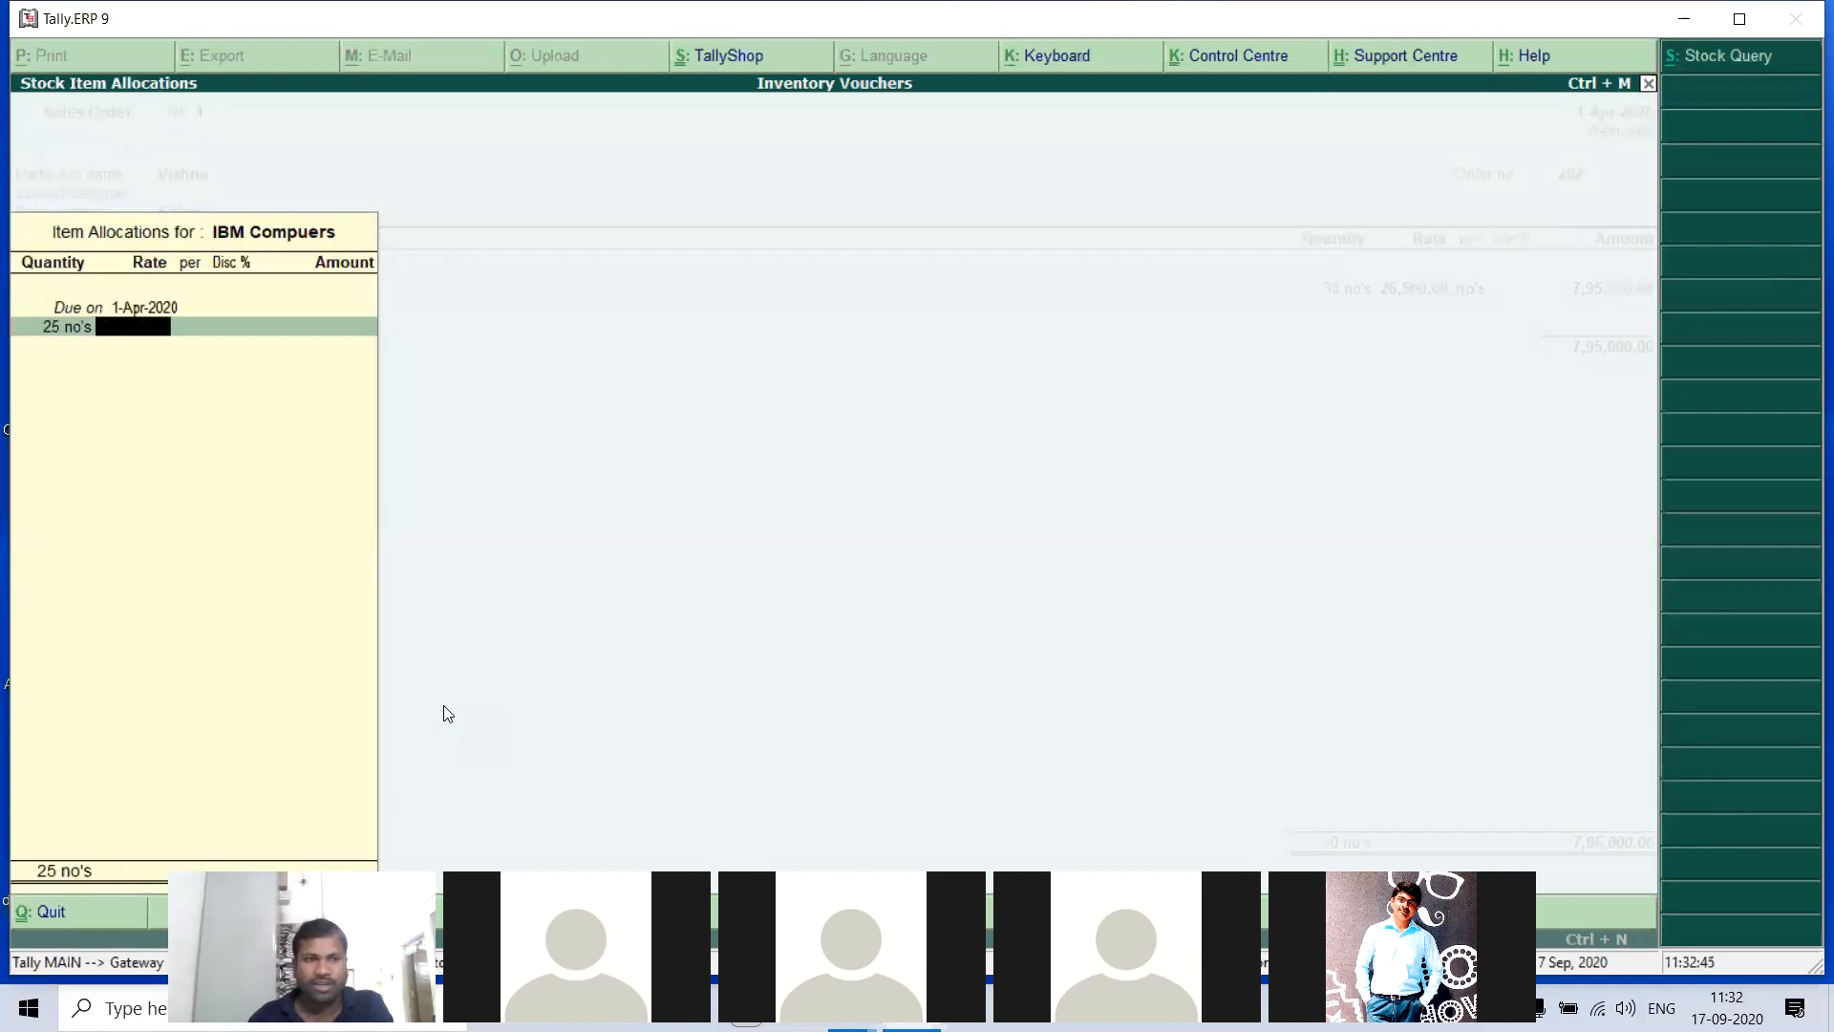
type("21000")
key("Return")
key("Return")
key("Return")
key("Return")
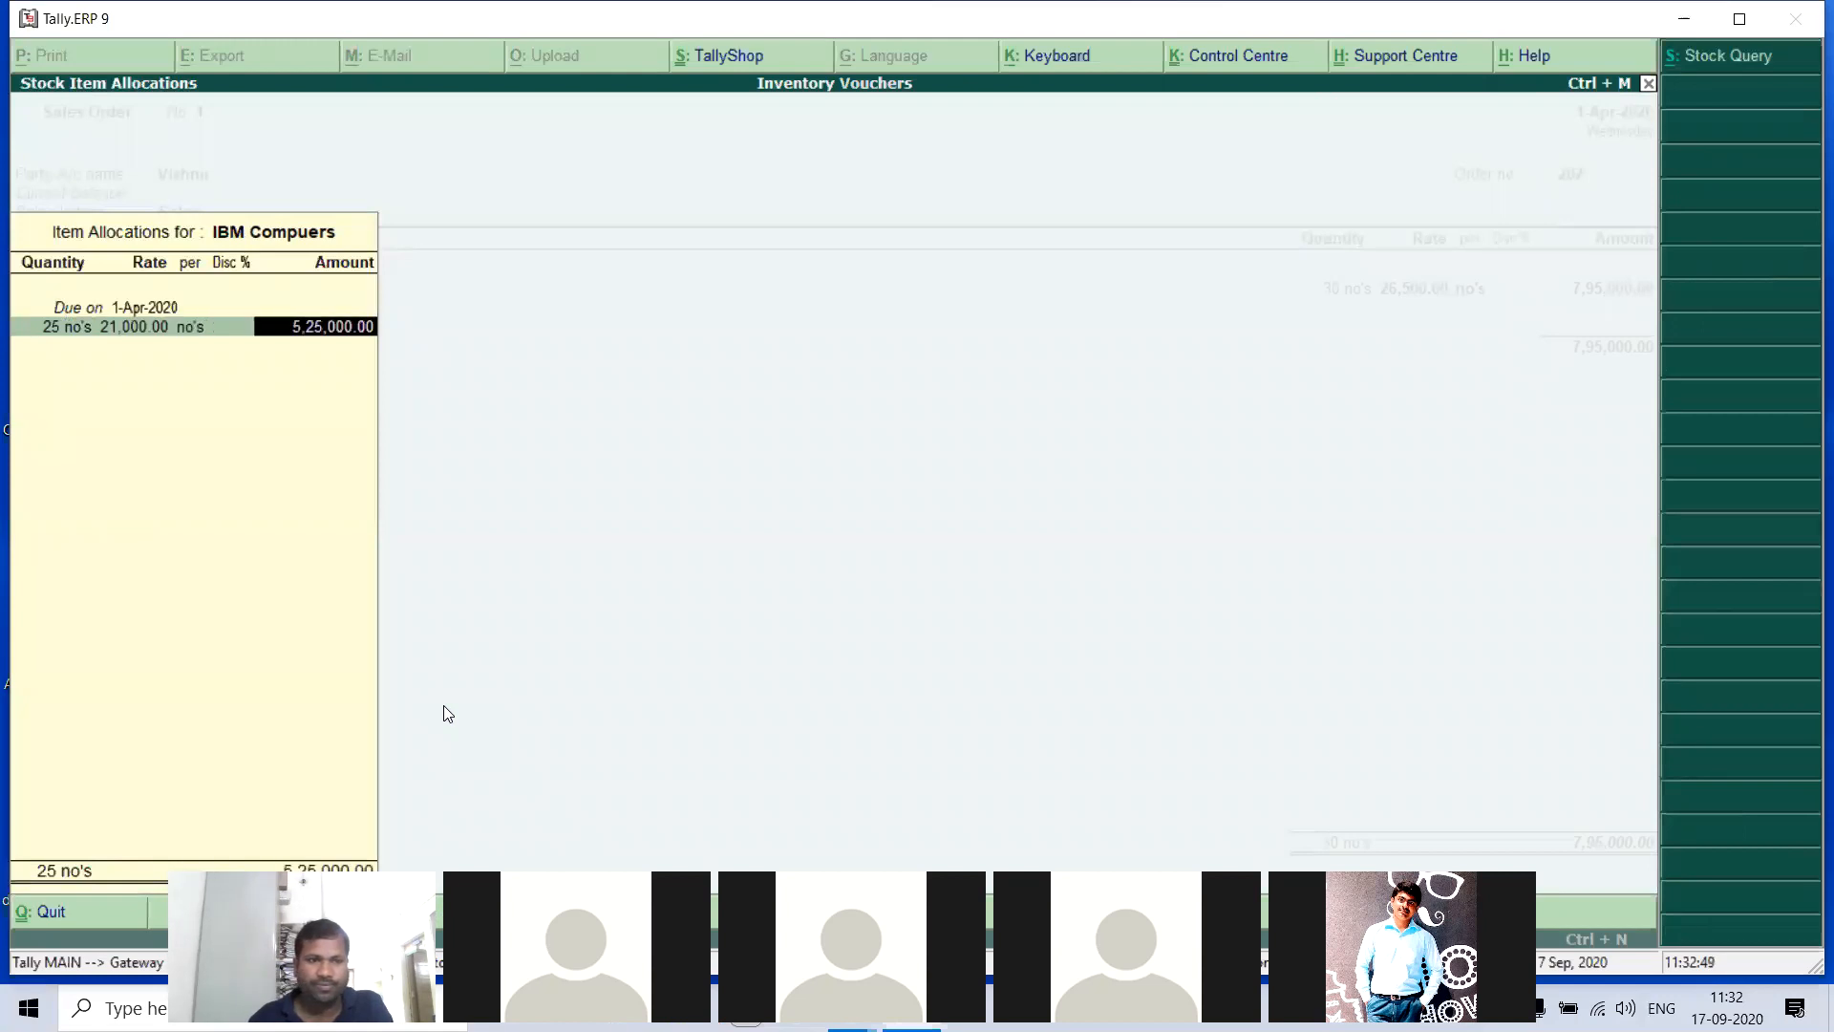
key("Return")
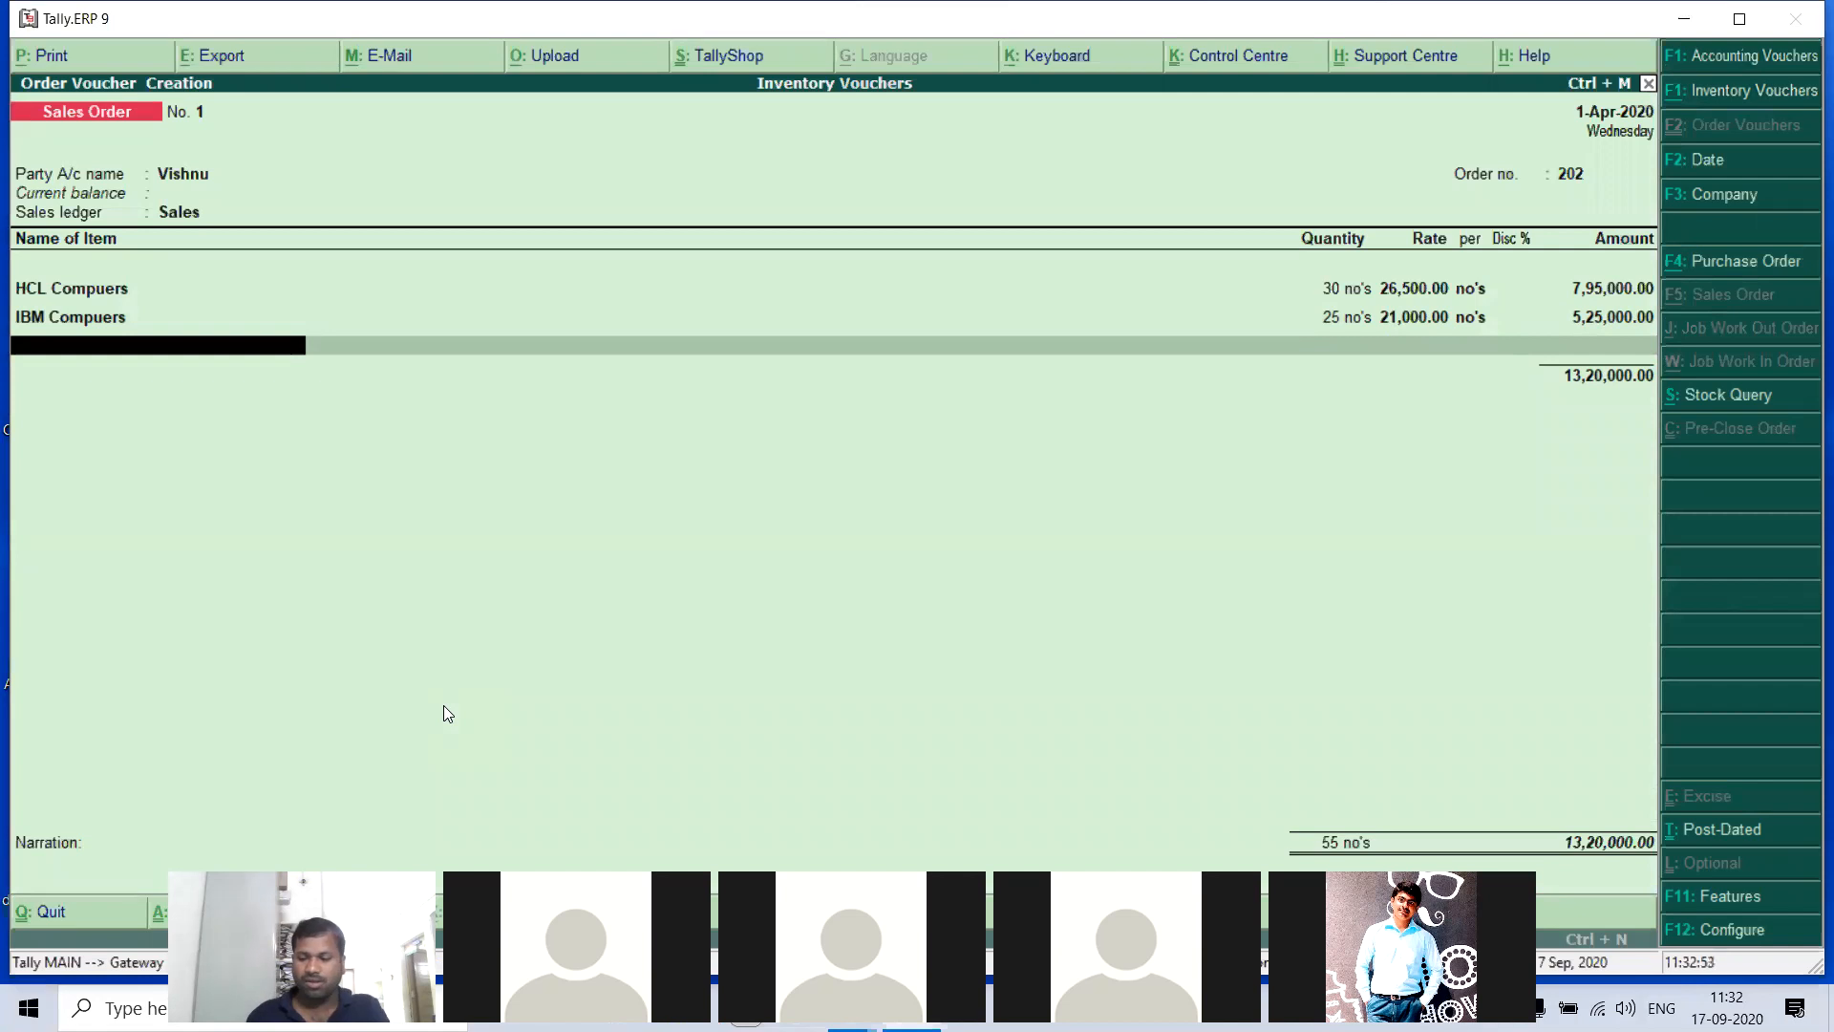
- Add LG Computers to the sales order with 15 no's at a rate of 21,000, due on 1-Apr-2020
type("L")
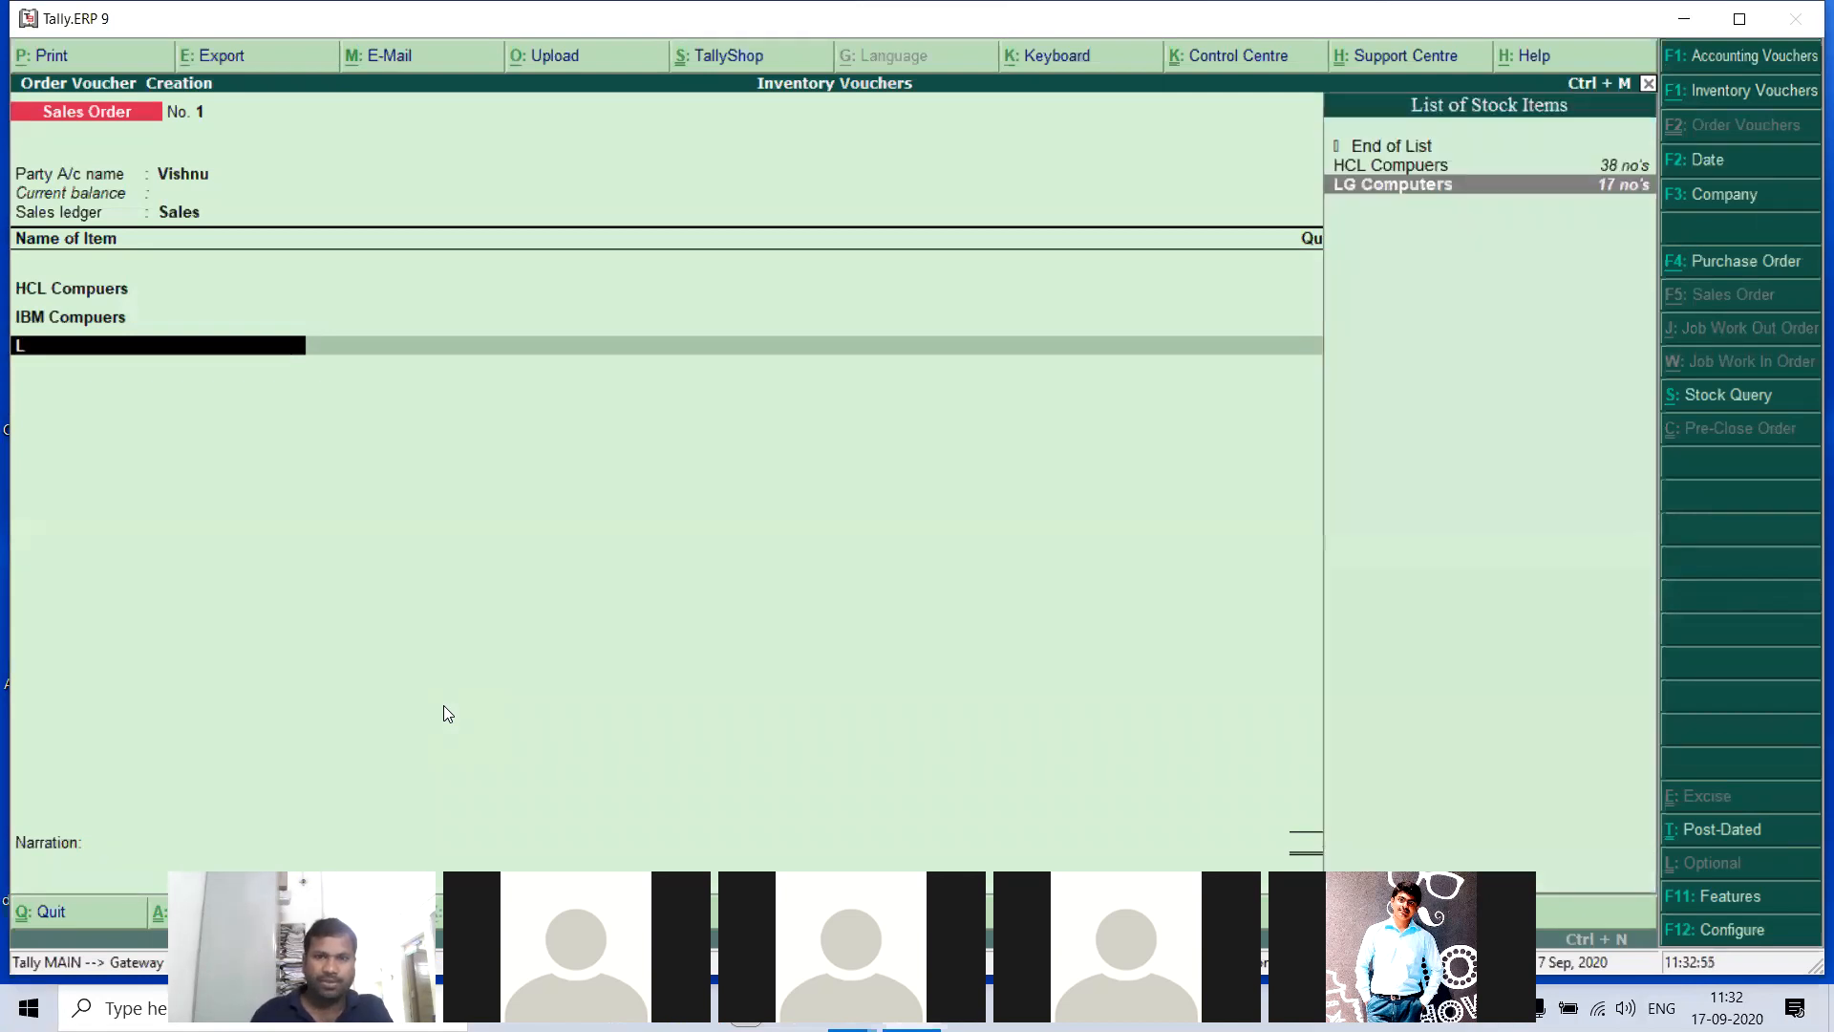
key("Return")
key("Return")
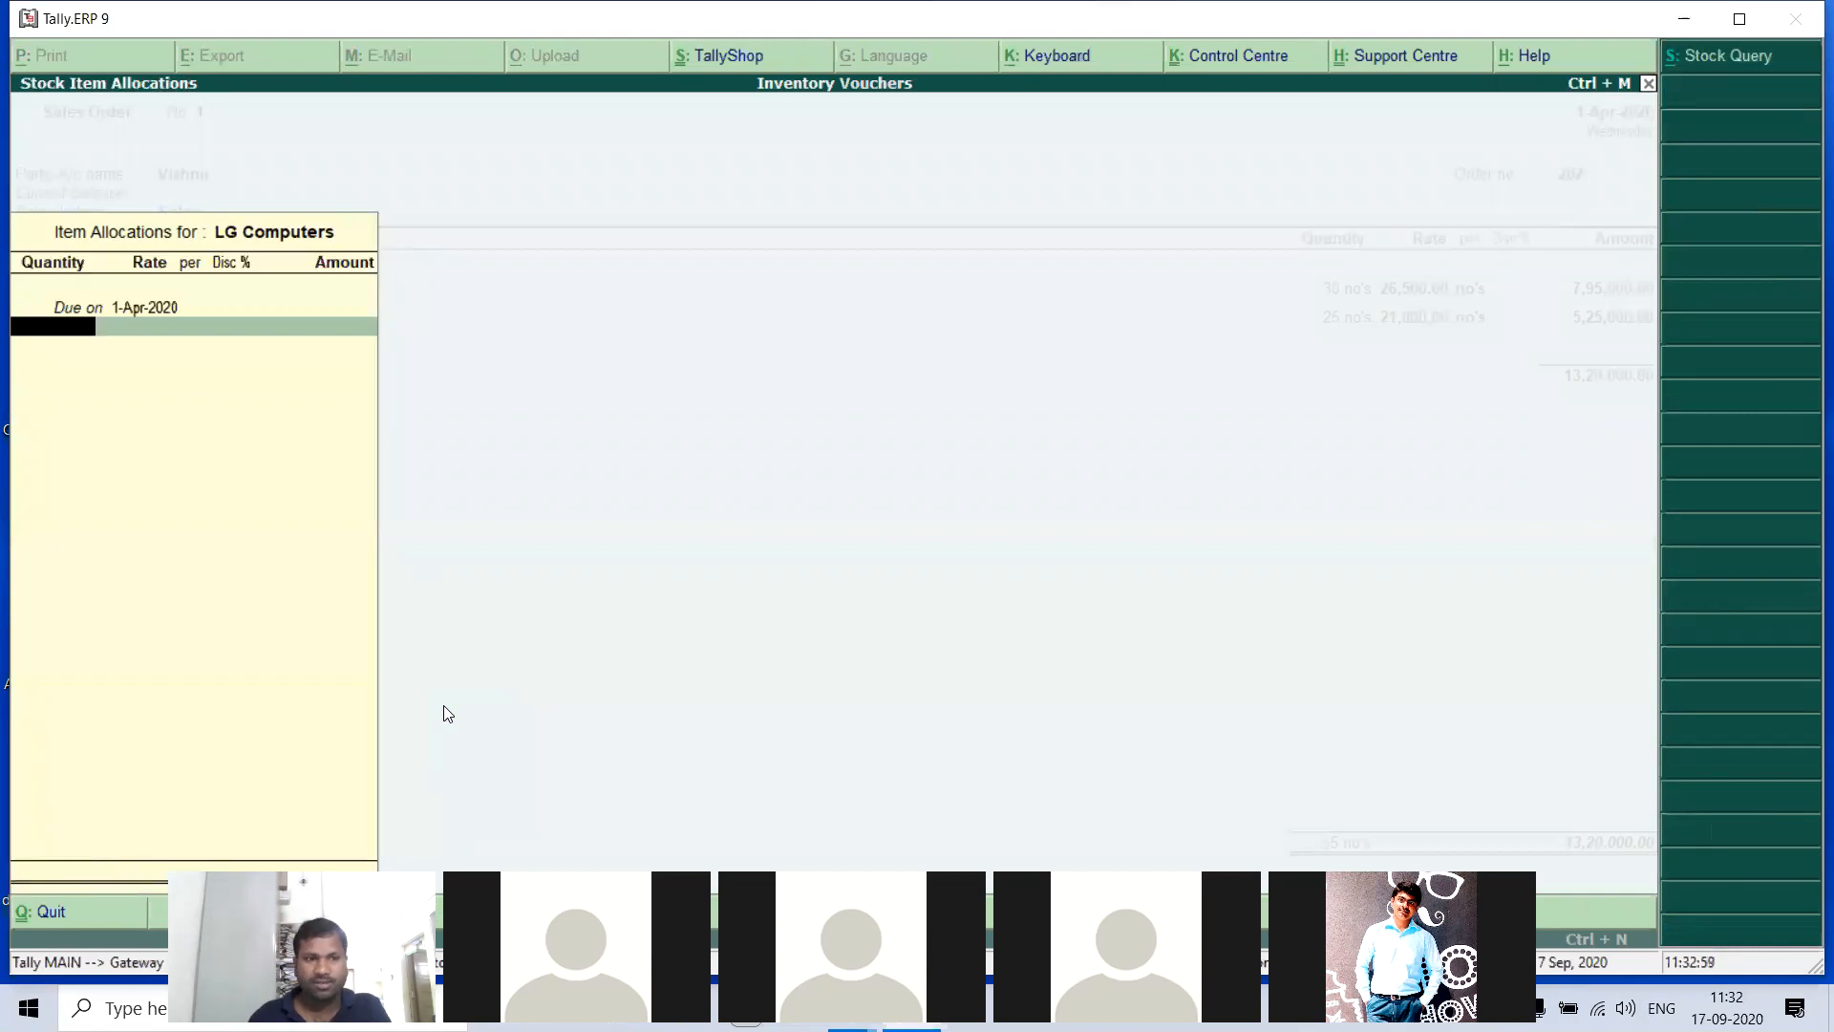
type("15")
key("Return")
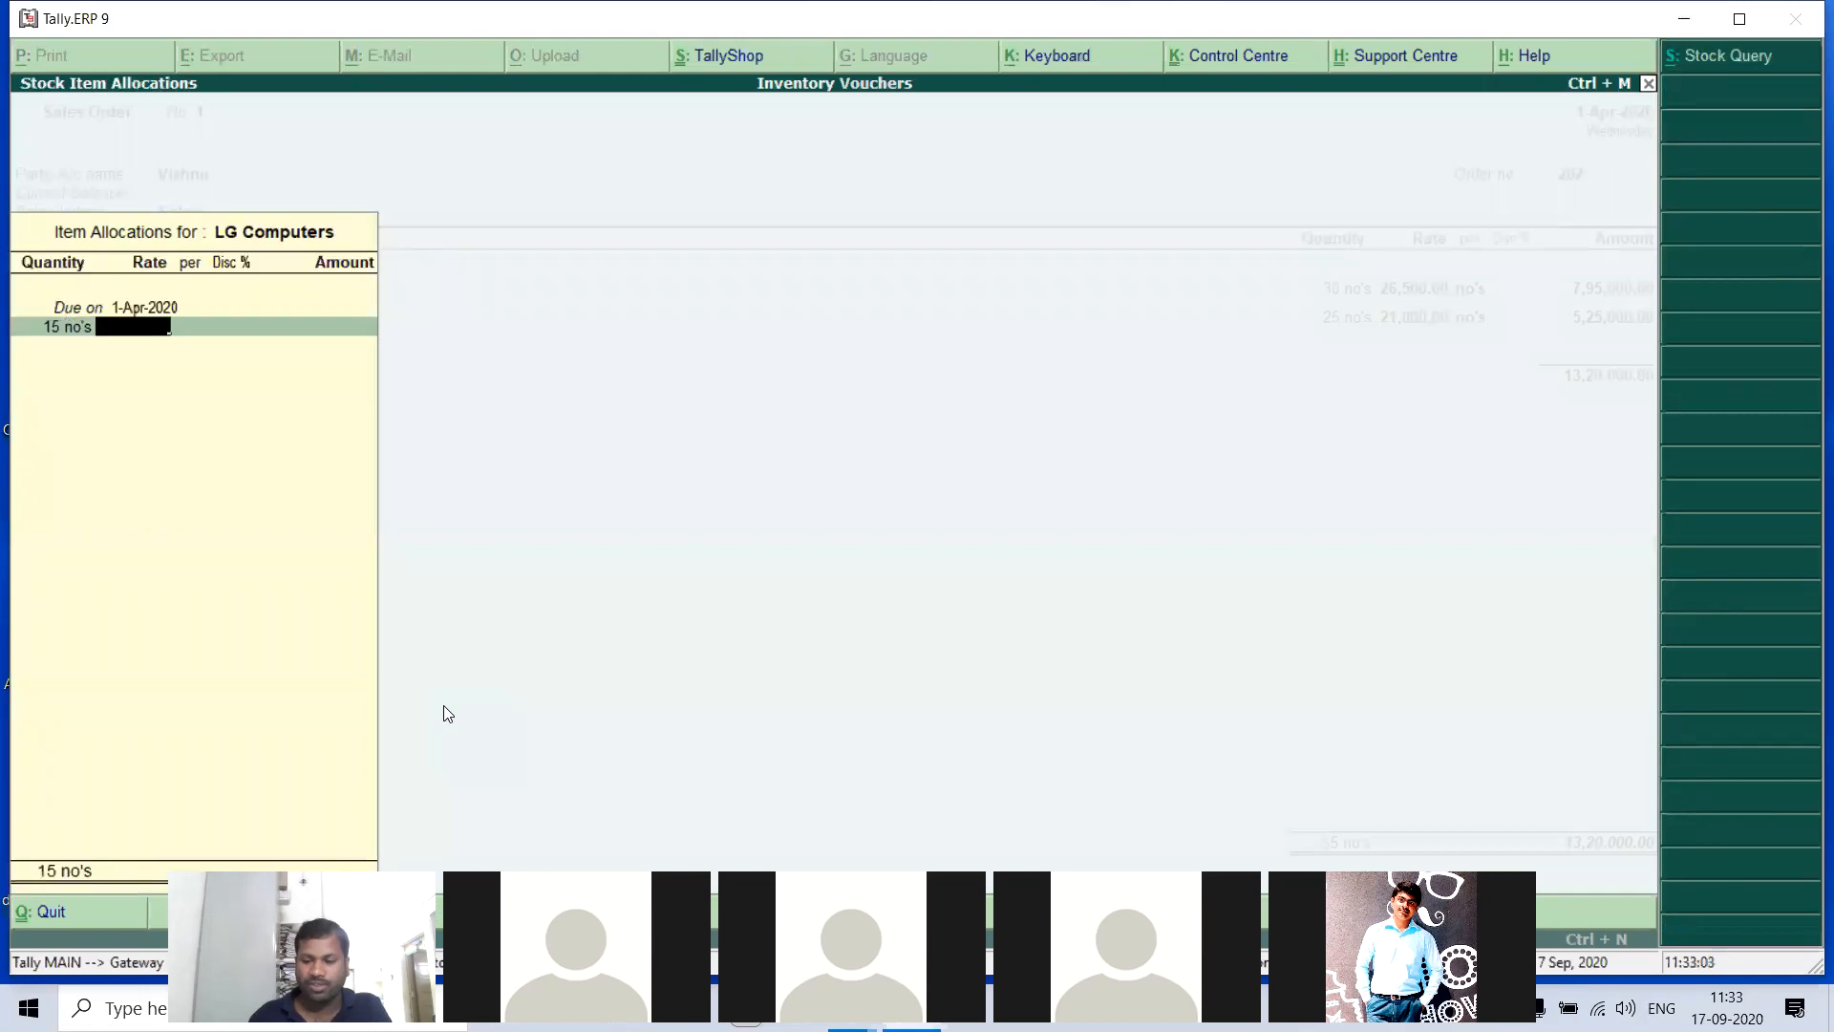
type("21000")
key("Return")
key("Return")
key("Return")
key("Return")
key("Return")
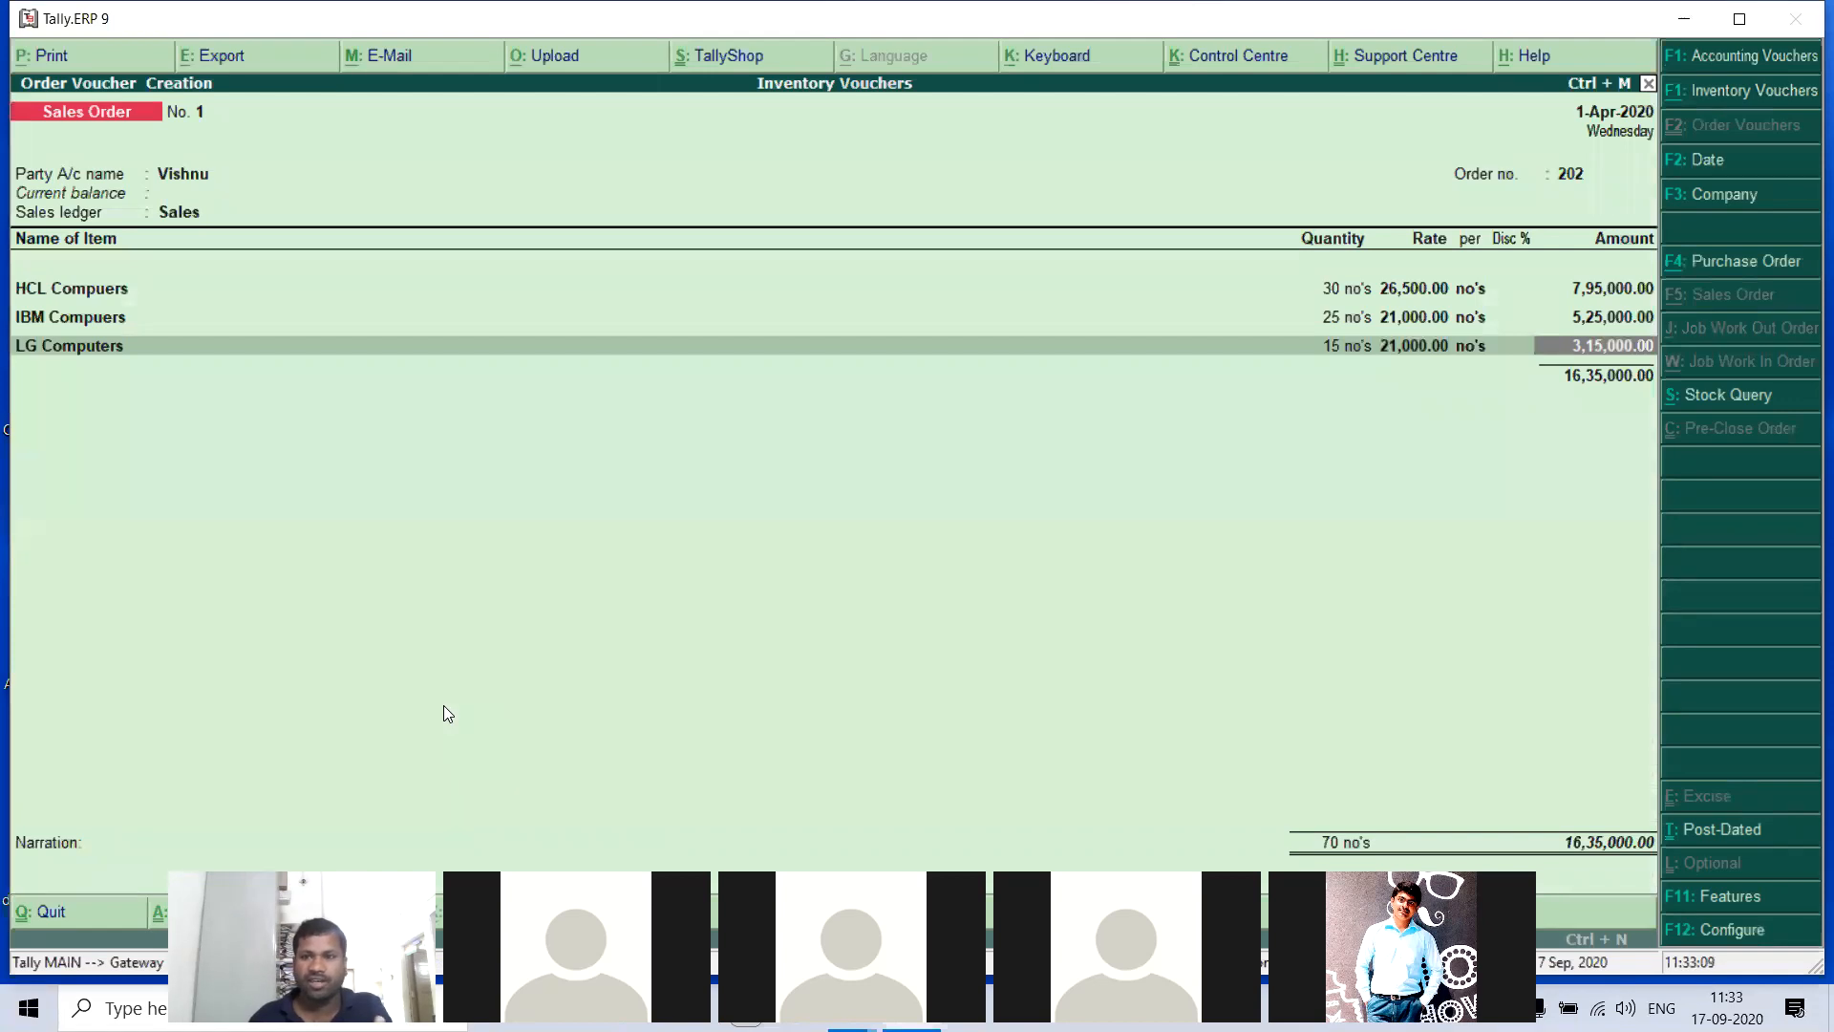
- End the item list, leave the narration blank and save the sales order
key("Return")
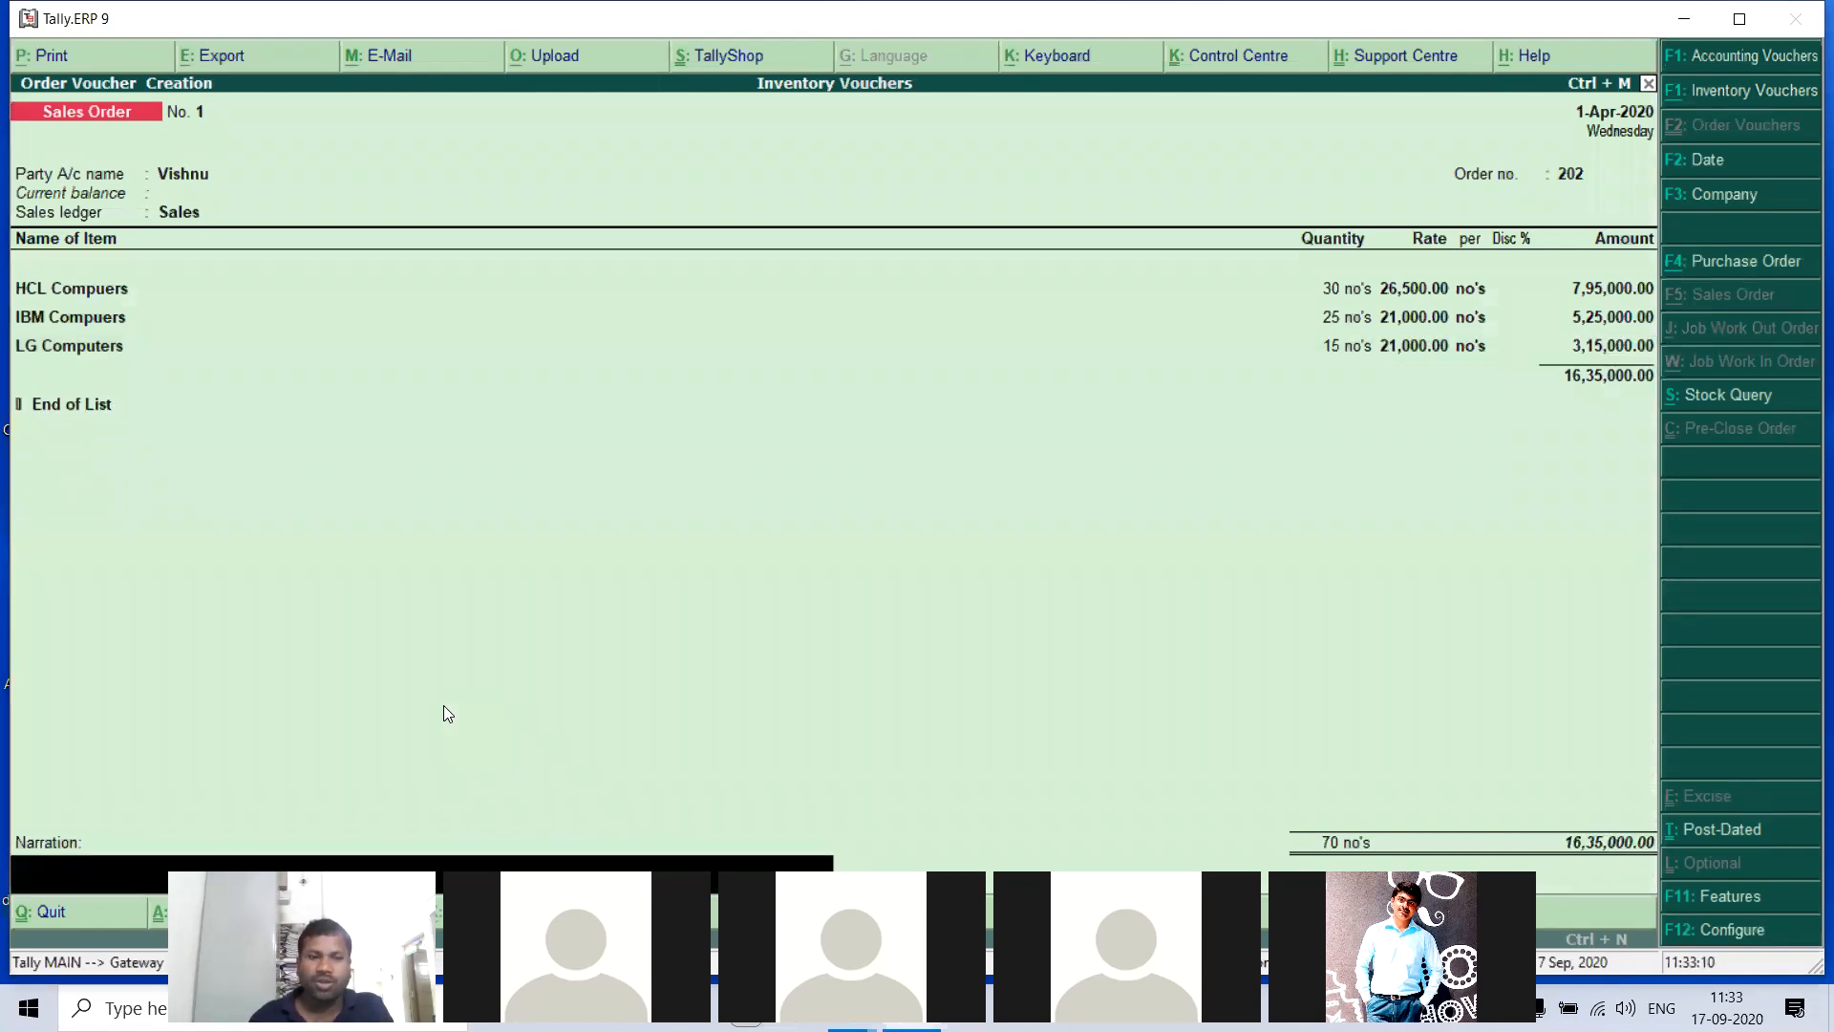
key("Return")
key("Return")
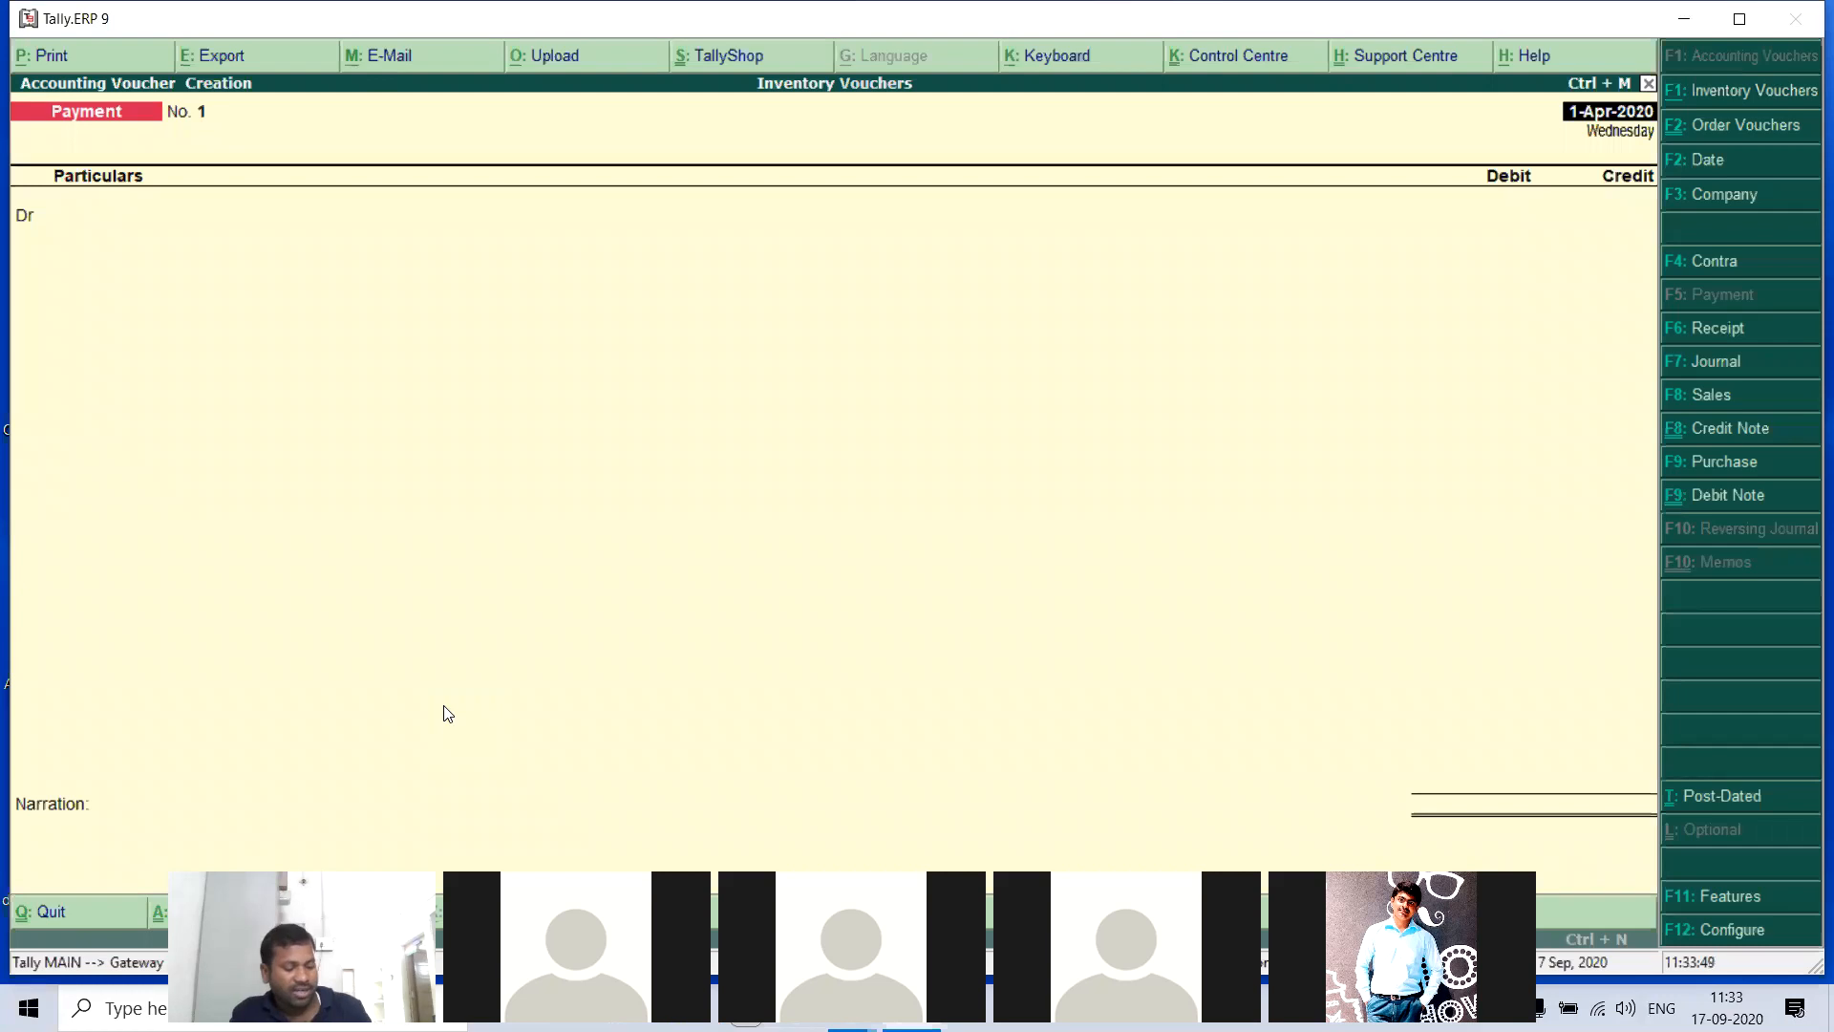
- Start a Delivery Note voucher dated 1-Apr-2020 and choose the customer's ledger as the party account
key("alt+F8")
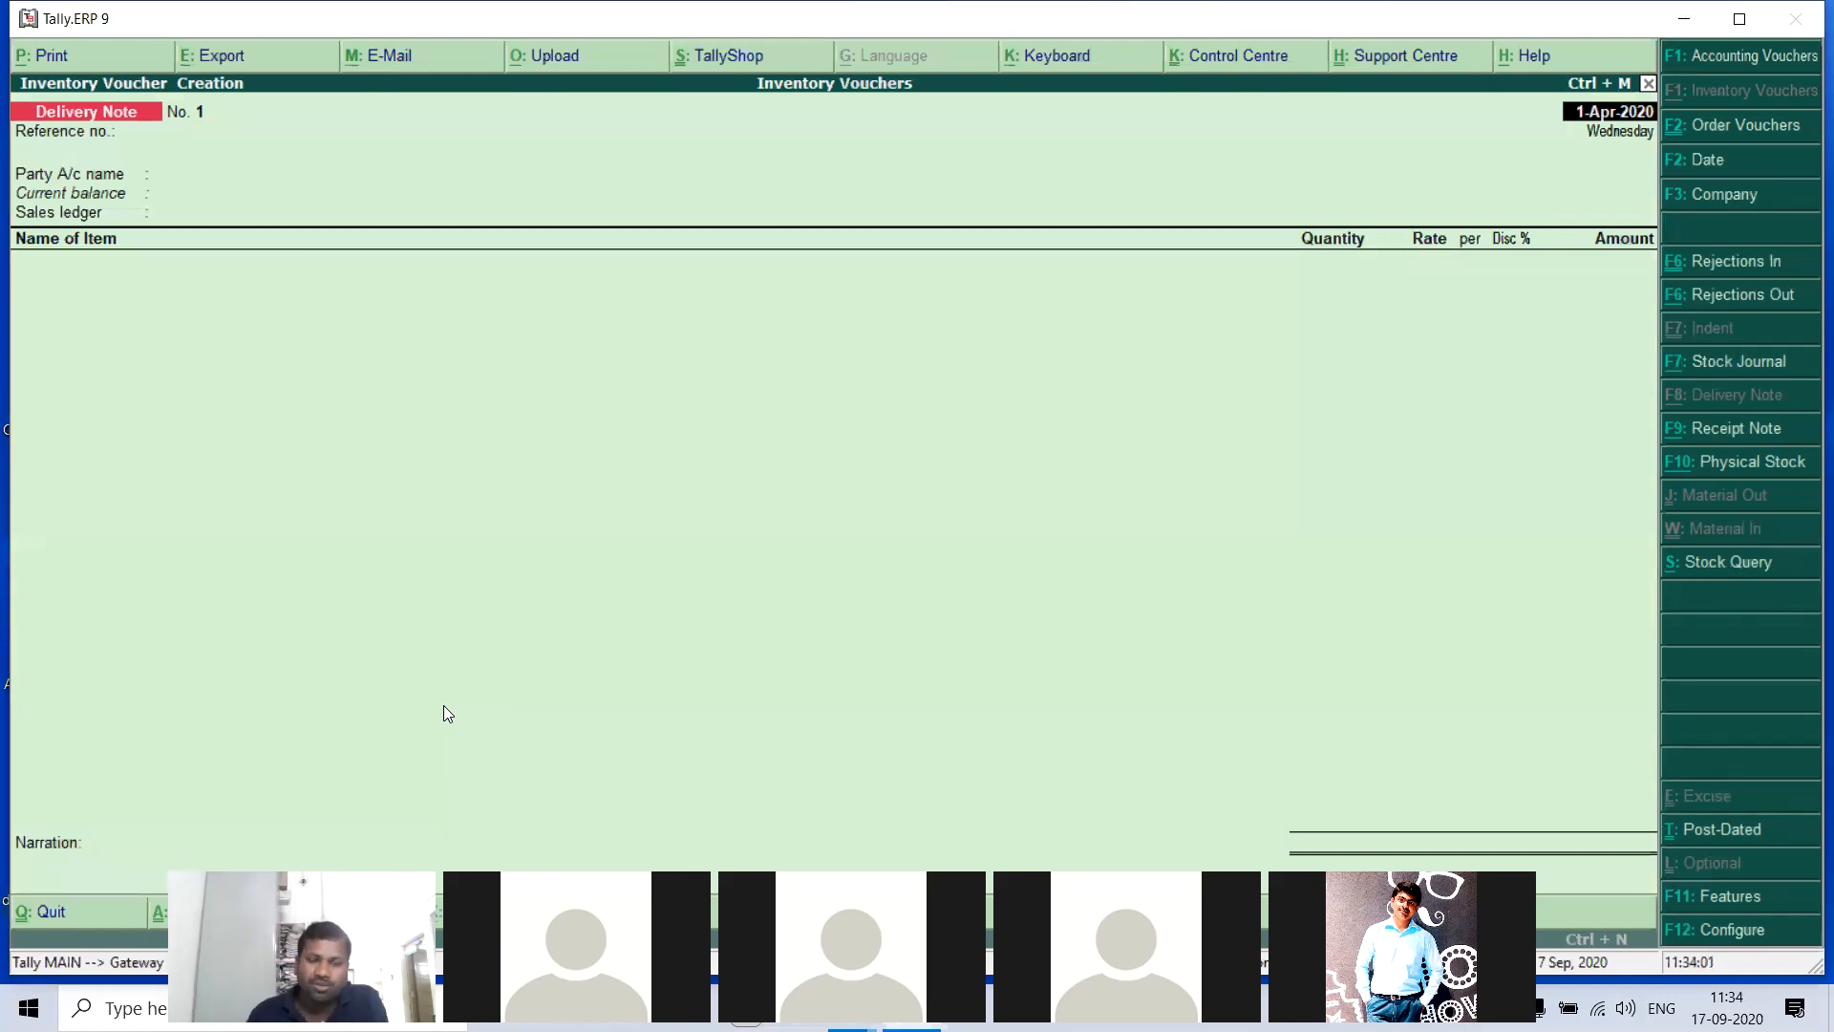
key("Return")
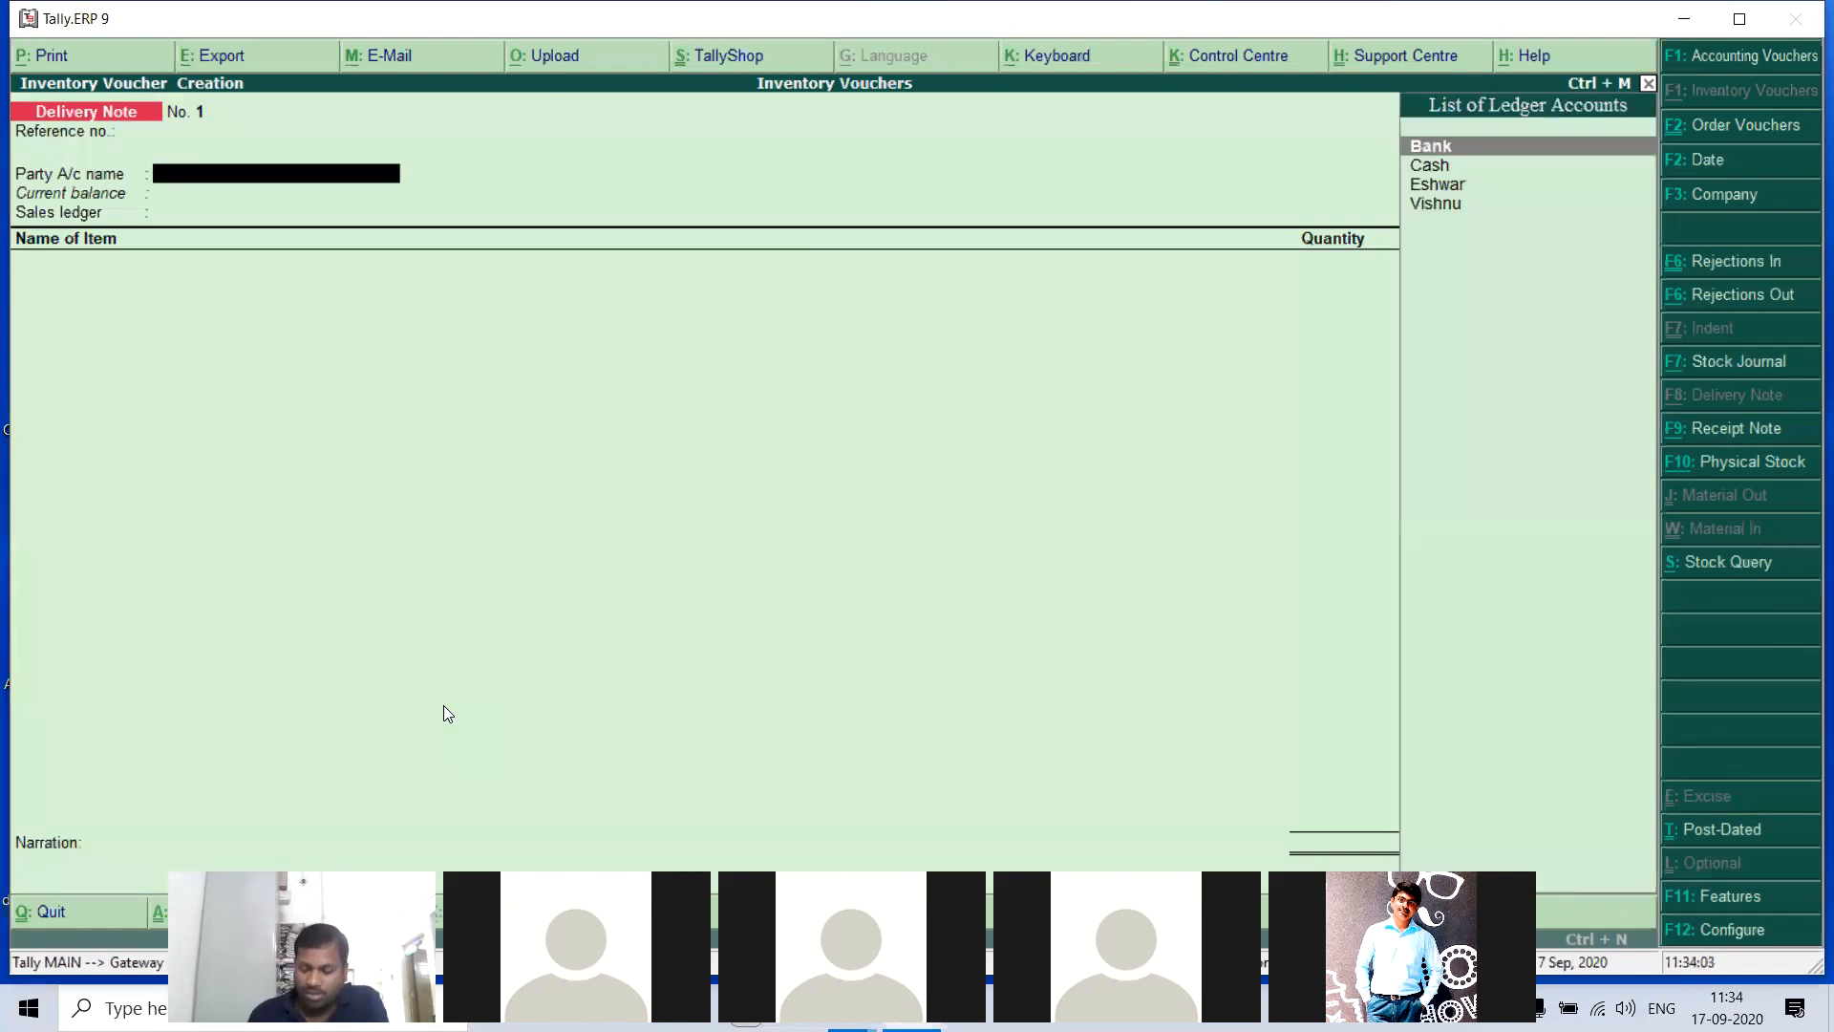
key("Down")
key("Down")
key("Down")
key("Return")
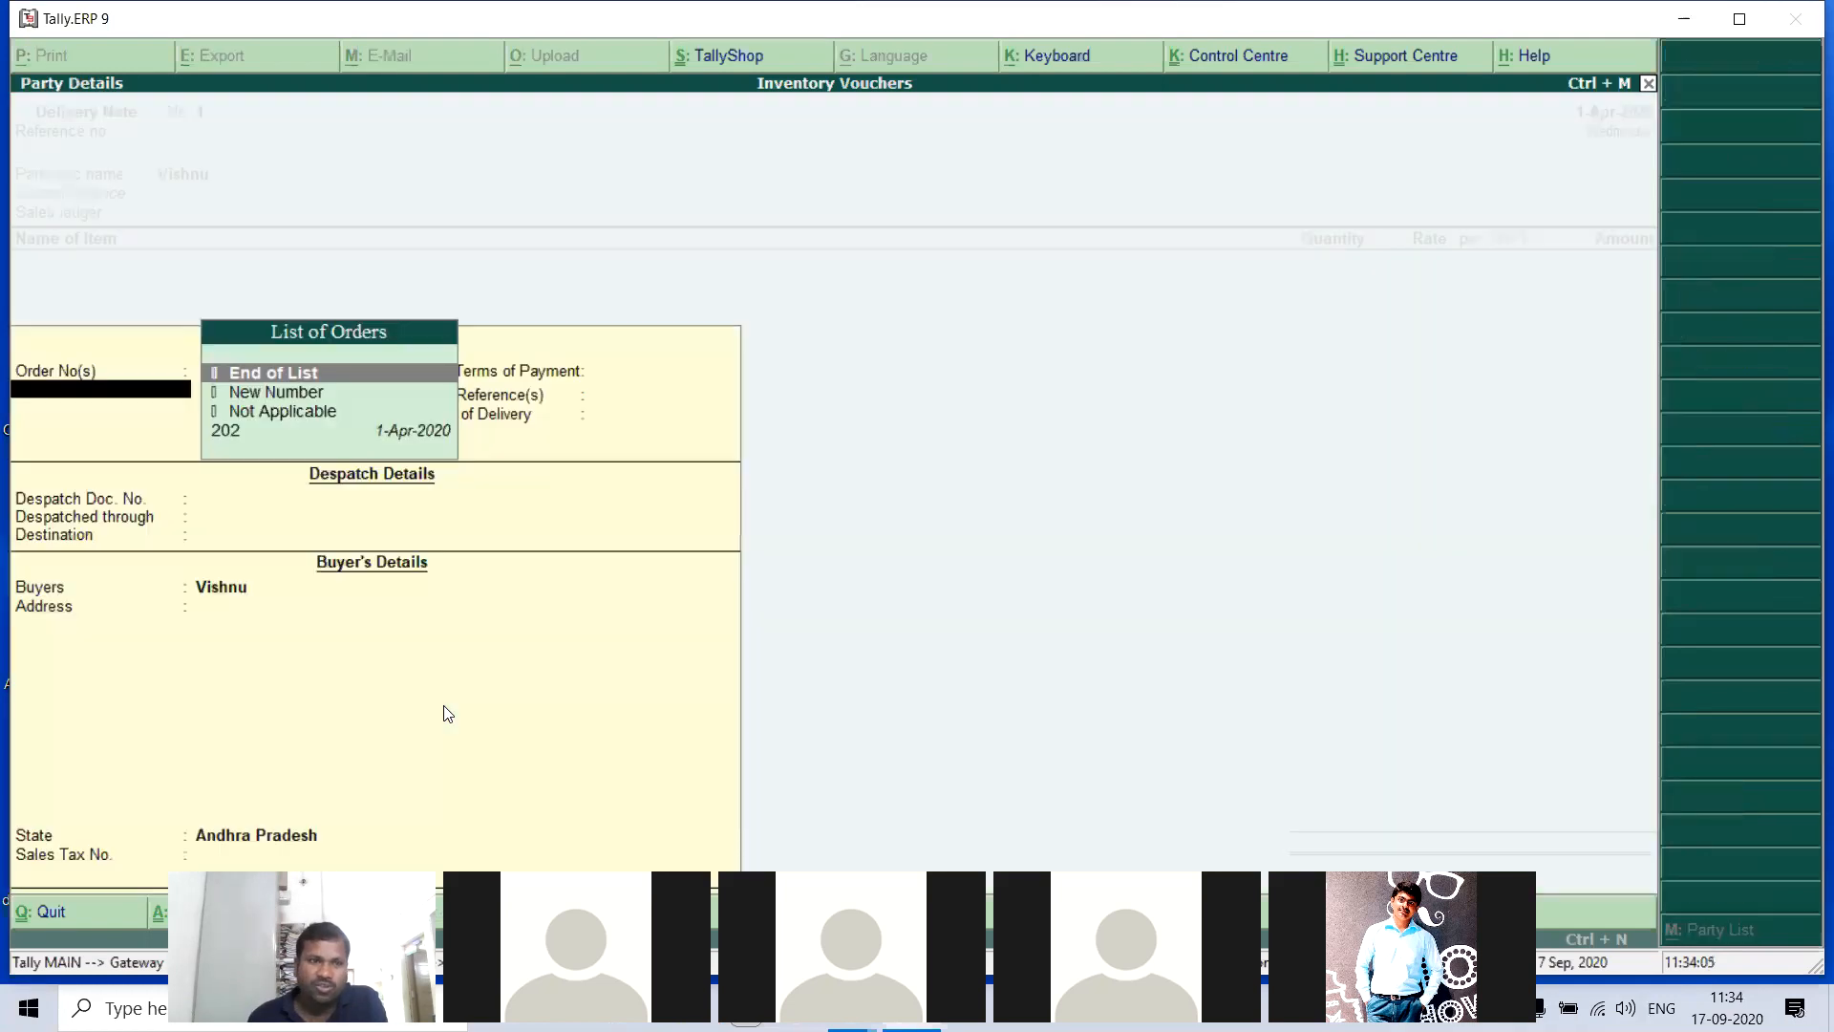
- Link sales order 202 to the delivery note, leave the despatch details blank, keep the Sales ledger and save the voucher
key("Down")
key("Down")
key("Down")
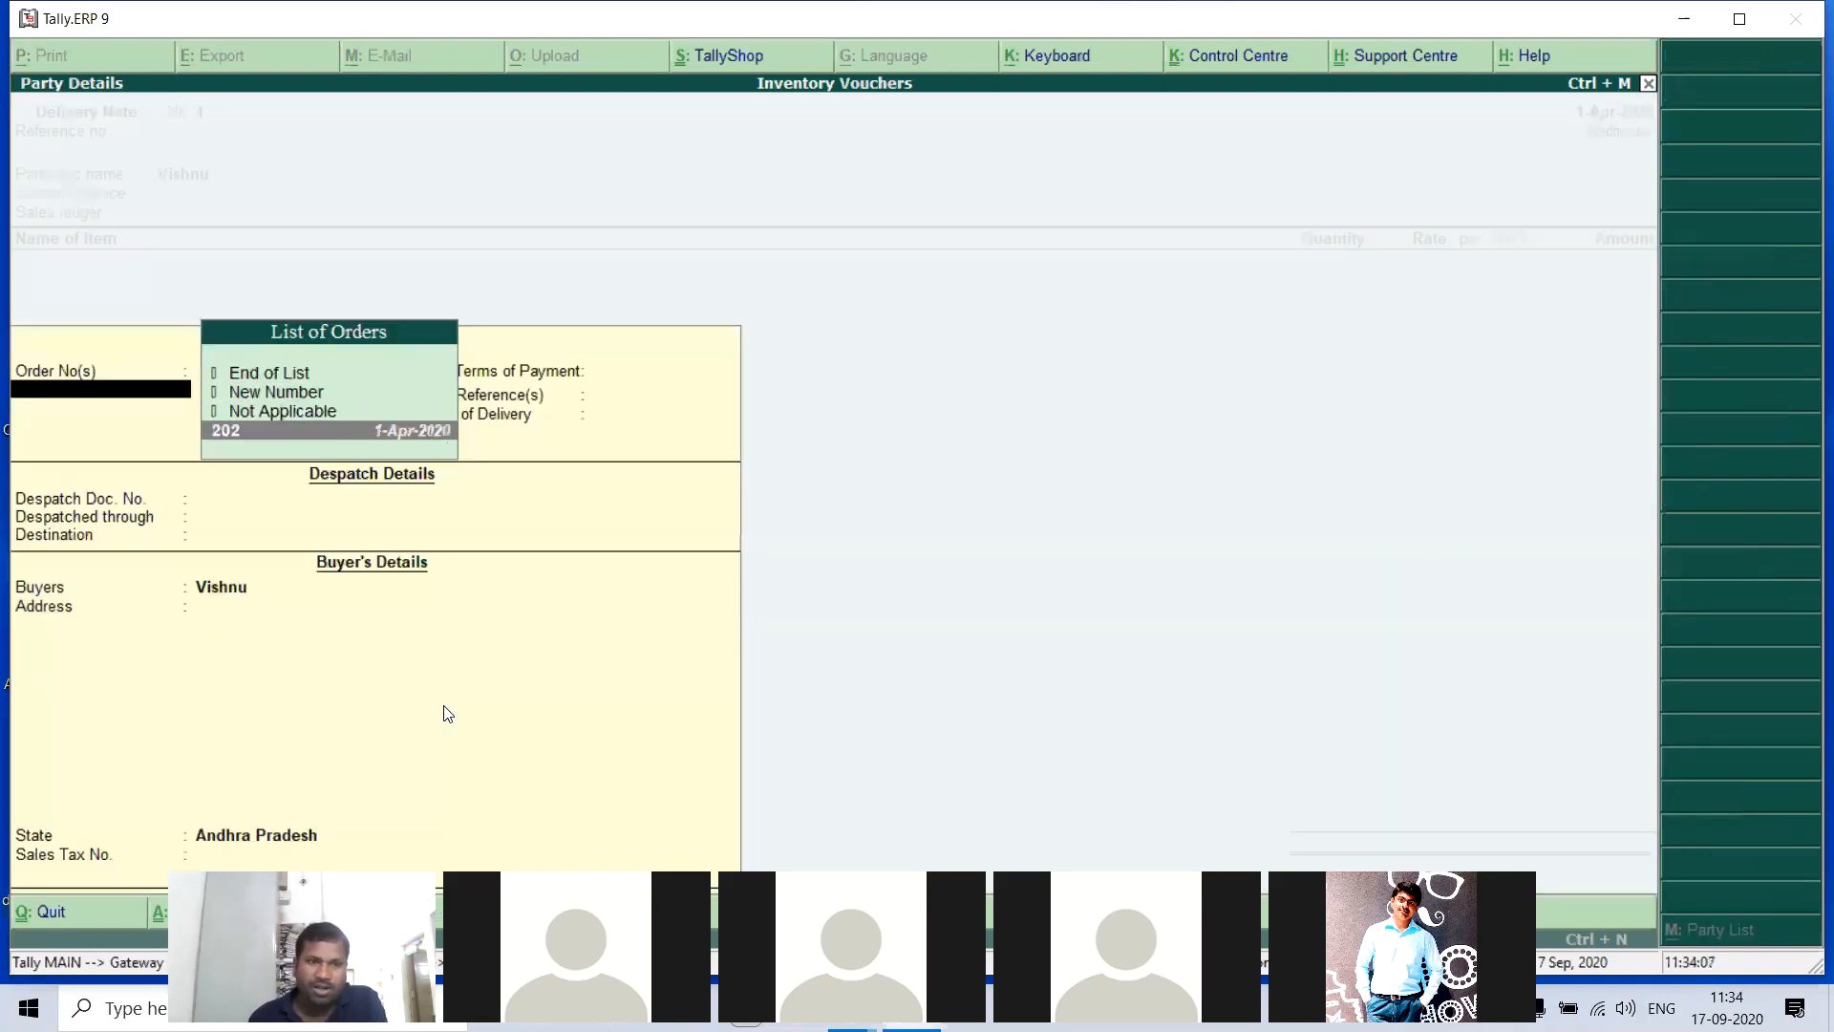
key("Return")
key("Return")
key("Return")
key("Return")
key("Return")
key("Return")
key("Return")
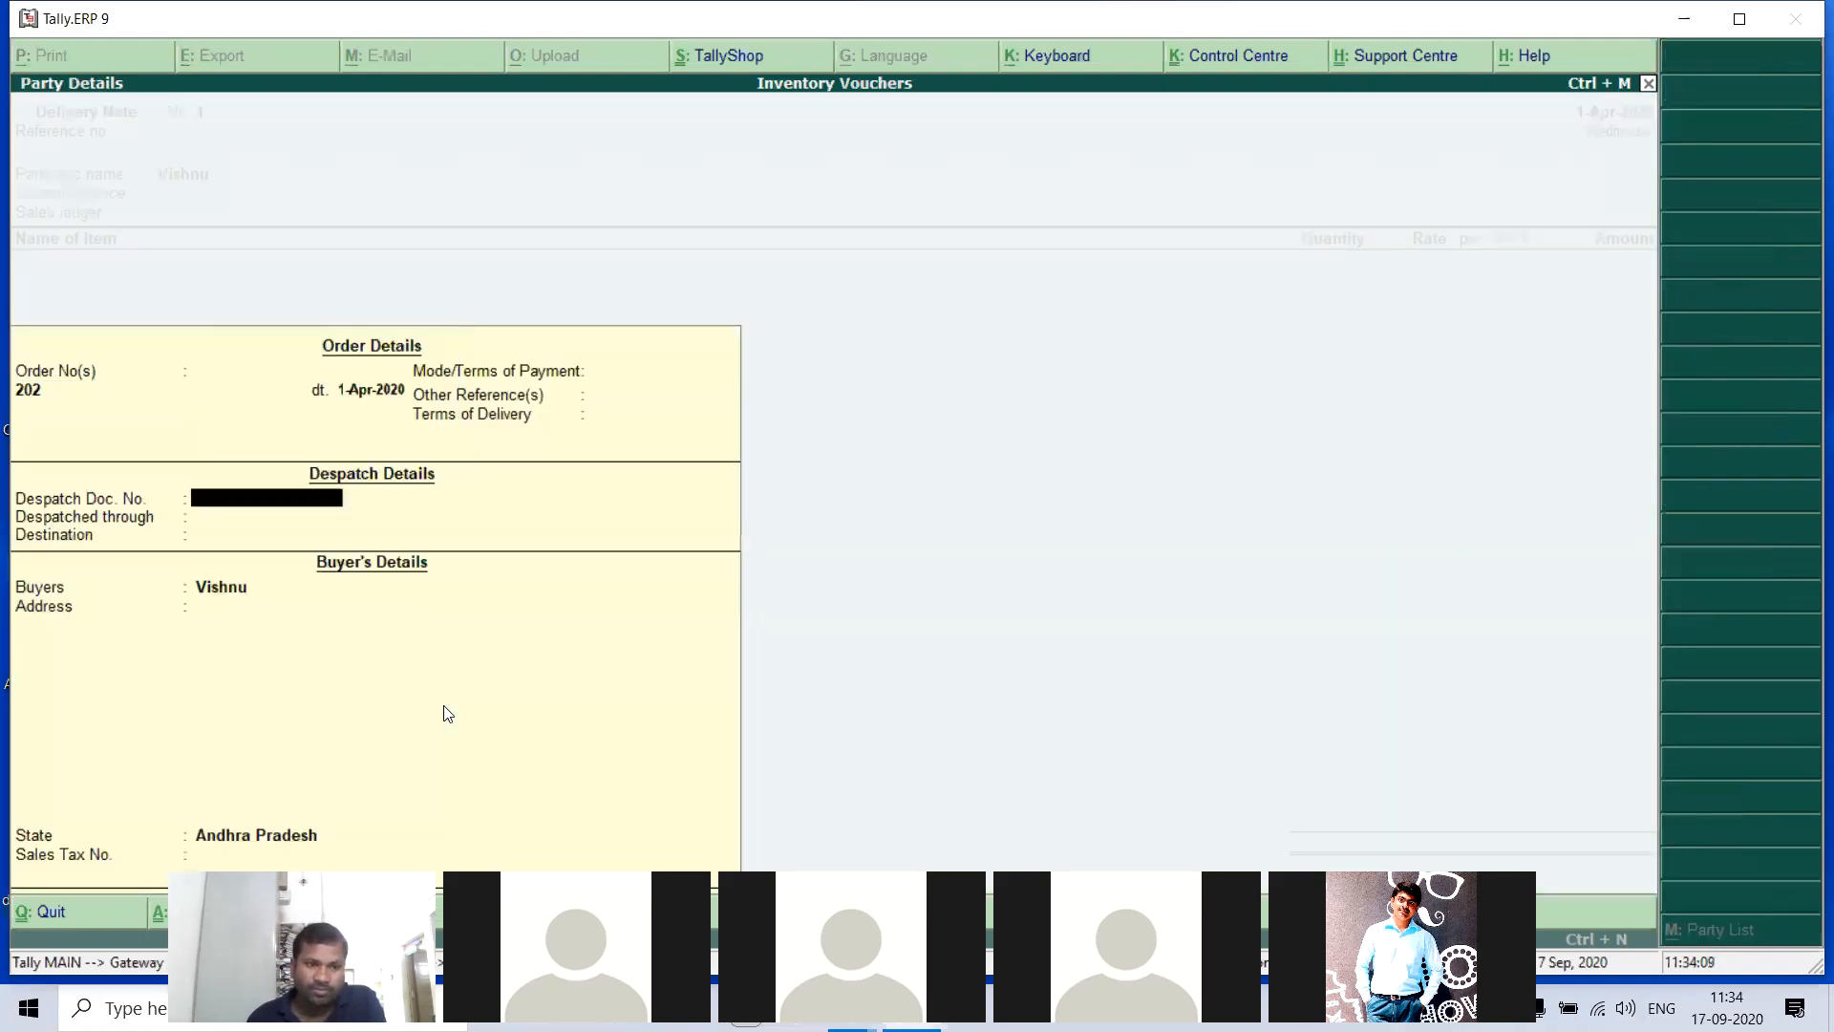
key("Return")
key("Return")
key("Return")
key("Return")
key("Return")
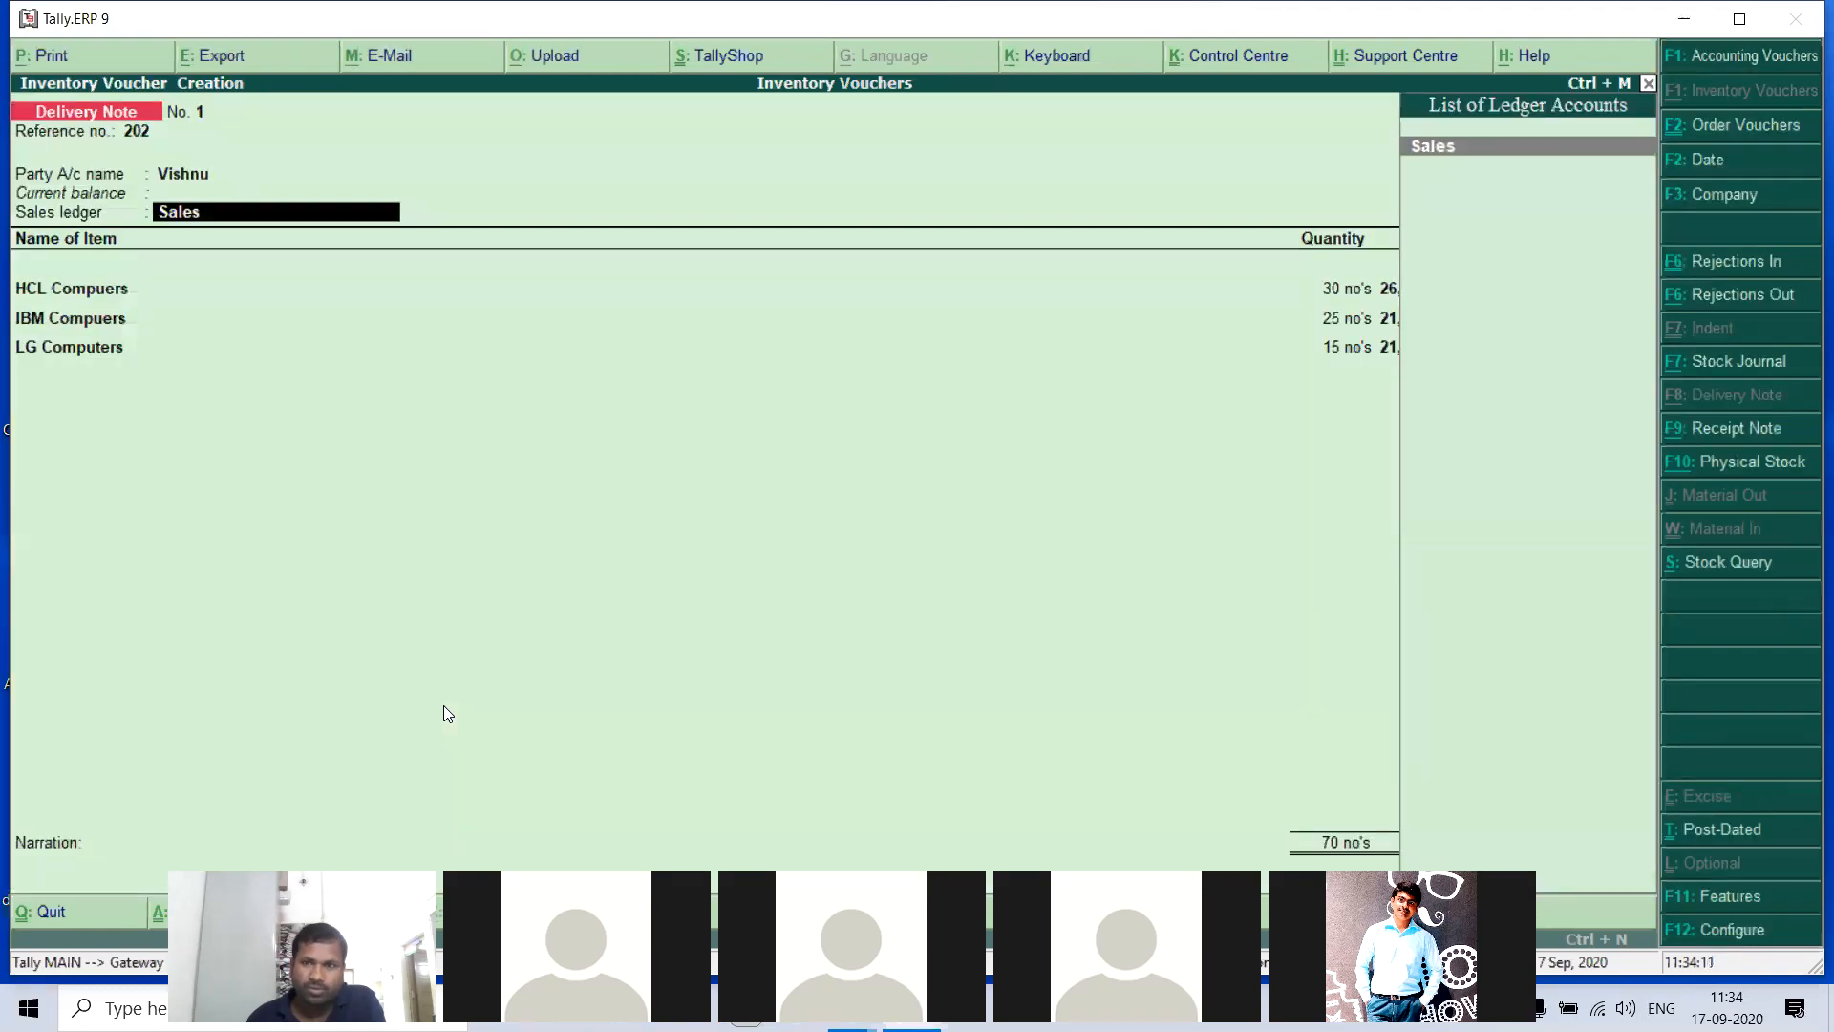
key("Return")
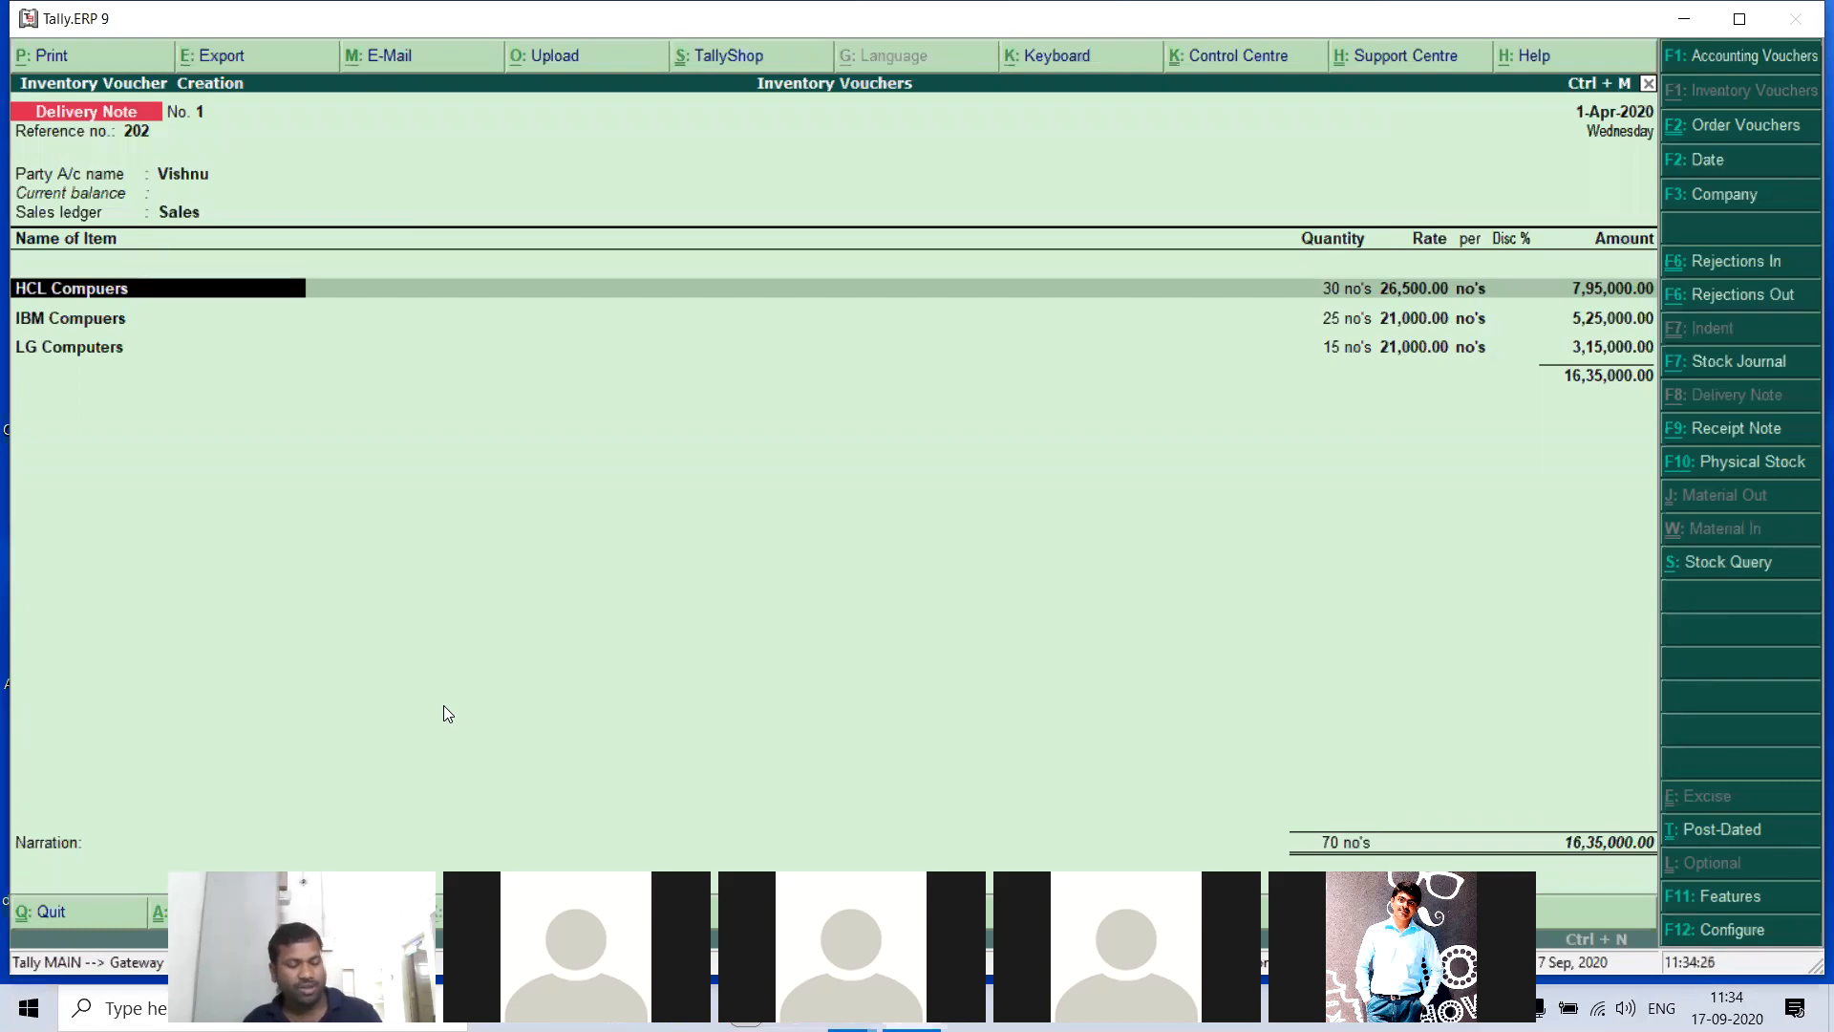
- Start a Rejections In voucher dated 1-Apr-2020 with the customer's ledger as both the ledger account and the customer name
key("F5")
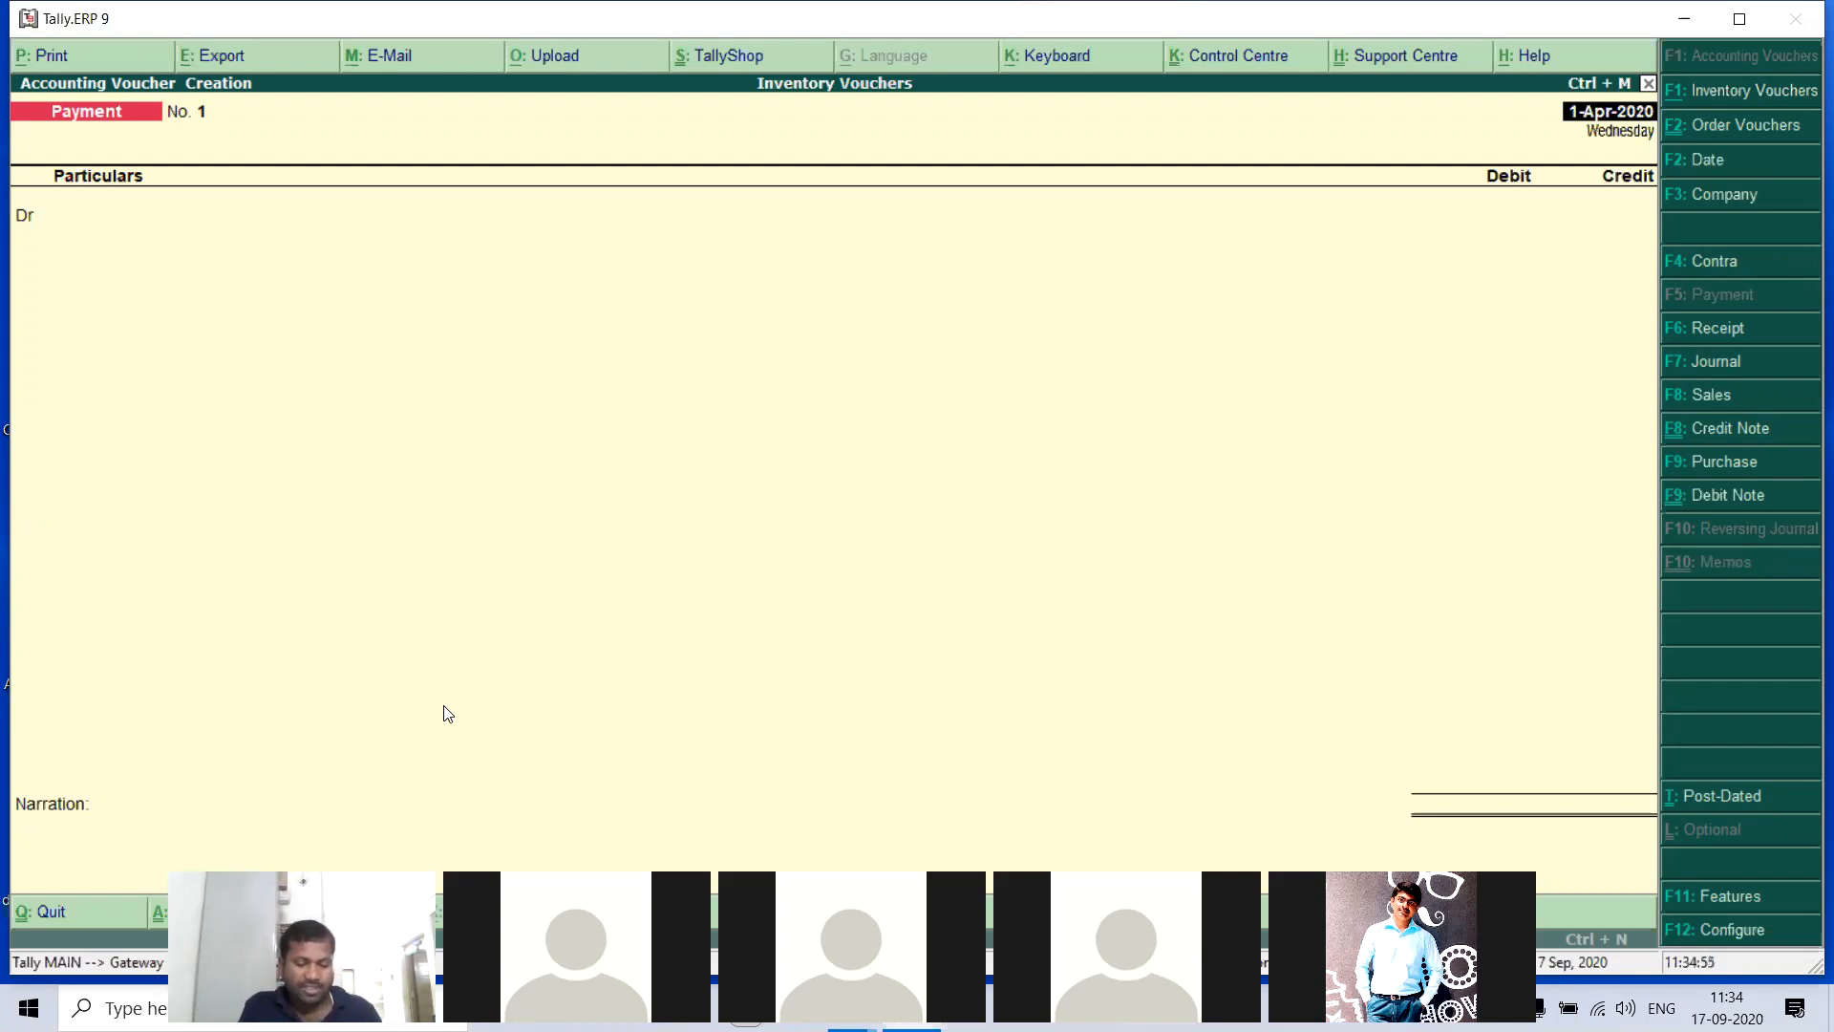
key("ctrl+F6")
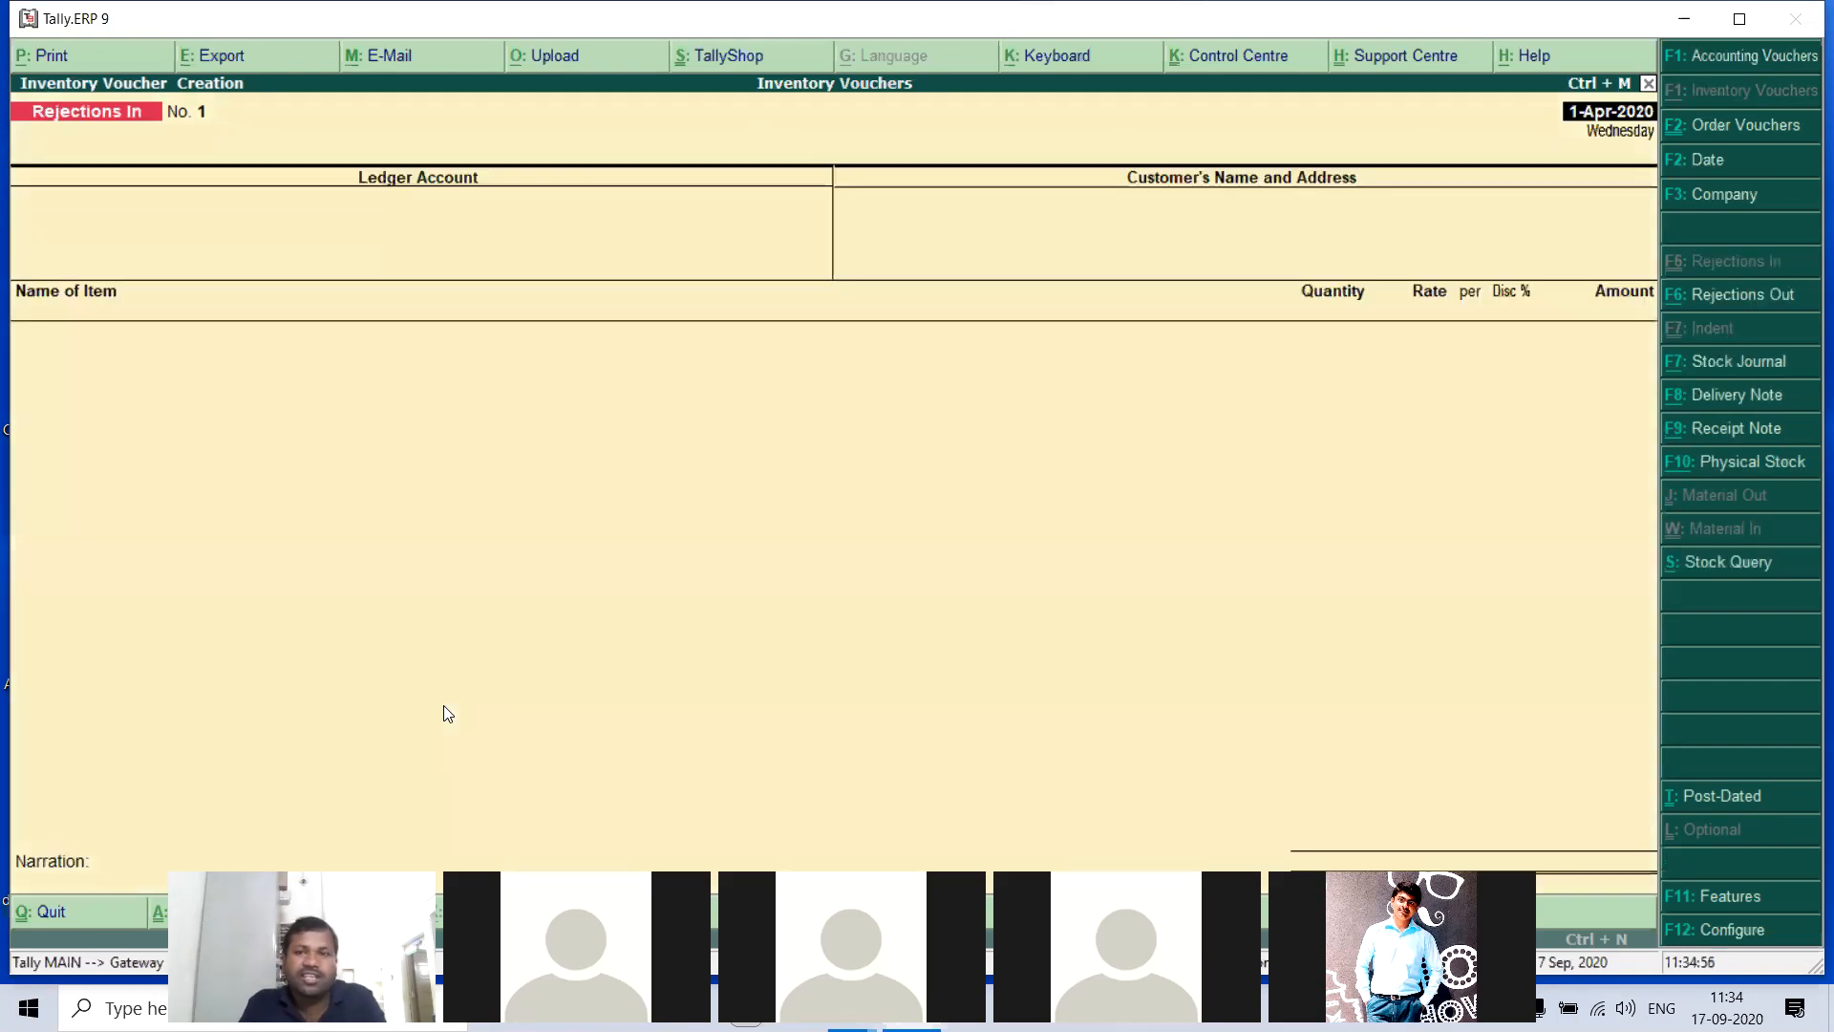
key("Return")
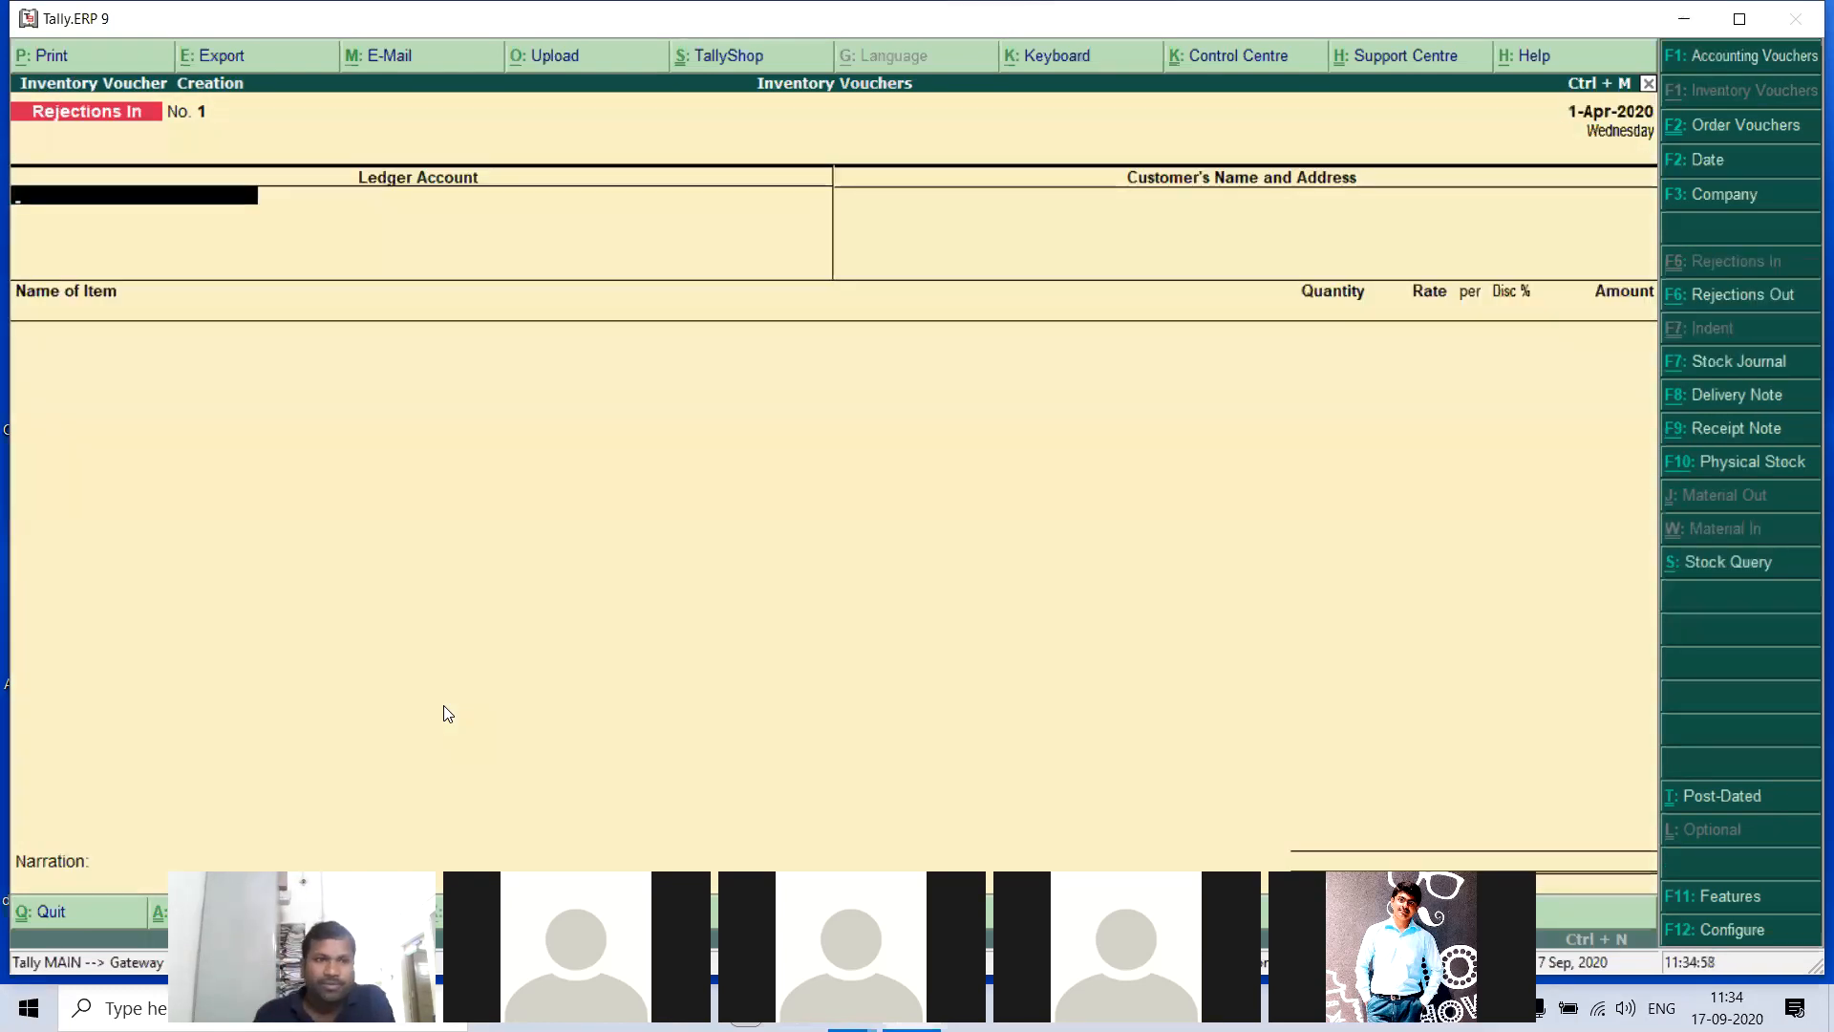
type("V")
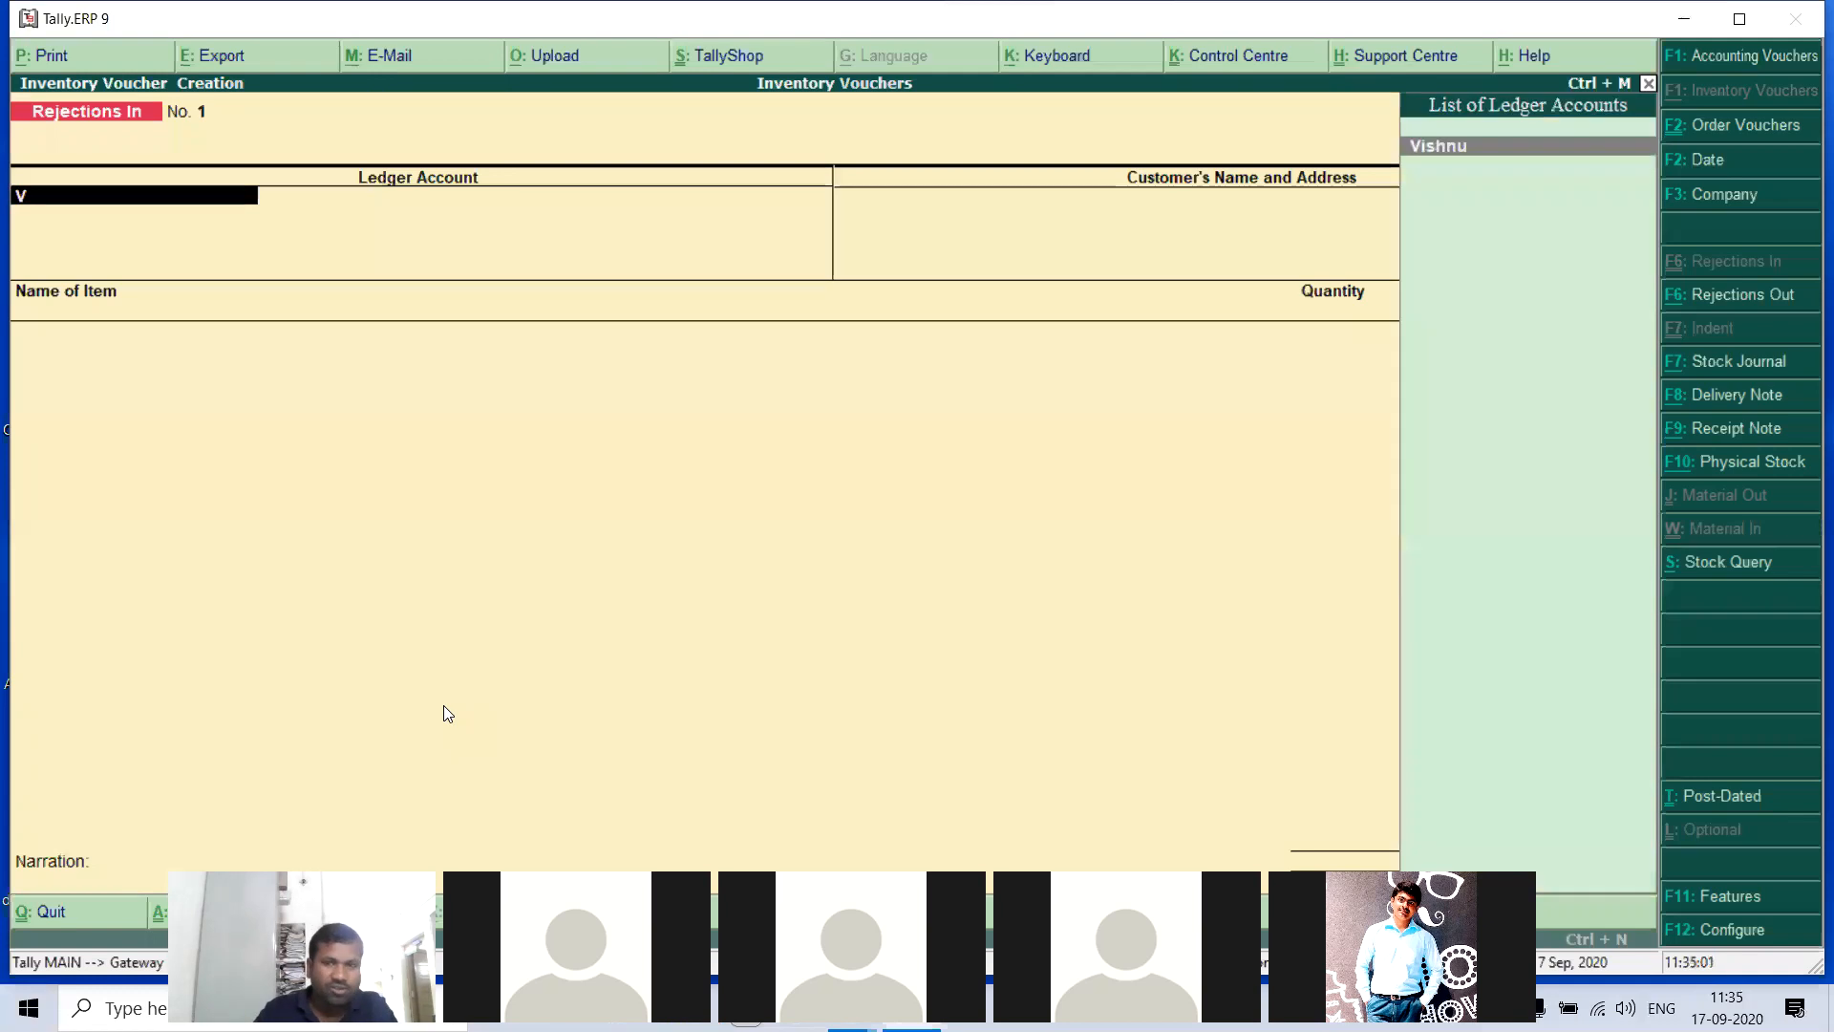
key("Return")
key("Return")
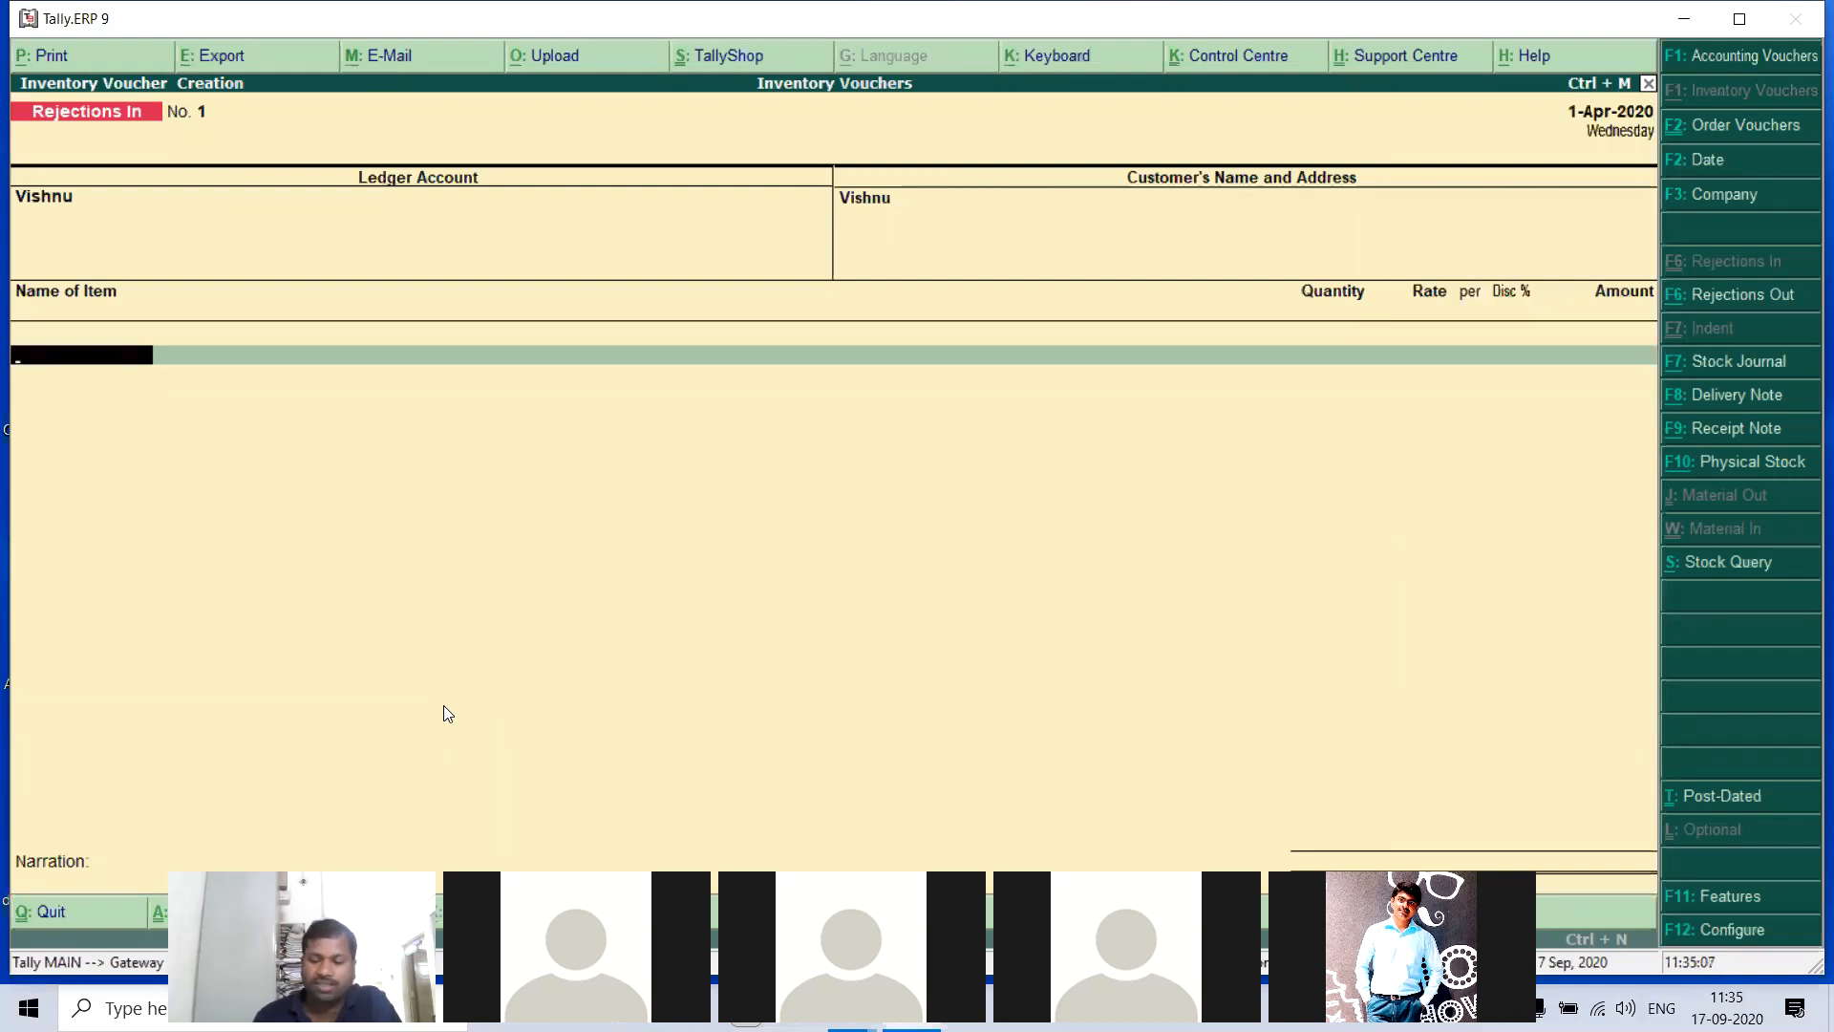
- Add HCL Compuers to the Rejections In voucher against tracking number 1 with a quantity of 2 no's, keeping the rate
type("H")
key("Return")
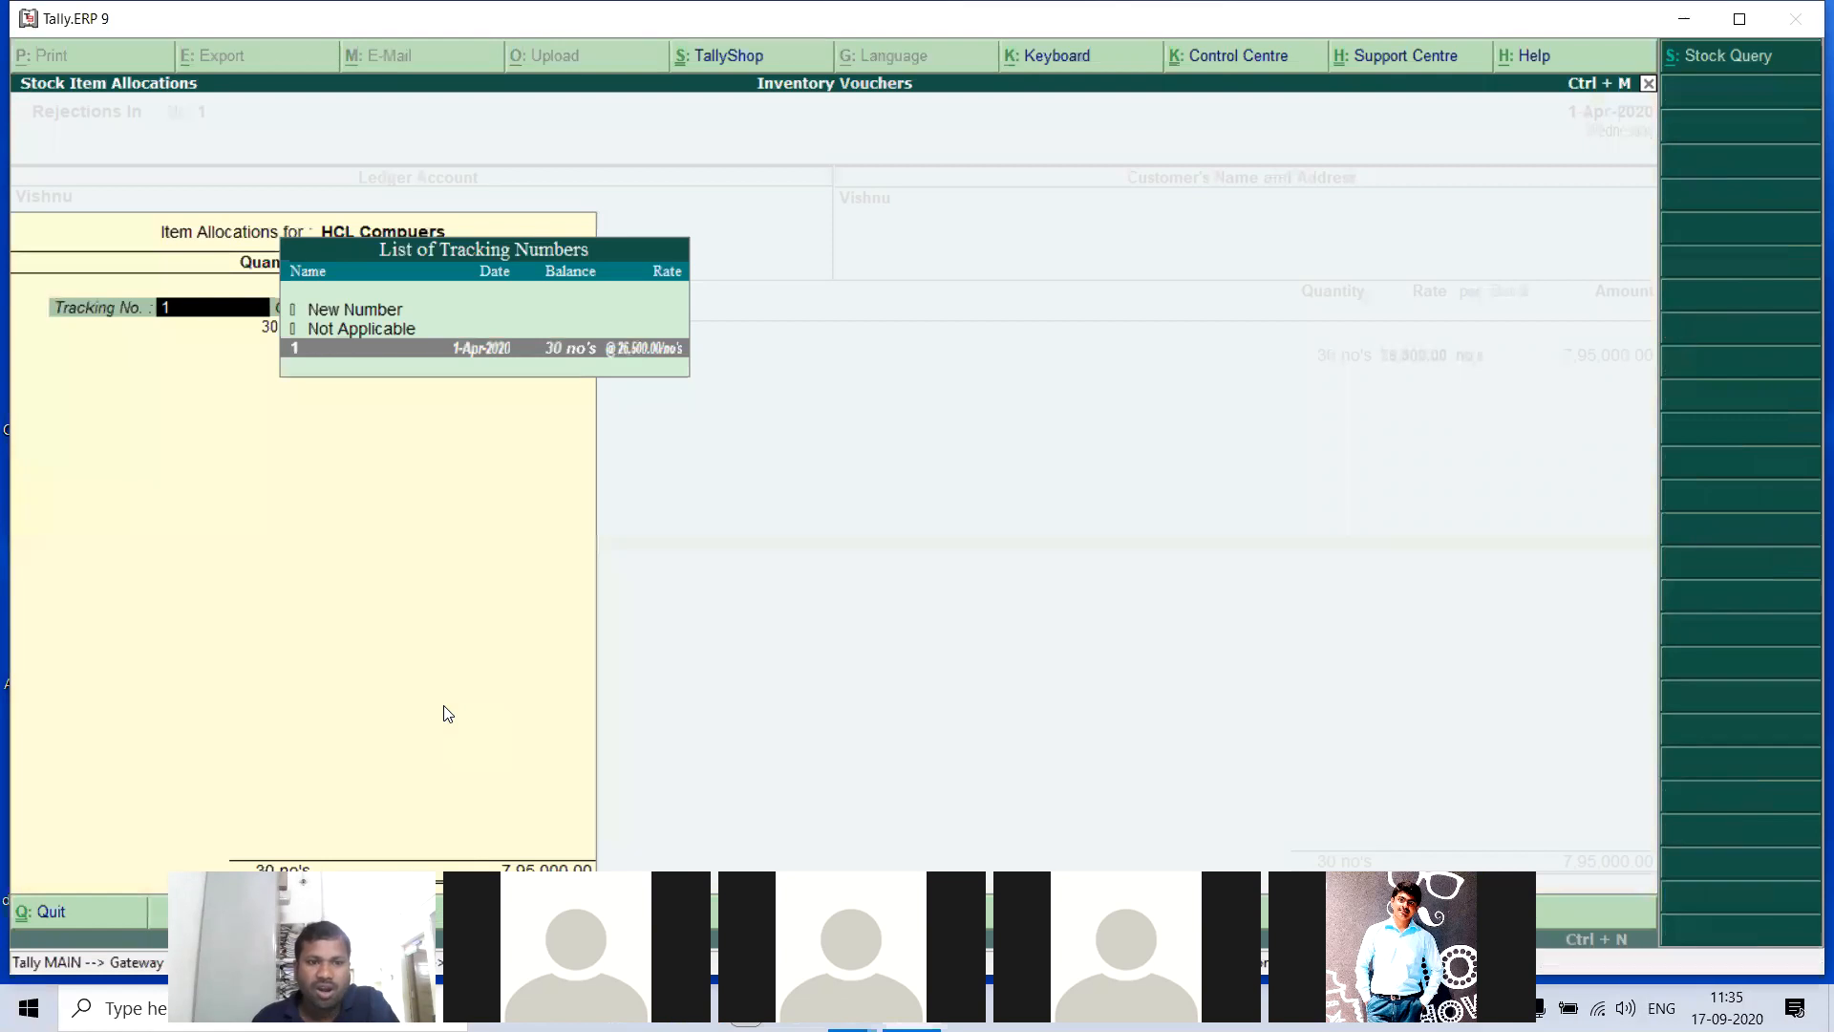
key("Return")
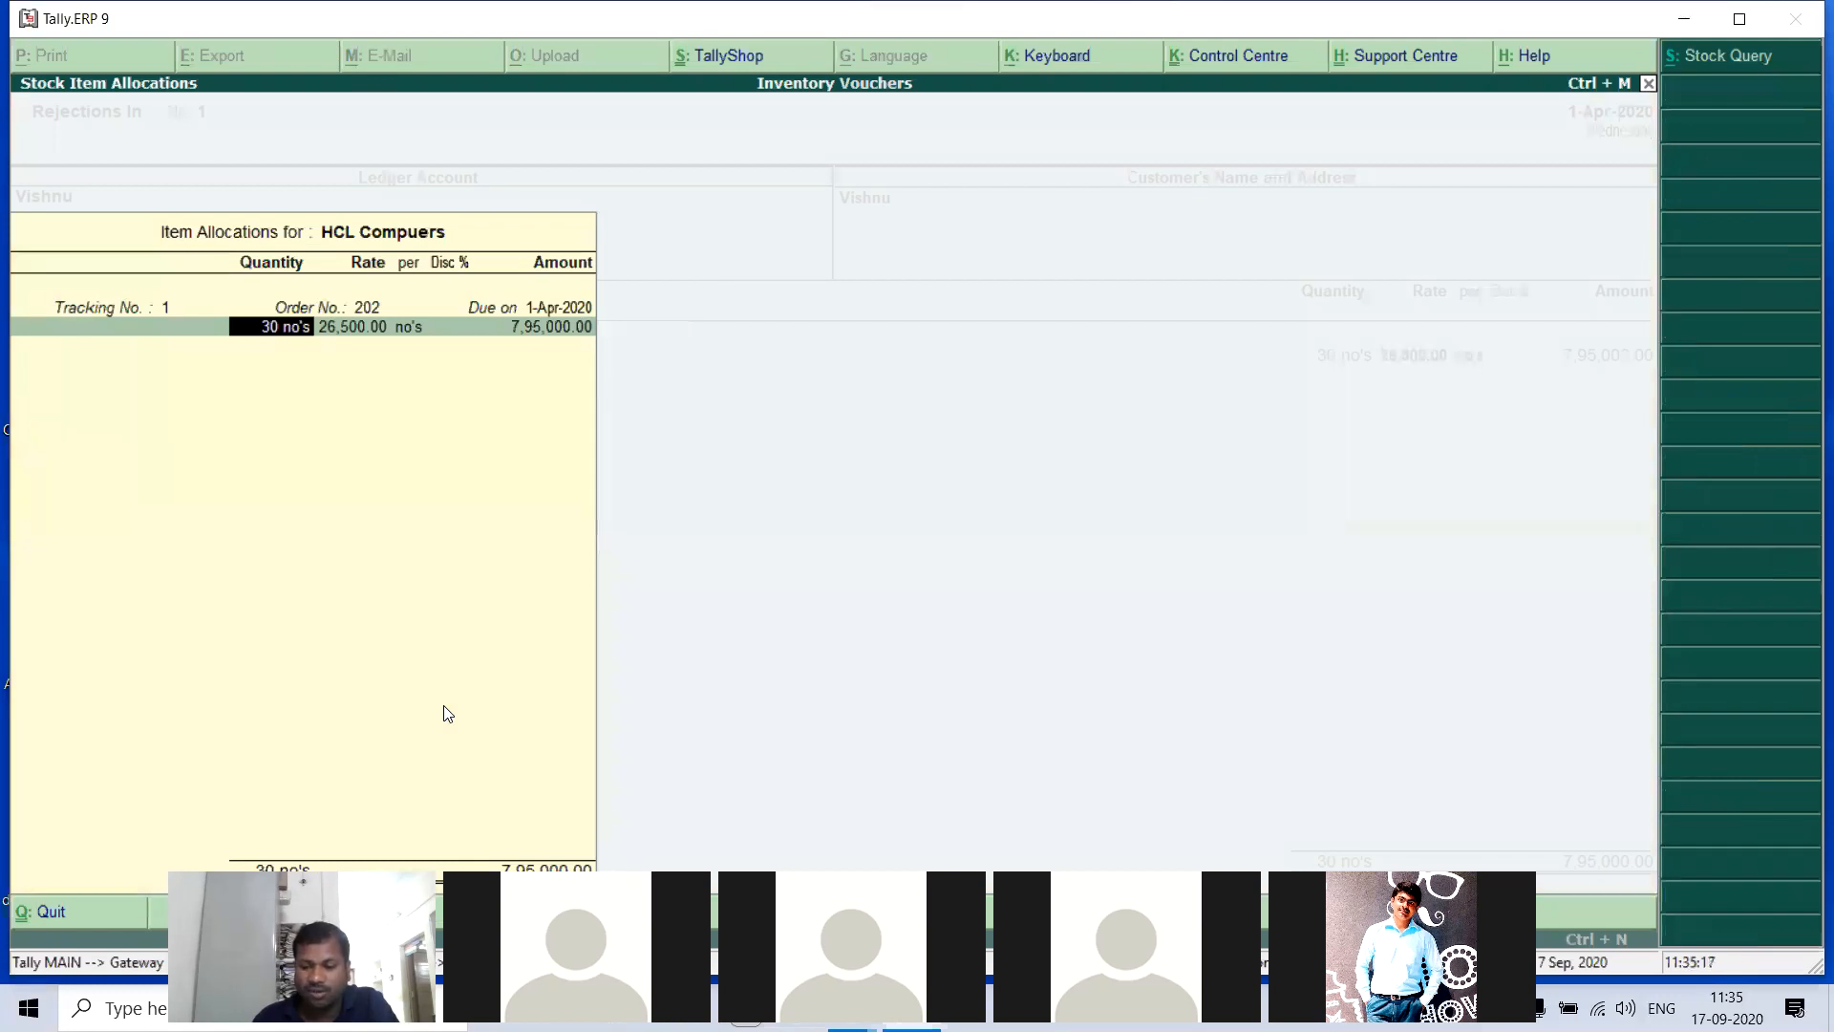
type("2")
key("Return")
key("Return")
key("Return")
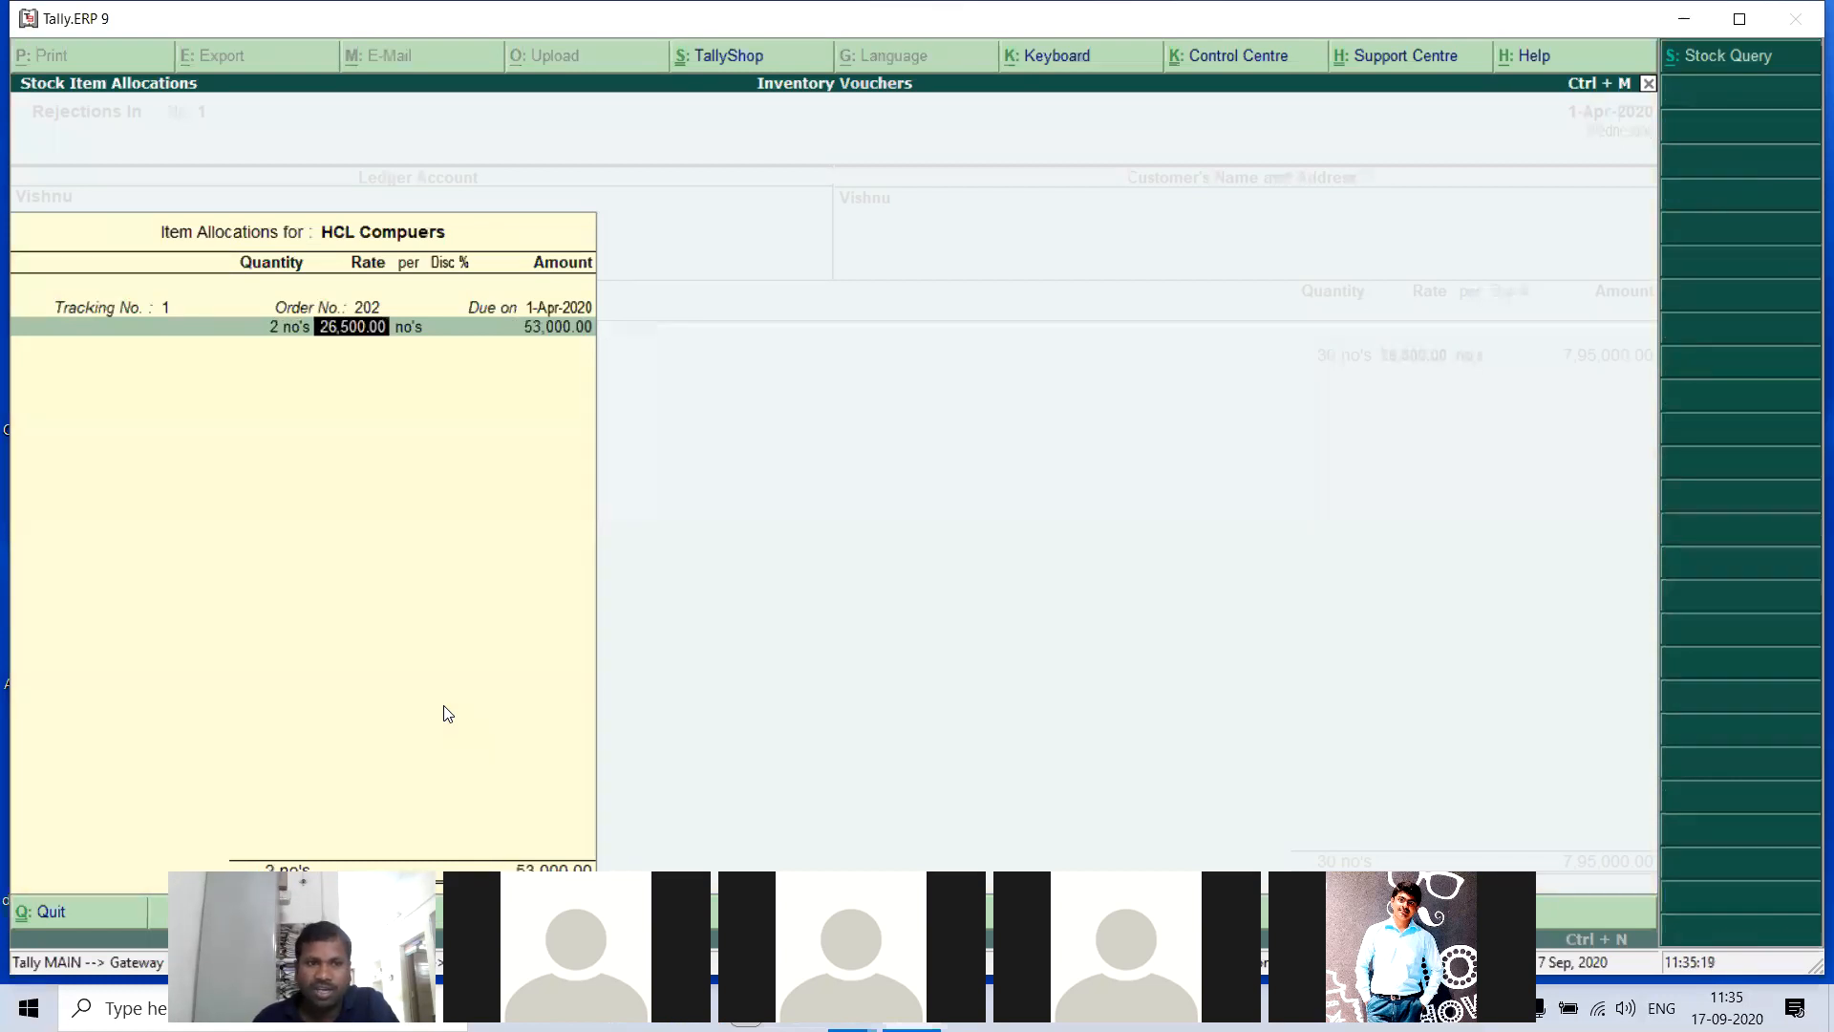
key("Return")
- Add IBM Compuers to the voucher against tracking number 1 with a quantity of 3 no's, keeping the rate
key("Return")
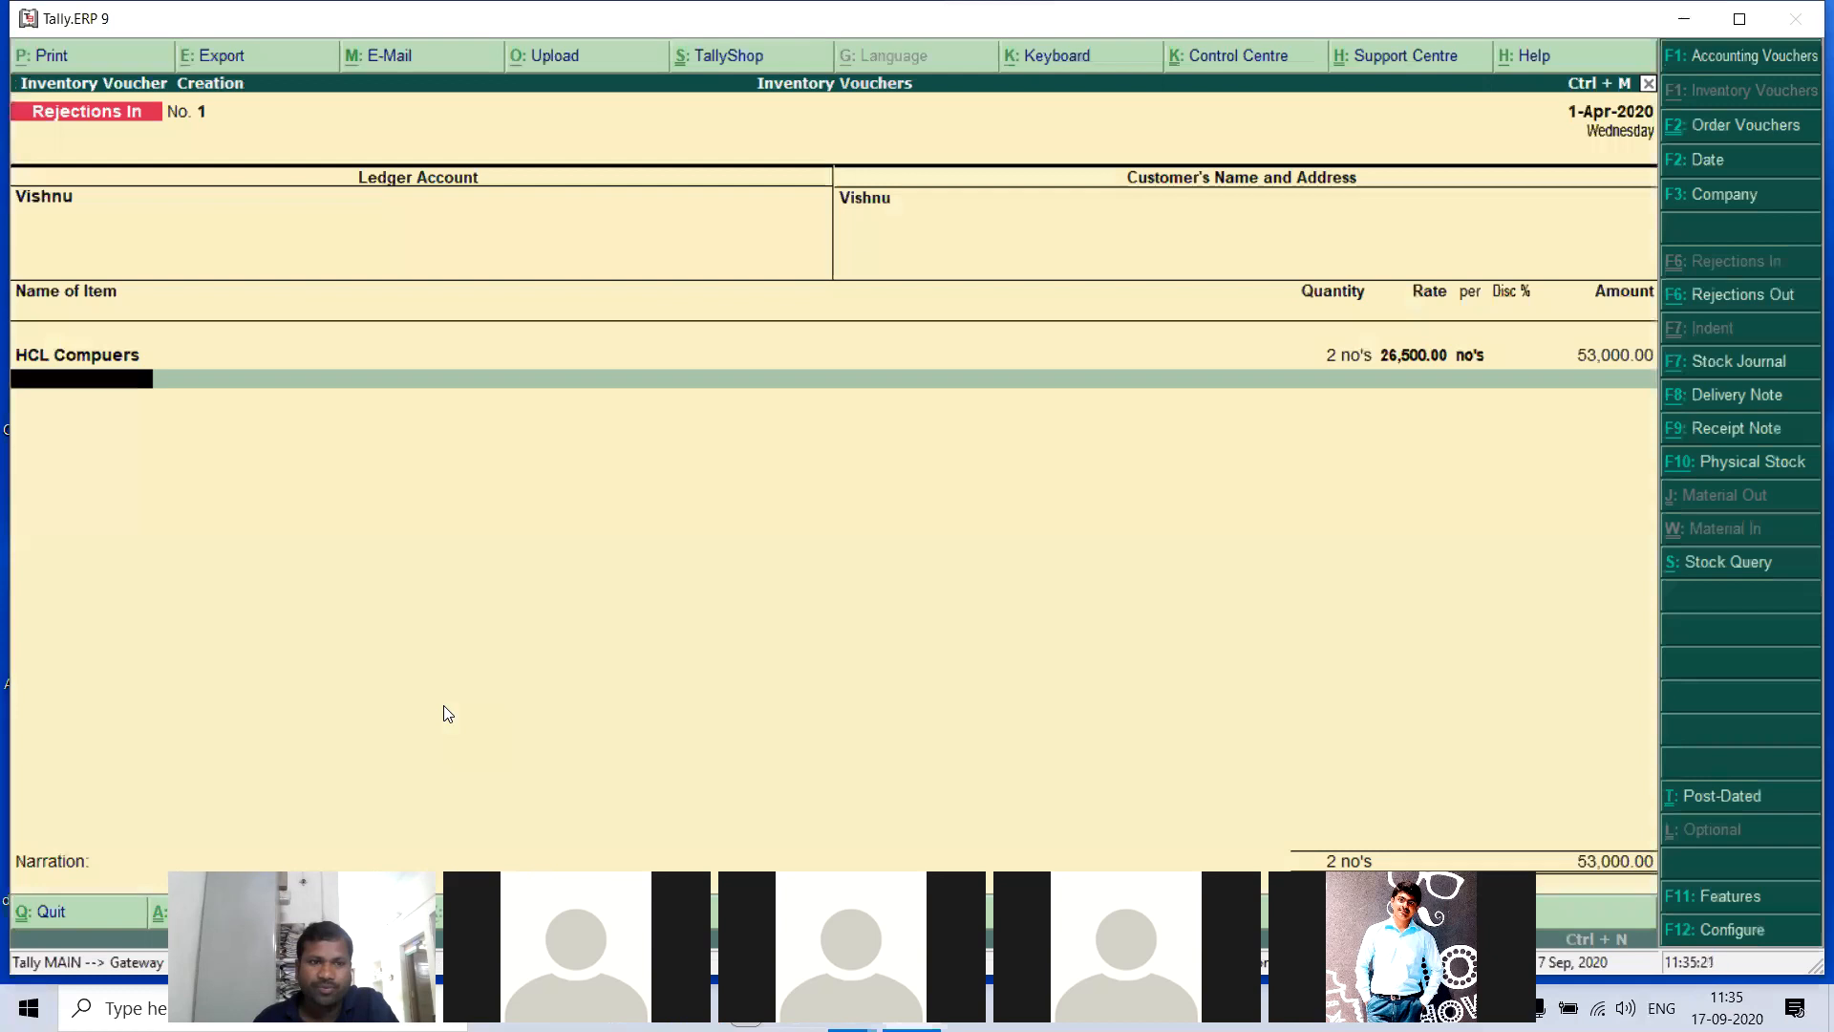
key("Return")
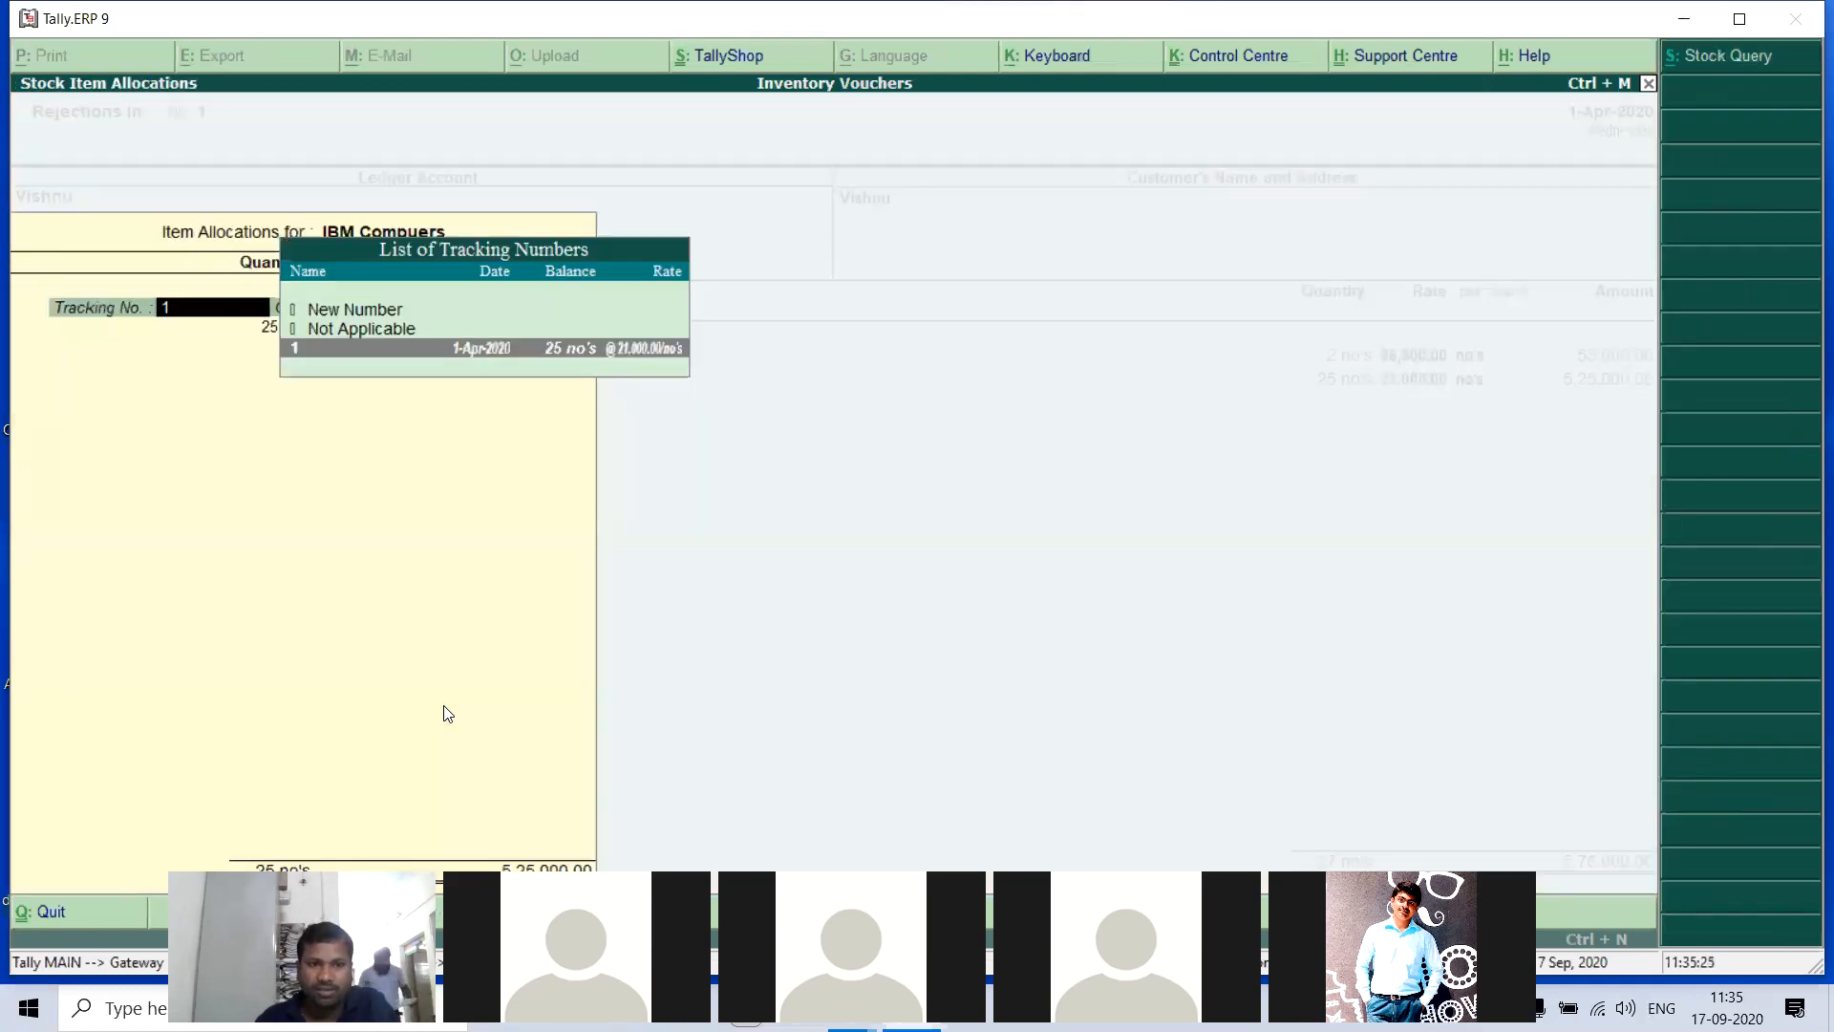
key("Return")
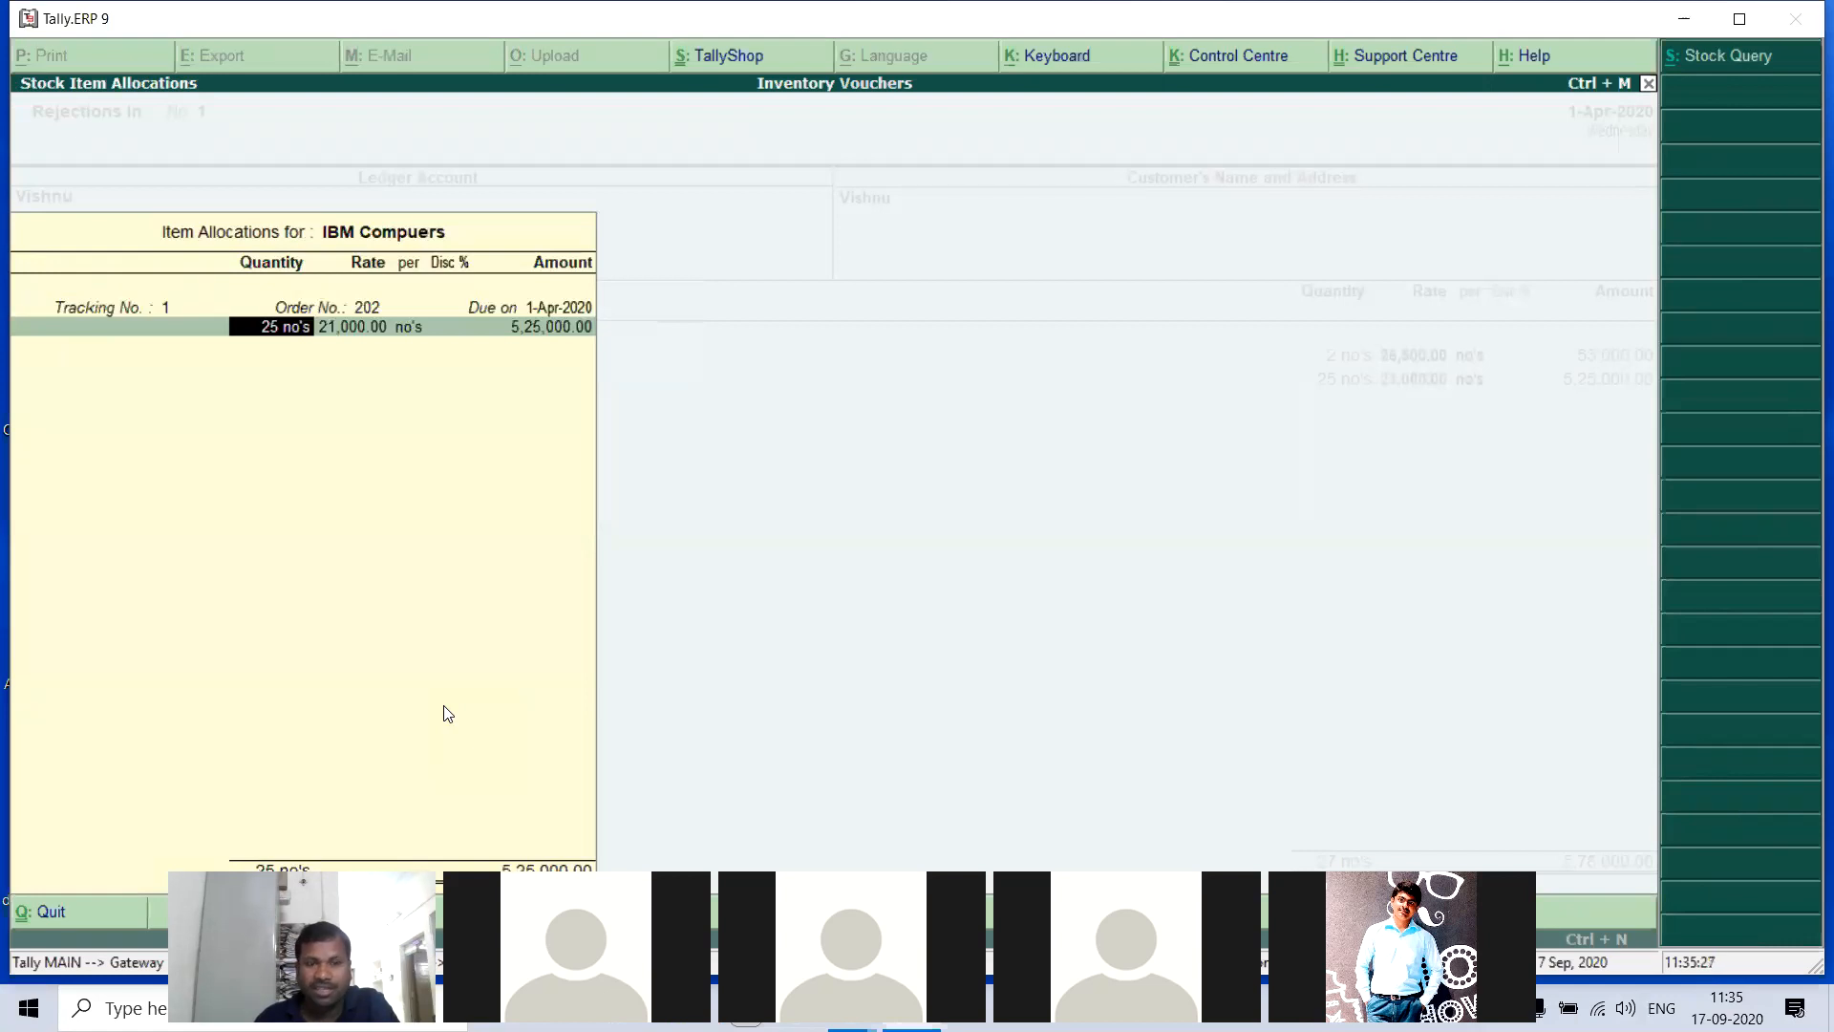
type("3")
key("Return")
key("Return")
key("Return")
key("Return")
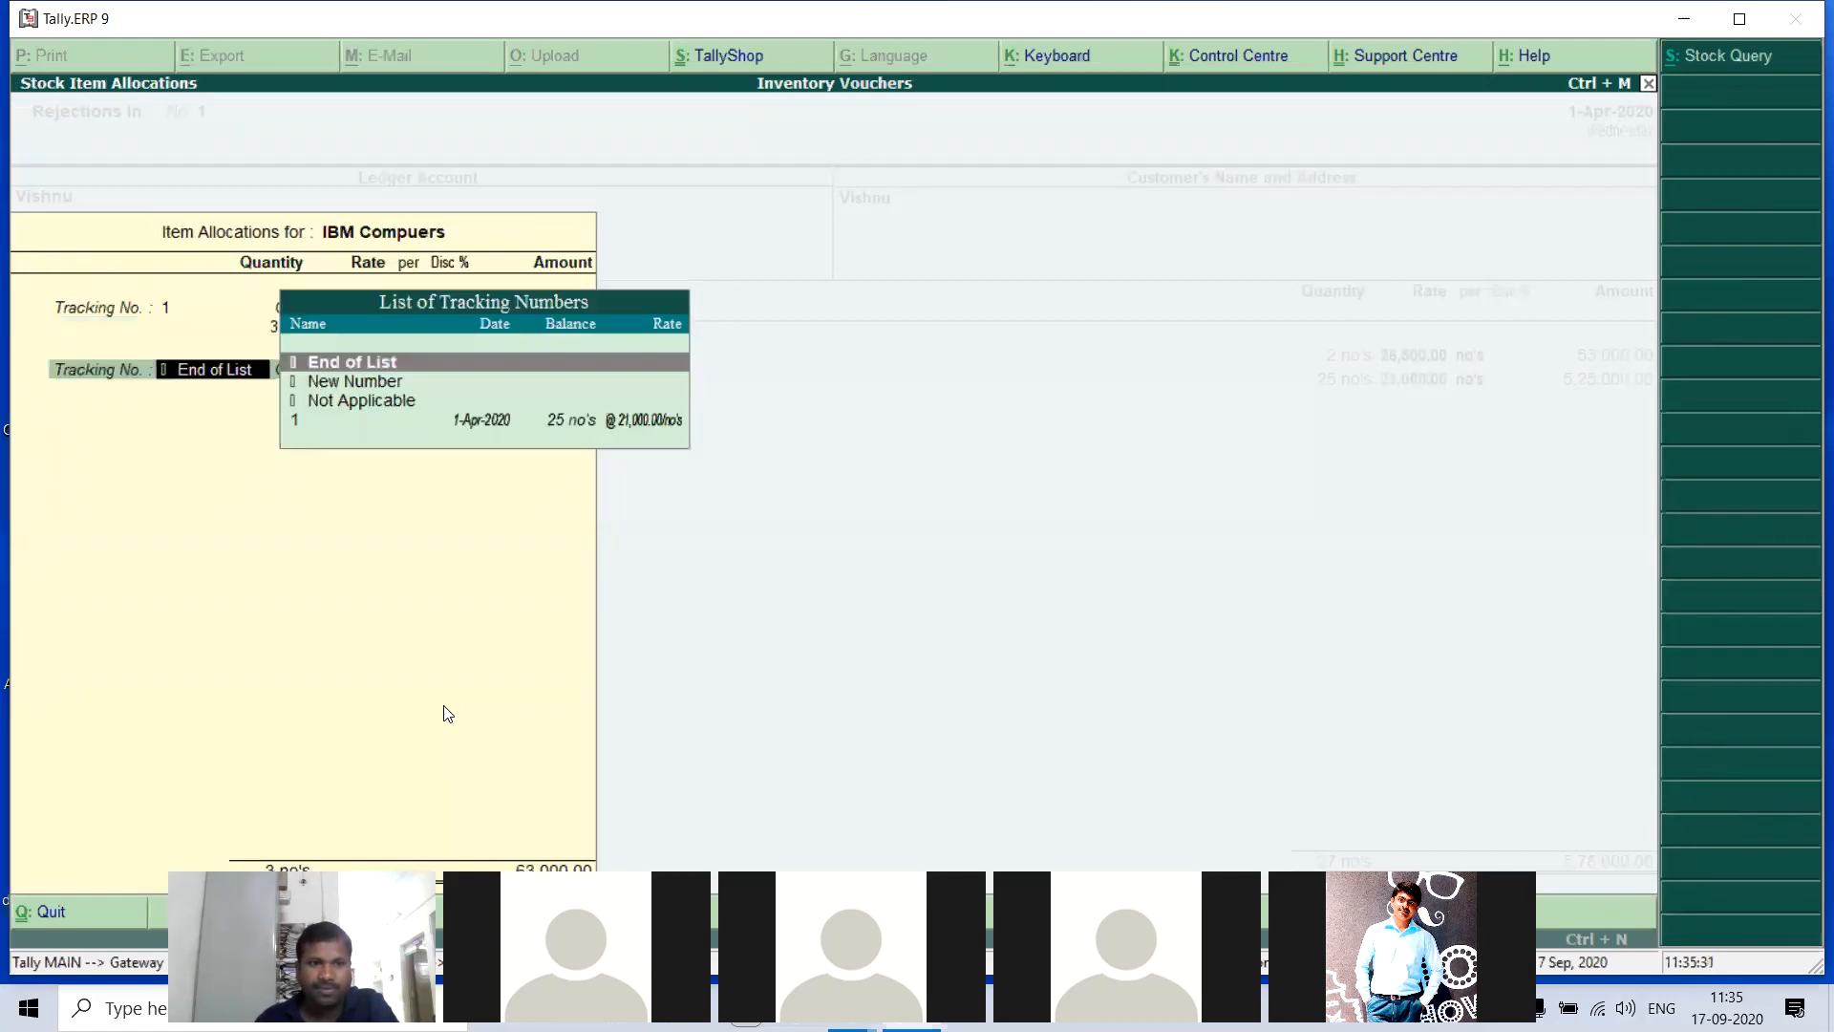
key("Return")
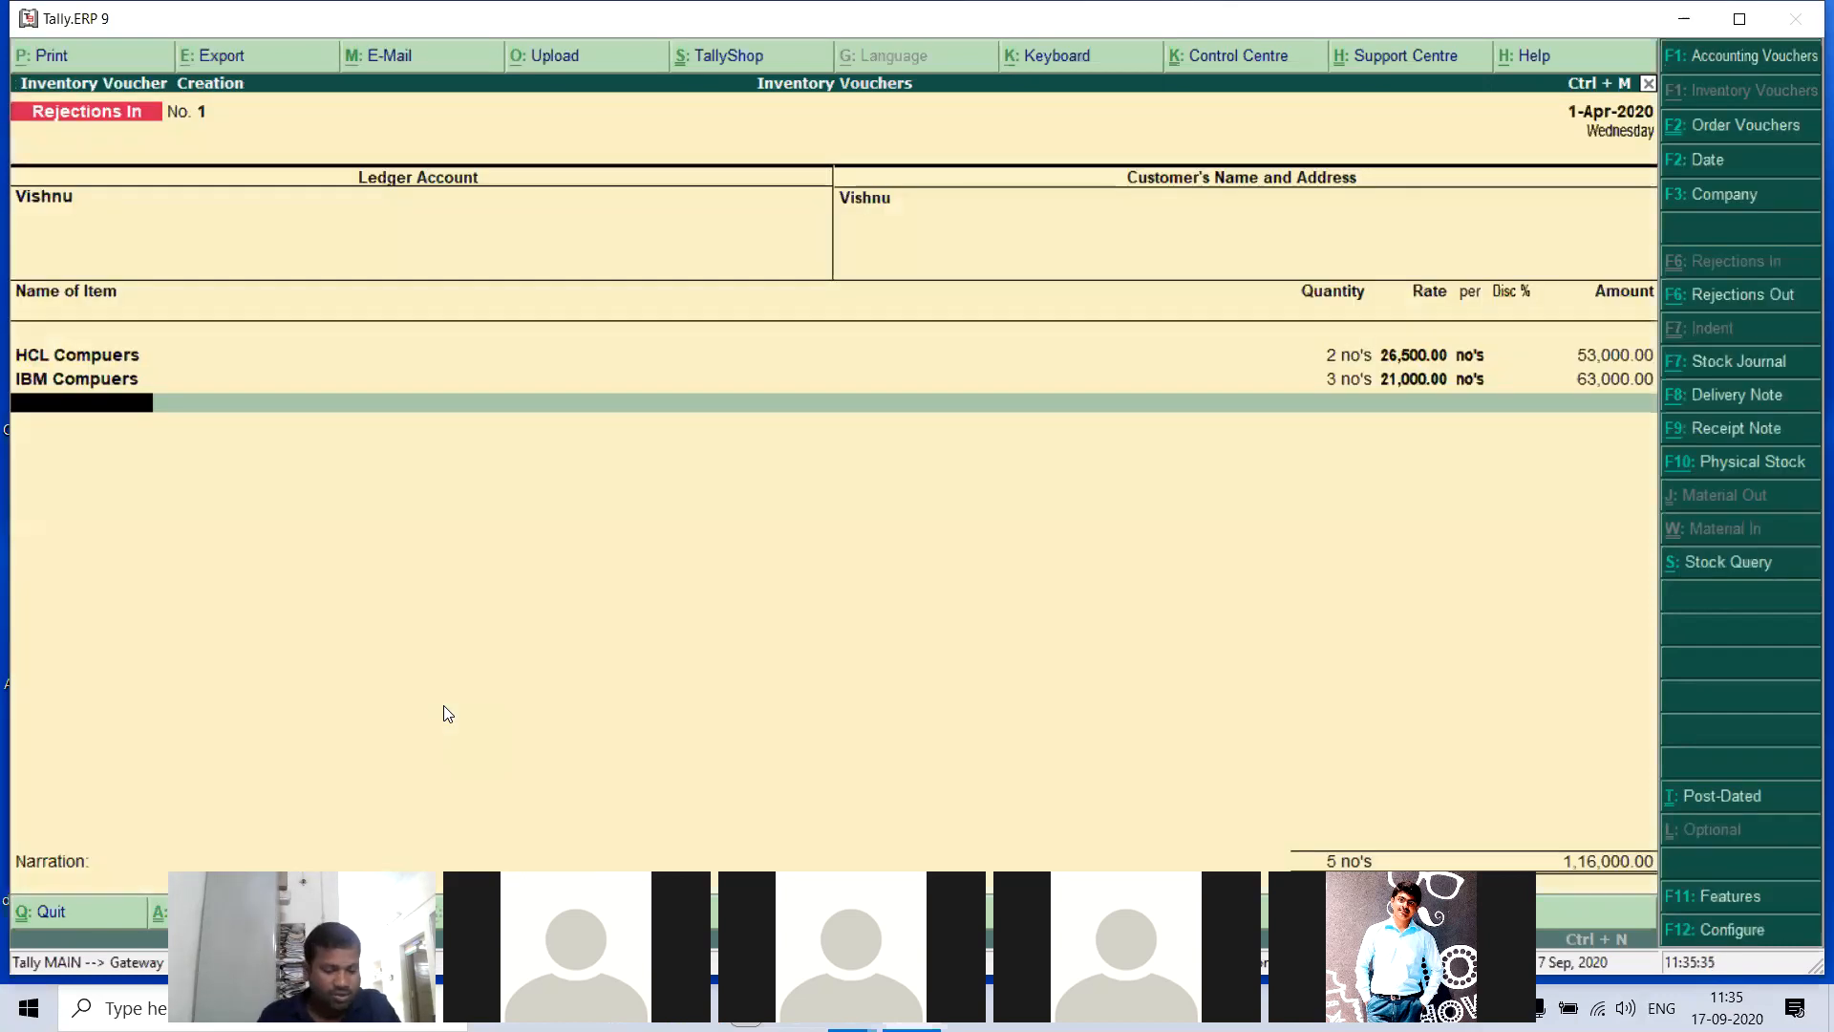
- Add LG Computers to the voucher against tracking number 1 with a quantity of 3 no's, keeping the rate
type("L")
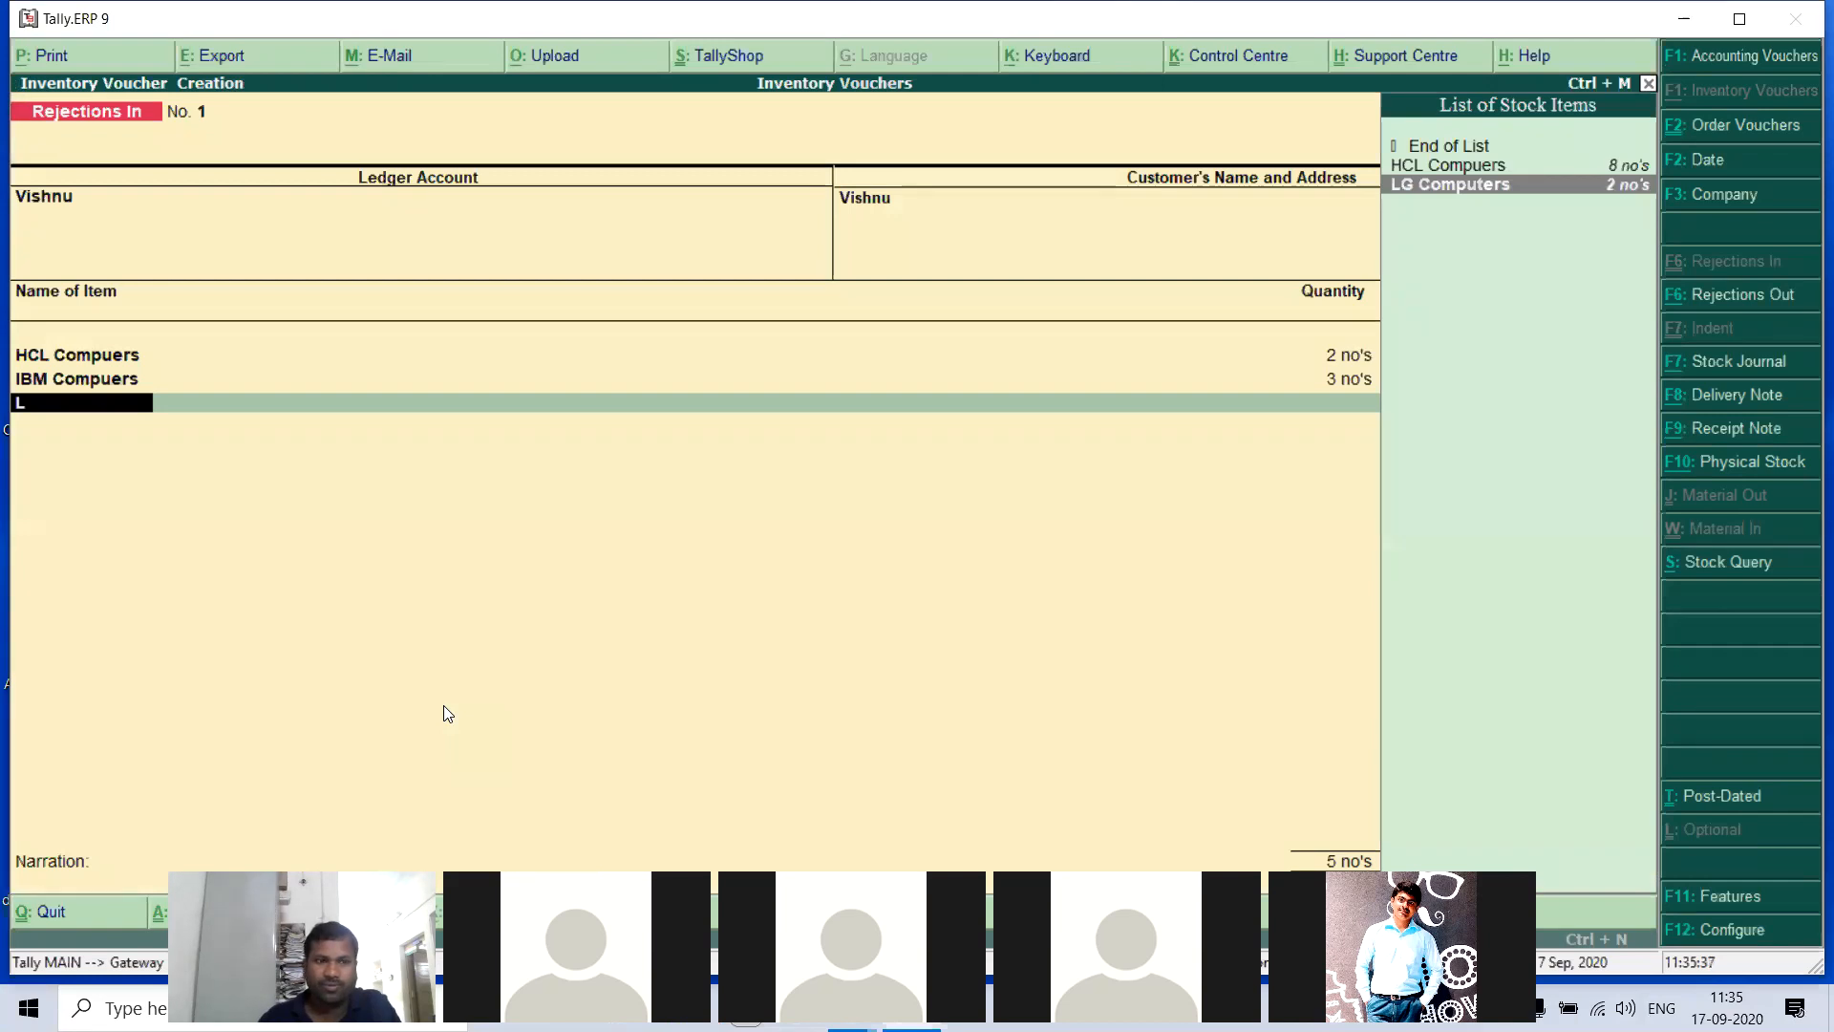
key("Return")
key("Return")
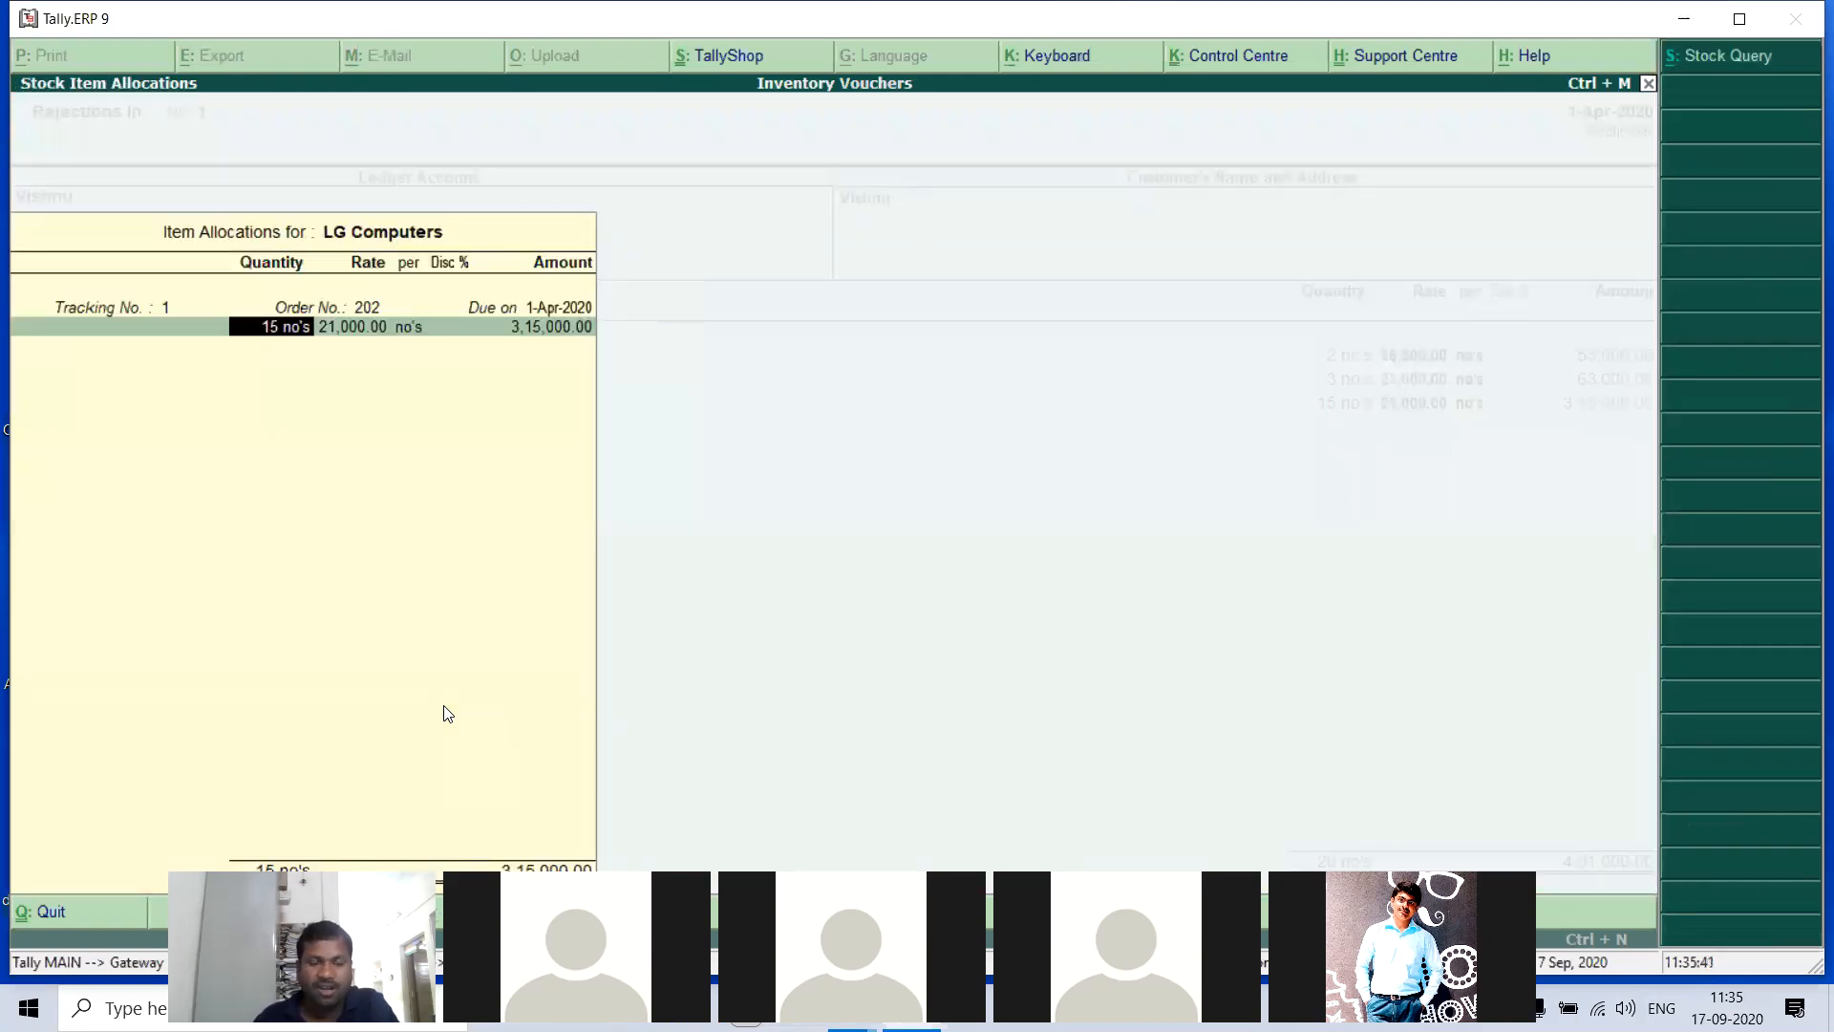
type("3")
key("Return")
key("Return")
key("Return")
key("Return")
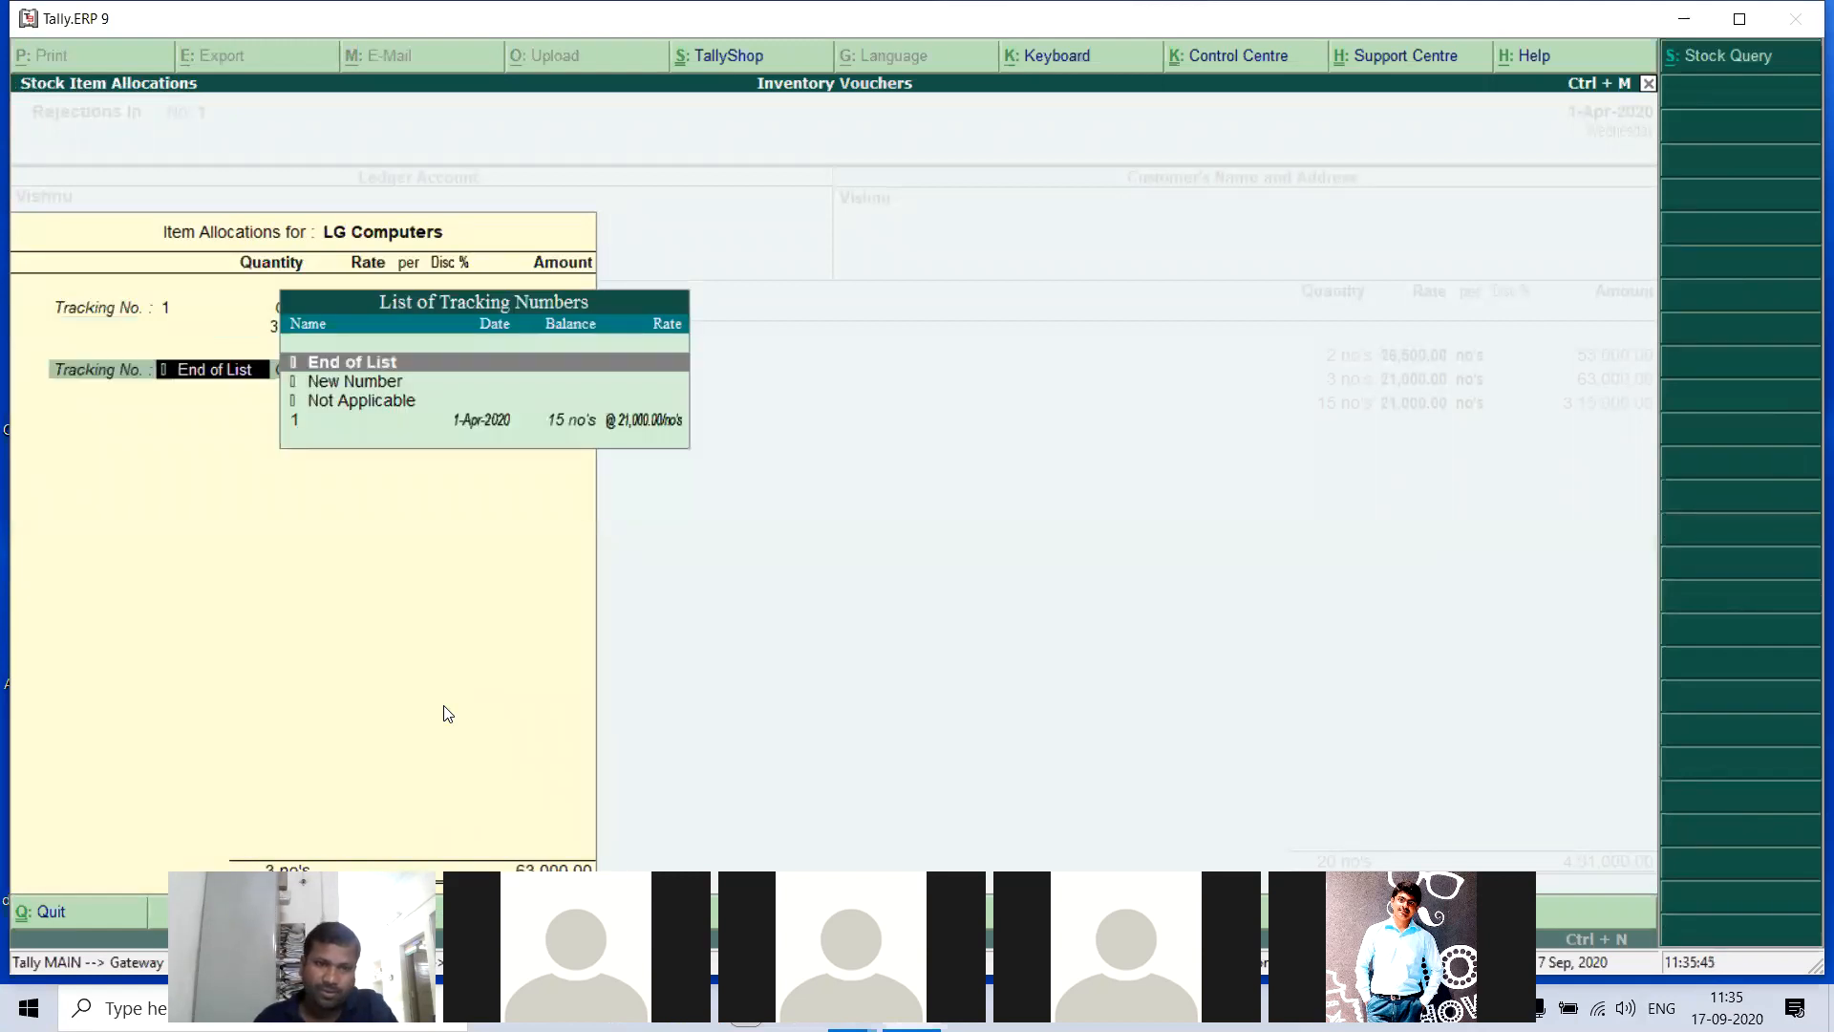
key("Return")
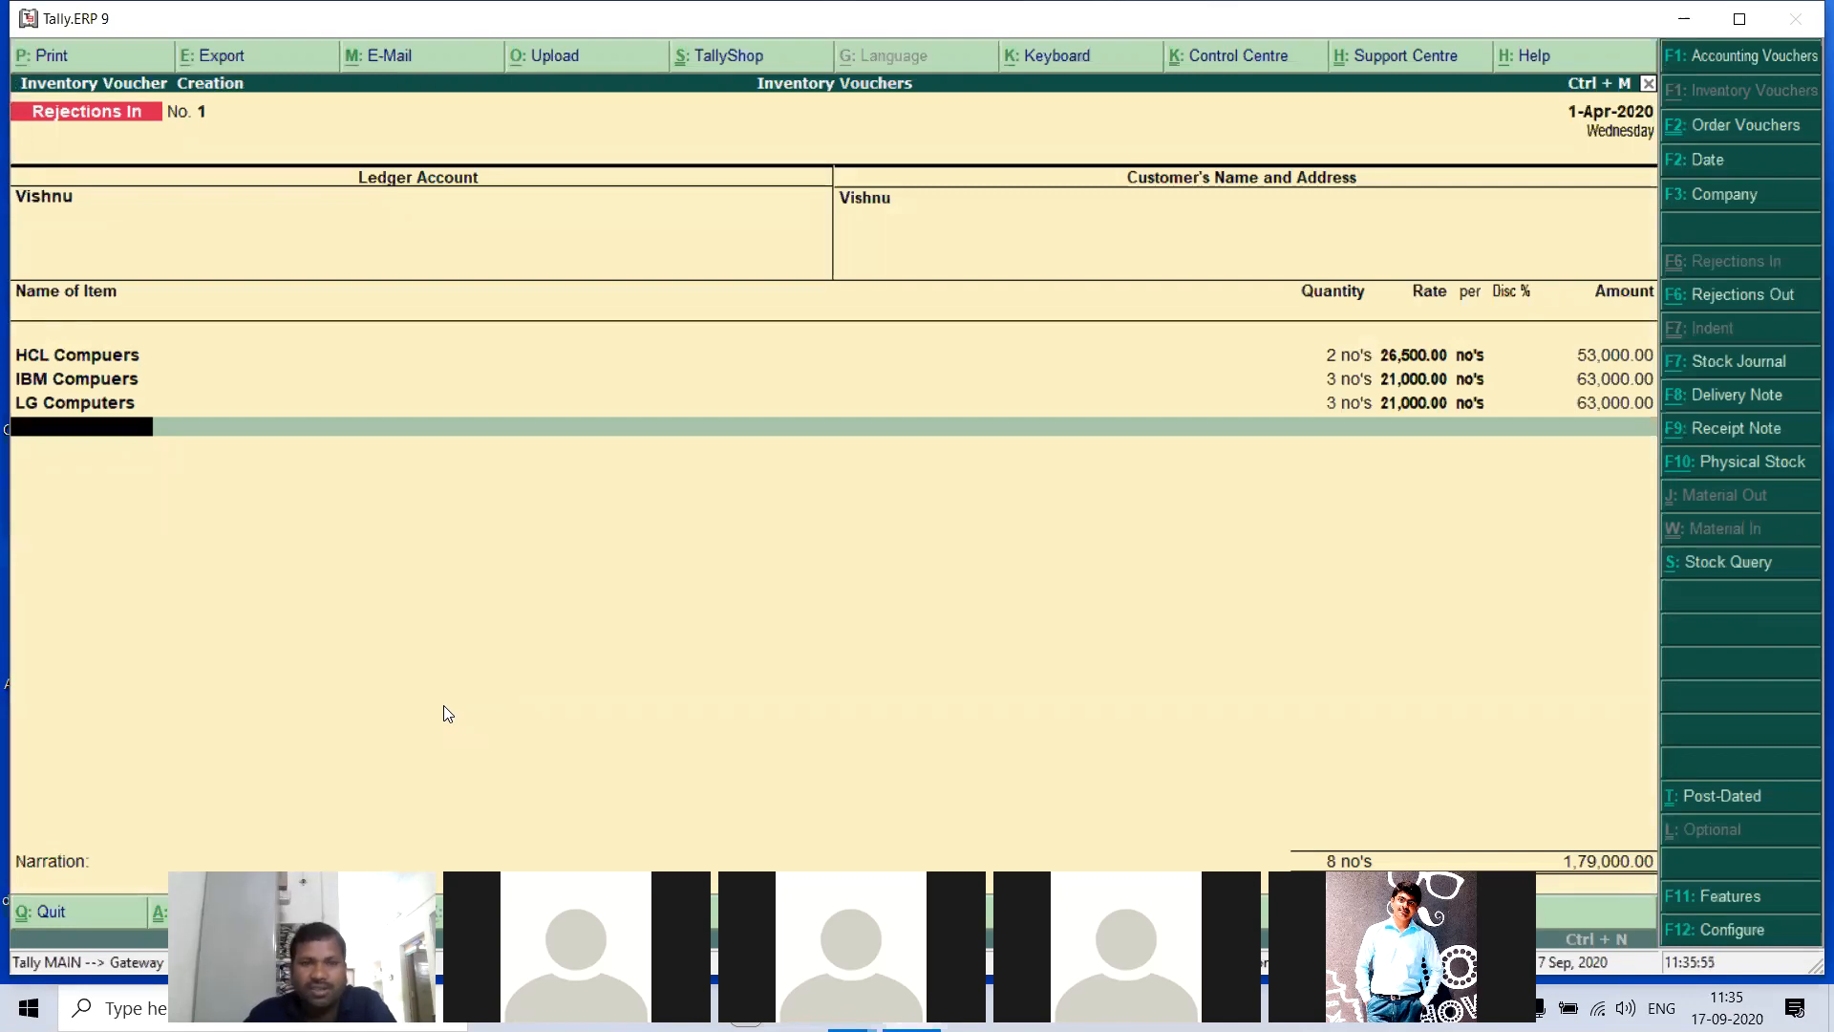
- End the item list, leave the narration blank and save the Rejections In voucher
key("Return")
key("Return")
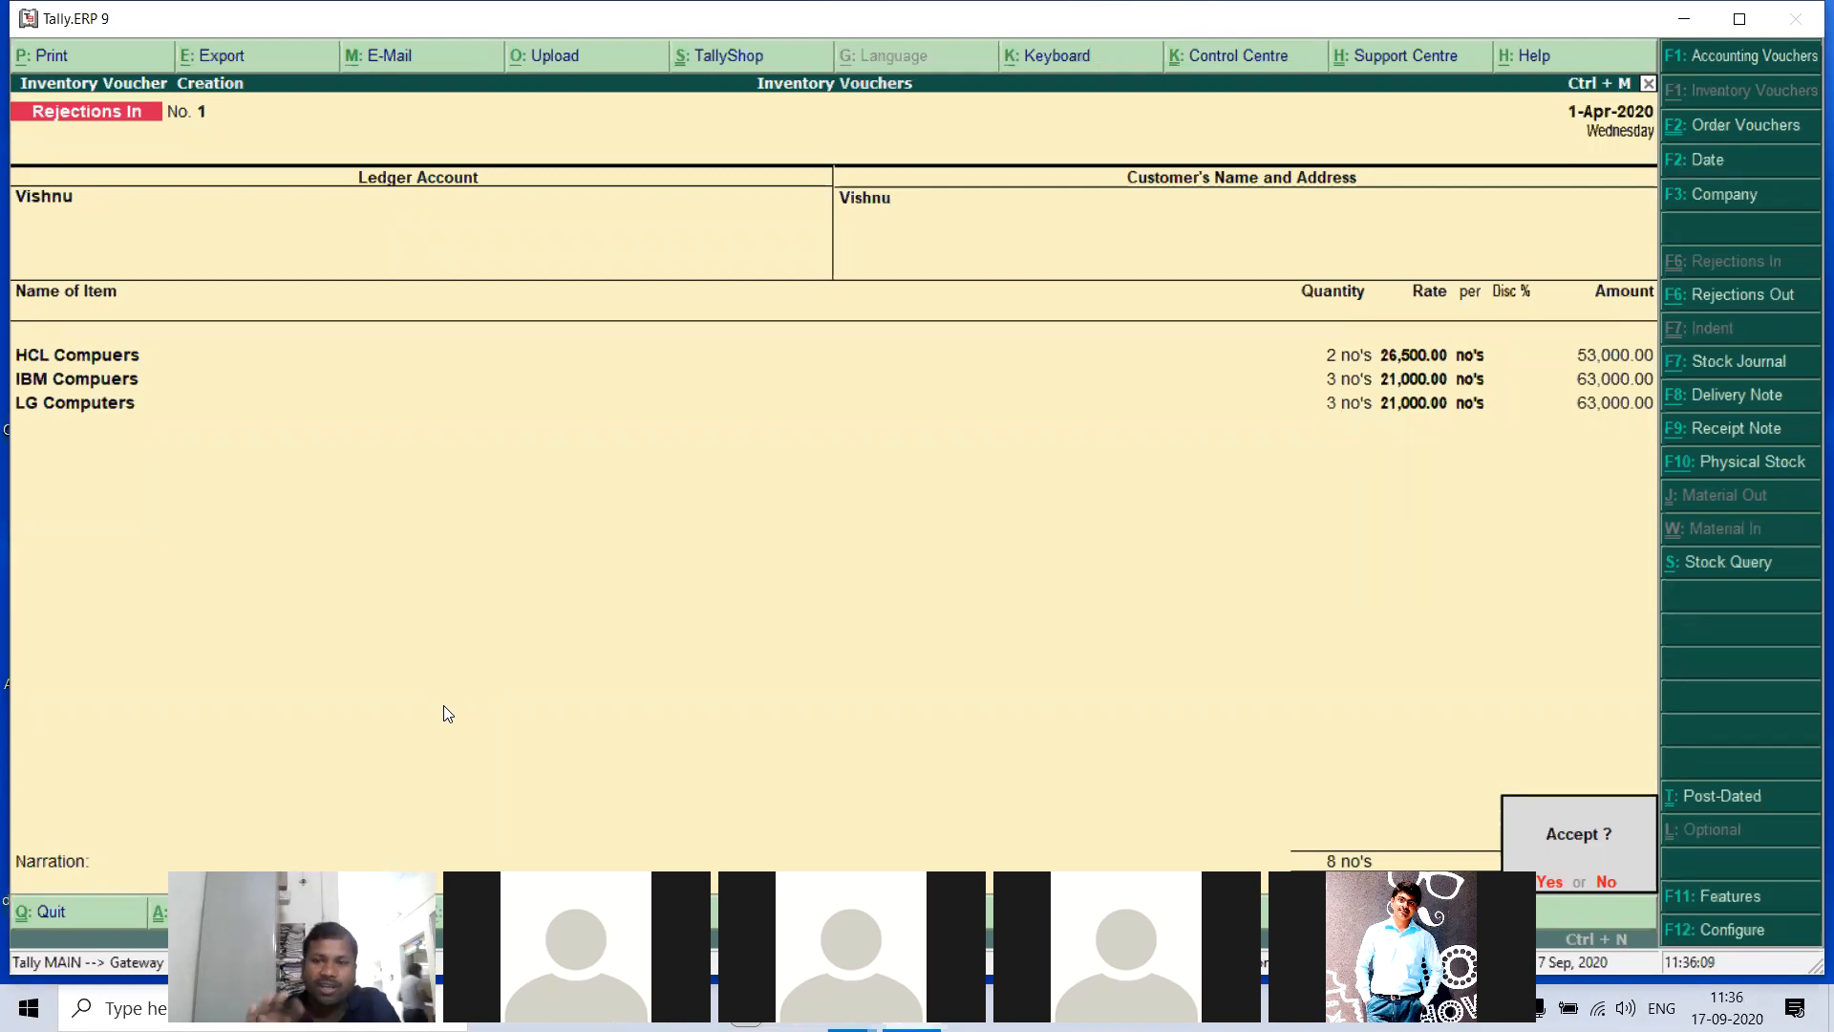
key("Return")
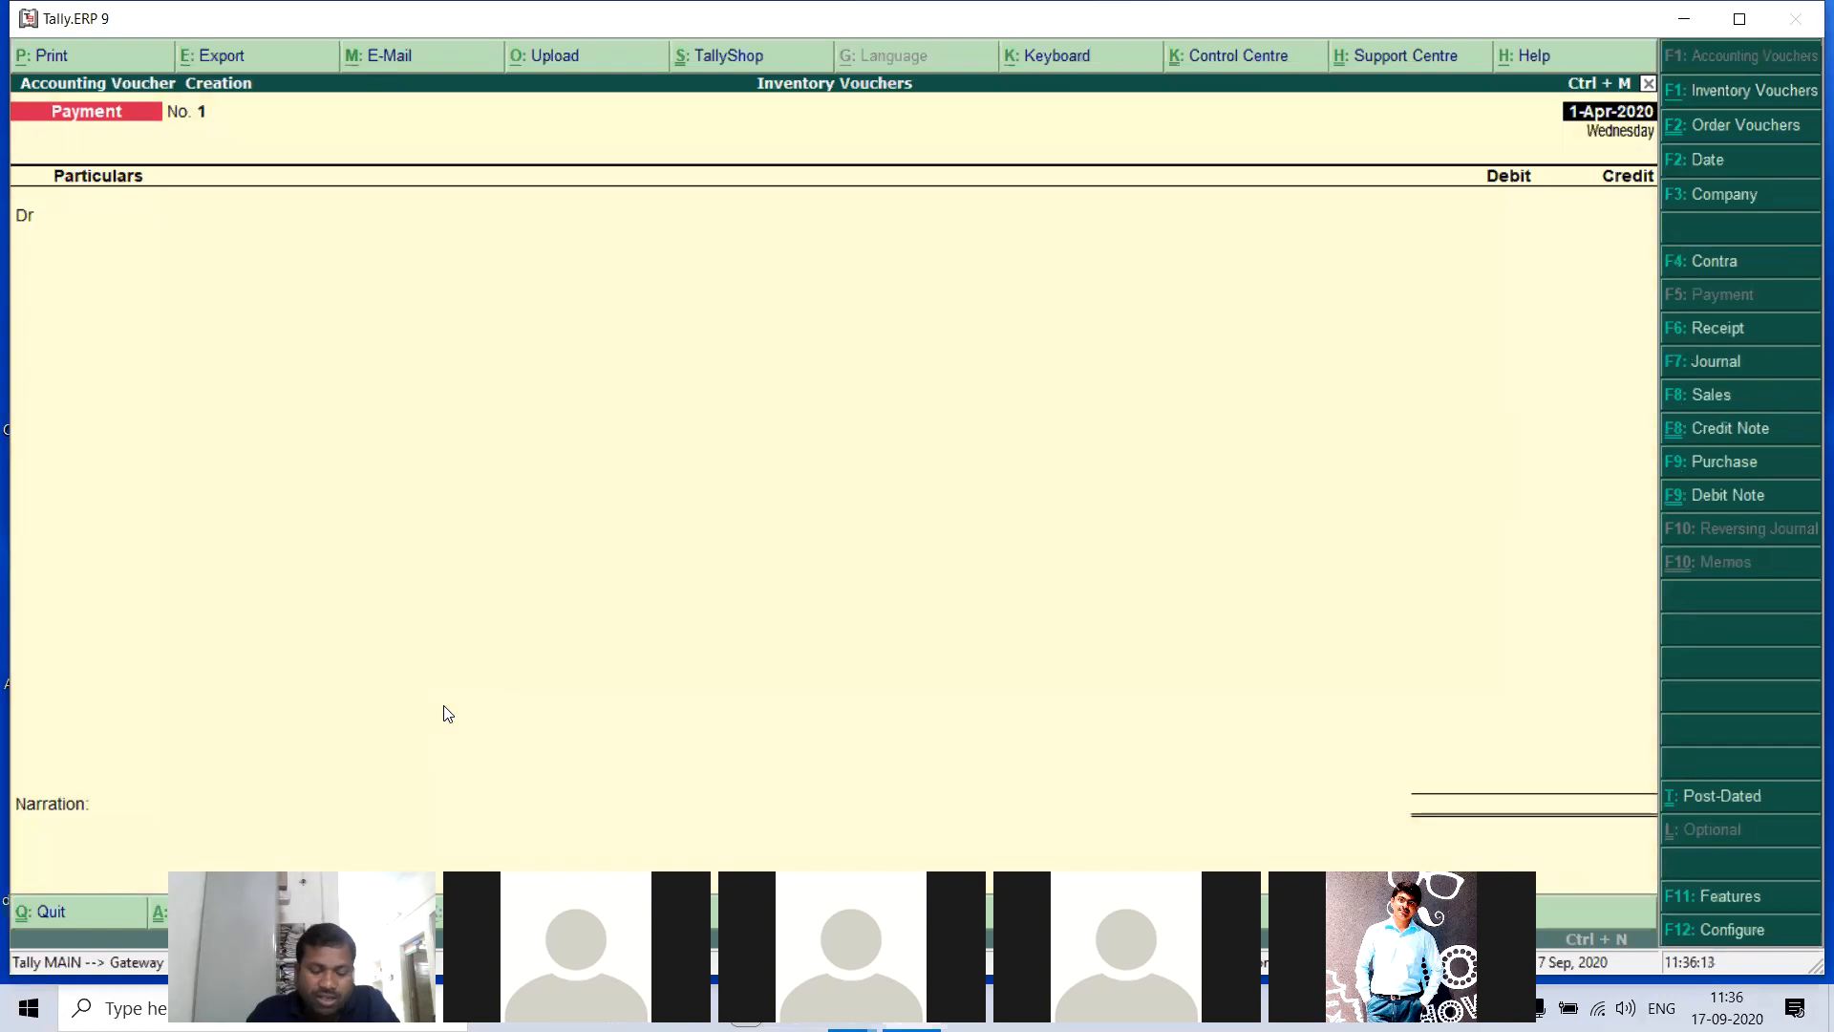
- Start a Sales voucher dated 1-Apr-2020, leave the reference number blank and choose the customer's ledger as the party account
key("F8")
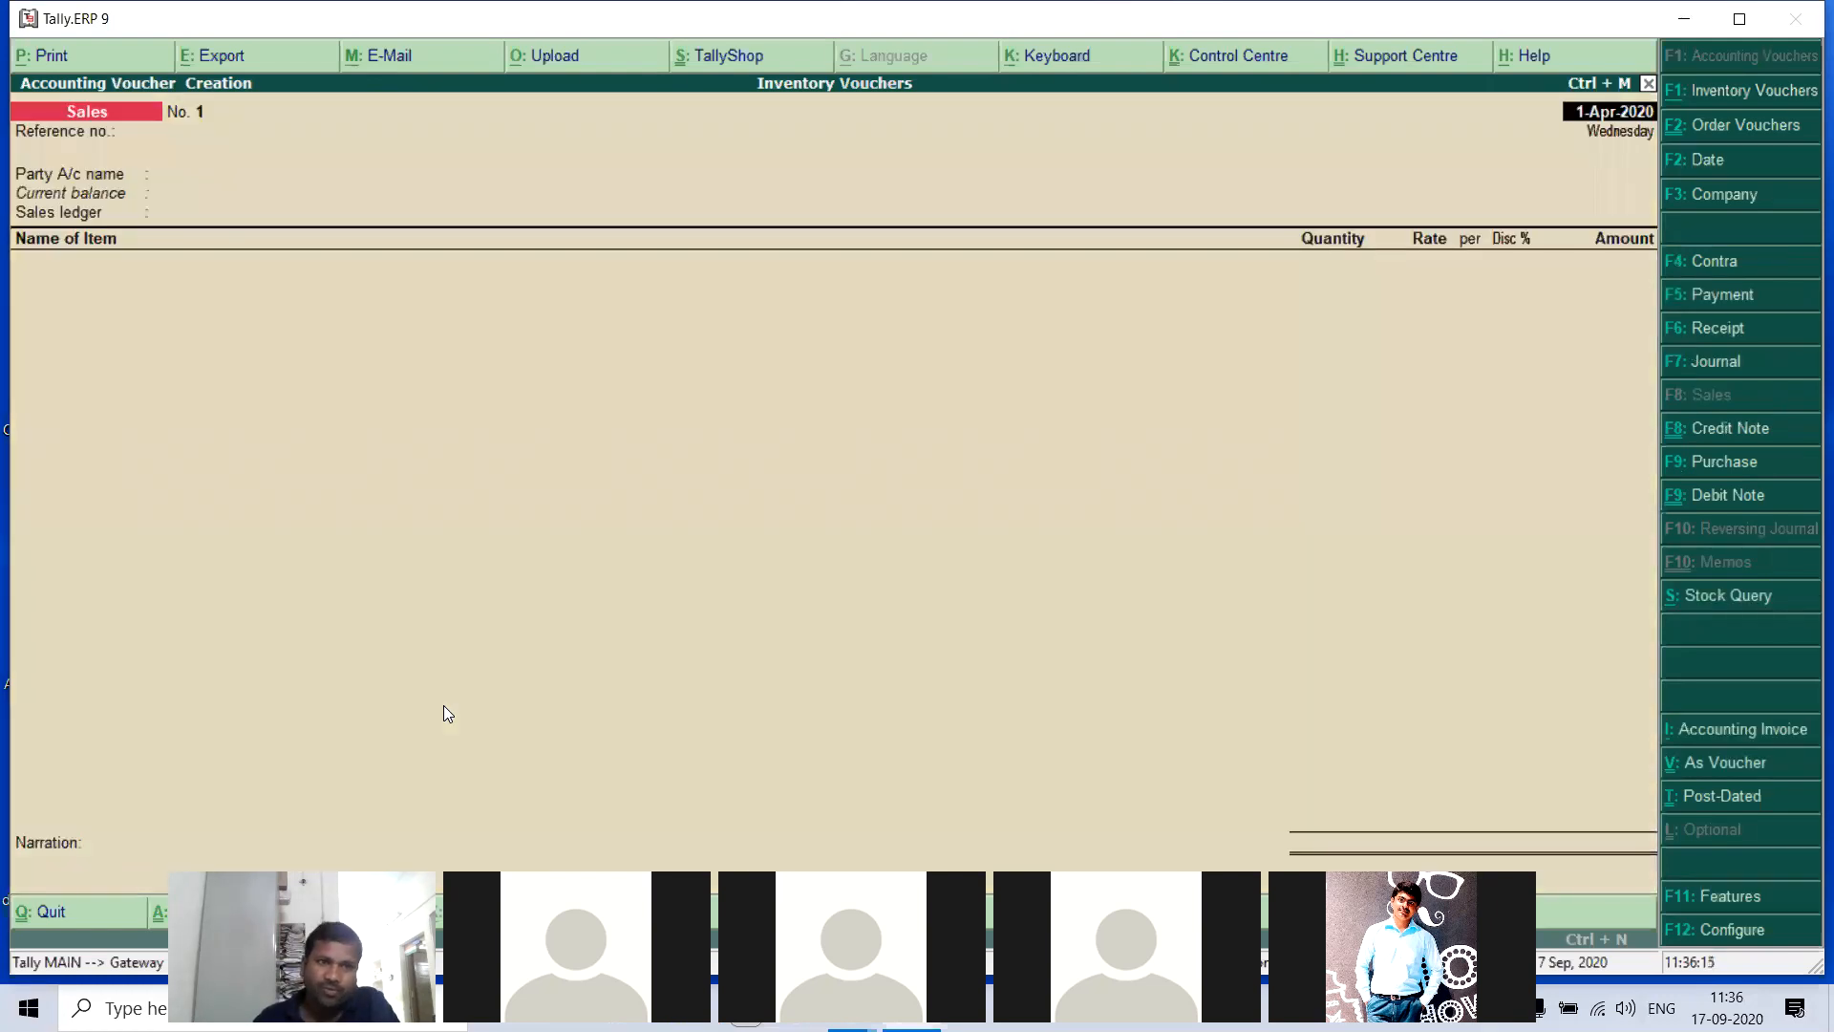
key("Return")
key("Return")
type("V")
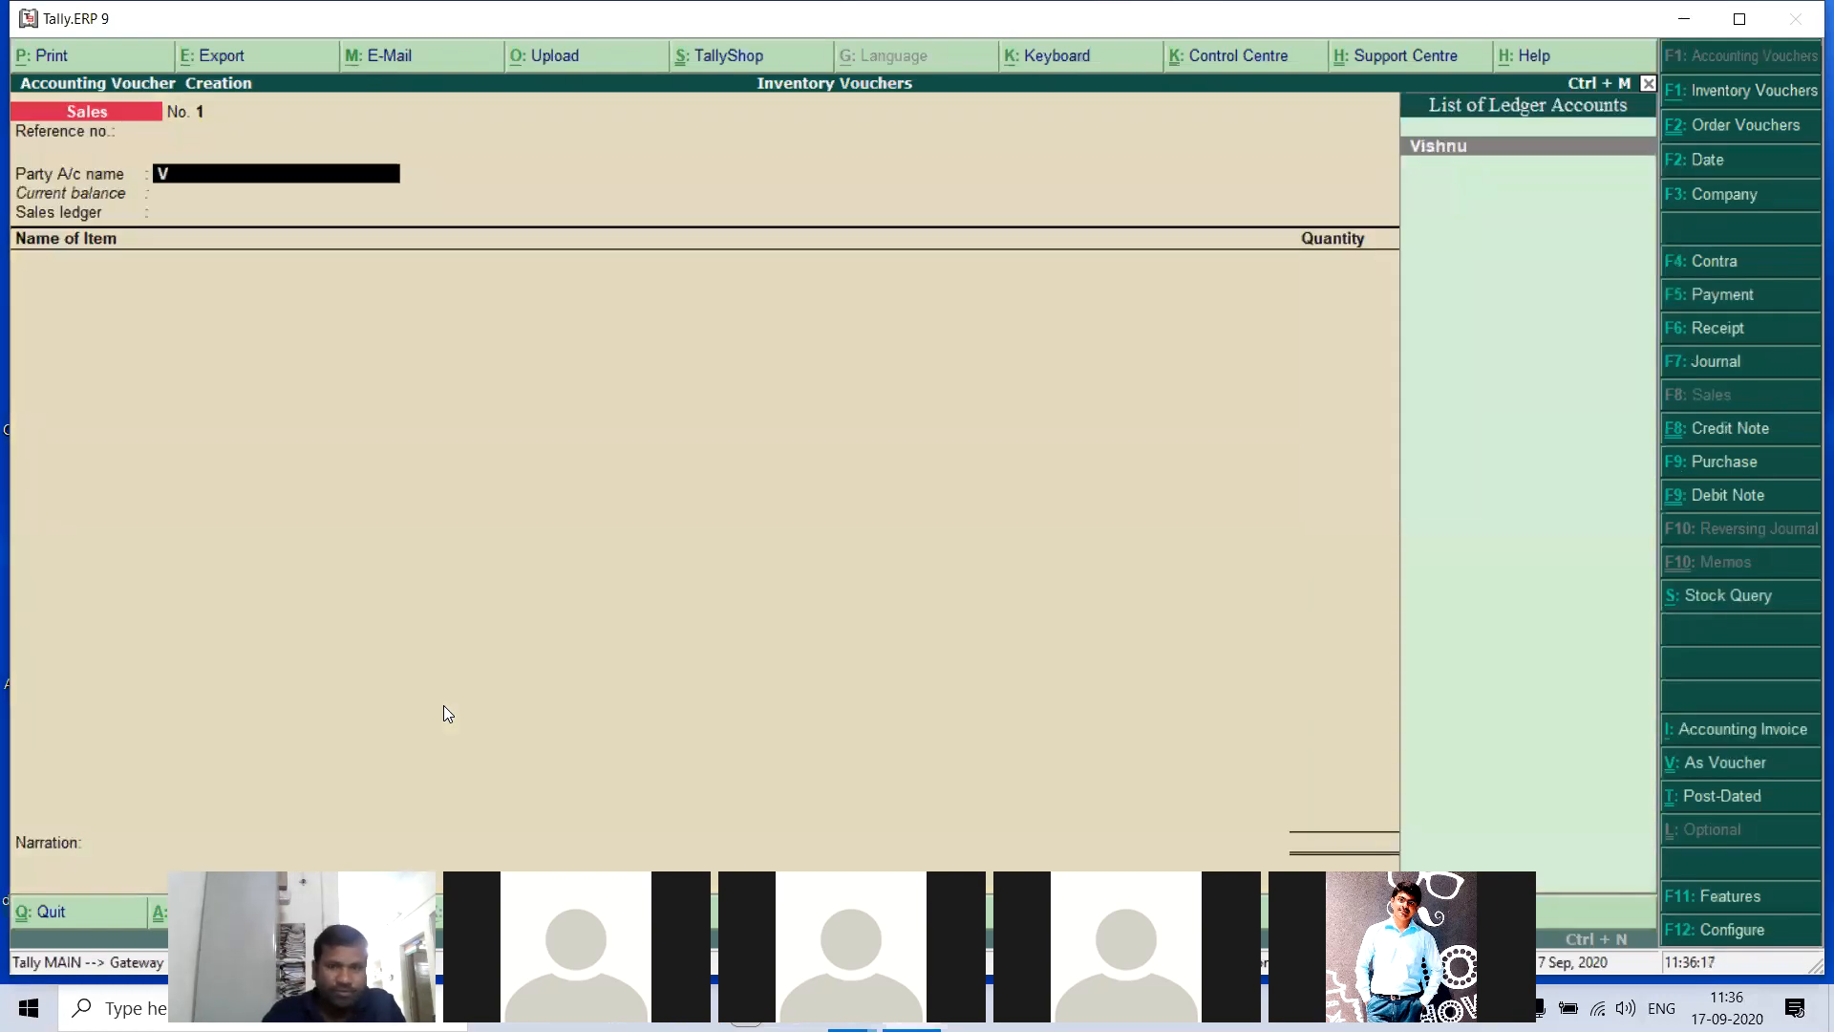
key("Return")
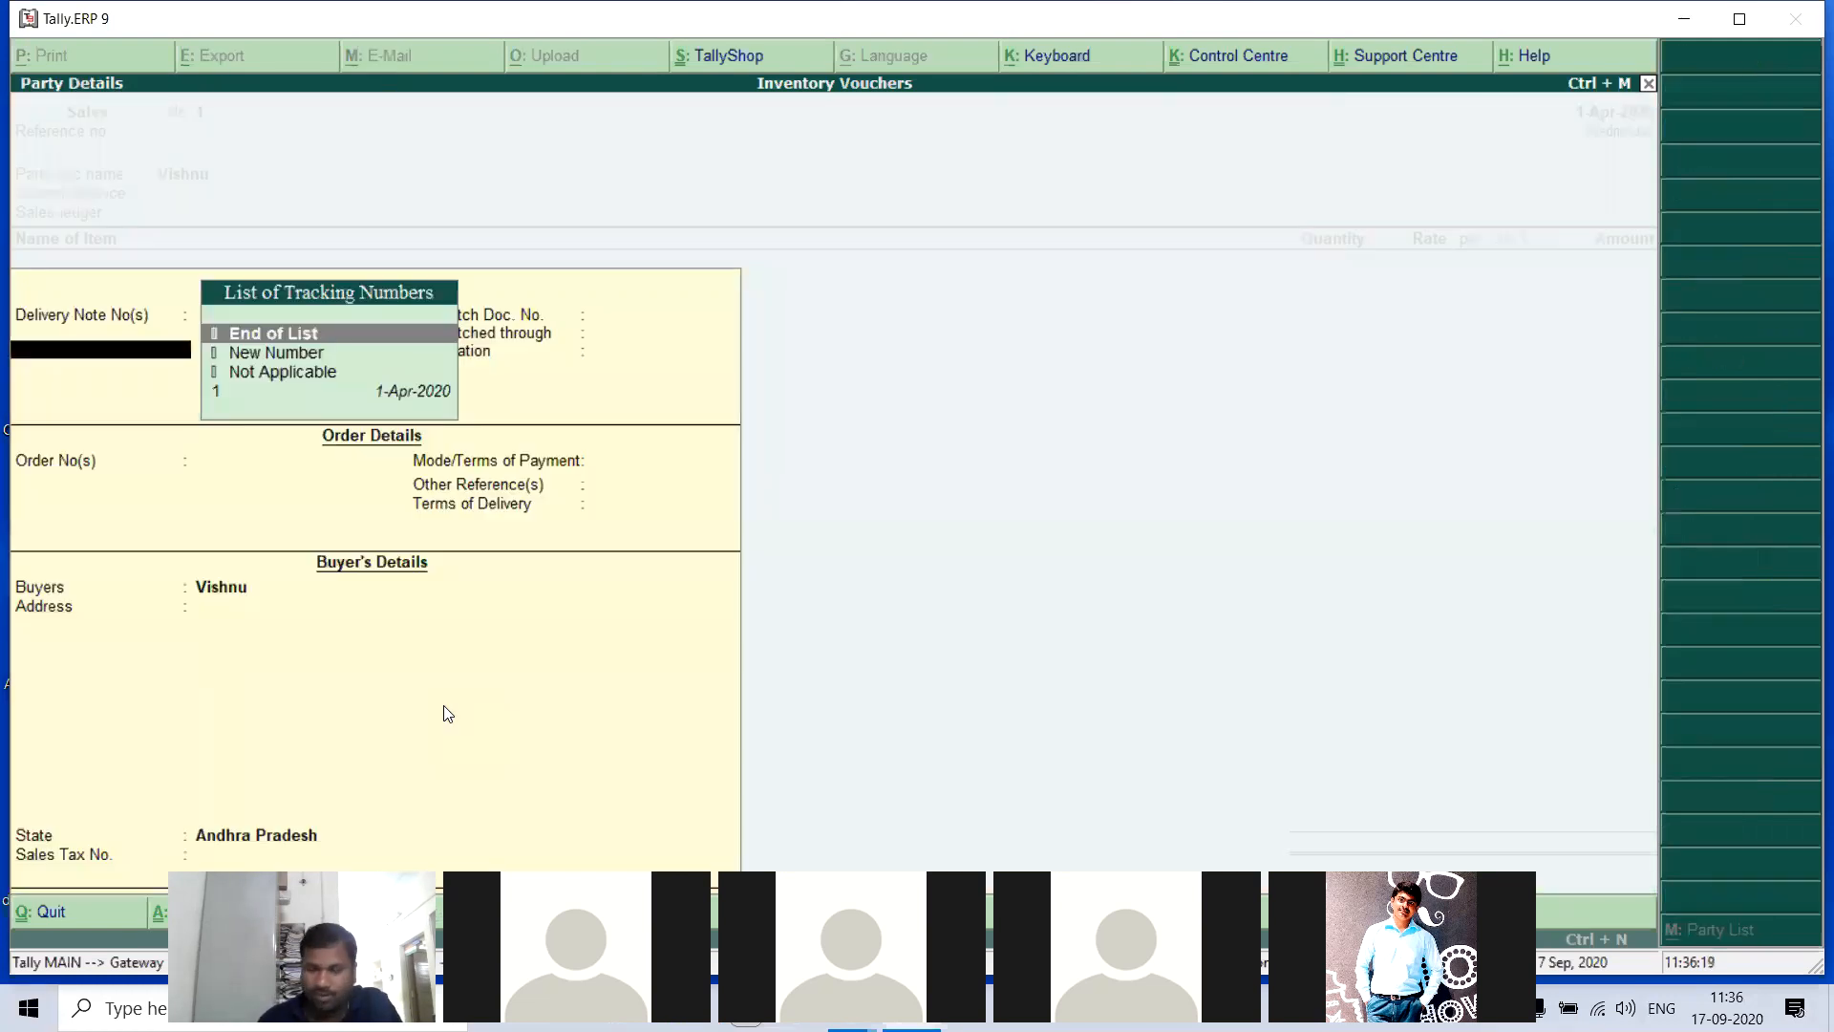
- Link delivery note 1 to the sales voucher, leave the remaining party details blank, keep the Sales ledger and save the voucher
key("Down")
key("Down")
key("Down")
key("Return")
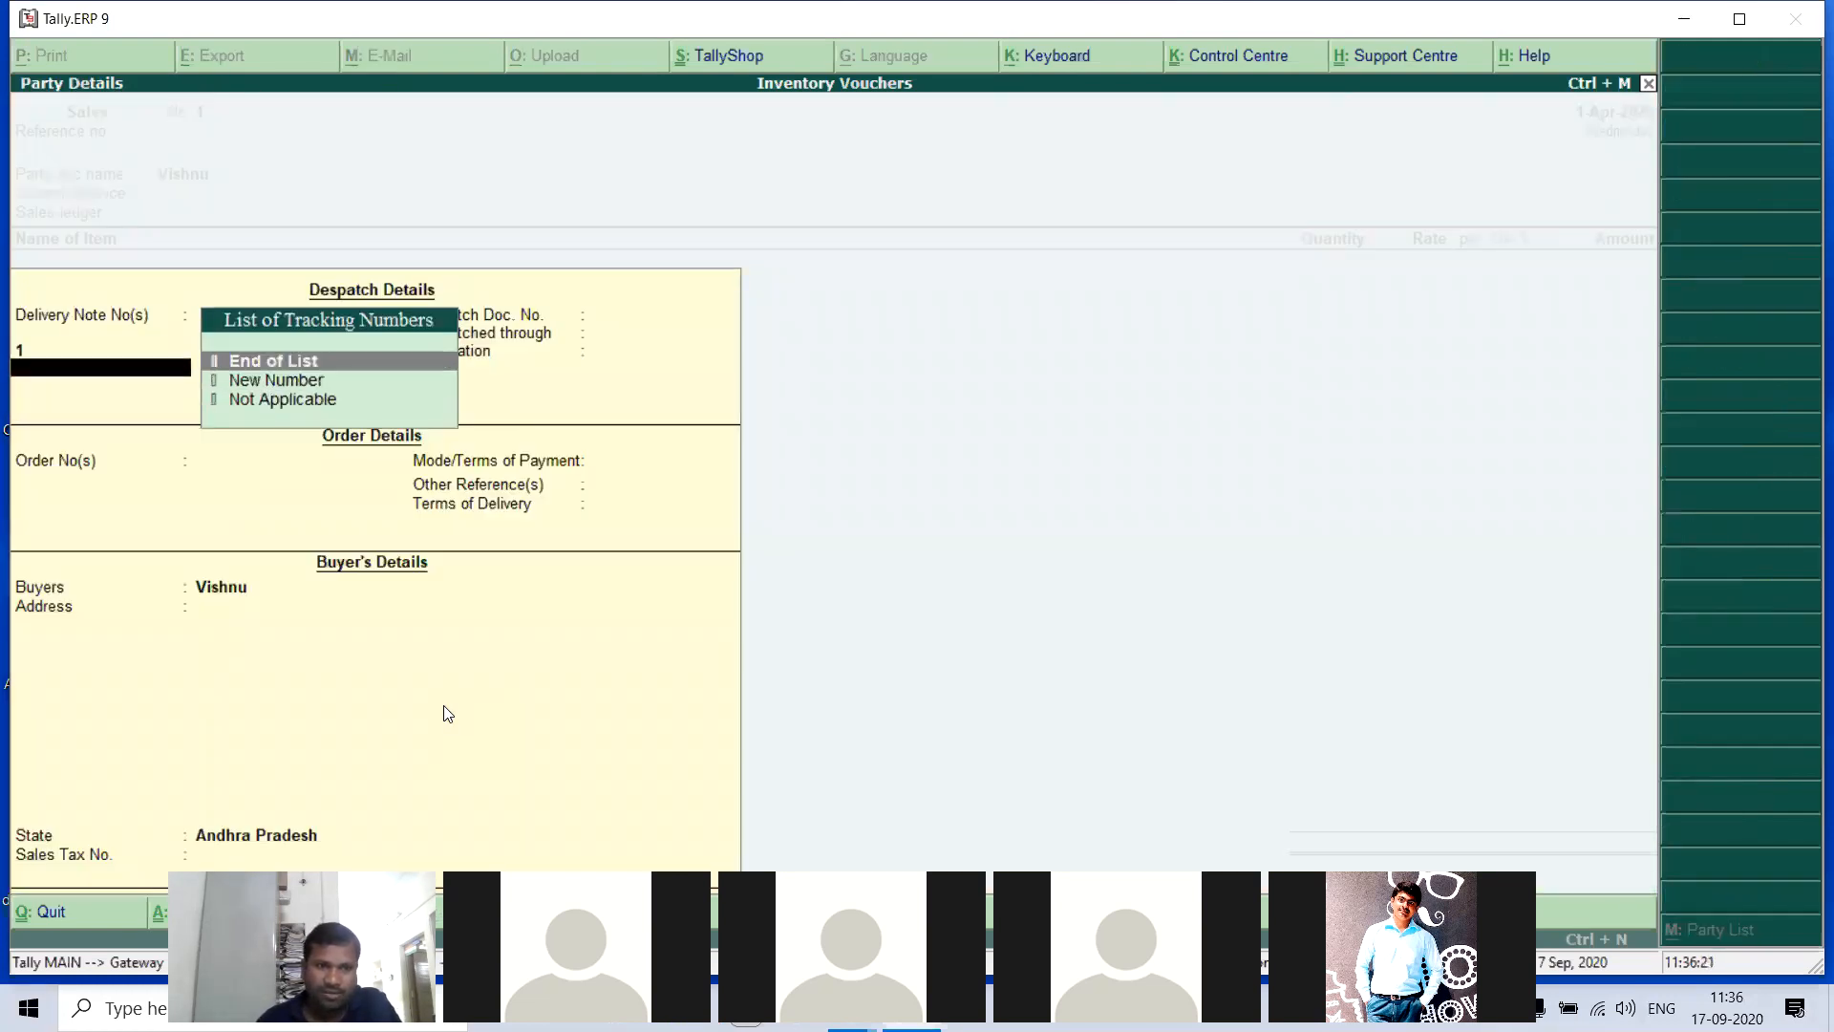
key("Return")
key("Return")
key("Return")
key("Return")
key("Return")
key("Return")
key("Return")
key("Return")
key("Return")
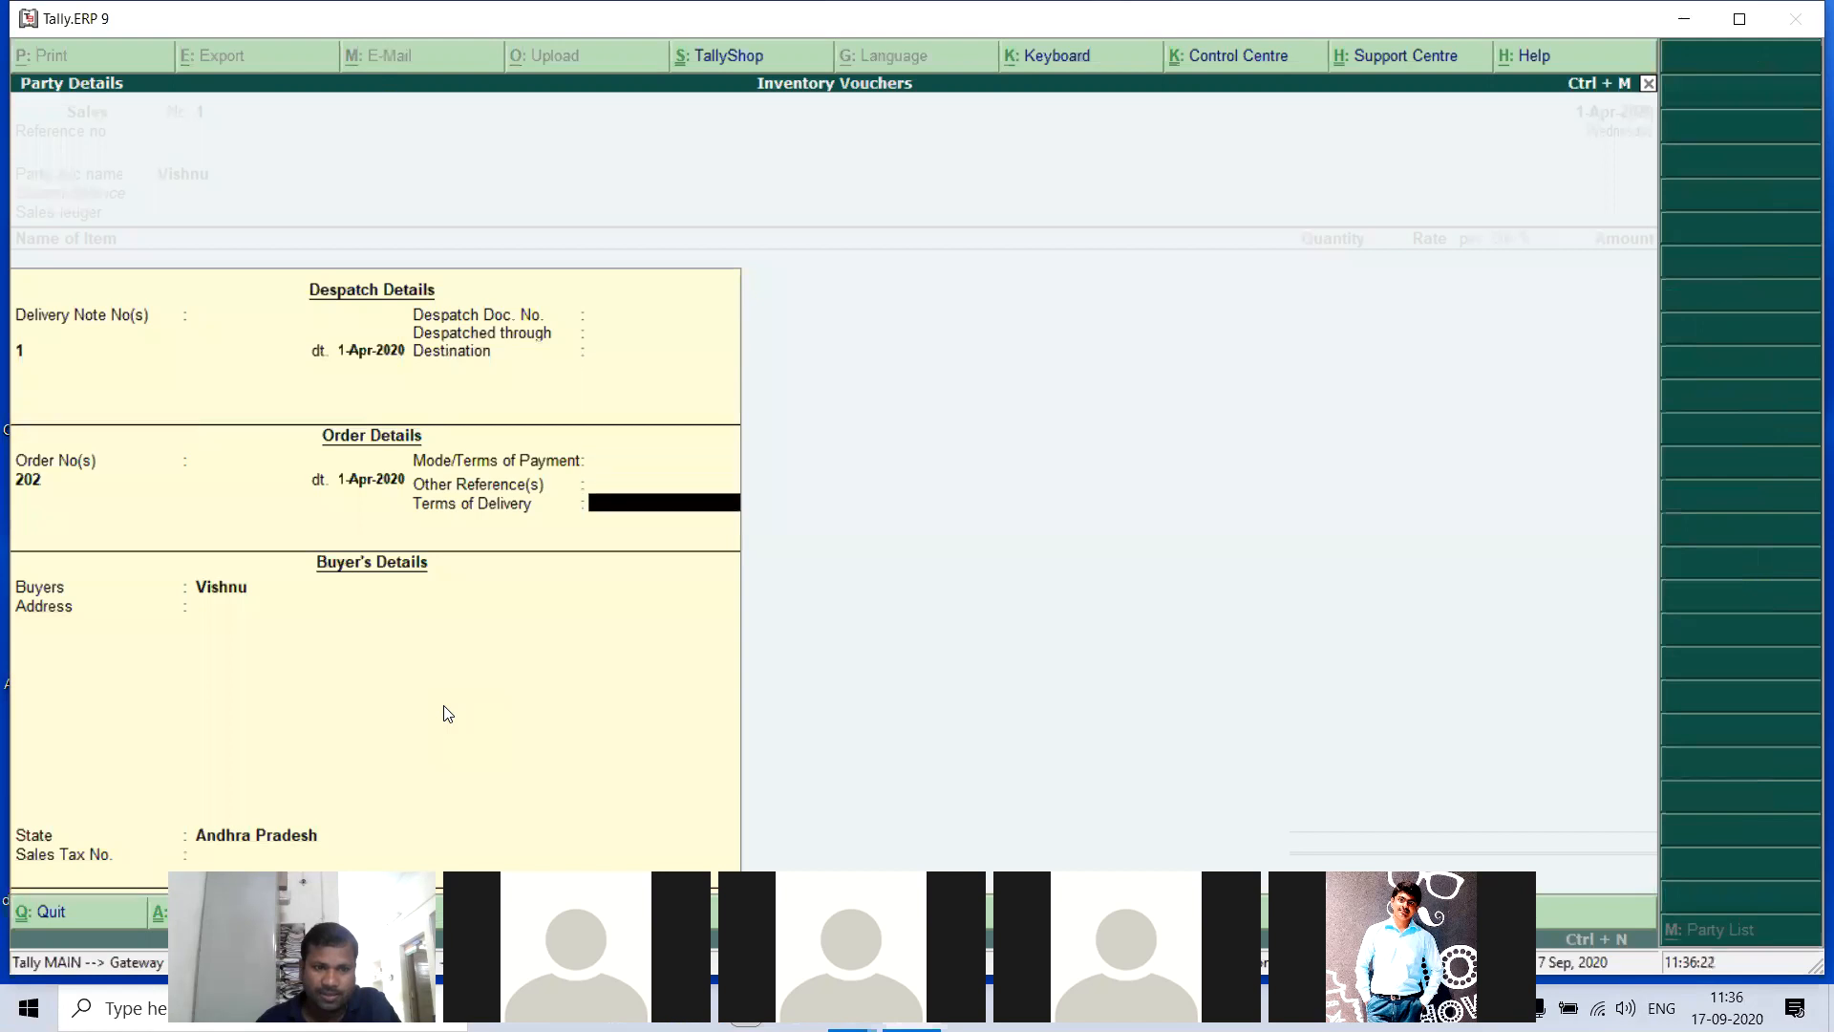
key("Return")
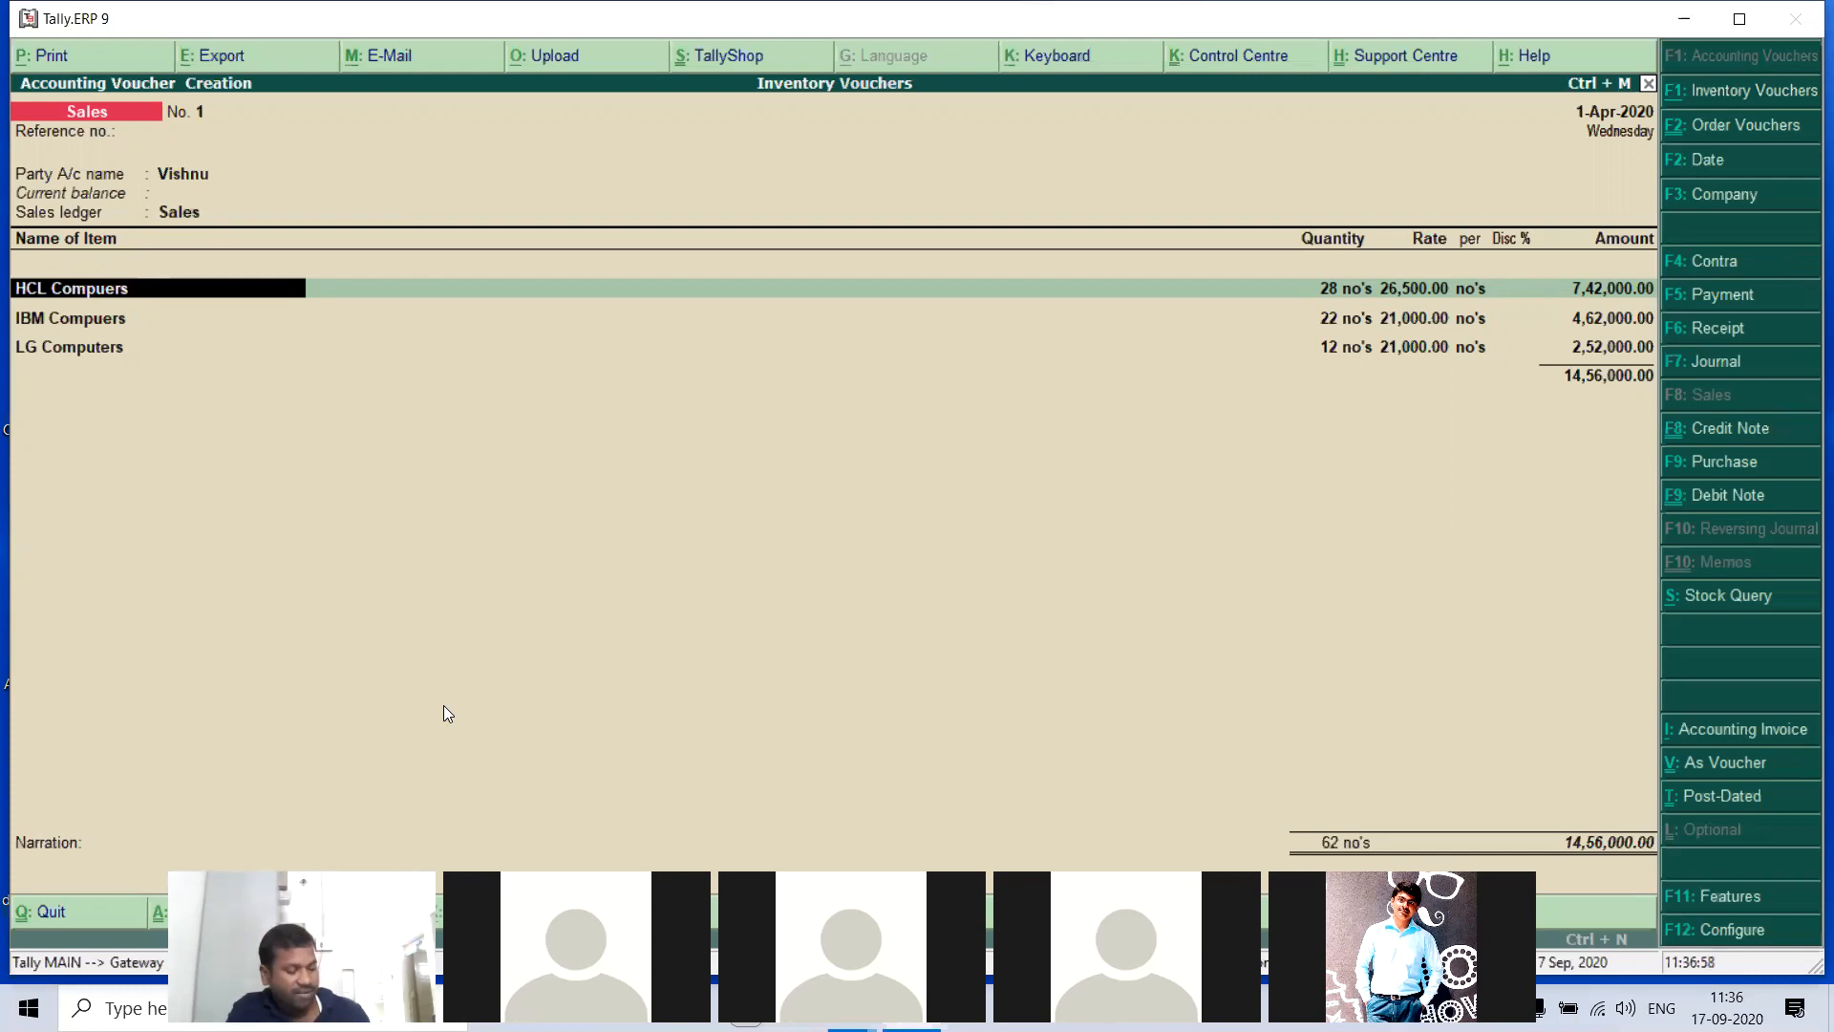
key("ctrl+a")
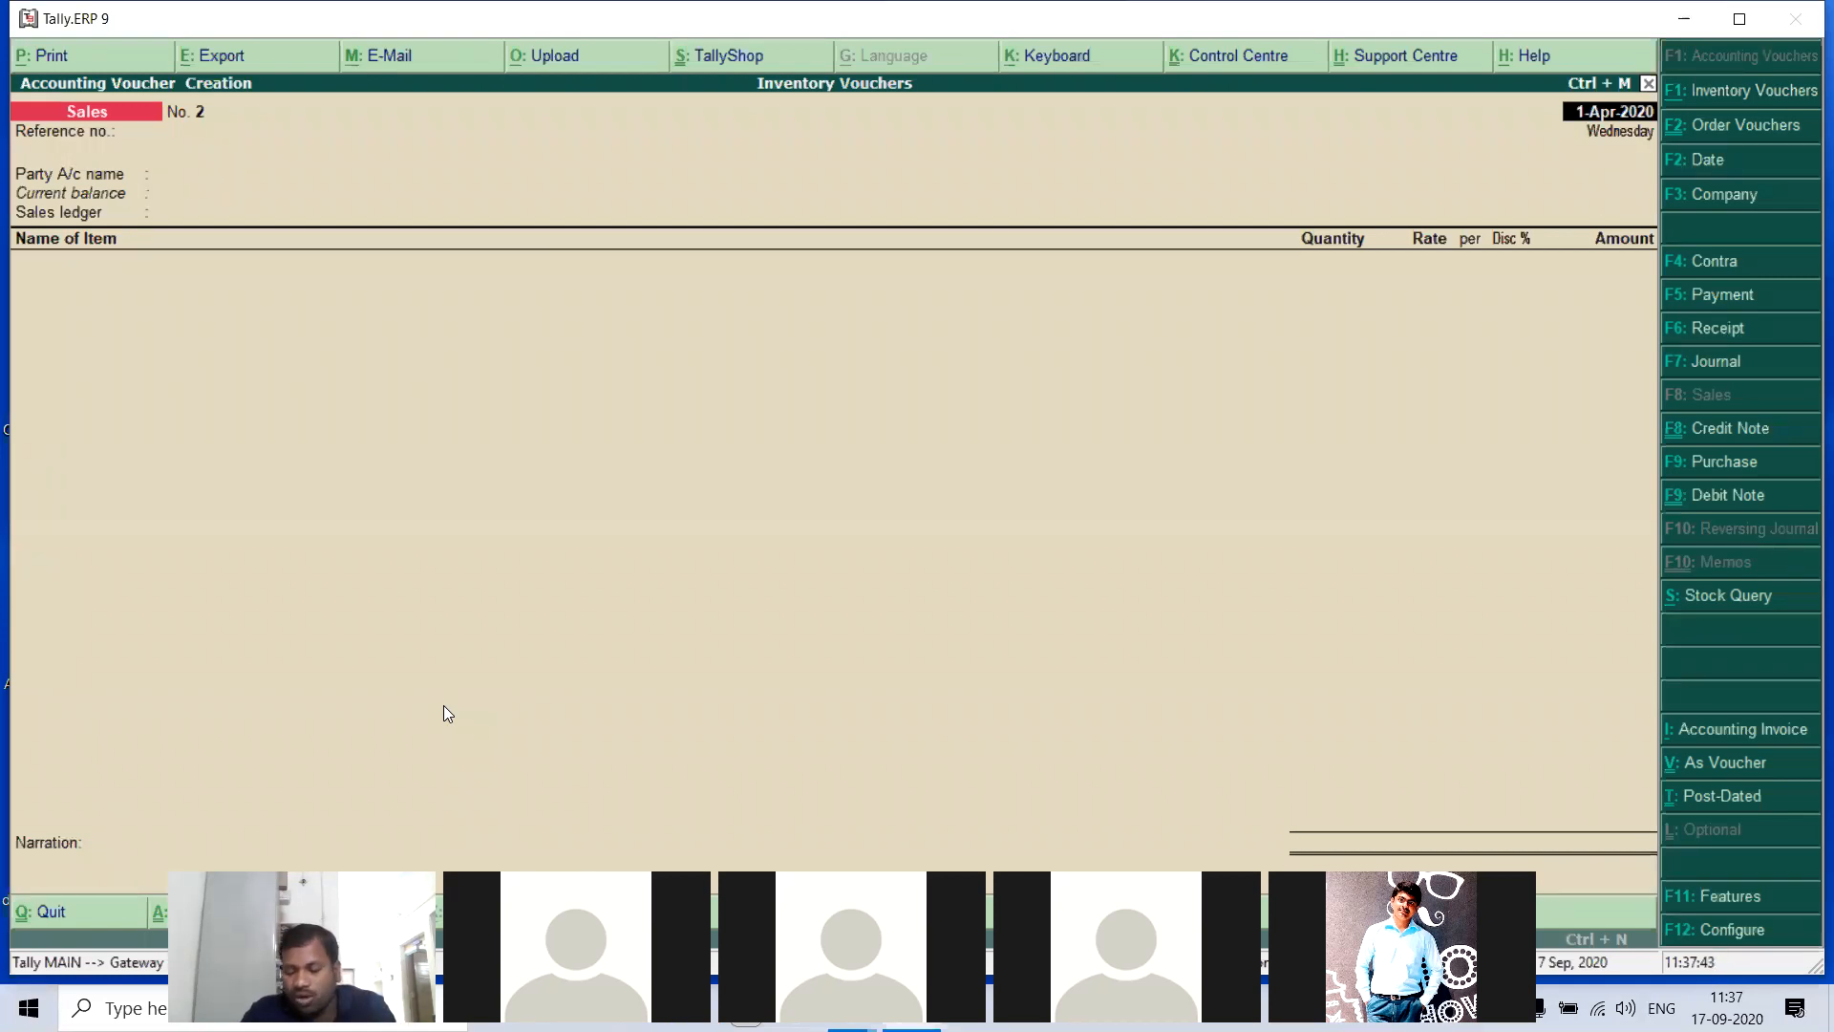
- Go back through the saved vouchers to Sales Order no. 1 and generate its print preview
key("Page_Up")
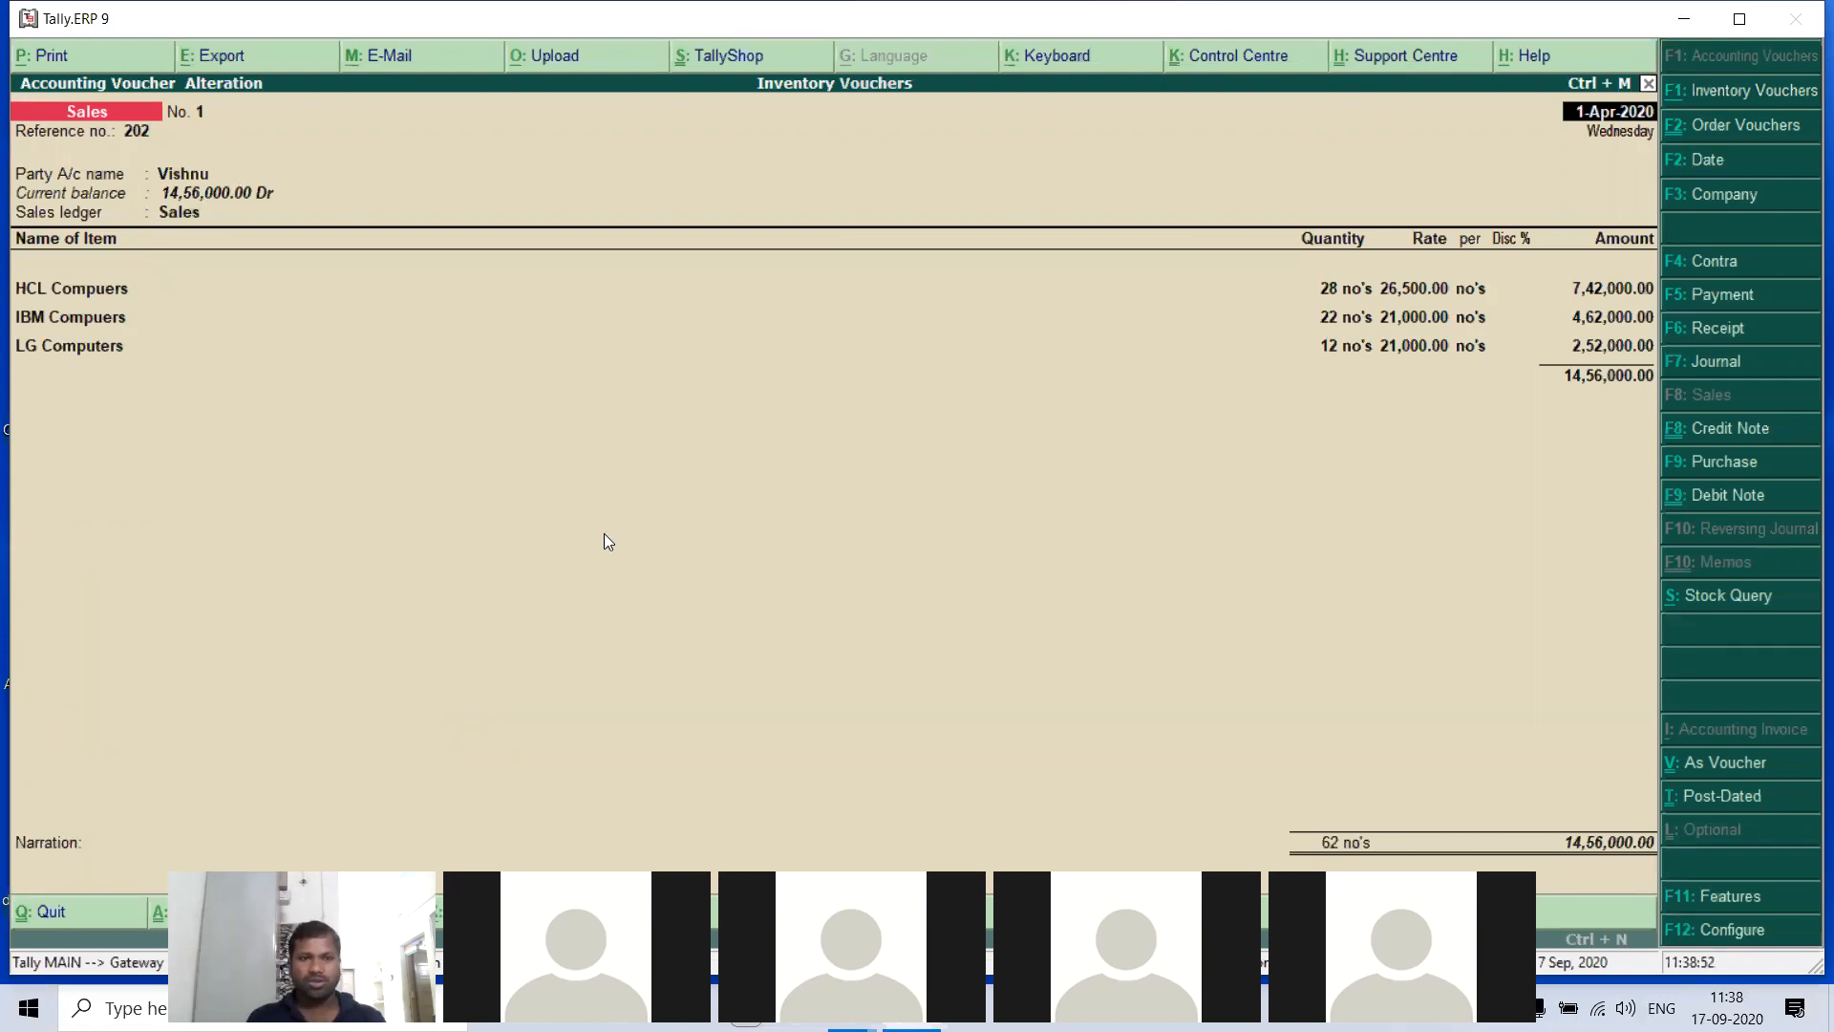
key("Page_Up")
key("Page_Up")
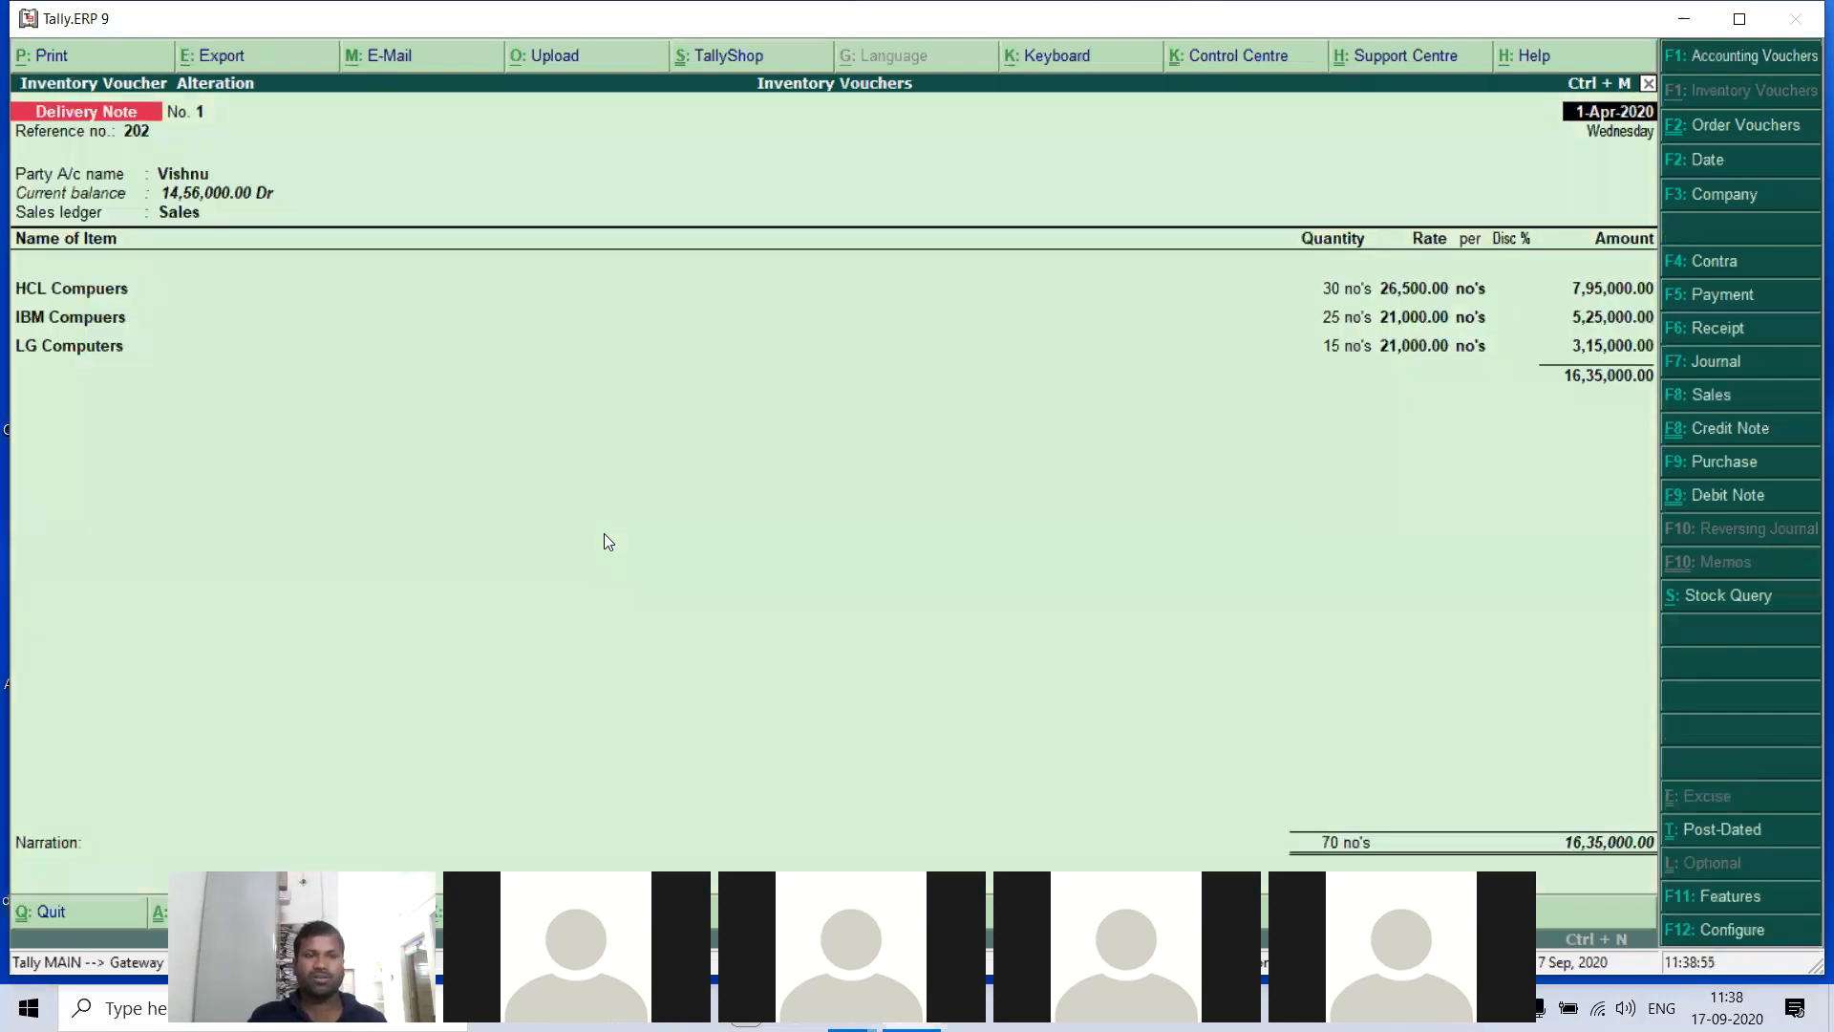
key("Page_Up")
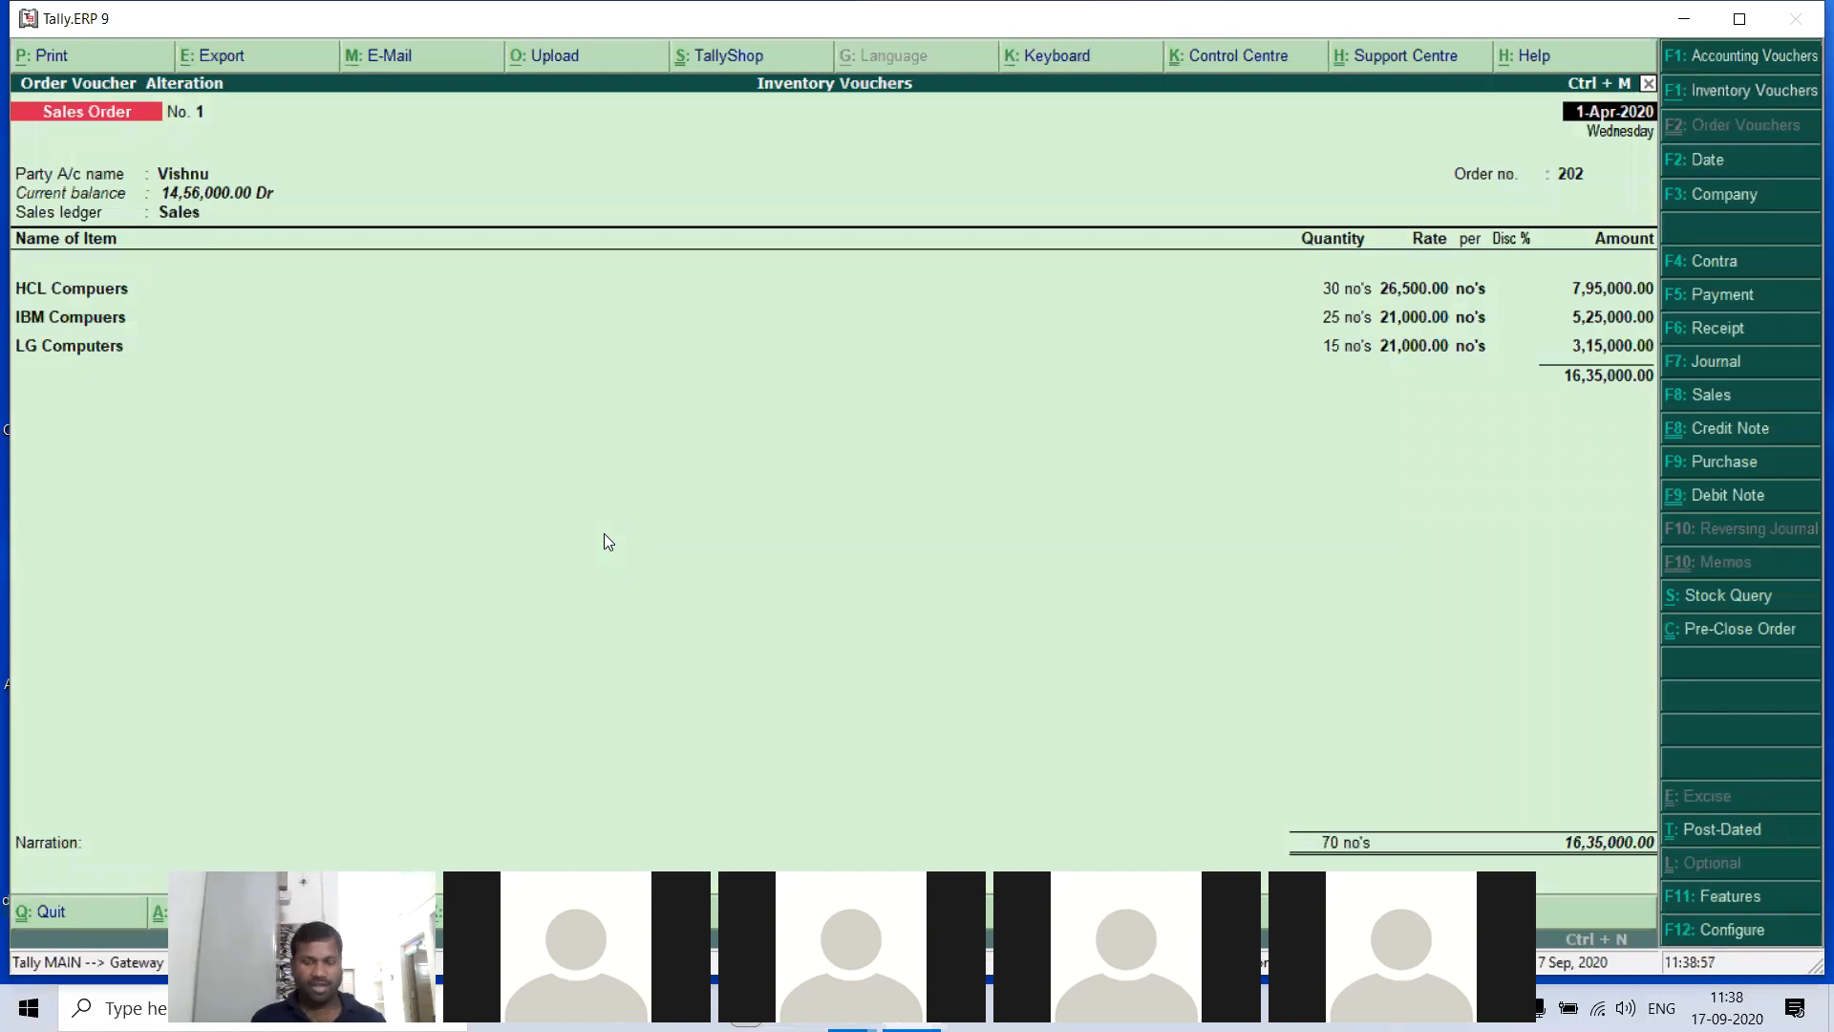
key("alt+p")
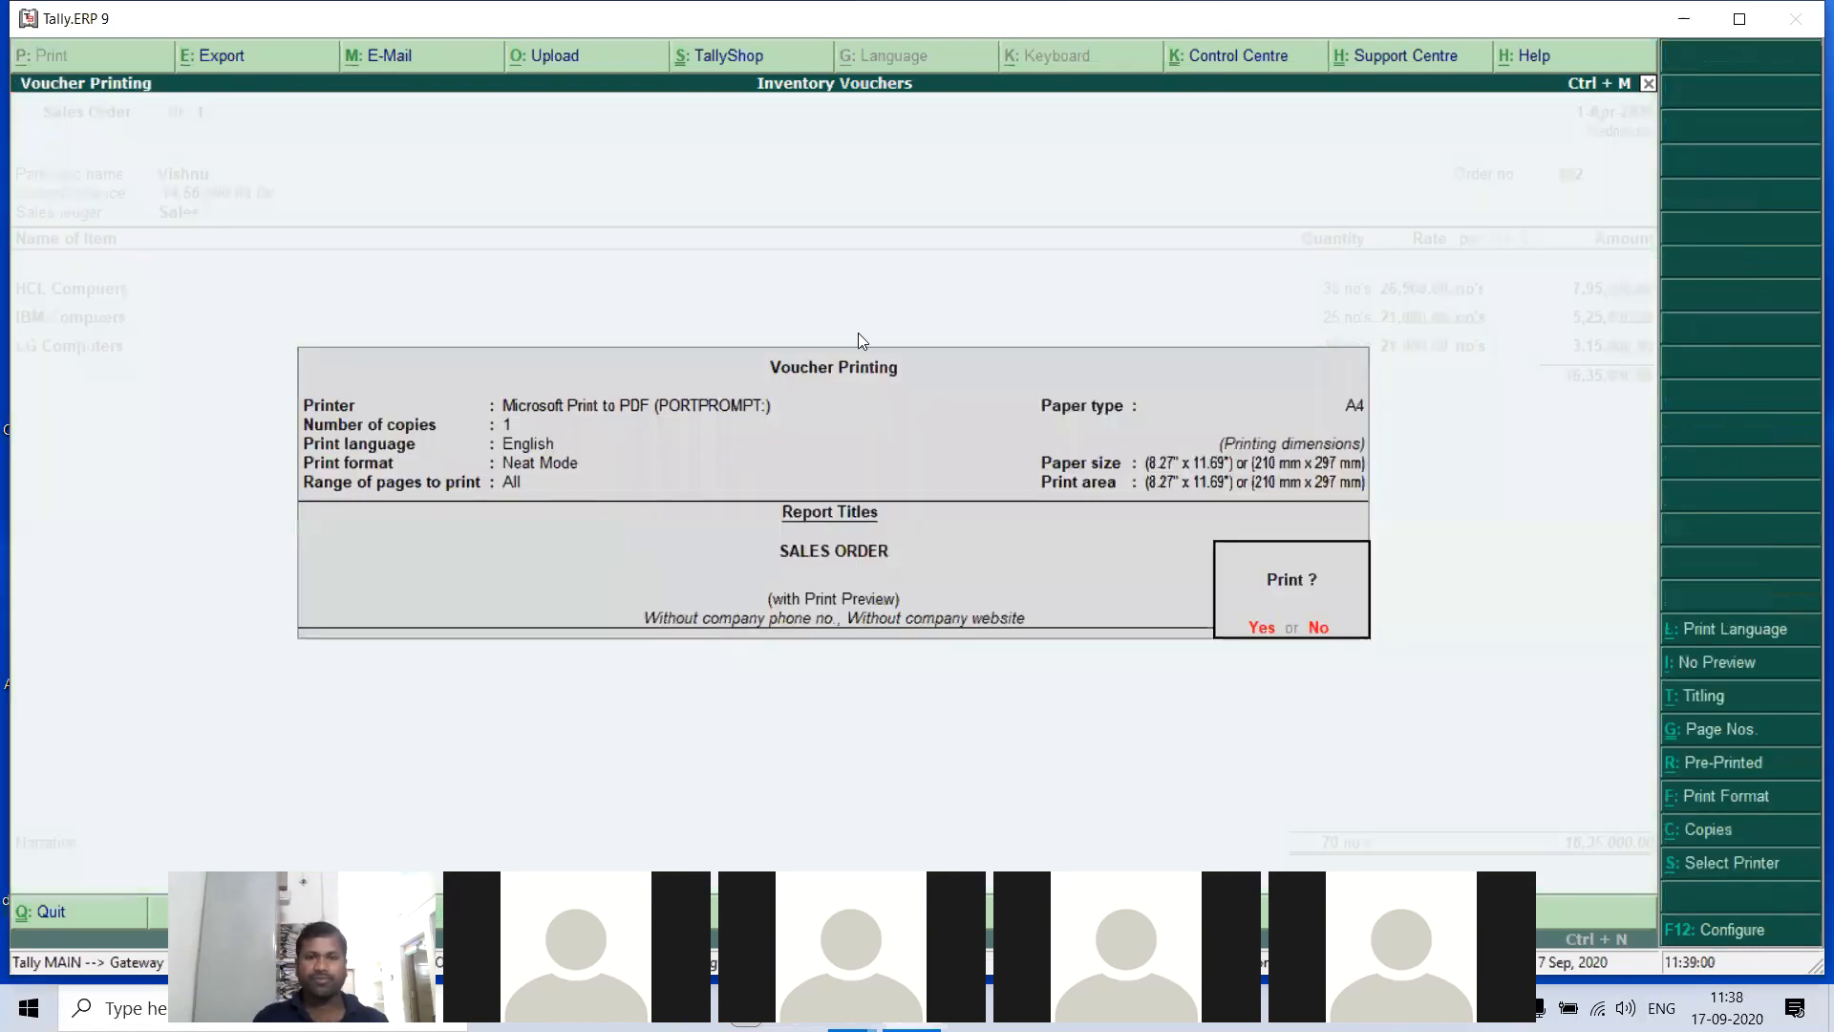
left_click(1715, 662)
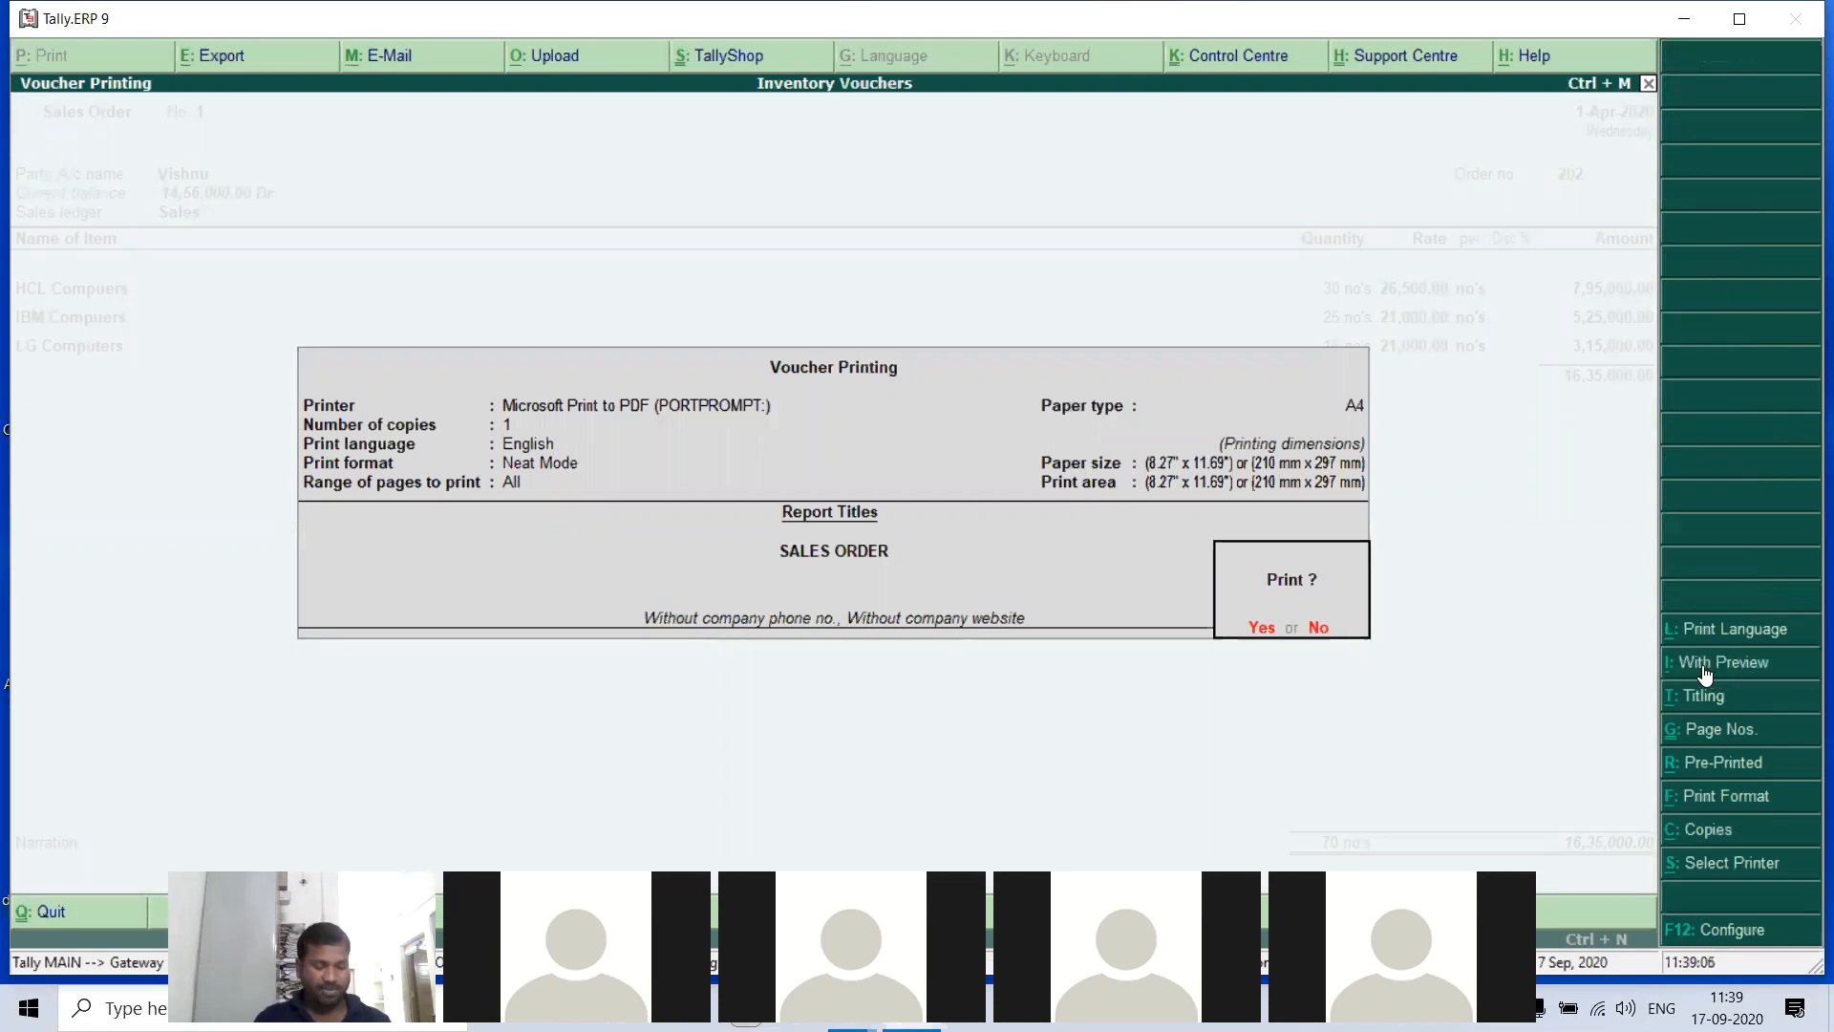
left_click(1704, 669)
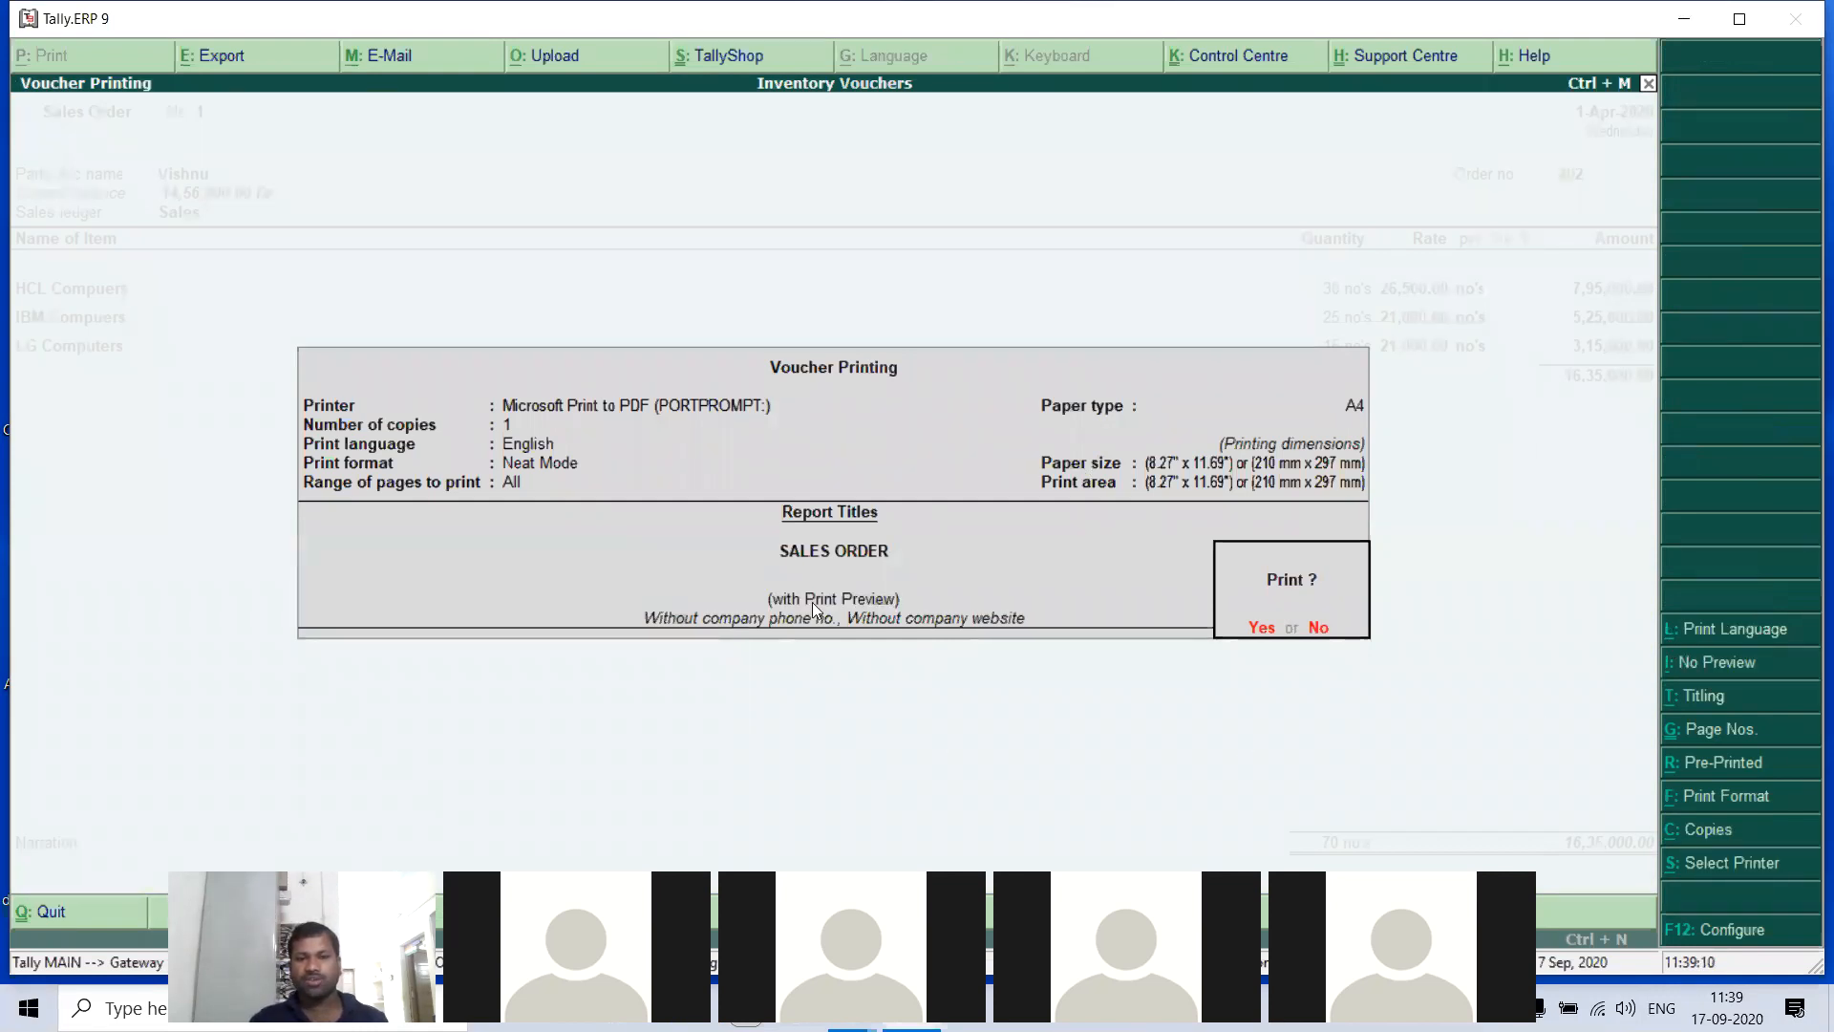
left_click(1261, 628)
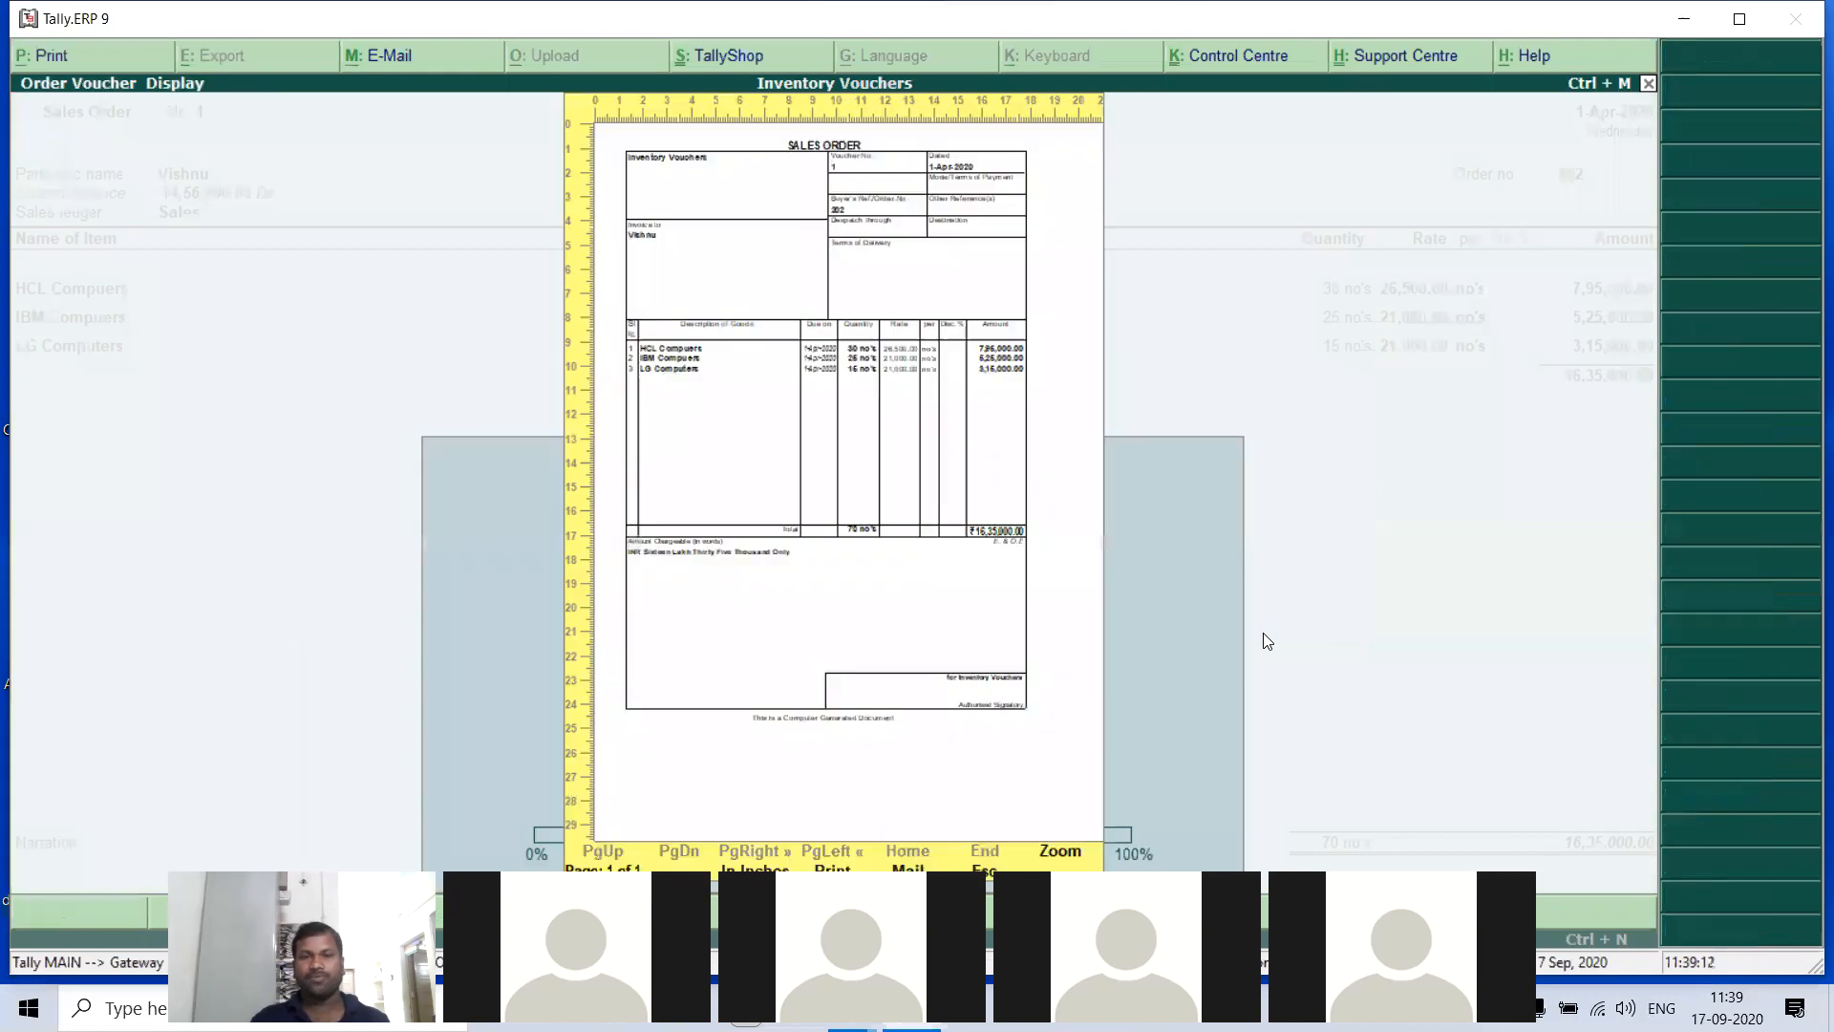
- Zoom into the sales order preview, examine its order number, items and total, and return to the voucher
left_click(1060, 851)
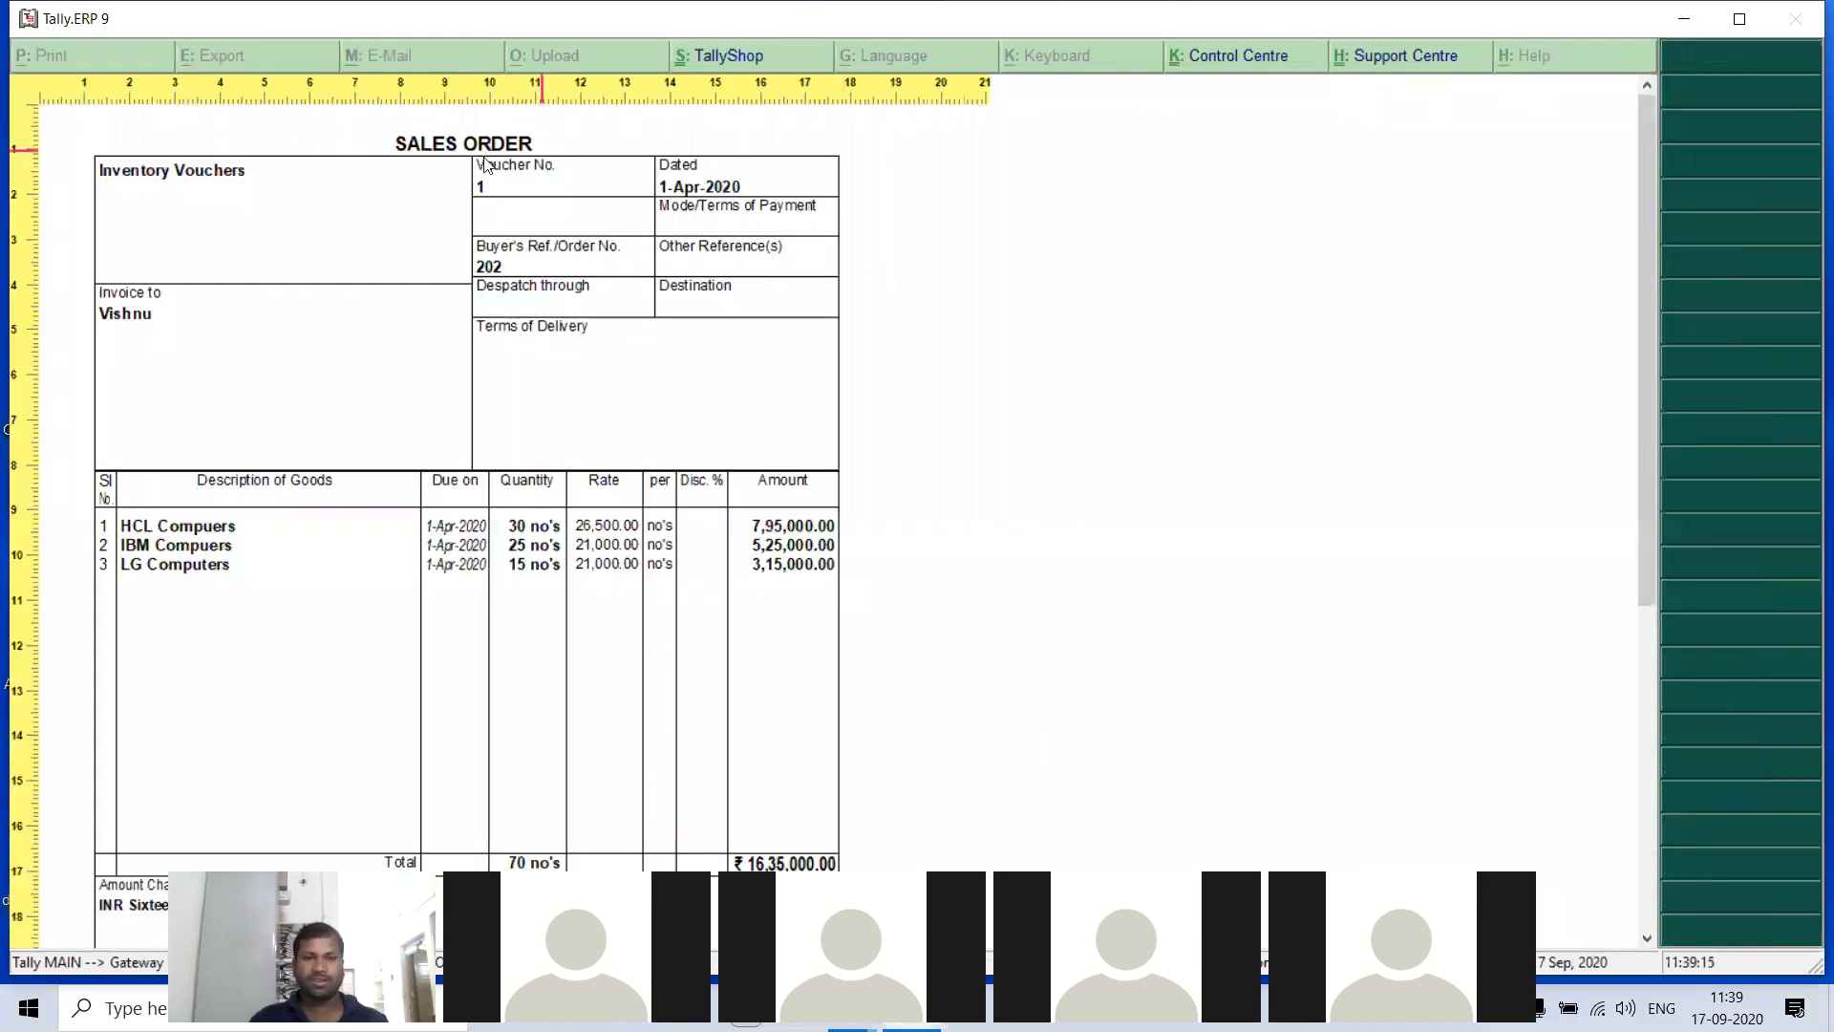
scroll(547, 762, "down", 5)
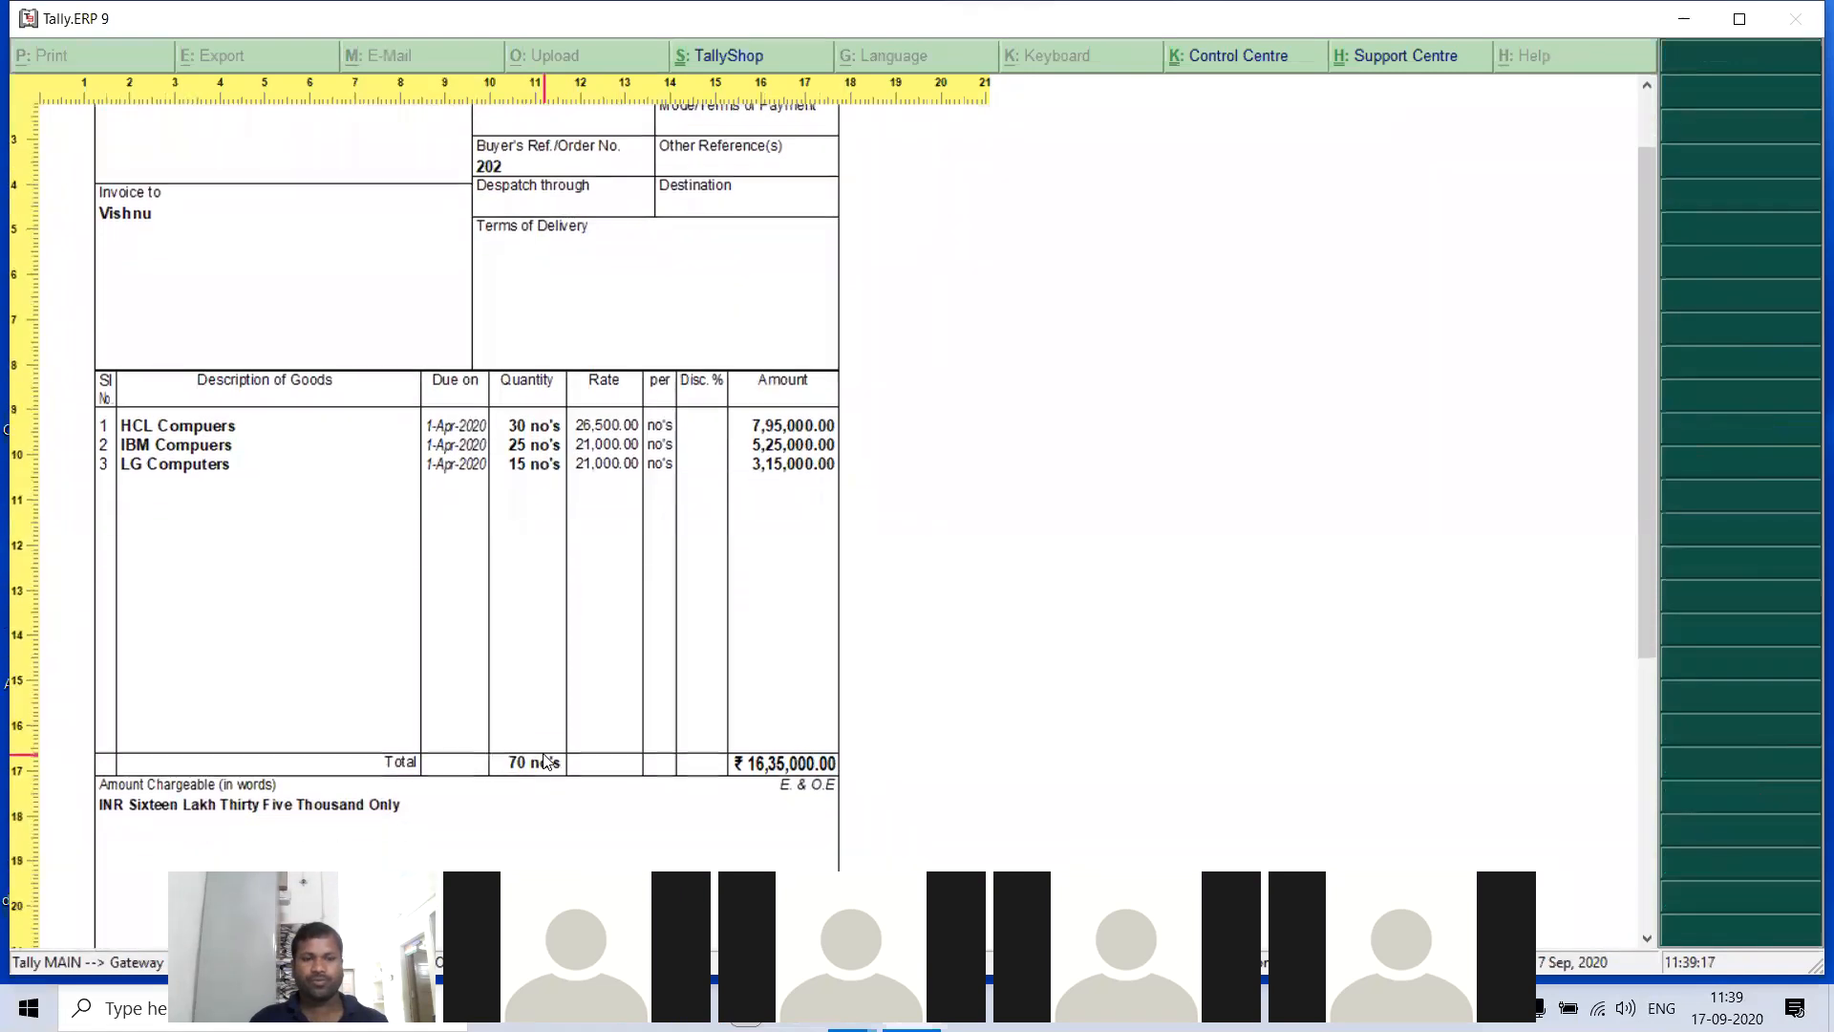
scroll(546, 761, "up", 5)
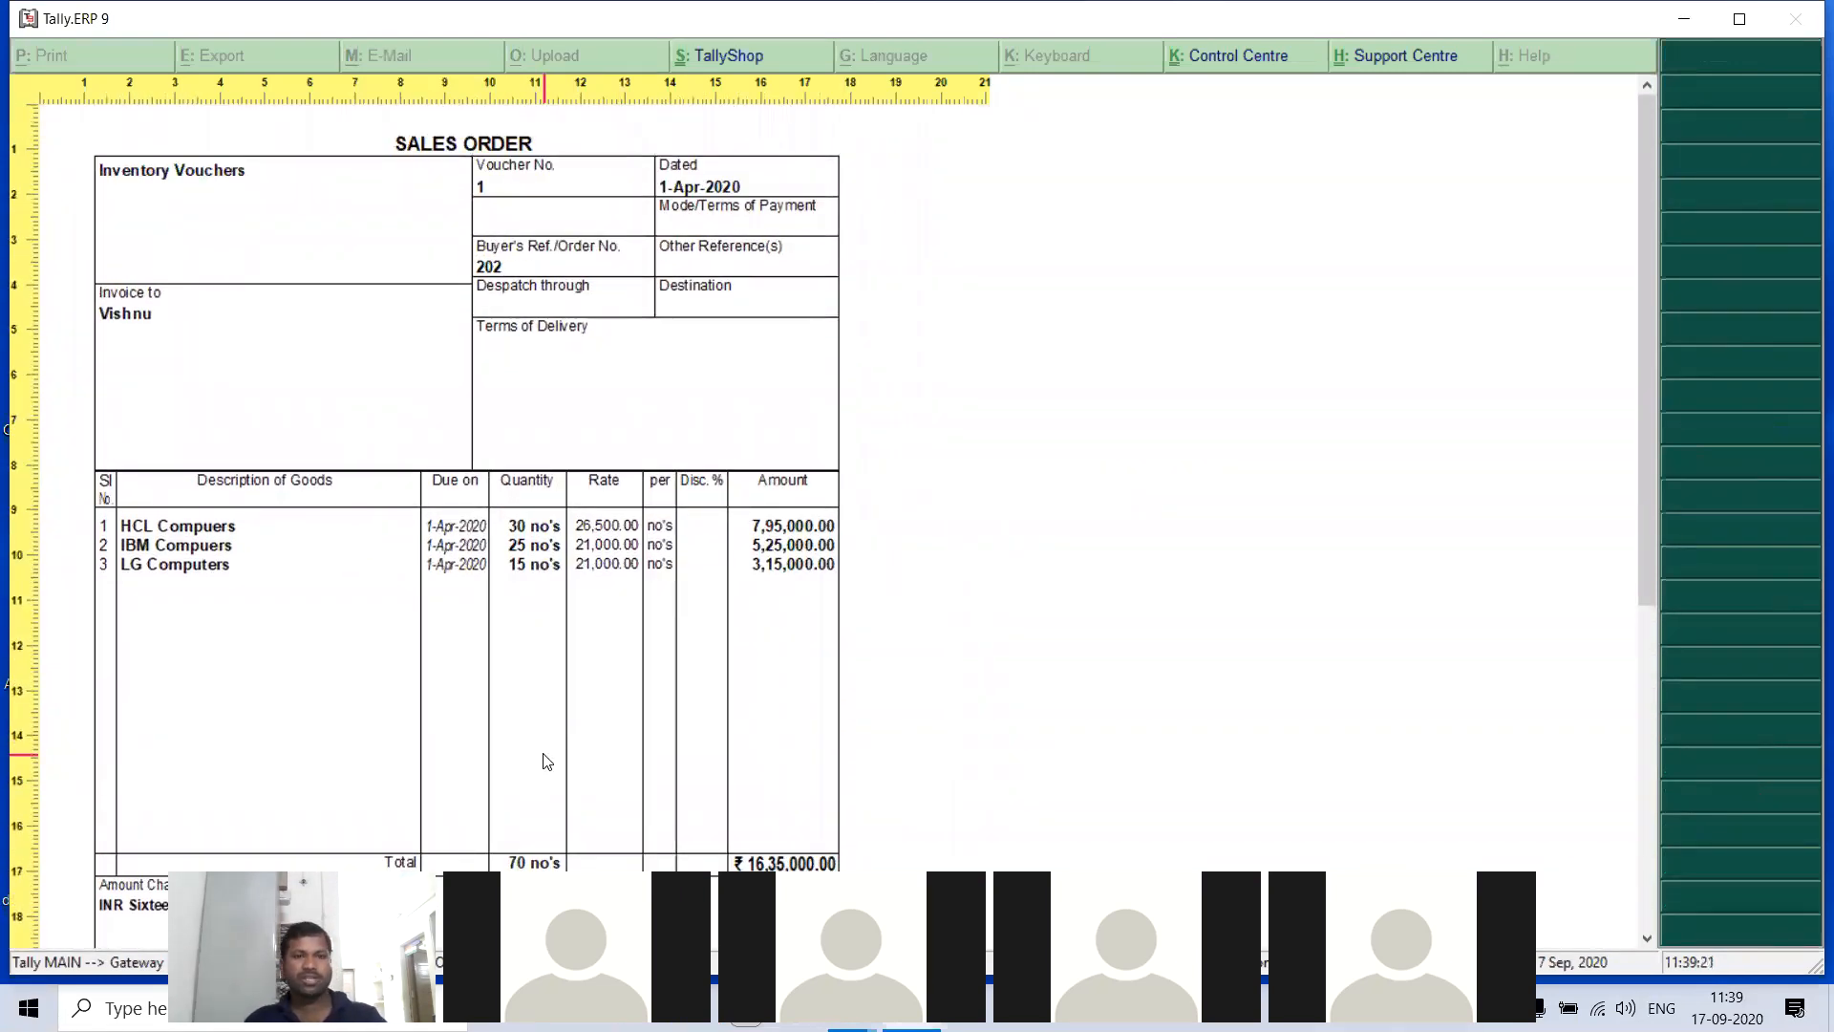
key("Escape")
key("Escape")
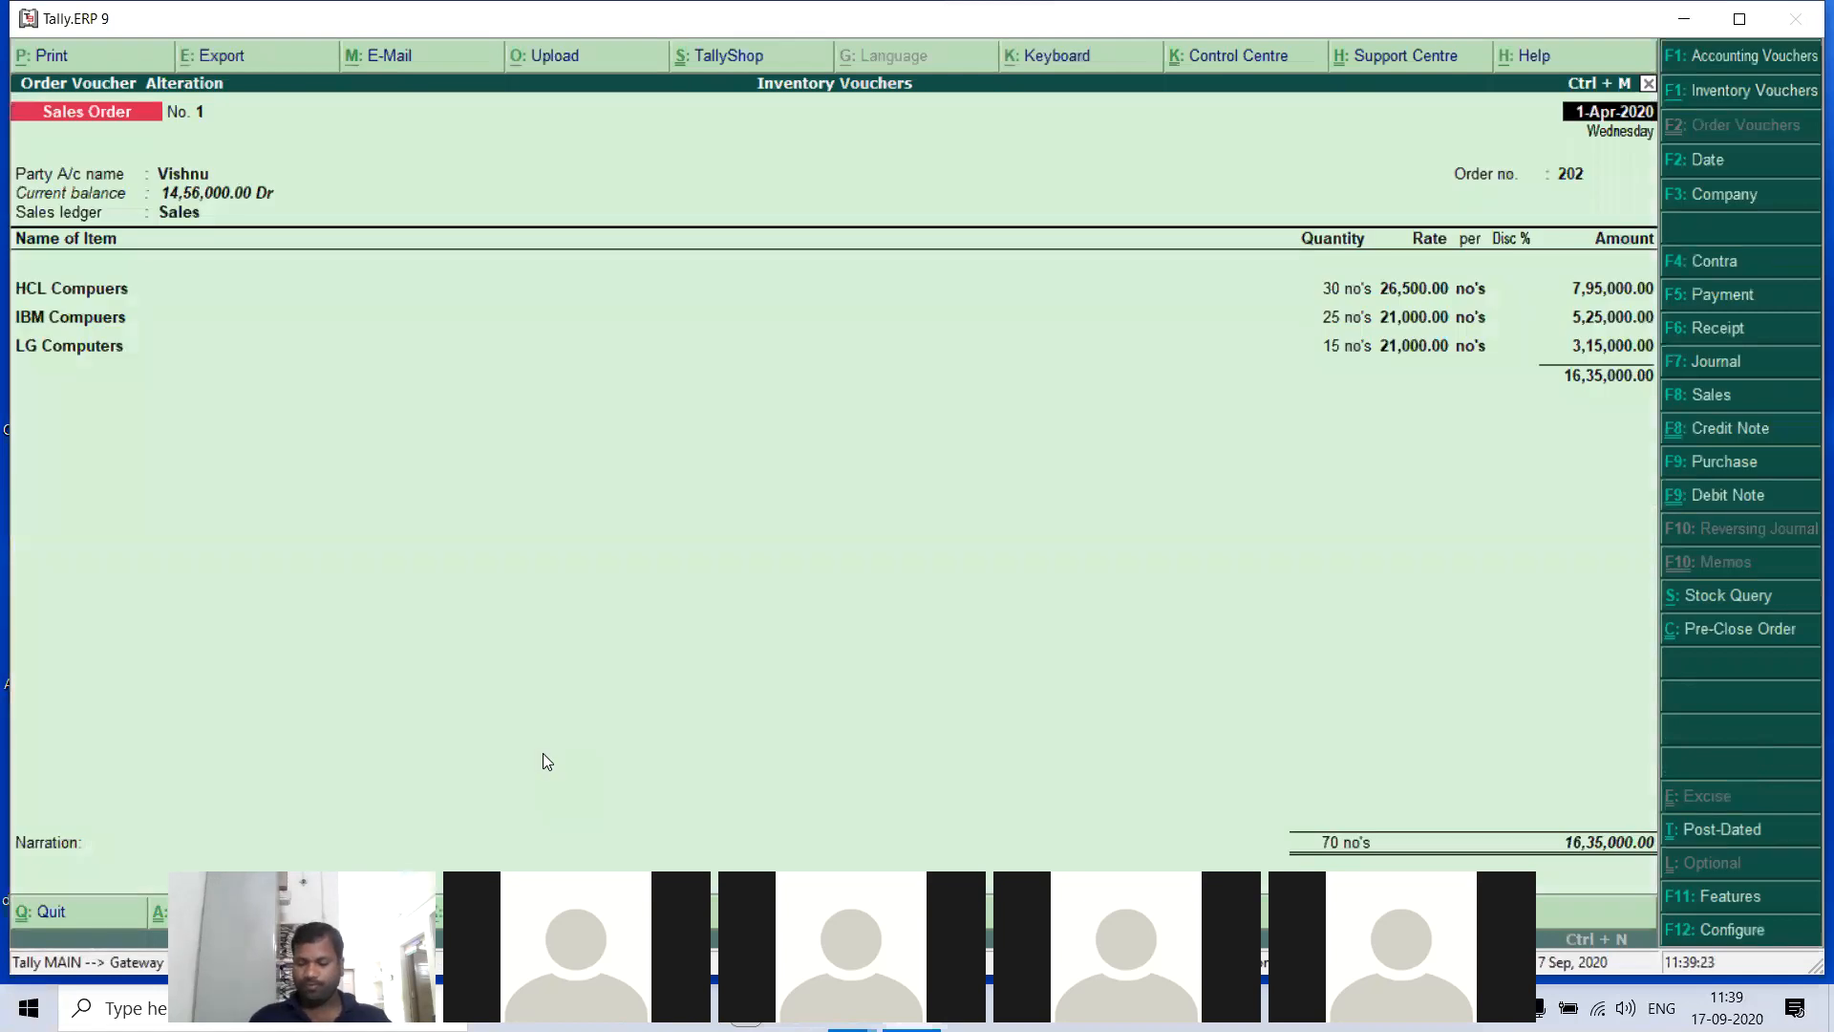
- Go to the saved Delivery Note no. 1 and generate its print preview
key("alt+F8")
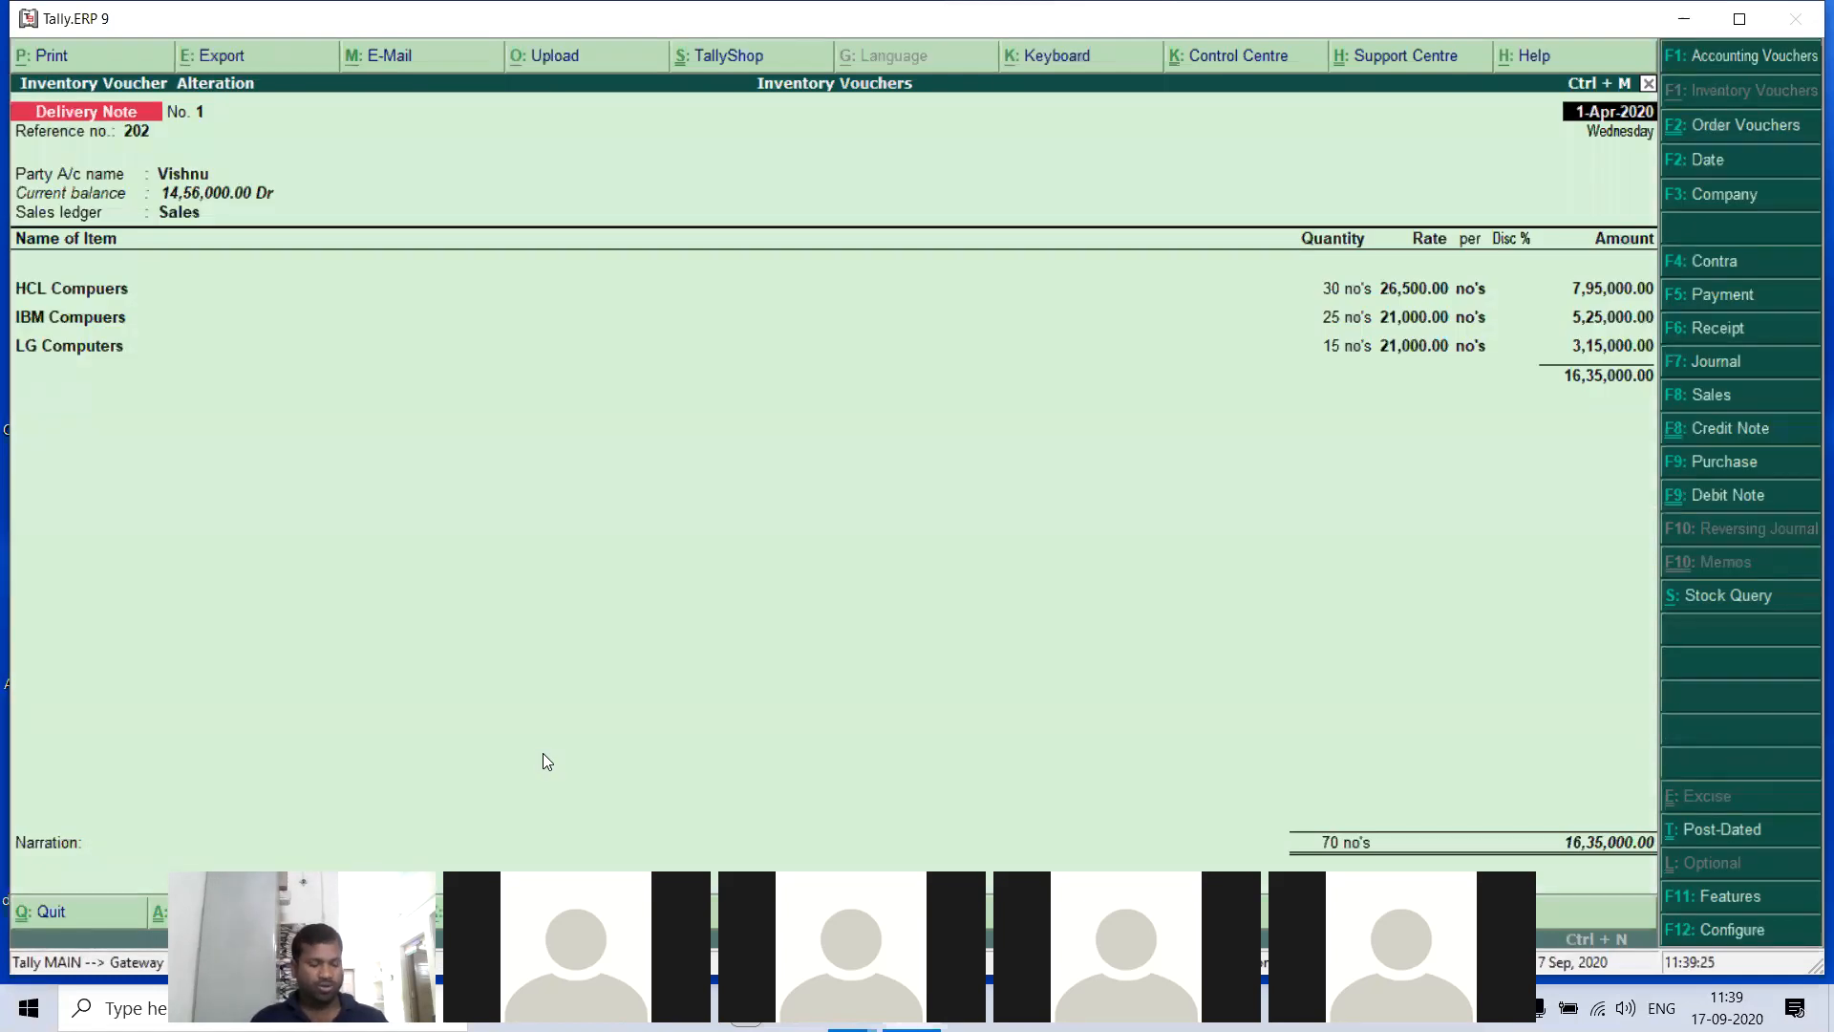
key("alt+p")
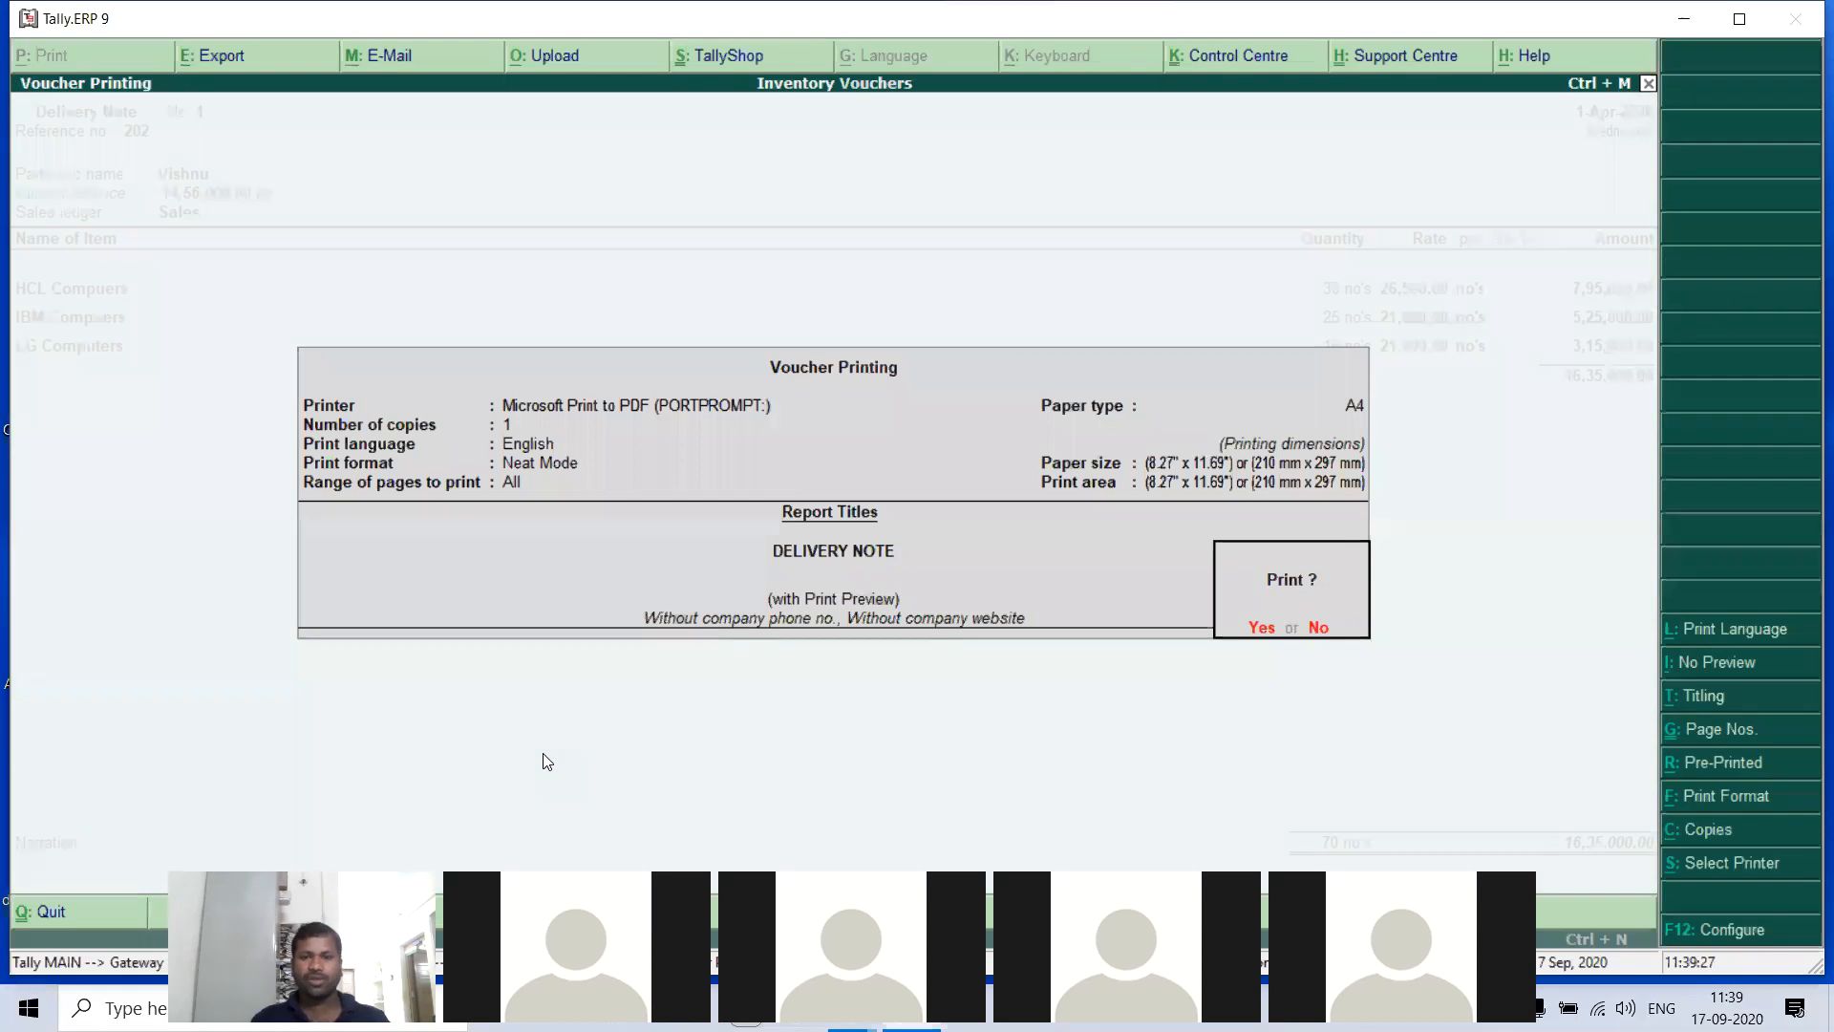
left_click(1270, 629)
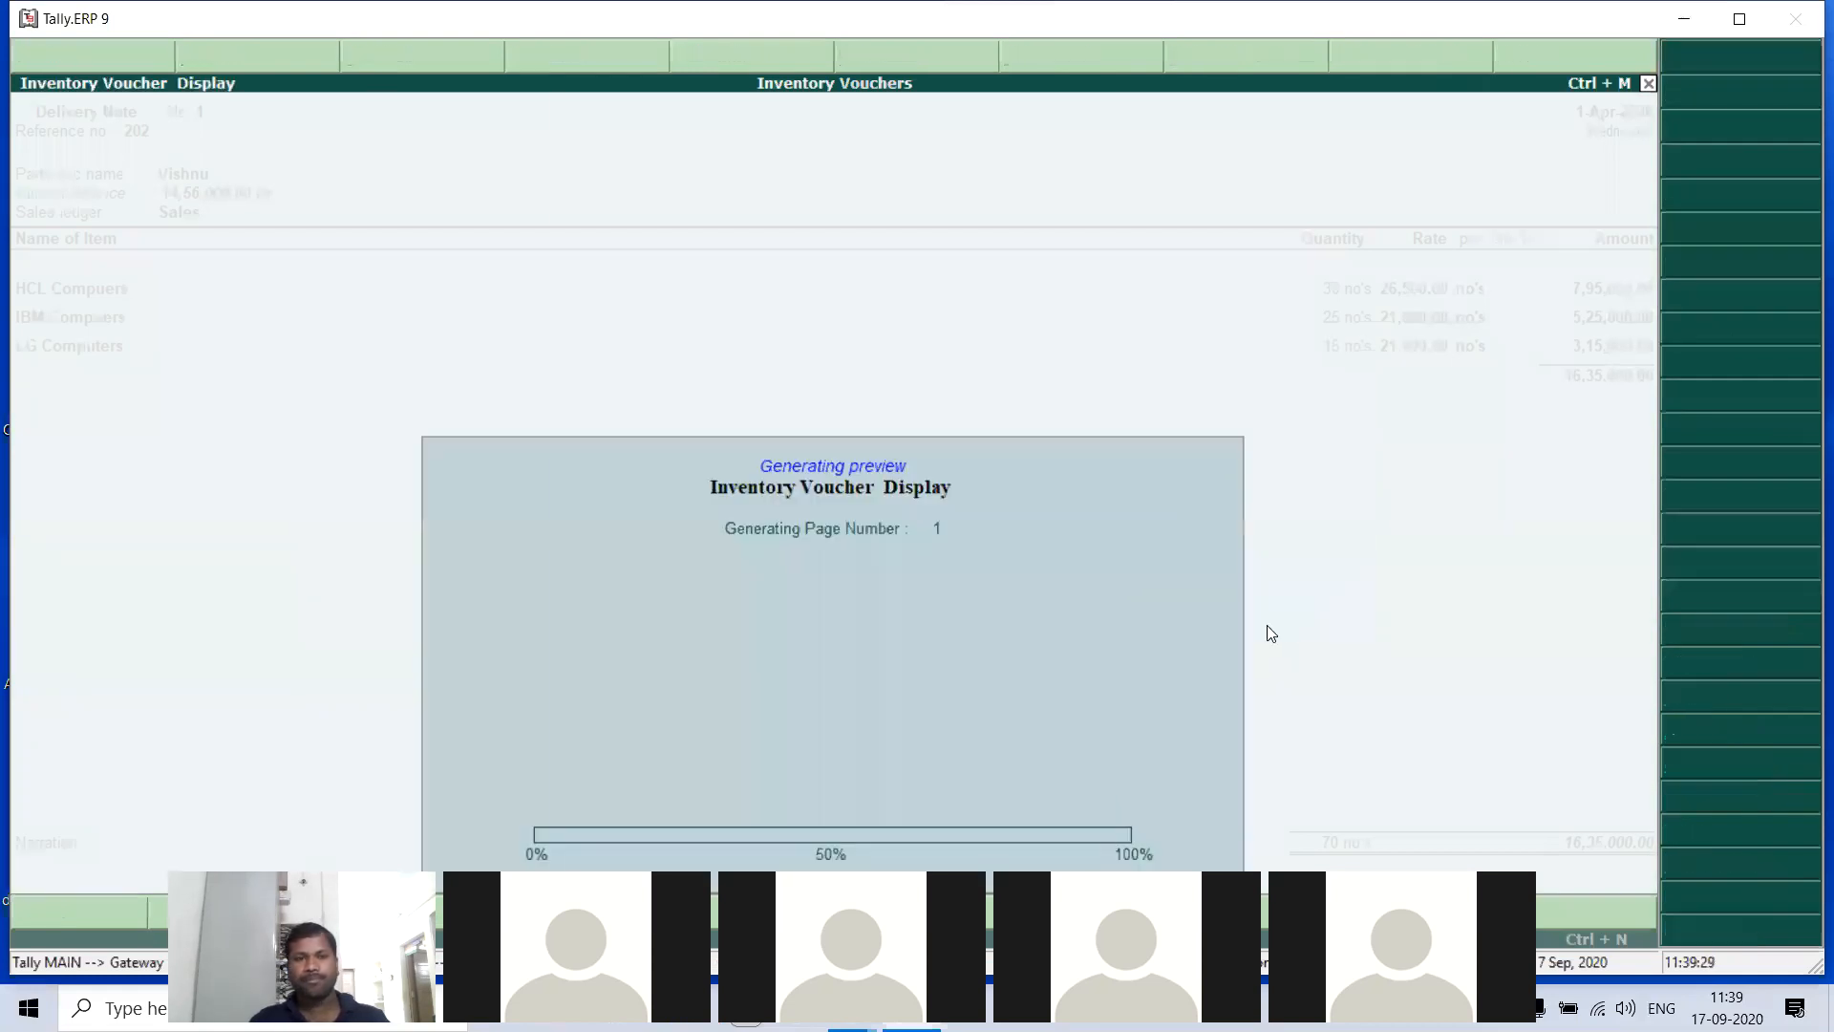
- Zoom into the delivery note preview, examine its reference details, items and total, and return to the voucher
left_click(1062, 852)
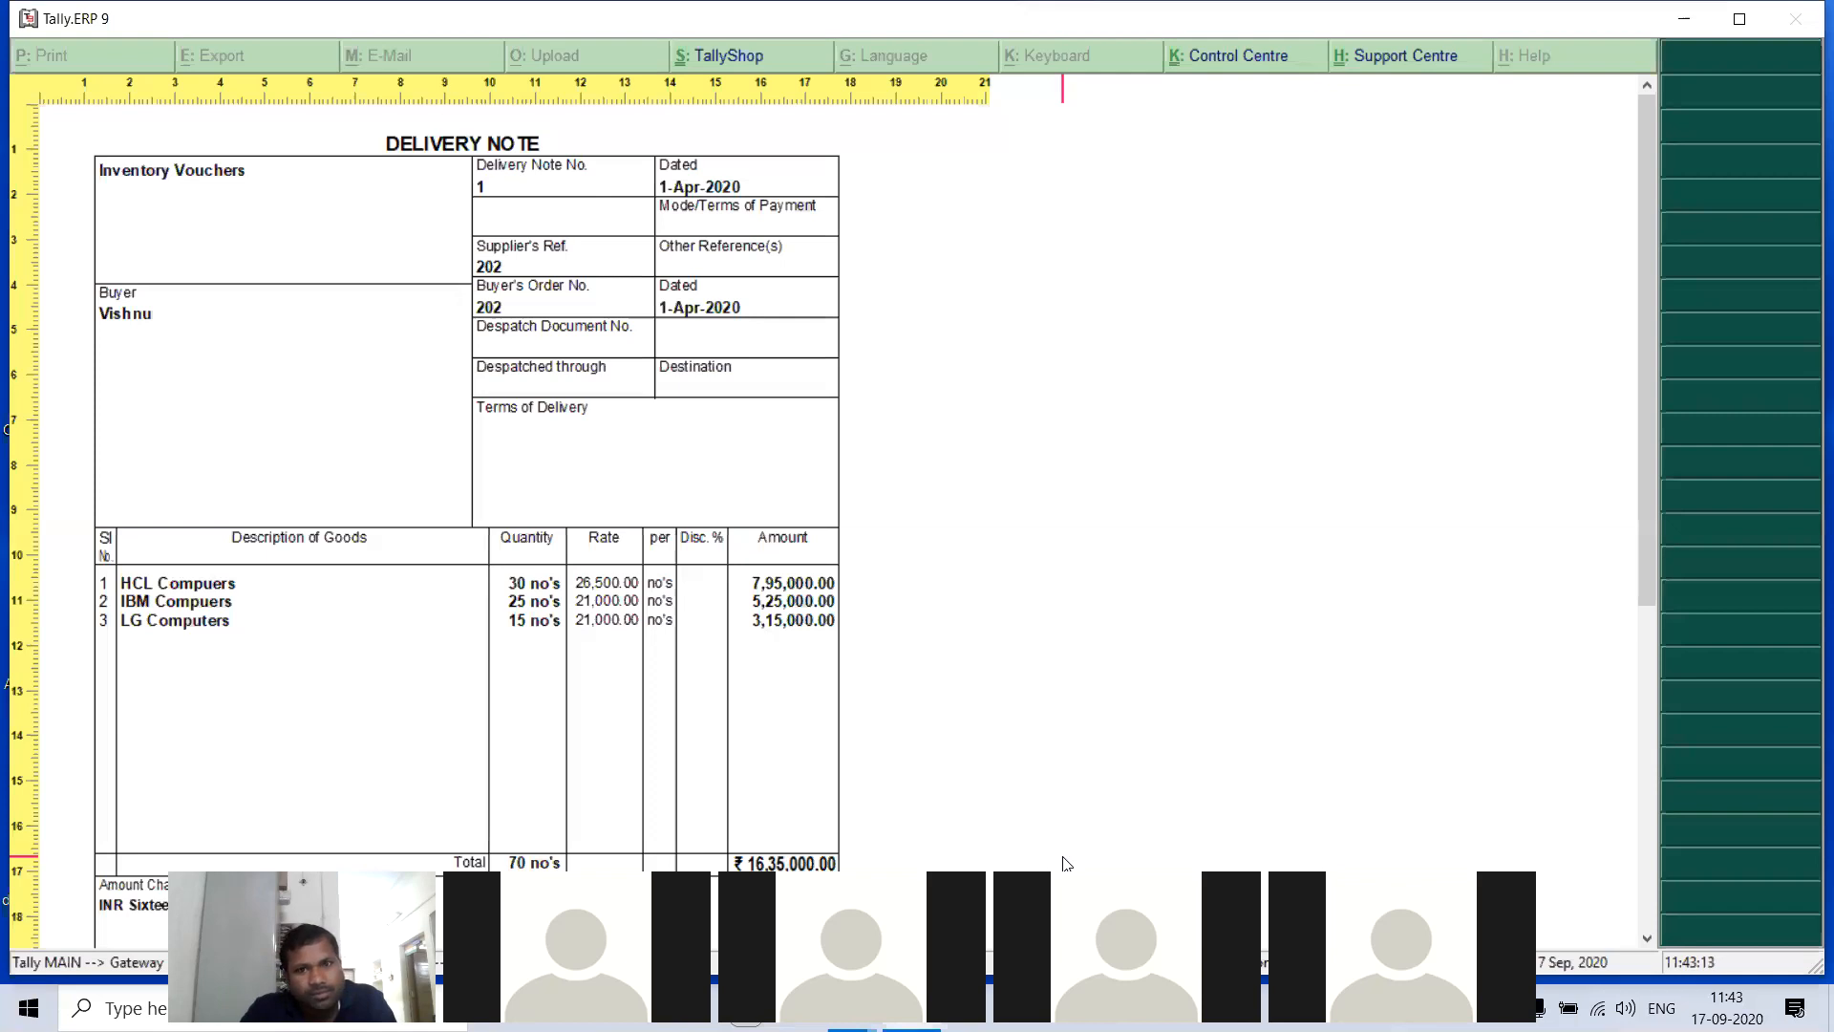
key("Escape")
key("Escape")
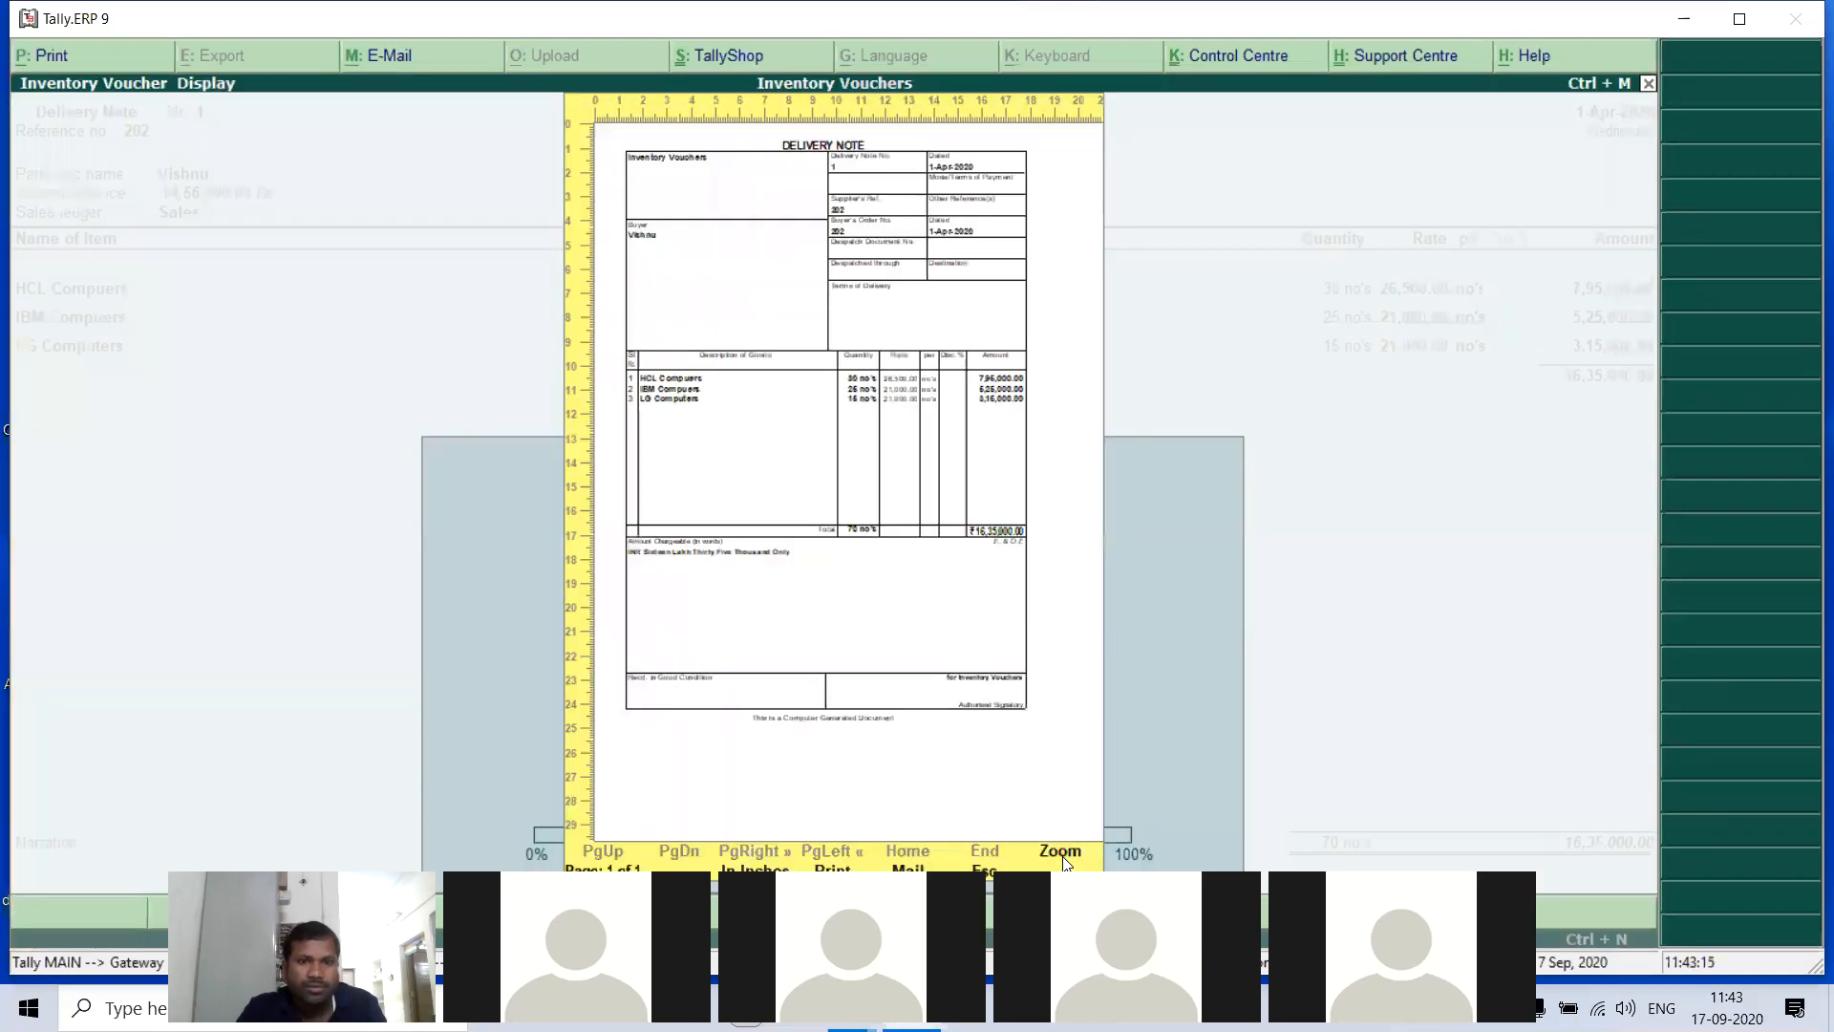
- Go back through the saved vouchers to the purchase side and open Receipt Note no. 1 for alteration
key("Page_Up")
key("Page_Up")
key("Page_Up")
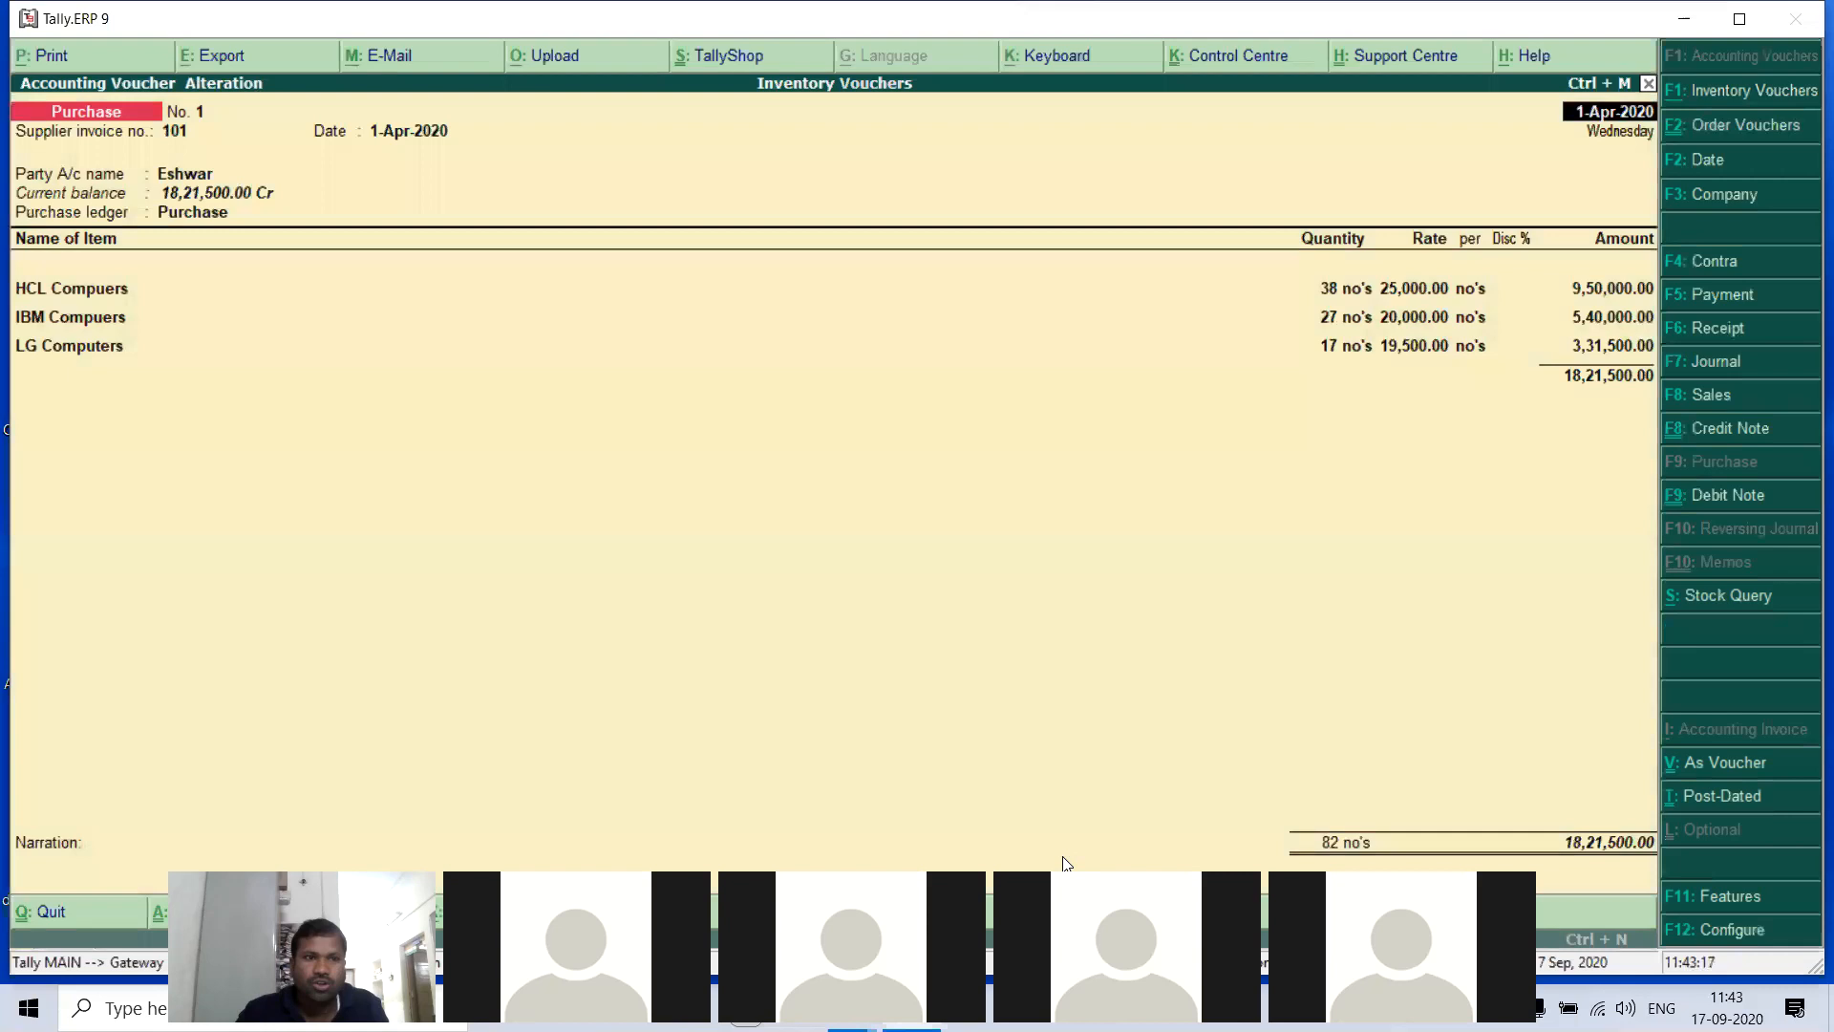
key("Page_Up")
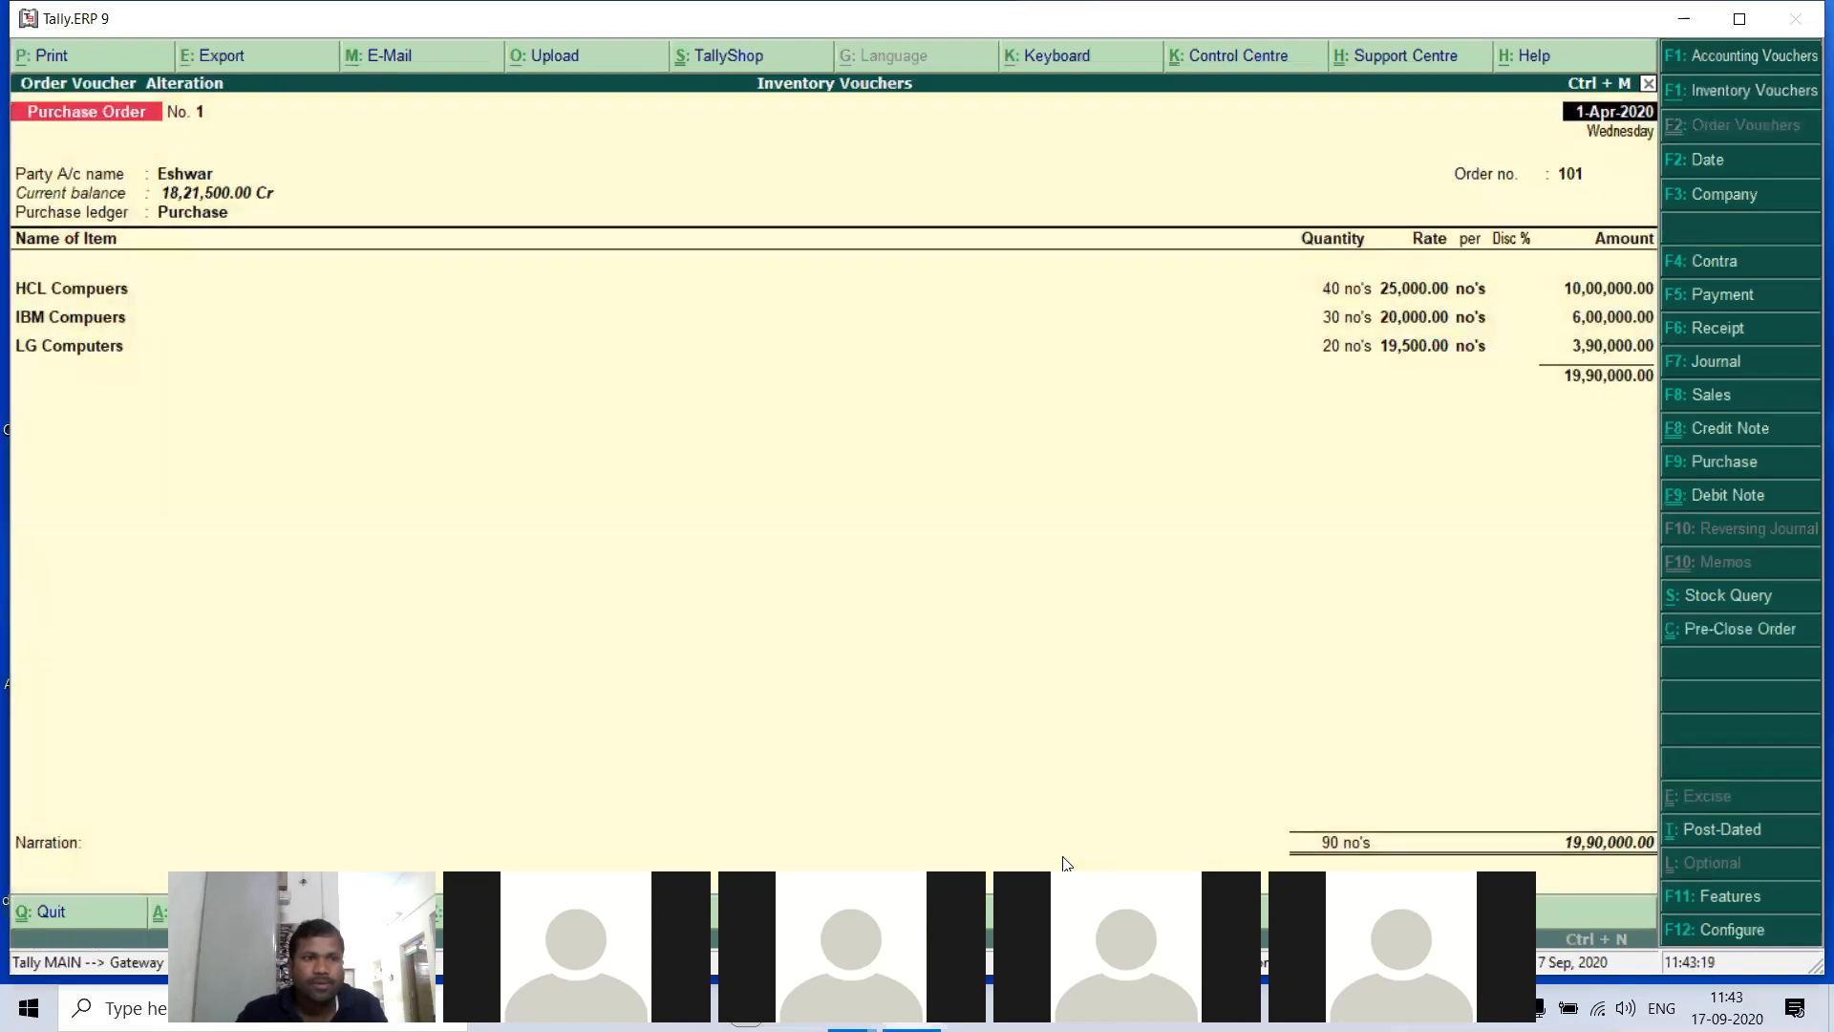
key("Page_Down")
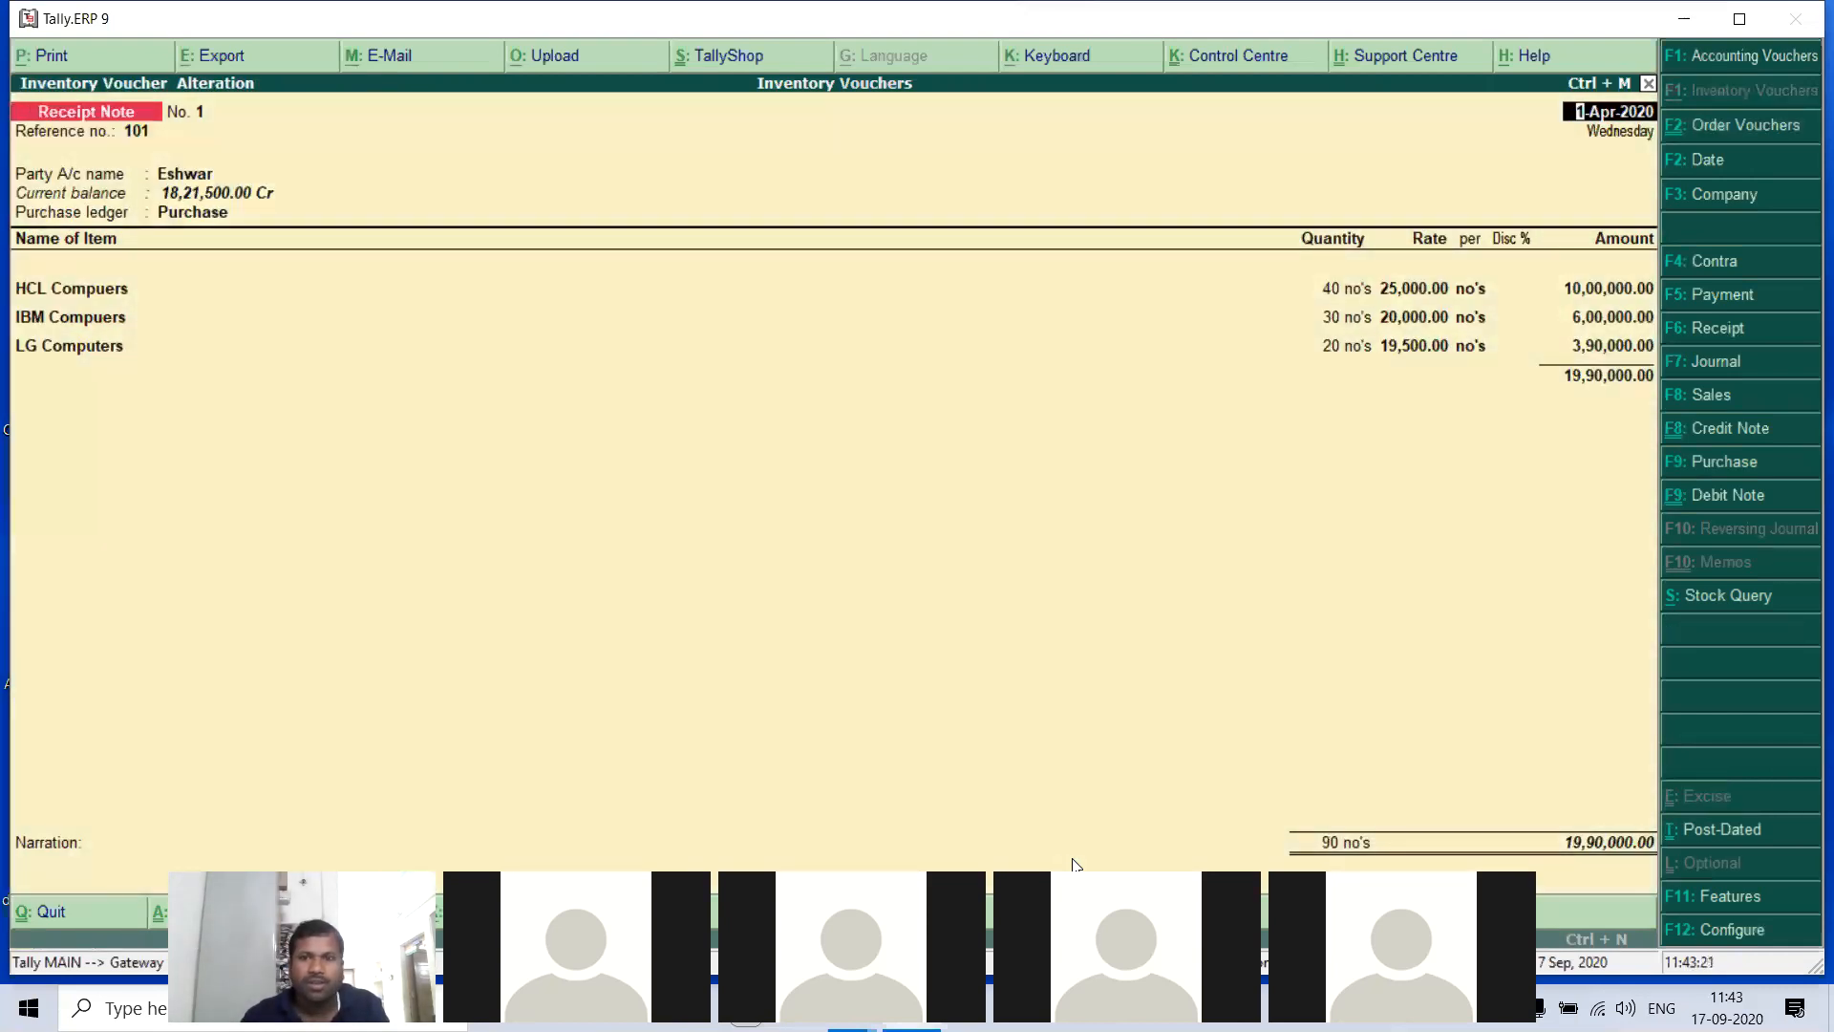
- Keep the receipt note's date, reference, supplier, linked order and Purchase ledger, and proceed to its item lines
key("Return")
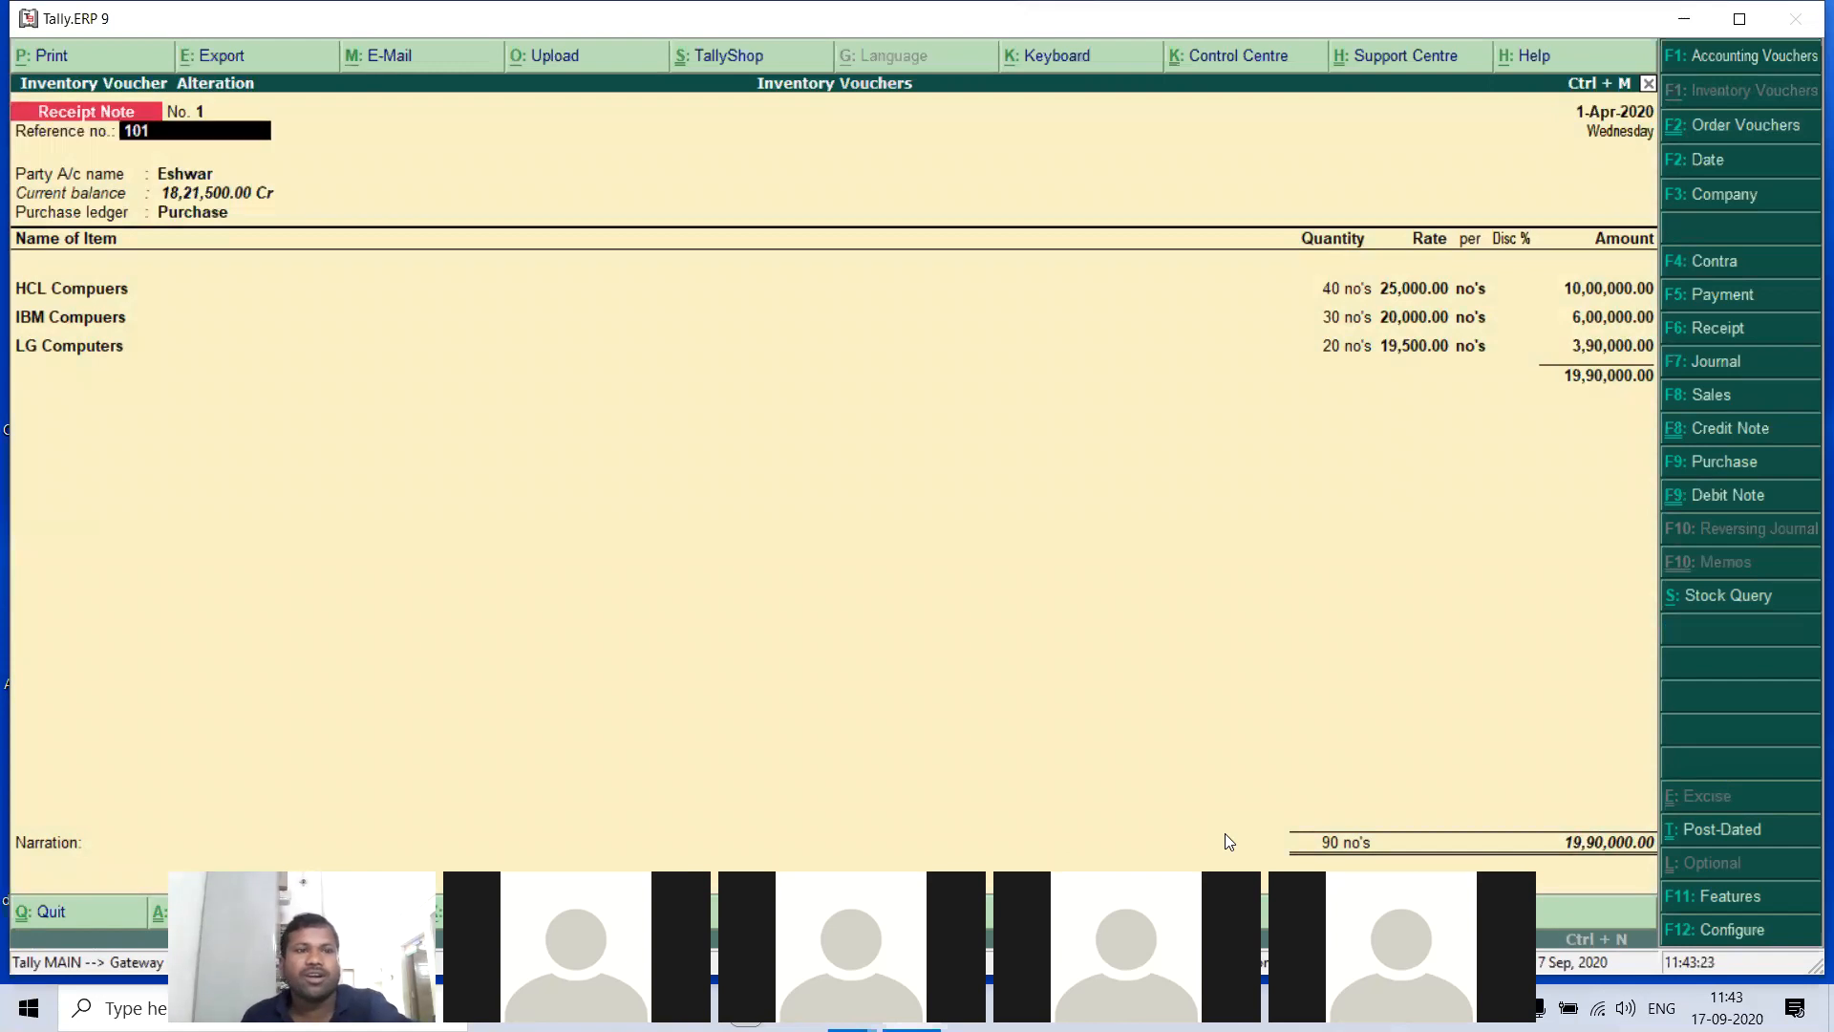
key("Return")
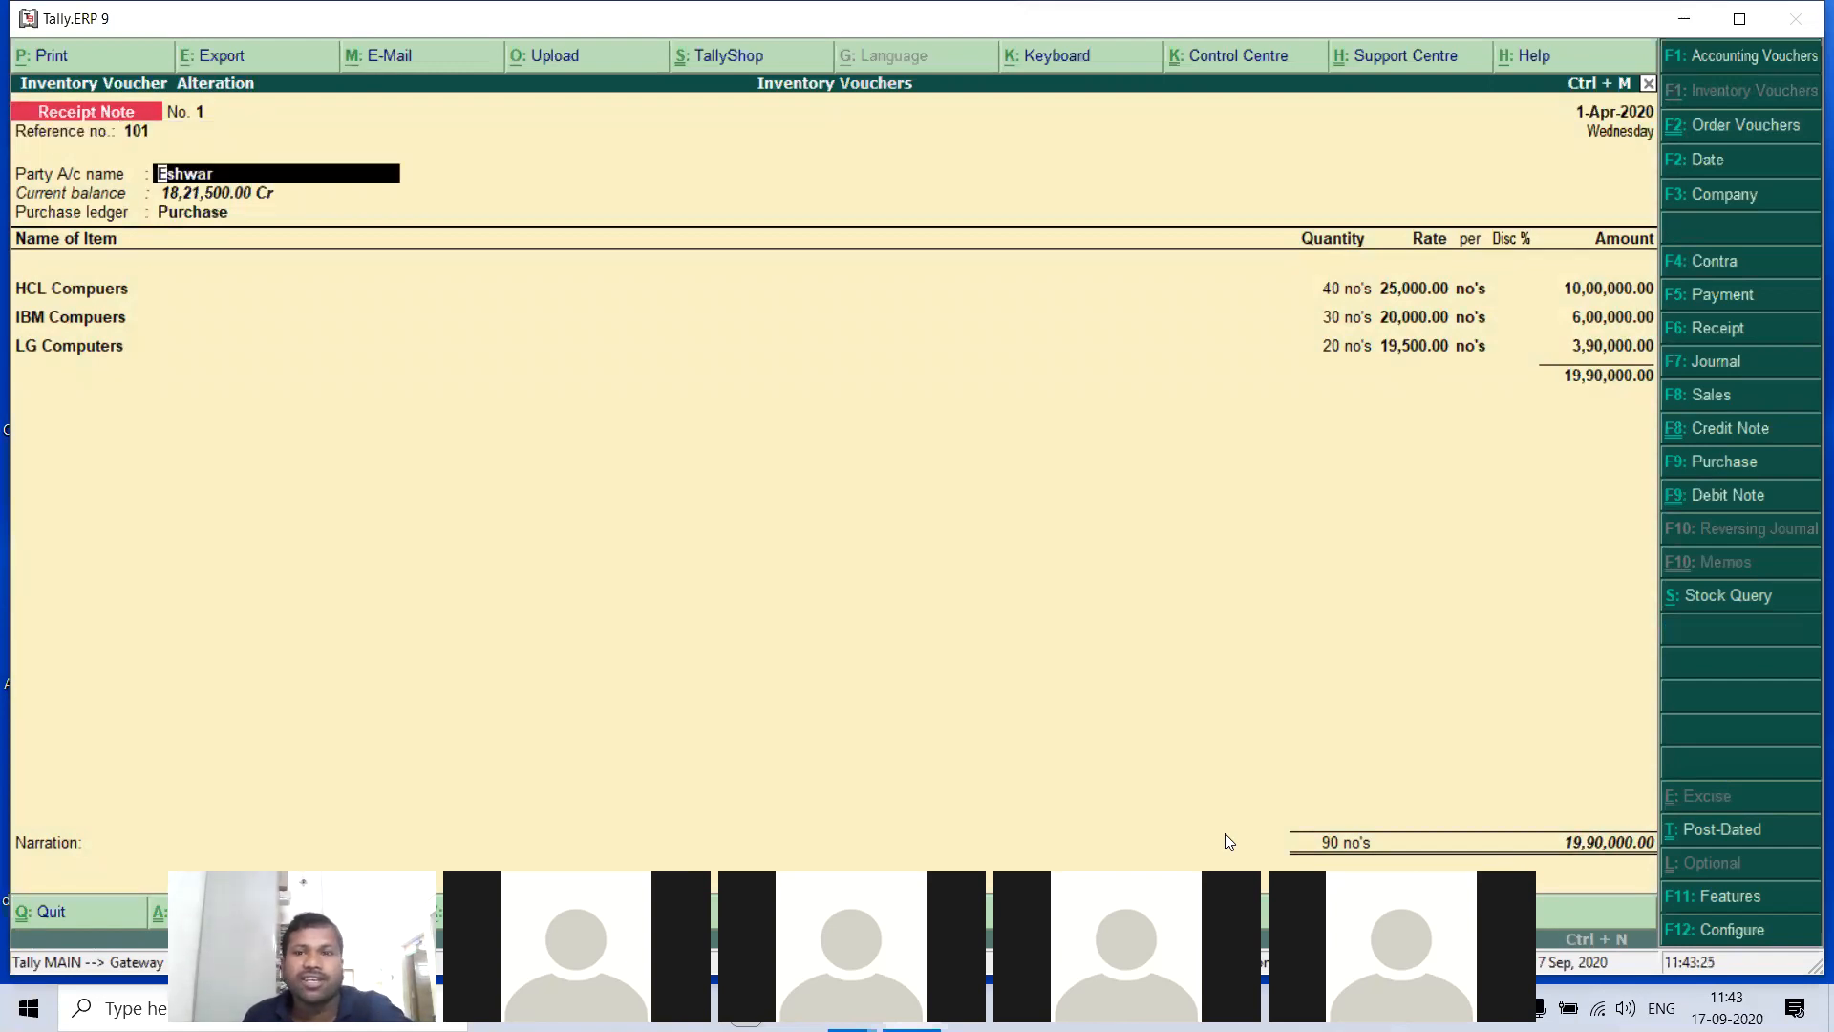
key("Return")
key("Return")
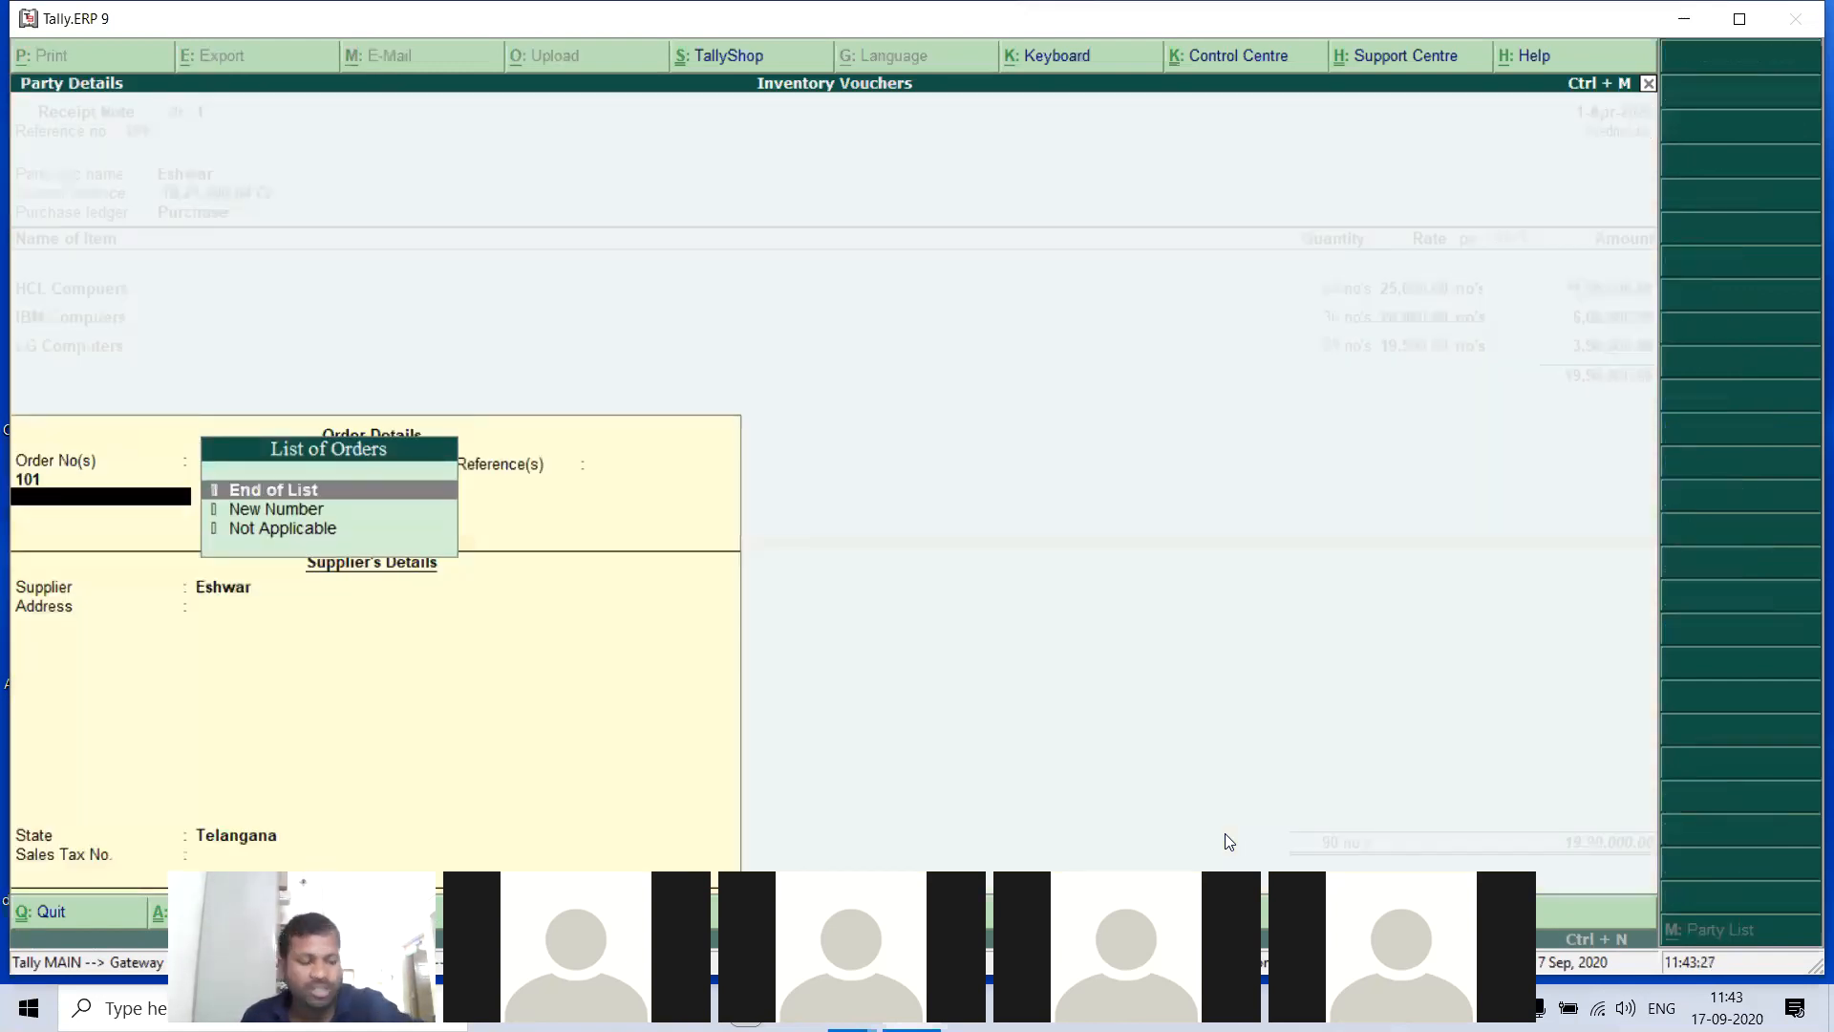
key("Escape")
key("Return")
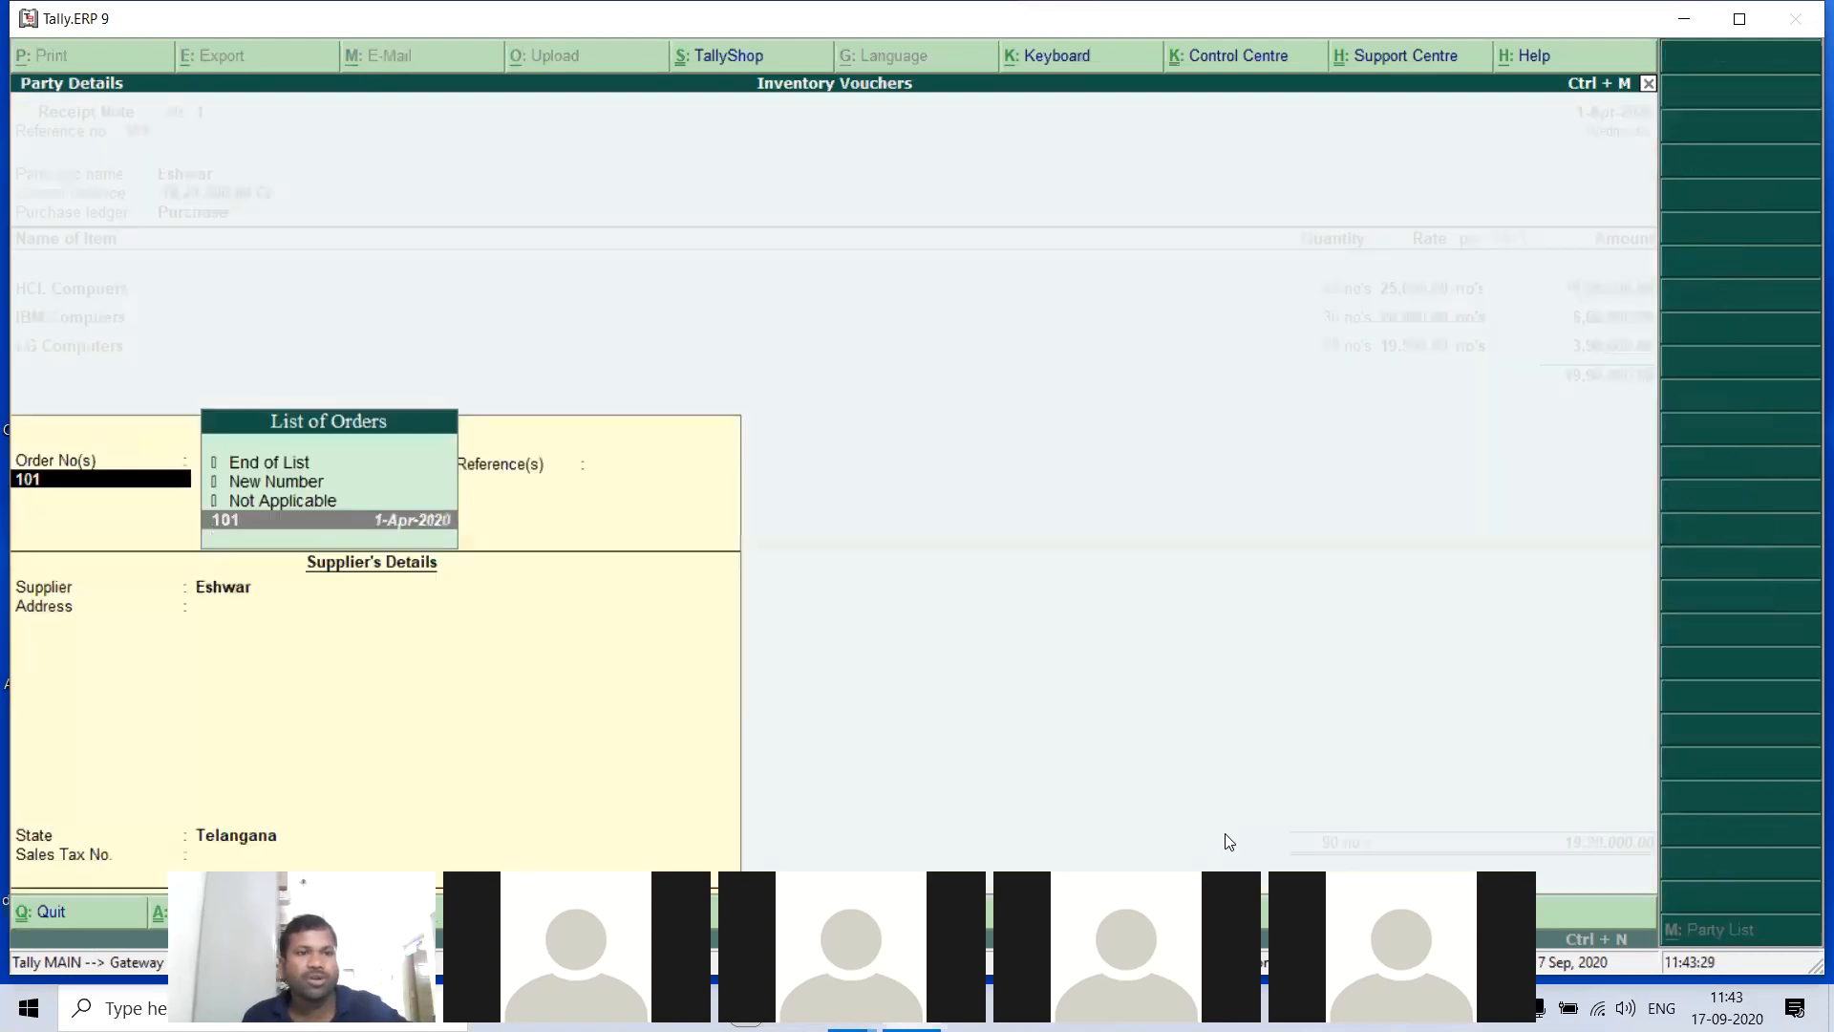
key("Return")
key("Return")
- Set the HCL Compuers quantity in the receipt note to 15 no's, keeping its tracking, order and rate
key("Return")
key("Return")
key("Return")
key("Return")
key("Return")
key("Return")
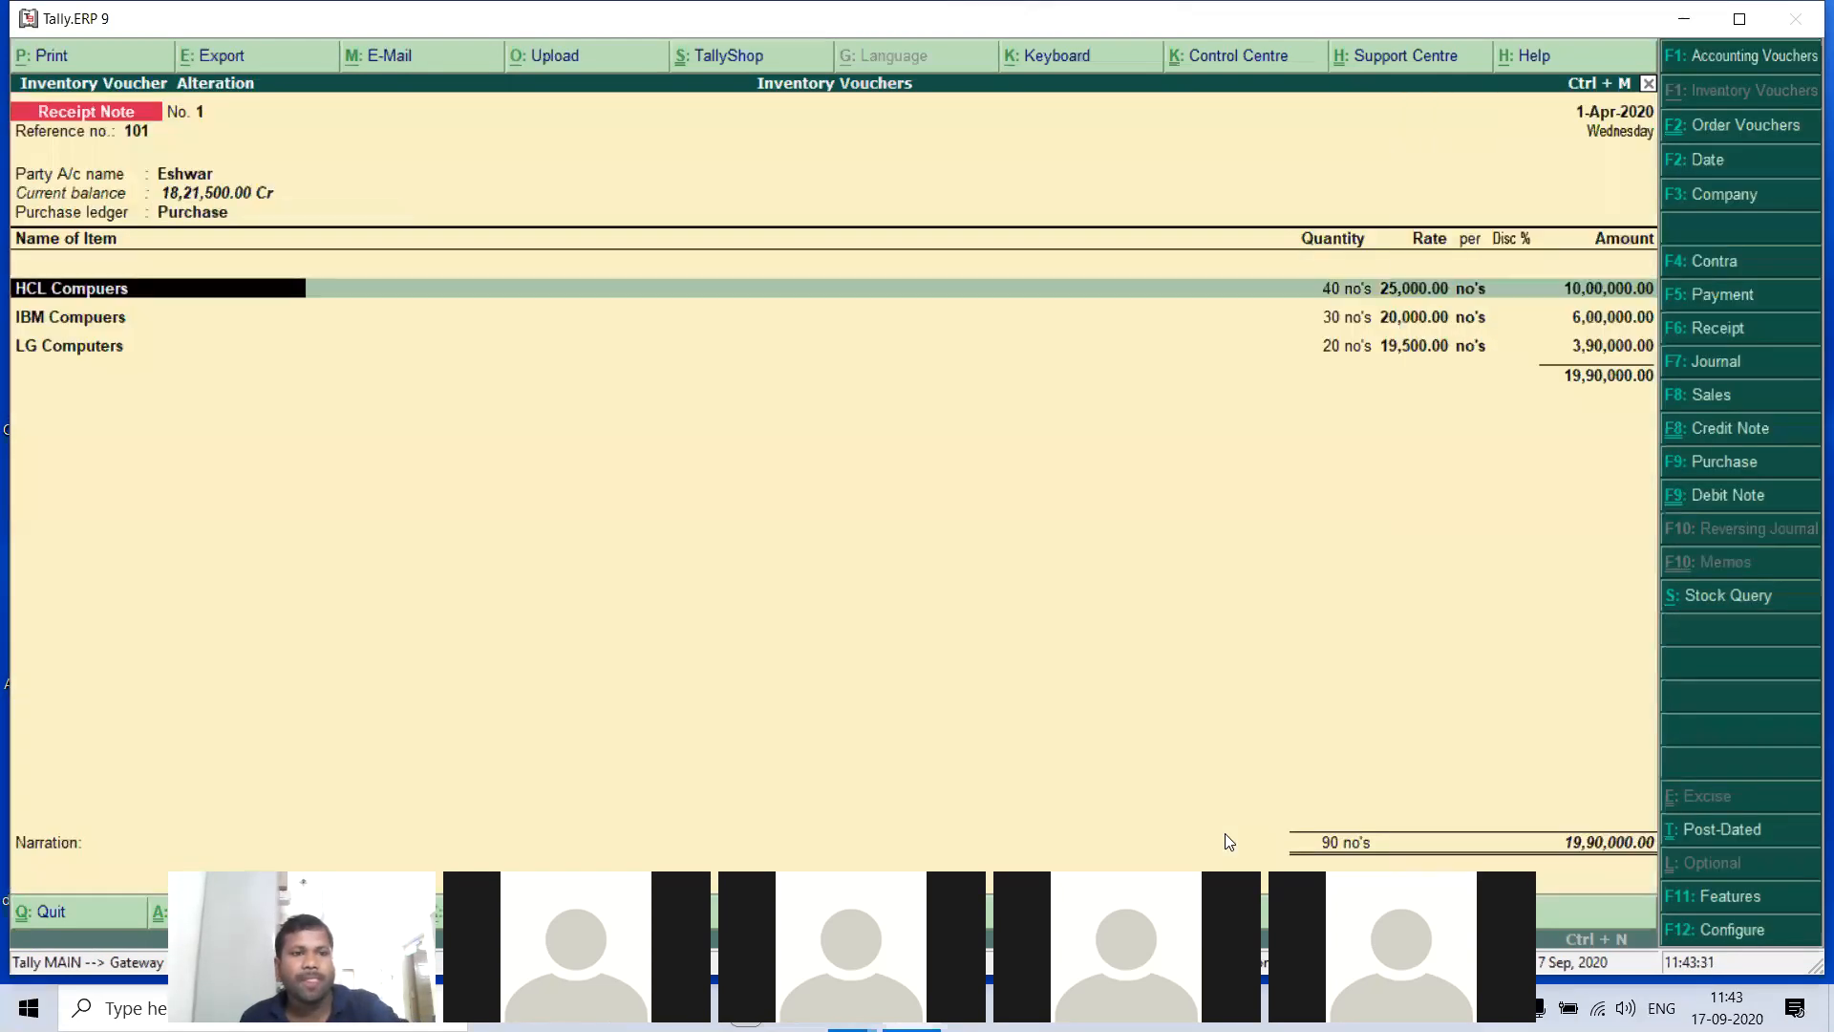
key("Return")
key("Return")
key("Return")
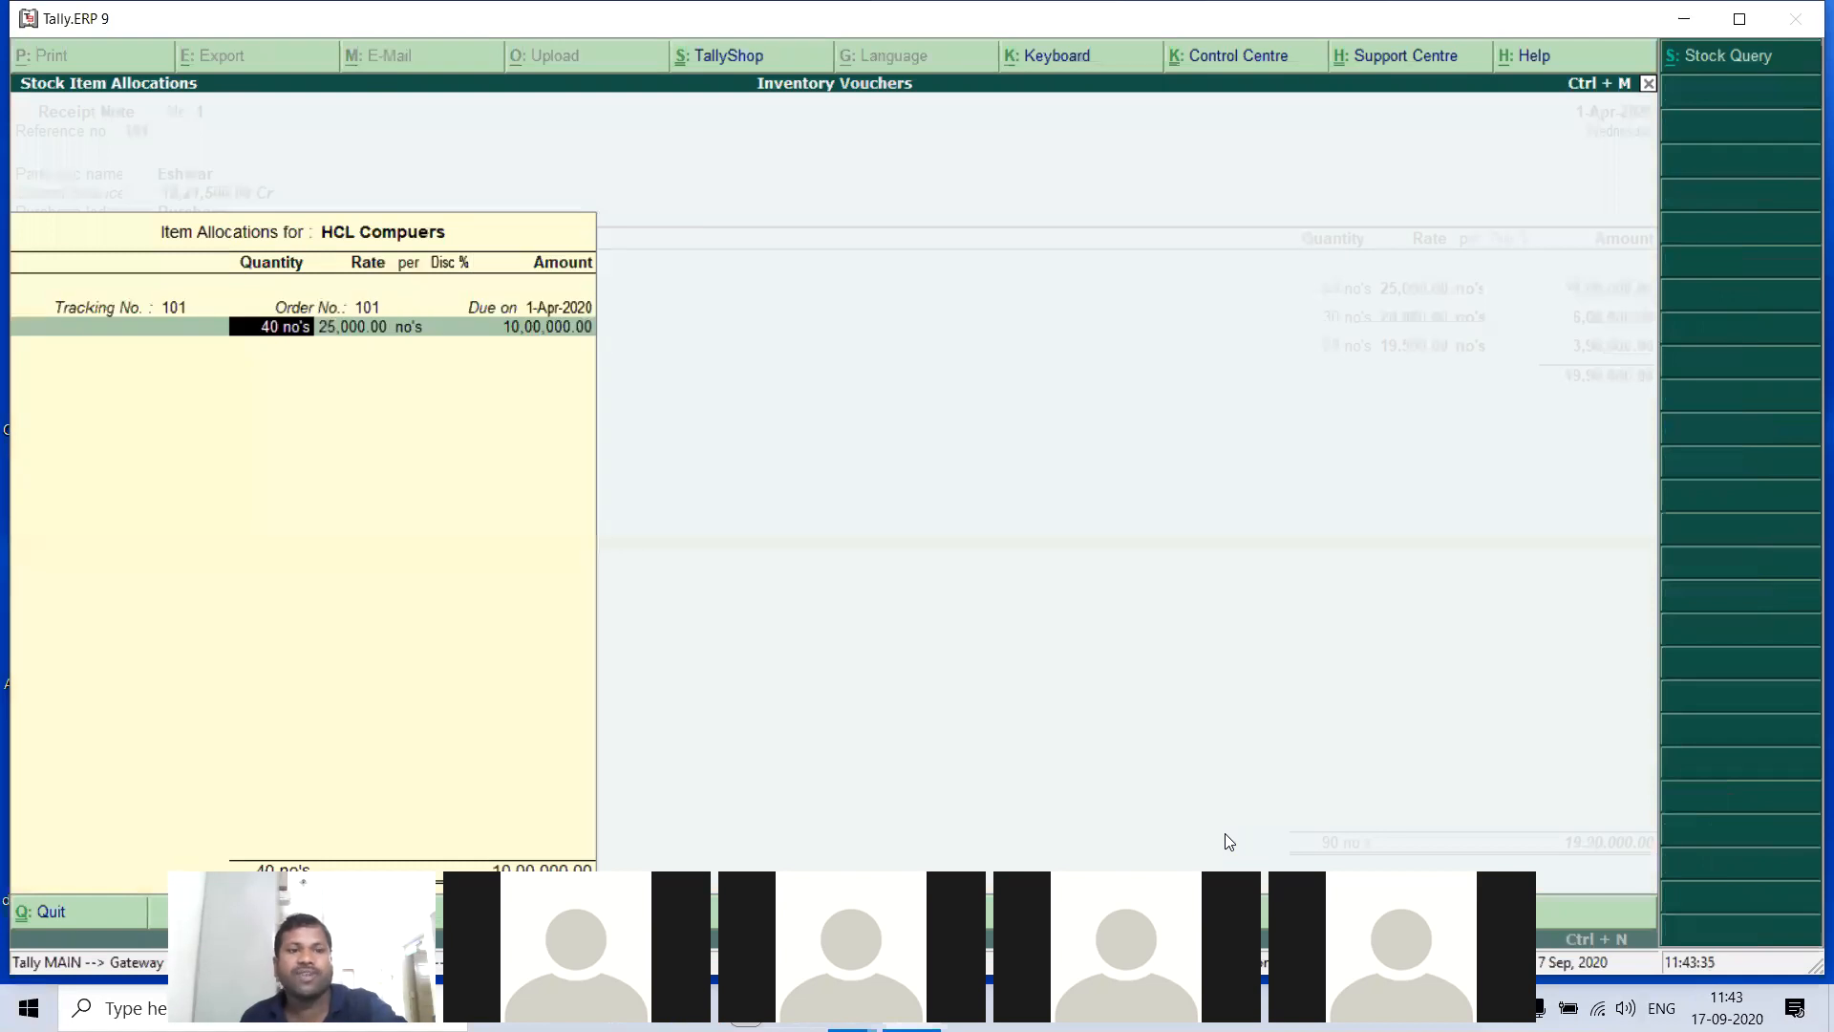
type("15")
key("Return")
key("Return")
key("Return")
key("Return")
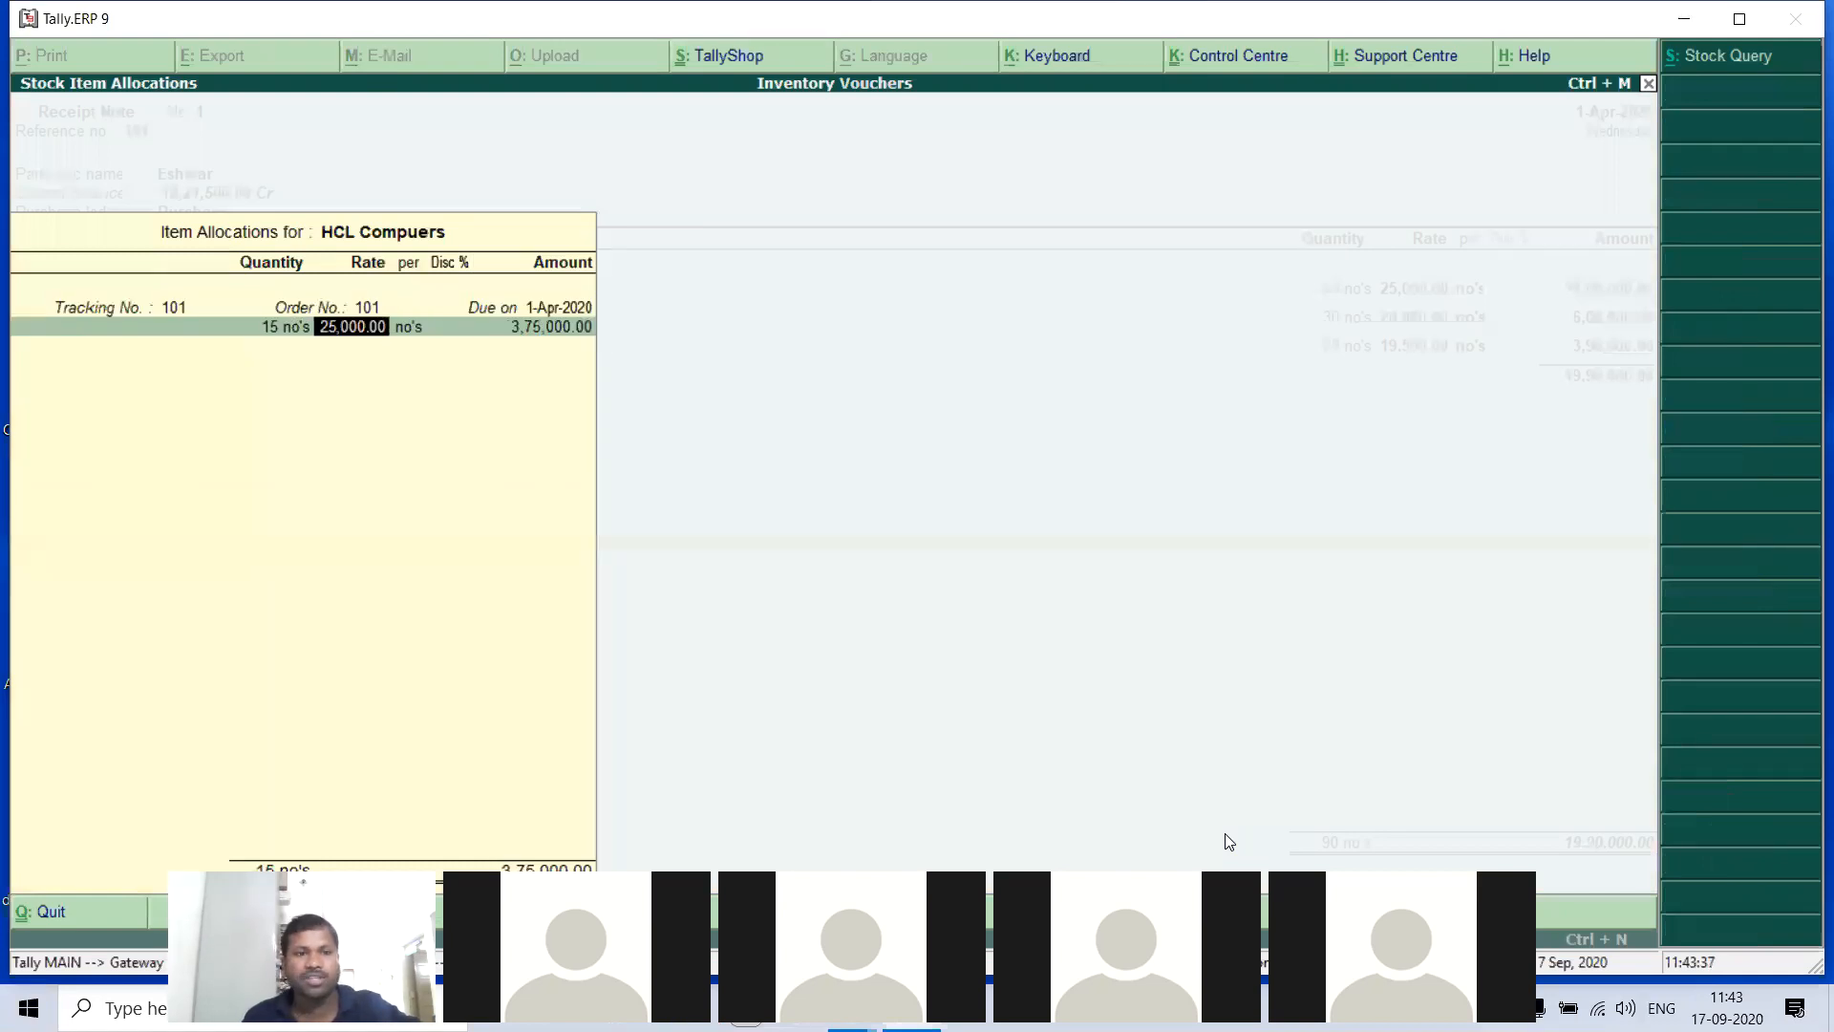
key("Return")
key("Return")
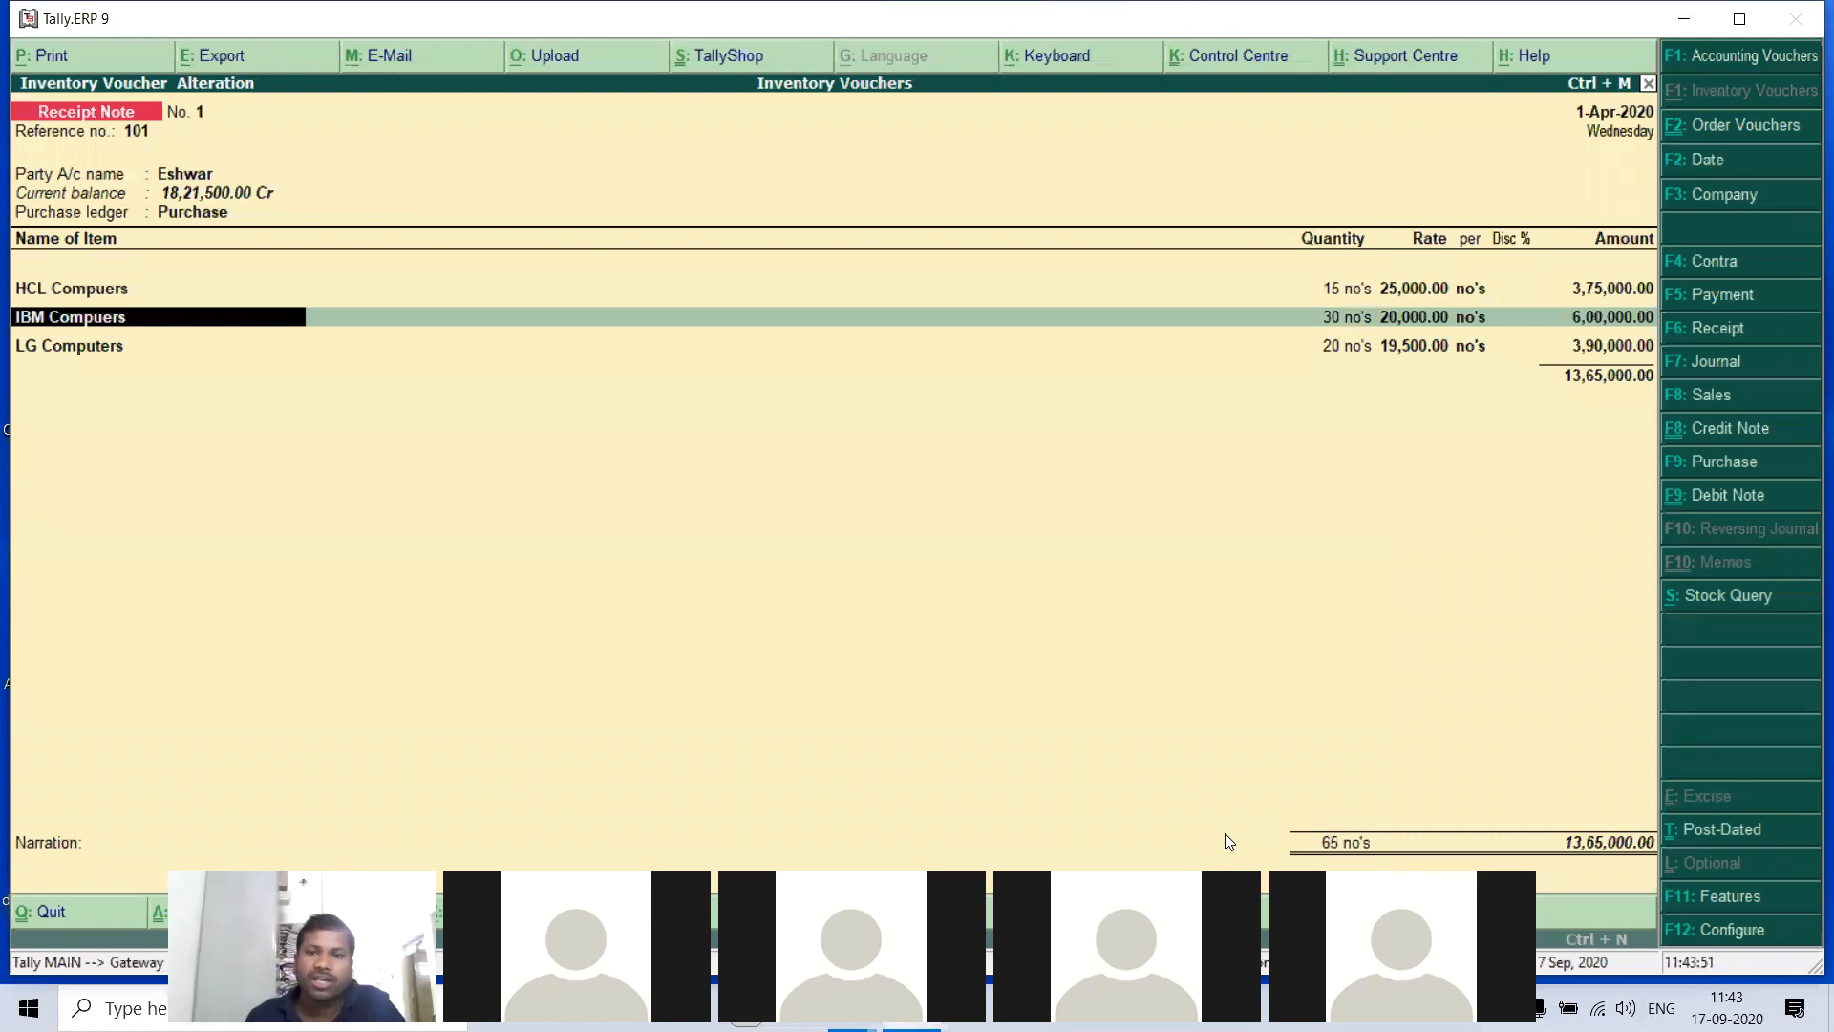
- Set the IBM Compuers quantity in the receipt note to 20 no's, keeping its tracking, order and rate
key("Return")
key("Return")
key("Return")
key("Return")
key("Return")
key("Return")
key("Return")
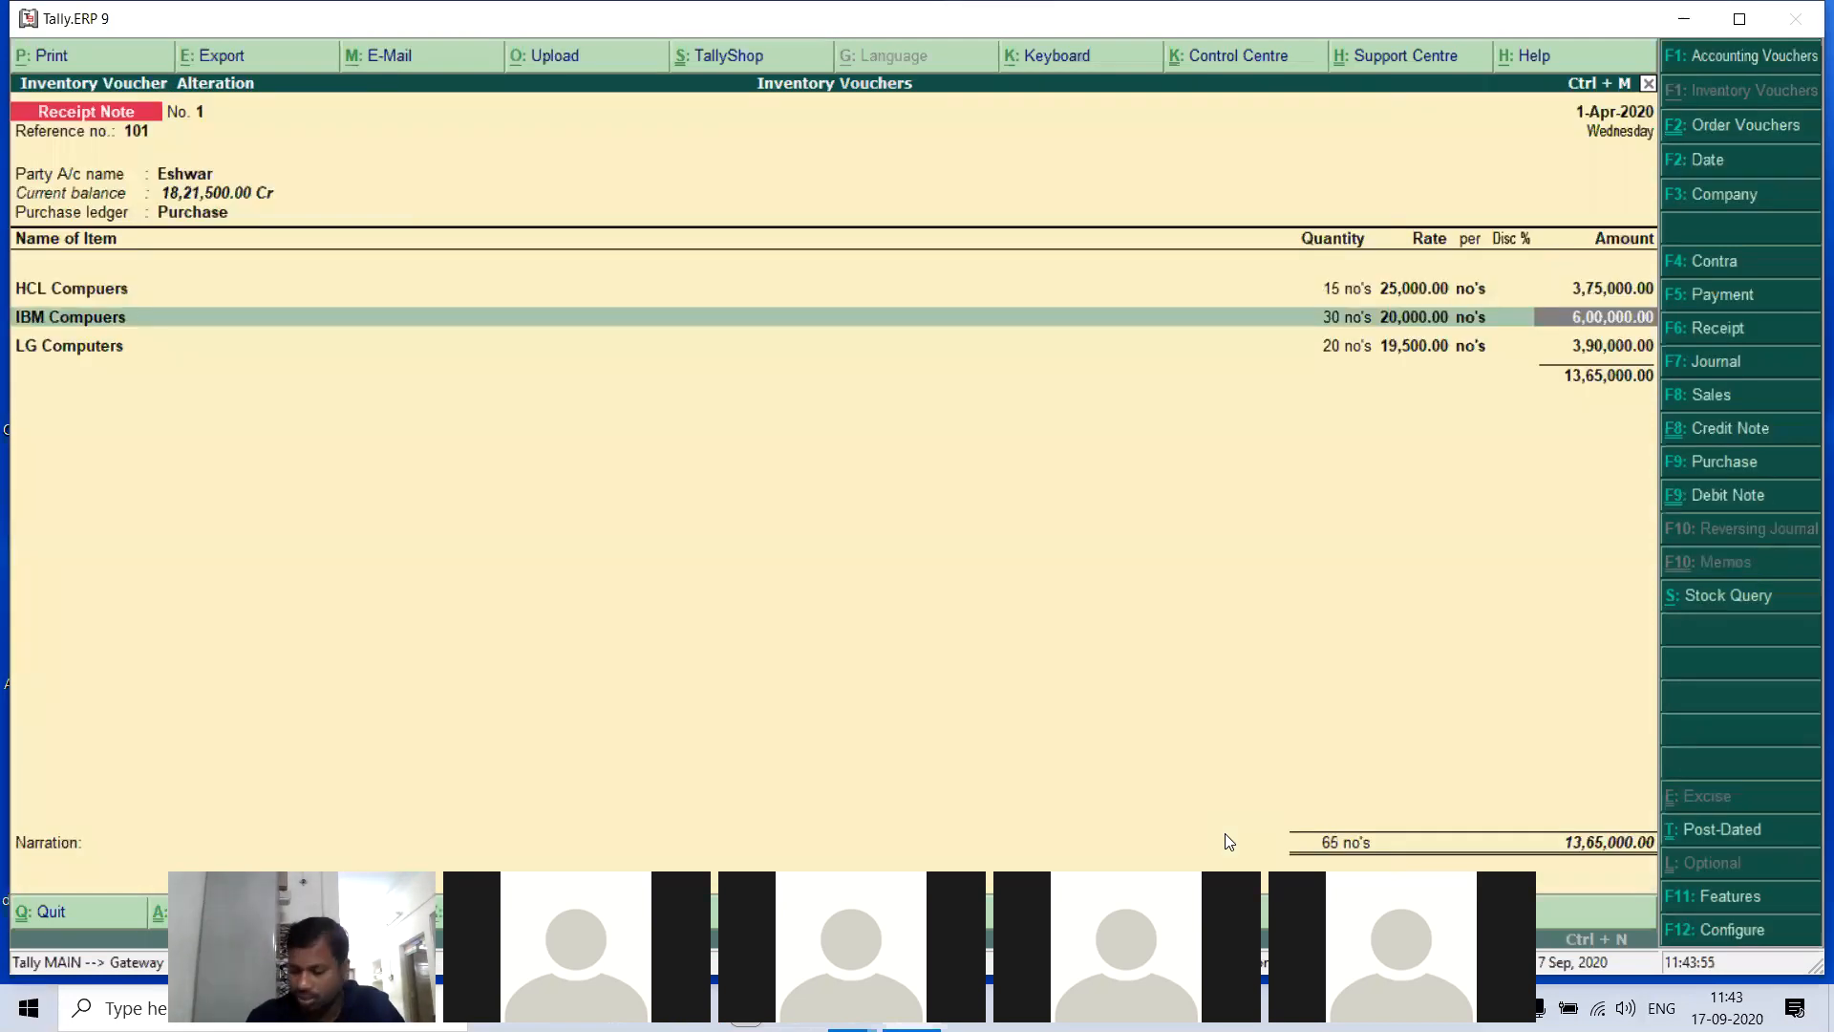
key("Return")
key("Return")
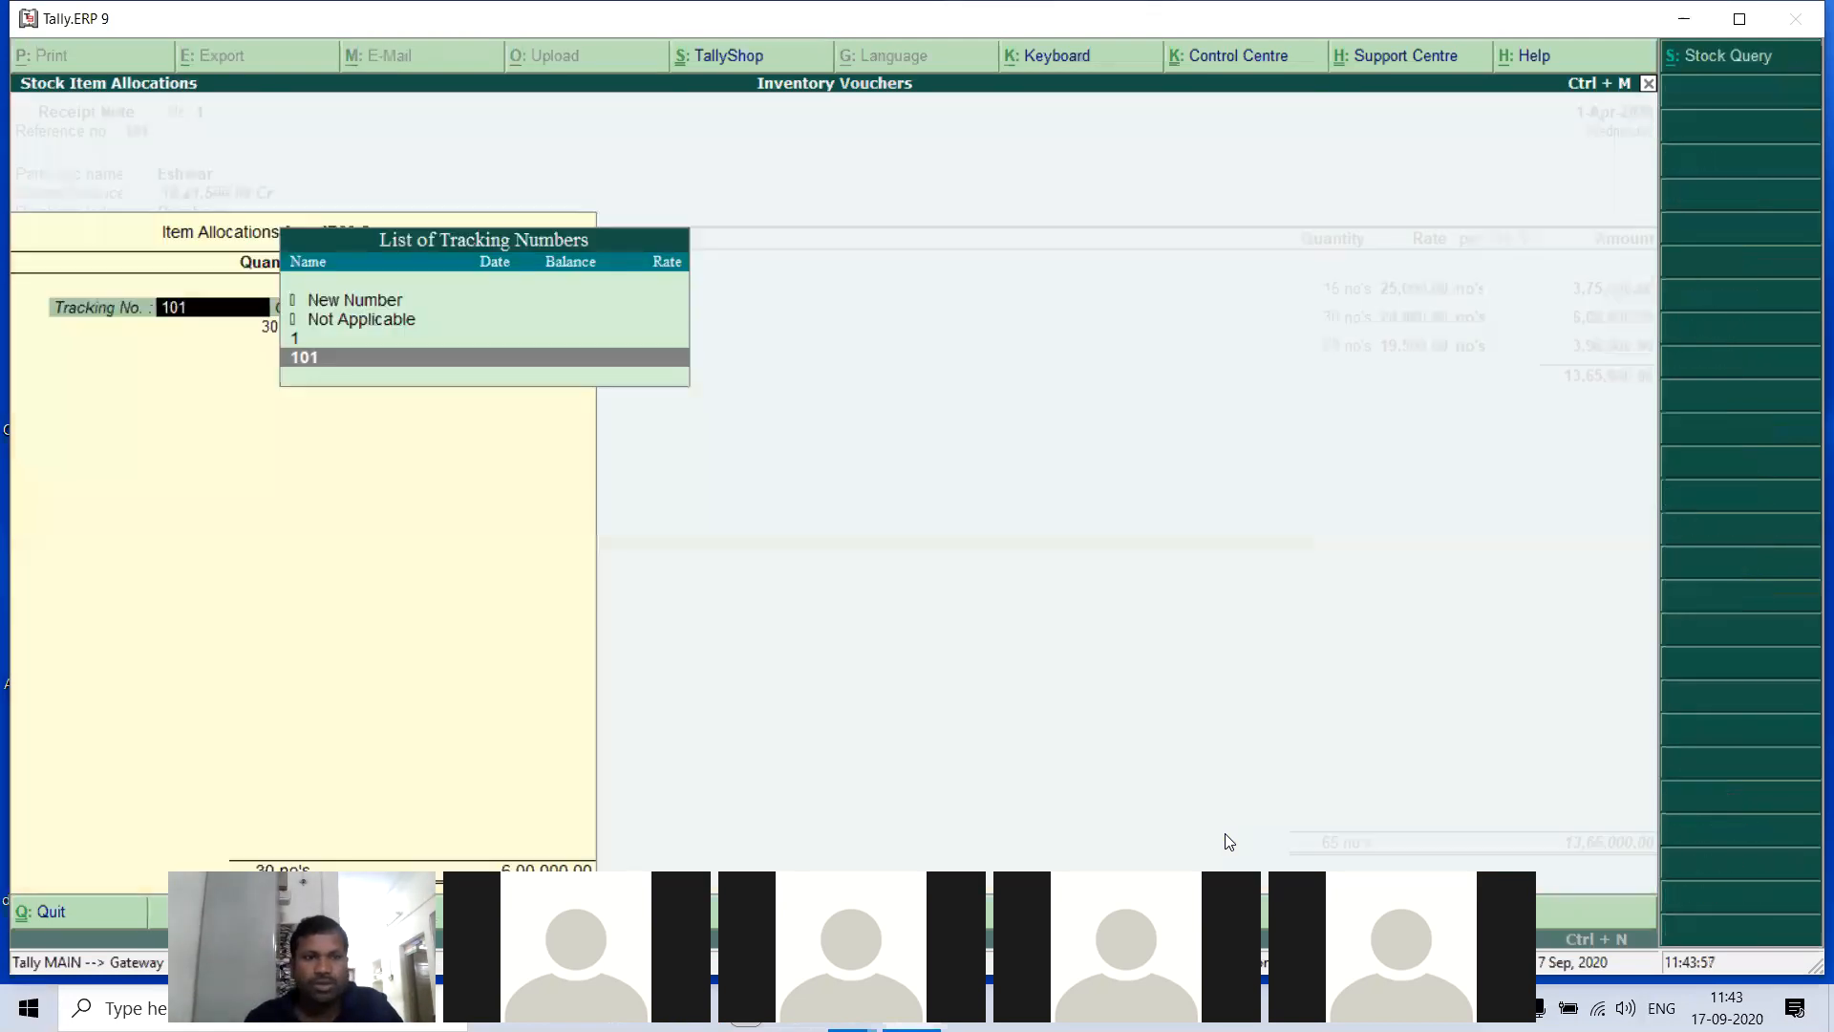
key("Return")
key("Return")
type("20")
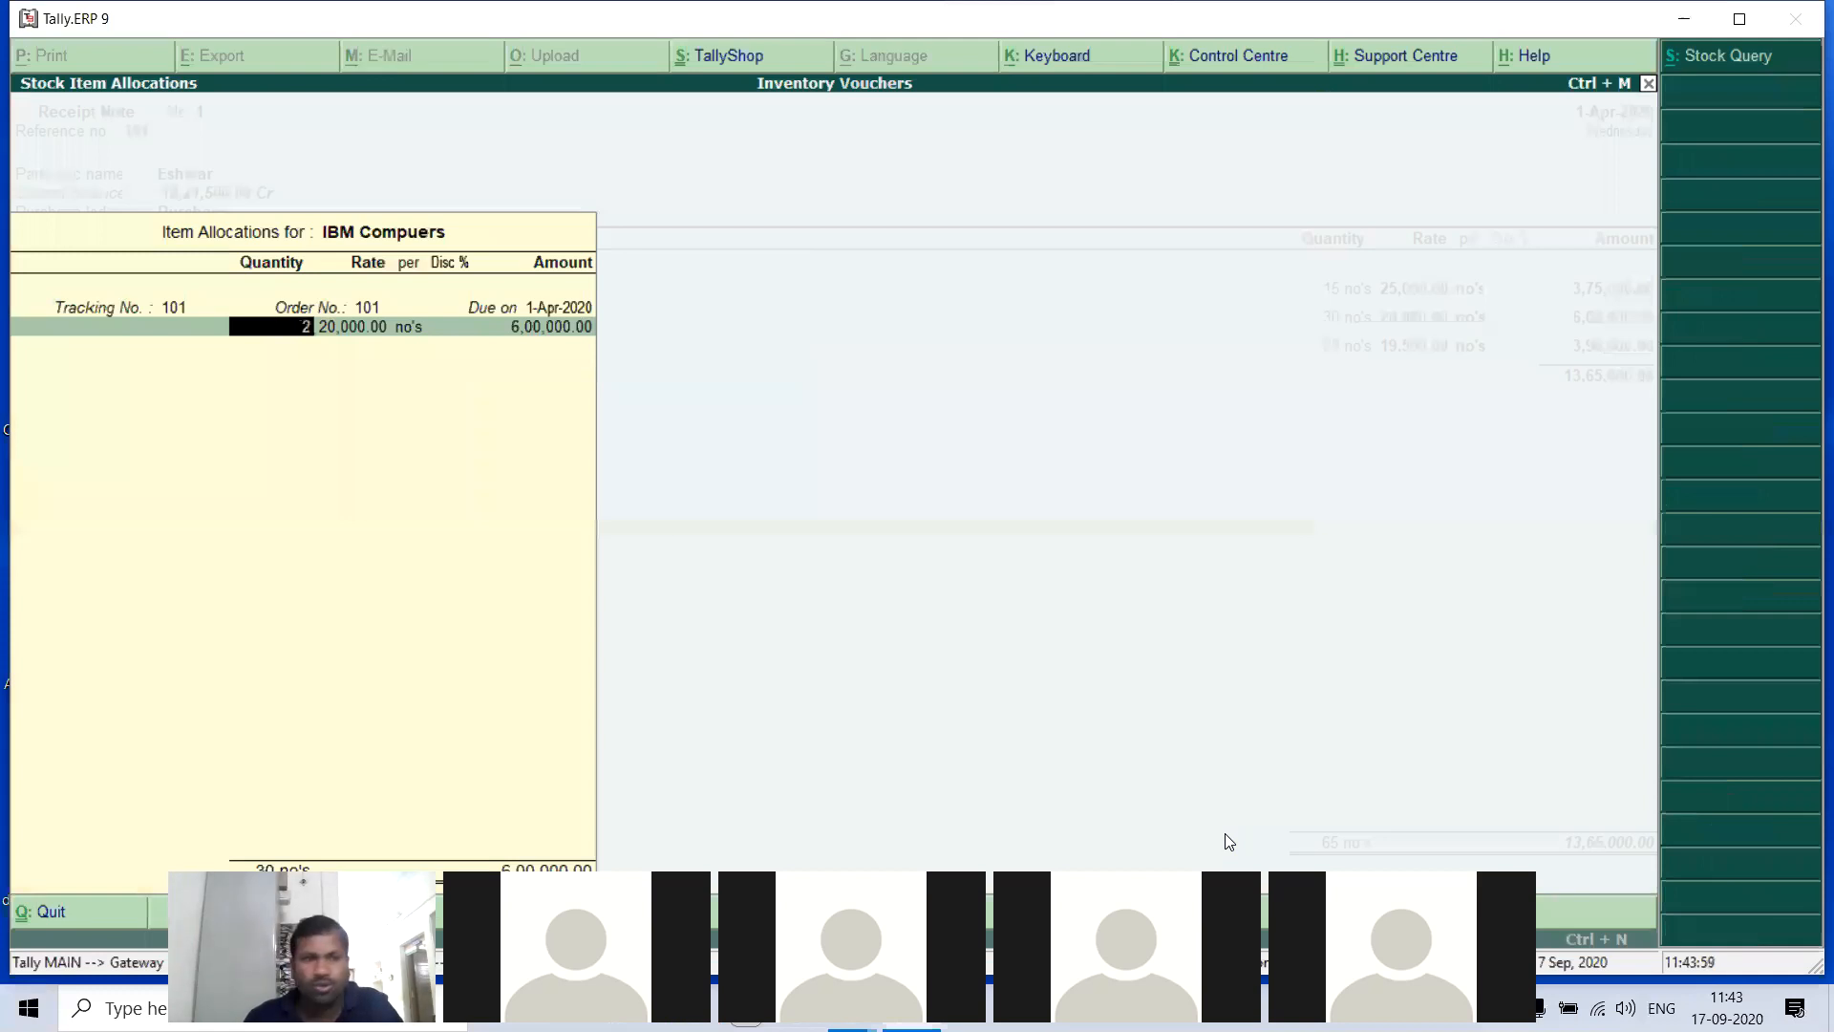
key("Return")
key("Return")
key("Return")
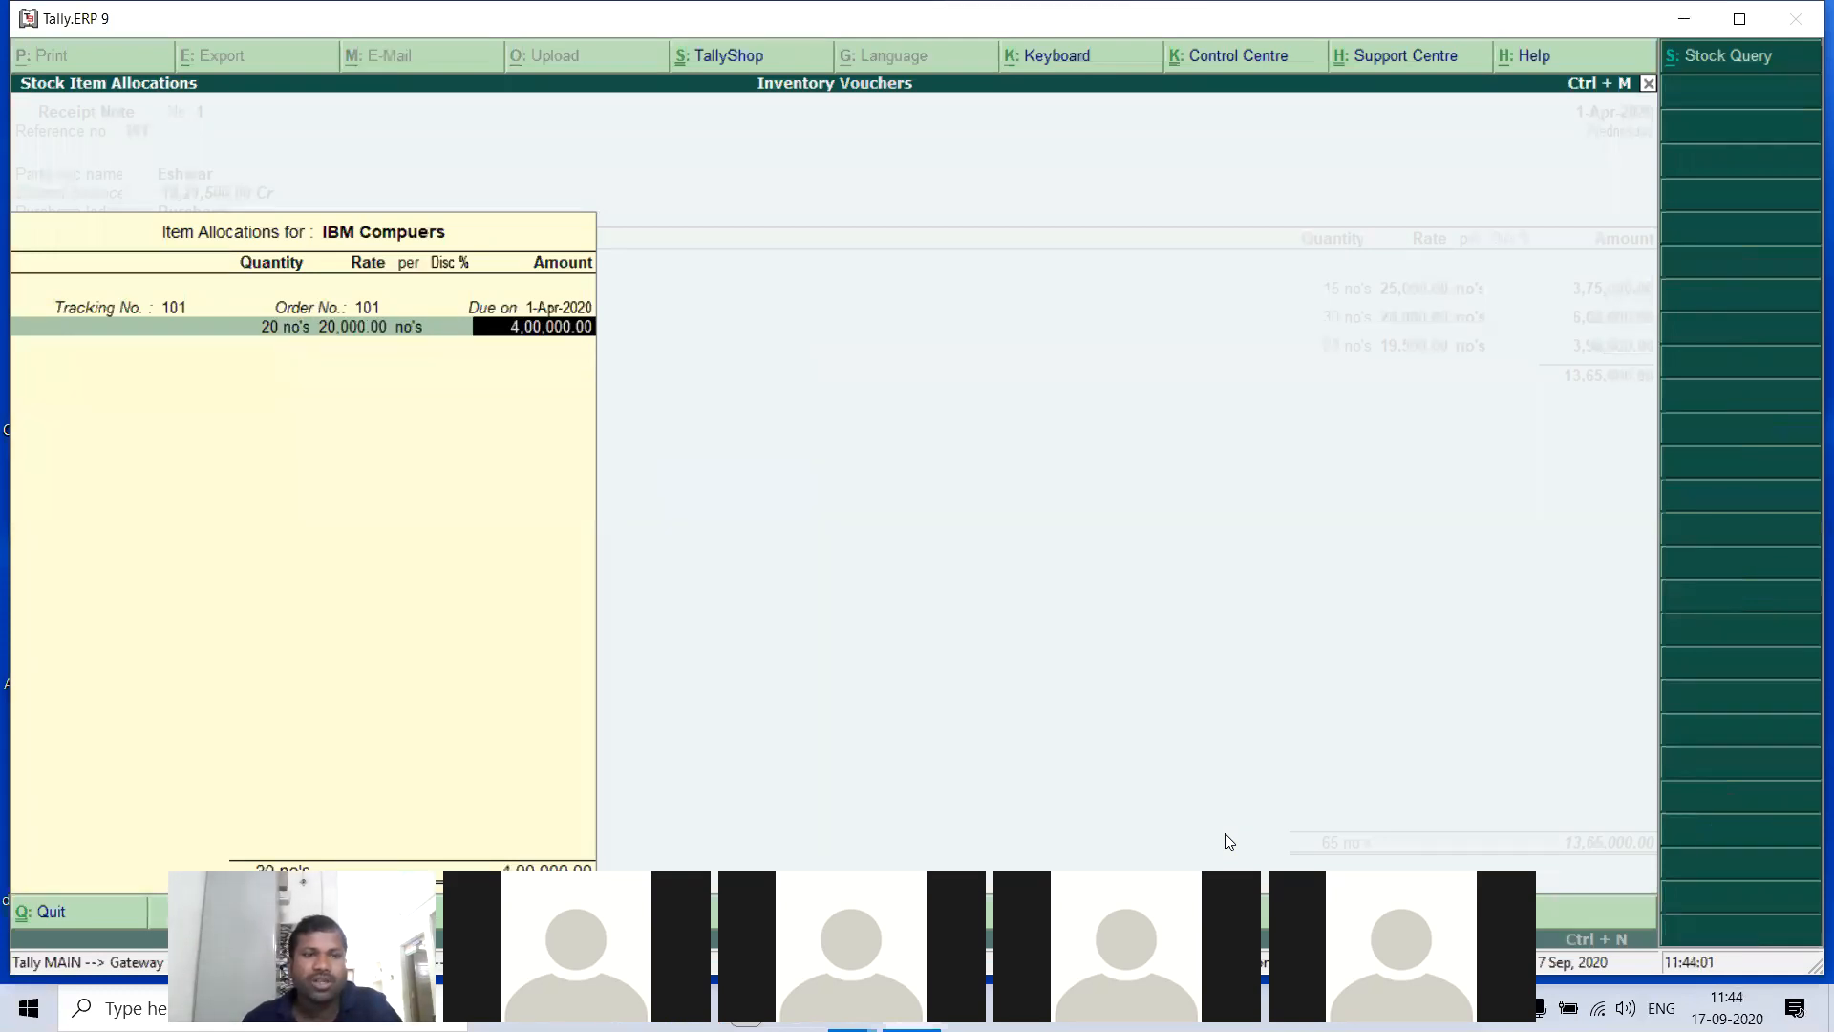
key("Return")
key("Return")
key("Return")
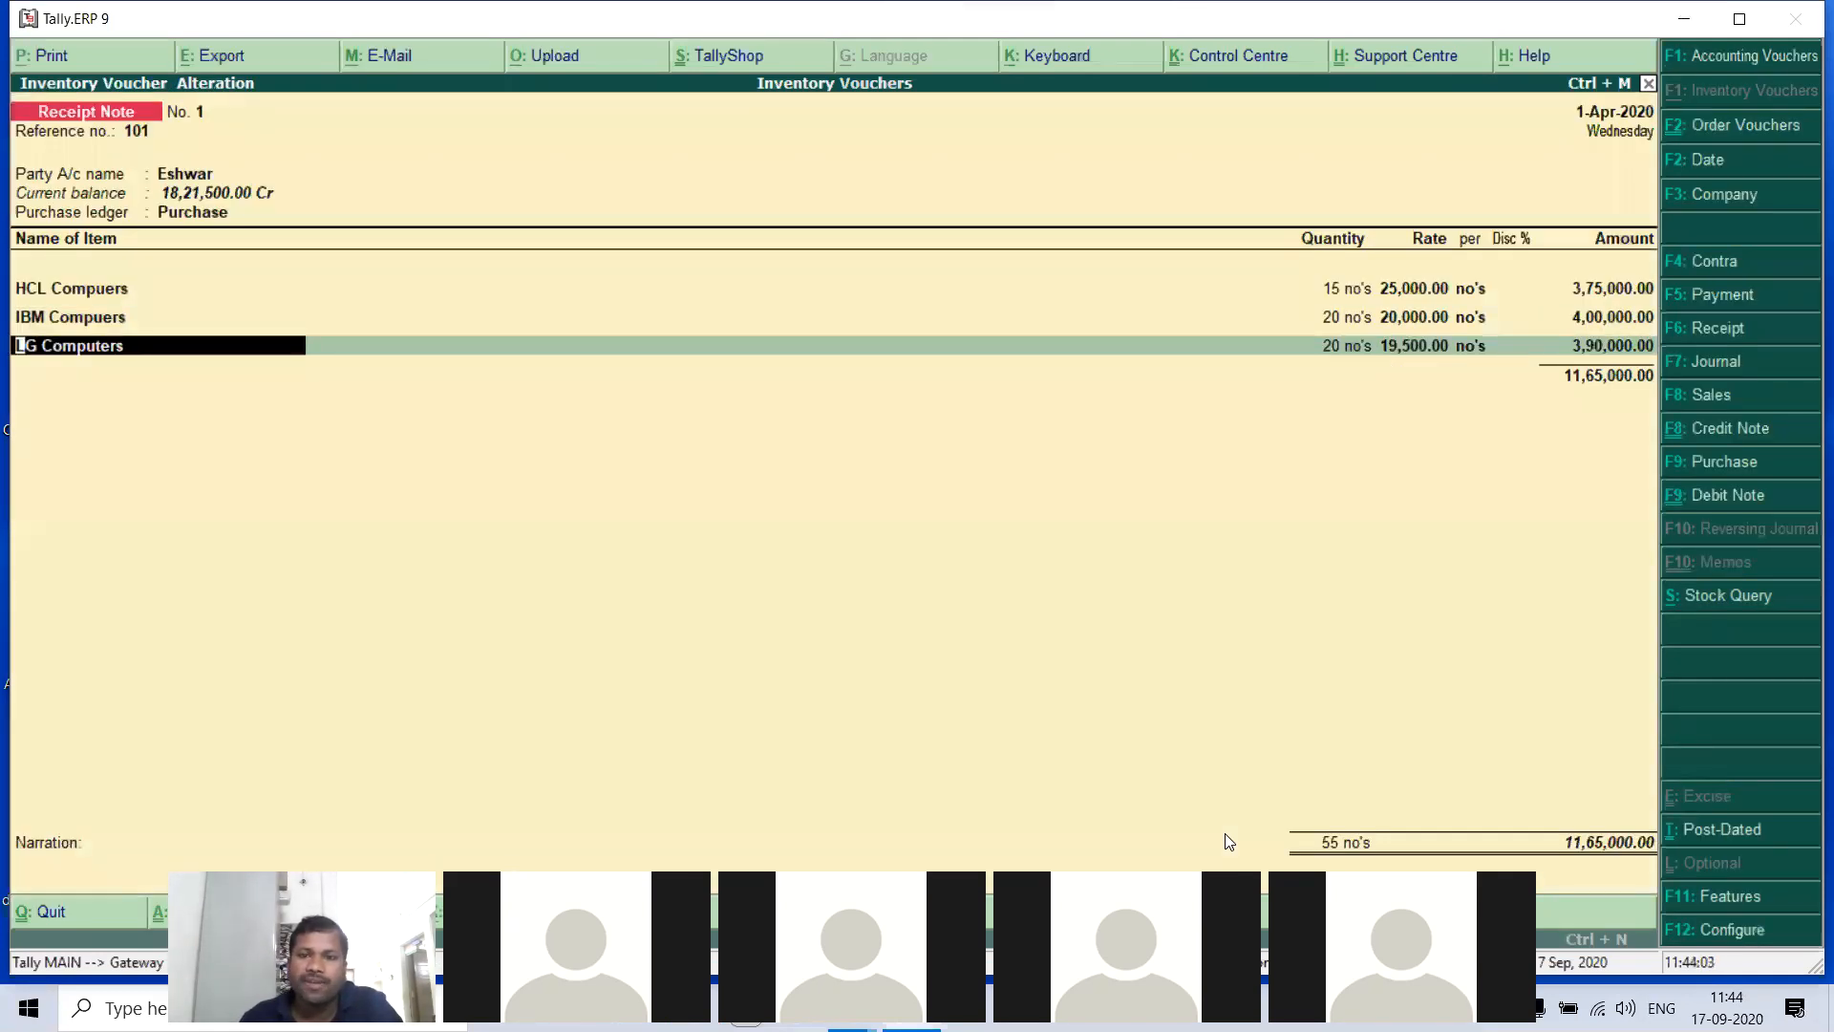